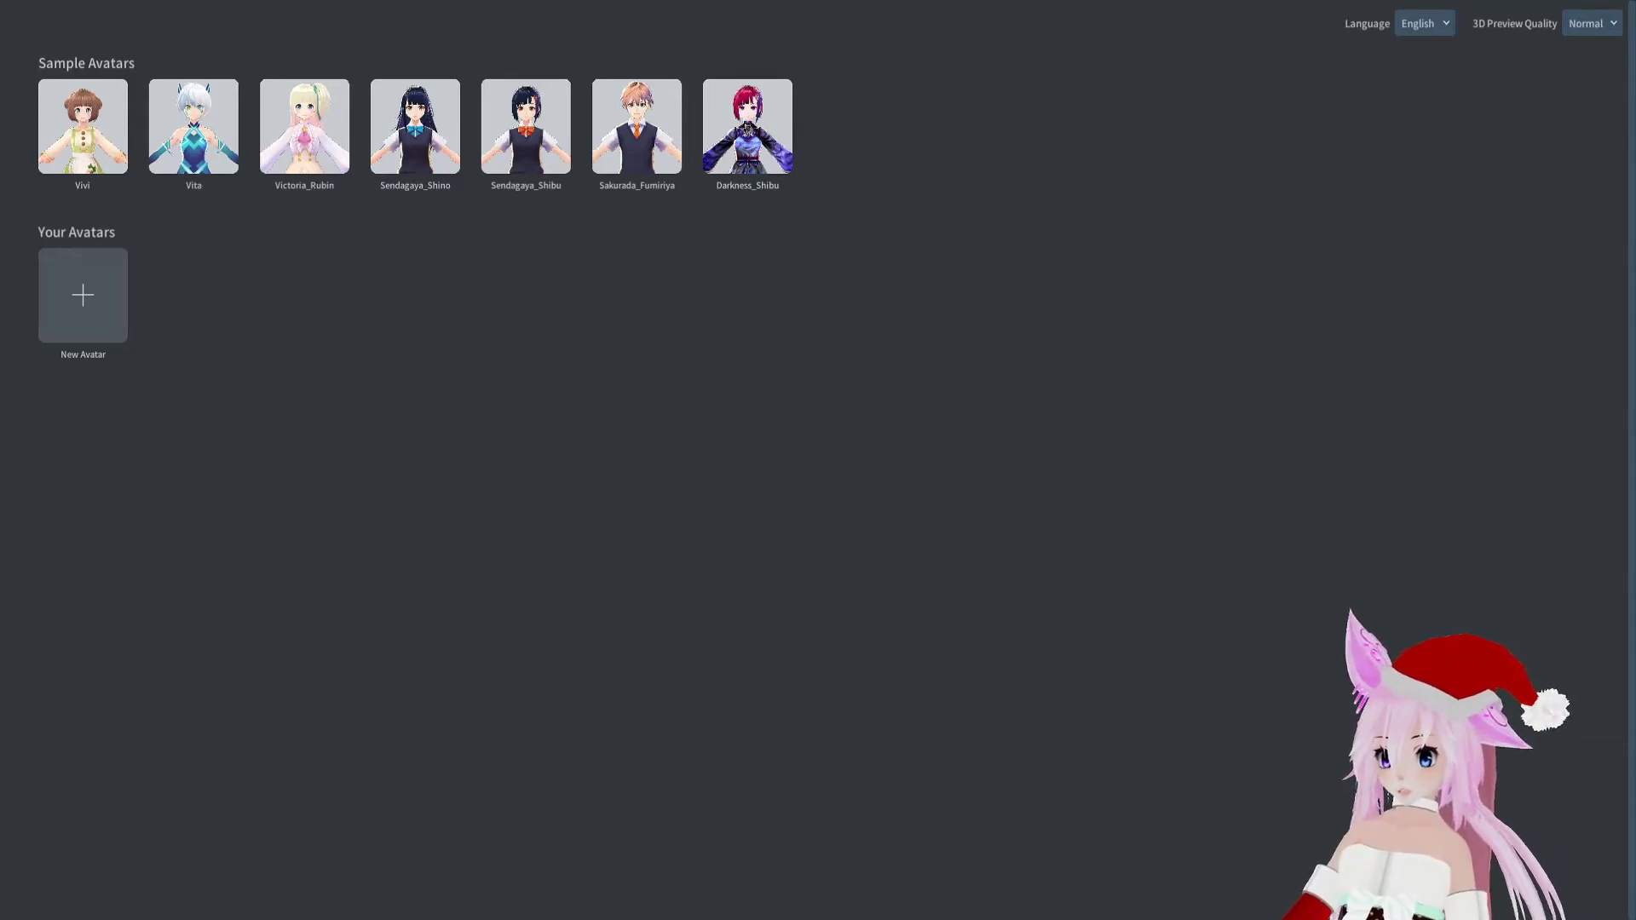
Create a new avatar from the female model type and frame its upper body
left_click(100, 292)
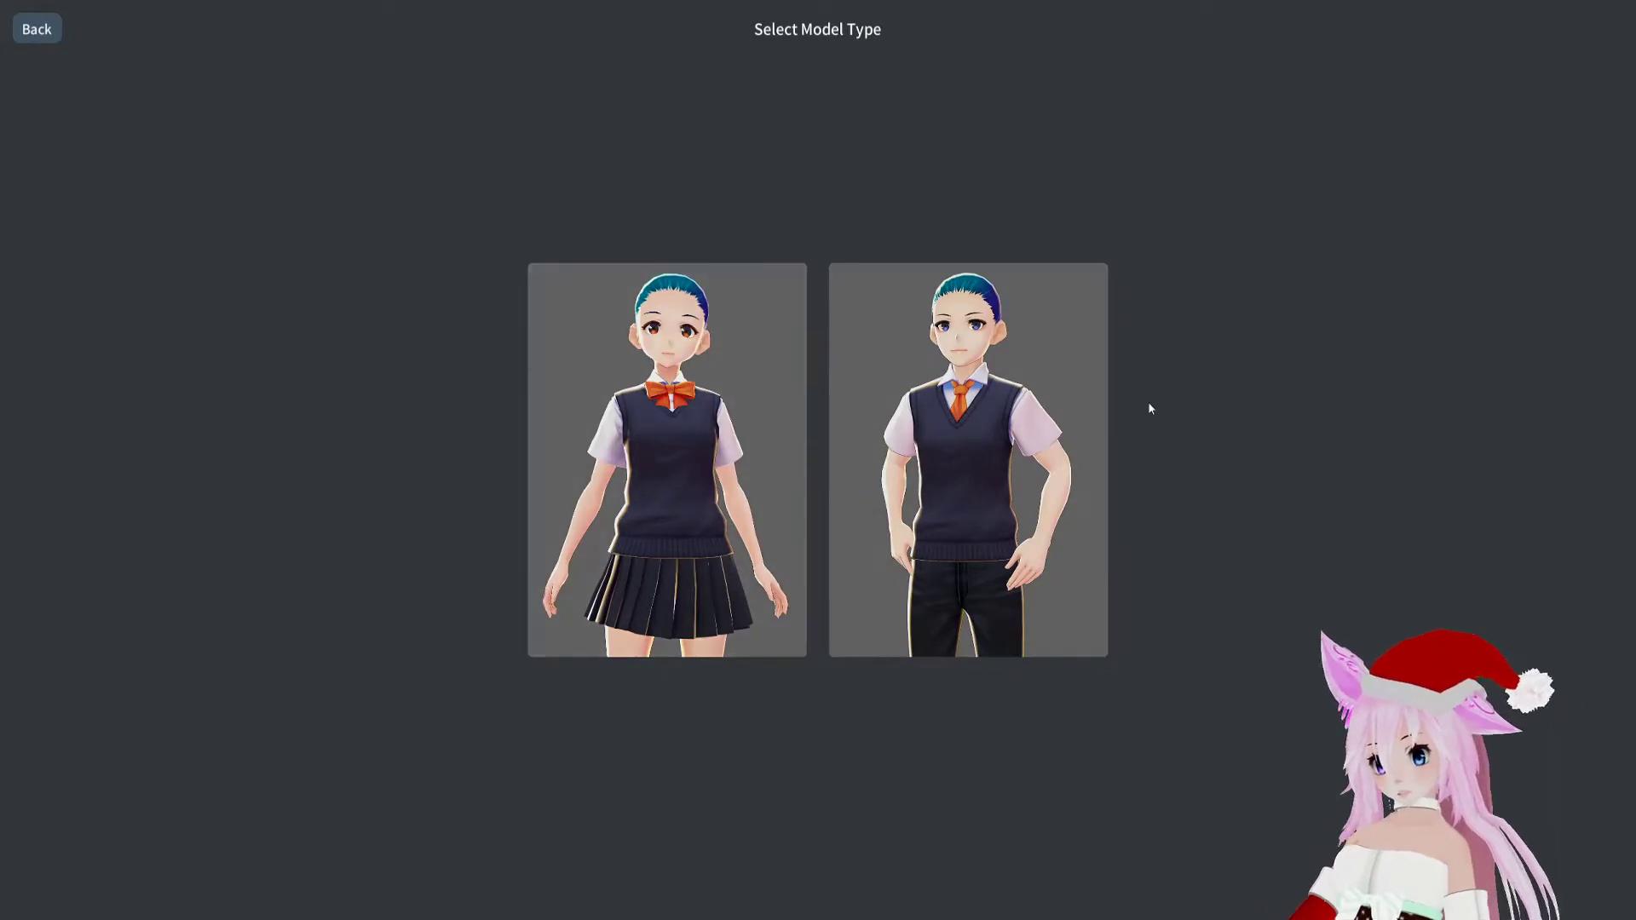
left_click(698, 509)
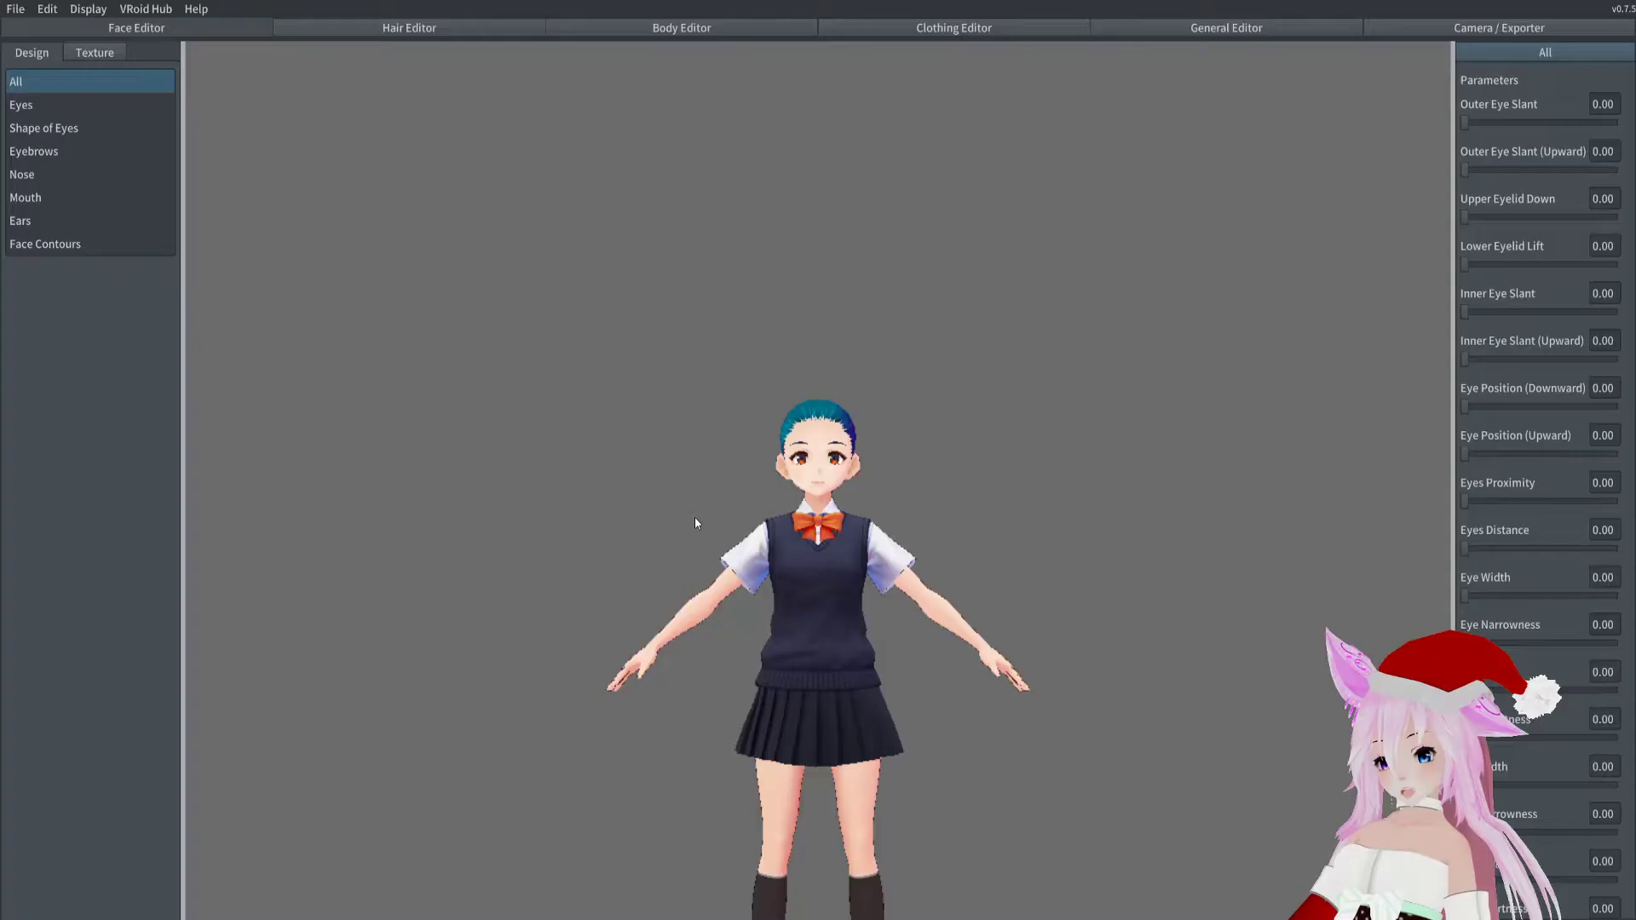
scroll(664, 511, "up", 4)
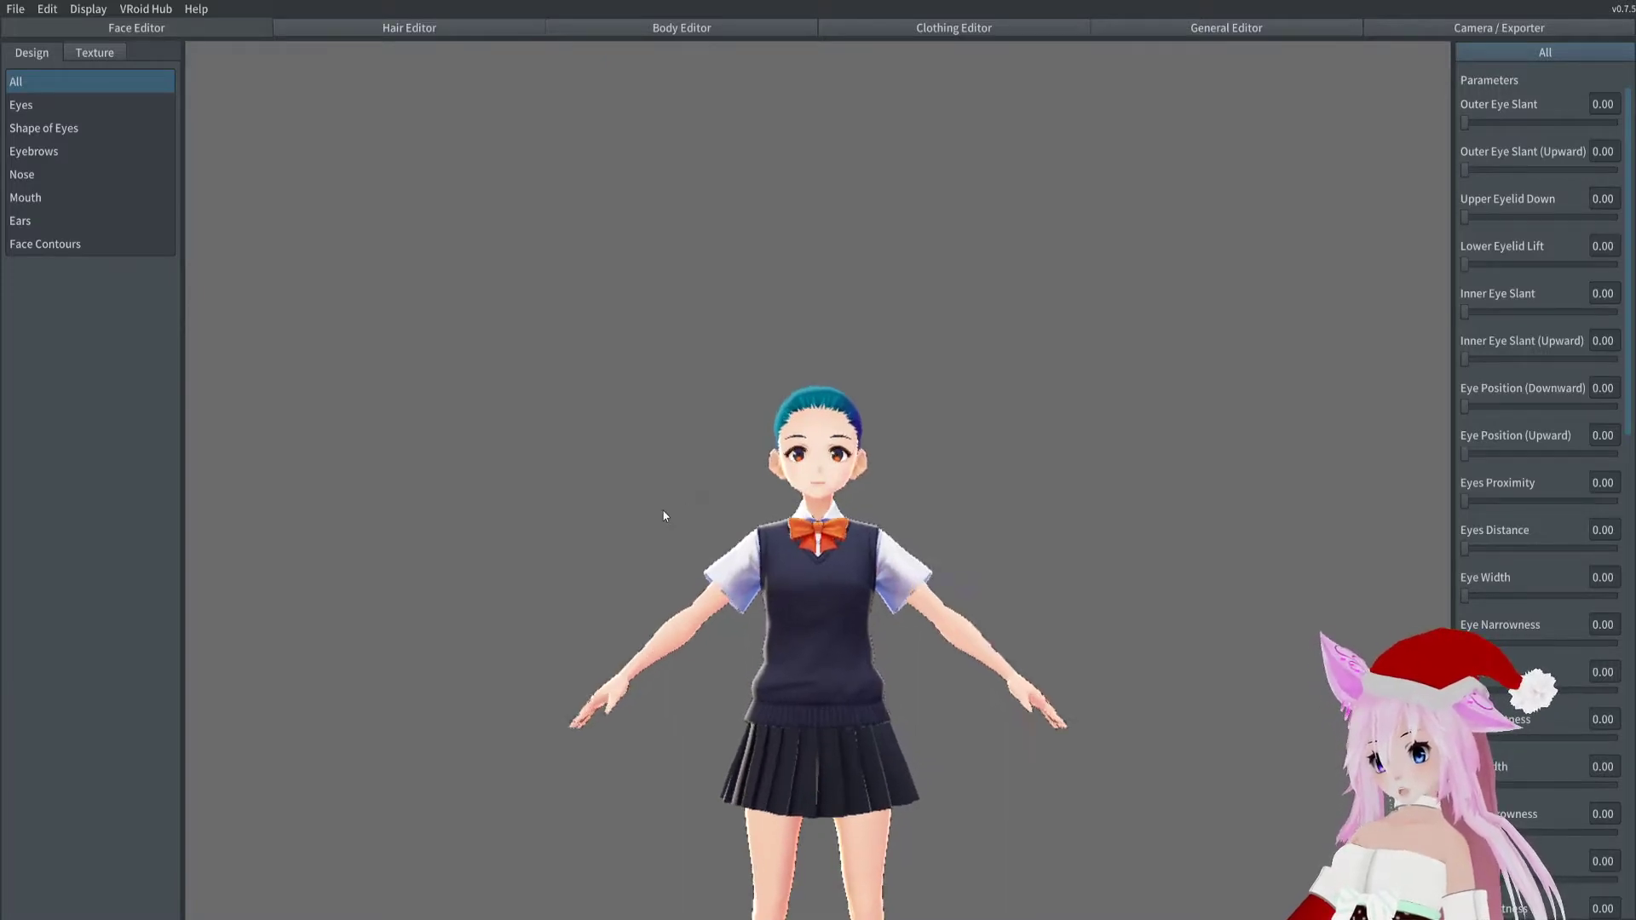
right_click_drag(665, 516, 838, 565)
scroll(826, 558, "down", 3)
scroll(938, 524, "up", 4)
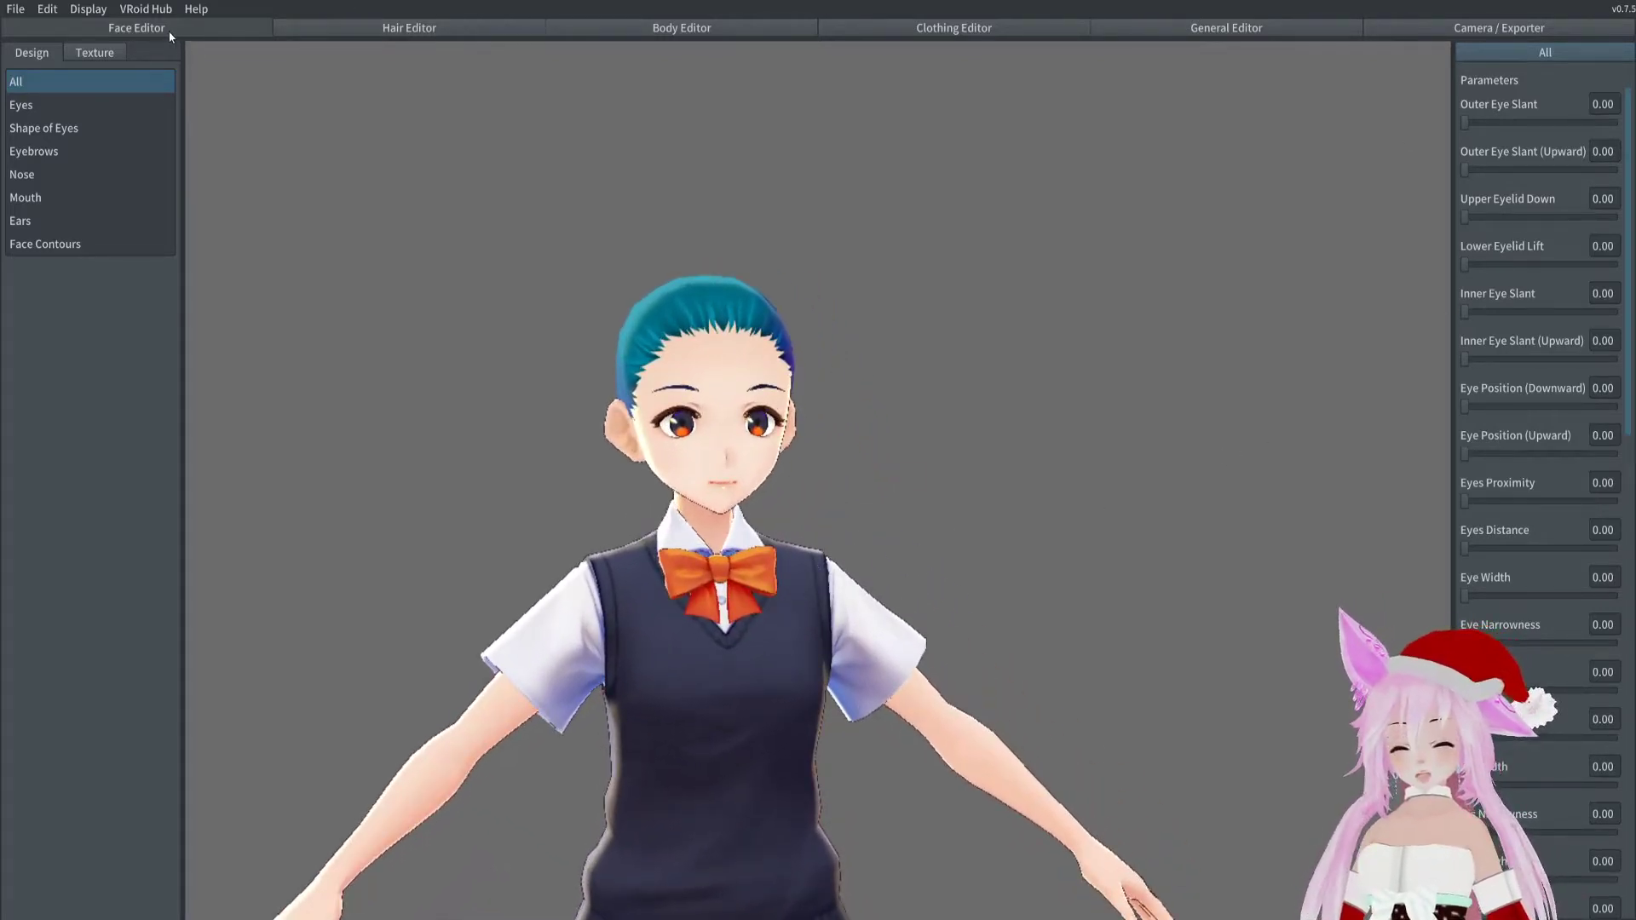
Look through the Eyes, Shape of Eyes, Eyebrows and Nose design parameters, ending on all face parameters with a close view of the head
left_click(59, 104)
left_click(70, 130)
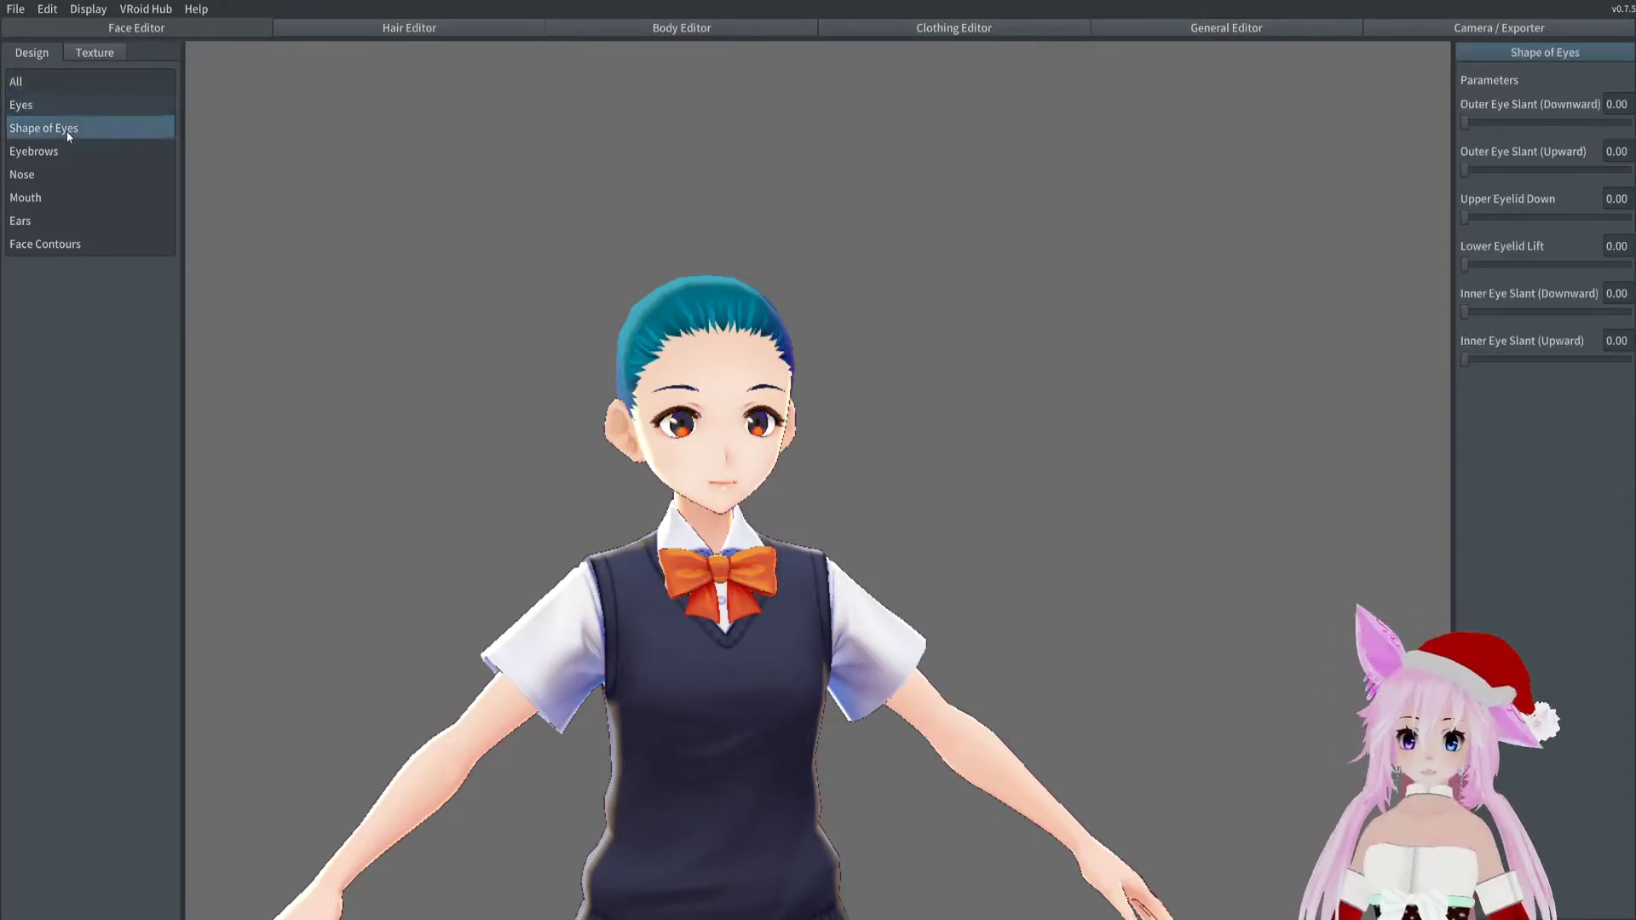
left_click(74, 154)
left_click(74, 176)
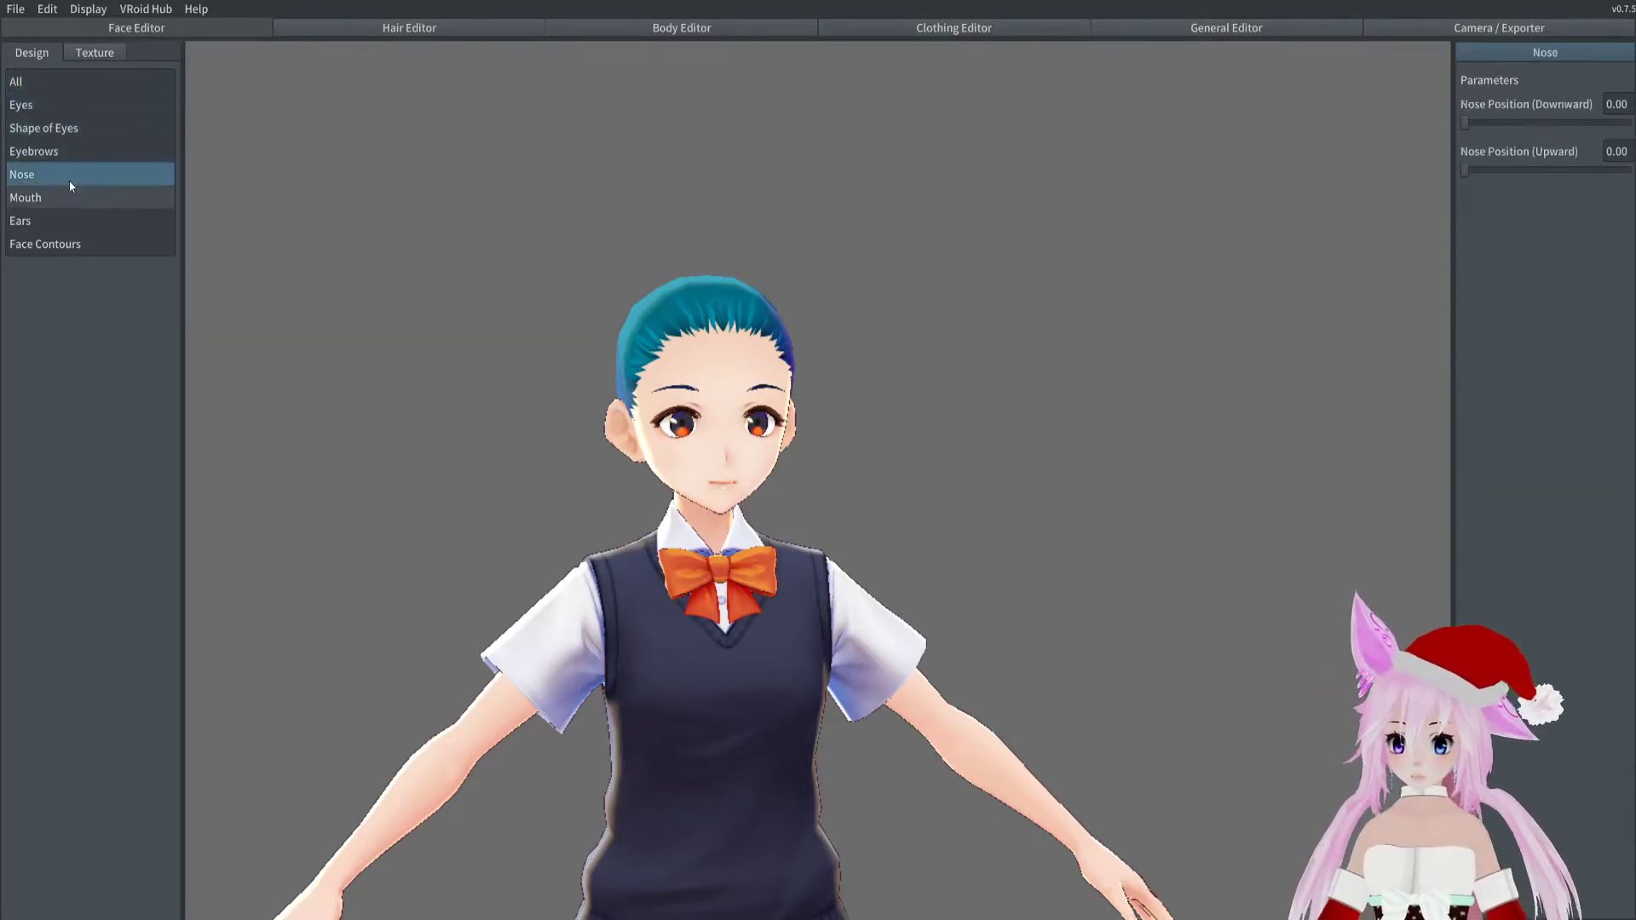
left_click(51, 81)
middle_click_drag(1309, 469, 1409, 448)
scroll(1221, 475, "up", 1)
scroll(946, 431, "up", 2)
left_click_drag(946, 431, 958, 450)
scroll(958, 450, "up", 1)
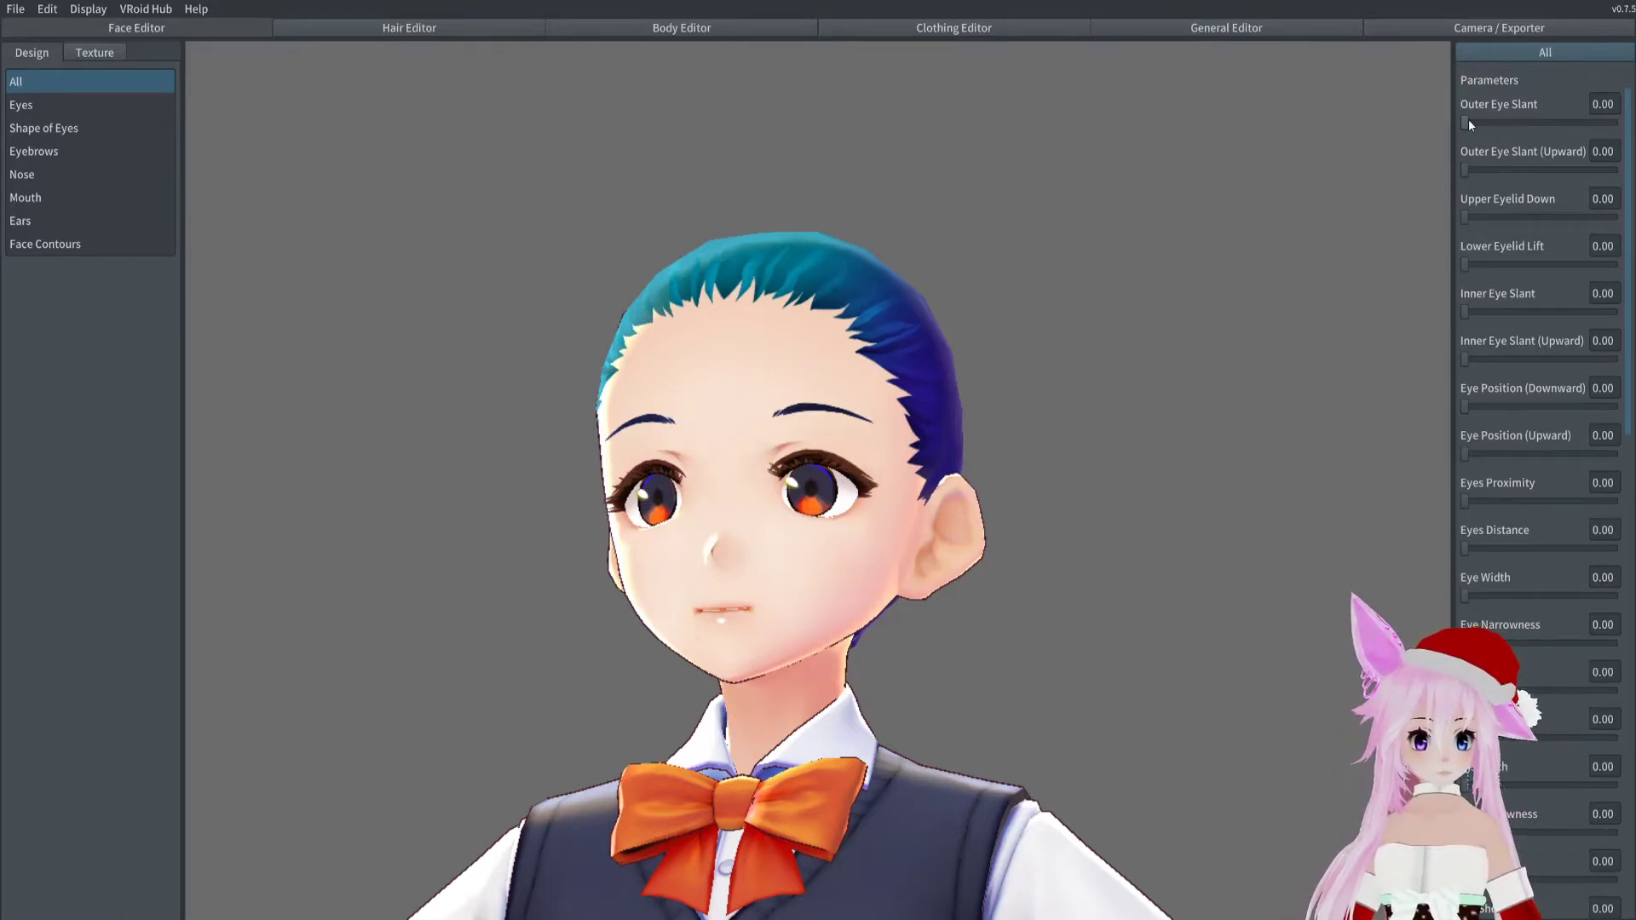
Set Outer Eye Slant (Upward) to 0.87, Upper Eyelid Down to 0.70 and Lower Eyelid Lift to 0.57
left_click_drag(1522, 122, 1417, 113)
left_click_drag(1465, 171, 1601, 177)
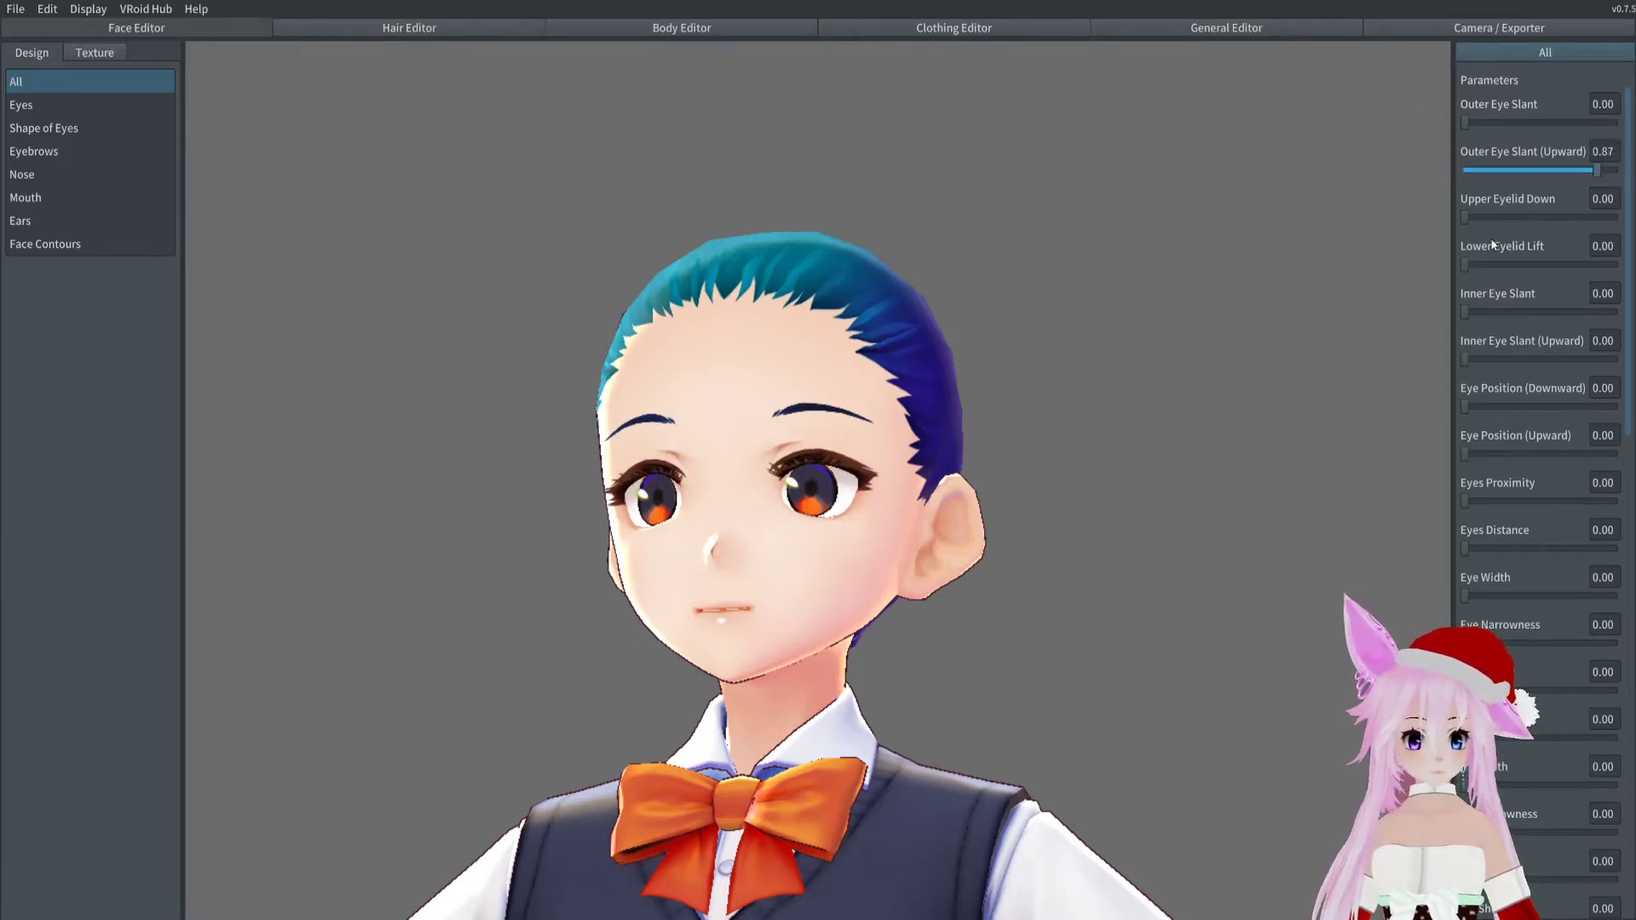
left_click_drag(1465, 217, 1558, 219)
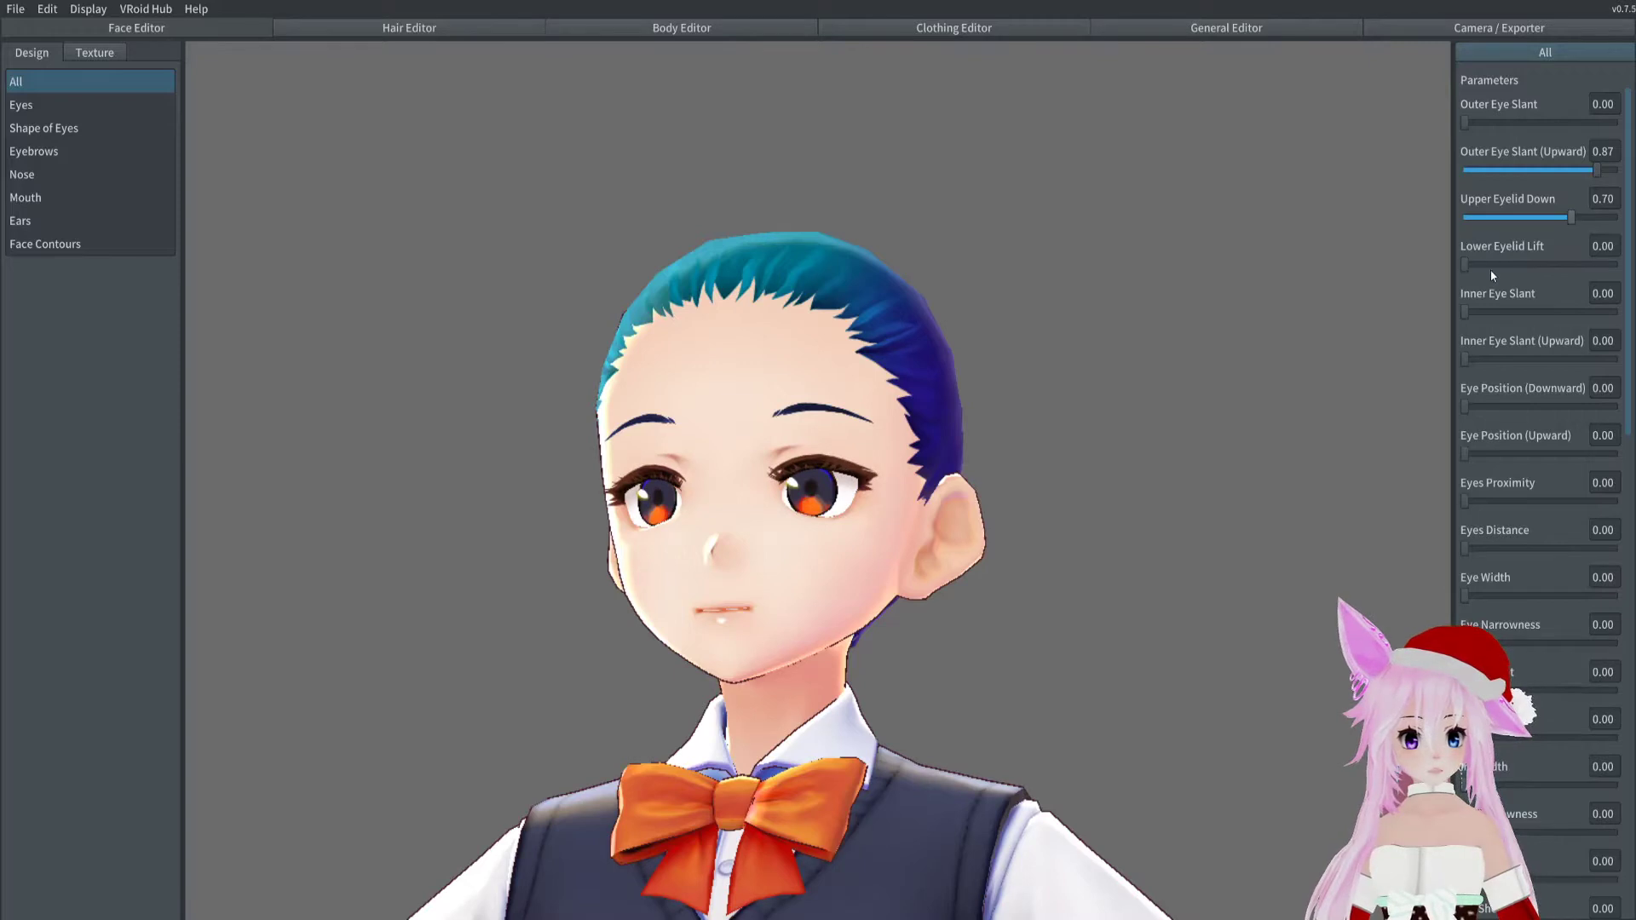
mouse_move(1466, 264)
left_mouse_down()
mouse_move(1555, 264)
mouse_move(1497, 265)
left_mouse_up()
Set Inner Eye Slant to 0.69 and 0.40 upward, Eye Position to 0.27 downward and 0.35 upward, Proximity 0.34, Distance 0.37, Eye Width 0.56
right_click_drag(916, 399, 968, 406)
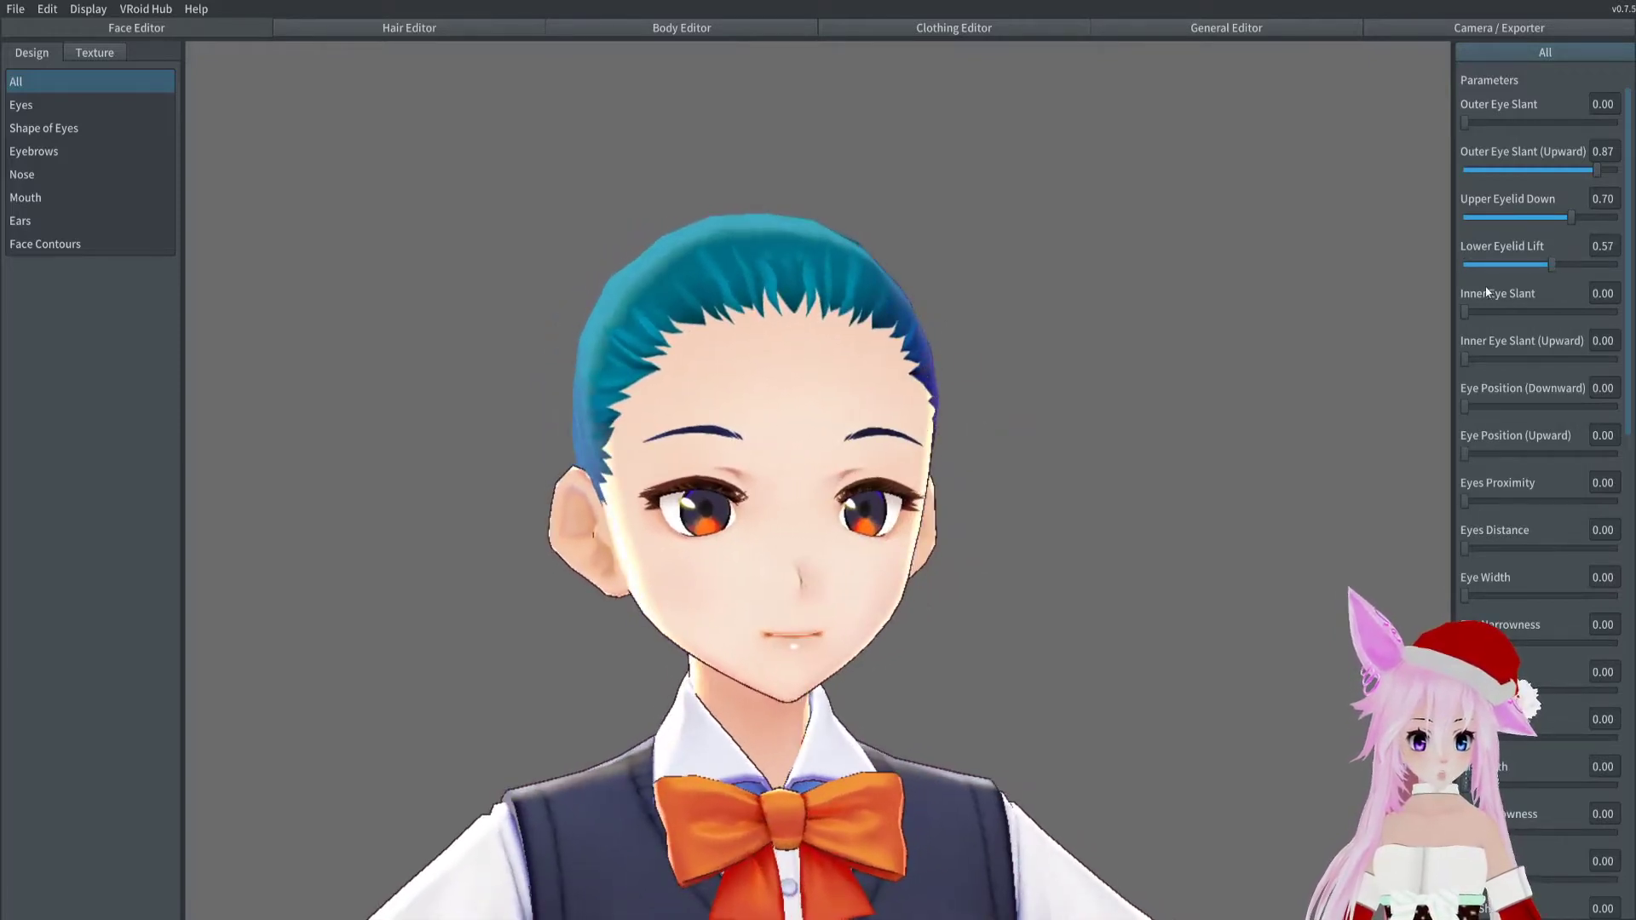
left_click_drag(1468, 312, 1571, 314)
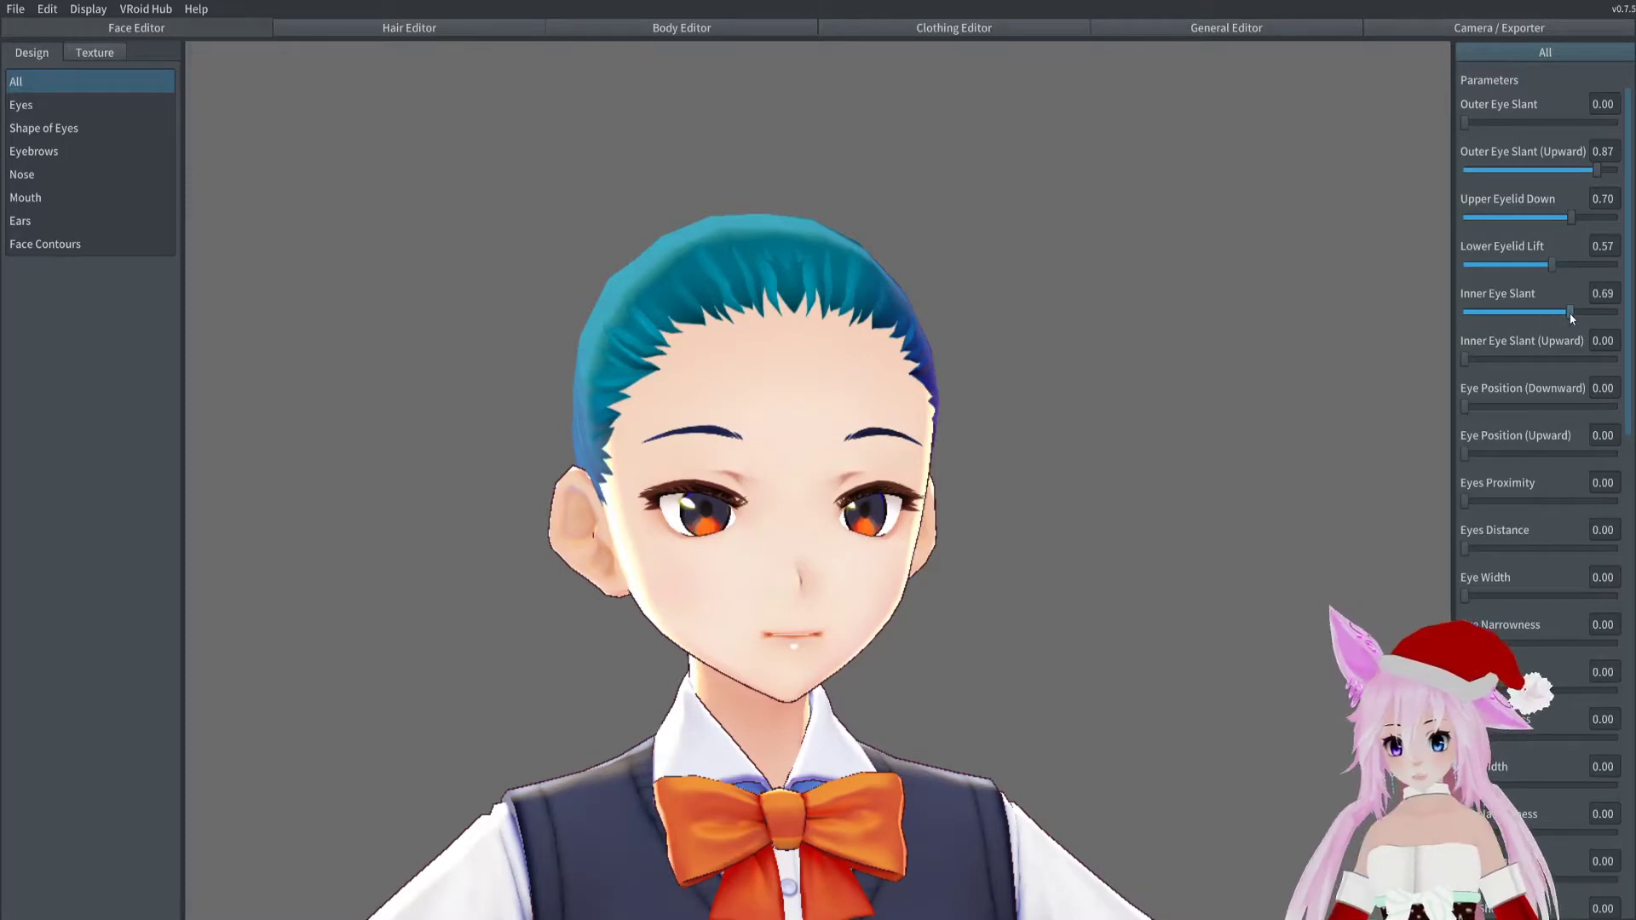
left_click_drag(1466, 359, 1505, 403)
left_click_drag(1481, 456, 1549, 594)
Set Eye Height to 0.44, Eye Shortness to 0.71 and Iris Narrowness to 0.30, leaving Iris Width at 0.00
left_click_drag(1465, 691, 1532, 691)
left_click_drag(1465, 738, 1573, 738)
scroll(1538, 511, "down", 1)
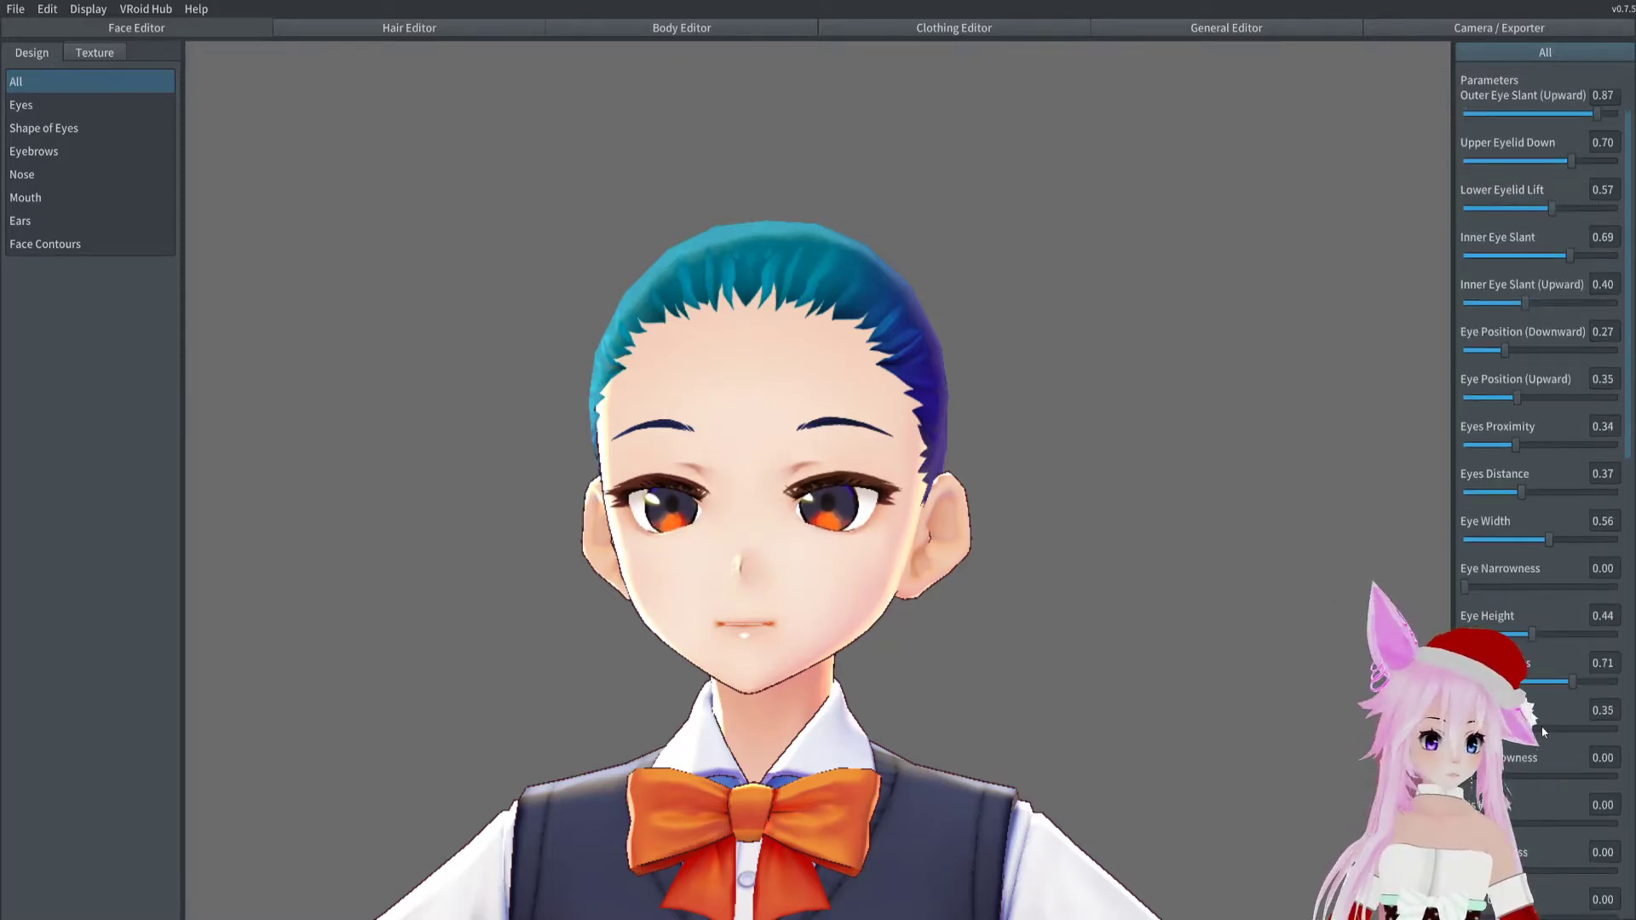
scroll(1467, 621, "down", 2)
left_click_drag(1464, 664, 1510, 664)
scroll(1511, 664, "down", 2)
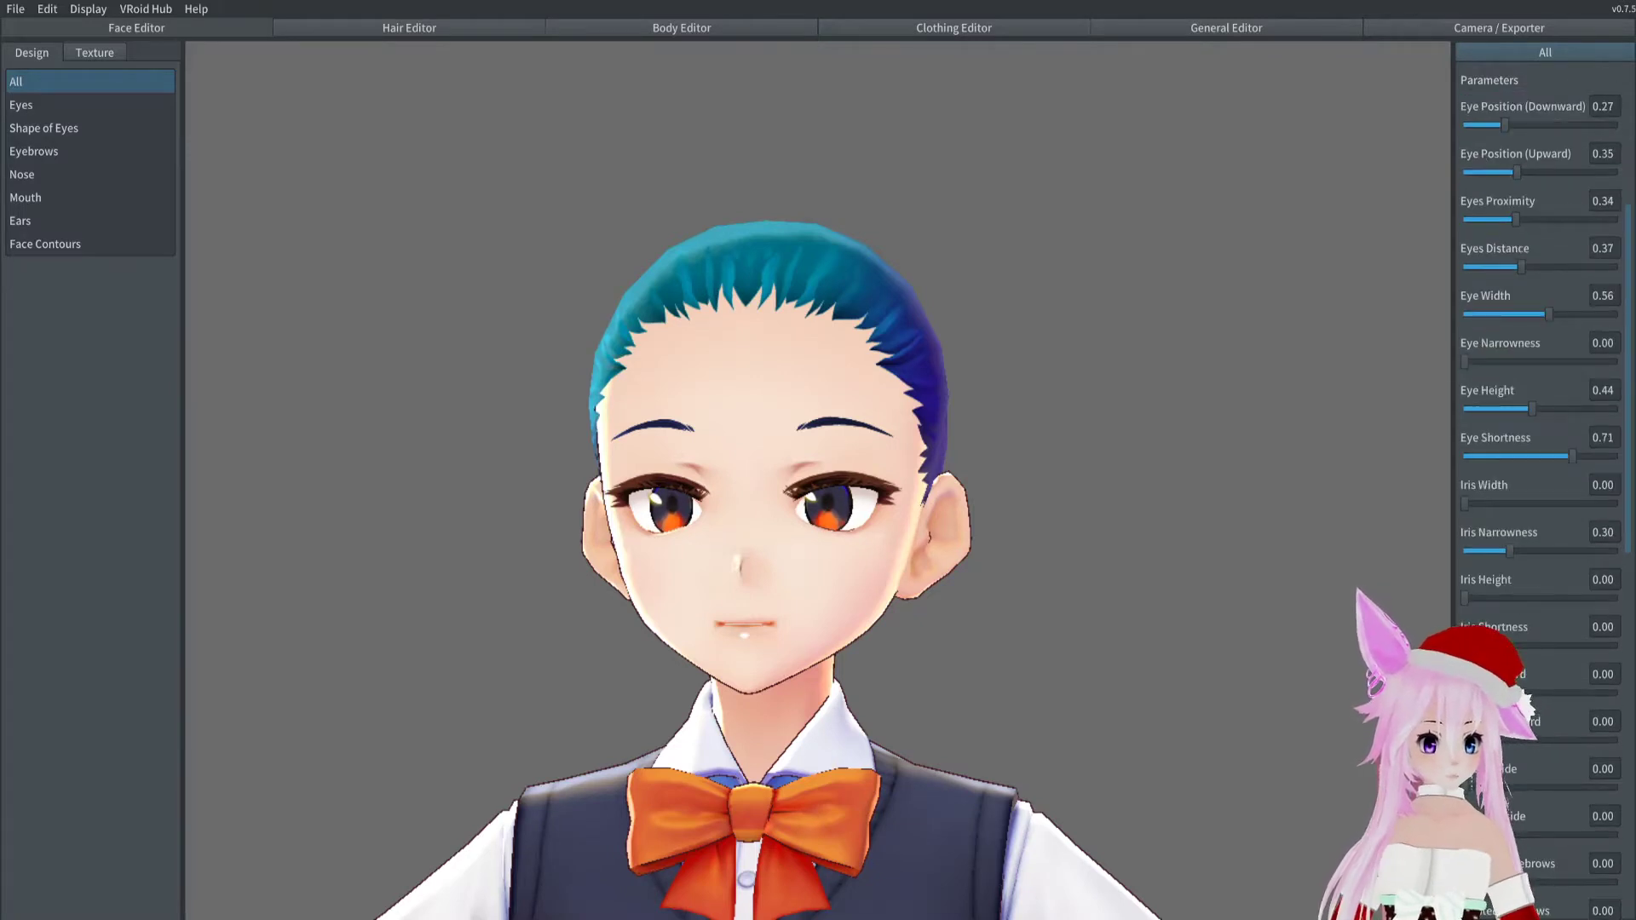
Set Mouth Position (Upward) to 0.05 and Mouth Width to 0.06, with Mouth Narrowness at 0.00
scroll(1511, 664, "down", 12)
left_click_drag(1482, 697, 1473, 689)
scroll(1465, 694, "down", 1)
left_click_drag(1522, 741, 1462, 740)
left_click_drag(1468, 784, 1538, 789)
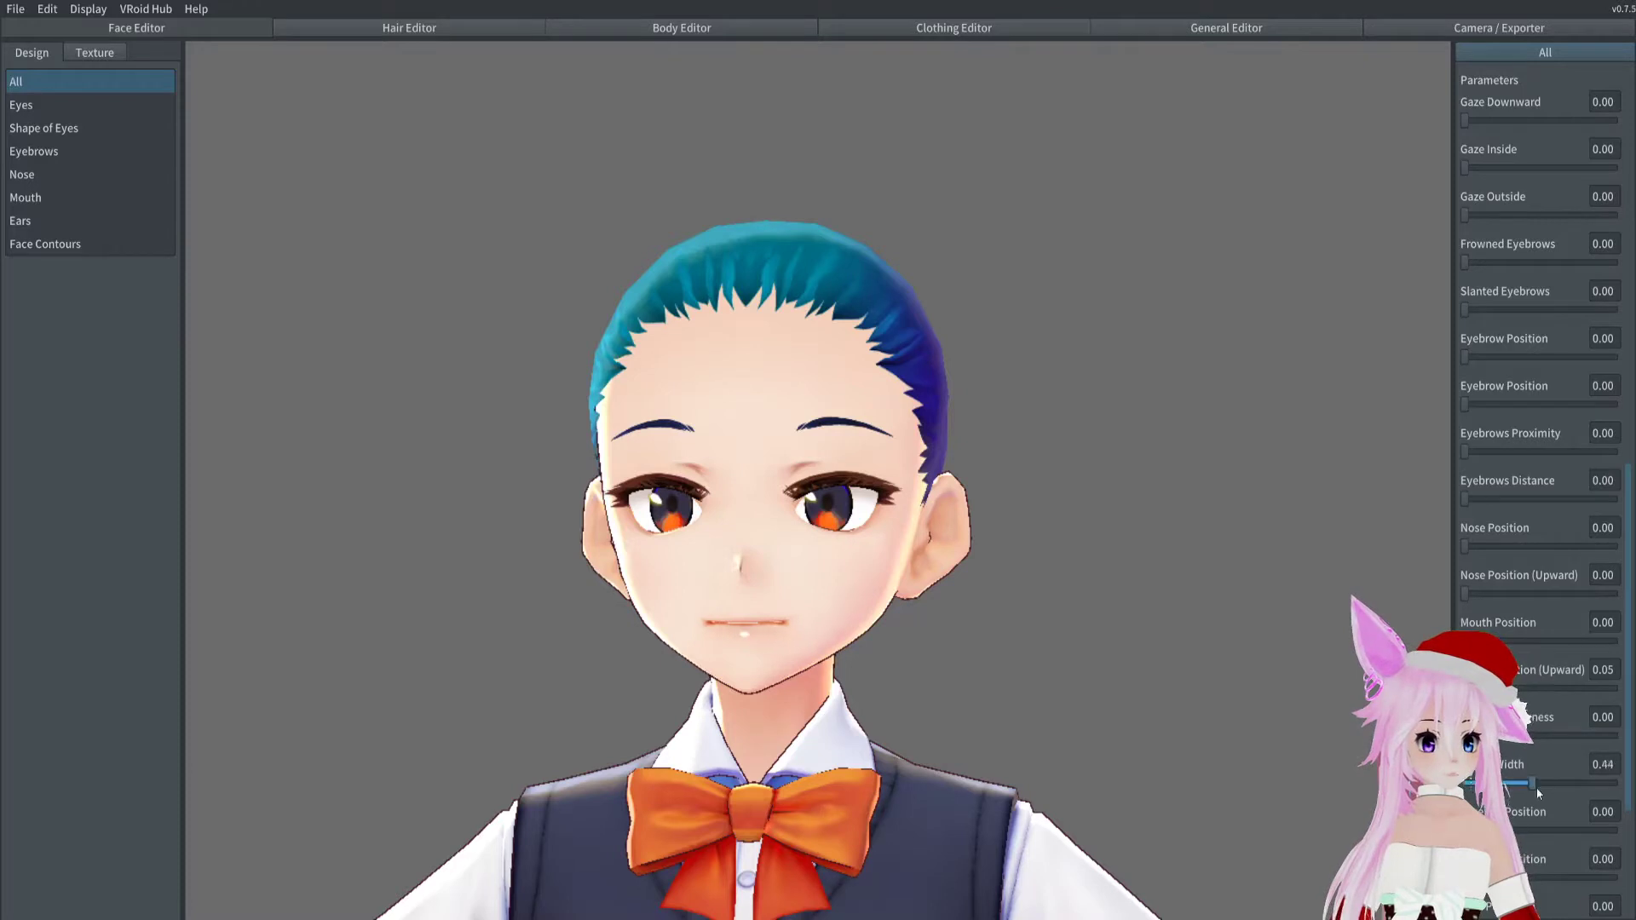
scroll(1534, 682, "down", 2)
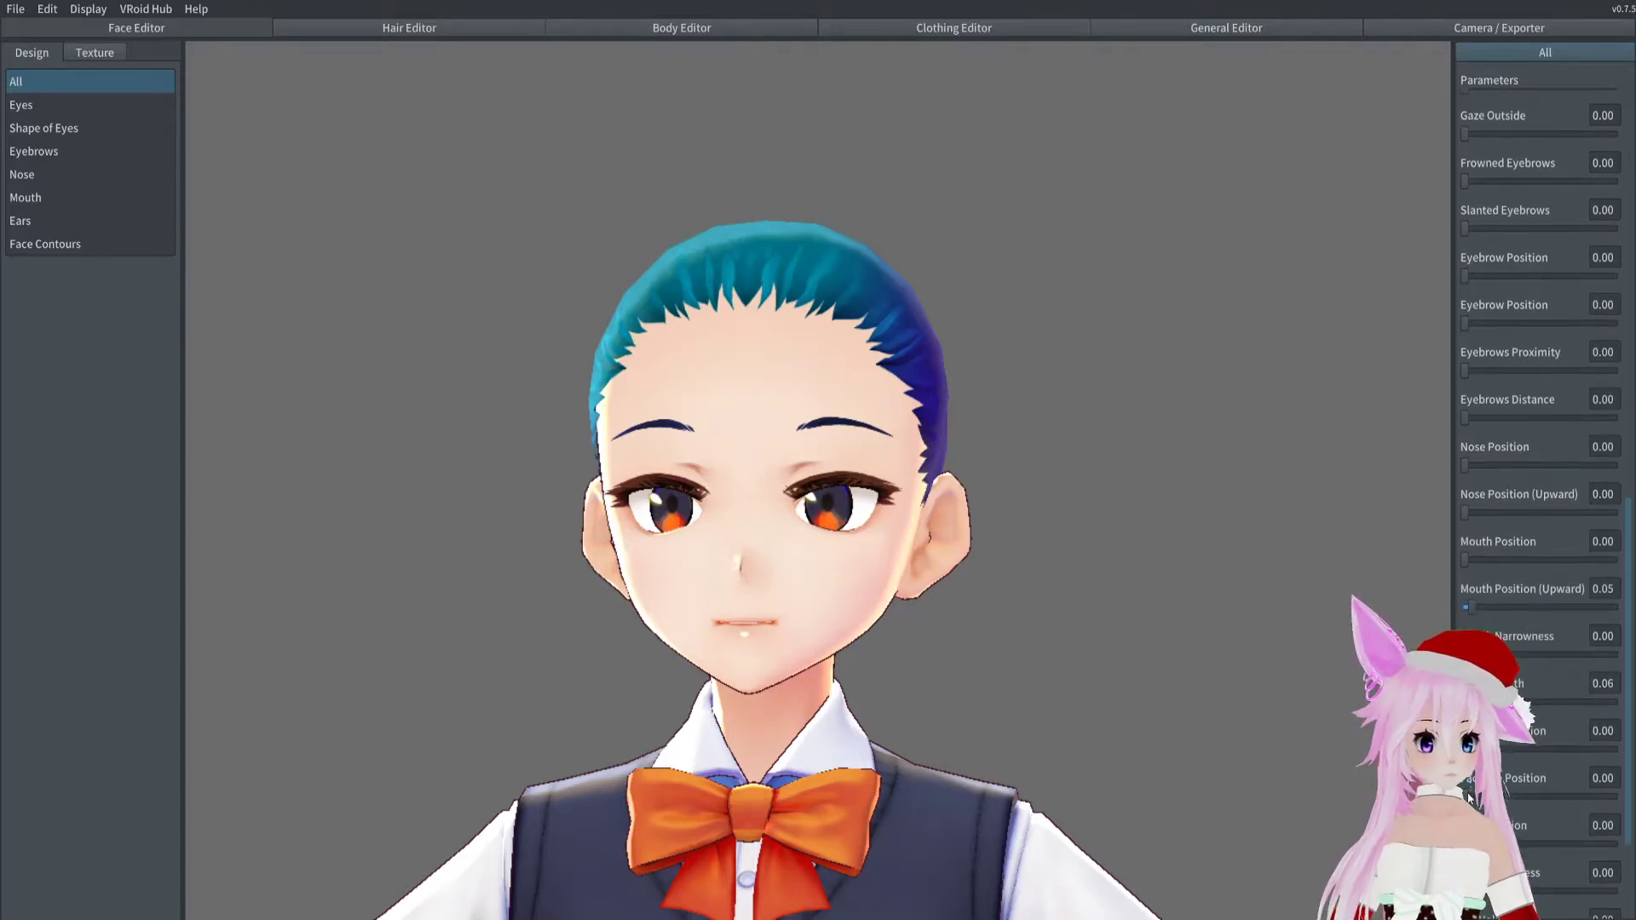
Set Chin Roundness to 0.00, Ear Smallness to 1.00, Head Top Position to 0.39 and Head Top Position (Upward) to 0.22
scroll(1543, 512, "down", 4)
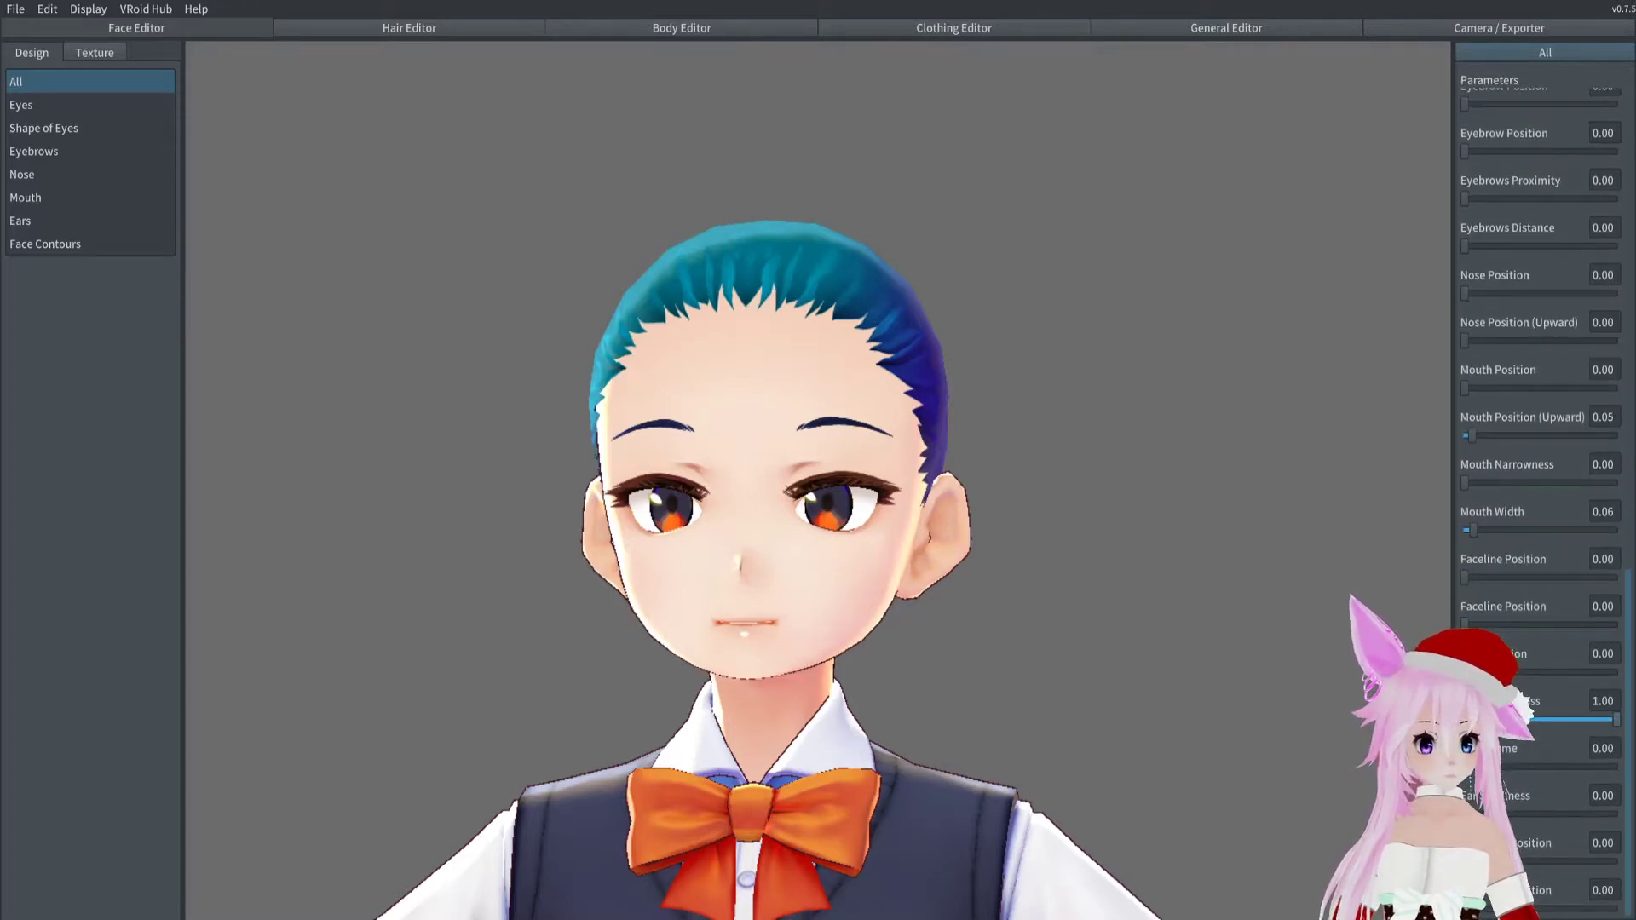
left_click_drag(1493, 721, 1462, 721)
left_click_drag(1466, 816, 1624, 817)
scroll(1624, 827, "down", 1)
left_click_drag(1468, 856, 1524, 856)
left_click_drag(1466, 902, 1498, 902)
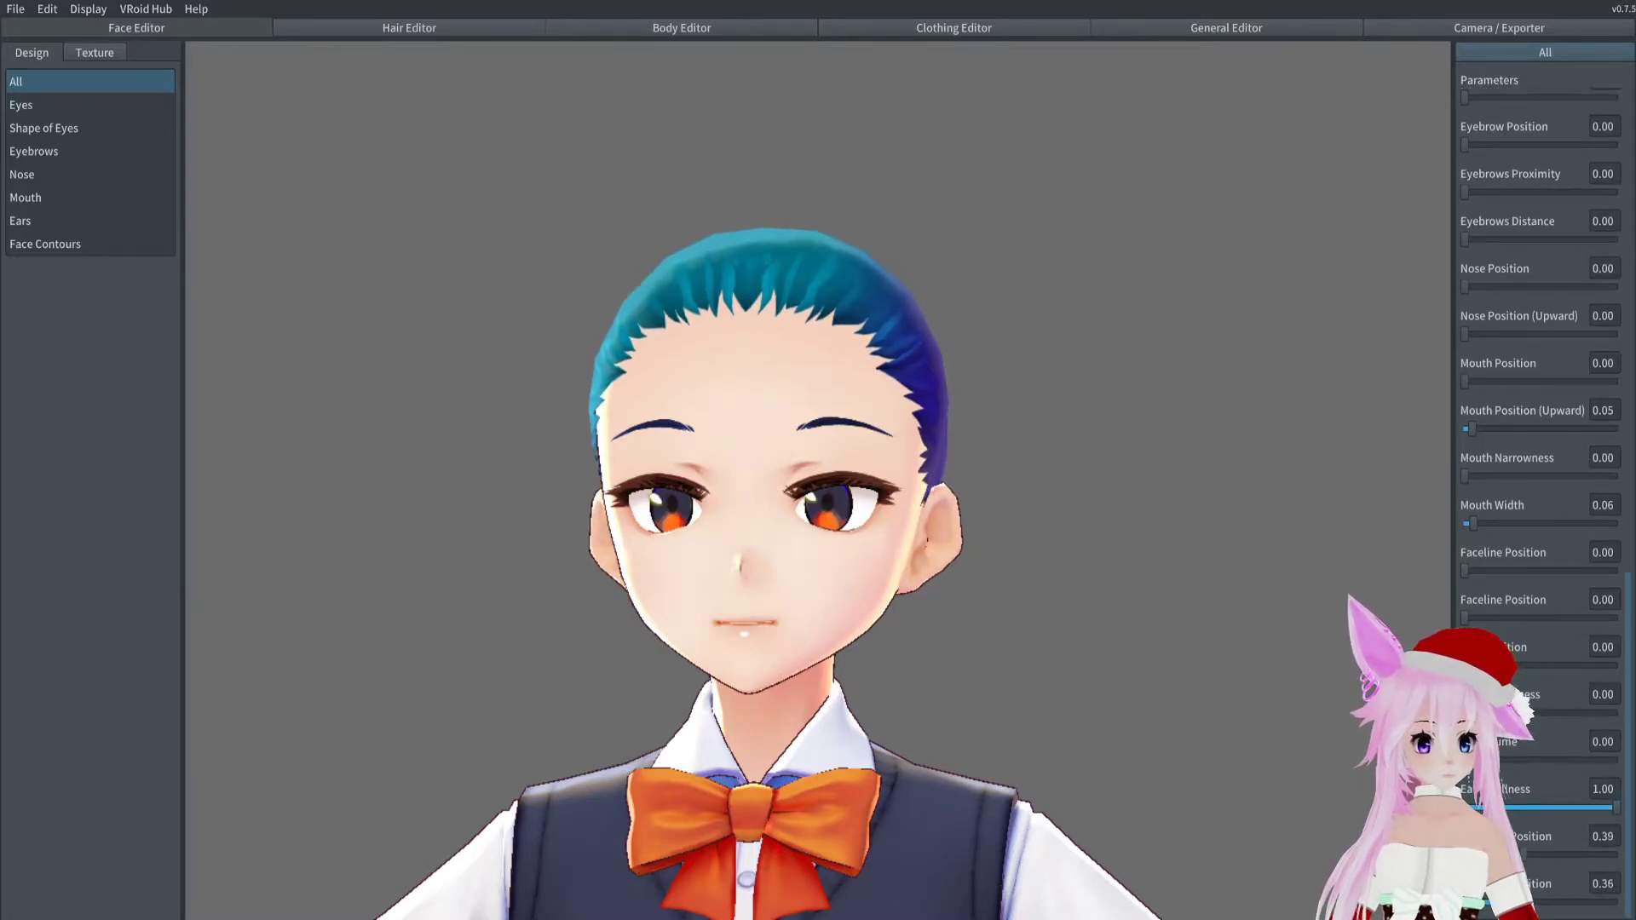
scroll(1176, 738, "down", 1)
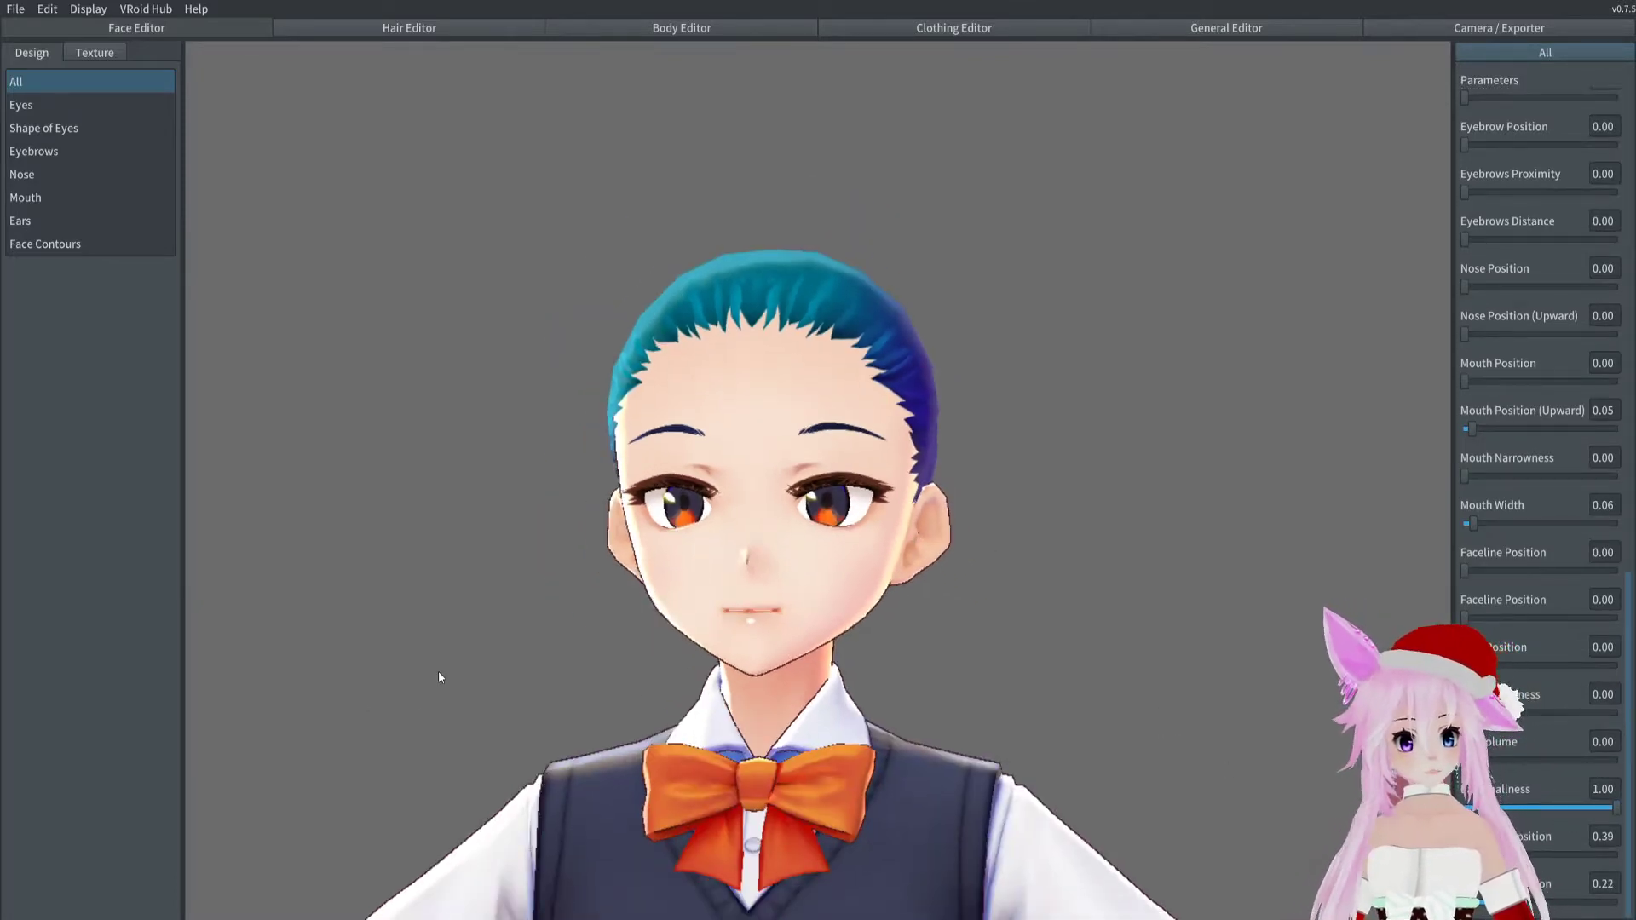
Examine the reshaped head from several angles and review the face parameters, including the Eyes, Face Contours, Ears and Nose categories
mouse_move(872, 564)
right_mouse_down()
mouse_move(779, 595)
mouse_move(799, 569)
mouse_move(876, 580)
right_mouse_up()
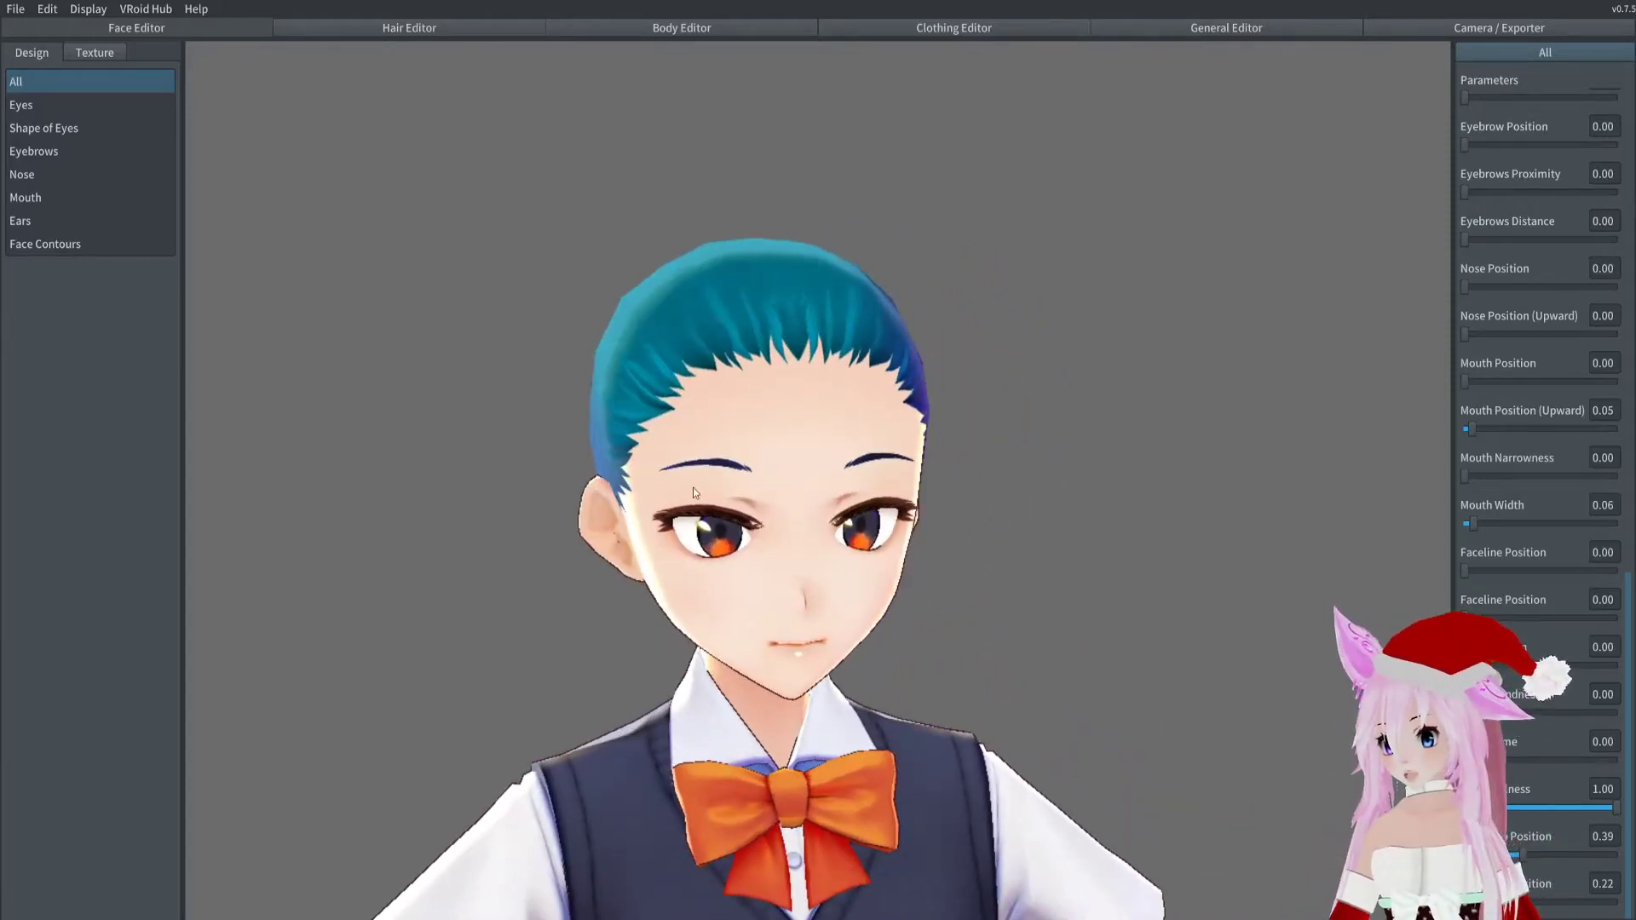
scroll(1526, 578, "up", 10)
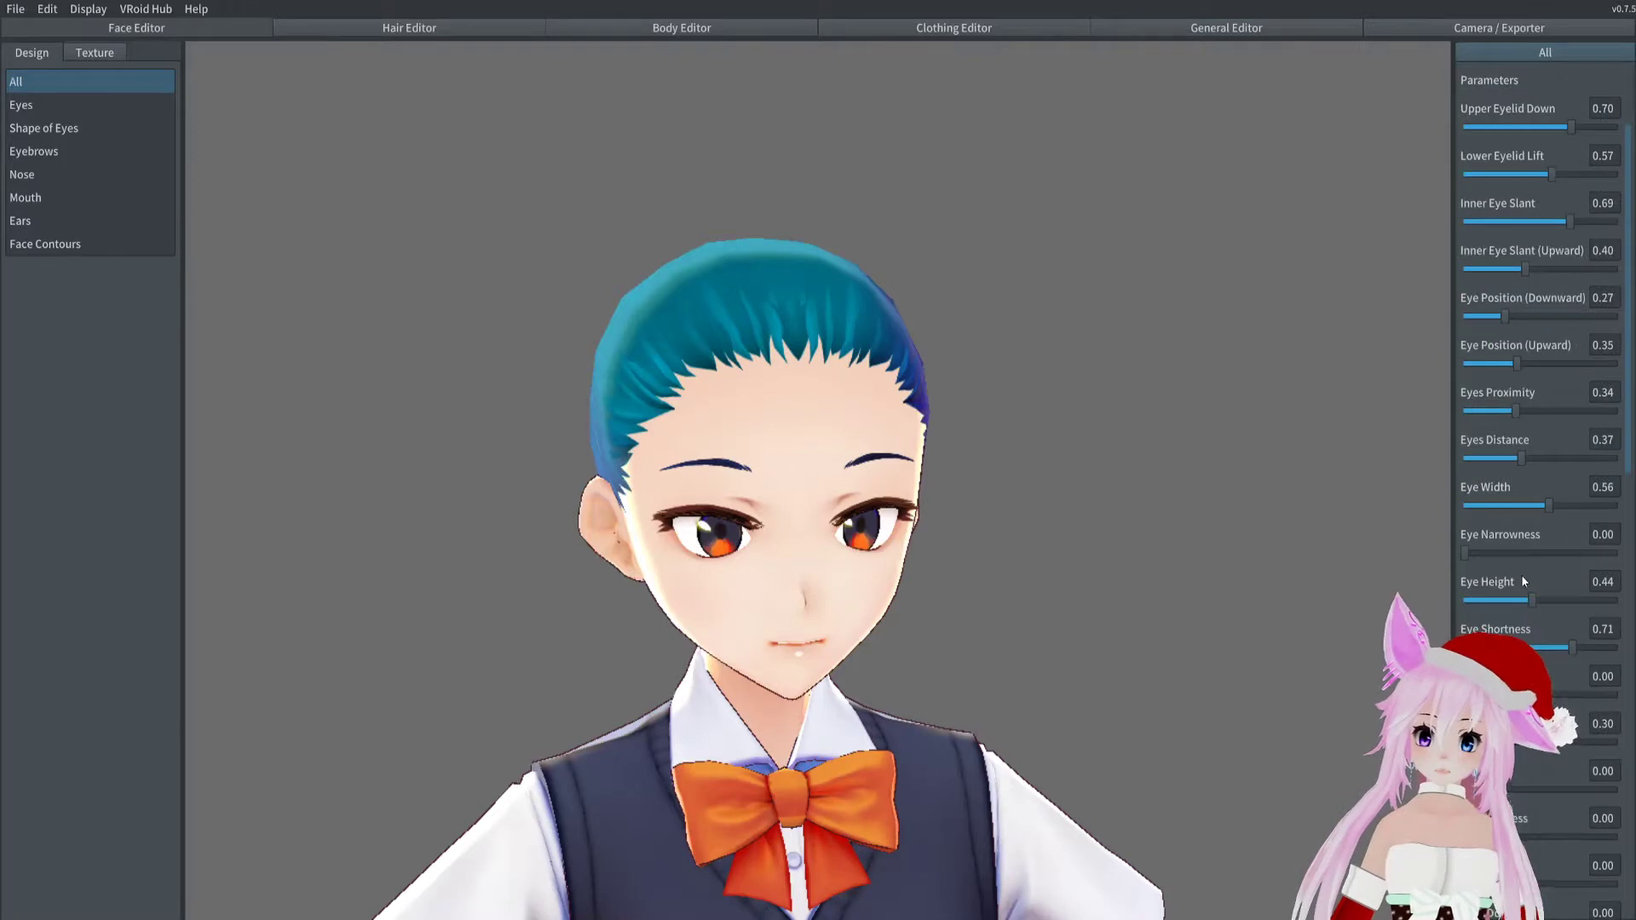
scroll(1522, 574, "down", 10)
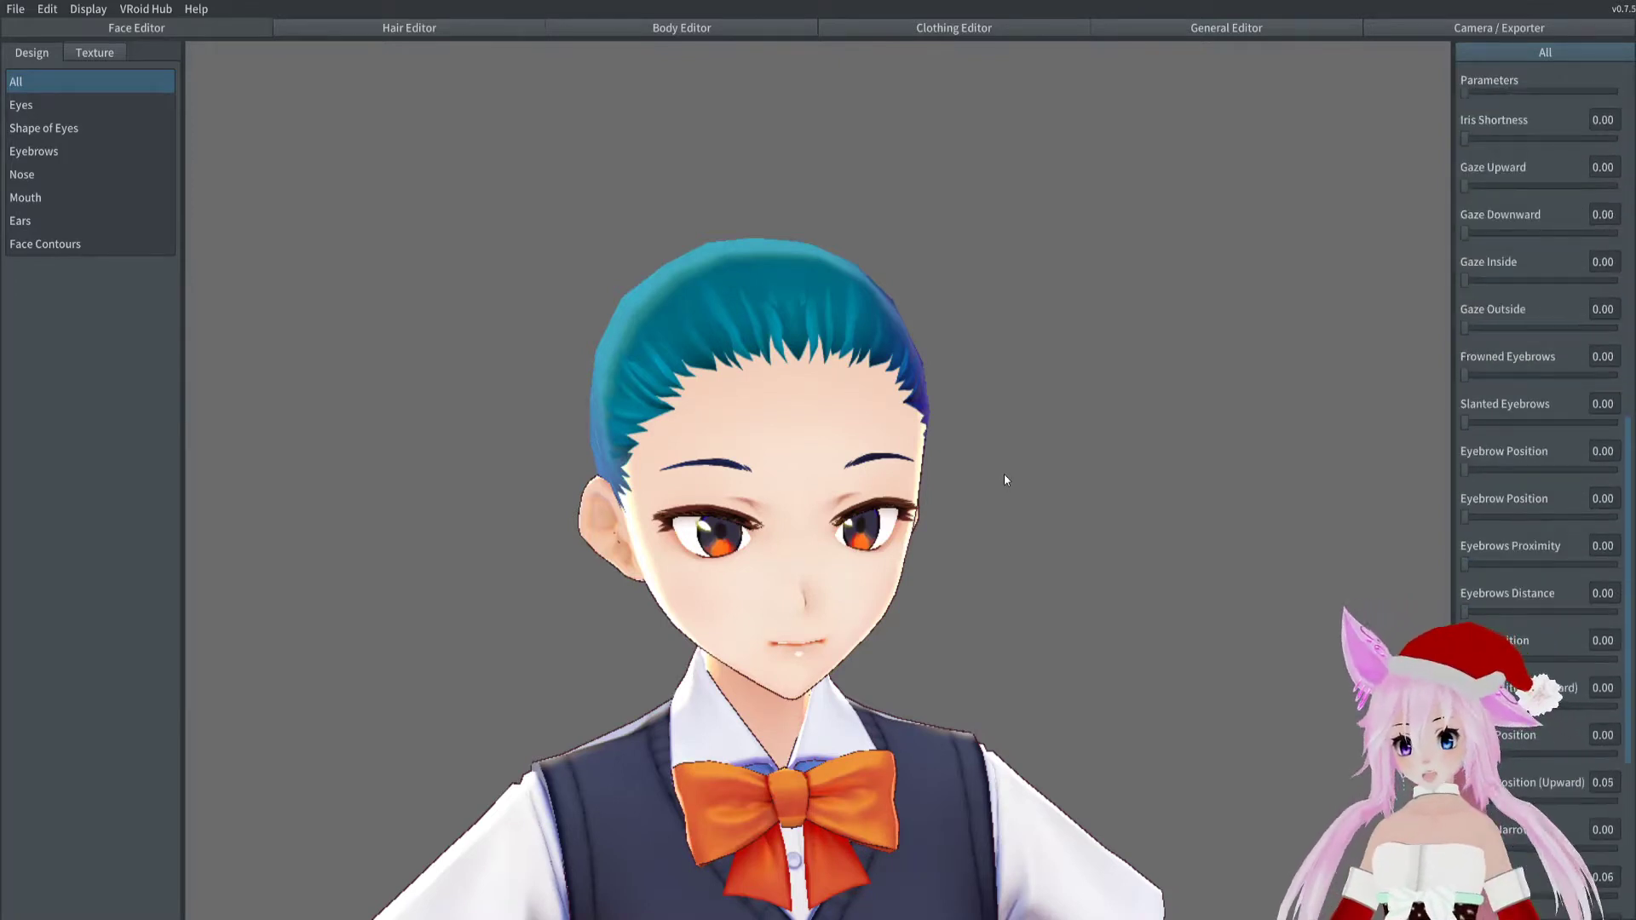
middle_click_drag(1004, 474, 993, 463)
right_click_drag(993, 463, 943, 447)
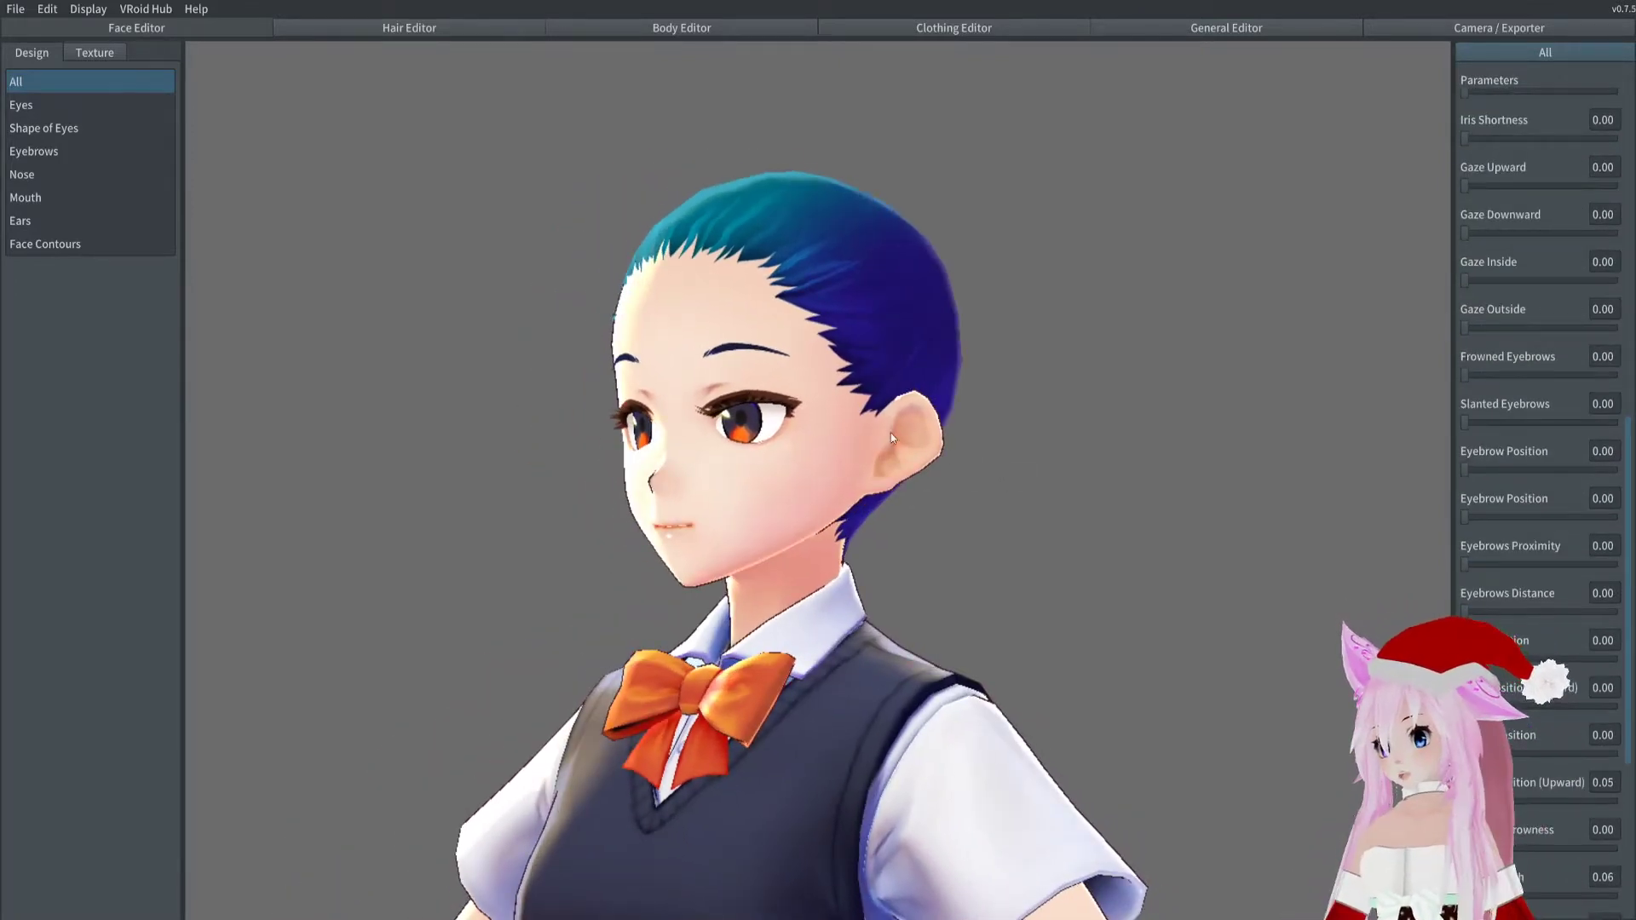
left_click(68, 109)
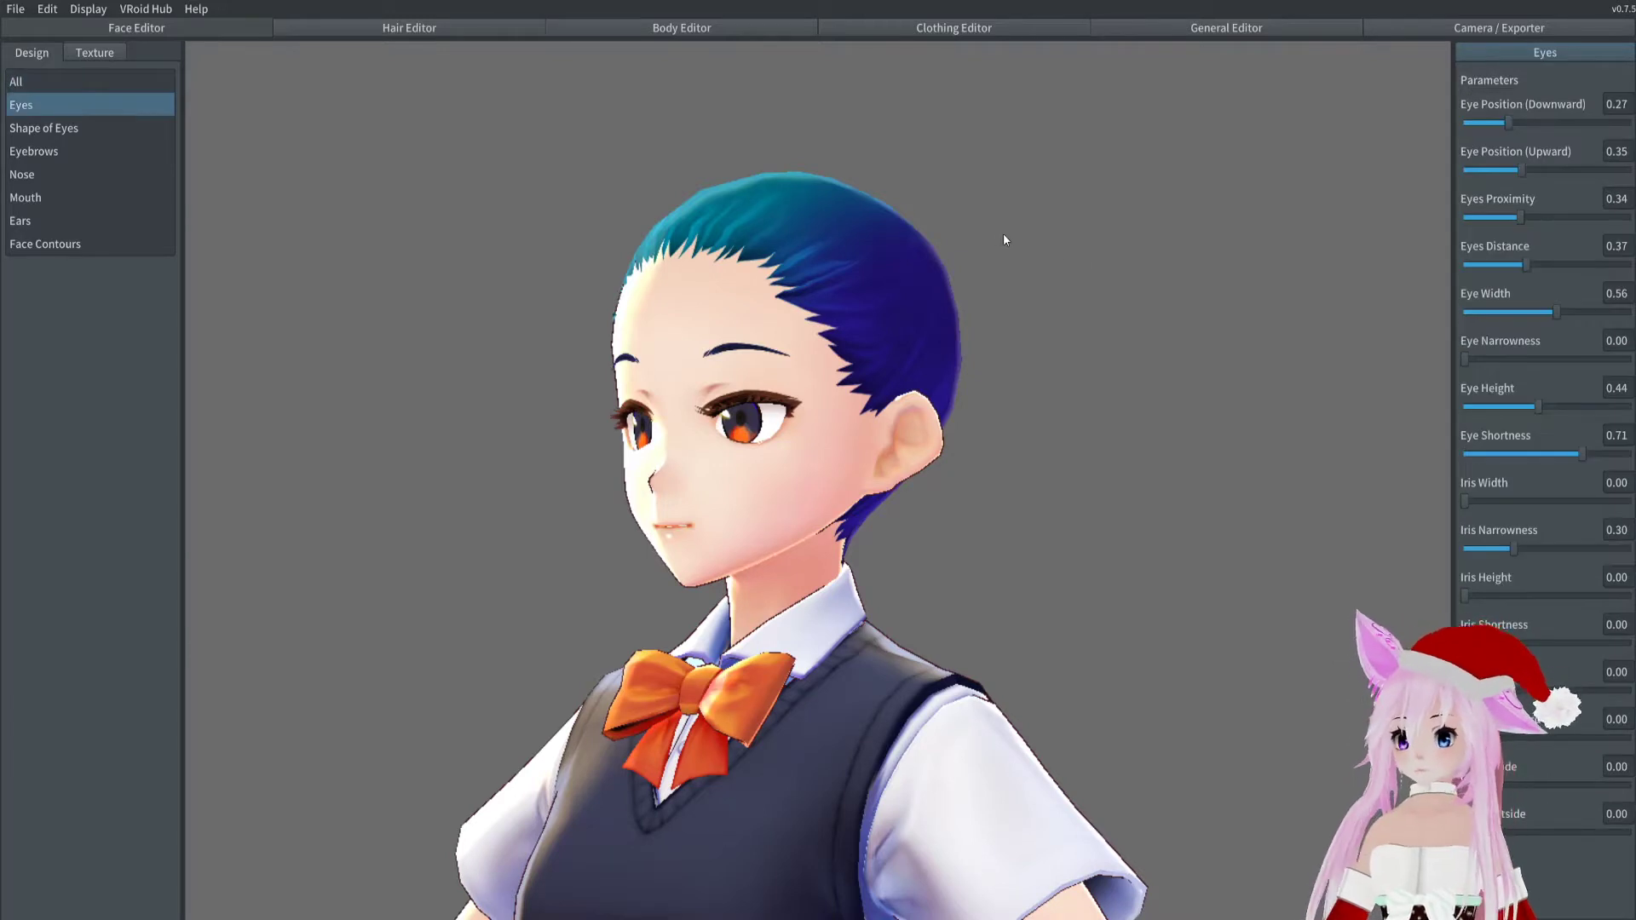
left_click(63, 246)
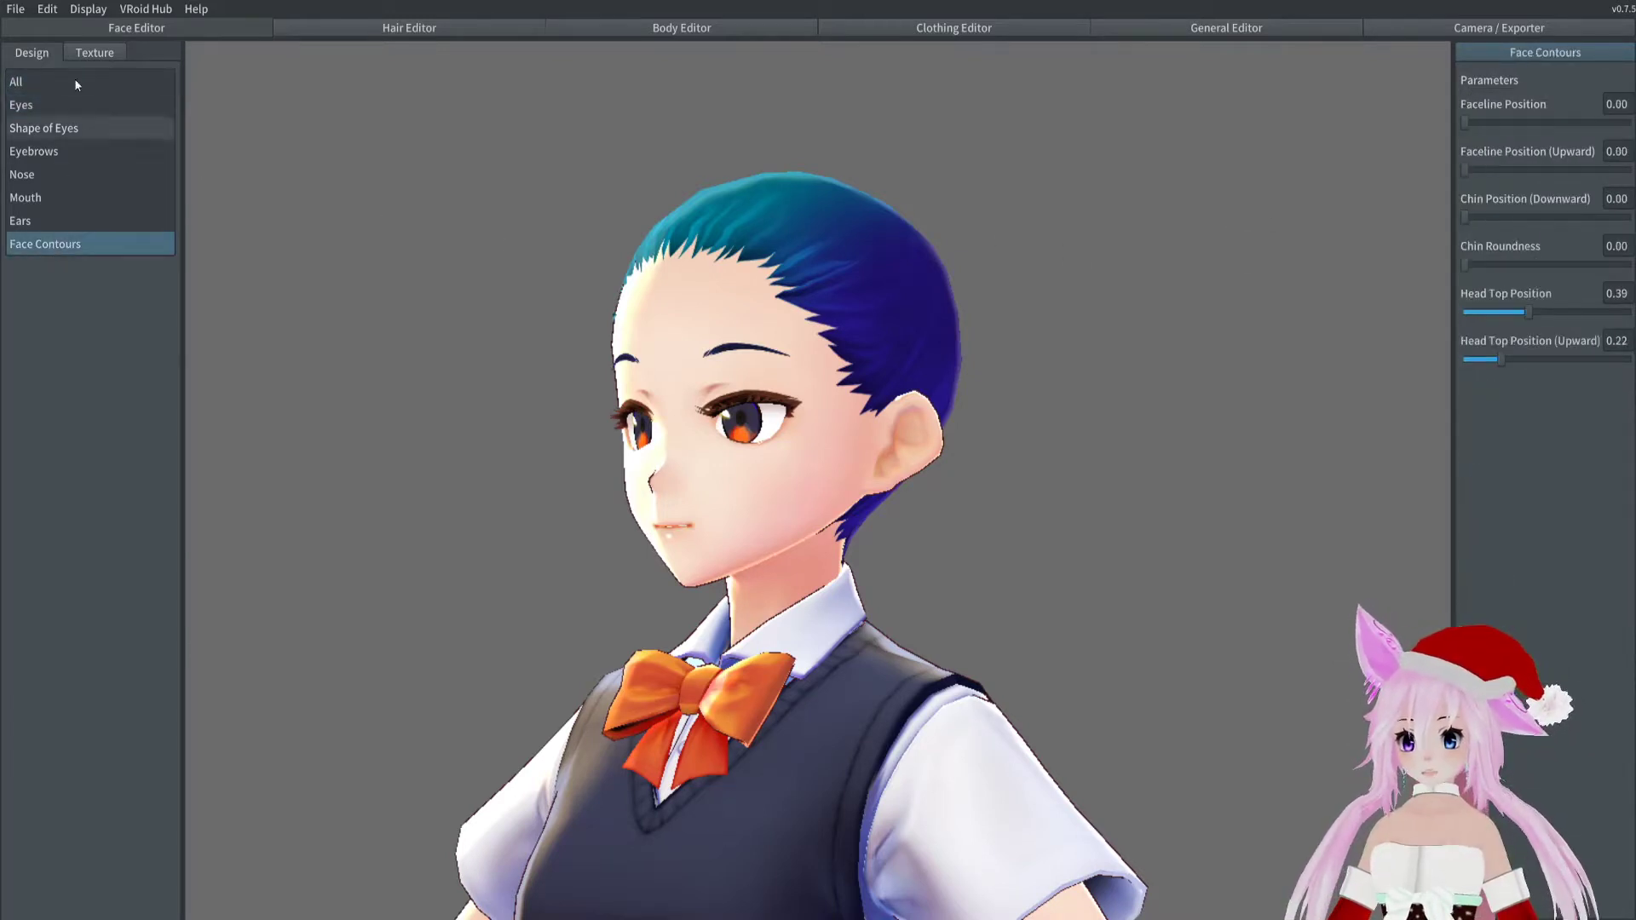
left_click(90, 220)
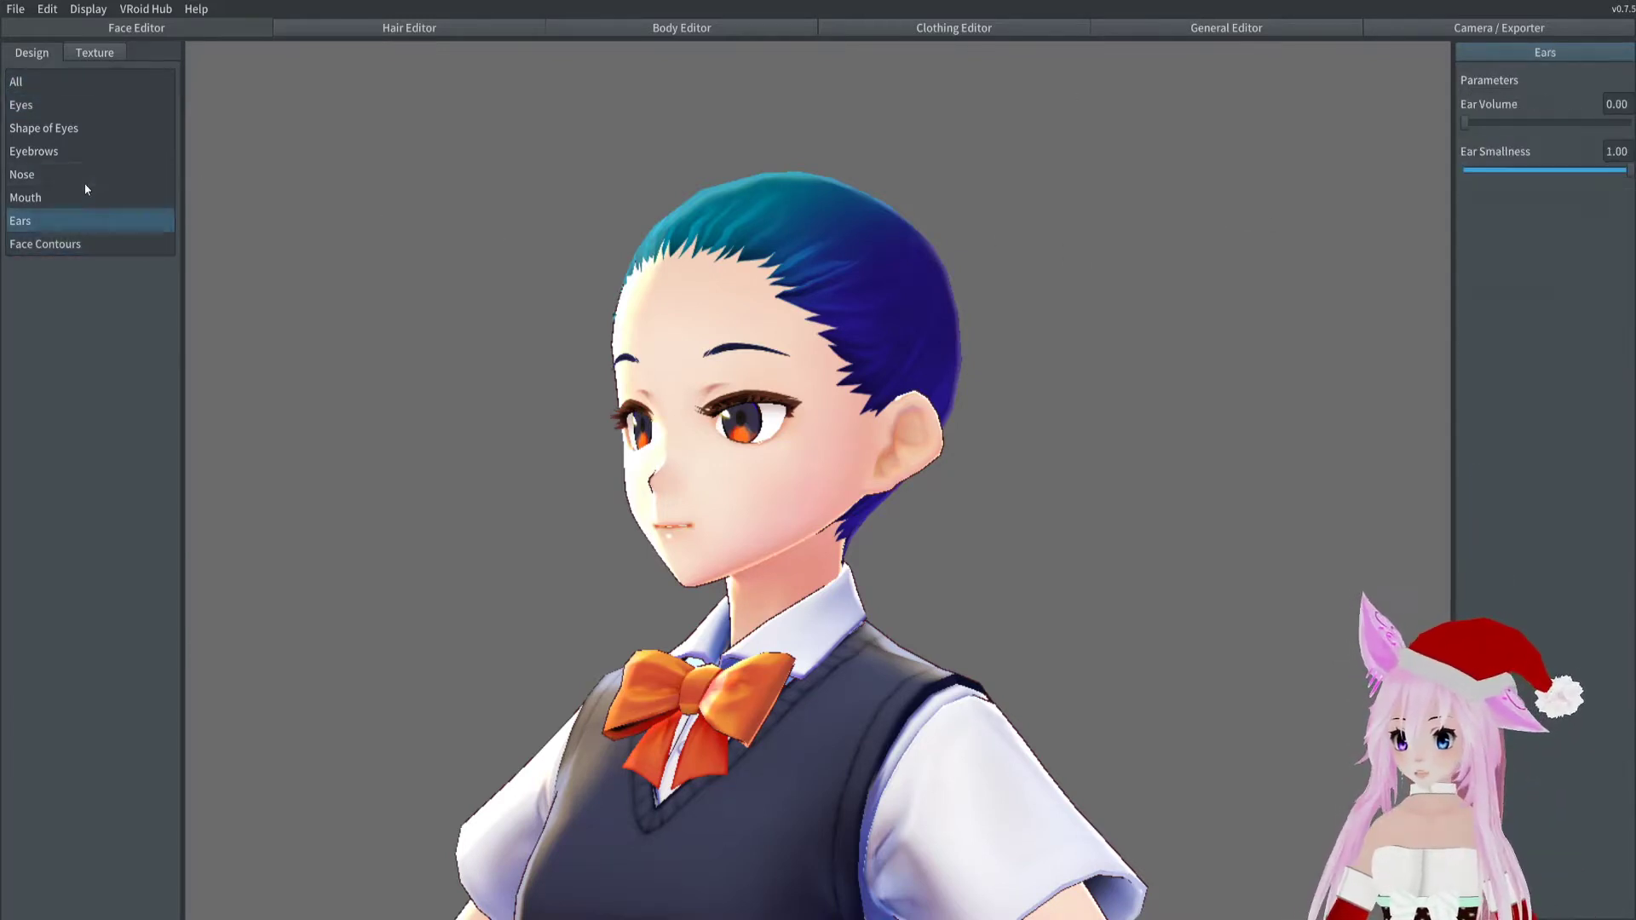
left_click(73, 174)
Switch from face design to face texture editing and reveal the Scleras and Eyeline texture settings, facing the head frontally
left_click(34, 91)
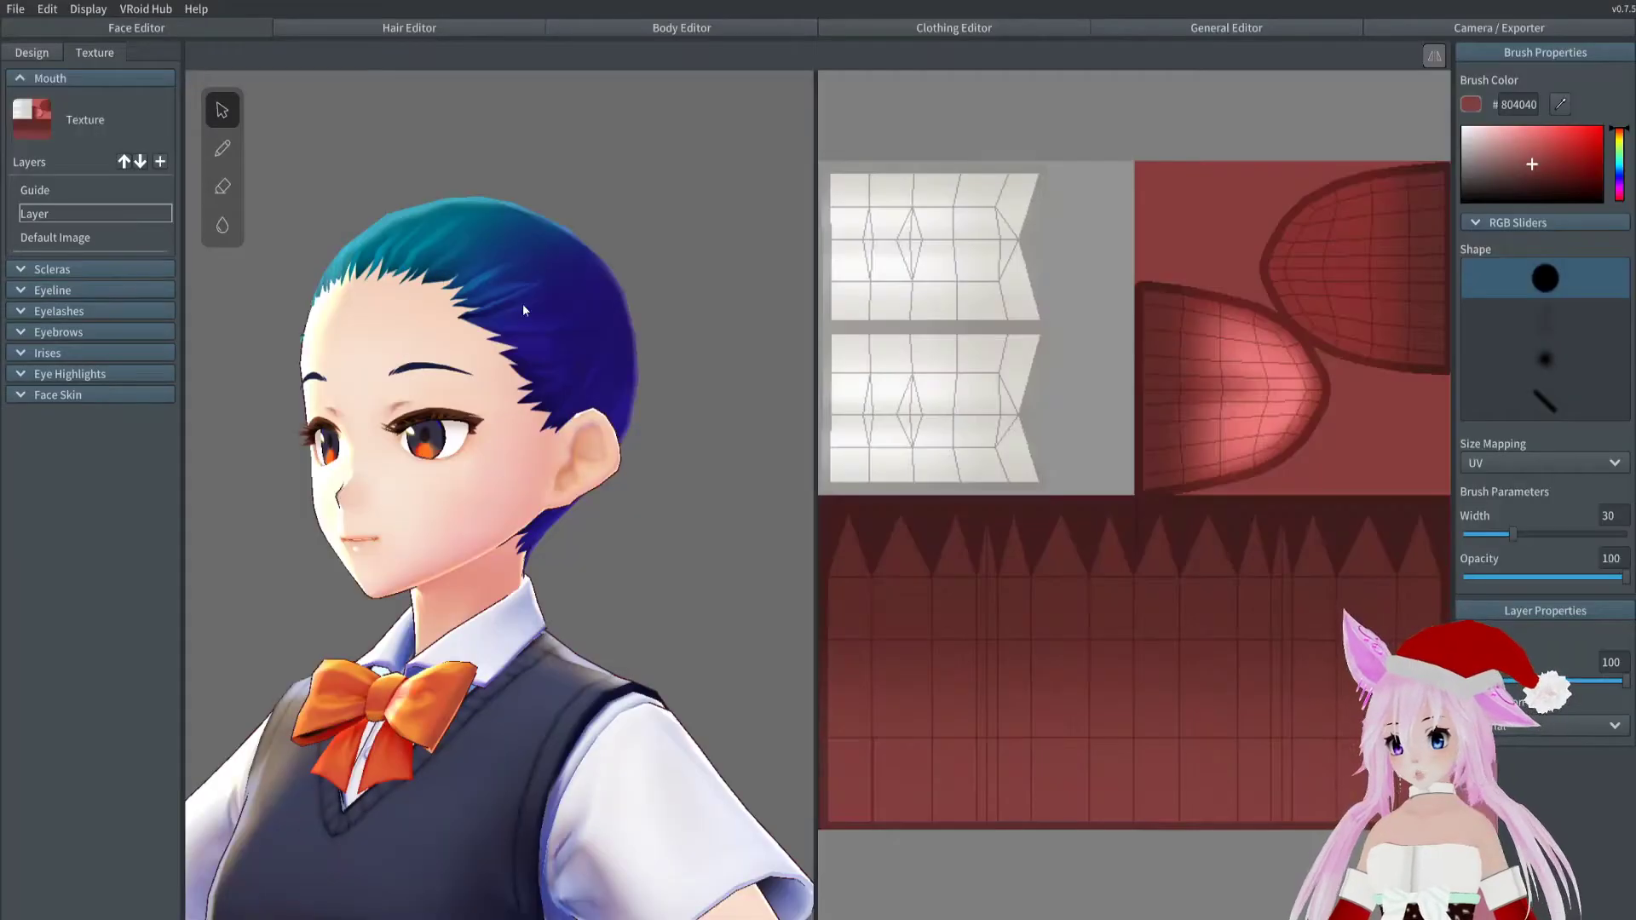
middle_click_drag(534, 437, 653, 485)
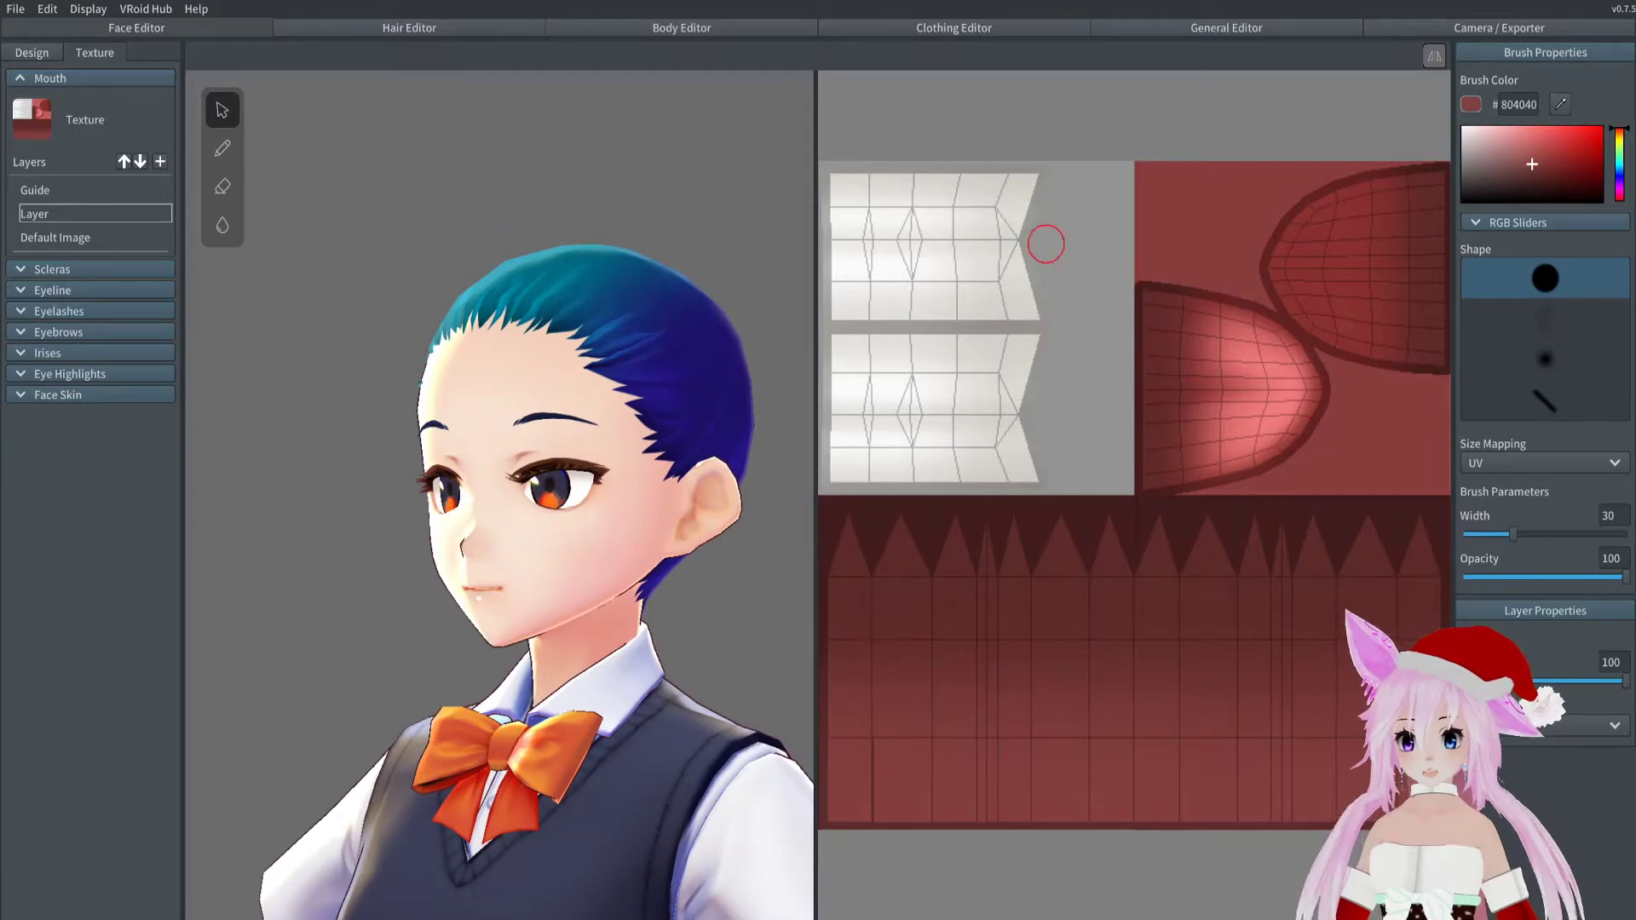
right_click_drag(436, 382, 358, 409)
scroll(475, 421, "up", 3)
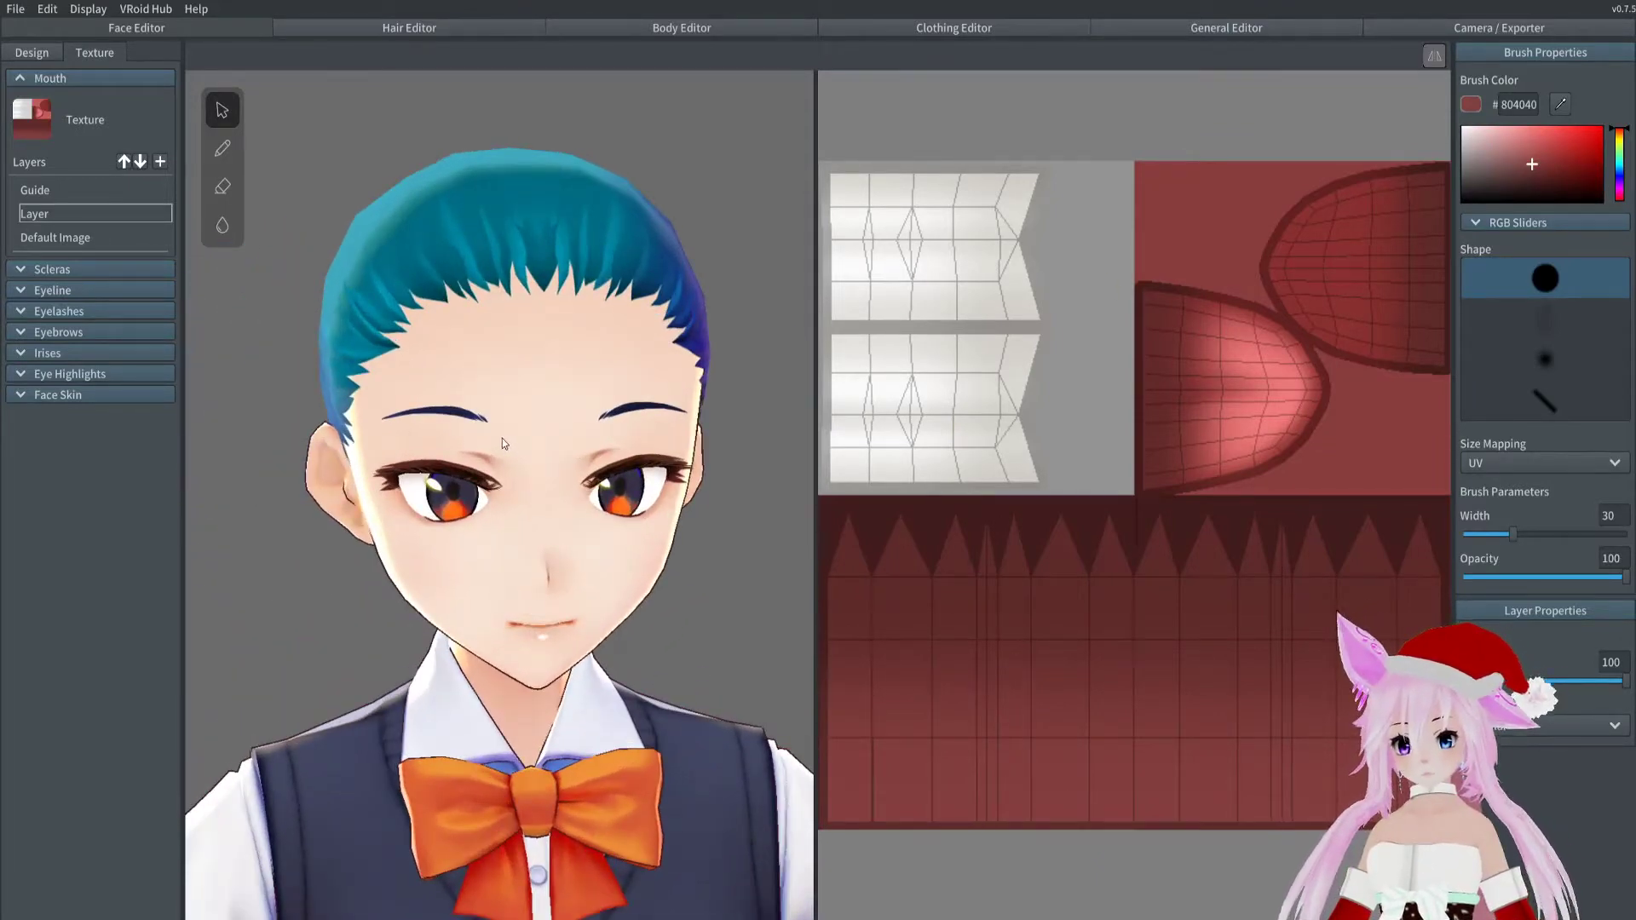
left_click(27, 276)
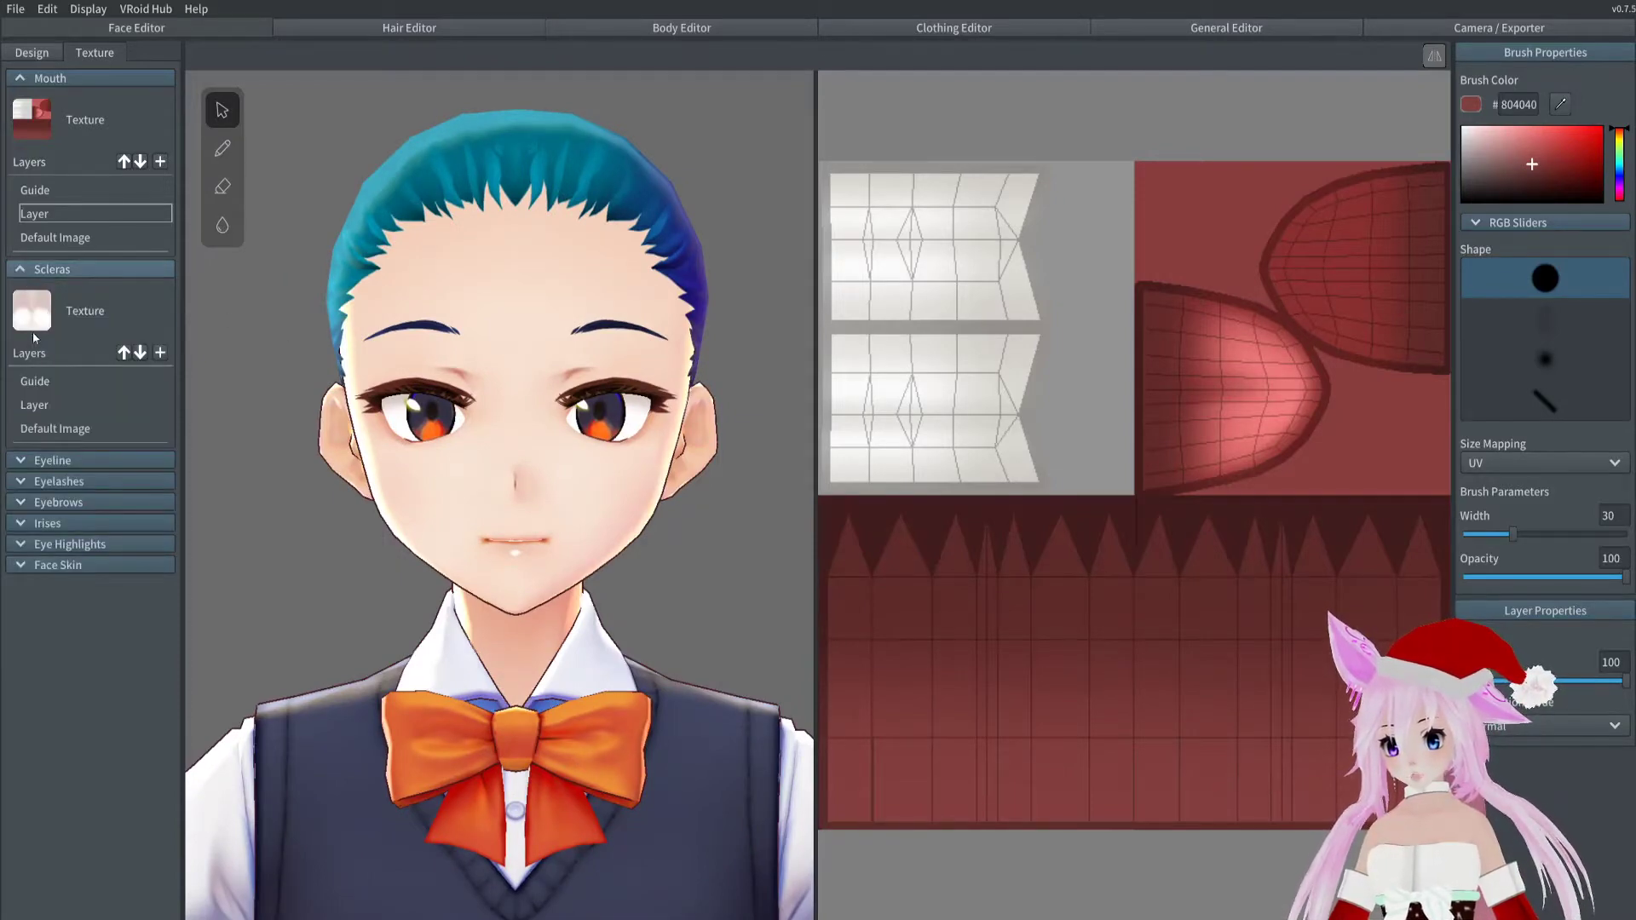
left_click(26, 462)
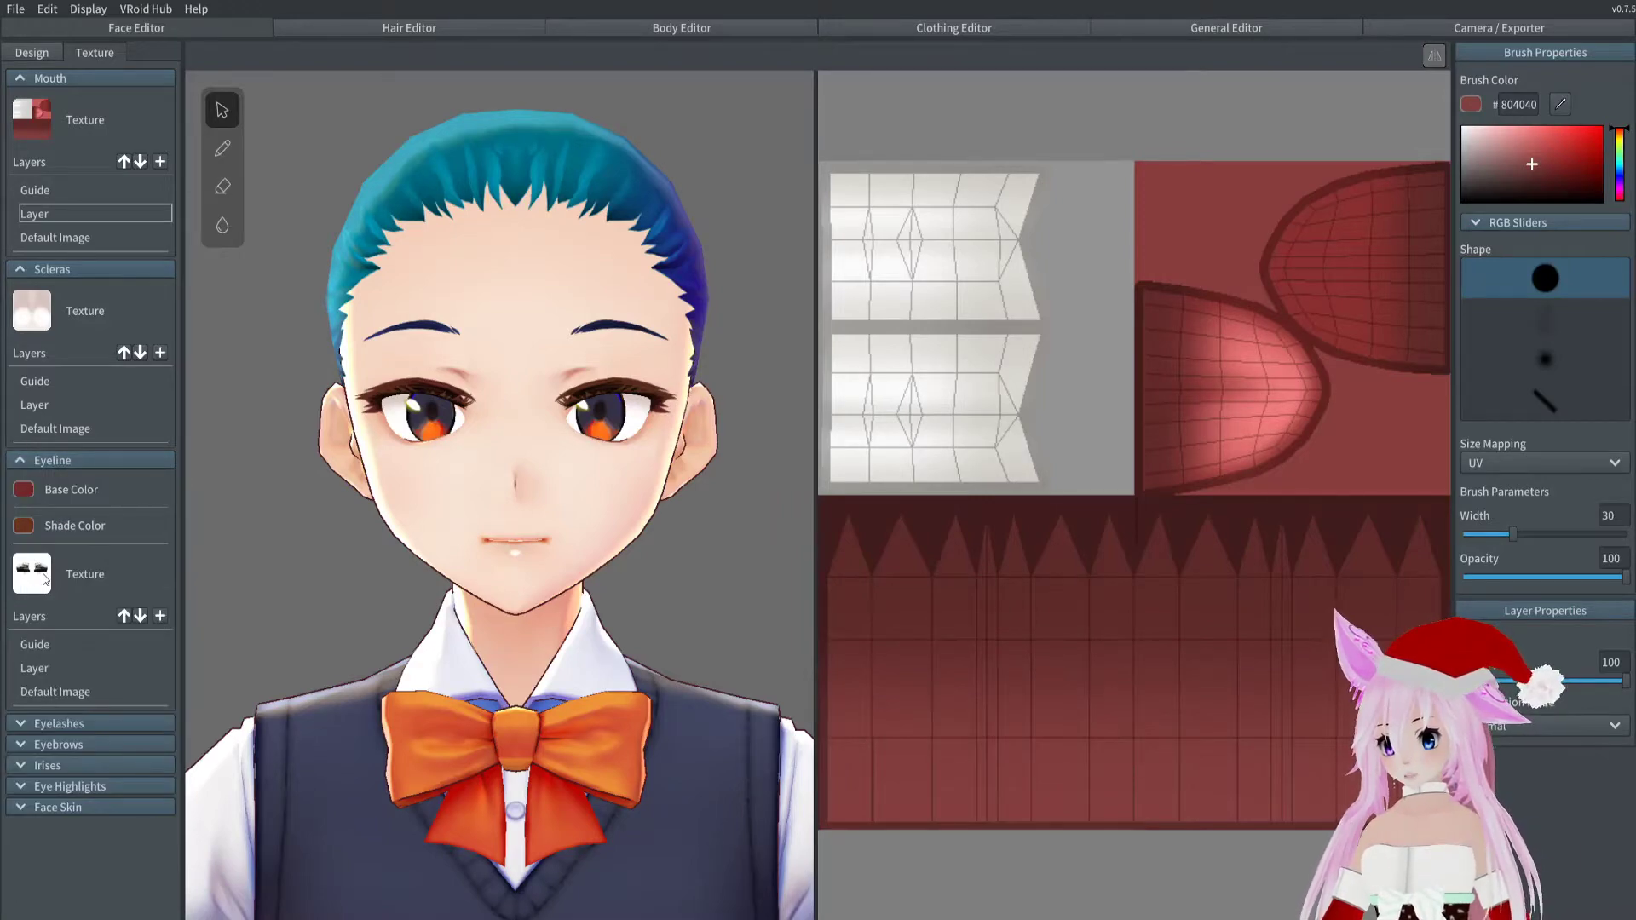
Paint a #804040 stroke with brush width 30 on the Eyeline texture's layer, over one eye's line, and inspect the eyes up close
left_click(36, 668)
scroll(1022, 481, "up", 2)
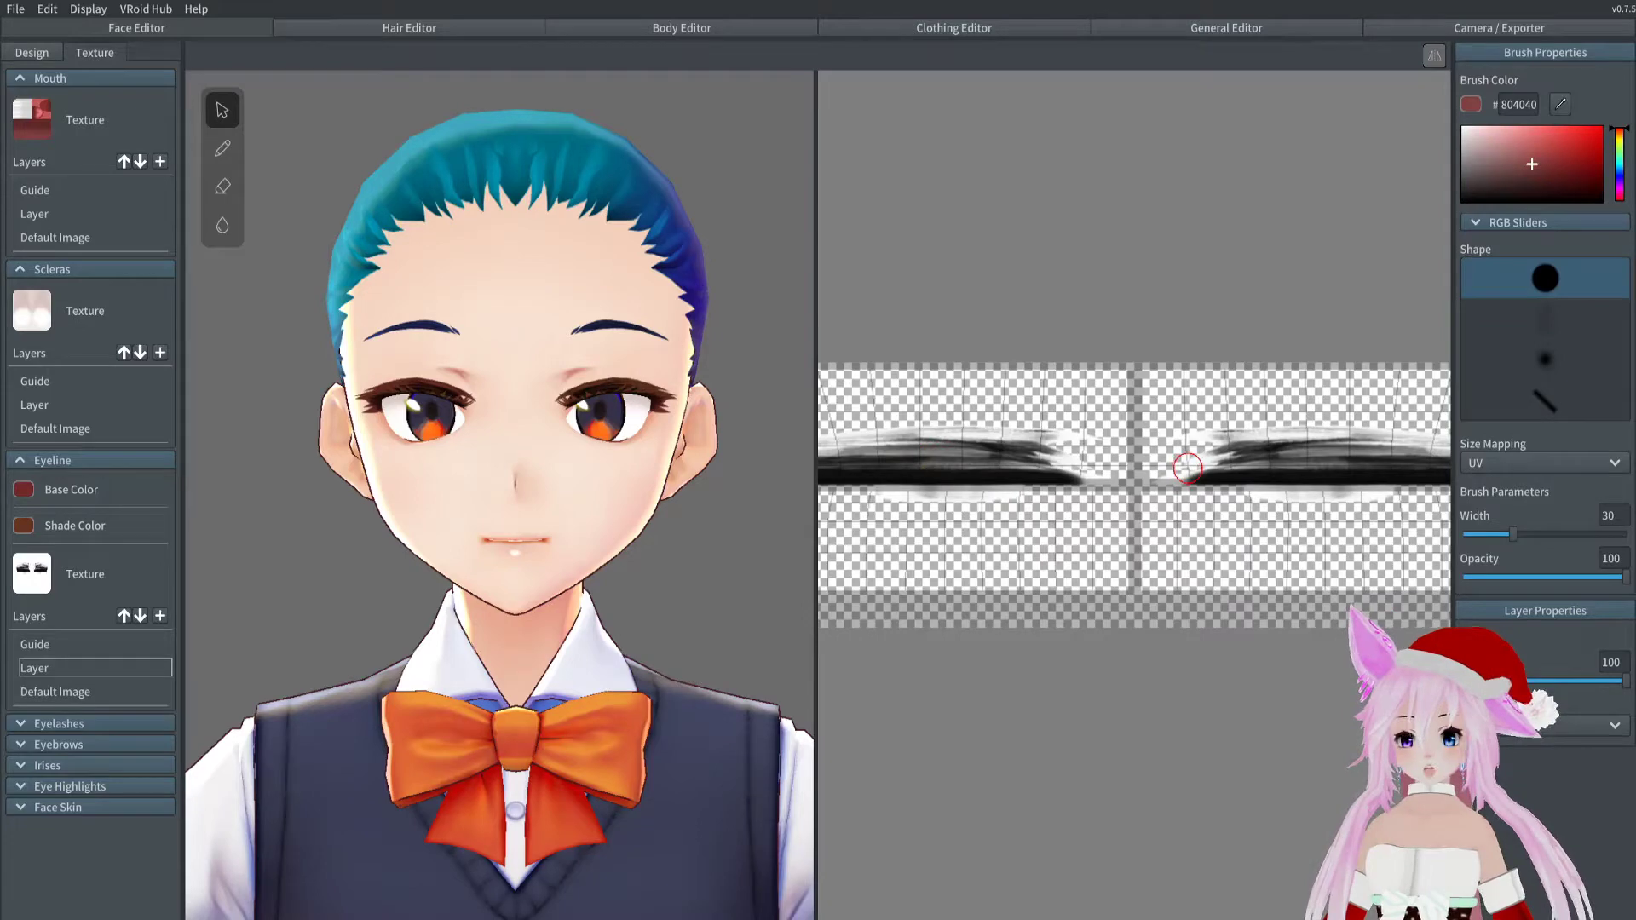
scroll(1133, 489, "down", 5)
scroll(1133, 488, "up", 2)
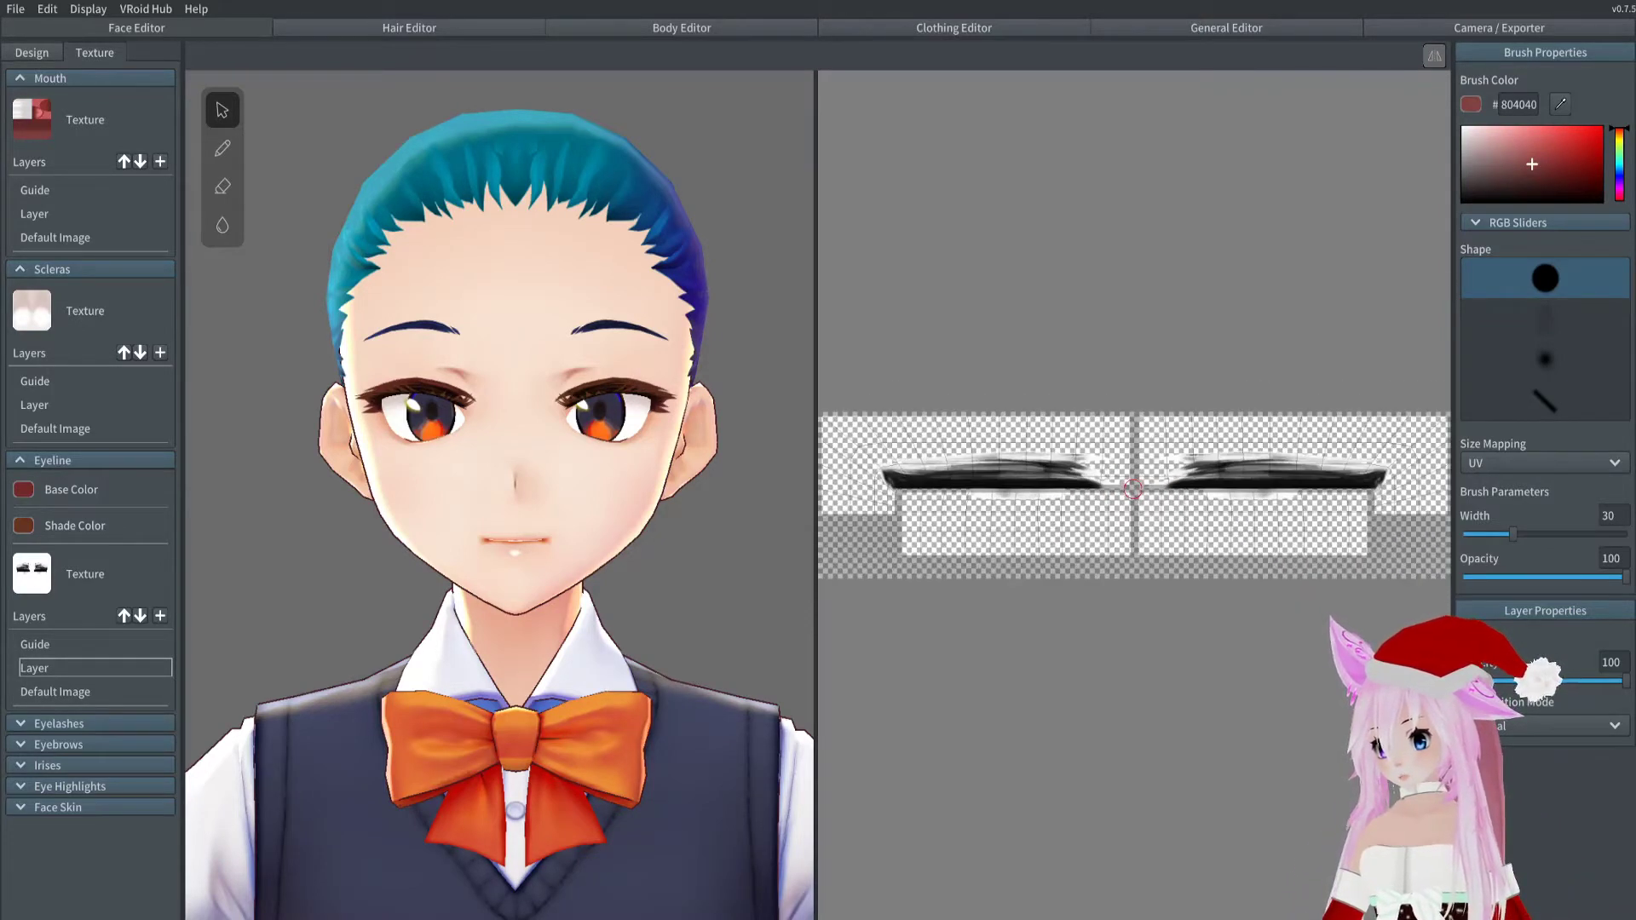
scroll(1132, 488, "up", 3)
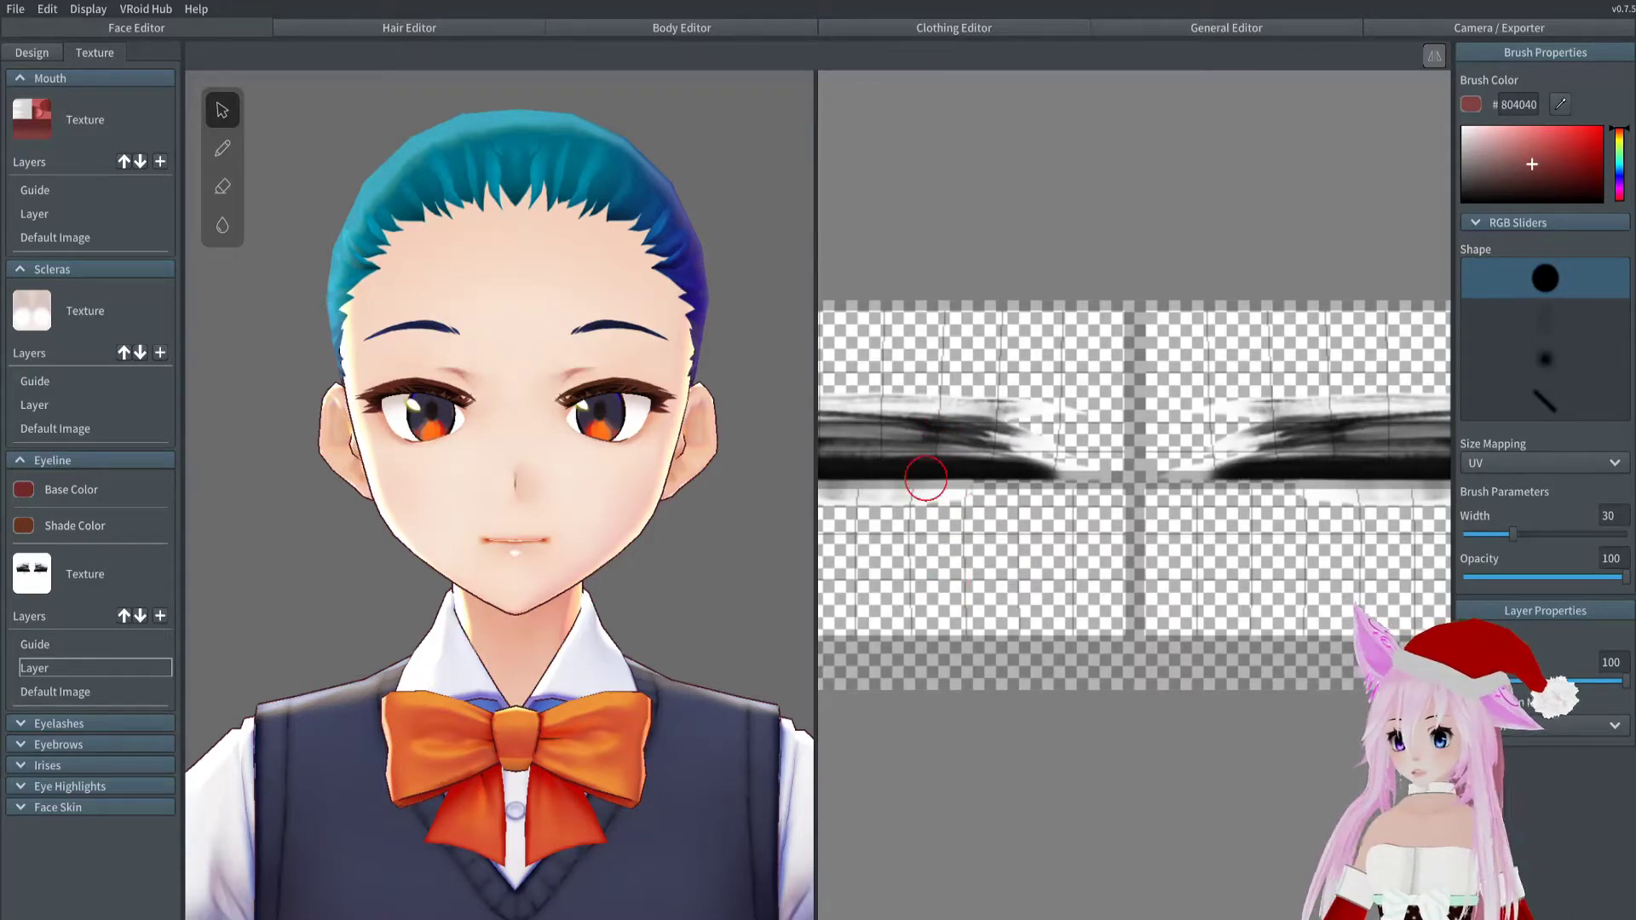
left_click_drag(891, 423, 940, 430)
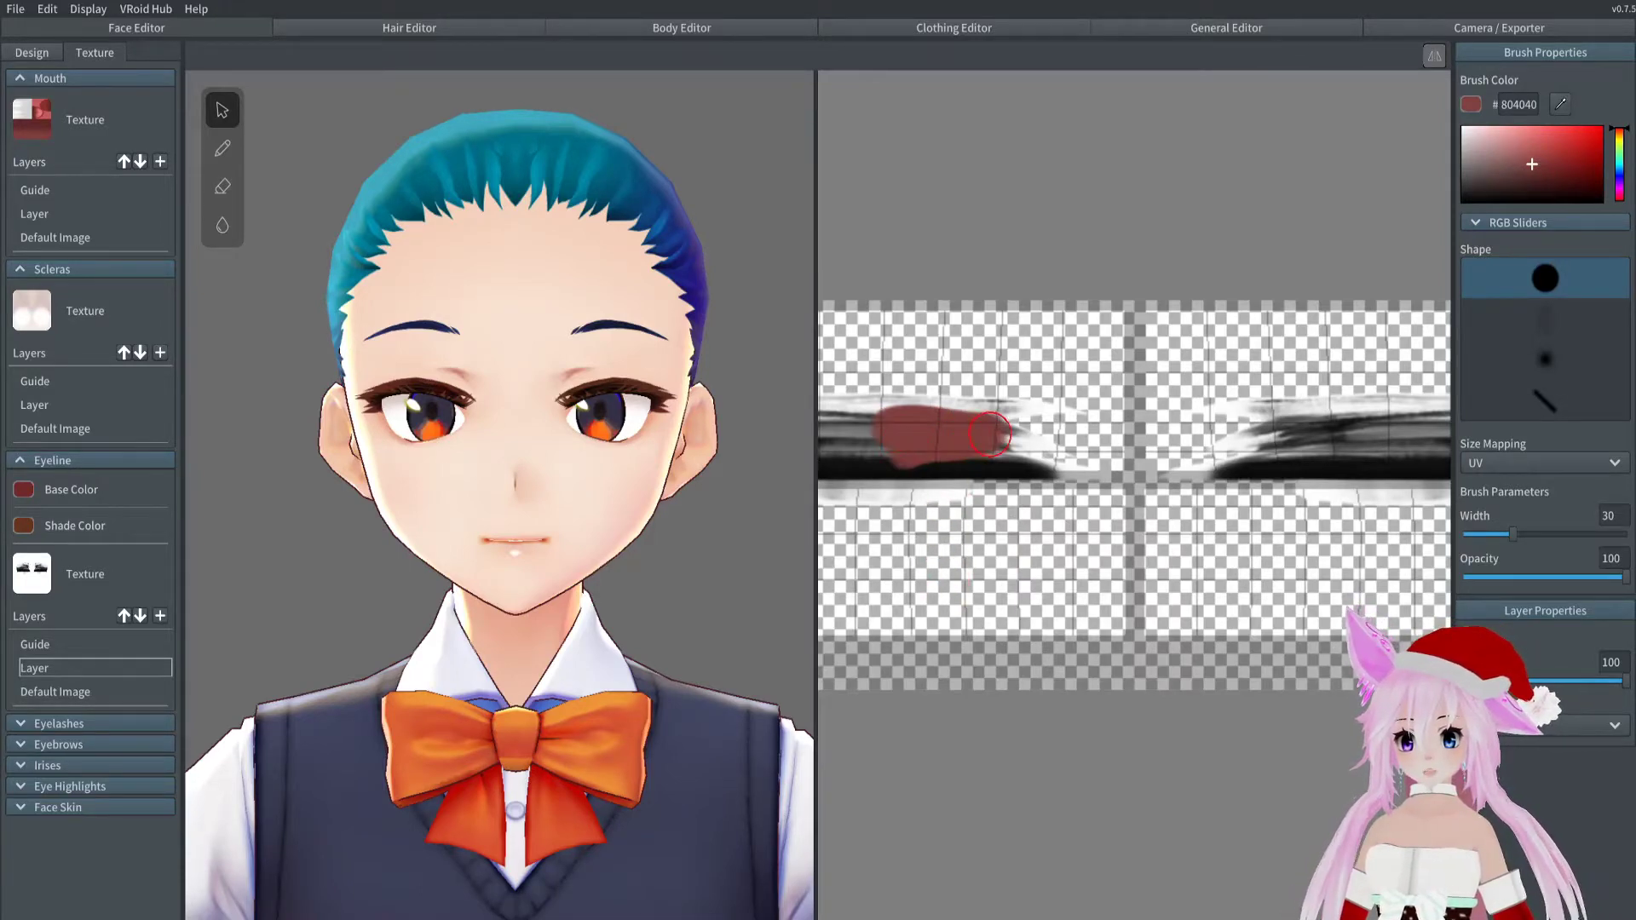
scroll(591, 374, "up", 5)
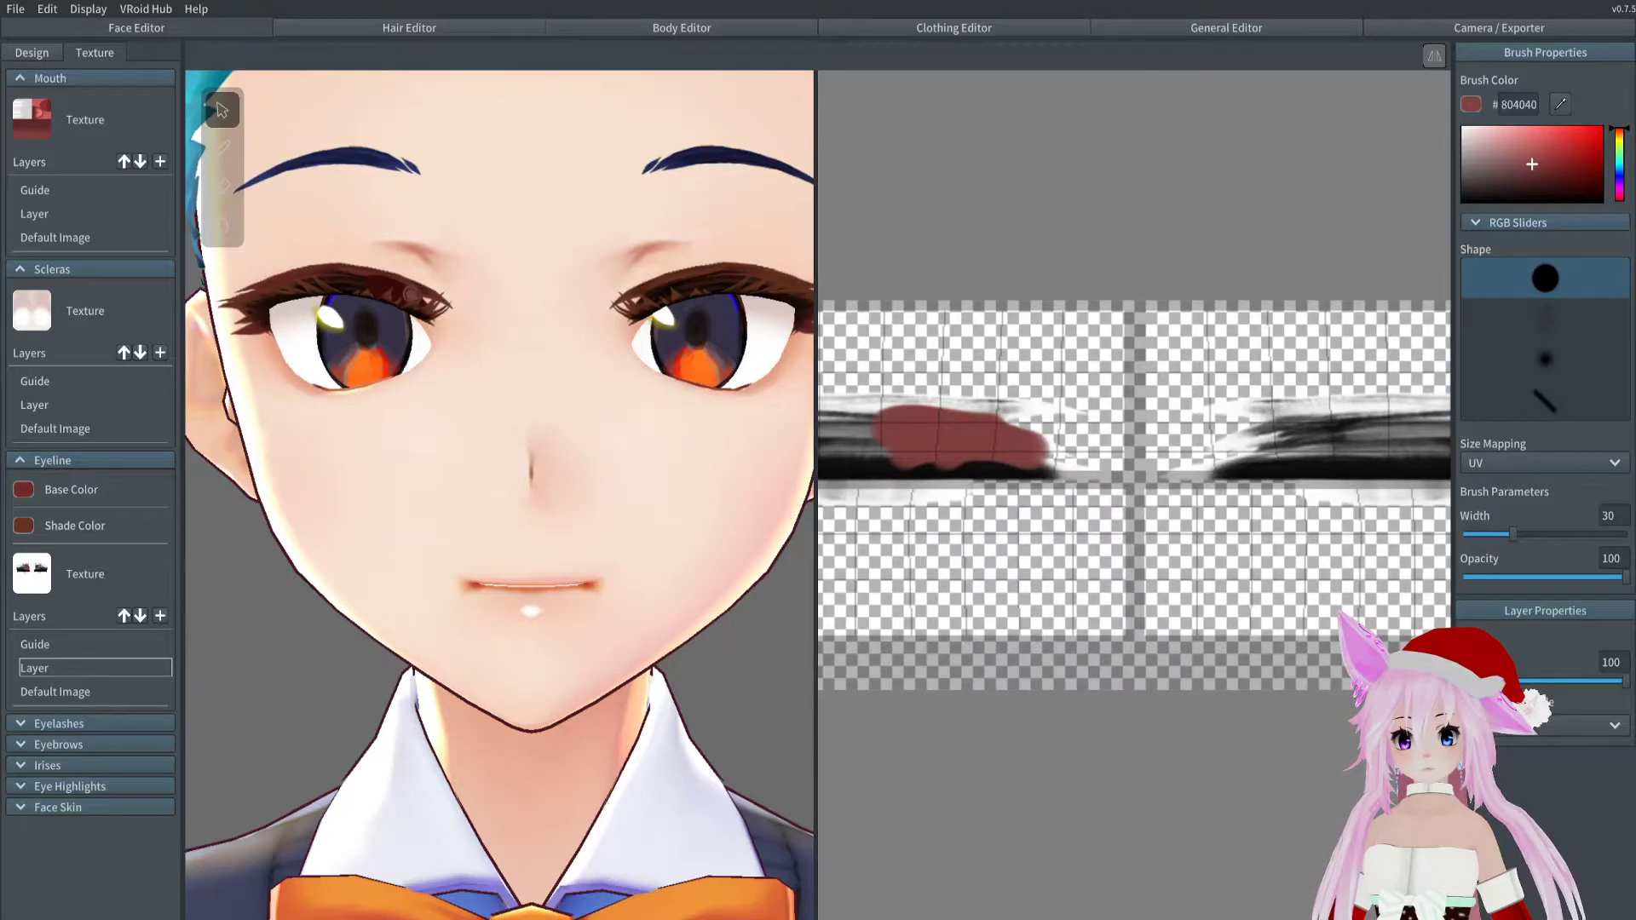
Try painting a #804040 stroke over the other eye's line and upper lid, and undo all the Eyeline strokes
scroll(1300, 460, "down", 2)
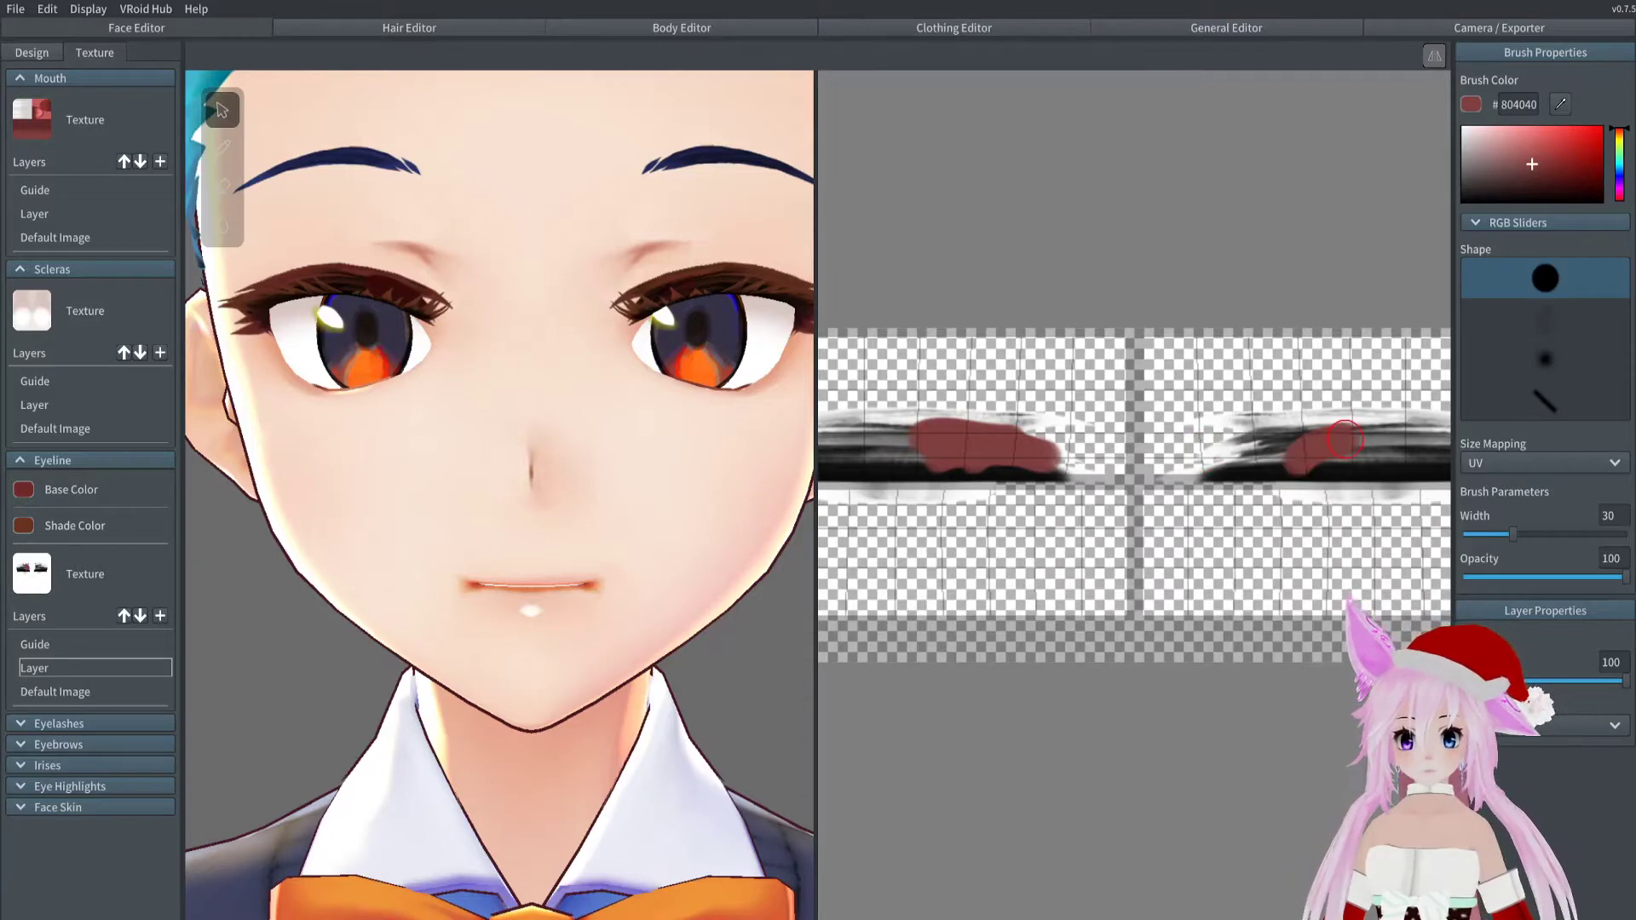
mouse_move(706, 277)
left_mouse_down()
mouse_move(664, 268)
mouse_move(673, 229)
left_mouse_up()
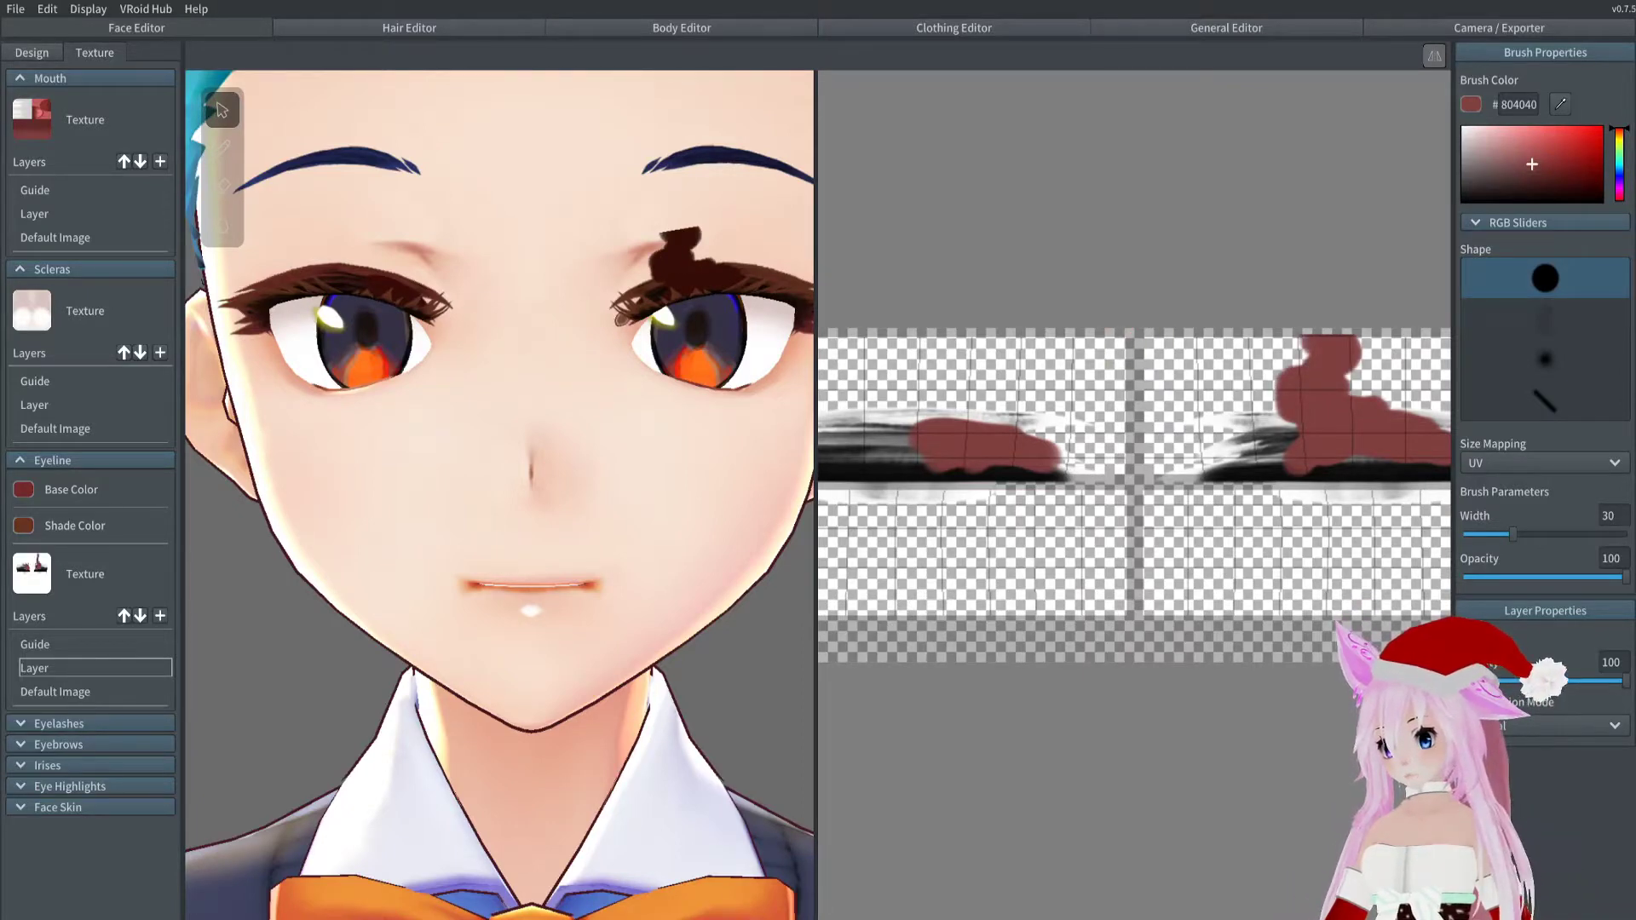
key("ctrl+z")
key("ctrl+z")
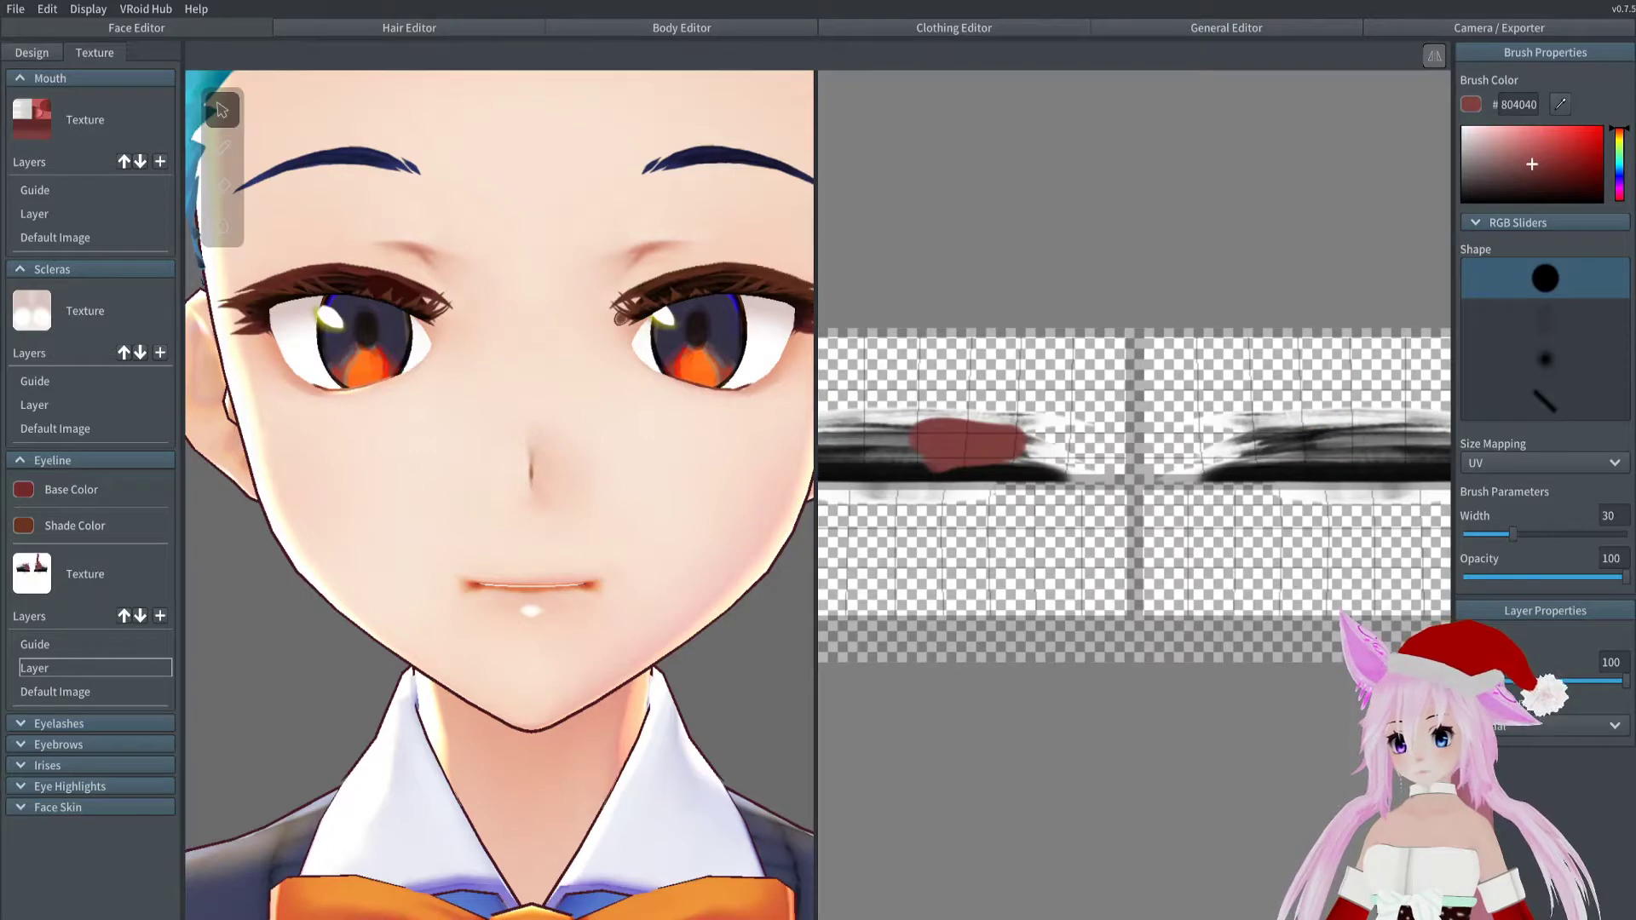
key("ctrl+z")
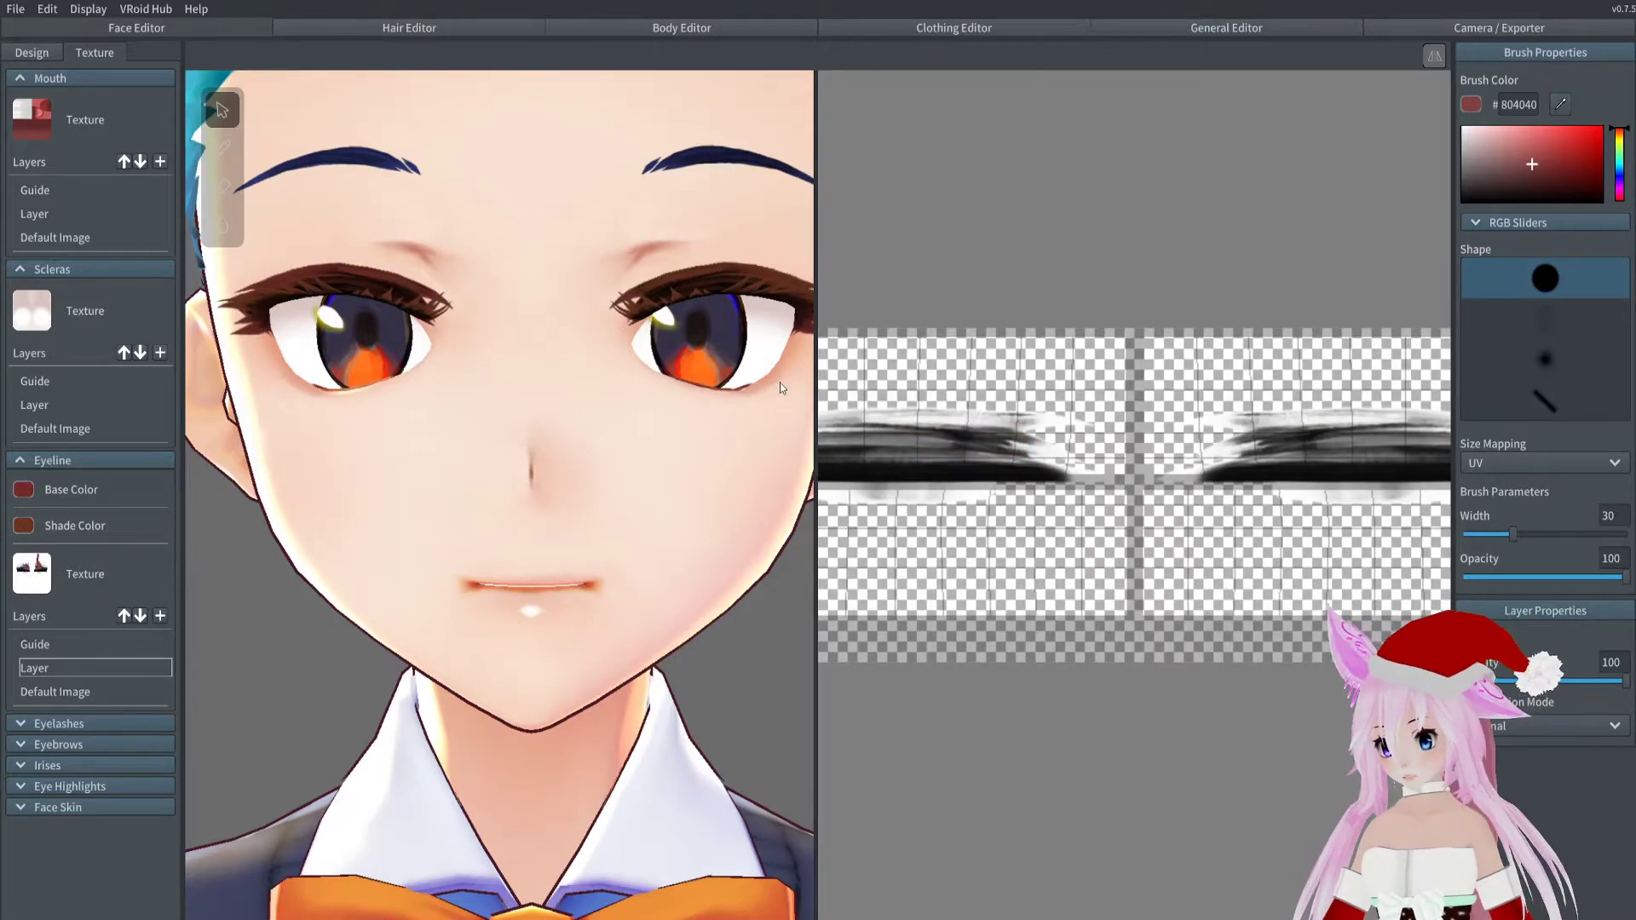
scroll(871, 496, "down", 2)
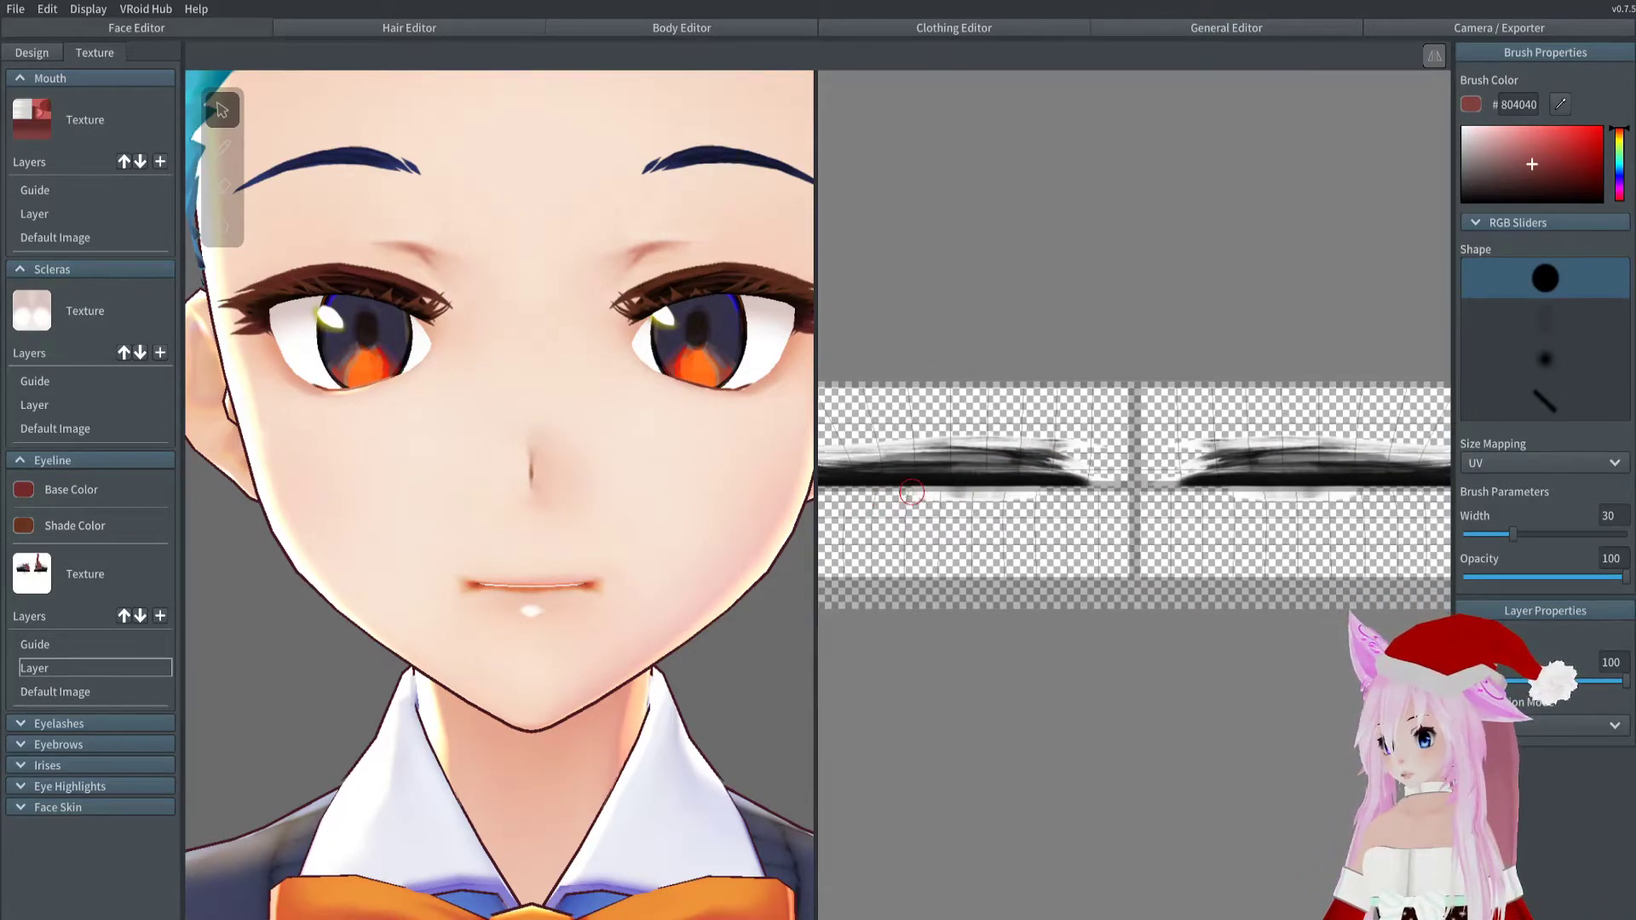
scroll(912, 490, "down", 2)
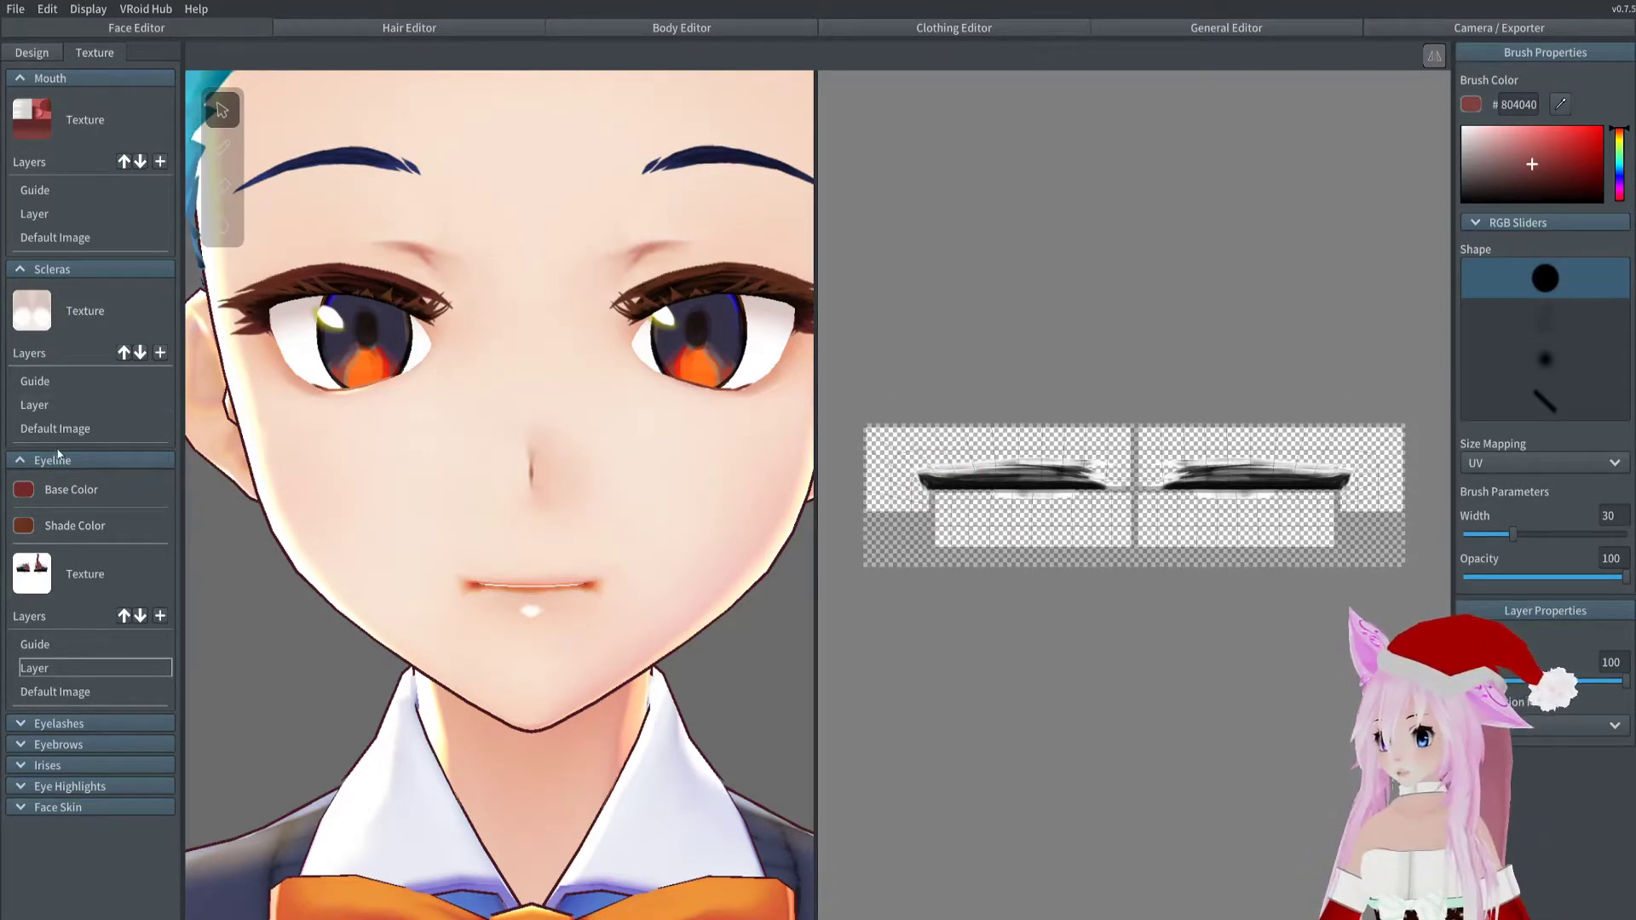
Reveal the Eyelashes, Irises and Eyebrows texture settings of the face
left_click(27, 725)
scroll(75, 771, "down", 3)
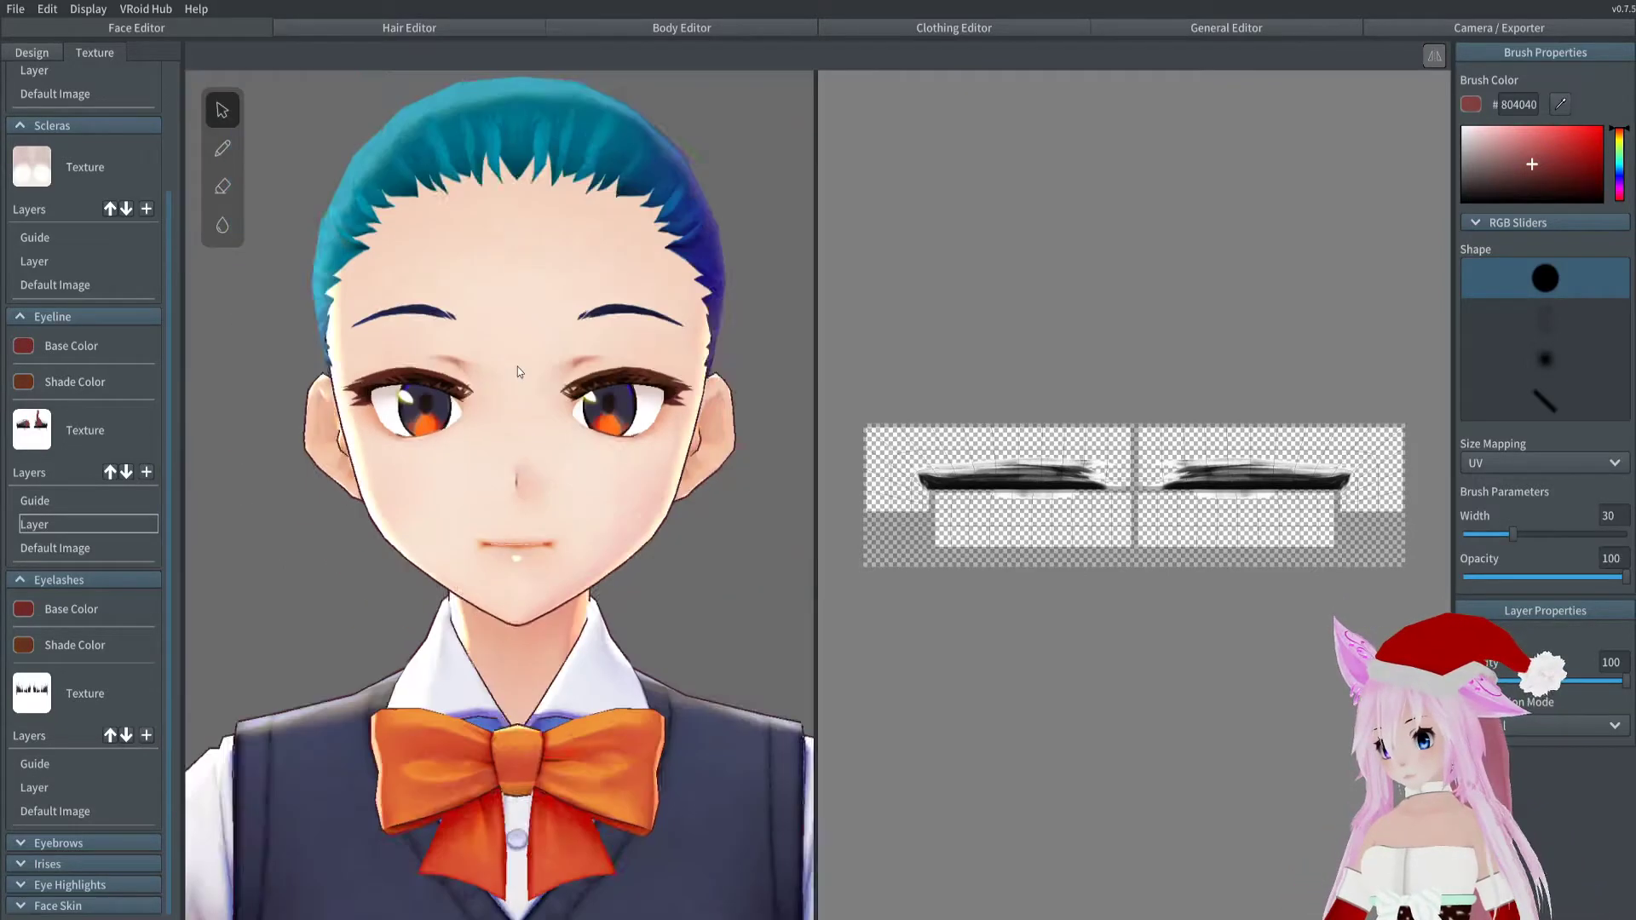
left_click(39, 865)
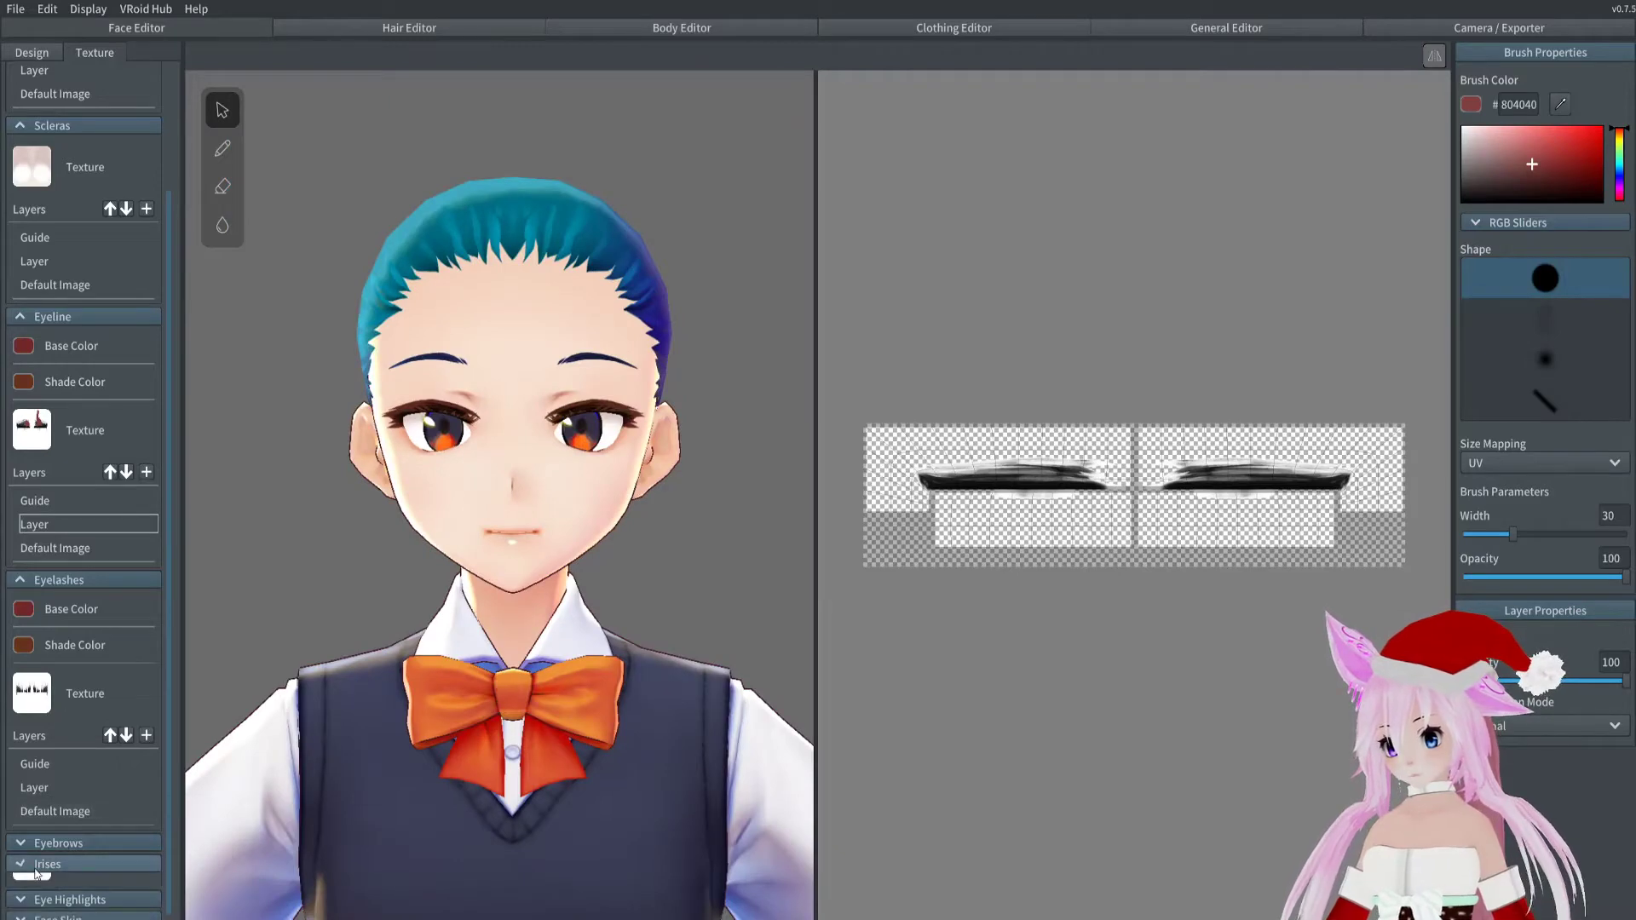
scroll(105, 910, "down", 3)
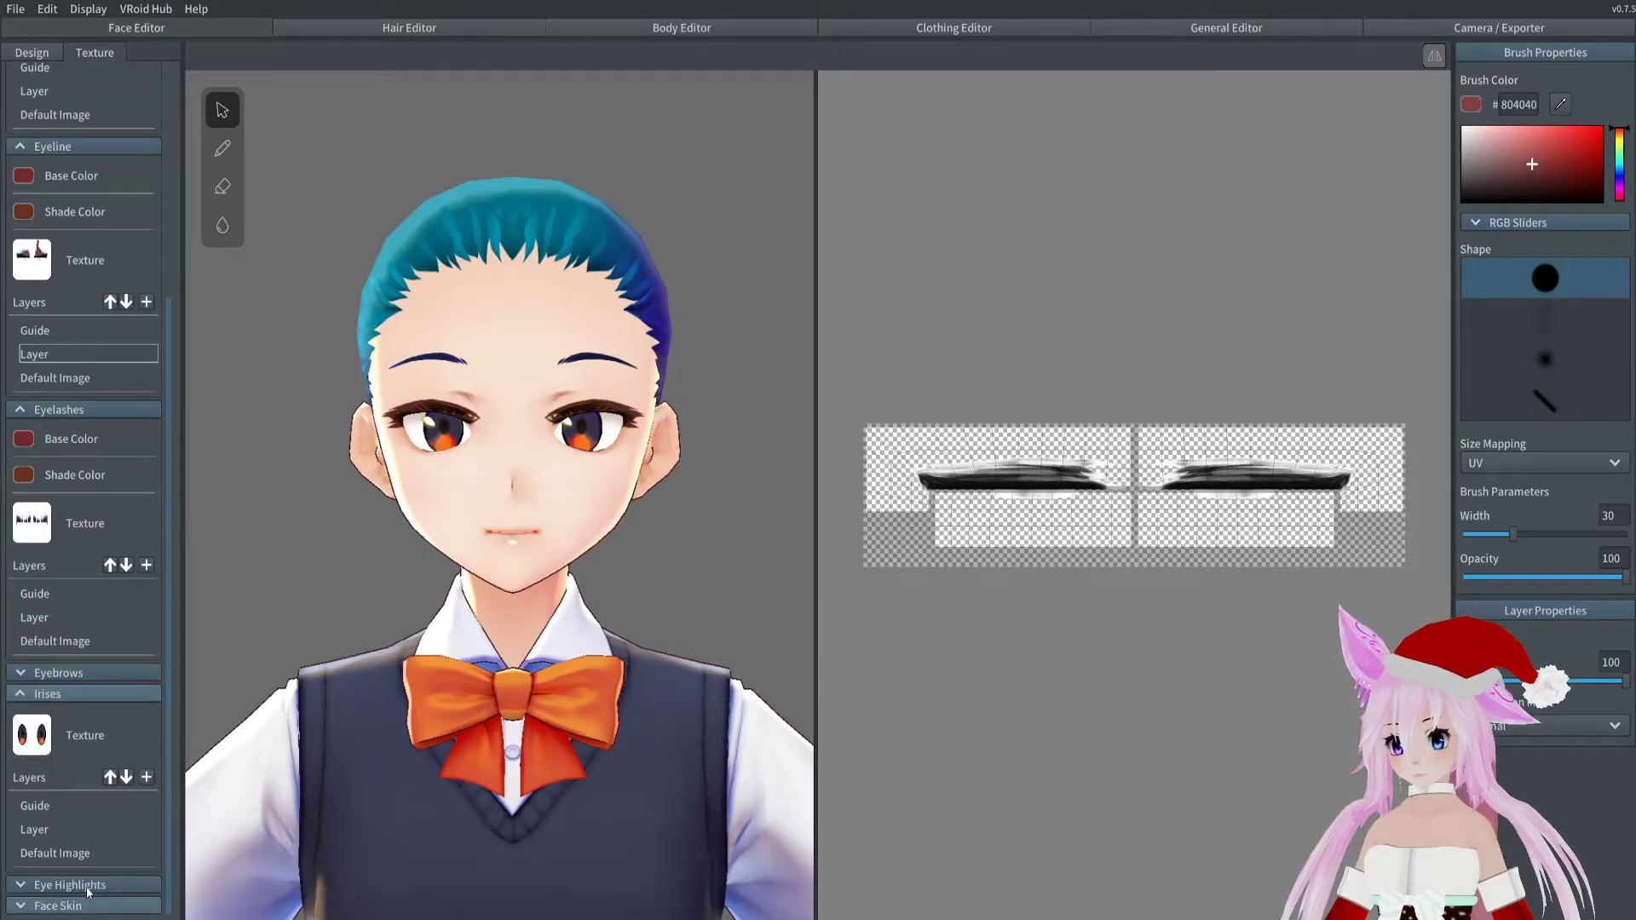
scroll(575, 431, "up", 5)
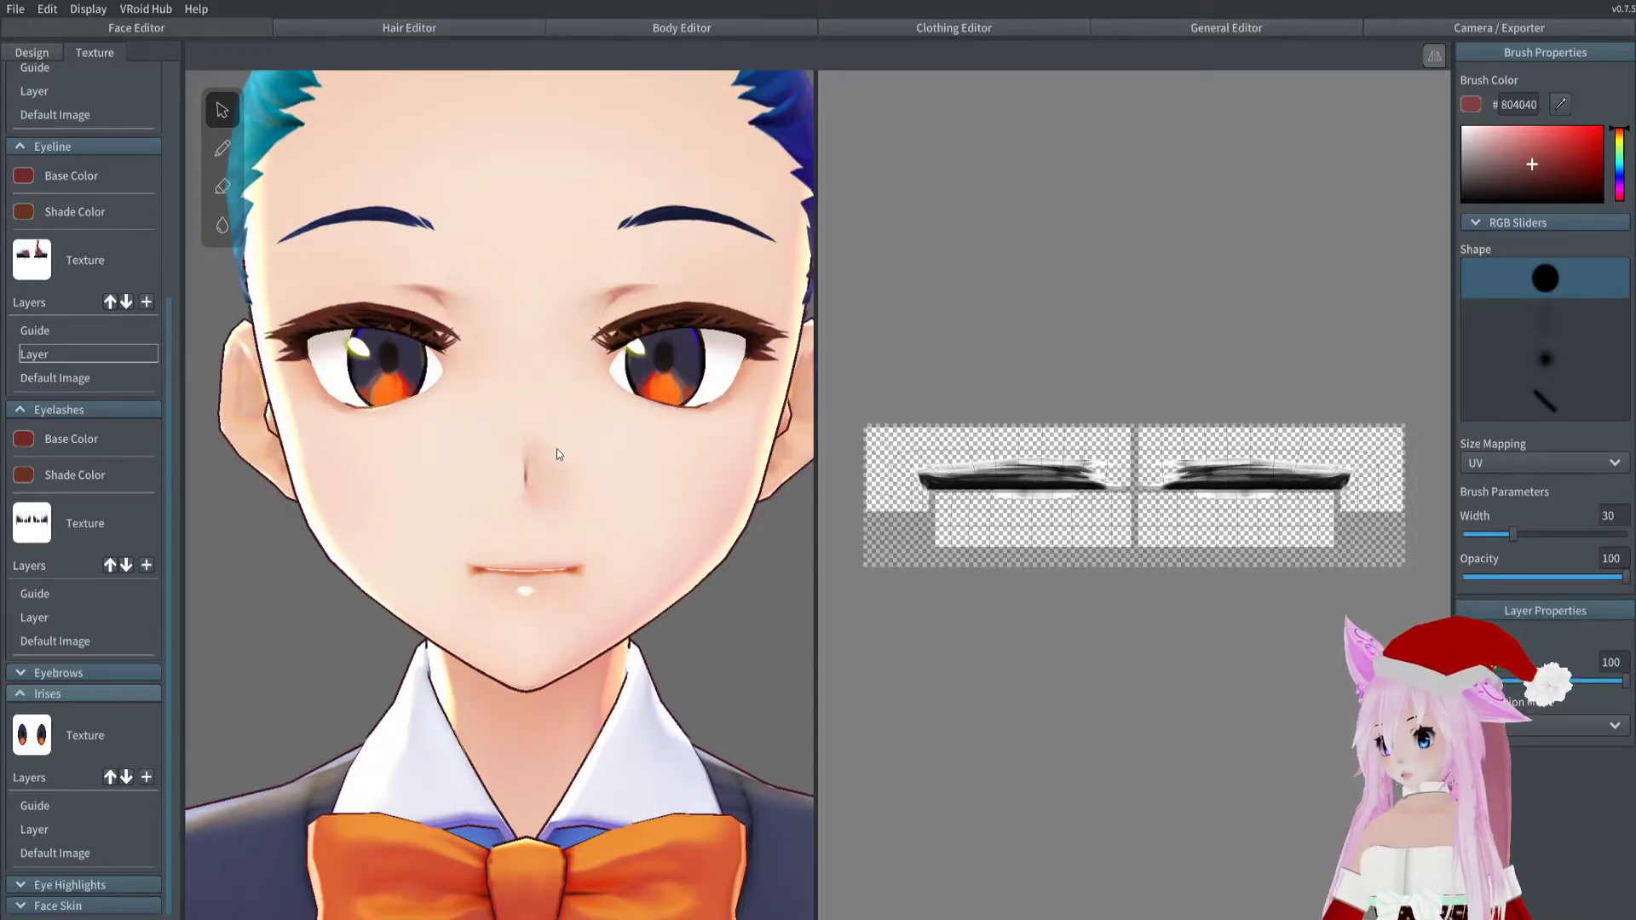
scroll(556, 449, "down", 5)
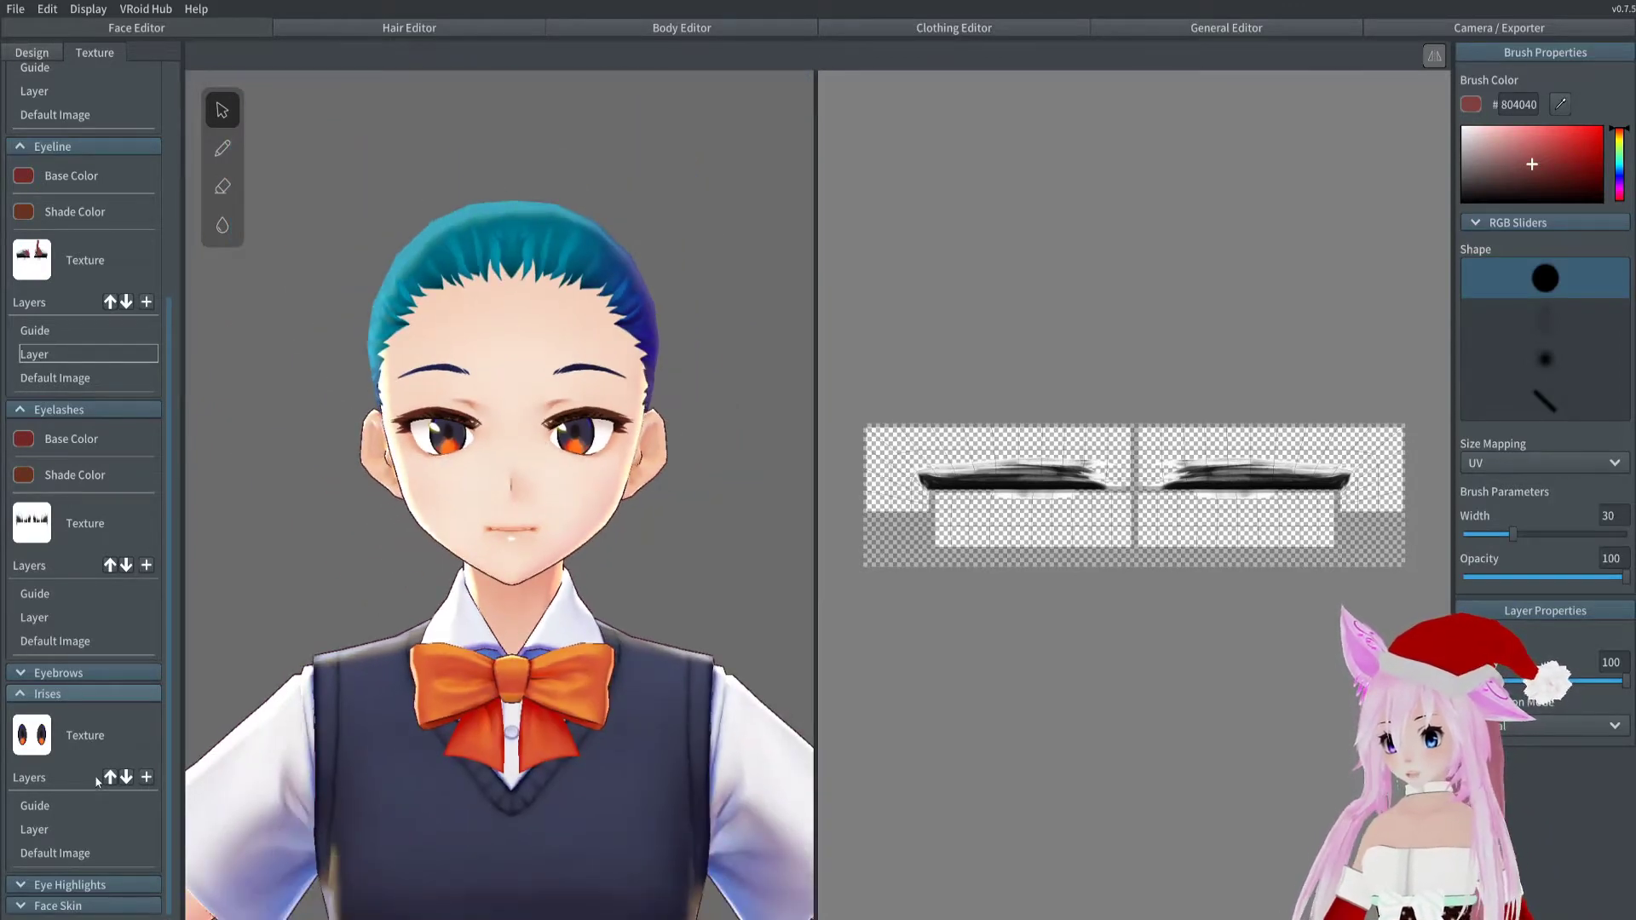
left_click(51, 672)
scroll(51, 672, "down", 4)
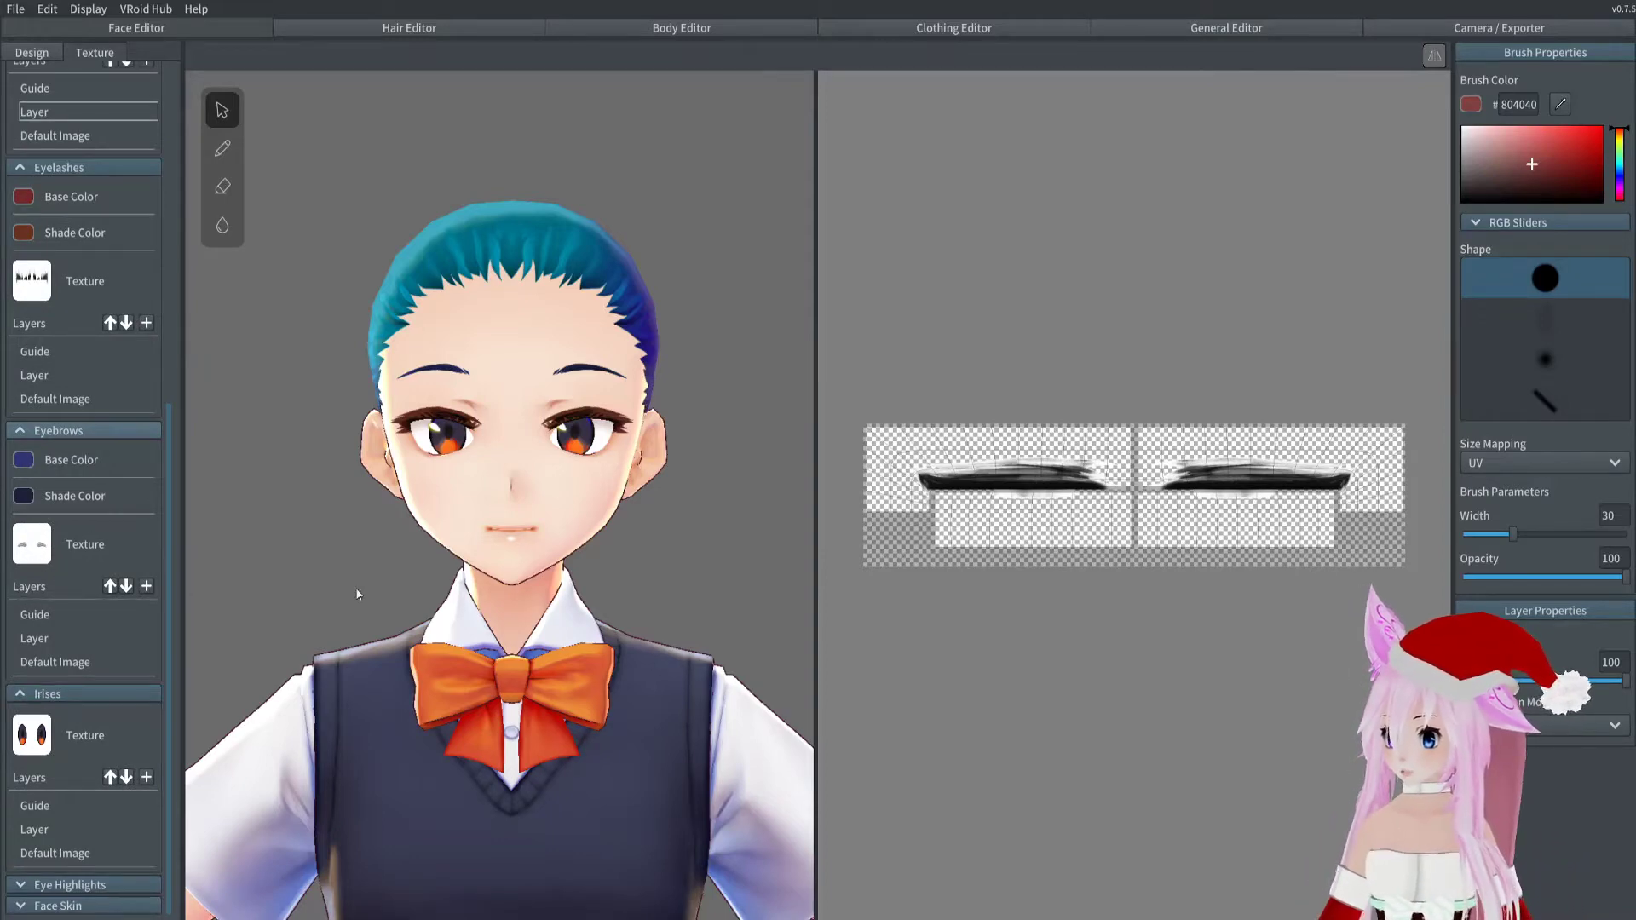
scroll(575, 444, "up", 5)
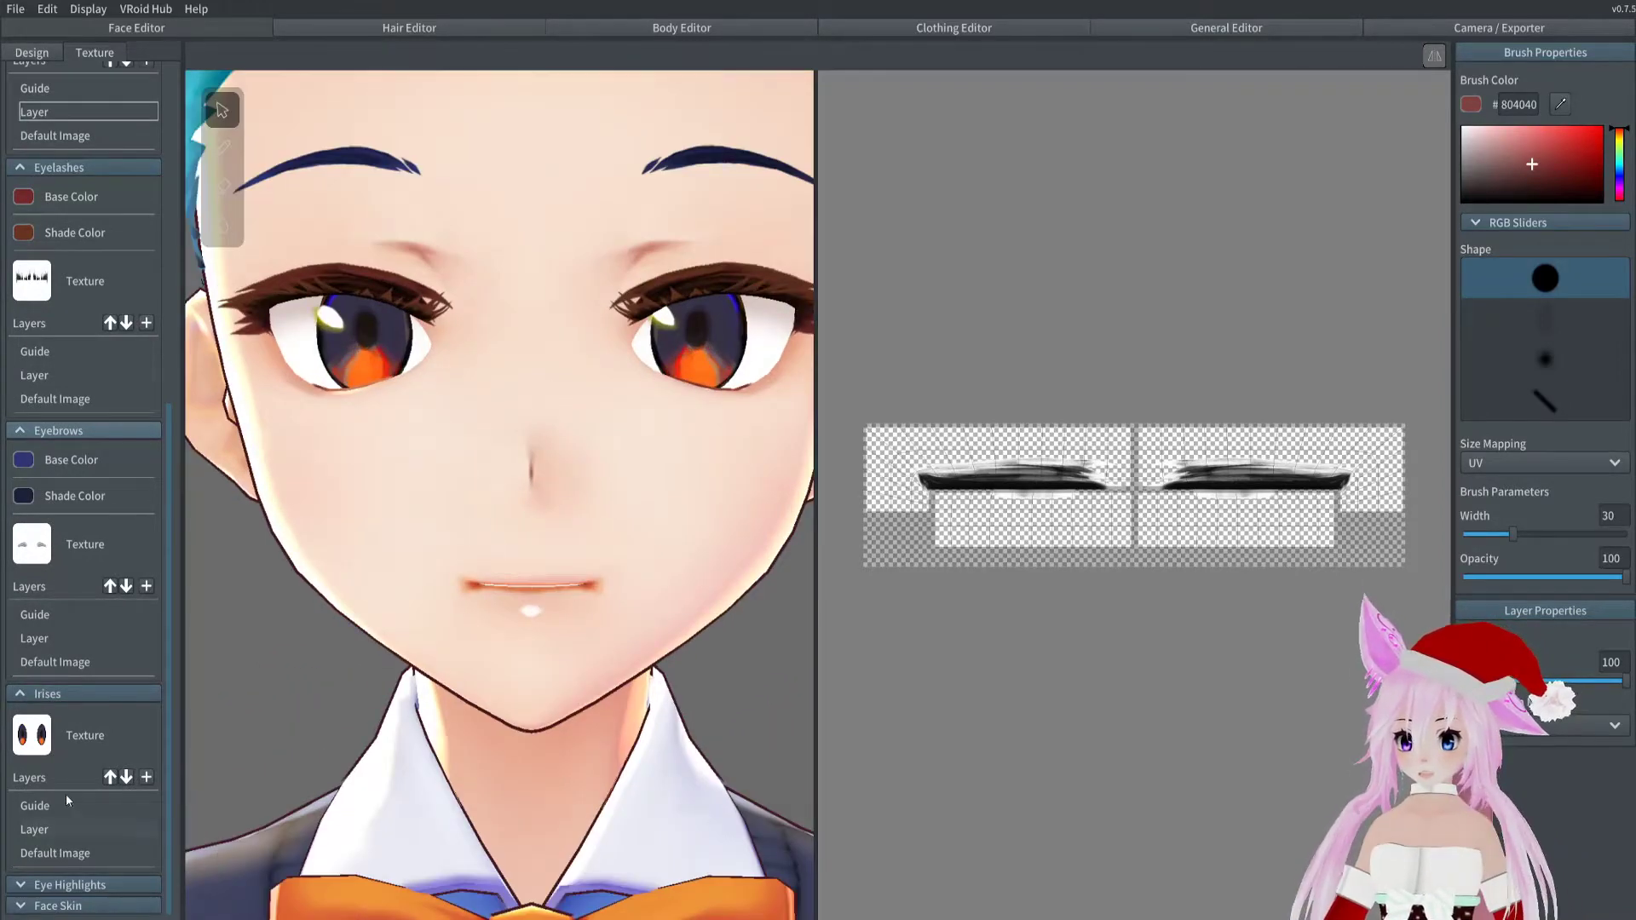
Try a #804040 brush stroke across the lower part of one iris on the Irises texture's layer, and undo it
left_click(48, 832)
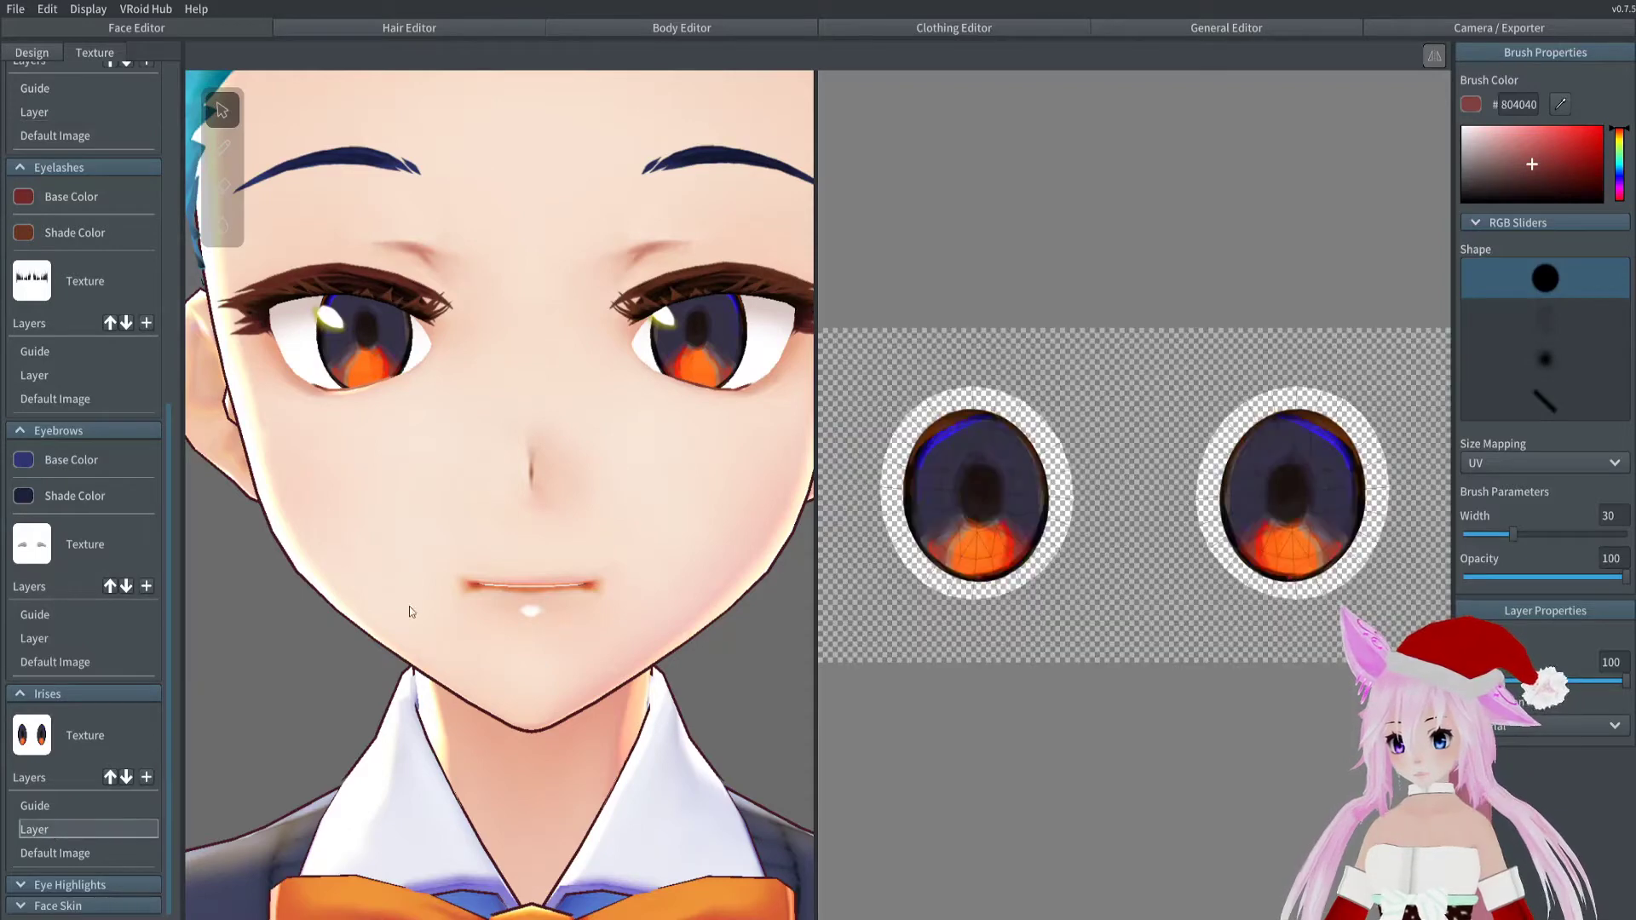
mouse_move(339, 349)
left_mouse_down()
mouse_move(375, 377)
mouse_move(382, 358)
left_mouse_up()
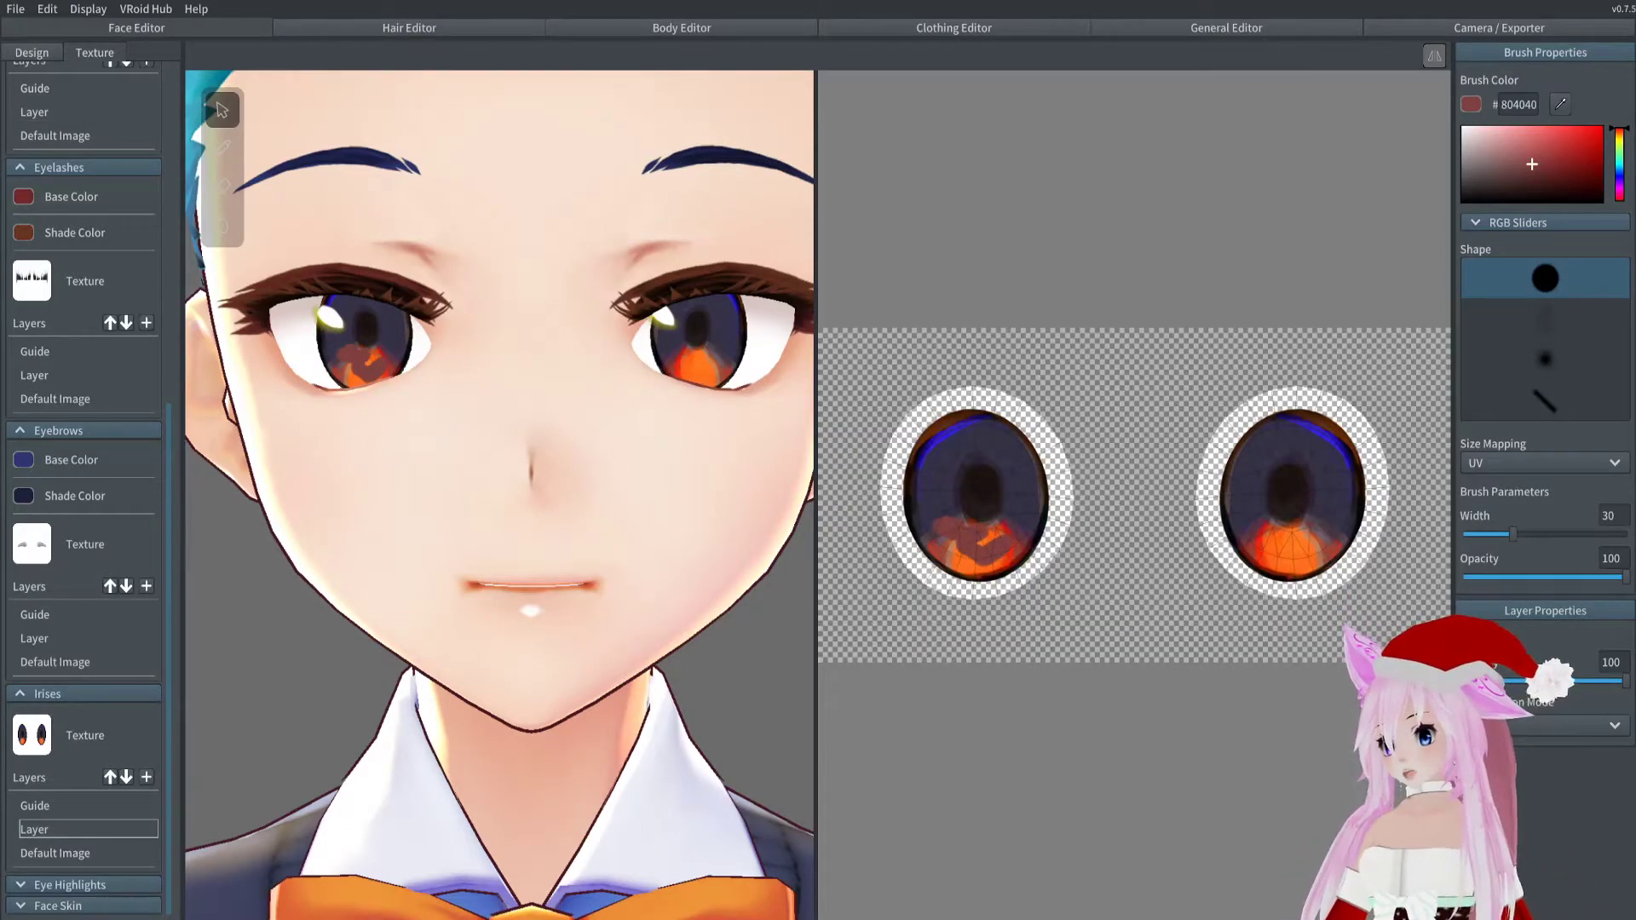
key("ctrl+z")
key("ctrl+z")
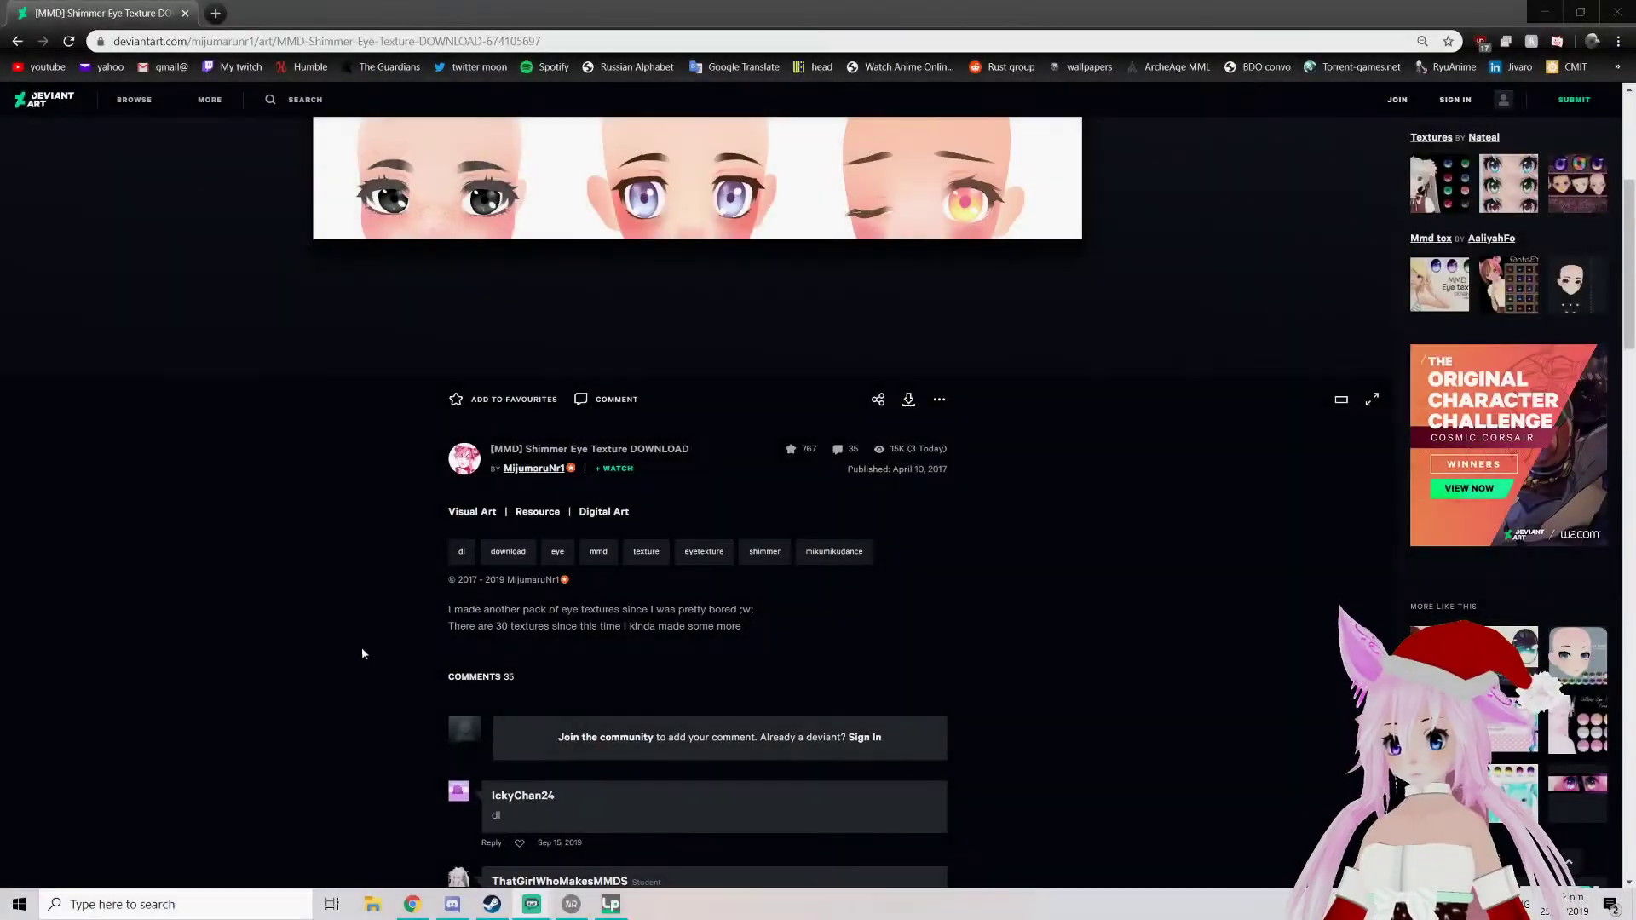
On the DeviantArt page in the browser, look over the preview and download the MMD Shimmer Eye Texture pack
scroll(401, 592, "up", 5)
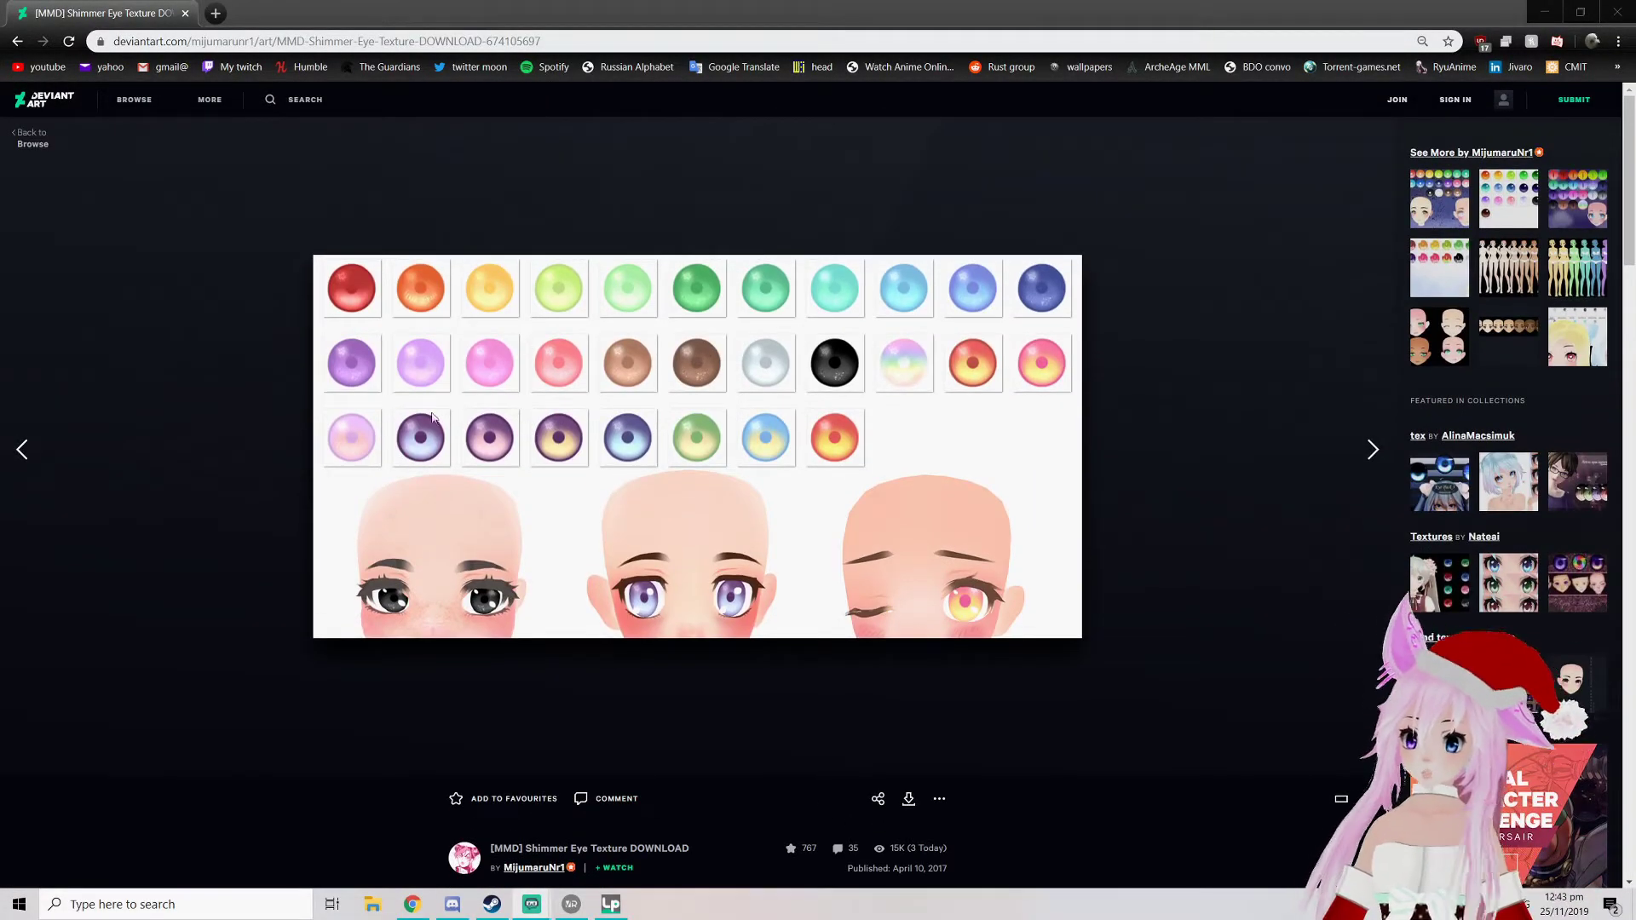
scroll(406, 729, "down", 4)
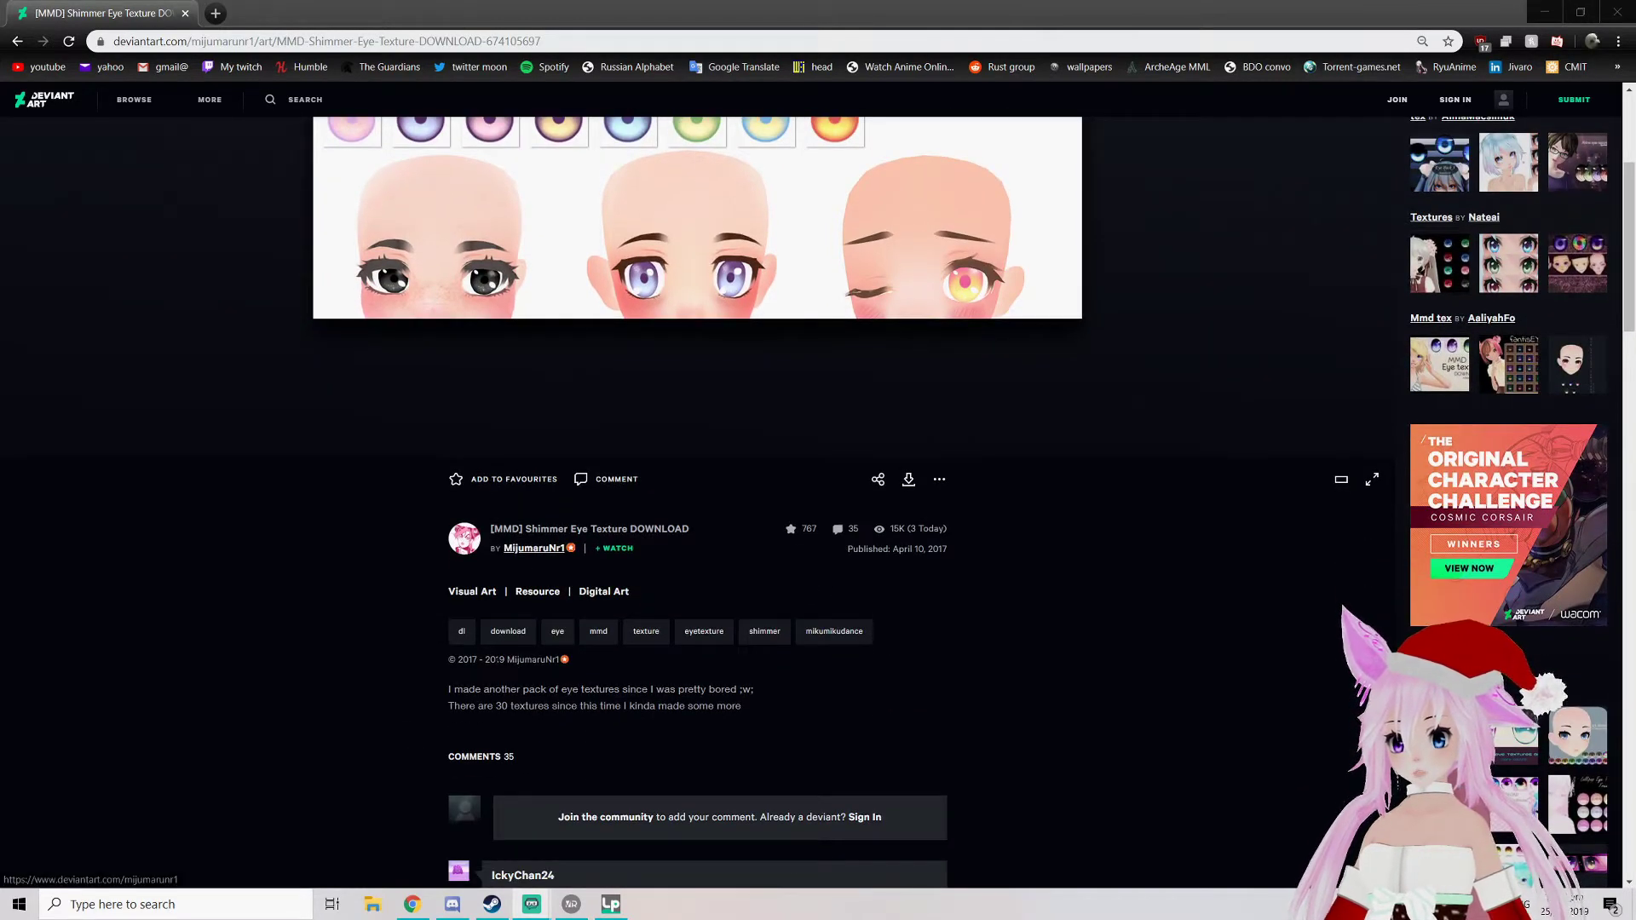
left_click(907, 481)
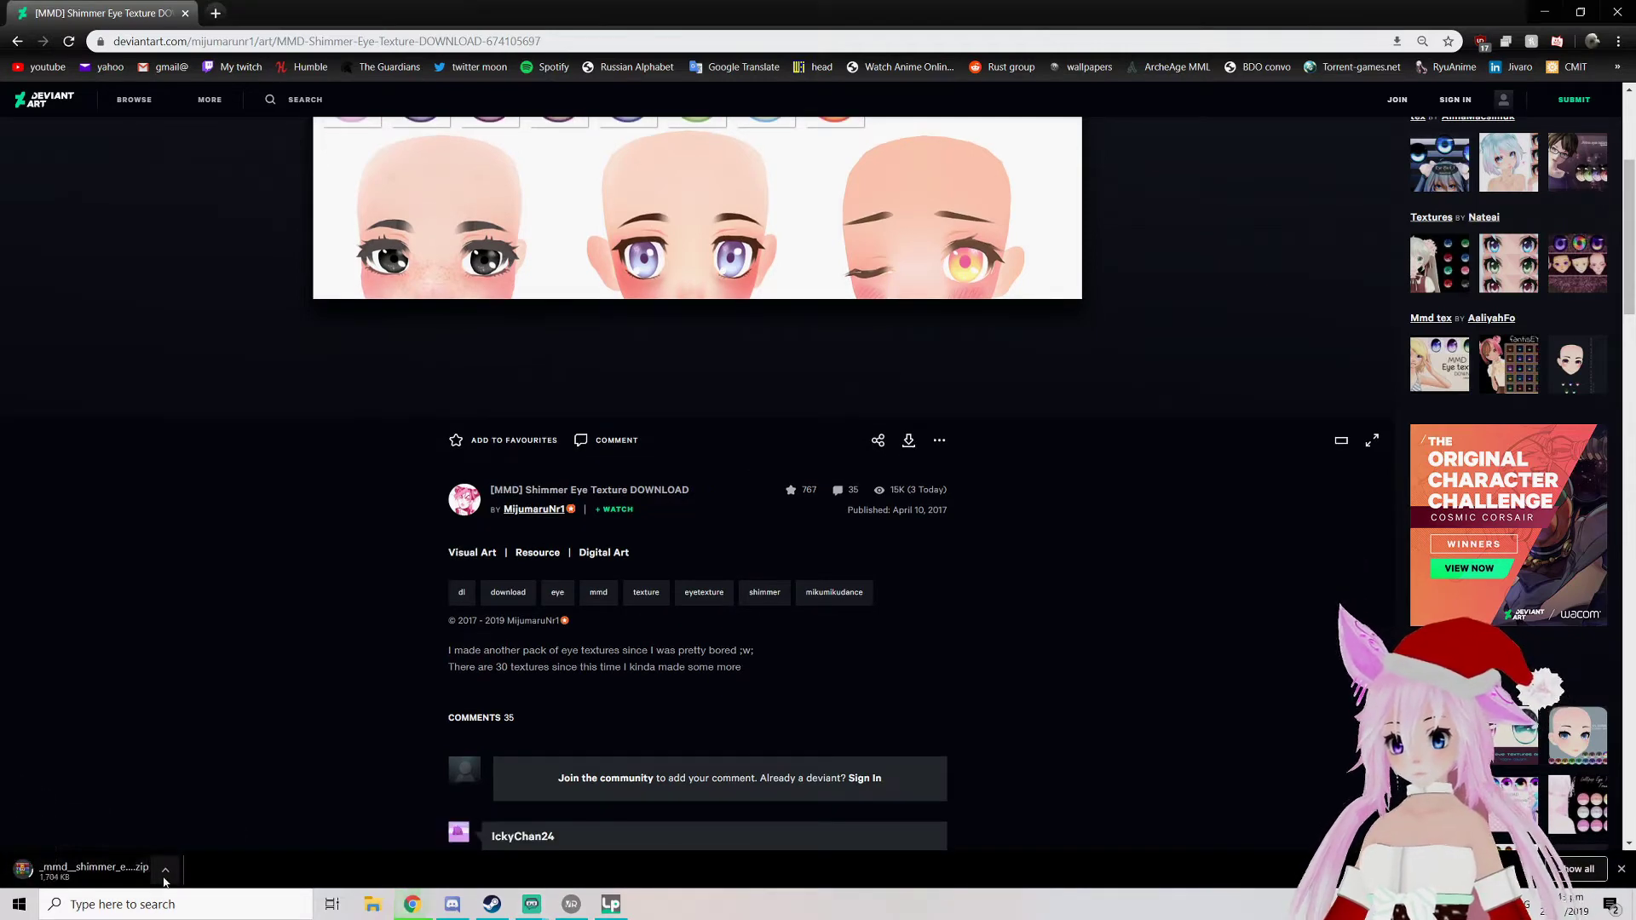
Open the downloaded archive, extract its Shimmer Eye folder to the desktop and close the archive
left_click(165, 881)
left_click(183, 820)
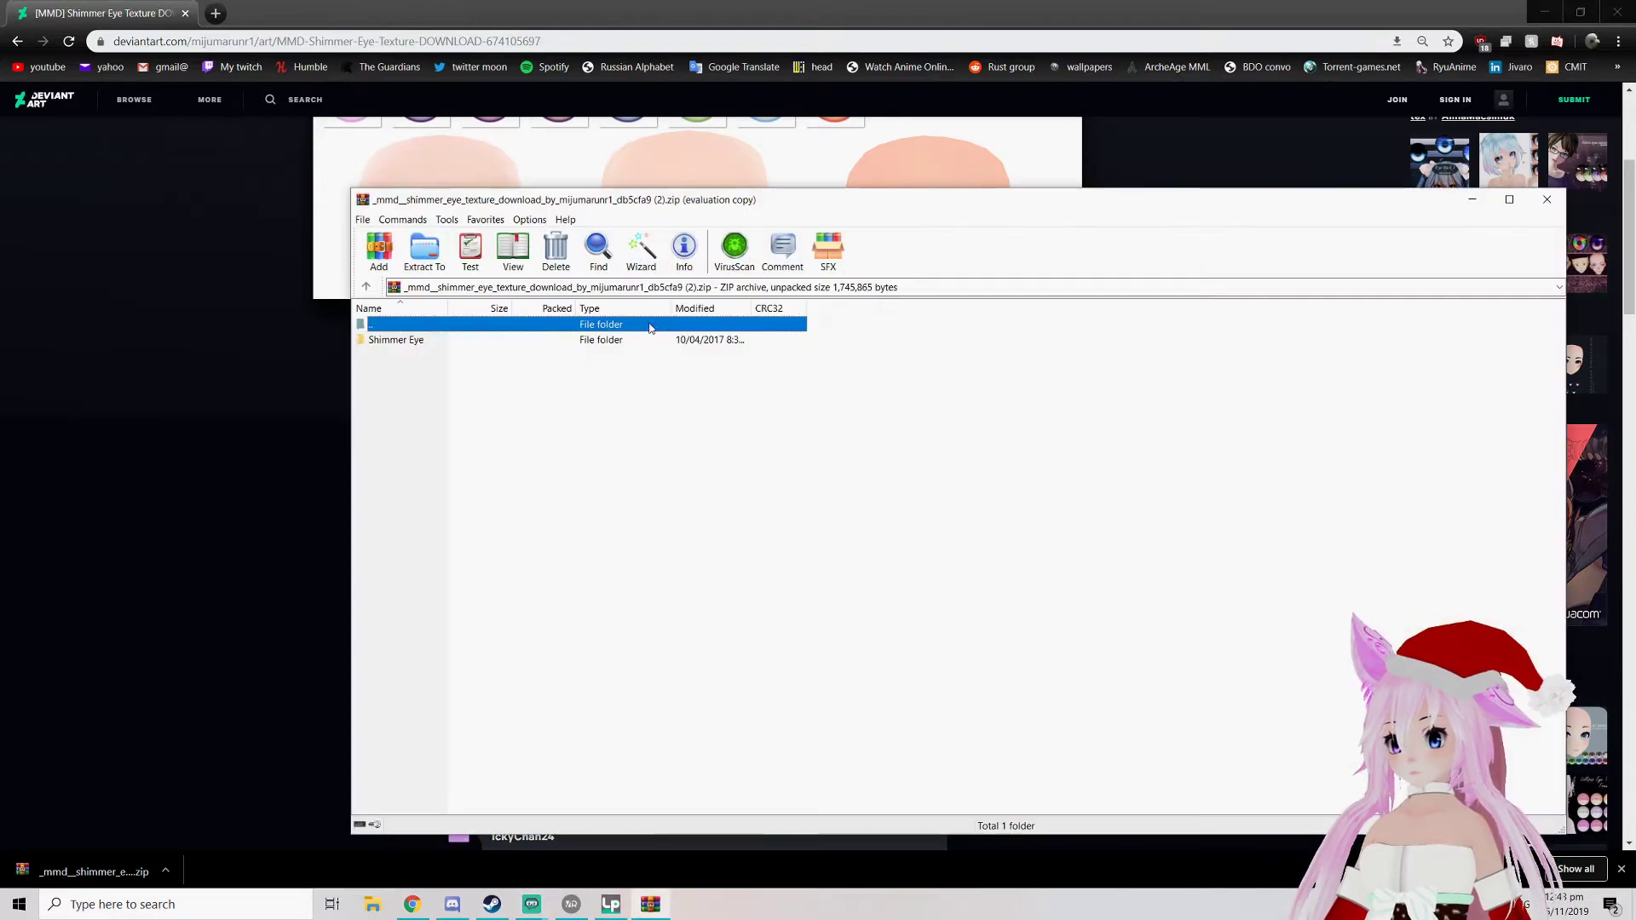
left_click(492, 341)
left_click_drag(493, 341, 0, 460)
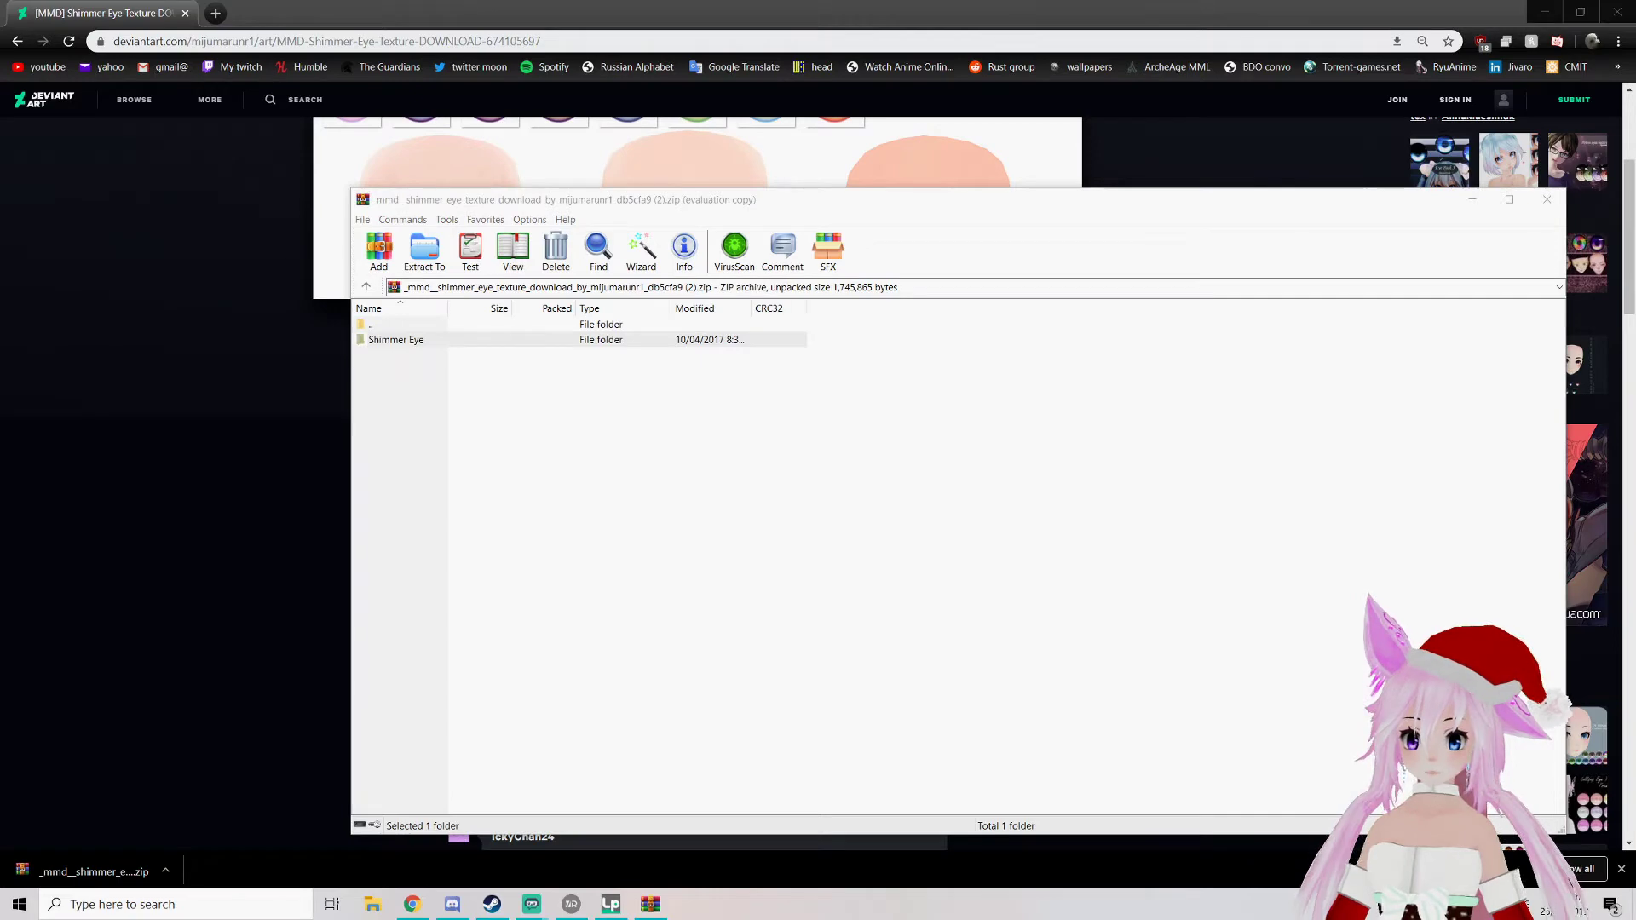
left_click(1548, 200)
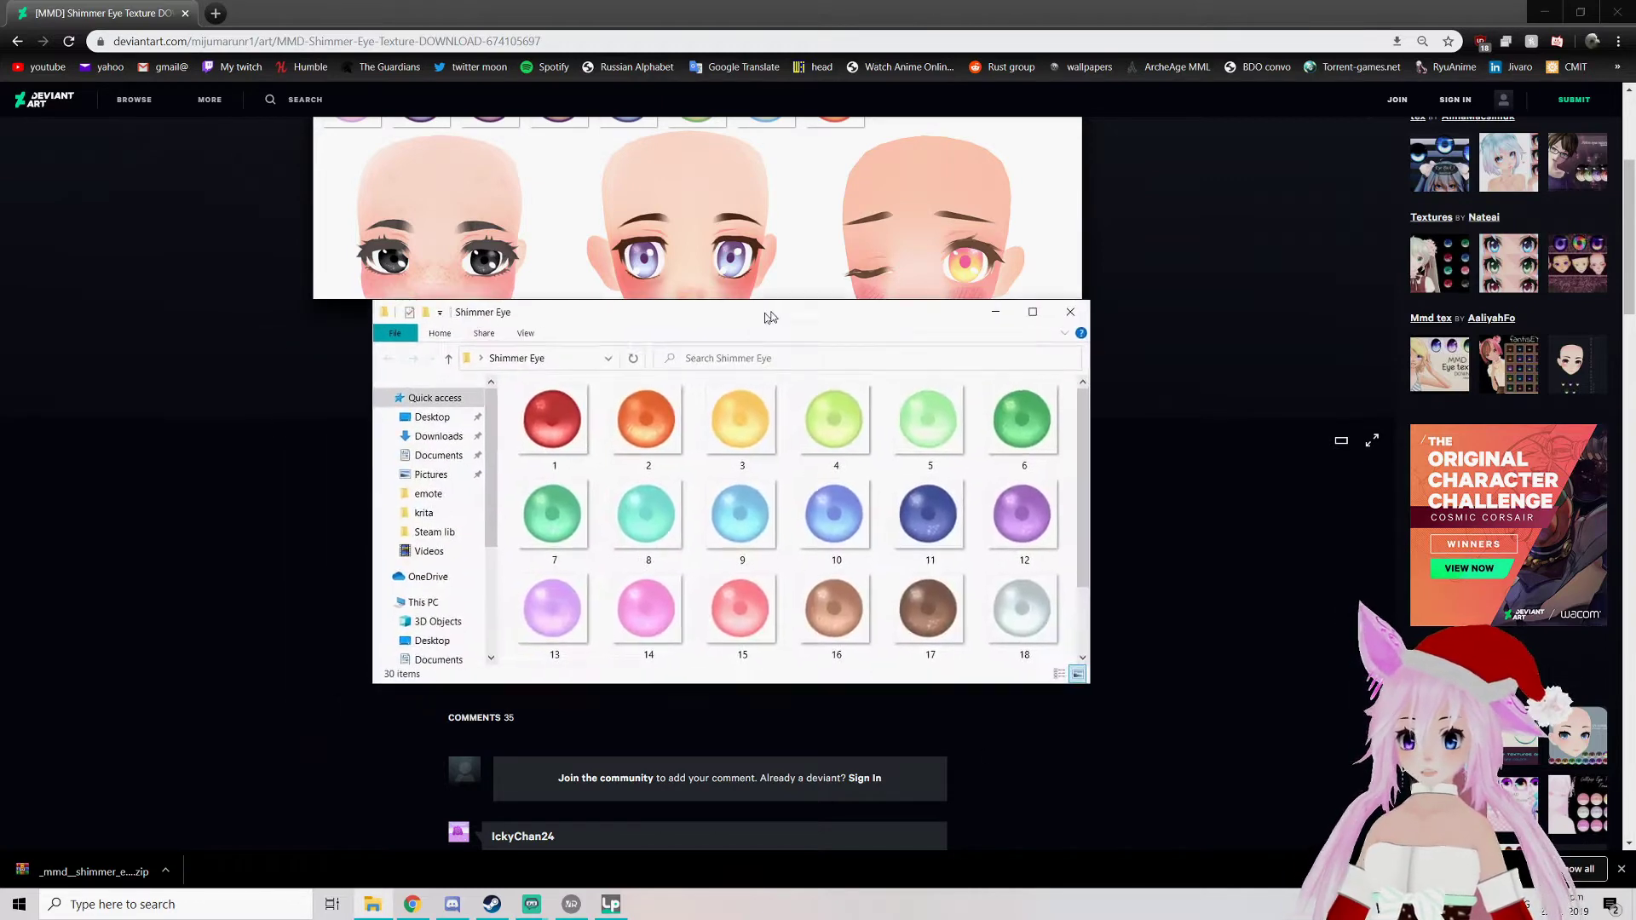
Preview eye texture 2 from the Shimmer Eye folder and check its file type in the file properties
double_click(649, 427)
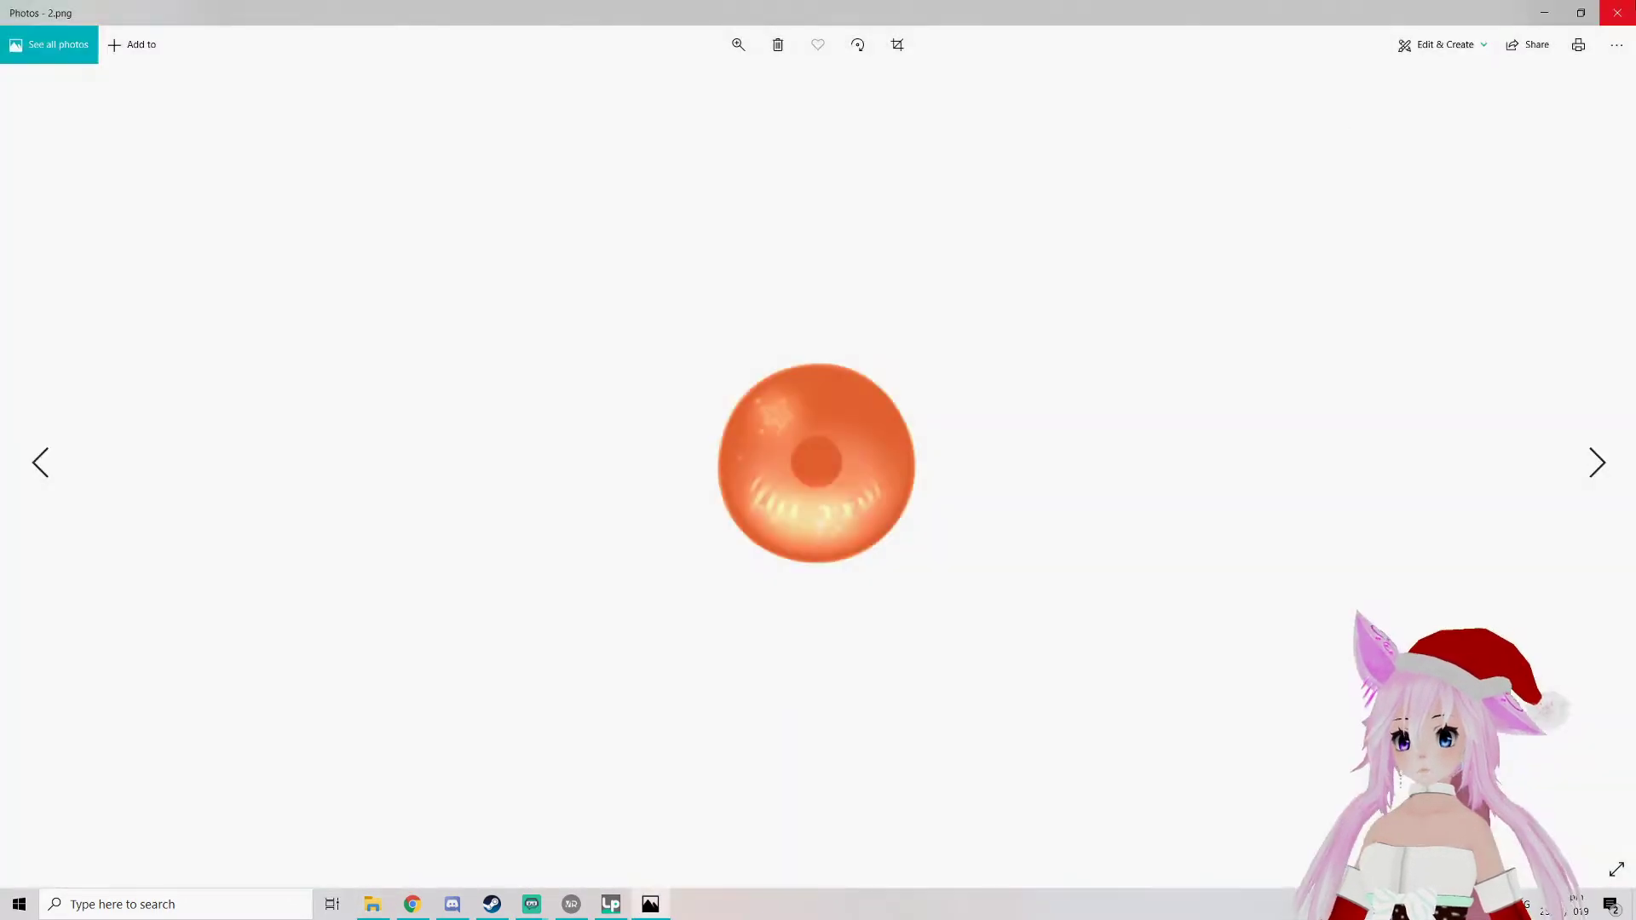
left_click(1620, 8)
right_click(661, 409)
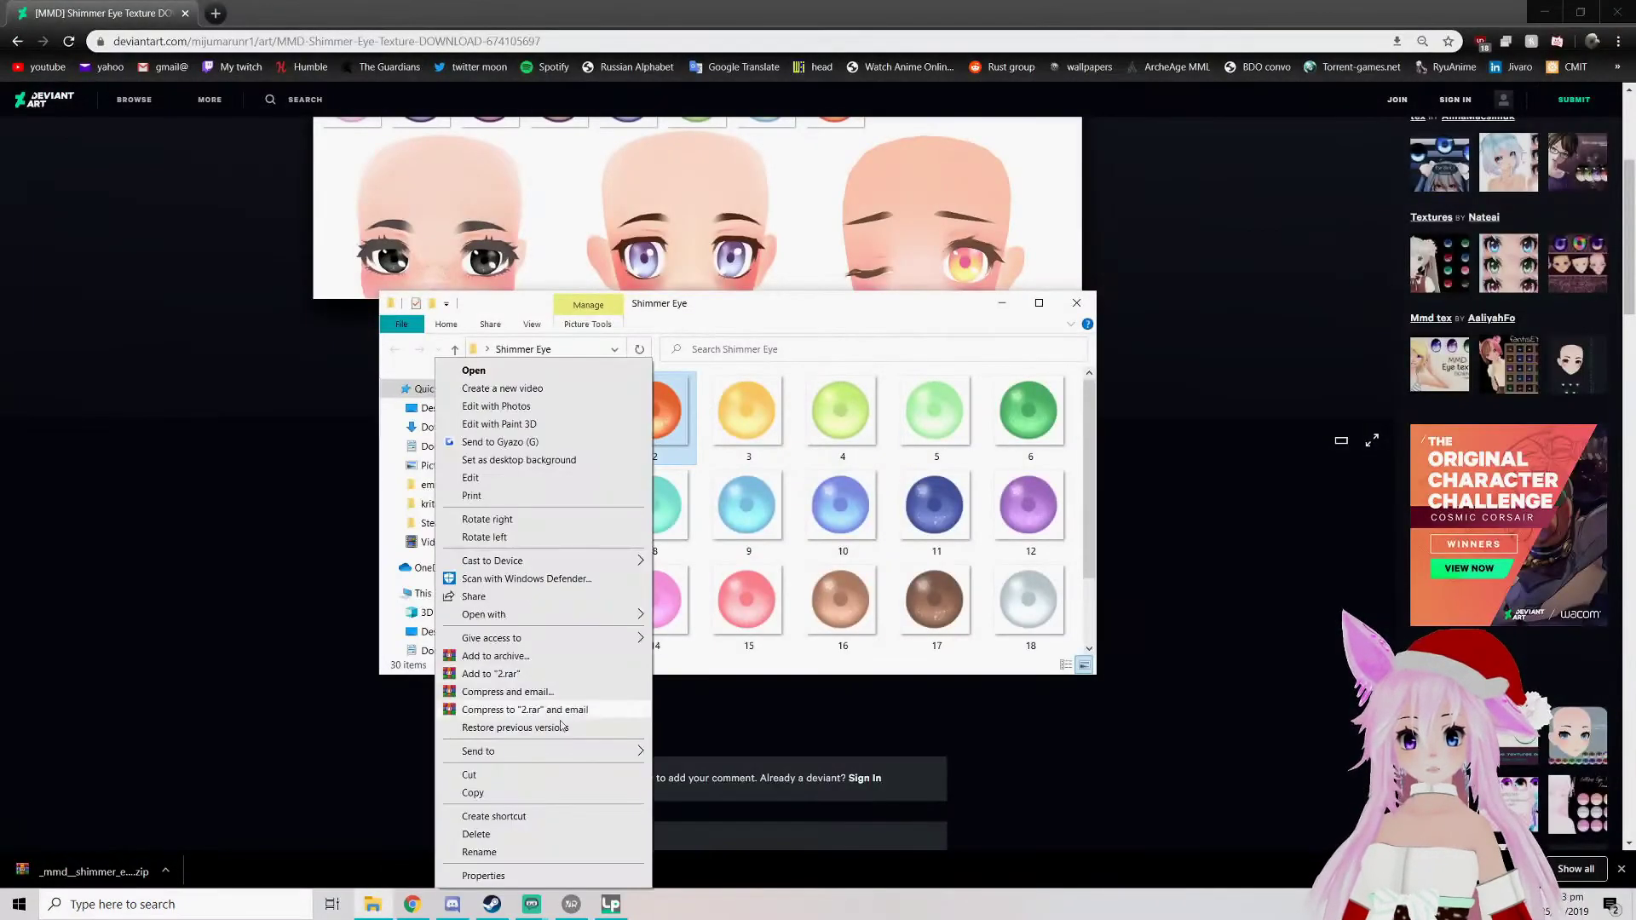
left_click(532, 876)
left_click_drag(738, 535, 792, 536)
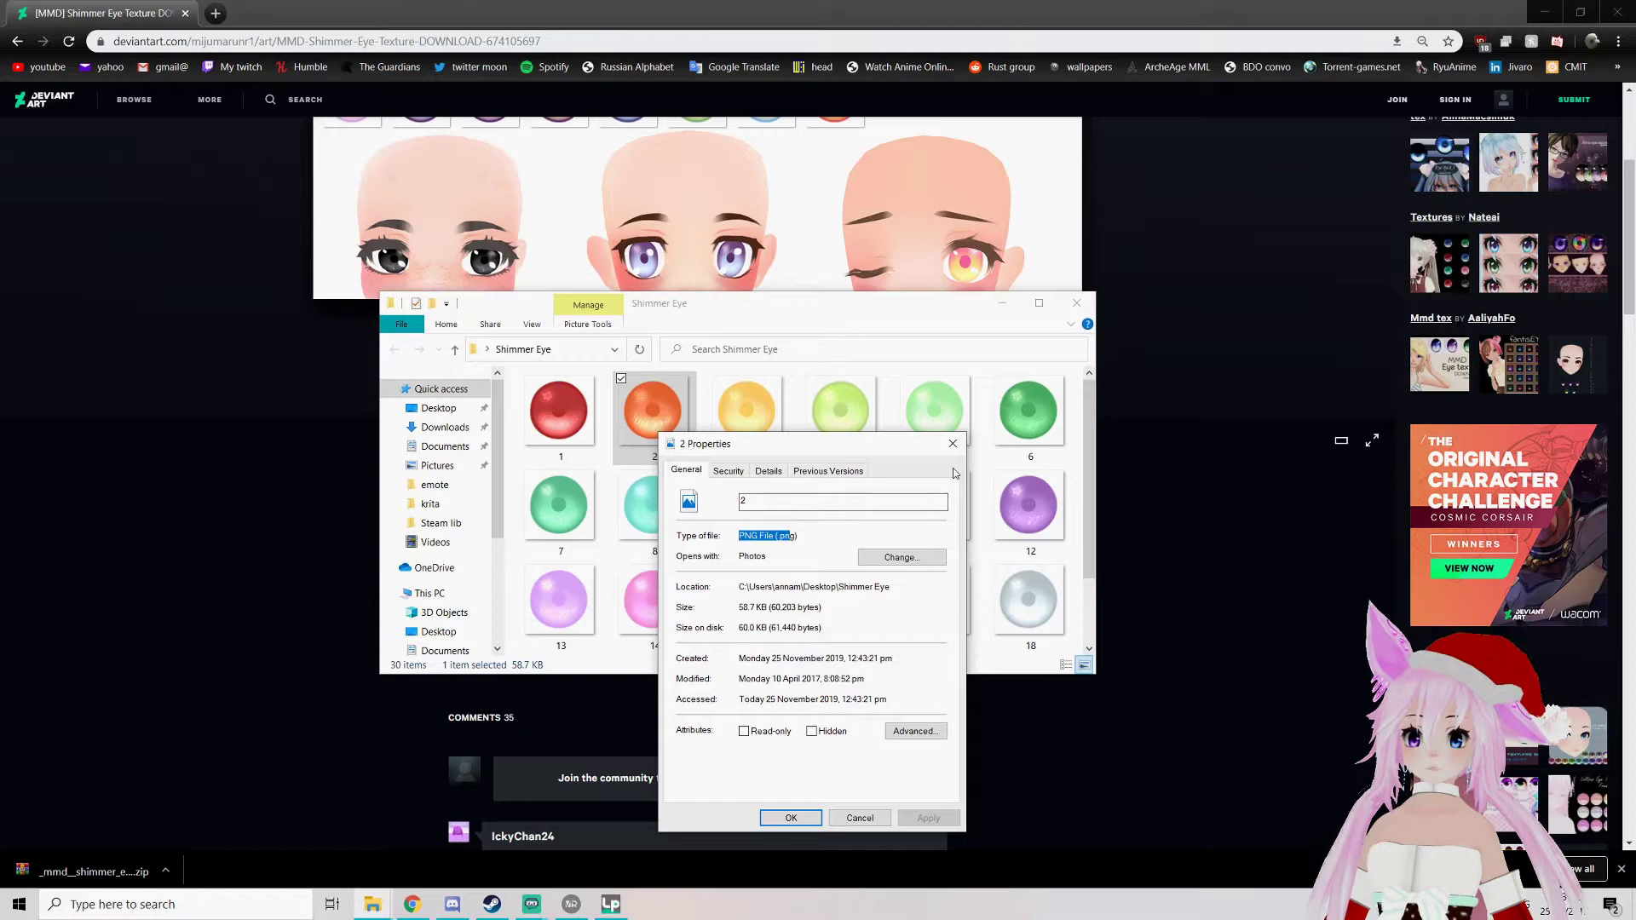
left_click(953, 444)
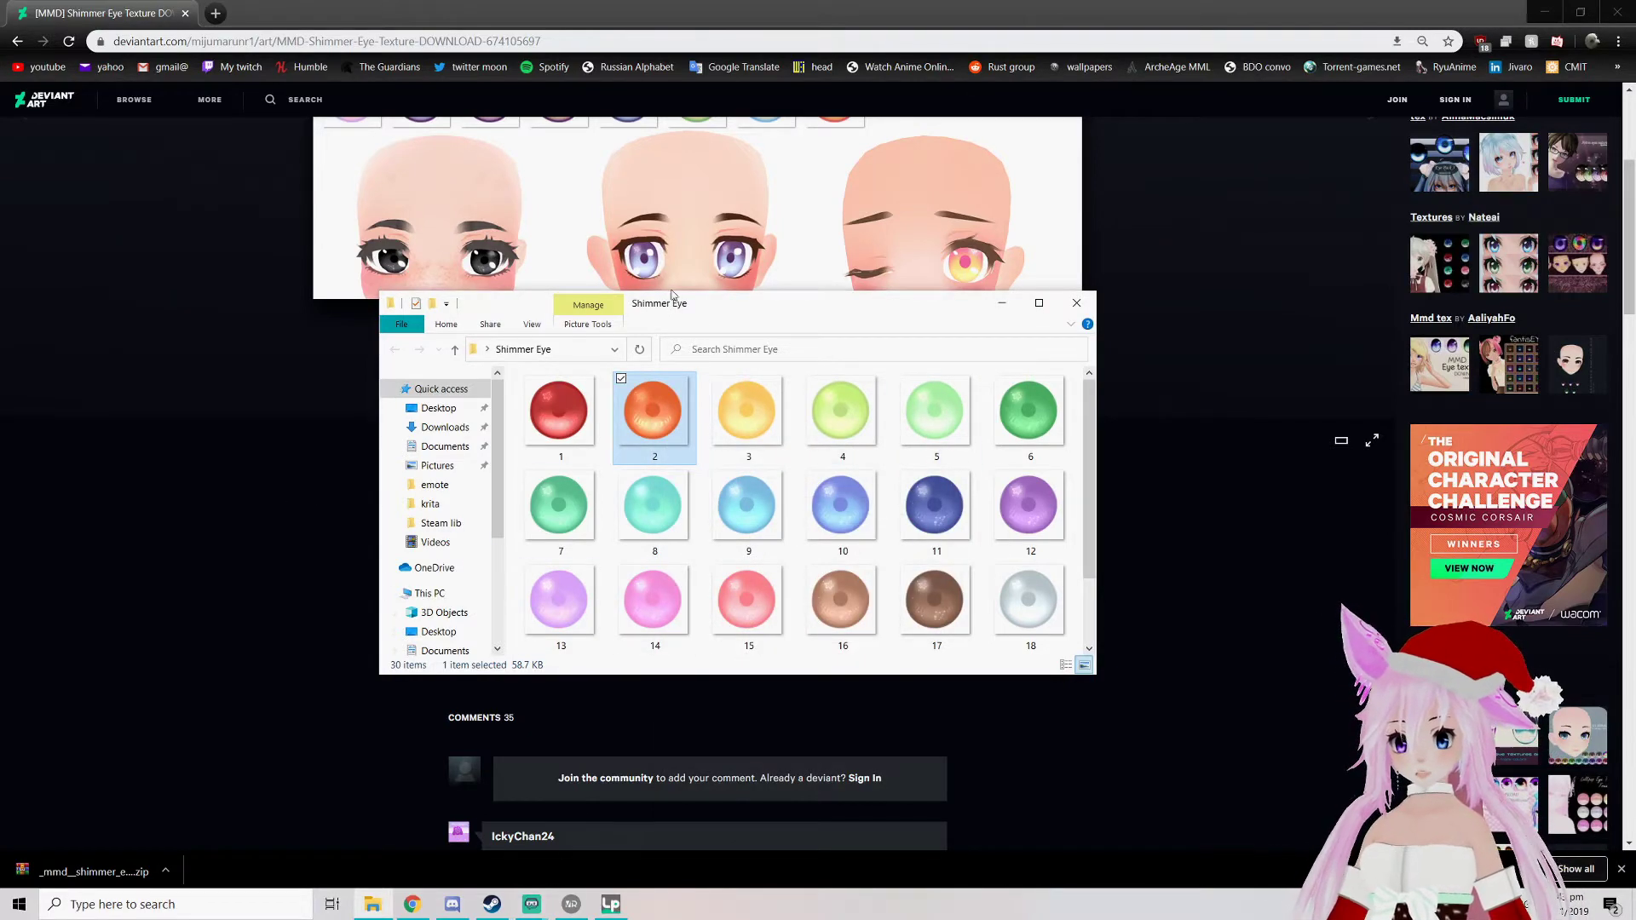
Return to VRoid Studio and export the Irises texture's Default Image layer to the desktop as eye.png, replacing the existing file
left_click_drag(716, 308, 0, 324)
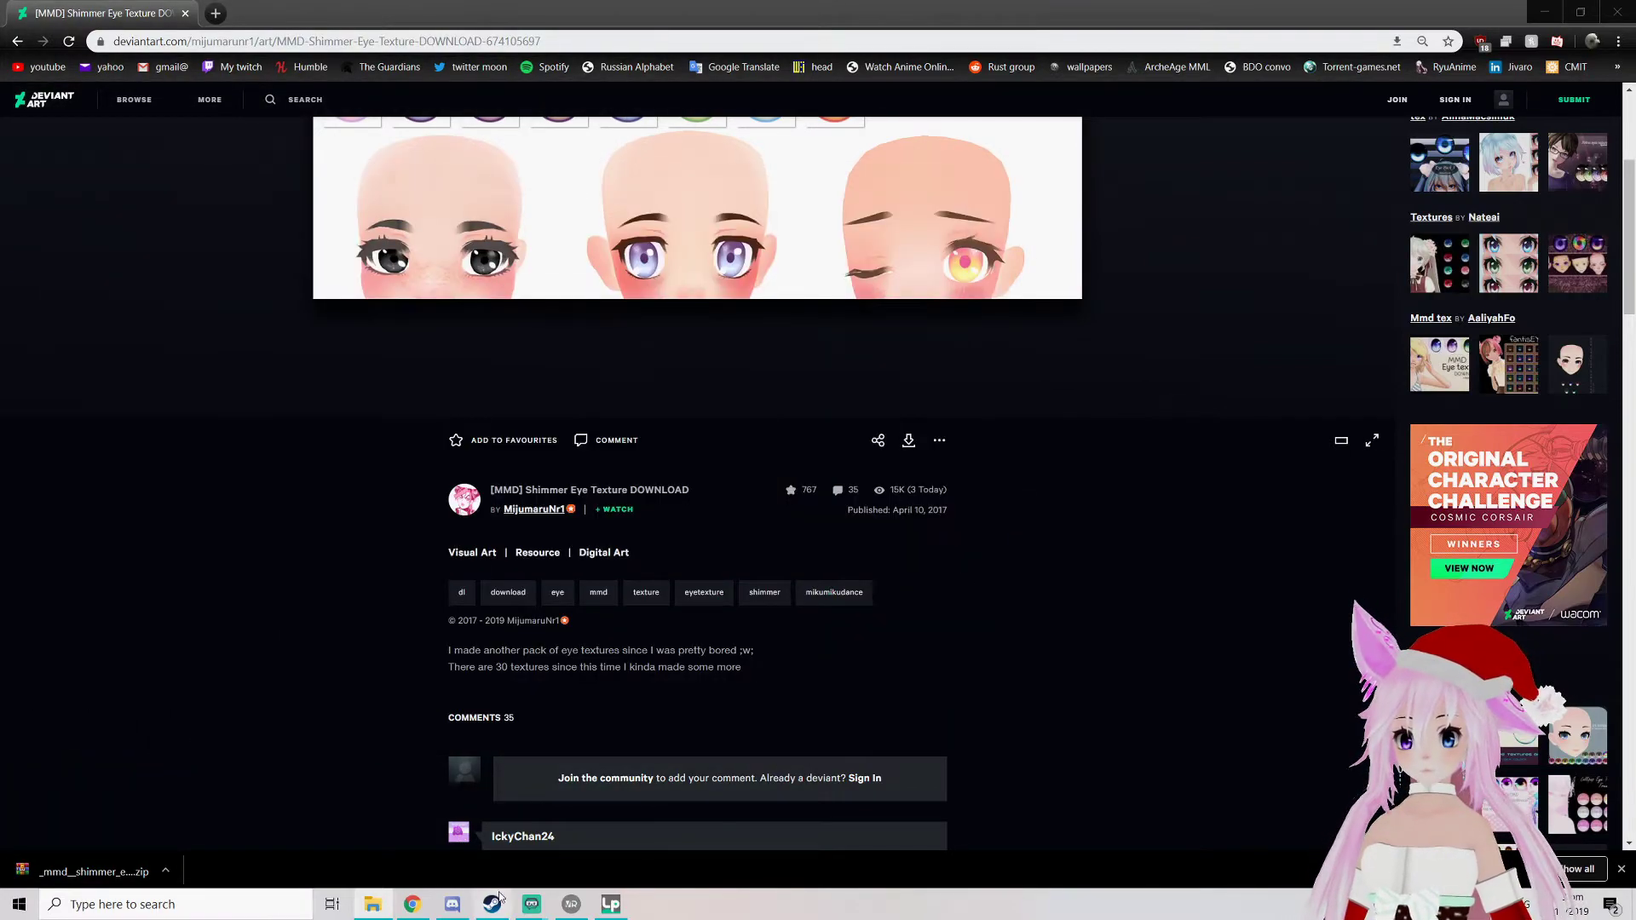
left_click(1545, 11)
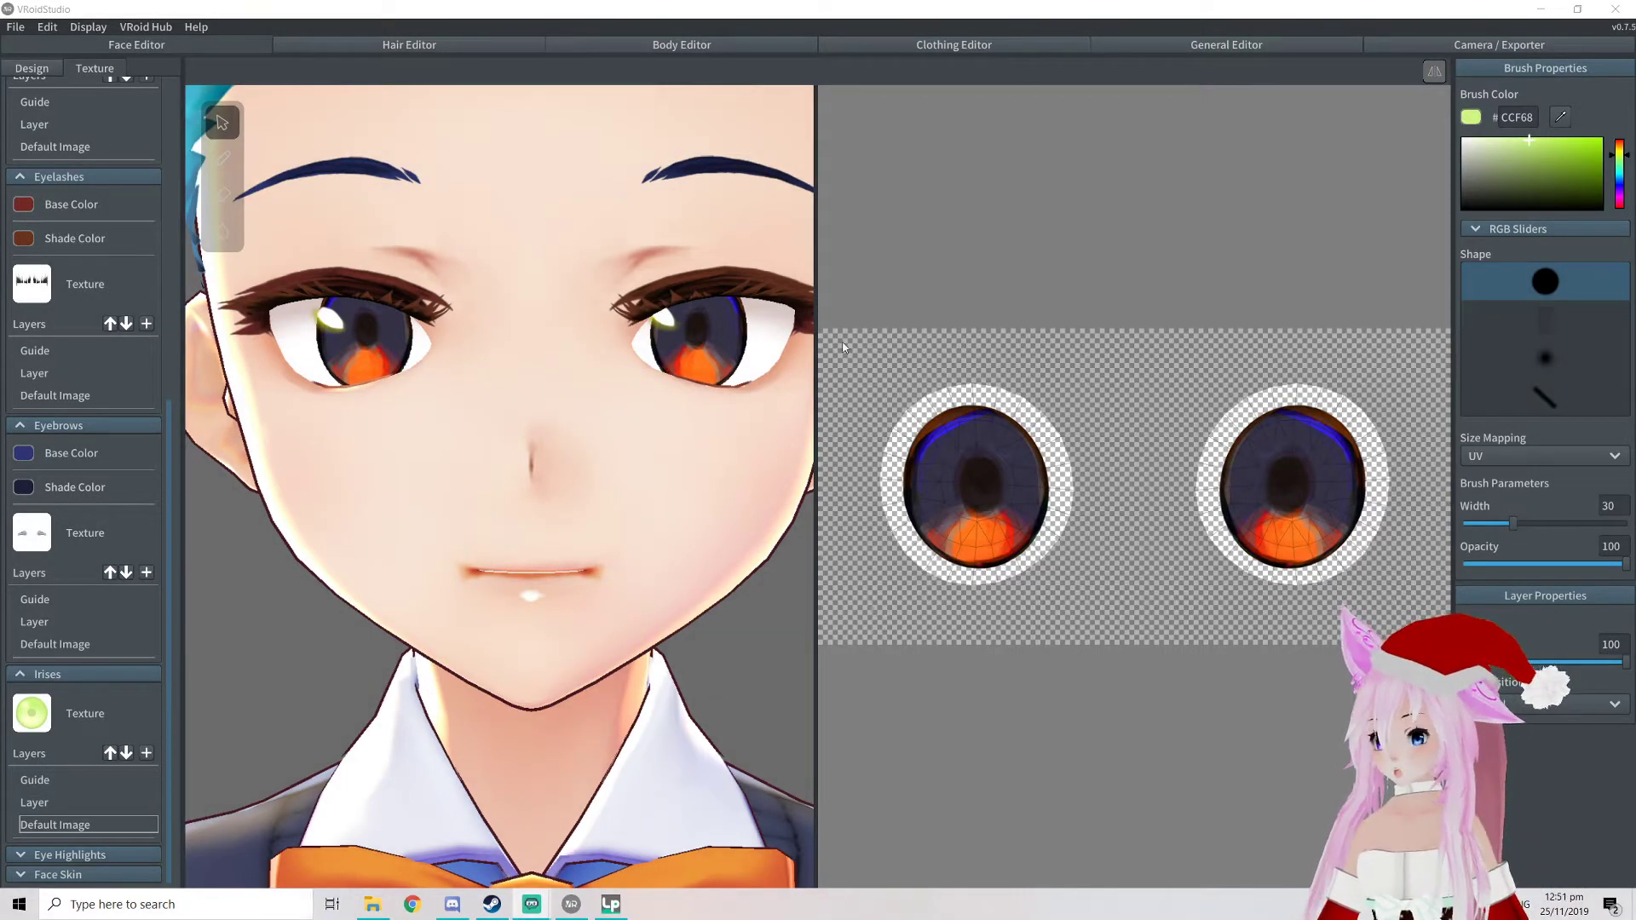
right_click(66, 827)
left_click(90, 800)
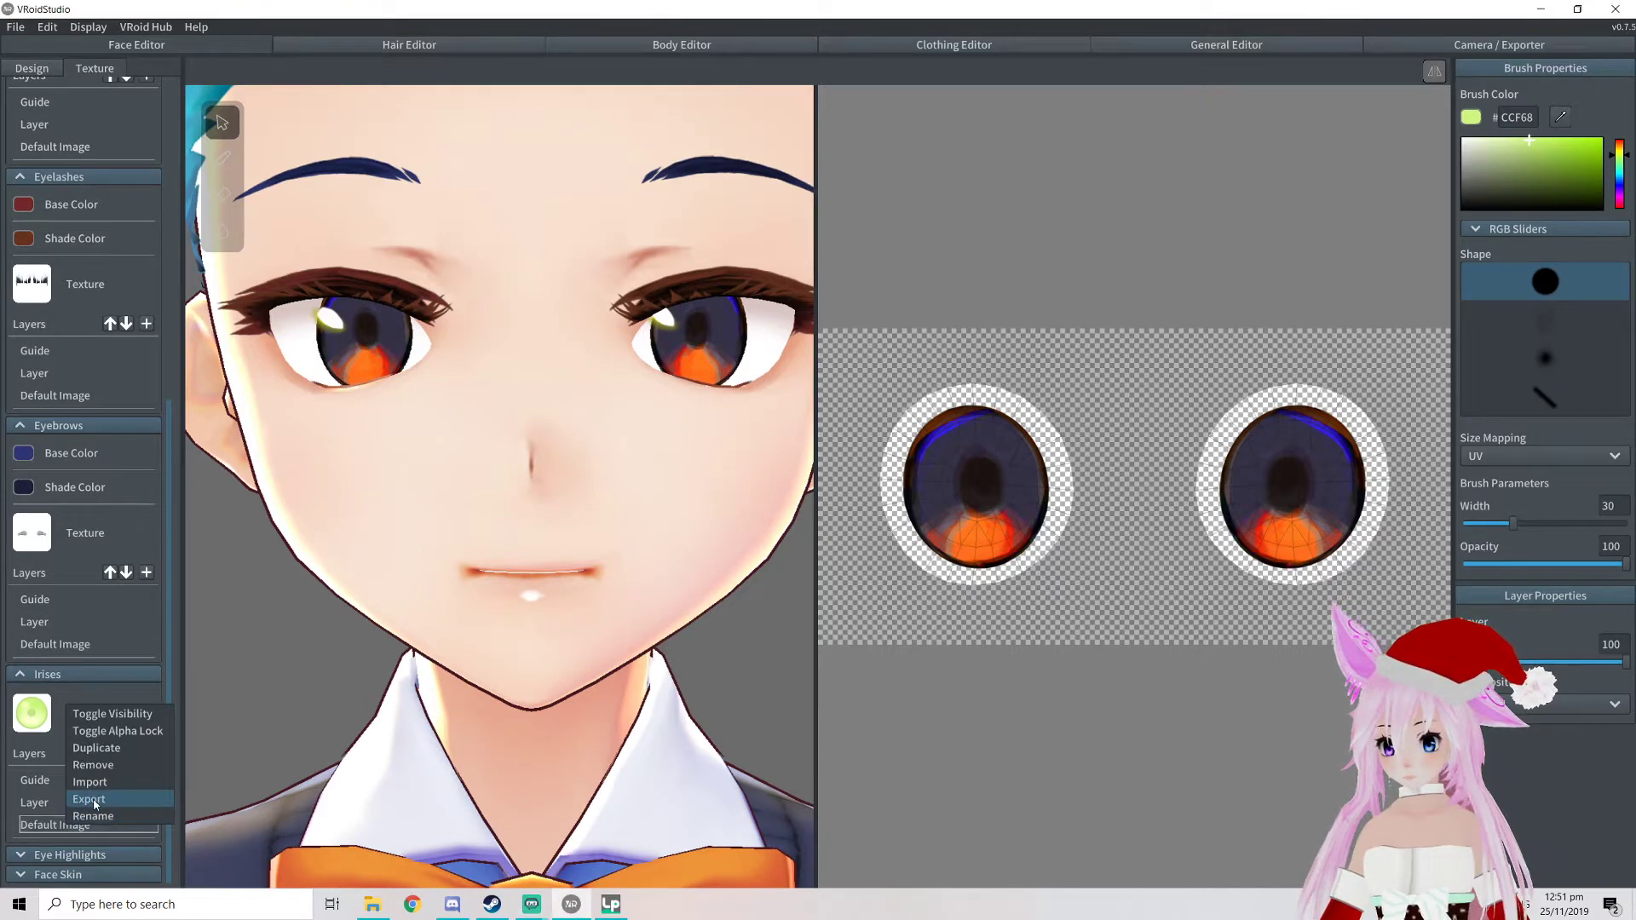
type("eye")
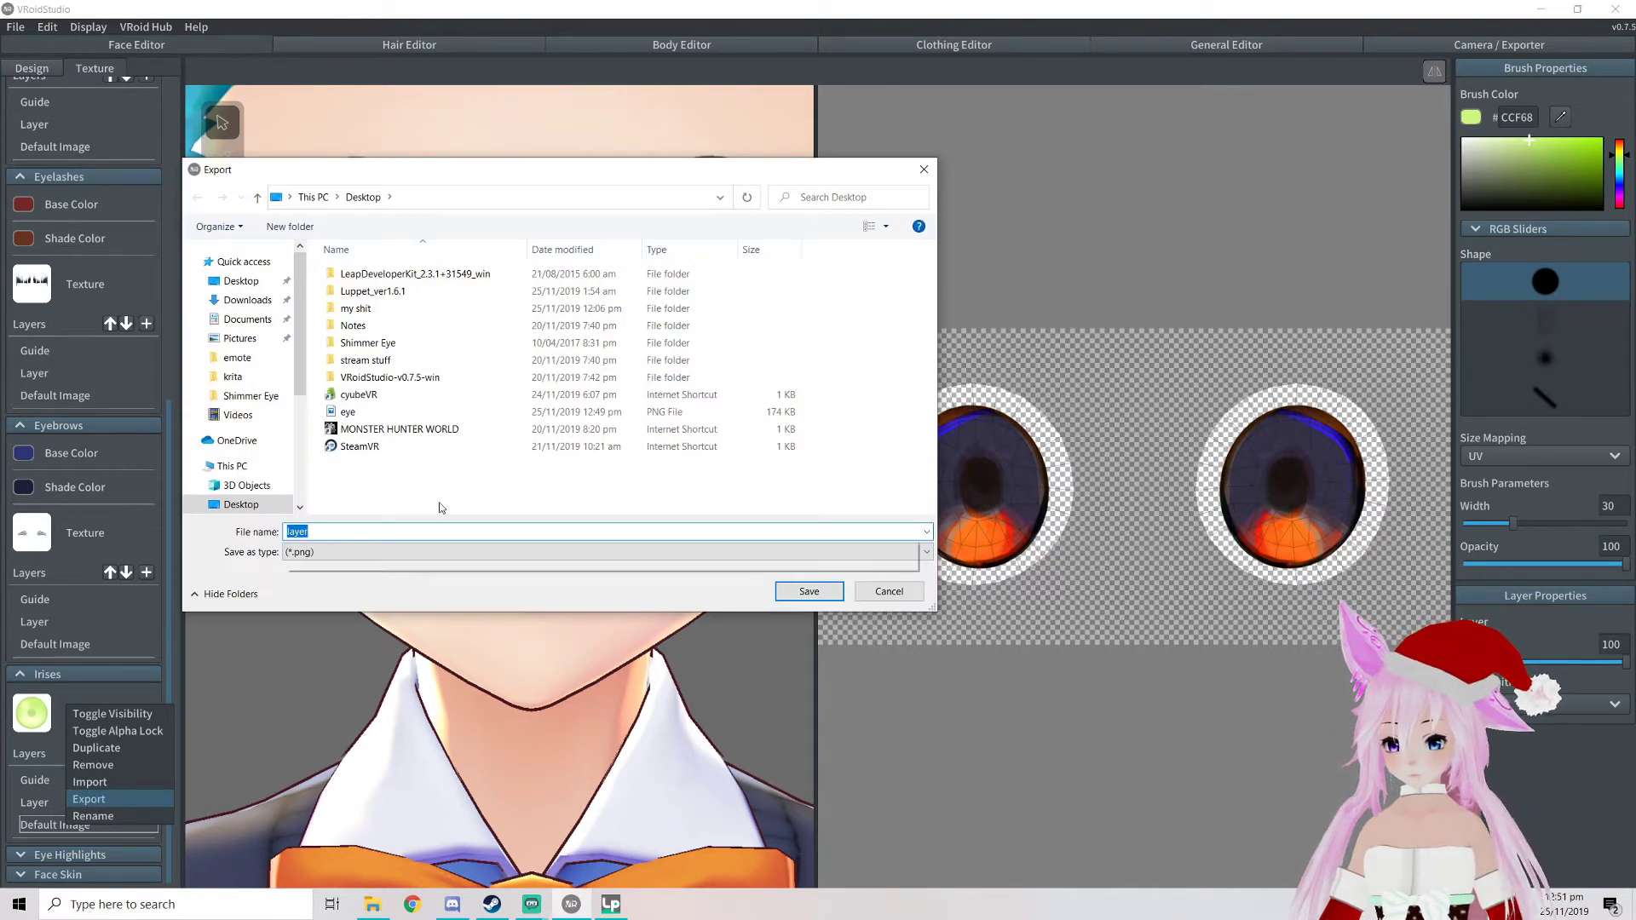
left_click(445, 547)
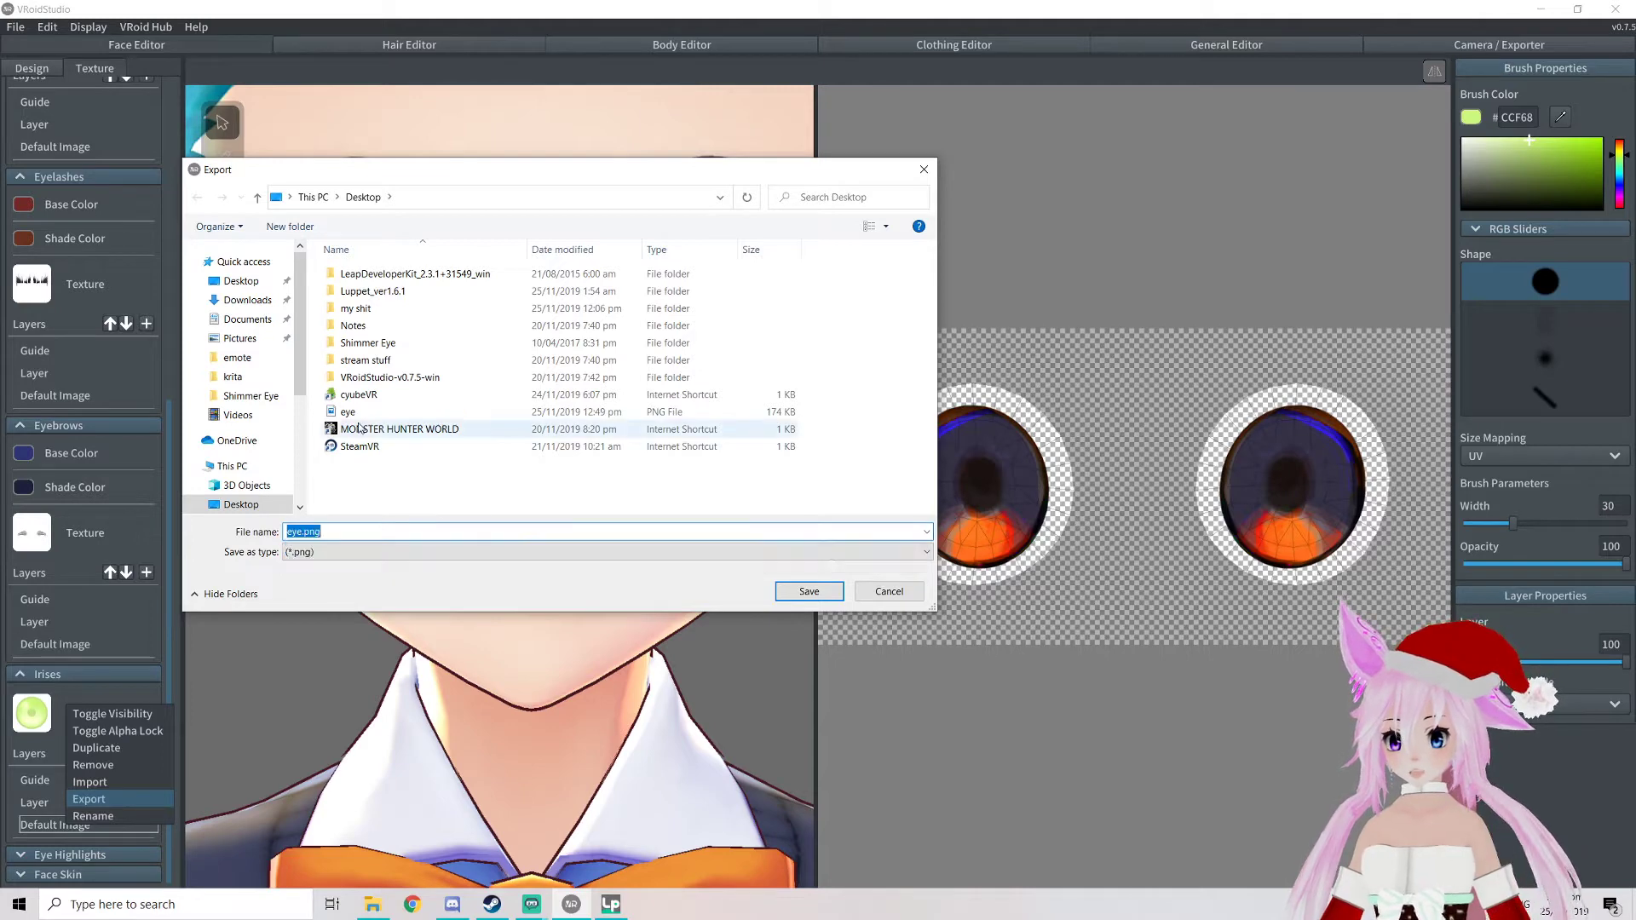
left_click(805, 591)
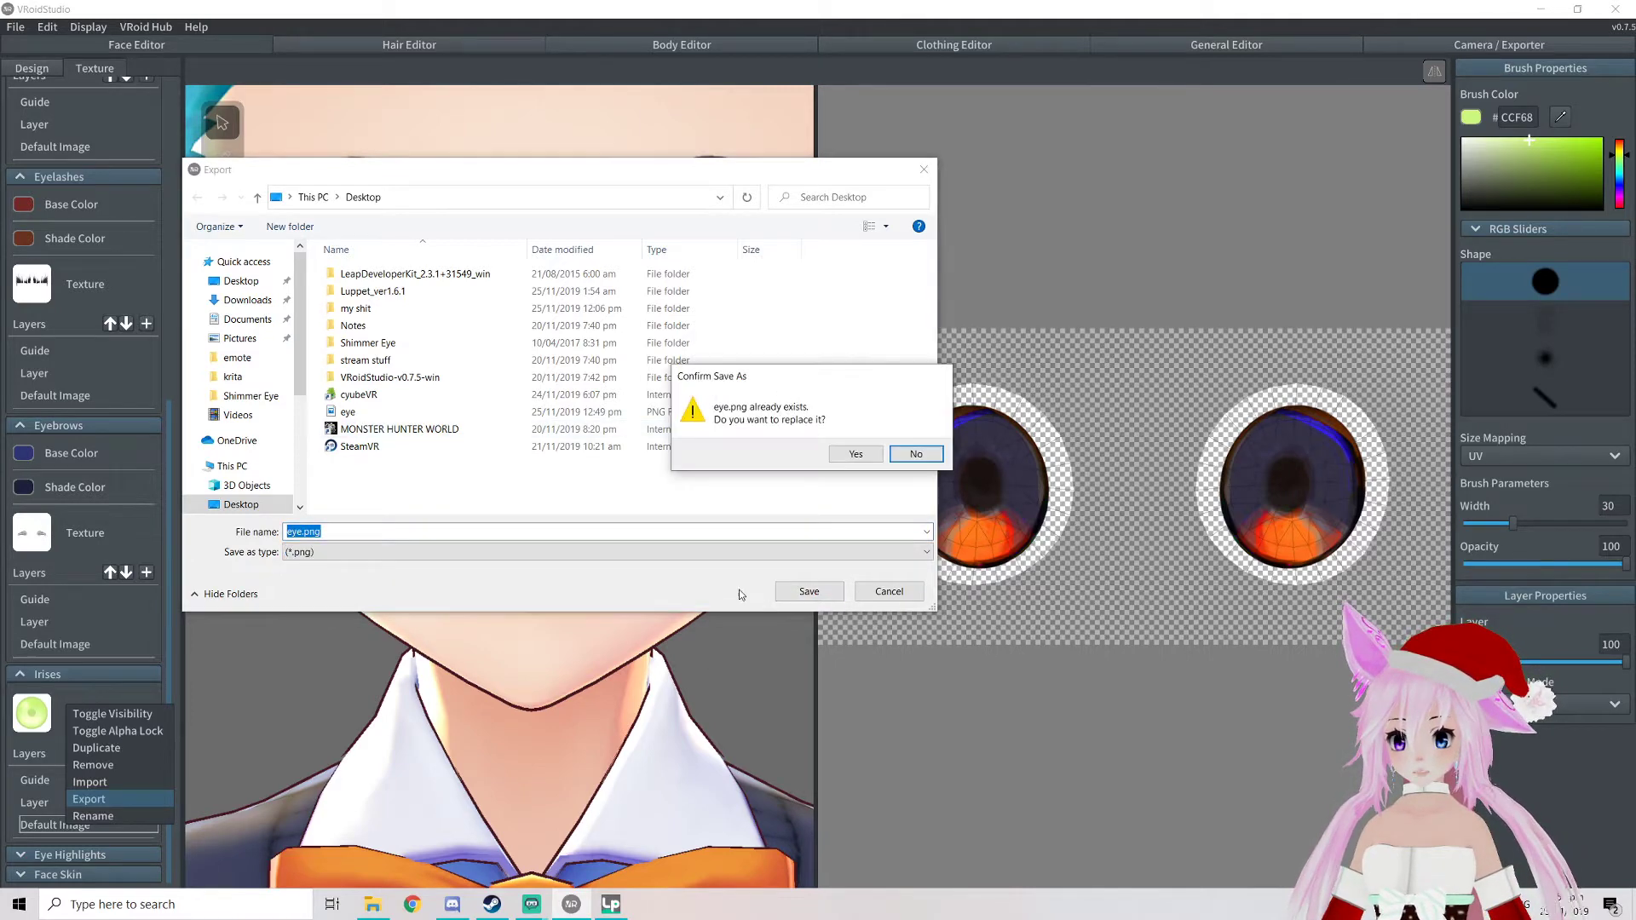
left_click(838, 454)
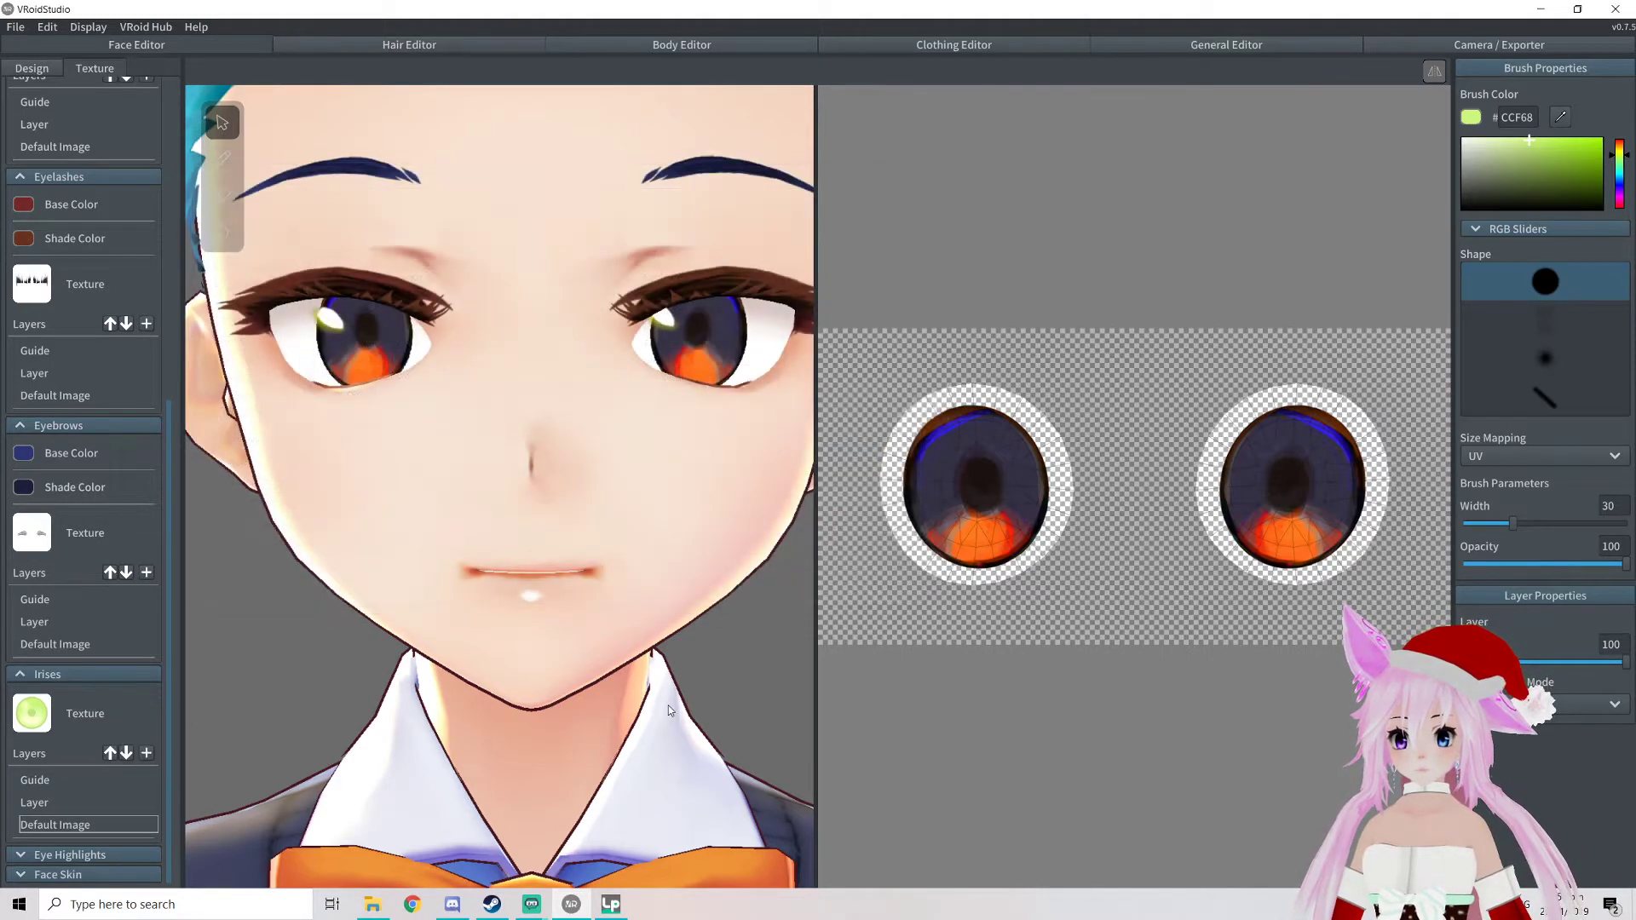
Start Krita from the desktop in a maximised window and open the exported eye.png in it
left_click(1543, 12)
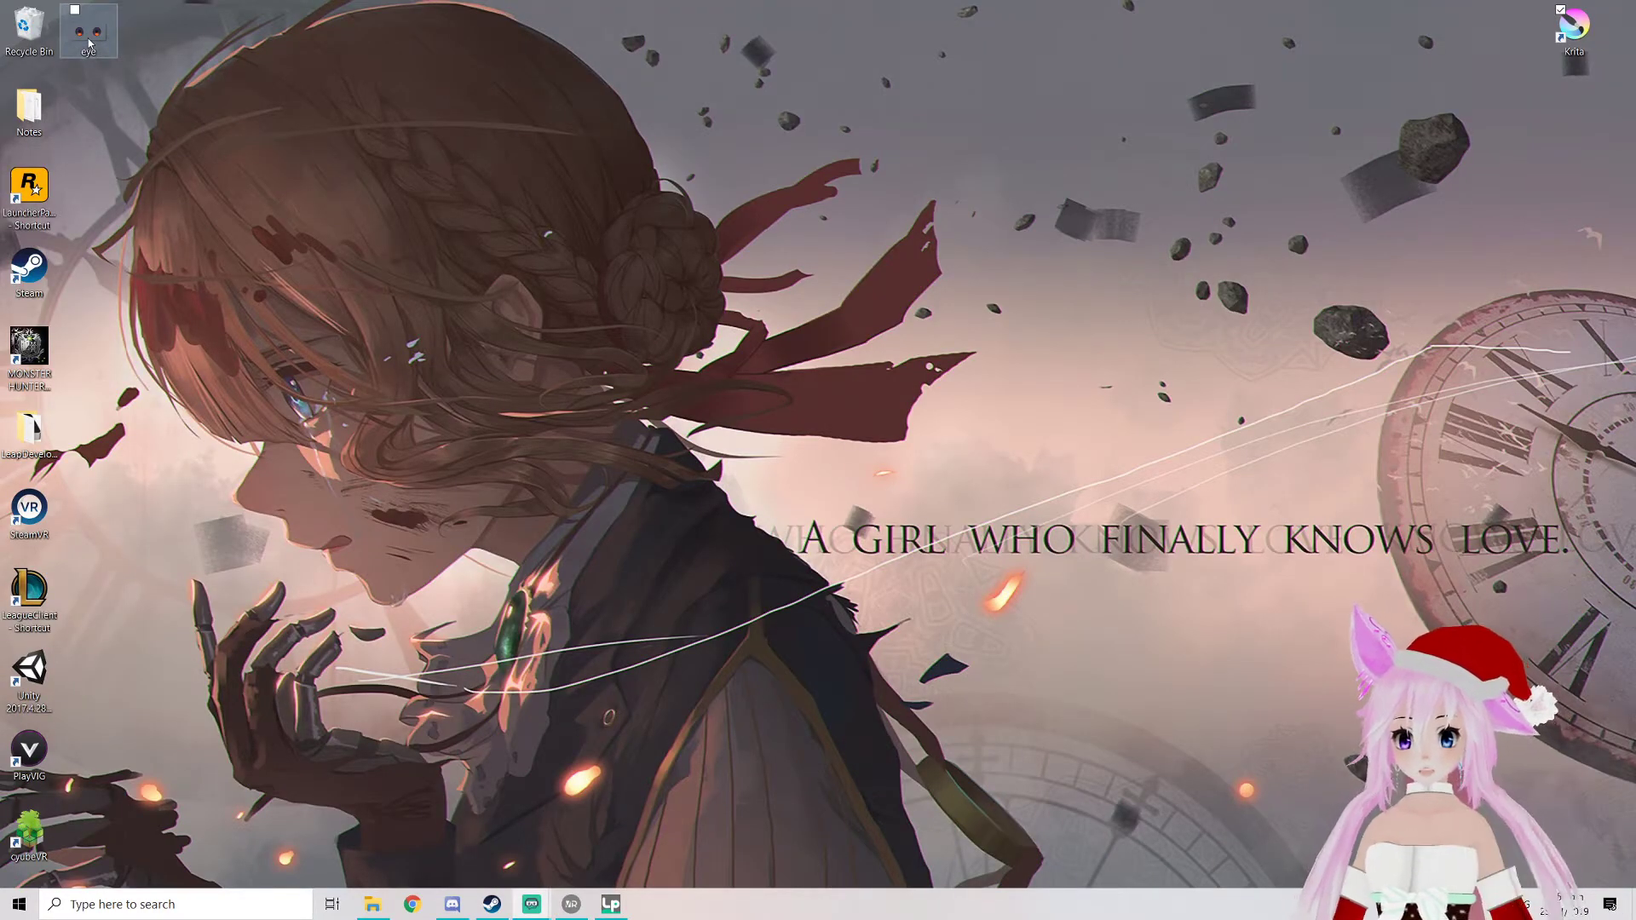
left_click(1572, 34)
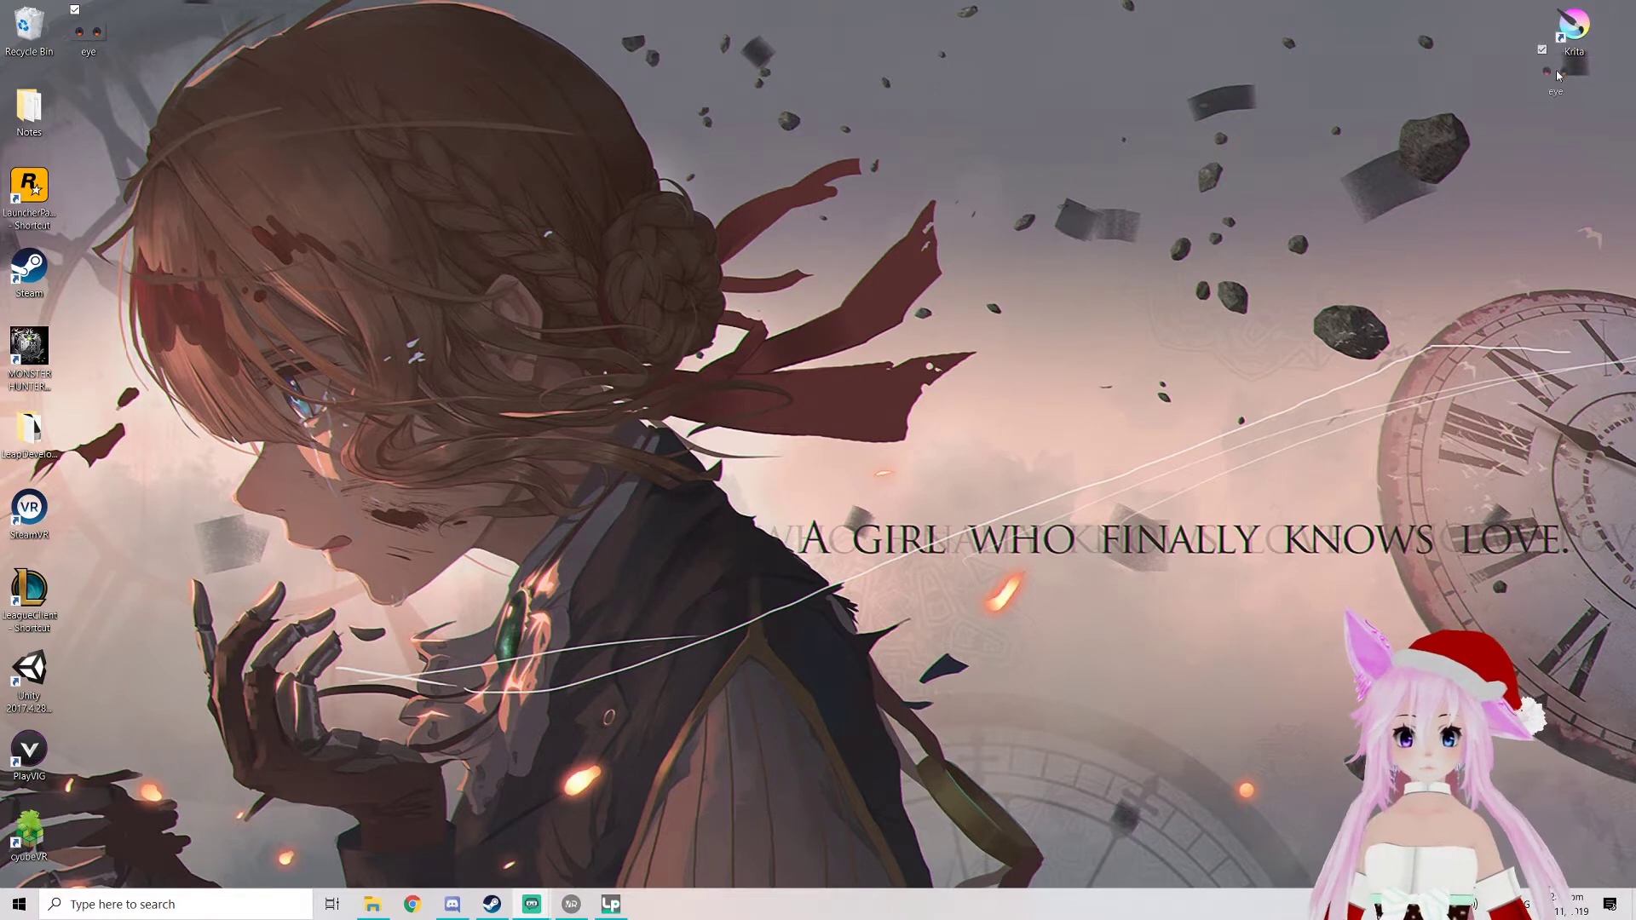
double_click(1573, 32)
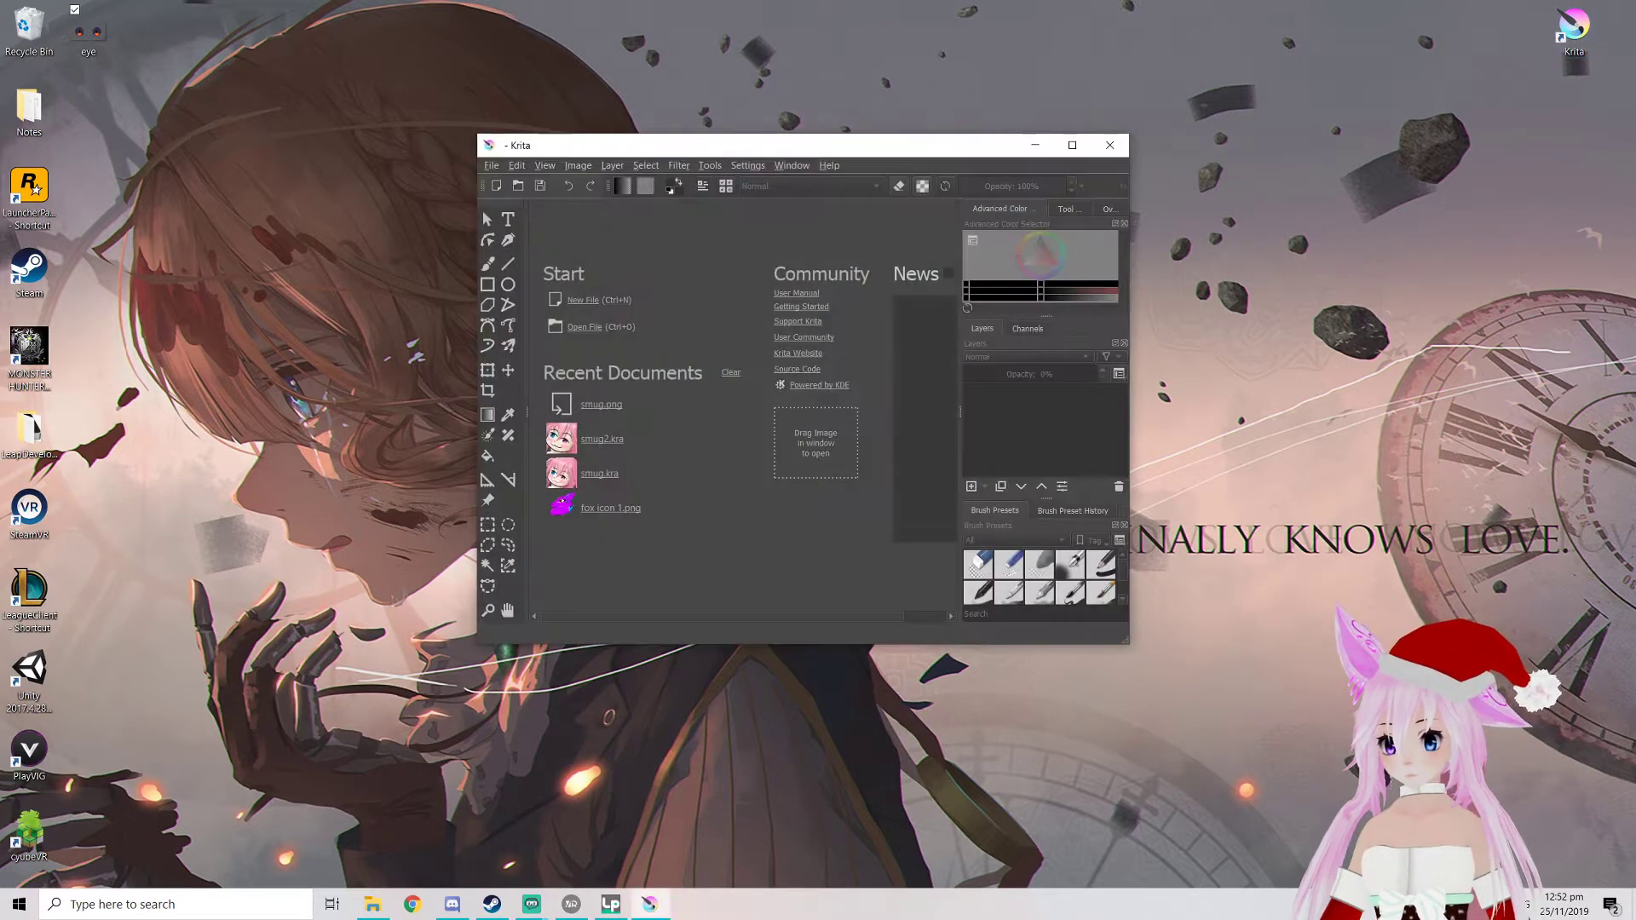
left_click(1073, 146)
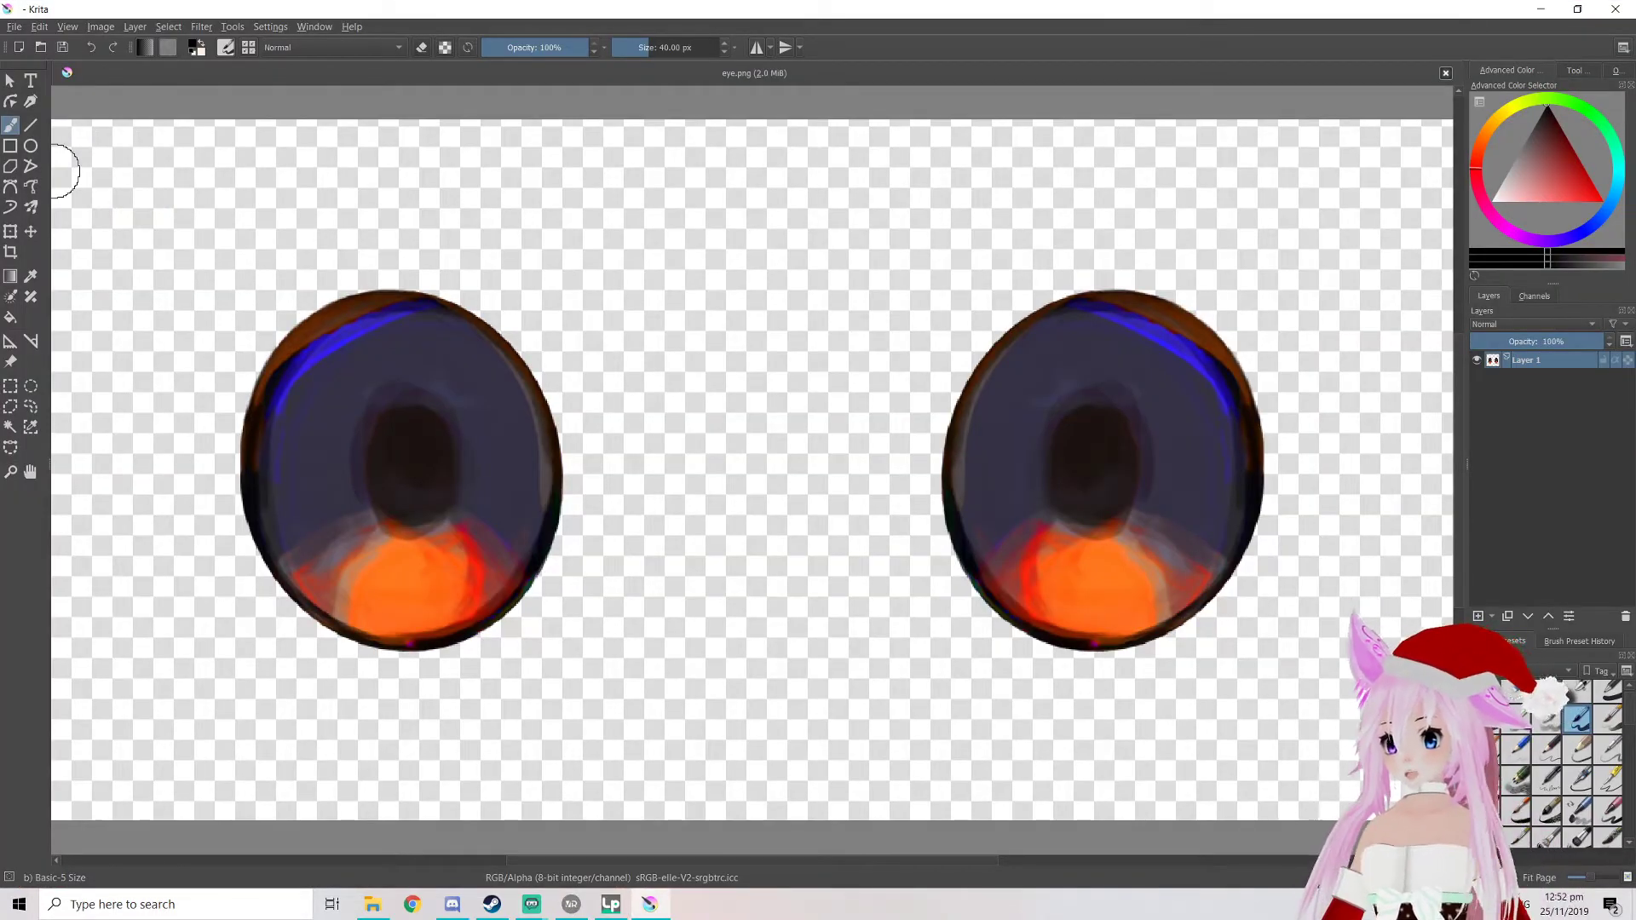
Bring eye texture 24 from the Shimmer Eye folder into the eye.png document as a new layer
left_click_drag(0, 368, 1356, 266)
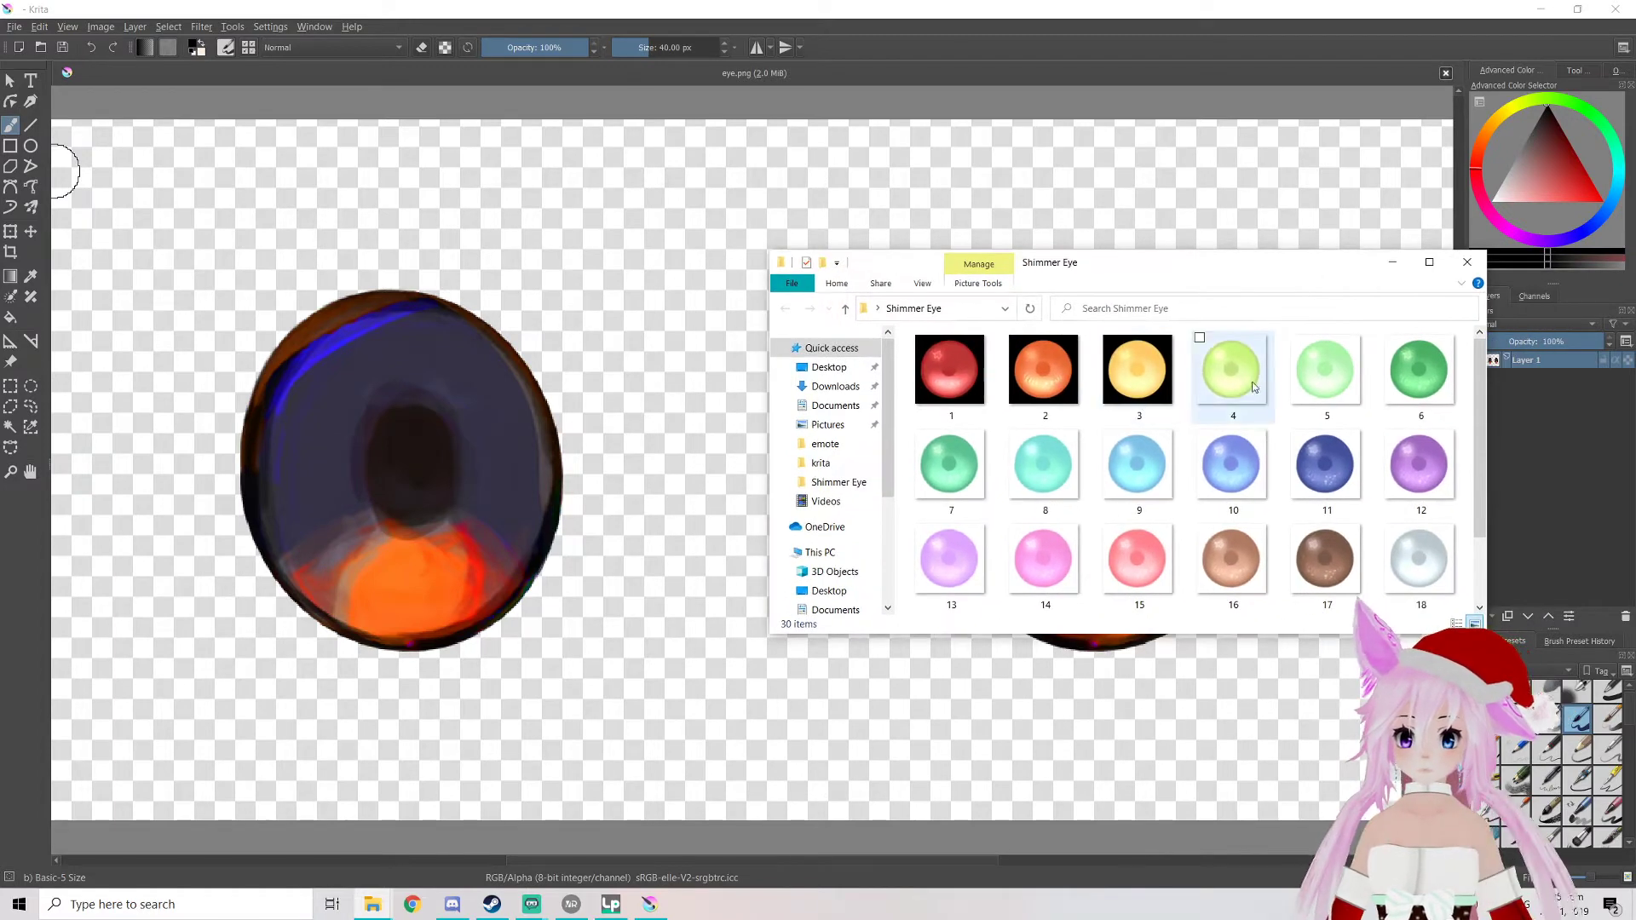
scroll(1227, 477, "down", 2)
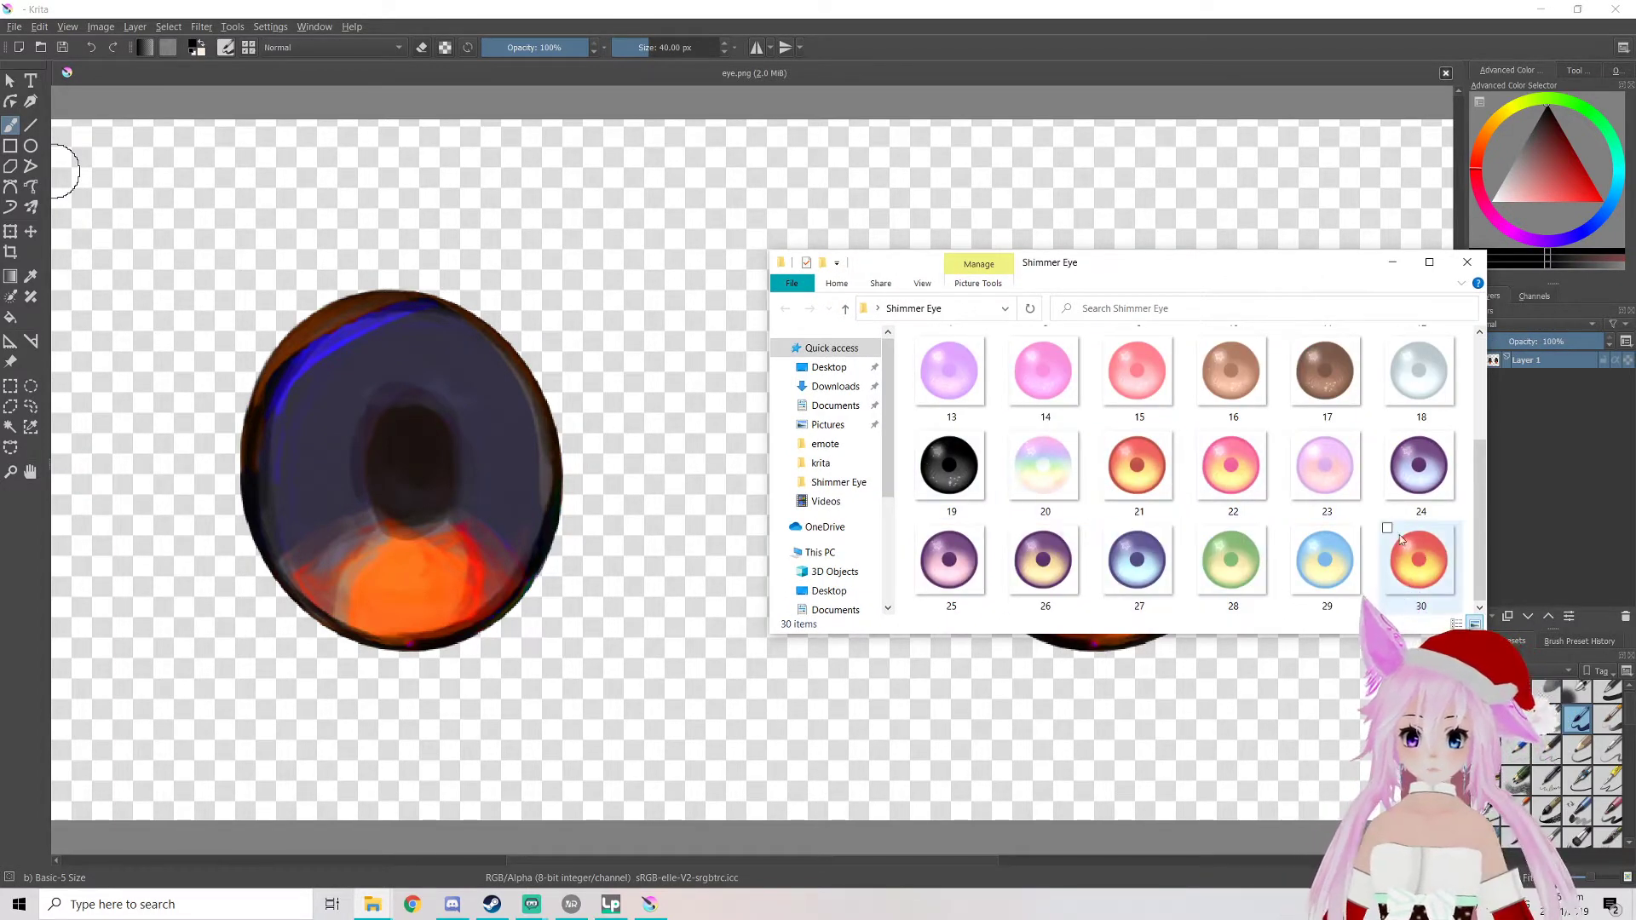
left_click_drag(1419, 464, 382, 458)
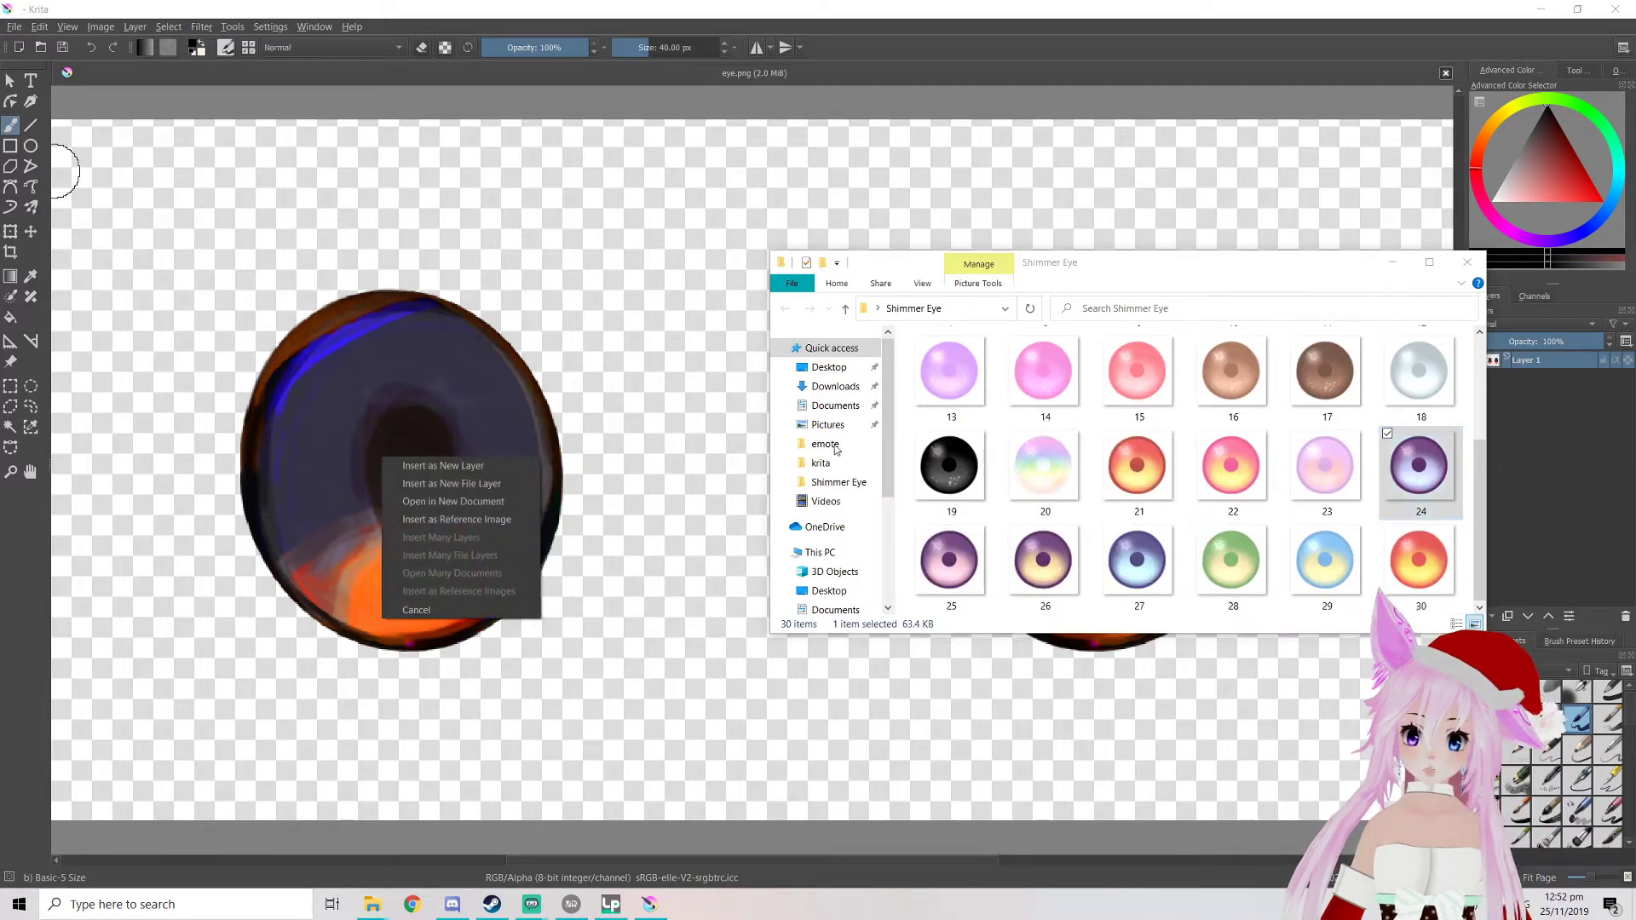
left_click(490, 472)
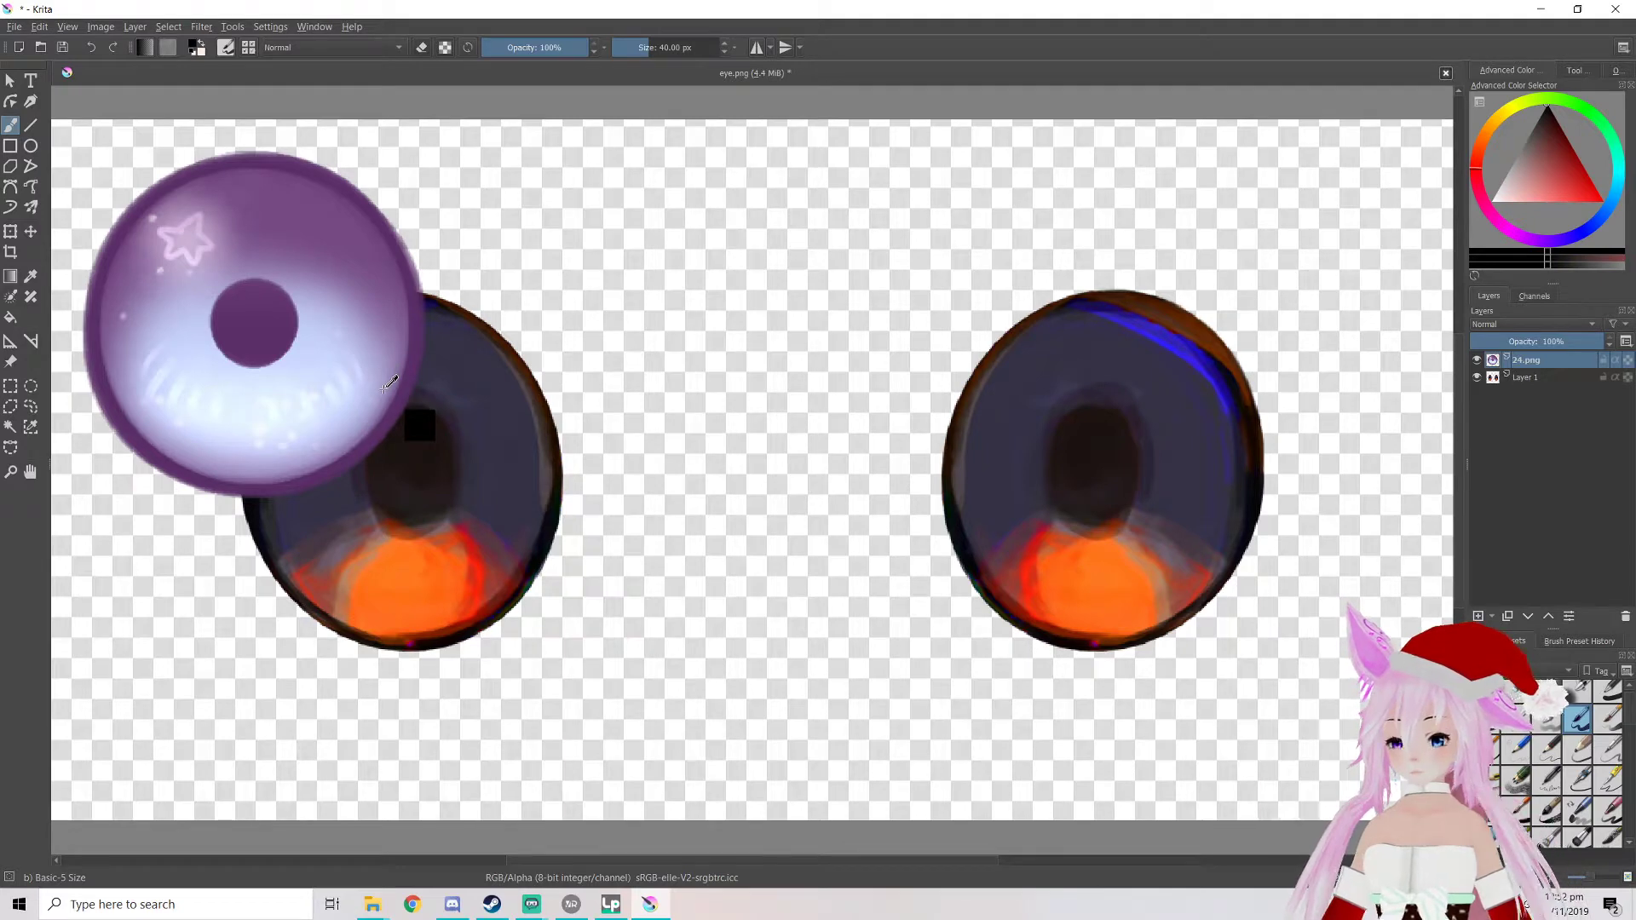
Move and stretch the 24.png layer to cover the left iris, checking the fit at 41% opacity before restoring 100%
key("ctrl+t")
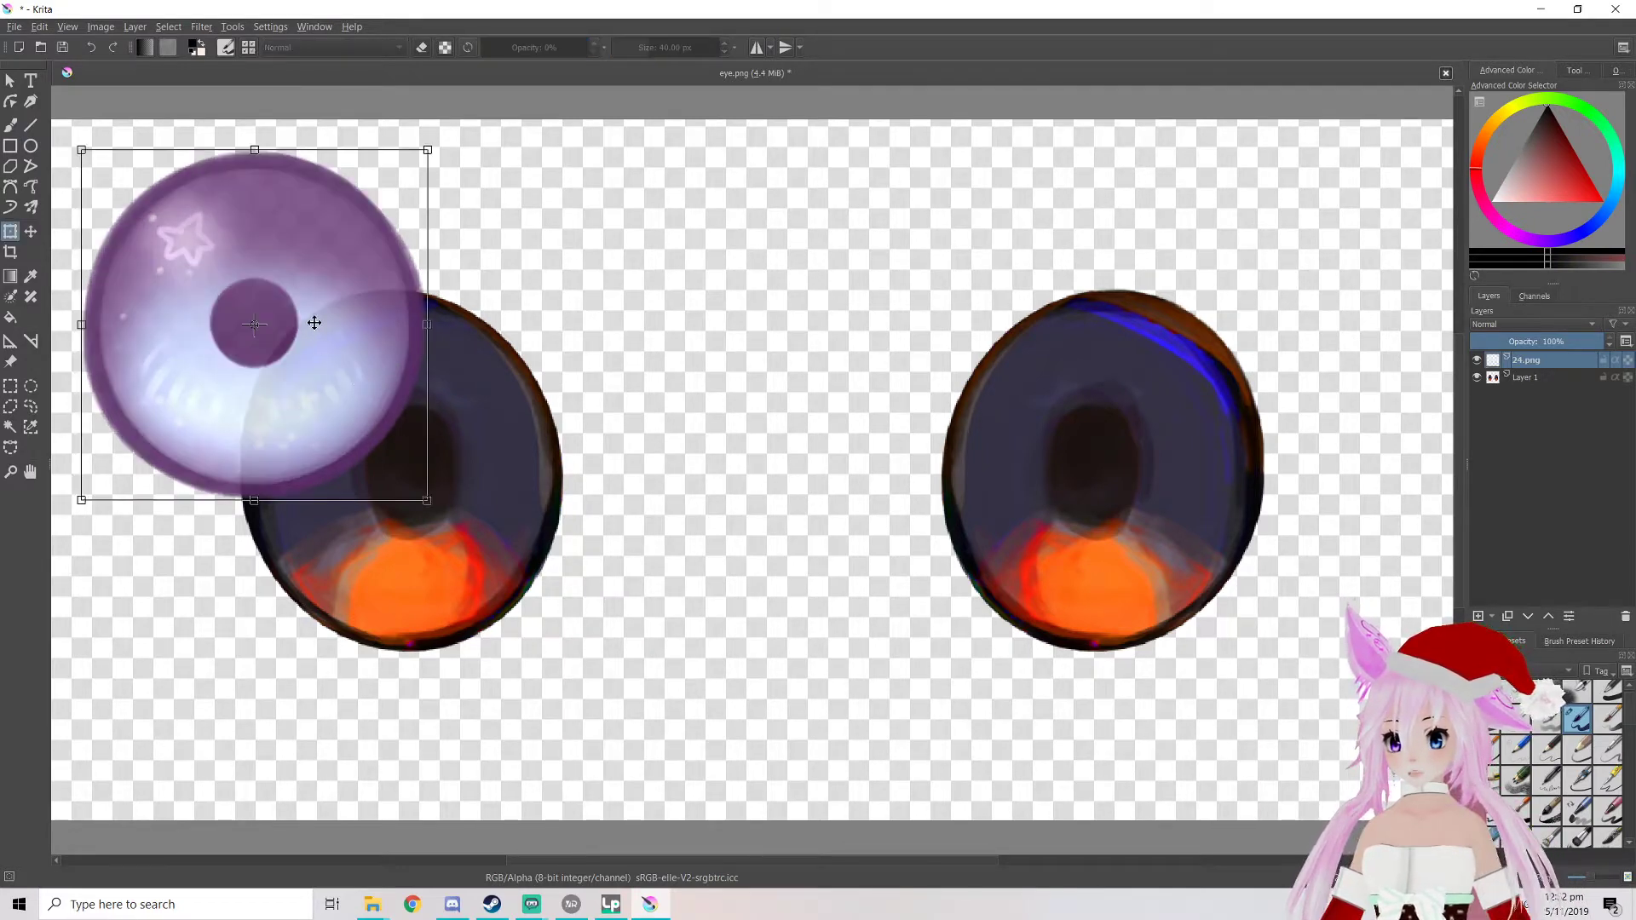
left_click_drag(312, 323, 463, 461)
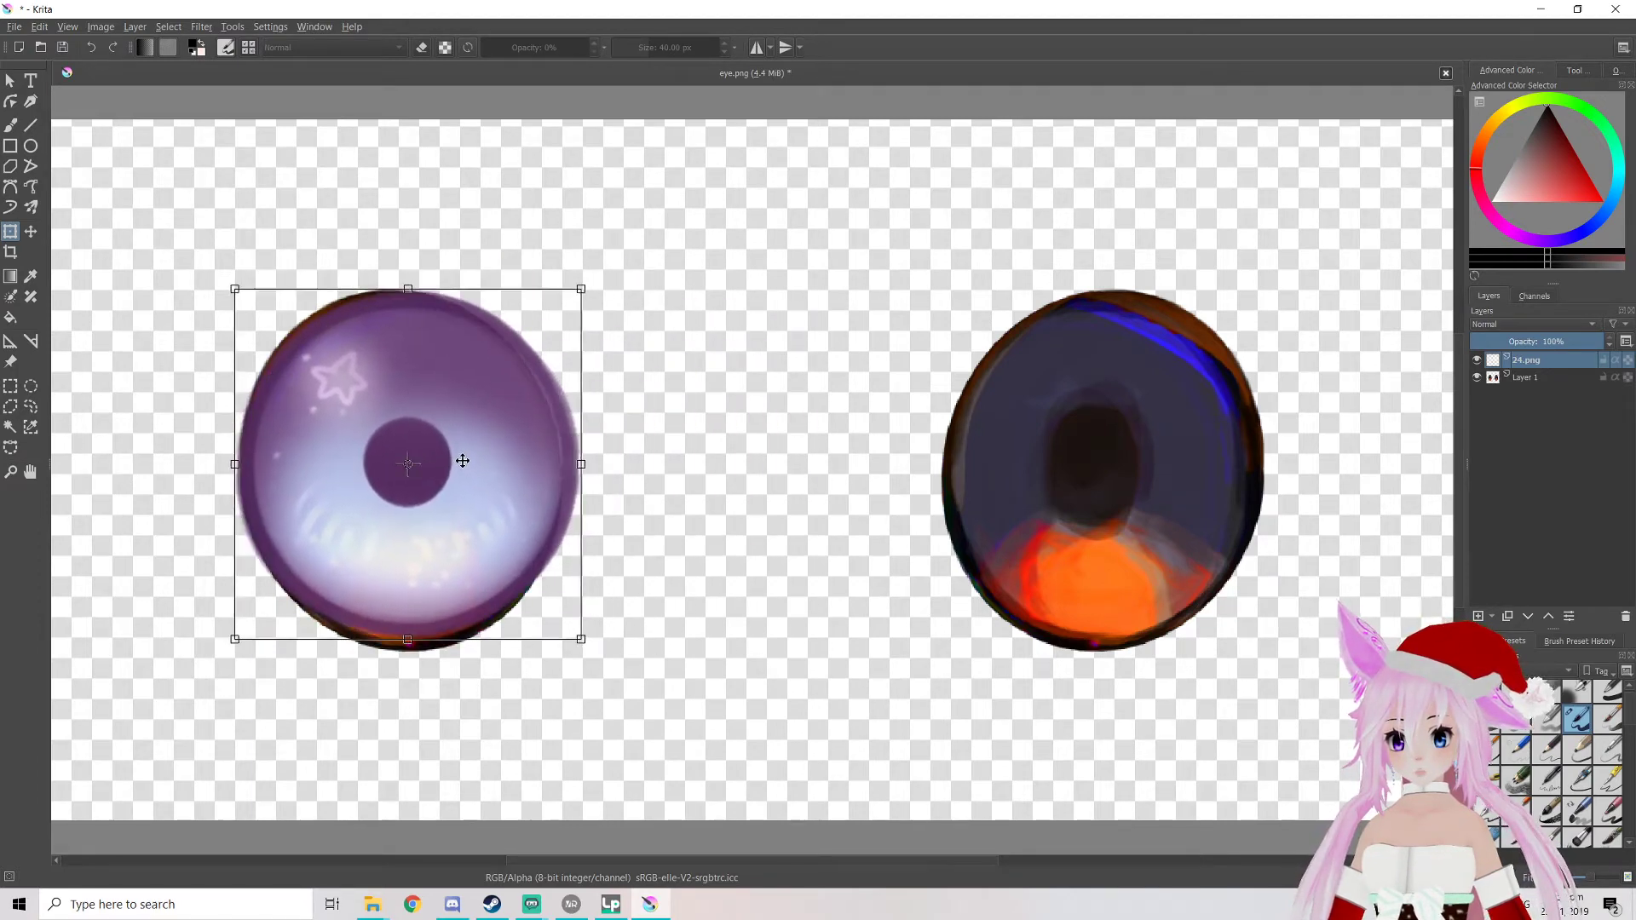
left_click_drag(408, 639, 409, 656)
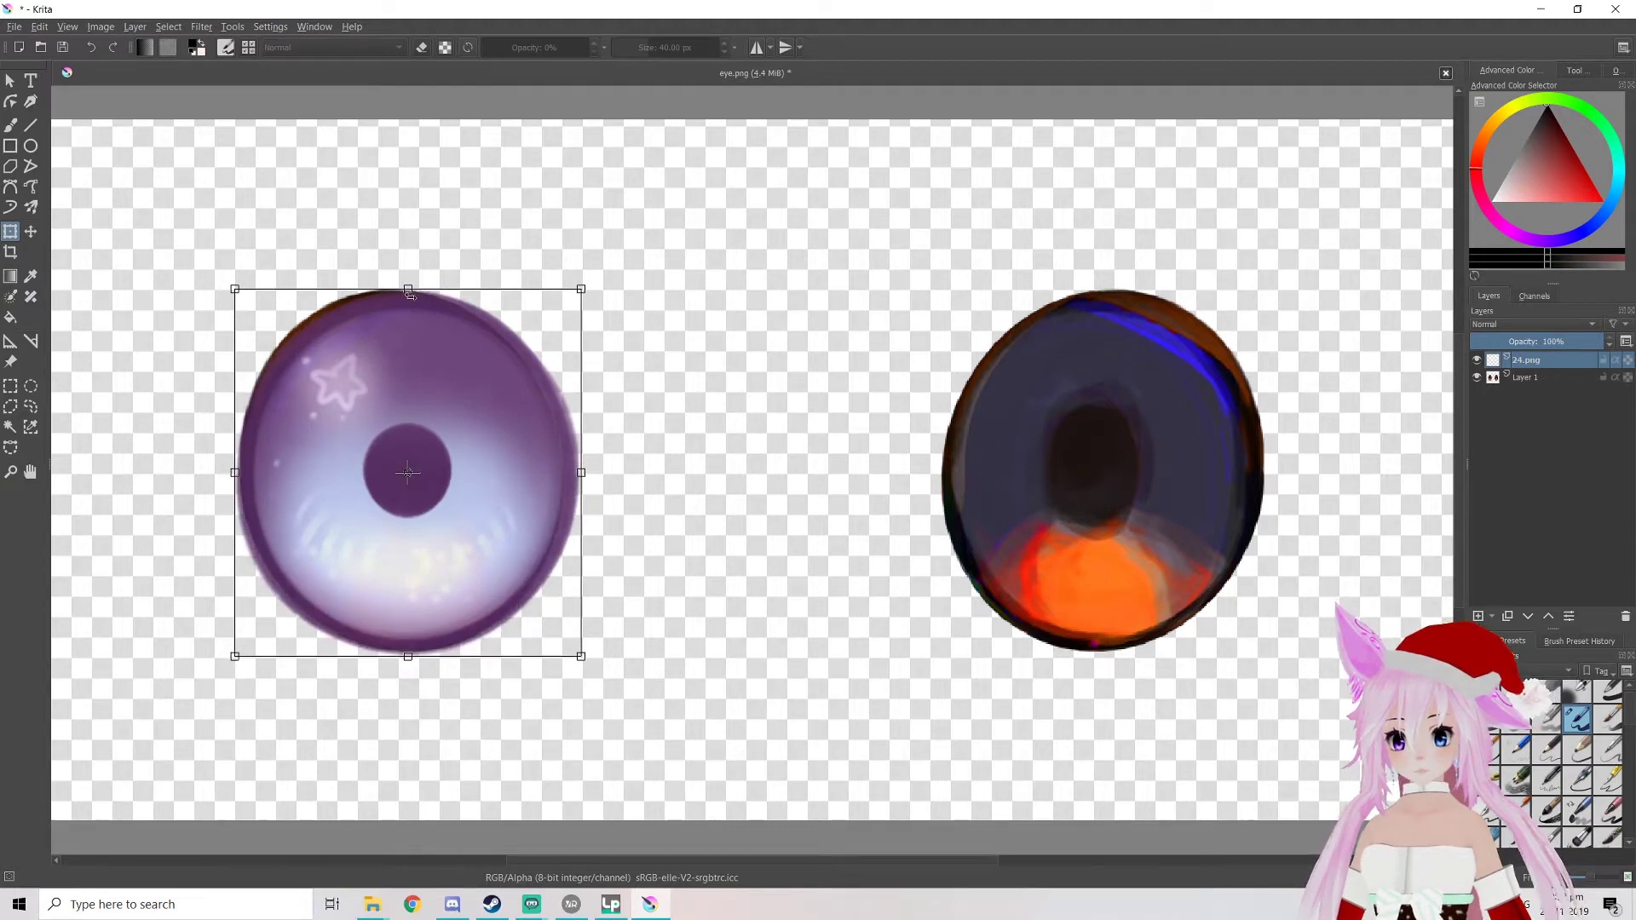
left_click_drag(406, 284, 407, 277)
left_click_drag(439, 452, 436, 451)
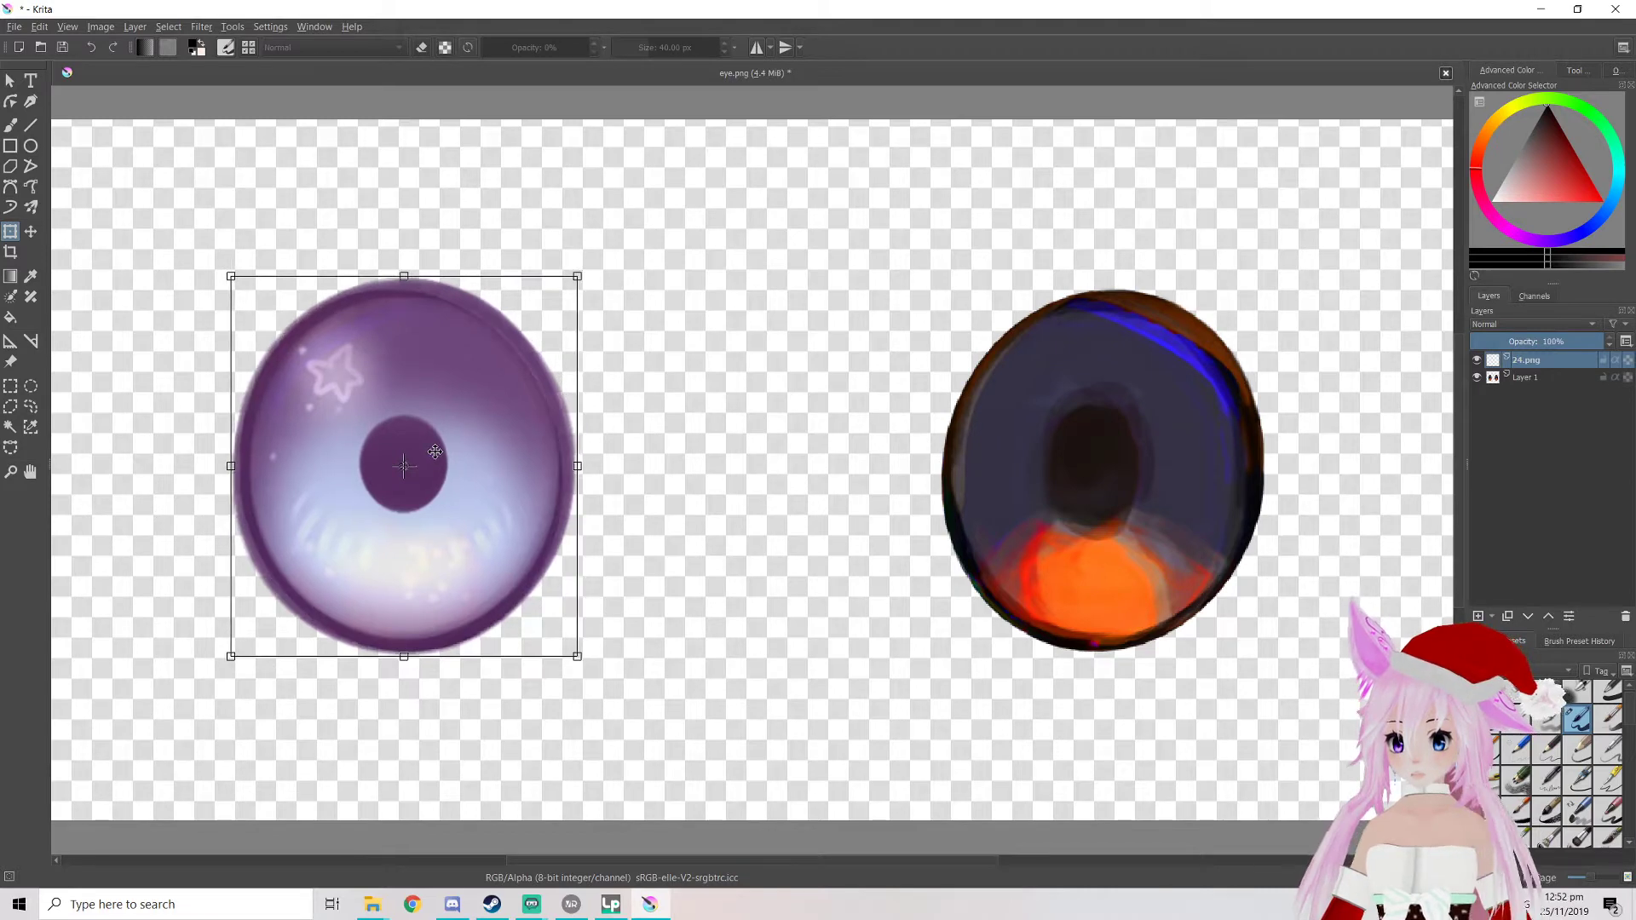
left_click_drag(1590, 340, 1528, 341)
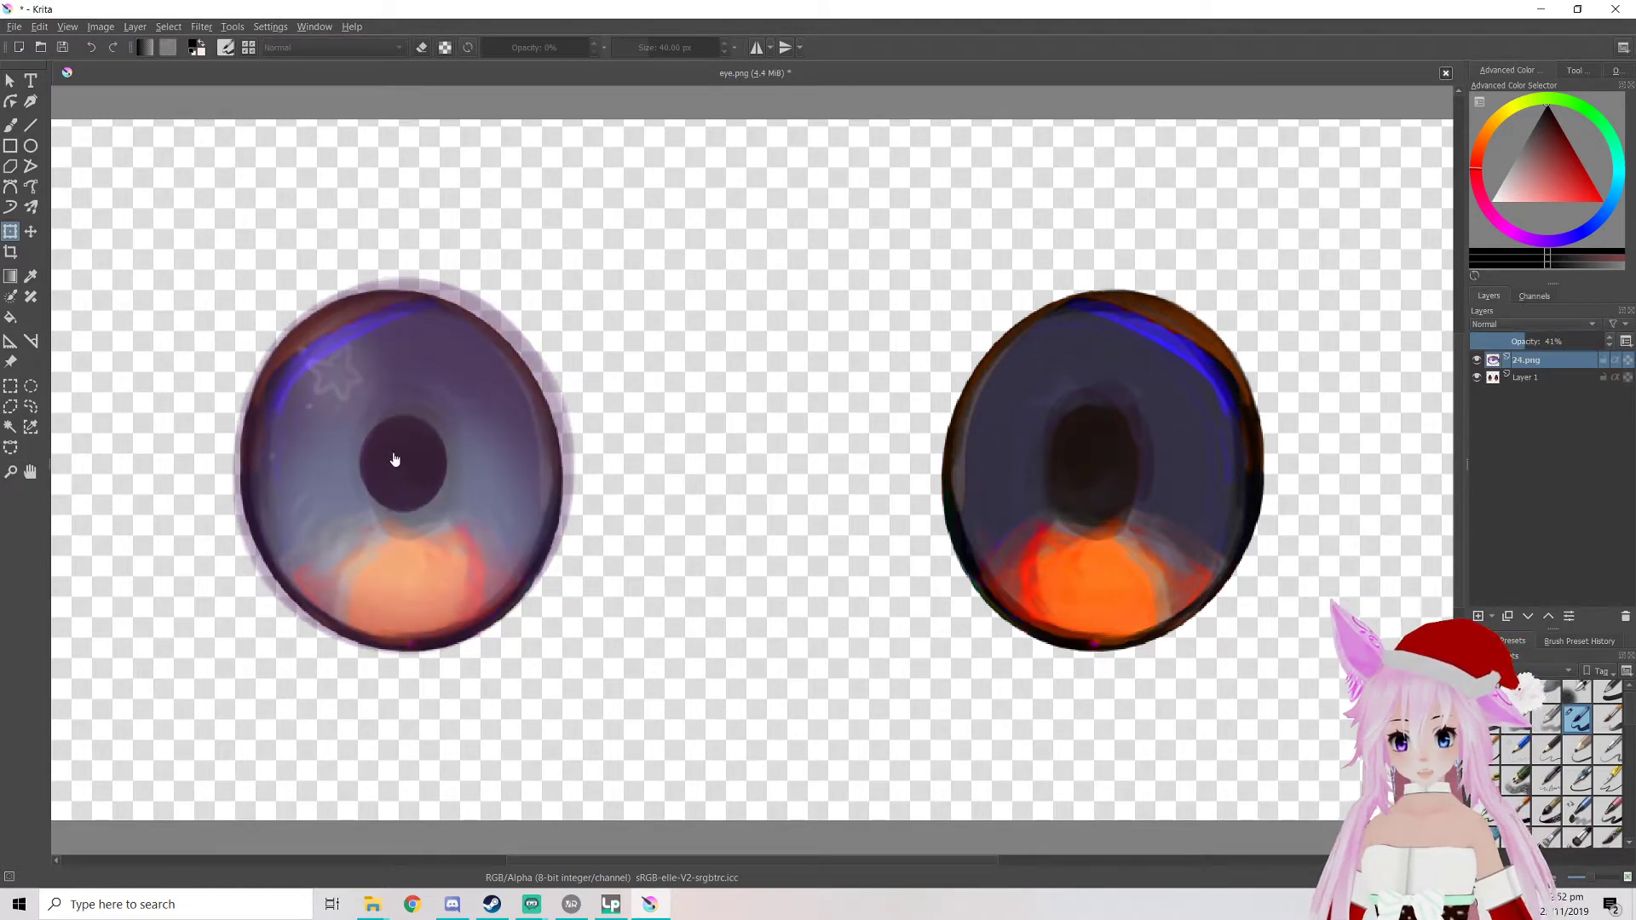
left_click_drag(1540, 339, 1613, 341)
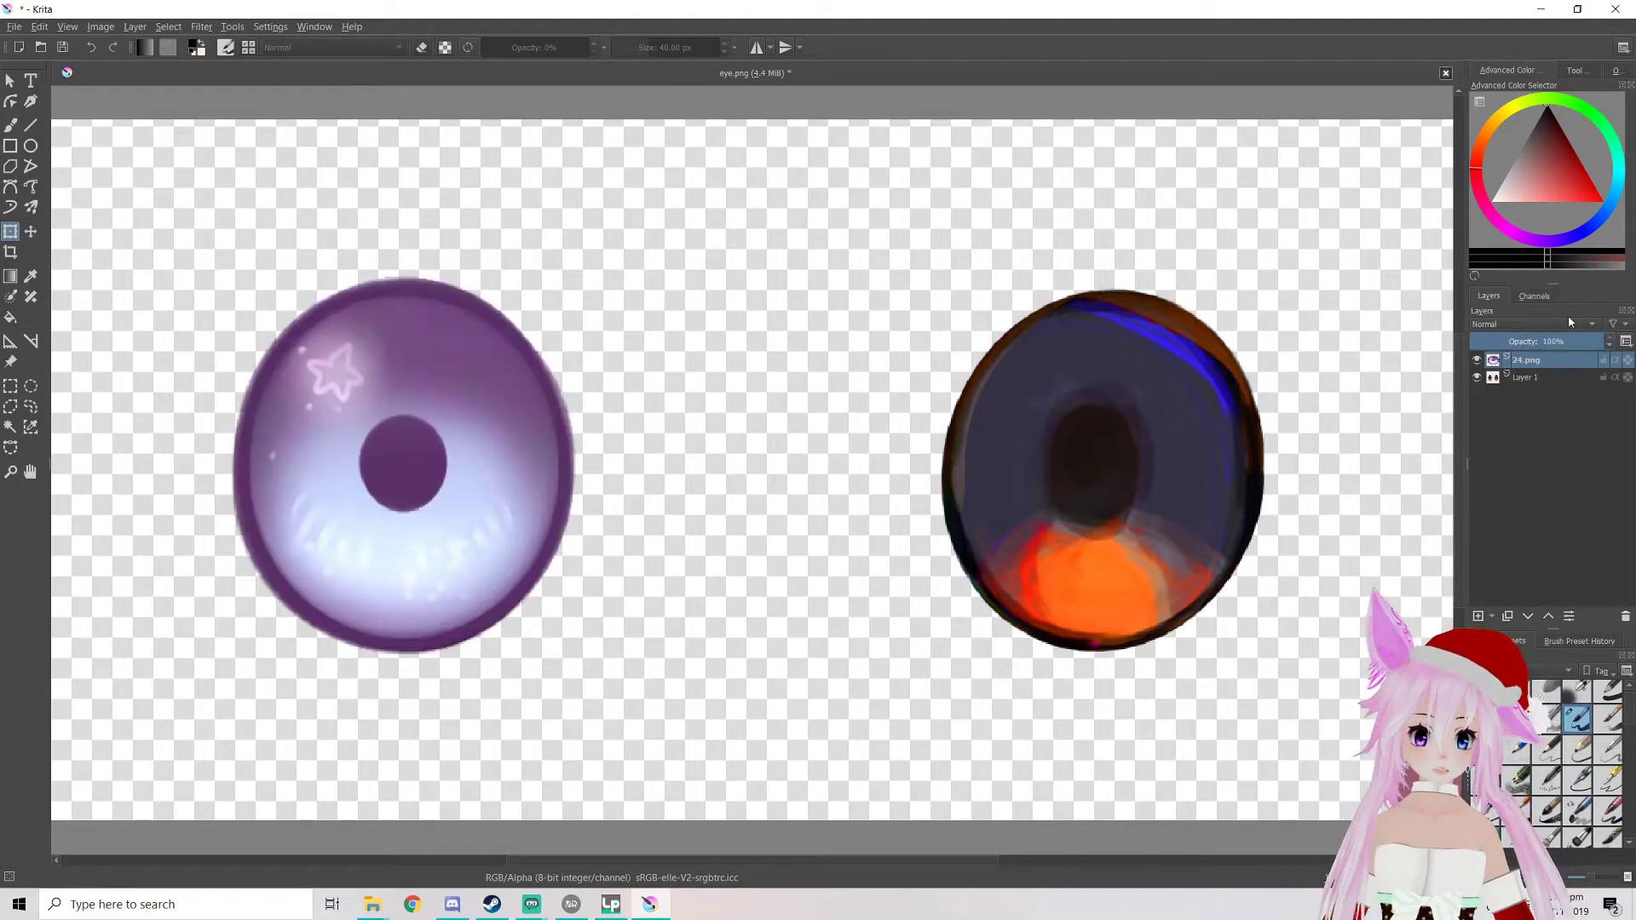
Erase the original left iris from Layer 1 with a 90 px eraser, hiding the 24.png layer while erasing
left_click(1523, 377)
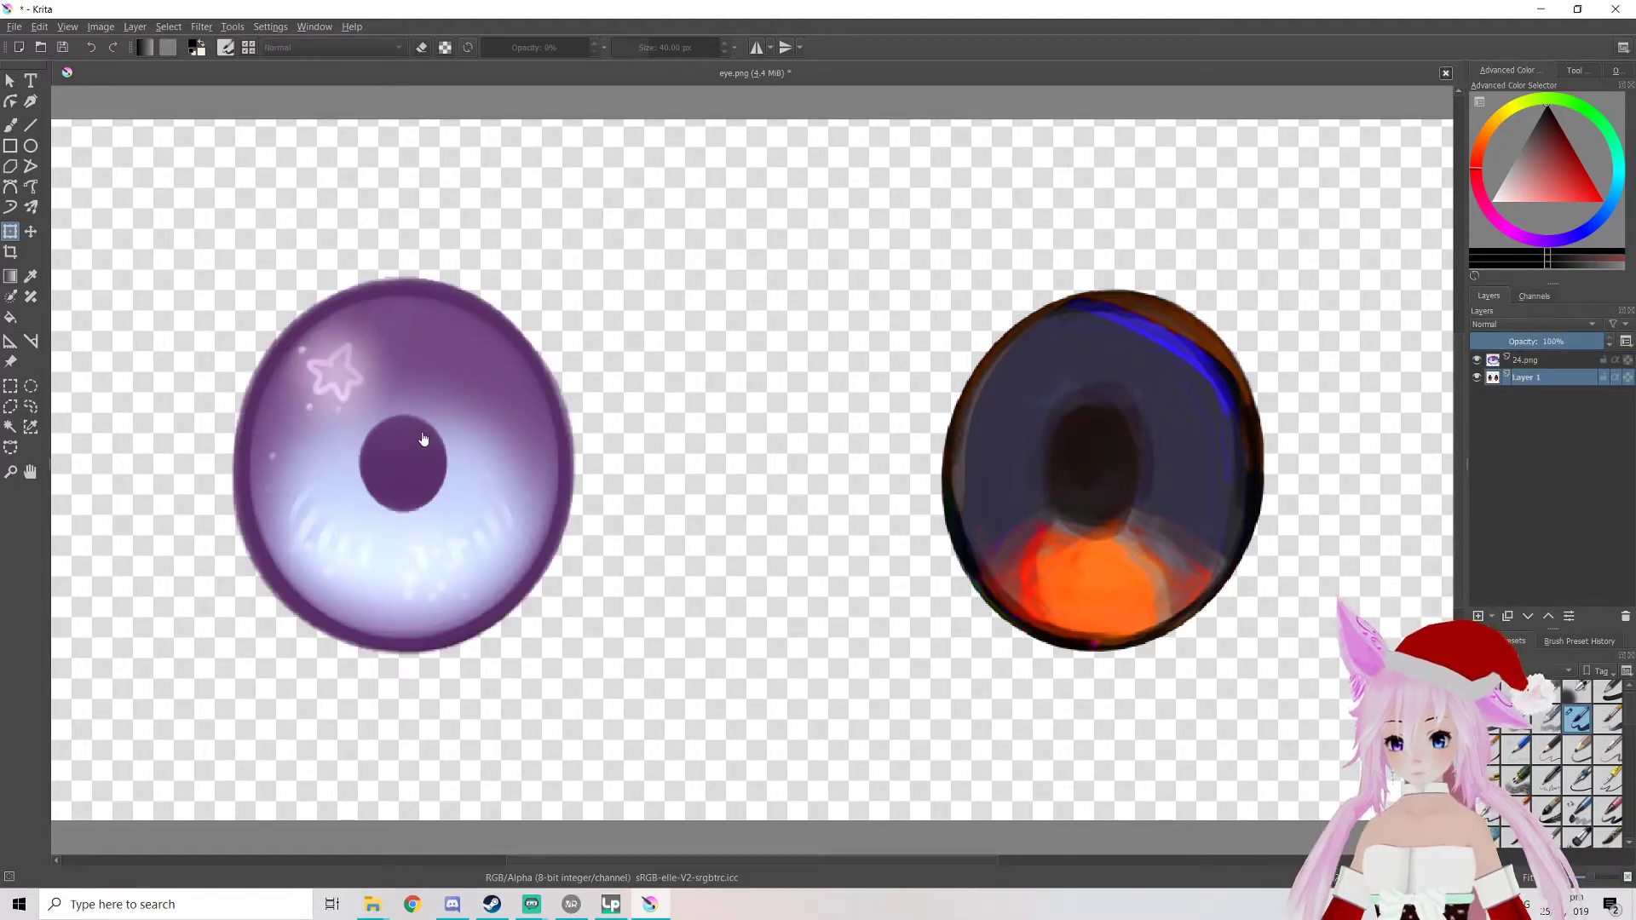
key("b")
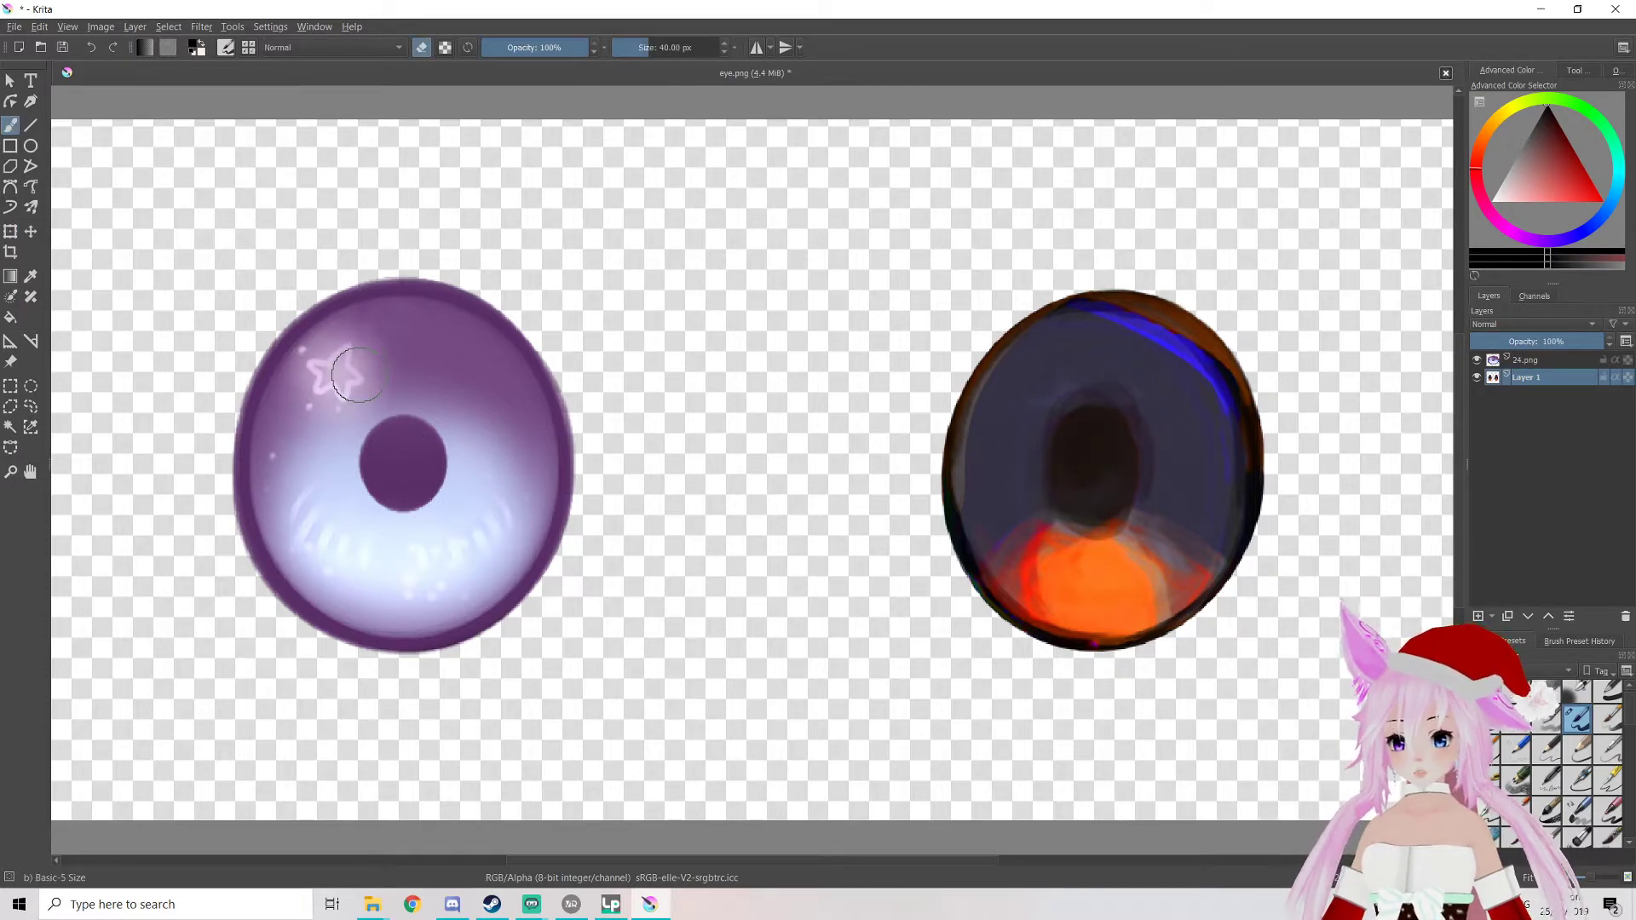
key("bracketright")
key("bracketright")
key("bracketright")
key("bracketright")
key("bracketright")
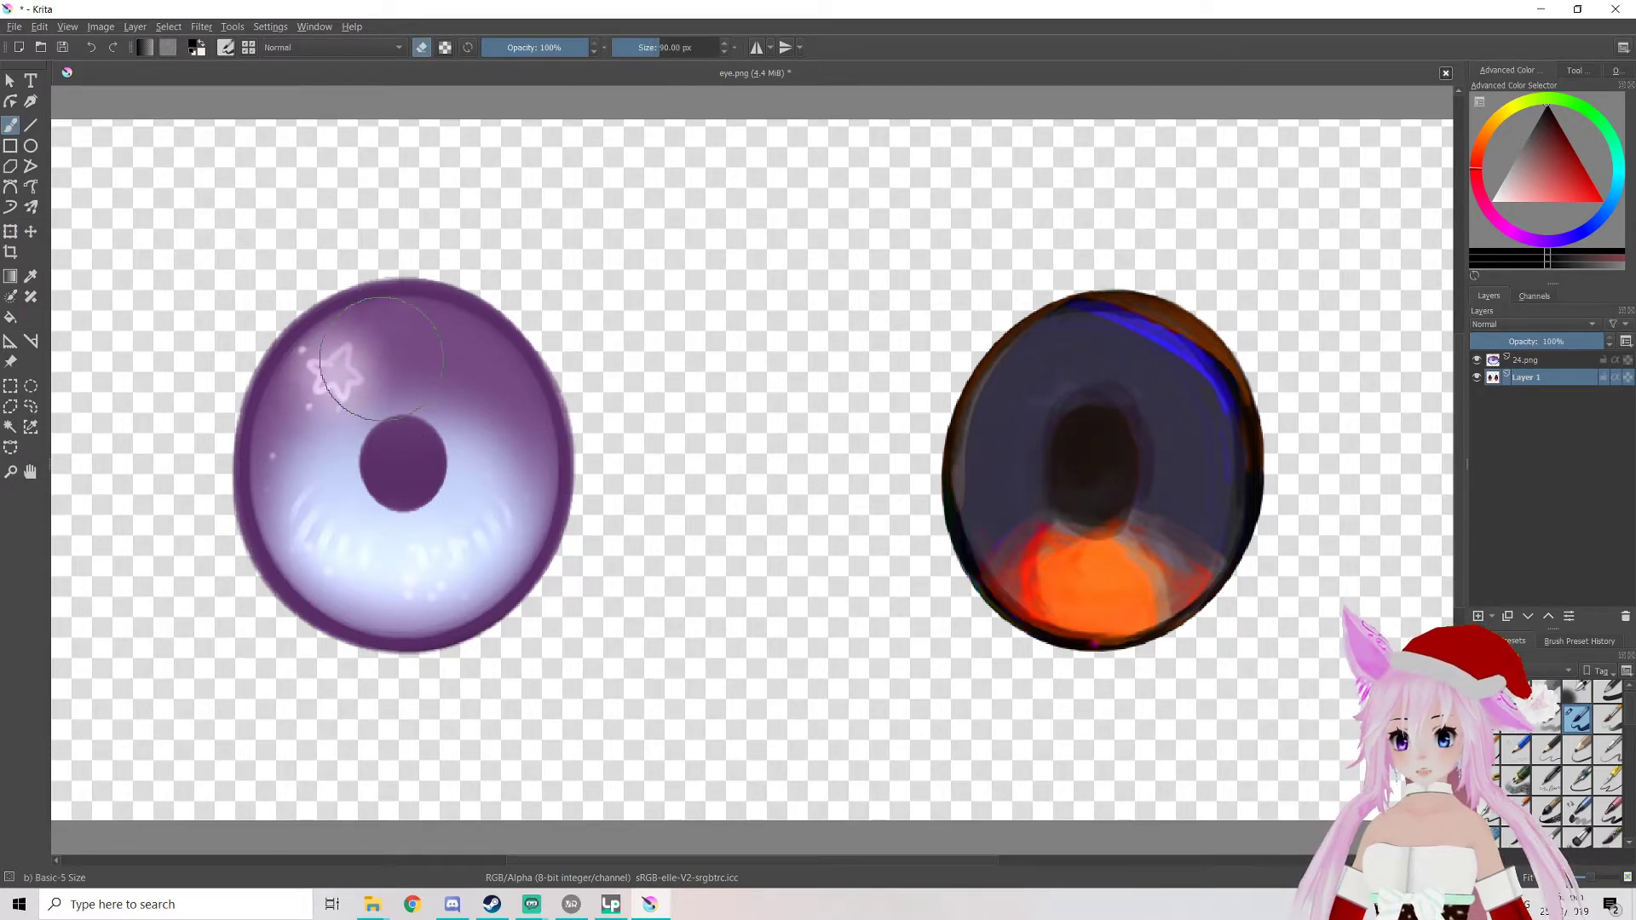
left_click(1477, 360)
mouse_move(299, 409)
left_mouse_down()
mouse_move(304, 354)
mouse_move(269, 483)
left_mouse_up()
mouse_move(456, 565)
left_mouse_down()
mouse_move(508, 602)
mouse_move(245, 566)
left_mouse_up()
left_click(1478, 361)
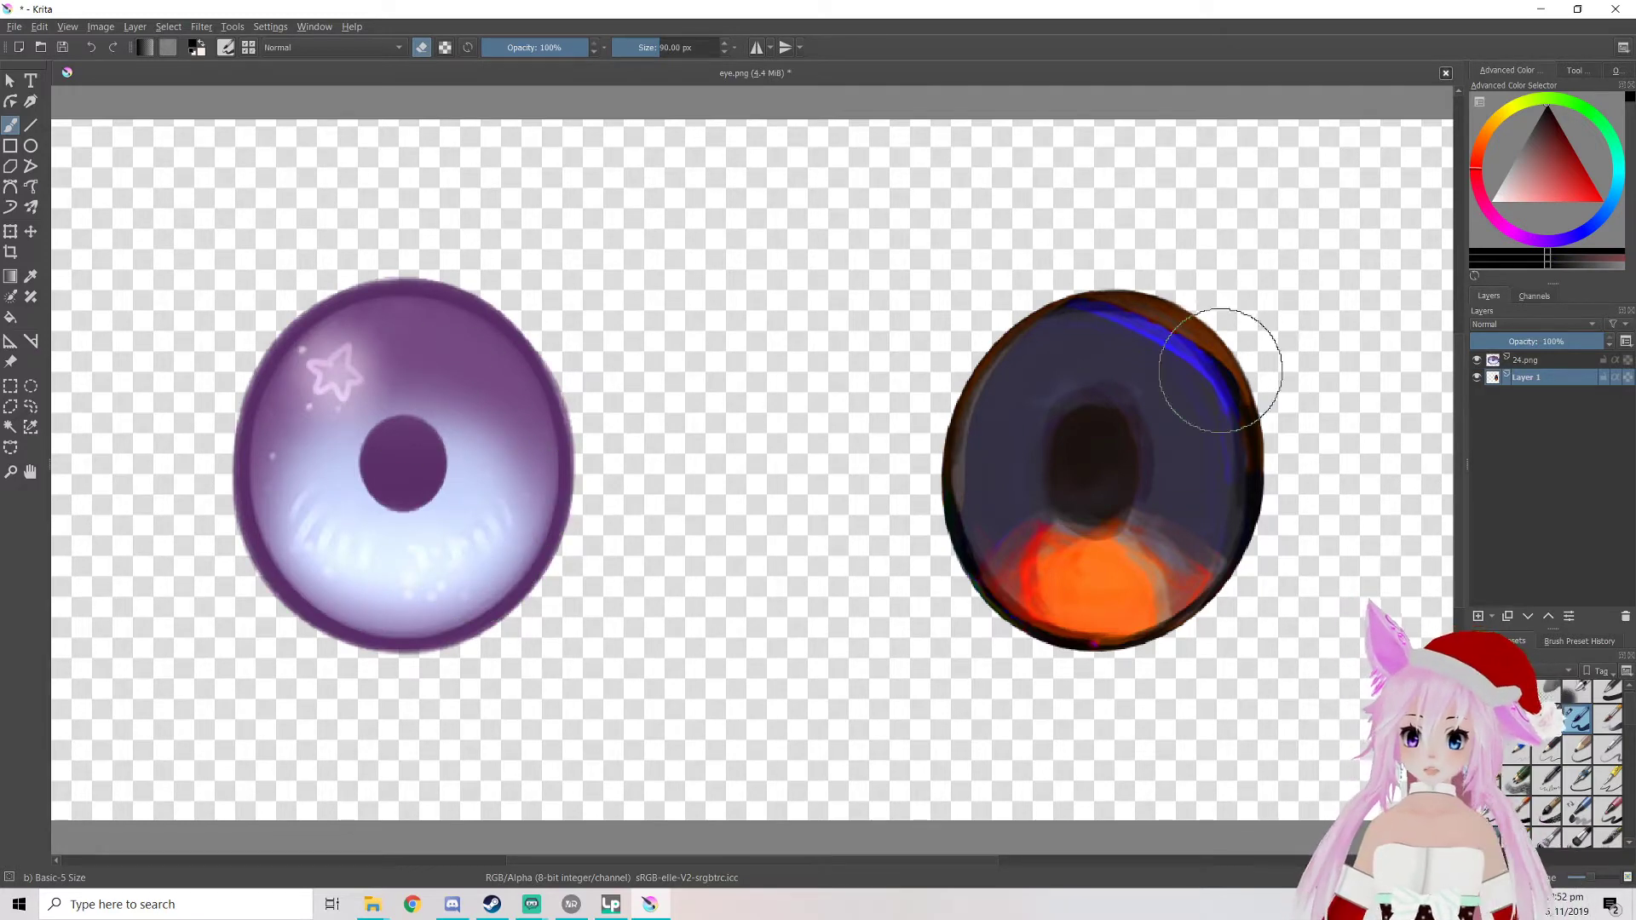
Duplicate the 24.png layer and move the copy over the right iris
left_click(1534, 360)
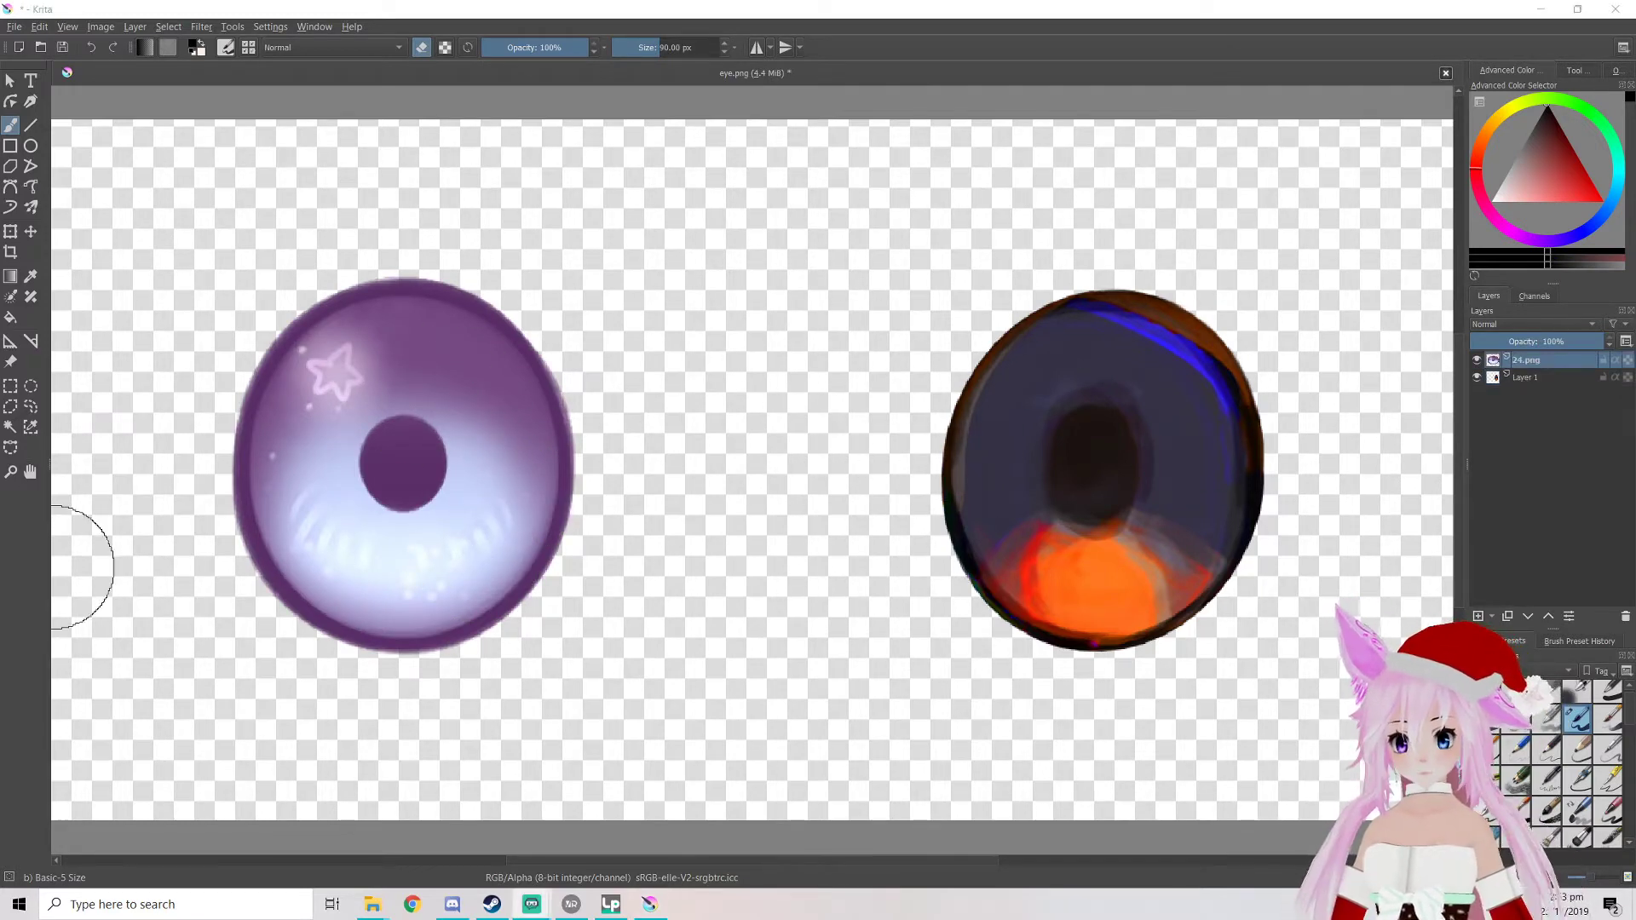
right_click(1526, 364)
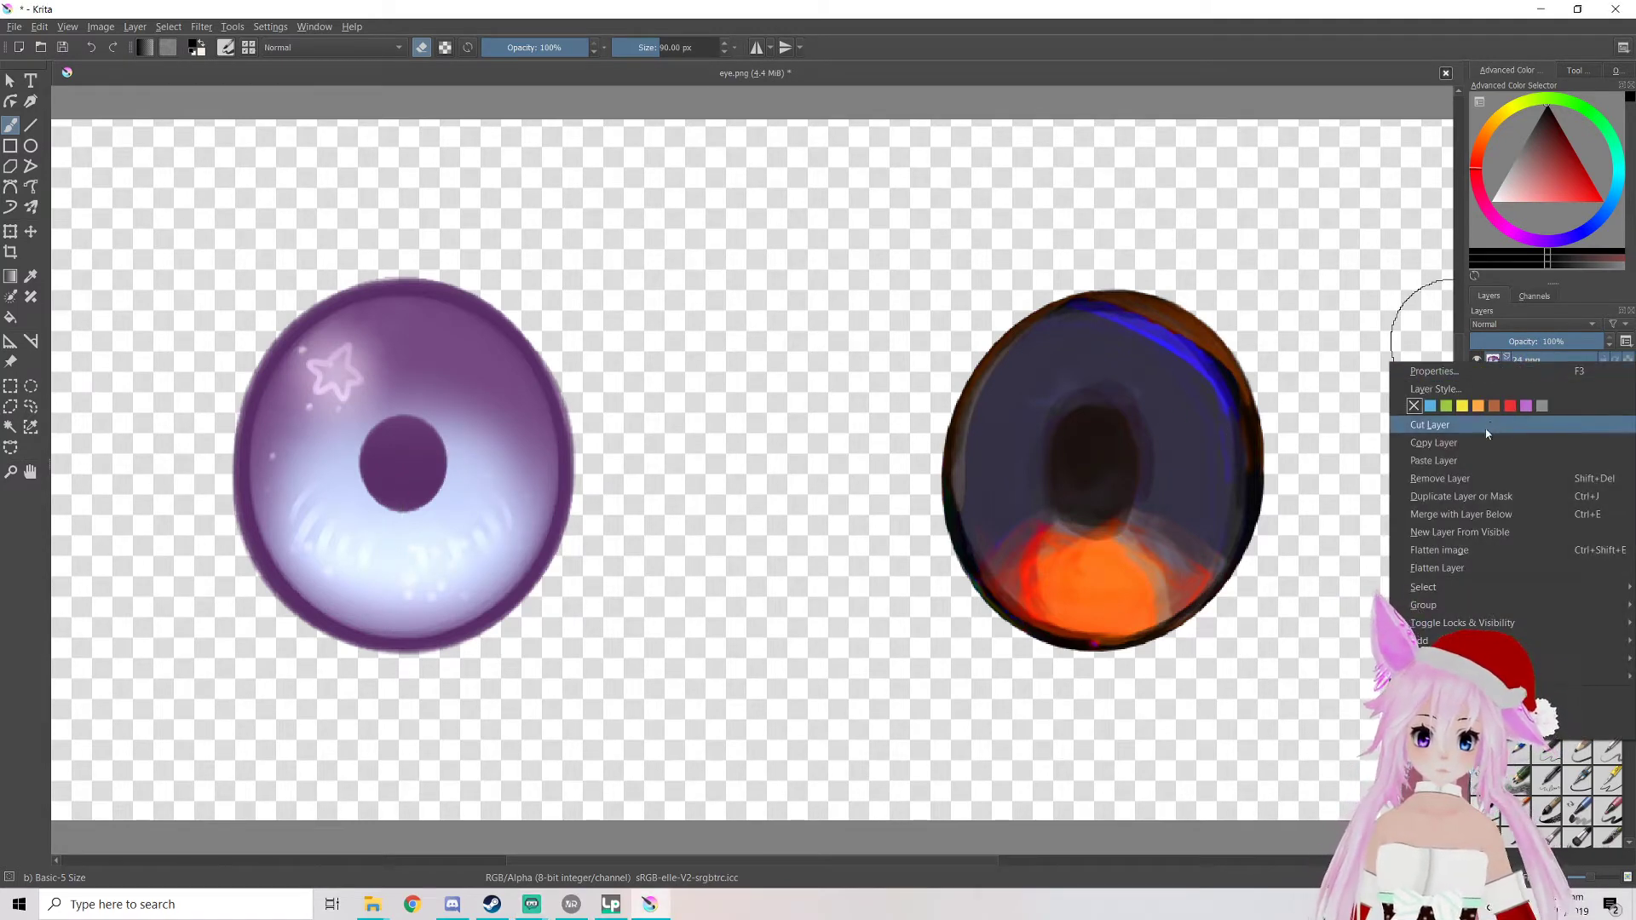
left_click(1468, 501)
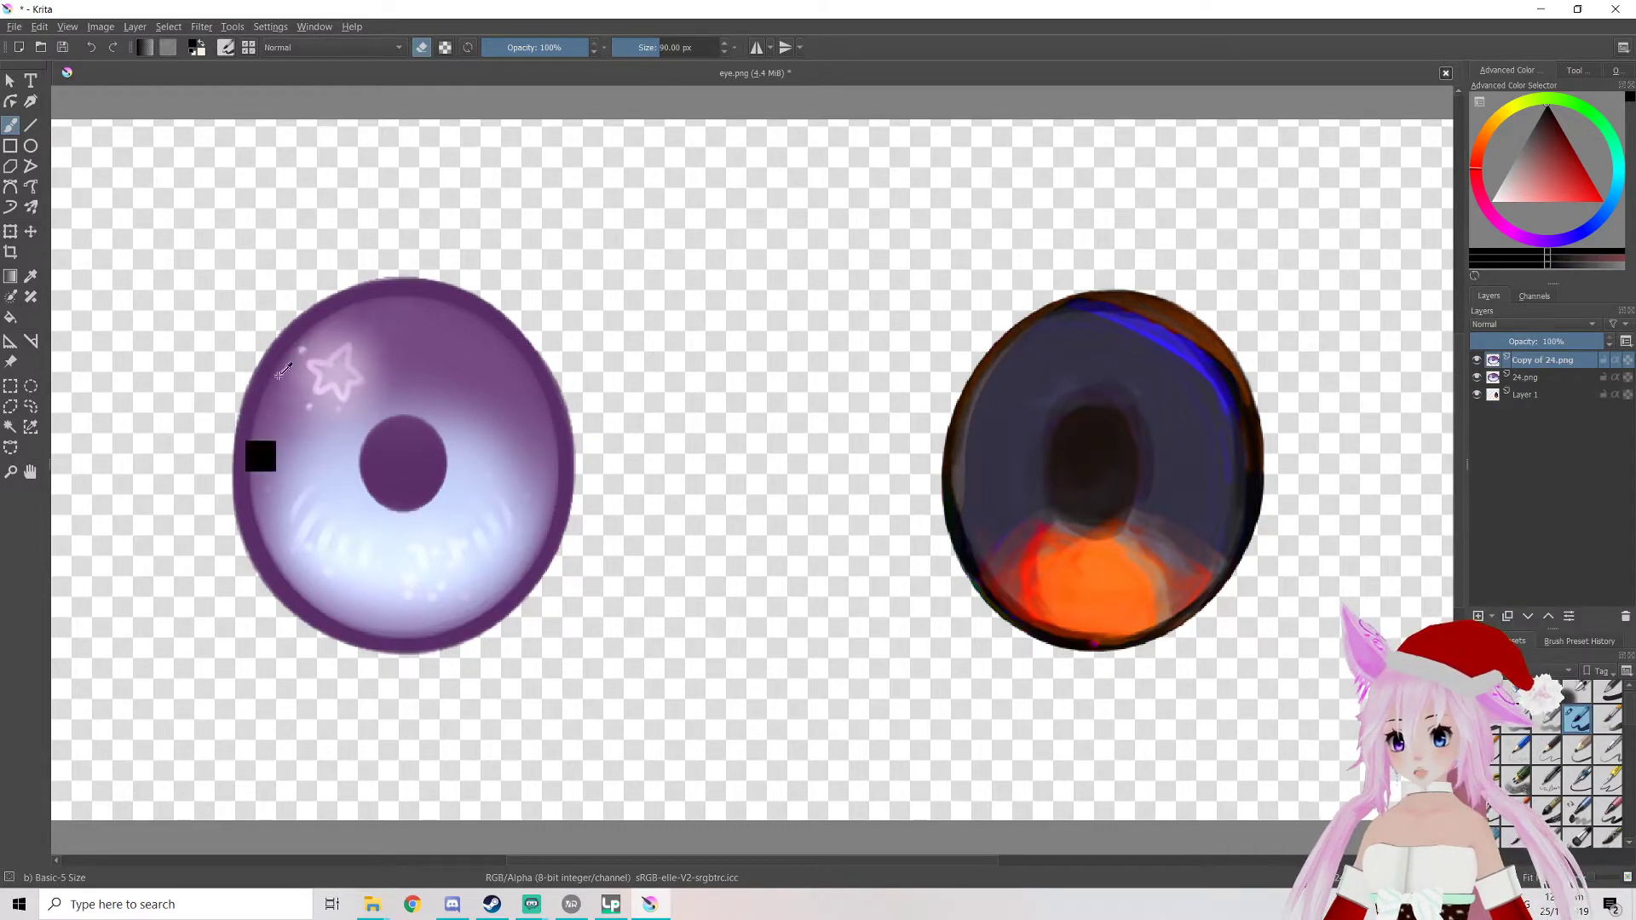
key("ctrl+t")
left_click_drag(434, 421, 1136, 370)
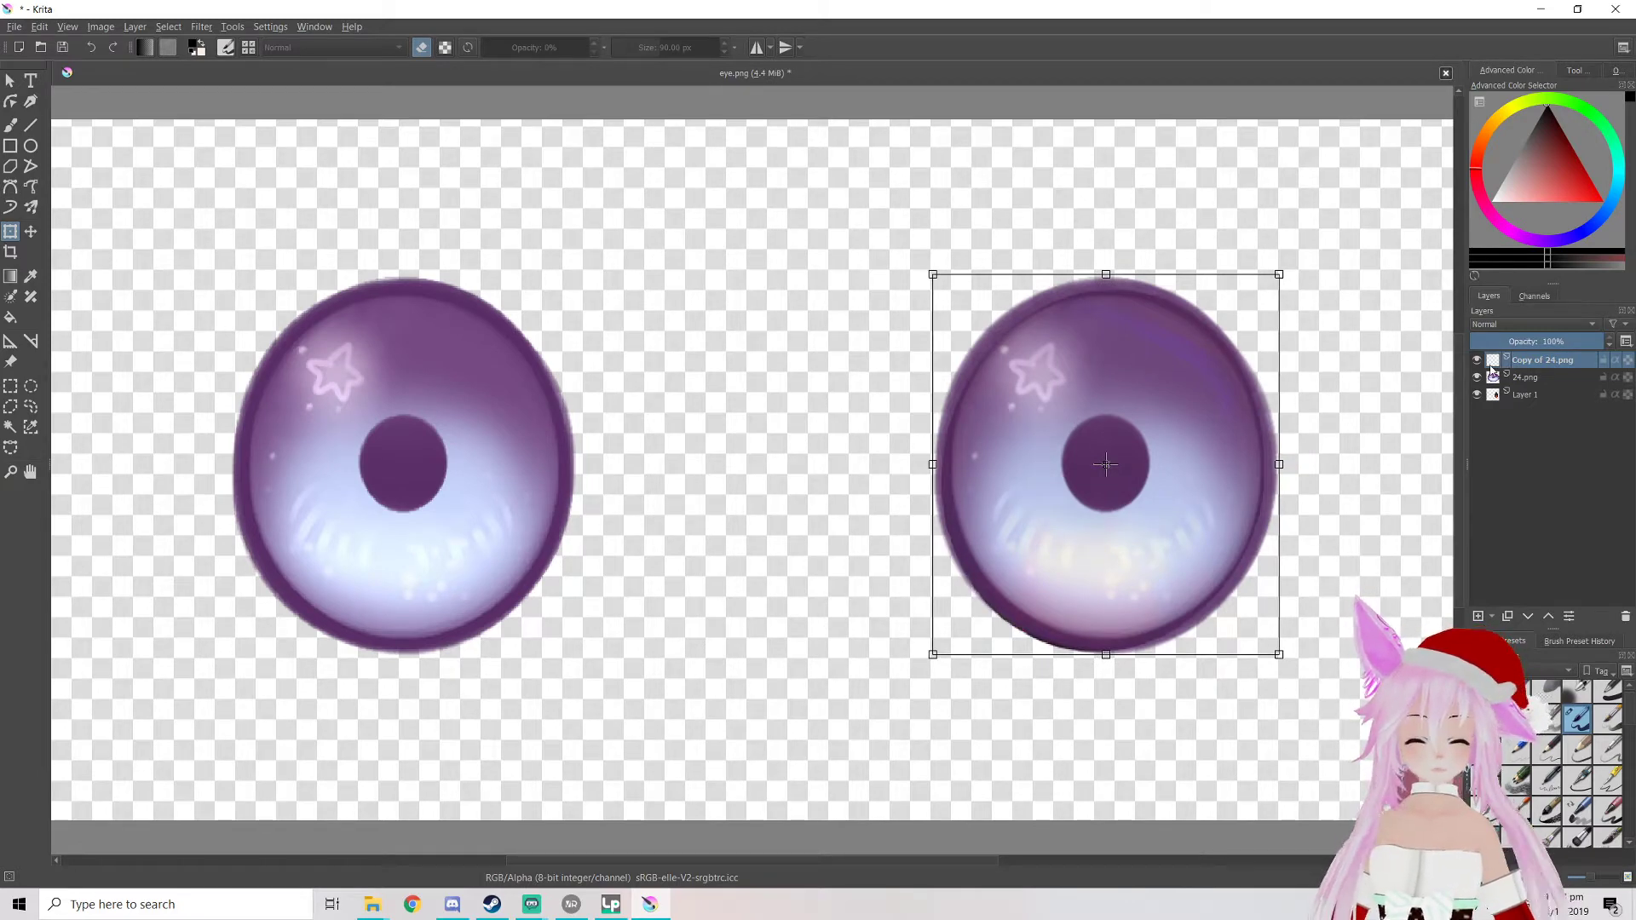
key("Return")
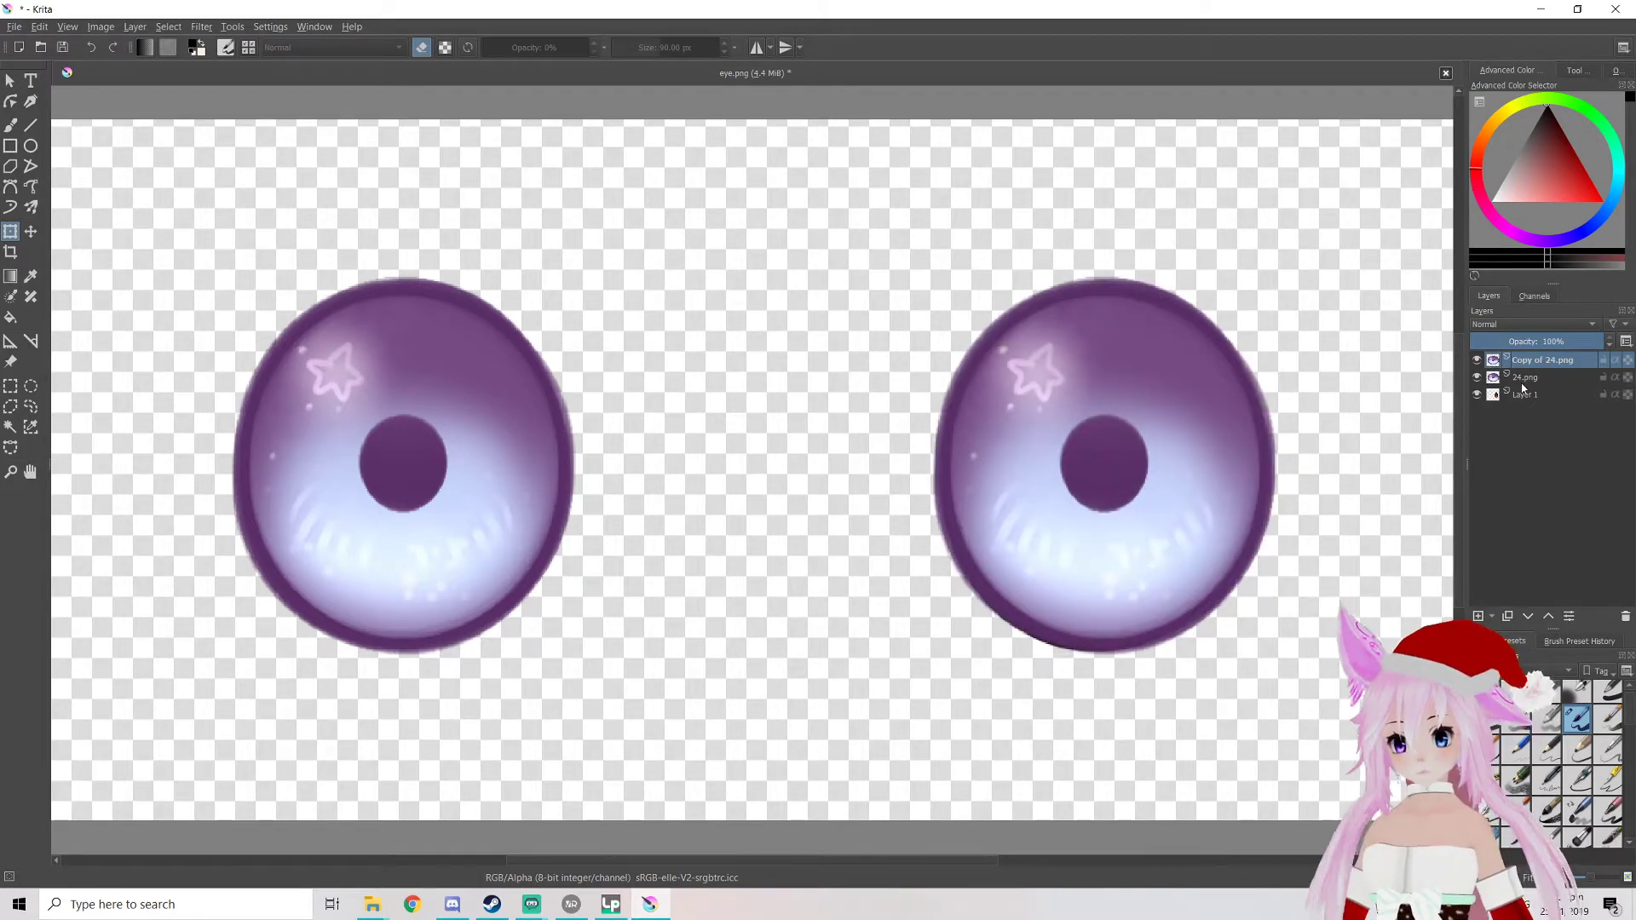
Erase the original right iris from Layer 1, hiding the copied eye layer while erasing and showing it again
left_click(1523, 382)
left_click(1524, 396)
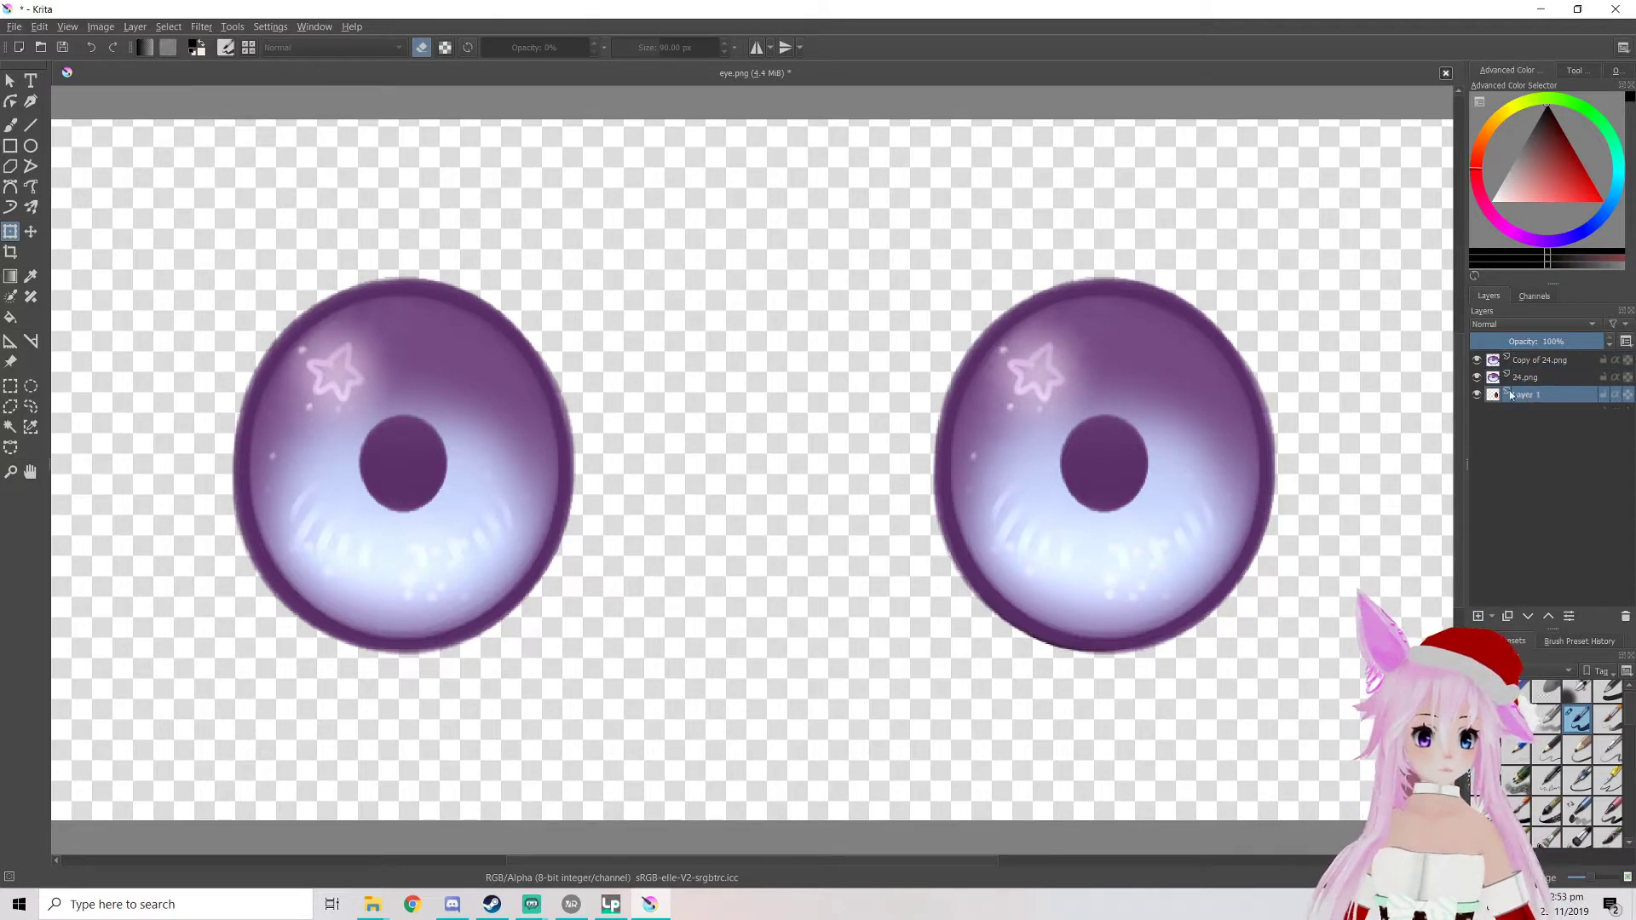
left_click(1477, 376)
left_click(1477, 377)
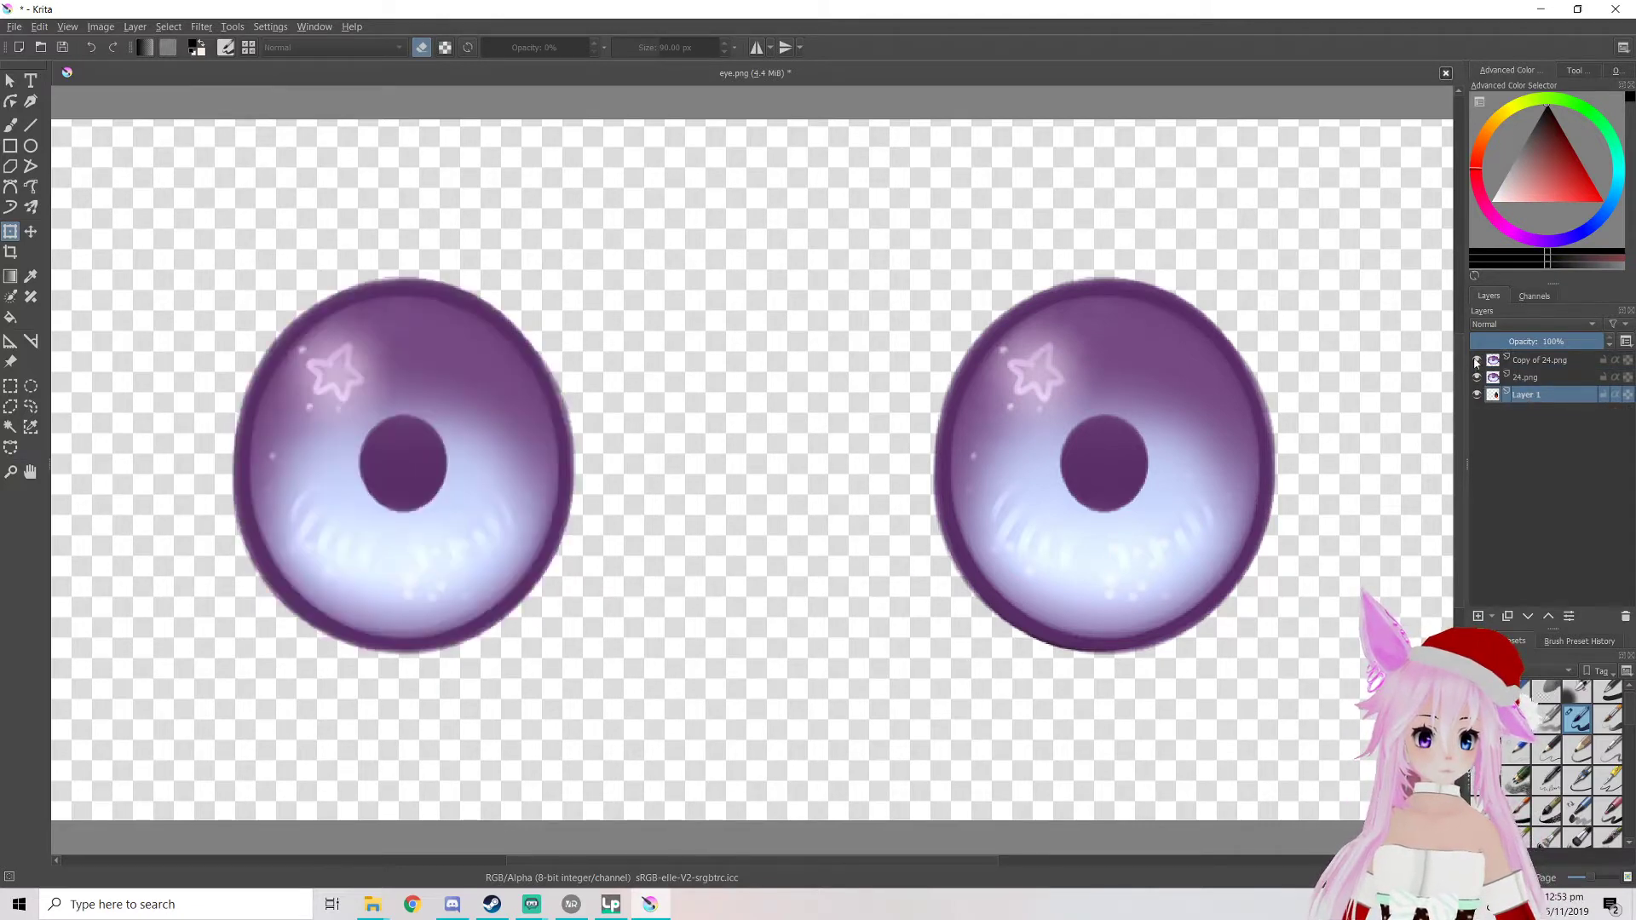
left_click(1477, 359)
key("e")
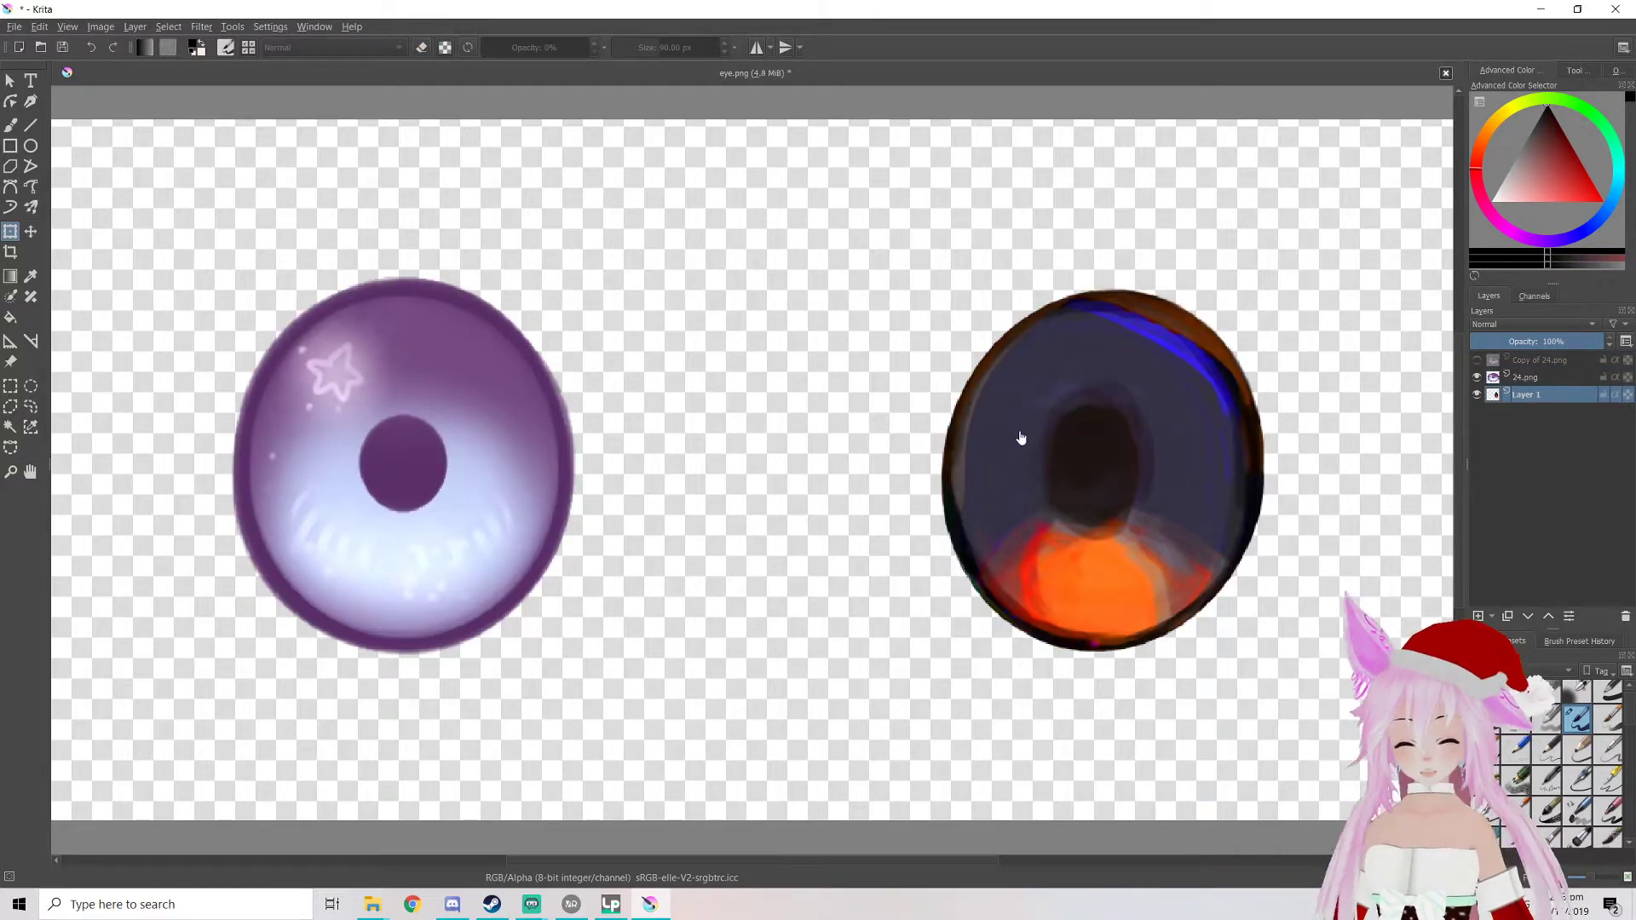
key("b")
key("e")
mouse_move(986, 366)
left_mouse_down()
mouse_move(731, 431)
mouse_move(1142, 444)
mouse_move(921, 555)
left_mouse_up()
left_click(1477, 360)
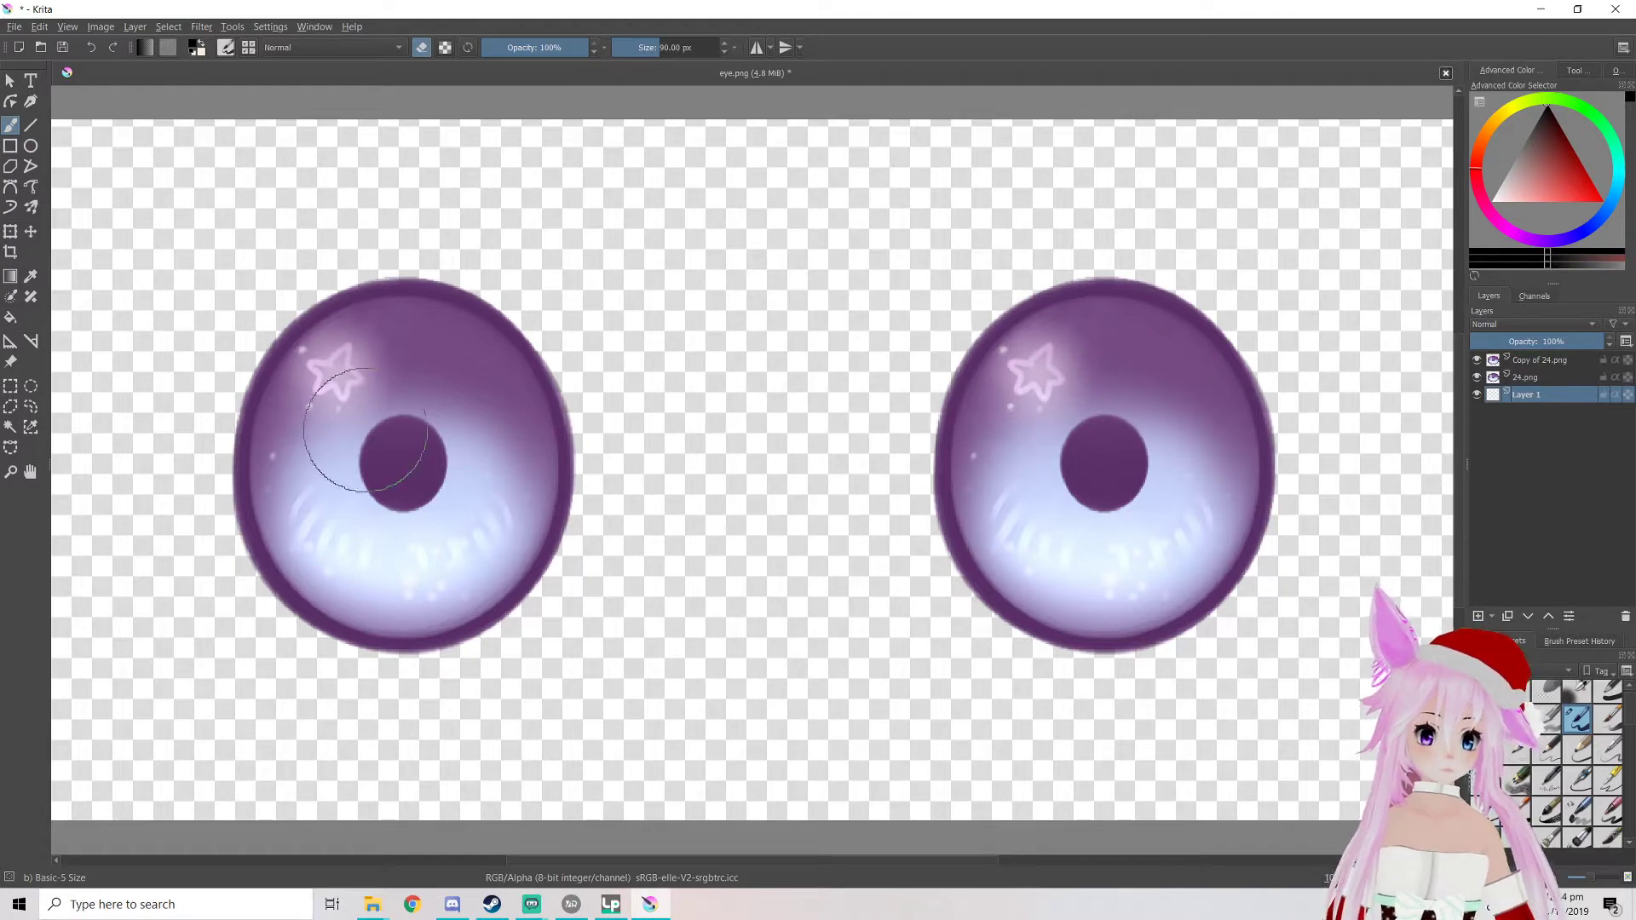
Save the edited irises to the desktop as the PNG image eye.png, replacing the existing file
left_click(14, 28)
left_click(74, 121)
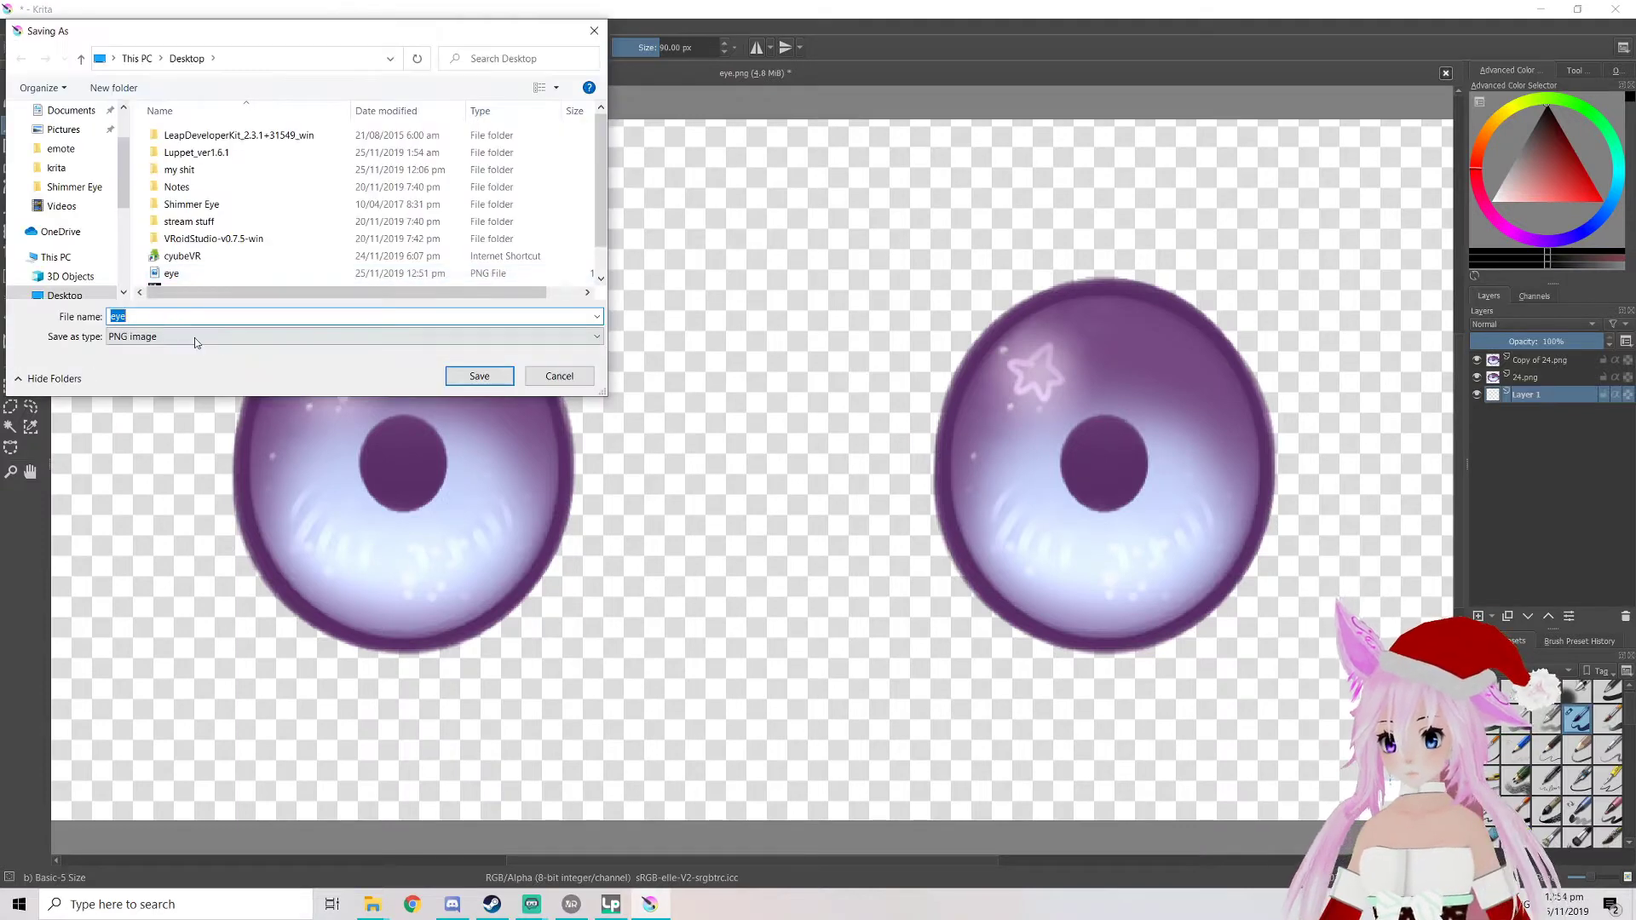
left_click(479, 376)
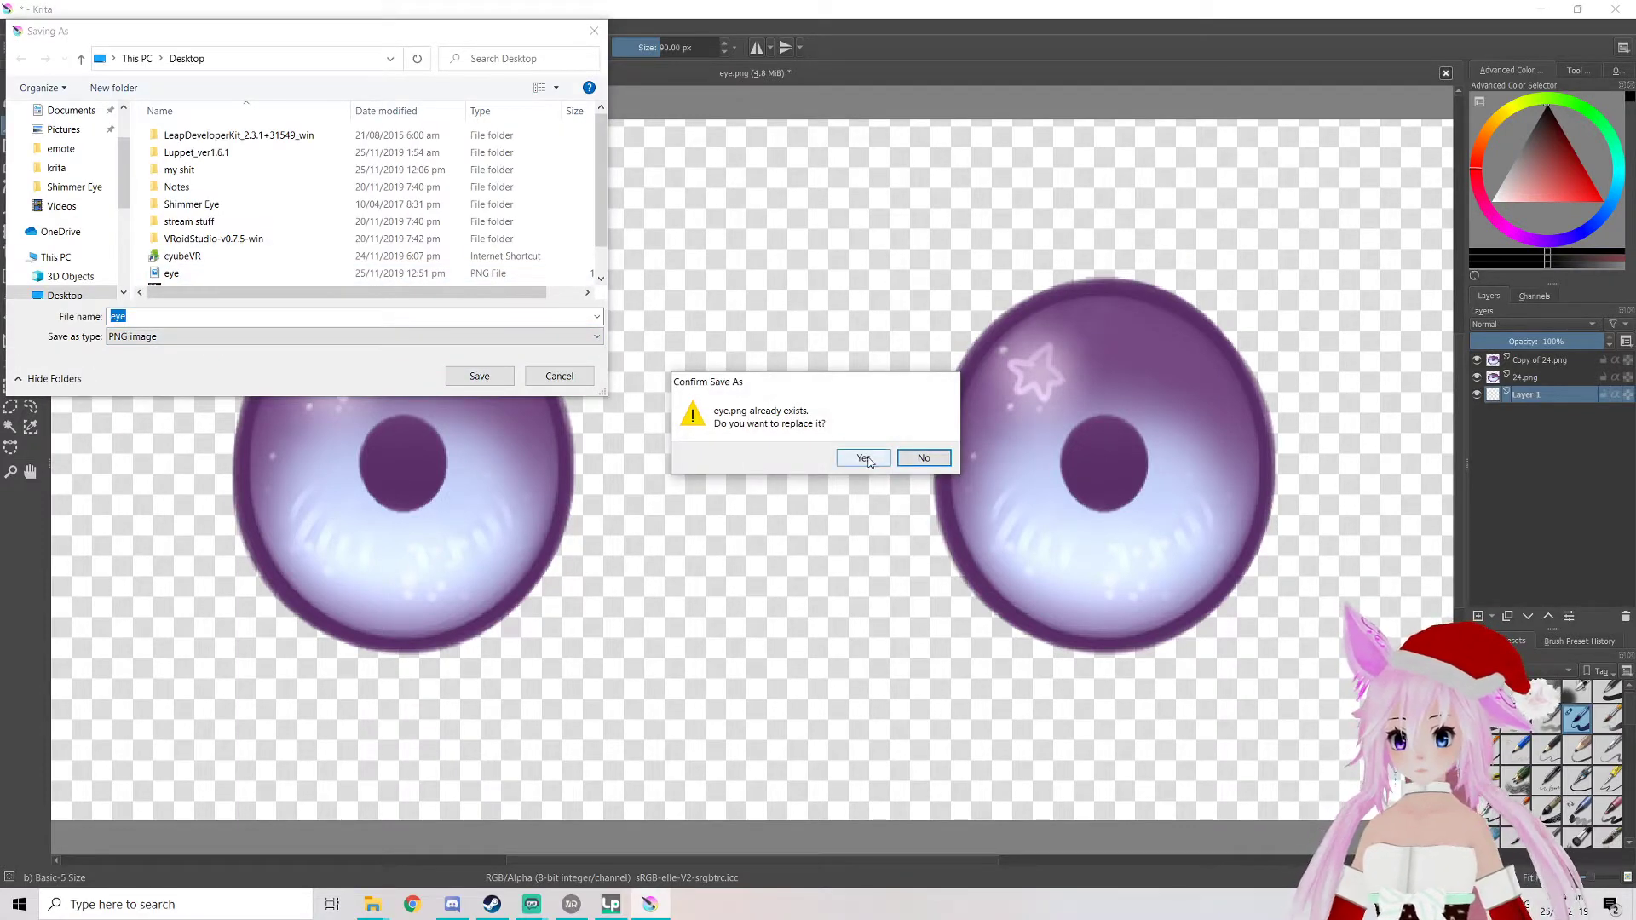
left_click(863, 458)
left_click(1020, 680)
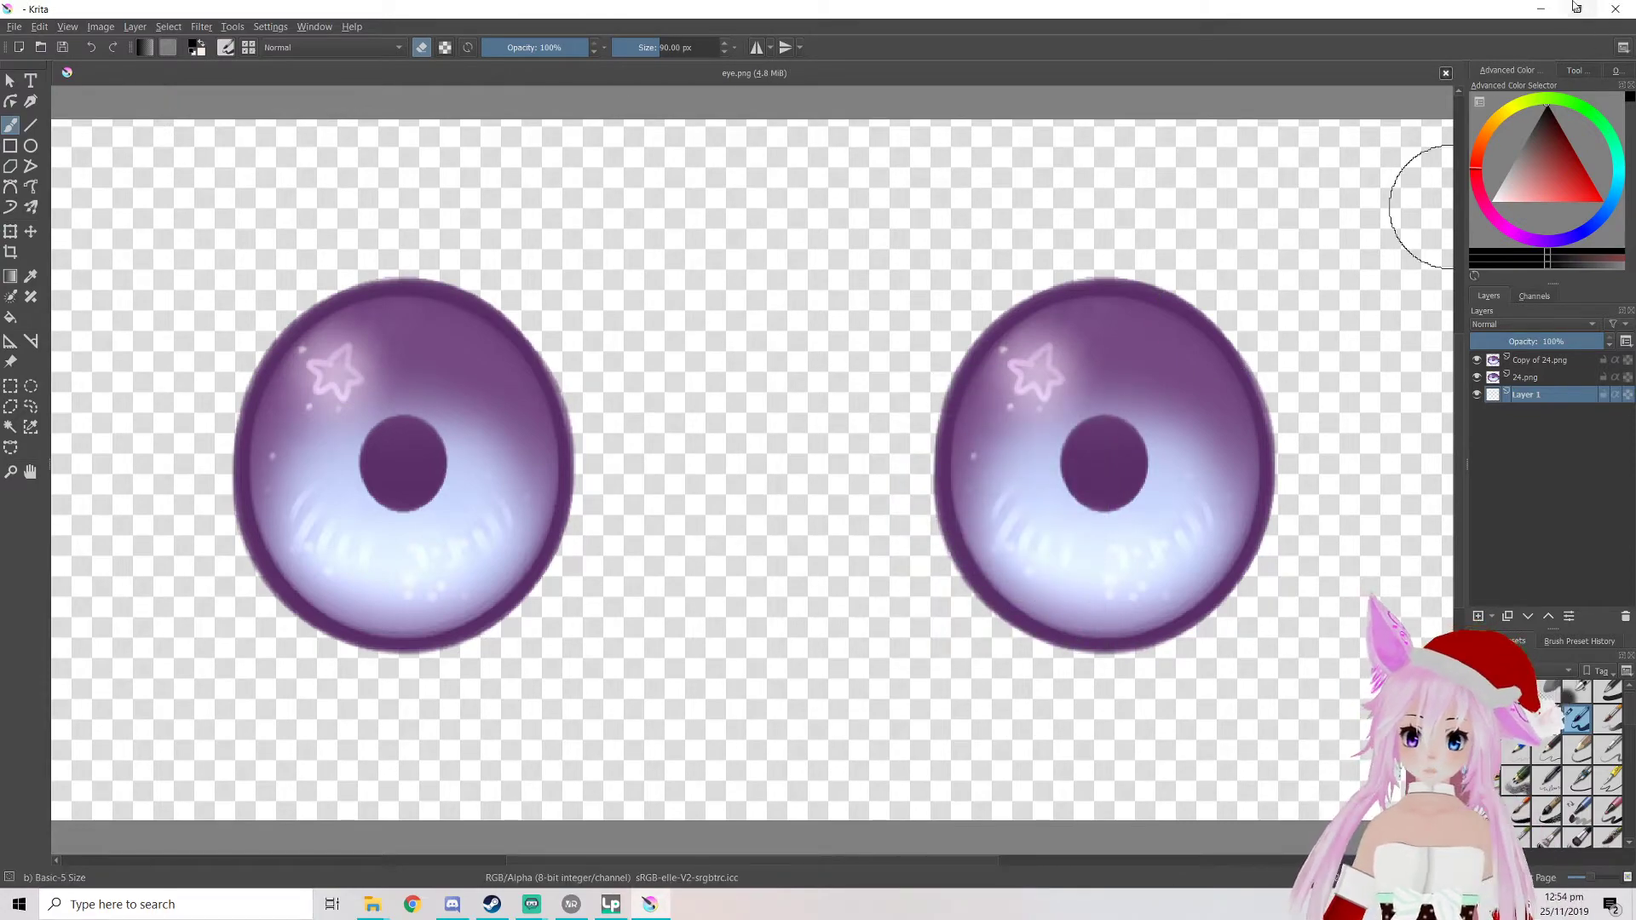
Close Krita and the Shimmer Eye folder and return to VRoid Studio
left_click(1544, 12)
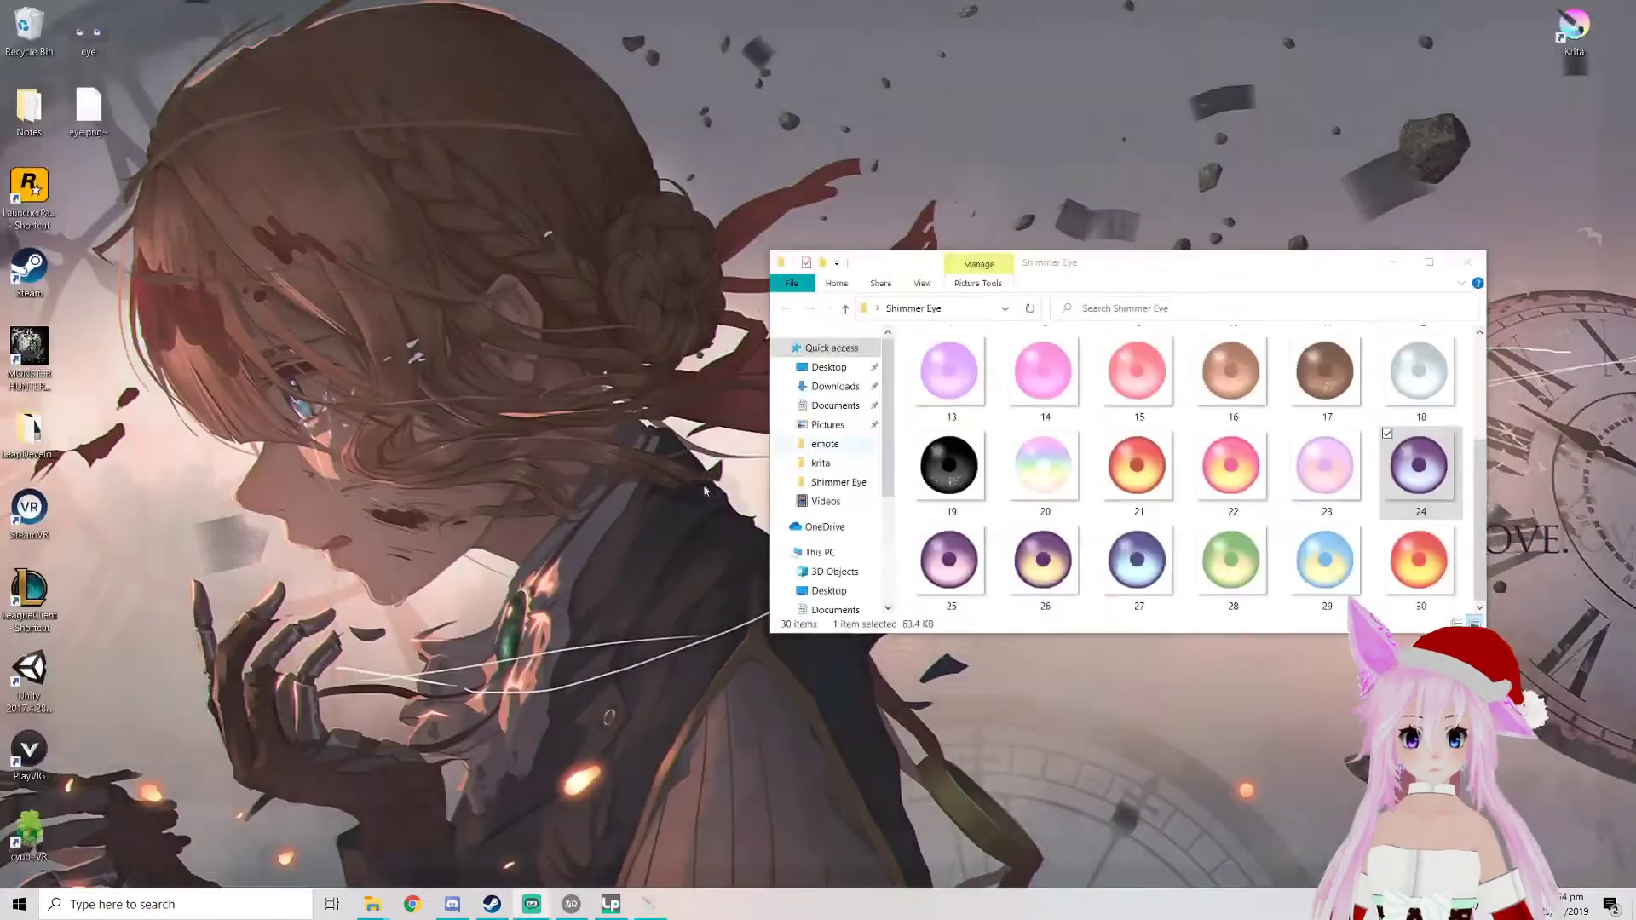
left_click(1467, 263)
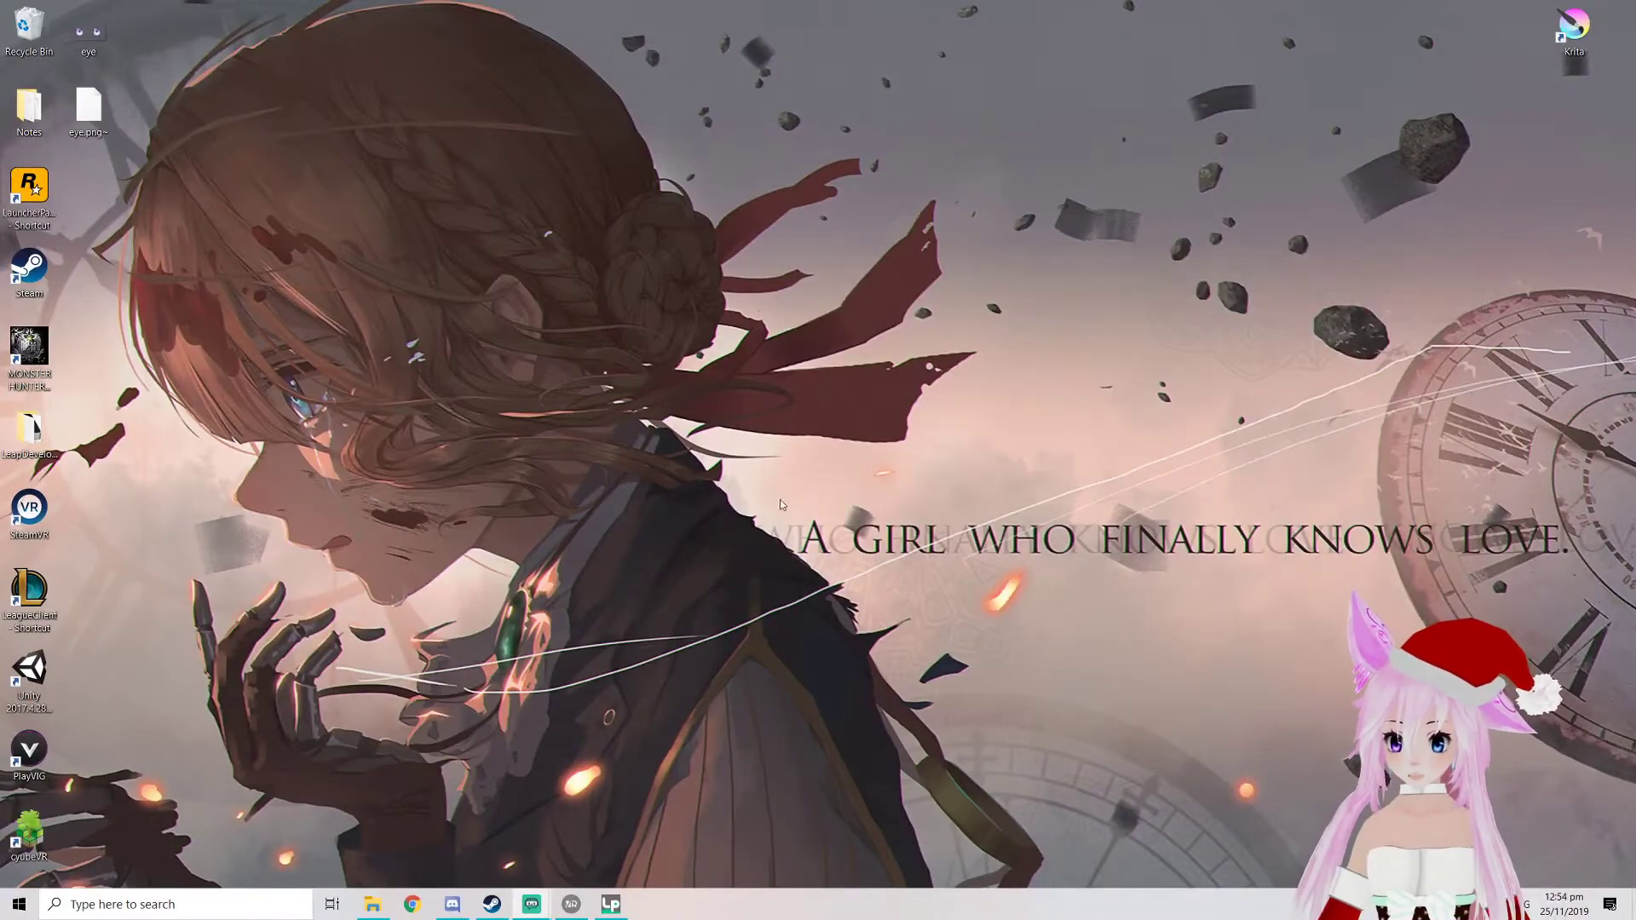
left_click(580, 908)
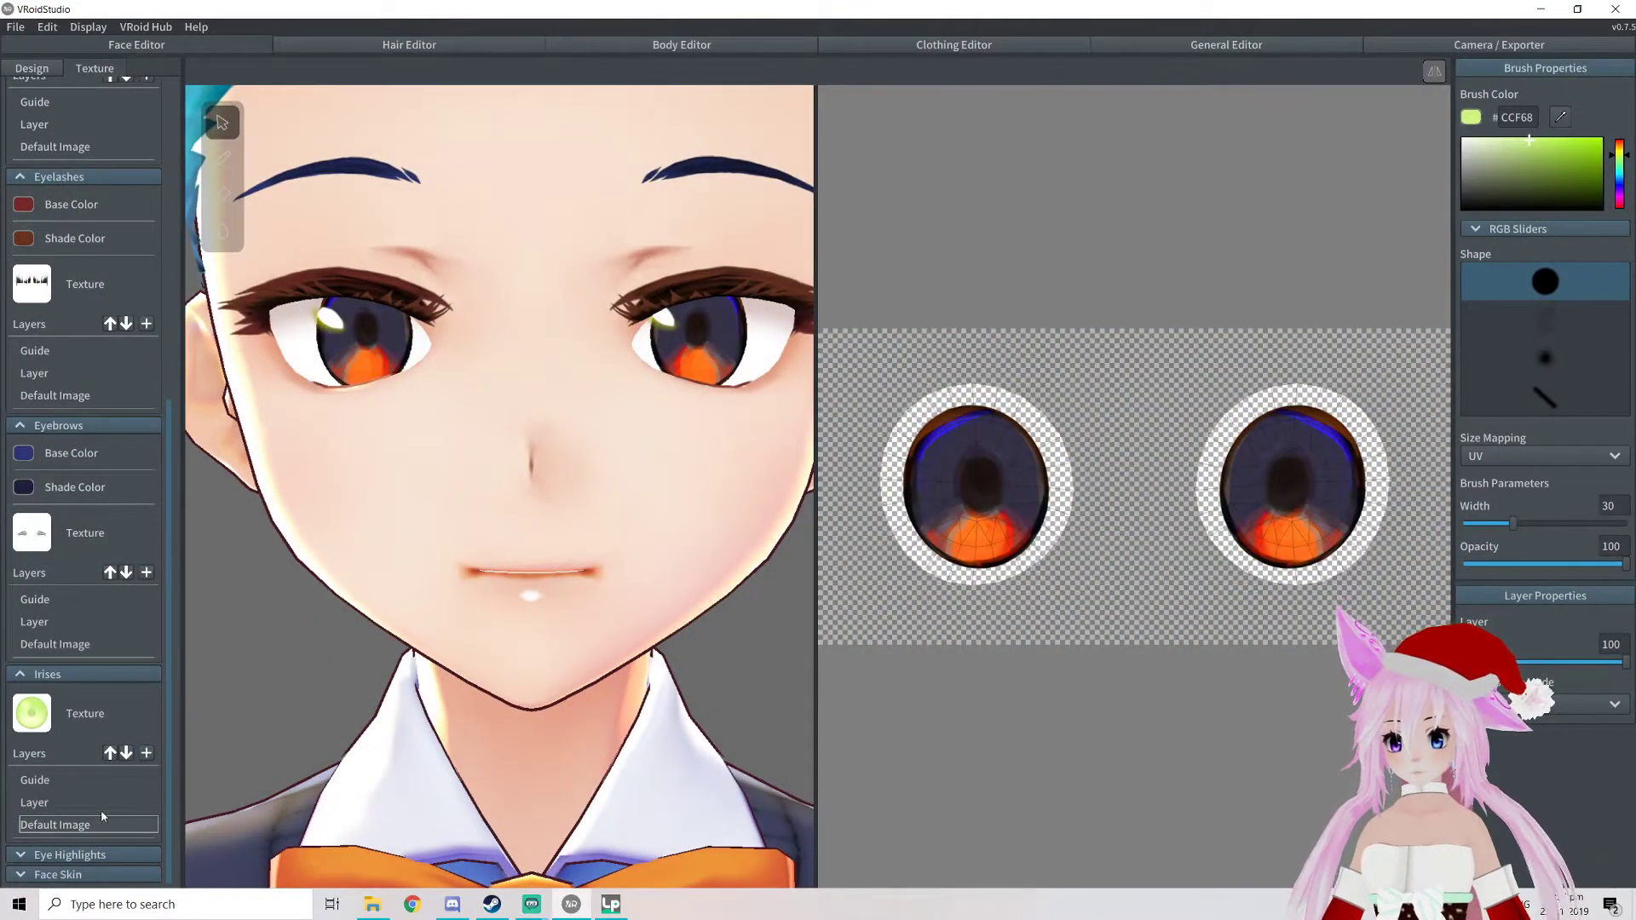
Import eye.png from the desktop into the middle layer of the Irises texture, between Guide and Default Image
left_click(75, 807)
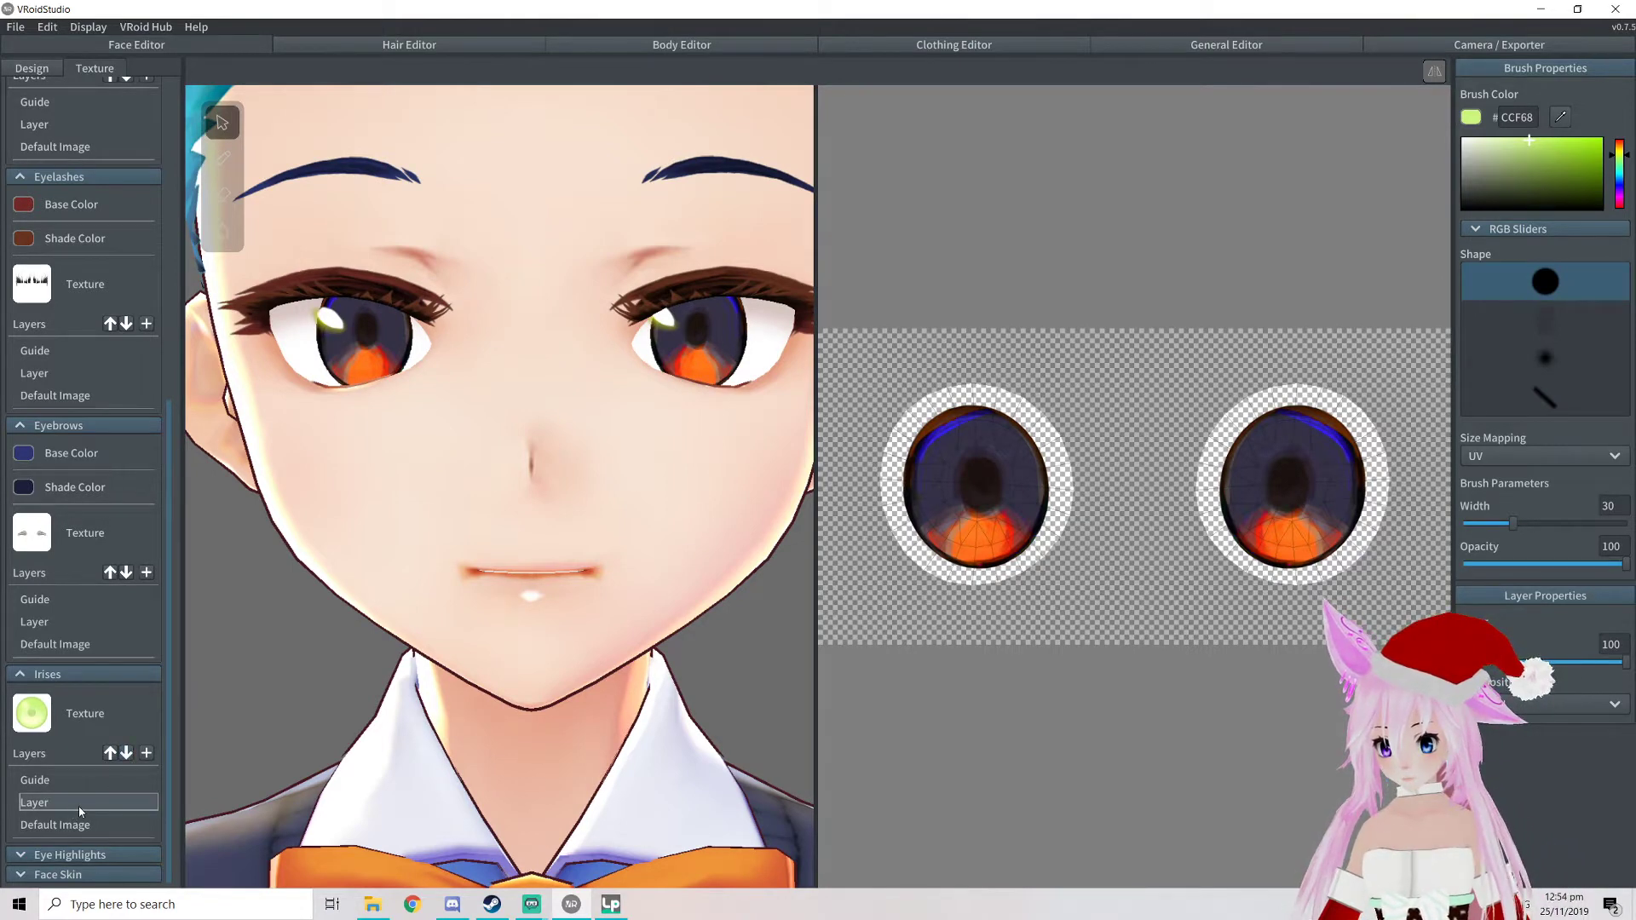
right_click(100, 805)
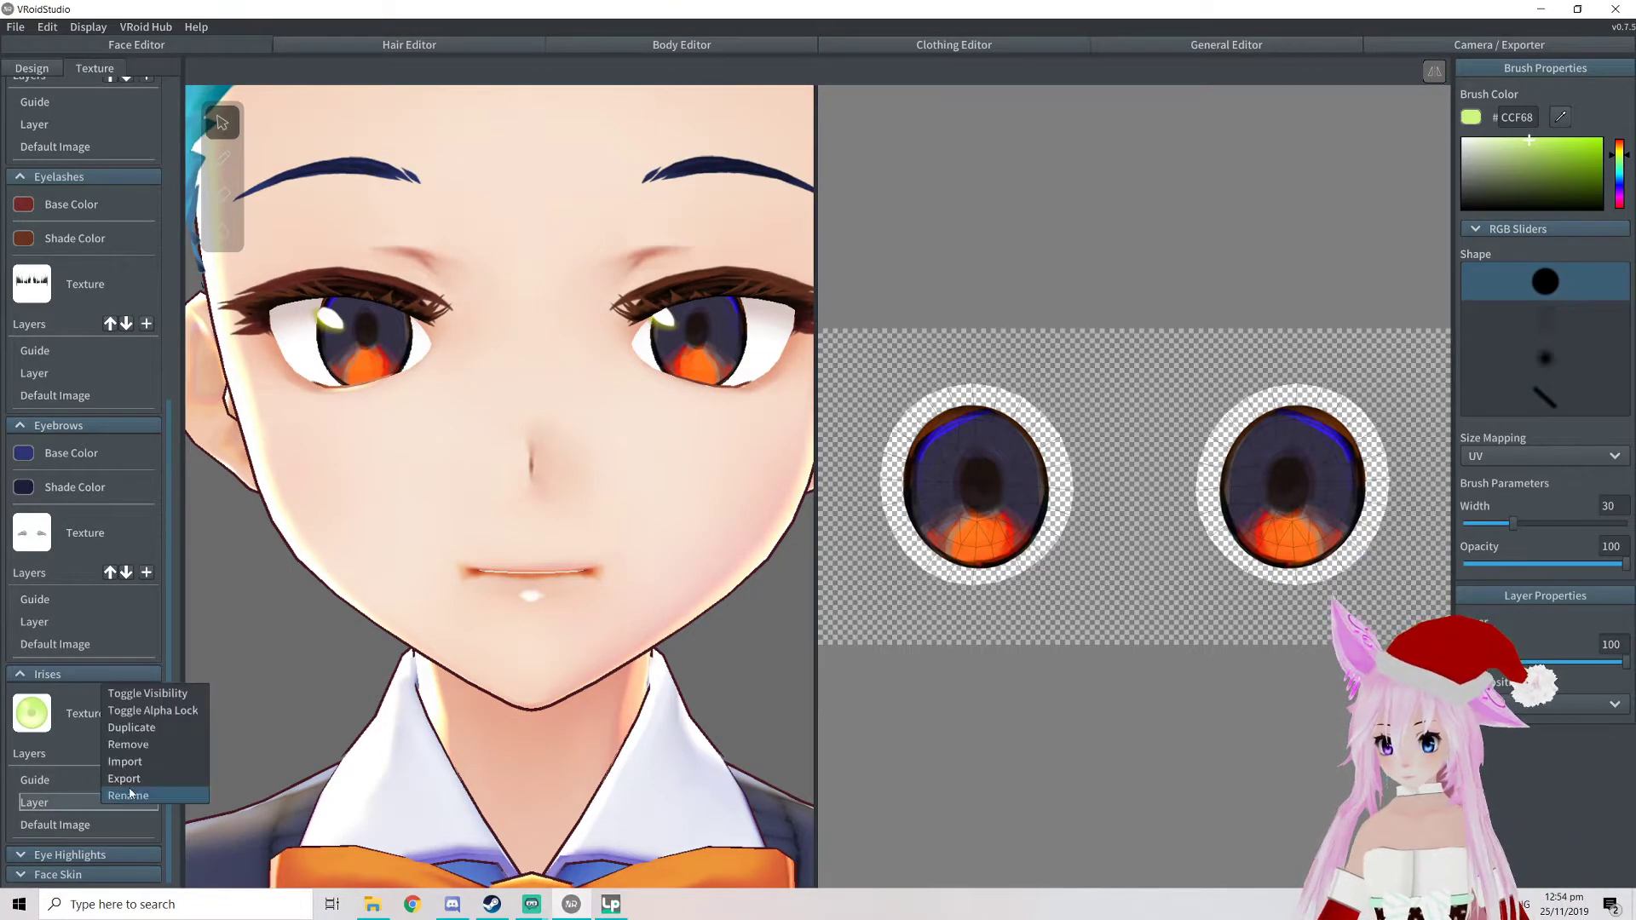
left_click(134, 763)
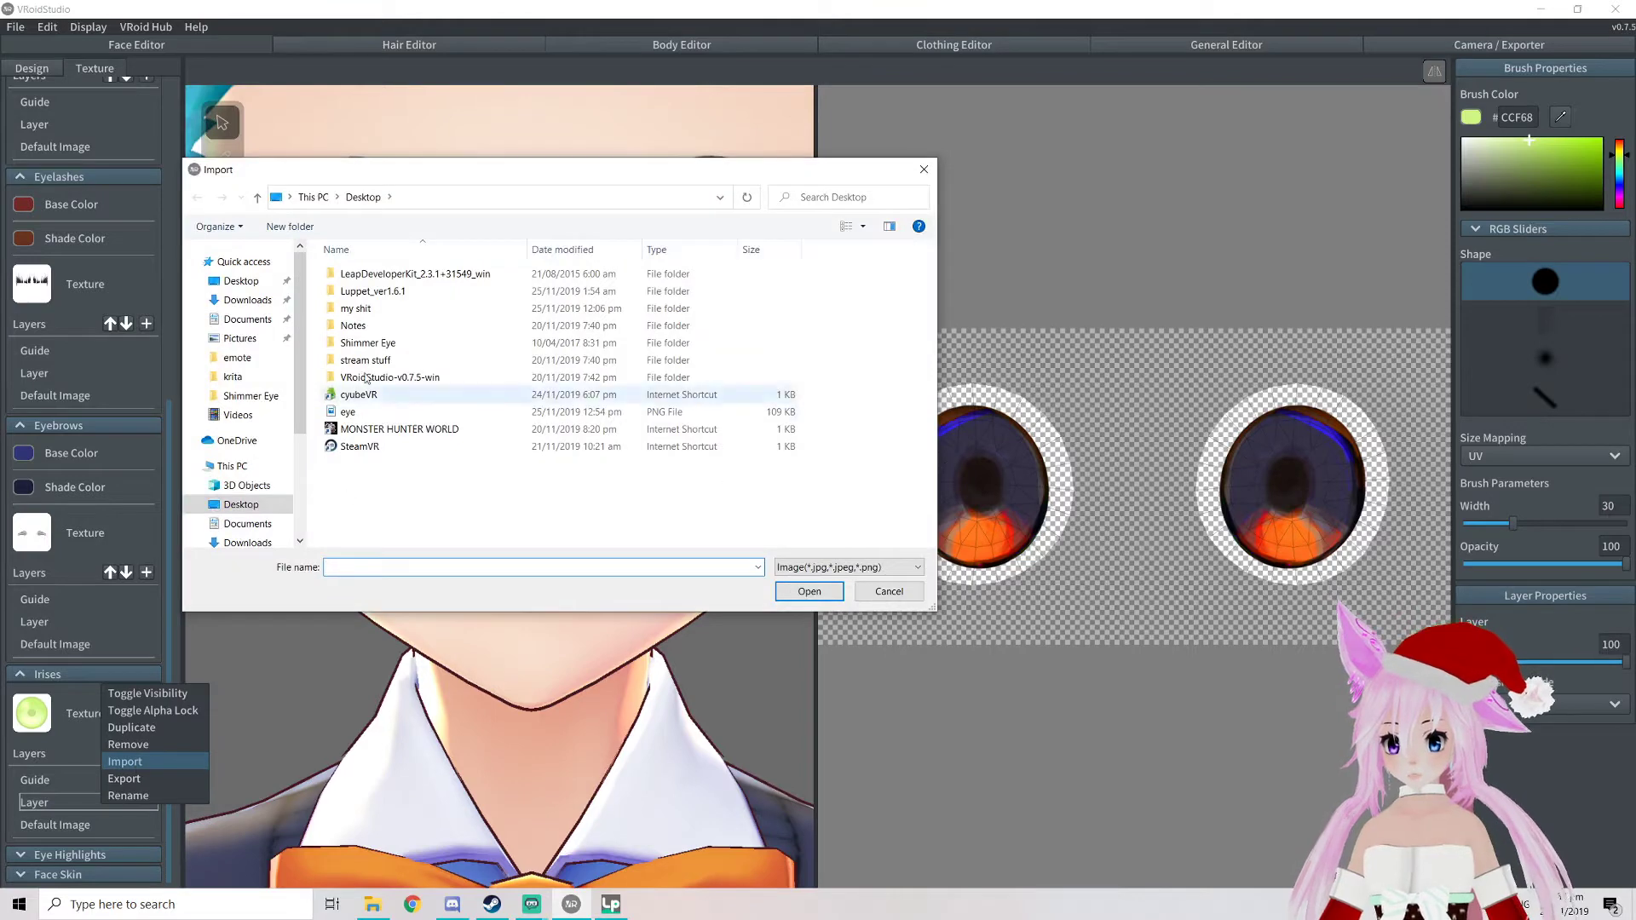
left_click(364, 413)
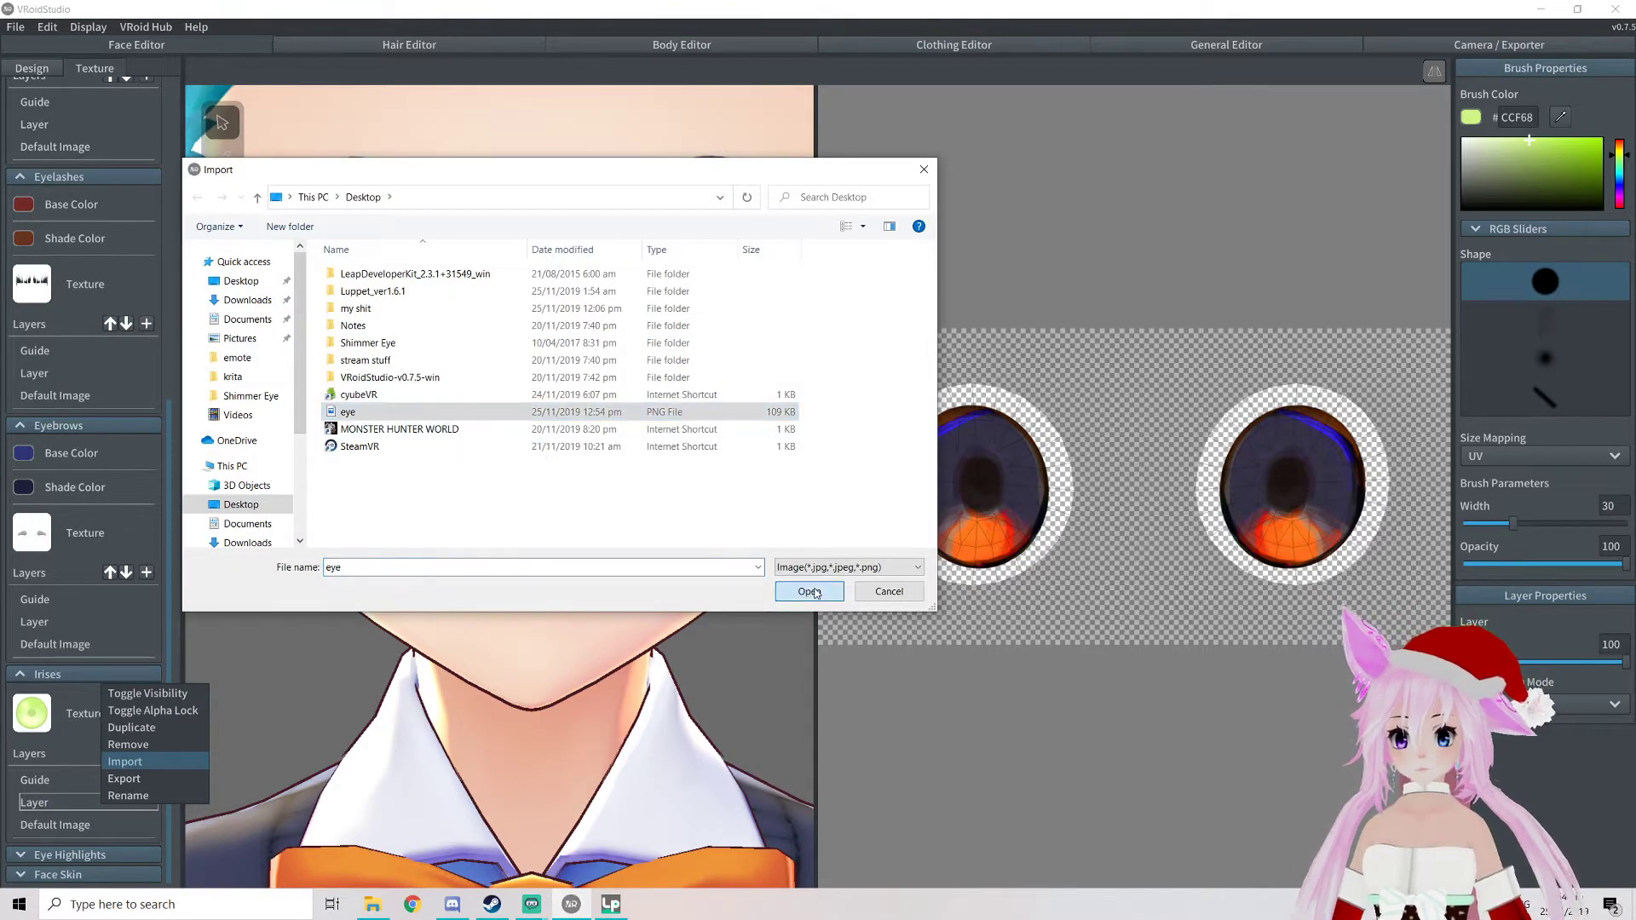
left_click(808, 591)
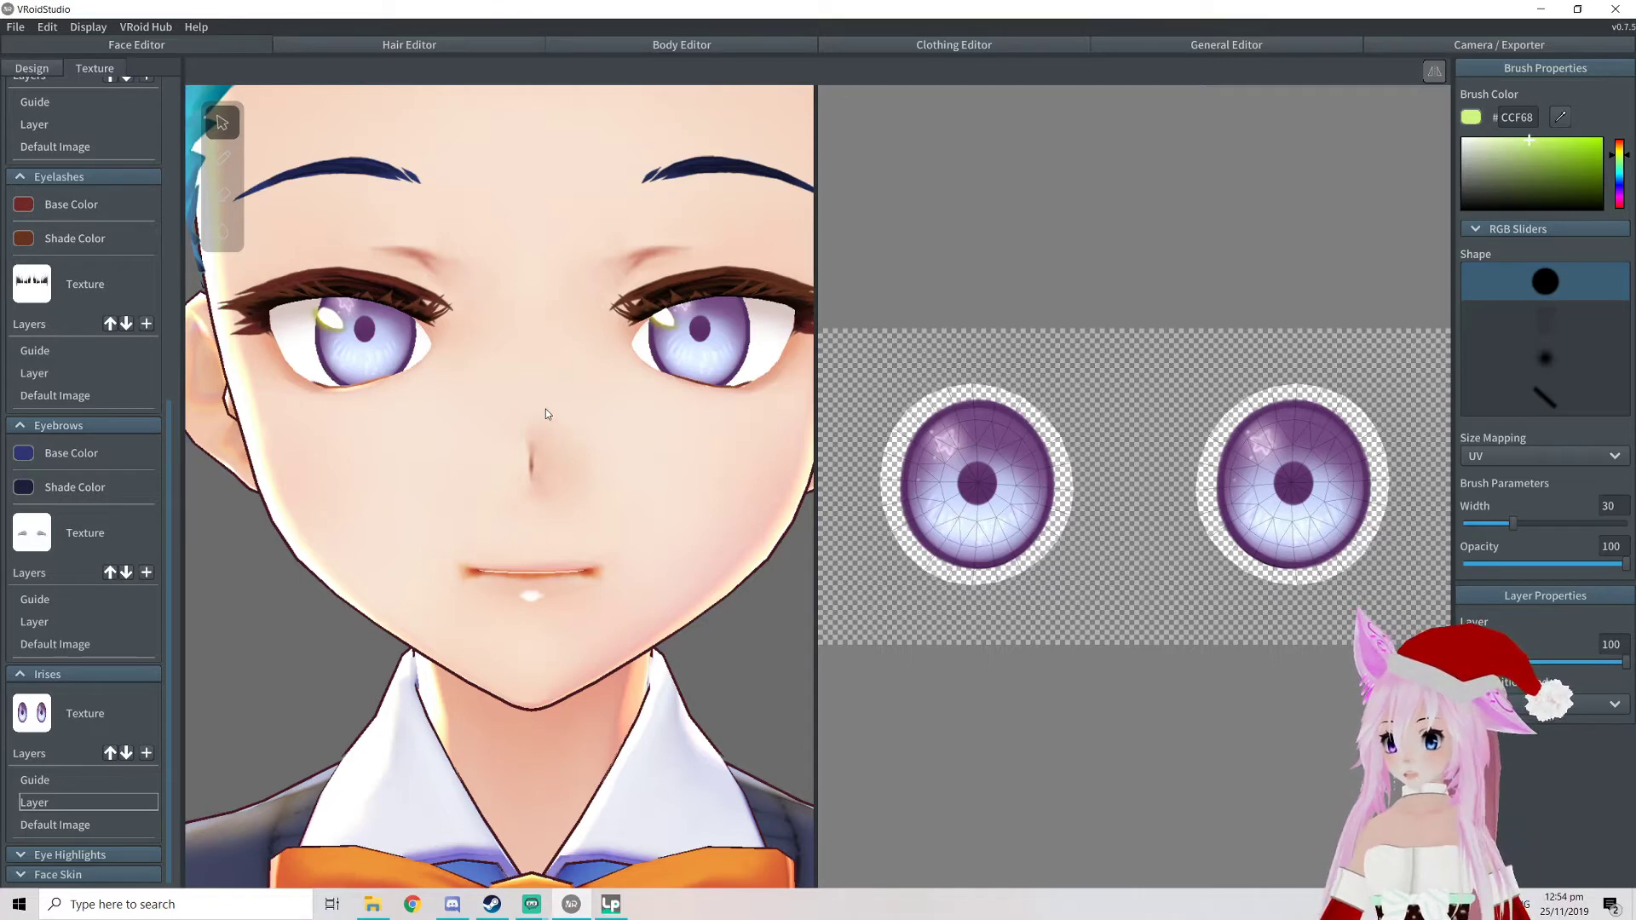
Try painting a green #CCF68 patch on the avatar's right cheek in the Face Skin default image, and undo it
left_click(83, 876)
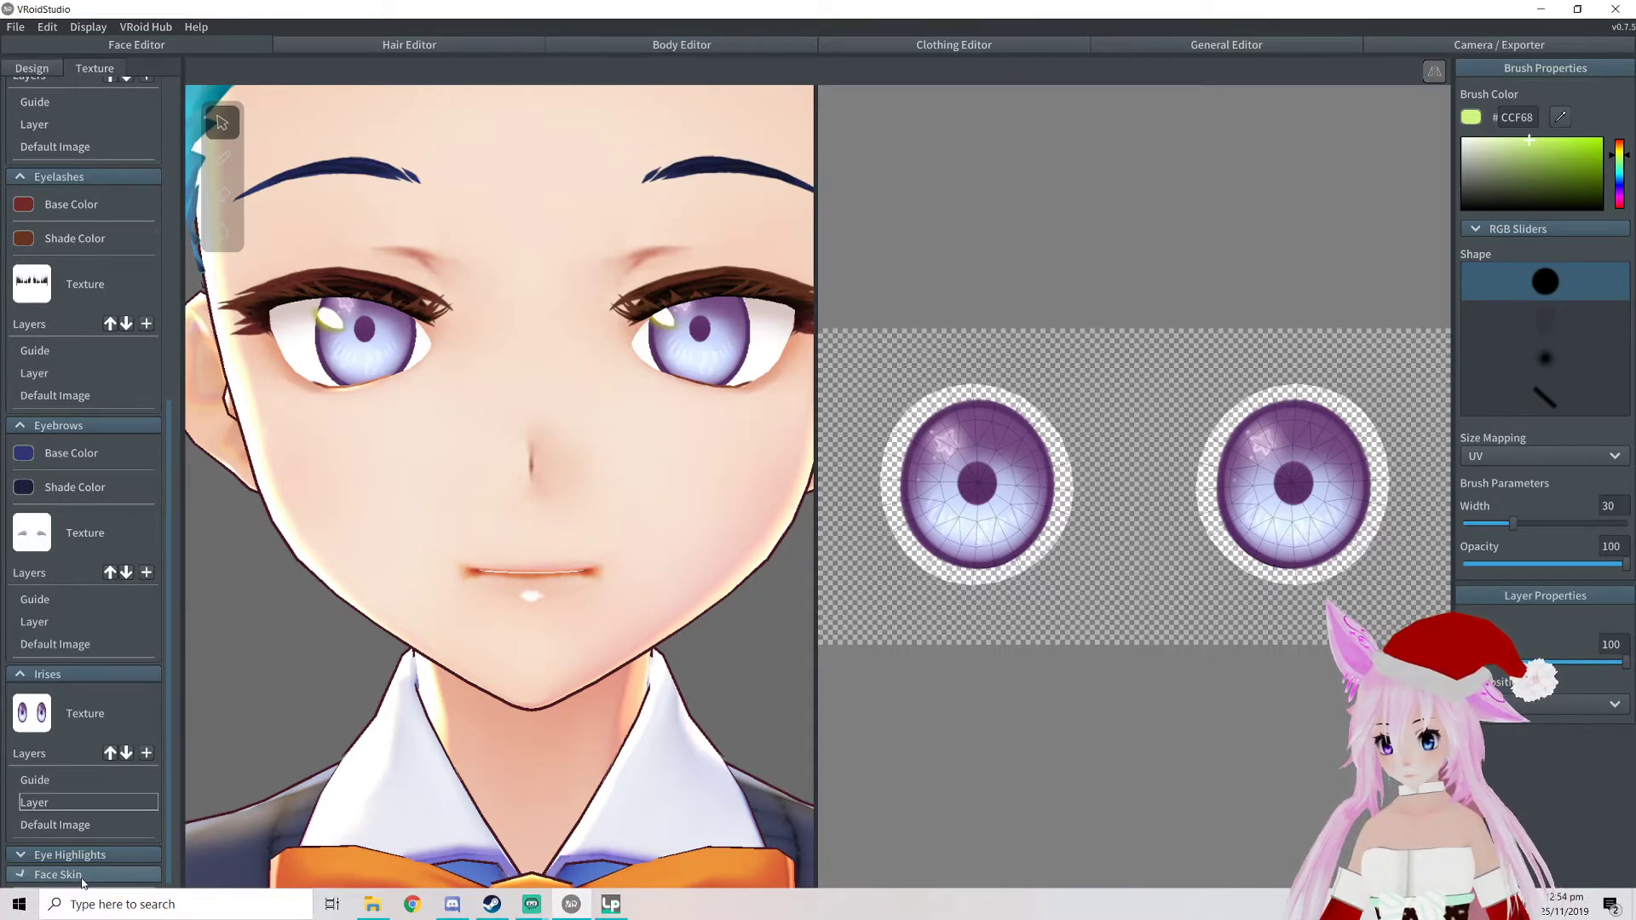
scroll(102, 785, "down", 3)
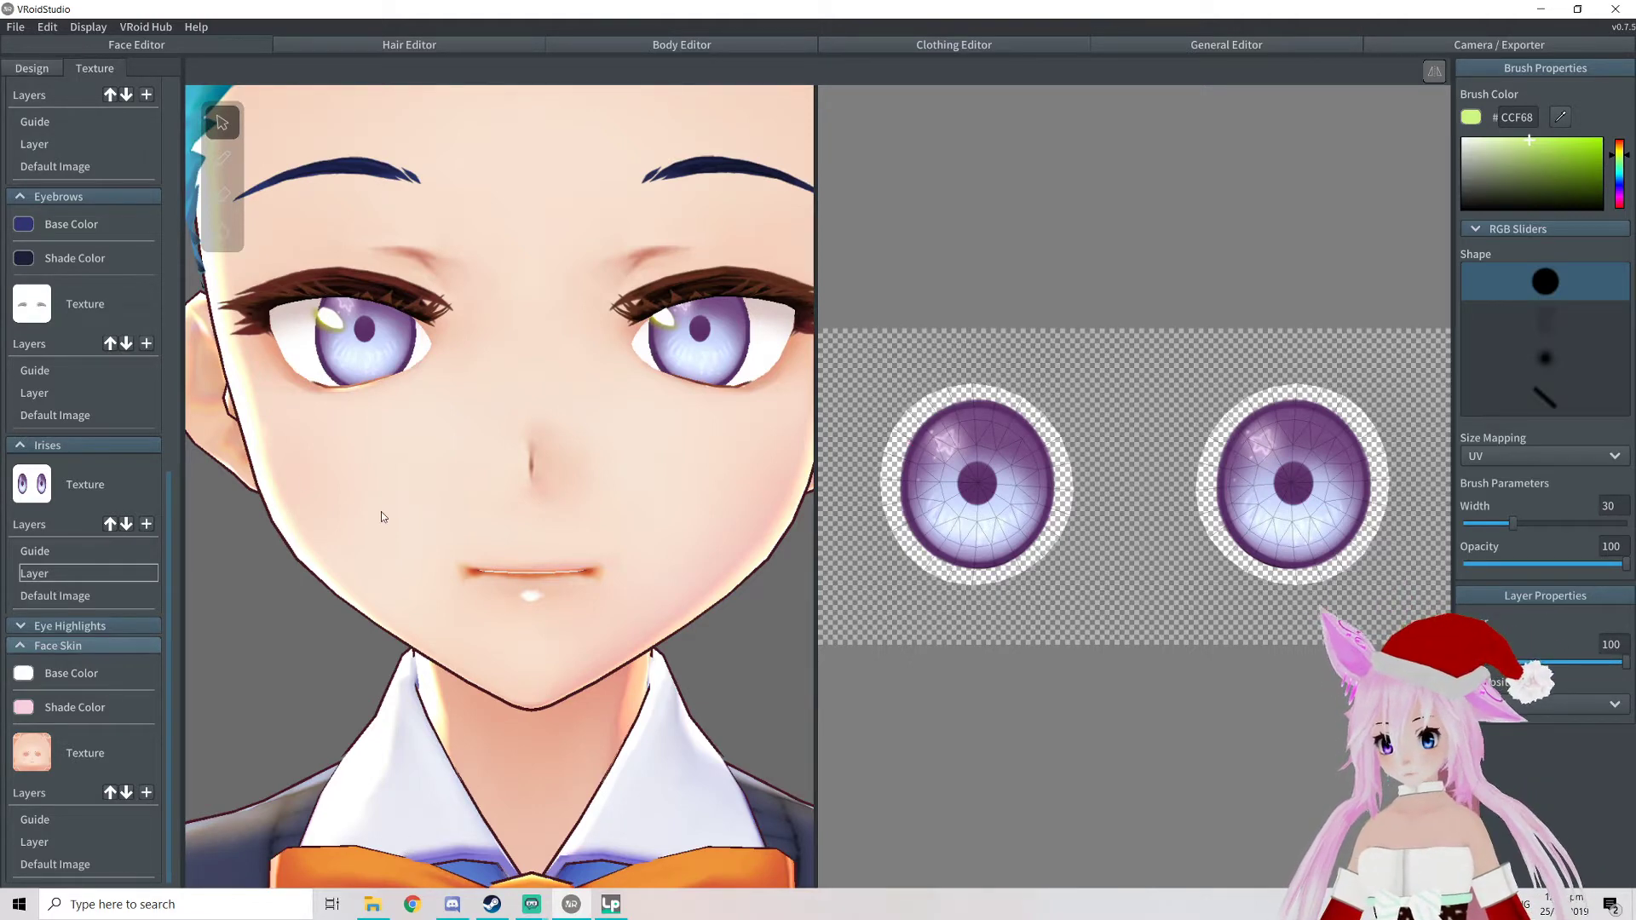
left_click(85, 864)
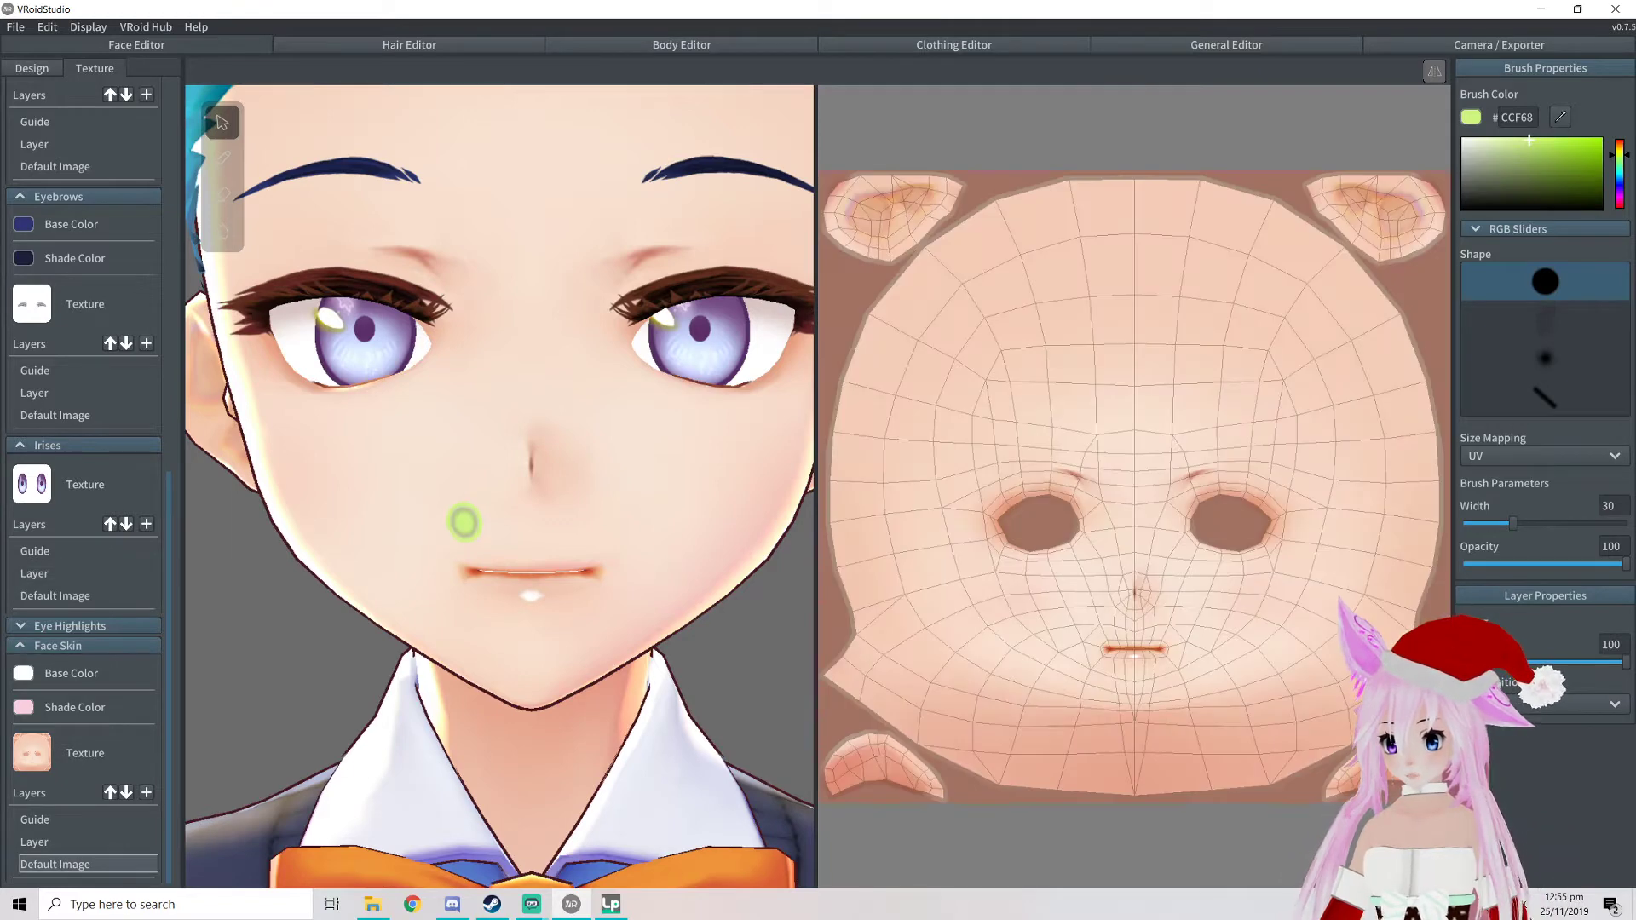
mouse_move(402, 485)
left_mouse_down()
mouse_move(337, 439)
mouse_move(453, 524)
left_mouse_up()
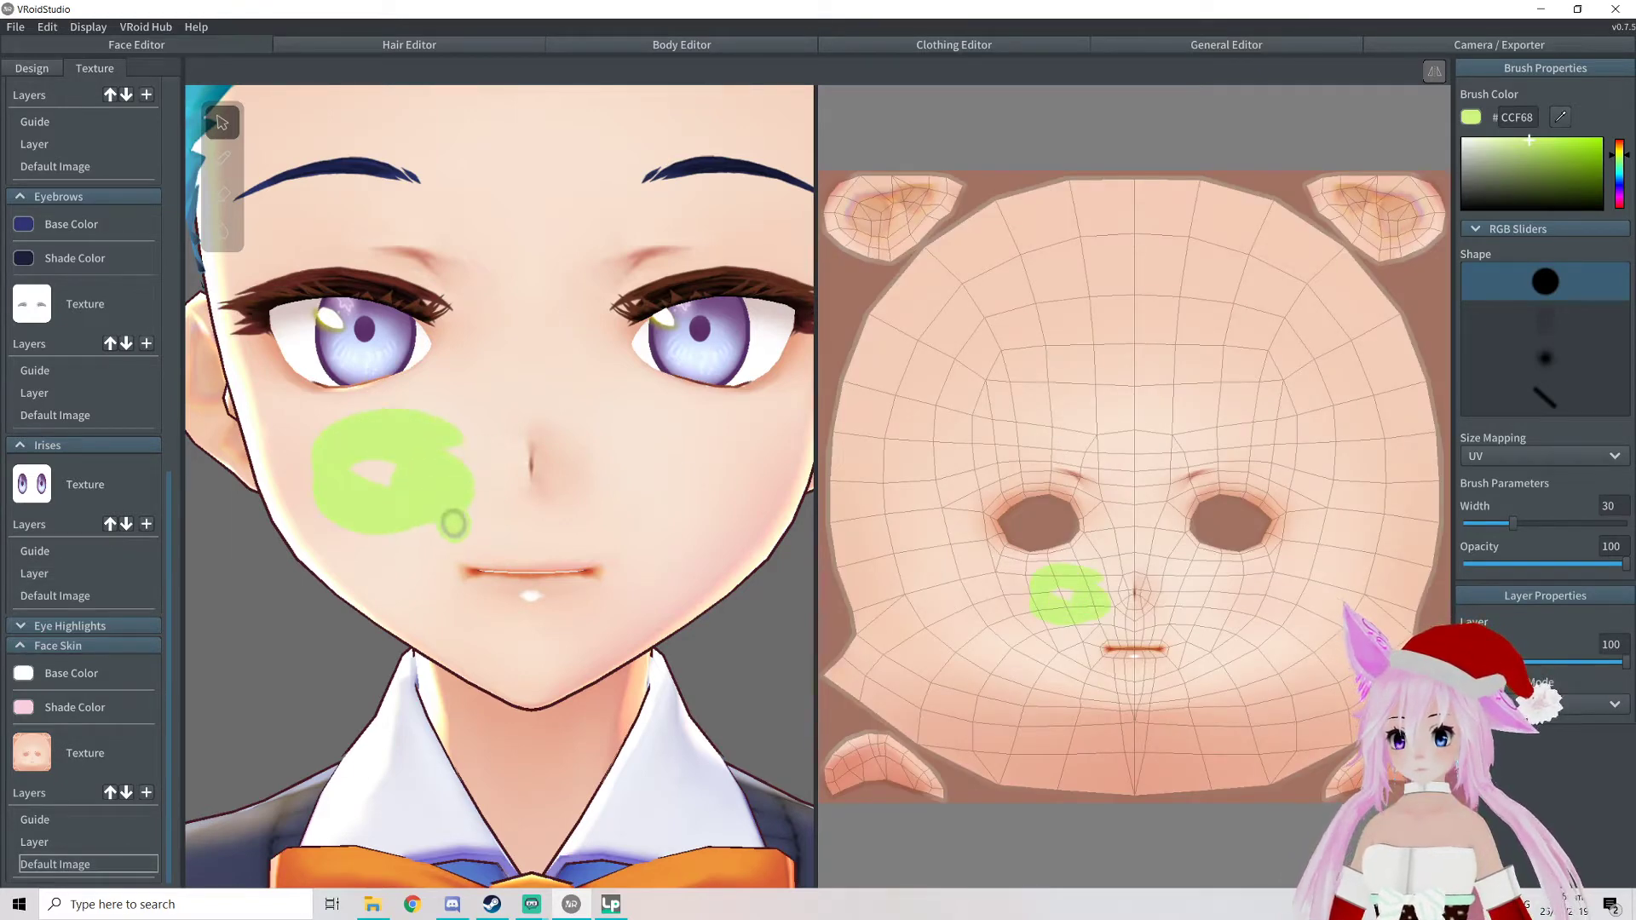
key("ctrl+z")
Switch to the Hair Editor and add a freehand hair group
scroll(601, 456, "down", 5)
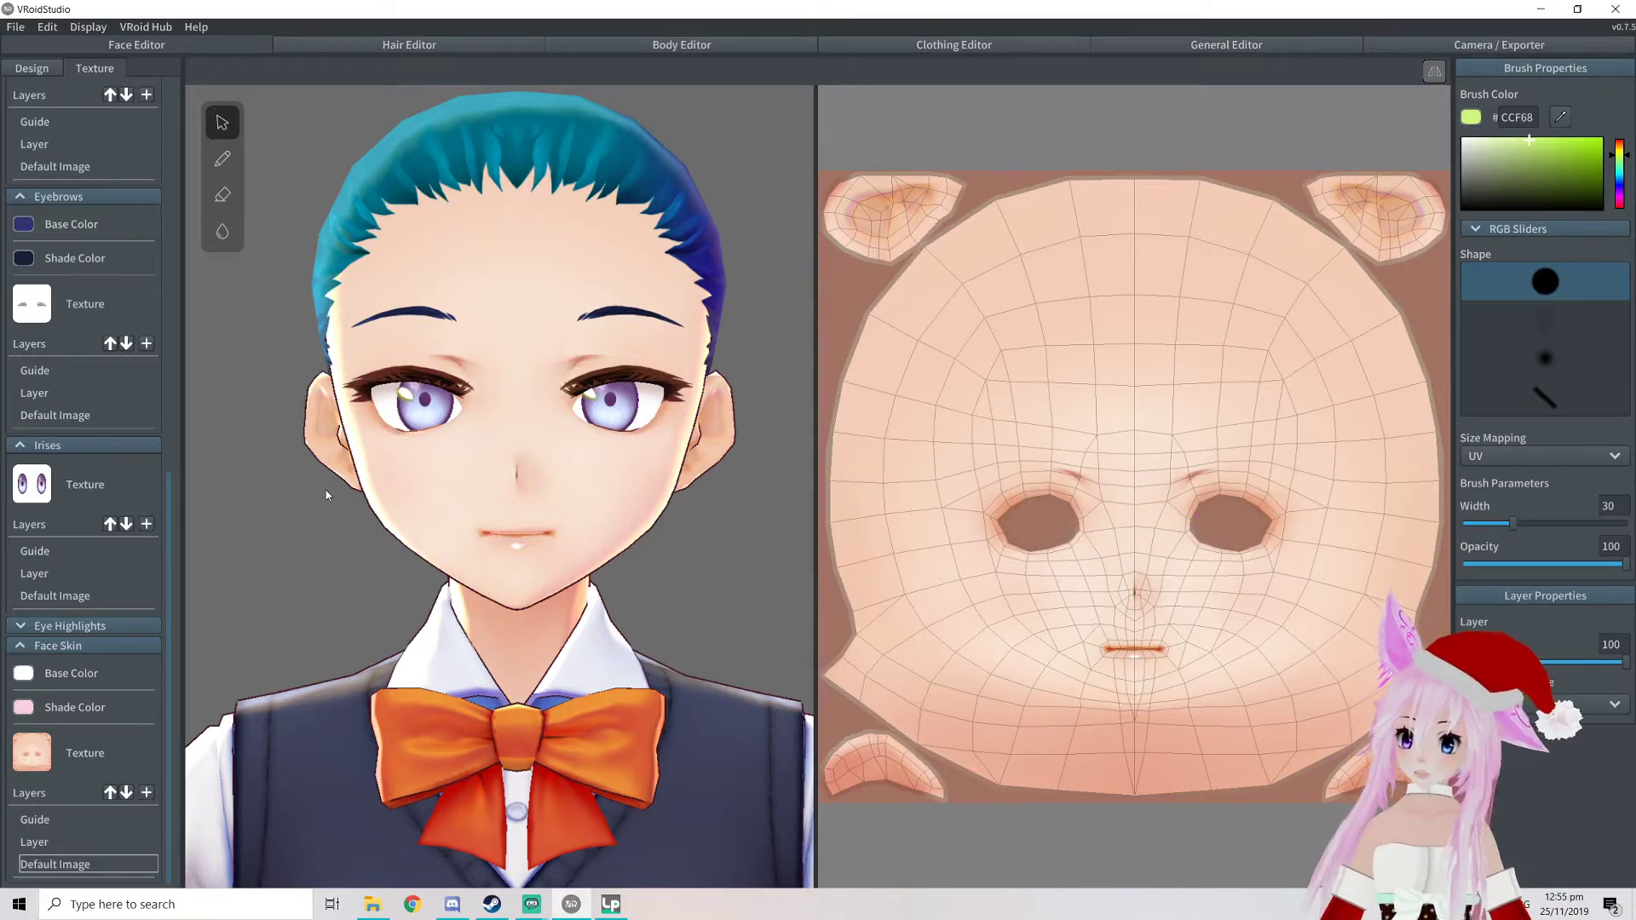
scroll(621, 419, "down", 2)
scroll(625, 402, "up", 3)
middle_click_drag(618, 426, 617, 373)
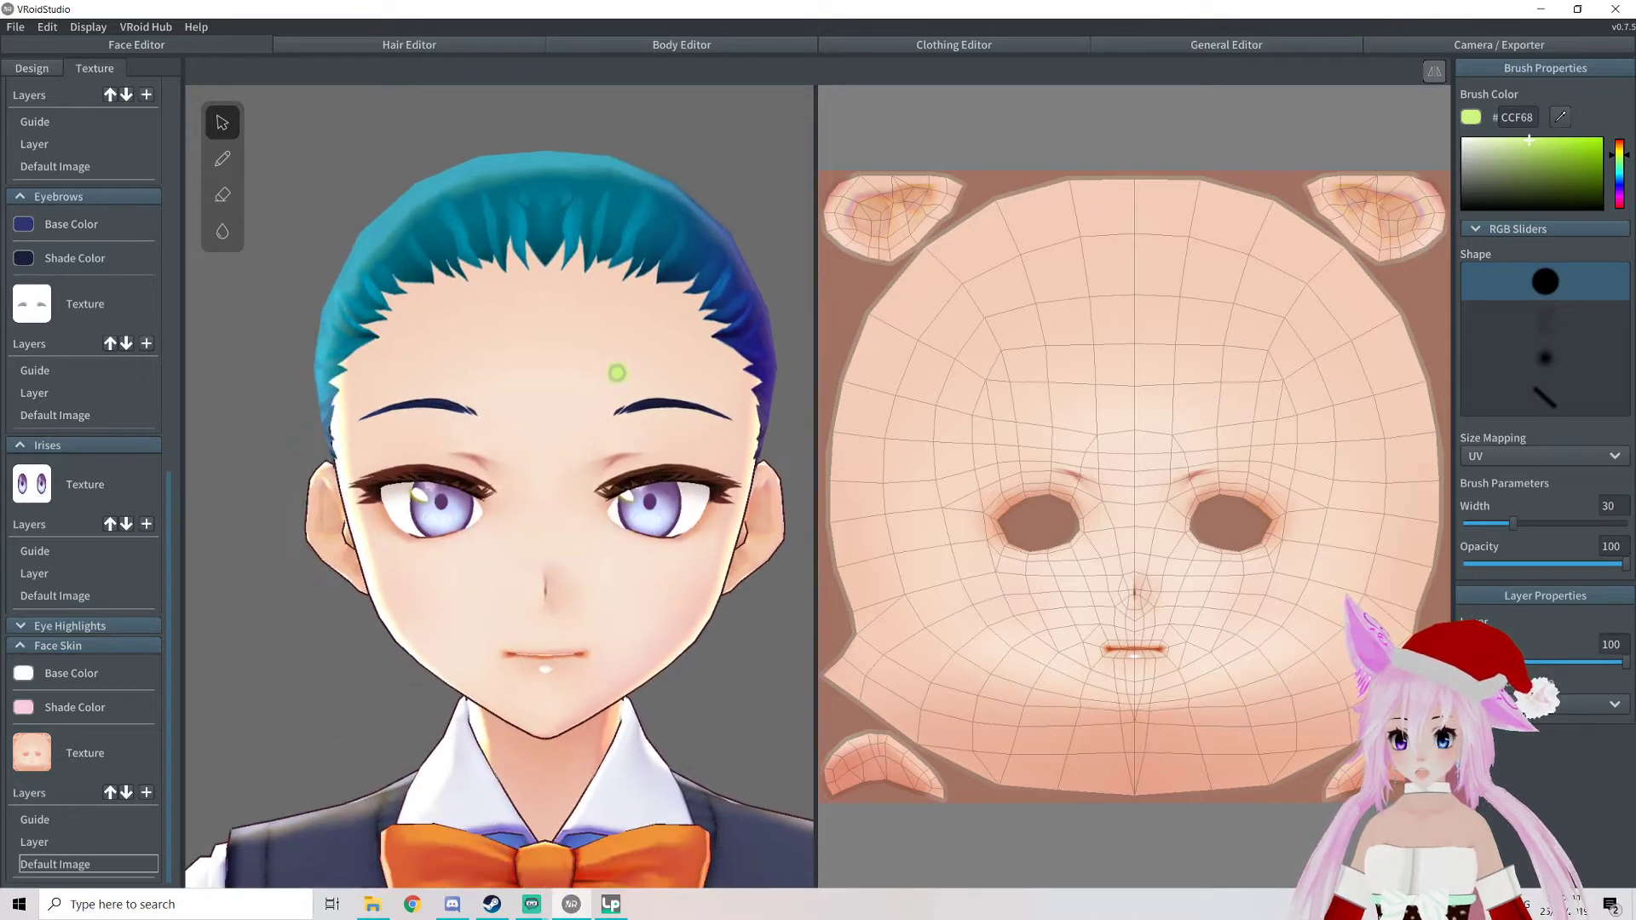
left_click(410, 45)
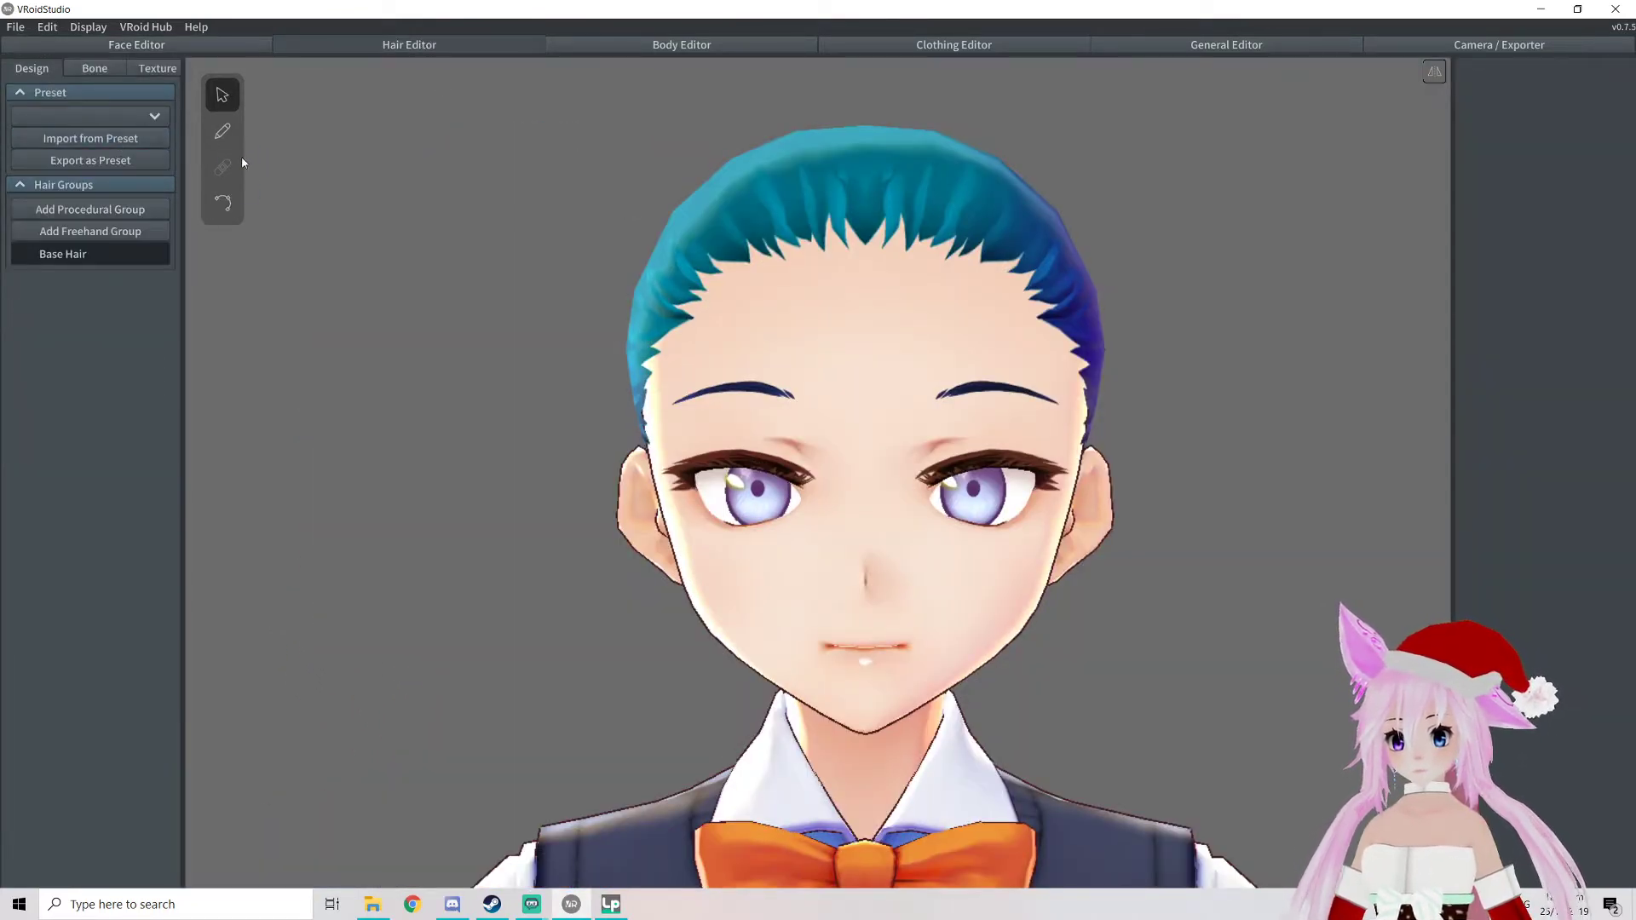
scroll(489, 241, "down", 4)
middle_click_drag(770, 321, 646, 377)
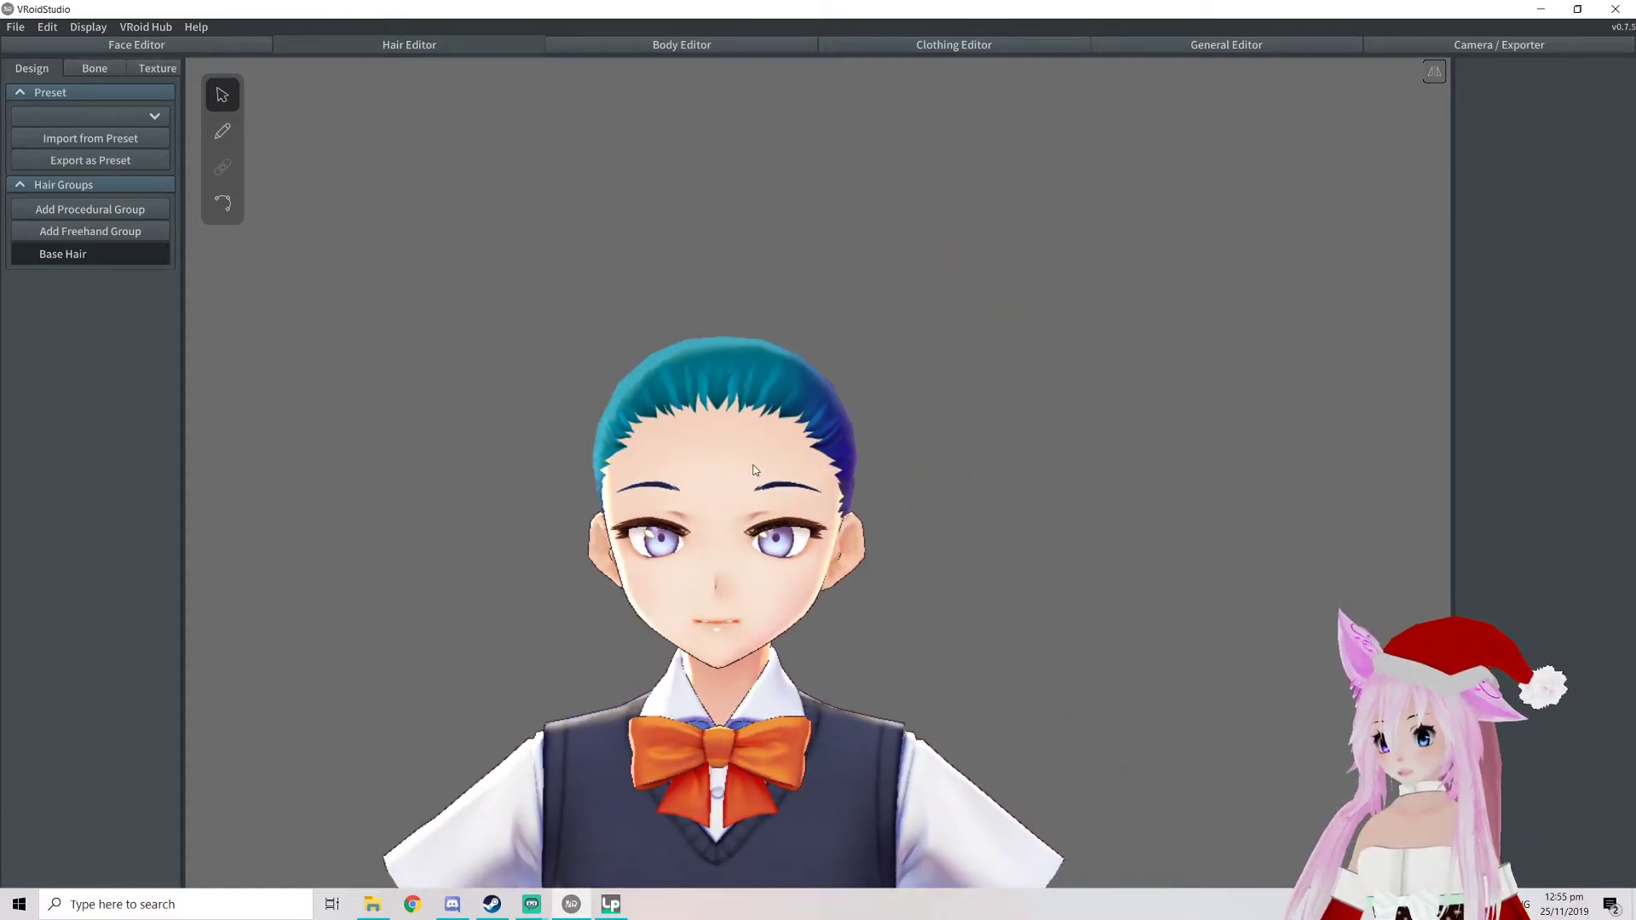
middle_click_drag(716, 399, 541, 365)
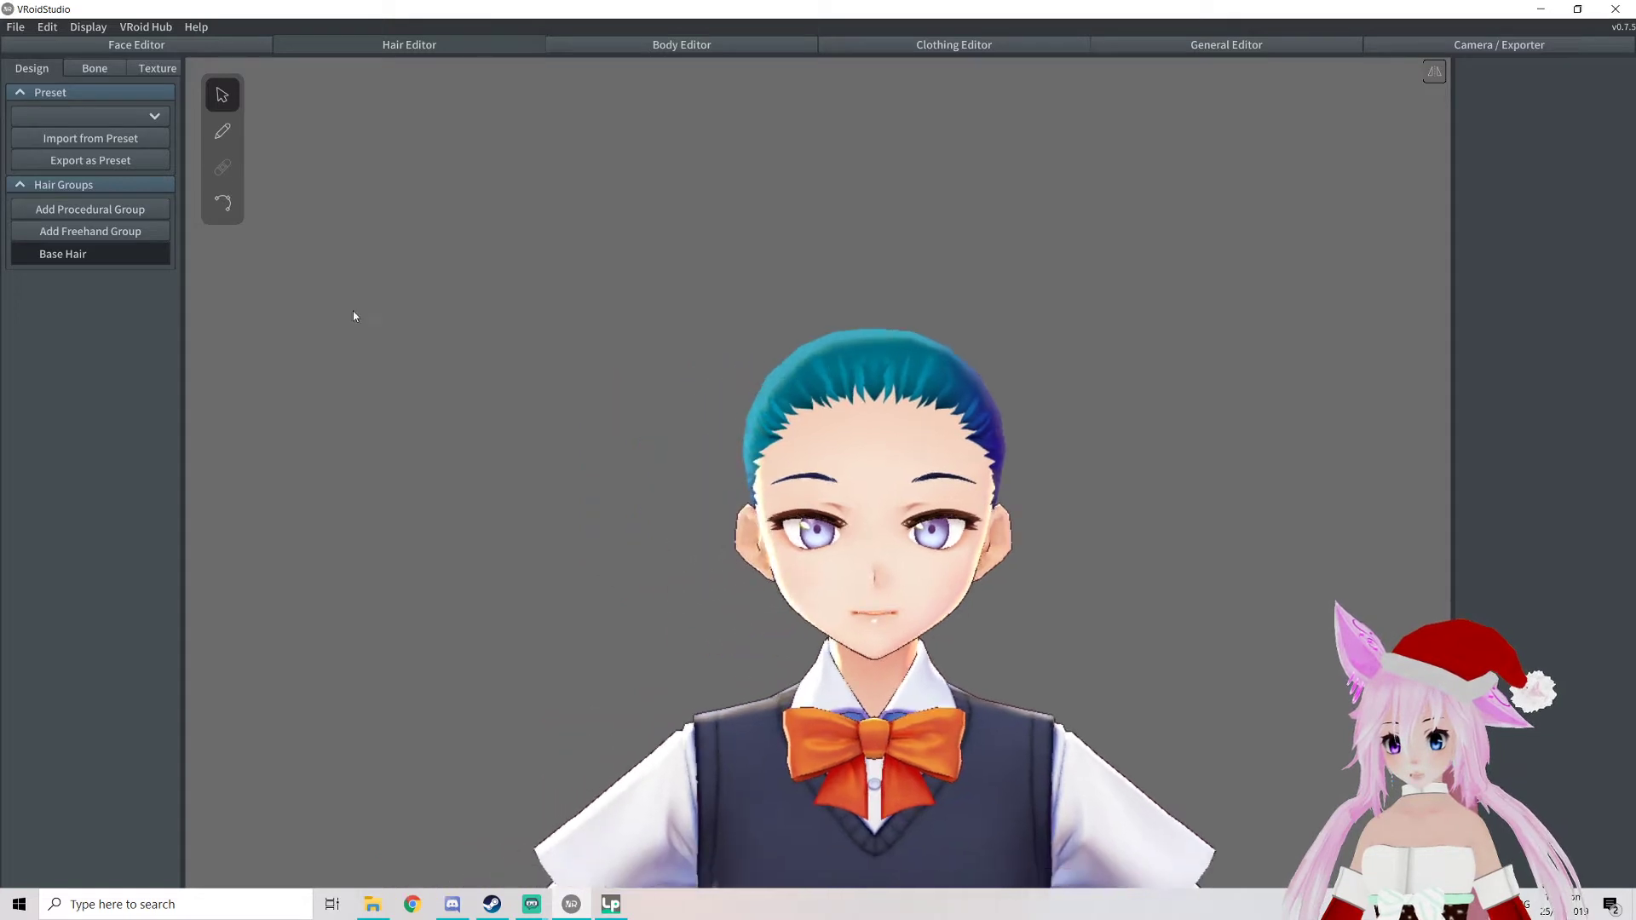
left_click(123, 218)
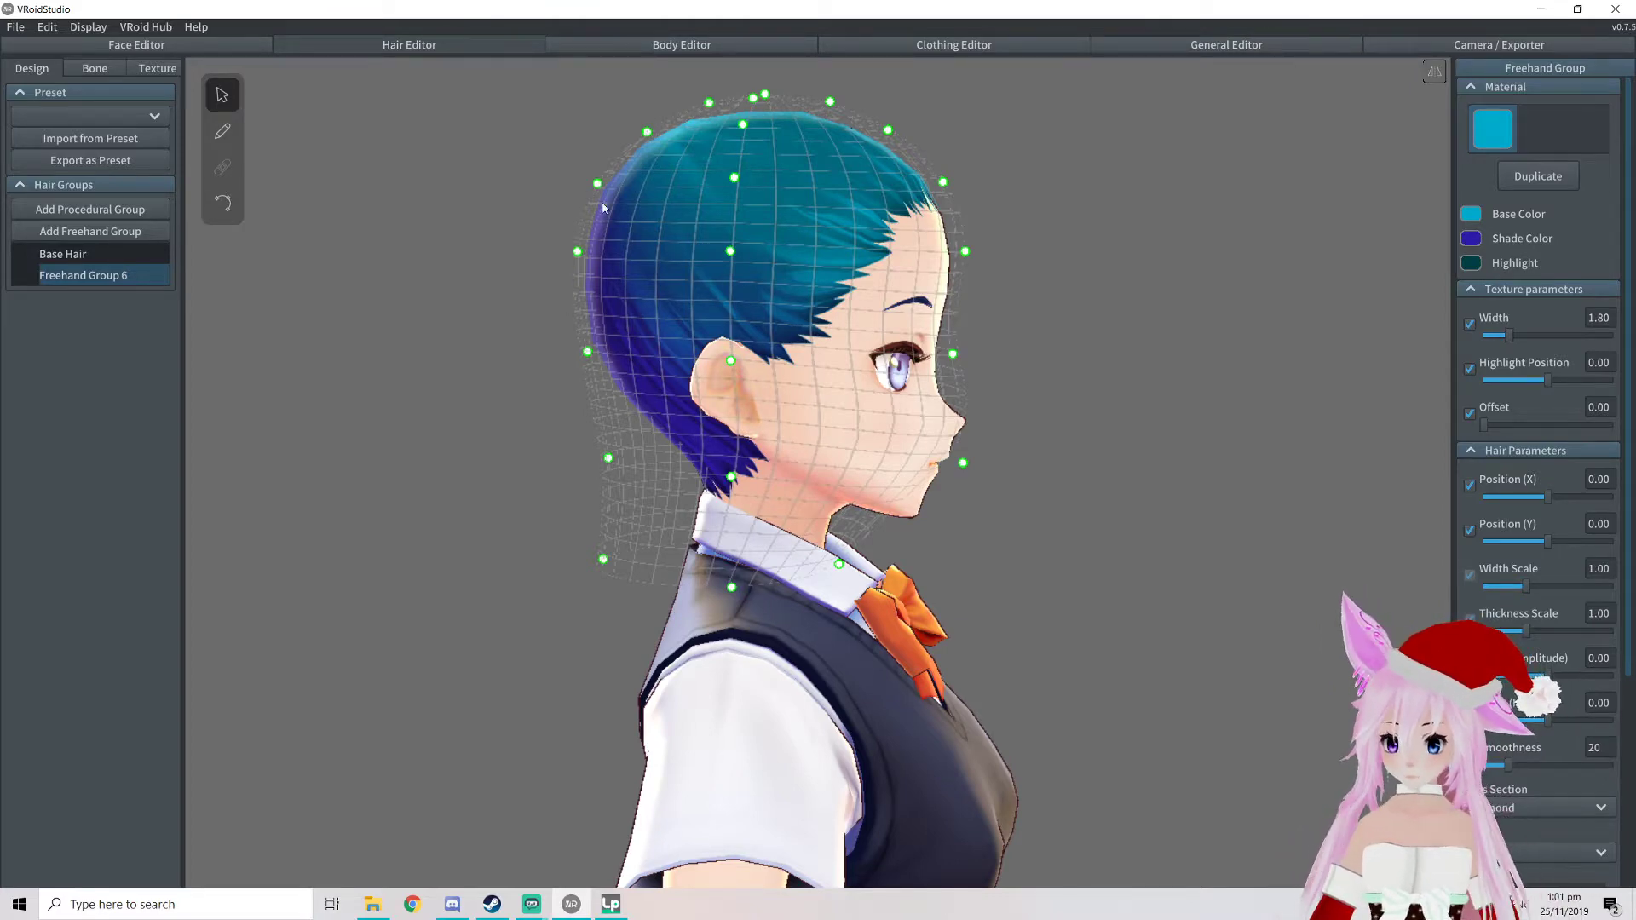
Reshape the hair guide mesh by extending its bottom edge over the upper back and lowering the neck- and ear-level control points
right_click_drag(632, 524, 535, 525)
left_click_drag(844, 458, 860, 465)
left_click_drag(1203, 471, 1175, 474)
right_click_drag(1071, 545, 1020, 576)
left_click_drag(1211, 586, 1212, 686)
left_click_drag(1208, 475, 1211, 519)
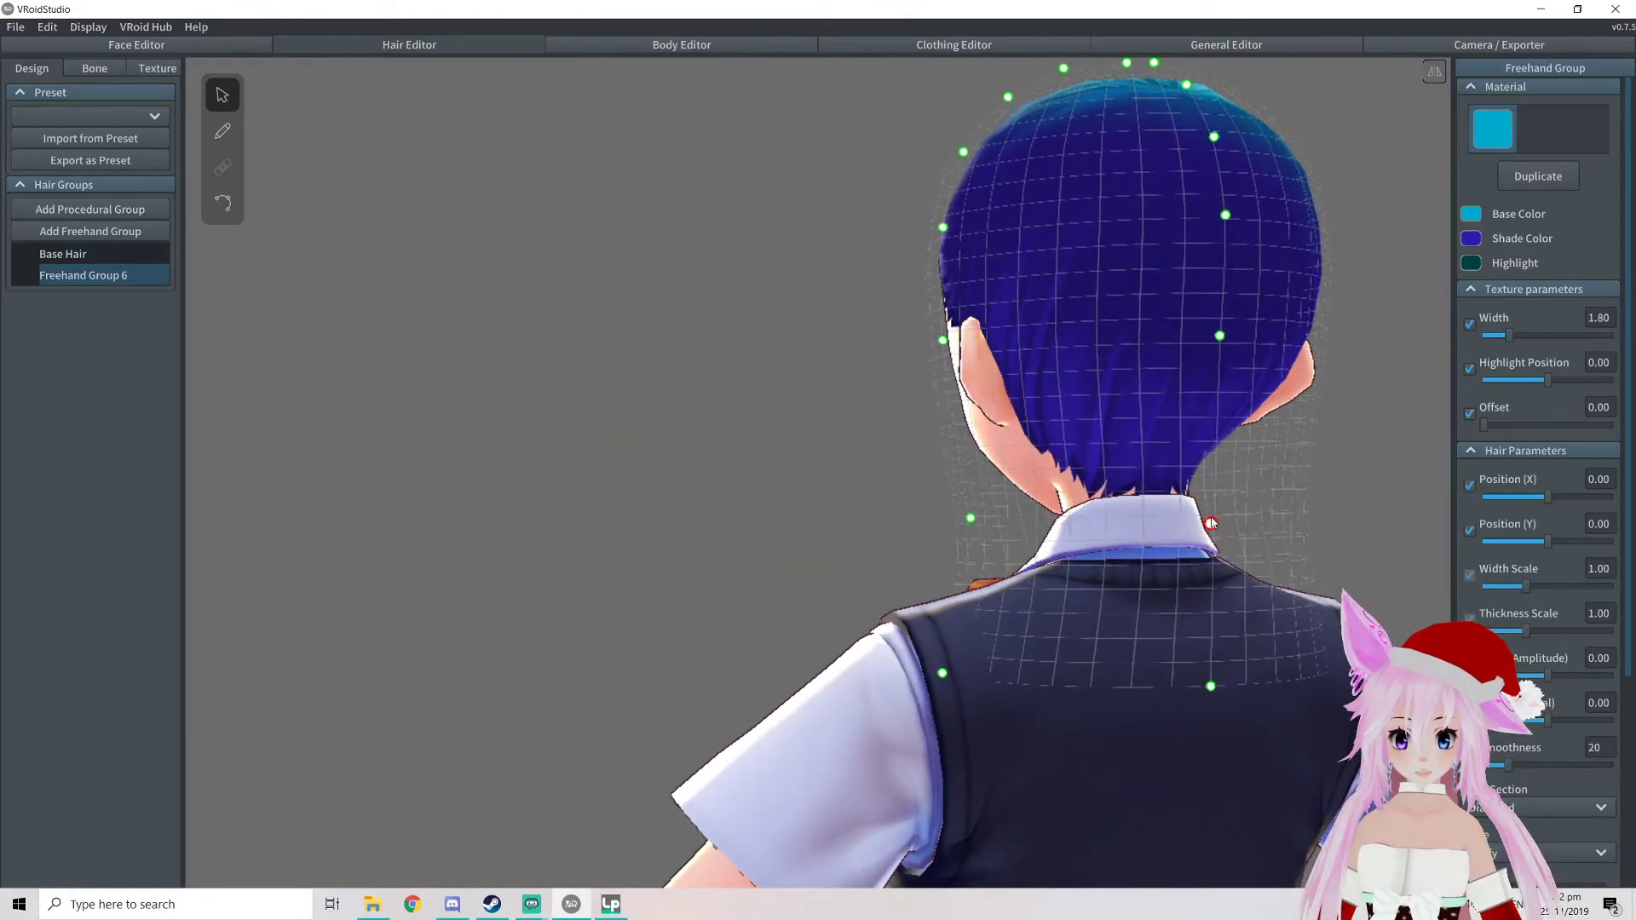
left_click_drag(1220, 336, 1223, 373)
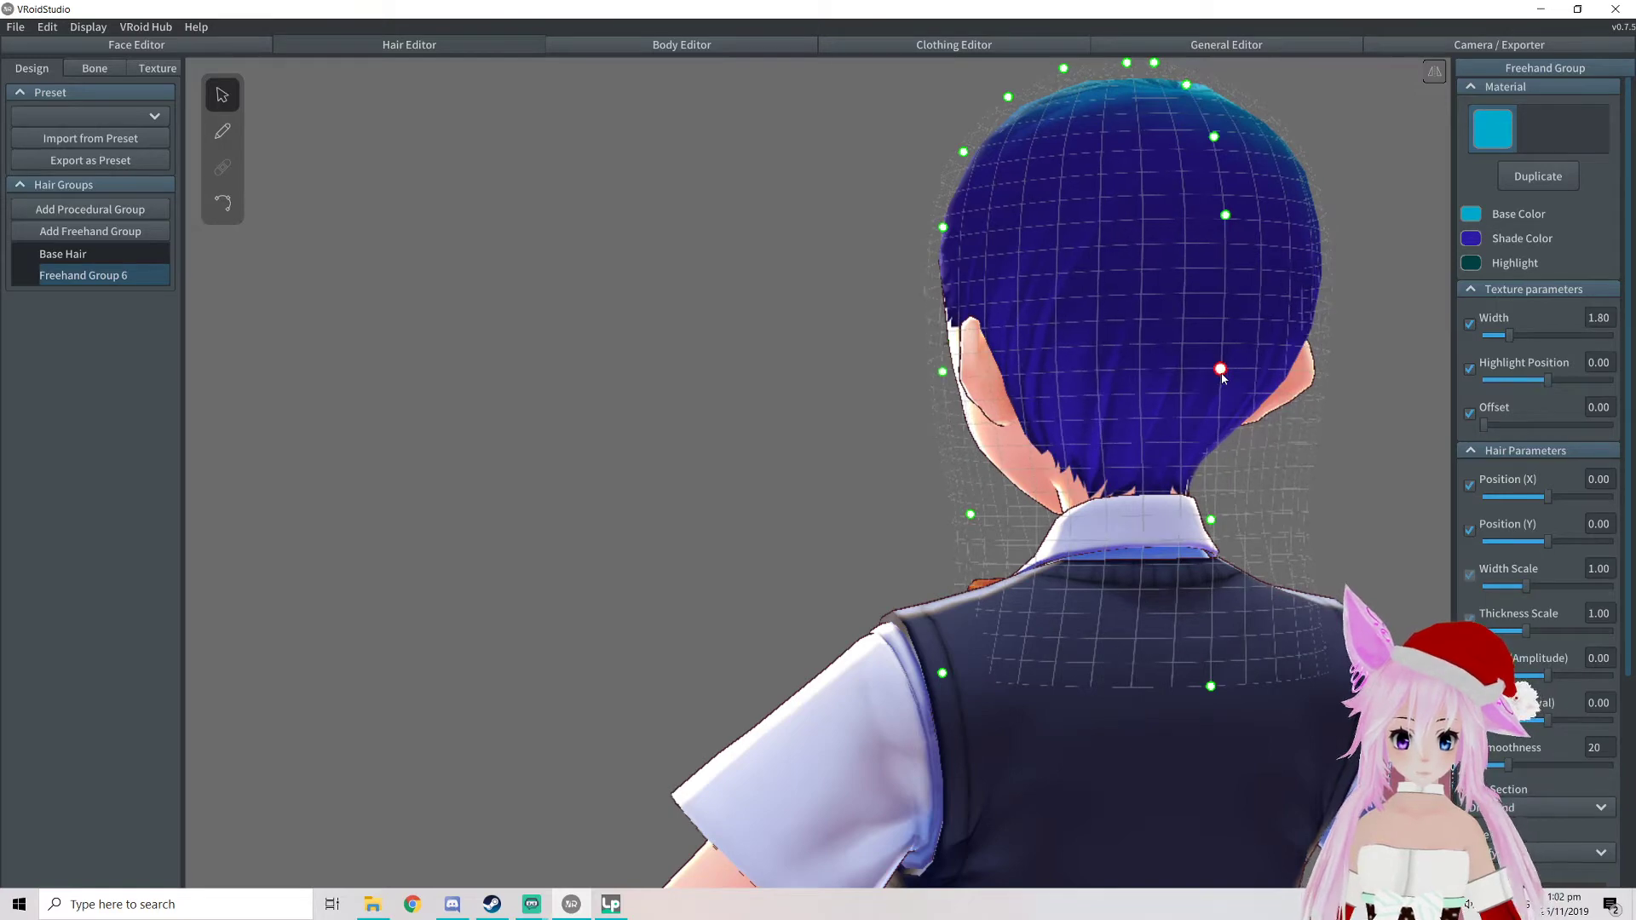
Stretch the back of the hair guide mesh down to waist level, flaring its lower edge away from the body
mouse_move(1233, 540)
right_mouse_down()
mouse_move(1275, 535)
mouse_move(1258, 540)
right_mouse_up()
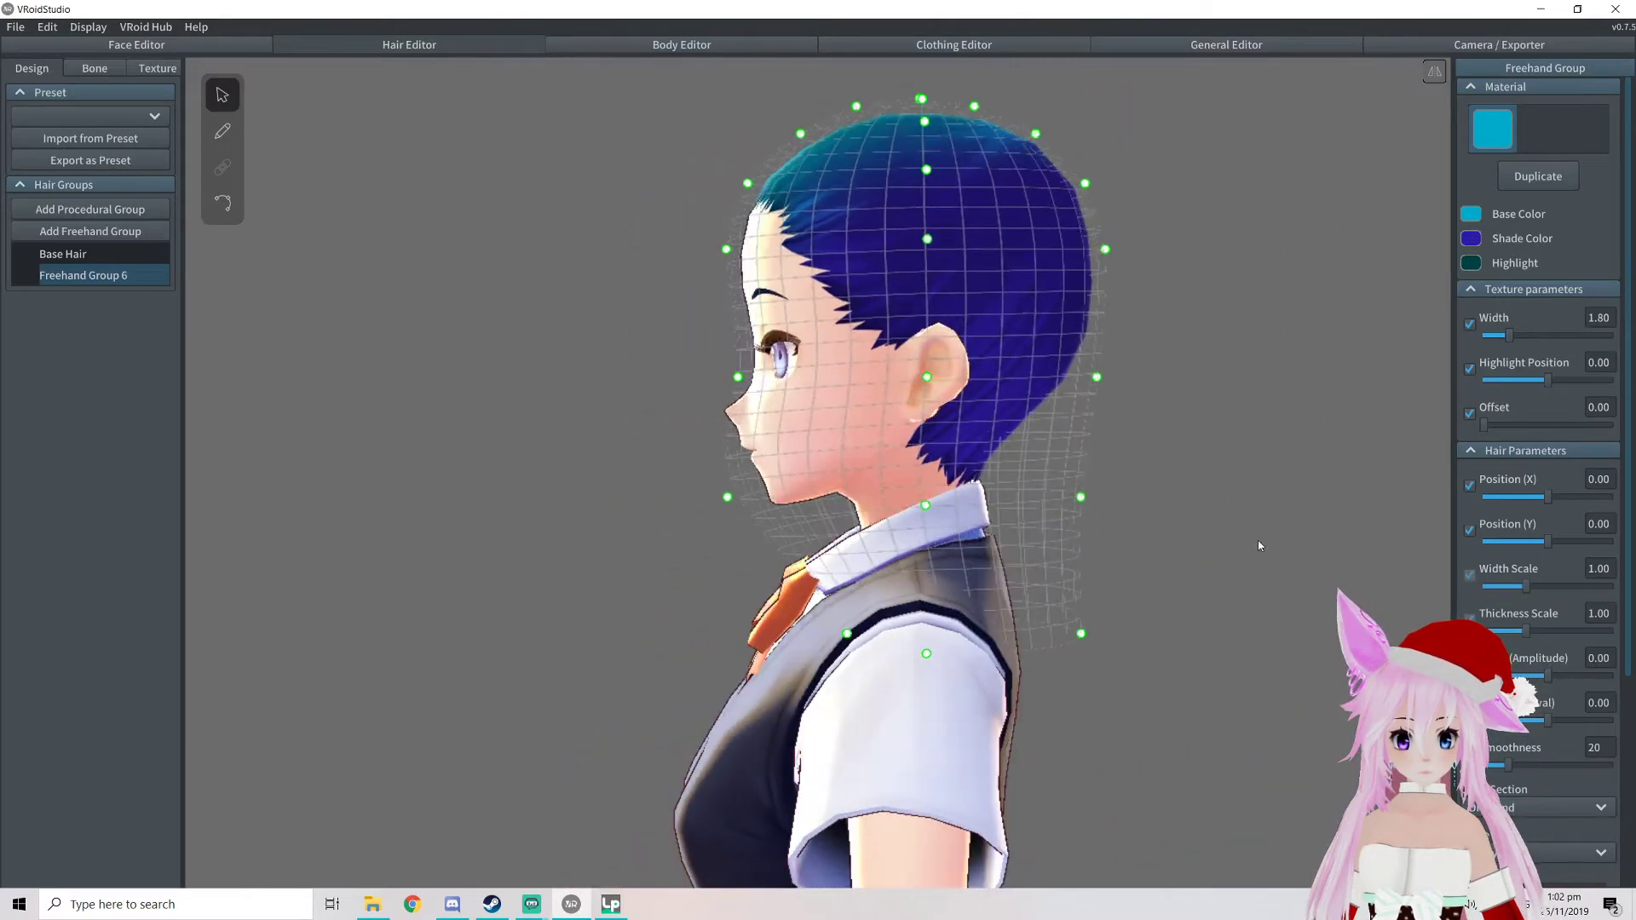
middle_click_drag(1062, 672, 932, 382)
left_click_drag(937, 362, 1002, 678)
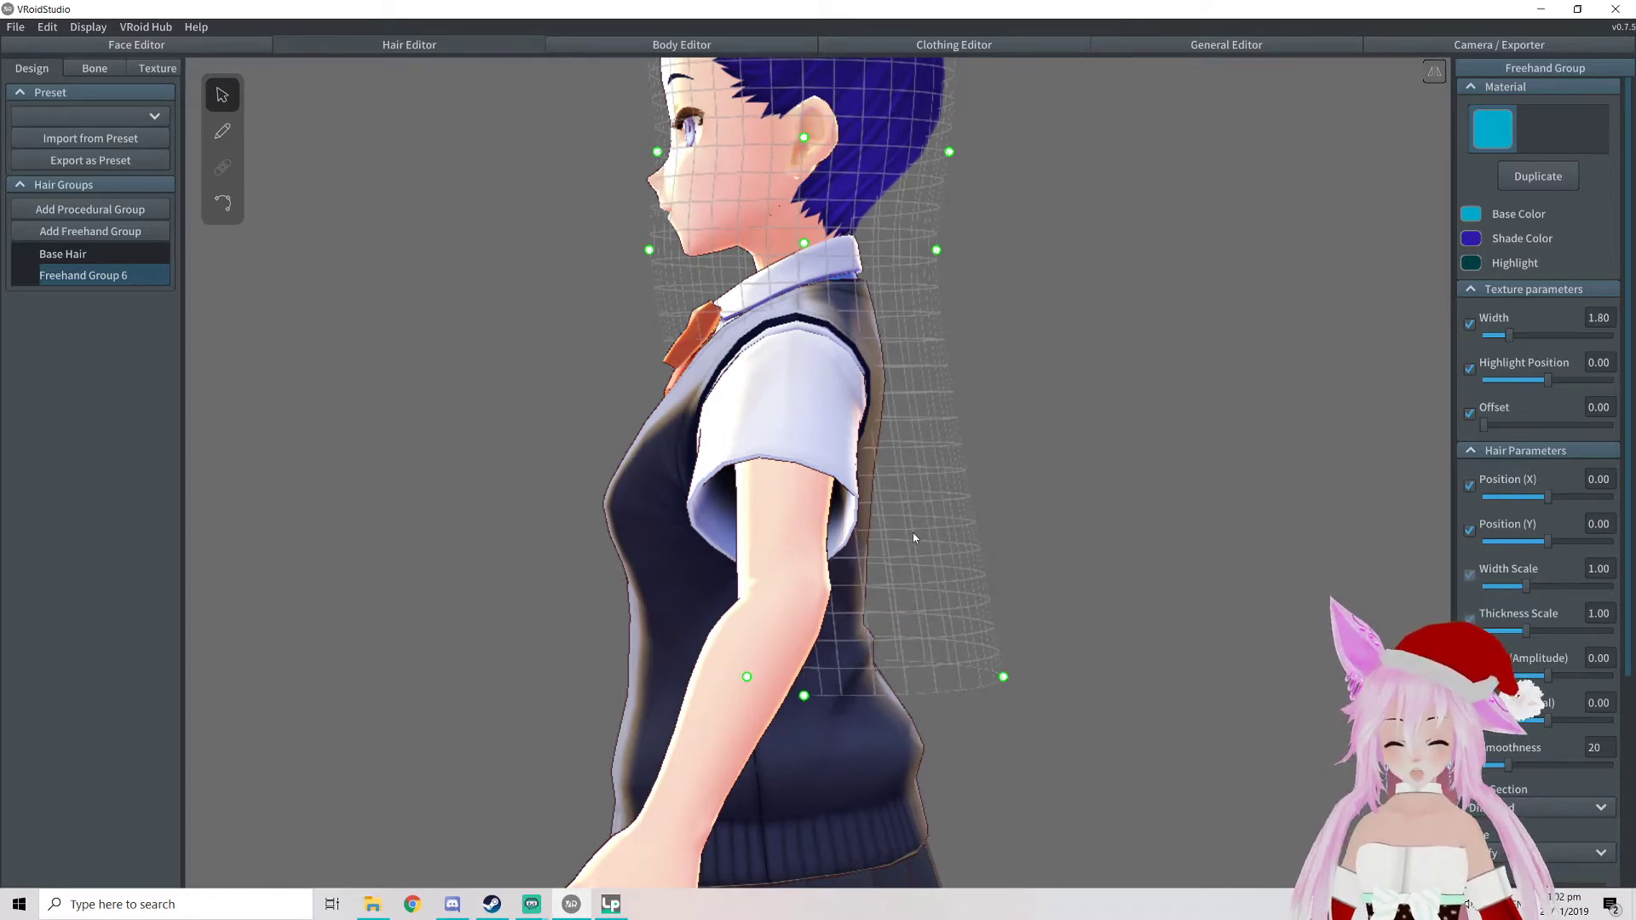
middle_click_drag(901, 540, 903, 575)
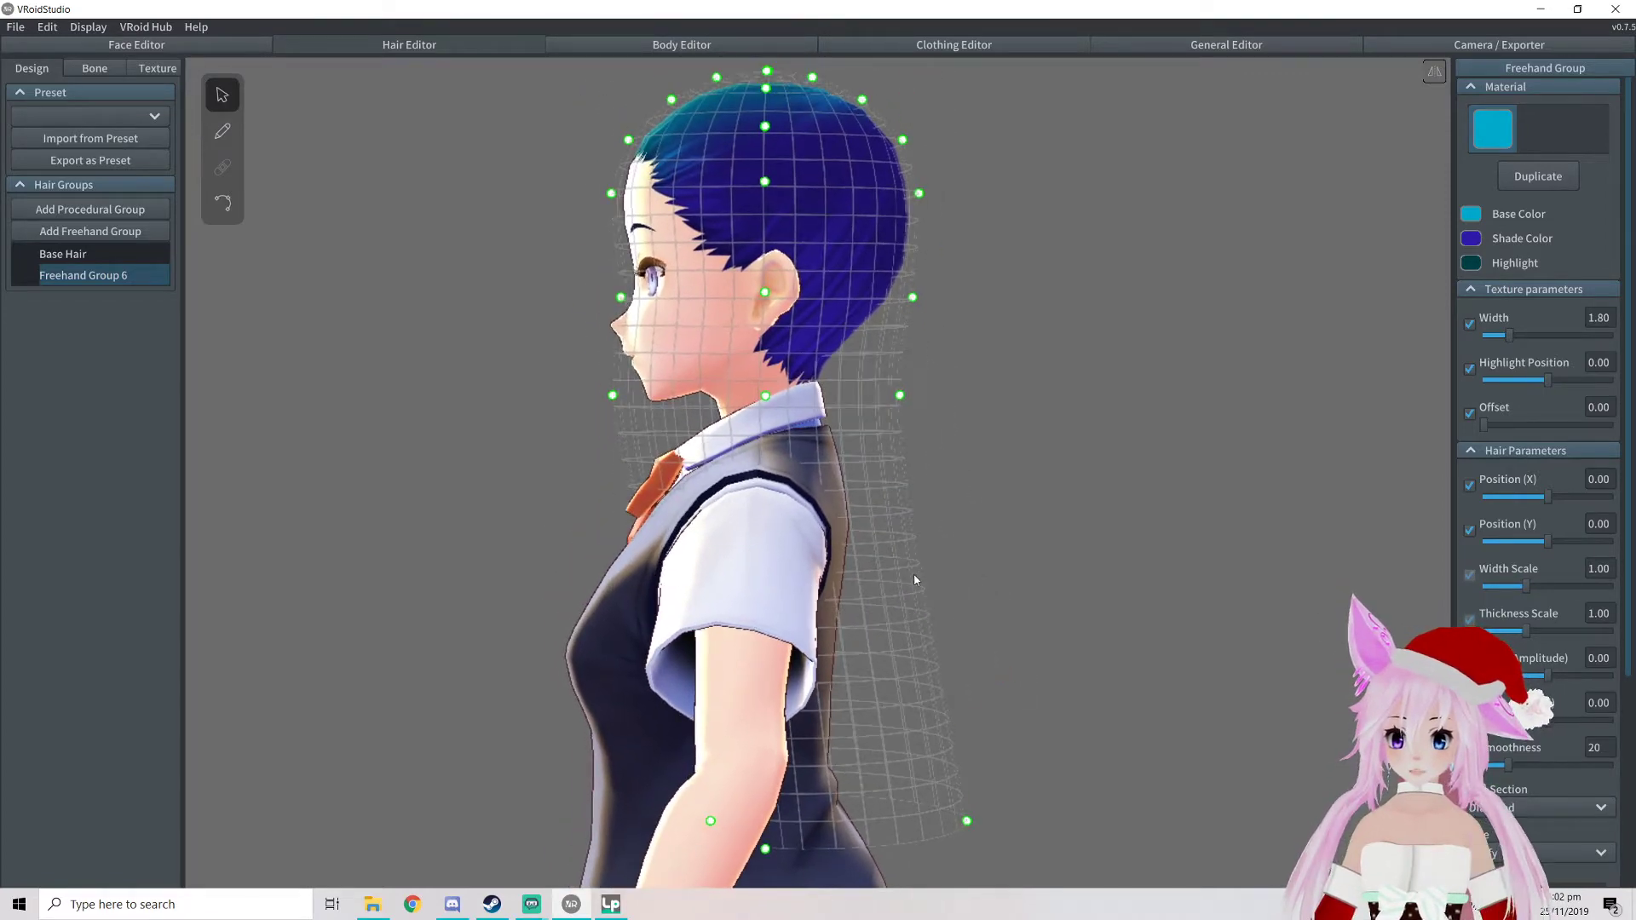
Brush two fringe strands from the crown, sweeping across the forehead to the avatar's left side
right_click_drag(904, 575, 966, 582)
middle_click_drag(965, 581, 892, 497)
scroll(893, 510, "down", 5)
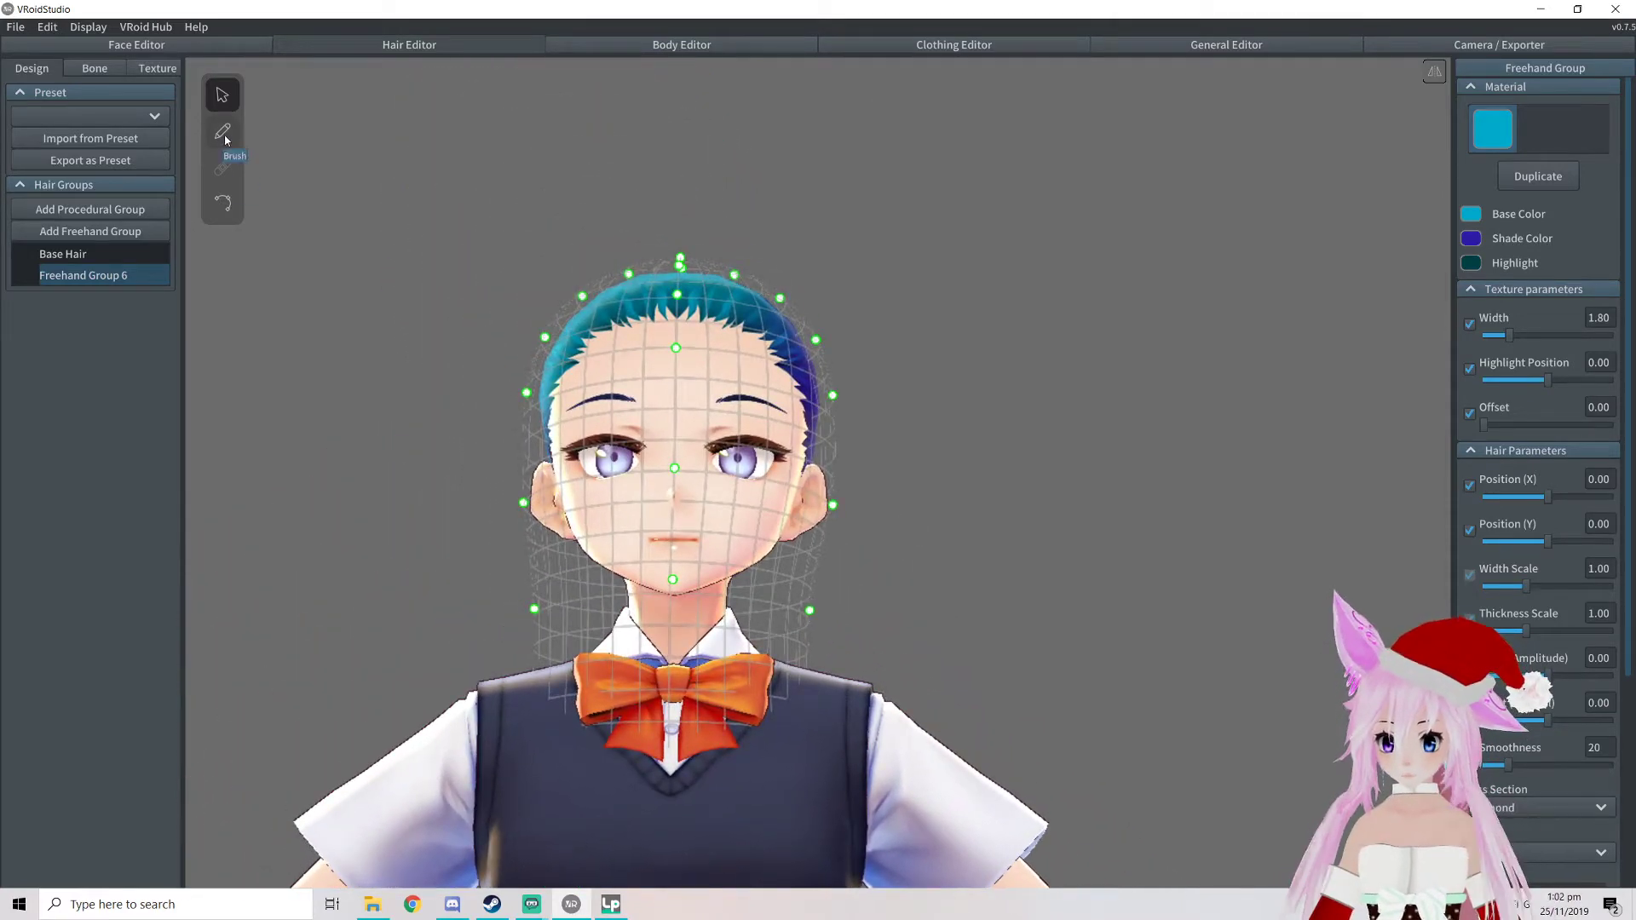
left_click(225, 141)
mouse_move(598, 355)
middle_mouse_down()
mouse_move(591, 382)
mouse_move(692, 376)
middle_mouse_up()
mouse_move(676, 410)
left_mouse_down()
mouse_move(694, 494)
mouse_move(799, 647)
left_mouse_up()
right_click_drag(800, 648, 810, 524)
middle_click_drag(809, 509, 748, 570)
right_click_drag(685, 236, 766, 176)
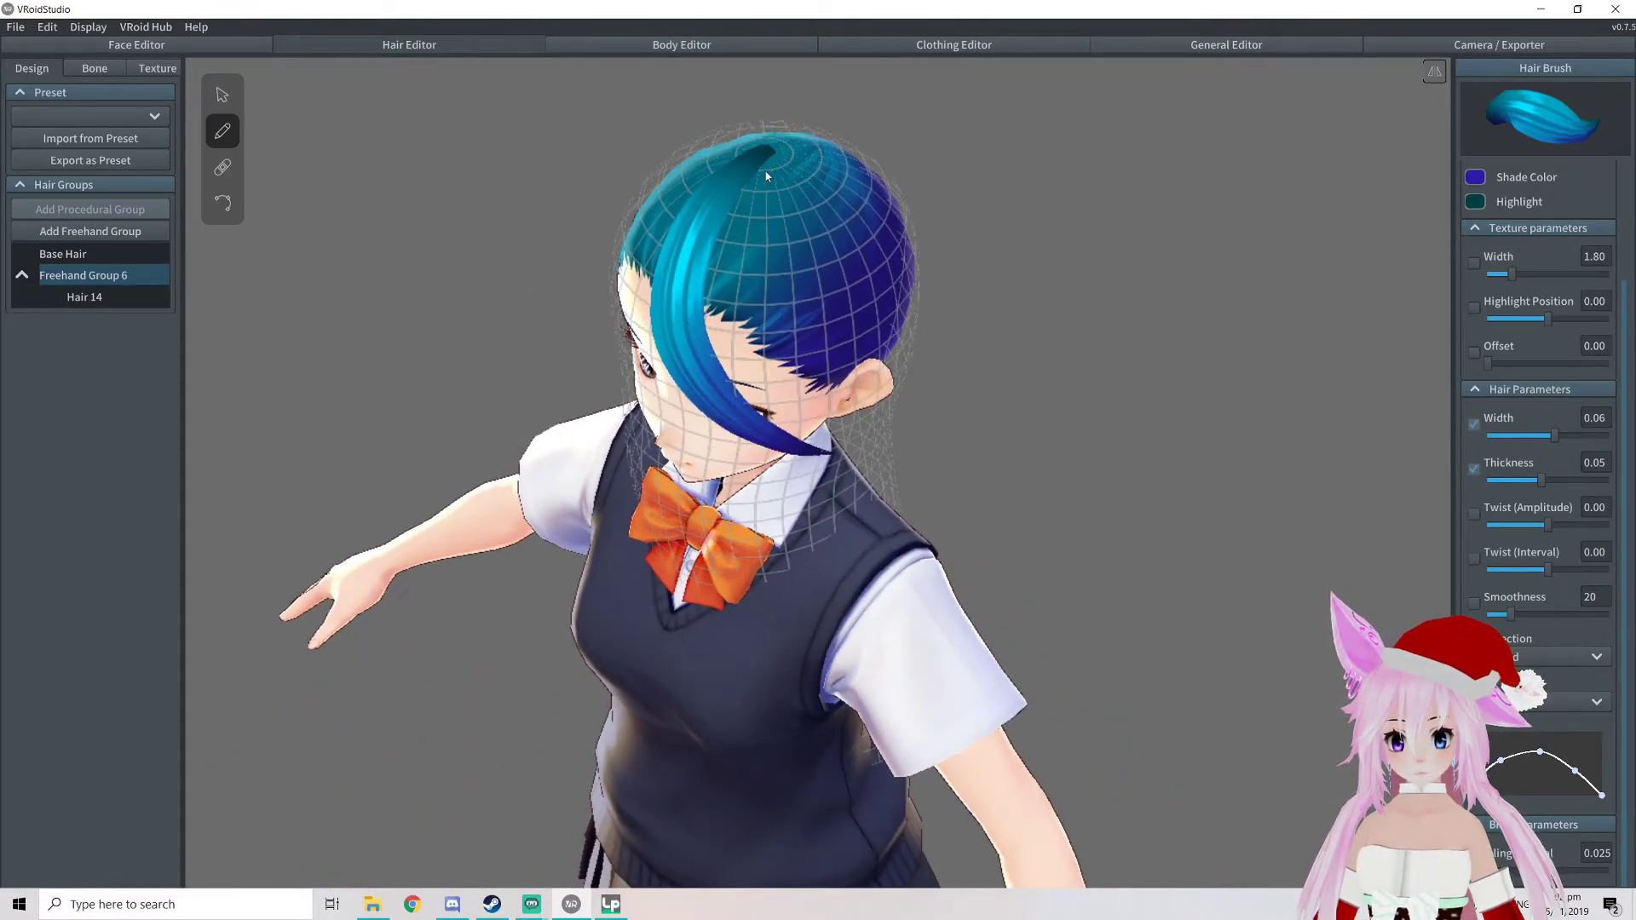
mouse_move(765, 176)
left_mouse_down()
mouse_move(724, 267)
mouse_move(725, 367)
mouse_move(854, 449)
left_mouse_up()
mouse_move(854, 448)
right_mouse_down()
mouse_move(877, 406)
mouse_move(804, 433)
mouse_move(839, 434)
right_mouse_up()
right_click_drag(892, 436, 737, 250)
mouse_move(717, 237)
left_mouse_down()
mouse_move(764, 464)
mouse_move(710, 523)
mouse_move(692, 587)
left_mouse_up()
mouse_move(693, 587)
right_mouse_down()
mouse_move(658, 484)
mouse_move(659, 501)
right_mouse_up()
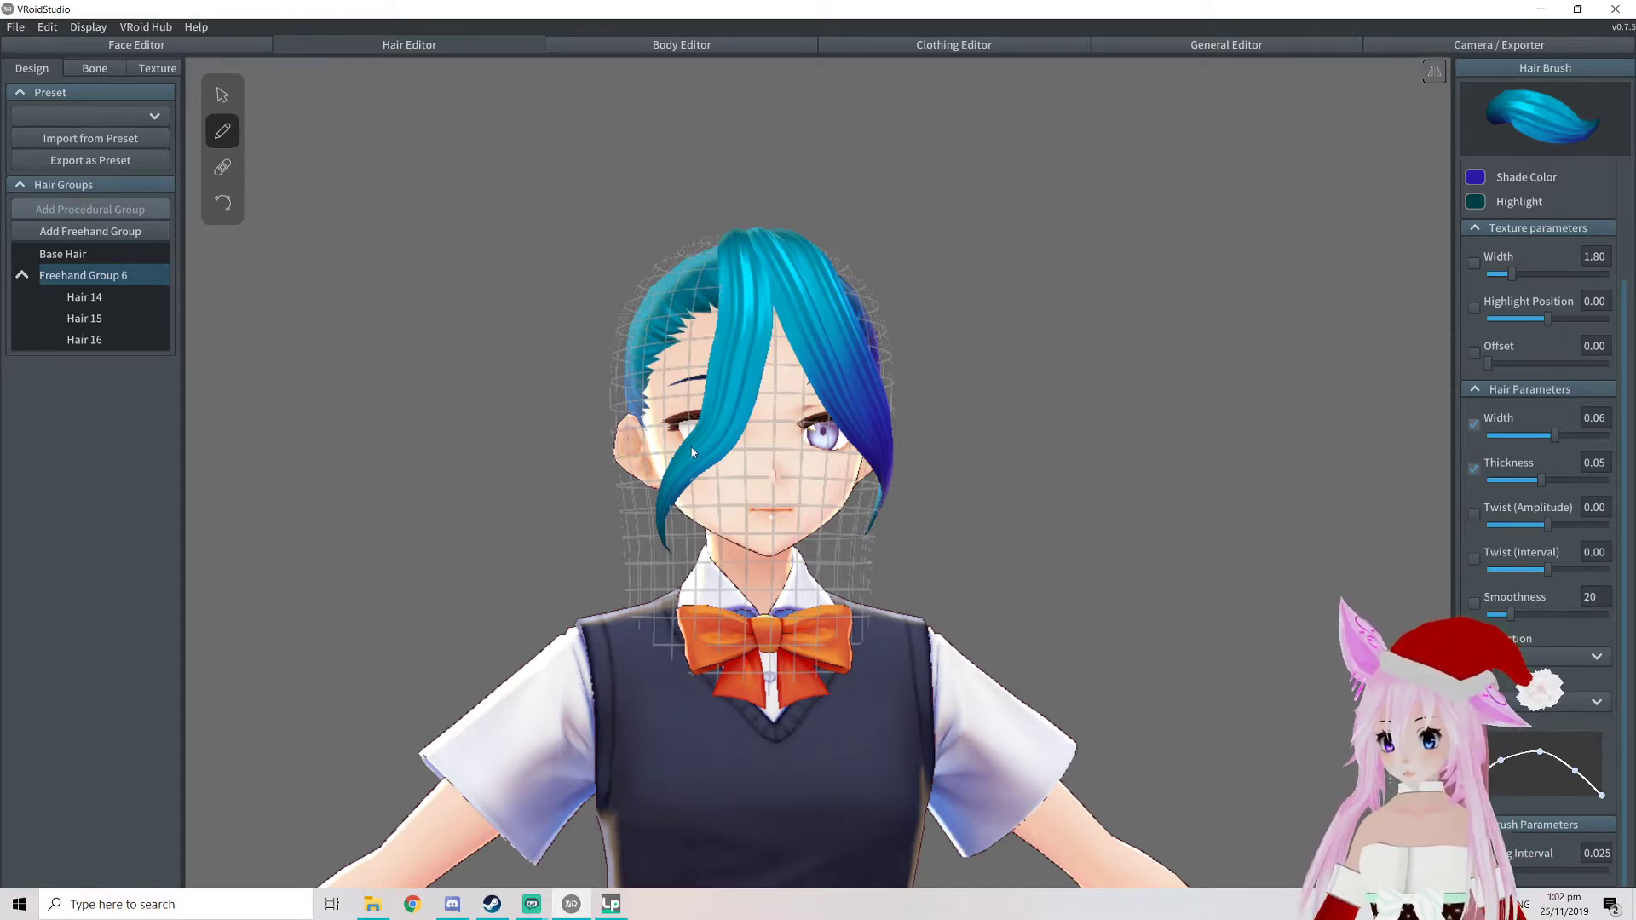
key("ctrl+z")
Brush a long strand from the crown down the right side of the avatar's face to the collar
right_click_drag(692, 447, 765, 277)
mouse_move(722, 164)
left_mouse_down()
mouse_move(673, 162)
mouse_move(643, 192)
mouse_move(643, 508)
left_mouse_up()
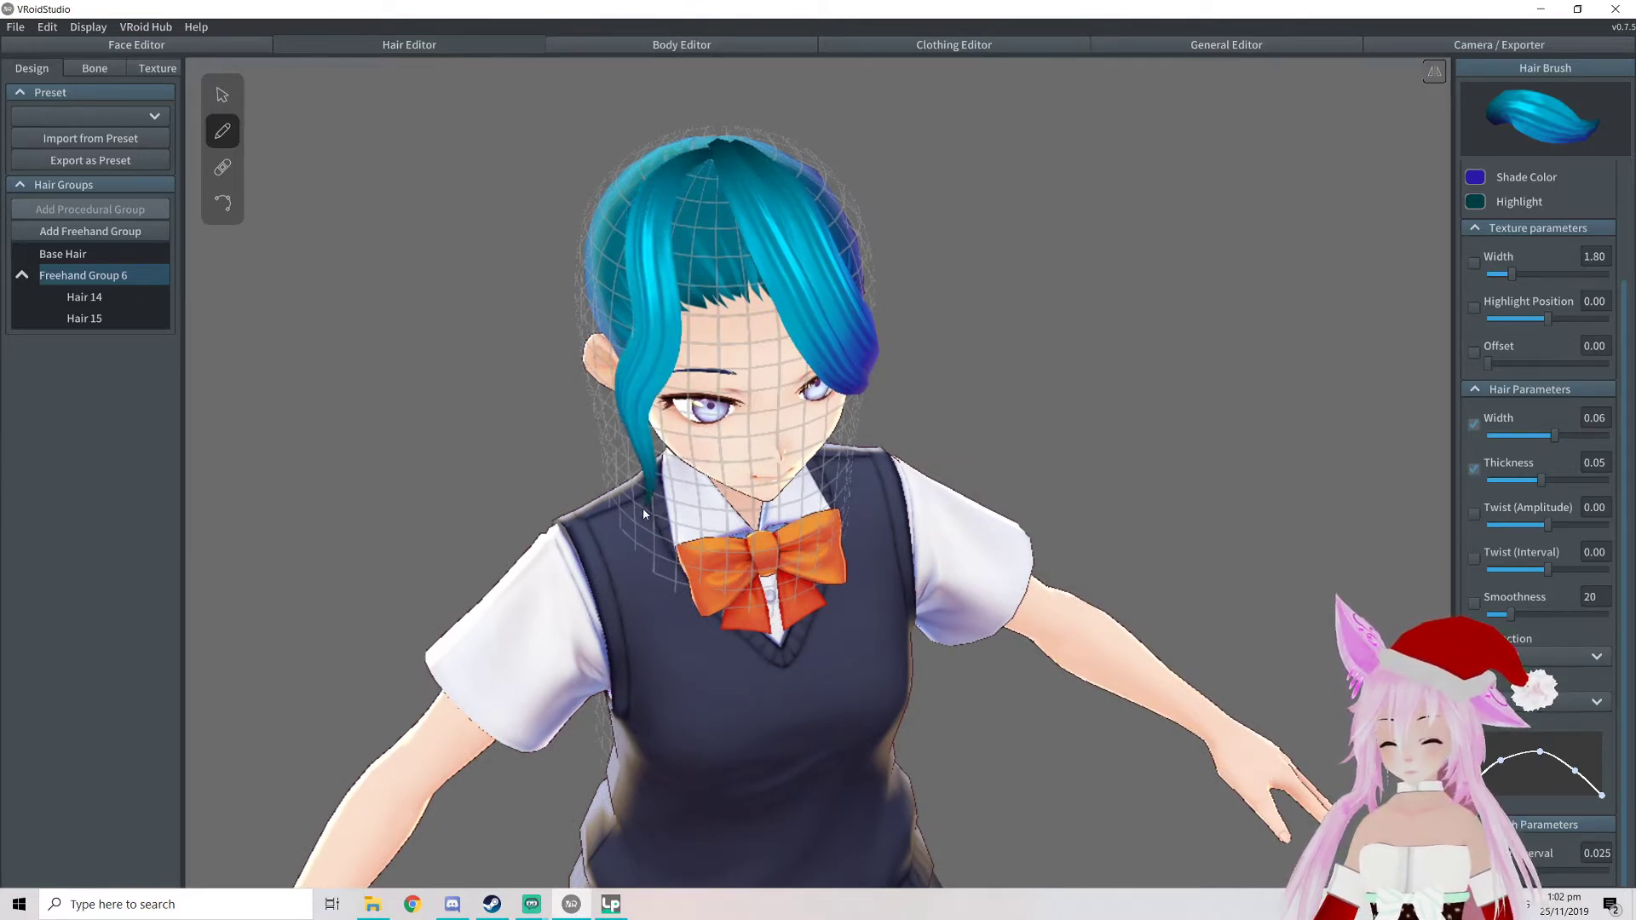
right_click_drag(668, 332, 666, 424)
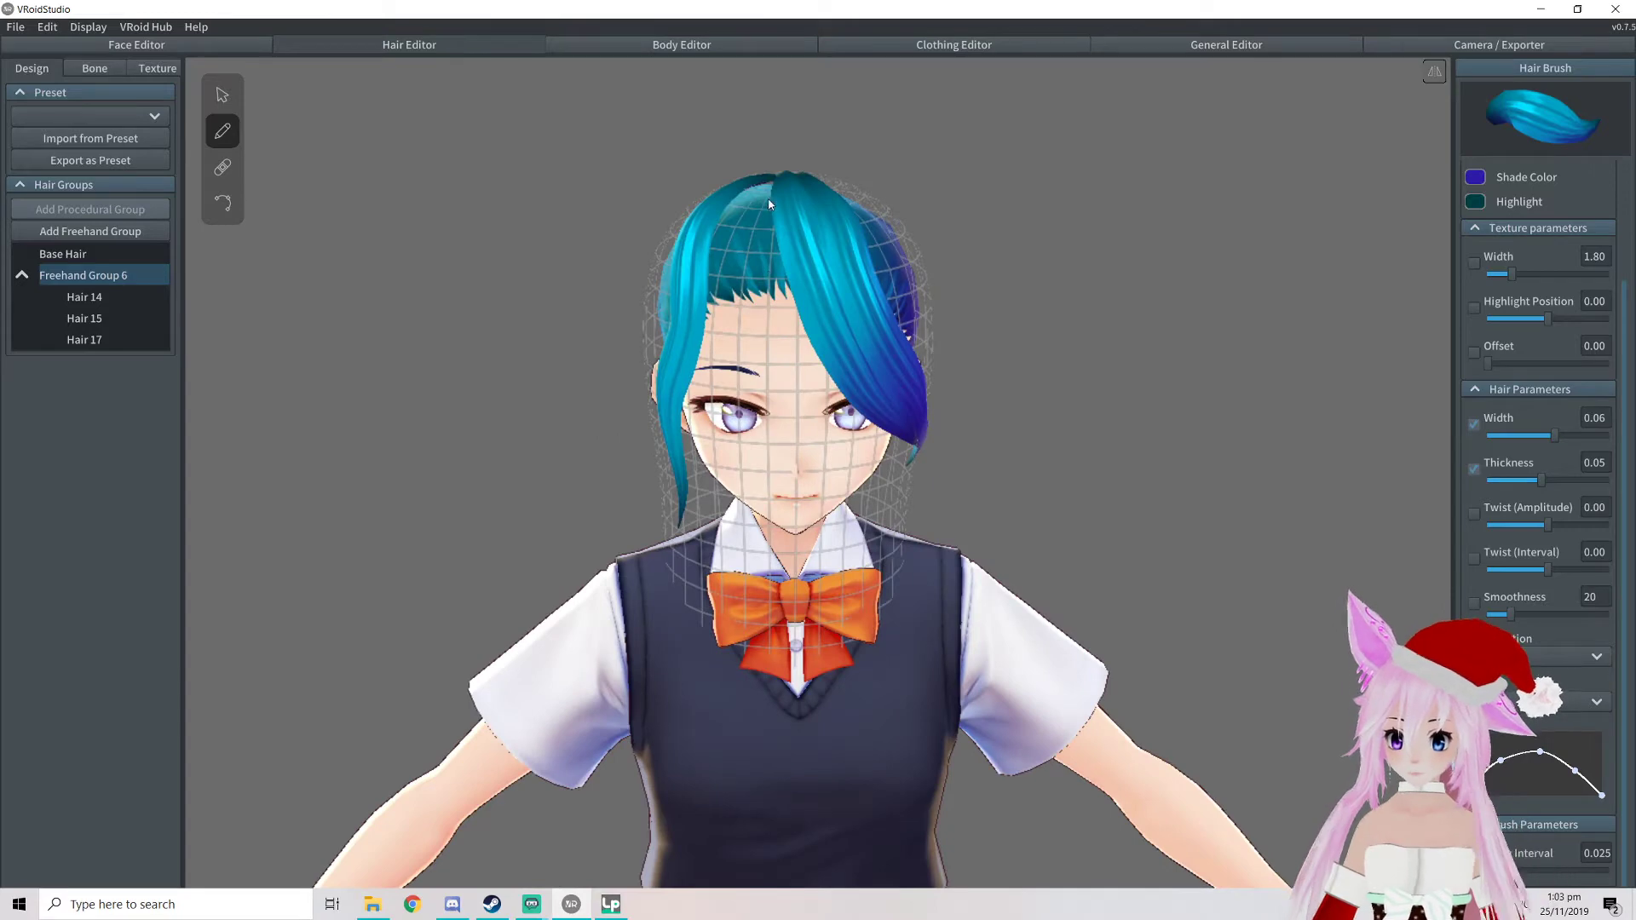
Brush two more strands from the crown across the forehead to fill the fringe swept to the avatar's left
mouse_move(774, 180)
left_mouse_down()
mouse_move(740, 233)
mouse_move(778, 346)
mouse_move(857, 409)
left_mouse_up()
key("ctrl+z")
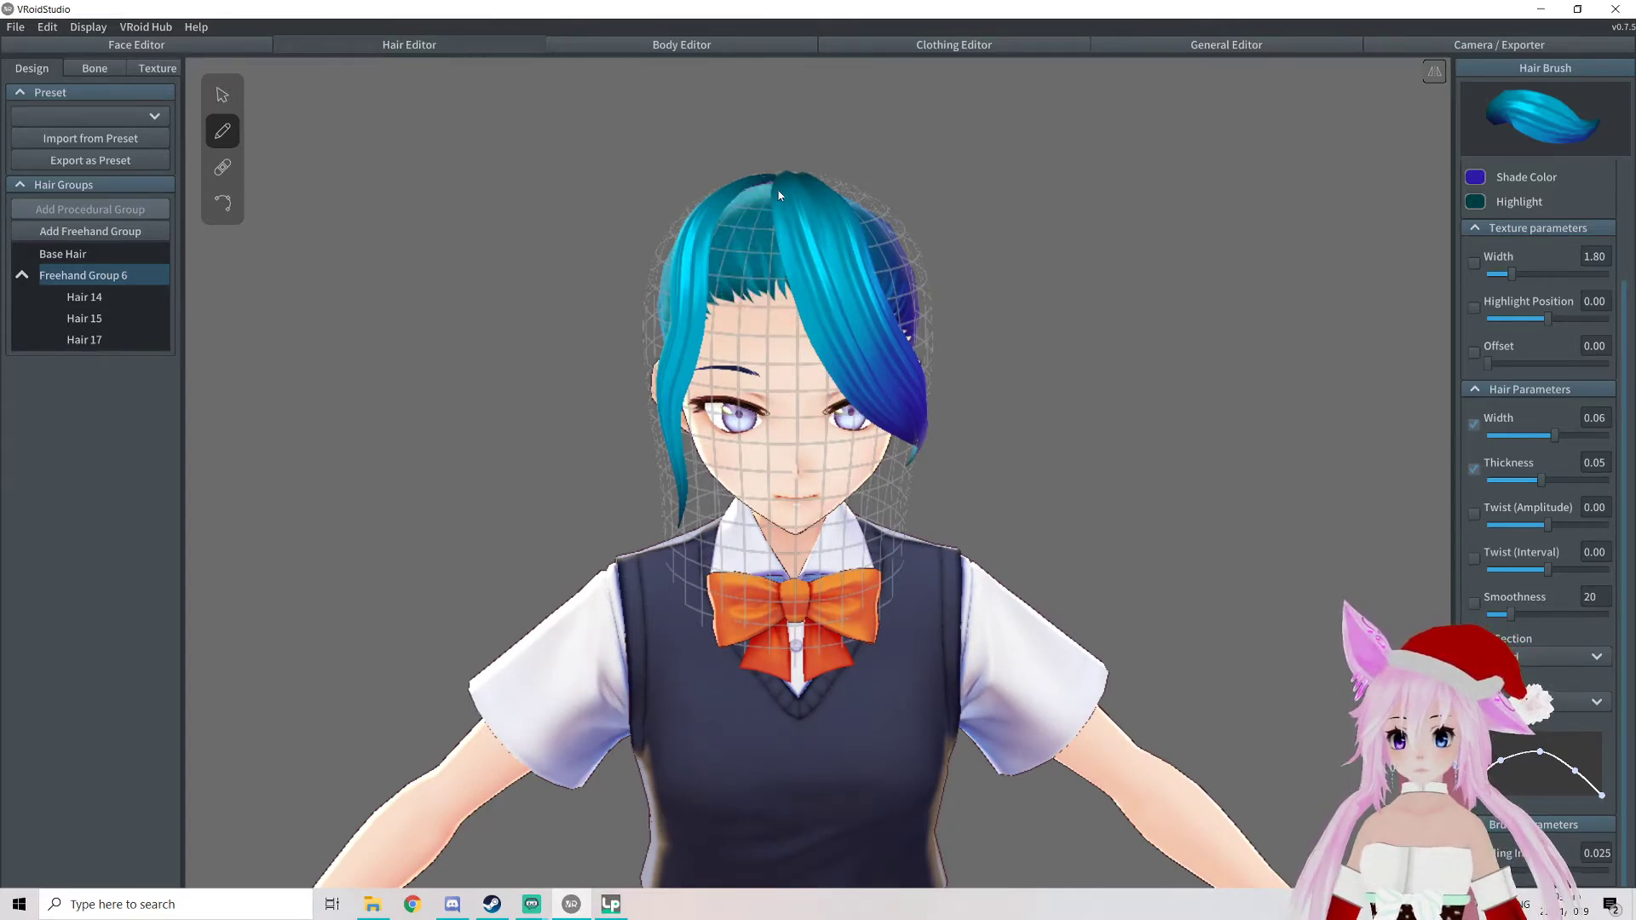
right_click_drag(779, 224, 777, 213)
mouse_move(776, 158)
left_mouse_down()
mouse_move(788, 332)
mouse_move(853, 393)
left_mouse_up()
right_click_drag(852, 394, 839, 304)
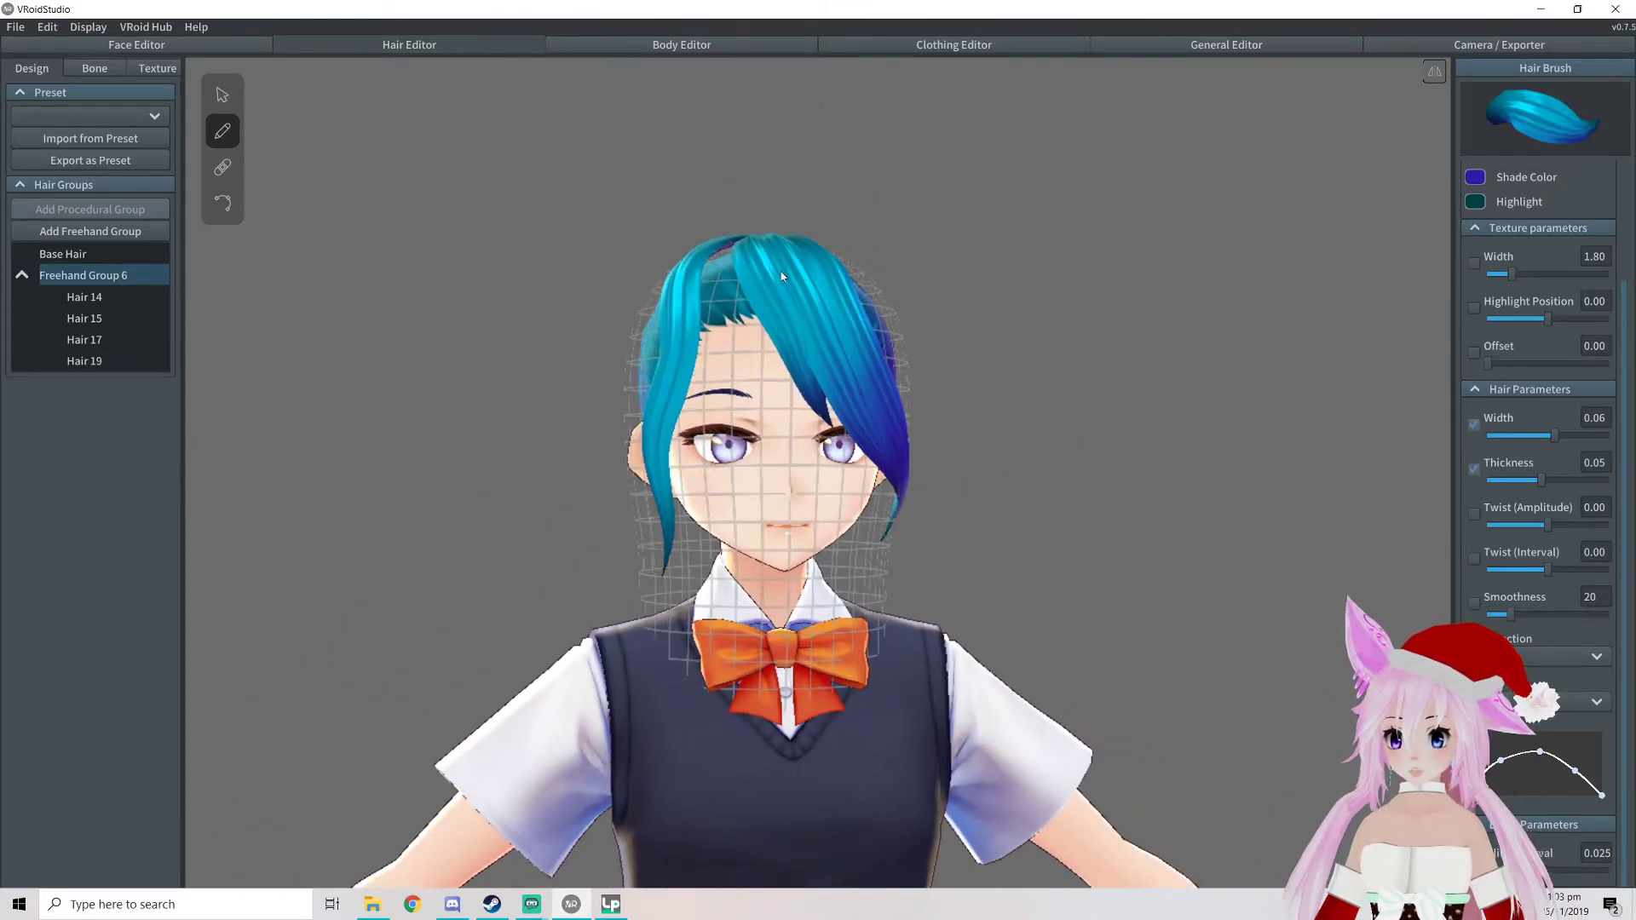
right_click_drag(749, 261, 693, 188)
mouse_move(692, 188)
left_mouse_down()
mouse_move(700, 255)
mouse_move(754, 344)
left_mouse_up()
right_click_drag(754, 343, 626, 274)
mouse_move(590, 275)
left_mouse_down()
mouse_move(612, 326)
mouse_move(601, 533)
mouse_move(483, 730)
left_mouse_up()
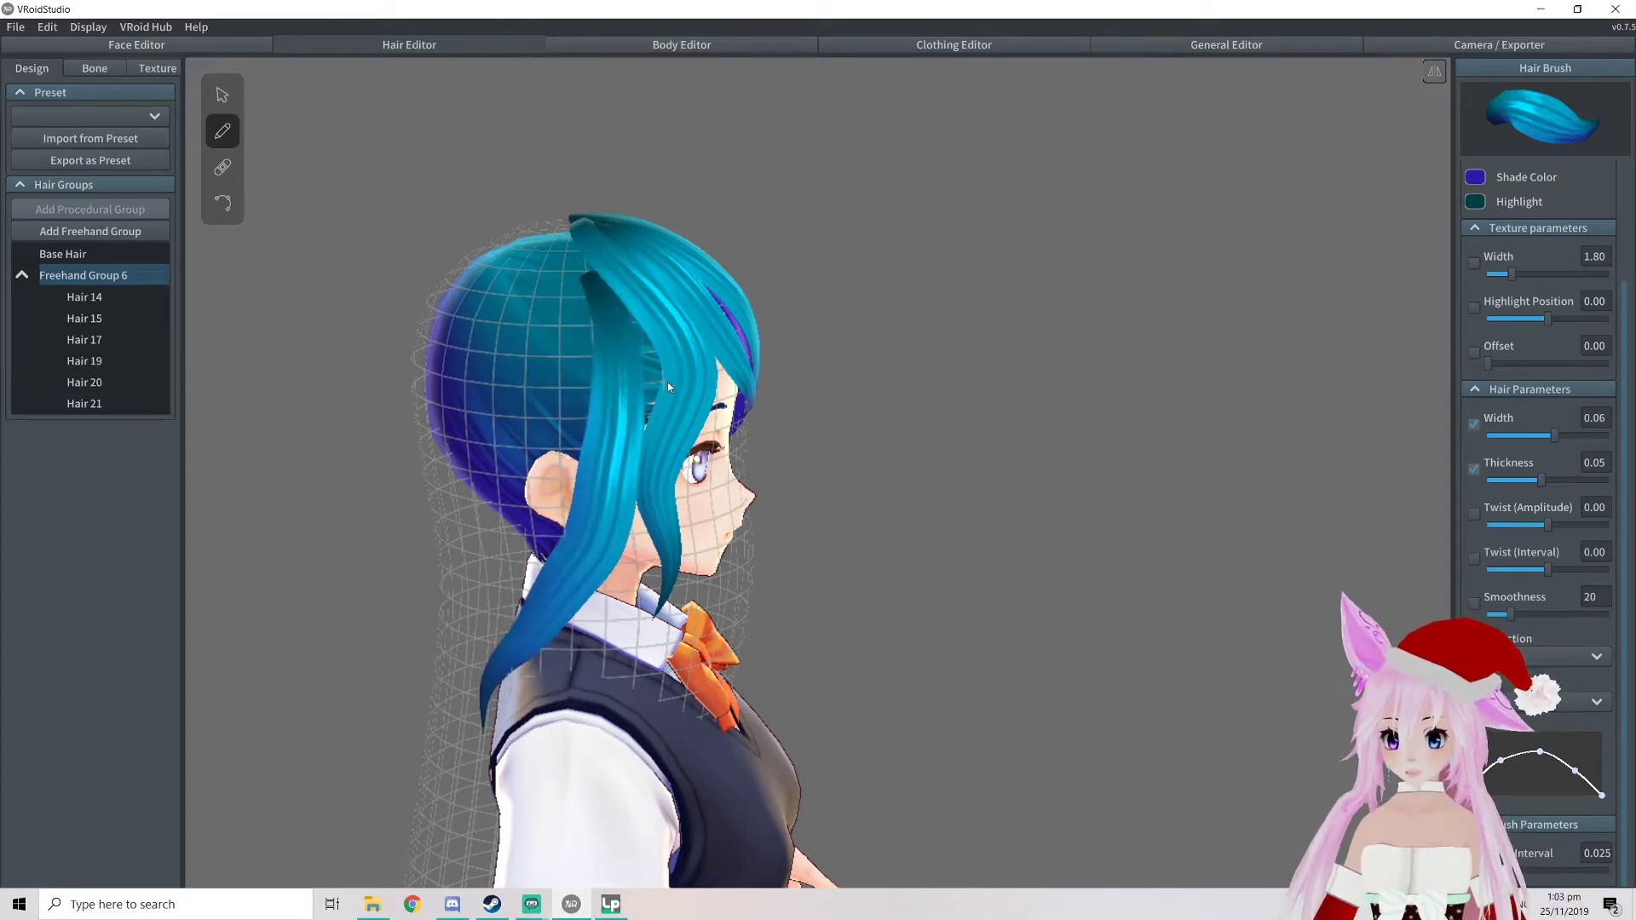
mouse_move(570, 240)
left_mouse_down()
mouse_move(588, 281)
mouse_move(551, 472)
mouse_move(488, 589)
mouse_move(500, 575)
left_mouse_up()
key("ctrl+z")
key("ctrl+z")
left_click_drag(570, 248, 581, 269)
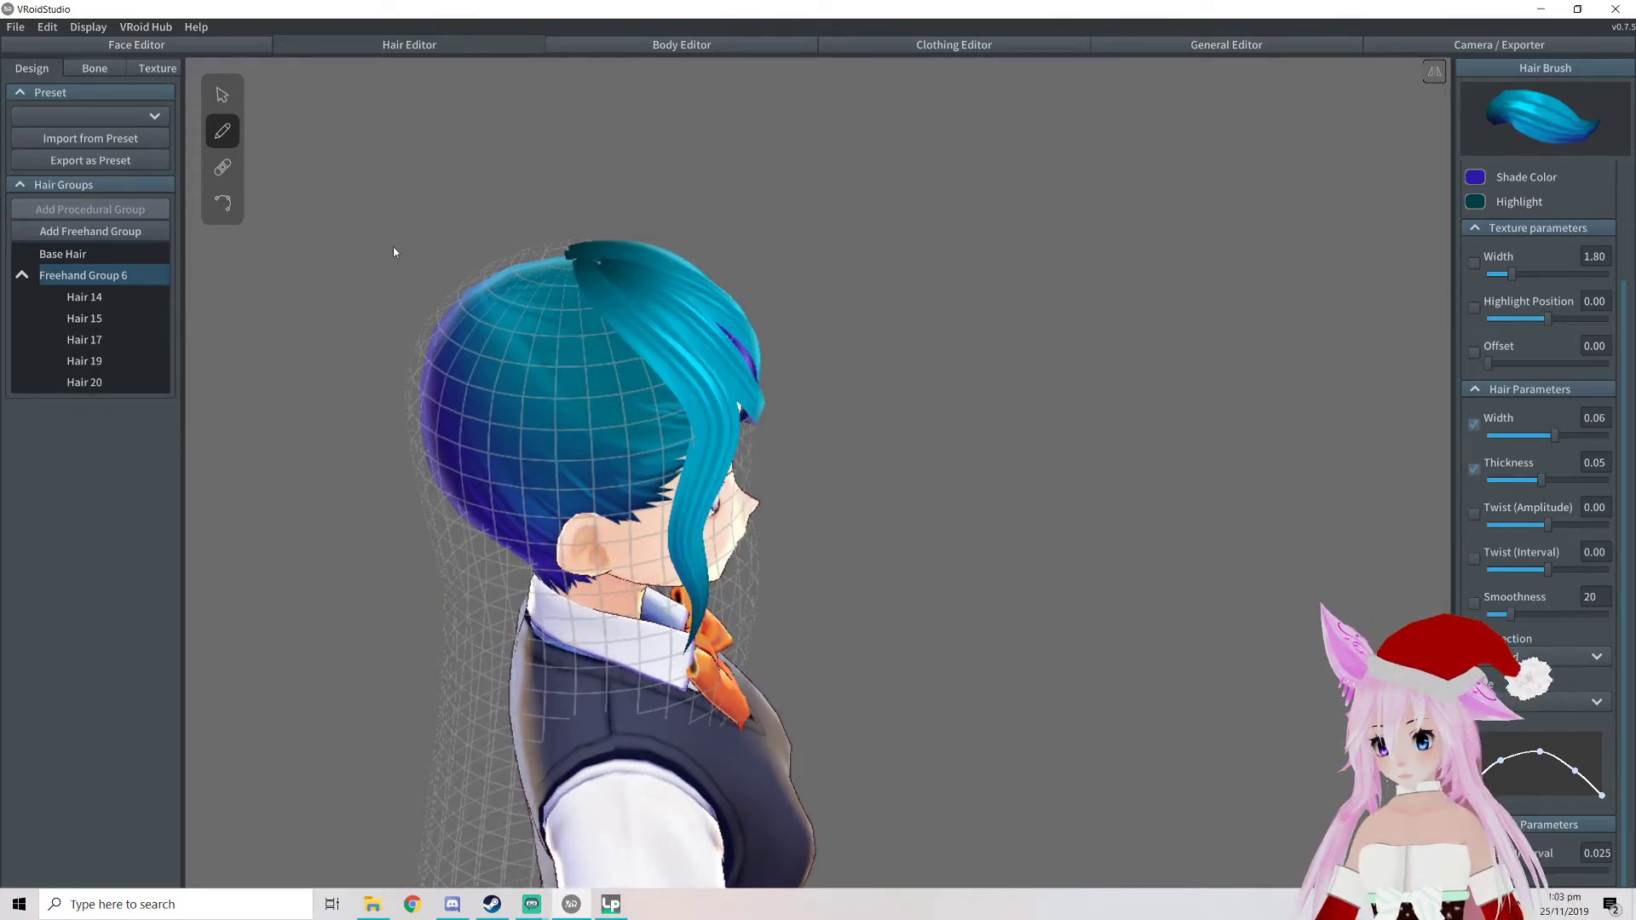
left_click_drag(642, 329, 647, 328)
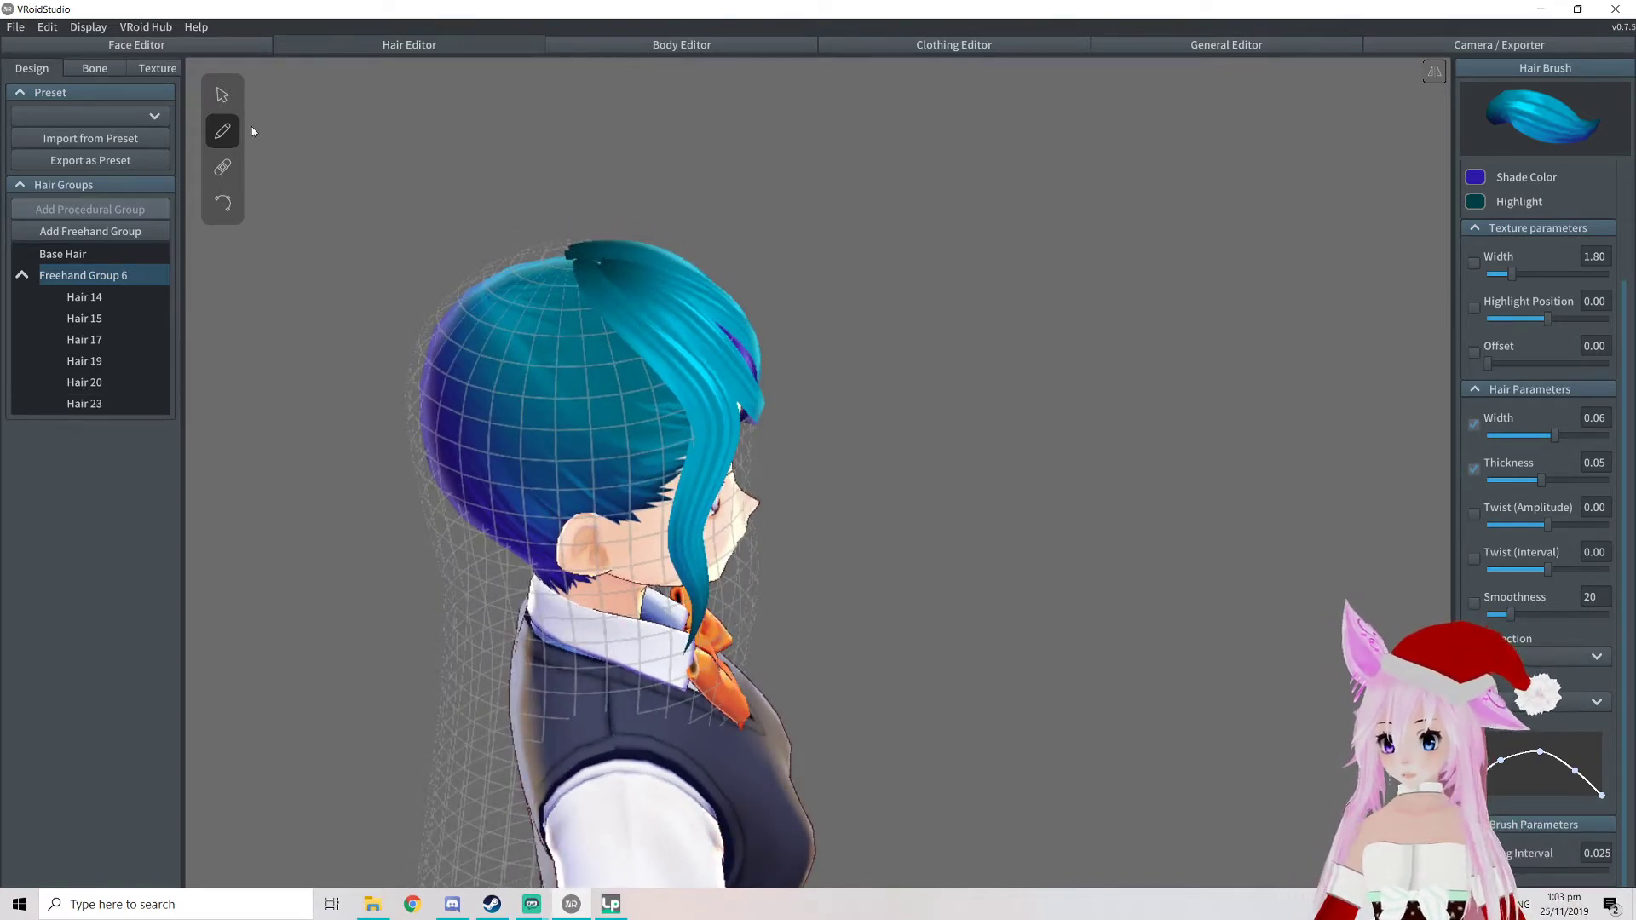
key("ctrl+z")
Select the strand on the right side of the avatar's face and shift its forehead-level control point slightly outward
left_click(225, 105)
middle_click_drag(763, 265, 572, 247)
left_click(515, 377)
right_click_drag(514, 376, 467, 334)
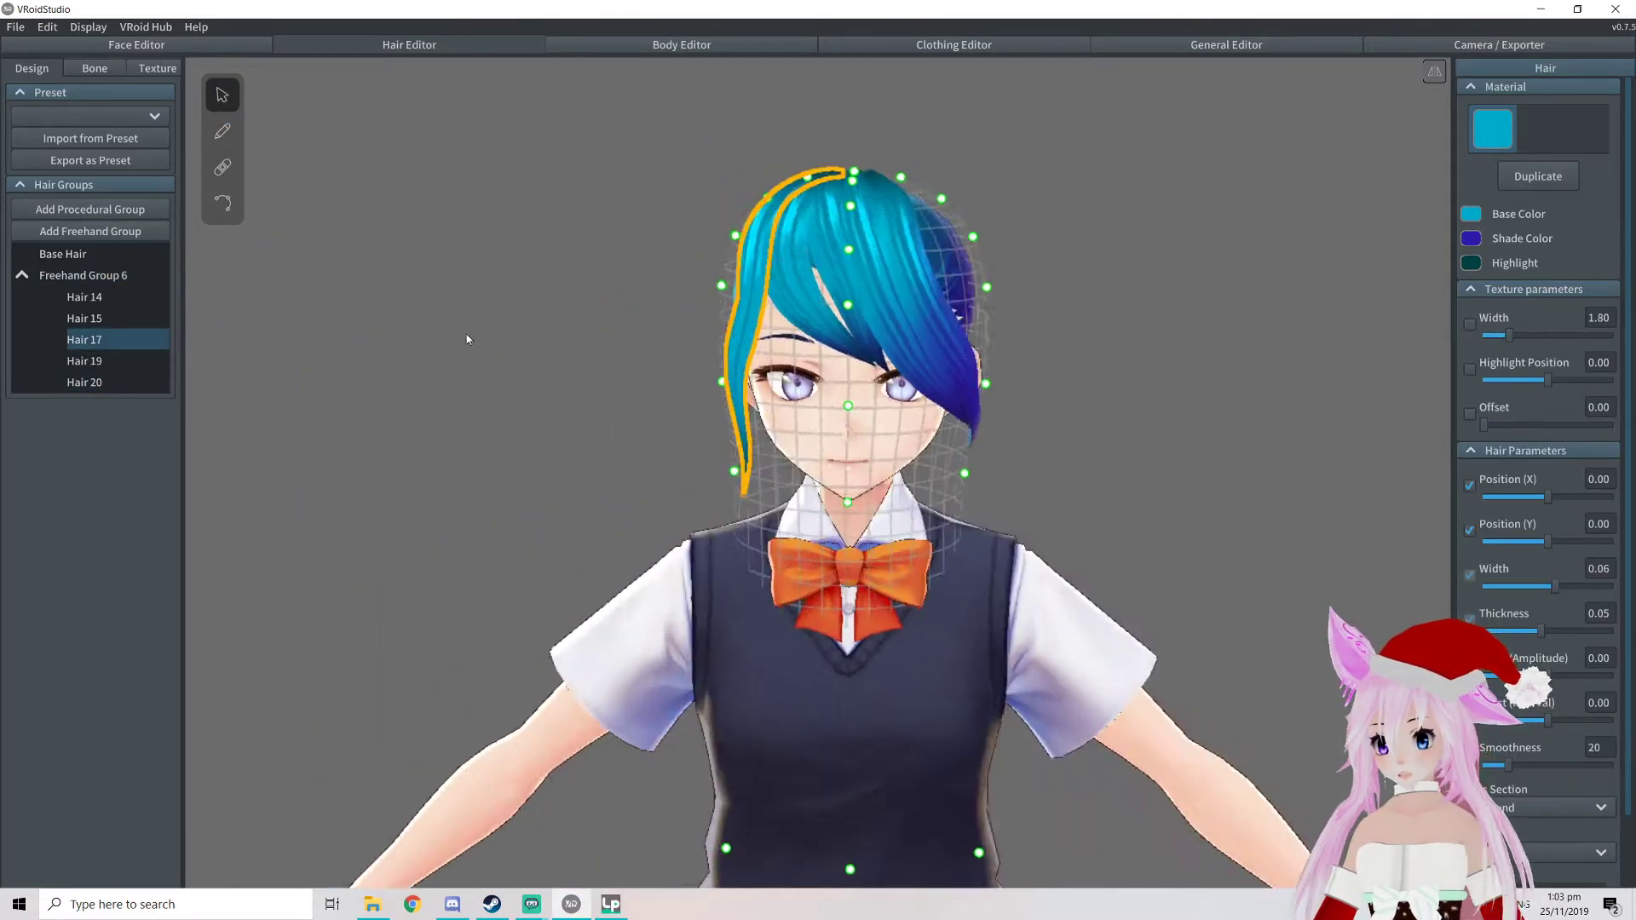
left_click(229, 212)
right_click_drag(596, 307, 722, 373)
scroll(723, 374, "up", 5)
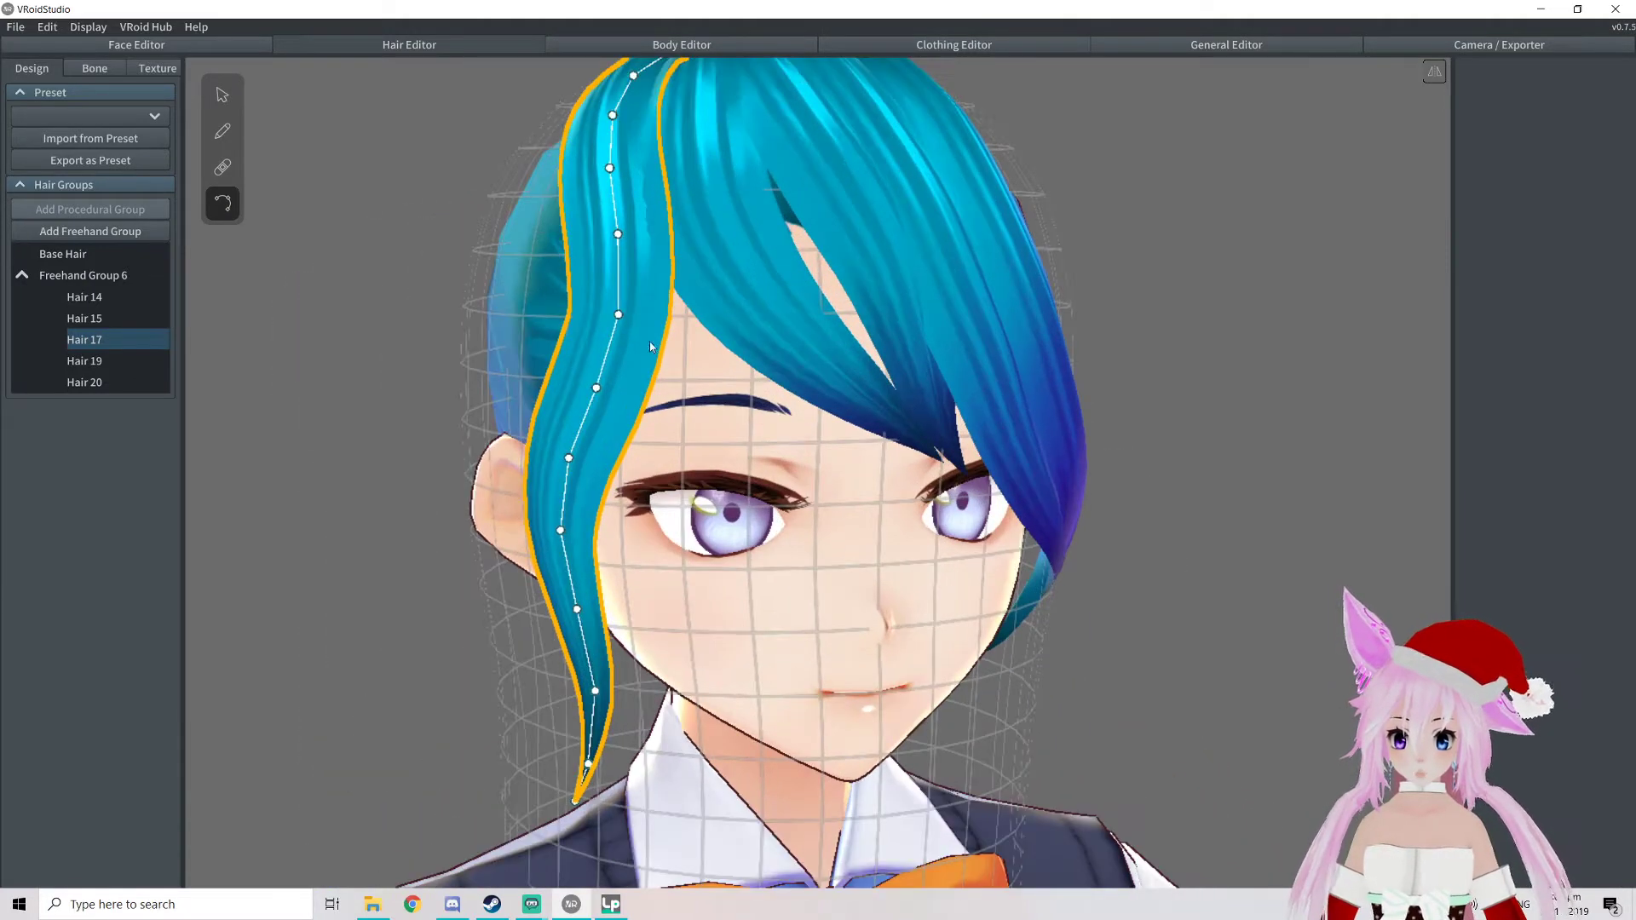
left_click_drag(695, 352, 684, 352)
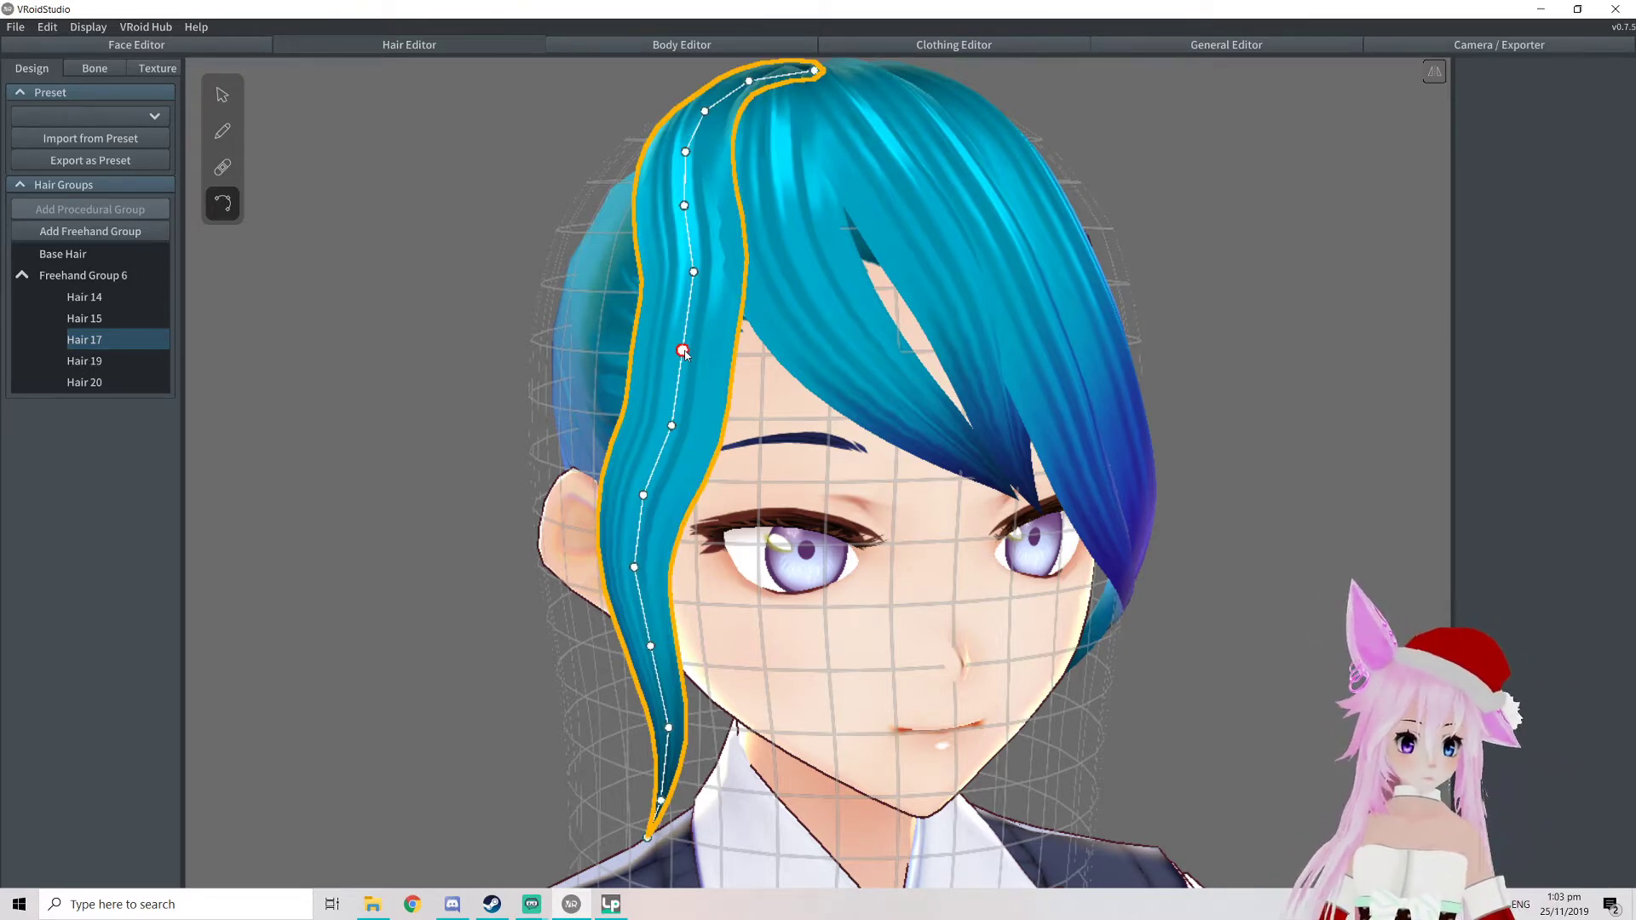
right_click_drag(739, 341, 772, 321)
scroll(772, 321, "down", 5)
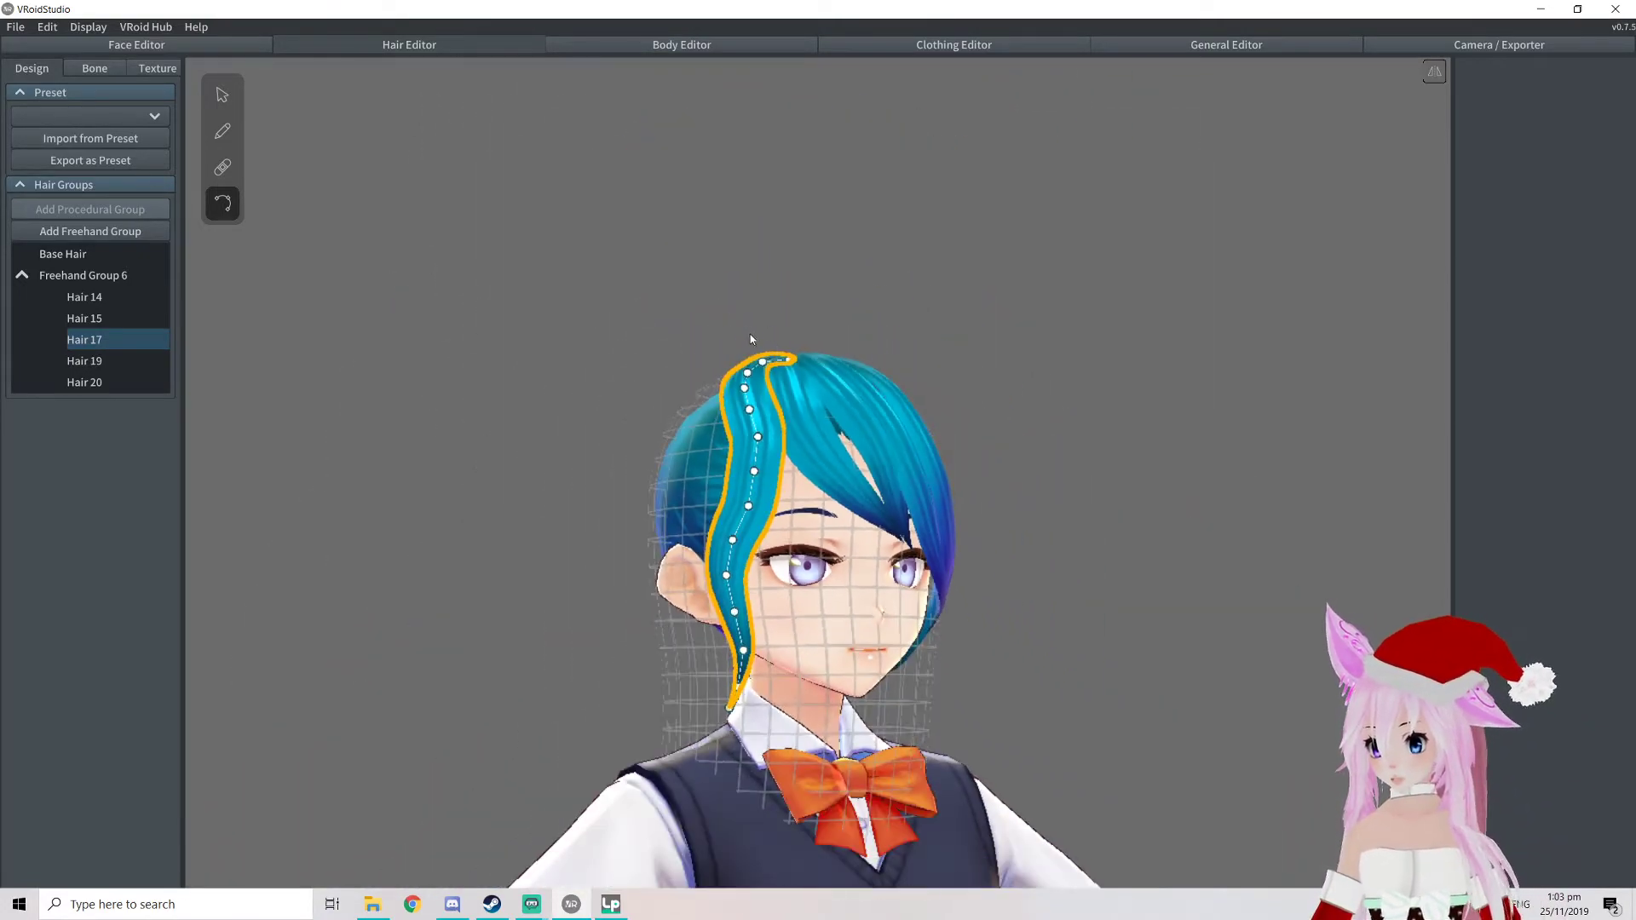
right_click_drag(572, 438, 572, 405)
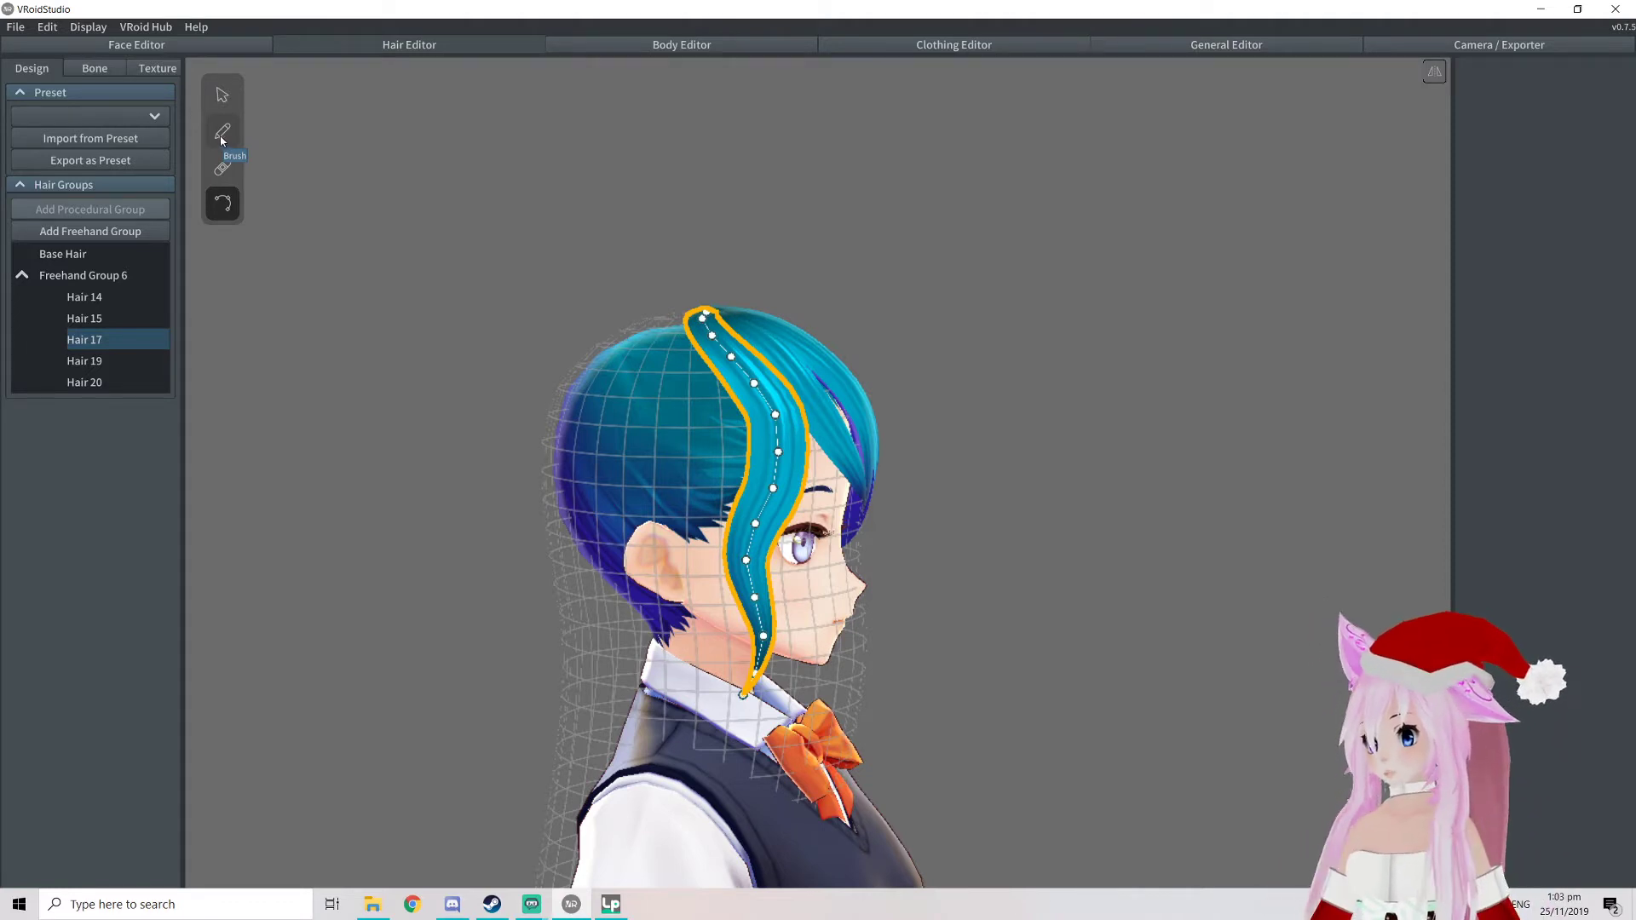
Activate the hair brush for painting more strands at the back of the head in the existing freehand group
left_click(220, 136)
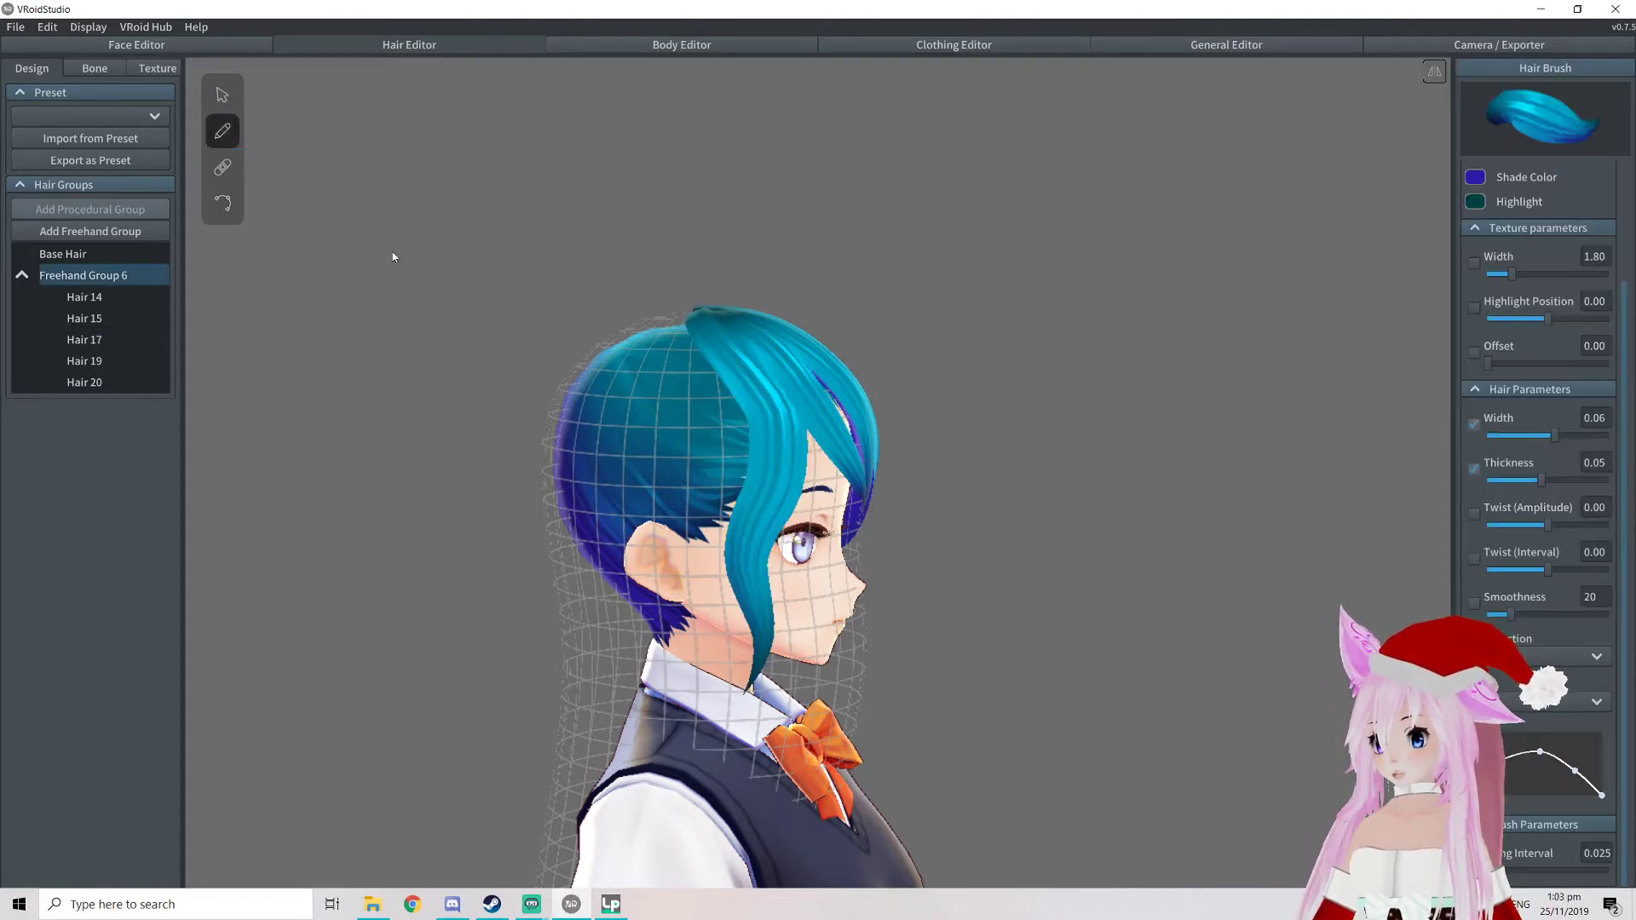
right_click_drag(427, 473, 592, 475)
middle_click_drag(592, 475, 619, 451)
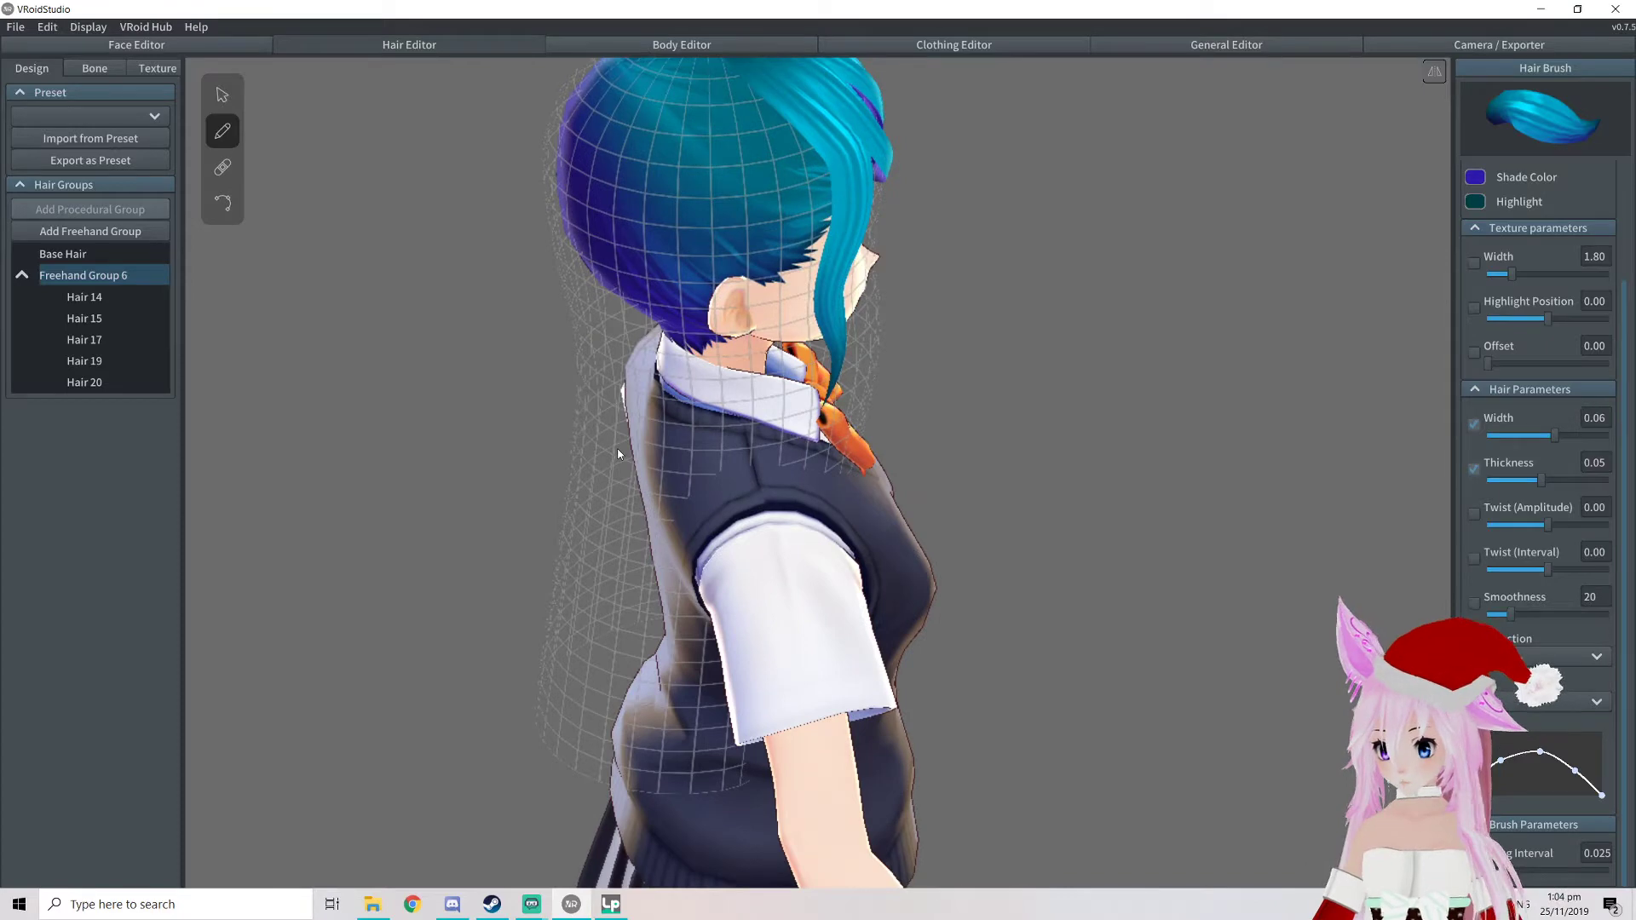
mouse_move(674, 415)
right_mouse_down()
mouse_move(682, 380)
mouse_move(720, 366)
mouse_move(713, 387)
right_mouse_up()
mouse_move(946, 145)
left_mouse_down()
mouse_move(1022, 259)
mouse_move(844, 647)
left_mouse_up()
right_click_drag(844, 647, 923, 198)
left_click_drag(840, 167, 855, 527)
right_click_drag(817, 209, 827, 228)
key("ctrl+z")
key("ctrl+z")
Brush long strands side by side from the crown down the back of the avatar's head to below the shoulders
mouse_move(862, 182)
left_mouse_down()
mouse_move(926, 501)
mouse_move(903, 543)
left_mouse_up()
mouse_move(852, 201)
left_mouse_down()
mouse_move(851, 553)
mouse_move(761, 857)
mouse_move(706, 805)
left_mouse_up()
mouse_move(706, 805)
right_mouse_down()
mouse_move(893, 559)
mouse_move(902, 335)
mouse_move(1054, 195)
right_mouse_up()
mouse_move(953, 678)
right_mouse_down()
mouse_move(1060, 281)
mouse_move(1103, 223)
right_mouse_up()
mouse_move(1108, 153)
left_mouse_down()
mouse_move(989, 512)
mouse_move(938, 810)
mouse_move(940, 571)
mouse_move(917, 741)
left_mouse_up()
mouse_move(1132, 239)
left_mouse_down()
mouse_move(988, 580)
mouse_move(950, 784)
left_mouse_up()
mouse_move(1151, 273)
left_mouse_down()
mouse_move(1147, 341)
mouse_move(1006, 810)
left_mouse_up()
Brush more long strands from the crown to cover the rest of the back and the avatar's left side
mouse_move(1005, 809)
right_mouse_down()
mouse_move(984, 641)
mouse_move(831, 170)
right_mouse_up()
mouse_move(831, 171)
left_mouse_down()
mouse_move(839, 282)
mouse_move(724, 614)
left_mouse_up()
mouse_move(725, 614)
right_mouse_down()
mouse_move(844, 191)
mouse_move(738, 146)
right_mouse_up()
left_click_drag(738, 146, 689, 707)
mouse_move(738, 148)
left_mouse_down()
mouse_move(725, 545)
mouse_move(639, 463)
mouse_move(610, 592)
mouse_move(650, 563)
left_mouse_up()
key("ctrl+z")
mouse_move(649, 563)
right_mouse_down()
mouse_move(767, 357)
mouse_move(695, 240)
right_mouse_up()
left_click_drag(695, 240, 686, 631)
right_click_drag(646, 402, 726, 293)
mouse_move(726, 293)
left_mouse_down()
mouse_move(708, 620)
mouse_move(767, 477)
mouse_move(791, 633)
left_mouse_up()
mouse_move(747, 314)
left_mouse_down()
mouse_move(805, 674)
mouse_move(767, 365)
mouse_move(804, 633)
left_mouse_up()
right_click_drag(805, 632, 881, 655)
scroll(881, 607, "down", 3)
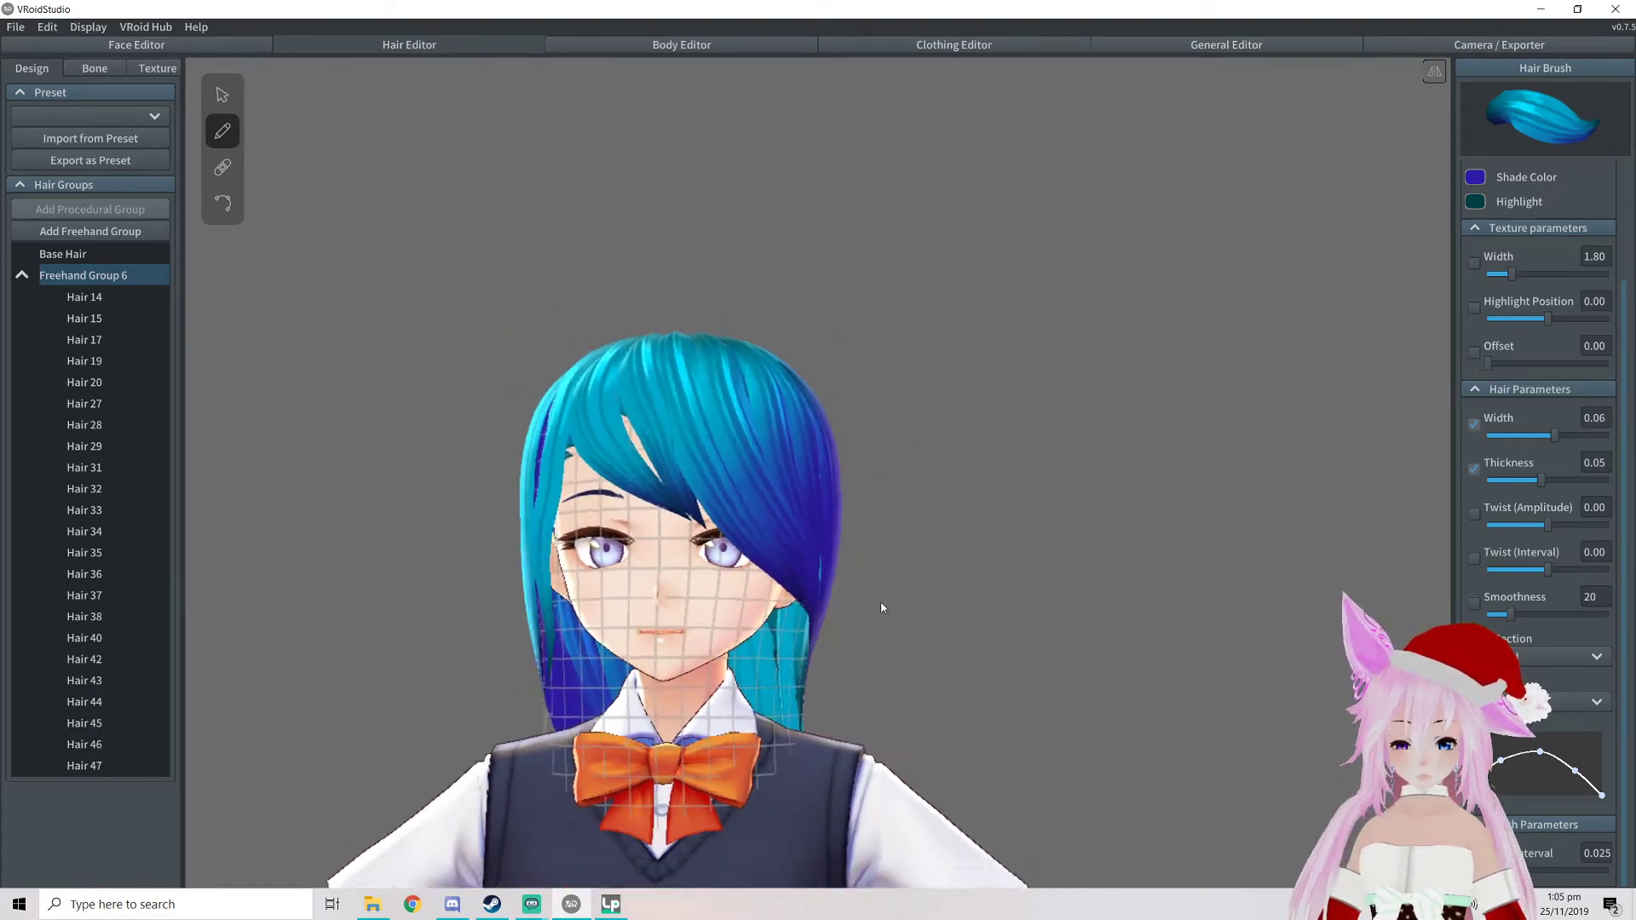
middle_click_drag(896, 626, 927, 618)
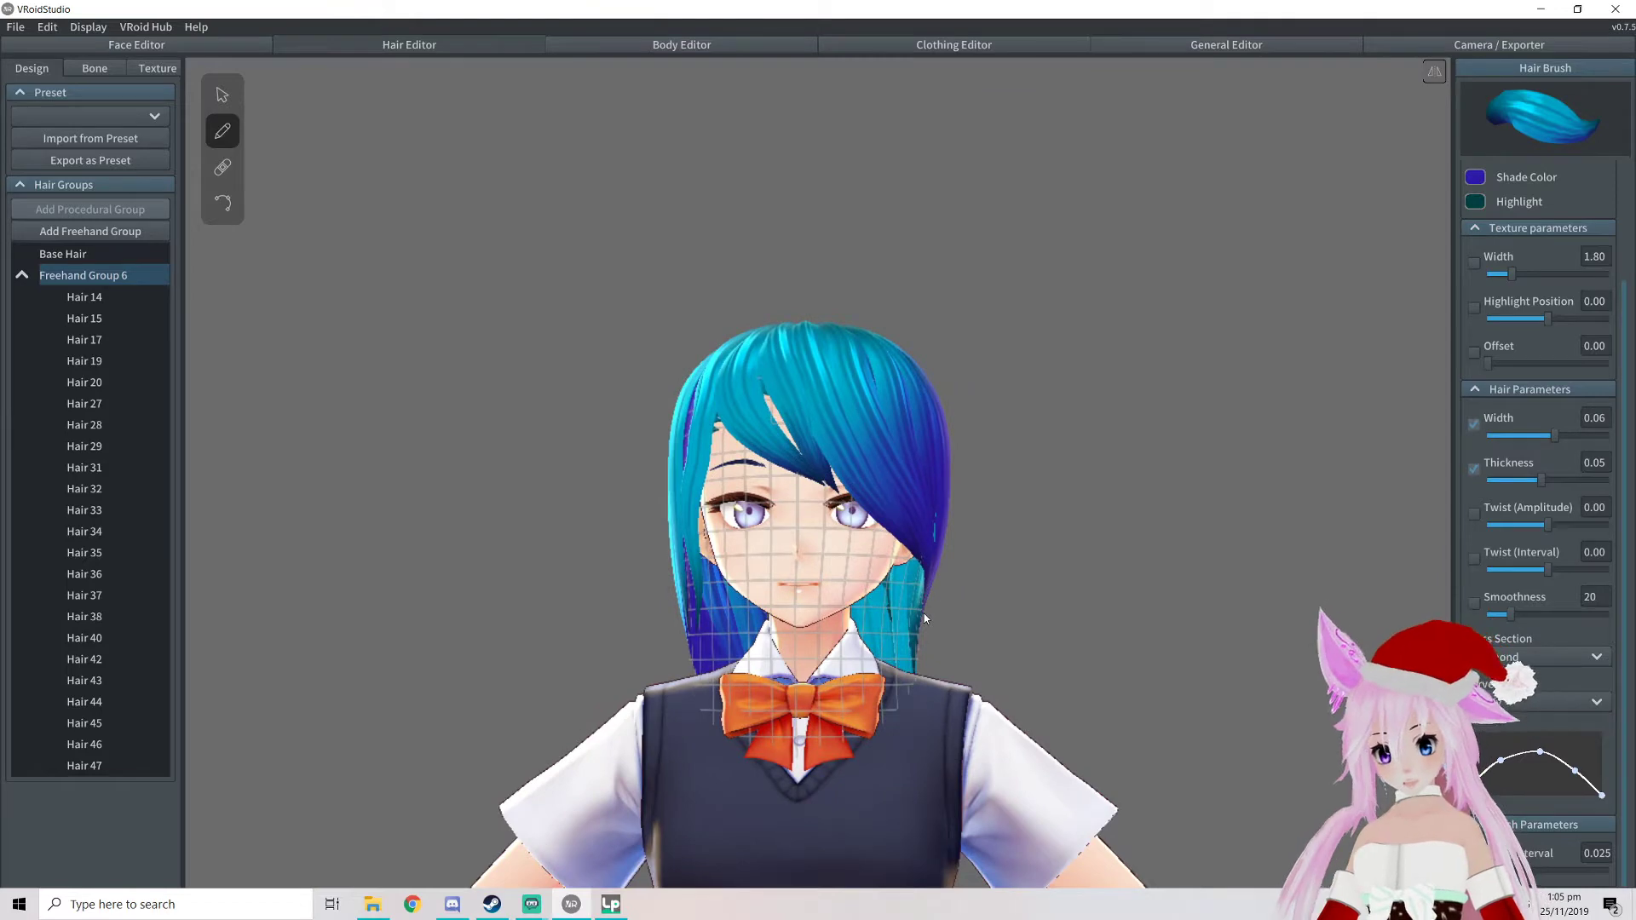
Brush one more long strand from the crown down the back of the head
right_click_drag(651, 518, 722, 359)
mouse_move(708, 246)
left_mouse_down()
mouse_move(733, 258)
mouse_move(738, 328)
mouse_move(674, 625)
left_mouse_up()
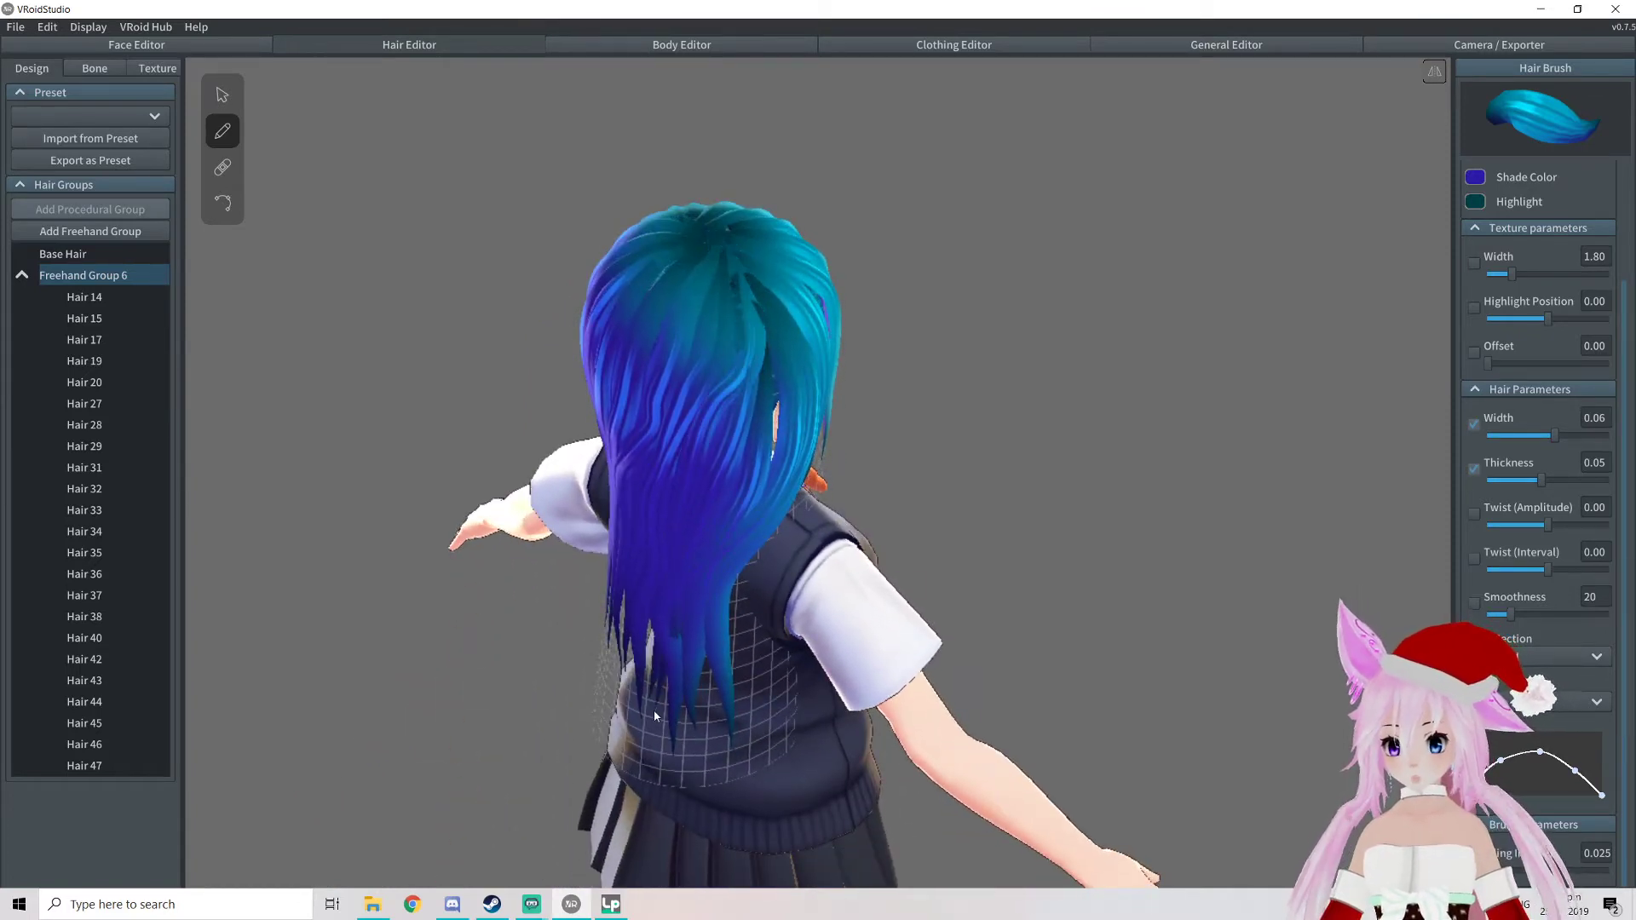
mouse_move(763, 365)
right_mouse_down()
mouse_move(671, 330)
mouse_move(760, 338)
right_mouse_up()
middle_click_drag(963, 362, 815, 325)
right_click_drag(815, 325, 588, 289)
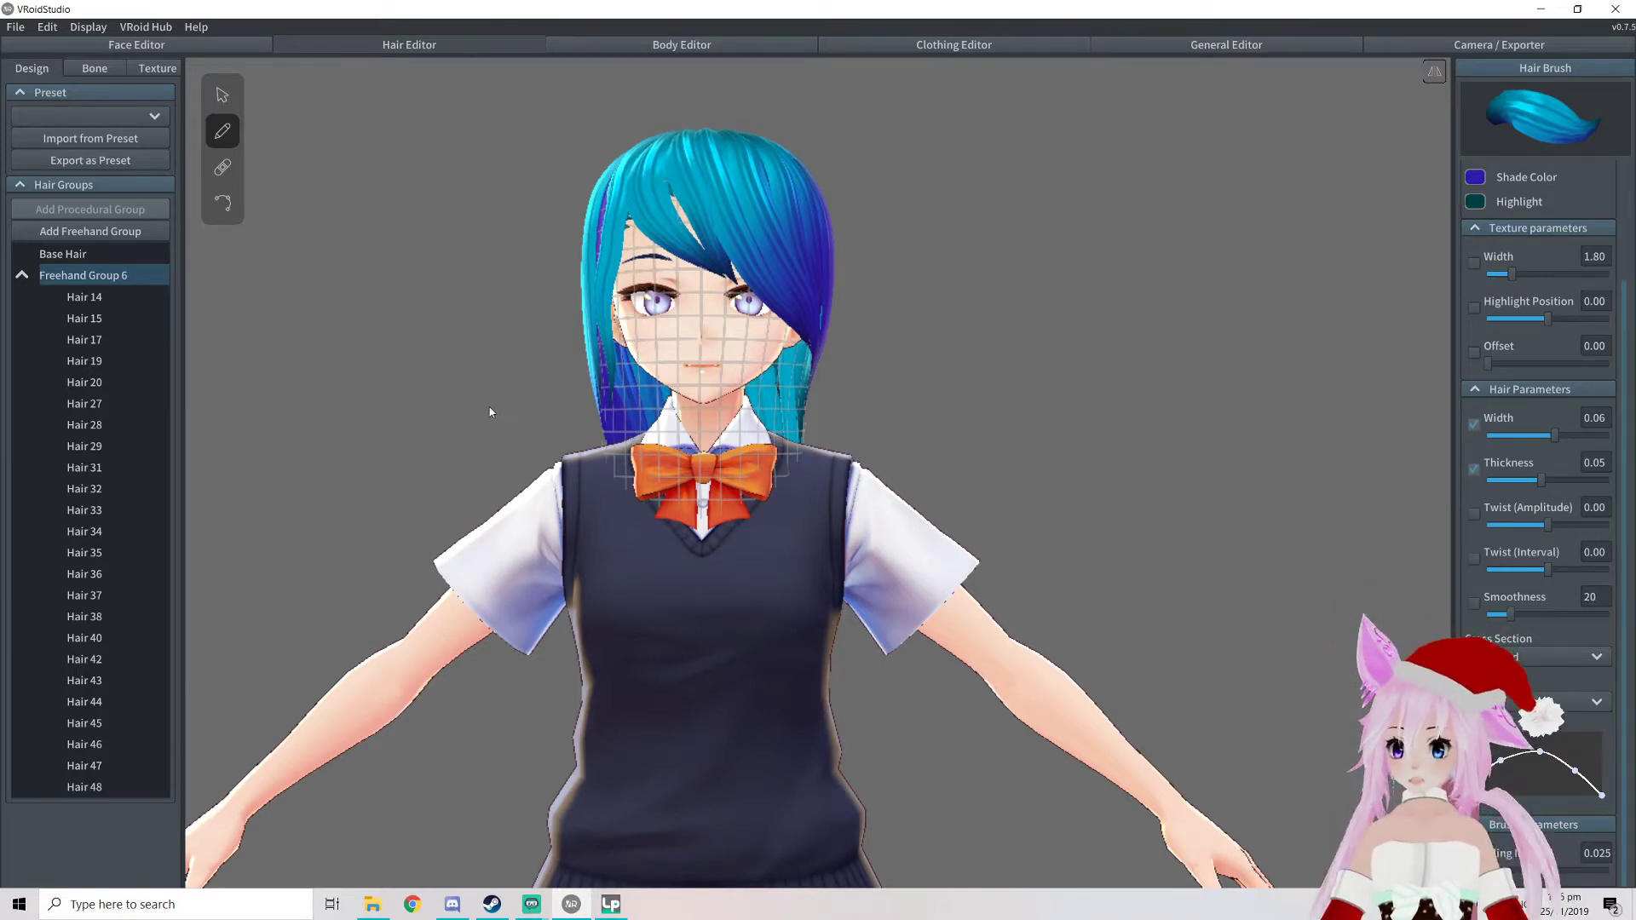
middle_click_drag(638, 342, 657, 355)
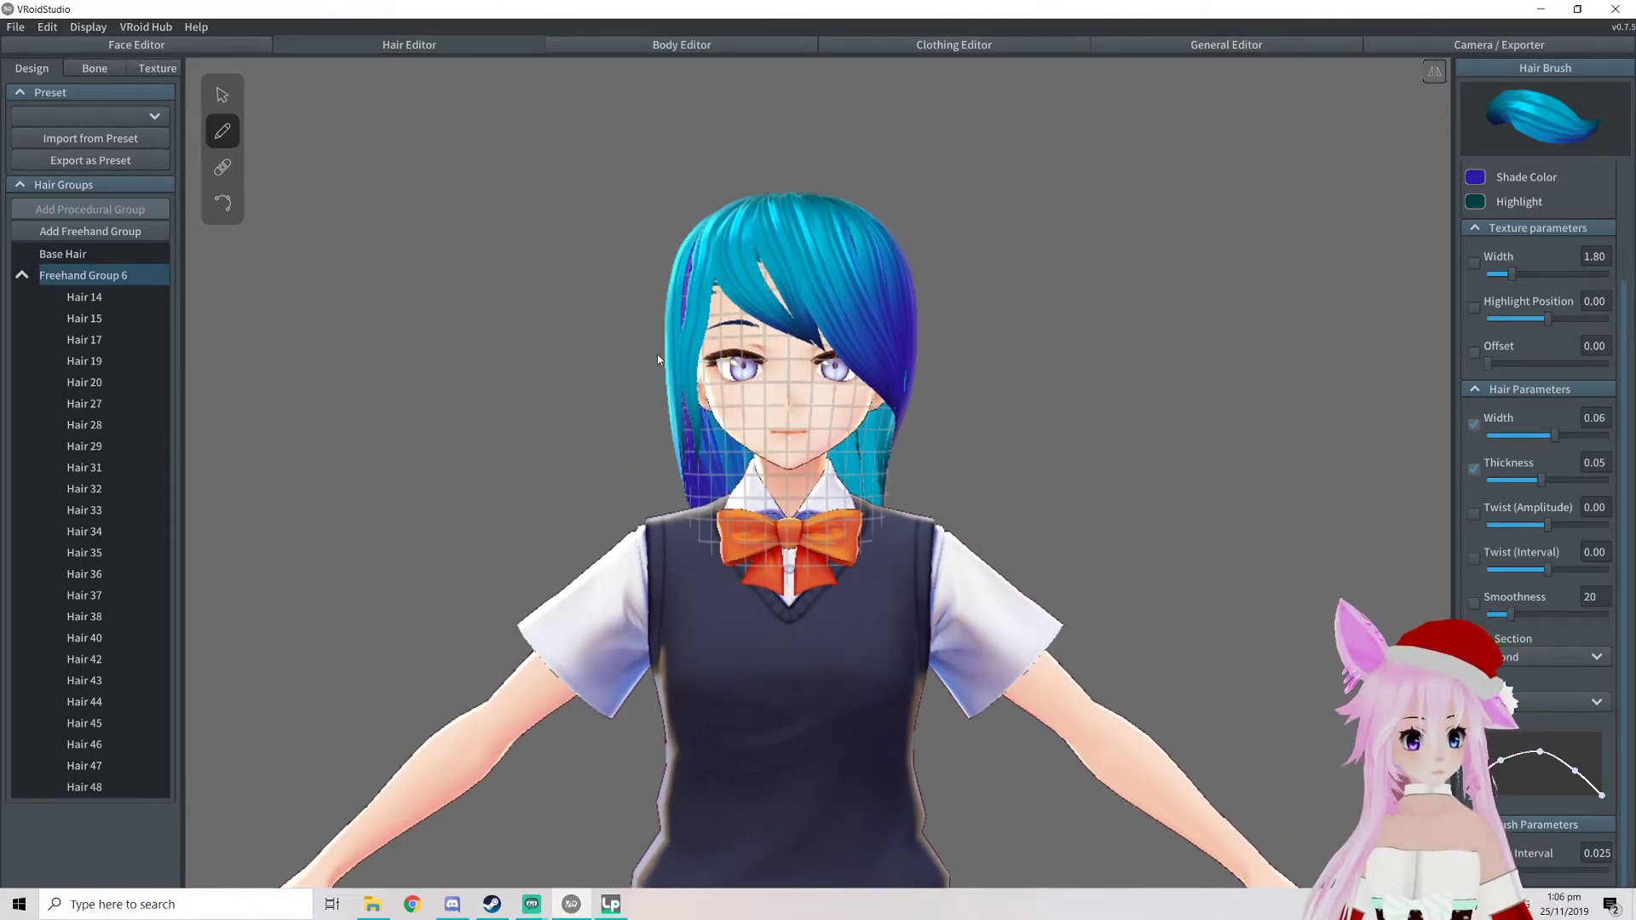
middle_click_drag(439, 525, 462, 546)
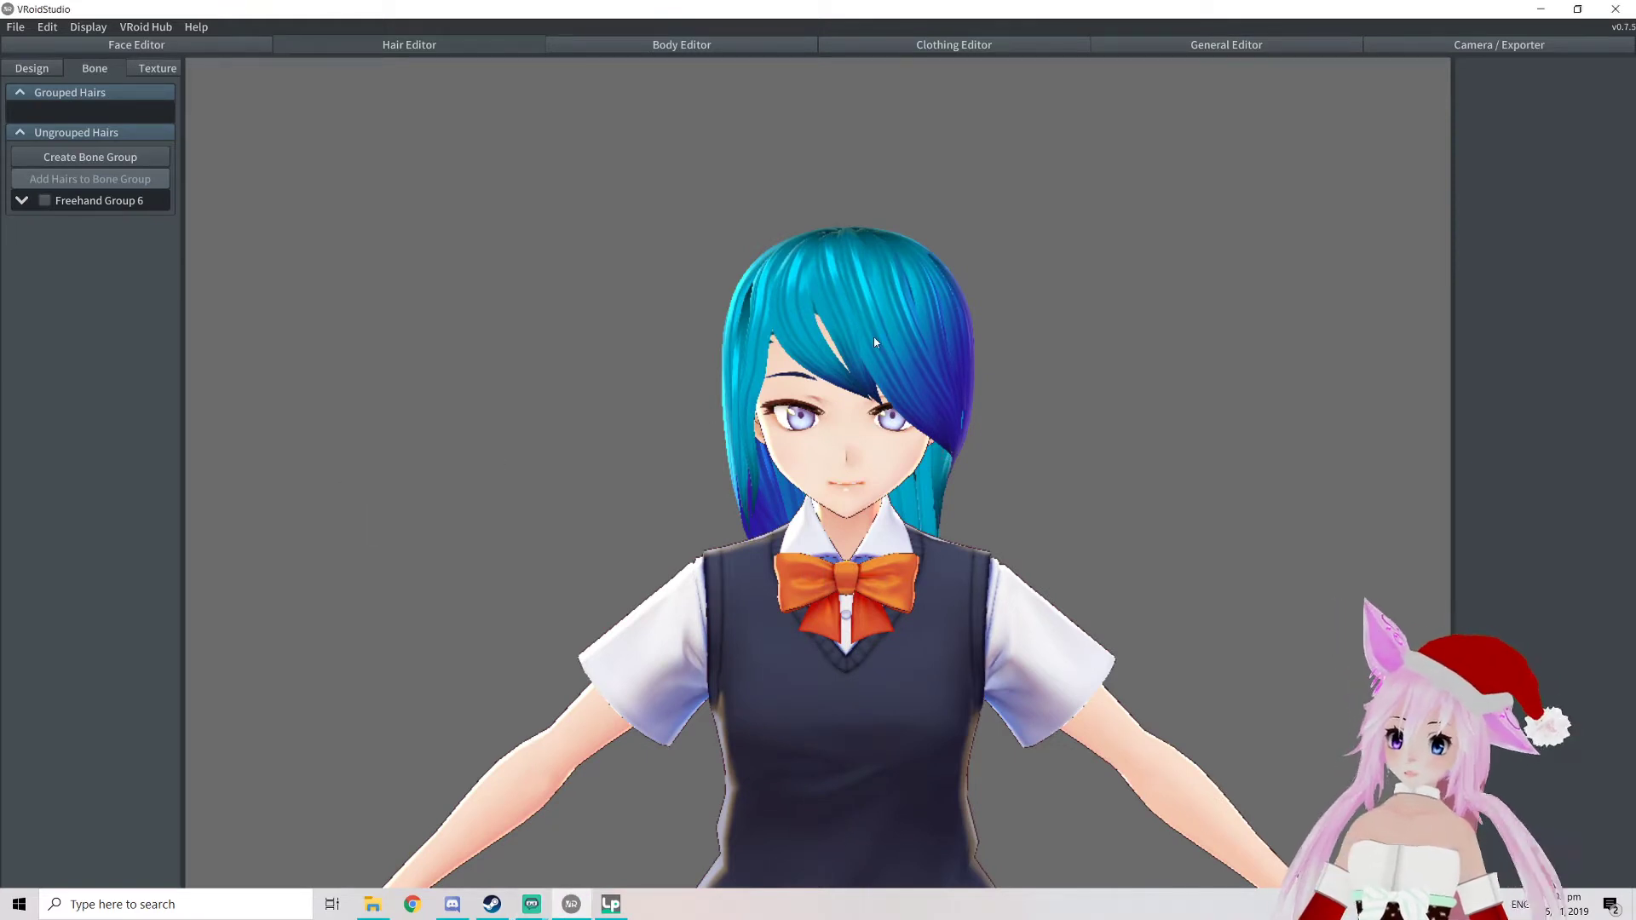
Create a bone group from the fringe and left-side strands Hair 14, 15, 19, 20, 44 and 45
left_click(22, 201)
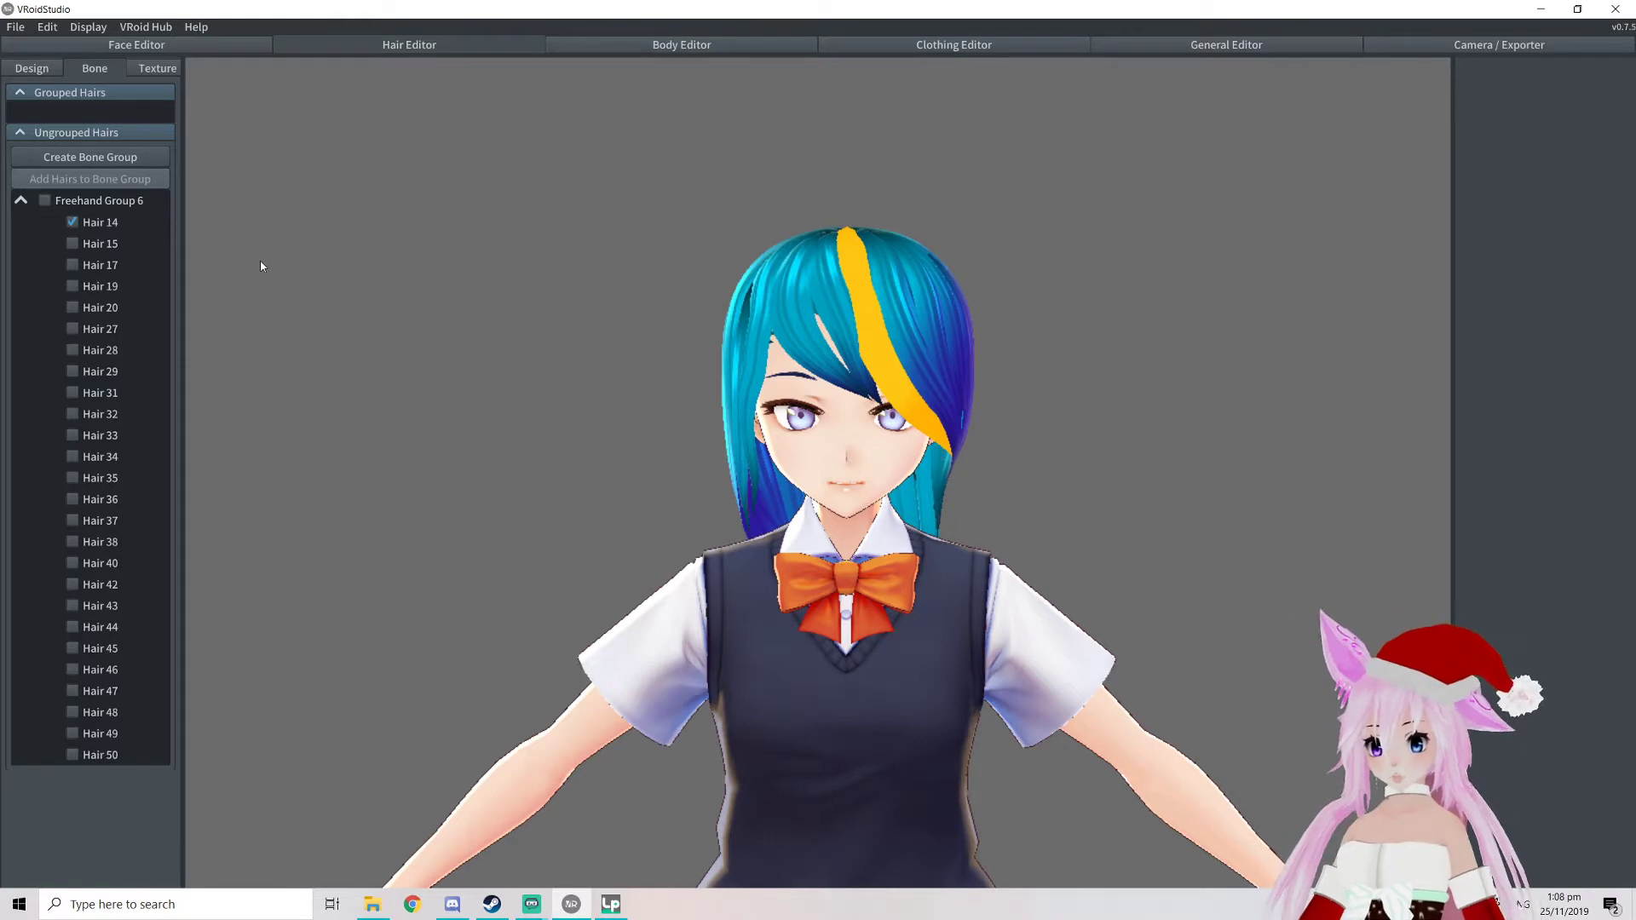
scroll(808, 401, "up", 3)
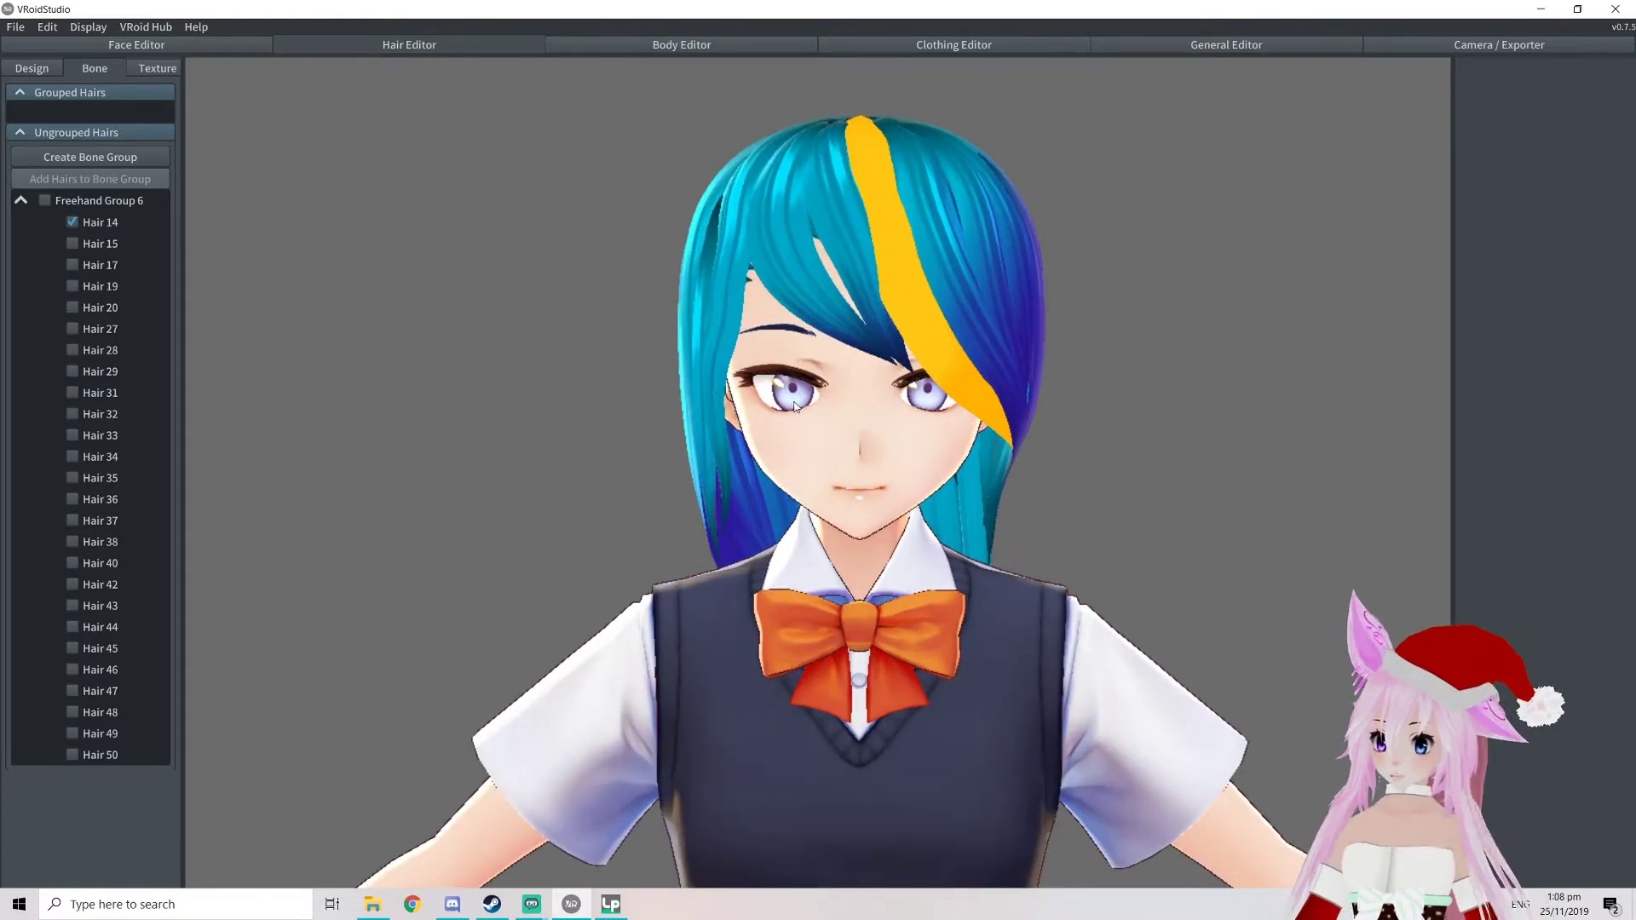
left_click(805, 295, "ctrl")
left_click(862, 259, "ctrl")
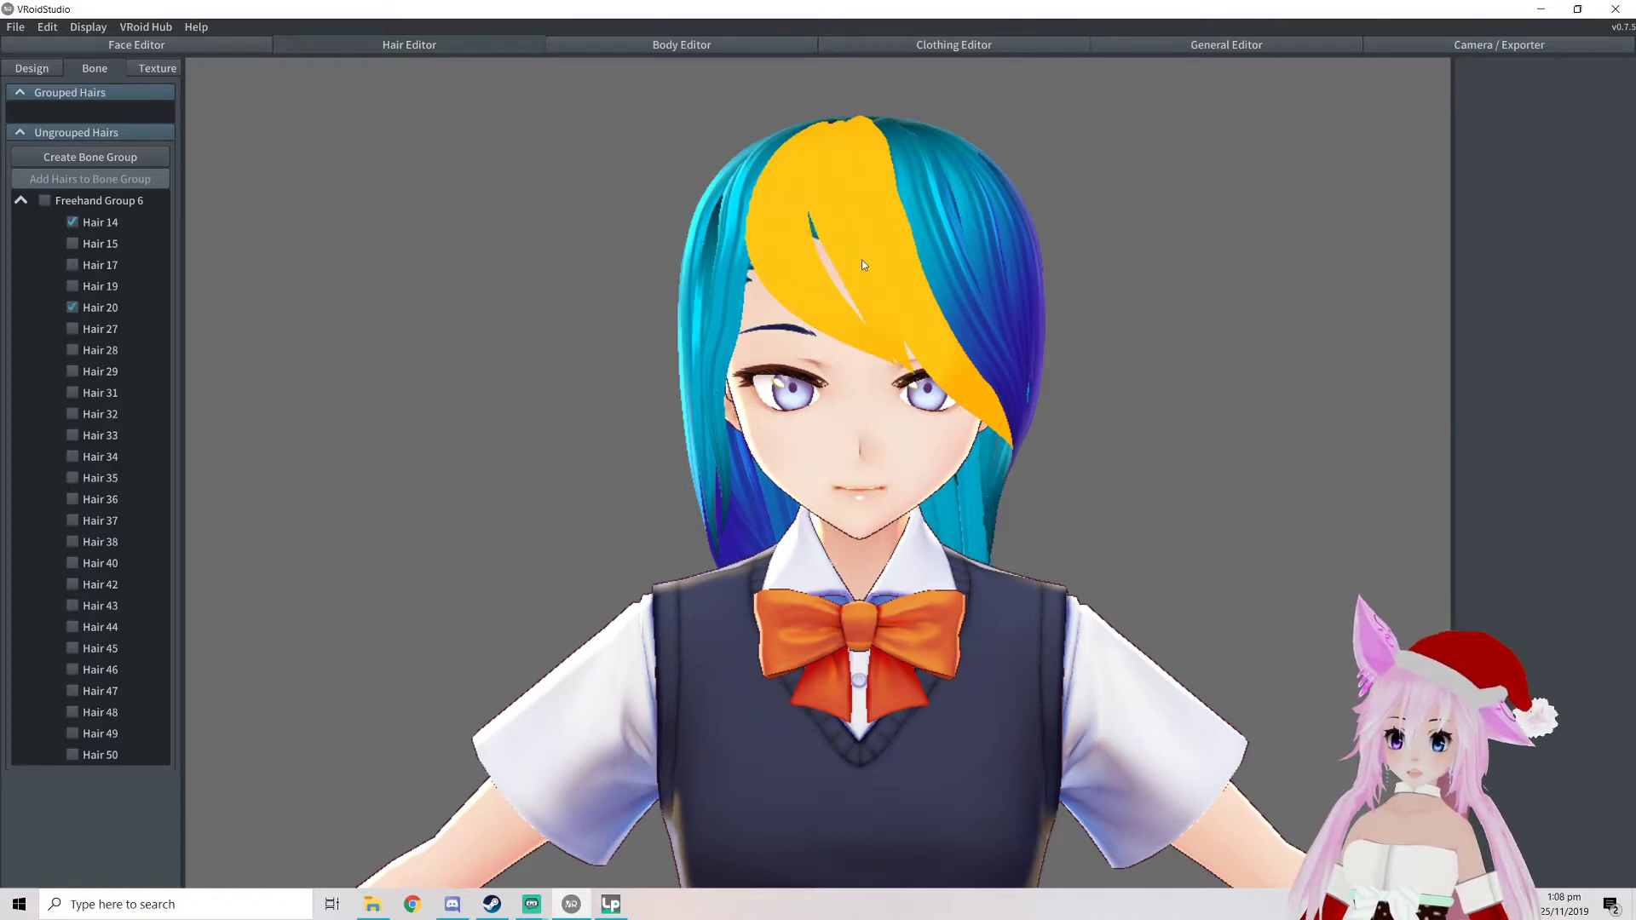
left_click(930, 259, "ctrl")
middle_click_drag(989, 287, 953, 285)
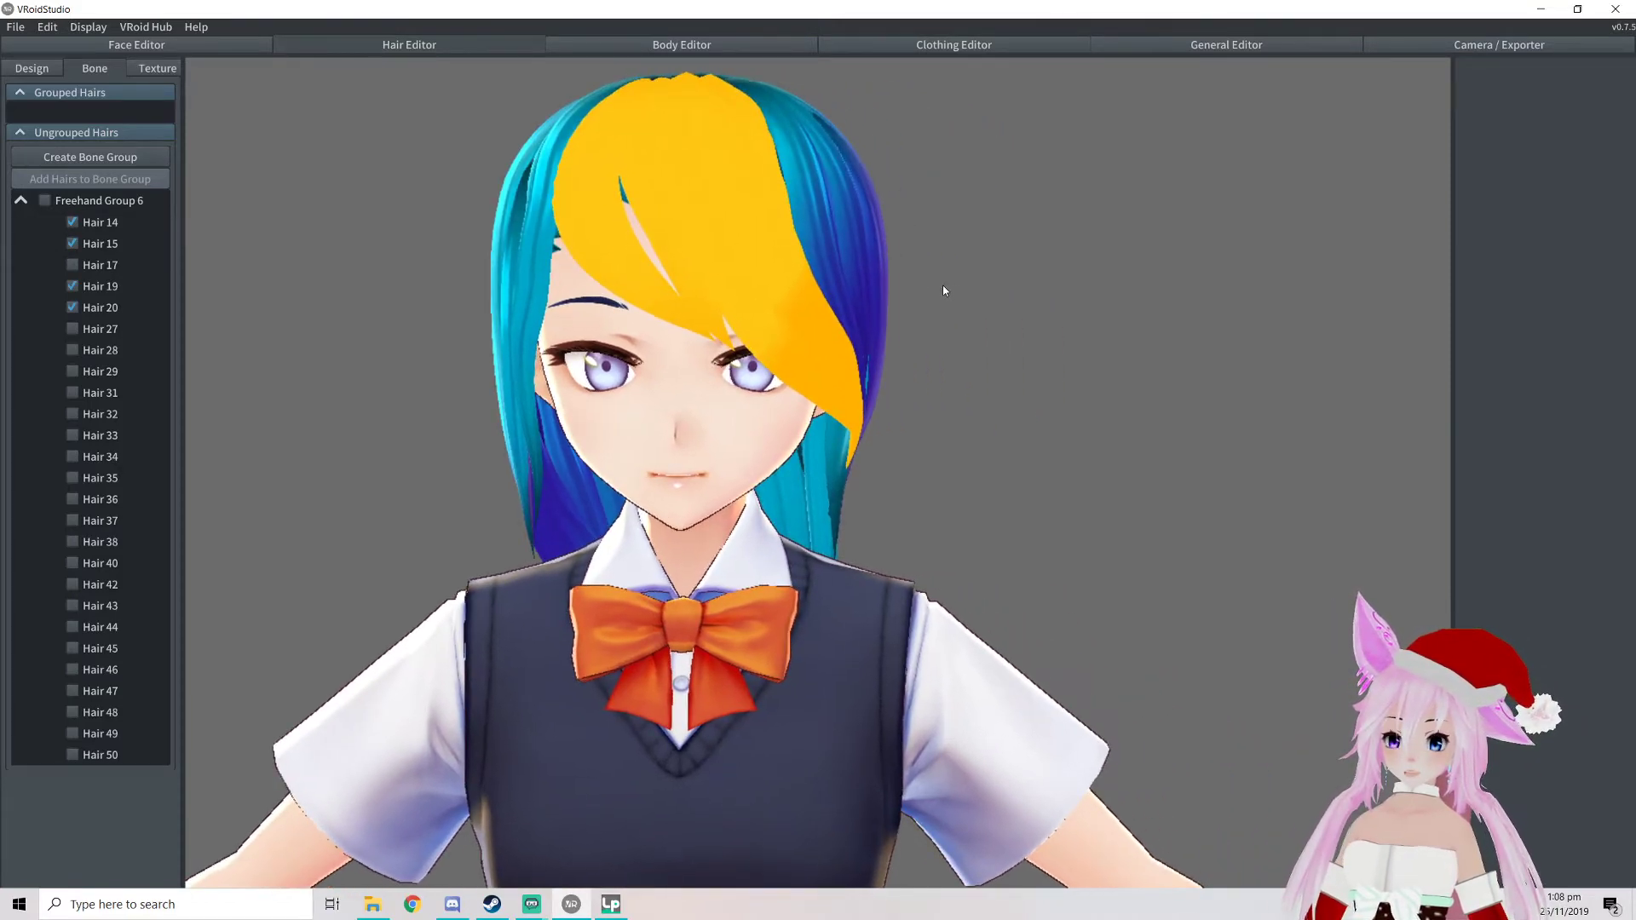
right_click_drag(943, 285, 900, 287)
left_click(904, 277, "ctrl")
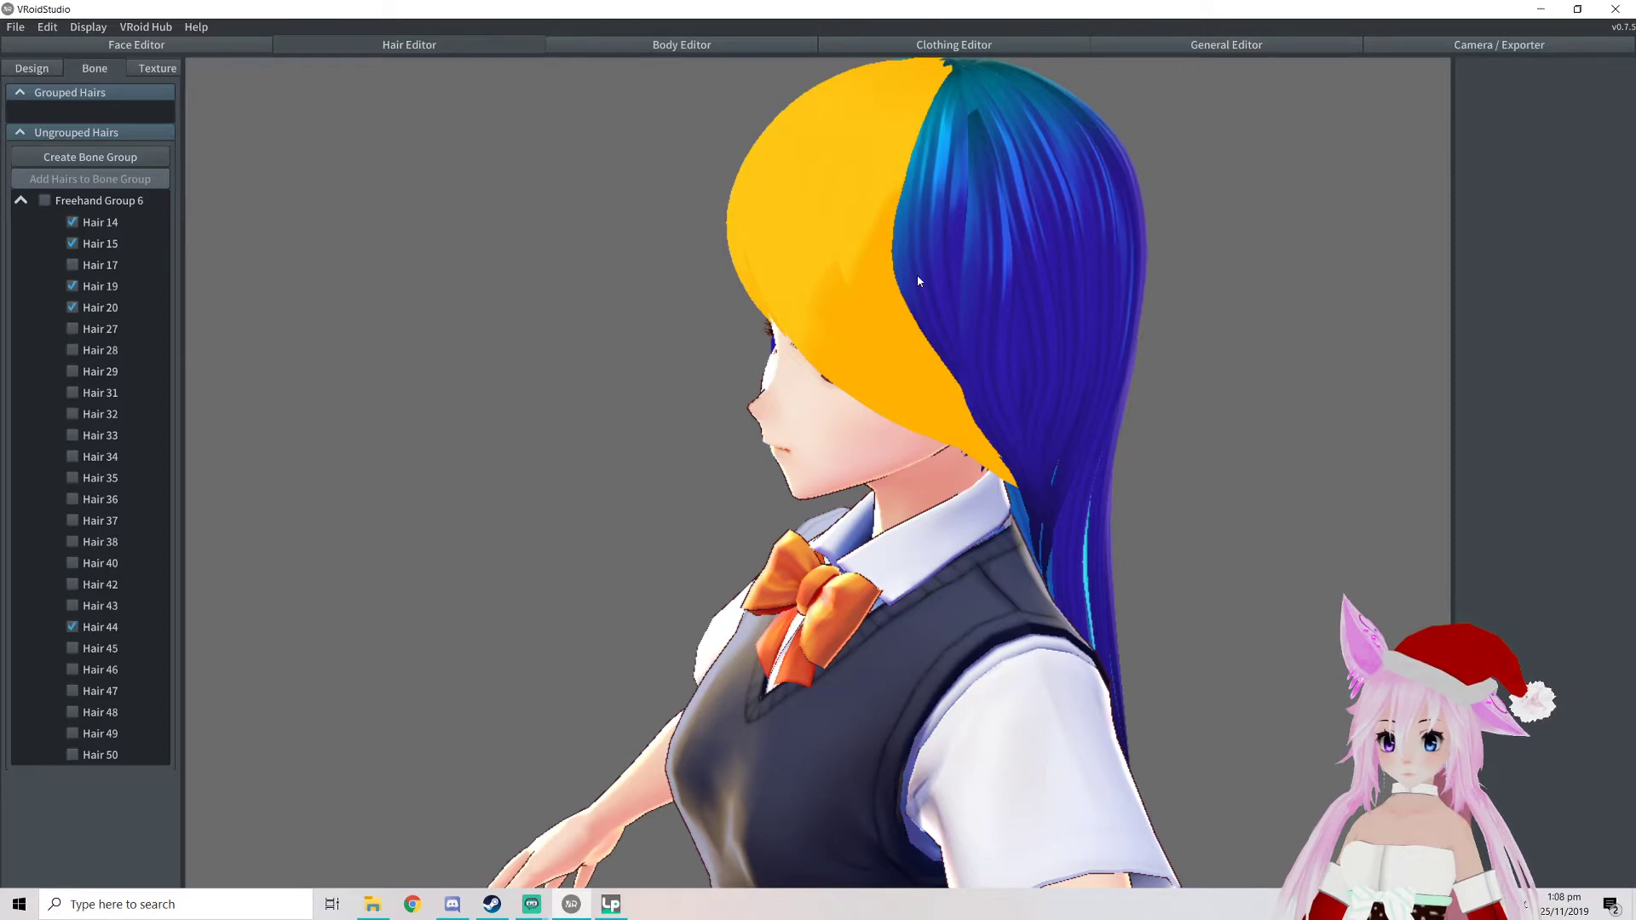
left_click(917, 278, "ctrl")
right_click_drag(923, 278, 967, 280)
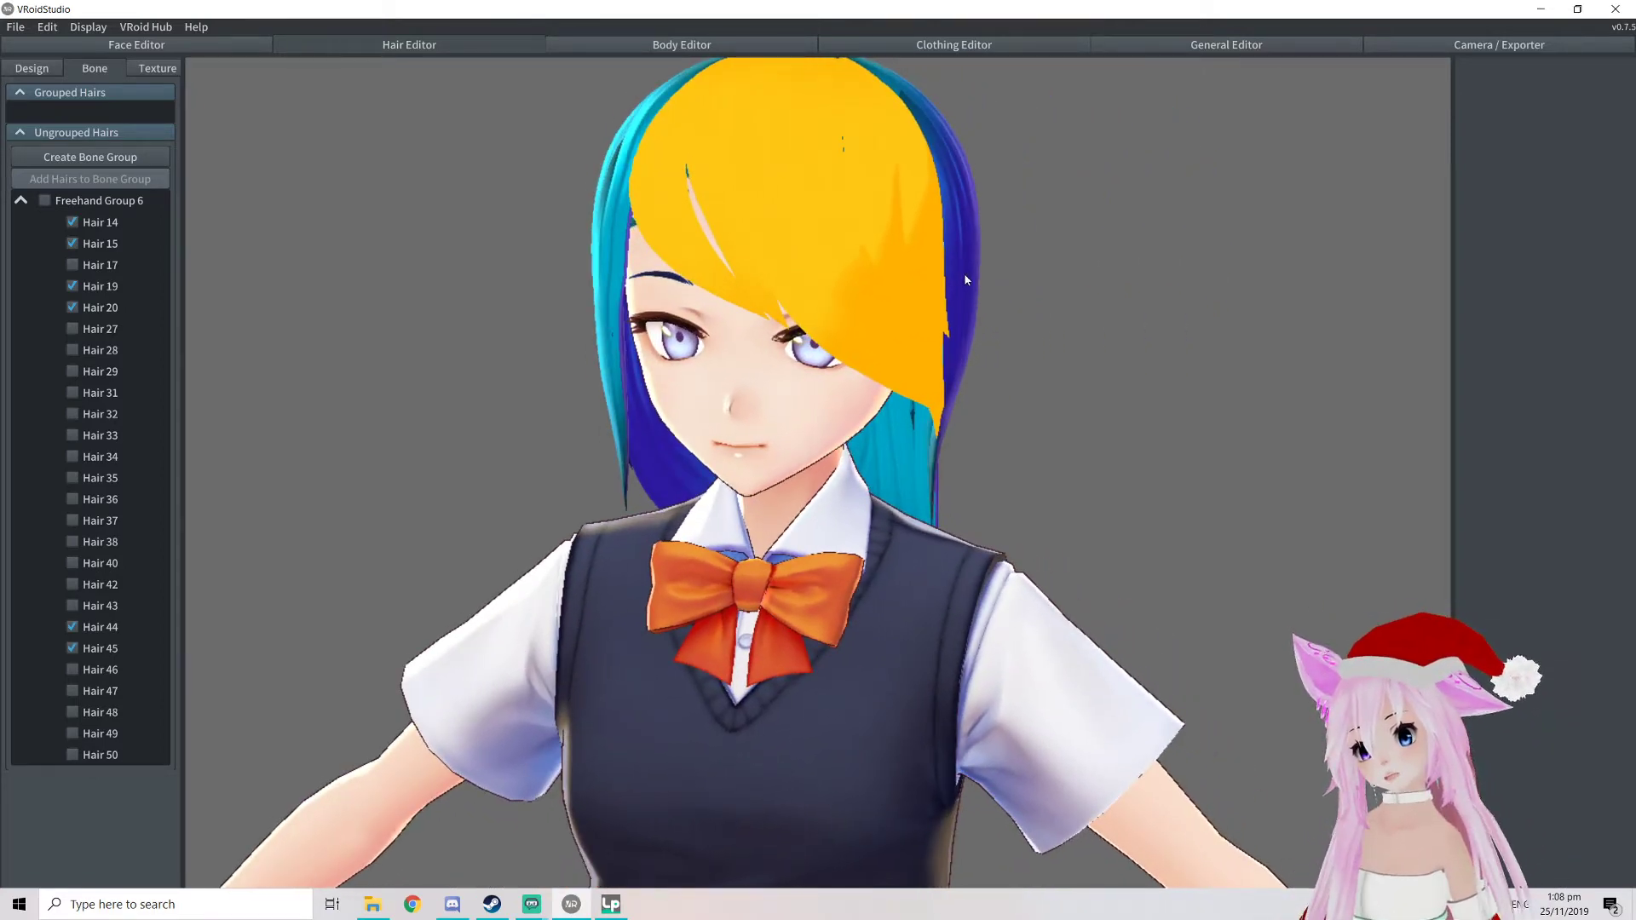
left_click(108, 158)
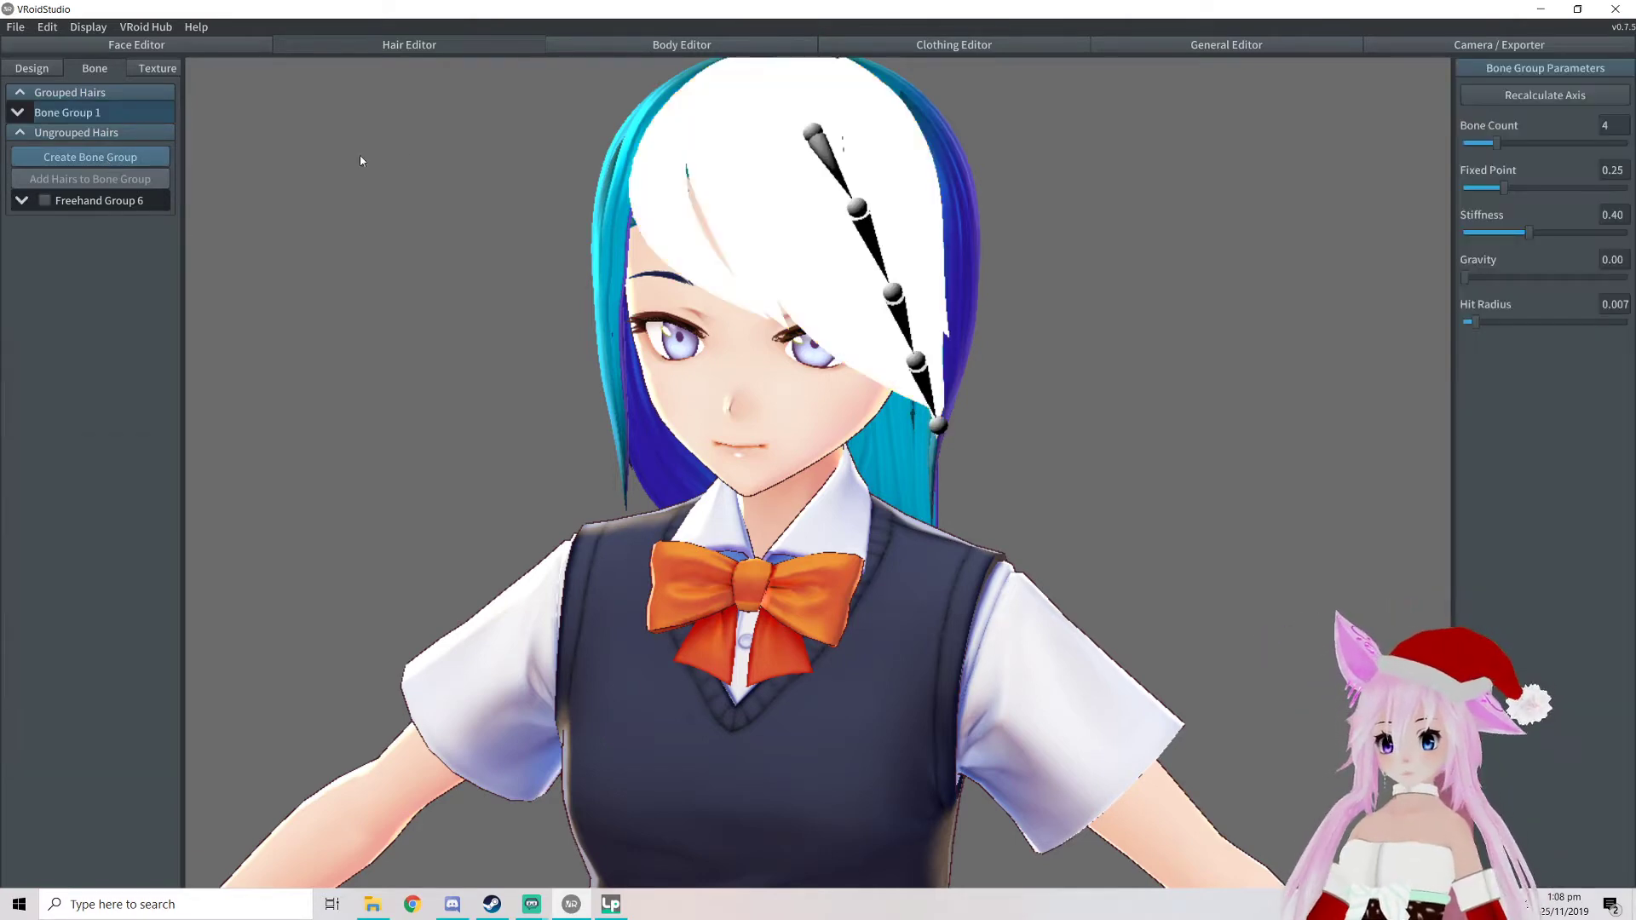
left_click(868, 242)
right_click_drag(854, 247, 747, 175)
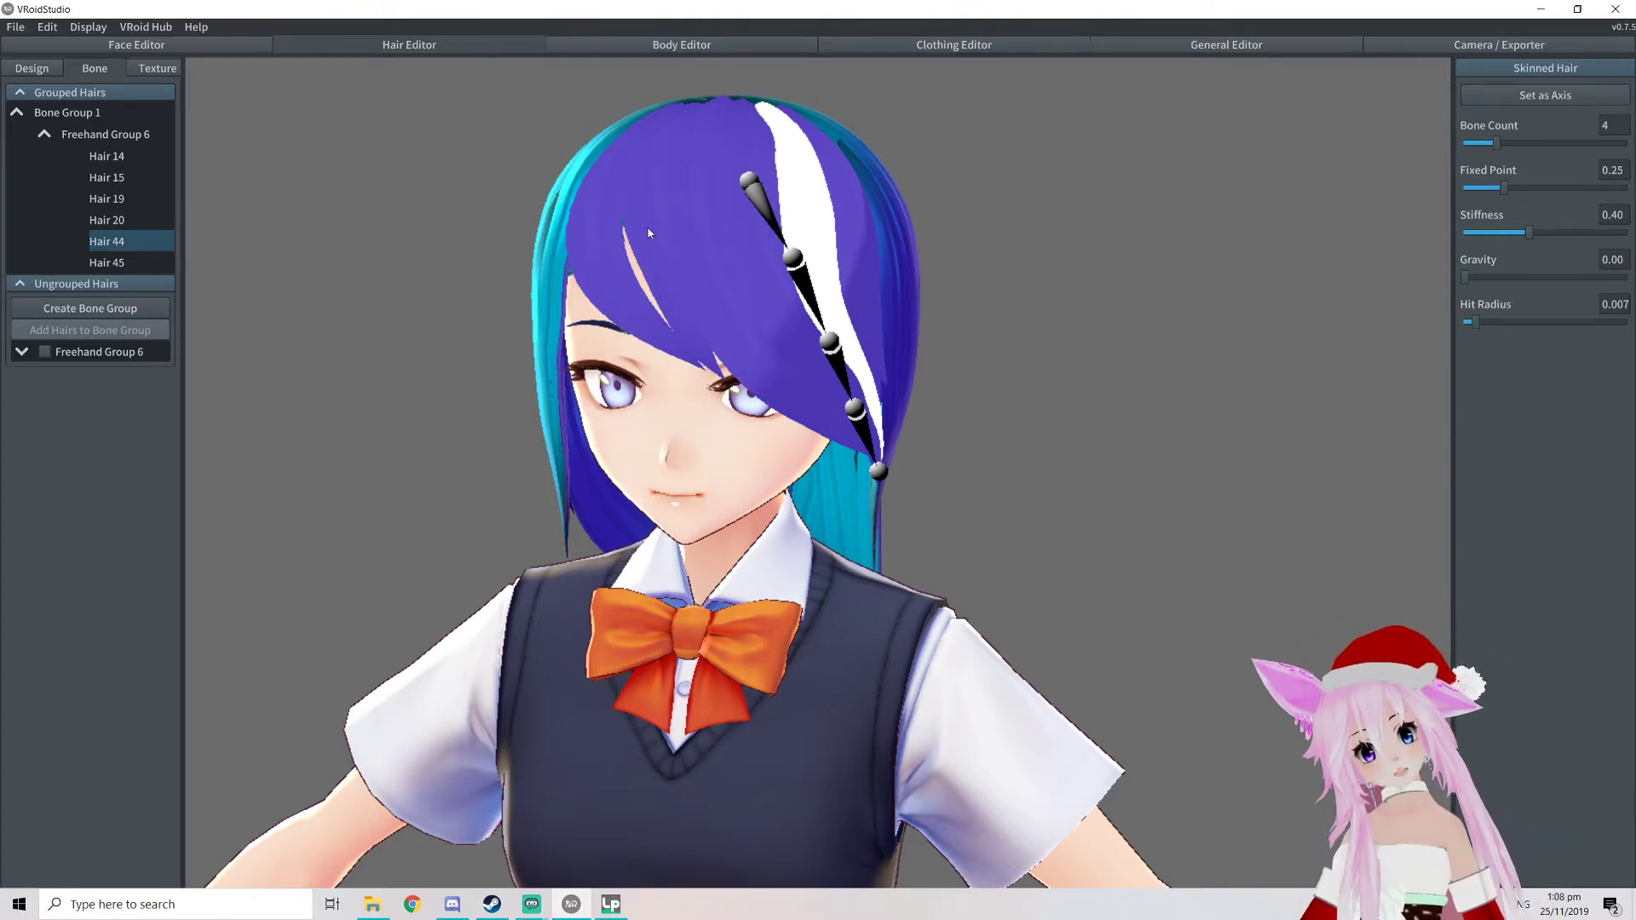
Create a separate bone group from strands Hair 17, 27 and 49 on the right side of the avatar's face
middle_click_drag(649, 233, 637, 293)
right_click_drag(636, 292, 673, 292)
left_click(637, 289)
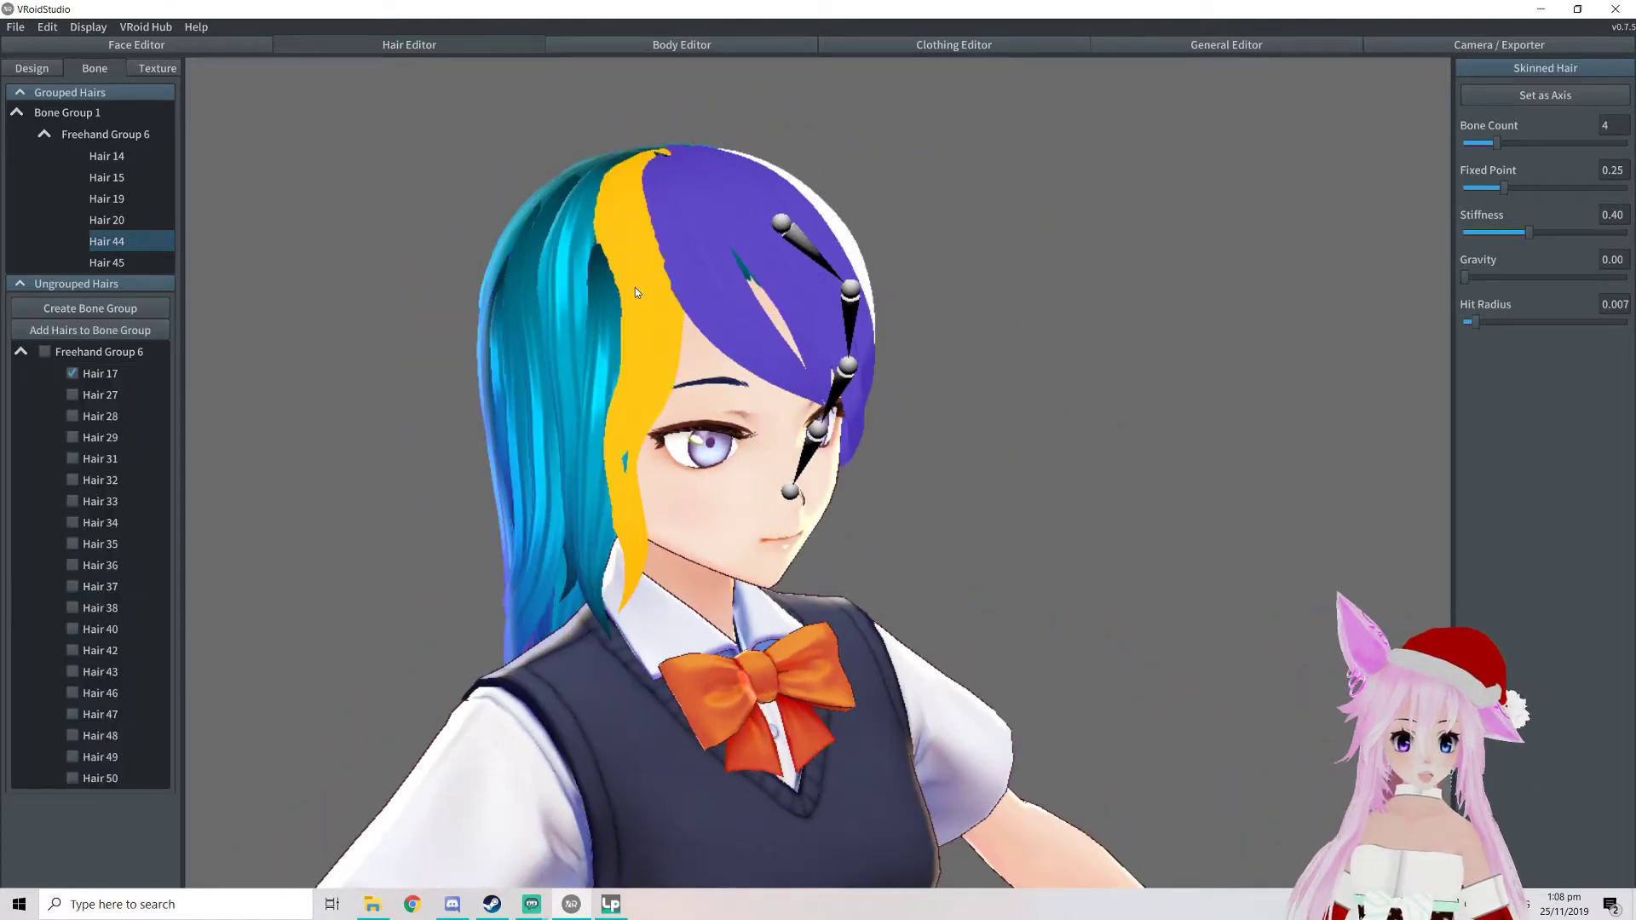
right_click_drag(629, 305, 720, 296)
left_click(754, 302)
left_click(742, 305)
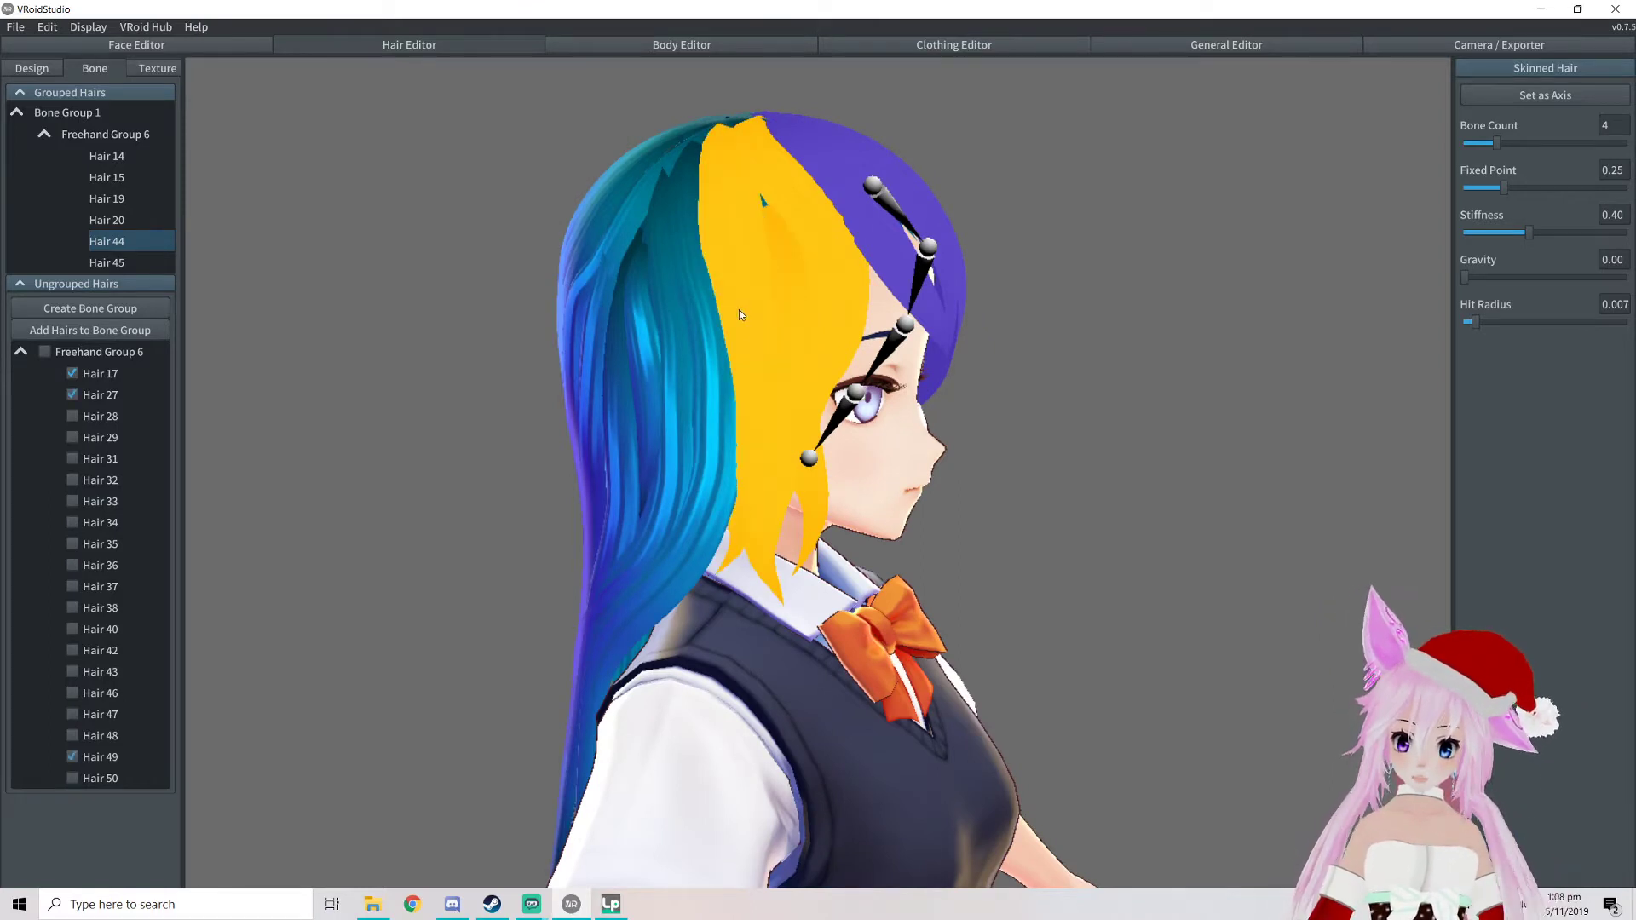
middle_click_drag(736, 468, 644, 465)
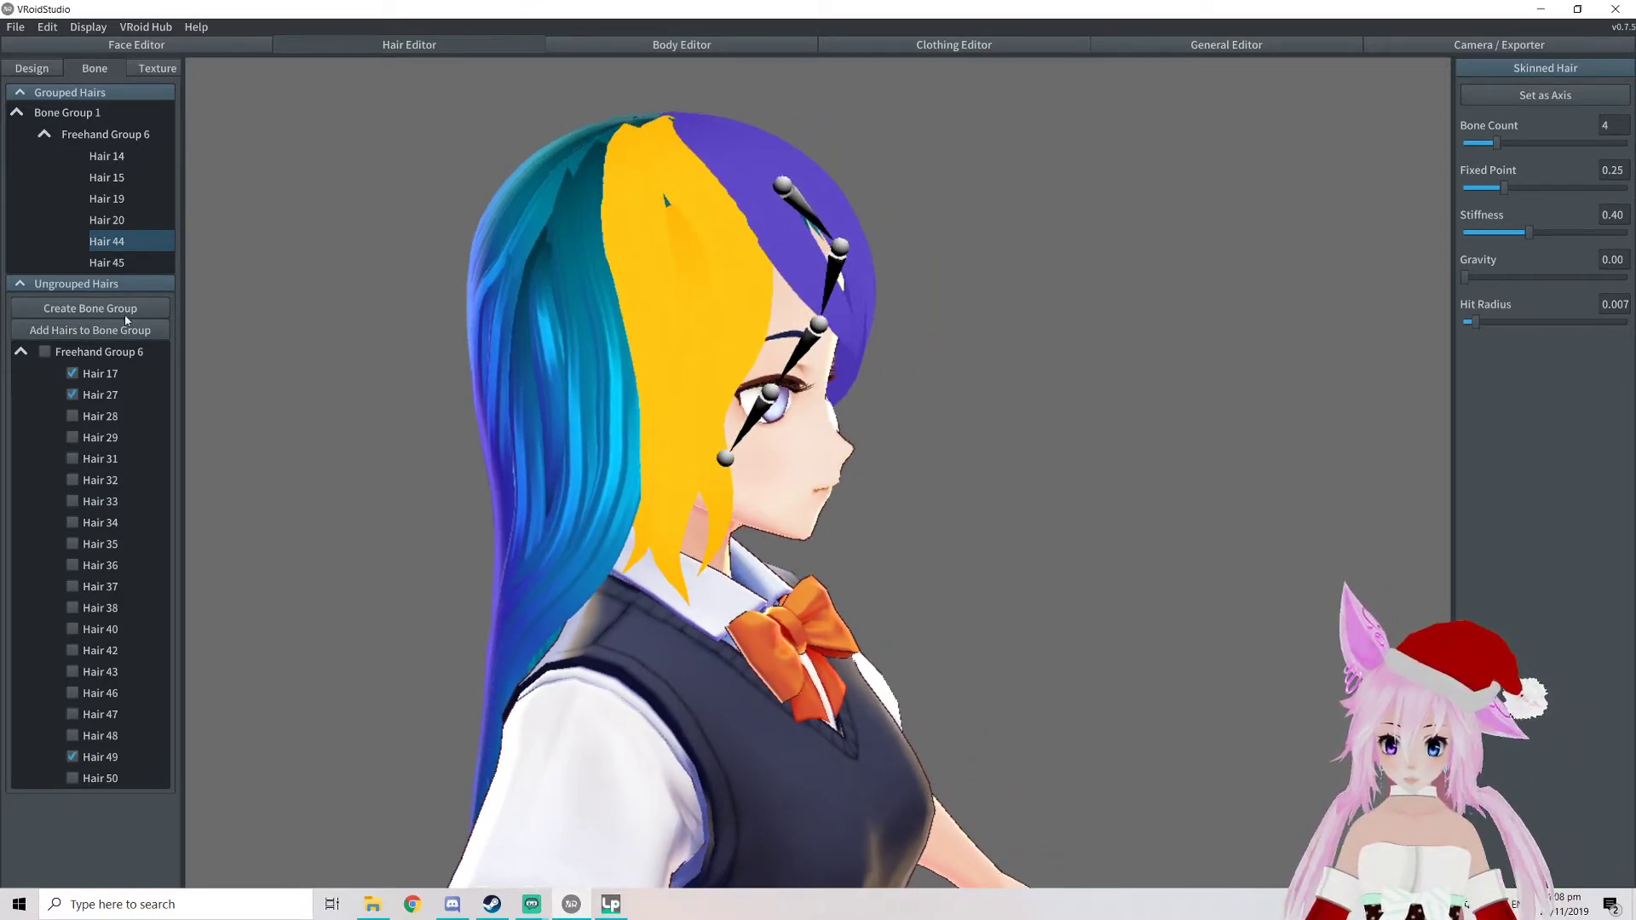
left_click(91, 308)
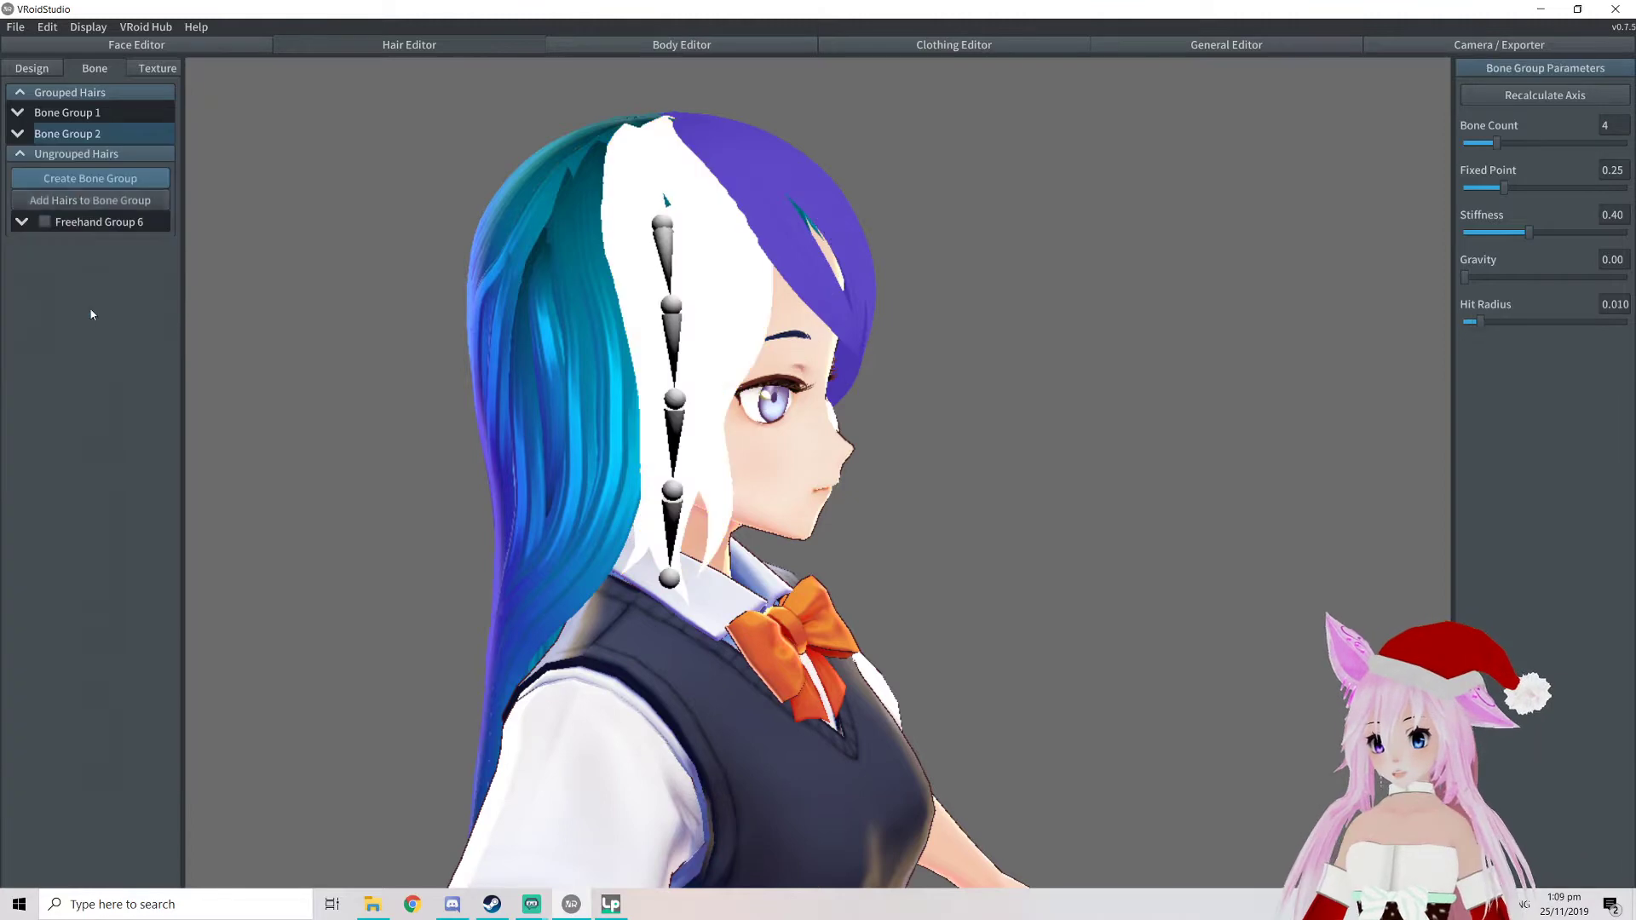
Create a bone group from the right-rear strands Hair 28, 29, 34, 35, 48 and 50
middle_click_drag(549, 424, 753, 372)
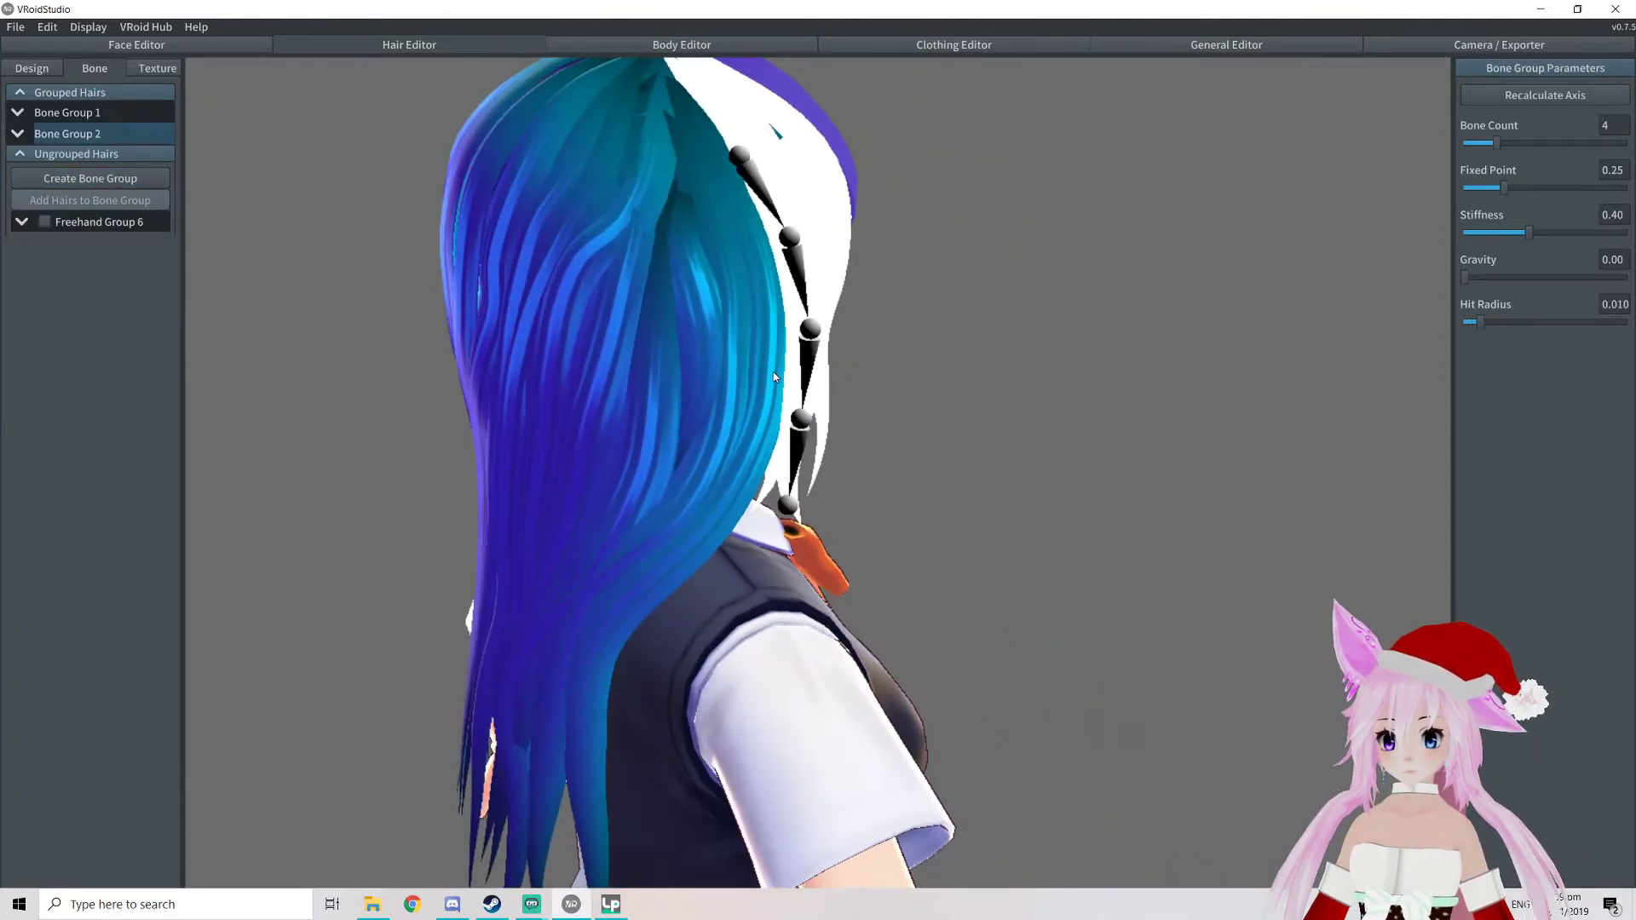
left_click(761, 376)
left_click(724, 375)
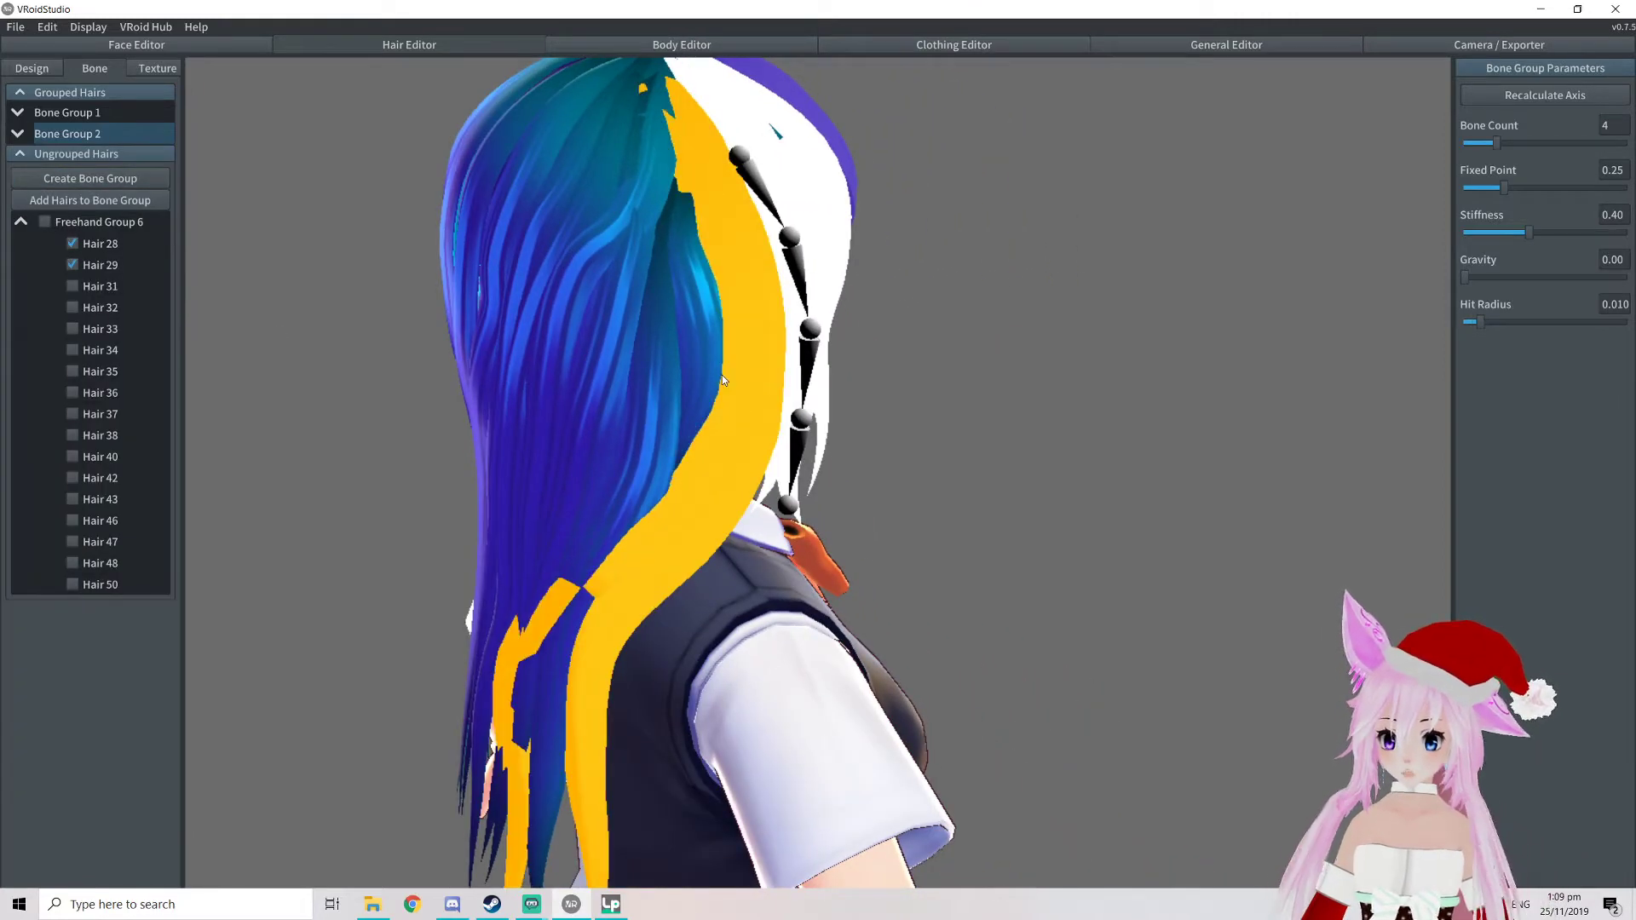
left_click(678, 381)
left_click(641, 391)
left_click(613, 409)
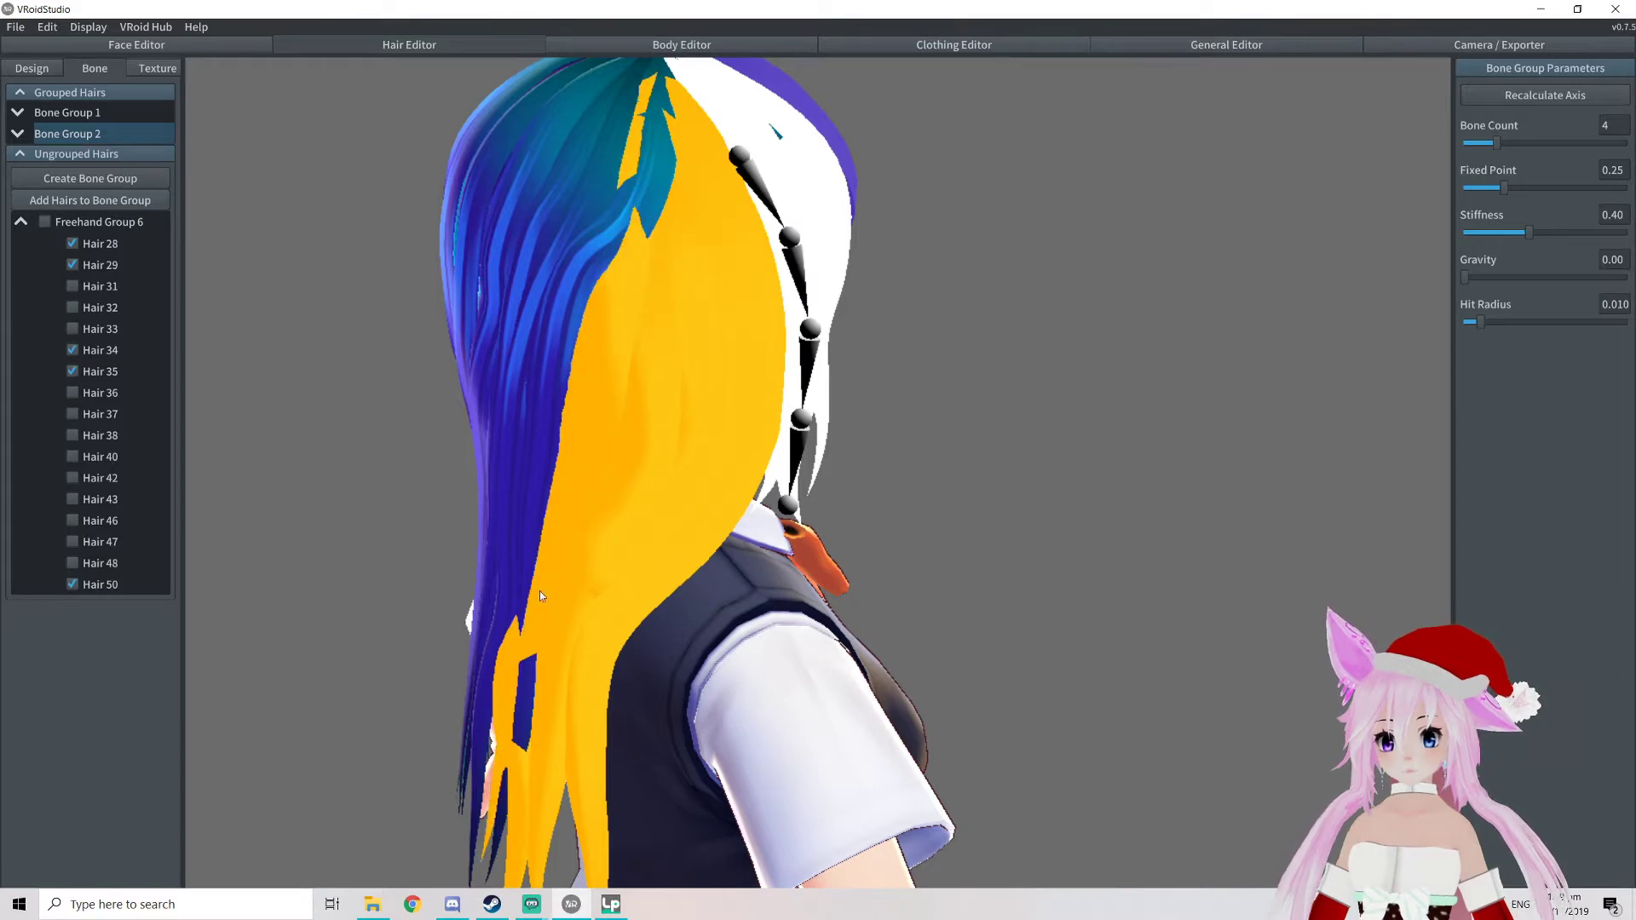
left_click(529, 692)
right_click_drag(528, 692, 634, 652)
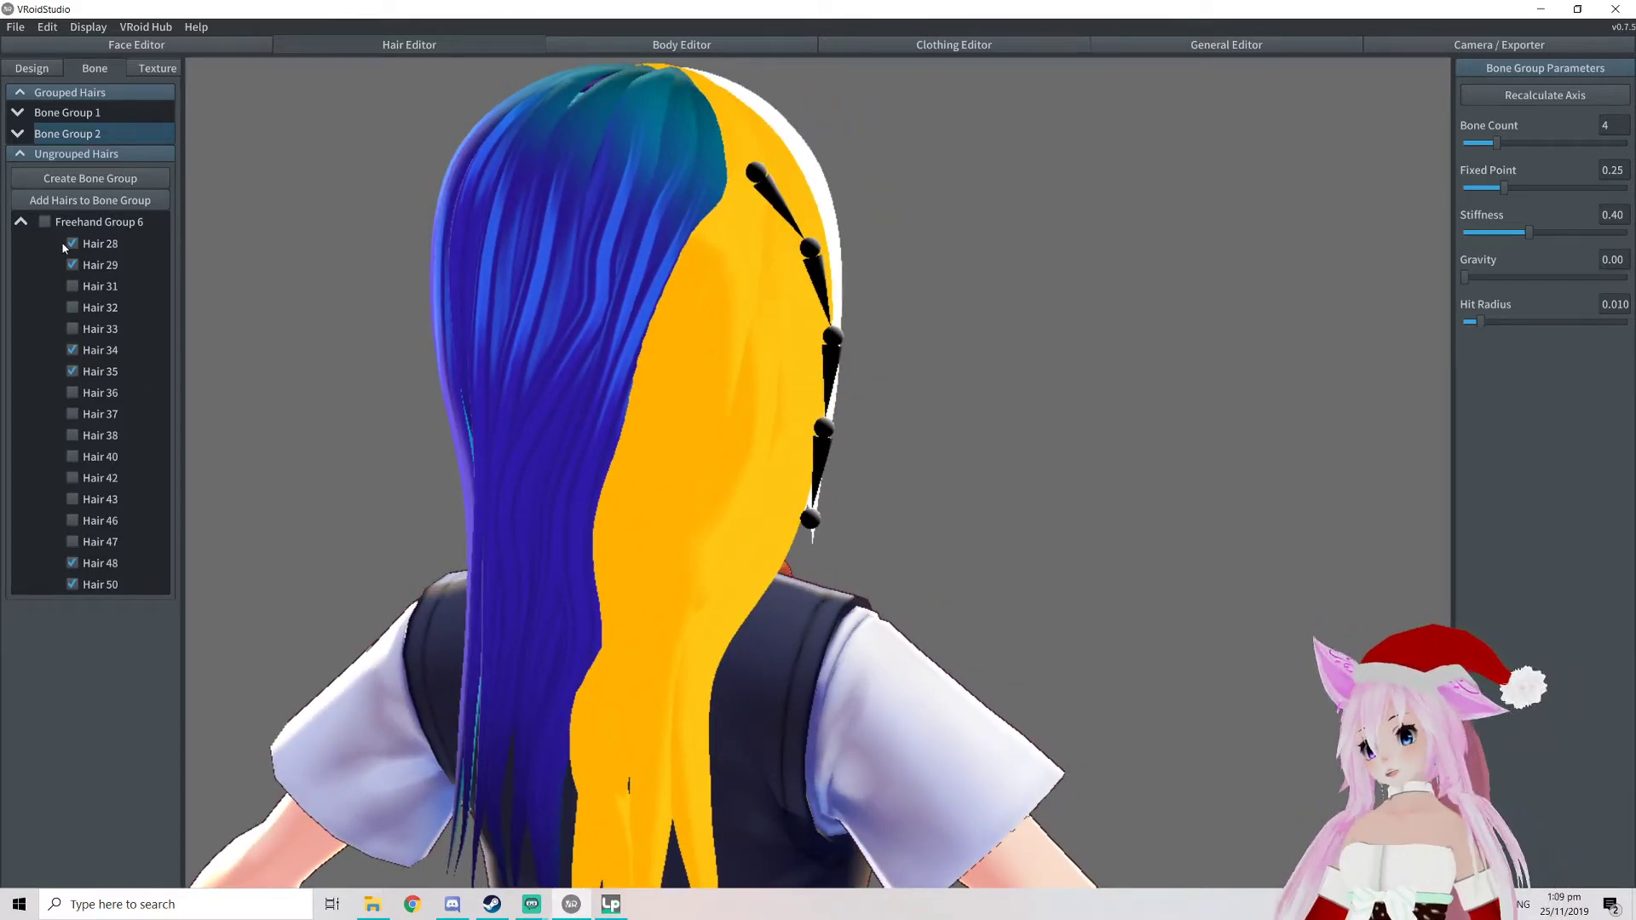
middle_click_drag(687, 111, 448, 389)
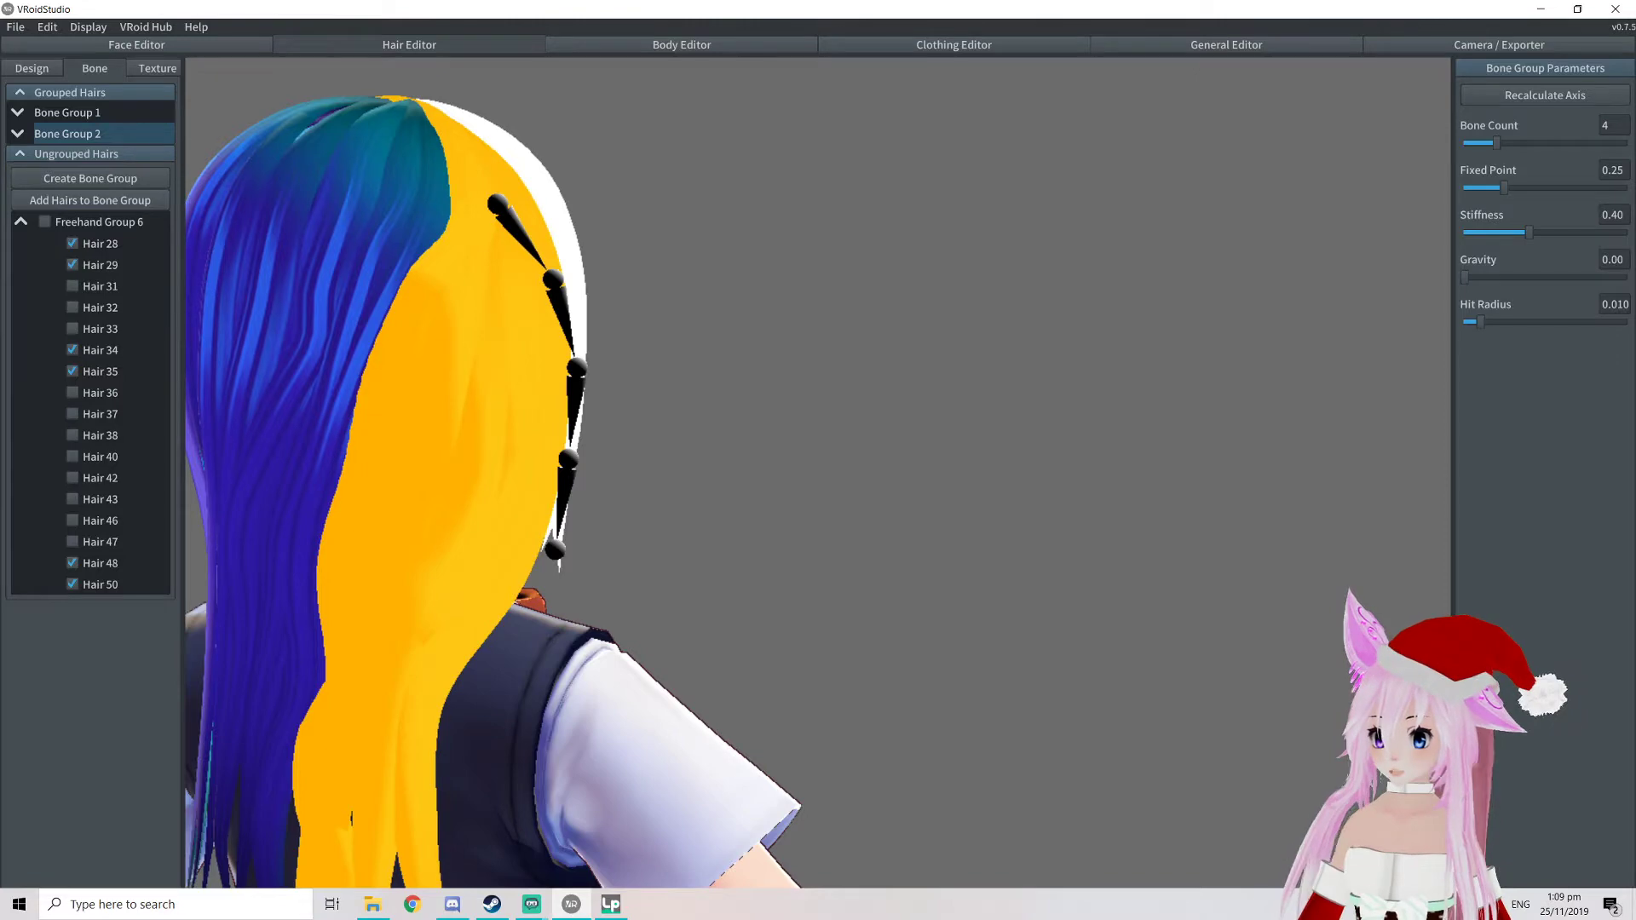
left_click(82, 185)
Create a bone group from the middle back strands Hair 31, 32, 33, 36 and 37
middle_click_drag(420, 413, 450, 406)
right_click_drag(450, 406, 586, 421)
middle_click_drag(768, 456, 815, 459)
mouse_move(816, 459)
right_mouse_down()
mouse_move(833, 460)
mouse_move(788, 449)
right_mouse_up()
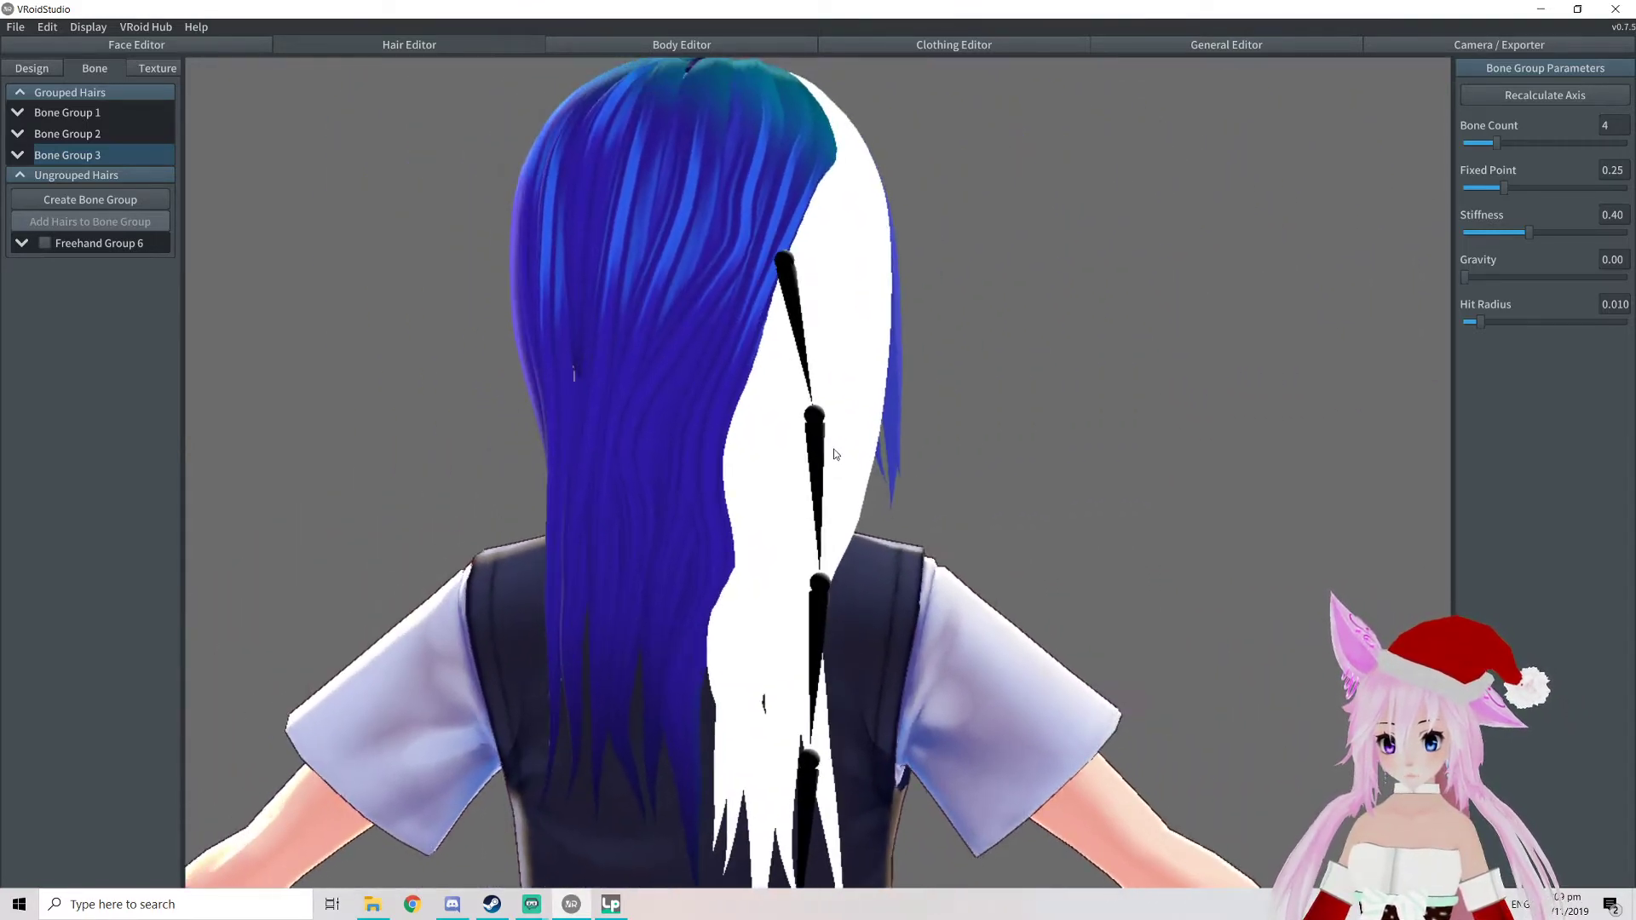
left_click(742, 297)
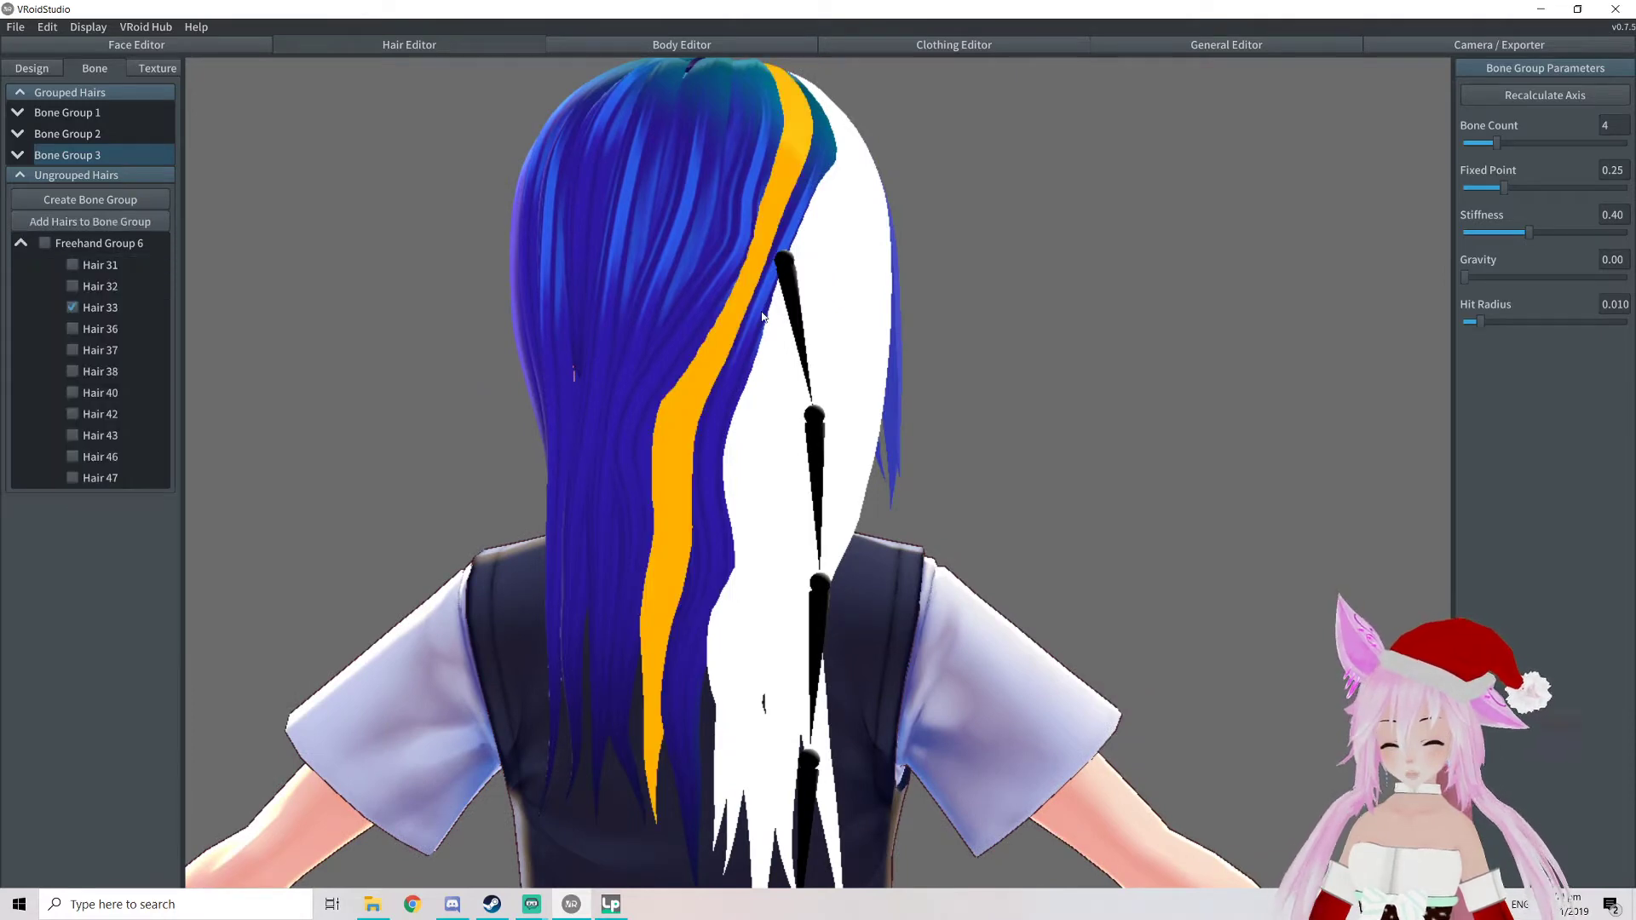
left_click(763, 314)
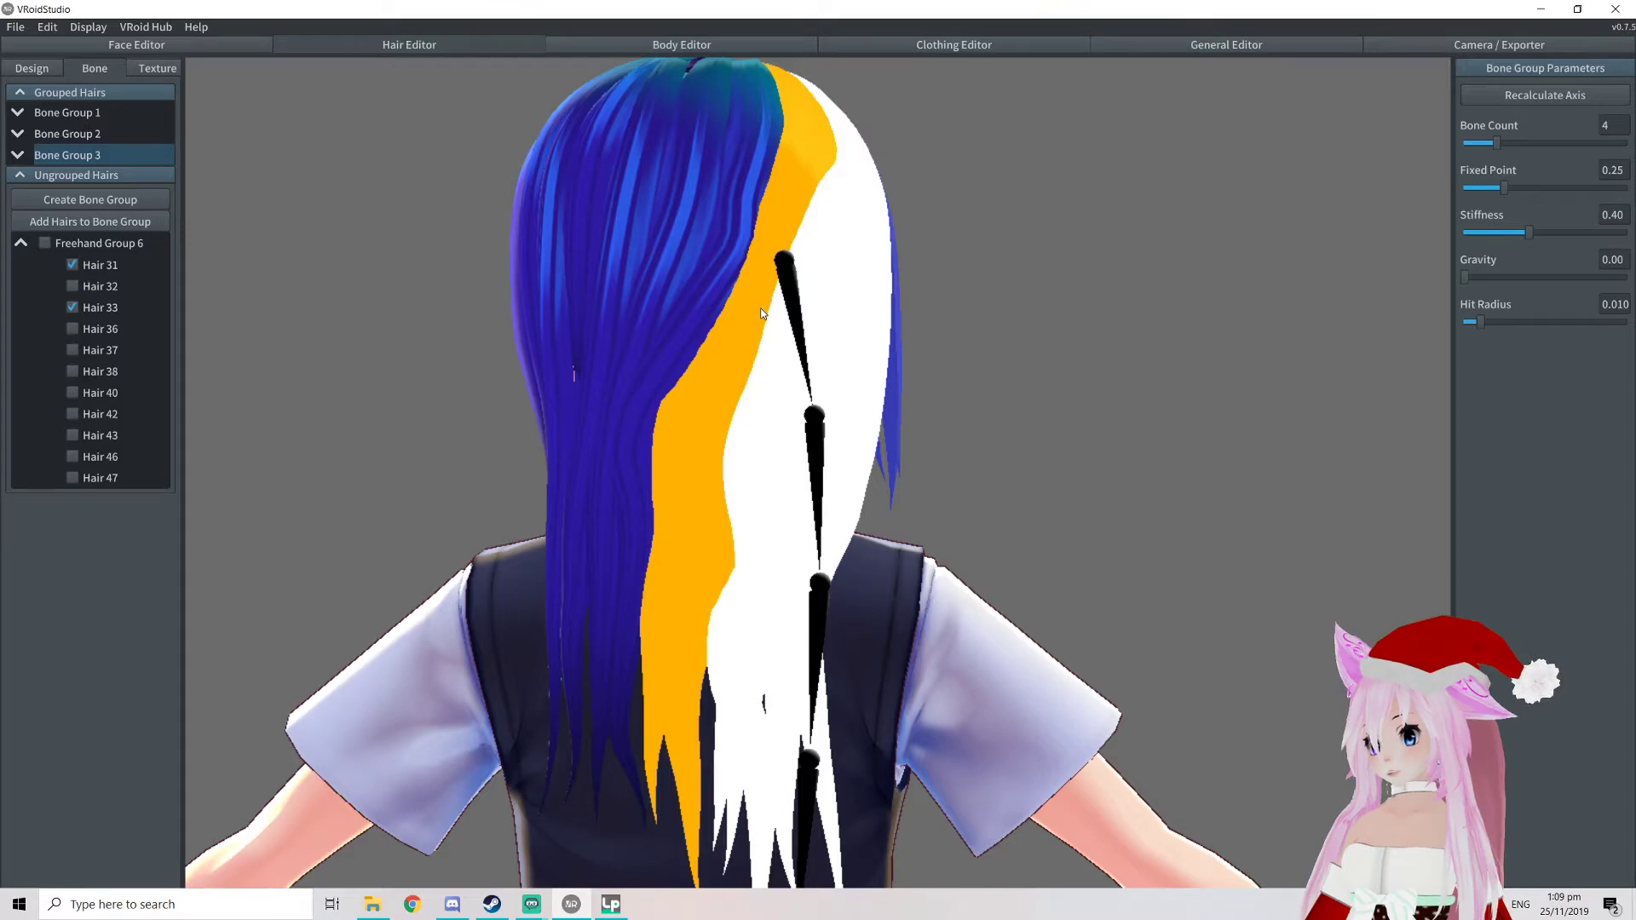
left_click(748, 193)
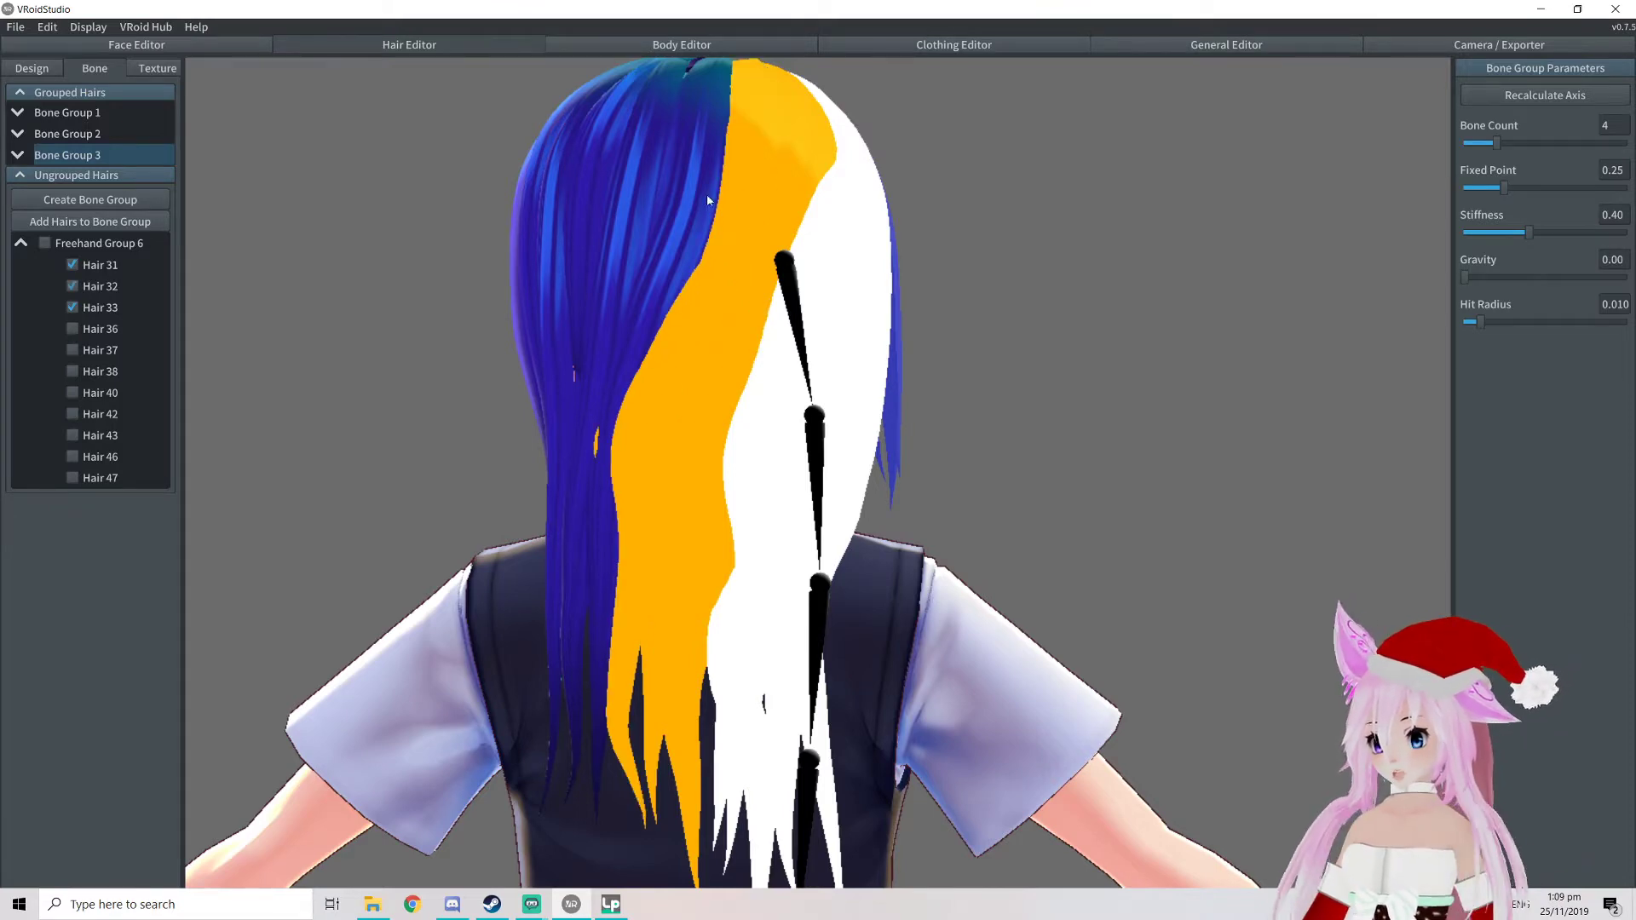
left_click(692, 225)
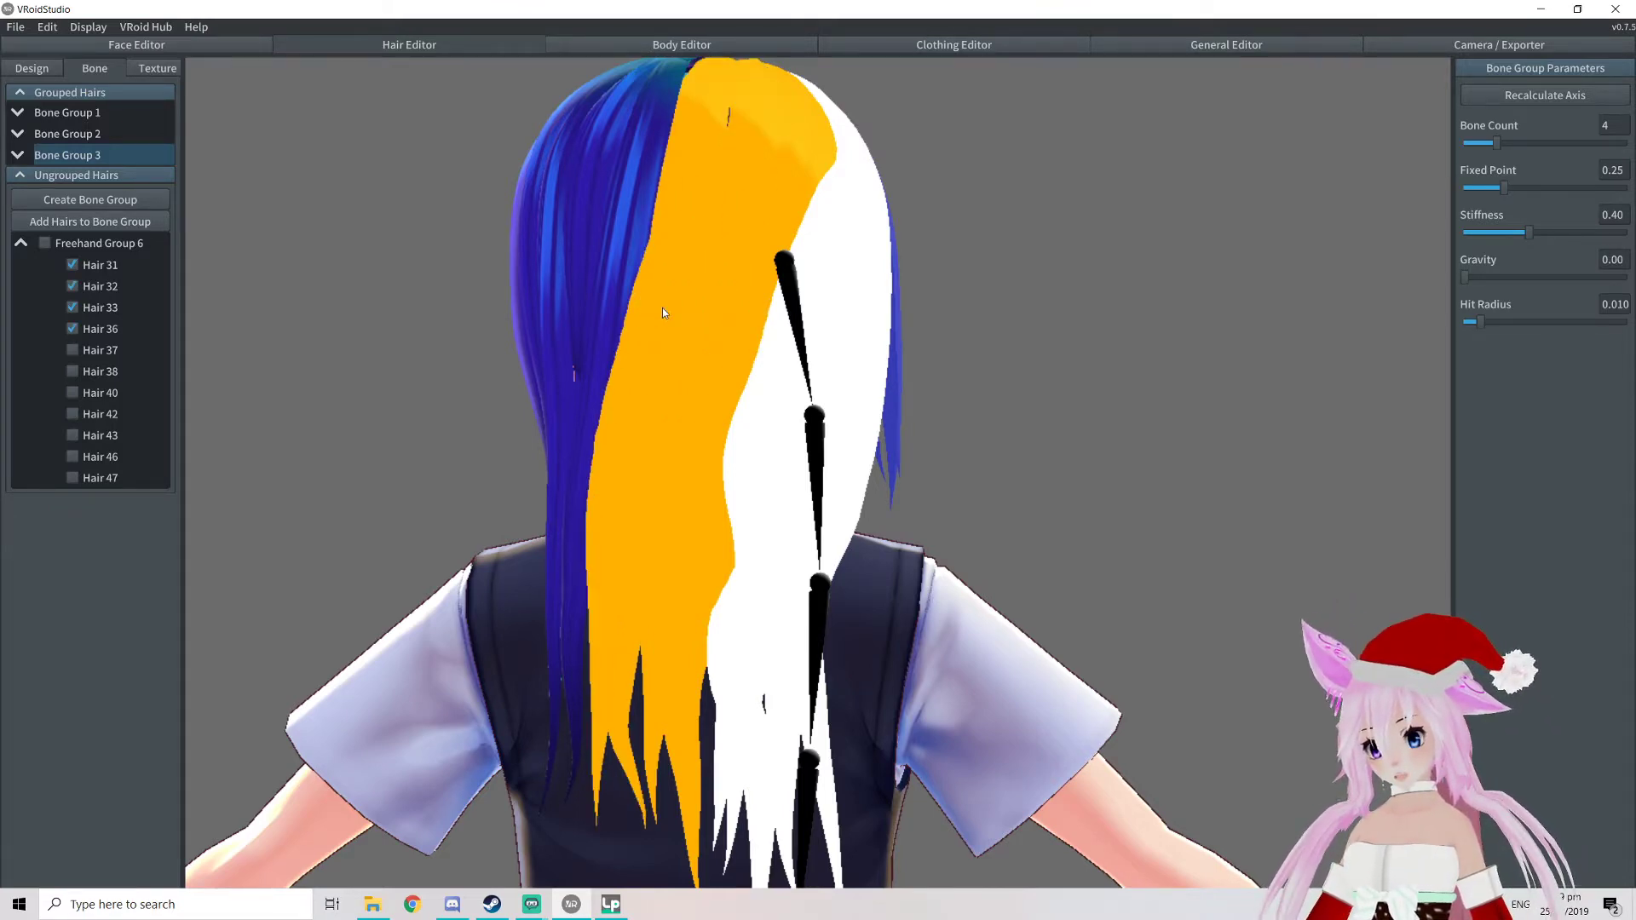
middle_click_drag(641, 298, 682, 309)
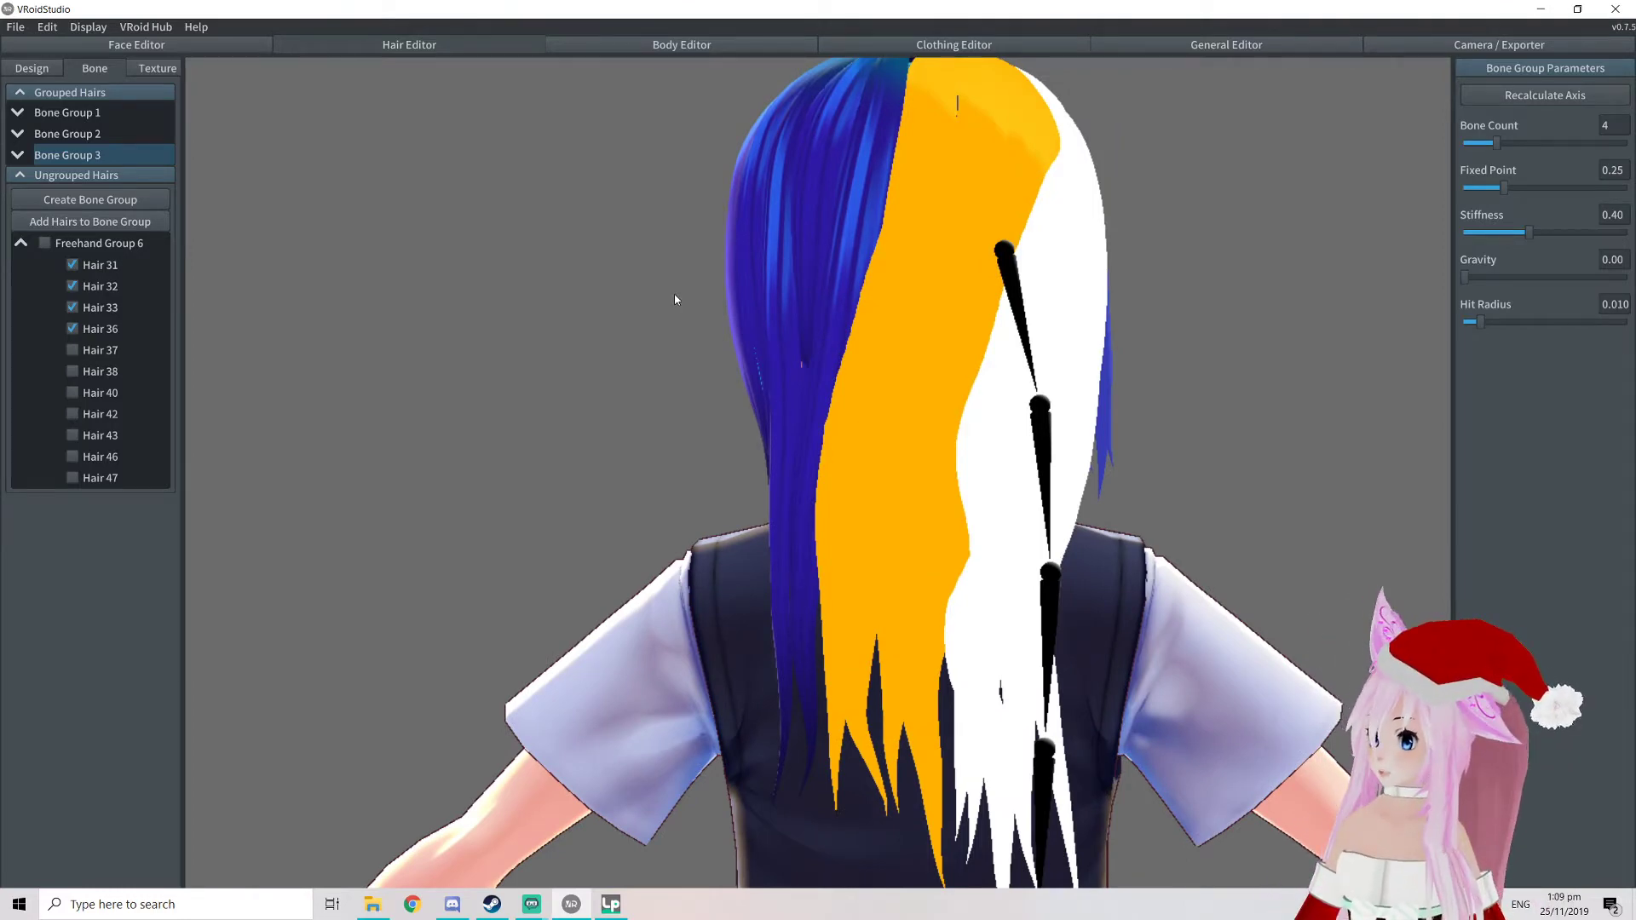
right_click_drag(610, 321, 705, 342)
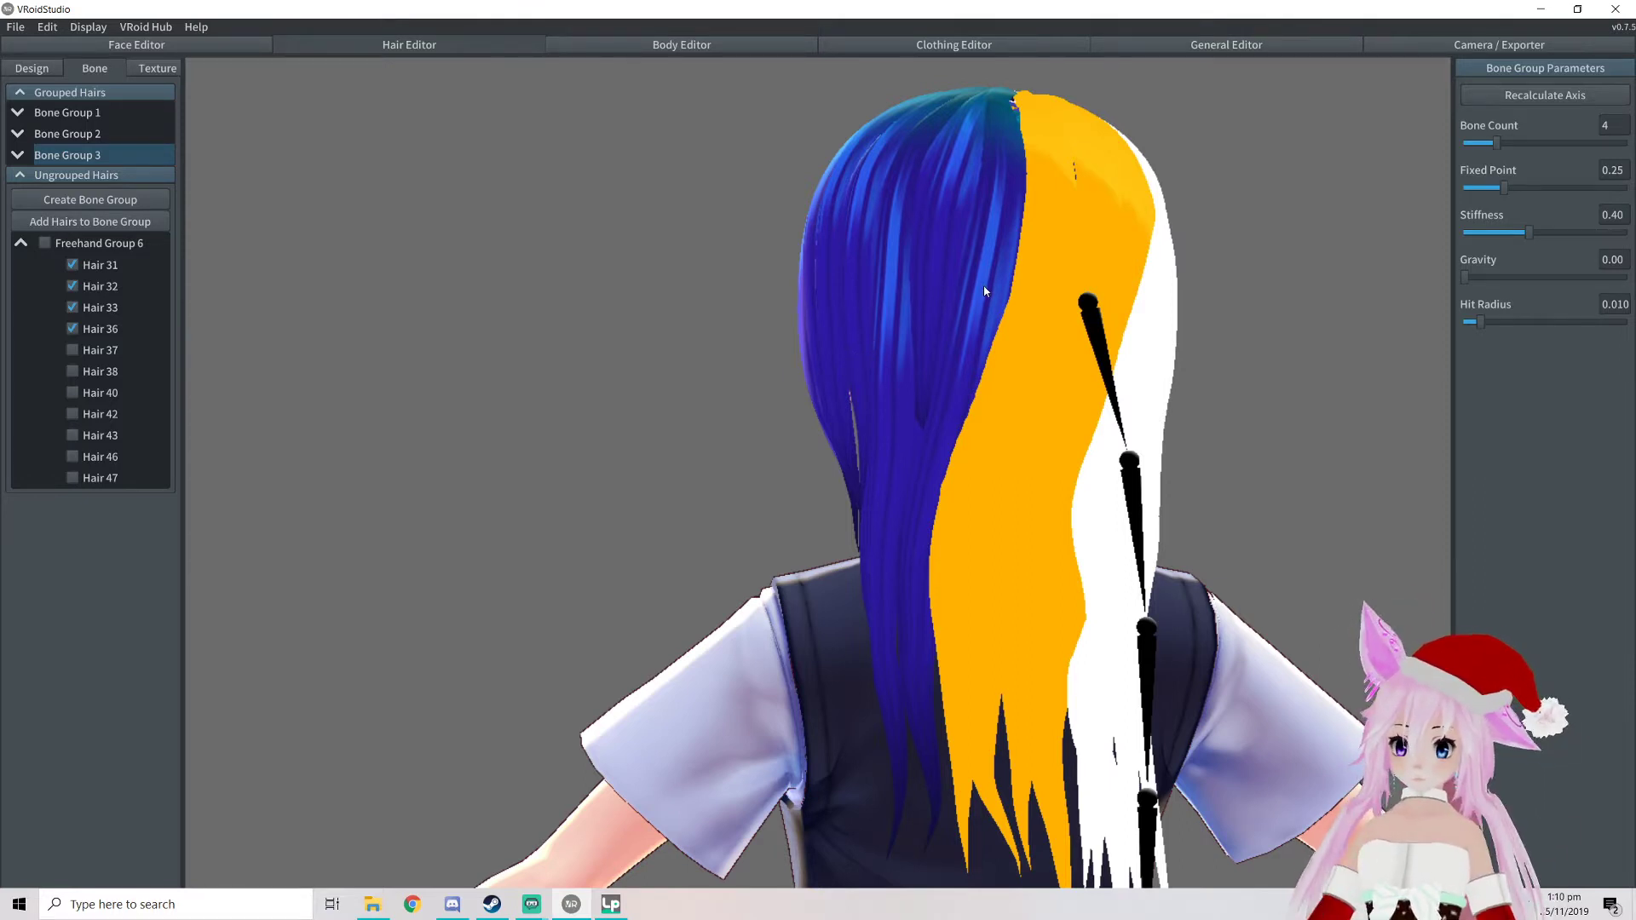
middle_click_drag(974, 301, 942, 314)
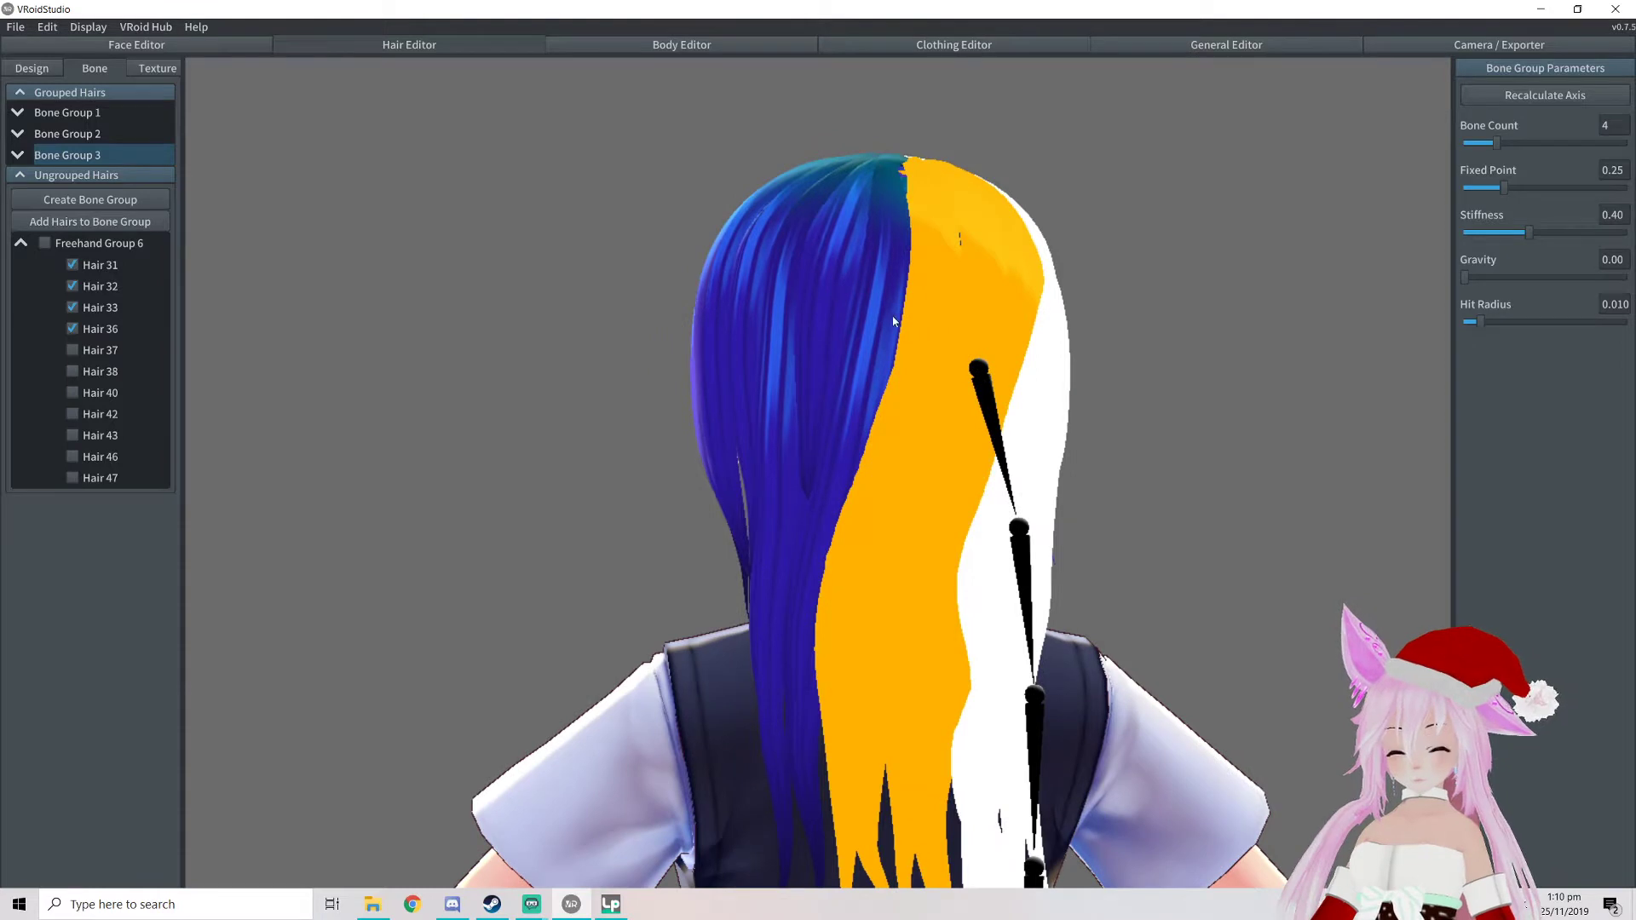
left_click(881, 325)
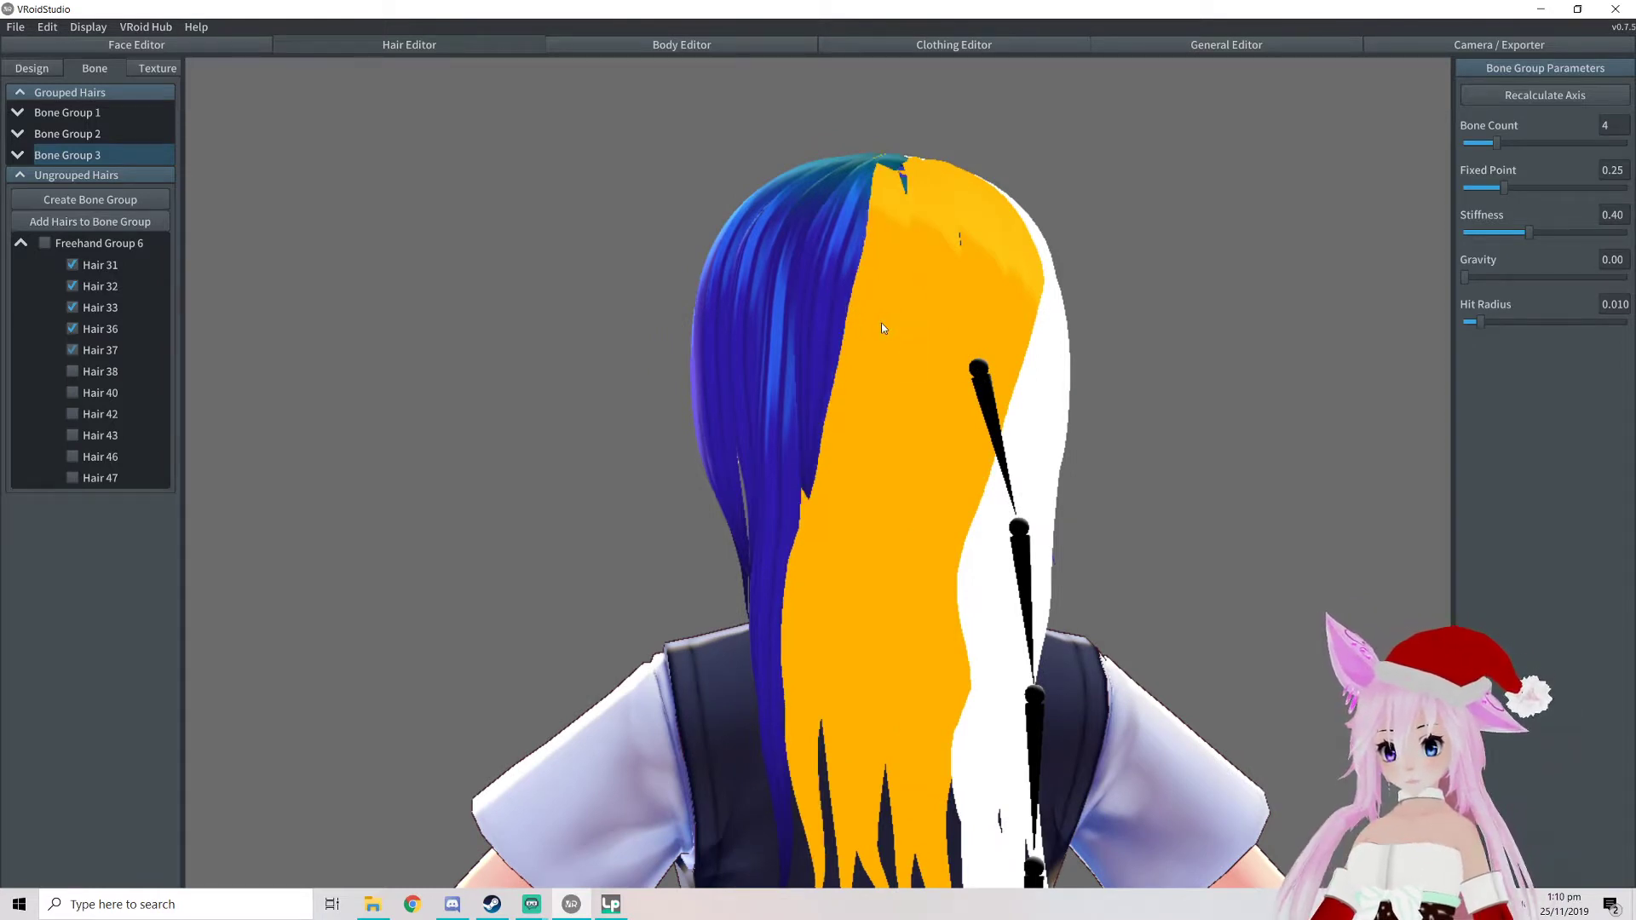
left_click(90, 202)
Create a bone group from the remaining left-rear strands Hair 38, 40, 42, 43, 46 and 47
left_click(806, 365)
middle_click_drag(806, 365, 938, 438)
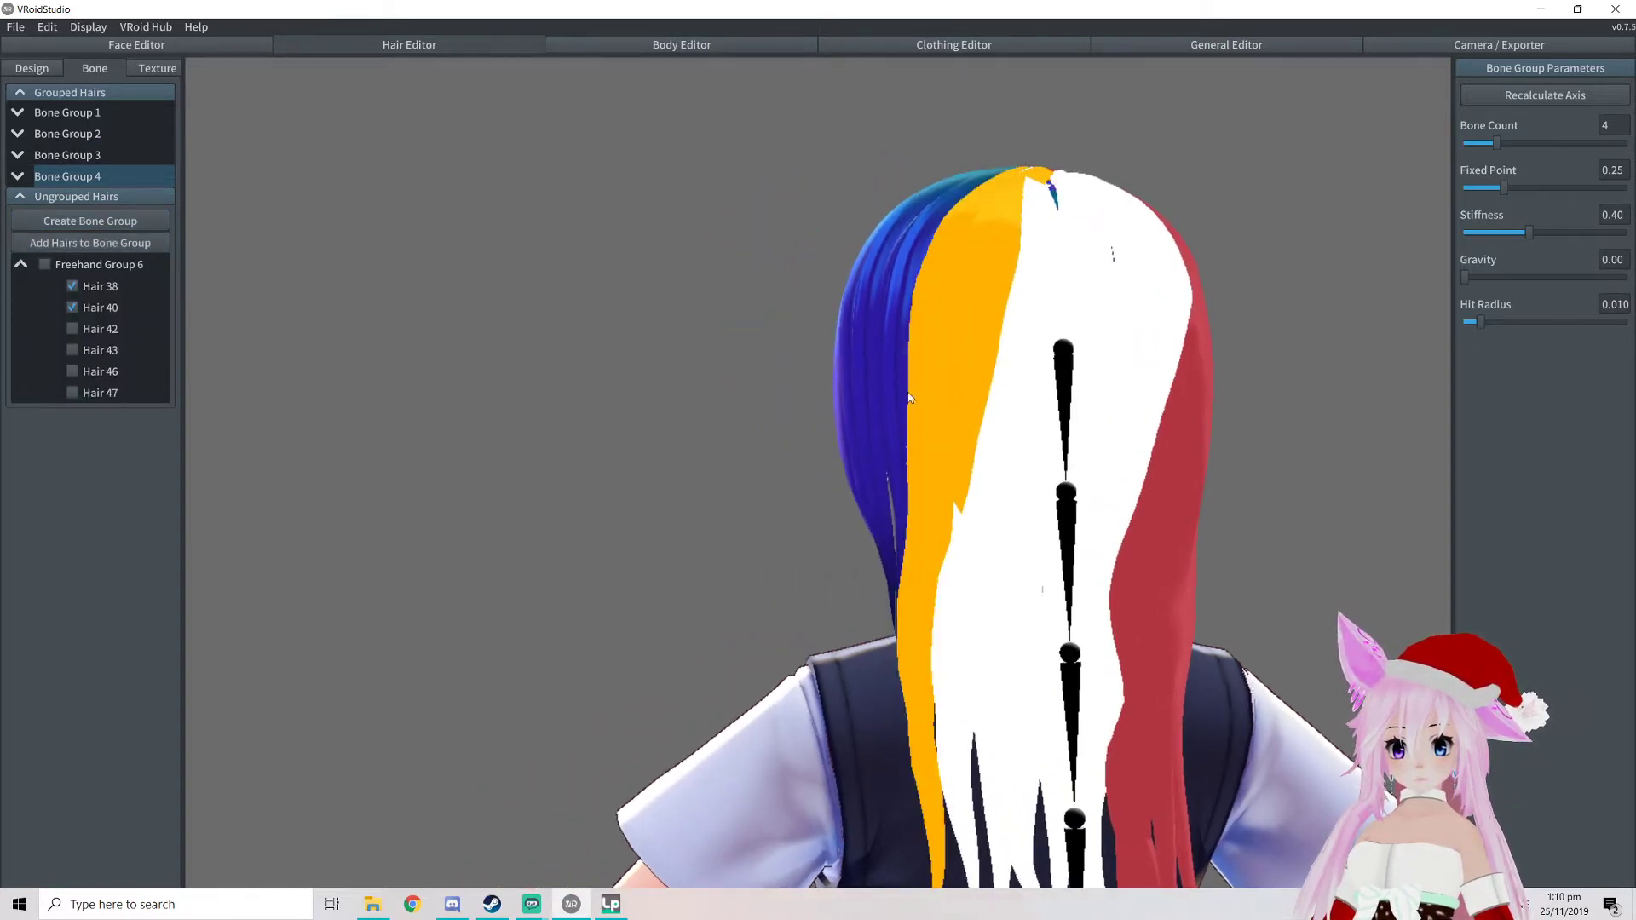
left_click(900, 406)
left_click(871, 414)
left_click(851, 420)
right_click_drag(901, 519, 983, 513)
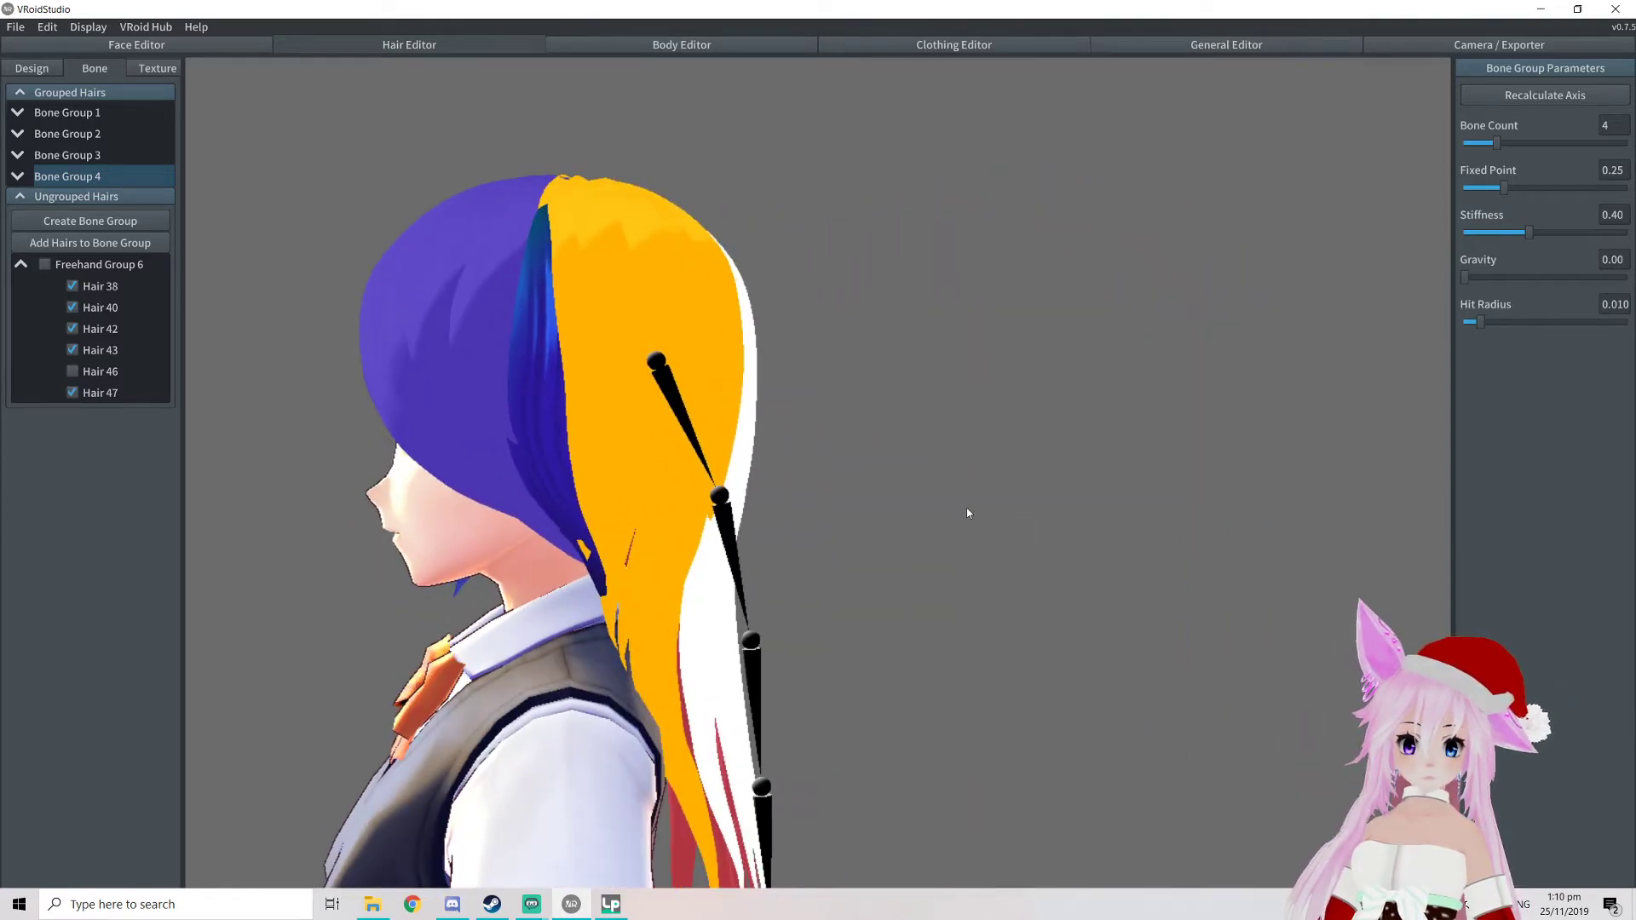
left_click(554, 432)
right_click_drag(600, 457, 514, 464)
left_click(89, 221)
Examine the bone group colours and the newest group's bone chain around the avatar's head from above, front and side
mouse_move(1096, 511)
right_mouse_down()
mouse_move(960, 497)
mouse_move(1140, 515)
mouse_move(935, 493)
mouse_move(980, 515)
mouse_move(1049, 503)
mouse_move(934, 507)
mouse_move(941, 540)
right_mouse_up()
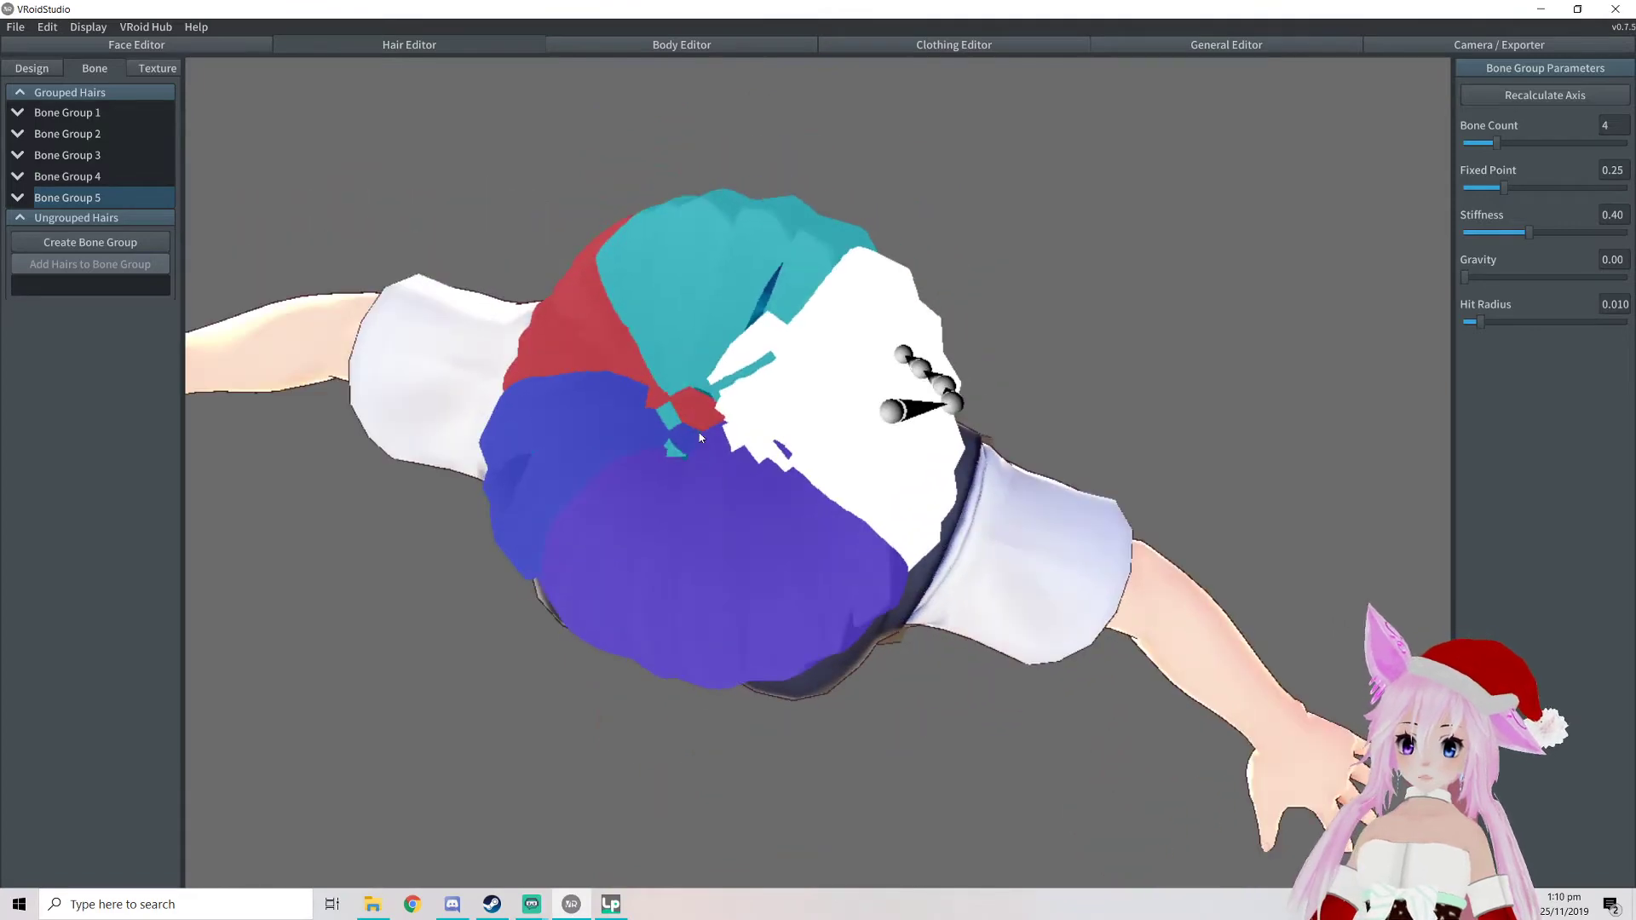
right_click_drag(835, 493, 778, 457)
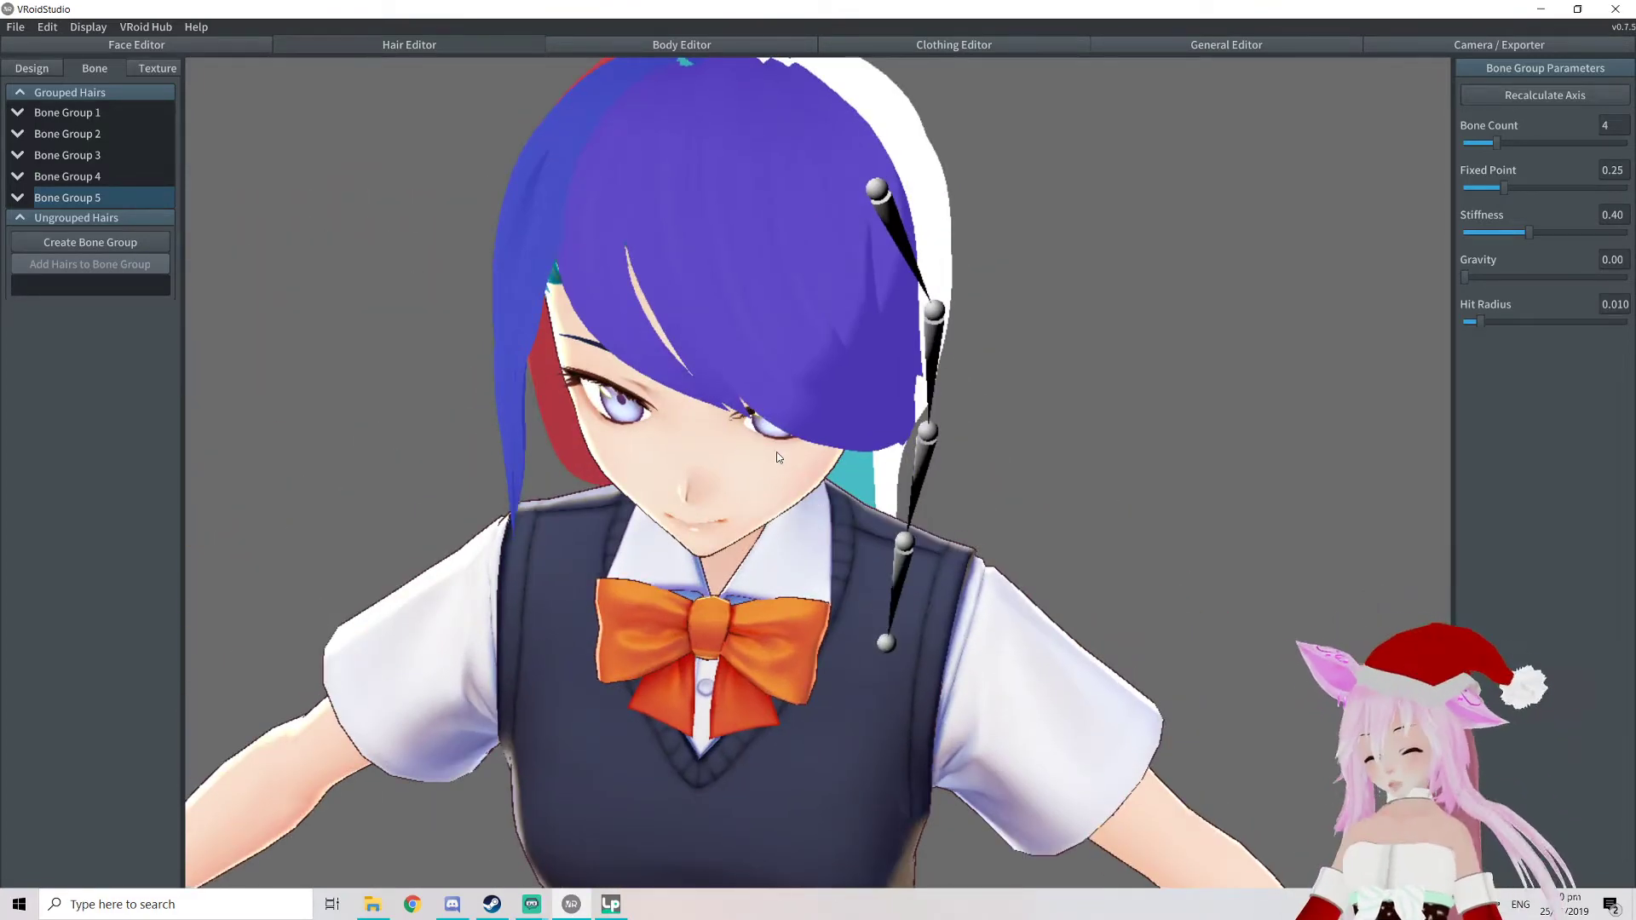
right_click_drag(777, 458, 775, 501)
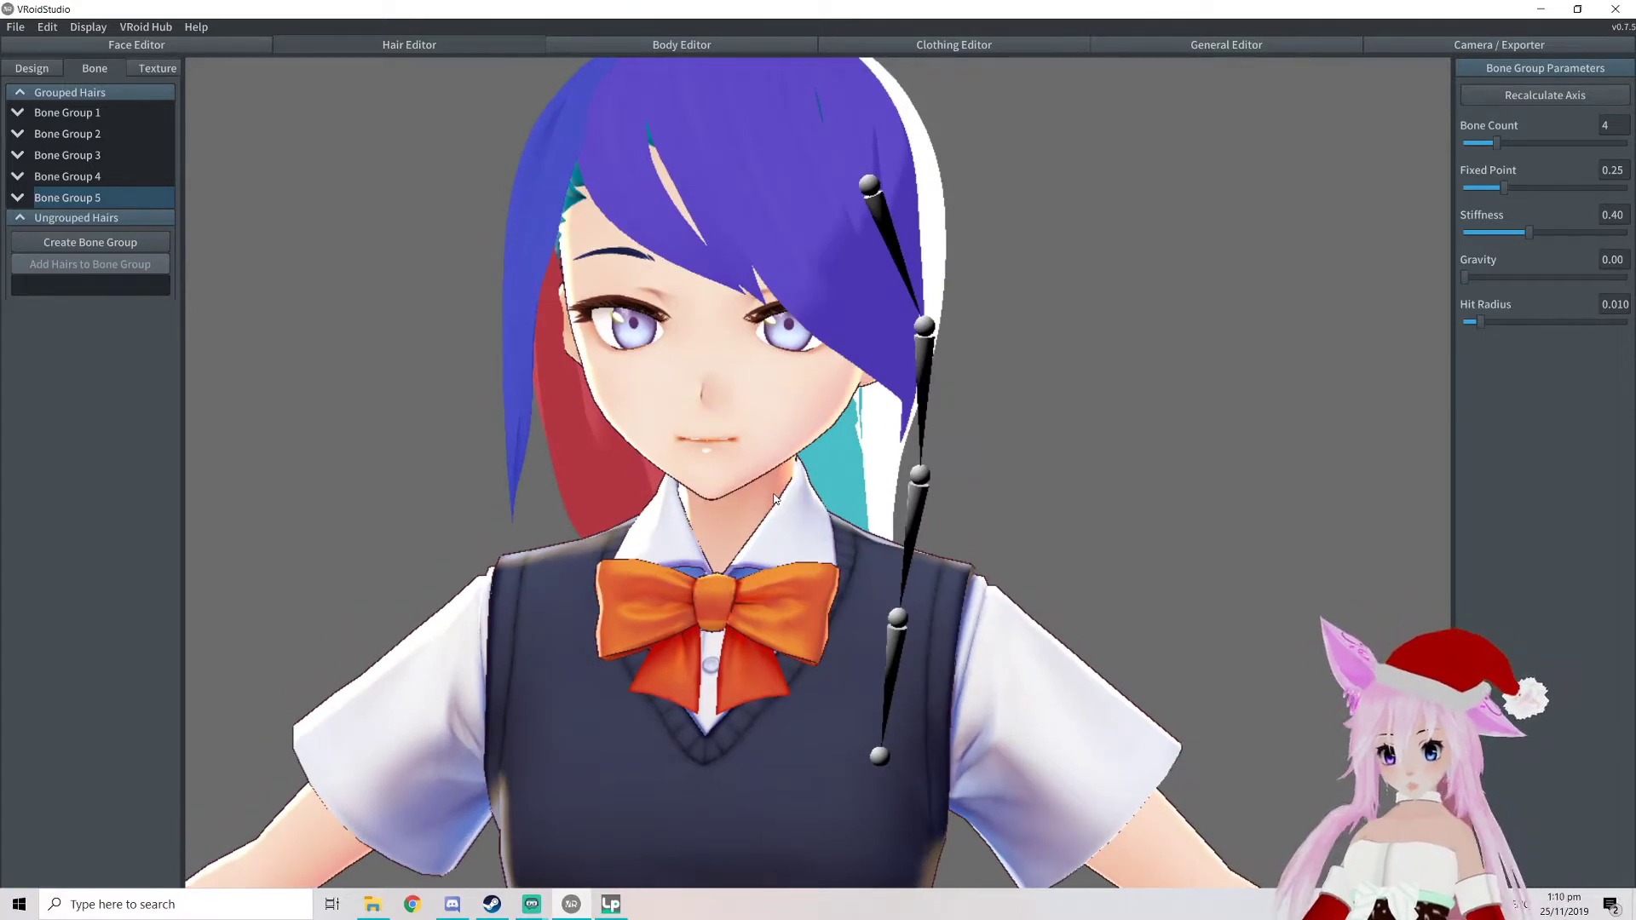
middle_click_drag(640, 95, 690, 183)
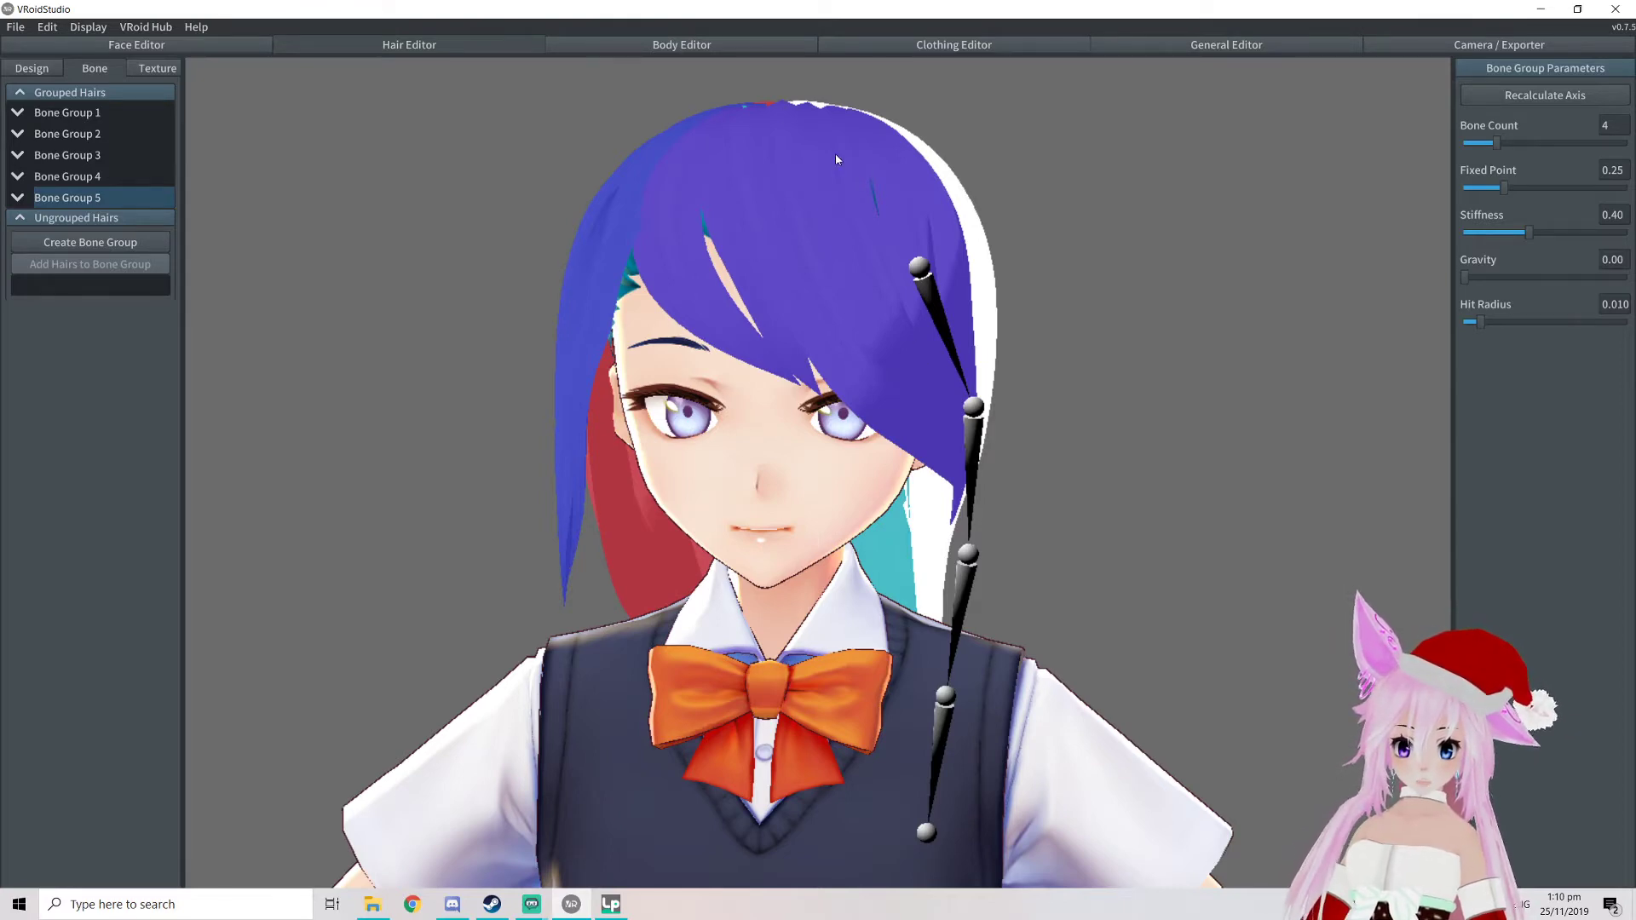
middle_click_drag(979, 373, 810, 398)
right_click_drag(904, 339, 852, 342)
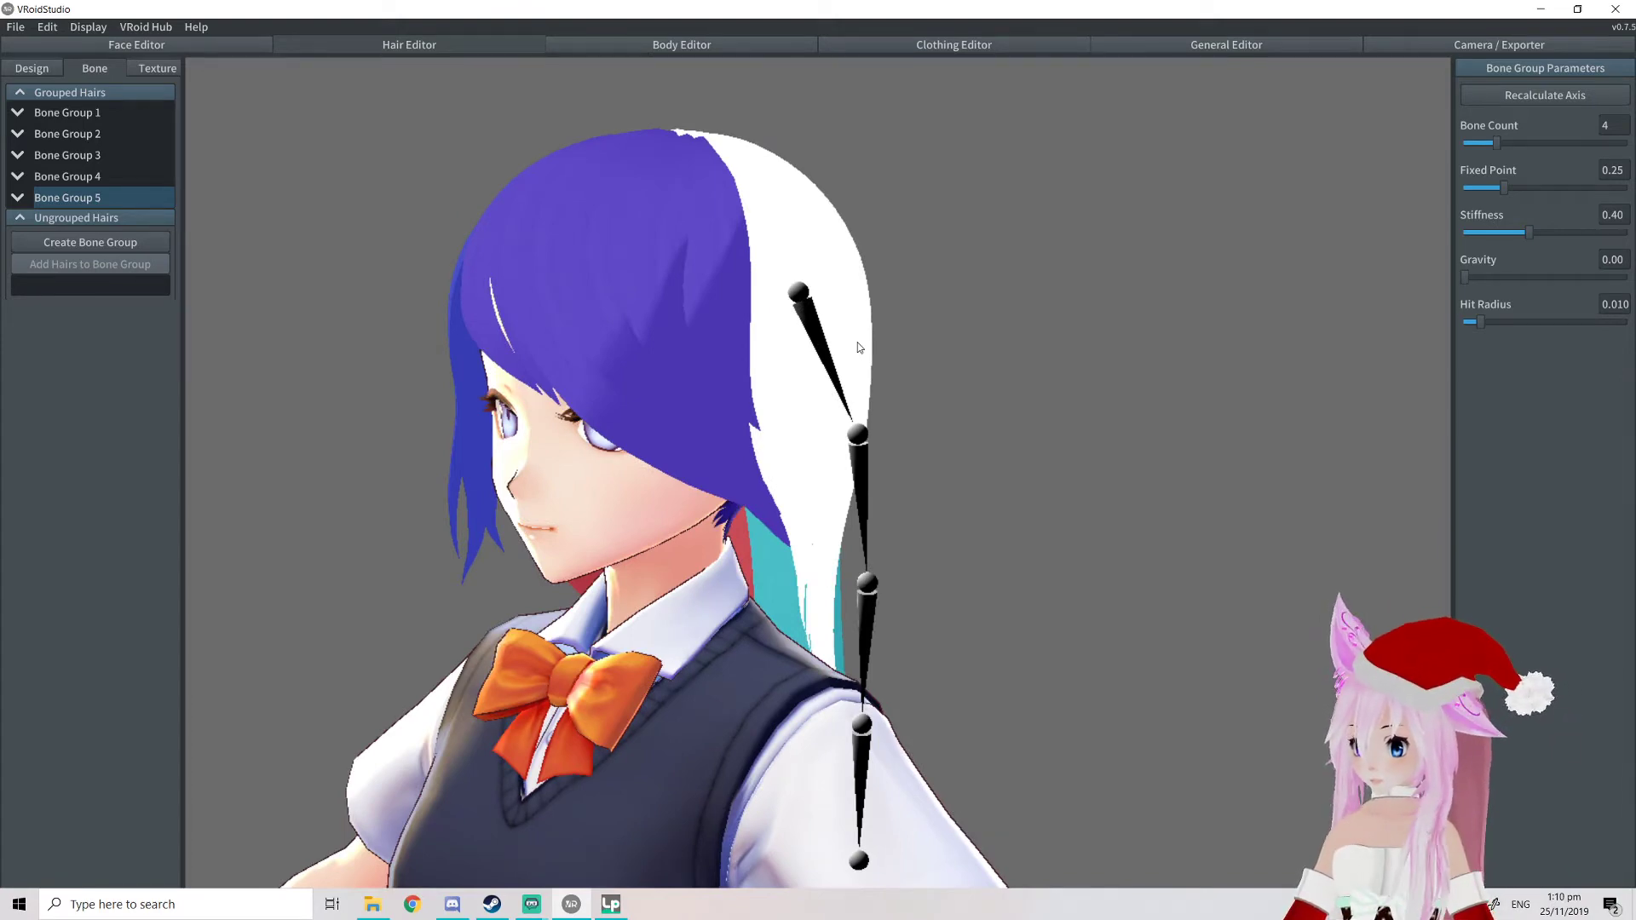
right_click_drag(844, 416, 849, 408)
right_click_drag(816, 492, 832, 483)
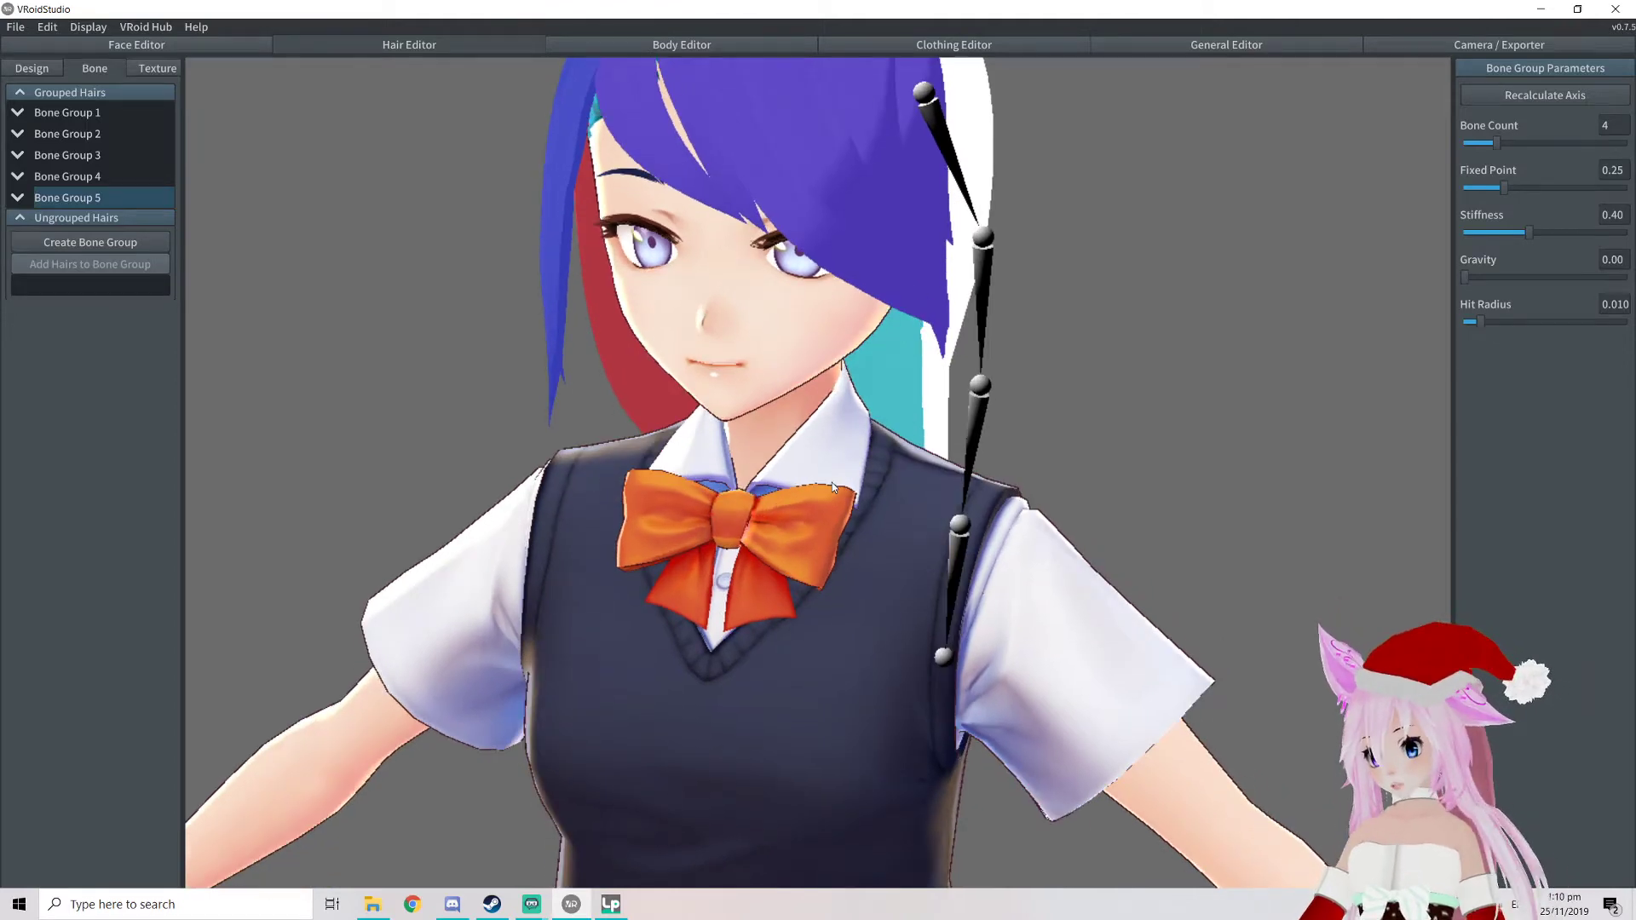
middle_click_drag(832, 483, 794, 474)
scroll(797, 482, "down", 3)
scroll(798, 488, "up", 3)
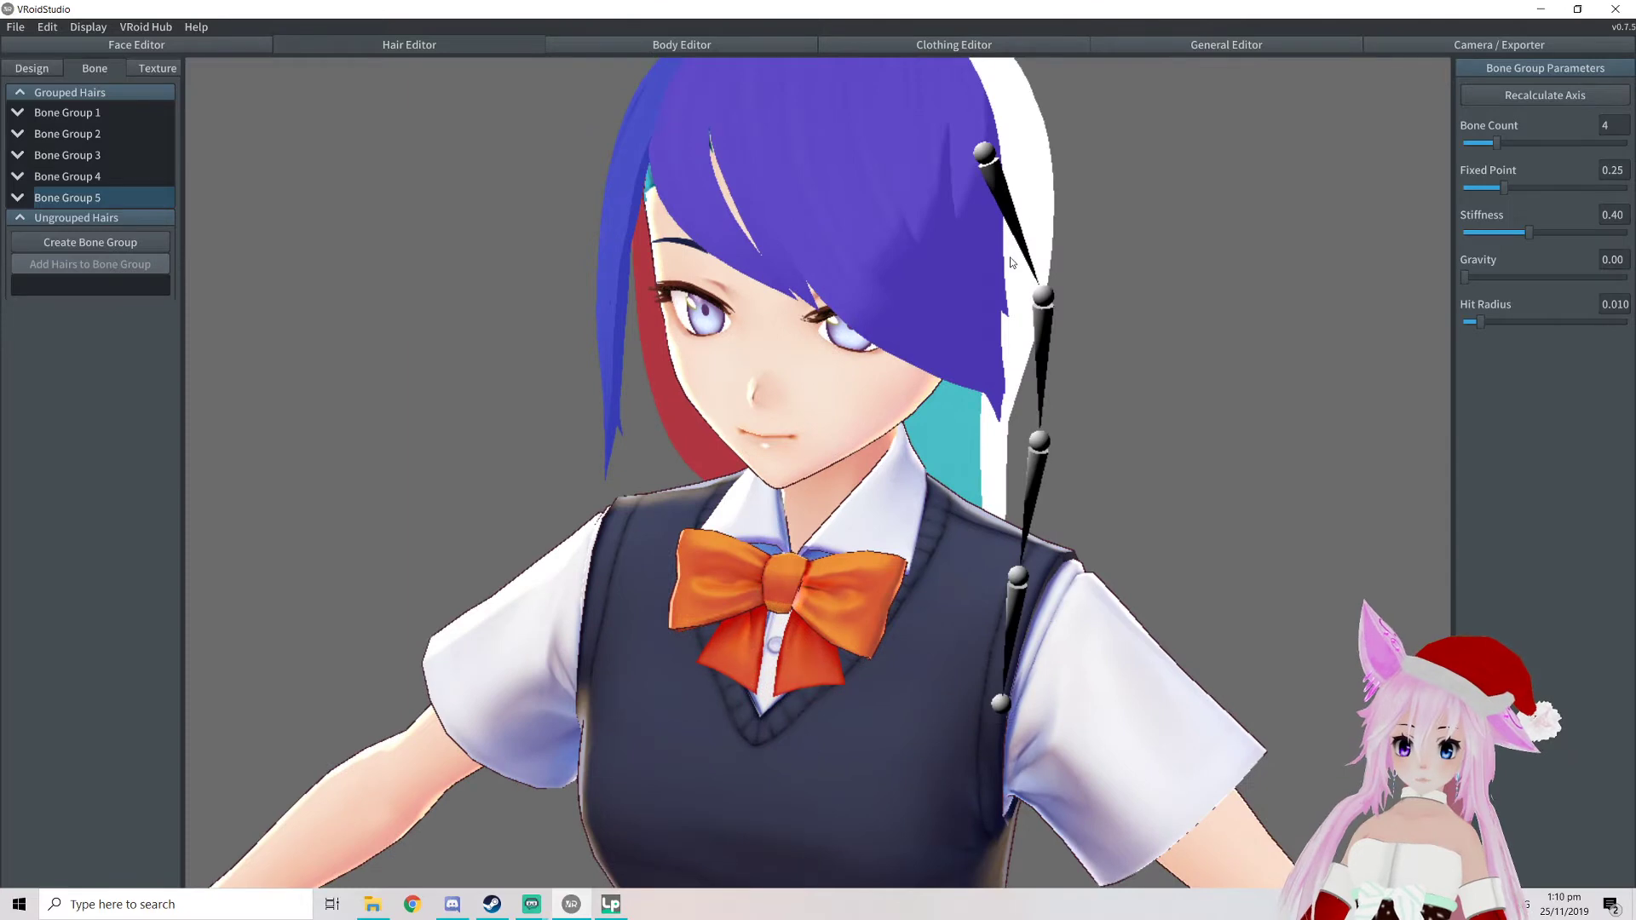
right_click_drag(1006, 213, 1025, 315)
middle_click_drag(863, 365, 1057, 317)
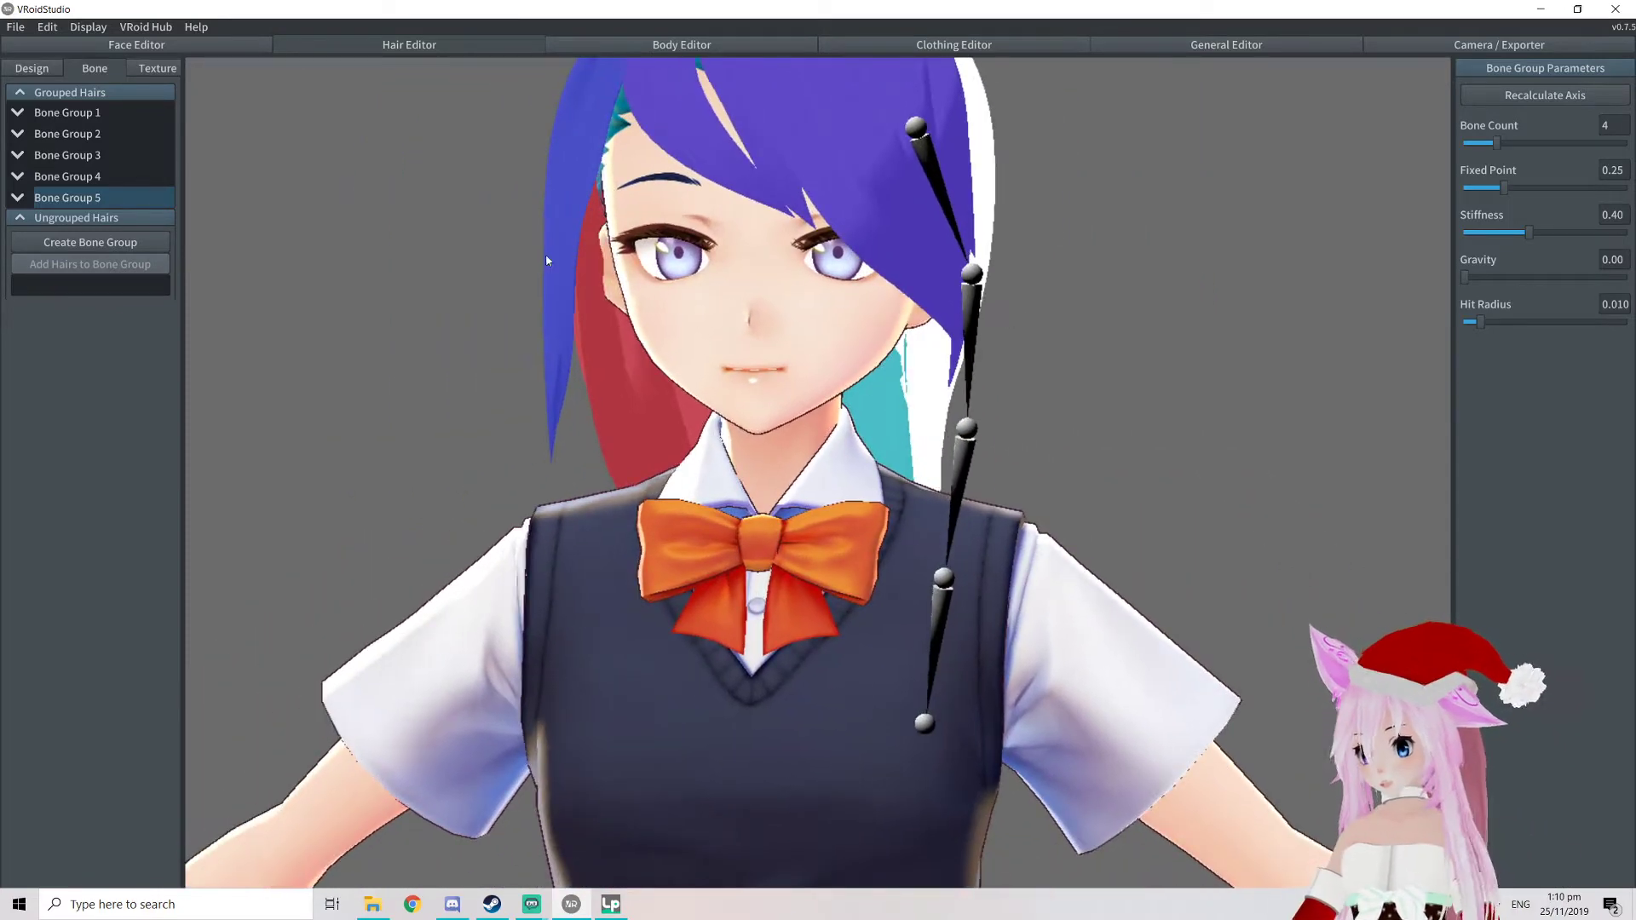
Try a light-green freehand zigzag stroke on the hair texture's upper layer and undo it
left_click(146, 75)
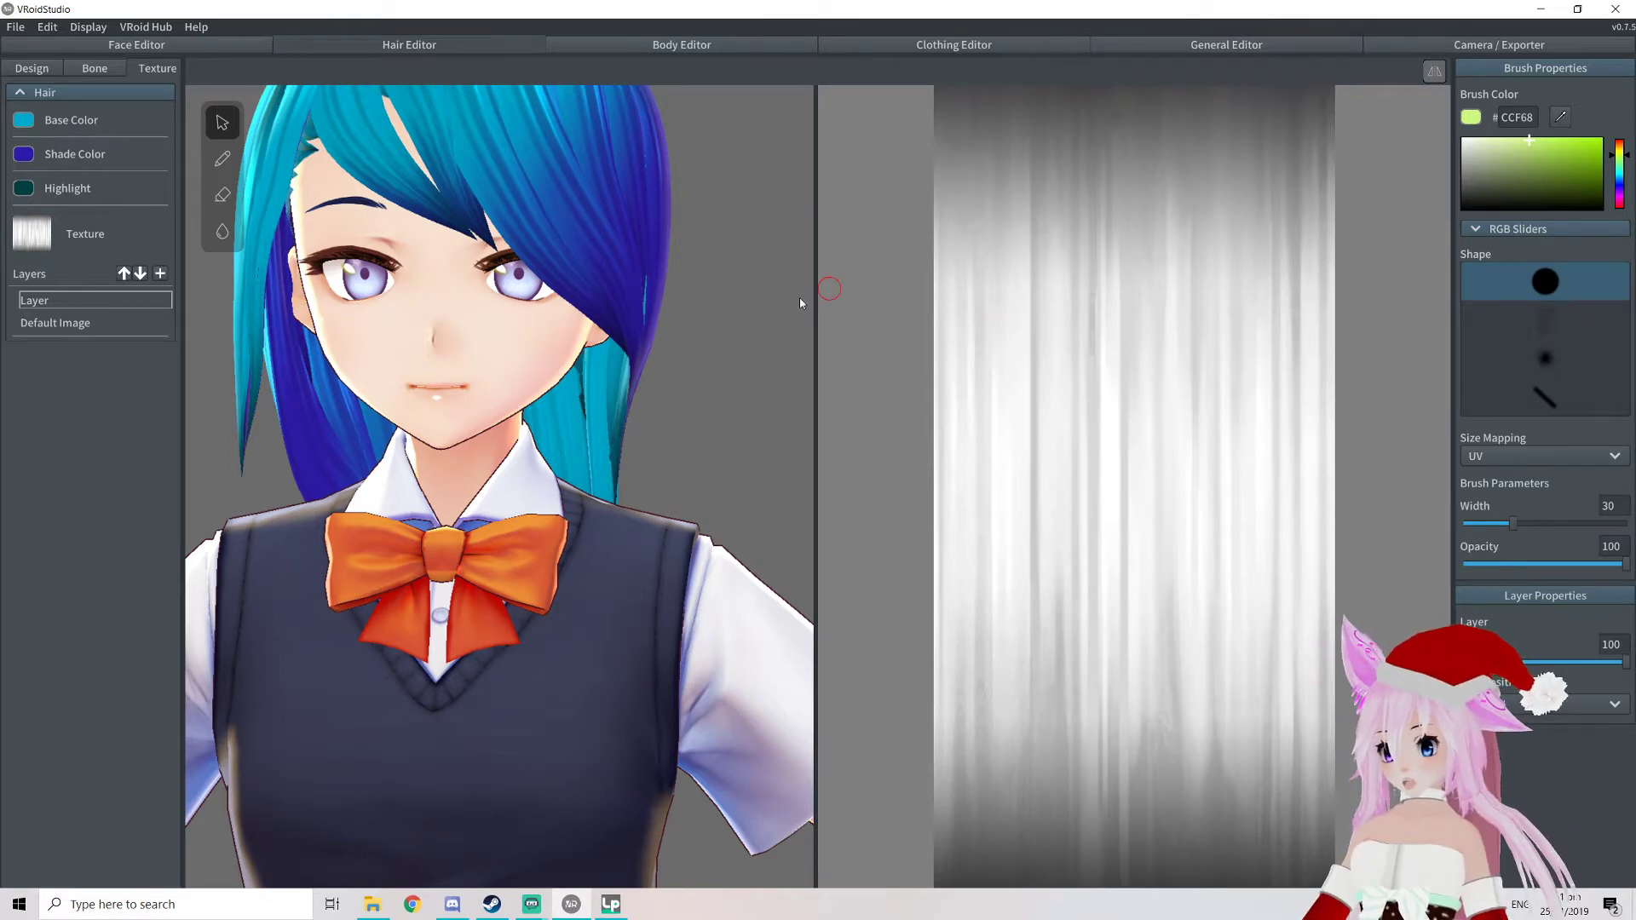
scroll(471, 307, "down", 2)
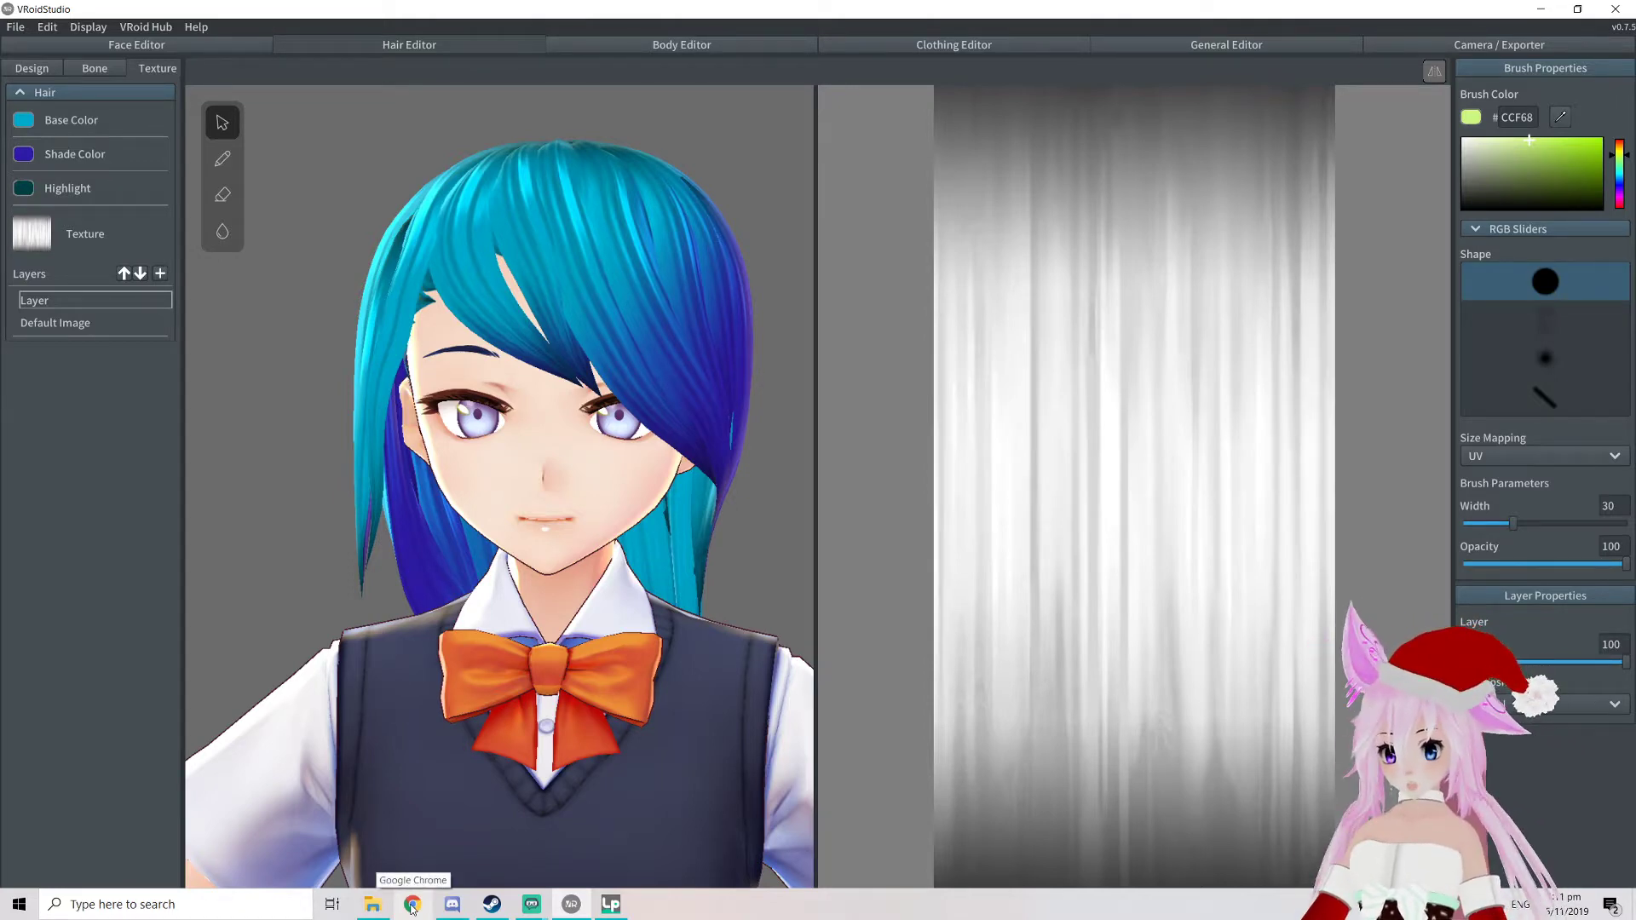
mouse_move(1150, 501)
left_mouse_down()
mouse_move(1253, 452)
mouse_move(1079, 439)
mouse_move(1161, 227)
mouse_move(1108, 217)
left_mouse_up()
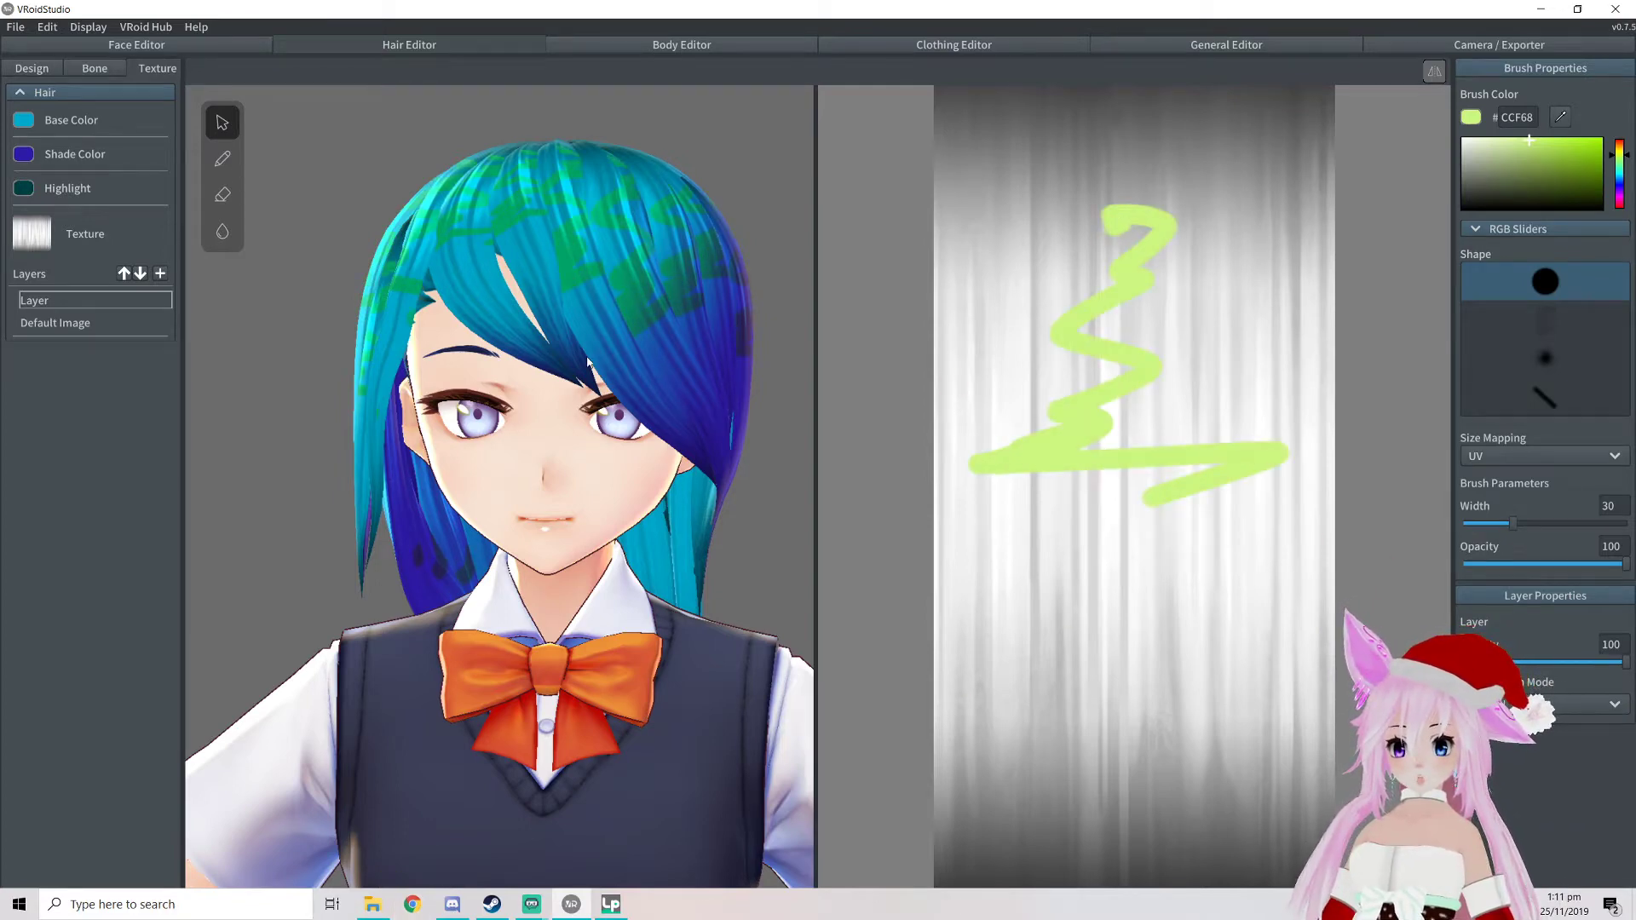
key("ctrl+z")
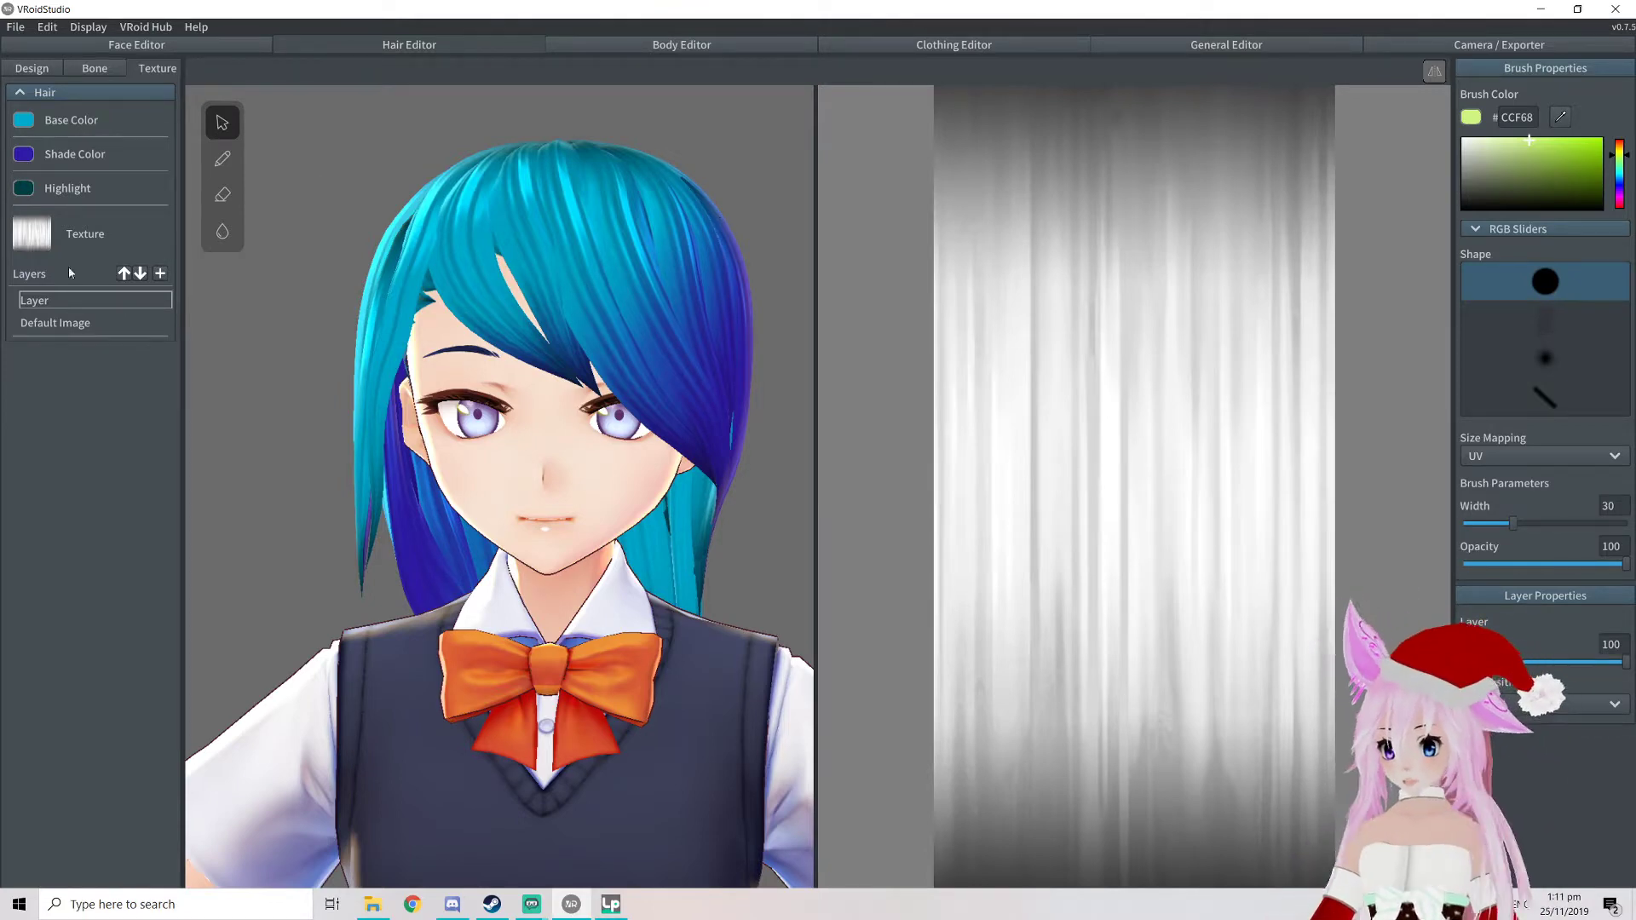
View the available layer options for the hair texture's Default Image layer
left_click(61, 323)
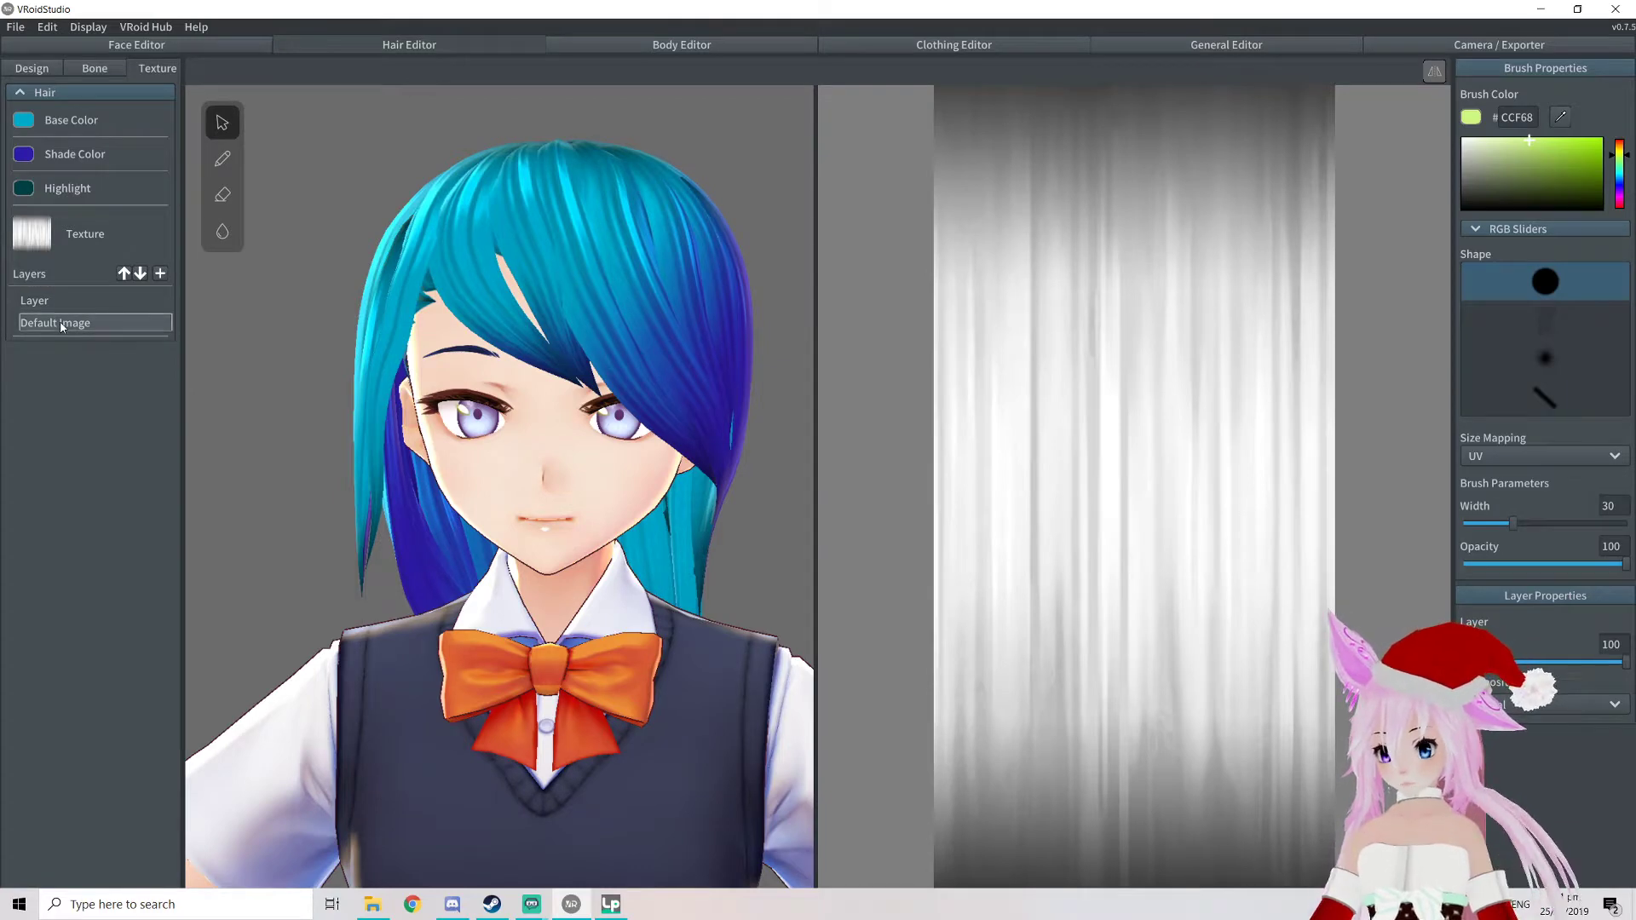
right_click(62, 326)
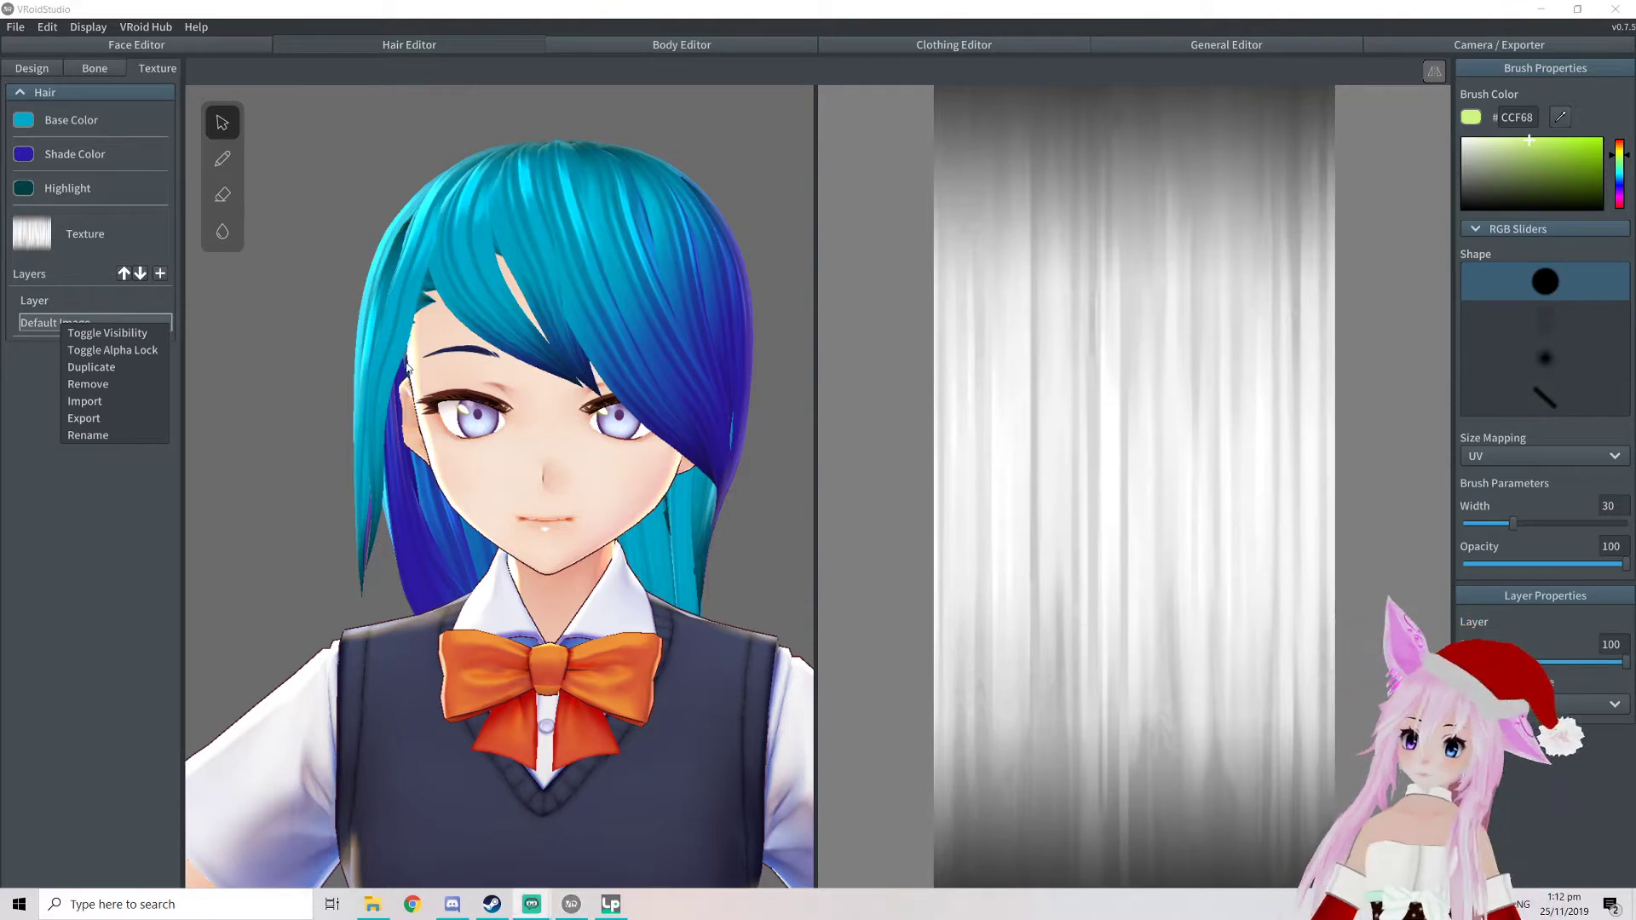
left_click(23, 196)
Brighten the hair's highlight colour to a medium teal
left_click(24, 189)
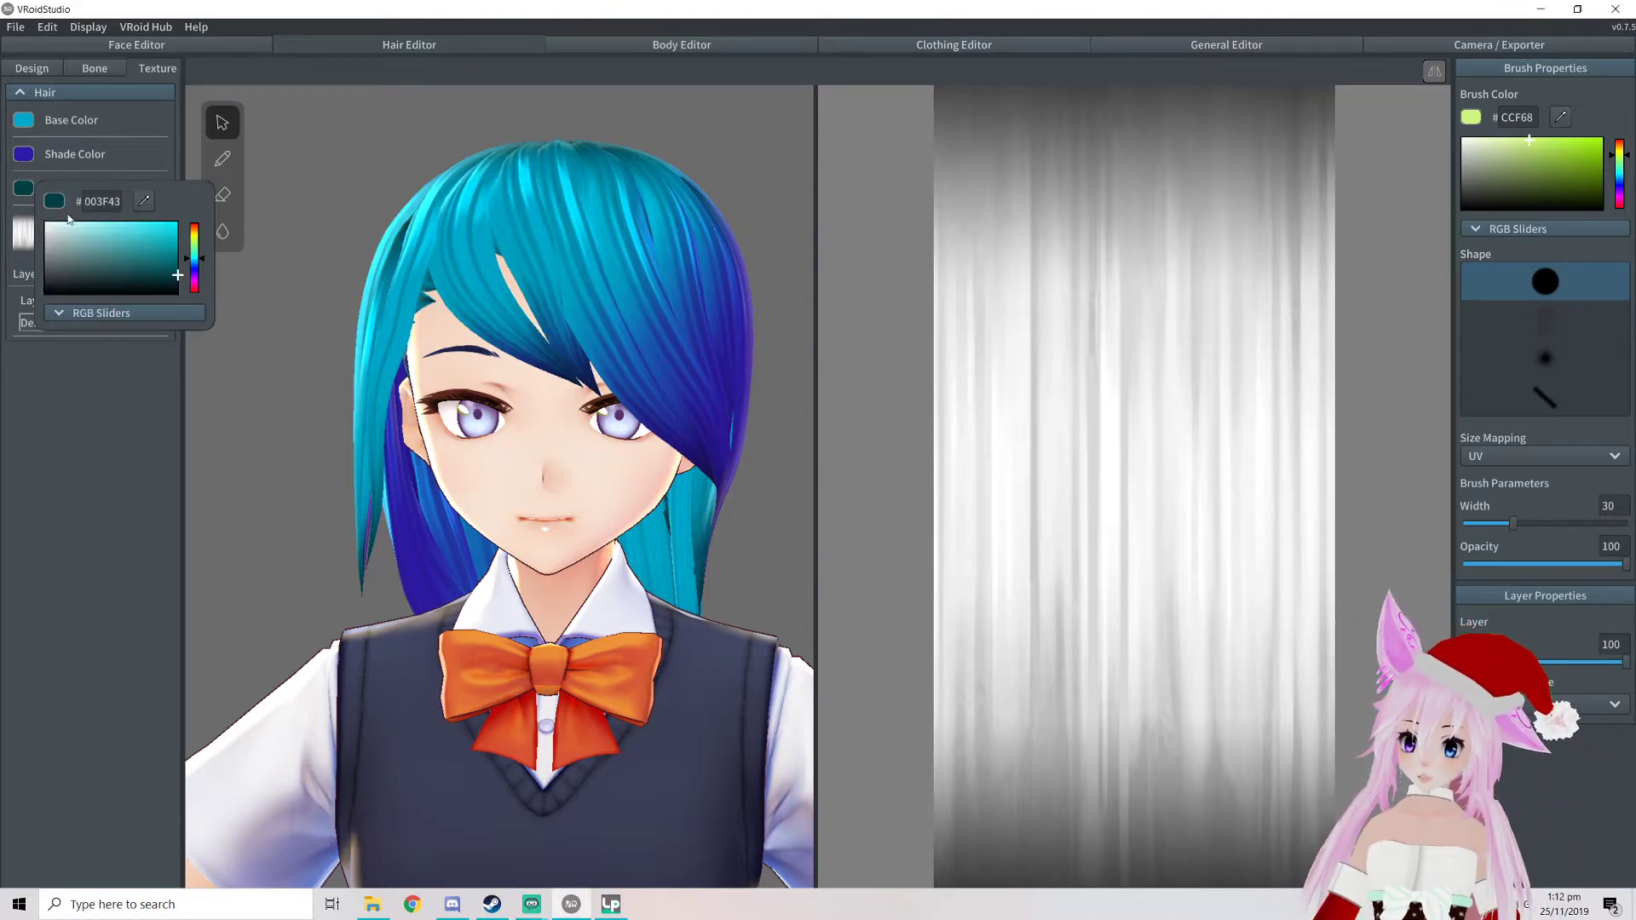
left_click_drag(176, 272, 189, 251)
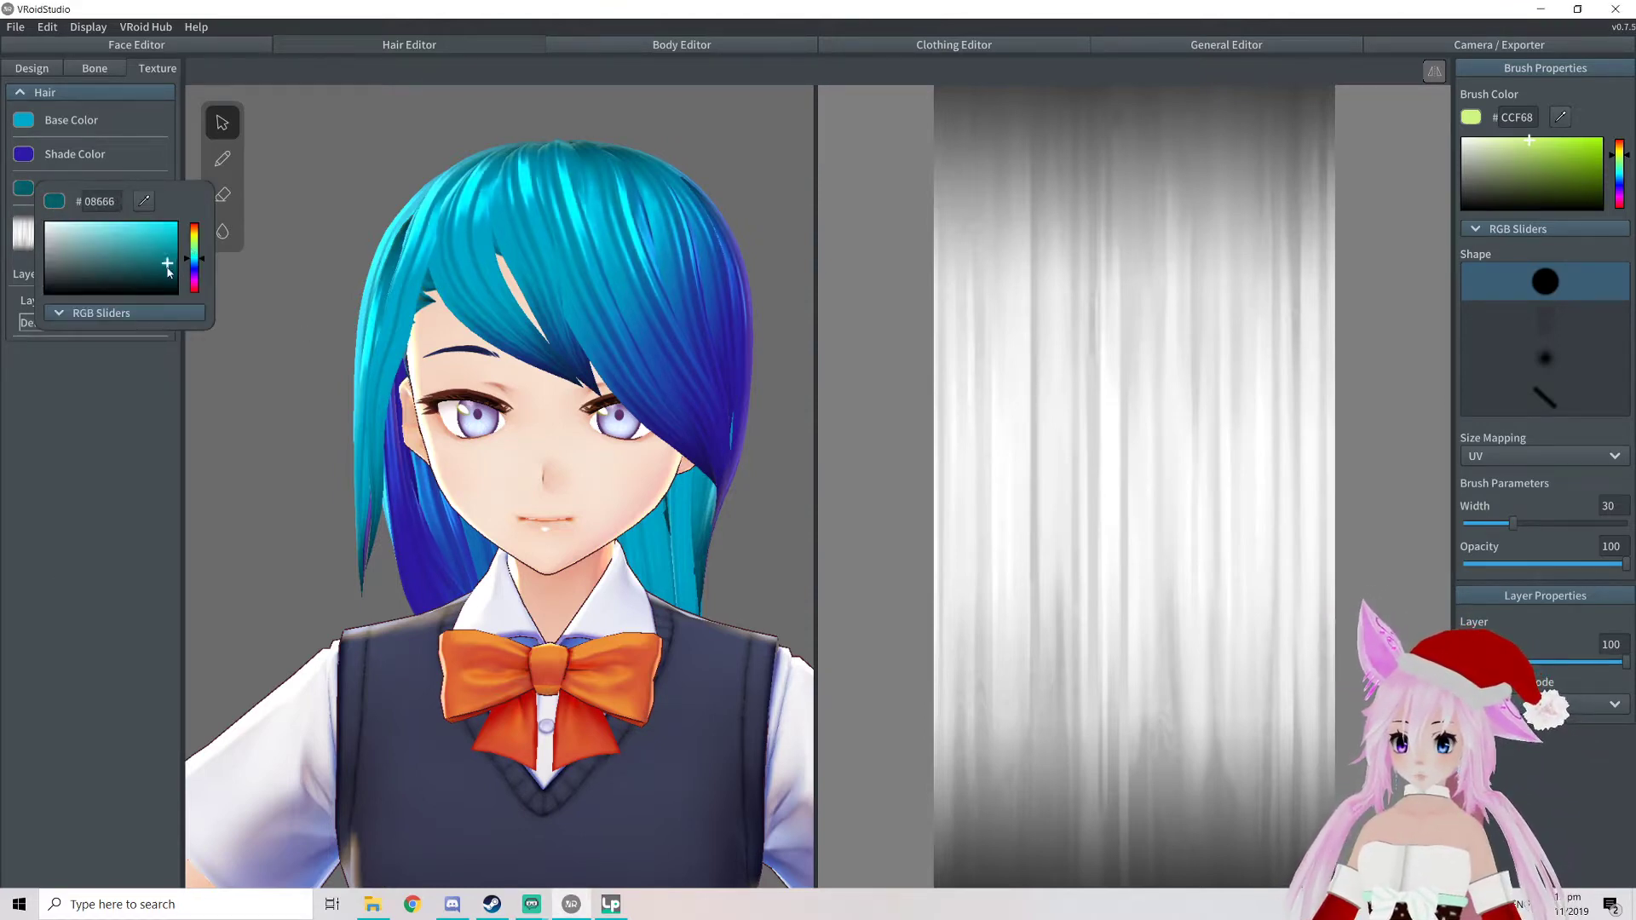
left_click(23, 155)
Change the hair's shade colour to purple
left_click(24, 154)
left_click(161, 209)
left_click(197, 219)
left_click_drag(197, 219, 196, 210)
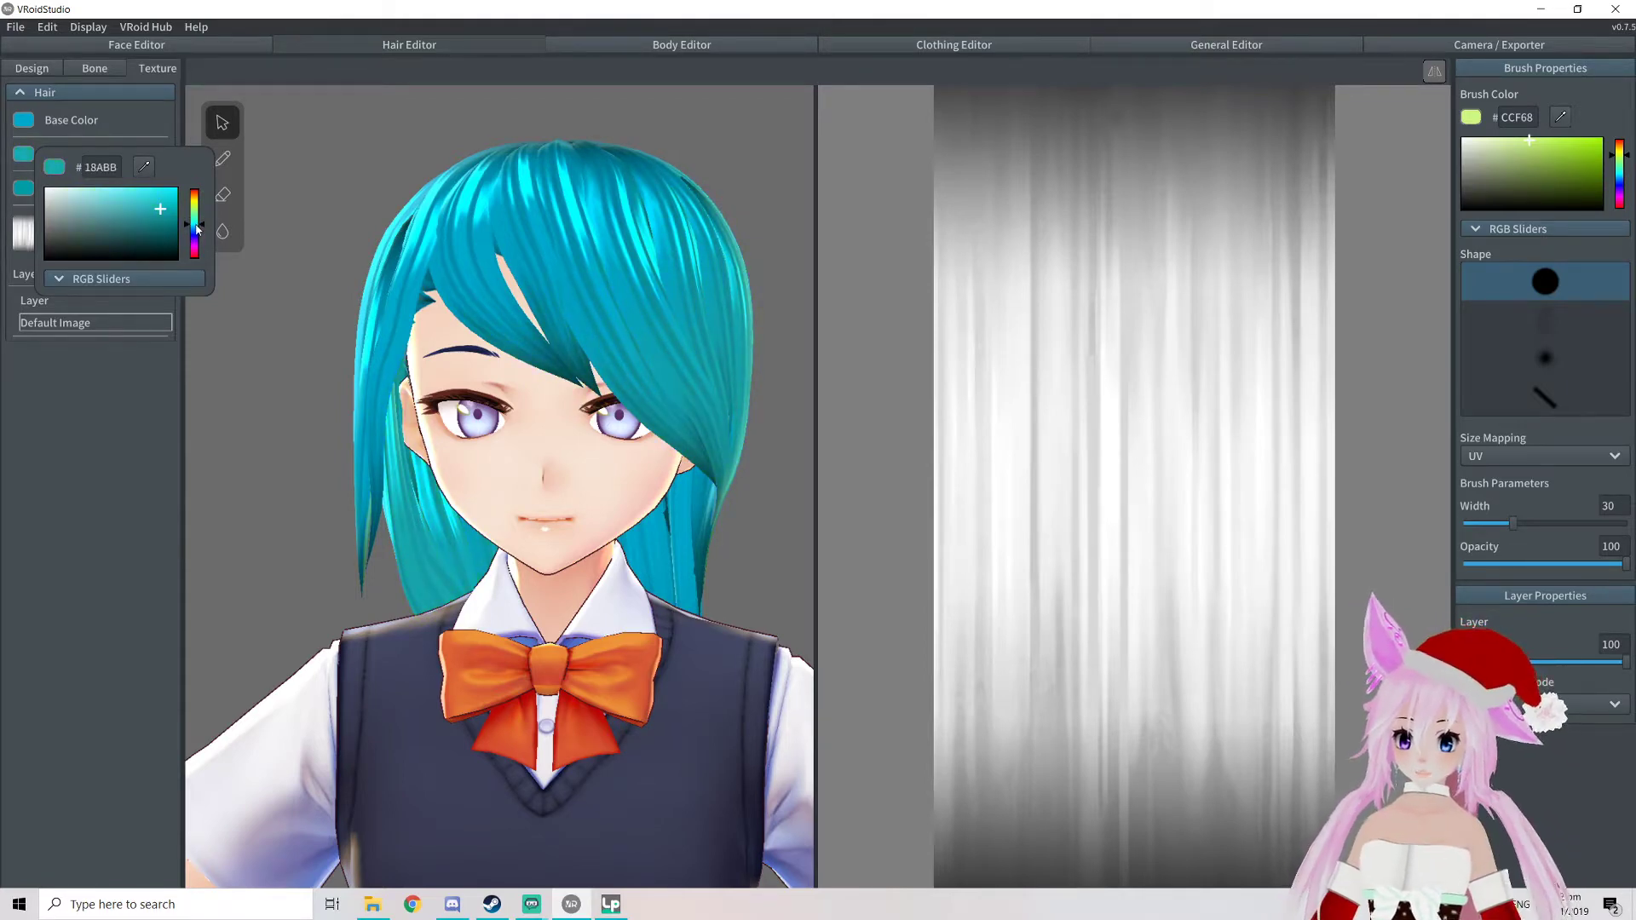
left_click_drag(197, 228, 199, 247)
left_click(156, 133)
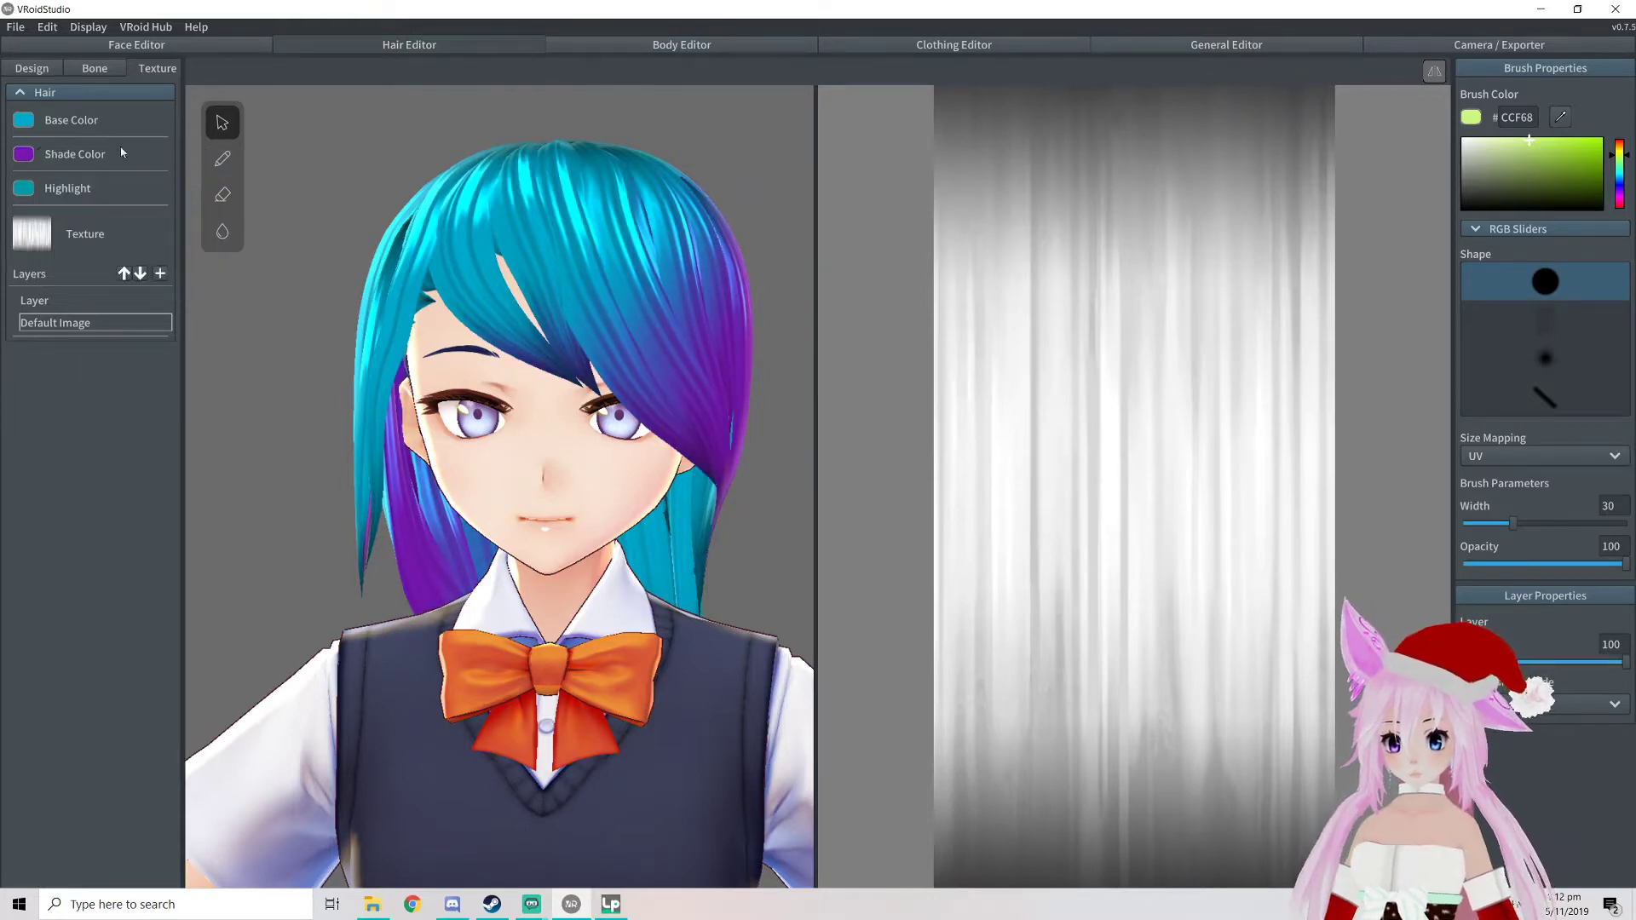
Try green for the hair's base colour and settle on a strong red
left_click(25, 120)
left_click_drag(197, 184, 196, 189)
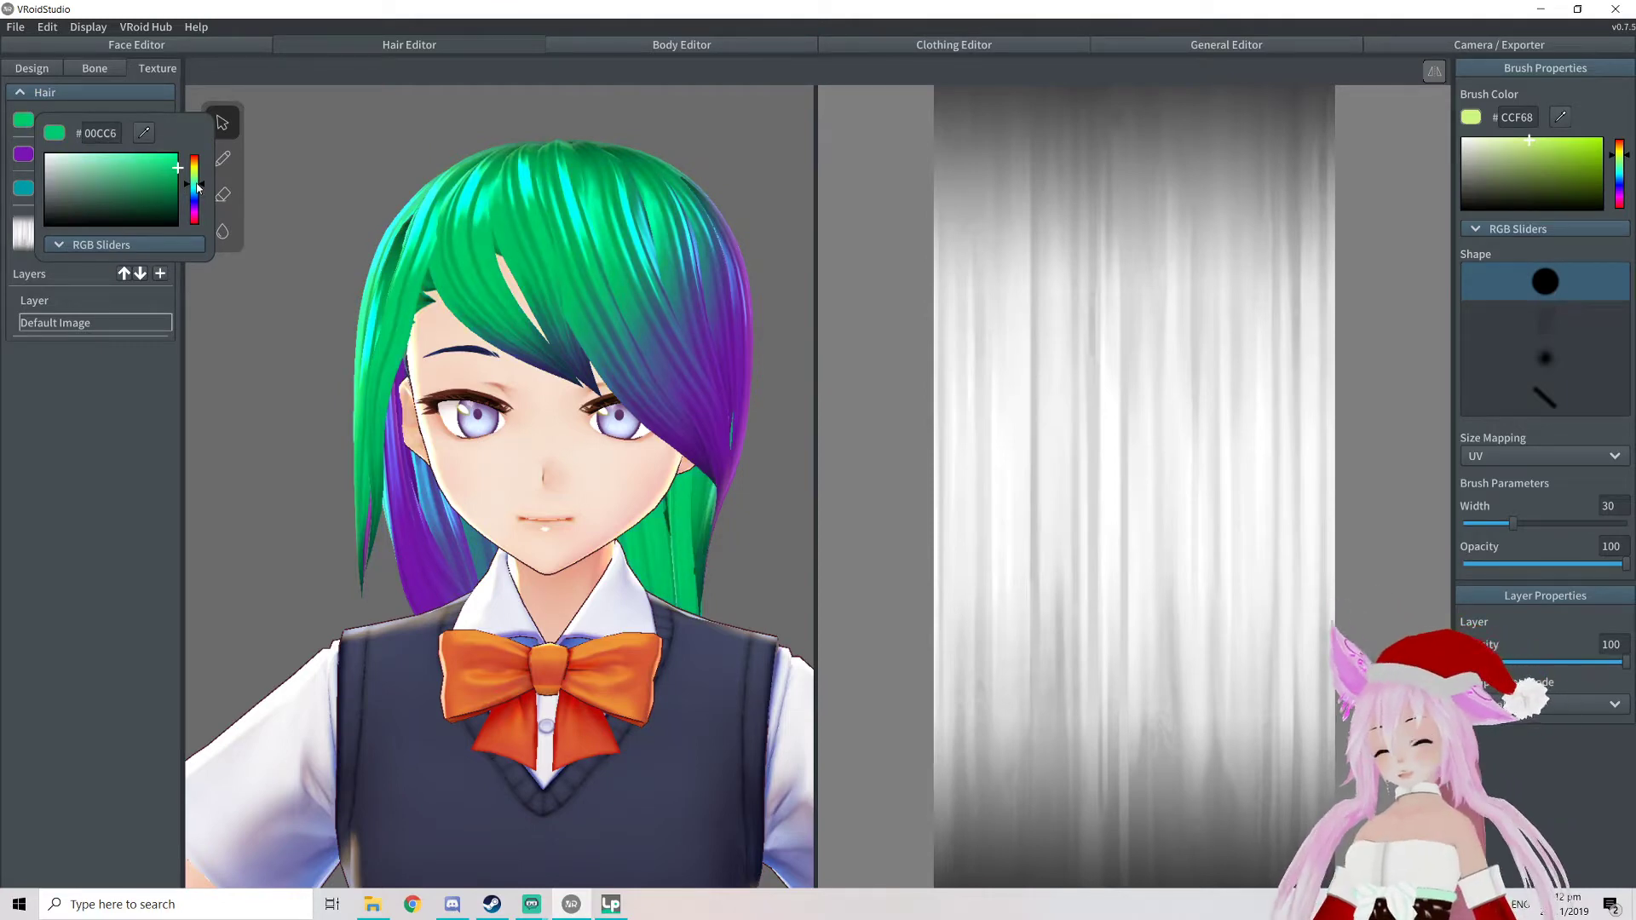
mouse_move(191, 186)
left_mouse_down()
mouse_move(198, 198)
mouse_move(205, 151)
left_mouse_up()
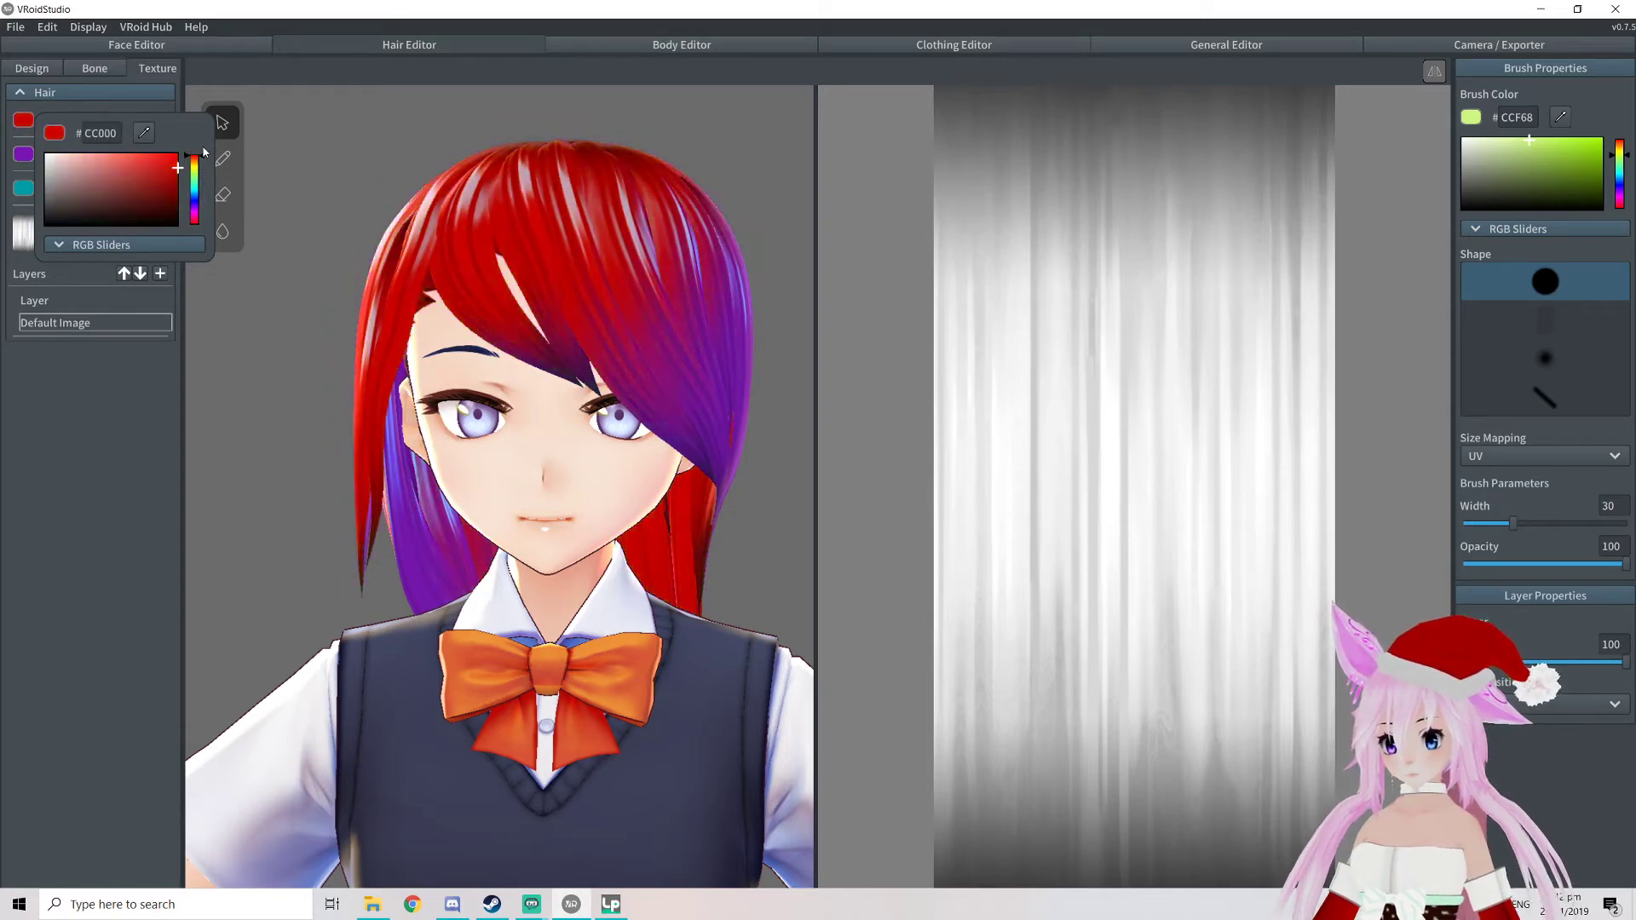
left_click(111, 109)
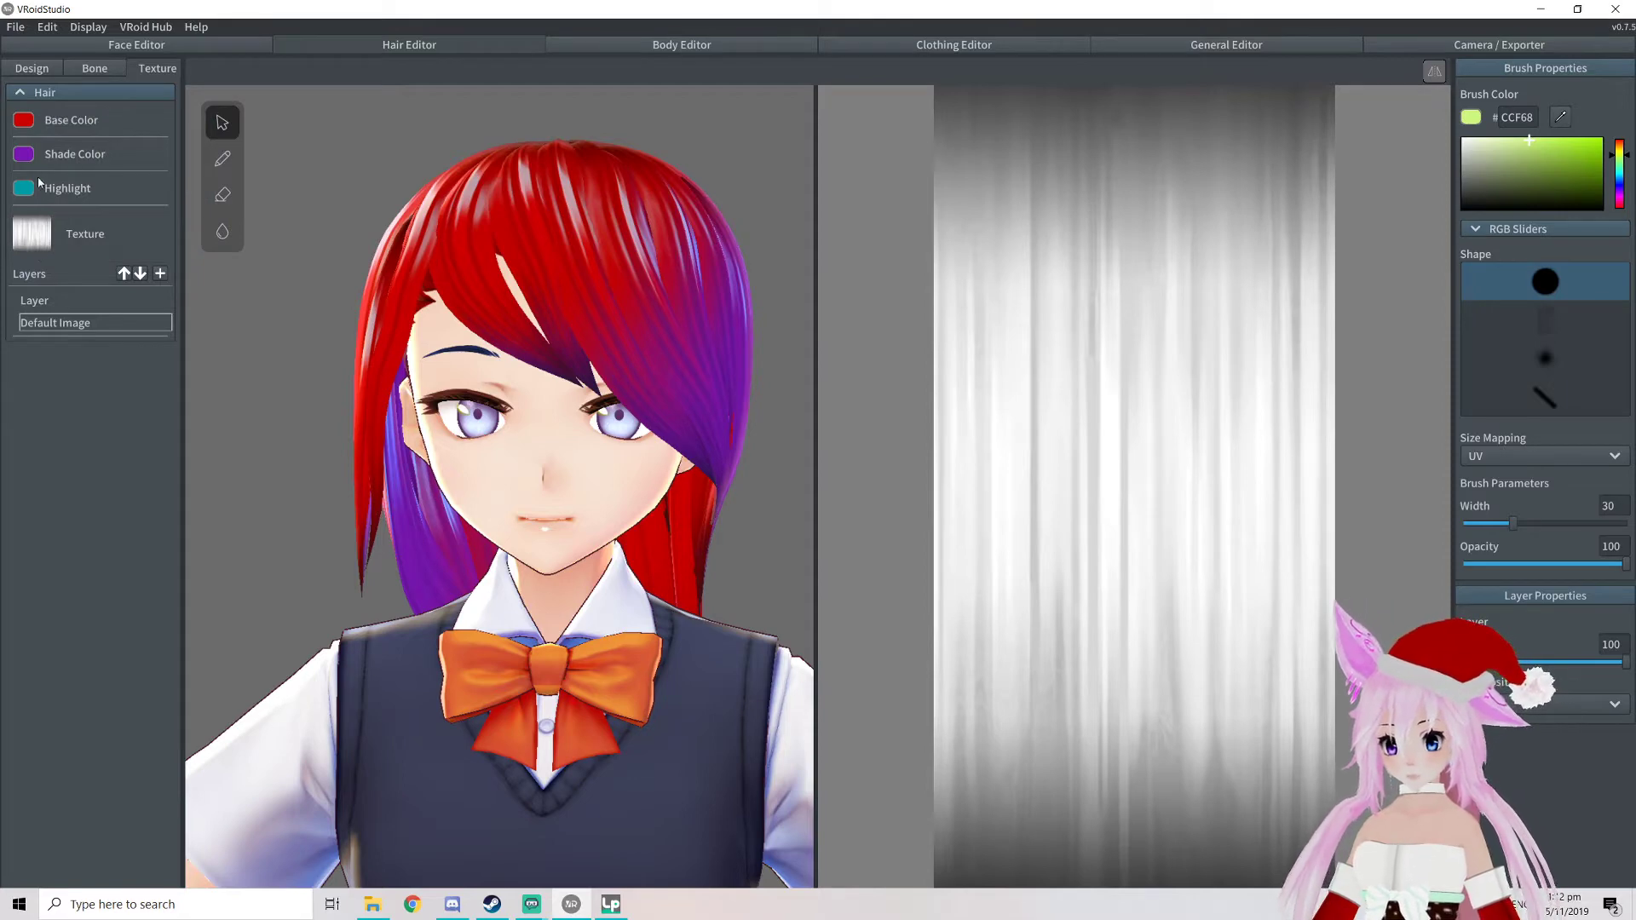
Lighten the hair's highlight colour to a pale cyan and check the shine from behind and in front
left_click(26, 190)
left_click_drag(181, 260, 98, 220)
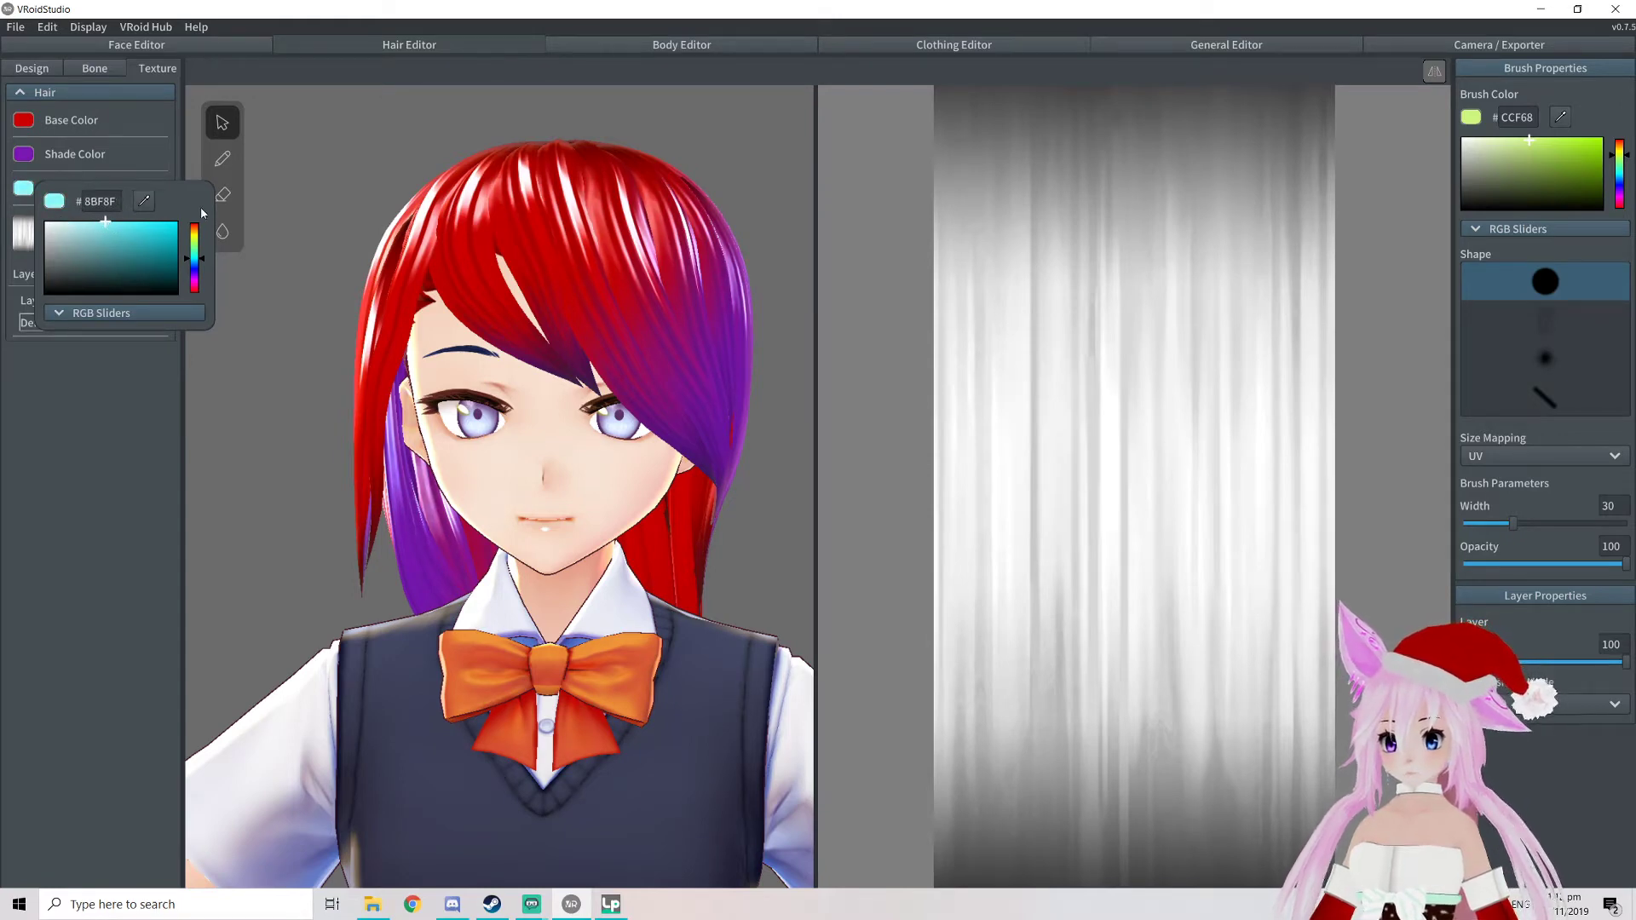
left_click(121, 419)
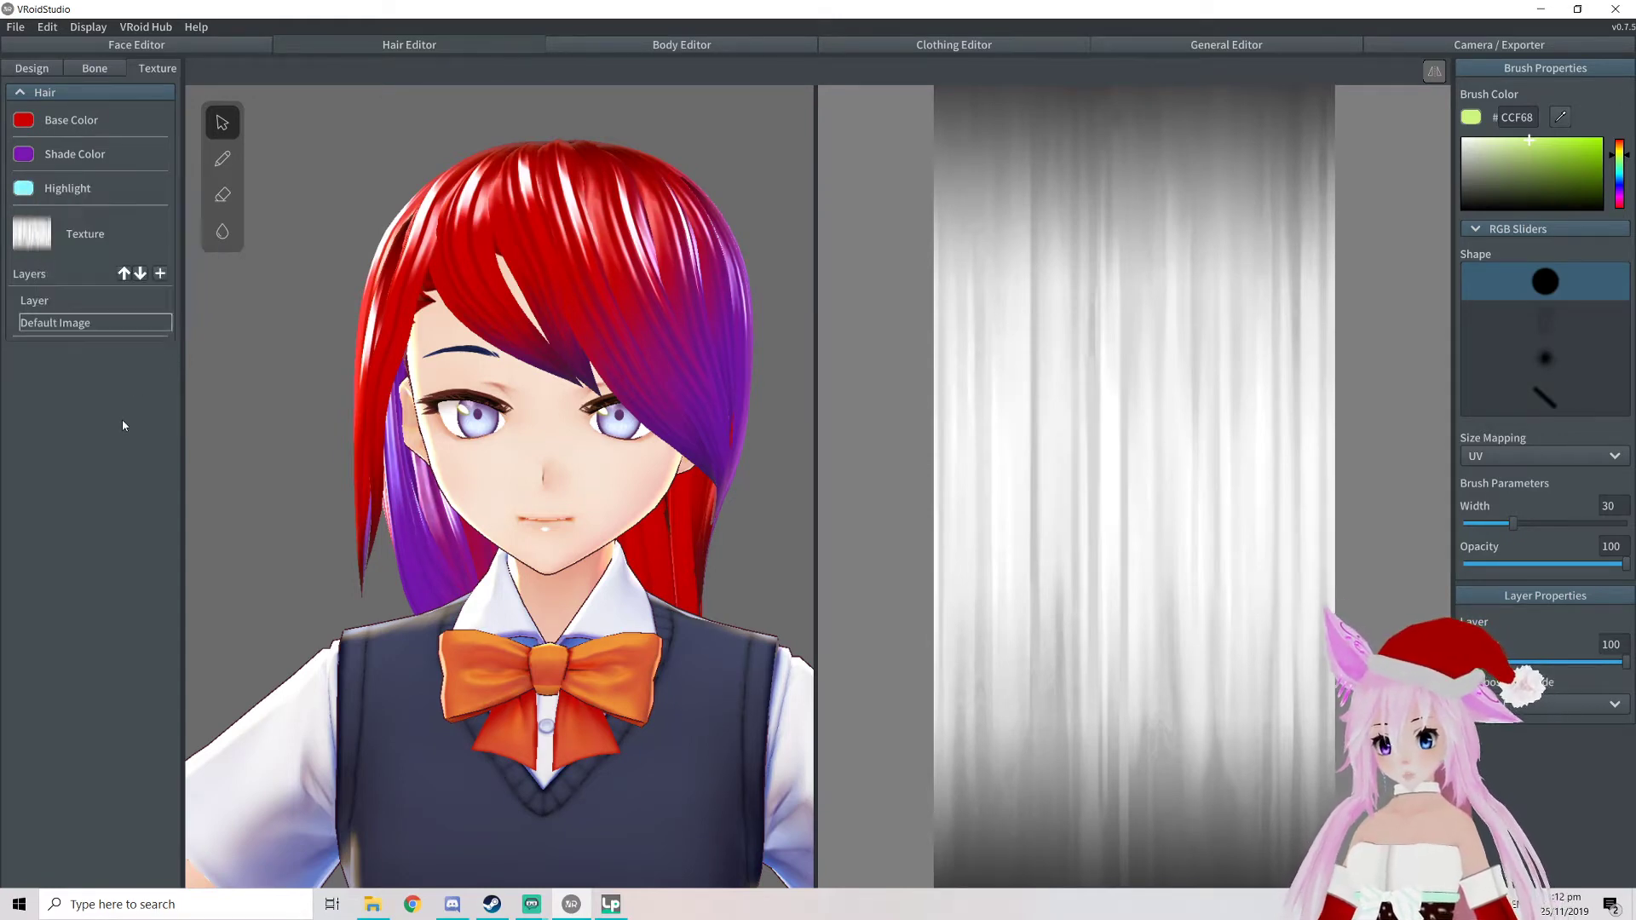
right_click_drag(222, 294, 641, 315)
scroll(639, 313, "down", 3)
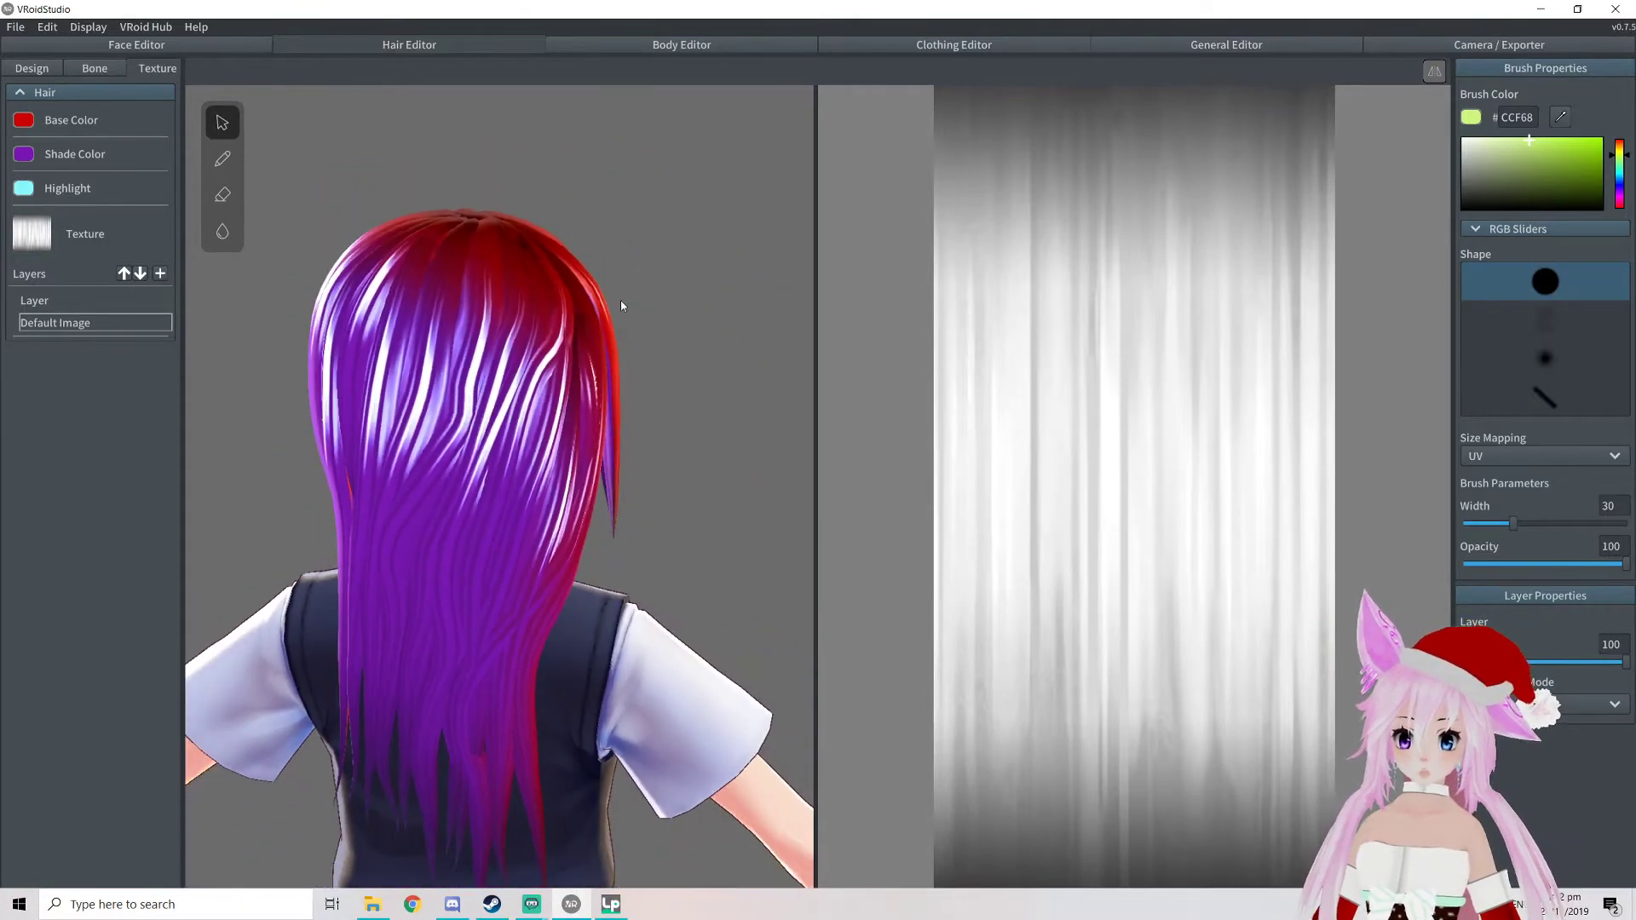
scroll(384, 249, "up", 1)
right_click_drag(522, 318, 570, 351)
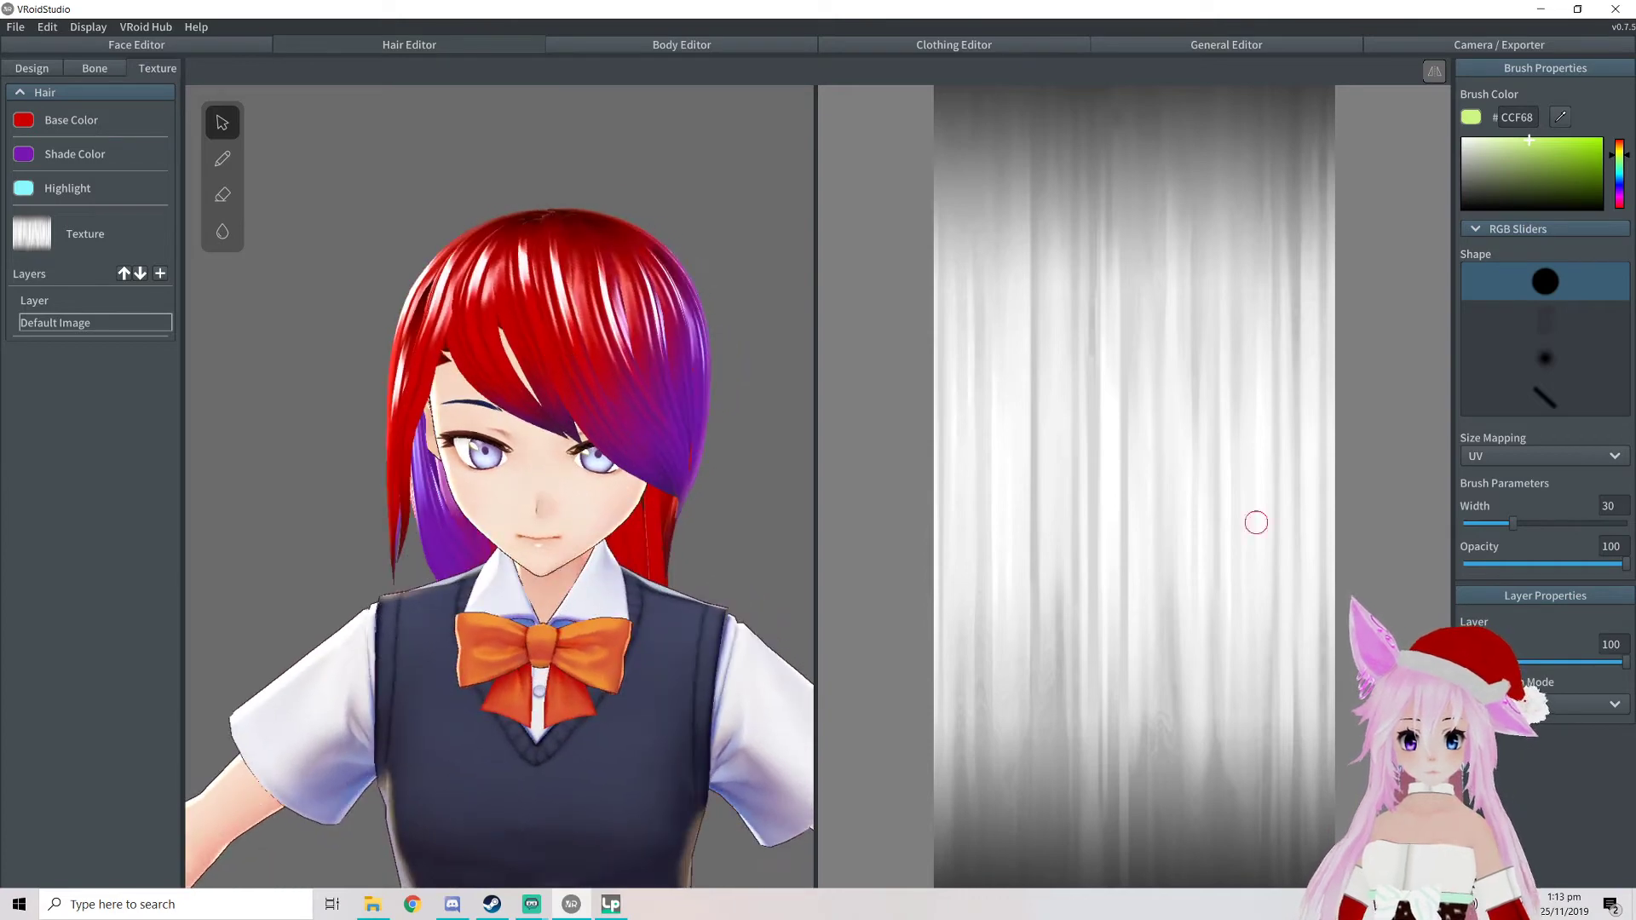
Set the width of the hair texture brush to 25
left_click_drag(1514, 525, 1558, 523)
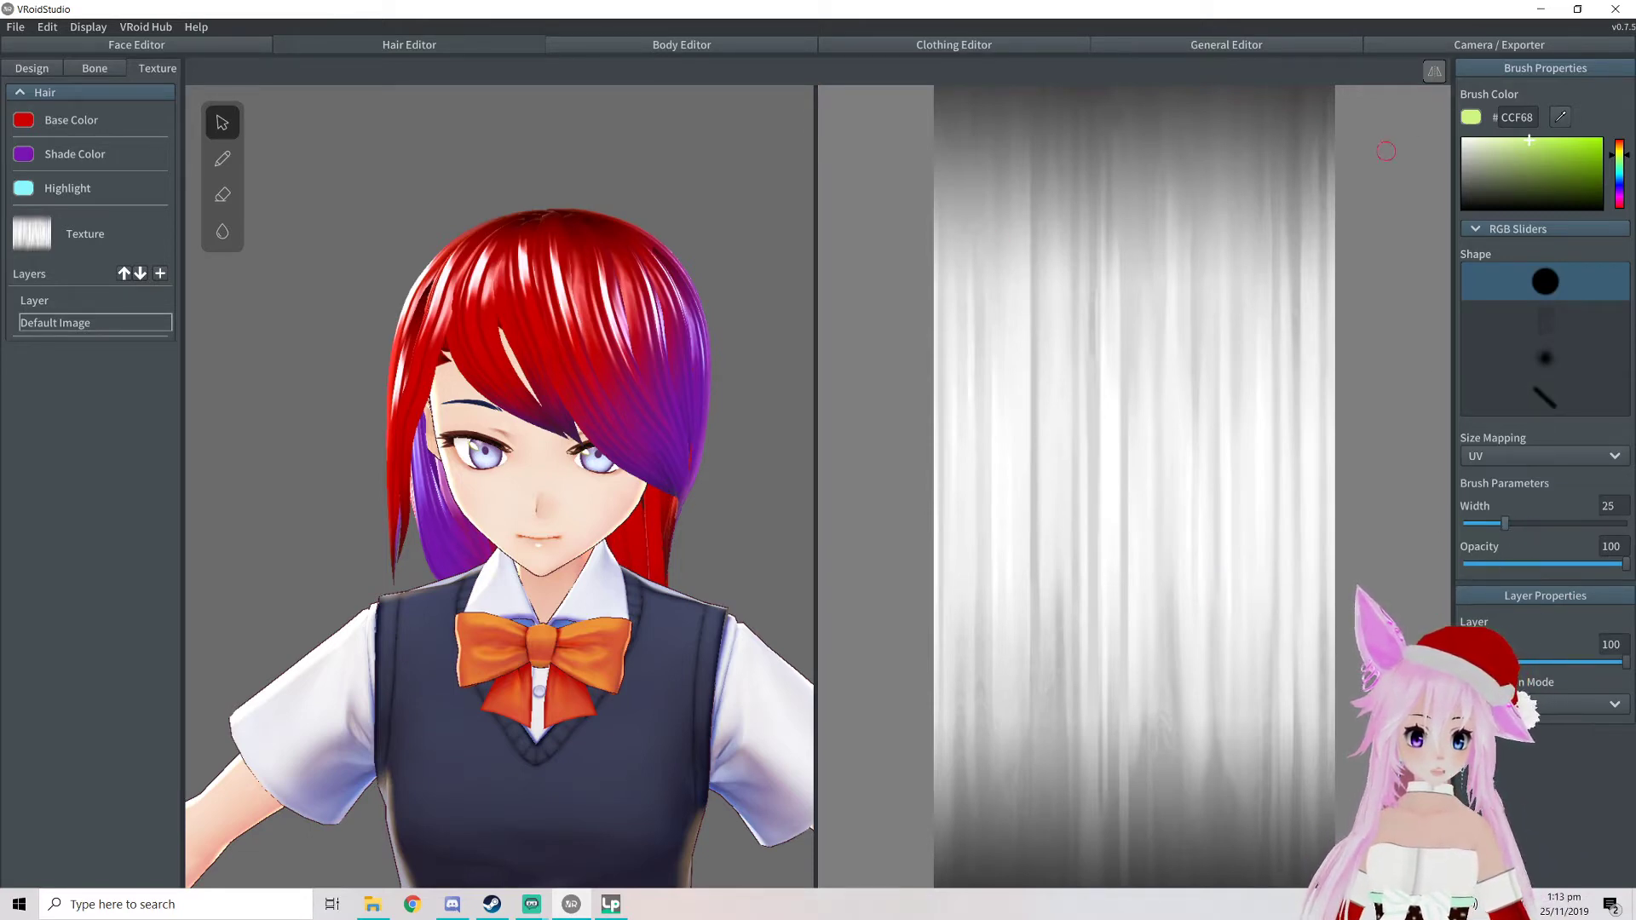
right_click_drag(776, 120, 682, 128)
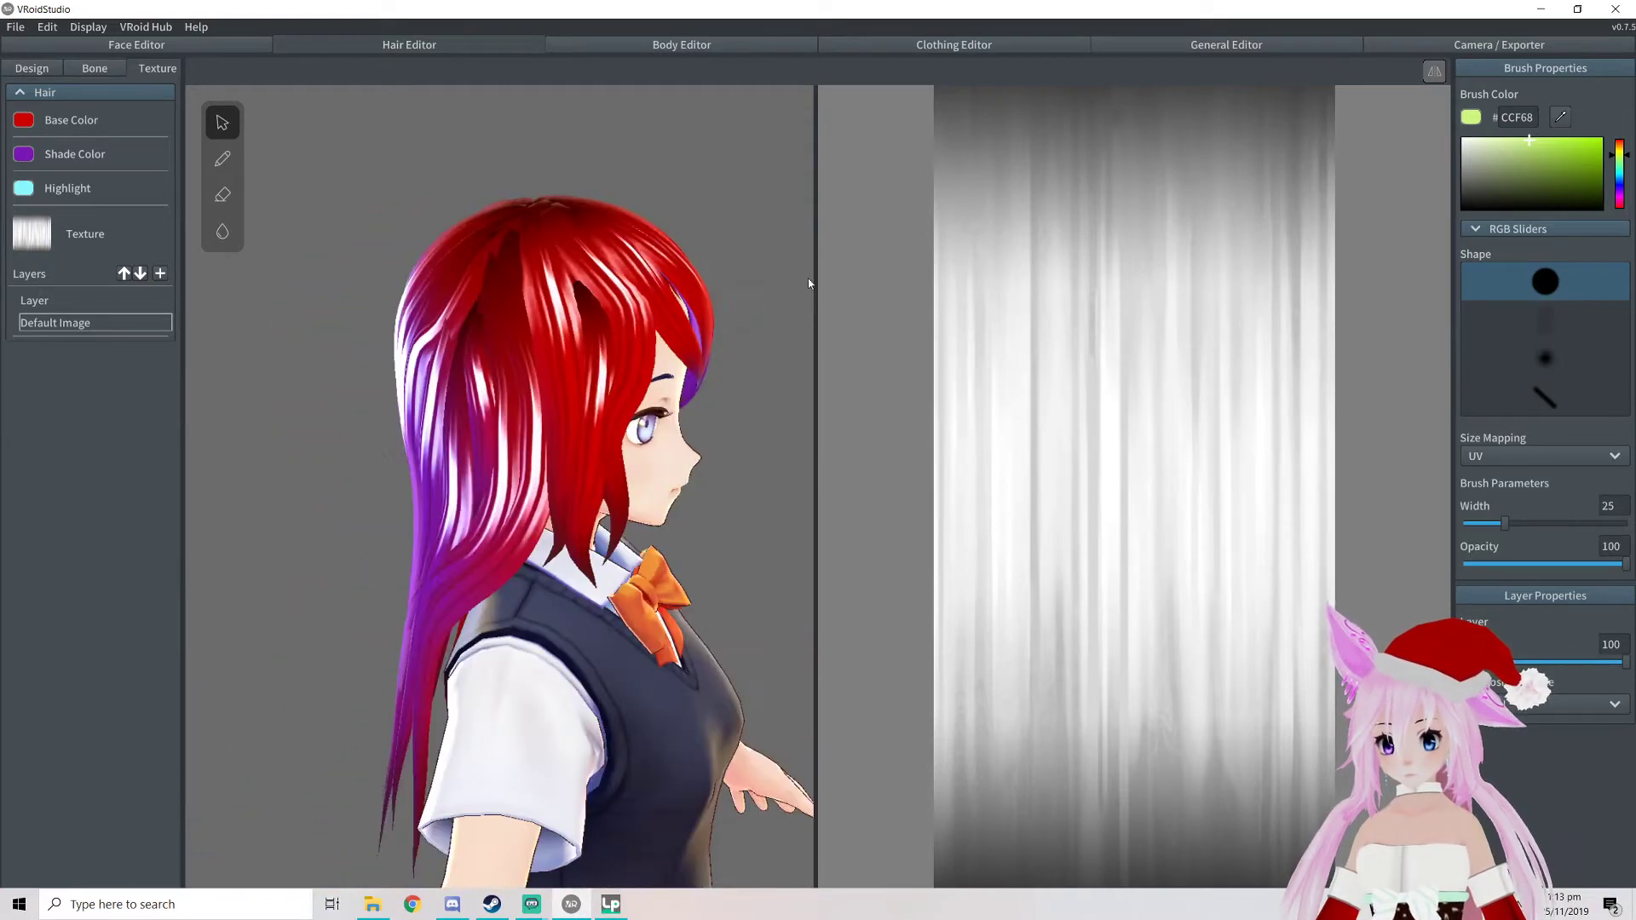
right_click_drag(672, 66, 660, 96)
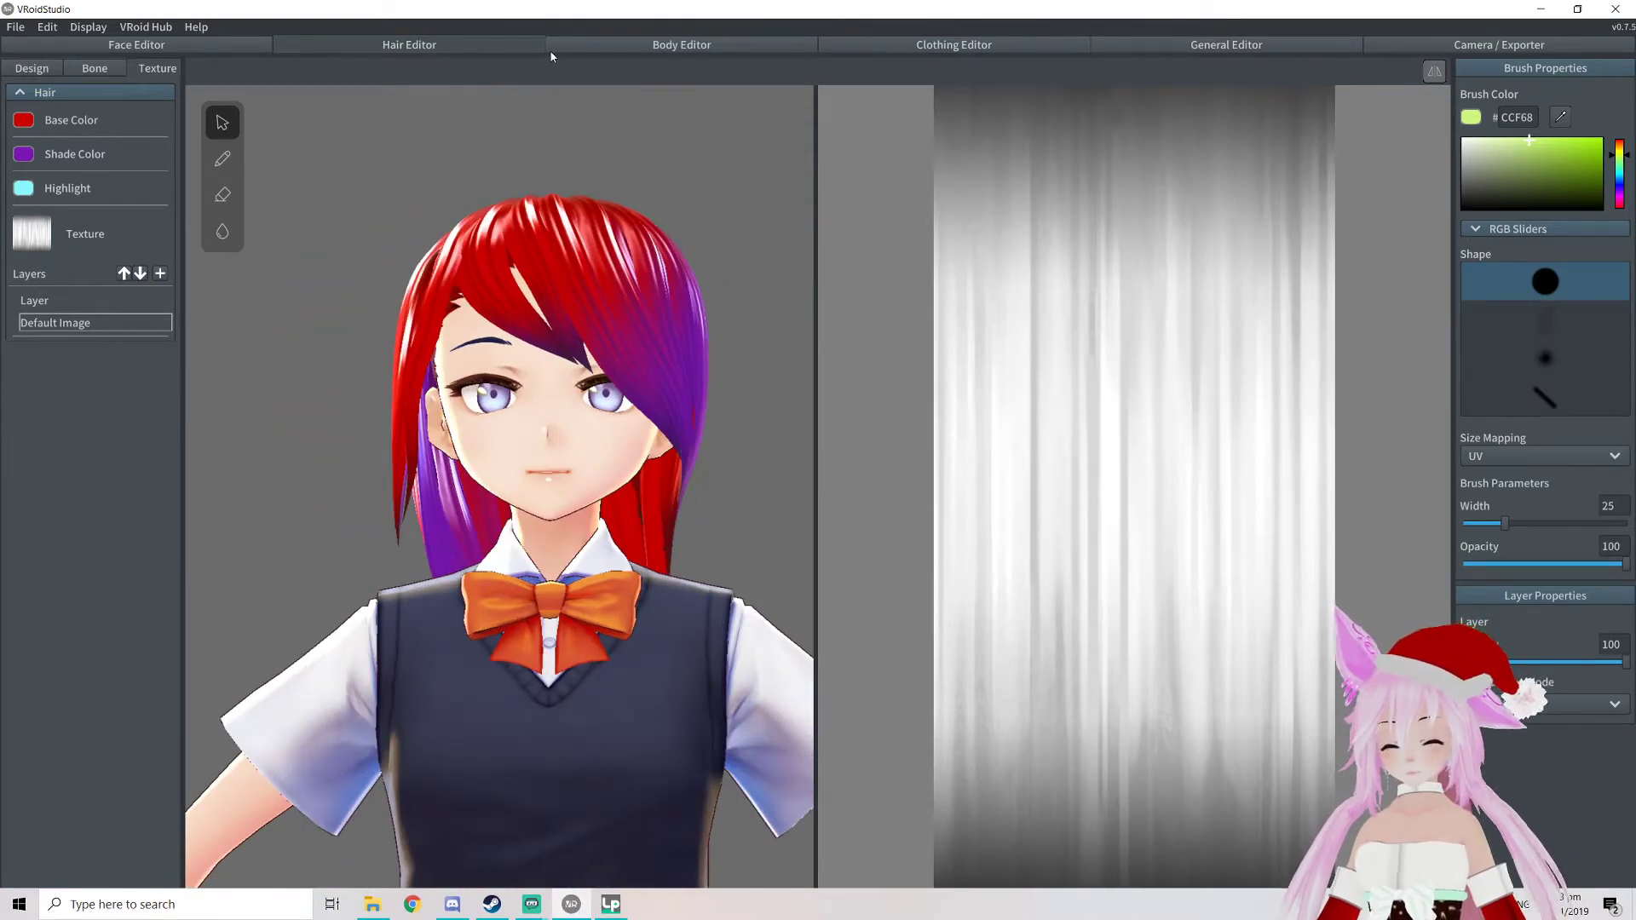
Set the body's Arm Length (Upward) to 0.31 and Foot Size (Downward) to 0.21 in the Body Editor
left_click(657, 53)
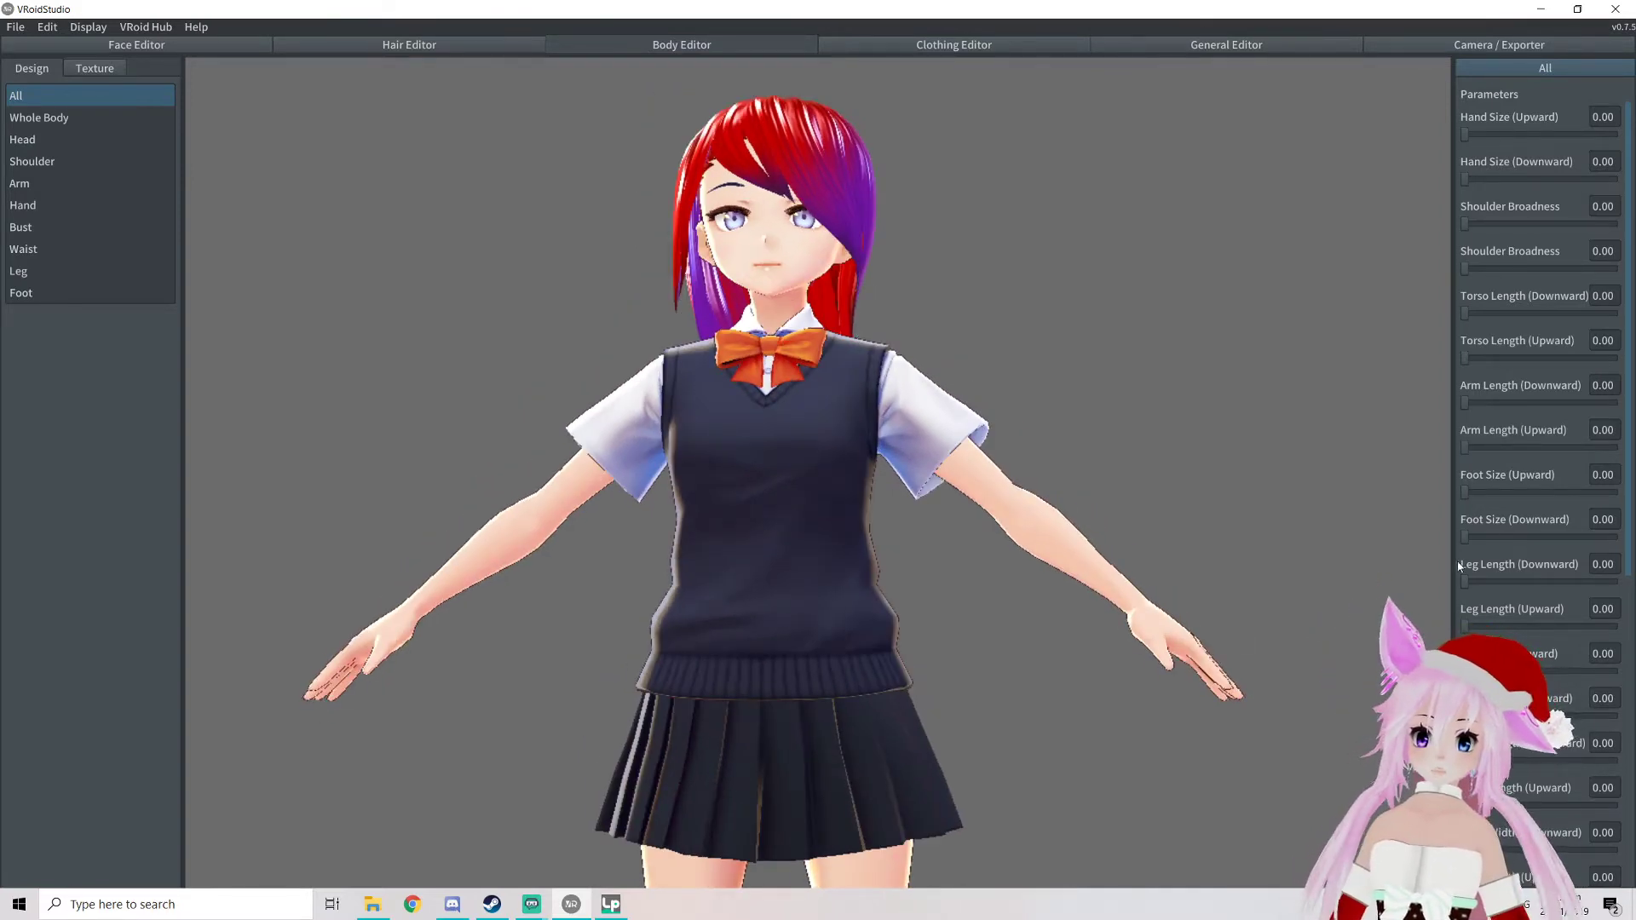
mouse_move(1467, 585)
left_mouse_down()
mouse_move(1491, 585)
mouse_move(1461, 587)
left_mouse_up()
scroll(1121, 582, "down", 5)
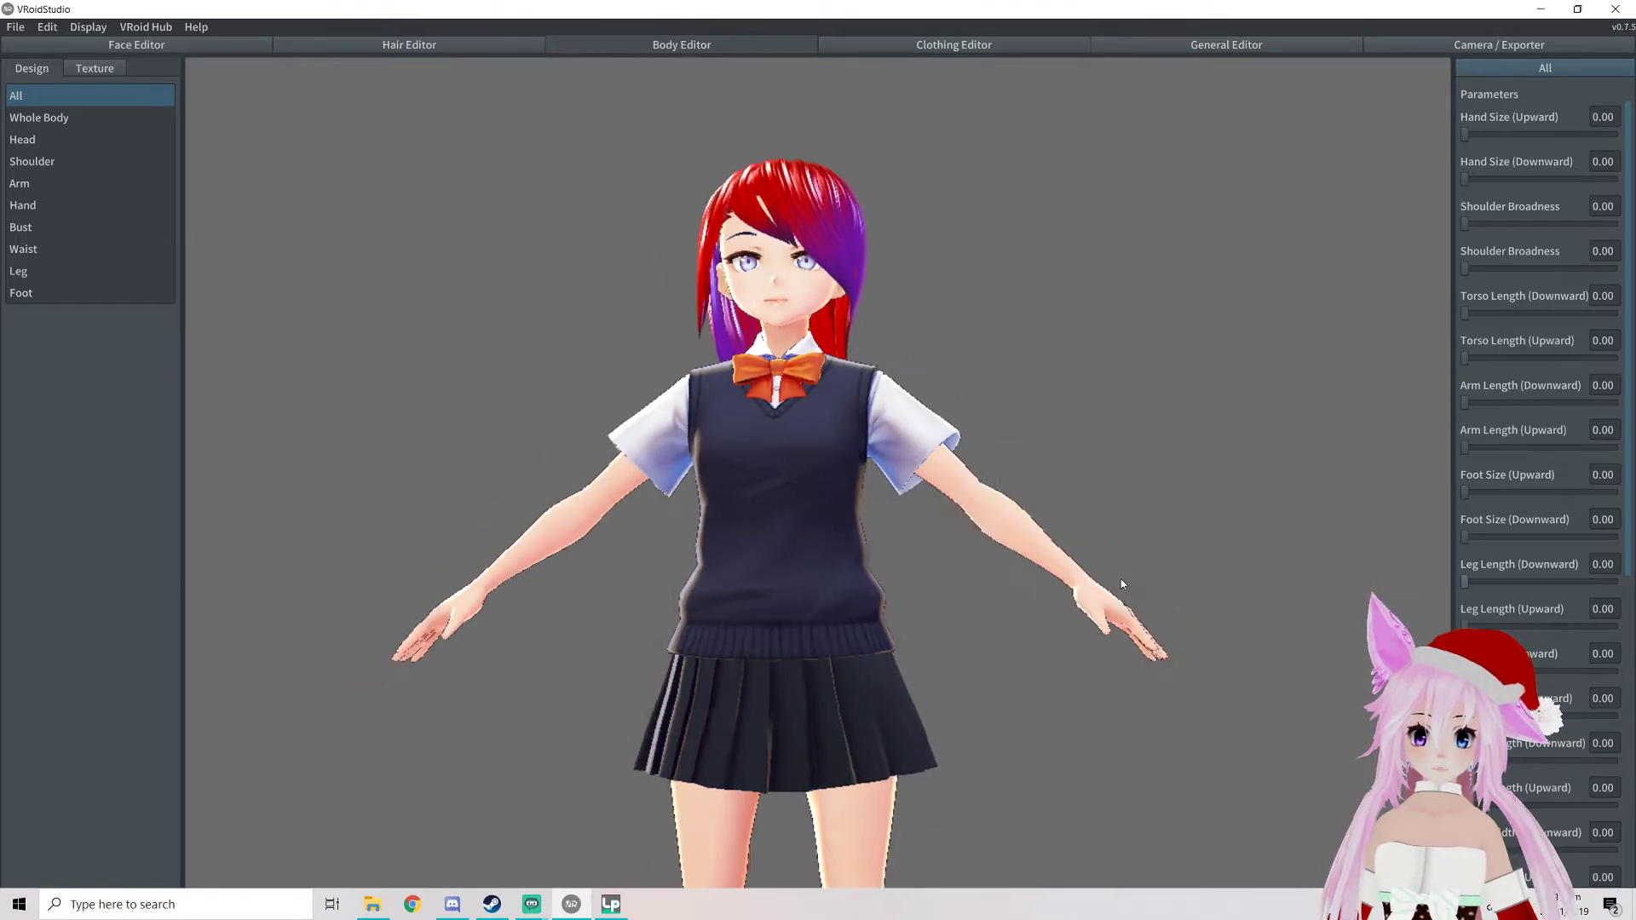
right_click_drag(1095, 607, 1095, 516)
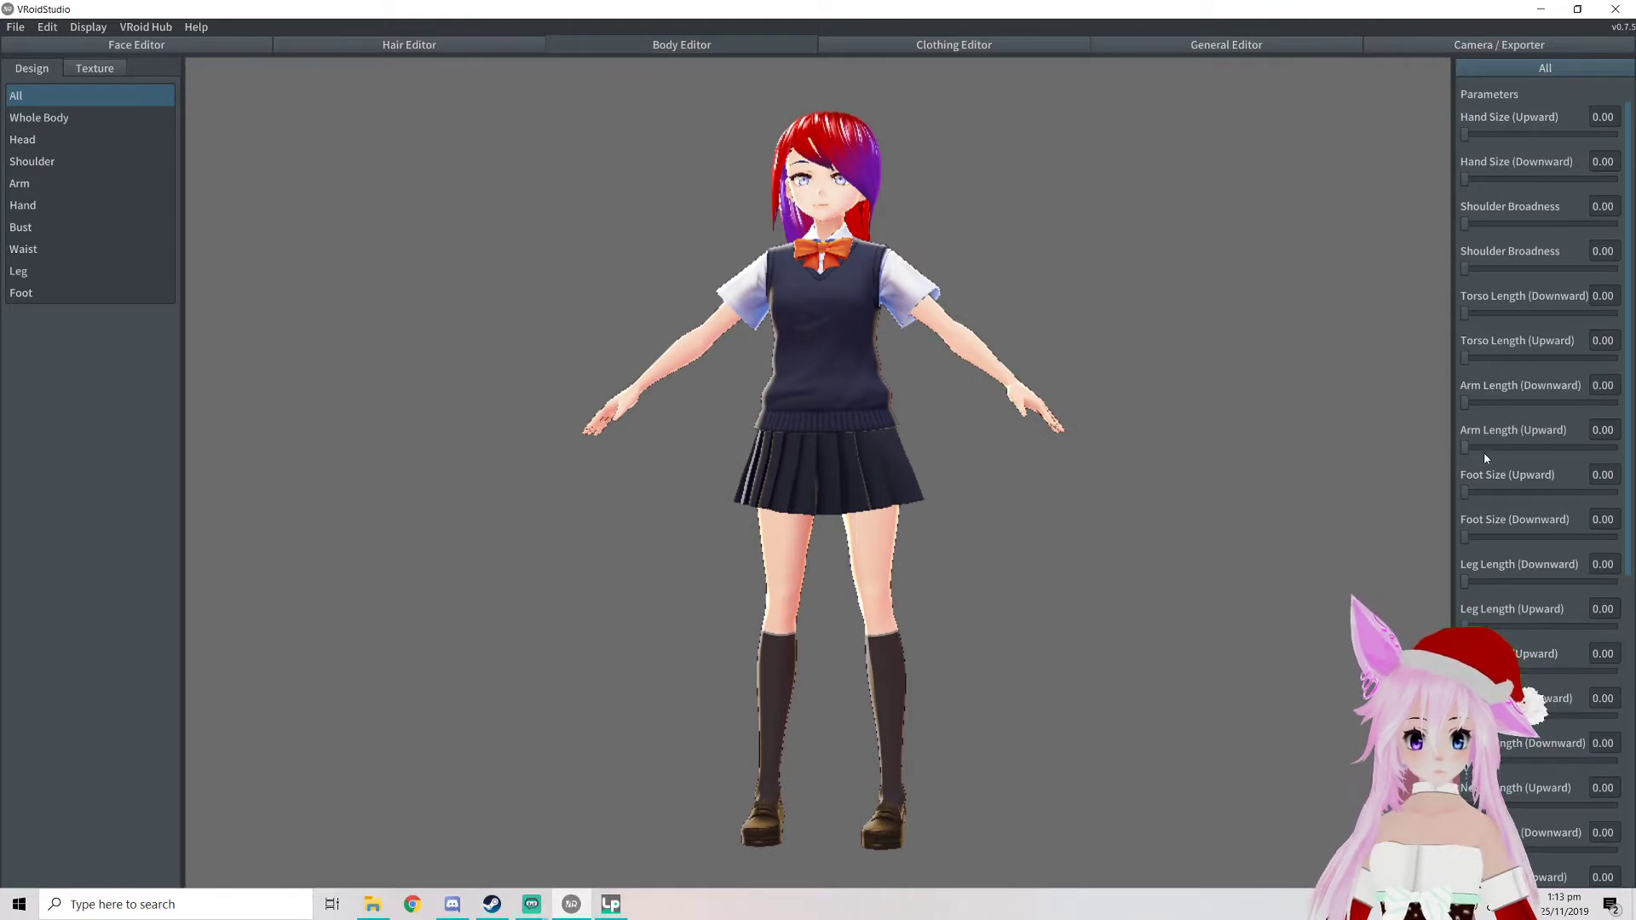
left_click_drag(1469, 448, 1517, 456)
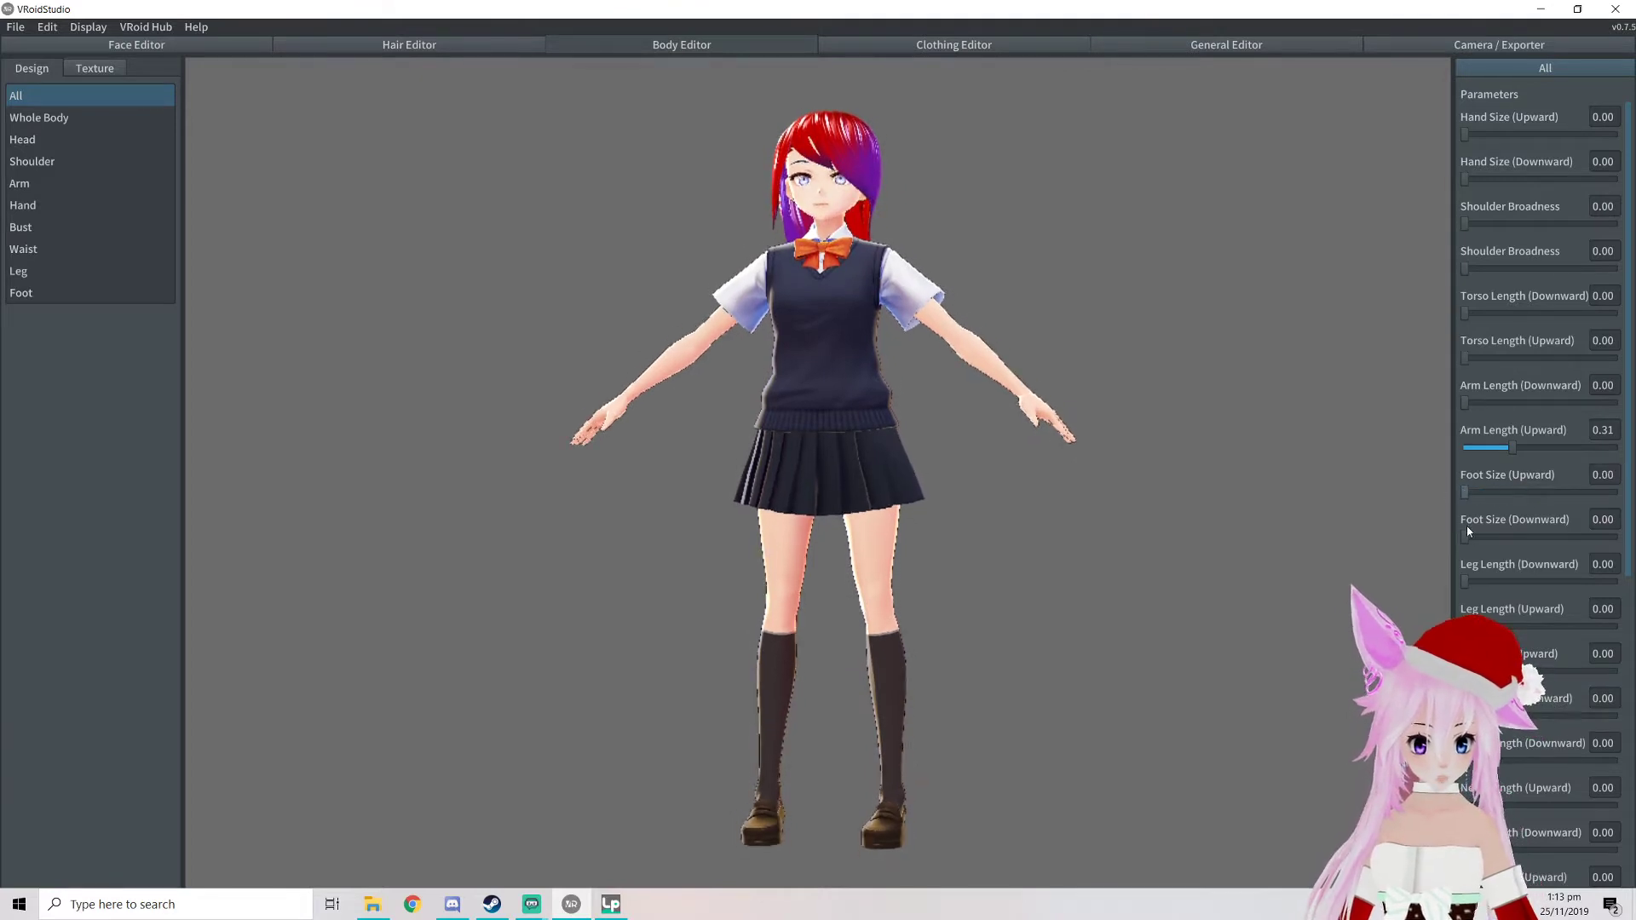
left_click_drag(1465, 537, 1496, 537)
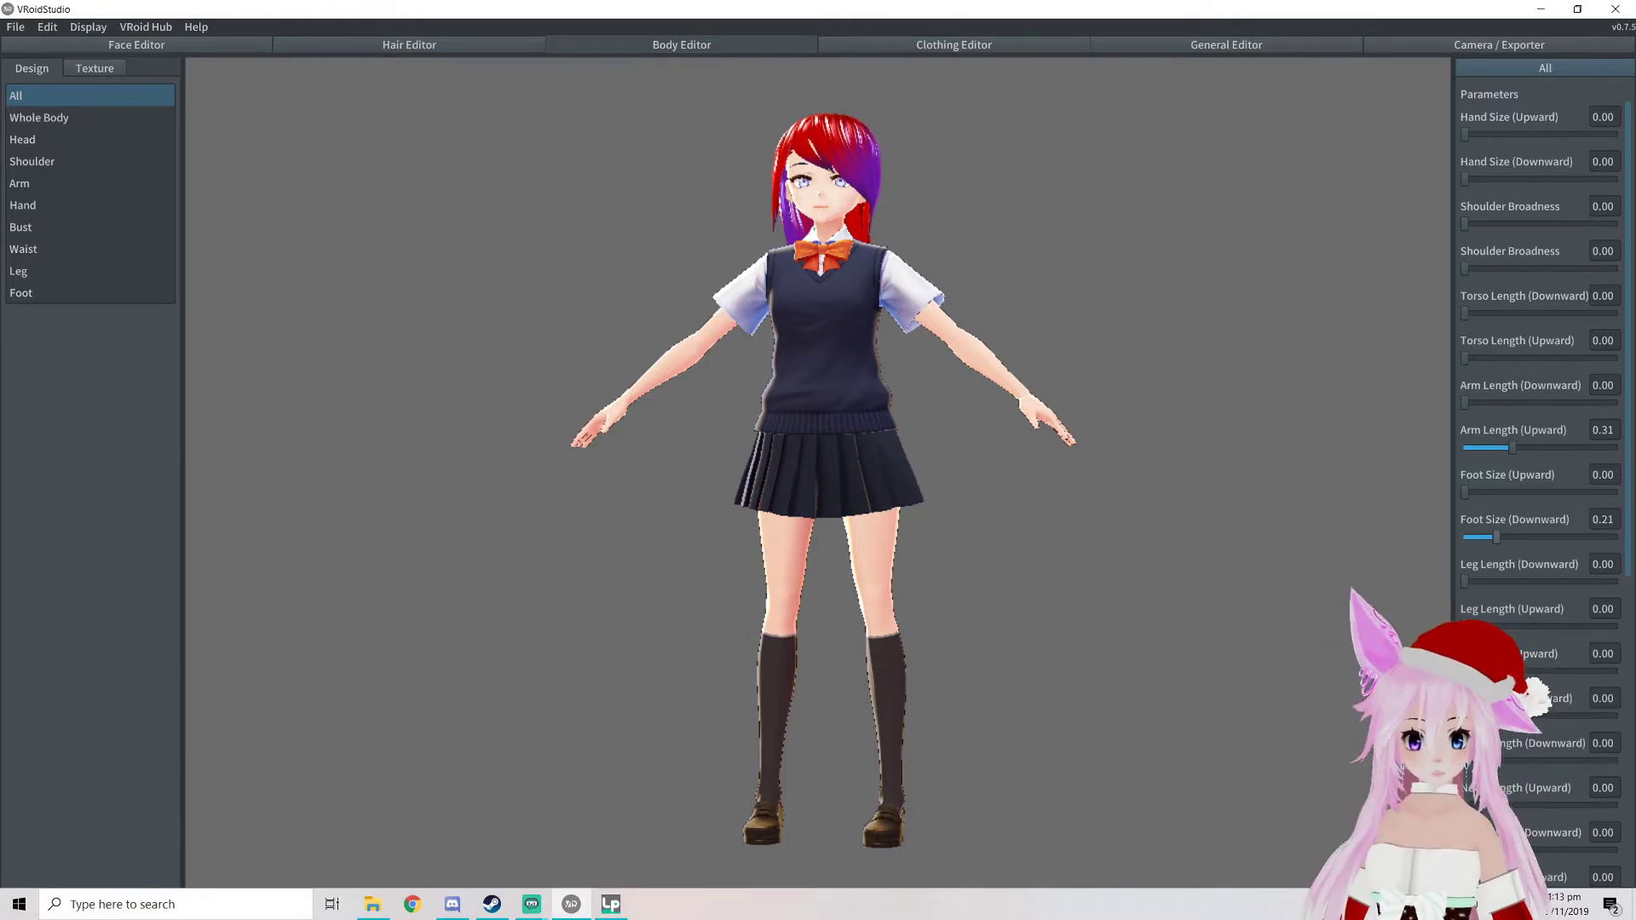
Set Head Size (Upward) to 0.02, Torso Length to 0.07 upward and 0.23 downward, Shoulder Broadness to 0.25 and 0.35, and Hand Size (Downward) to 0.59
mouse_move(1465, 672)
left_mouse_down()
mouse_move(1495, 672)
mouse_move(1469, 671)
left_mouse_up()
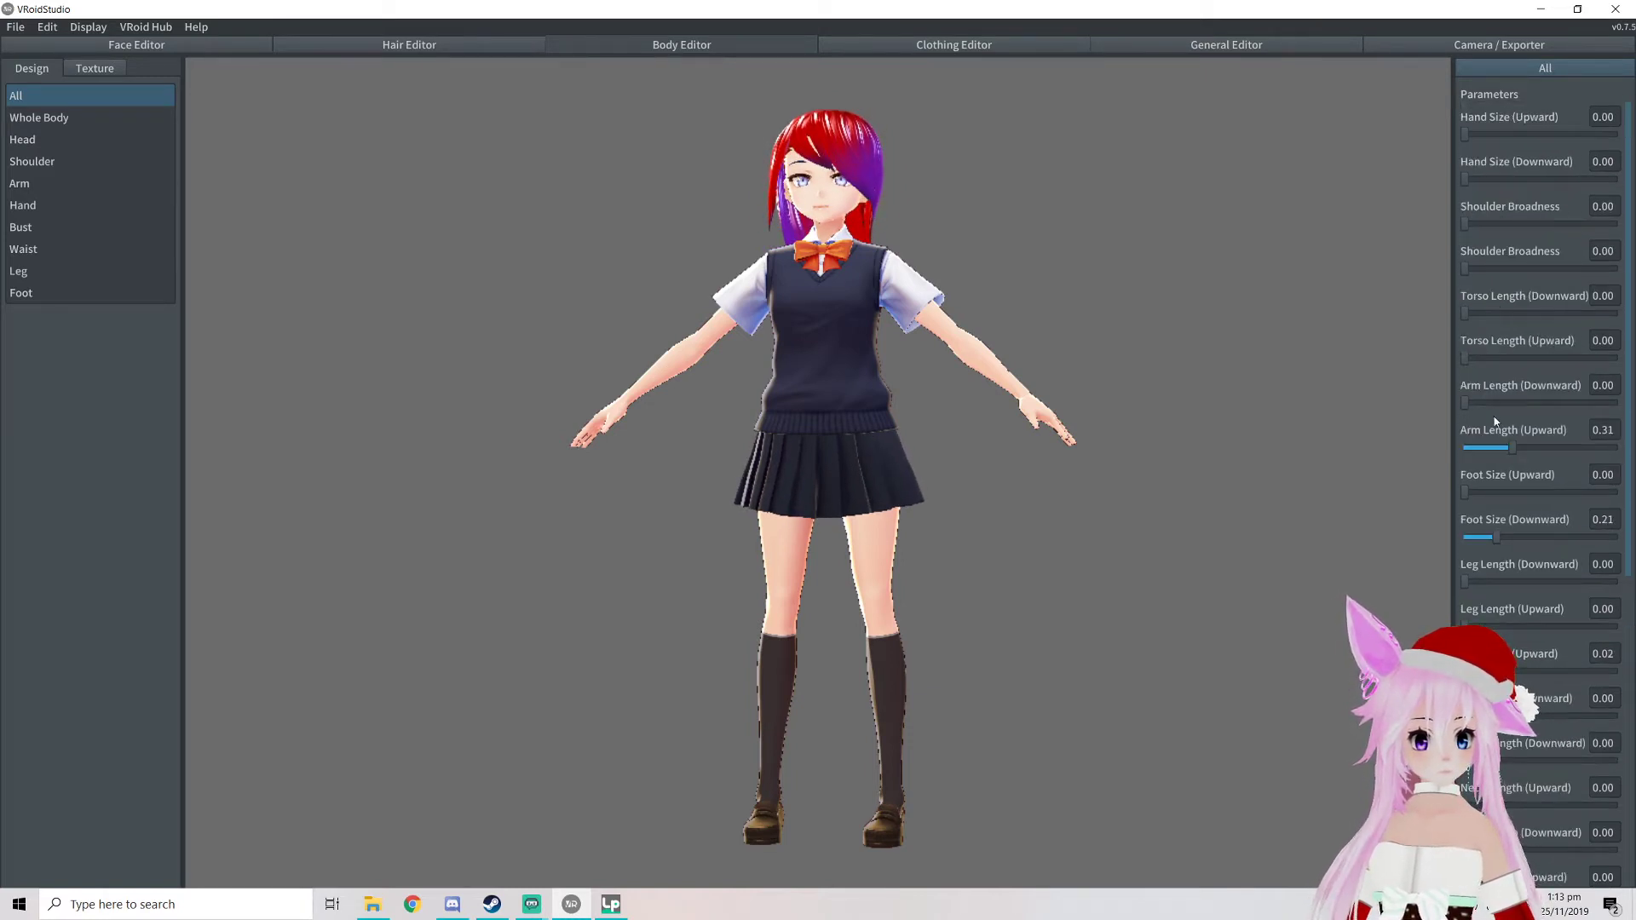
left_click_drag(1465, 360, 1499, 313)
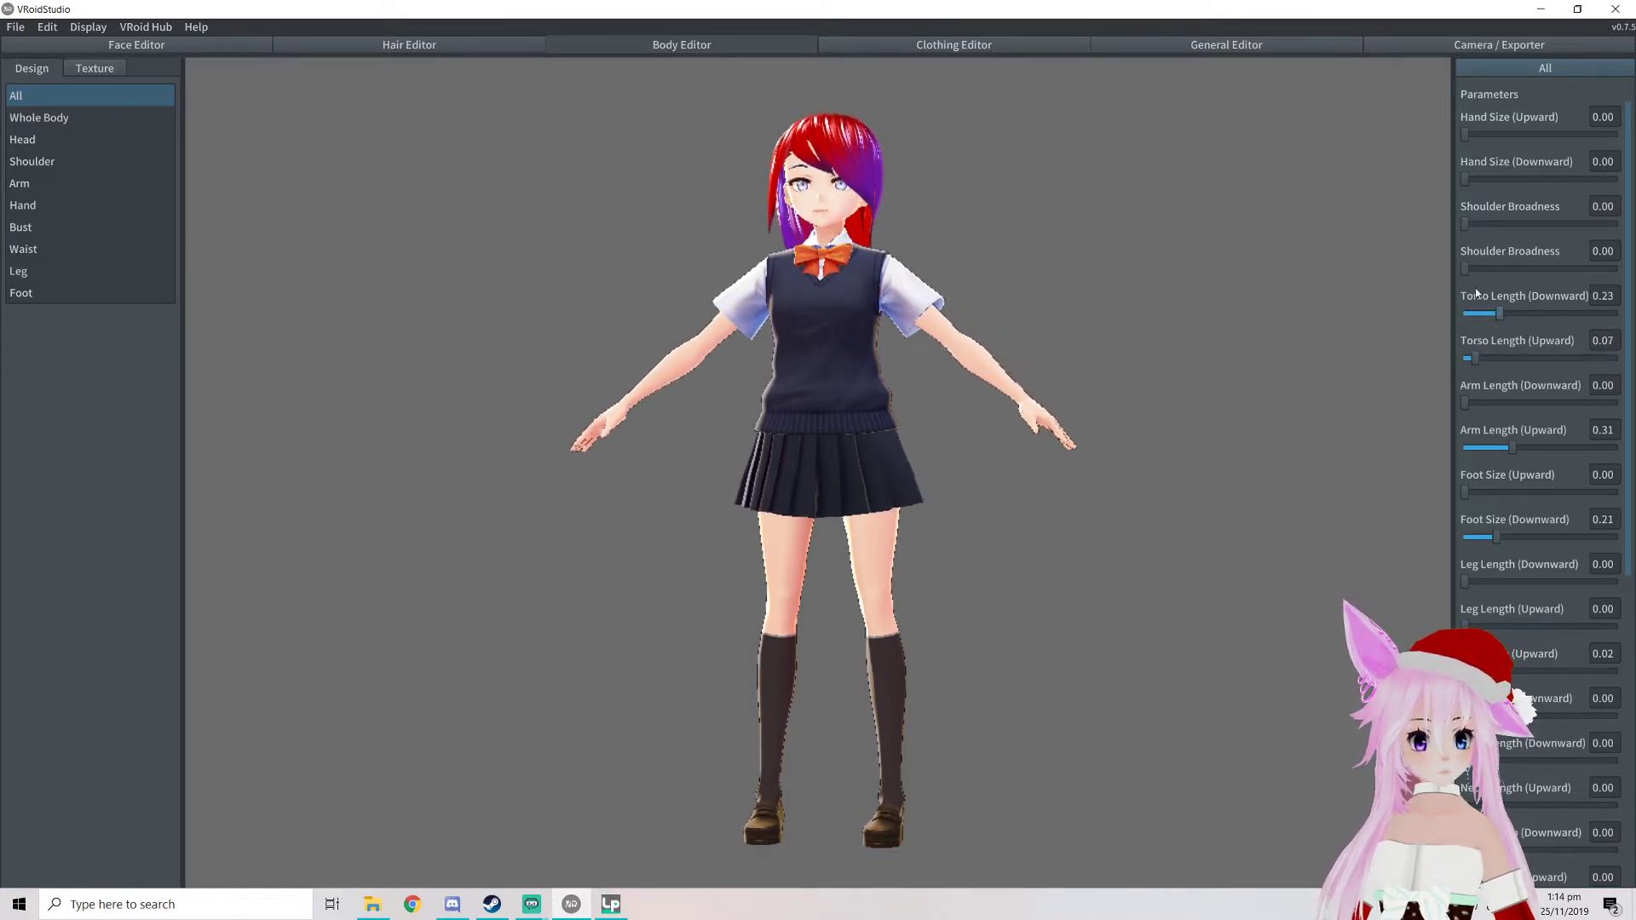
left_click_drag(1486, 270, 1520, 271)
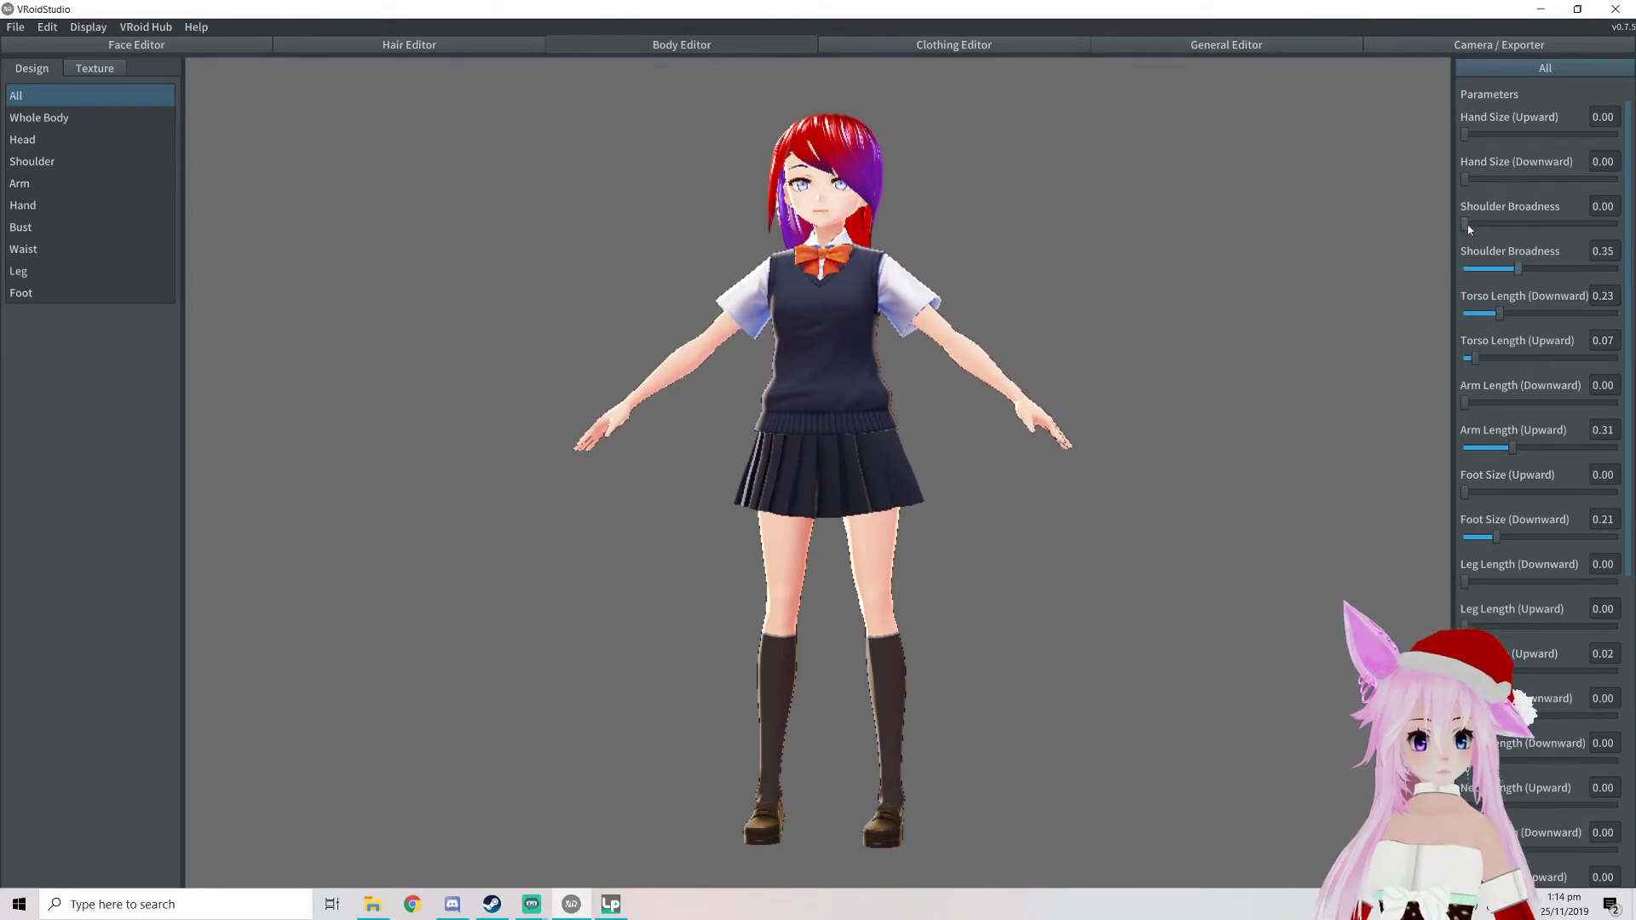
left_click_drag(1468, 224, 1555, 184)
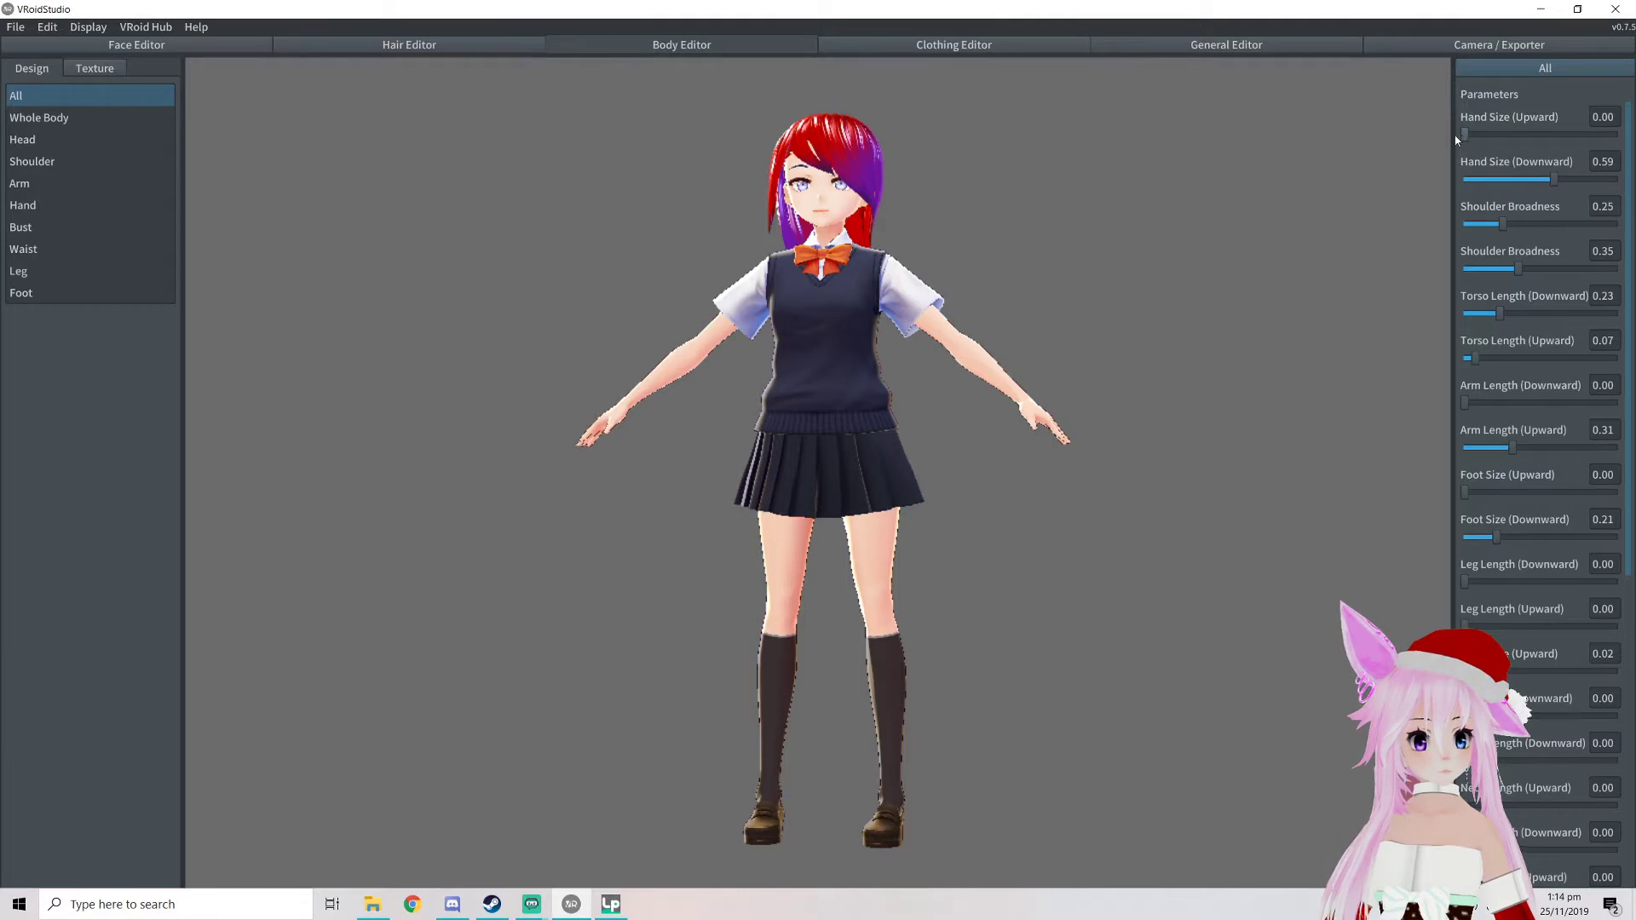
Set Head Width (Downward) to 0.50, checking the face up close, and leave Head Width (Upward) at 0.00
scroll(1487, 416, "down", 2)
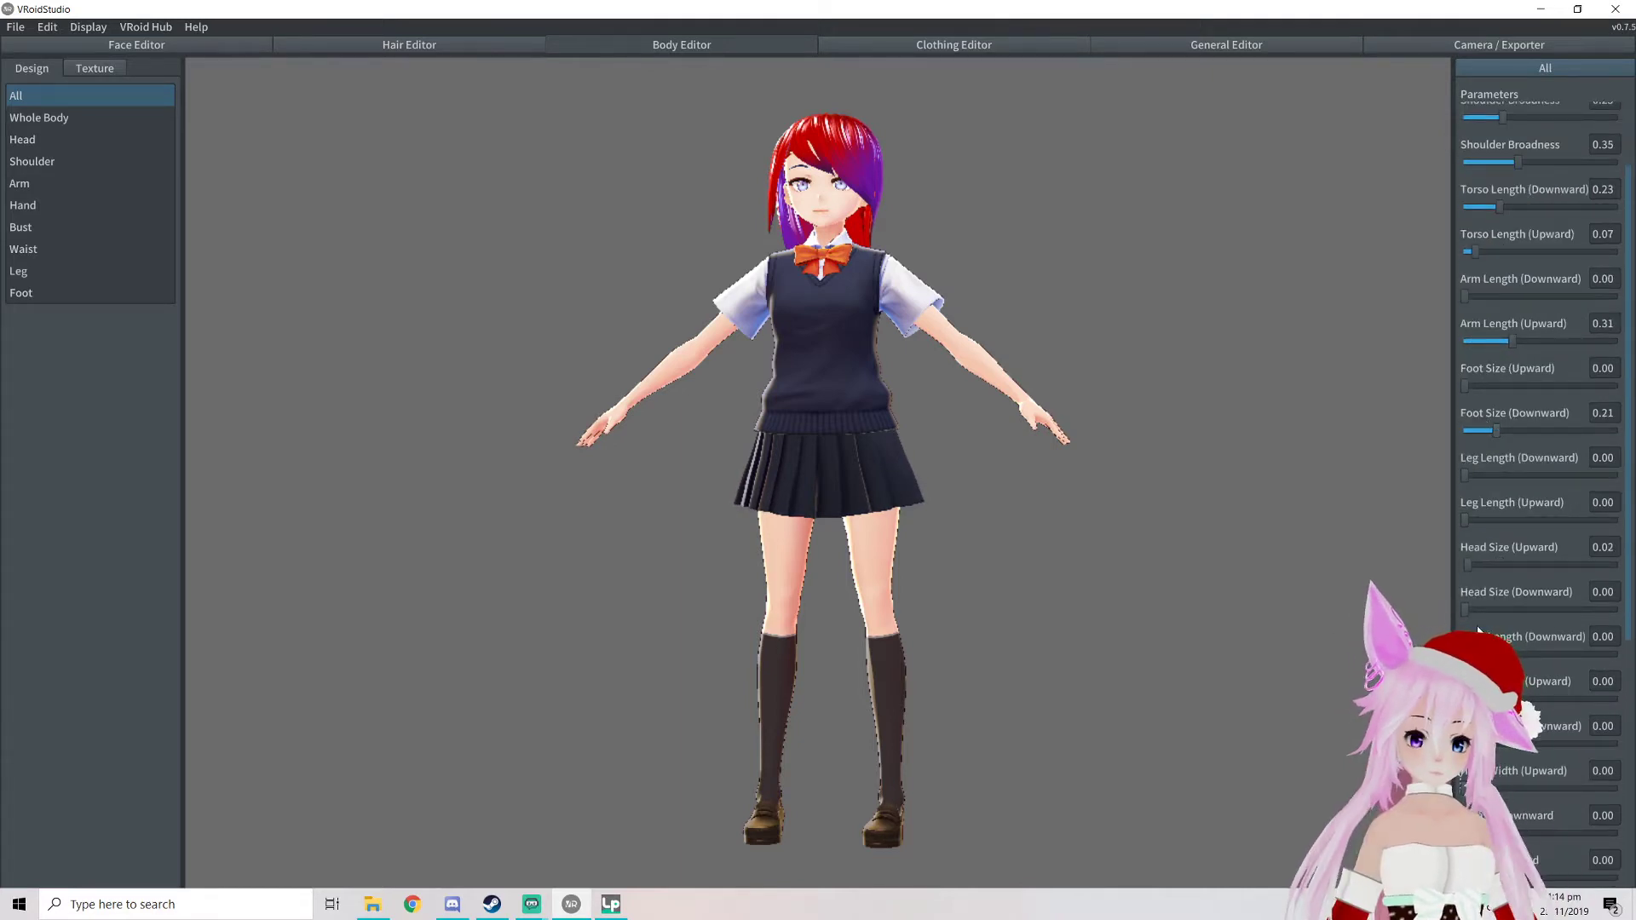
left_click_drag(1465, 745, 1551, 747)
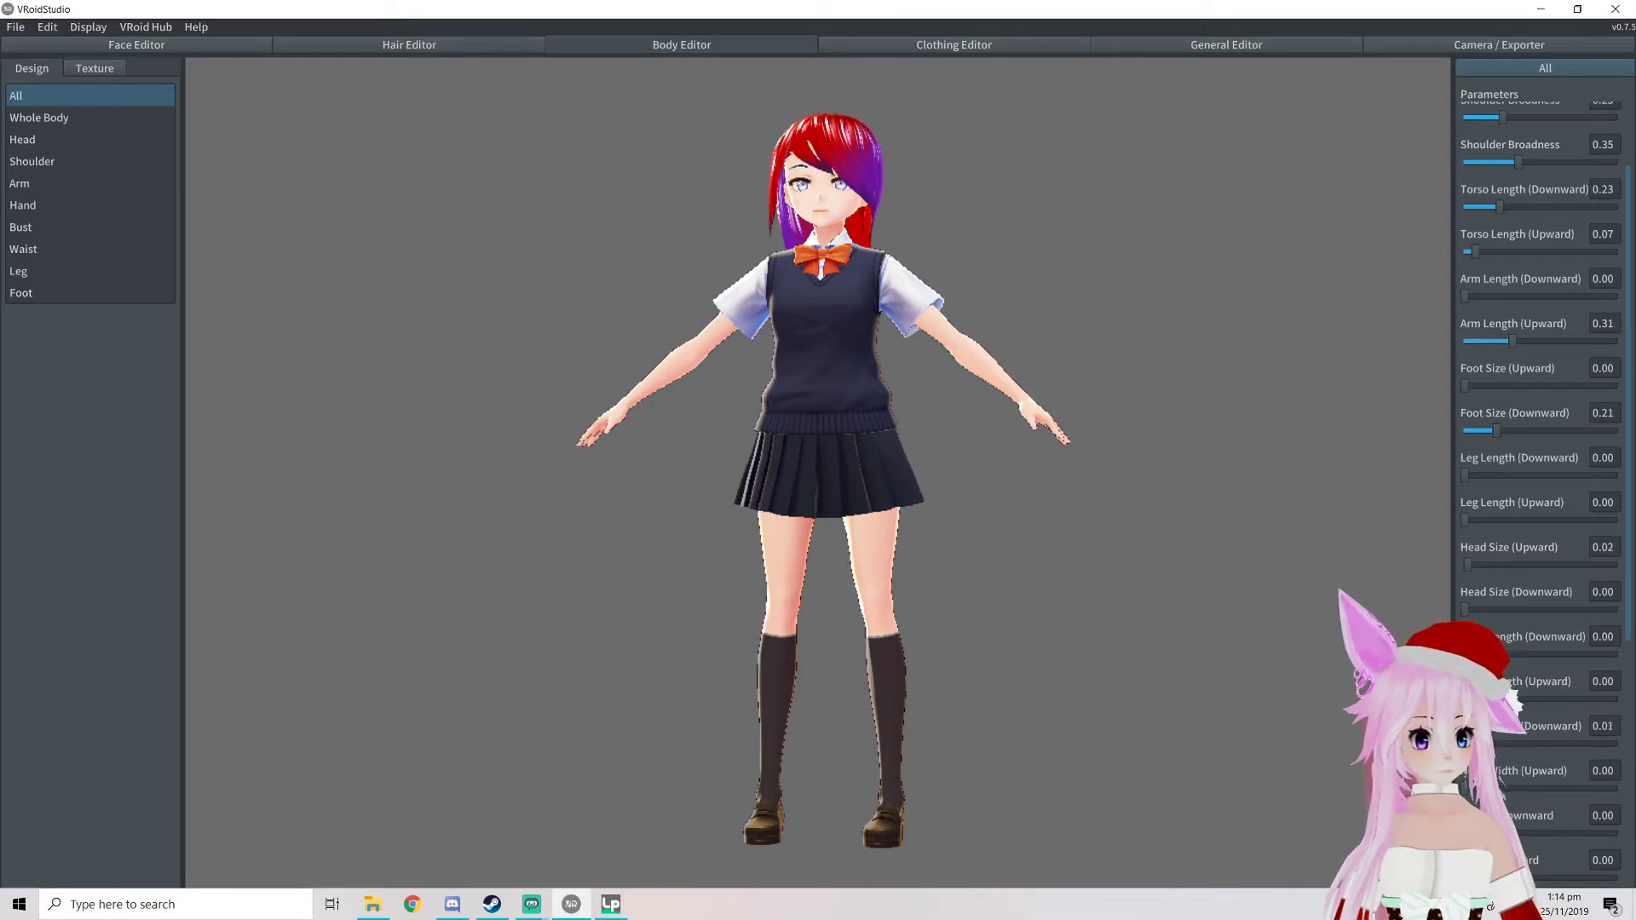
left_click(1543, 745)
scroll(924, 544, "up", 6)
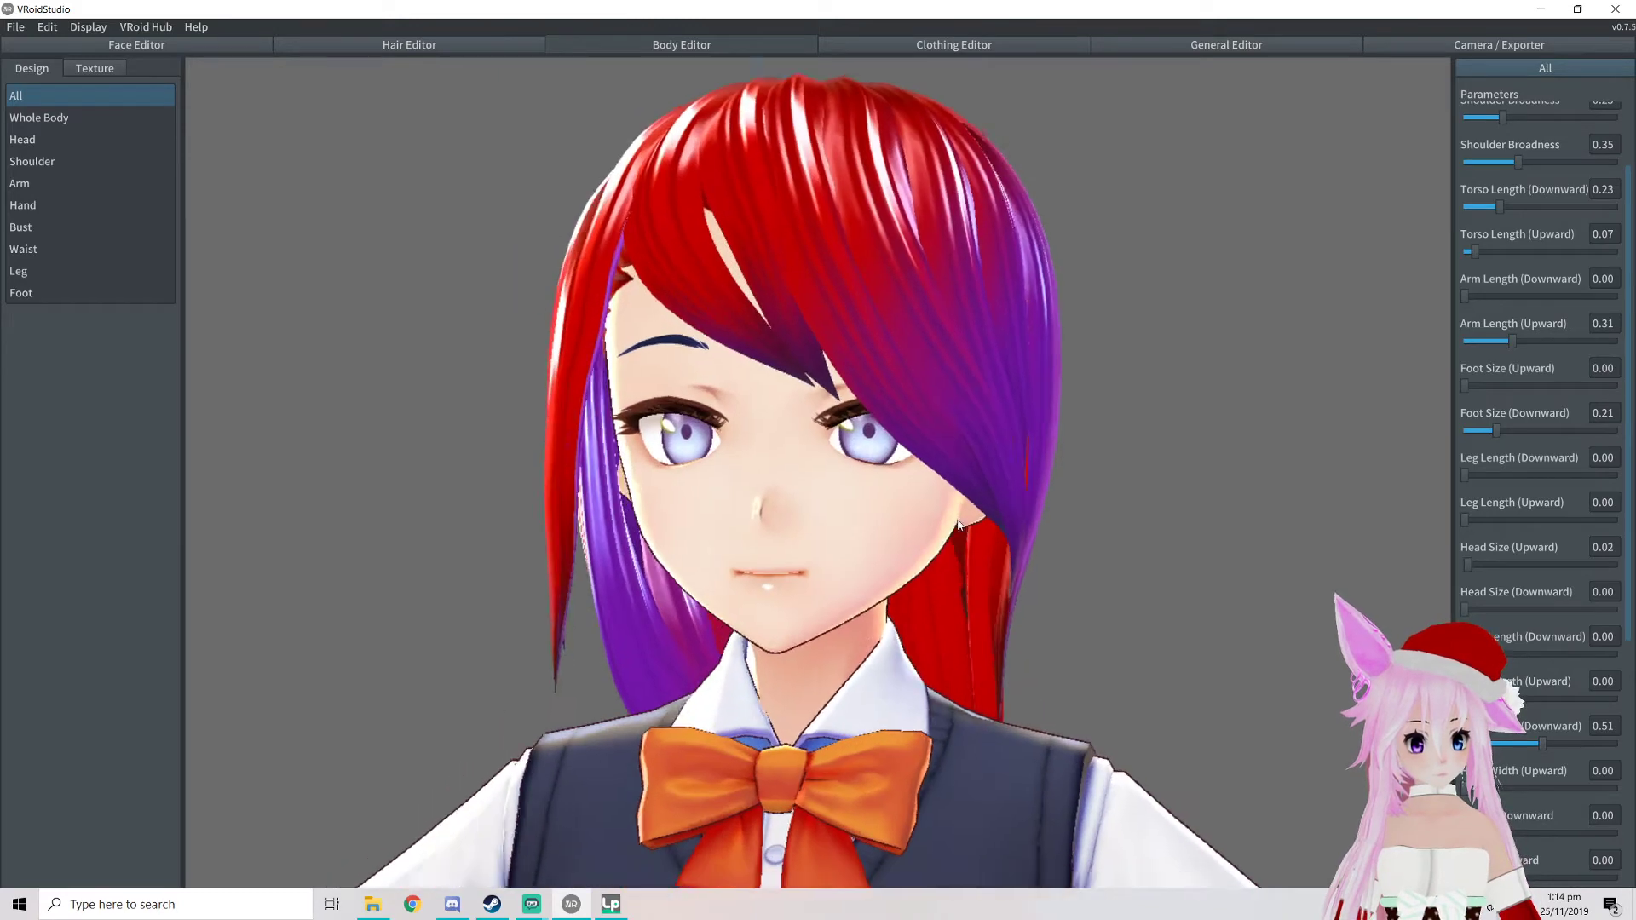
middle_click_drag(958, 525, 1075, 445)
mouse_move(1541, 745)
left_mouse_down()
mouse_move(1496, 745)
mouse_move(1551, 741)
mouse_move(1537, 746)
left_mouse_up()
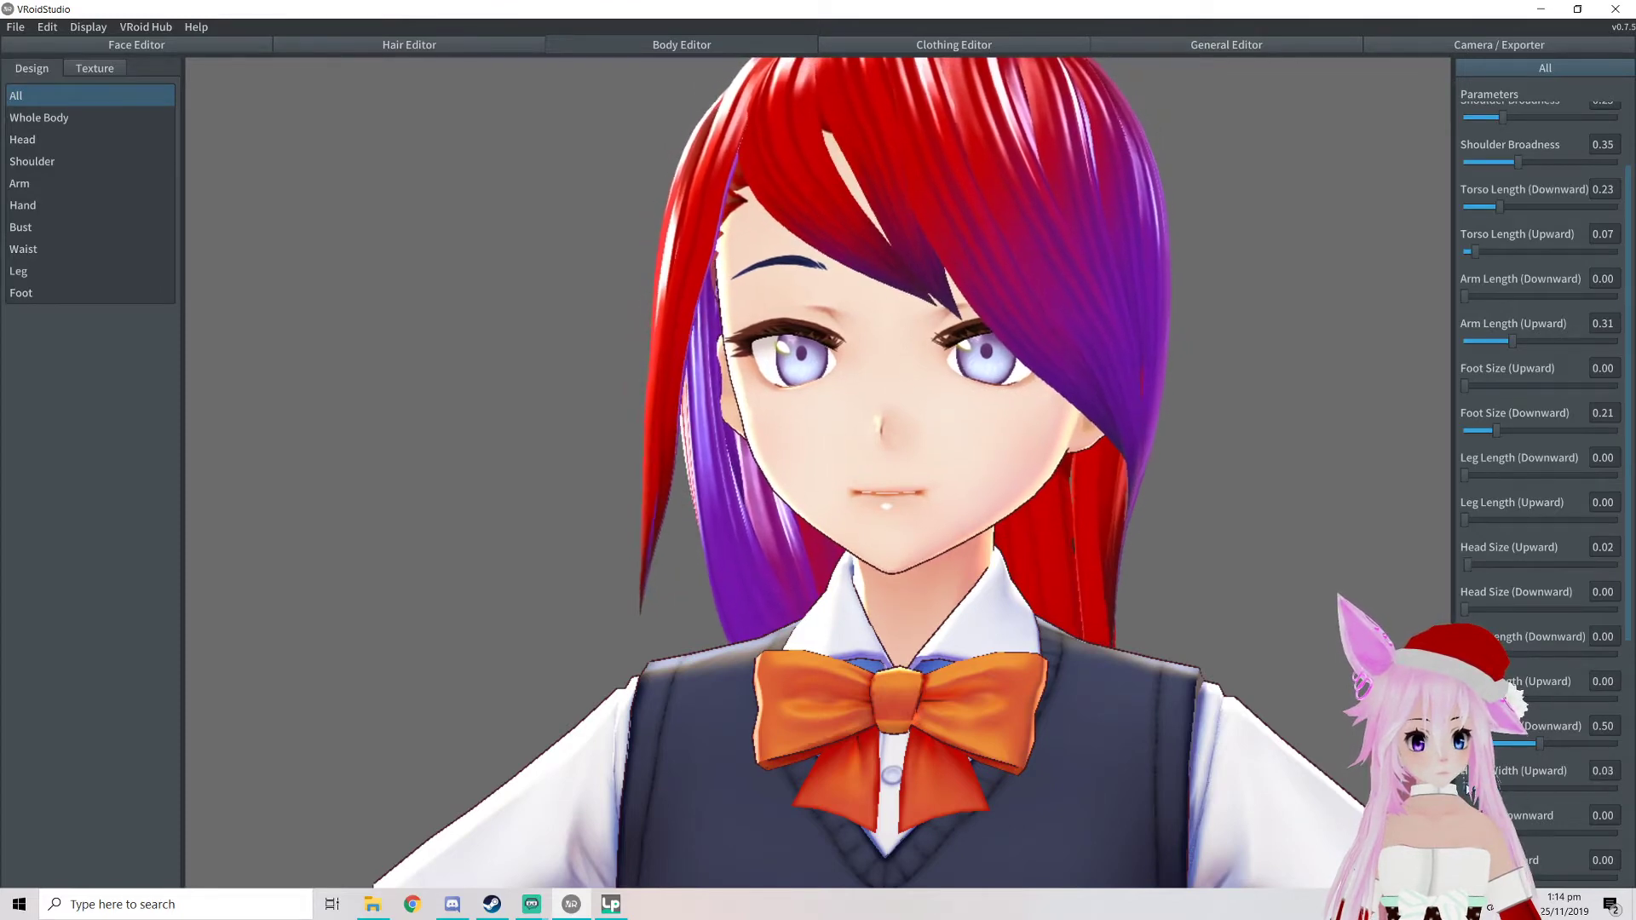
Set Breasts Downward to 0.07 and Breasts Upward to 0.12 while viewing the body from the side
right_click_drag(1117, 714, 1071, 709)
scroll(1072, 709, "down", 2)
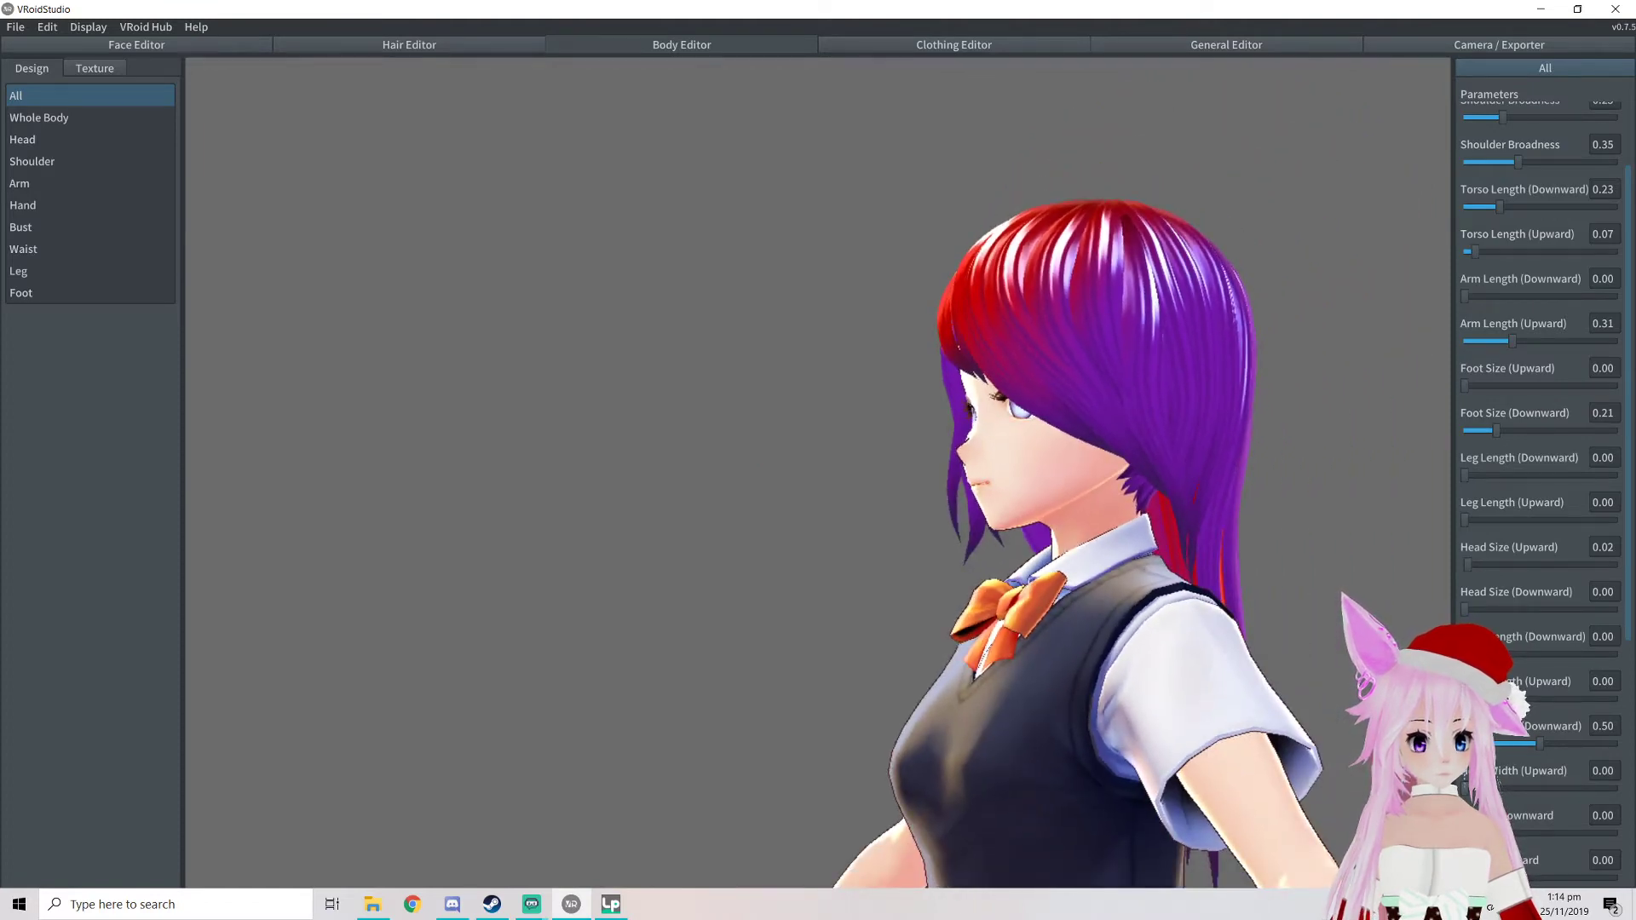
mouse_move(1466, 834)
left_mouse_down()
mouse_move(1541, 835)
mouse_move(1482, 836)
left_mouse_up()
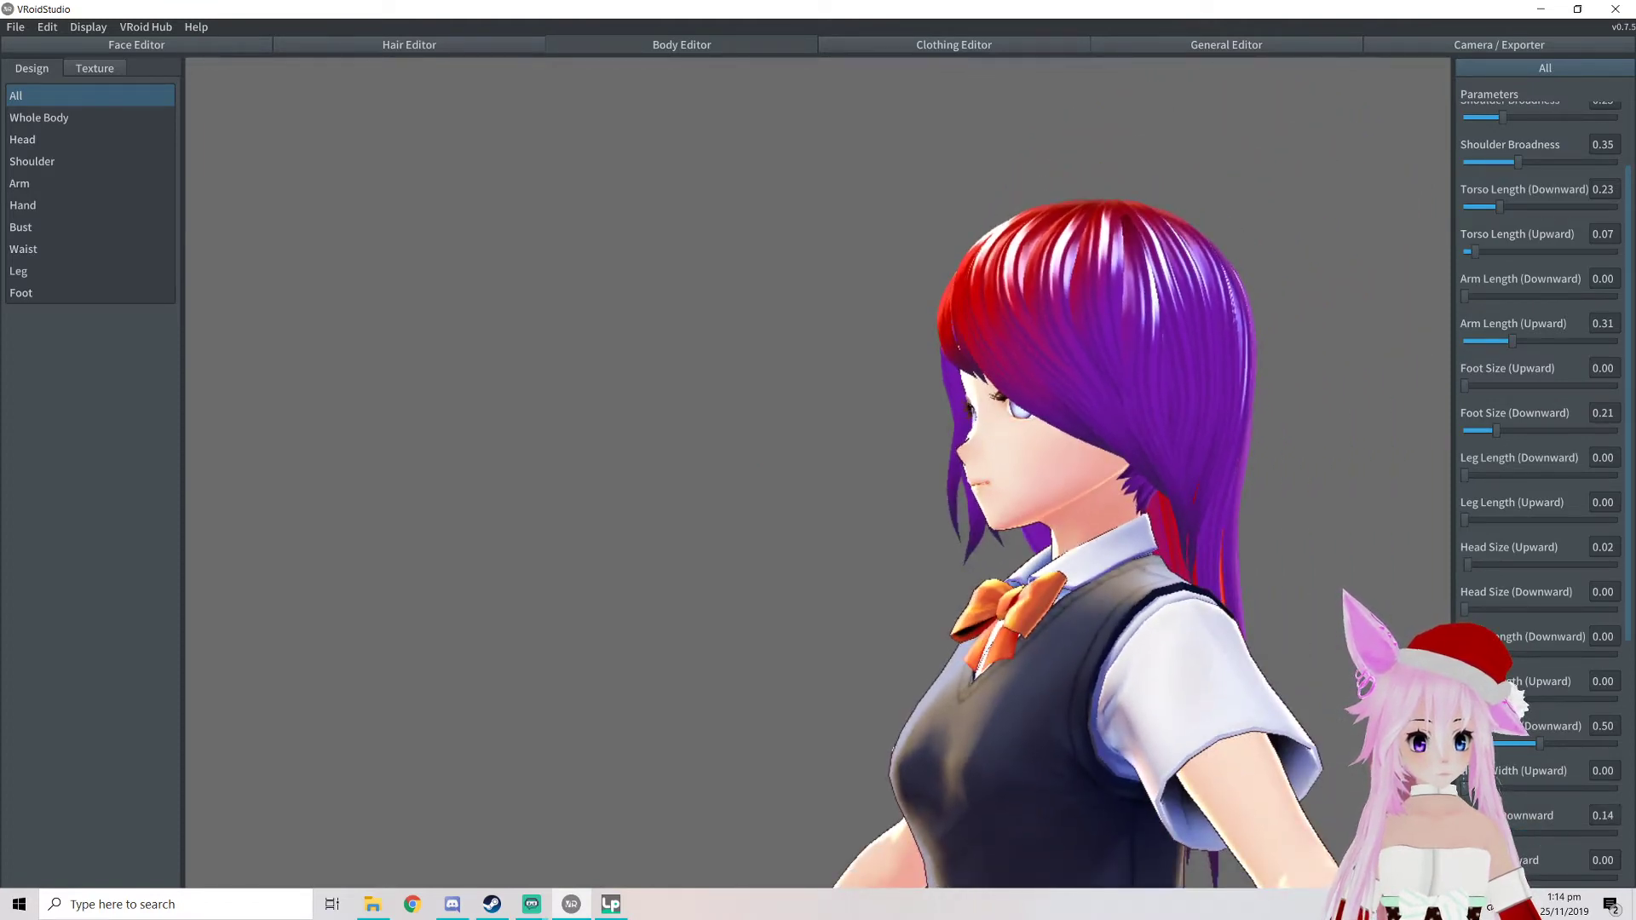
scroll(1066, 545, "down", 1)
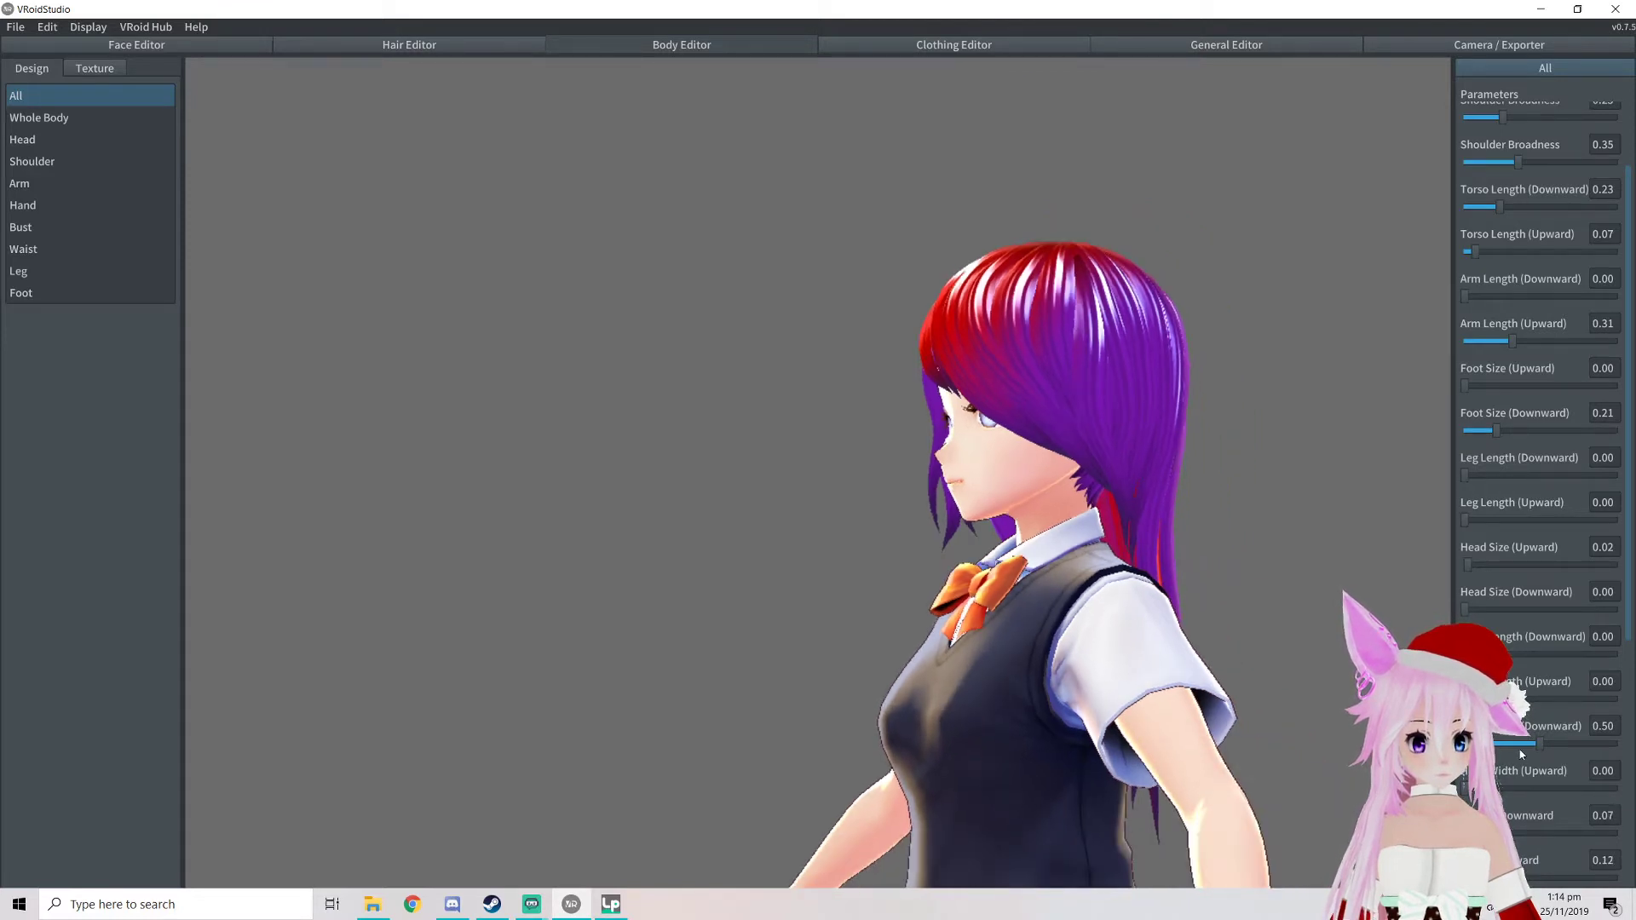
Try the Breasts Distance and Breasts Proximity parameters, return both to 0.00, and set Breasts Volume to 0.33
scroll(1521, 755, "down", 5)
left_click_drag(1494, 524, 1327, 541)
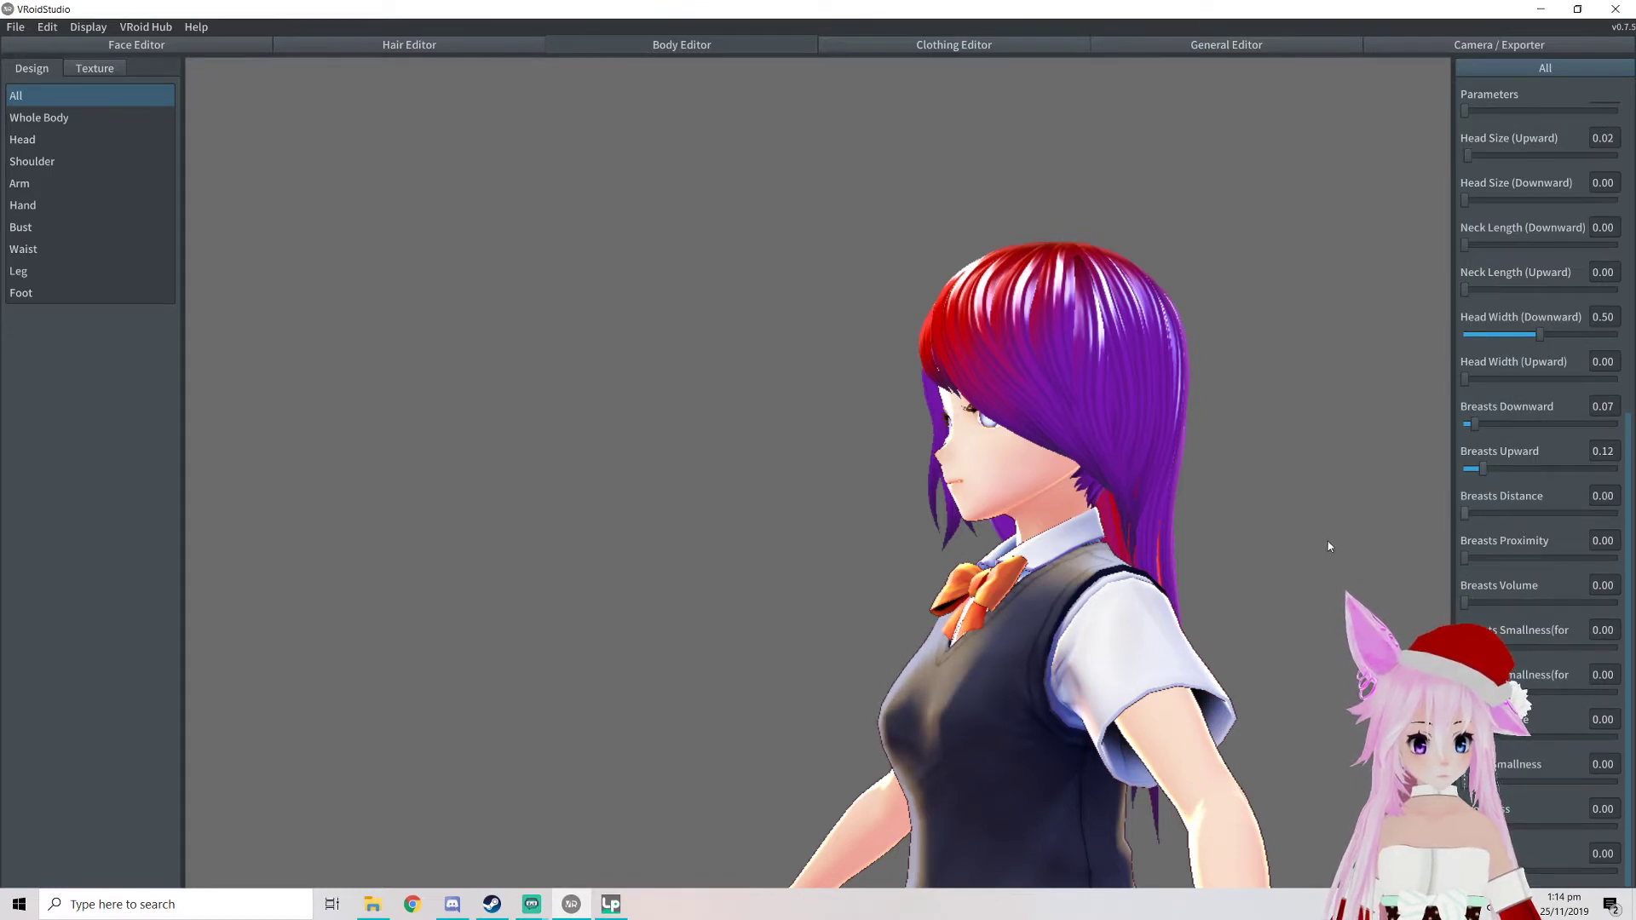
left_click_drag(1470, 561, 1532, 574)
right_click_drag(1032, 583, 1161, 600)
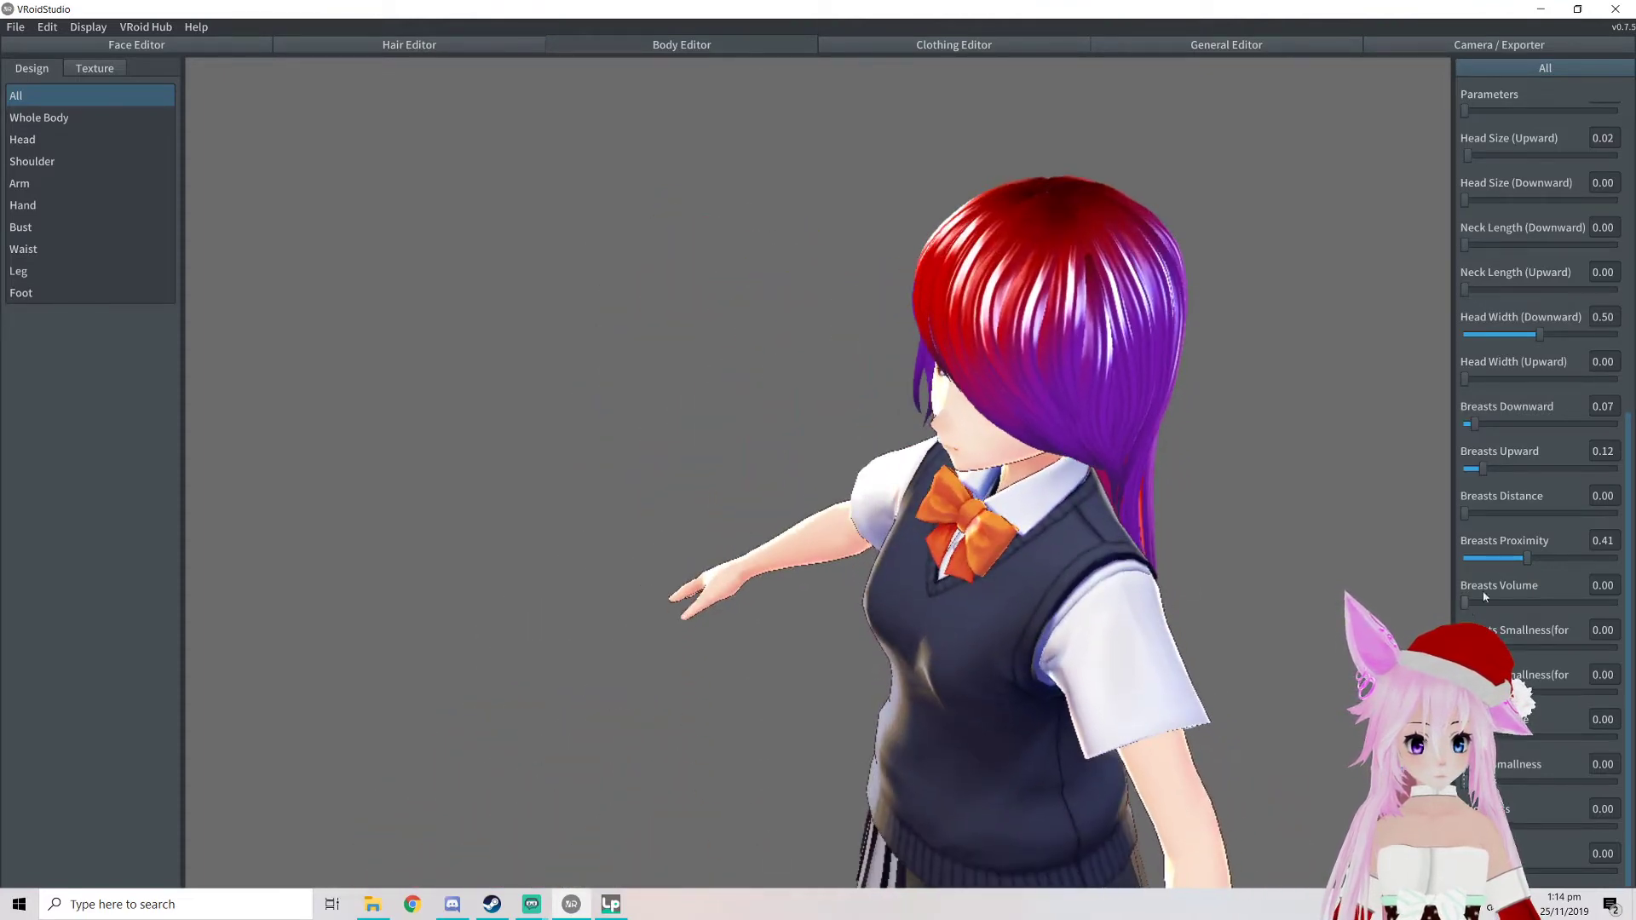
left_click_drag(1468, 603, 1450, 566)
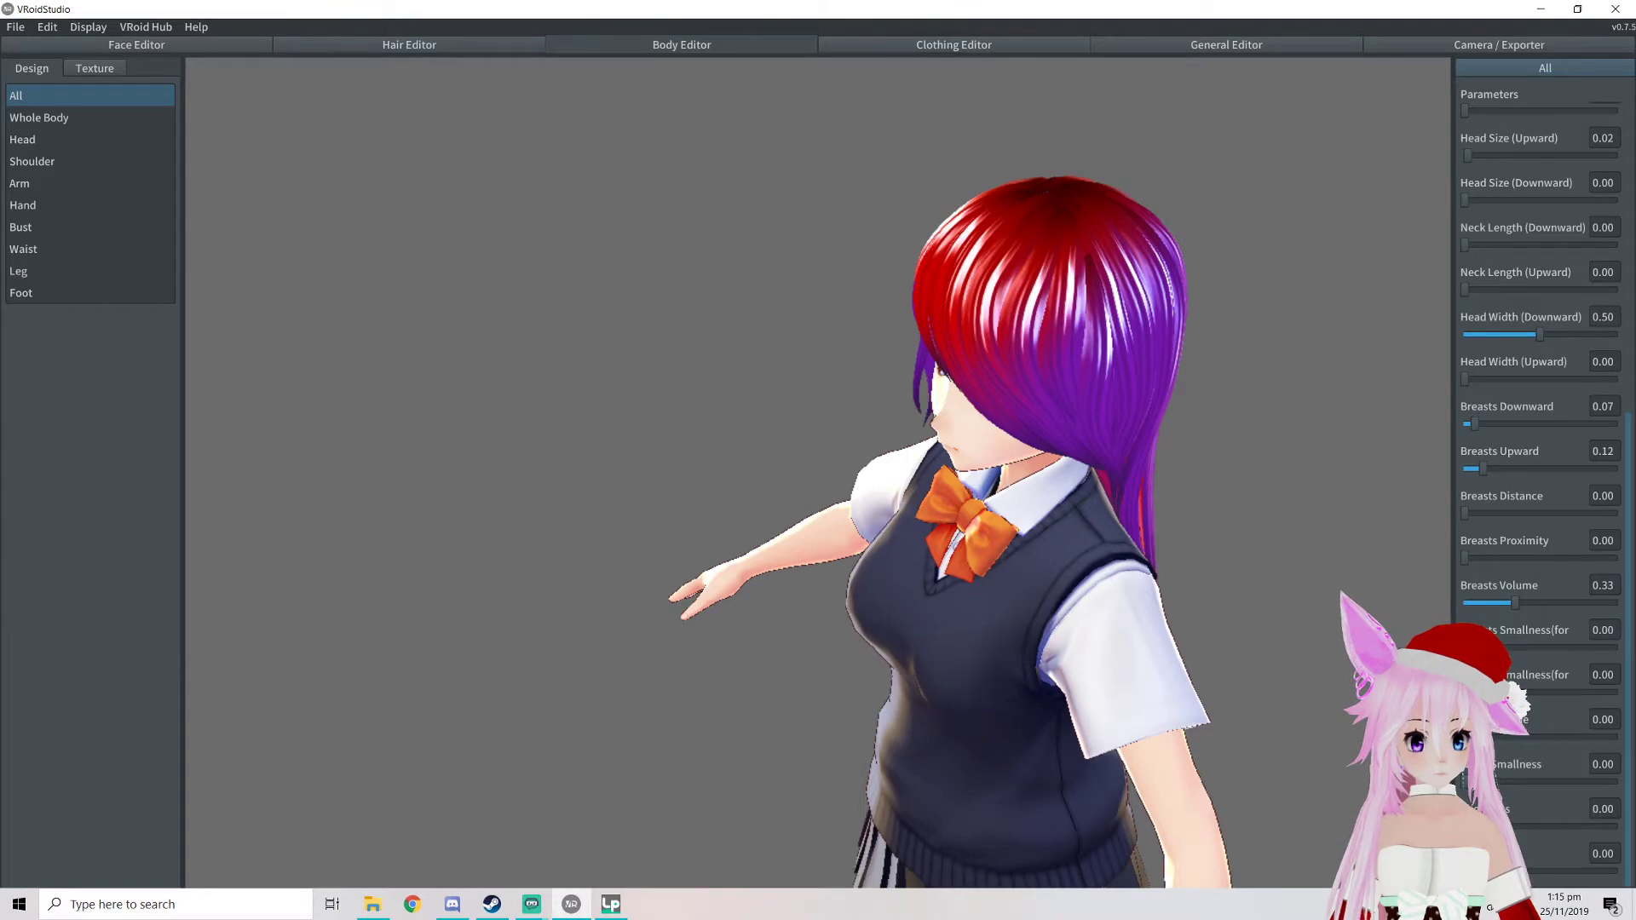
Set the parameter directly below the two Breasts Smallness values to 0.31 and the Smallness parameter beneath it to 0.36
left_click_drag(1465, 693, 1505, 743)
scroll(1229, 707, "down", 6)
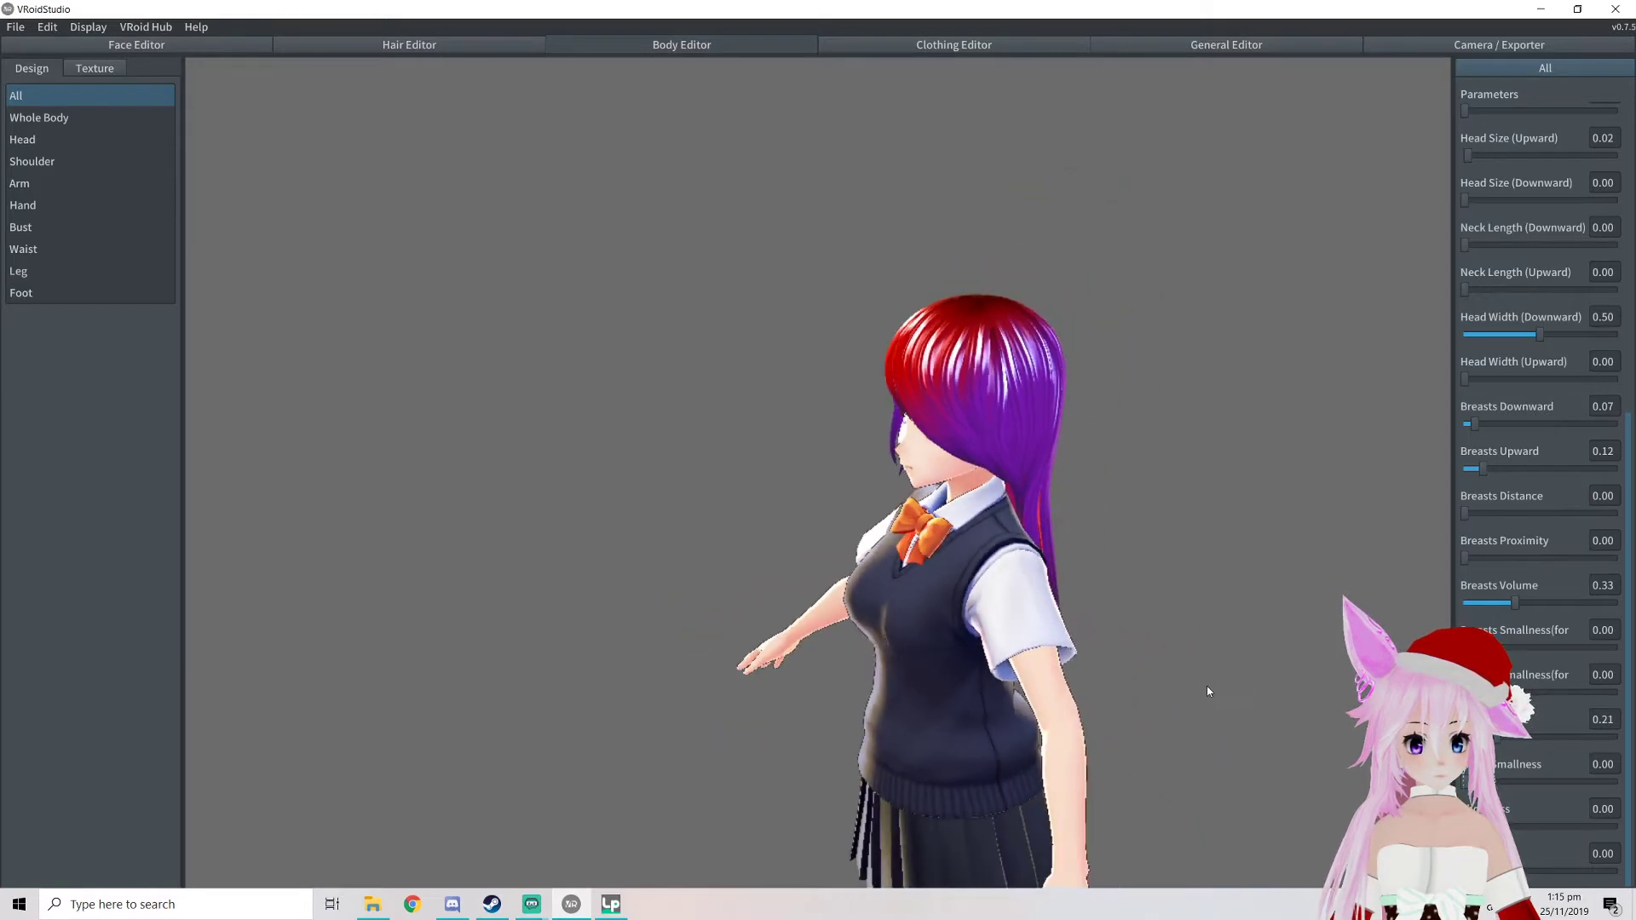
middle_click_drag(1171, 641, 1003, 460)
right_click_drag(1003, 460, 989, 466)
middle_click_drag(989, 465, 1126, 490)
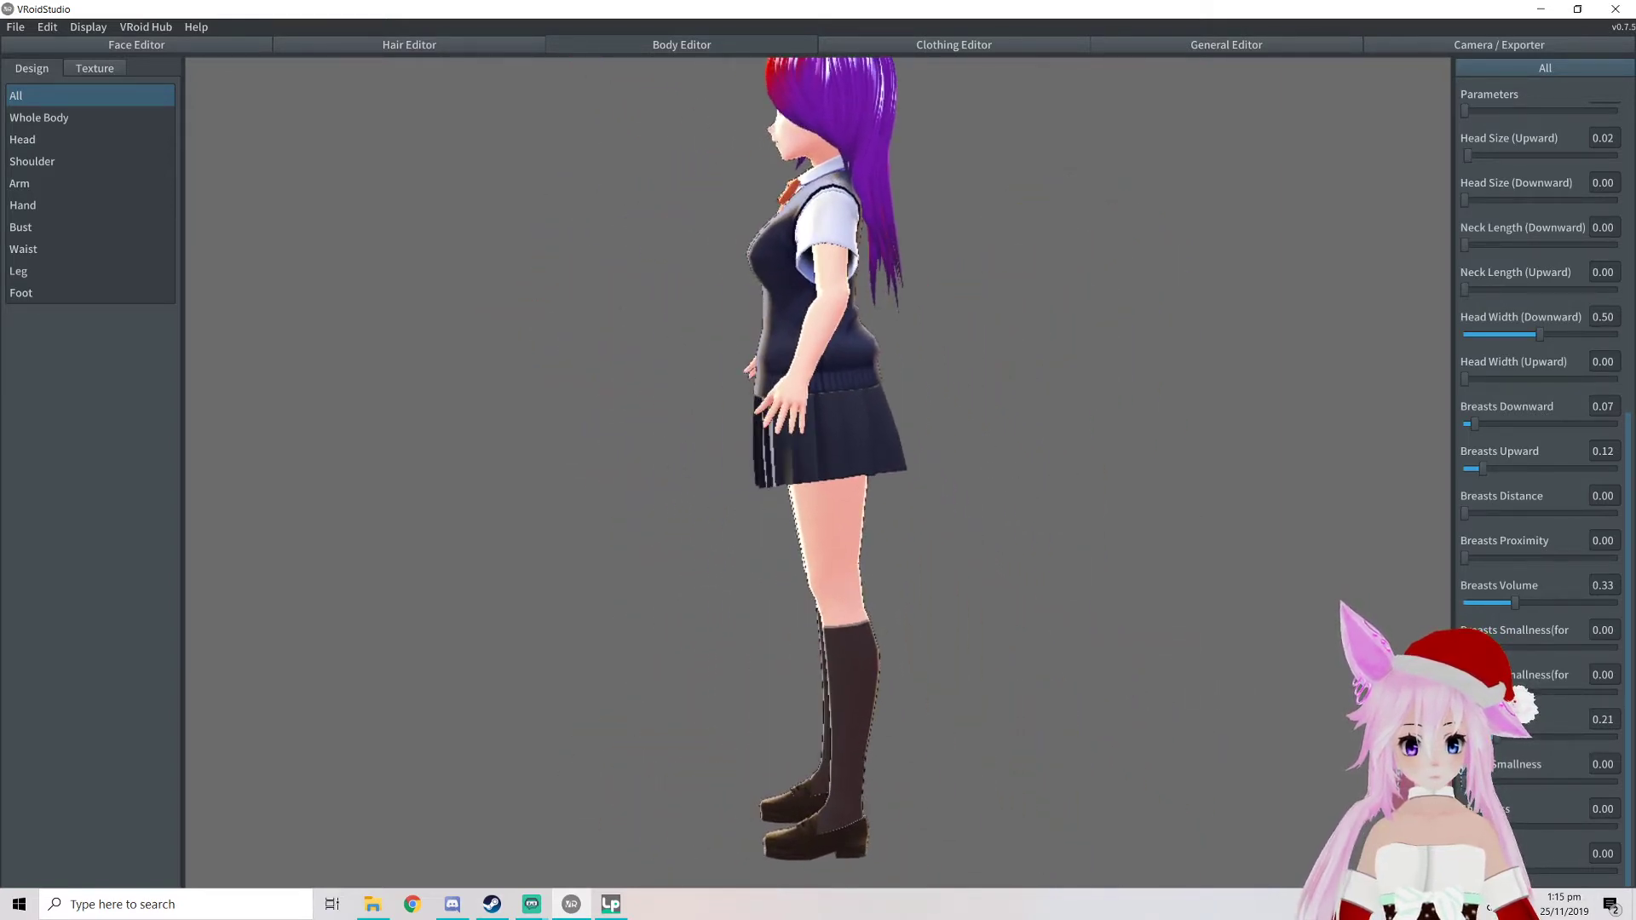
left_click_drag(1493, 741, 1563, 785)
mouse_move(1465, 826)
left_mouse_down()
mouse_move(1599, 828)
mouse_move(1465, 826)
left_mouse_up()
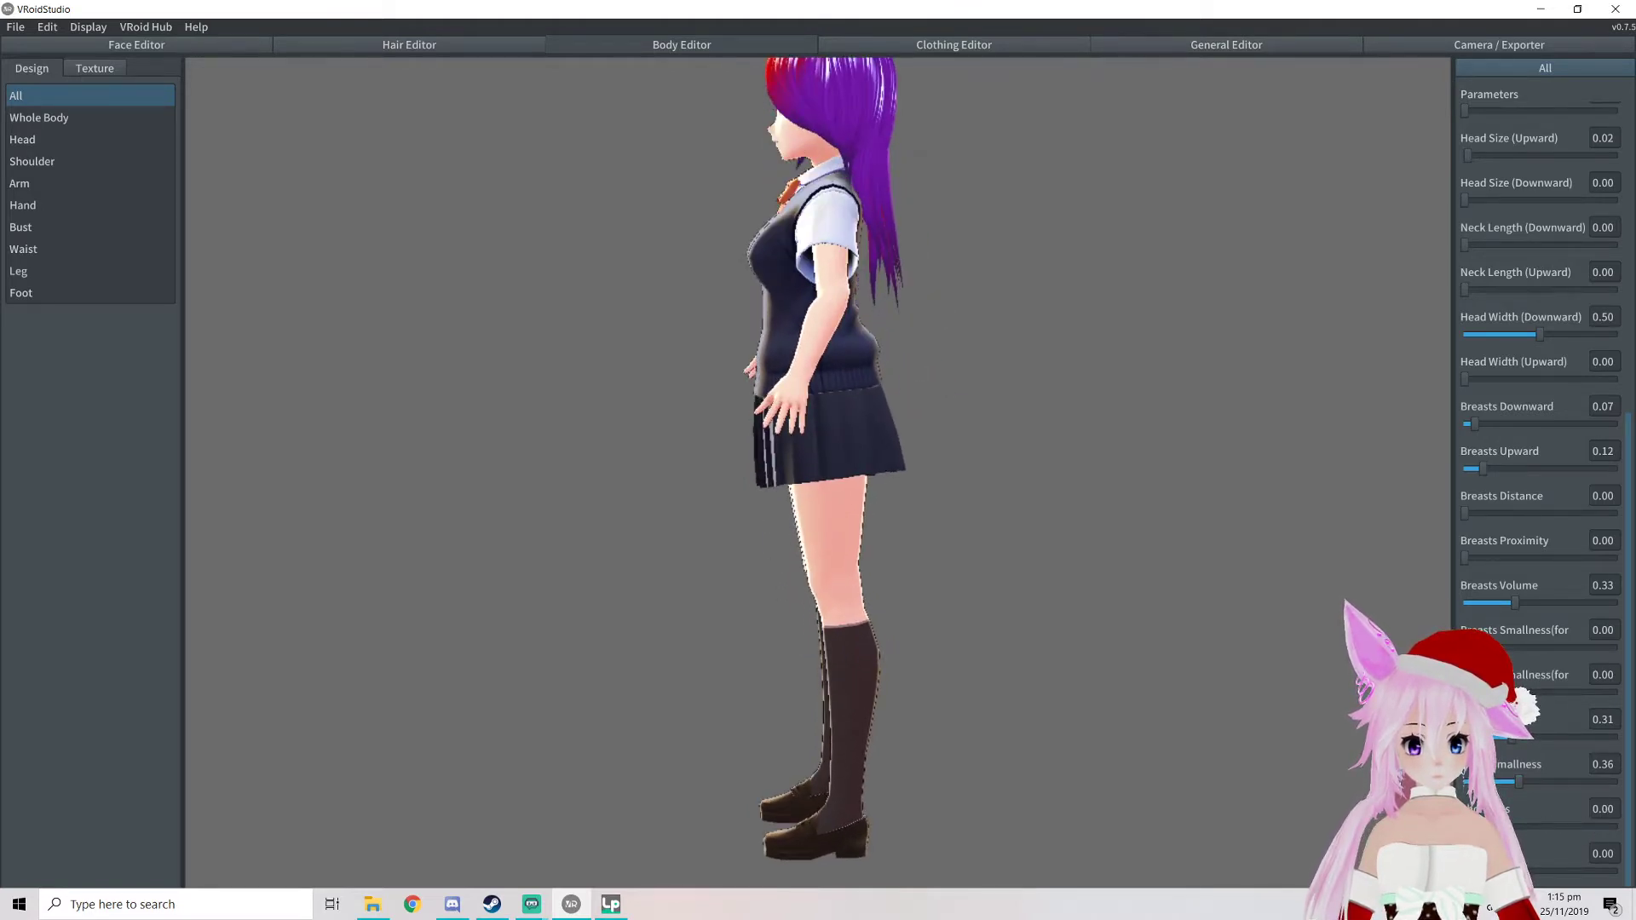
Set the body's Leg Length (Downward) to 0.41
scroll(1516, 793, "up", 3)
scroll(1516, 792, "up", 4)
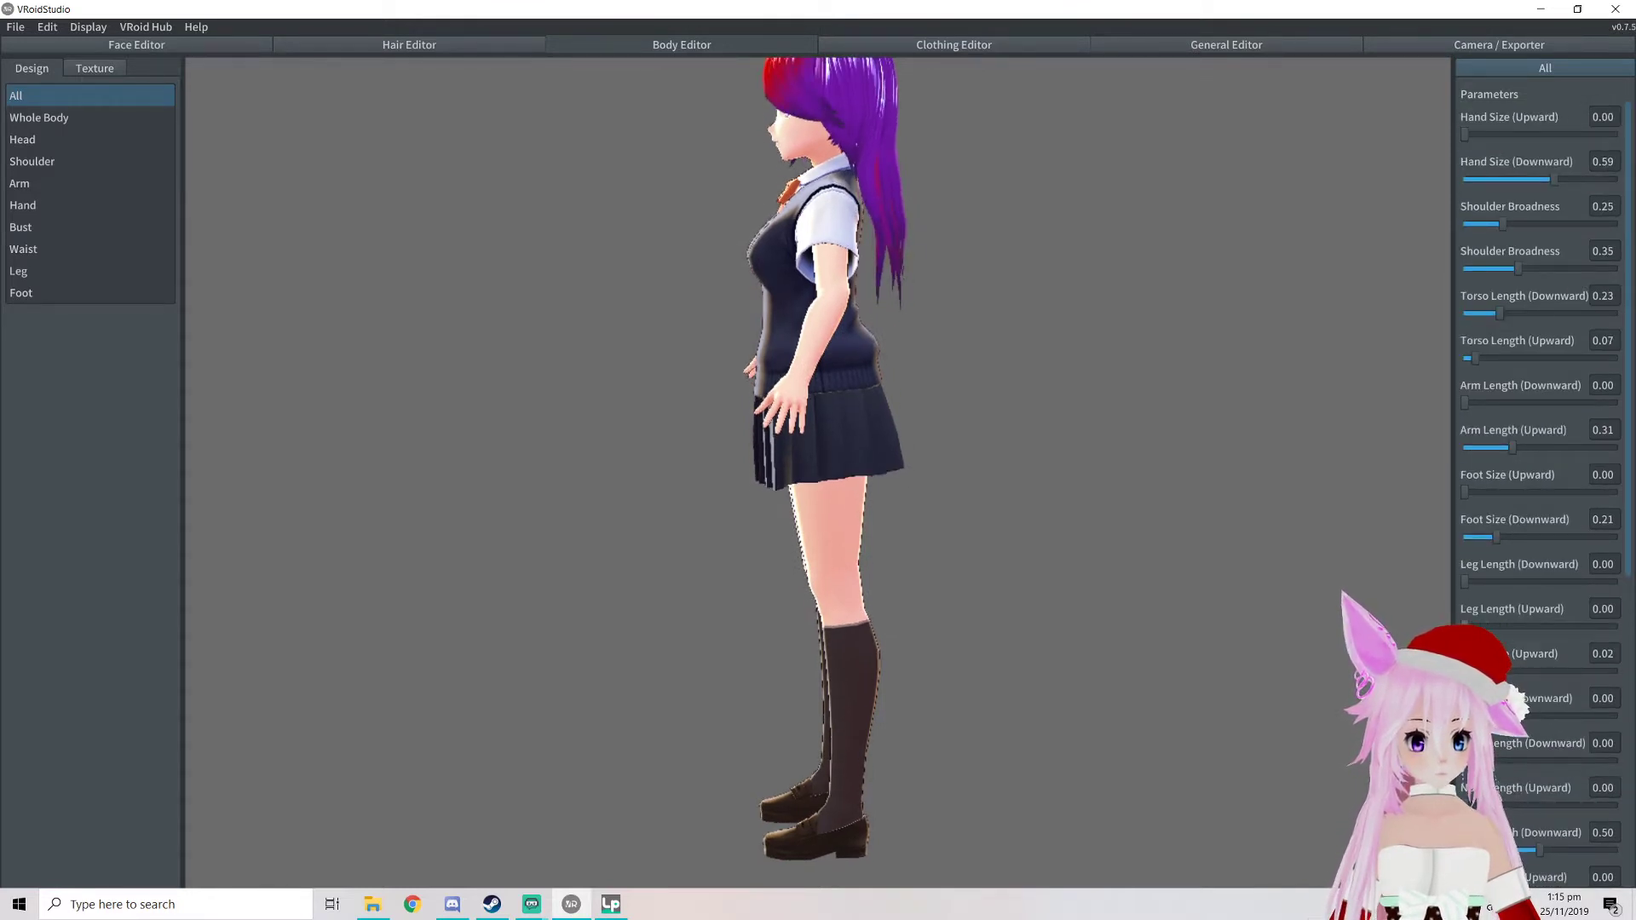
left_click_drag(1469, 585, 1528, 583)
scroll(1212, 555, "down", 2)
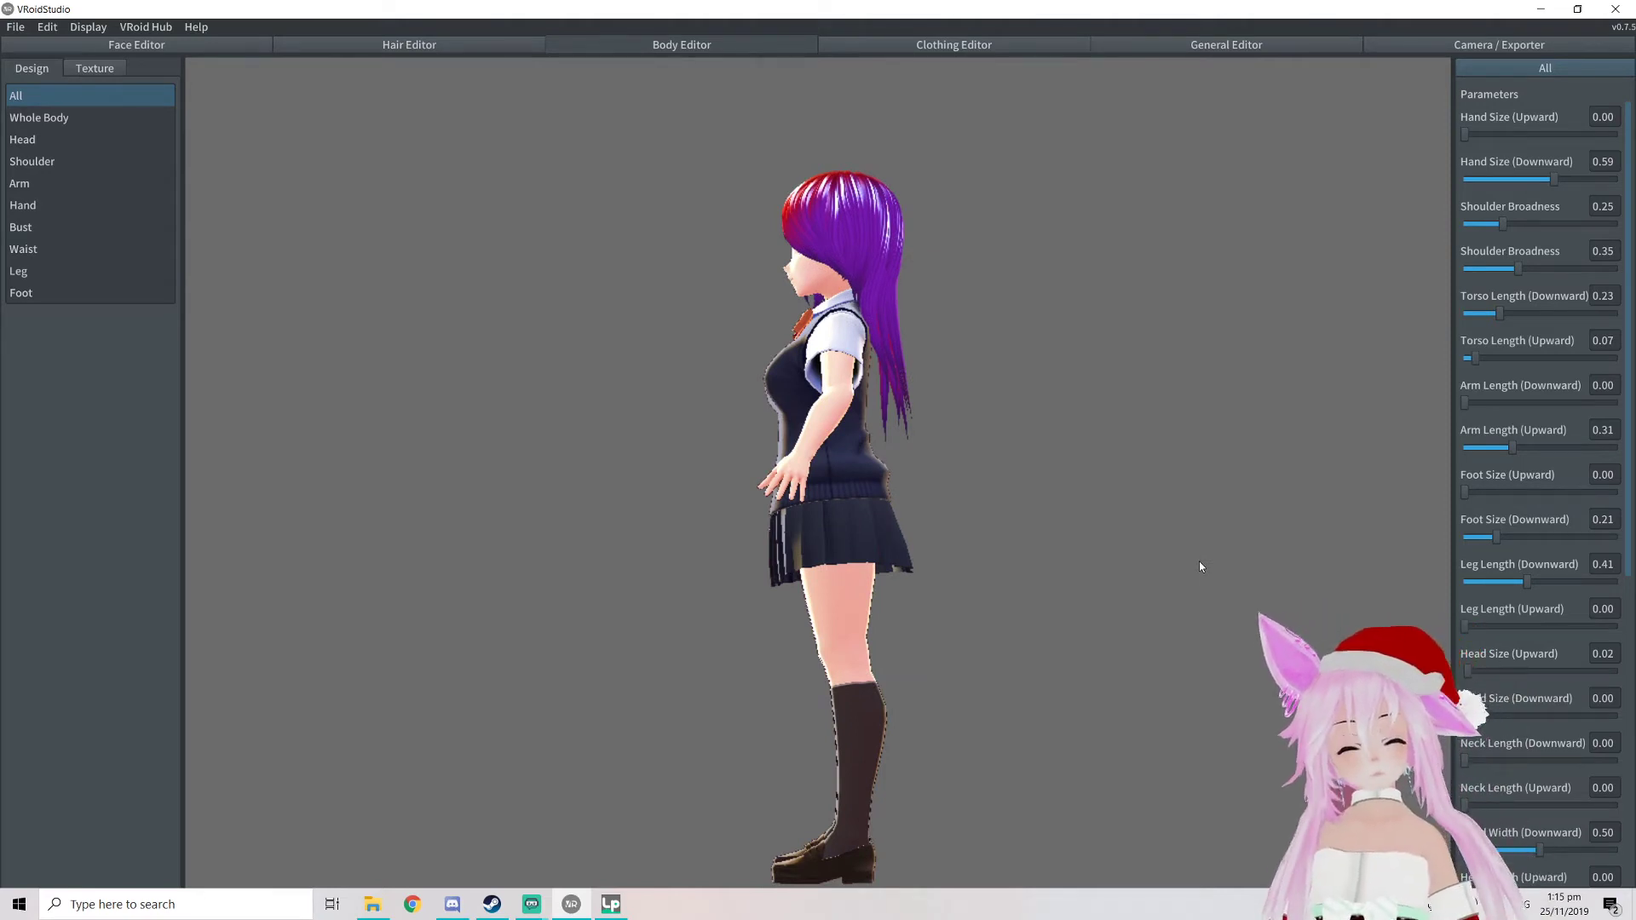
Examine the adjusted body proportions from the front and at an angle, and review the list of body parameters
middle_click_drag(952, 579, 964, 578)
right_click_drag(965, 583, 1065, 588)
middle_click_drag(1065, 589, 1128, 585)
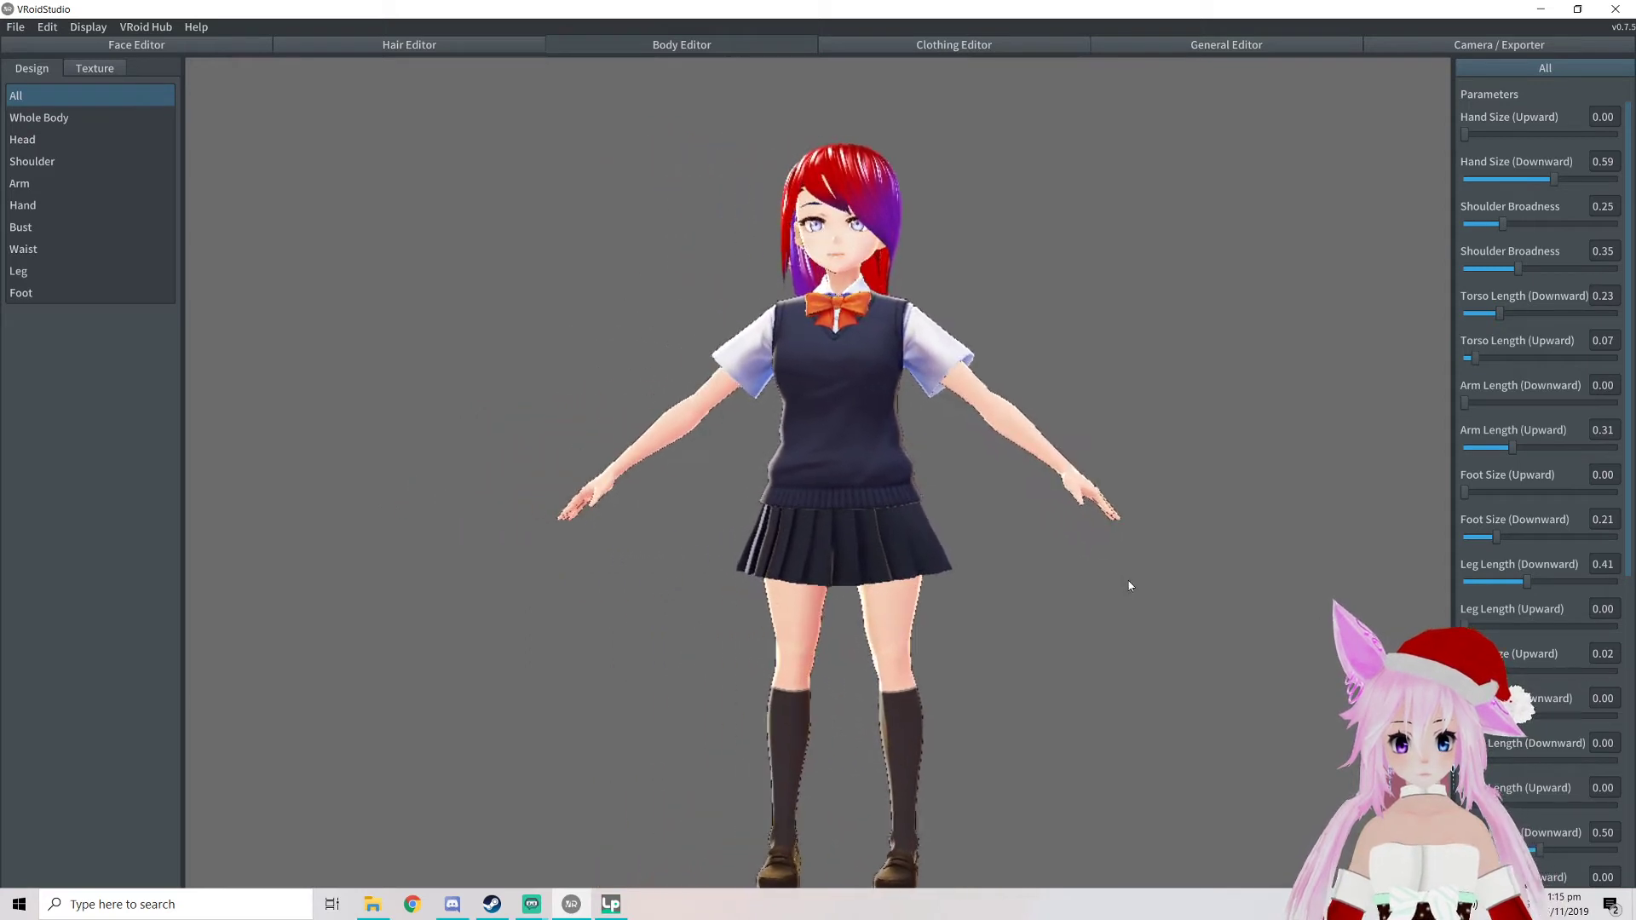
middle_click_drag(1052, 548, 1004, 580)
scroll(1003, 576, "up", 2)
scroll(958, 524, "up", 4)
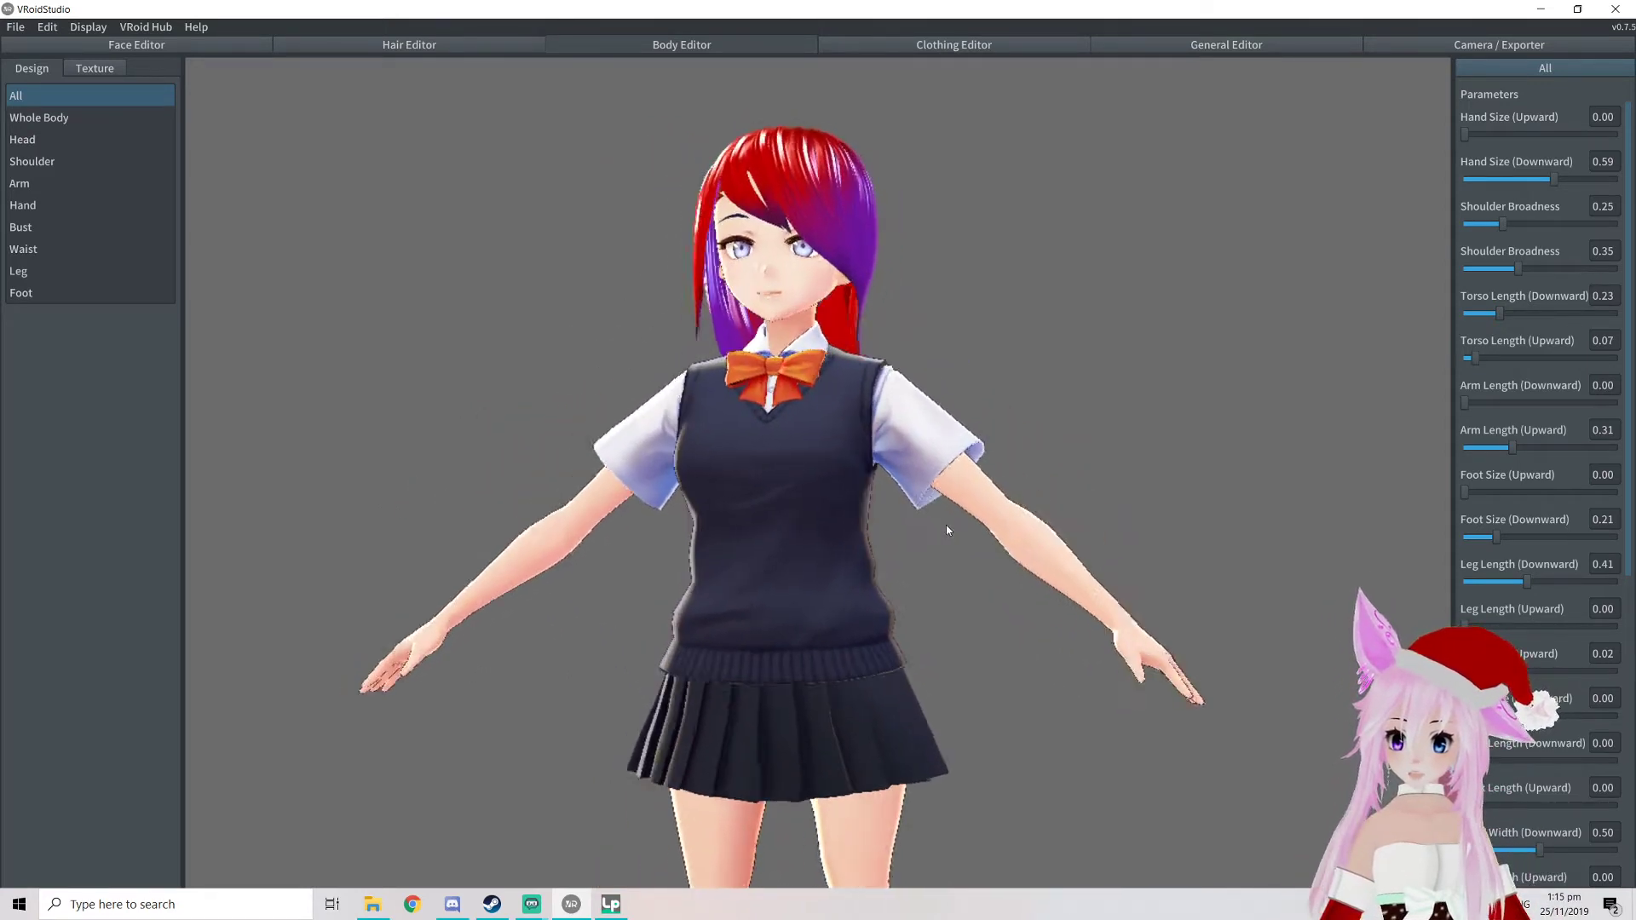
right_click_drag(946, 527, 814, 520)
scroll(1498, 412, "down", 5)
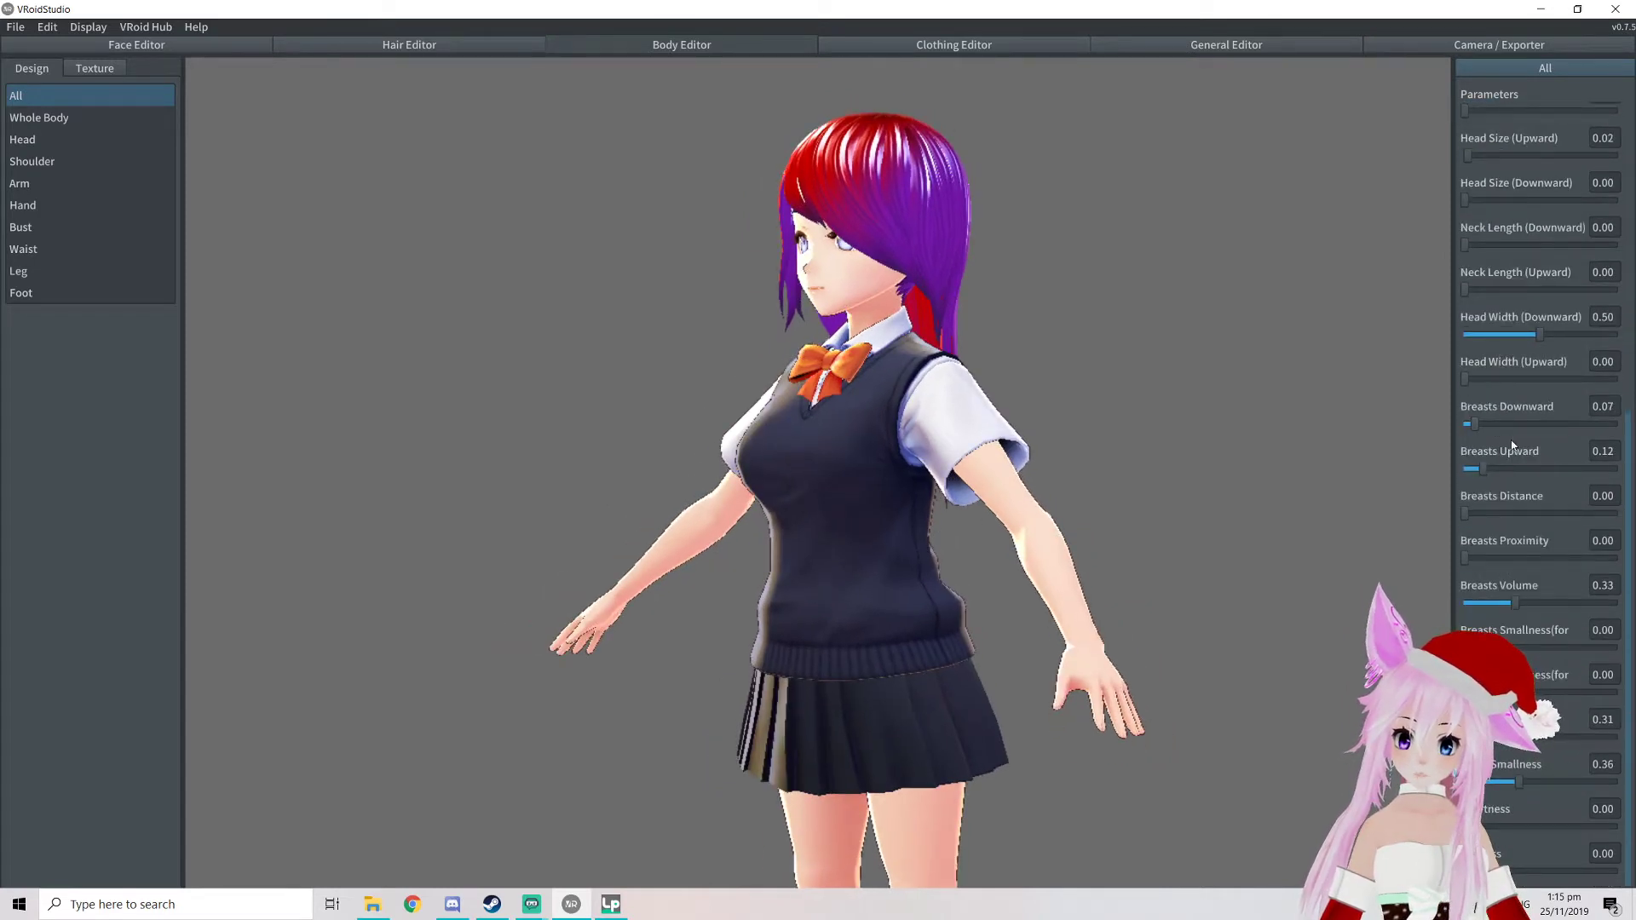
scroll(1540, 601, "up", 4)
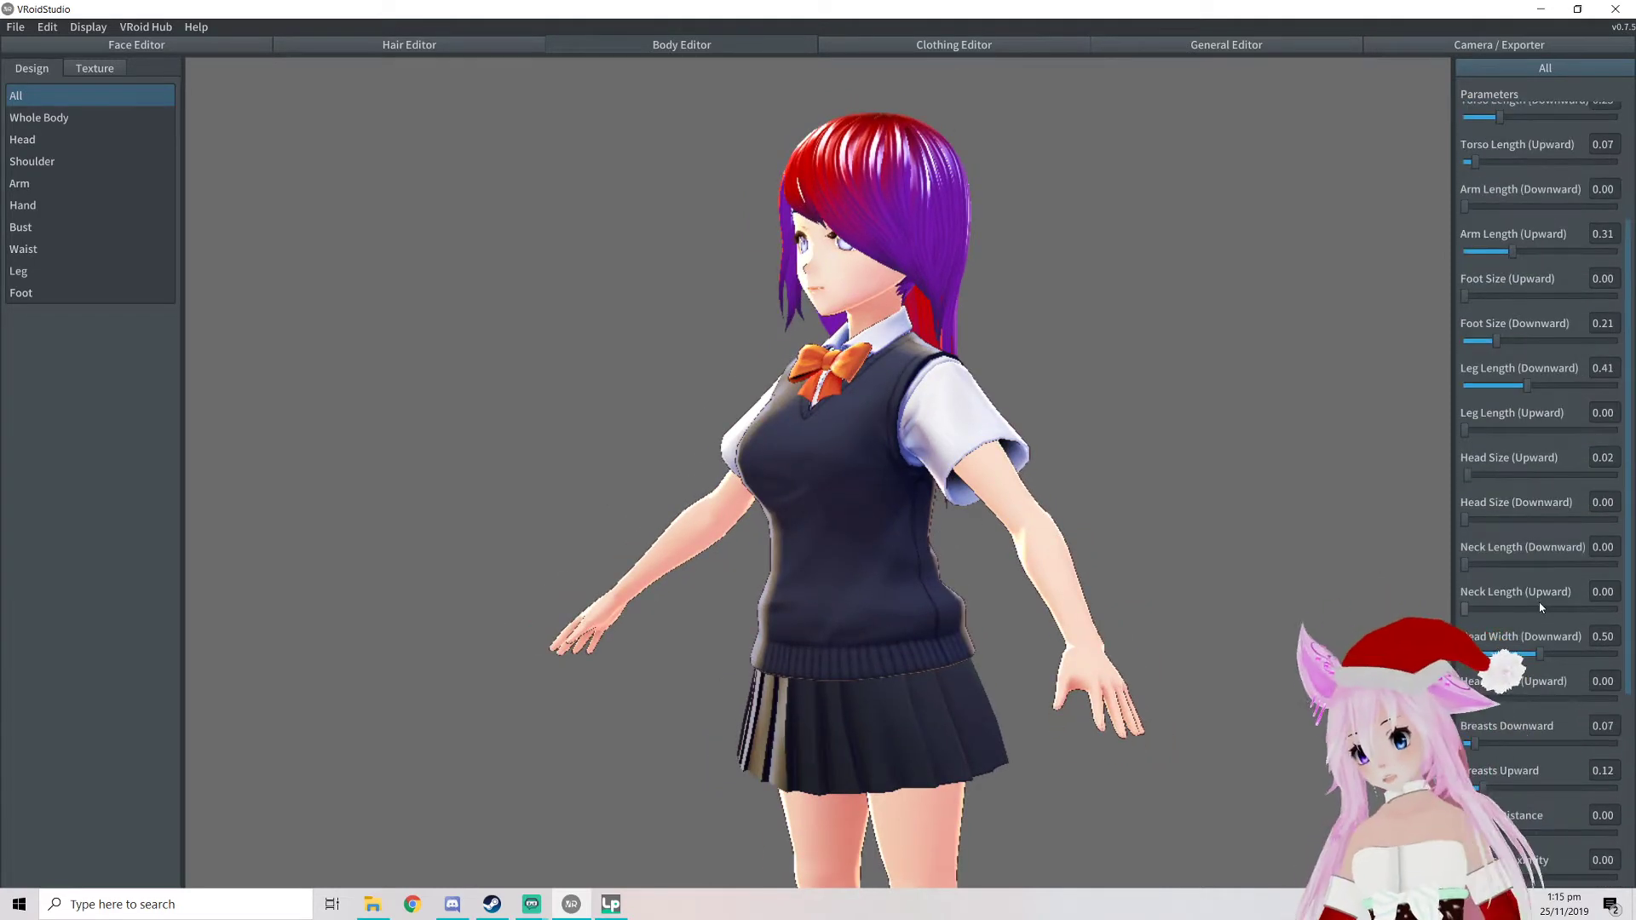
scroll(1515, 493, "up", 3)
scroll(1521, 400, "up", 1)
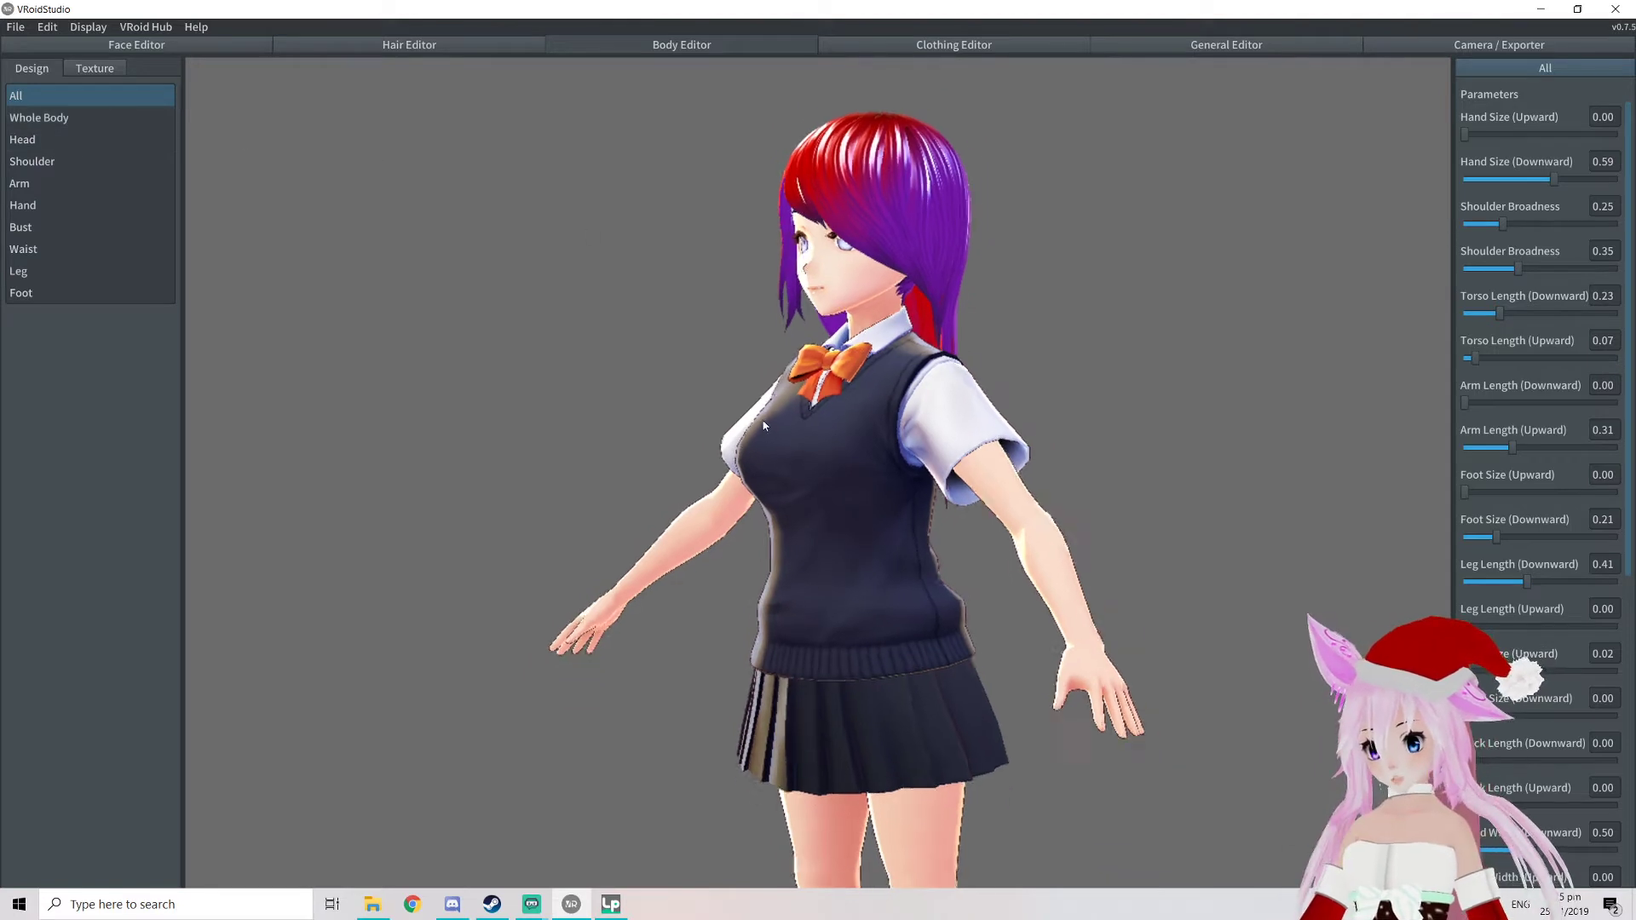
scroll(750, 459, "up", 3)
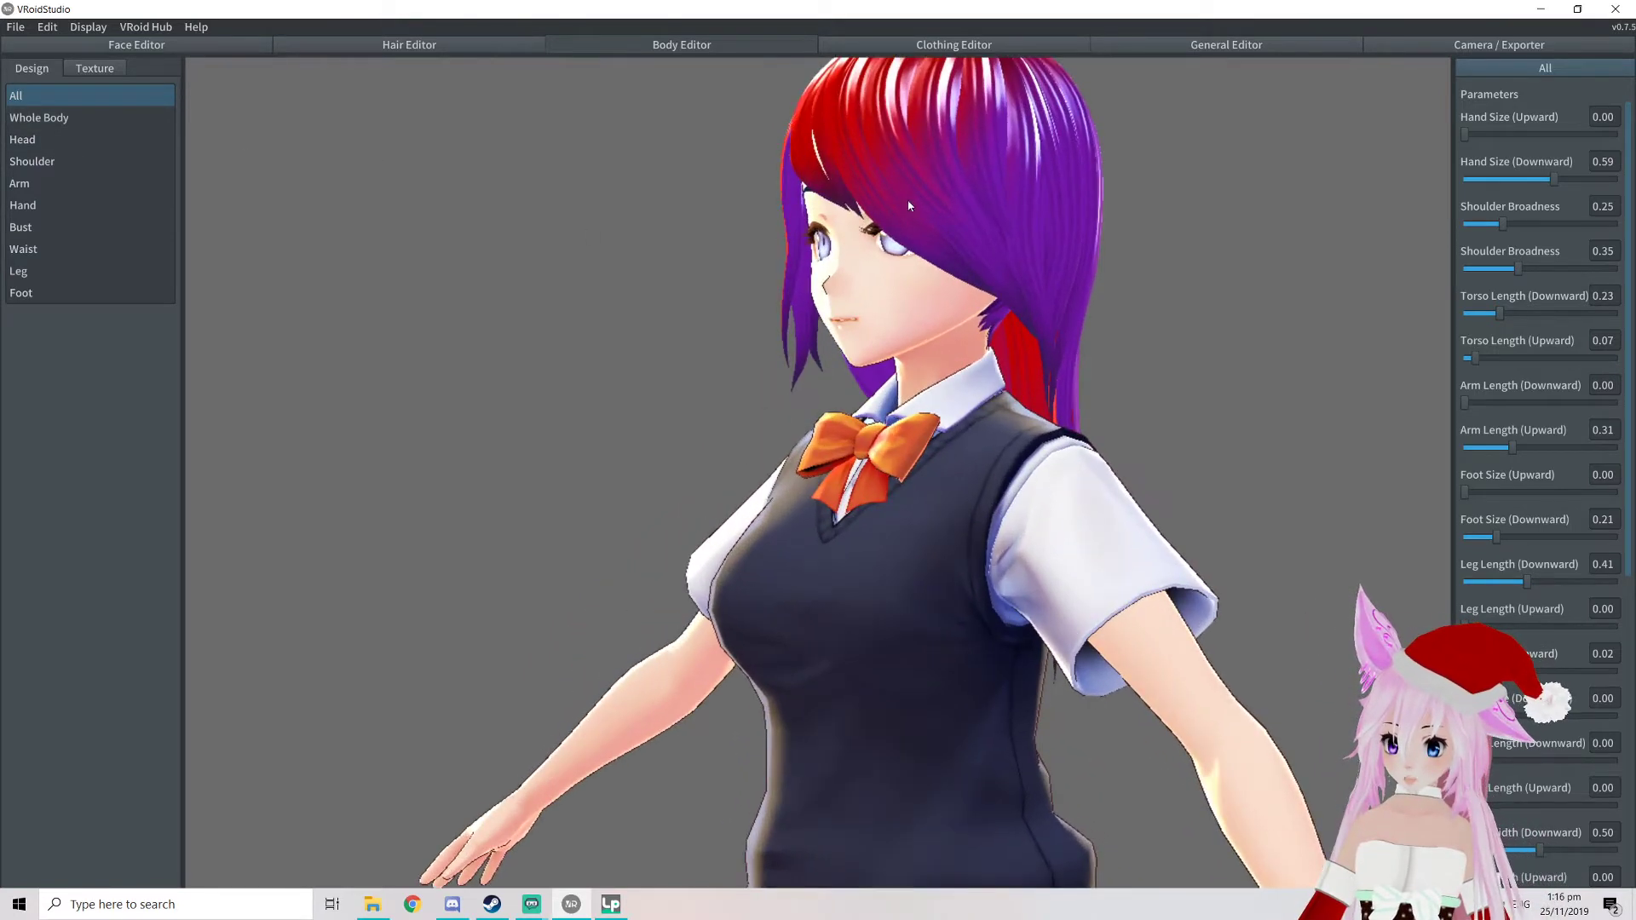
scroll(878, 283, "up", 3)
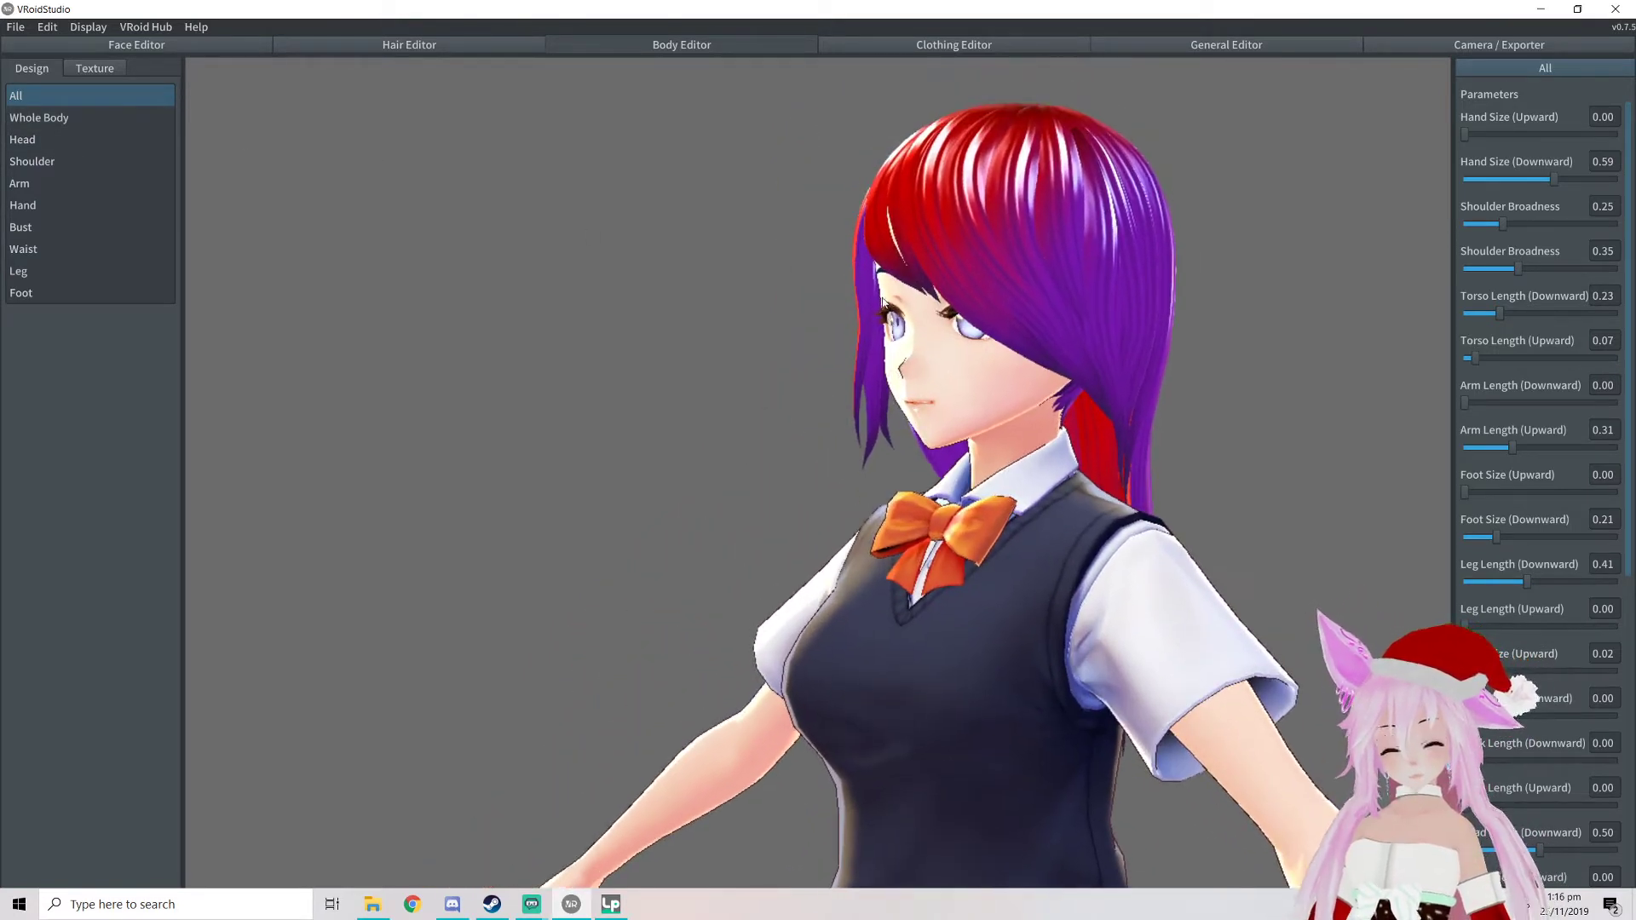
right_click_drag(883, 304, 929, 309)
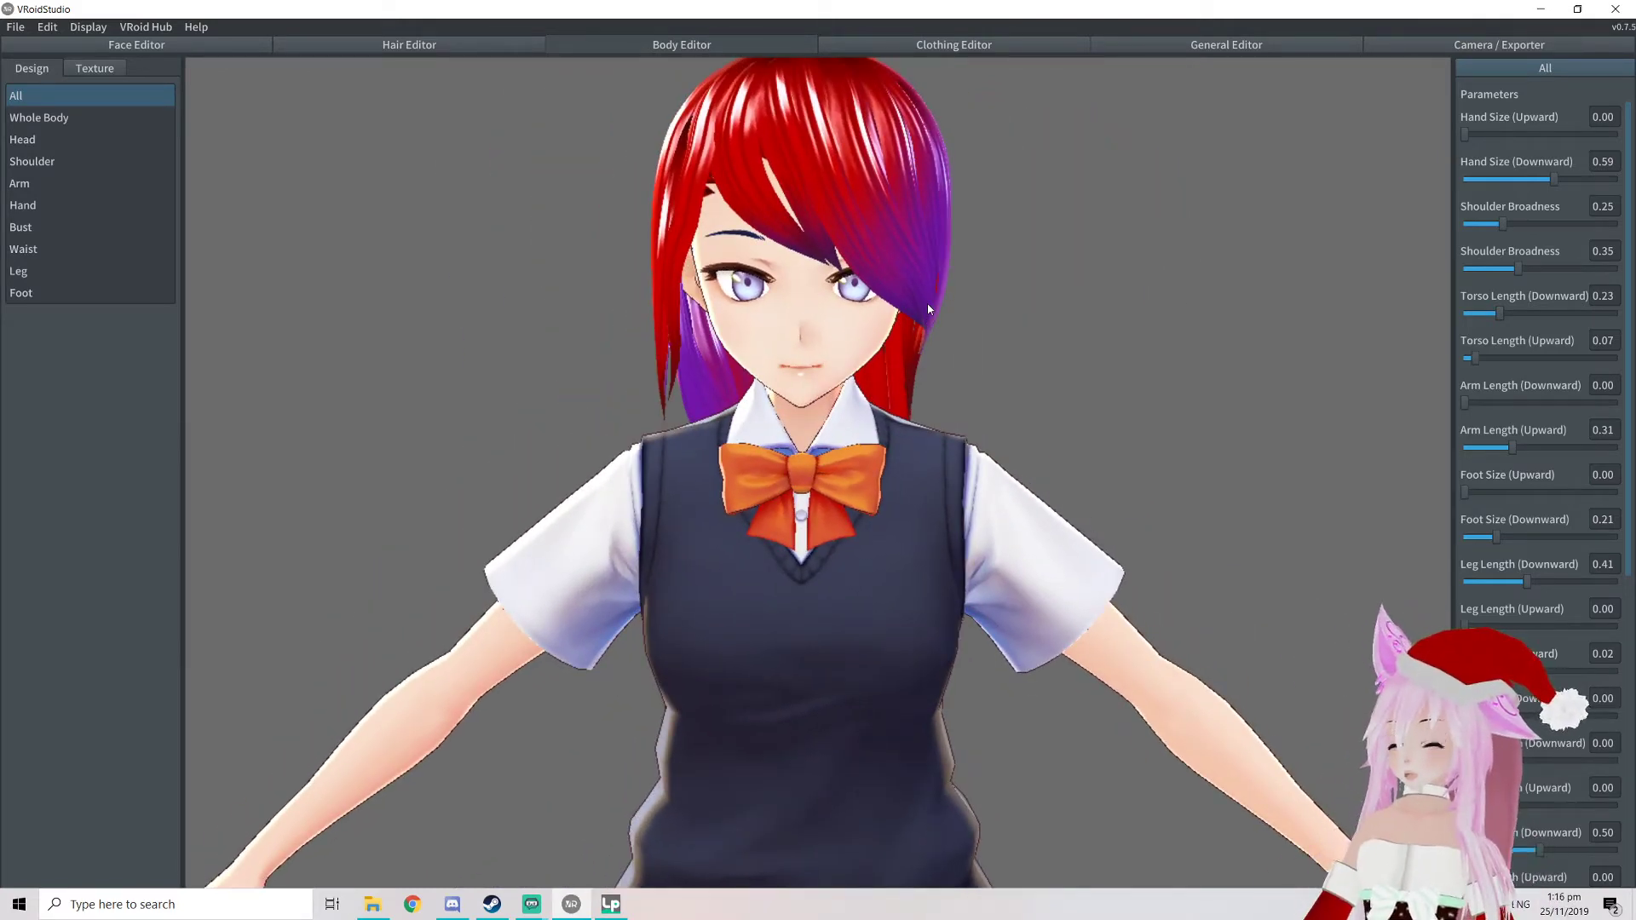
In the Clothing Editor, try the Onepiece, Uniform (Pants) and Uniform (Skirt) (Edited) presets and settle on Base Model
left_click(930, 49)
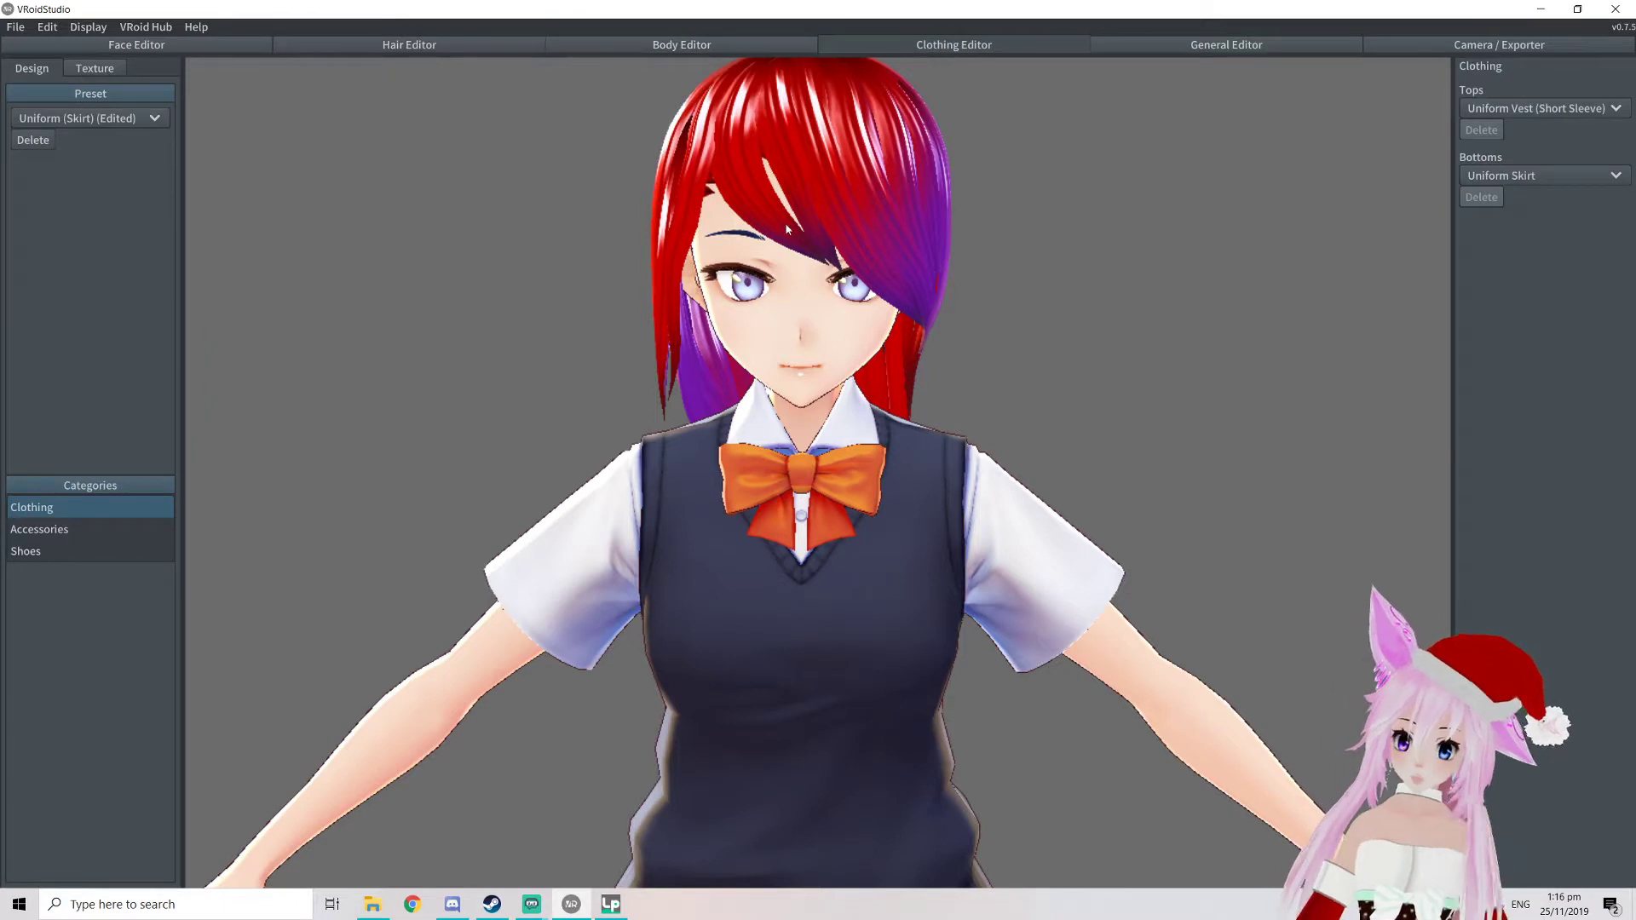
left_click(96, 120)
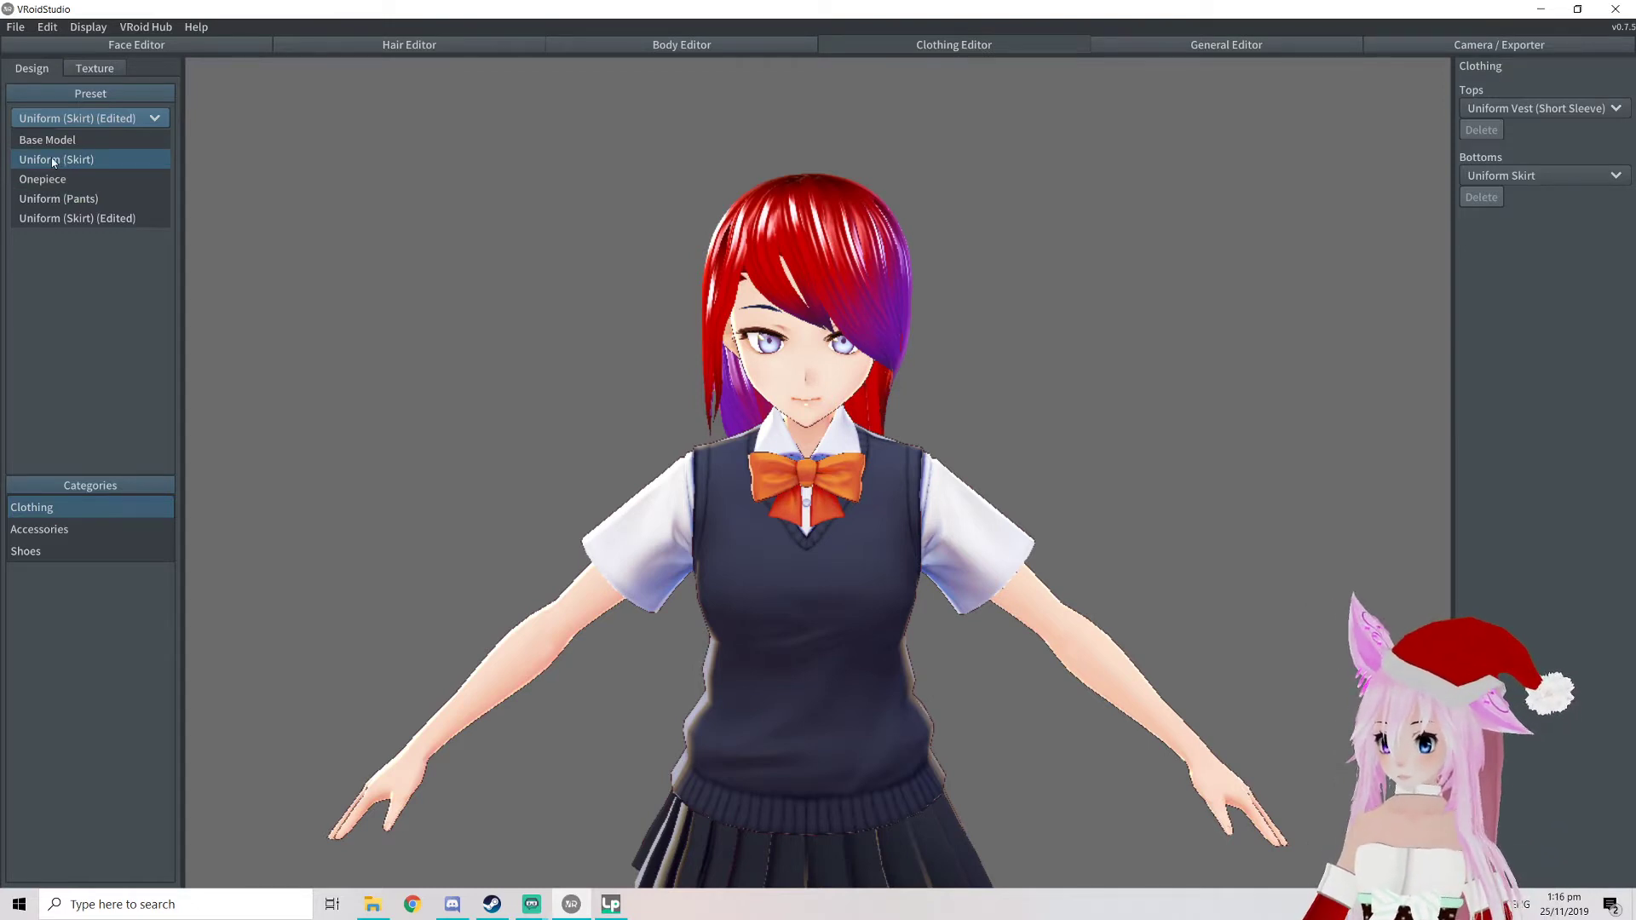
left_click(67, 179)
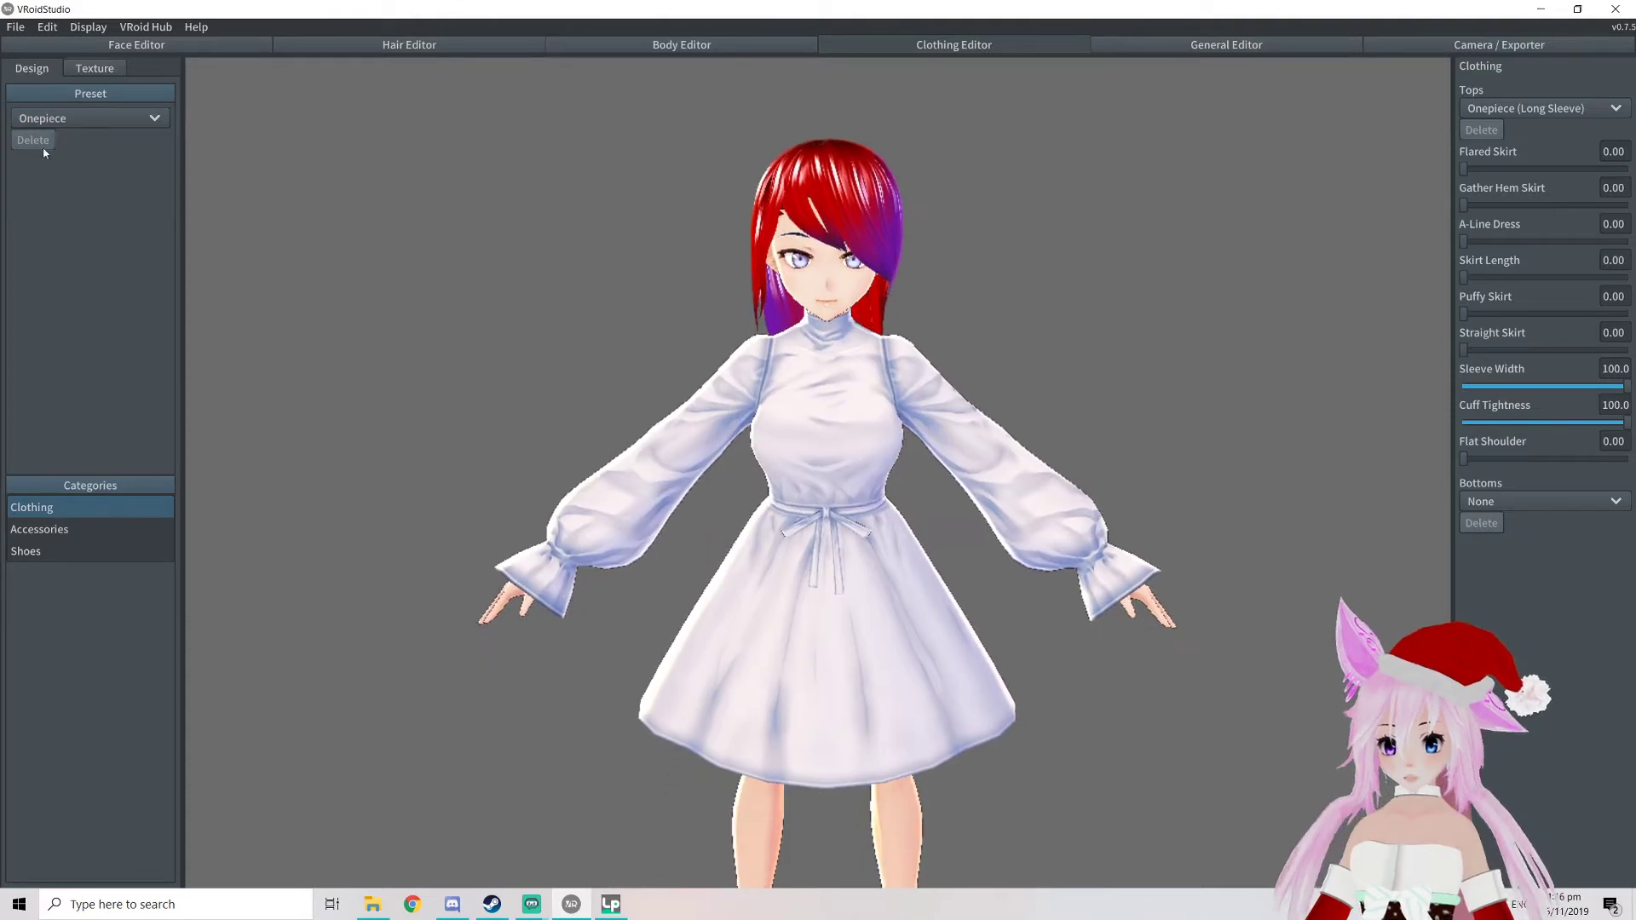
left_click(85, 118)
left_click(63, 198)
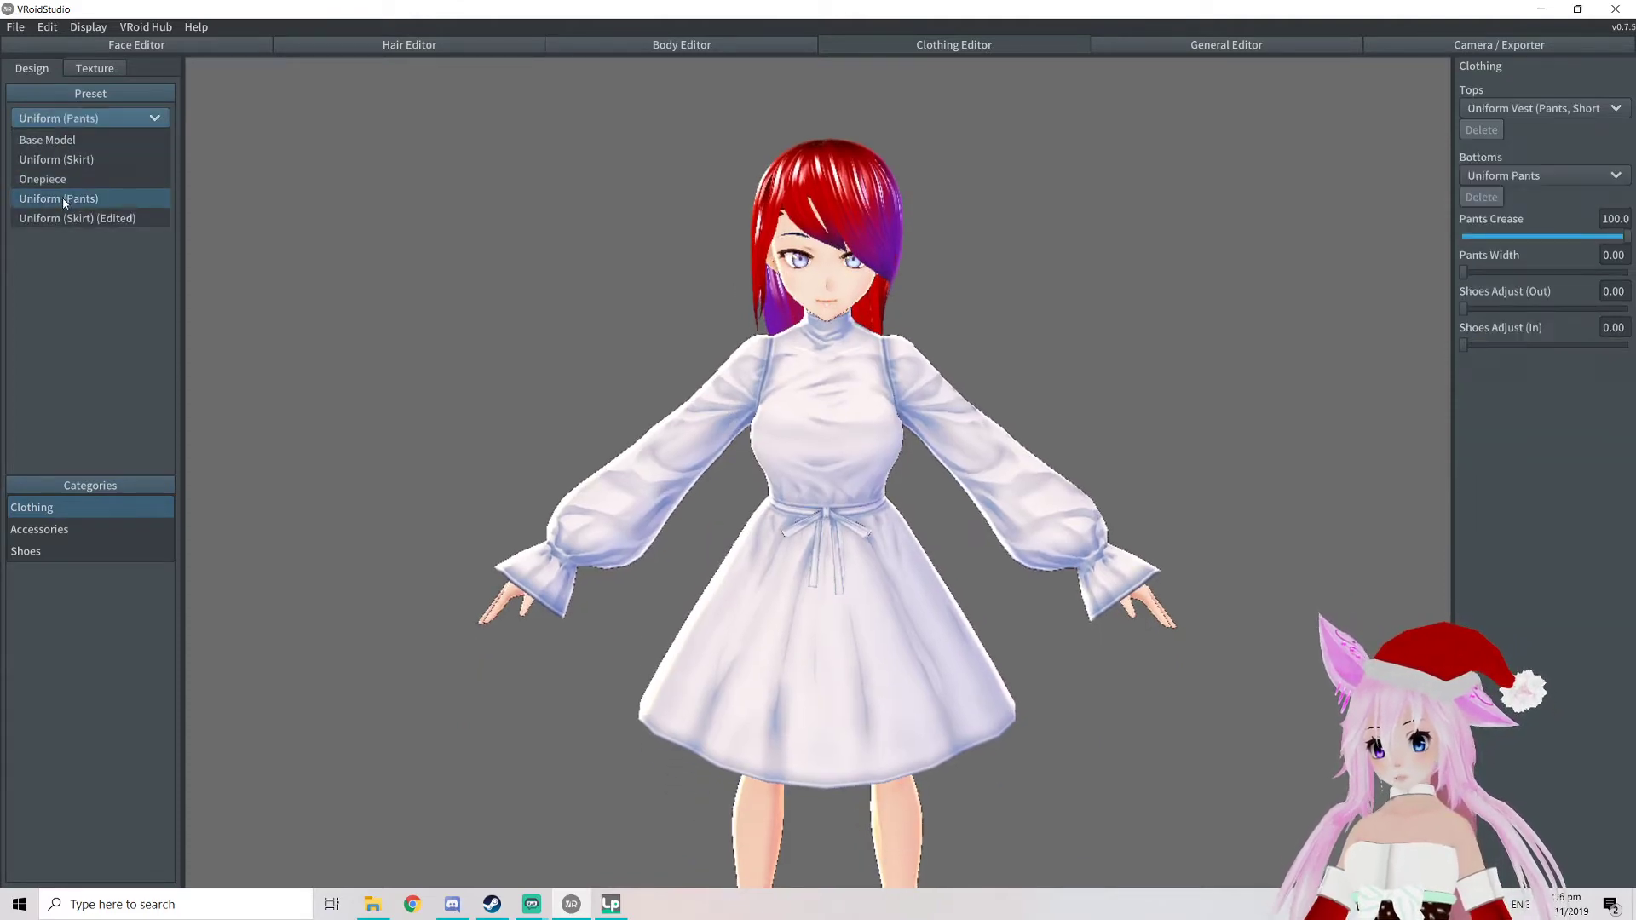
left_click(85, 118)
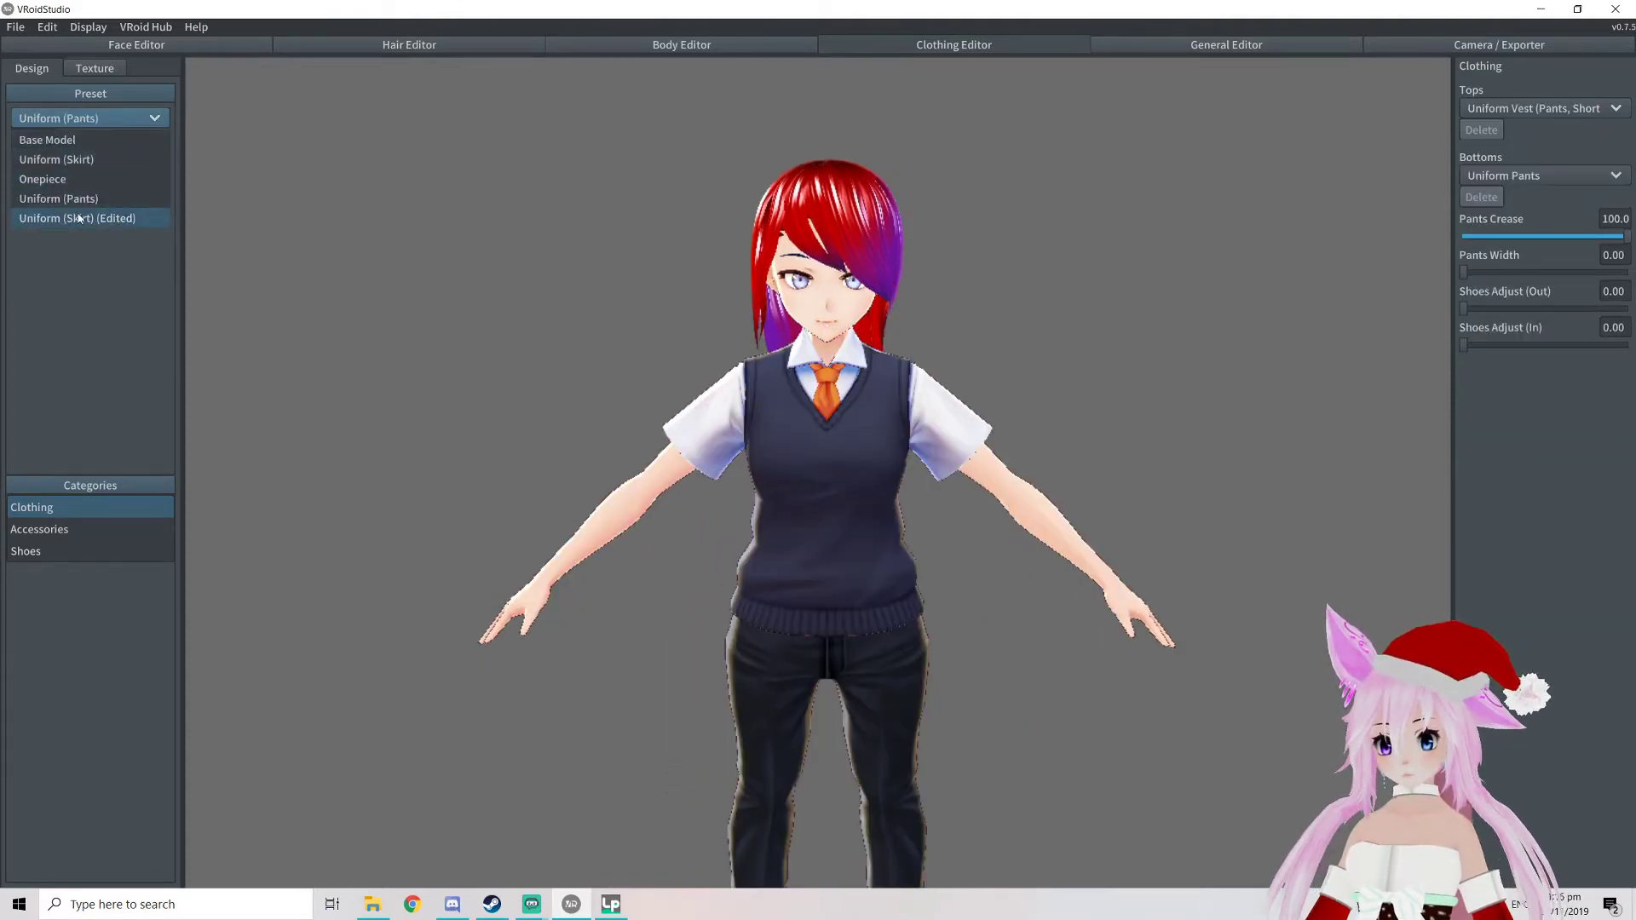
left_click(63, 218)
left_click(85, 121)
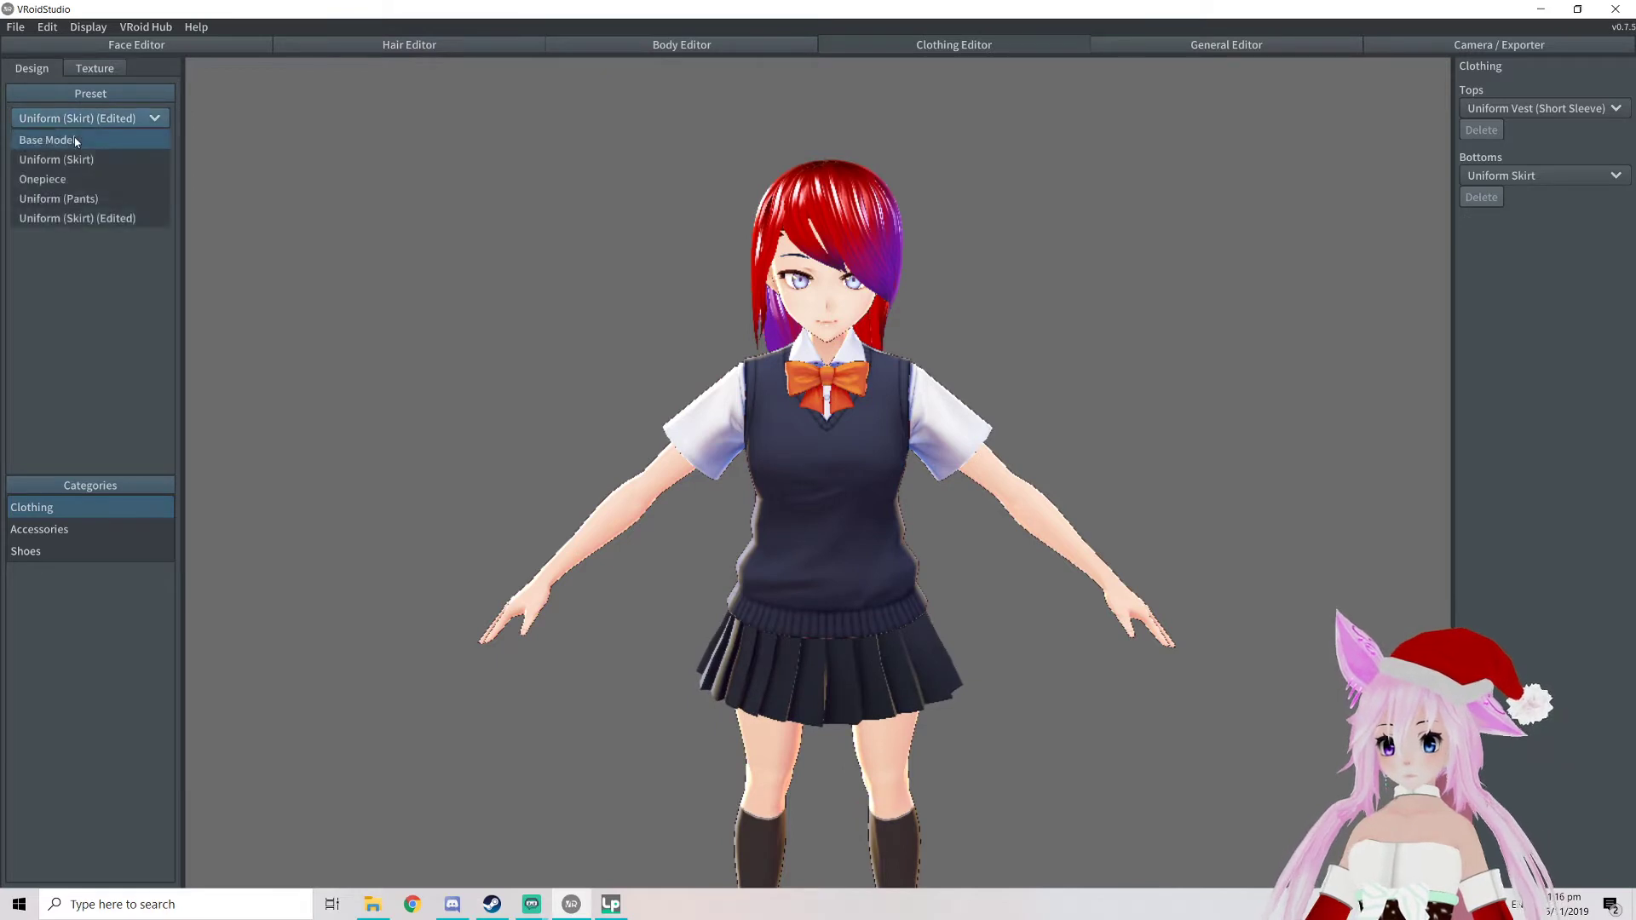
left_click(73, 142)
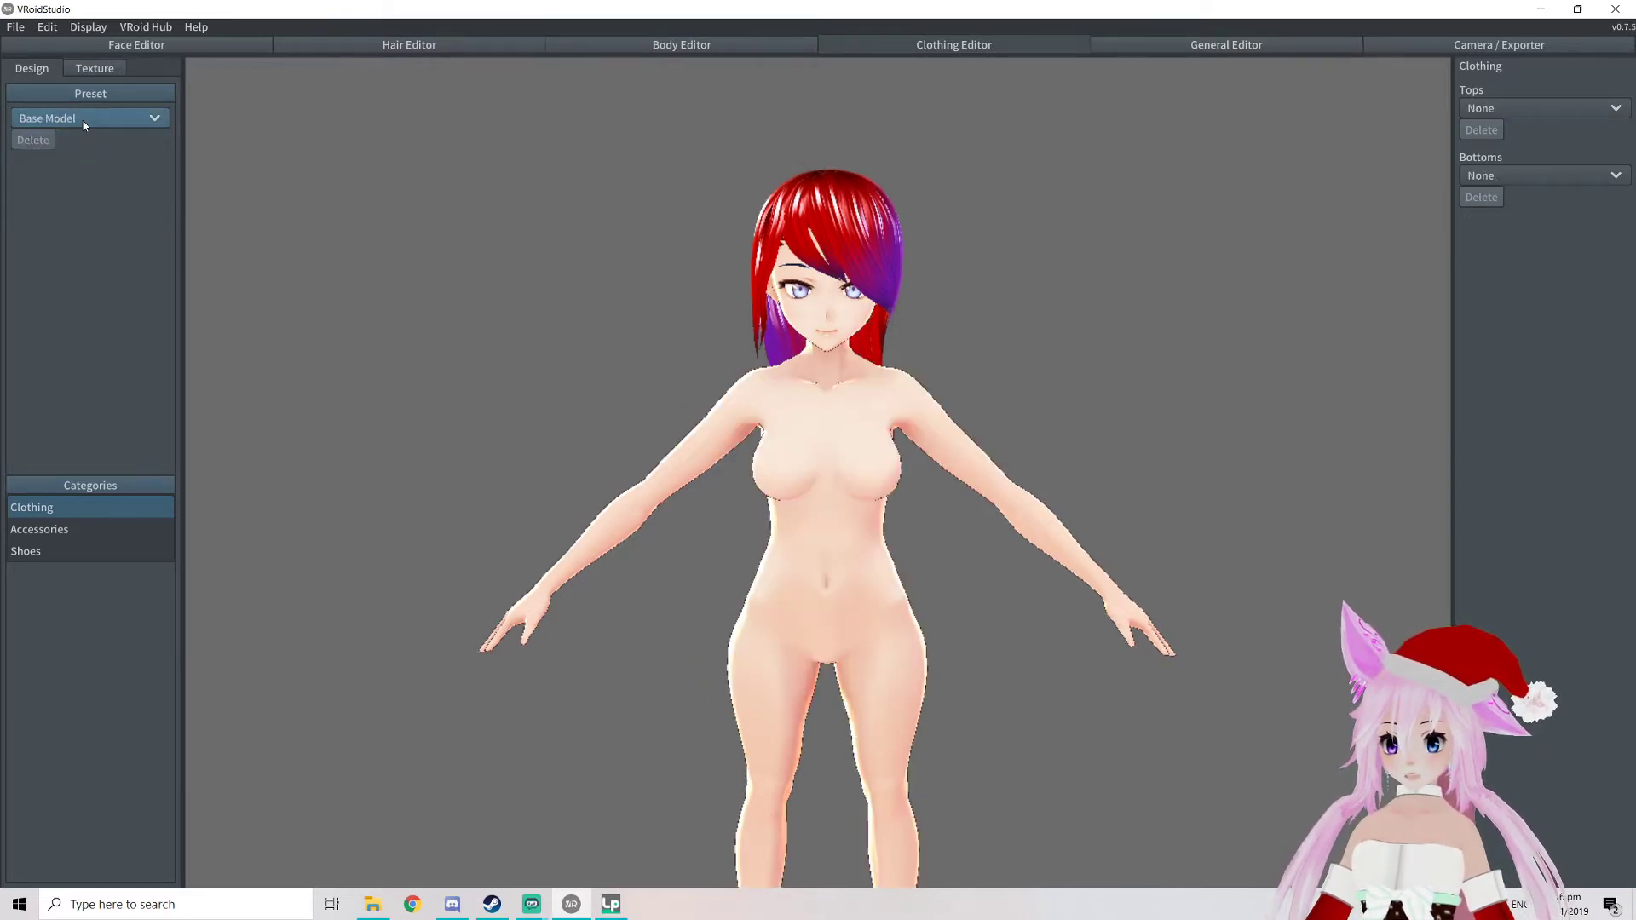
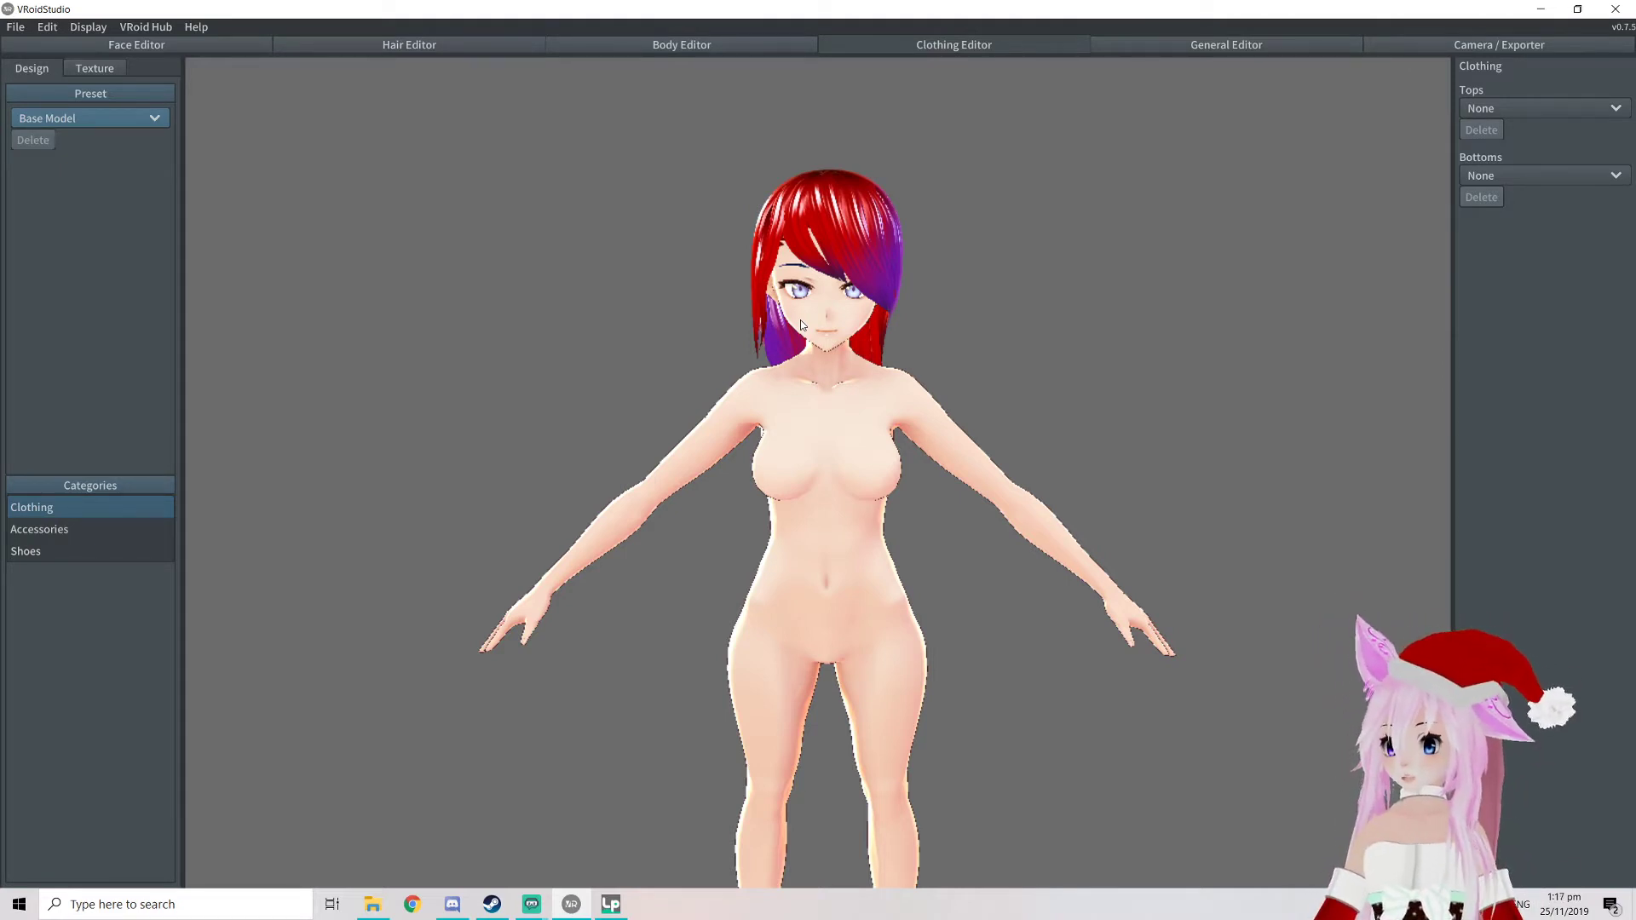
Apply the Onepiece clothing preset to the avatar and review the list of available presets
left_click(82, 120)
left_click(93, 178)
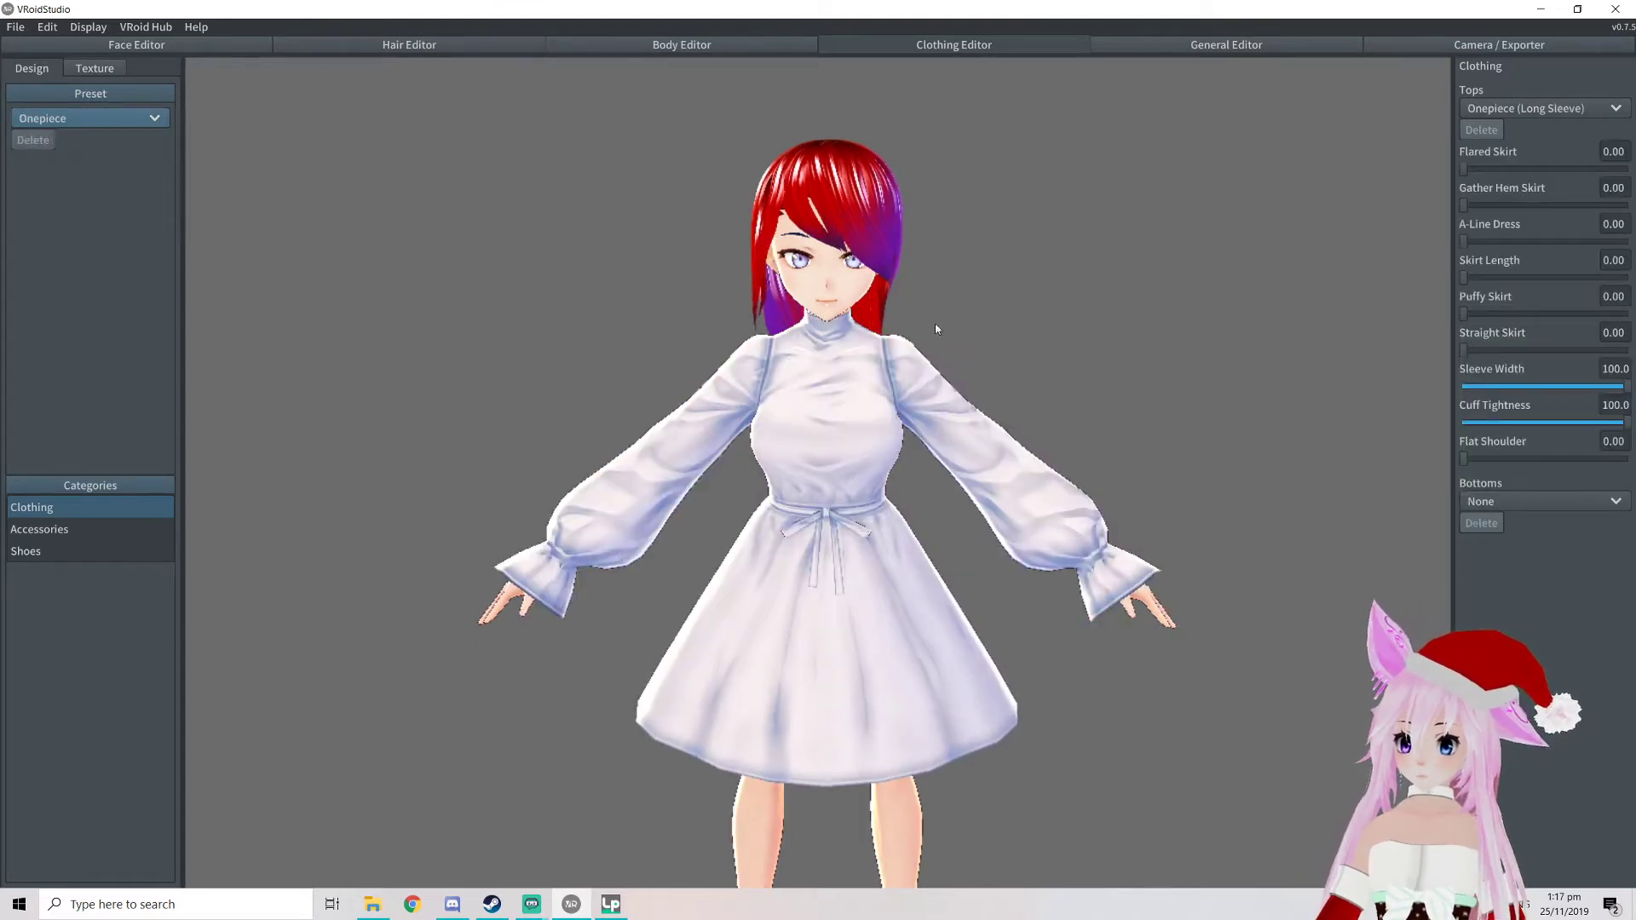
scroll(989, 417, "up", 2)
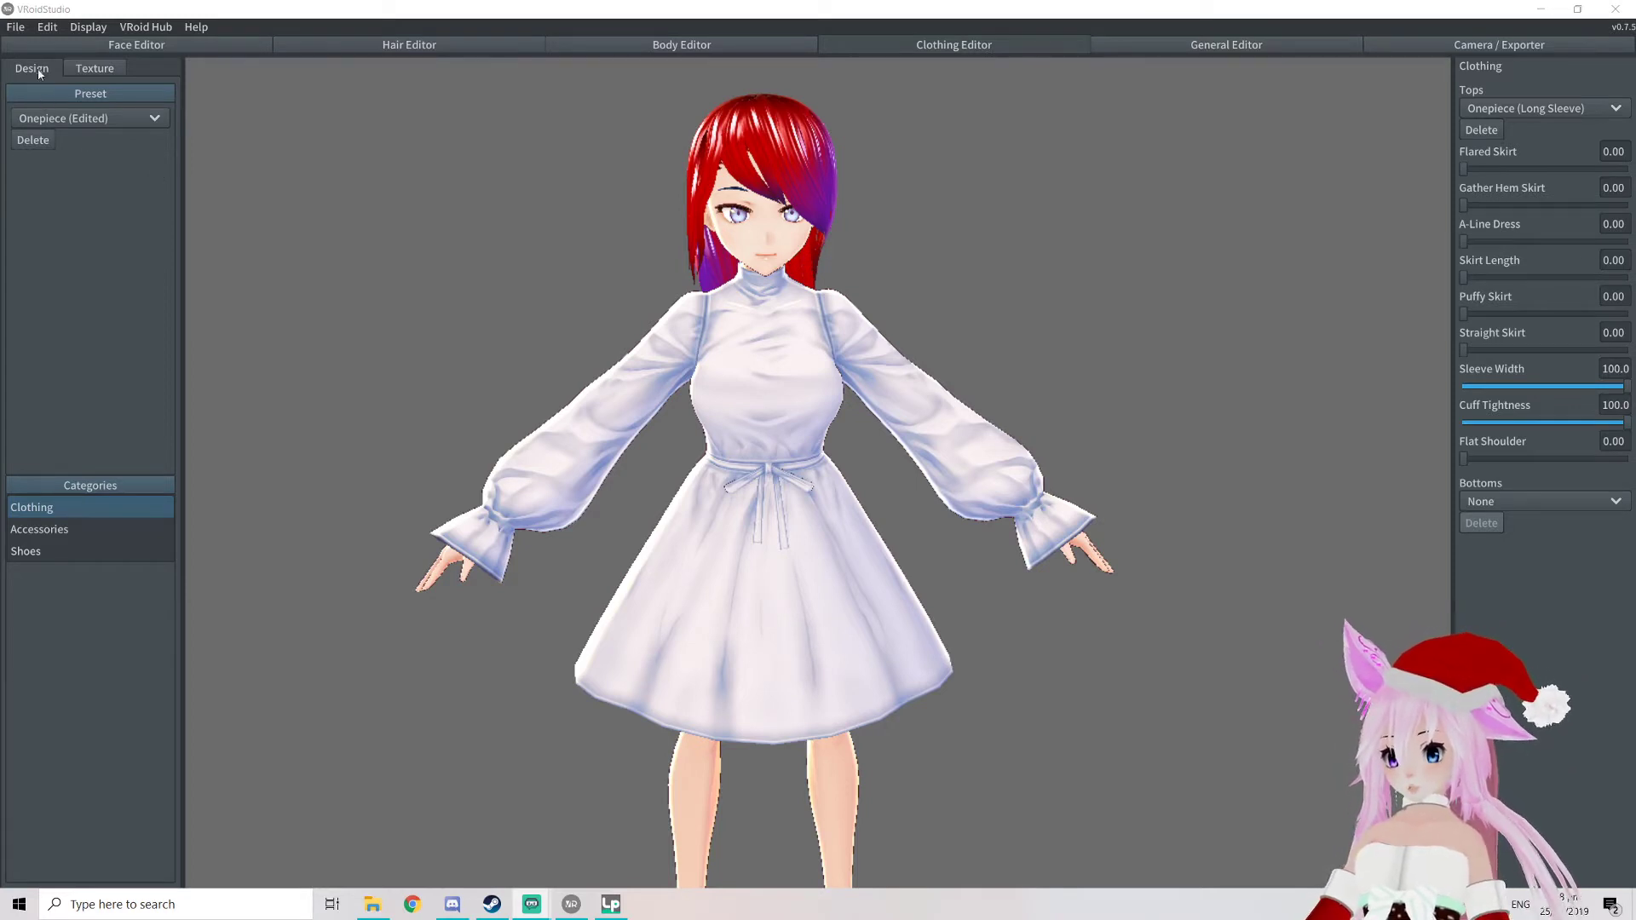
left_click(74, 120)
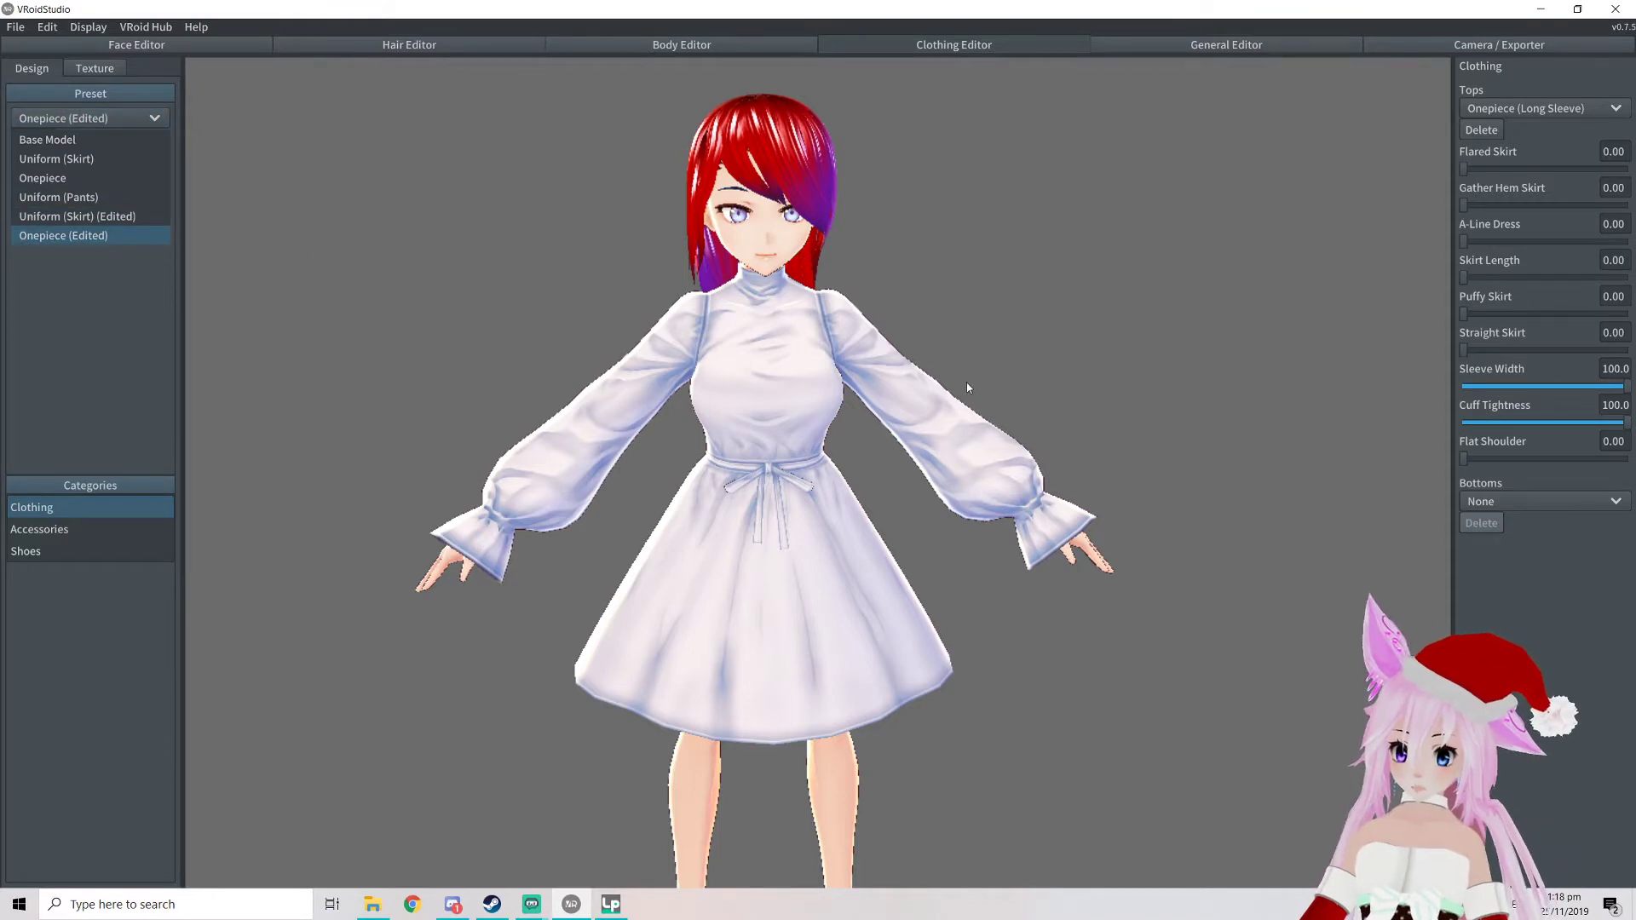
Open the texture editing for the long-sleeve onepiece and select its Default Image layer
left_click(98, 72)
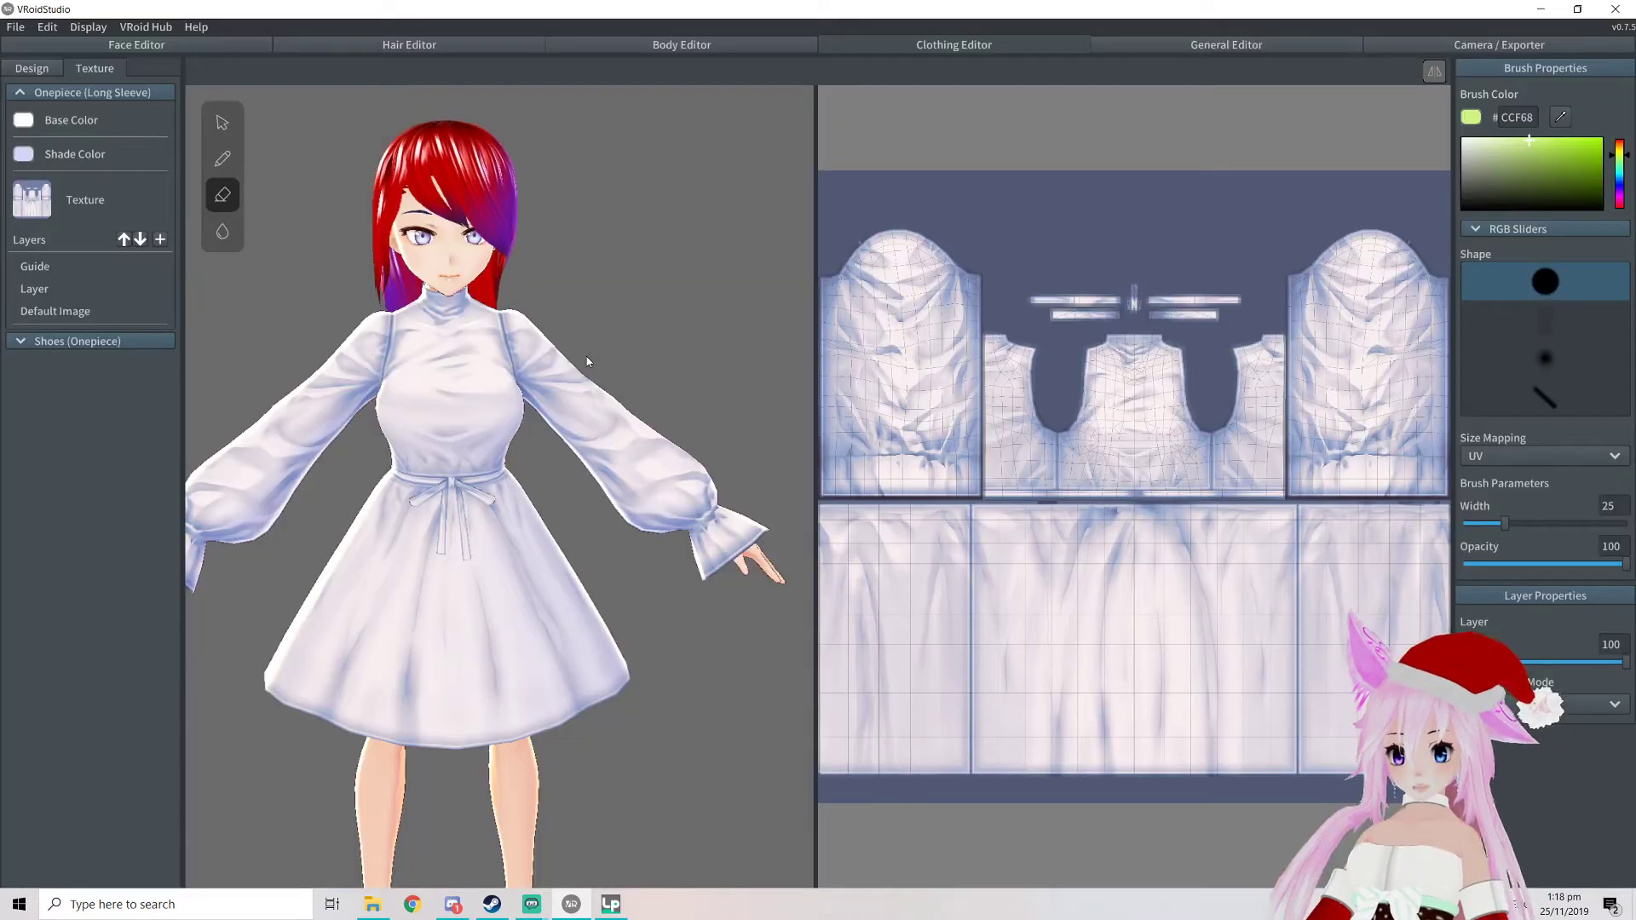
left_click(70, 286)
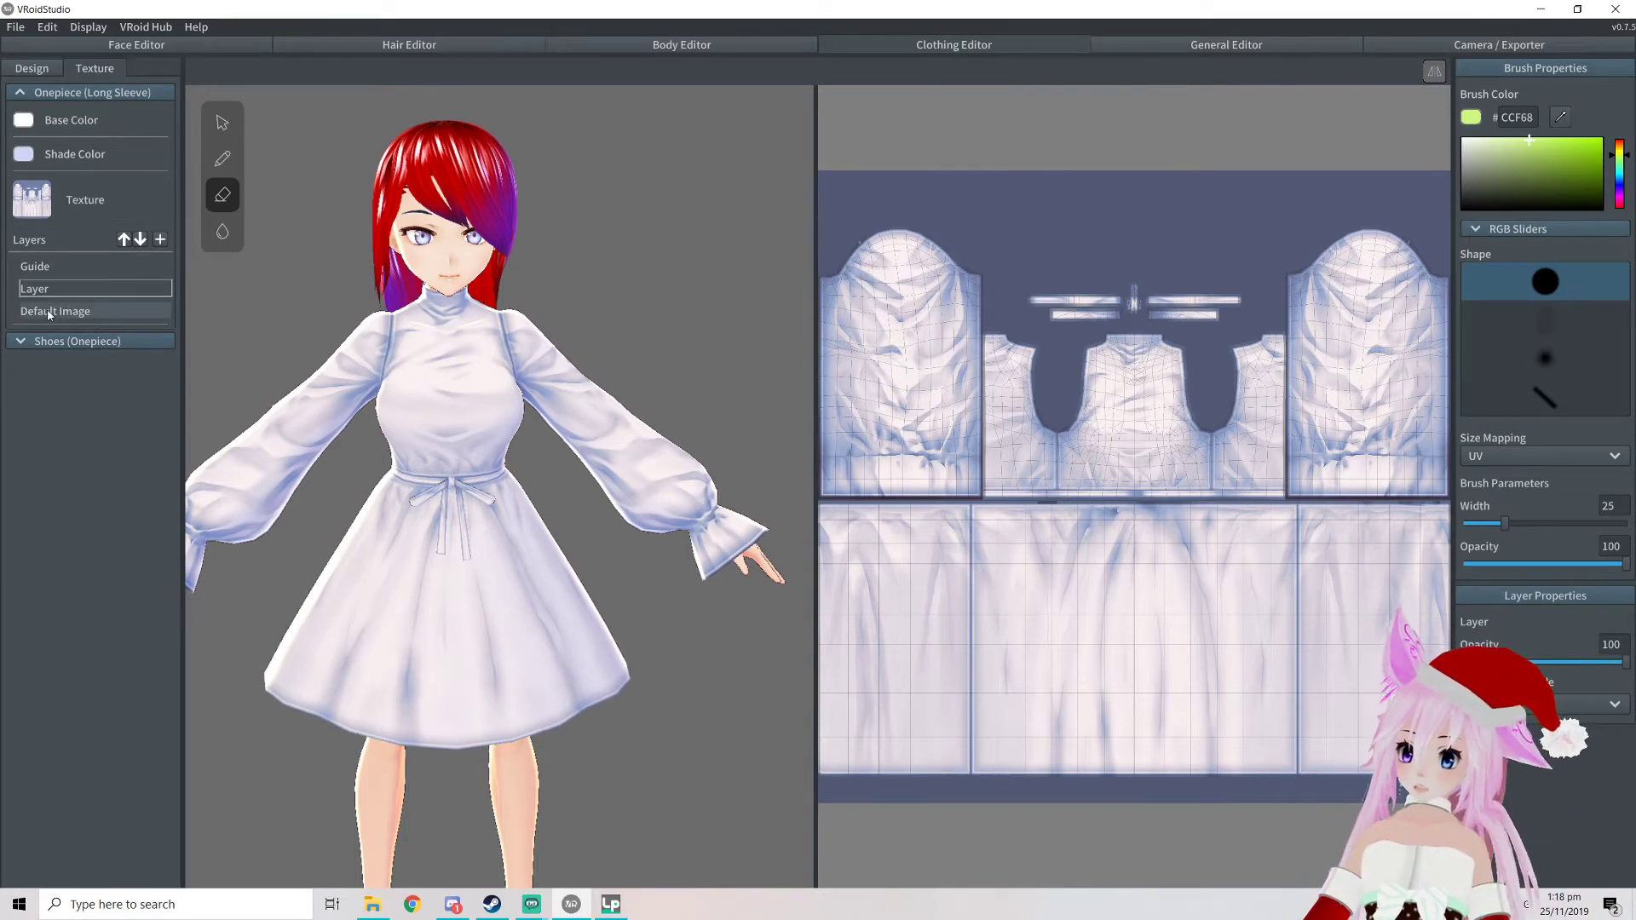
left_click(48, 312)
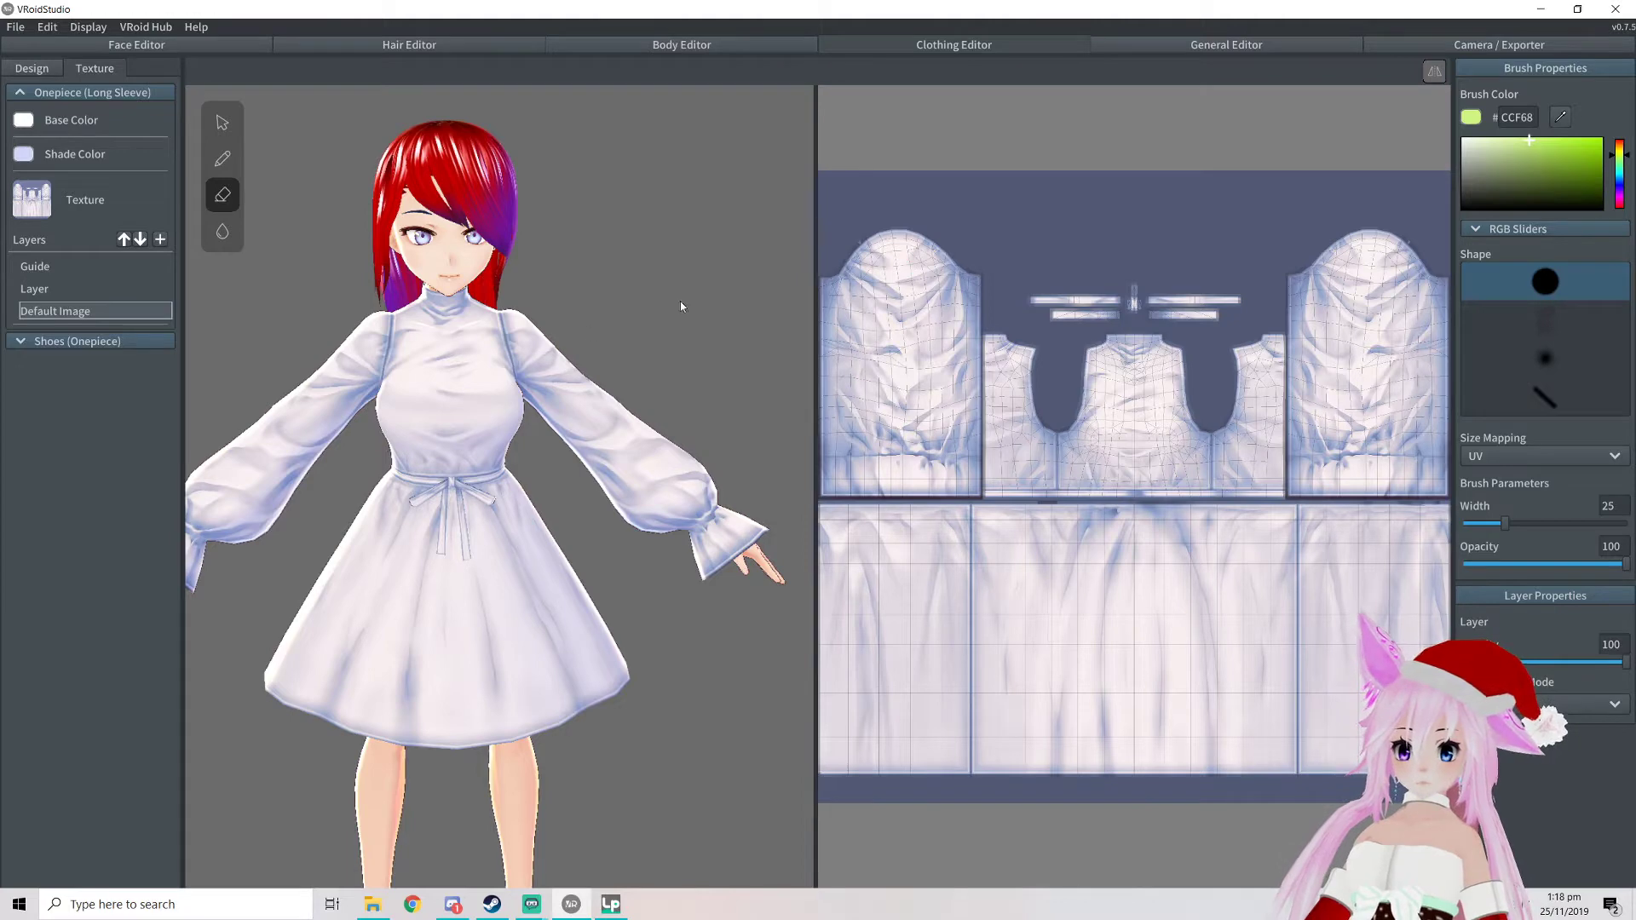
Erase part of the dress's lower sleeve on the avatar's left arm, raising the eraser width to 100
left_click_drag(612, 406, 625, 476)
key("]")
key("]")
mouse_move(625, 476)
left_mouse_down()
mouse_move(651, 468)
mouse_move(697, 530)
mouse_move(740, 543)
mouse_move(703, 600)
mouse_move(749, 554)
mouse_move(745, 537)
left_mouse_up()
key("]")
key("]")
key("]")
key("]")
key("]")
key("]")
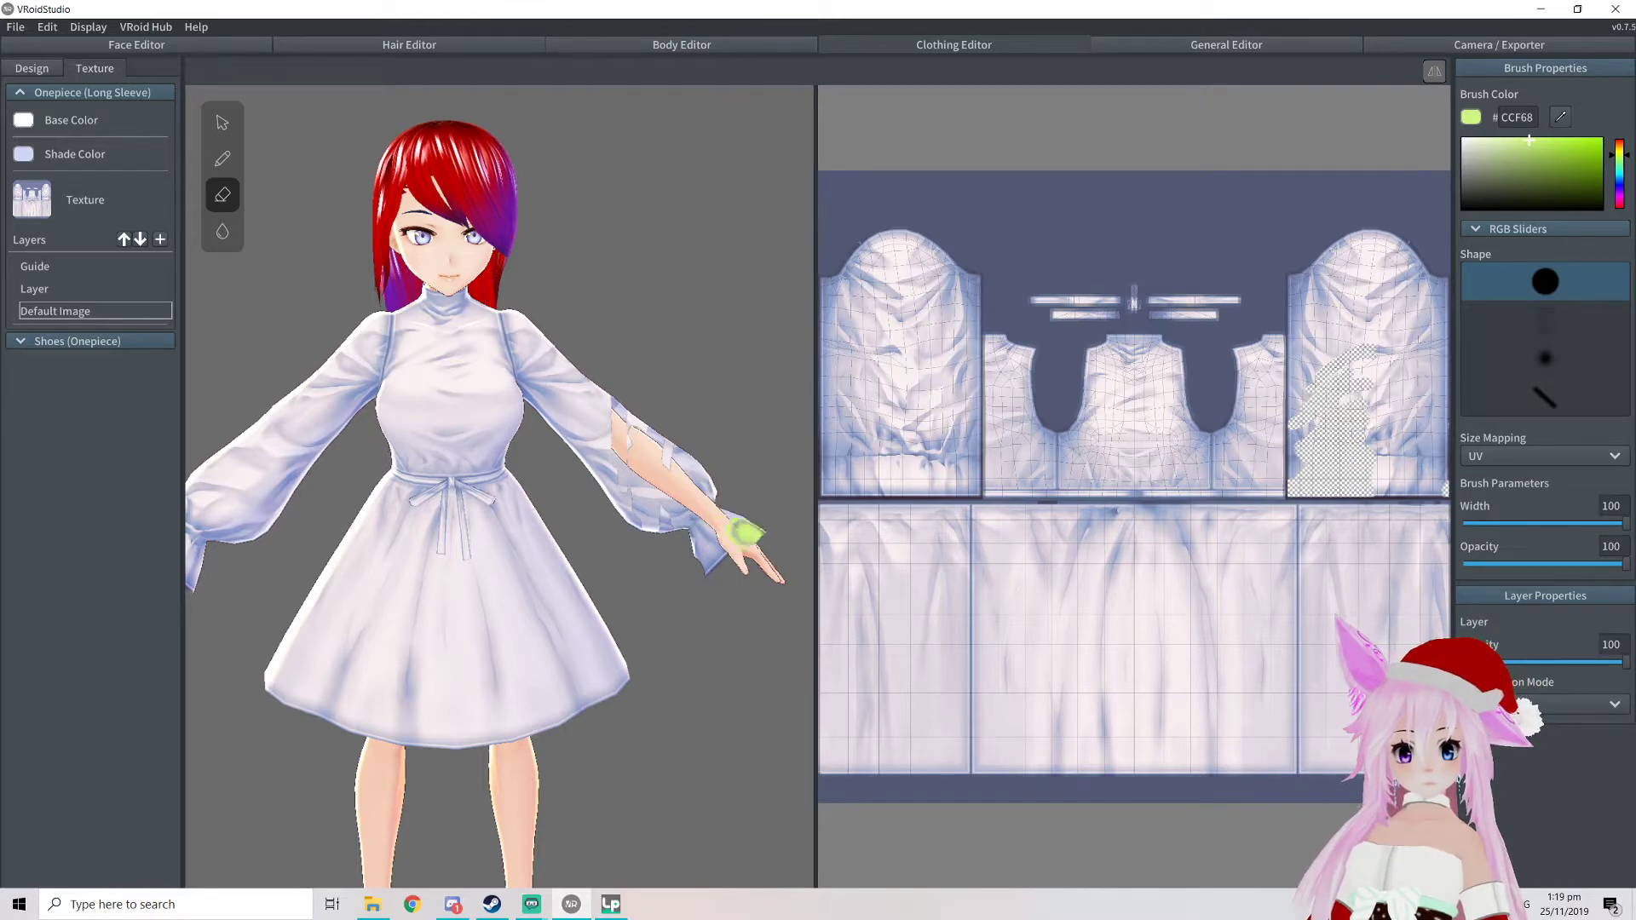
Set the eraser width to 95 and erase the rest of the left arm's sleeve around the arm toward the shoulder
left_click_drag(1535, 523, 1617, 523)
mouse_move(646, 462)
left_mouse_down()
mouse_move(614, 486)
mouse_move(584, 409)
mouse_move(652, 439)
mouse_move(648, 524)
mouse_move(705, 565)
left_mouse_up()
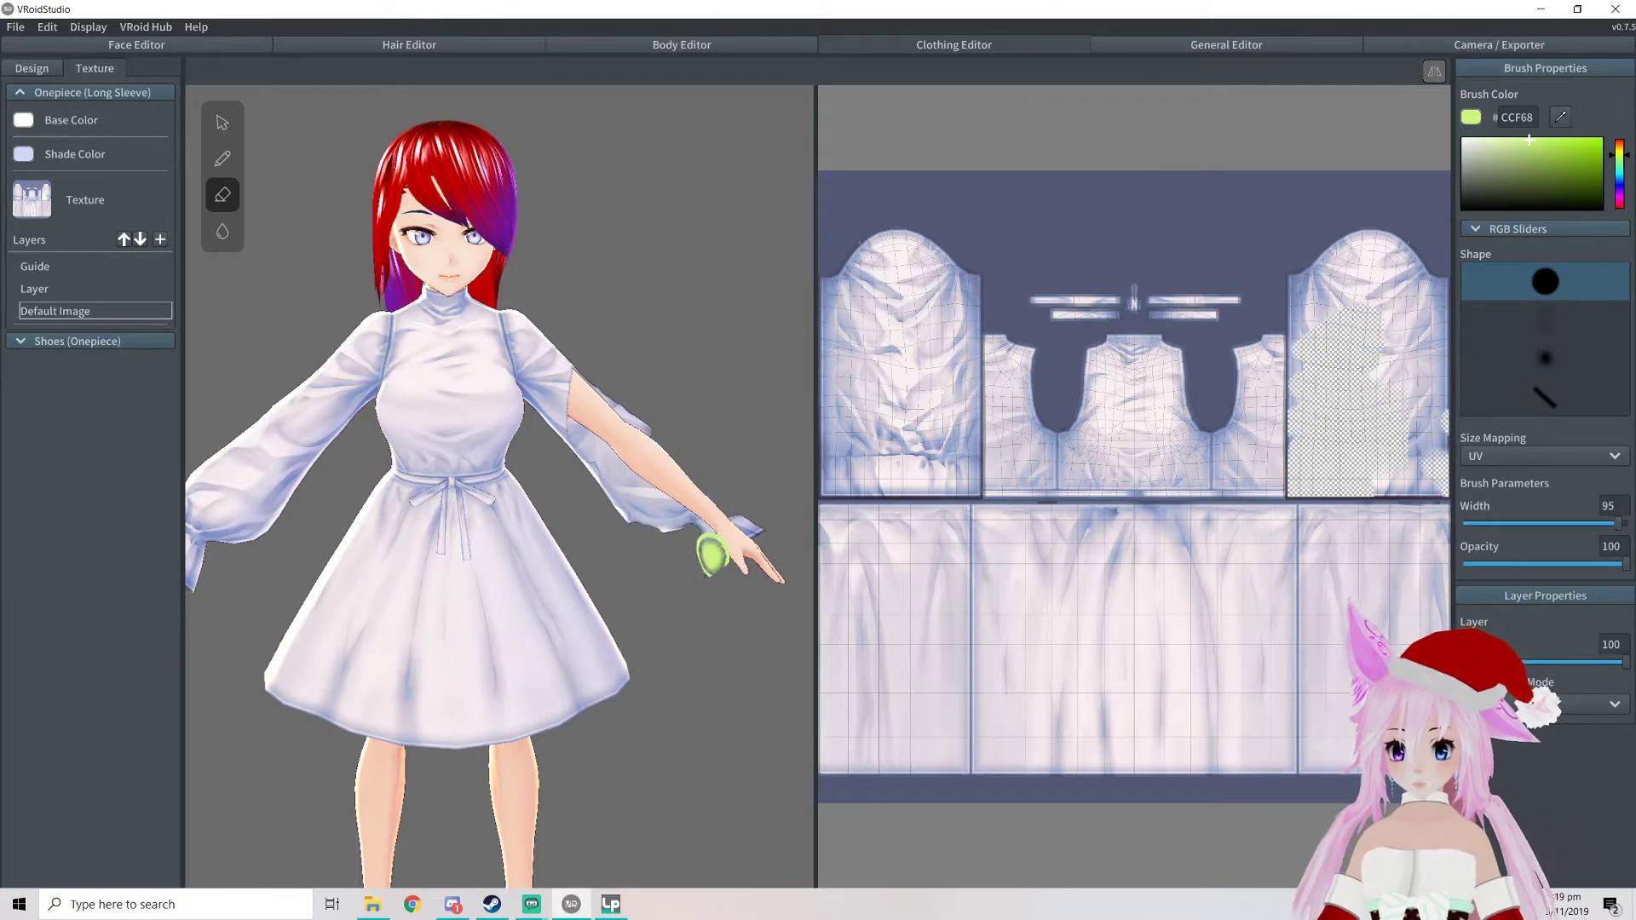
left_click_drag(590, 478, 562, 366)
mouse_move(667, 414)
right_mouse_down()
mouse_move(427, 399)
mouse_move(413, 431)
mouse_move(438, 453)
right_mouse_up()
mouse_move(460, 482)
left_mouse_down()
mouse_move(380, 577)
mouse_move(336, 588)
mouse_move(456, 574)
mouse_move(435, 566)
mouse_move(501, 415)
mouse_move(504, 512)
mouse_move(475, 446)
mouse_move(511, 431)
mouse_move(533, 491)
mouse_move(548, 376)
mouse_move(602, 335)
mouse_move(585, 448)
mouse_move(566, 368)
left_mouse_up()
right_click_drag(435, 418, 574, 429)
scroll(438, 431, "up", 8)
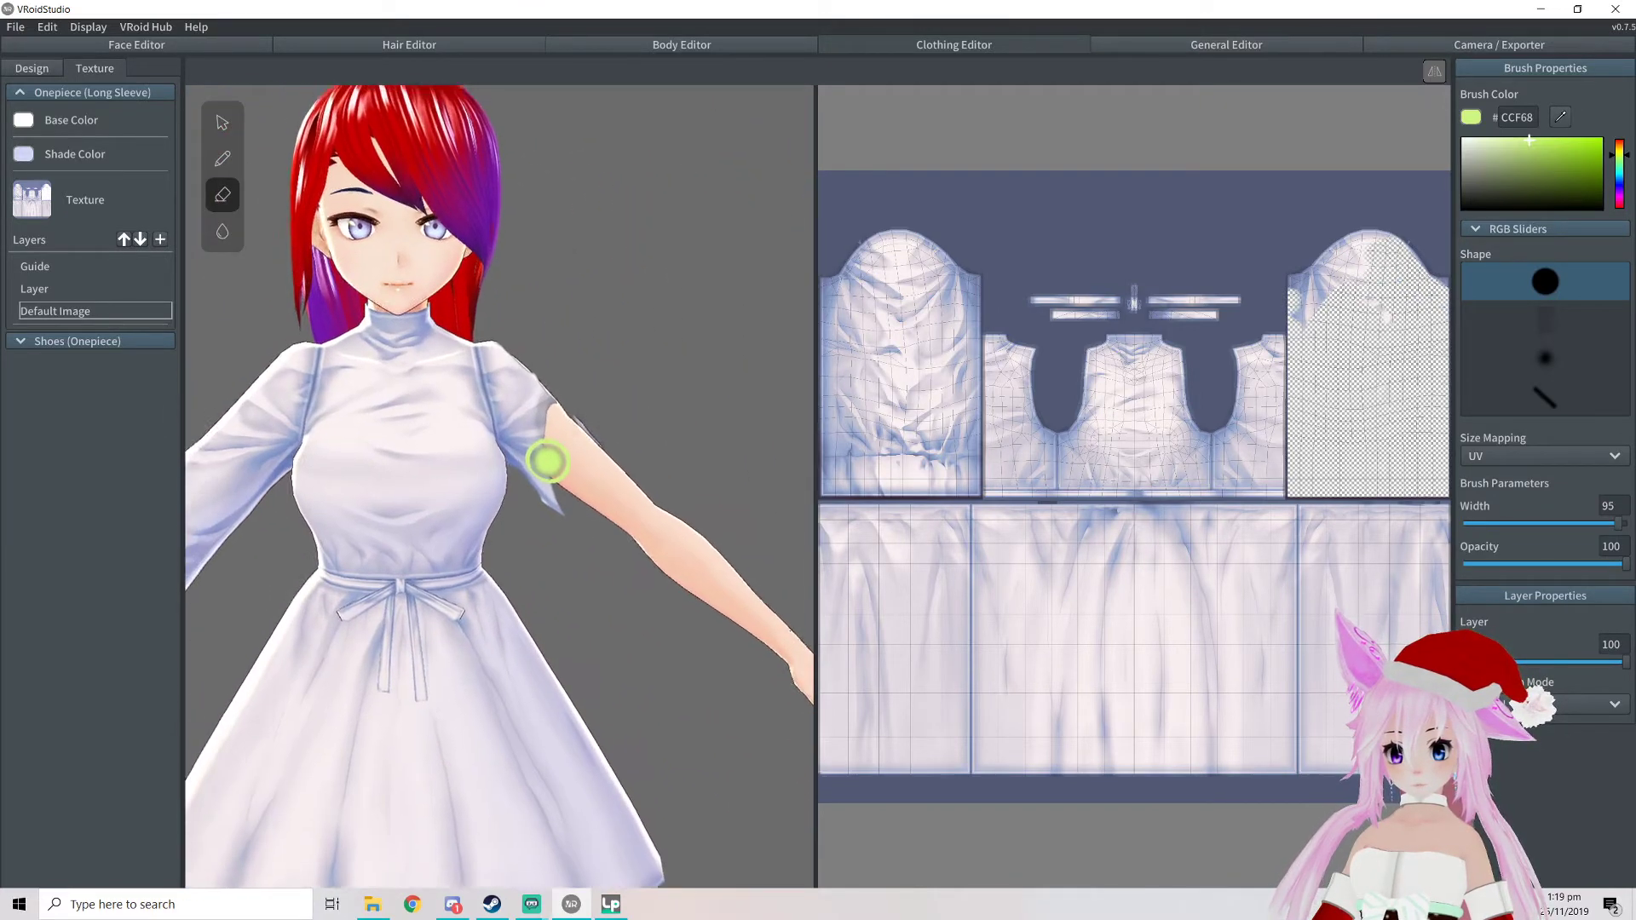
scroll(545, 461, "up", 3)
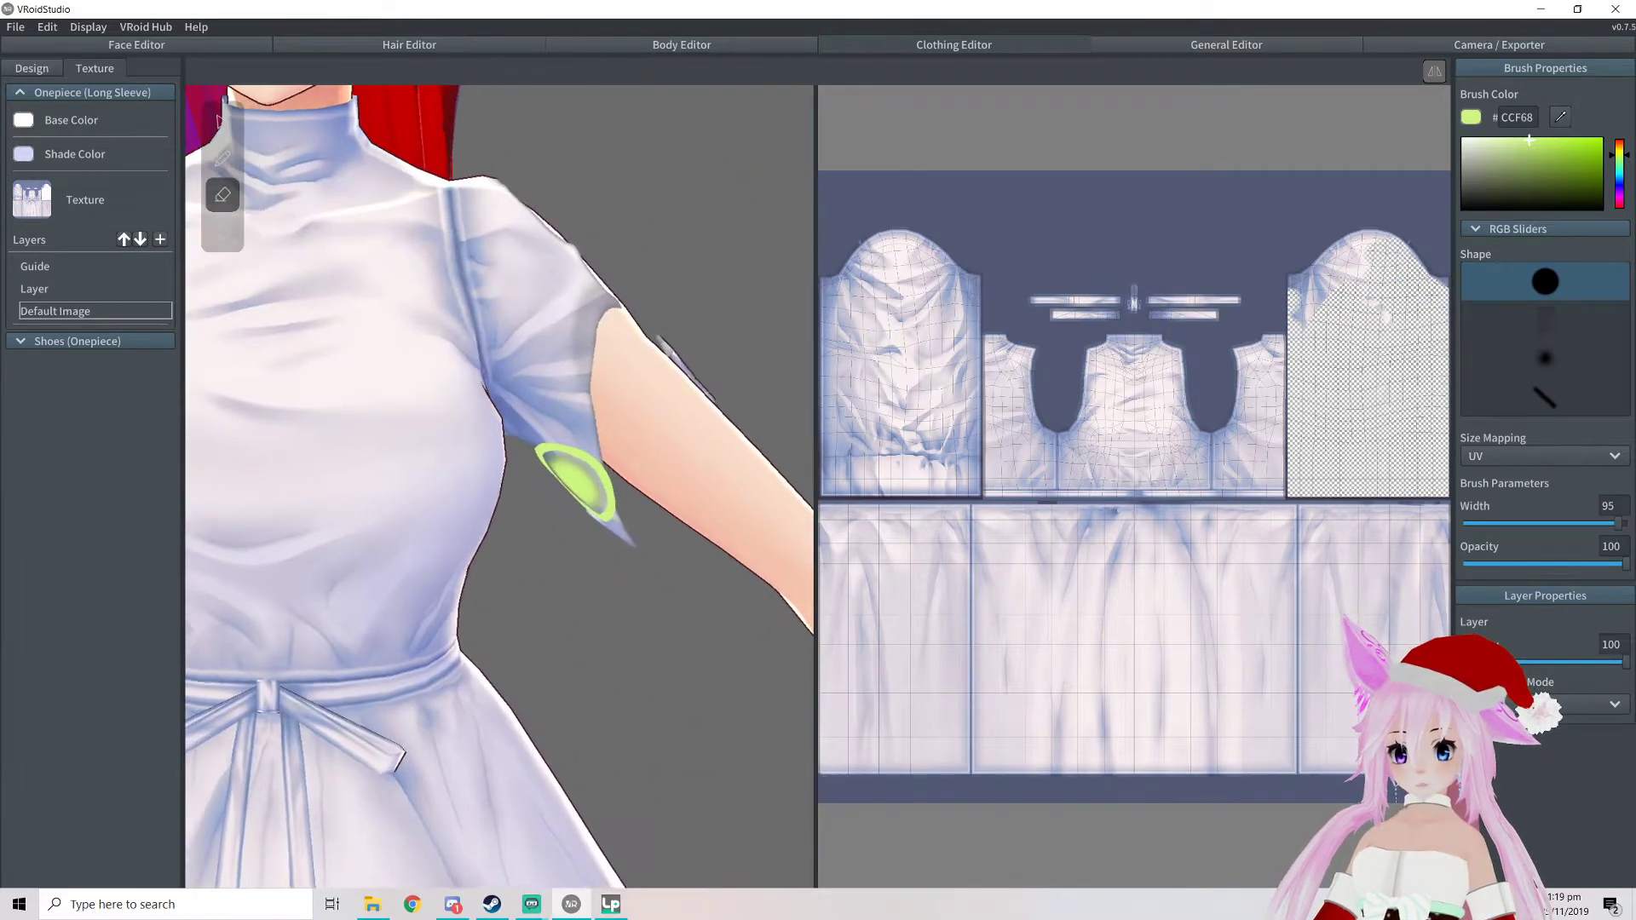
scroll(600, 518, "up", 2)
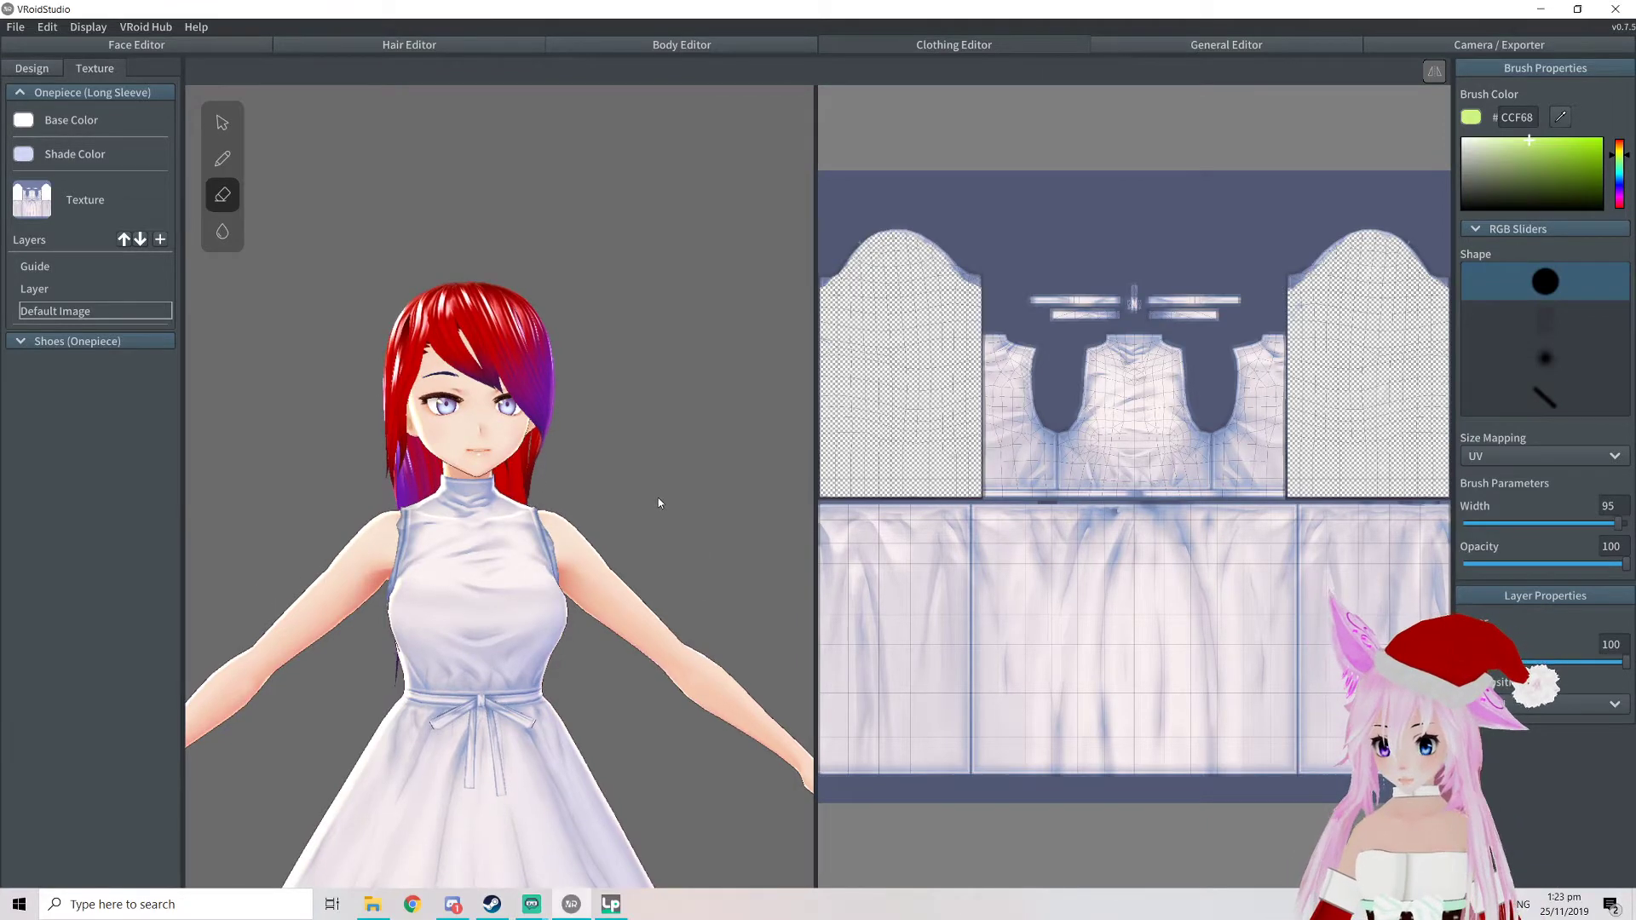
Erase the dress's high collar and upper chest to form a rounded scoop neckline
right_click_drag(658, 498, 642, 500)
scroll(644, 497, "down", 2)
mouse_move(637, 496)
middle_mouse_down()
mouse_move(663, 503)
mouse_move(622, 486)
mouse_move(624, 350)
middle_mouse_up()
scroll(661, 503, "up", 1)
right_click_drag(623, 348, 608, 499)
scroll(594, 509, "up", 2)
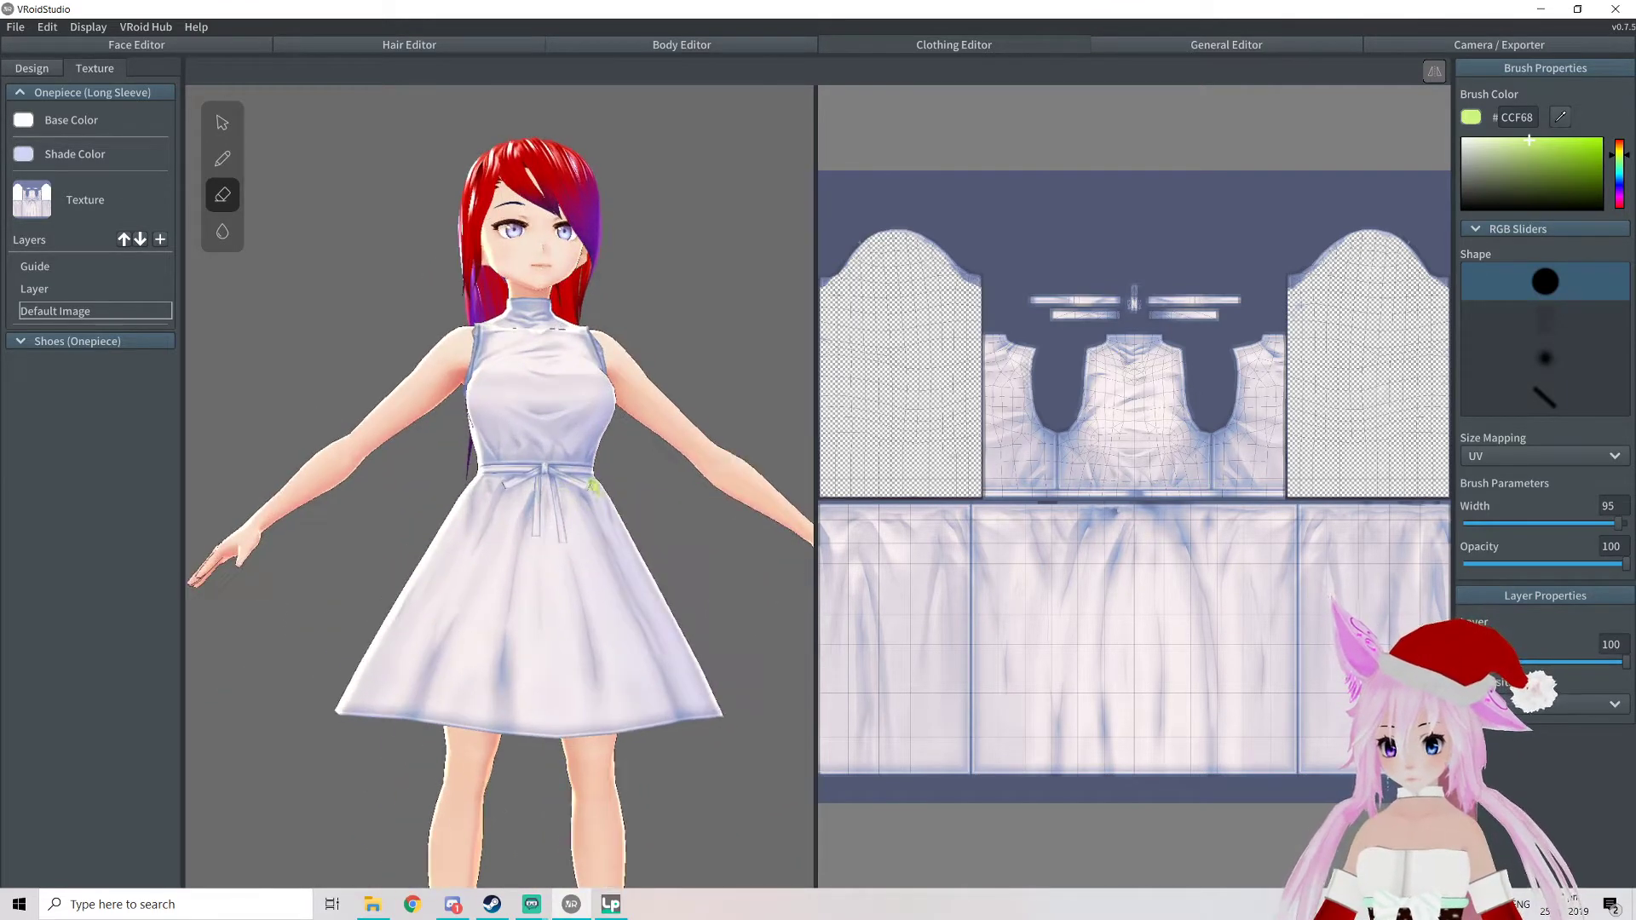
middle_click_drag(541, 511, 504, 761)
scroll(474, 530, "up", 4)
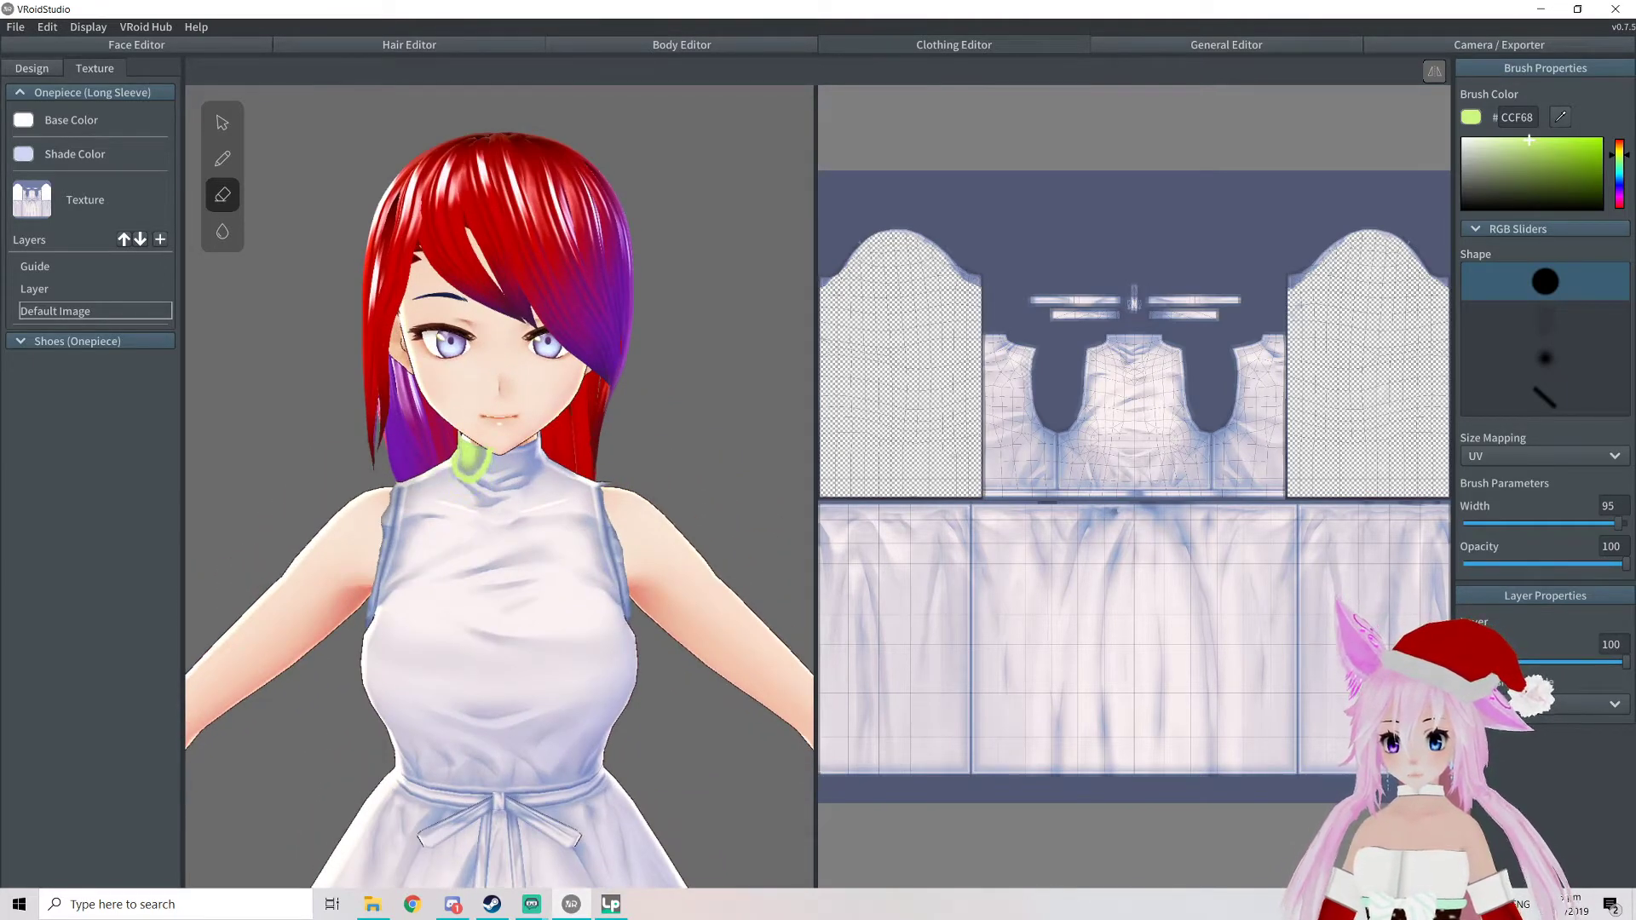
mouse_move(468, 431)
left_mouse_down()
mouse_move(473, 540)
mouse_move(540, 450)
mouse_move(516, 469)
left_mouse_up()
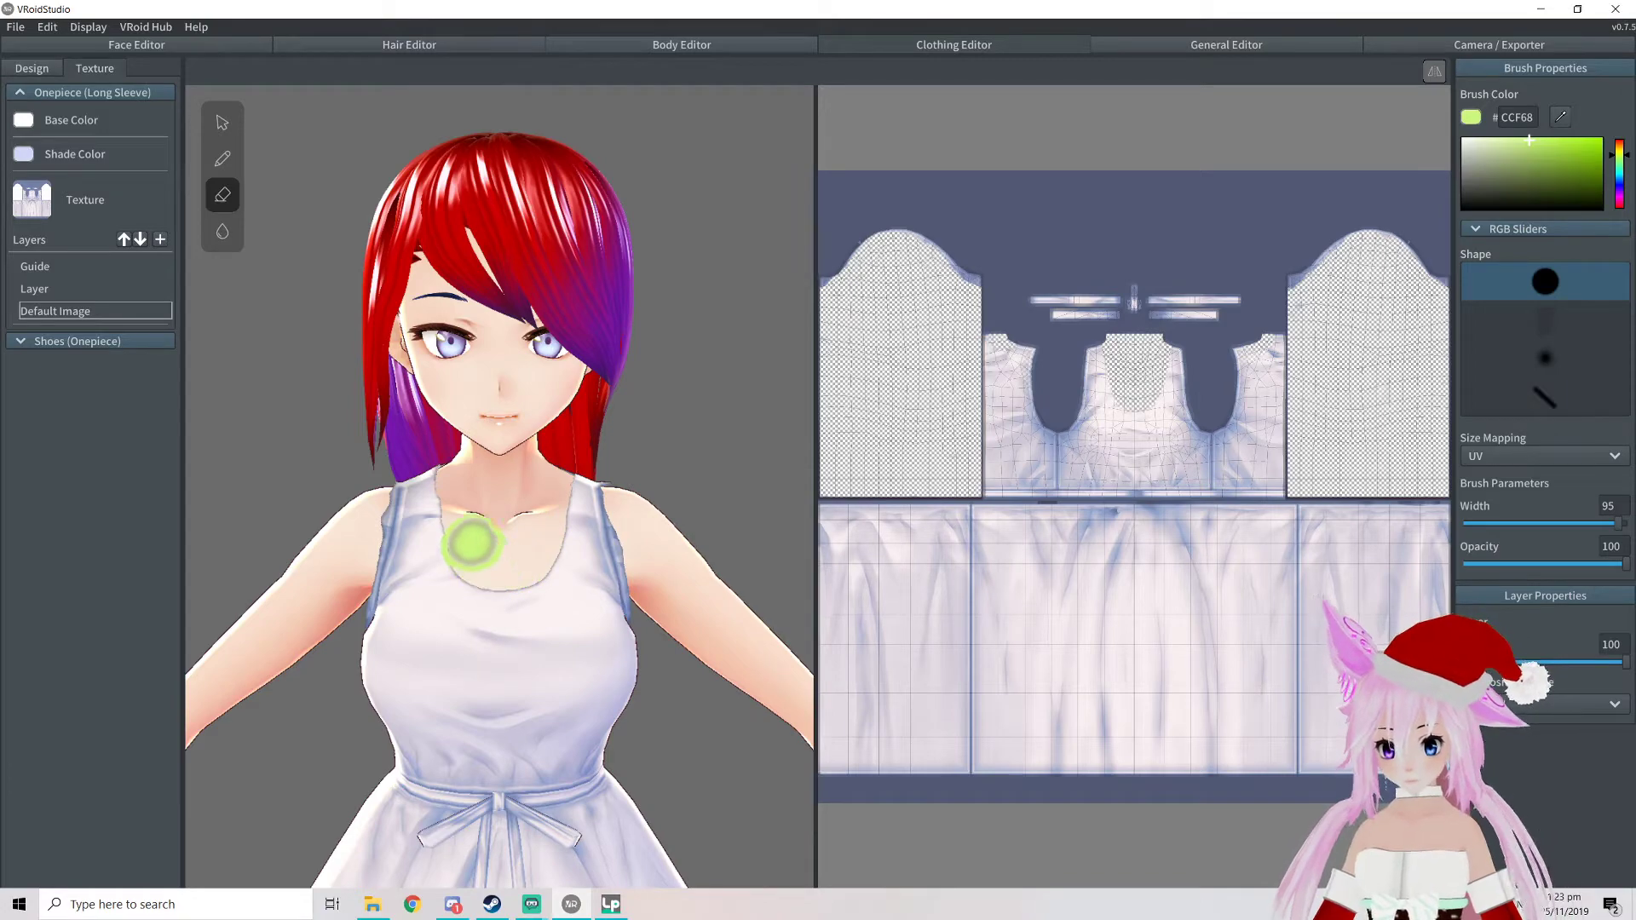
Examine the sleeveless scoop-neck dress on the avatar and the erased areas in its texture map
mouse_move(464, 465)
right_mouse_down()
mouse_move(341, 427)
mouse_move(409, 475)
mouse_move(574, 293)
mouse_move(758, 499)
mouse_move(683, 282)
mouse_move(749, 299)
mouse_move(778, 446)
mouse_move(213, 426)
mouse_move(460, 464)
right_mouse_up()
scroll(673, 471, "down", 5)
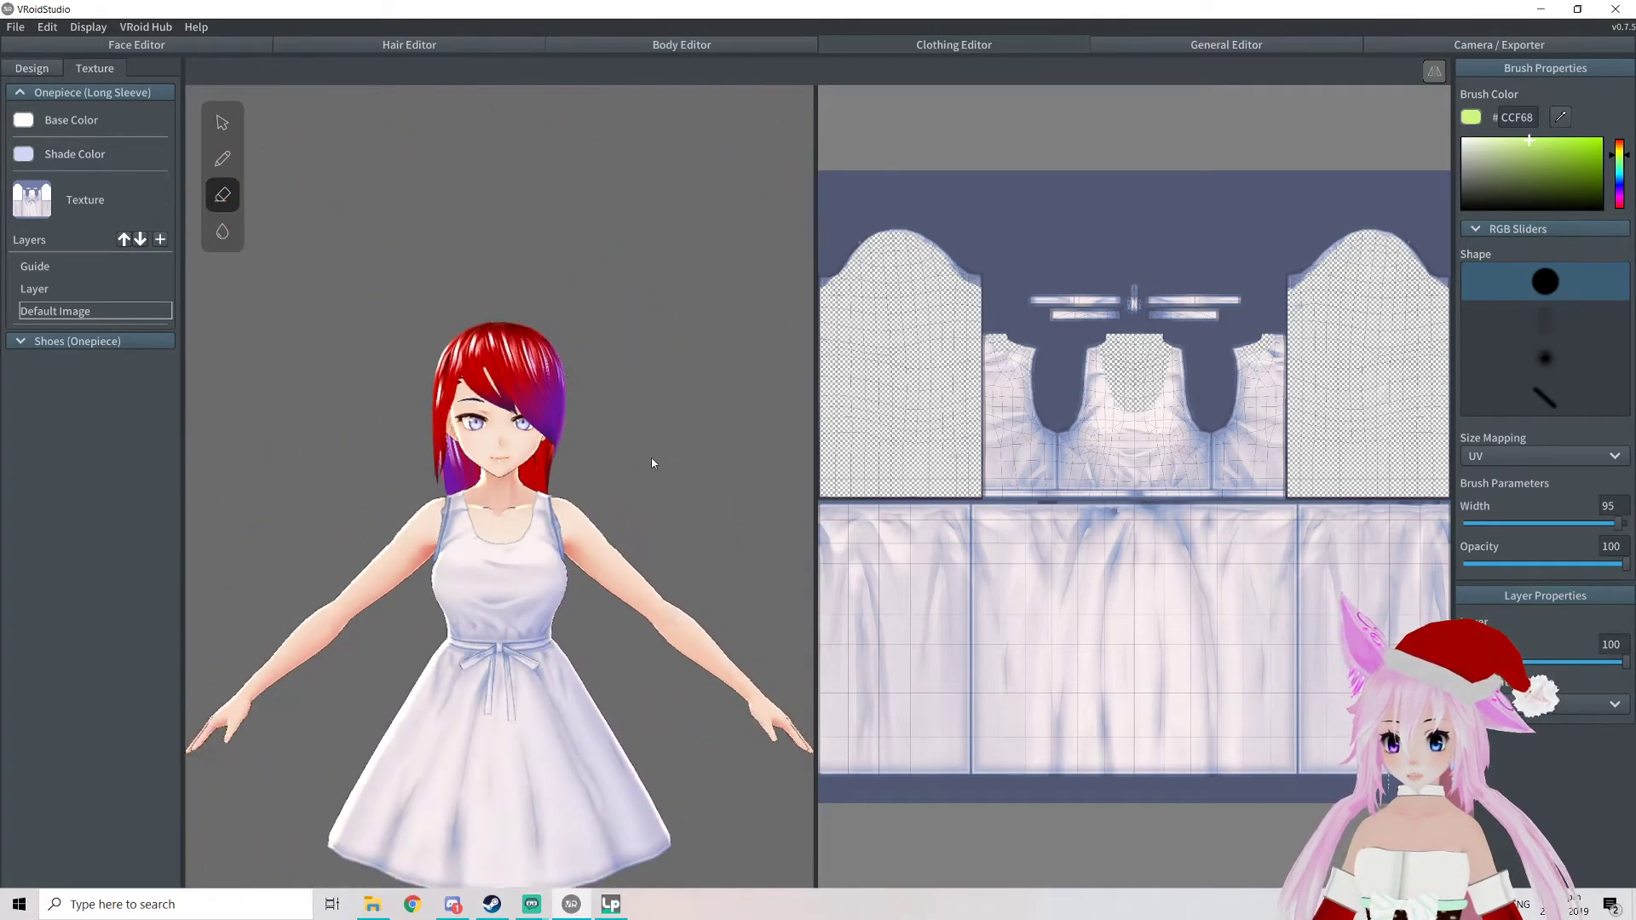
scroll(585, 482, "down", 5)
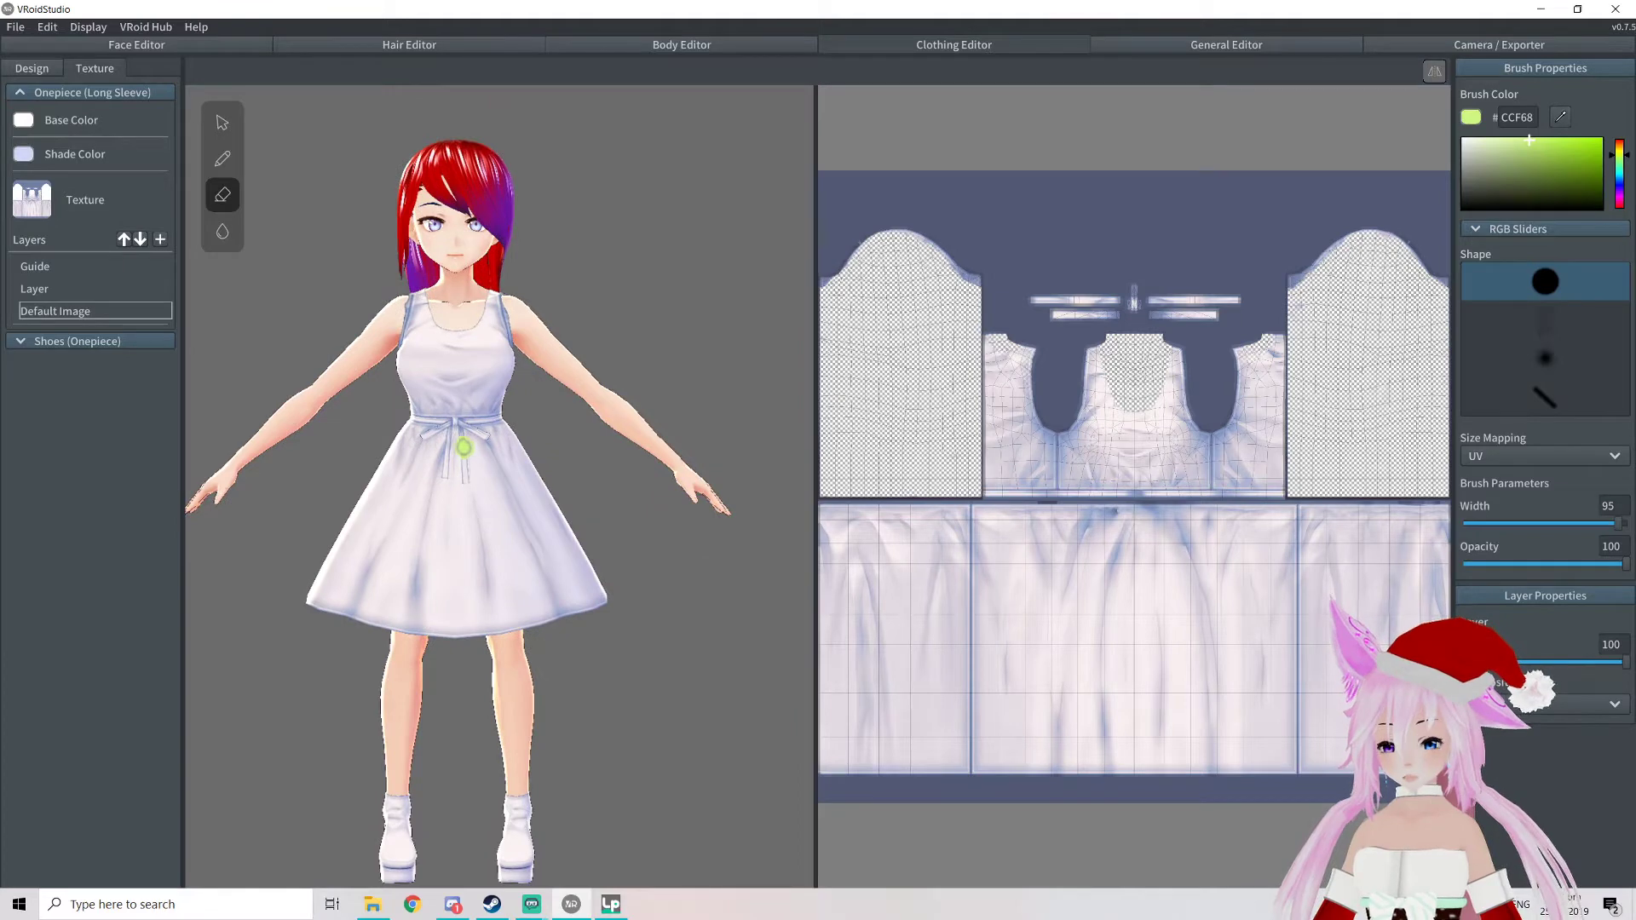
scroll(463, 447, "up", 8)
right_click_drag(397, 474, 358, 461)
scroll(402, 465, "down", 5)
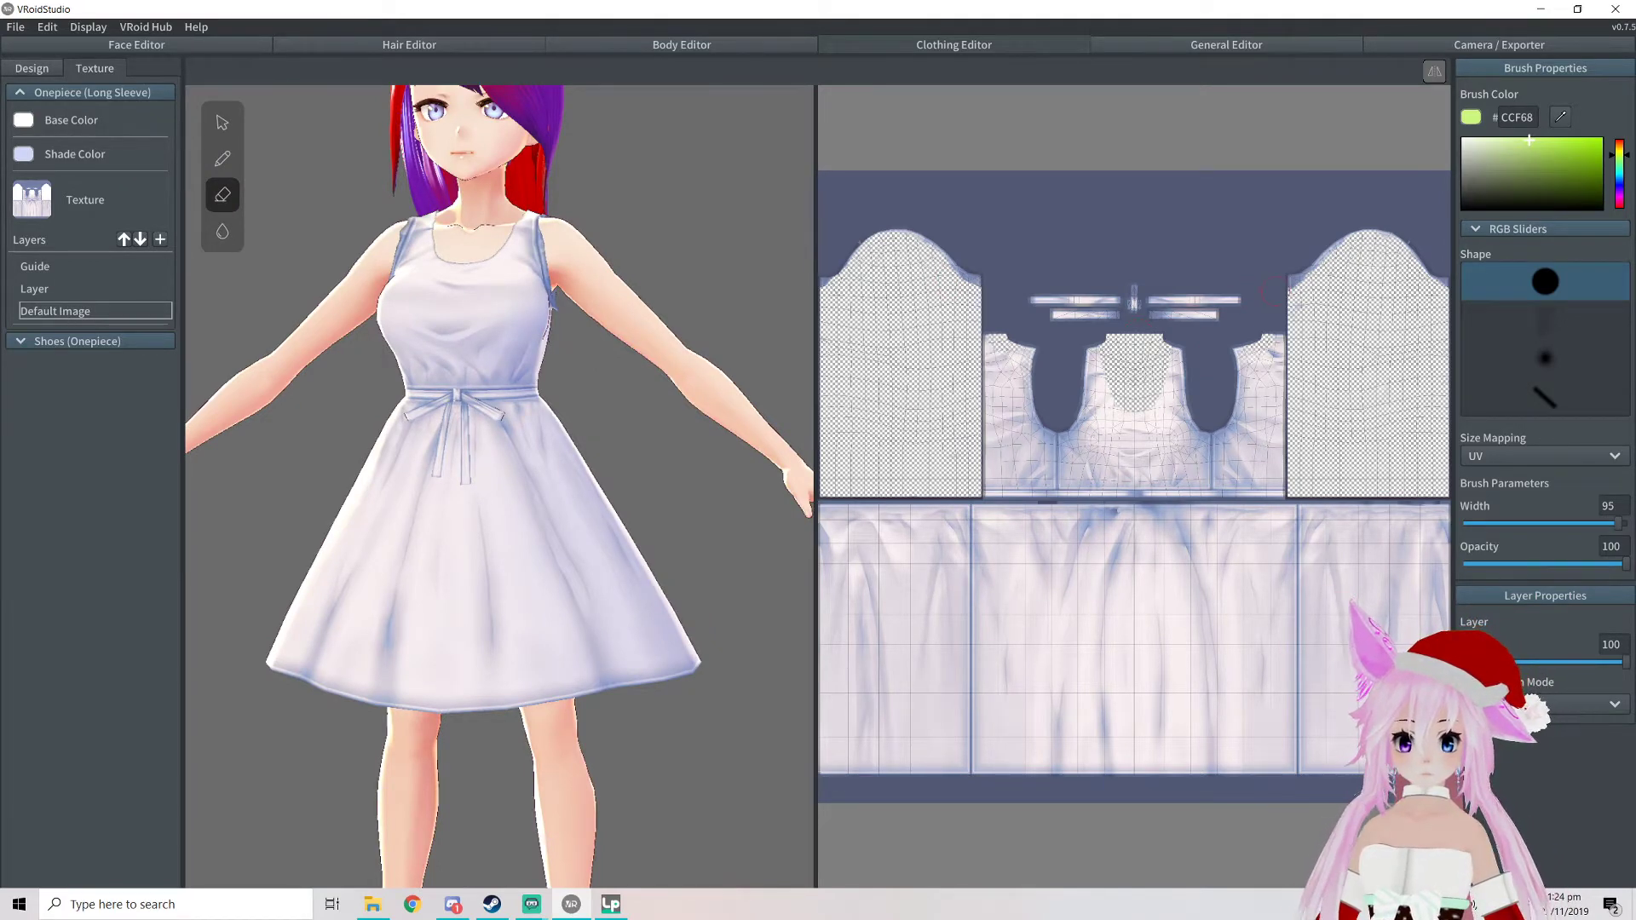
scroll(1270, 294, "down", 2)
scroll(989, 303, "up", 4)
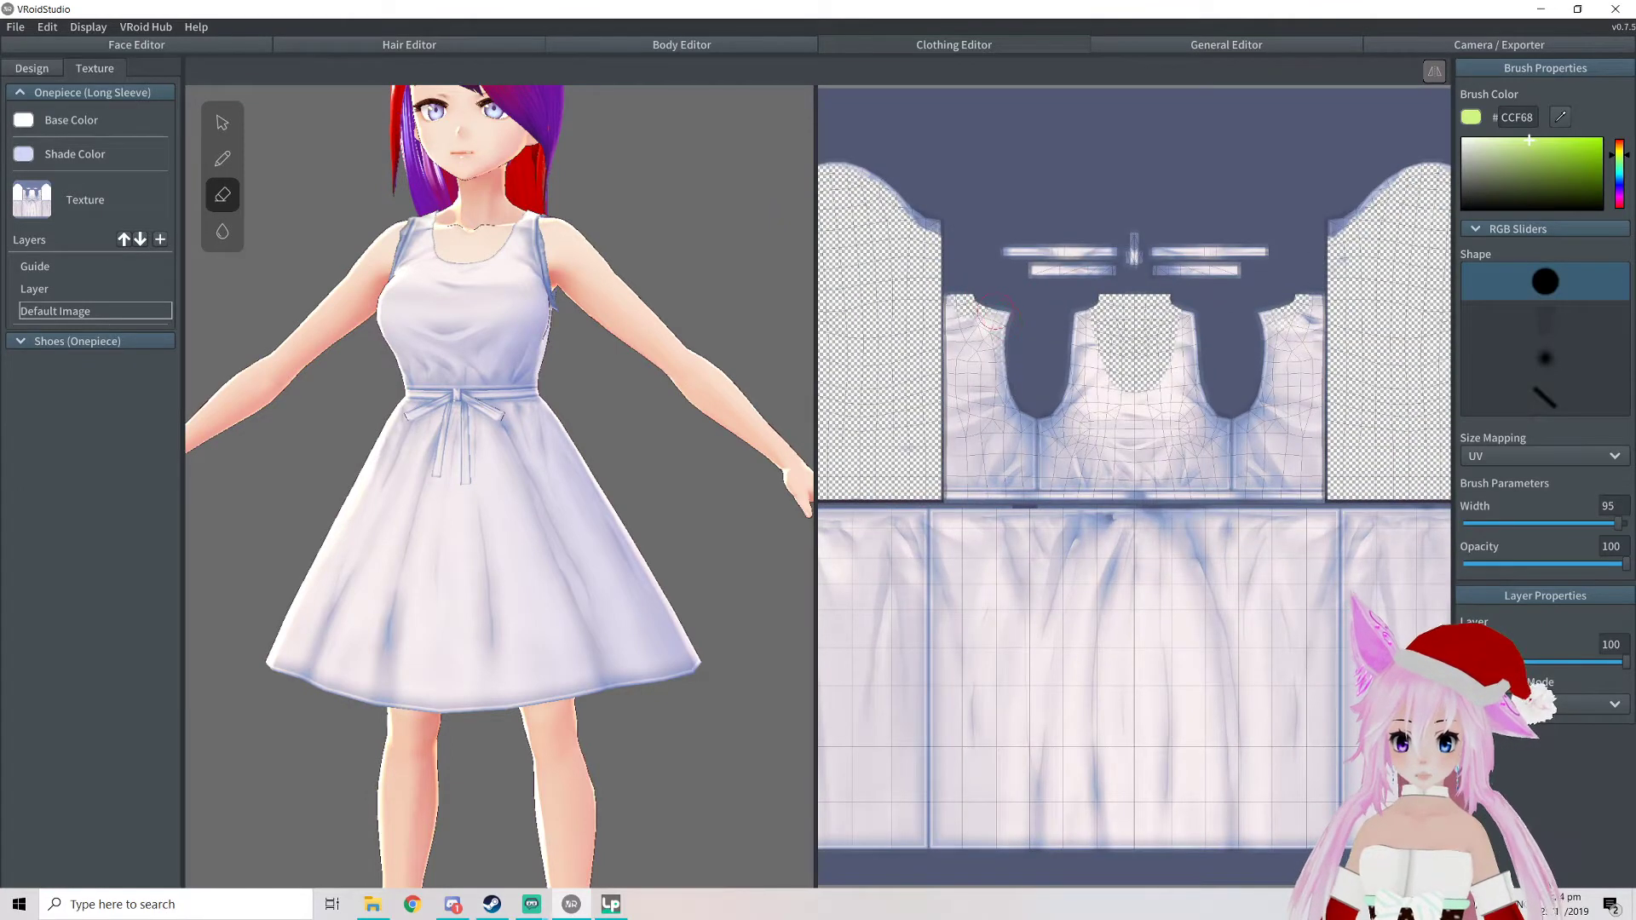
Export the Default Image layer to the desktop as a PNG file named clothing
right_click(81, 321)
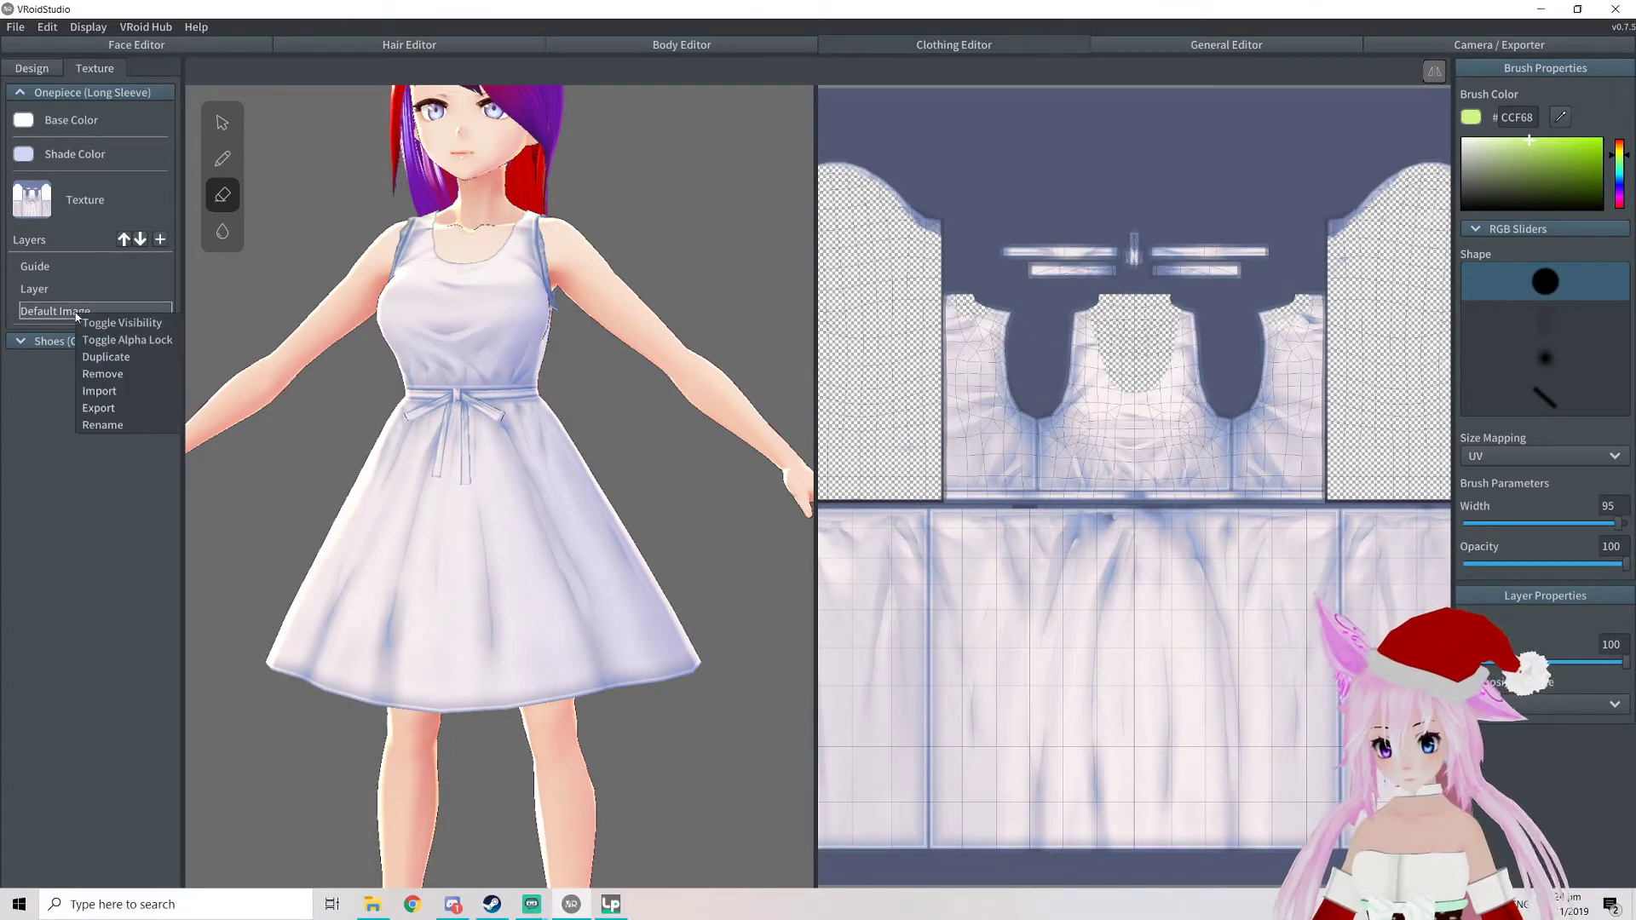
left_click(118, 407)
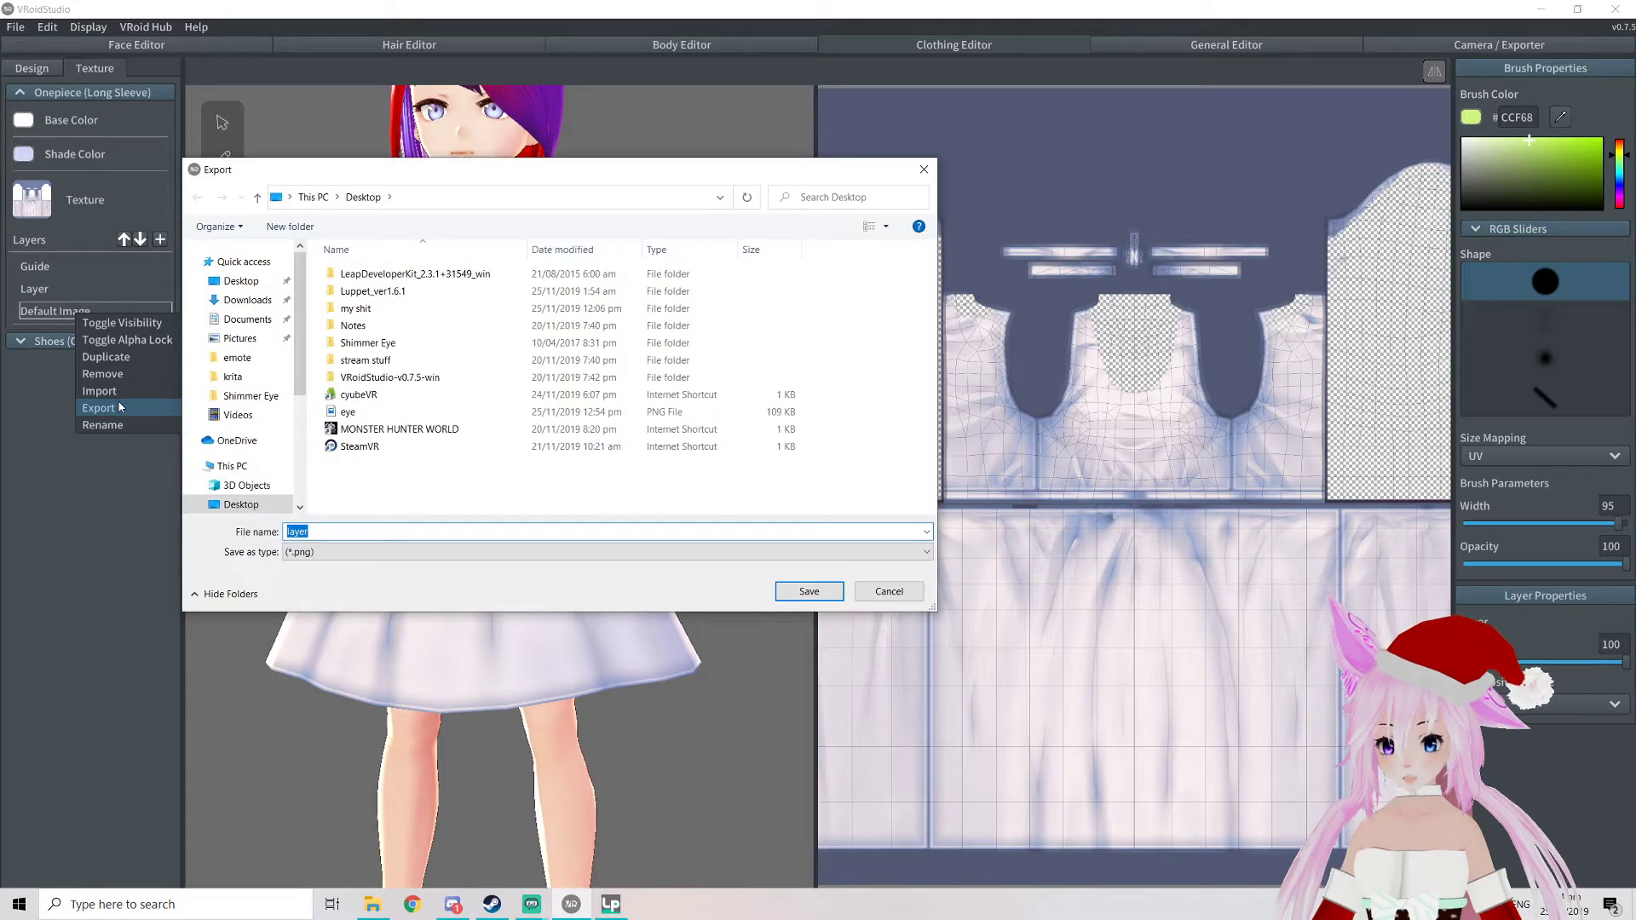
type("clothing")
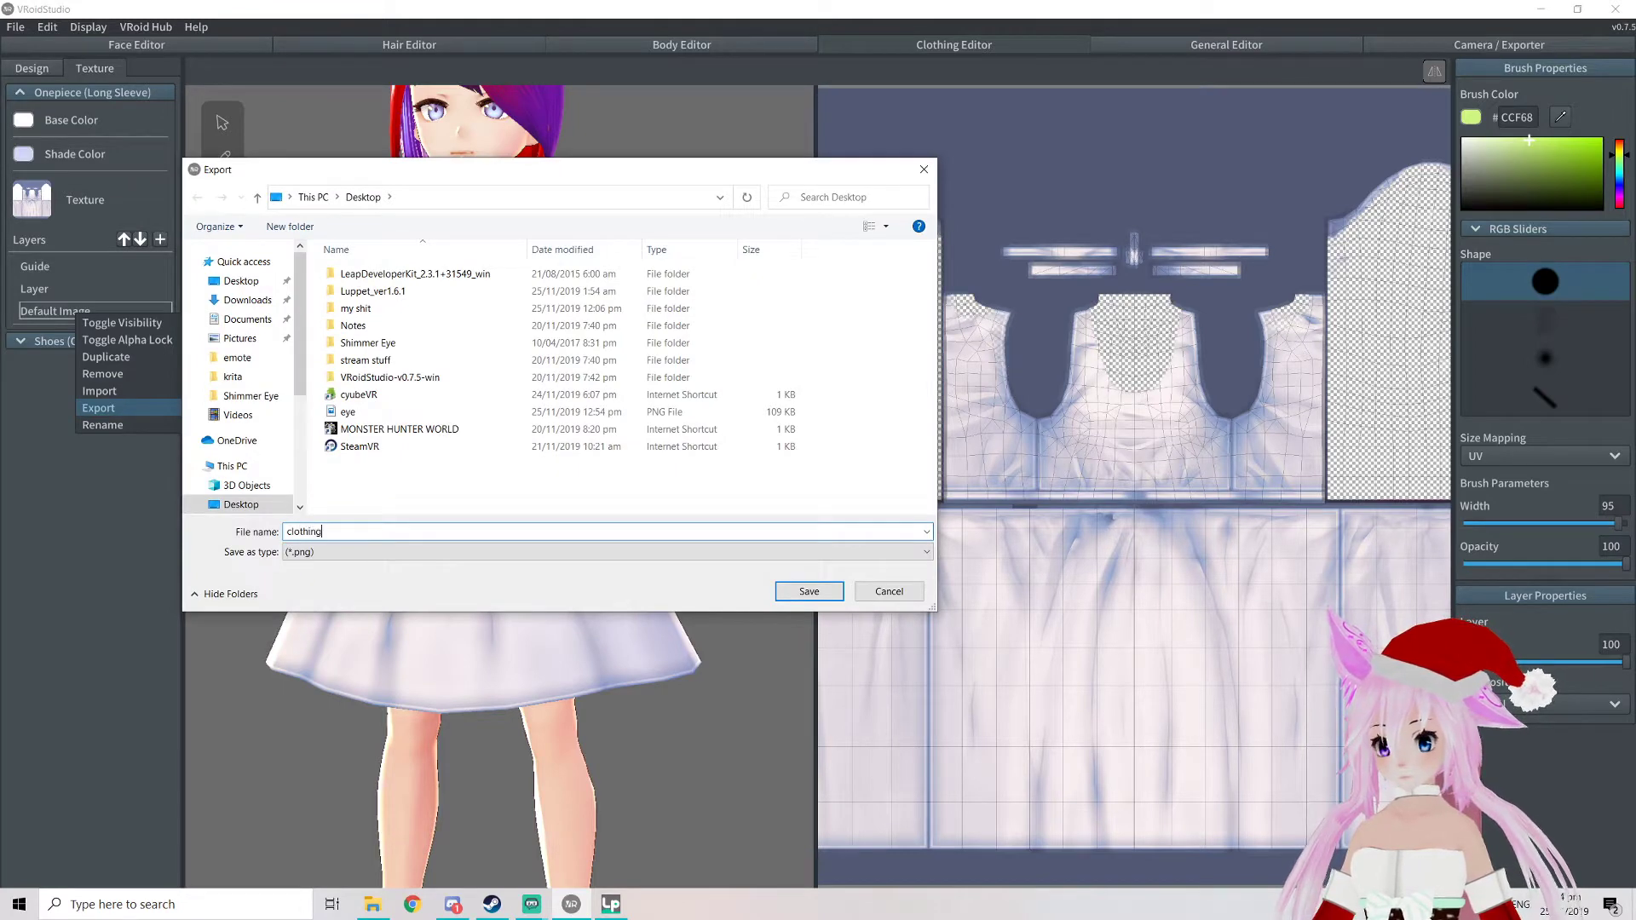
left_click(808, 592)
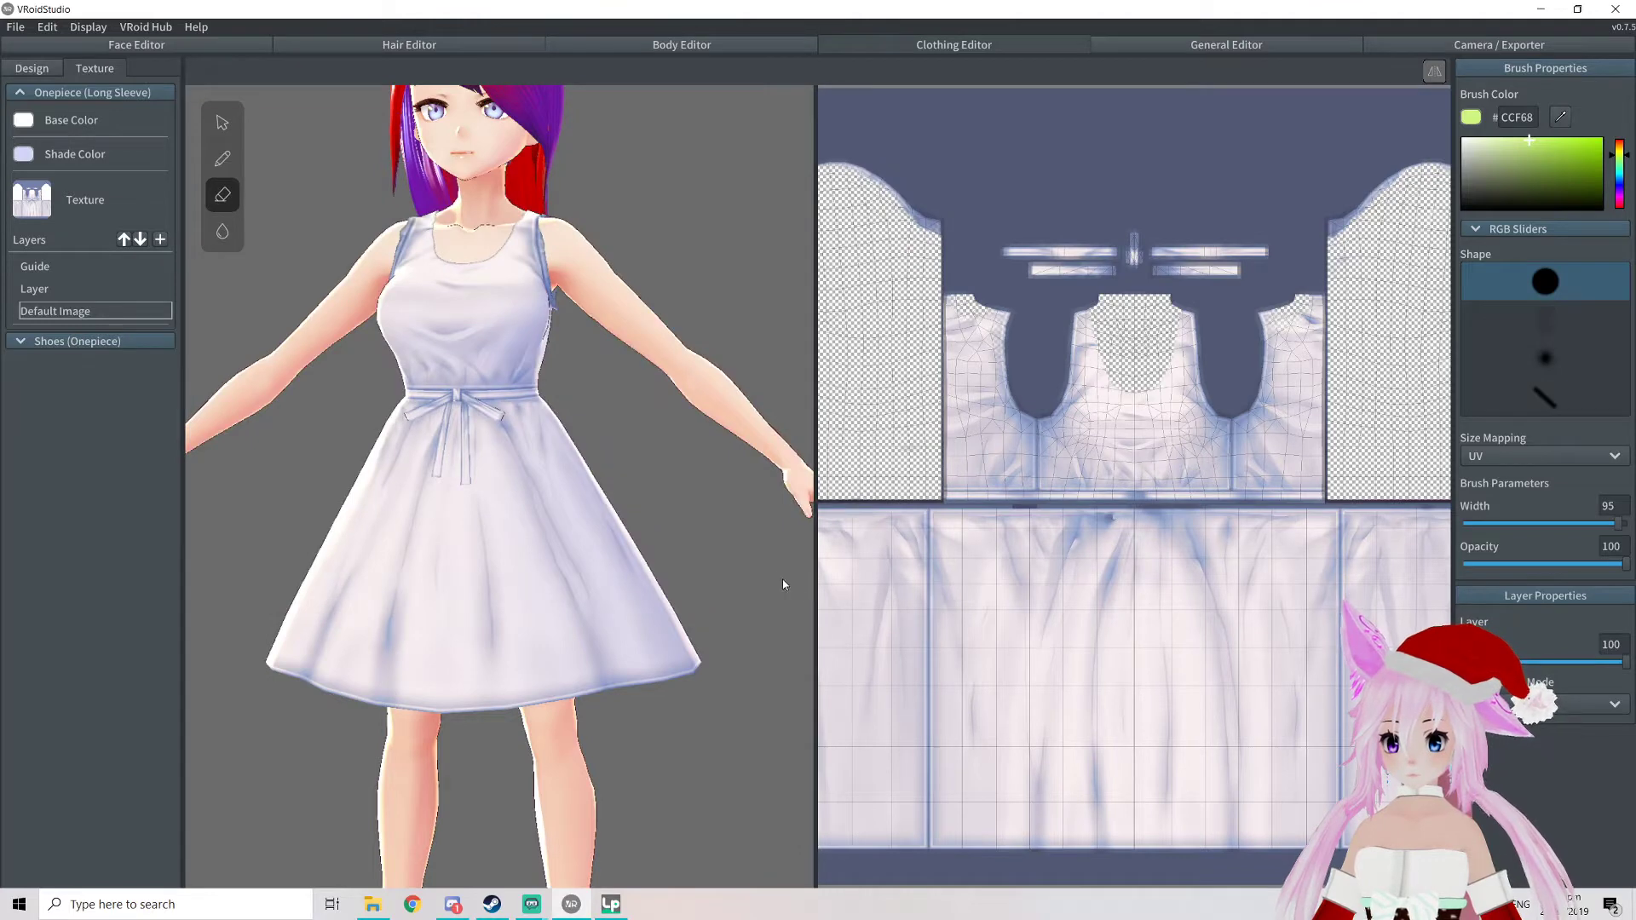
Switch to Krita from the desktop and open the exported clothing.png
left_click(1545, 10)
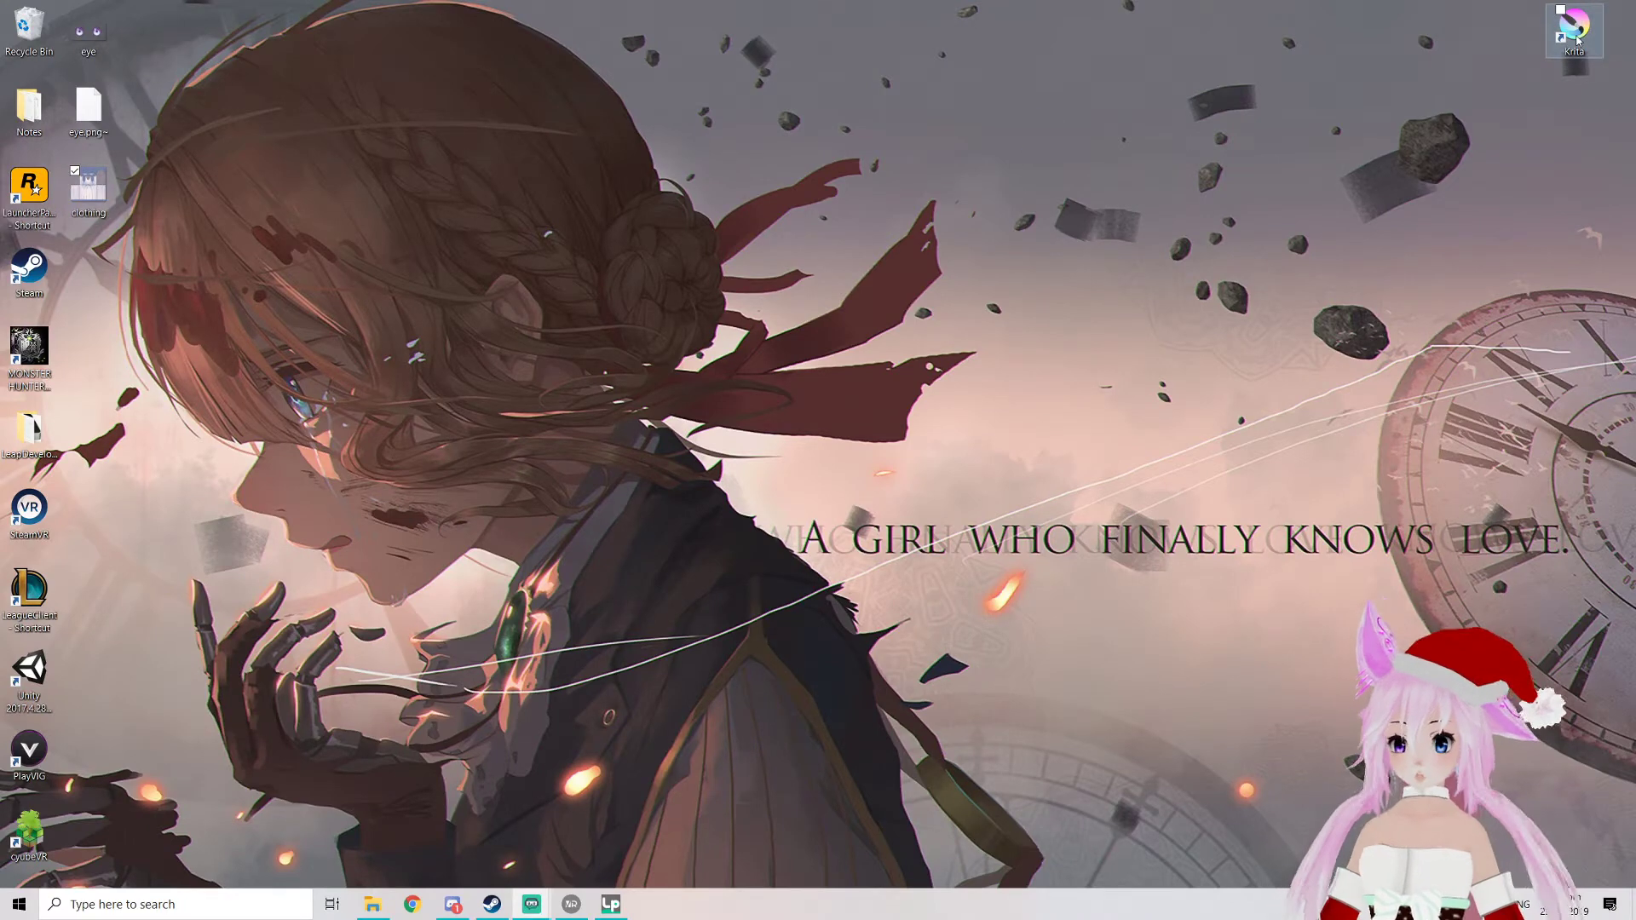
double_click(1576, 32)
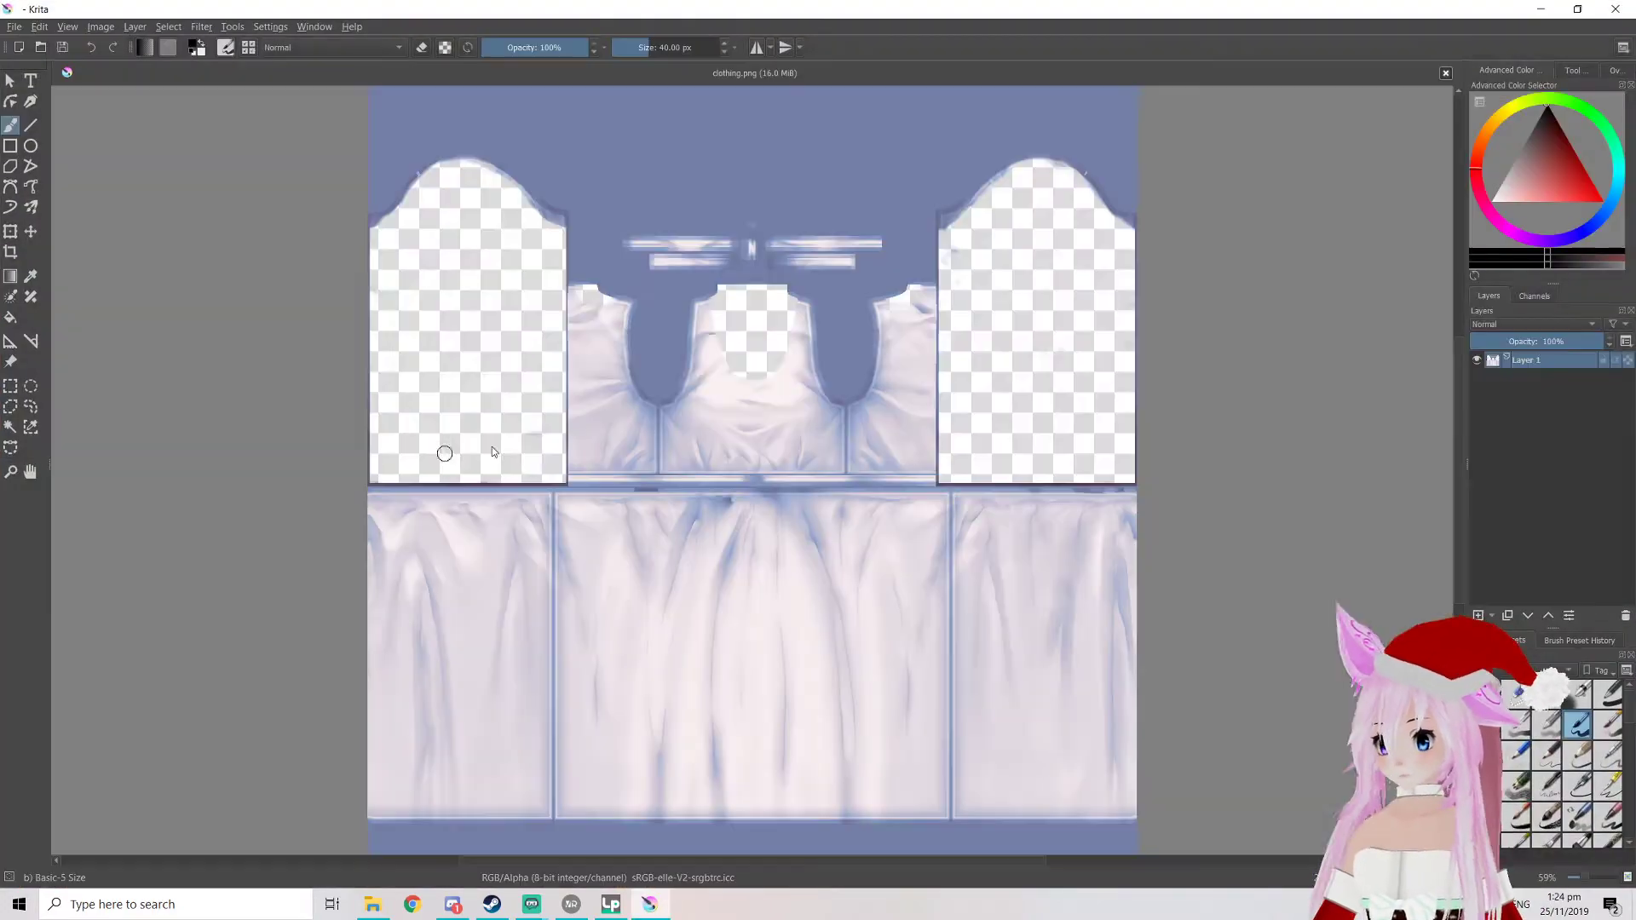
Examine the bodice, skirt folds, seams and transparent cut-outs of the clothing texture
scroll(653, 413, "up", 3)
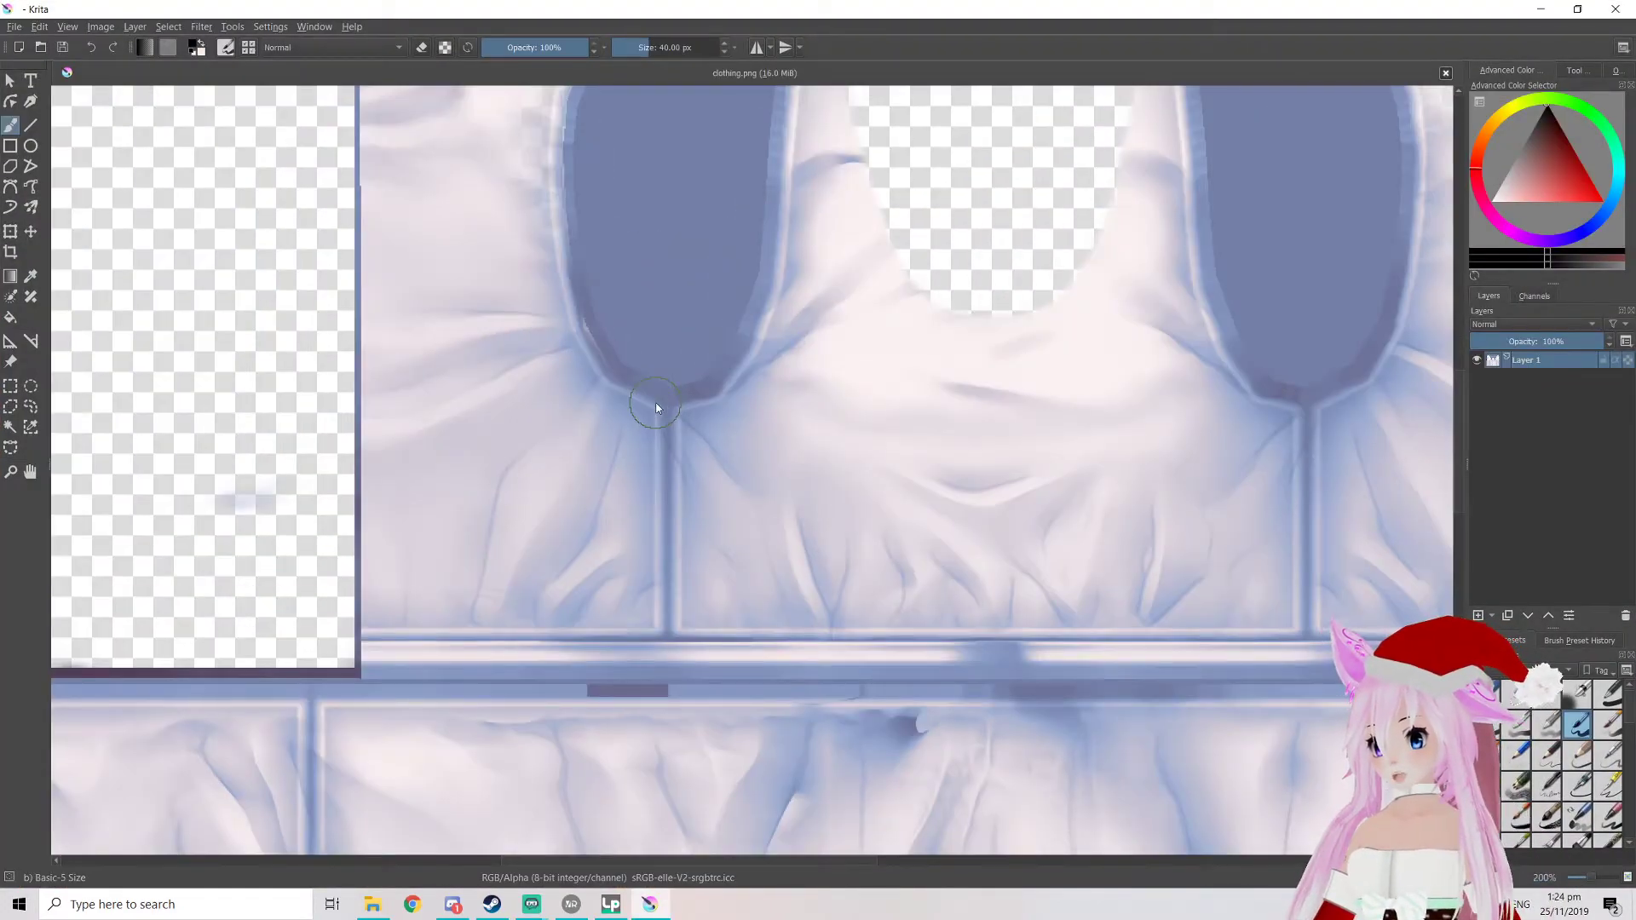
scroll(656, 403, "down", 7)
scroll(651, 392, "up", 4)
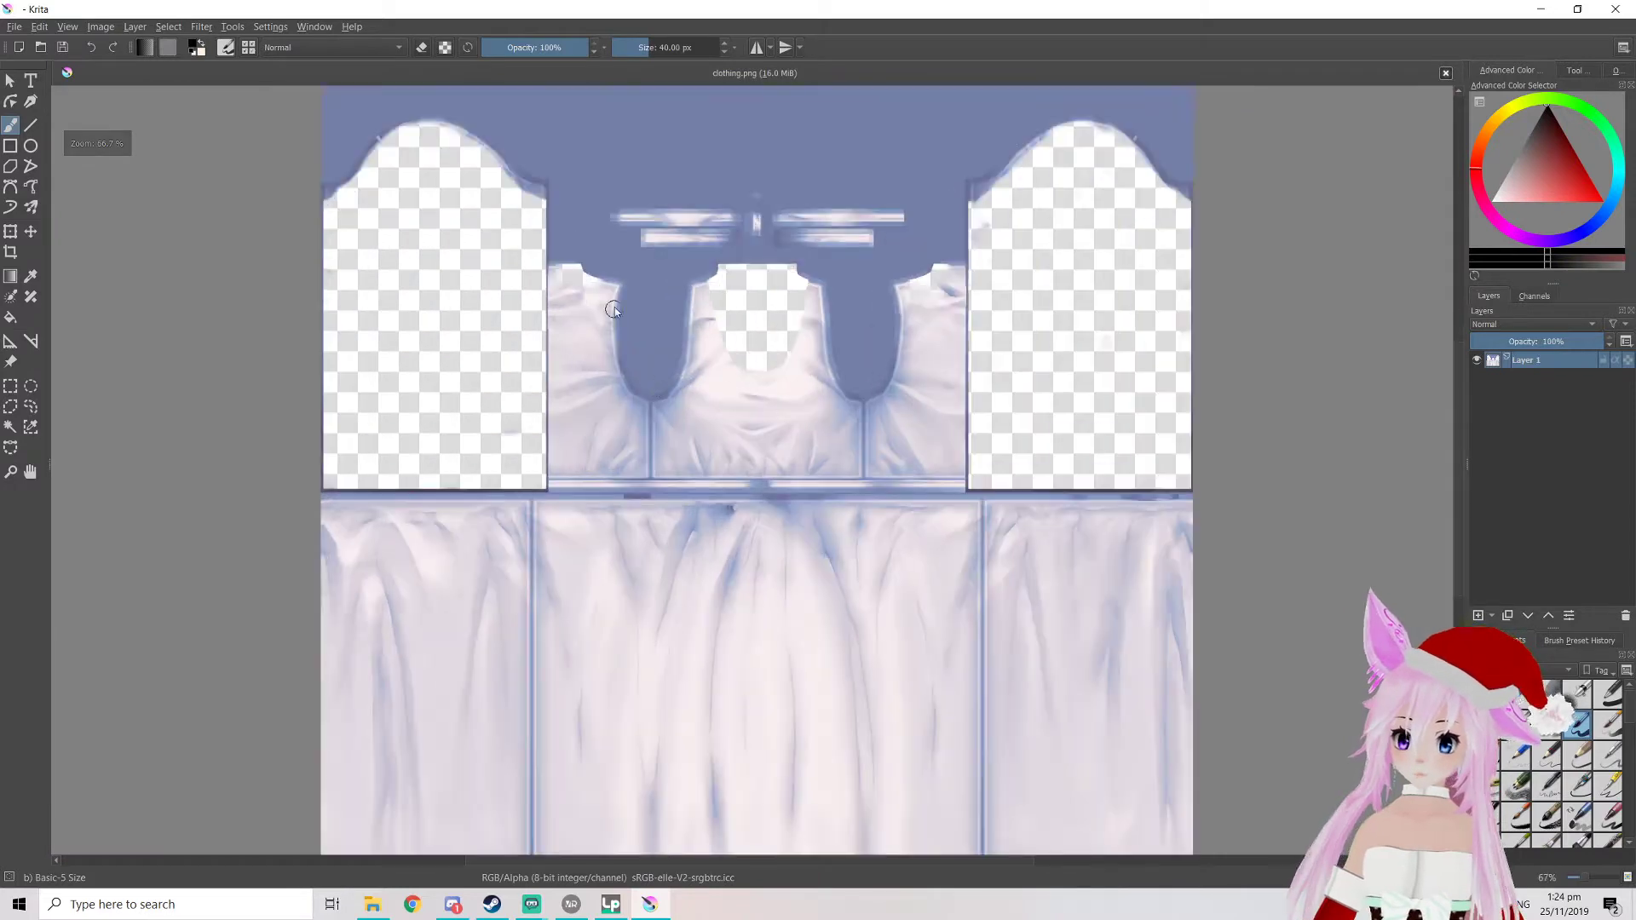
middle_click_drag(759, 502, 744, 394)
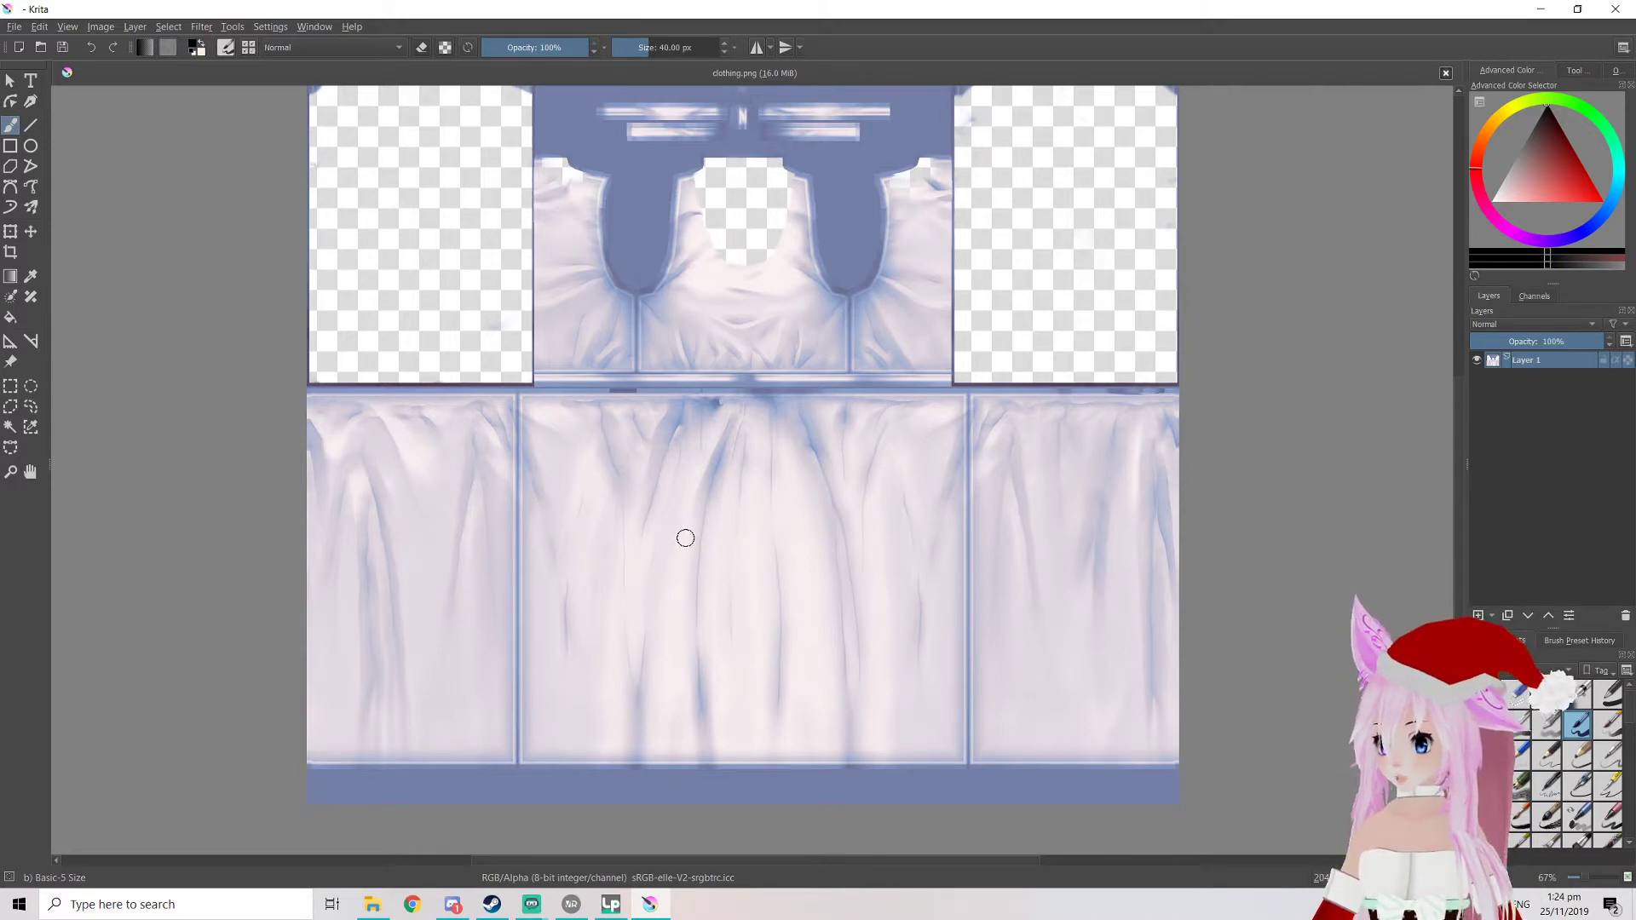
scroll(686, 535, "up", 1, "ctrl")
scroll(689, 529, "down", 4, "ctrl")
scroll(689, 529, "up", 3, "ctrl")
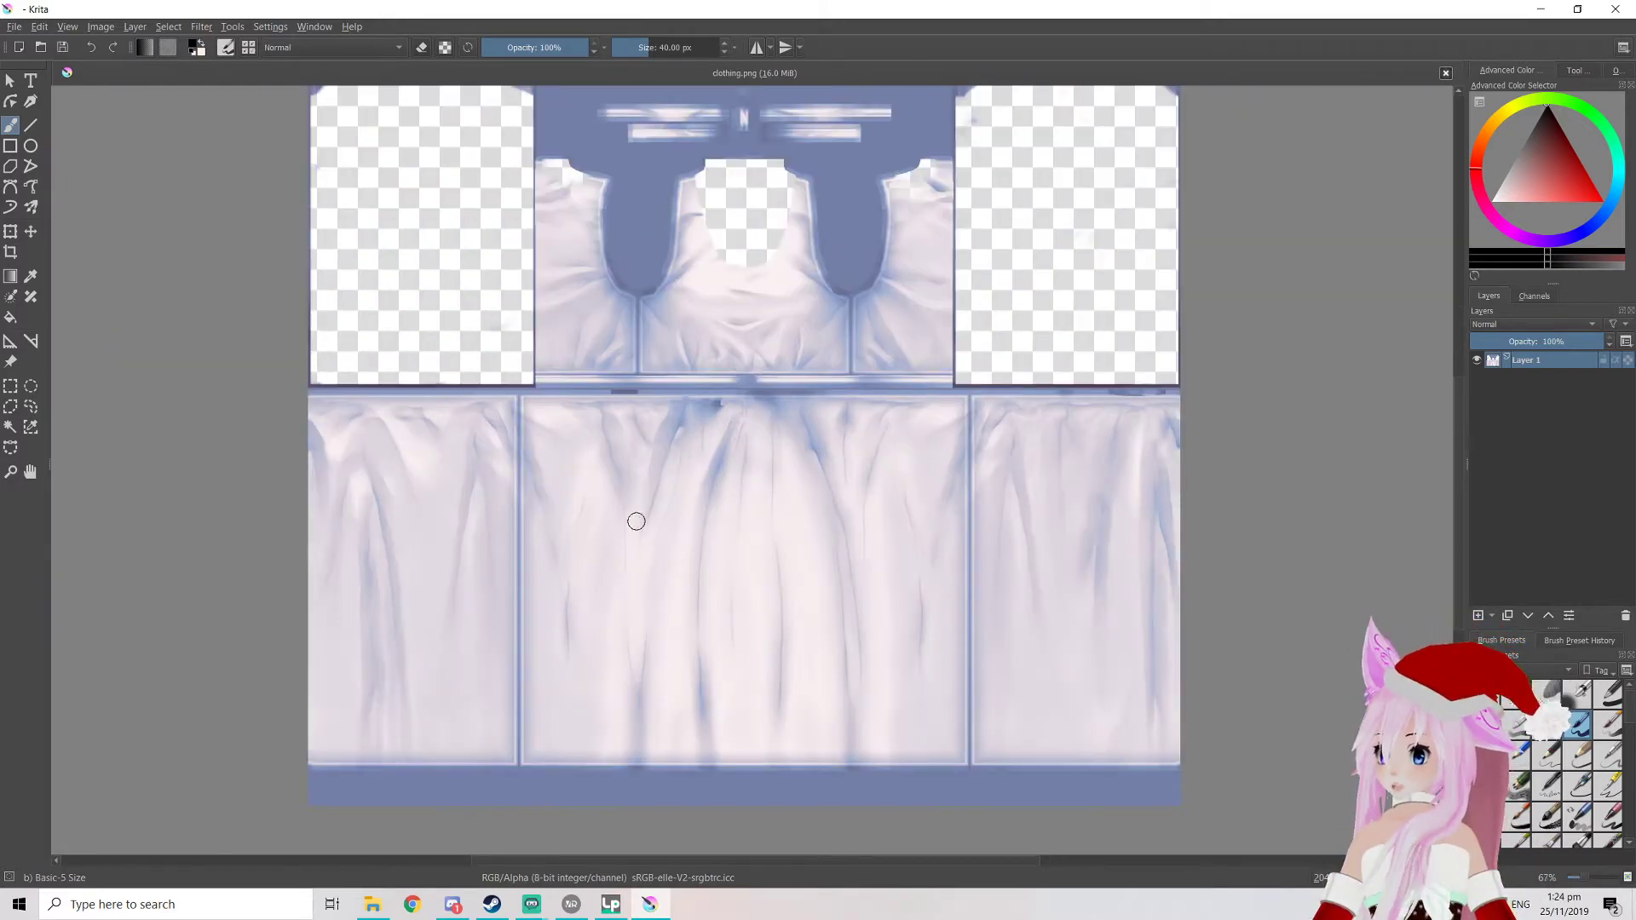
middle_click_drag(698, 532, 683, 566)
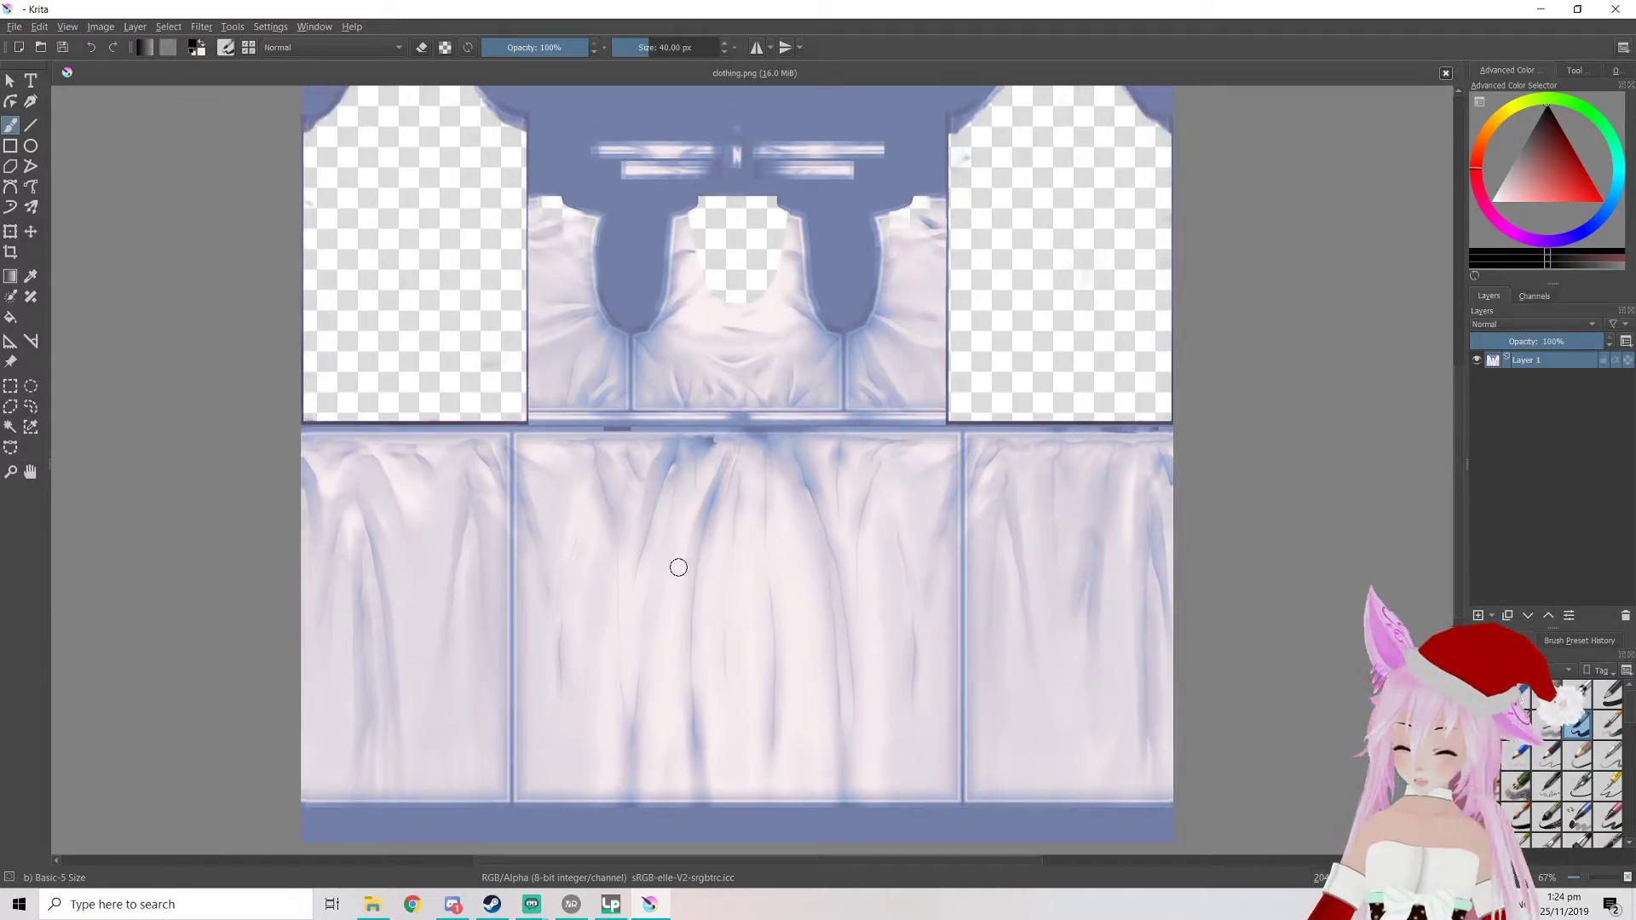
scroll(628, 486, "up", 1, "ctrl")
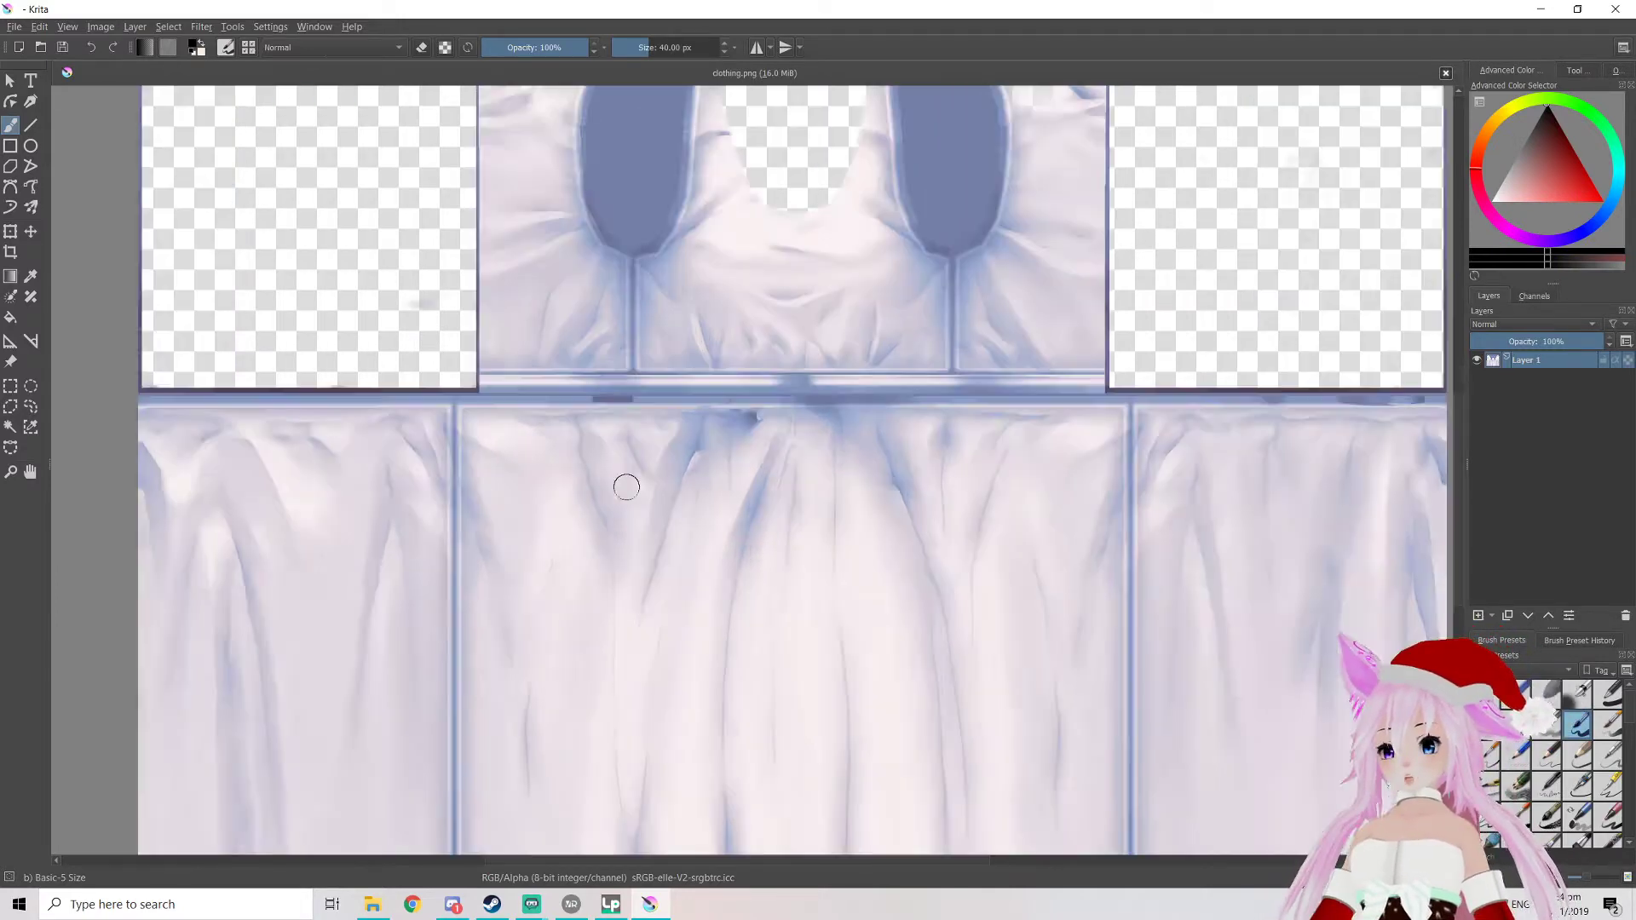
scroll(624, 475, "down", 2, "ctrl")
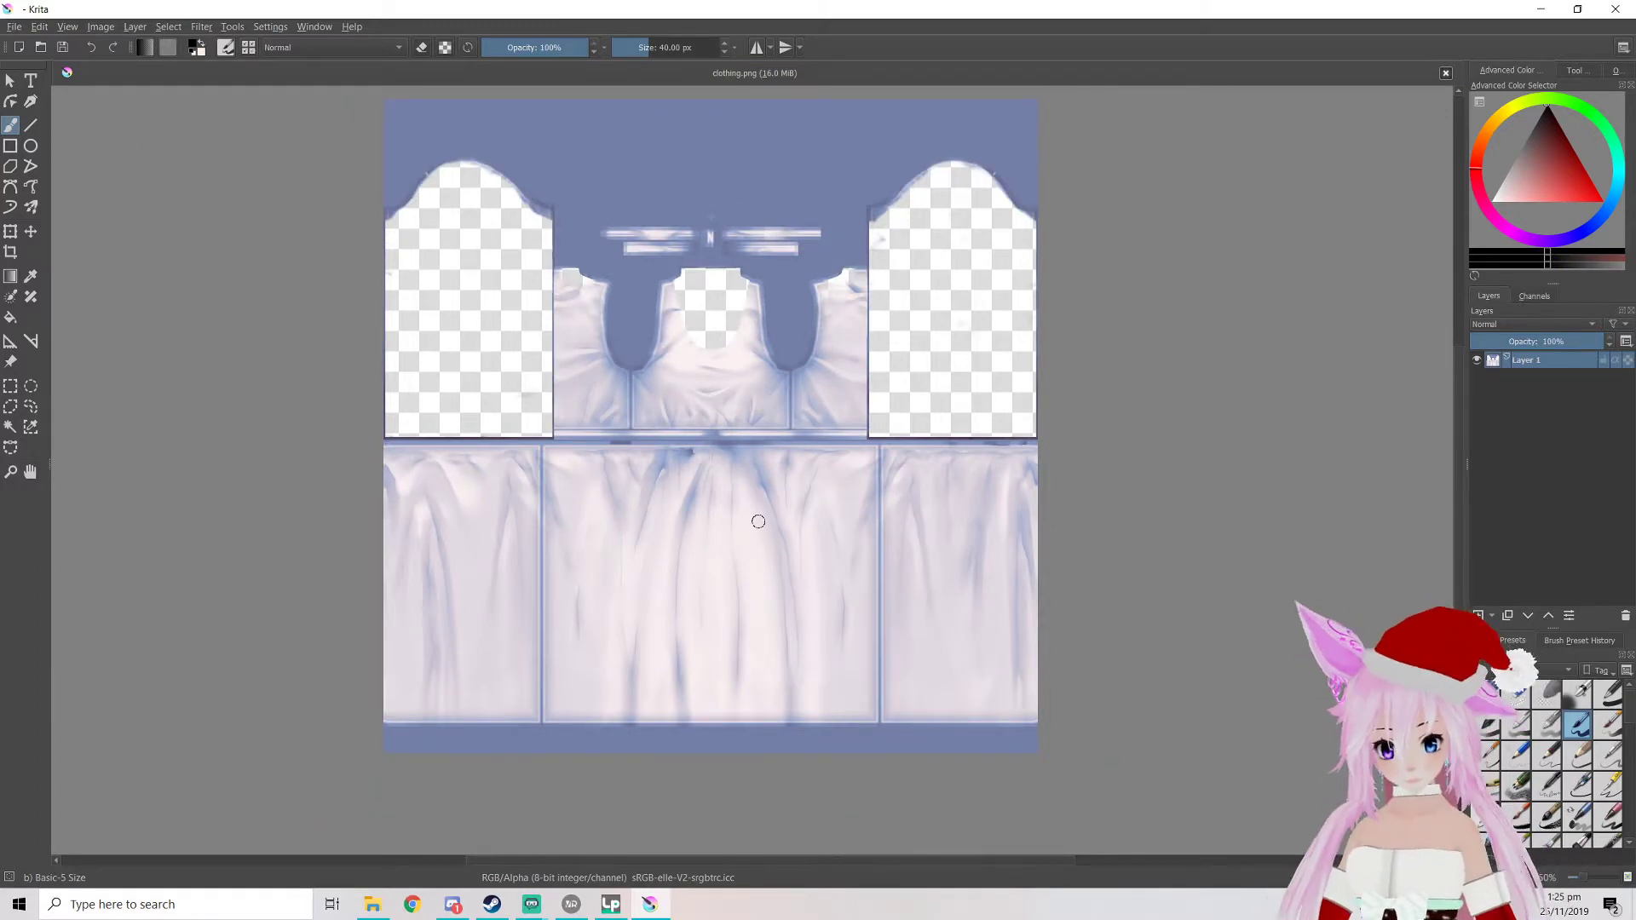
scroll(753, 450, "up", 3, "ctrl")
scroll(730, 453, "down", 2, "ctrl")
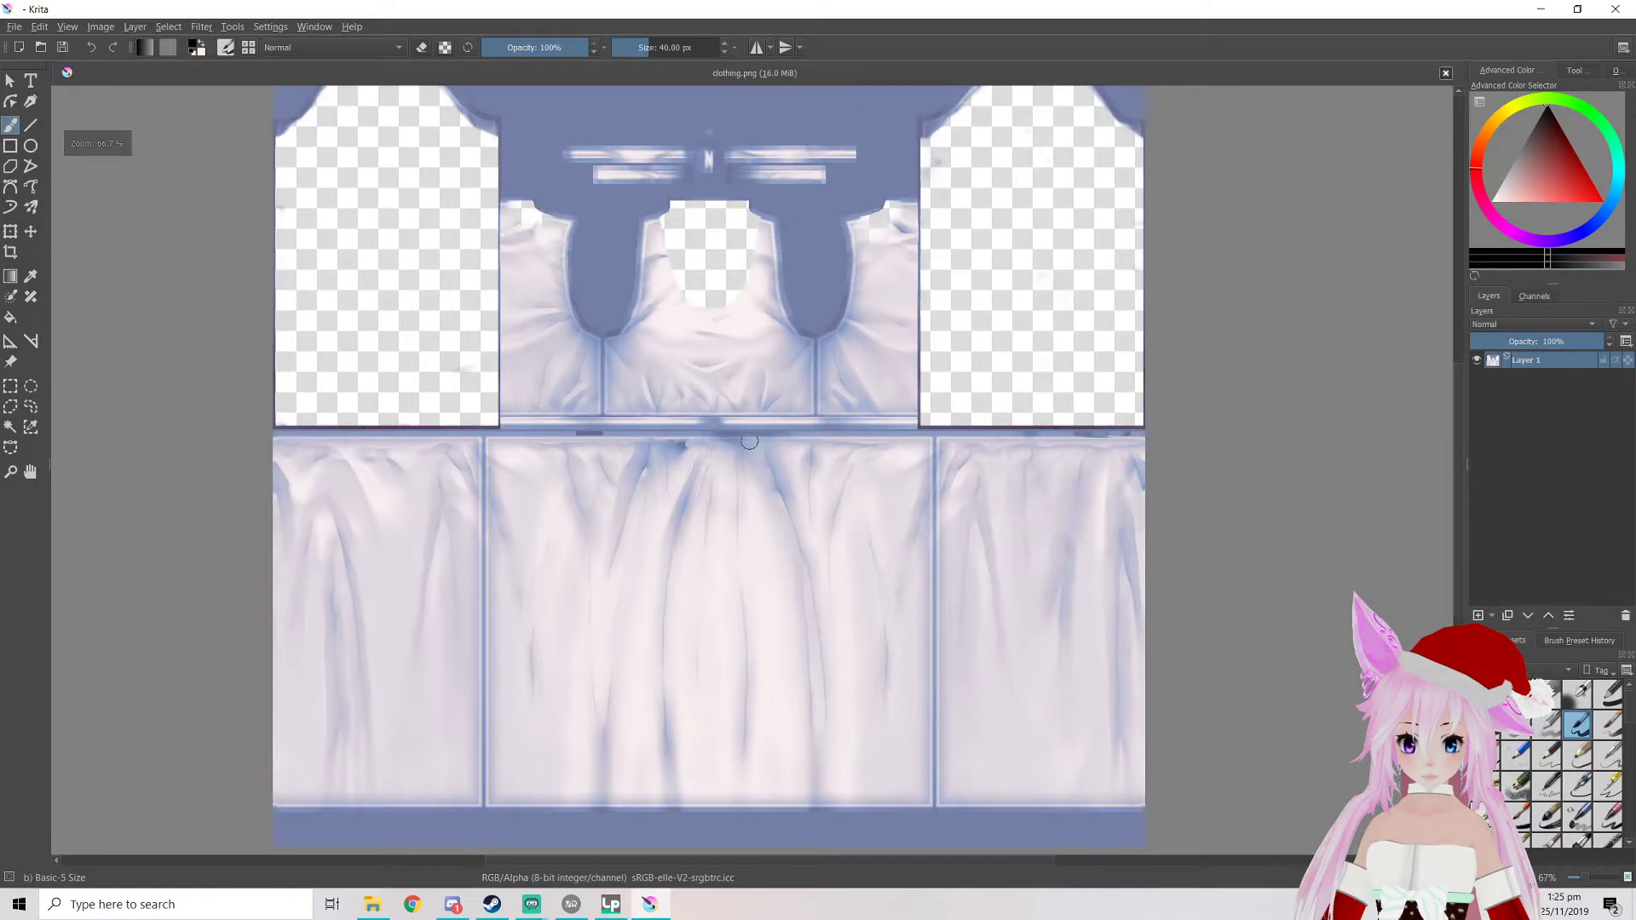
Add a new paint layer above the clothing texture layer
left_click(1478, 615)
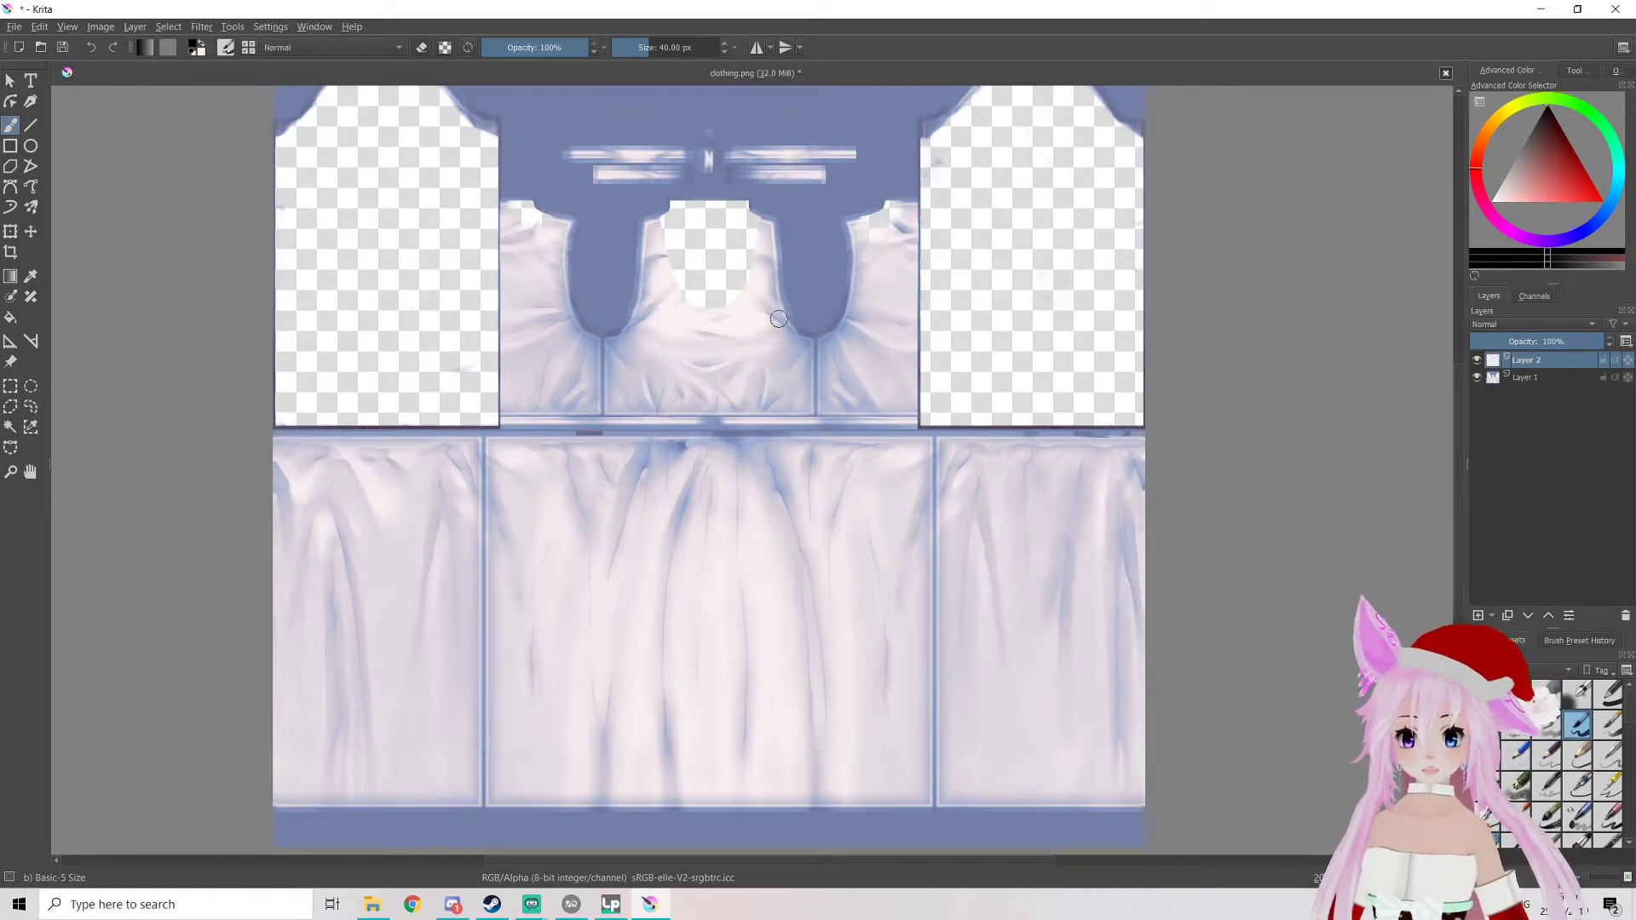
scroll(335, 361, "down", 3, "ctrl")
scroll(588, 379, "up", 2, "ctrl")
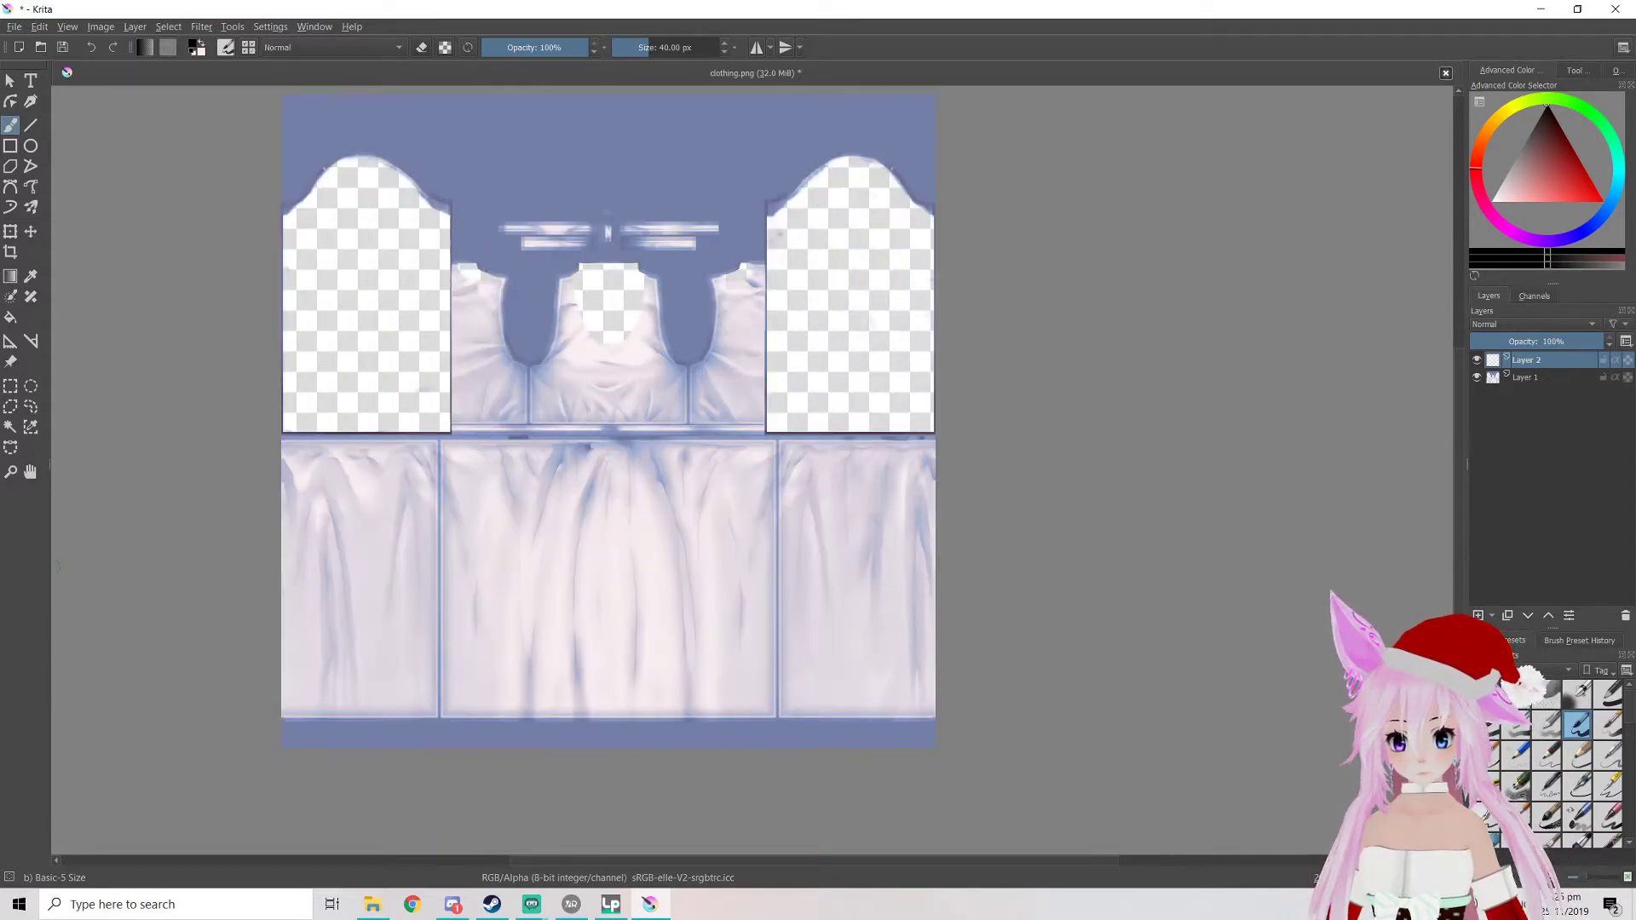
left_click(1479, 616)
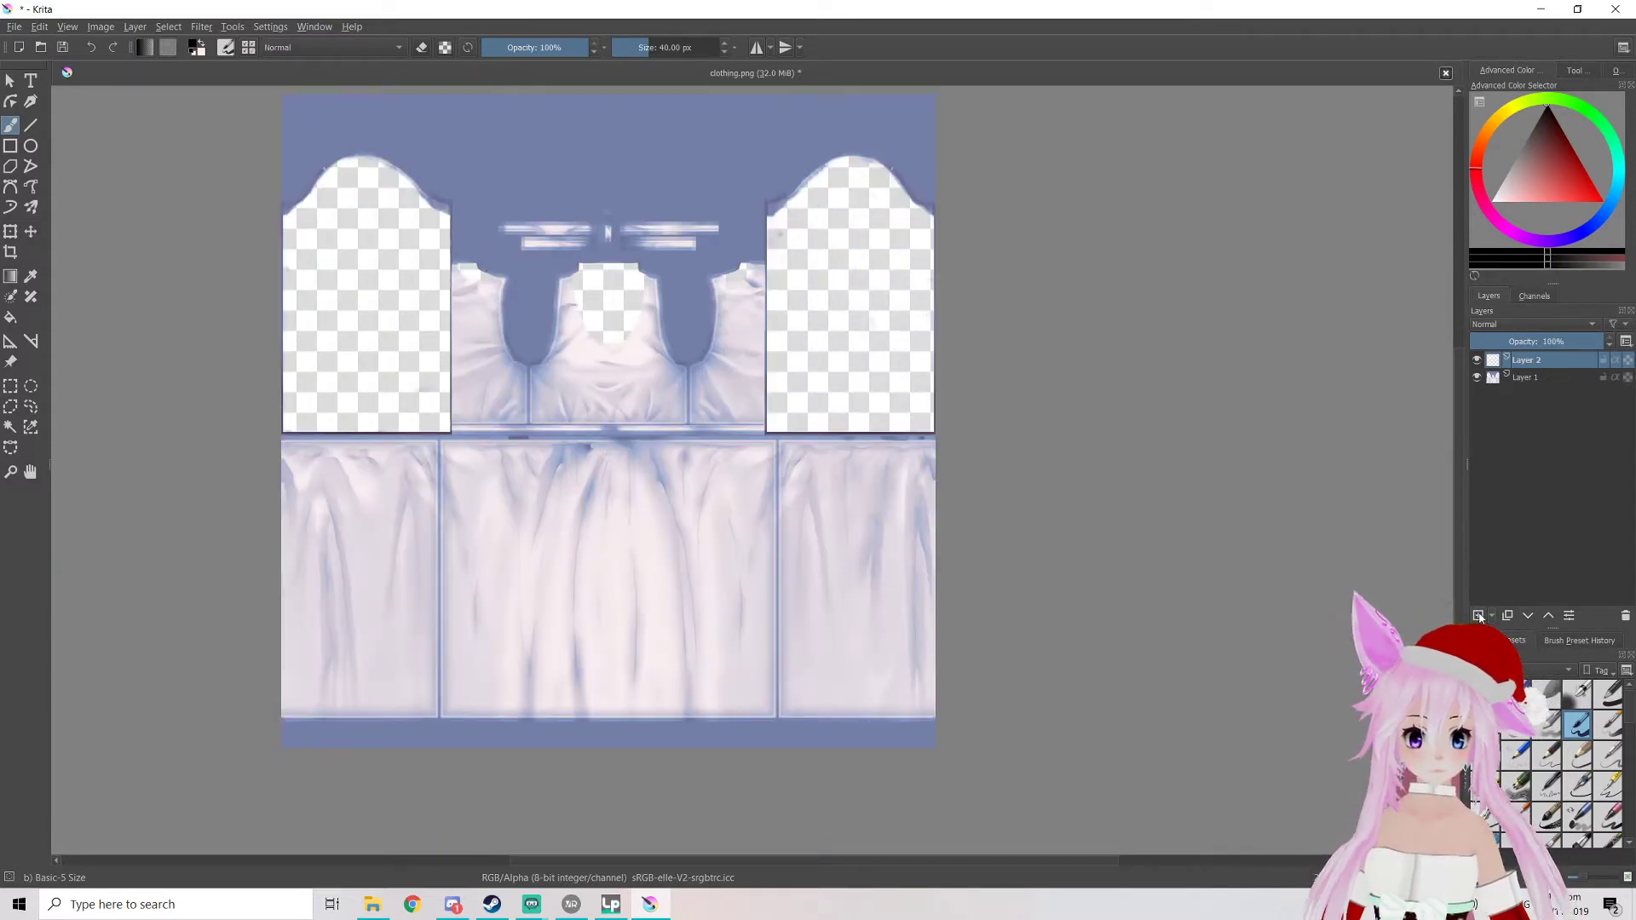
Replace the empty paint layer above the clothing texture with a fresh one and set its blending mode to Color
left_click(1626, 617)
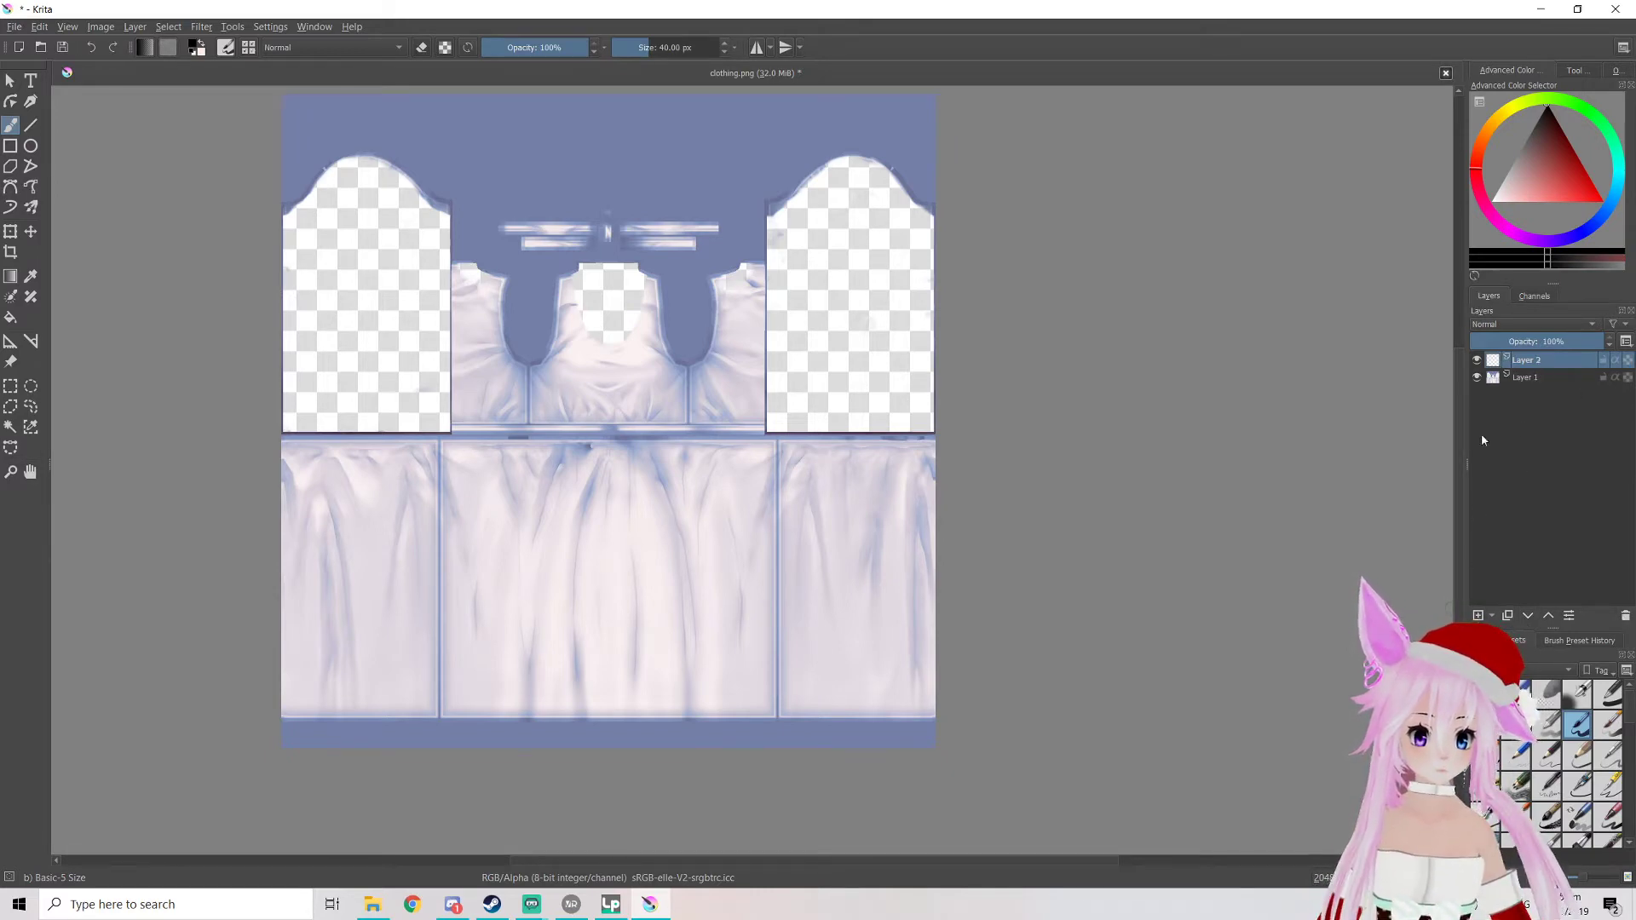
left_click(1513, 324)
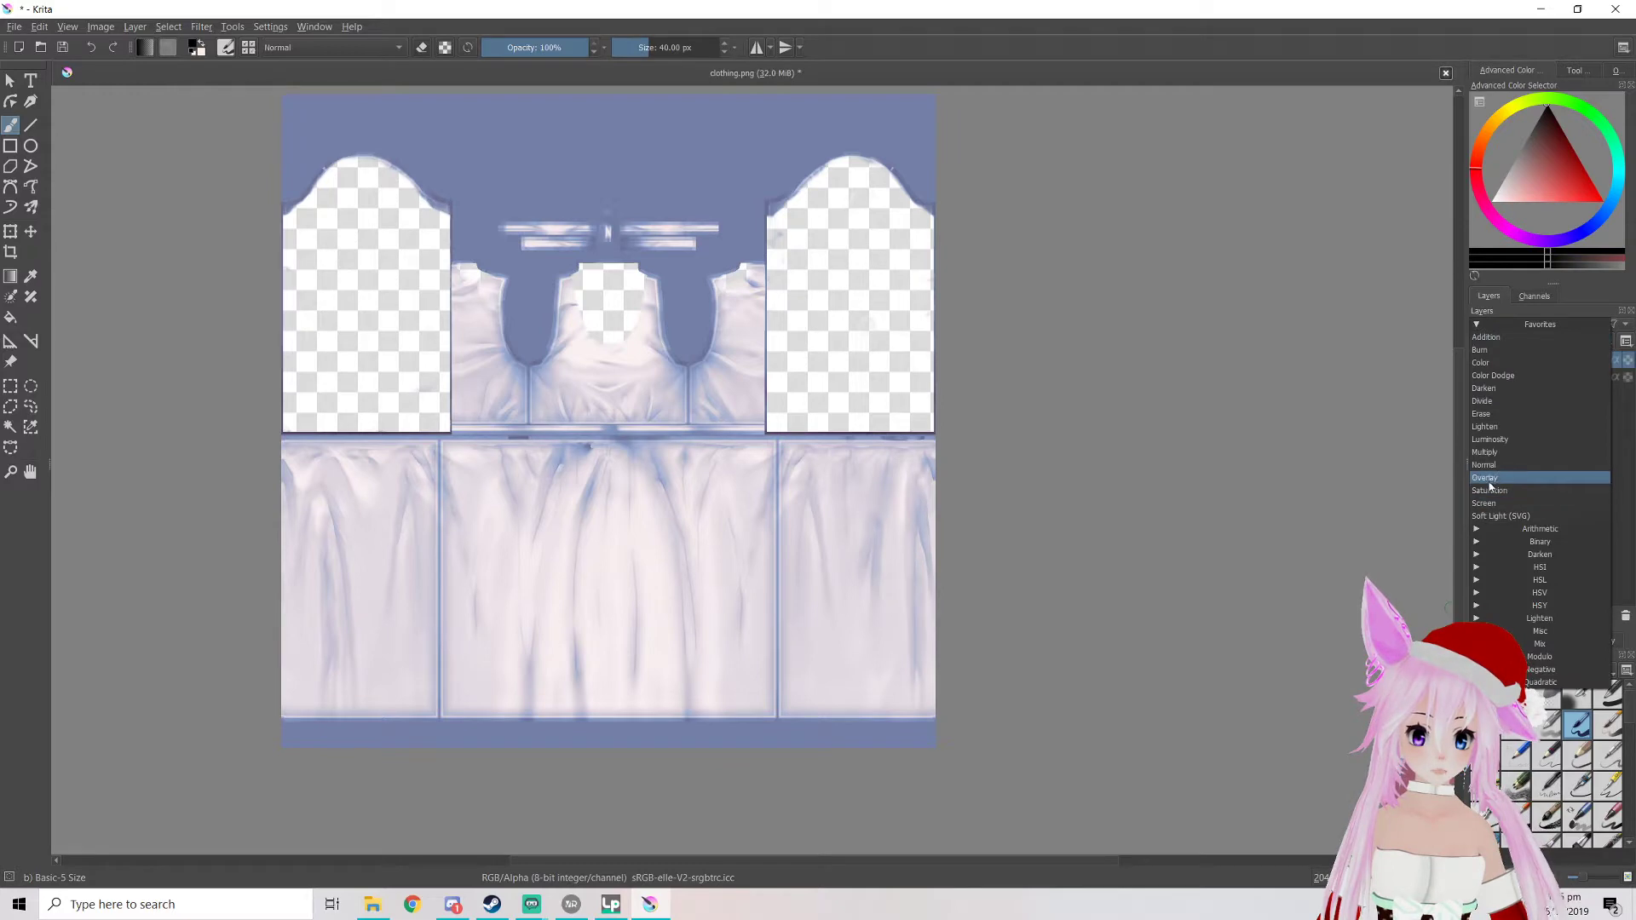
left_click(1487, 362)
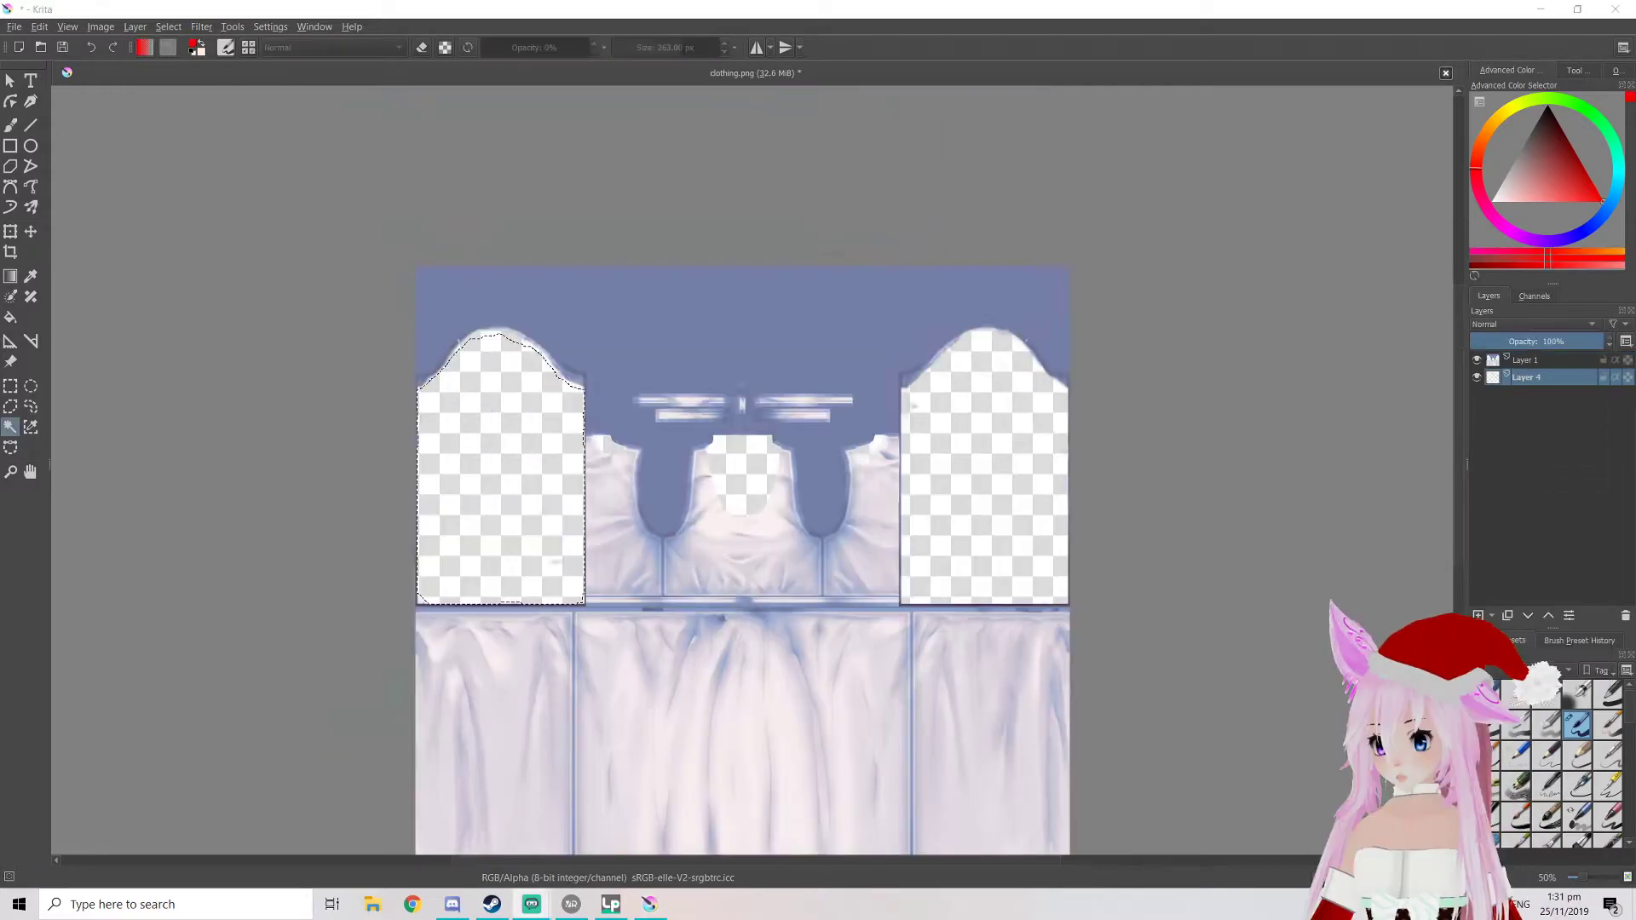
Select both transparent sleeve cut-outs and the central neckline cut-out together with the Contiguous Selection tool
middle_click_drag(356, 646, 369, 548)
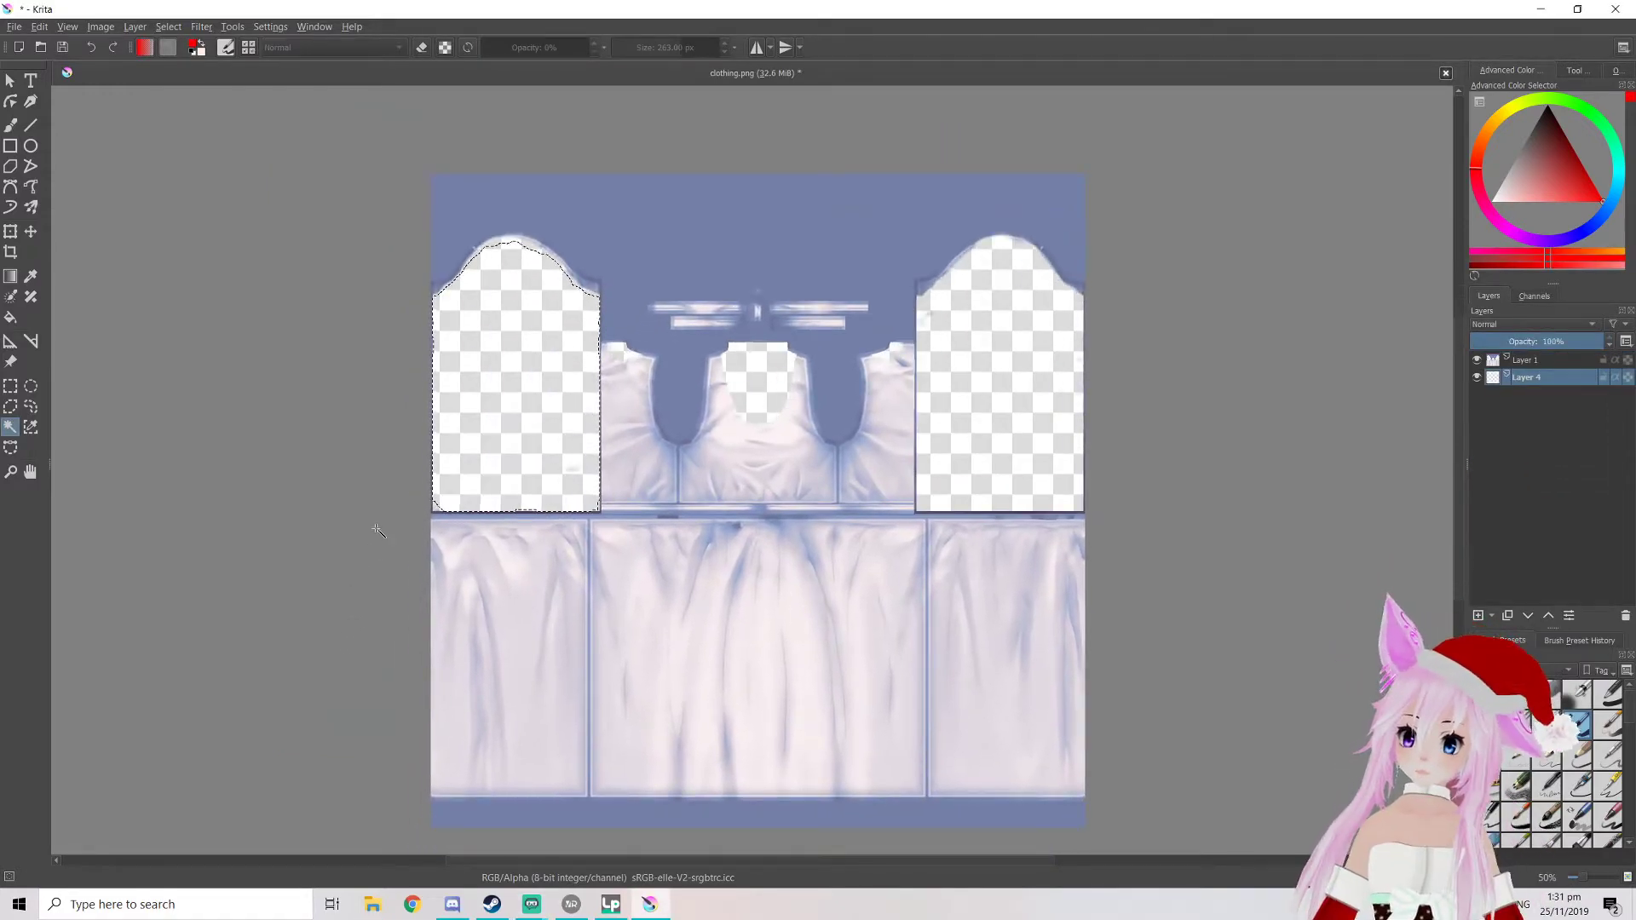
left_click(453, 410)
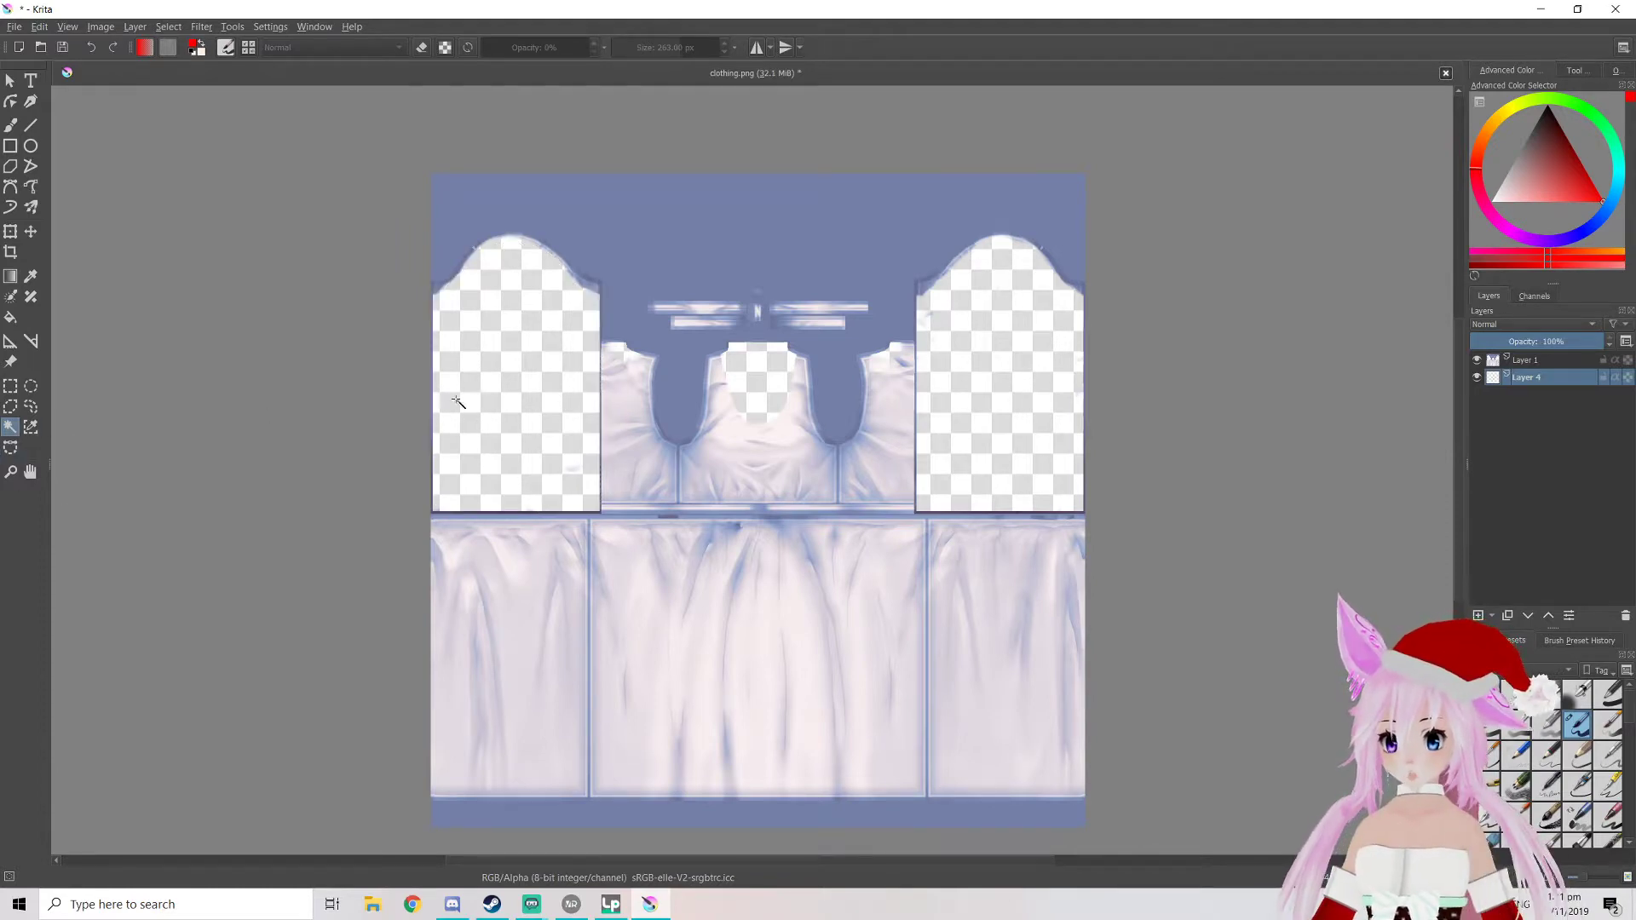
left_click(1031, 407, "shift")
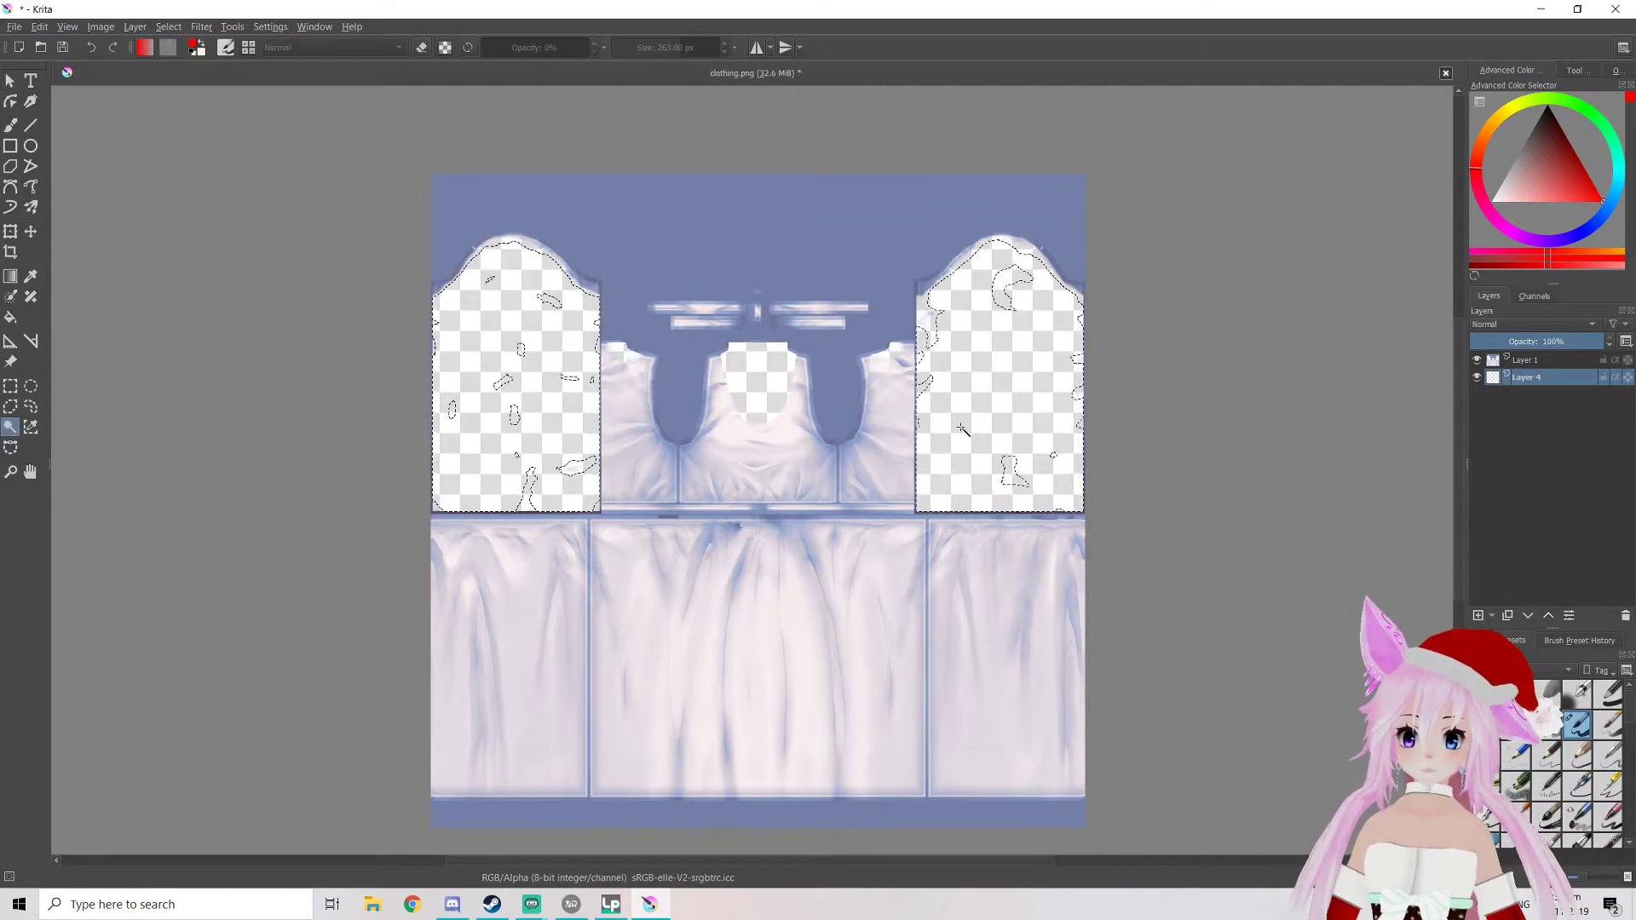
left_click(777, 388, "shift")
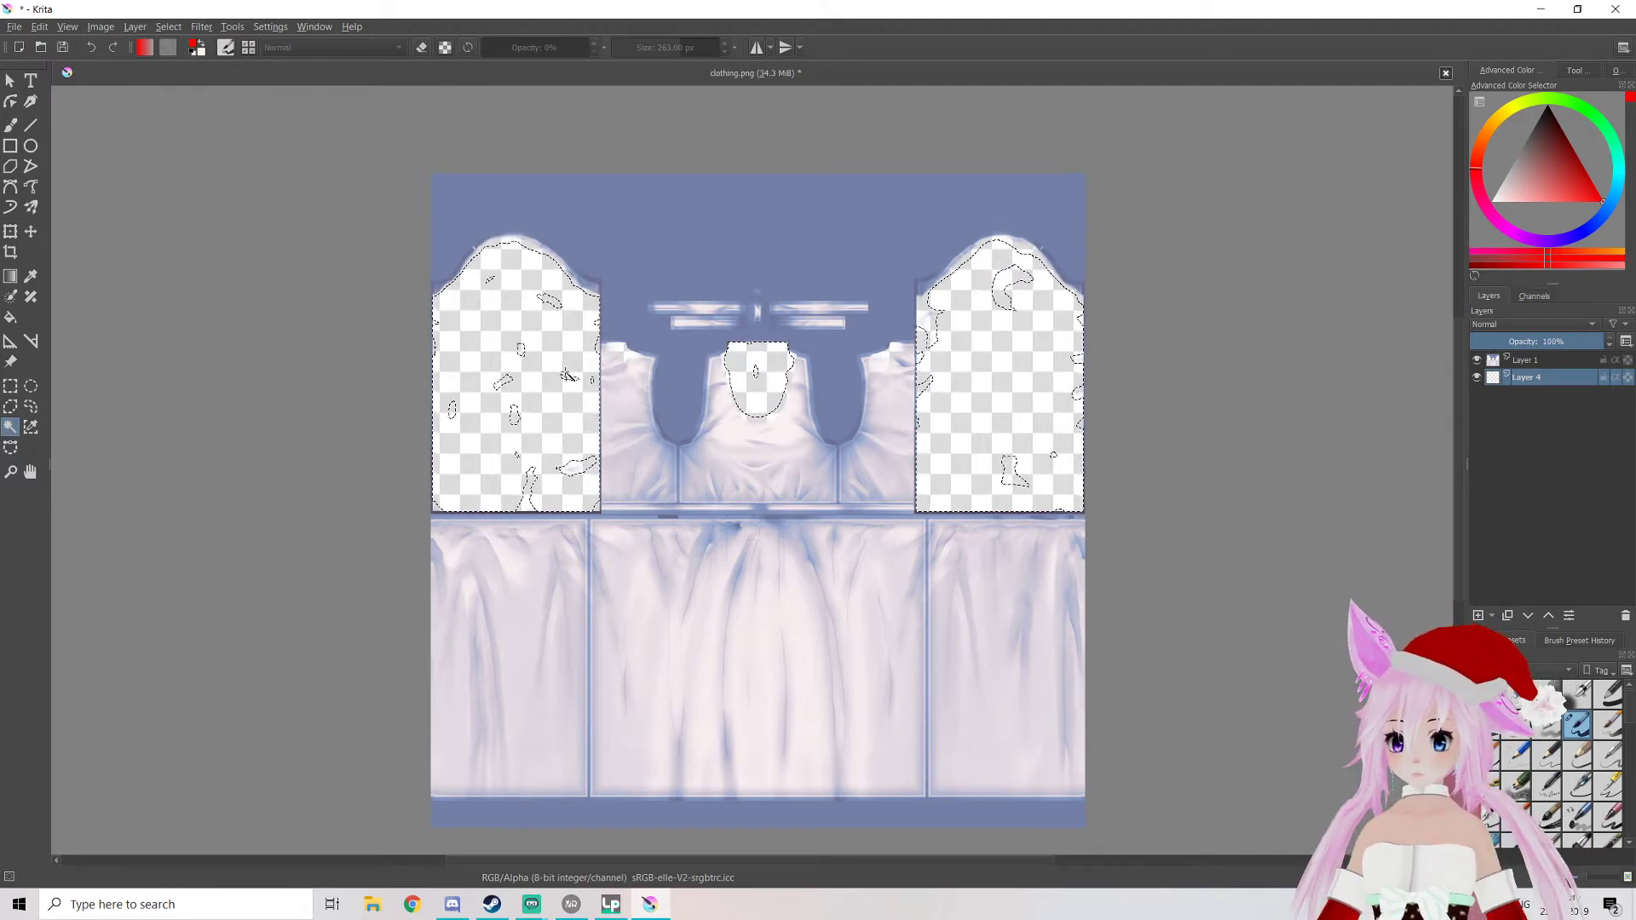
Outline the left sleeve cut-out with the Bezier Curve Selection tool to add its unselected patches to the selection
left_click(31, 408)
scroll(480, 467, "up", 6, "ctrl")
scroll(479, 467, "up", 4, "ctrl")
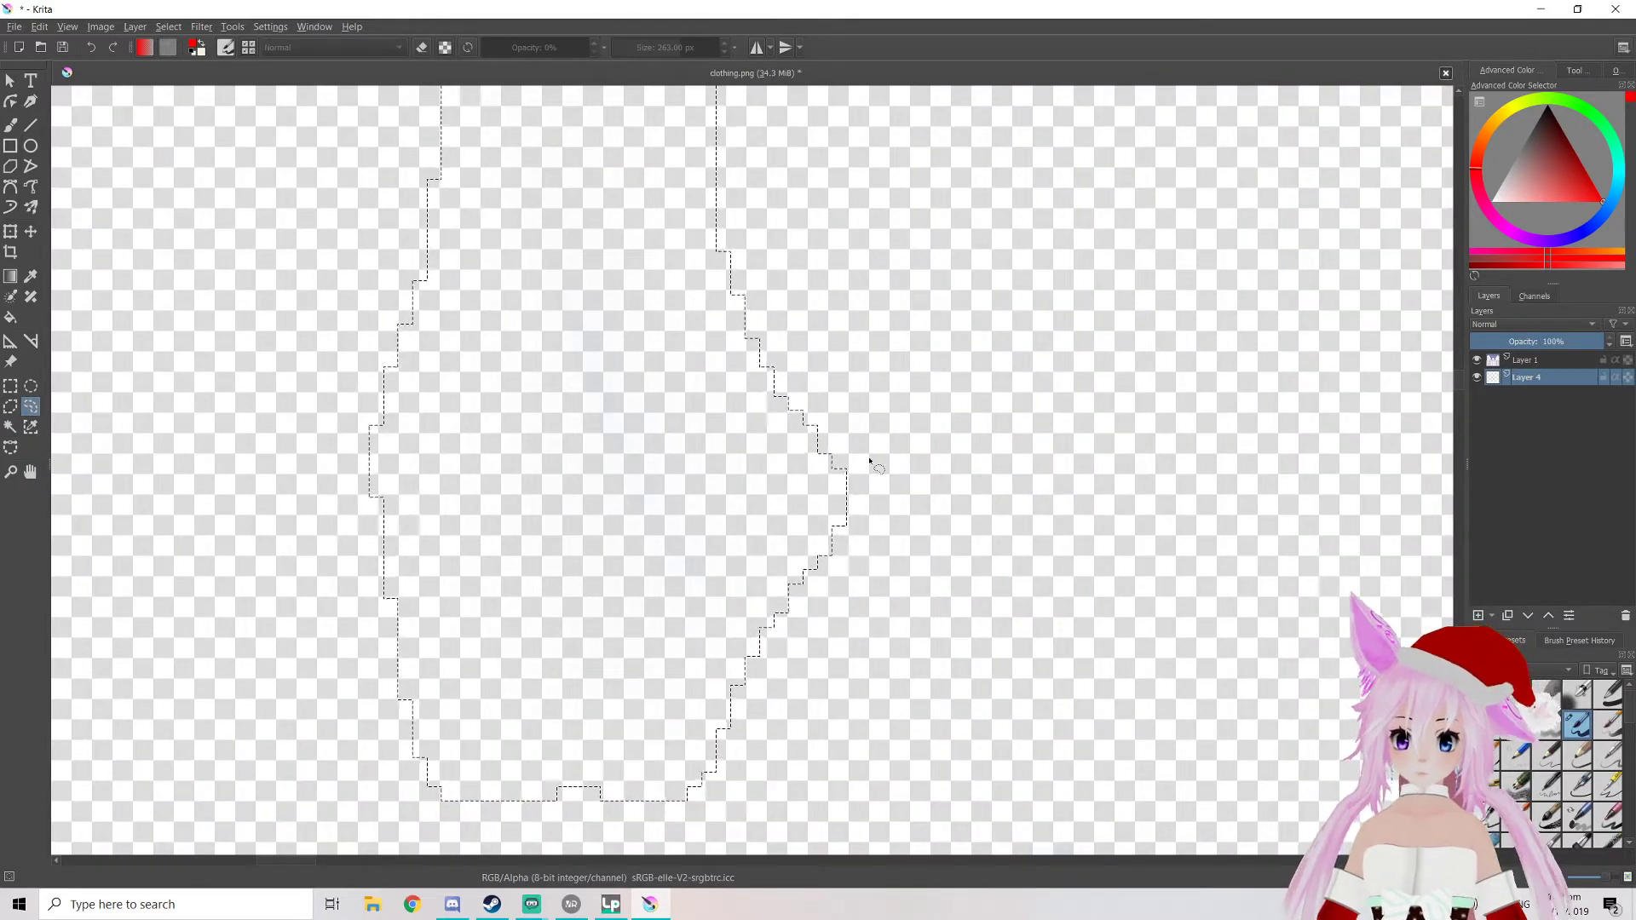
scroll(836, 475, "down", 2, "ctrl")
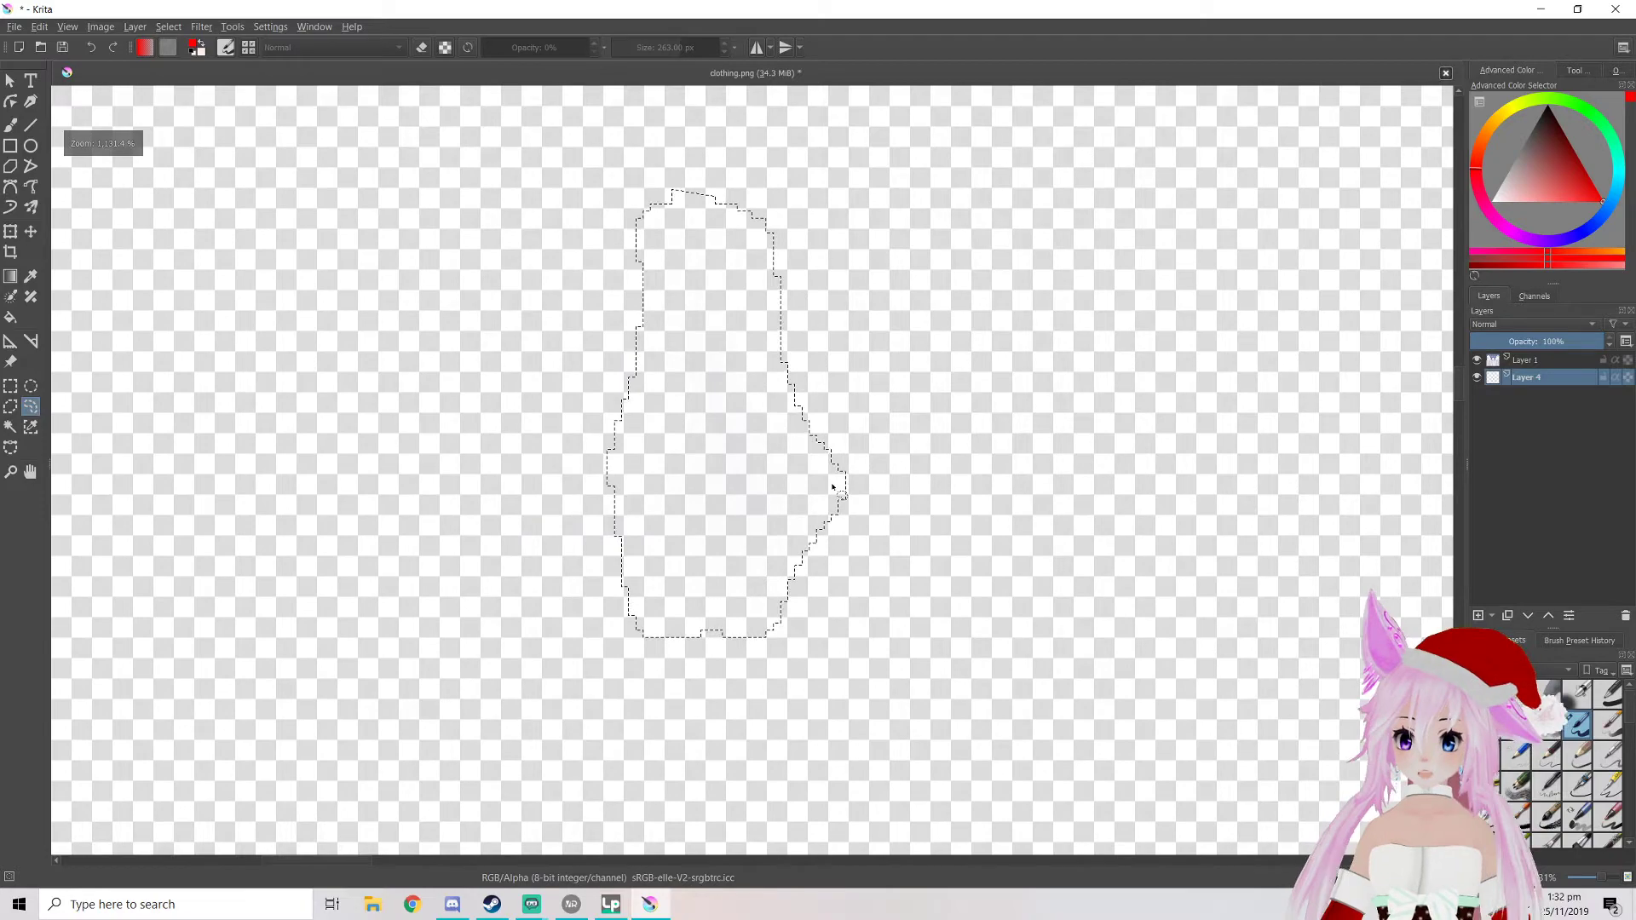
scroll(831, 484, "down", 8, "ctrl")
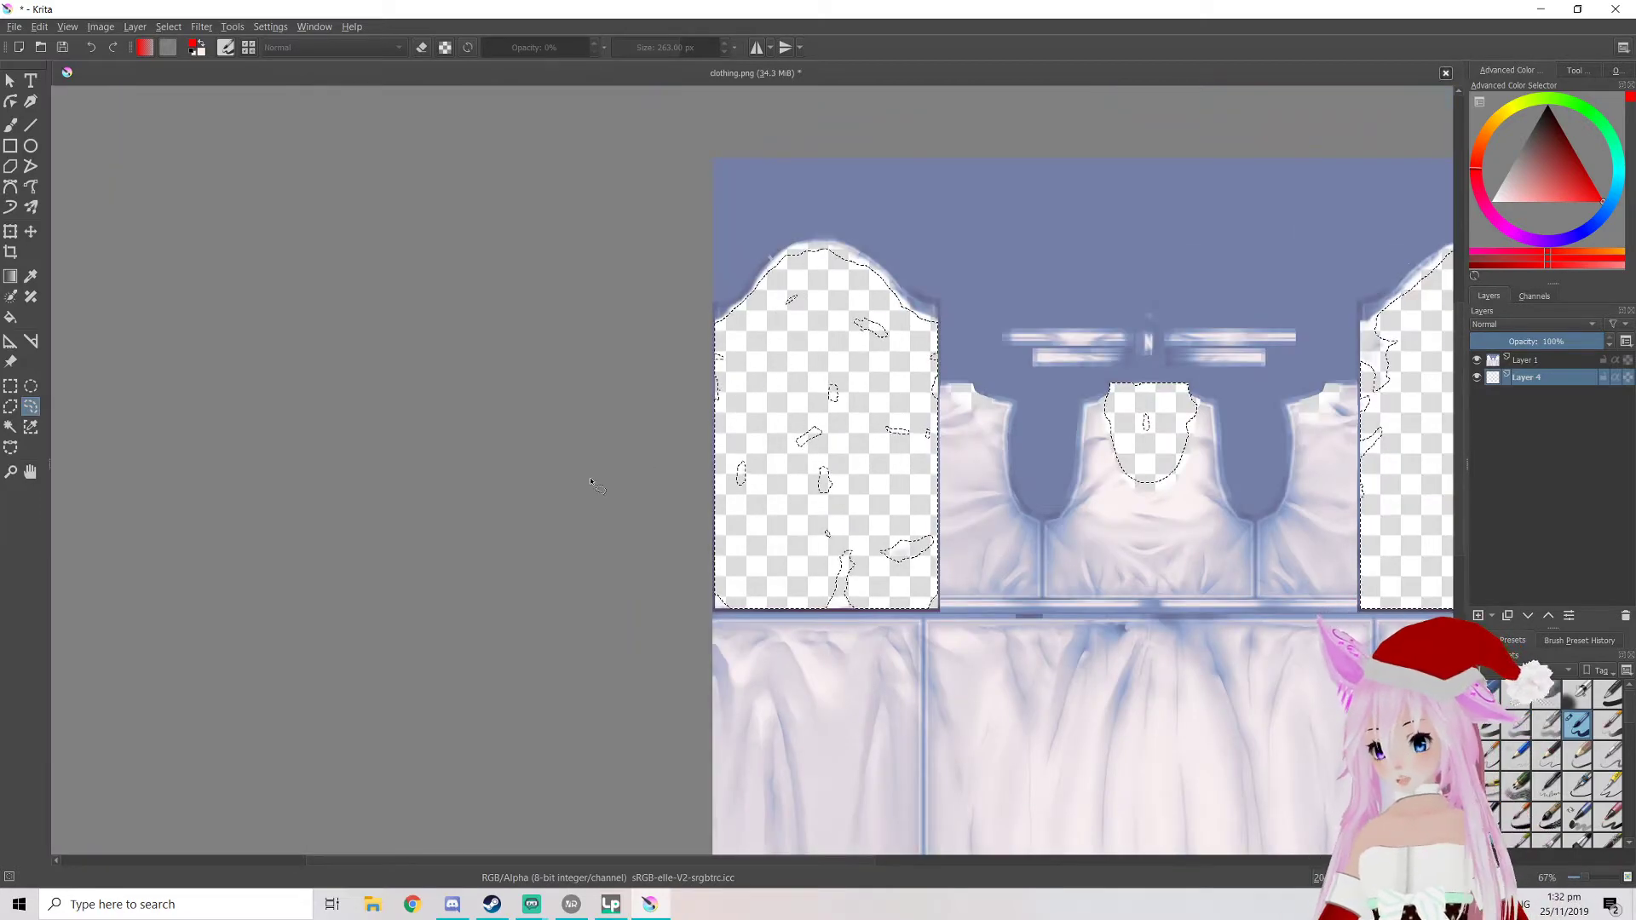
scroll(792, 384, "up", 3, "ctrl")
scroll(785, 364, "down", 1, "ctrl")
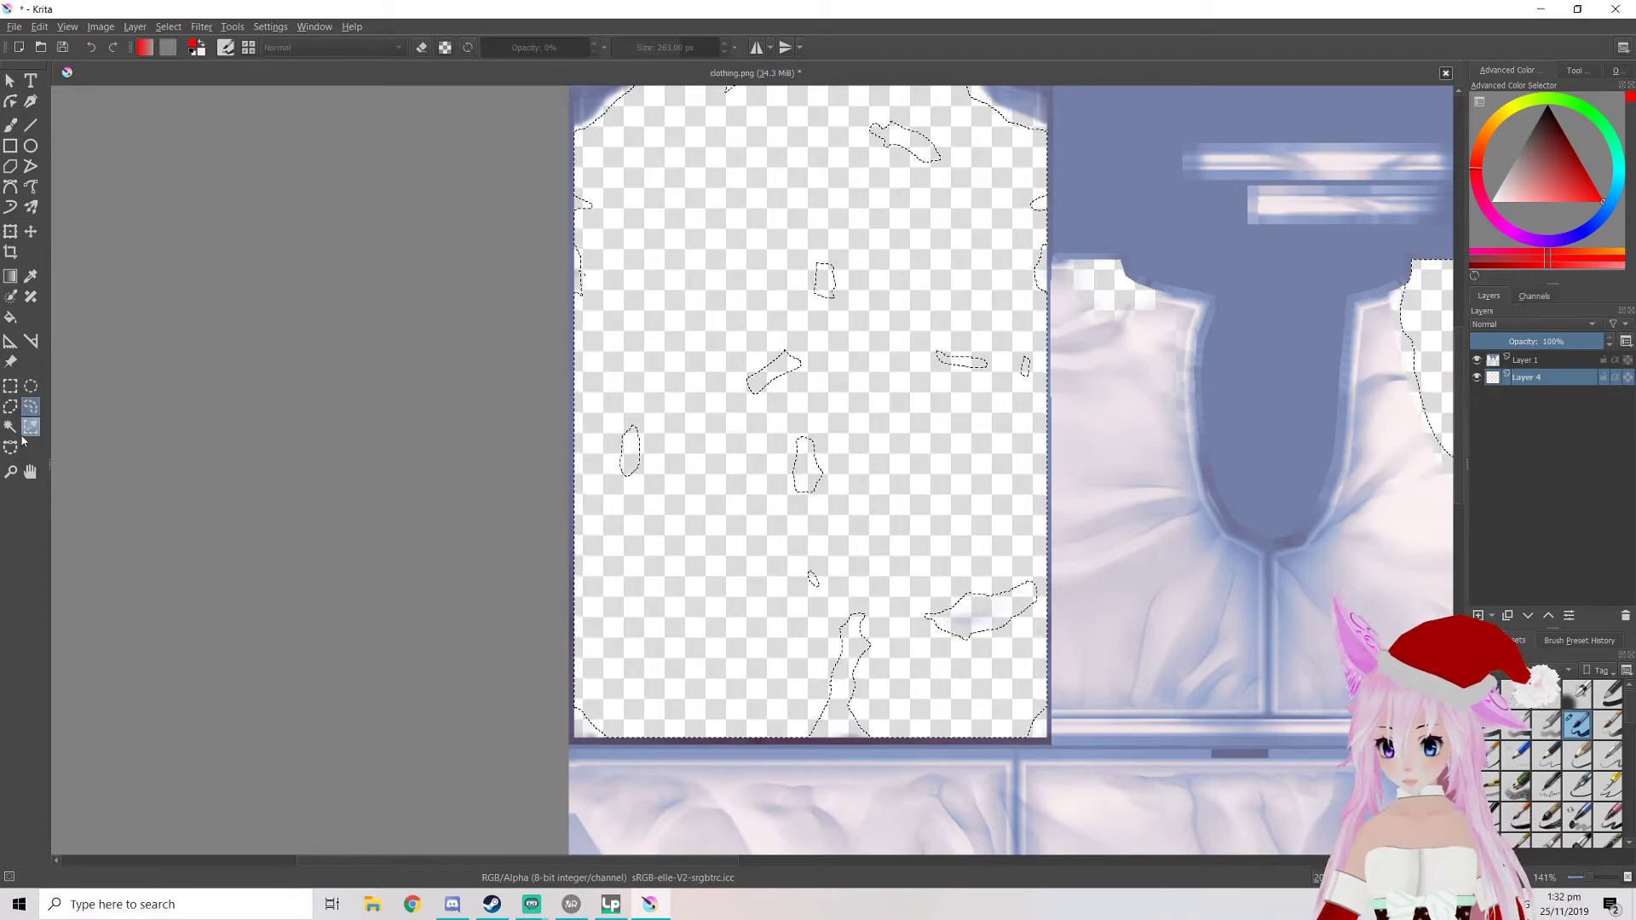
left_click(10, 448)
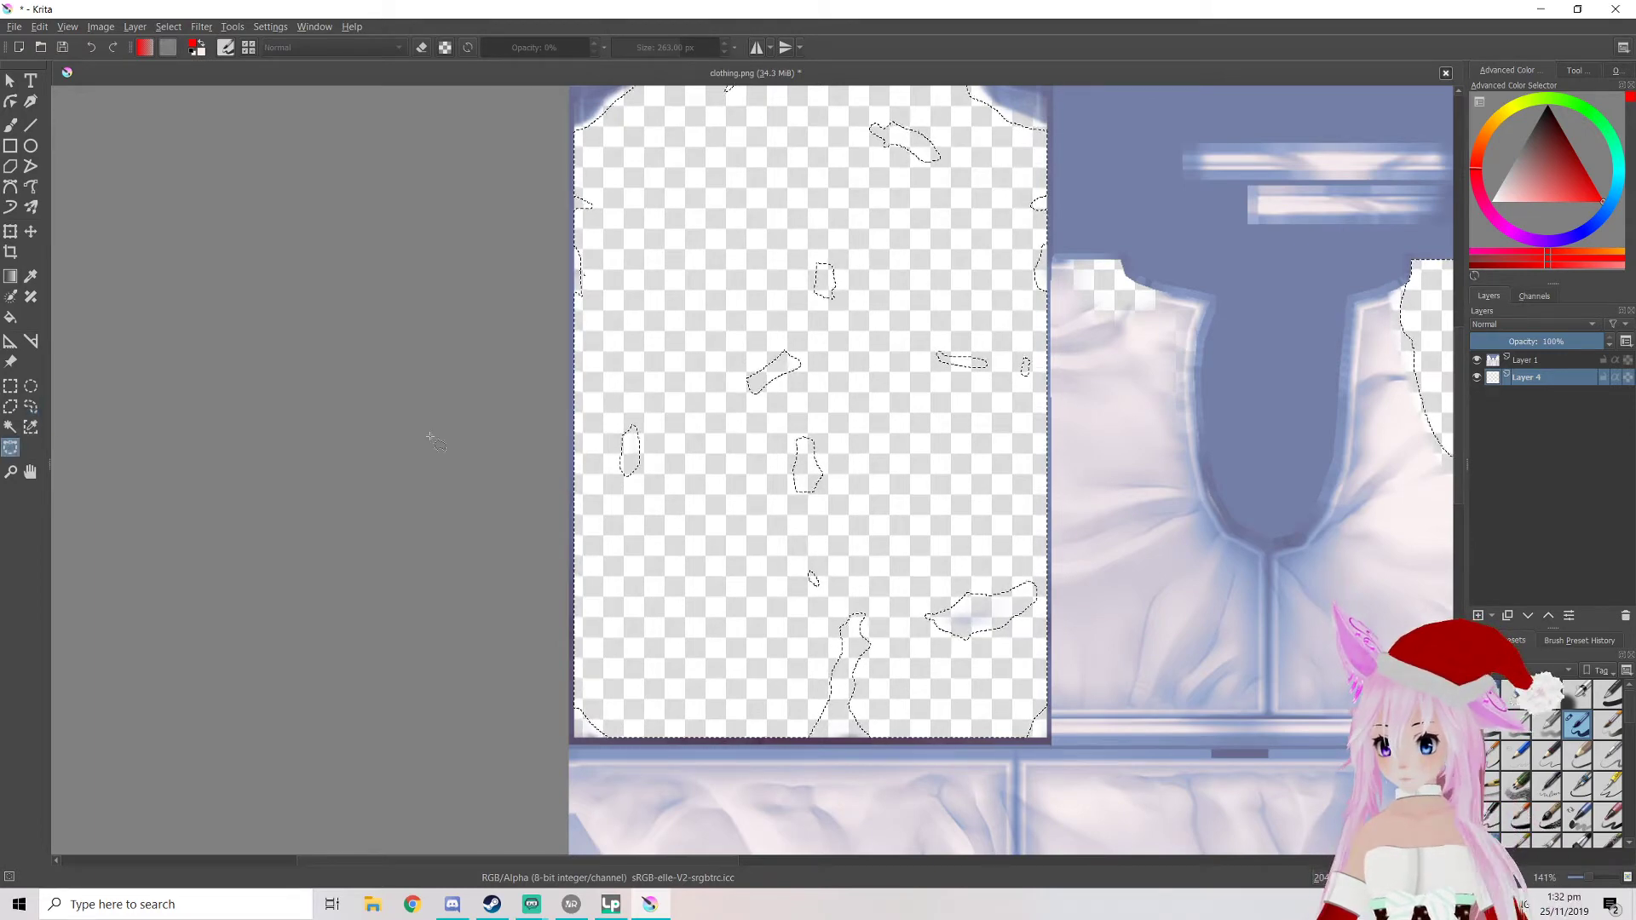
scroll(529, 427, "down", 2)
scroll(586, 313, "up", 1)
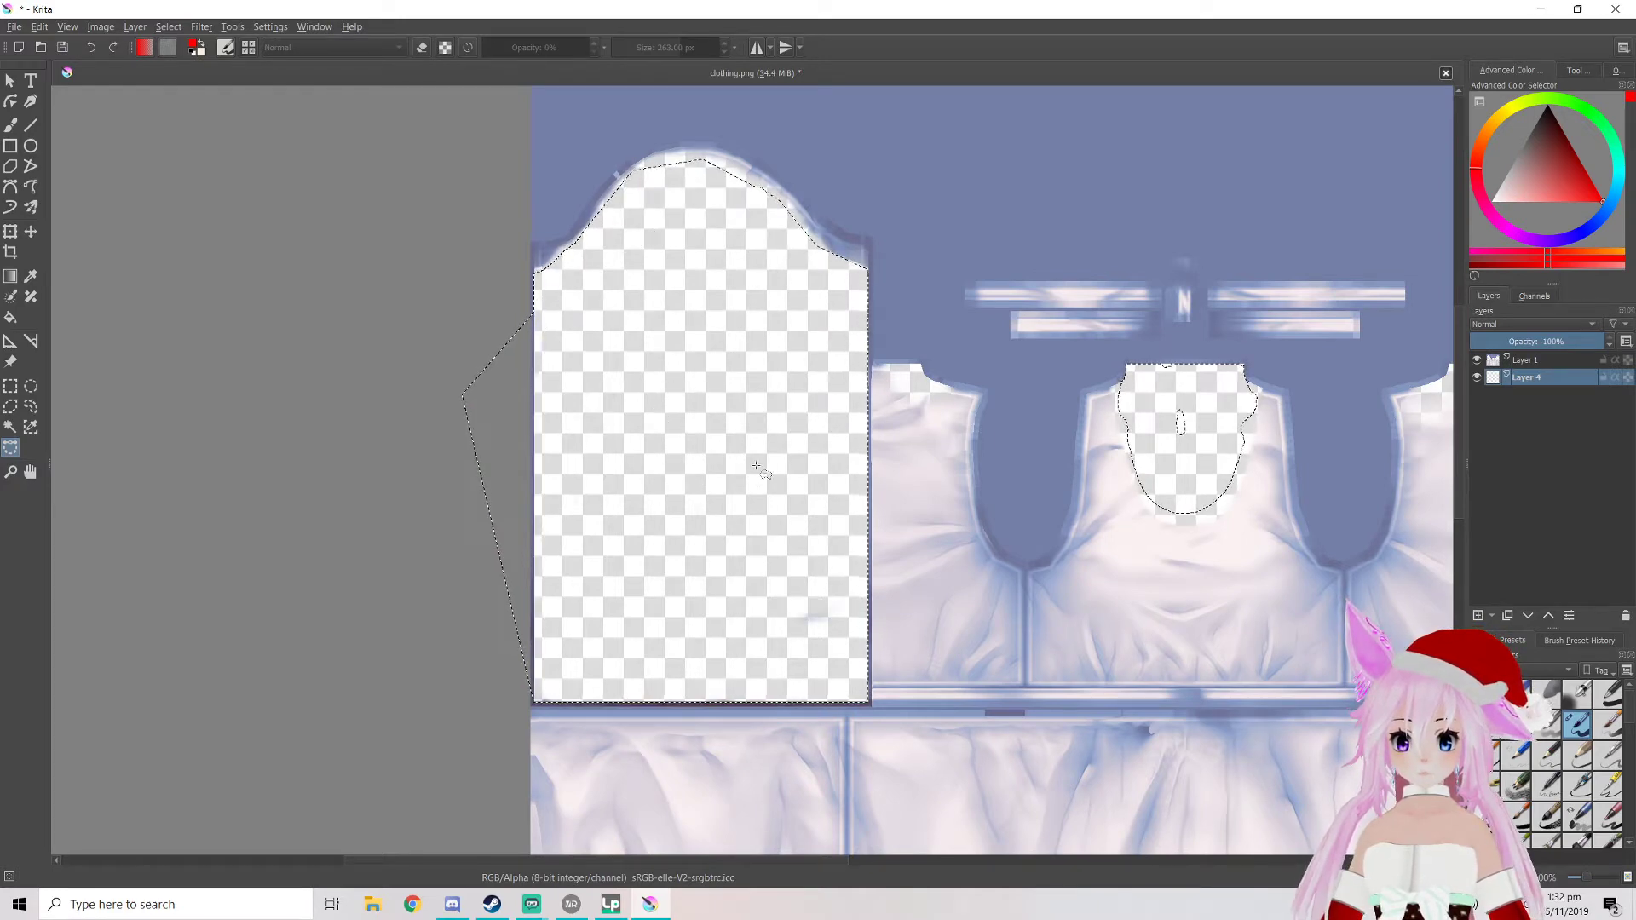
Outline the small unselected gap inside the neckline cut-out to add it to the selection
left_click(1172, 400)
left_click(1178, 447)
left_click(1193, 445)
left_click(1190, 403)
left_click(1172, 400)
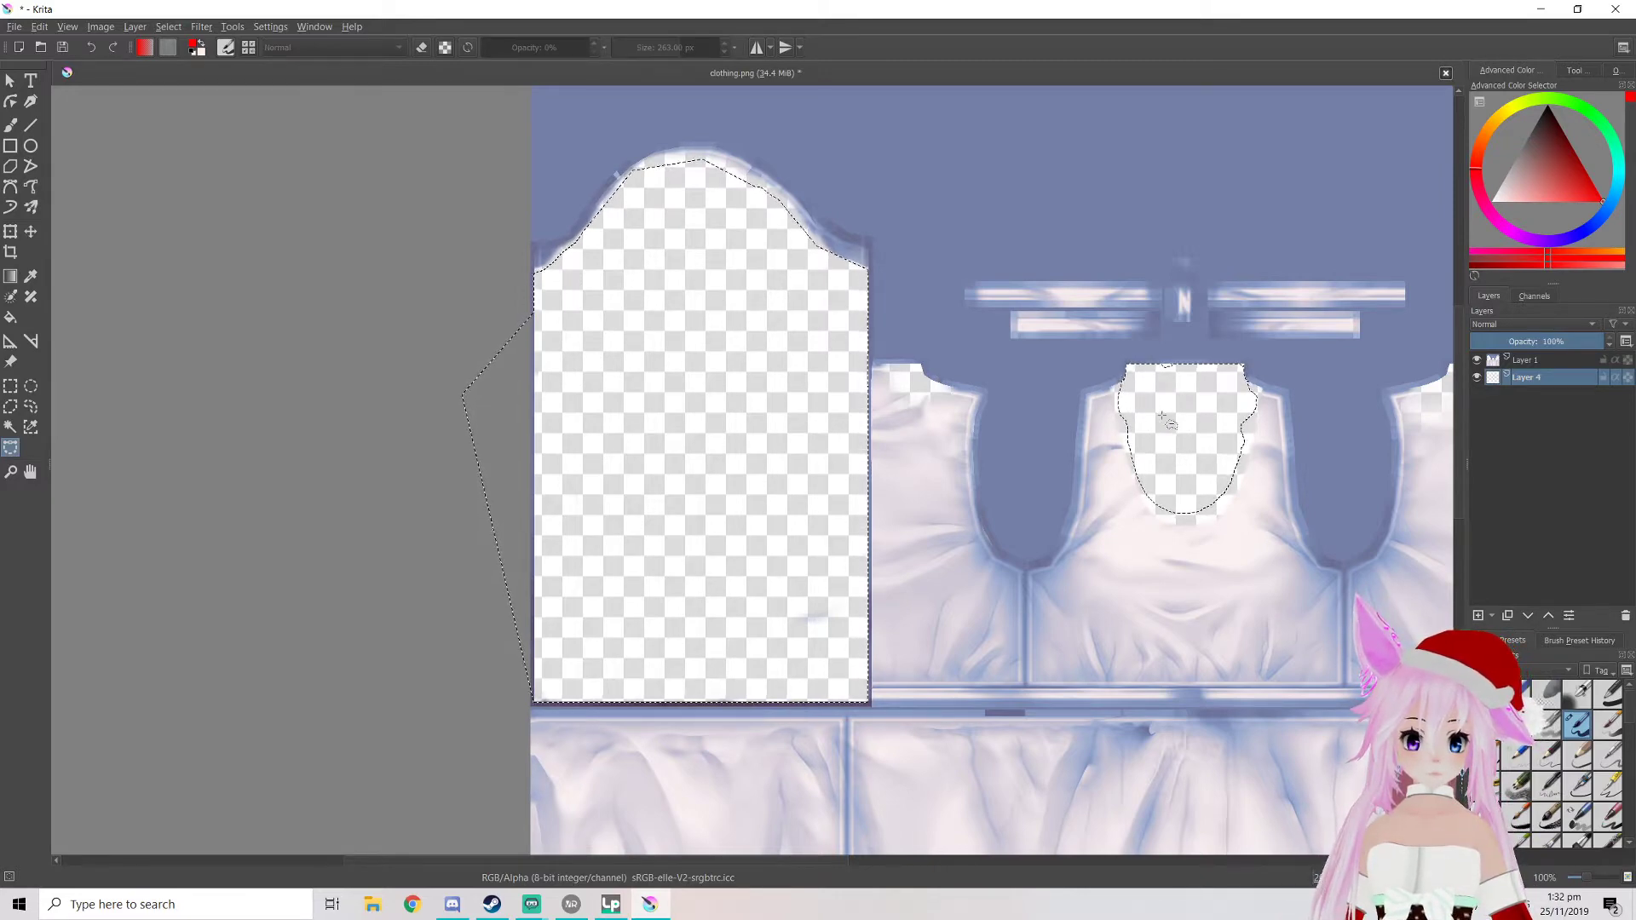
Trace the right sleeve cut-out with a closed outline to add its unselected patches to the selection
middle_click_drag(1179, 460, 636, 440)
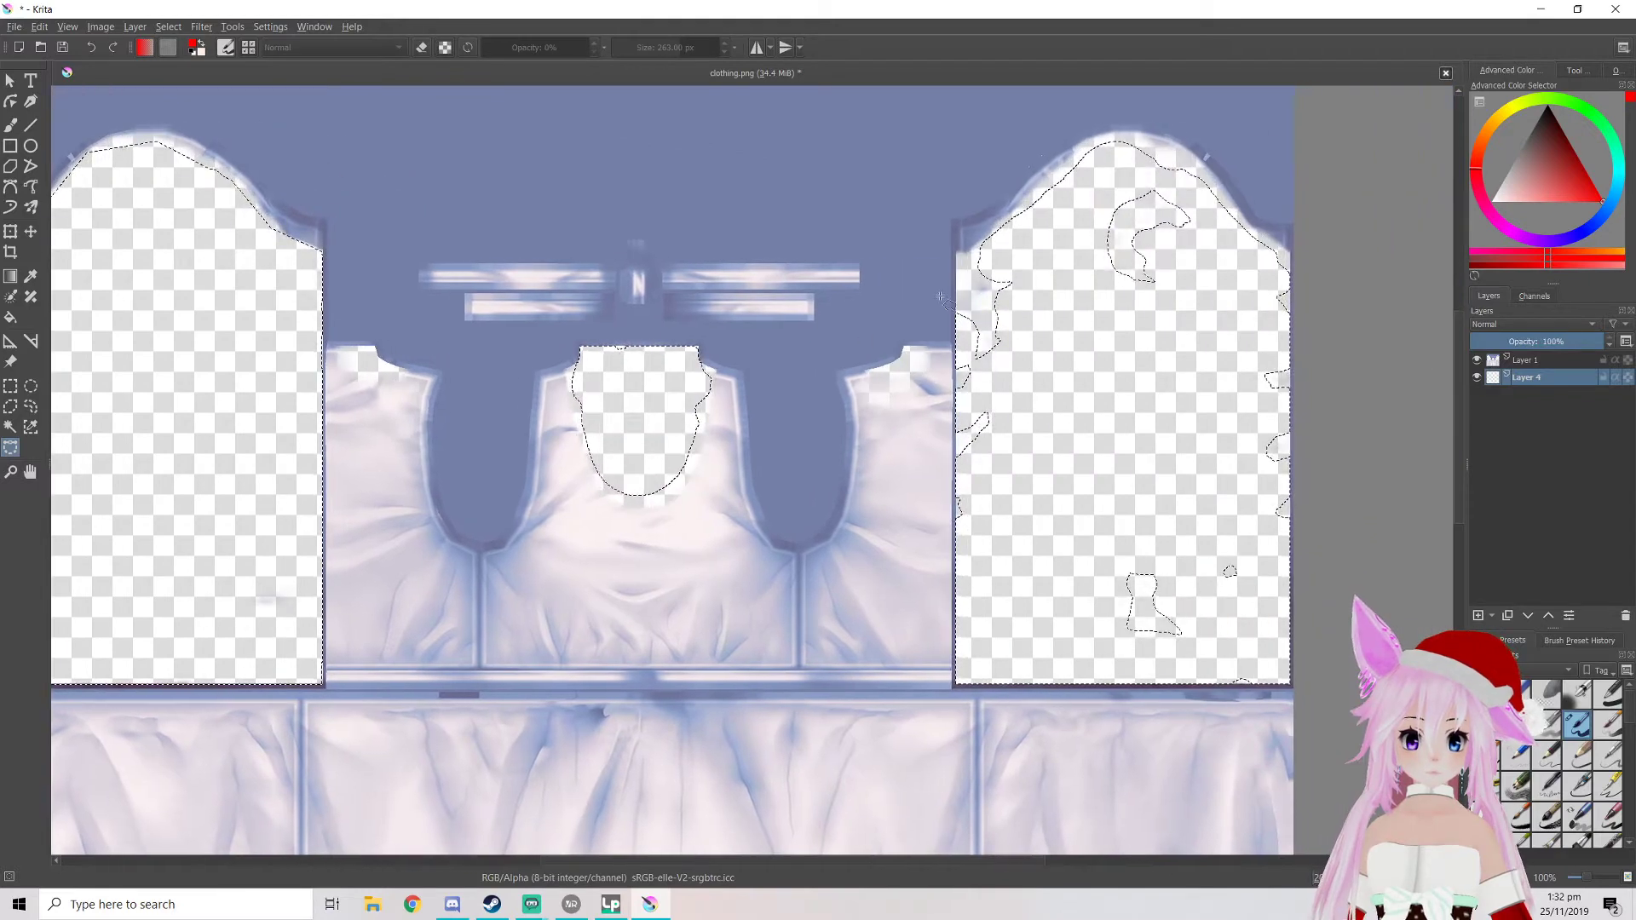
left_click(980, 244)
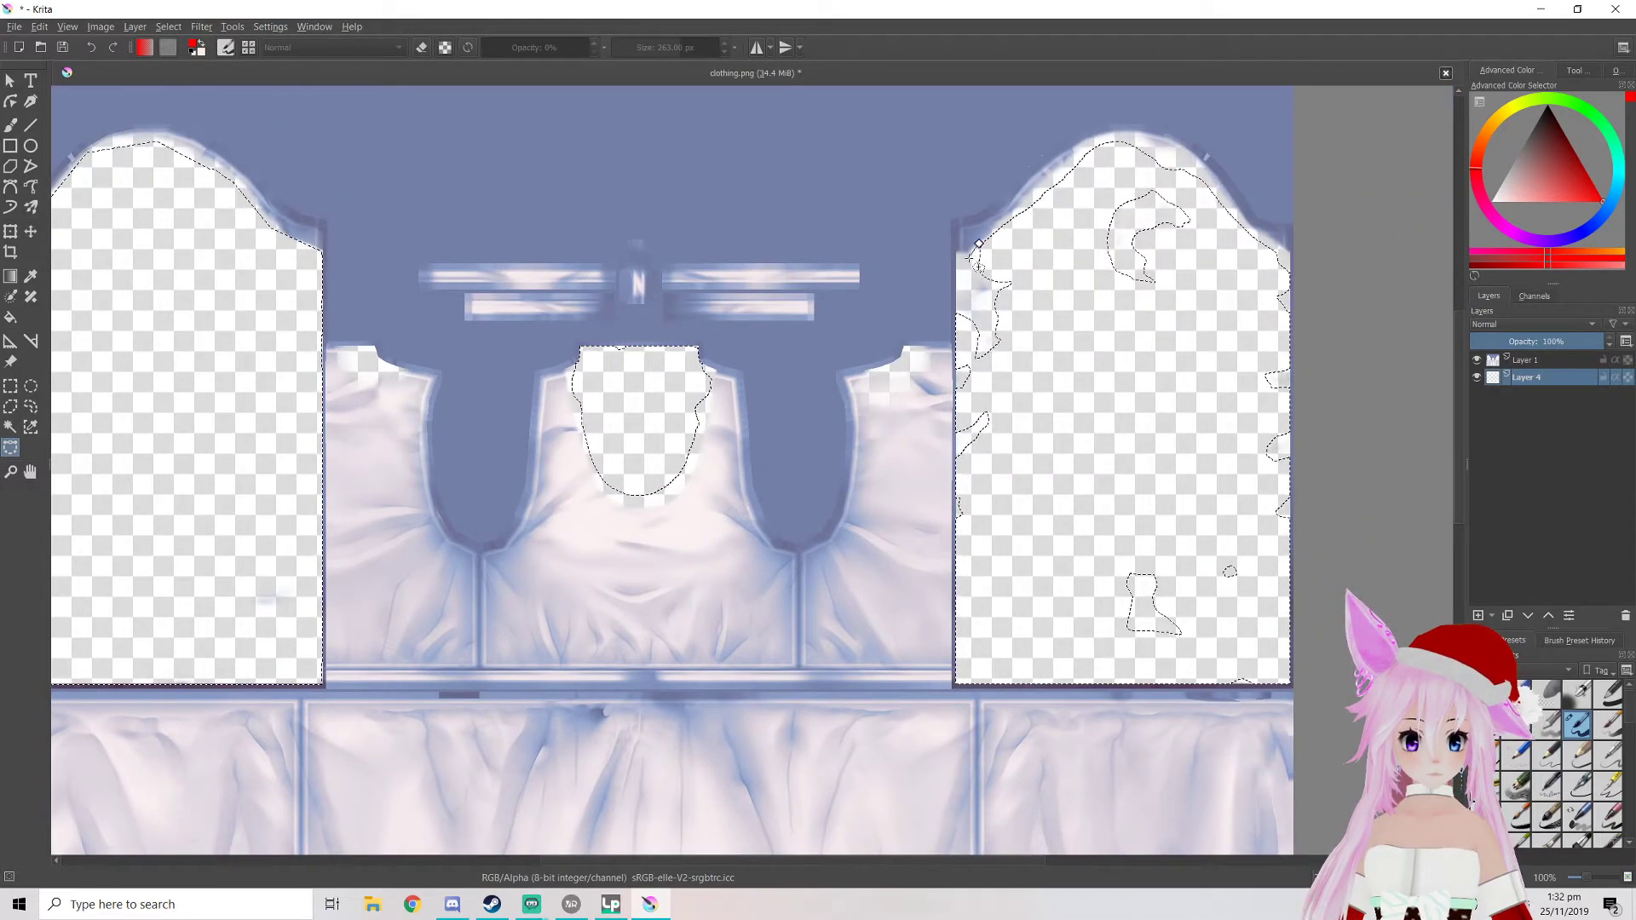
left_click(957, 681)
left_click(1291, 684)
left_click(1289, 253)
left_click(1242, 223)
left_click(1178, 147)
left_click(1128, 136)
left_click(980, 244)
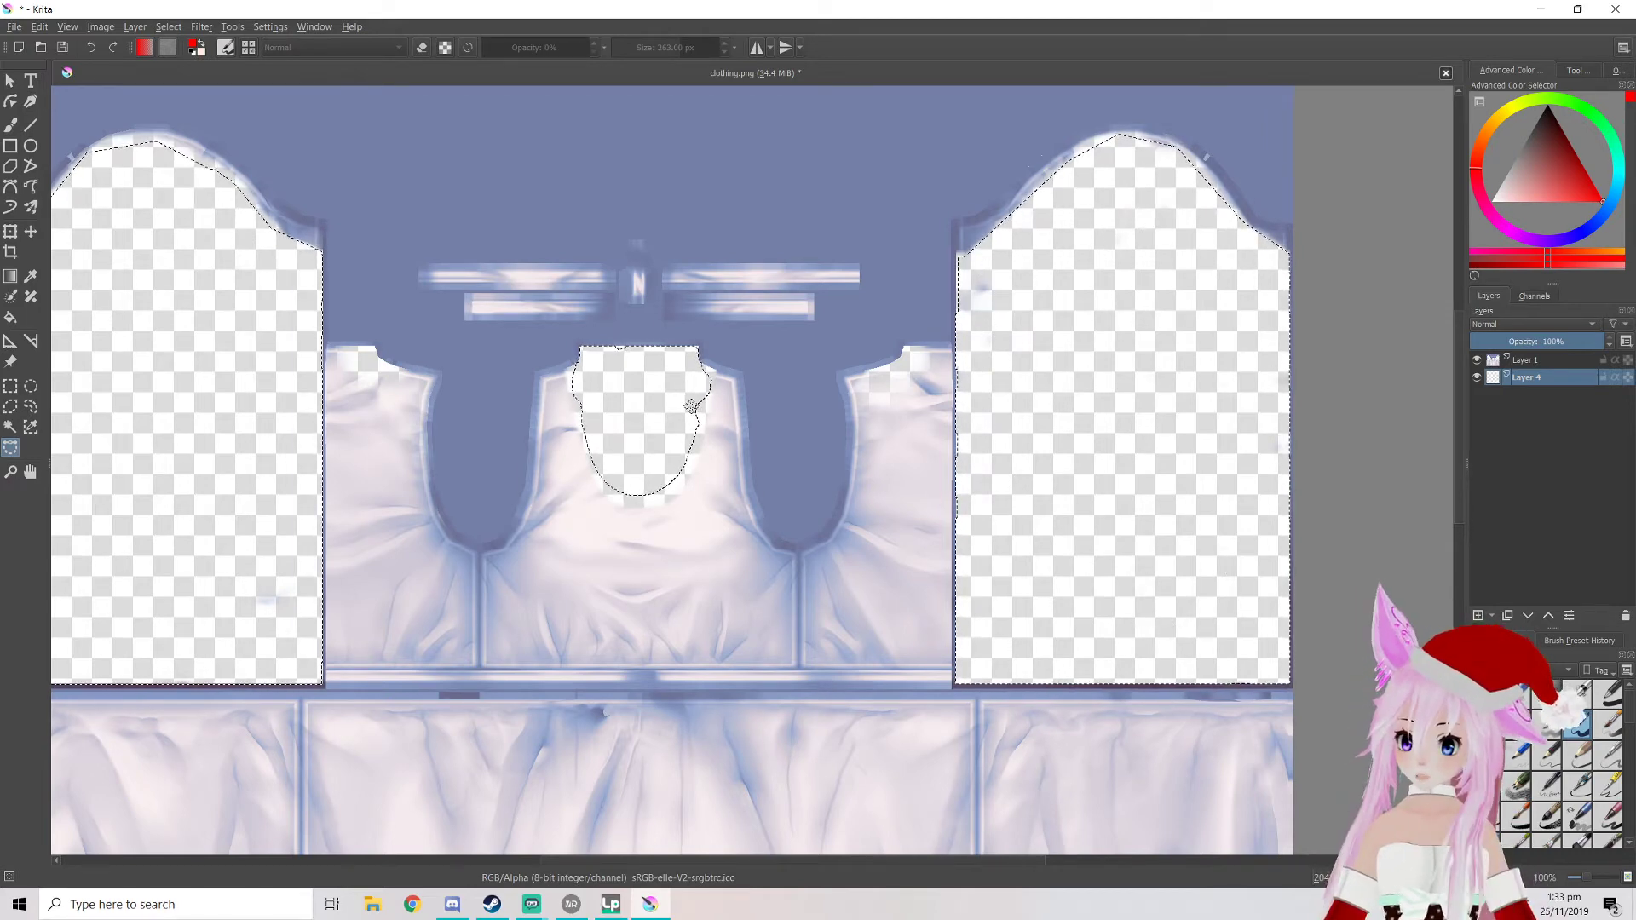
scroll(703, 492, "down", 4)
scroll(711, 528, "up", 2)
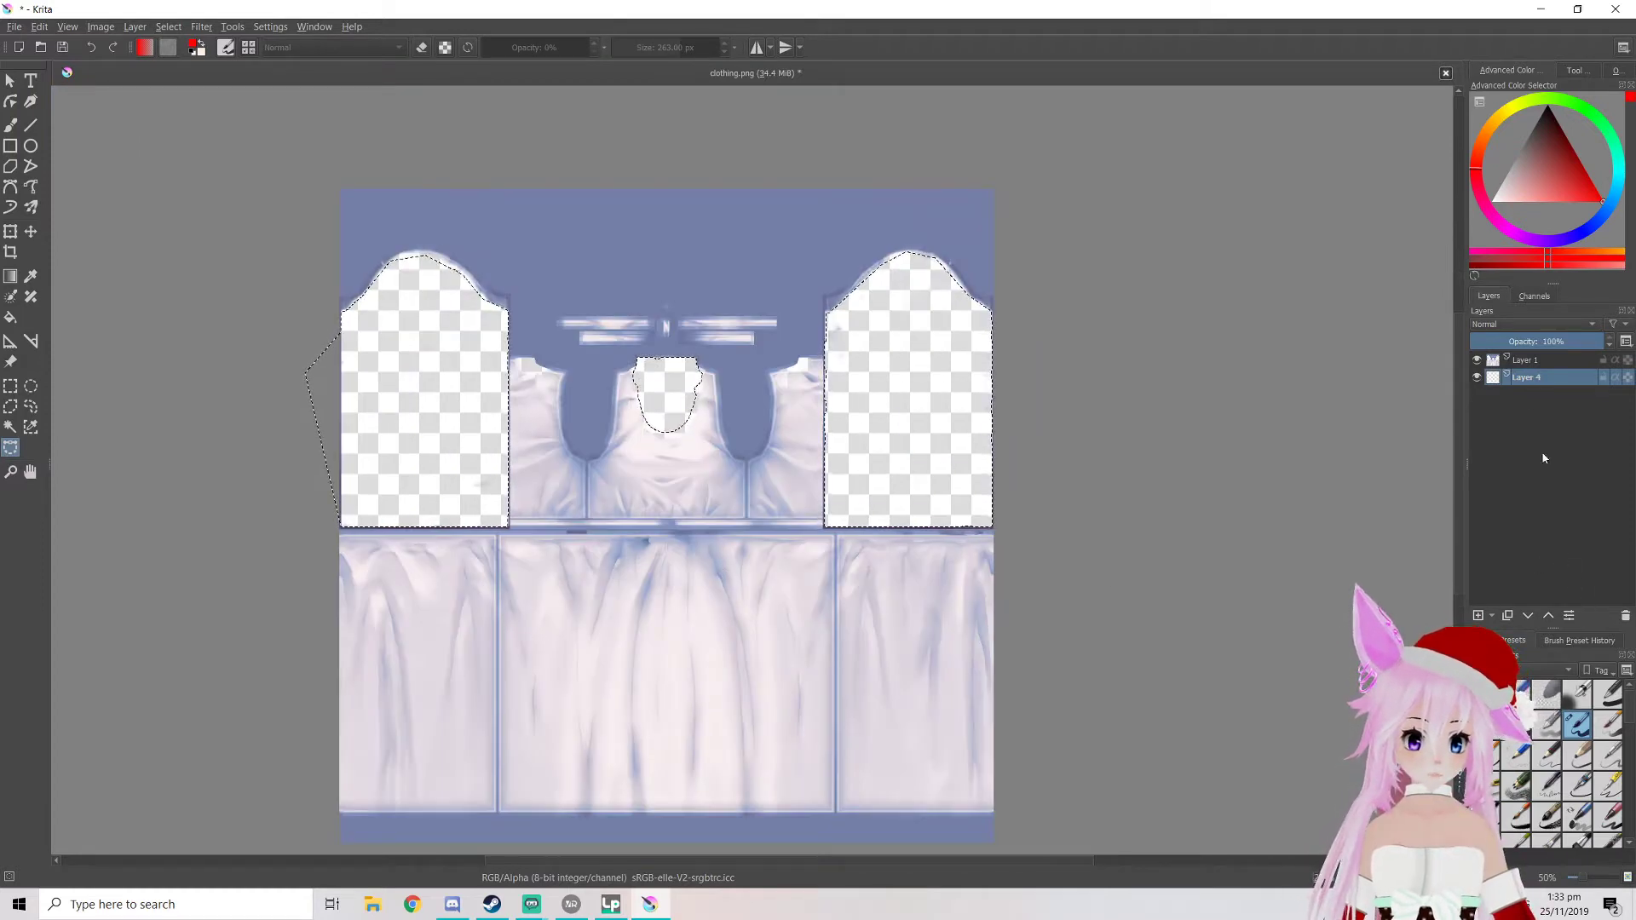
Add a new paint layer above the clothing texture layer and delete Layer 4 beneath the texture
left_click(1531, 369)
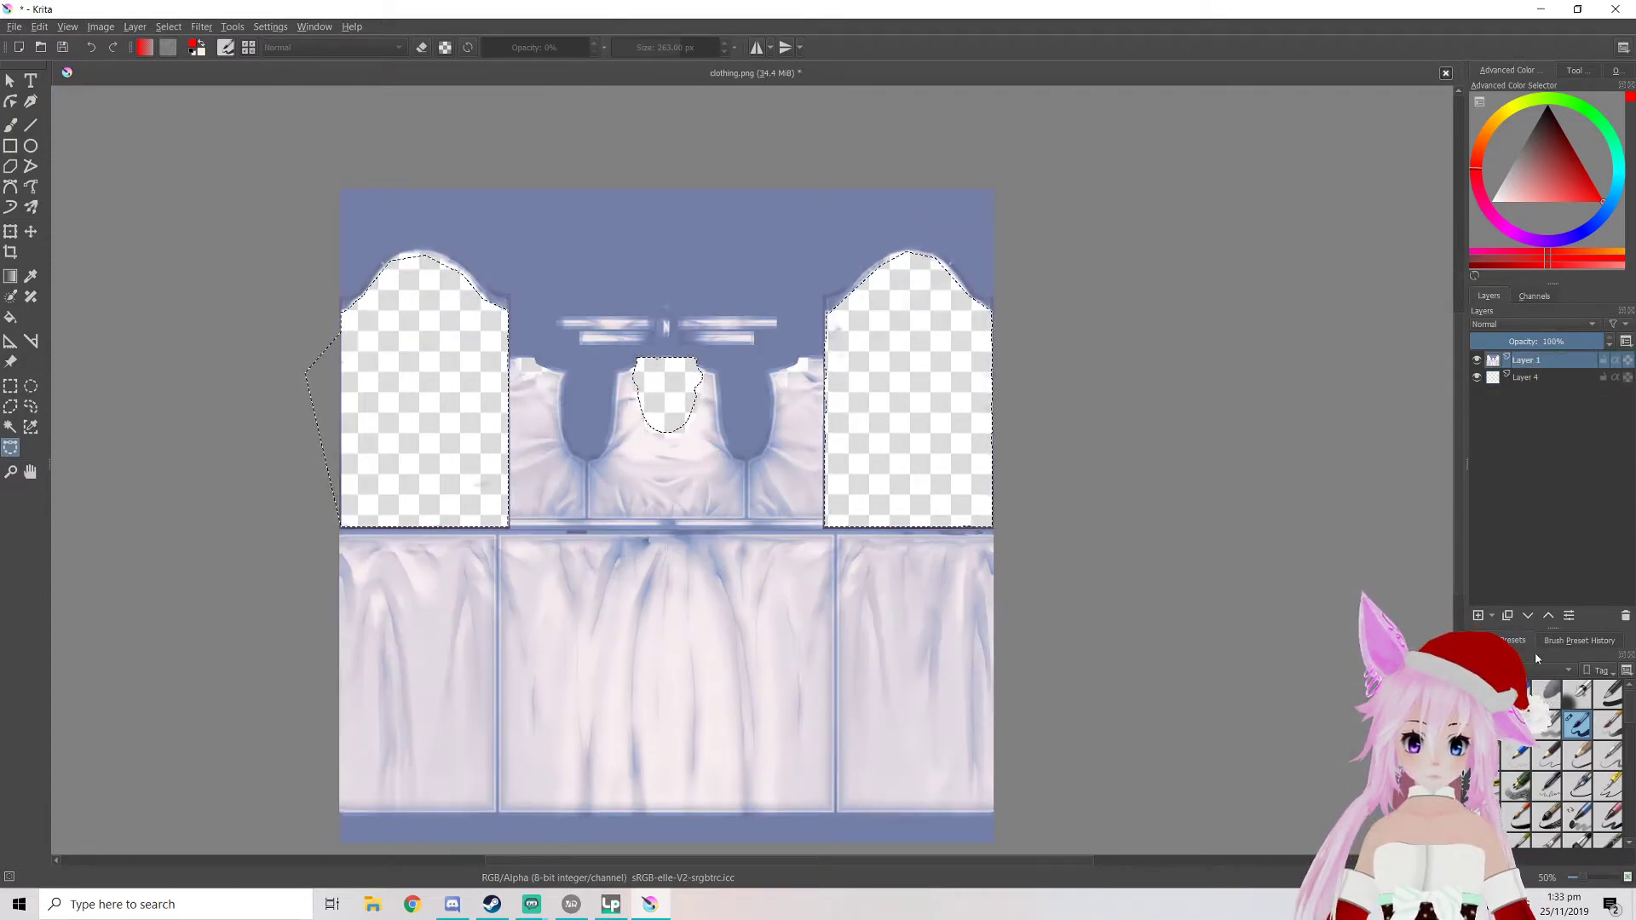
left_click(1479, 616)
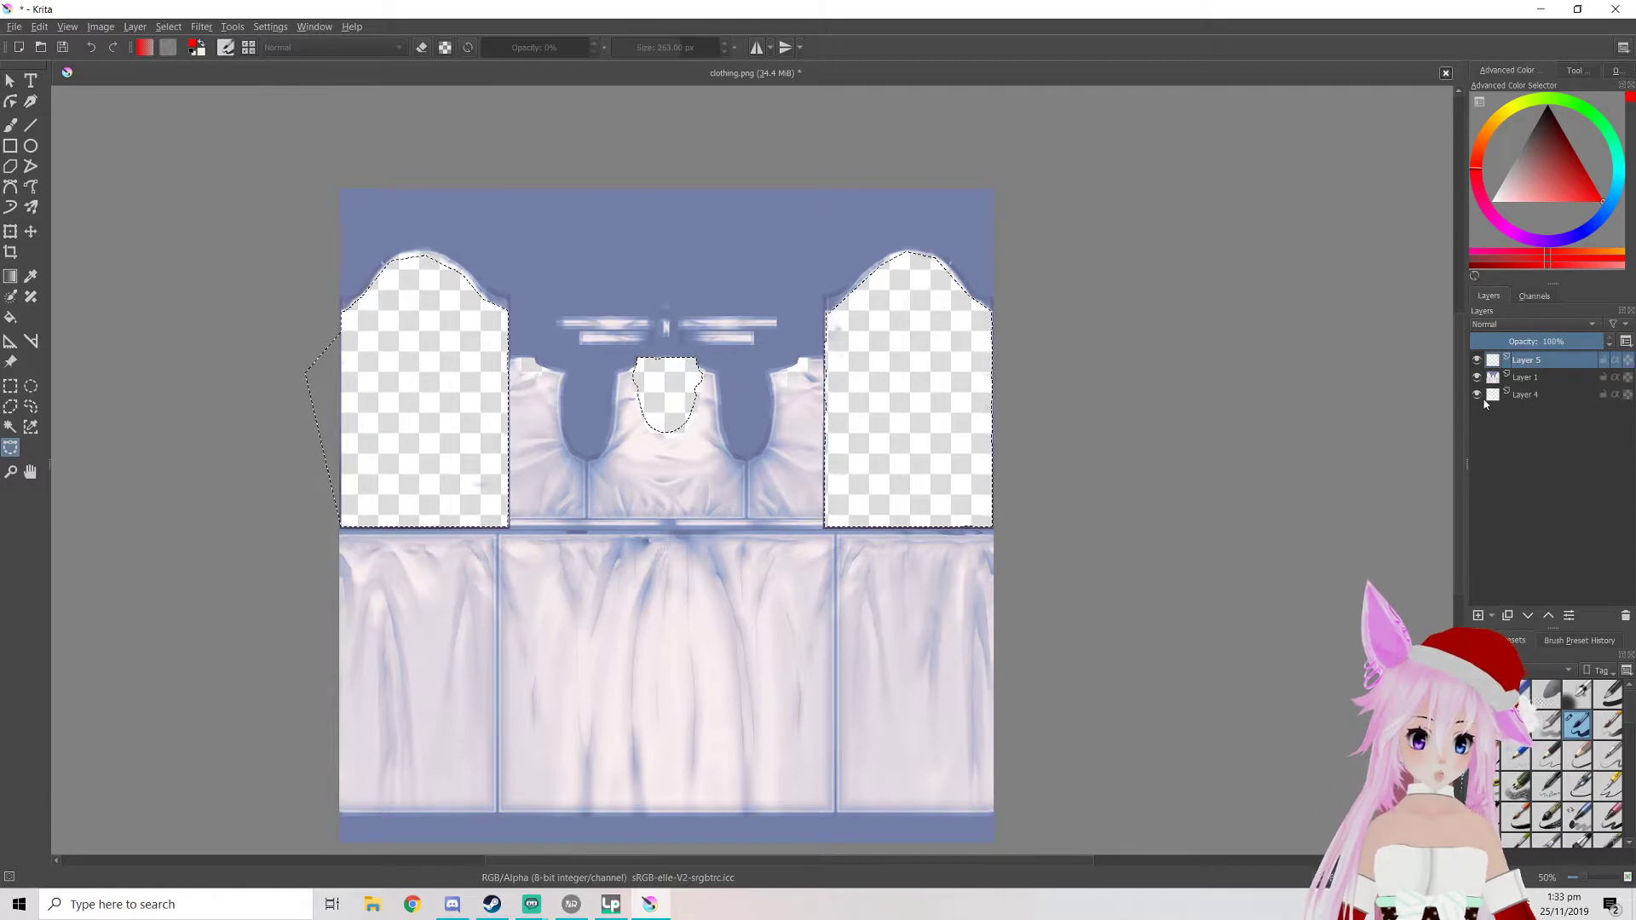
left_click(1588, 396)
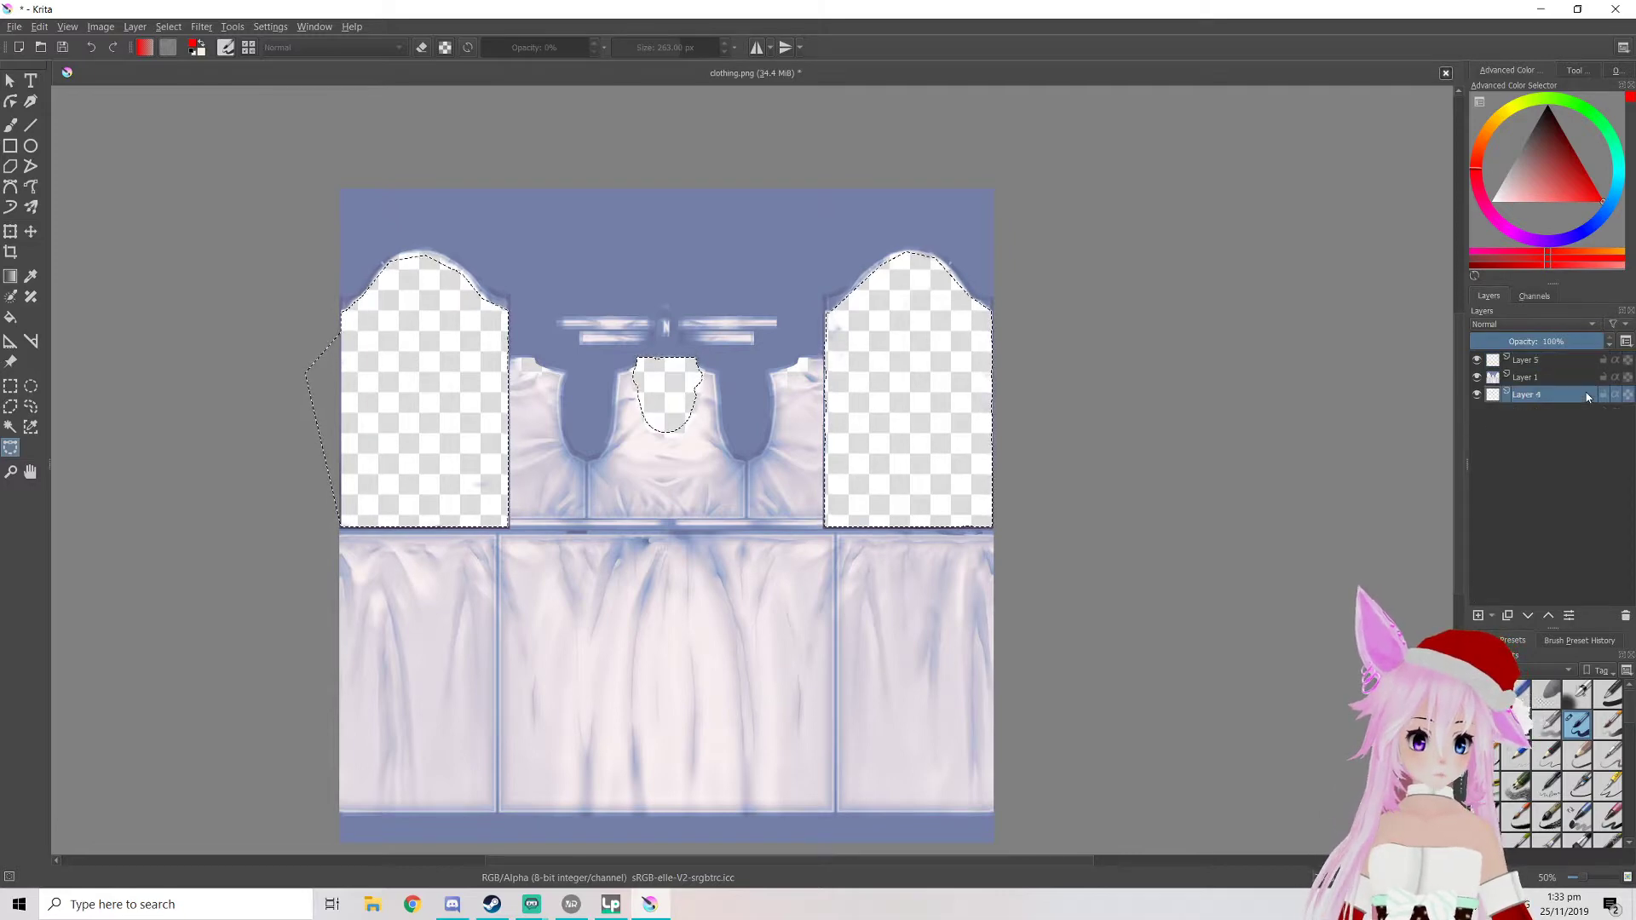
left_click(1626, 616)
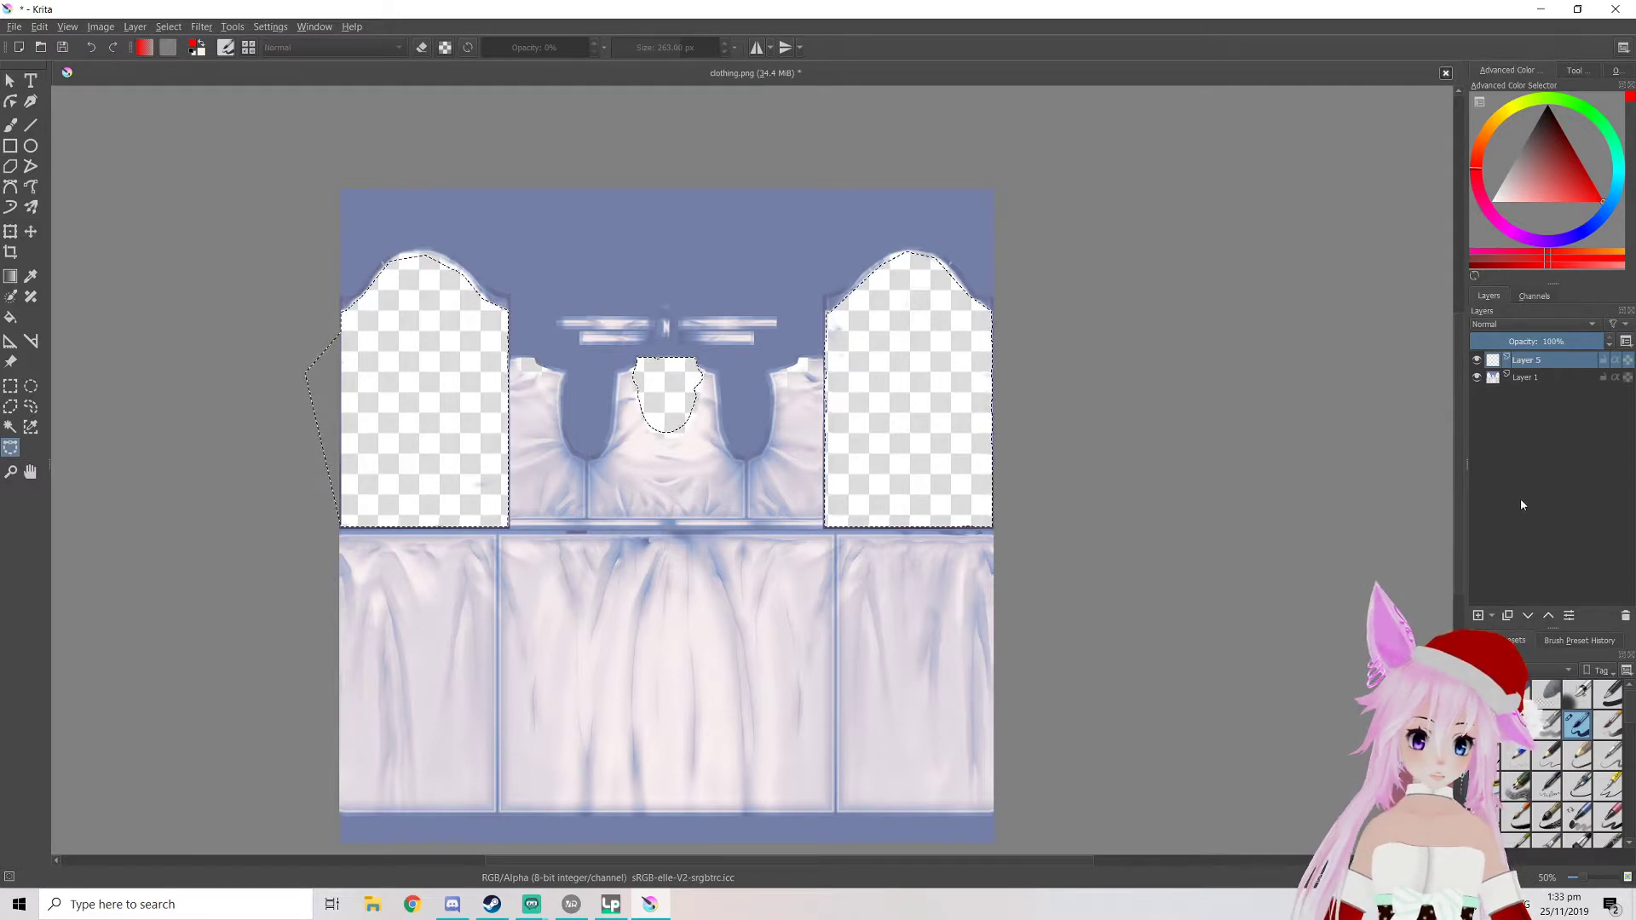
Set the new top layer's blending mode to Color and switch to the Brush tool
left_click(1502, 325)
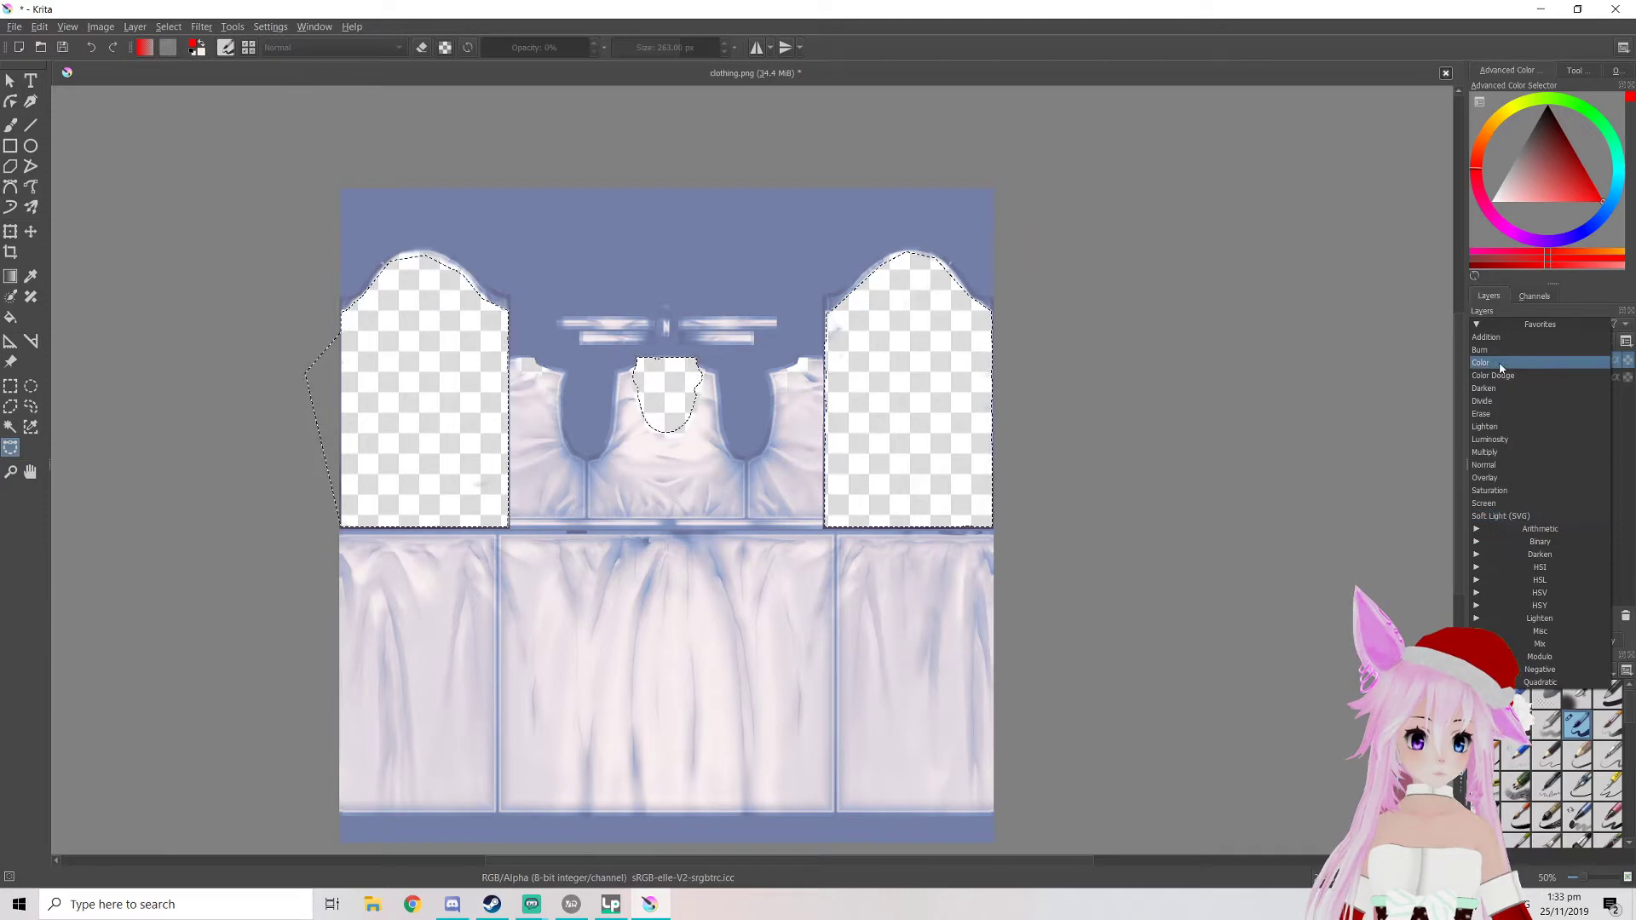
left_click(1502, 364)
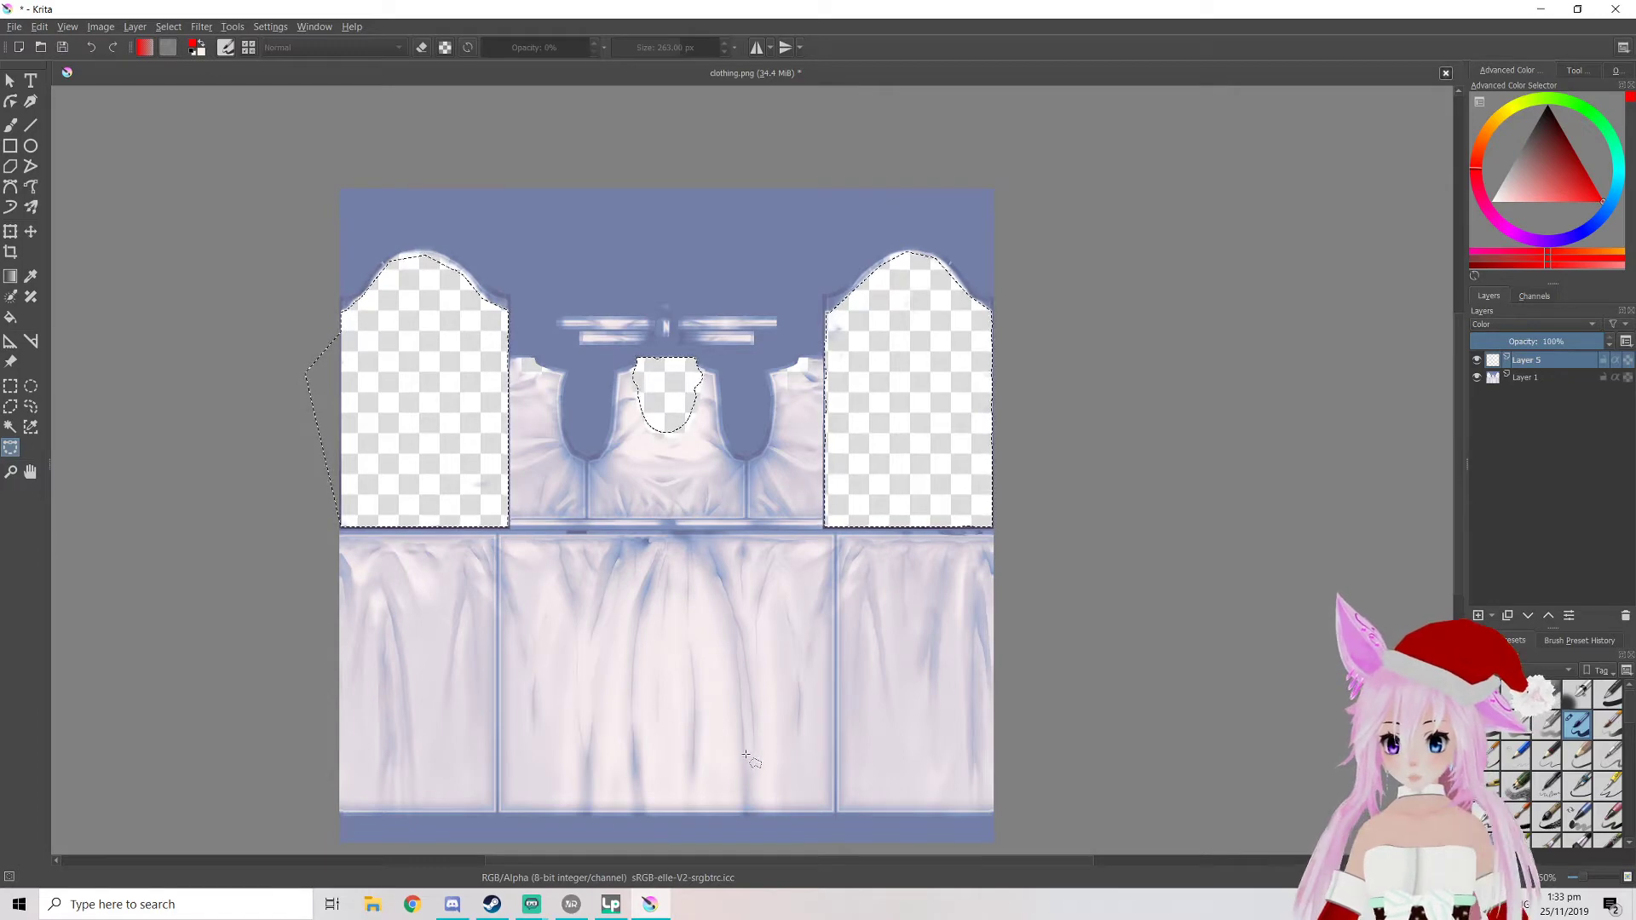
key("b")
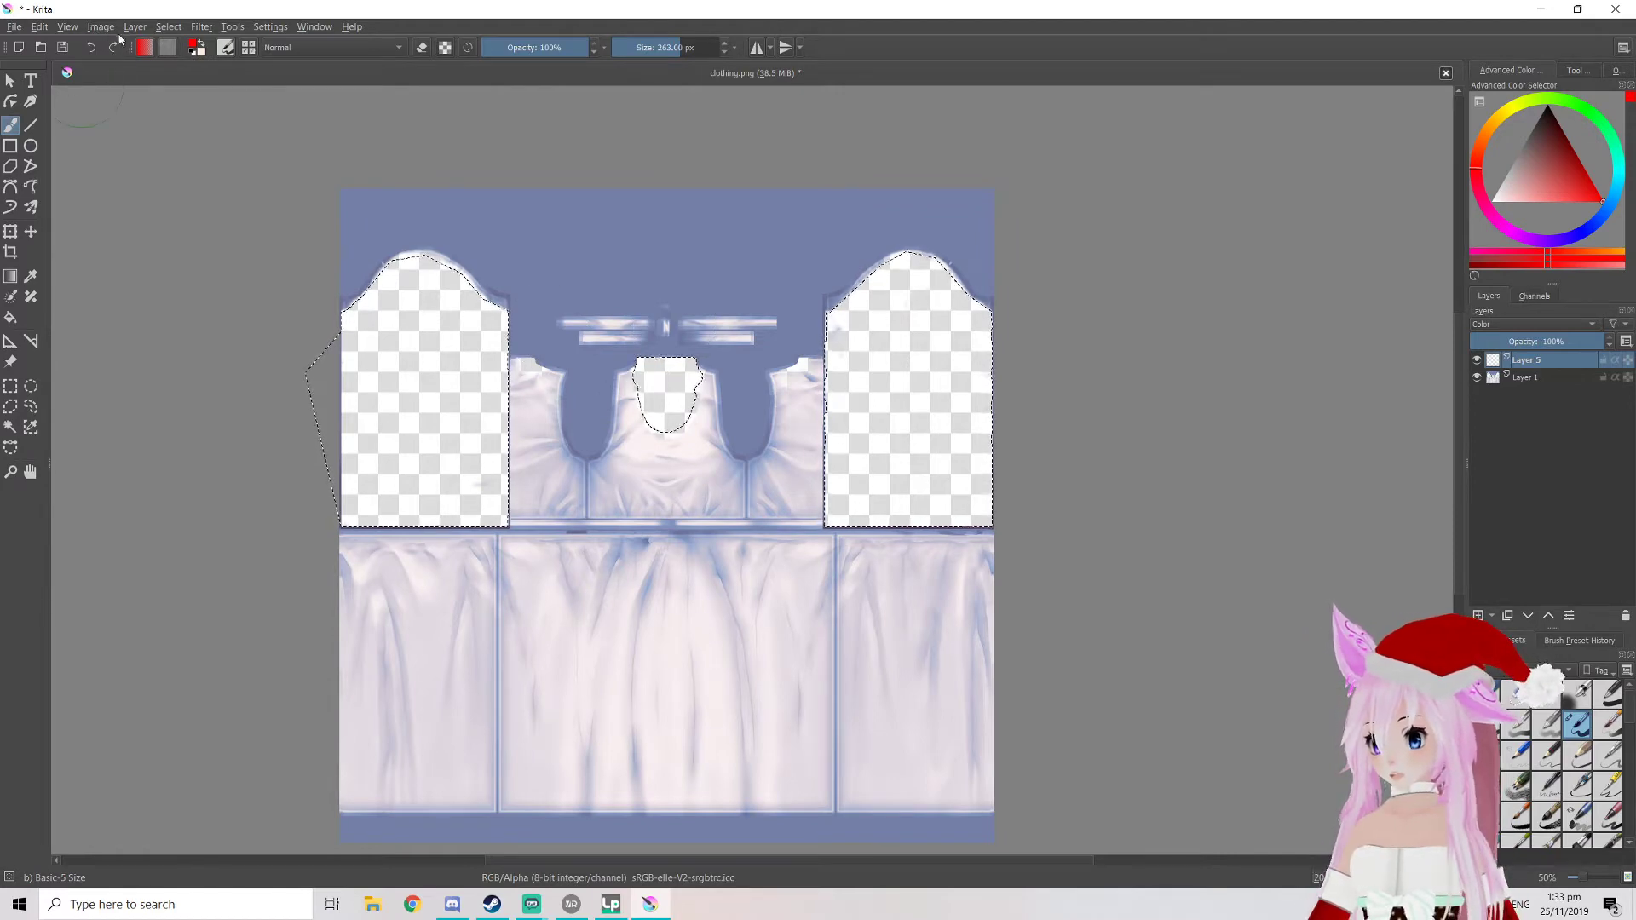
Invert the selection so it covers the garment texture instead of the transparent cut-outs
left_click(161, 28)
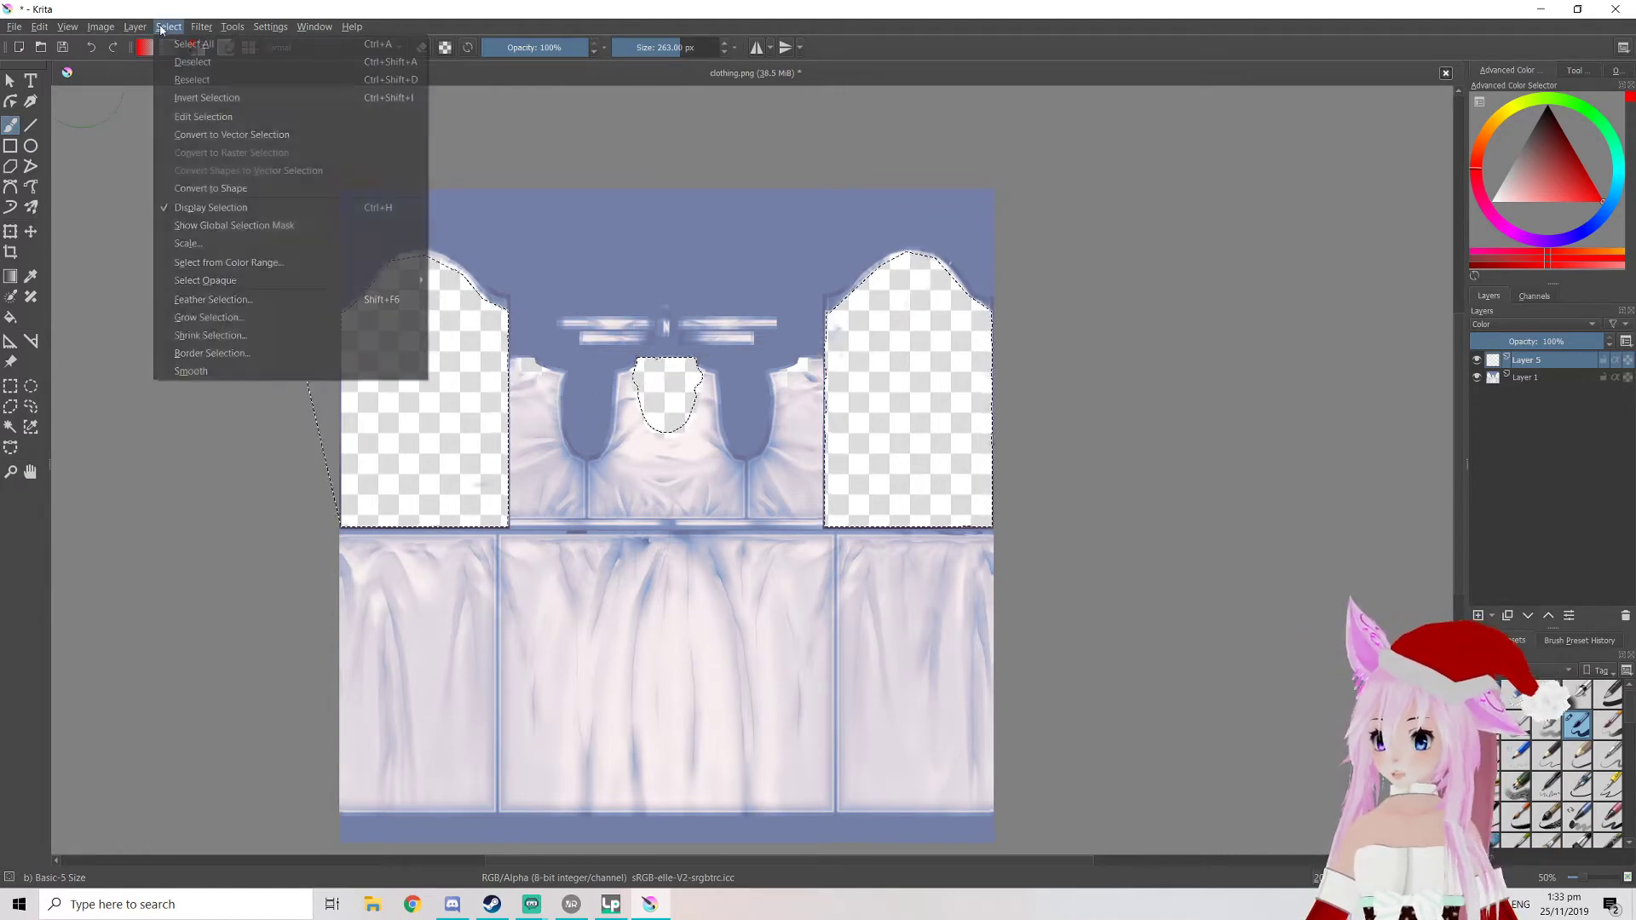
left_click(213, 100)
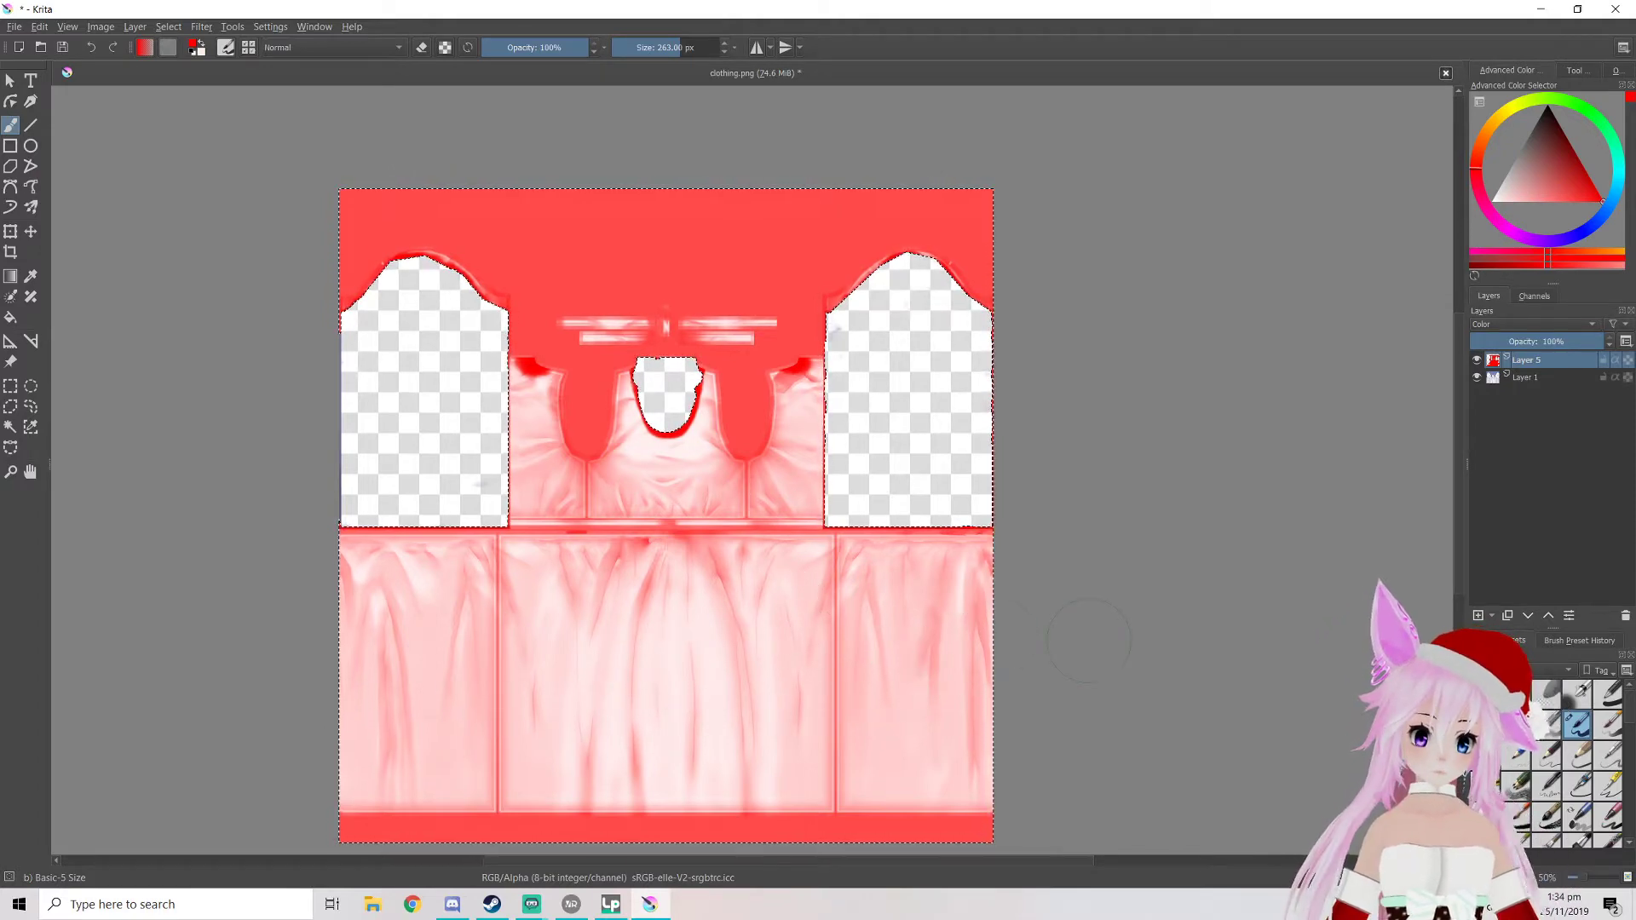
Add a new layer above the red color layer and lower its opacity to 29%
left_click(1479, 615)
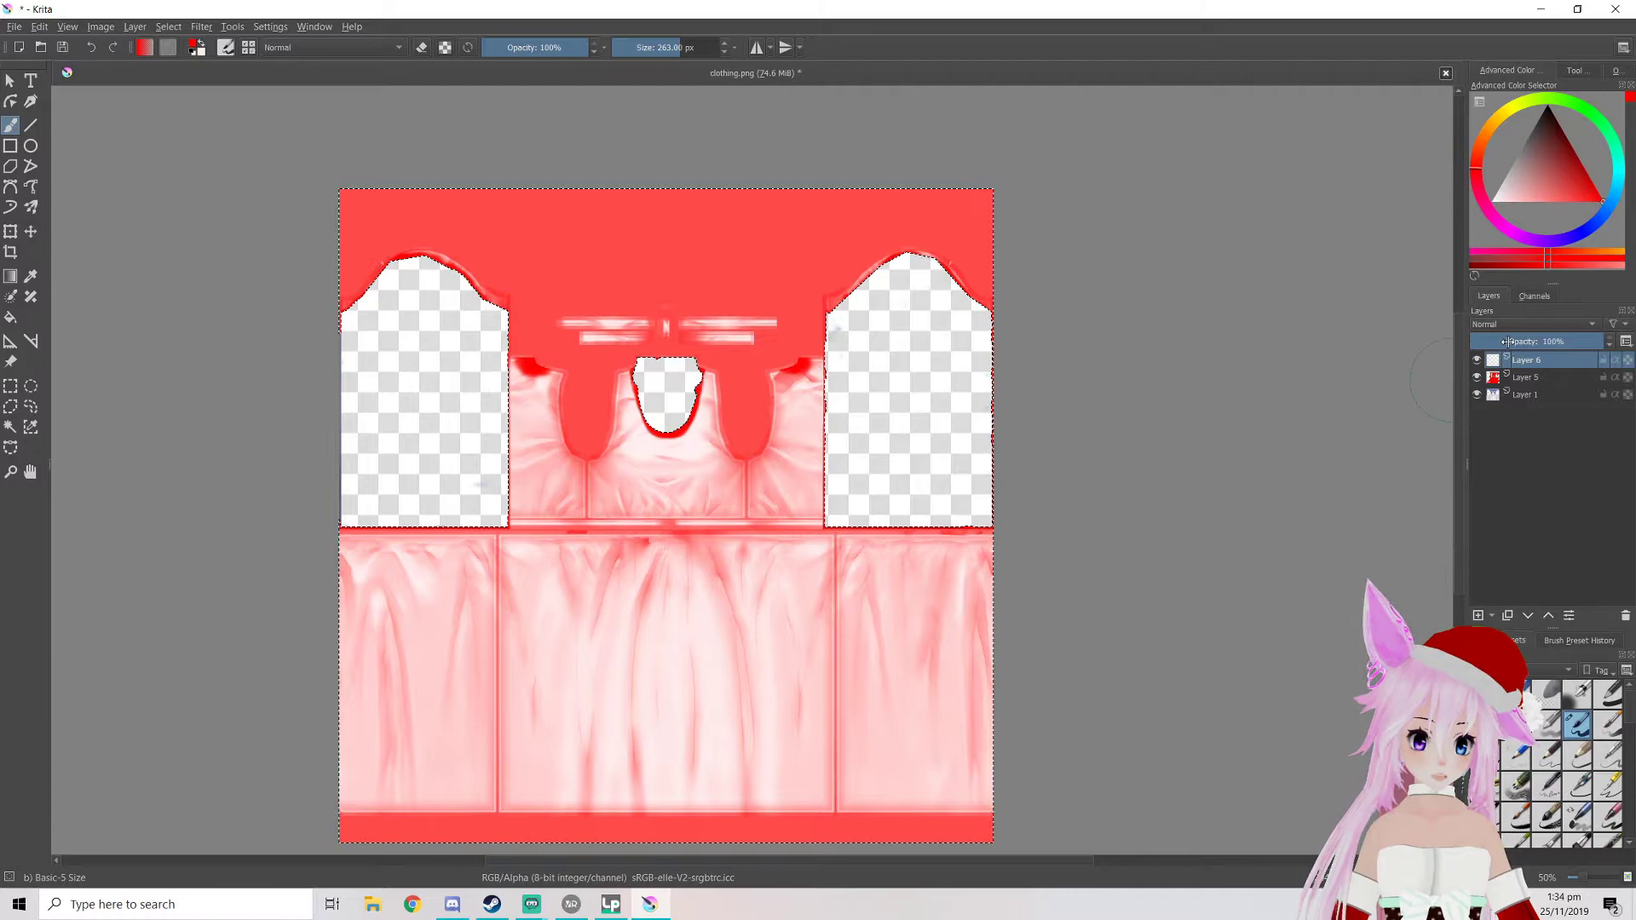
left_click_drag(1528, 345, 1506, 343)
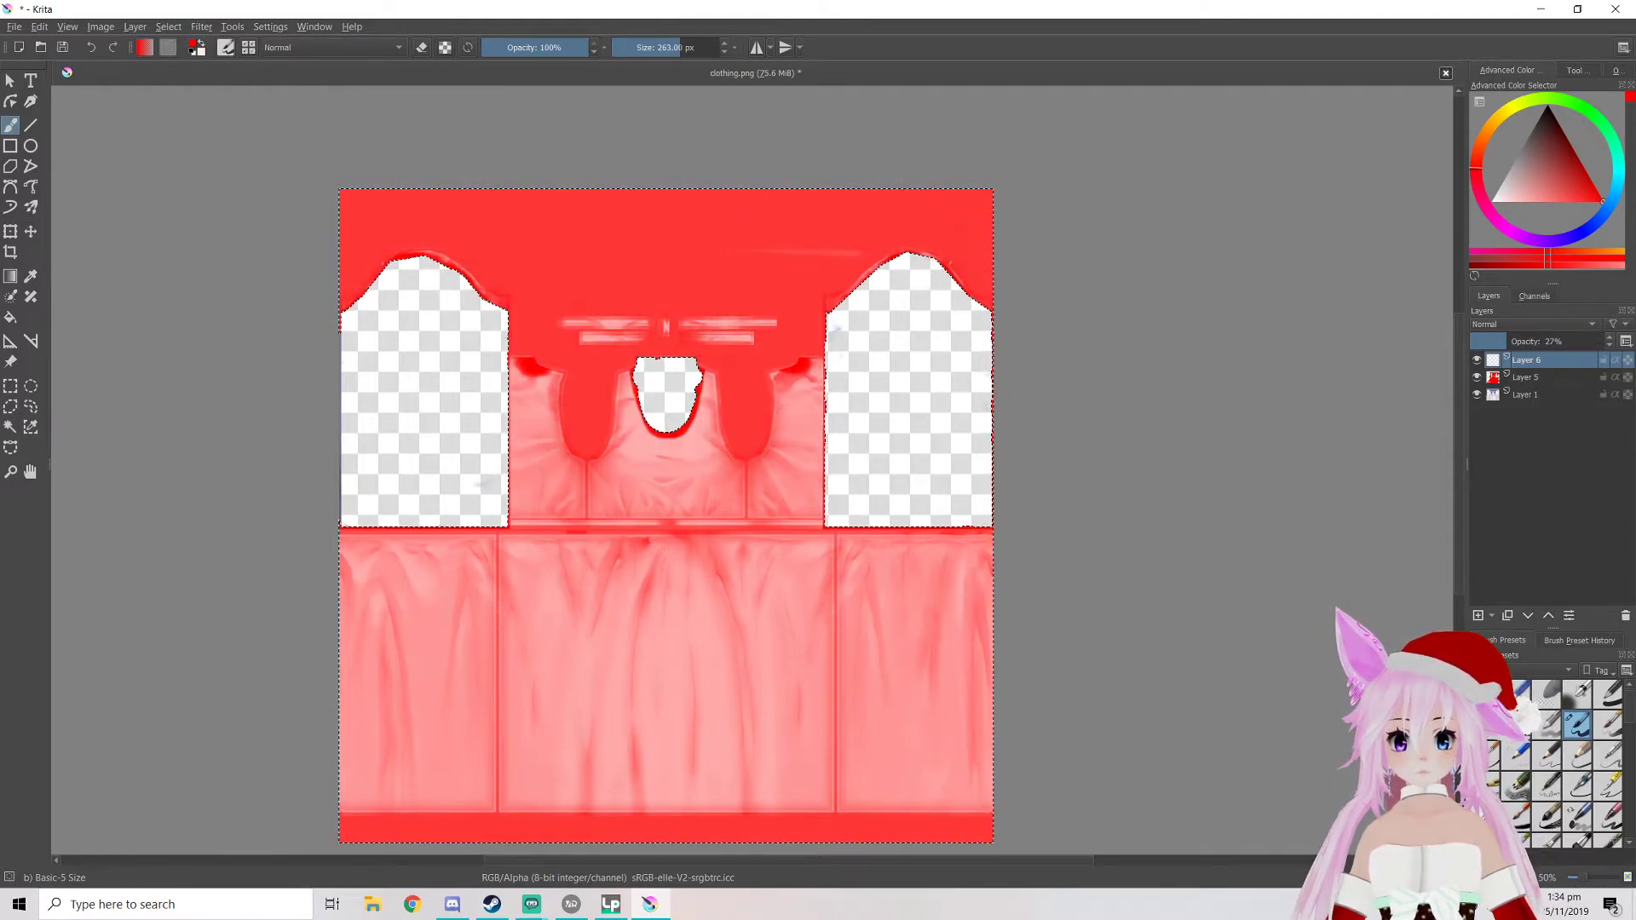
mouse_move(1514, 340)
left_mouse_down()
mouse_move(1531, 341)
mouse_move(1517, 341)
left_mouse_up()
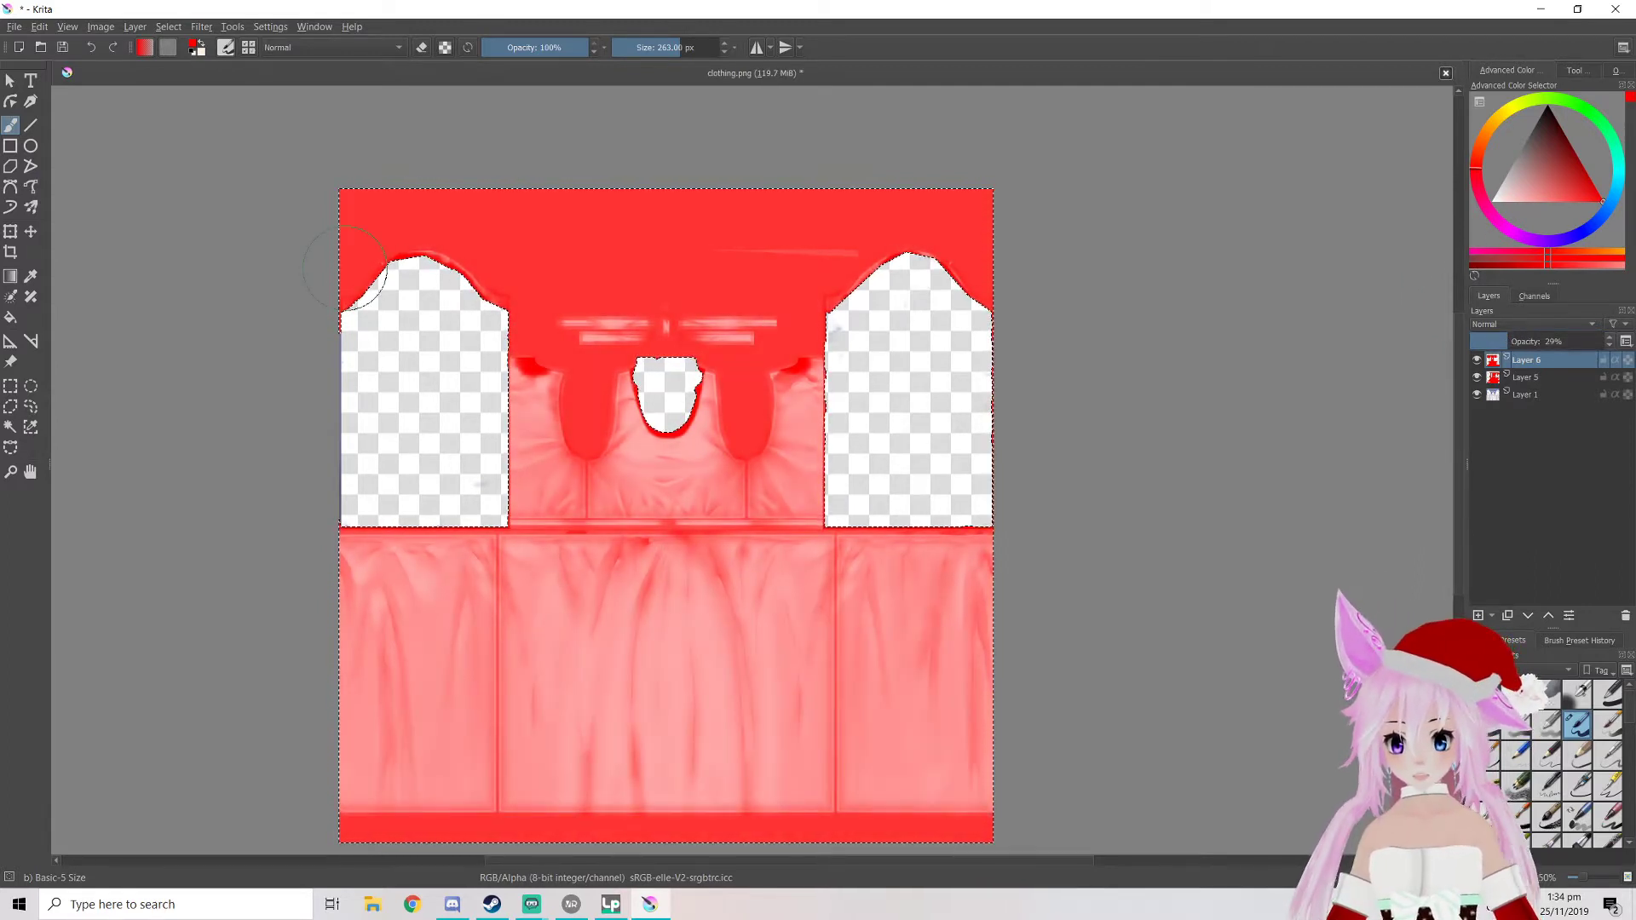
mouse_move(1533, 390)
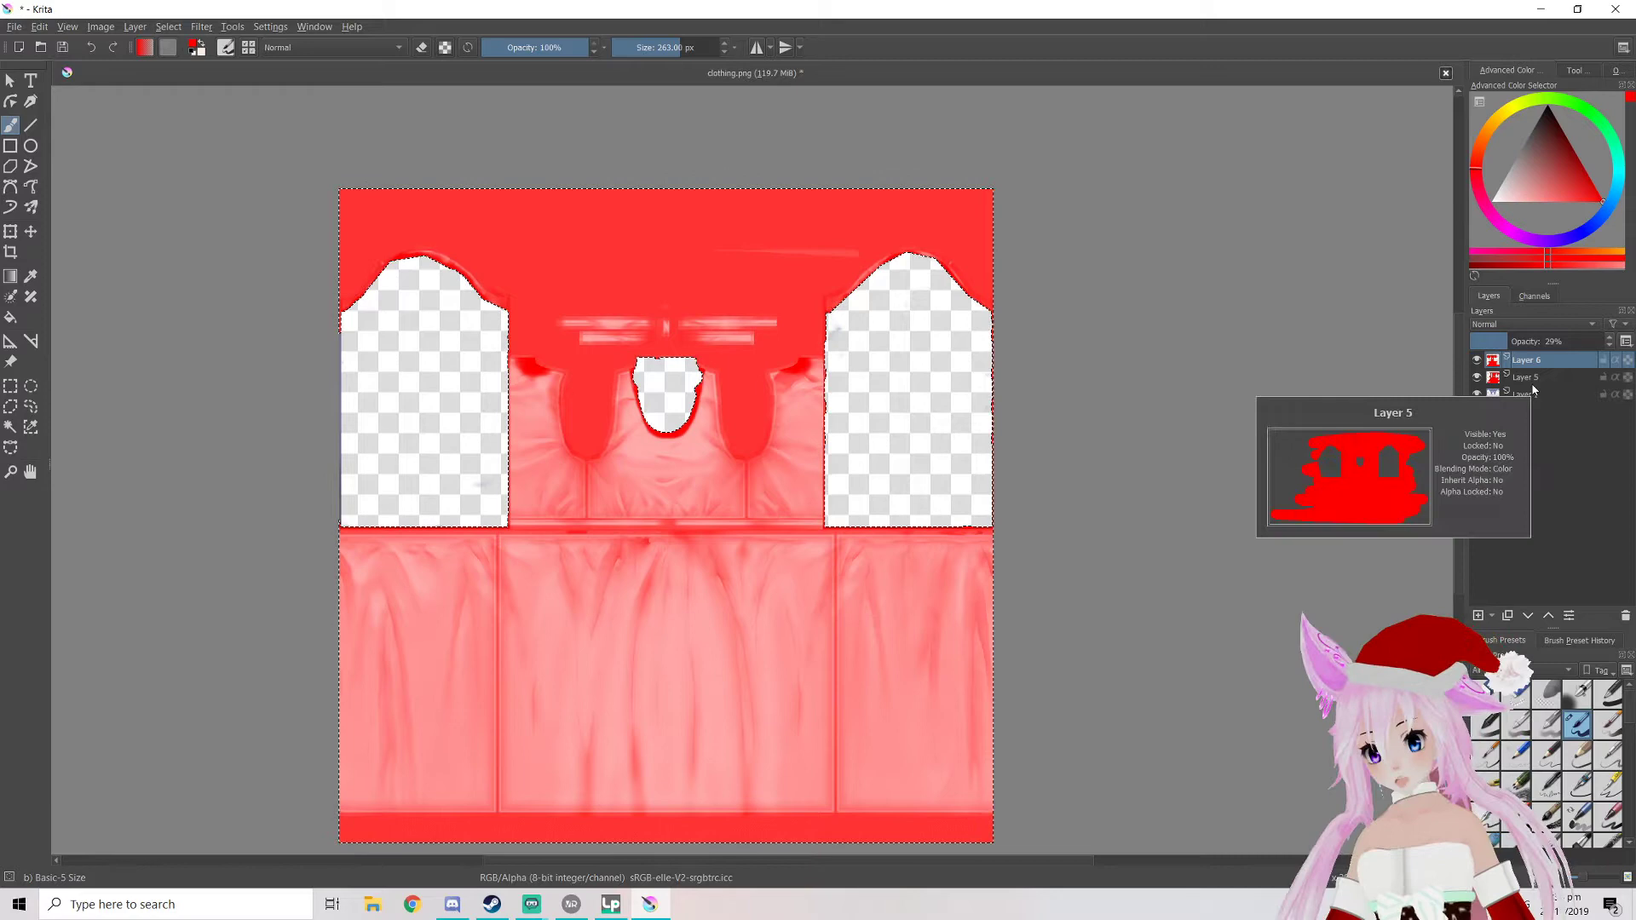
scroll(834, 701, "up", 3)
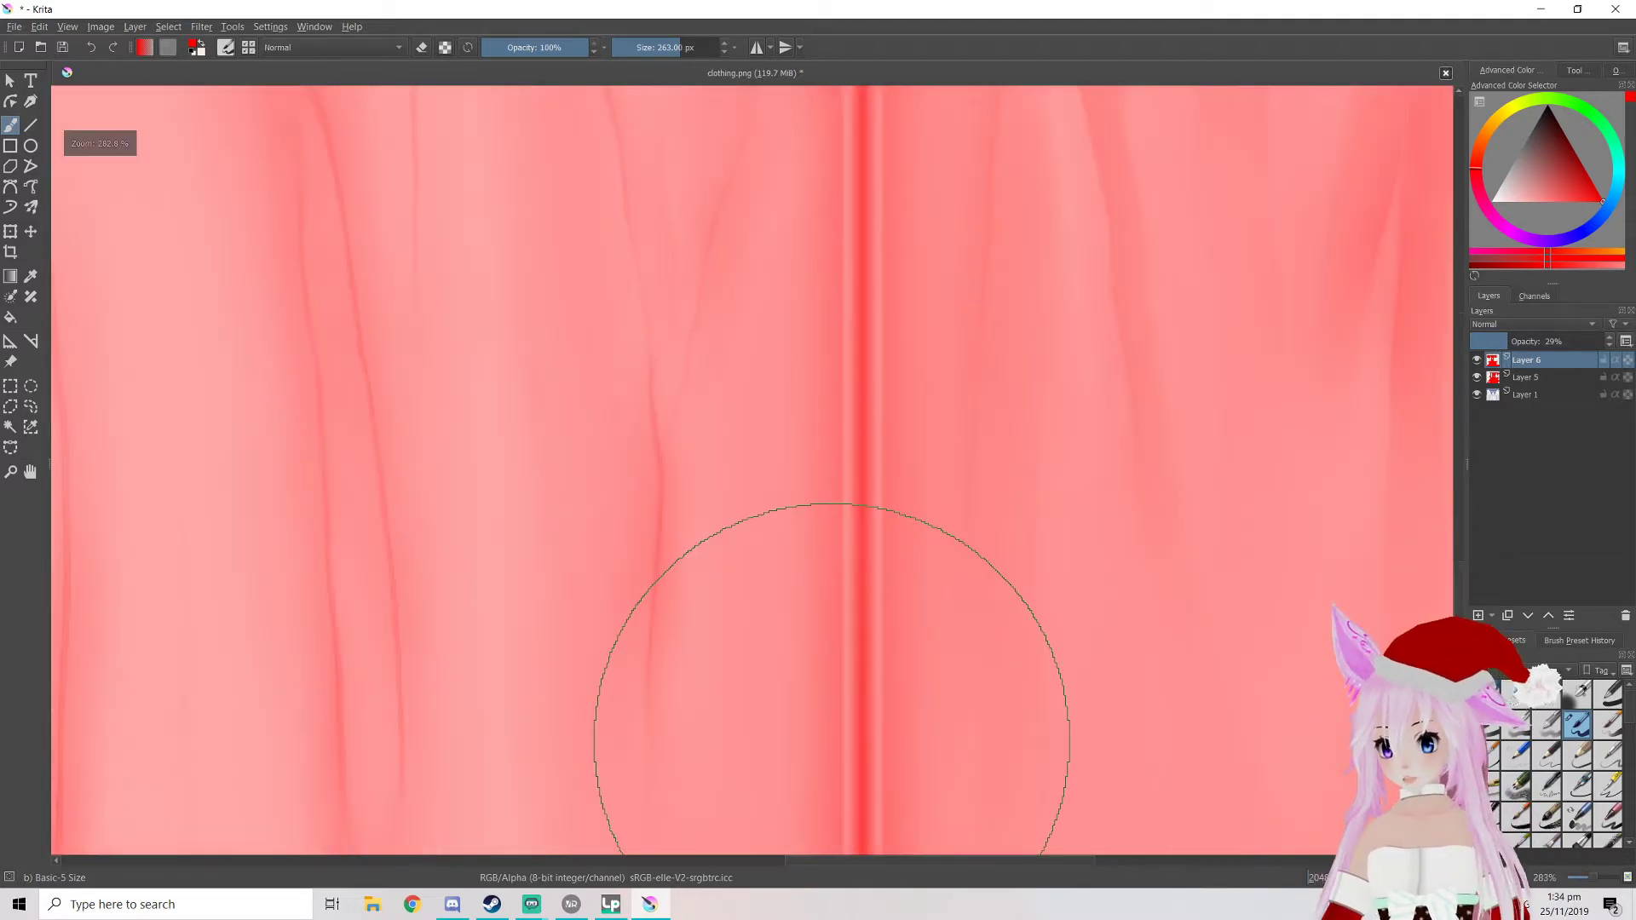
scroll(801, 661, "down", 2)
scroll(750, 614, "down", 1)
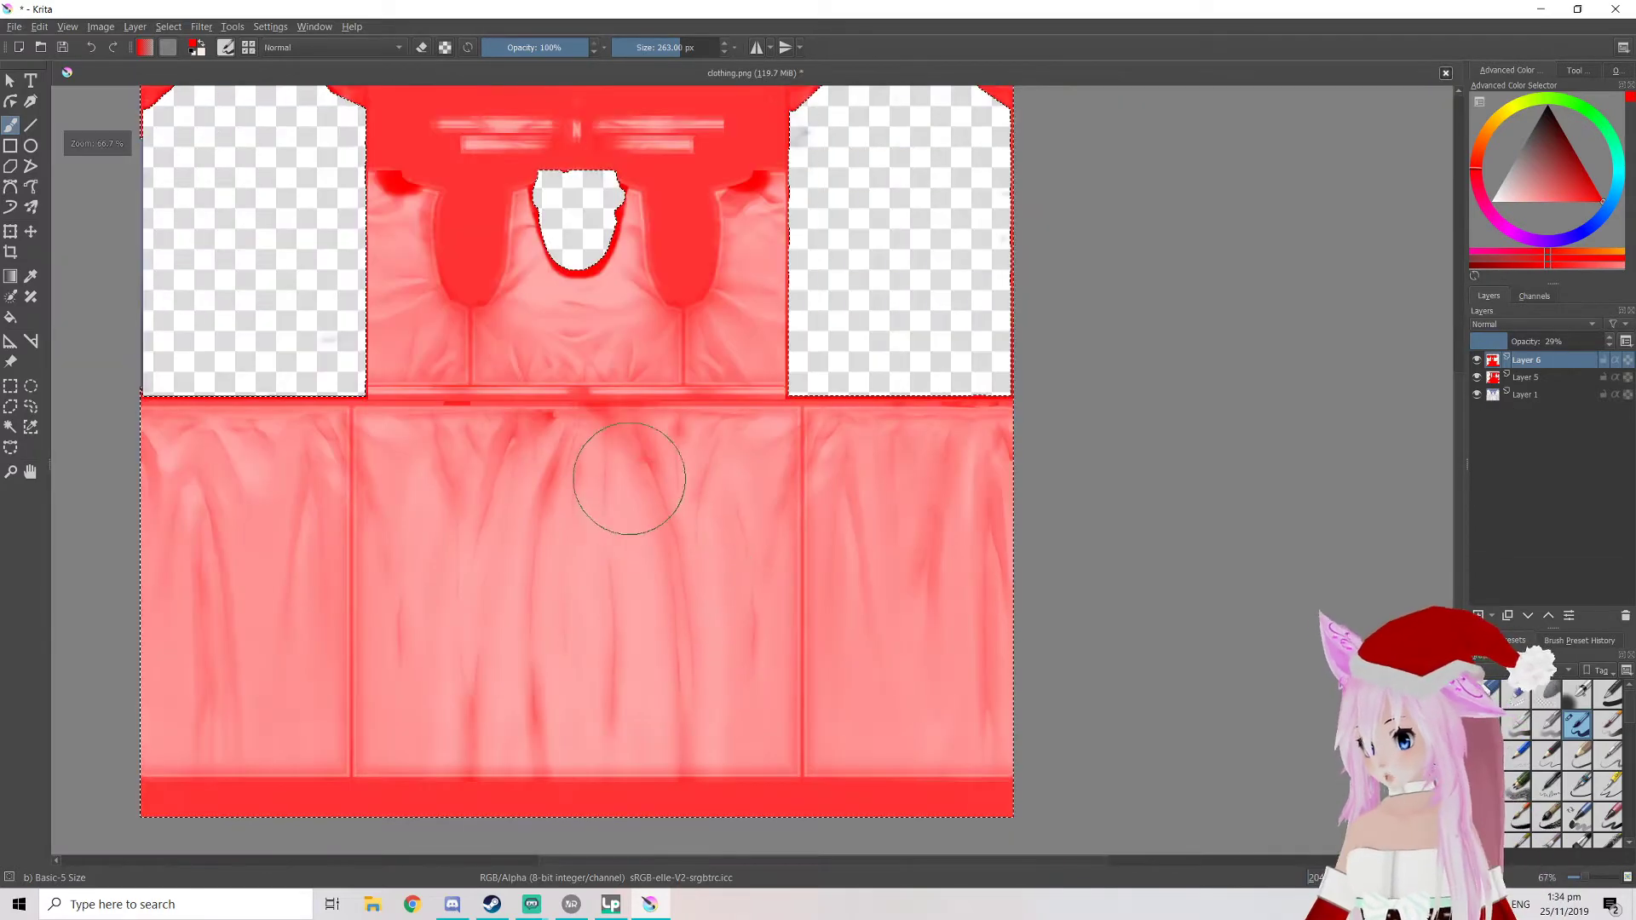
scroll(627, 469, "up", 2)
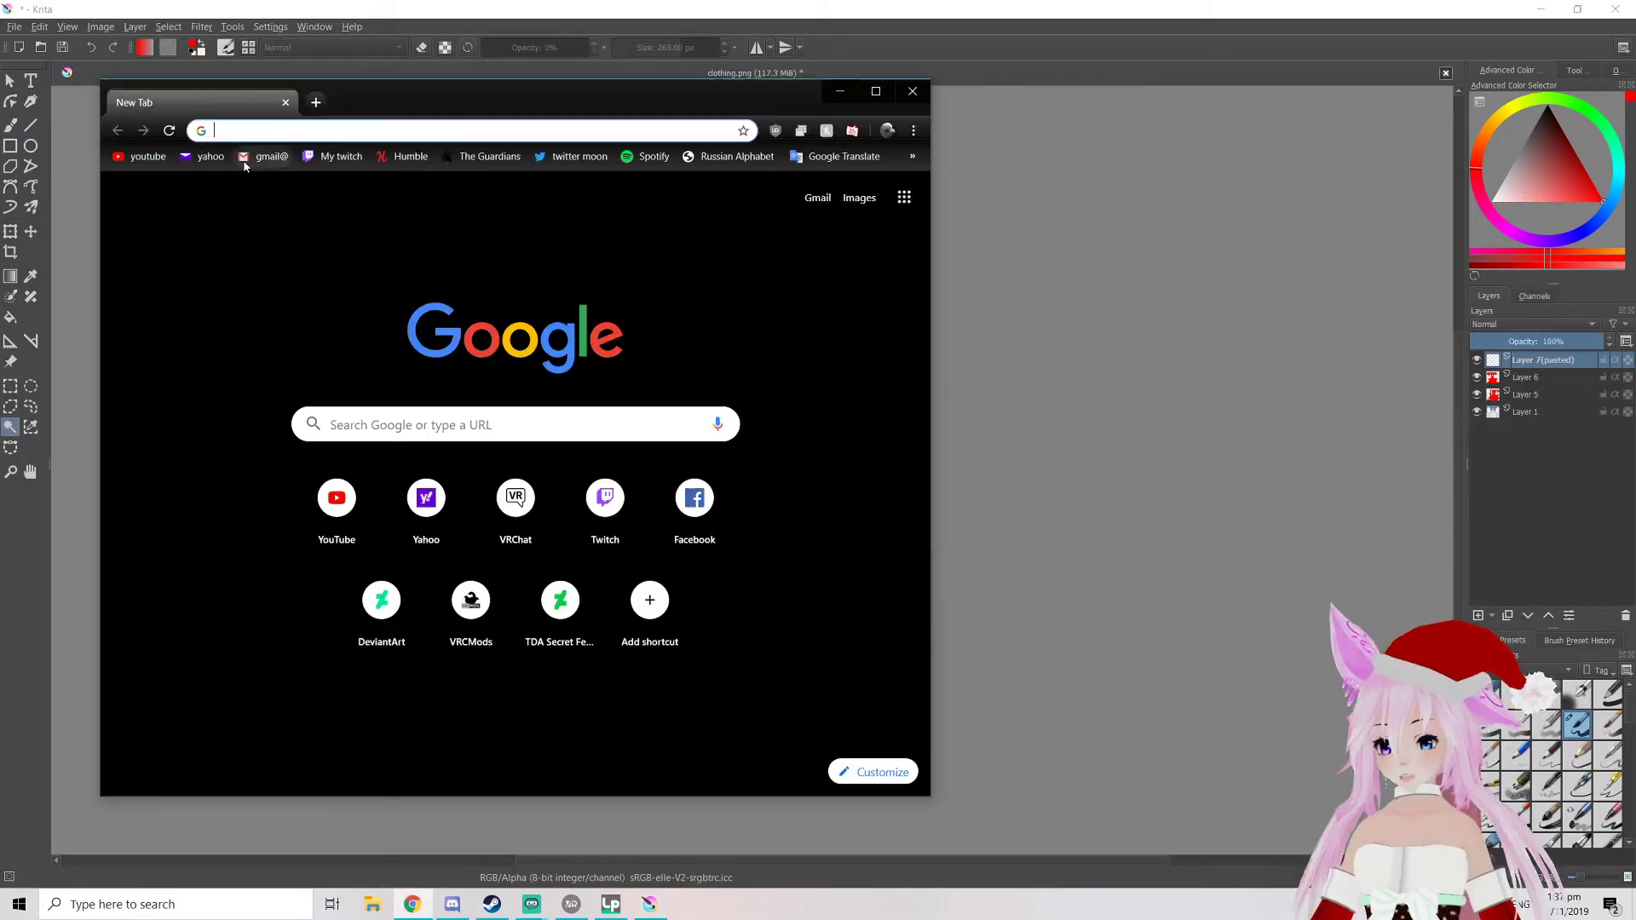
In Chrome, search Google for "flower design" and browse the image results
type("flower+design&oq=flowe&aqs=chrome.0.69i59j0j69i57j0l5.966j0j7&sourceid=...")
key("Return")
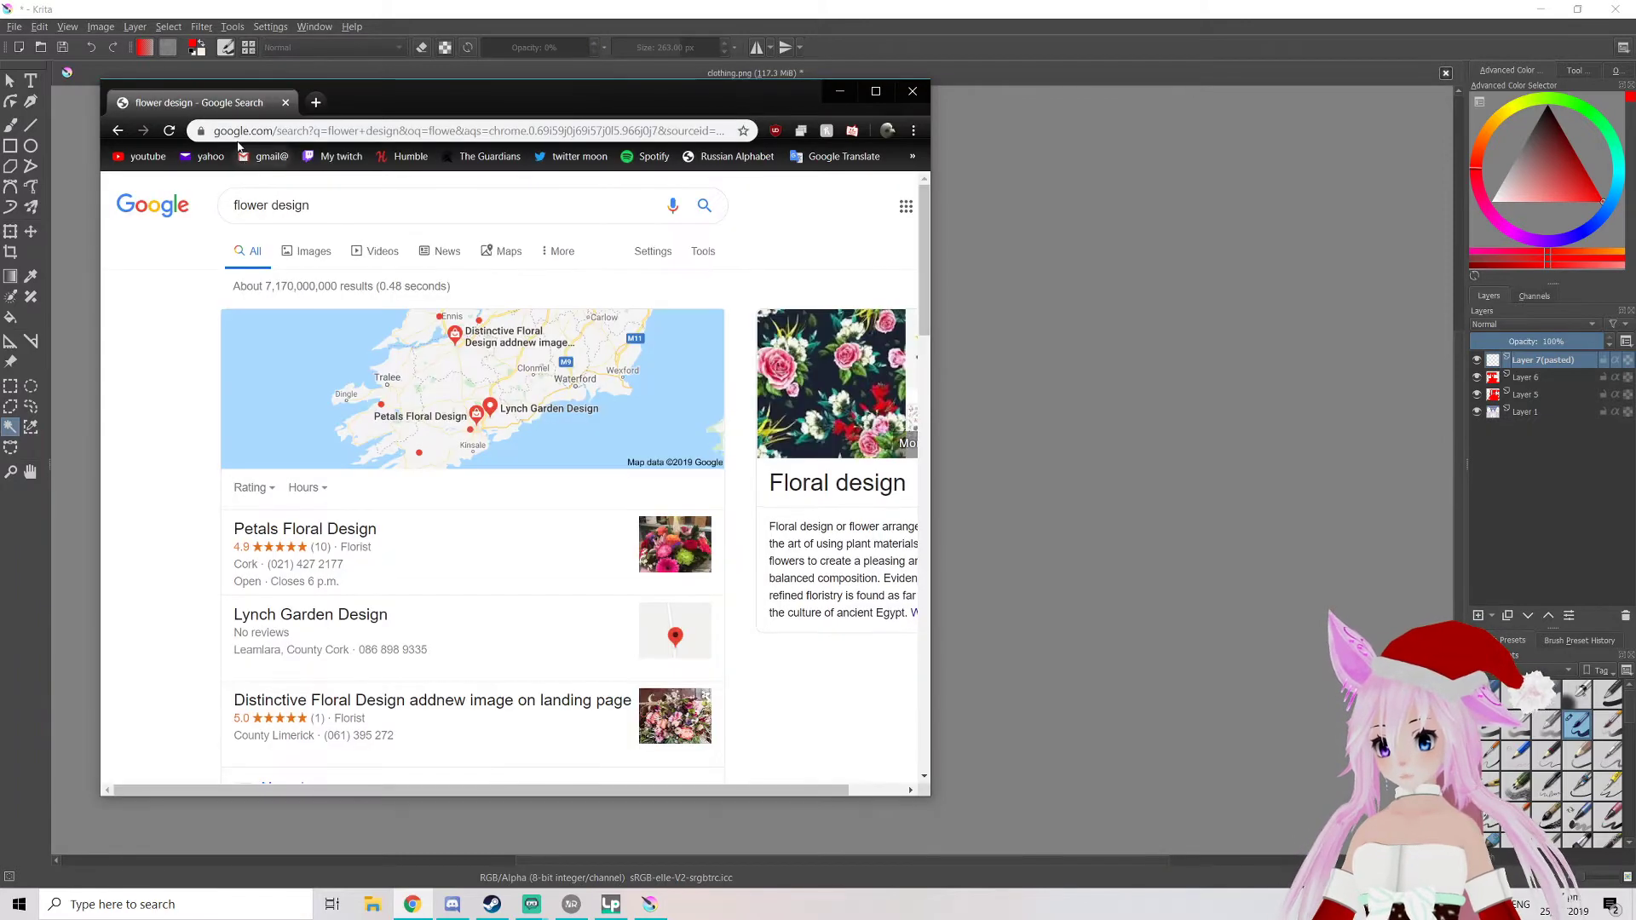
left_click(313, 251)
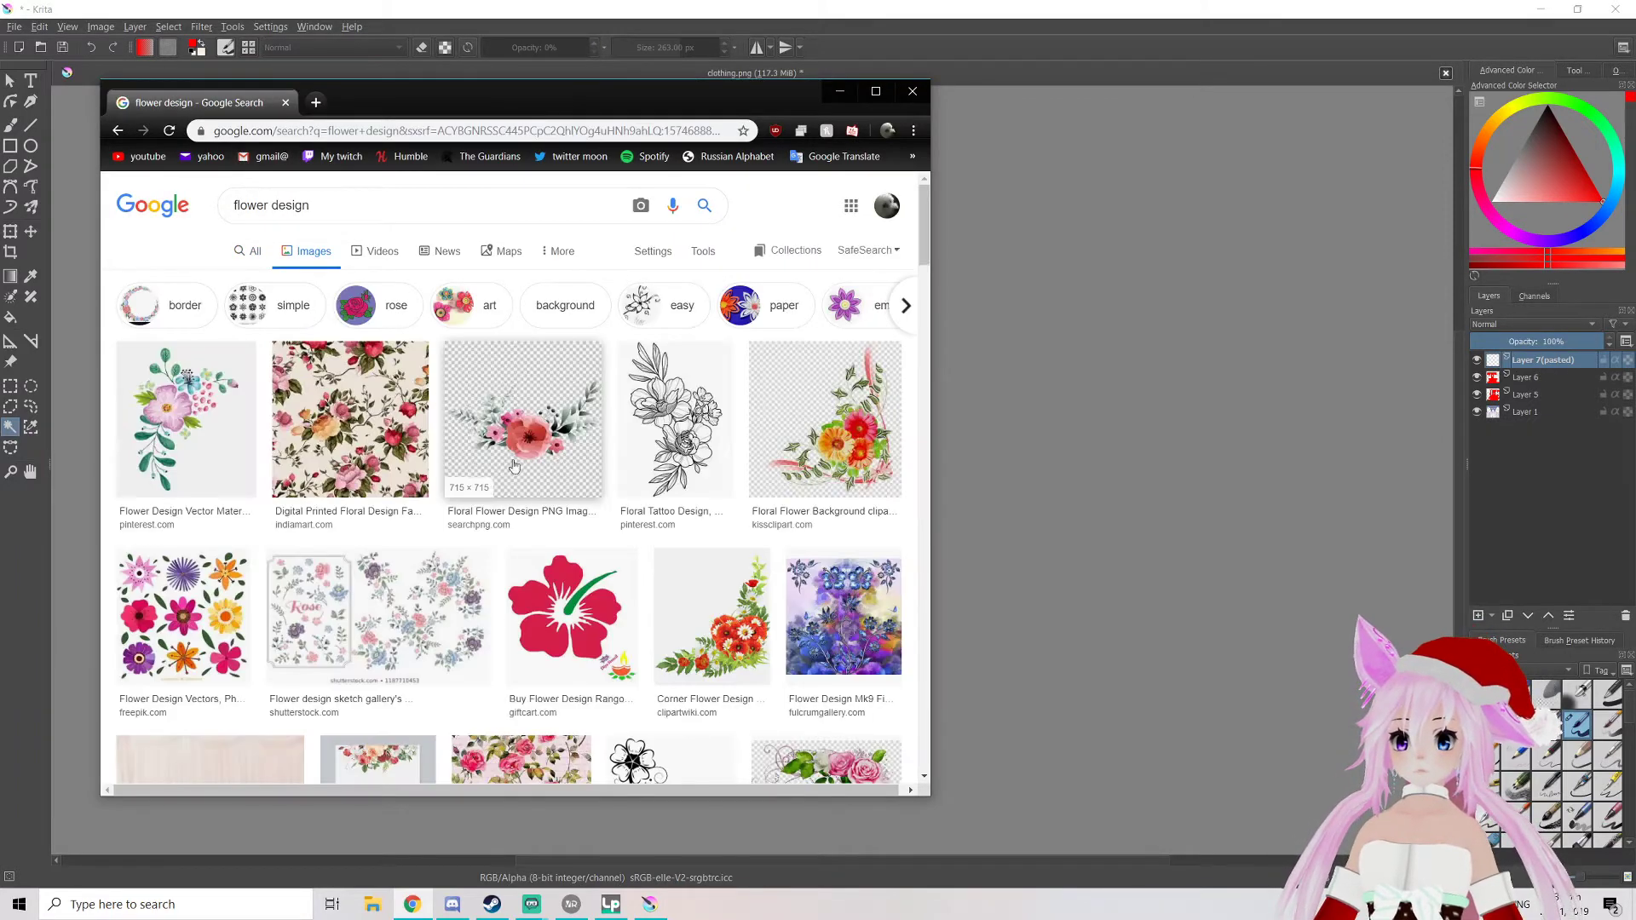
scroll(586, 584, "down", 4)
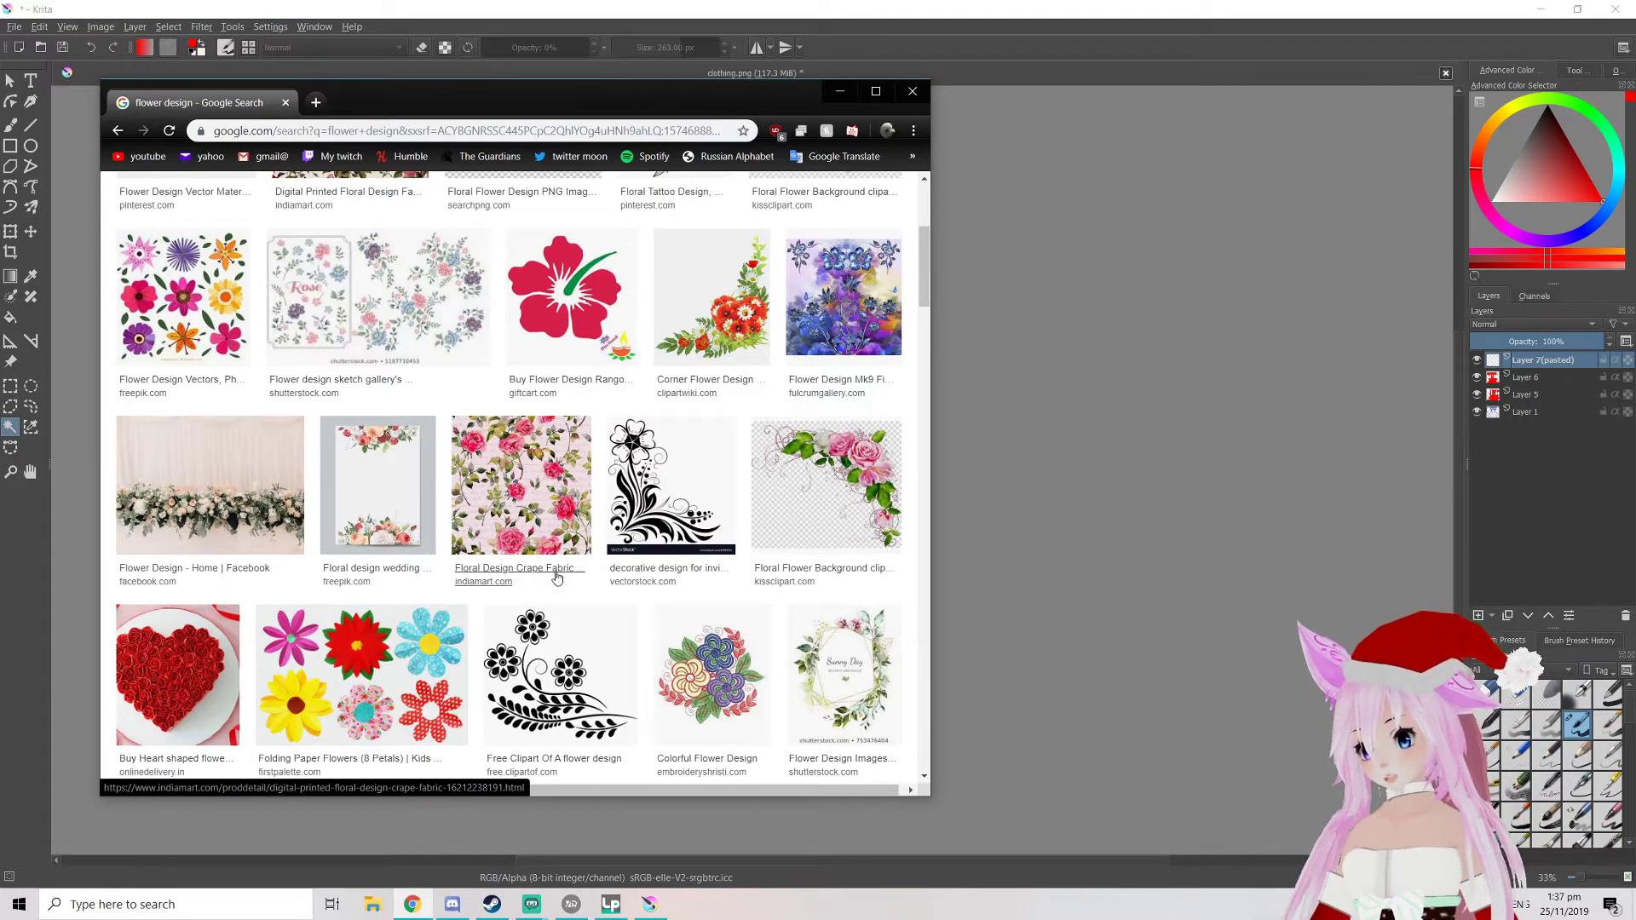
scroll(556, 577, "up", 4)
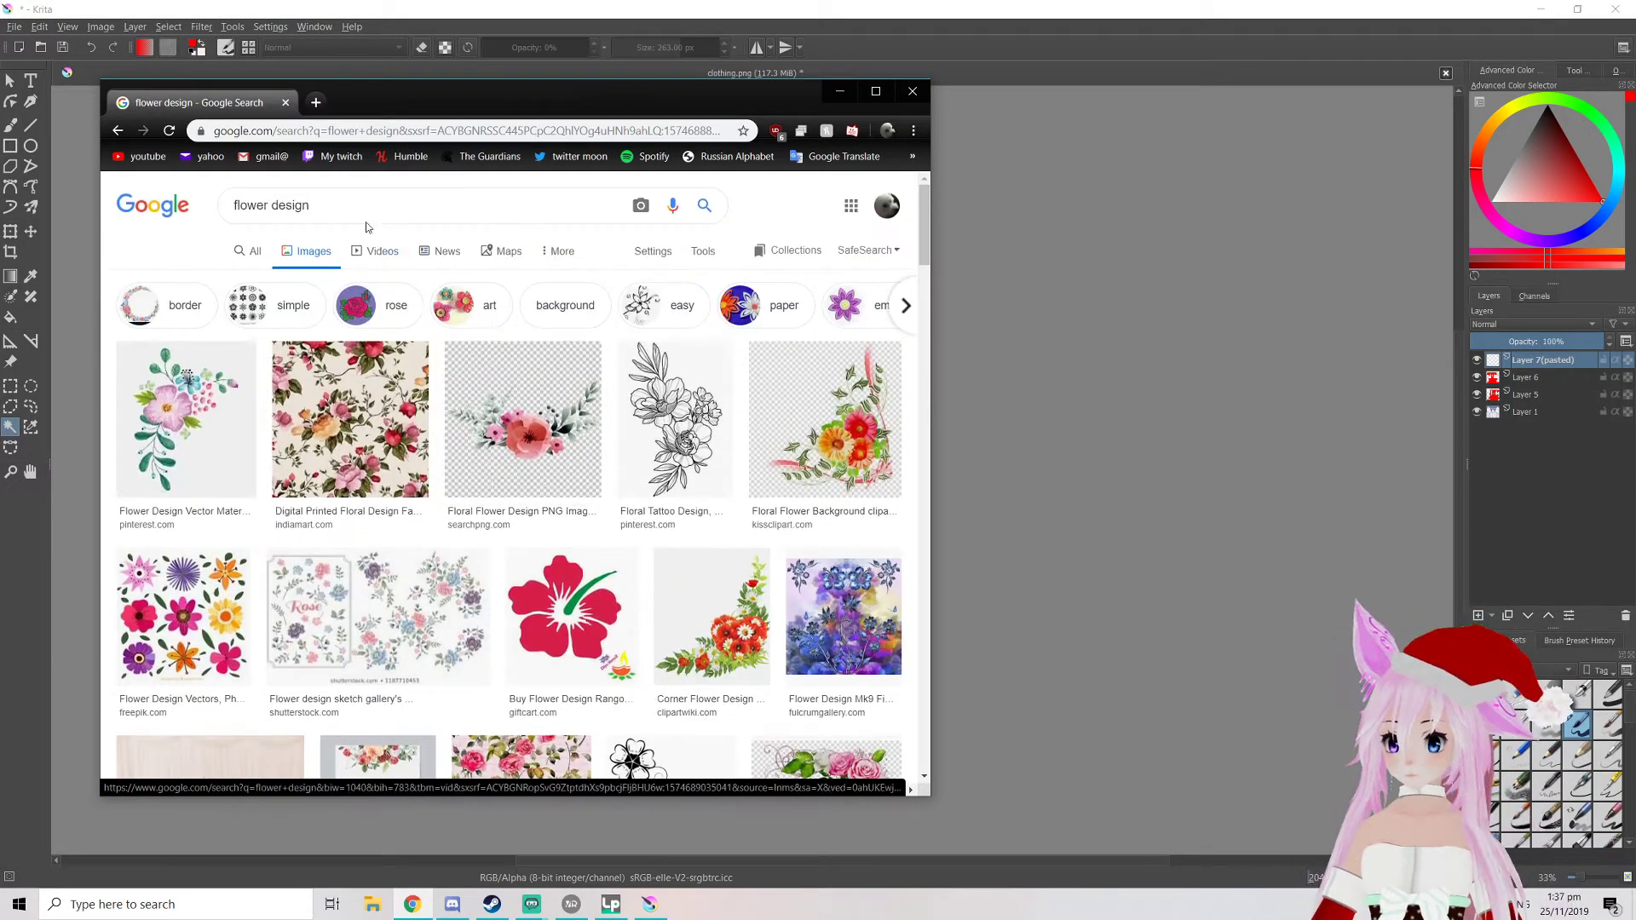
Refine the image search to "flower design transparent background" and open the HiClipart page of the pink corner flower image
left_click(360, 212)
type("tra")
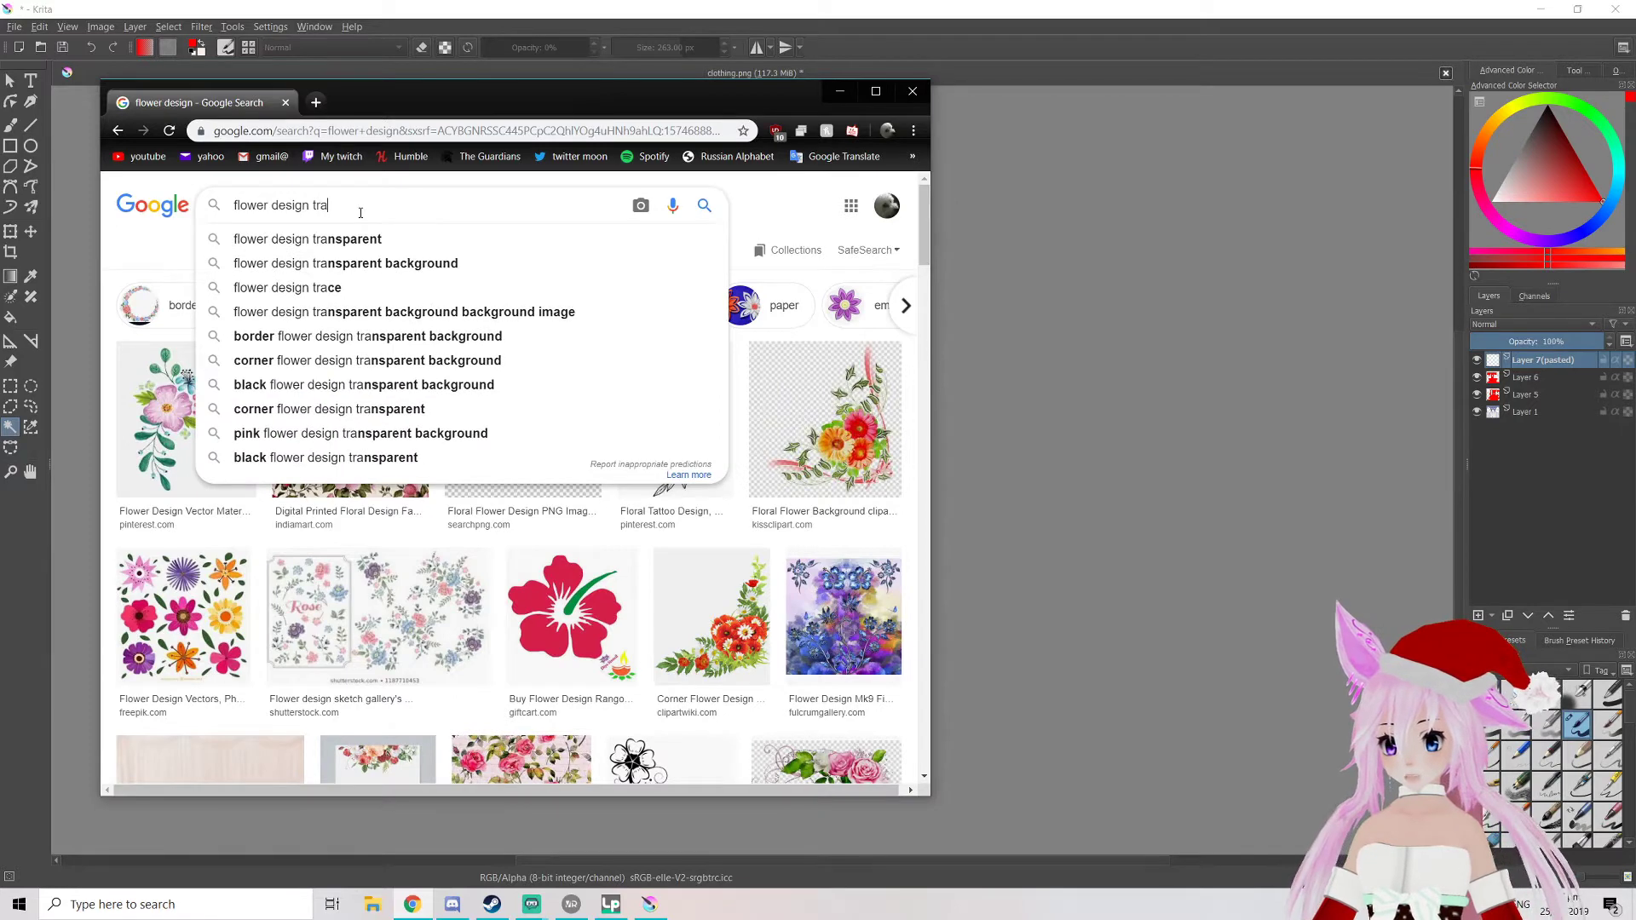
key("Down")
key("Down")
key("Return")
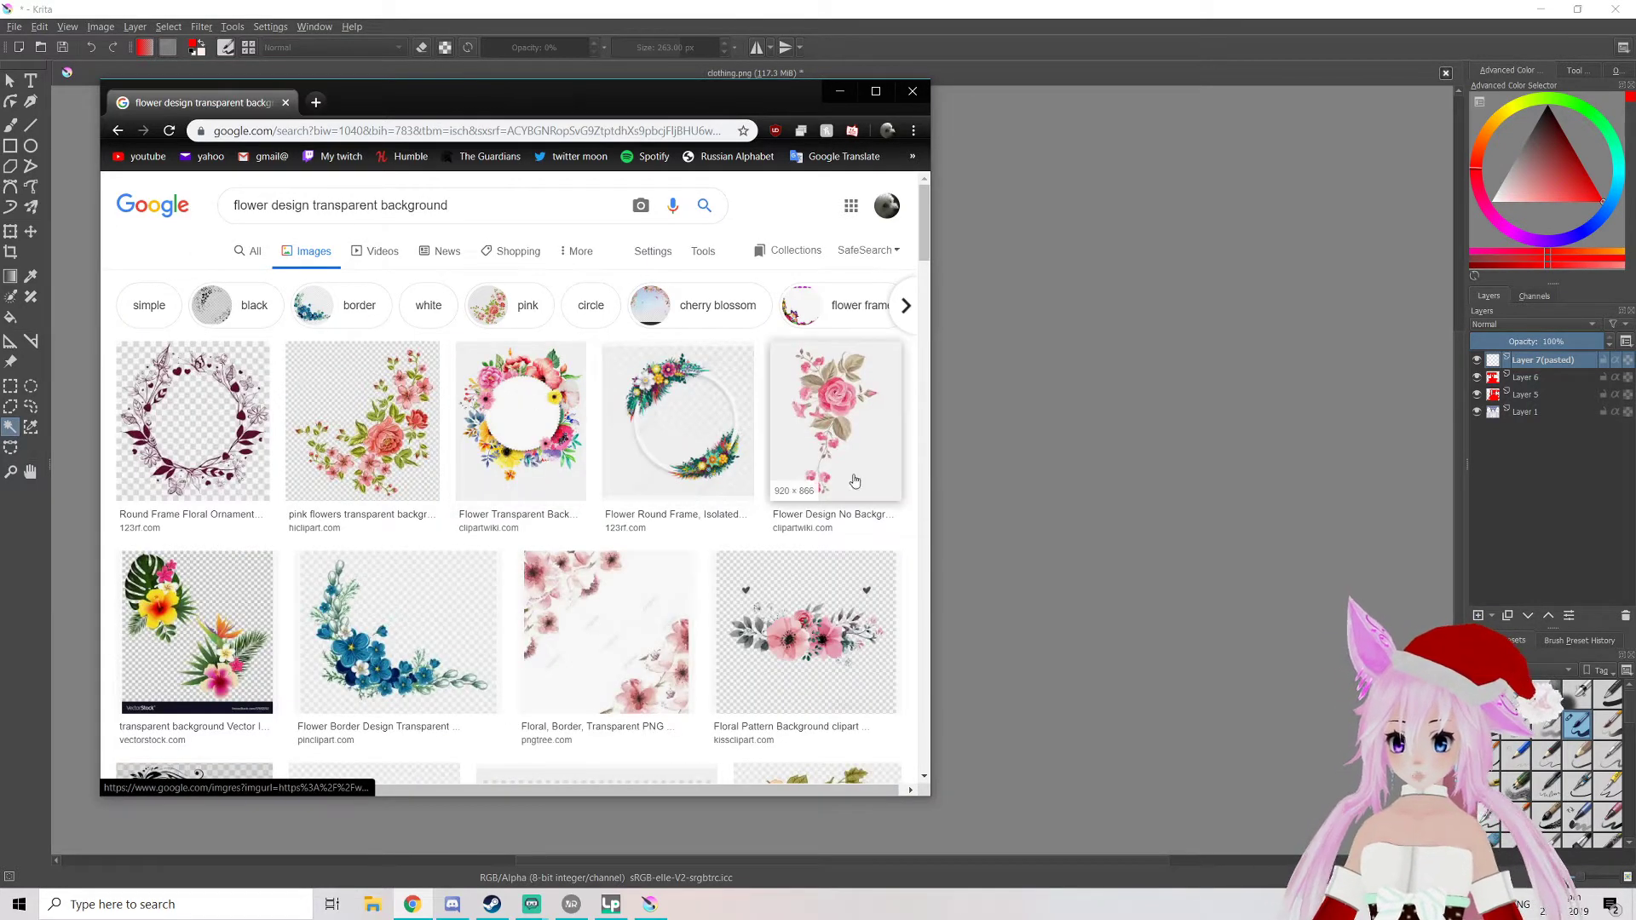
left_click(431, 448)
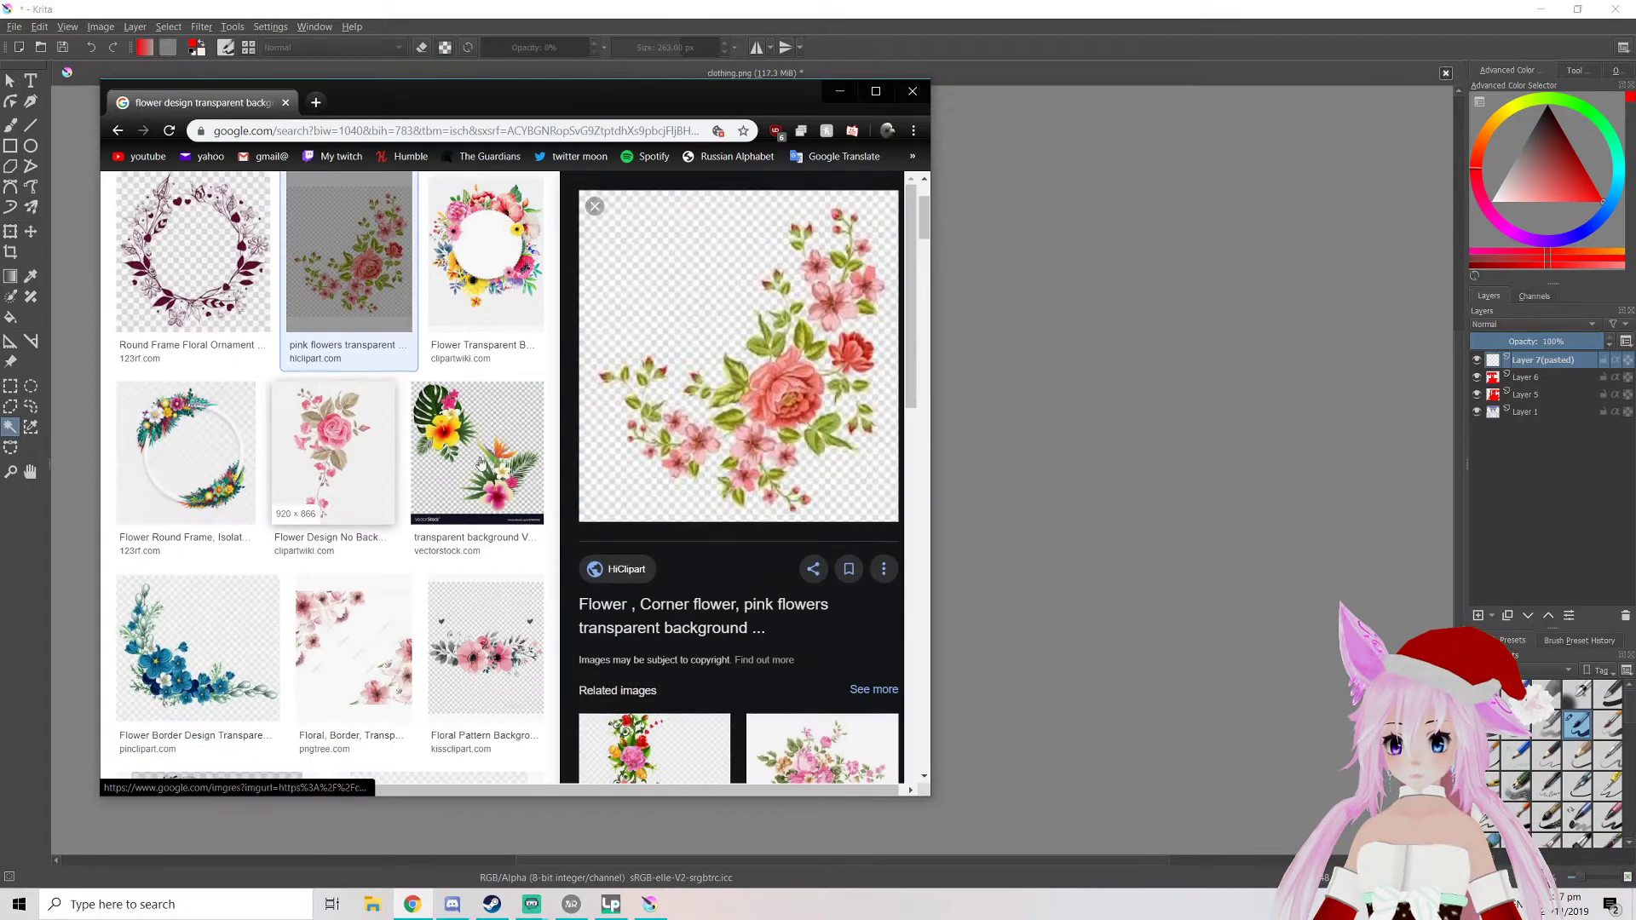
left_click(764, 408)
Download the pink corner flower PNG clipart from its HiClipart page
scroll(687, 438, "down", 5)
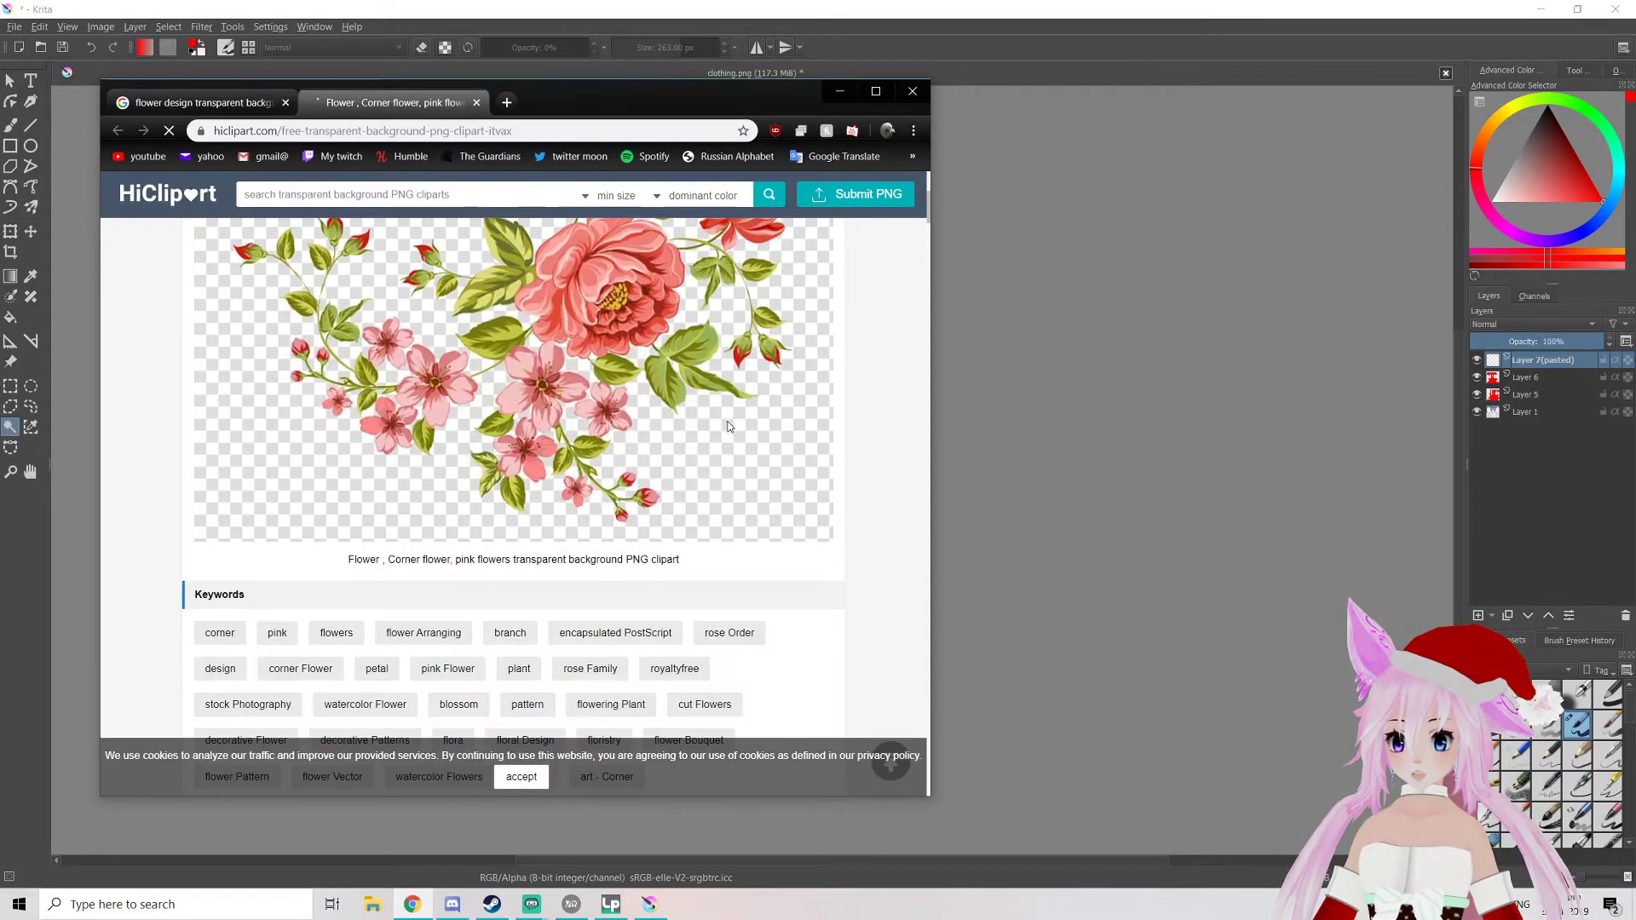
scroll(687, 437, "down", 3)
scroll(689, 426, "up", 8)
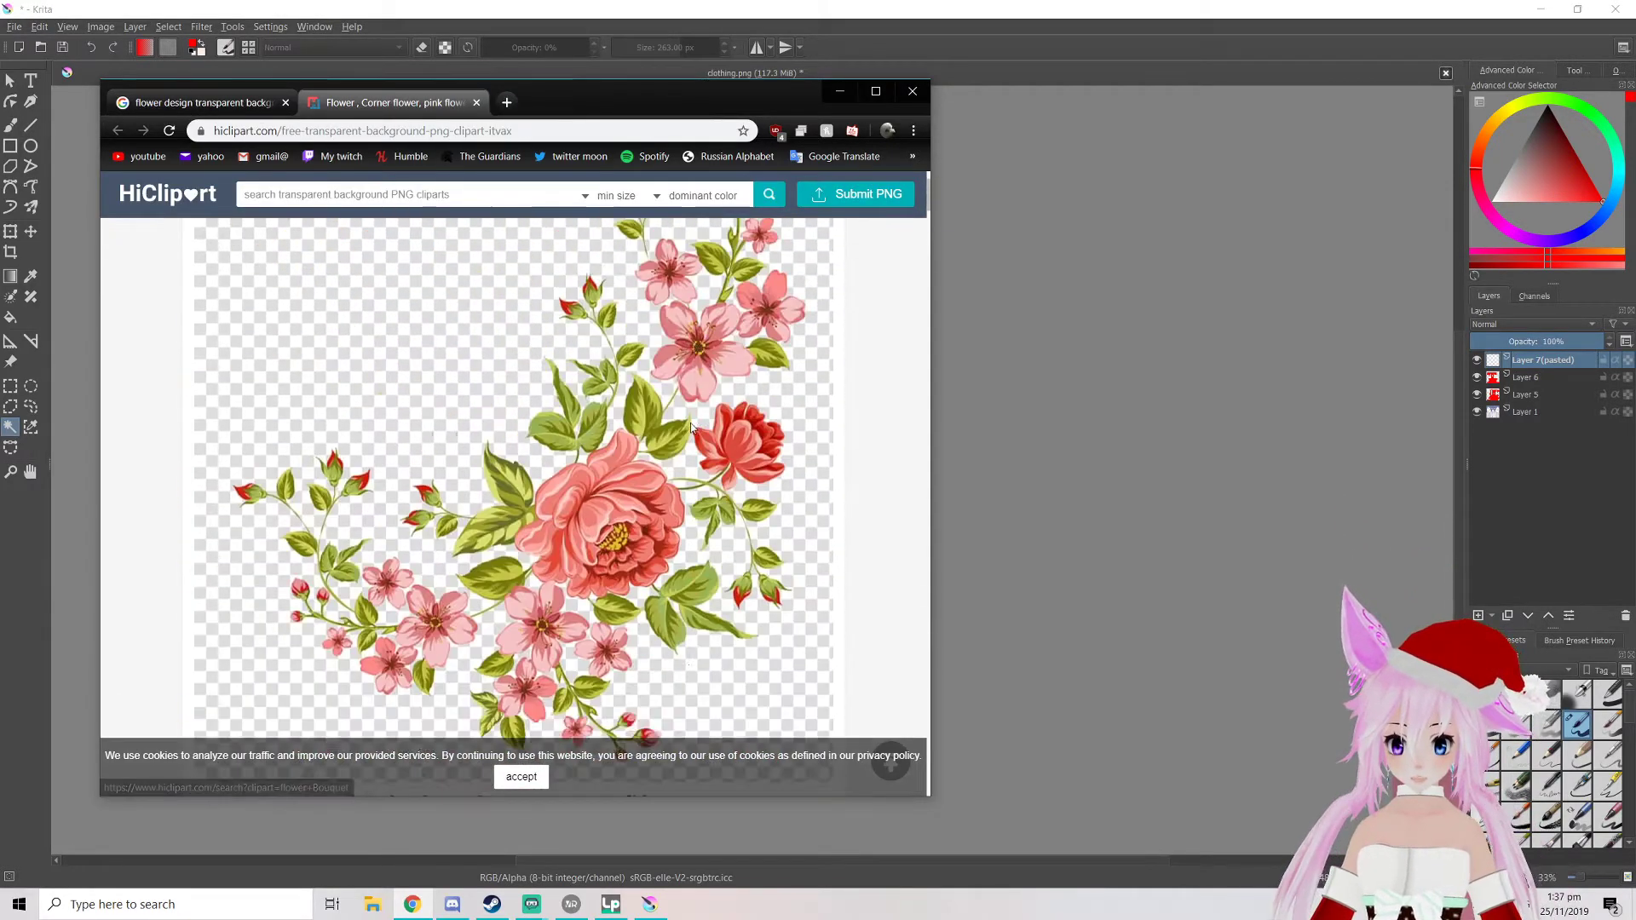
scroll(813, 290, "up", 2)
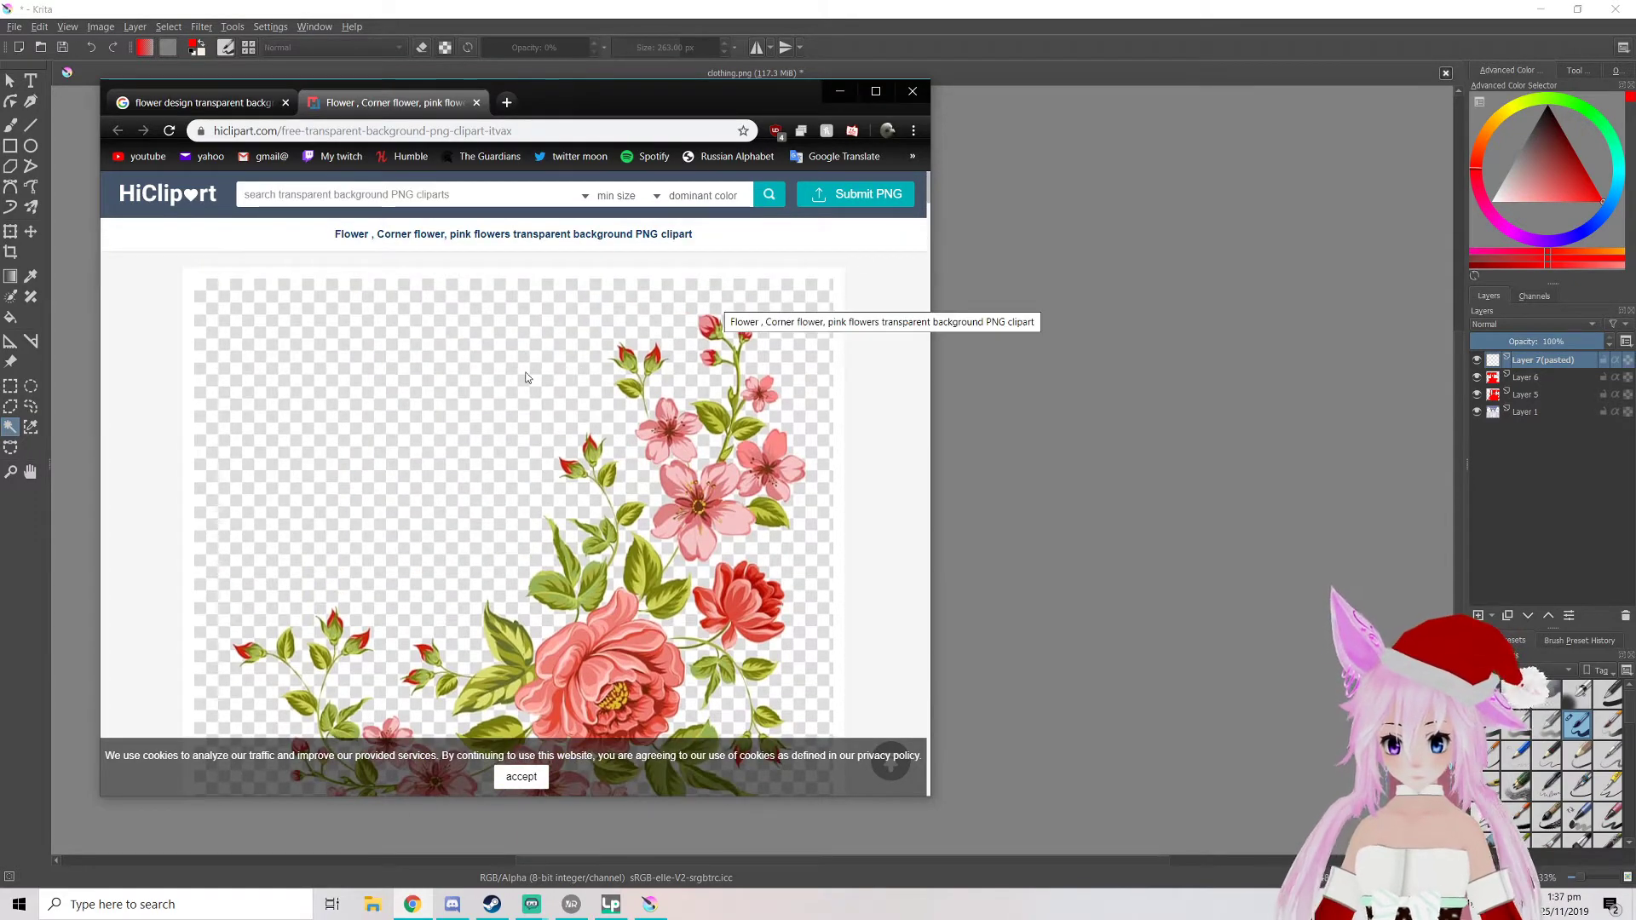
scroll(525, 377, "down", 10)
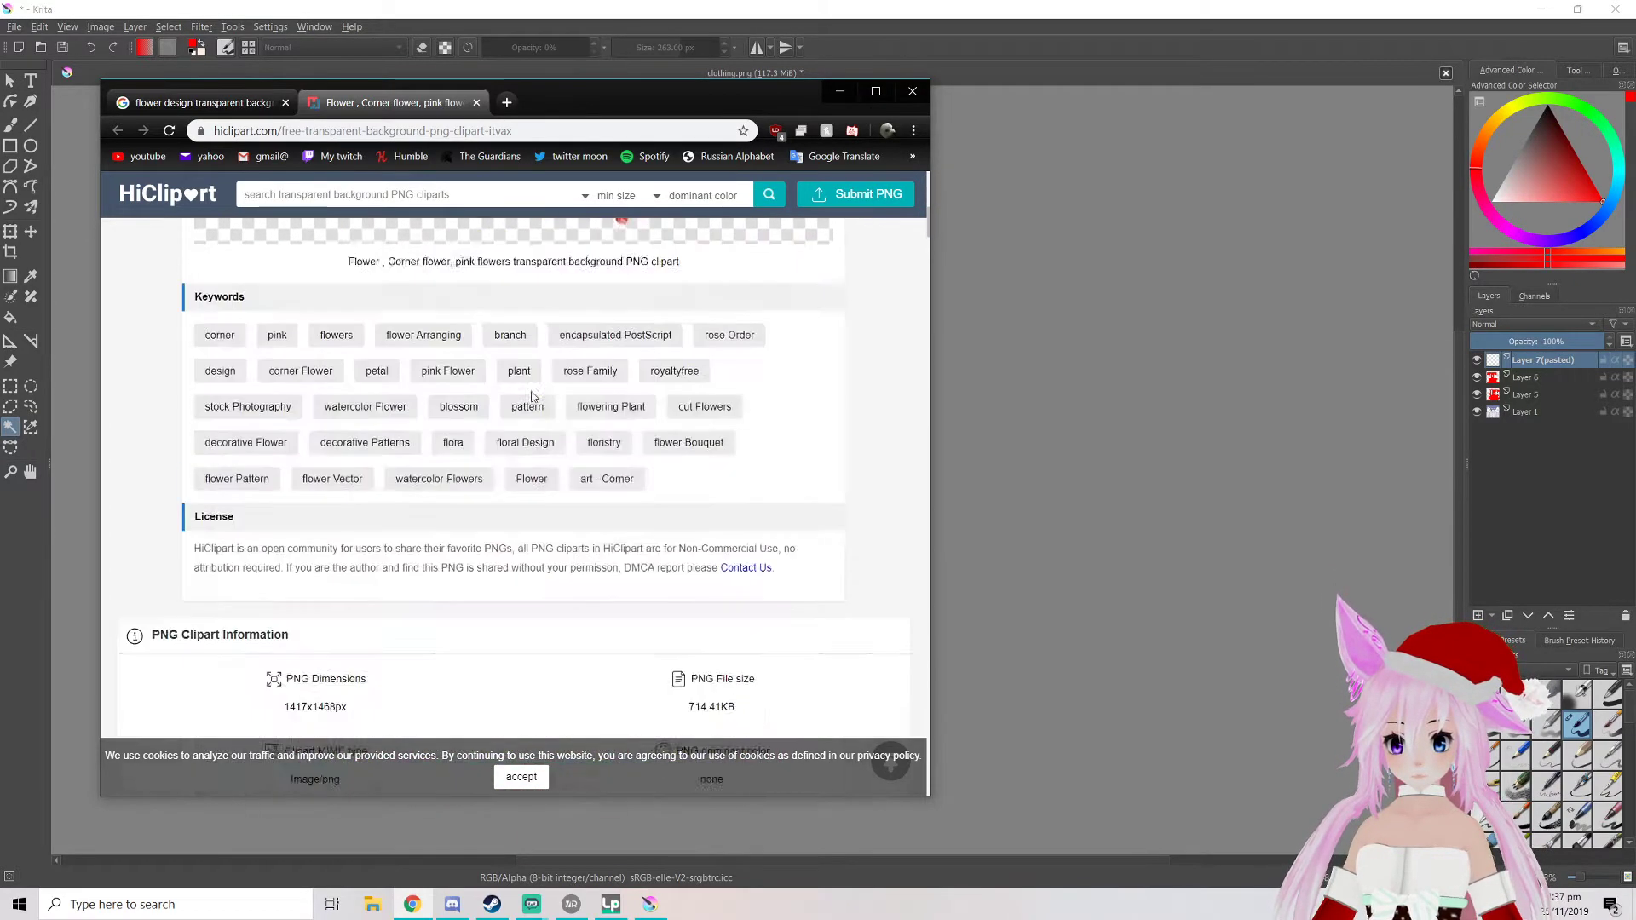
left_click(512, 502)
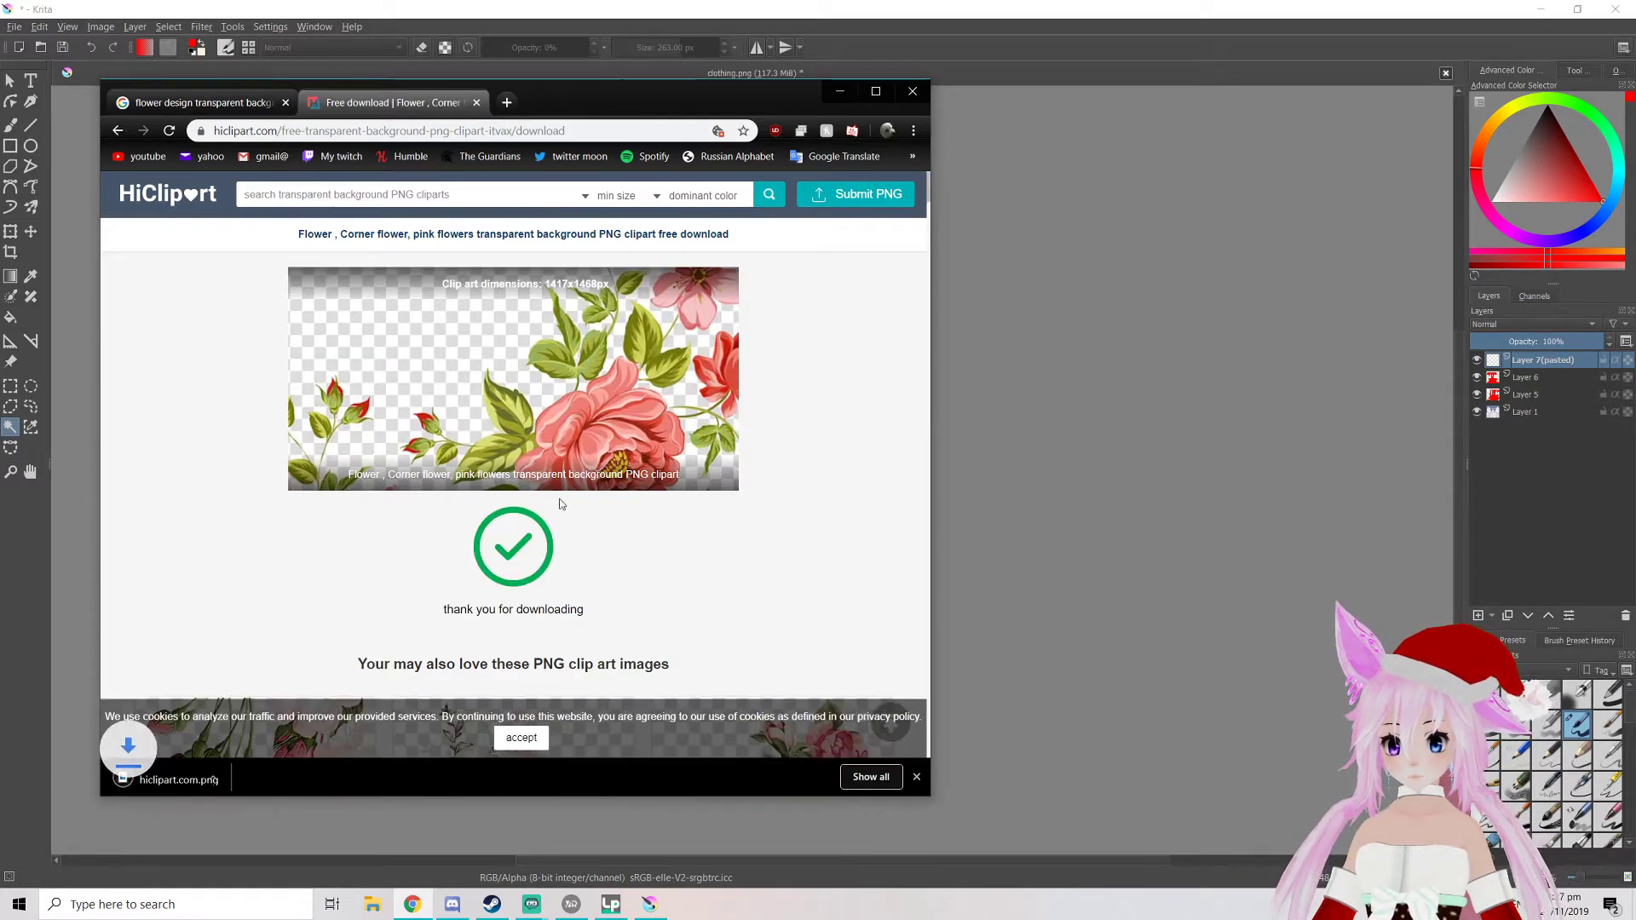
Locate the downloaded hiclipart.com.png in its folder and insert it into the clothing texture in Krita as a layer
left_click(267, 777)
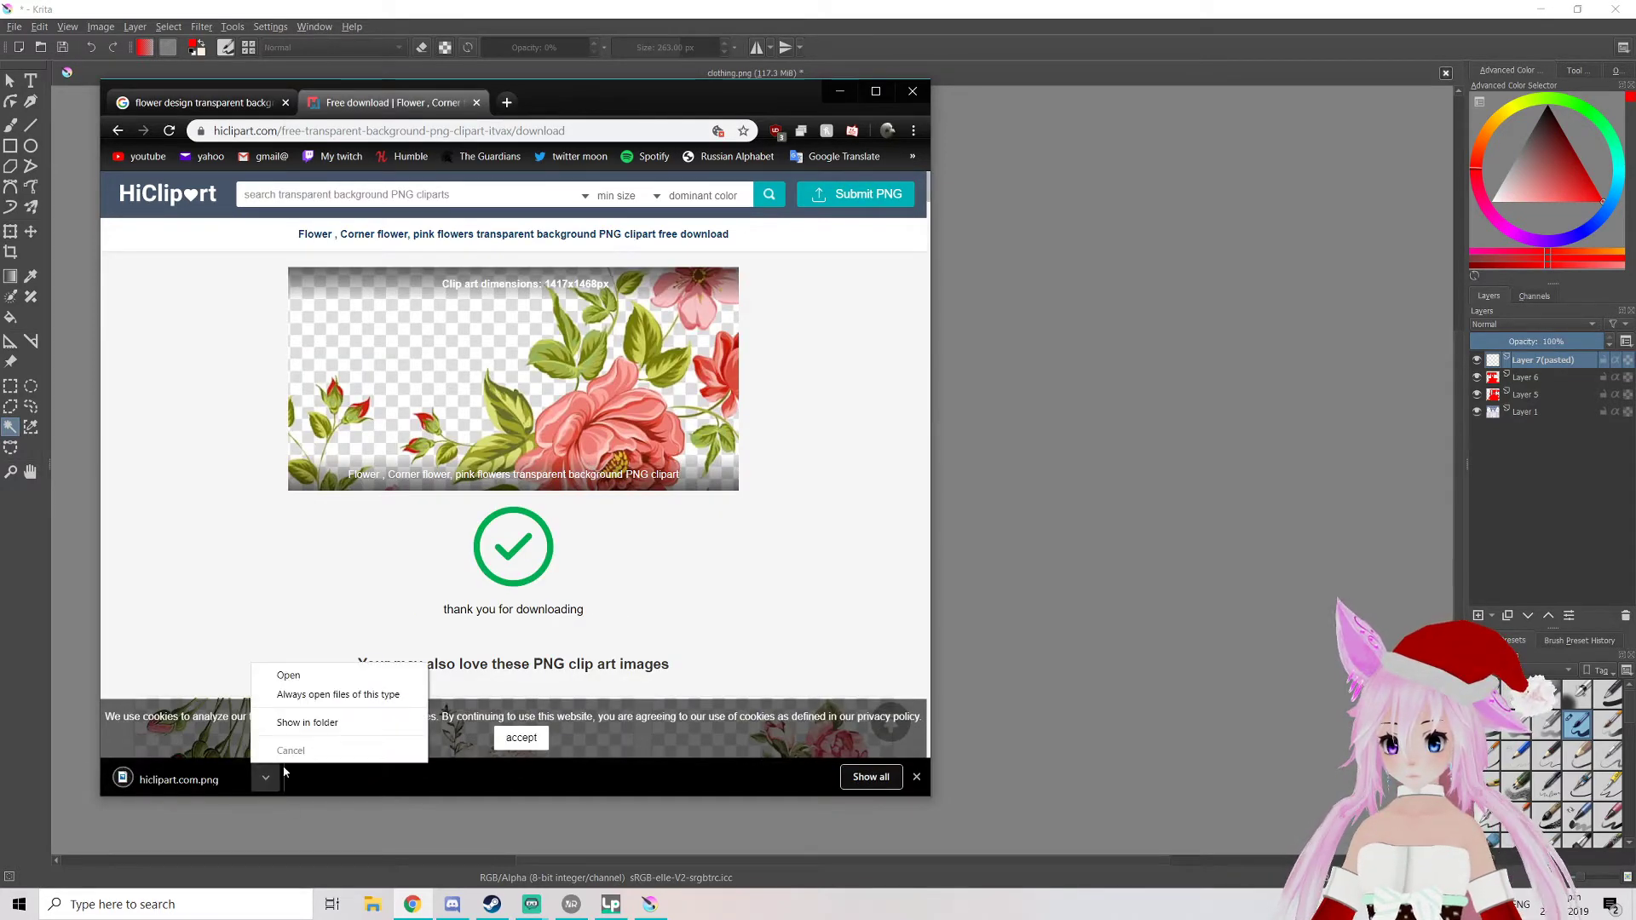
left_click(325, 723)
left_click(839, 92)
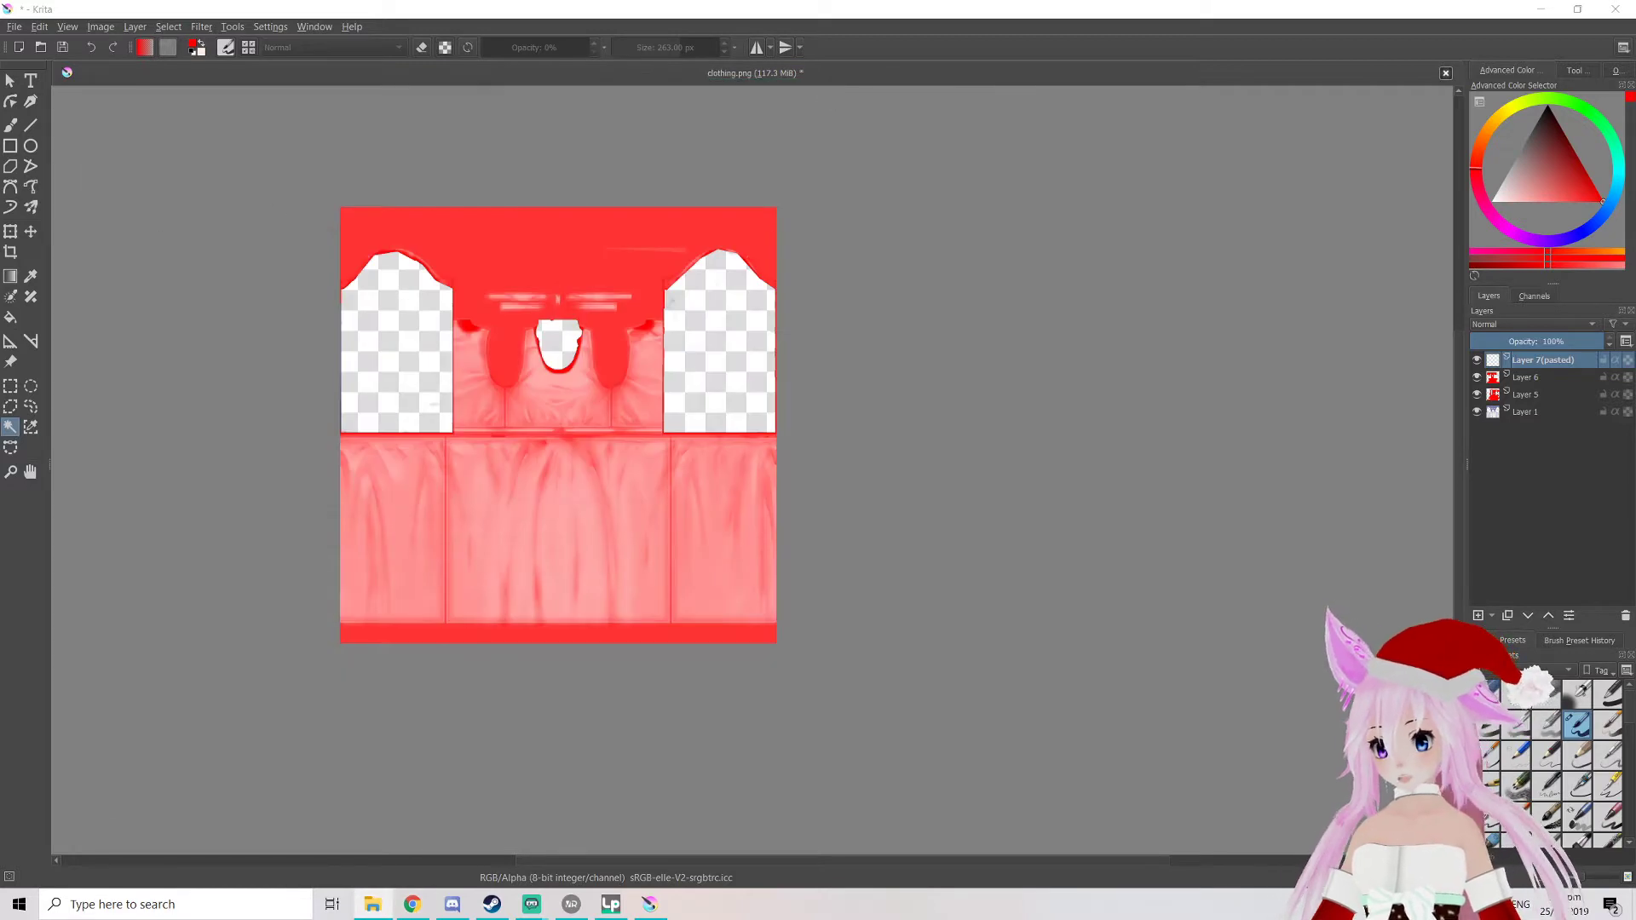
left_click_drag(17, 426, 647, 558)
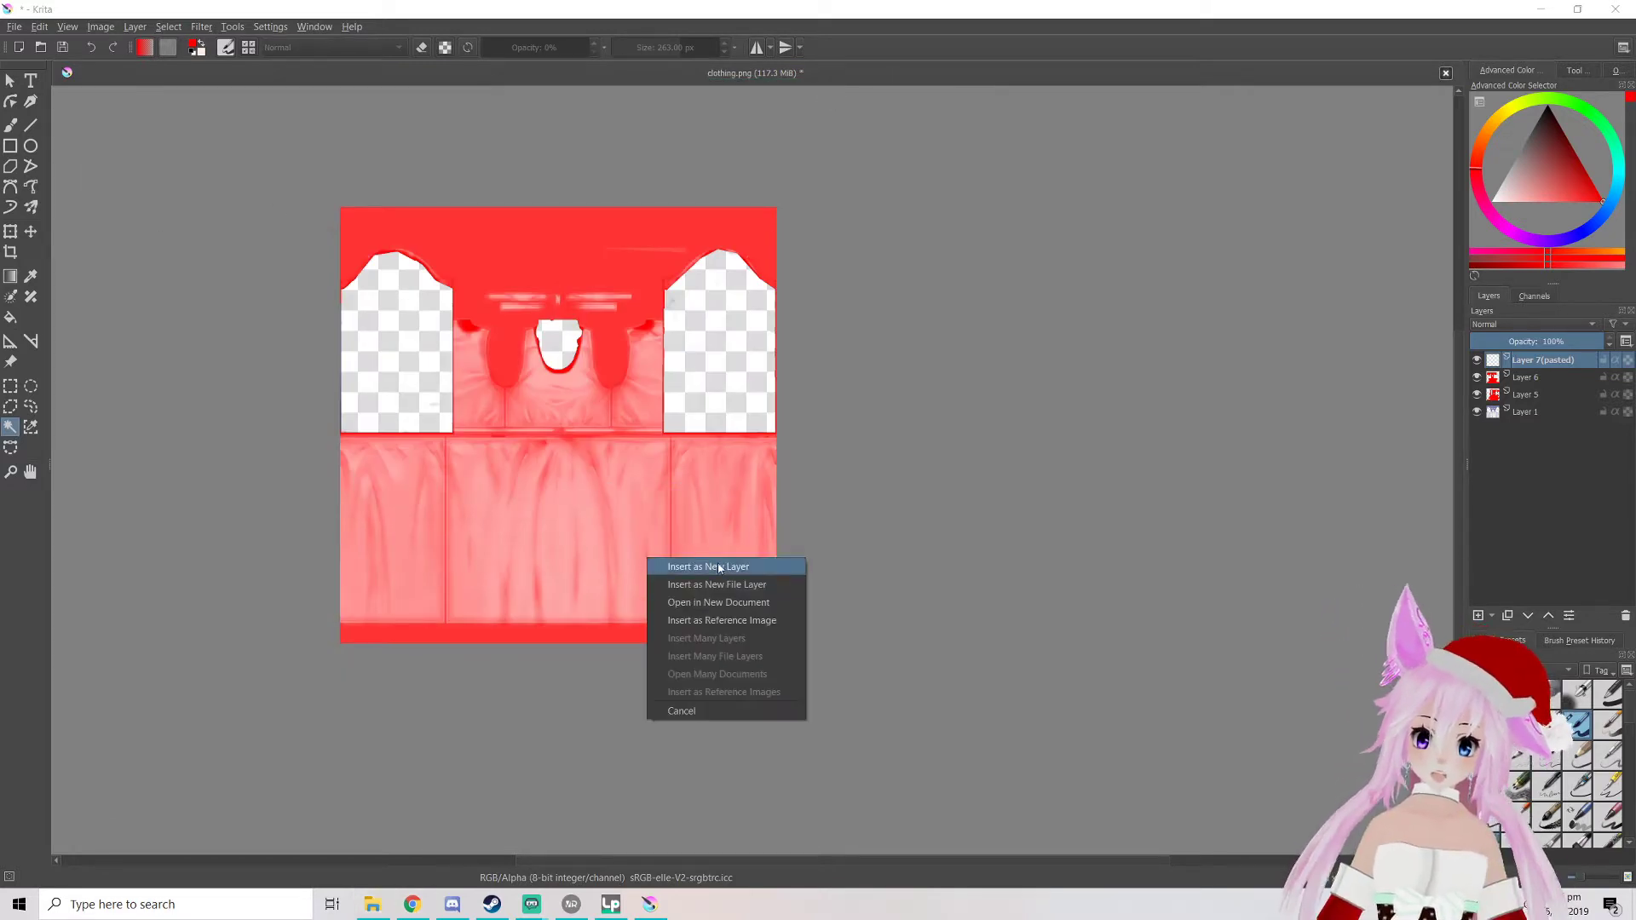
left_click(680, 587)
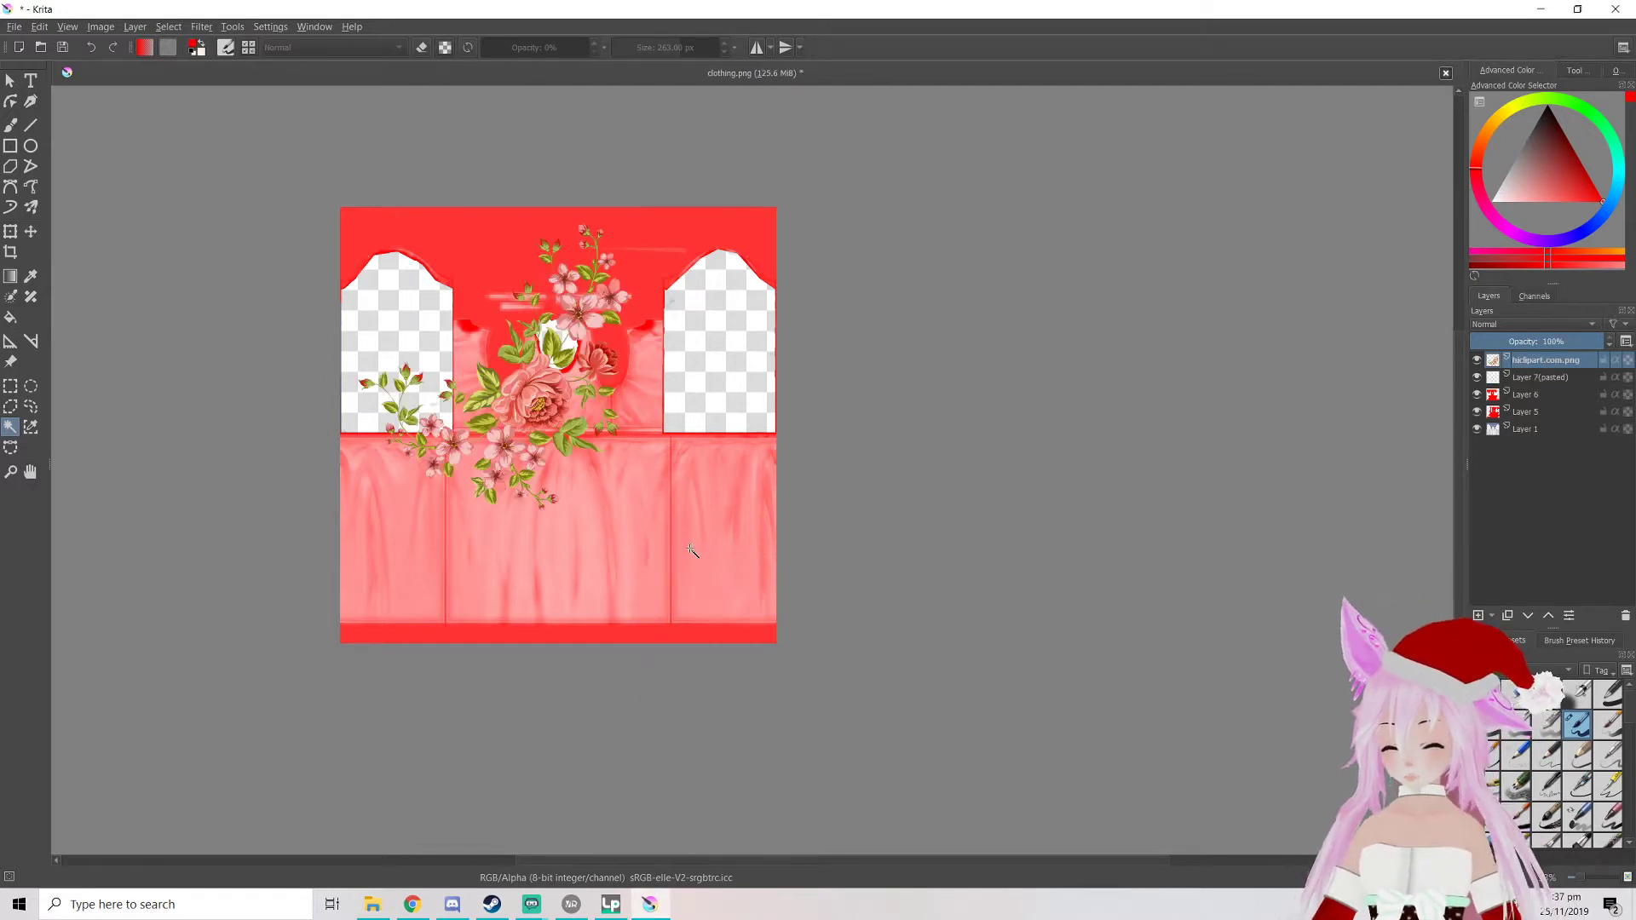
Shrink the flower image proportionally and move it down onto the middle skirt panel
key("ctrl+t")
left_click_drag(568, 304, 704, 428)
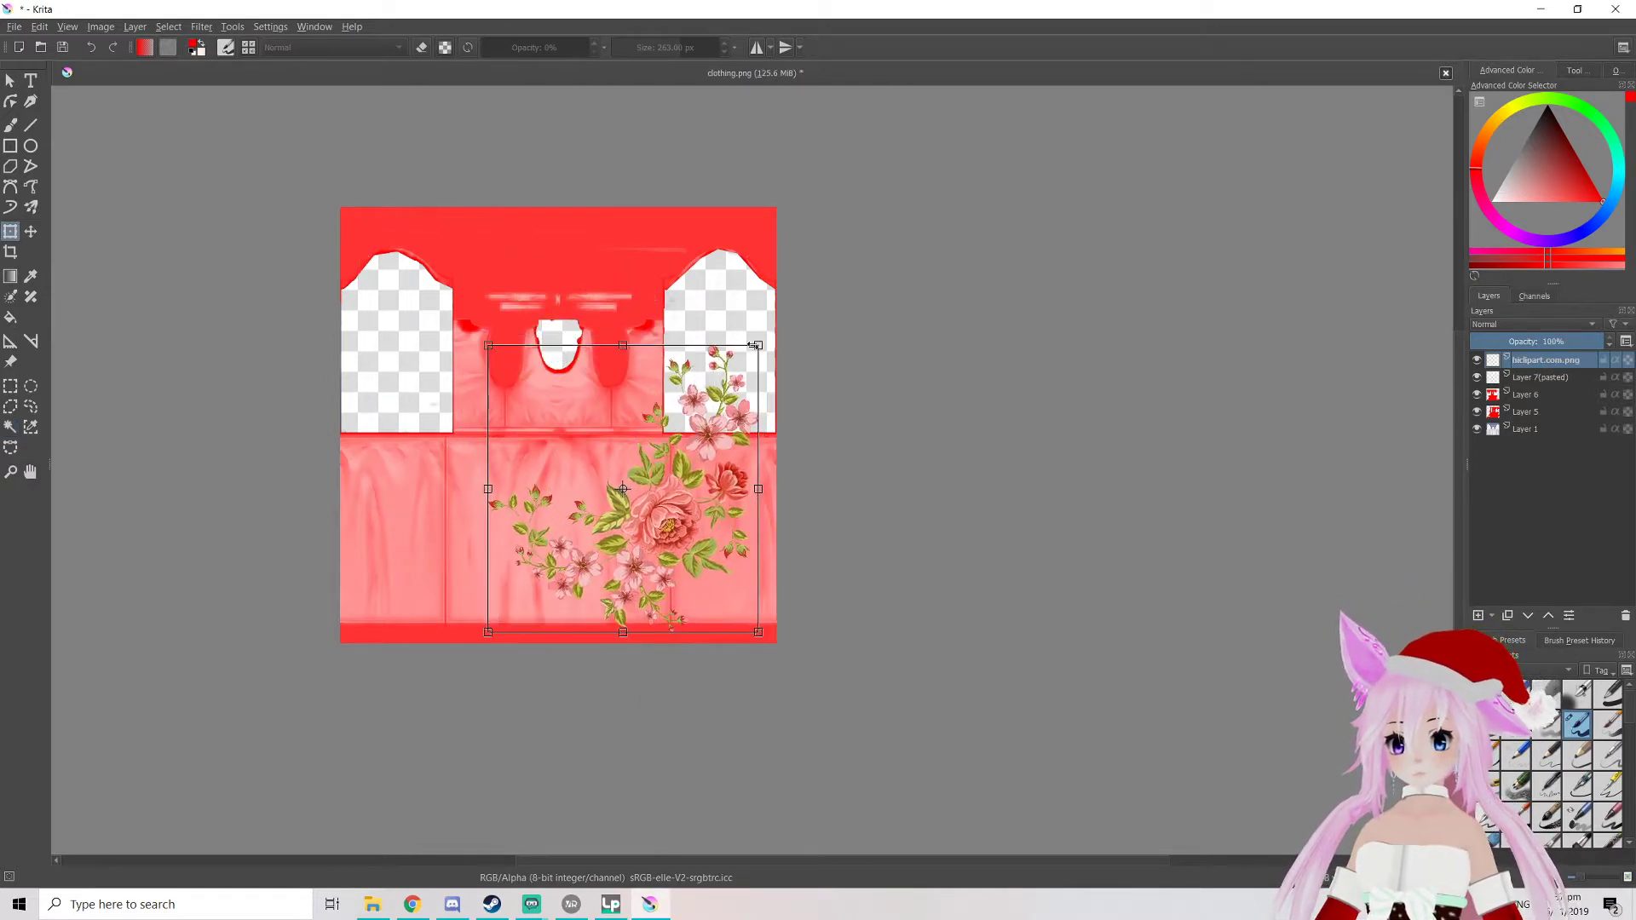
left_click_drag(758, 345, 669, 440)
left_click_drag(590, 525, 590, 530)
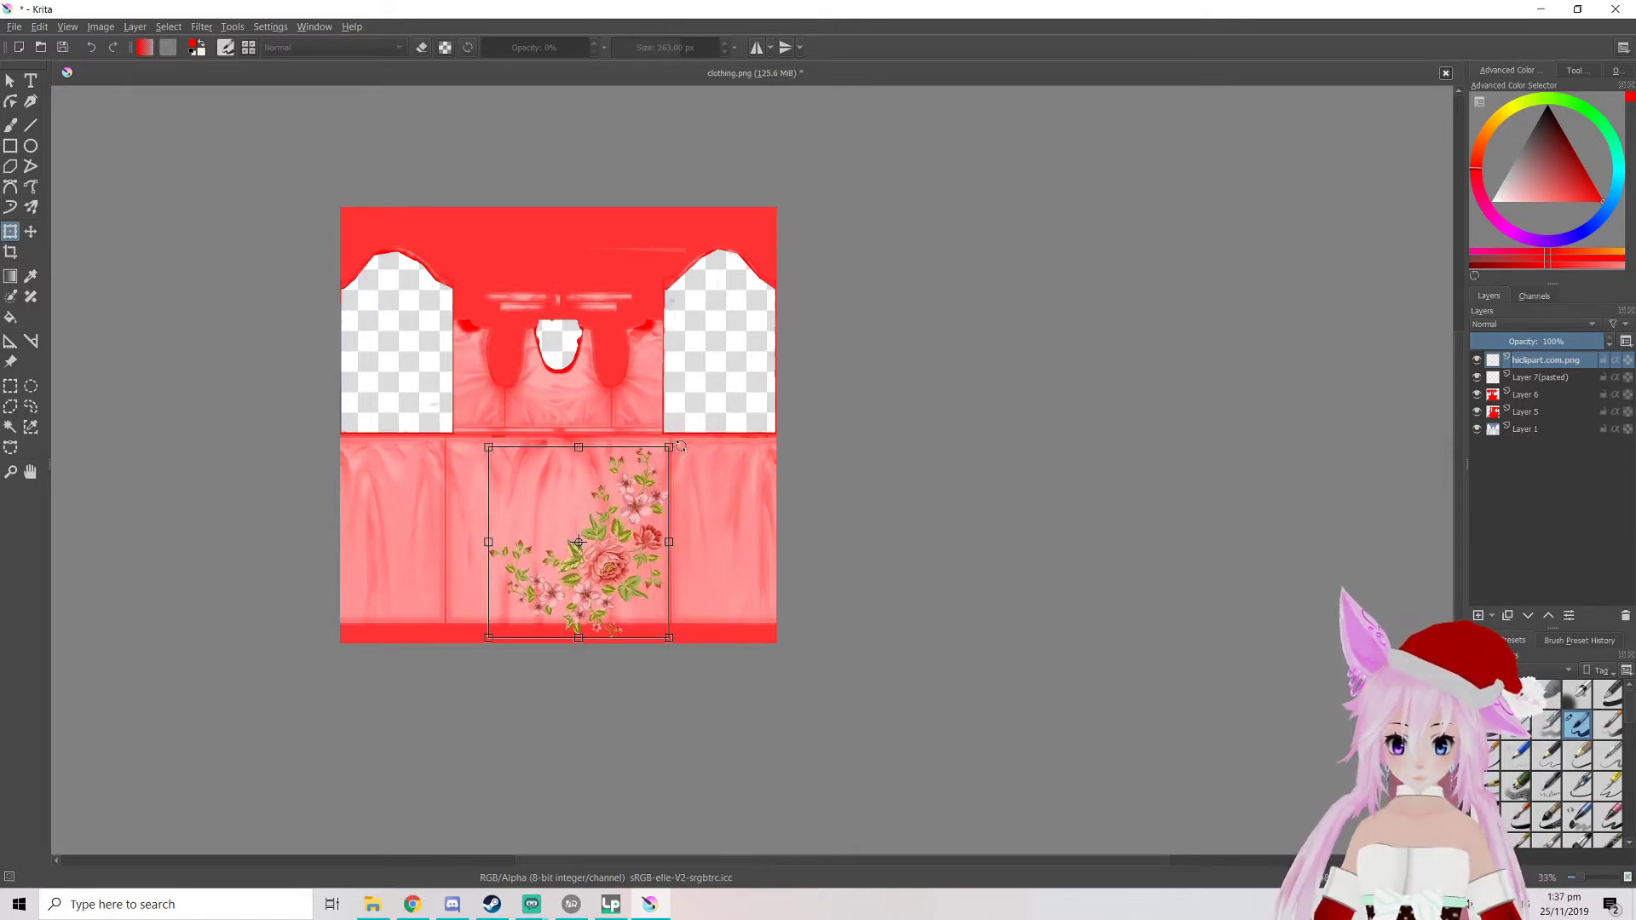
Rotate the flowers into an upward-opening arch and centre them along the lower part of the middle skirt panel
left_click_drag(686, 446, 567, 682)
left_click_drag(599, 551, 603, 541)
scroll(604, 540, "up", 4)
scroll(580, 545, "down", 4)
scroll(575, 542, "up", 2)
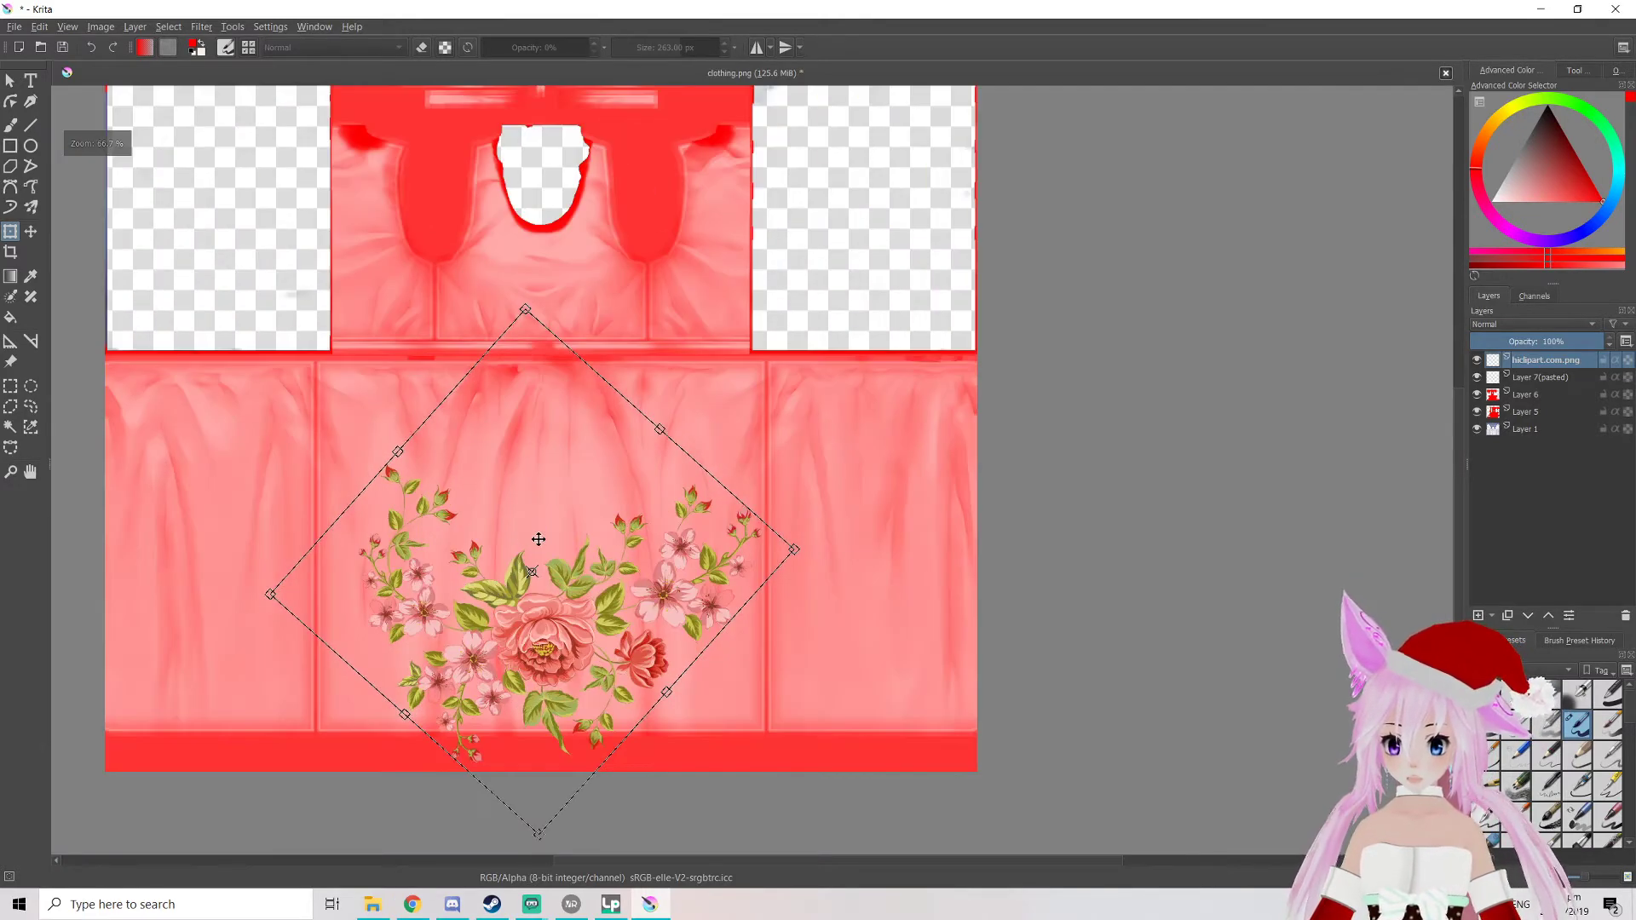
scroll(573, 375, "up", 2)
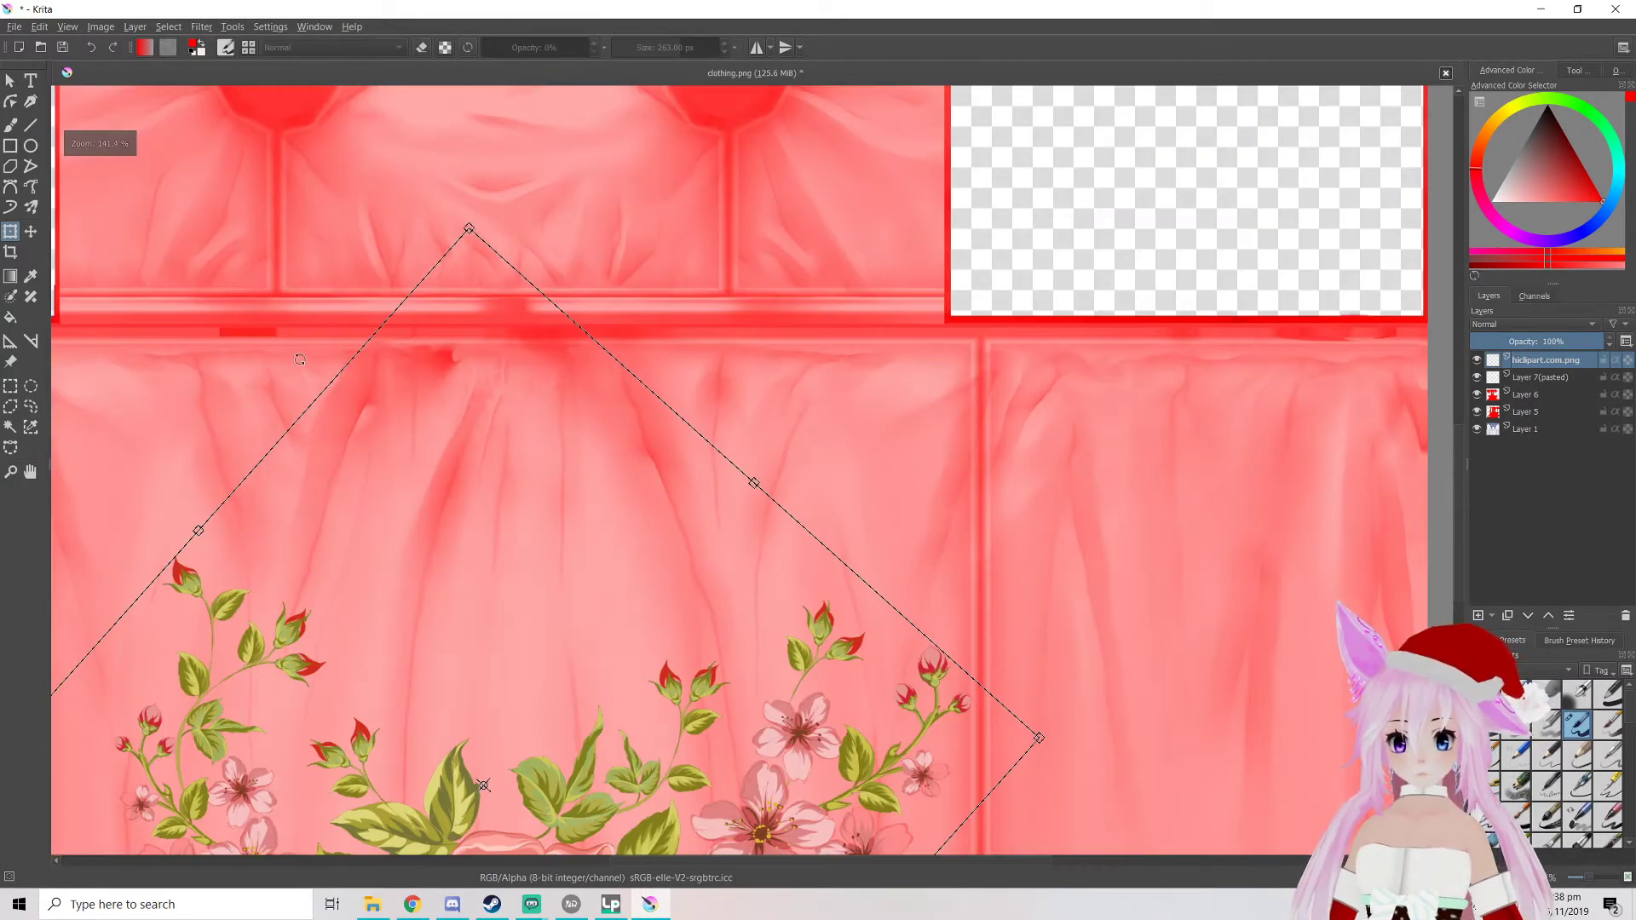
scroll(520, 375, "down", 3)
mouse_move(515, 550)
left_mouse_down()
mouse_move(502, 601)
mouse_move(501, 554)
mouse_move(523, 540)
left_mouse_up()
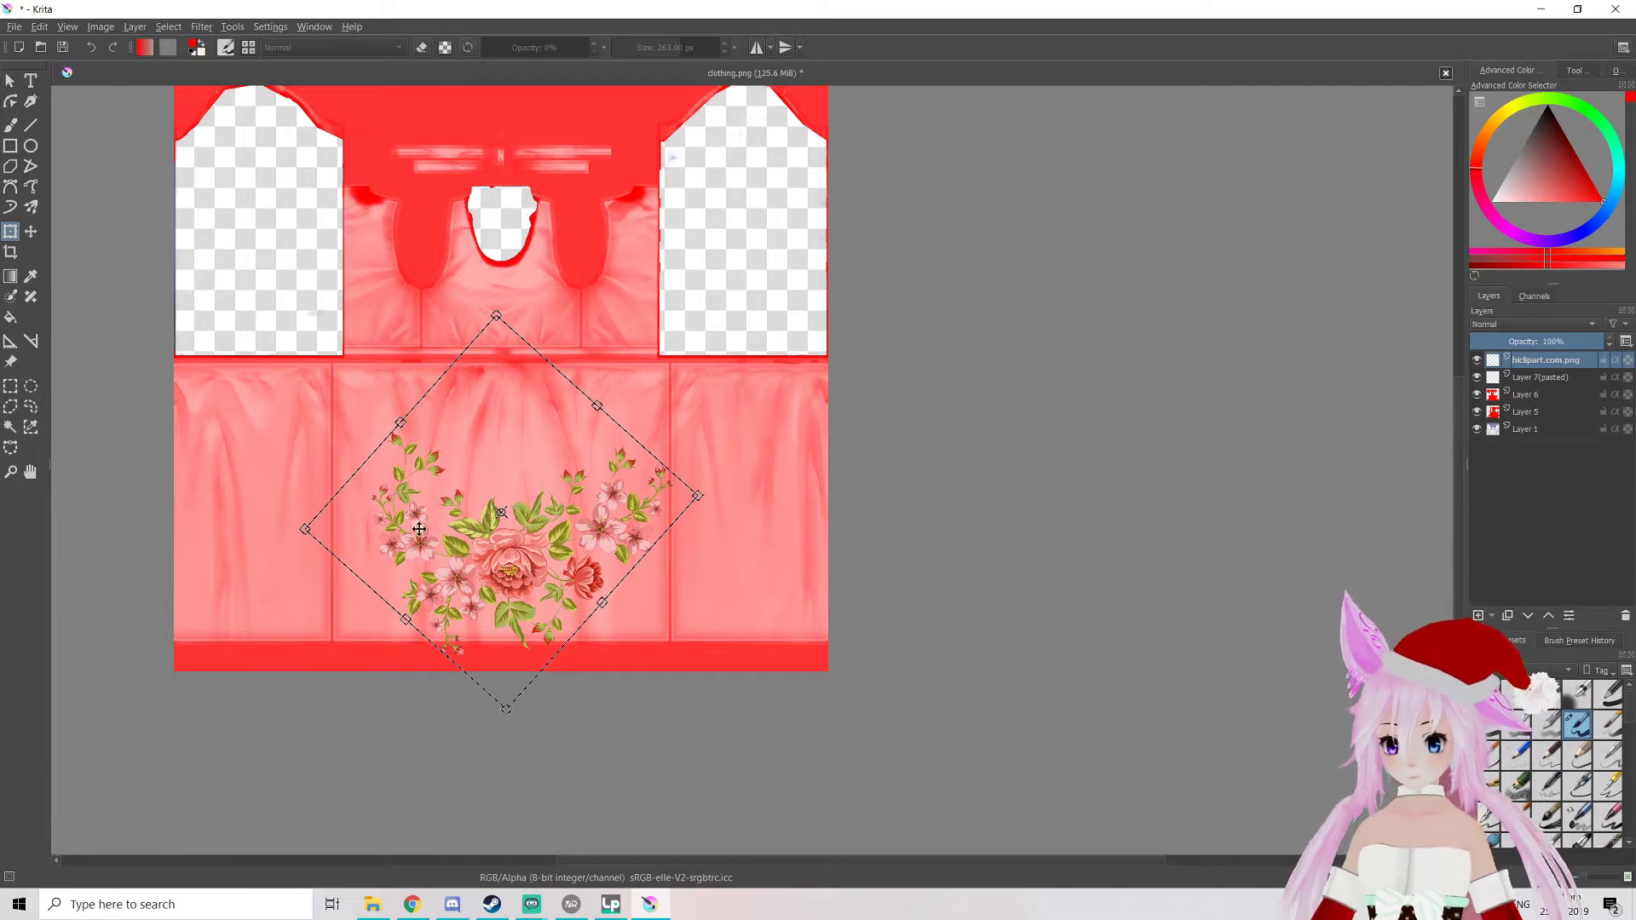
Rotate the flowers so the large rose sits at the lower-left, move them over the left skirt seam, and apply the transform
left_click_drag(508, 310, 595, 417)
left_click_drag(427, 487, 239, 480)
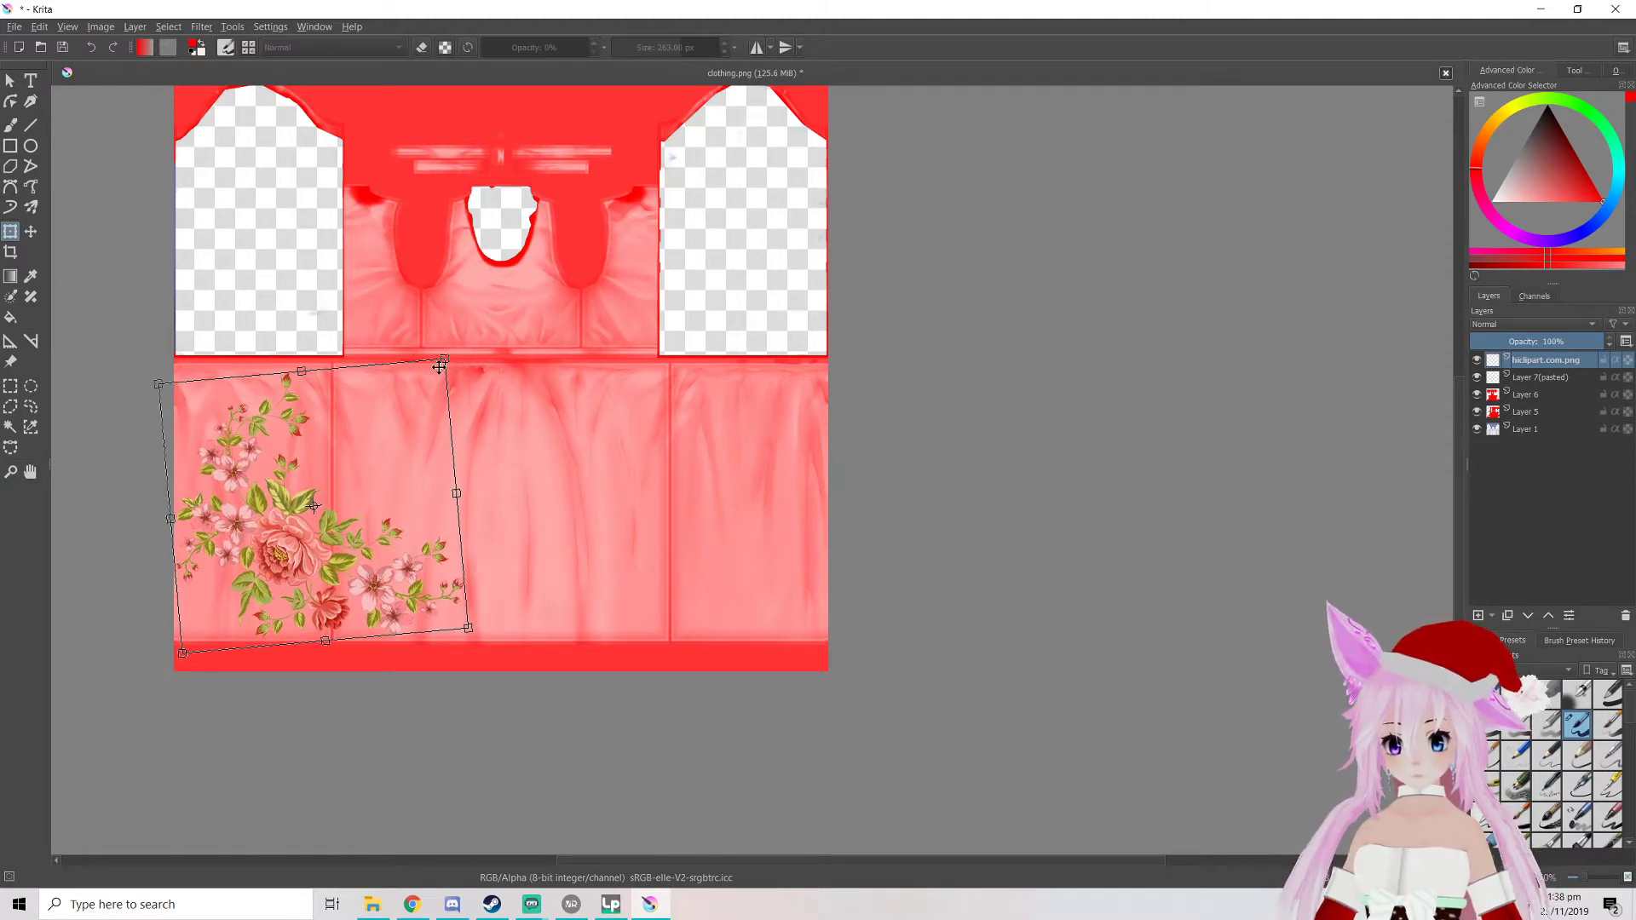
key("Return")
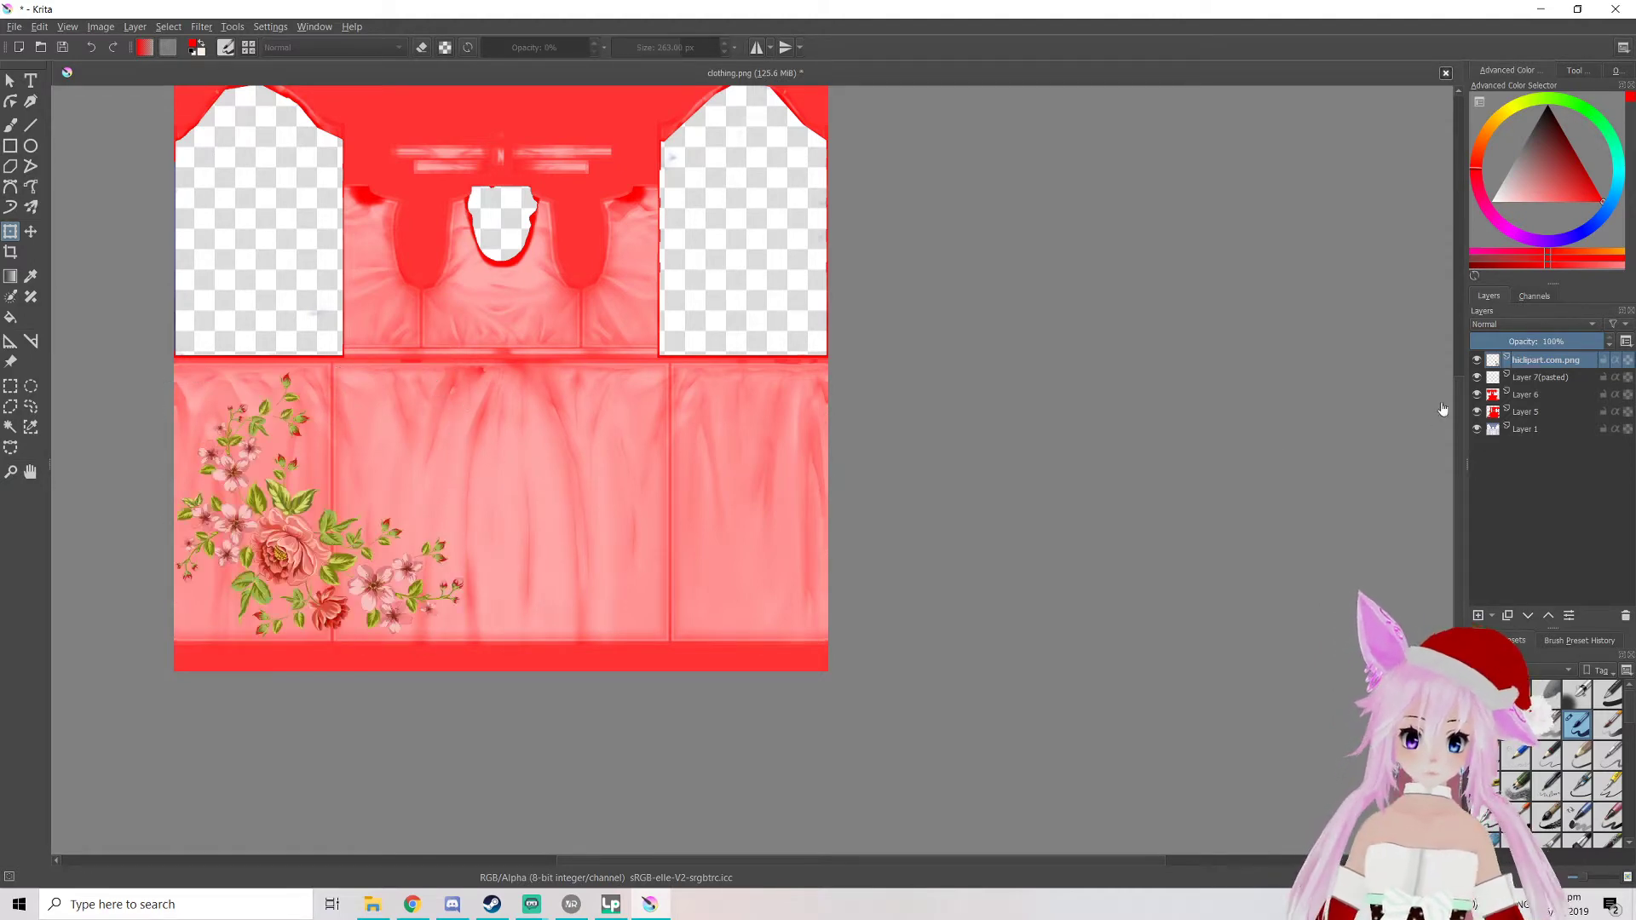
Duplicate the hiclipart.com.png flower layer and move the copy across to the right skirt seam
right_click(1560, 362)
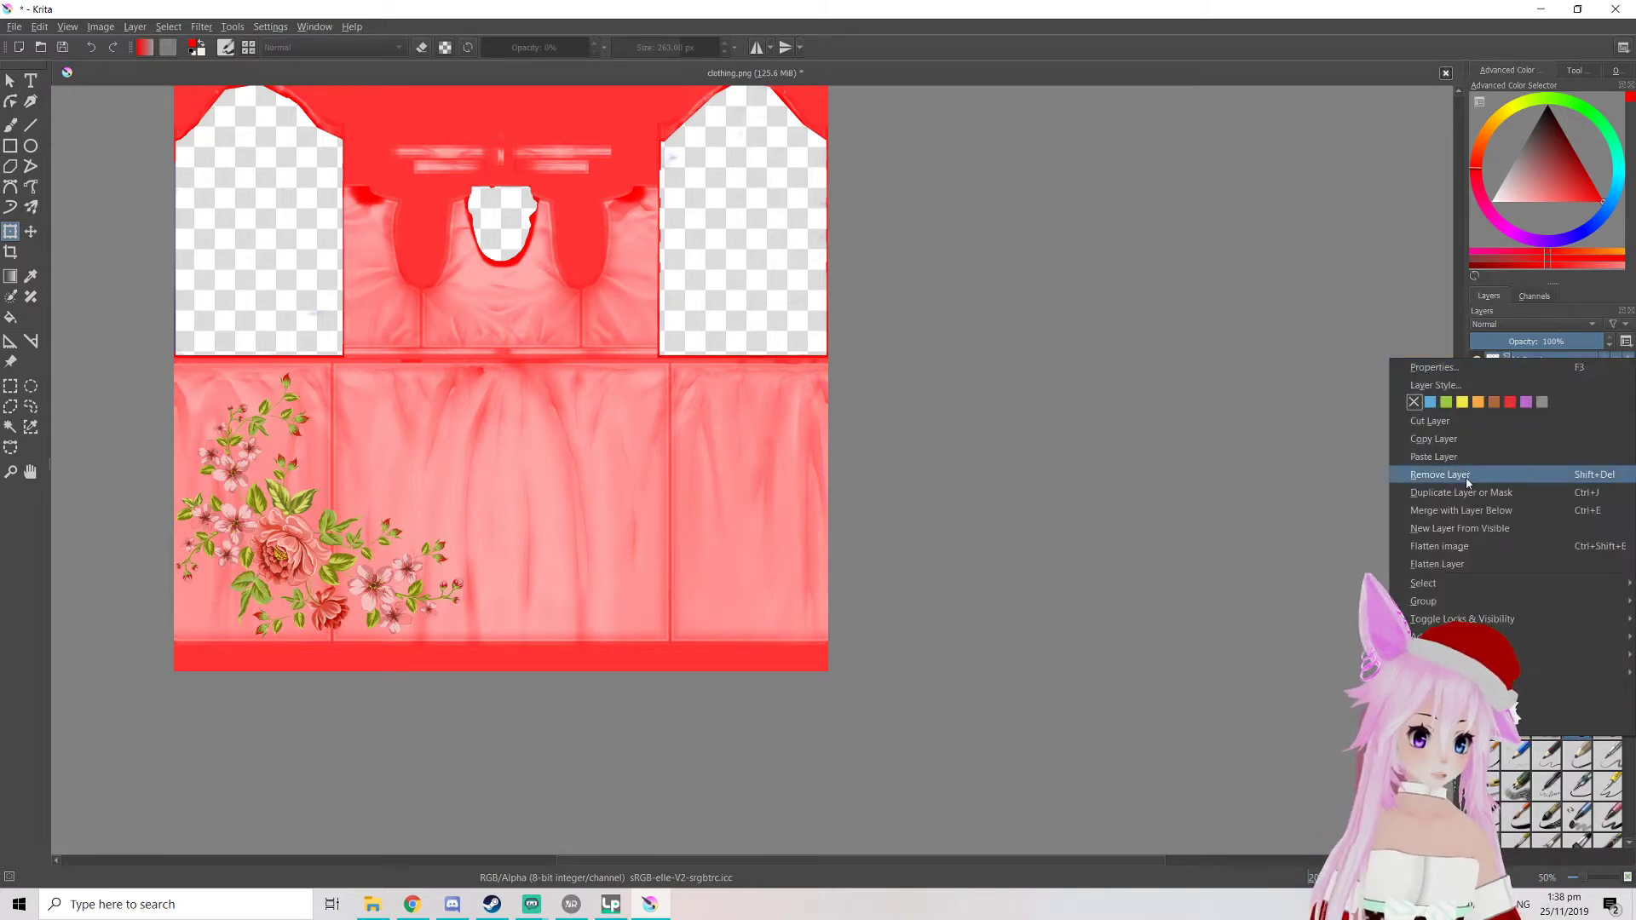
left_click(1560, 493)
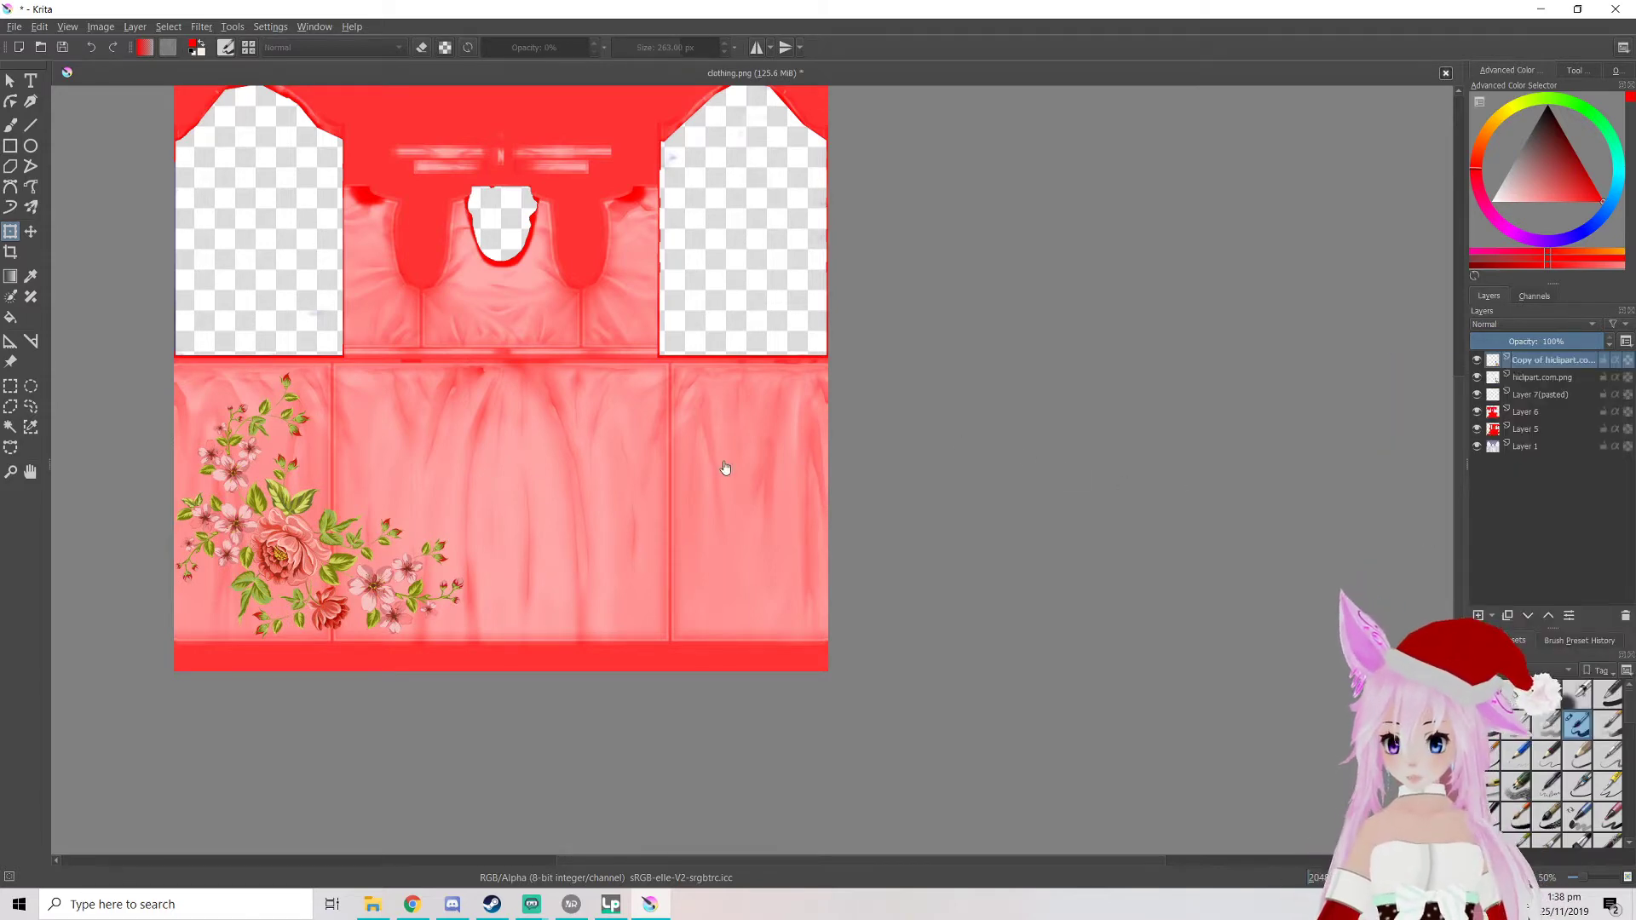
left_click(371, 539)
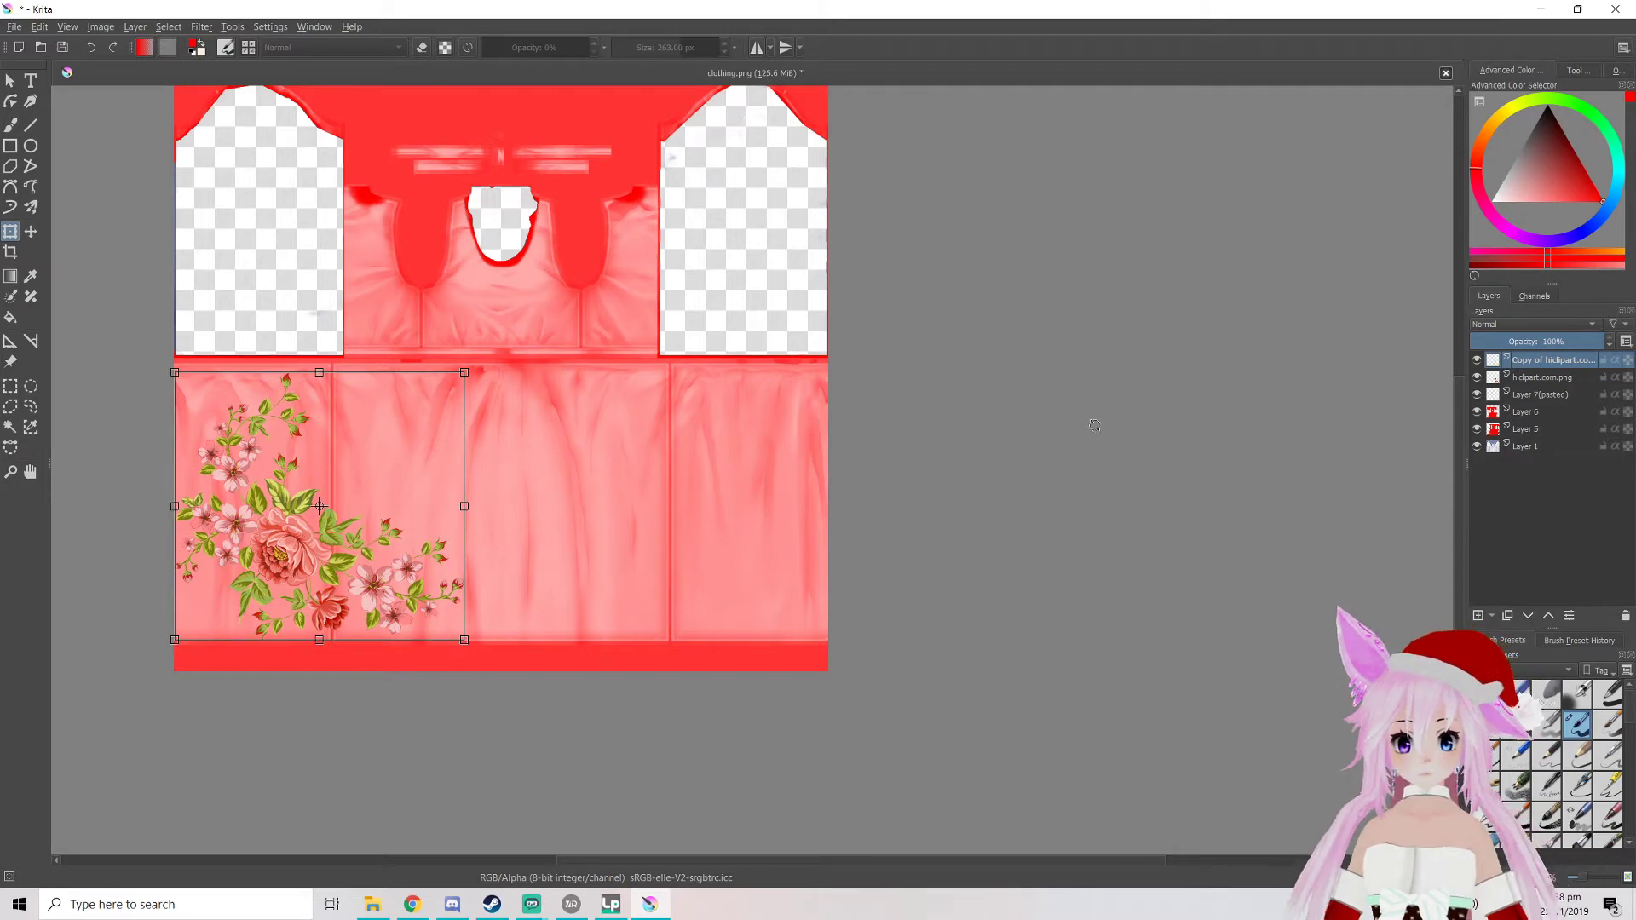
left_click_drag(360, 492, 756, 478)
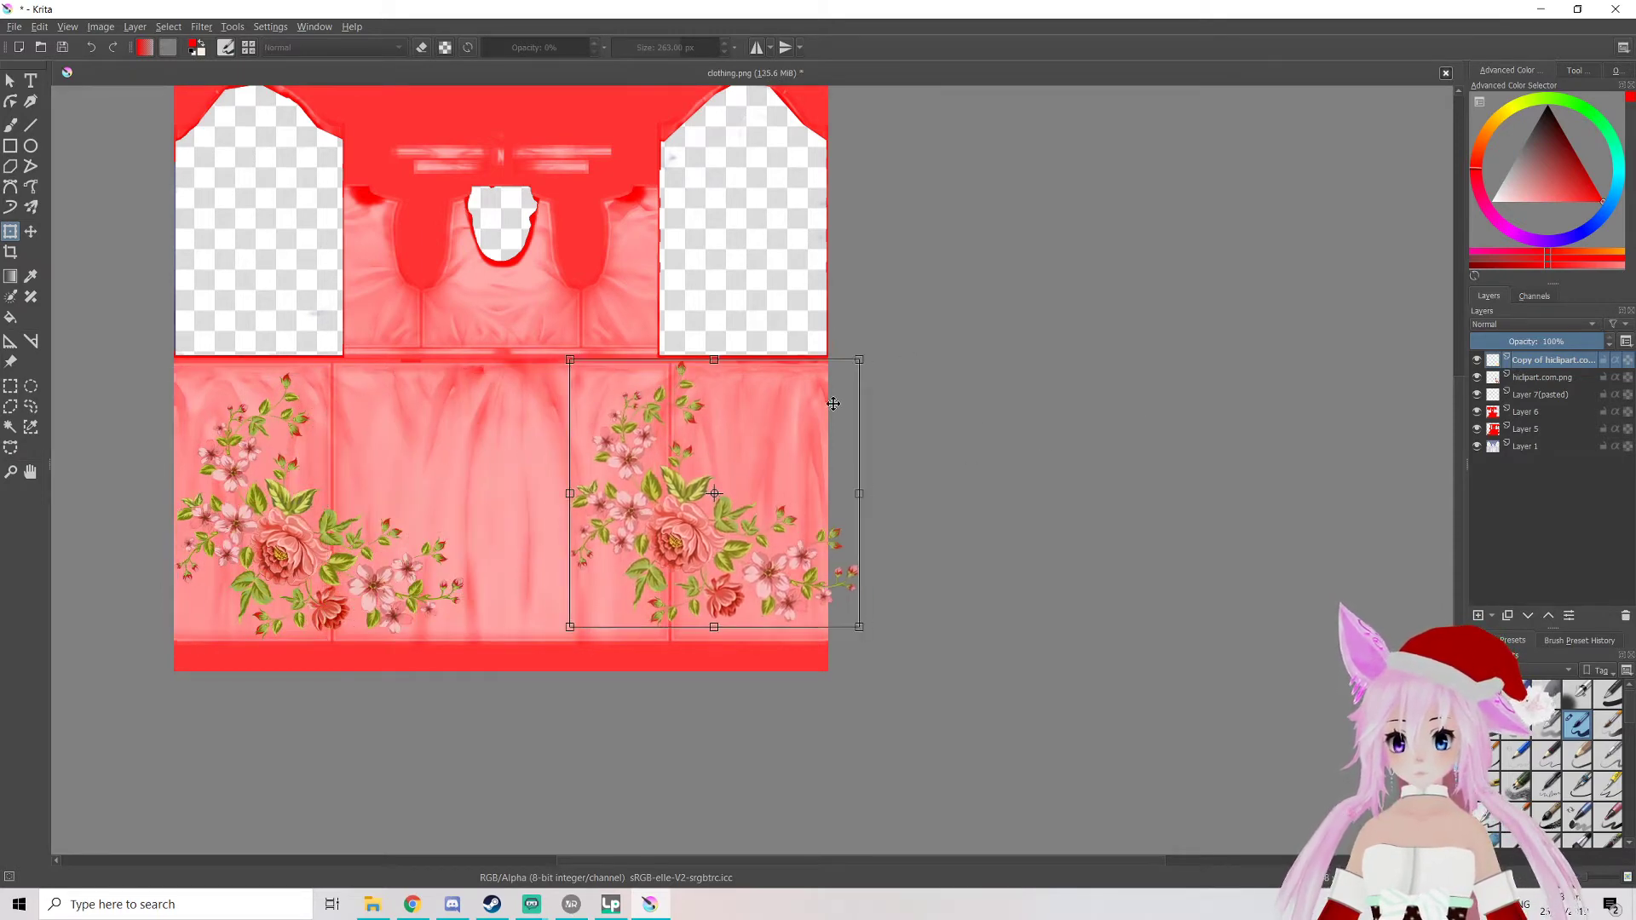
Rotate the copied flowers to stand upright along the right skirt panel, shrink them slightly to fit inside the texture edge, and apply the transform
left_click_drag(866, 322, 816, 291)
left_click_drag(471, 332, 740, 427)
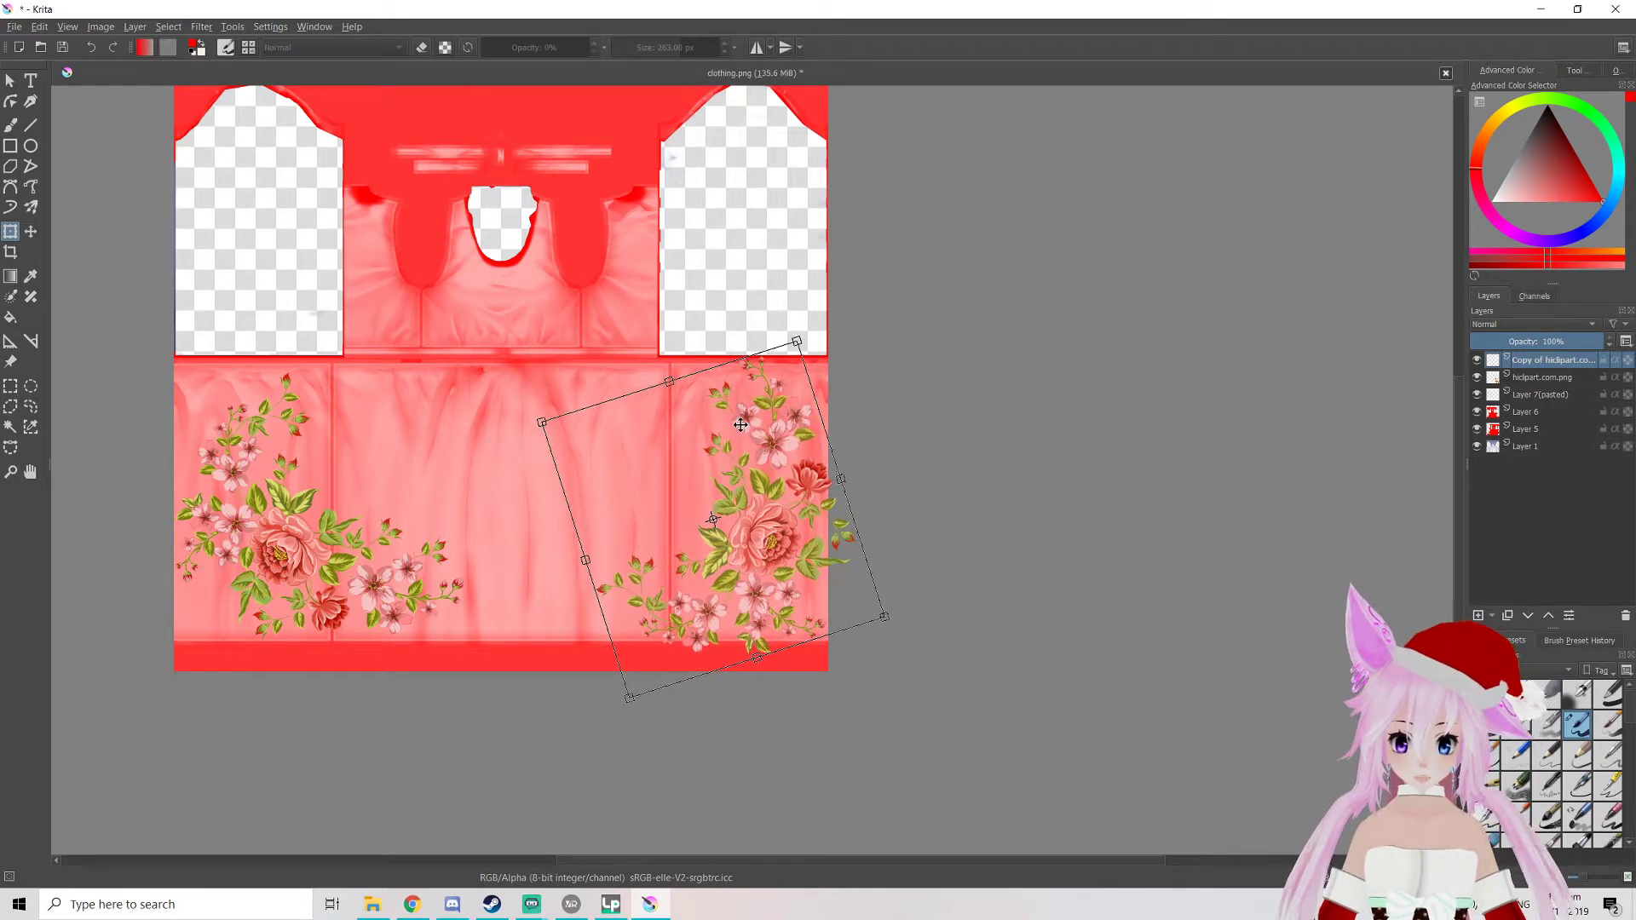
left_click_drag(748, 402, 745, 391)
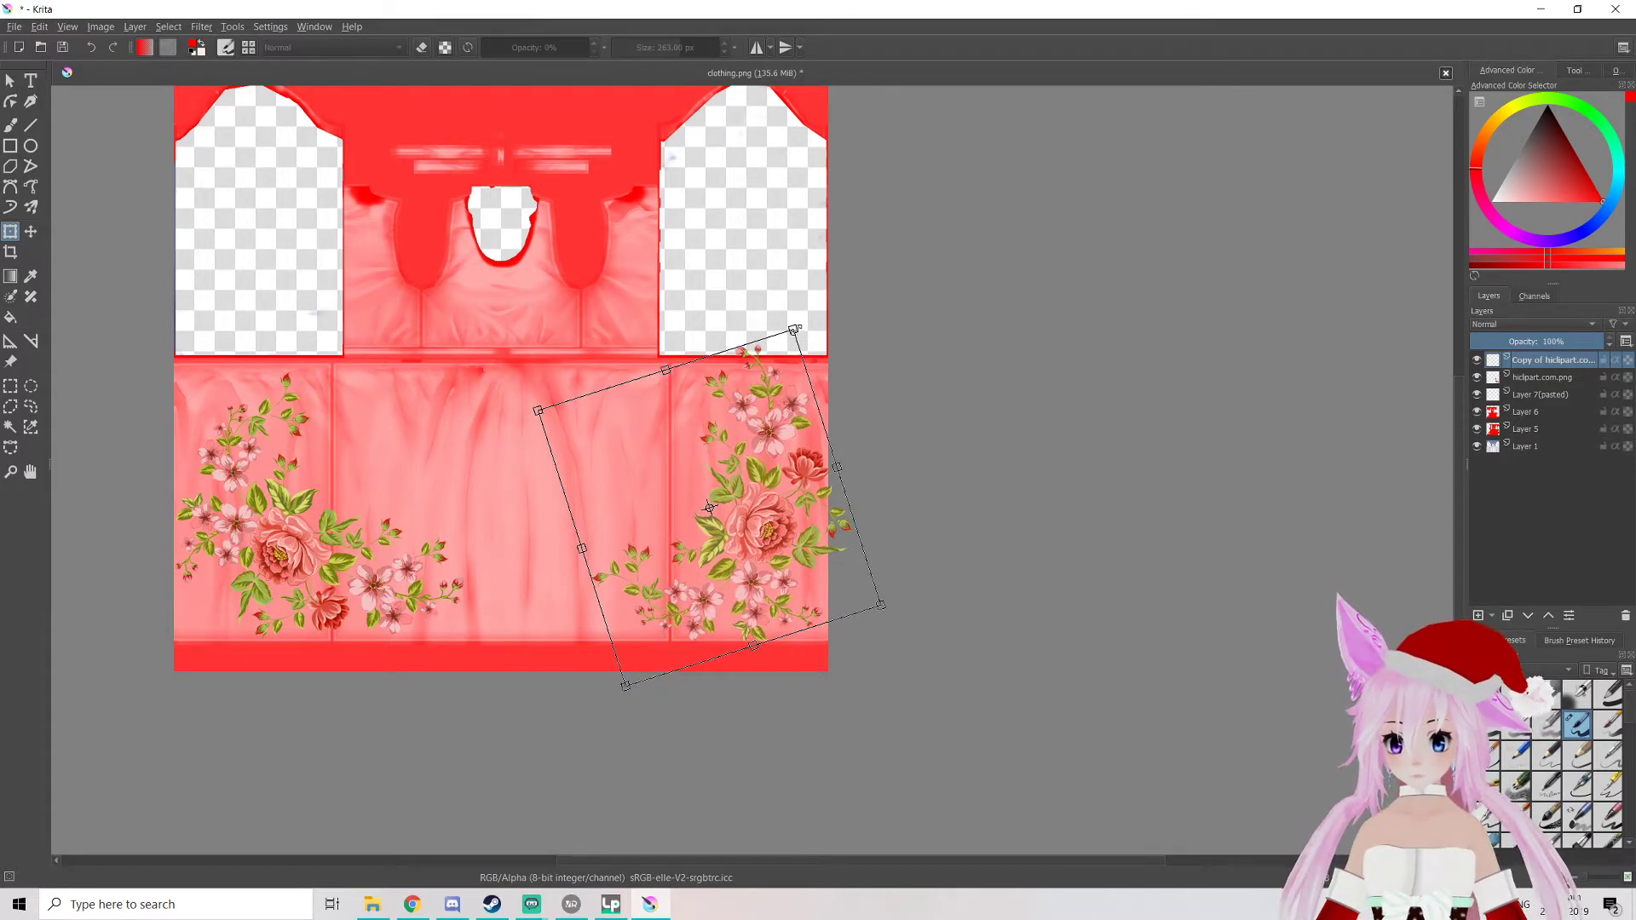
left_click_drag(685, 426, 658, 426)
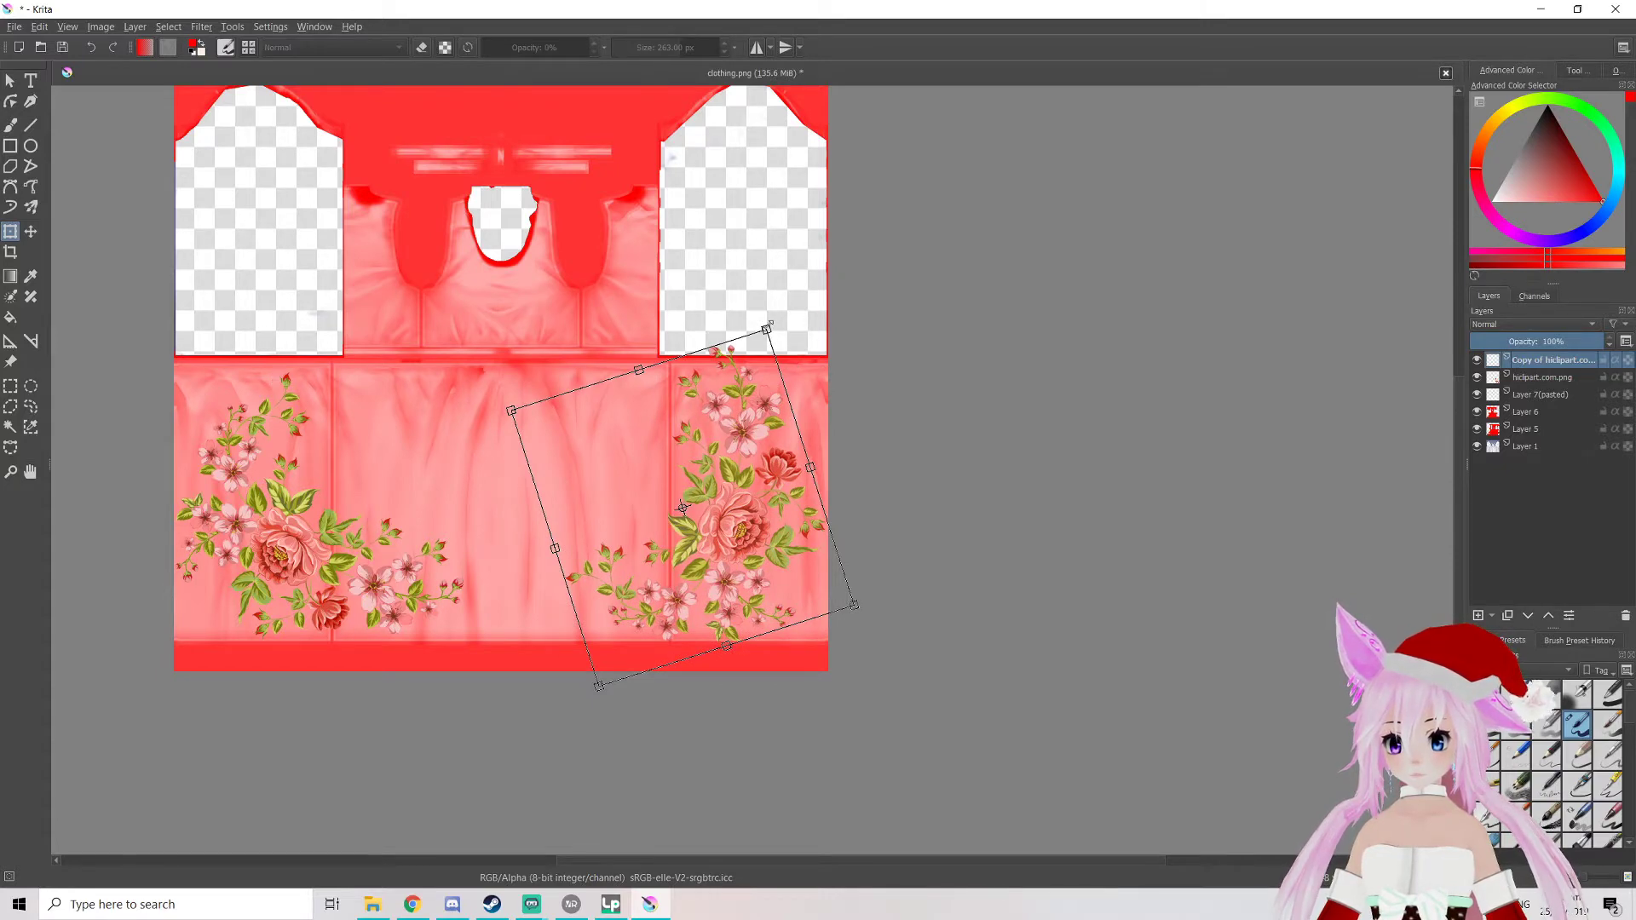
left_click_drag(769, 324, 743, 358)
left_click_drag(648, 439, 666, 436)
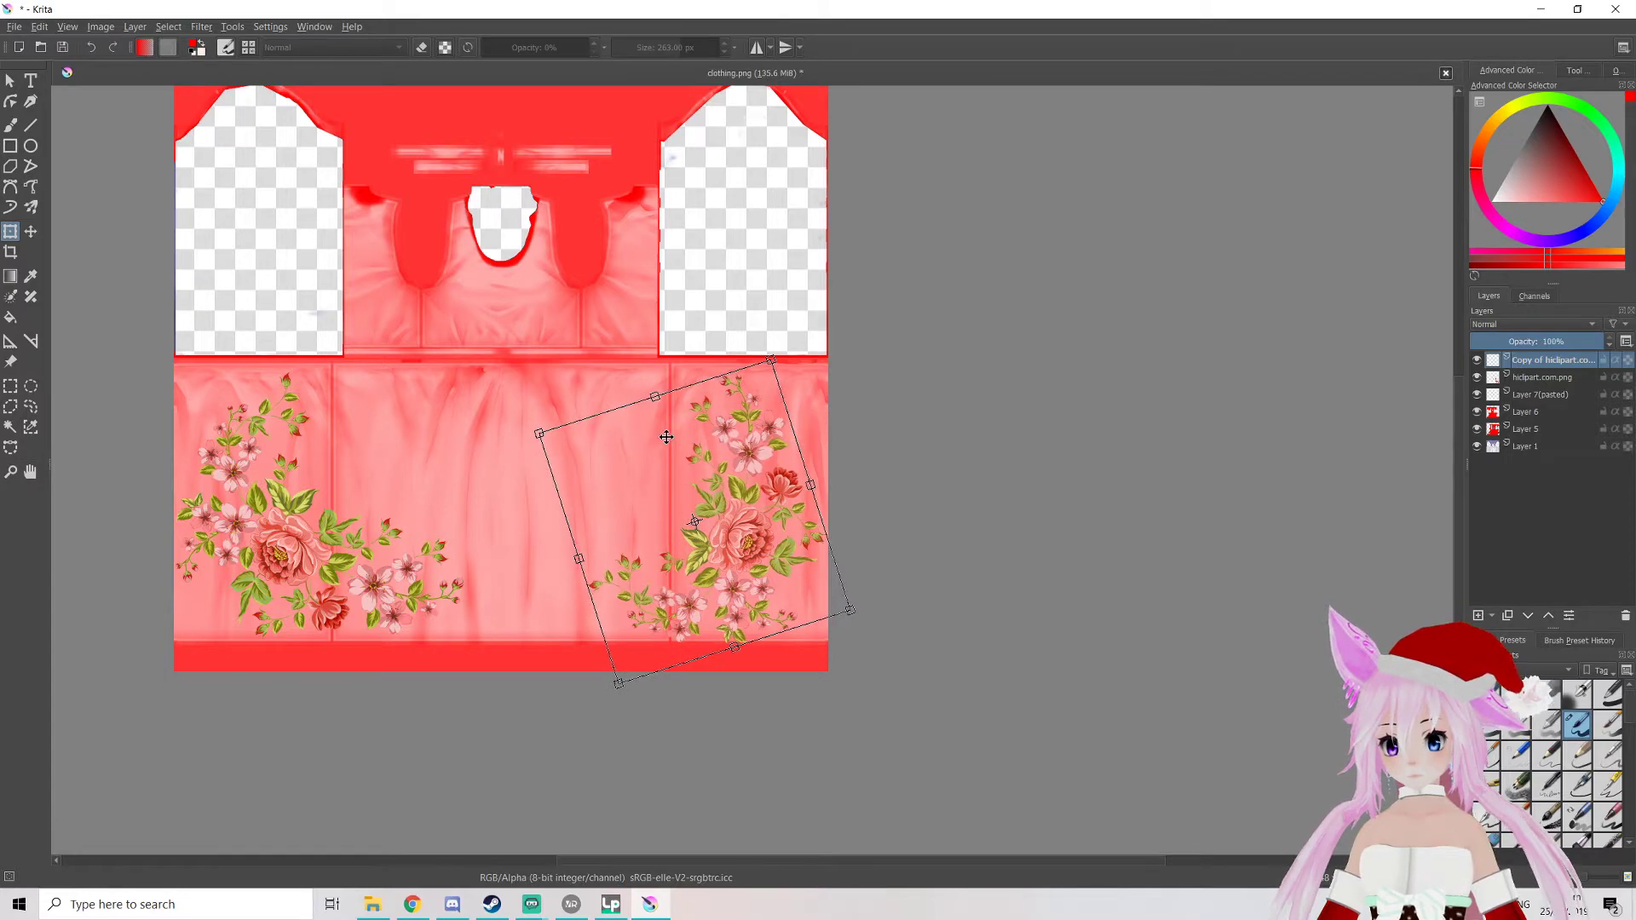
key("Return")
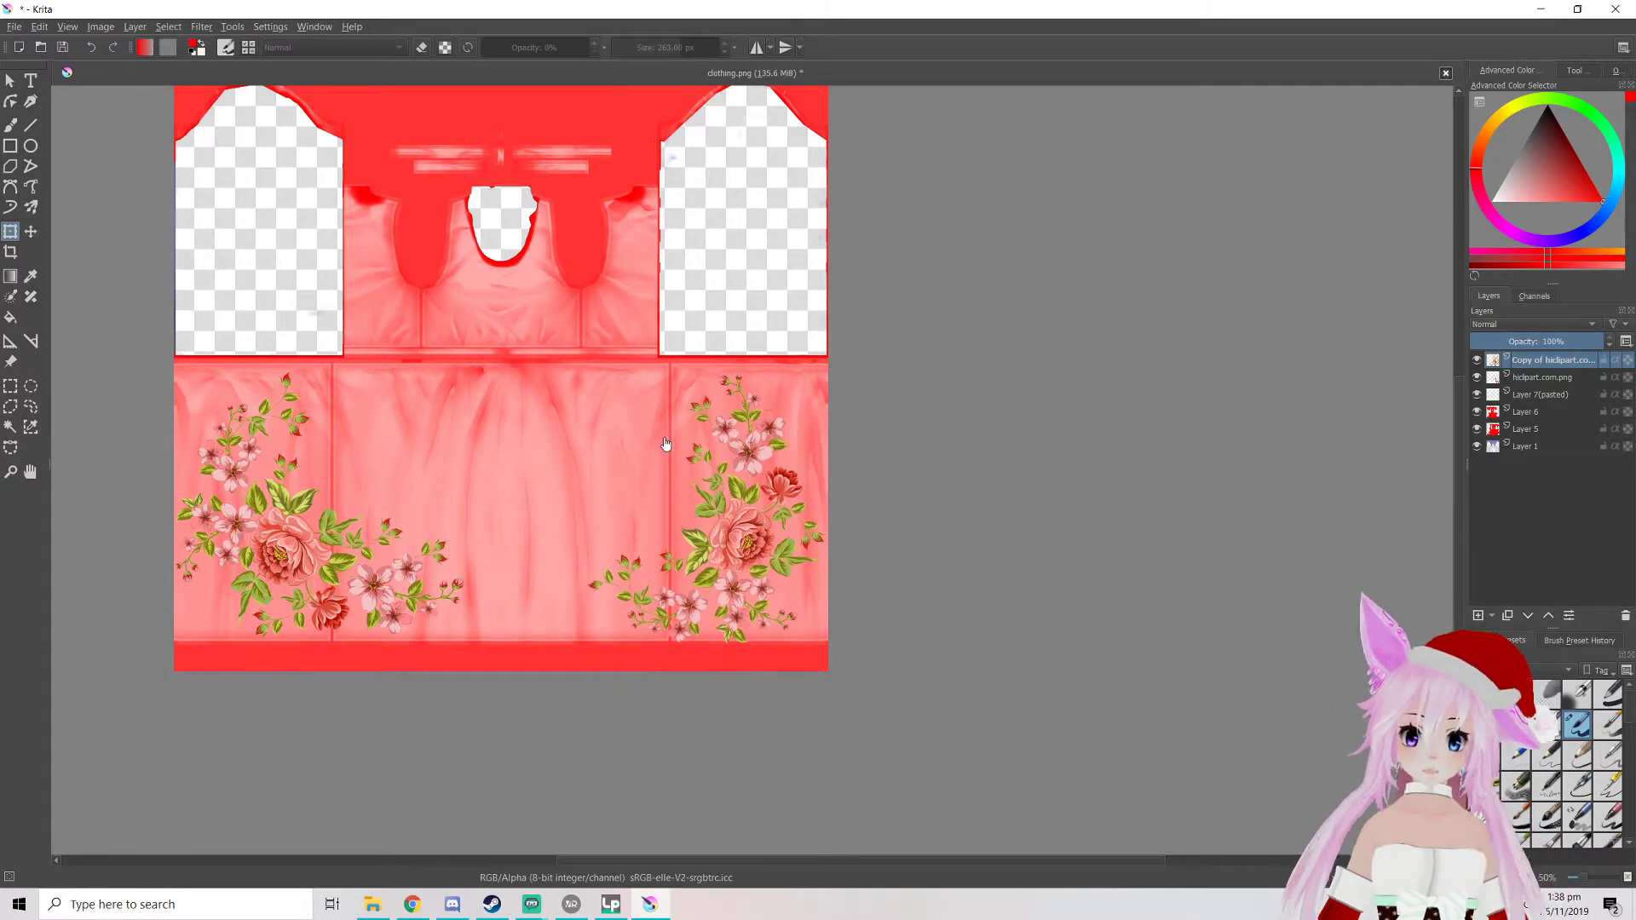
Save the decorated texture to the Desktop as the PNG image clothing, replacing the existing file and keeping the default export options
scroll(614, 435, "down", 3)
scroll(615, 438, "up", 3)
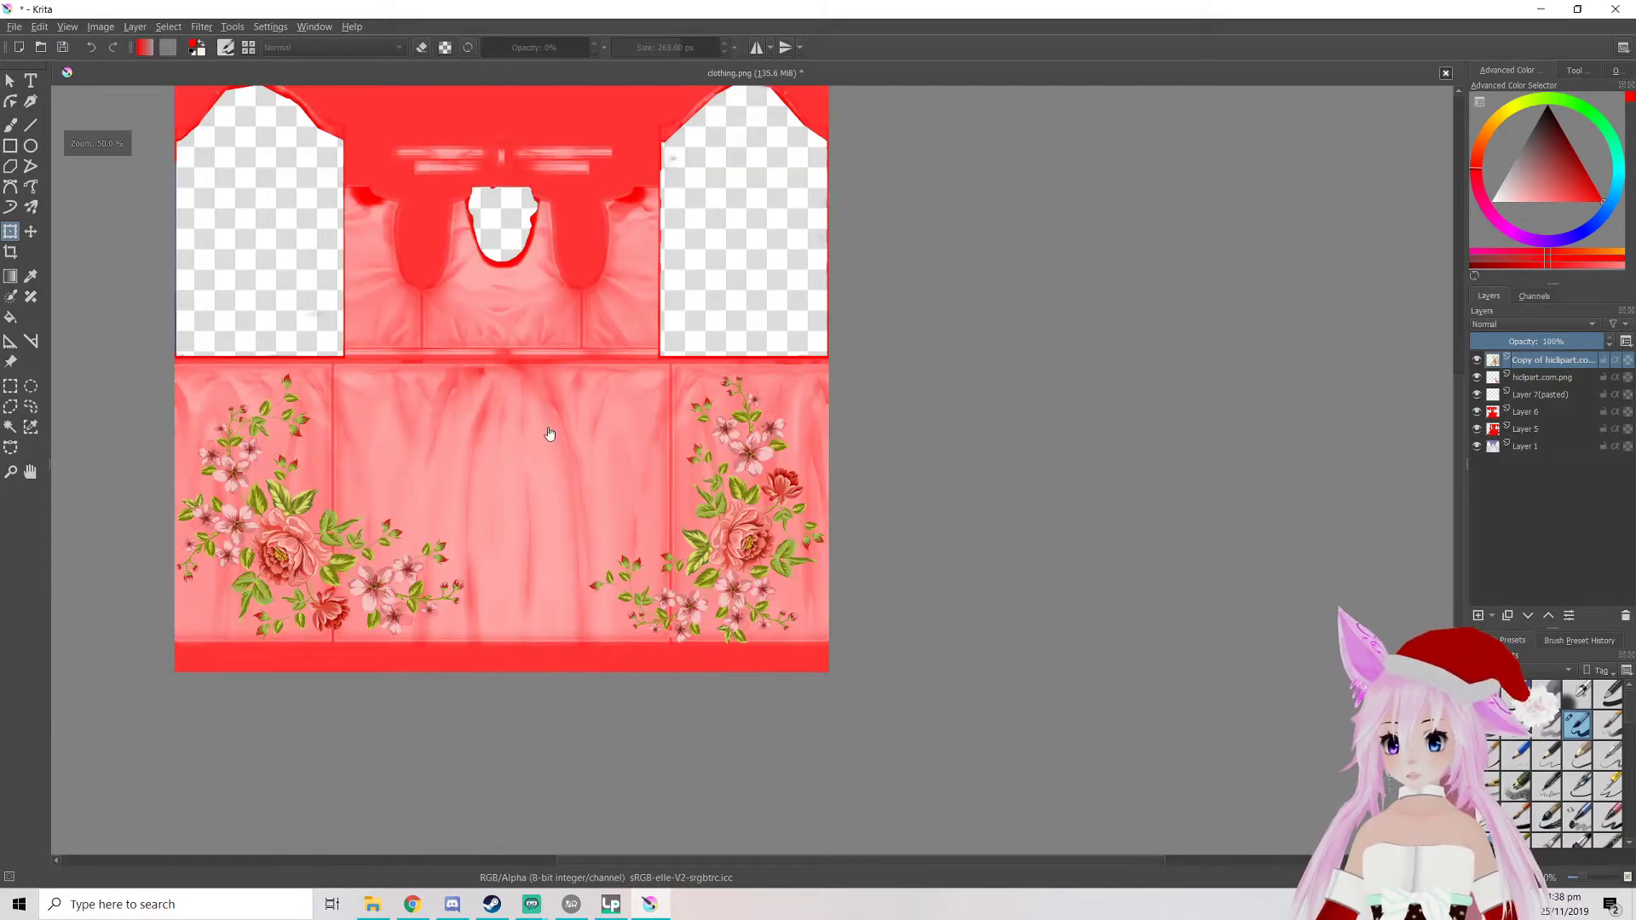
scroll(626, 469, "down", 1)
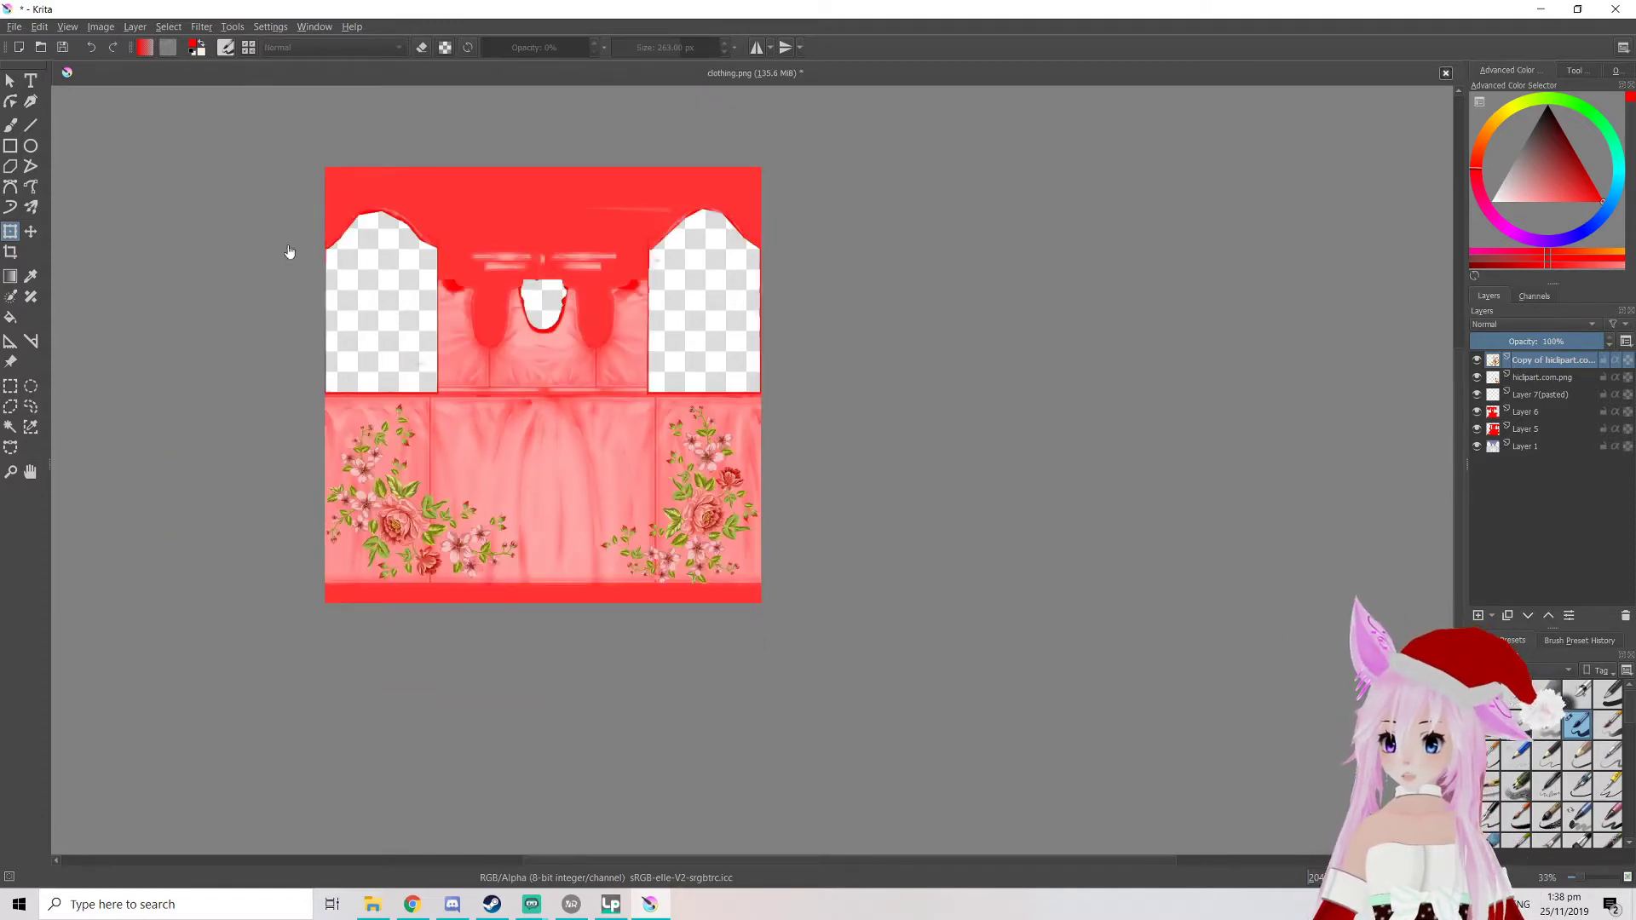
left_click(15, 27)
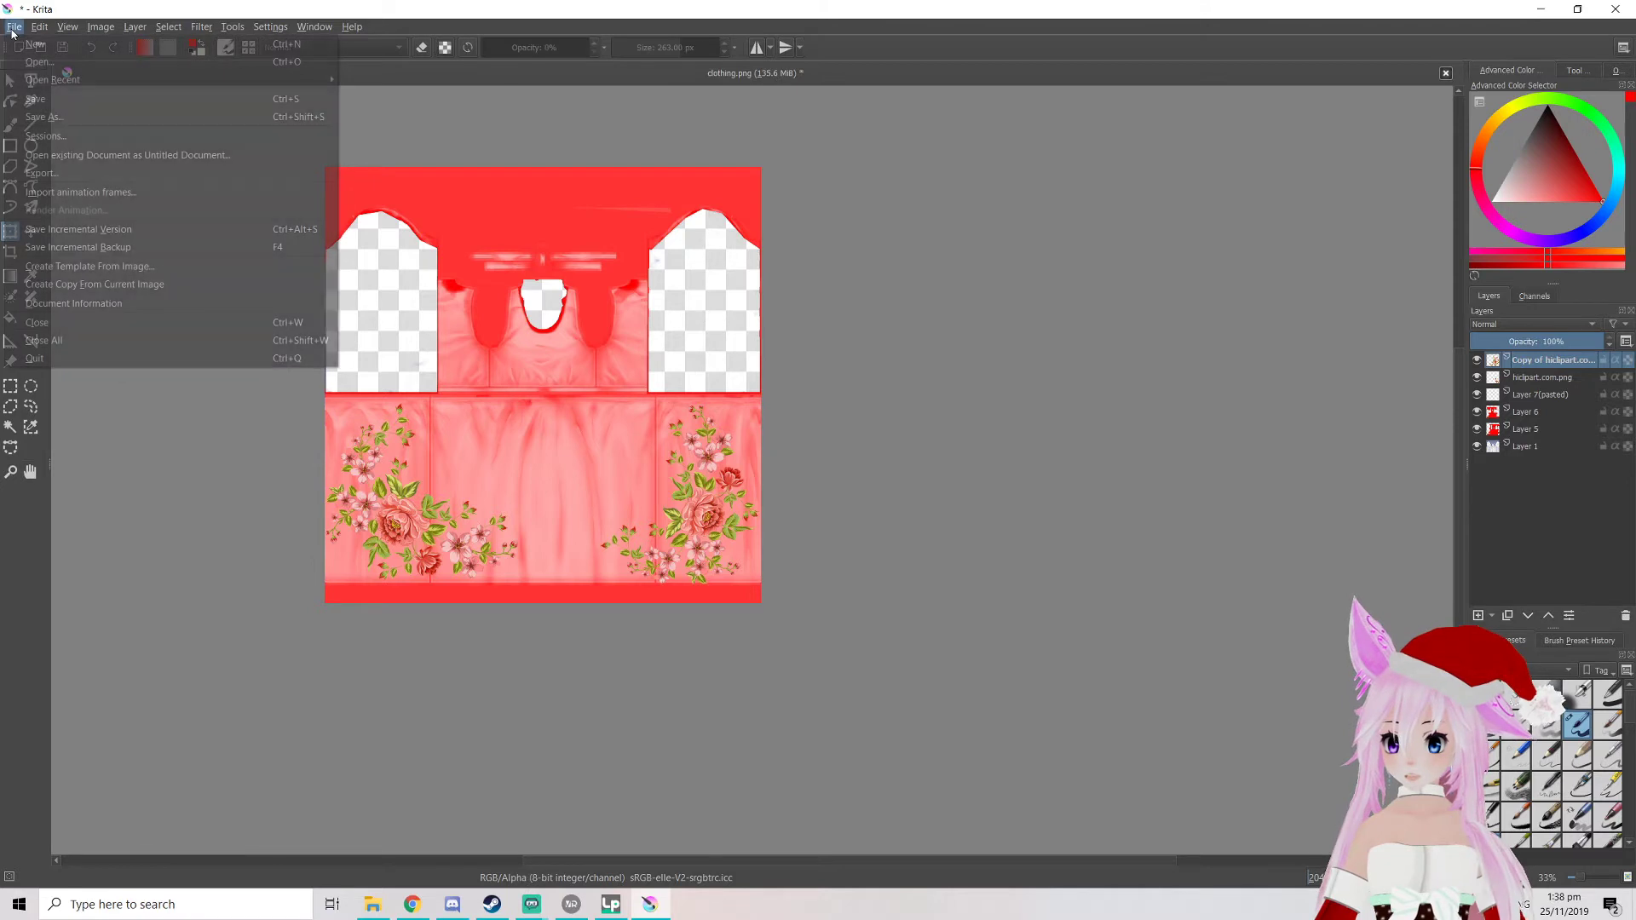
left_click(72, 121)
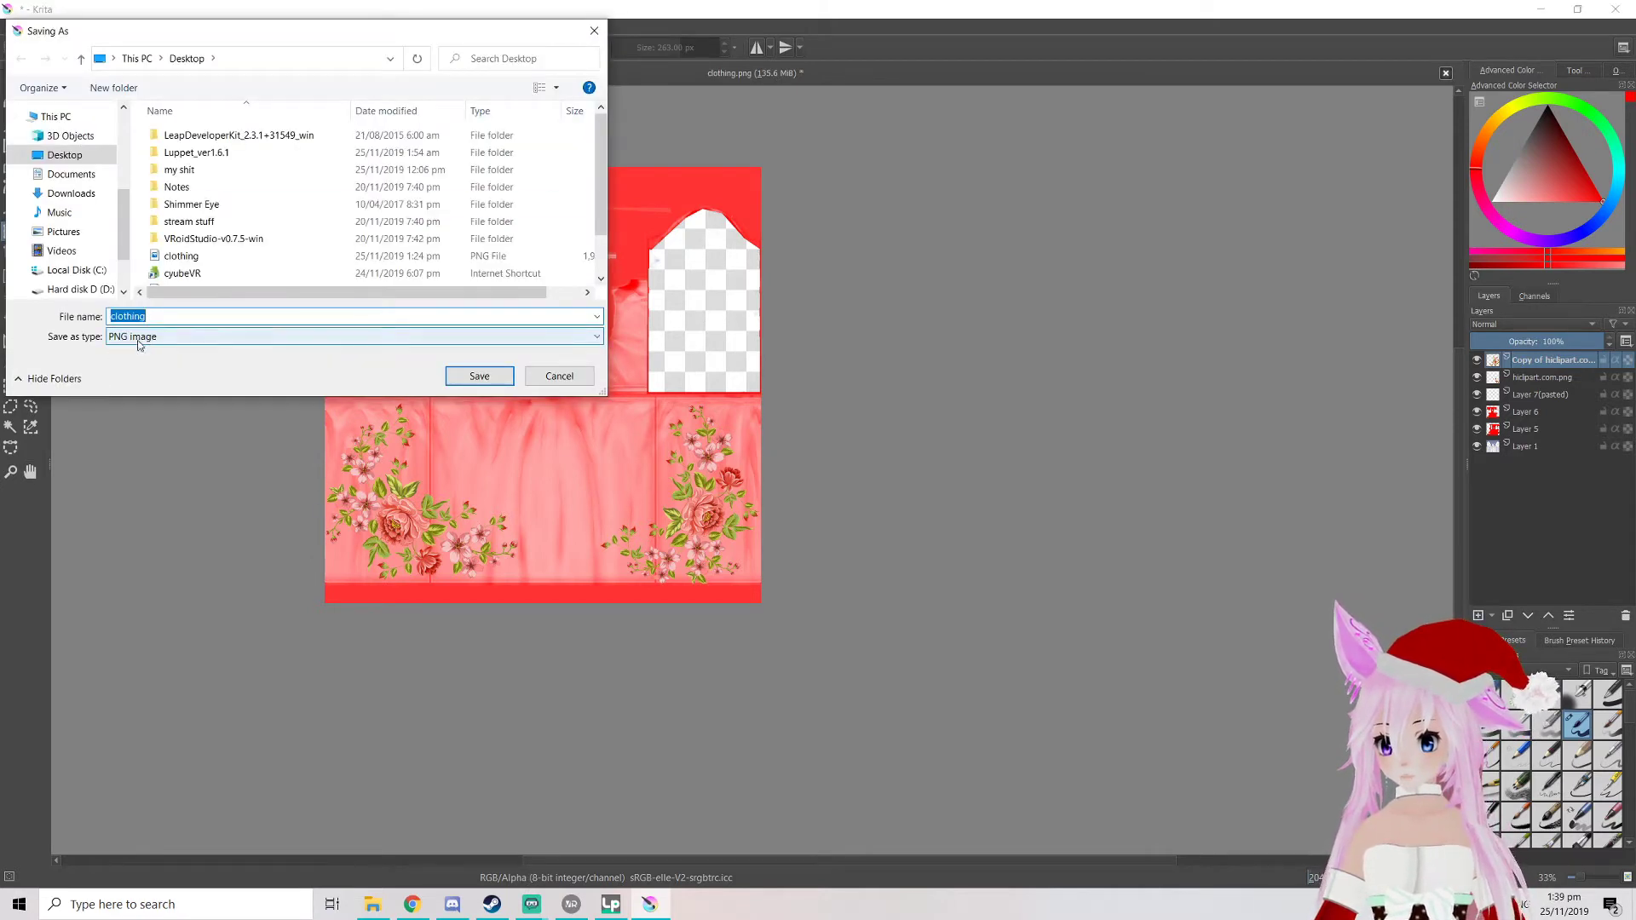
left_click(479, 376)
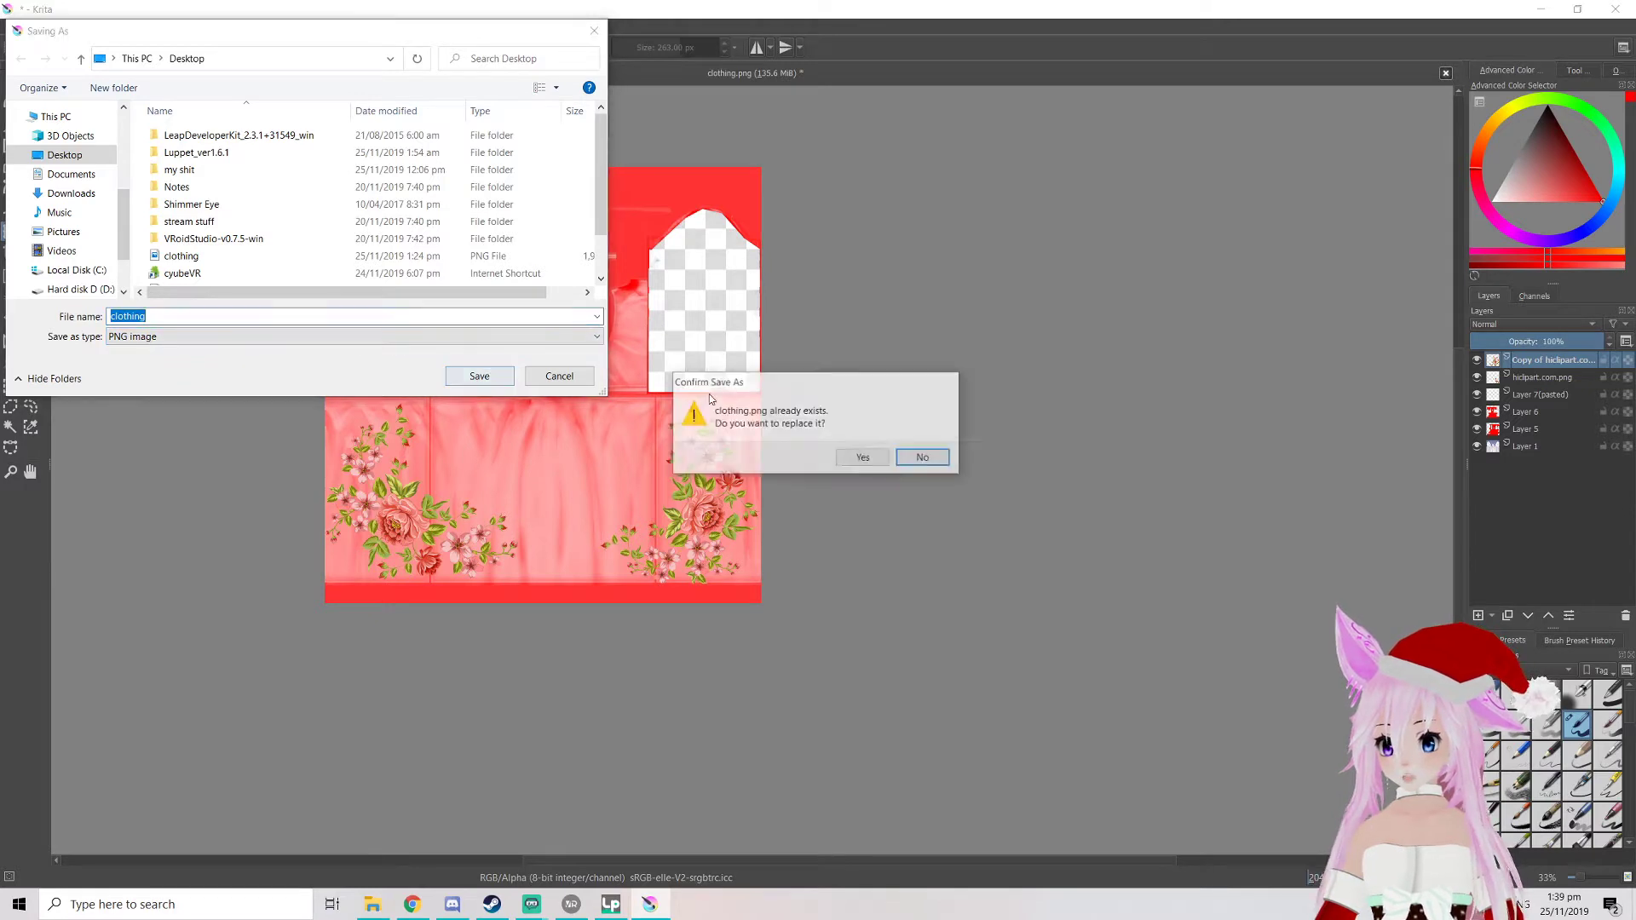
left_click(871, 461)
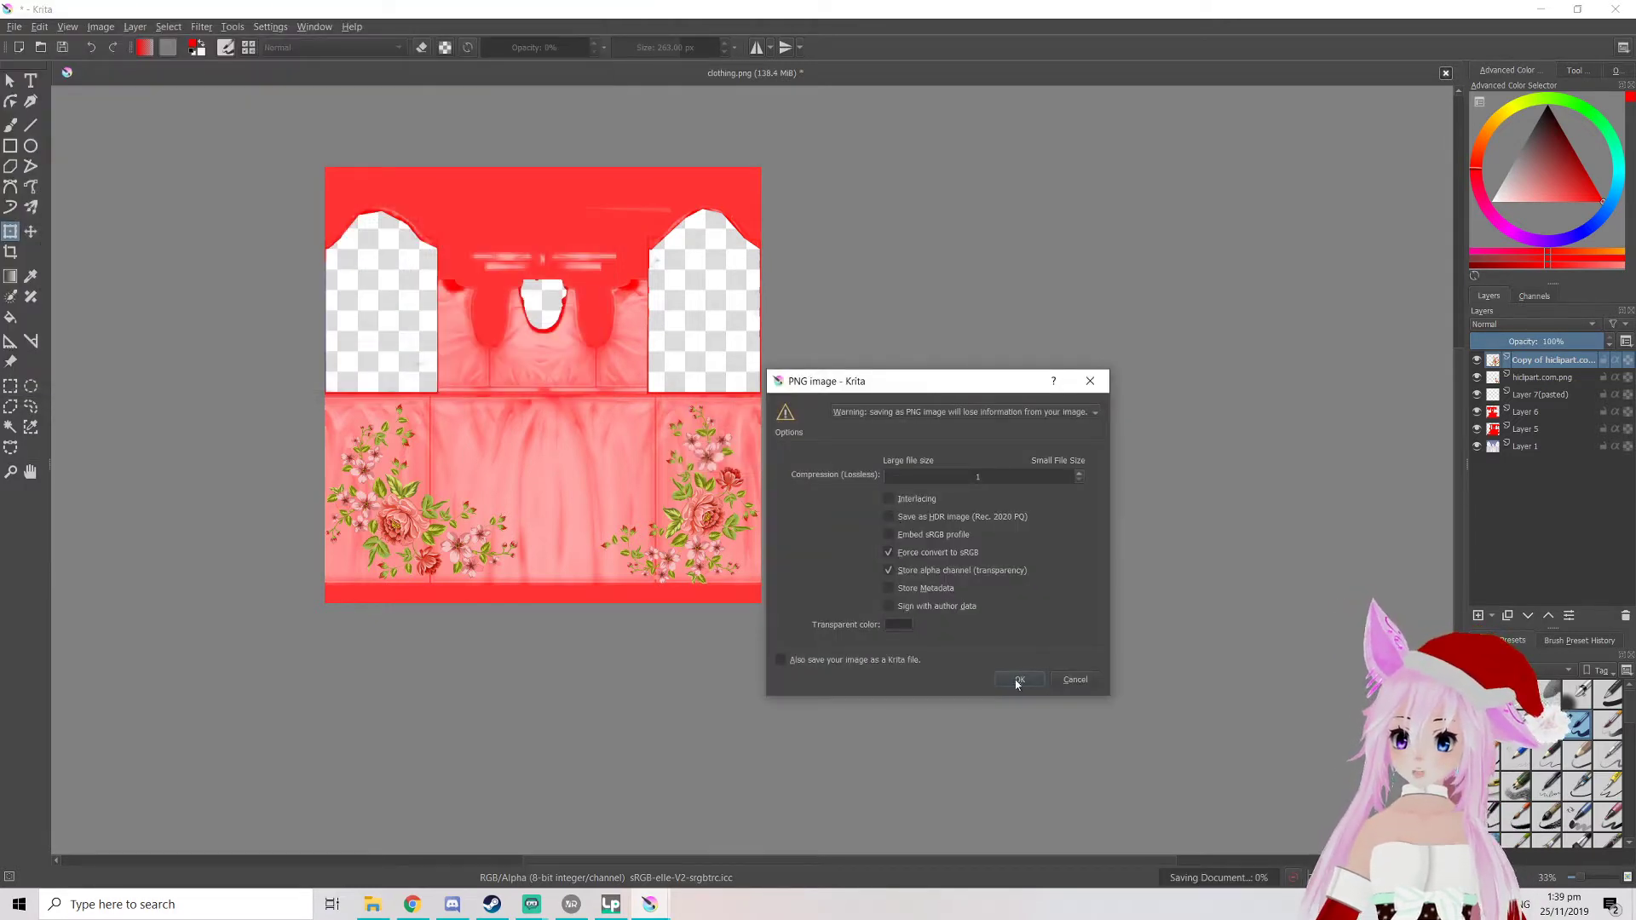
left_click(1022, 681)
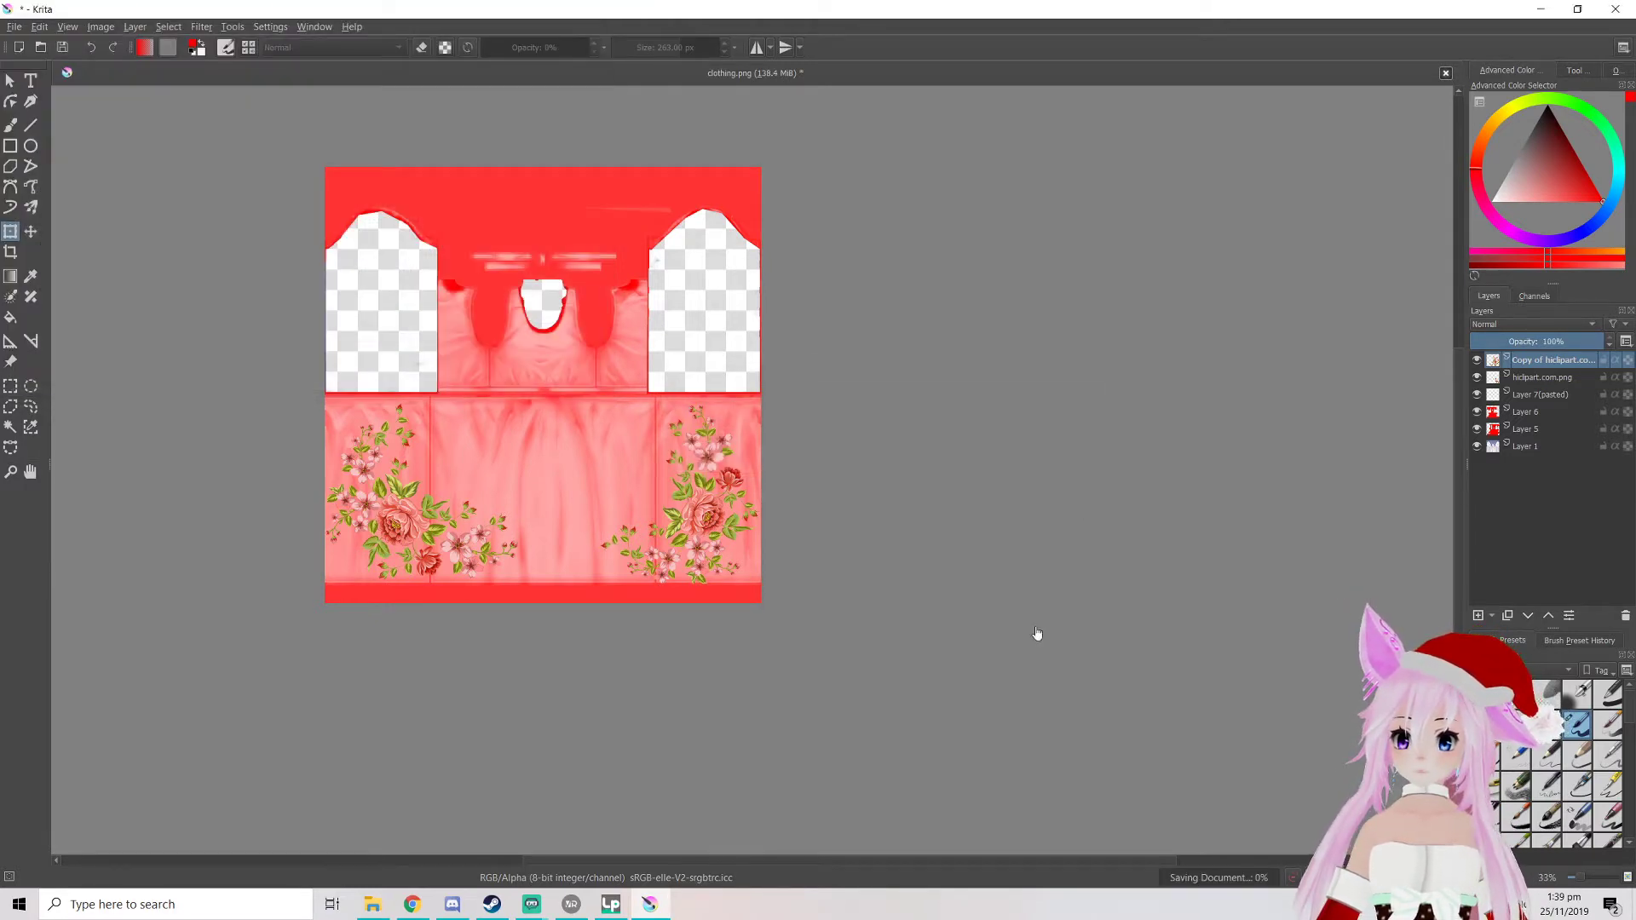
Close Krita, switch to VRoidStudio, and check the saved clothing file on the desktop behind its window
left_click(1605, 11)
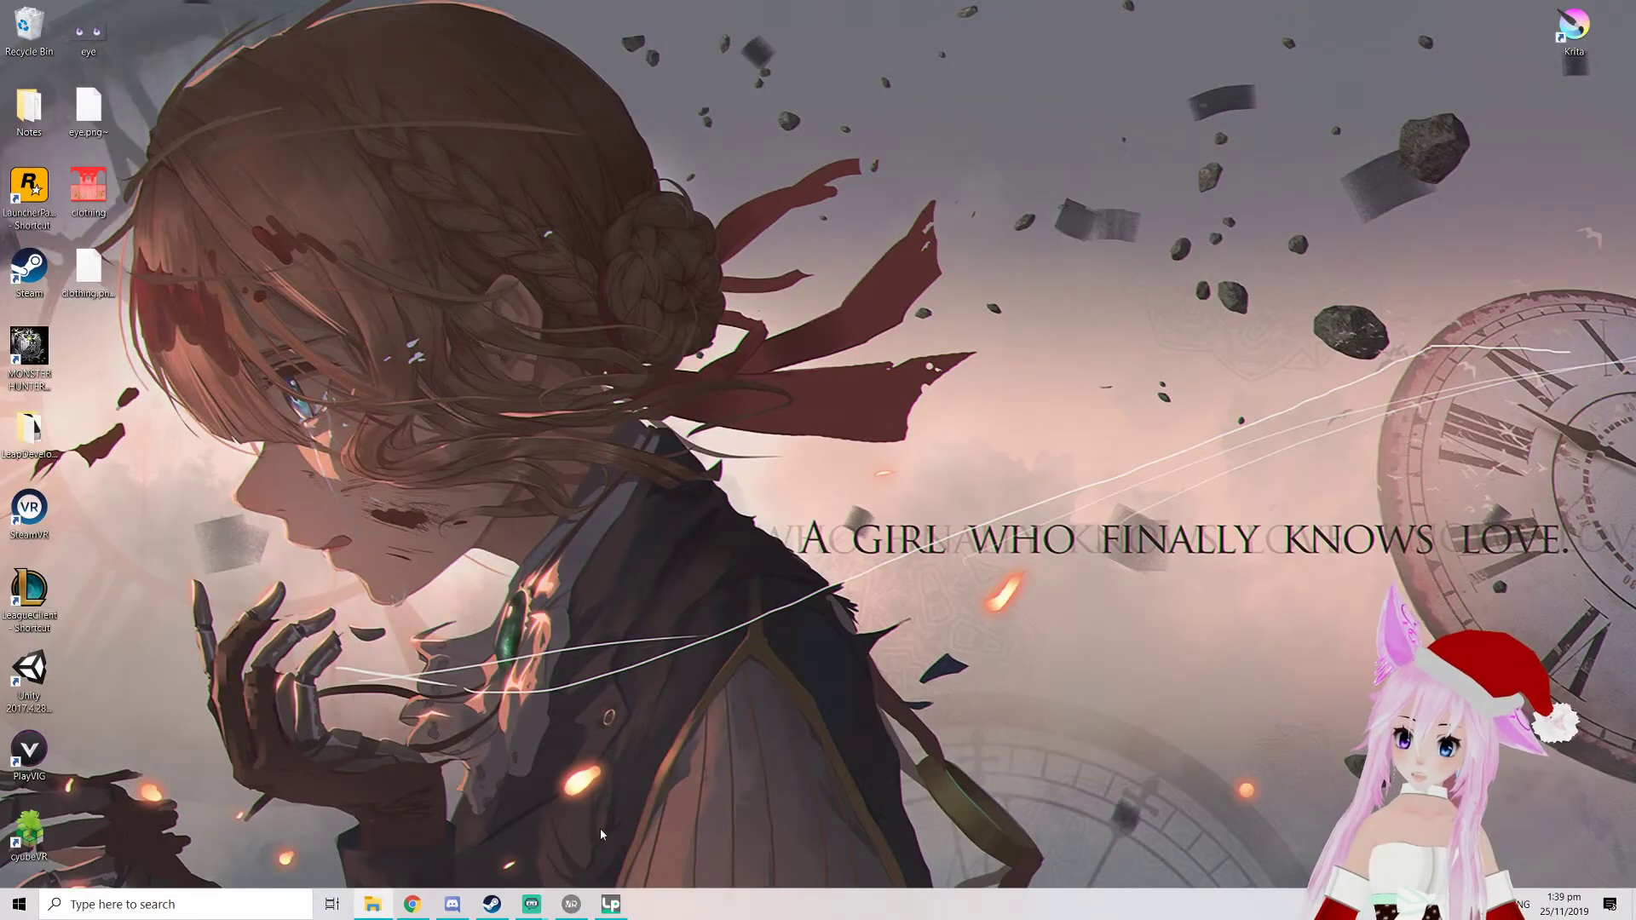
left_click(571, 905)
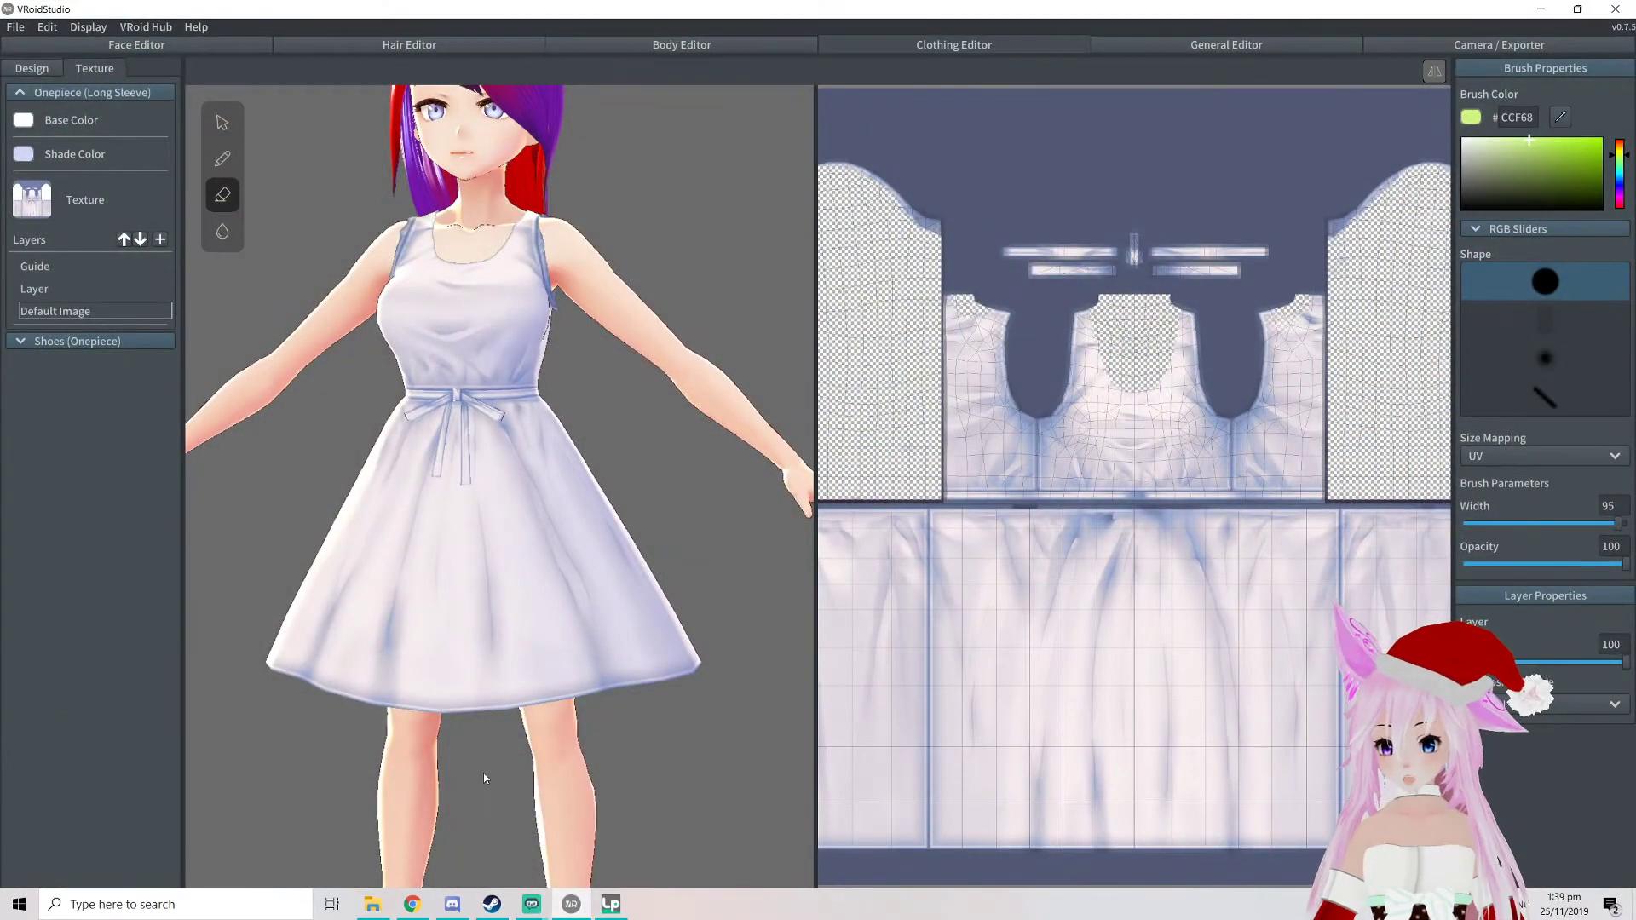
left_click_drag(563, 14, 727, 40)
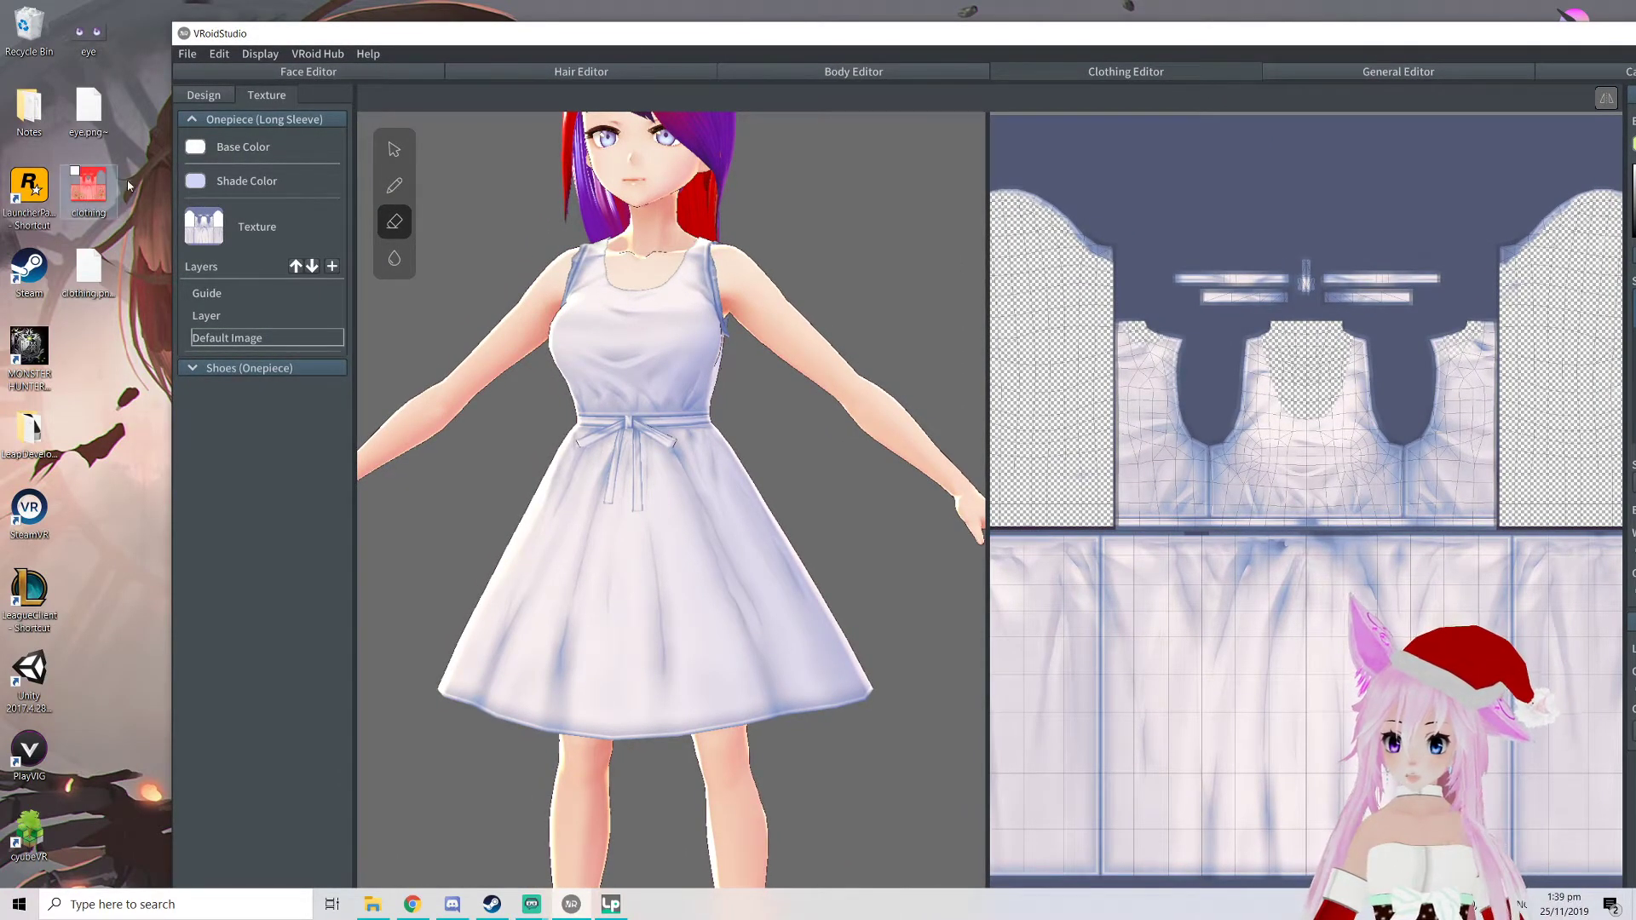
left_click_drag(713, 35, 608, 5)
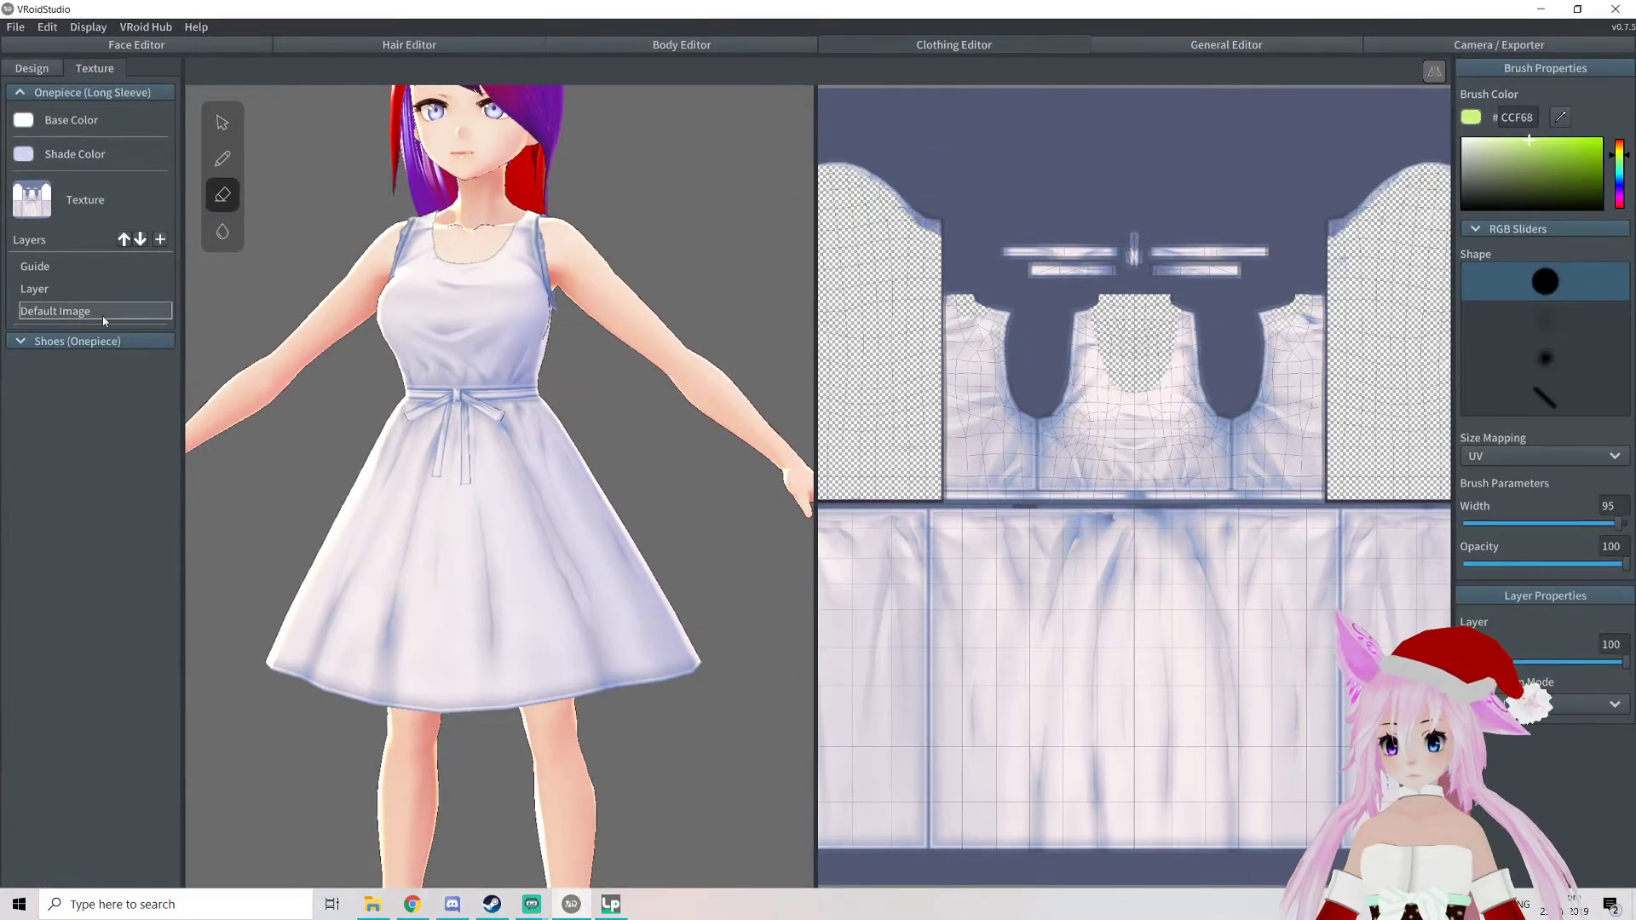
Import the clothing PNG from the Desktop into the layer named Layer of the Onepiece (Long Sleeve) texture
right_click(45, 290)
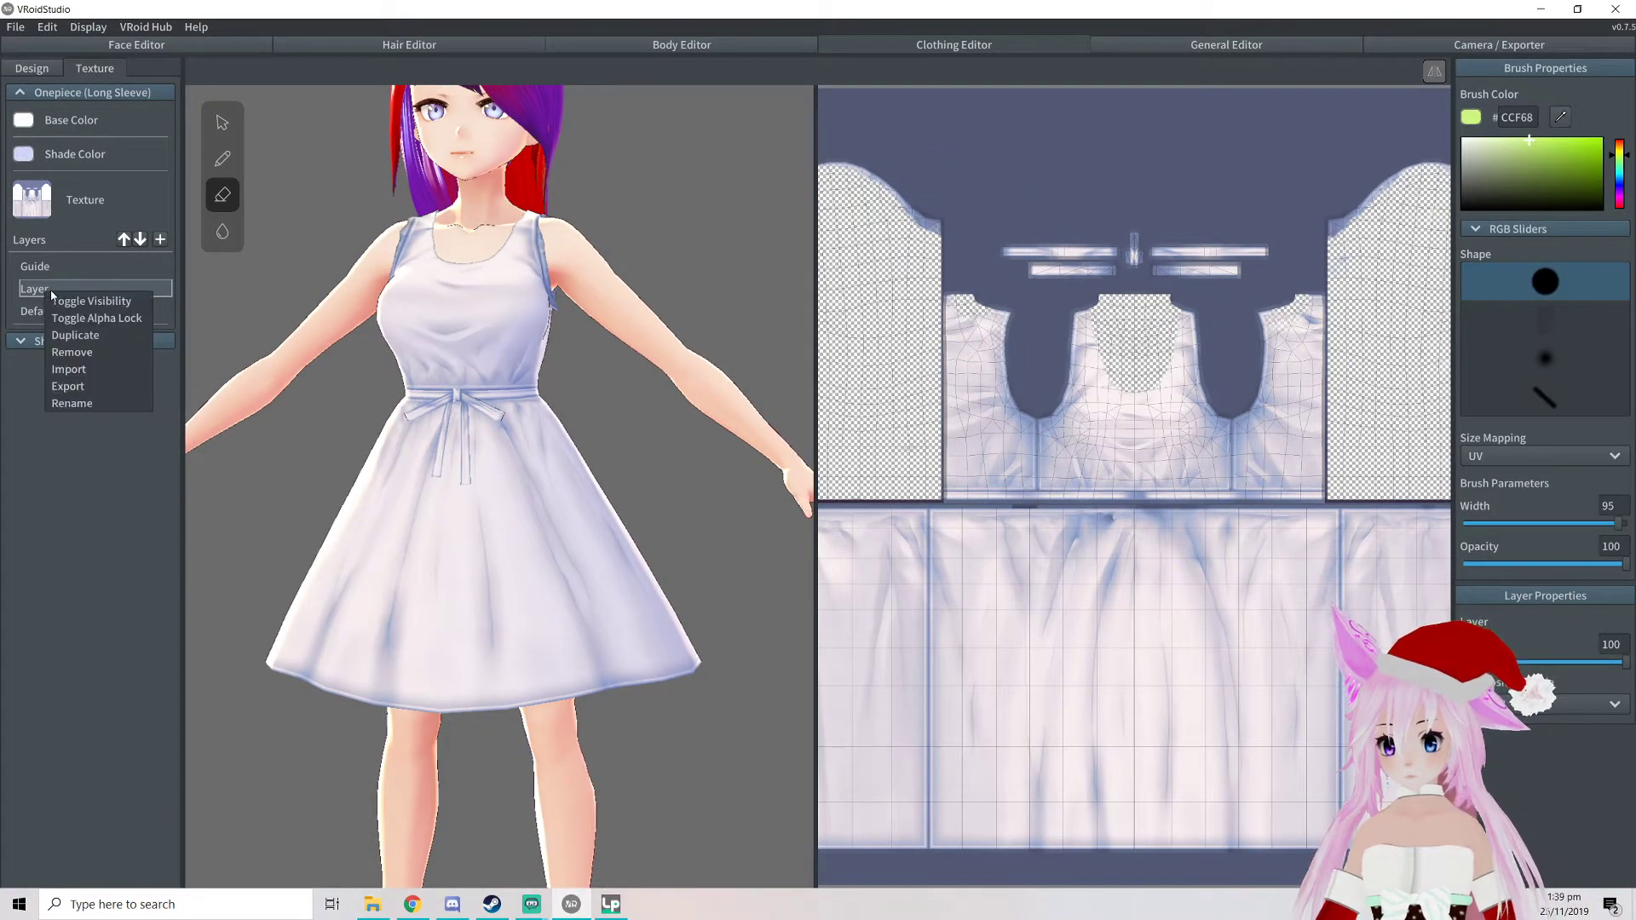
left_click(68, 369)
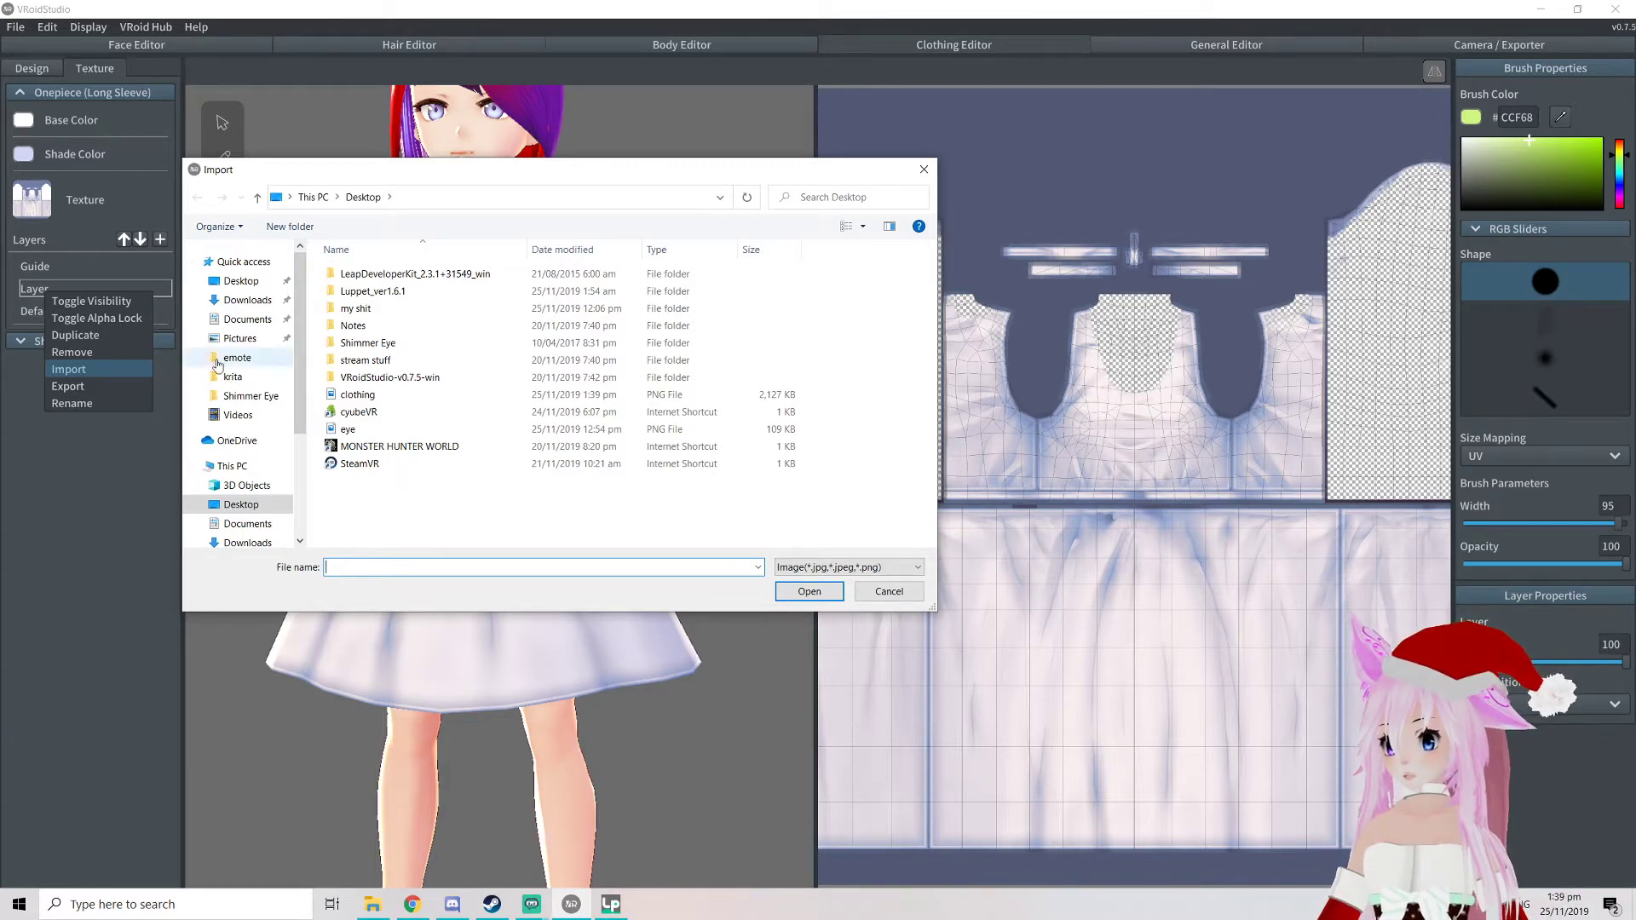
left_click(384, 395)
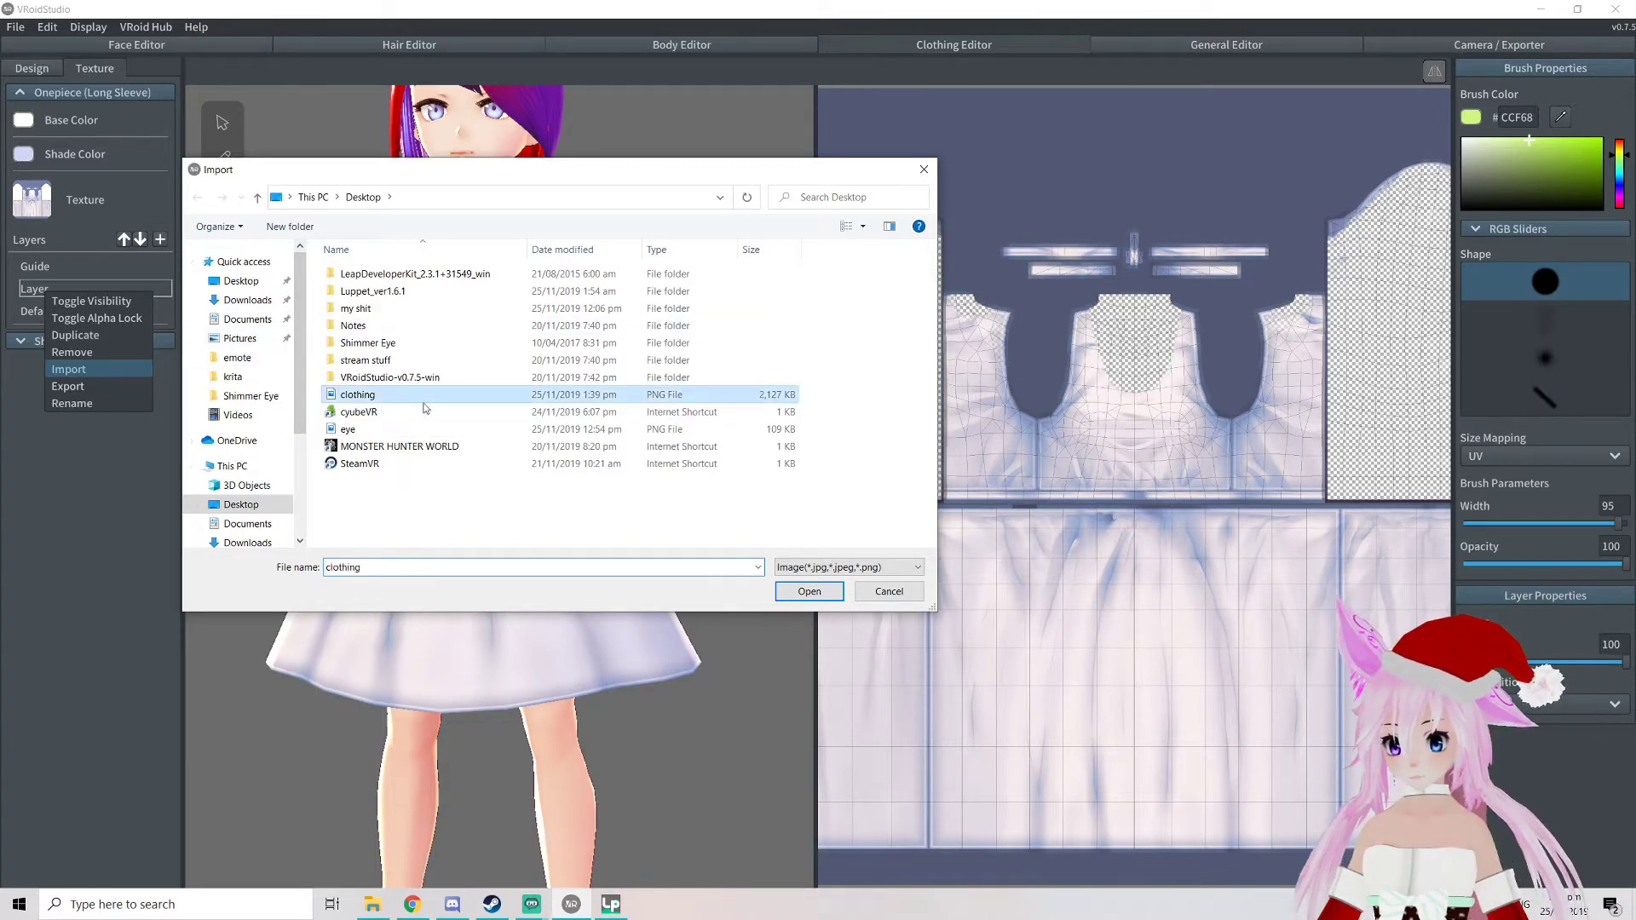
left_click(810, 591)
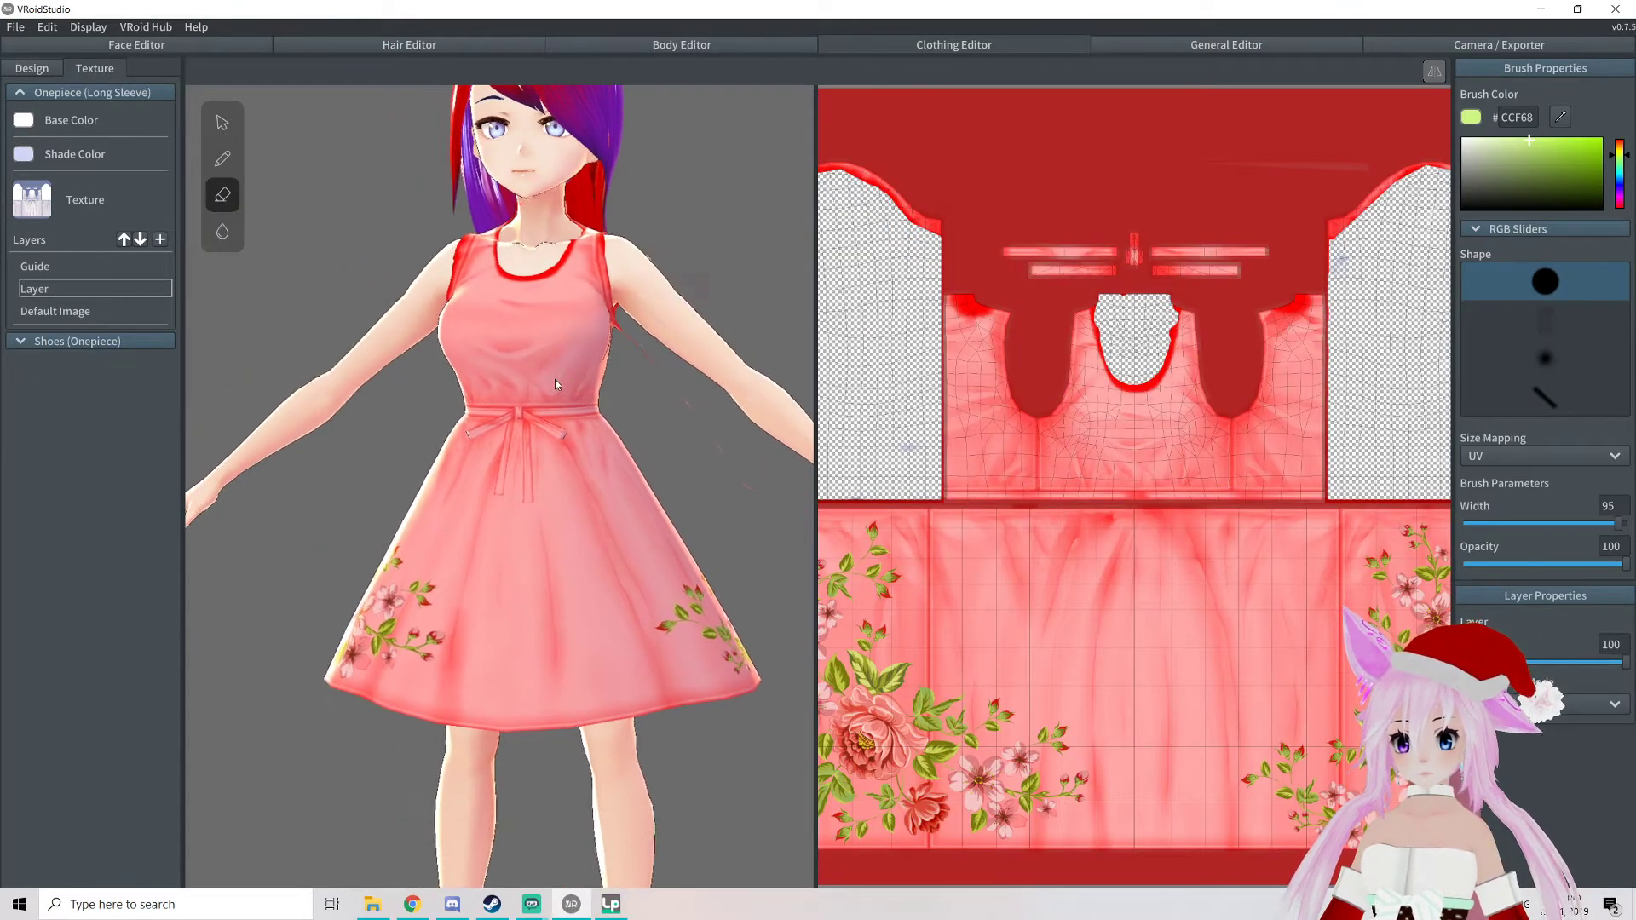
Examine the floral dress on the model from the back, below, front and side to check the flower placement
right_click_drag(555, 380, 671, 399)
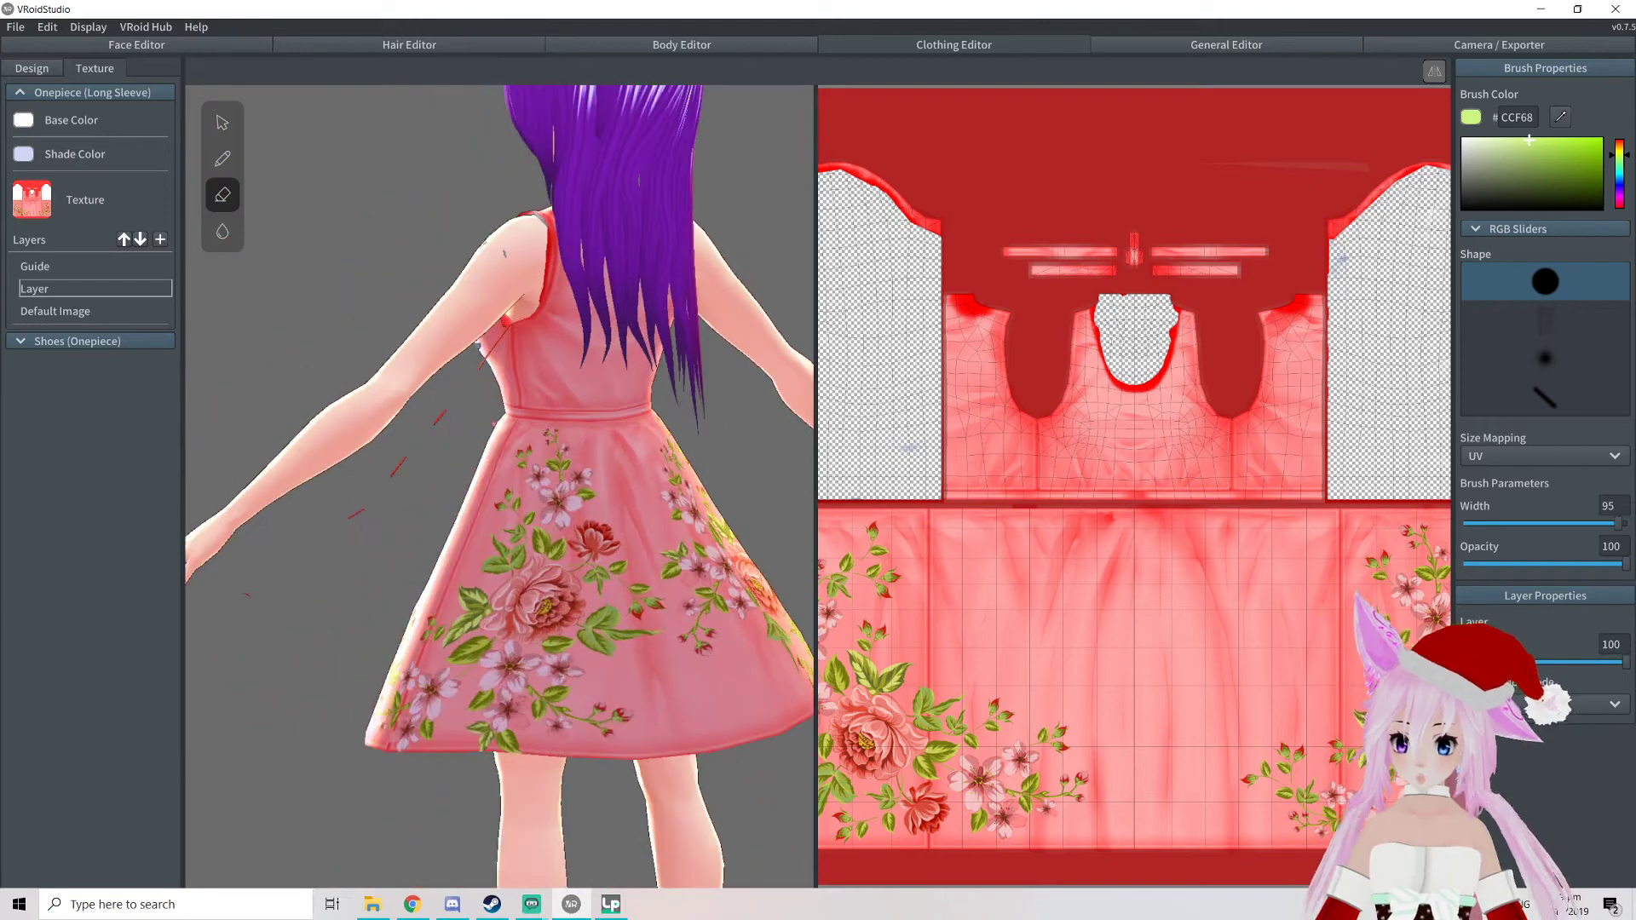
right_click_drag(636, 497, 427, 446)
right_click_drag(583, 468, 486, 634)
middle_click_drag(478, 571, 243, 507)
scroll(242, 507, "up", 3)
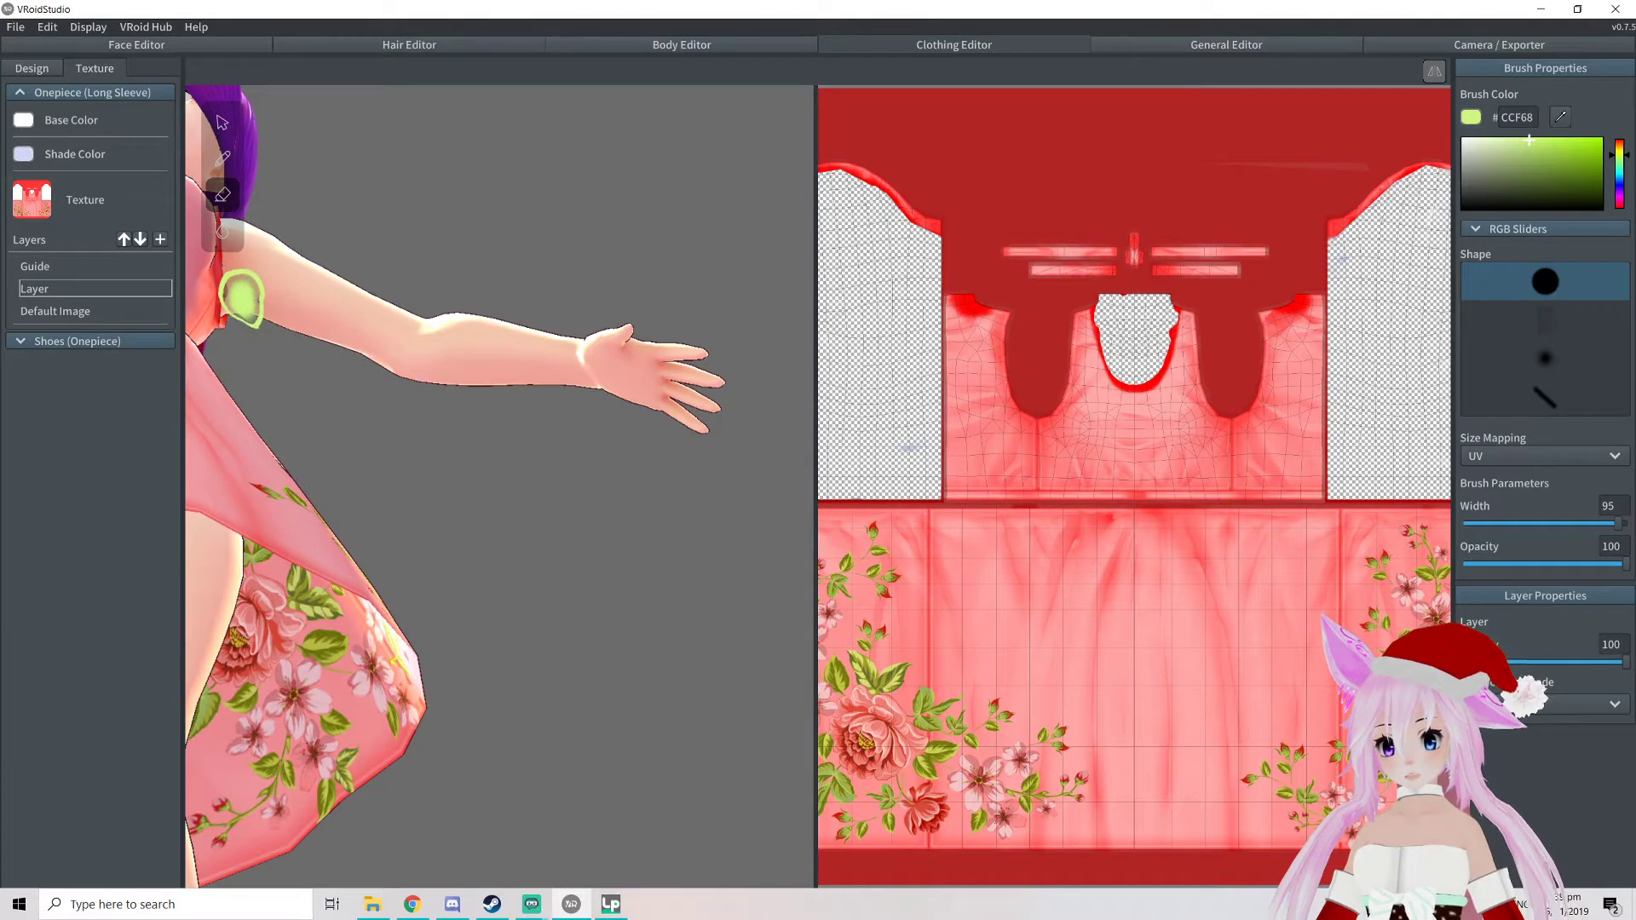
right_click_drag(243, 298, 388, 452)
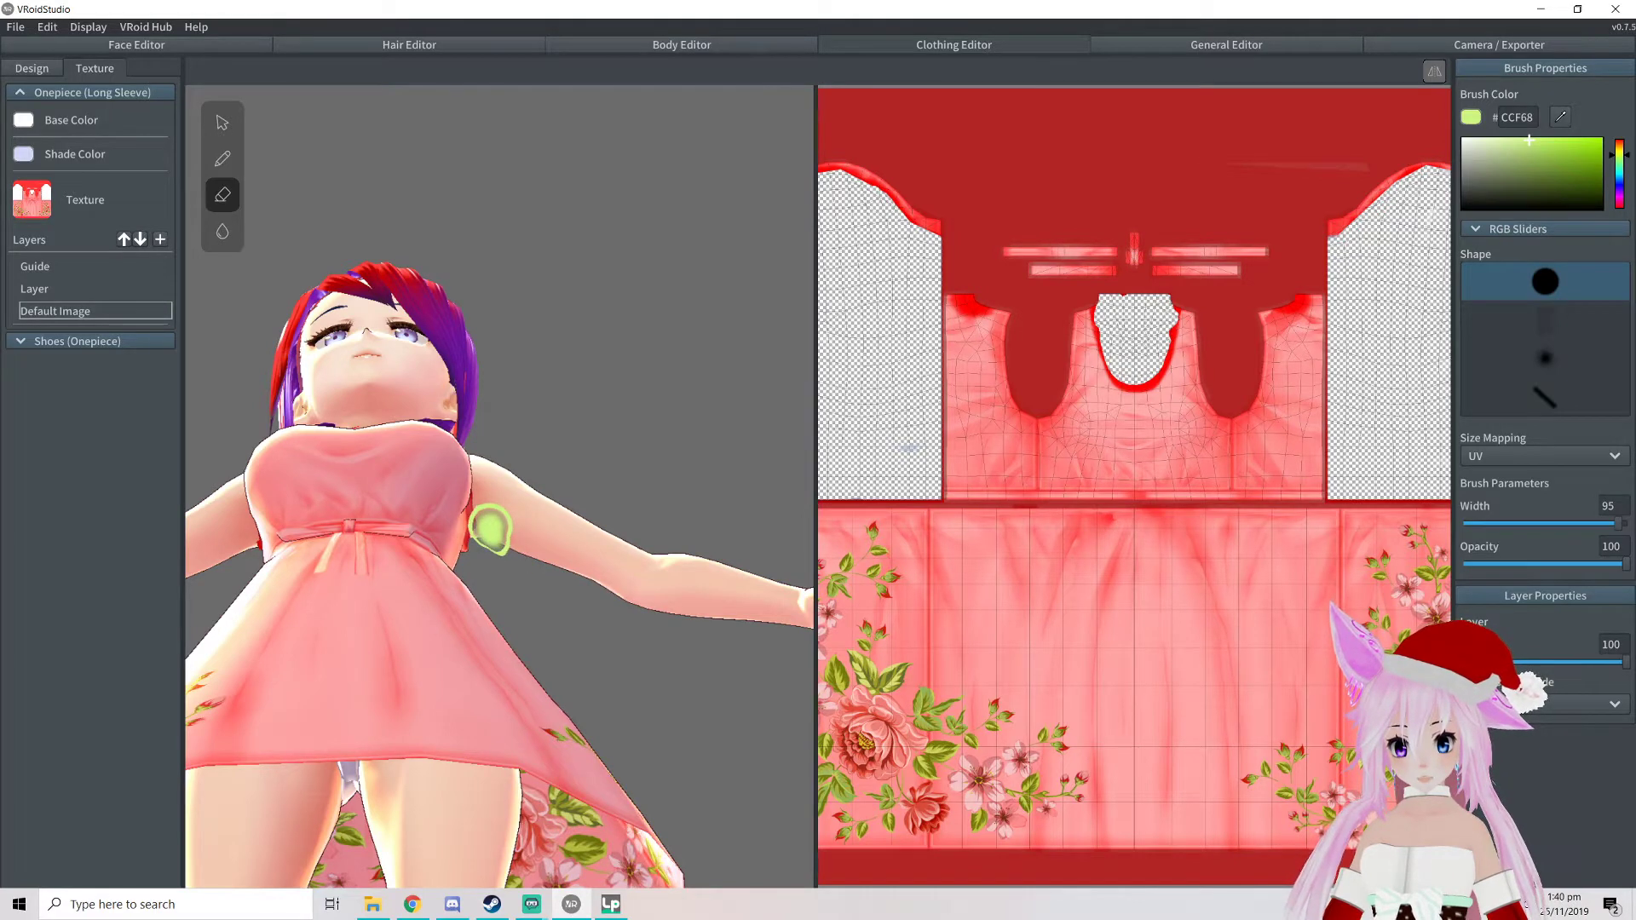
mouse_move(554, 562)
right_mouse_down()
mouse_move(533, 520)
mouse_move(519, 347)
mouse_move(558, 294)
right_mouse_up()
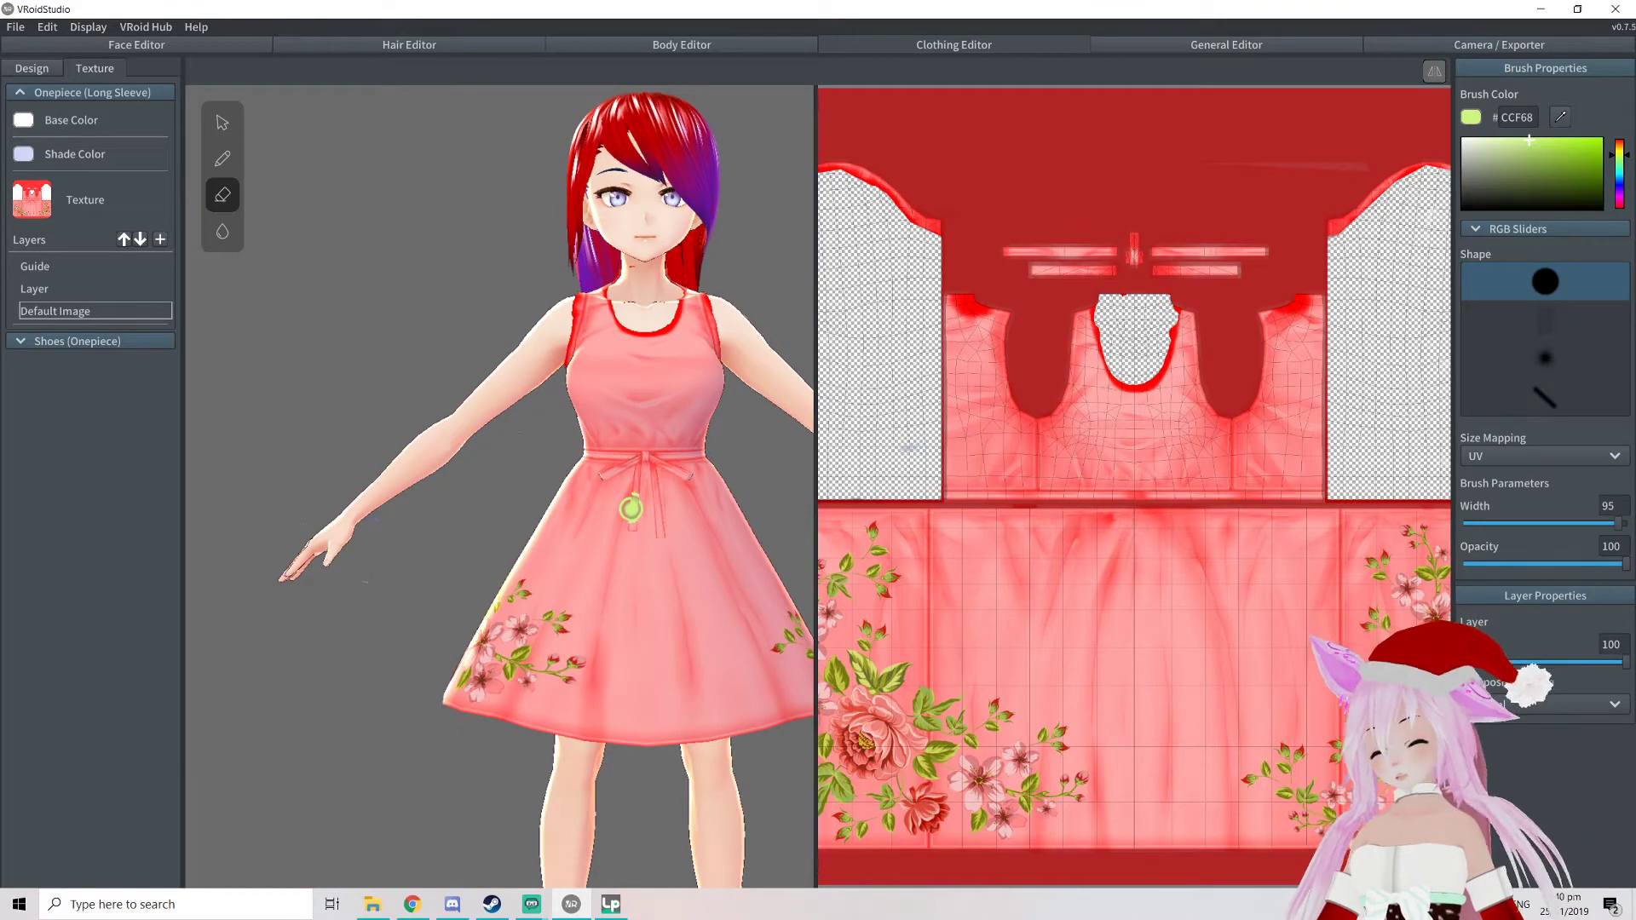
right_click_drag(648, 739, 616, 665)
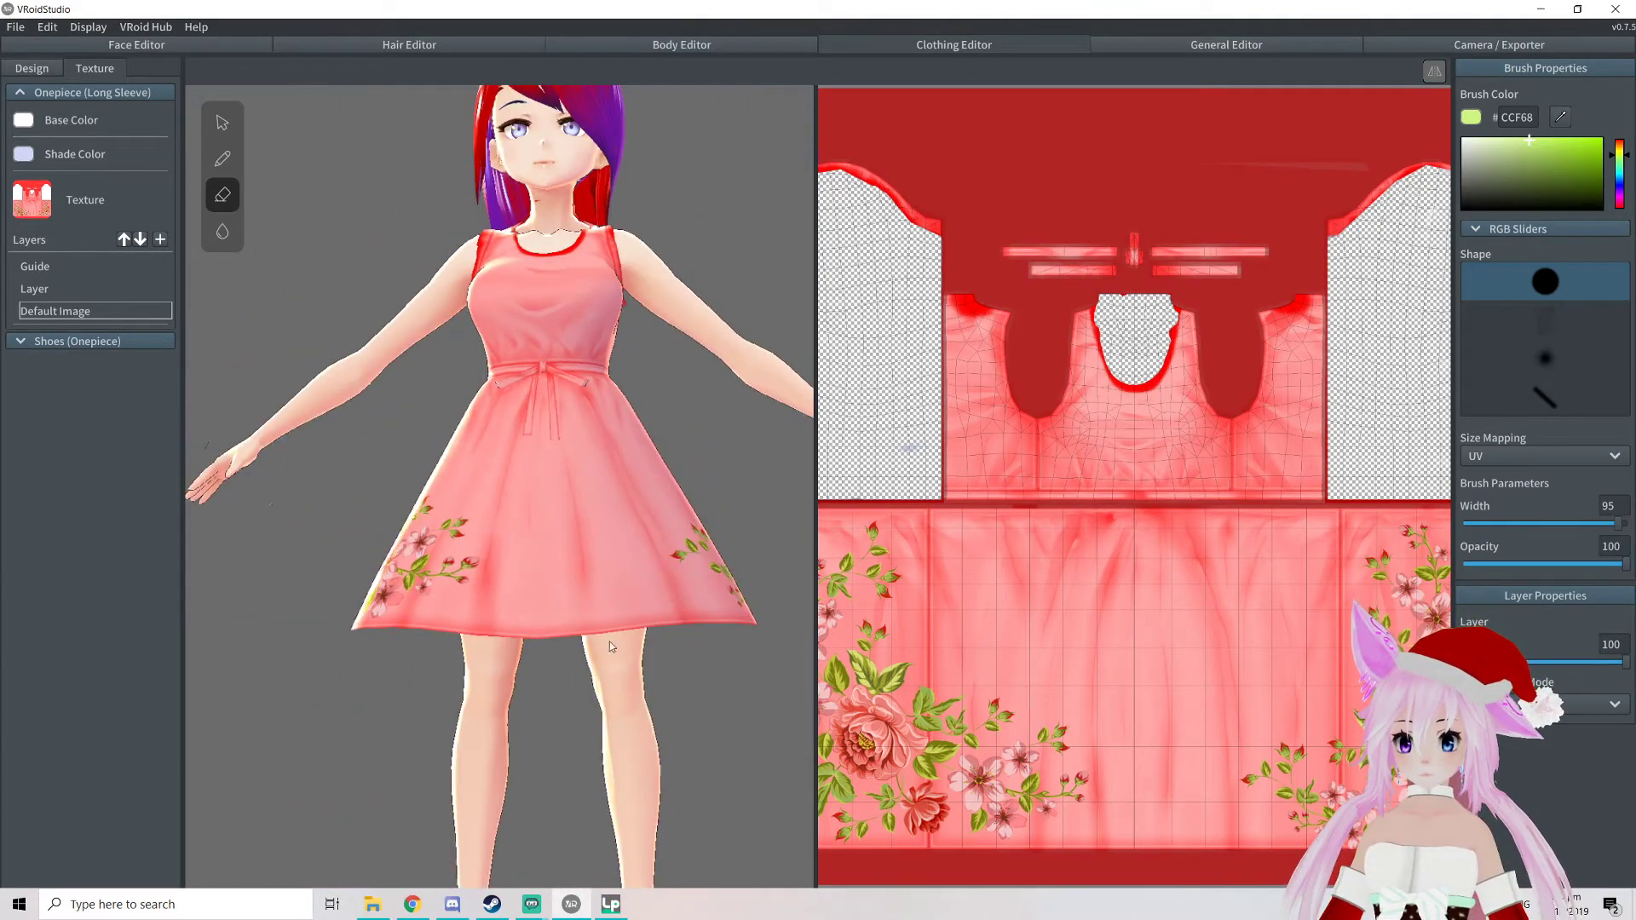
scroll(597, 648, "down", 5)
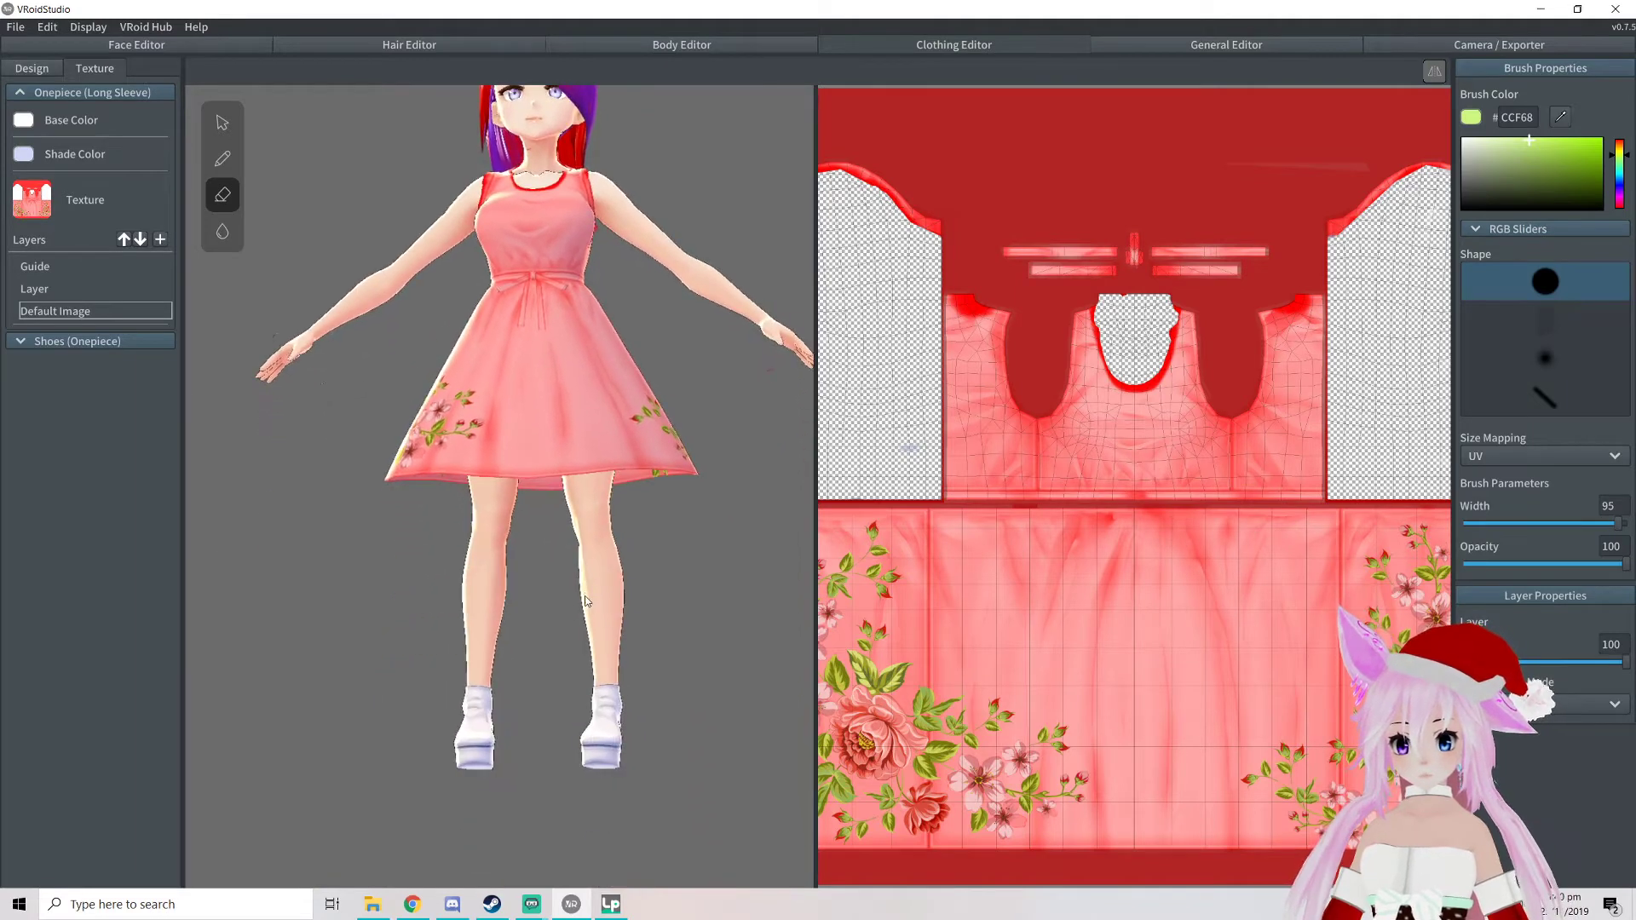
right_click_drag(586, 602, 588, 747)
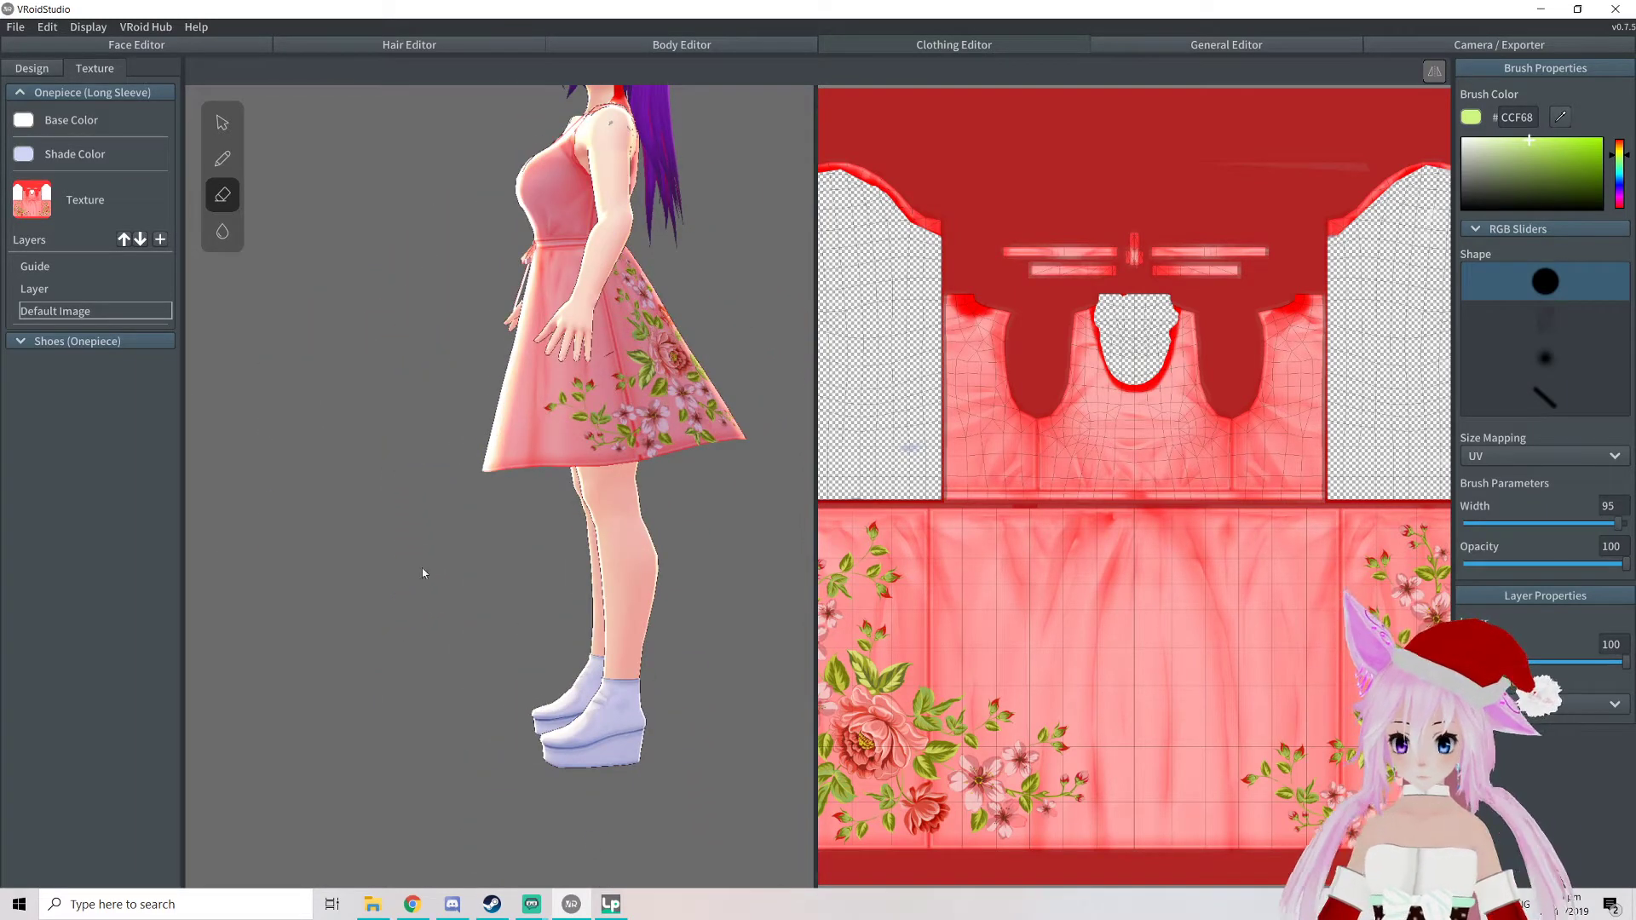
Expand the Shoes (Onepiece) texture settings and view the full outfit from the front
left_click(76, 341)
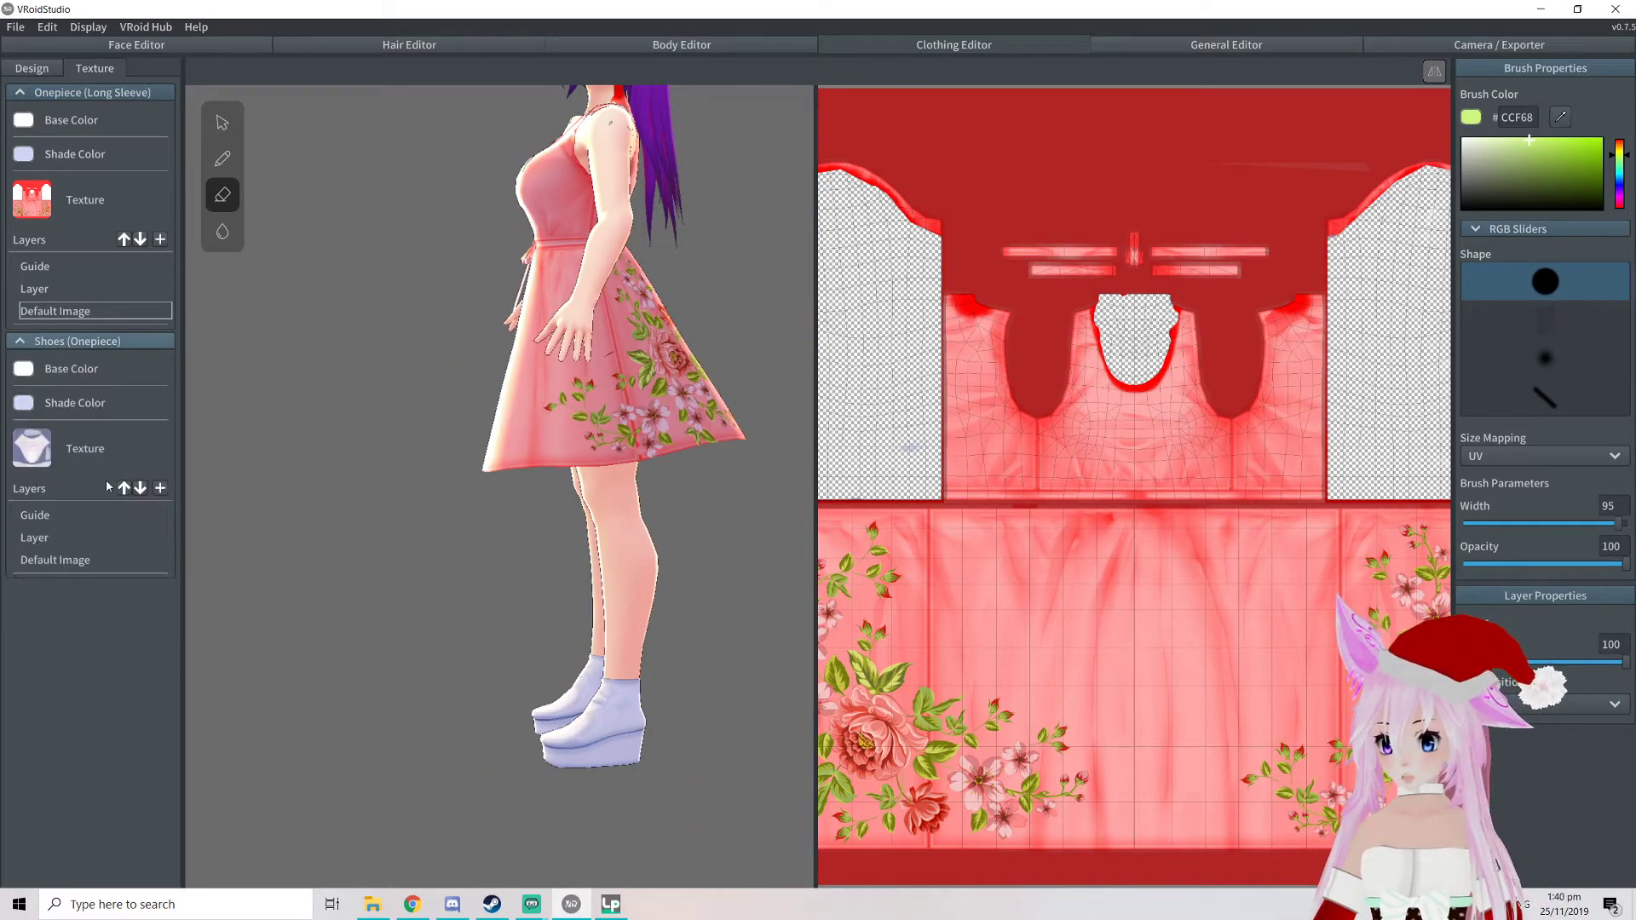
right_click_drag(648, 499, 247, 499)
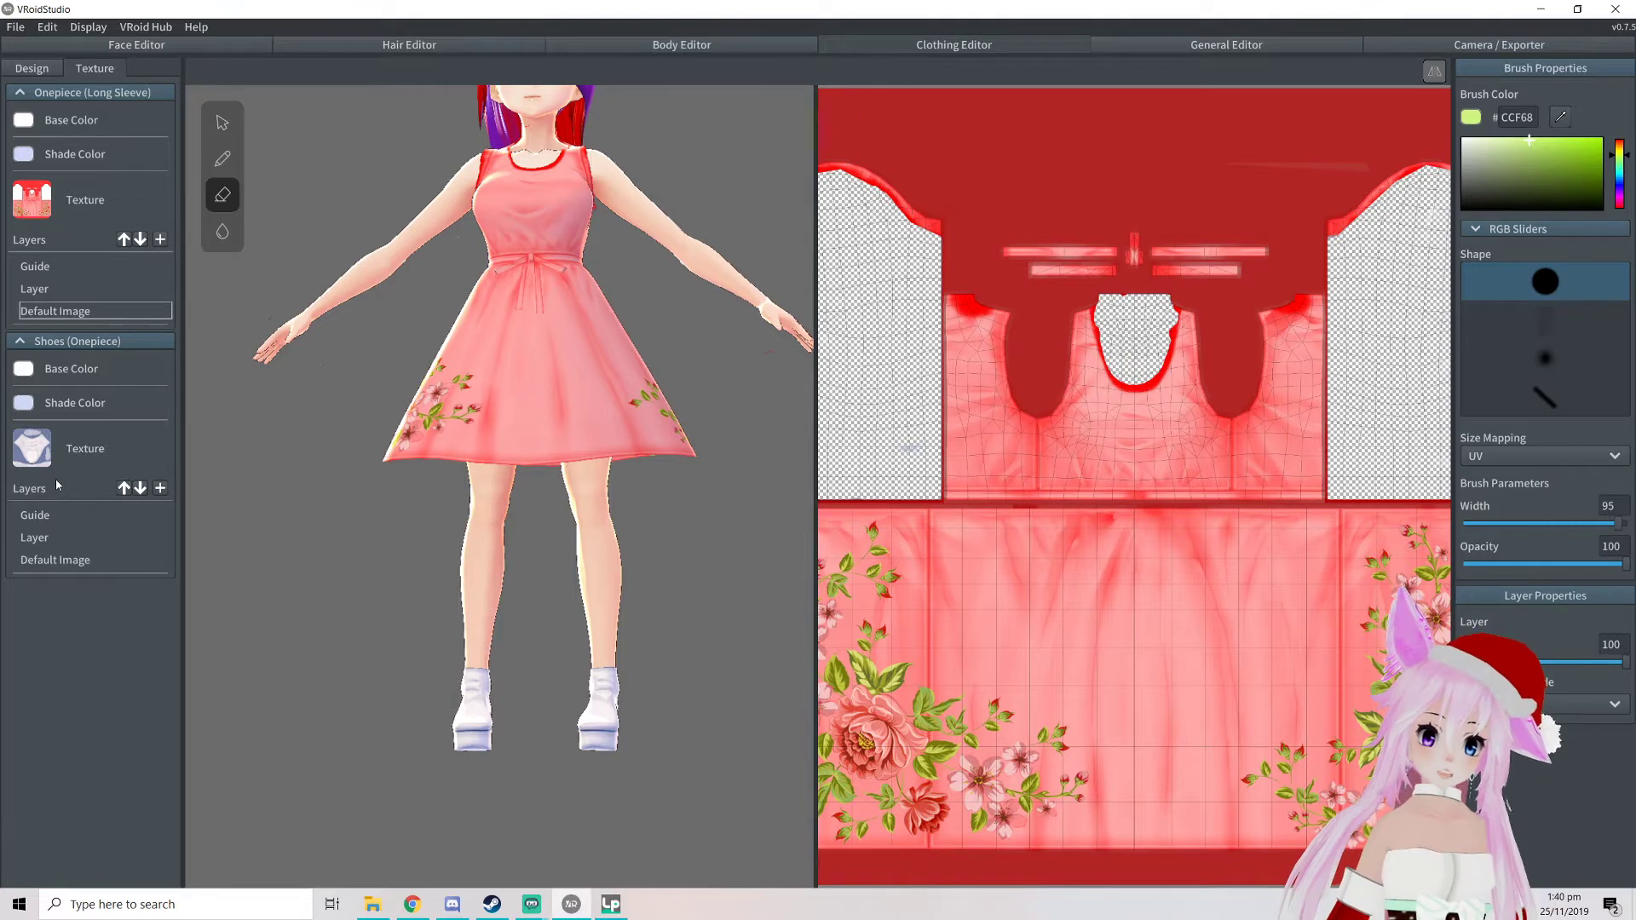
middle_click_drag(663, 548, 661, 639)
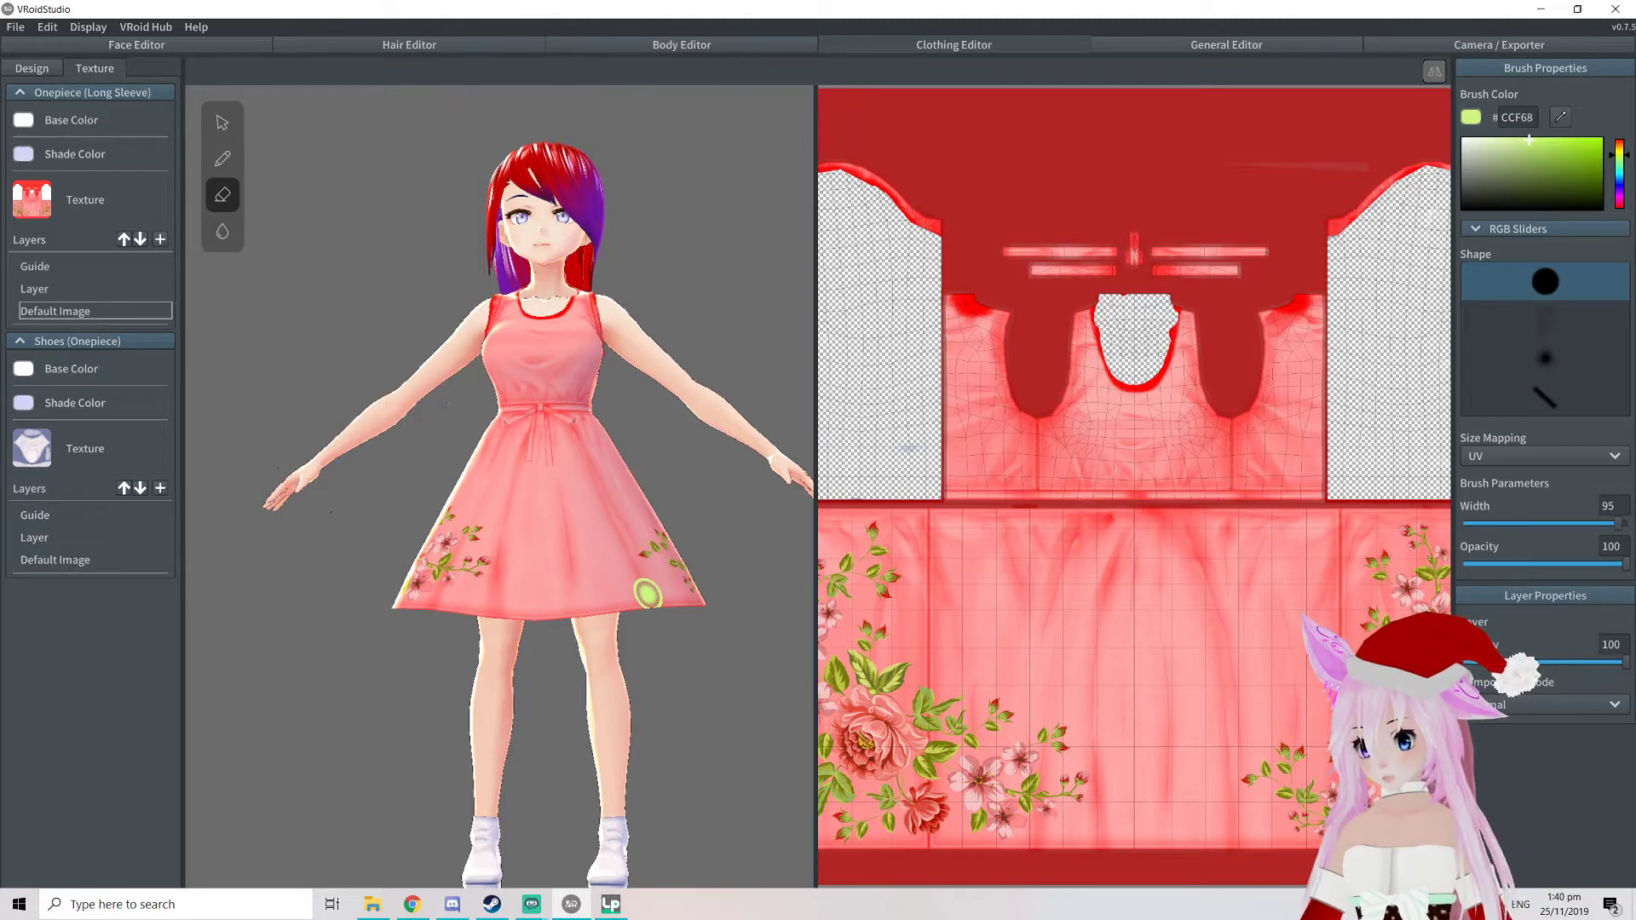
middle_click_drag(588, 555, 592, 621)
right_click_drag(553, 581, 486, 550)
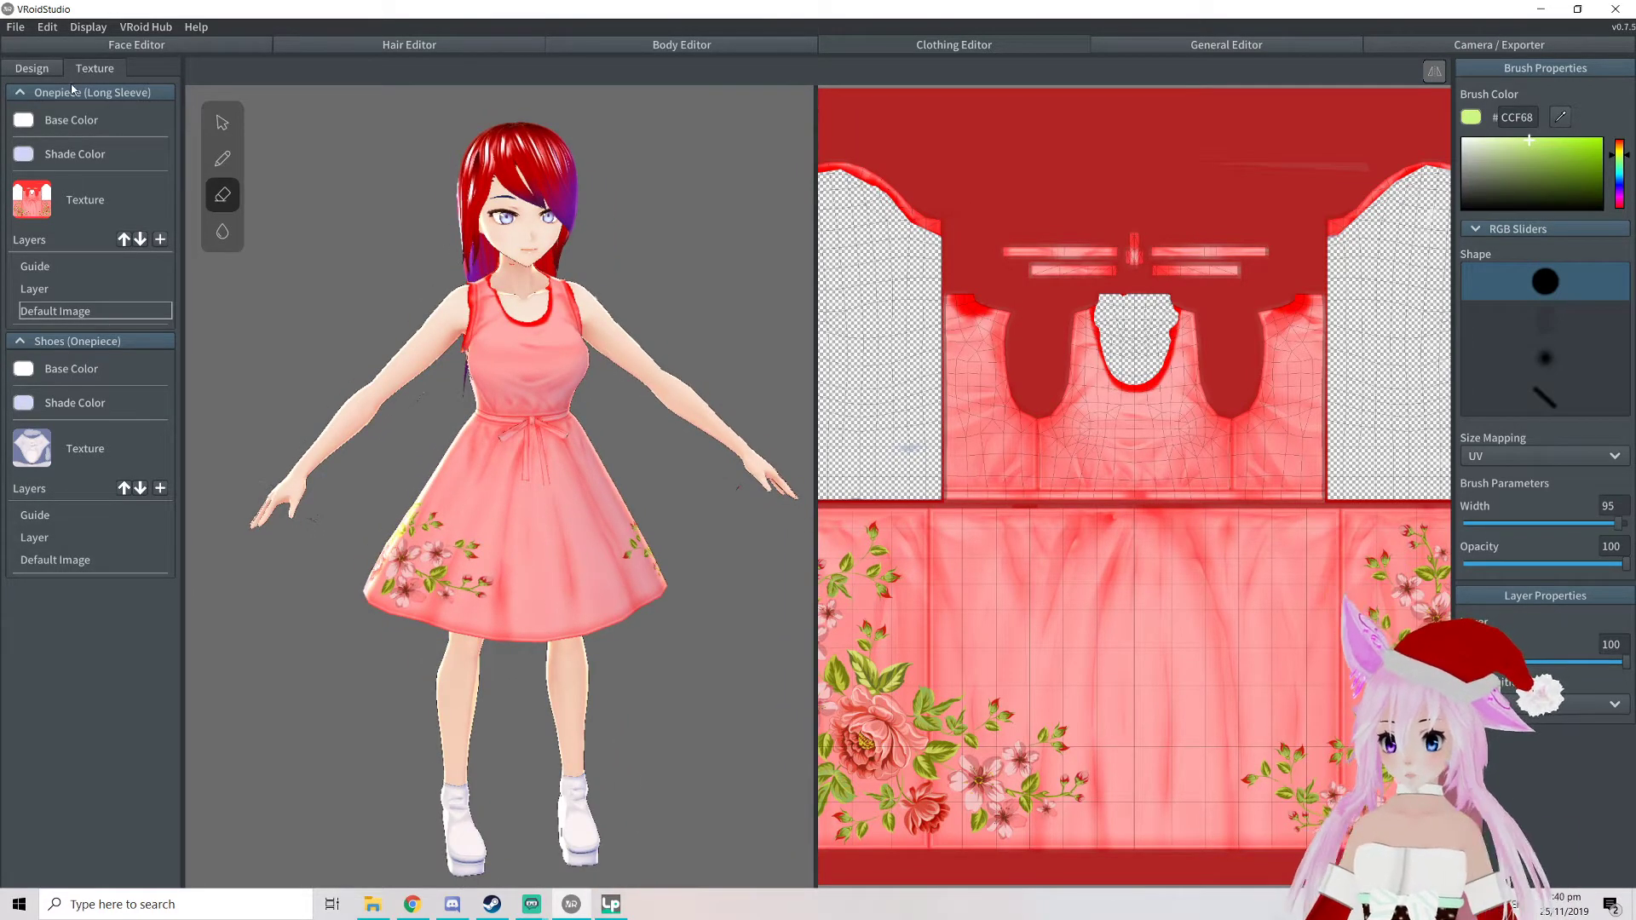
Collapse the Onepiece (Long Sleeve) and Shoes (Onepiece) texture settings and view the full outfit from the front
left_click(19, 93)
left_click(22, 116)
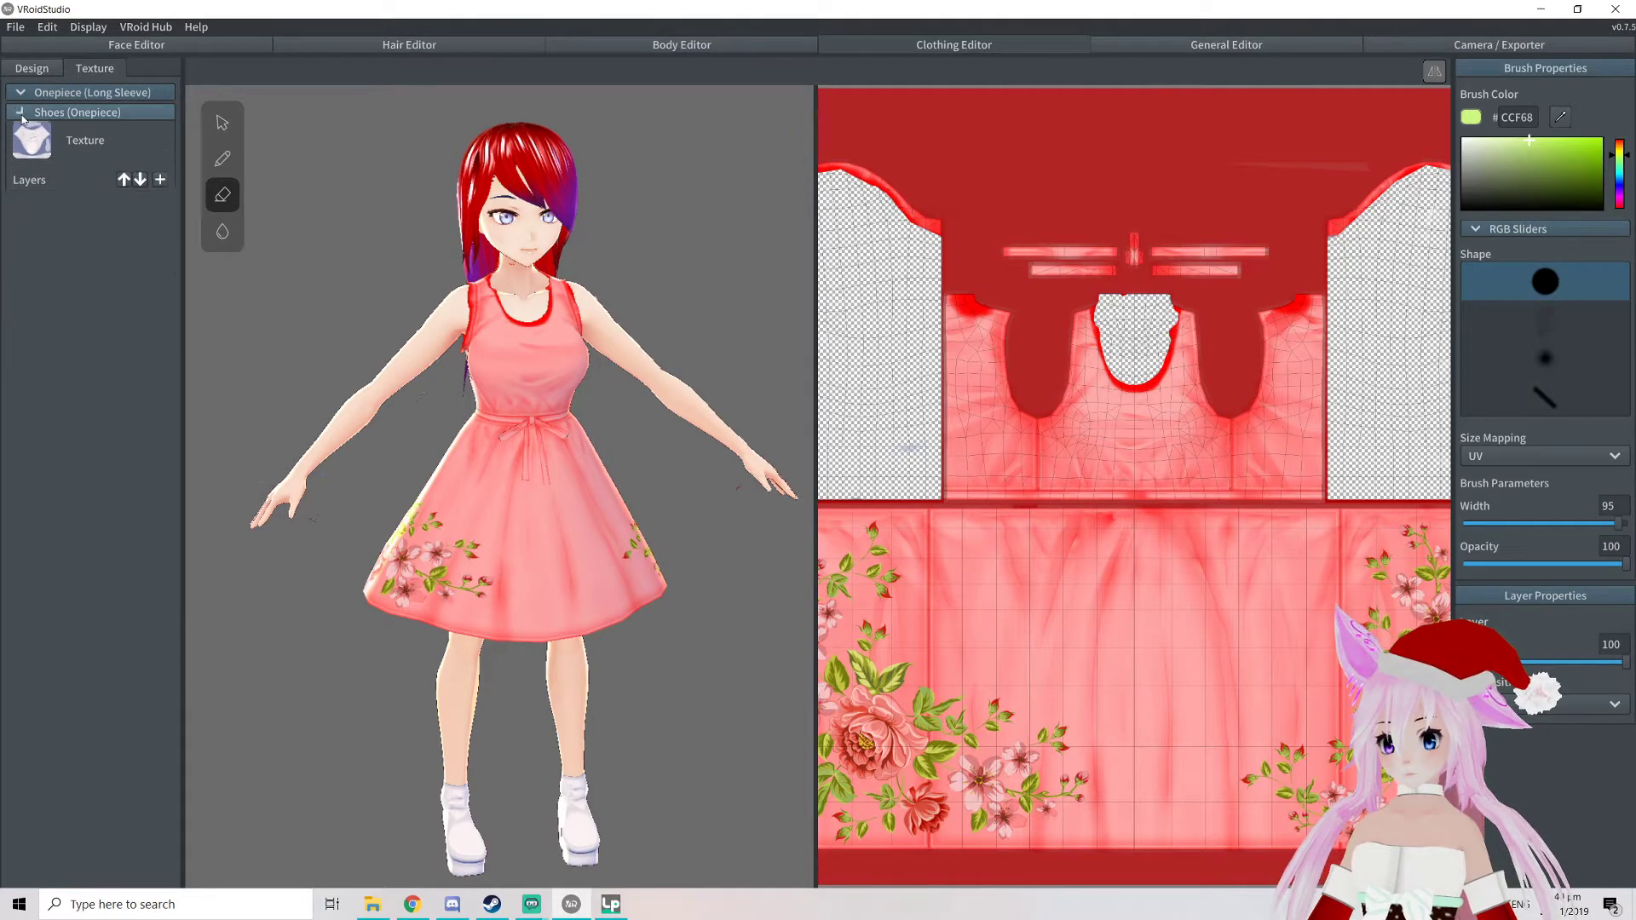
scroll(324, 205, "down", 3)
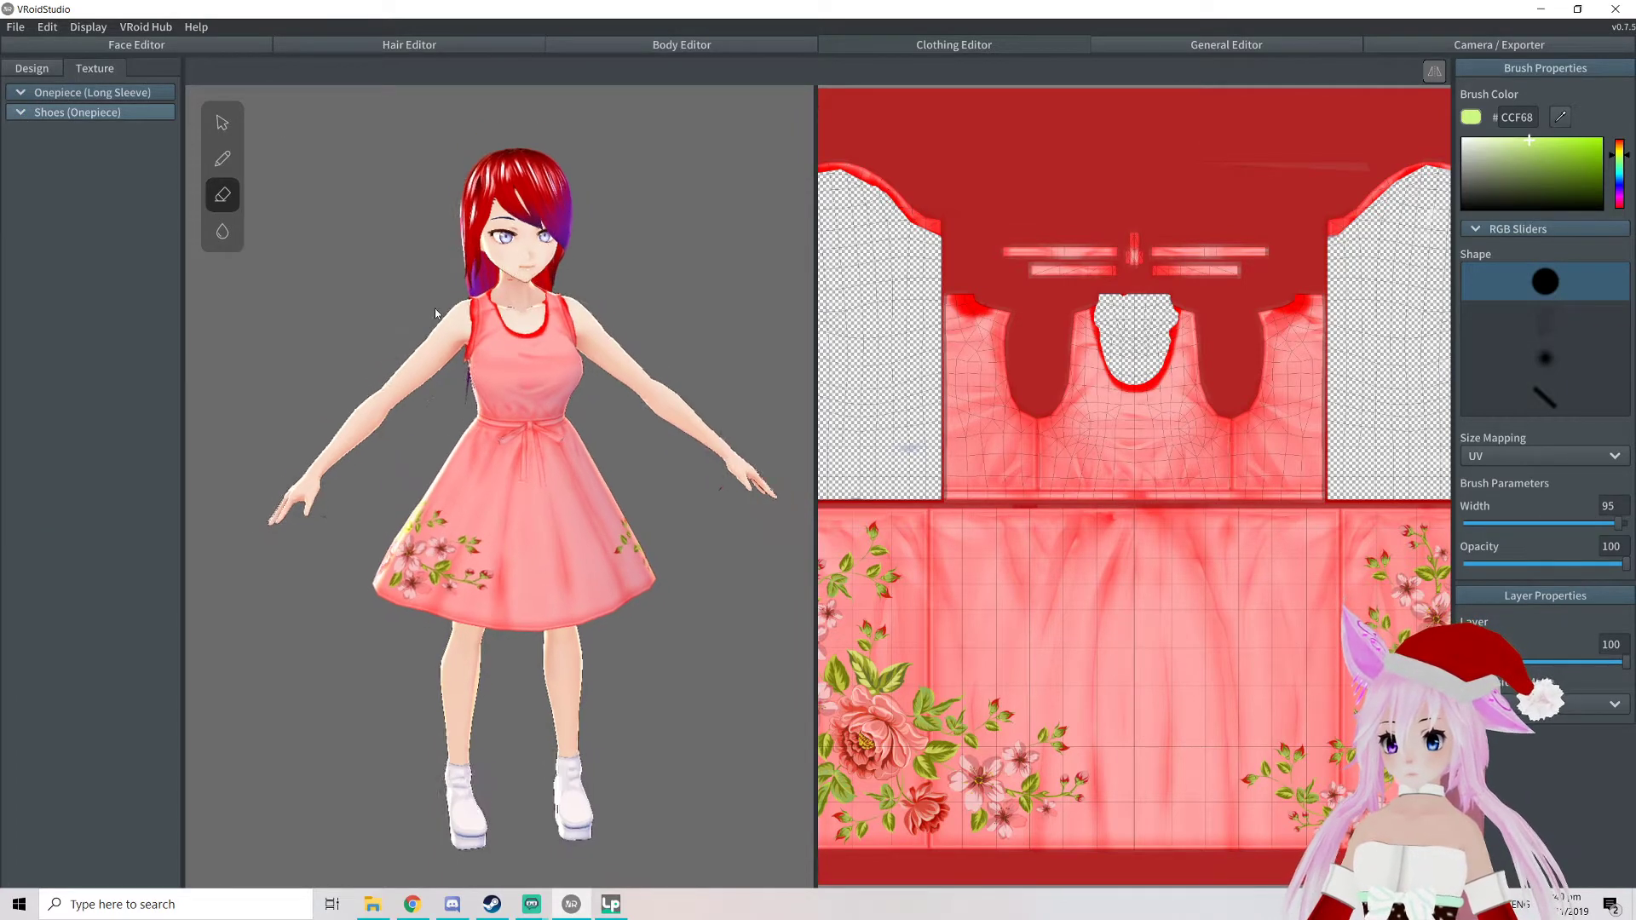
right_click_drag(625, 385, 656, 300)
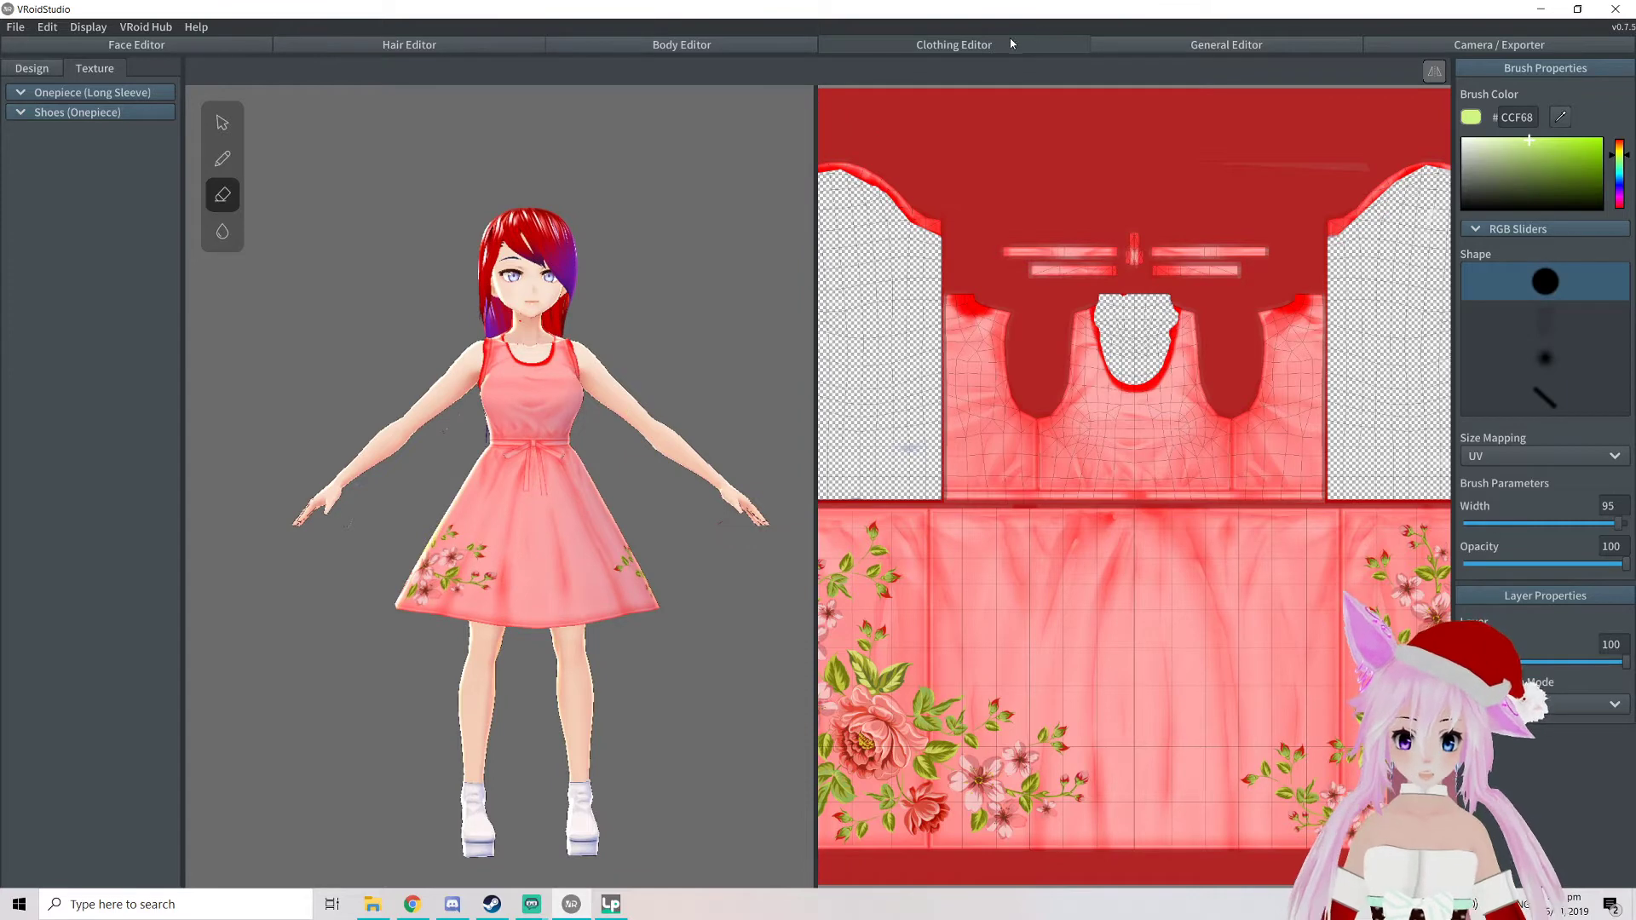
scroll(547, 452, "up", 3)
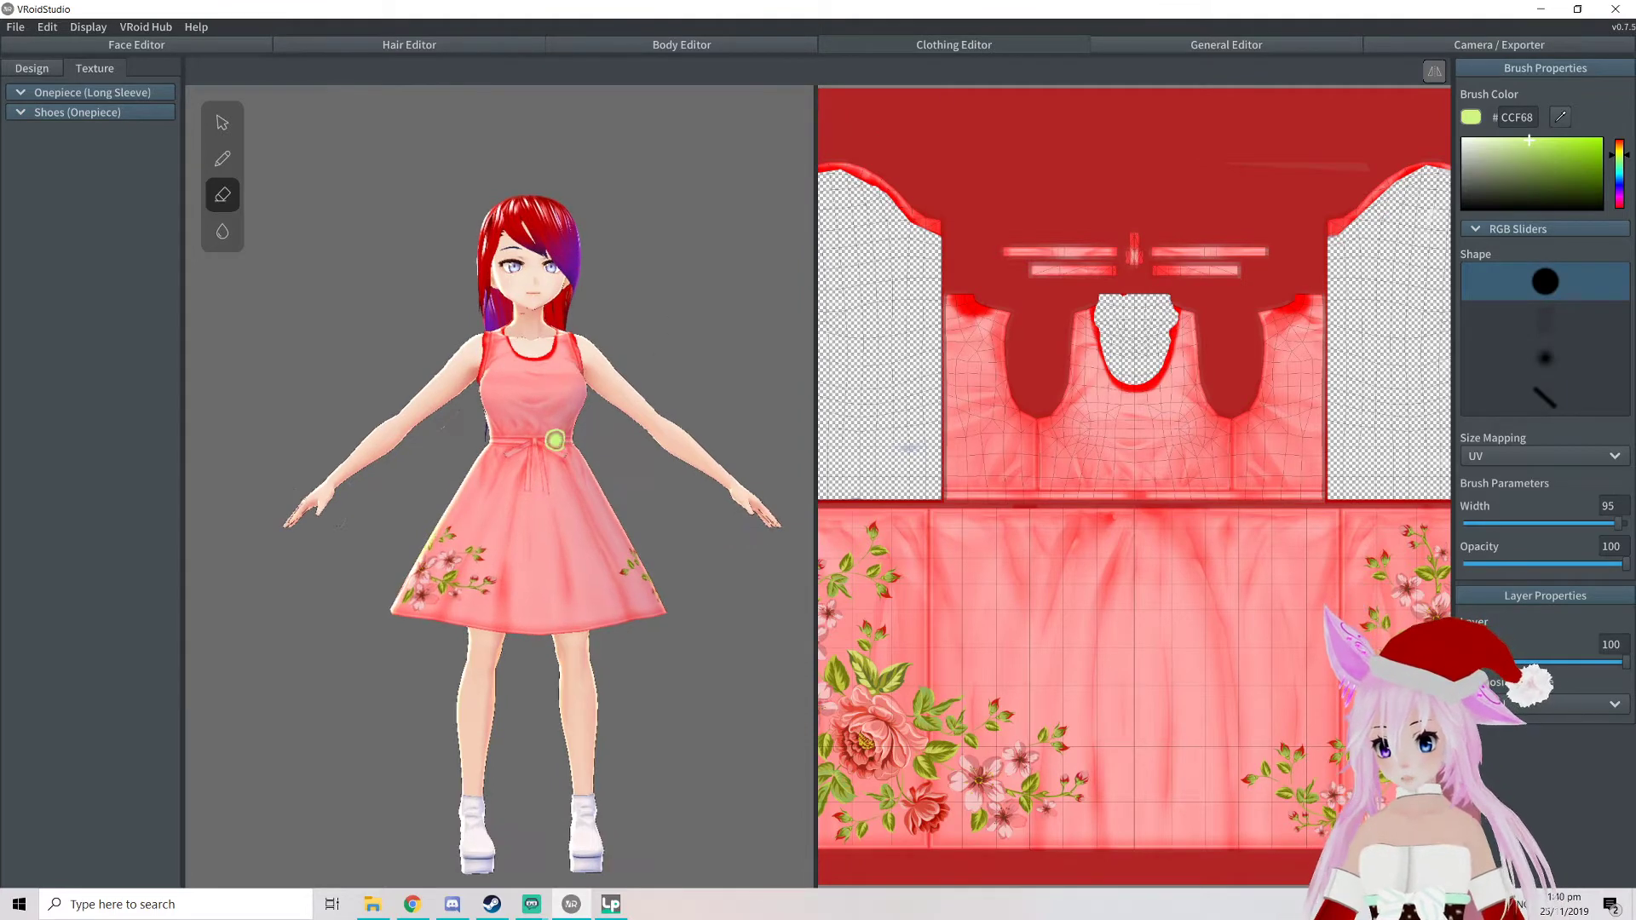
middle_click_drag(585, 369, 548, 486)
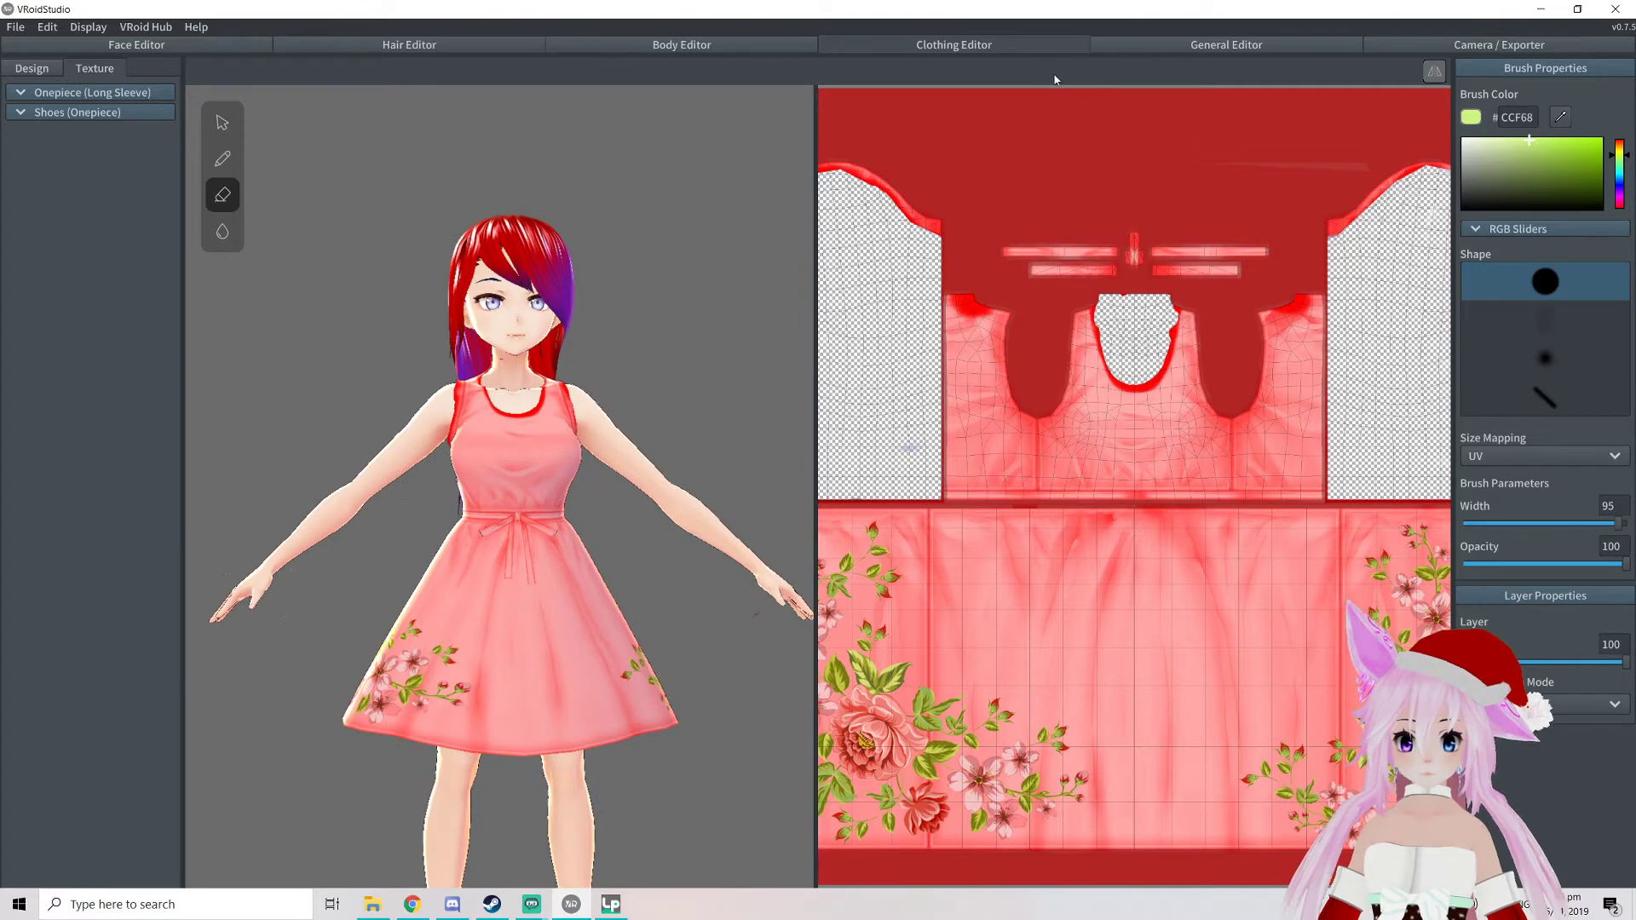
In the General Editor's rim light settings, set the body Strength to 35 and the body Compression to 37.63
left_click(1228, 47)
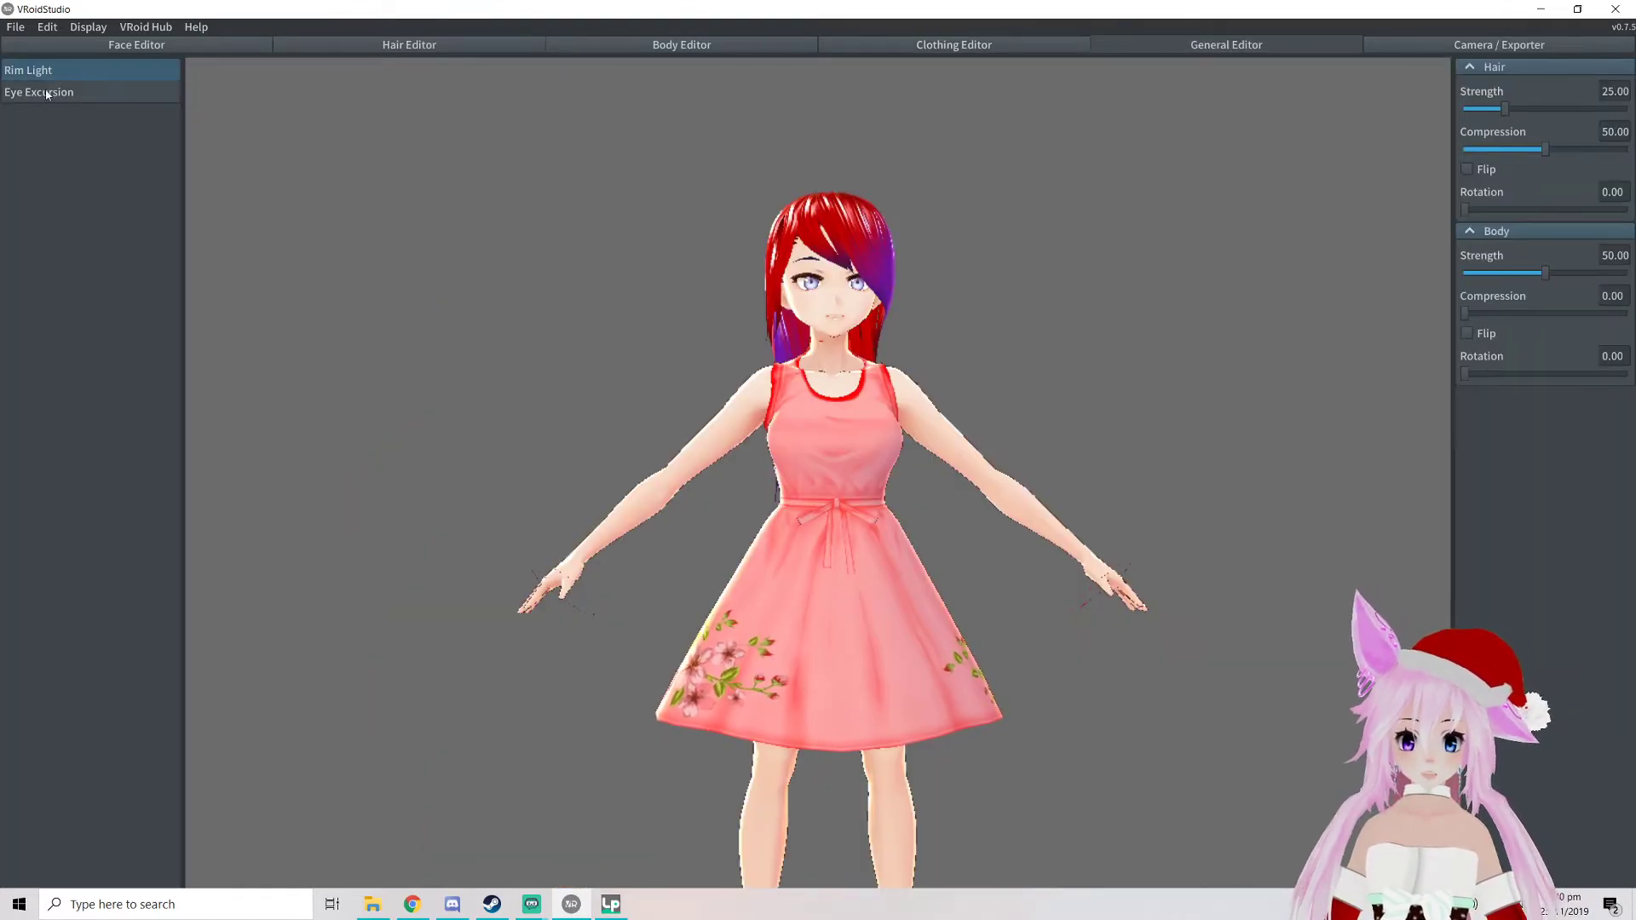
right_click_drag(754, 256, 892, 354)
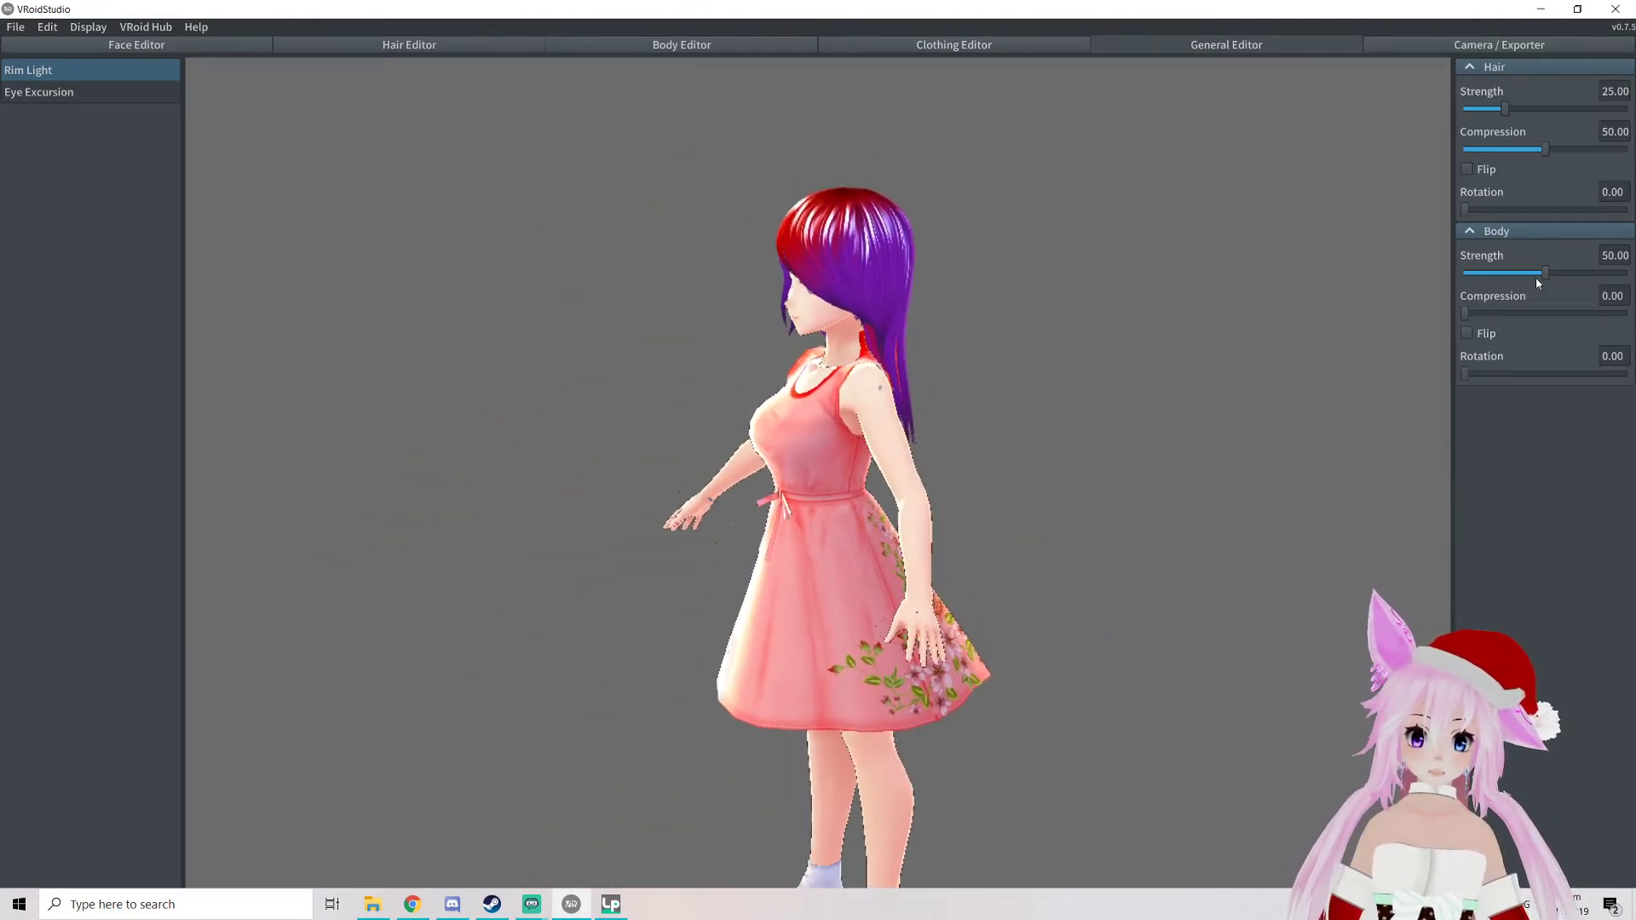
mouse_move(1545, 274)
left_mouse_down()
mouse_move(1588, 274)
mouse_move(1497, 278)
mouse_move(1595, 278)
mouse_move(1520, 278)
left_mouse_up()
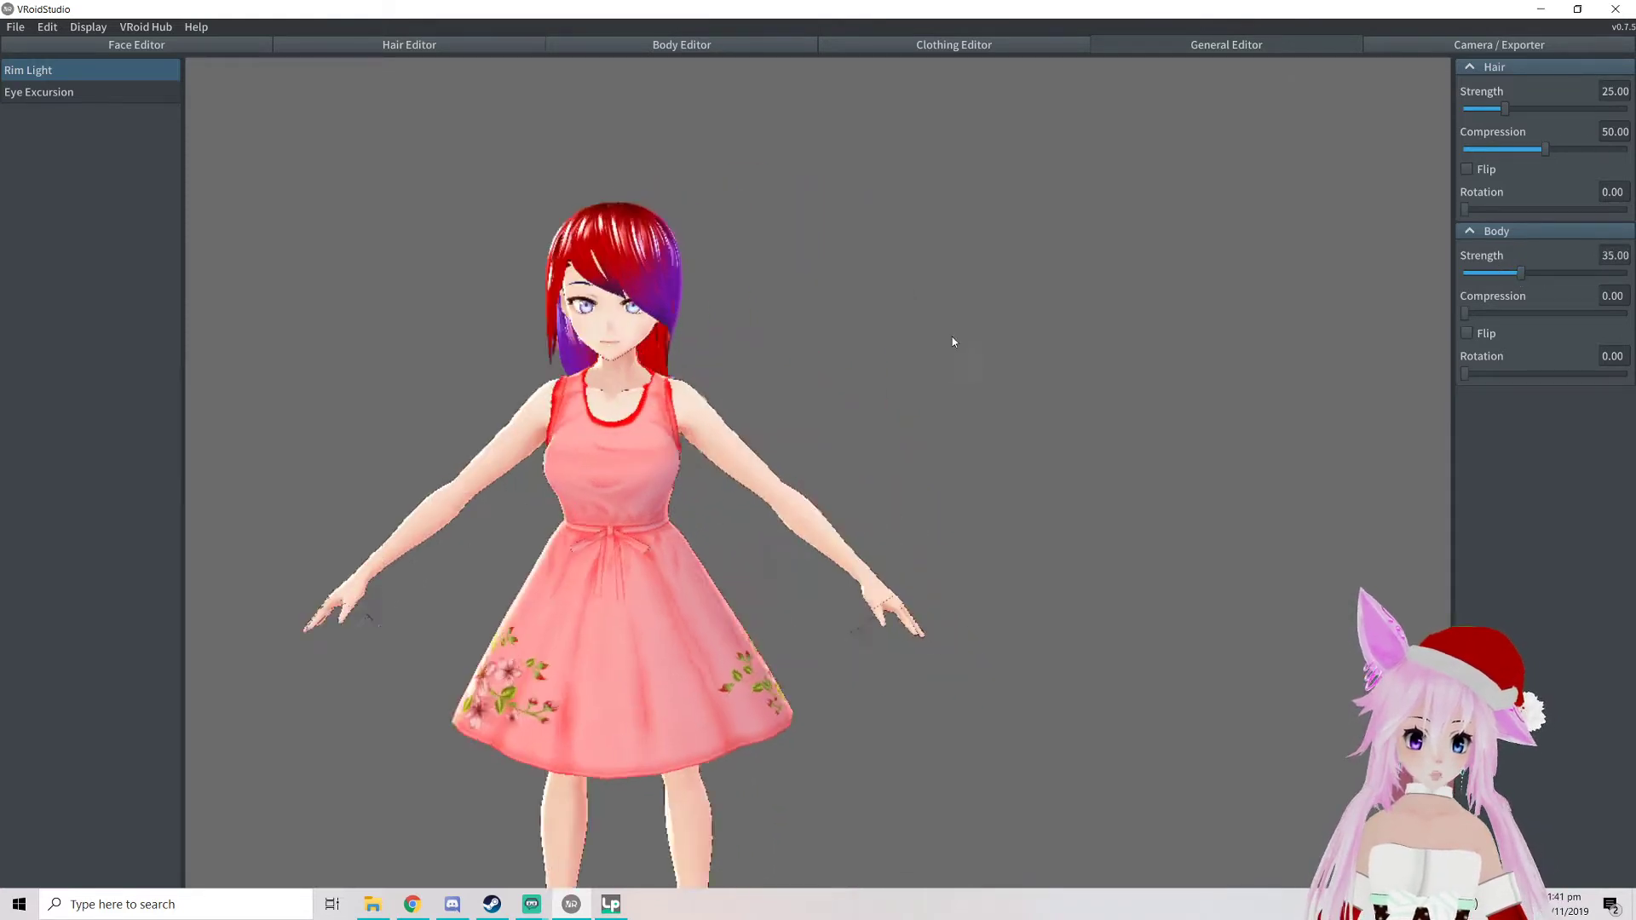
right_click_drag(953, 337, 999, 329)
left_click_drag(1473, 315, 1575, 321)
scroll(698, 361, "up", 6)
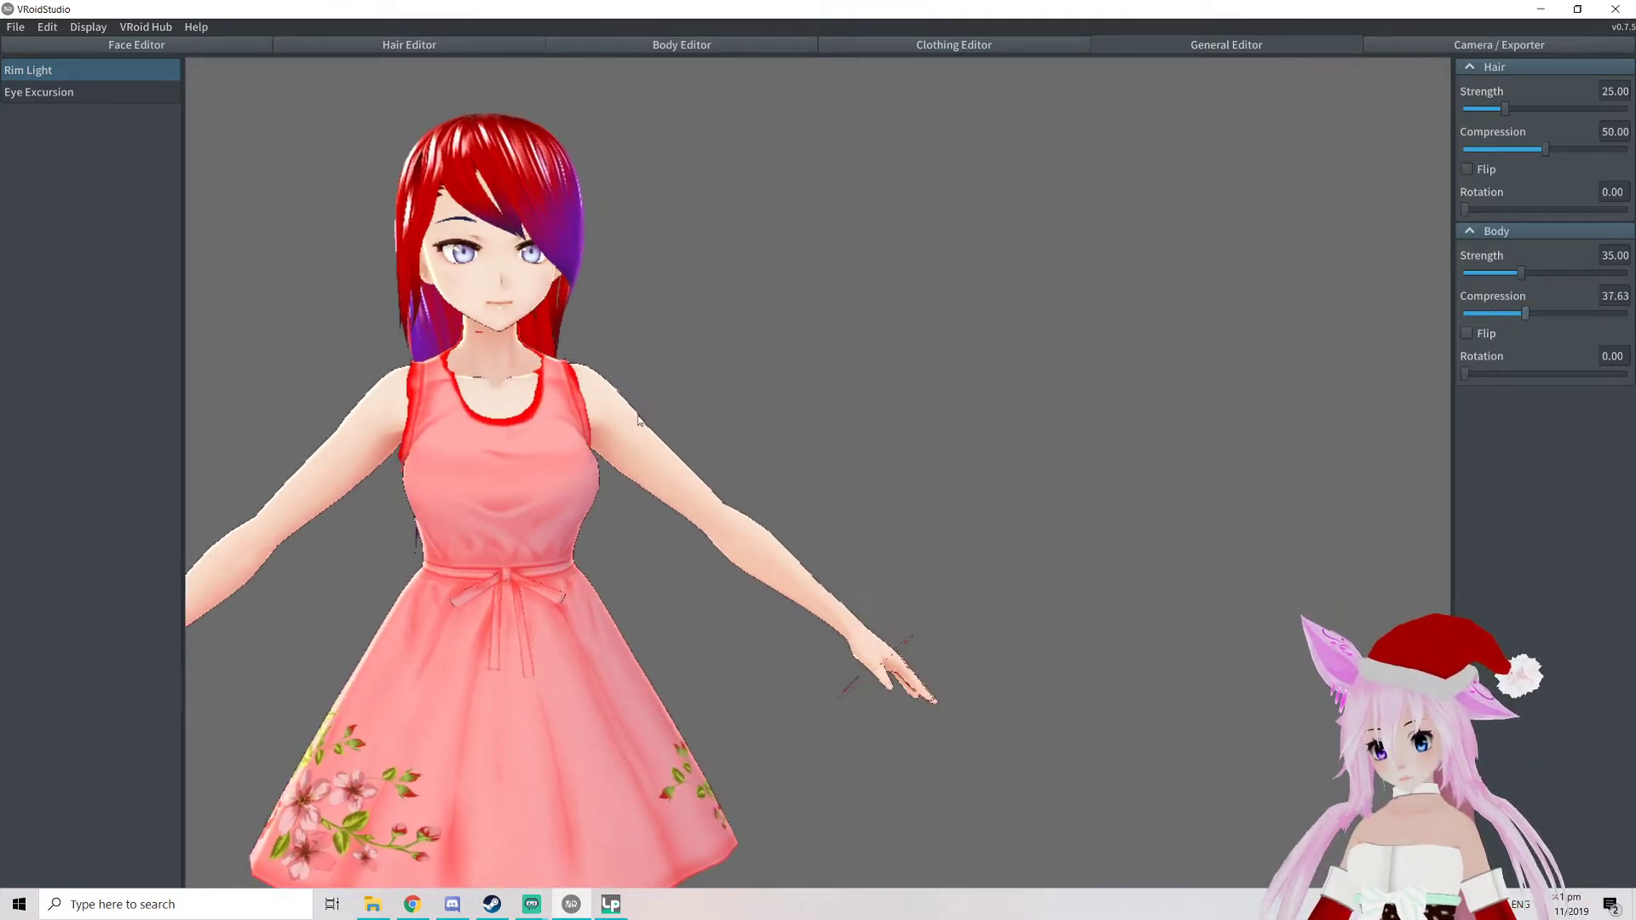
Inspect the stray red mark on the neck up close and choose the Onepiece (Edited) preset in the Clothing Editor
right_click_drag(842, 532, 851, 478)
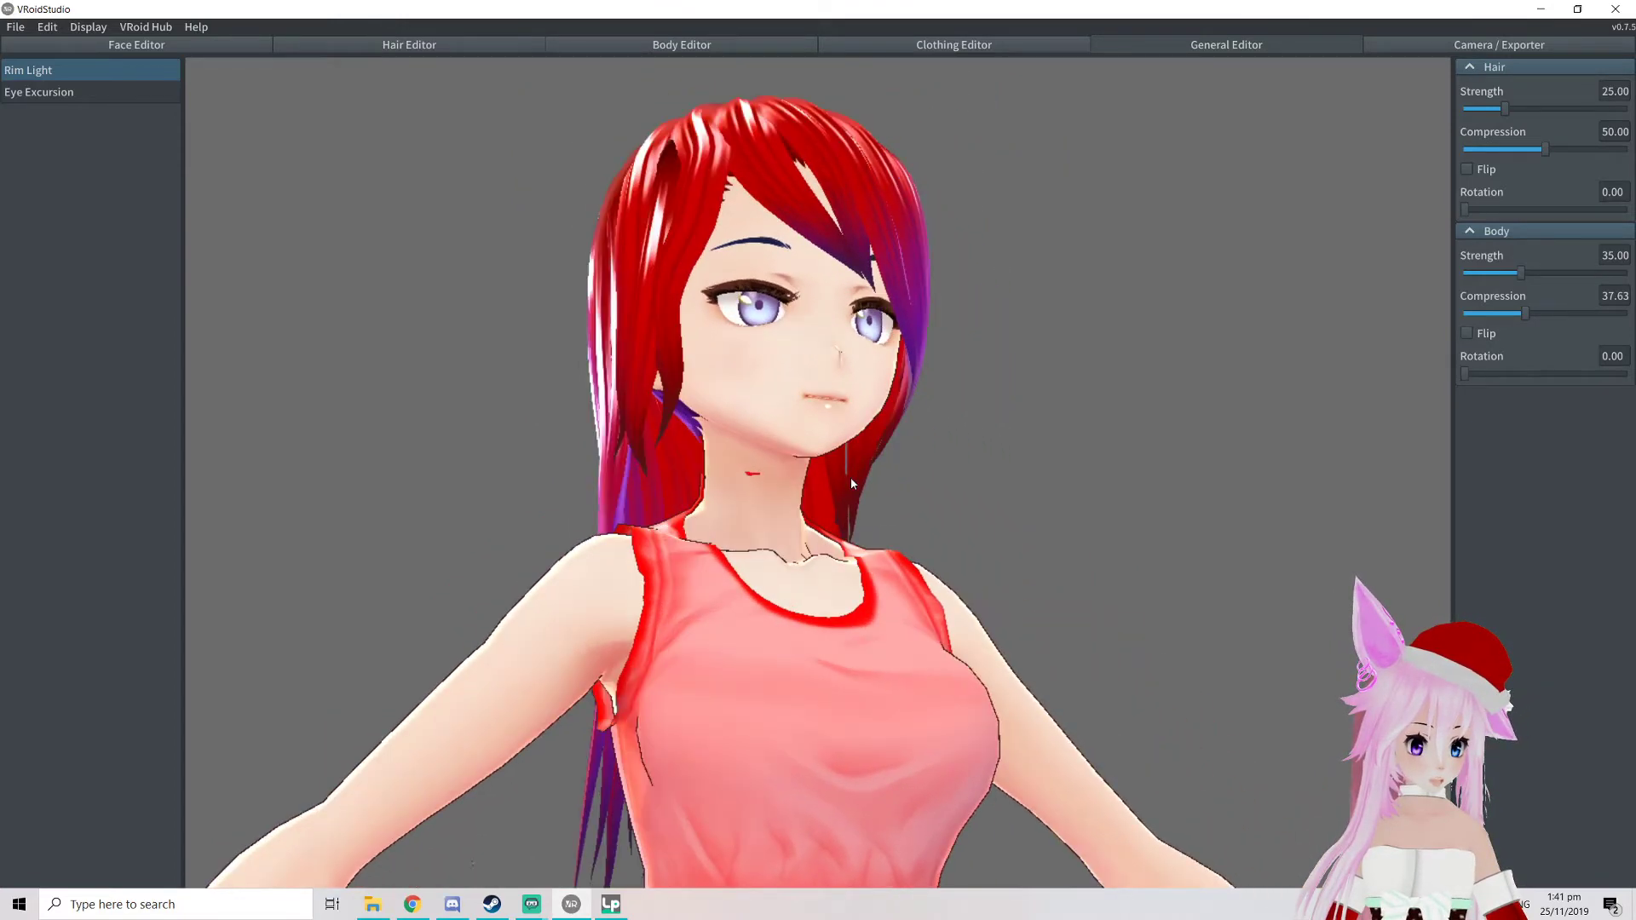
scroll(815, 498, "up", 5)
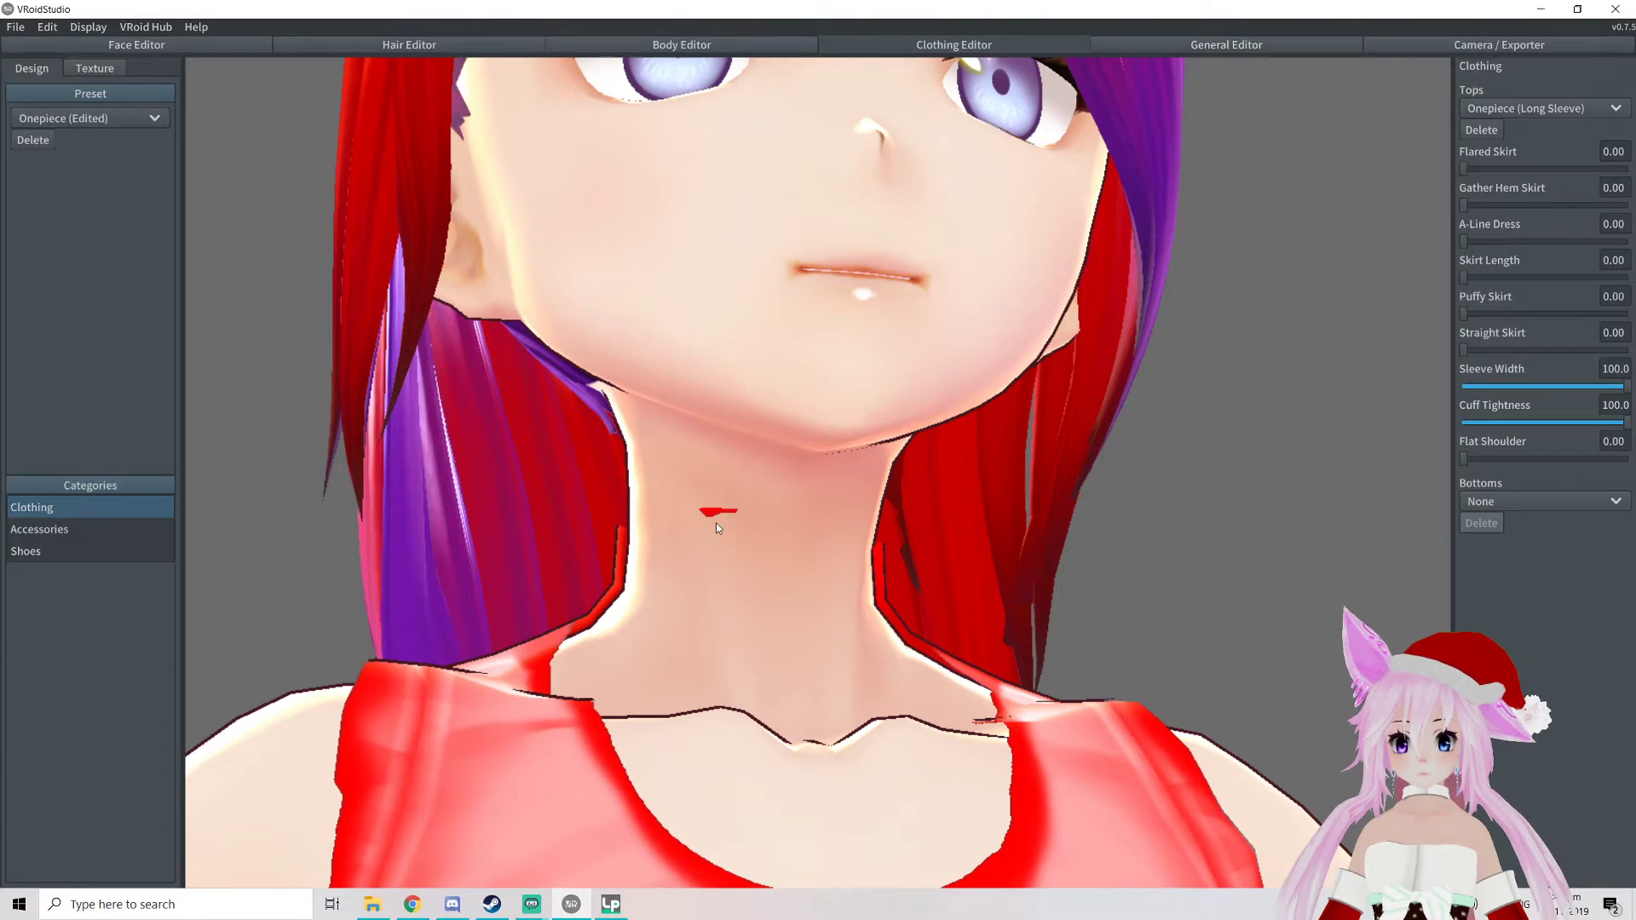
right_click_drag(720, 529, 552, 442)
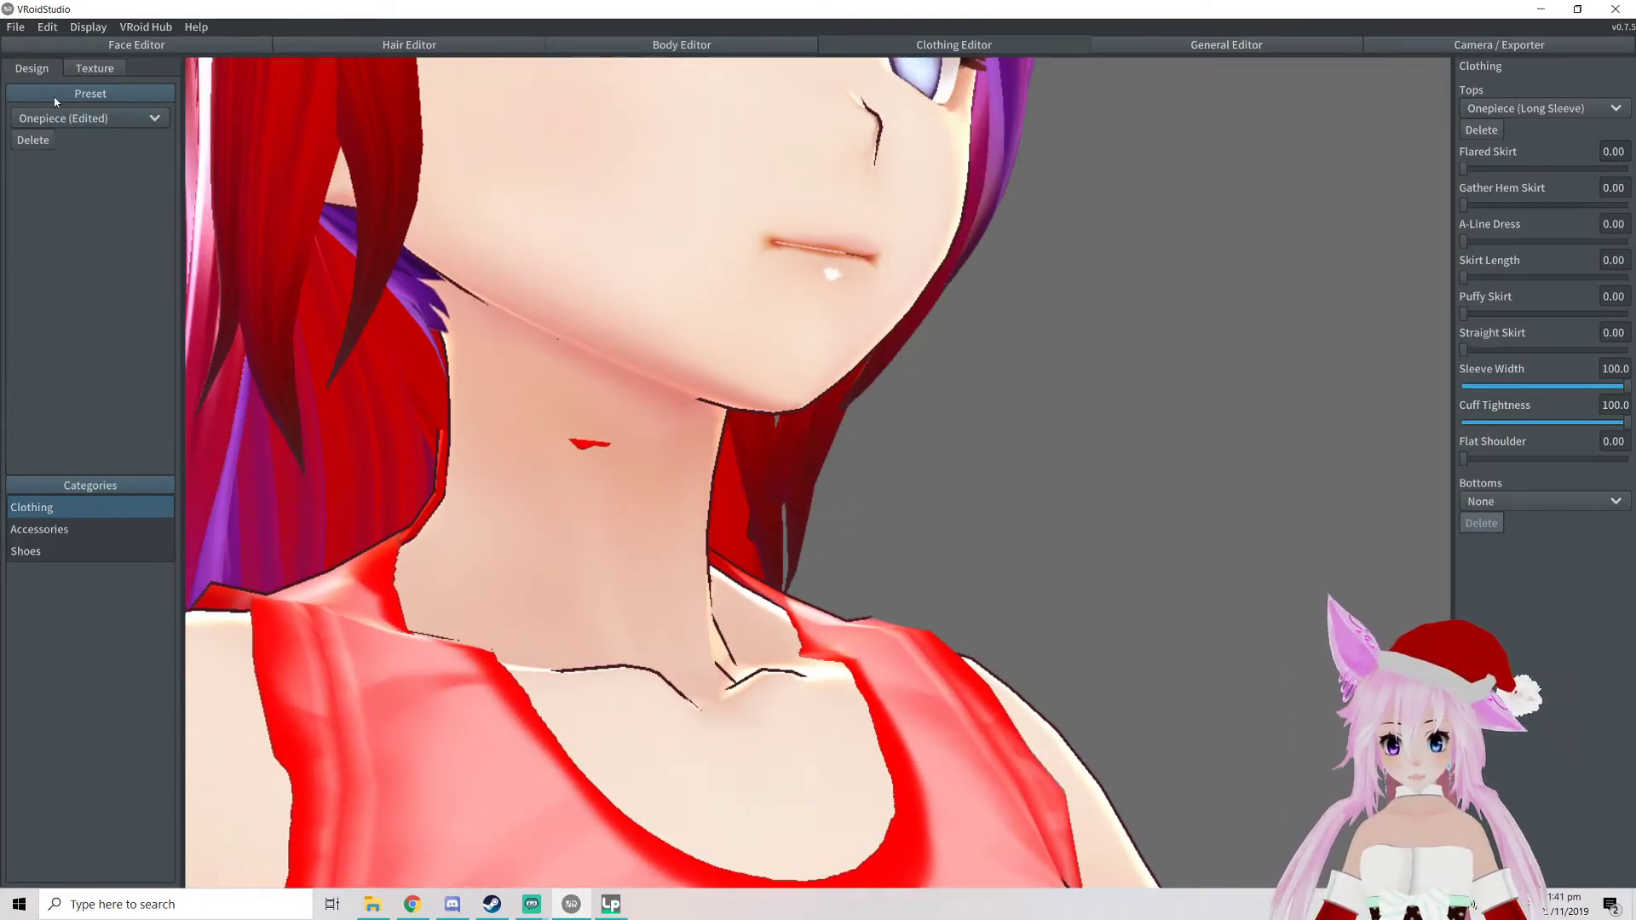
left_click(84, 118)
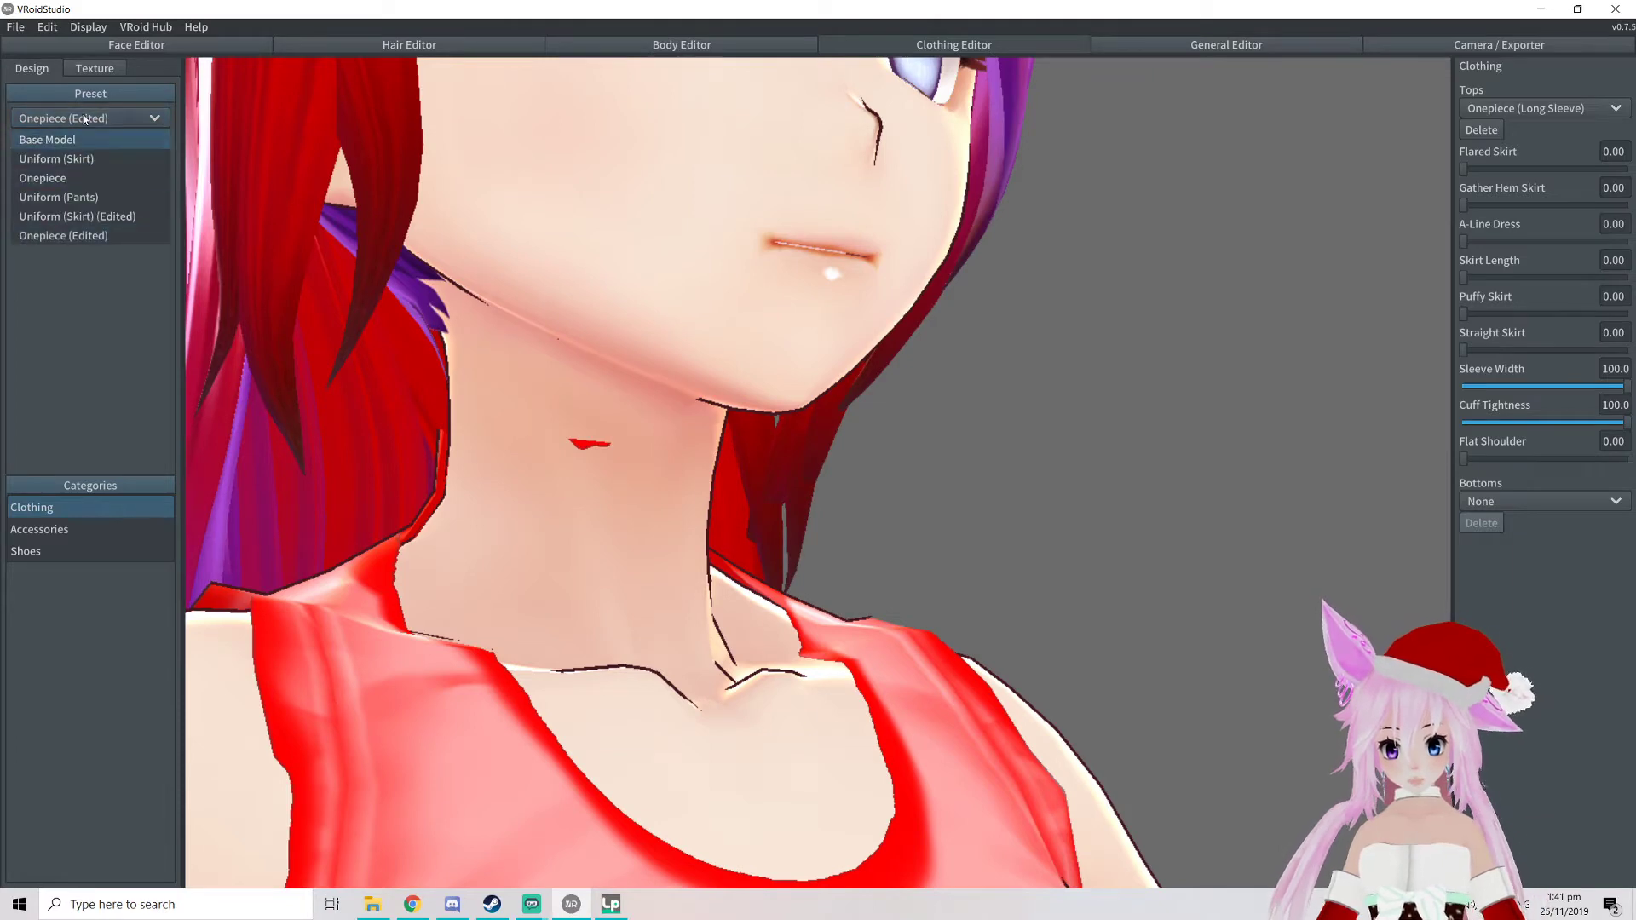
left_click(64, 235)
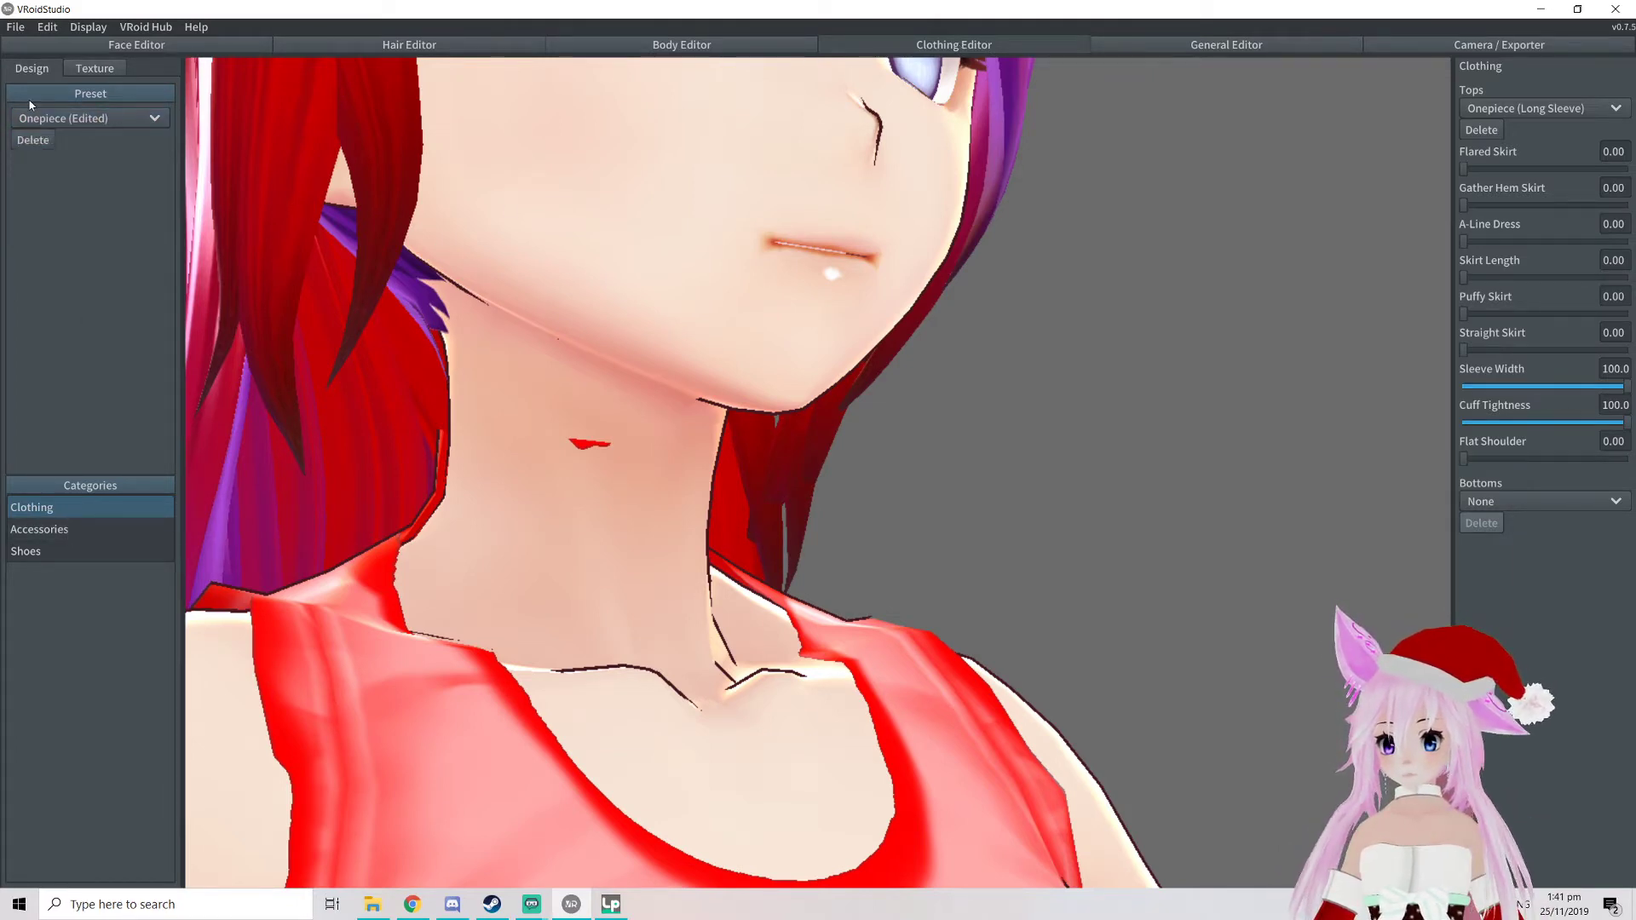
Erase the stray red mark on the neck from the layer named Layer of the Onepiece (Long Sleeve) texture
left_click(92, 69)
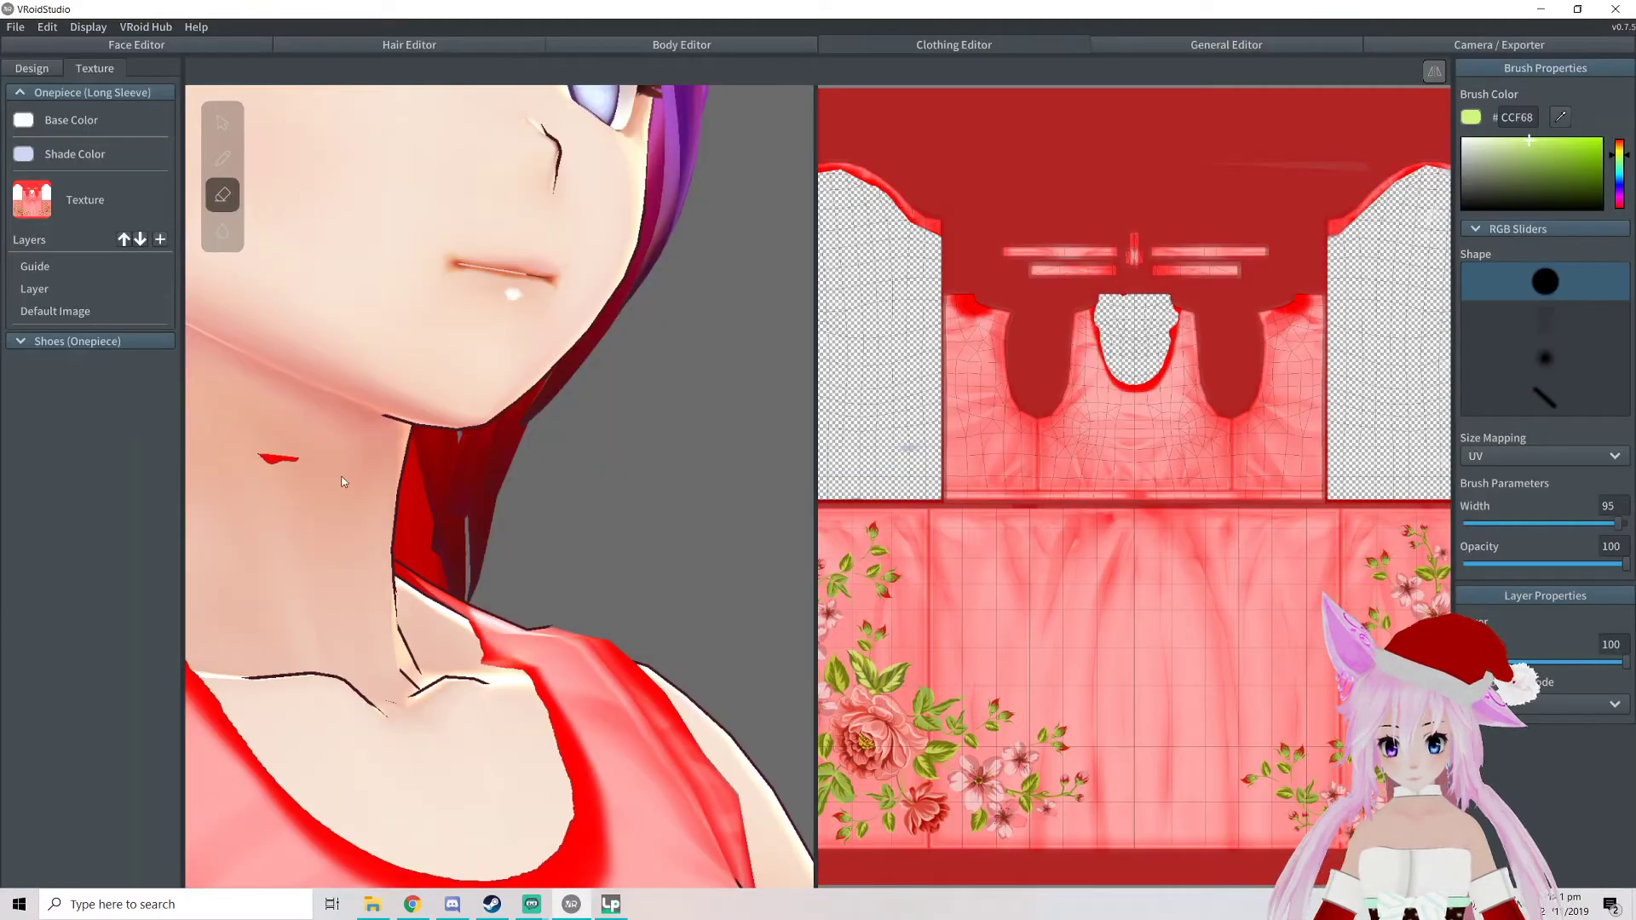
left_click(287, 461)
middle_click_drag(314, 462, 560, 501)
mouse_move(457, 486)
left_mouse_down()
mouse_move(565, 511)
mouse_move(511, 548)
mouse_move(494, 622)
mouse_move(537, 545)
mouse_move(512, 597)
mouse_move(562, 545)
mouse_move(511, 588)
left_mouse_up()
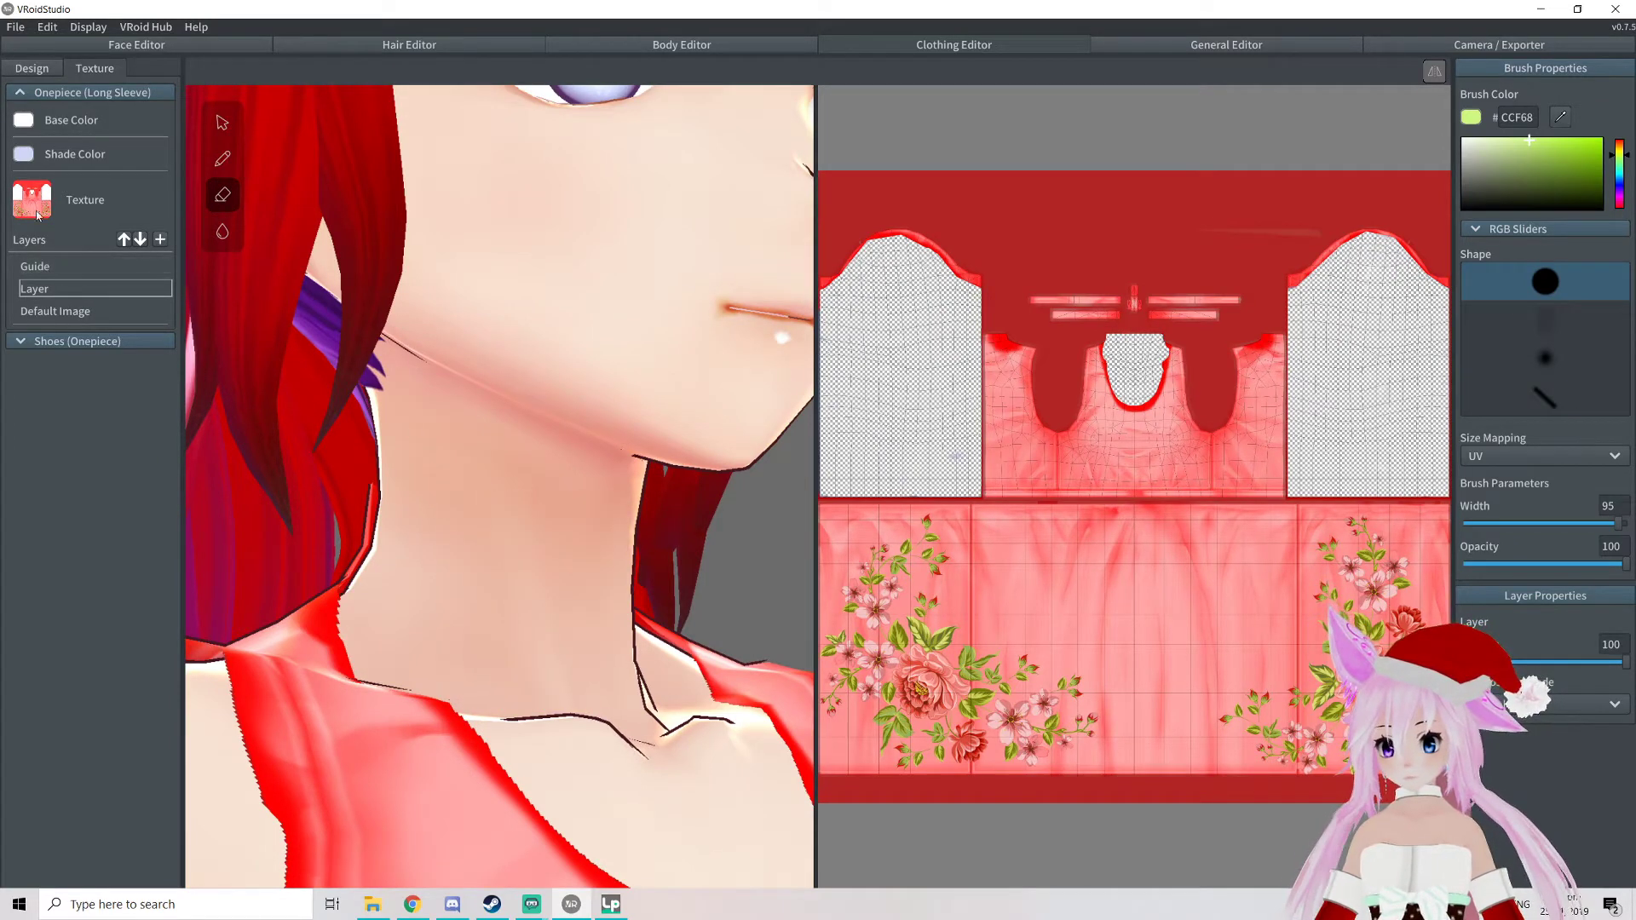
Select the Default Image layer of the Onepiece (Long Sleeve) texture and check the neck and shoulders from the side and front
left_click(59, 312)
right_click_drag(518, 552, 596, 546)
scroll(499, 486, "down", 8)
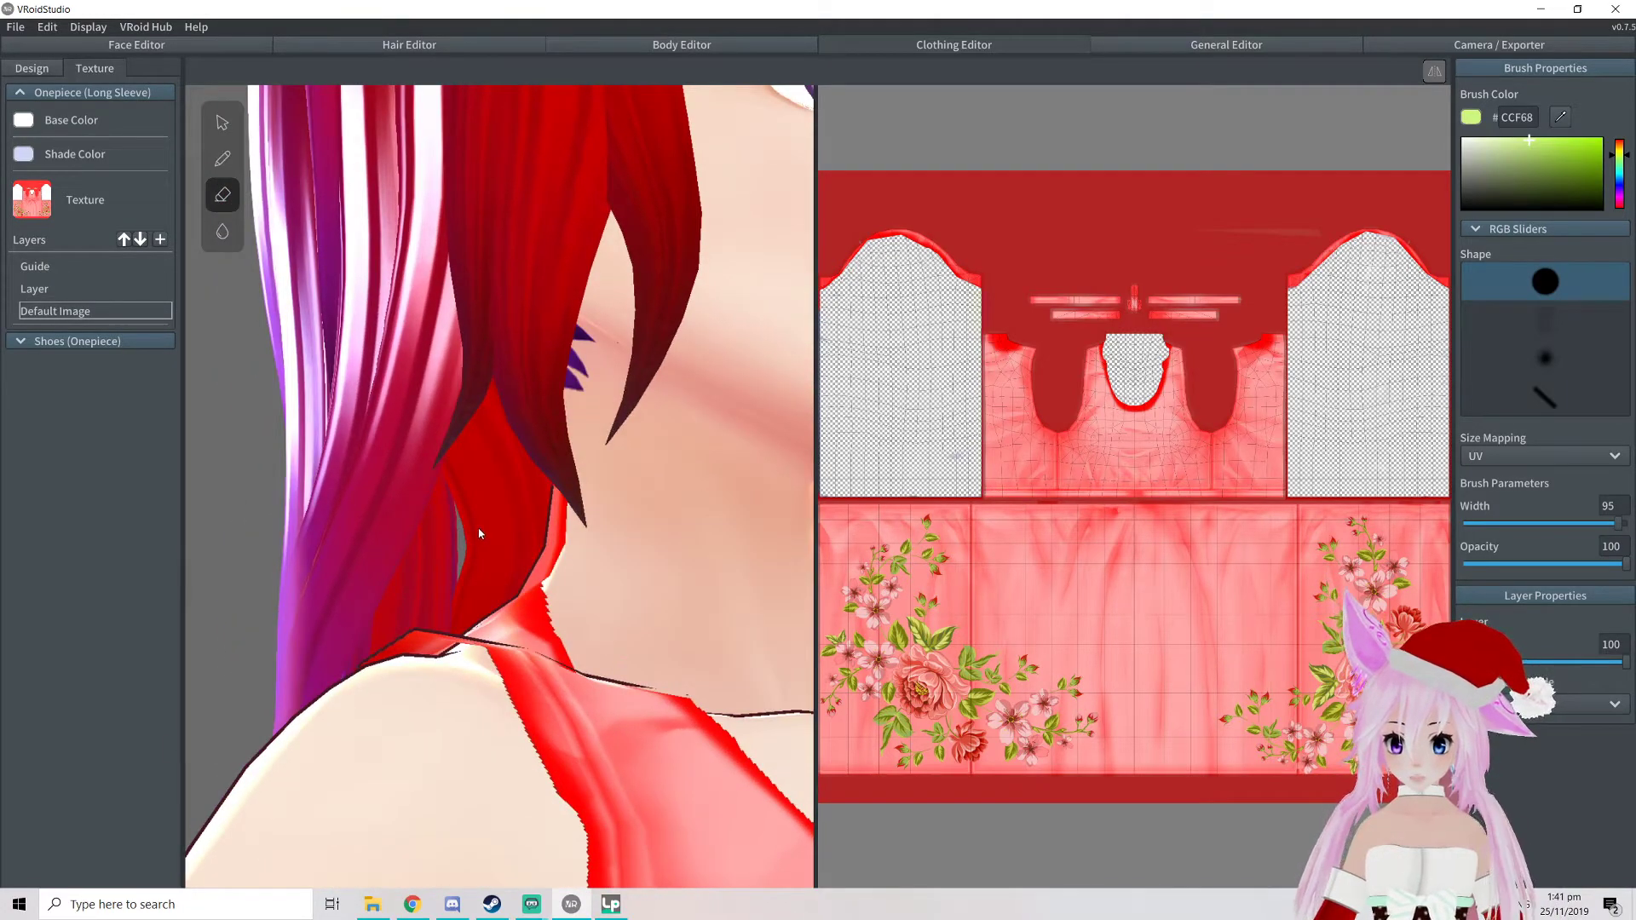
right_click_drag(469, 473, 384, 477)
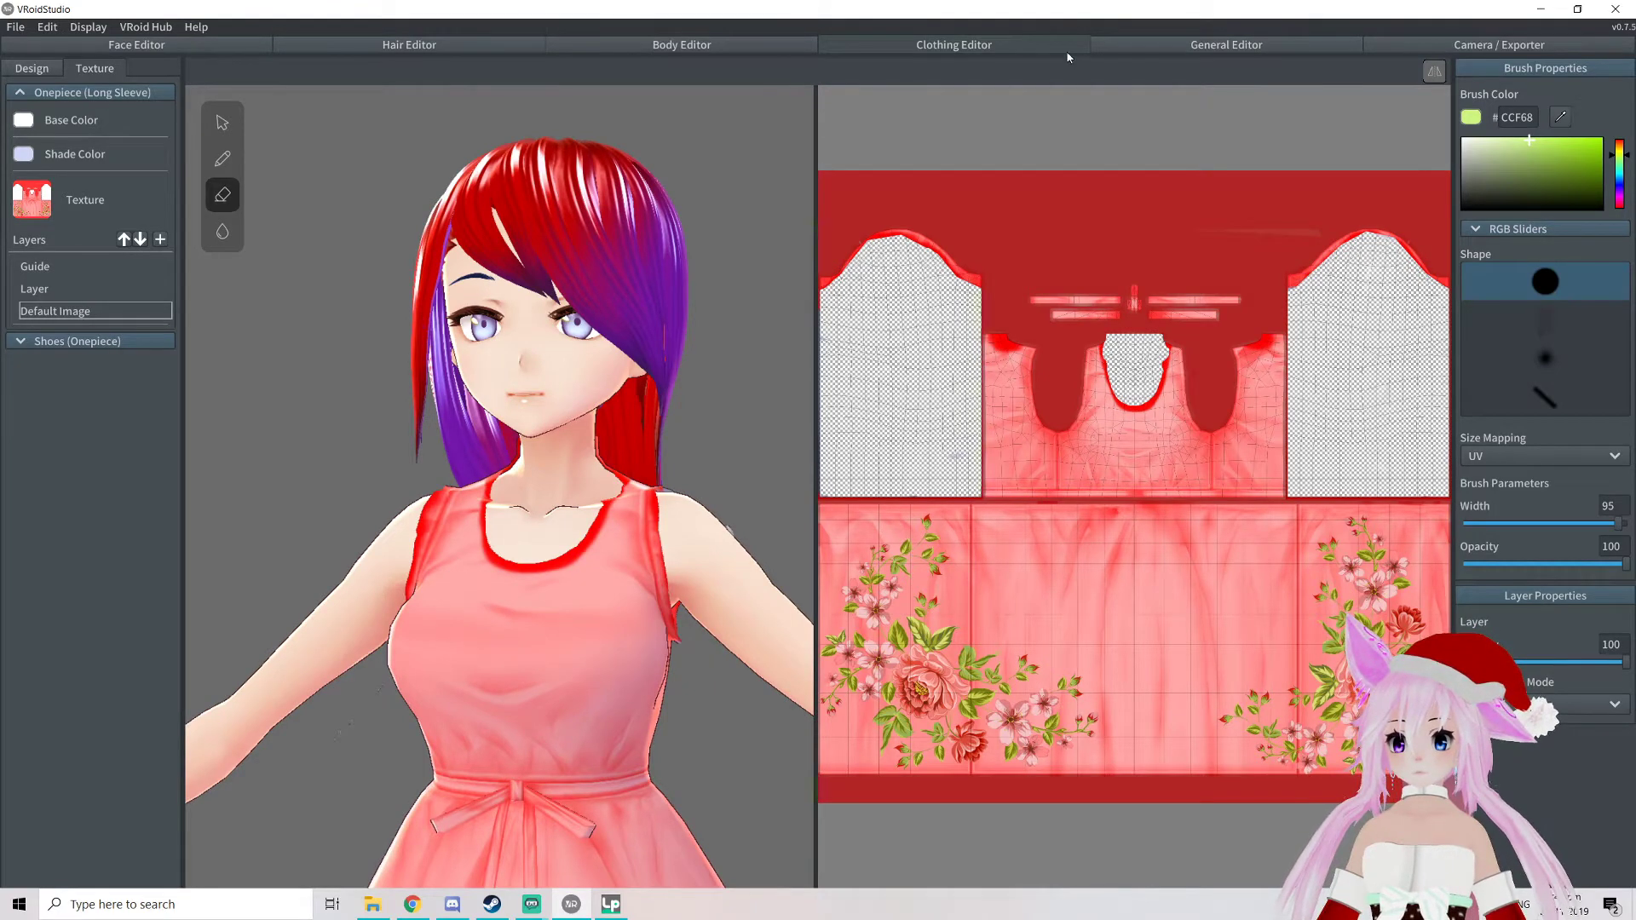
Set the Inner value of Eye Excursion to 4.14 in the General Editor and view the face and upper body
left_click(1211, 44)
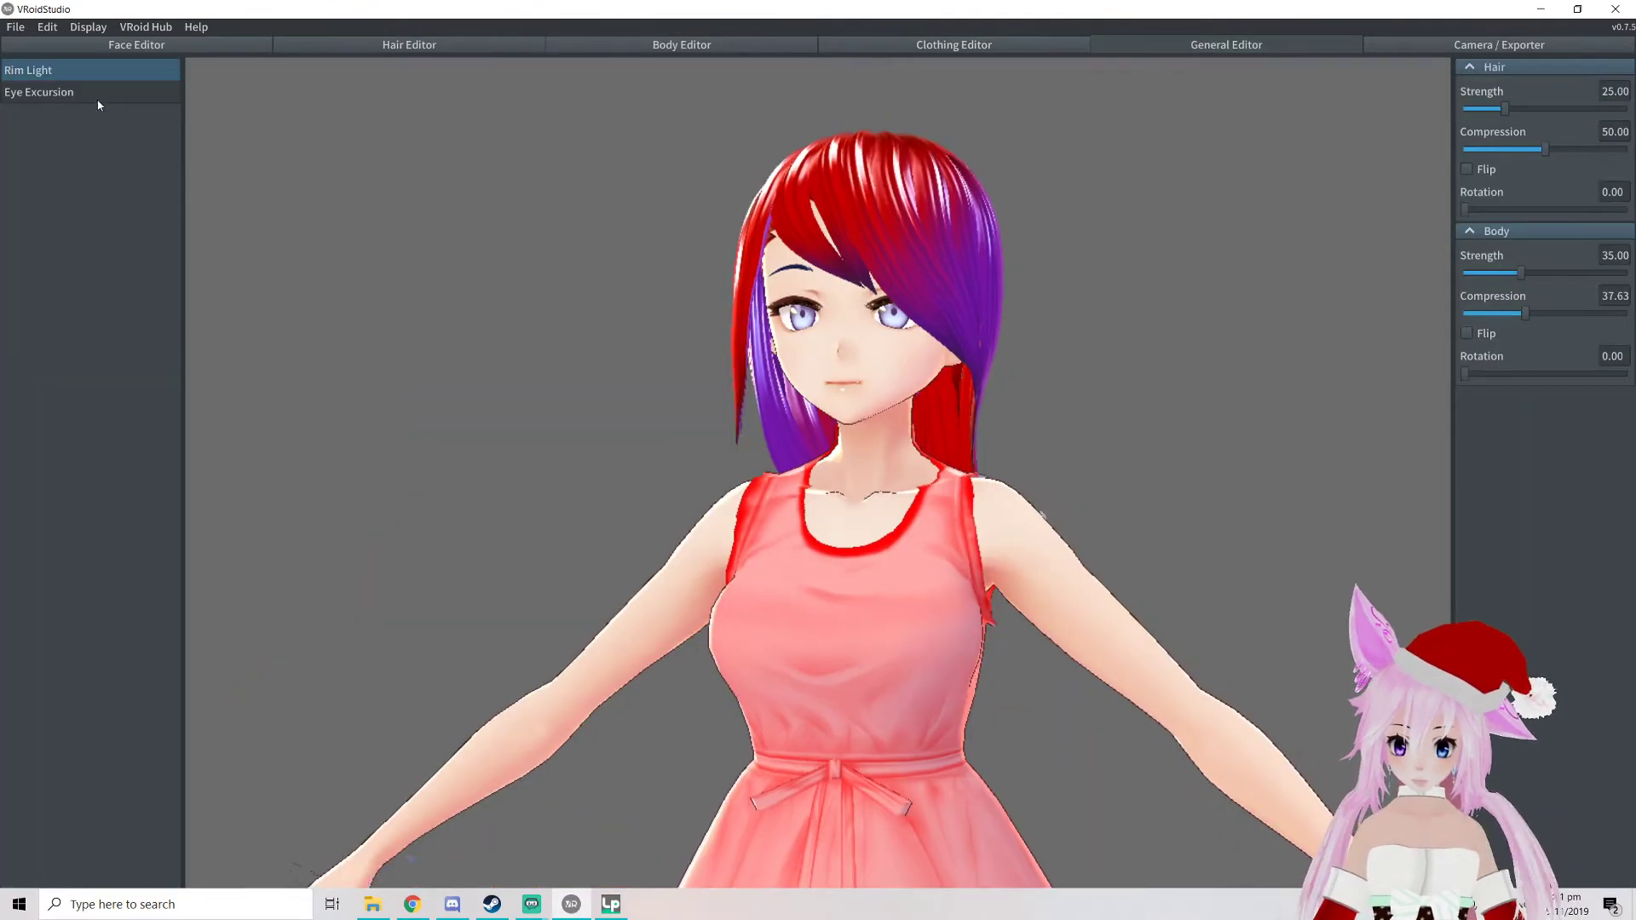
left_click(53, 92)
mouse_move(1506, 90)
left_mouse_down()
mouse_move(1556, 101)
mouse_move(1483, 94)
left_mouse_up()
scroll(1155, 266, "up", 2)
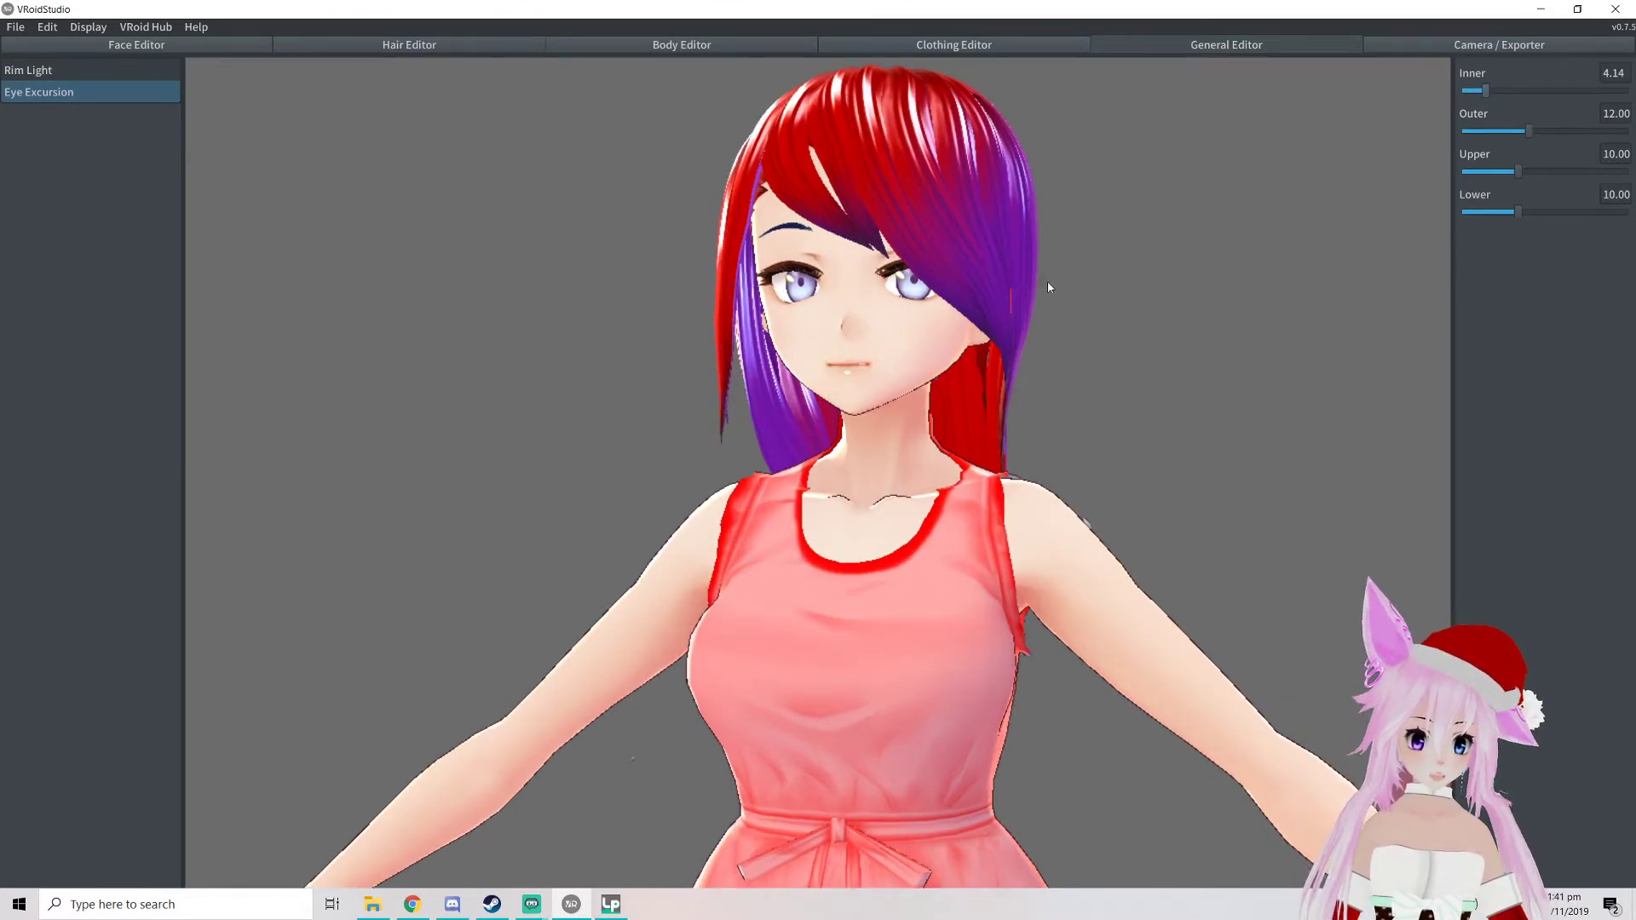
middle_click_drag(1048, 283, 1138, 290)
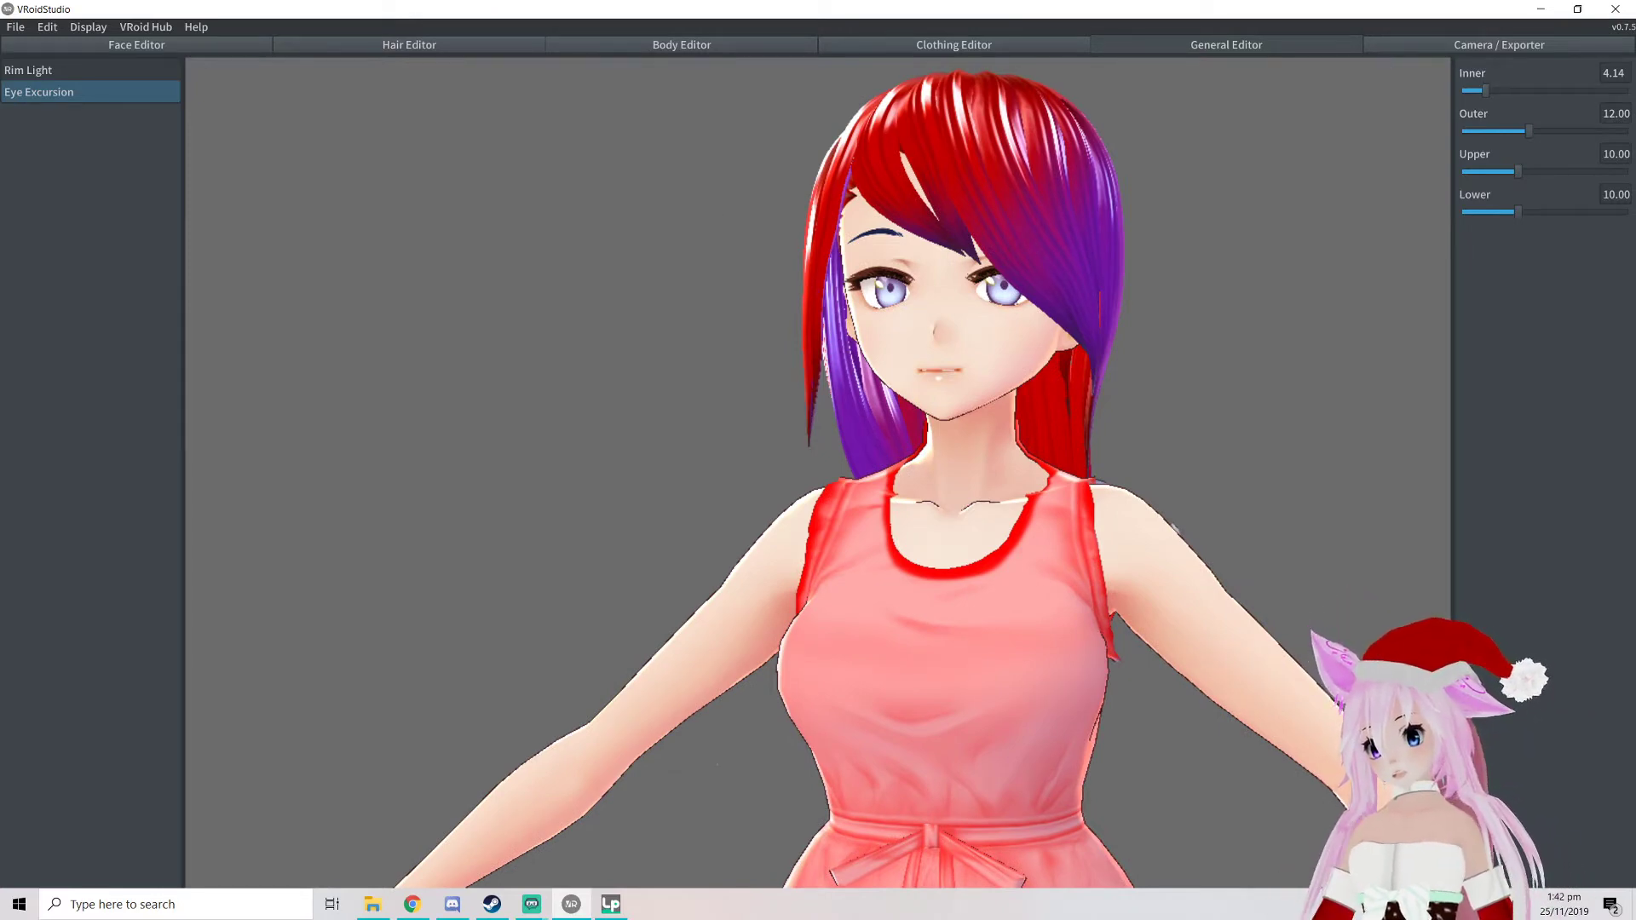
scroll(643, 575, "down", 5)
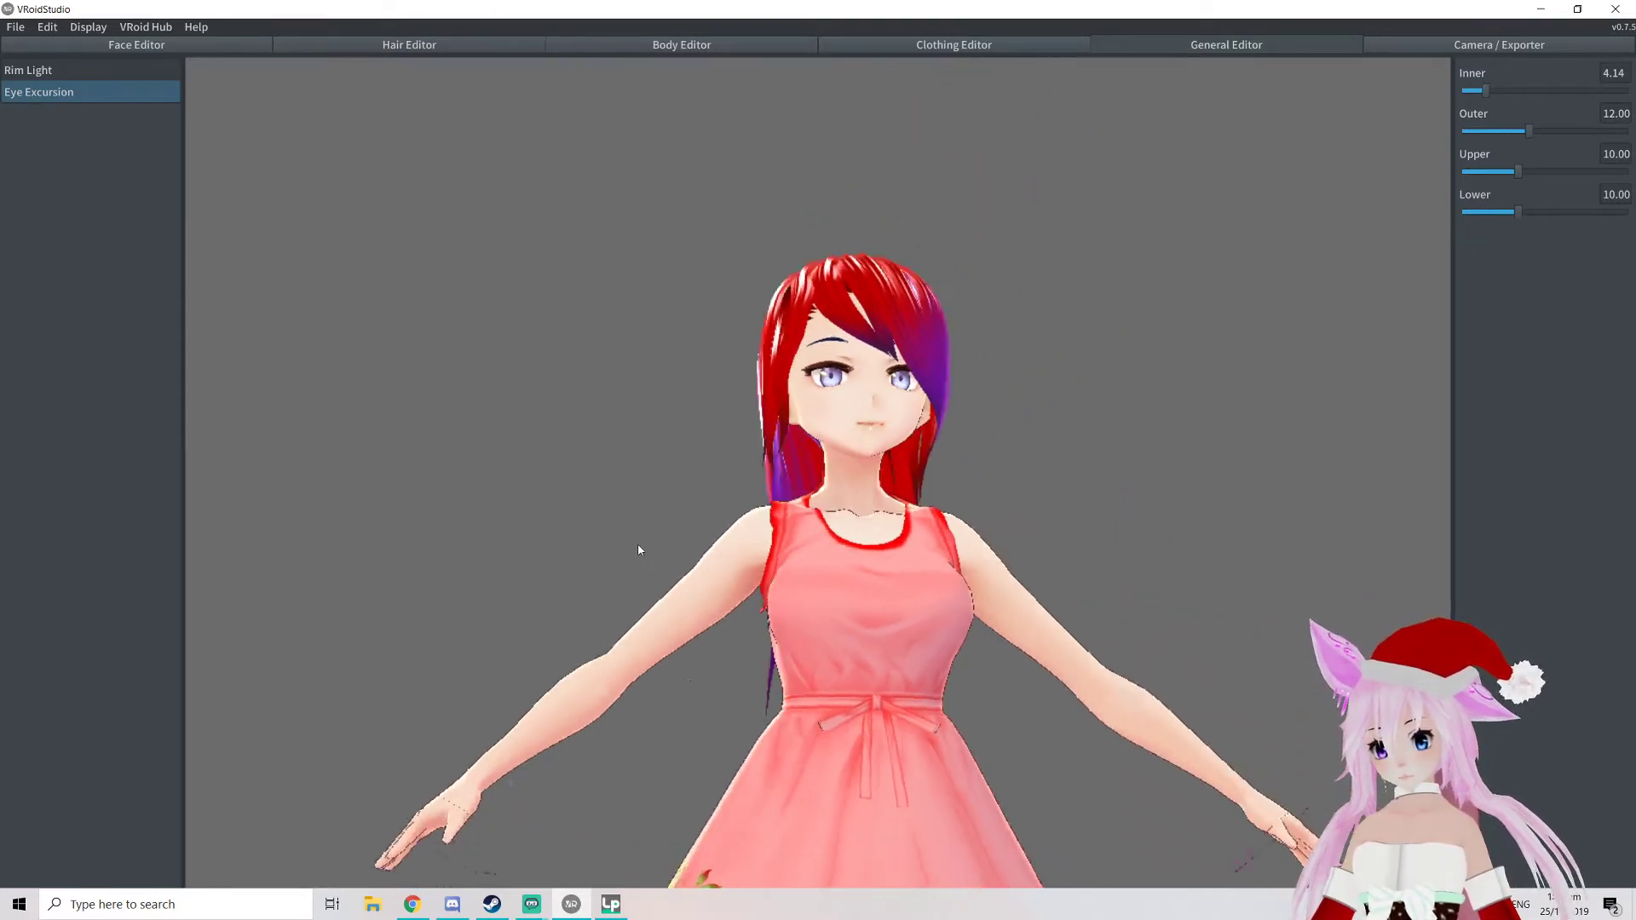
View the model in the Camera / Exporter and try the Smile face expression, returning it to 0
left_click(1449, 44)
scroll(703, 400, "down", 3)
middle_click_drag(944, 542, 852, 392)
scroll(870, 440, "up", 5)
scroll(821, 500, "up", 5)
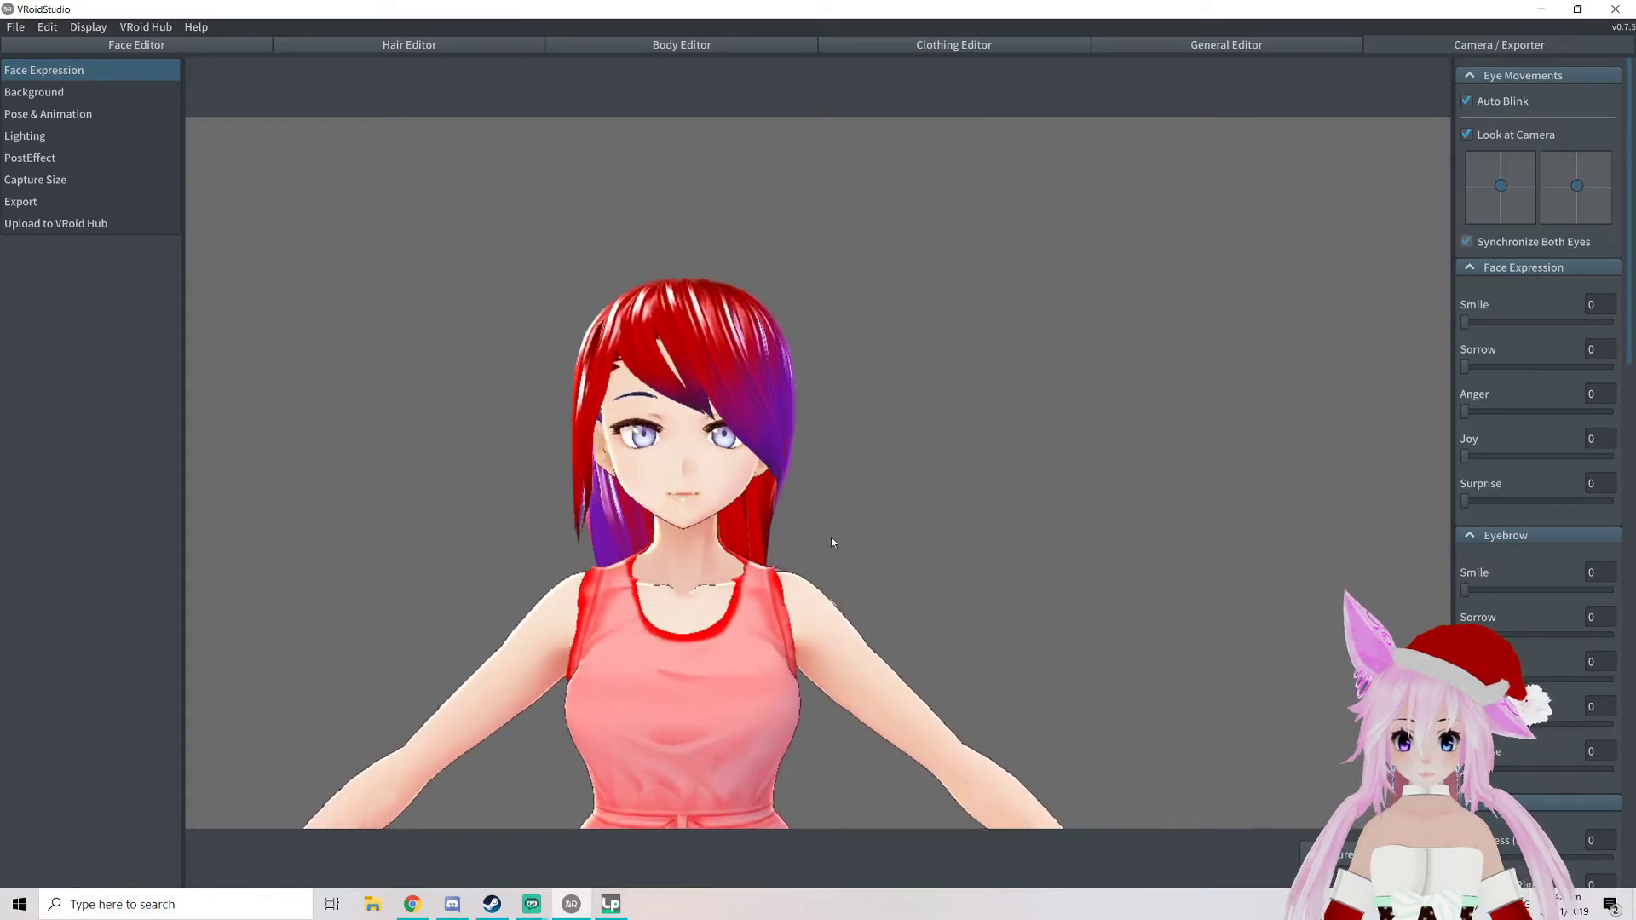
left_click_drag(1481, 324, 1420, 308)
scroll(548, 365, "down", 3)
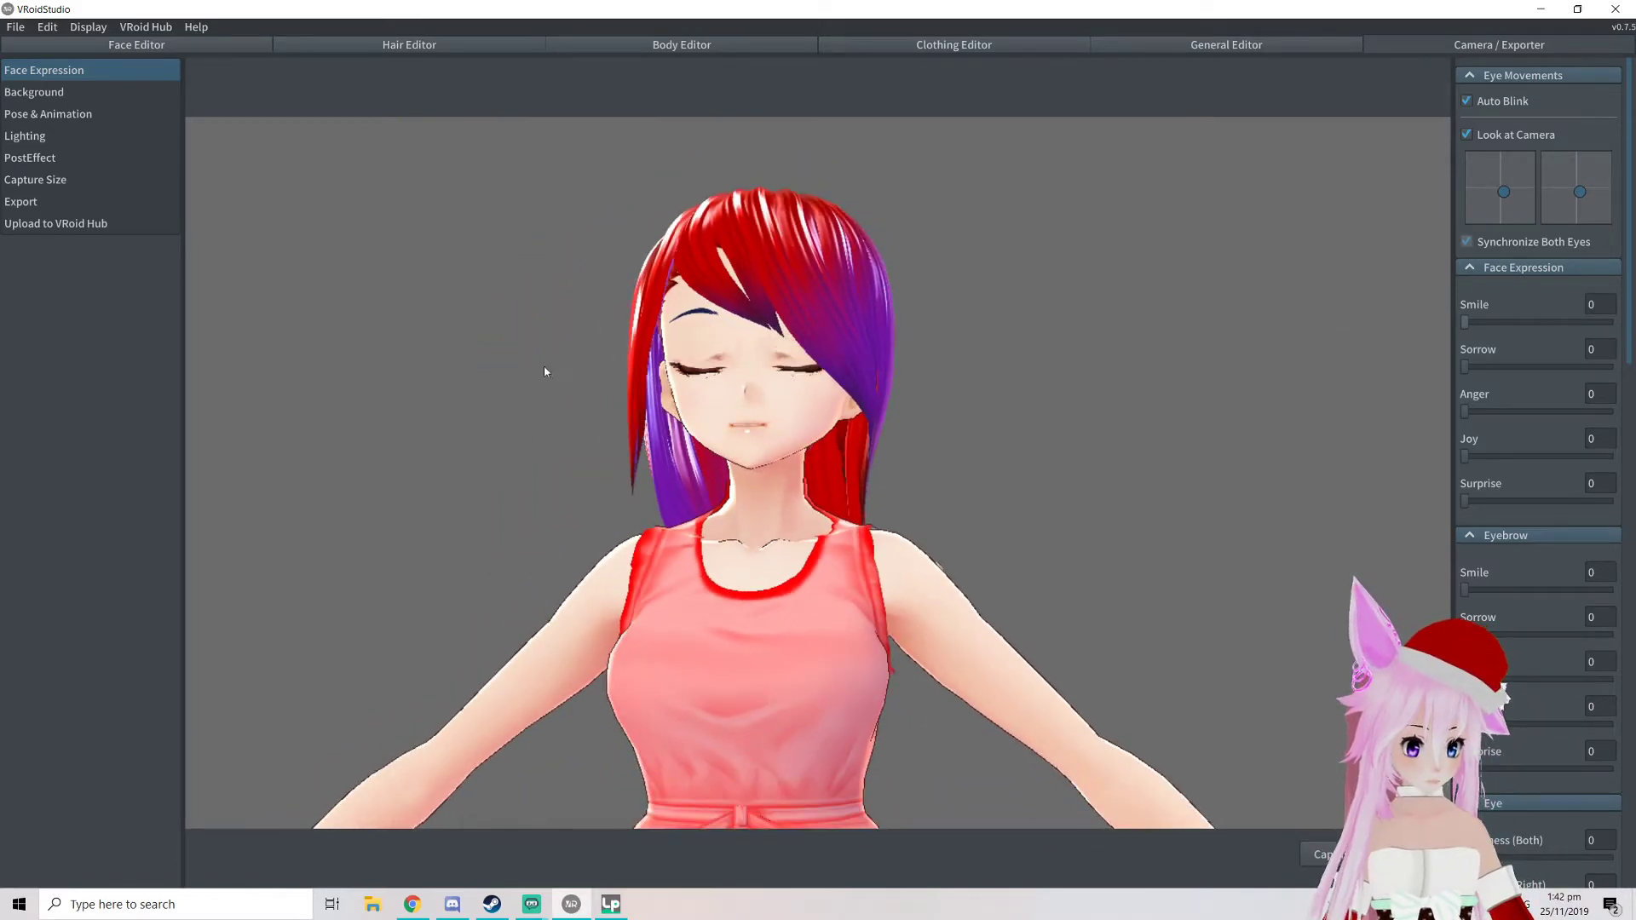
Start the avatar's VRM export, naming it Moon, entering the author's name and setting the version to 1
left_click(53, 209)
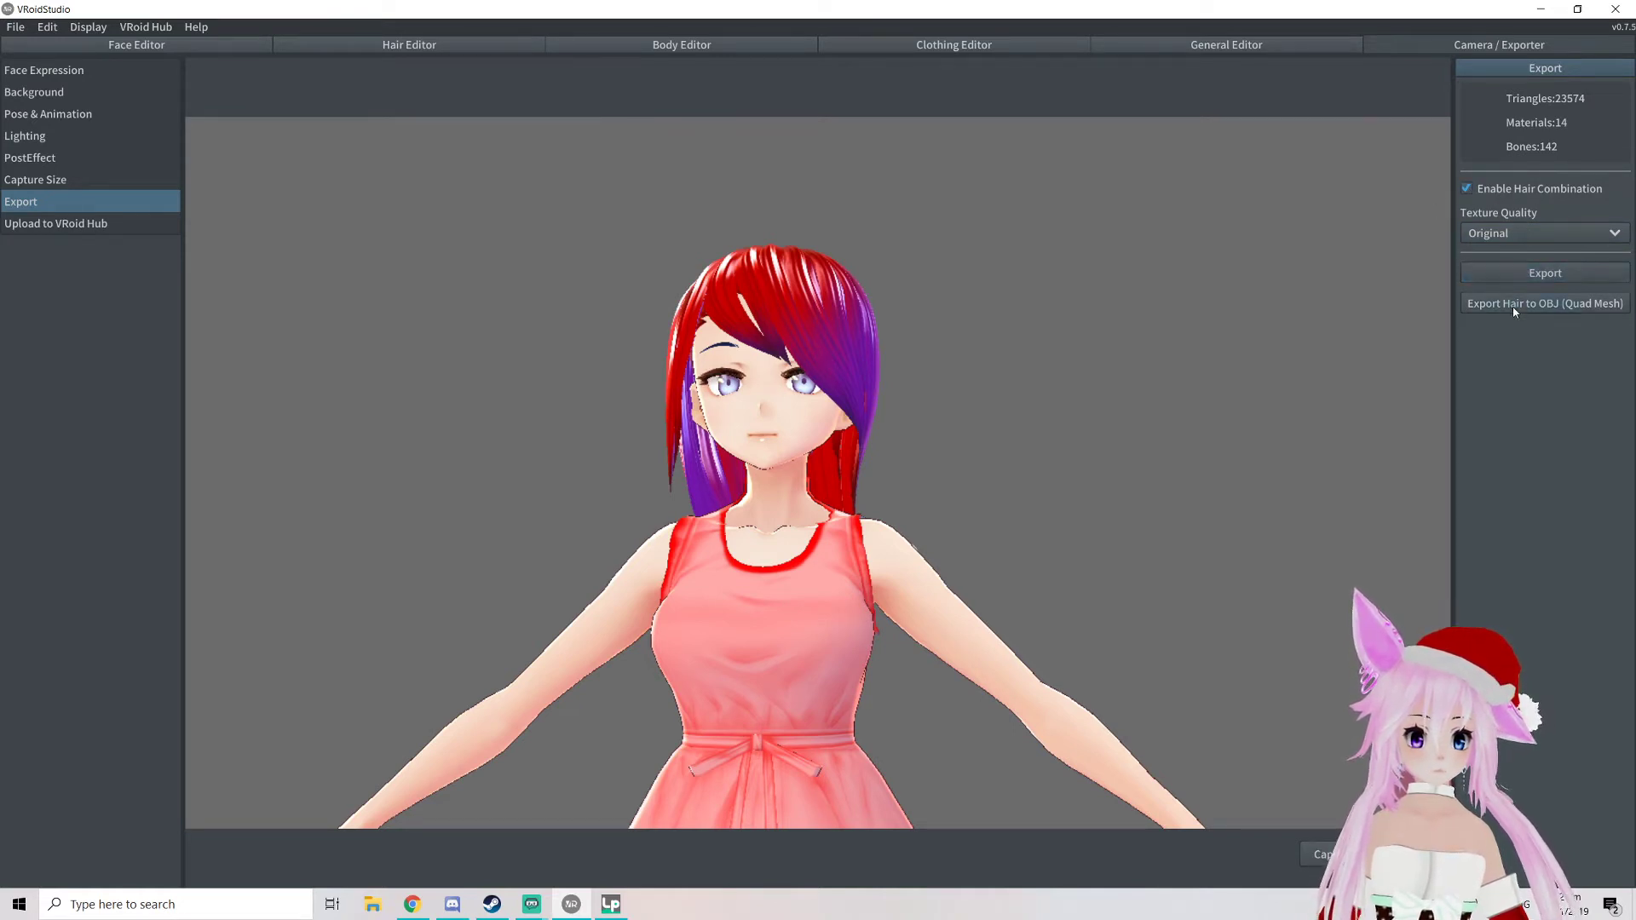
left_click(1529, 274)
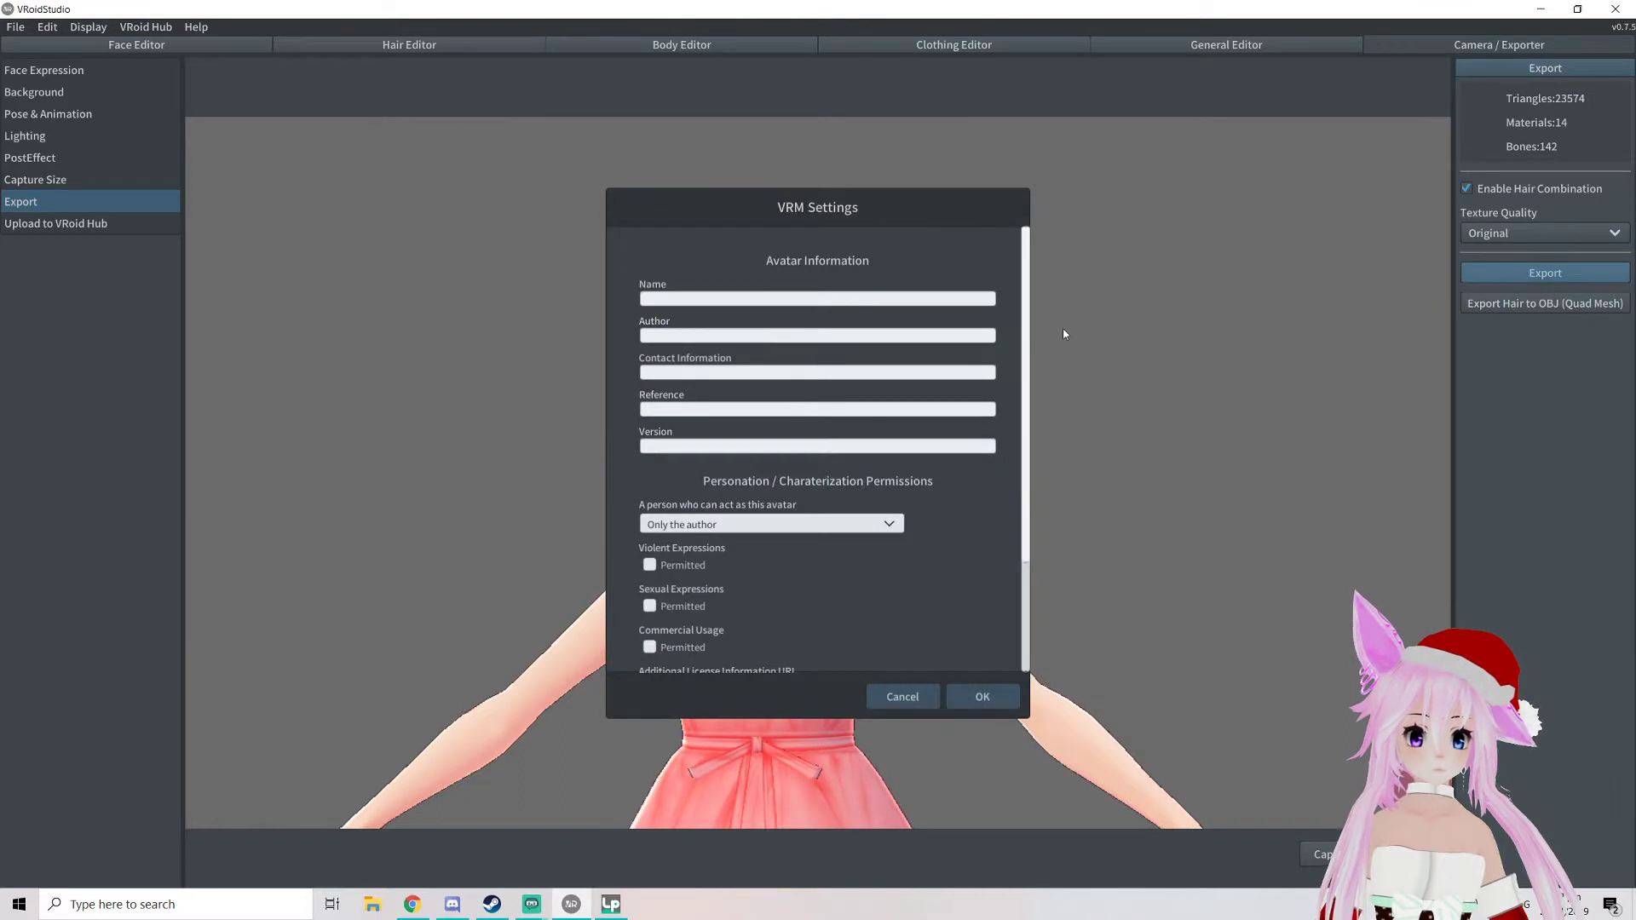
left_click(681, 293)
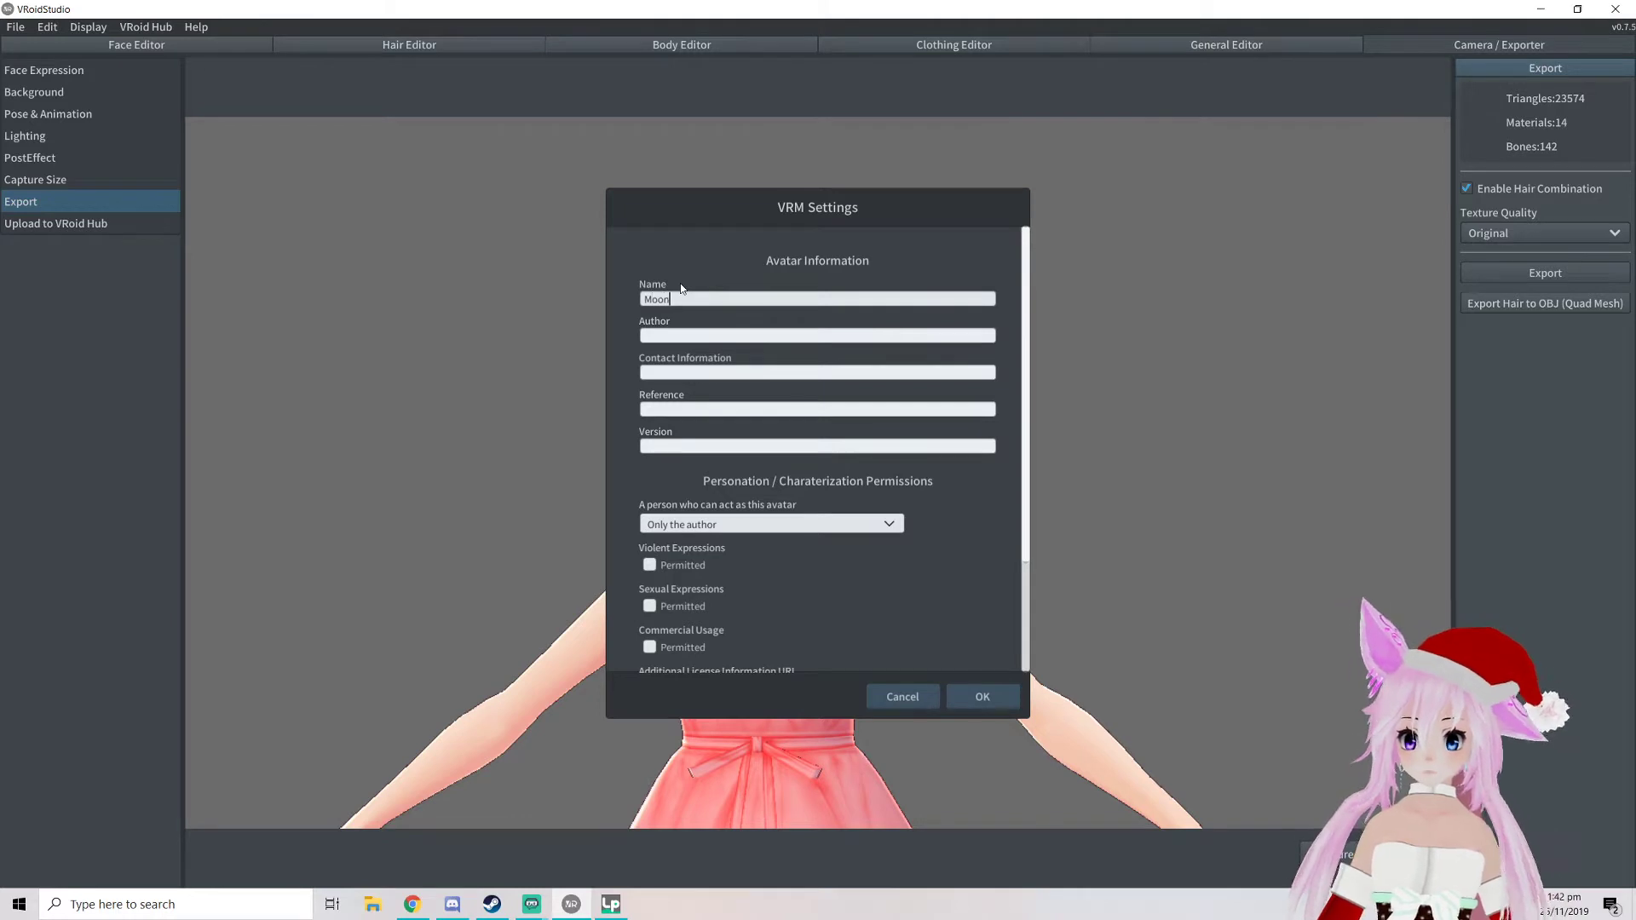
left_click(717, 337)
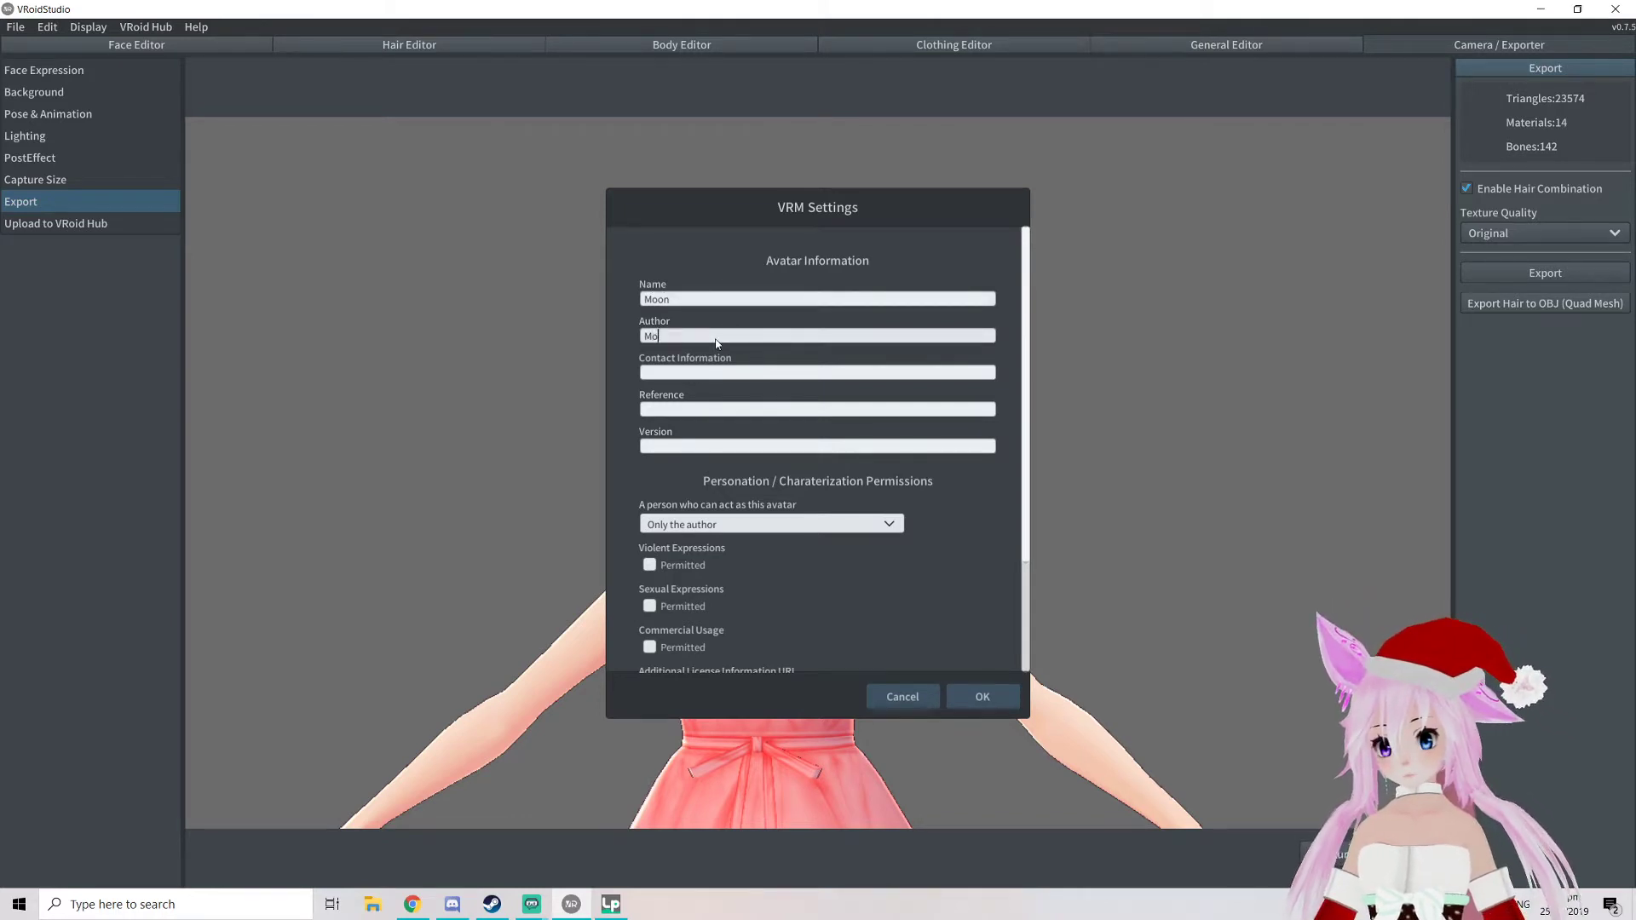
left_click(733, 410)
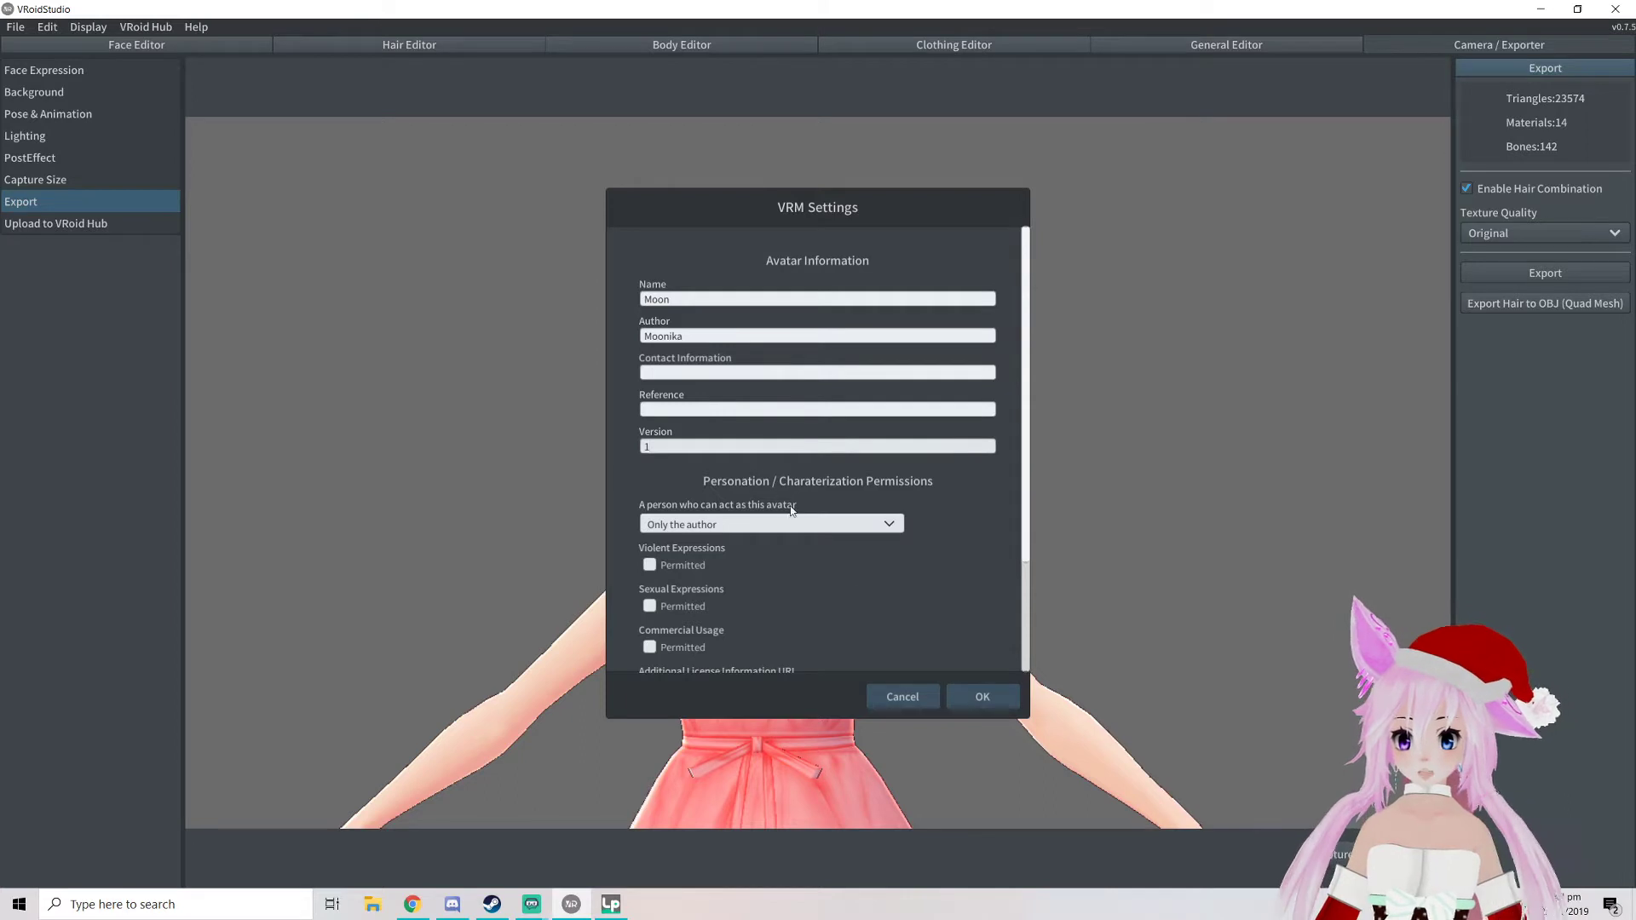
Let Anyone act as this avatar and permit commercial usage in the VRM settings, reviewing the other permissions
left_click(773, 525)
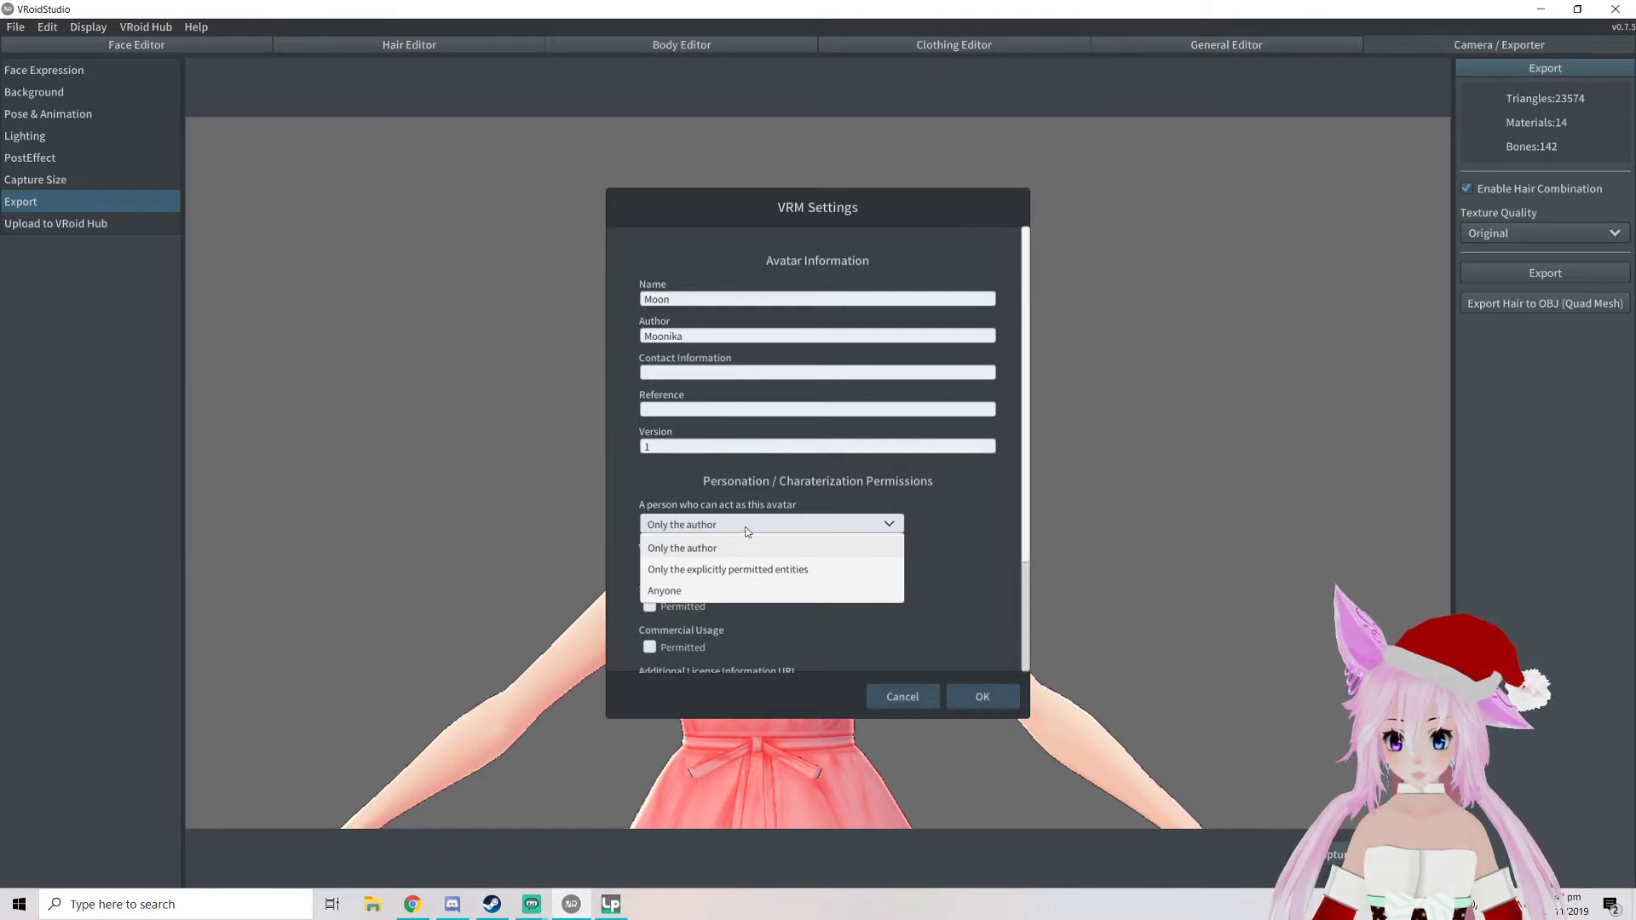
left_click(743, 594)
scroll(672, 581, "down", 2)
scroll(739, 569, "down", 4)
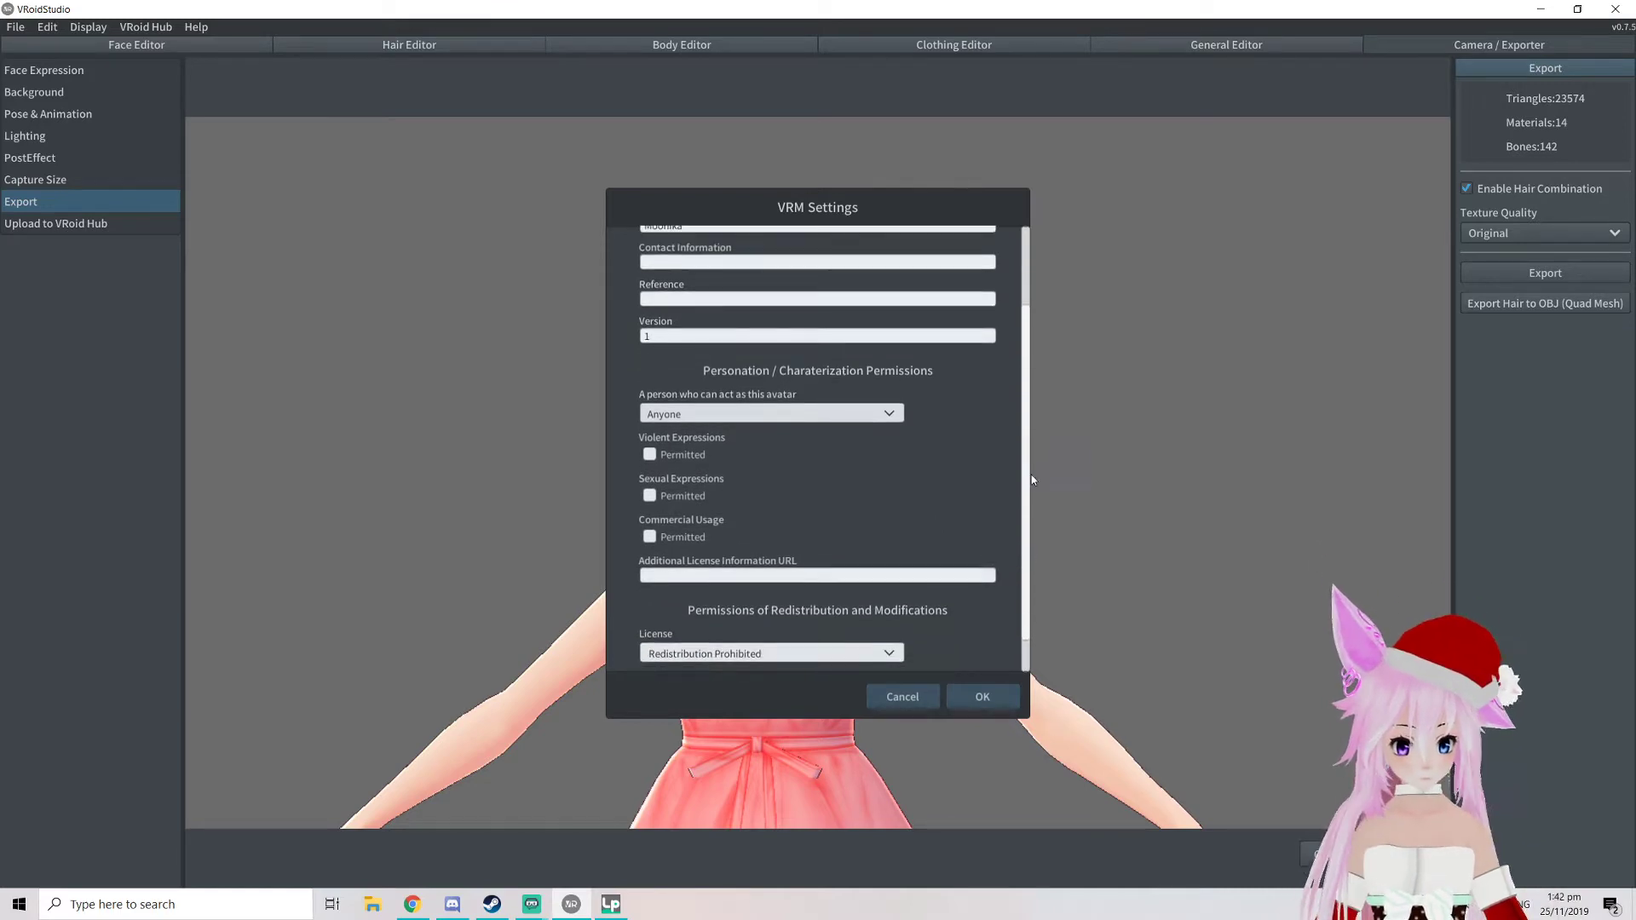
scroll(852, 483, "down", 2)
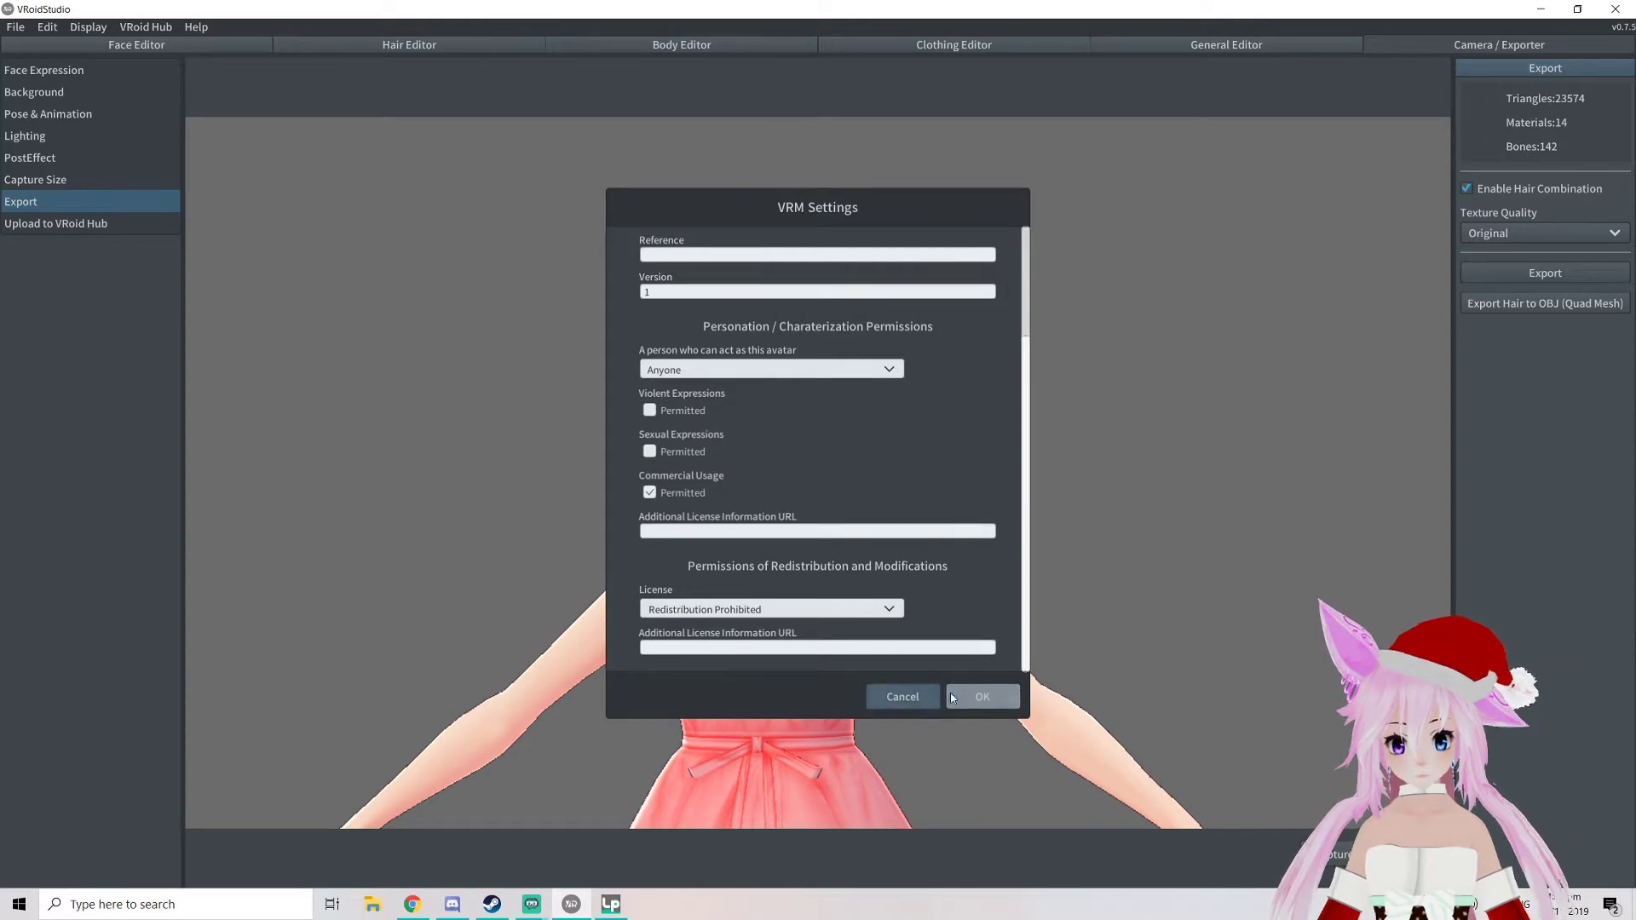
scroll(957, 463, "up", 1)
scroll(956, 464, "up", 8)
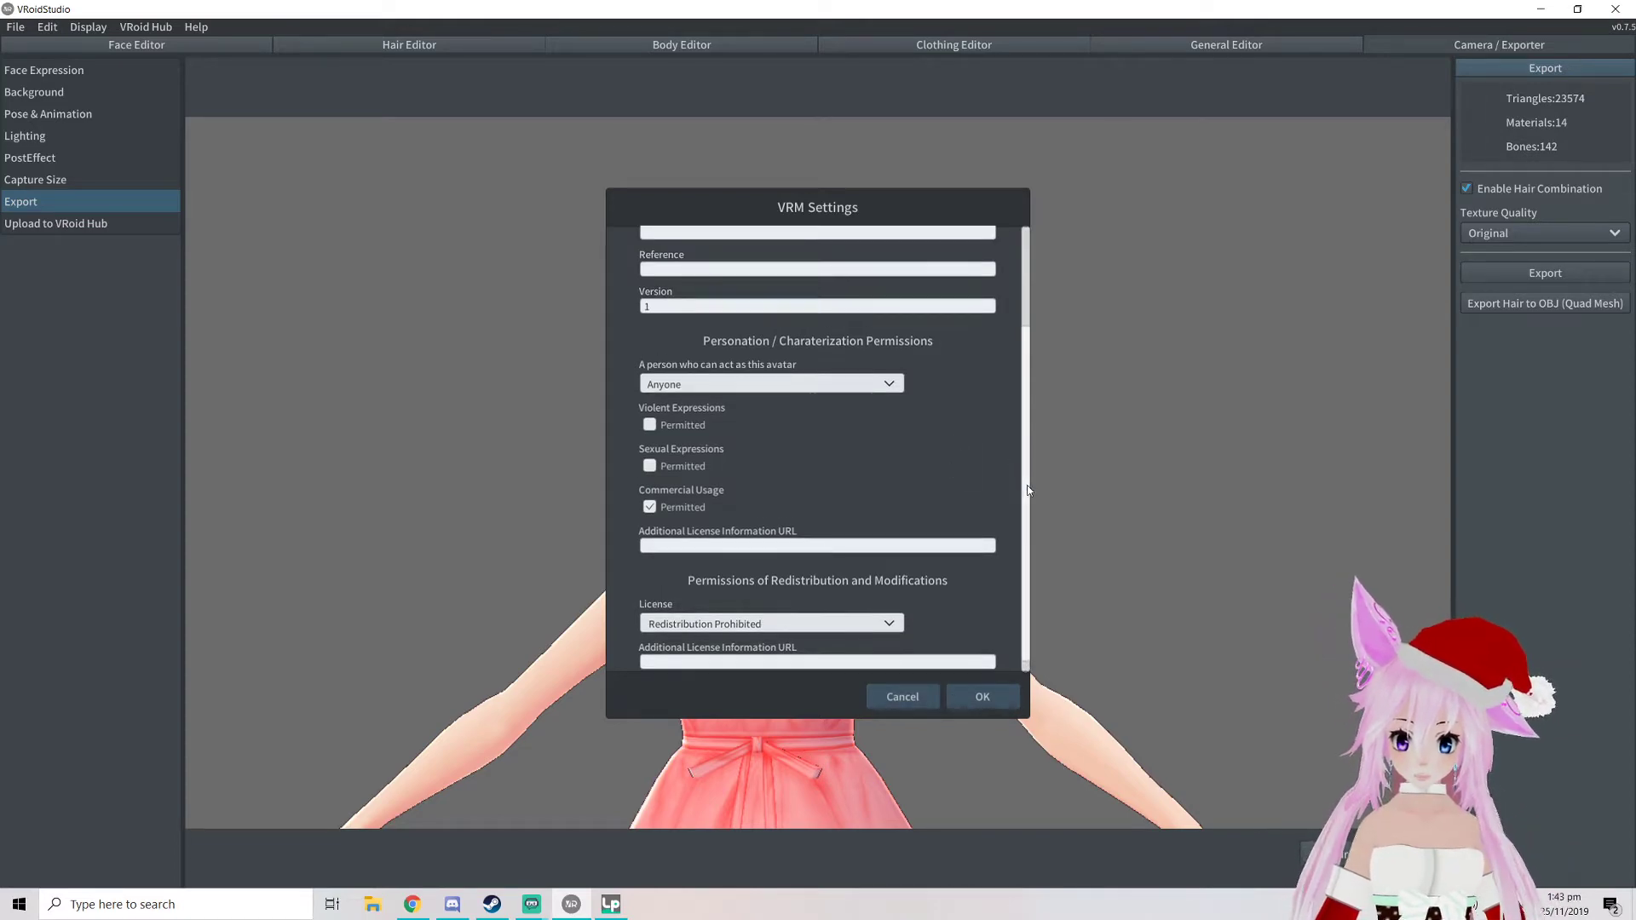
Accept the VRM settings and save the exported avatar on the Desktop as "avatar test"
left_click(983, 698)
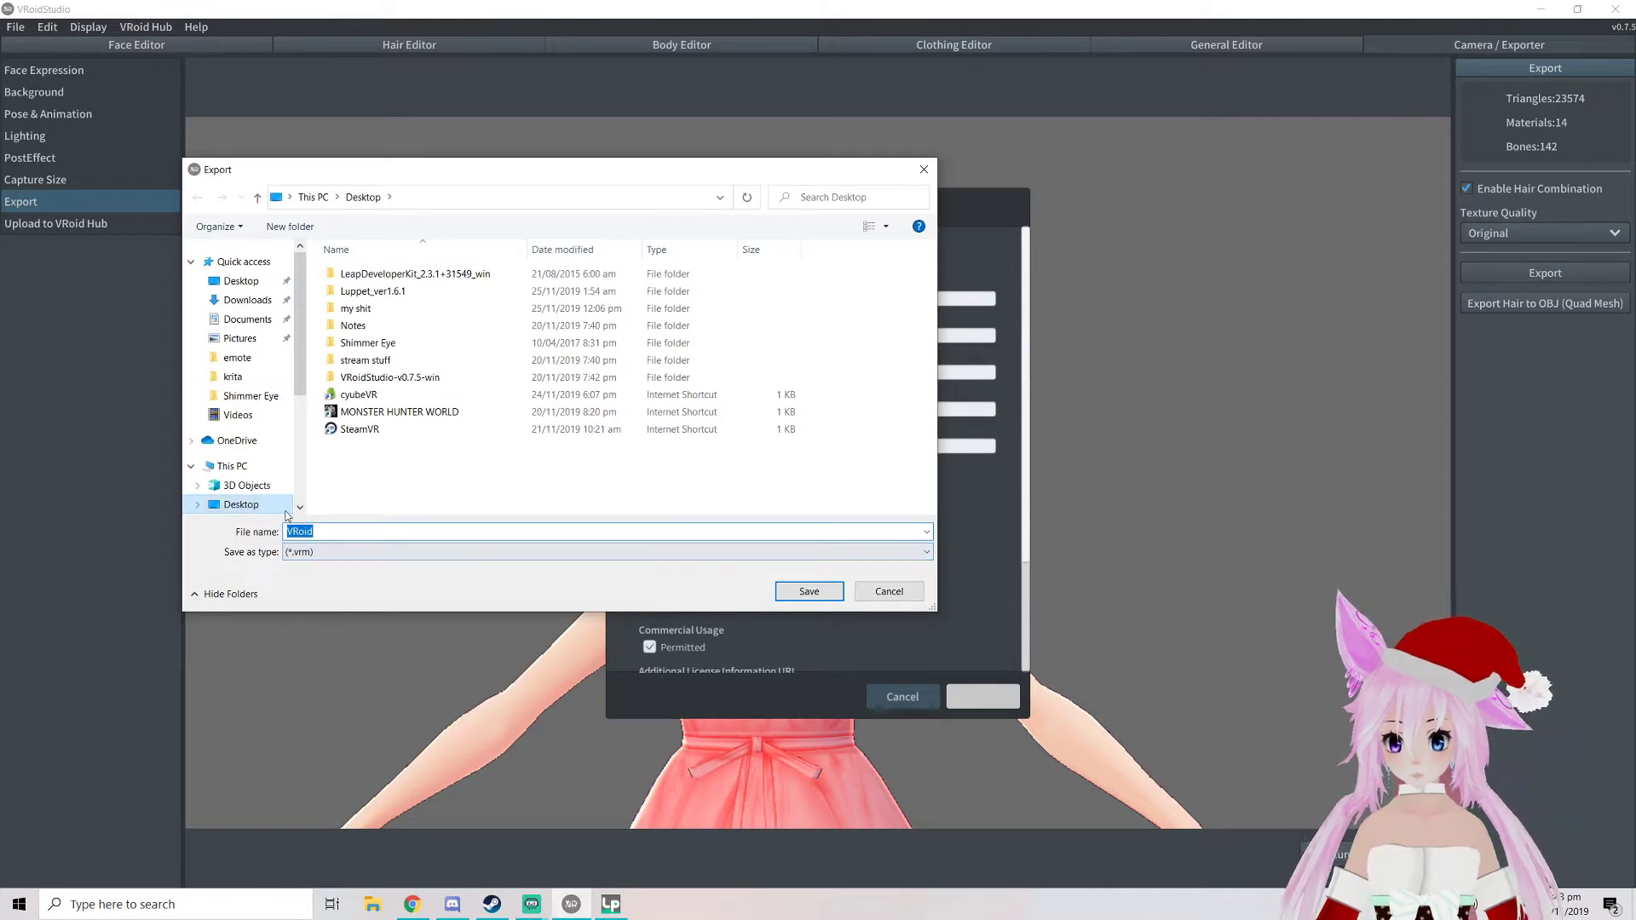
left_click_drag(324, 530, 197, 530)
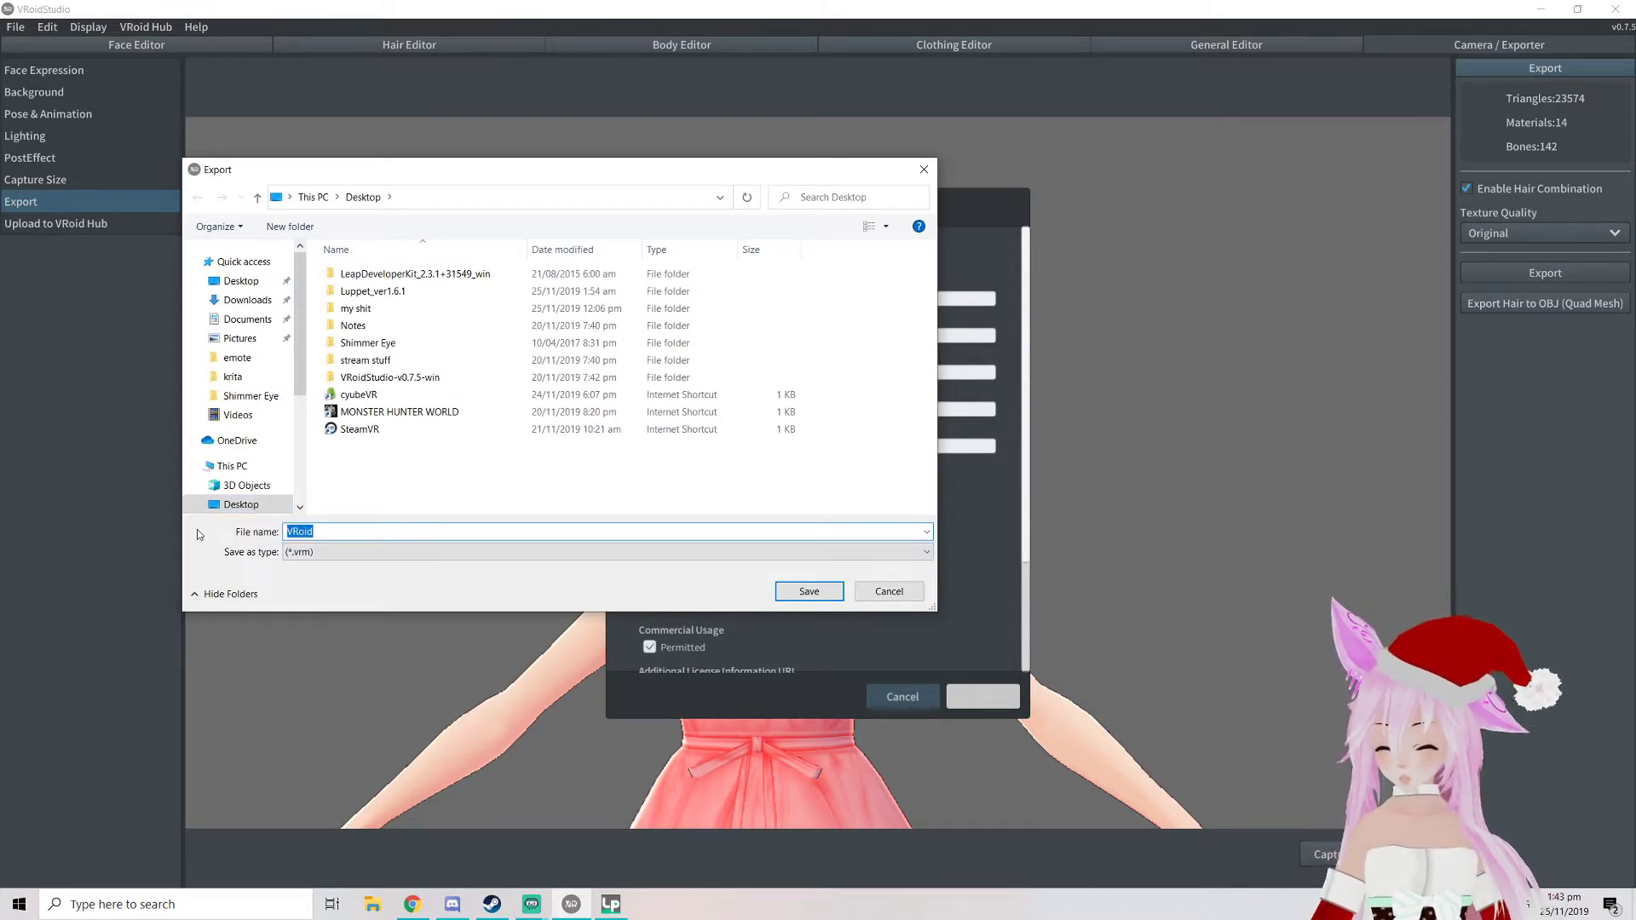
type("avatar test")
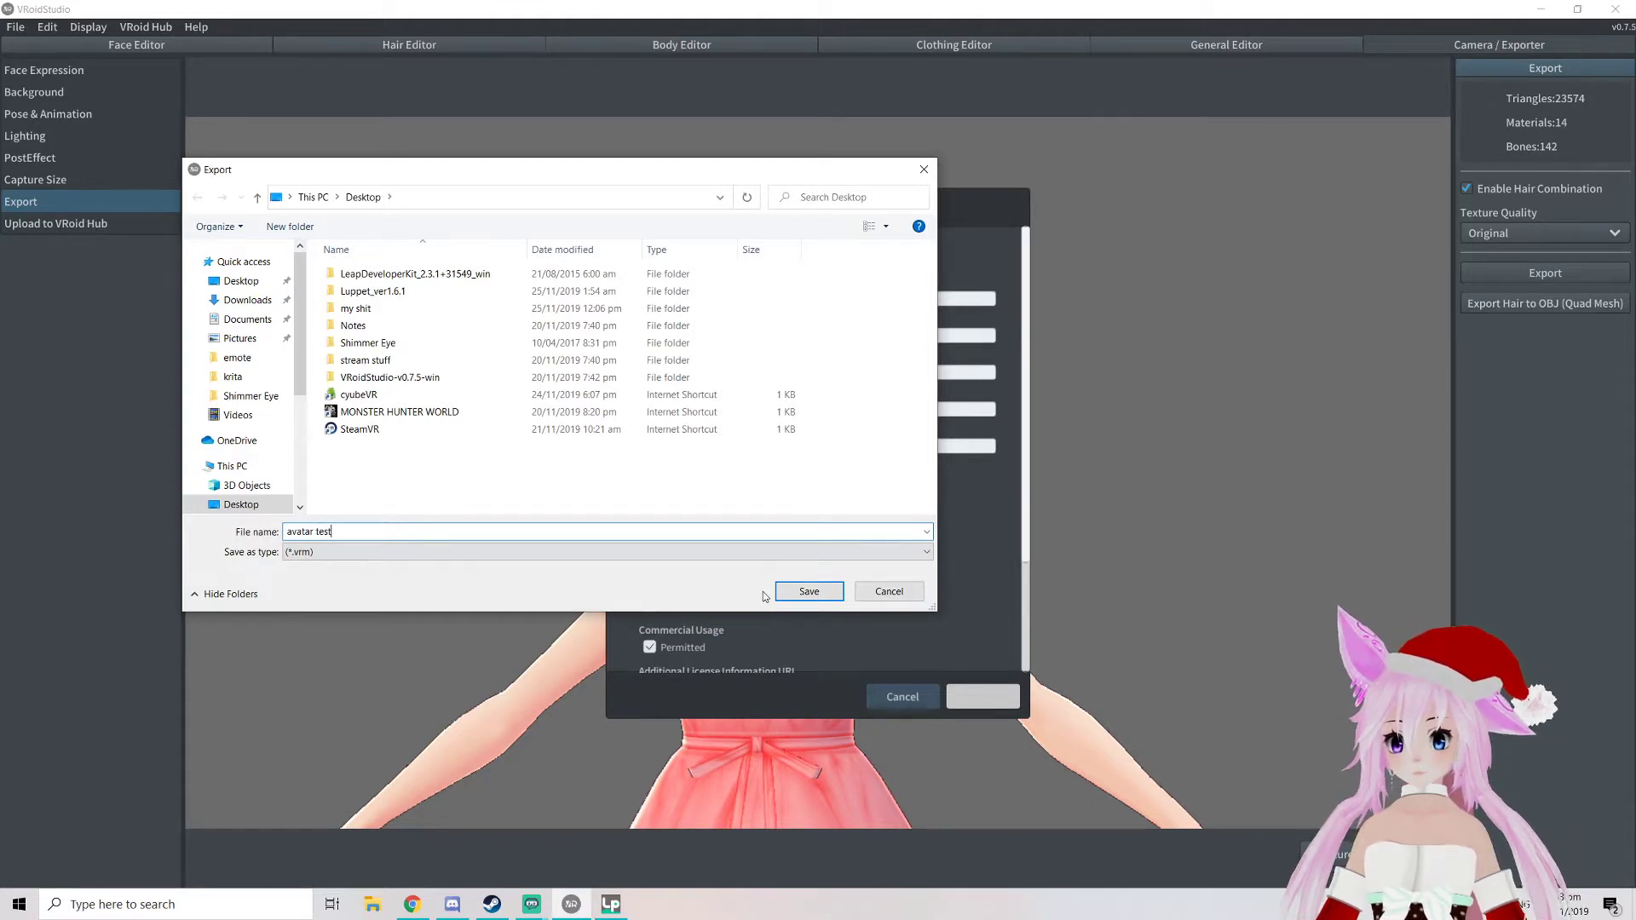
left_click(825, 594)
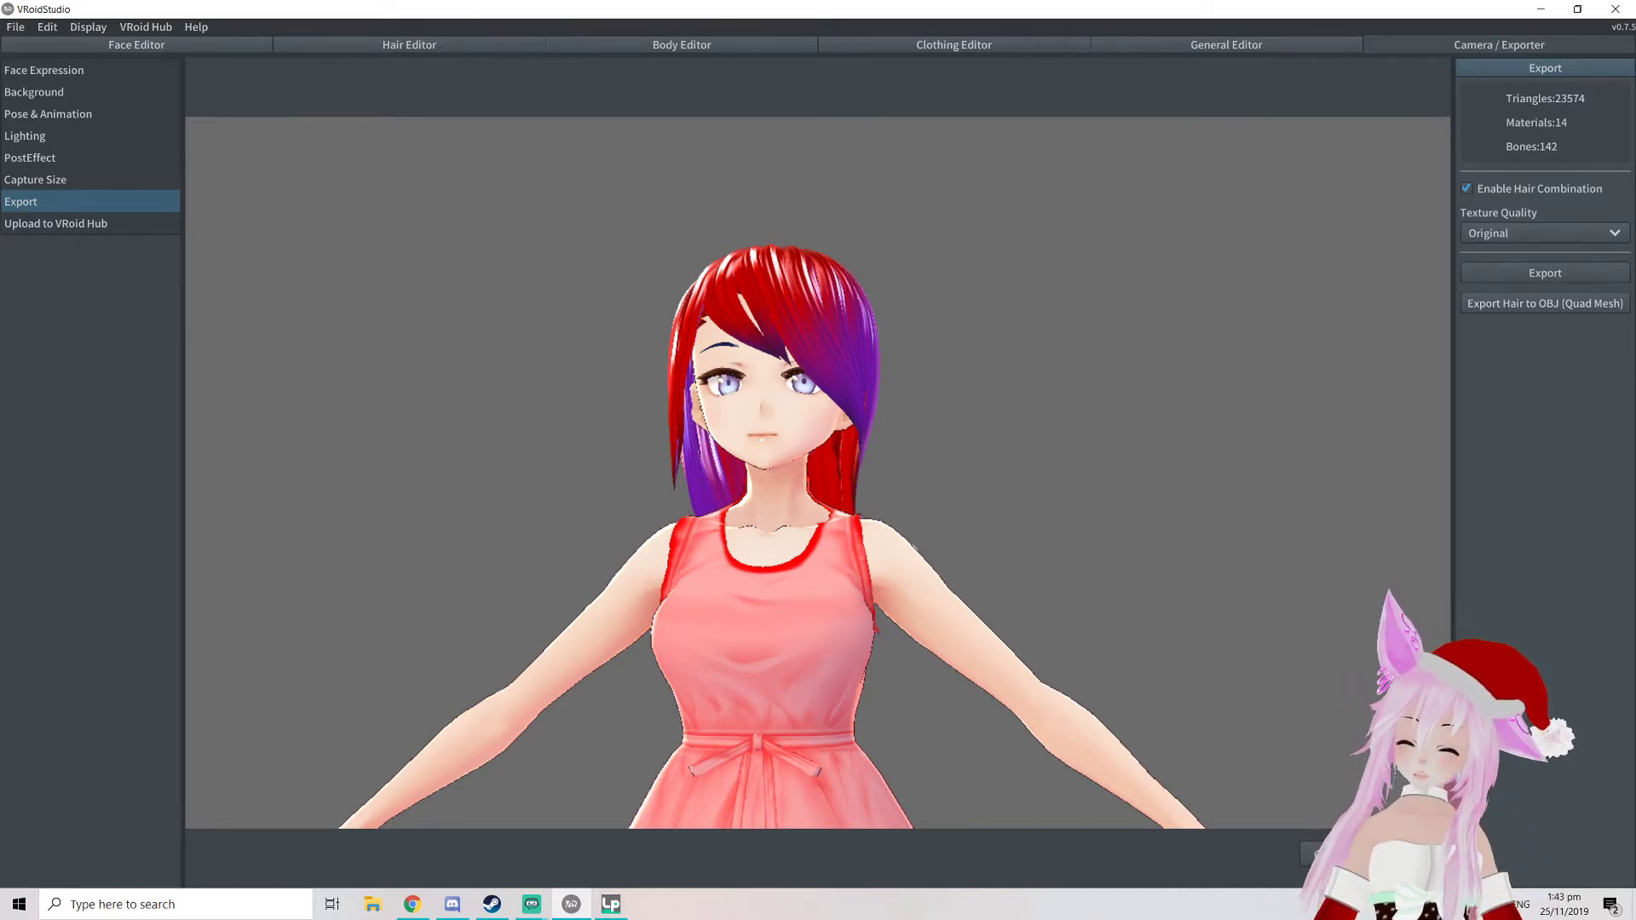
scroll(465, 458, "down", 3)
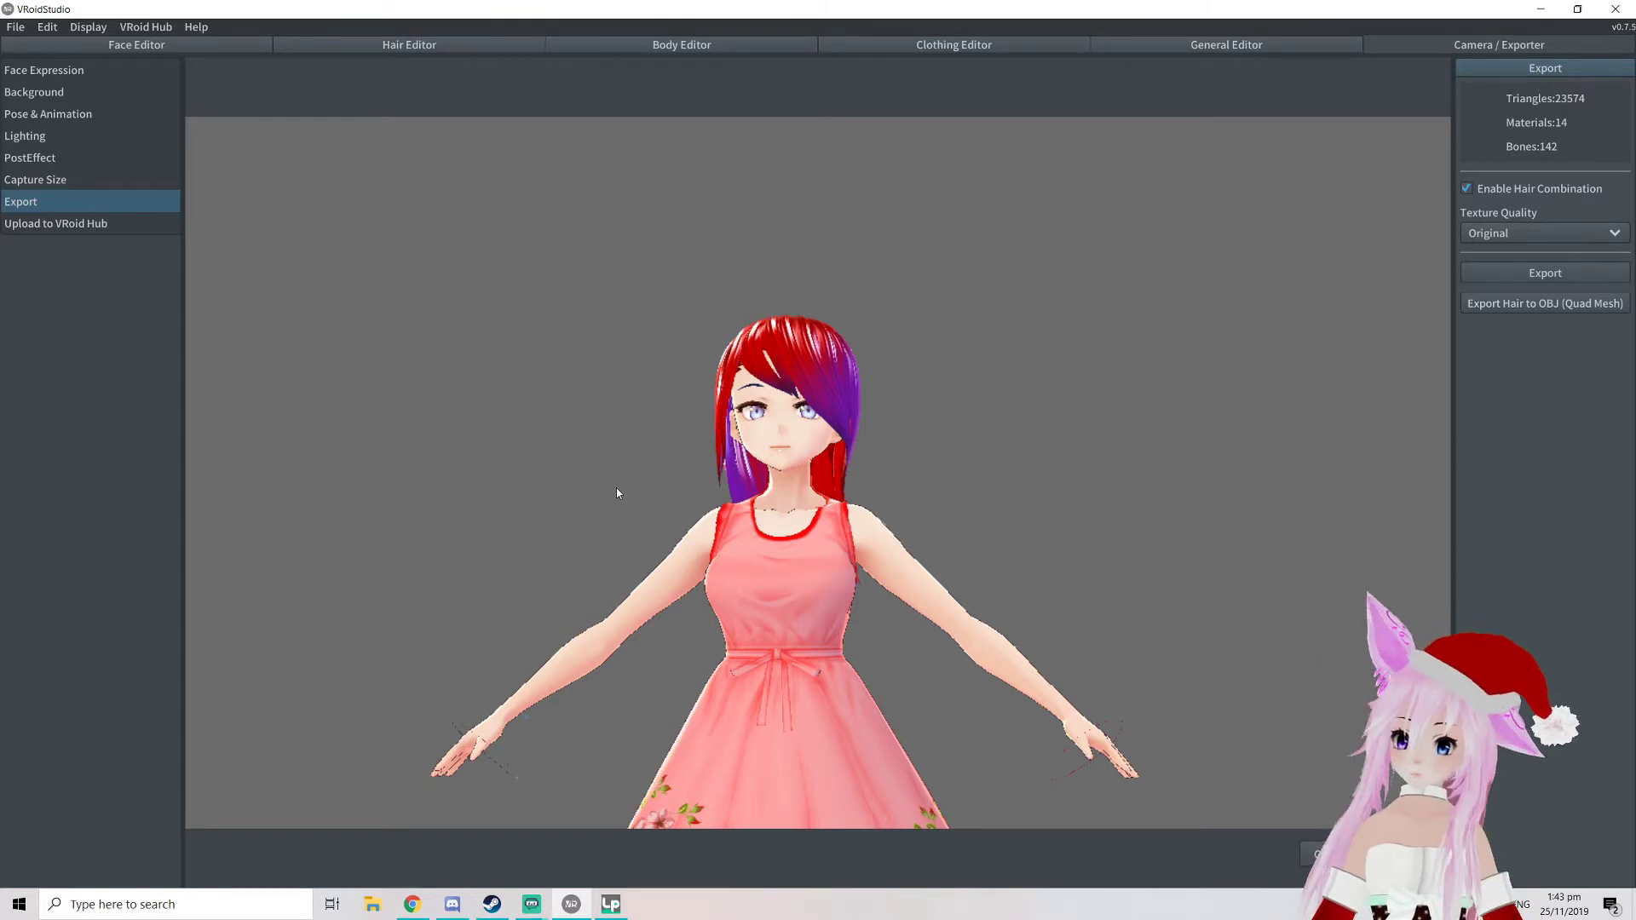
middle_click_drag(684, 538, 689, 522)
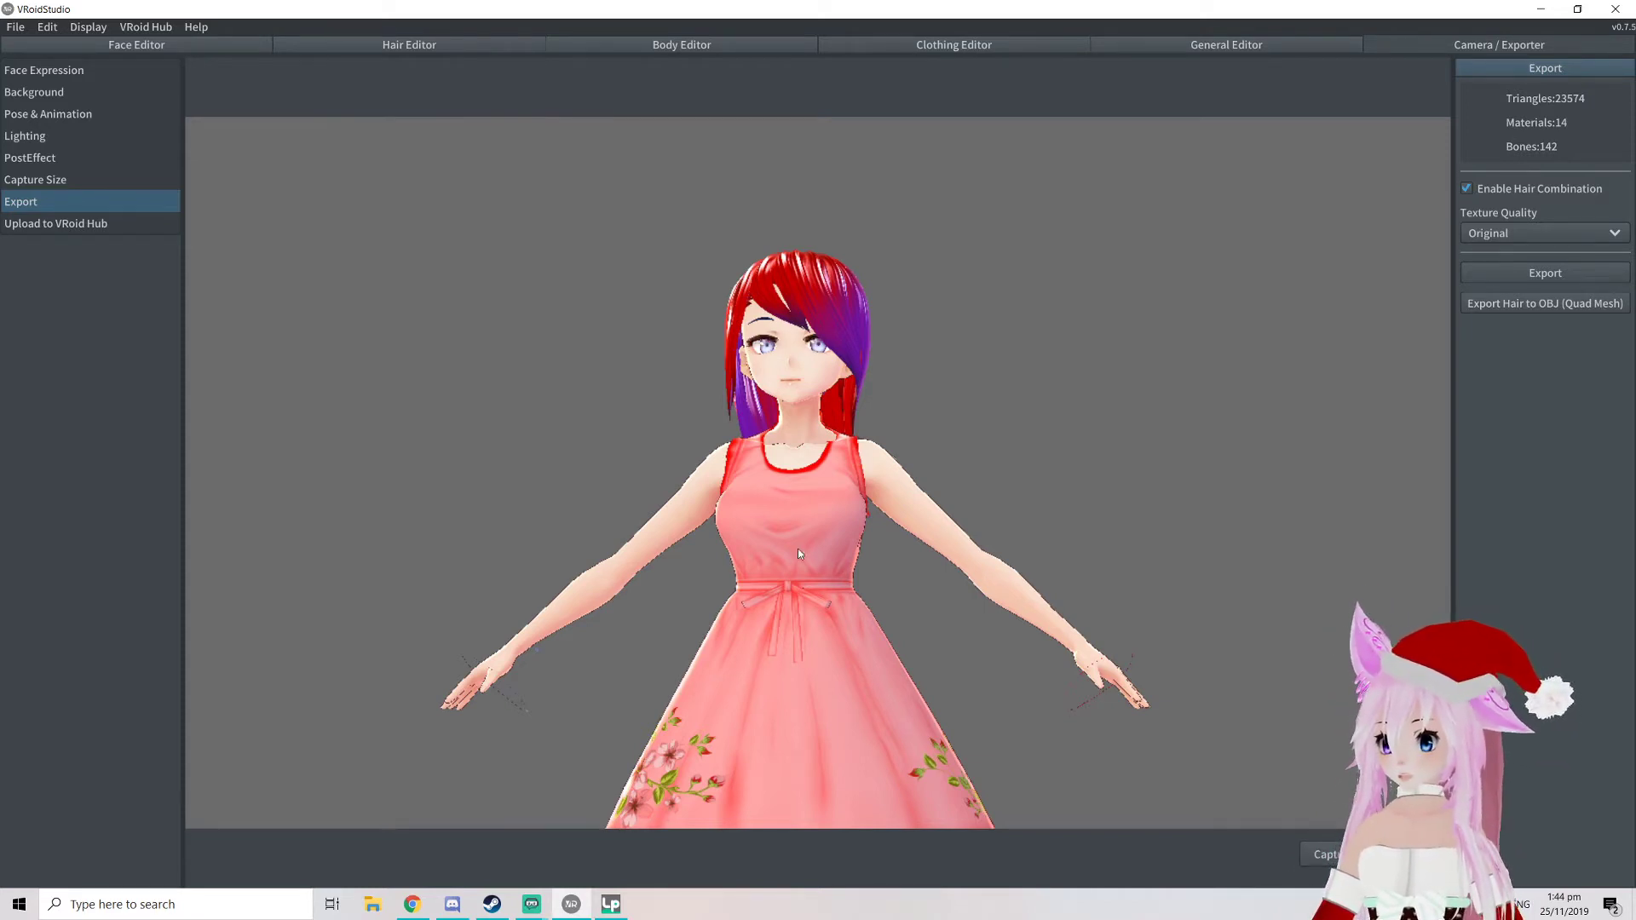
scroll(809, 553, "up", 5)
right_click_drag(831, 566, 826, 549)
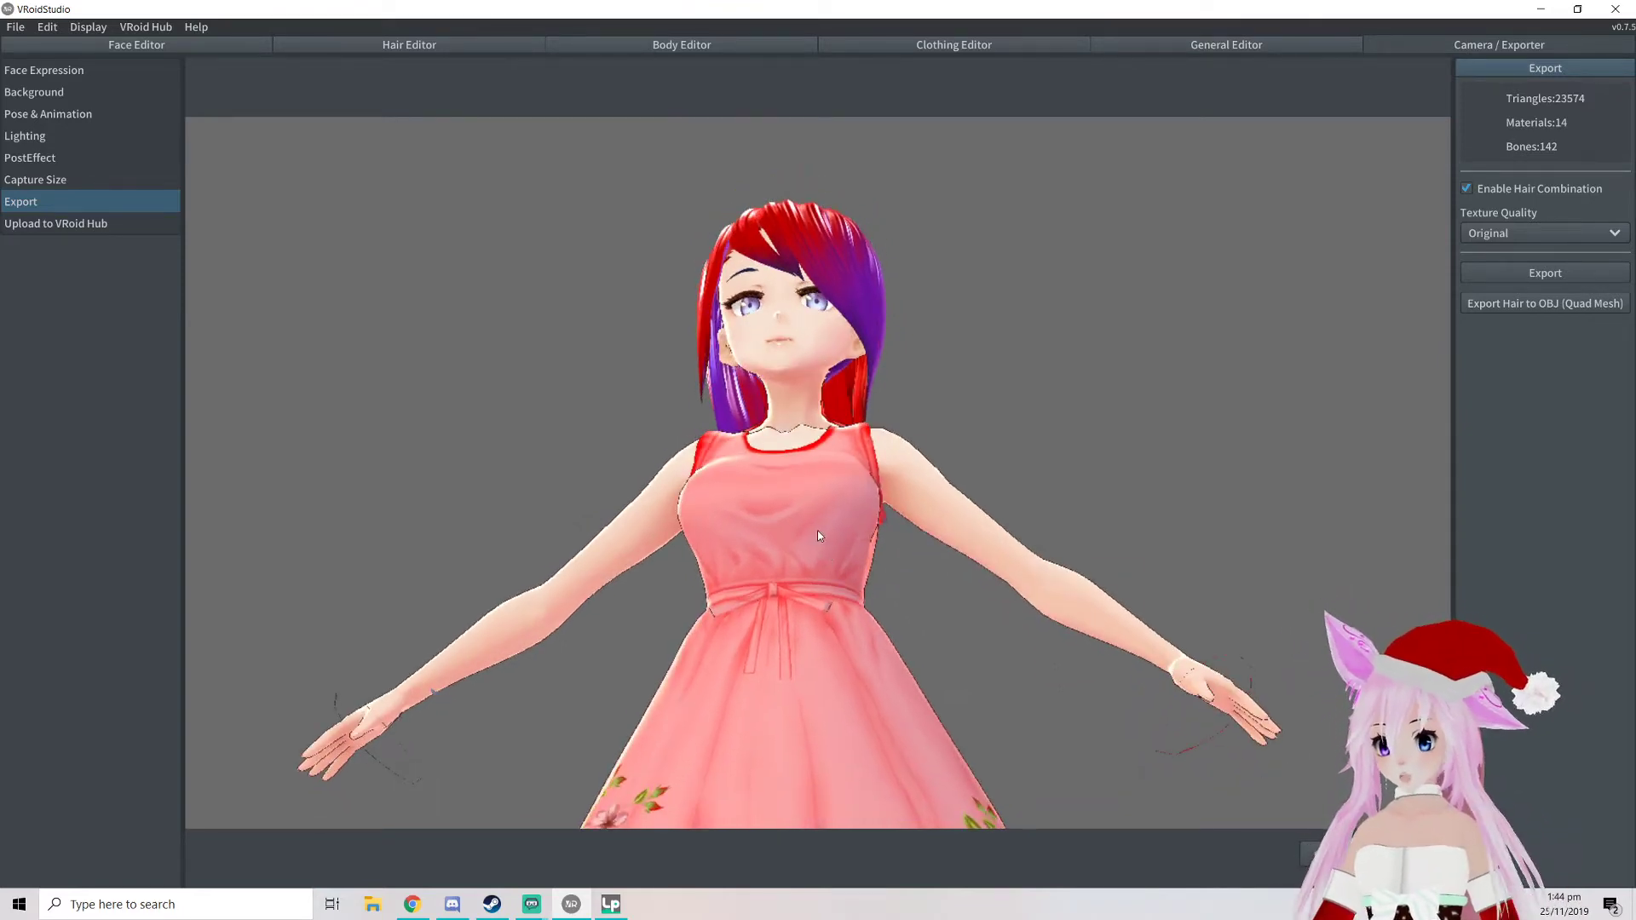
right_click_drag(816, 530, 805, 575)
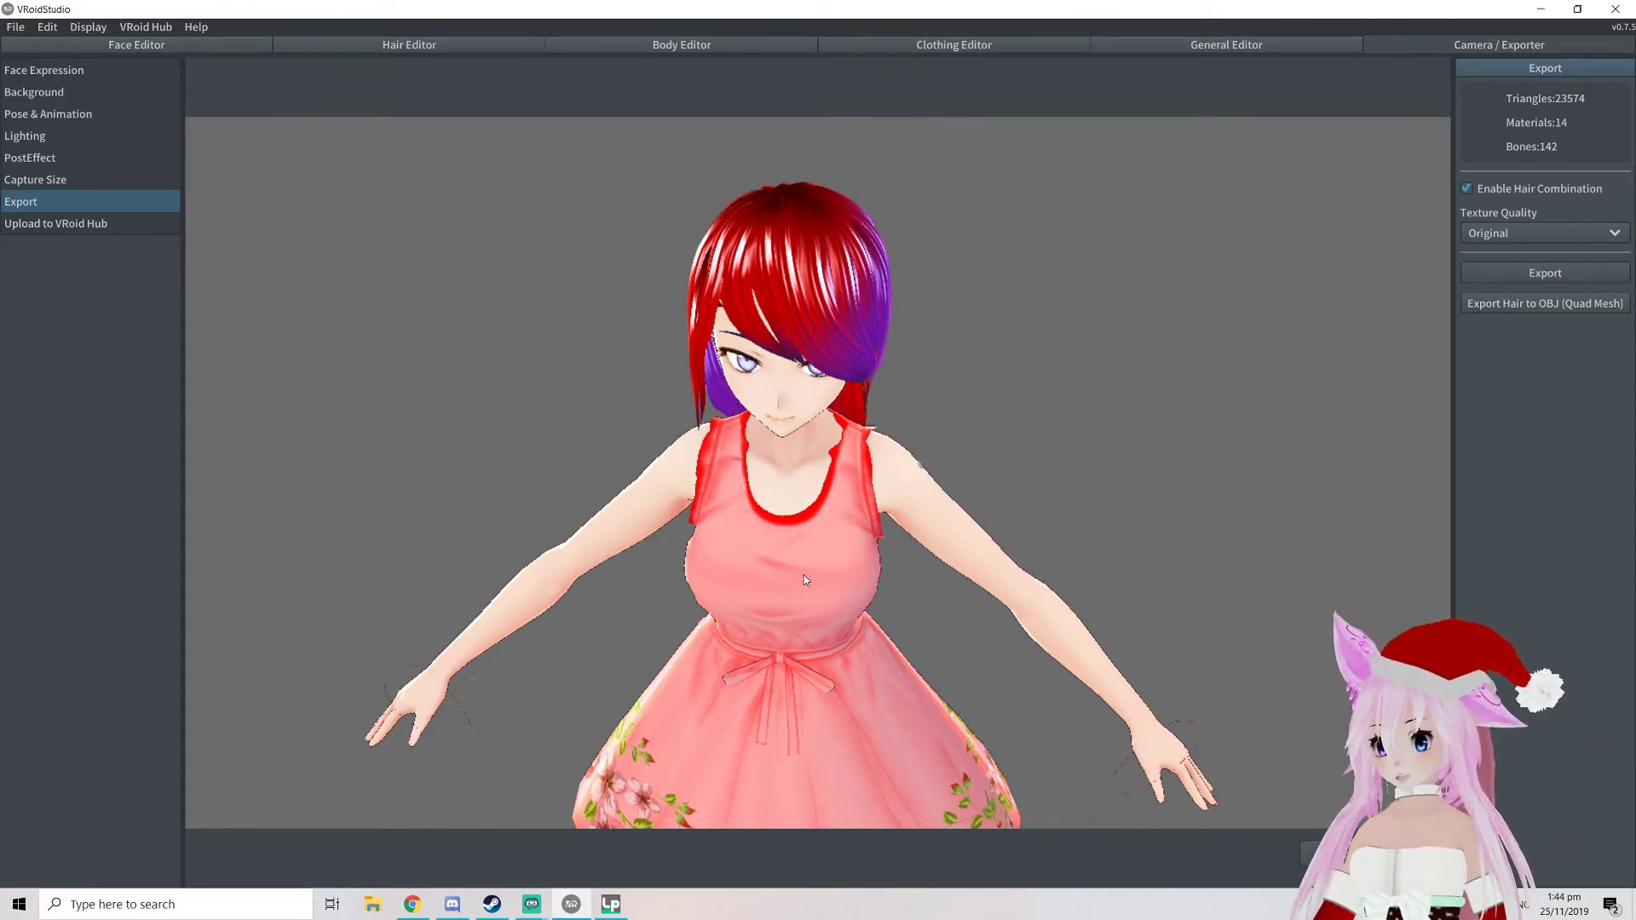
right_click_drag(915, 490, 628, 461)
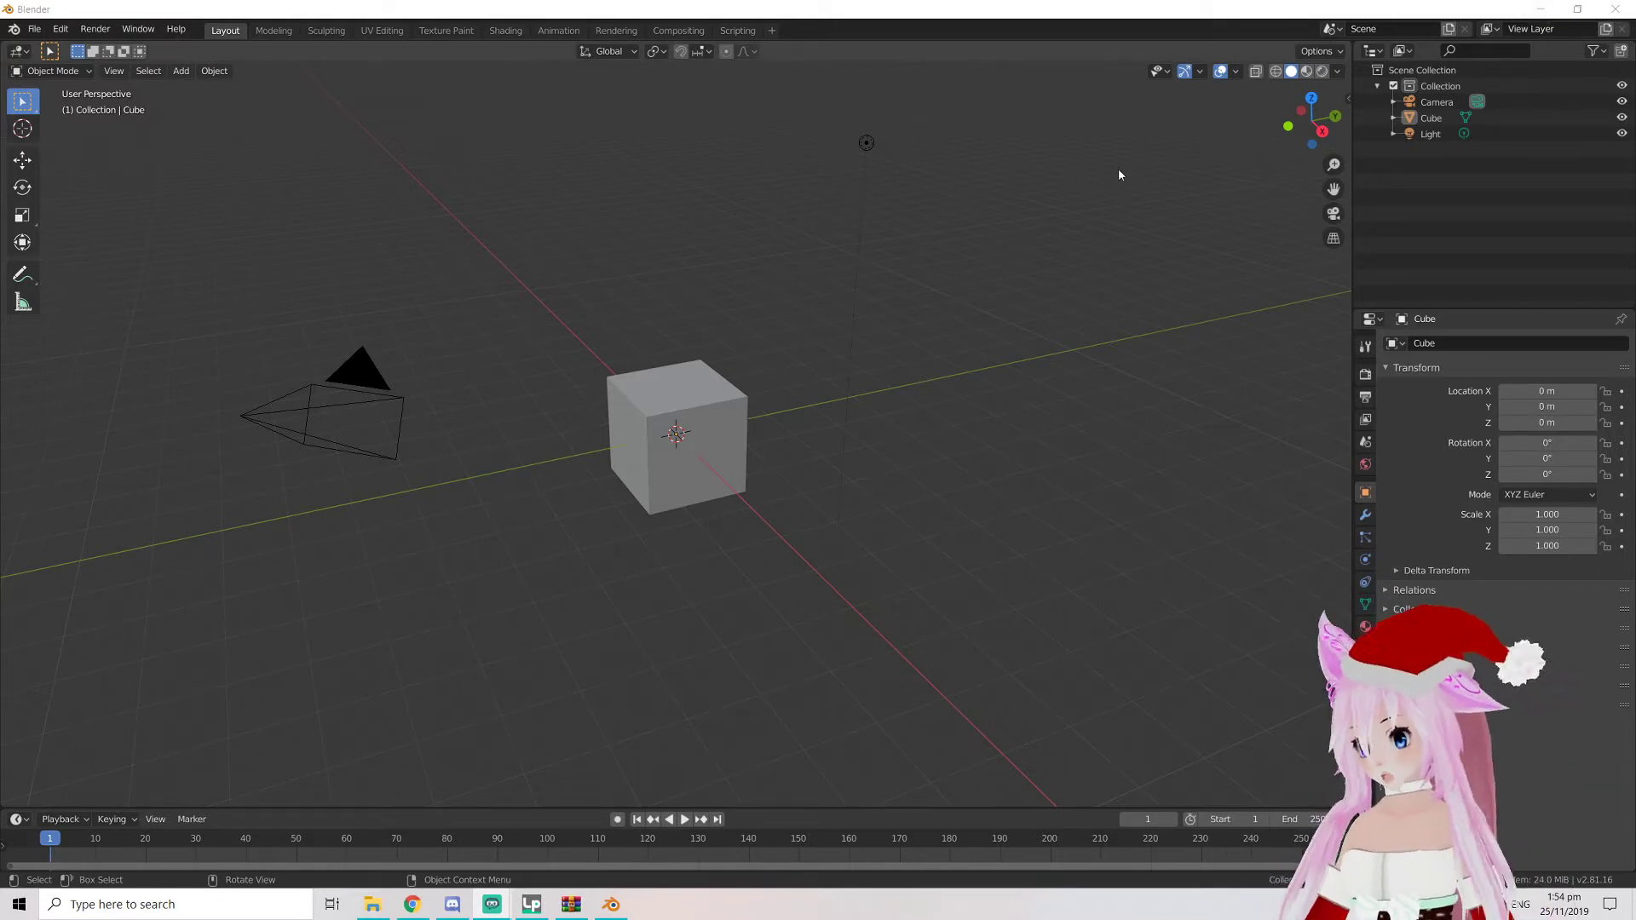
Check the desktop for the VRM importer and CATS plugin archives, and return to Blender
left_click(1541, 8)
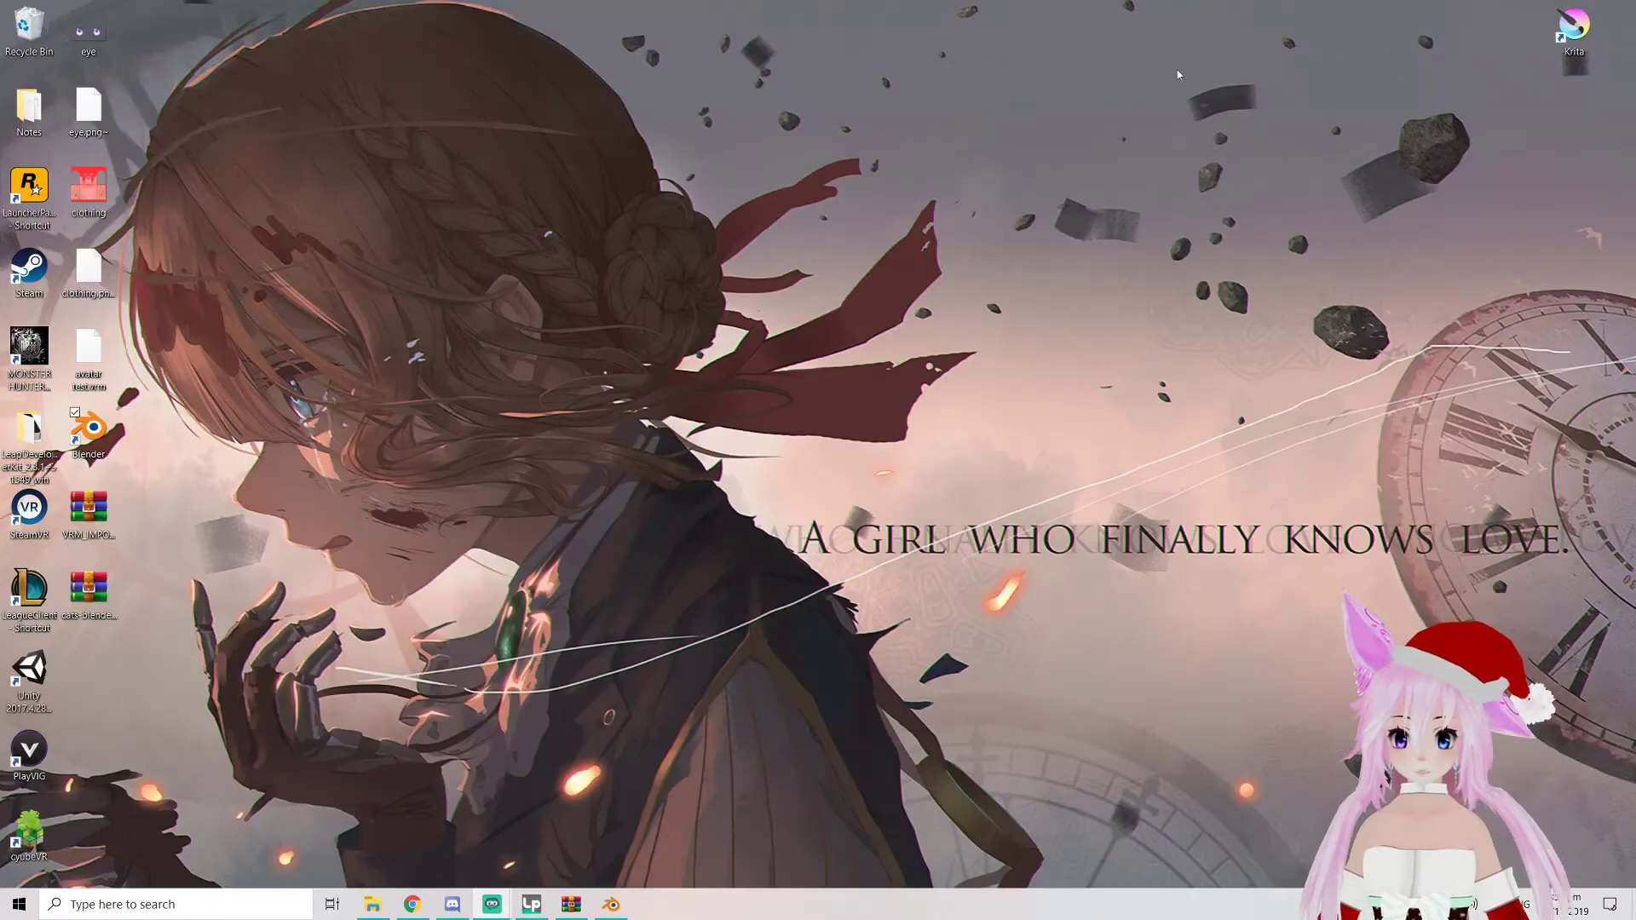
left_click(95, 542)
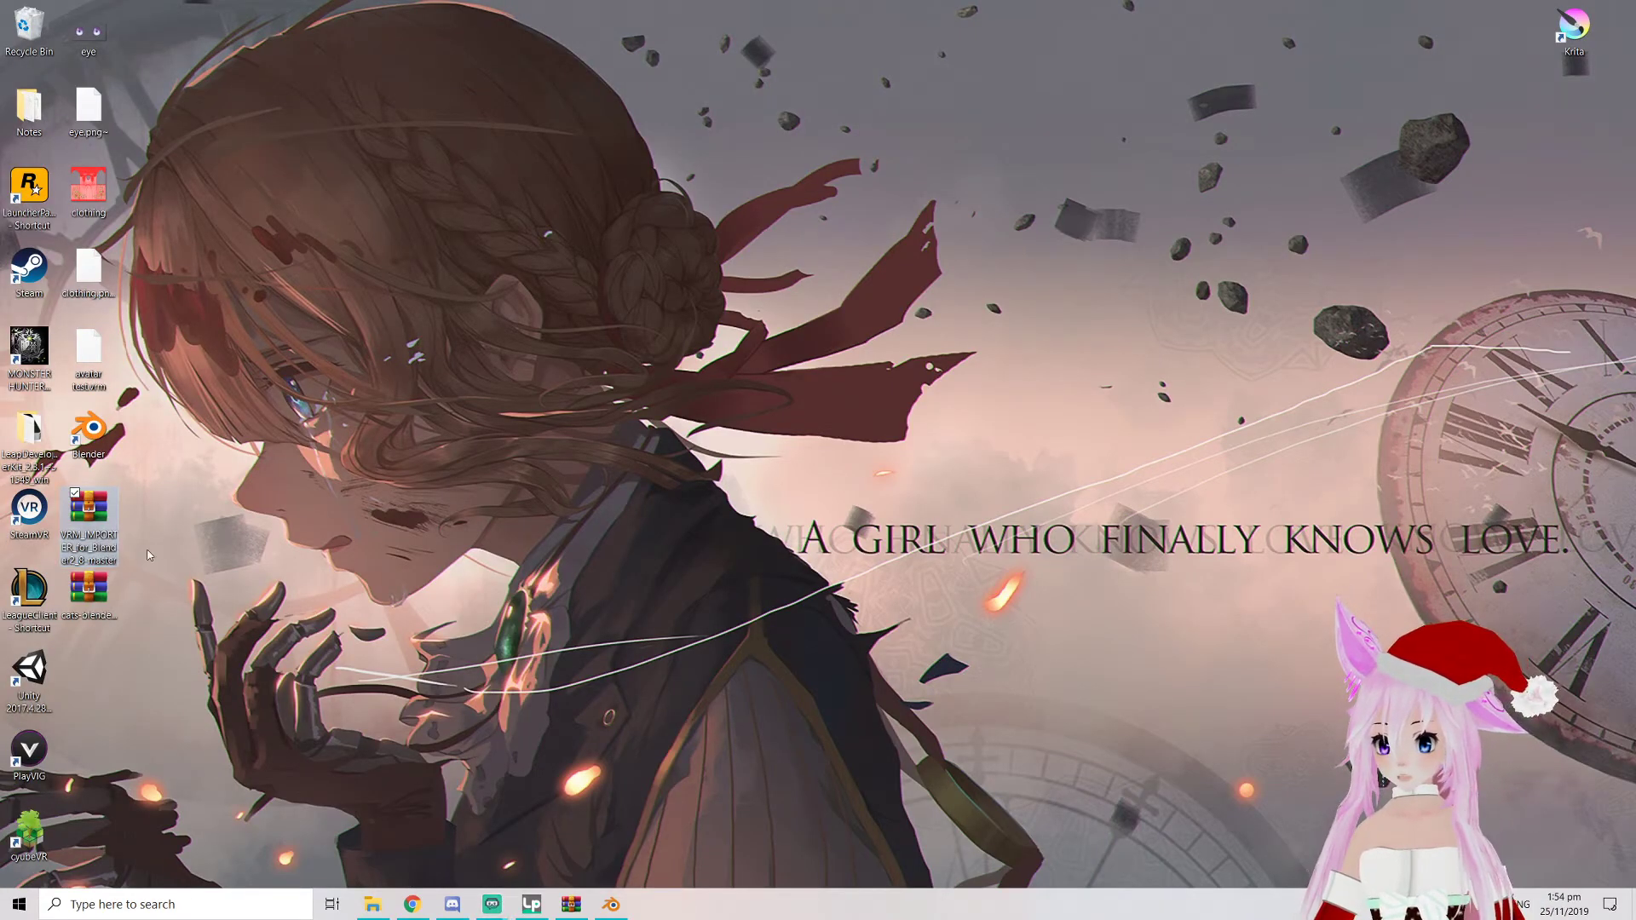
left_click(106, 598)
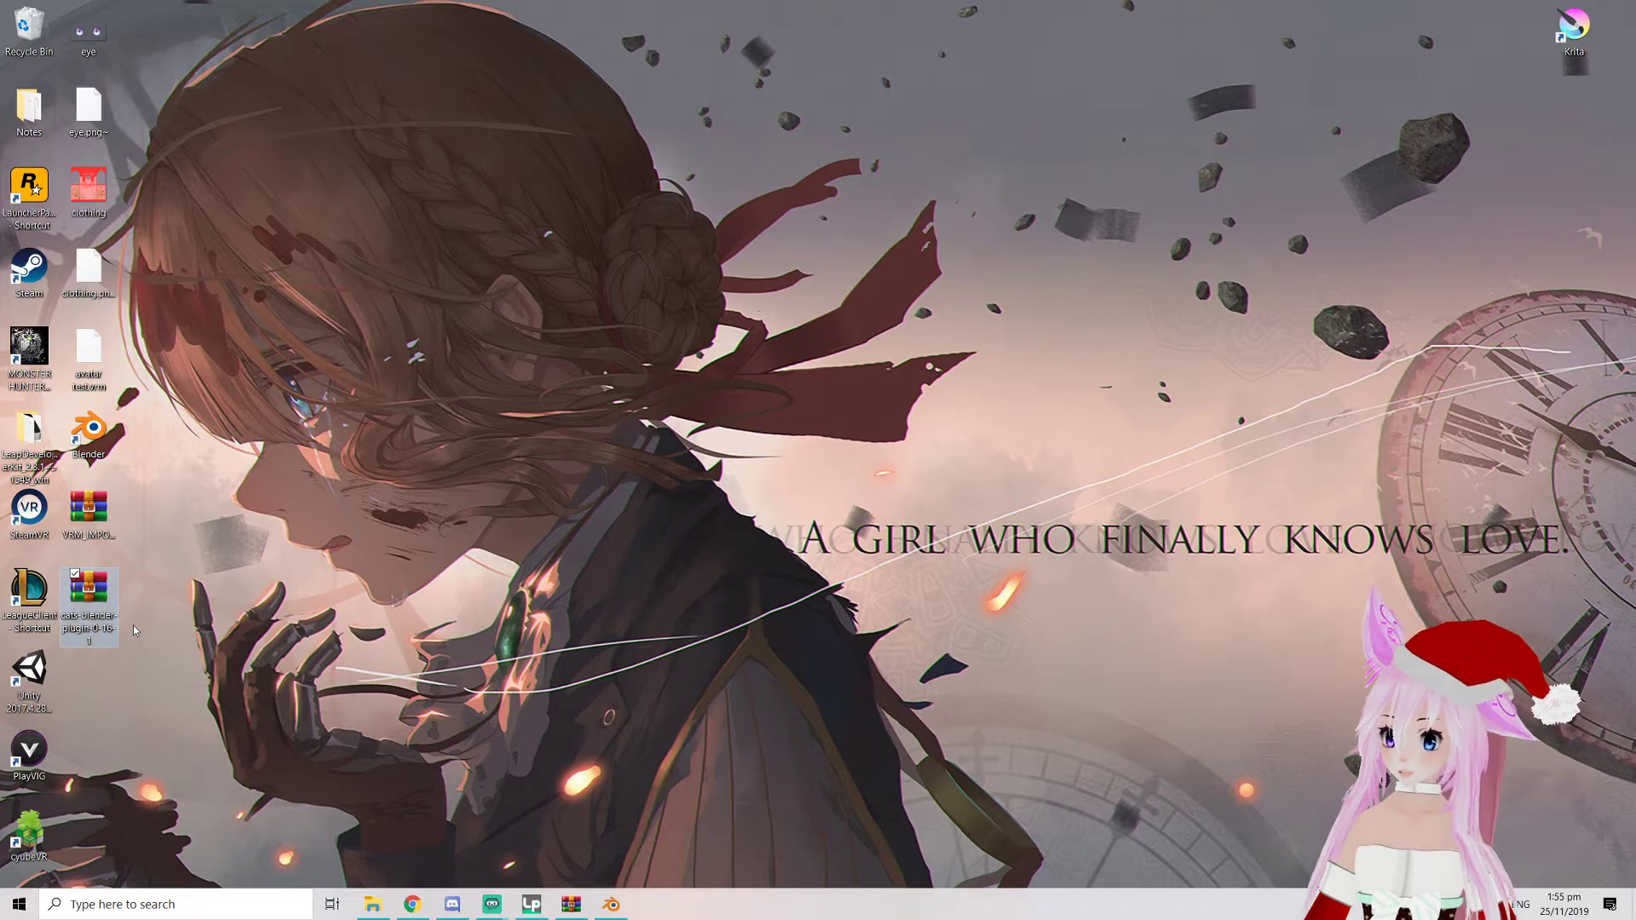
left_click(621, 909)
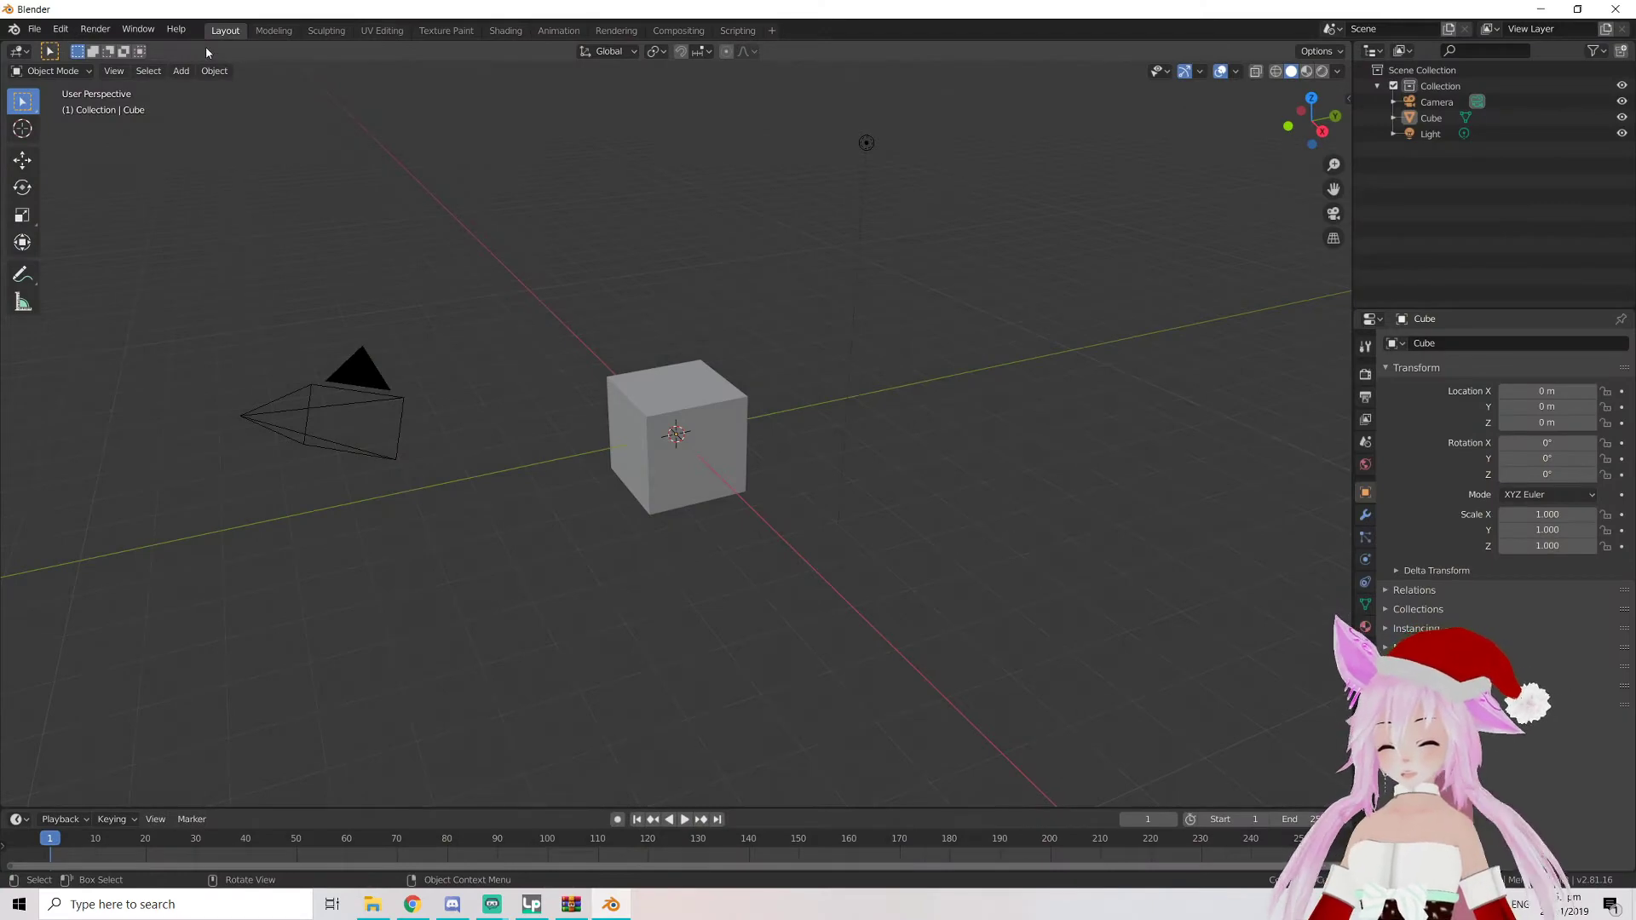
Install cats-blender-plugin-0-16-1.zip from the Desktop as a Blender add-on and enable Cats Blender Plugin
left_click(106, 35)
mouse_move(148, 37)
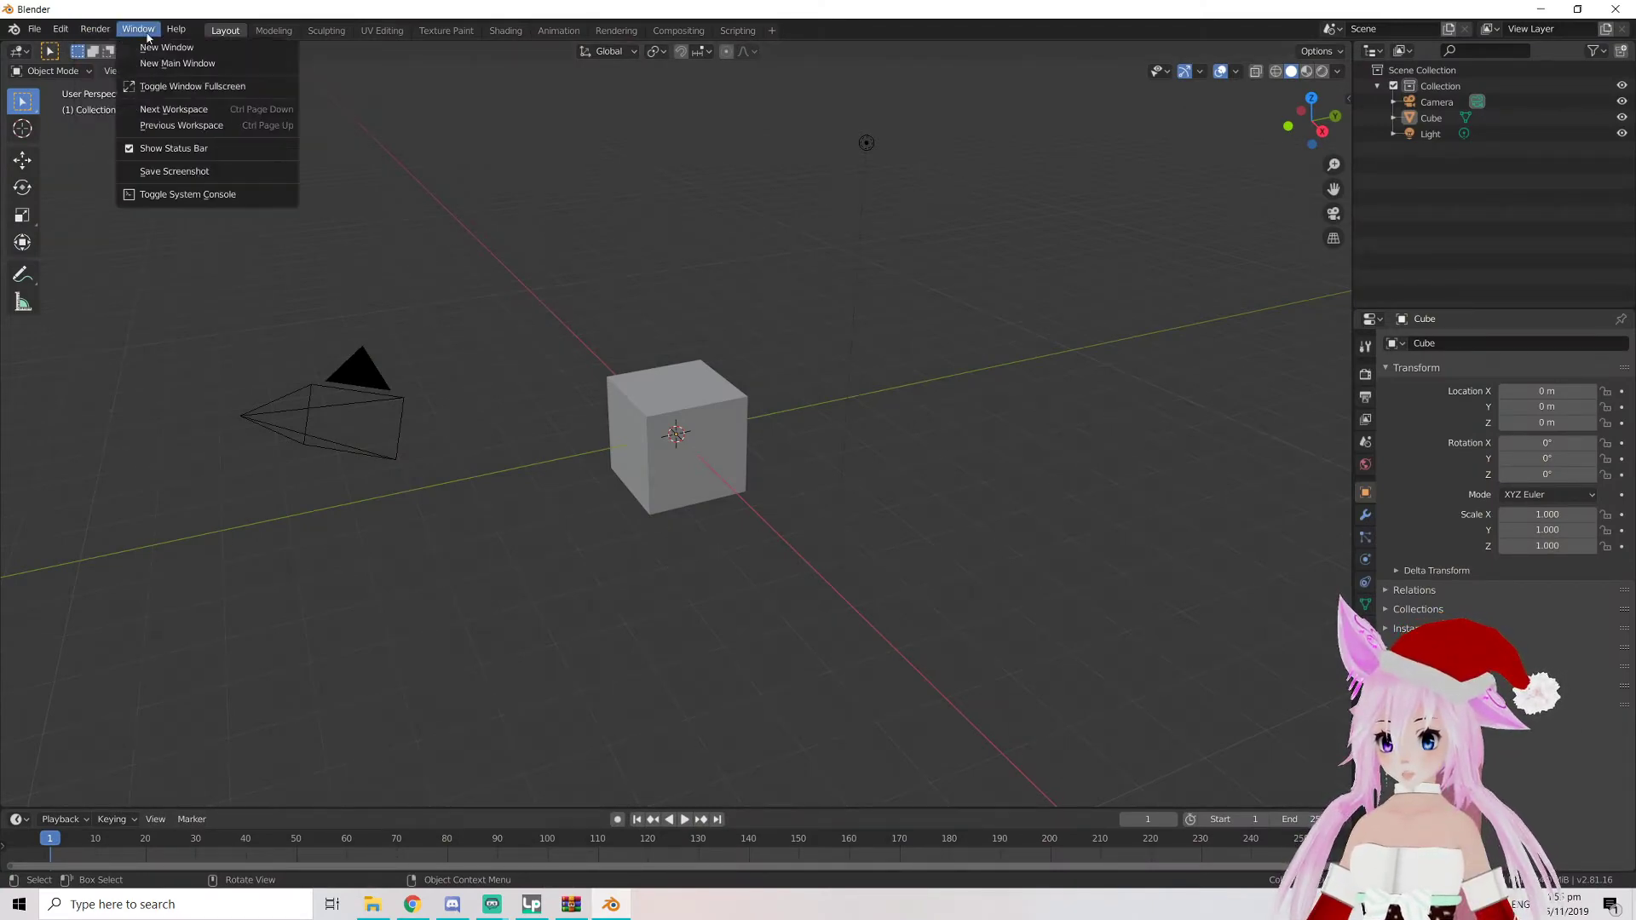
mouse_move(50, 32)
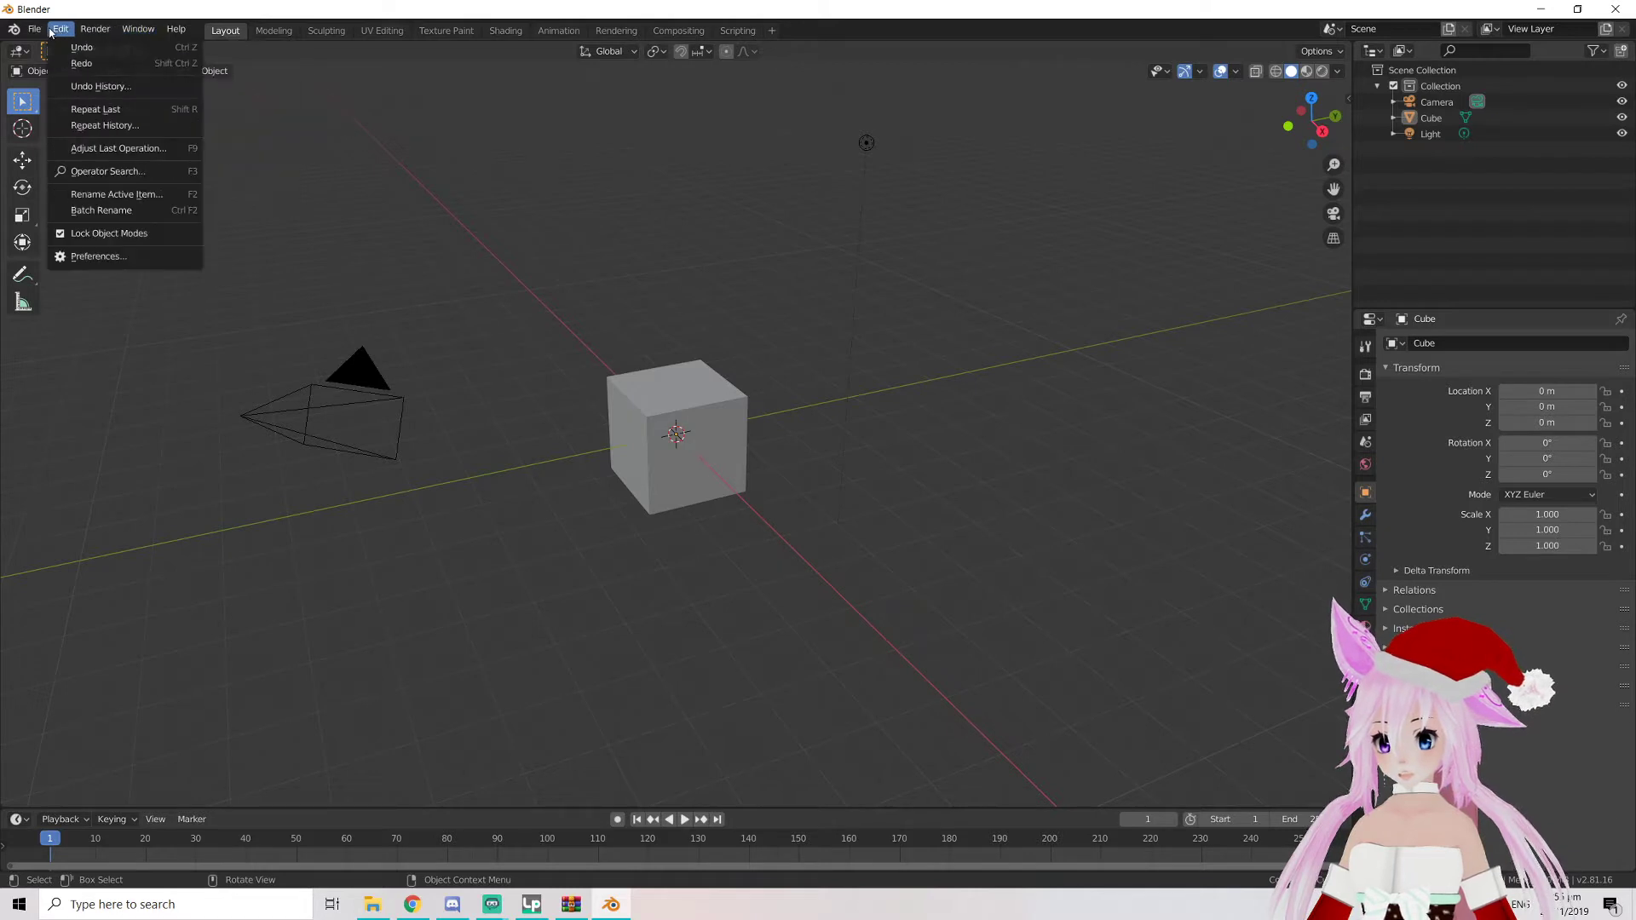
left_click(103, 256)
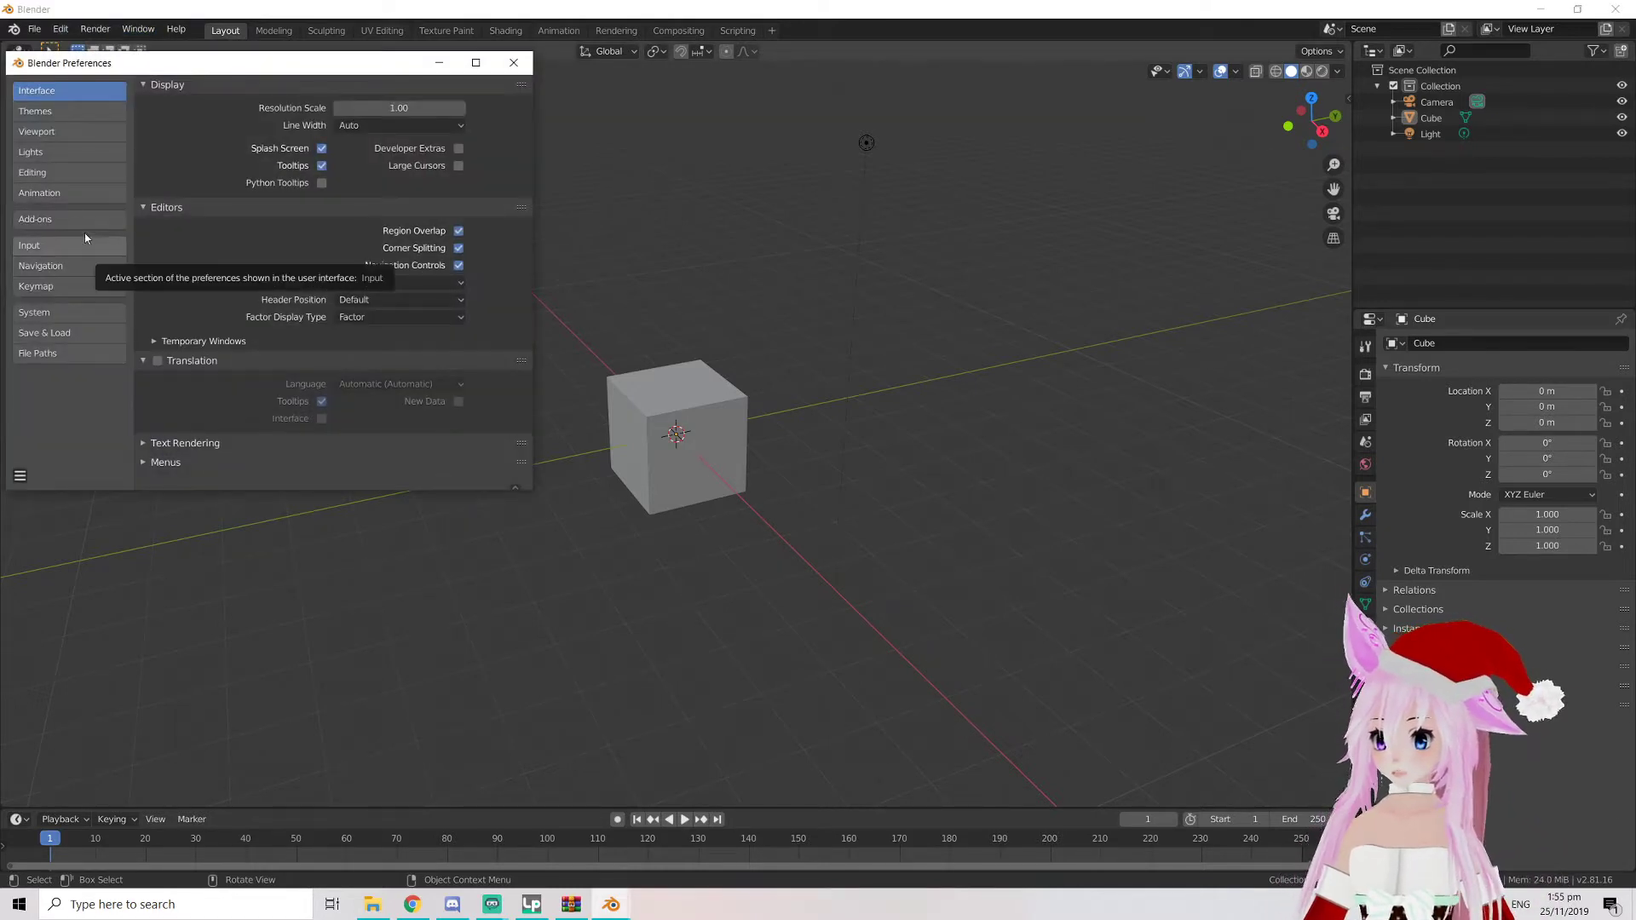
left_click(65, 223)
left_click(416, 88)
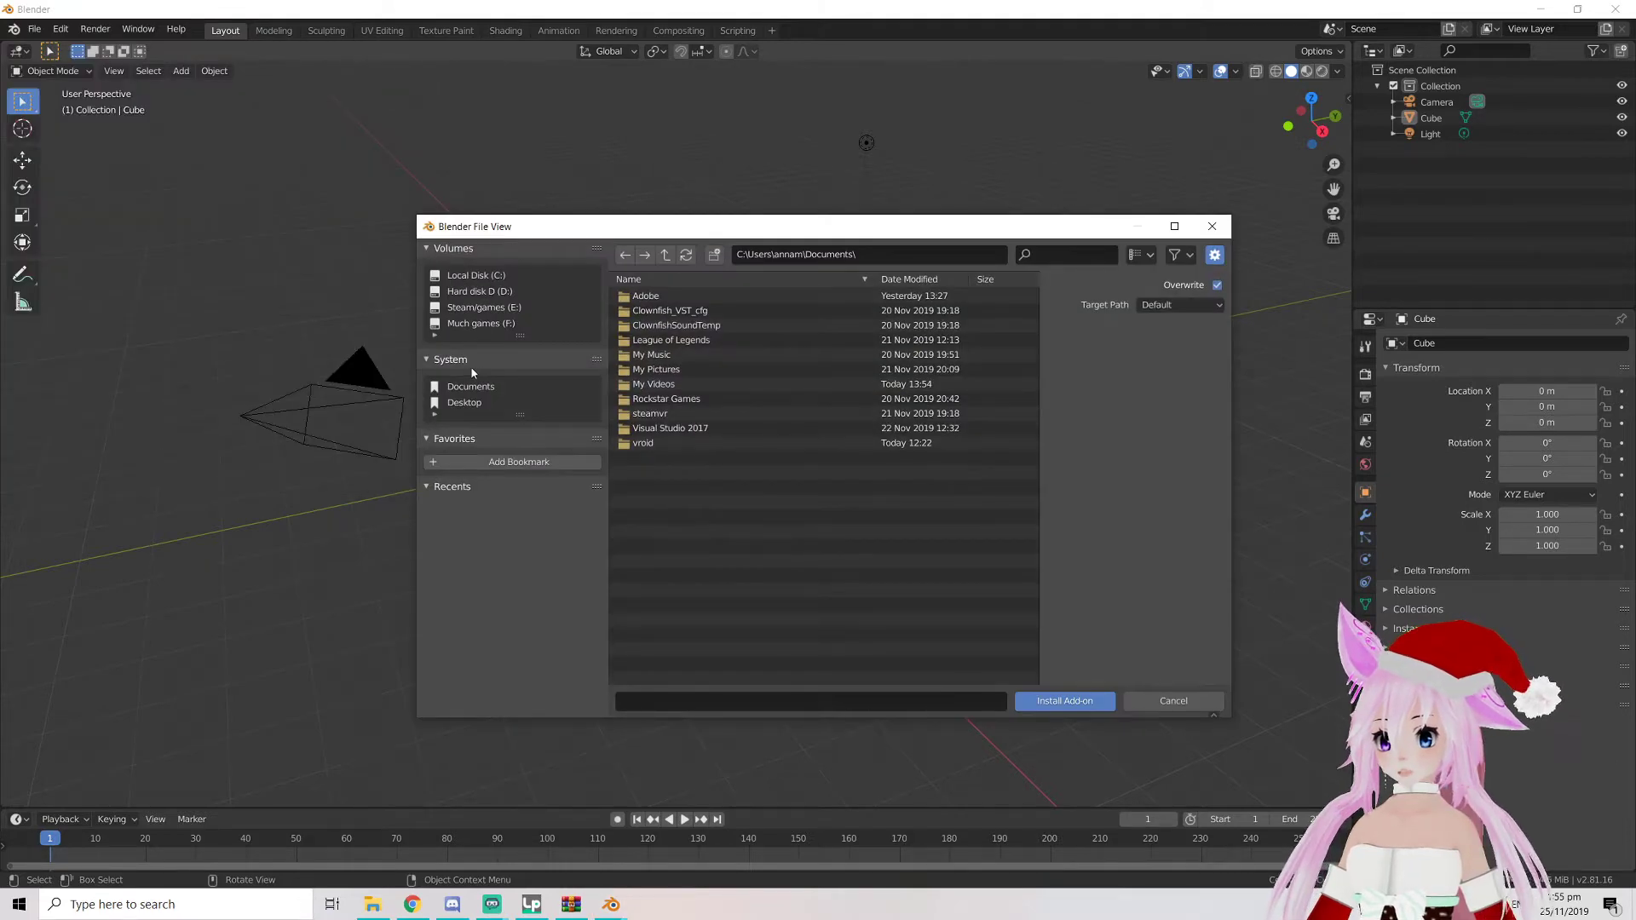
left_click(482, 404)
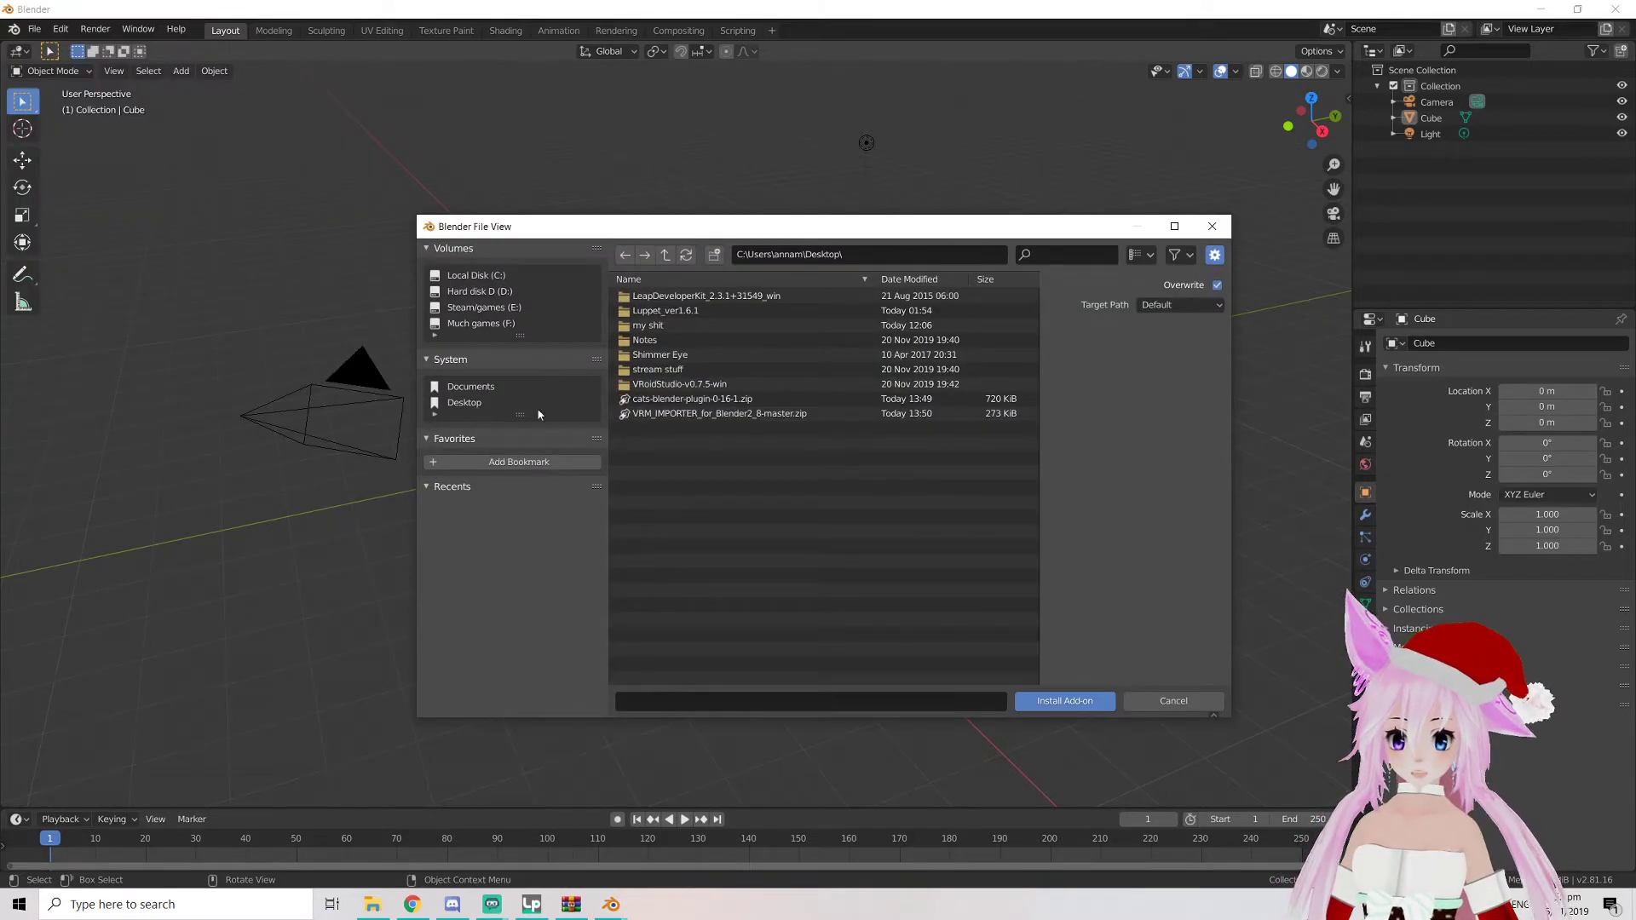
left_click(707, 400)
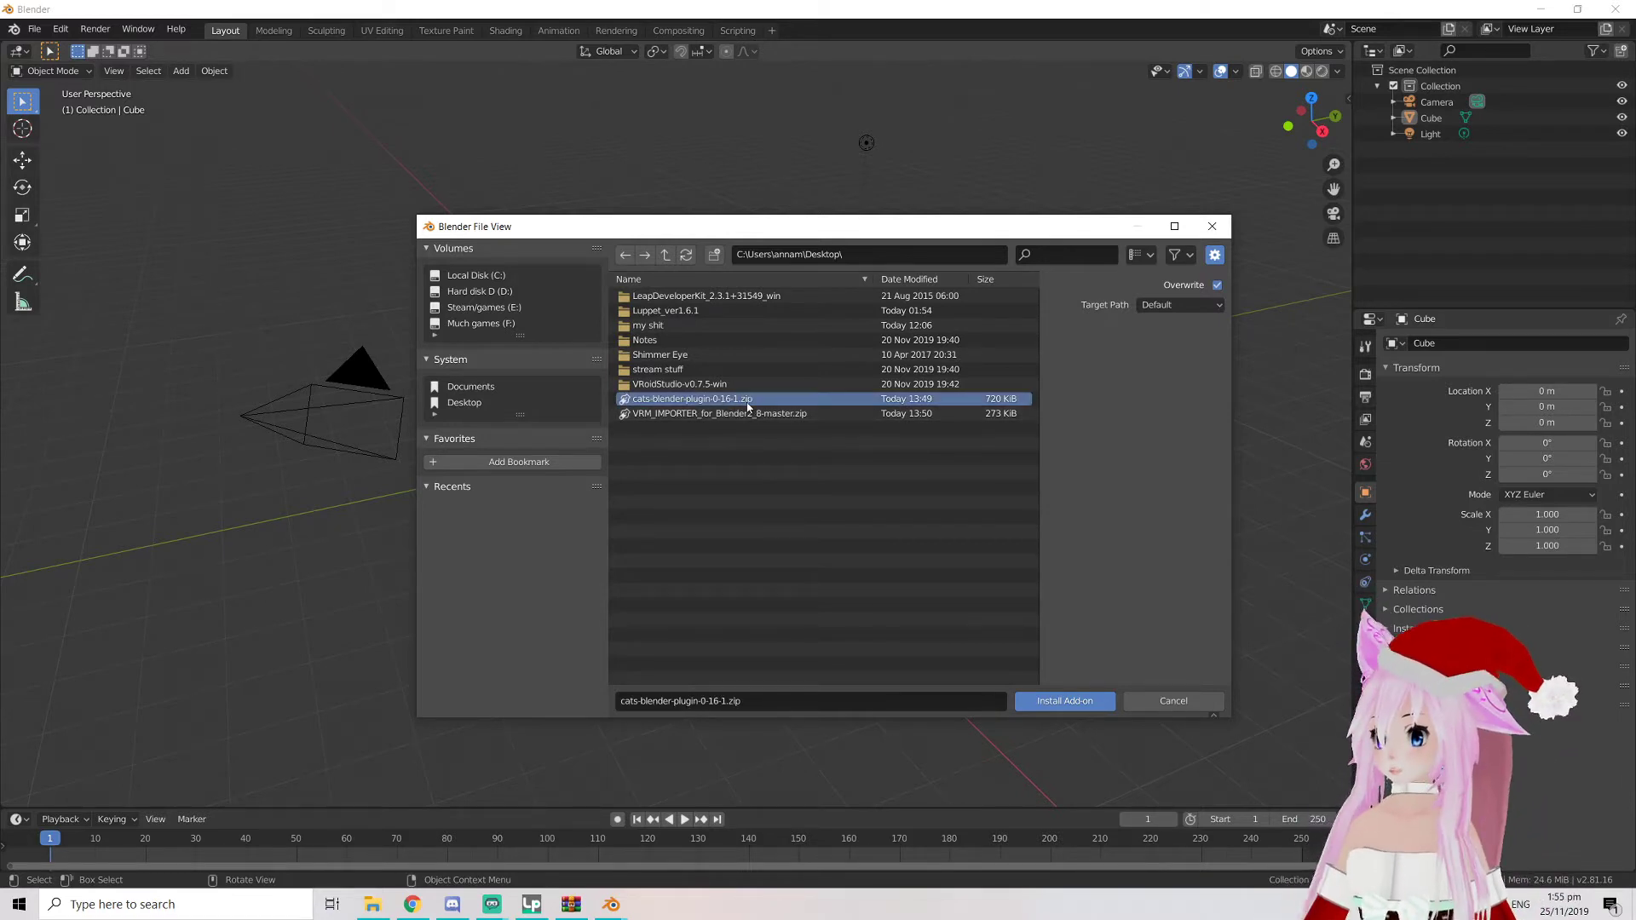
left_click(1072, 702)
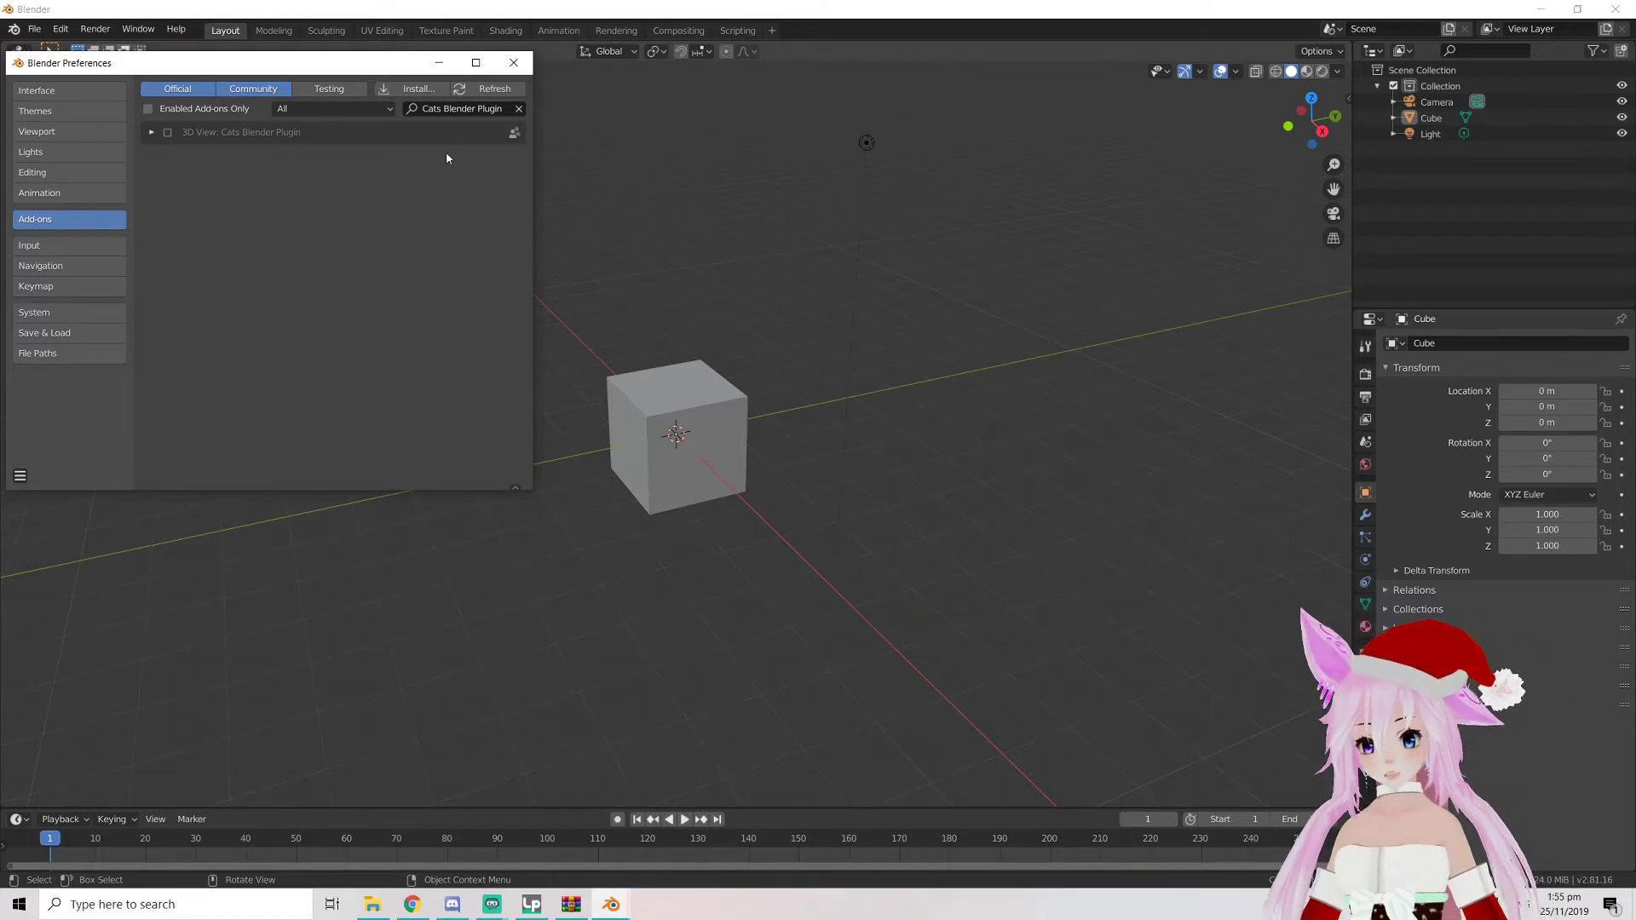
left_click(170, 135)
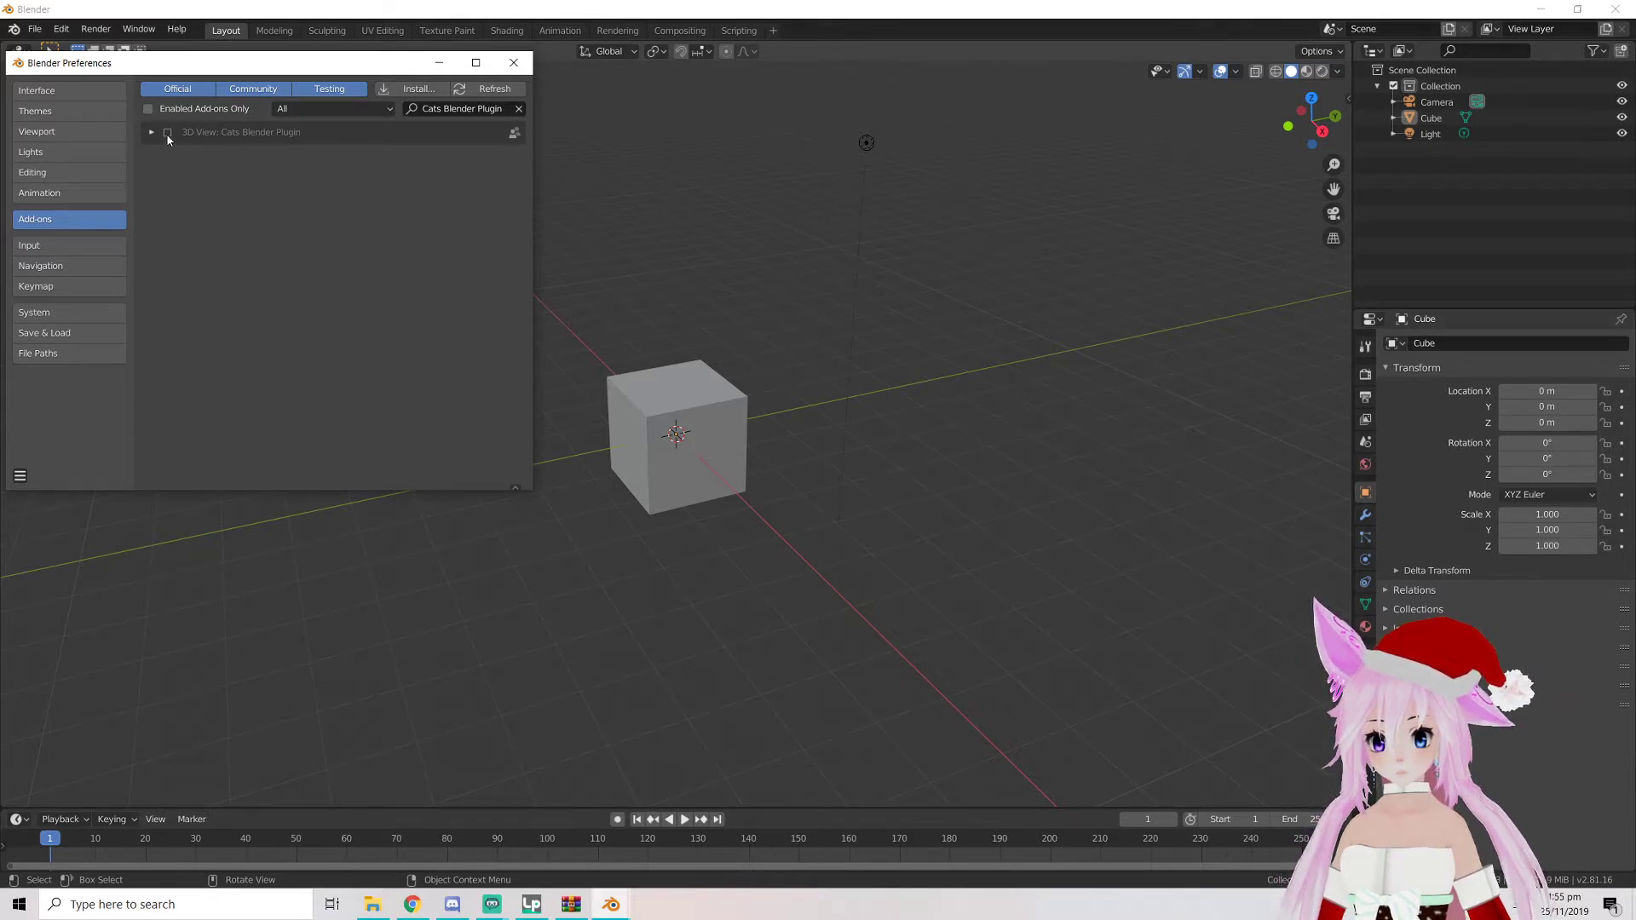
left_click(167, 133)
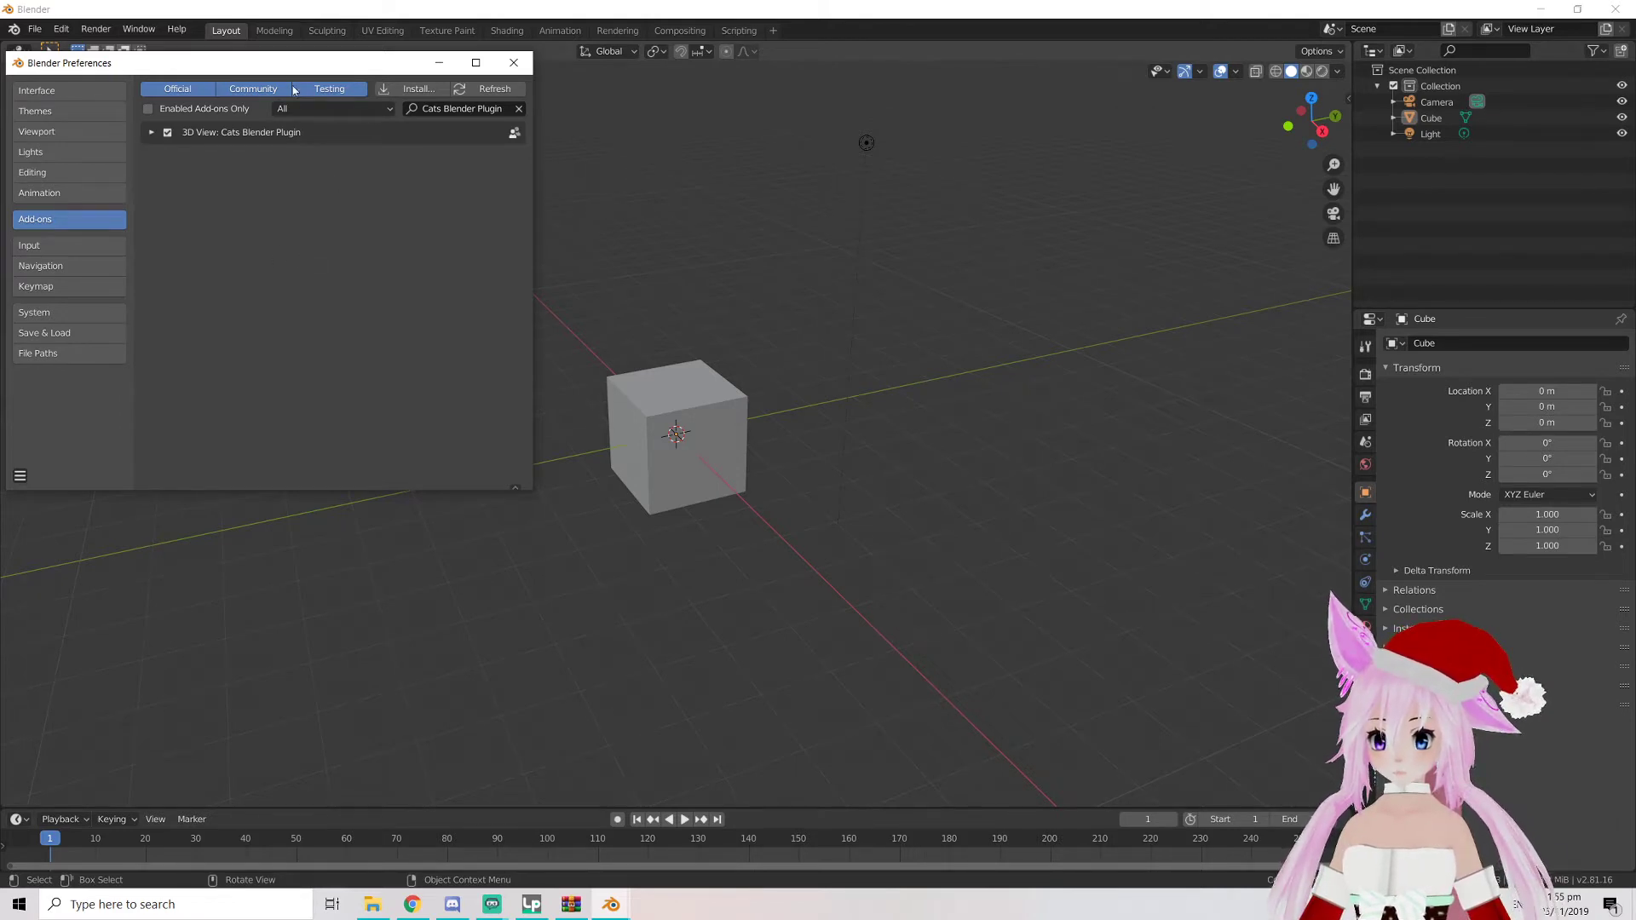
Install VRM_IMPORTER_for_Blender2_8-master.zip, enable the VRM_IMPORTER add-on and close the preferences
left_click(416, 88)
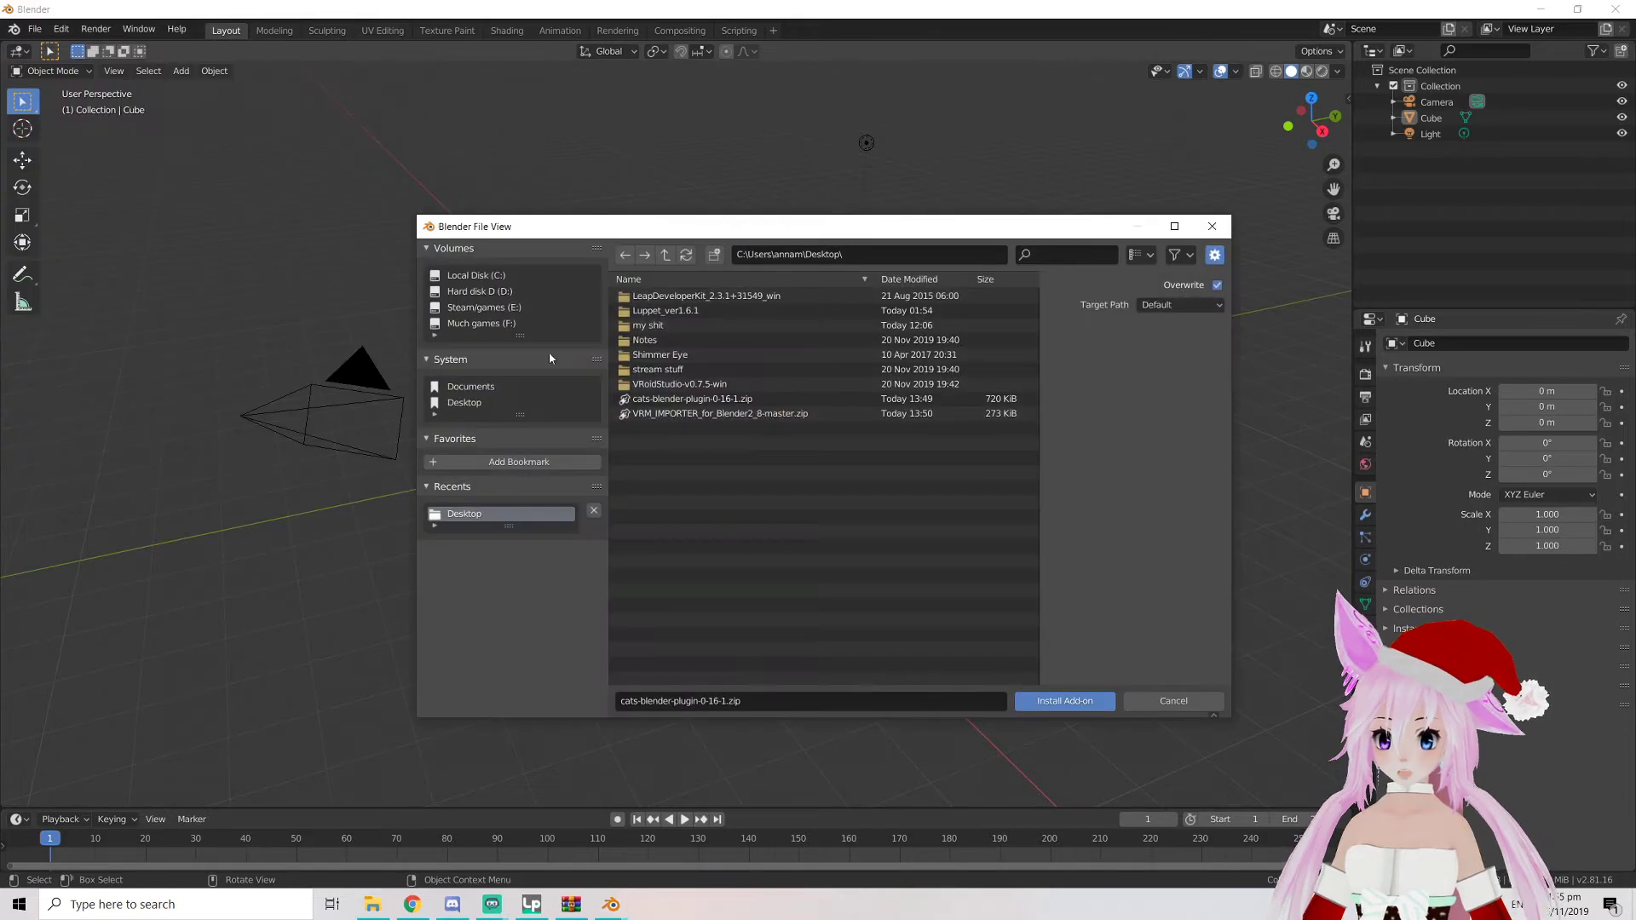
left_click(694, 415)
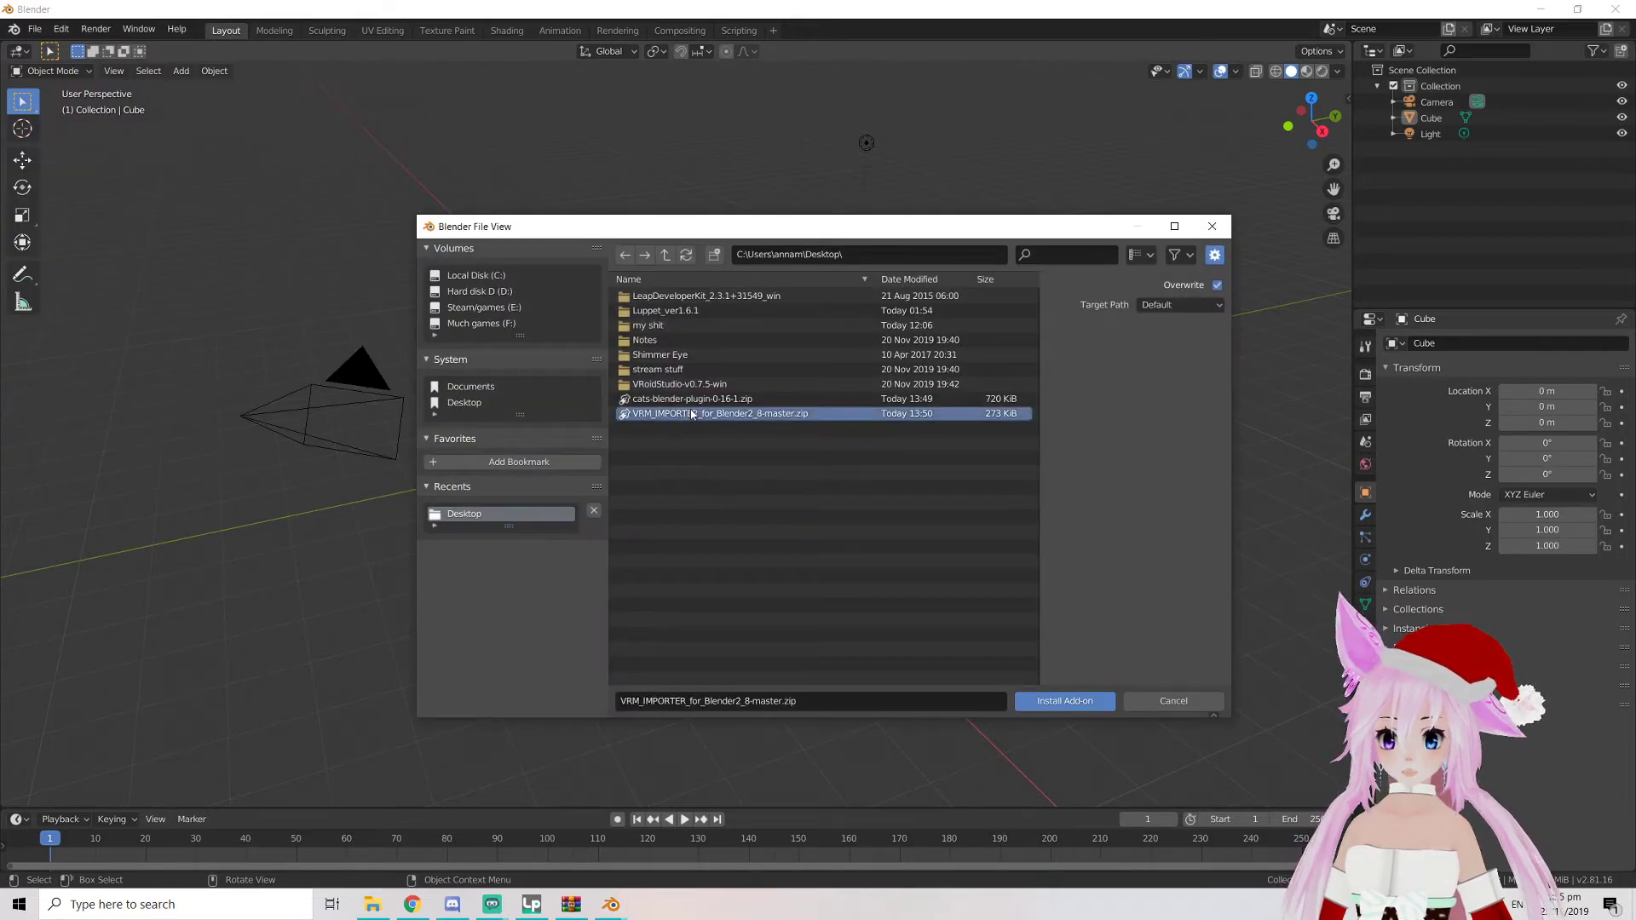
left_click(1065, 702)
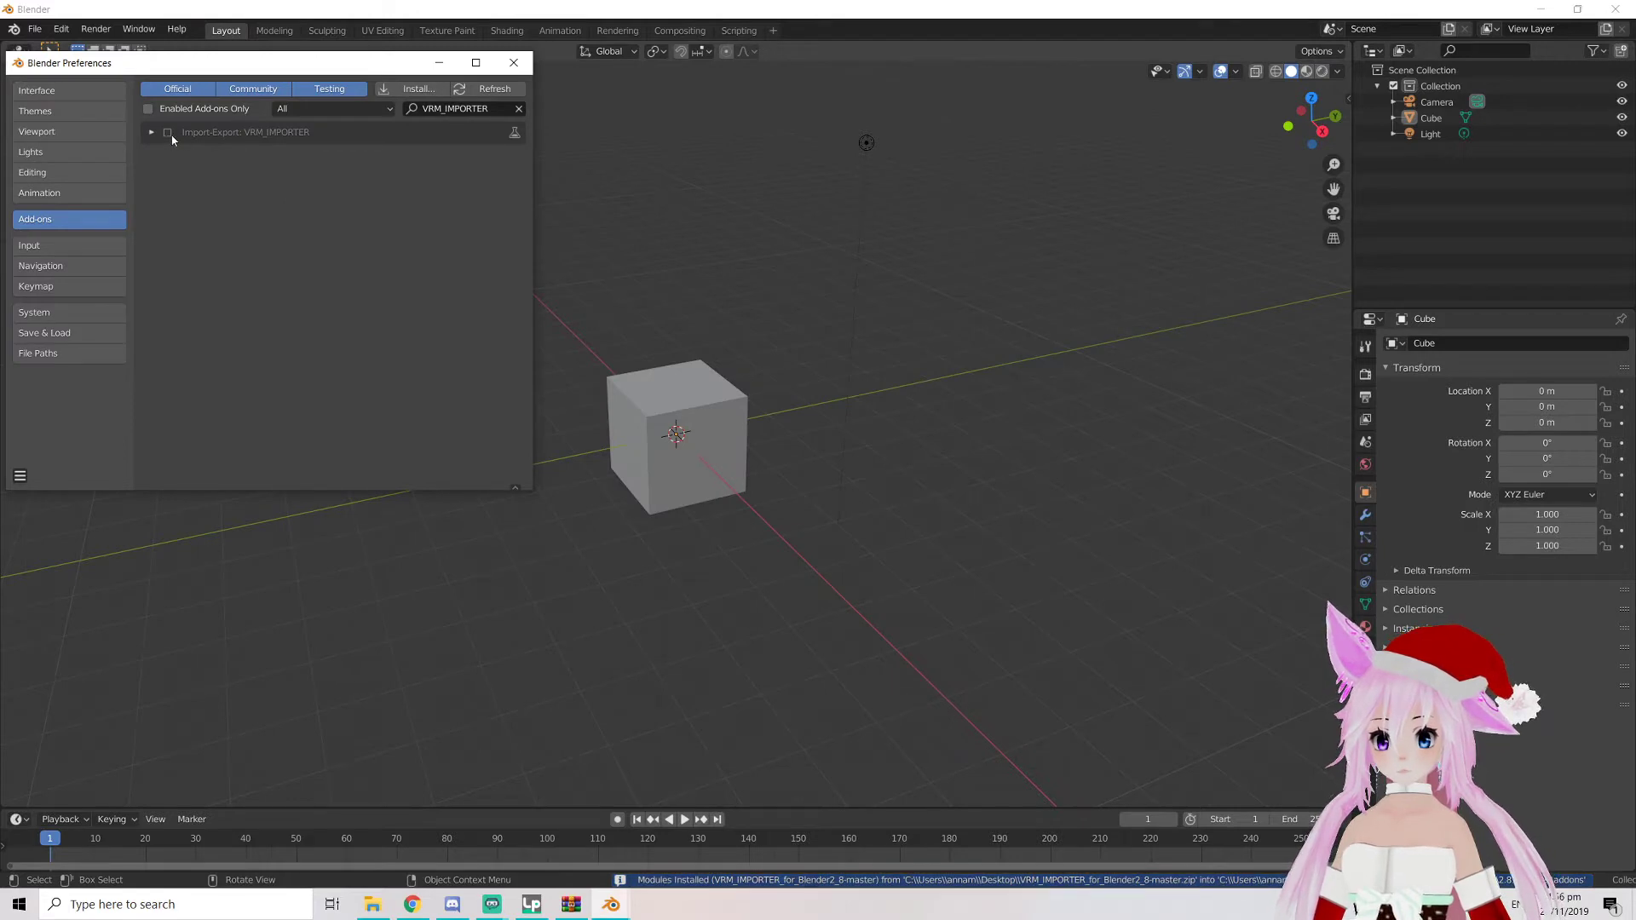
left_click(168, 133)
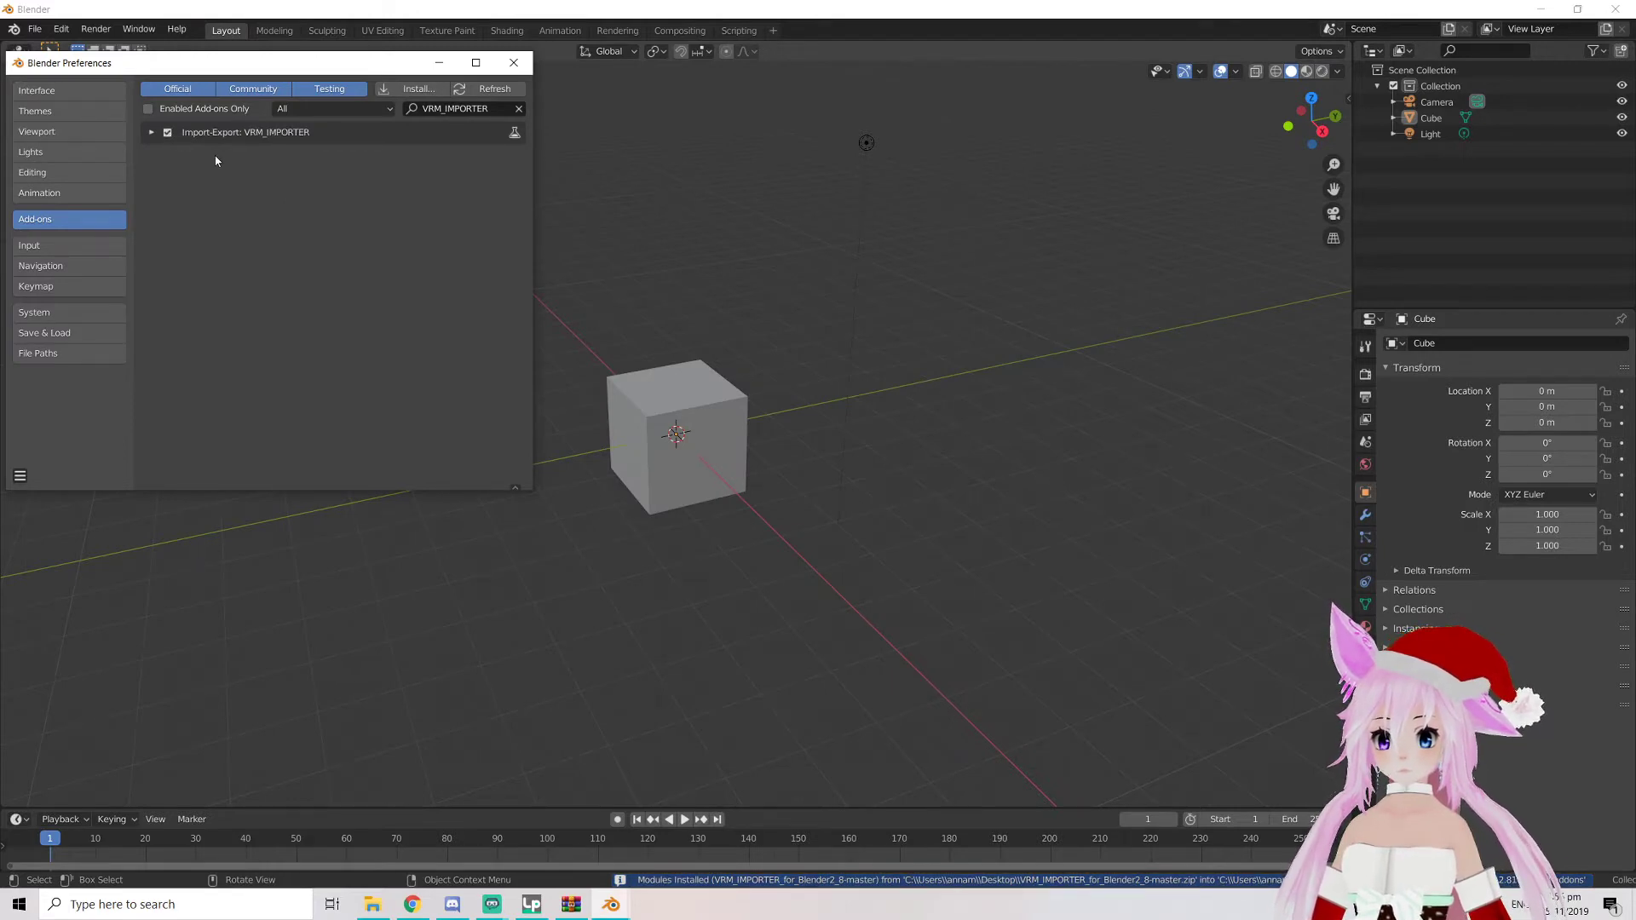
left_click(514, 63)
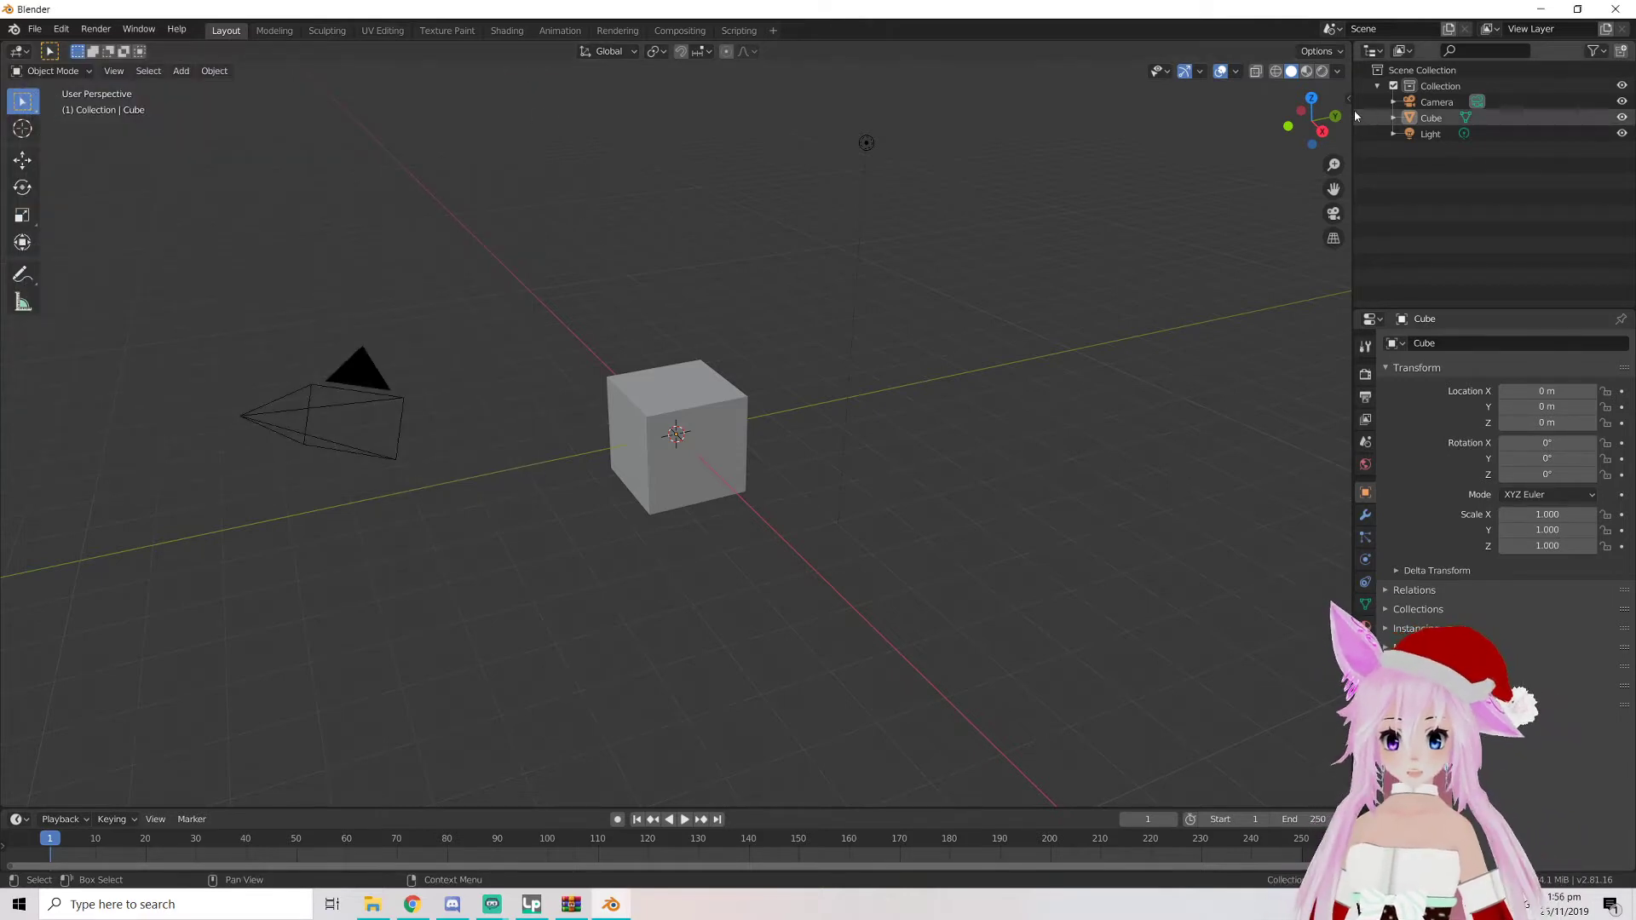
Open the Material Combiner download page from the Optimization section of the CATS plugin
key("n")
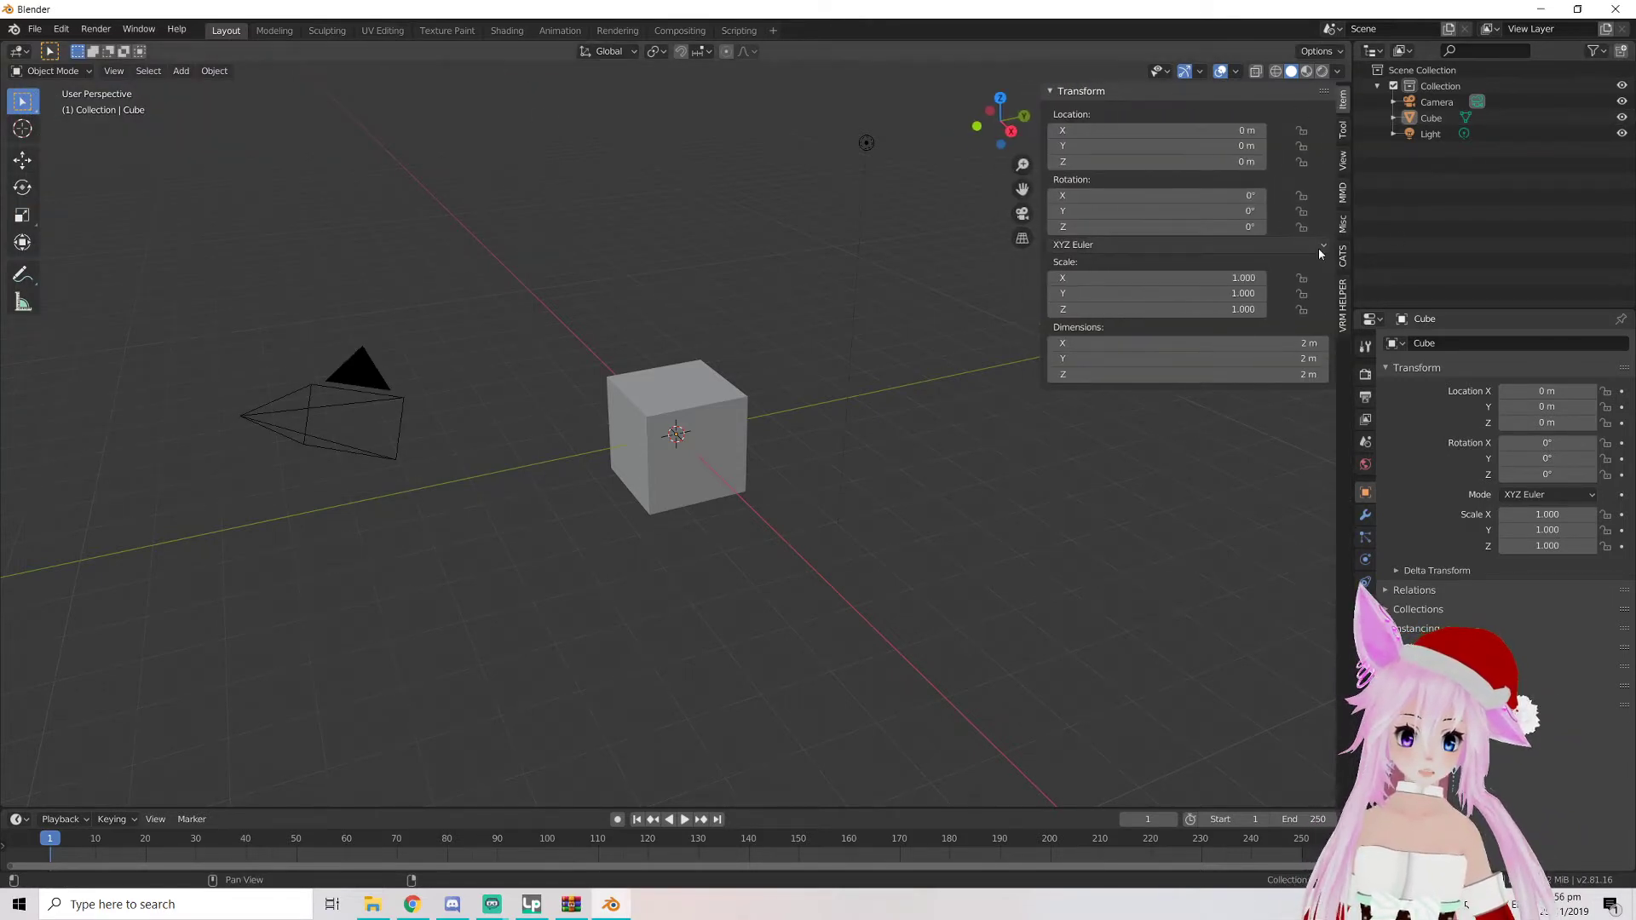
left_click(1344, 256)
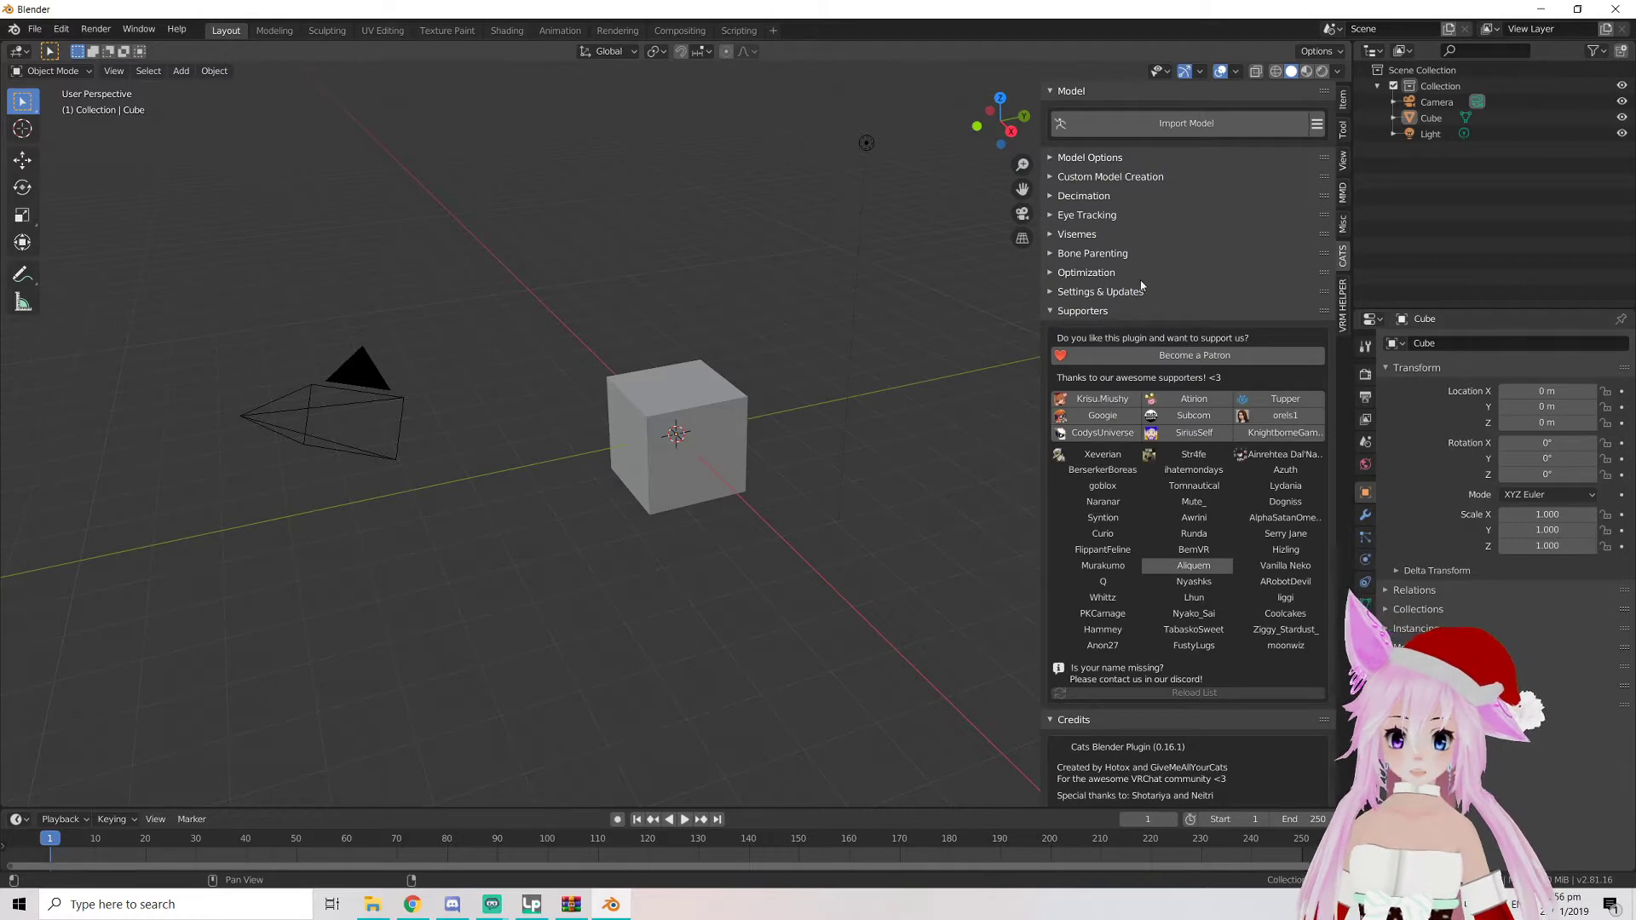
left_click(1100, 272)
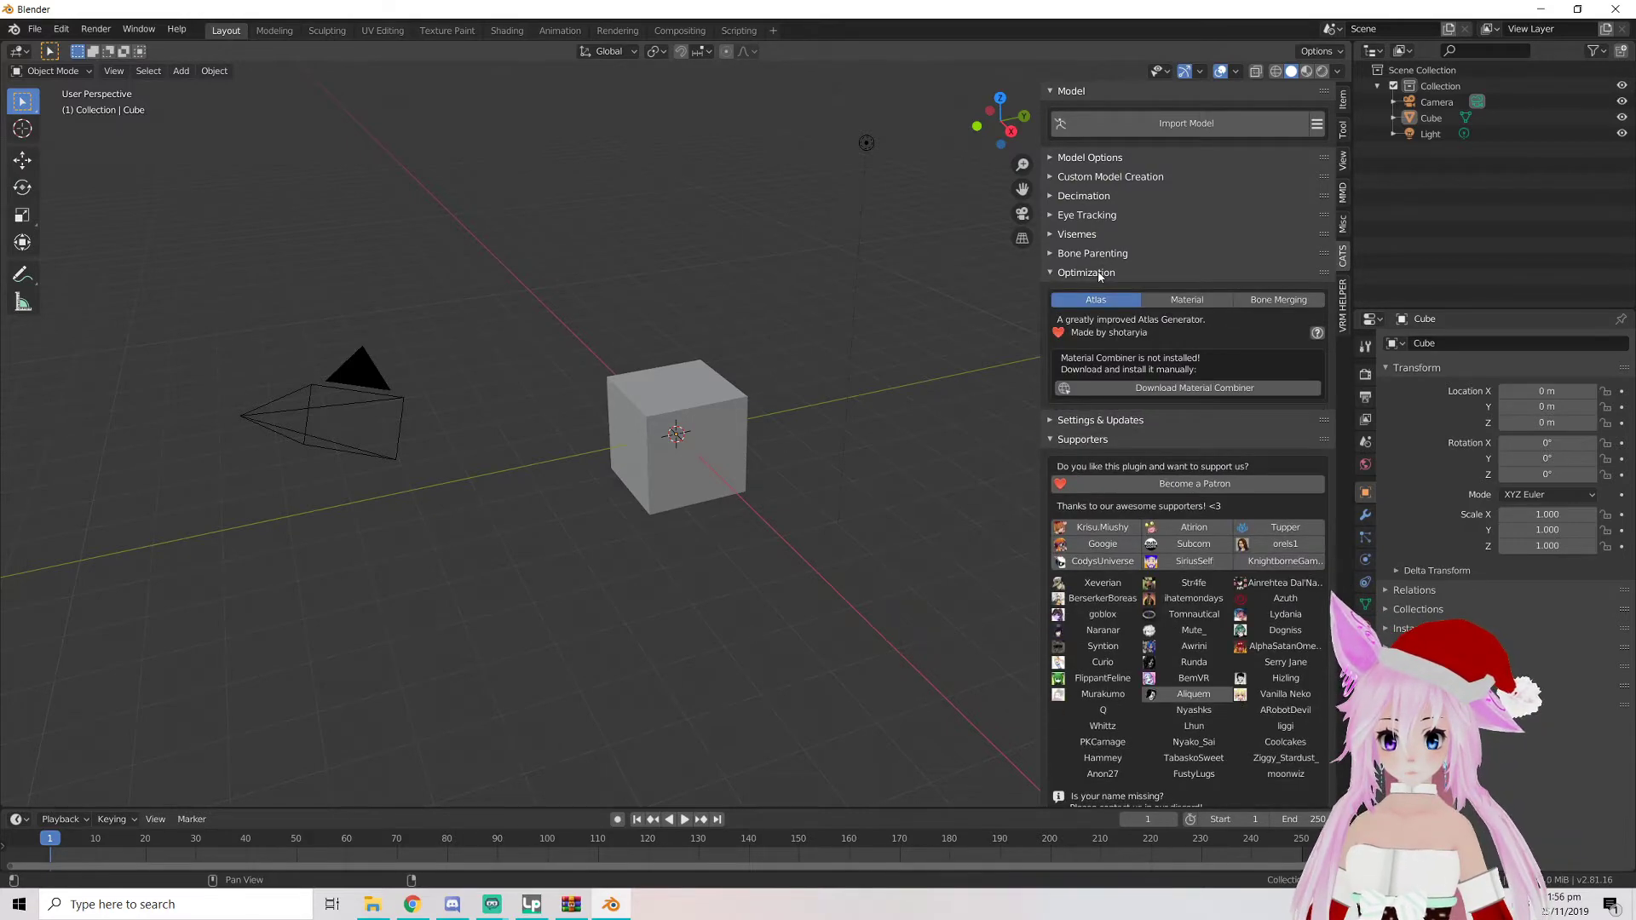
left_click(1196, 388)
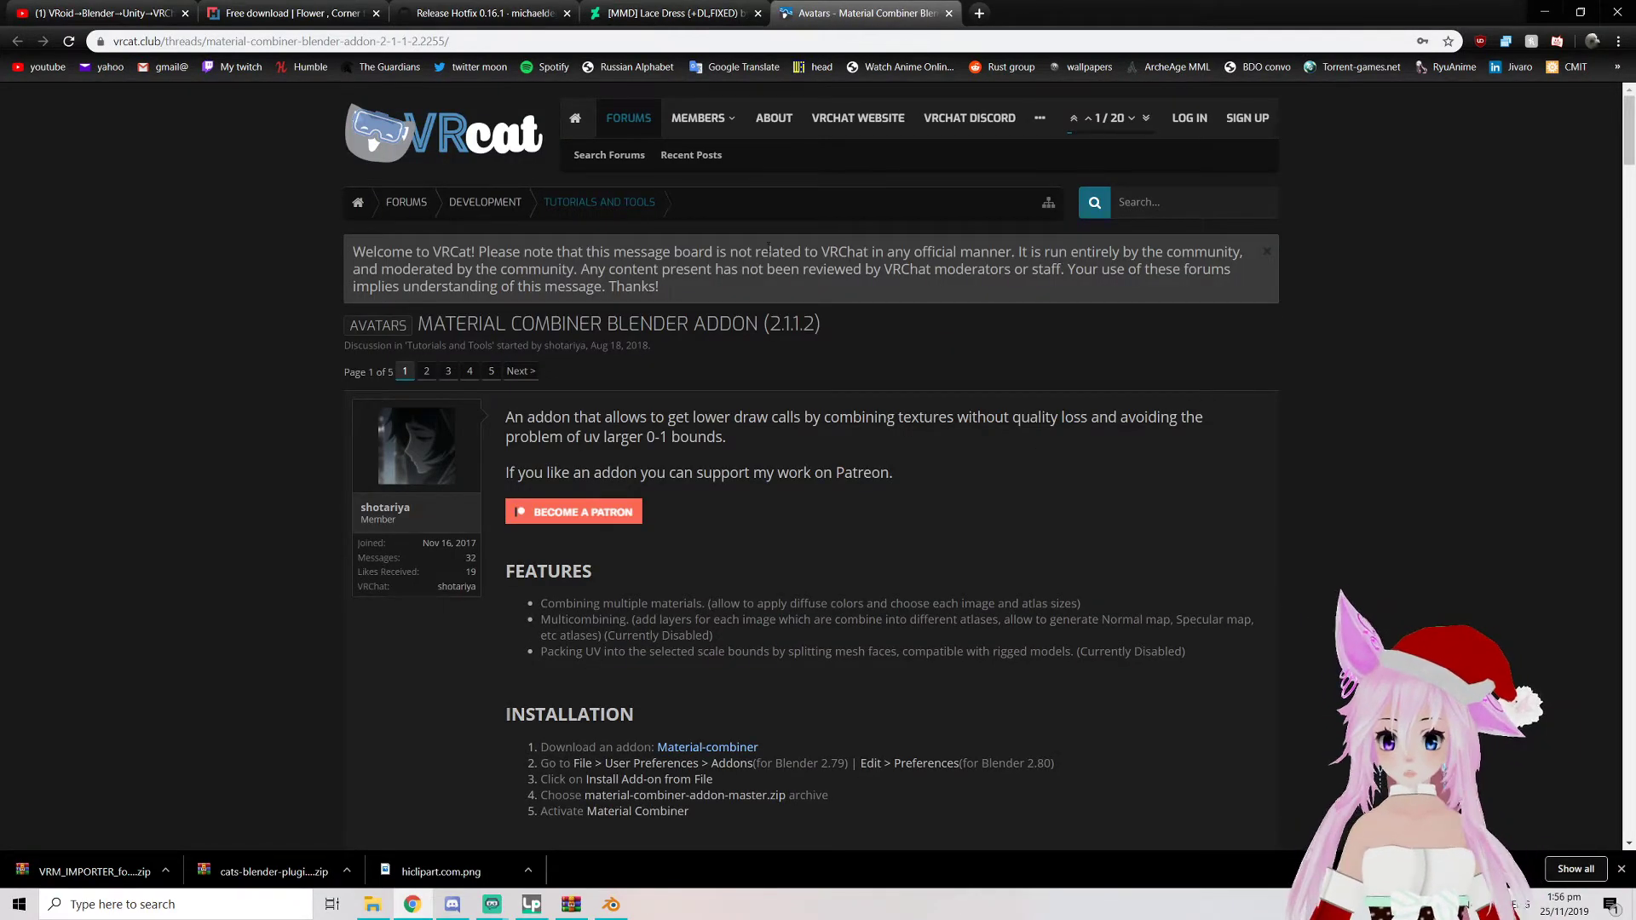
Download the Material-combiner add-on archive from the forum post's installation section, letting the requested popup open in the background
scroll(853, 400, "down", 2)
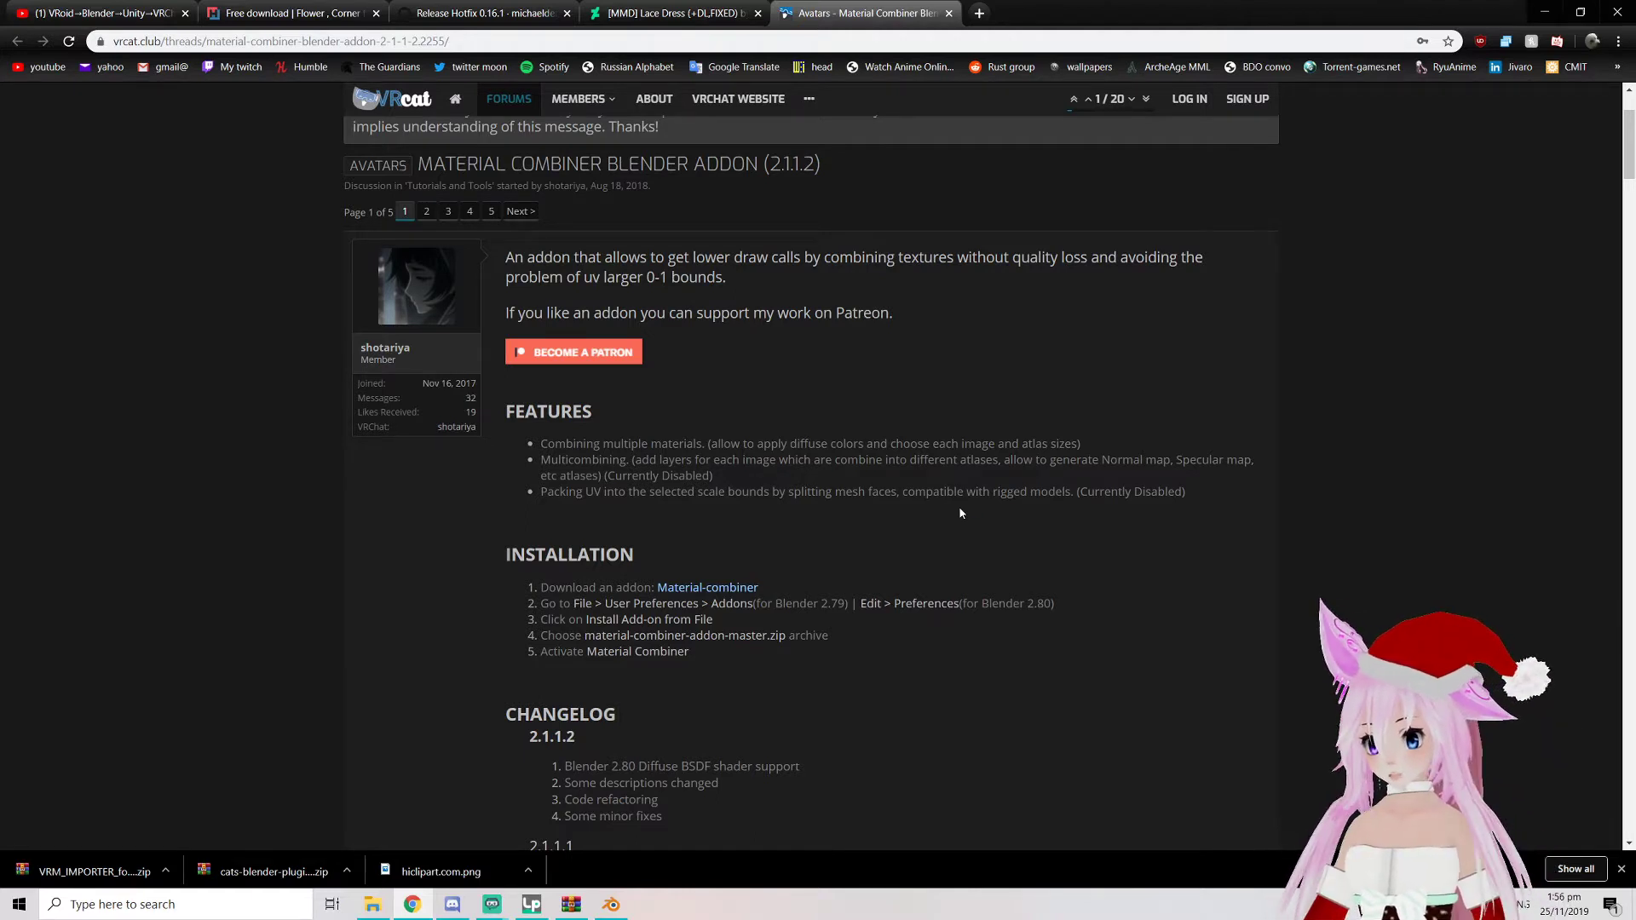
scroll(938, 573, "down", 3)
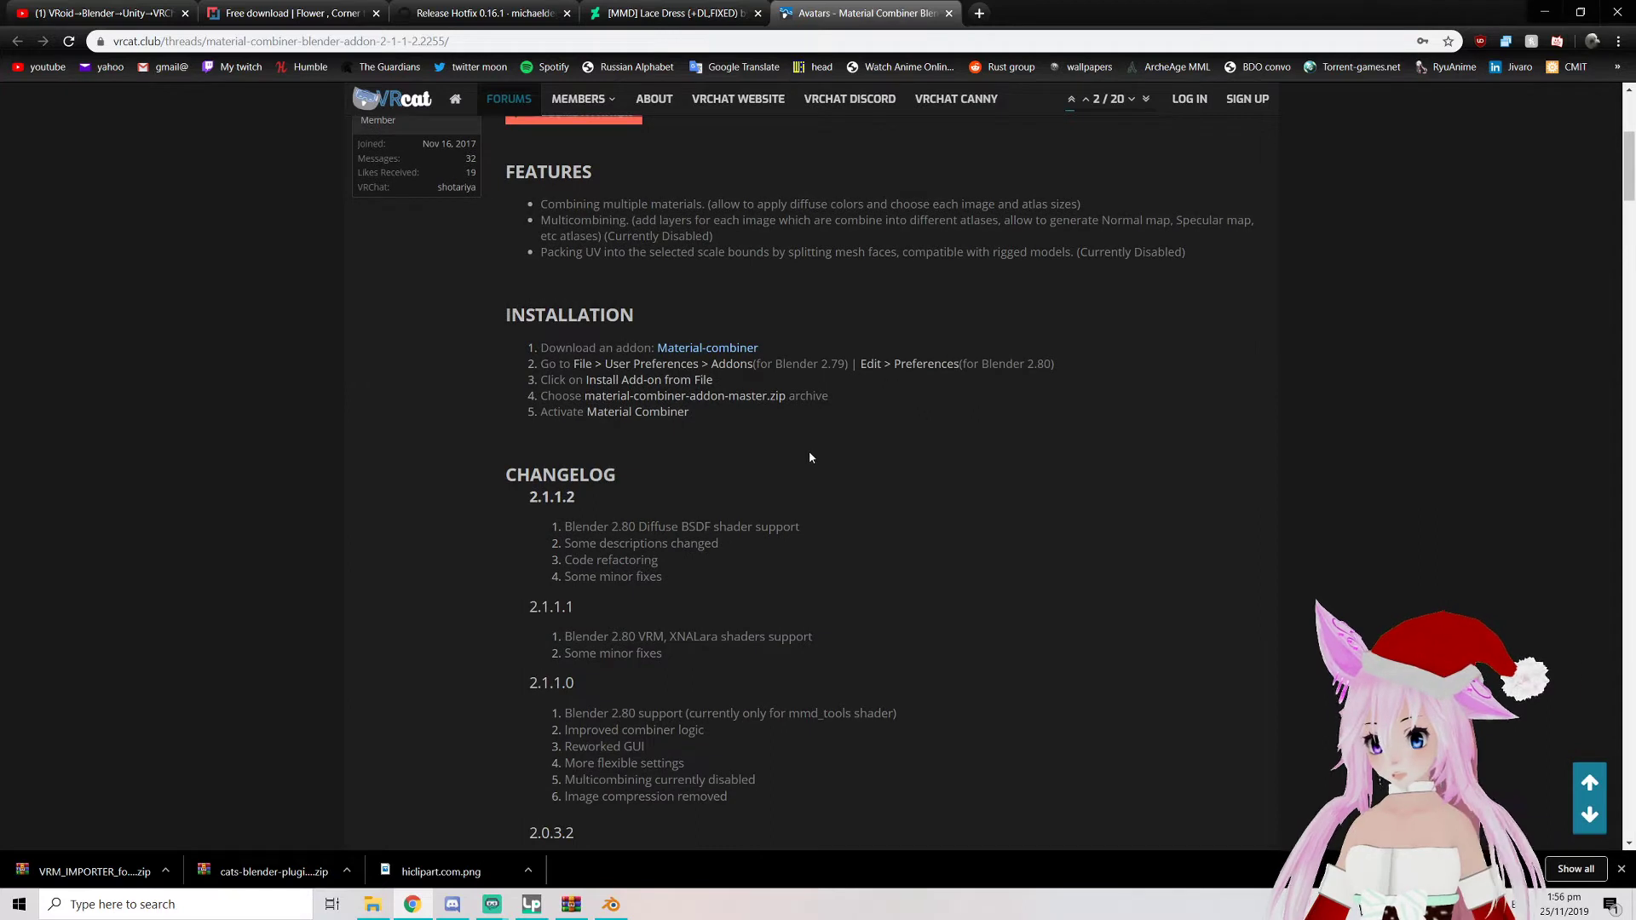
left_click(679, 356)
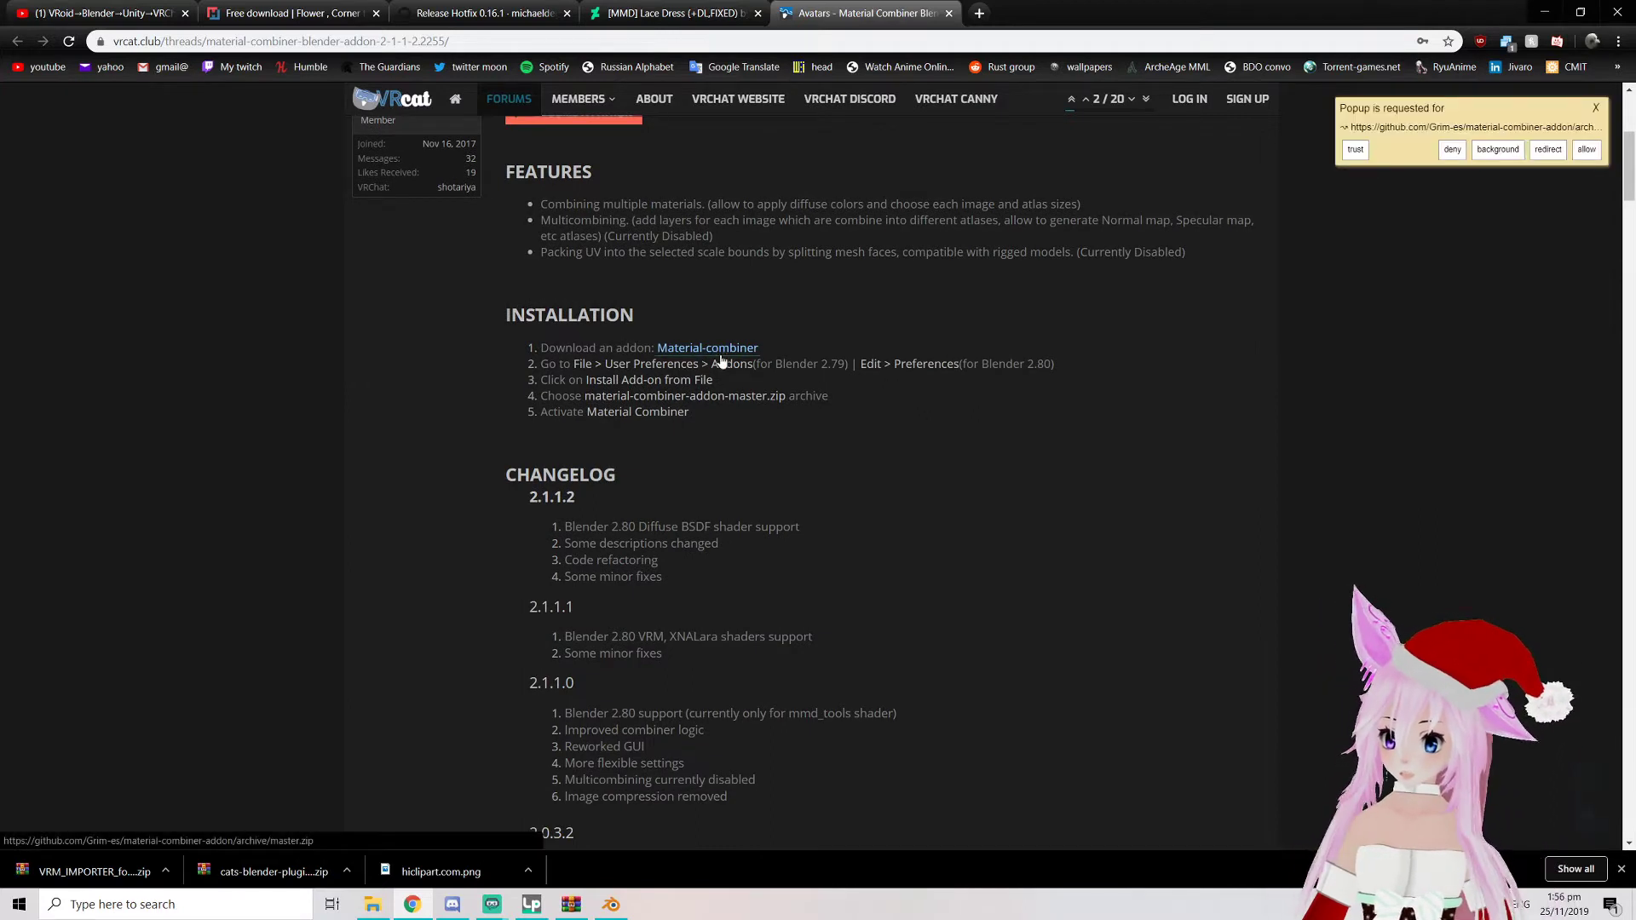
left_click(1500, 151)
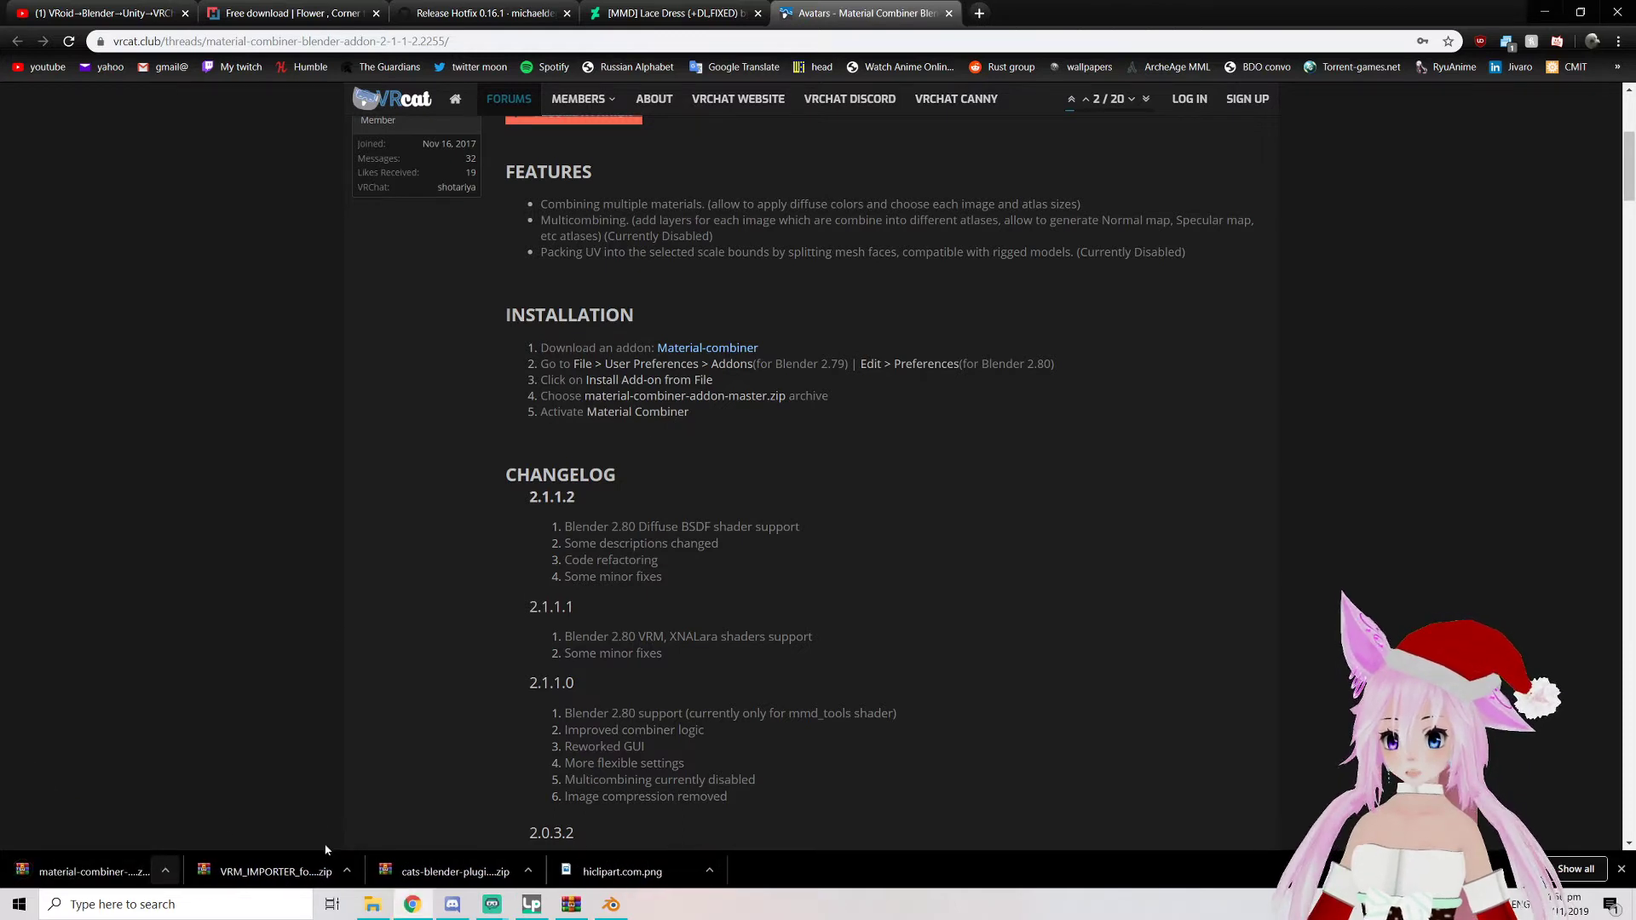
Locate the downloaded material-combiner-addon-master.zip in its folder, move it to the Desktop and return to a maximized Blender
left_click(165, 870)
left_click(207, 815)
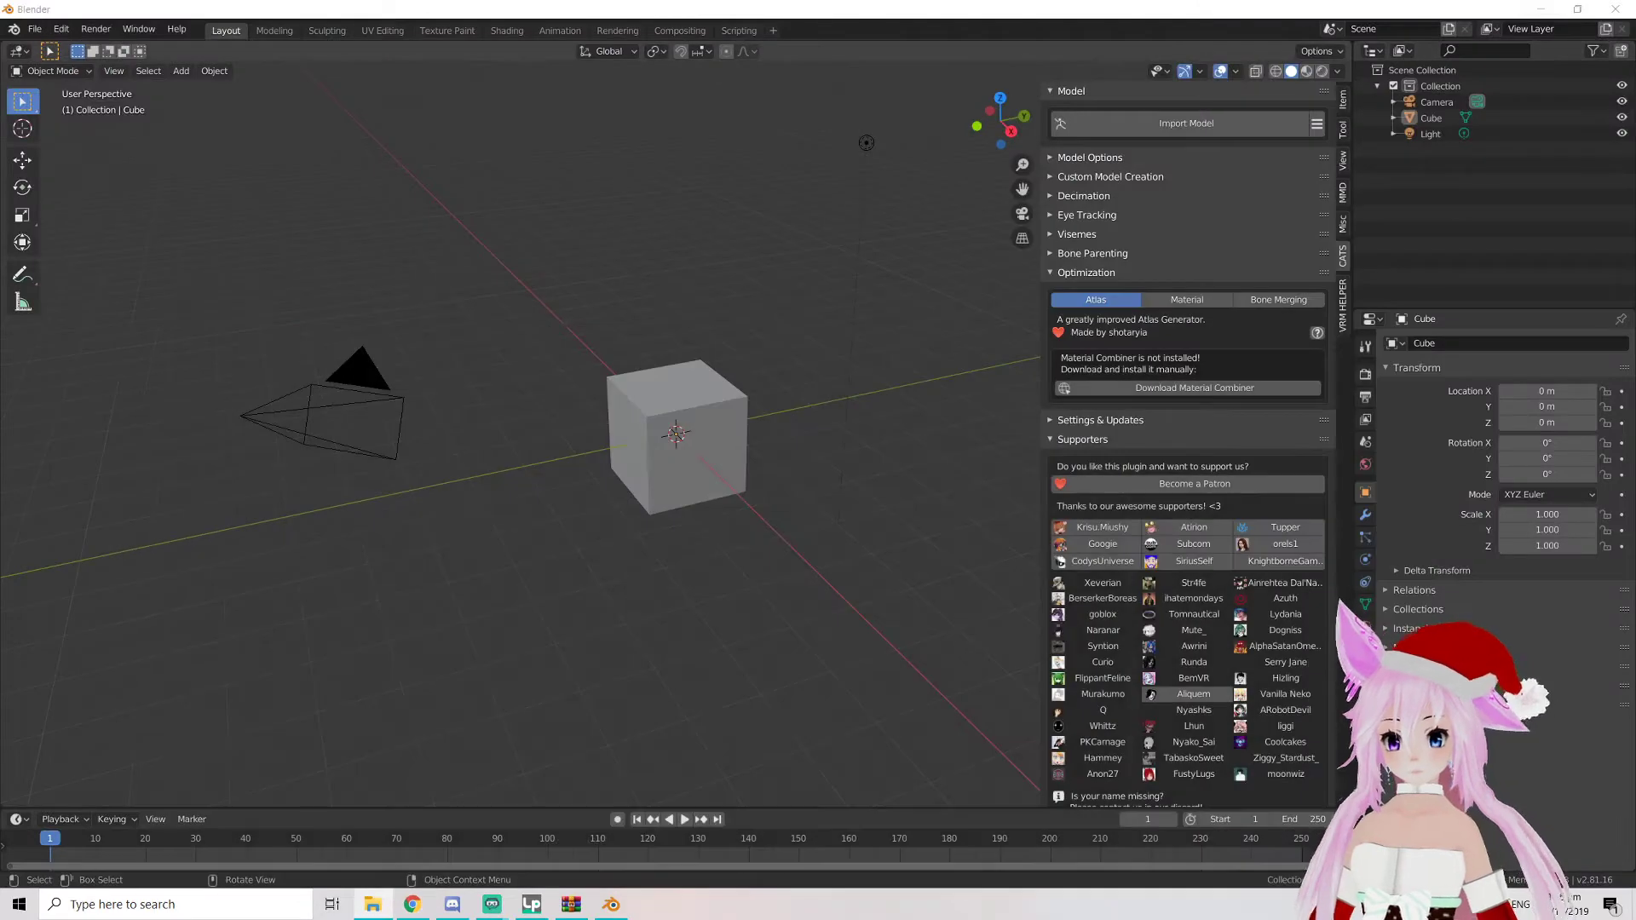
left_click_drag(1295, 4, 1315, 38)
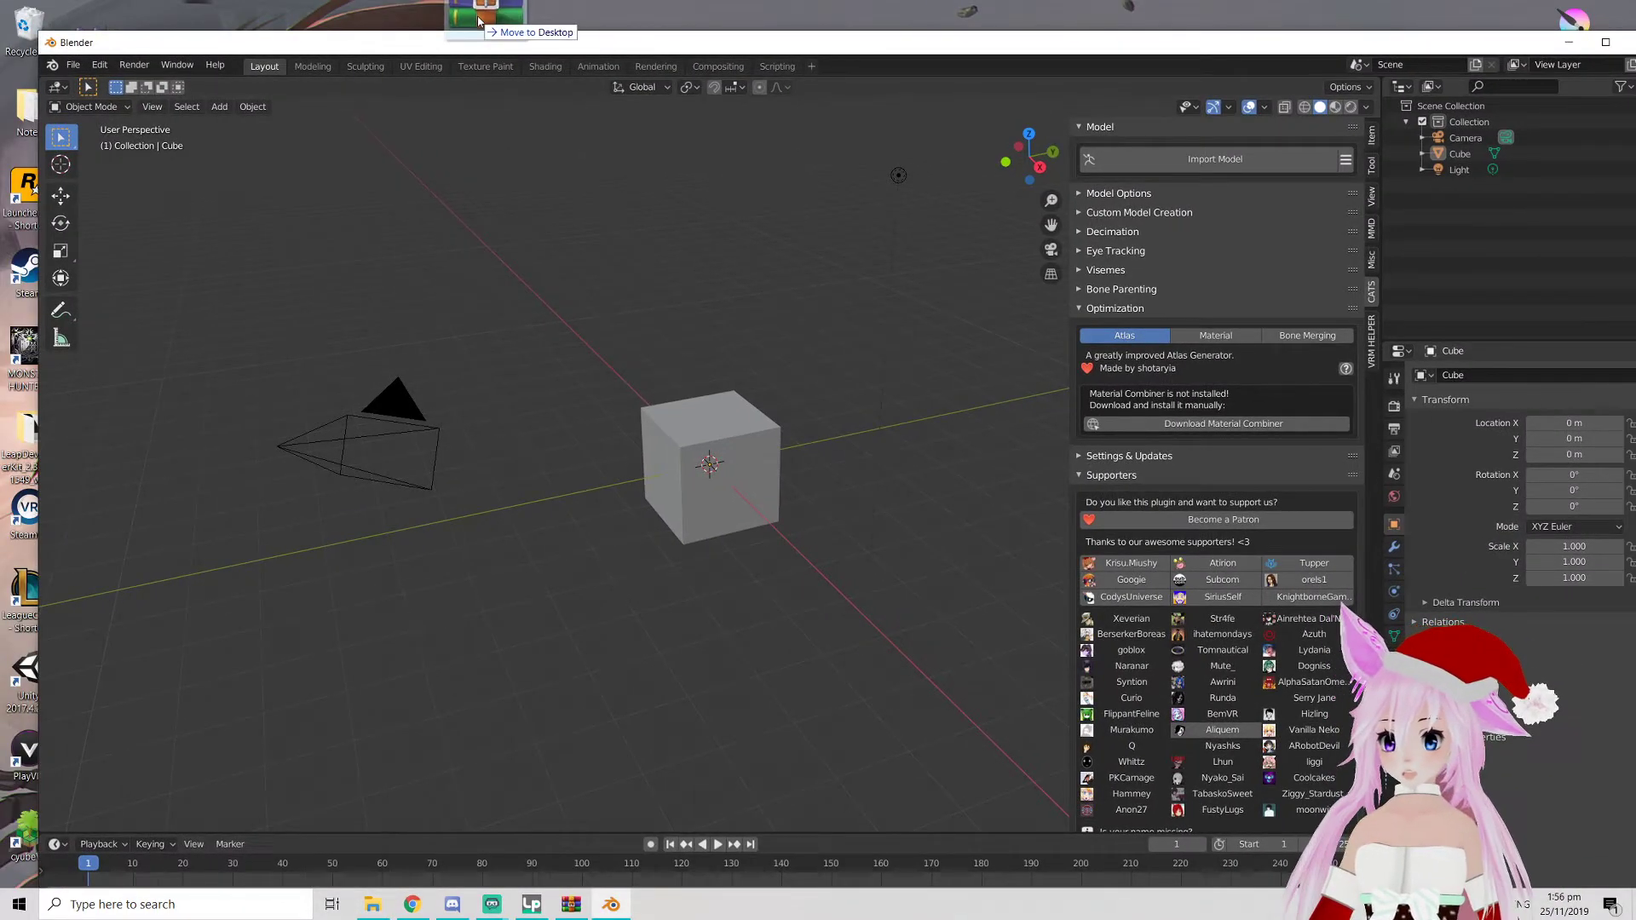
double_click(1364, 46)
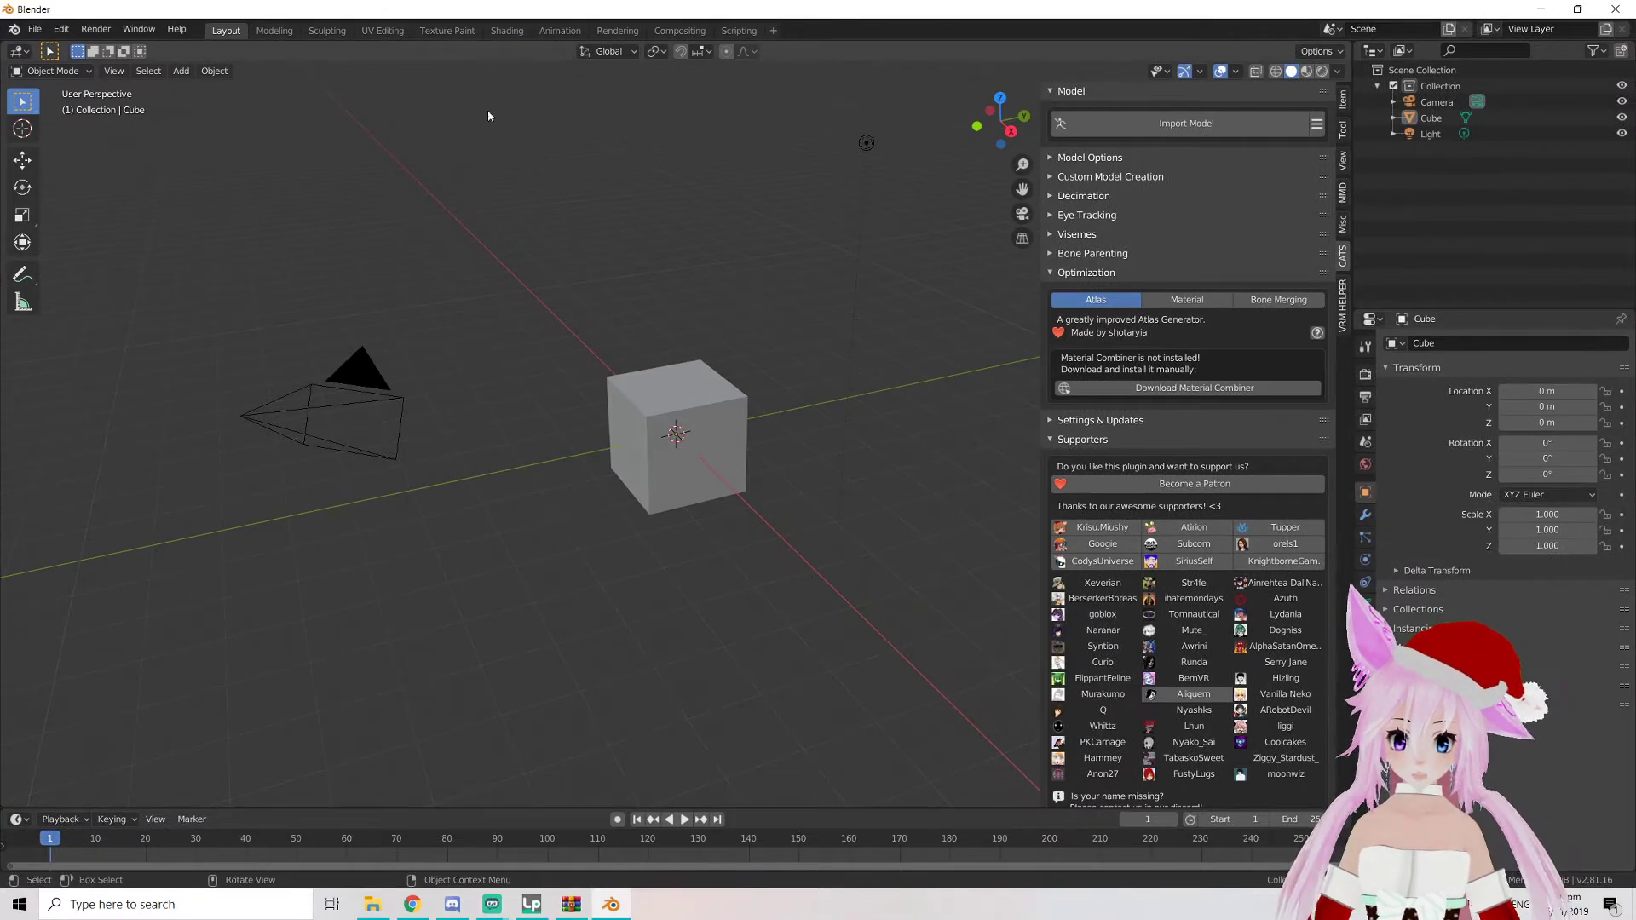
Install material-combiner-addon-master.zip from the Desktop, enable Shotariya's Material Combiner and close the preferences
left_click(73, 31)
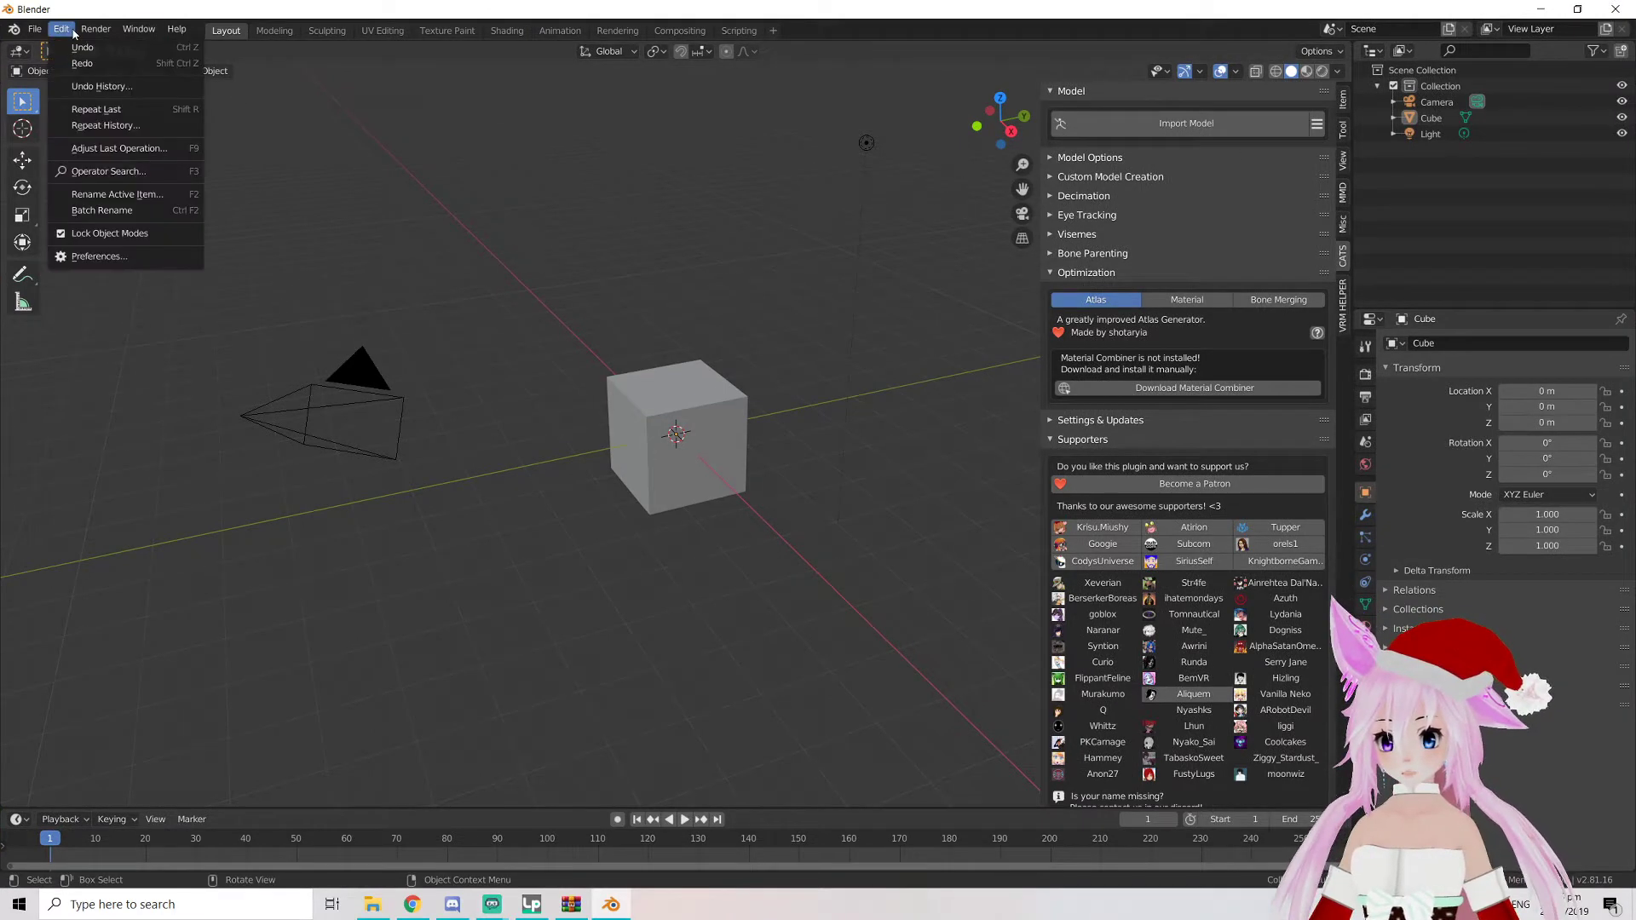
left_click(99, 255)
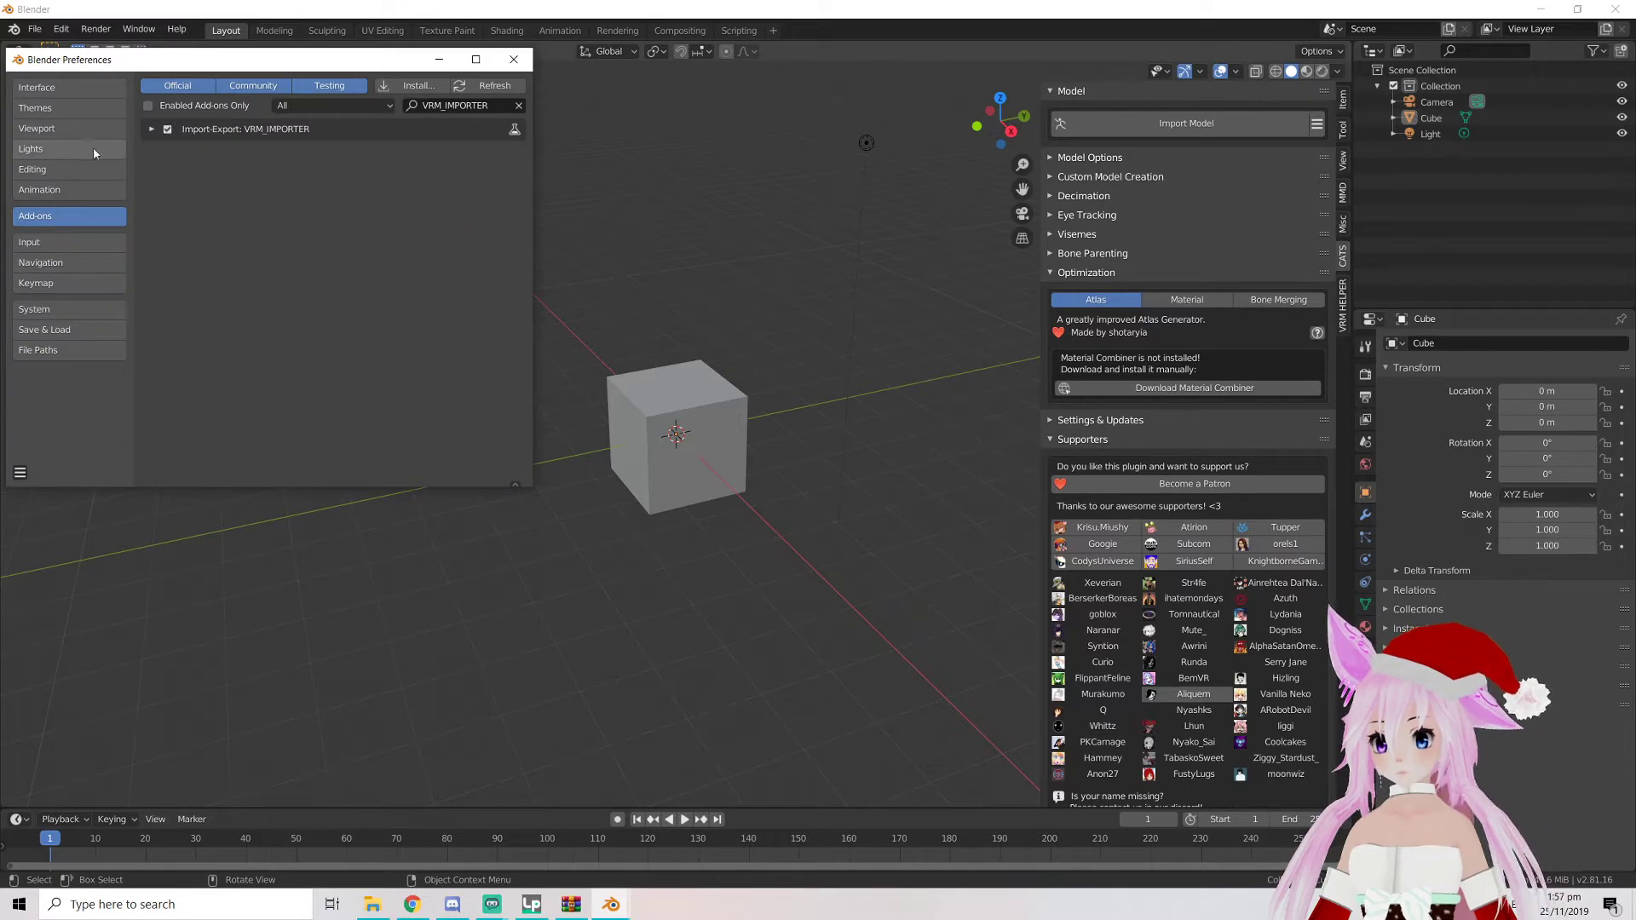
left_click(413, 86)
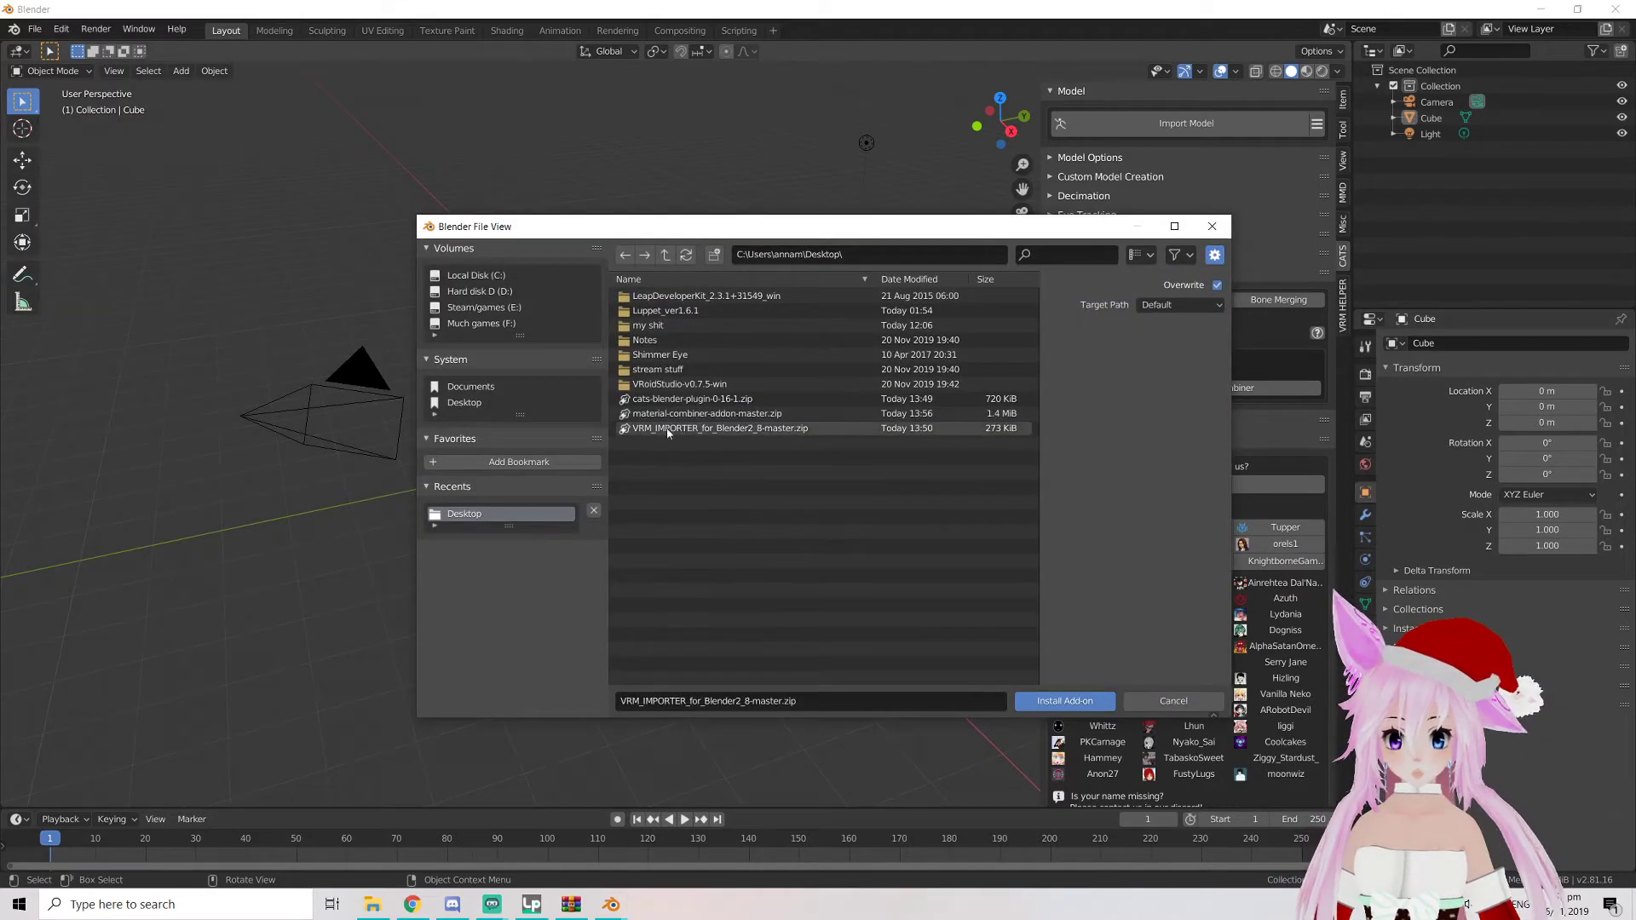
left_click(687, 416)
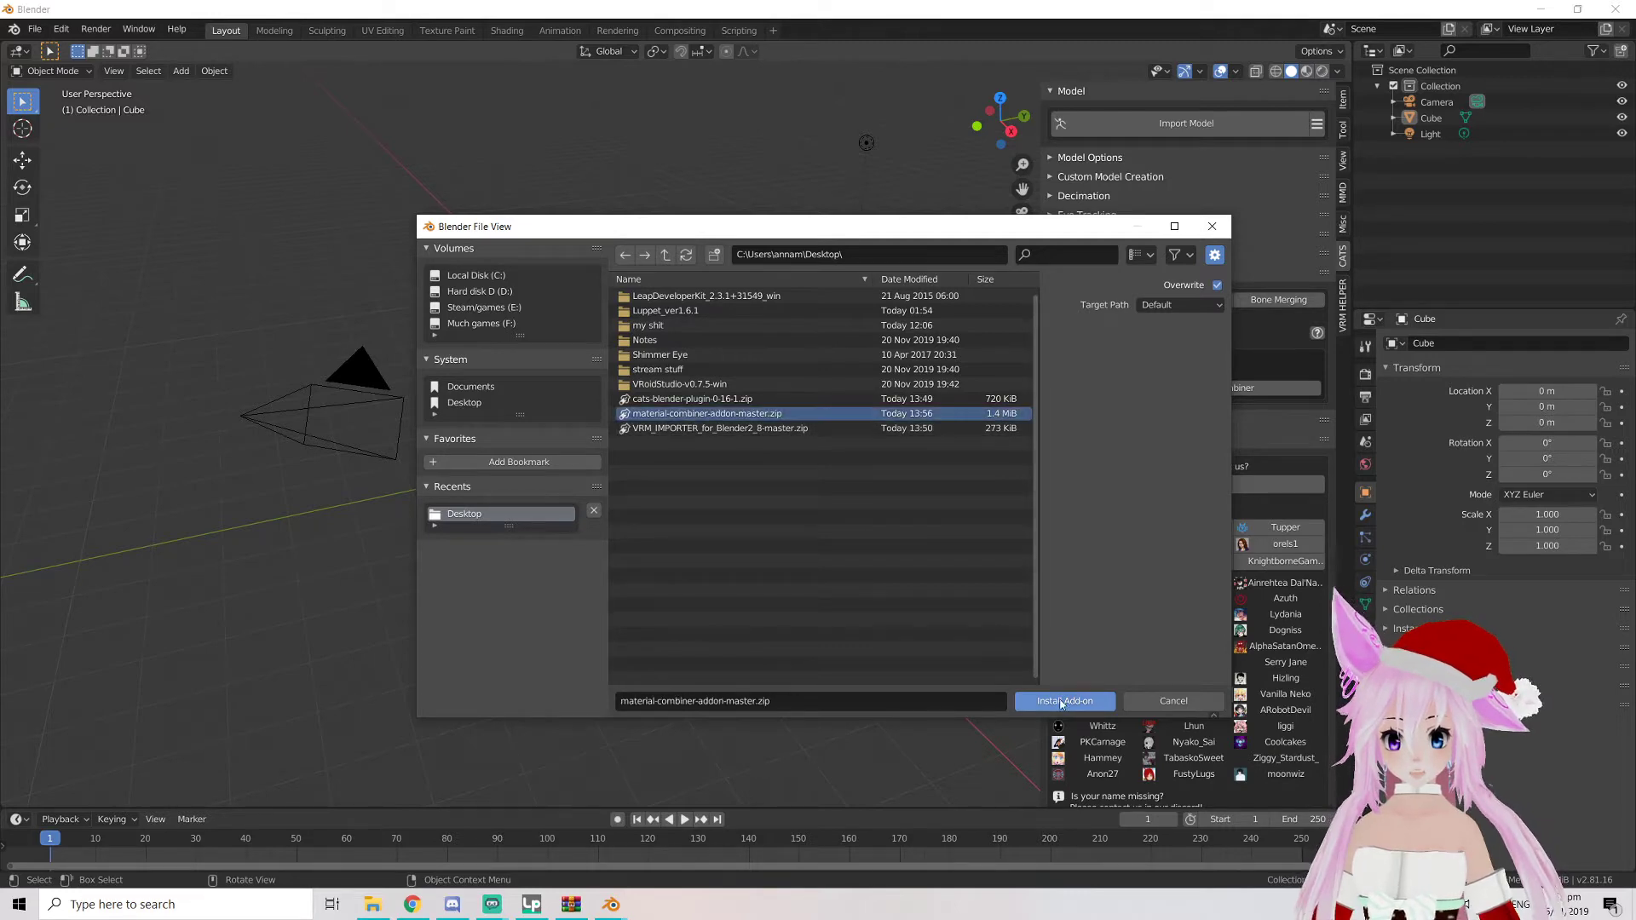
left_click(1065, 701)
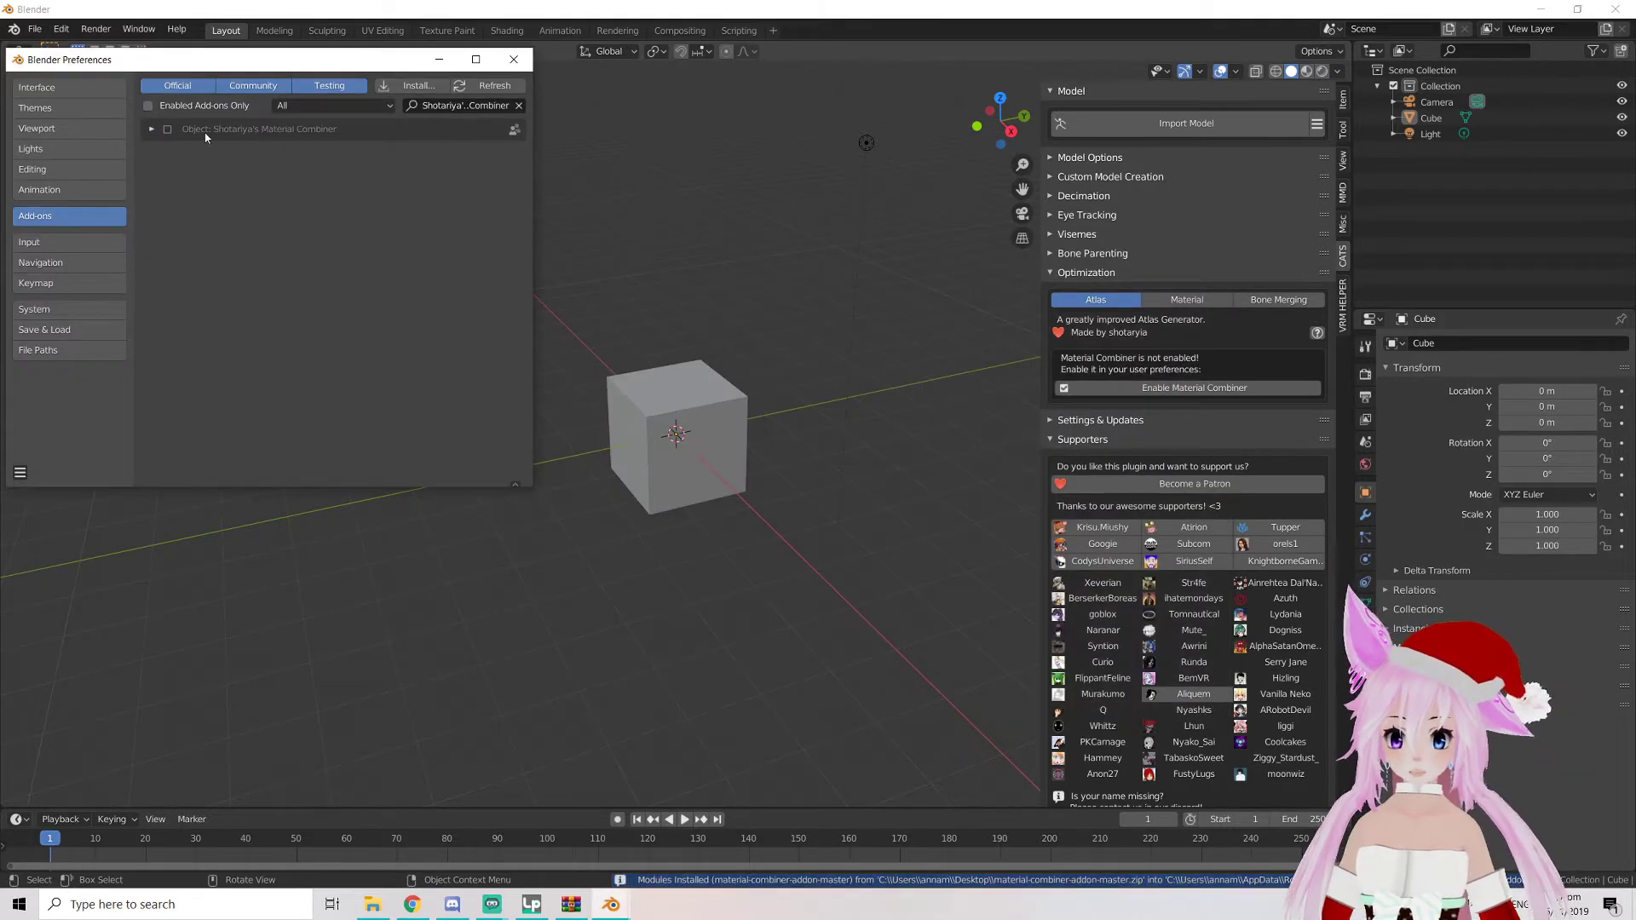
left_click(168, 131)
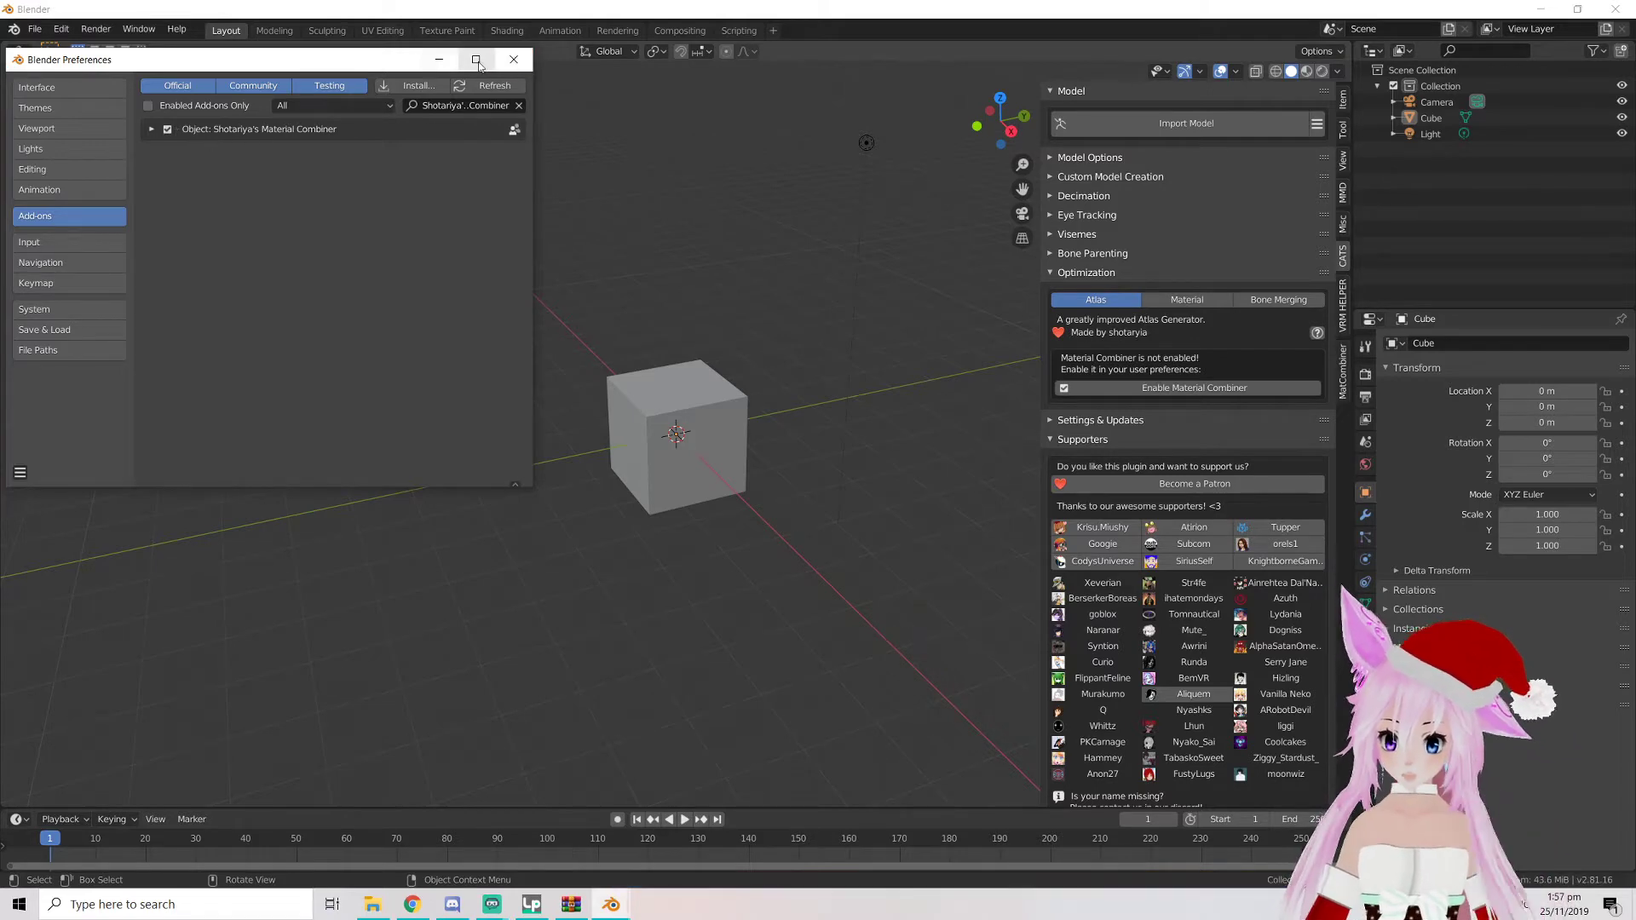
left_click(514, 59)
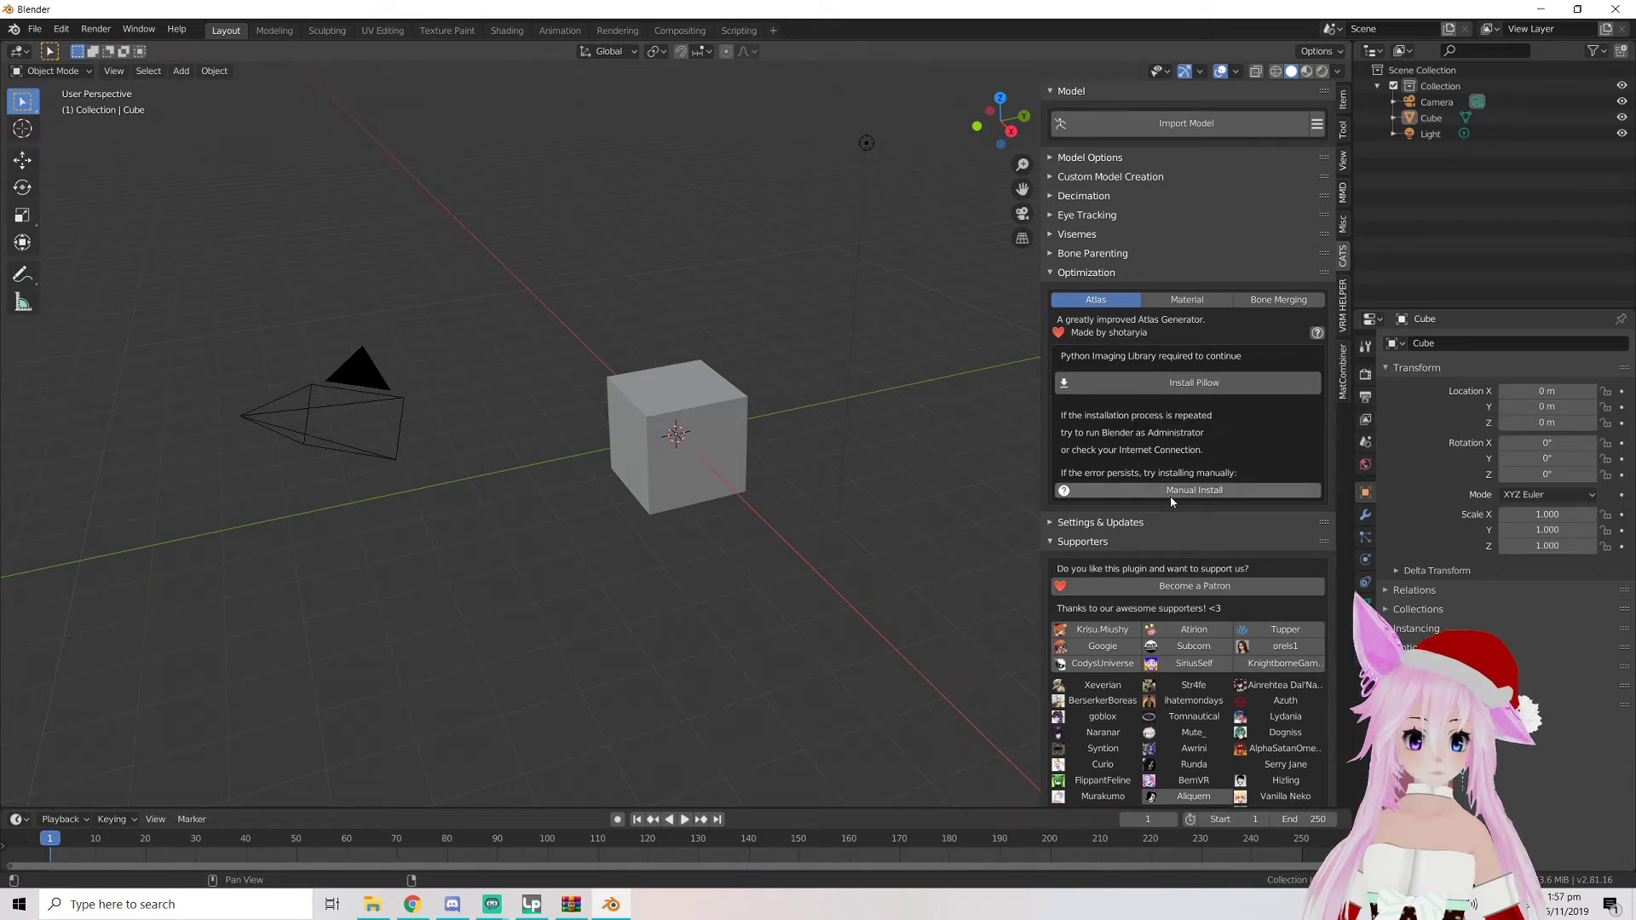
Install the Pillow imaging library from the Atlas part of the CATS Optimization section
left_click(1102, 384)
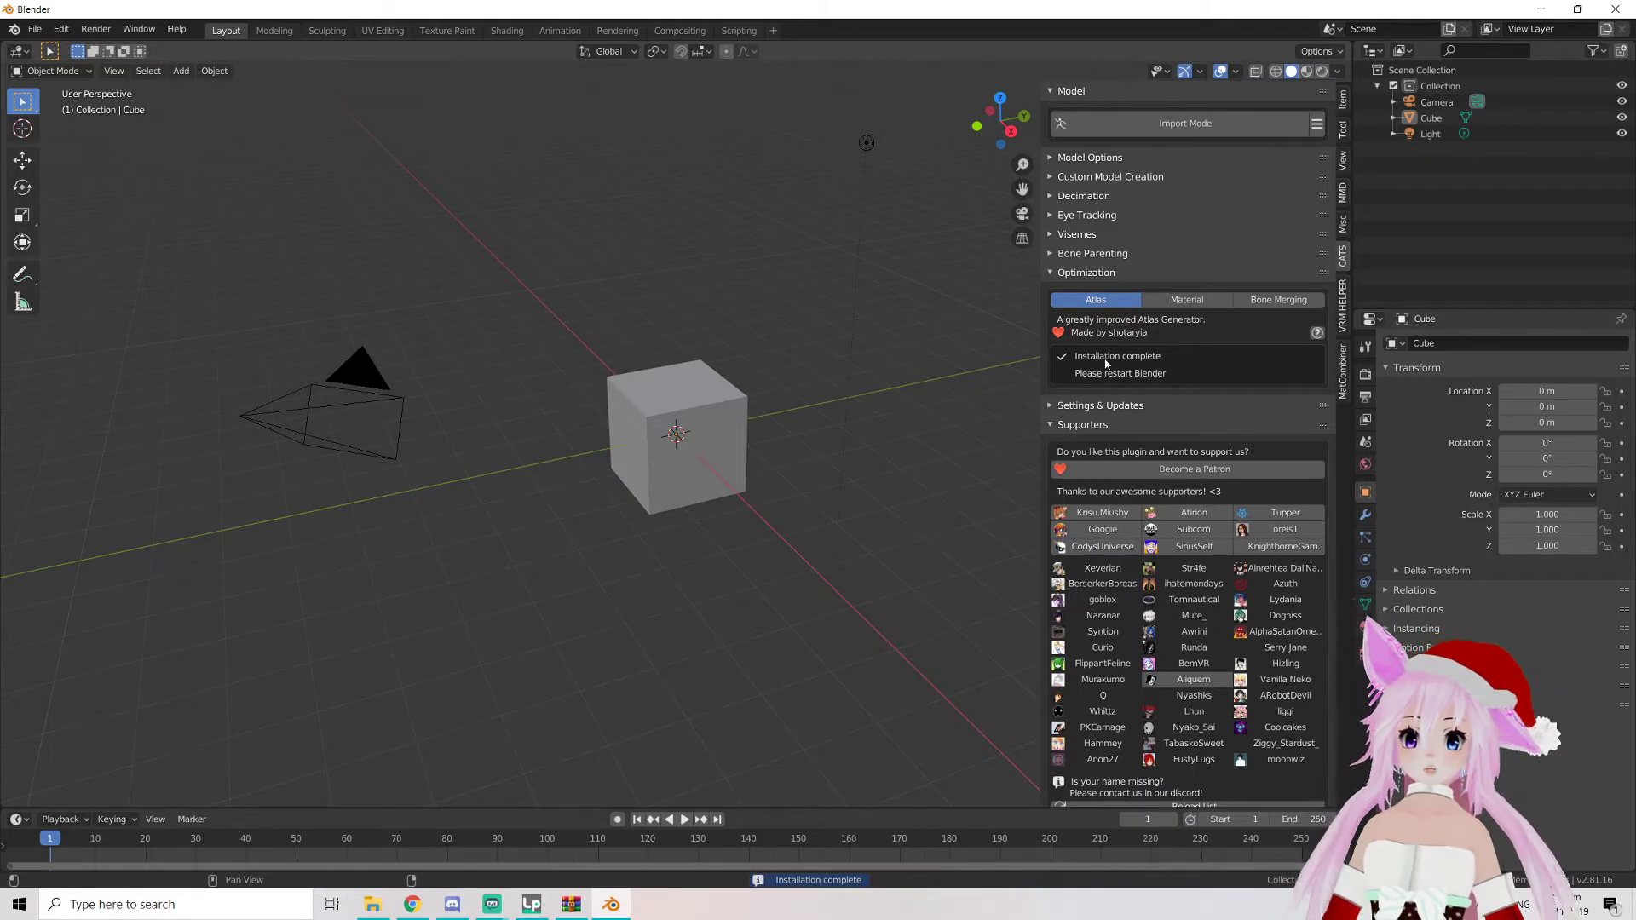
left_click(1086, 273)
left_click(1086, 273)
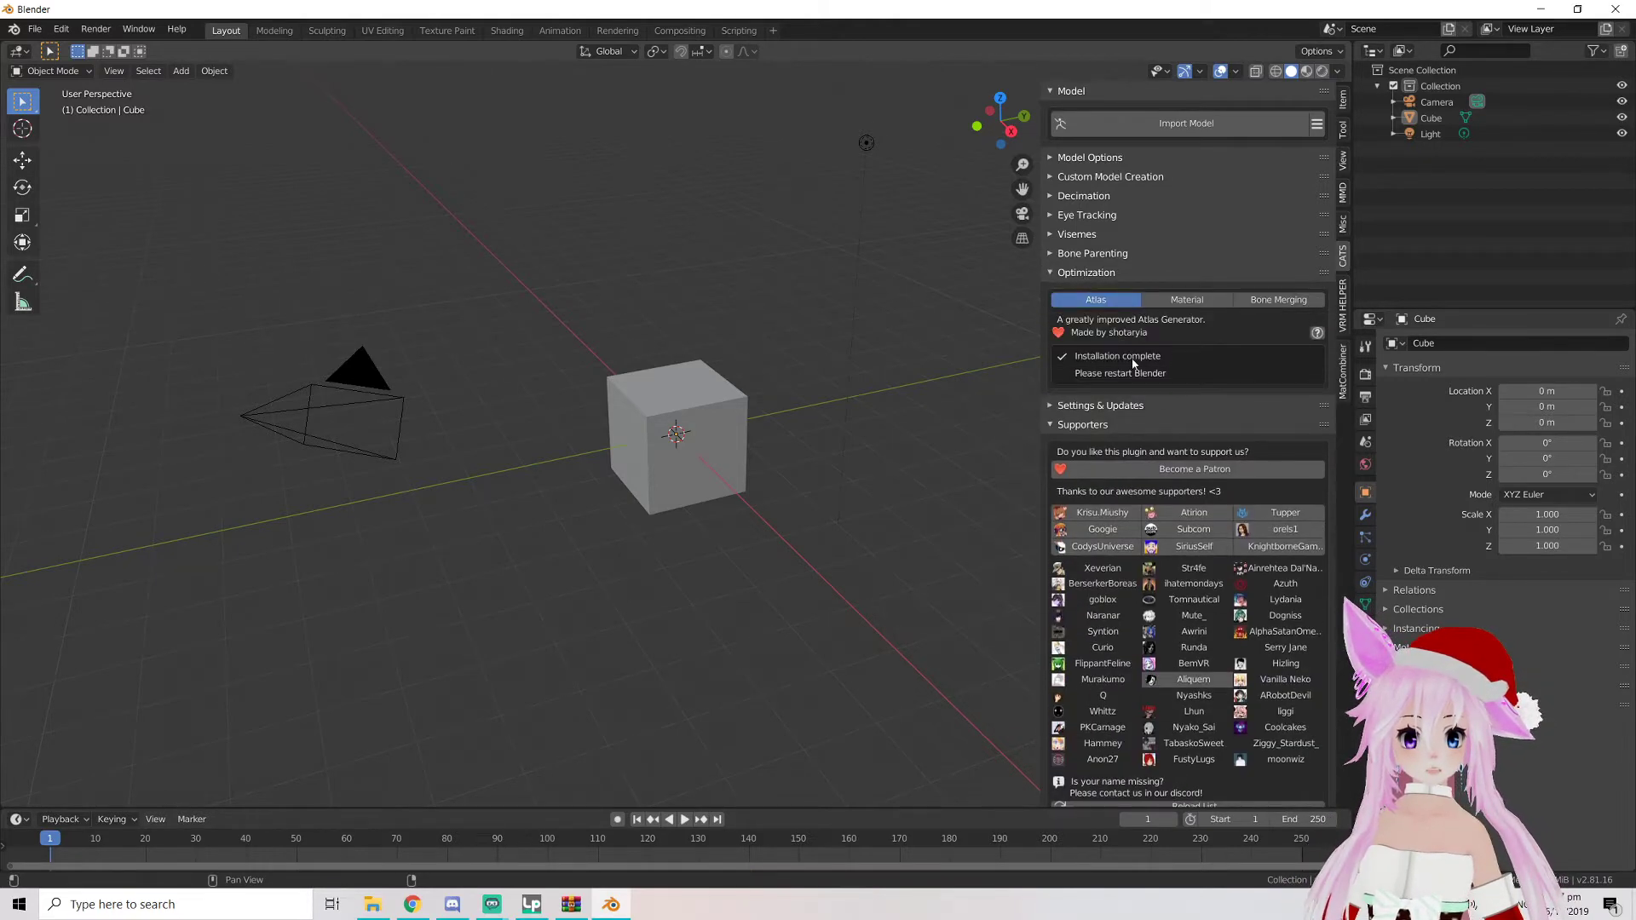
left_click(1180, 301)
left_click(1121, 303)
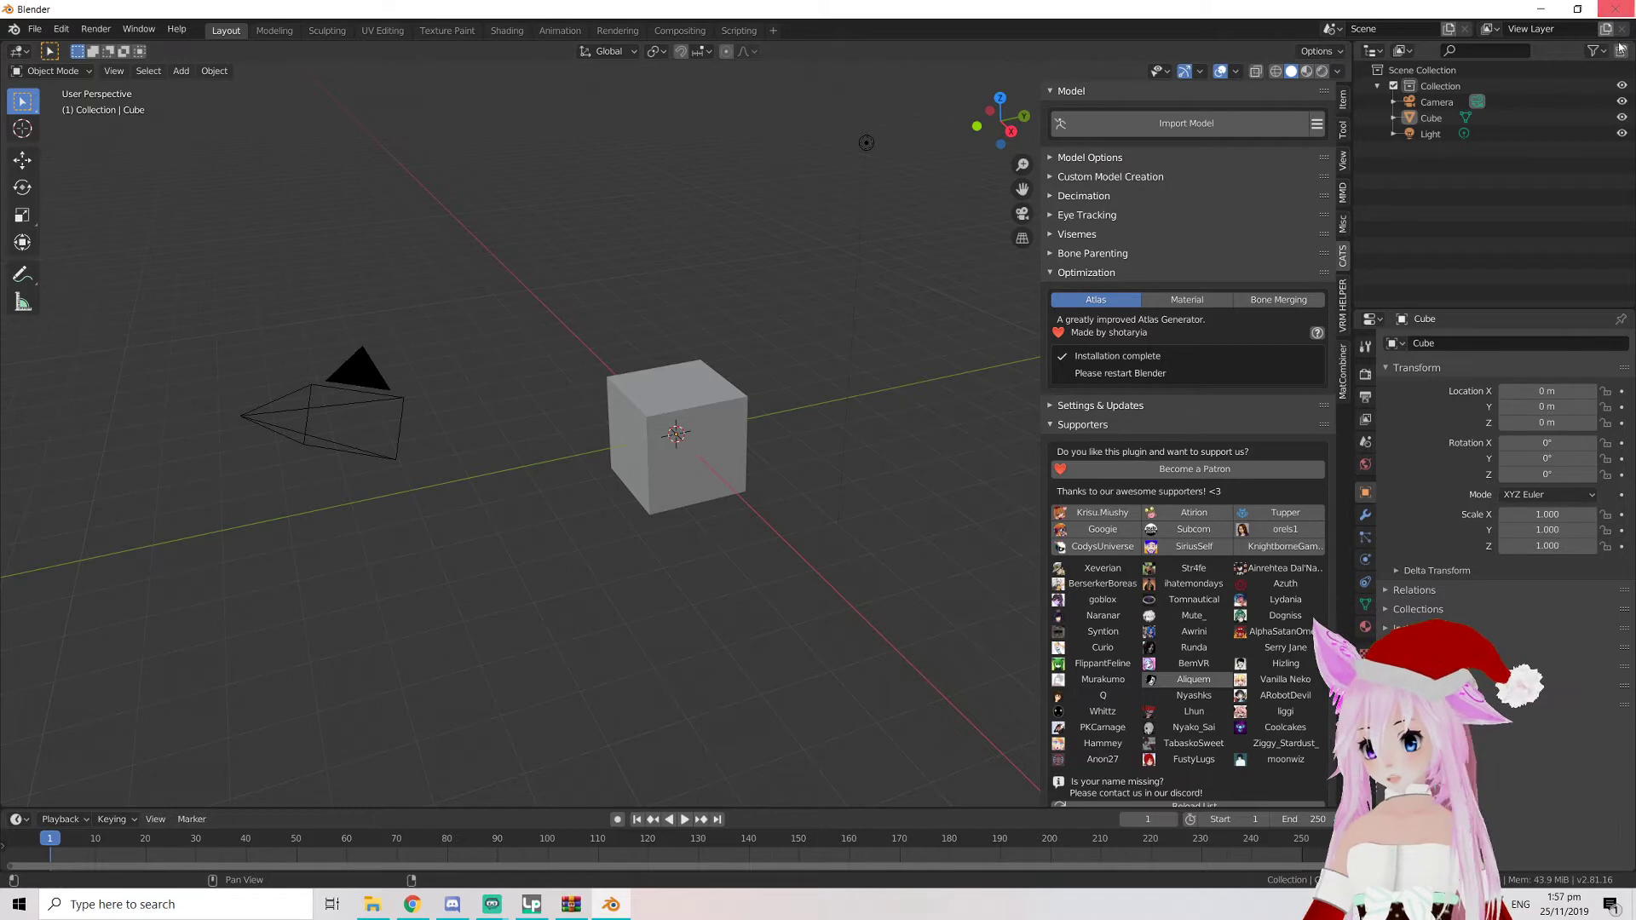
Restart Blender without saving the untitled scene and reopen the CATS plugin tools in the 3D view
left_click(1616, 9)
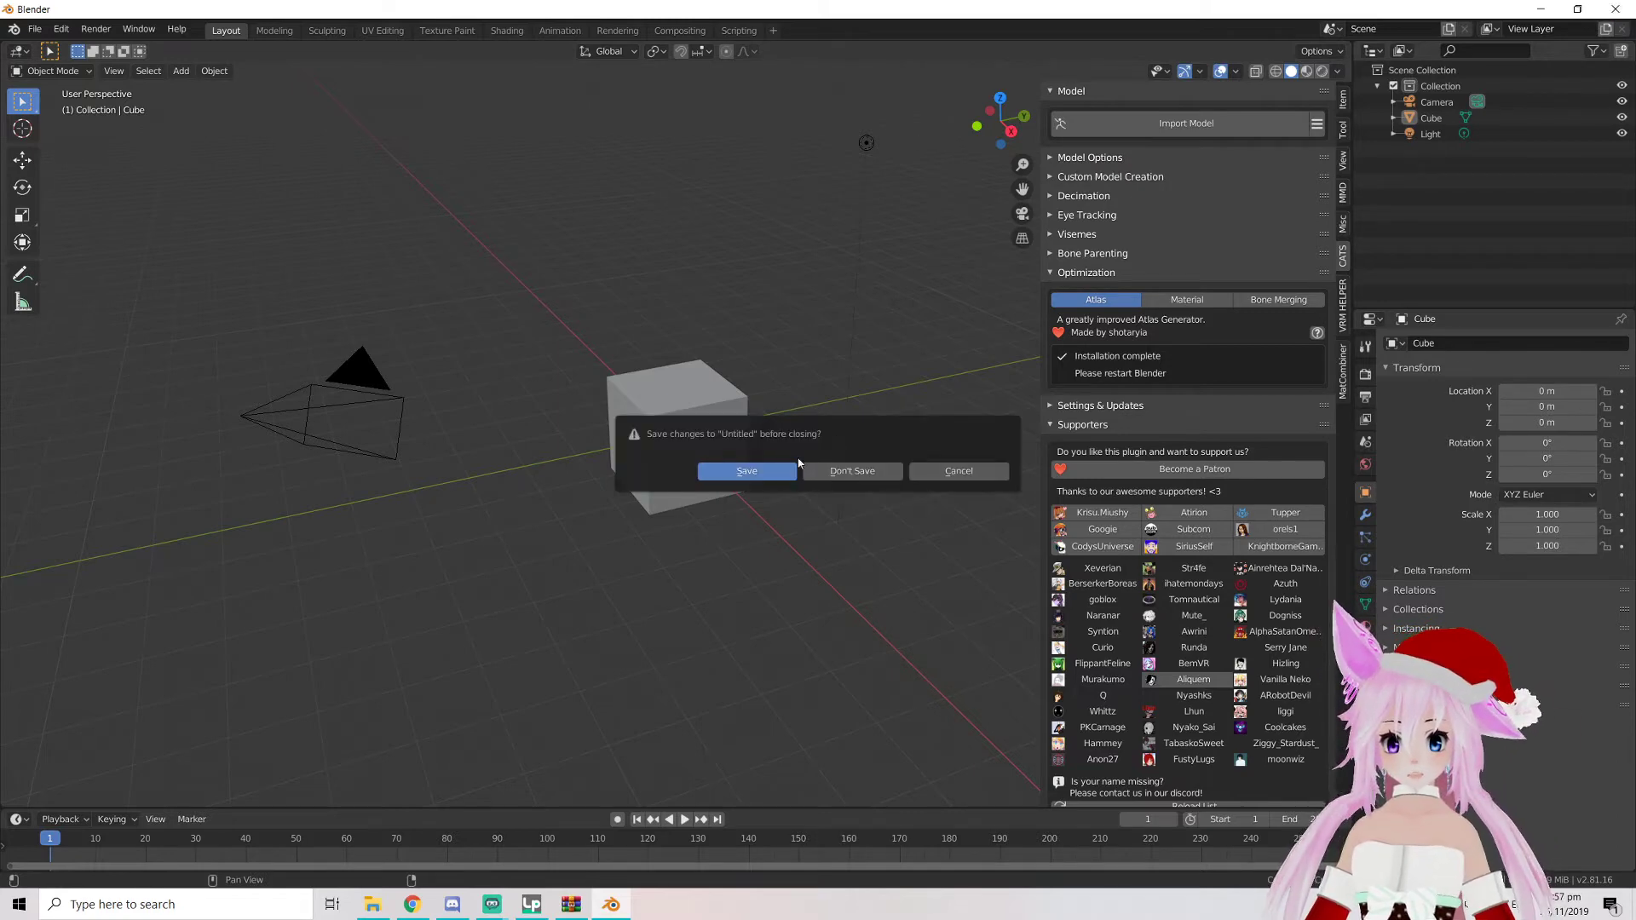
left_click(853, 472)
double_click(95, 453)
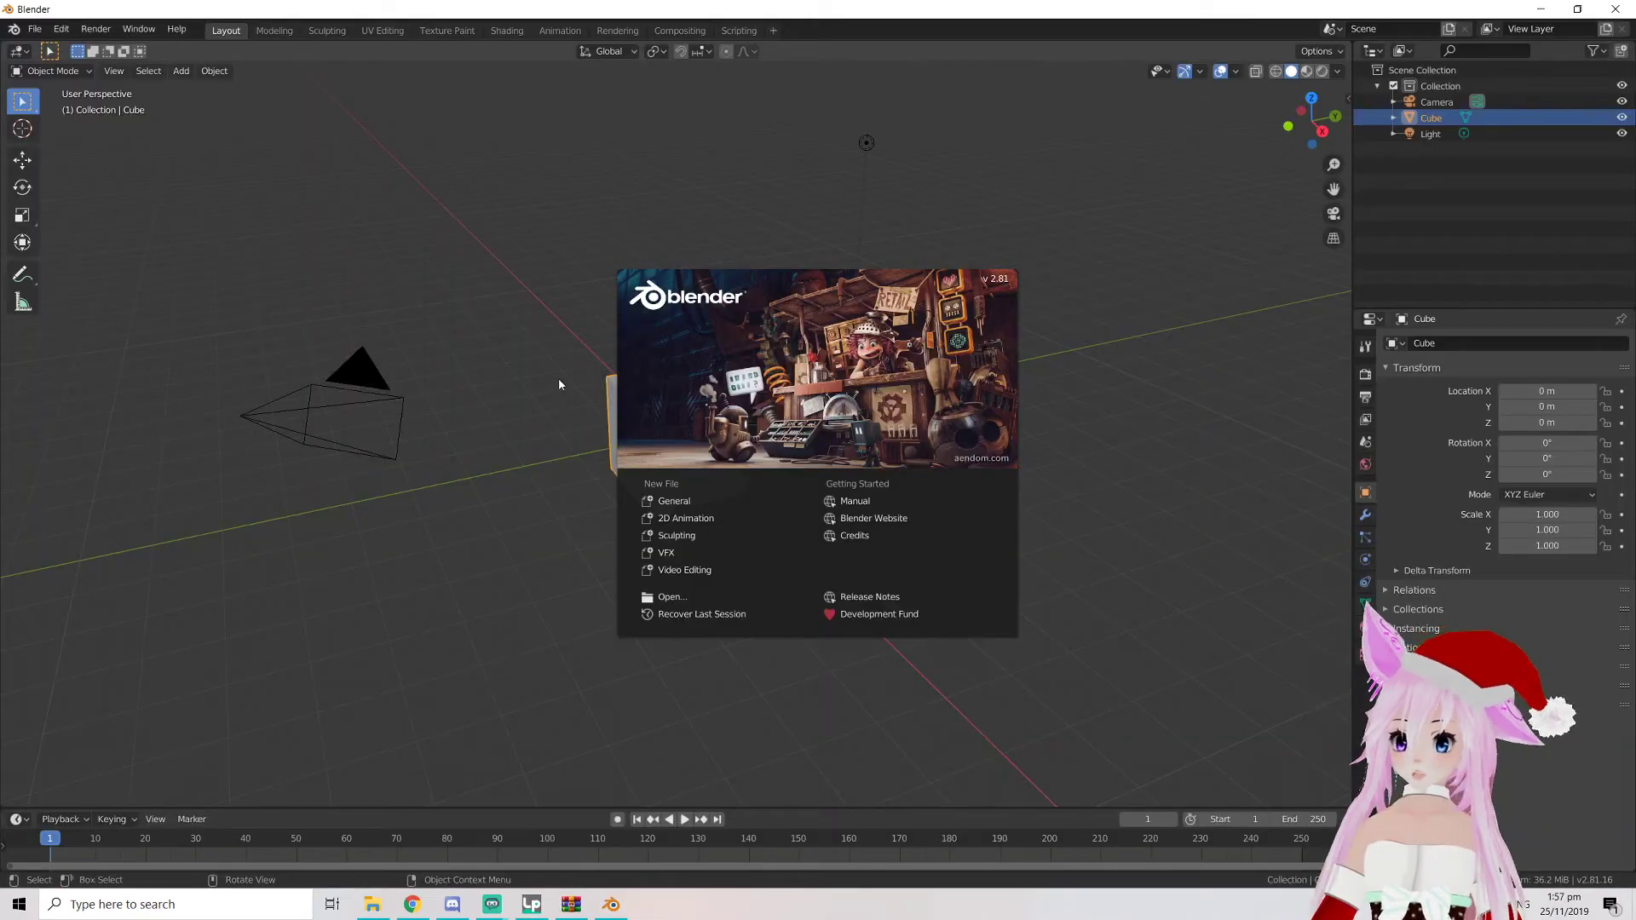
left_click(1106, 266)
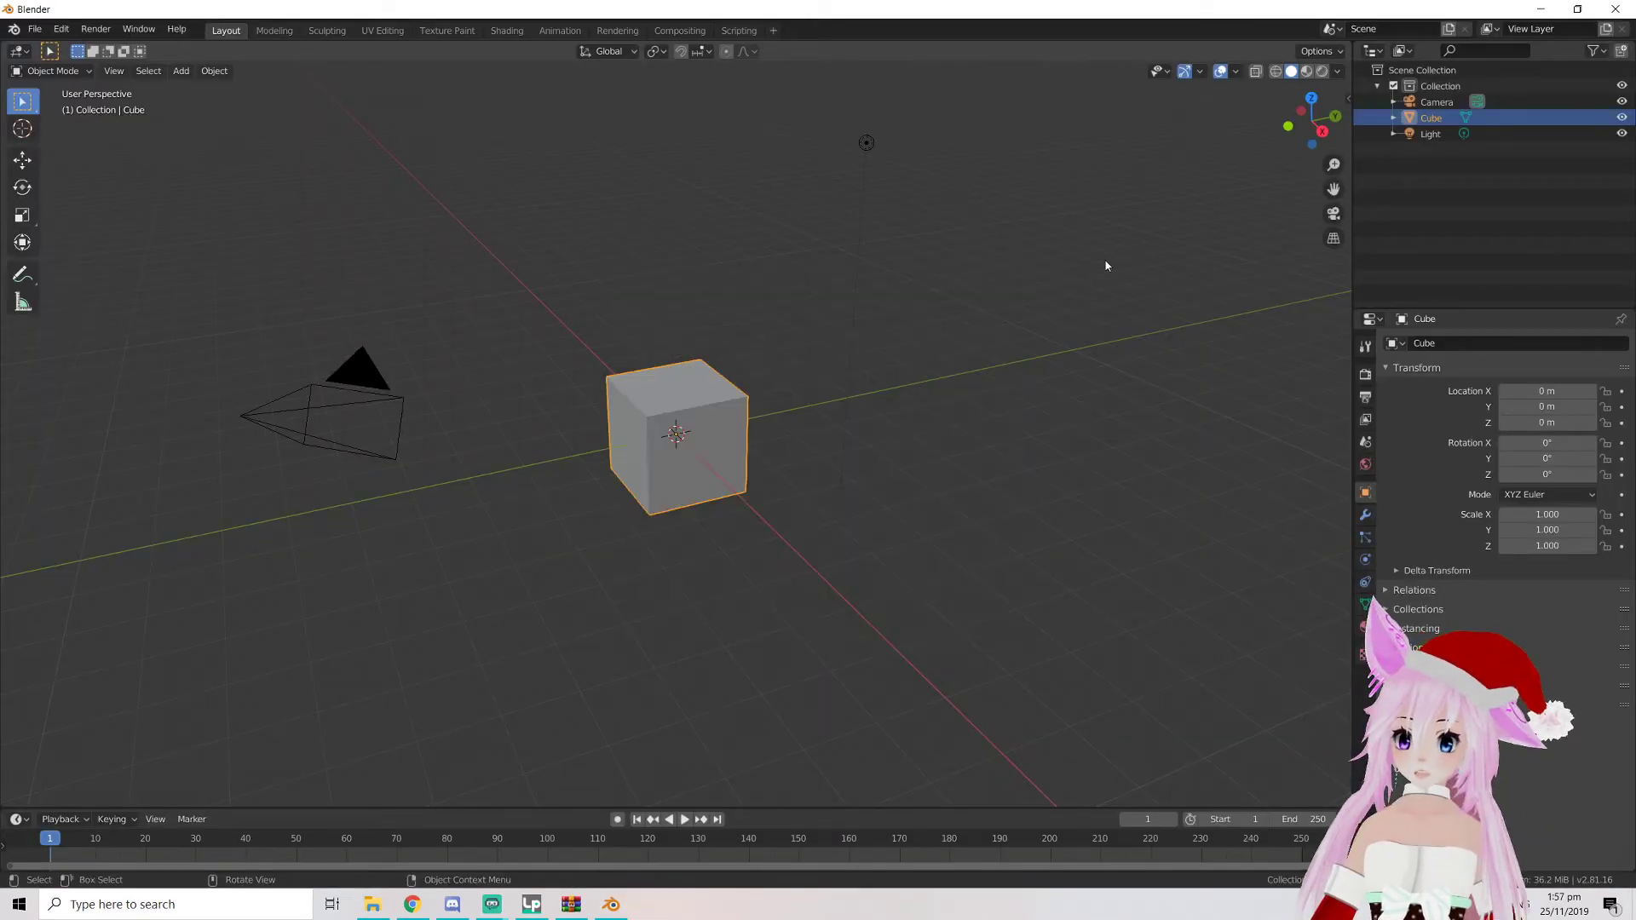
left_click(1348, 98)
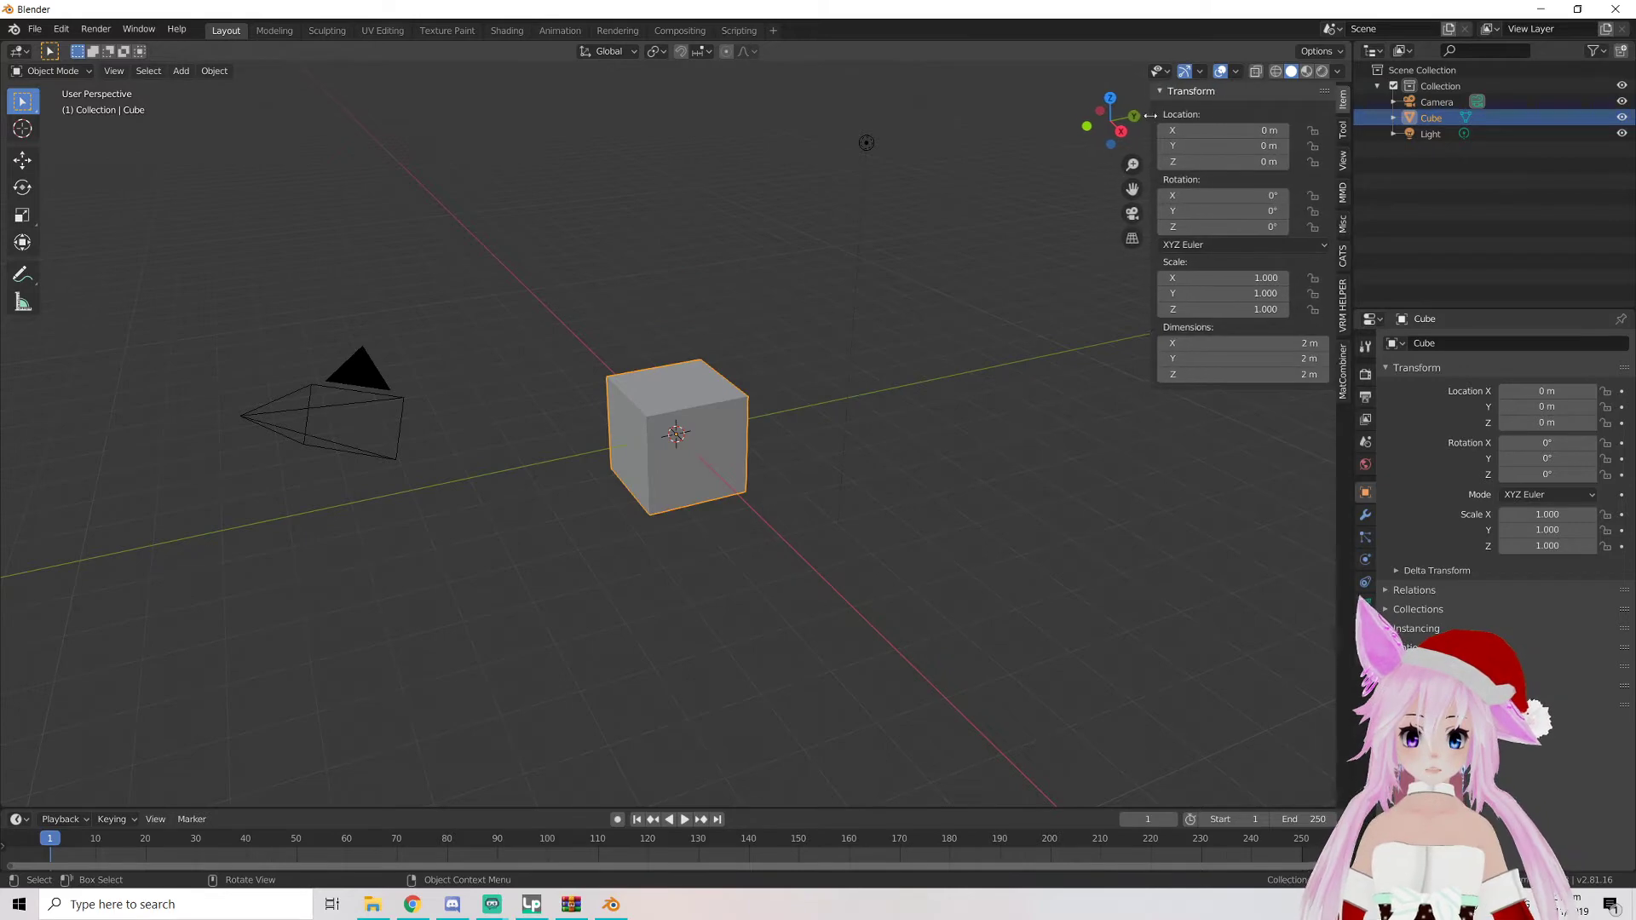
left_click(1344, 258)
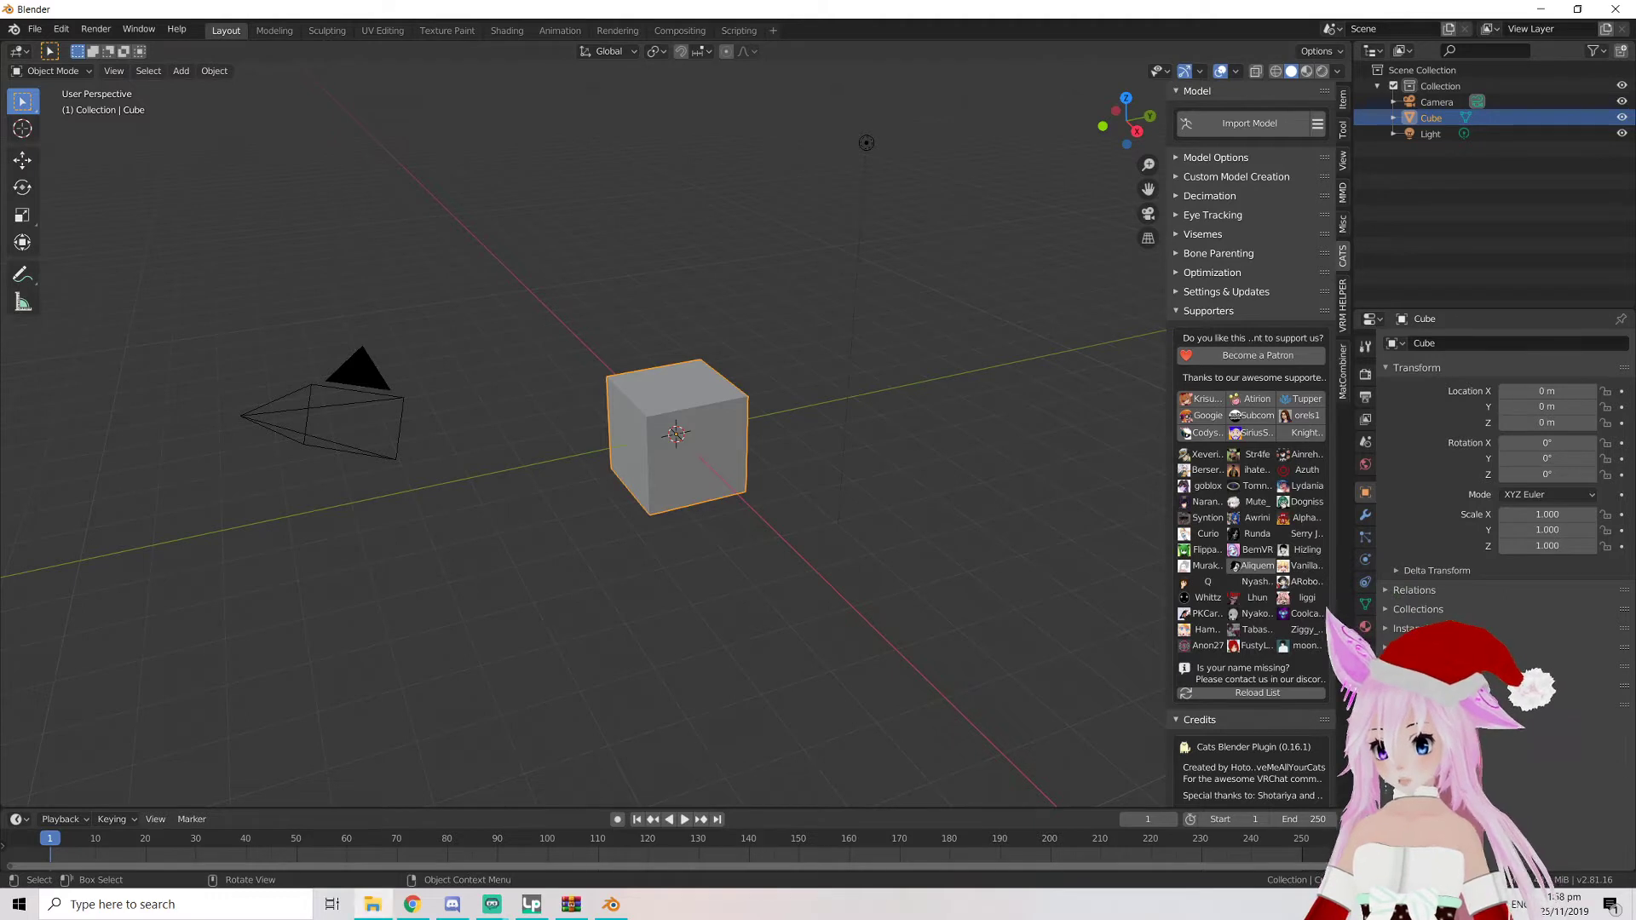
Import avatar test.vrm from the Desktop with the VRM importer
left_click(37, 31)
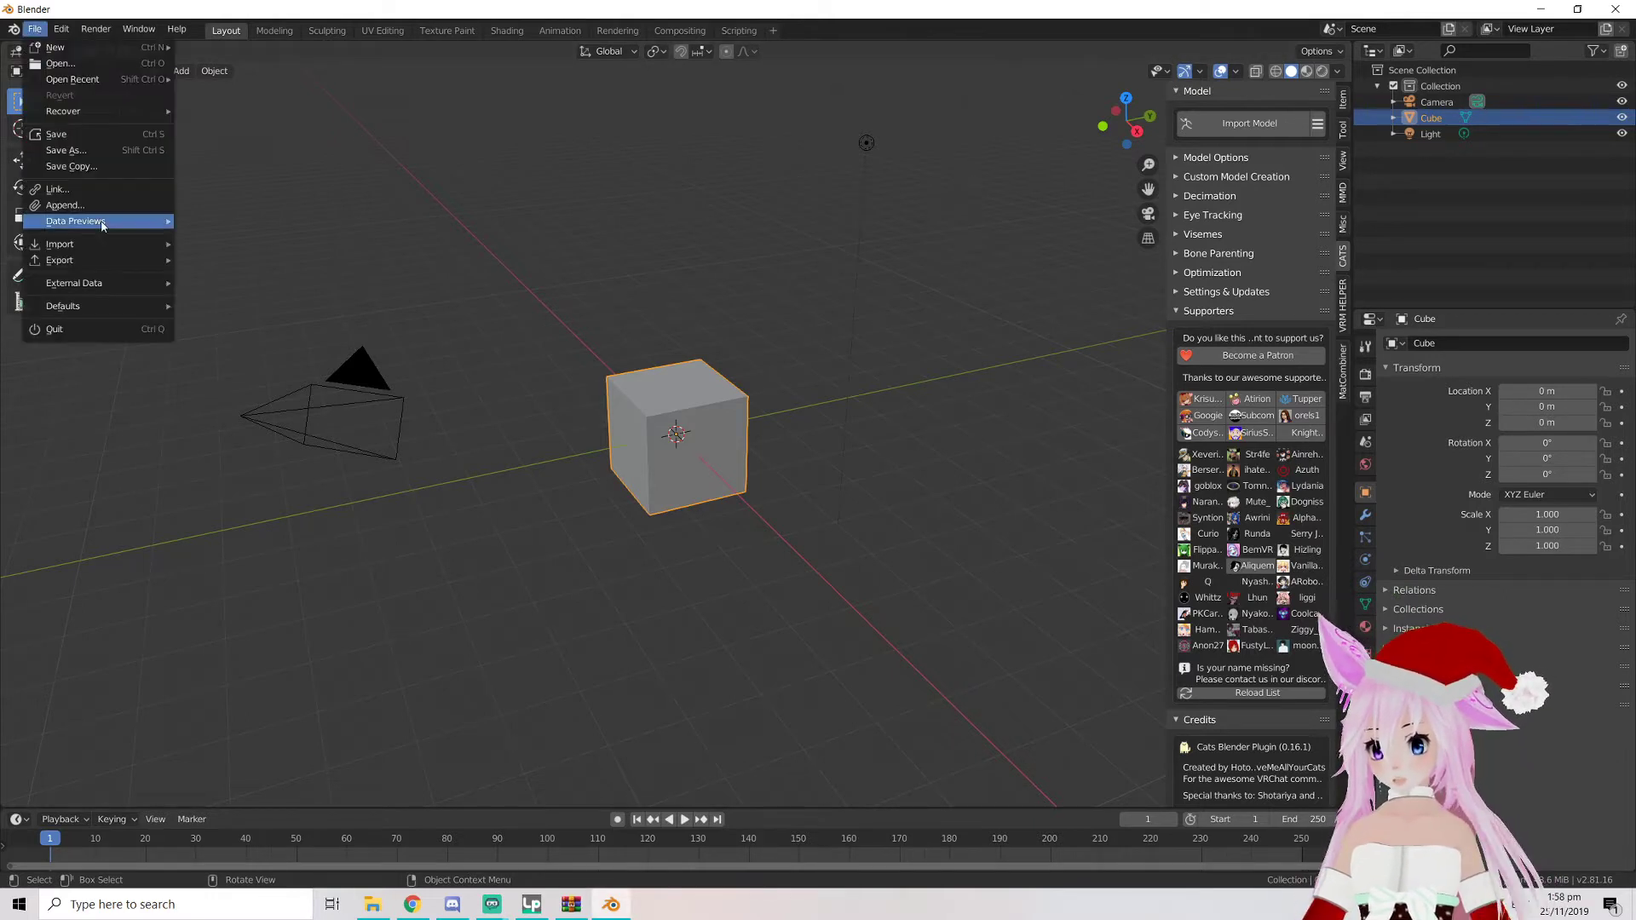
mouse_move(106, 246)
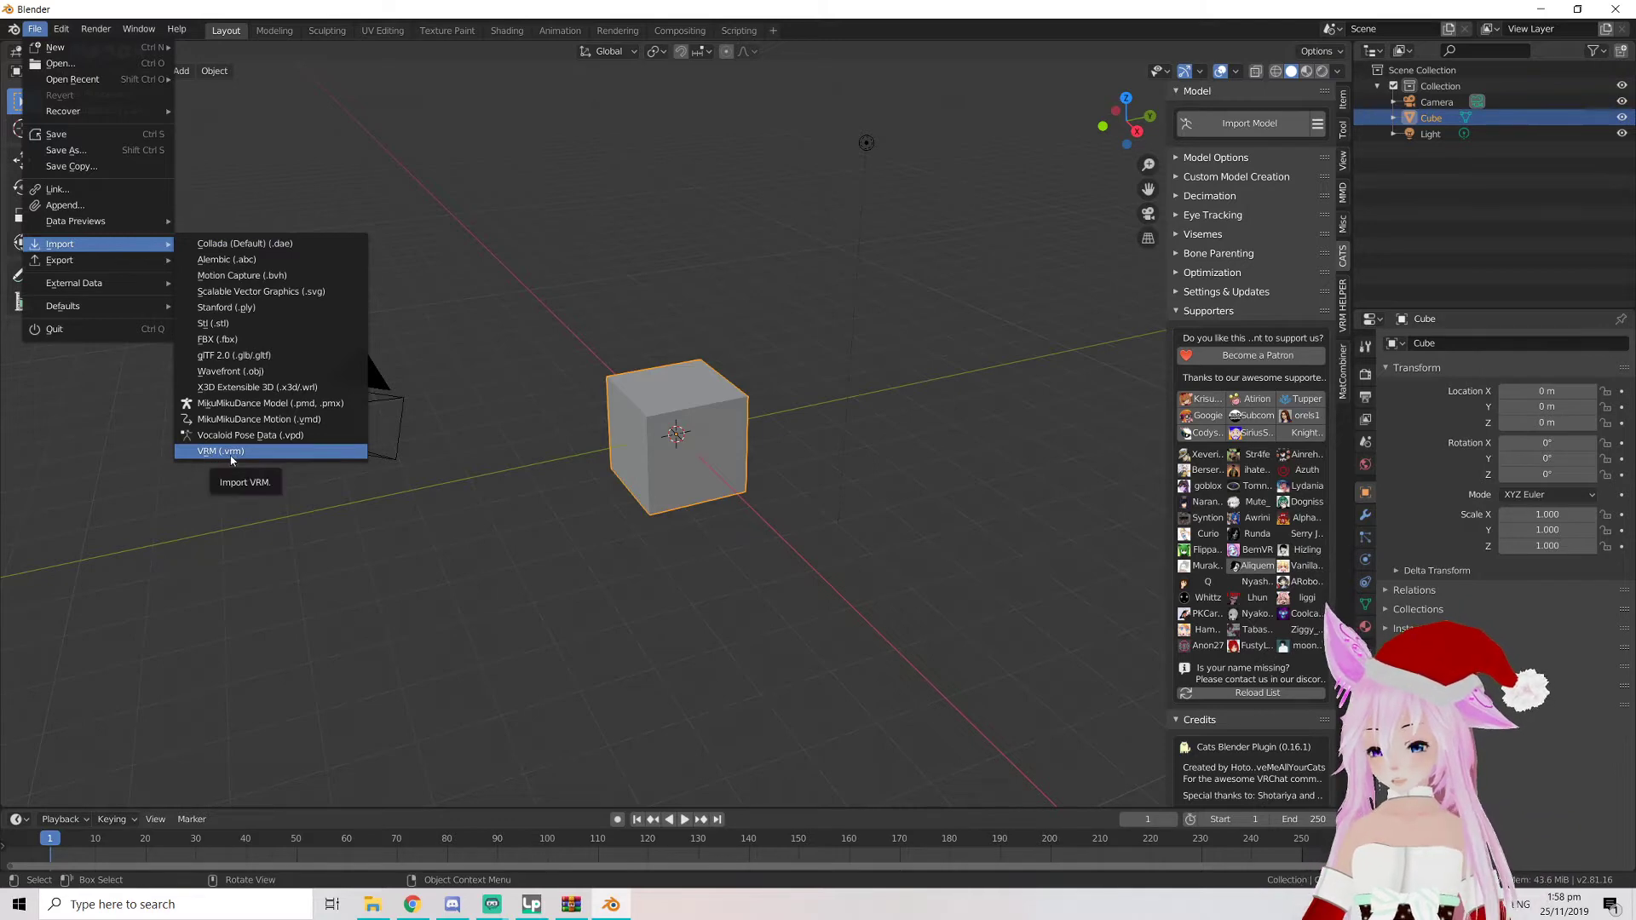
left_click(206, 458)
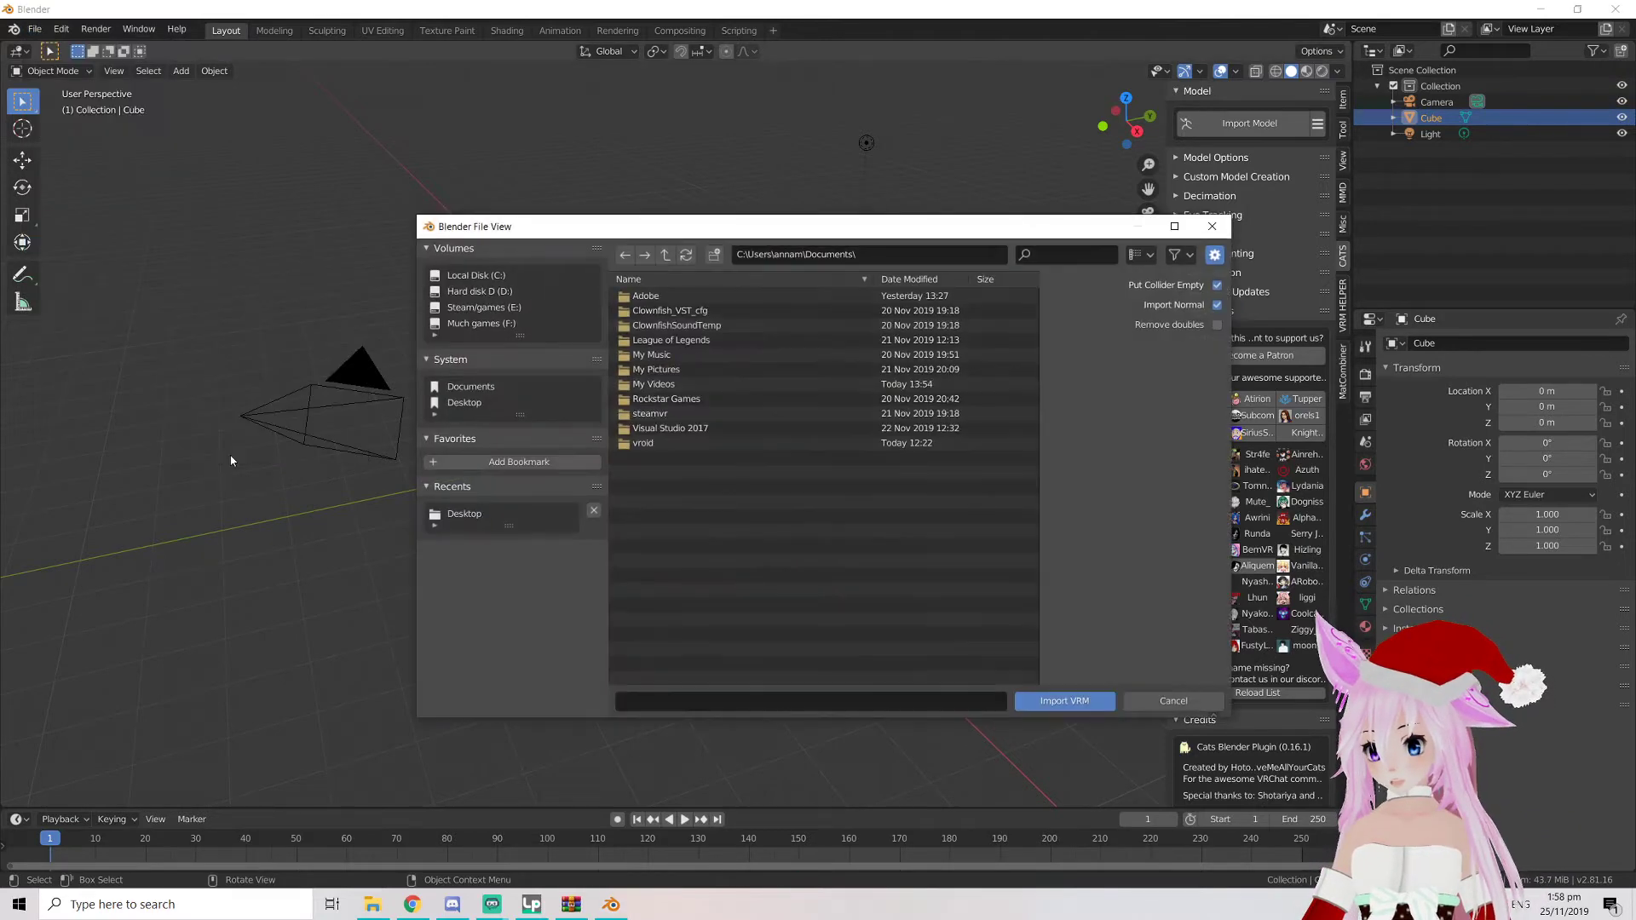
left_click(467, 406)
left_click(692, 400)
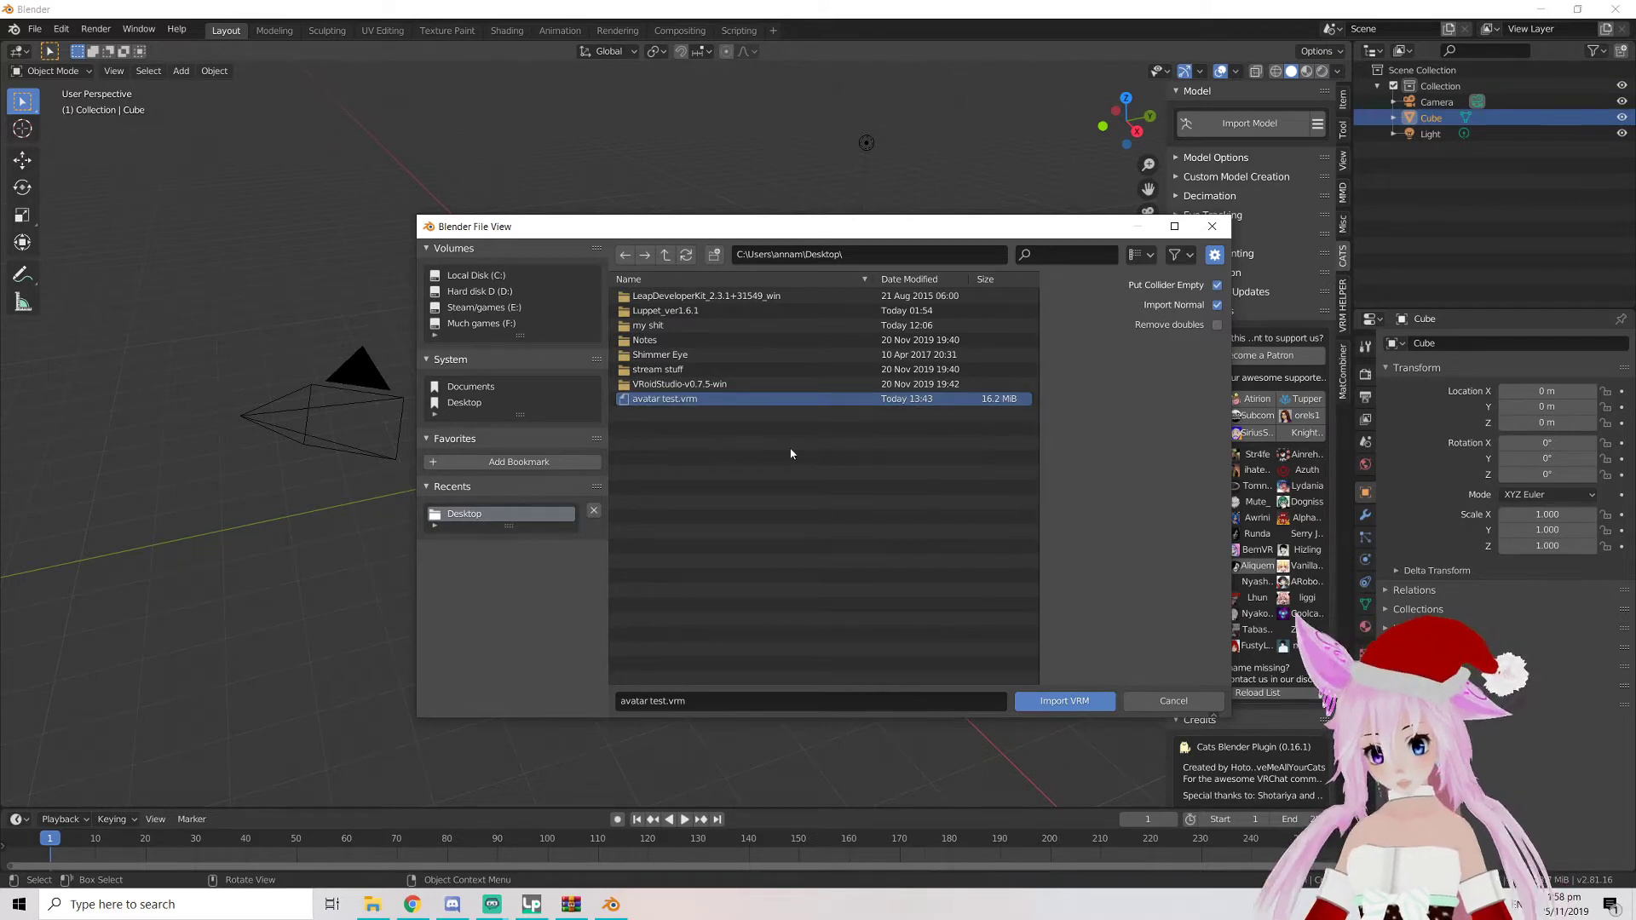
left_click(1112, 704)
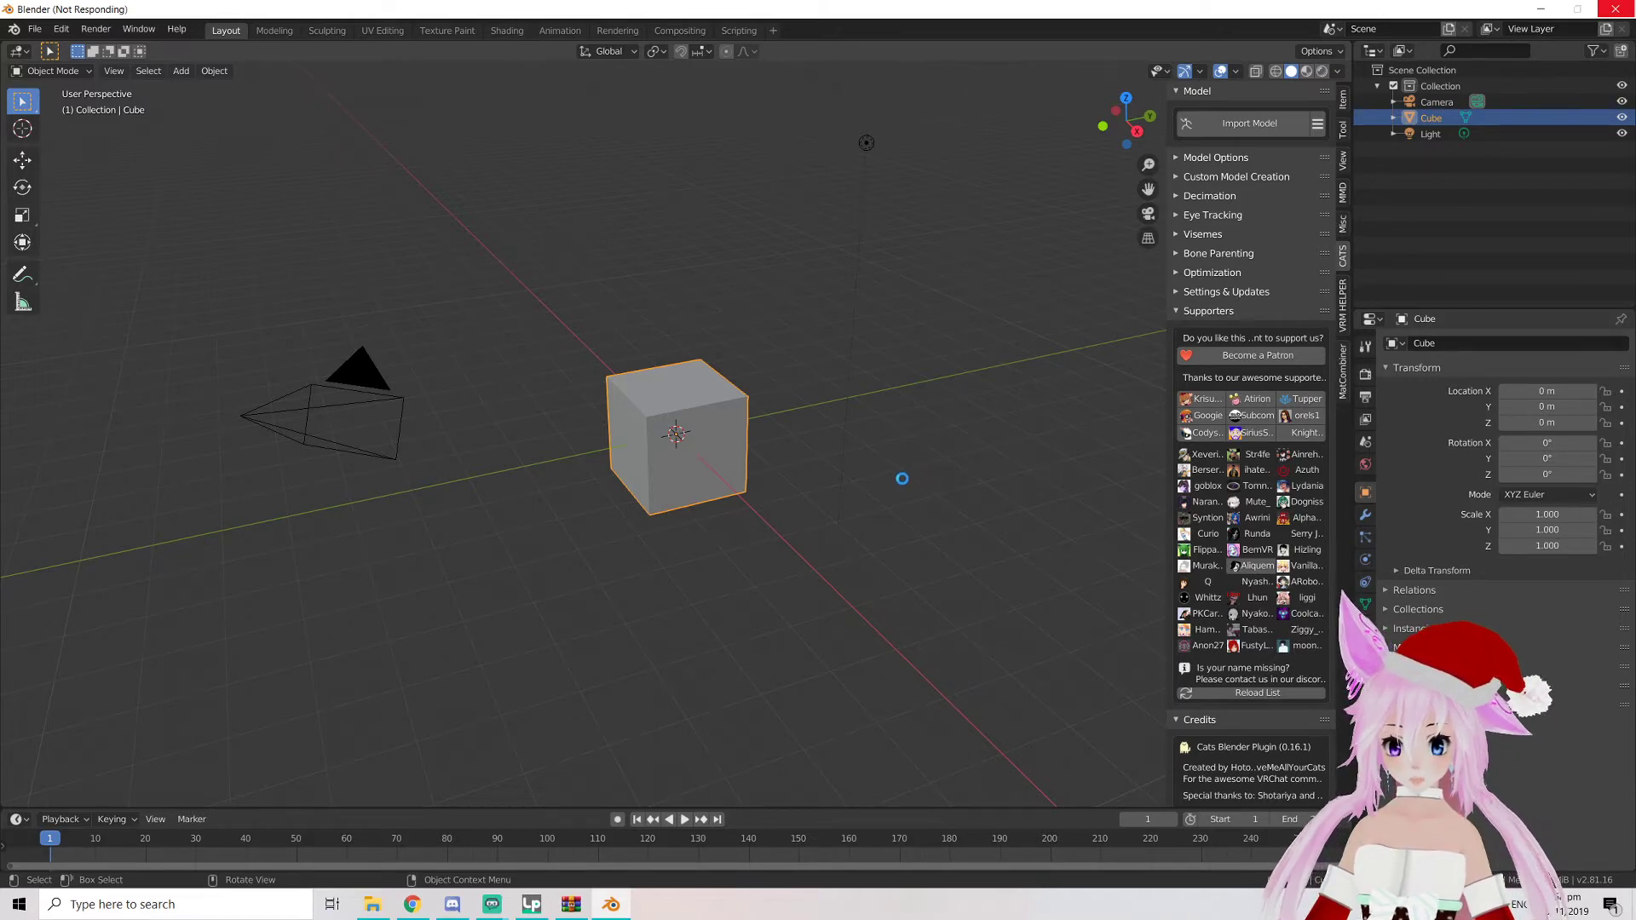
Delete the default Cube, Camera and Light from the scene, keeping the imported avatar
scroll(852, 469, "up", 3)
middle_click_drag(806, 458, 761, 417)
left_click(774, 419)
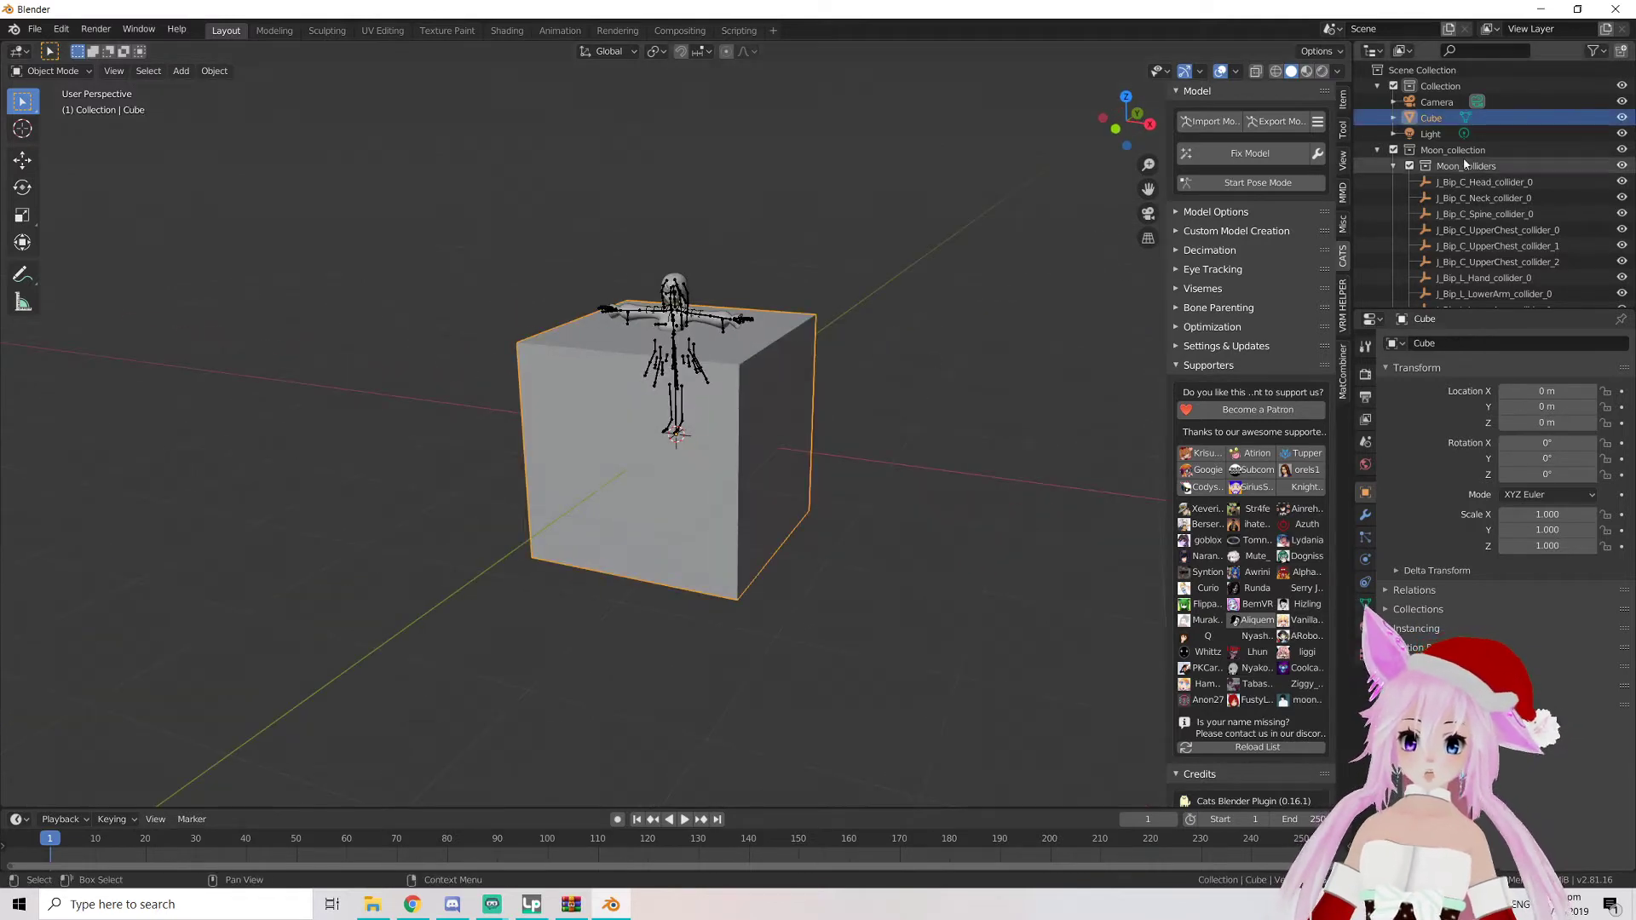
left_click(1437, 101, "ctrl")
left_click(1433, 135, "ctrl")
right_click(1439, 143)
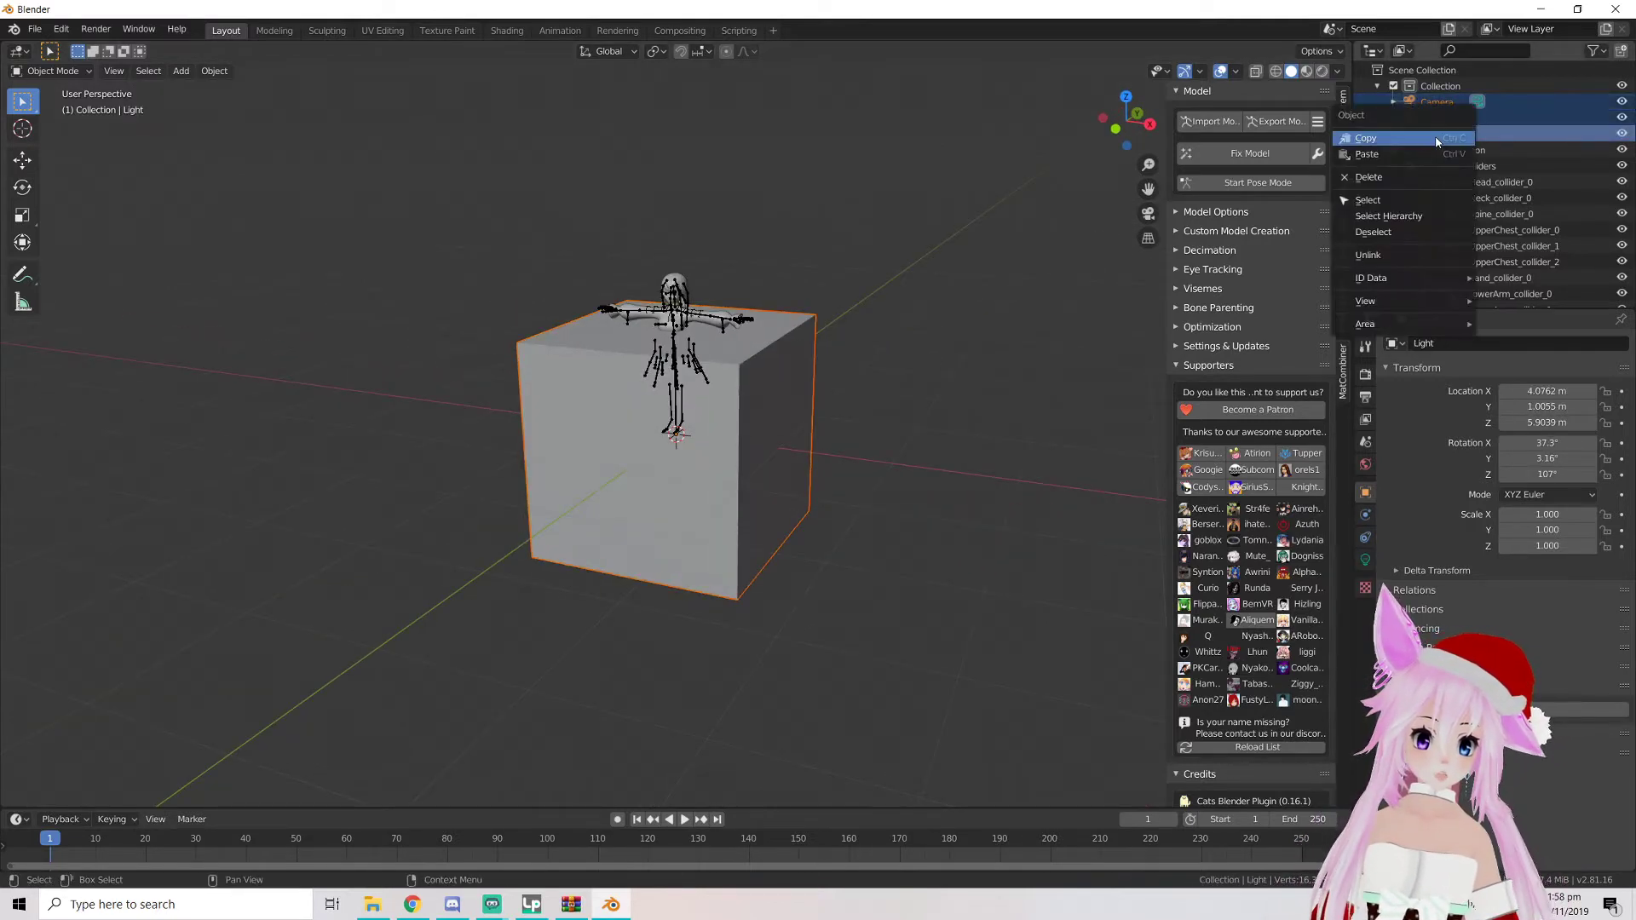
left_click(1398, 182)
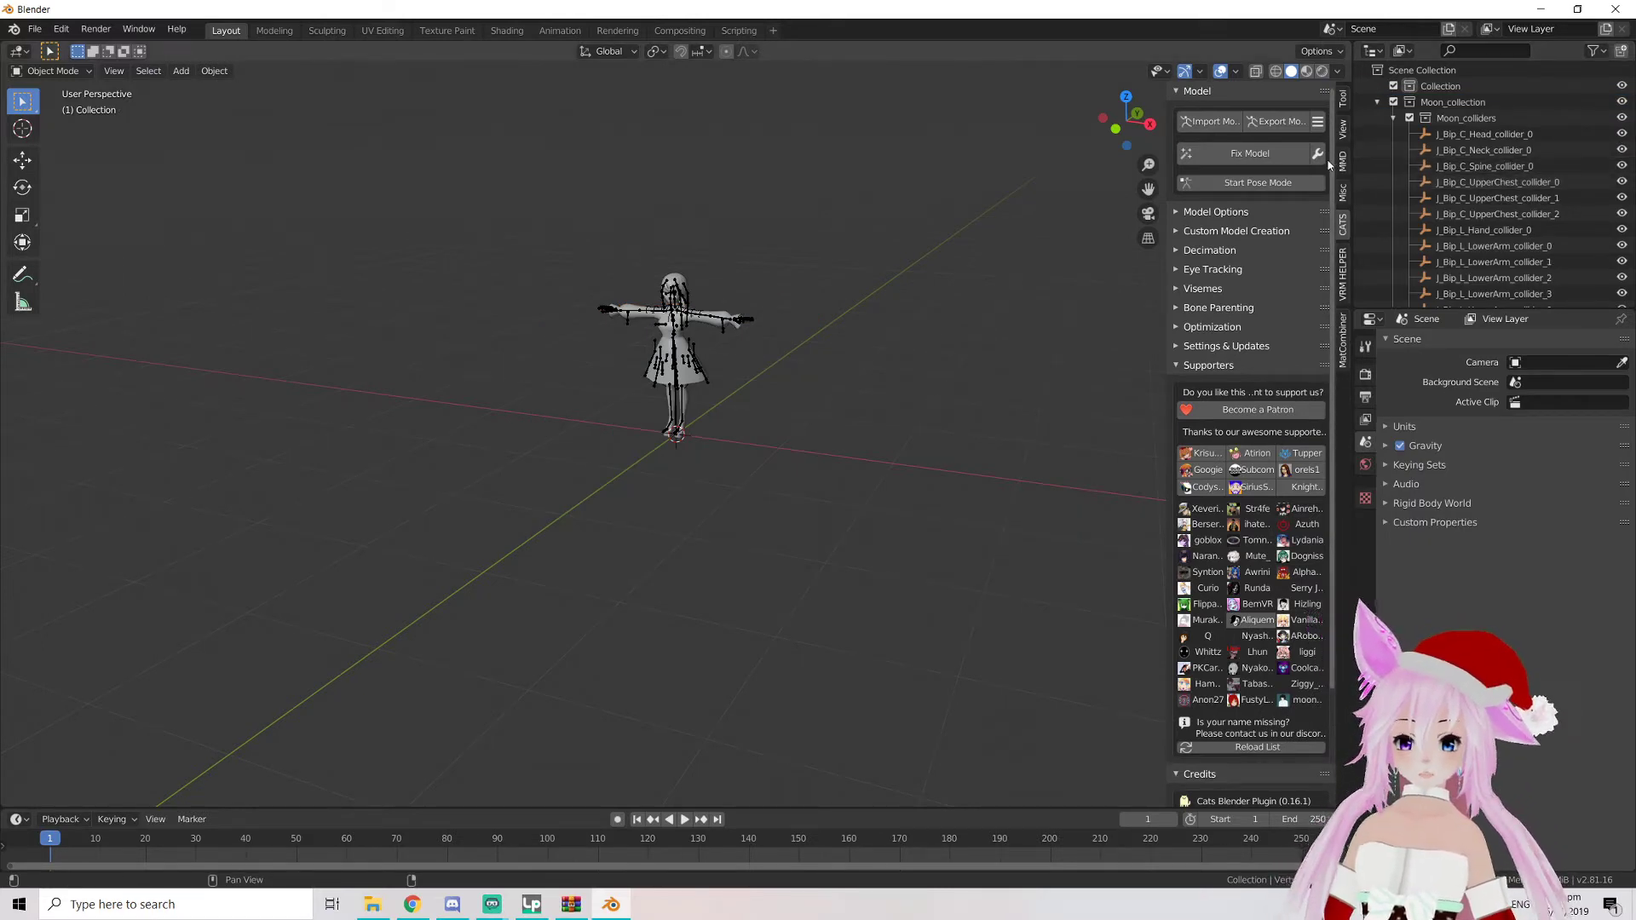
Run the CATS Fix Model operation on the imported avatar
scroll(994, 259, "up", 6)
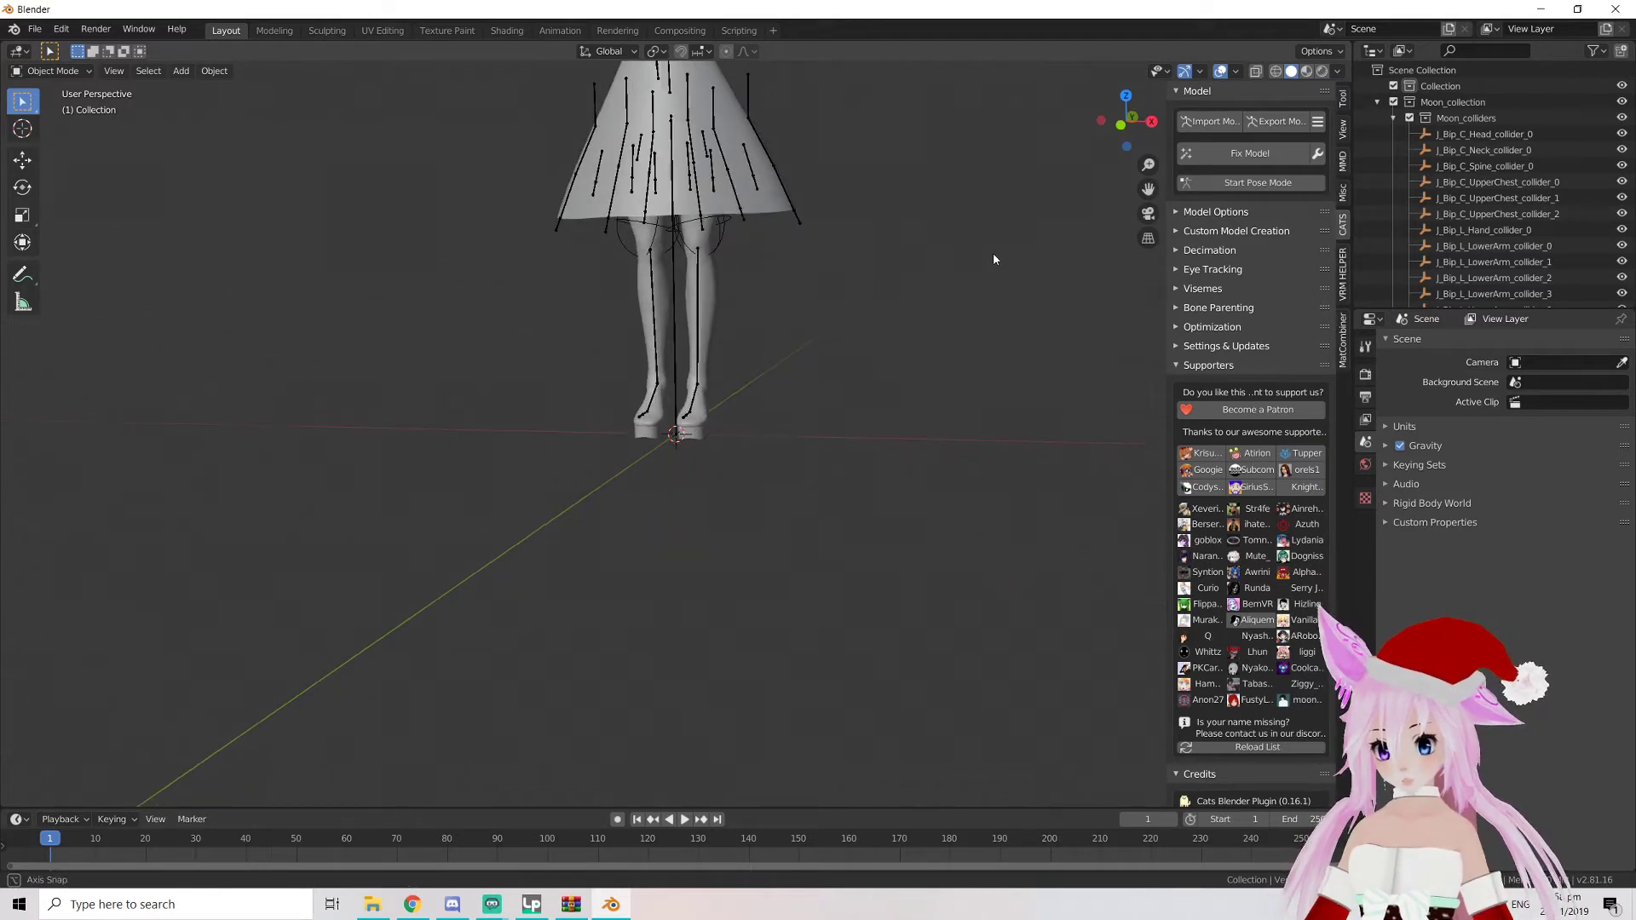
middle_click_drag(975, 263, 895, 522, "shift")
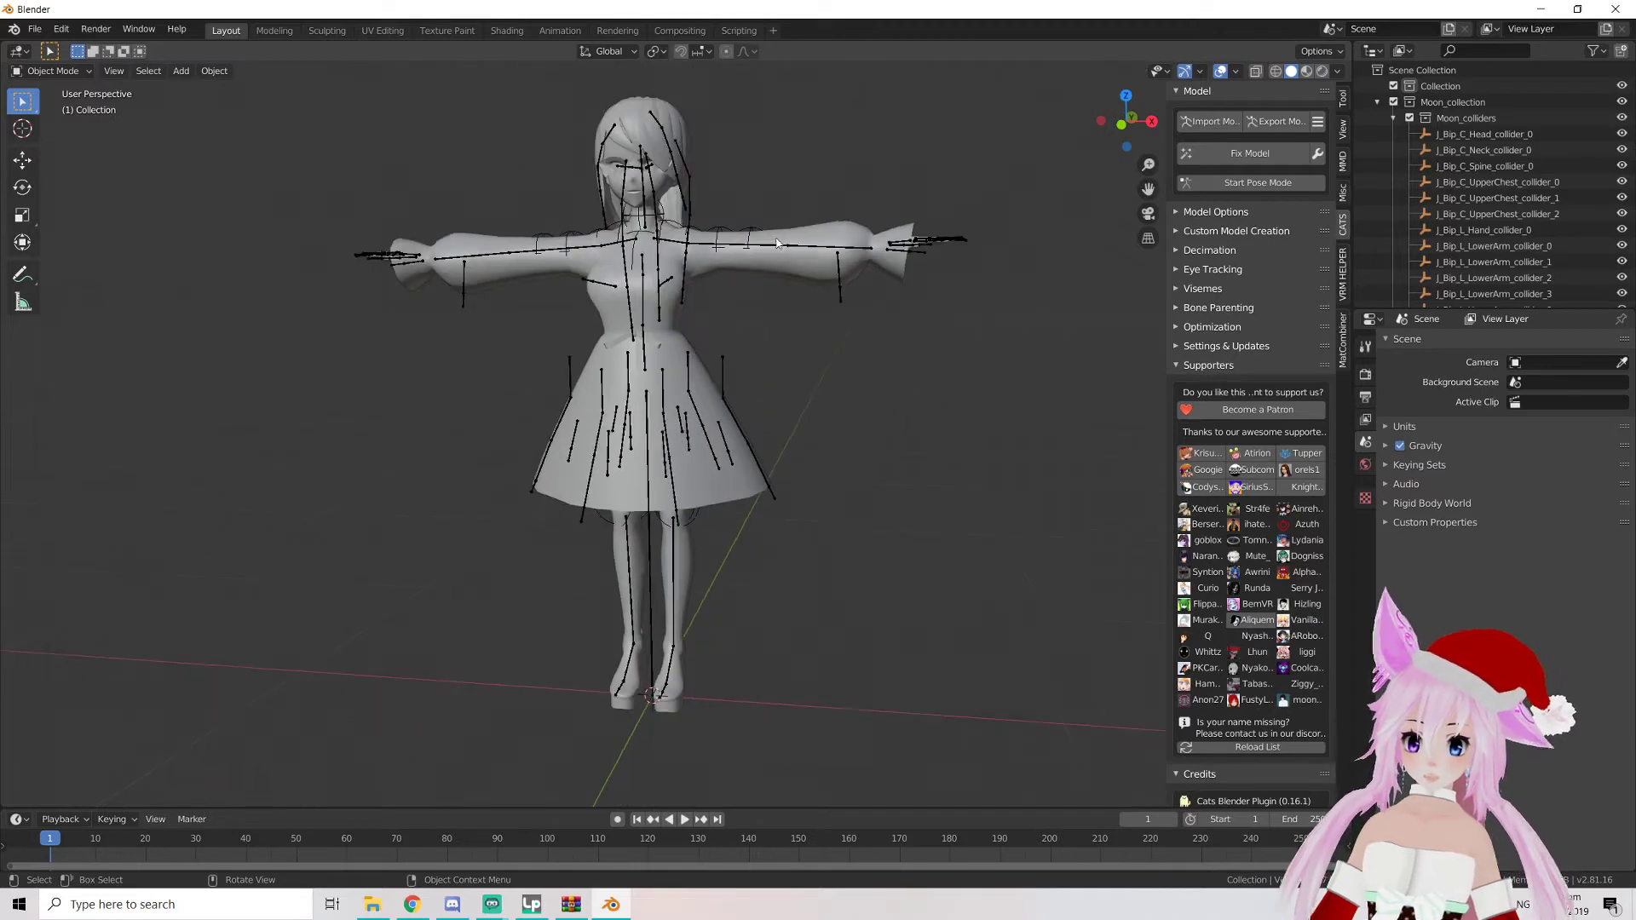
left_click(1245, 158)
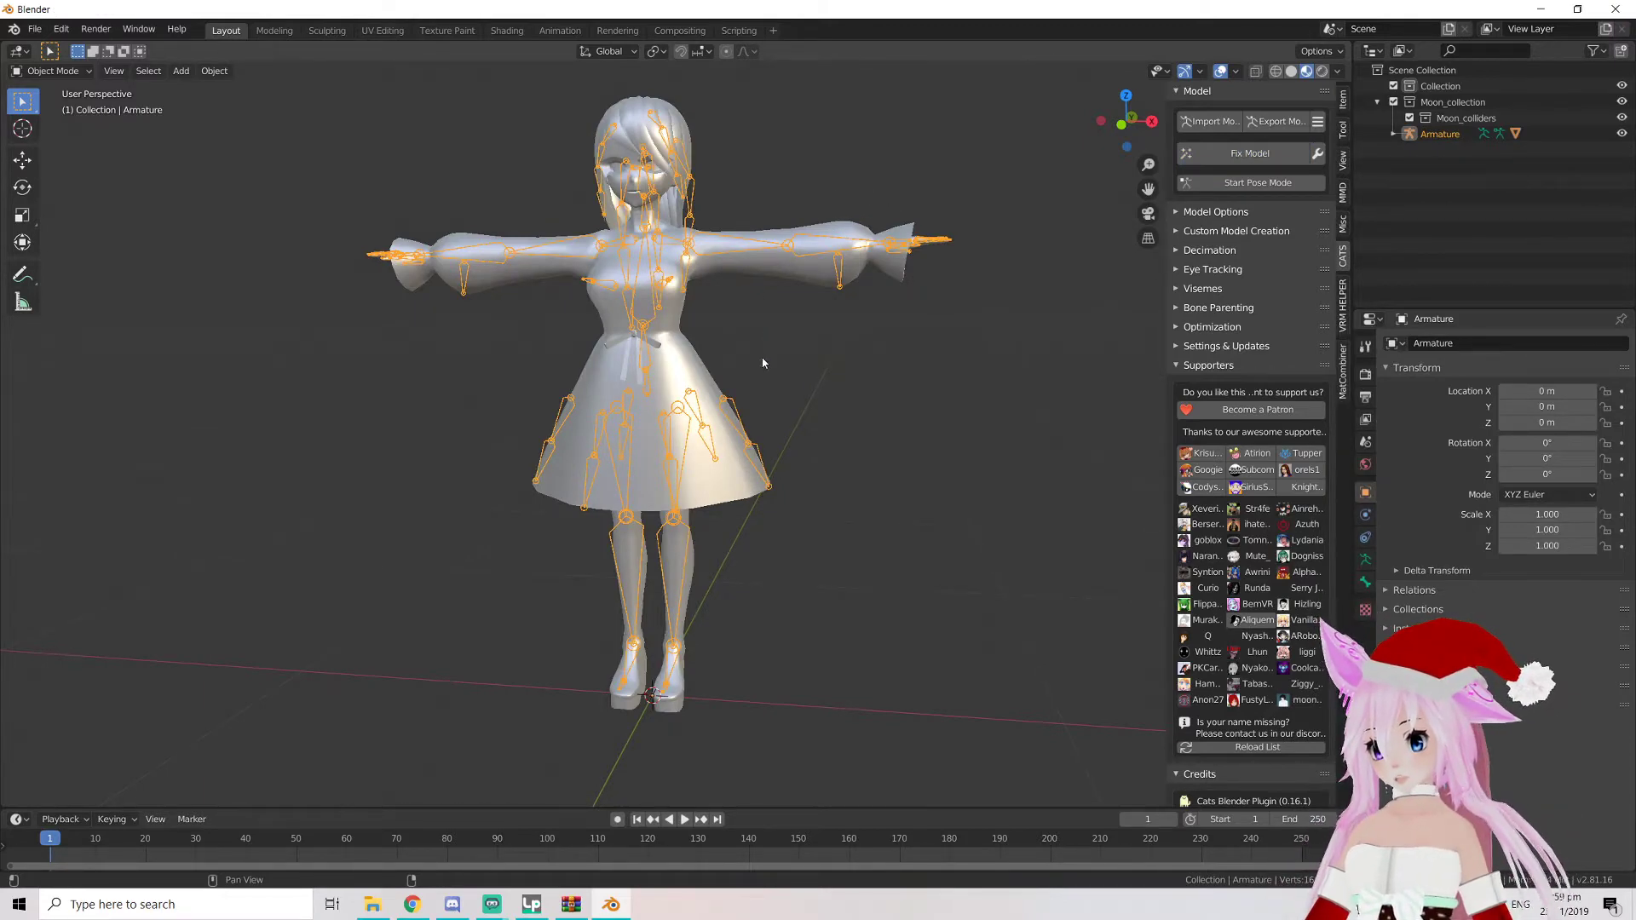
Examine the fixed avatar's textures and bones up close and from a distance
scroll(720, 360, "up", 5)
scroll(672, 361, "down", 4)
scroll(690, 375, "up", 2)
middle_click_drag(704, 380, 1291, 461)
scroll(700, 496, "up", 3)
scroll(1279, 461, "down", 2)
scroll(885, 455, "down", 10)
scroll(680, 527, "up", 5)
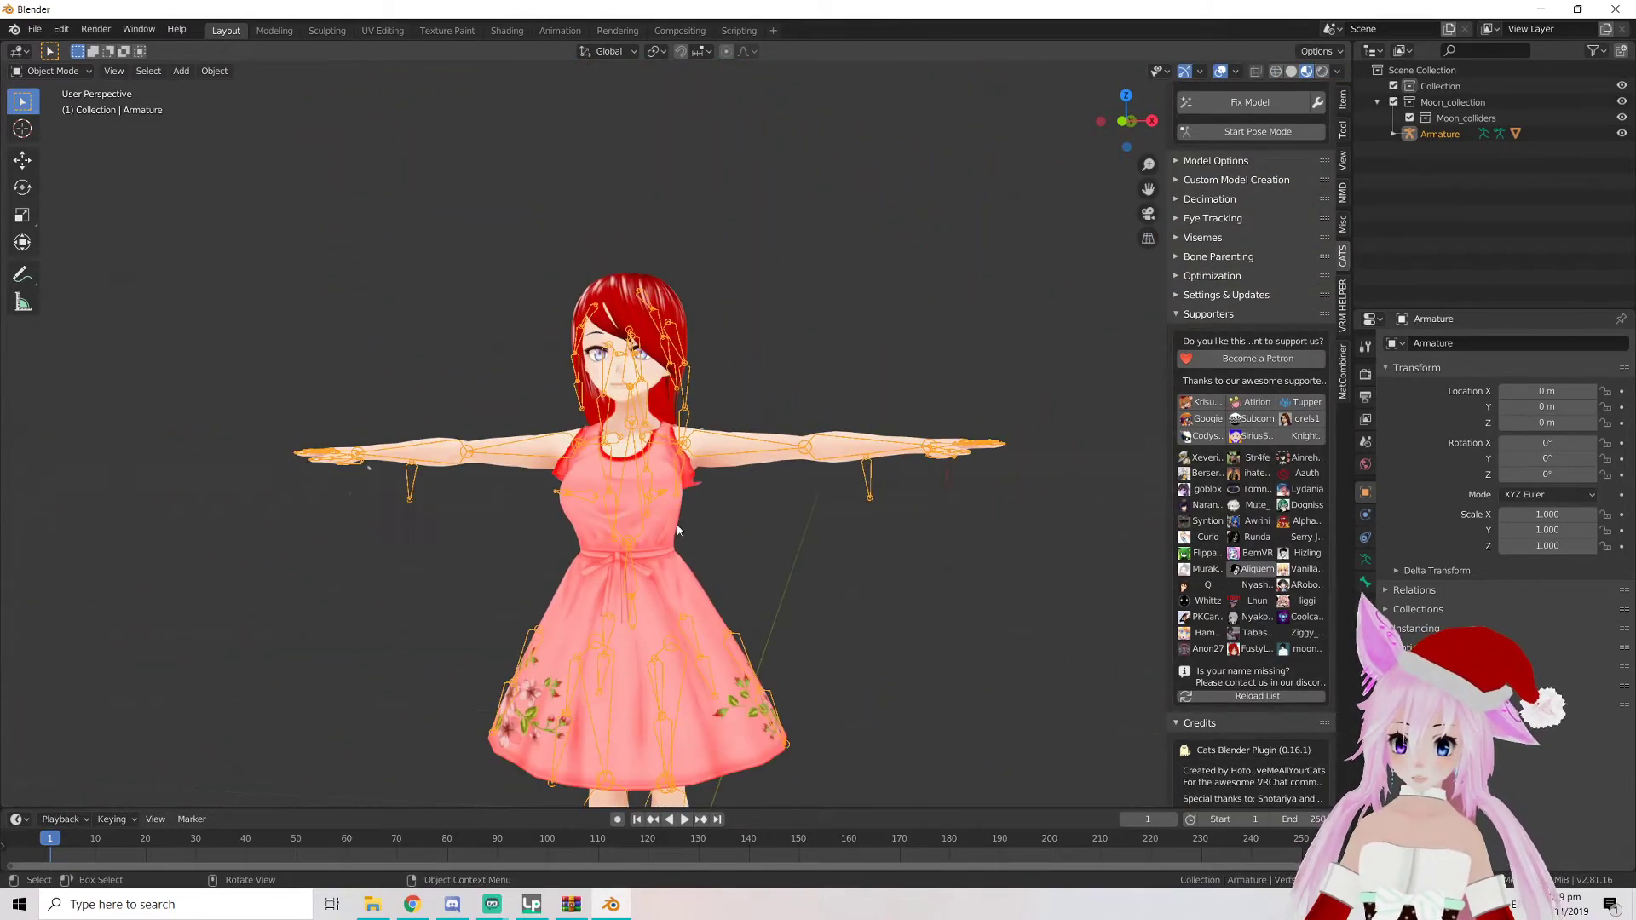
Select the avatar's Body mesh and separate it by materials with the CATS model options
left_click(678, 591)
middle_click_drag(692, 567, 741, 559)
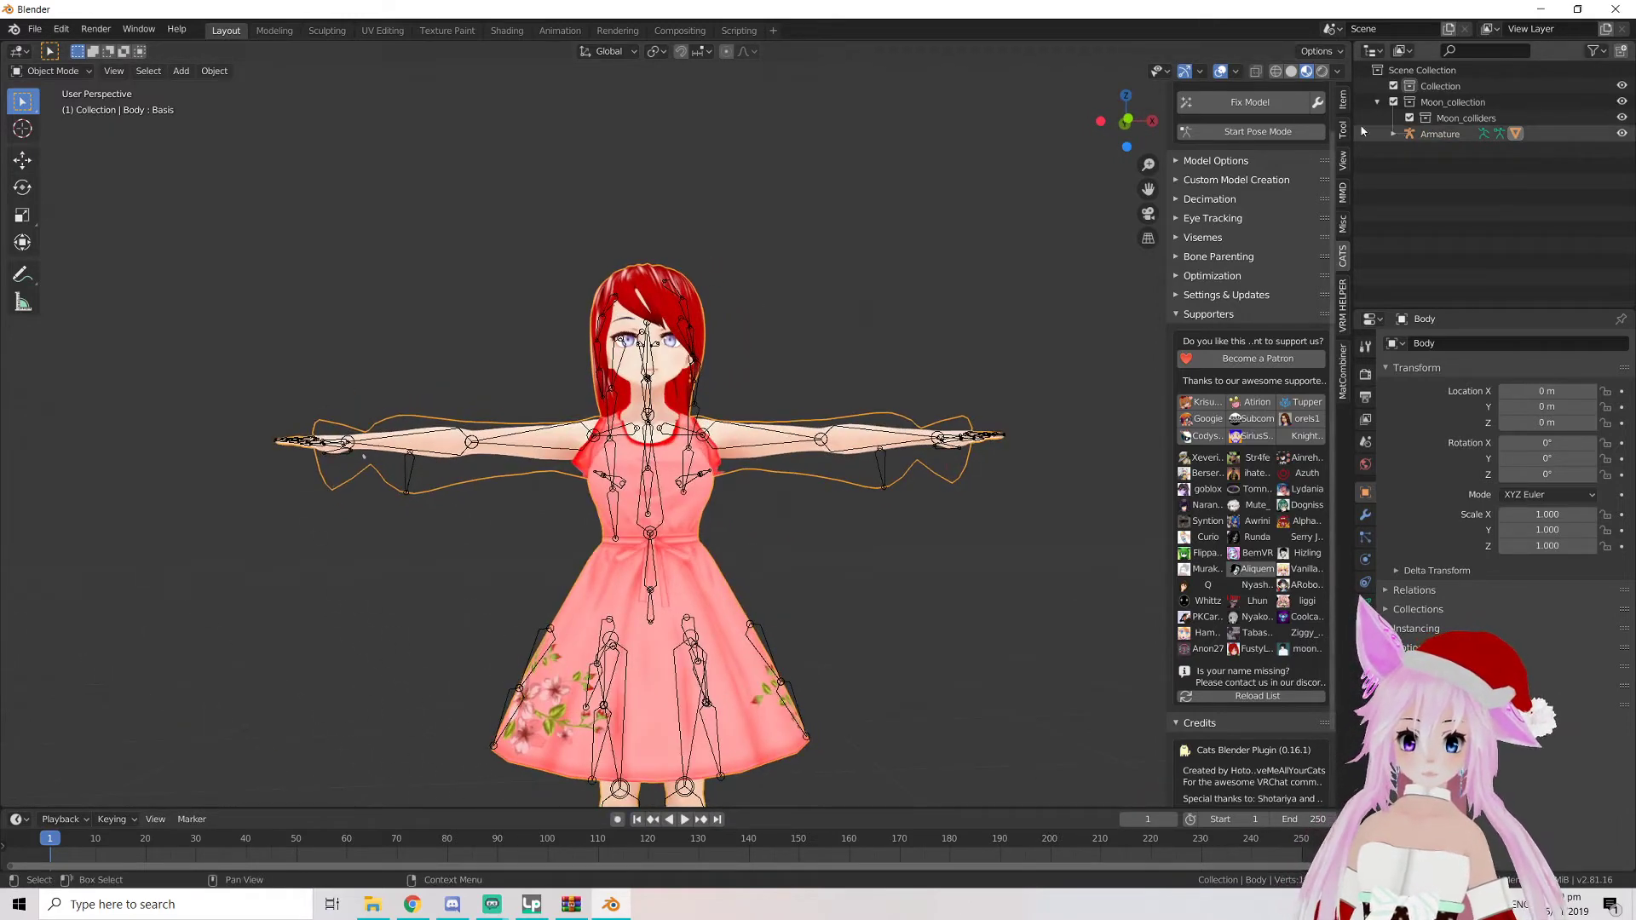
left_click(1215, 161)
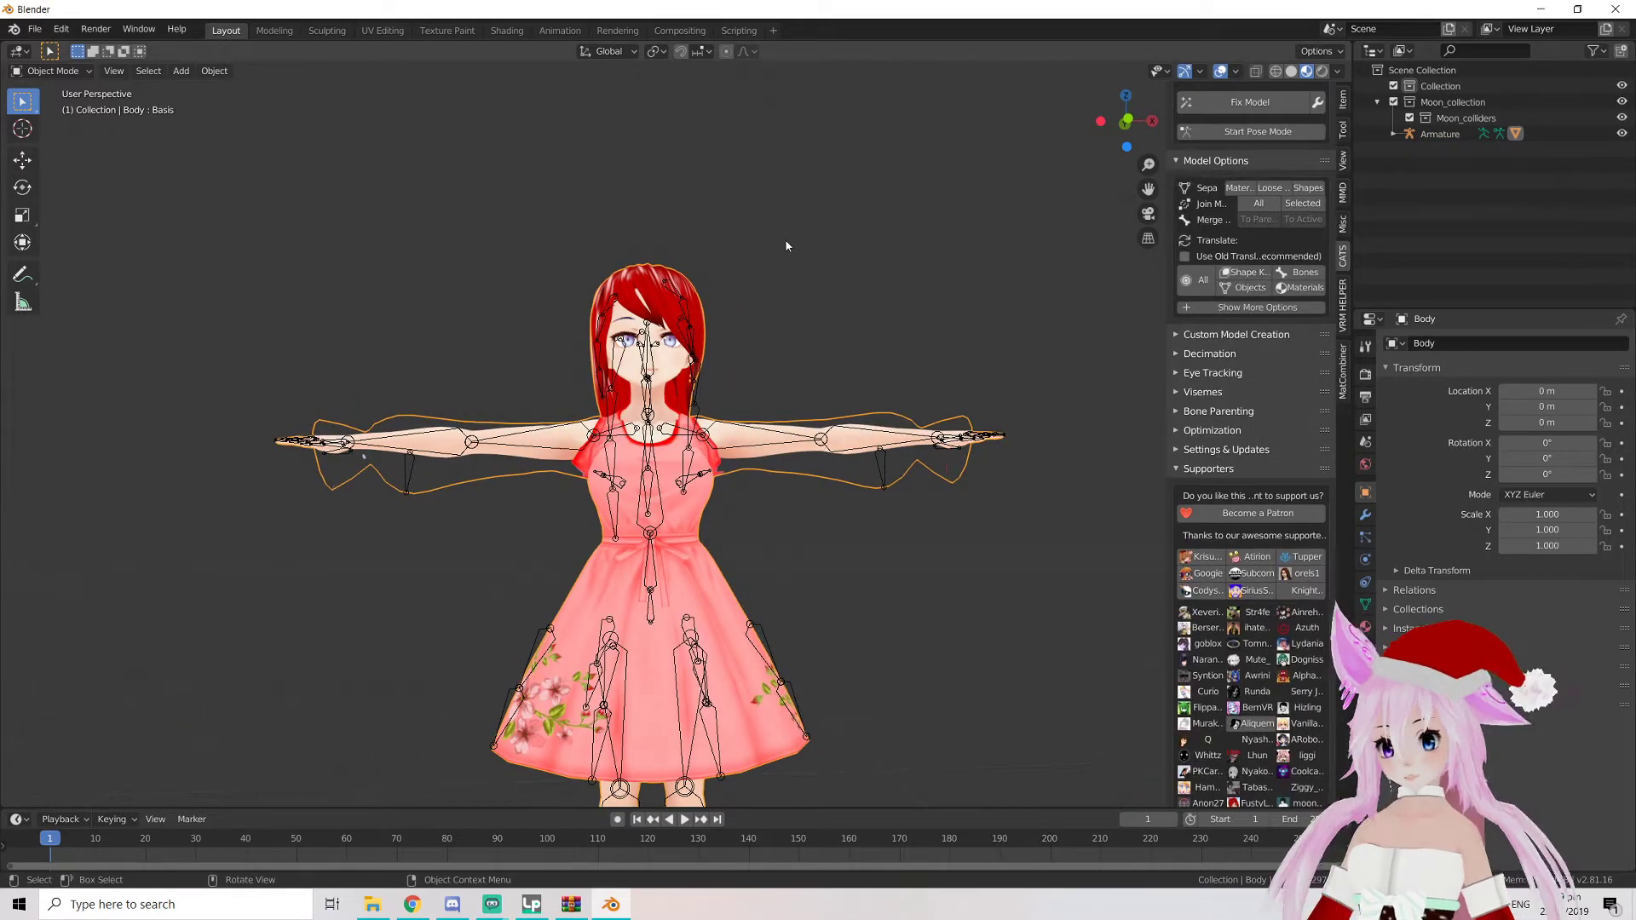
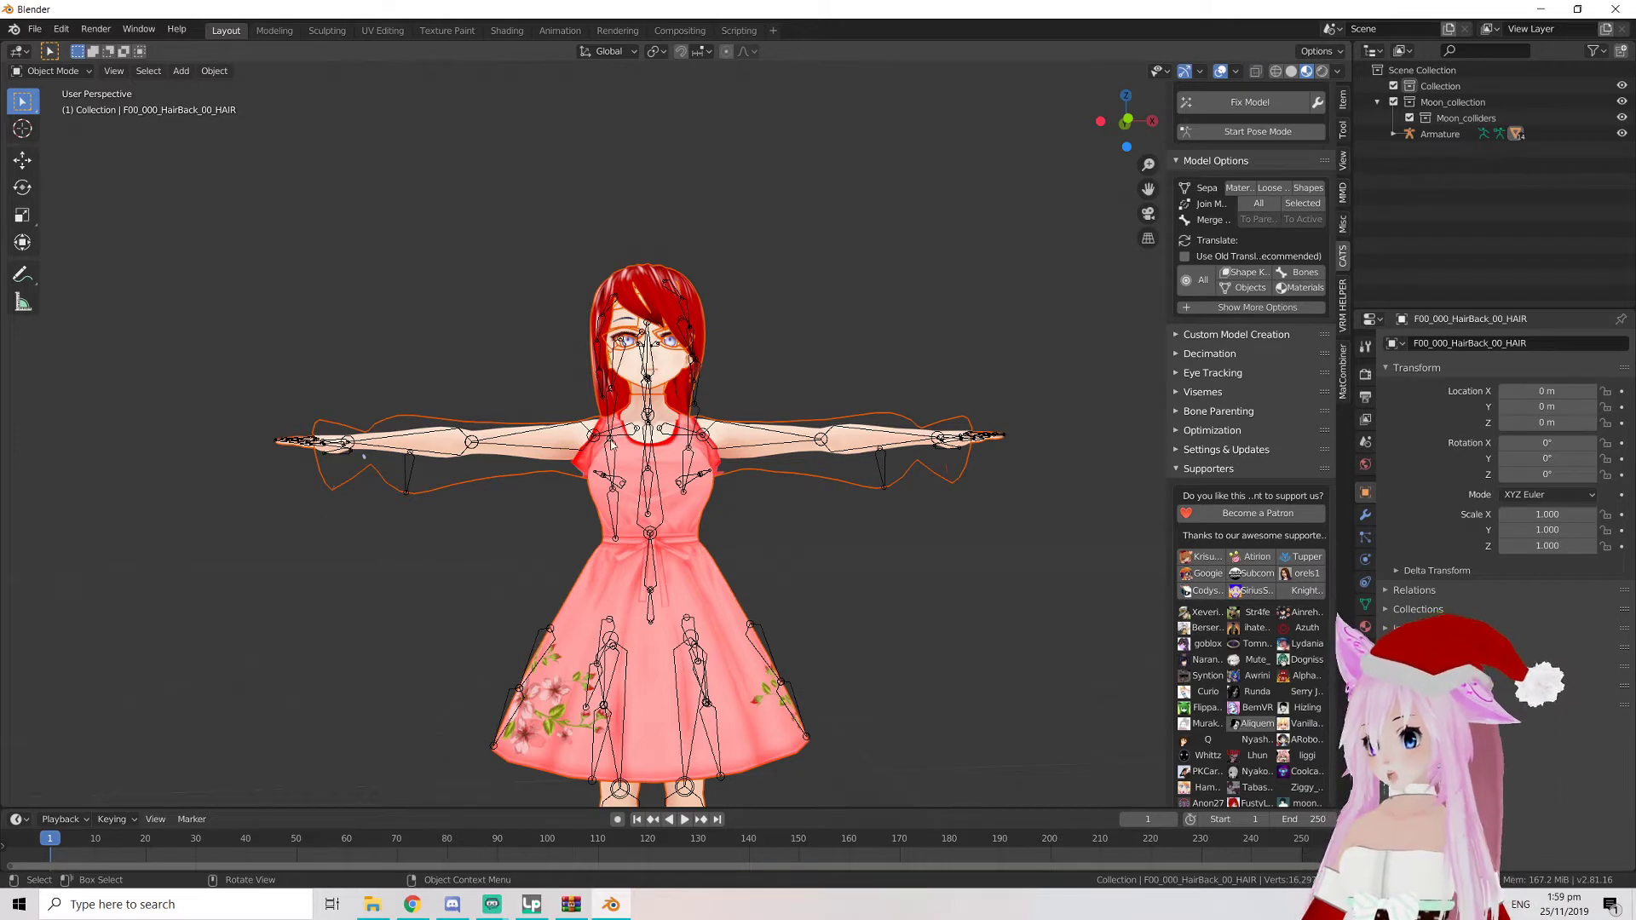
Select the Armature and expand its hierarchy to list the separated mesh parts
left_click(1441, 135)
left_click(1366, 469)
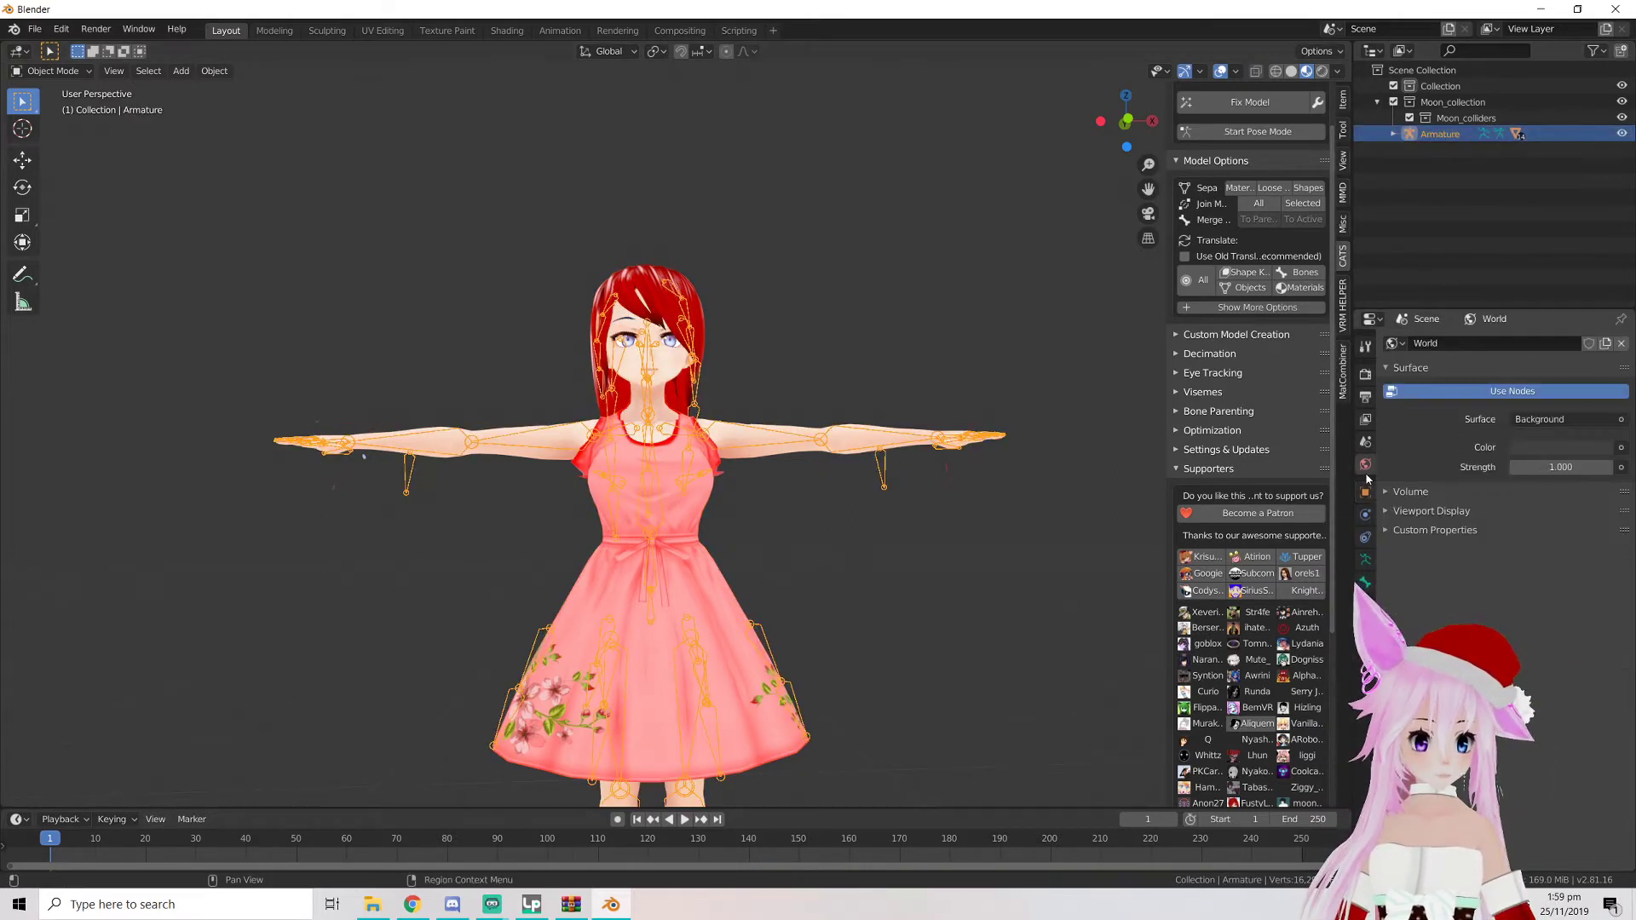
left_click(1393, 134)
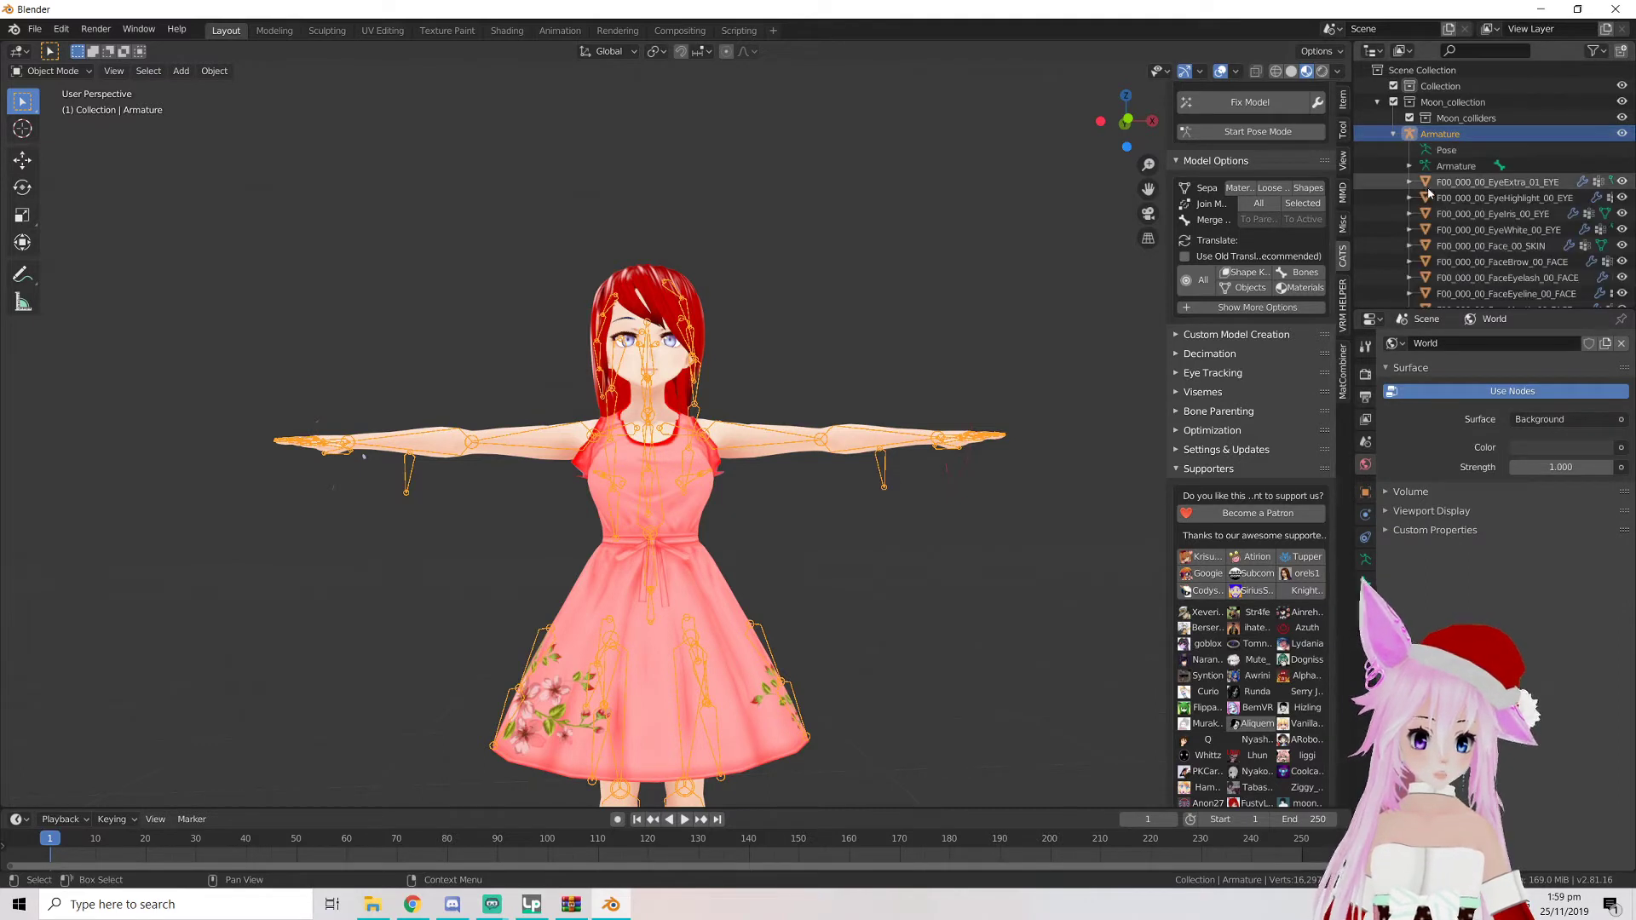
Step through the separated body, hair and clothing parts in the hierarchy, and examine the Tops_01_CLOTH dress mesh on the avatar
scroll(1424, 192, "down", 3)
left_click(1470, 296)
key("Up")
key("Up")
key("Up")
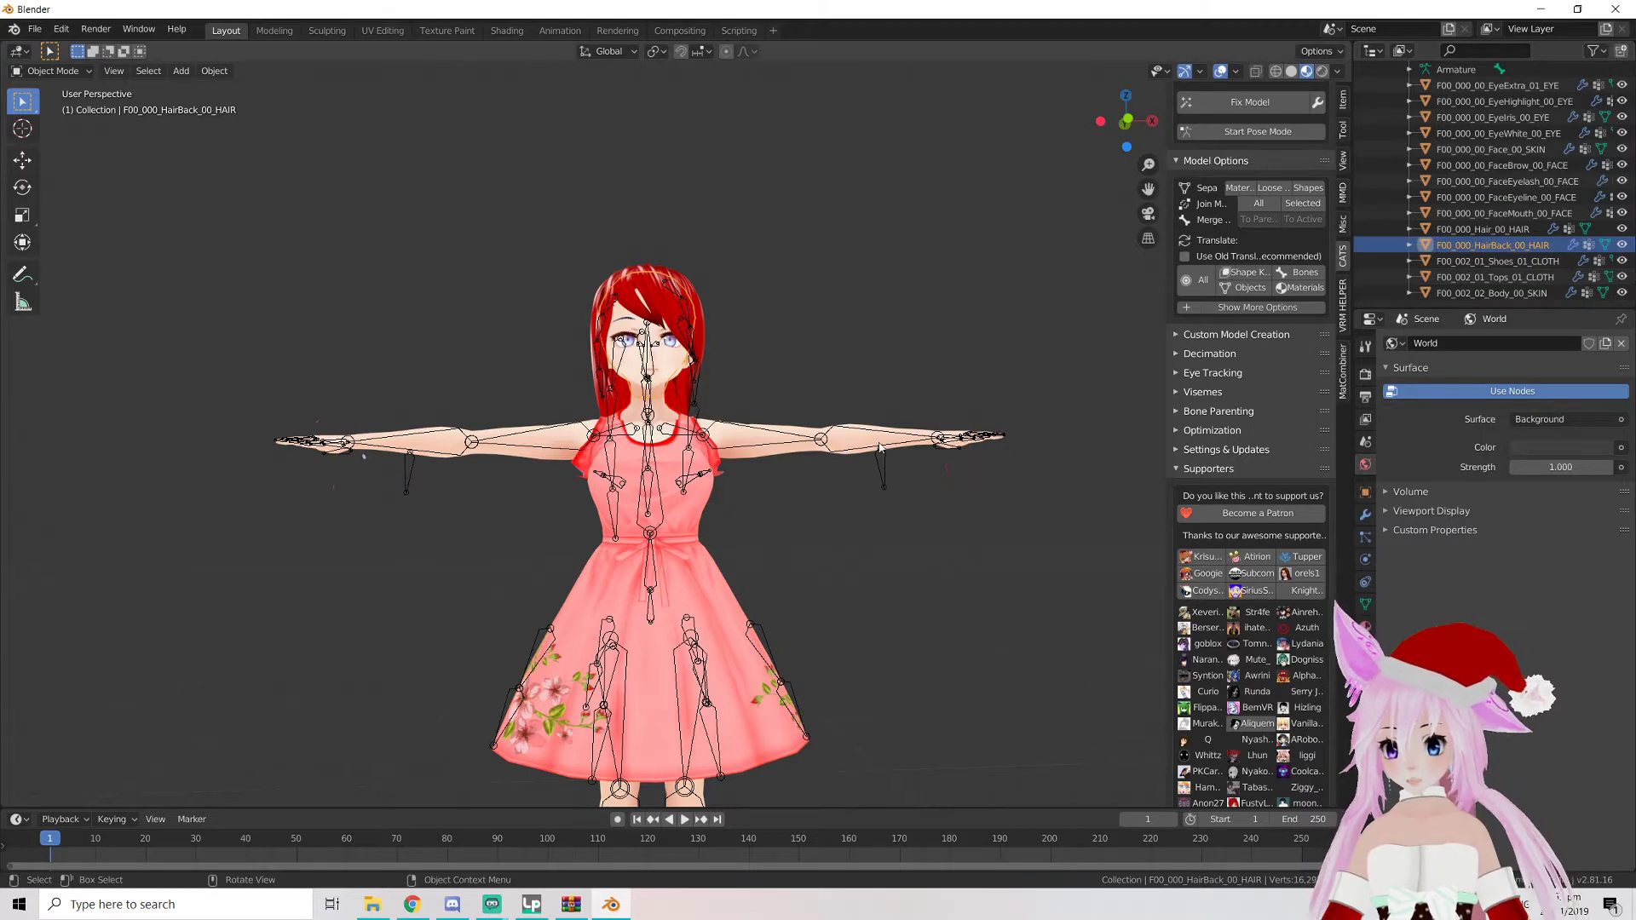
scroll(823, 469, "up", 3)
left_click(1491, 277)
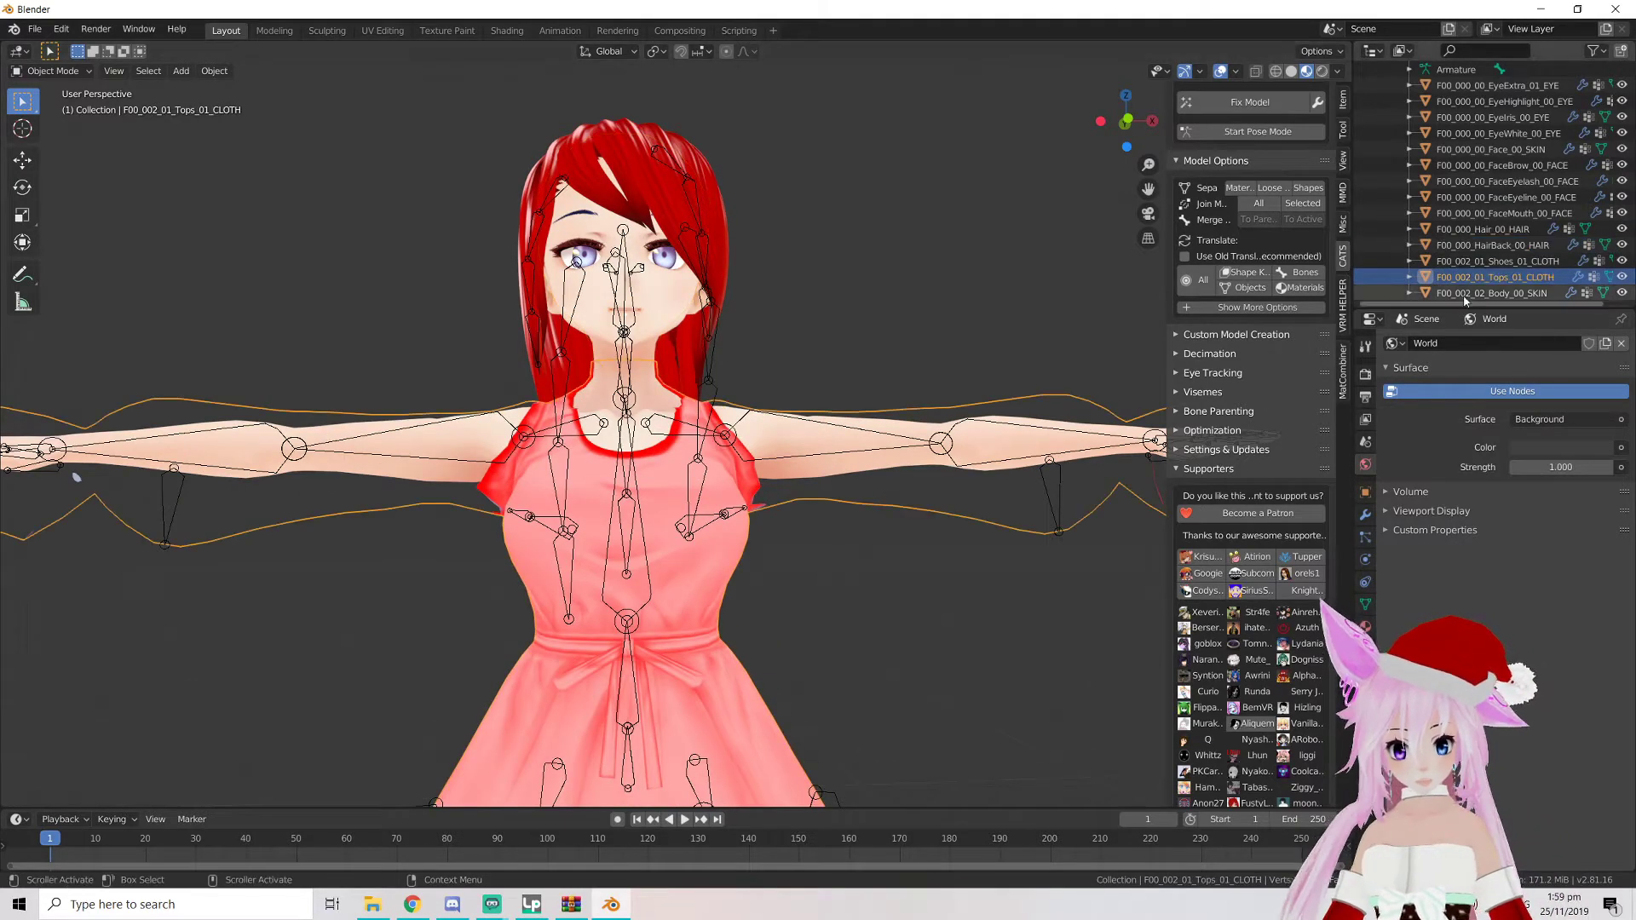
scroll(958, 491, "down", 8)
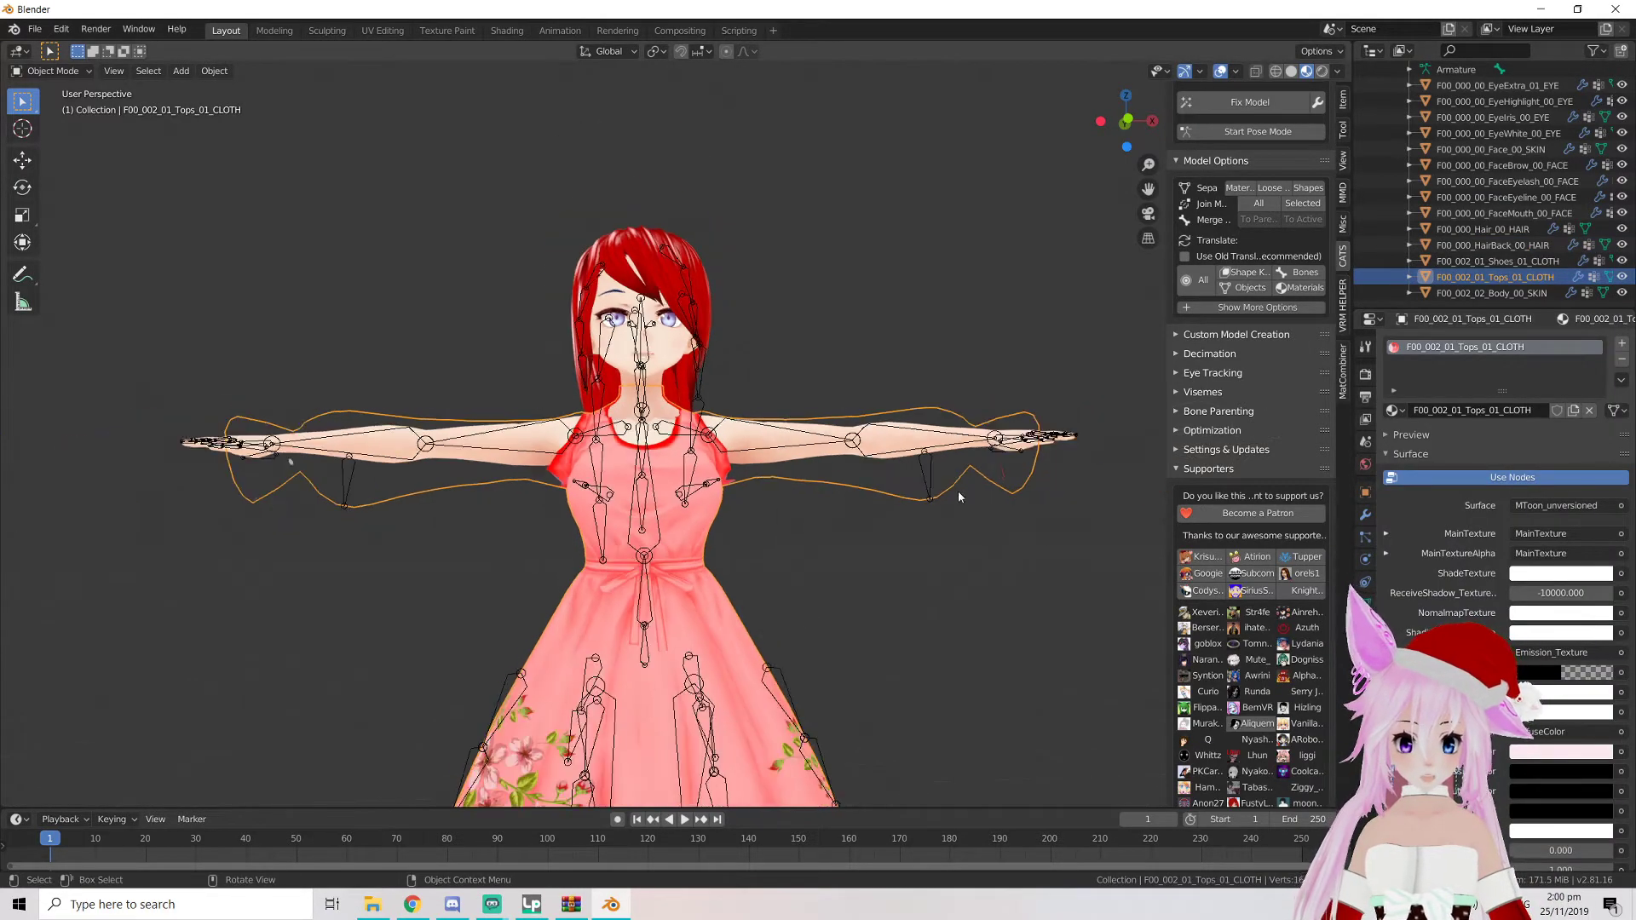
scroll(953, 503, "up", 5)
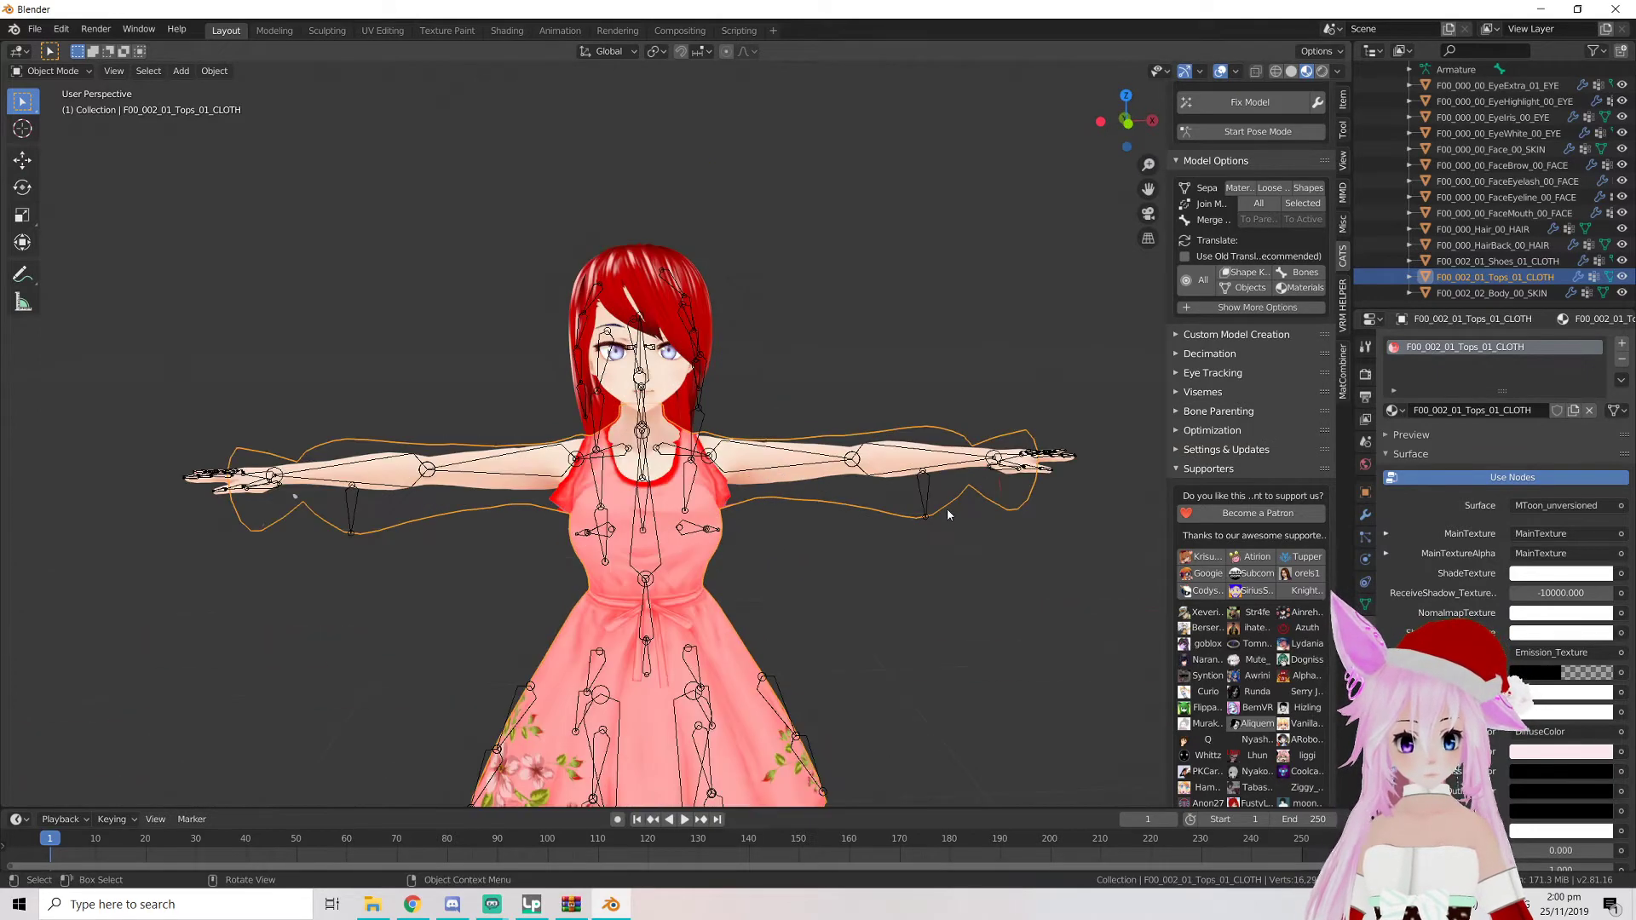
scroll(942, 460, "up", 2)
middle_click_drag(940, 436, 912, 399)
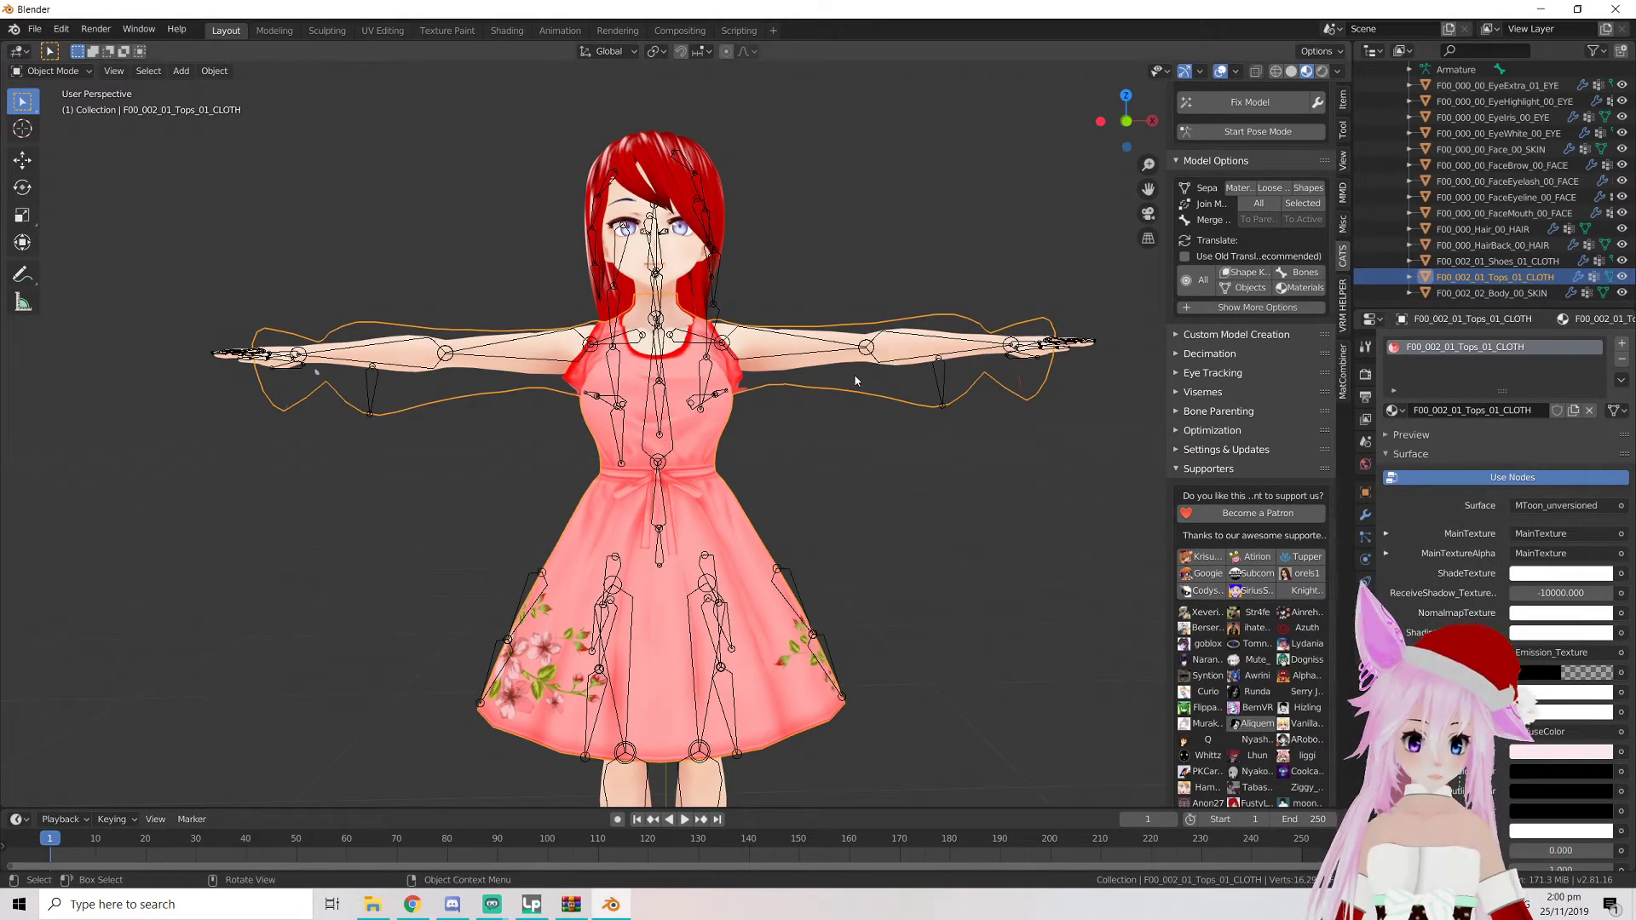
Select the avatar's dress mesh, F00_002_01_Tops_01_CLOTH, and delete it
right_click(738, 521)
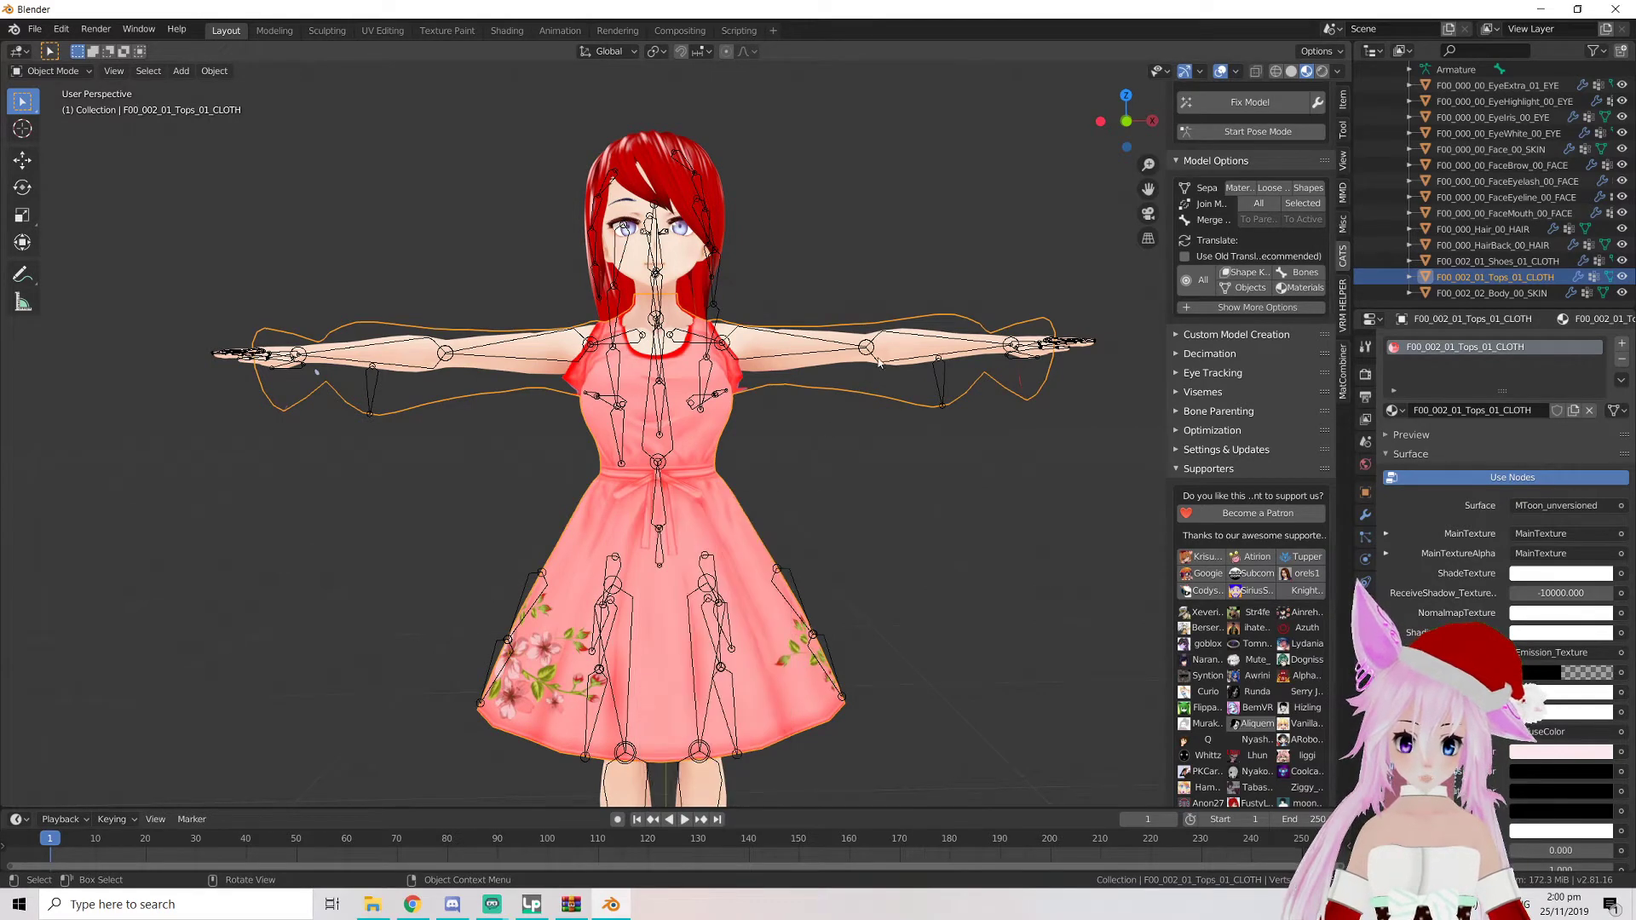
left_click(674, 247)
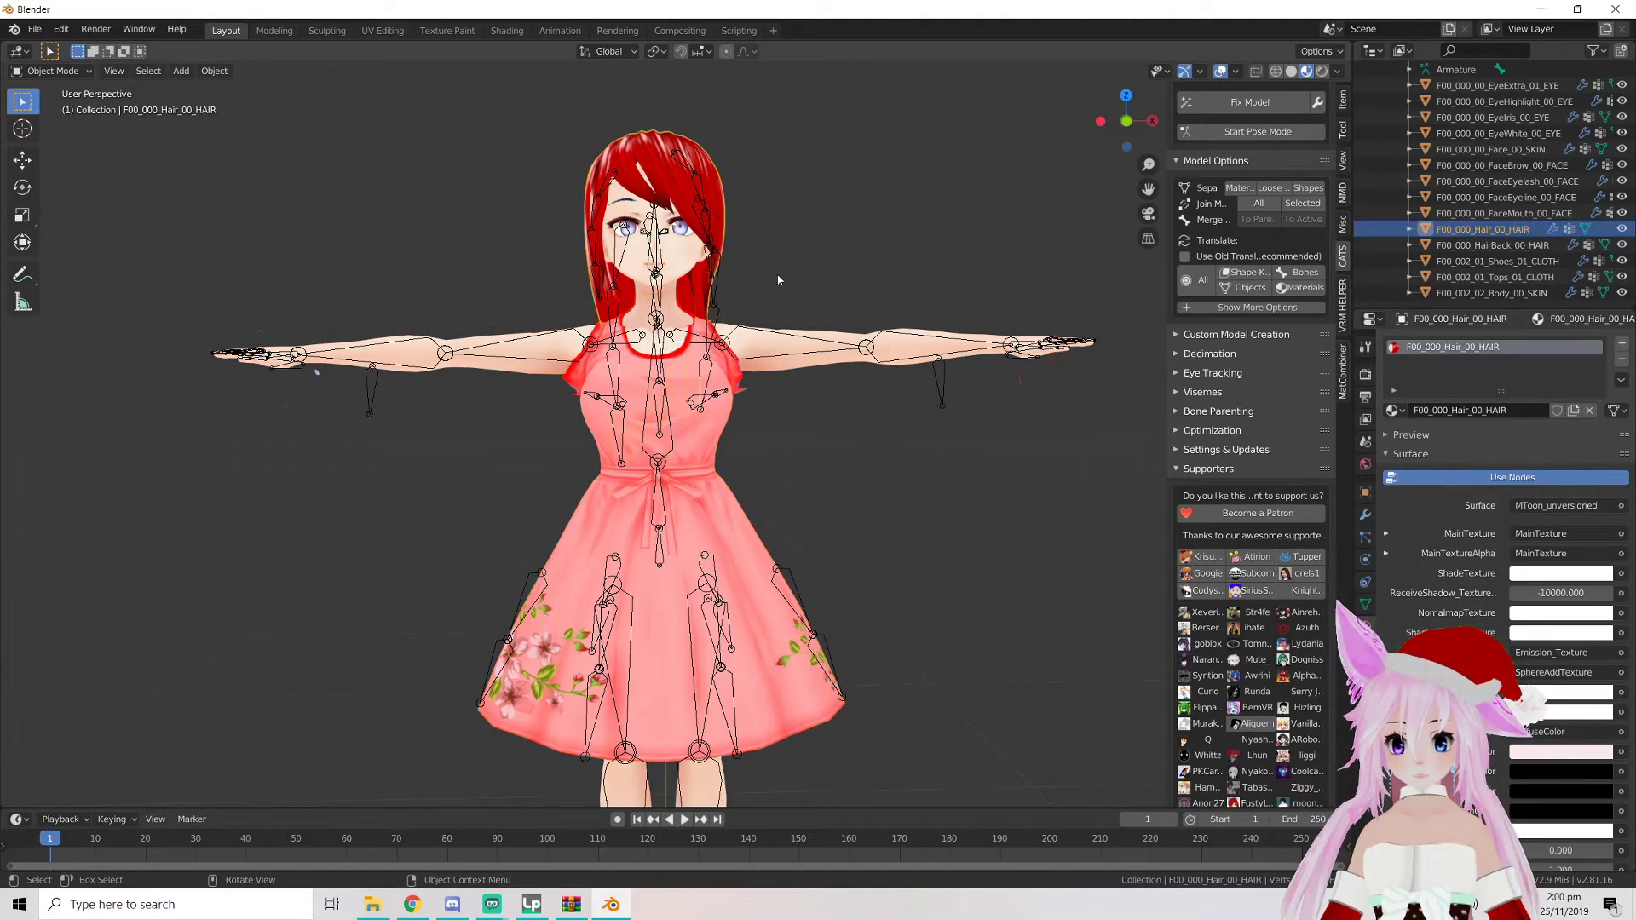
left_click(801, 379)
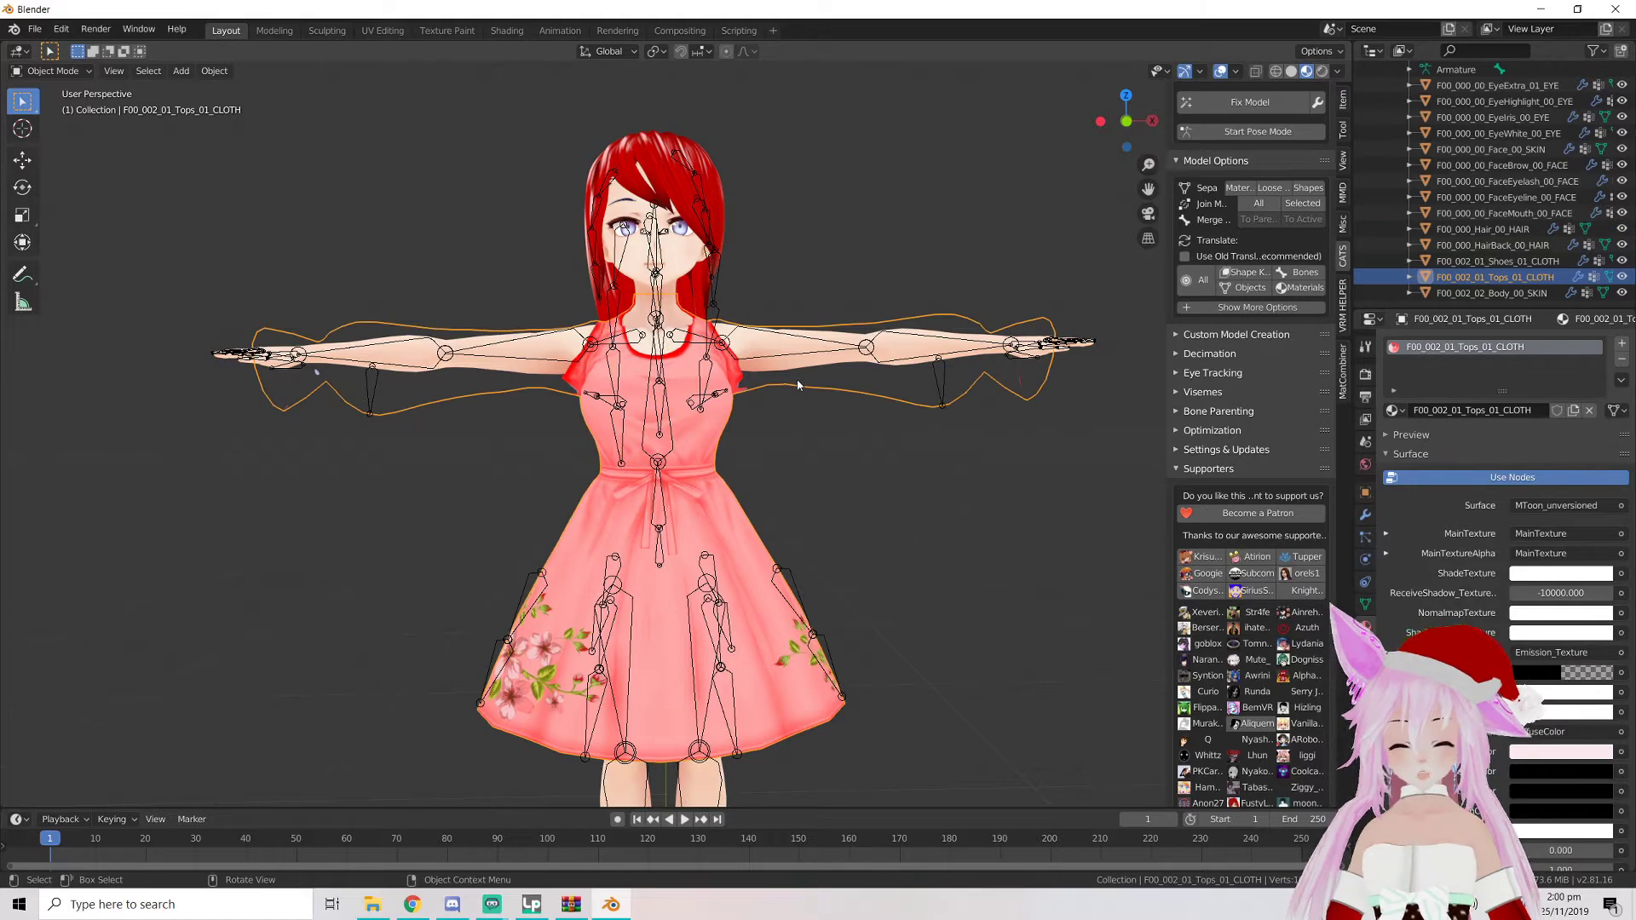
key("Delete")
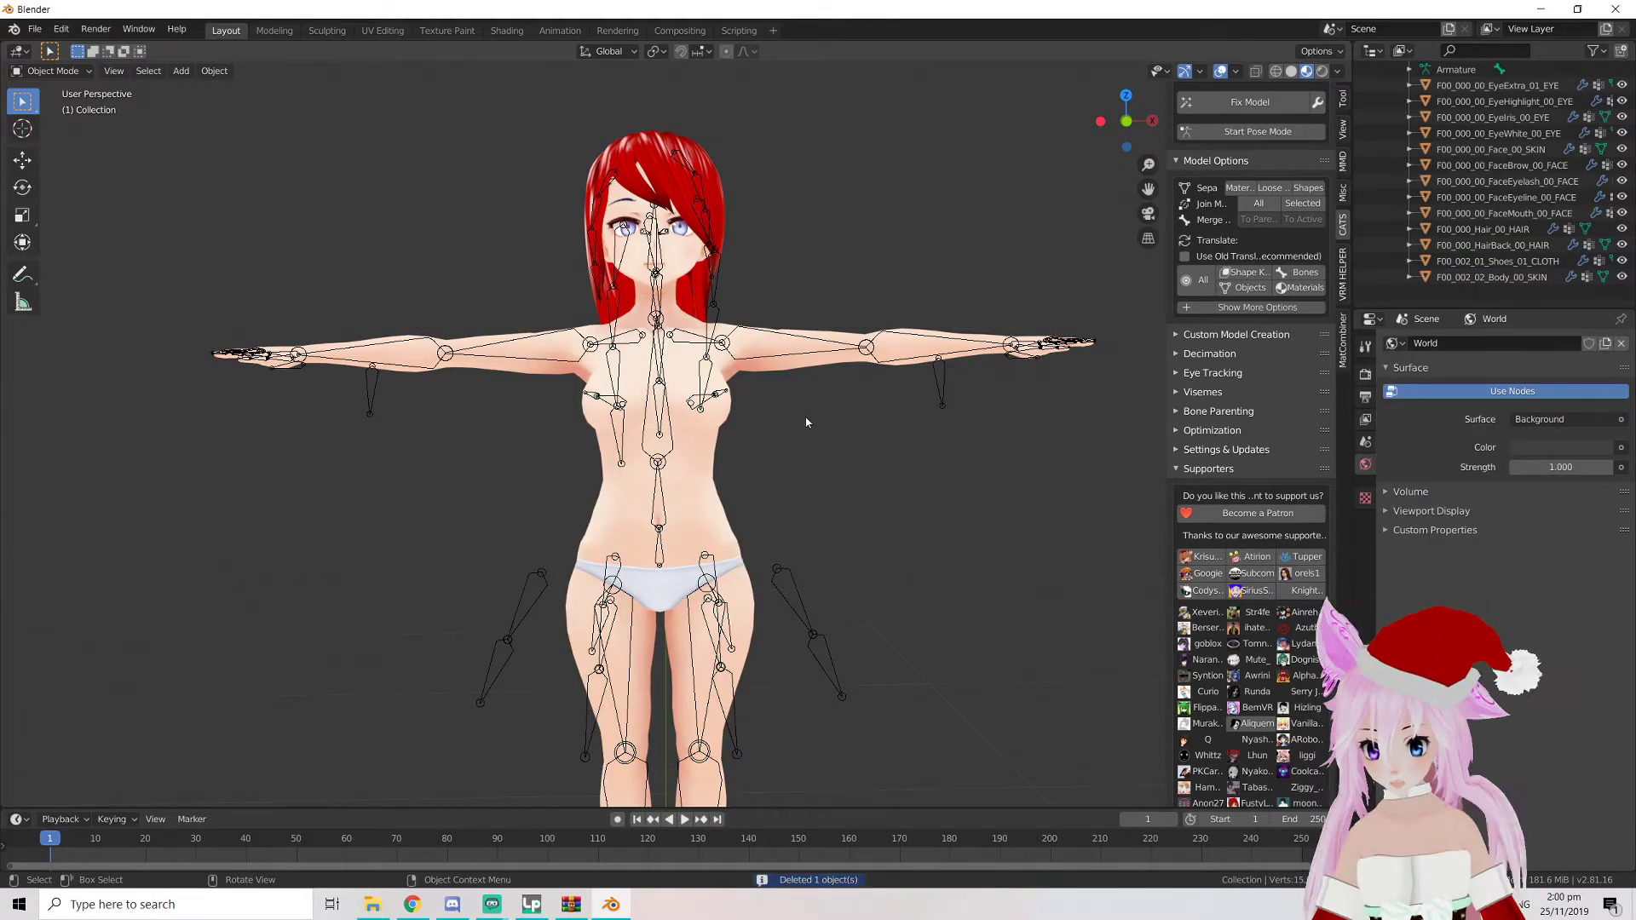
mouse_move(792, 399)
middle_mouse_down()
mouse_move(946, 394)
mouse_move(810, 392)
middle_mouse_up()
scroll(810, 392, "down", 4)
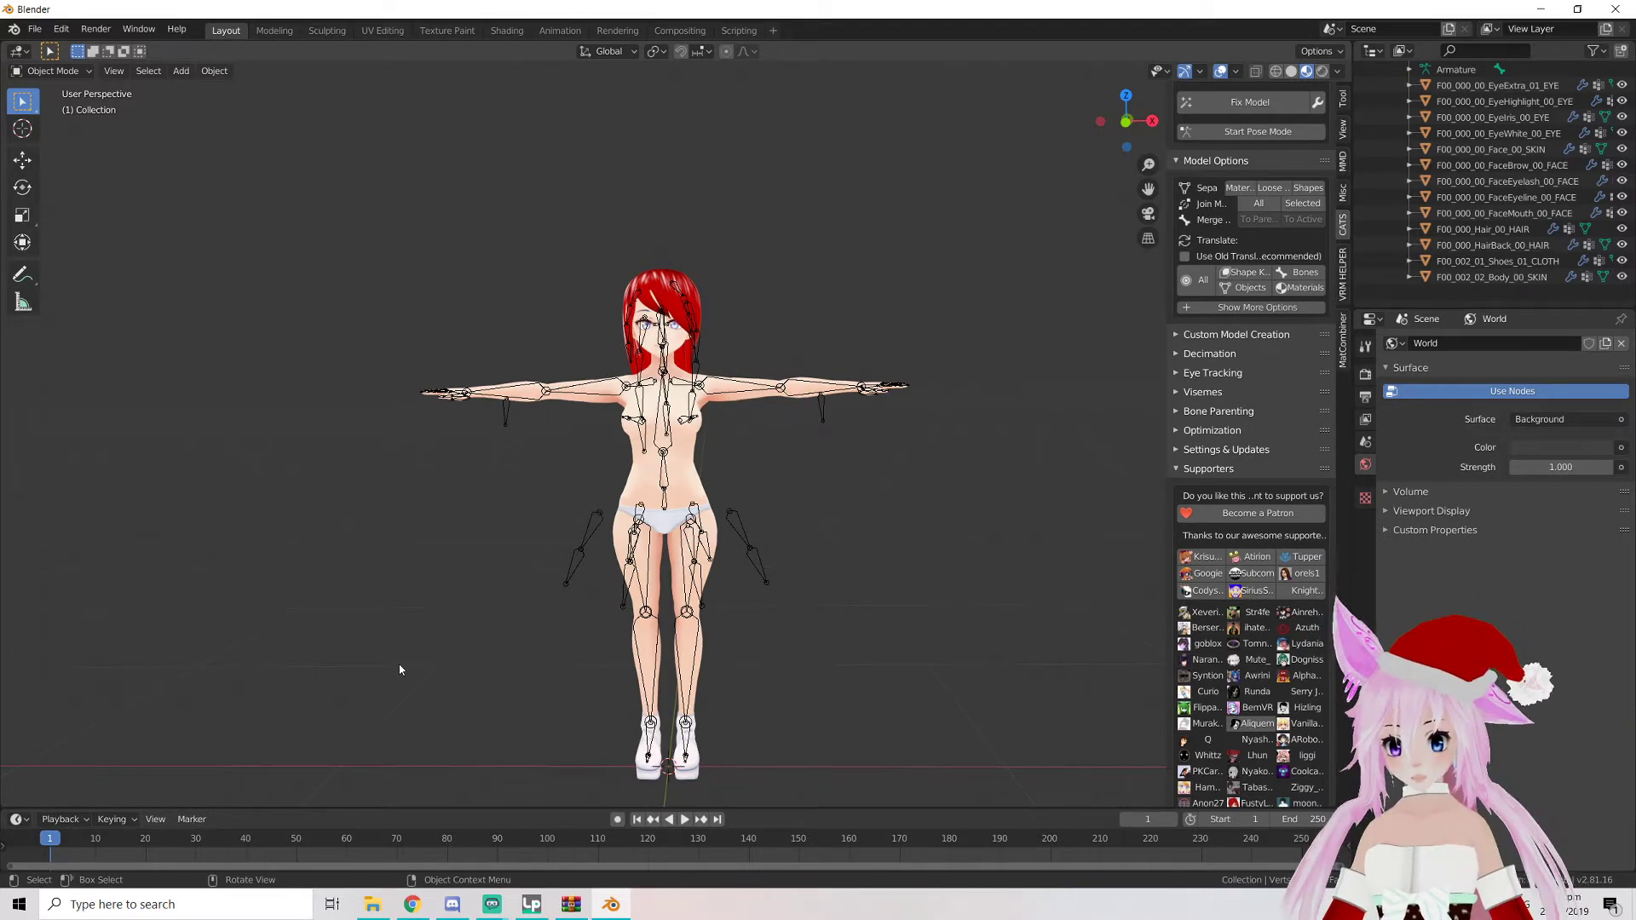
Switch to Chrome and search DeviantArt for "mmd dress"
left_click(411, 907)
left_click(693, 8)
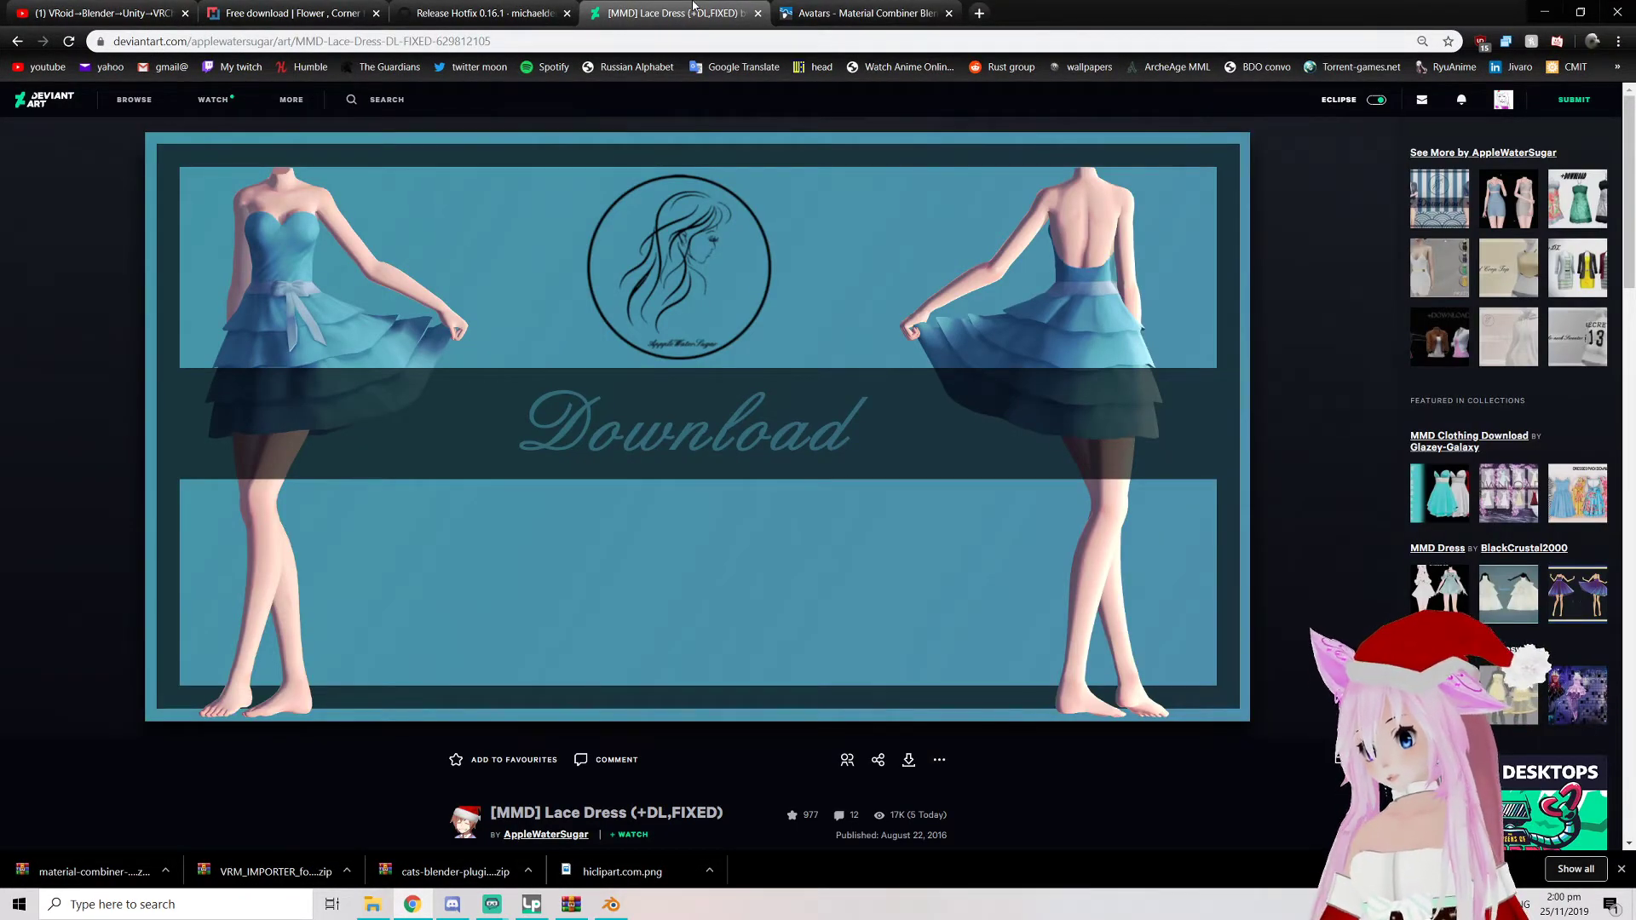
left_click(379, 111)
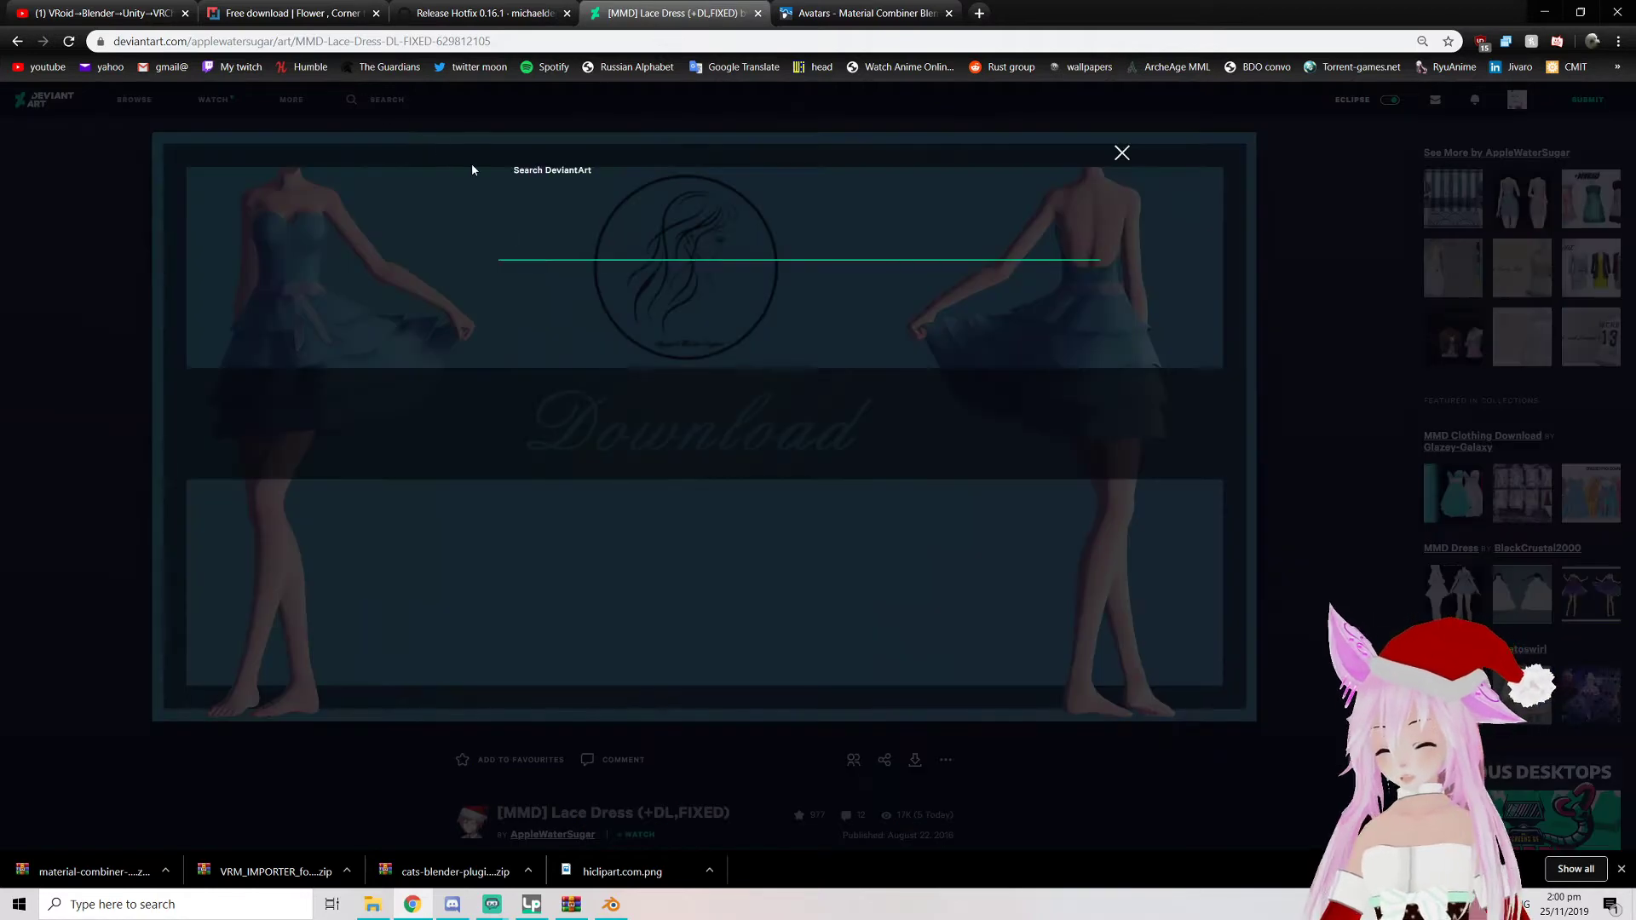
type("mmd dres")
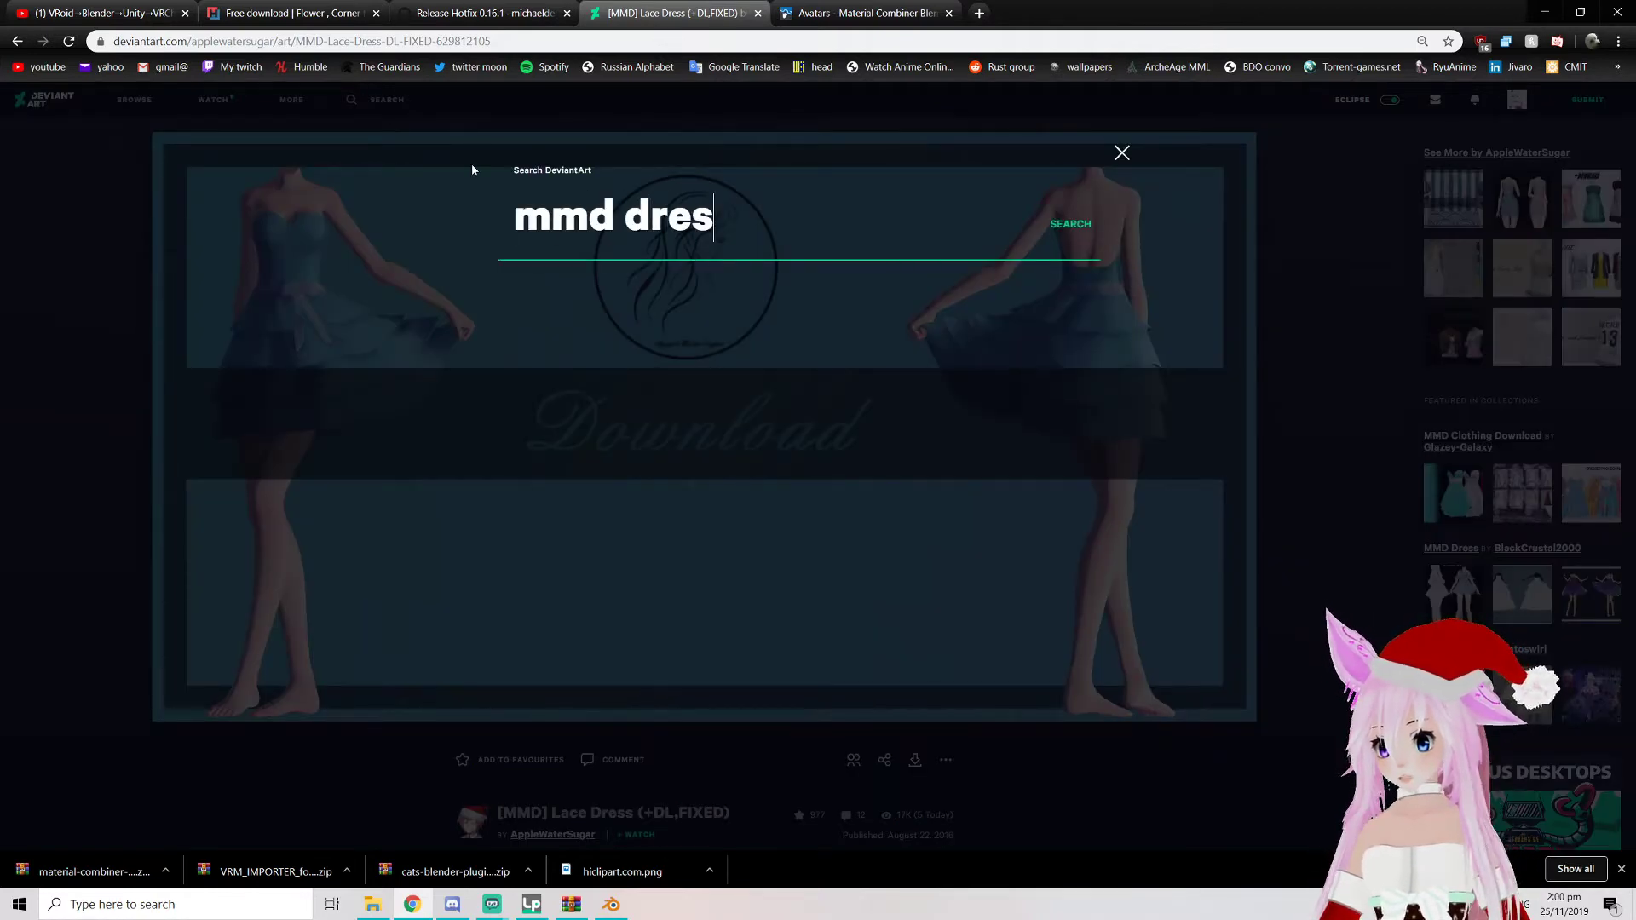
key("BackSpace")
key("BackSpace")
key("BackSpace")
type("r")
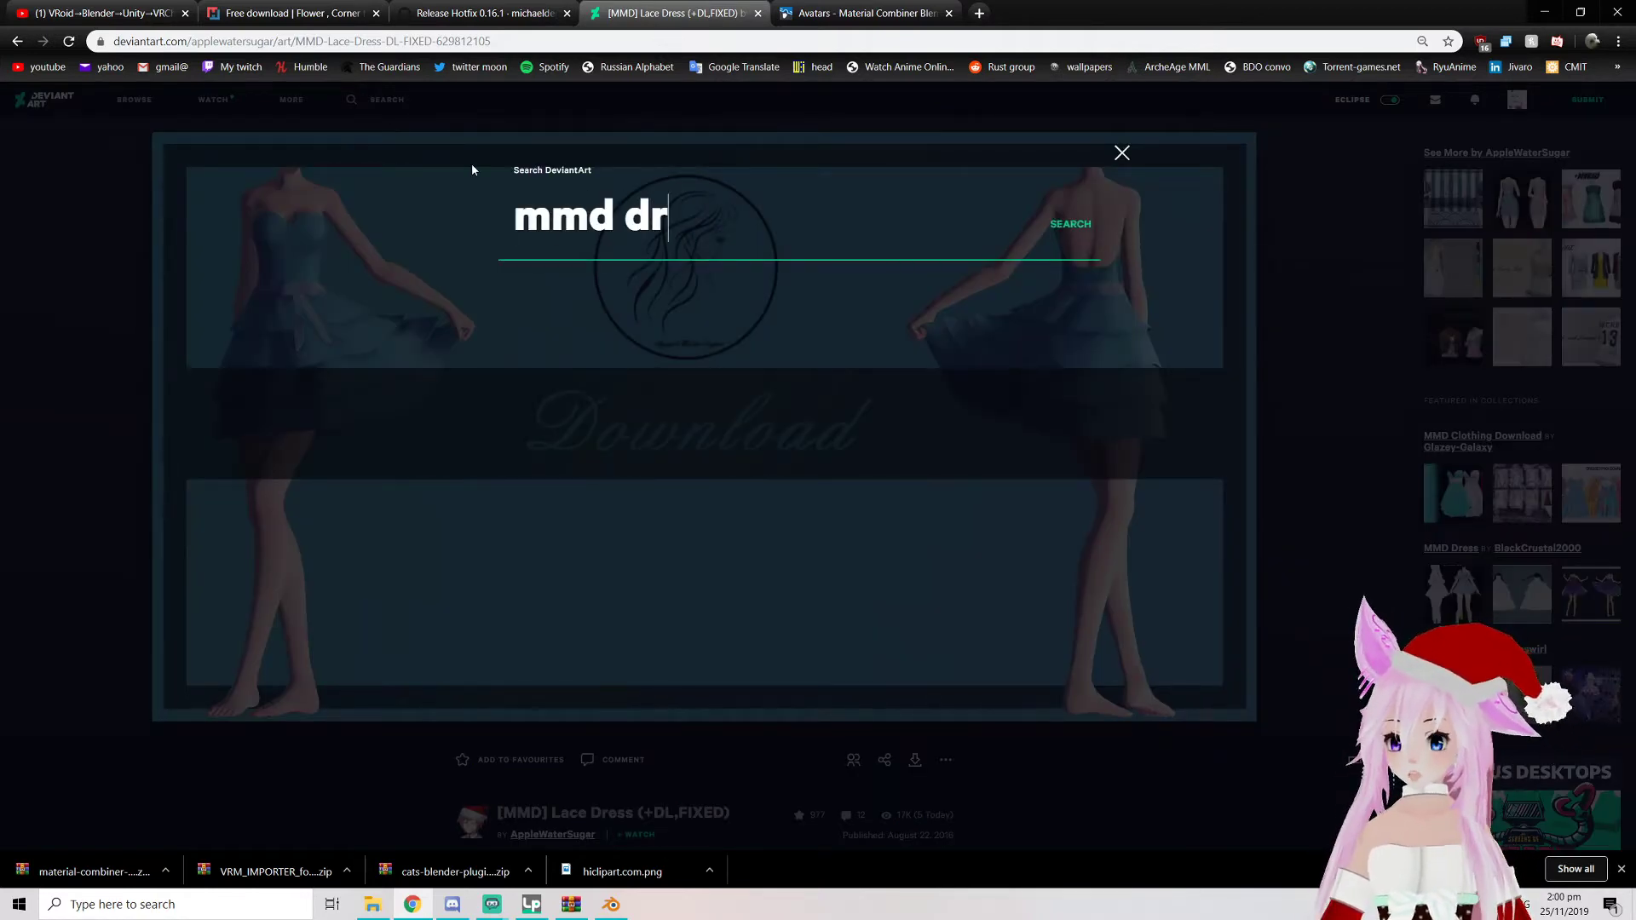
type("ess")
key("Return")
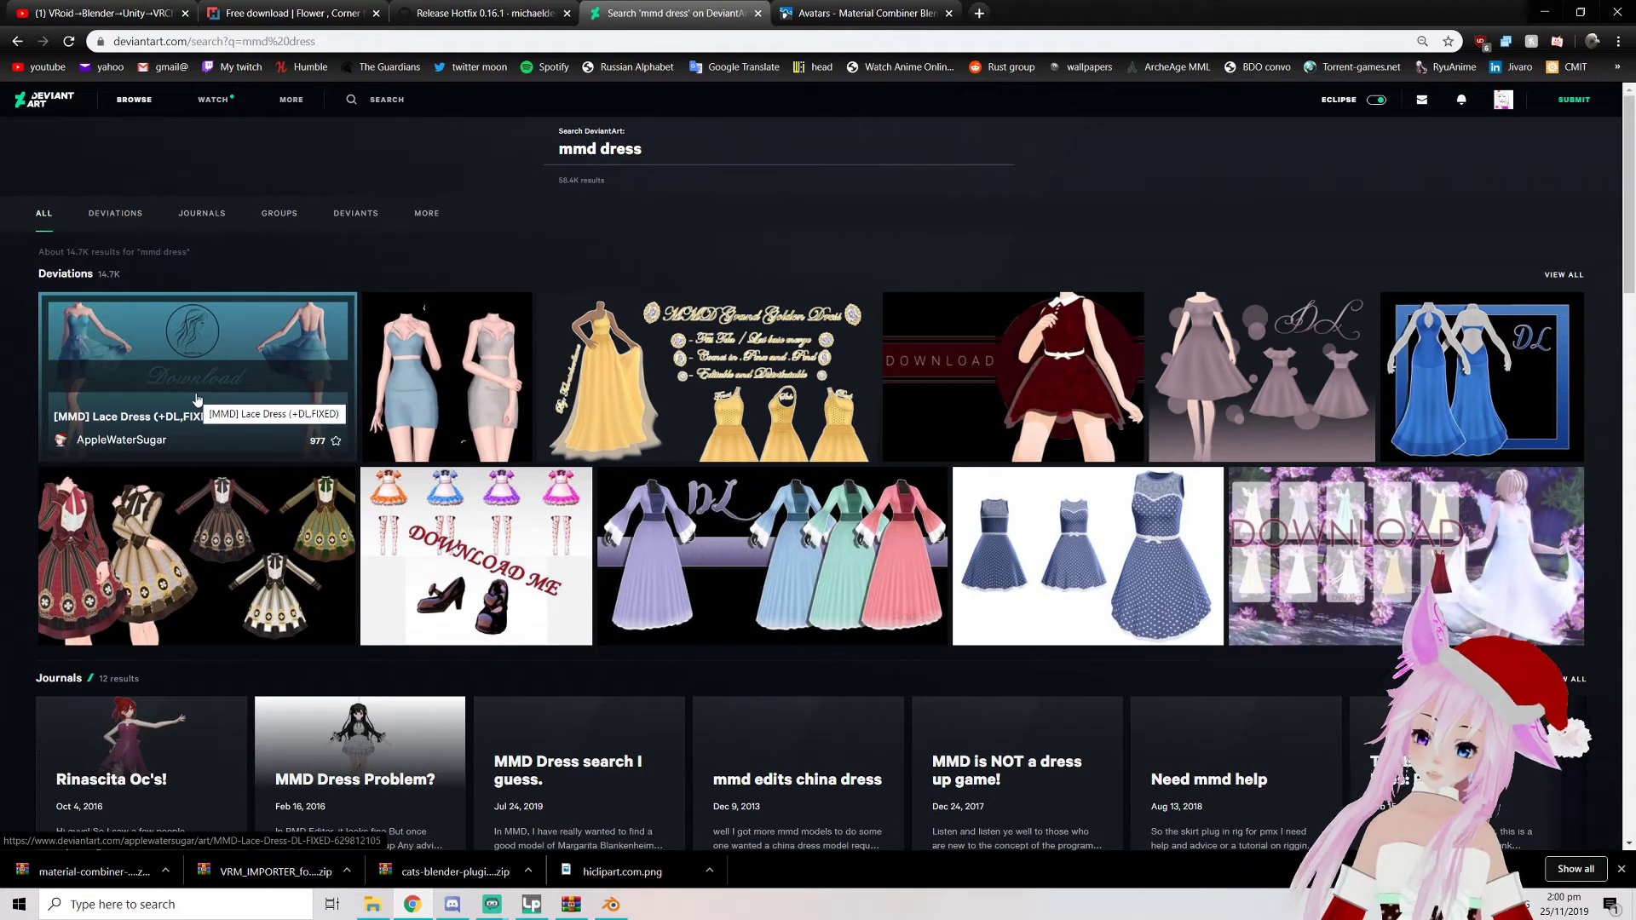
Open the [MMD] Lace Dress (+DL,FIXED) result and download its file, allowing the requested popup
left_click(197, 400)
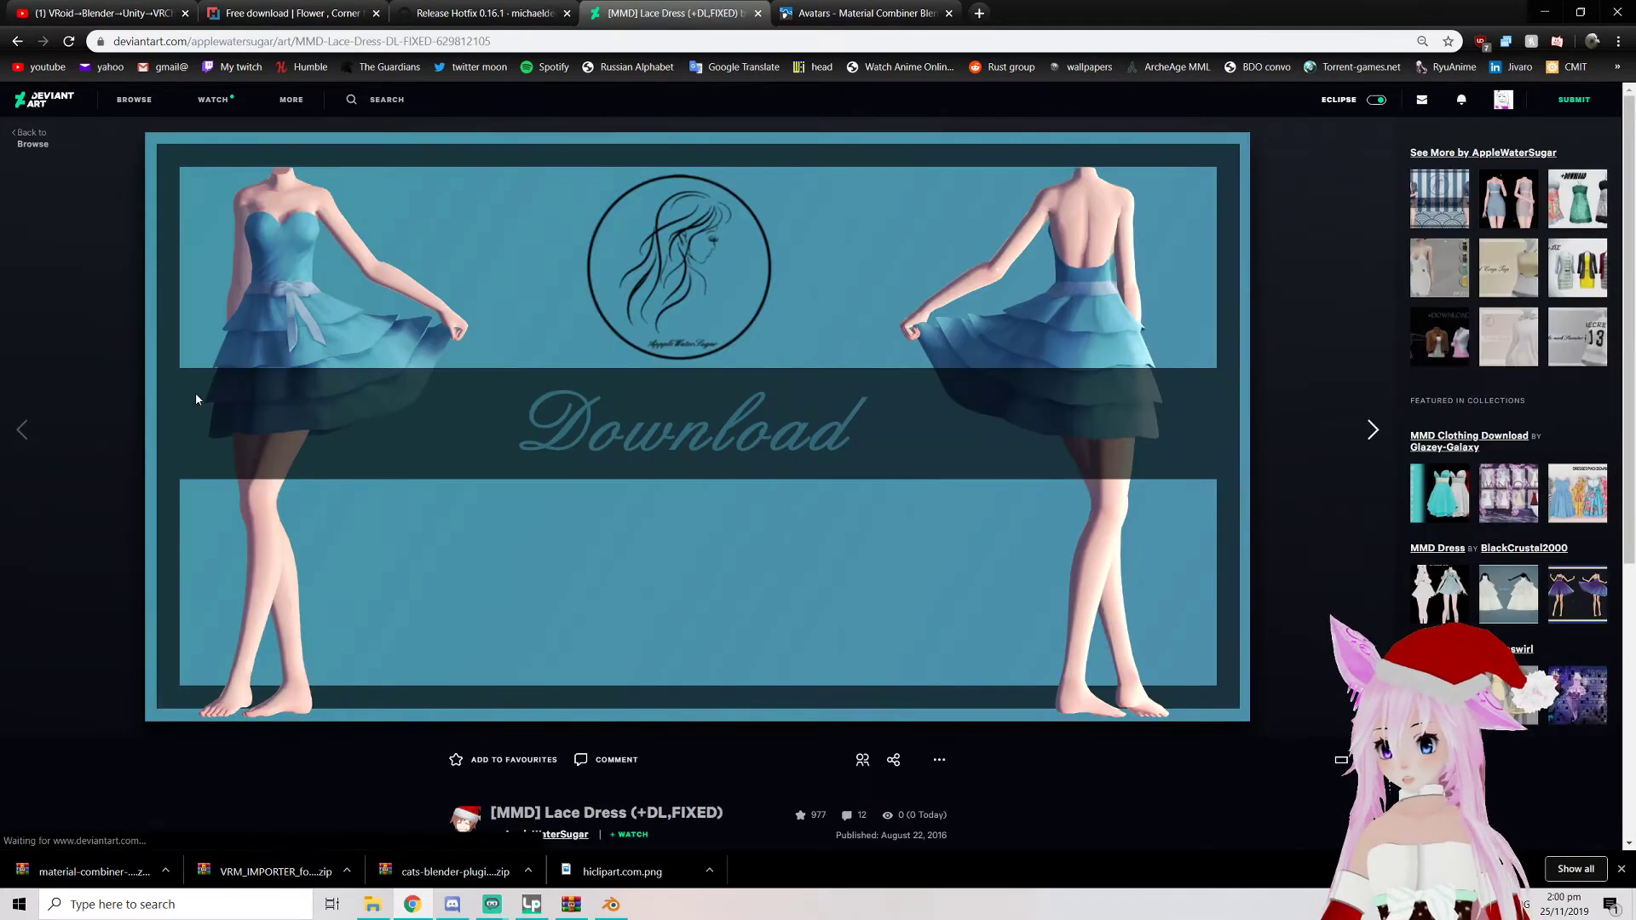
scroll(597, 506, "down", 2)
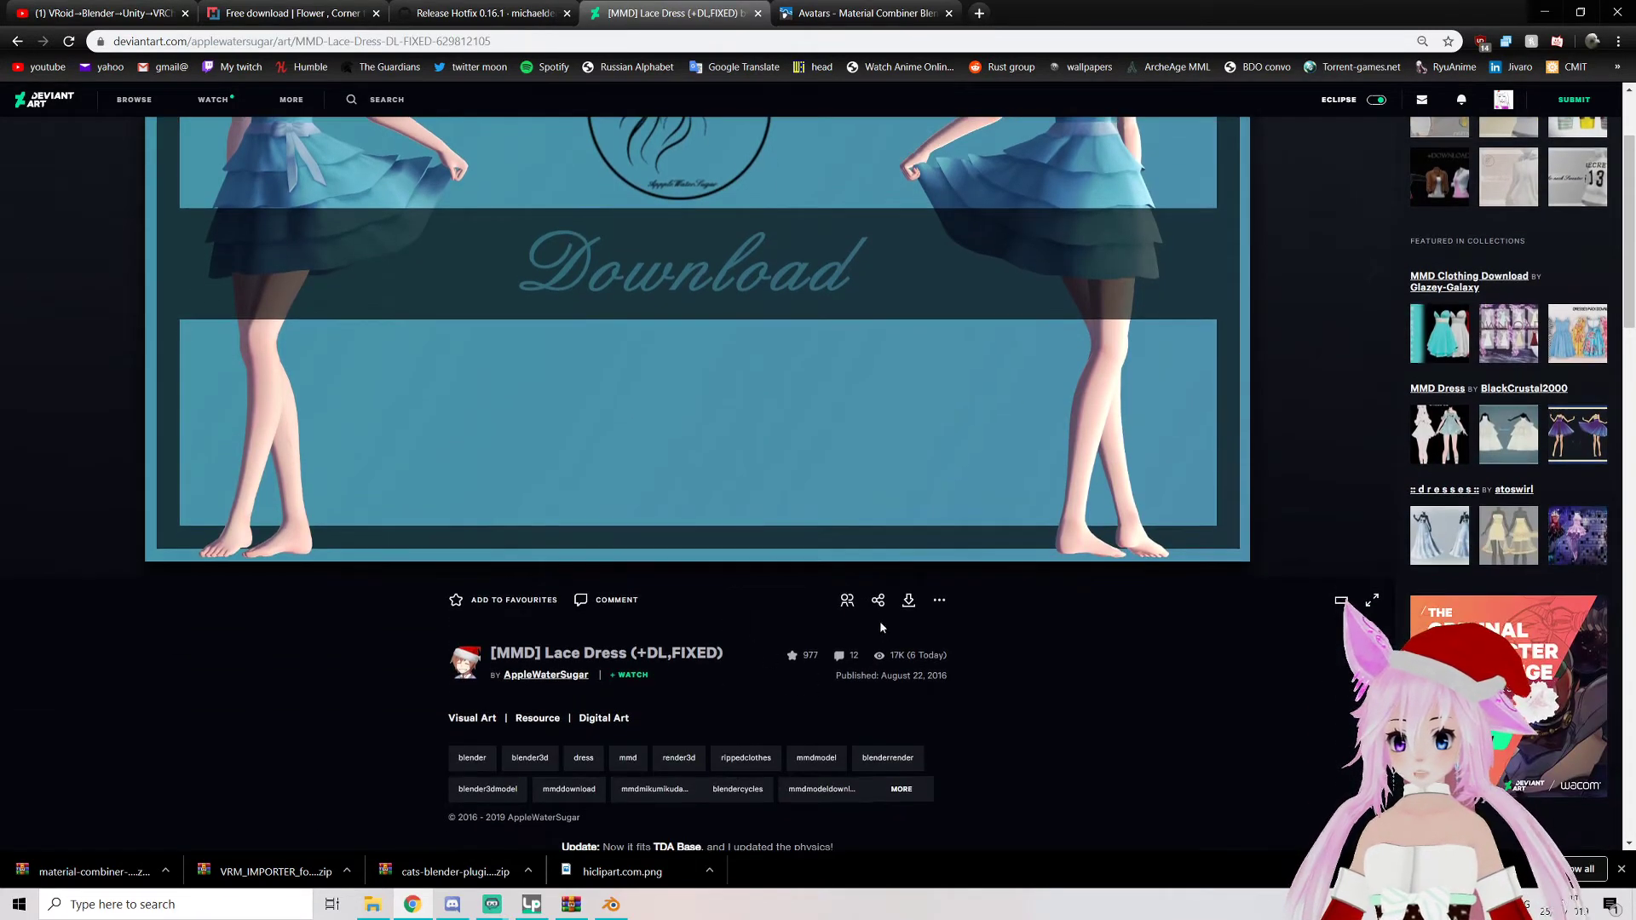
left_click(908, 603)
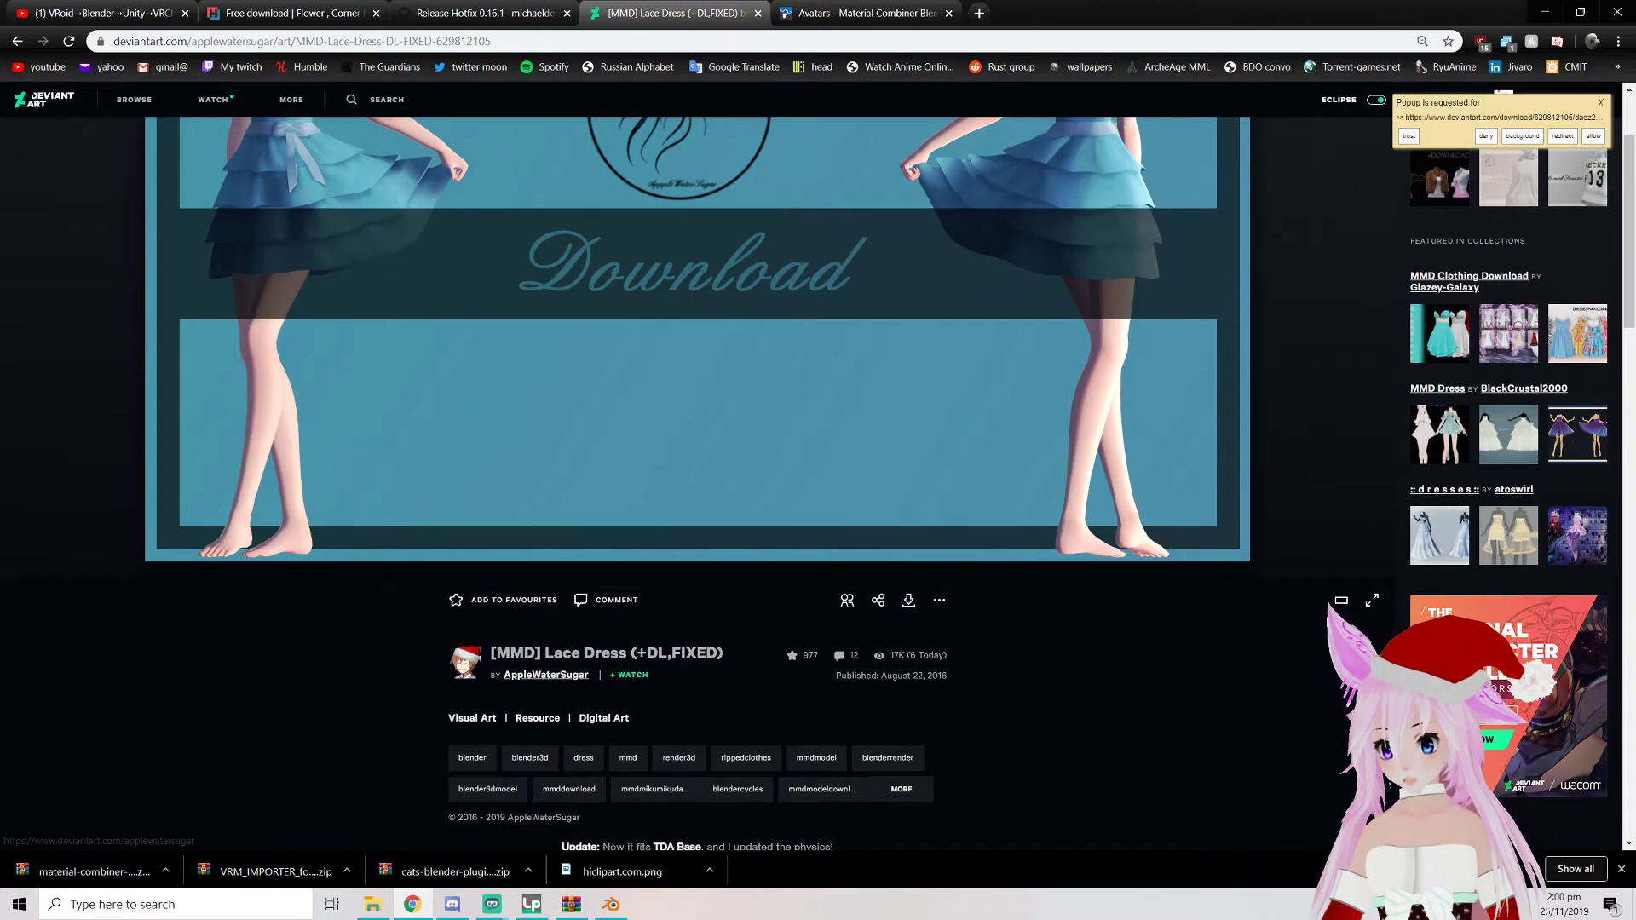
left_click_drag(546, 653, 636, 653)
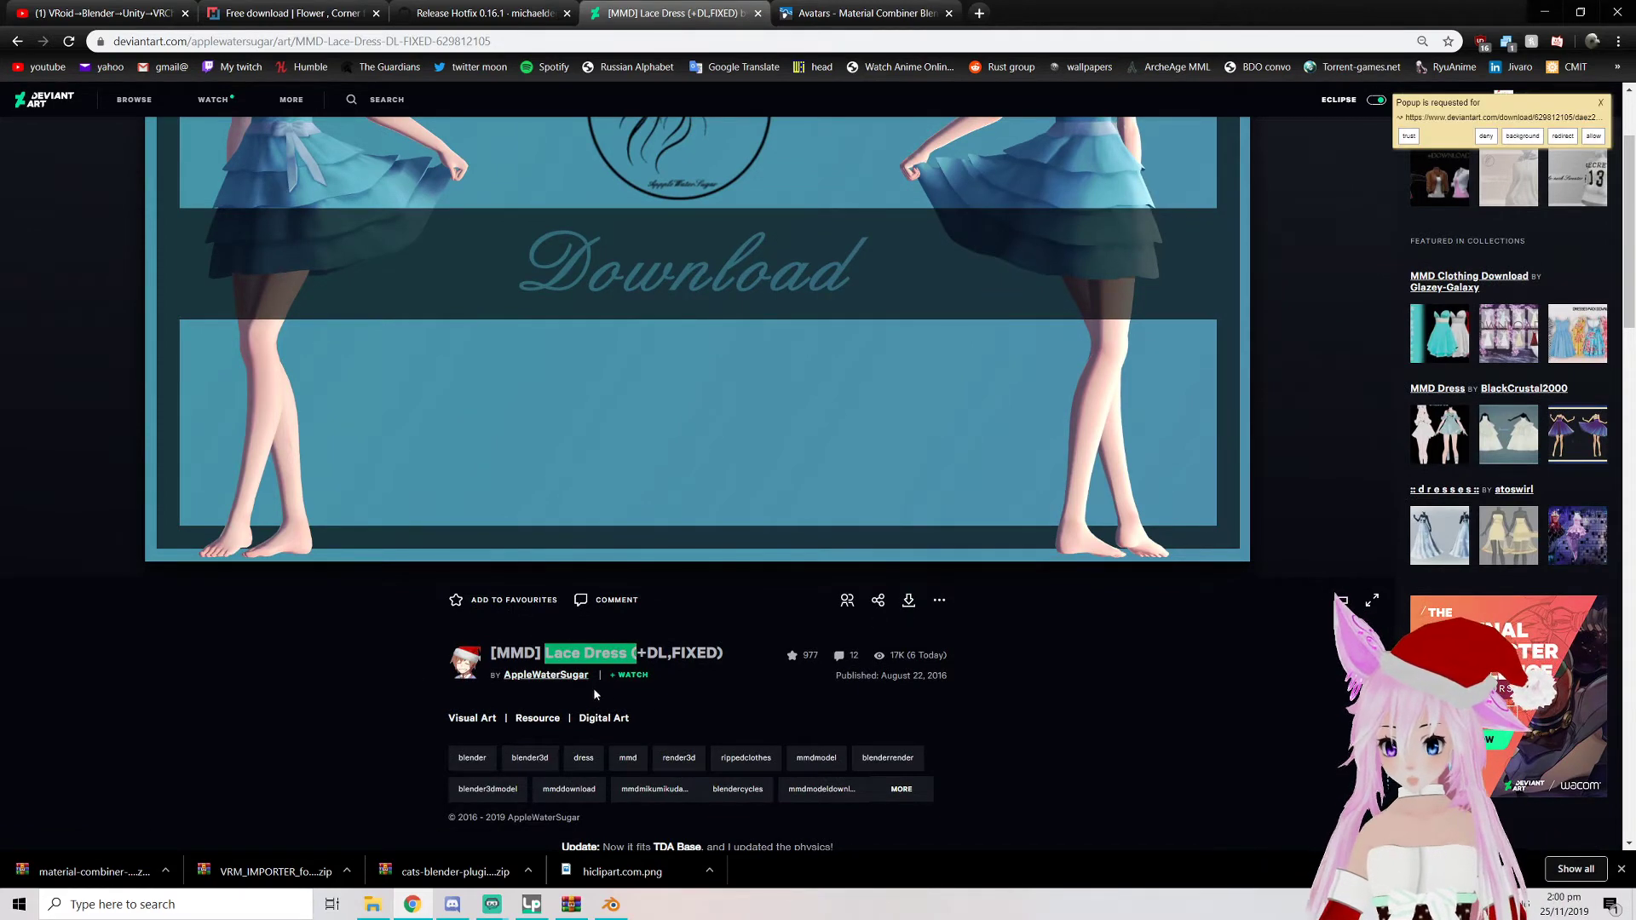
scroll(665, 665, "up", 2)
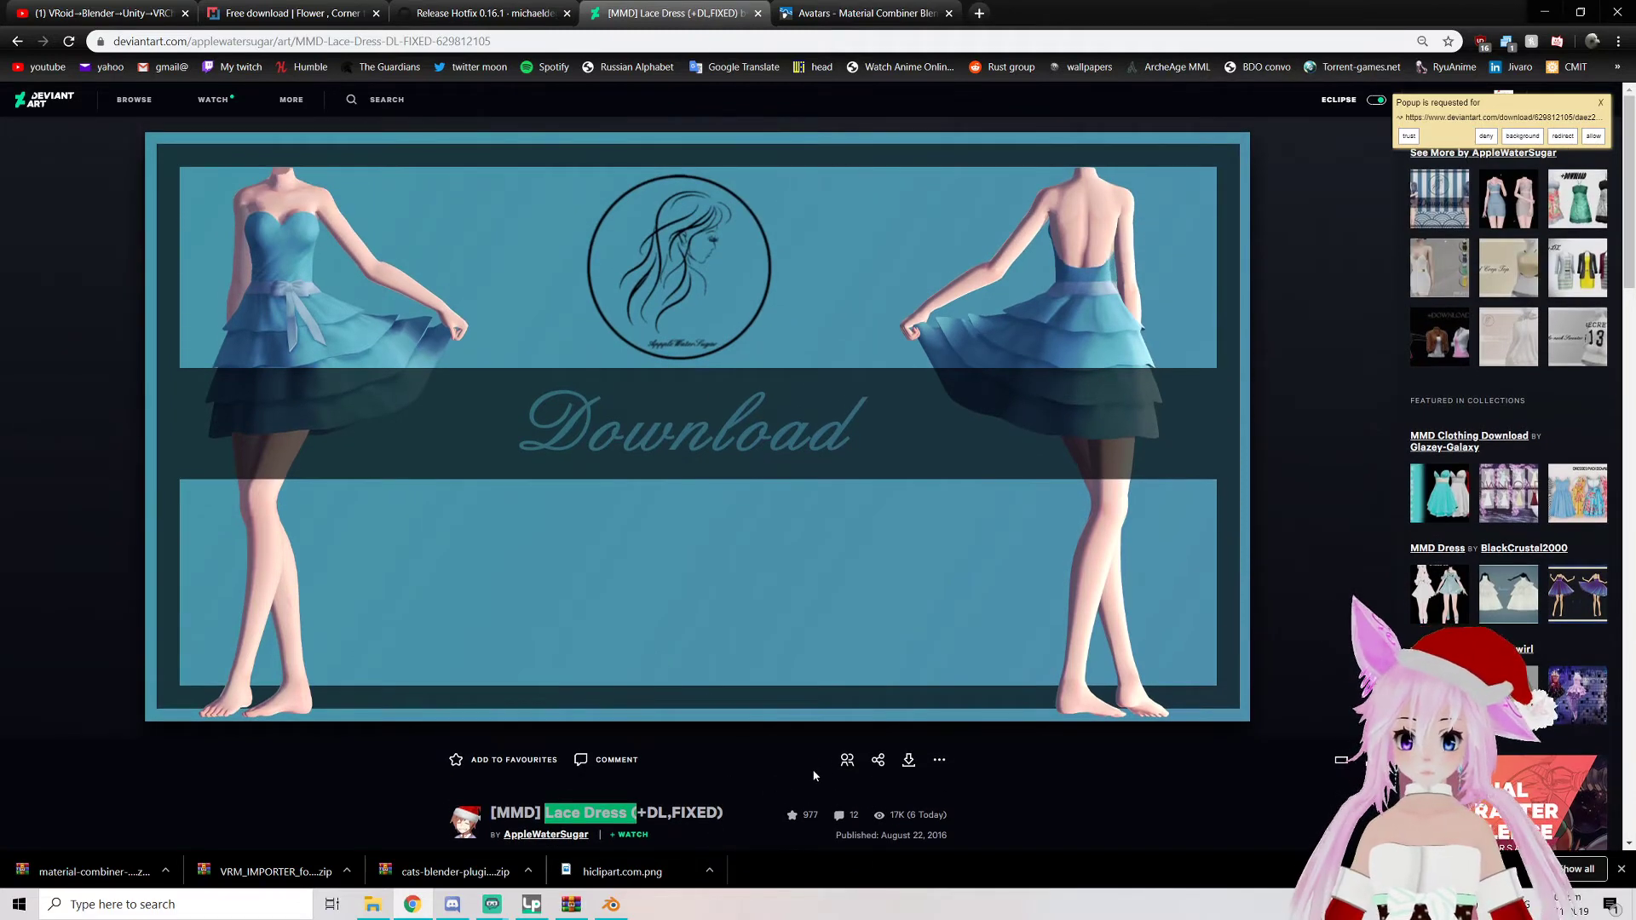
left_click(909, 771)
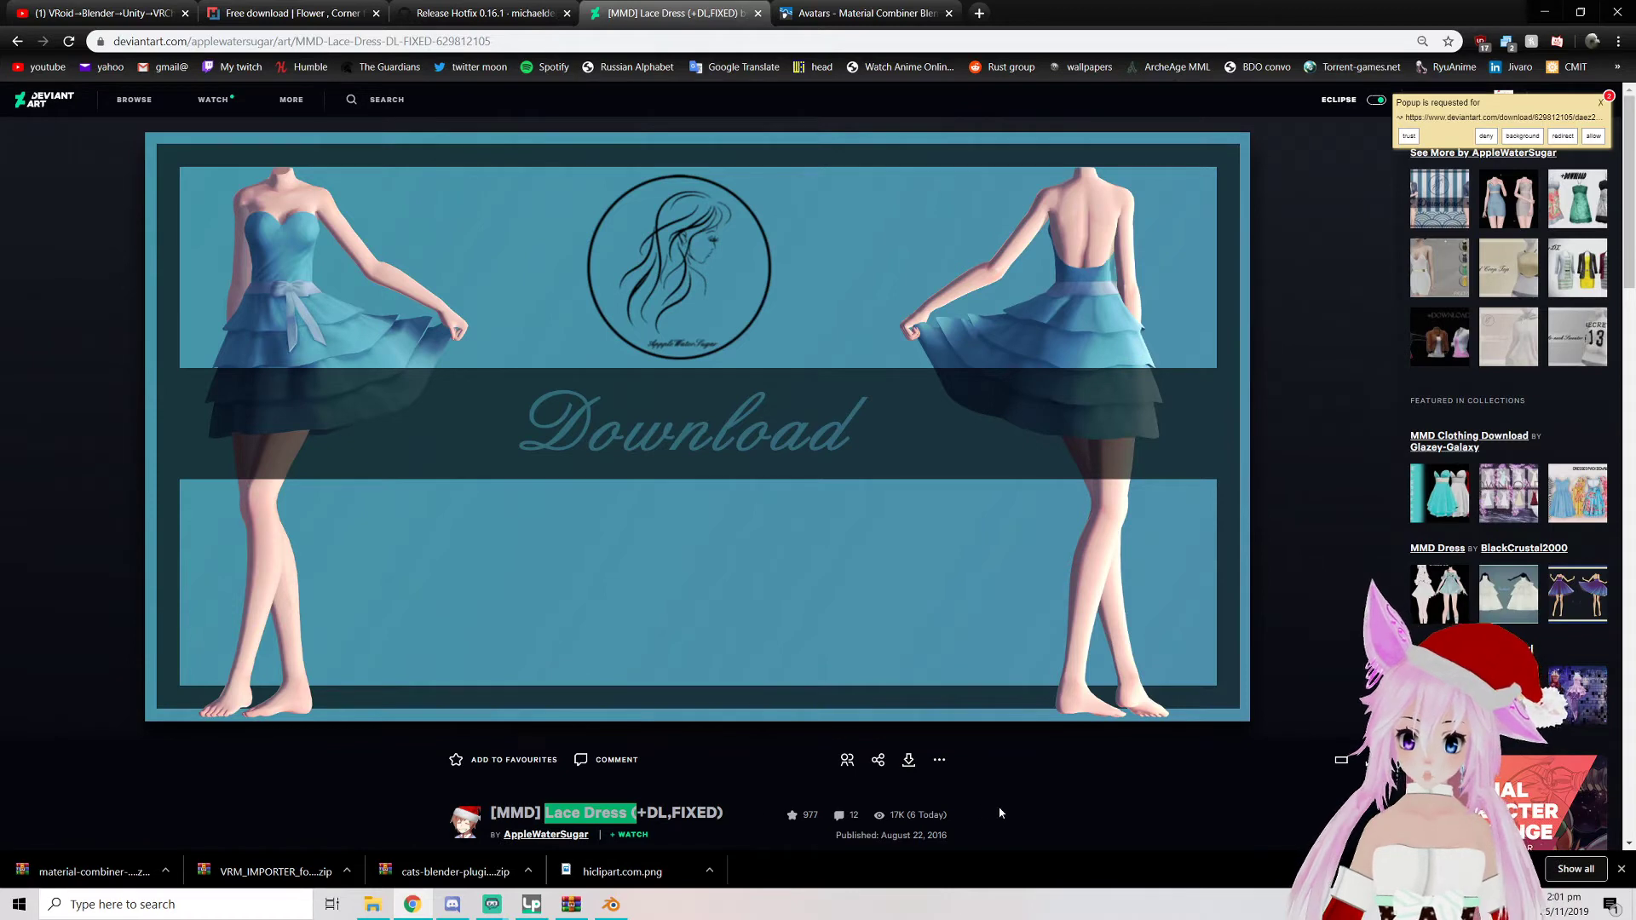
left_click(1594, 135)
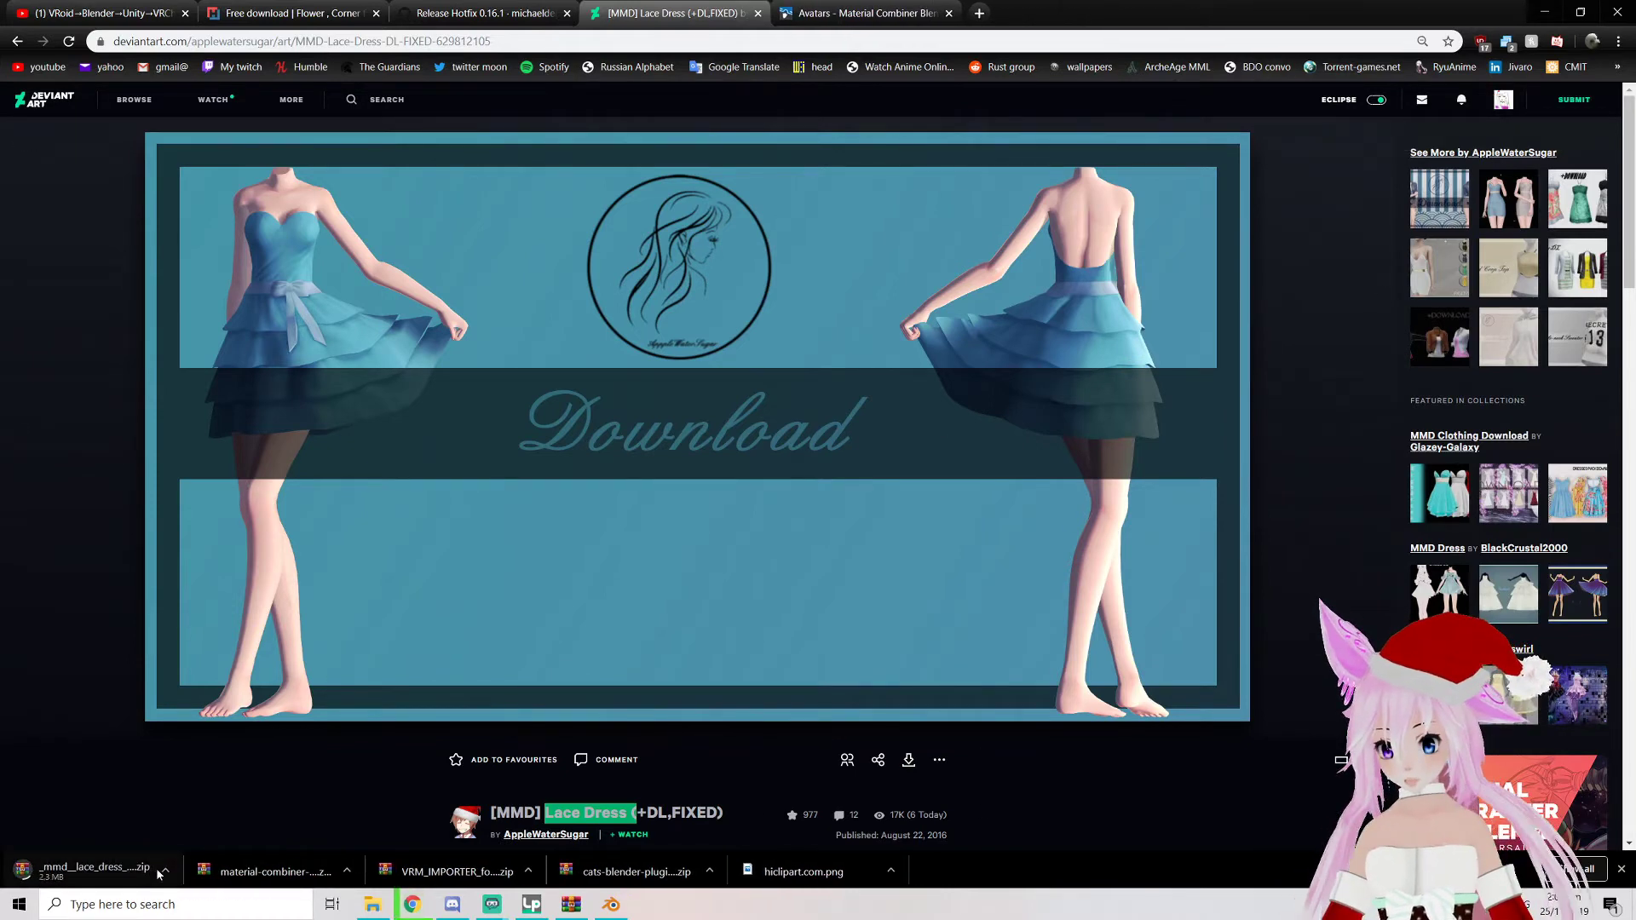
Open the downloaded lace dress archive, extract its Lace Dress folder to the desktop and close the archive
left_click(166, 874)
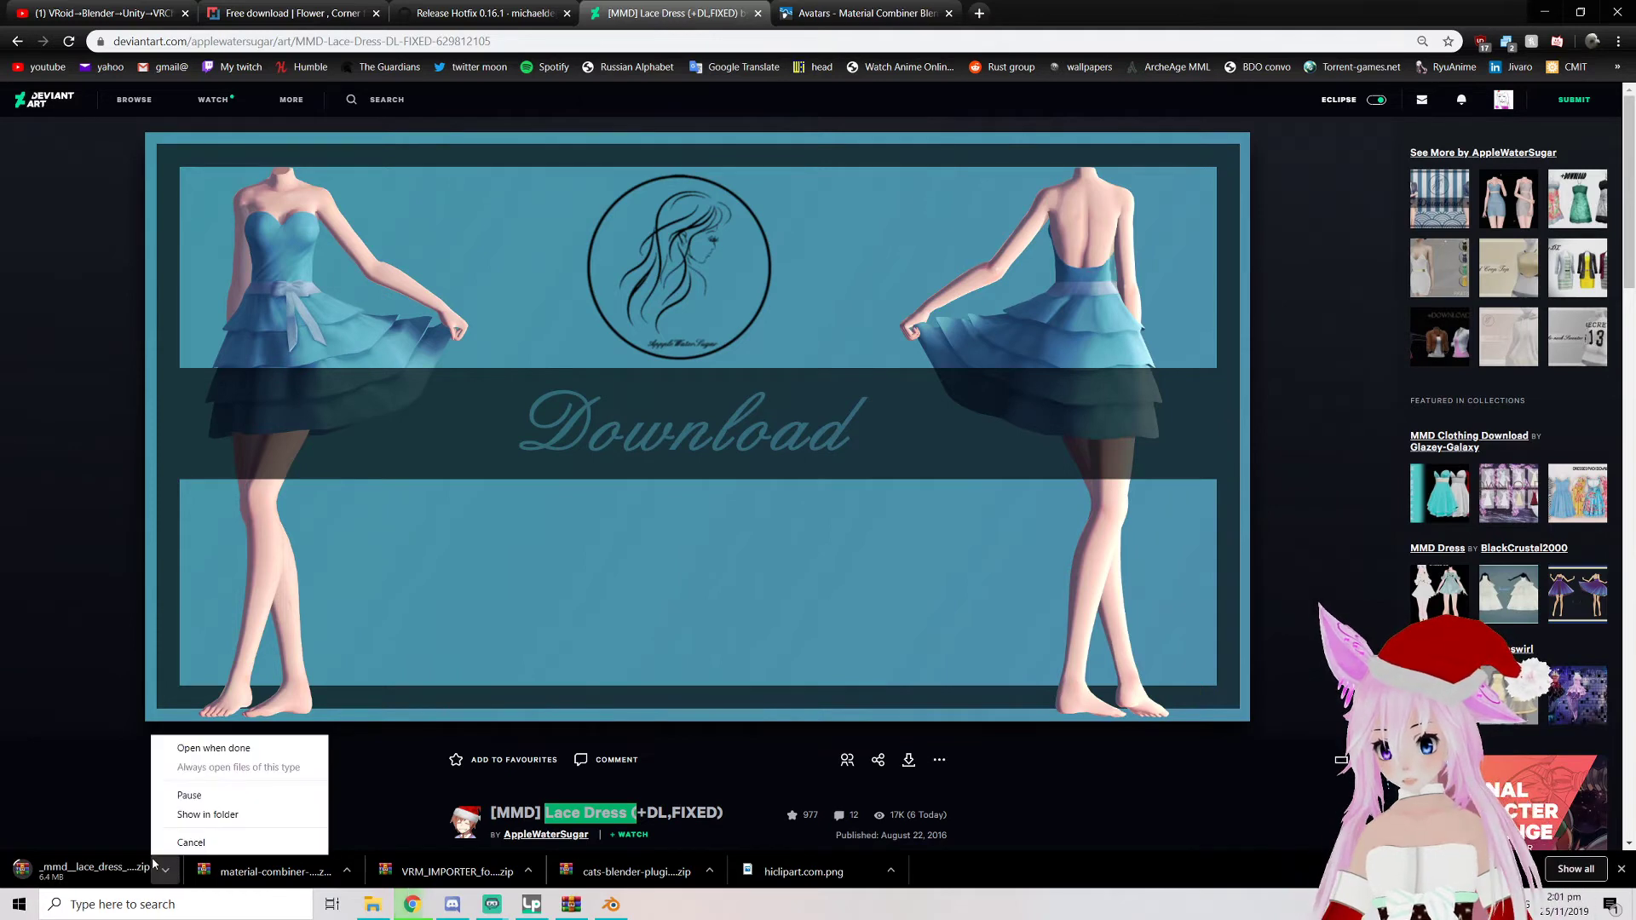
left_click(214, 751)
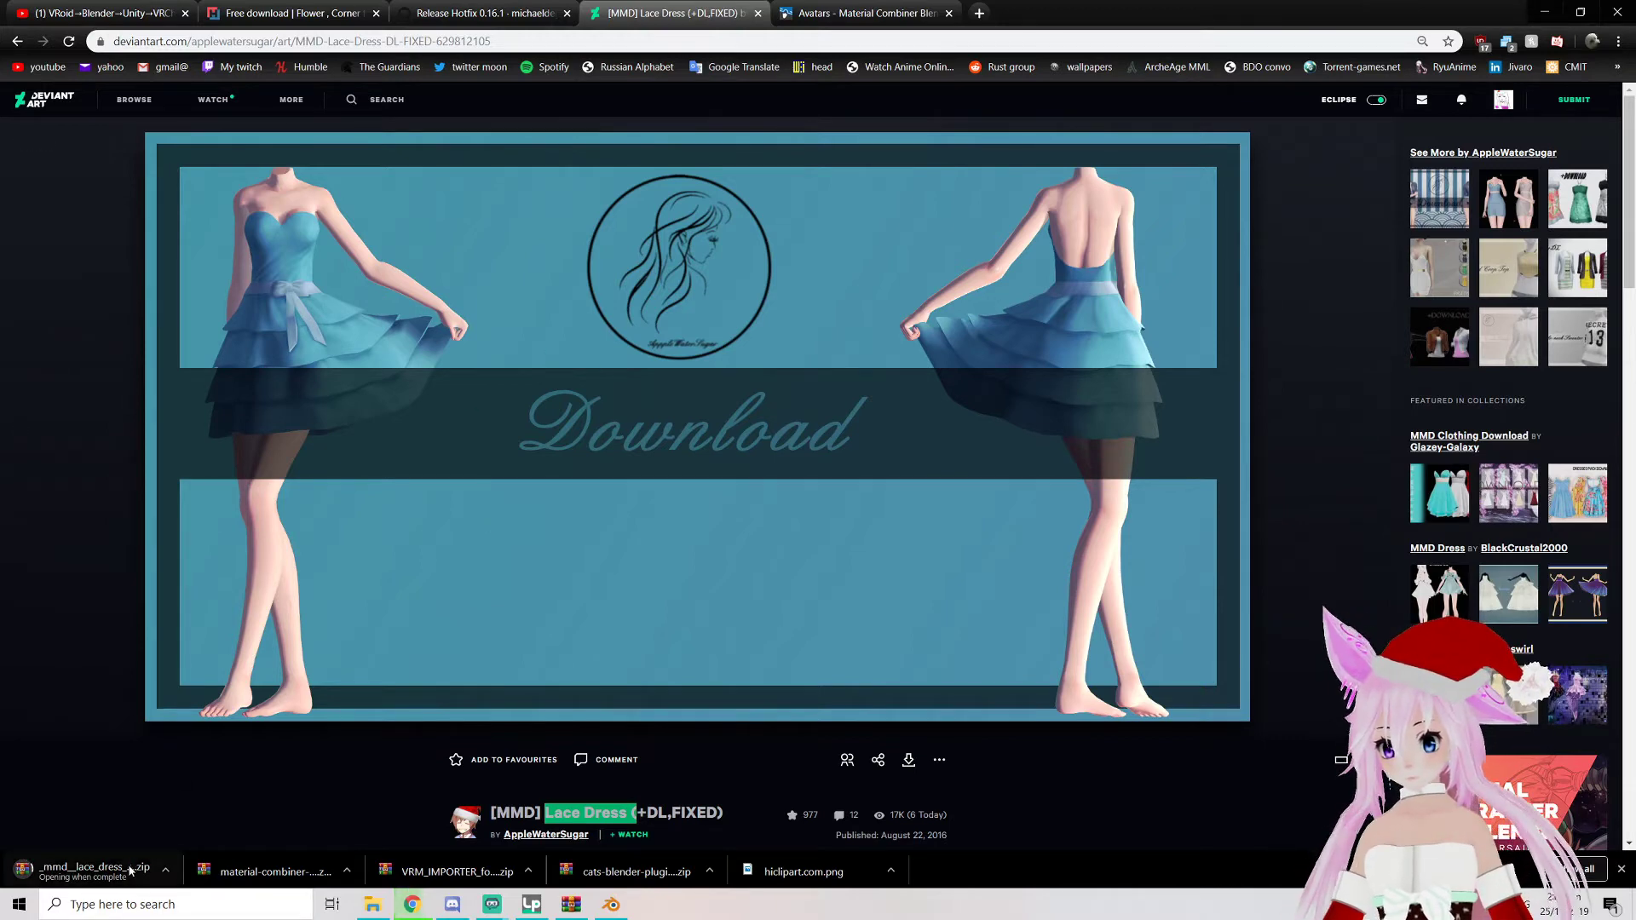
left_click(170, 819)
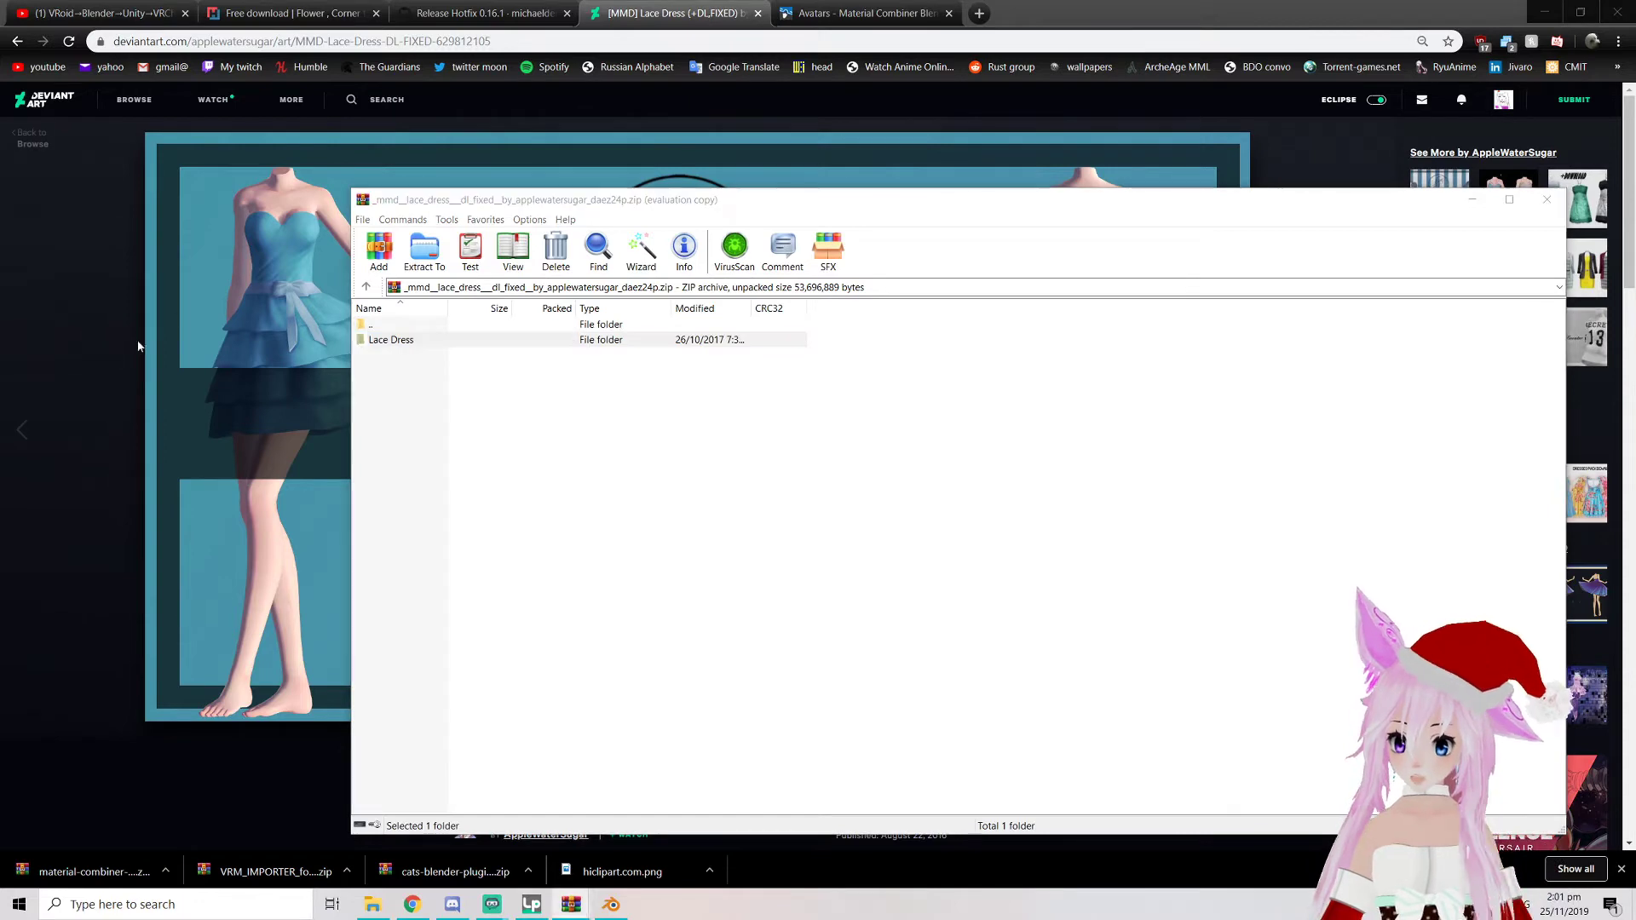
left_click(1552, 201)
left_click(1551, 201)
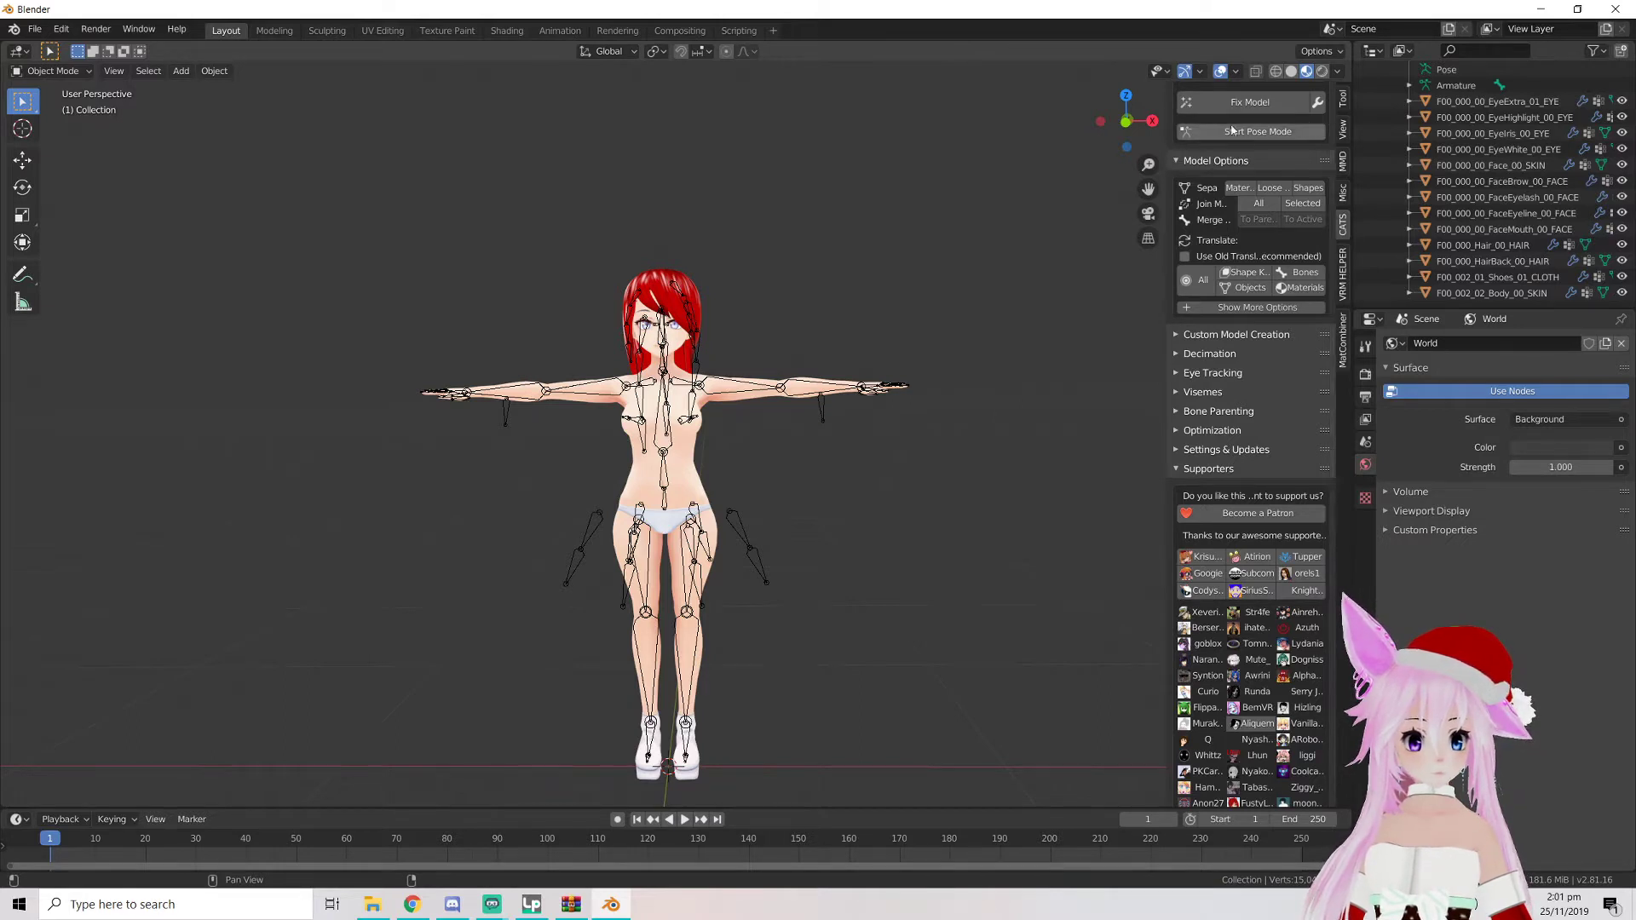
Widen the viewport sidebar and bring up the CATS add-on's model import options
left_click_drag(1168, 137, 1045, 137)
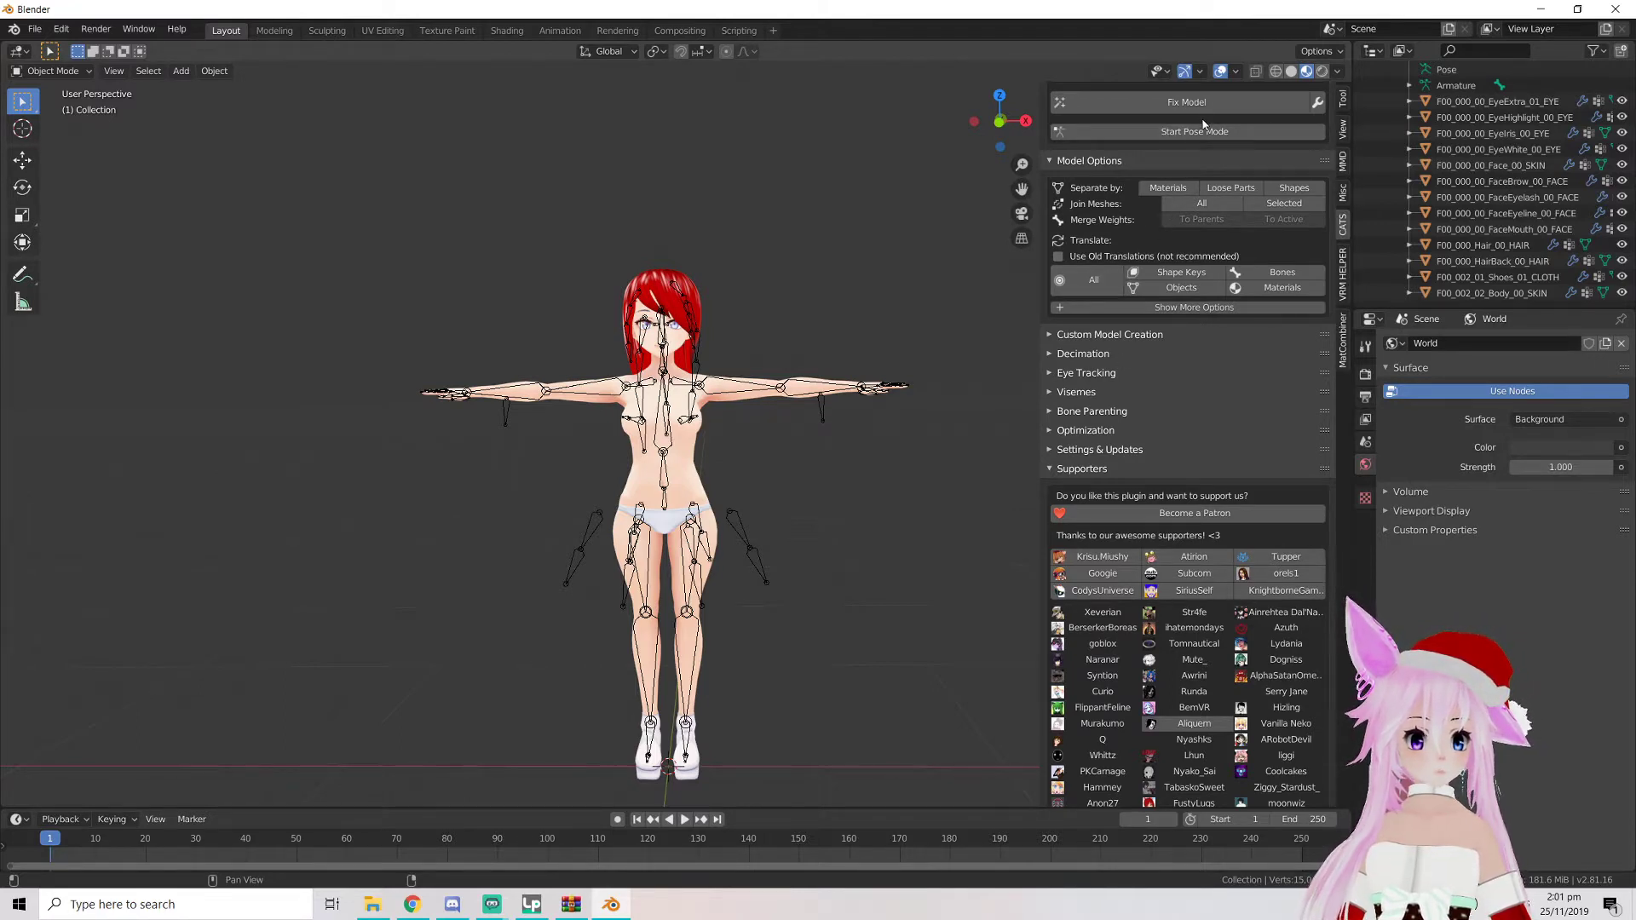
scroll(1341, 244, "up", 3)
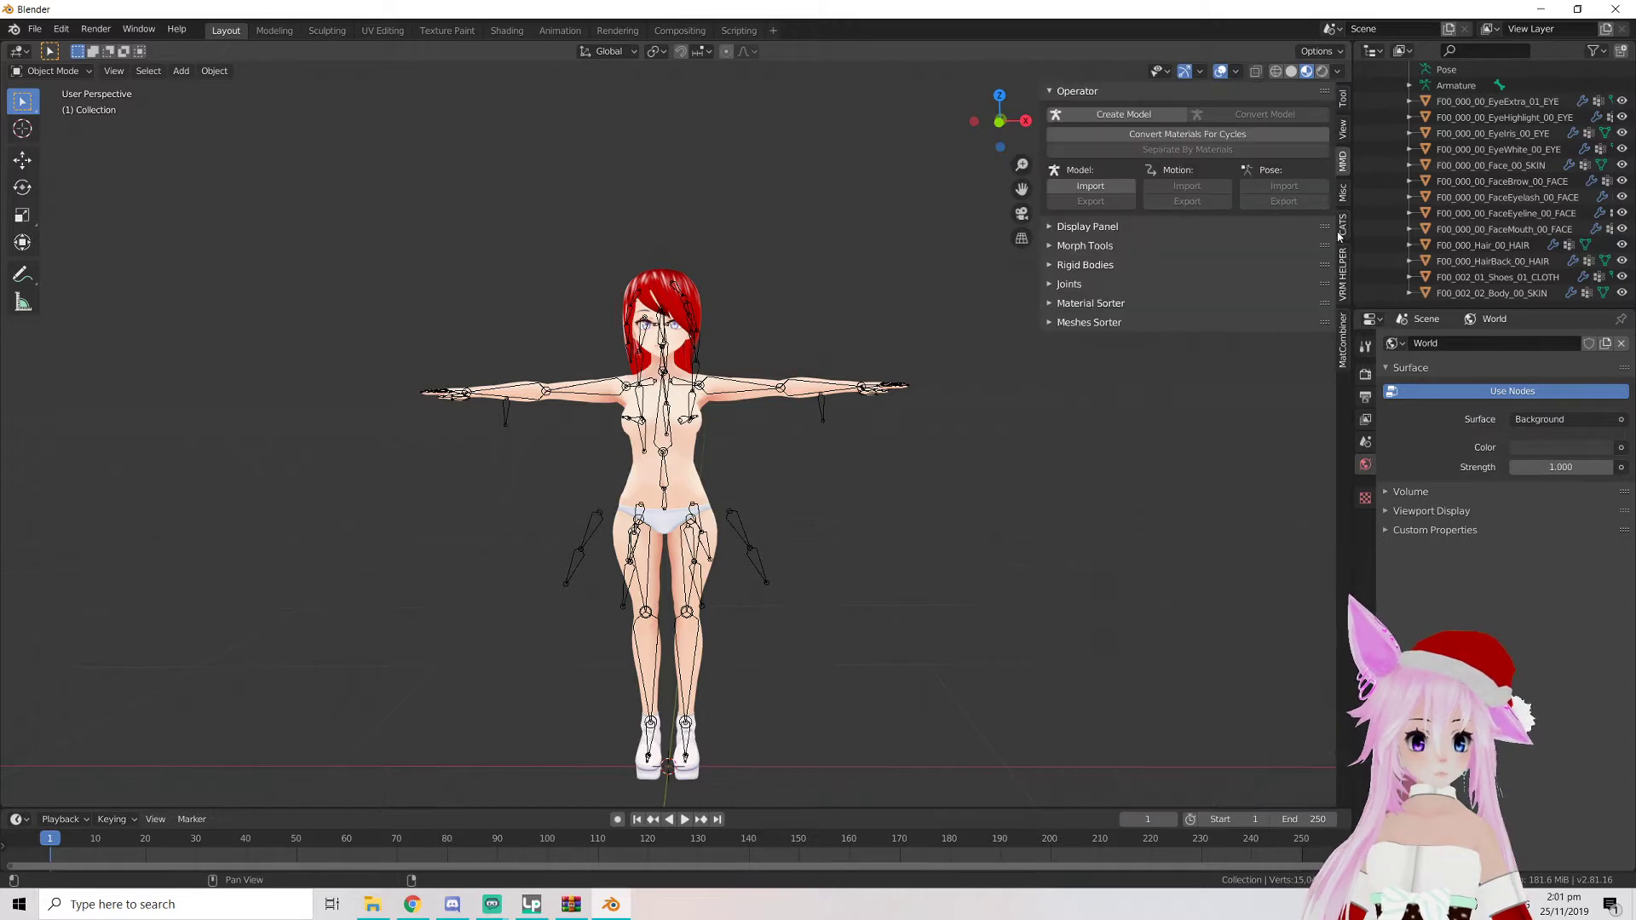
left_click(1342, 220)
scroll(1342, 208, "down", 1)
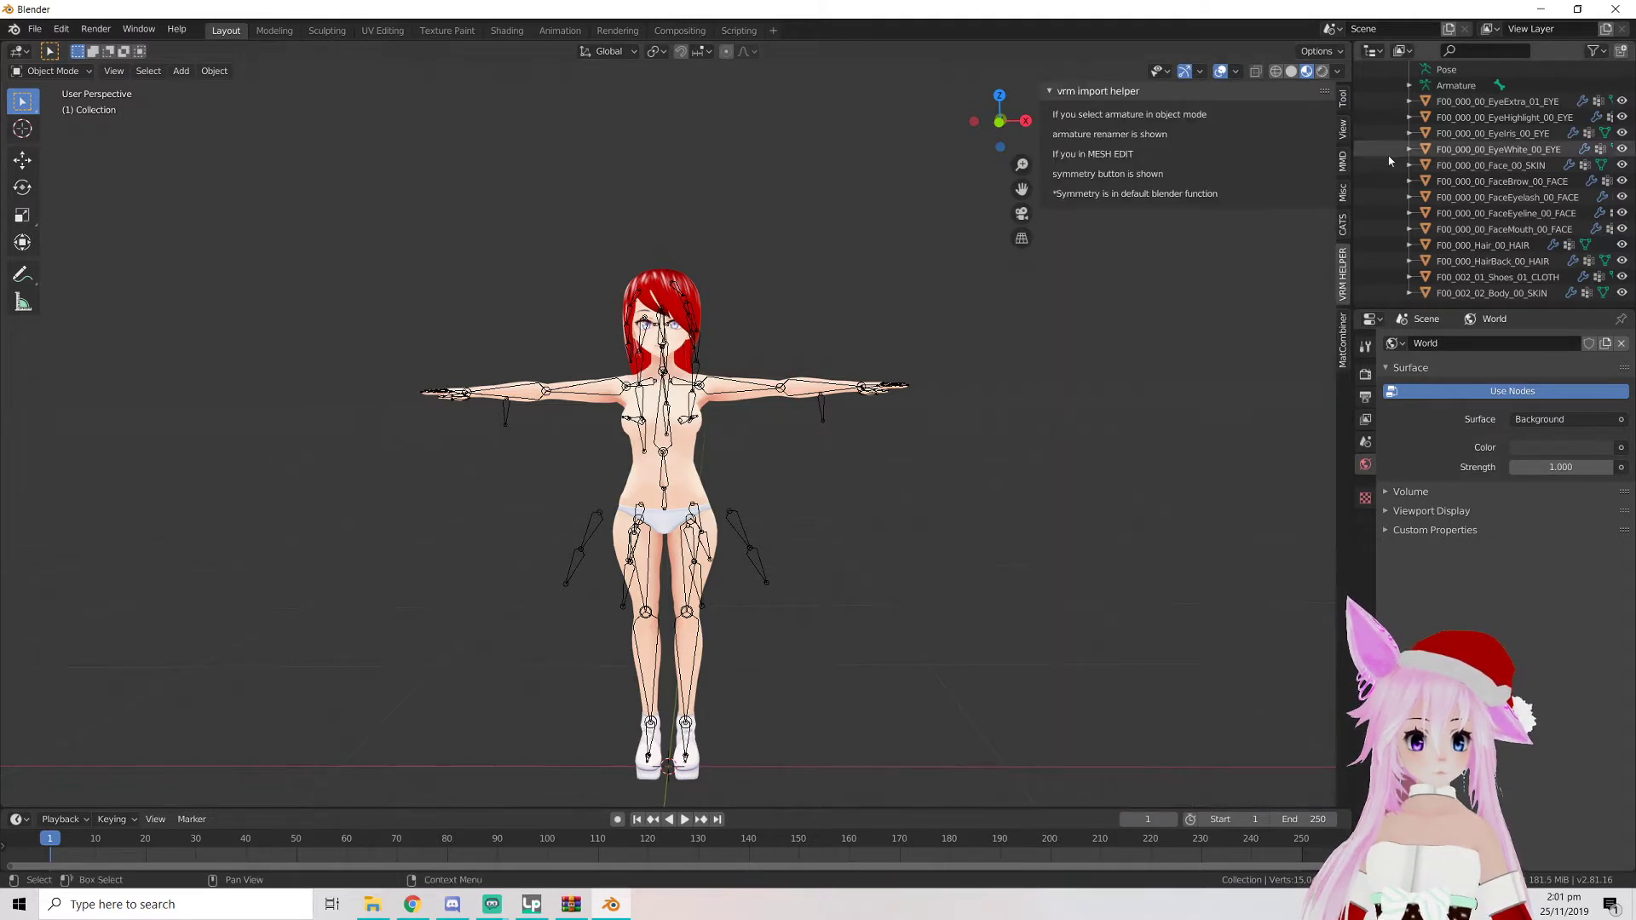
scroll(1388, 158, "up", 1)
scroll(1343, 213, "up", 1)
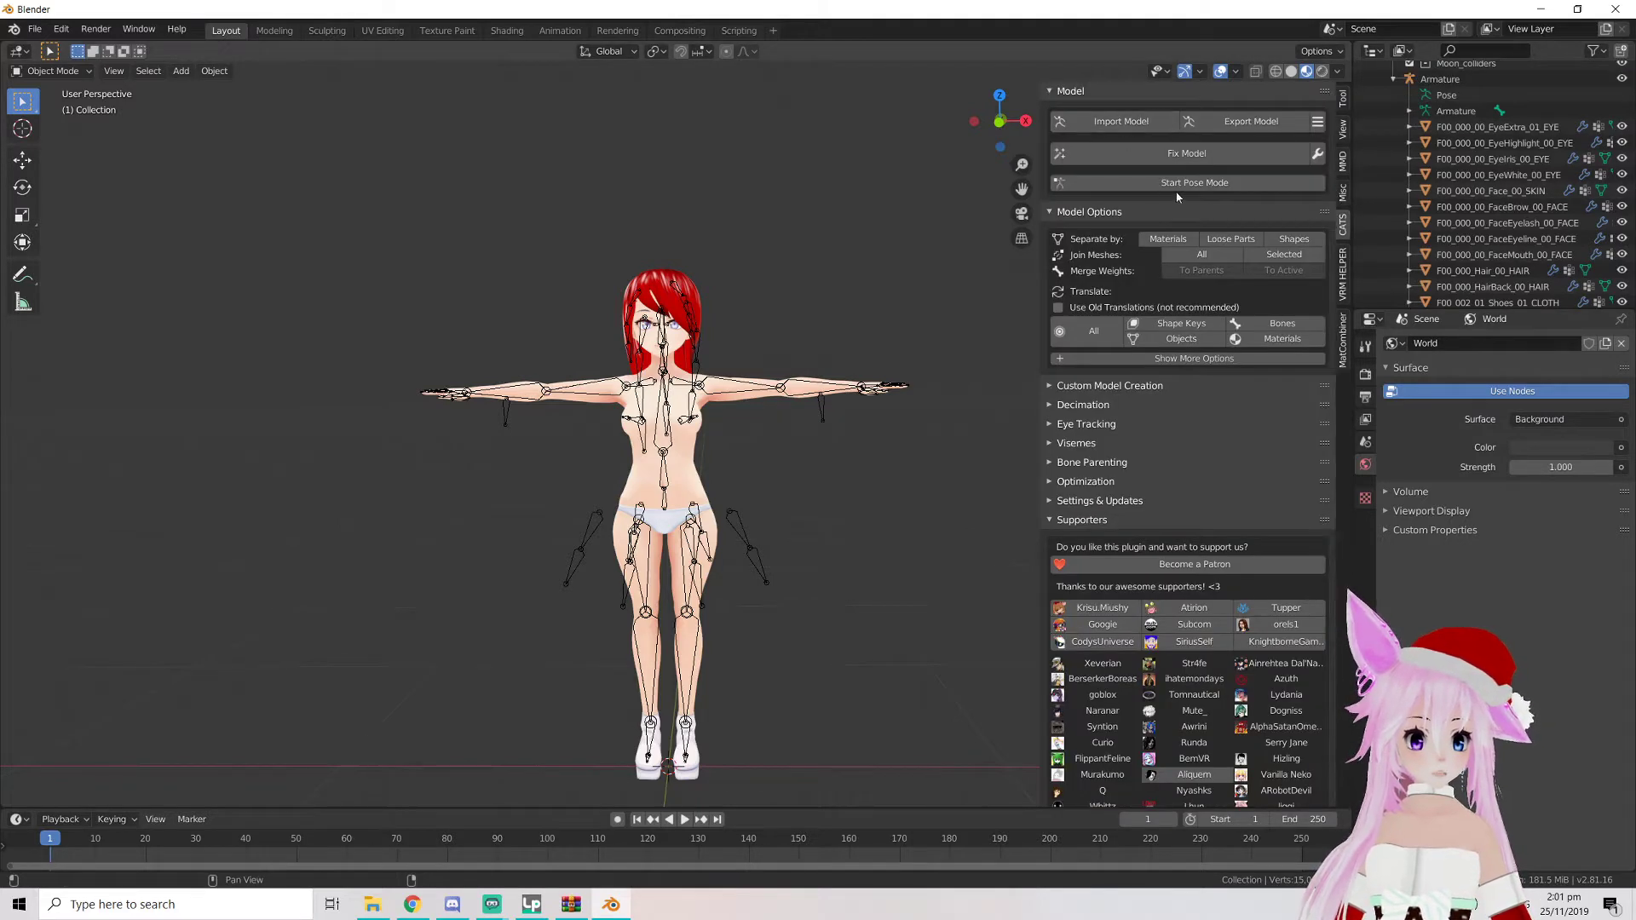
left_click(1119, 121)
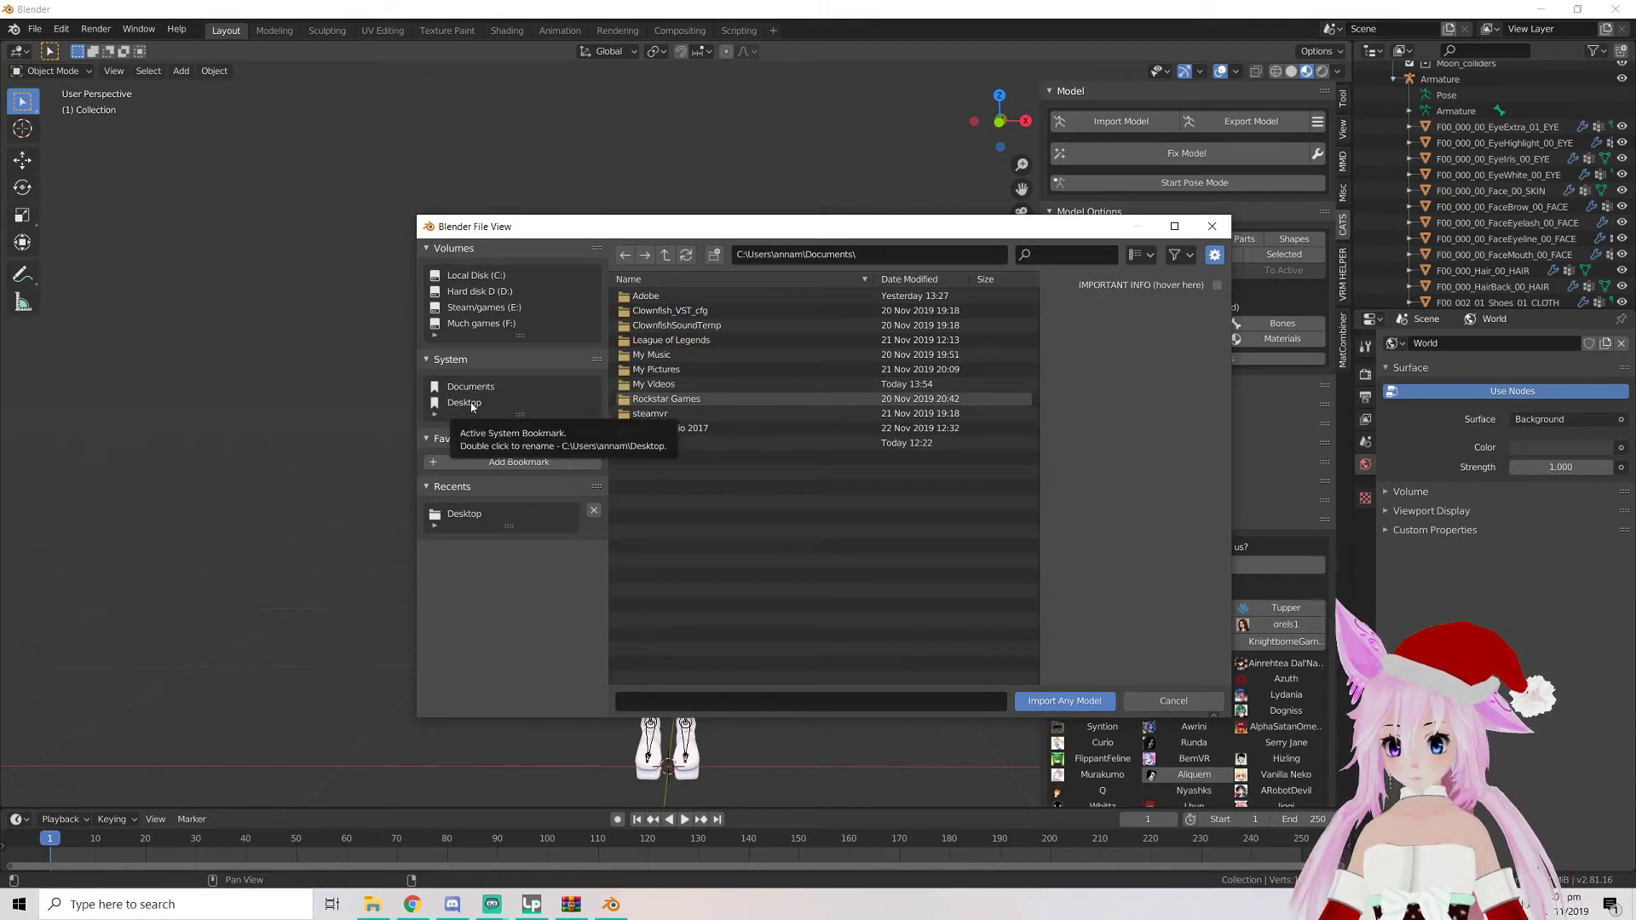
left_click(465, 404)
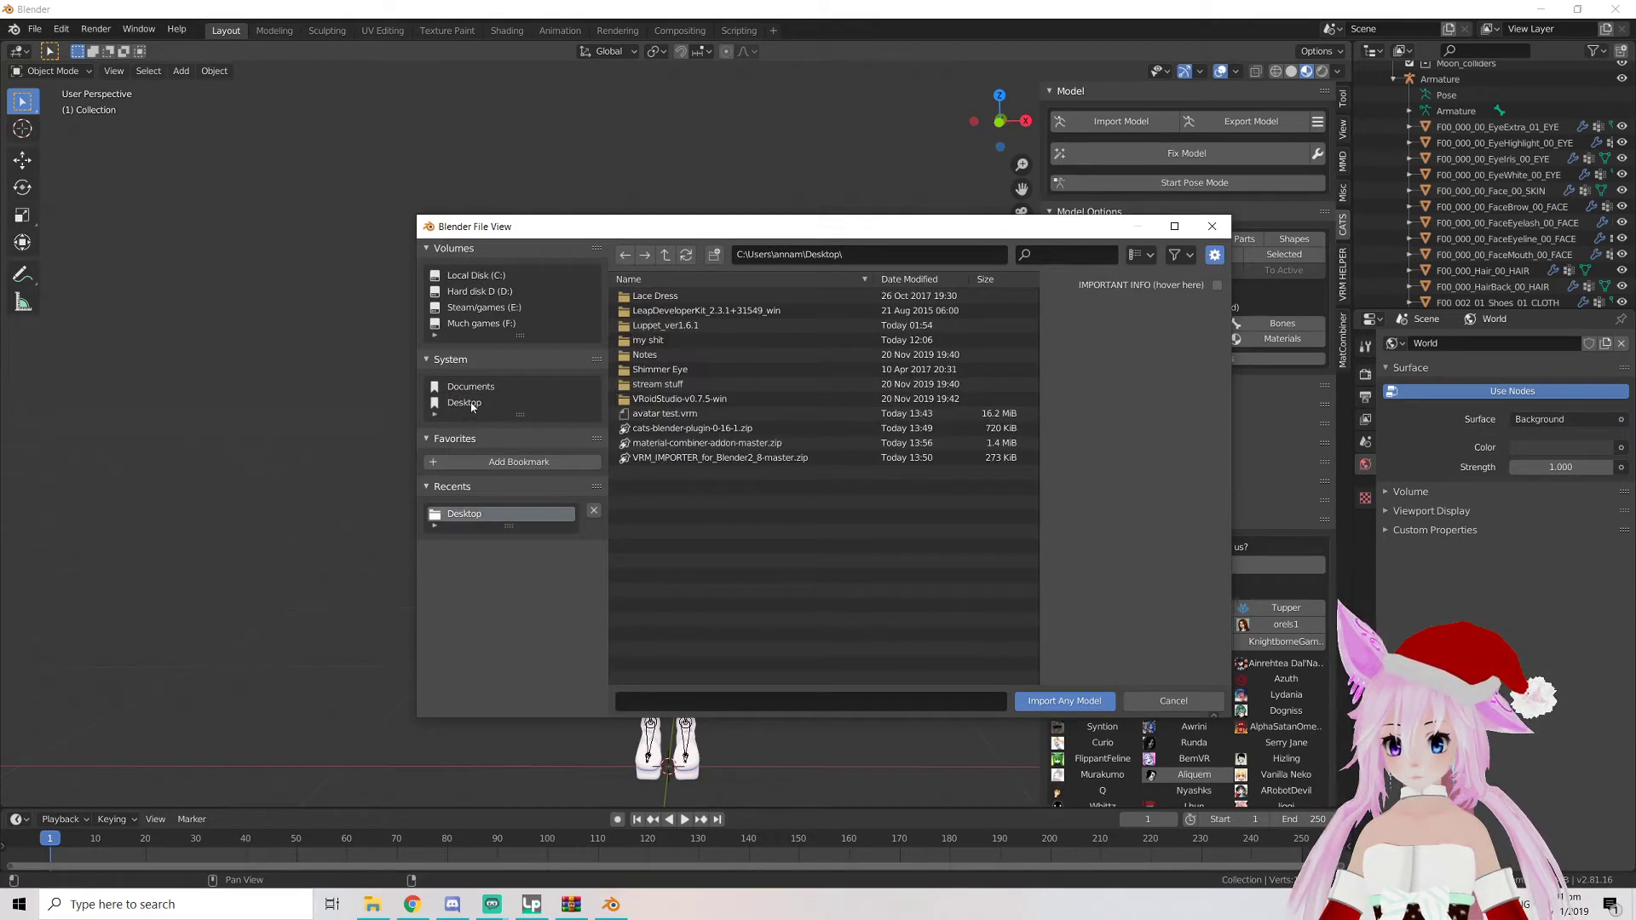
left_click(1161, 701)
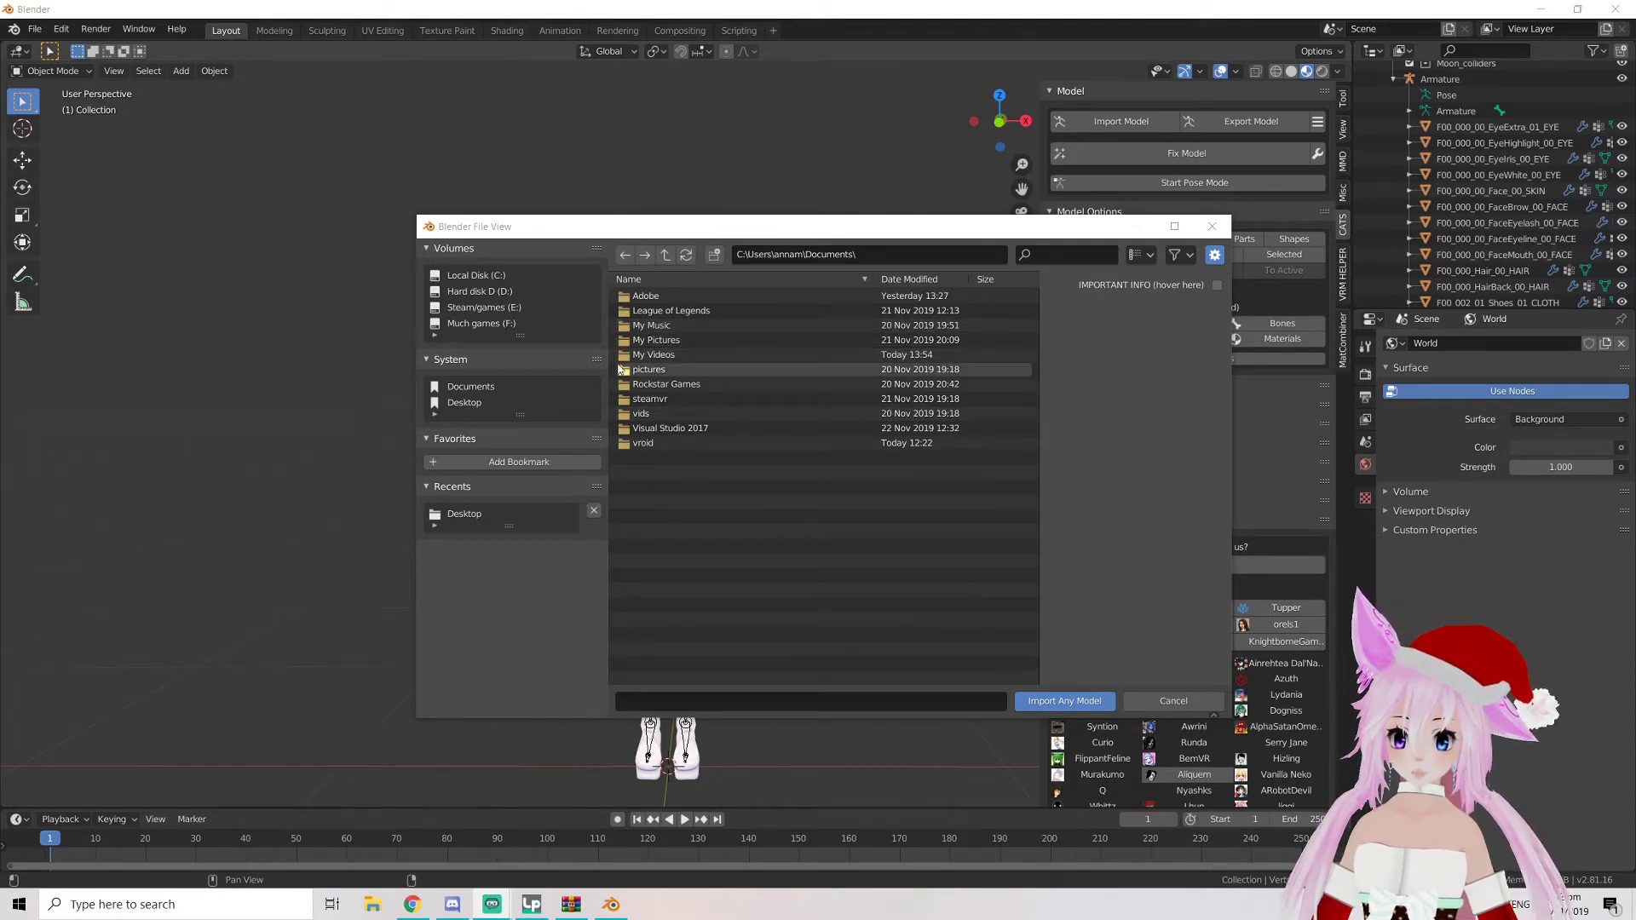
Import Dress.pmx from the Blue folder inside the Lace Dress folder on the desktop
left_click(488, 401)
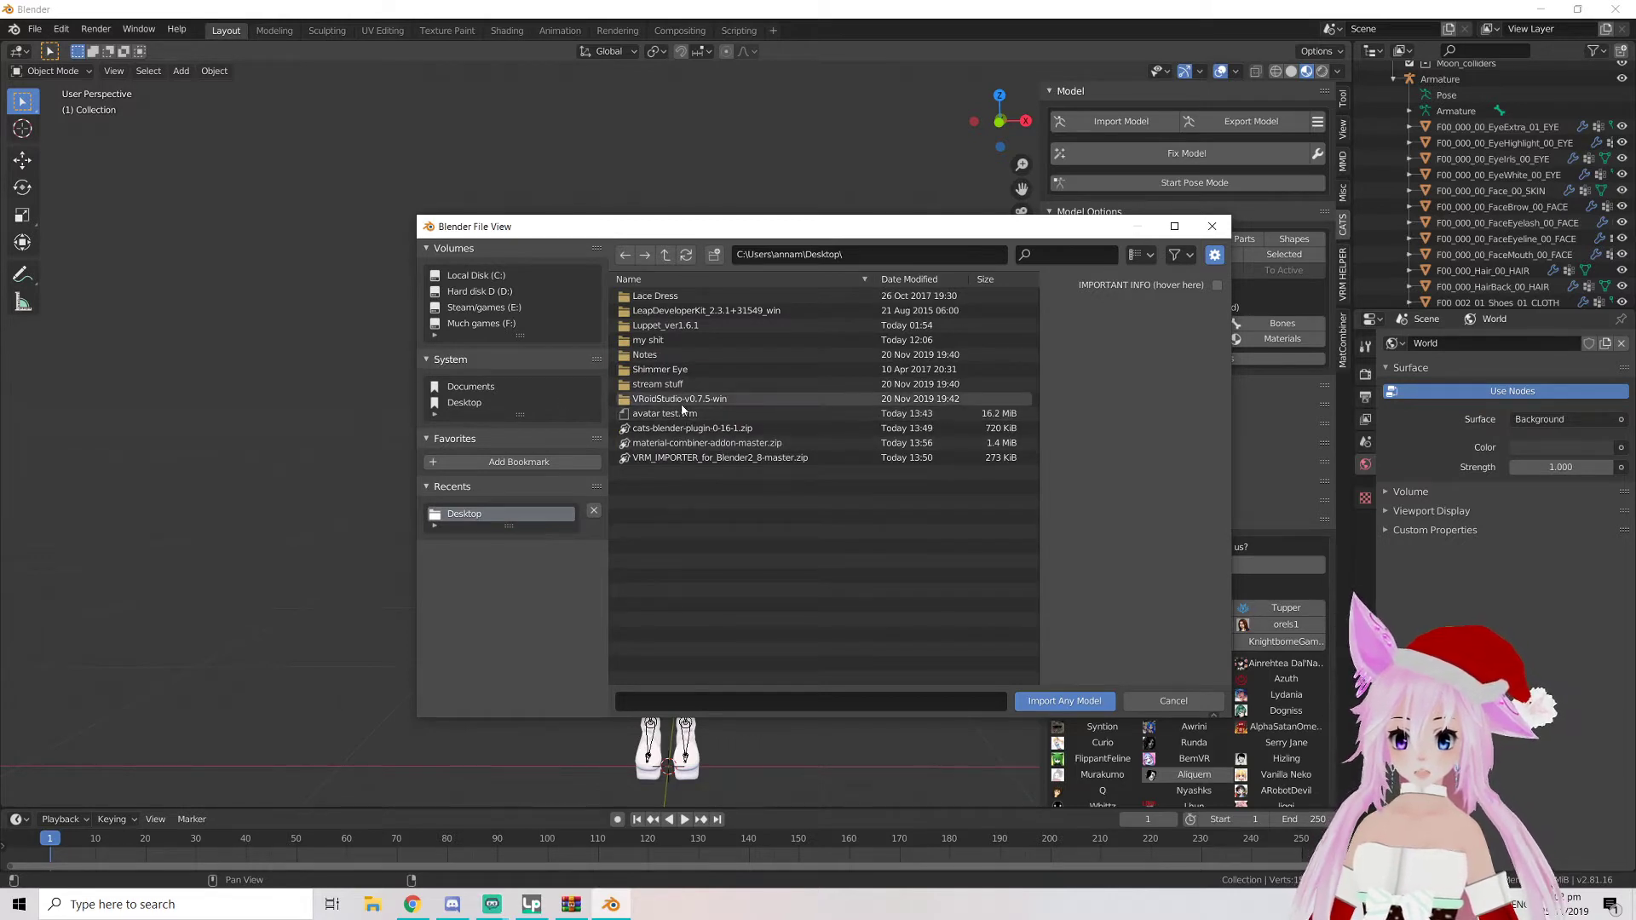
left_click(679, 298)
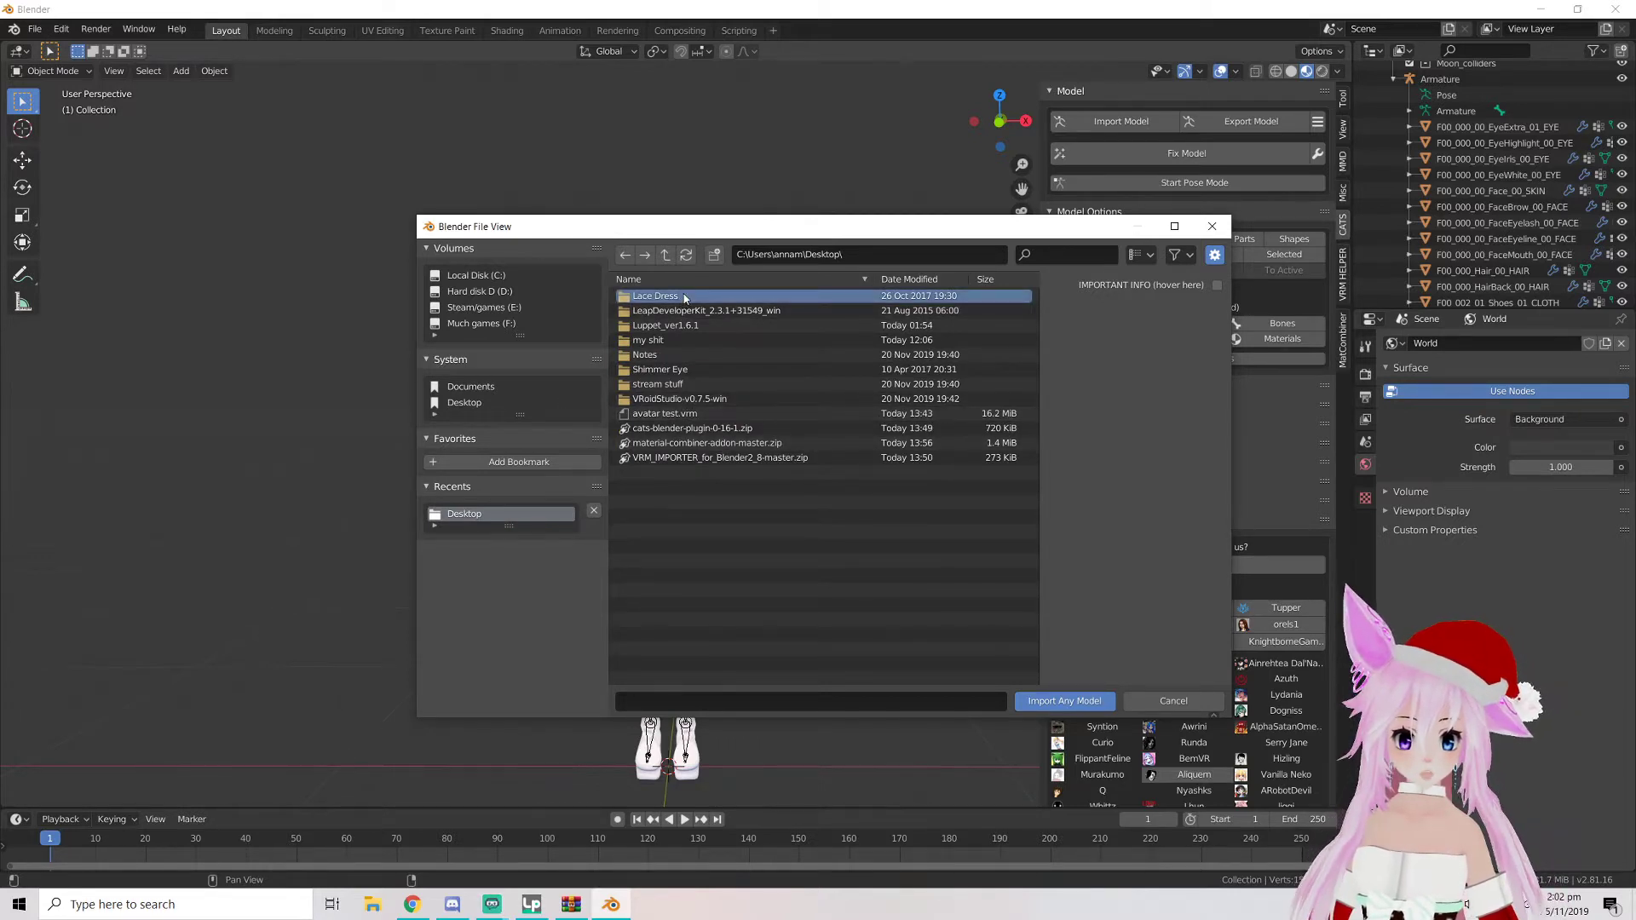
double_click(678, 297)
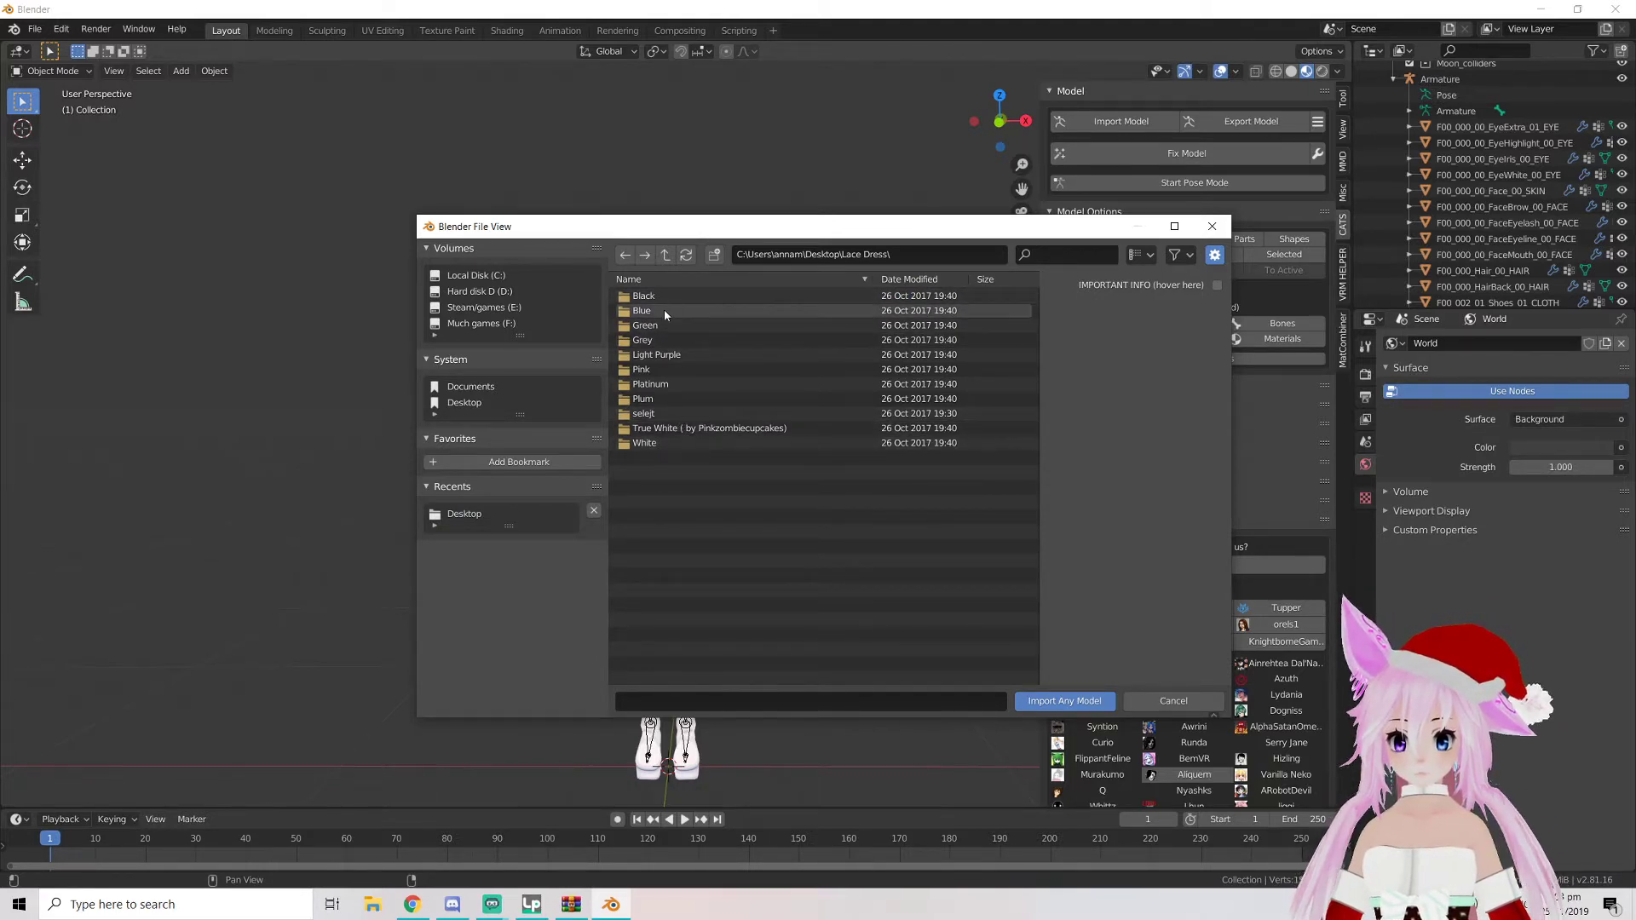
double_click(663, 309)
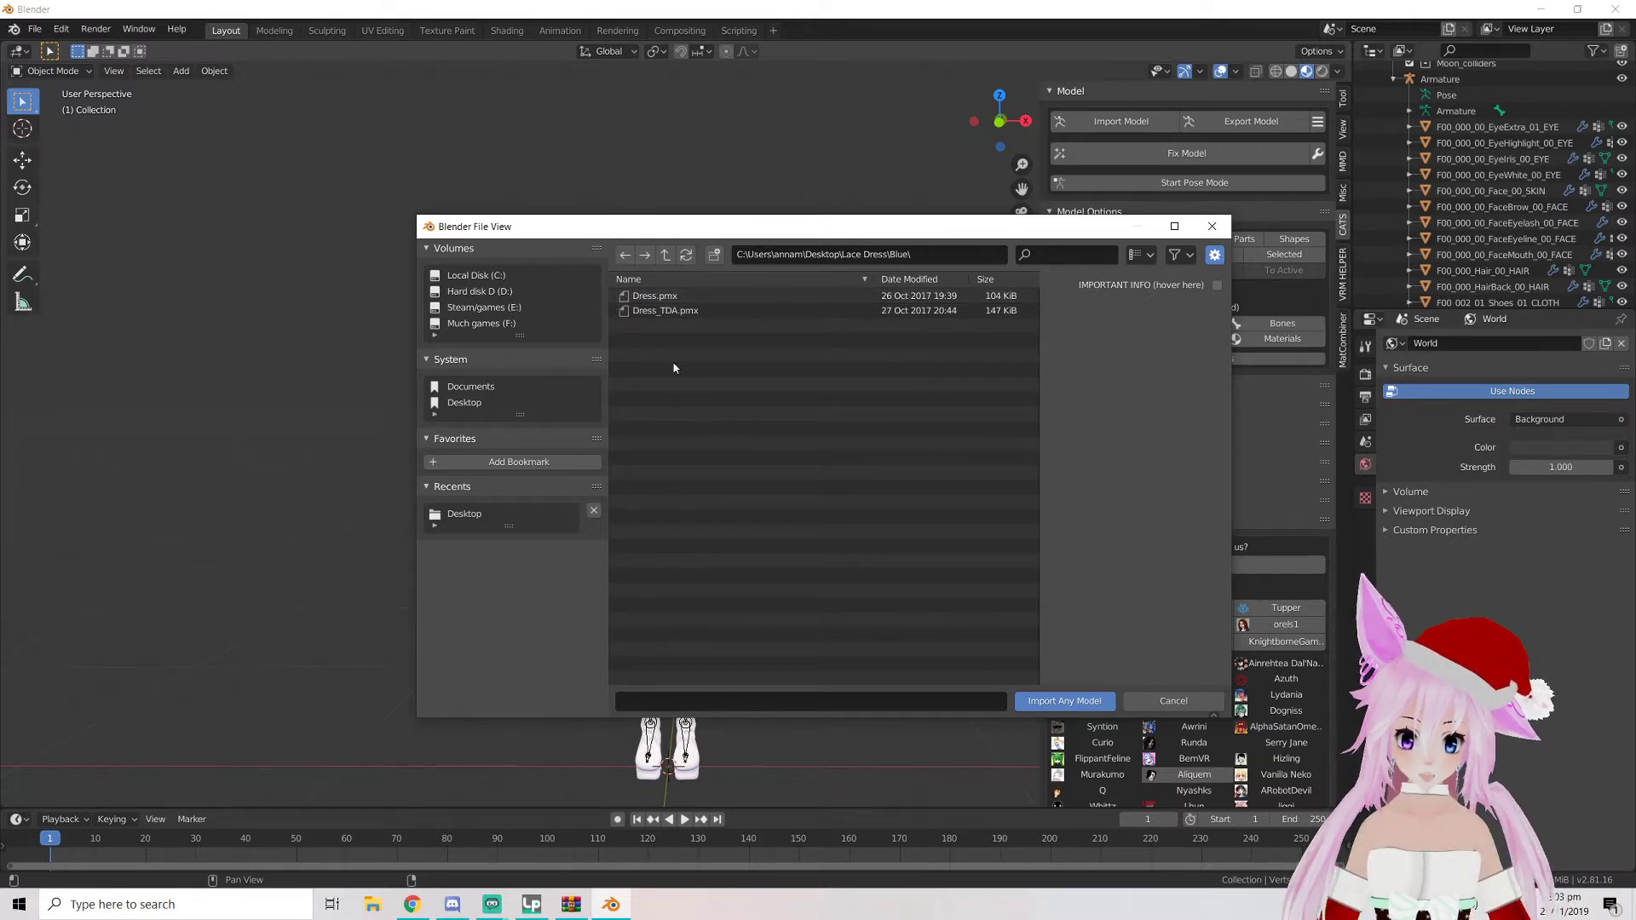
left_click(624, 254)
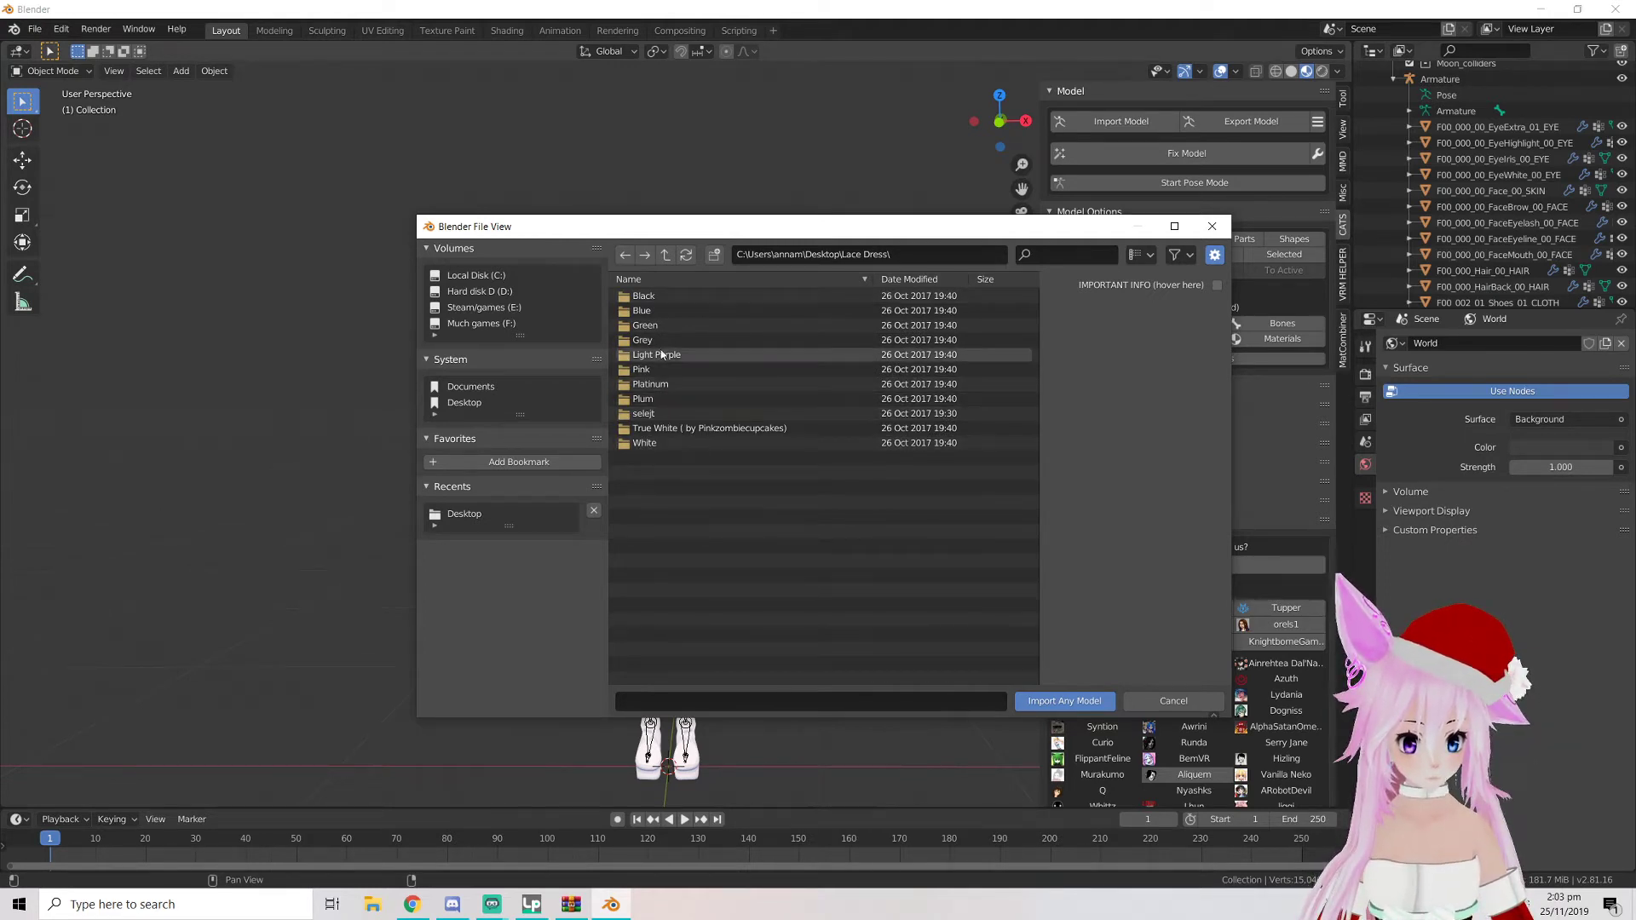
double_click(664, 311)
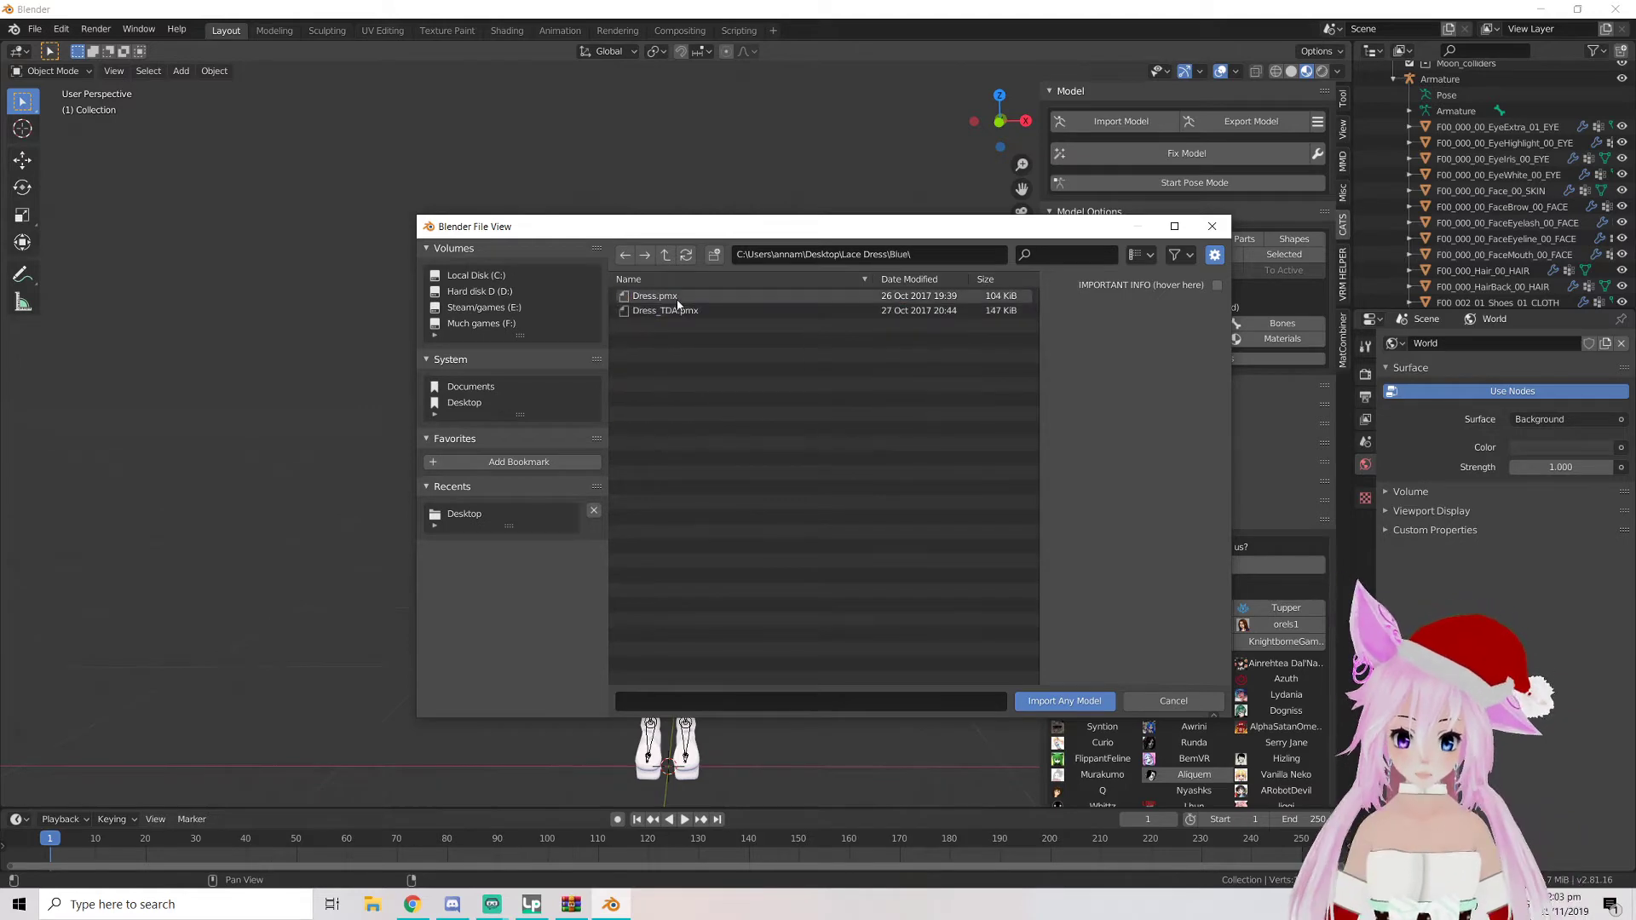
double_click(656, 296)
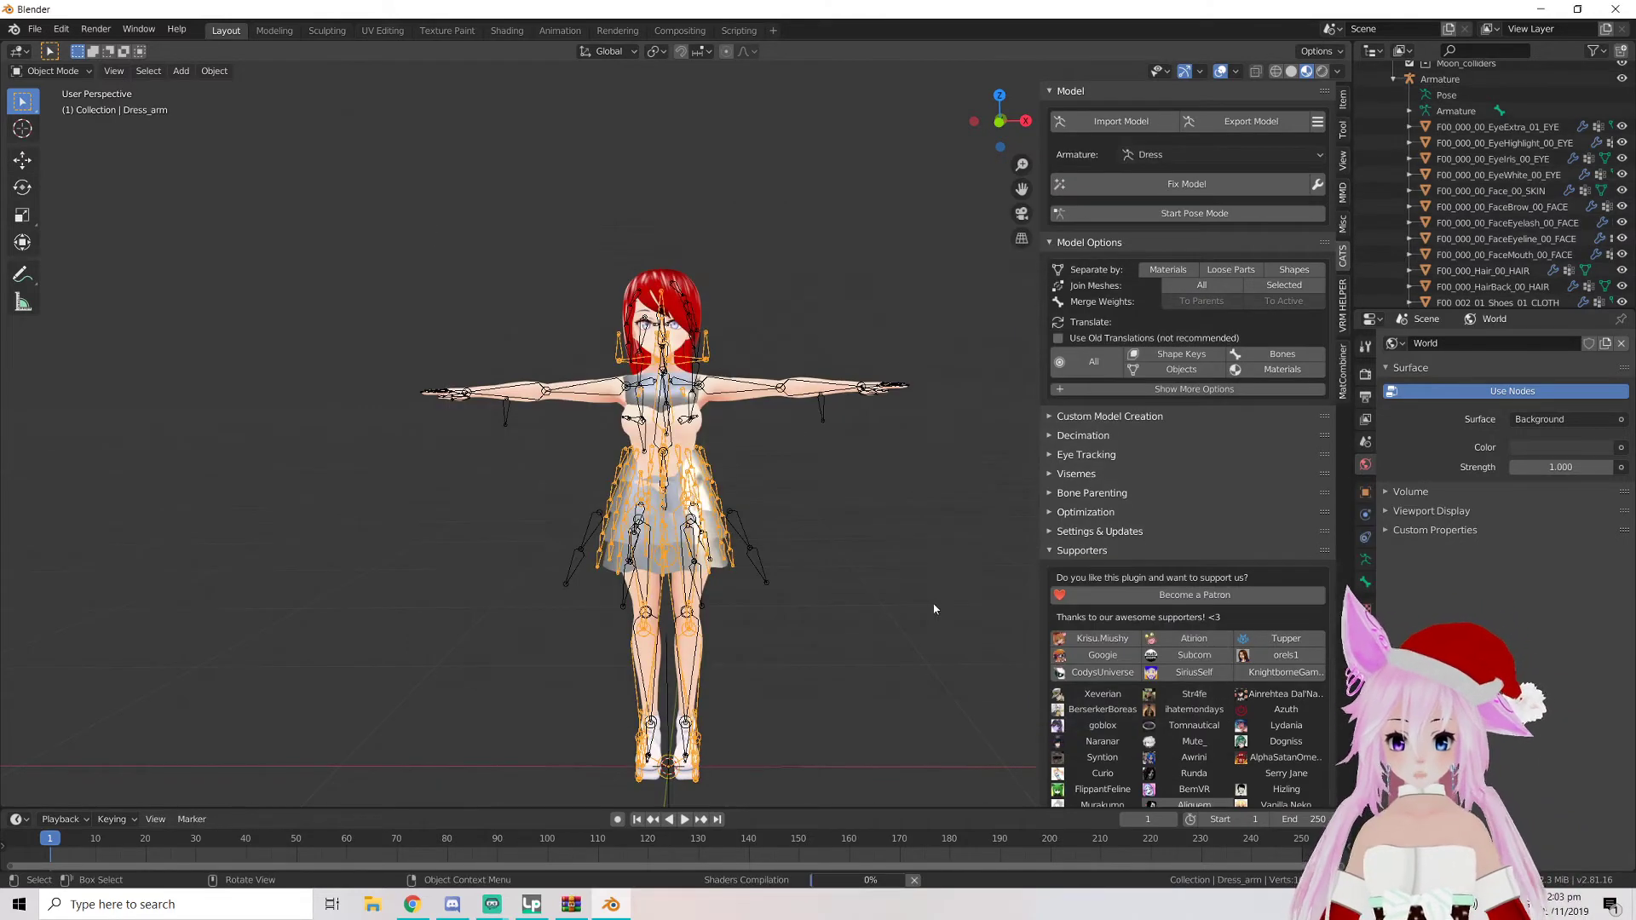
Select the imported Dress model and run the CATS Fix Model operation on it
scroll(850, 481, "up", 8)
scroll(846, 479, "down", 4)
right_click(846, 479)
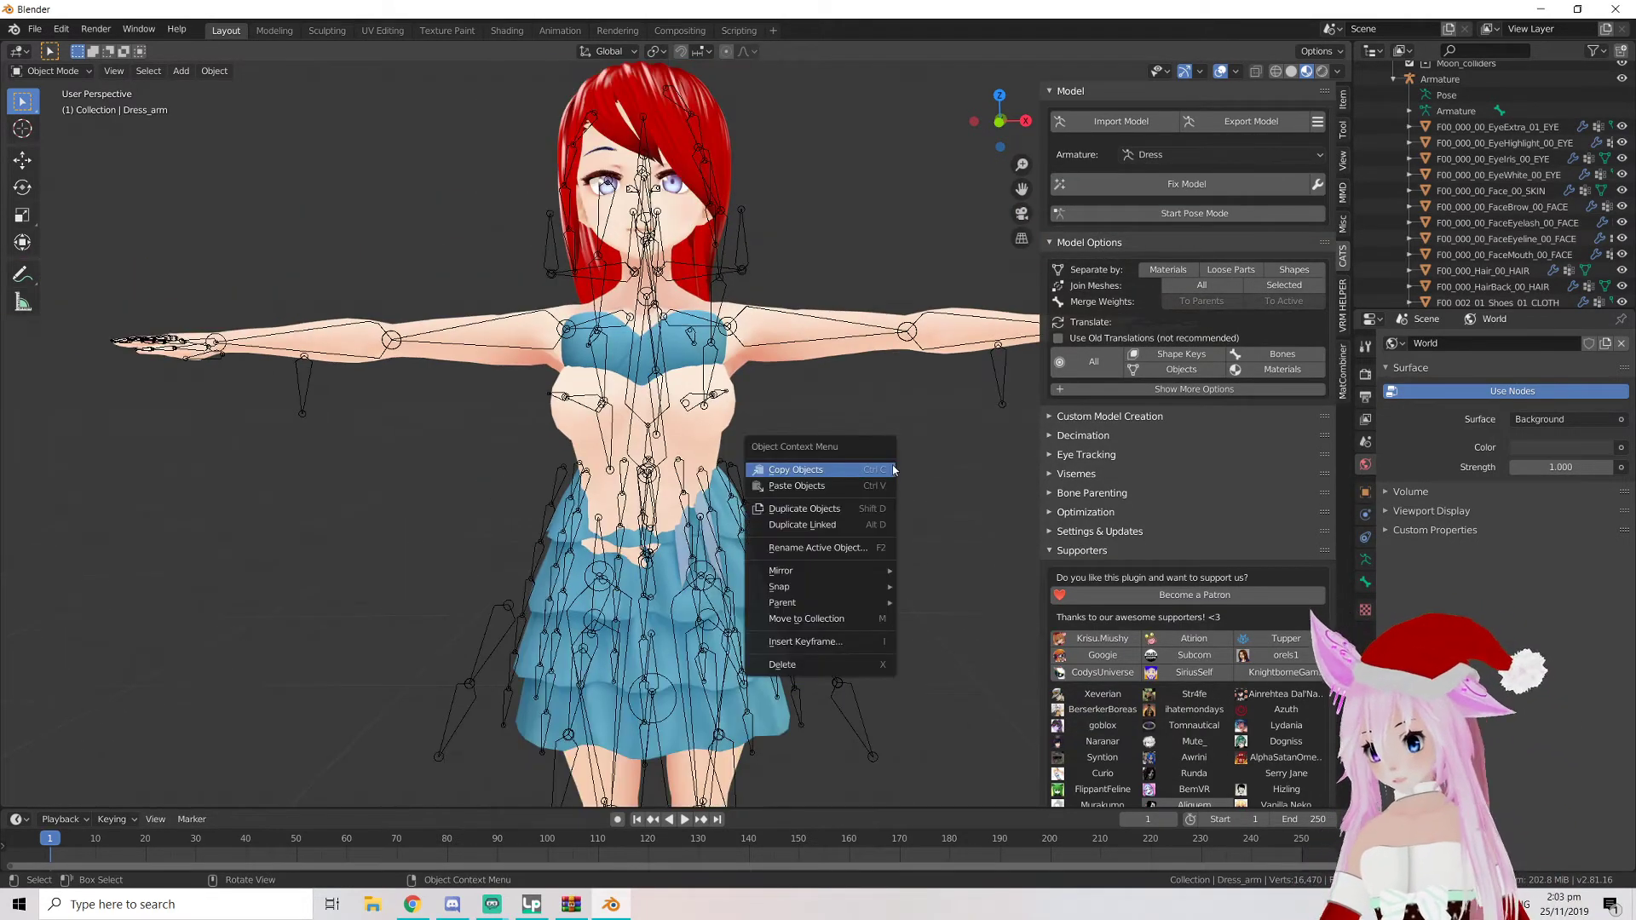
middle_click_drag(826, 387, 848, 358)
scroll(929, 414, "down", 5)
scroll(759, 426, "up", 4)
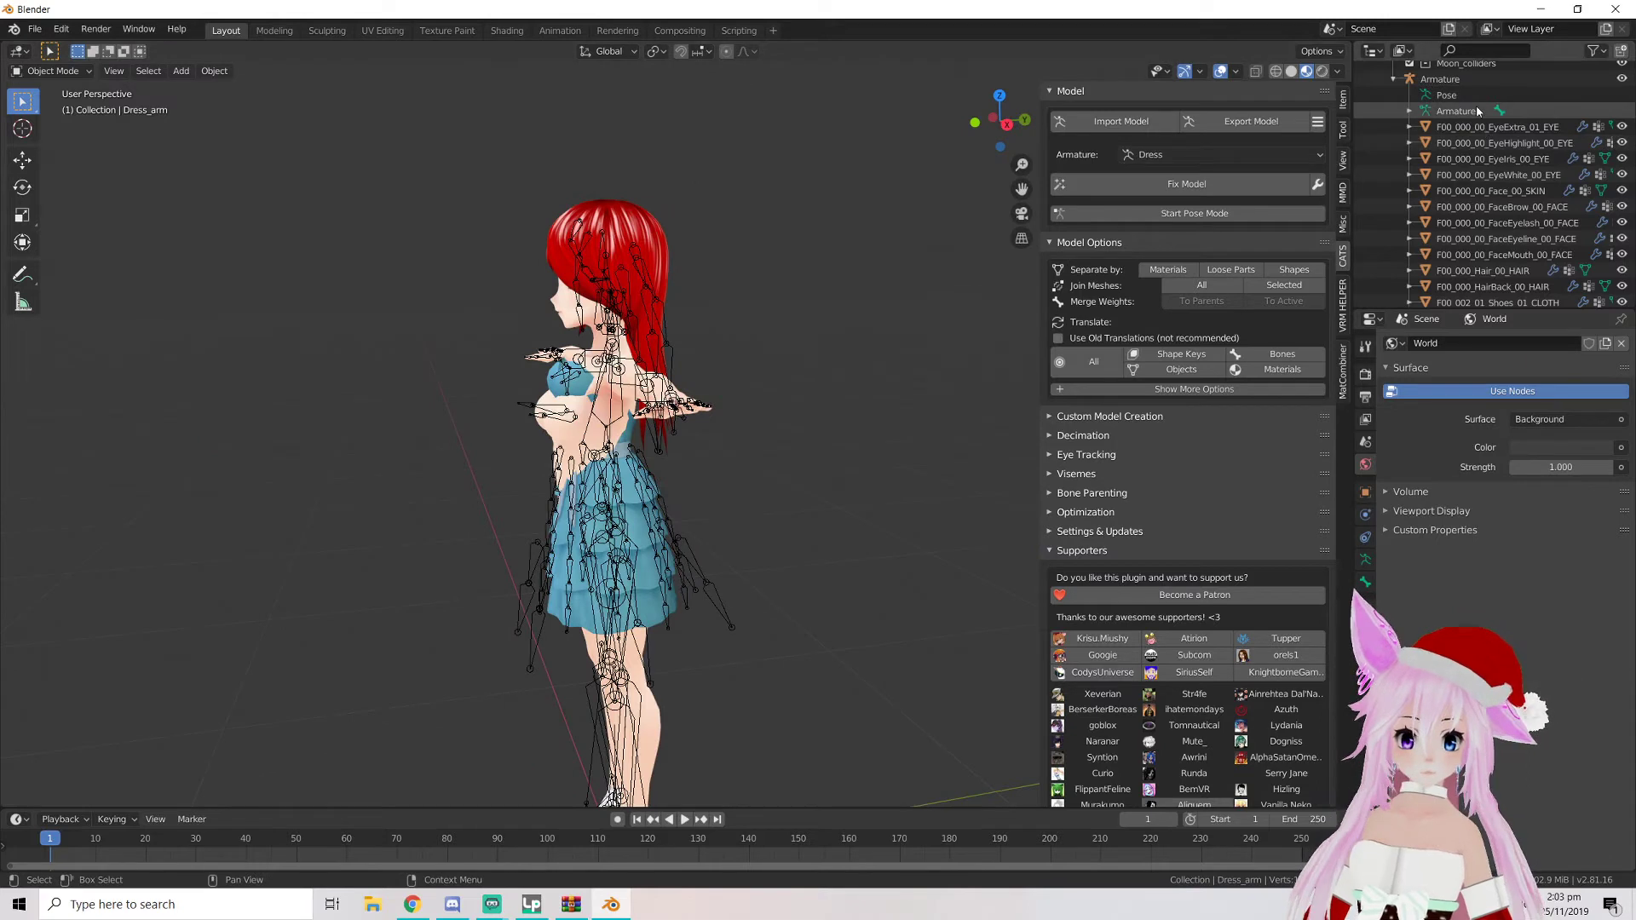
scroll(1446, 103, "up", 3)
left_click(1394, 131)
left_click(1435, 104)
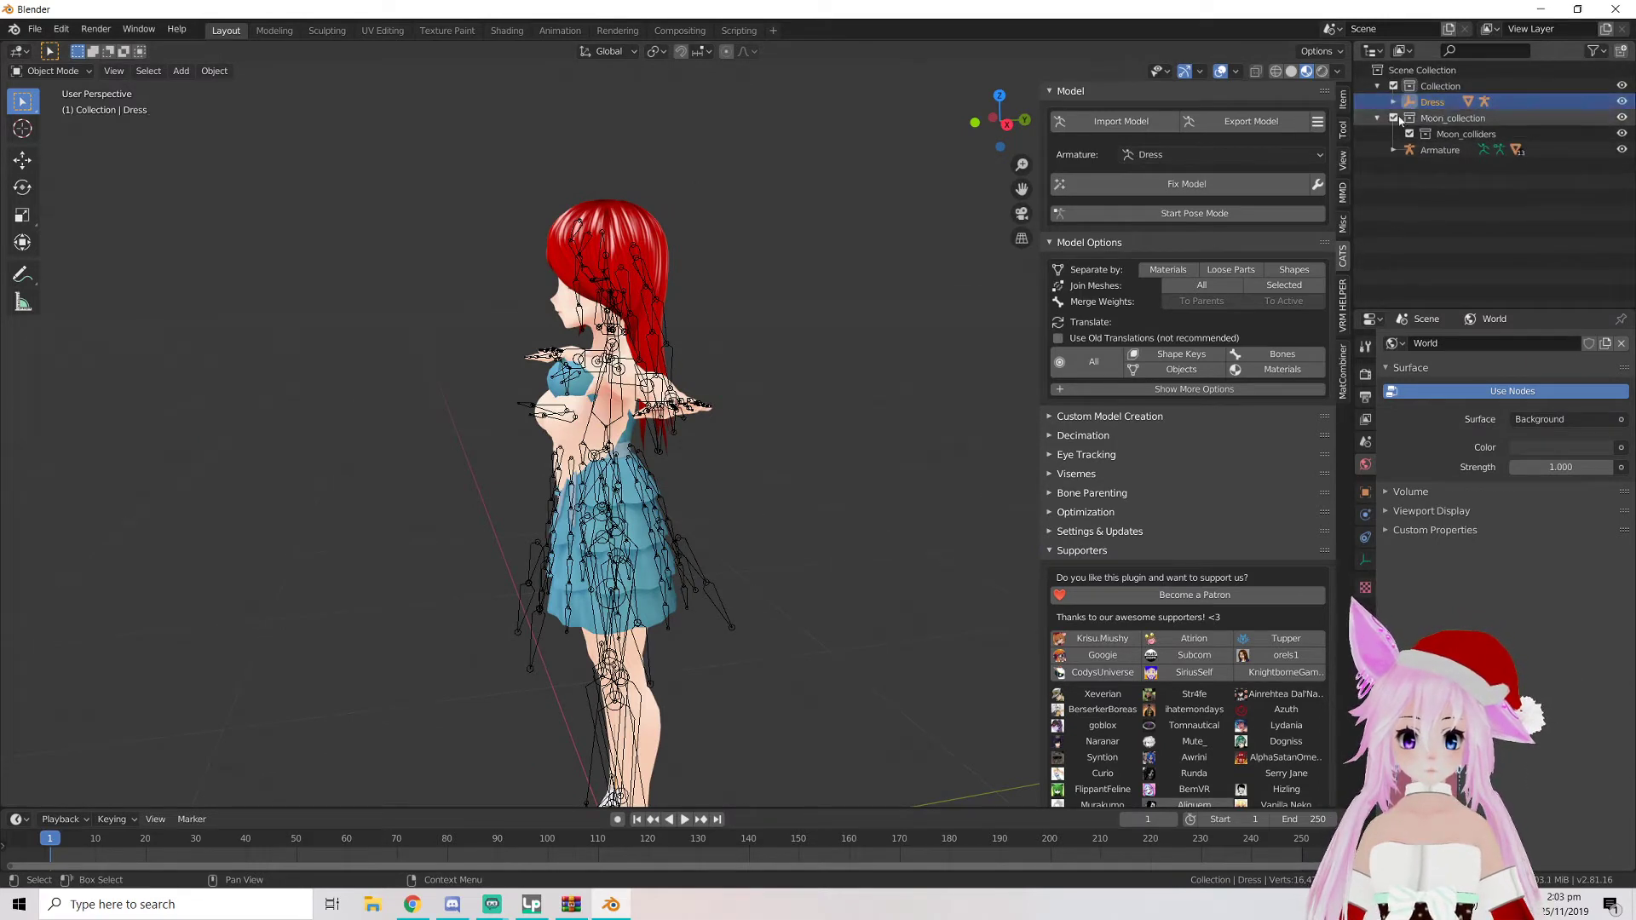
left_click(1146, 155)
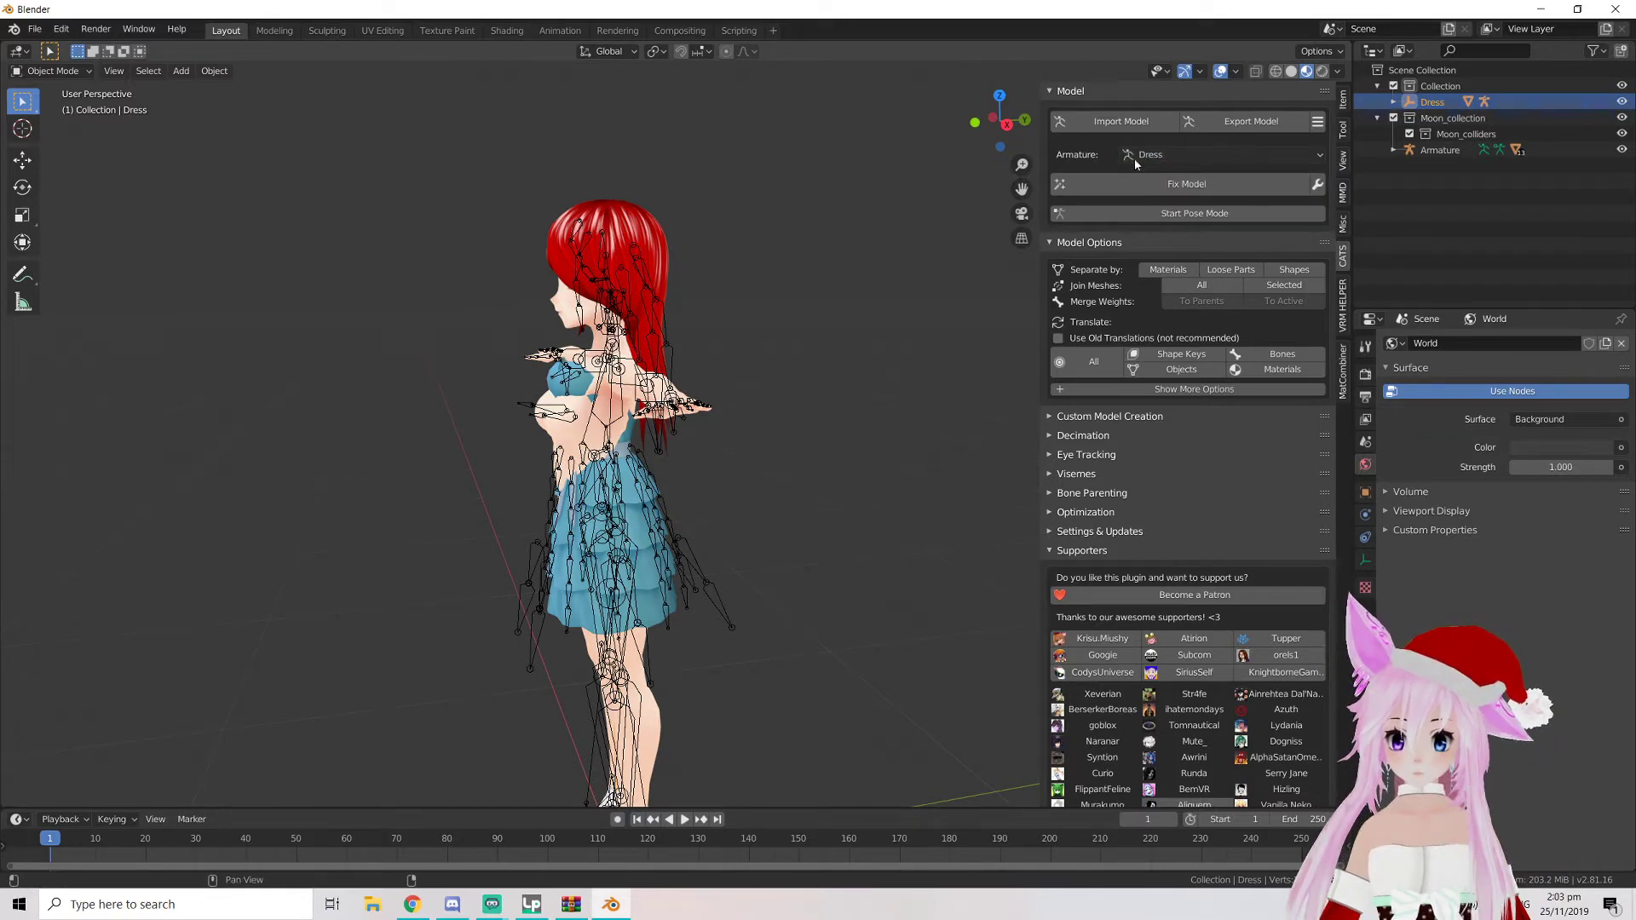
left_click(1189, 192)
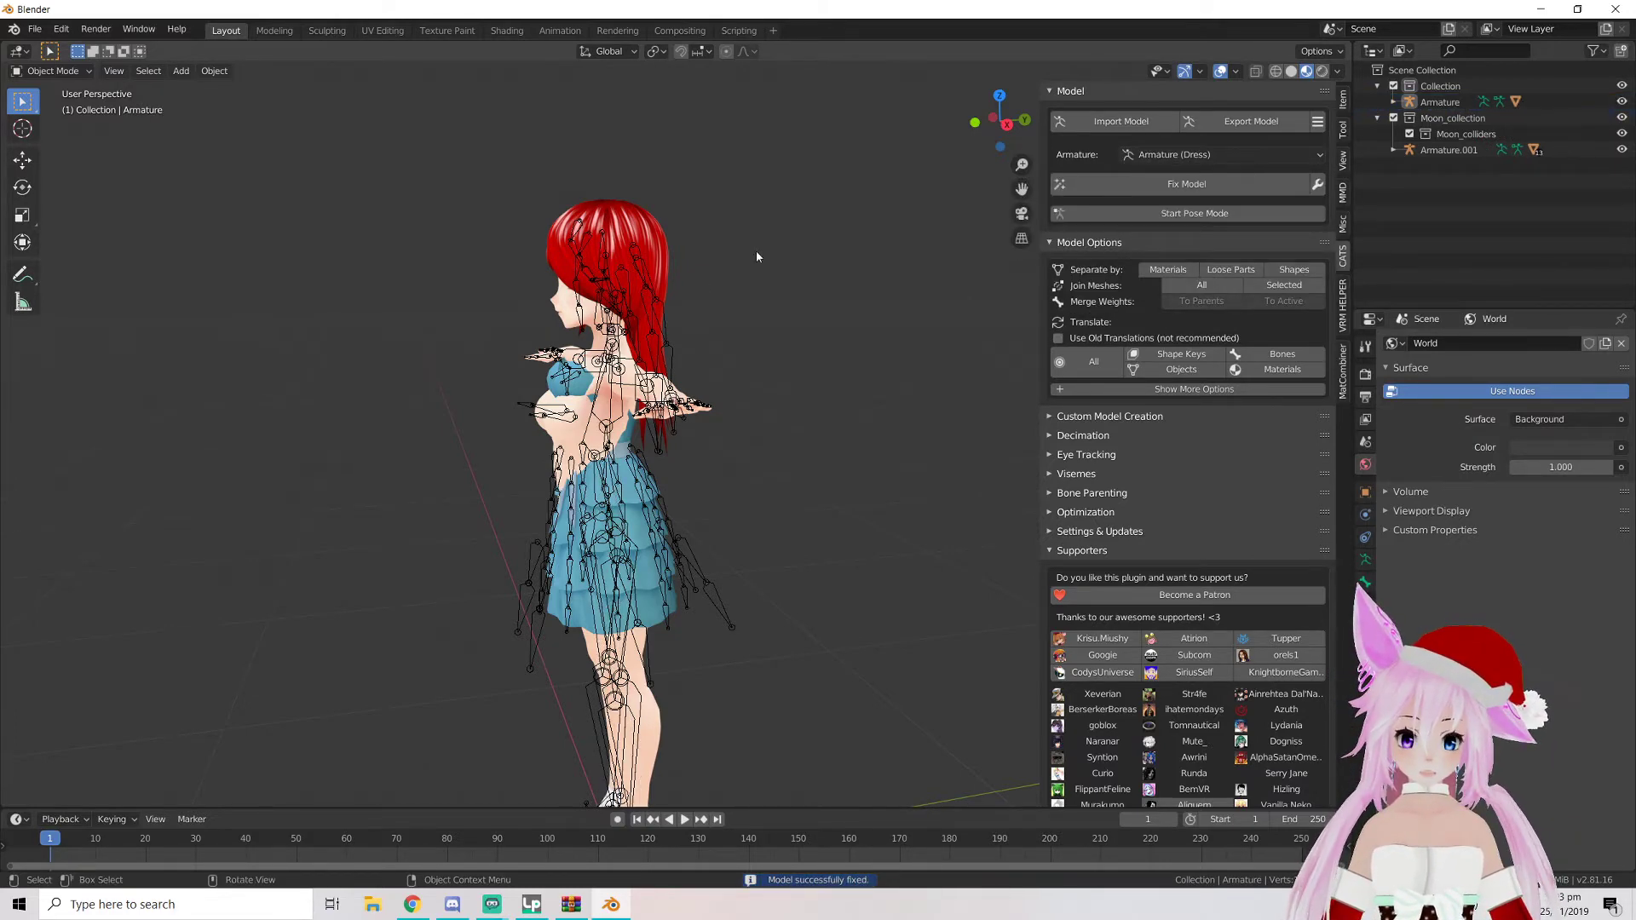
Select the dress armature and scale it up uniformly by about 1.26
middle_click_drag(755, 252, 684, 348)
left_click(1449, 150)
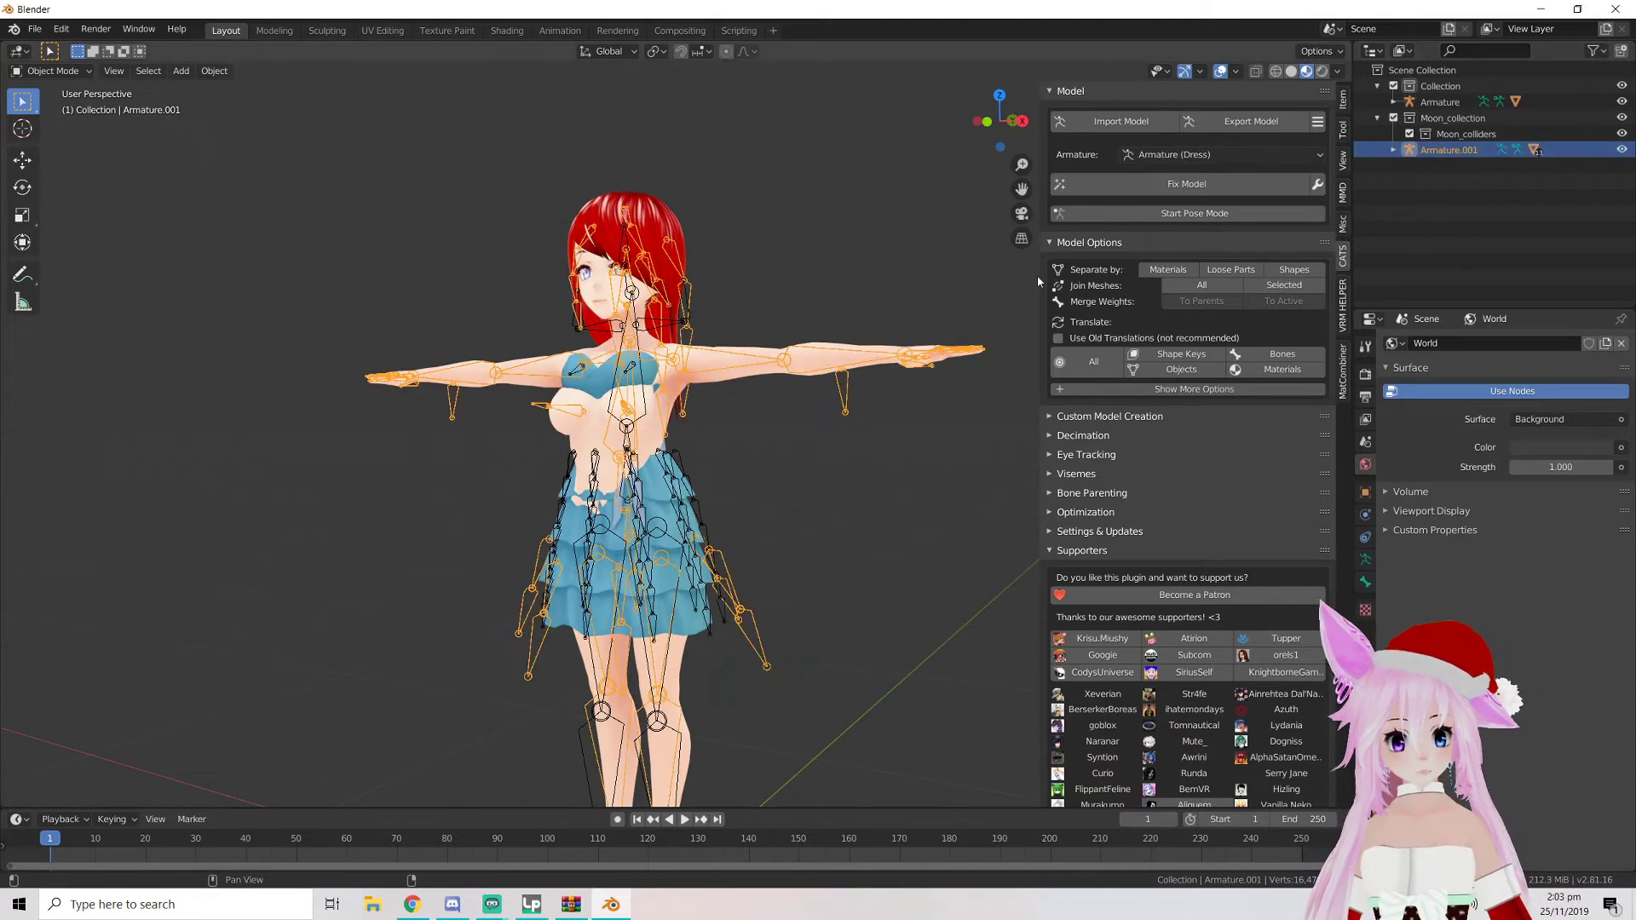
scroll(746, 383, "down", 3)
scroll(747, 384, "down", 3)
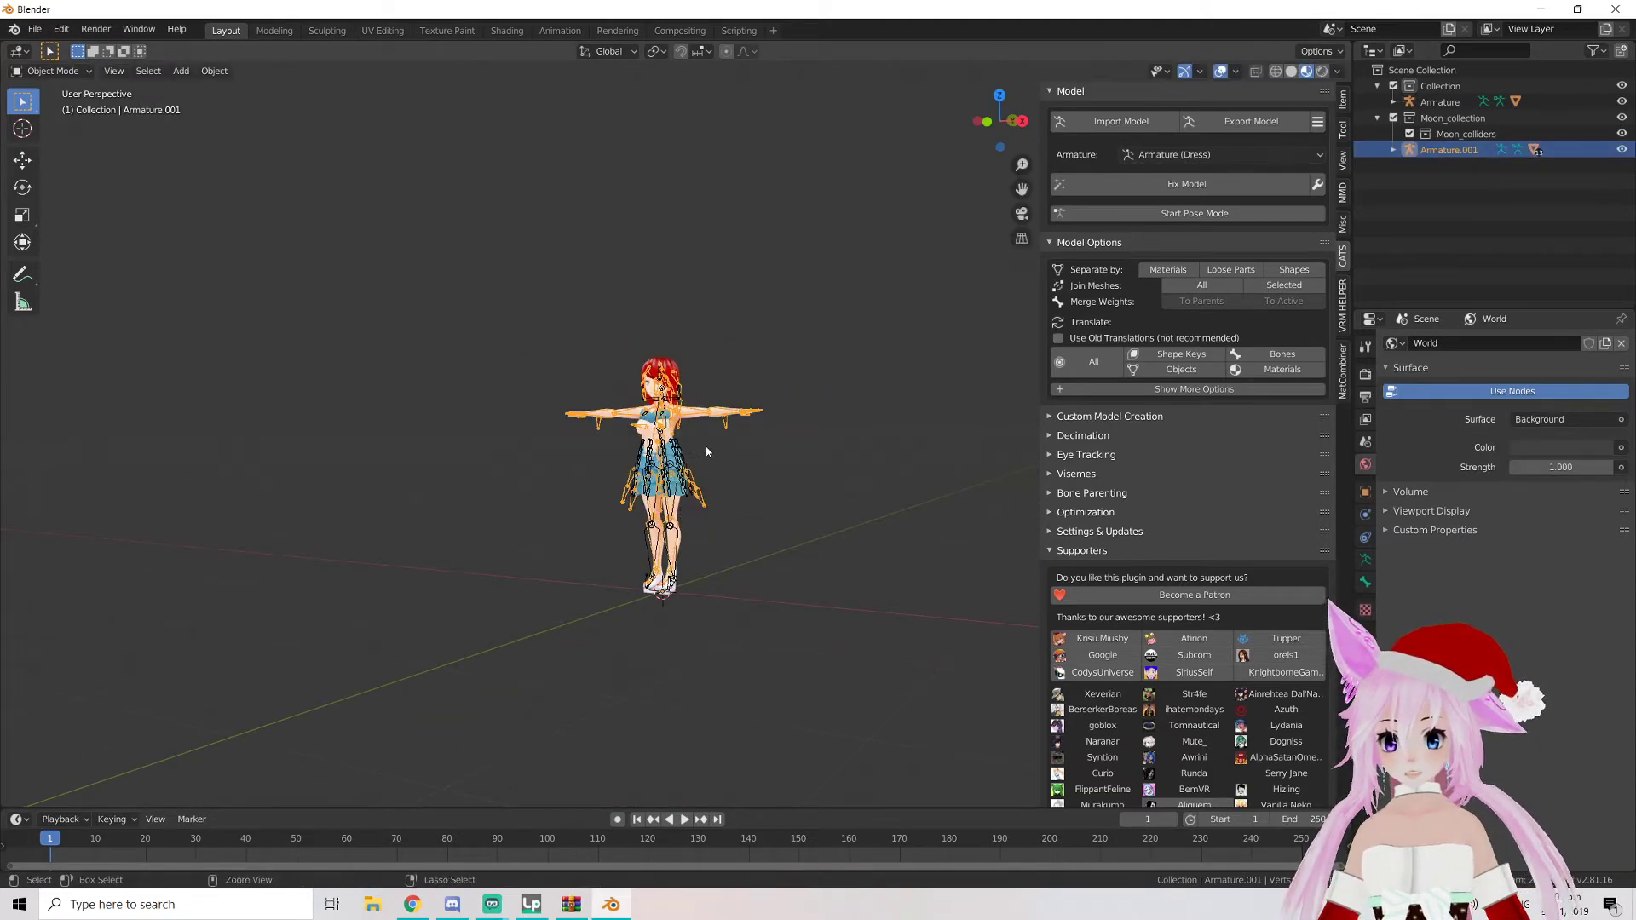
left_click(1439, 101)
scroll(825, 406, "up", 4)
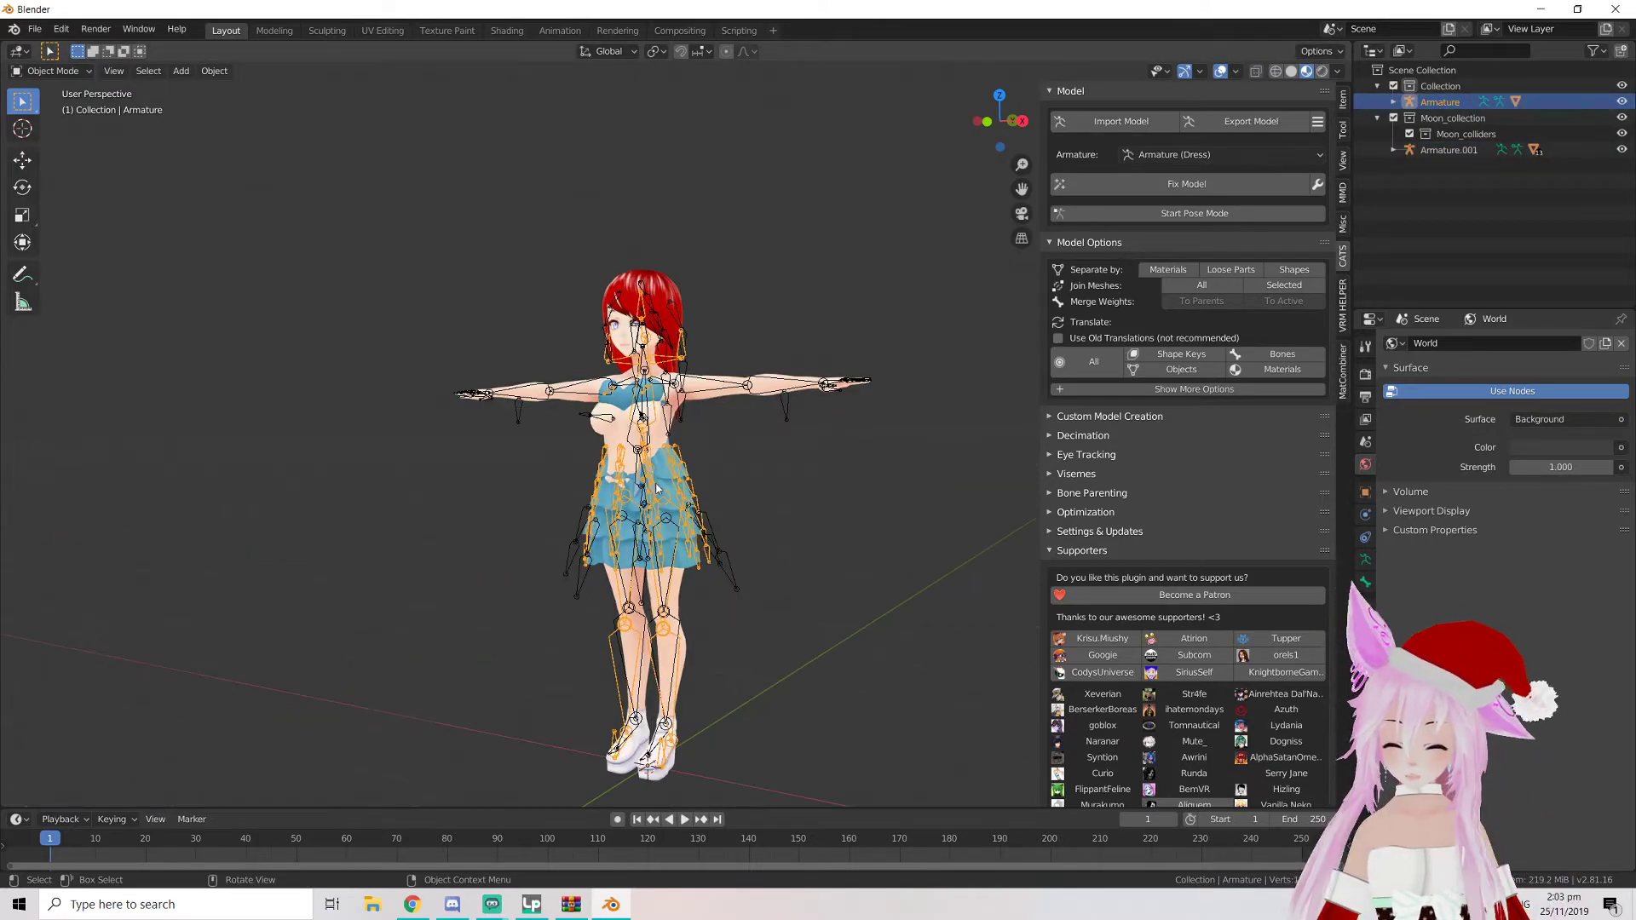
key("s")
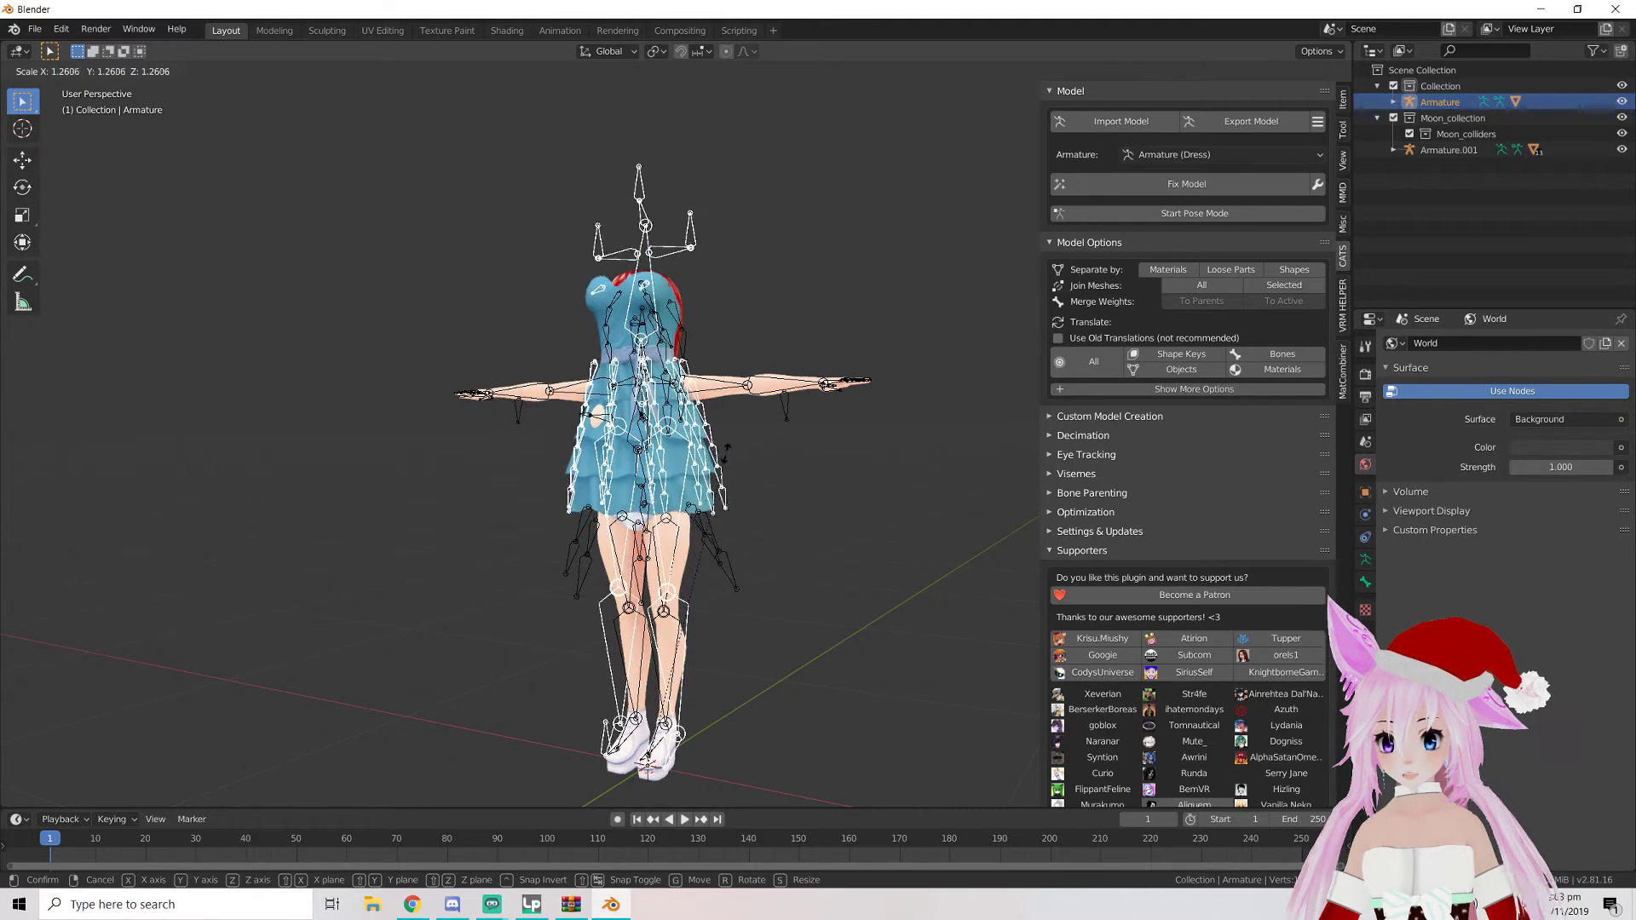
left_click(712, 437)
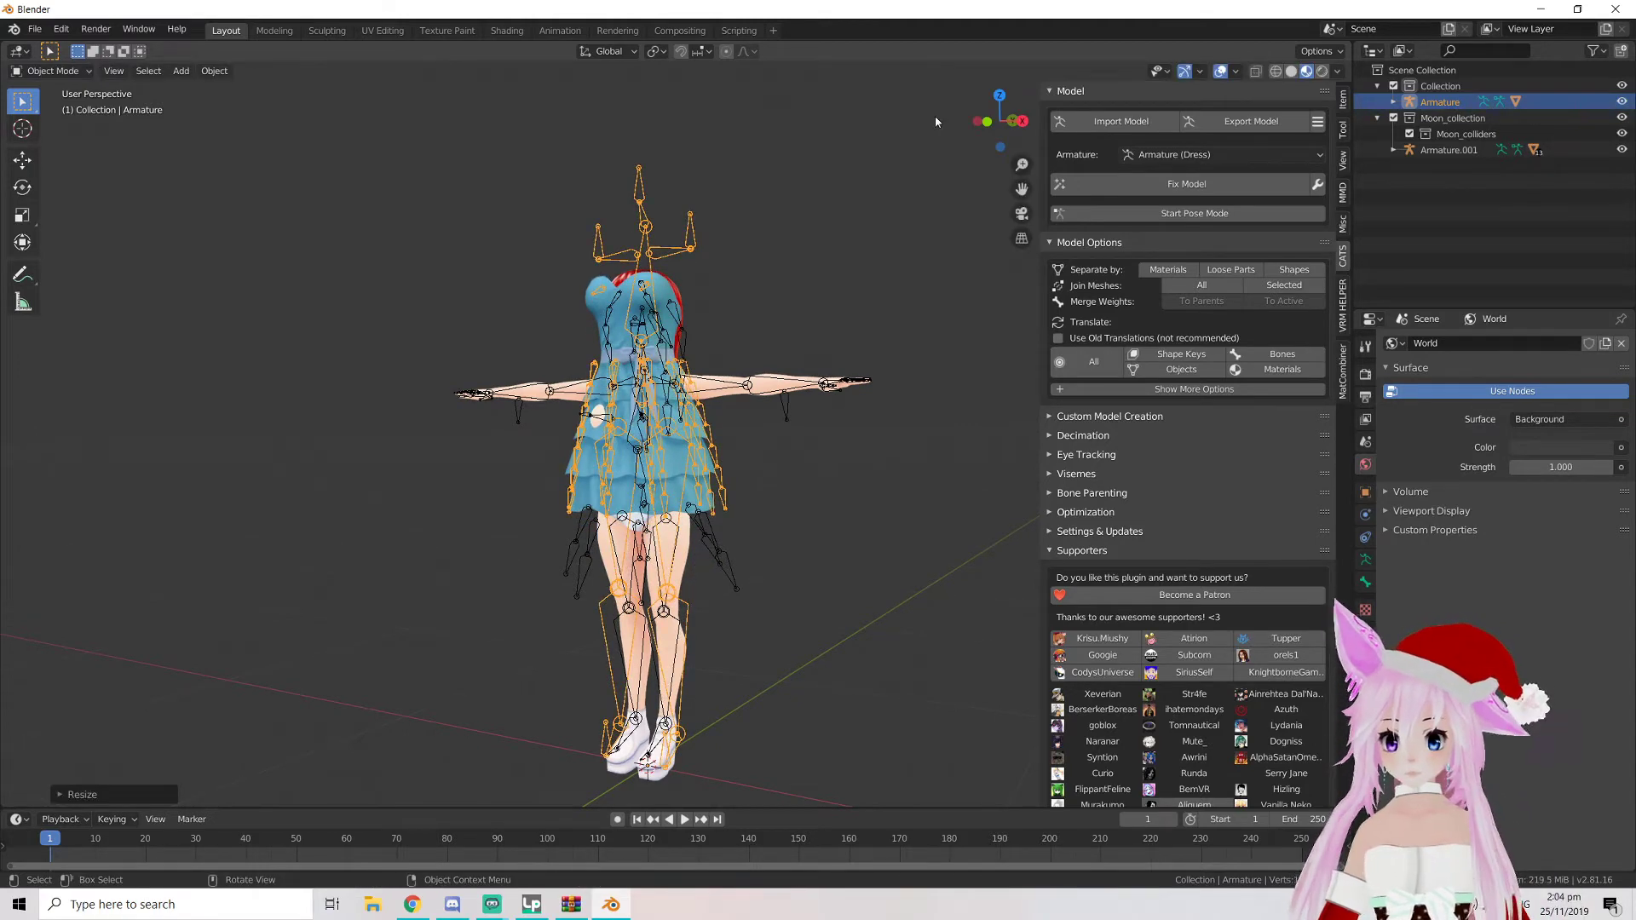
Lower the dress armature about 0.36 m along the Z axis onto the avatar's torso
middle_click_drag(1006, 192, 908, 253)
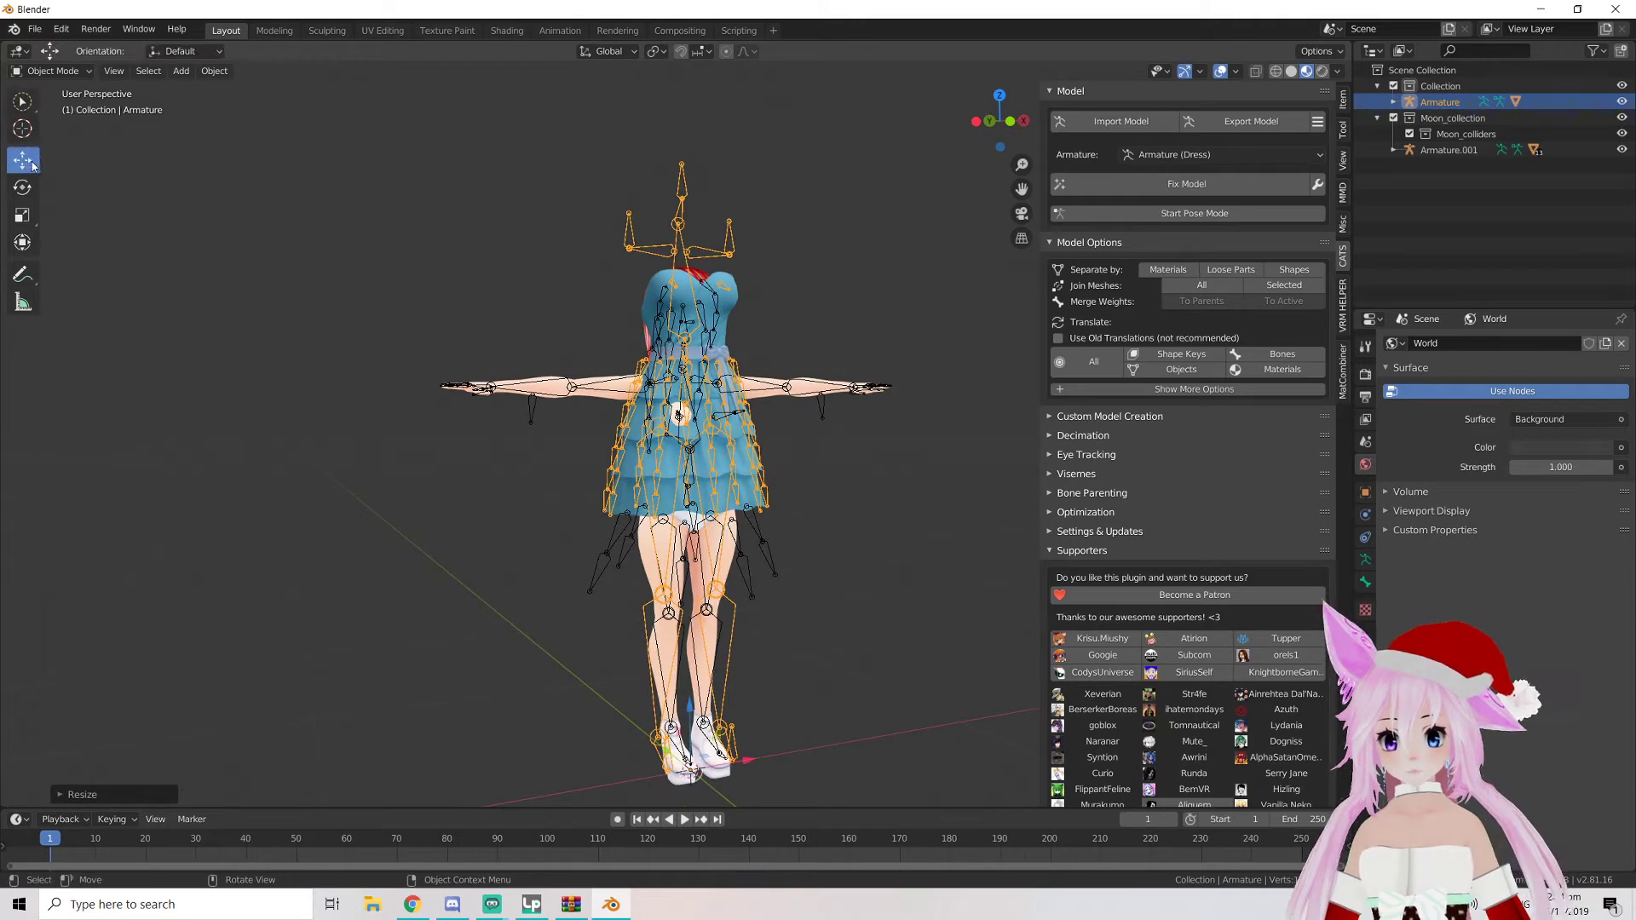
scroll(571, 247, "down", 3)
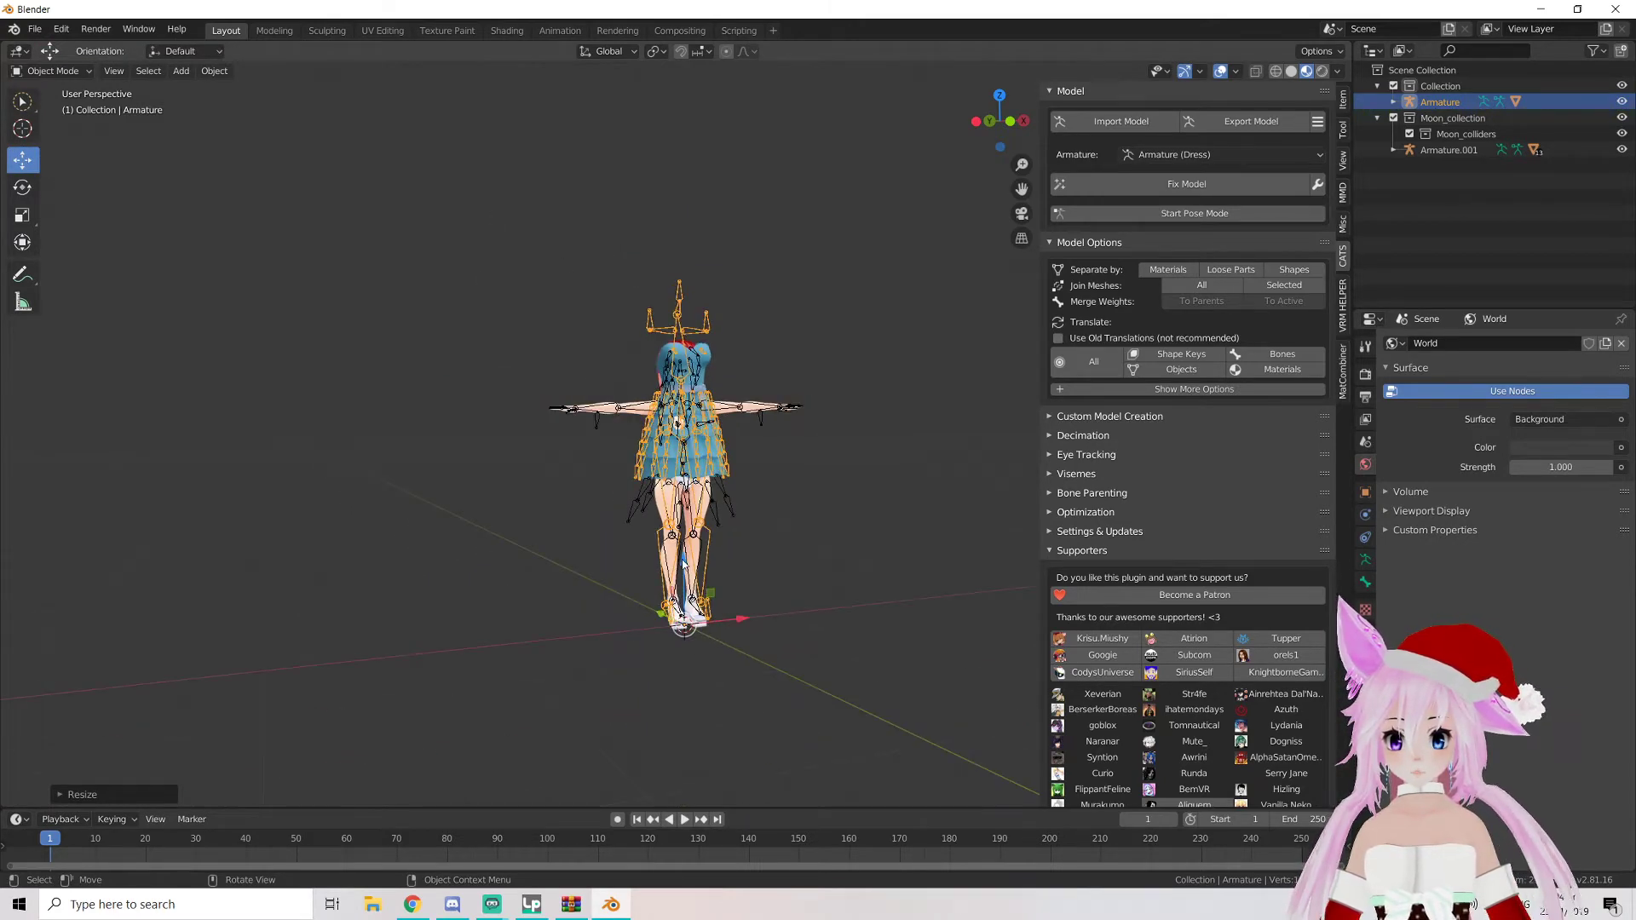
key("g")
key("z")
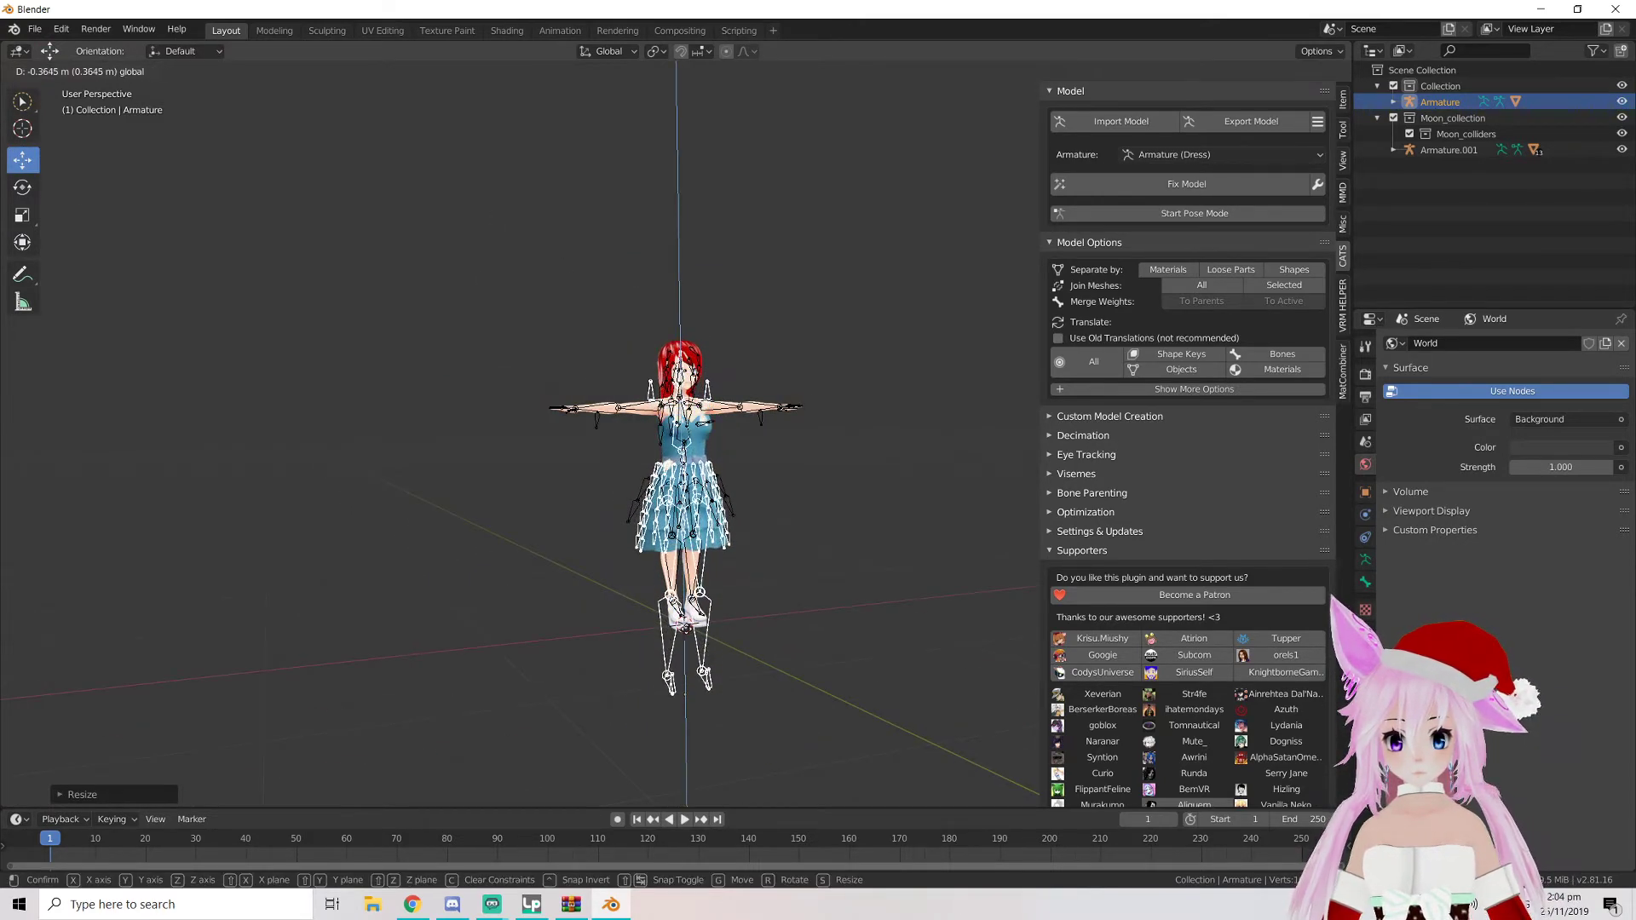
left_click_drag(684, 618, 684, 620)
Move the dress armature slightly forward along the Y axis to line it up with the avatar's body
scroll(683, 619, "up", 4)
middle_click_drag(684, 620, 1180, 652)
scroll(847, 619, "up", 4)
middle_click_drag(911, 582, 667, 504)
scroll(711, 537, "down", 5)
scroll(668, 505, "up", 6)
scroll(631, 494, "down", 4)
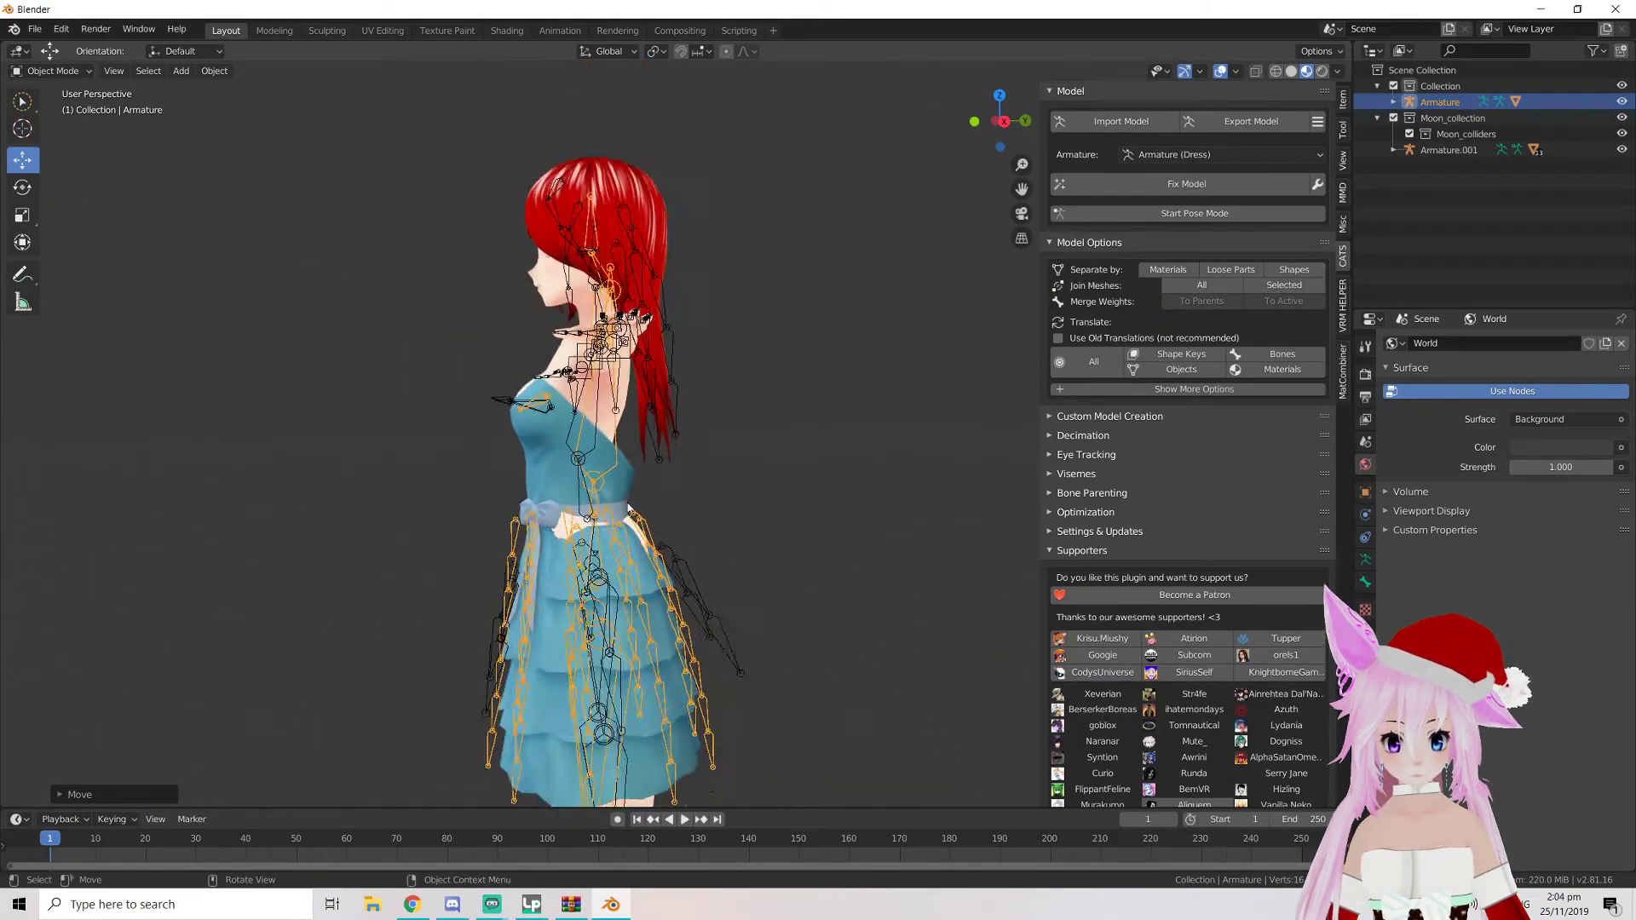
scroll(630, 509, "down", 4)
left_click_drag(707, 798, 672, 789)
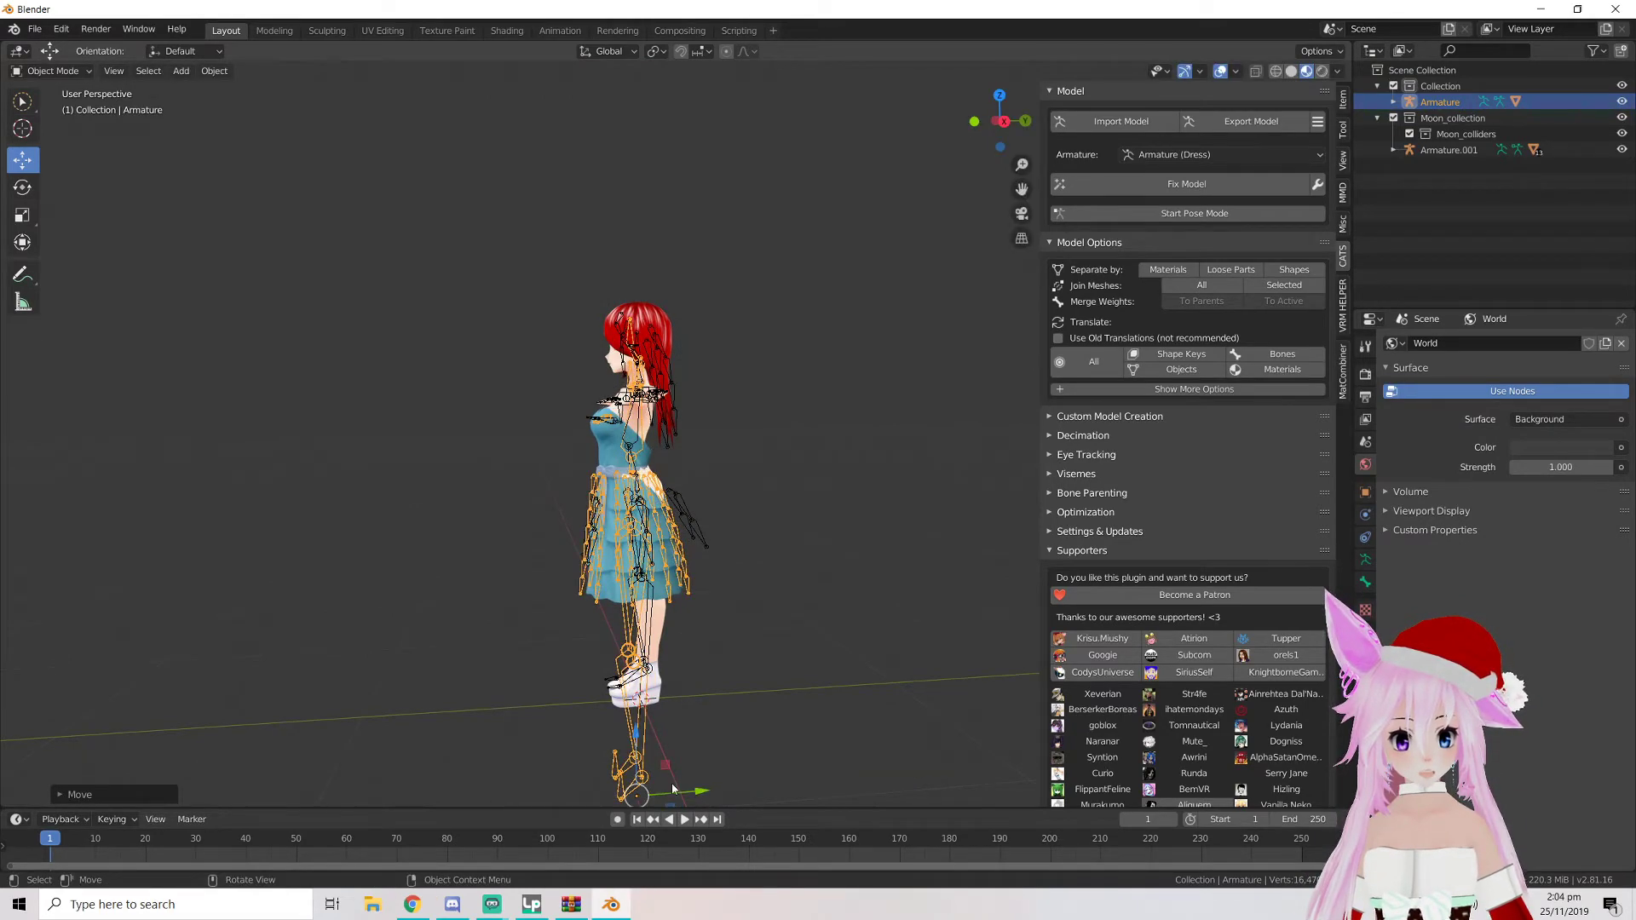
Check the dress and bone alignment around the avatar and move the dress armature back about 0.01 m along Y
scroll(636, 733, "up", 8)
middle_click_drag(548, 639, 432, 641)
scroll(431, 641, "down", 8)
middle_click_drag(688, 611, 796, 622)
scroll(736, 621, "up", 5)
scroll(767, 611, "down", 8)
scroll(600, 584, "up", 6)
middle_click_drag(600, 584, 844, 673)
middle_click_drag(805, 616, 750, 512)
scroll(733, 473, "up", 8)
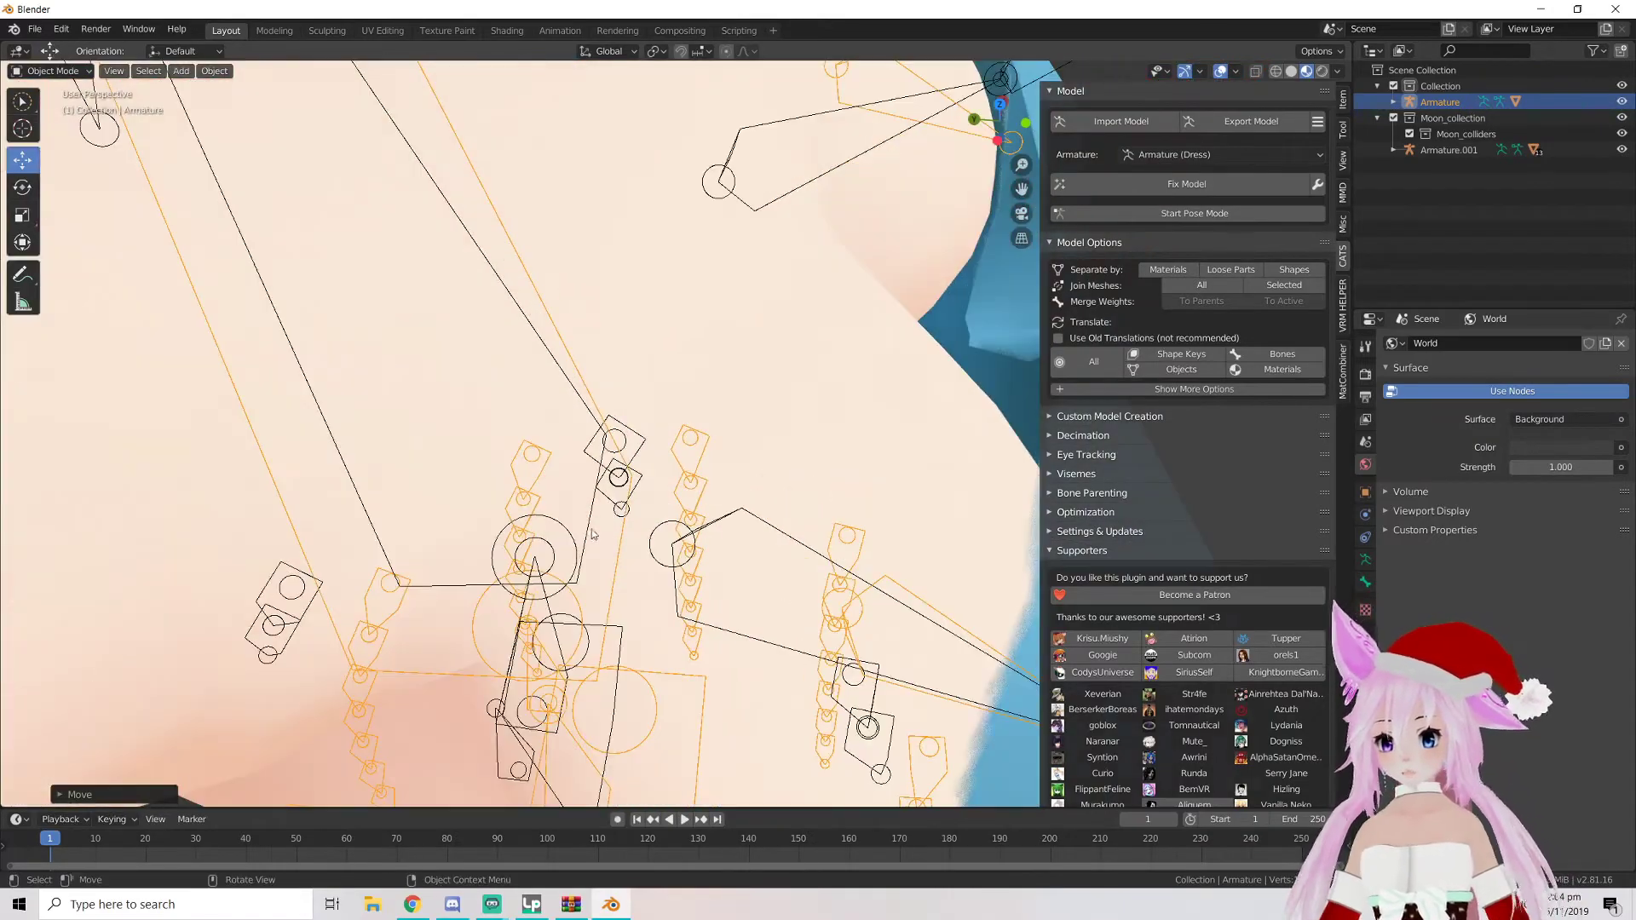
mouse_move(741, 450)
middle_mouse_down()
mouse_move(702, 440)
mouse_move(733, 464)
mouse_move(726, 442)
middle_mouse_up()
scroll(738, 468, "down", 4)
scroll(742, 472, "down", 6)
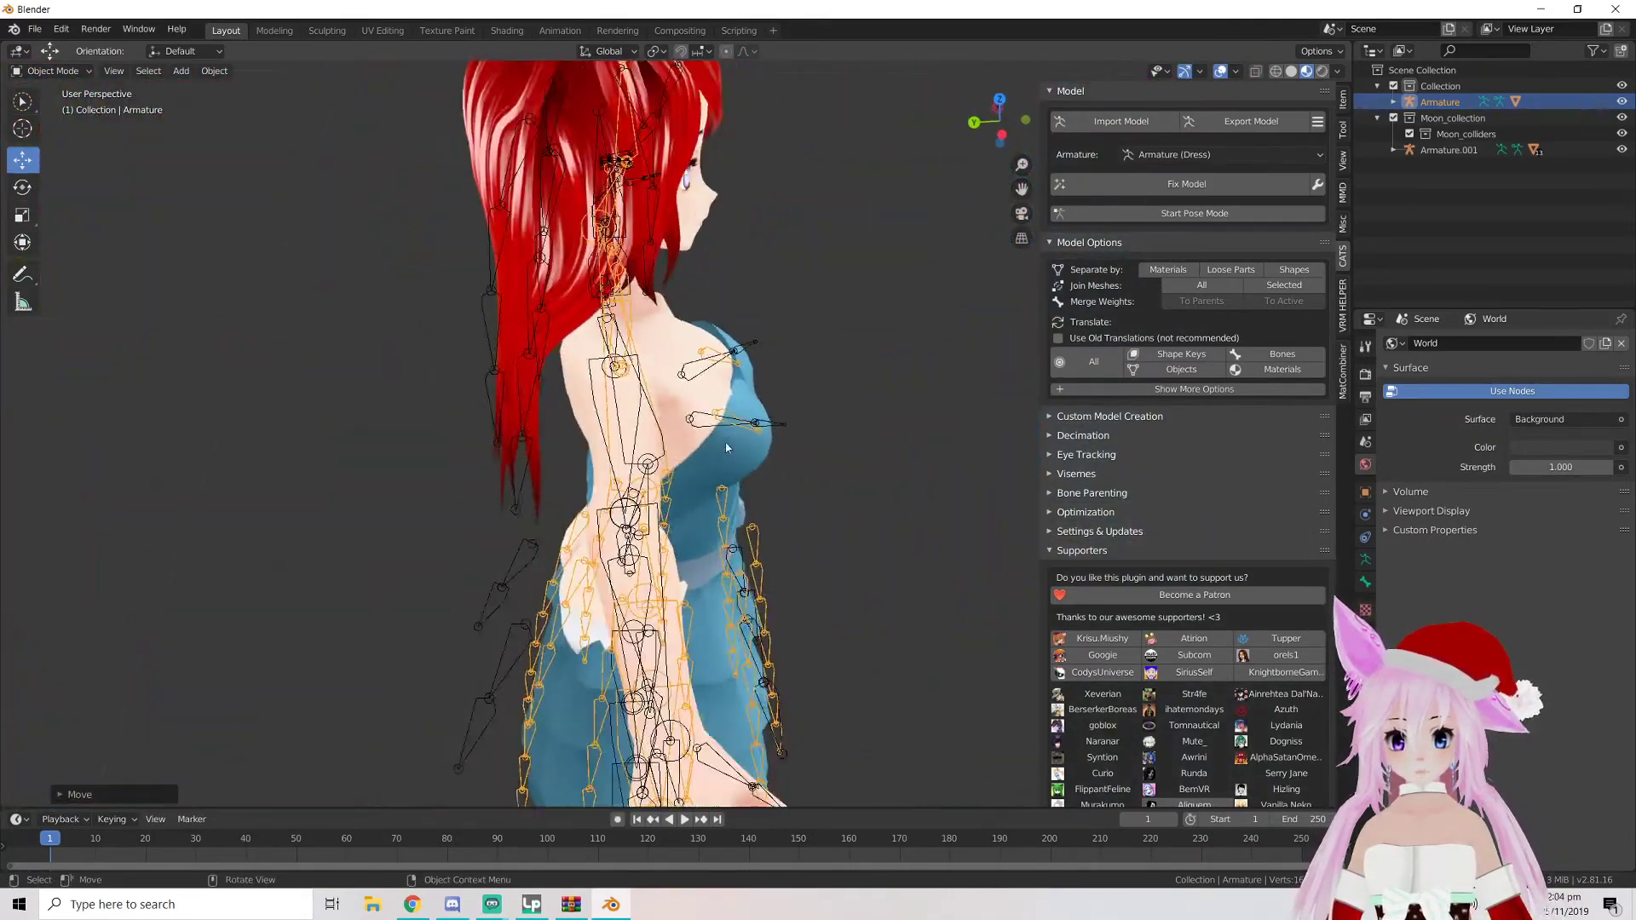
scroll(726, 443, "down", 5)
key("g")
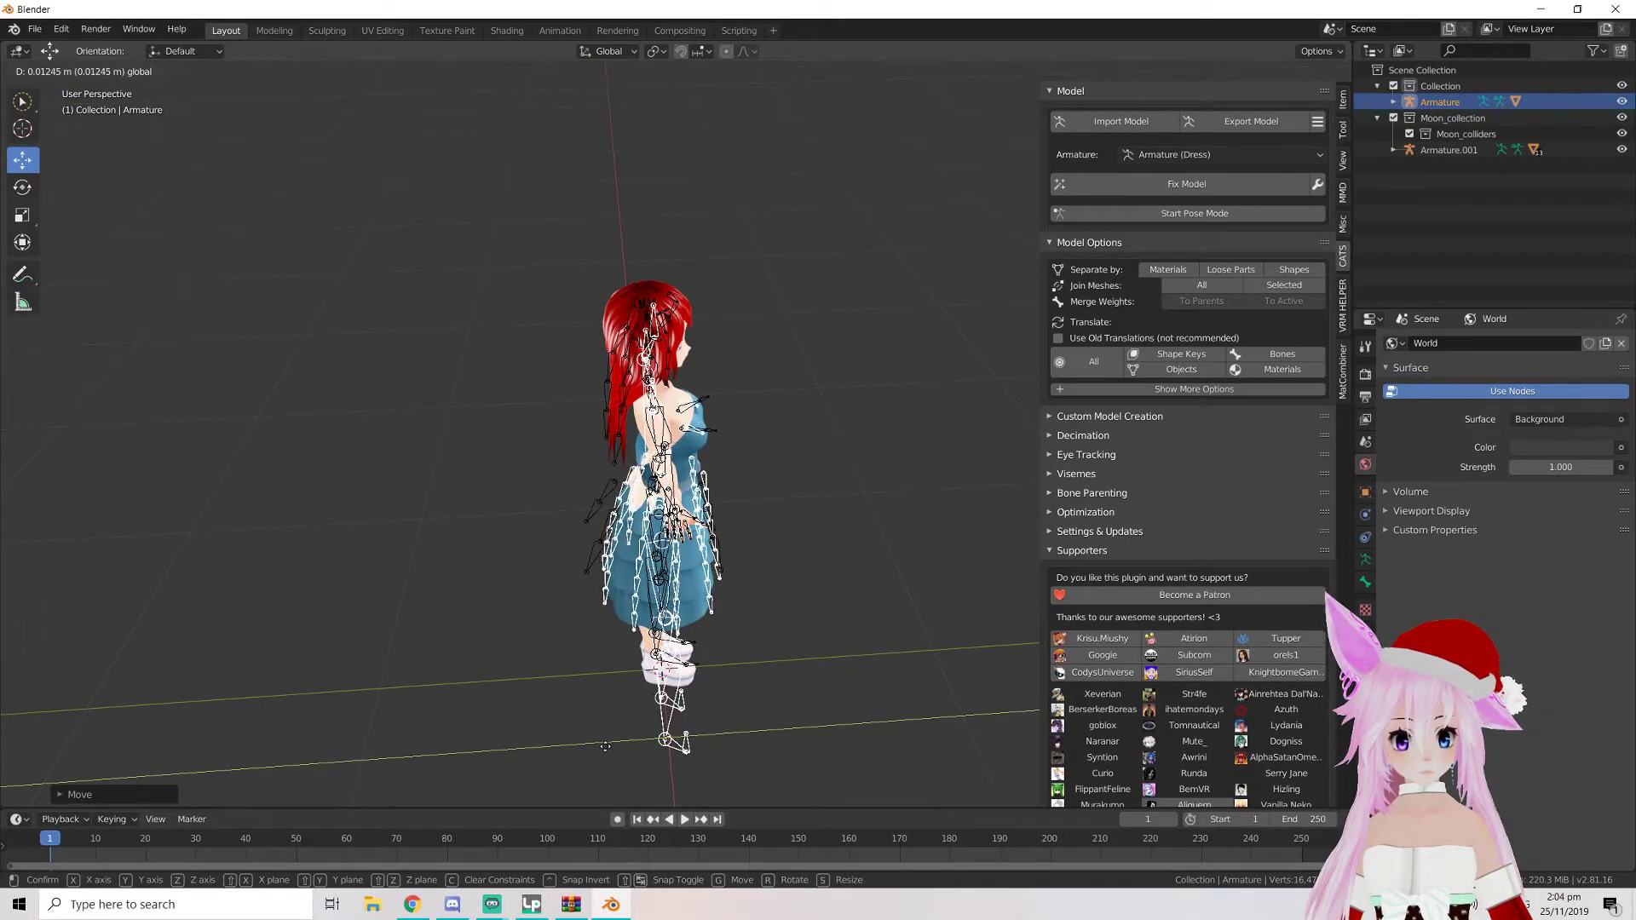
left_click_drag(606, 747, 603, 746)
Examine how the dress fits around the avatar's back and waist
scroll(605, 707, "up", 6)
middle_click_drag(601, 692, 856, 658)
scroll(756, 603, "up", 5)
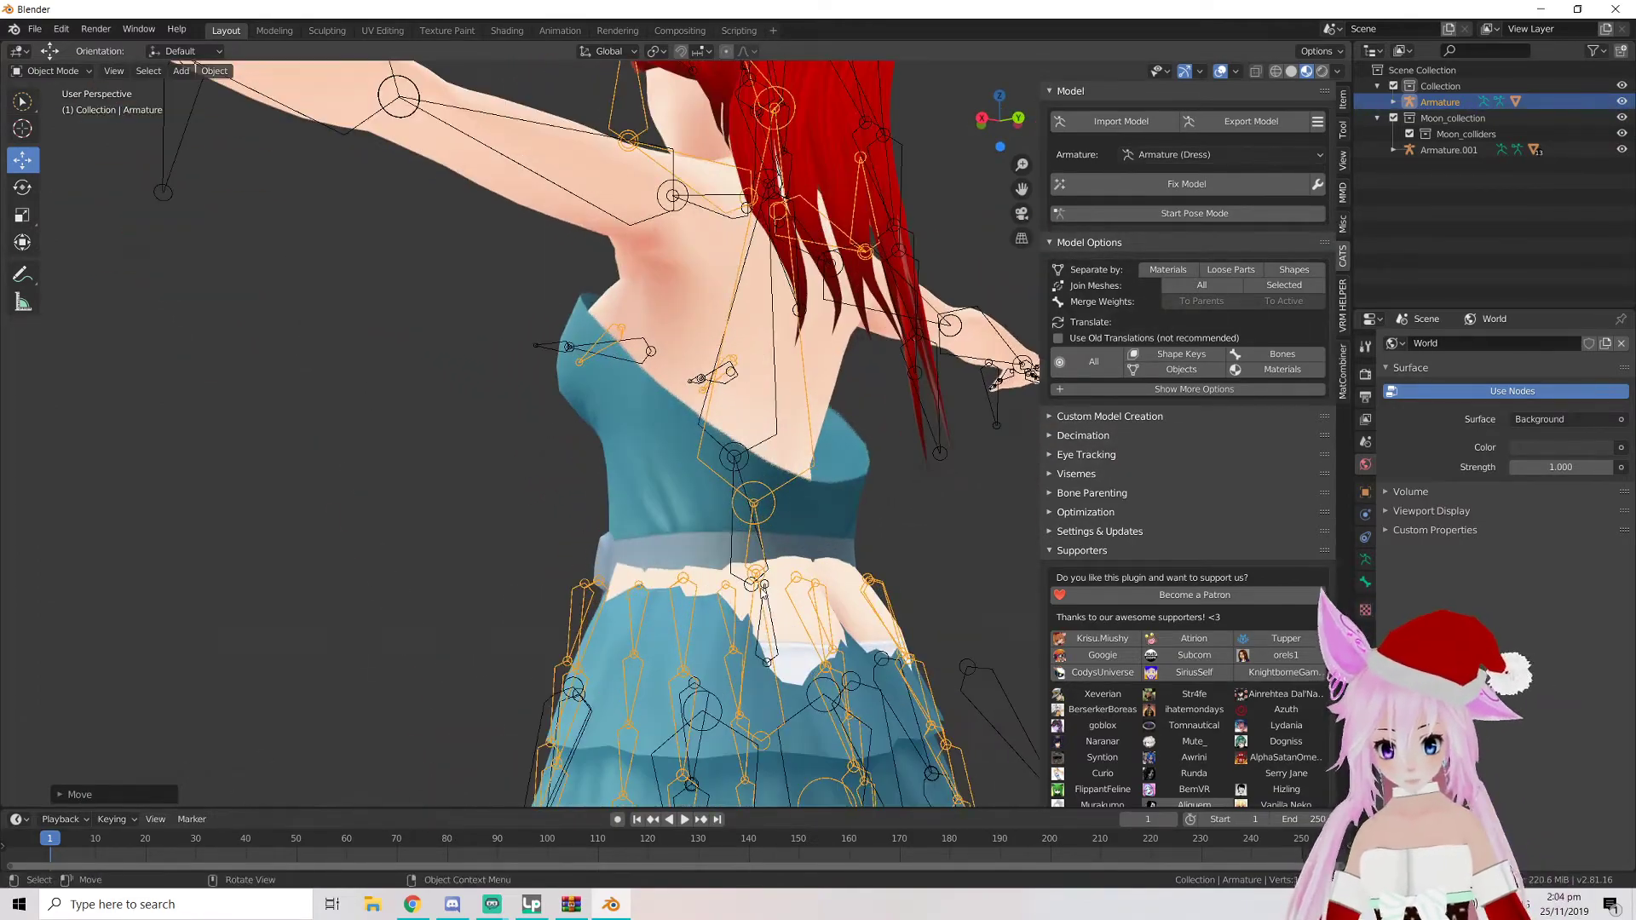
scroll(759, 588, "down", 2)
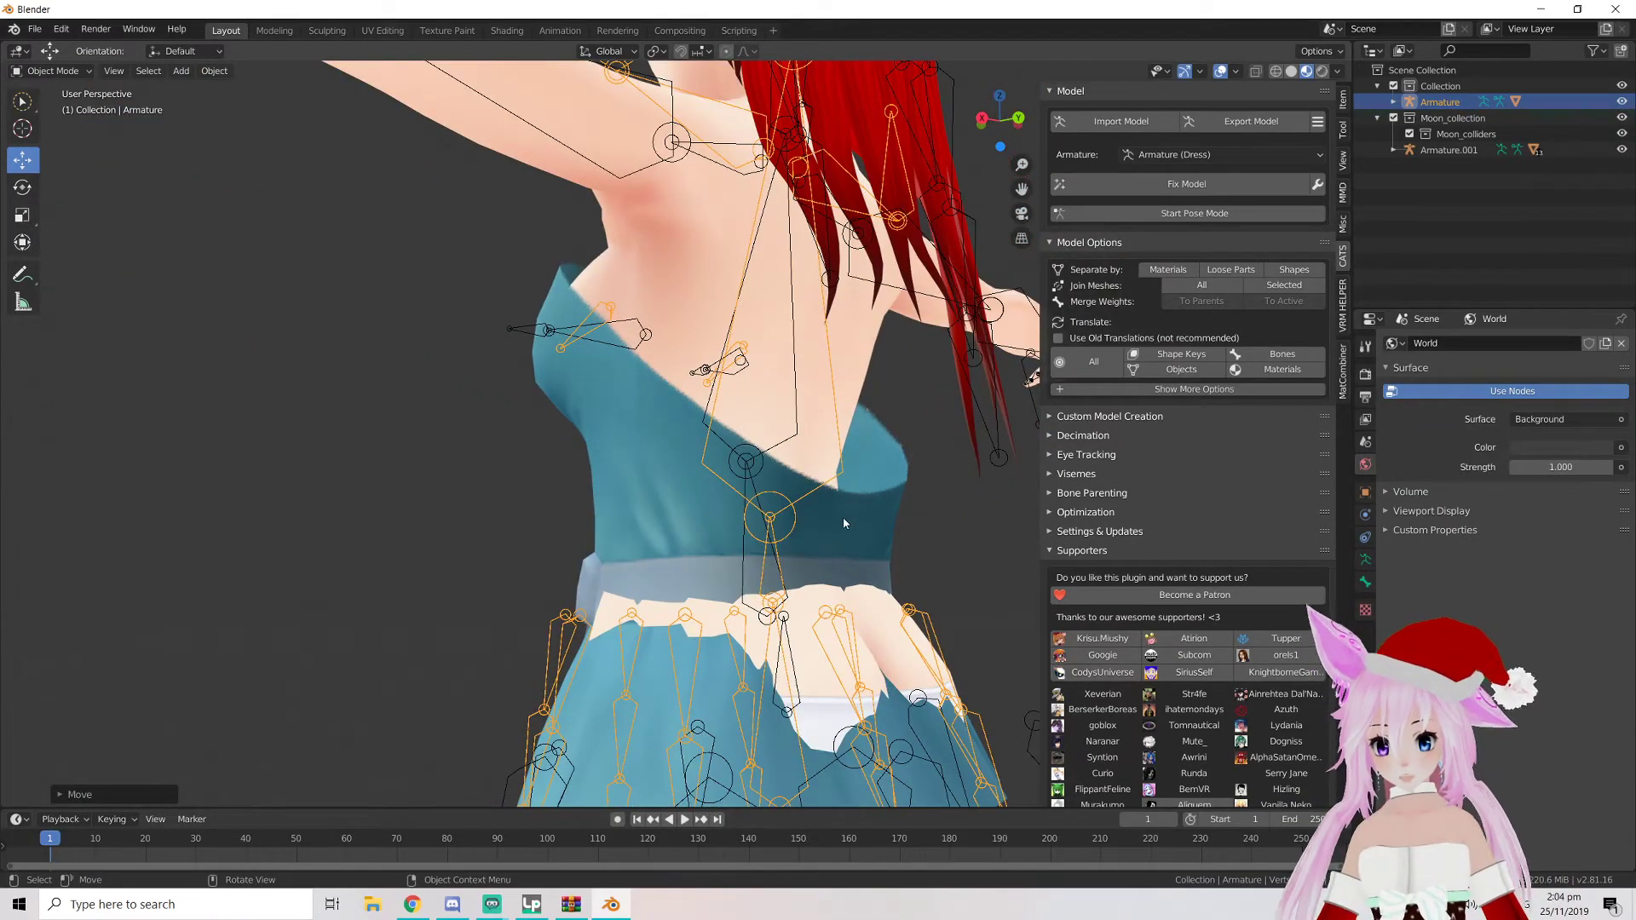
middle_click_drag(894, 578, 684, 480)
scroll(801, 490, "up", 3)
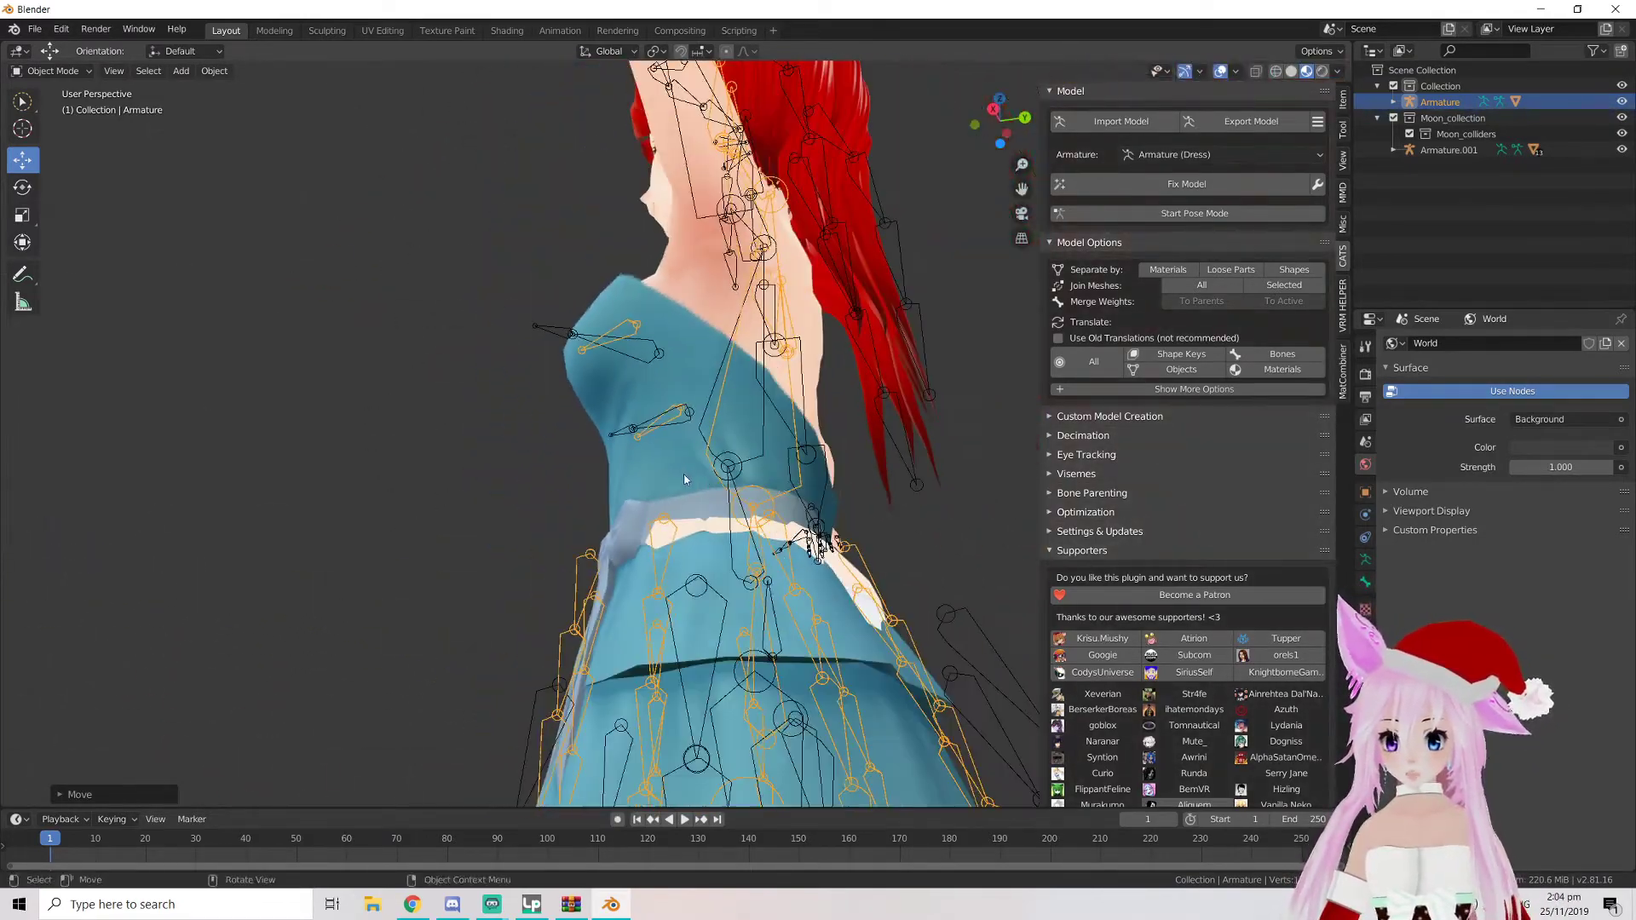
middle_click_drag(886, 499, 871, 537)
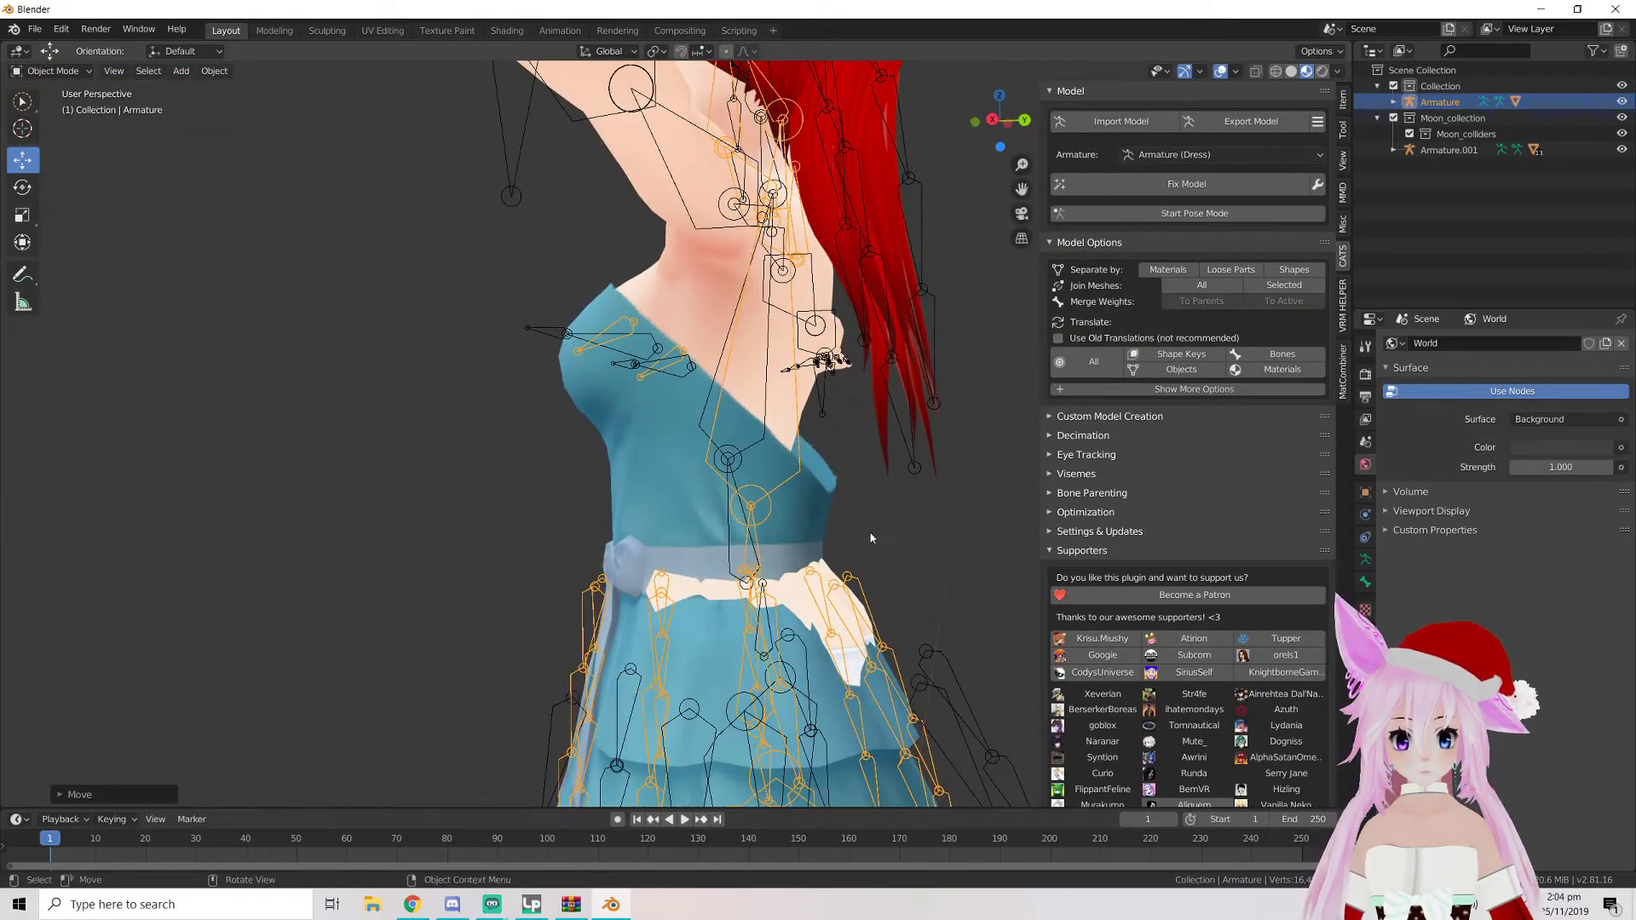
Select the dress's Body mesh, enter Edit Mode and deselect all its vertices
left_click(891, 474)
left_click(825, 510)
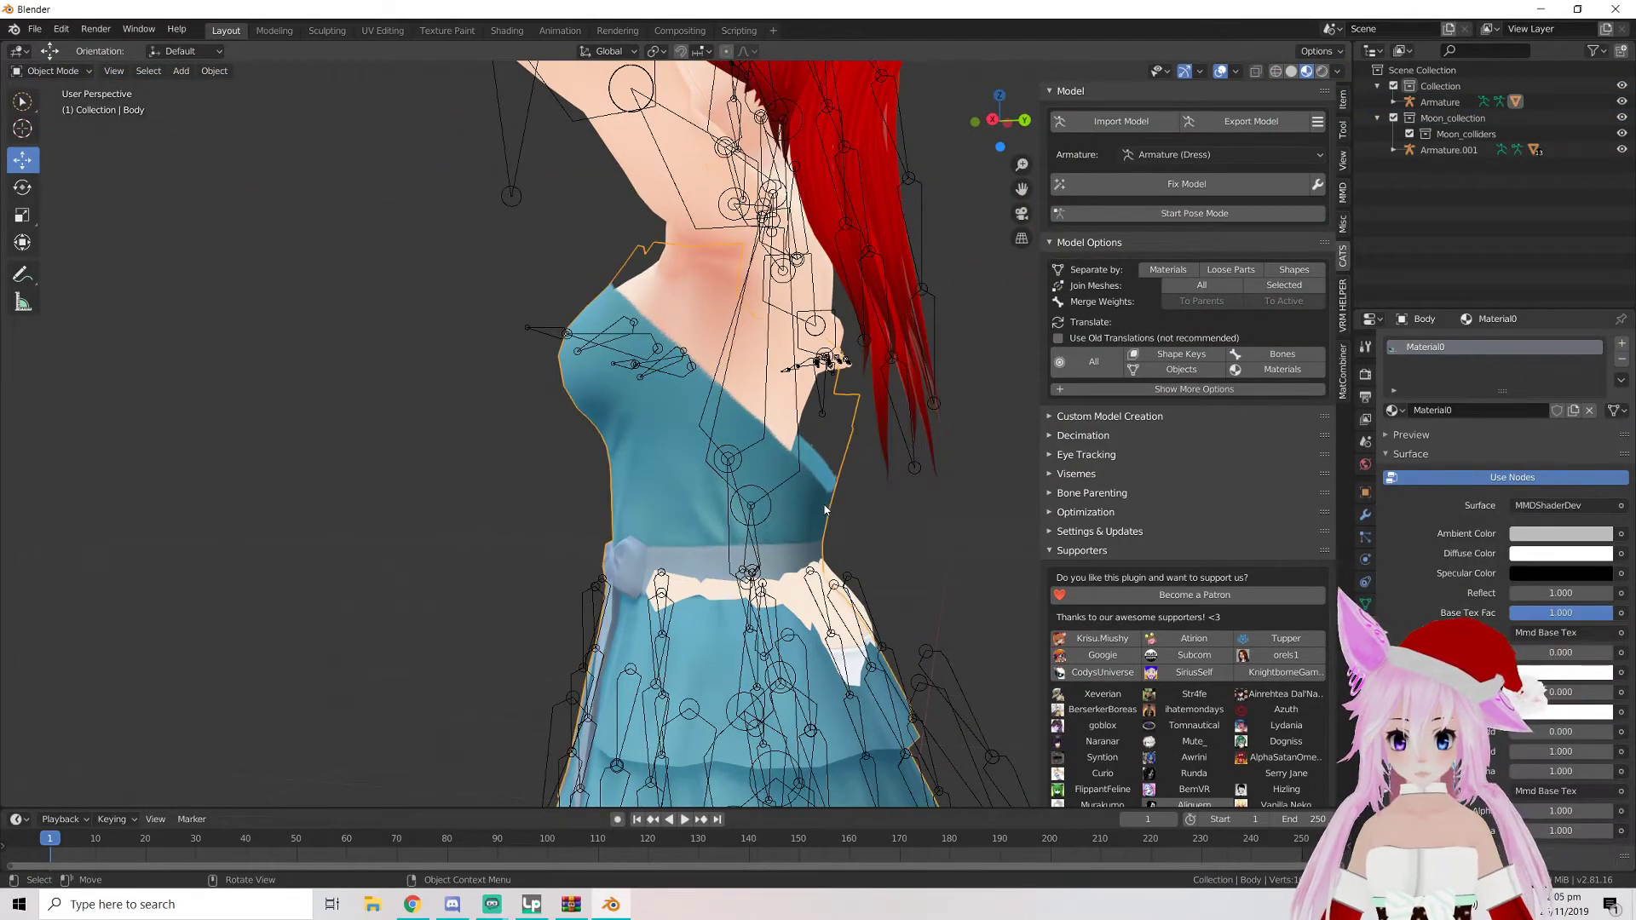
mouse_move(822, 510)
middle_mouse_down()
mouse_move(973, 519)
mouse_move(828, 515)
middle_mouse_up()
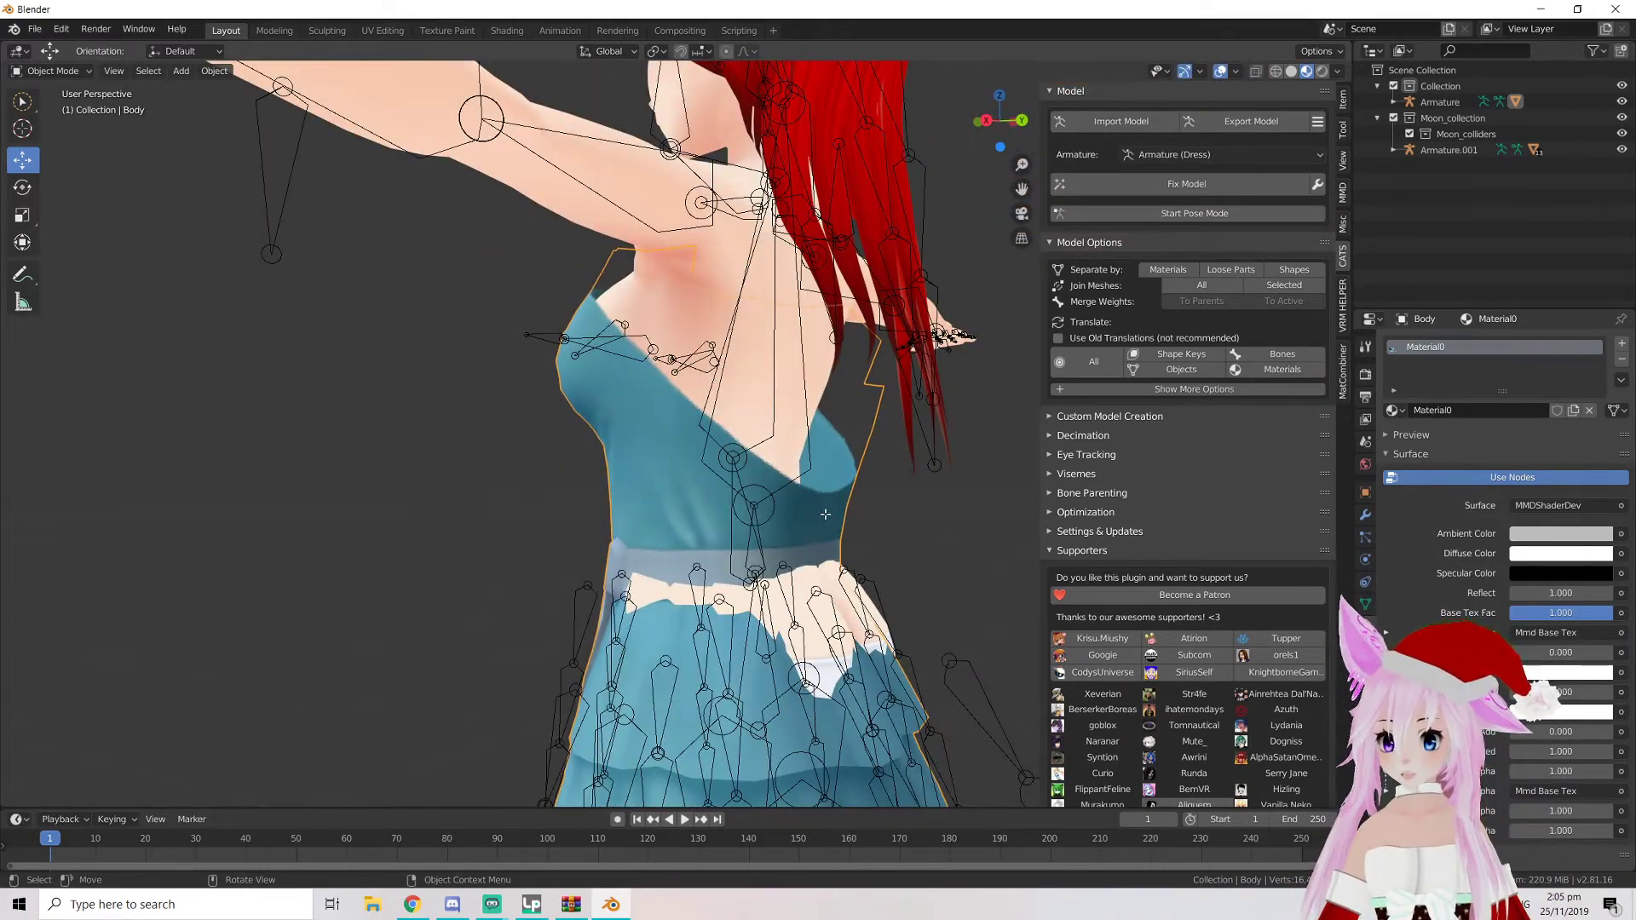
key("Tab")
middle_click_drag(865, 500, 1177, 501)
scroll(633, 353, "down", 4)
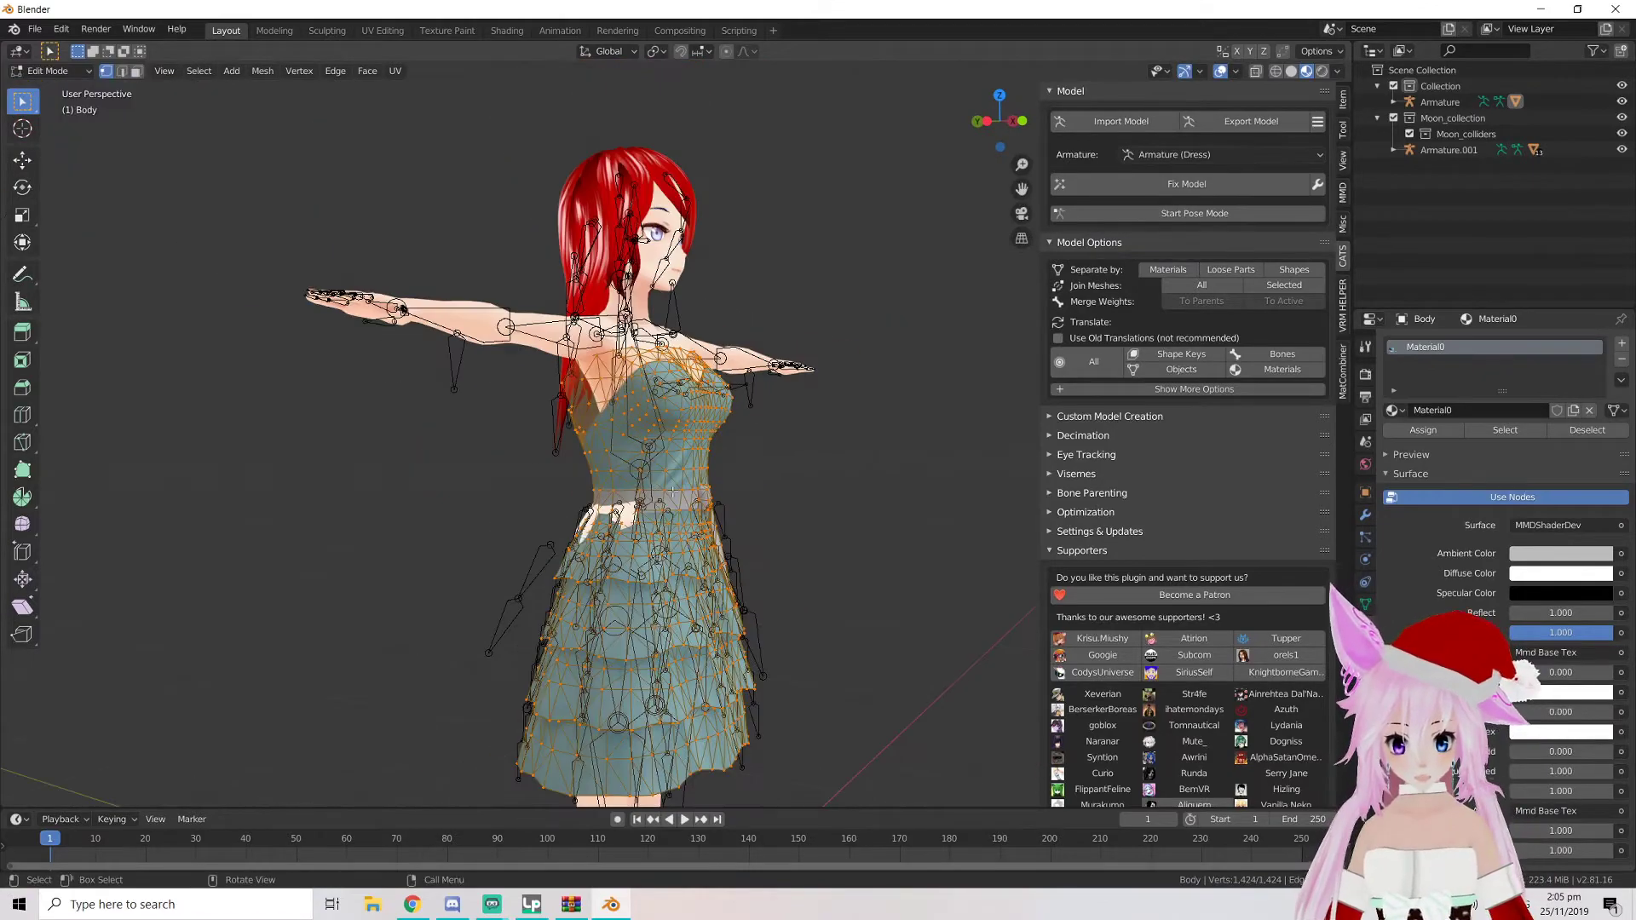
key("alt+a")
Try moving a single vertex at the dress's waist along the X axis, and undo the move
middle_click_drag(703, 468, 767, 481)
scroll(652, 489, "up", 3)
scroll(652, 489, "up", 3)
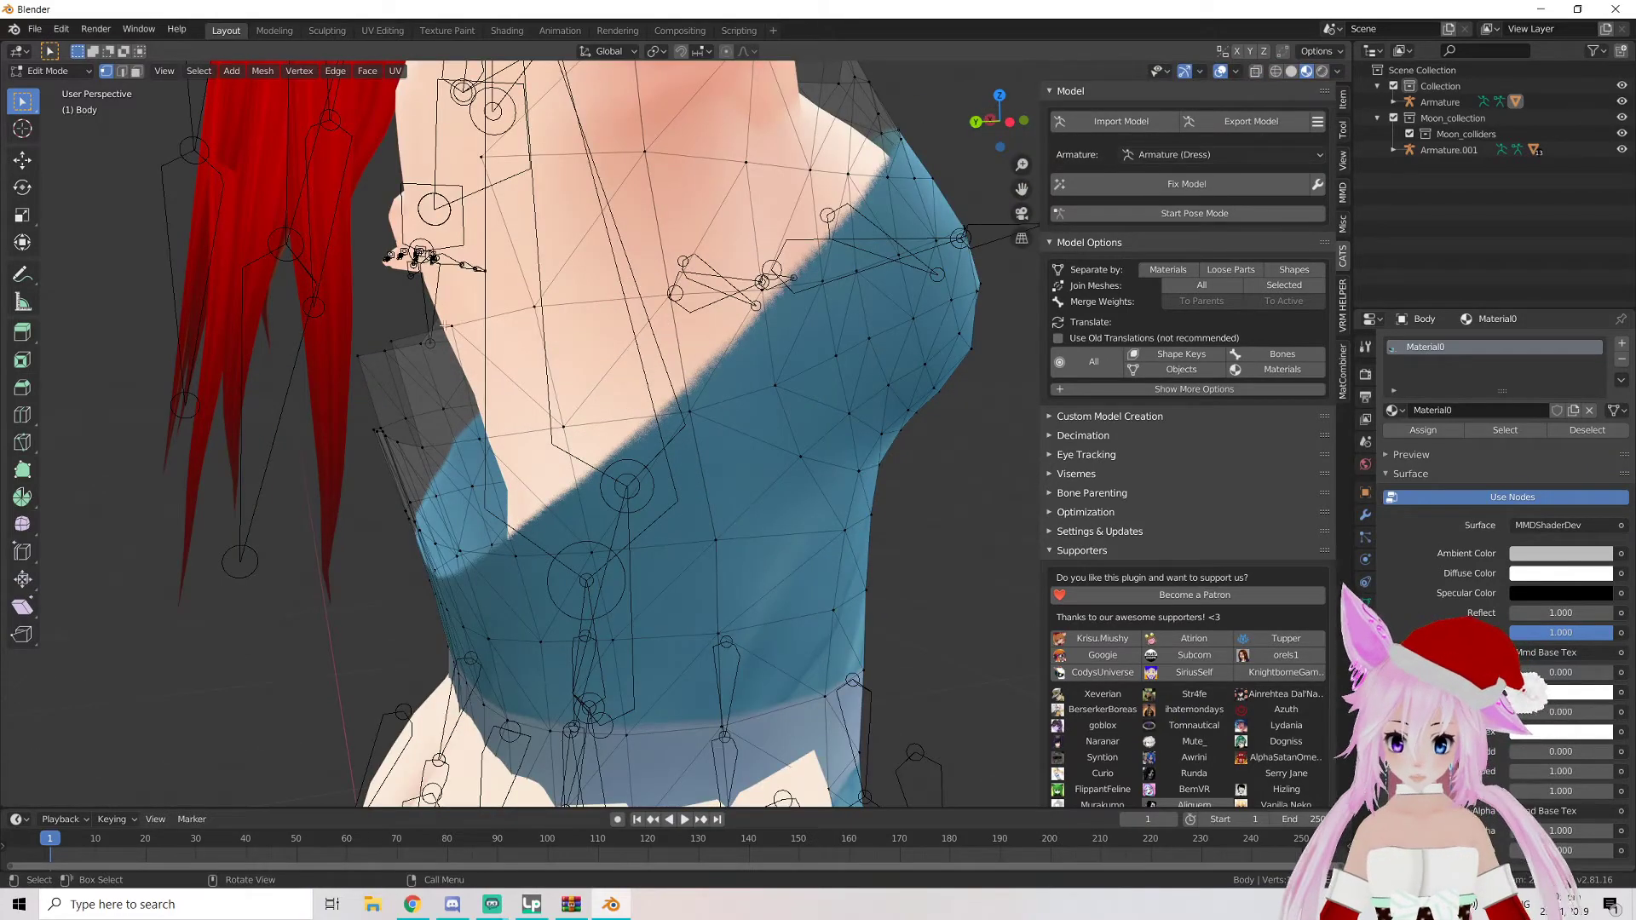
middle_click_drag(852, 531, 682, 454)
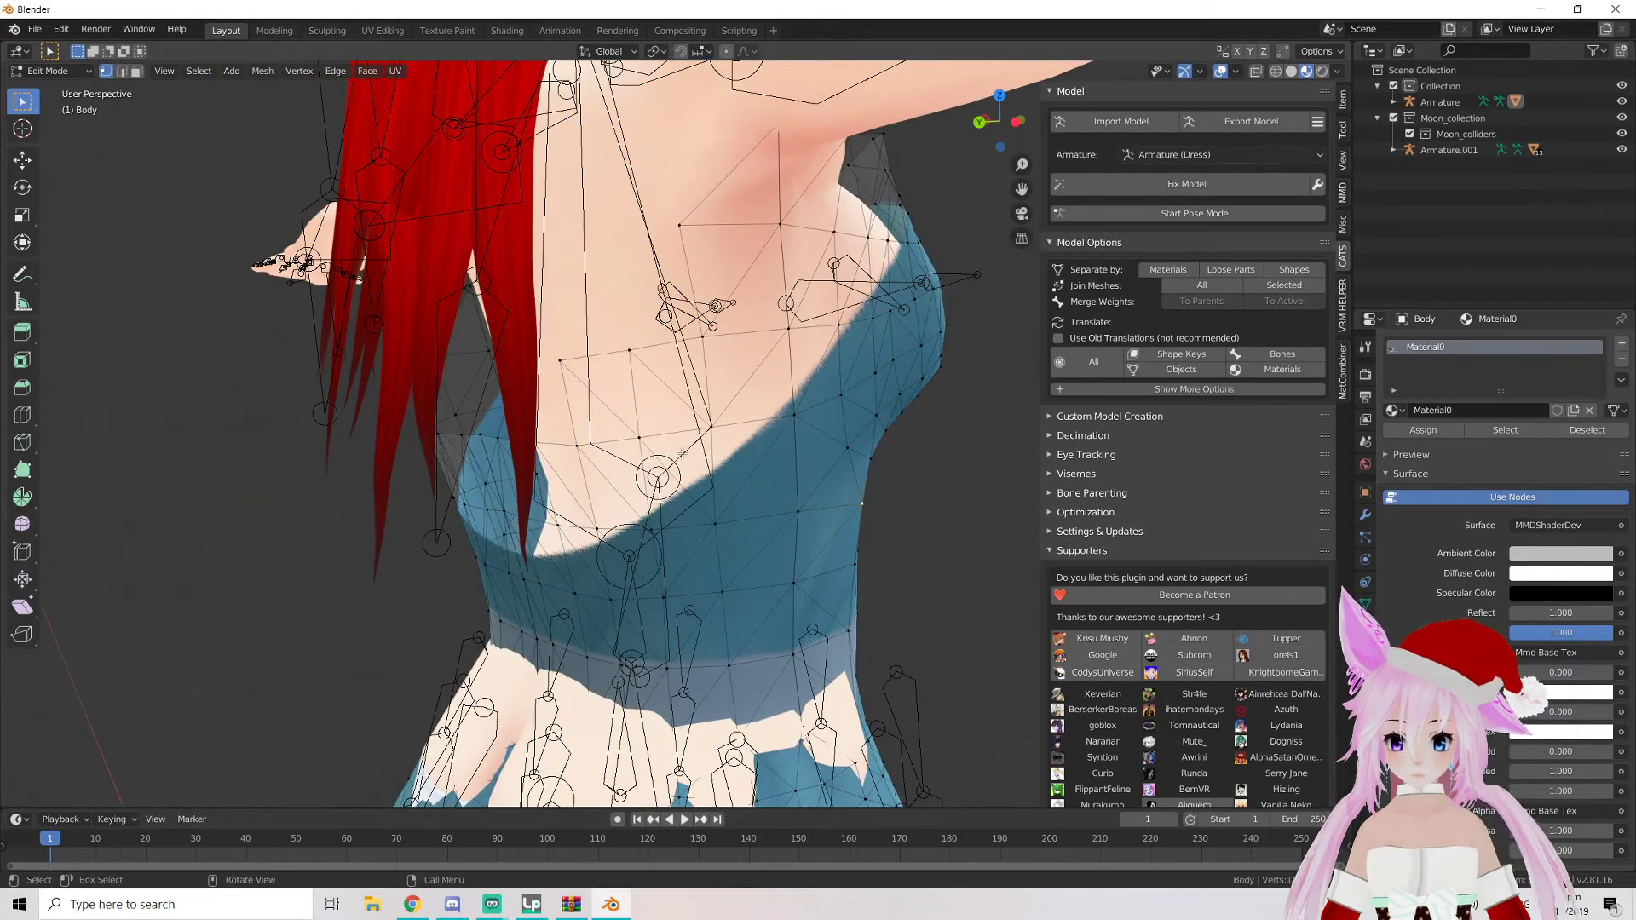
middle_click_drag(372, 287, 797, 486)
key("g")
key("x")
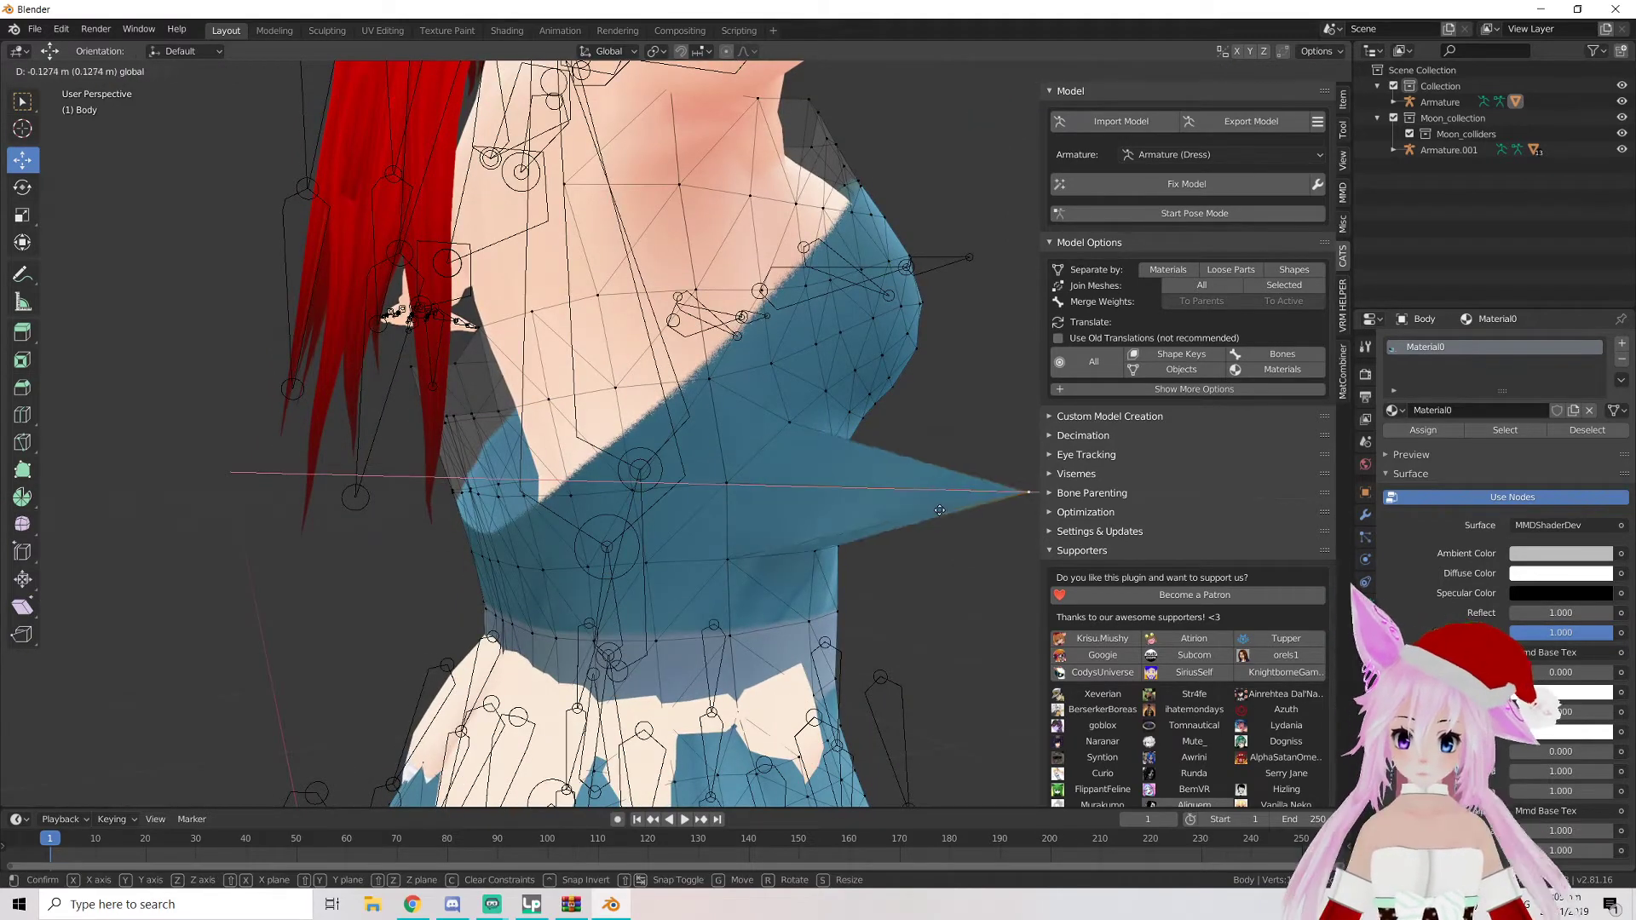
left_click(932, 490)
key("ctrl+z")
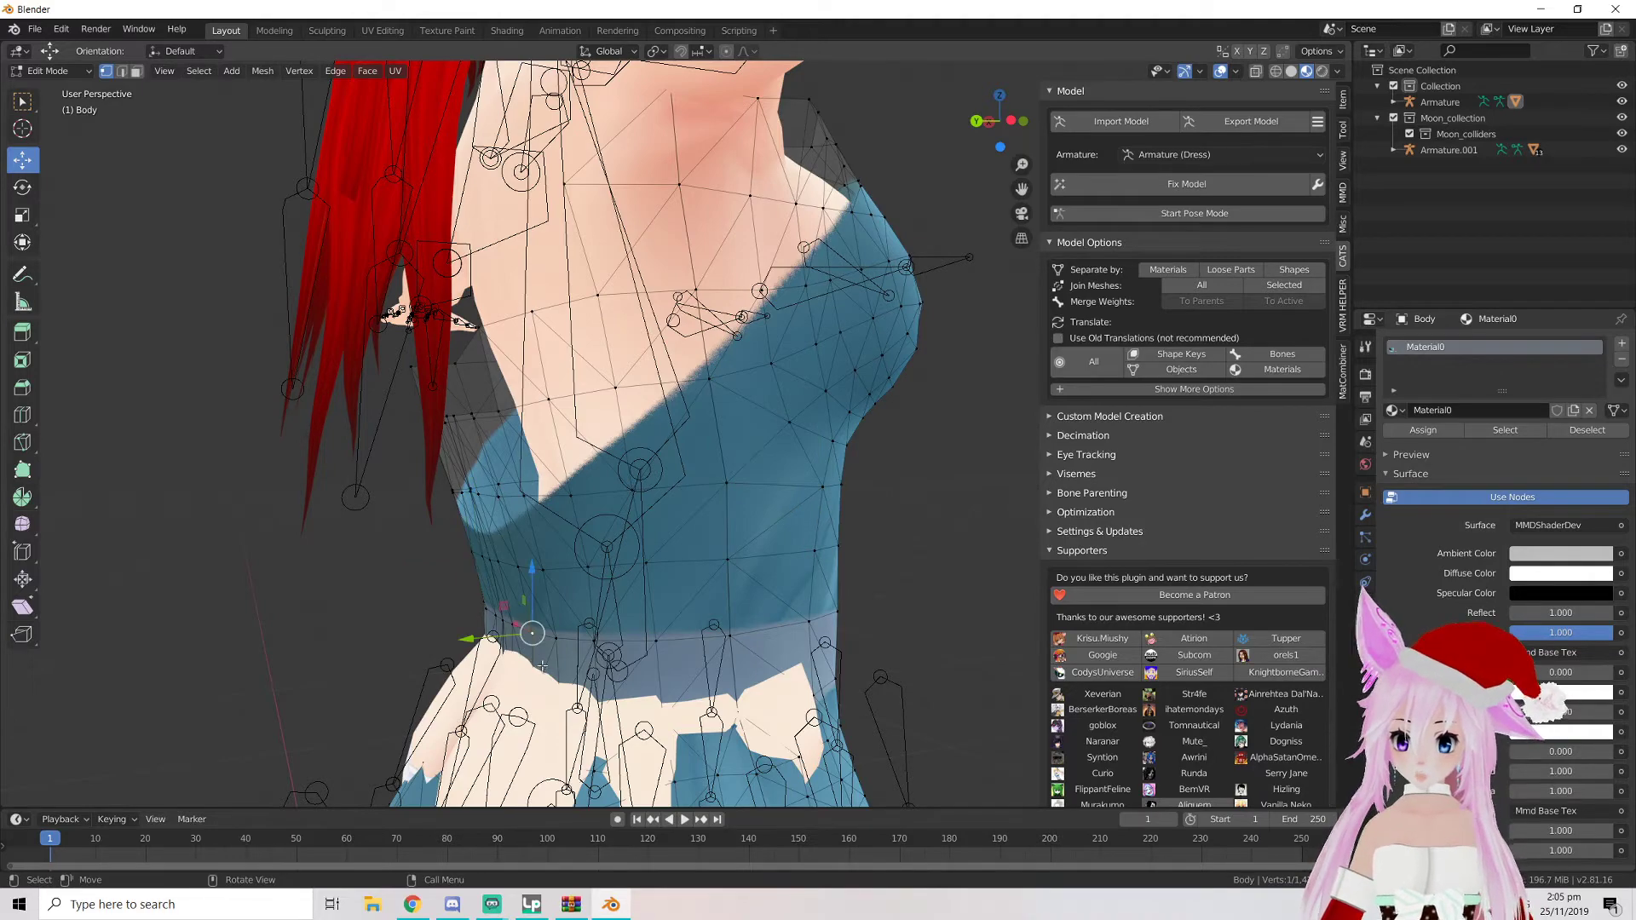
Move a vertex at the back of the dress's waist along the Y axis with smooth proportional editing at size 0.10
middle_click_drag(475, 646, 585, 609)
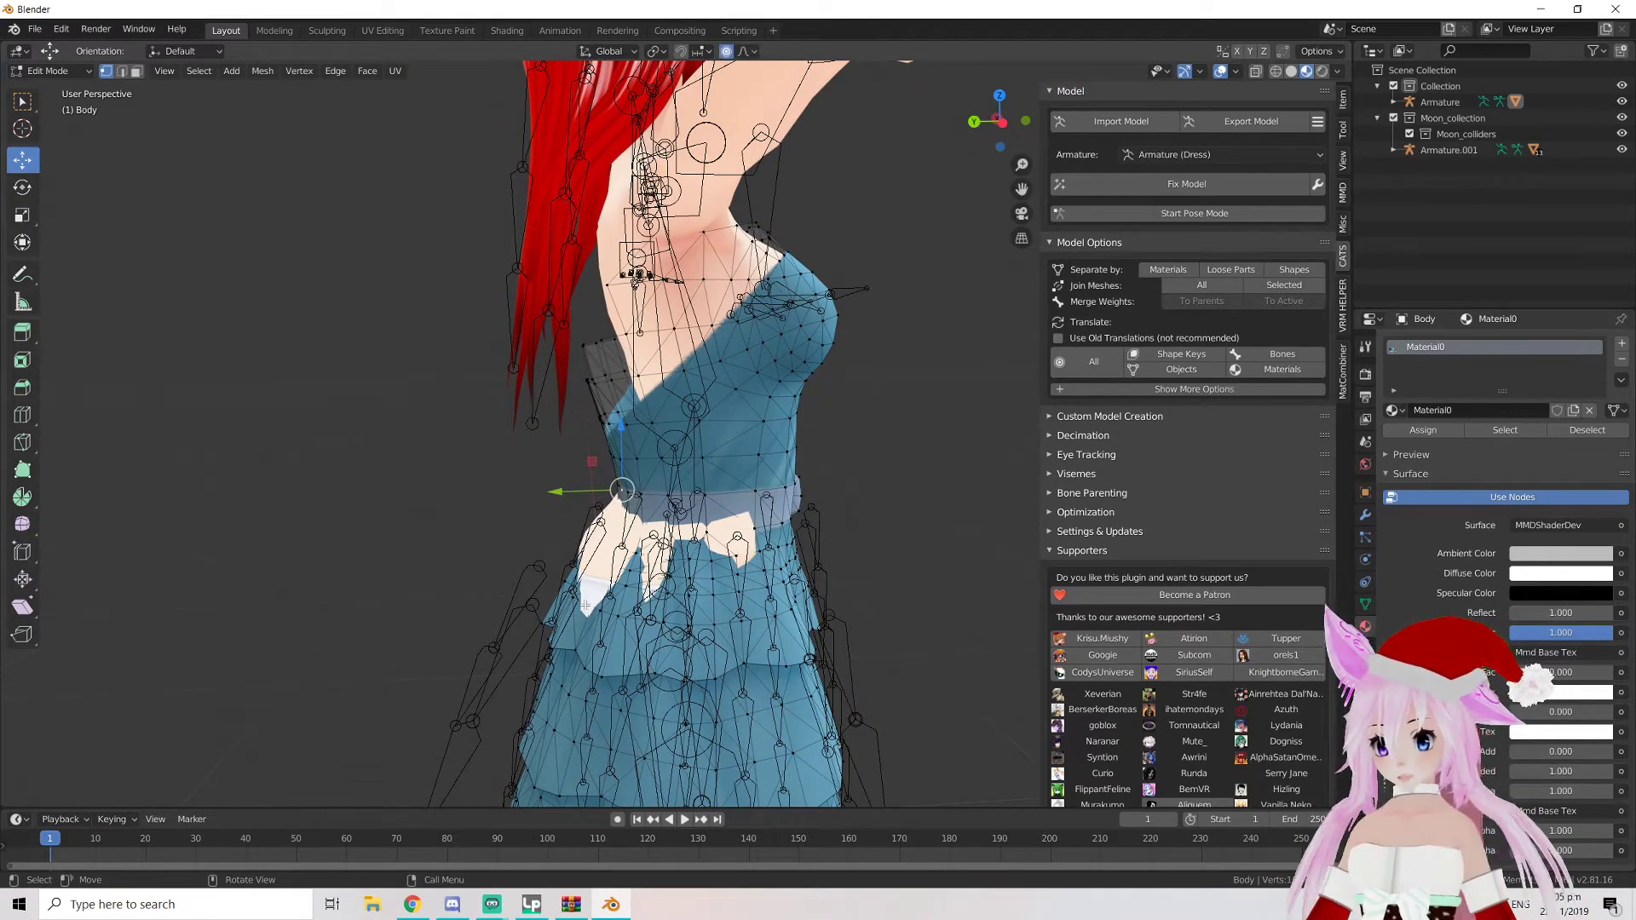
left_click_drag(563, 491, 556, 491)
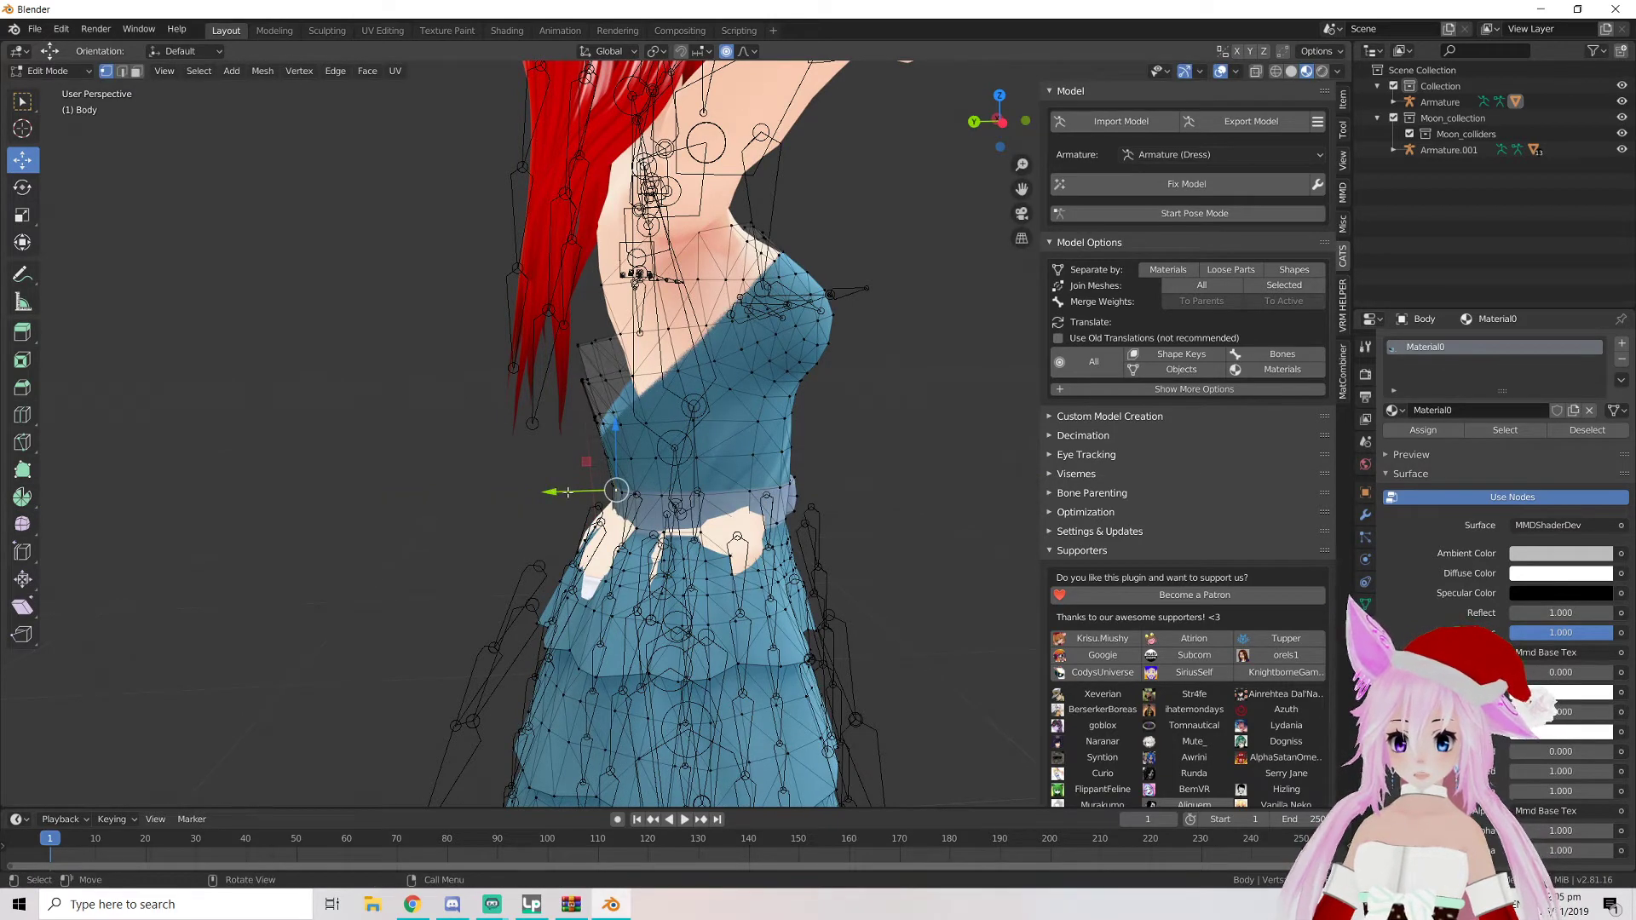
left_click_drag(553, 495, 550, 491)
scroll(549, 491, "up", 3)
scroll(551, 491, "up", 7)
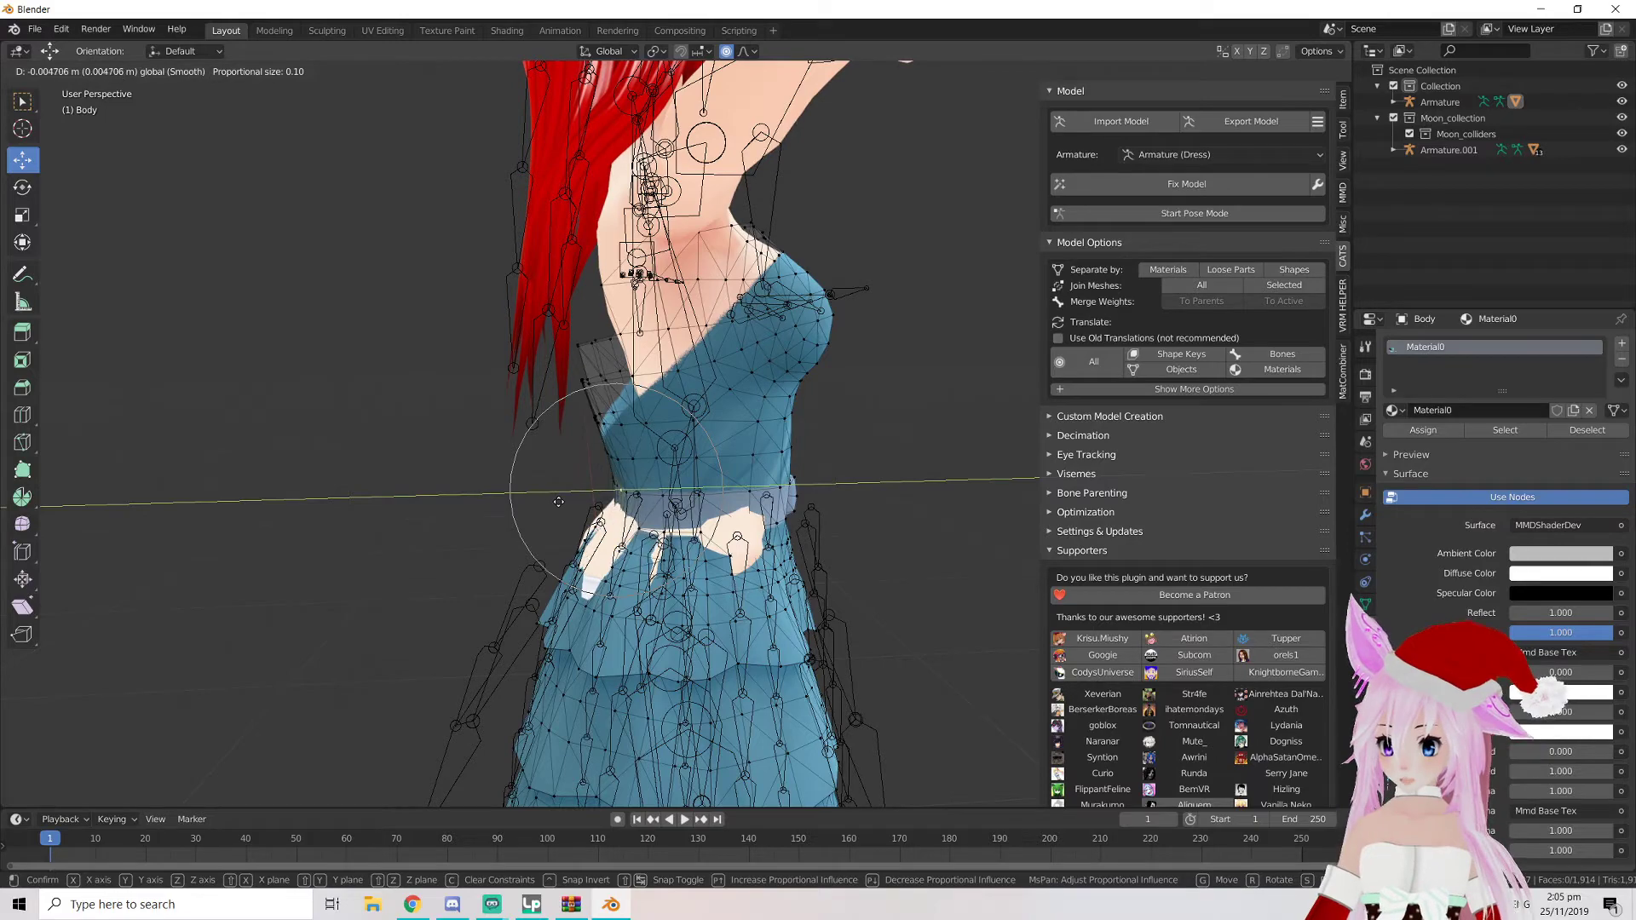
left_click(554, 503)
Move vertices around the side and back of the hips outward to cover the skin showing below the sash
middle_click_drag(554, 504, 594, 521)
key("g")
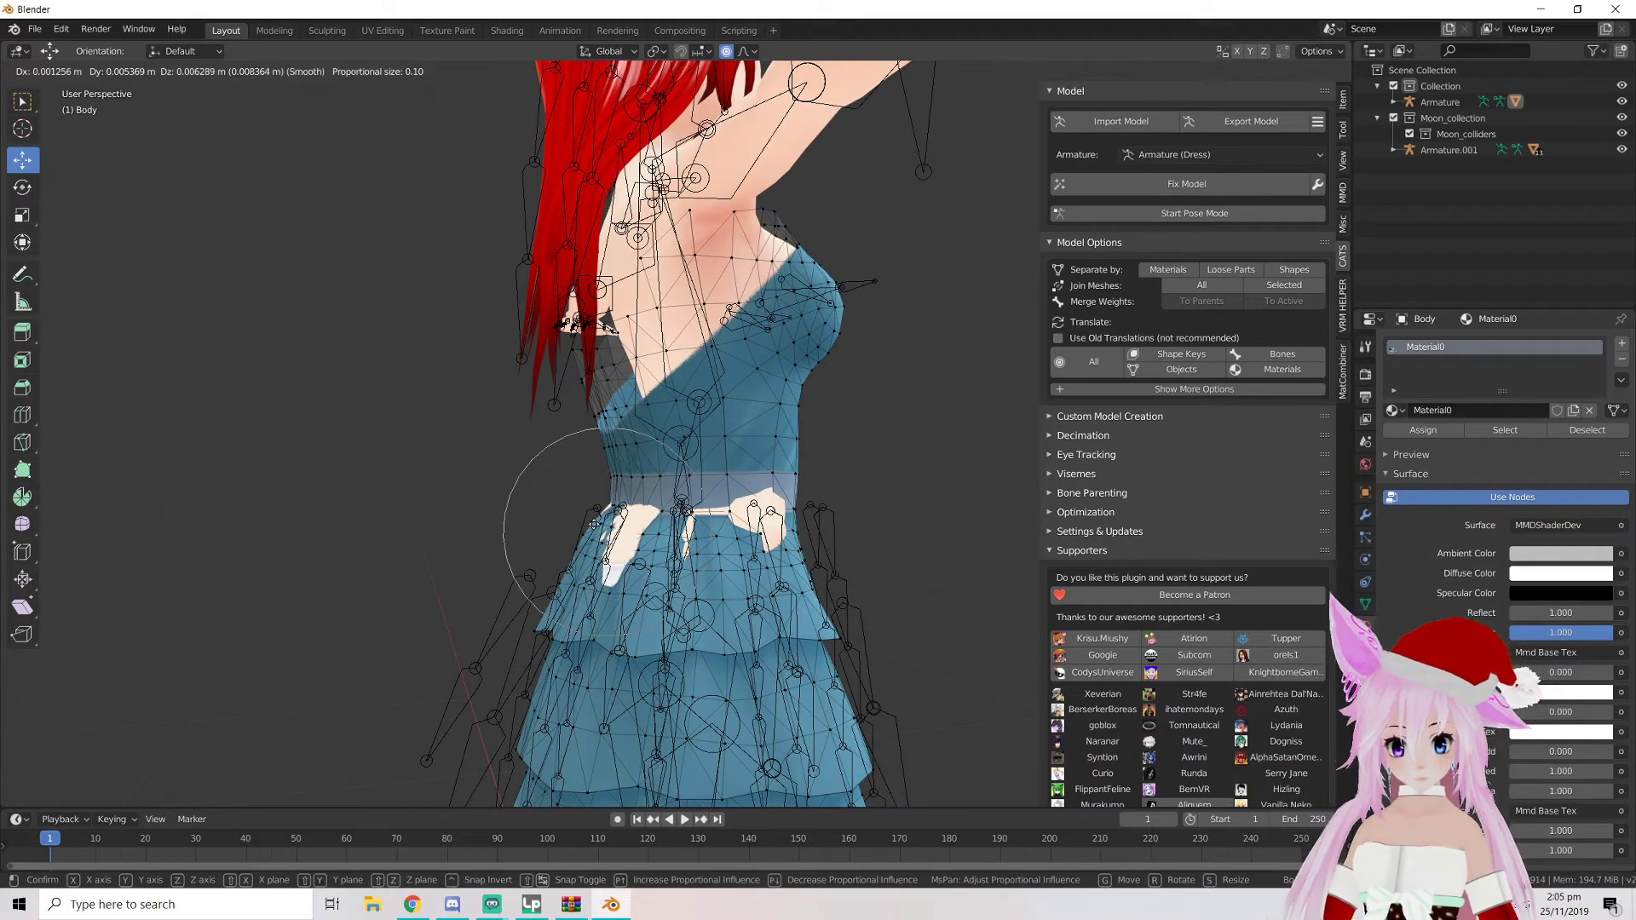
left_click(592, 520)
middle_click_drag(596, 524, 469, 530)
key("g")
left_click(546, 530)
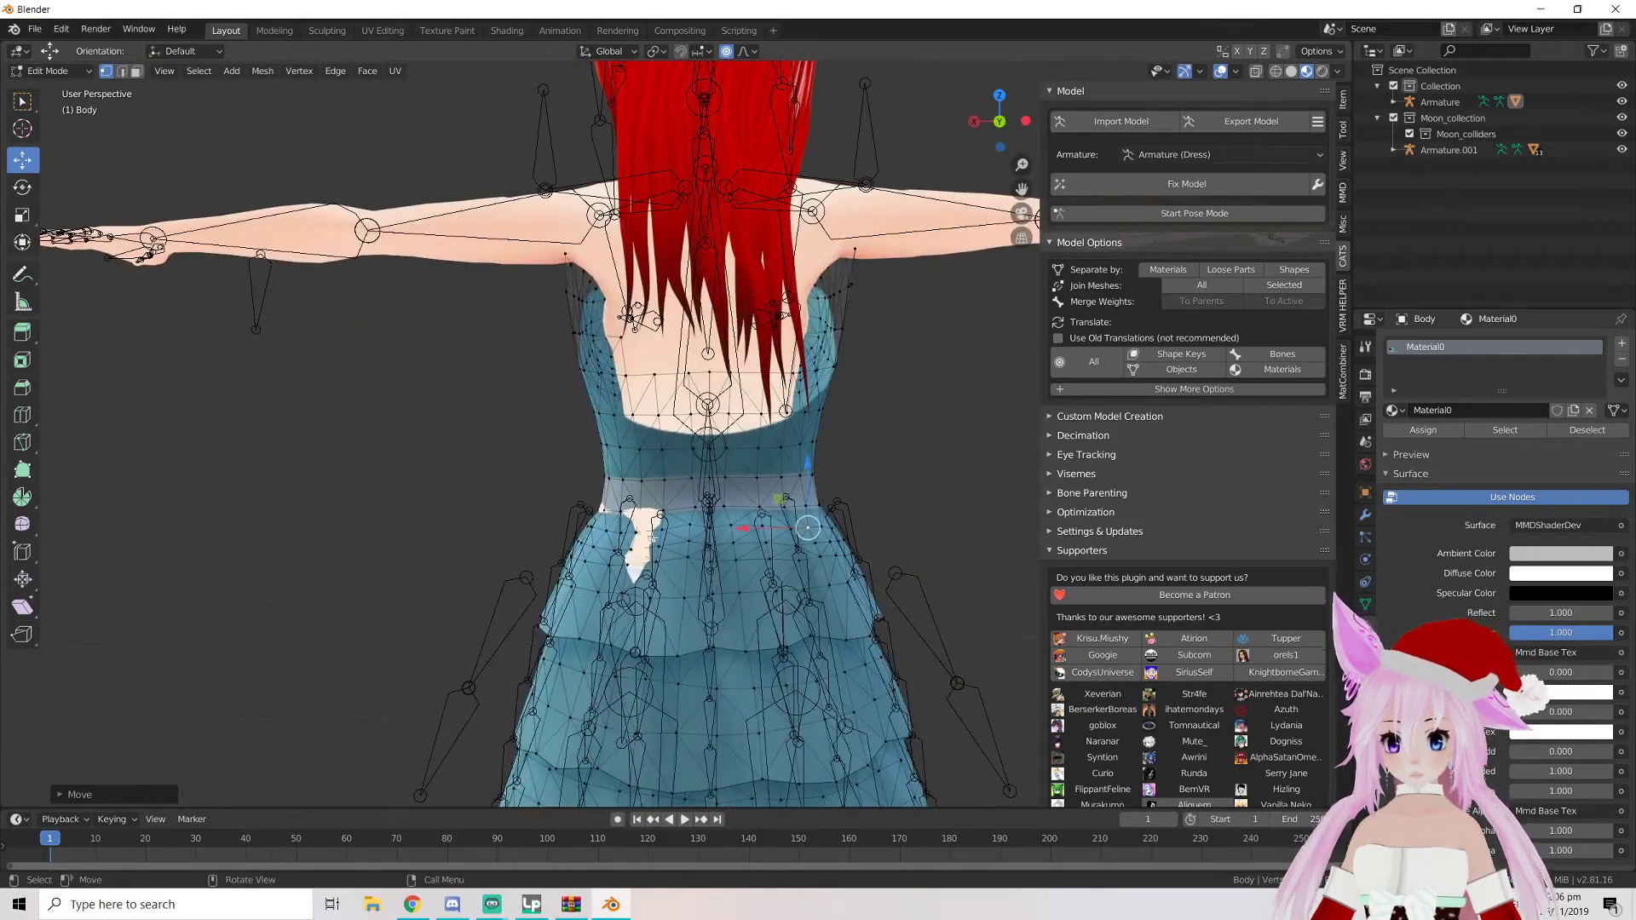
Move a vertex at the back of the hip outward to cover the remaining skin patch below the sash
scroll(649, 536, "up", 4)
middle_click_drag(649, 537, 664, 403)
key("g")
left_click(478, 620)
scroll(449, 540, "up", 6)
scroll(483, 570, "down", 2)
scroll(742, 392, "up", 2)
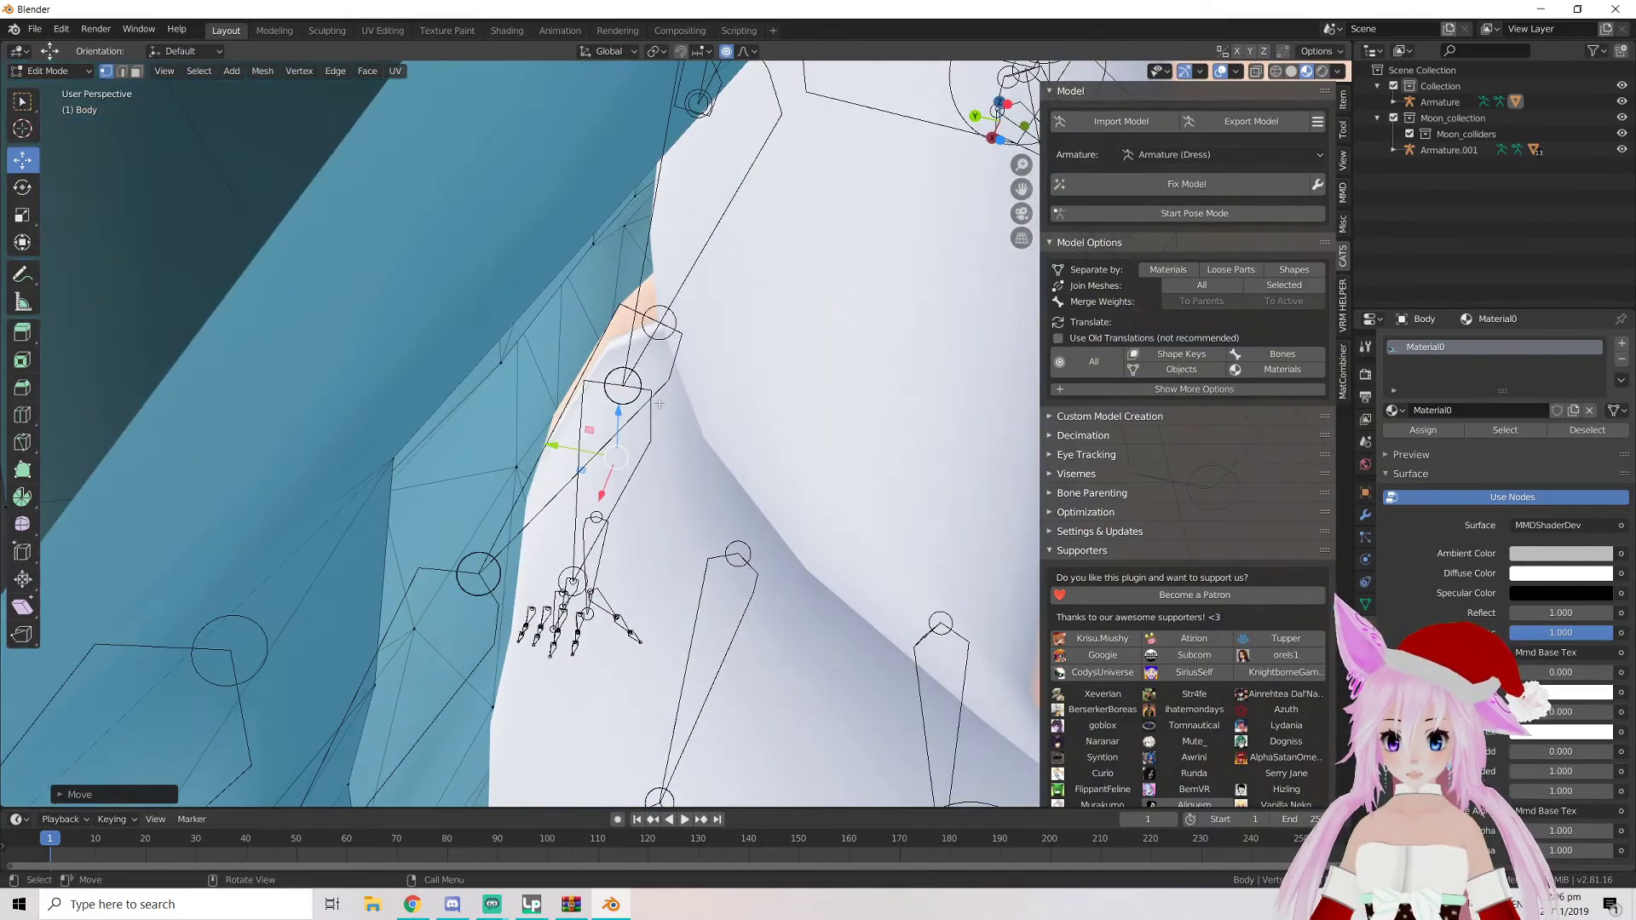
middle_click_drag(499, 387, 514, 490)
scroll(514, 489, "down", 2)
middle_click_drag(607, 540, 672, 637)
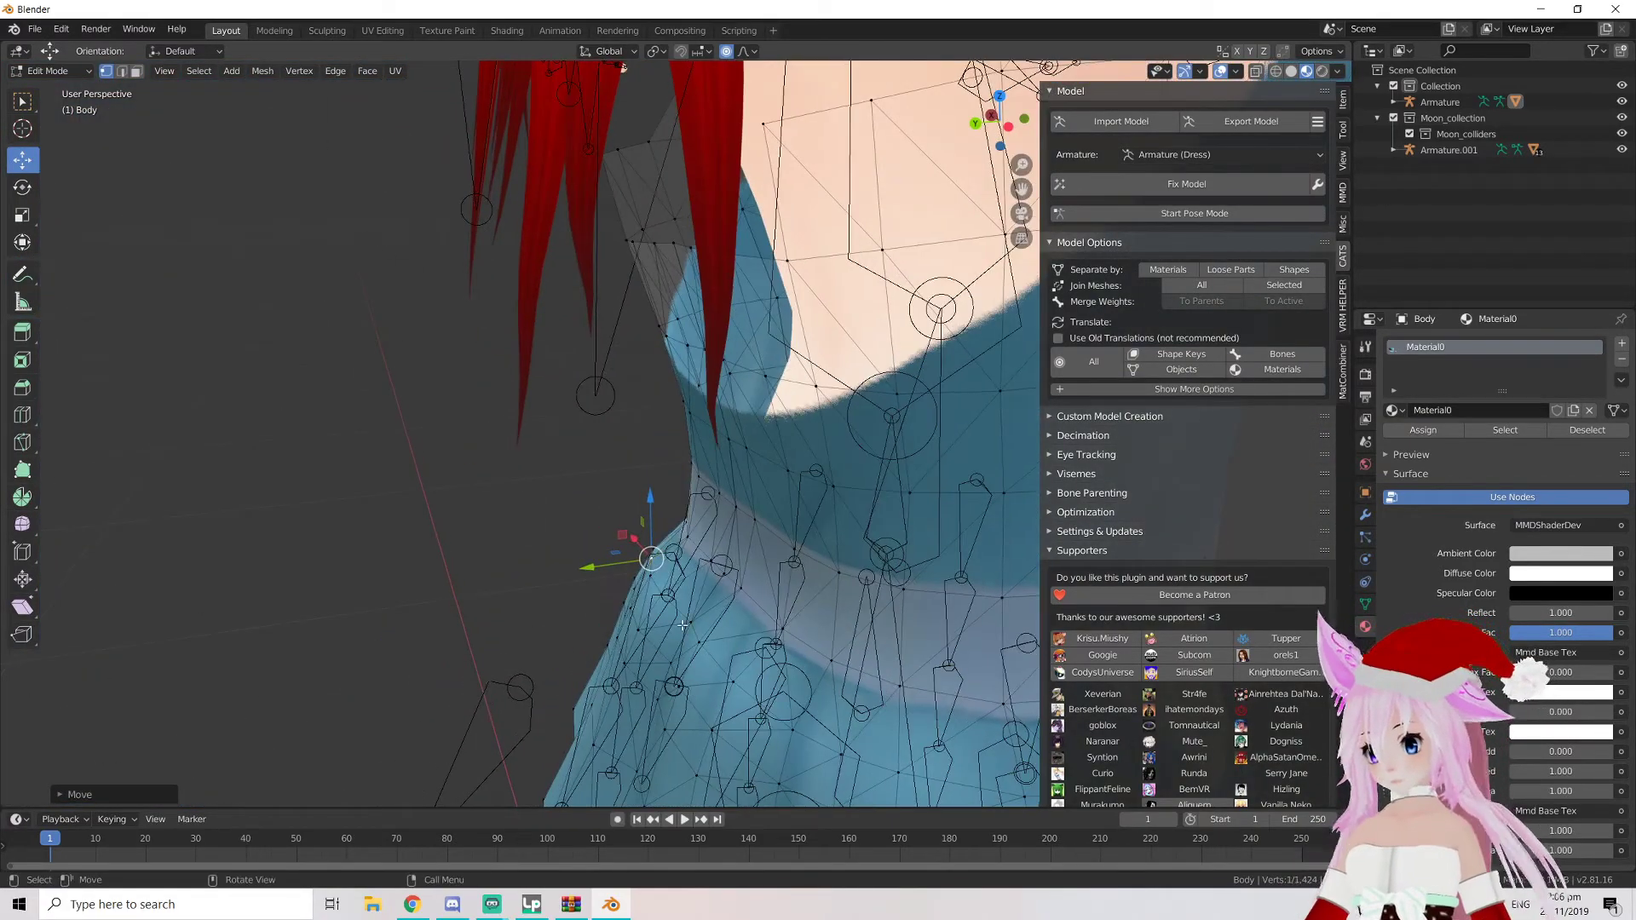
Pull the dress vertices at both front hips outward to cover the skin showing beside the sash
scroll(681, 614, "down", 3)
middle_click_drag(681, 615, 734, 649)
middle_click_drag(854, 558, 719, 559)
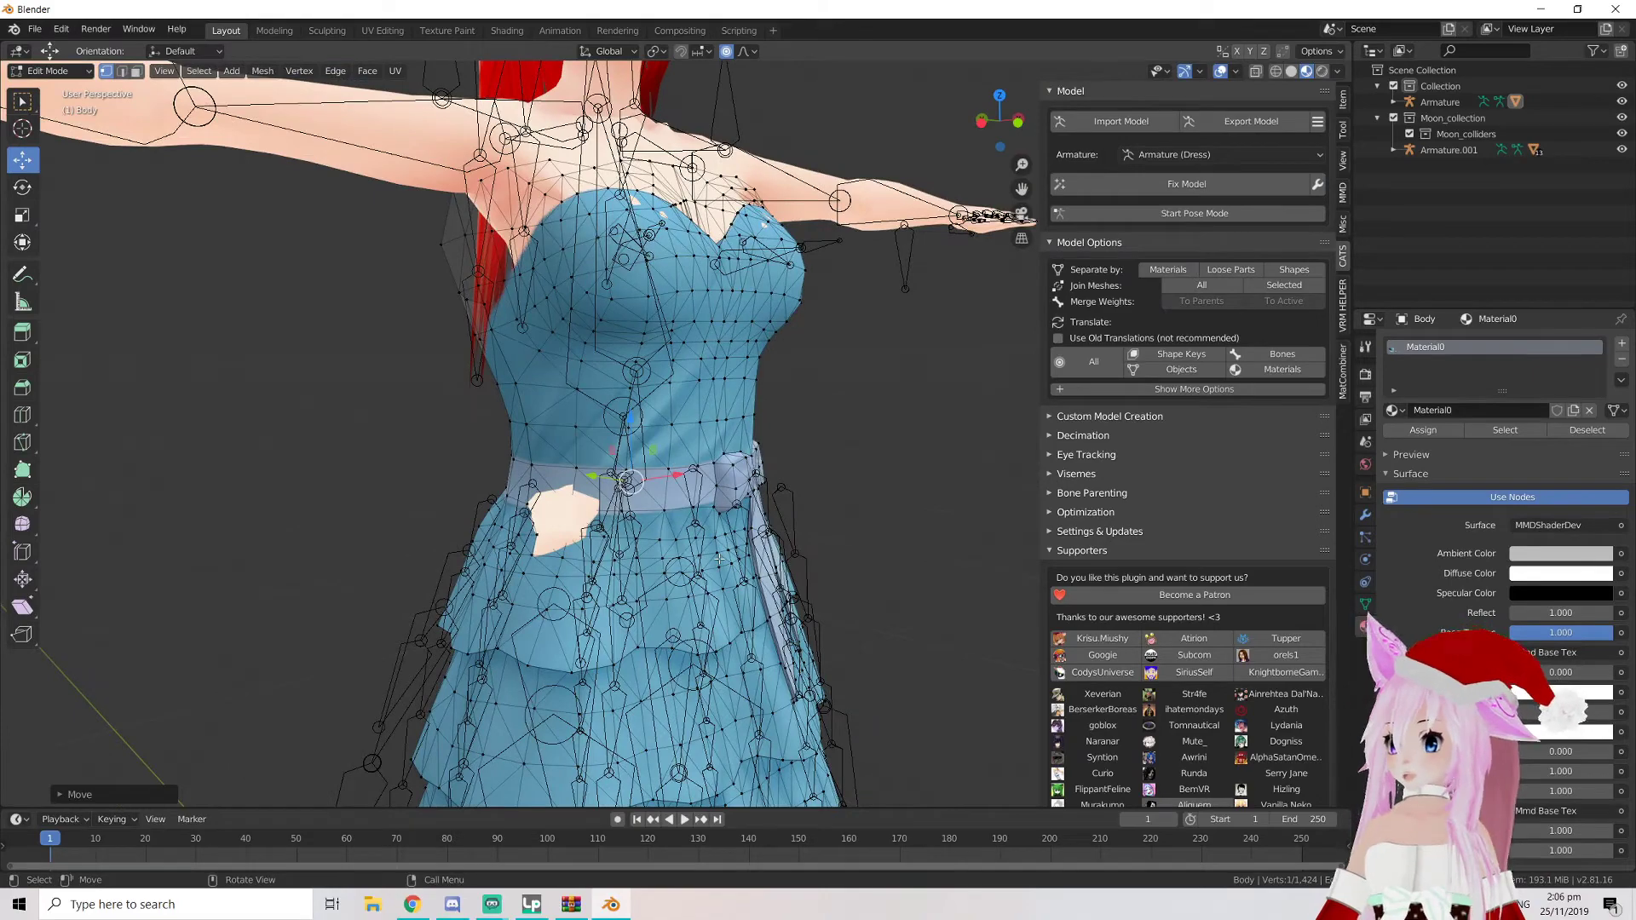
middle_click_drag(652, 499, 599, 510)
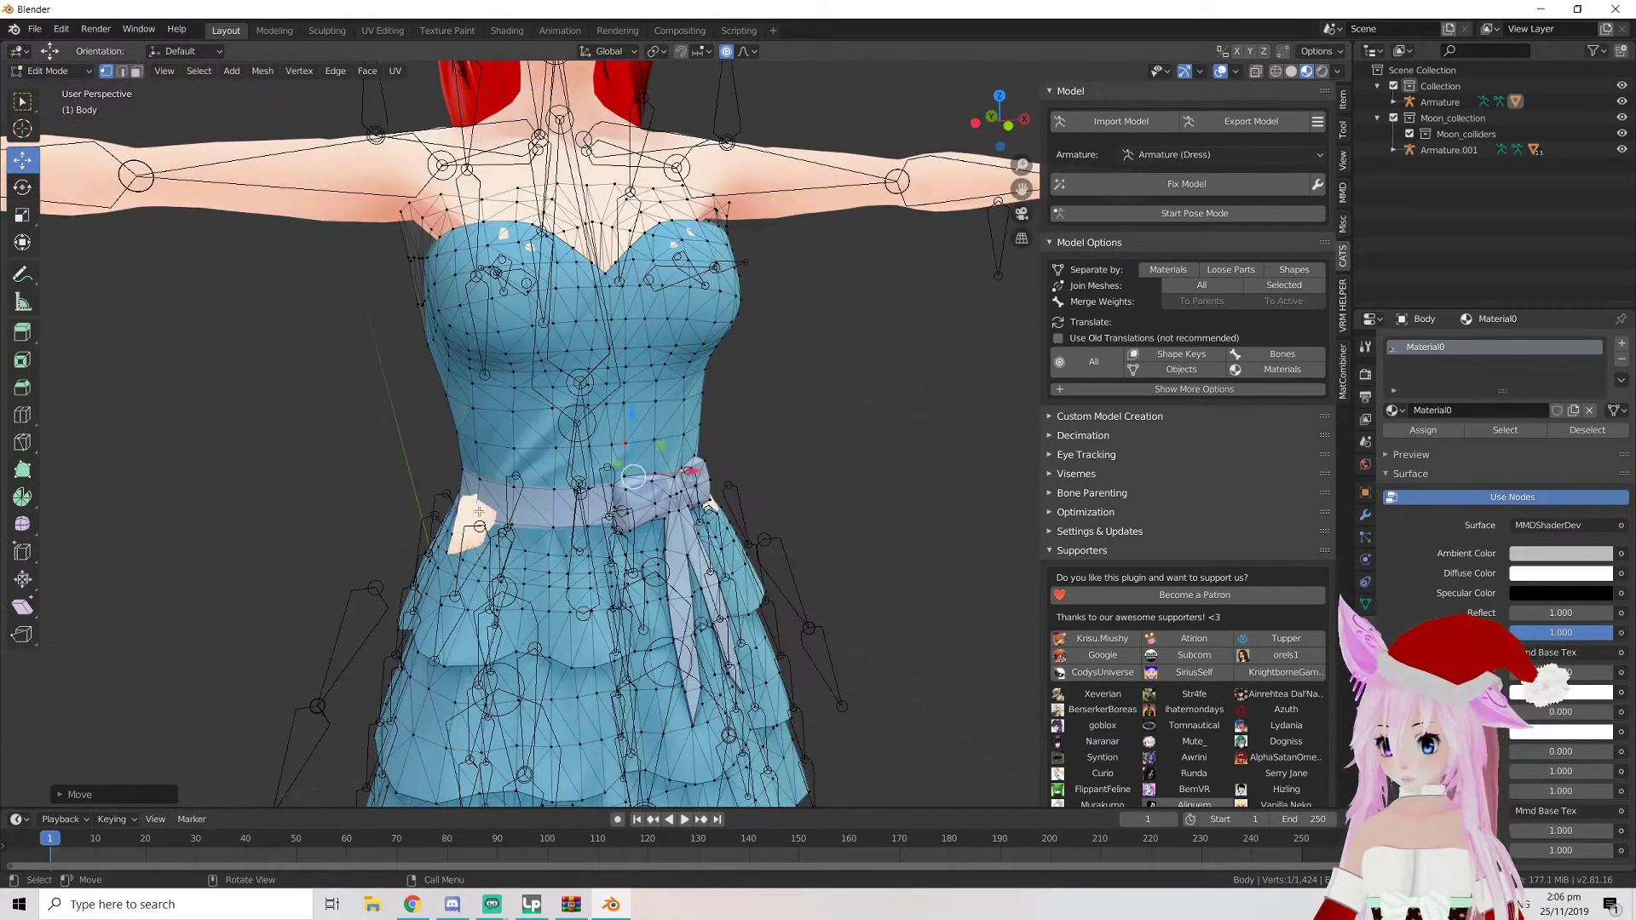
scroll(479, 511, "down", 5)
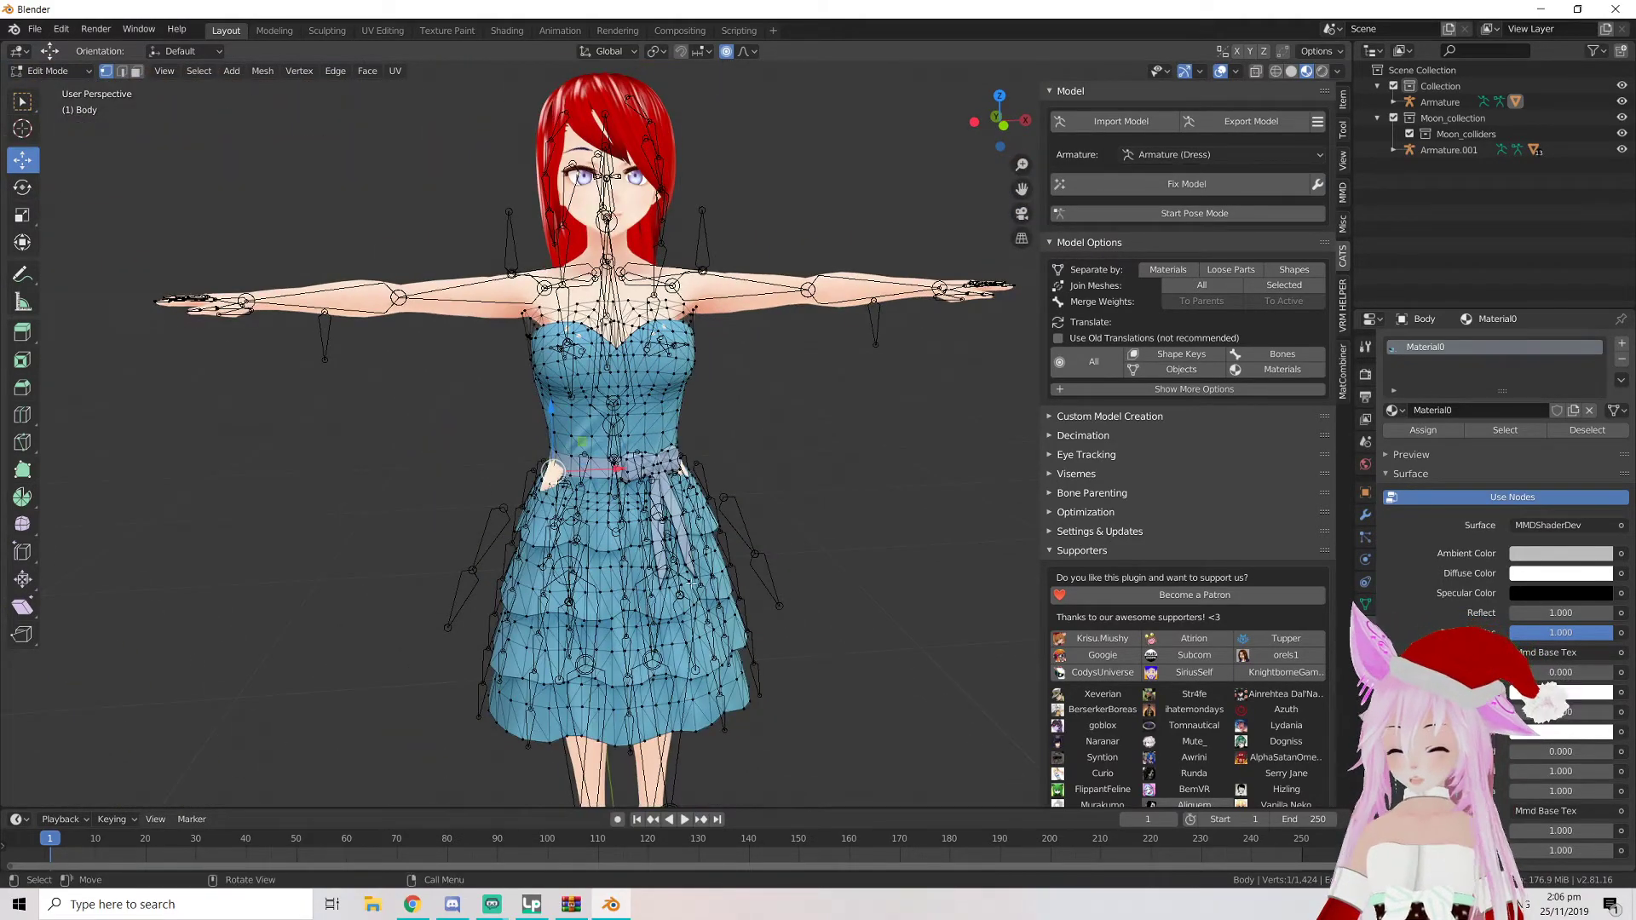
scroll(647, 601, "up", 3)
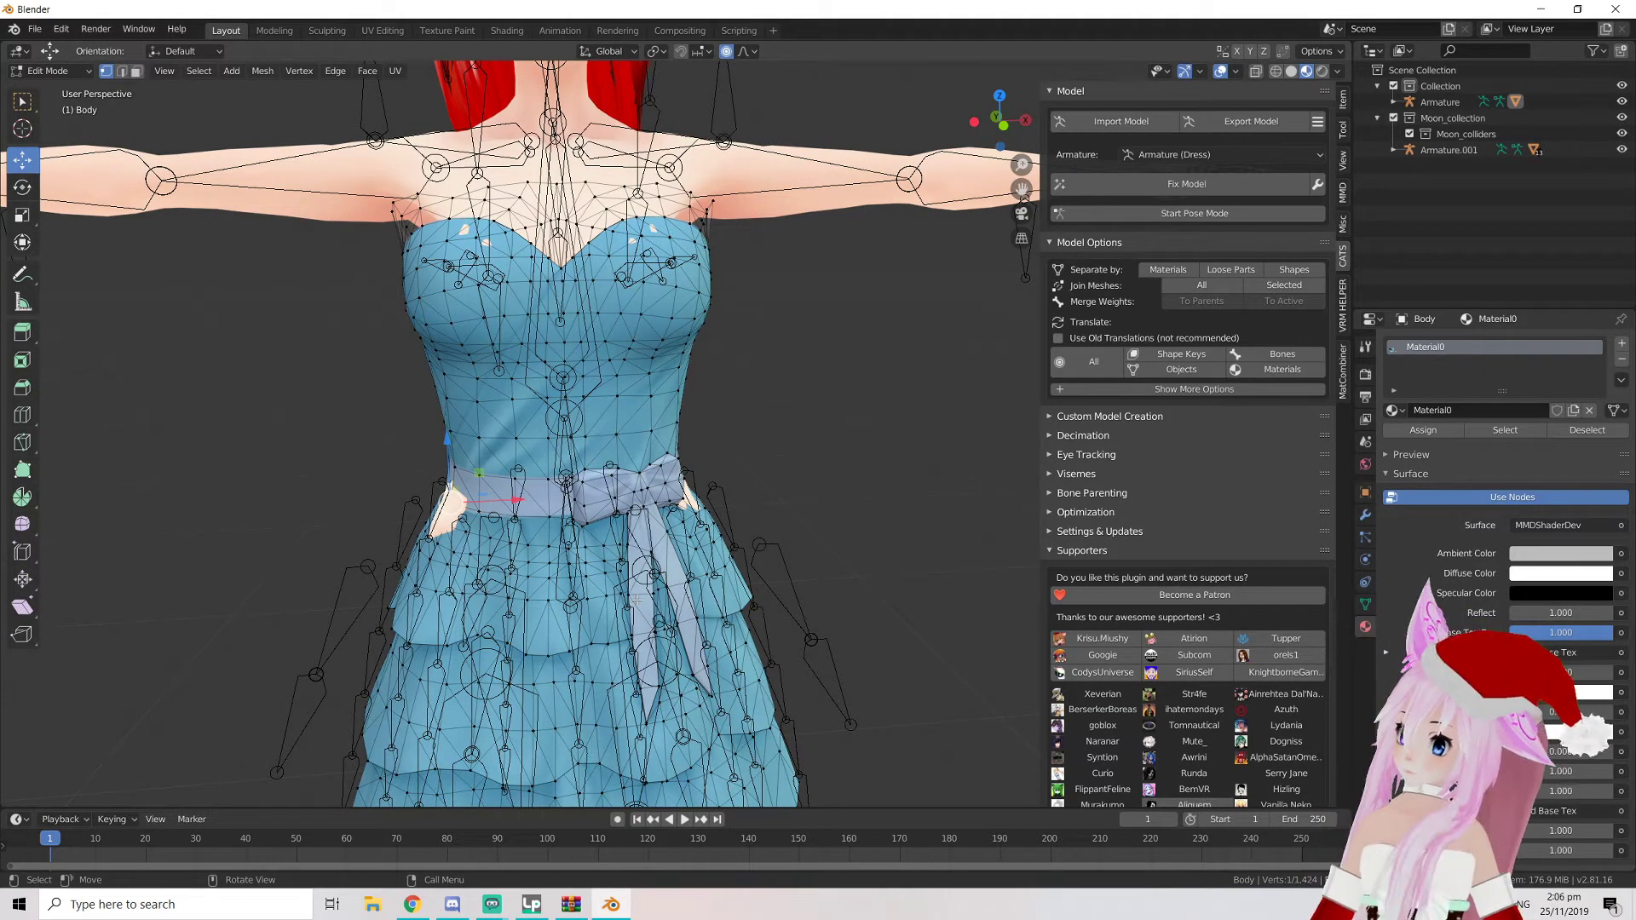
scroll(481, 550, "up", 2)
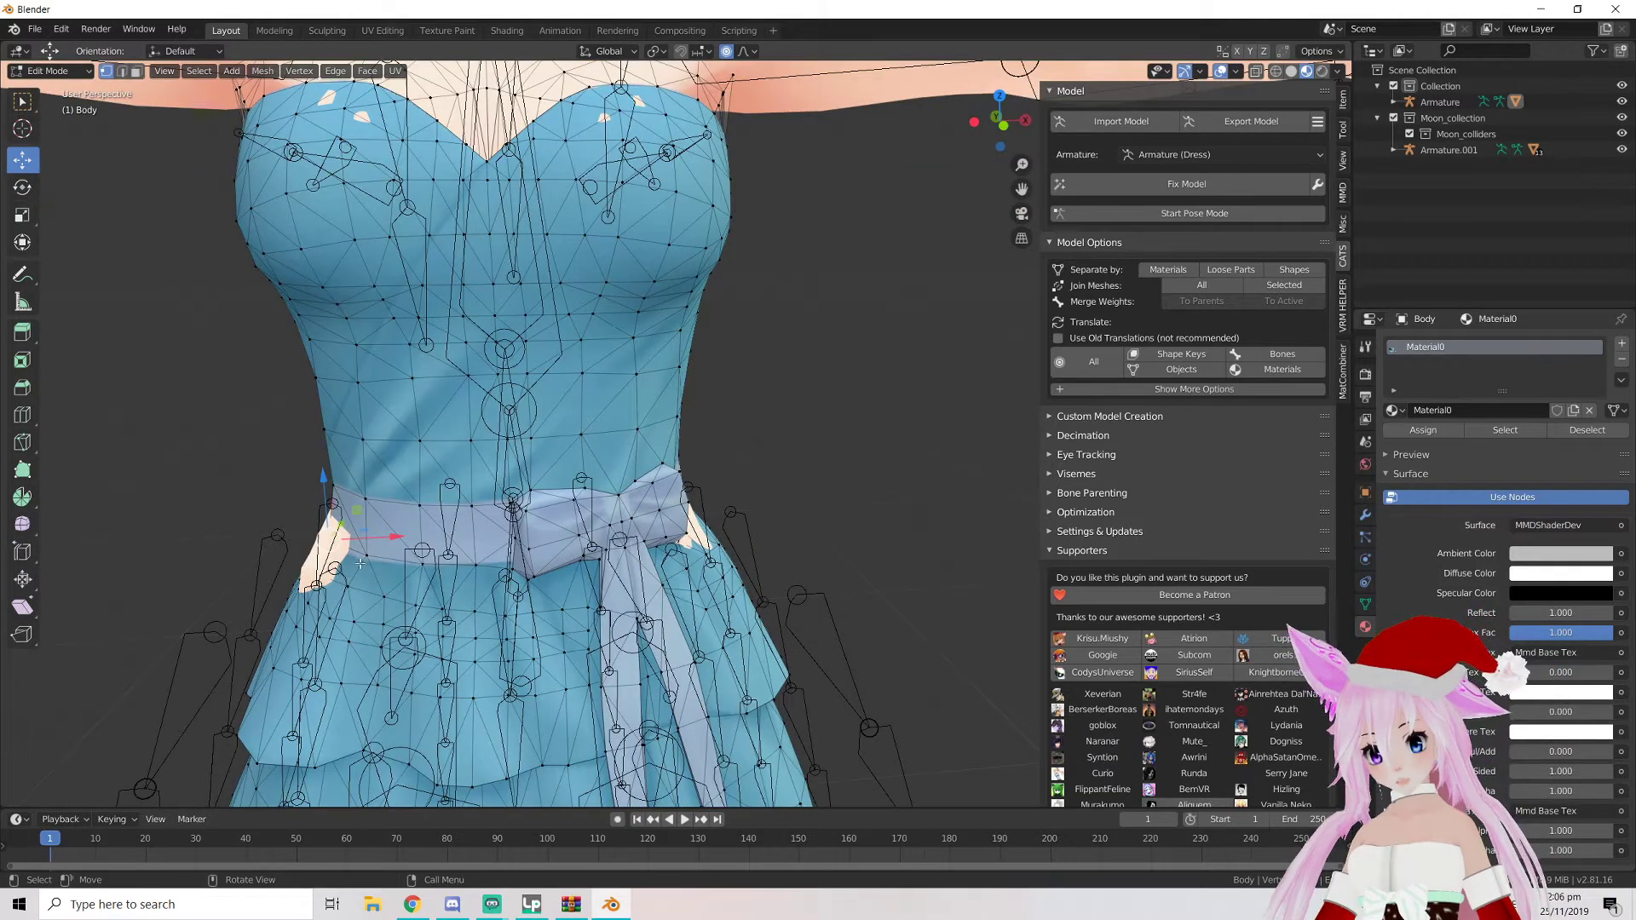
left_click_drag(331, 531, 286, 592)
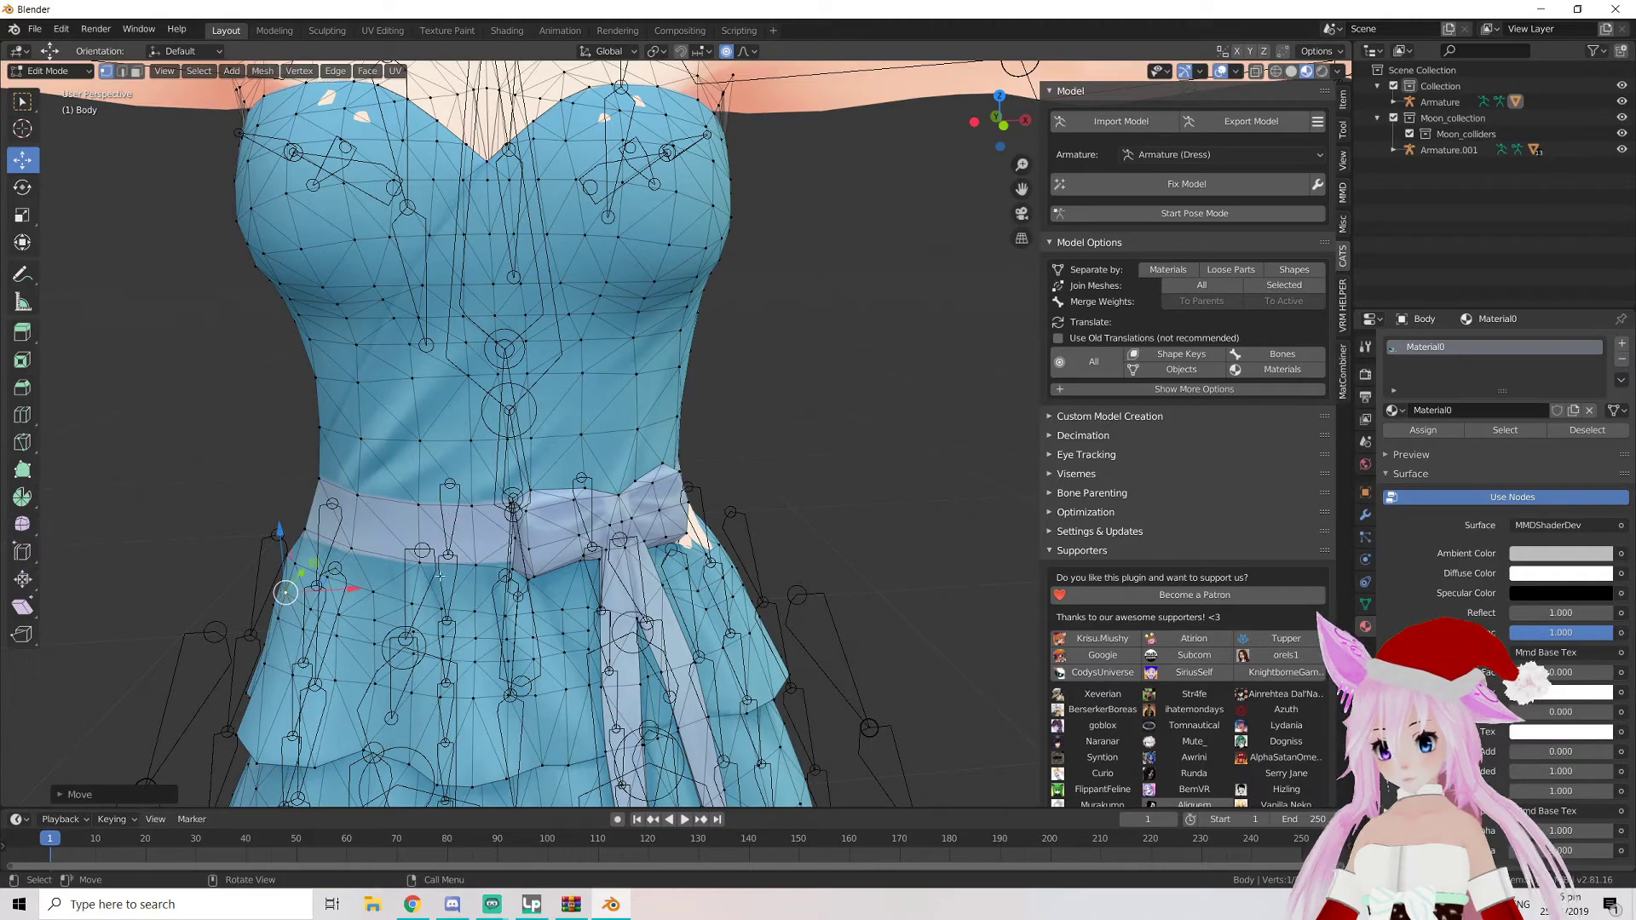
left_click_drag(688, 532, 734, 540)
middle_click_drag(735, 541, 703, 499)
left_click_drag(703, 498, 782, 502)
Move the bust vertices outward to cover the skin poking through the upper front of the dress
mouse_move(741, 498)
middle_mouse_down()
mouse_move(656, 499)
mouse_move(928, 452)
middle_mouse_up()
scroll(641, 495, "down", 5)
mouse_move(733, 431)
middle_mouse_down()
mouse_move(782, 427)
mouse_move(764, 417)
middle_mouse_up()
middle_click_drag(657, 427, 784, 429)
scroll(786, 426, "up", 4)
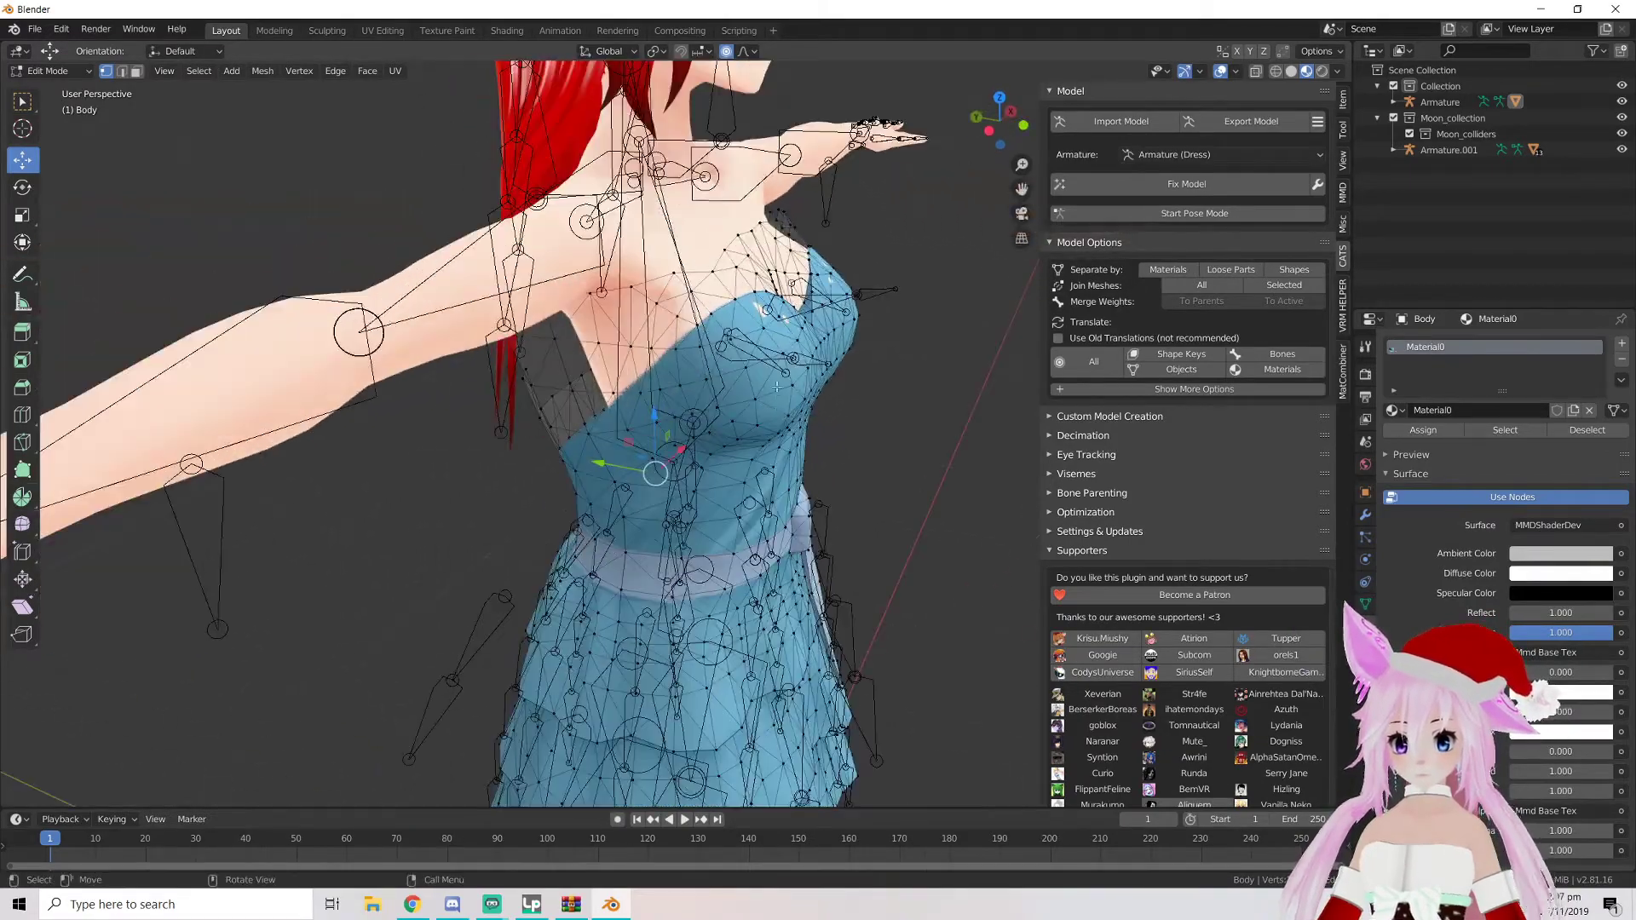
middle_click_drag(871, 288, 605, 376)
key("g")
left_click(630, 374)
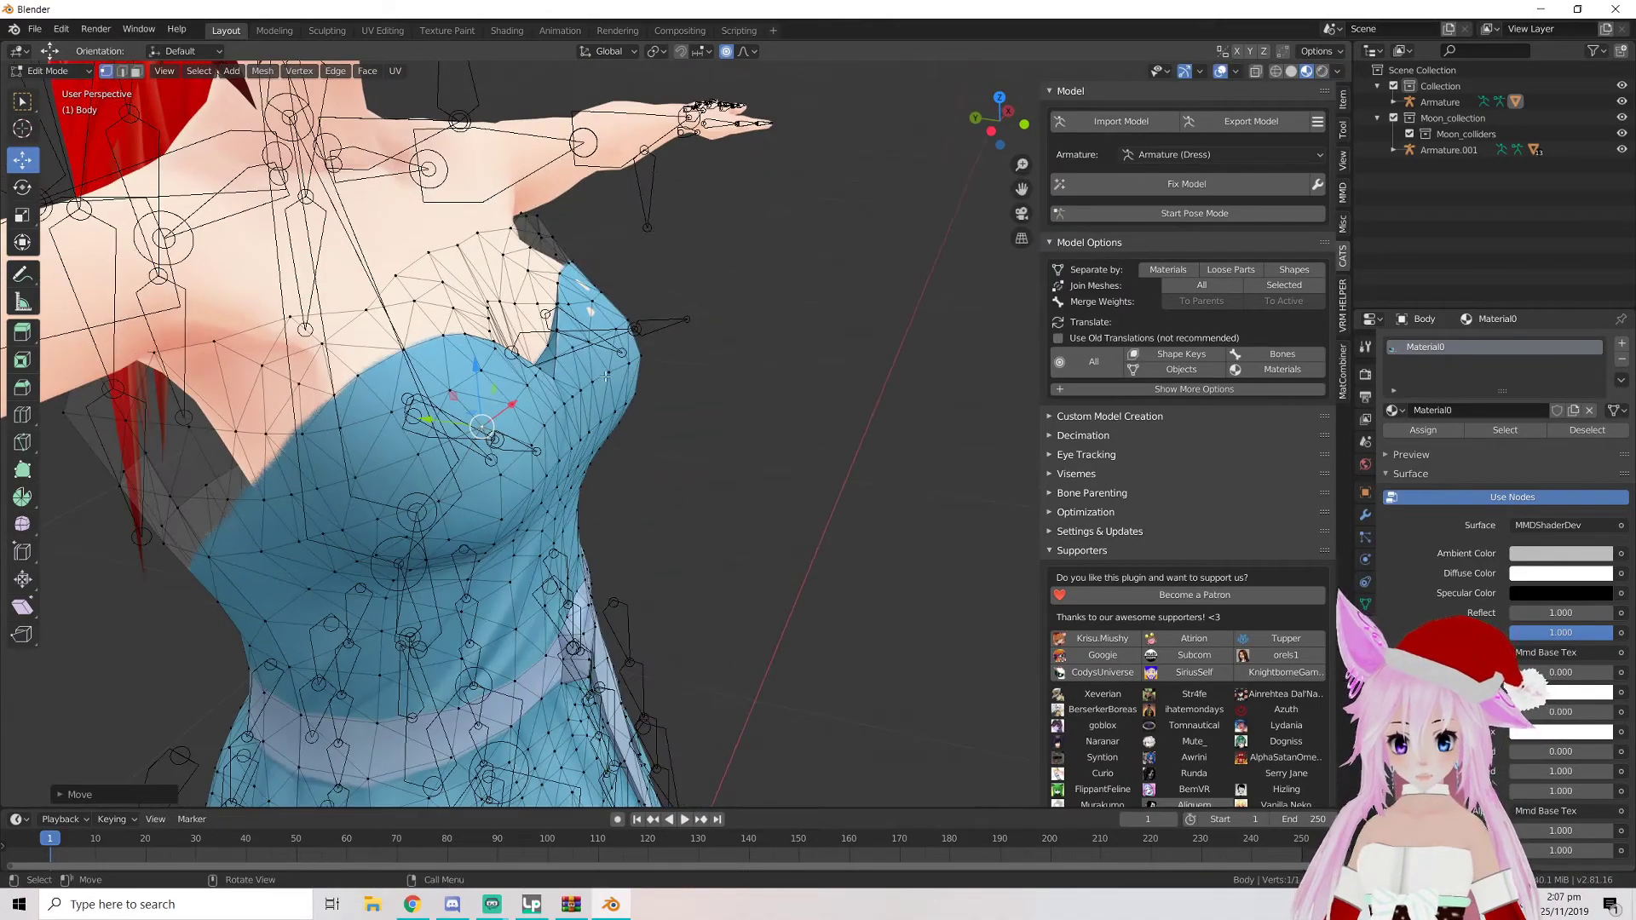
key("g")
left_click(623, 324)
Pull the back of the dress's bodice above the sash forward, closer to the avatar's body
middle_click_drag(623, 325, 694, 307)
middle_click_drag(750, 281, 648, 409)
scroll(471, 555, "up", 6)
middle_click_drag(470, 555, 603, 369)
key("g")
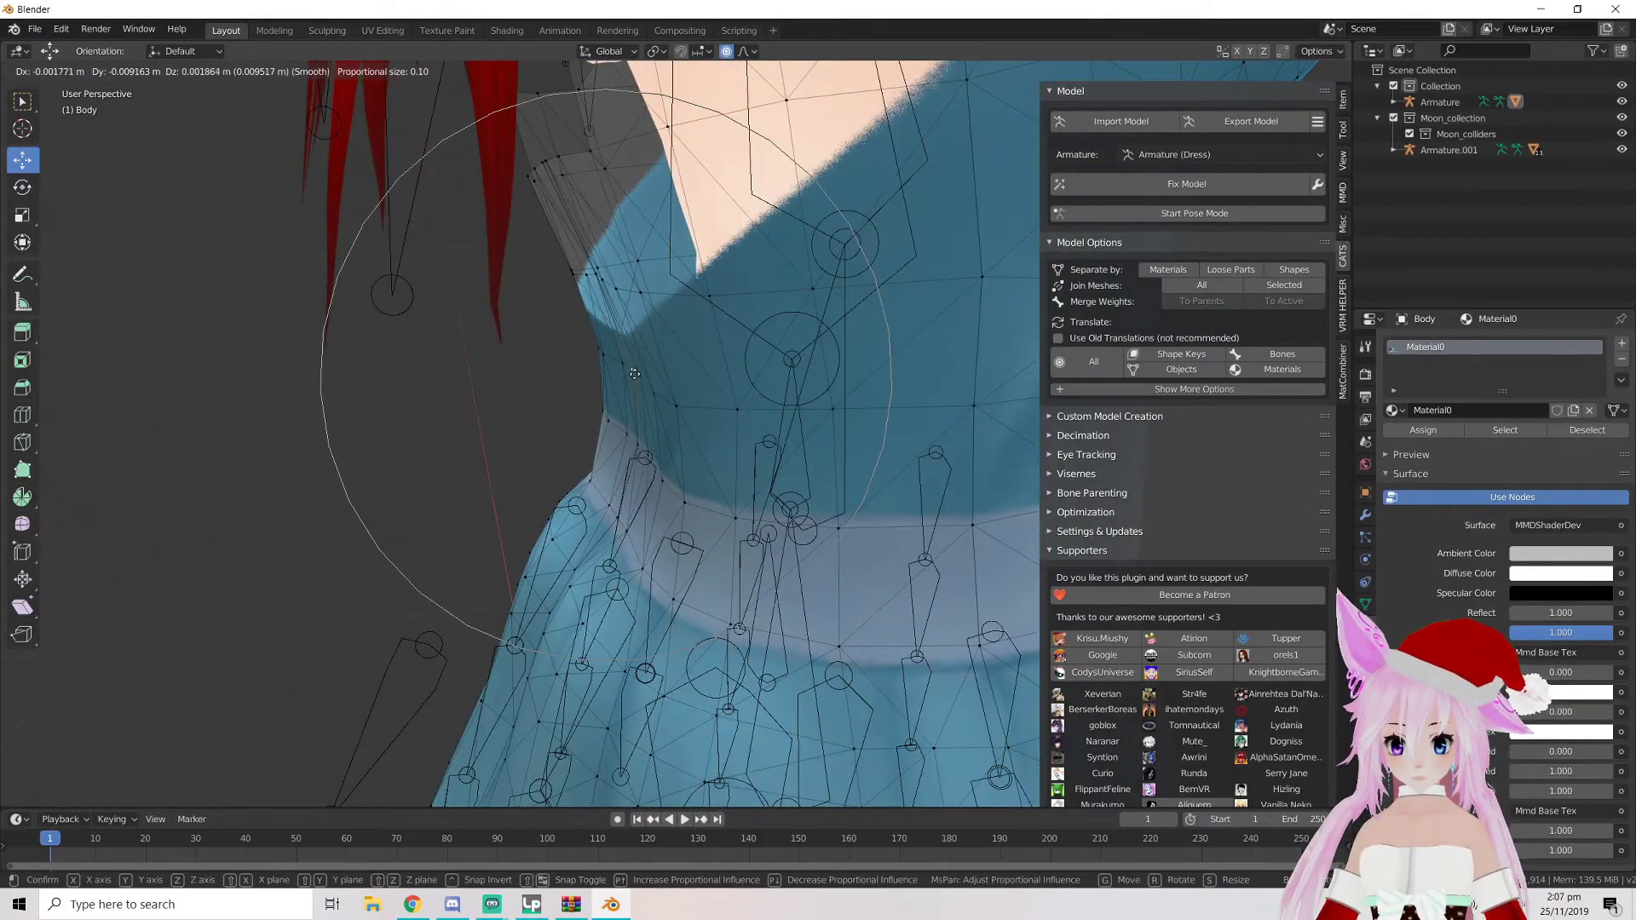
left_click(640, 376)
middle_click_drag(621, 376, 579, 501)
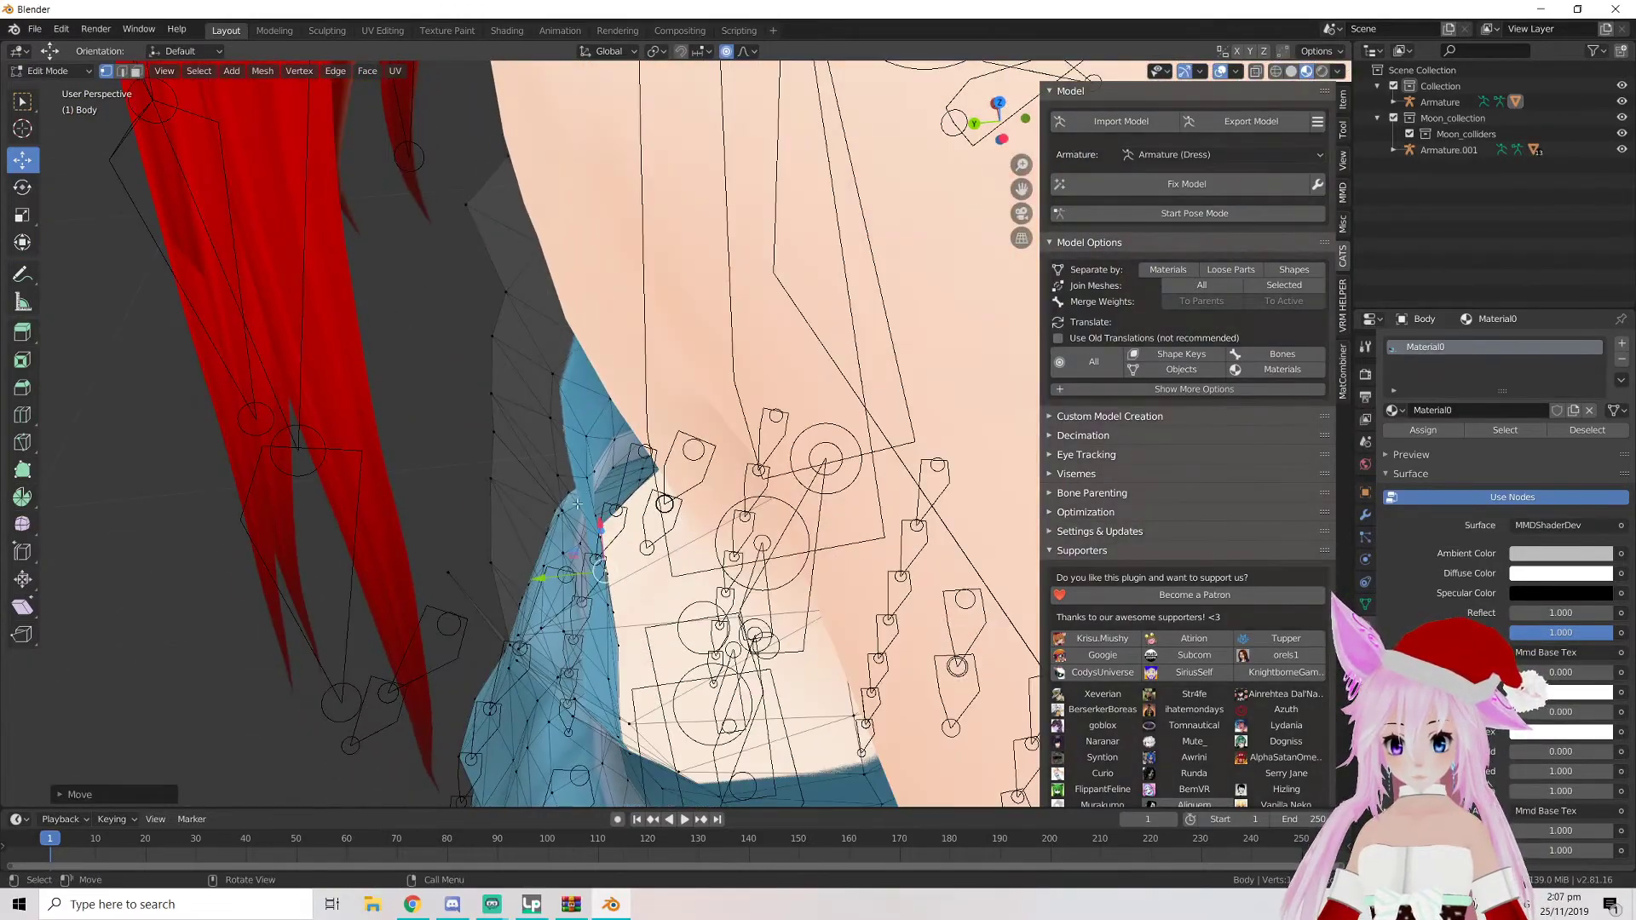
key("g")
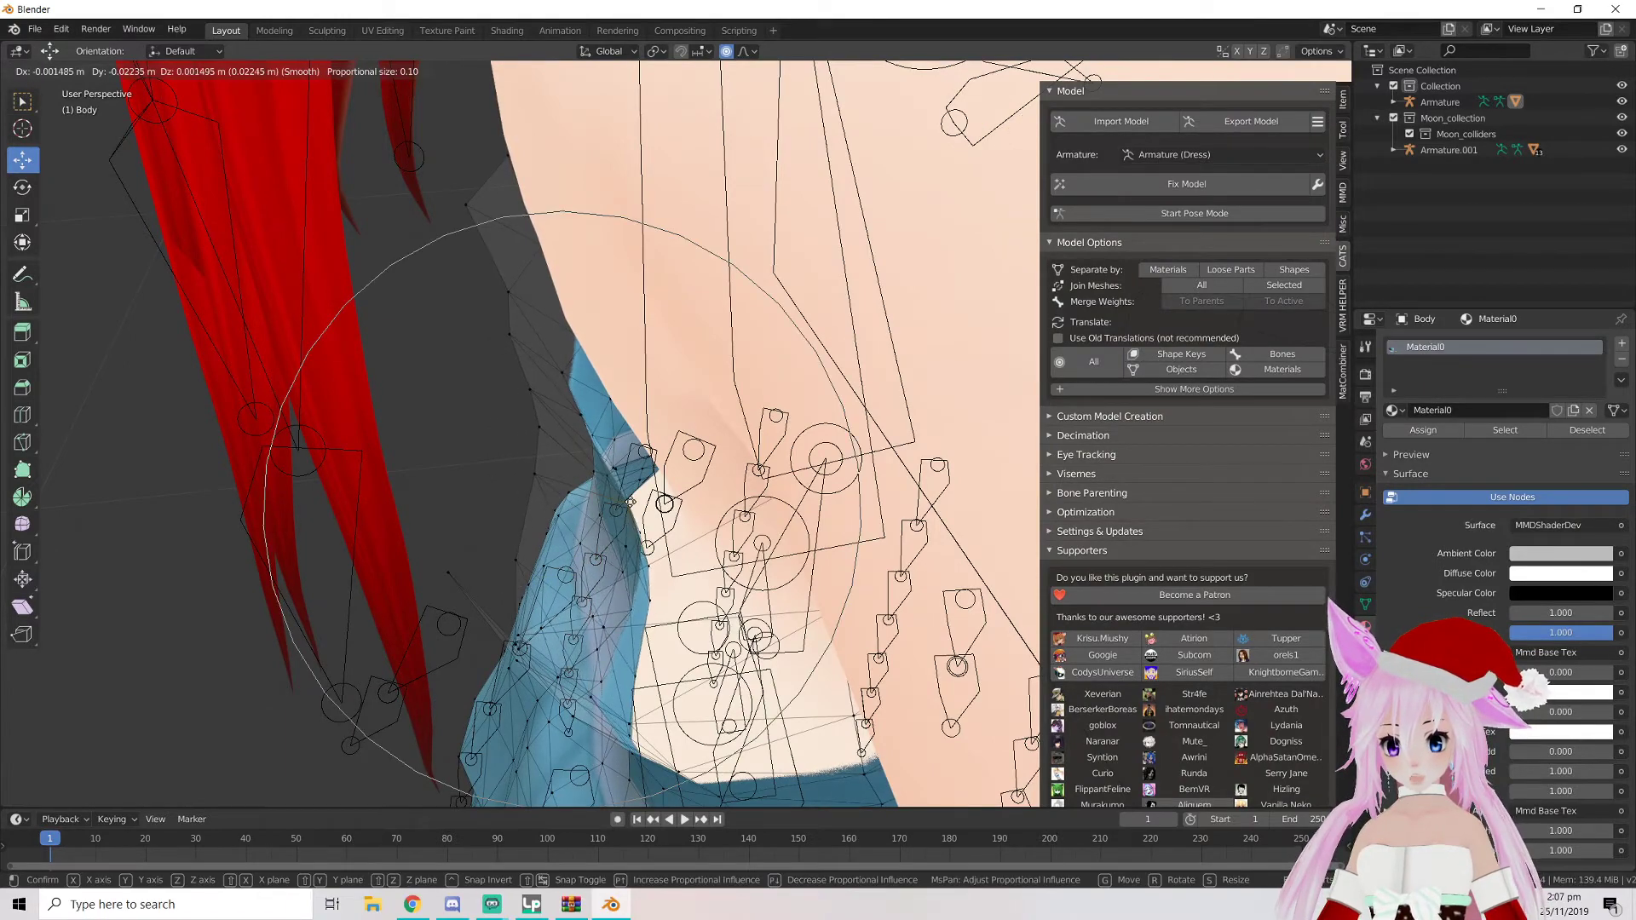
left_click(631, 503)
Adjust the vertices along the bodice's upper back edge to bring the dress closer to the avatar's back
middle_click_drag(631, 503, 549, 550)
key("g")
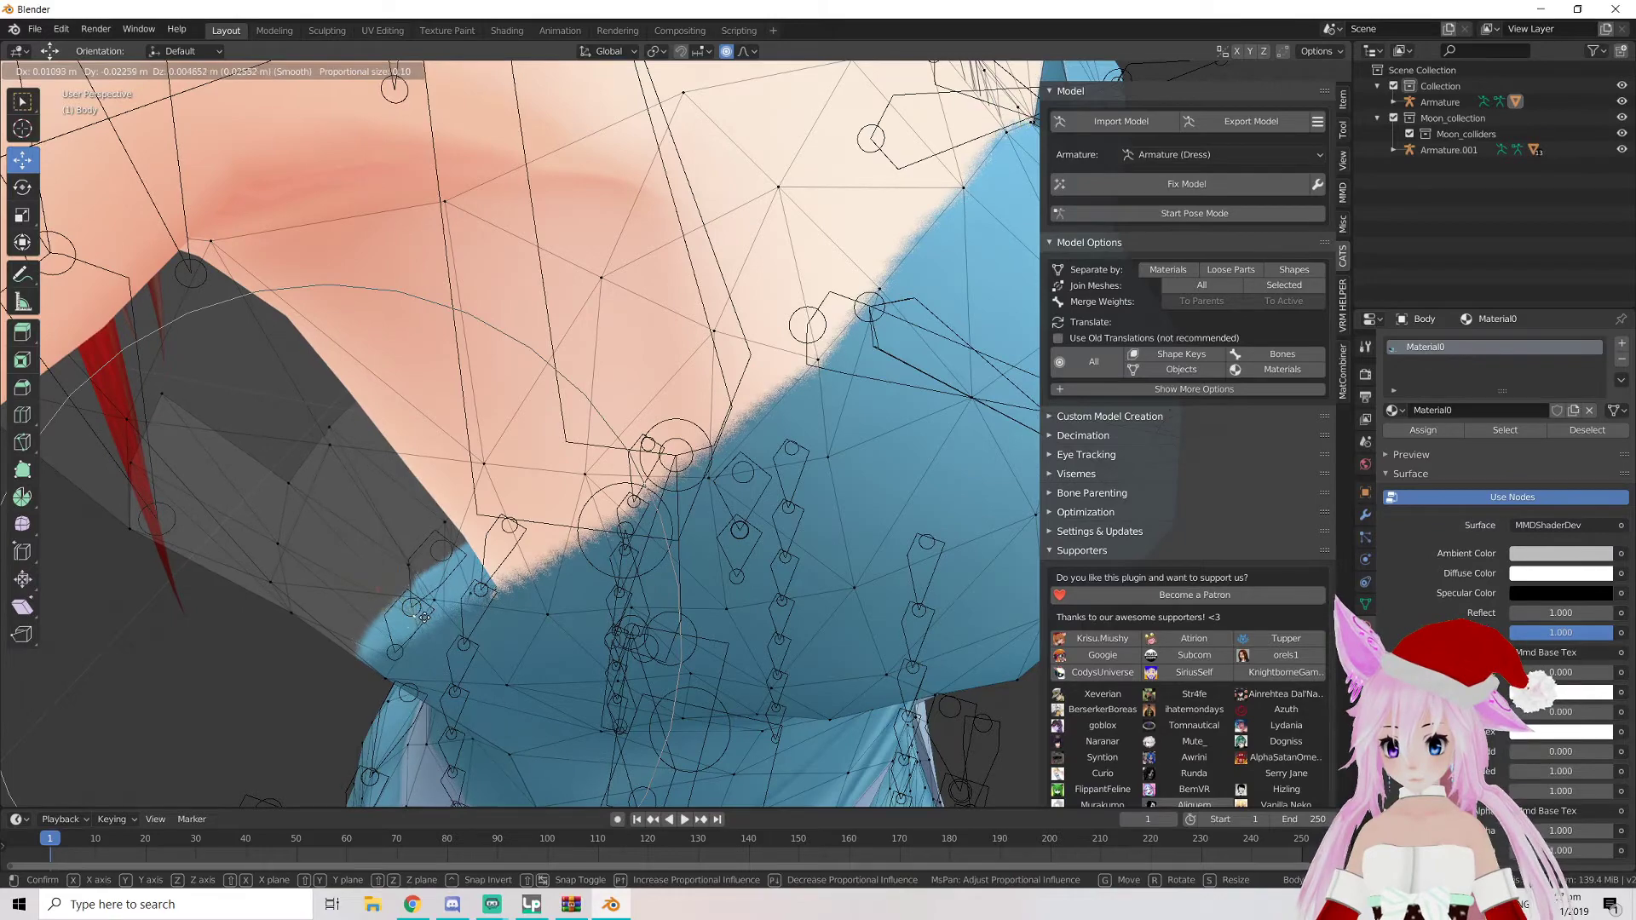
left_click(300, 590)
key("g")
left_click(349, 541)
middle_click_drag(349, 541, 503, 388)
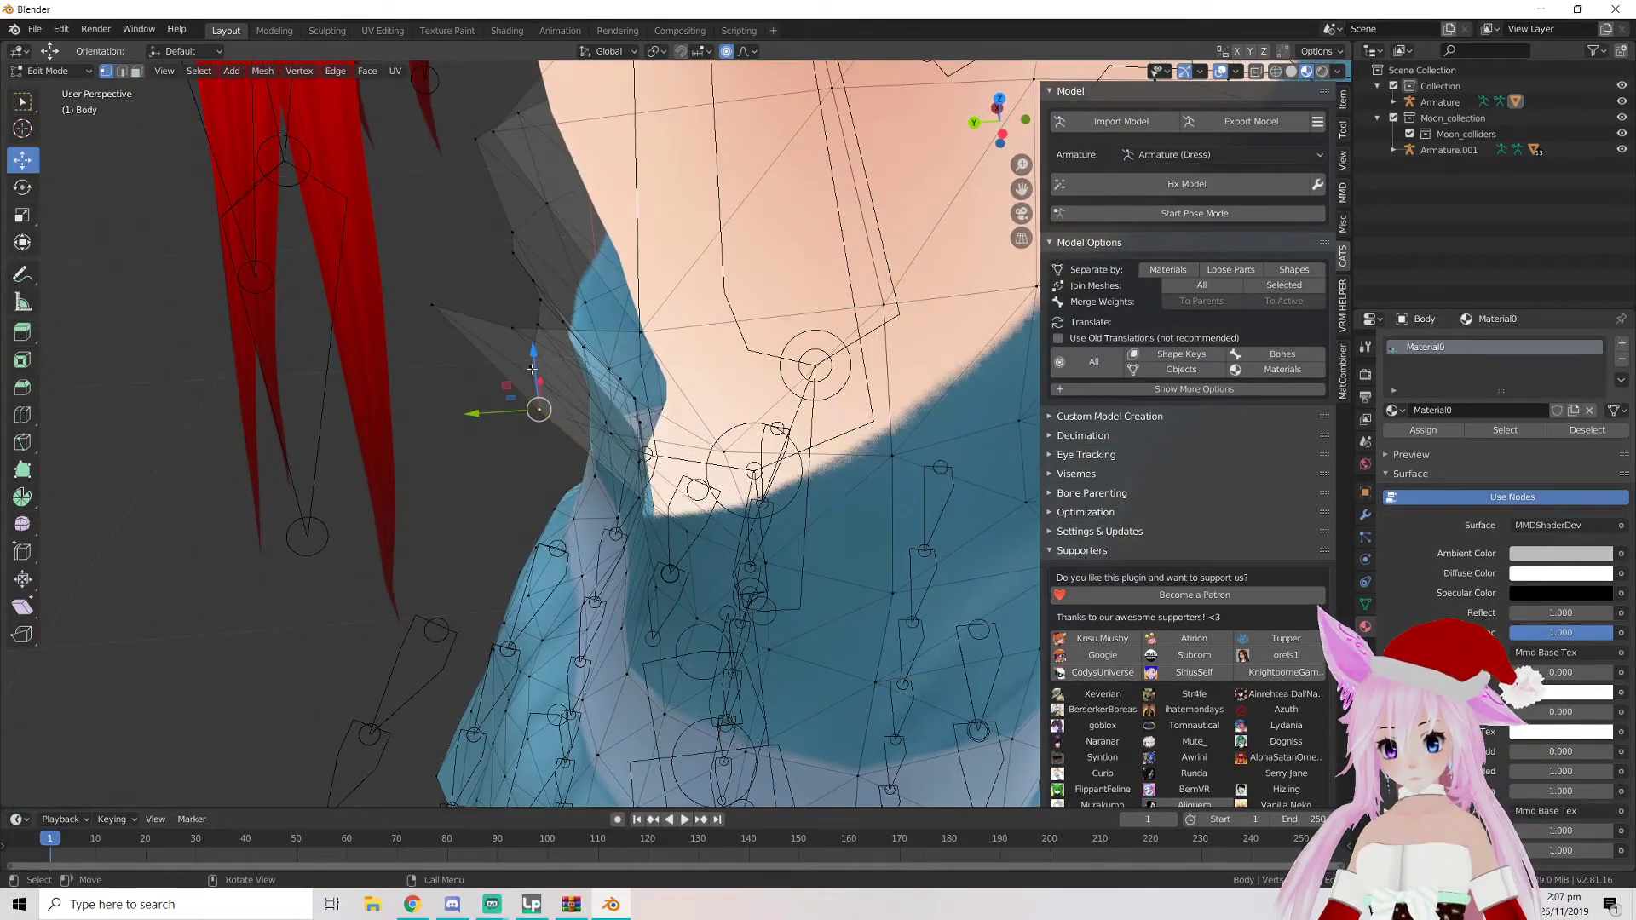
key("g")
left_click(530, 366)
Move the vertices on the other side of the back waist inward to close the gap to the body
middle_click_drag(460, 374, 867, 374)
key("g")
left_click(624, 346)
key("g")
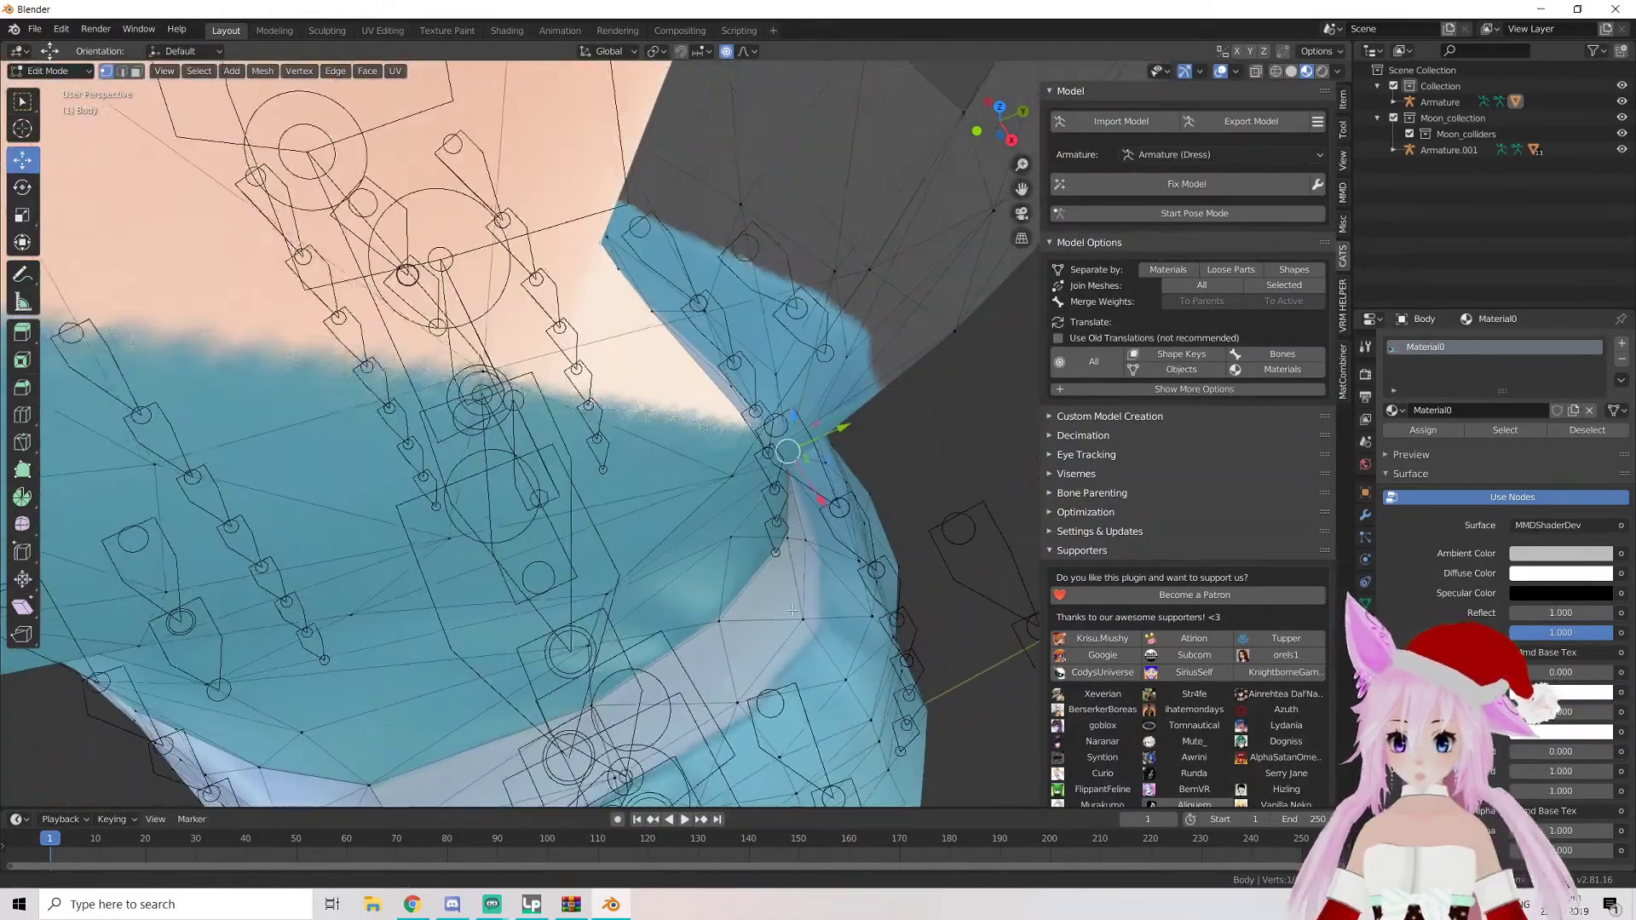
left_click(665, 444)
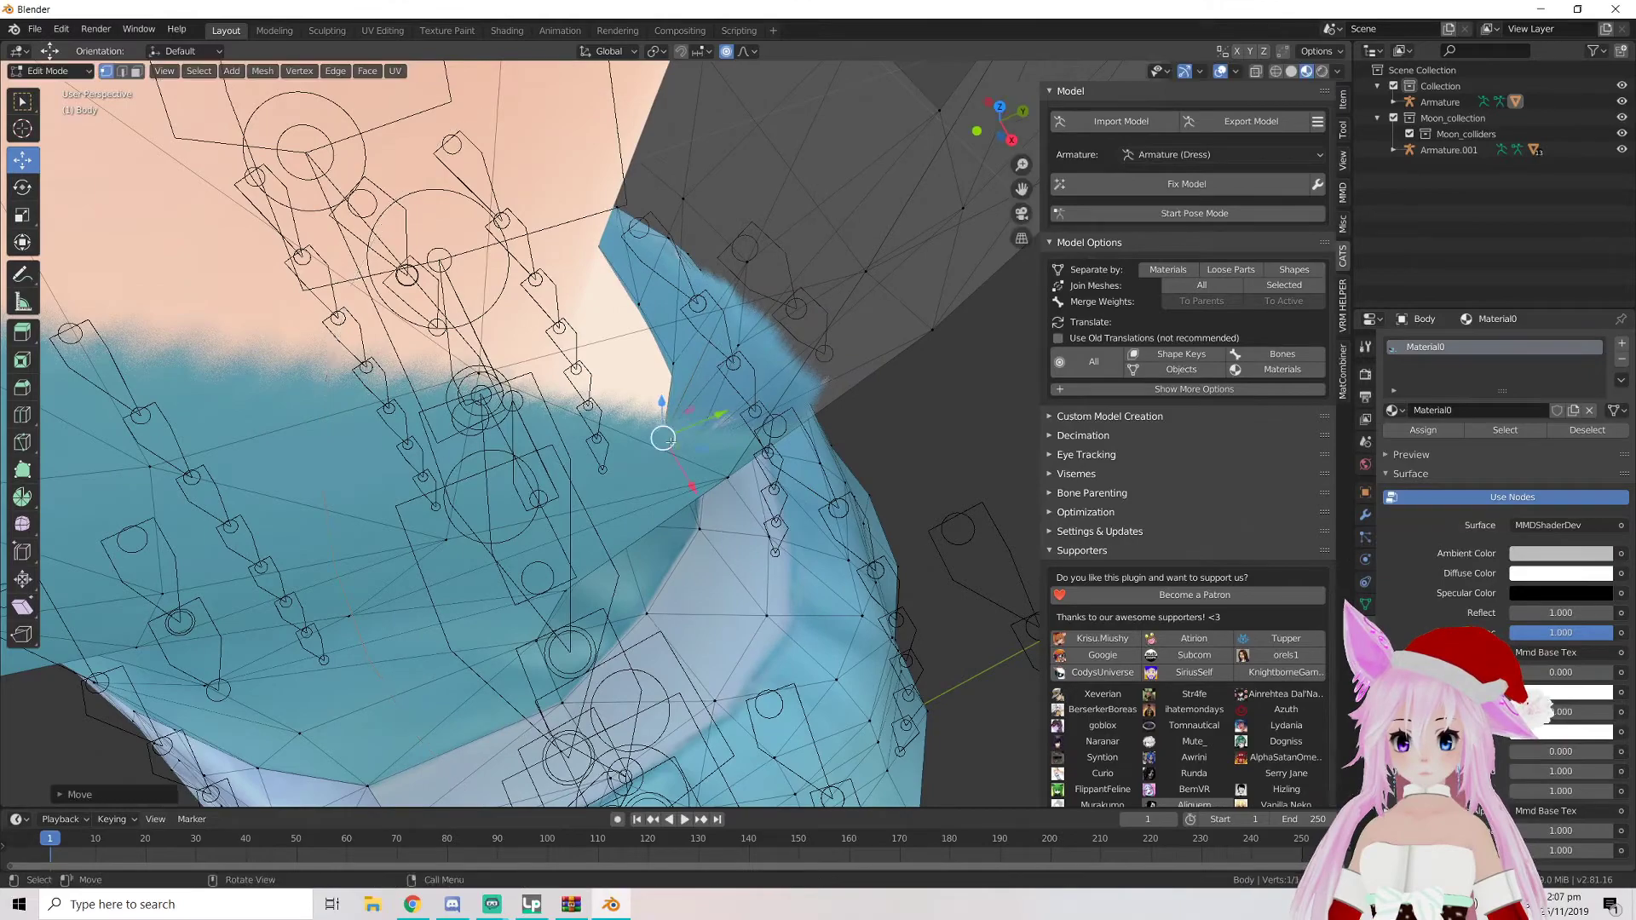
middle_click_drag(665, 438, 666, 428)
key("g")
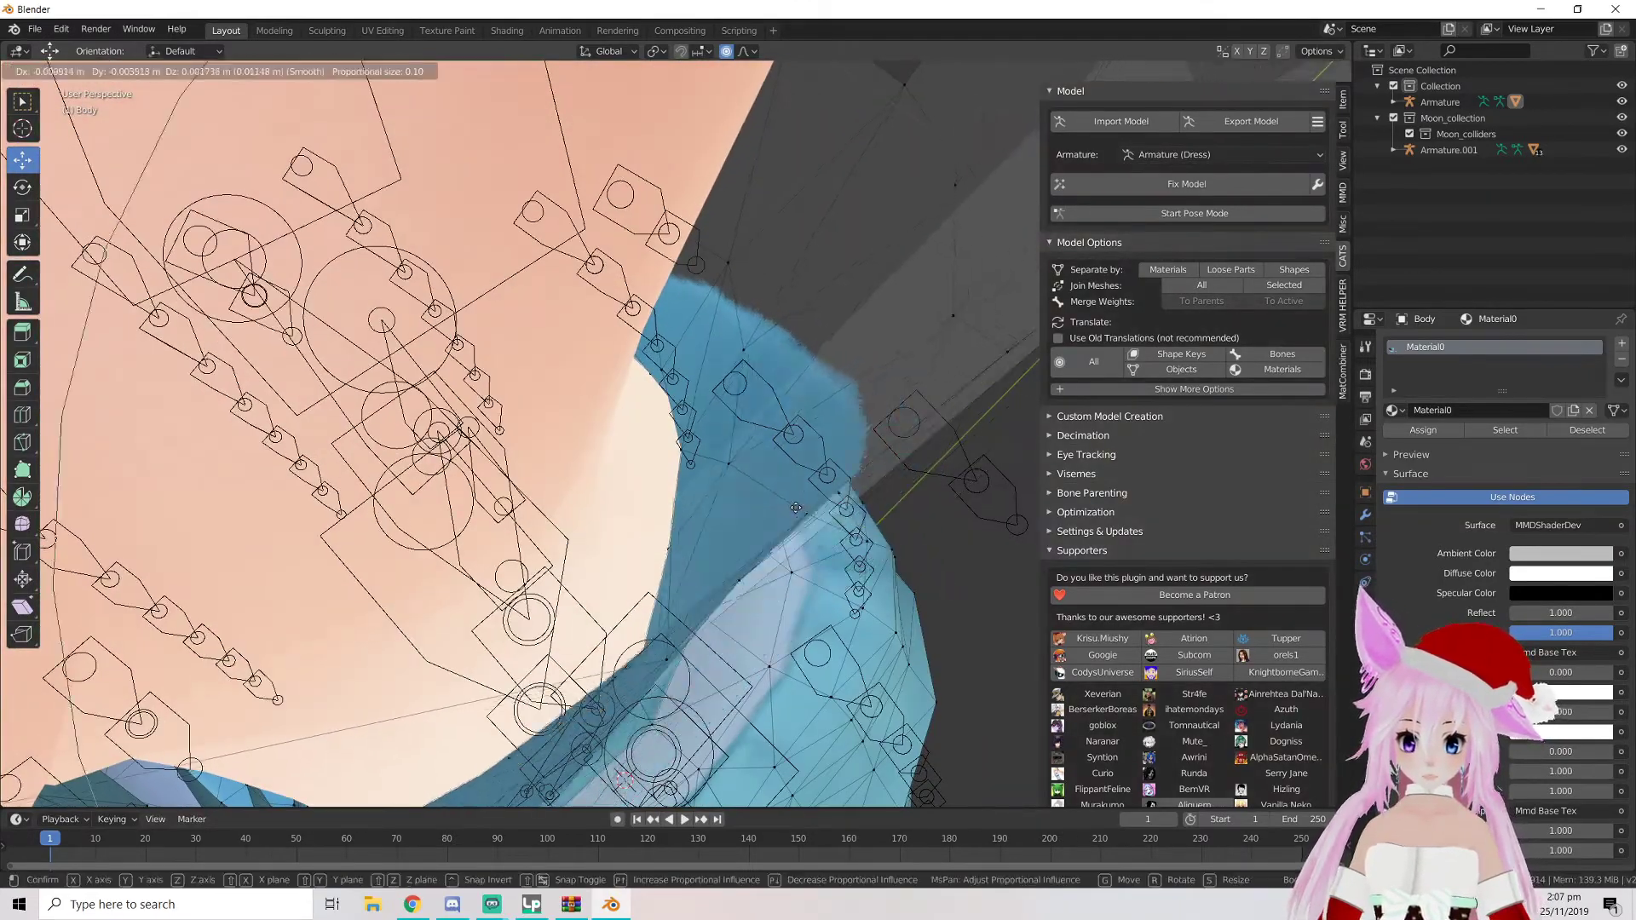
left_click(797, 508)
Reposition vertices at the back of the sash to cover the skin poking through at the waist
middle_click_drag(796, 508, 759, 596)
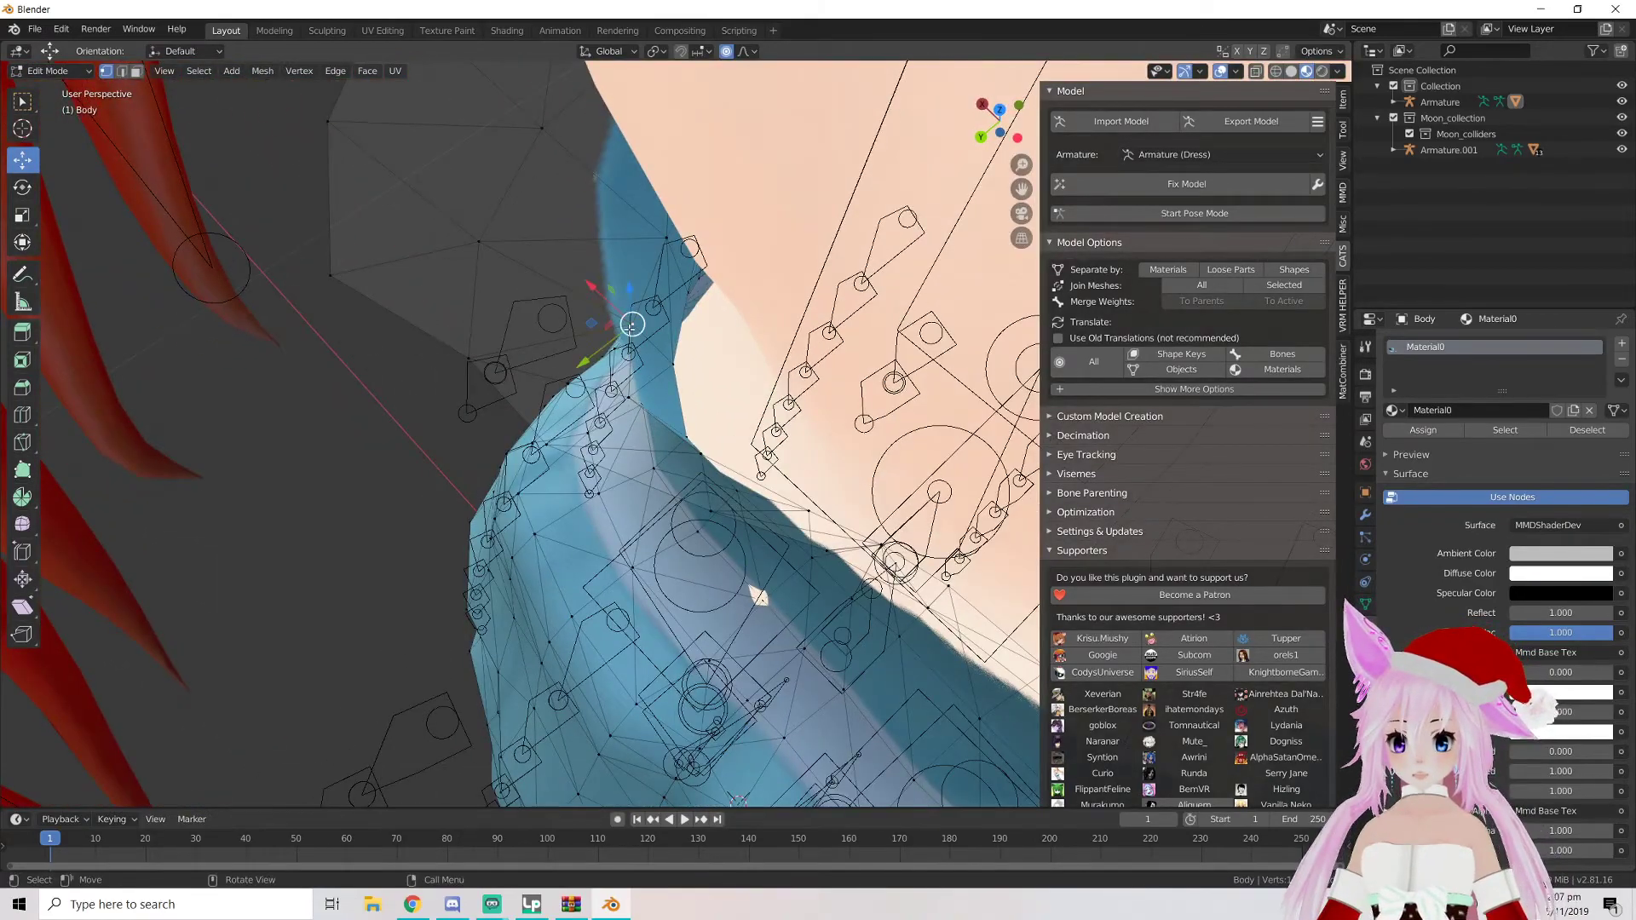
key("g")
left_click(658, 322)
left_click(772, 586)
middle_click_drag(771, 586, 705, 523)
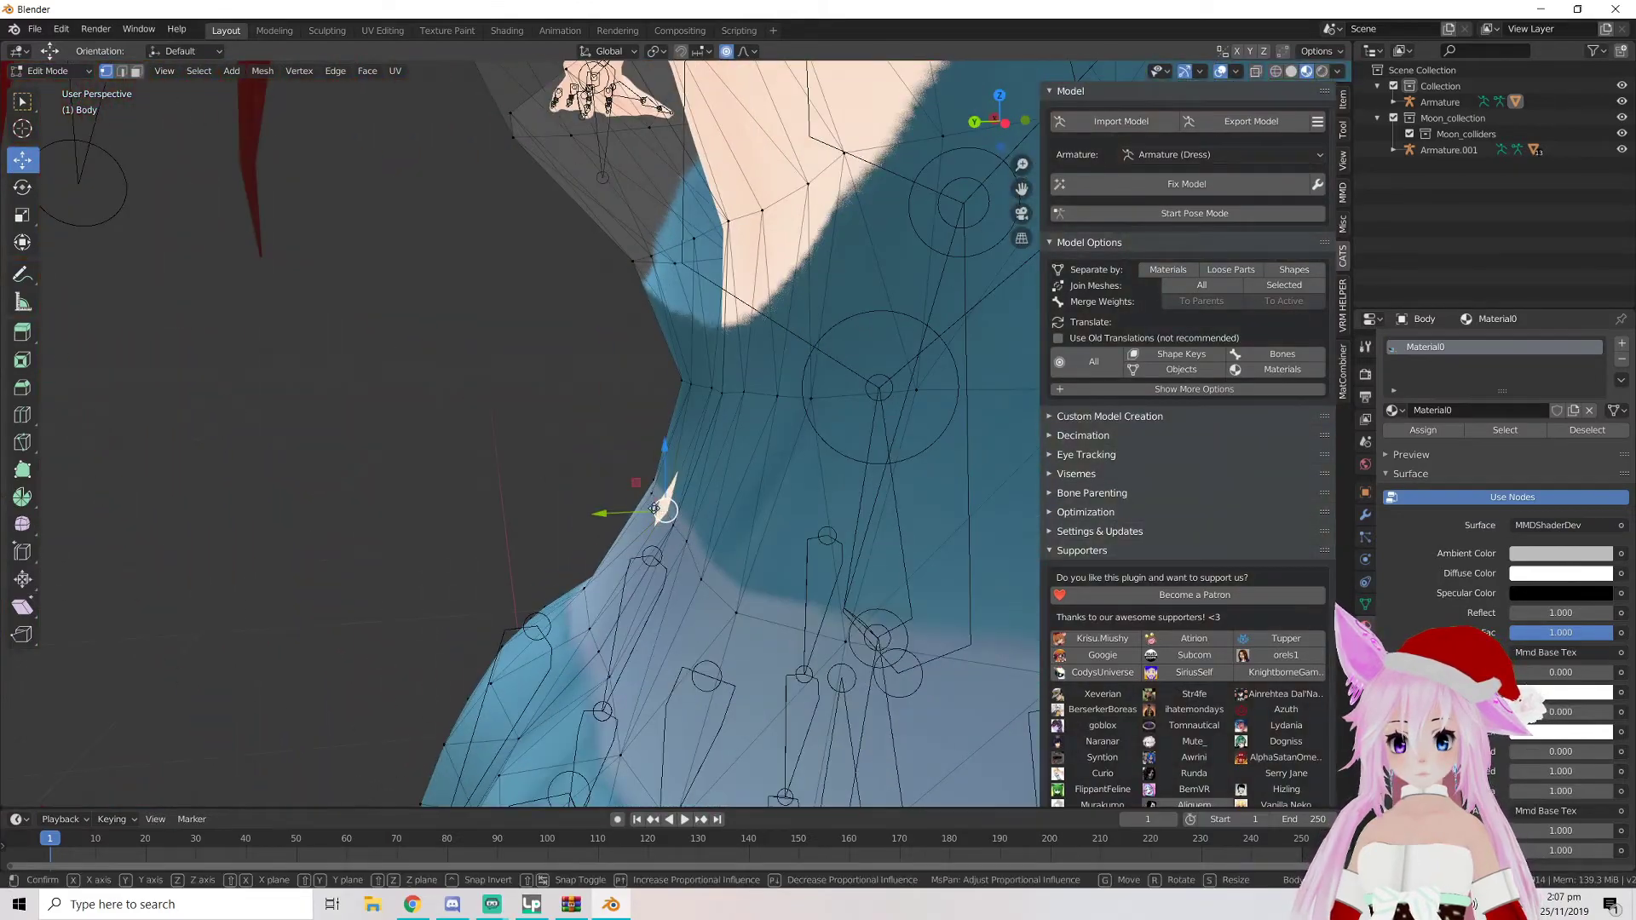
key("g")
left_click(692, 503)
Fine-tune the side edges of the bodice's open back with small proportional vertex moves
scroll(679, 458, "down", 5)
middle_click_drag(679, 459, 588, 268)
scroll(653, 409, "up", 5)
left_click_drag(611, 210, 618, 207)
middle_click_drag(963, 273, 787, 268)
key("g")
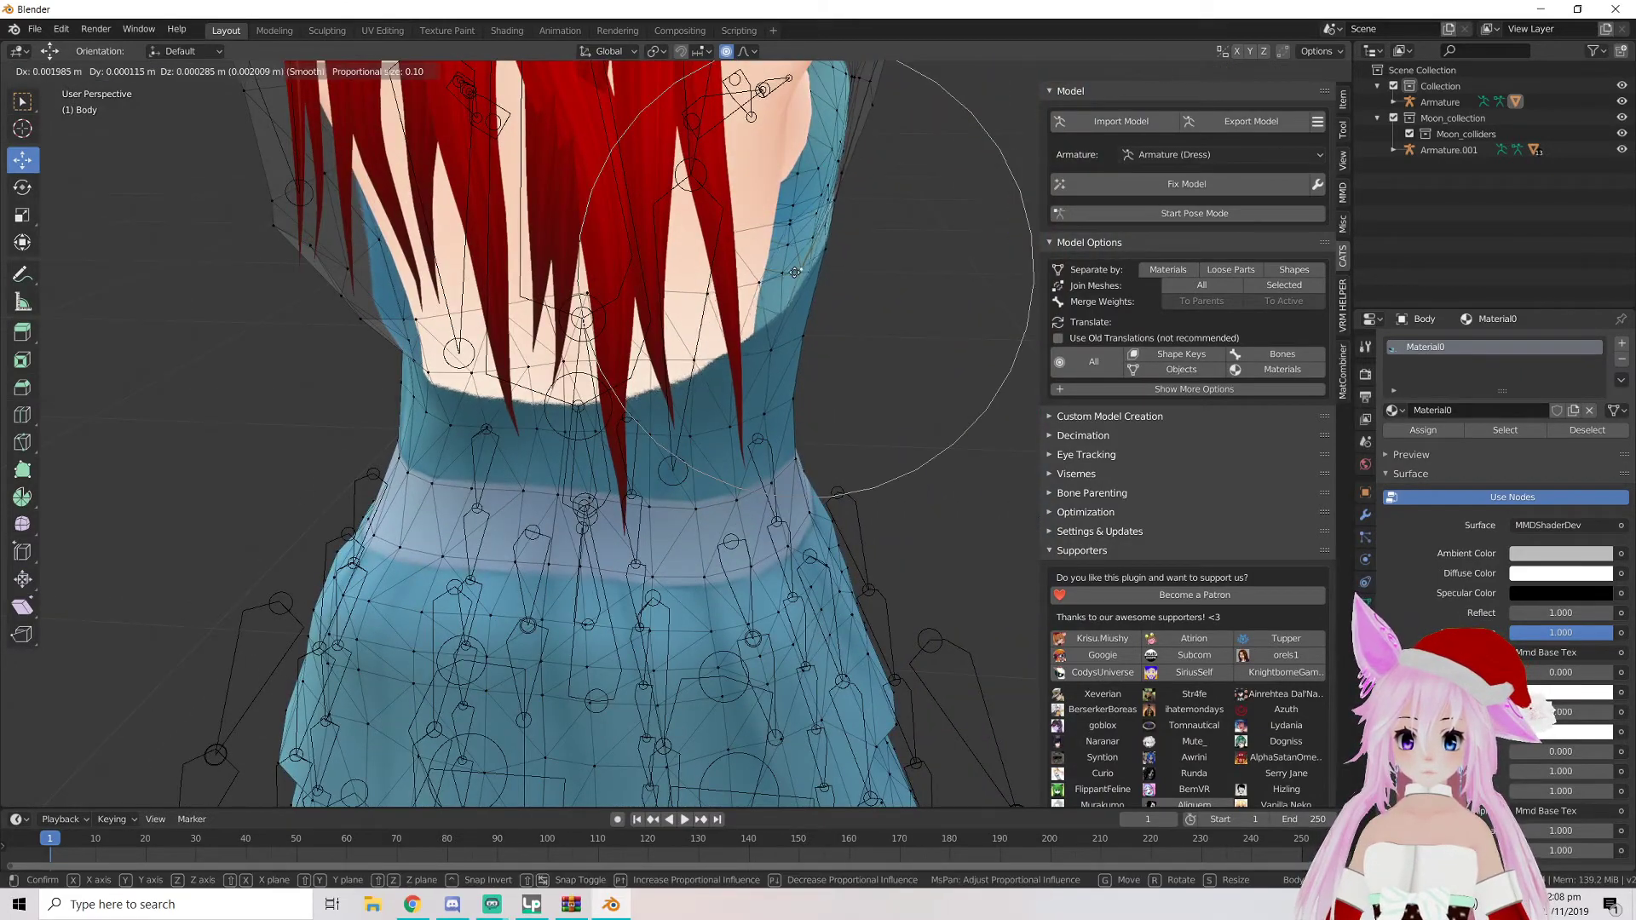
left_click(768, 273)
Examine the dress's fit around the avatar from the back, from beneath the skirt and from the front
middle_click_drag(768, 273, 675, 226)
scroll(638, 257, "down", 5)
scroll(682, 234, "up", 6)
middle_click_drag(730, 315, 875, 417)
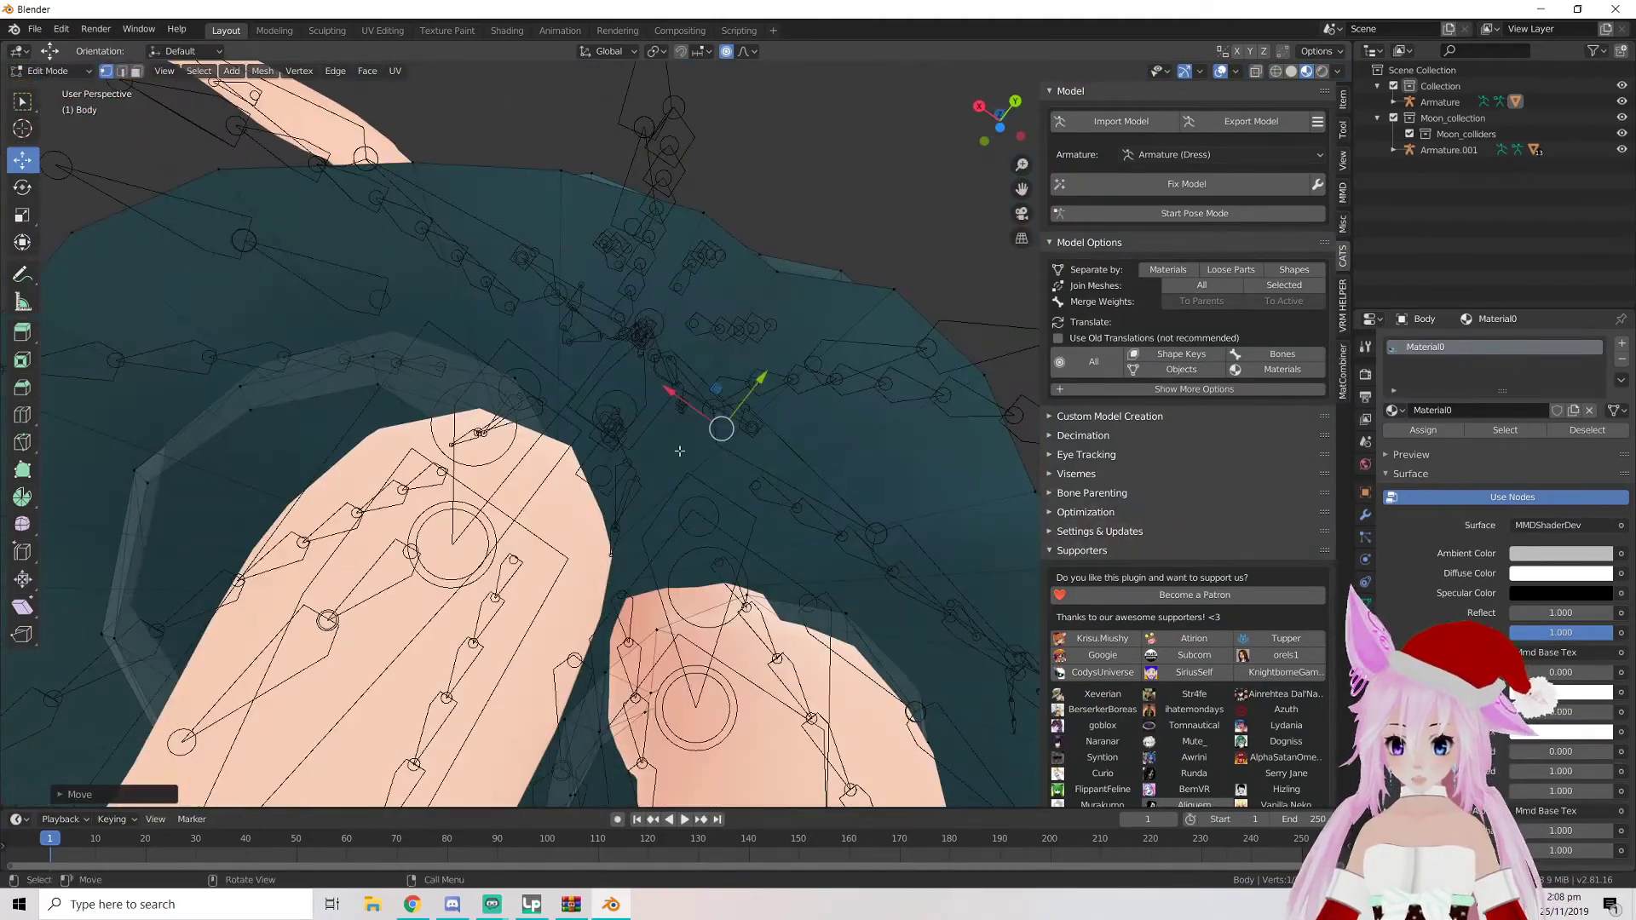
scroll(433, 490, "down", 8)
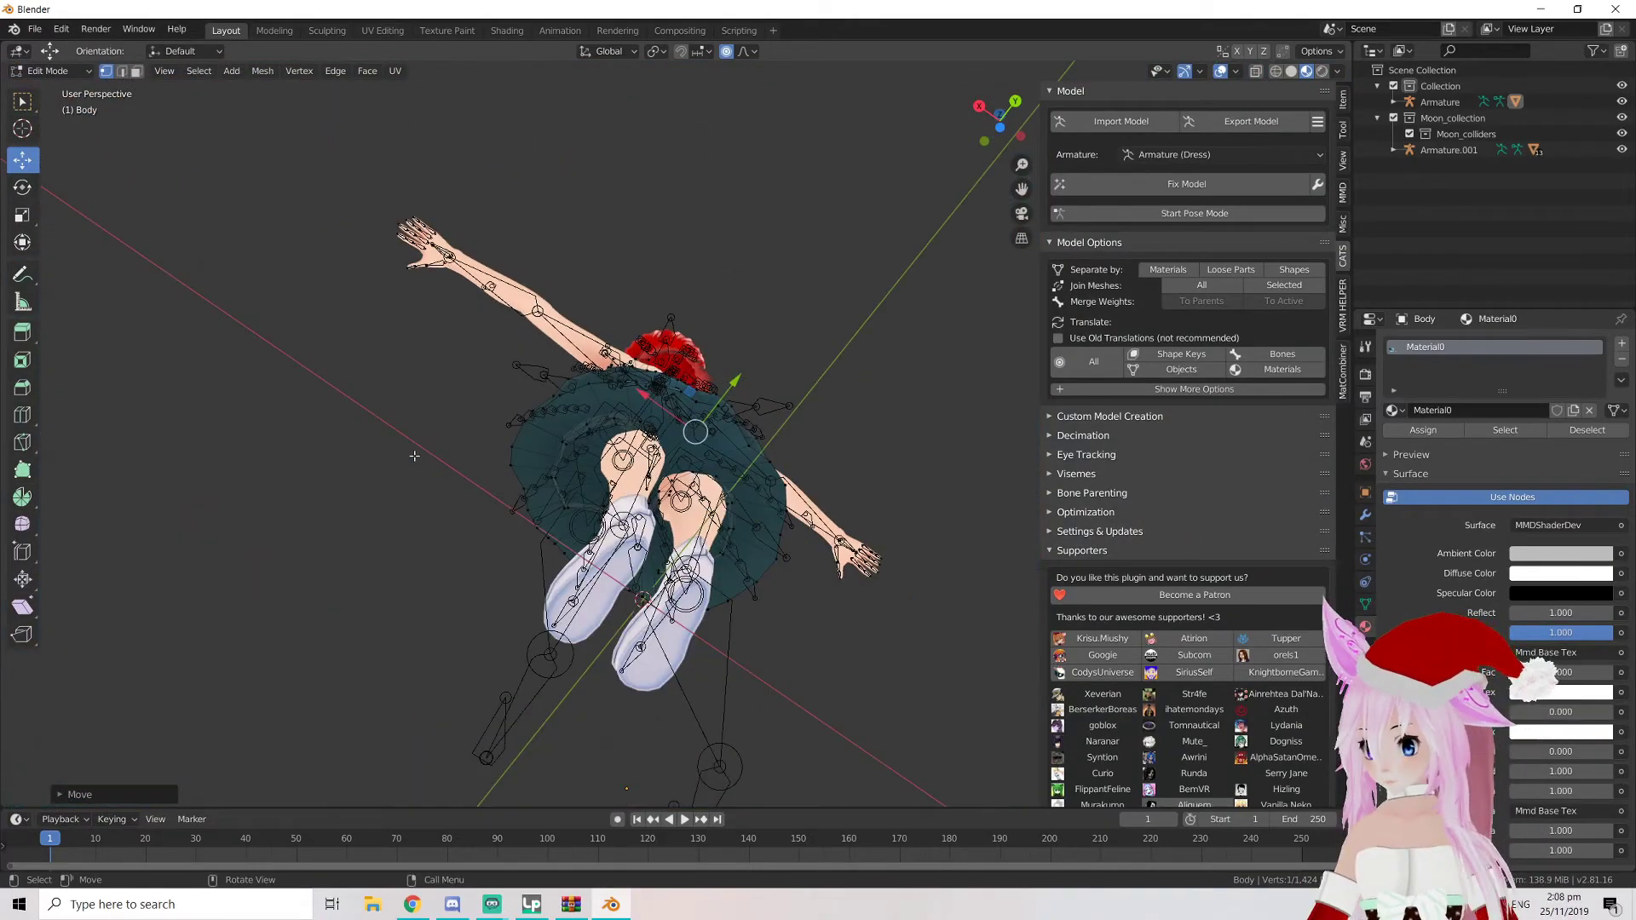
middle_click_drag(413, 457, 972, 367)
scroll(699, 477, "up", 3)
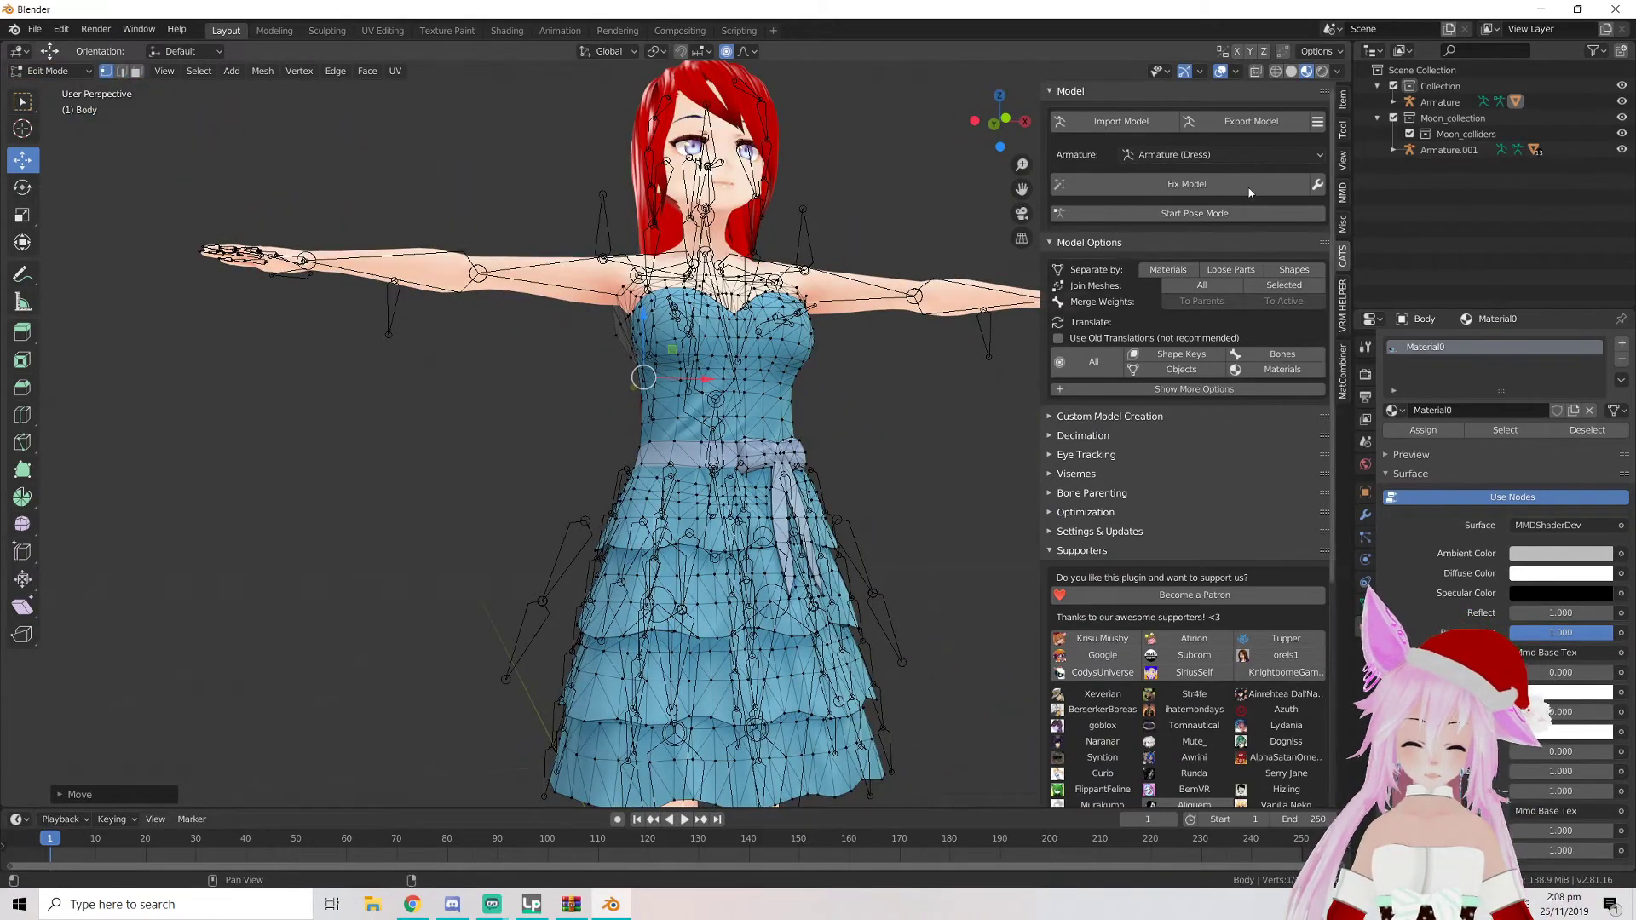
scroll(926, 318, "down", 3)
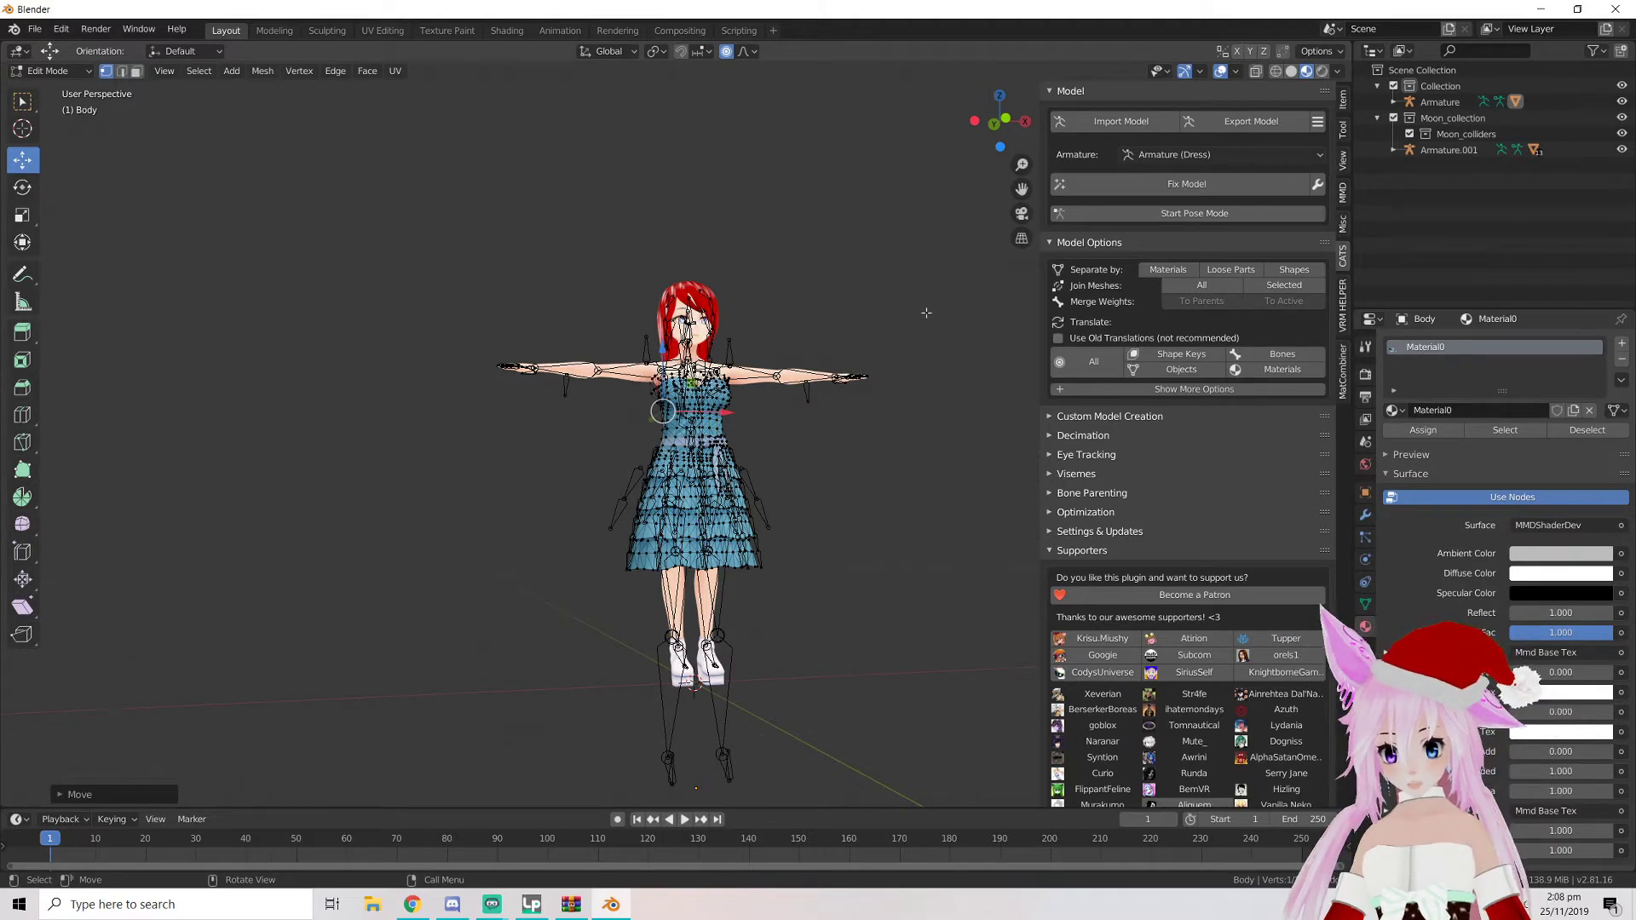
scroll(838, 379, "up", 6)
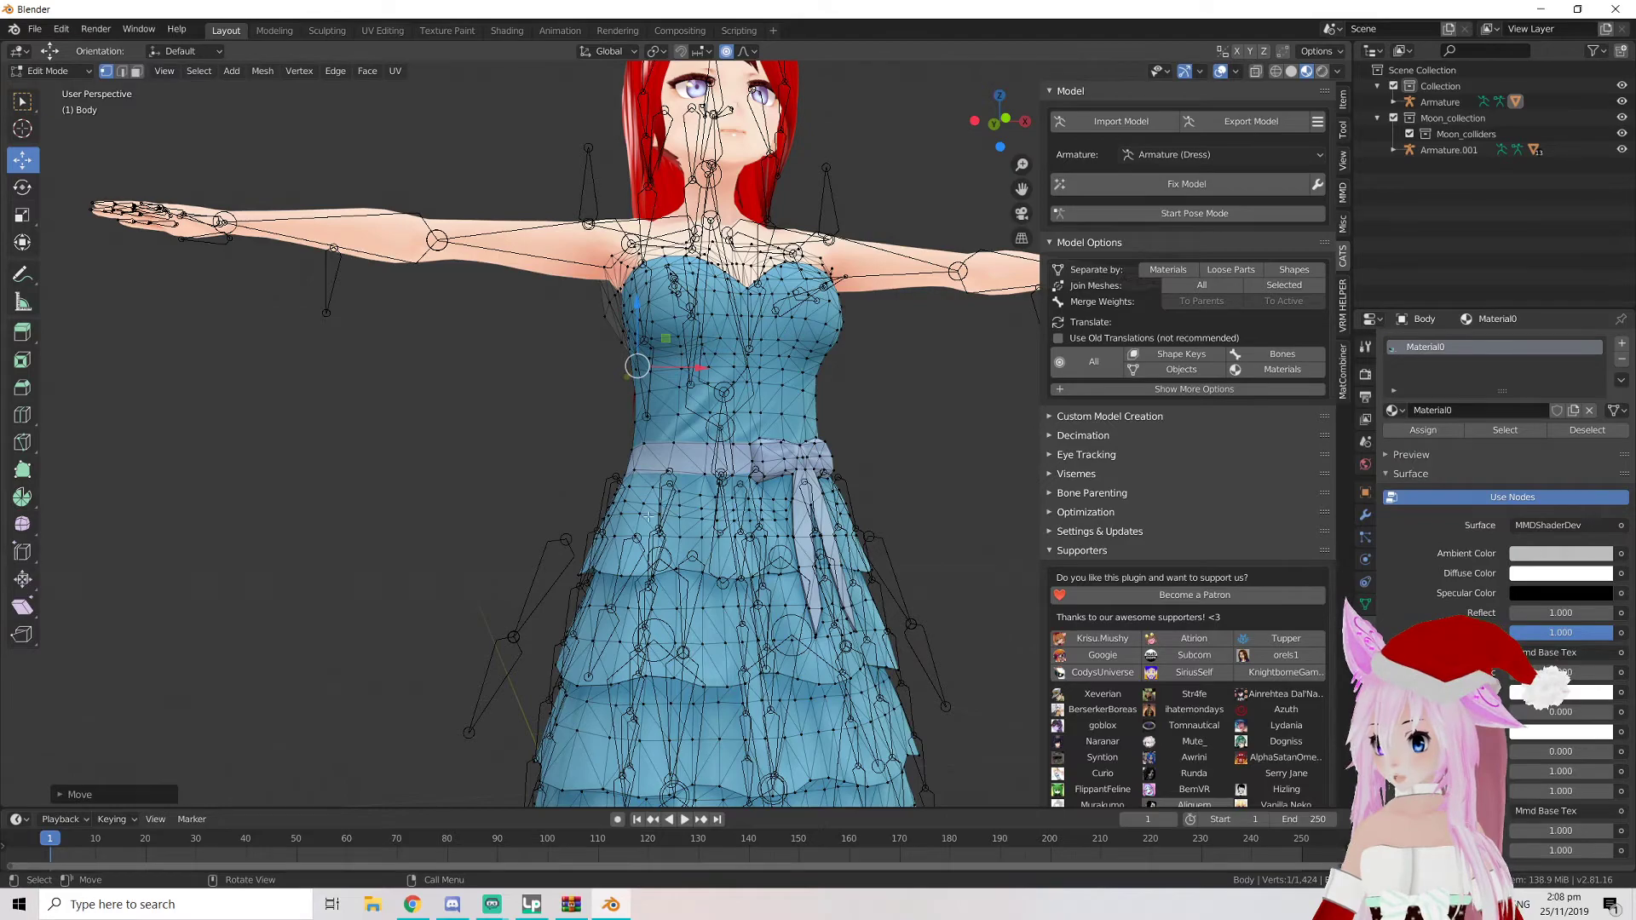
Hide the dress's Body mesh, its Armature and Armature.001 so only the avatar's own meshes are displayed
scroll(646, 524, "down", 7)
middle_click_drag(646, 524, 903, 399)
scroll(654, 341, "up", 7)
scroll(628, 519, "down", 4)
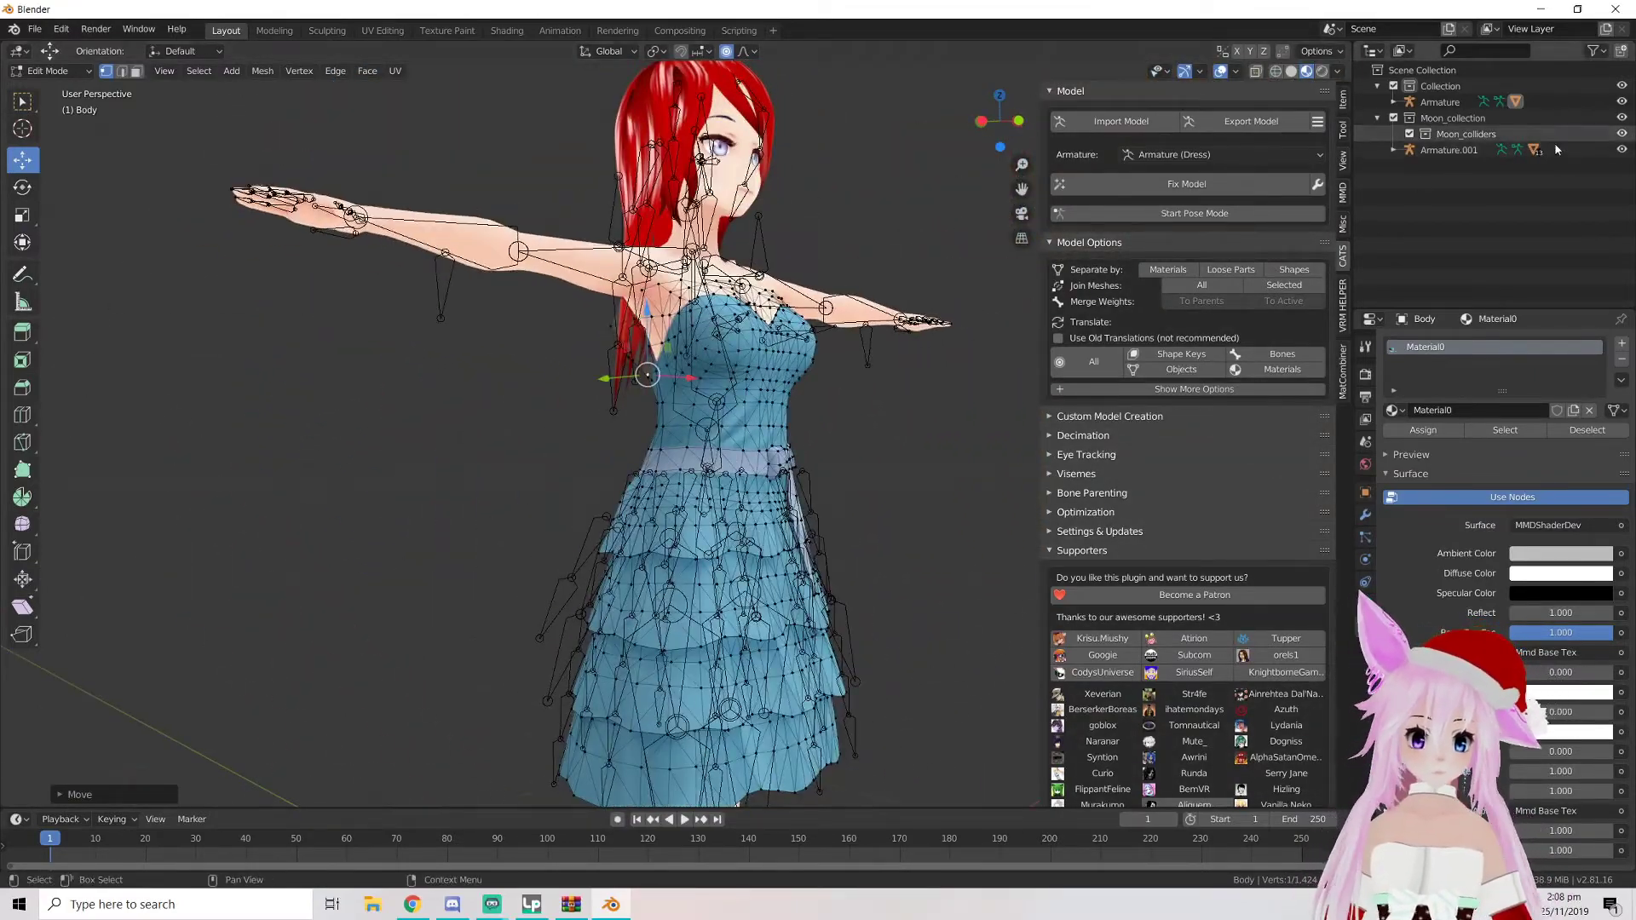
left_click(1622, 102)
left_click(1622, 101)
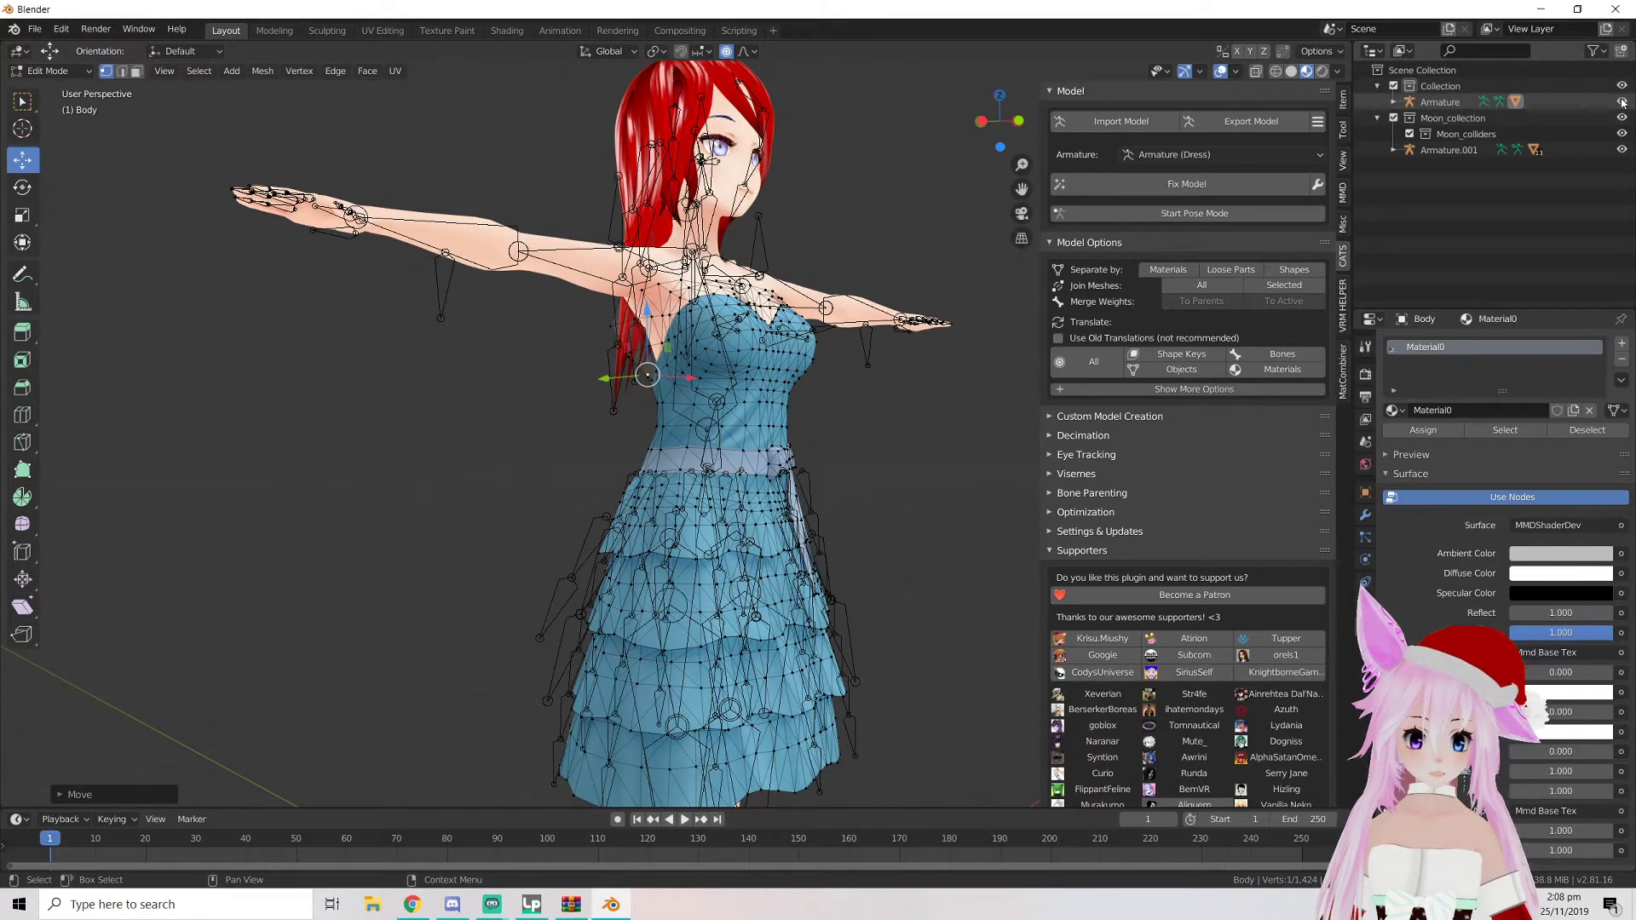
left_click(1394, 102)
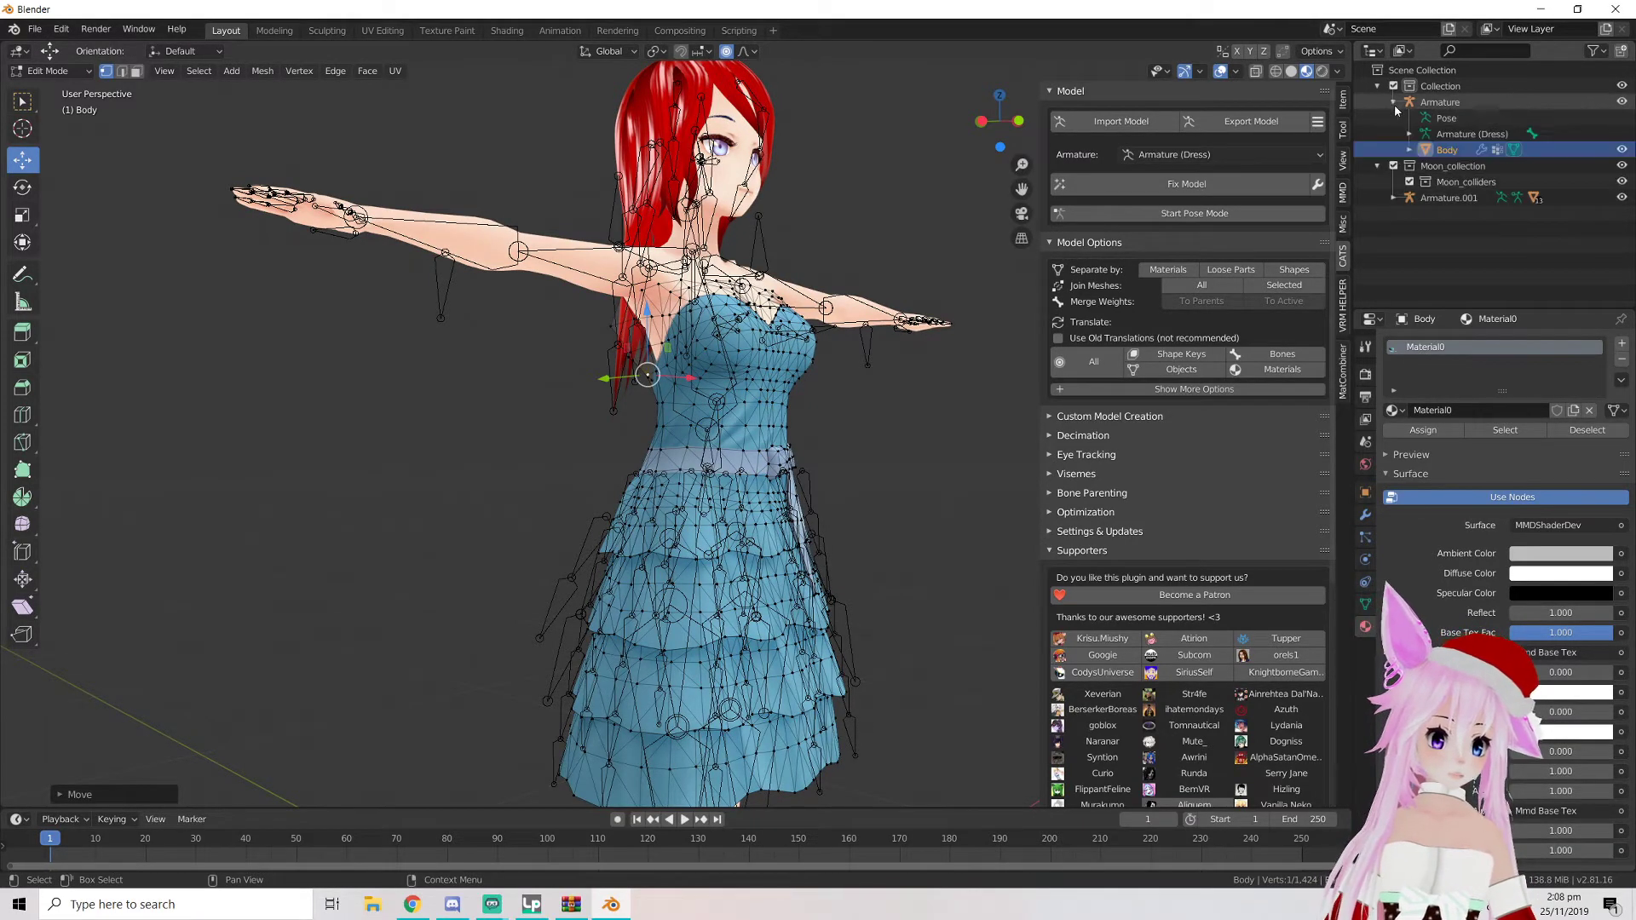
left_click(1622, 149)
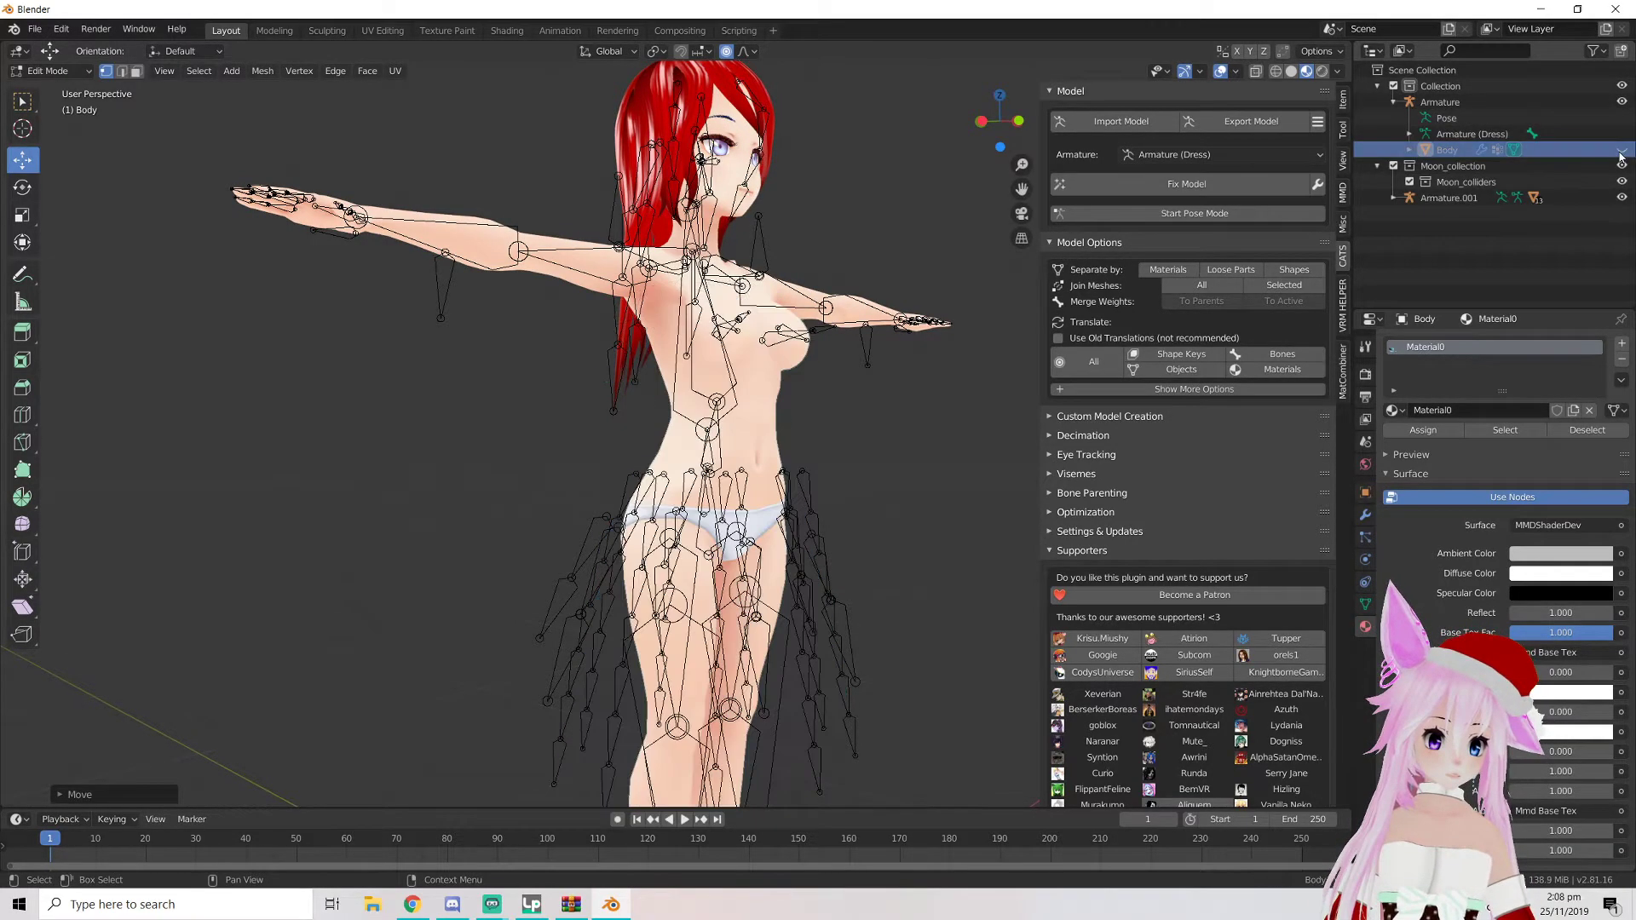
left_click(1622, 103)
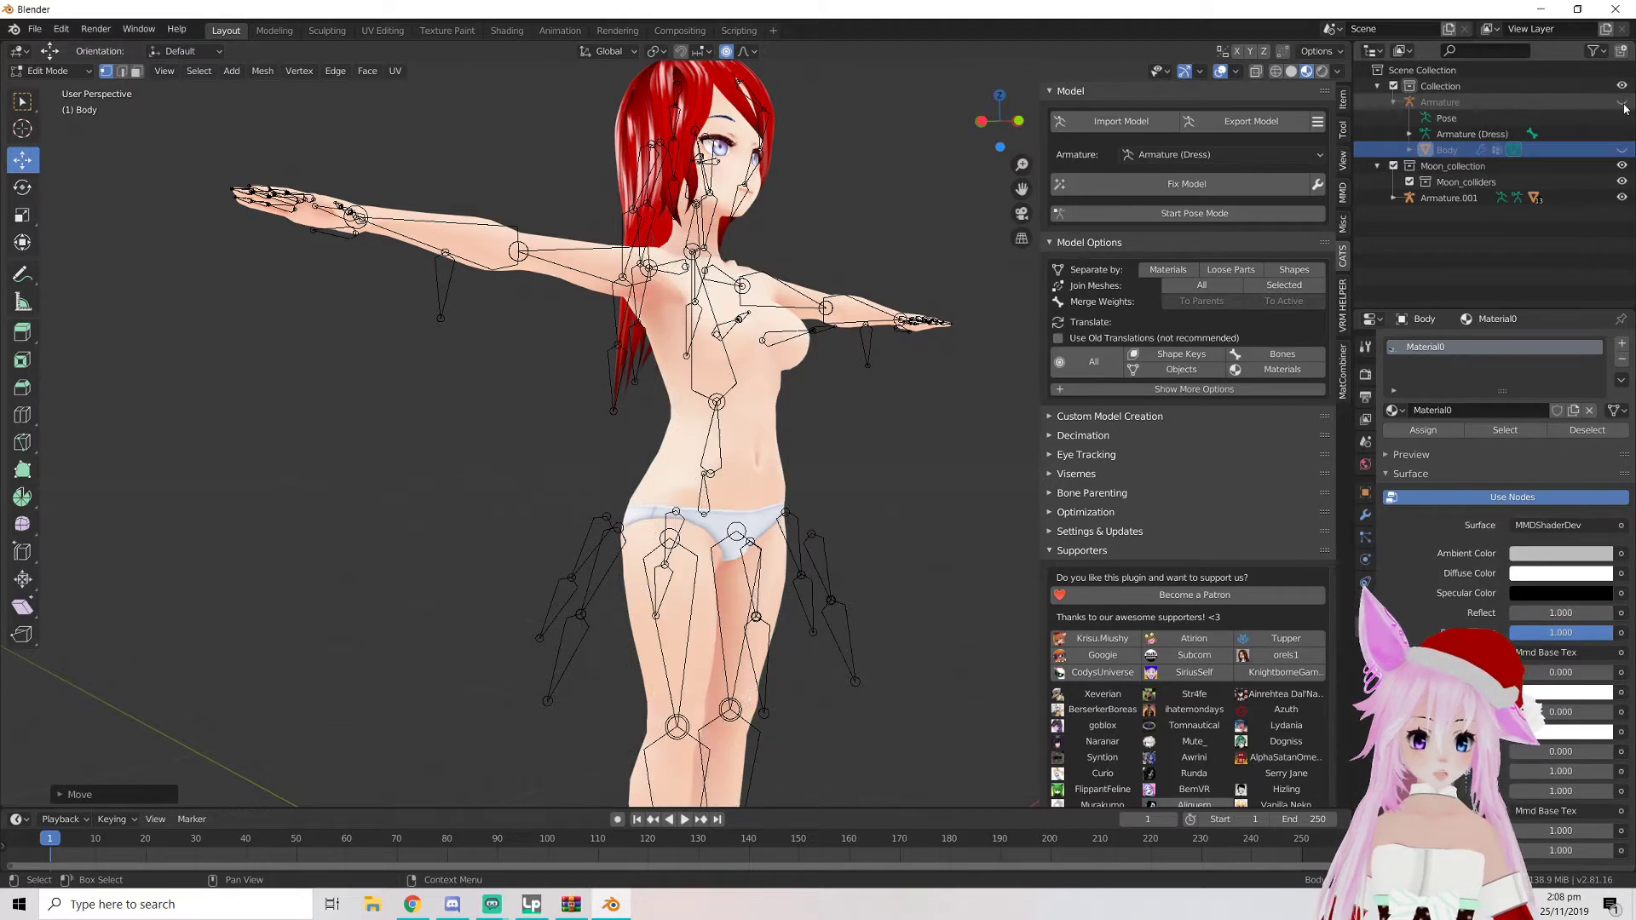
left_click(1622, 197)
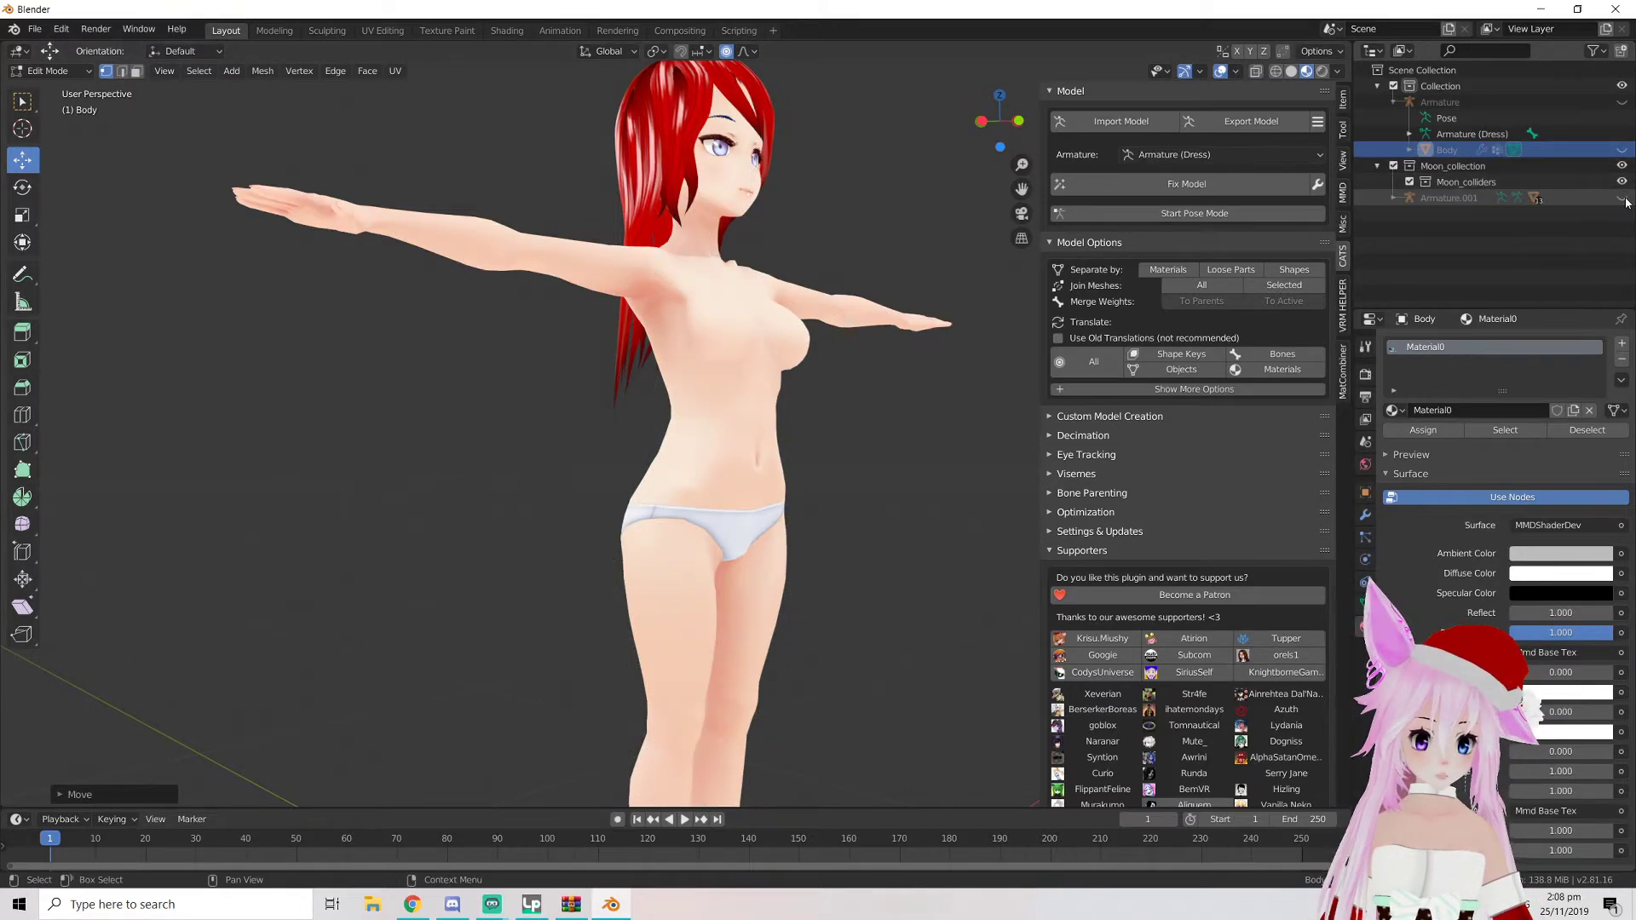
Switch from editing the dress to editing the avatar's skin mesh, F00_002_02_Body_00_SKIN
key("KP_1")
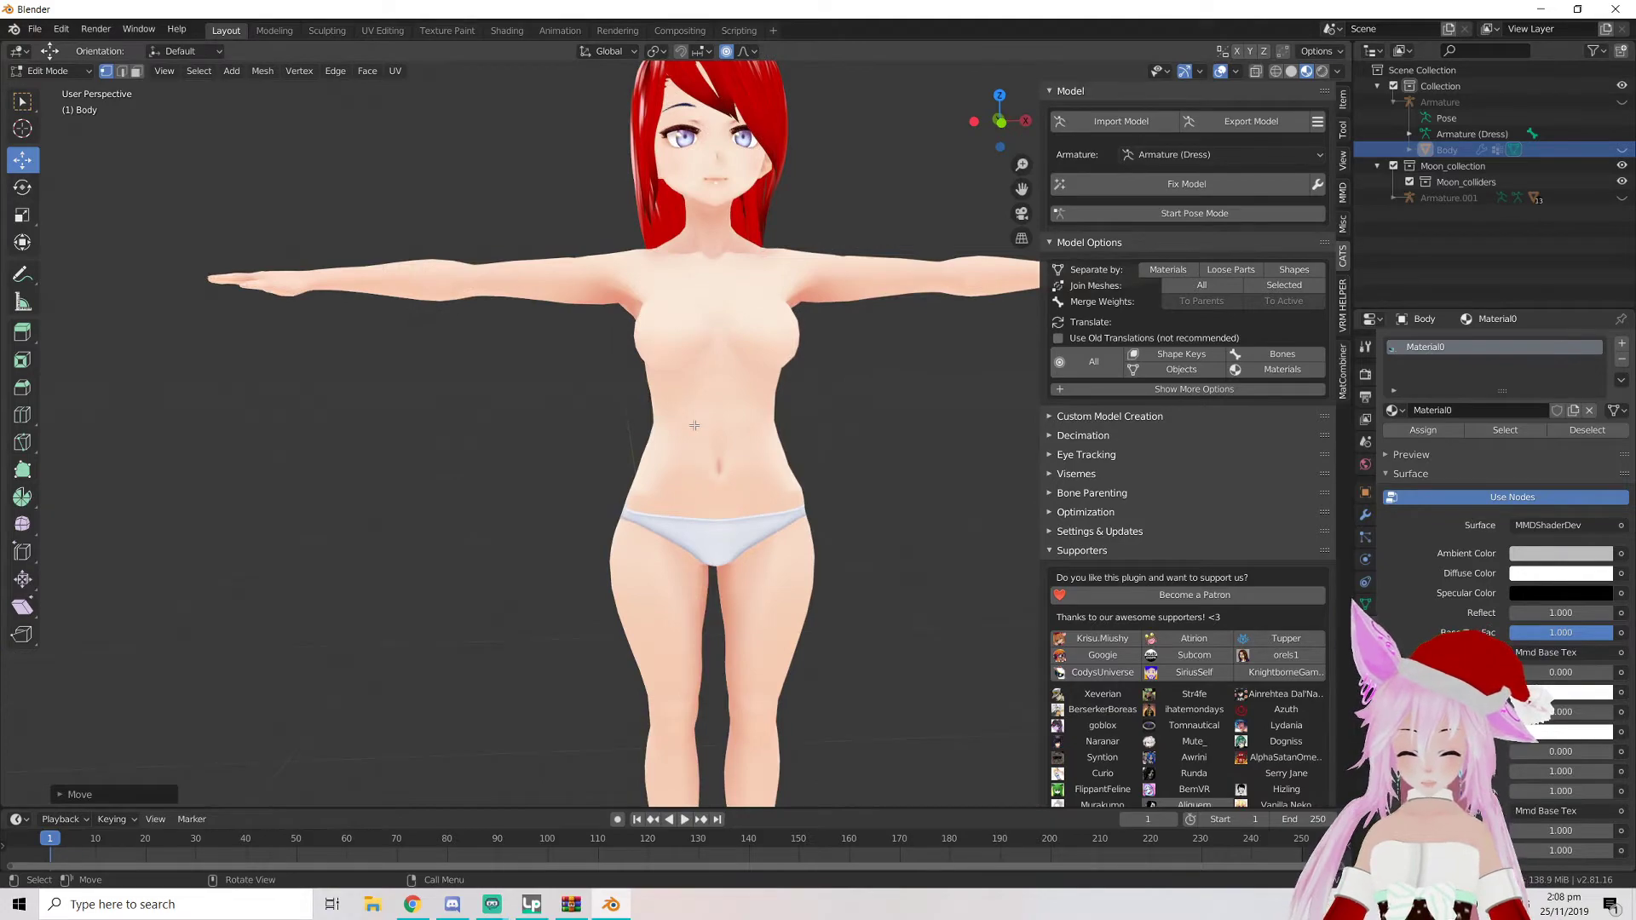
key("Tab")
left_click(702, 428)
key("Tab")
middle_click_drag(701, 428, 767, 409)
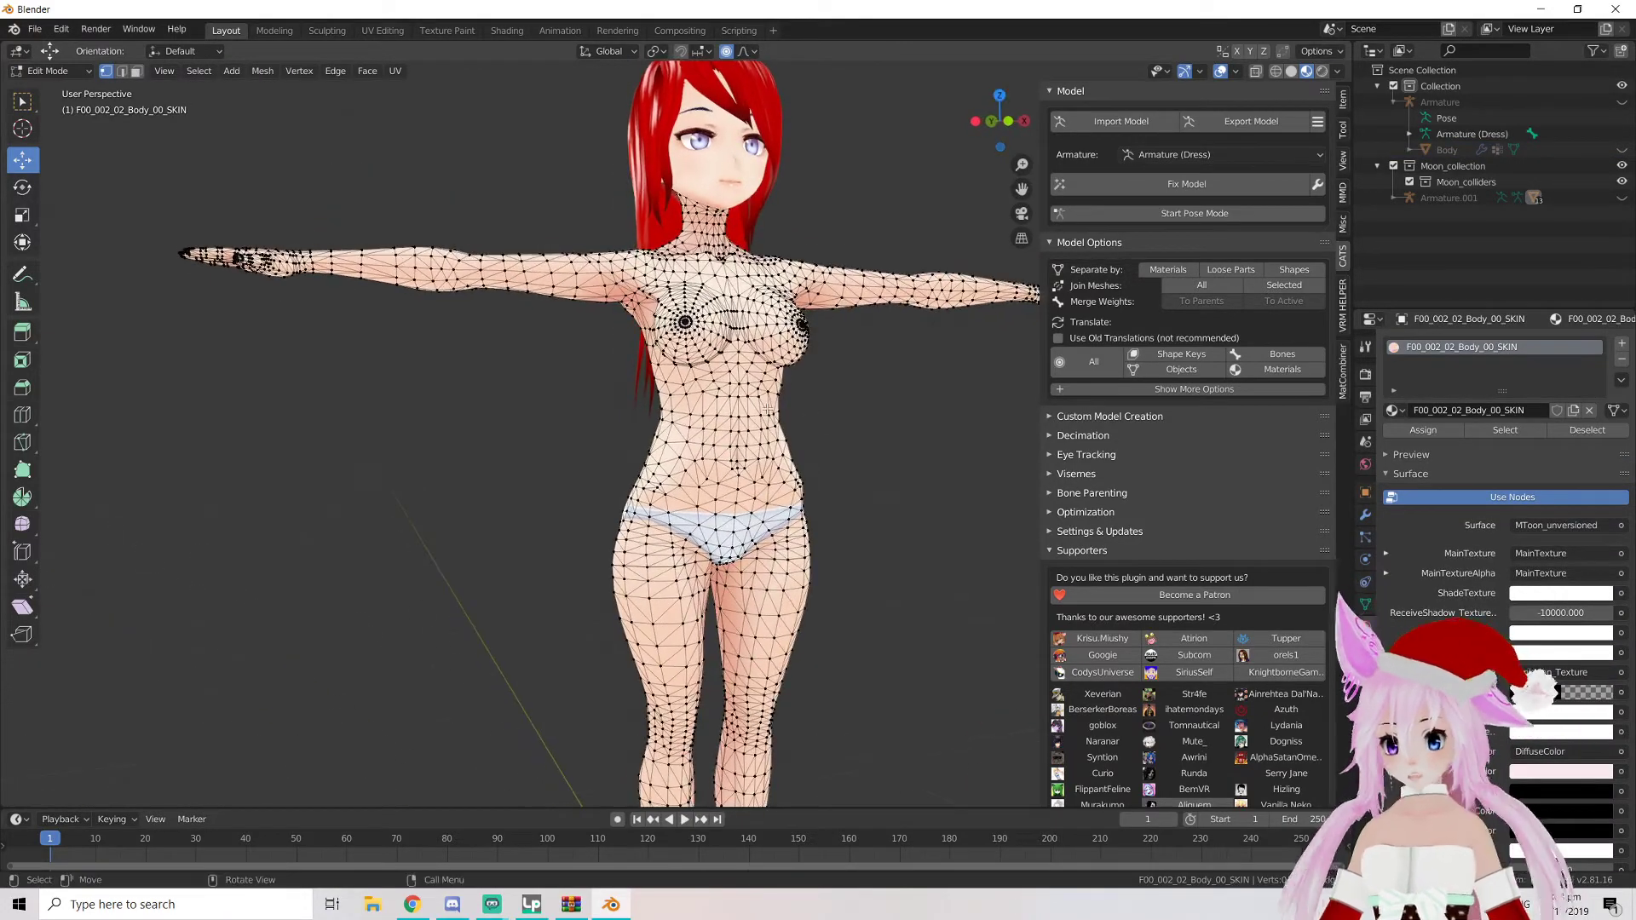
middle_click_drag(704, 418, 780, 488)
scroll(792, 464, "up", 4)
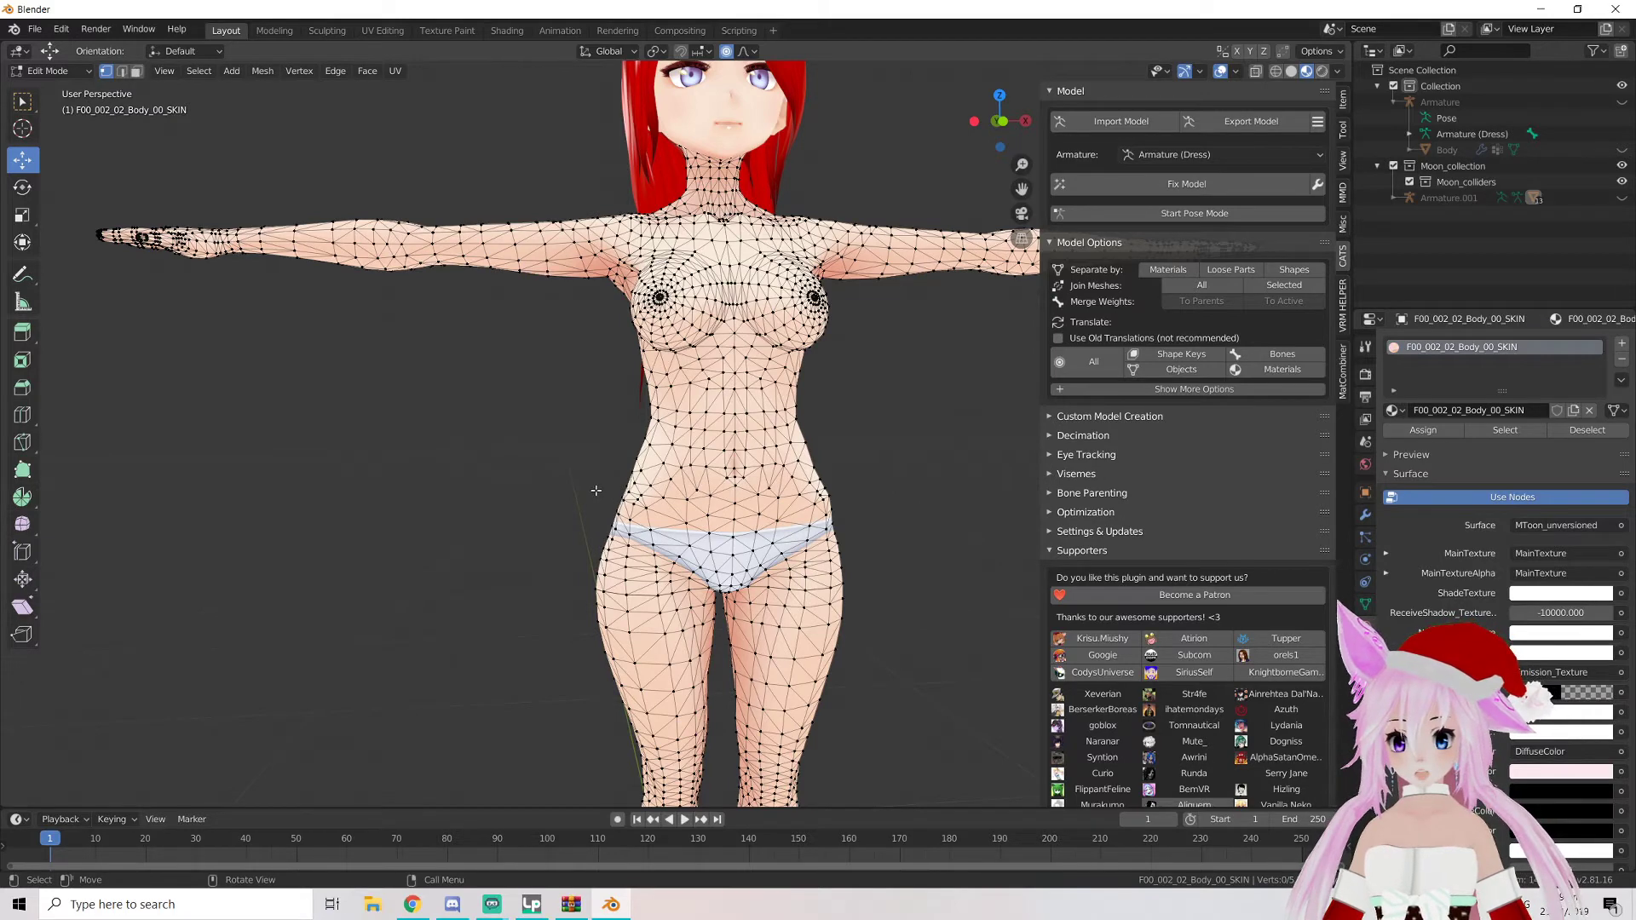
Turn on X-ray display so vertices on both sides of the skin mesh can be selected through it
middle_click_drag(764, 468, 806, 463)
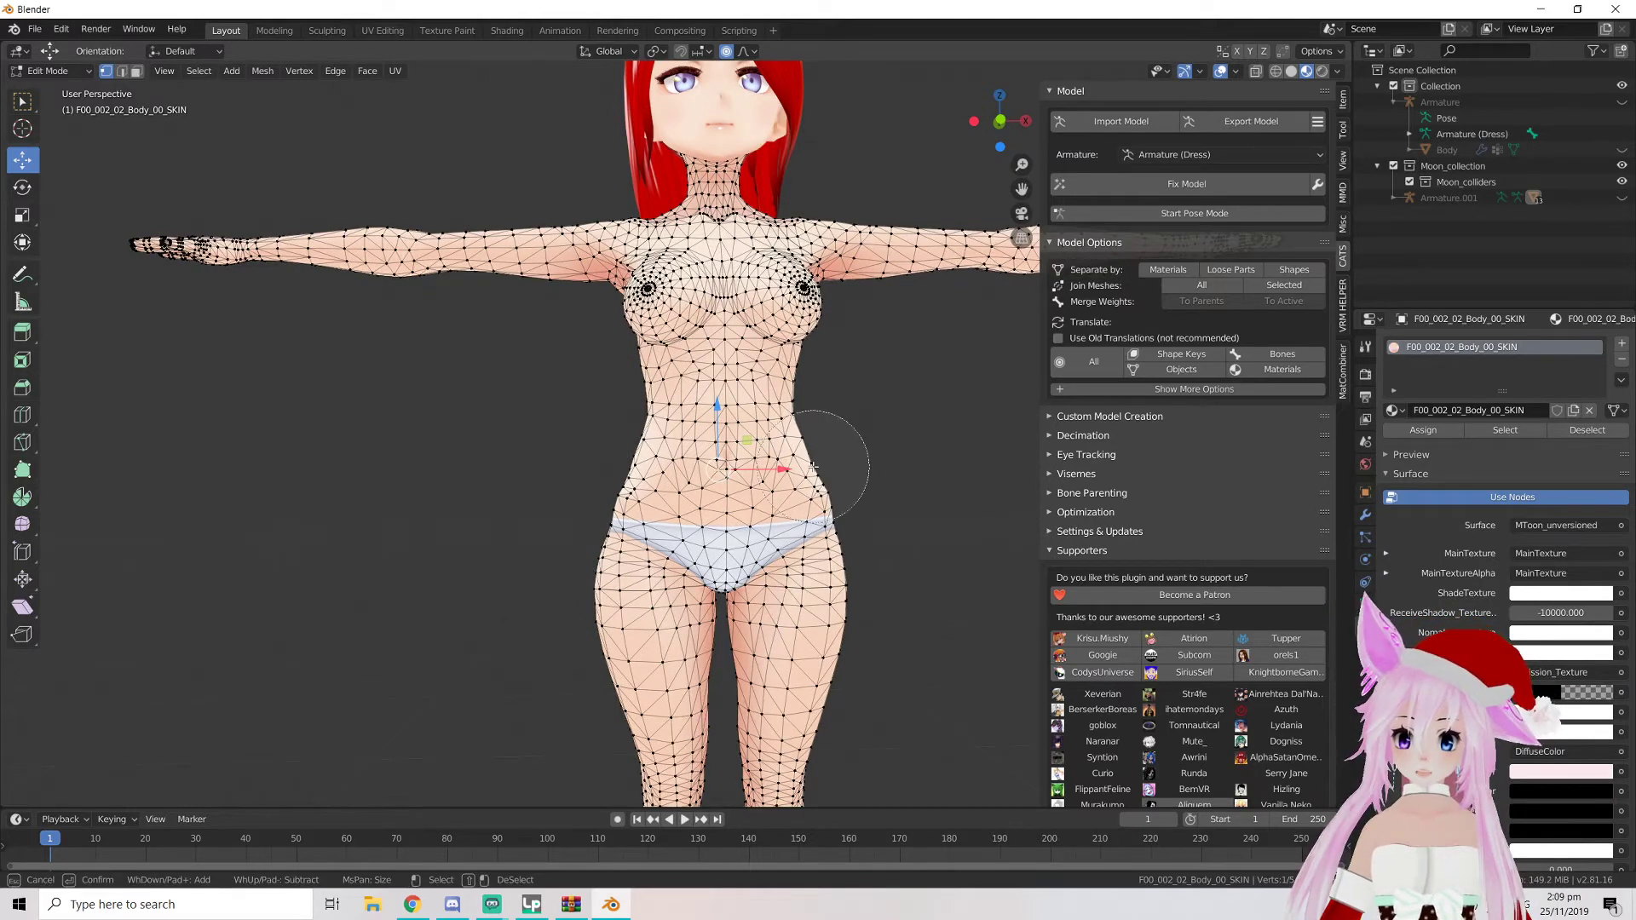
scroll(810, 467, "down", 6)
key("Escape")
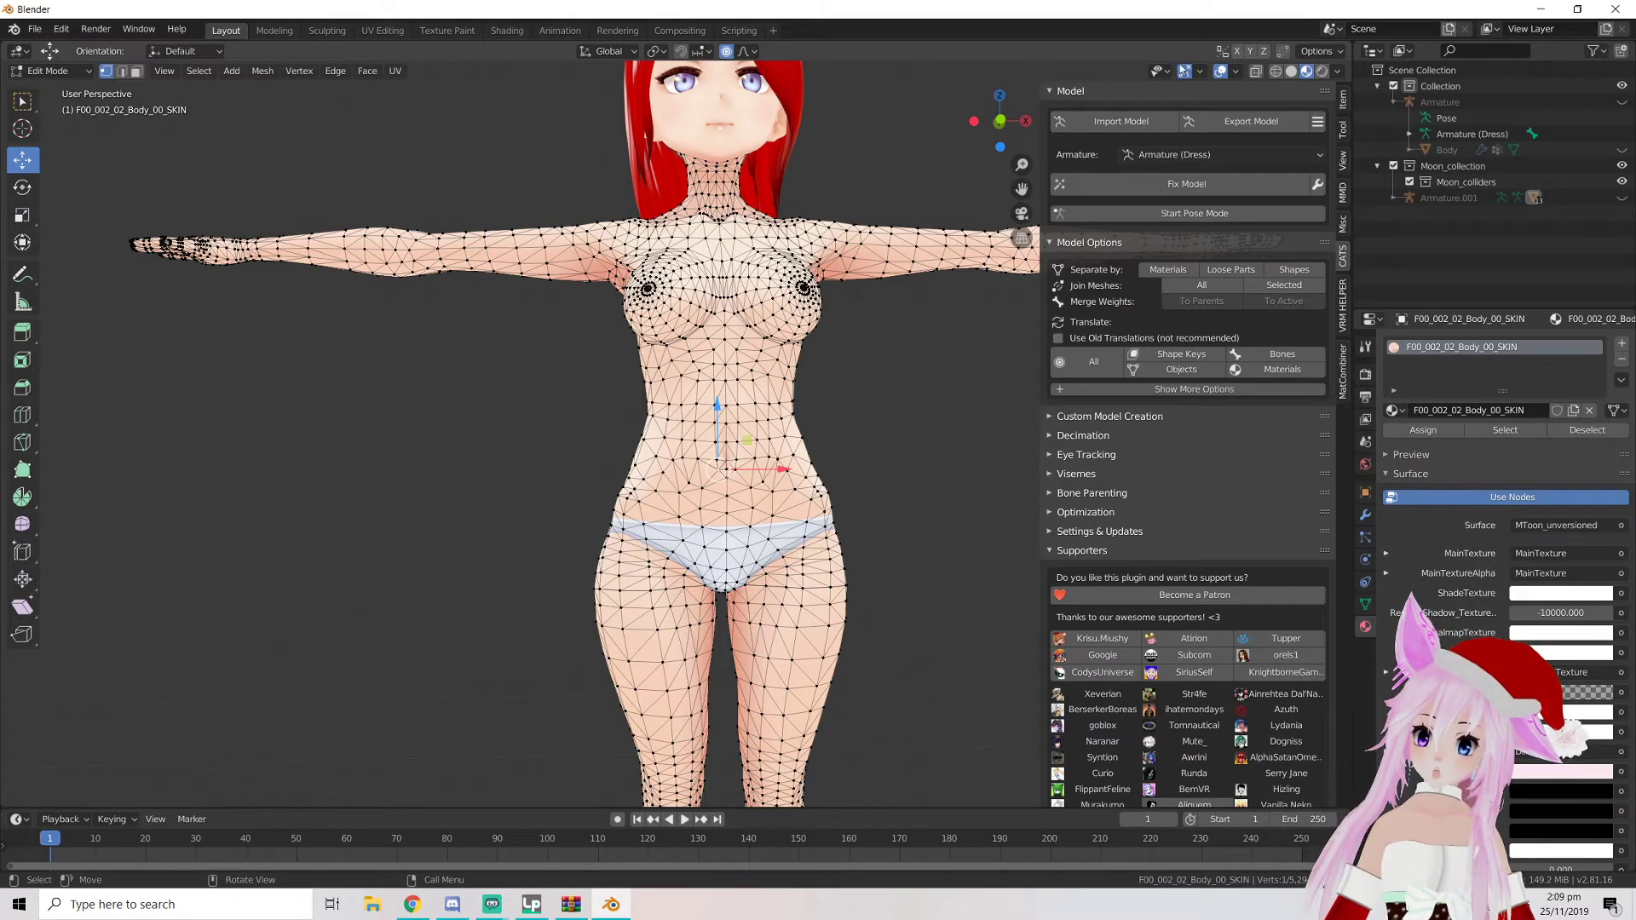
left_click(1256, 73)
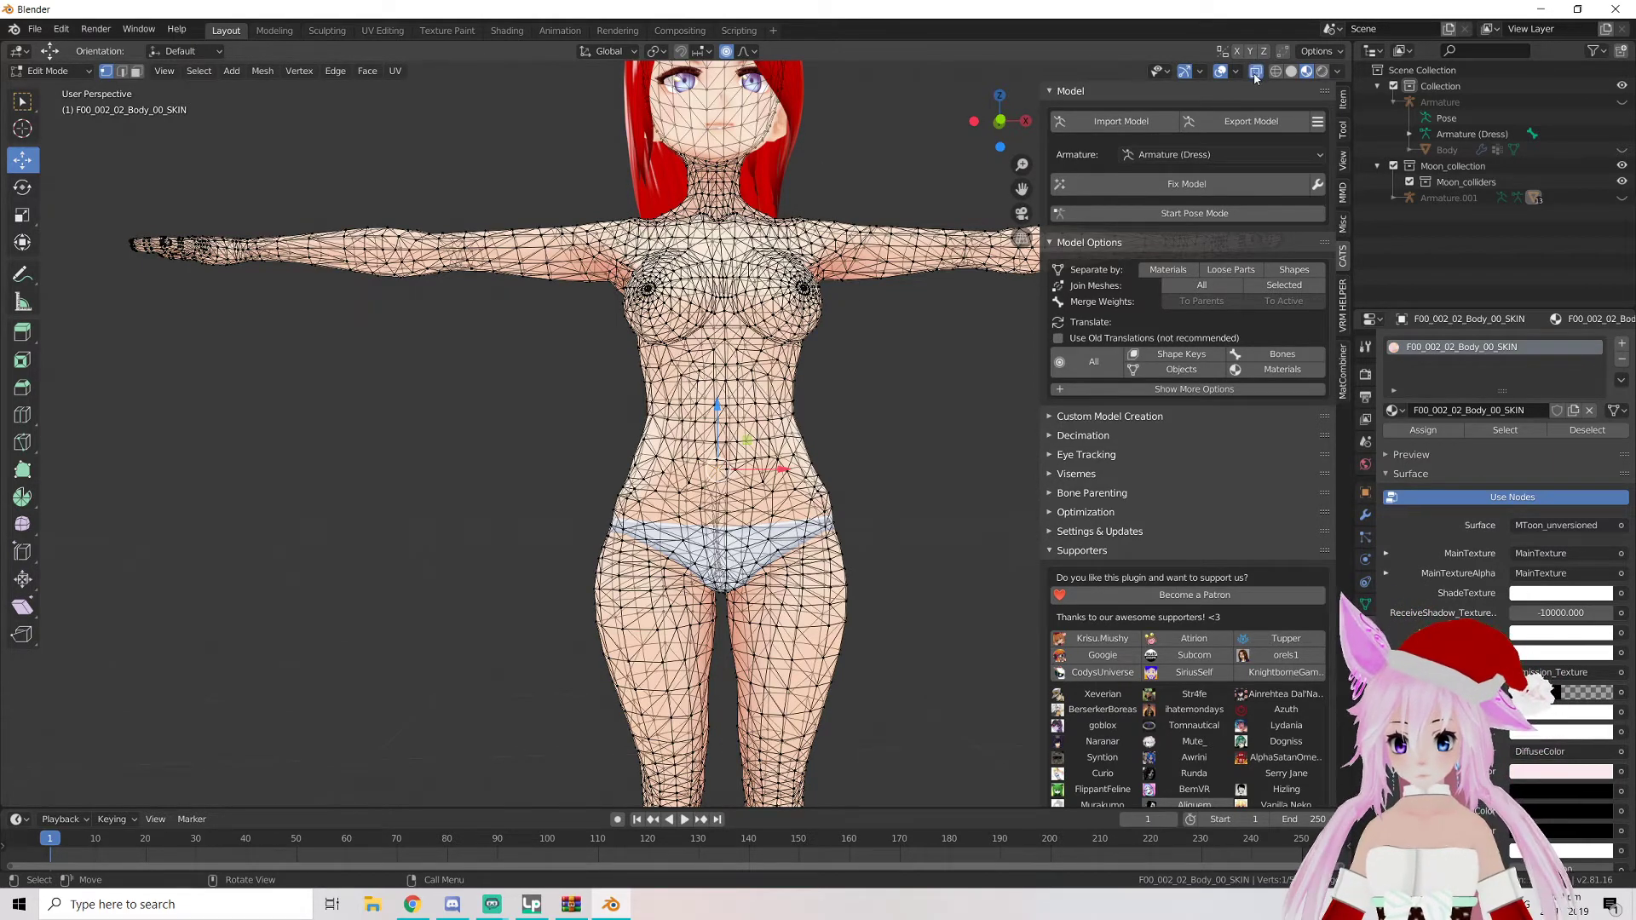
mouse_move(617, 500)
middle_mouse_down()
mouse_move(758, 499)
mouse_move(643, 501)
middle_mouse_up()
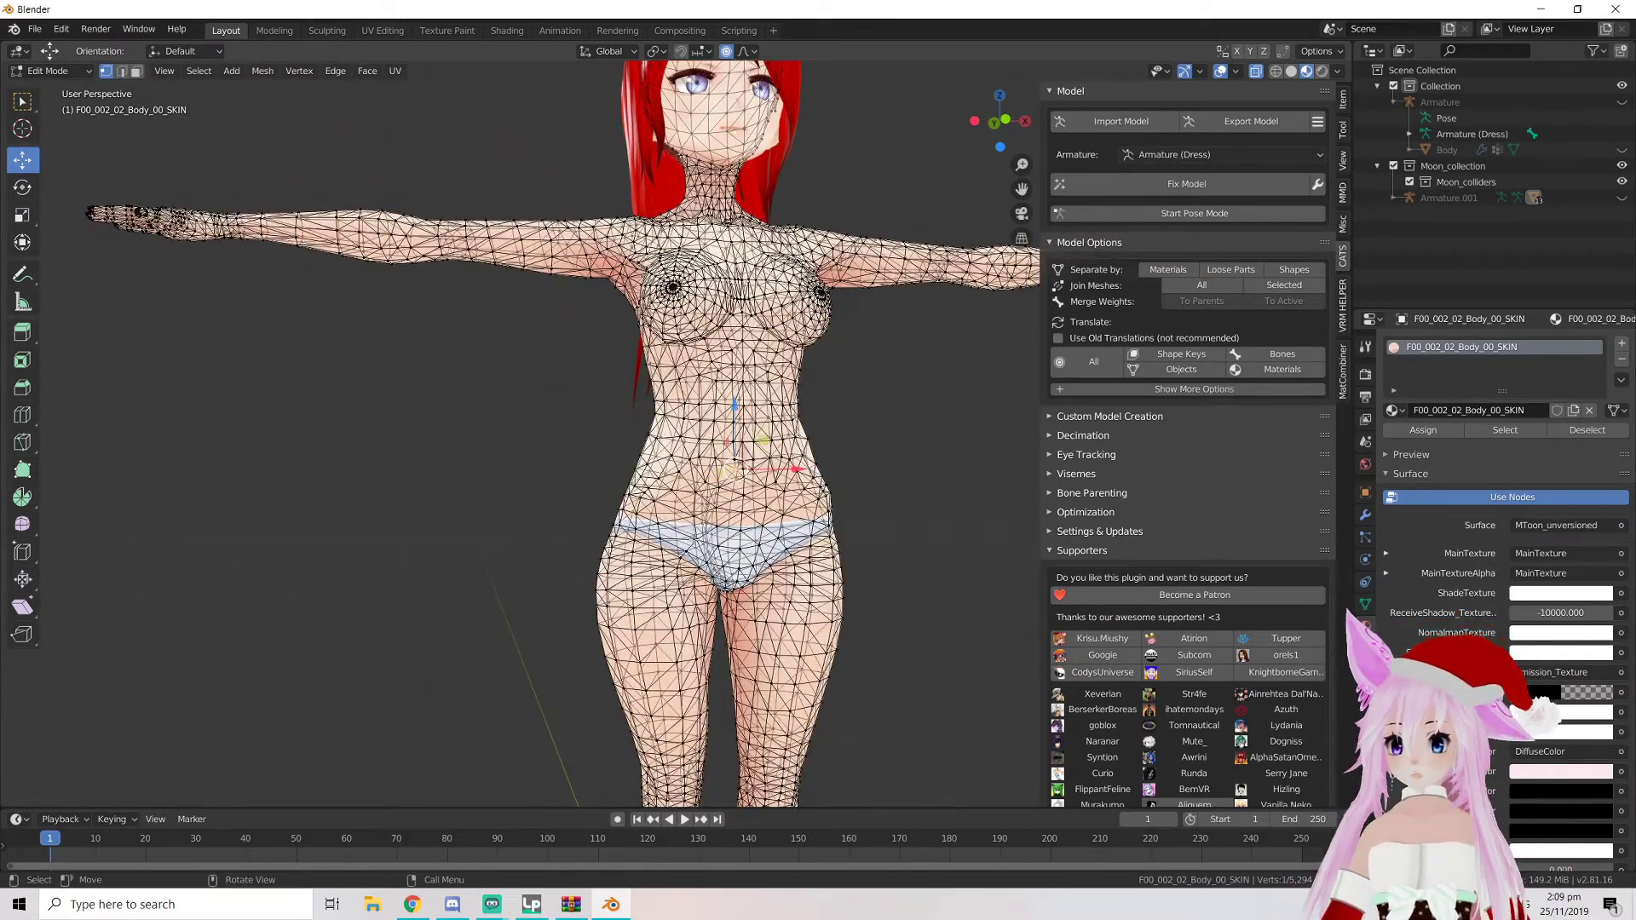
Circle-select the skin mesh's vertices around the waist, hips and upper thighs, covering both front and back
key("c")
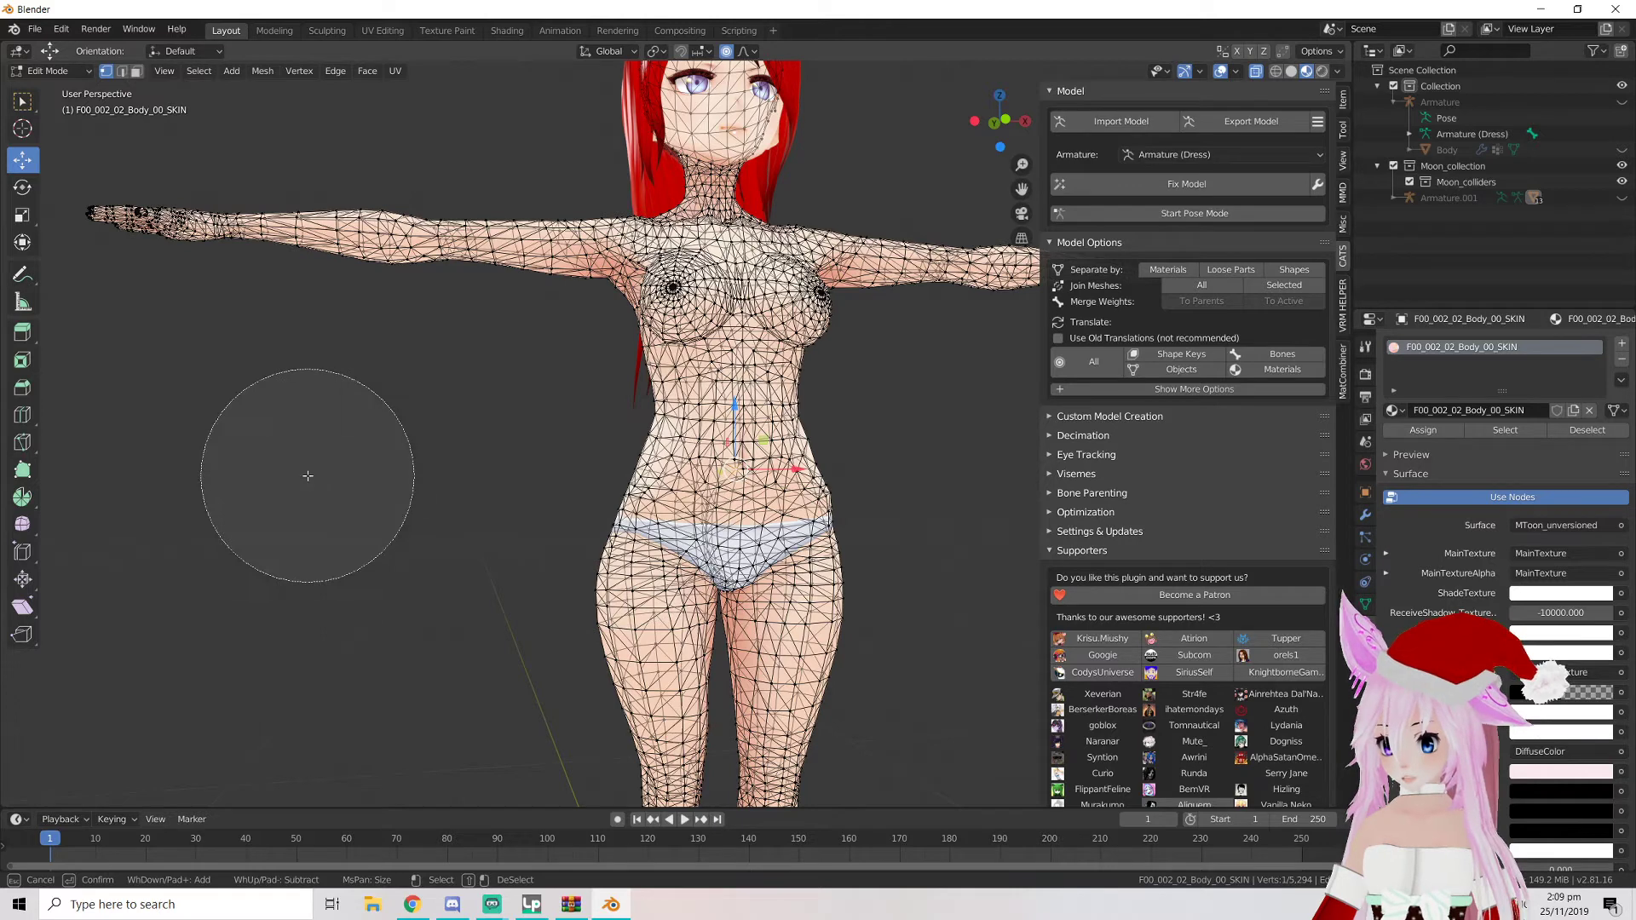
scroll(311, 481, "up", 2)
scroll(312, 482, "down", 6)
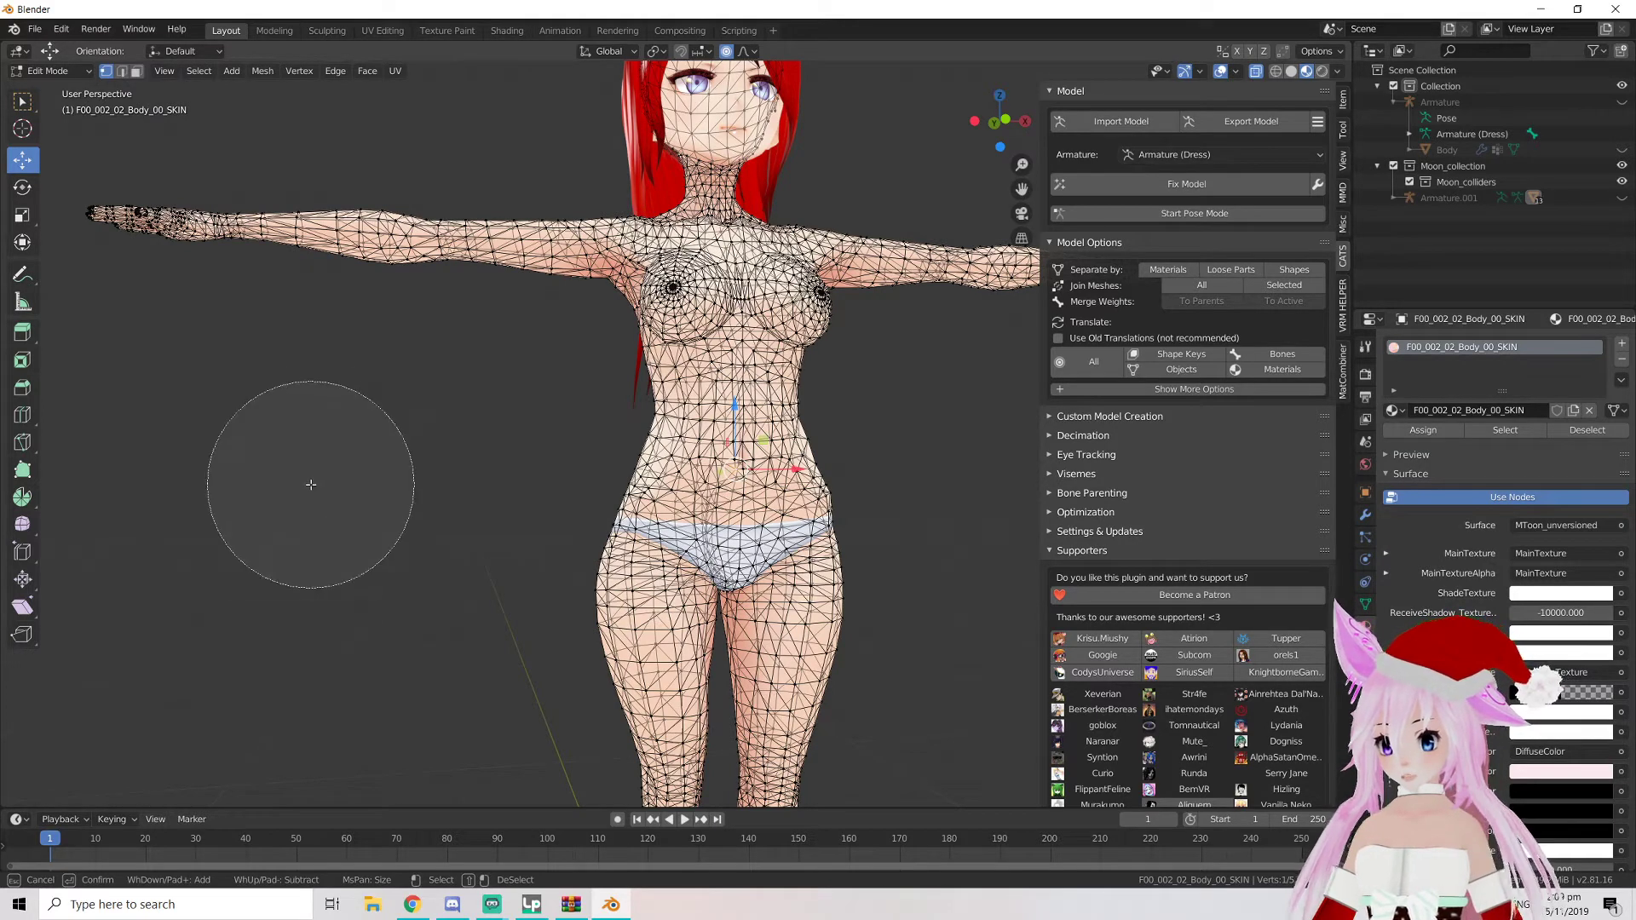
scroll(311, 481, "down", 7)
scroll(405, 513, "up", 10)
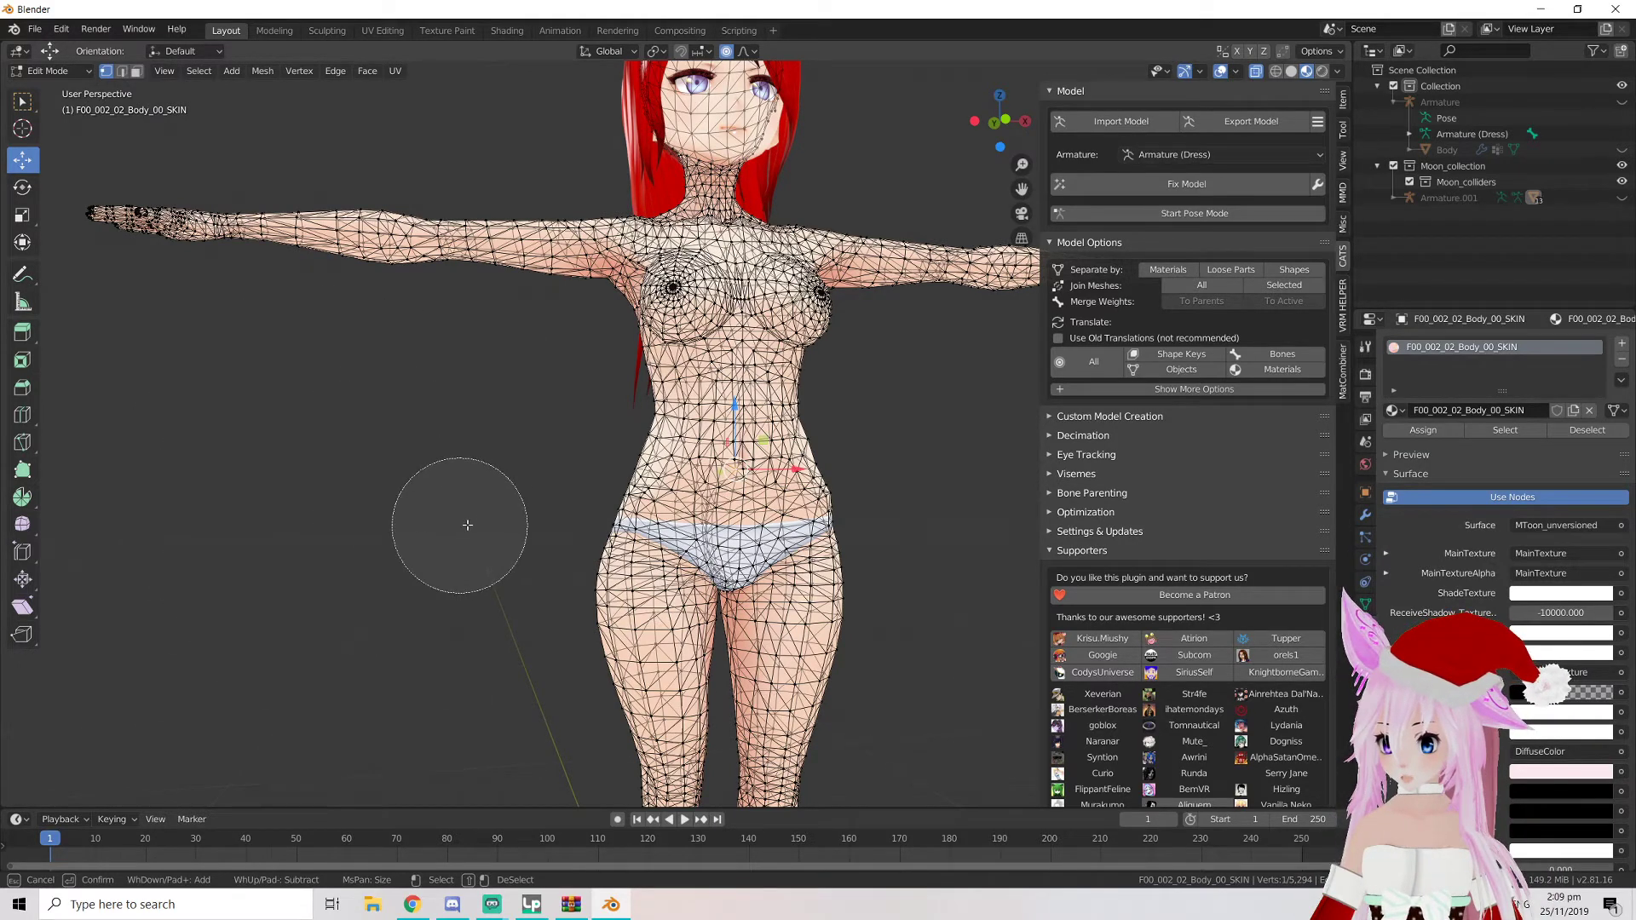
mouse_move(562, 524)
left_mouse_down()
mouse_move(890, 532)
mouse_move(566, 559)
mouse_move(597, 528)
mouse_move(585, 494)
mouse_move(792, 452)
mouse_move(735, 402)
mouse_move(713, 405)
left_mouse_up()
middle_click_drag(728, 424, 750, 481)
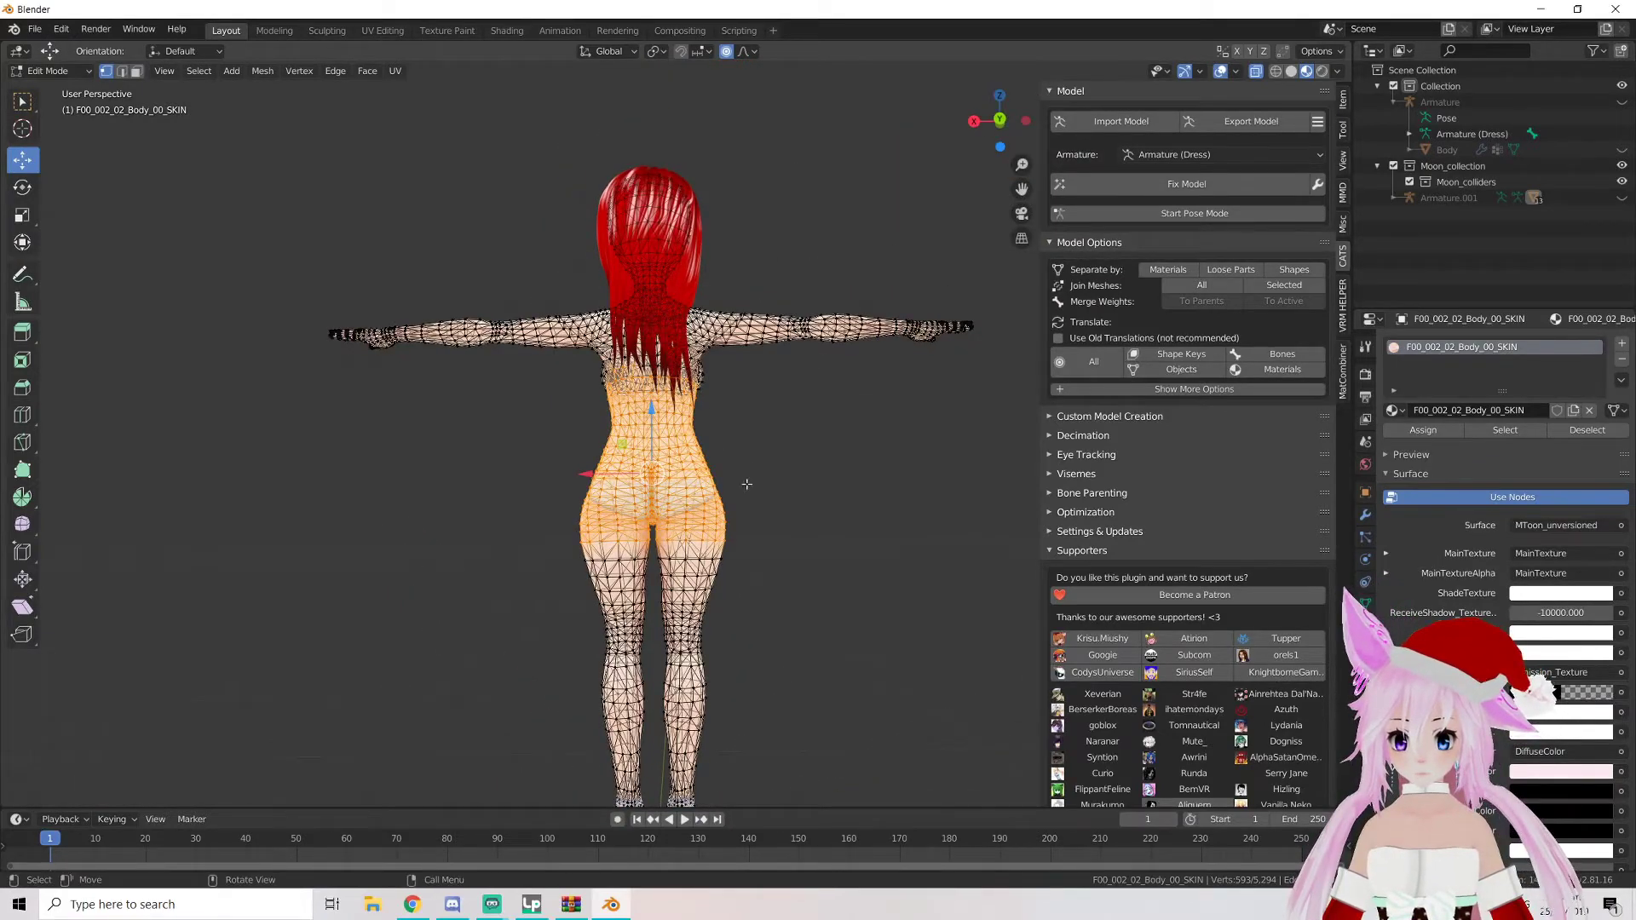
key("c")
left_click_drag(711, 495, 548, 483)
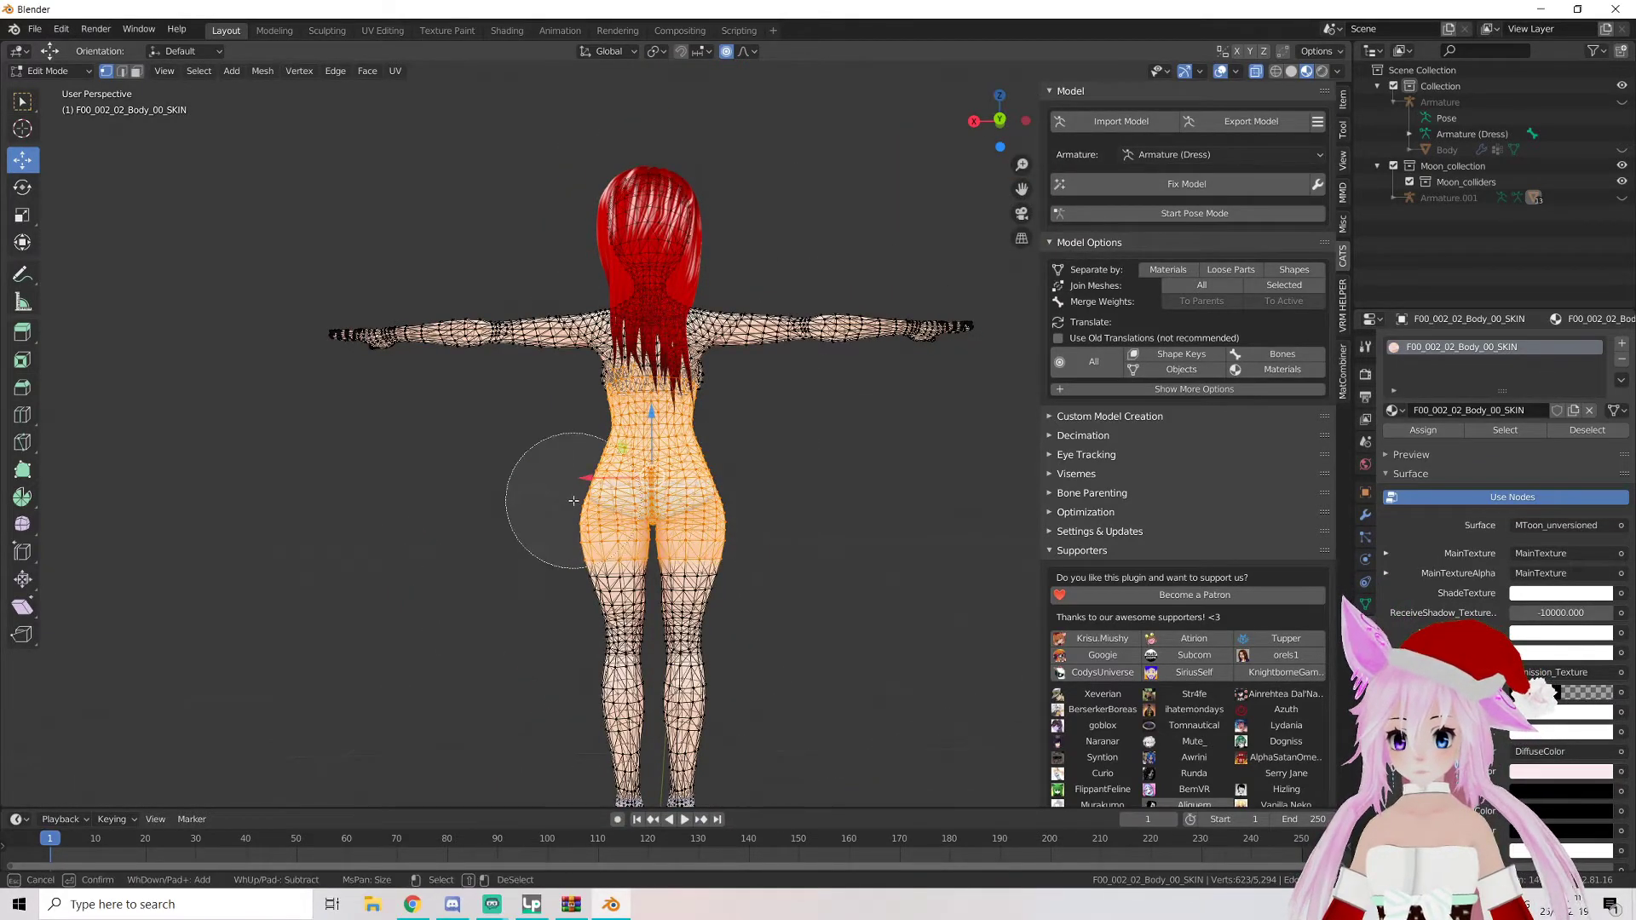
key("Escape")
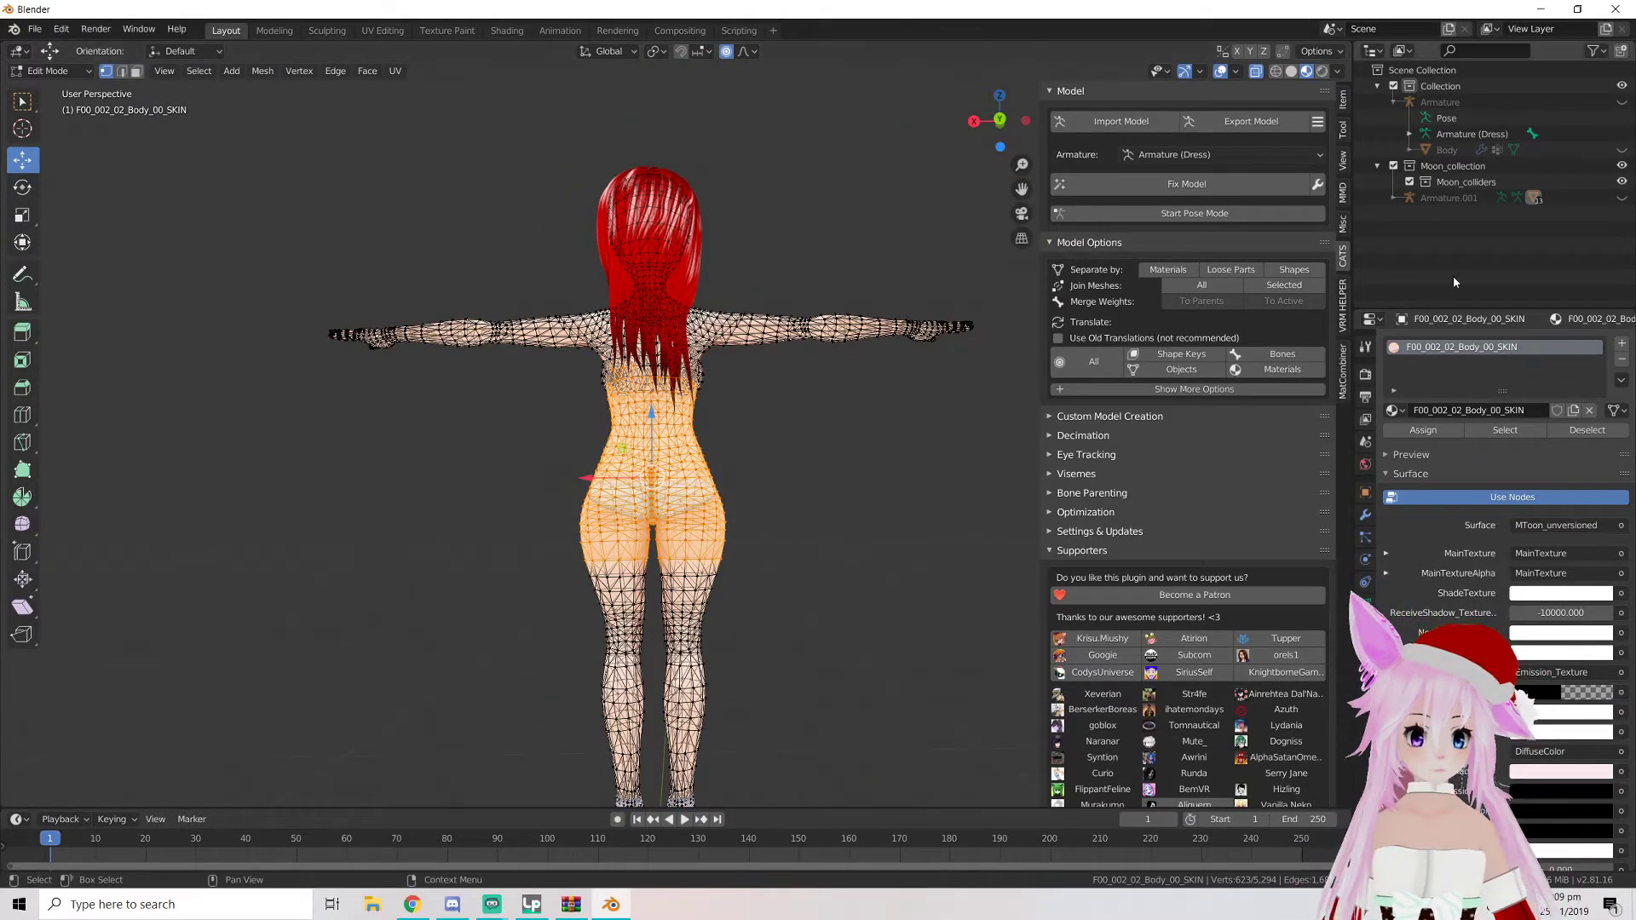
Show the dress's Body mesh again over the selected skin vertices
left_click(1395, 198)
left_click(1394, 198)
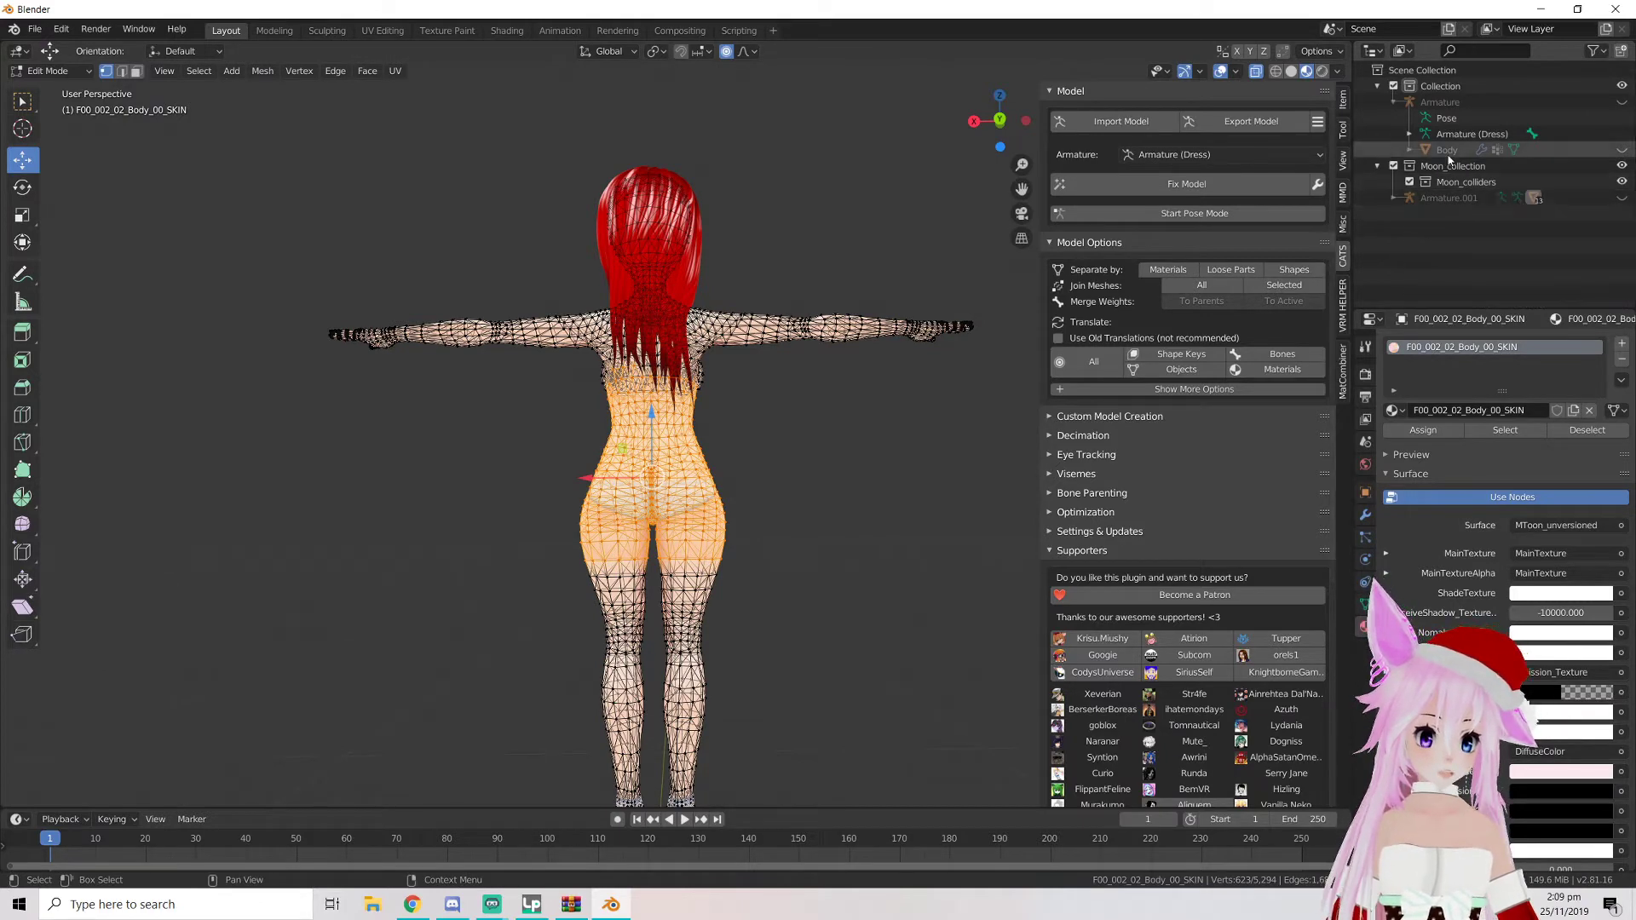
left_click(1623, 150)
scroll(931, 453, "down", 2)
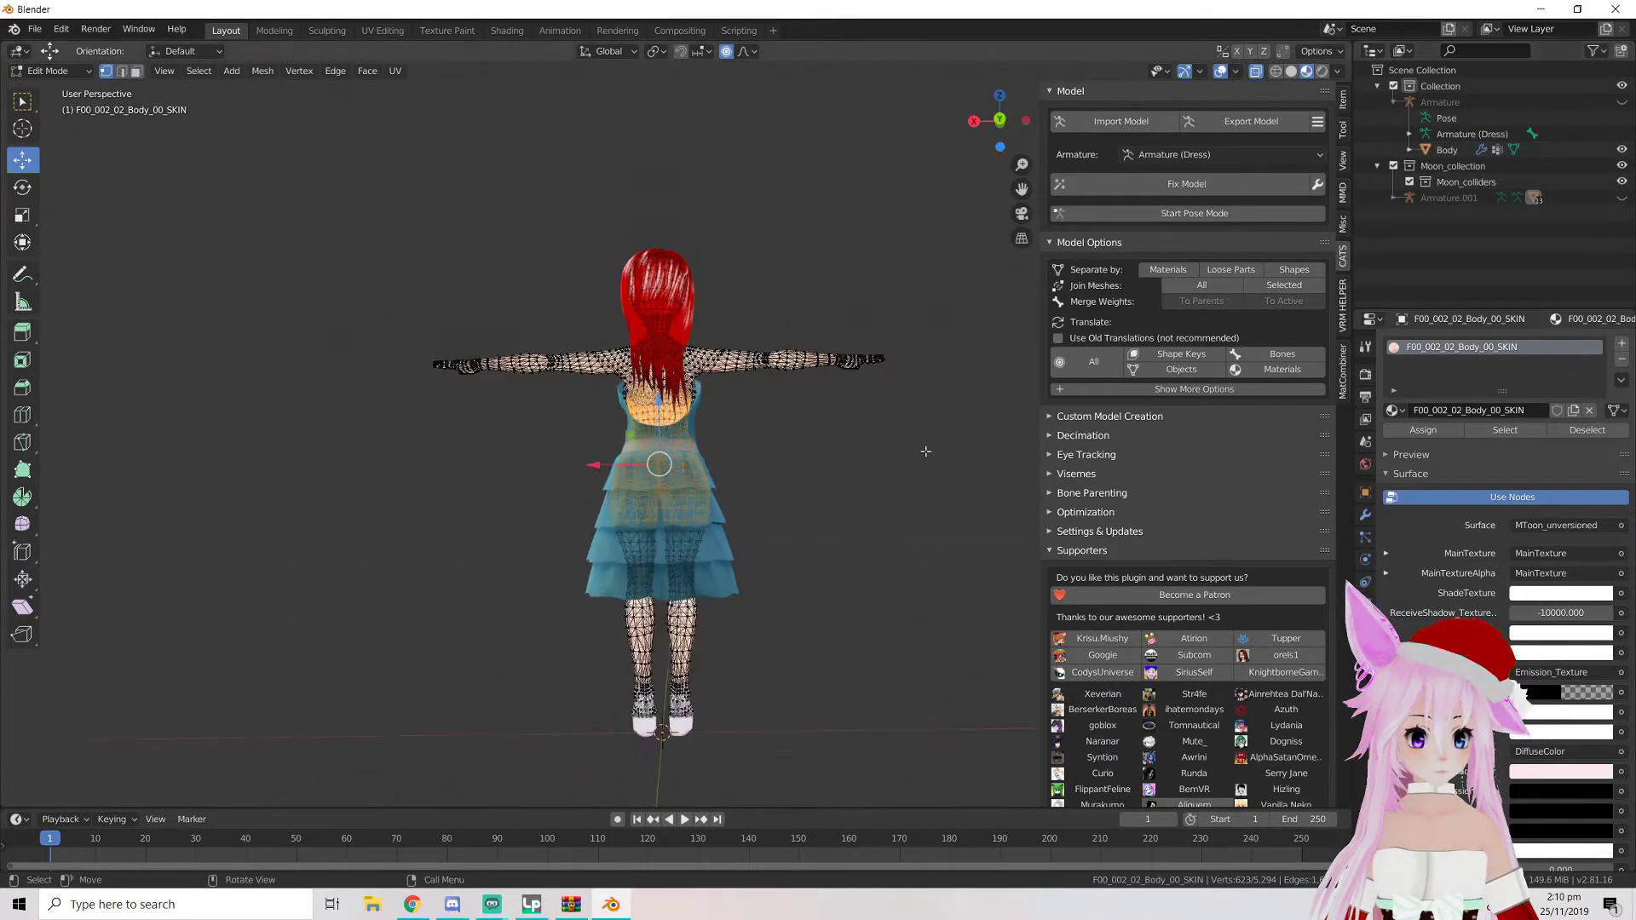
scroll(861, 458, "up", 4)
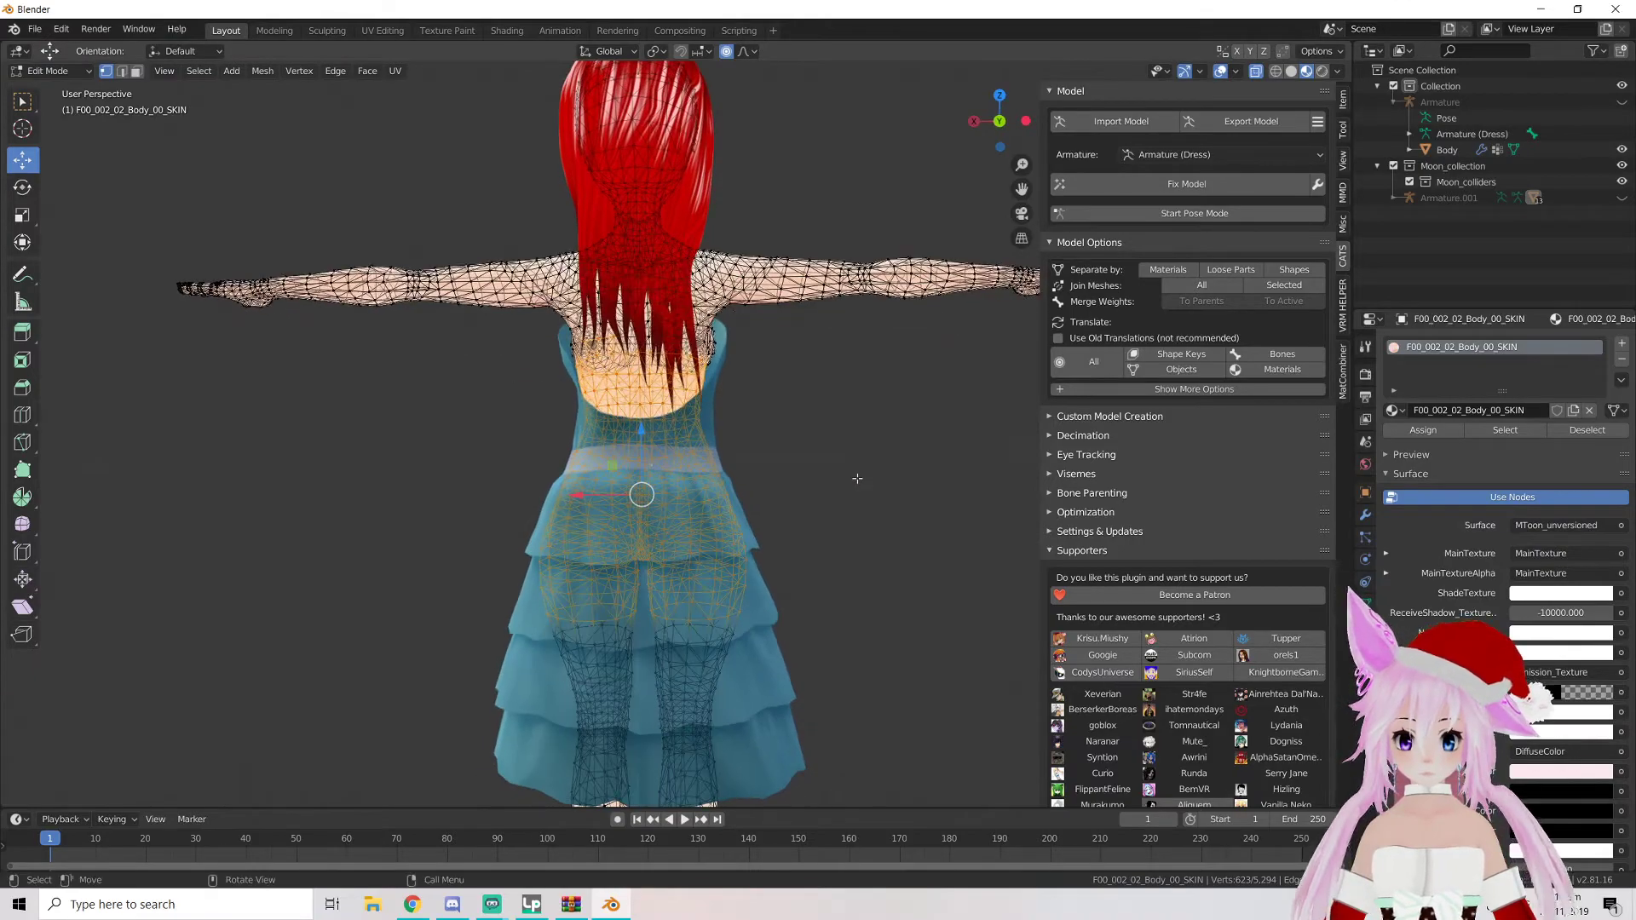
Deselect the skin vertices around the dress's open back with circle select
scroll(850, 460, "up", 4)
mouse_move(849, 452)
middle_mouse_down()
mouse_move(877, 403)
mouse_move(935, 414)
mouse_move(777, 312)
mouse_move(769, 186)
middle_mouse_up()
key("c")
middle_click_drag(676, 222, 669, 299)
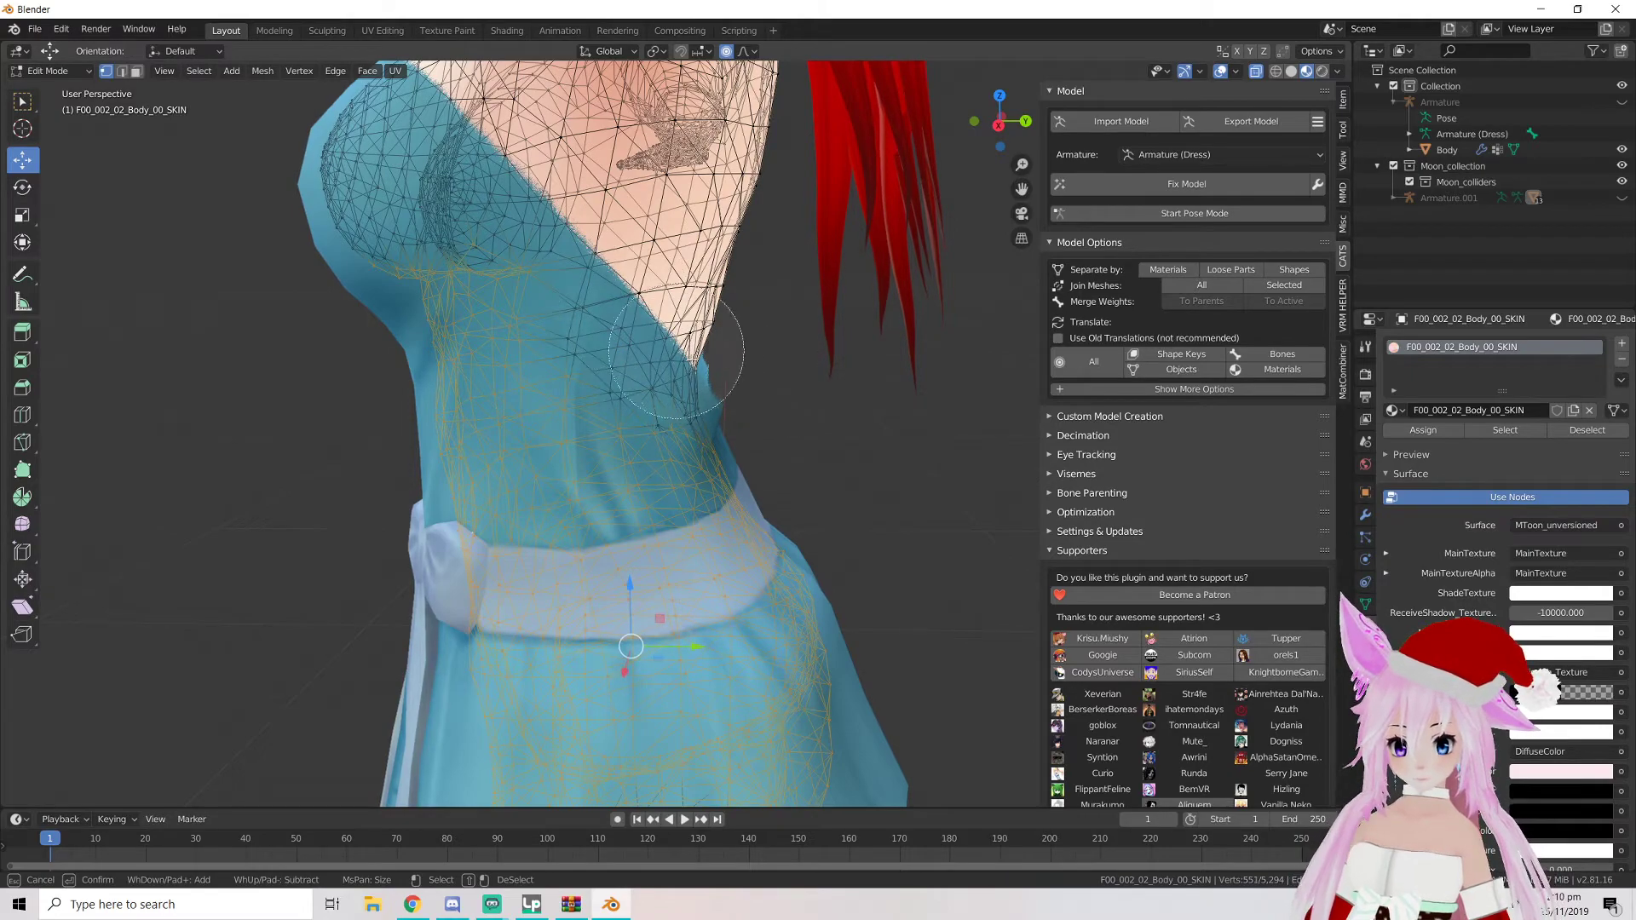
key("Escape")
Refine the selection from the sides, adding the bust vertices covered by the bodice
mouse_move(768, 352)
middle_mouse_down()
mouse_move(539, 361)
mouse_move(476, 398)
mouse_move(639, 390)
middle_mouse_up()
key("c")
right_click(830, 353)
middle_click_drag(830, 353, 555, 361)
key("c")
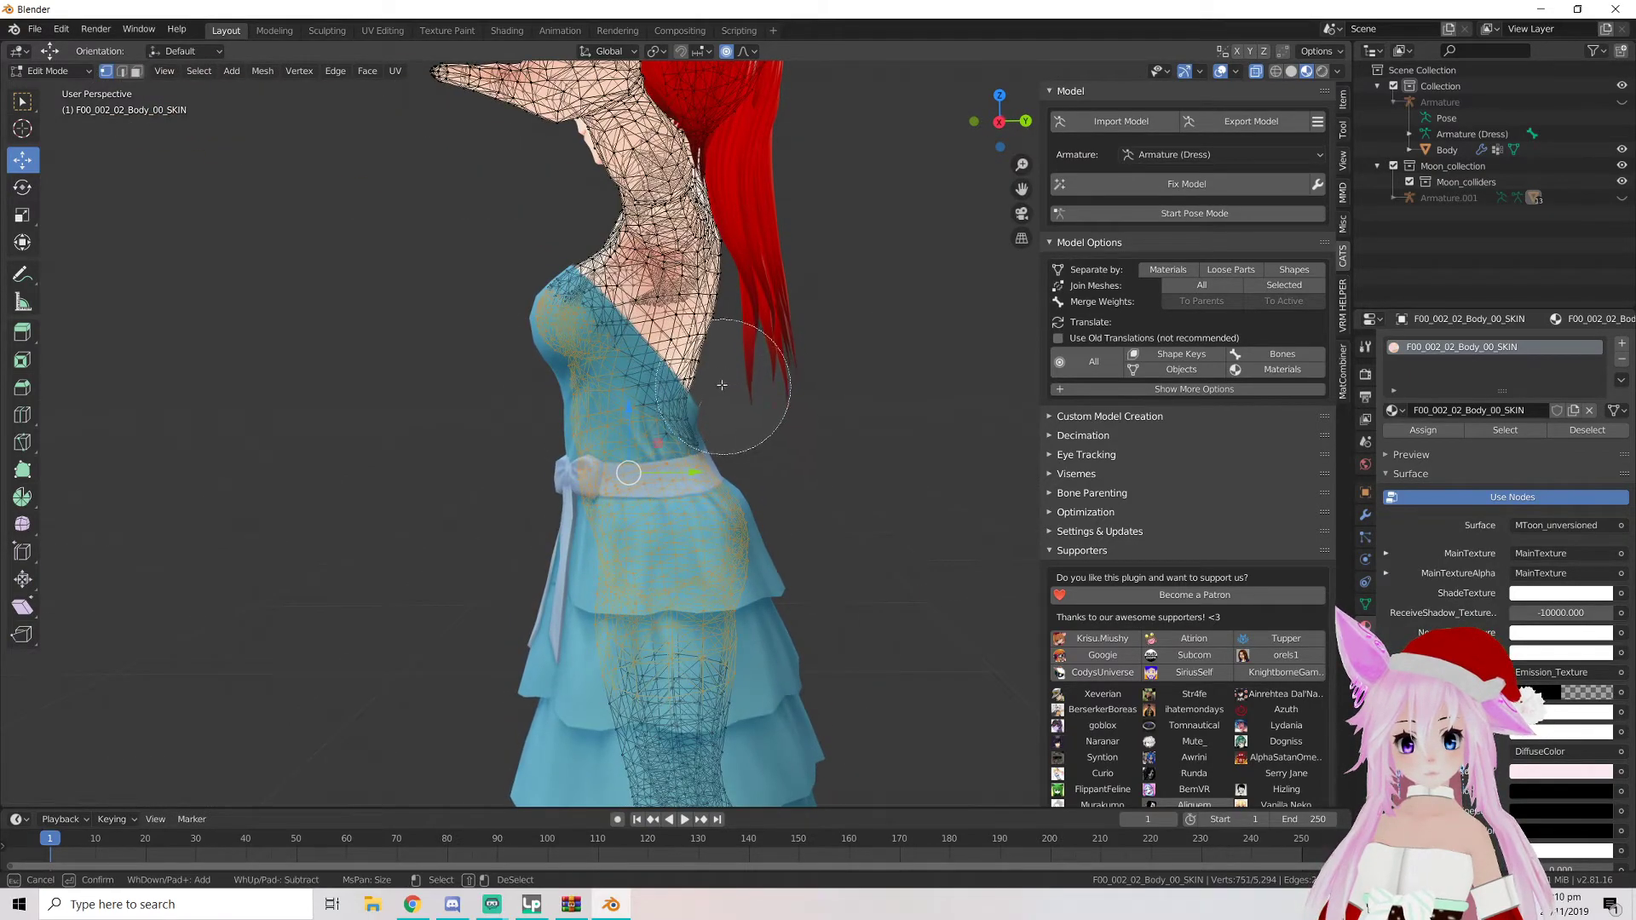
key("Escape")
Extend the circle selection down the thighs to the skin vertices hidden beneath the skirt's tiers
middle_click_drag(707, 357, 673, 426)
scroll(664, 453, "up", 5)
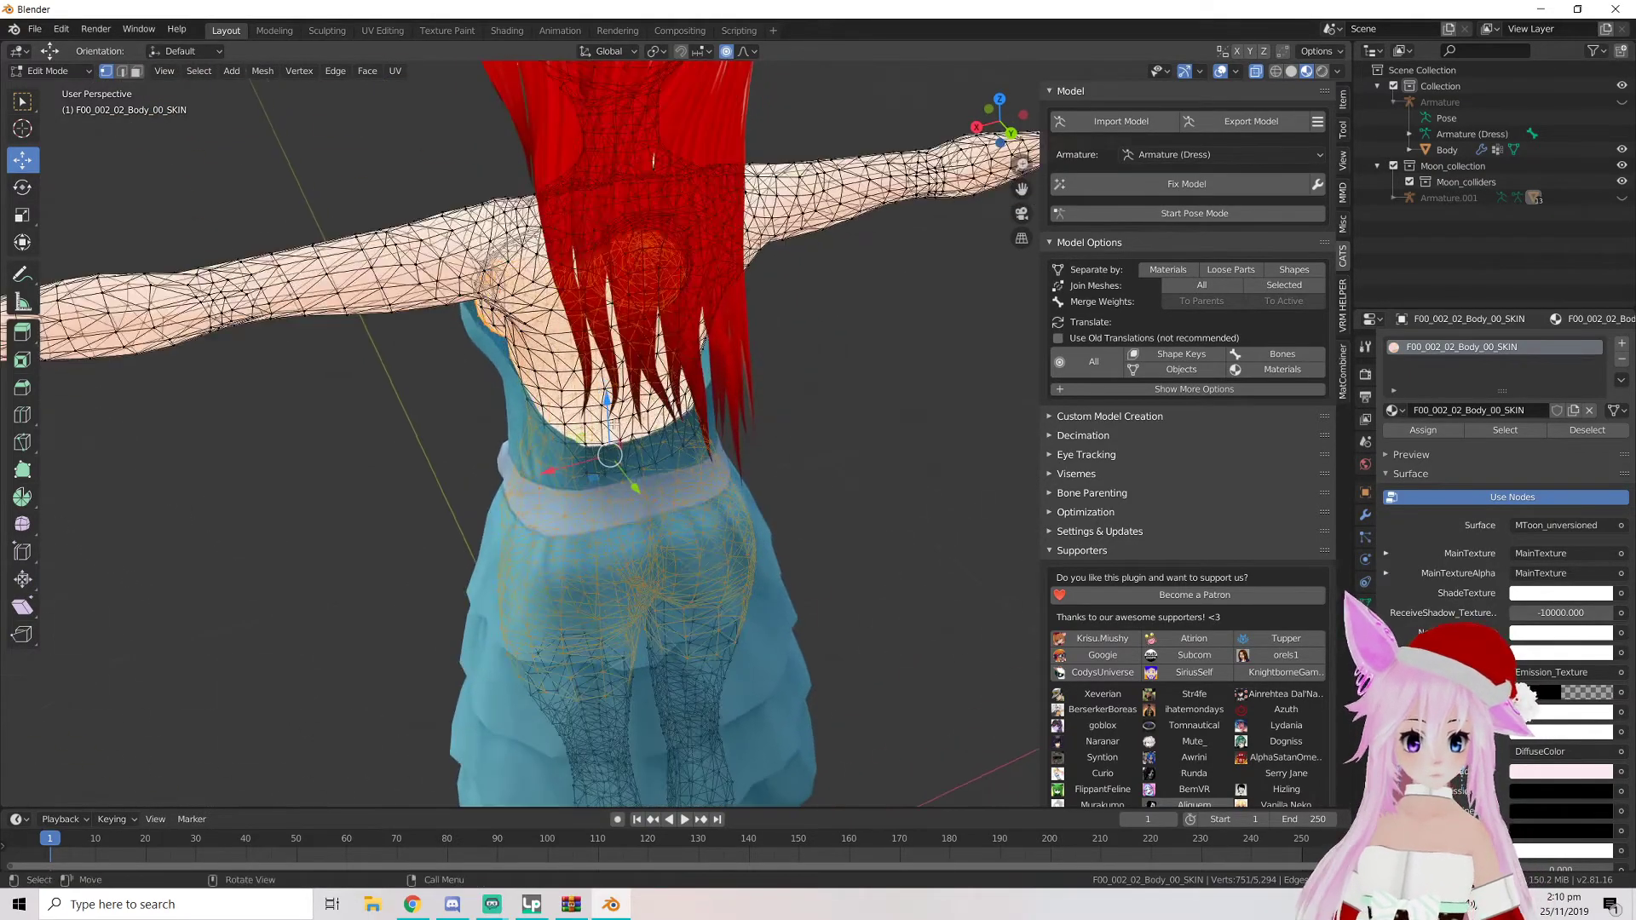
scroll(663, 452, "down", 8)
middle_click_drag(663, 453, 694, 398)
scroll(721, 428, "down", 2)
scroll(699, 439, "up", 6)
scroll(694, 398, "down", 2)
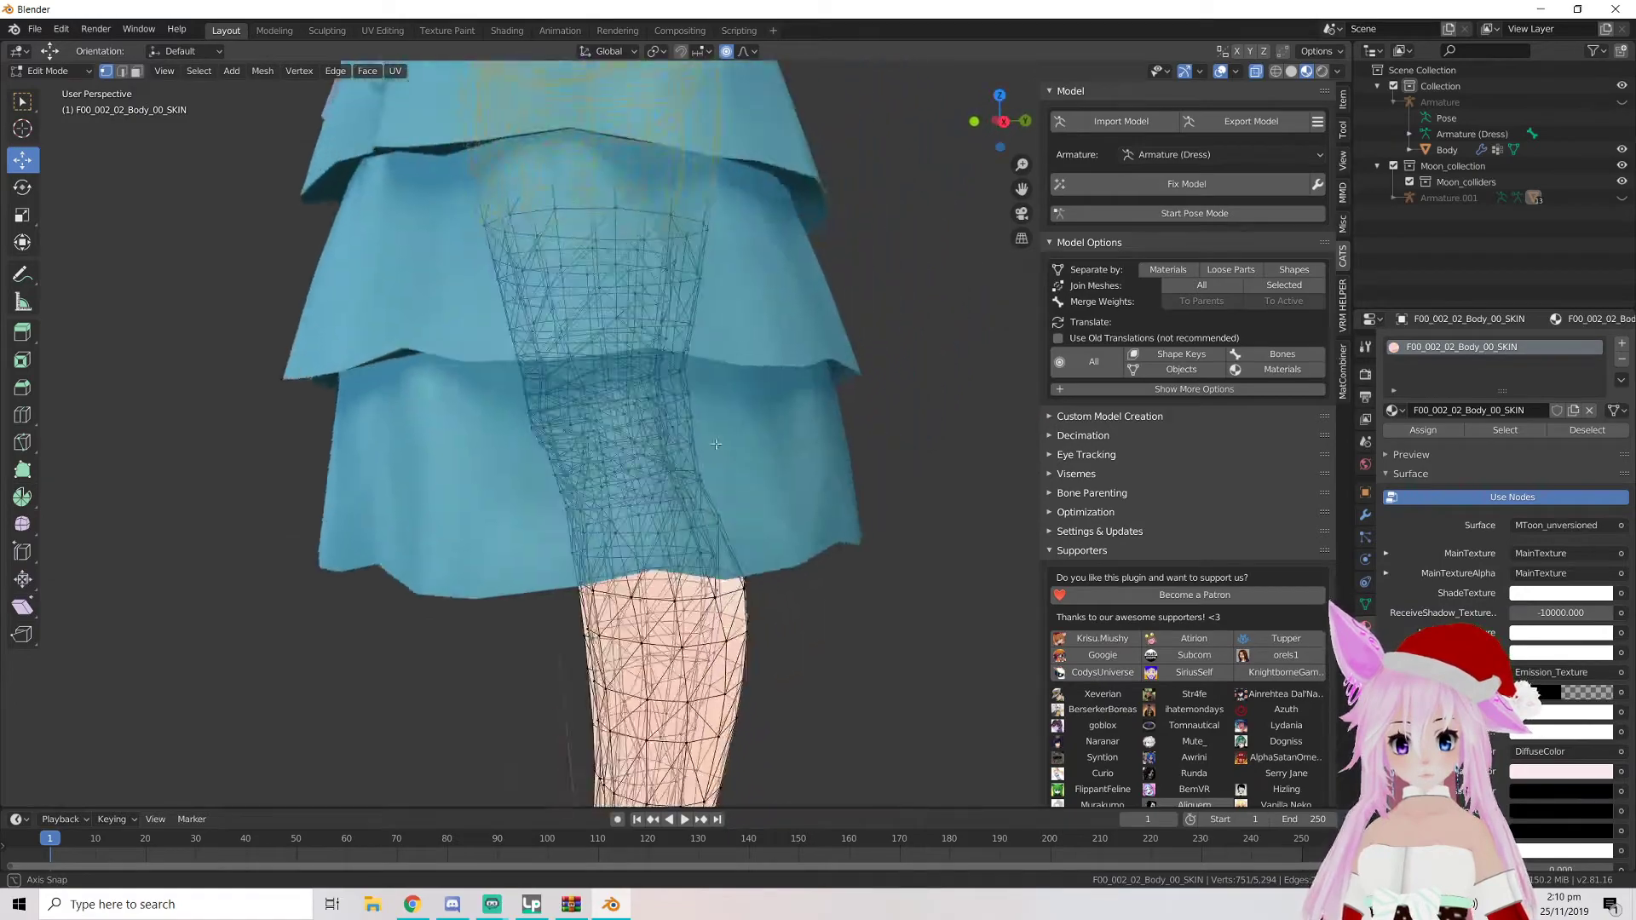
key("c")
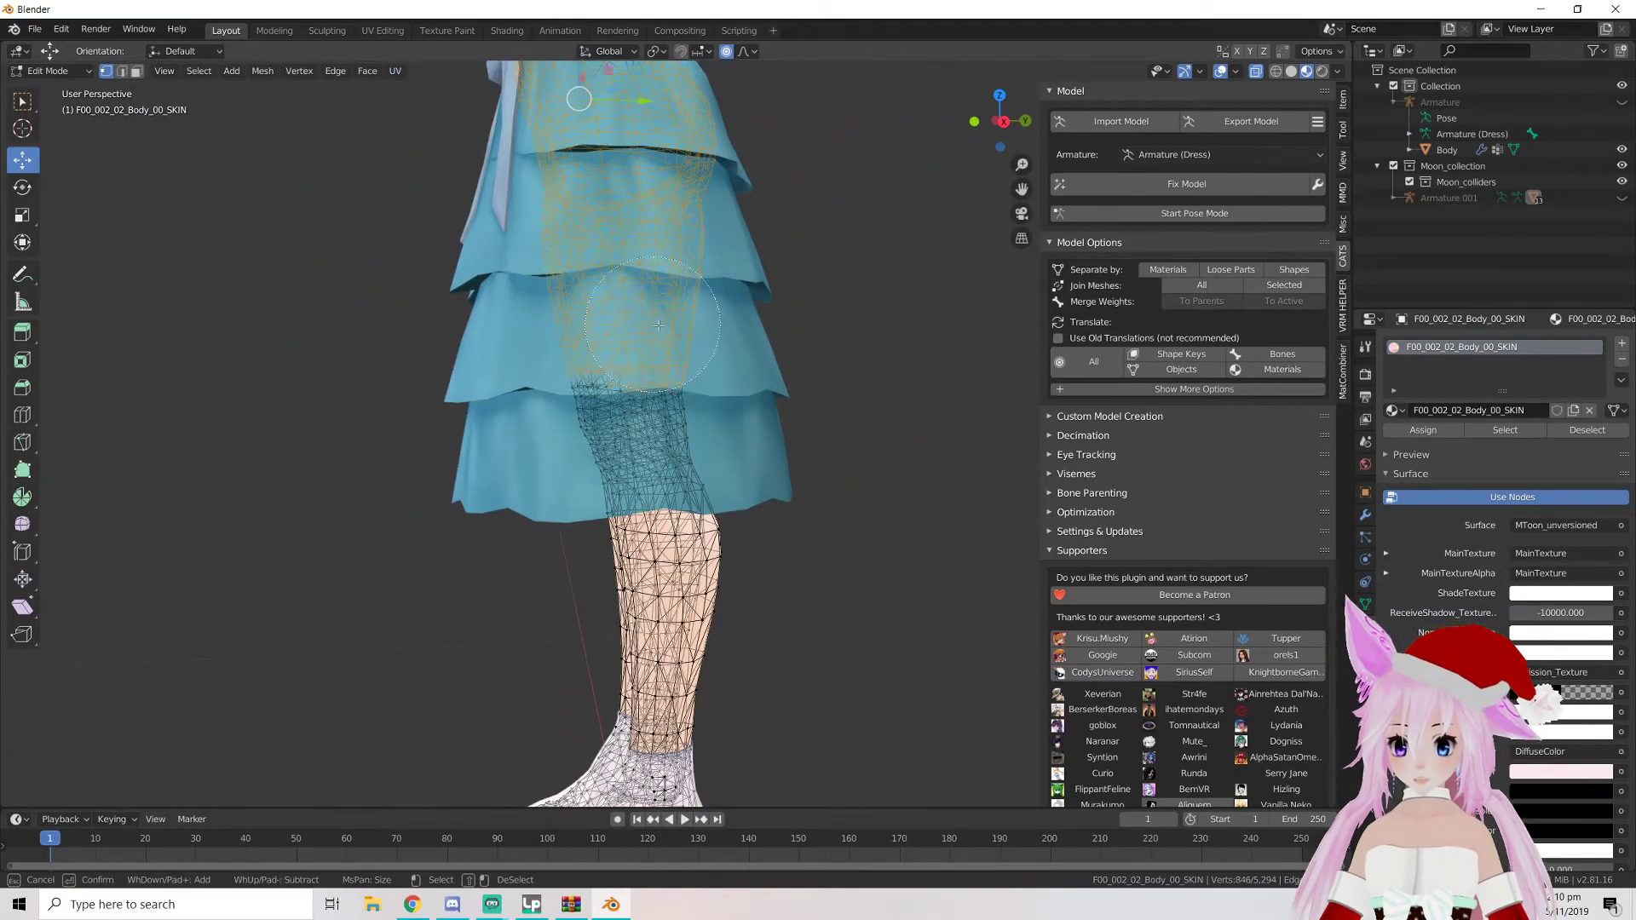
key("Escape")
Delete the selected skin vertices hidden beneath the dress
middle_click_drag(736, 325, 876, 418)
scroll(876, 418, "down", 5)
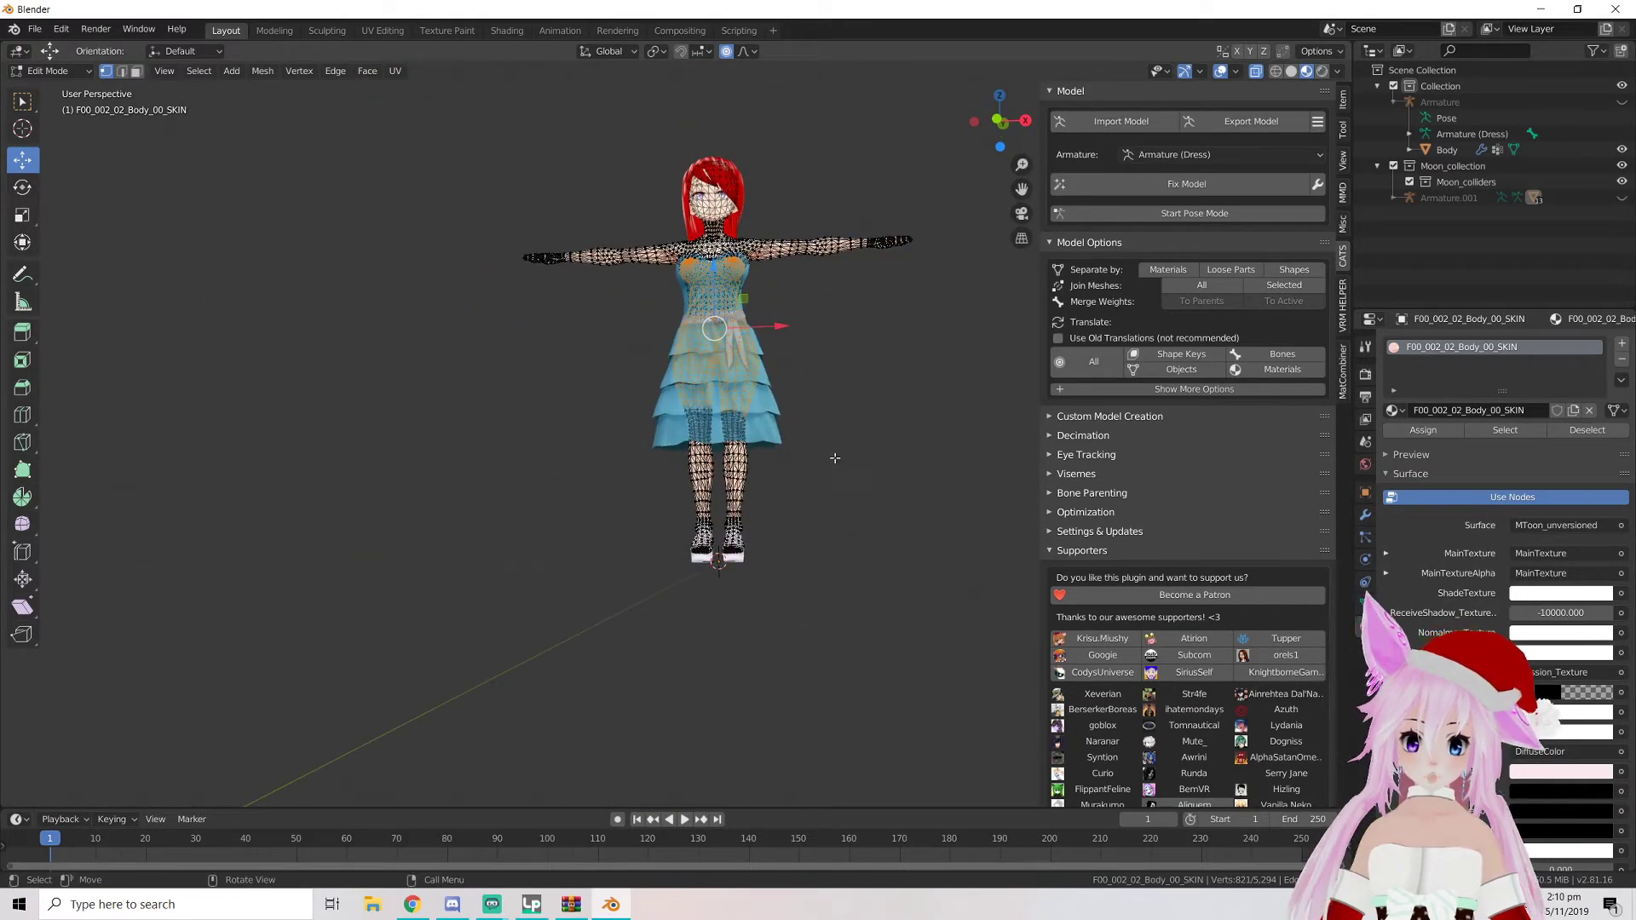
key("x")
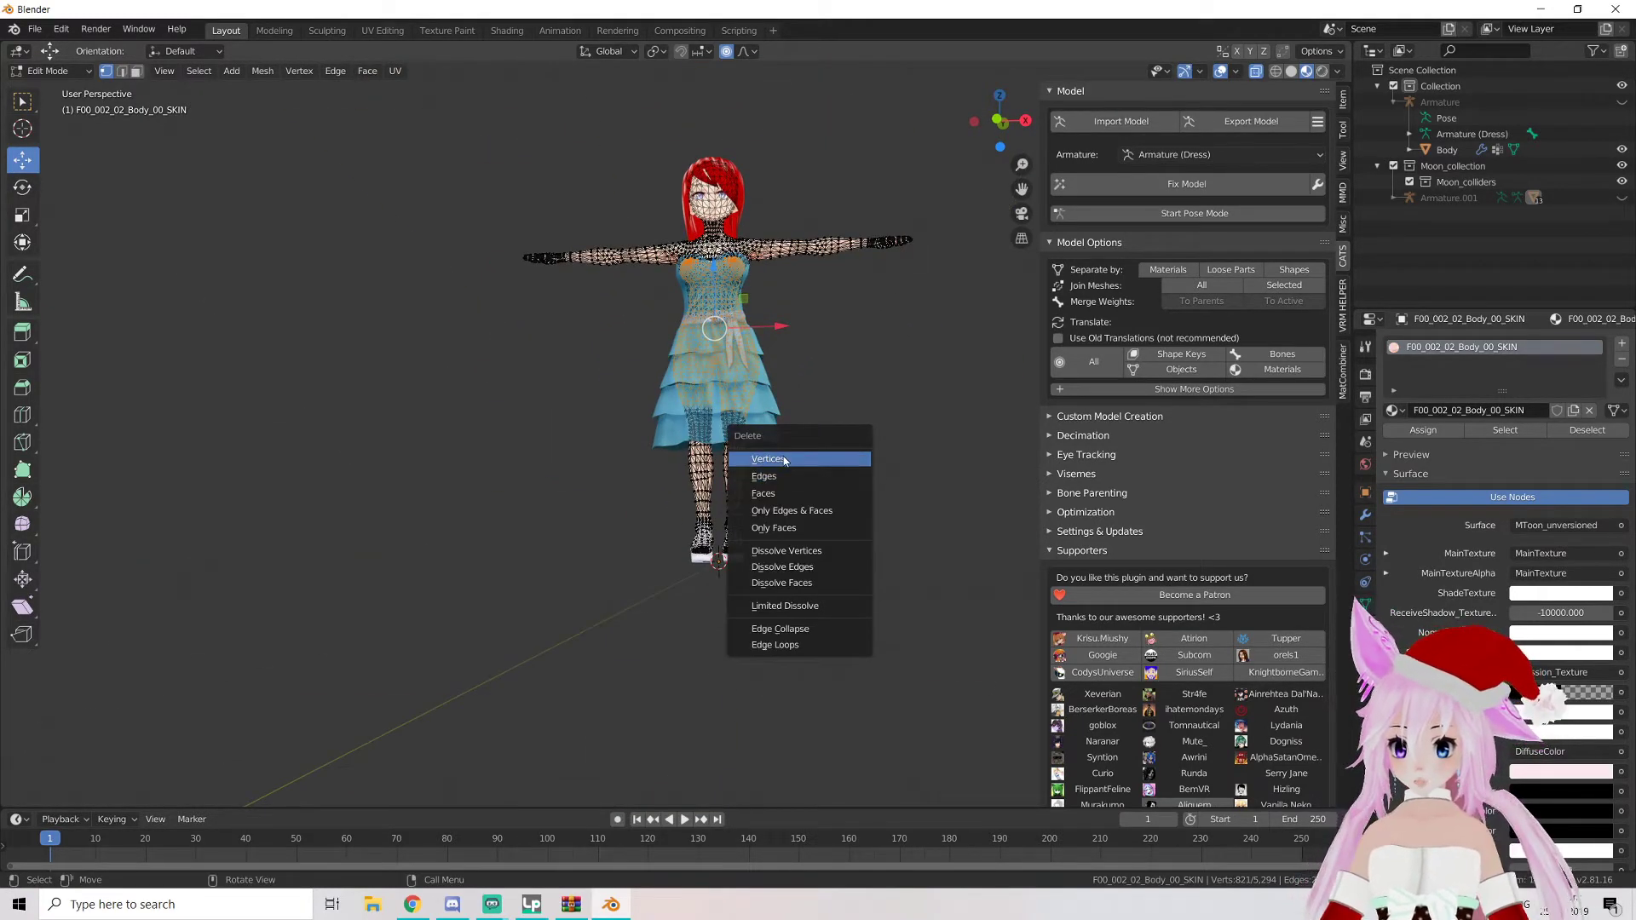
Deselect the body skin vertices bordering the dress's open back with Circle Select
left_click(785, 461)
middle_click_drag(818, 429, 685, 246)
scroll(909, 430, "up", 5)
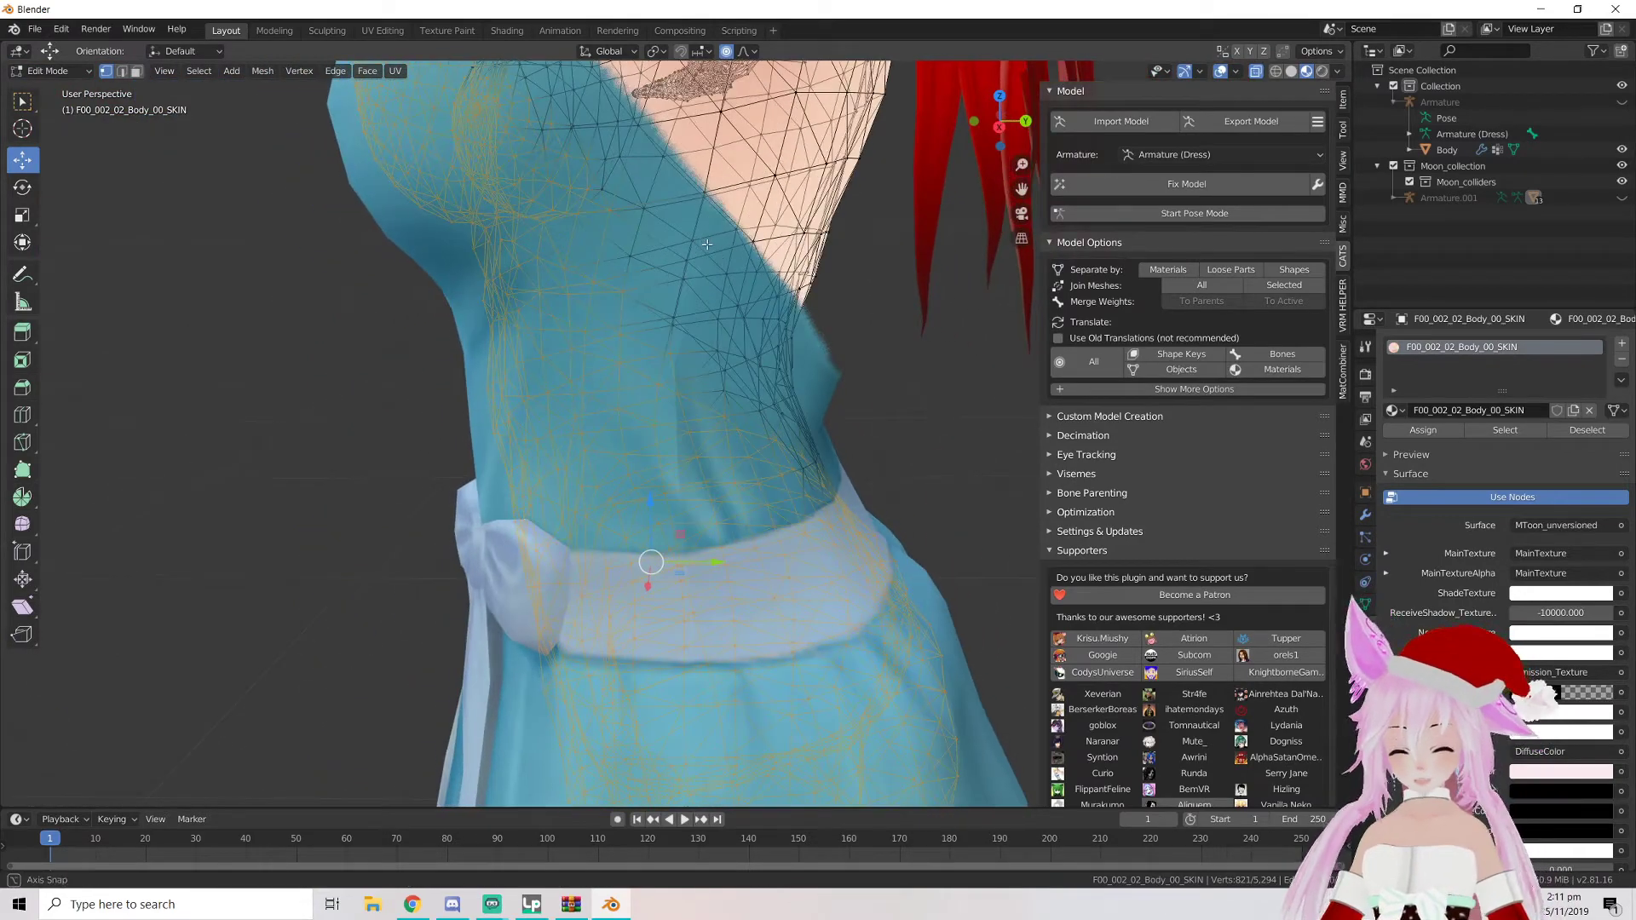
key("c")
mouse_move(660, 350)
left_mouse_down("shift")
mouse_move(841, 384)
mouse_move(647, 346)
left_mouse_up("shift")
right_click(640, 291)
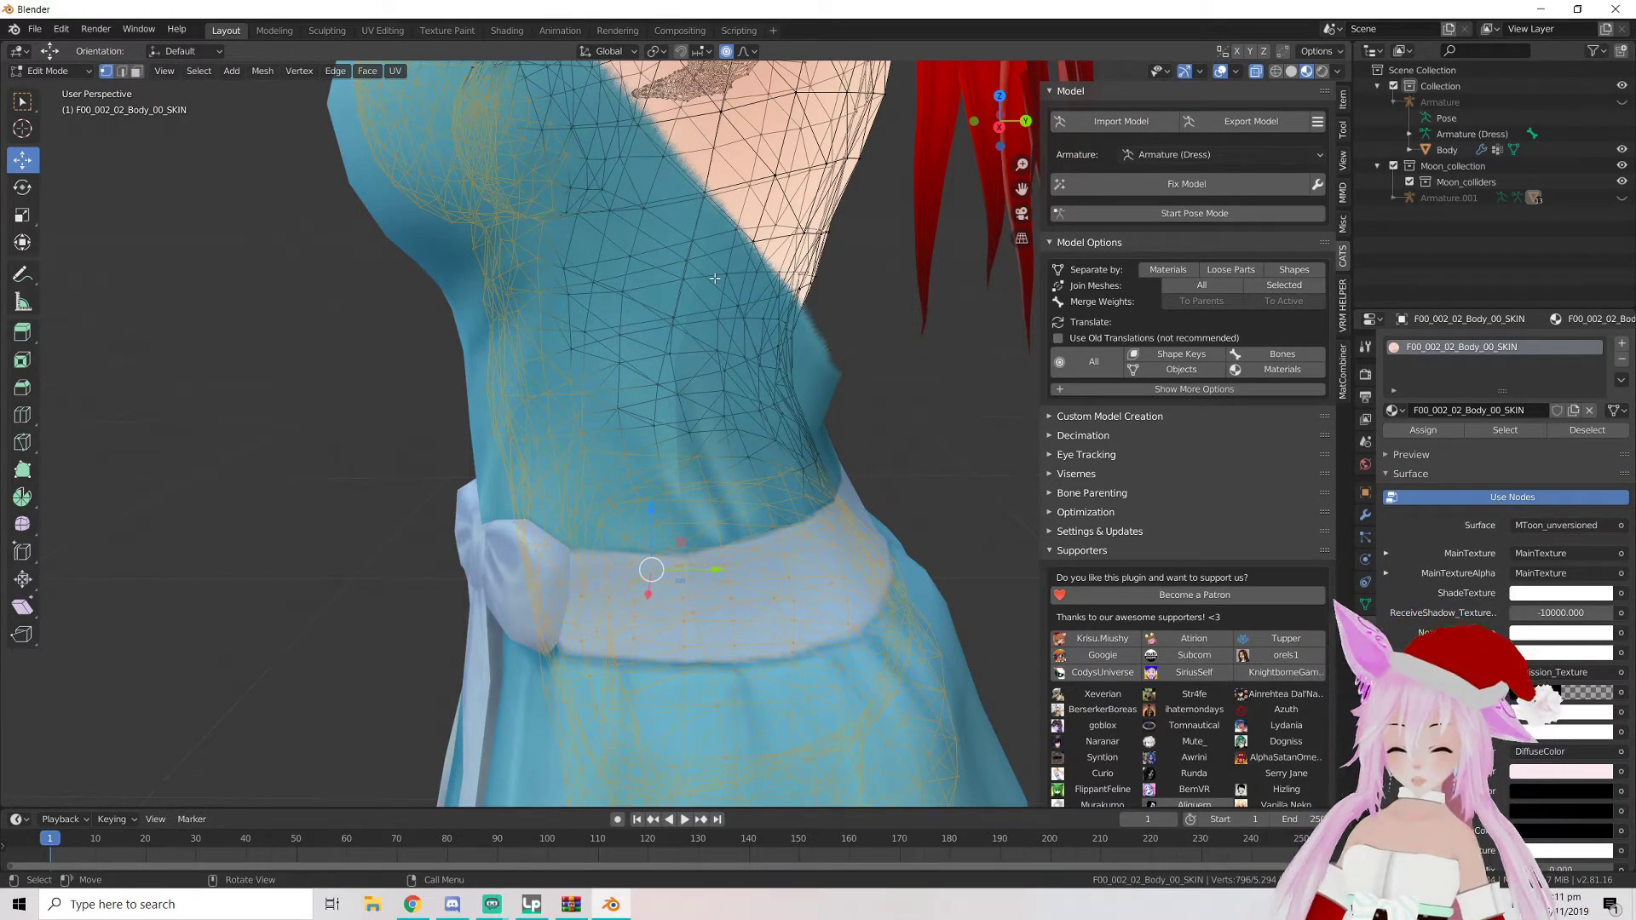
Try to delete the selected body skin vertices hidden under the dress
key("x")
left_click(679, 294)
middle_click_drag(679, 295, 710, 316)
key("ctrl+z")
Deselect more skin vertices near the dress's open back and delete the remaining selected body vertices
mouse_move(465, 277)
middle_mouse_down()
mouse_move(547, 215)
mouse_move(587, 211)
middle_mouse_up()
key("c")
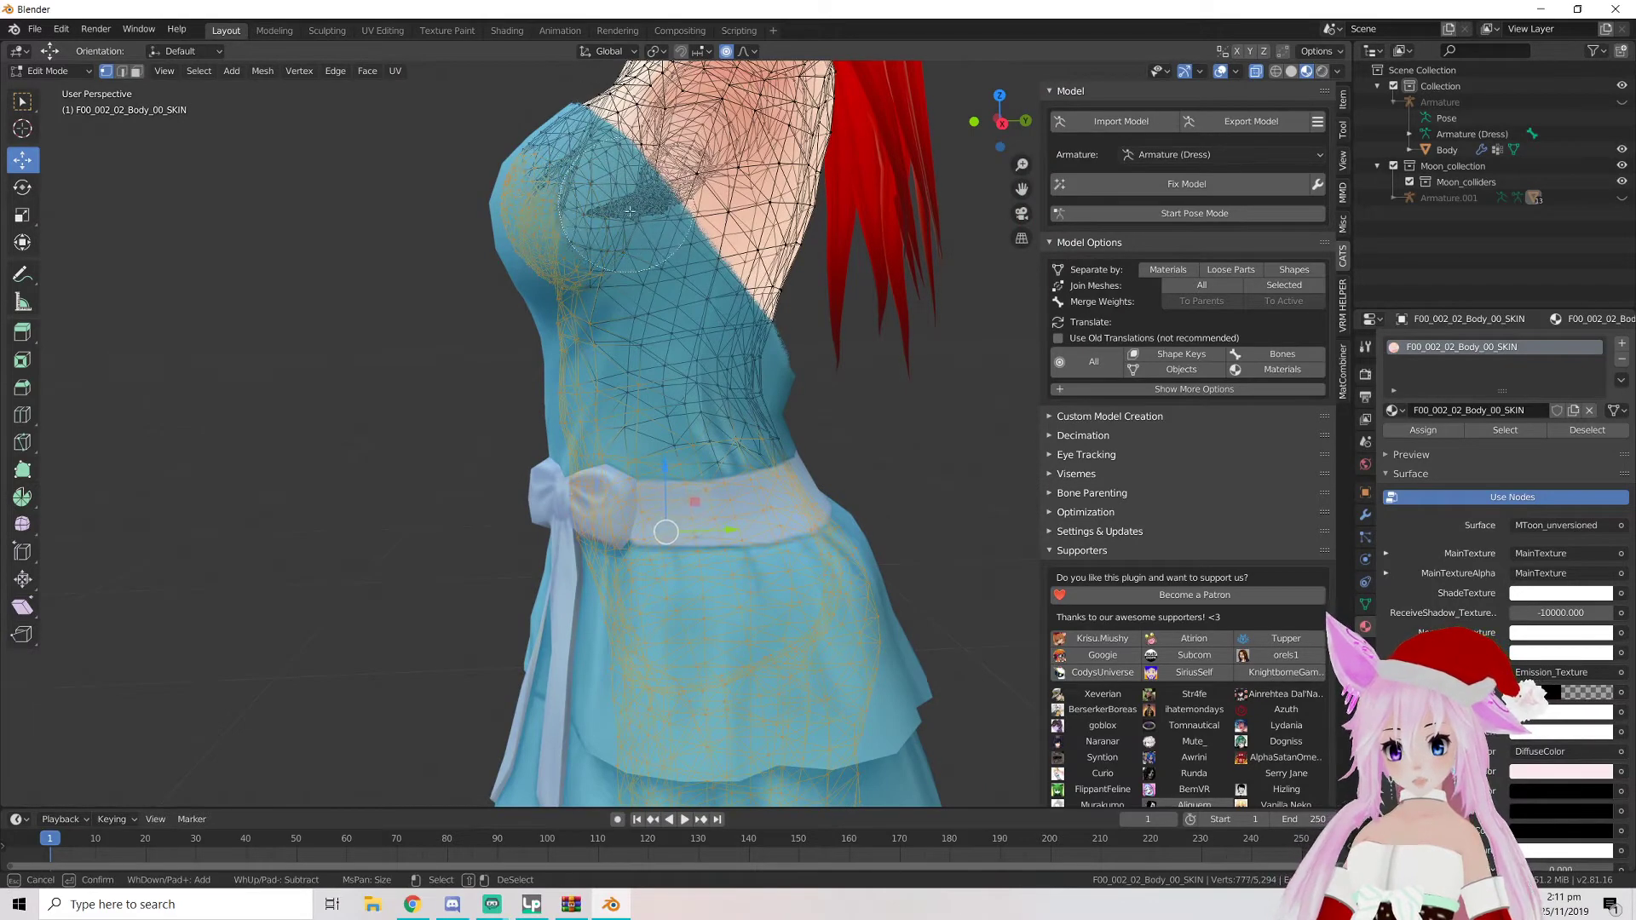
mouse_move(718, 313)
middle_mouse_down()
mouse_move(767, 341)
mouse_move(772, 392)
mouse_move(708, 392)
mouse_move(750, 351)
mouse_move(980, 349)
middle_mouse_up()
right_click(724, 364)
key("x")
left_click(702, 353)
Examine the trimmed body mesh under the dress from the back, front and sides for leftover or missing skin
middle_click_drag(529, 354, 637, 353)
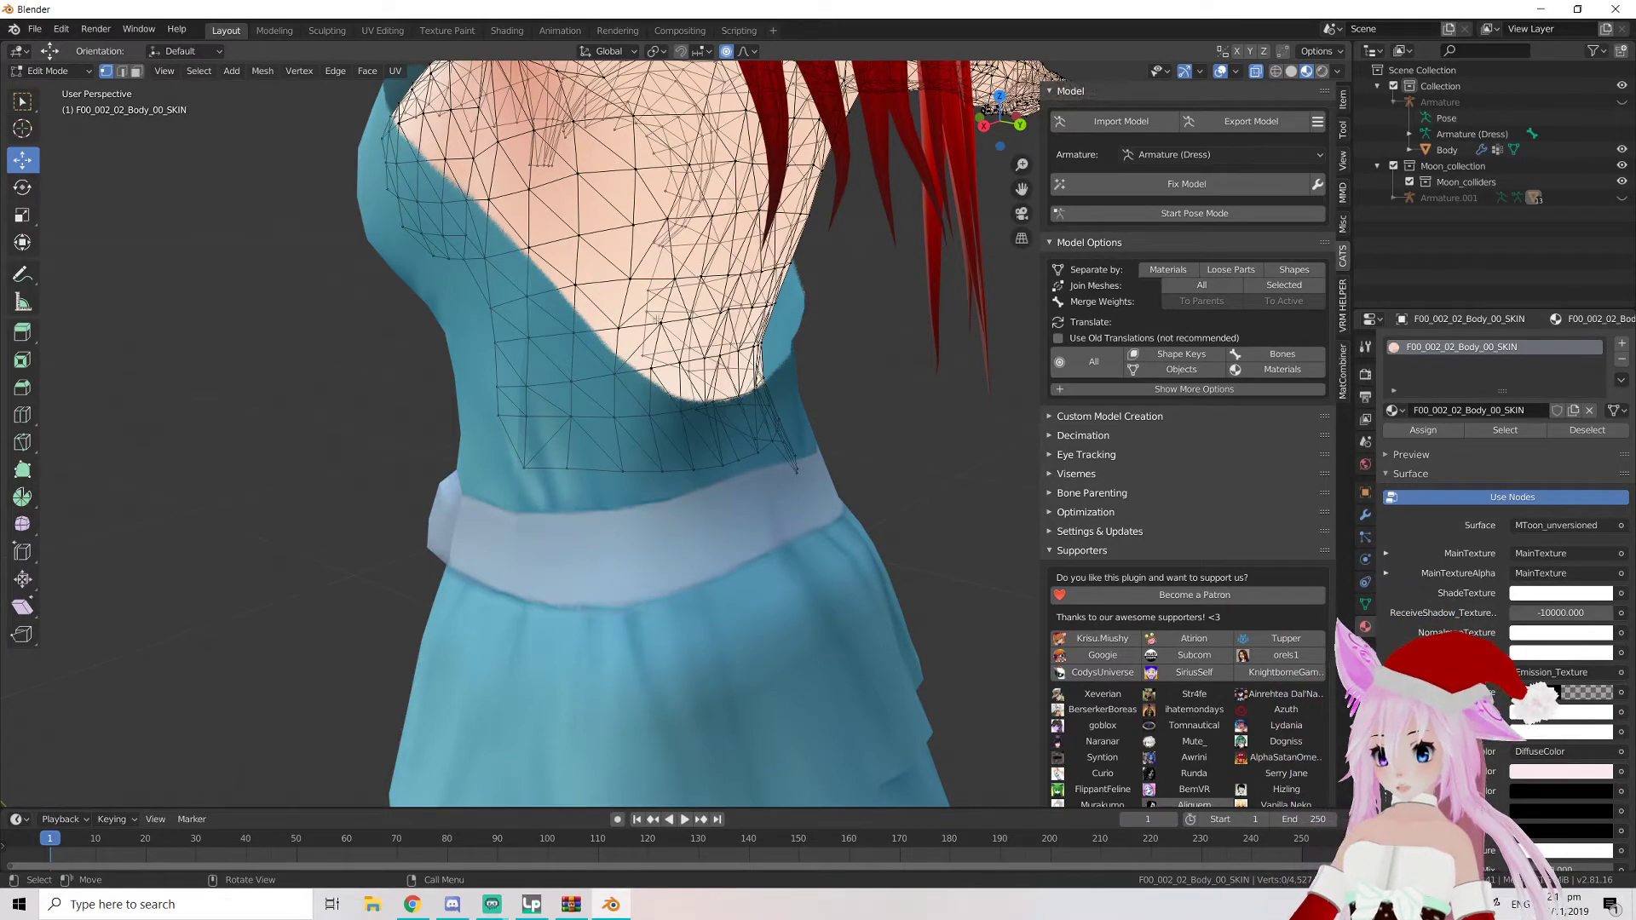
middle_click_drag(686, 322, 646, 396)
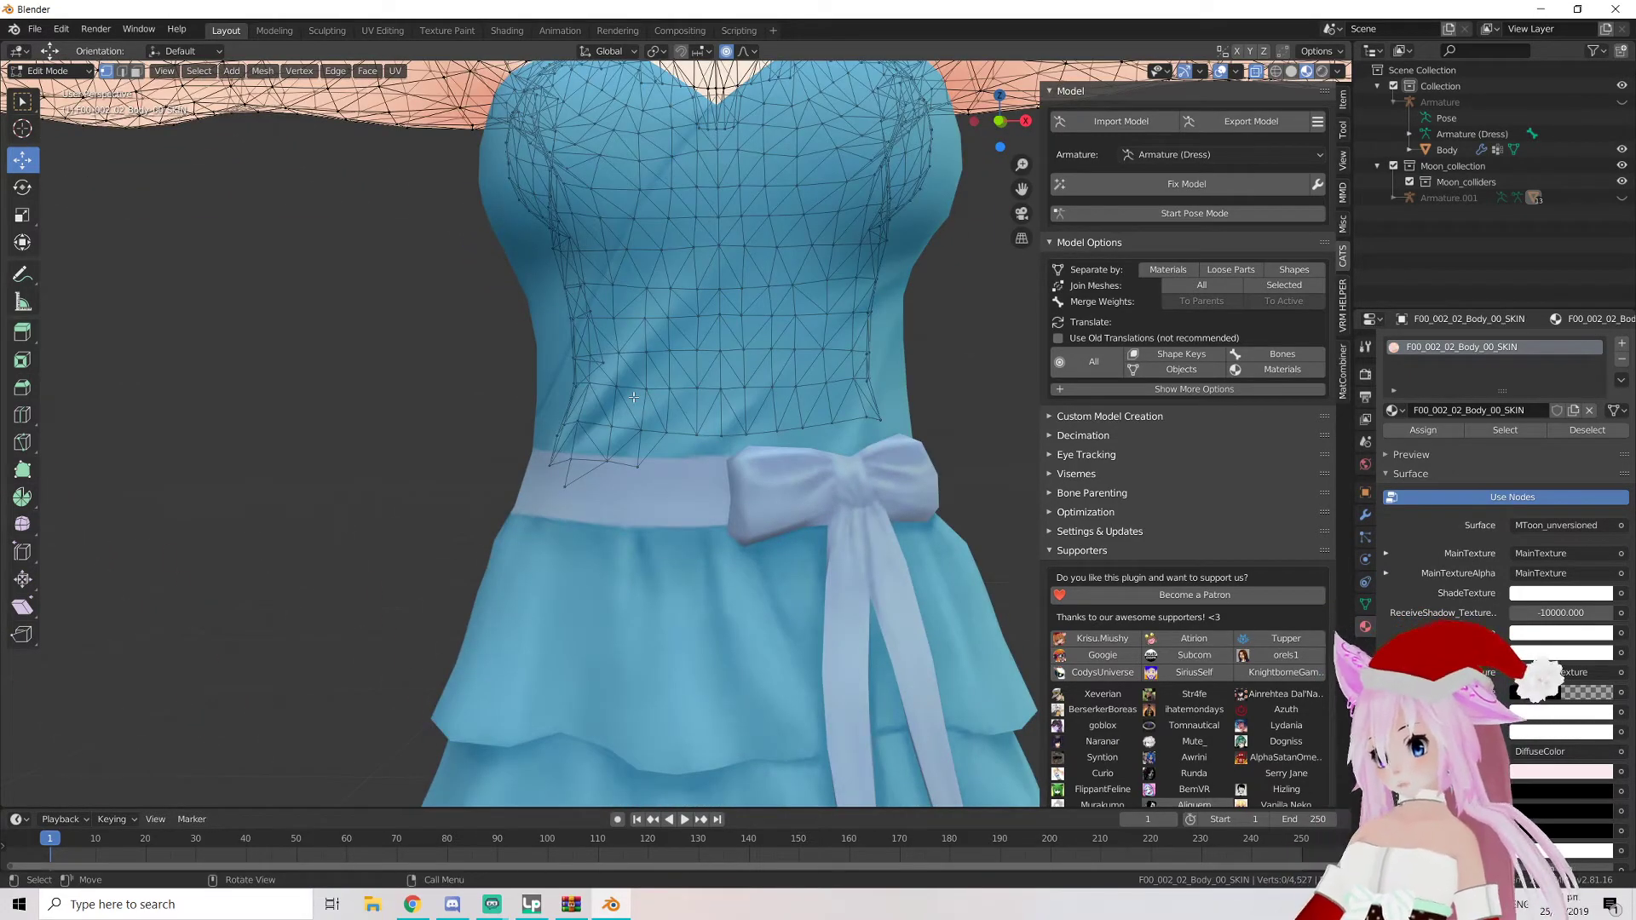
middle_click_drag(654, 394, 703, 409)
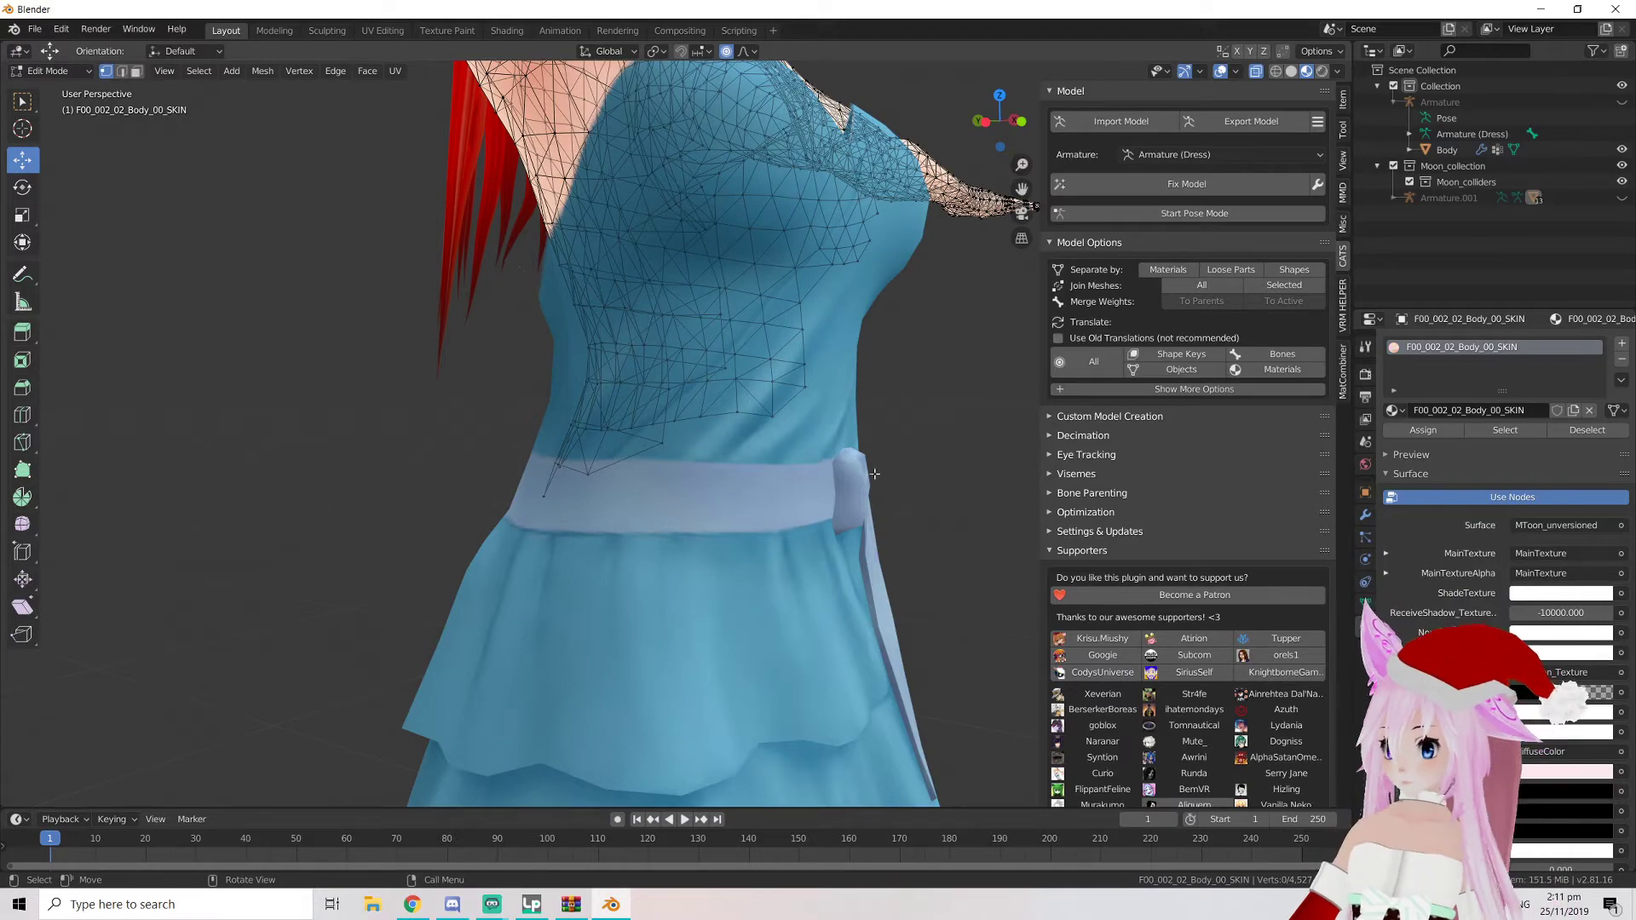
scroll(876, 484, "down", 7)
middle_click_drag(725, 424, 847, 463)
scroll(672, 415, "down", 2)
scroll(712, 511, "up", 5)
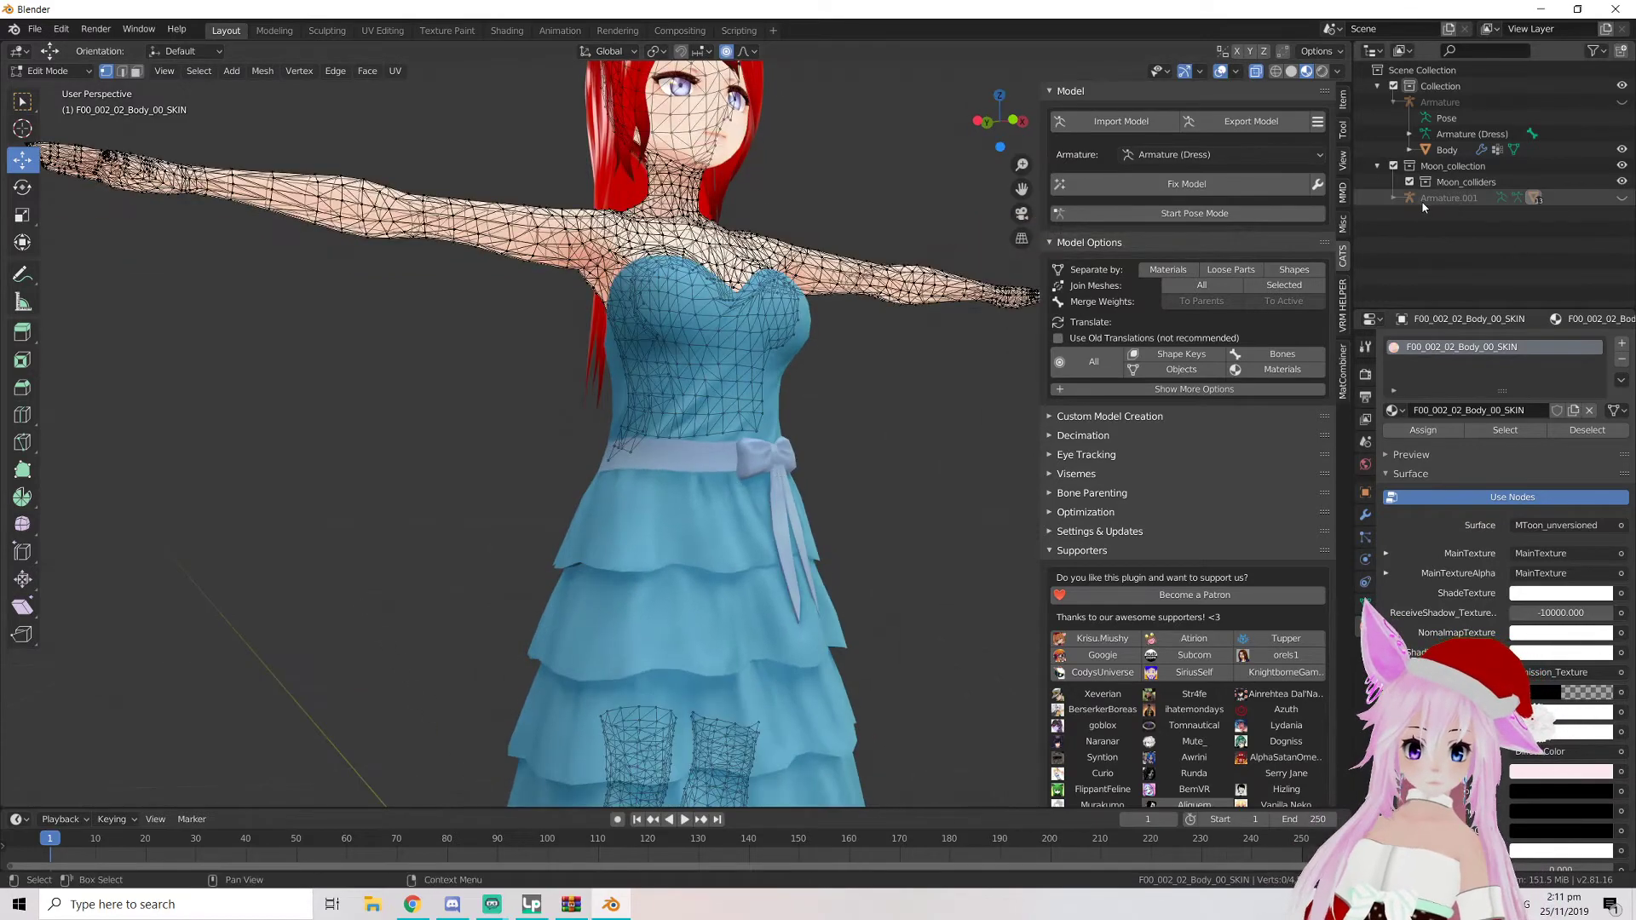
scroll(1177, 240, "down", 1)
scroll(903, 290, "down", 3)
middle_click_drag(884, 293, 852, 333)
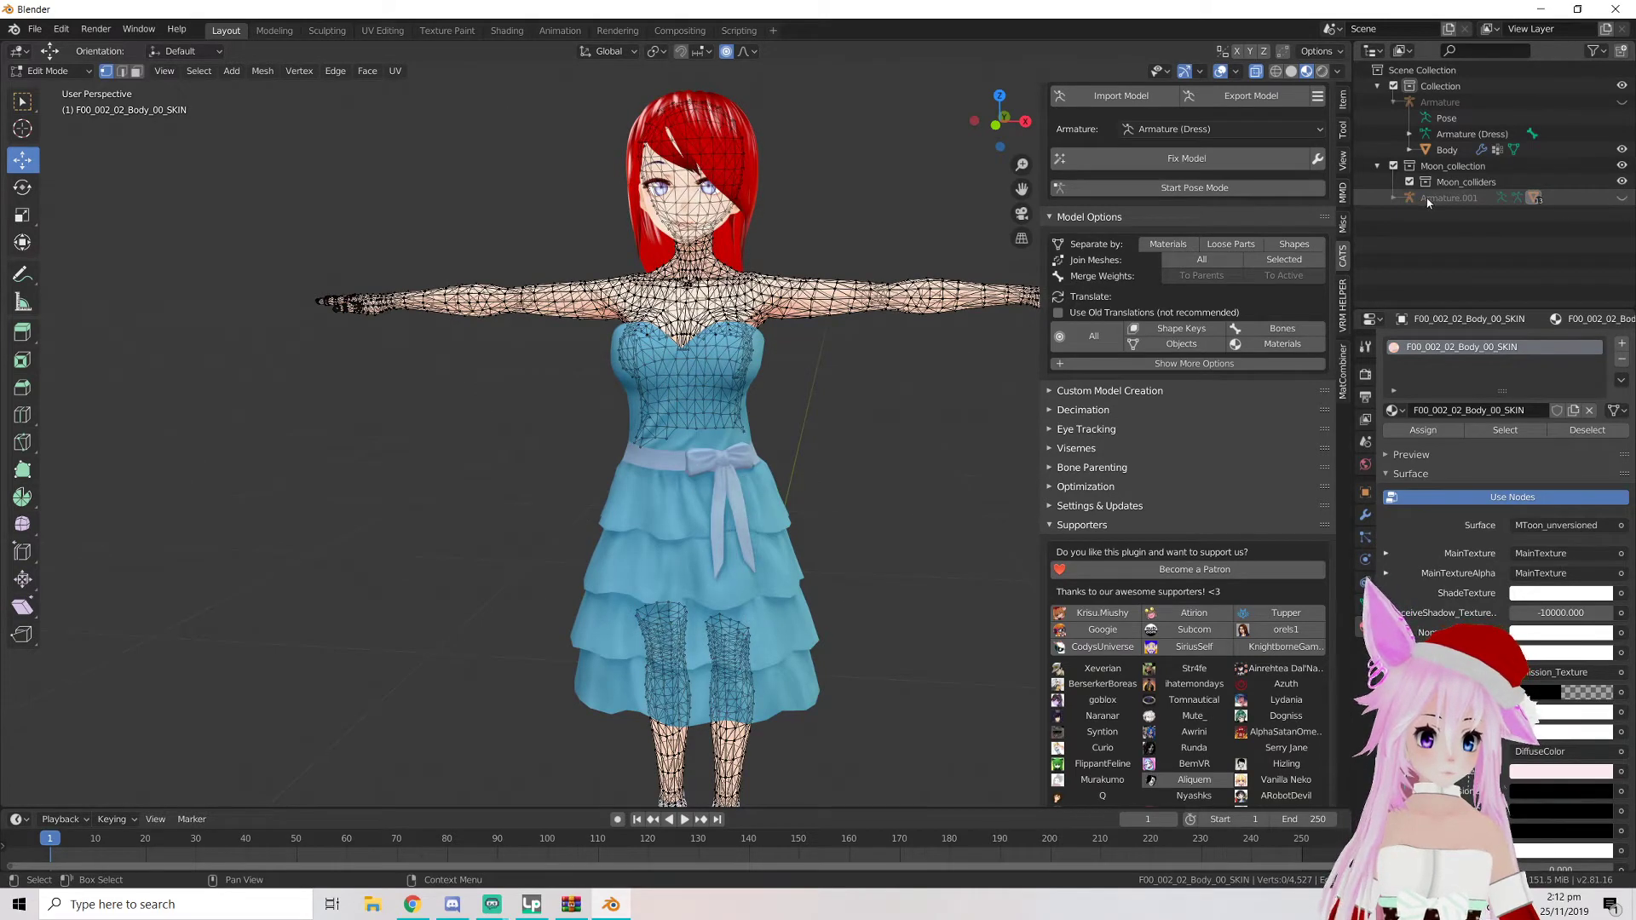
Leave mesh editing and unhide both Armature and Armature.001
left_click(1394, 197)
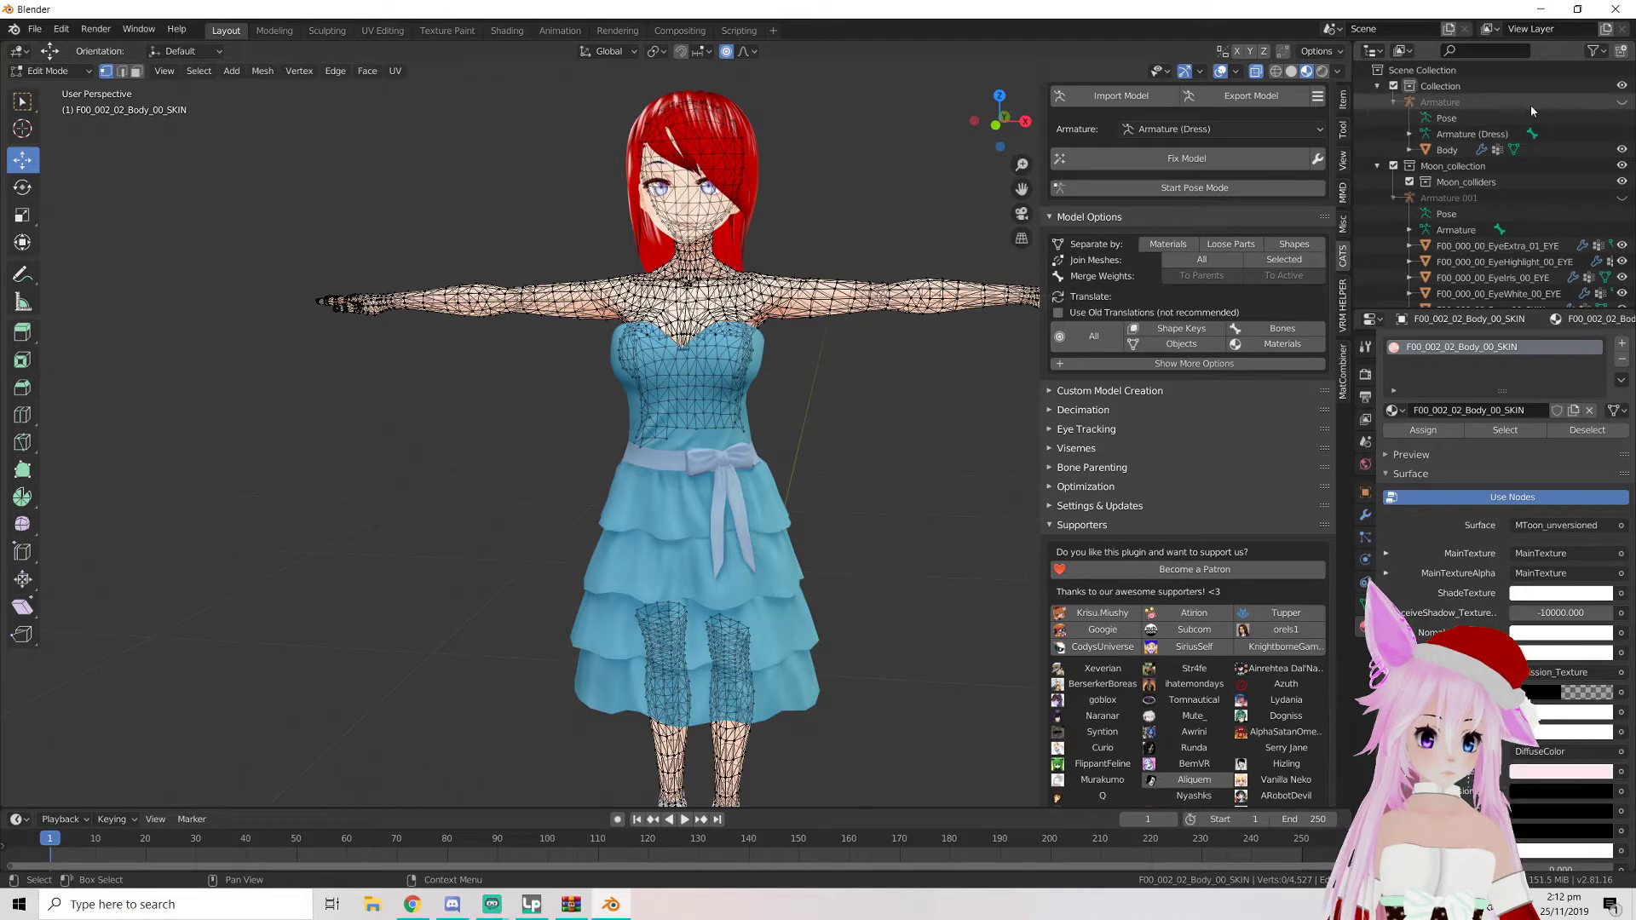
middle_click_drag(818, 281, 887, 276)
key("Tab")
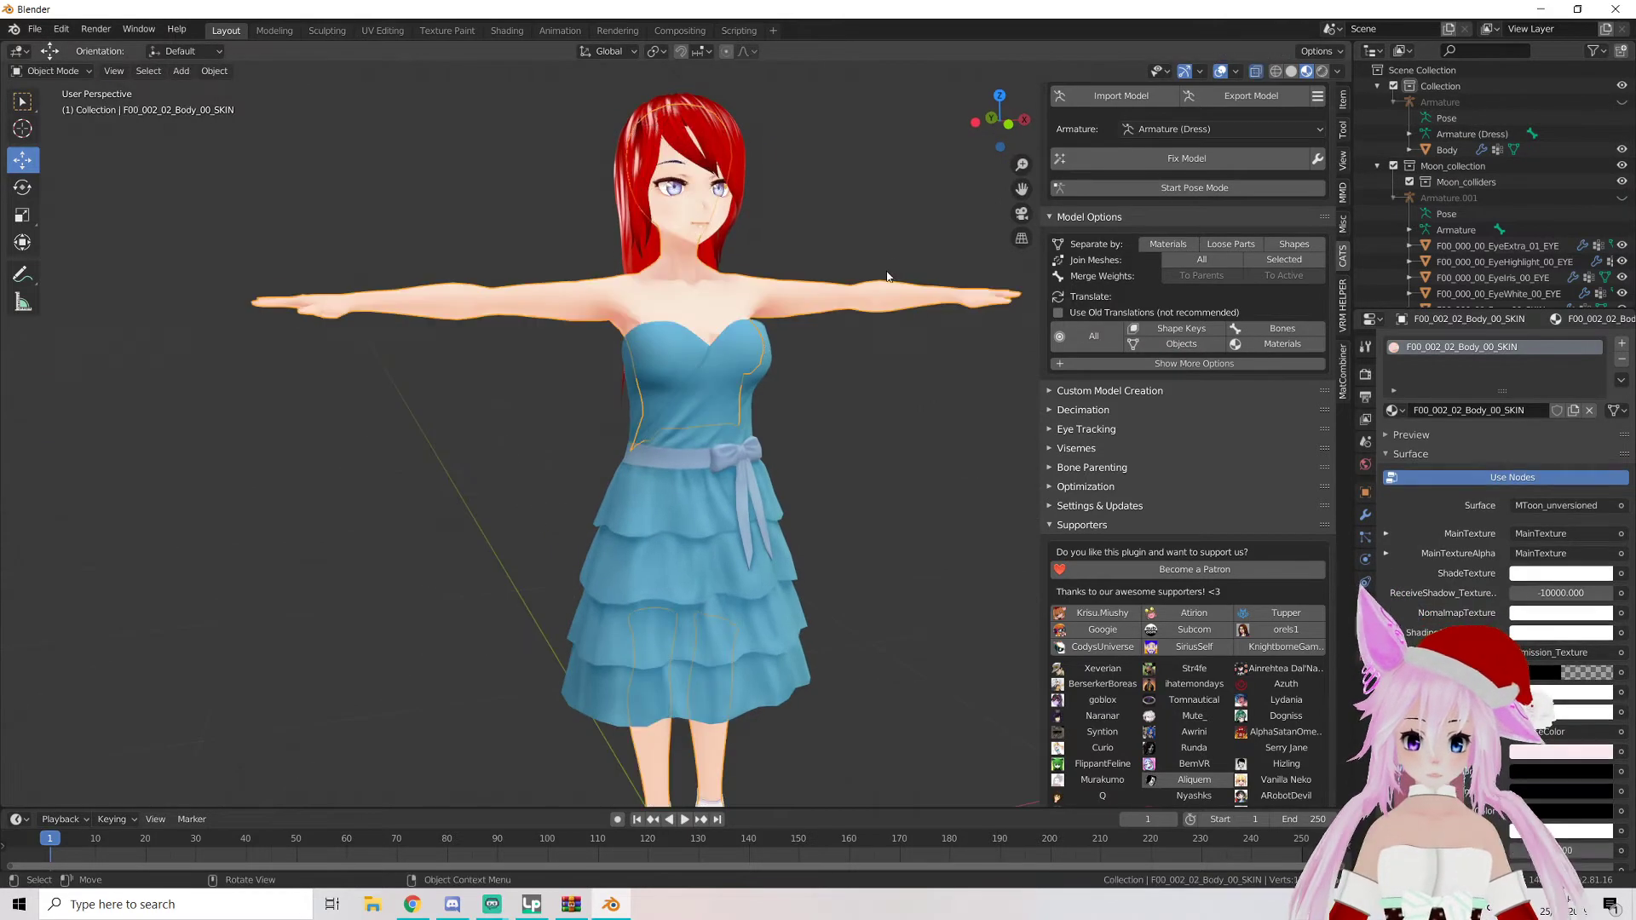
middle_click_drag(738, 306, 793, 303)
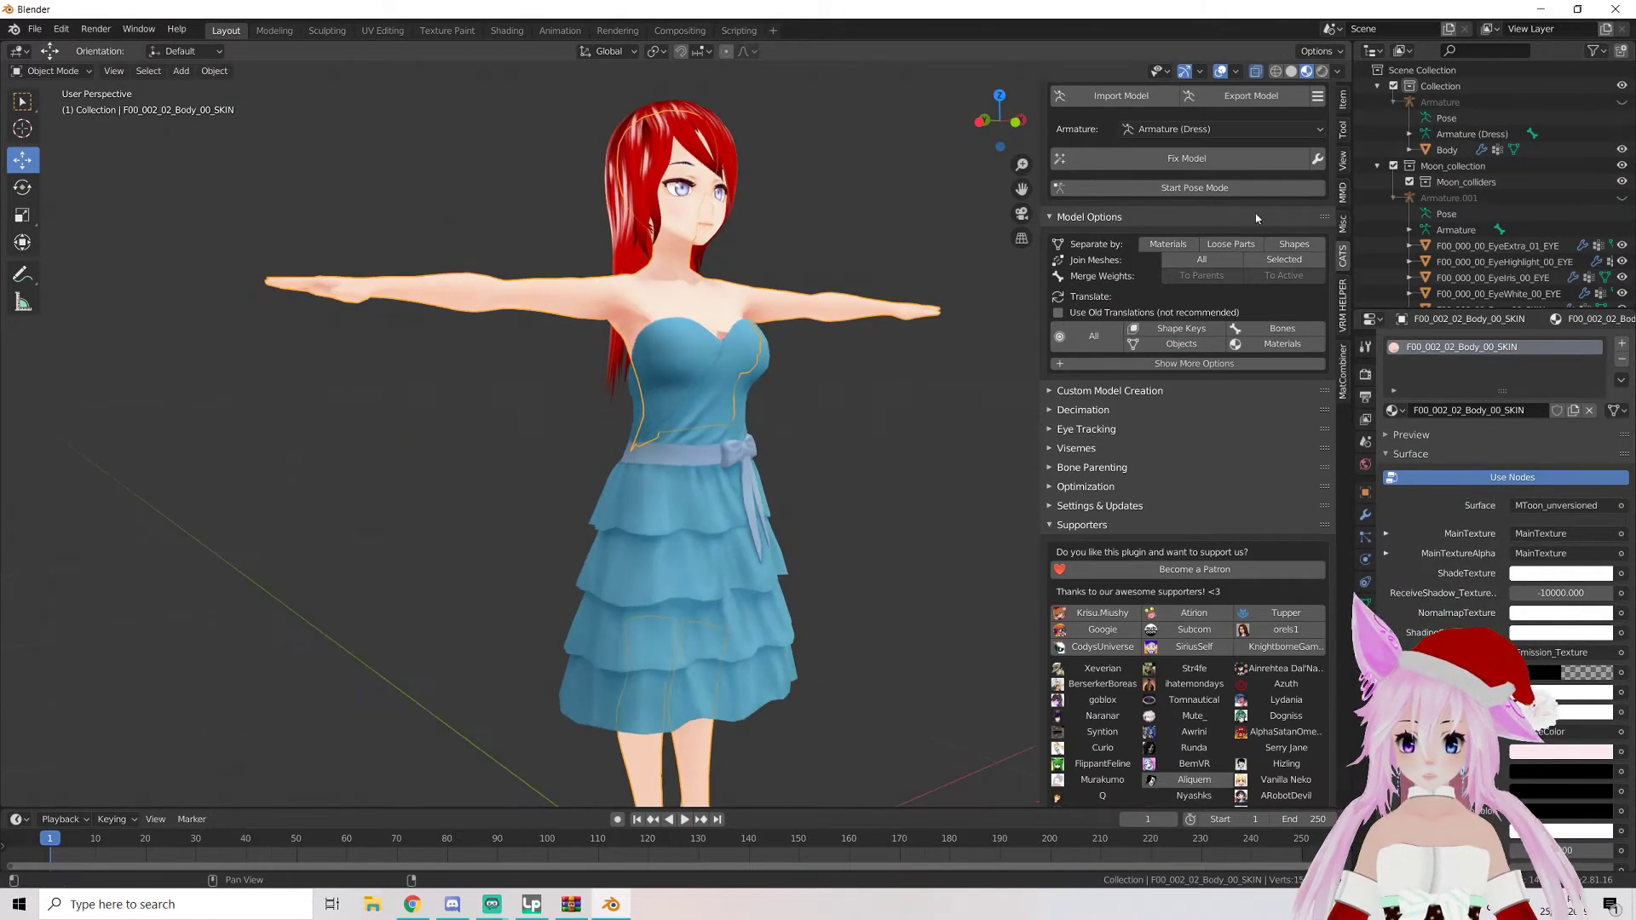
left_click(1622, 103)
left_click(1622, 197)
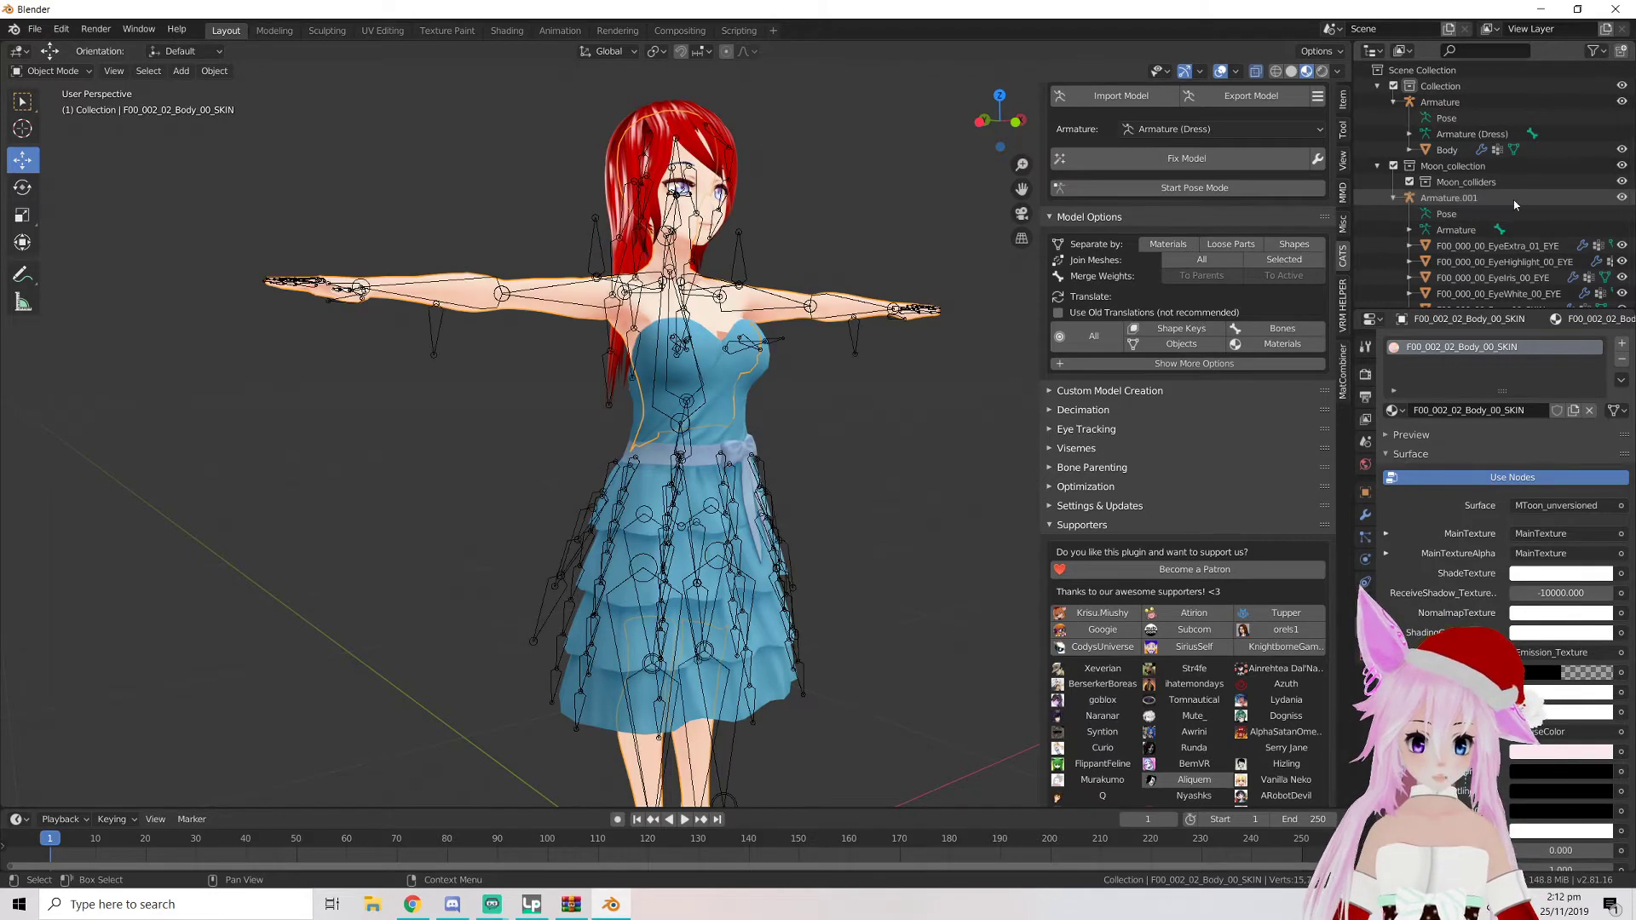
Select Armature.001, set Armature as the CATS target armature and run Fix Model on it
left_click(1449, 198)
left_click(1219, 129)
left_click(1192, 169)
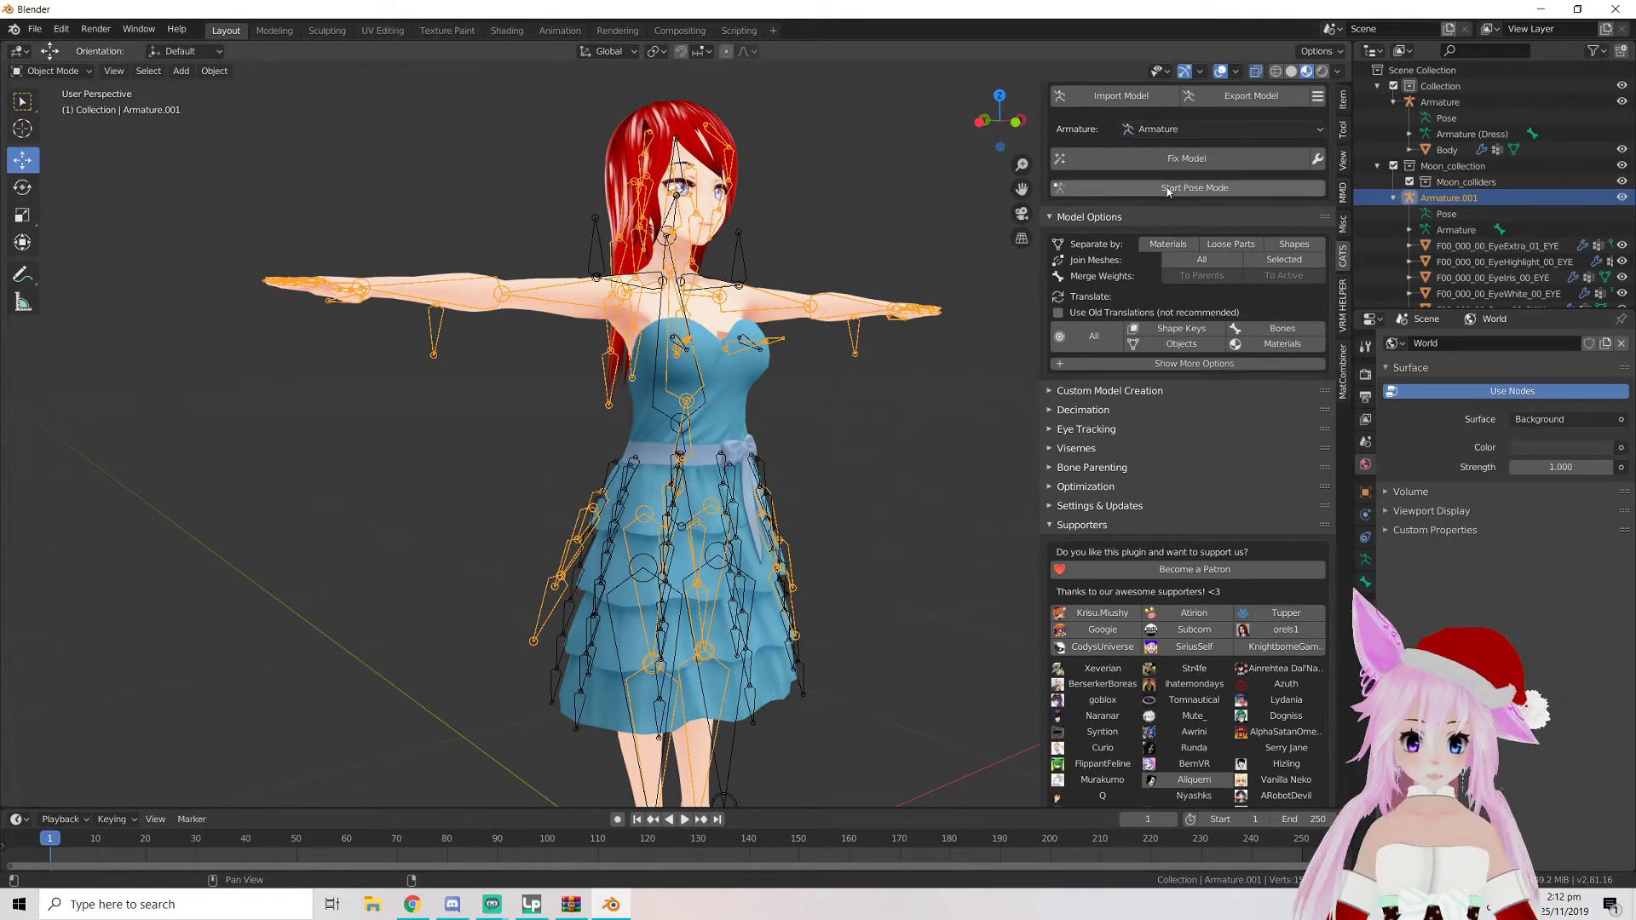
left_click(1183, 169)
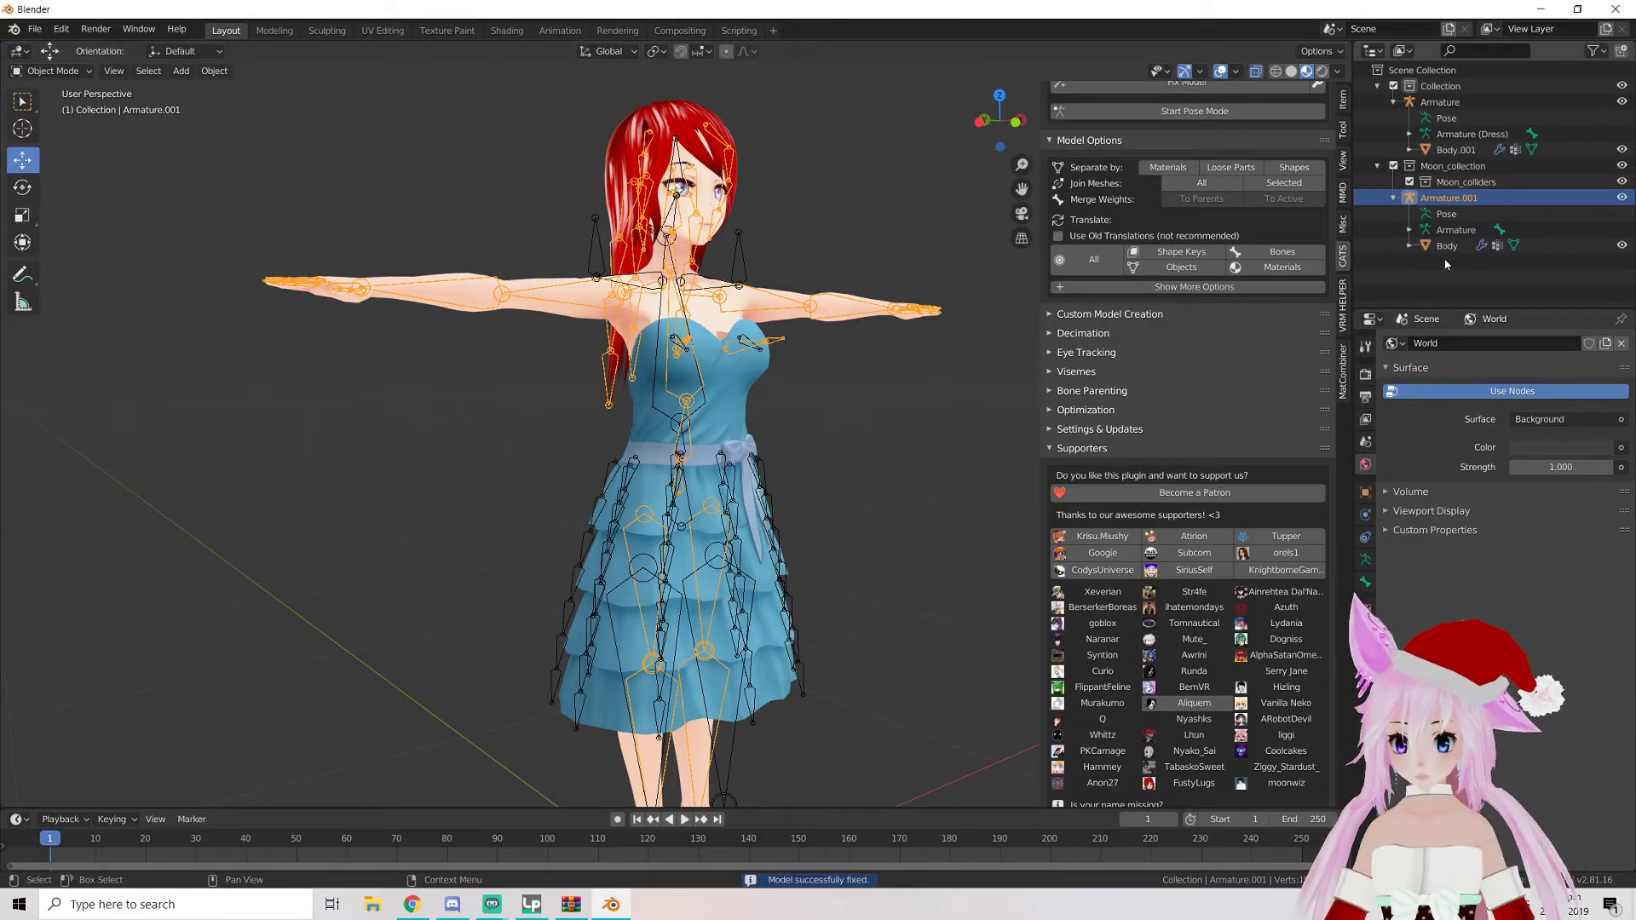
Merge Armature (Dress) into the base Armature with Merge All Bones, Apply Transforms and Join Meshes enabled
middle_click_drag(904, 380, 807, 358)
scroll(868, 377, "up", 3)
scroll(807, 358, "down", 6)
middle_click_drag(822, 423, 721, 331, "shift")
scroll(720, 333, "up", 5)
middle_click_drag(539, 519, 674, 448)
scroll(679, 447, "down", 3)
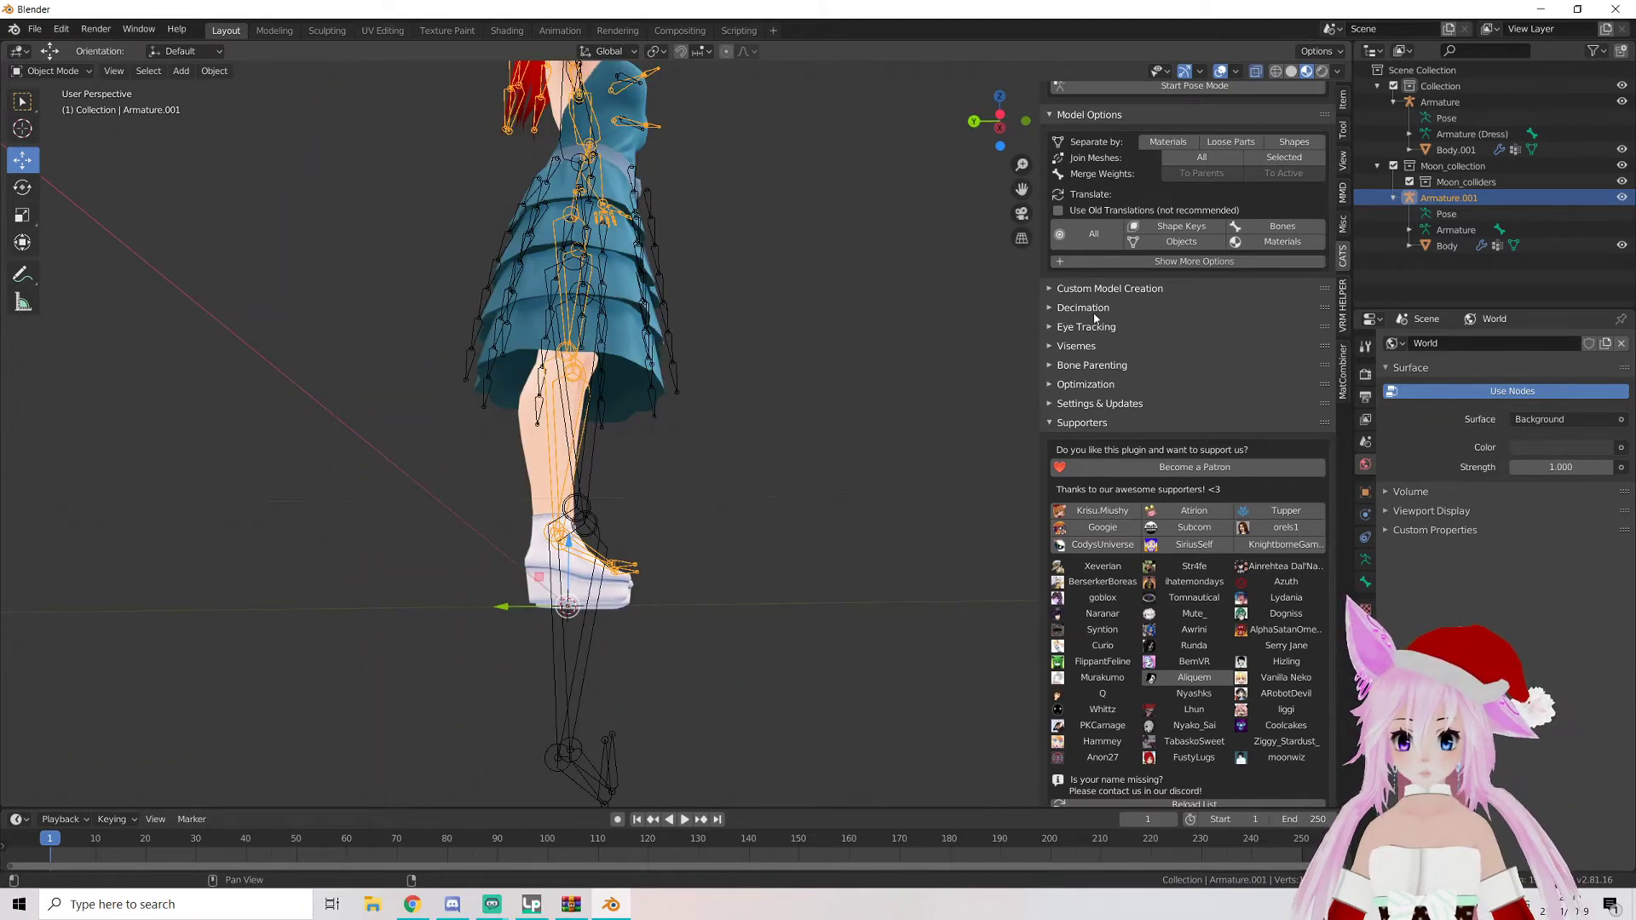
left_click(1087, 290)
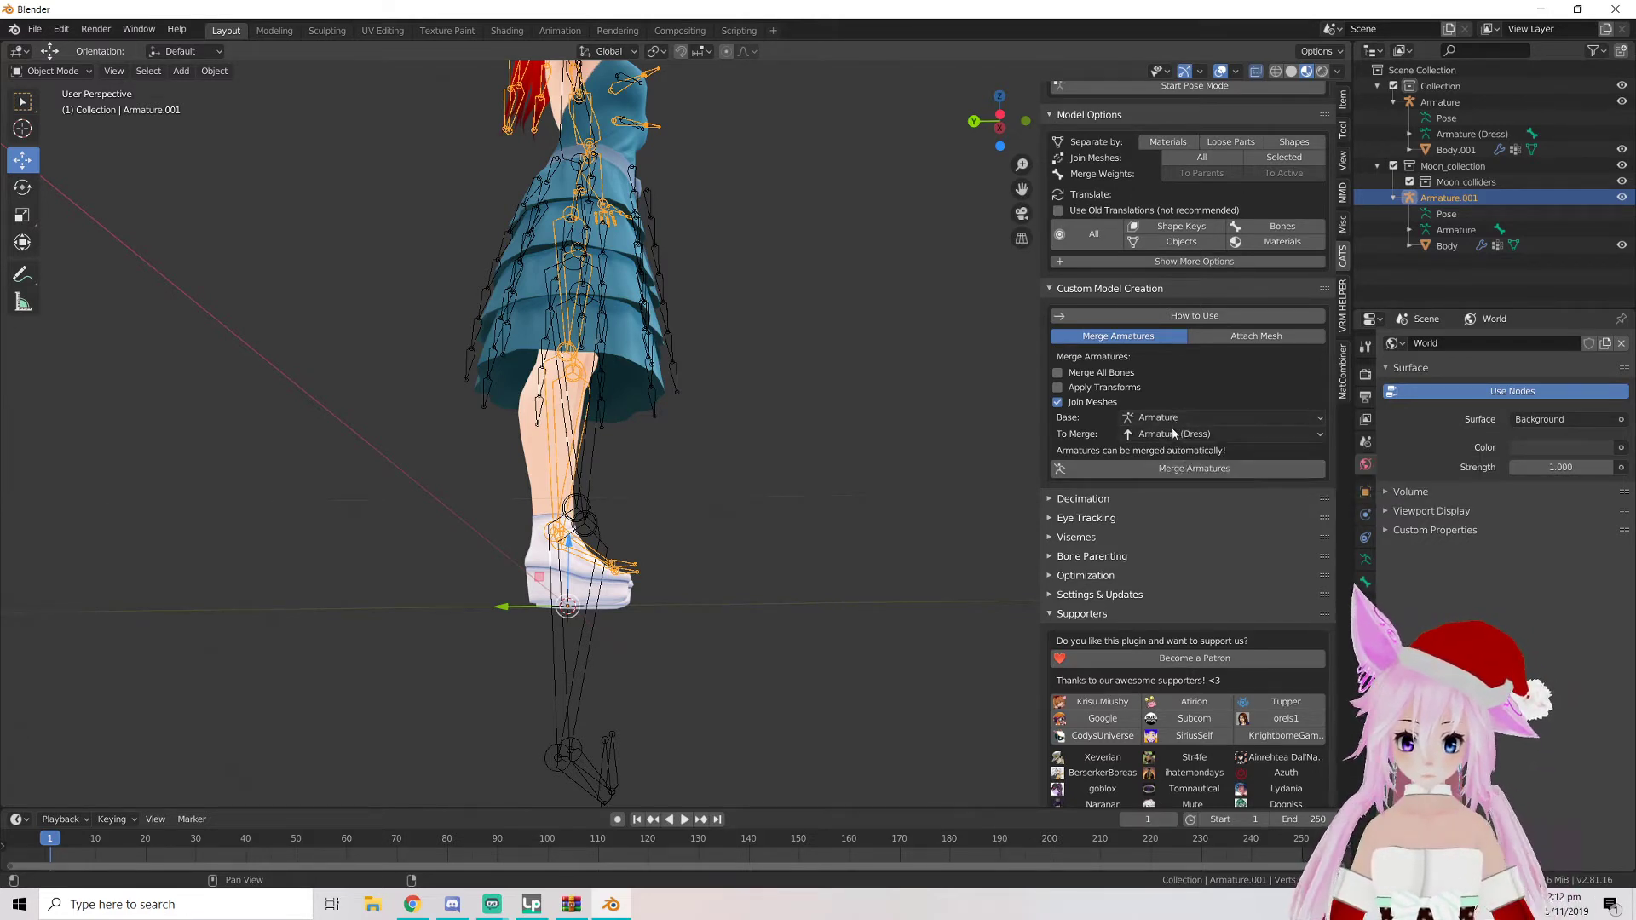
left_click(1059, 375)
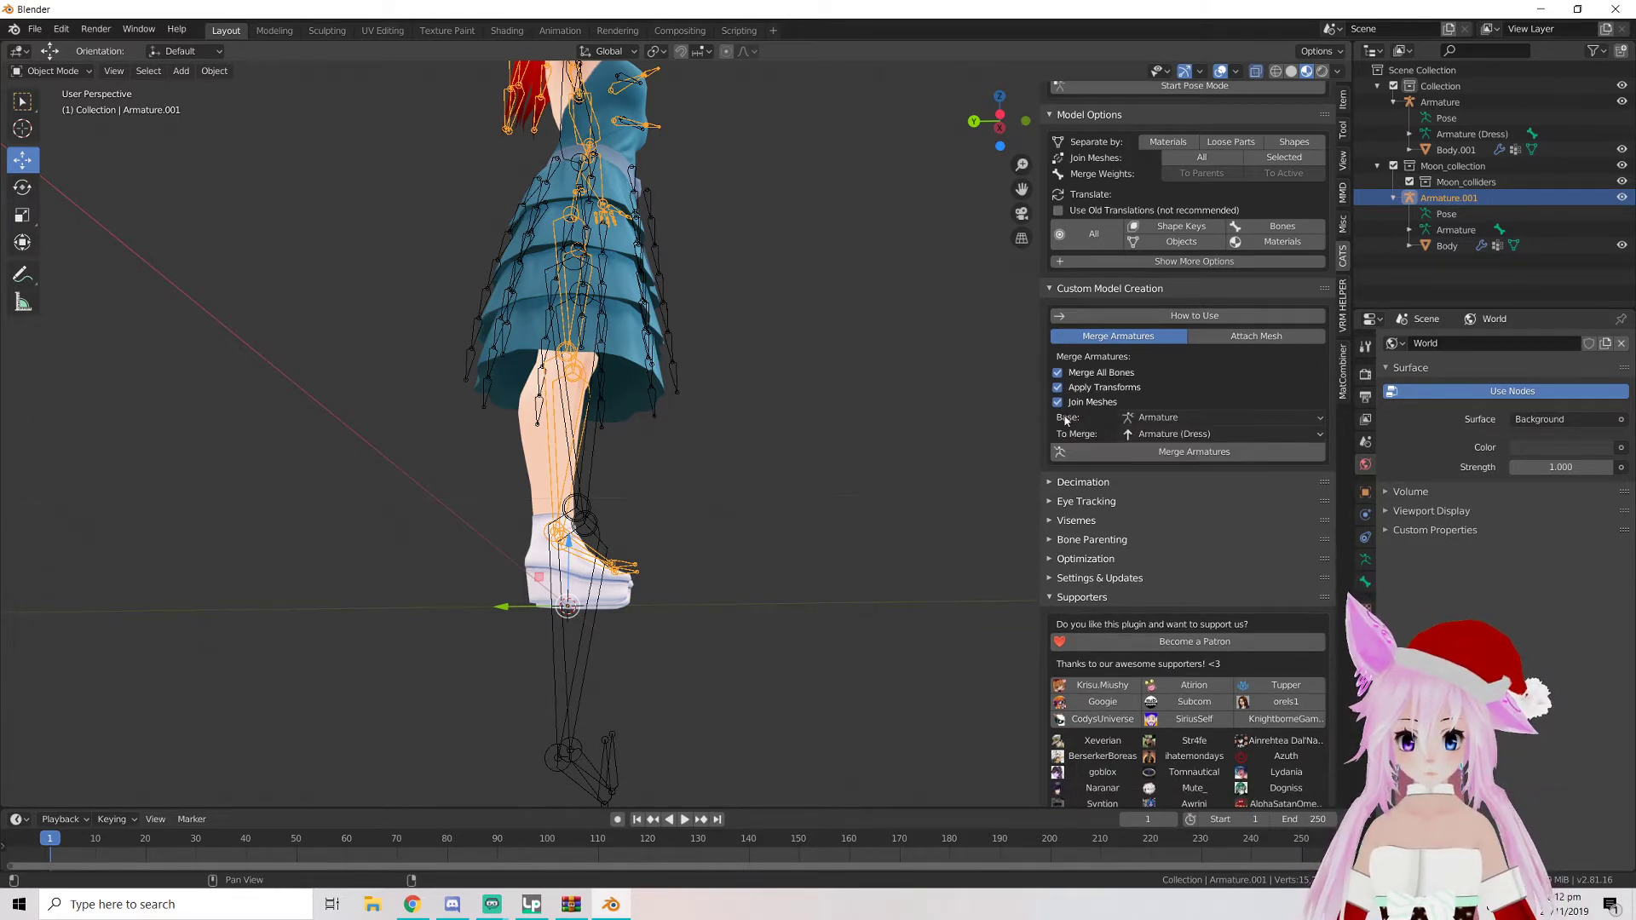
left_click(1156, 452)
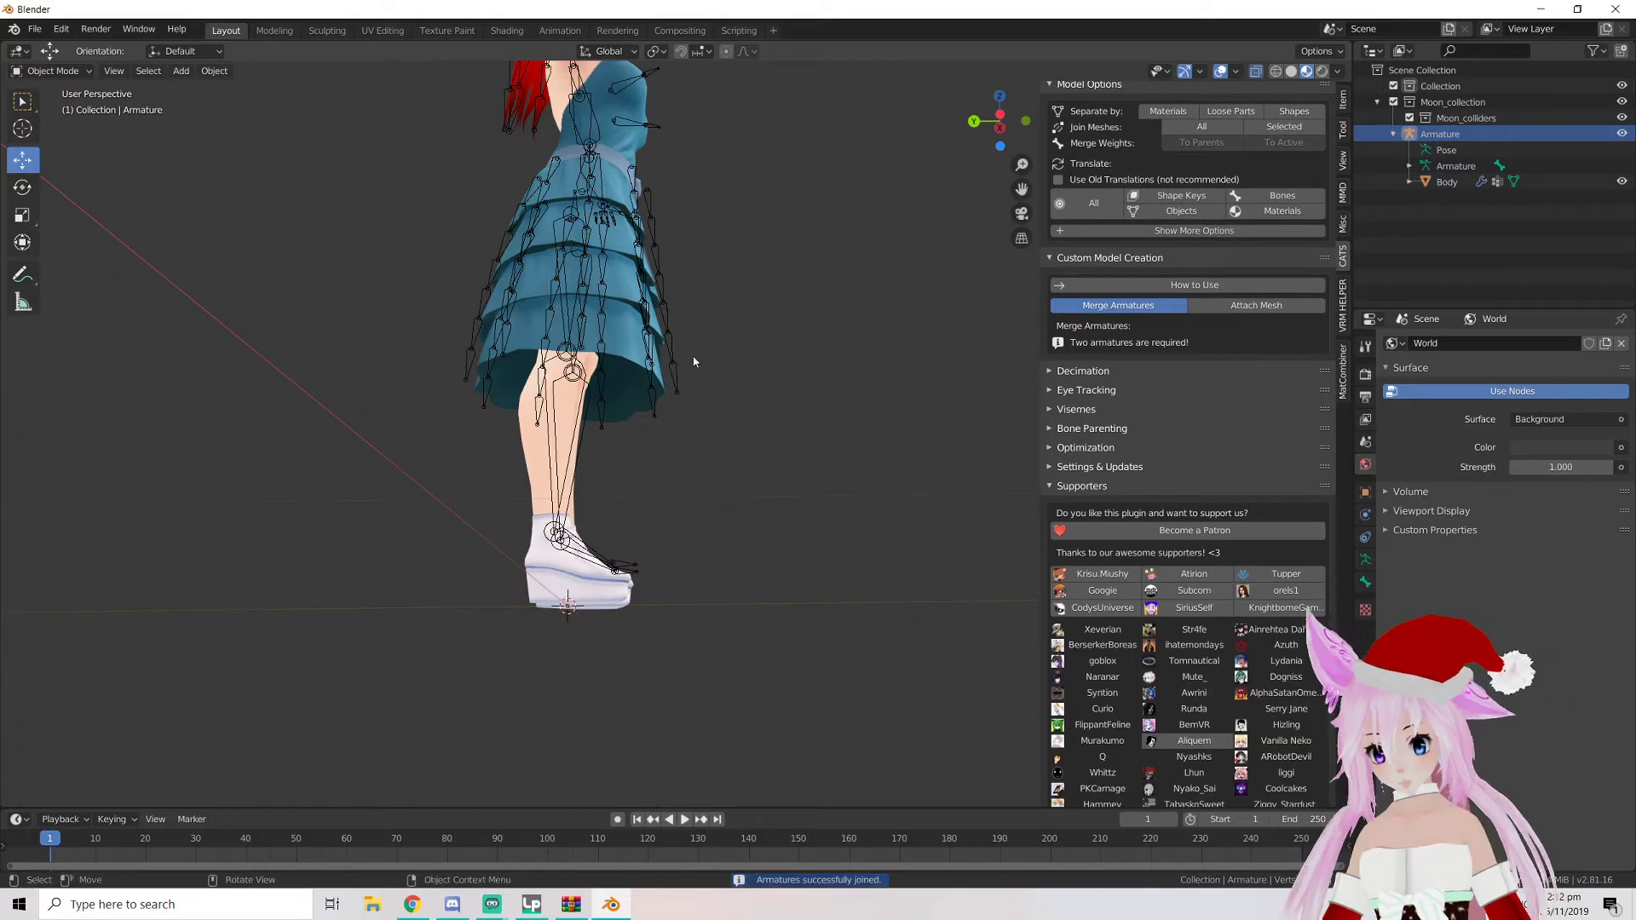
Run Fix Model on the merged armature
scroll(759, 369, "down", 3)
middle_click_drag(760, 369, 426, 399)
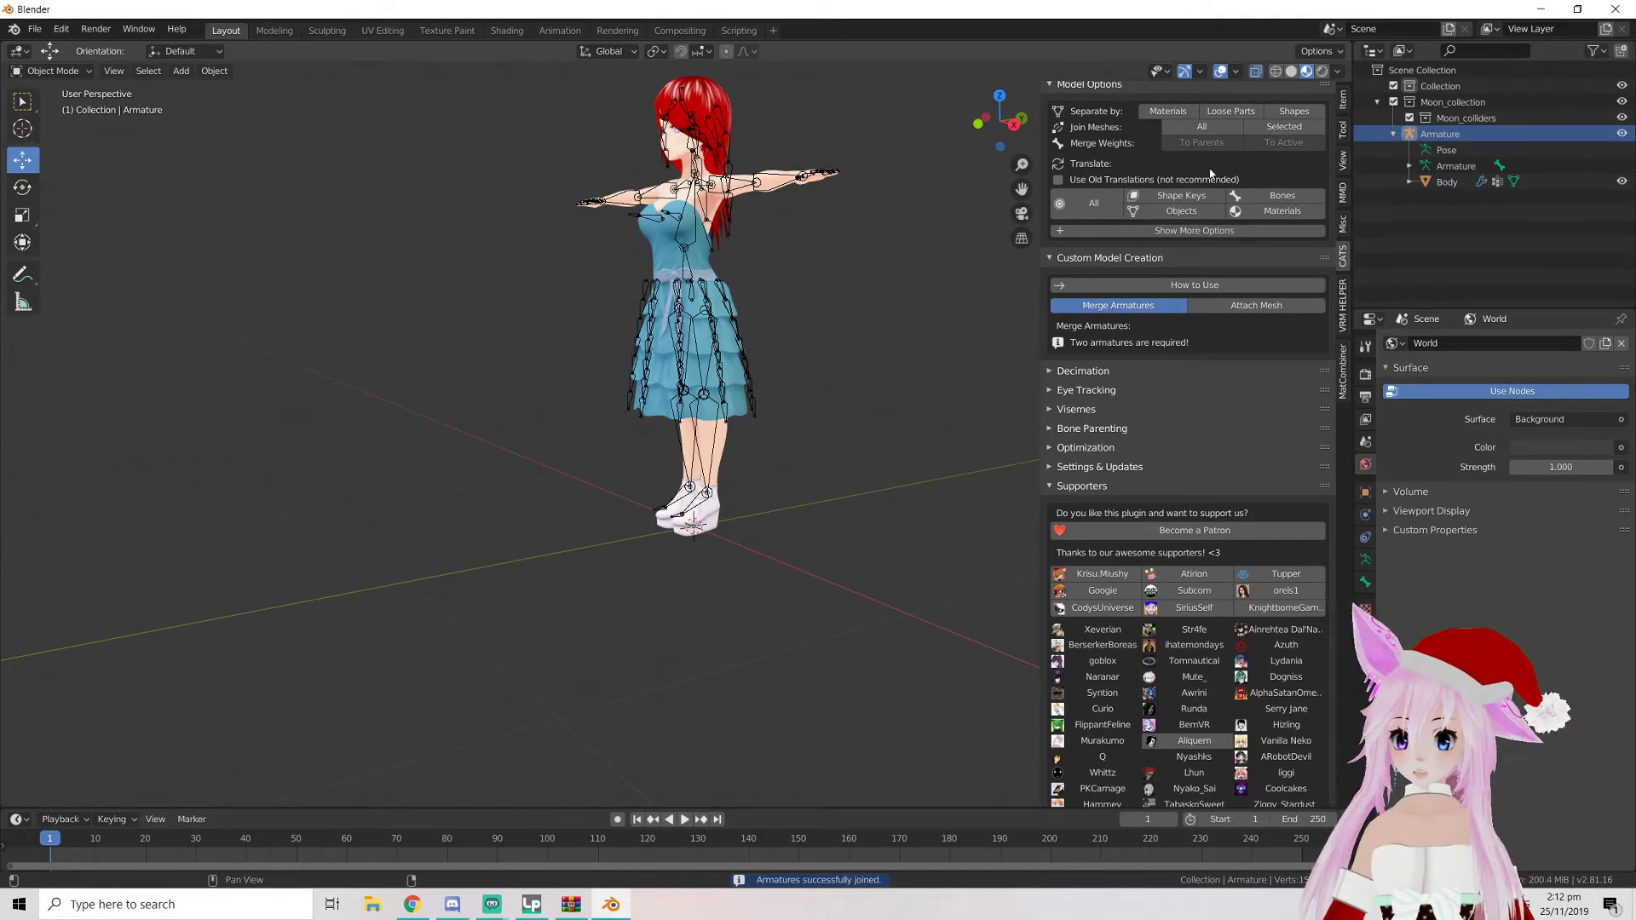
scroll(1211, 173, "up", 4)
left_click(1169, 162)
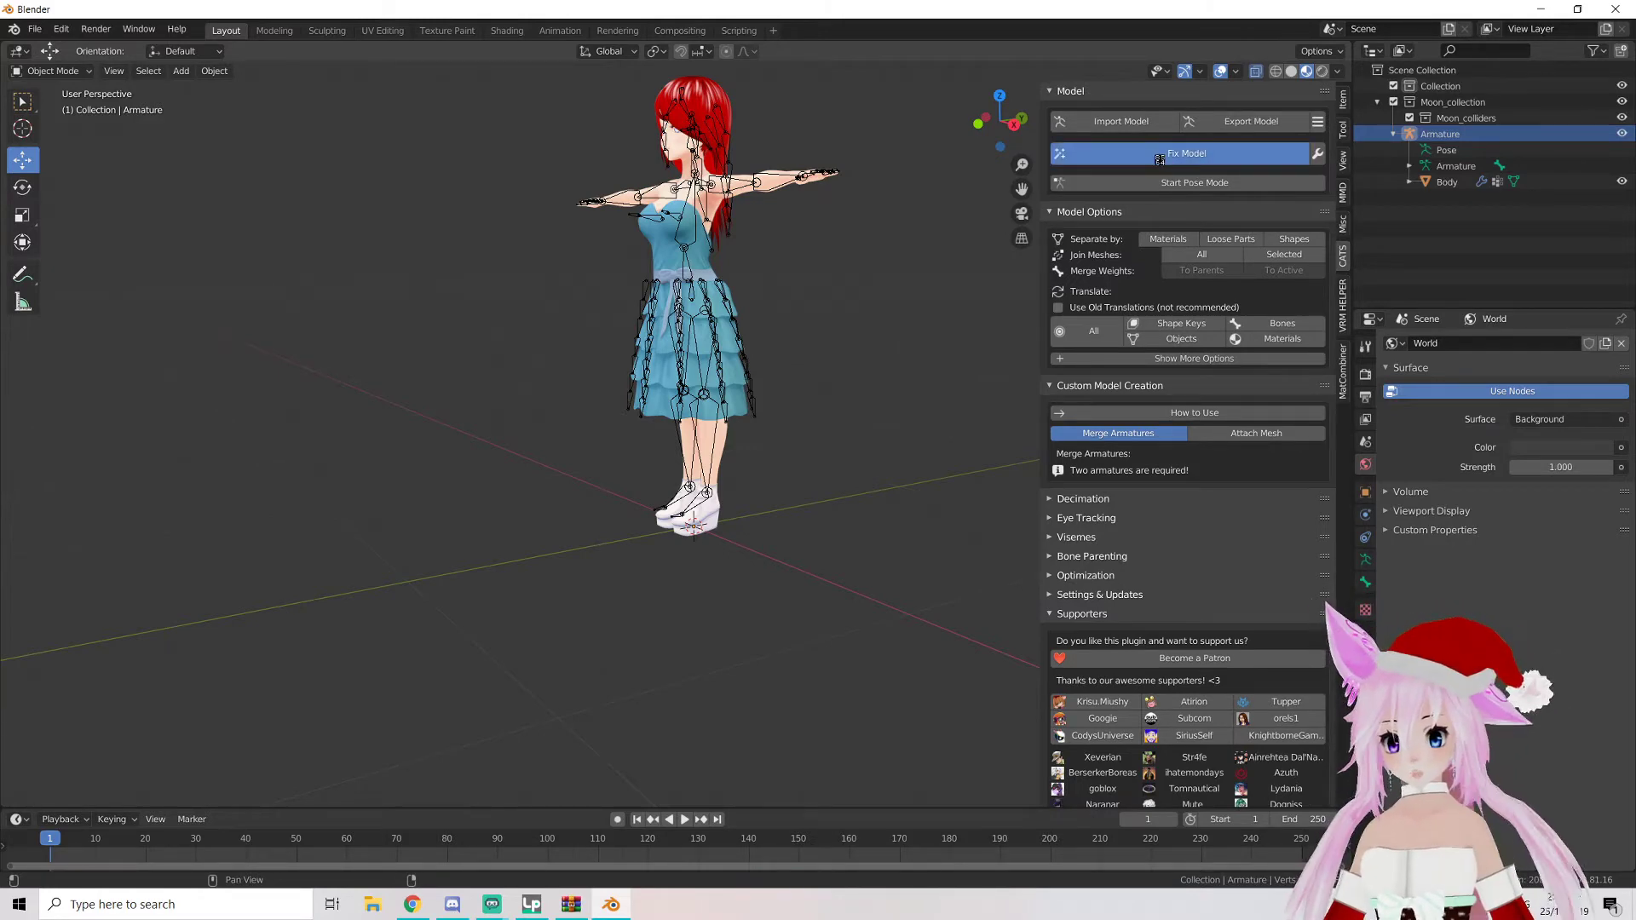
scroll(718, 161, "up", 3)
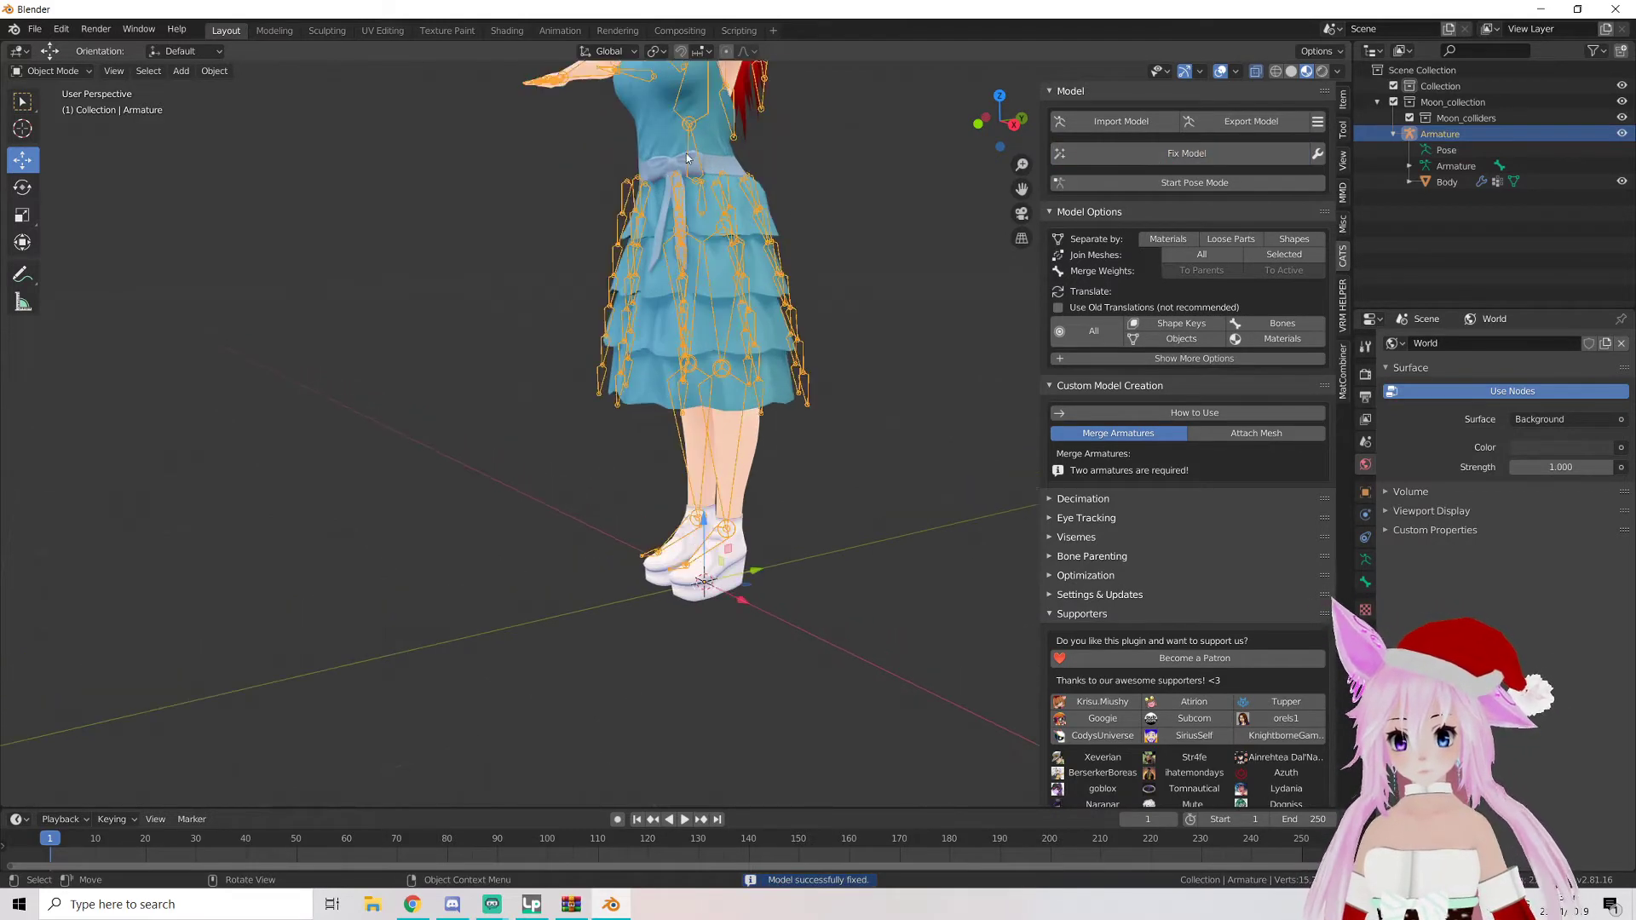
scroll(717, 161, "down", 3)
Start pose mode on the armature and rotate the Spine bone to test how the dress follows
left_click(1193, 183)
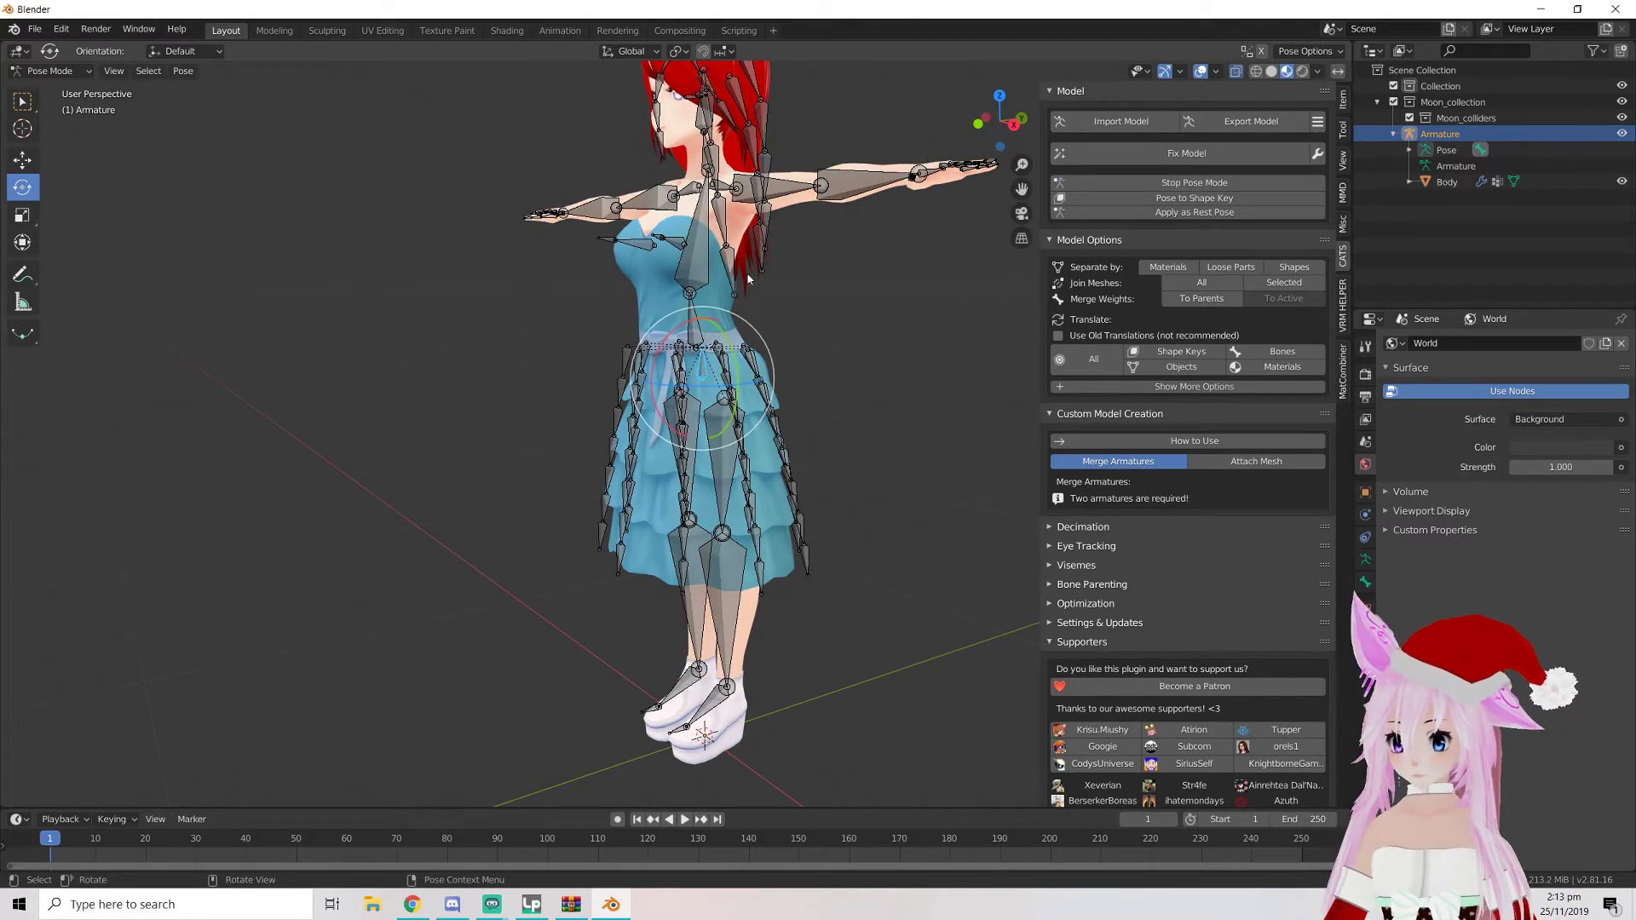
left_click(690, 318)
left_click_drag(675, 310, 679, 270)
scroll(659, 316, "up", 3)
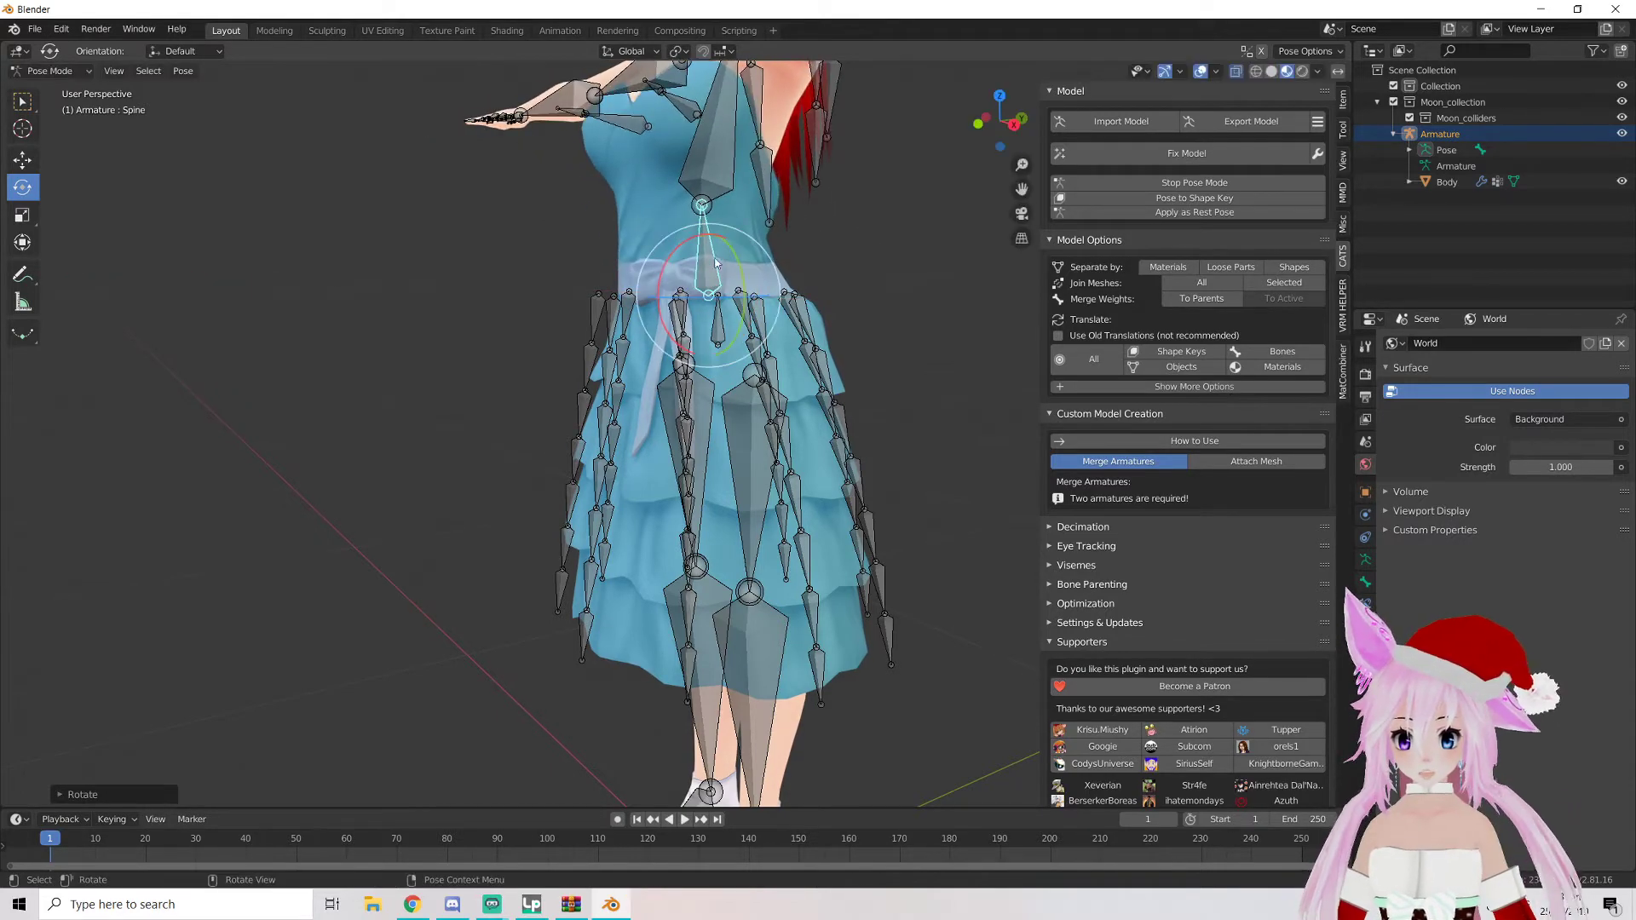
Rotate the Chest bone in orthographic view and check the back of the dress for stray skin poking through
key("KP_5")
left_click(729, 138)
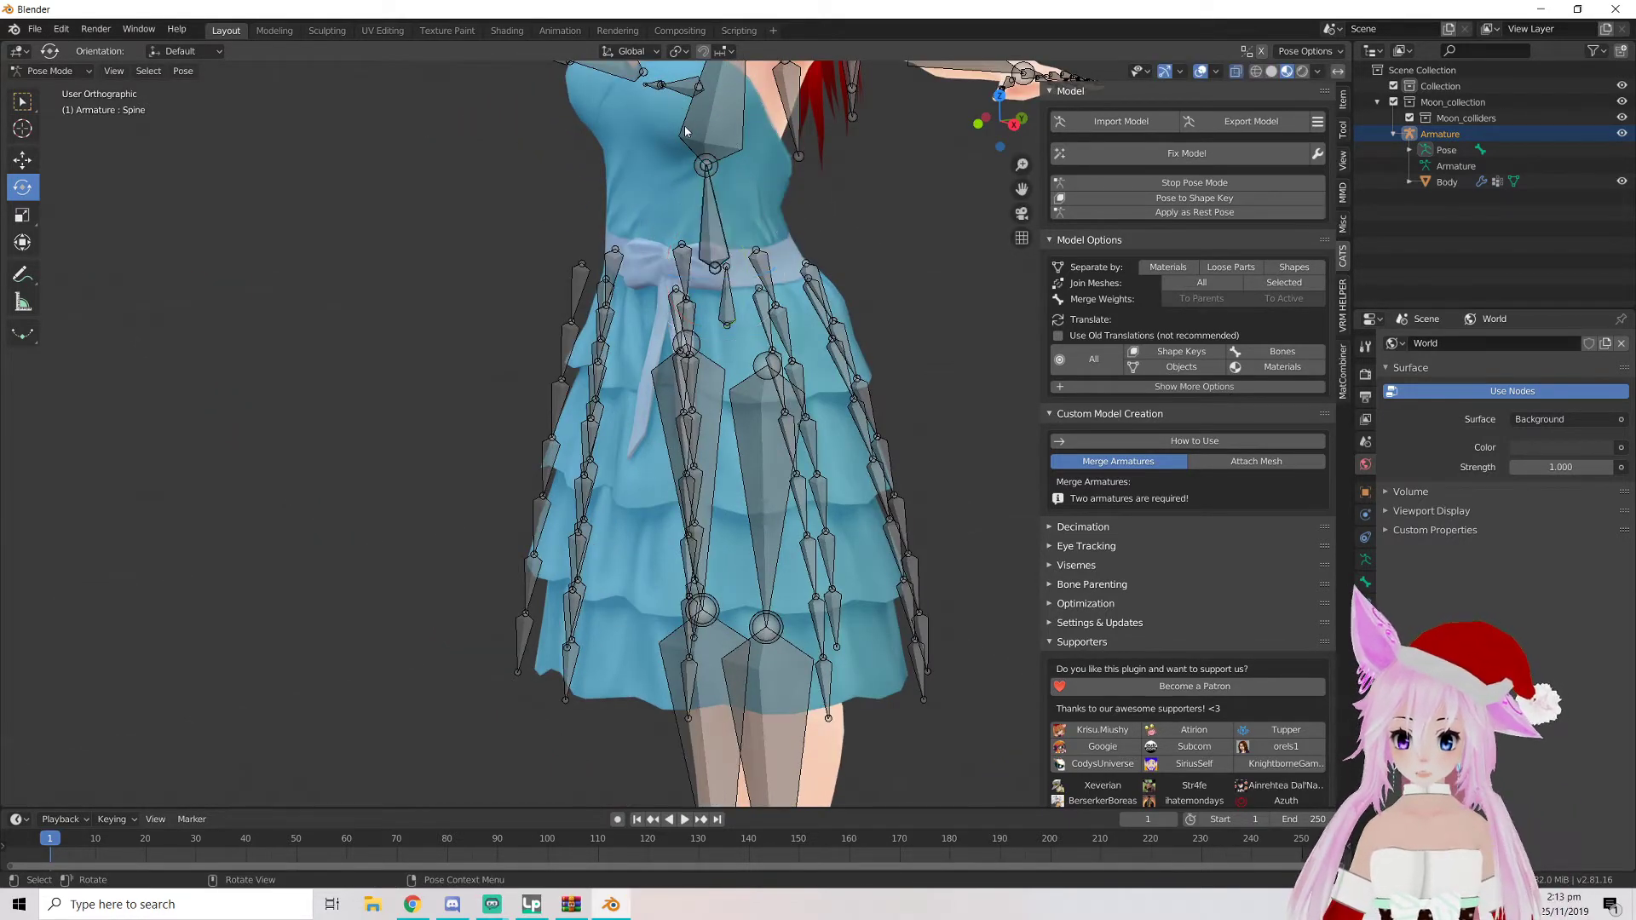
left_click_drag(661, 142, 650, 163)
middle_click_drag(649, 163, 513, 164)
scroll(882, 258, "up", 5)
middle_click_drag(882, 257, 589, 281)
left_click(611, 238)
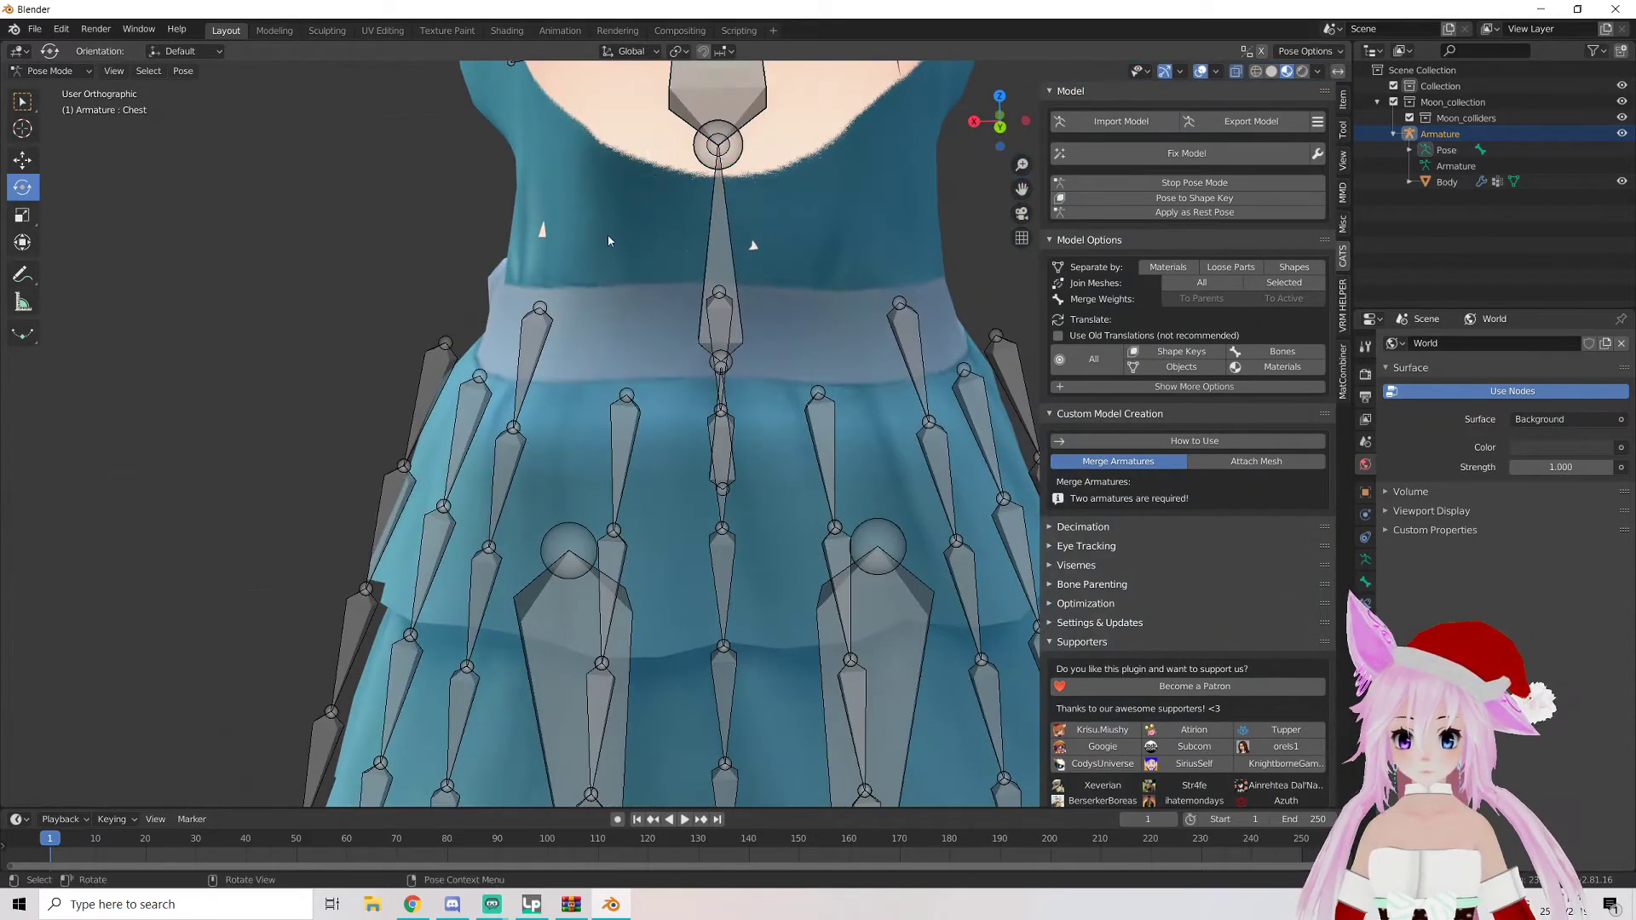
Switch the armature to Edit Mode and separate the Body mesh by materials
left_click(51, 71)
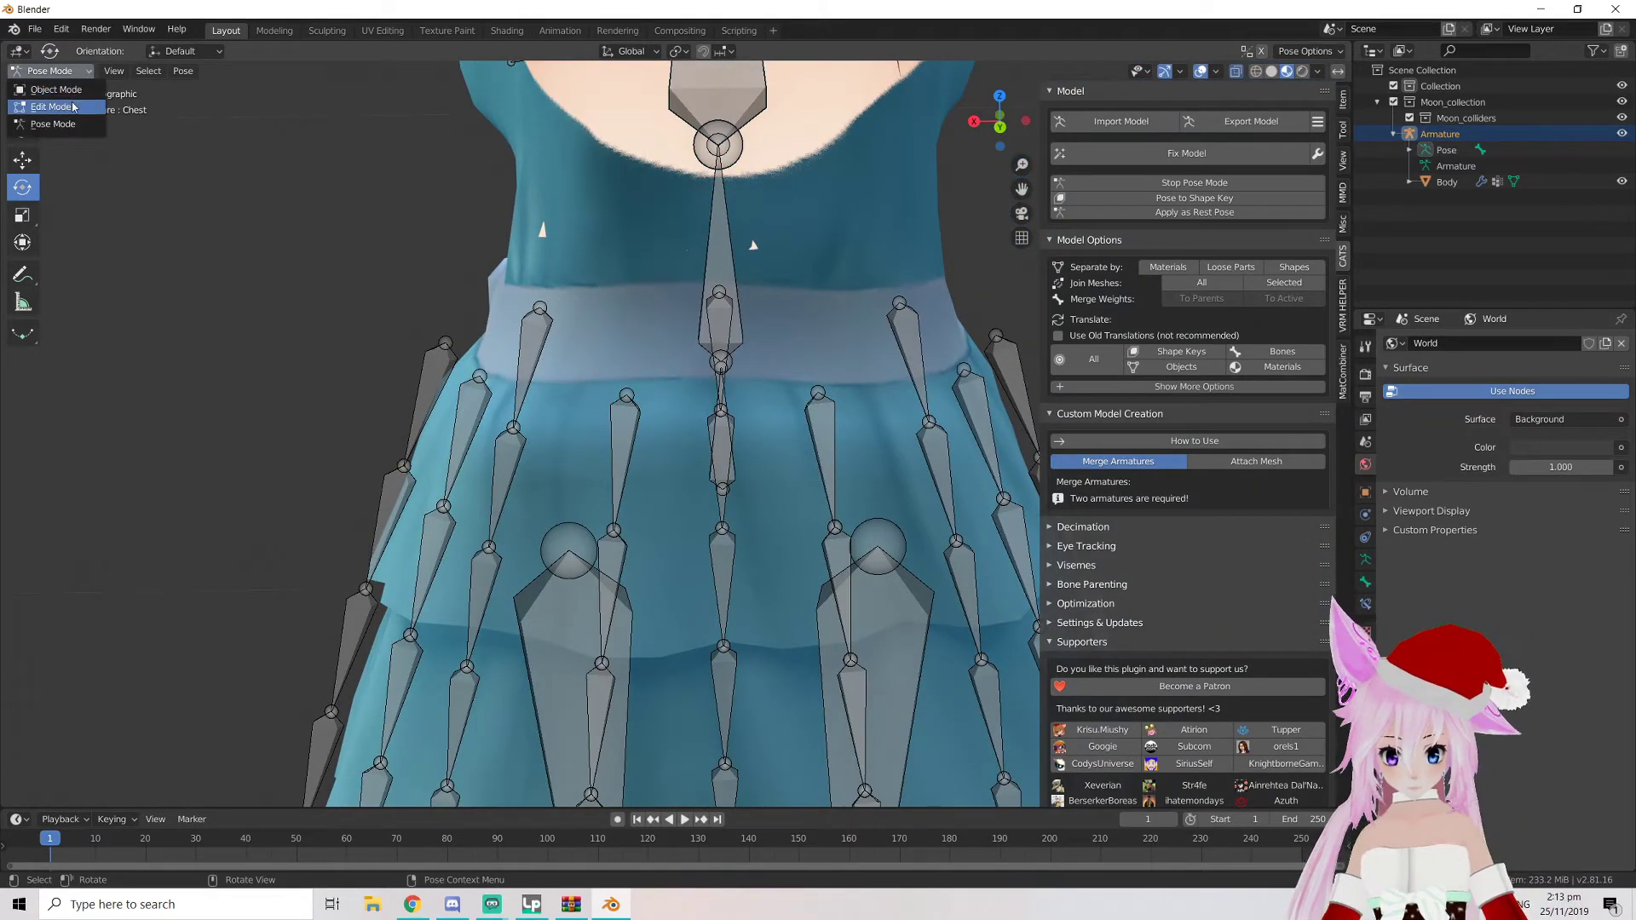
left_click(52, 106)
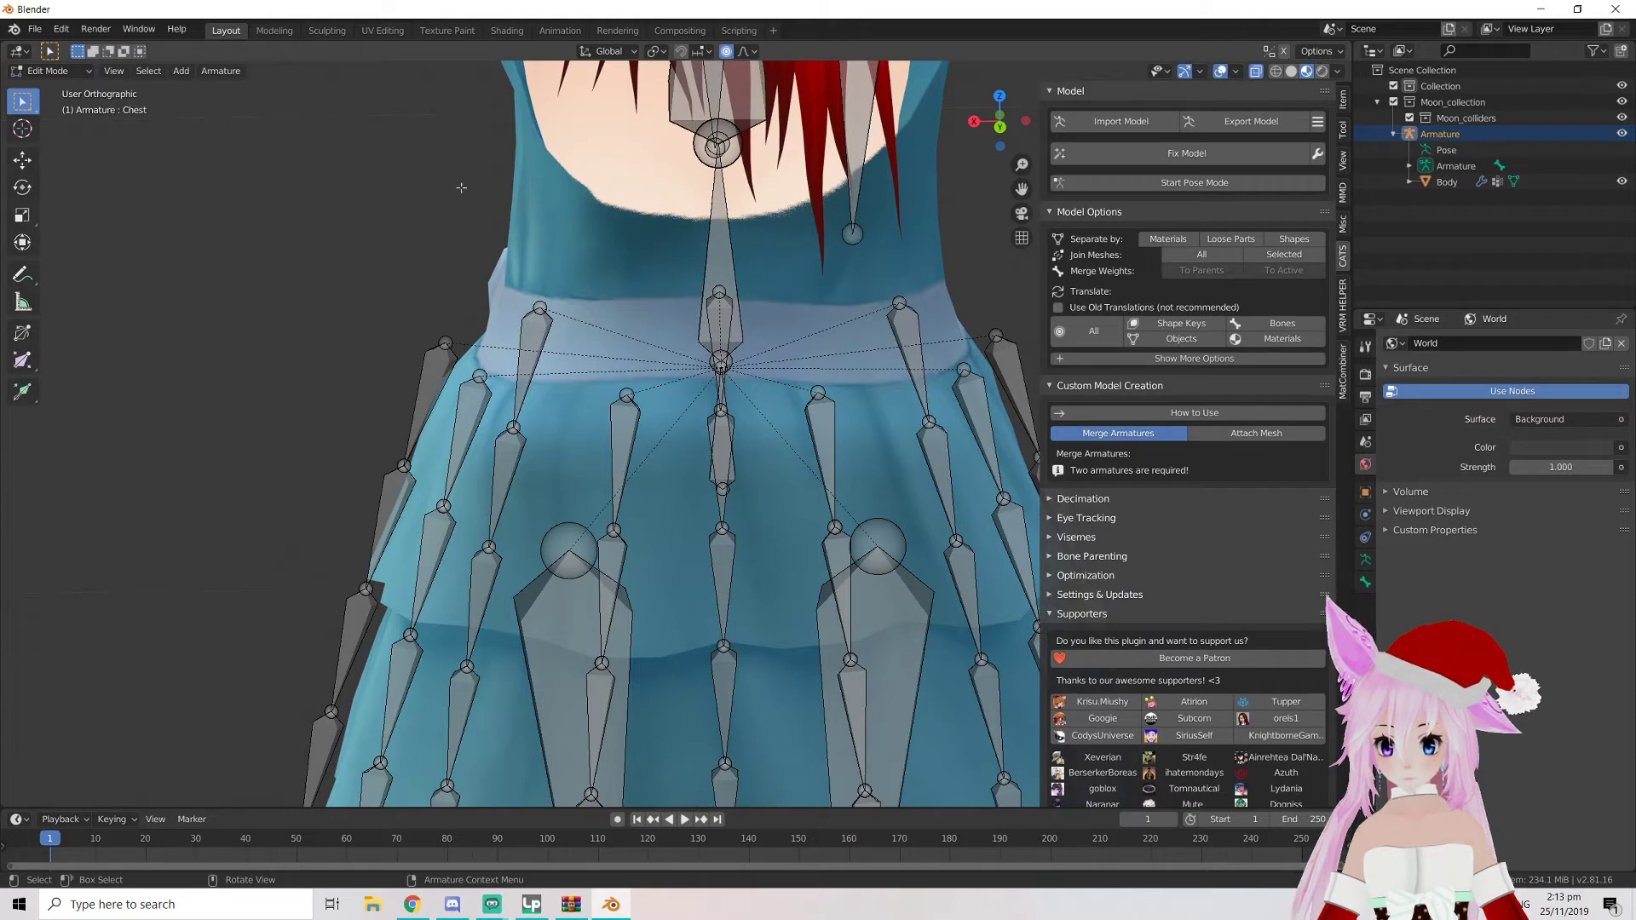
left_click(1384, 183)
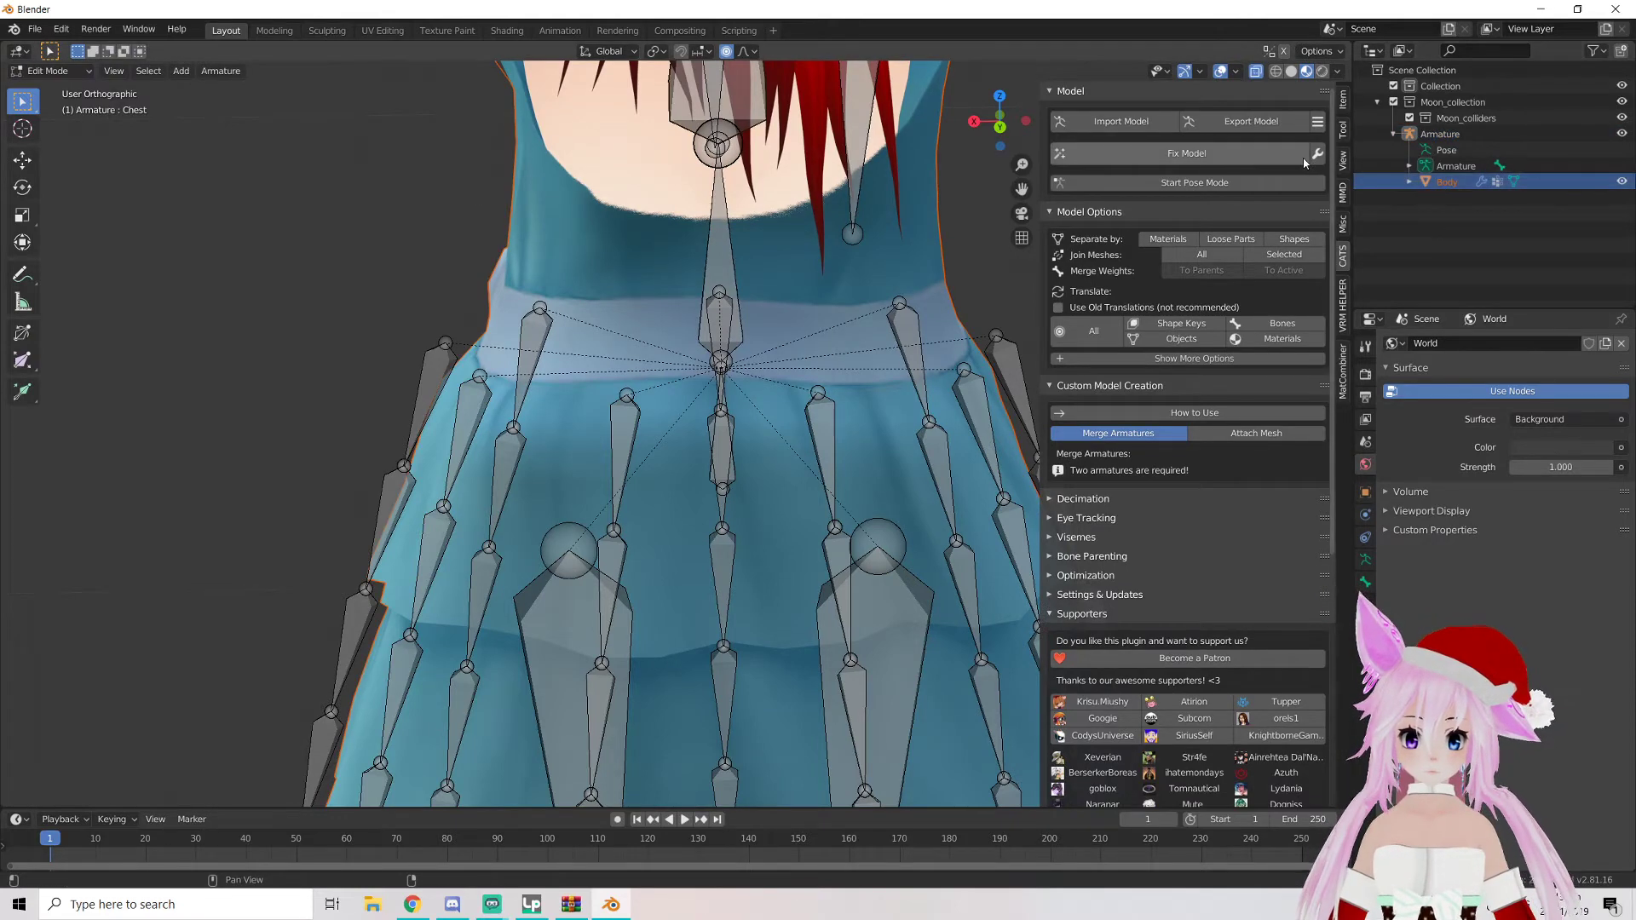
left_click(1170, 242)
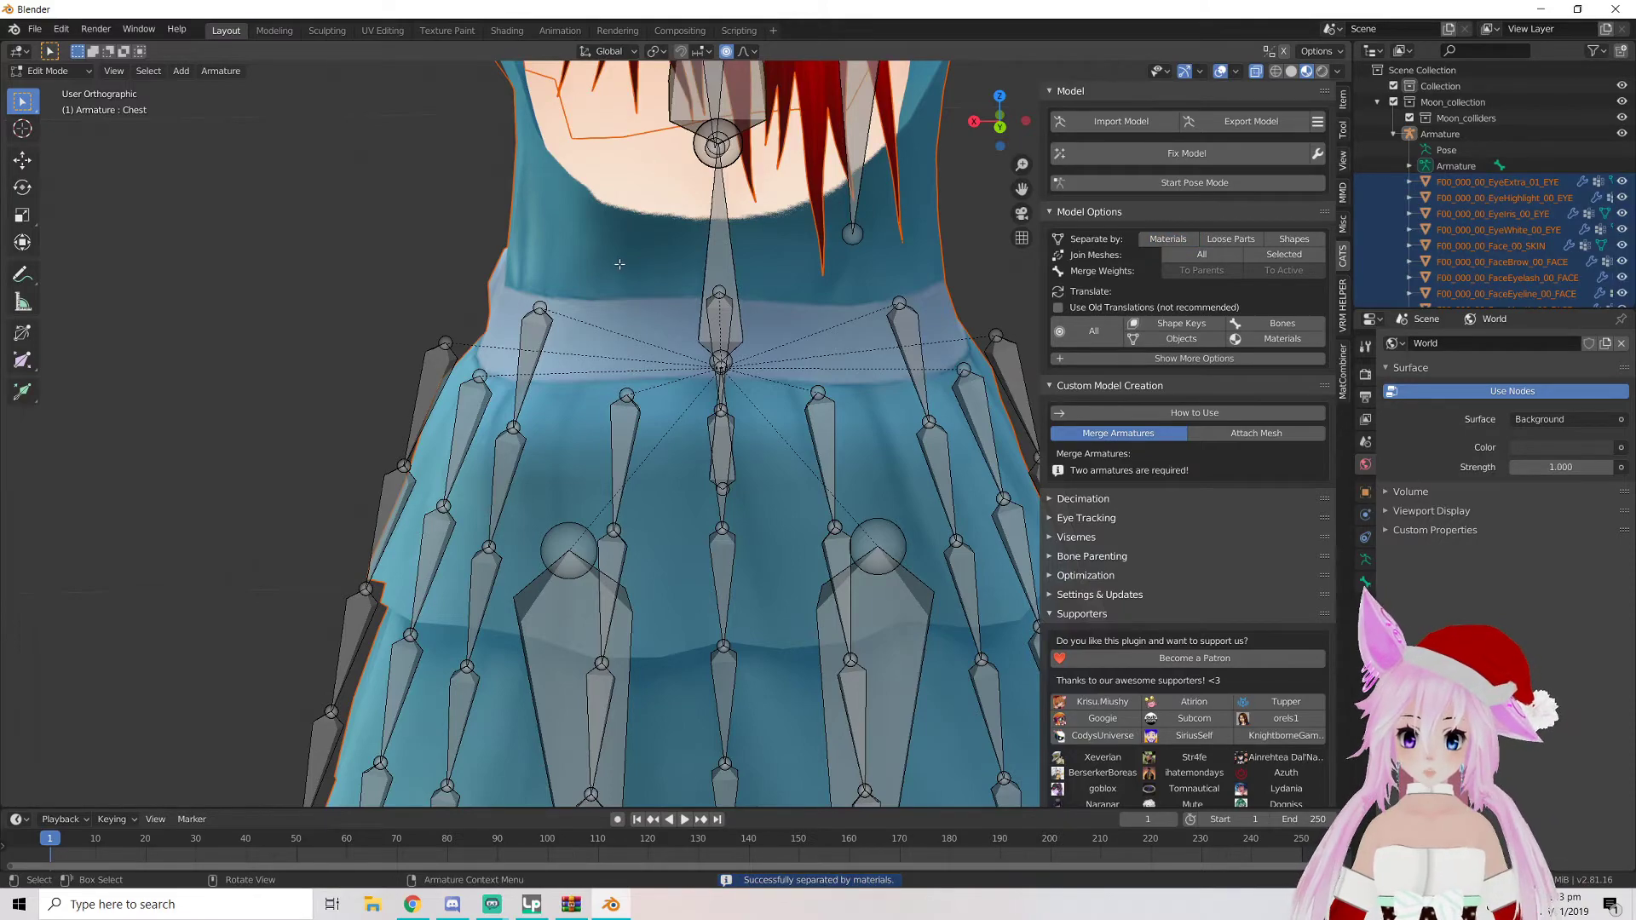
Open the Material0 dress mesh for vertex editing and examine its geometry around the waist and open back
key("Tab")
middle_click_drag(590, 245, 737, 292)
left_click(741, 290)
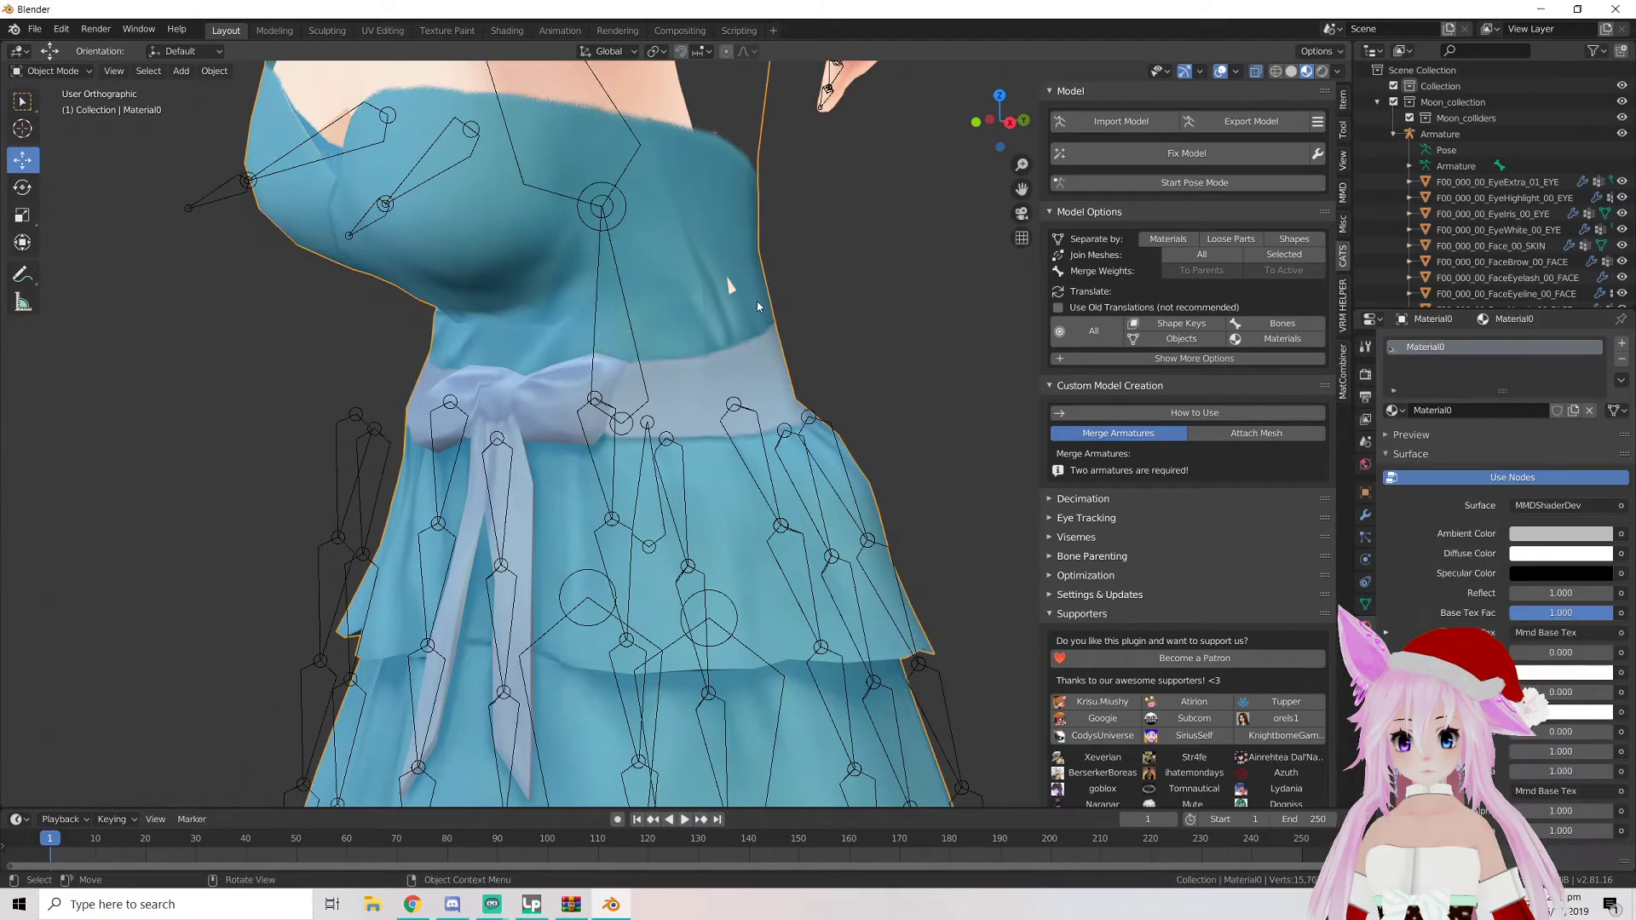
key("Tab")
scroll(745, 303, "up", 2)
middle_click_drag(745, 303, 635, 292, "shift")
scroll(534, 350, "up", 3)
scroll(409, 345, "down", 8)
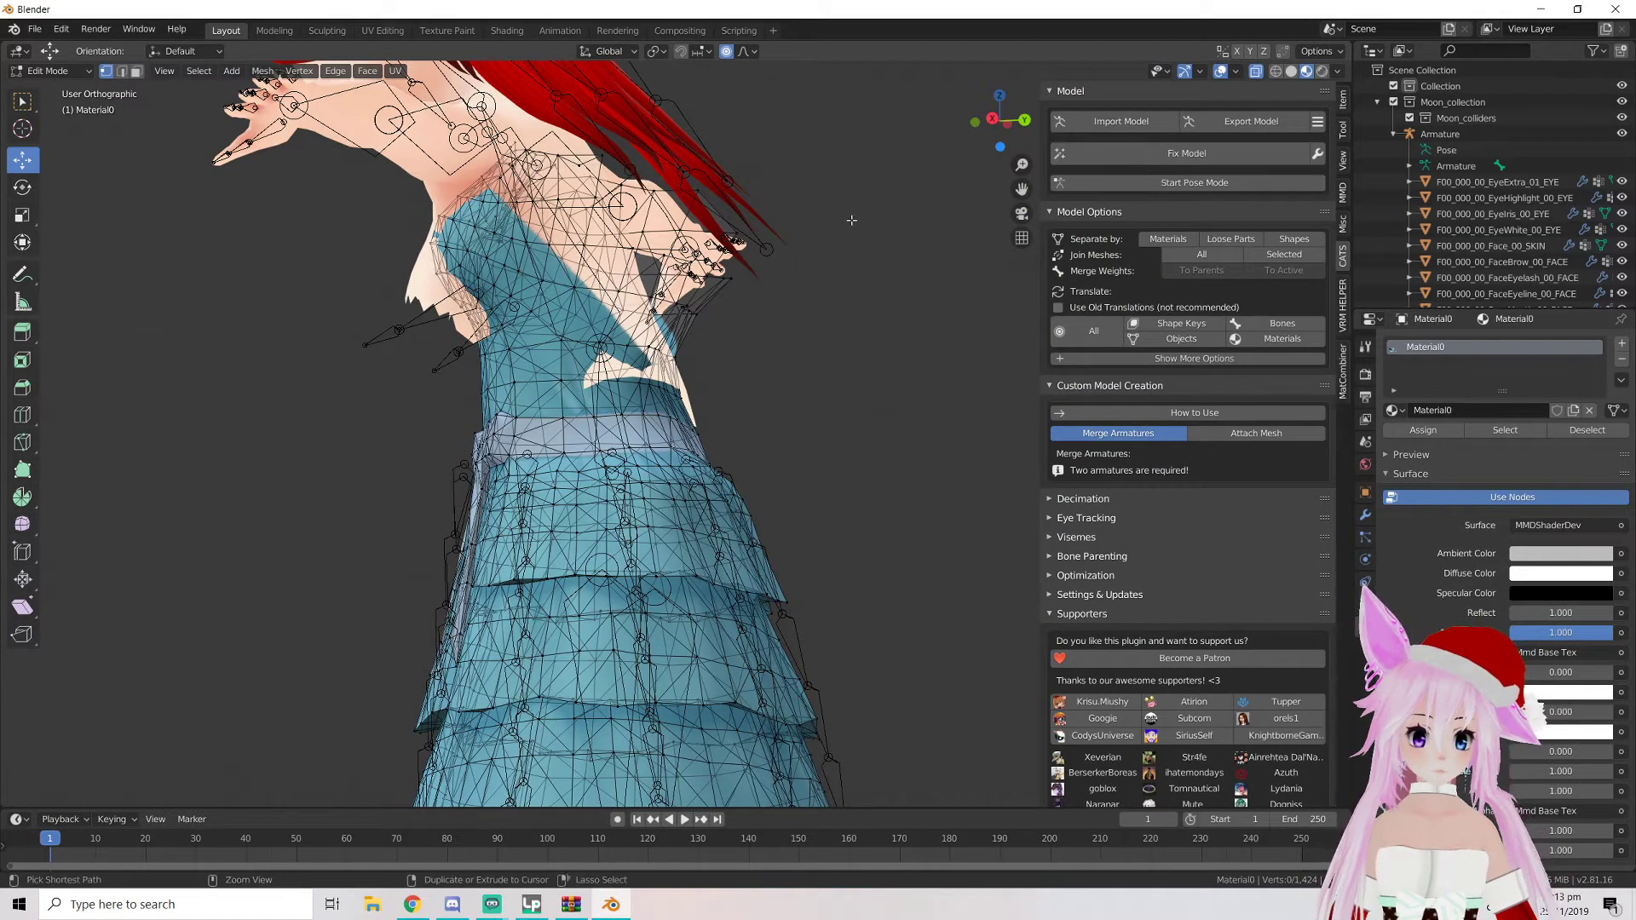
Return to Object Mode and reset the armature's pose by starting and stopping pose mode
key("Tab")
left_click(56, 71)
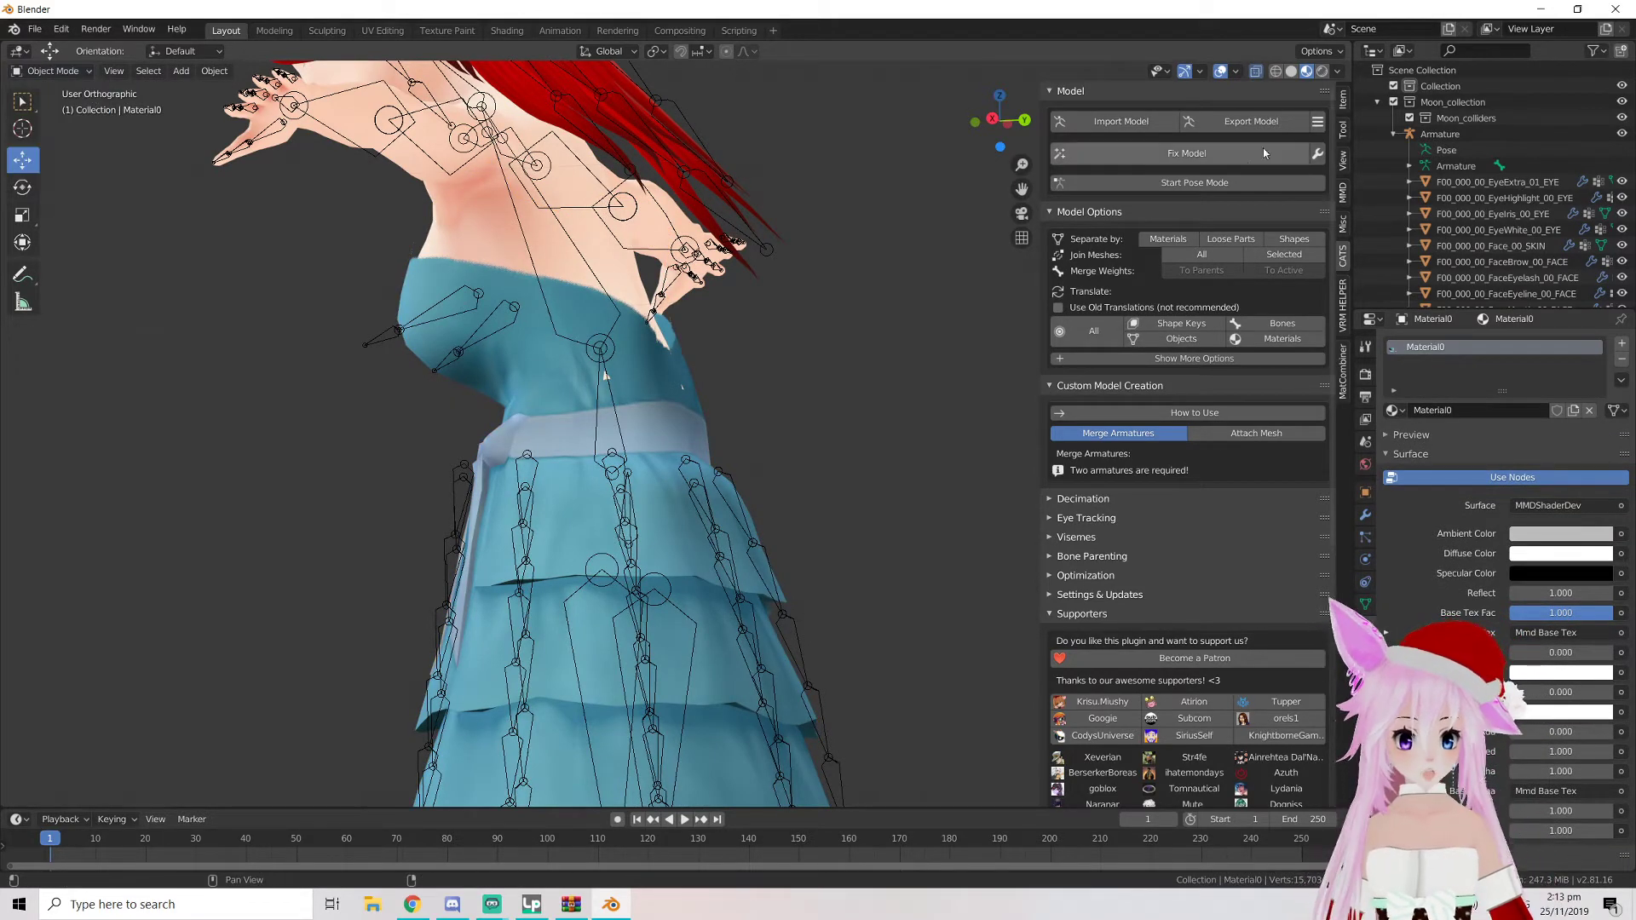
left_click(1209, 182)
left_click(1205, 184)
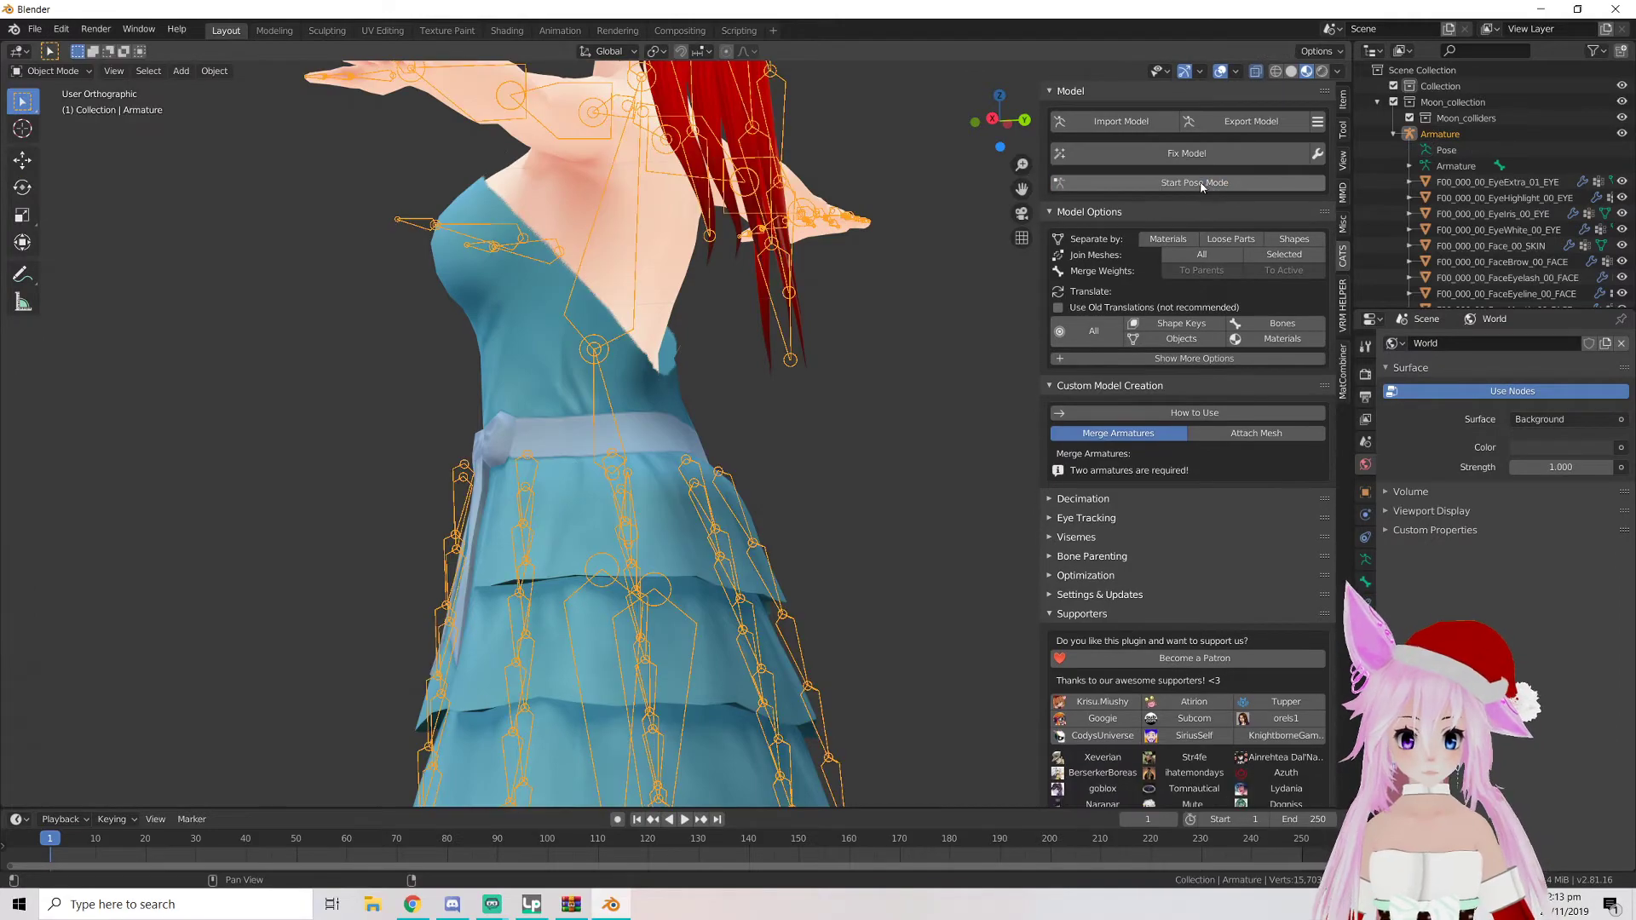
Open the Material0 dress mesh for vertex editing and pull the vertex at the back waistband's upper edge outward without proportional editing
scroll(649, 388, "up", 3)
scroll(633, 418, "up", 4)
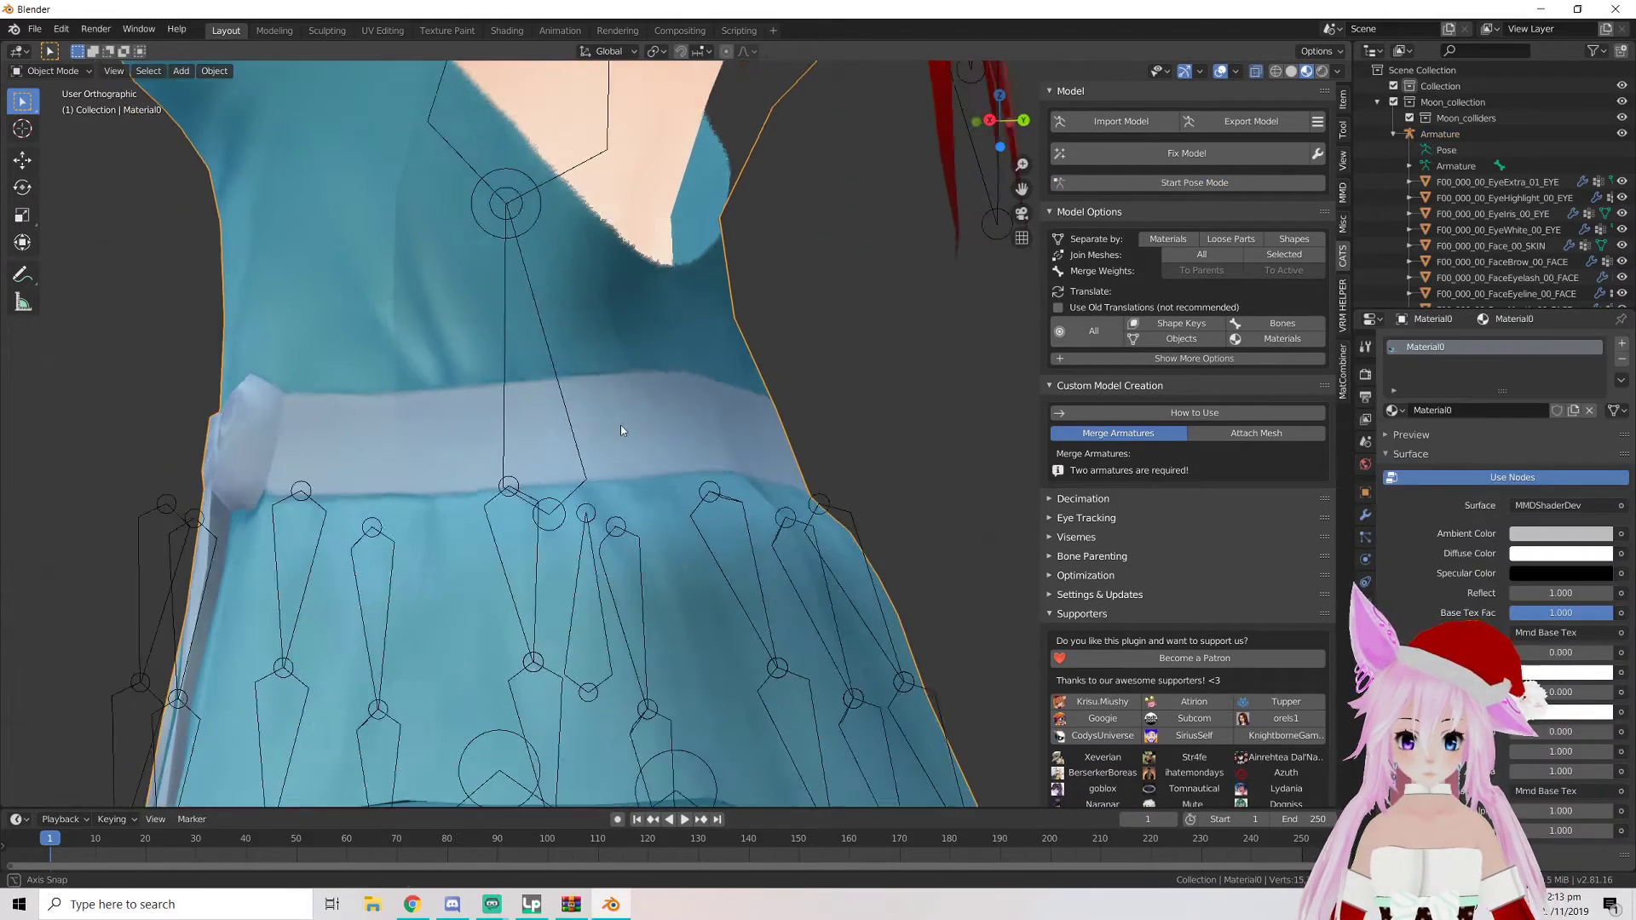
key("Tab")
scroll(627, 420, "up", 1)
middle_click_drag(627, 420, 862, 344)
scroll(730, 365, "down", 3)
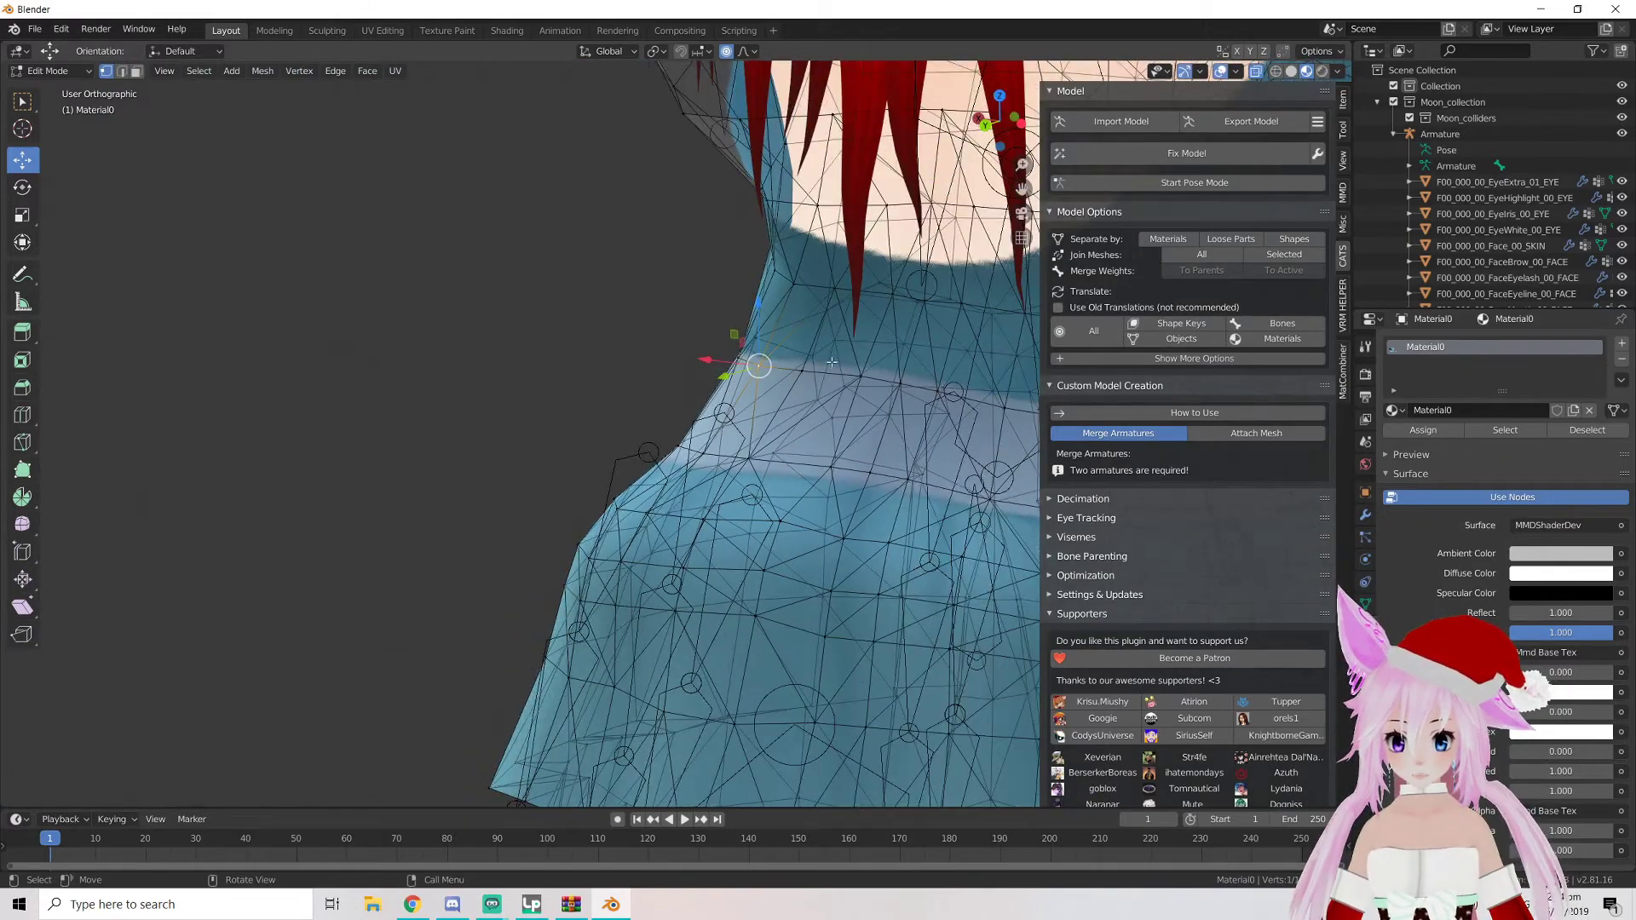
left_click(775, 371)
key("o")
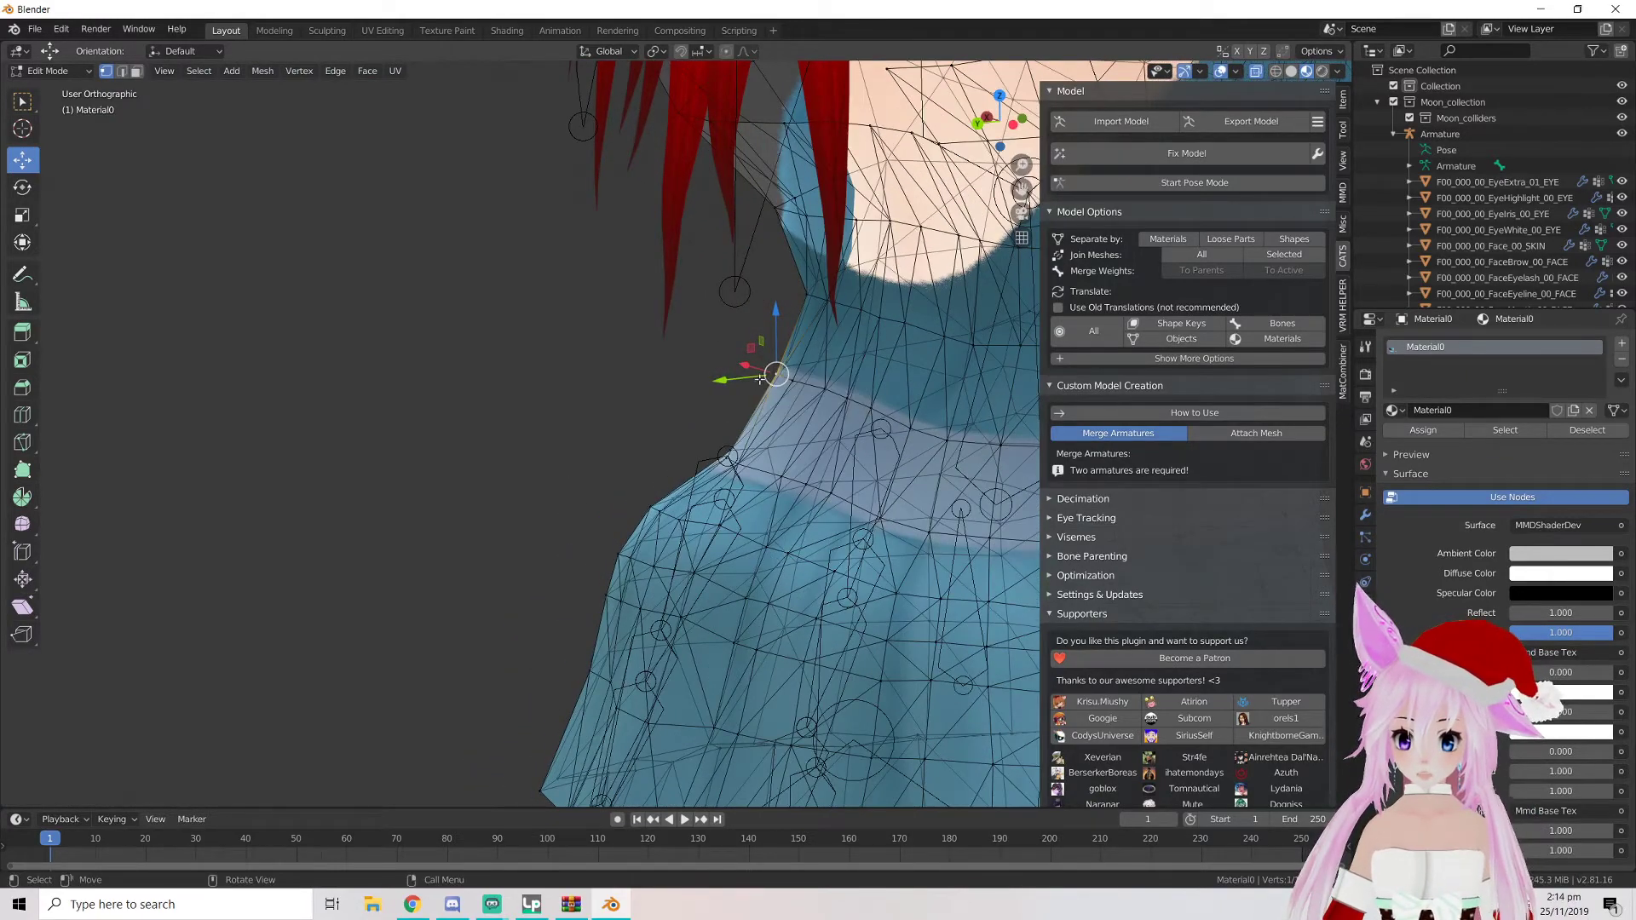
left_click_drag(776, 373, 764, 369)
mouse_move(763, 370)
middle_mouse_down()
mouse_move(658, 333)
mouse_move(755, 366)
middle_mouse_up()
left_click_drag(757, 367, 738, 364)
key("o")
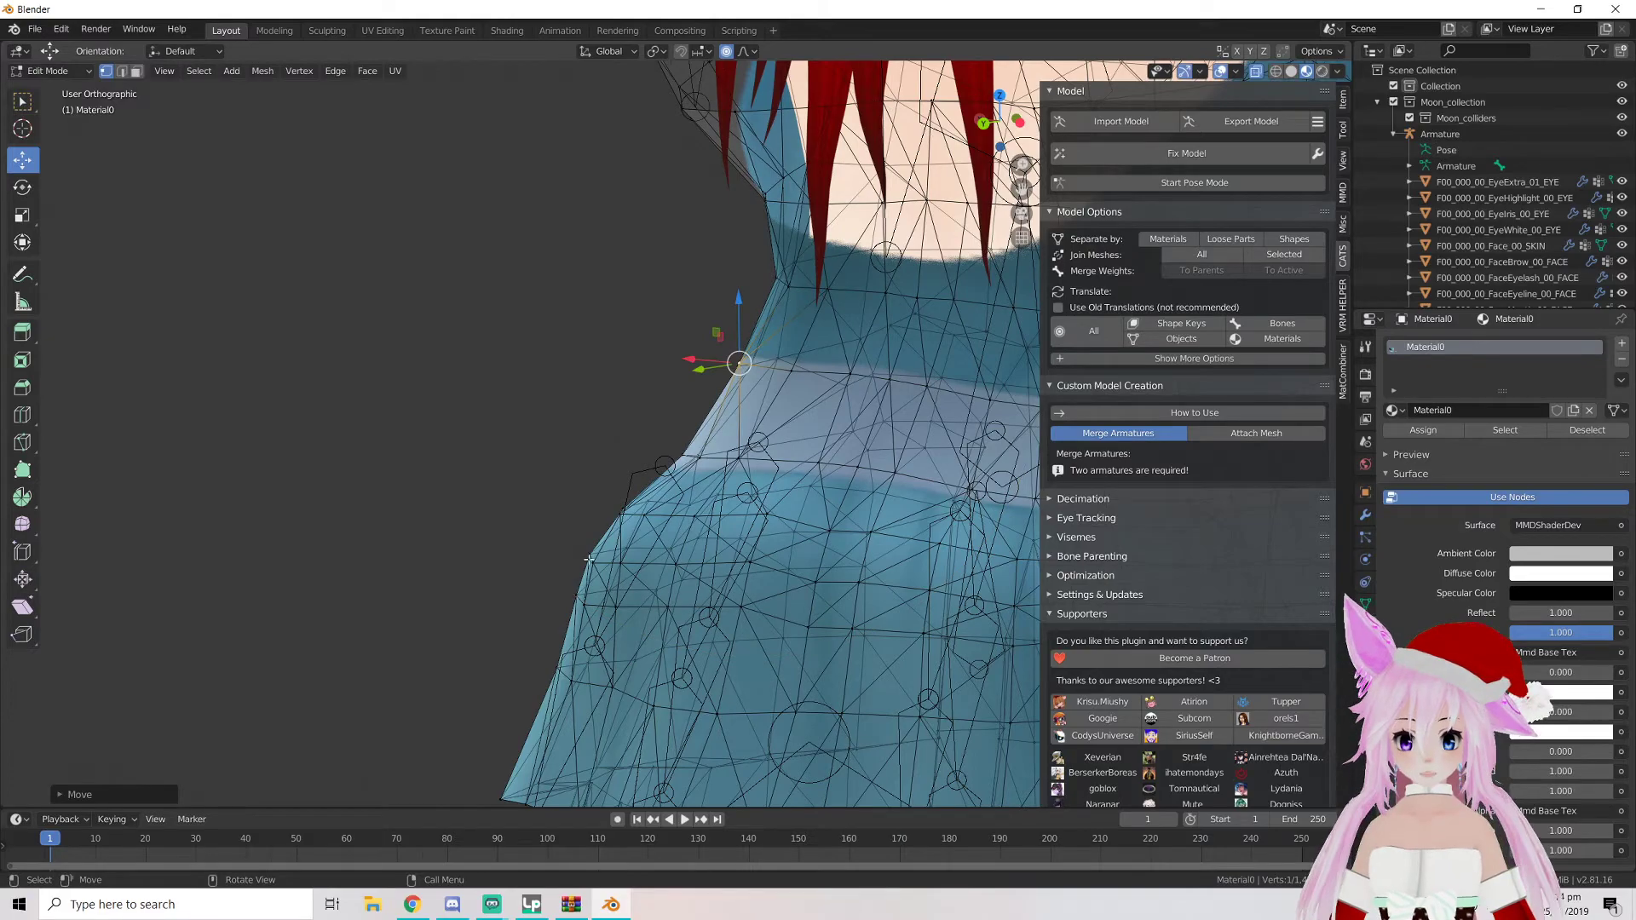
Adjust vertices along the lower and upper edges of the waistband at the back of the dress
scroll(613, 566, "down", 3)
middle_click_drag(613, 566, 669, 490)
left_click_drag(676, 486, 693, 473)
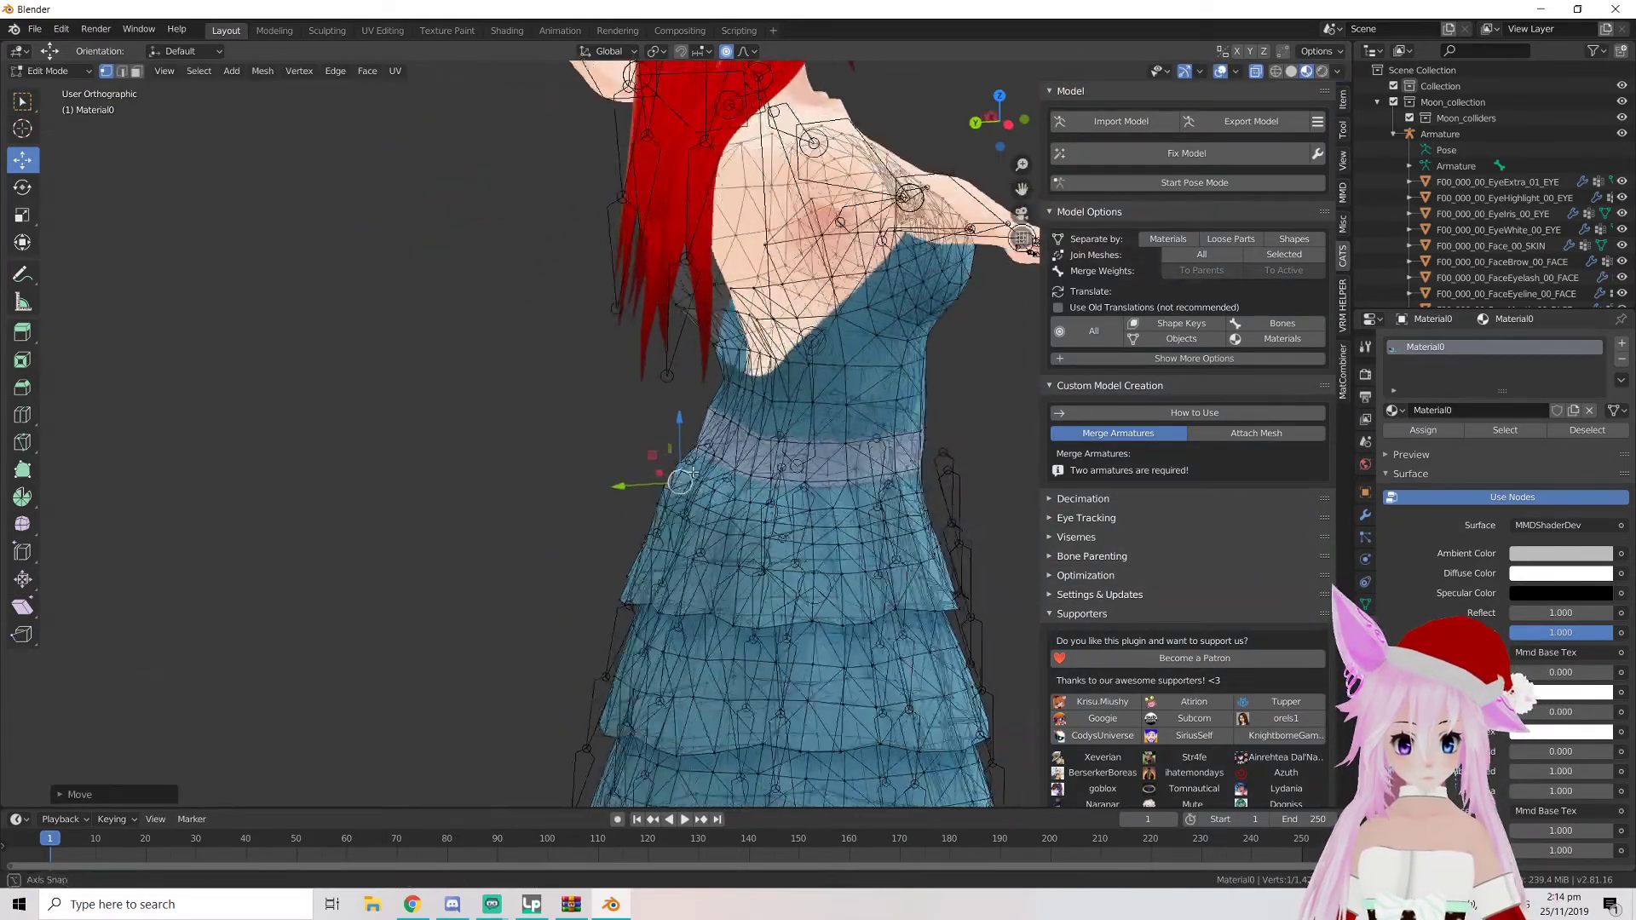
scroll(693, 474, "up", 3)
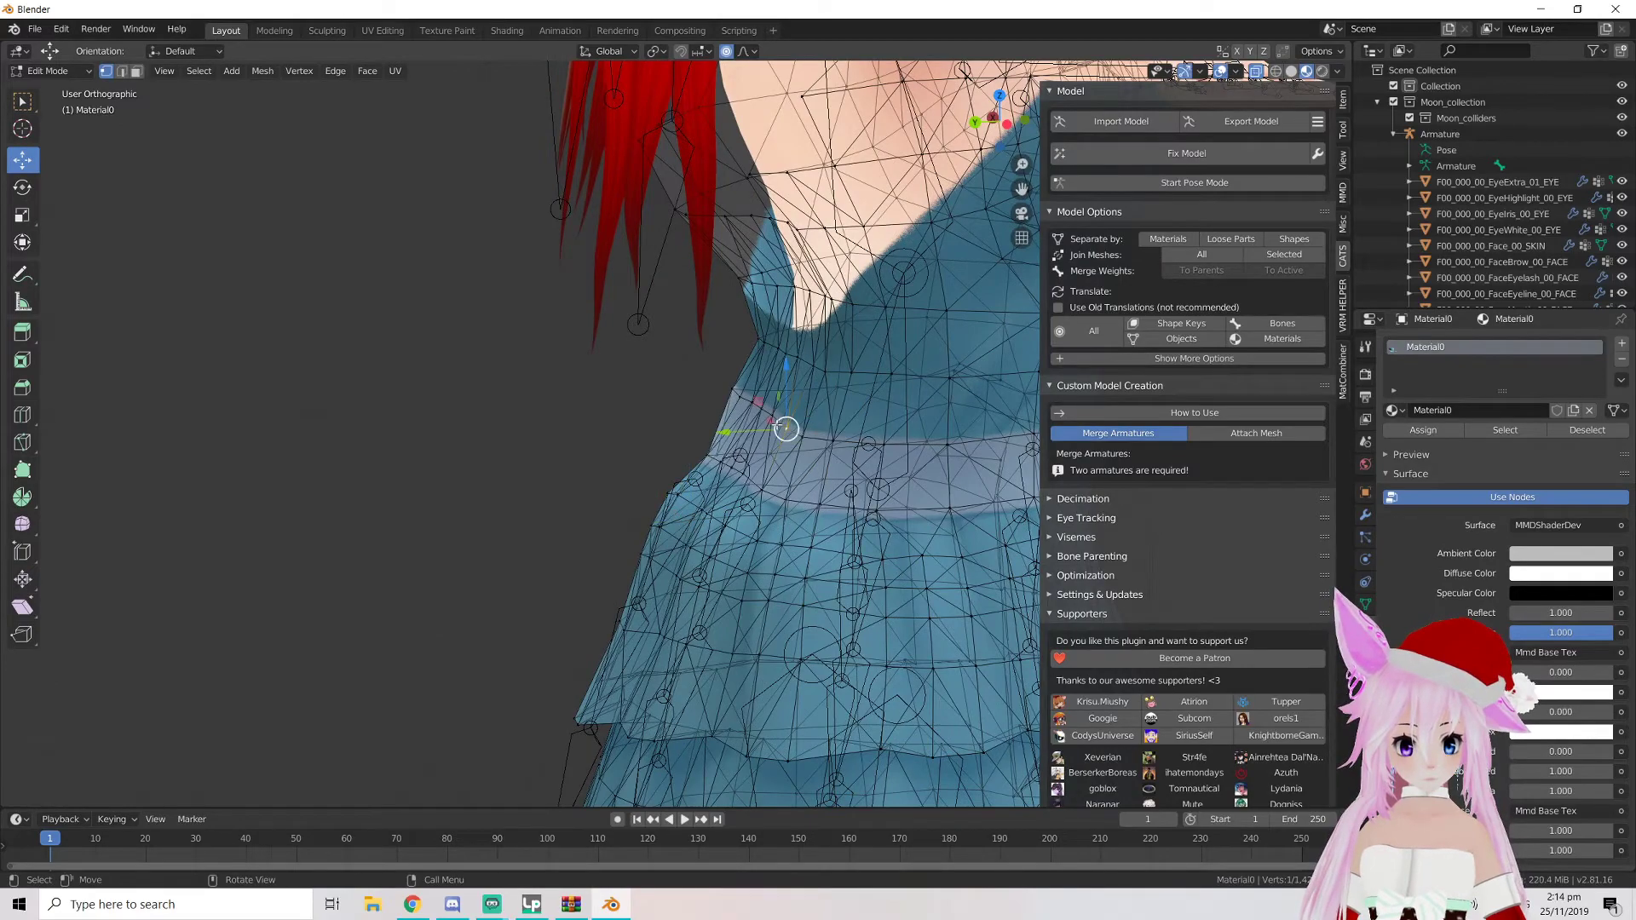
left_click_drag(784, 429, 771, 431)
Inspect the back of the waist closely and shift the dress vertex just above the waistband
middle_click_drag(771, 431, 749, 392)
scroll(756, 508, "up", 2)
scroll(744, 398, "up", 7)
scroll(743, 396, "up", 5)
middle_click_drag(743, 397, 776, 418)
scroll(676, 427, "down", 8)
scroll(836, 372, "down", 3)
middle_click_drag(798, 343, 760, 365)
left_click_drag(742, 378, 748, 376)
key("o")
middle_click_drag(748, 376, 796, 446)
left_click(991, 503)
key("g")
left_click(813, 458)
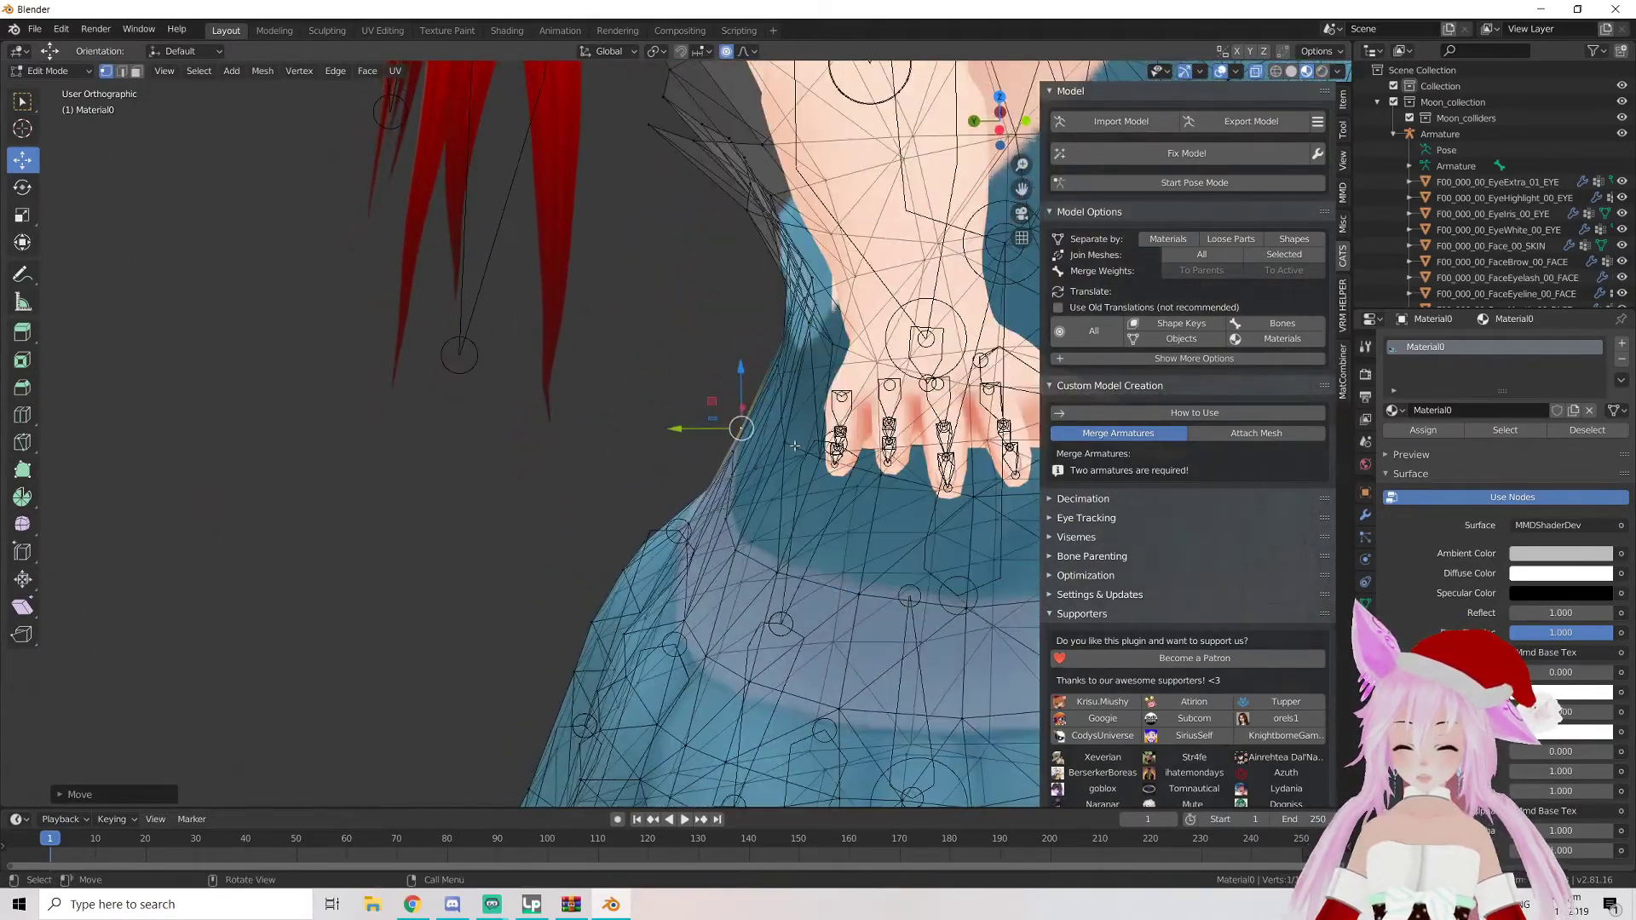
key("o")
Rotate the Chest bone in pose mode to test the reshaped back for skin poking through, undo it and leave pose mode
middle_click_drag(464, 341, 800, 375)
scroll(980, 307, "down", 9)
scroll(1053, 294, "down", 2)
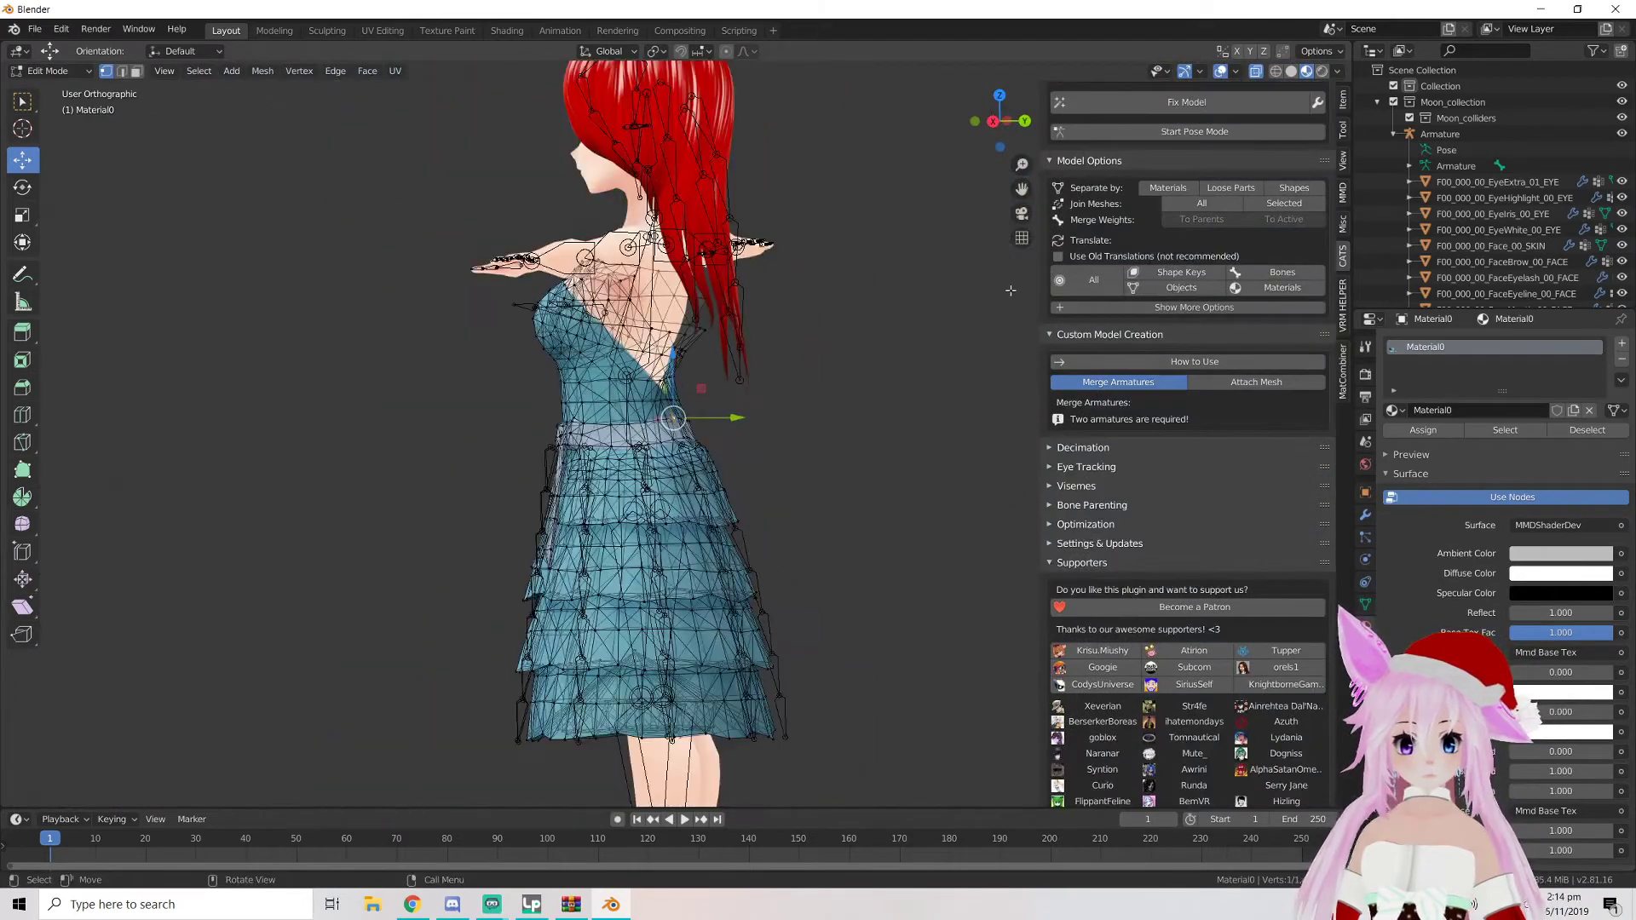
left_click(1185, 133)
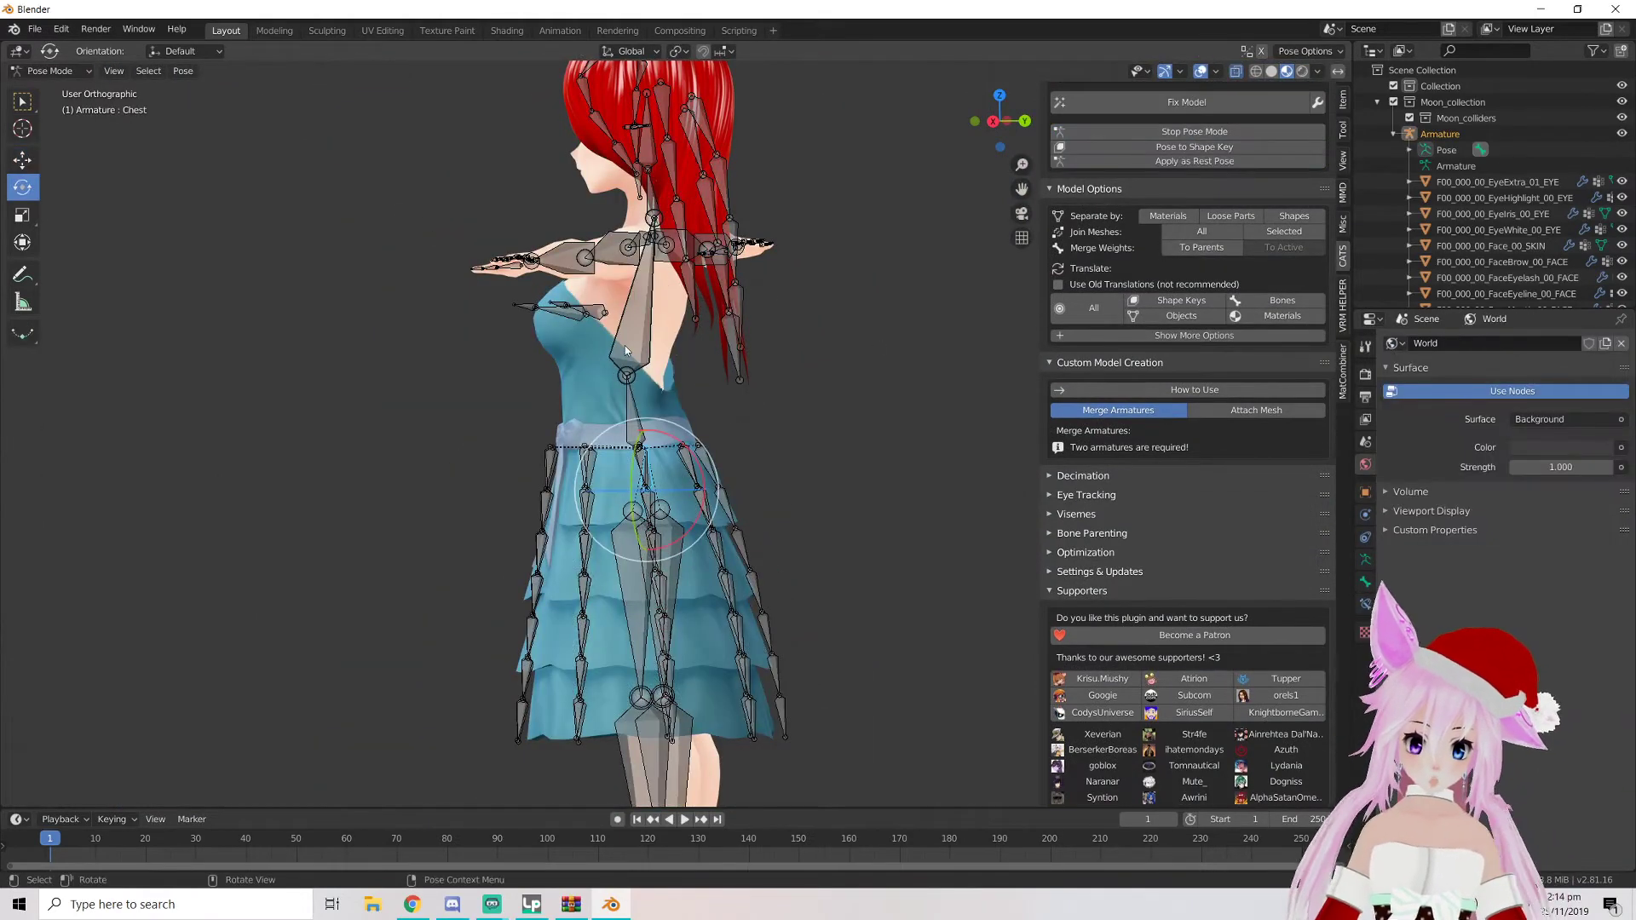
left_click(639, 350)
mouse_move(677, 407)
left_mouse_down()
mouse_move(682, 426)
mouse_move(652, 447)
mouse_move(686, 394)
mouse_move(673, 332)
mouse_move(680, 405)
left_mouse_up()
scroll(673, 411, "up", 5)
middle_click_drag(672, 375, 657, 301)
scroll(597, 374, "down", 3)
scroll(779, 347, "up", 3)
left_click_drag(657, 301, 687, 341)
key("ctrl+z")
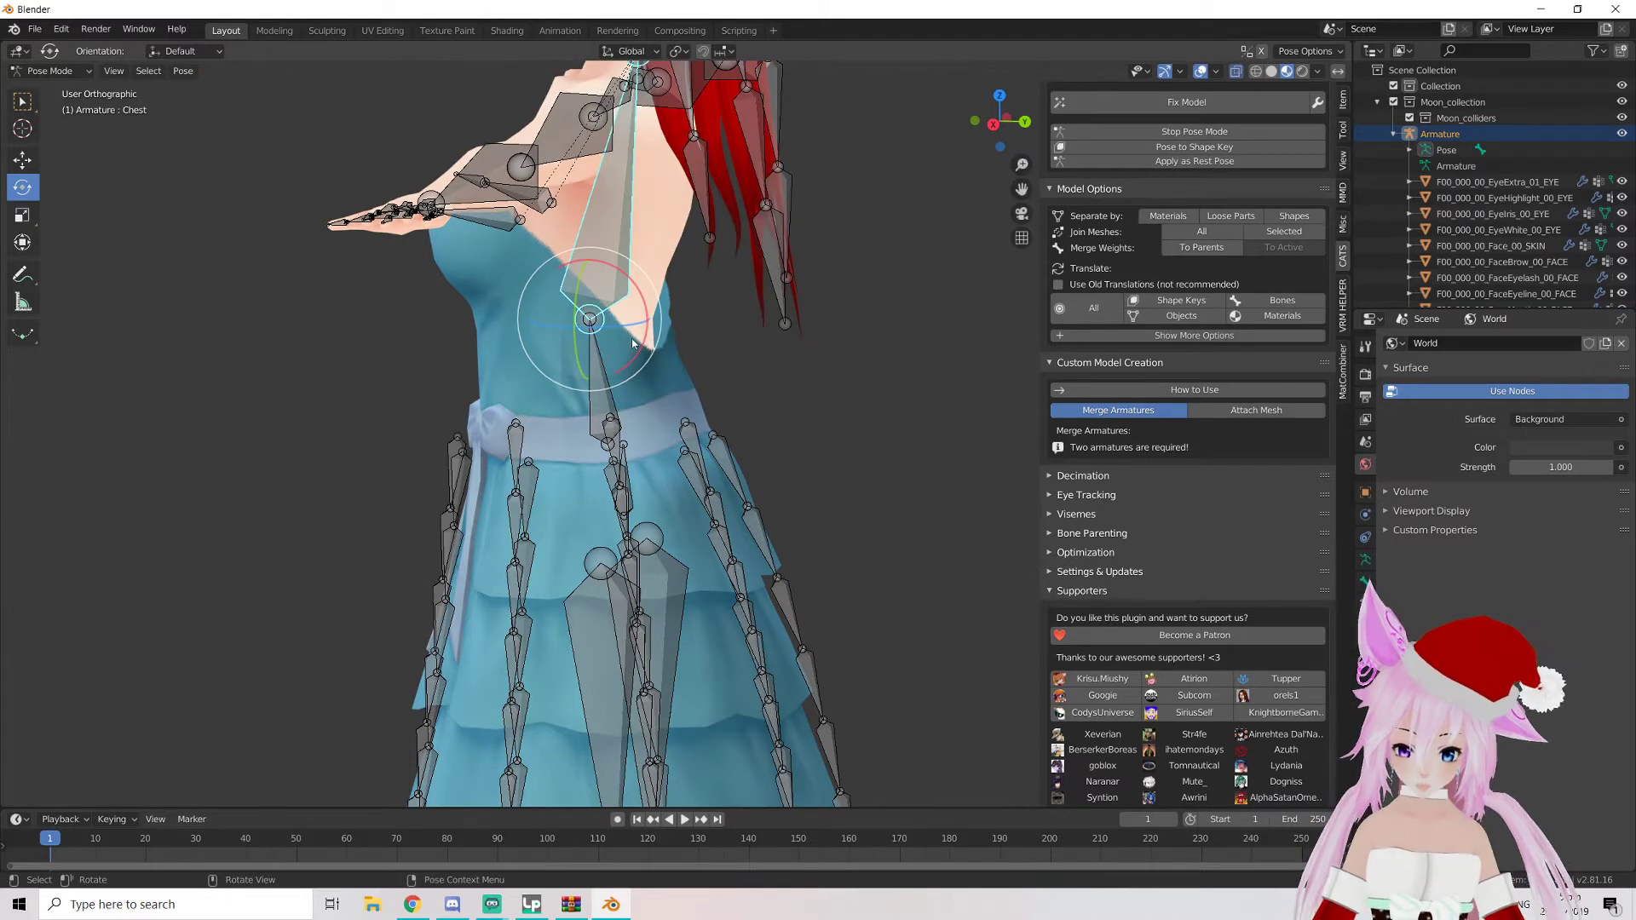
left_click(825, 292)
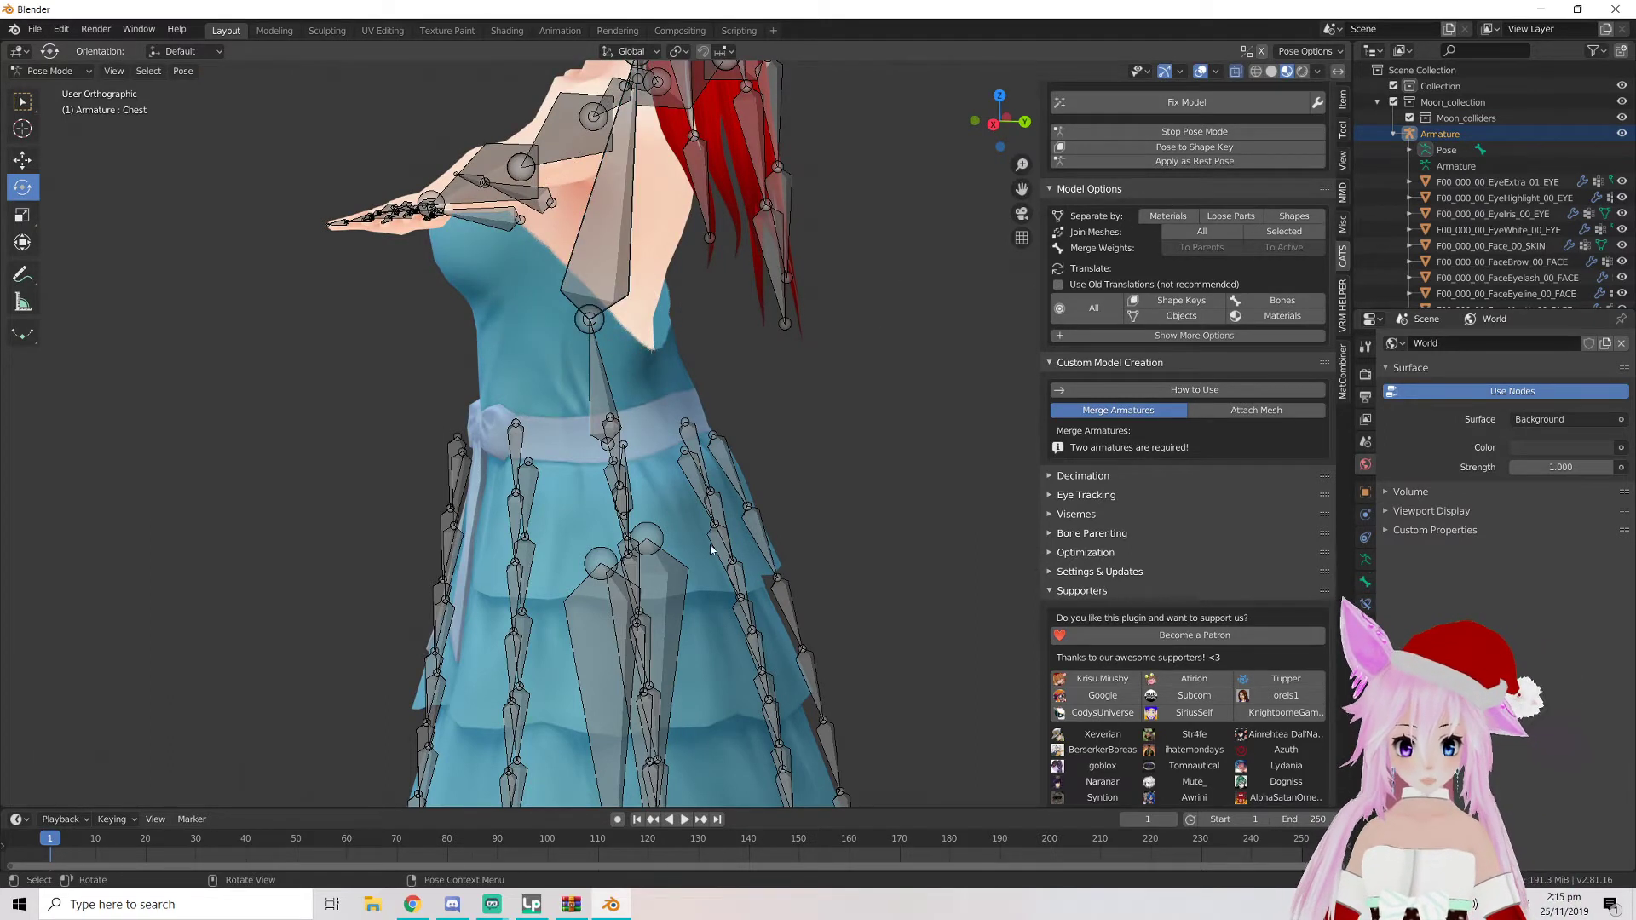
left_click(1160, 136)
Test the skirt by rotating the Right leg bone freely in pose mode, and undo the leg rotation
middle_click_drag(627, 230, 845, 222)
middle_click_drag(418, 217, 613, 244)
left_click(465, 226)
scroll(617, 247, "down", 5)
middle_click_drag(801, 320, 738, 294)
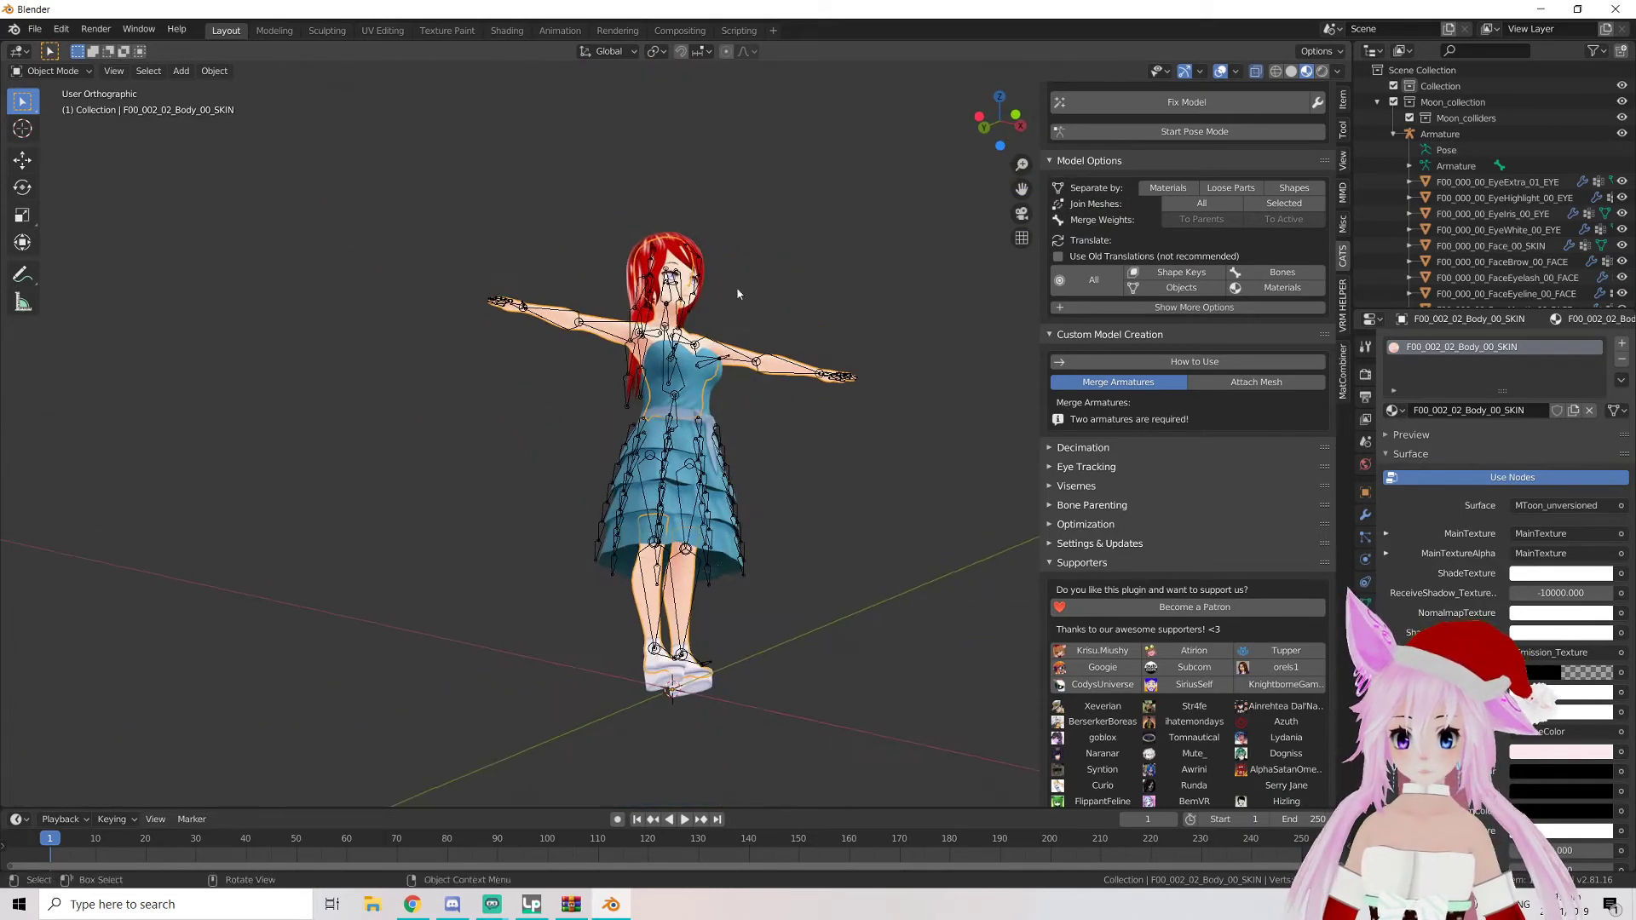
left_click(1178, 138)
left_click_drag(664, 465, 718, 499)
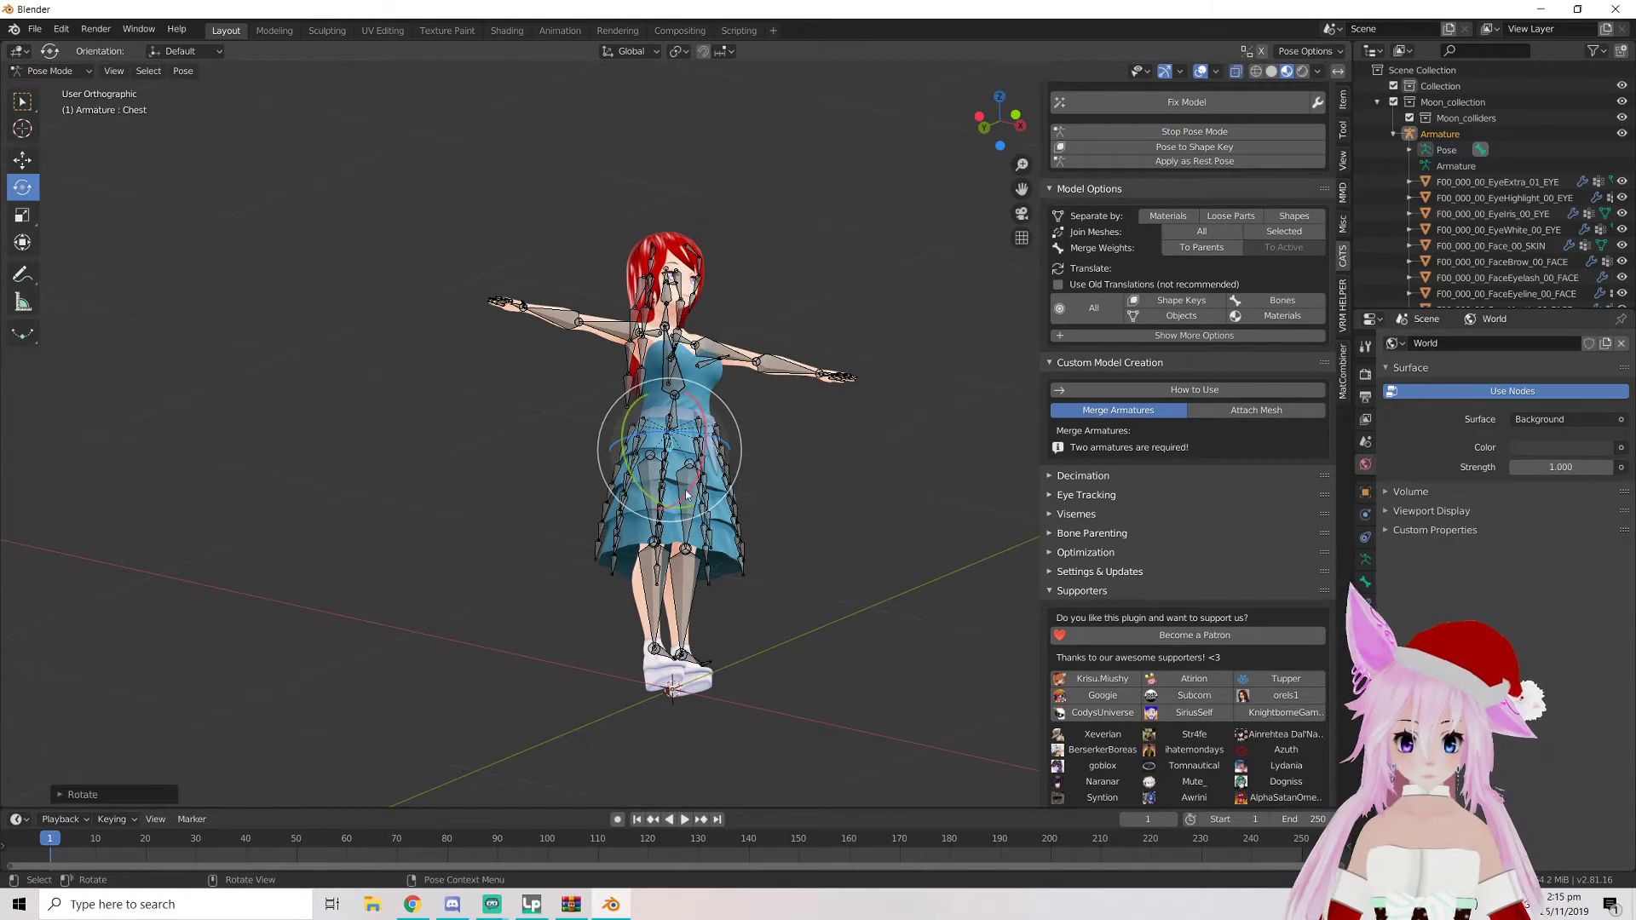
left_click(800, 544)
scroll(685, 554, "up", 5)
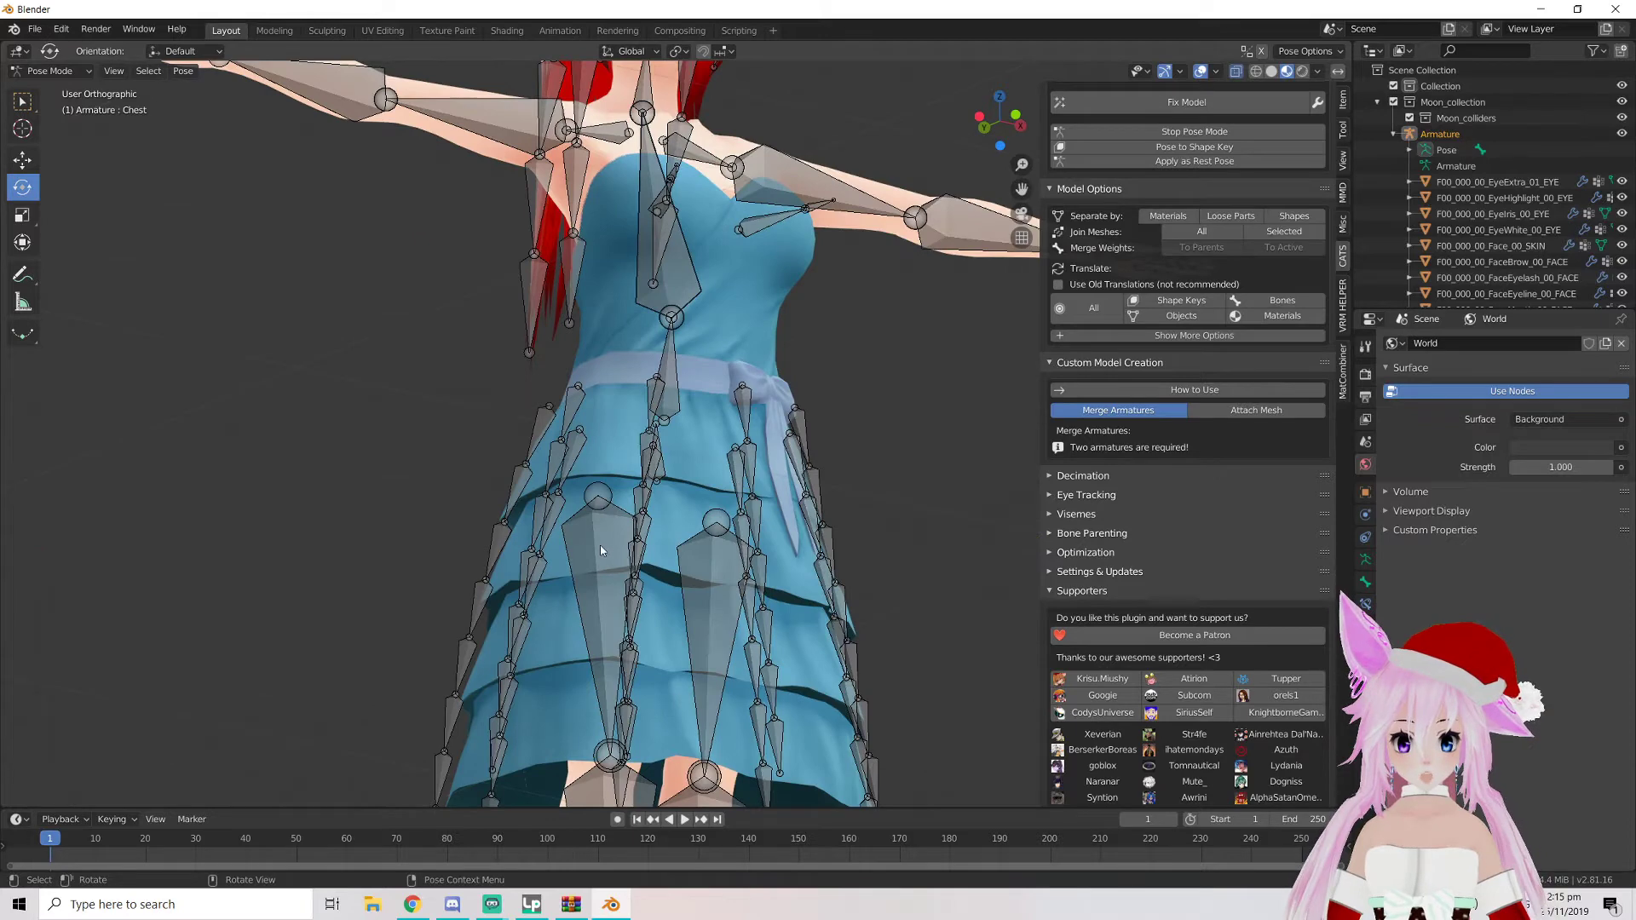
scroll(600, 550, "down", 5)
left_click(629, 525)
key("r")
key("r")
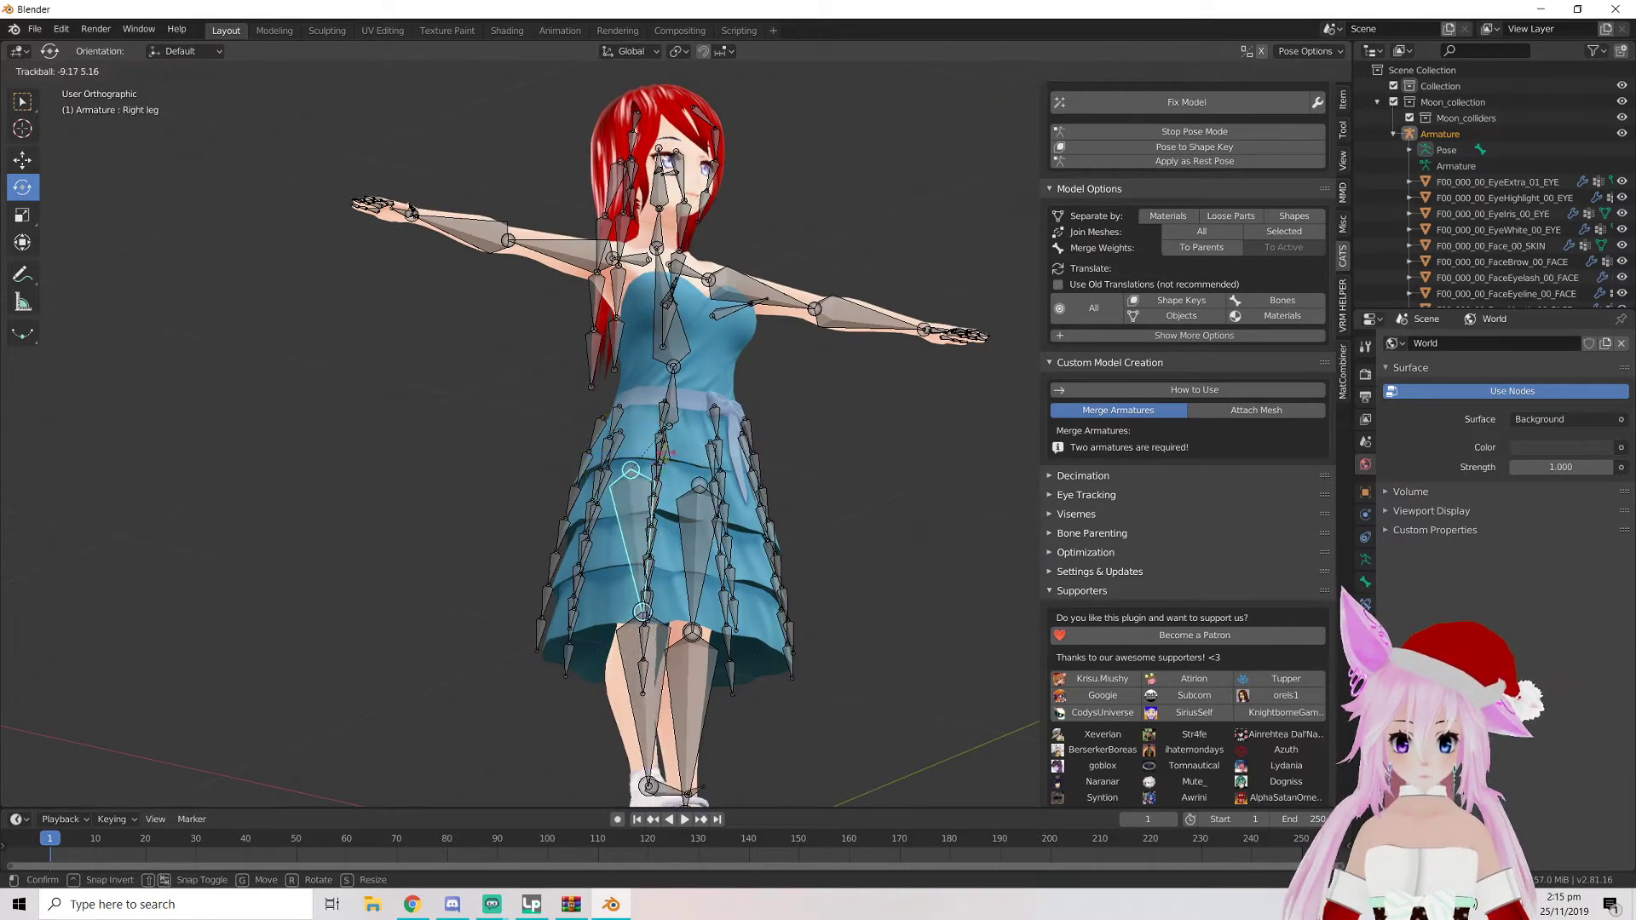
left_click(684, 417)
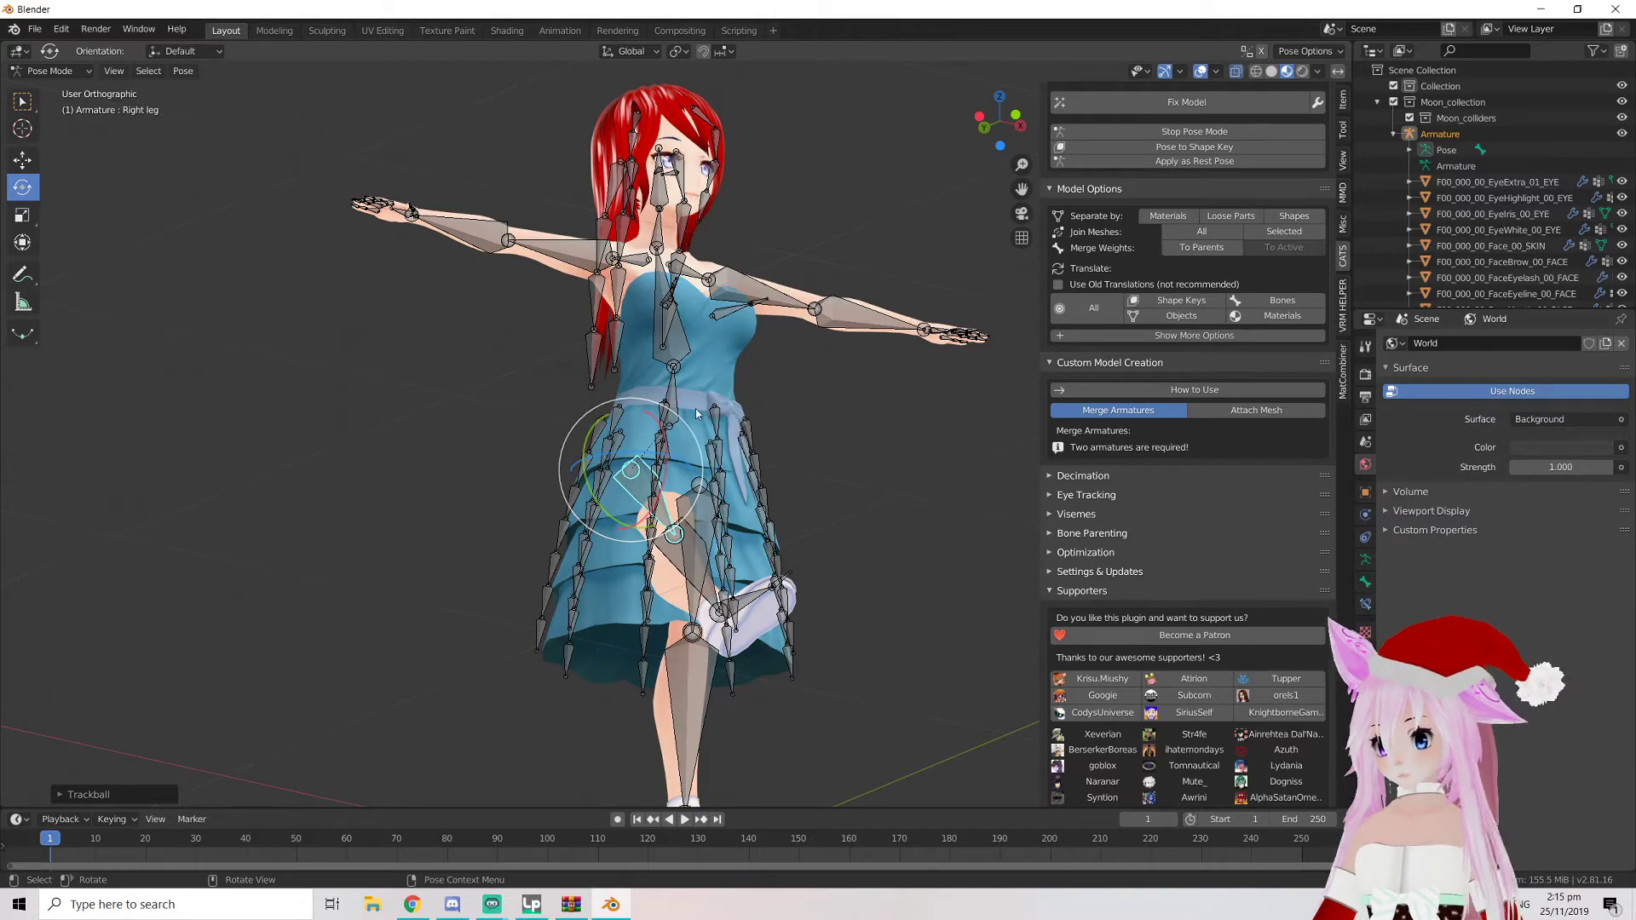
key("ctrl+z")
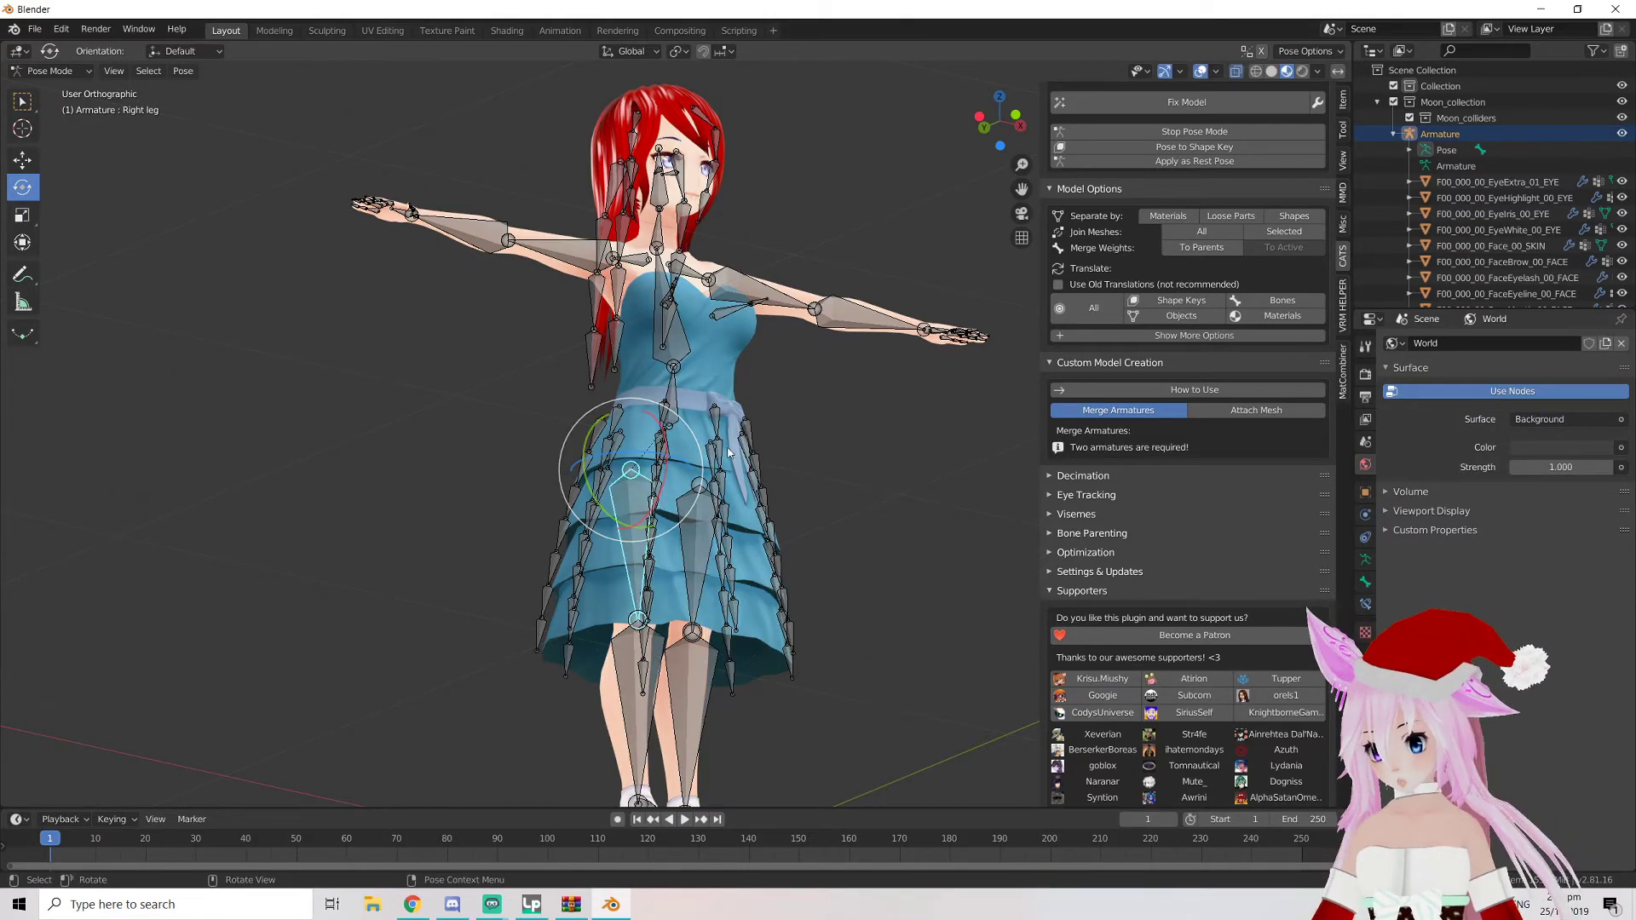
Rotate the Breast_L bone to test the bodice's deformation, and undo the rotation
scroll(729, 451, "up", 5)
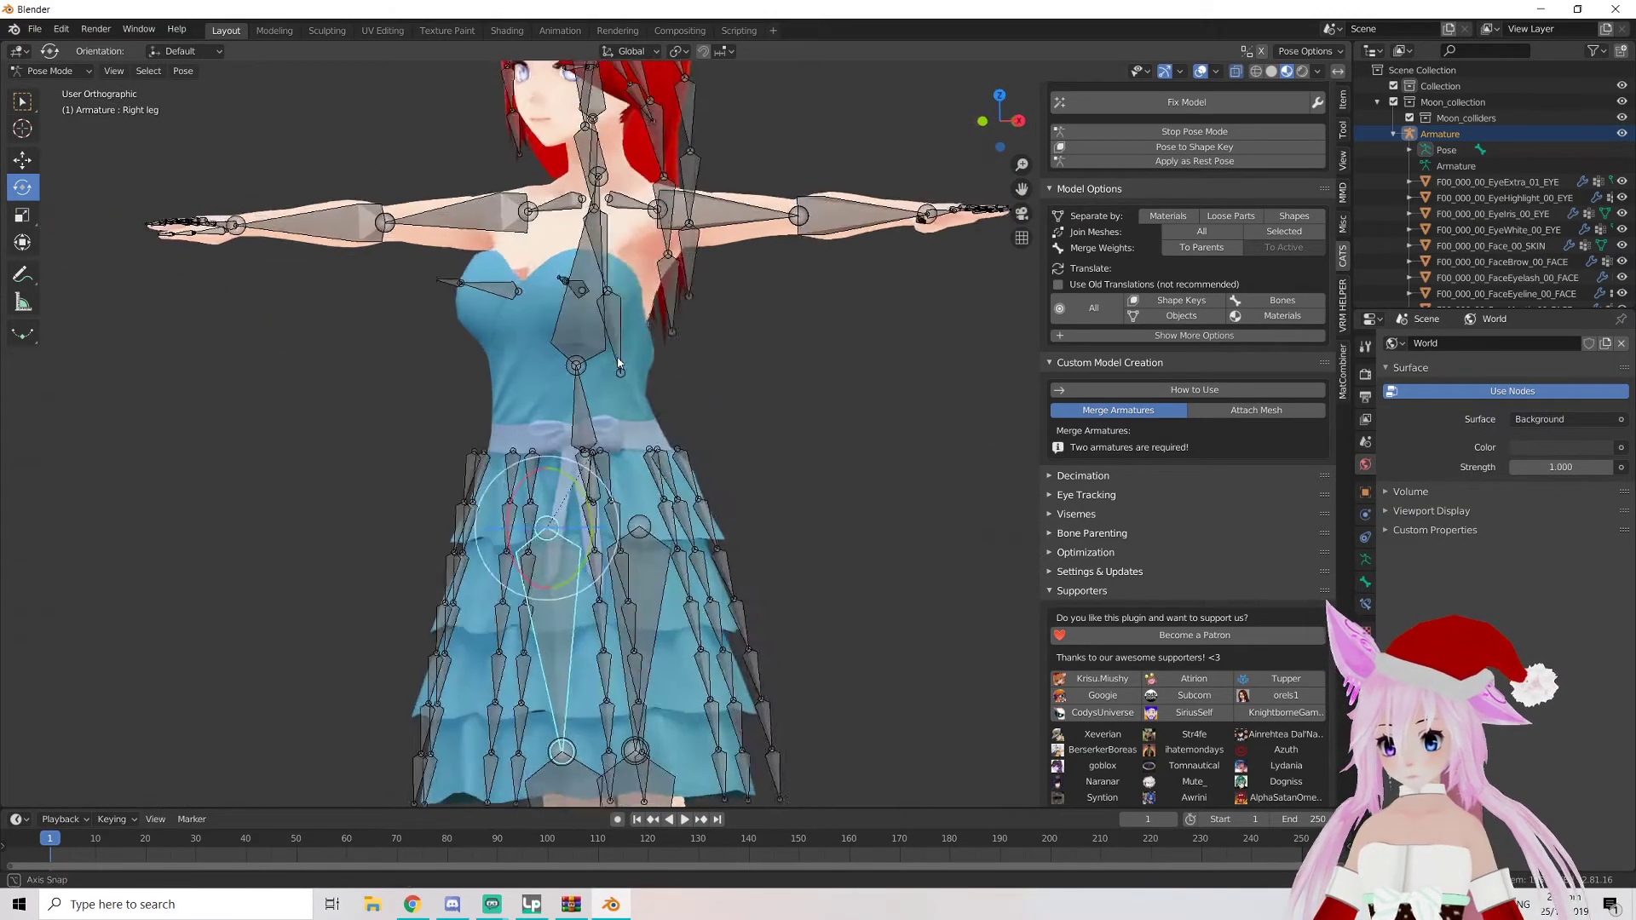
scroll(620, 363, "up", 2)
left_click(514, 227)
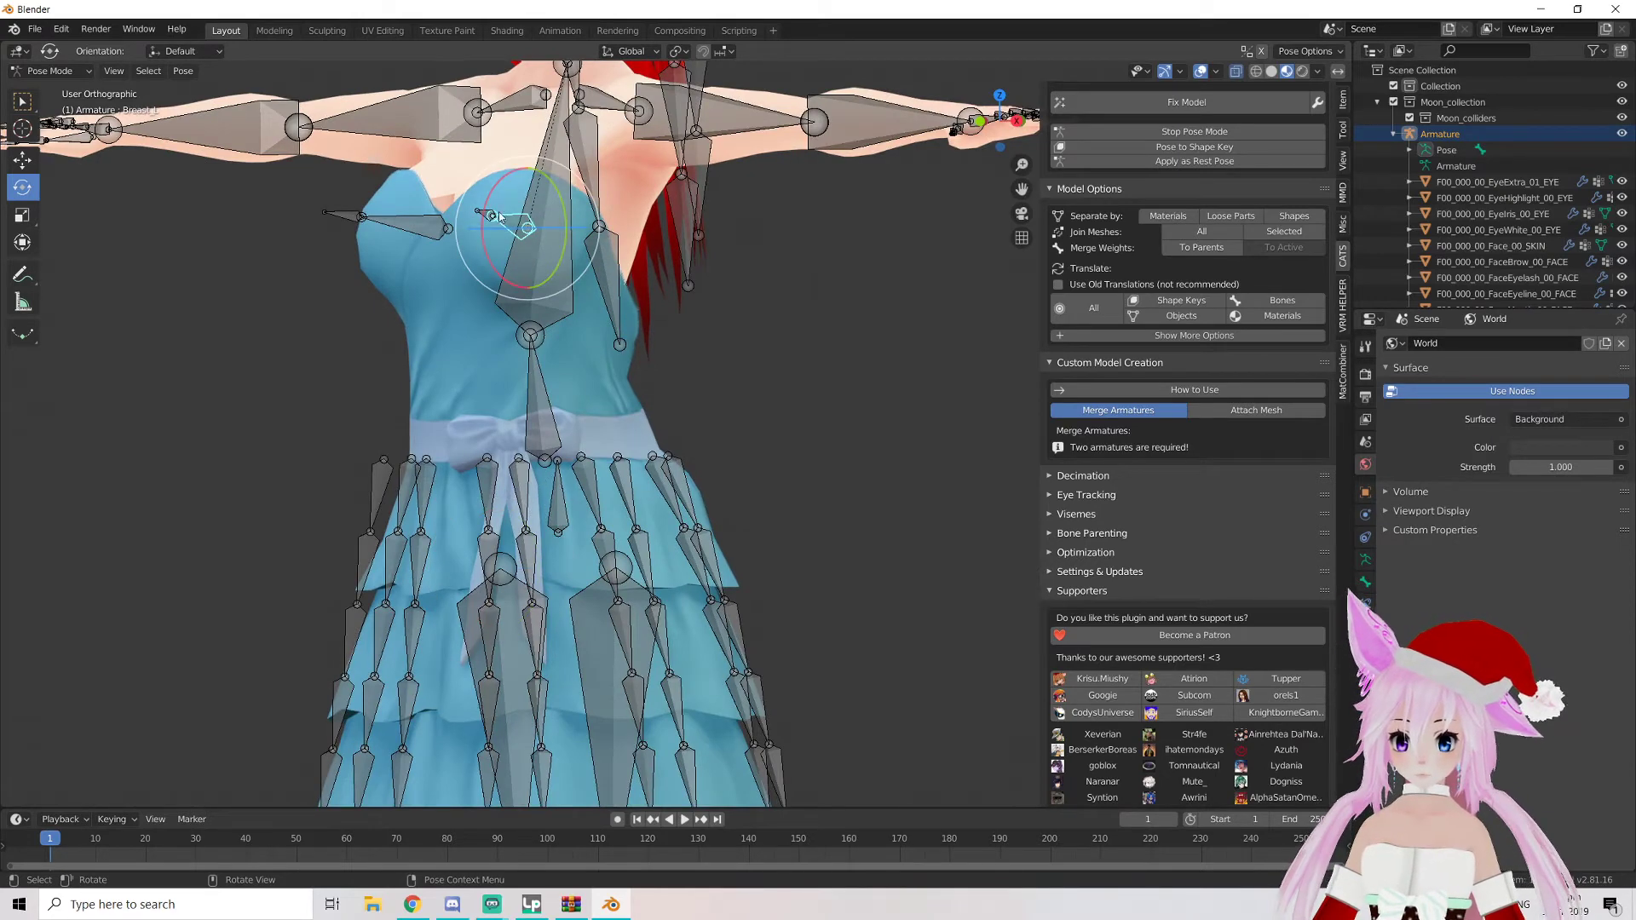
mouse_move(489, 212)
left_mouse_down()
mouse_move(495, 194)
mouse_move(501, 223)
left_mouse_up()
key("ctrl+z")
Rotate the upper hair bone at the back of the head to test how the hair moves
scroll(810, 392, "down", 7)
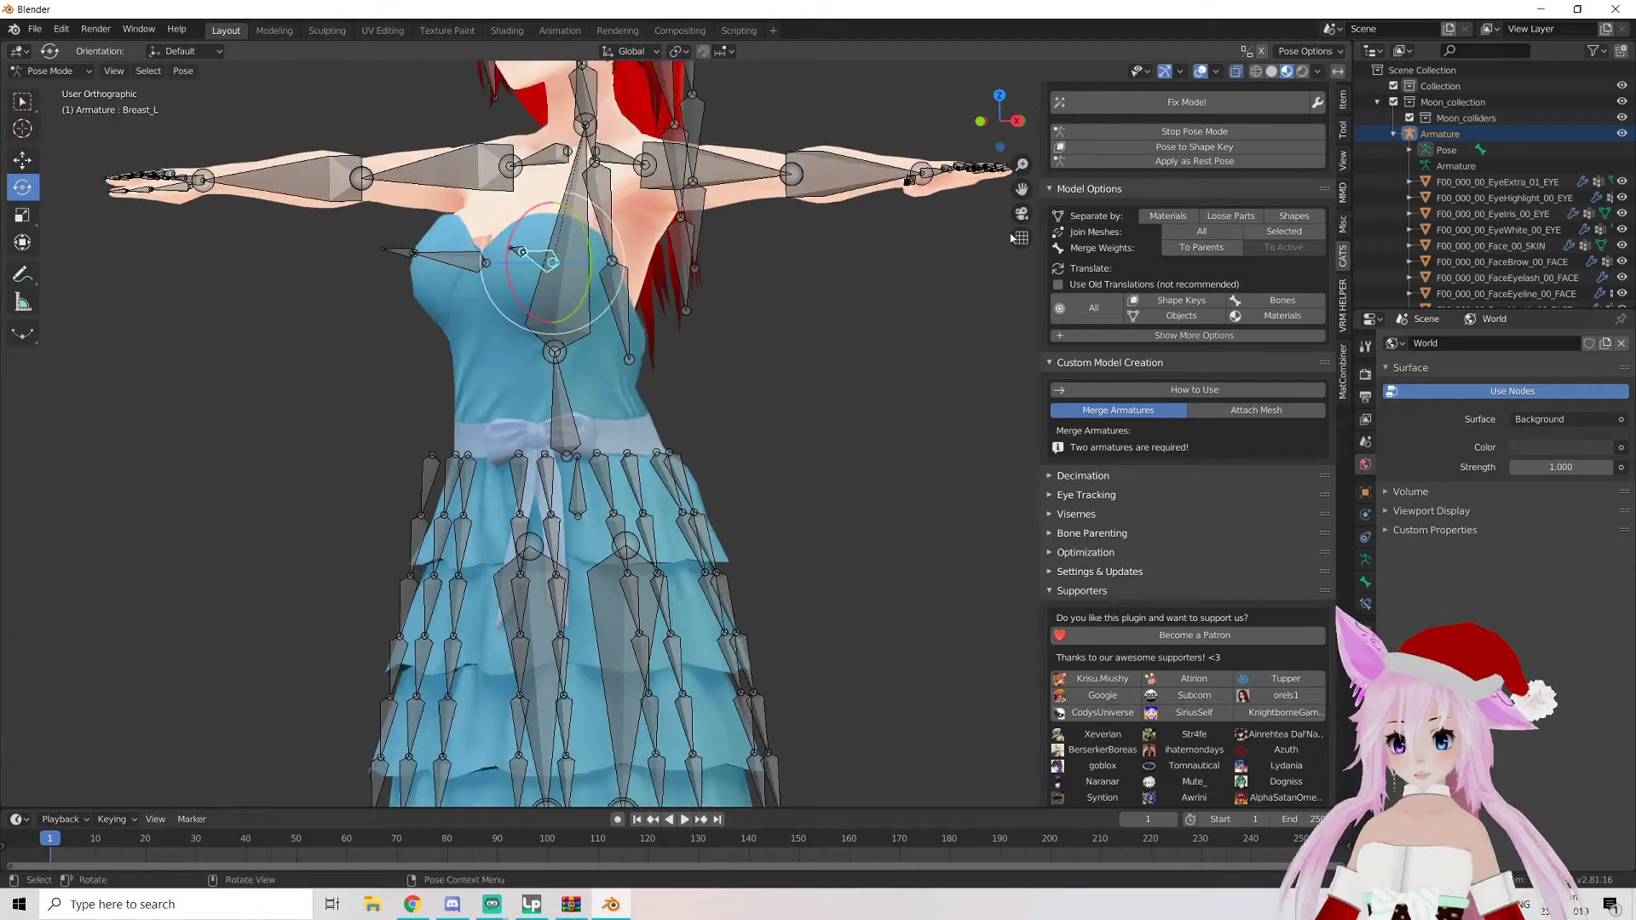
middle_click_drag(809, 391, 786, 482)
scroll(657, 392, "up", 6)
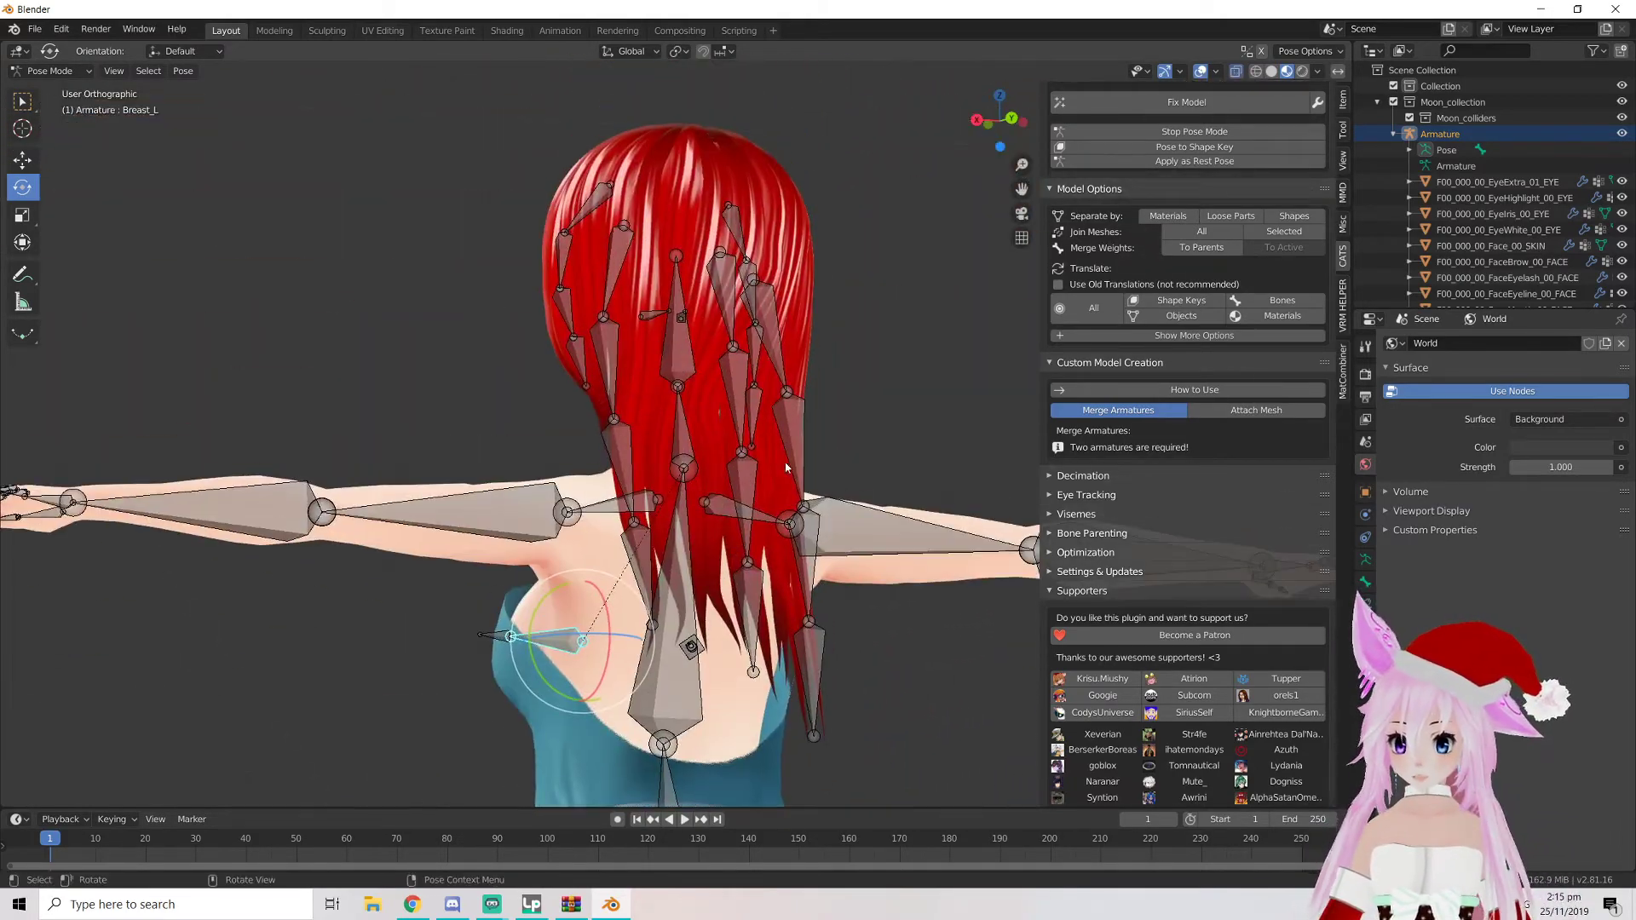
key("r")
left_click(720, 292)
left_click(727, 284)
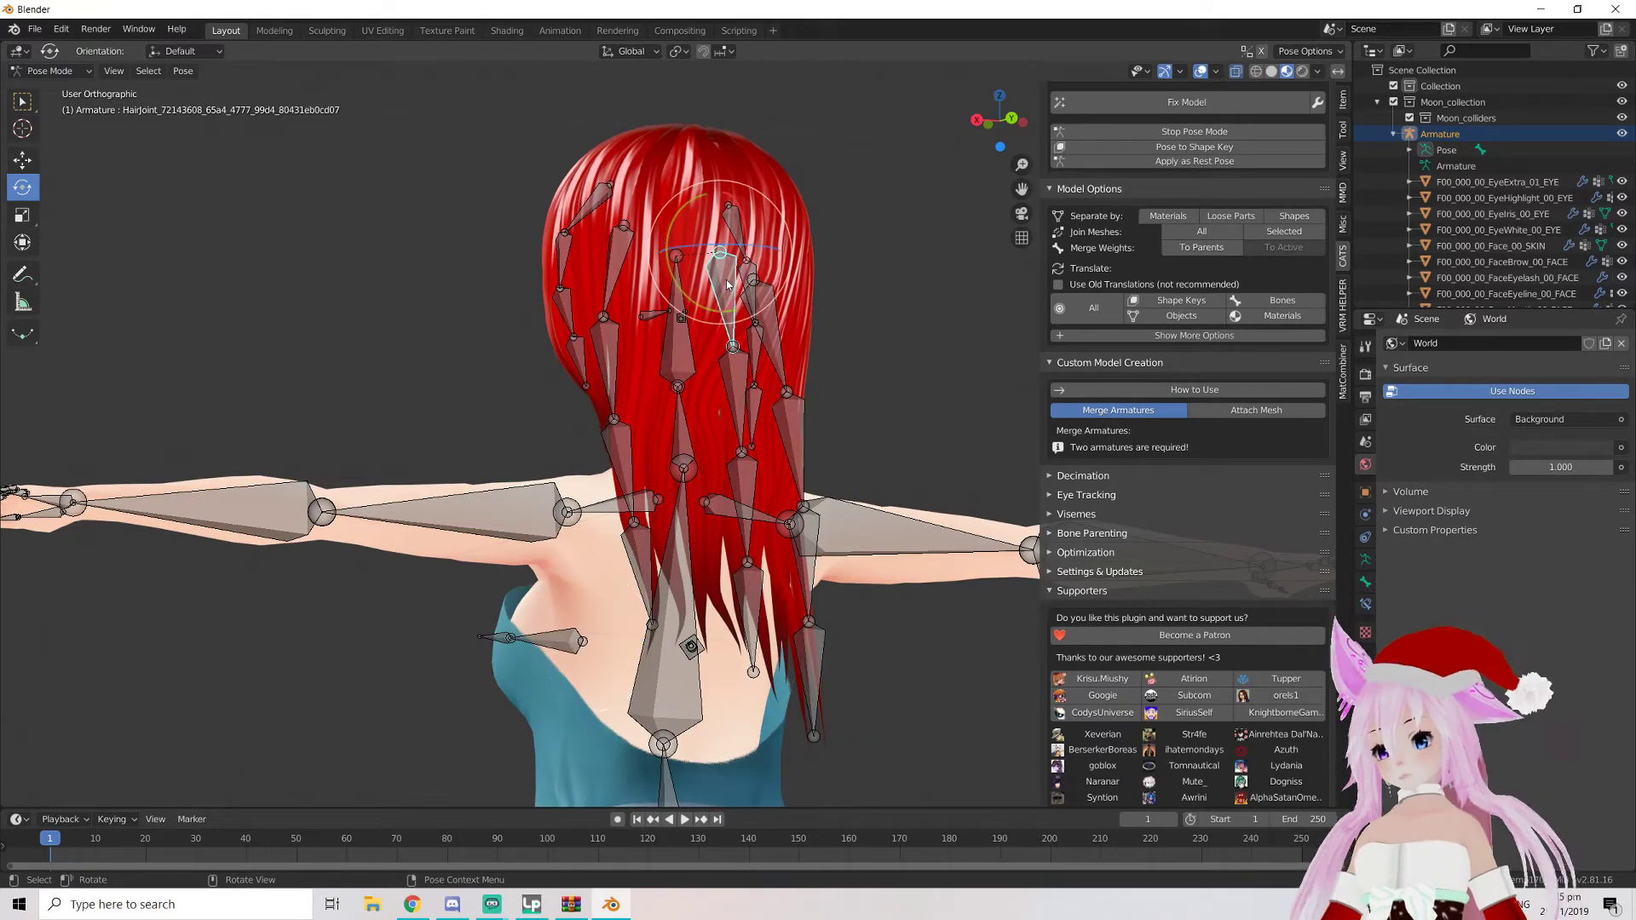
mouse_move(727, 285)
middle_mouse_down()
mouse_move(790, 278)
mouse_move(731, 270)
middle_mouse_up()
key("r")
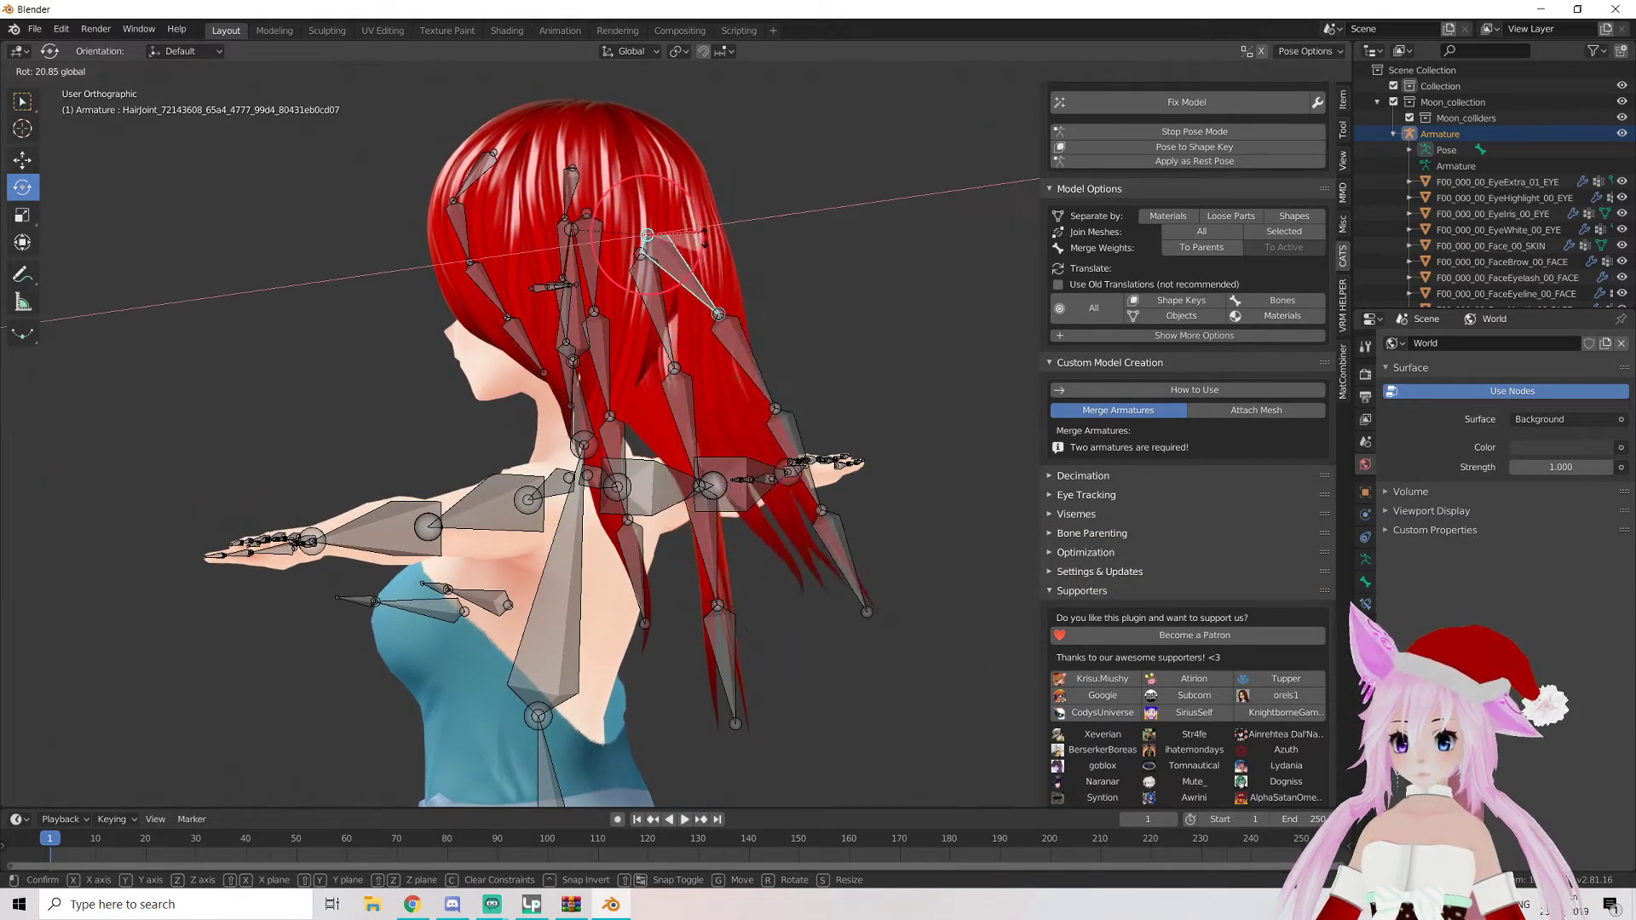
left_click(718, 228)
middle_click_drag(718, 229, 742, 271)
Rotate a lower back hair bone freely to test its movement, and stop pose mode to reset the pose
left_click(616, 378)
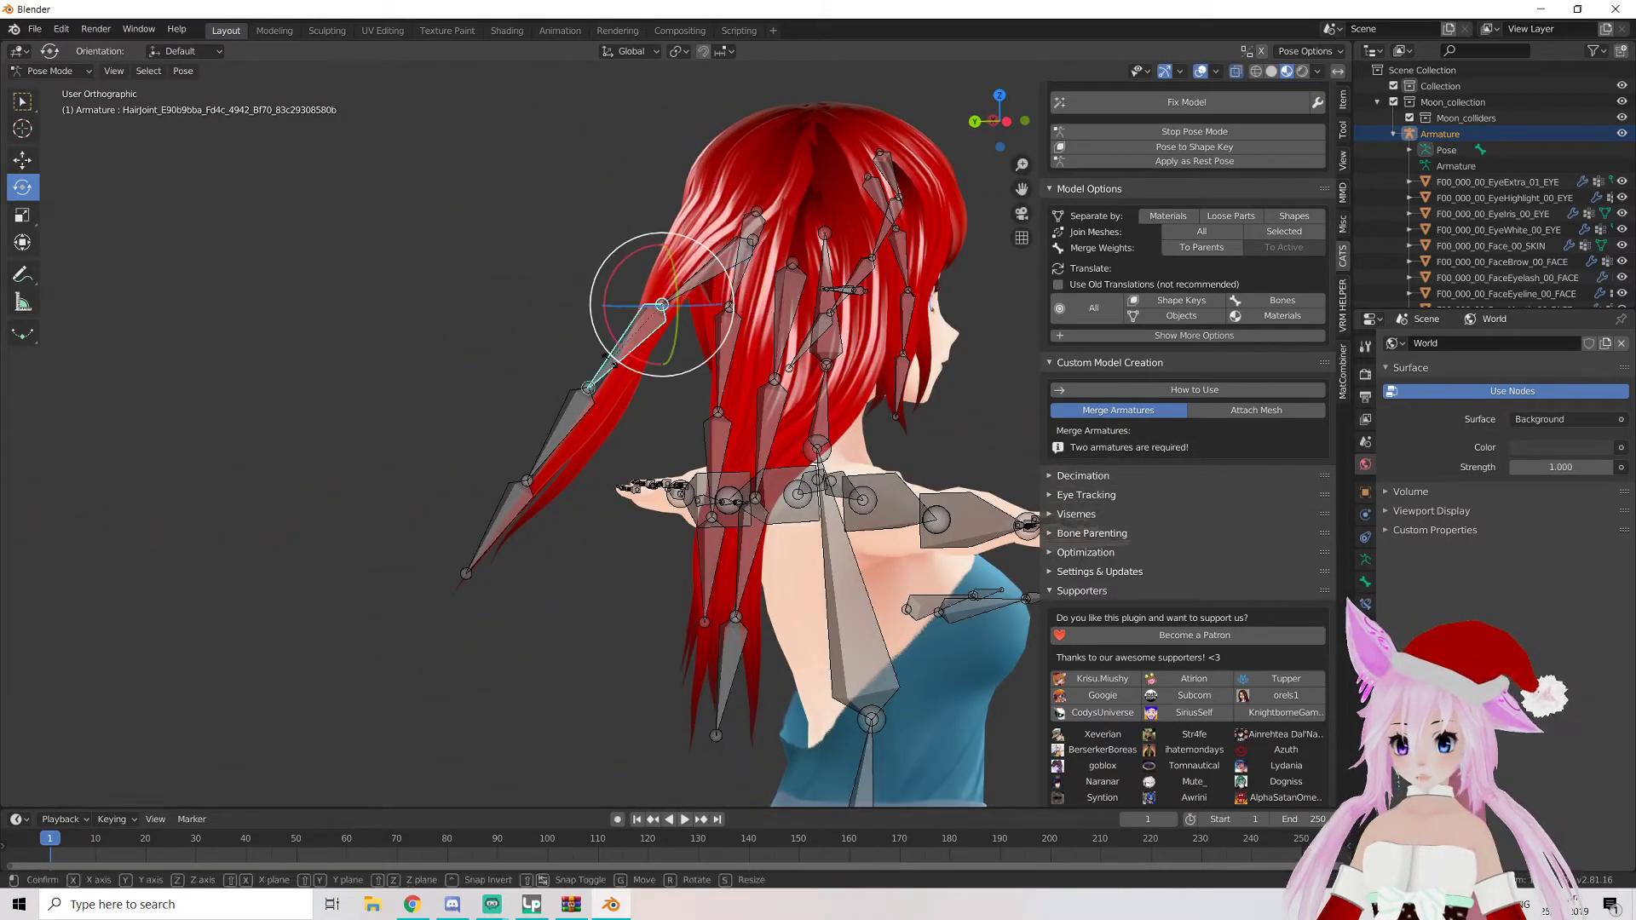
key("r")
key("r")
left_click(625, 330)
middle_click_drag(625, 330, 832, 341)
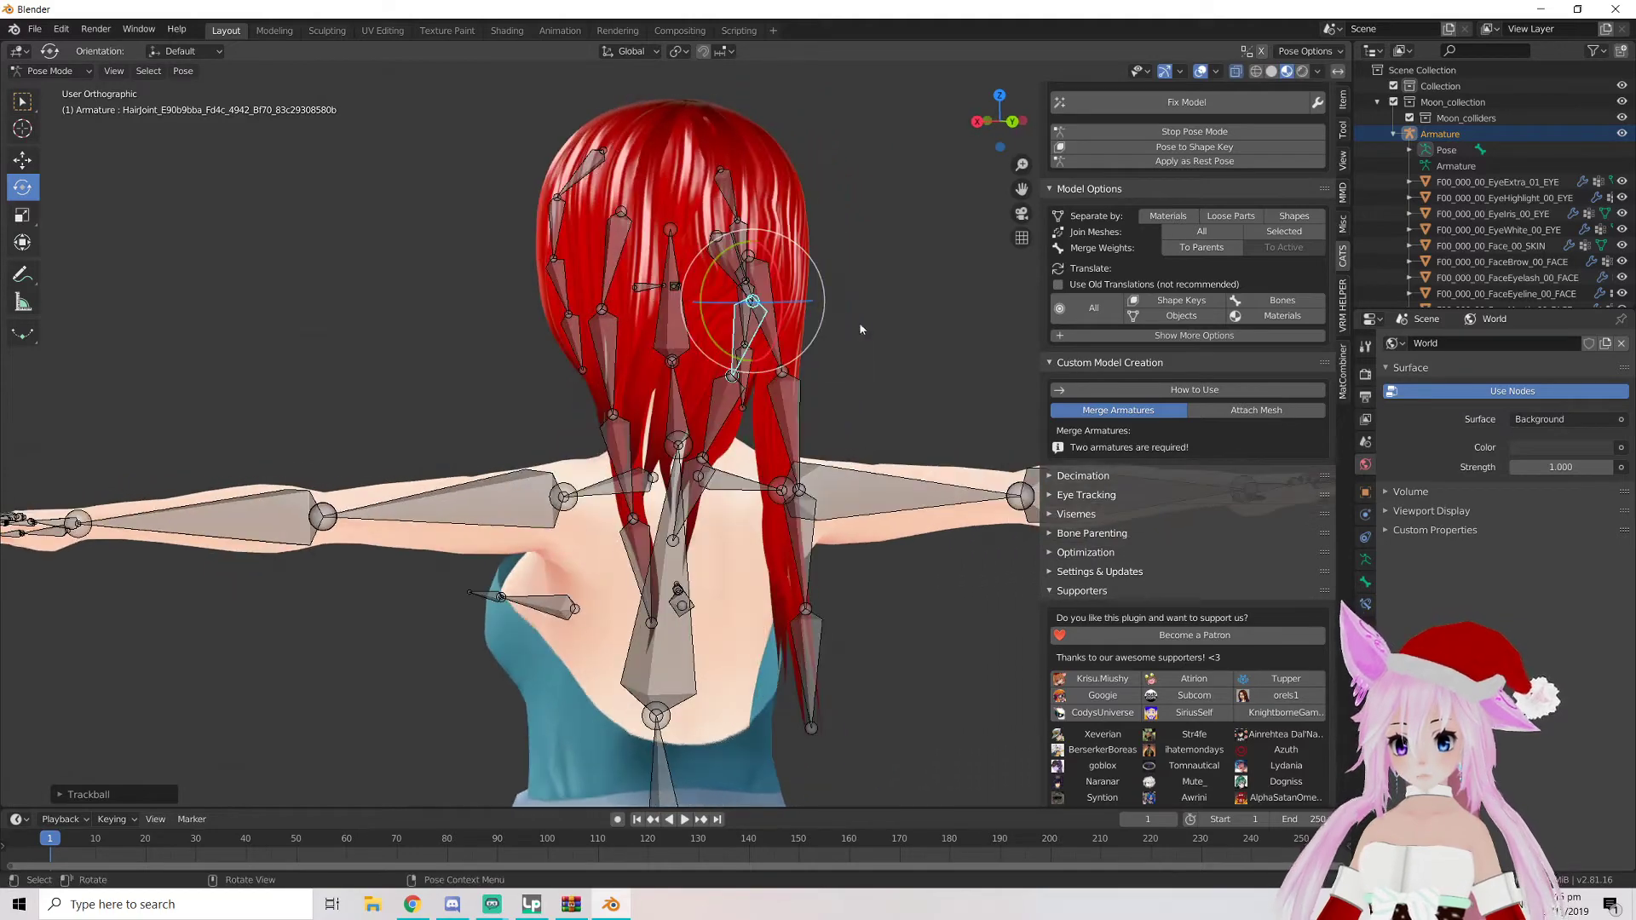
left_click(1152, 133)
scroll(680, 426, "down", 3)
middle_click_drag(650, 331, 931, 349)
scroll(934, 351, "up", 5)
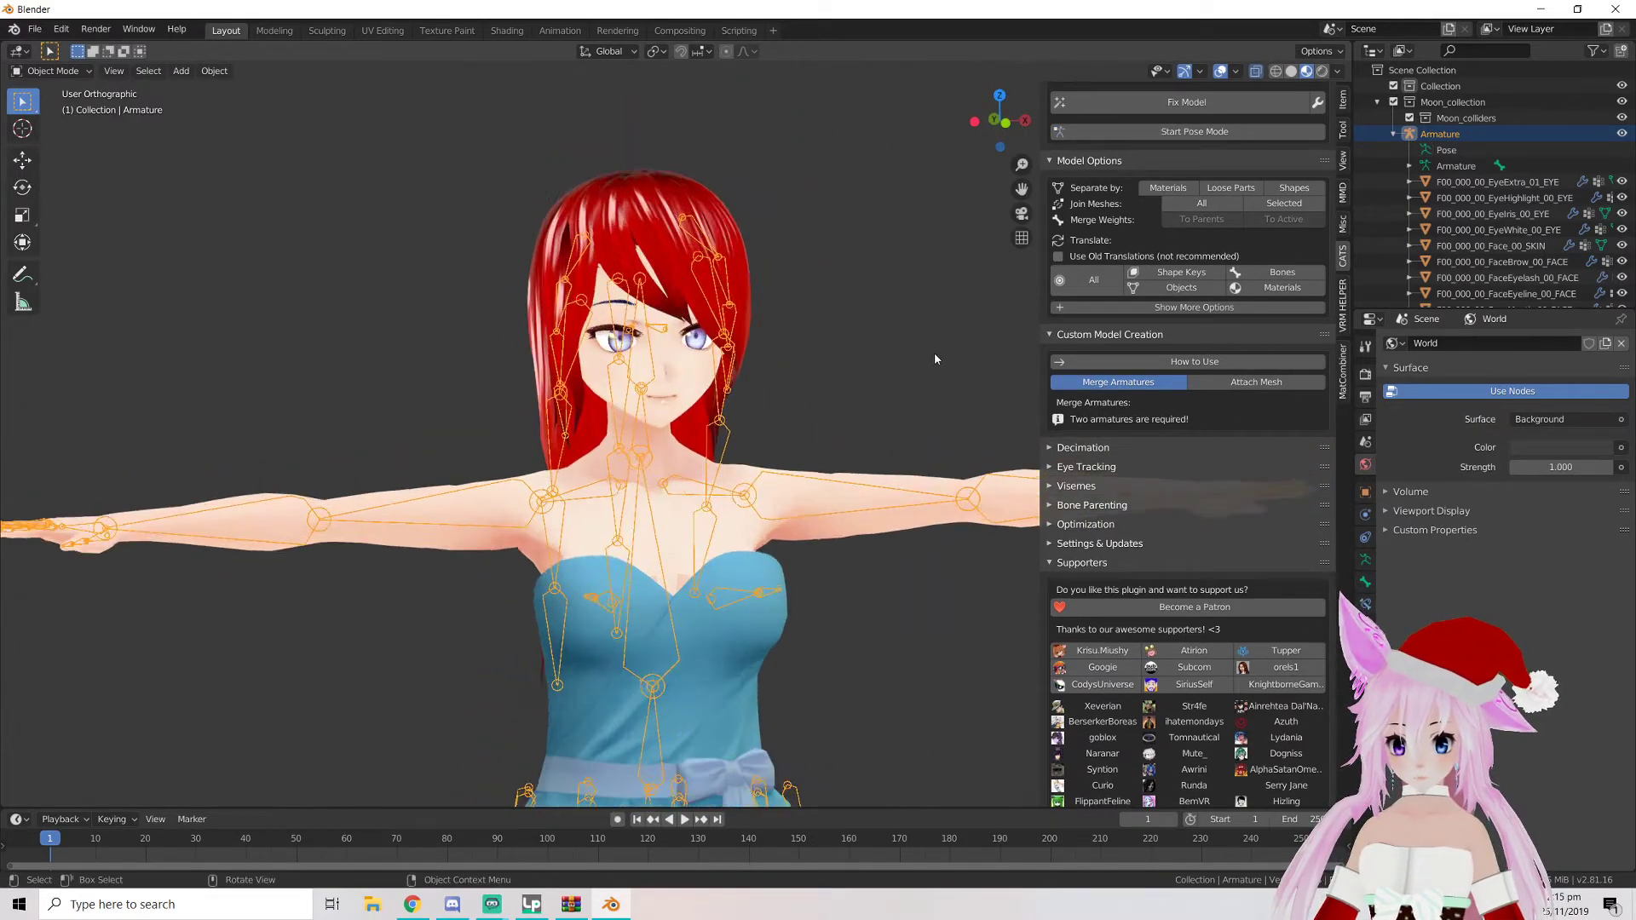
scroll(877, 364, "down", 2)
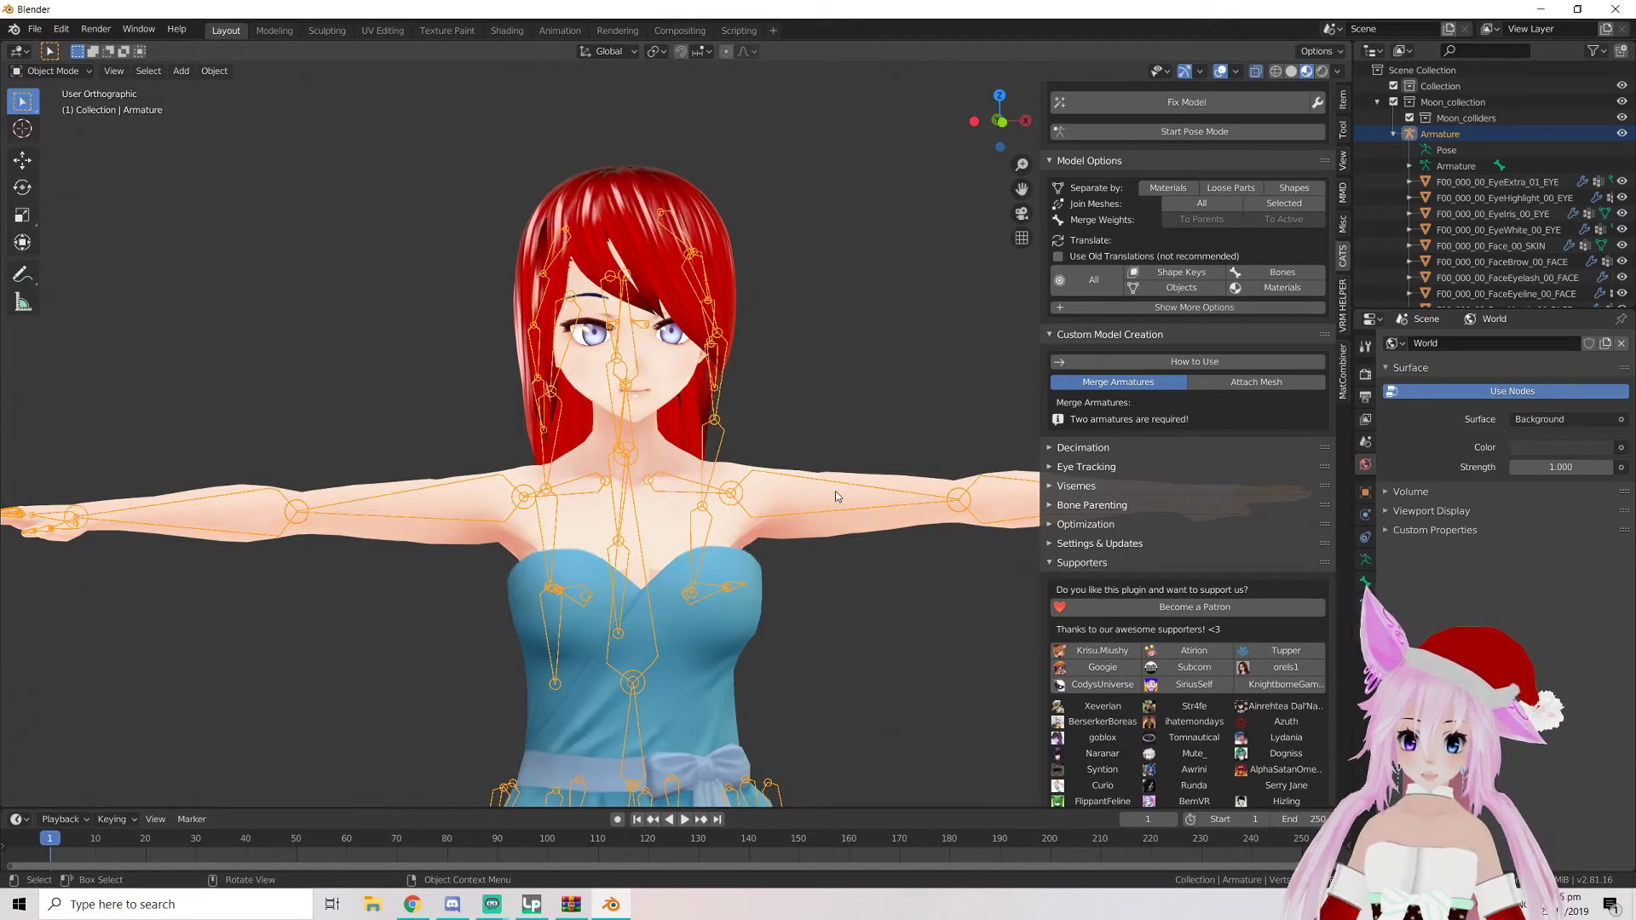
Check the shape keys of the body skin, face skin and Material0 dress meshes
left_click(859, 481)
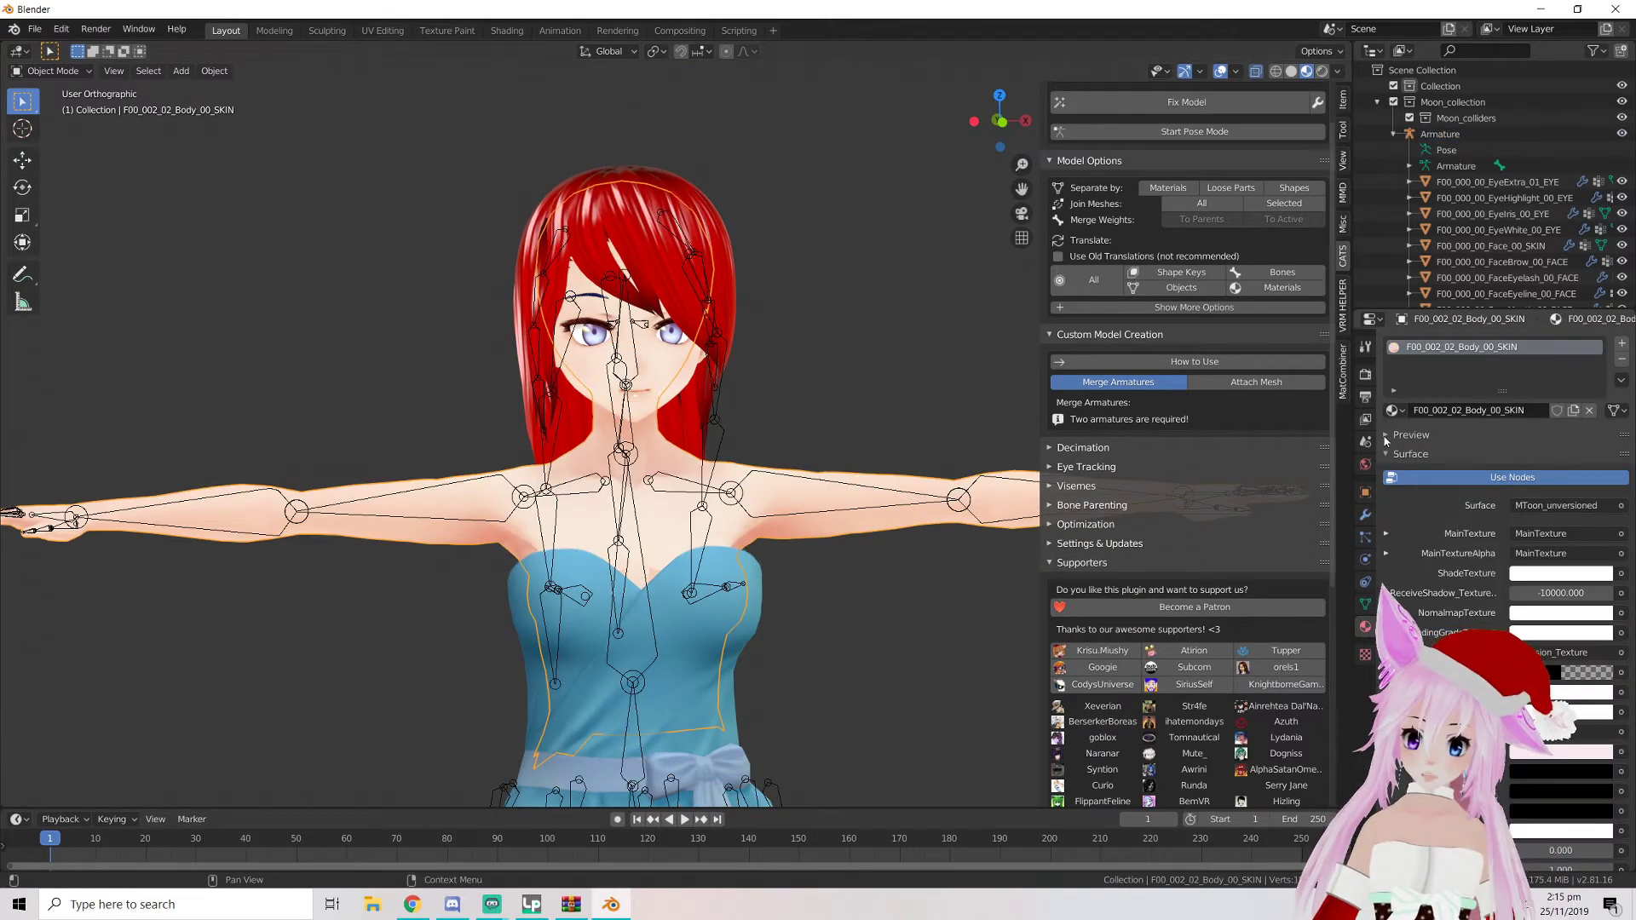
left_click(1365, 604)
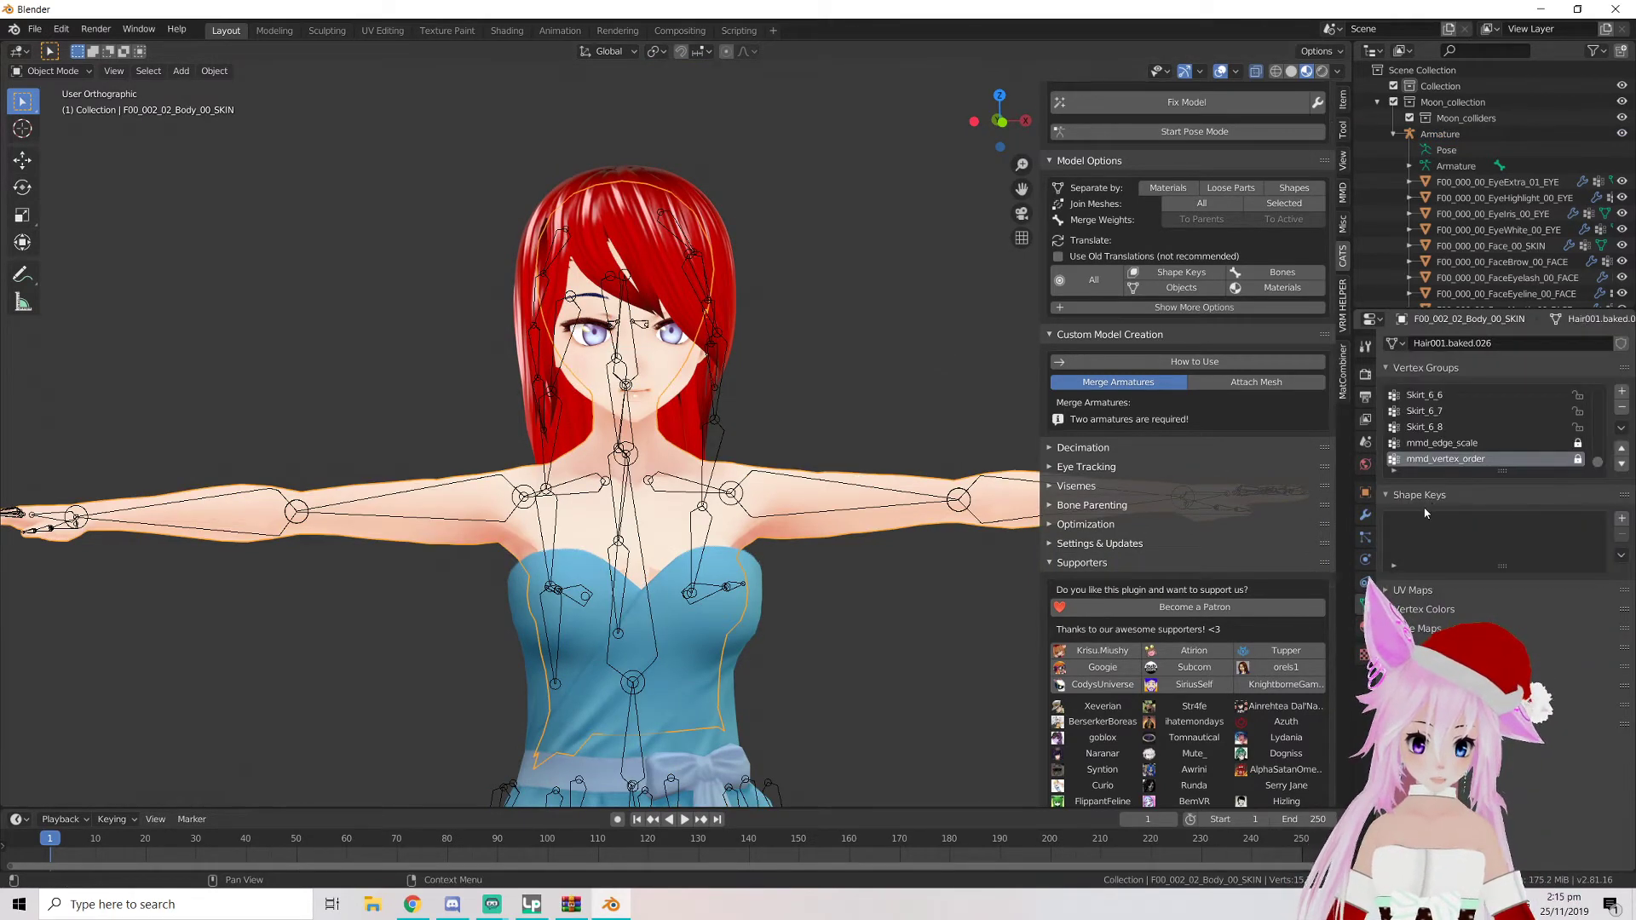
left_click(678, 388)
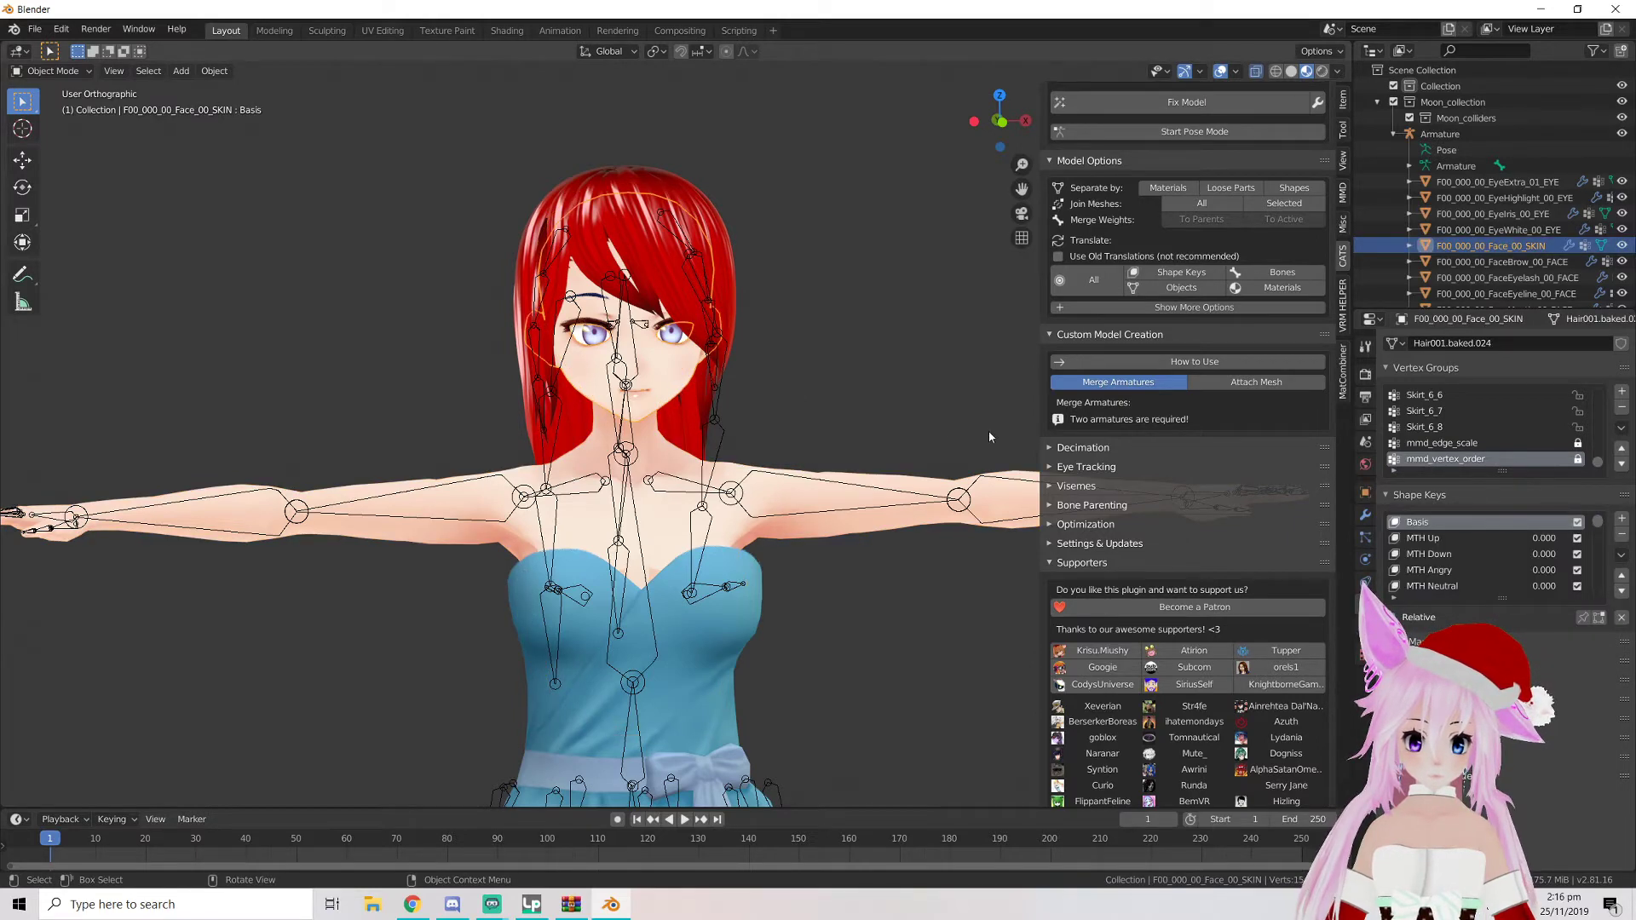
scroll(917, 511, "down", 4)
left_click(720, 549)
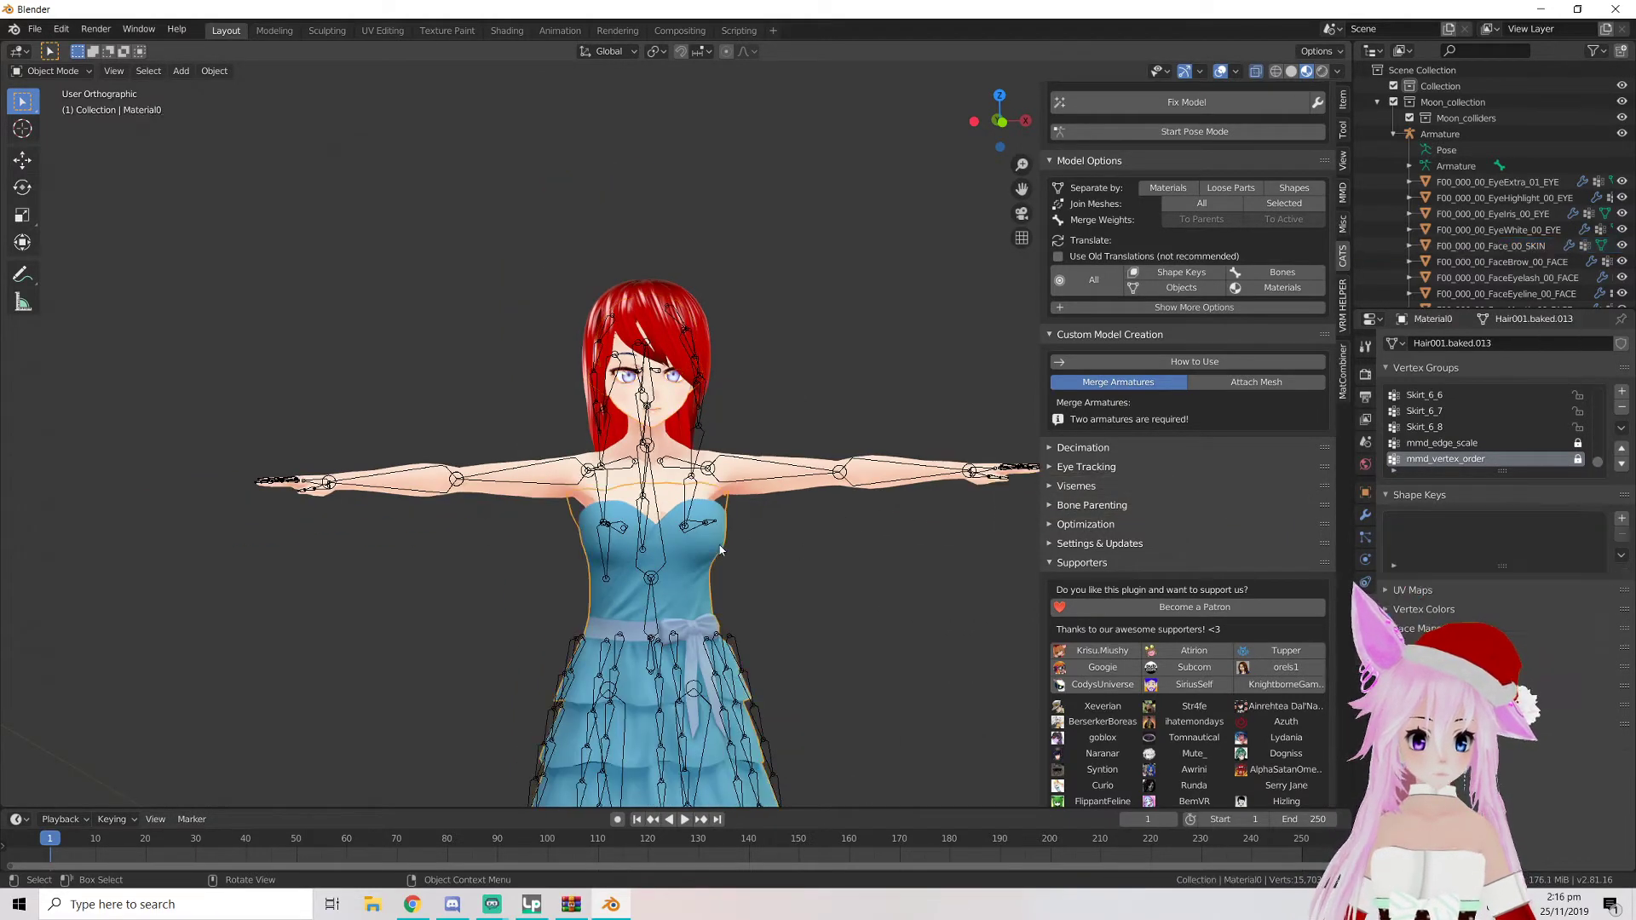
Run Fix Model on the Armature and review the shape keys of the combined Body mesh
left_click(1440, 133)
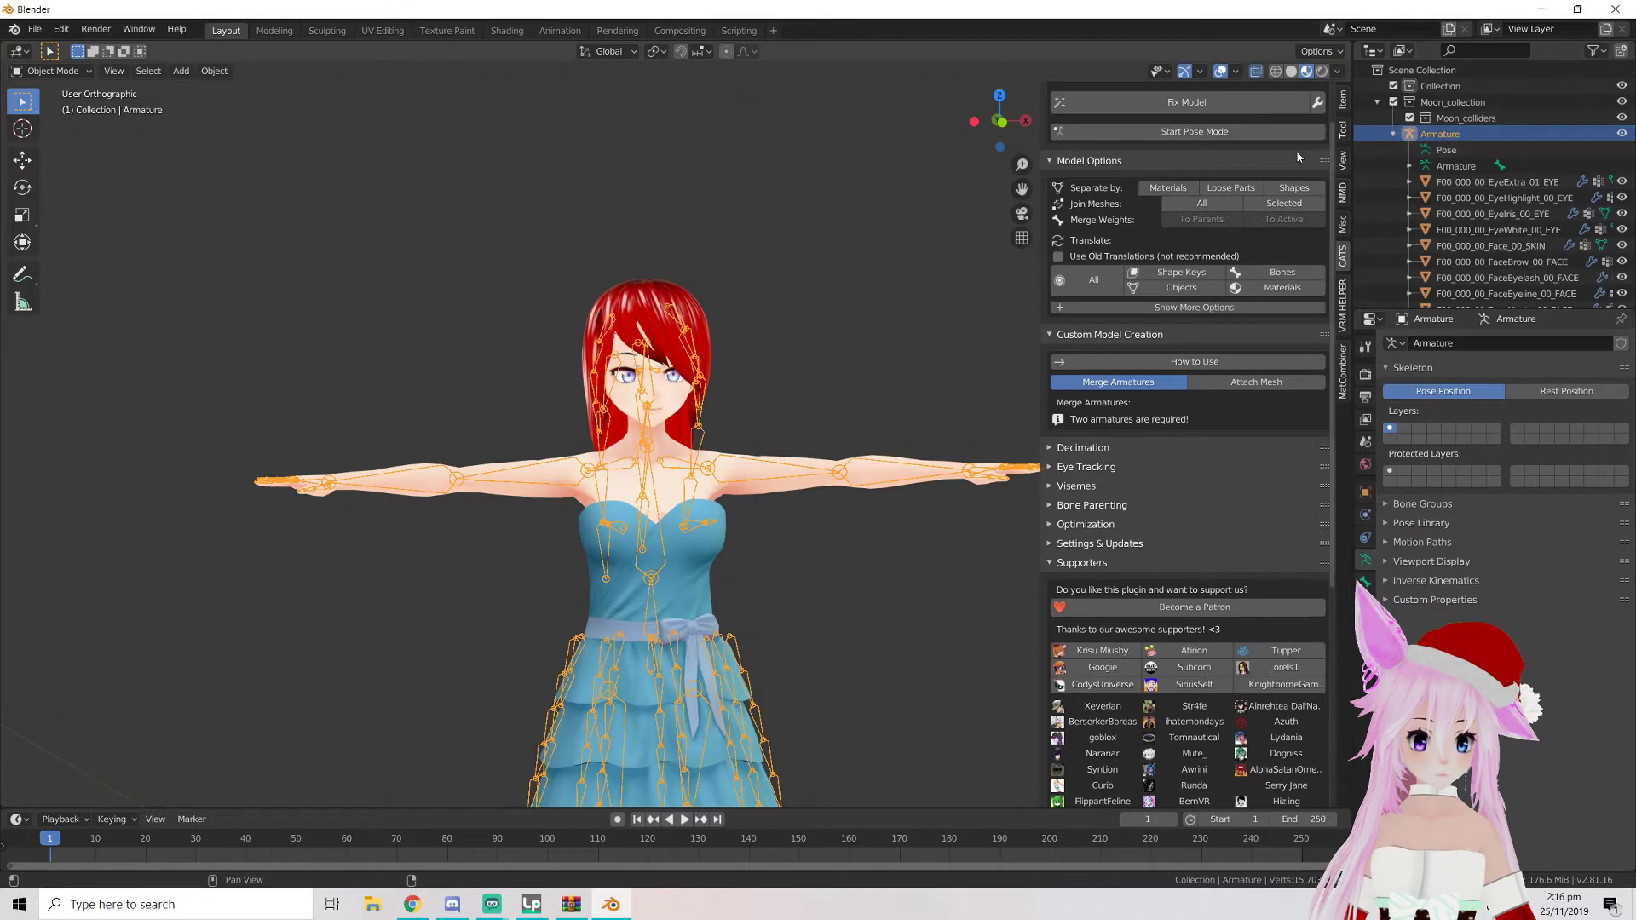
left_click(1151, 104)
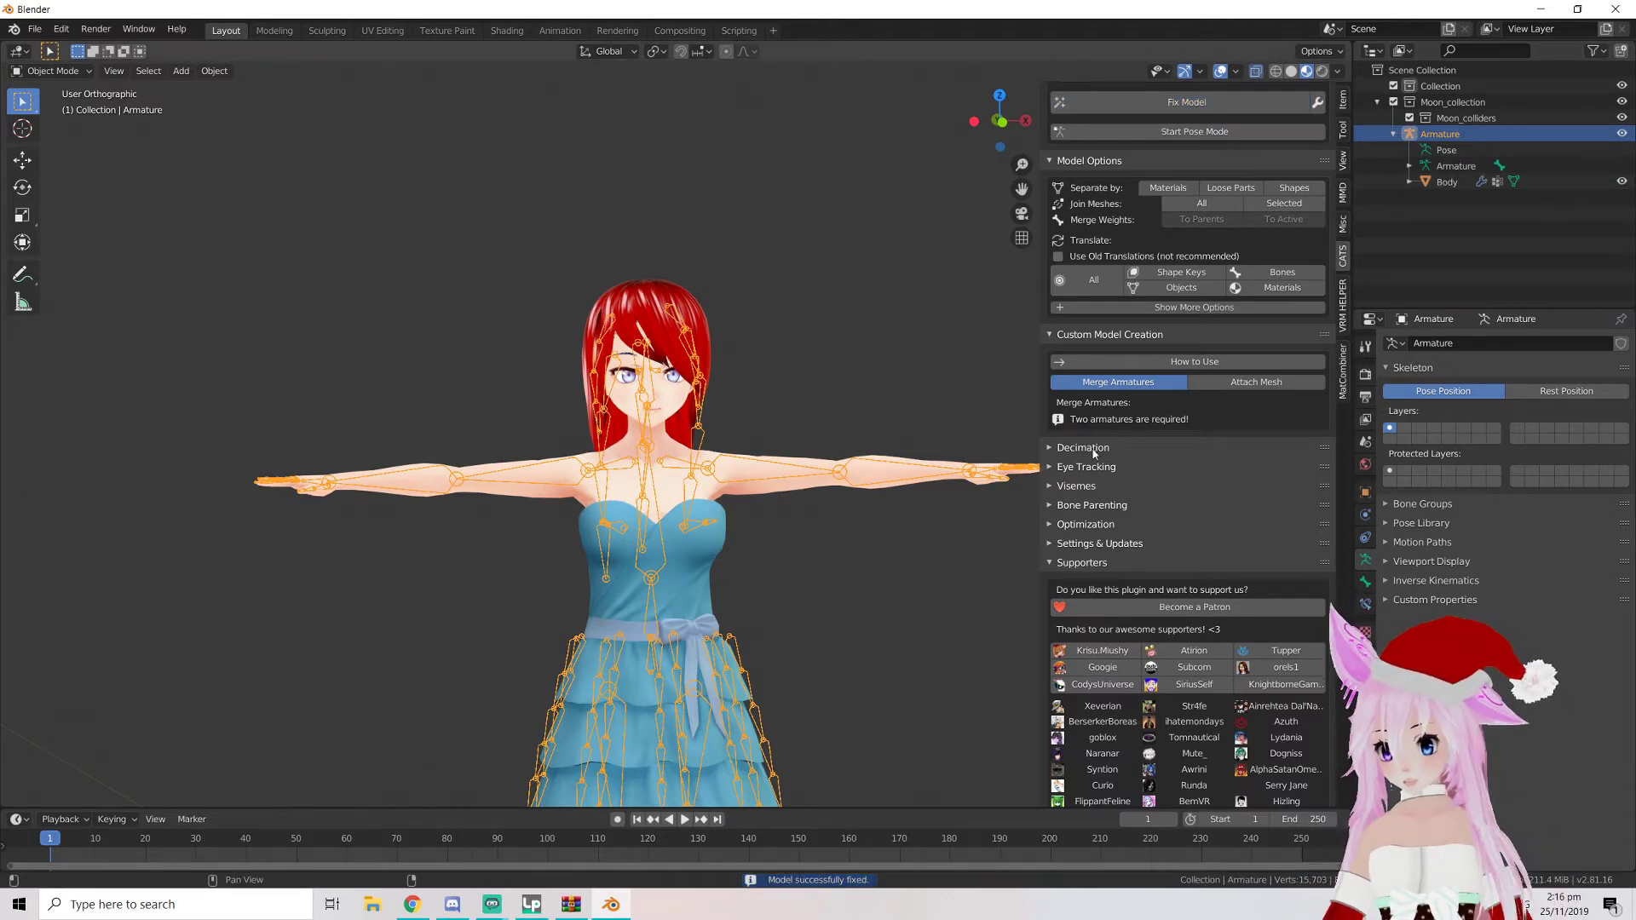
left_click(816, 462)
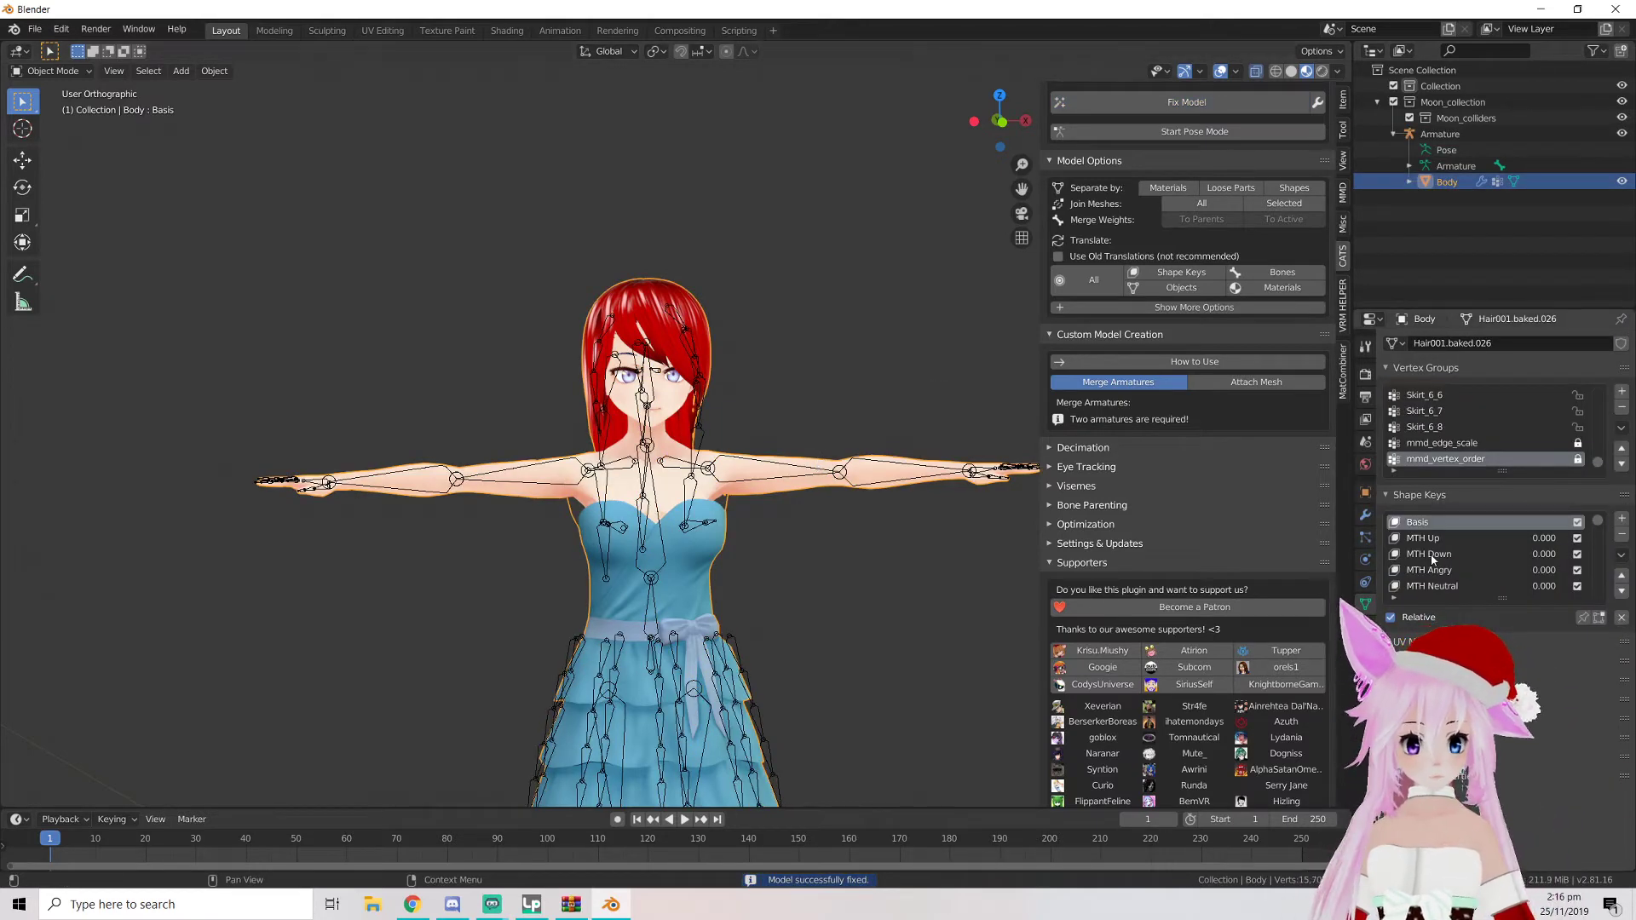
scroll(1436, 555, "down", 5)
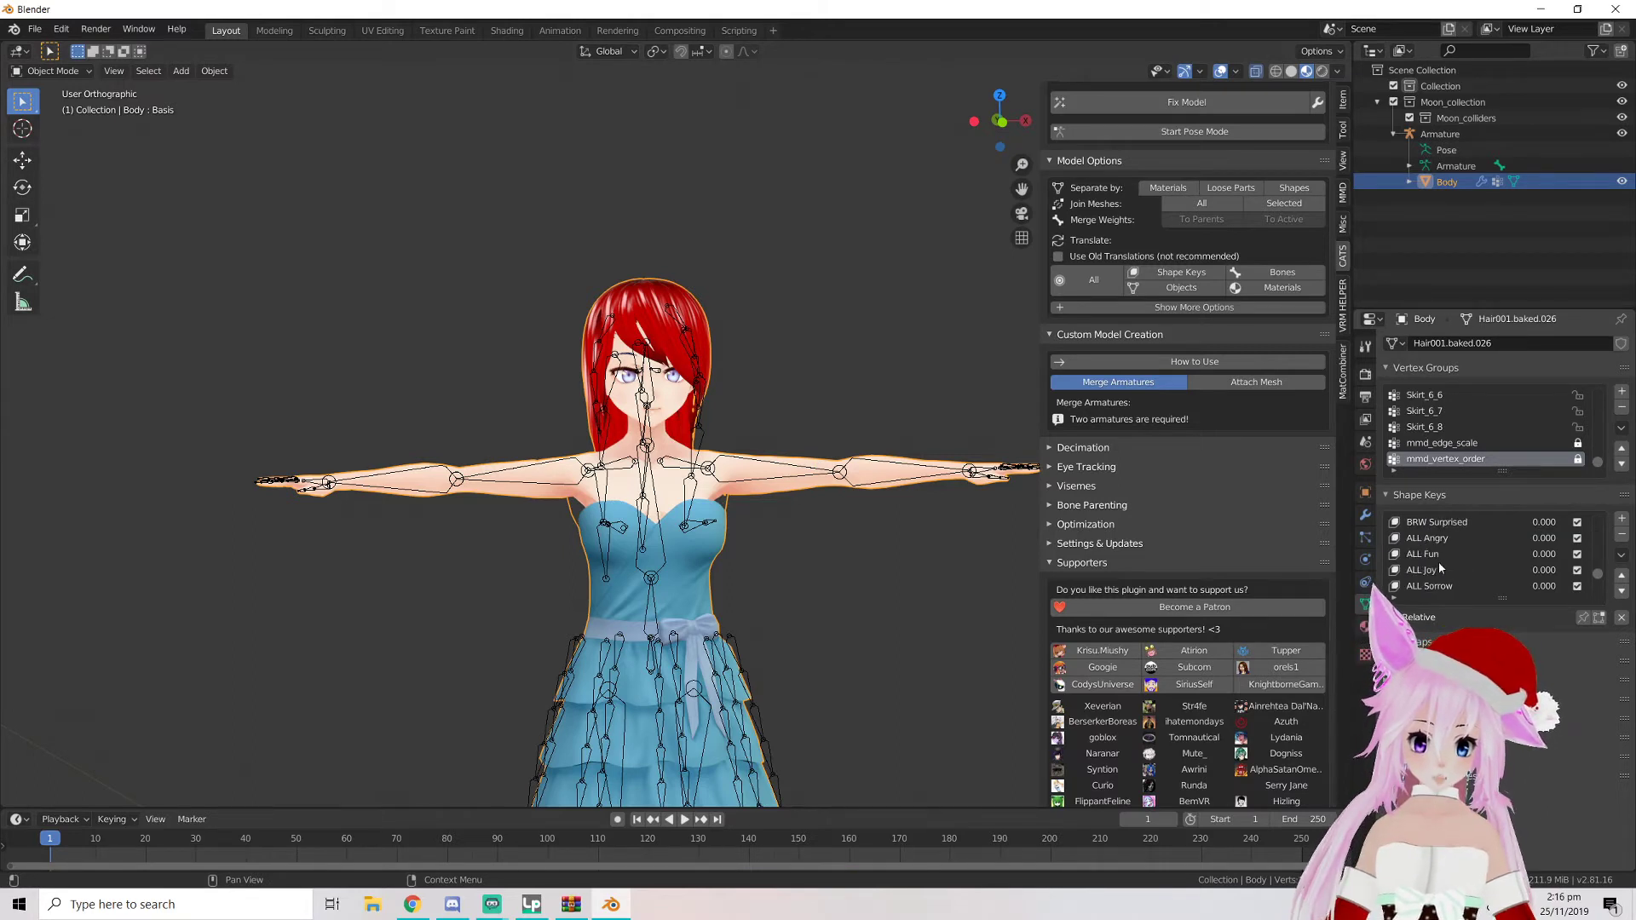
Set the ALL Fun shape key of the Body mesh to 1 and check the facial expression up close
left_click(1453, 567)
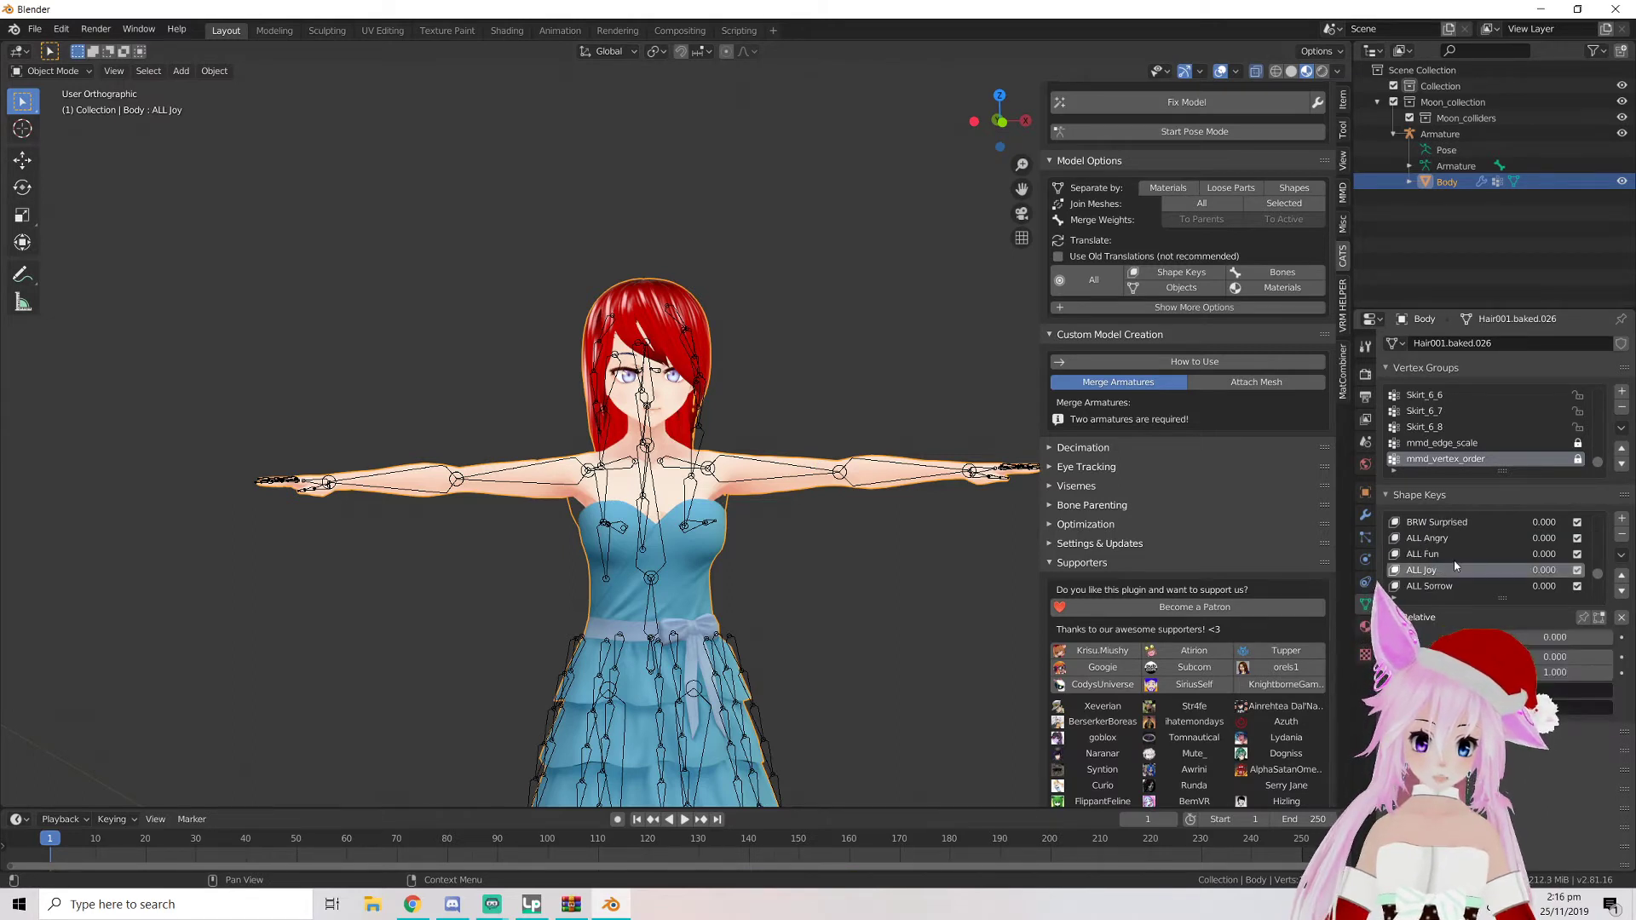
left_click(1550, 554)
type("1")
key("Return")
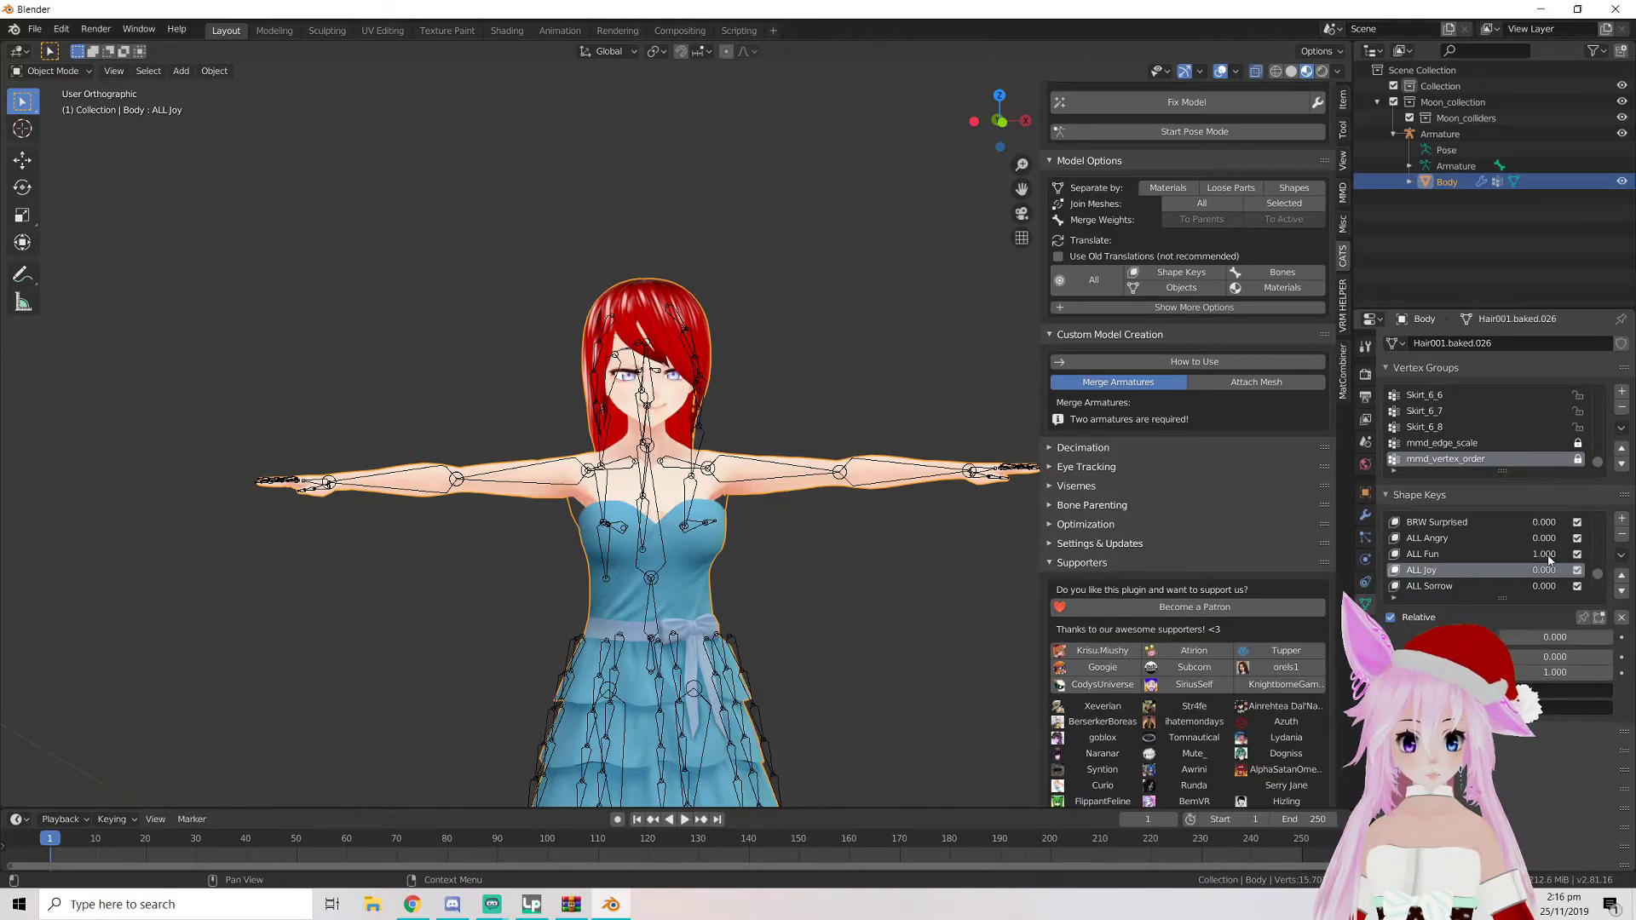
scroll(713, 457, "up", 5)
mouse_move(712, 458)
middle_mouse_down()
mouse_move(769, 455)
mouse_move(716, 464)
middle_mouse_up()
Set the HA Fung1 Up shape key of the Body mesh to 1
scroll(1474, 583, "down", 3)
scroll(1489, 578, "down", 2)
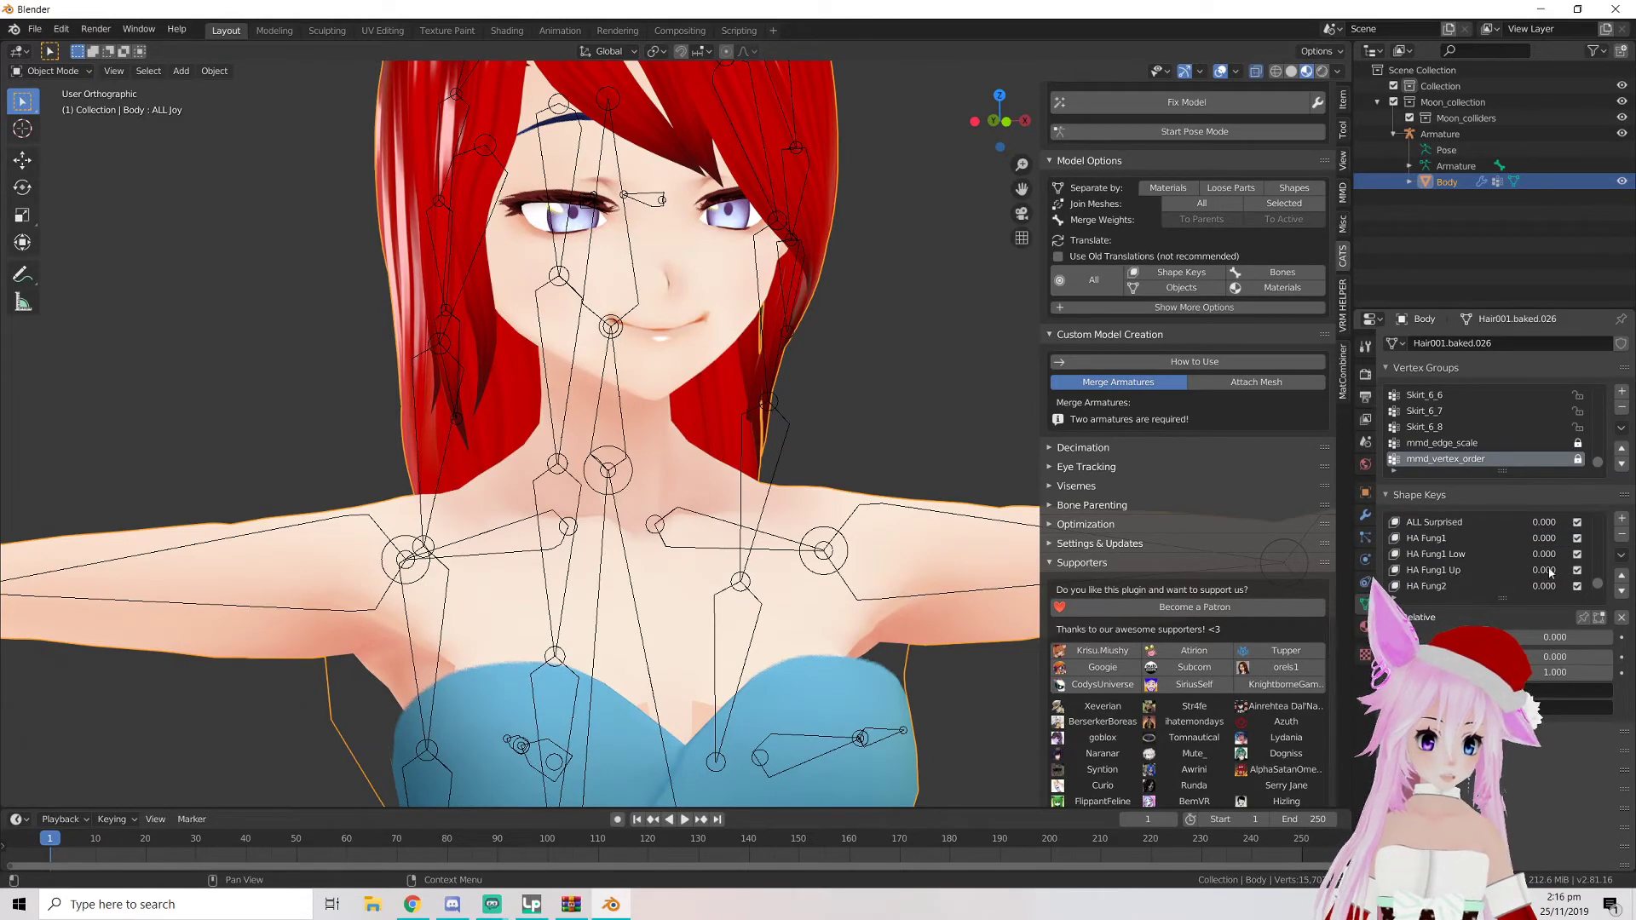
type("1")
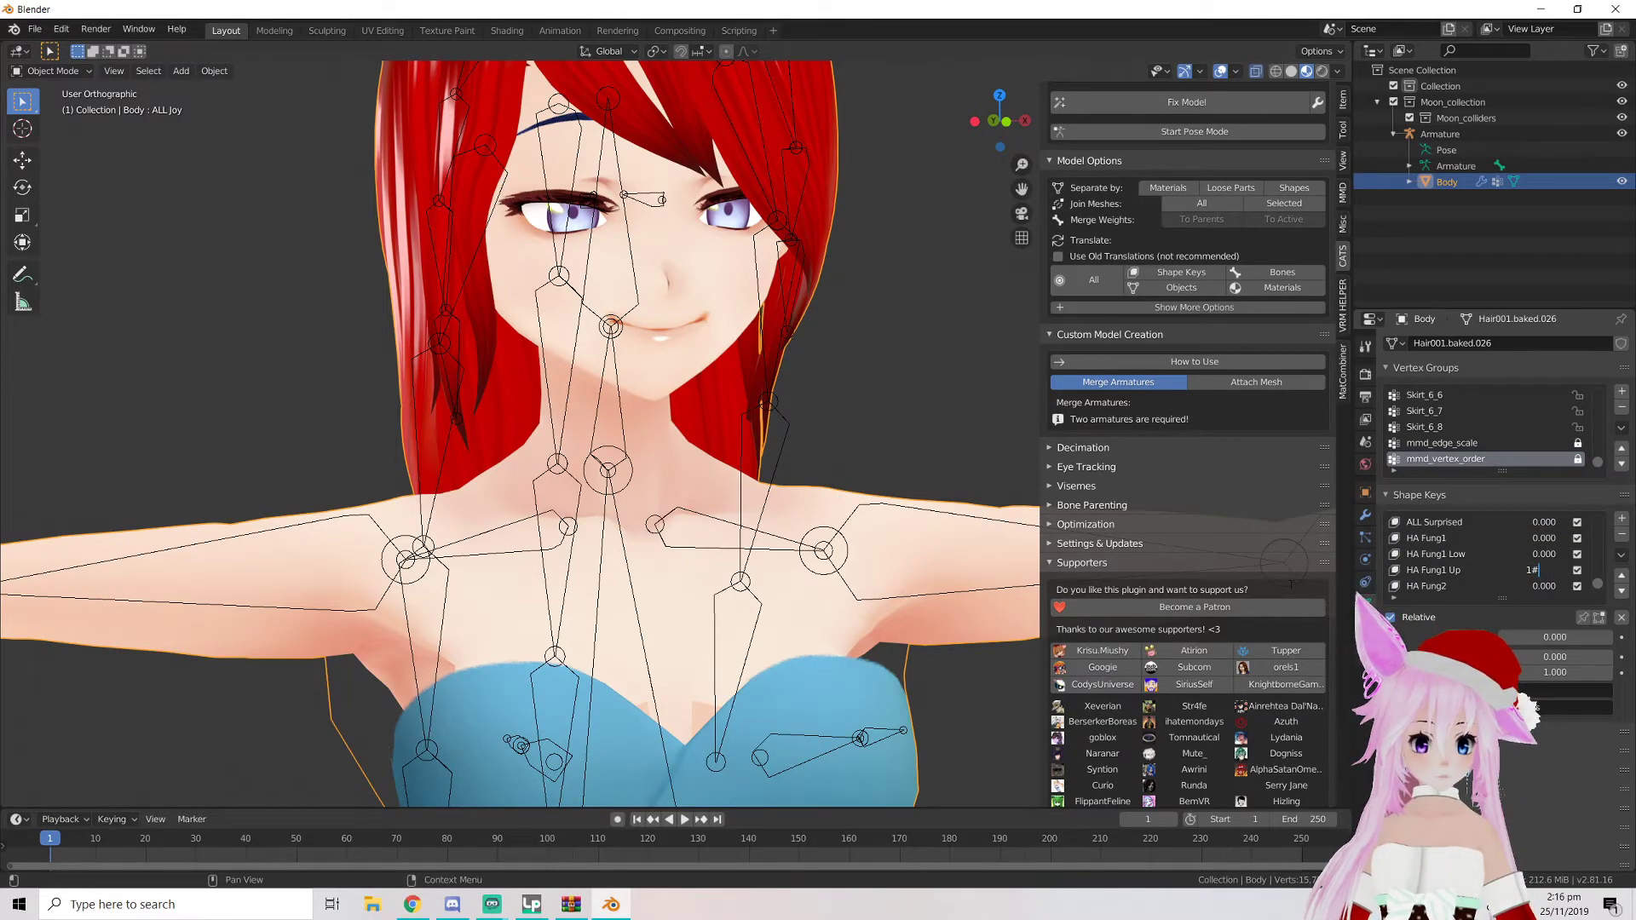
key("Return")
Examine the combined avatar from several angles, checking the dress, the face and the mouth up close
scroll(716, 524, "down", 7)
middle_click_drag(717, 524, 648, 426)
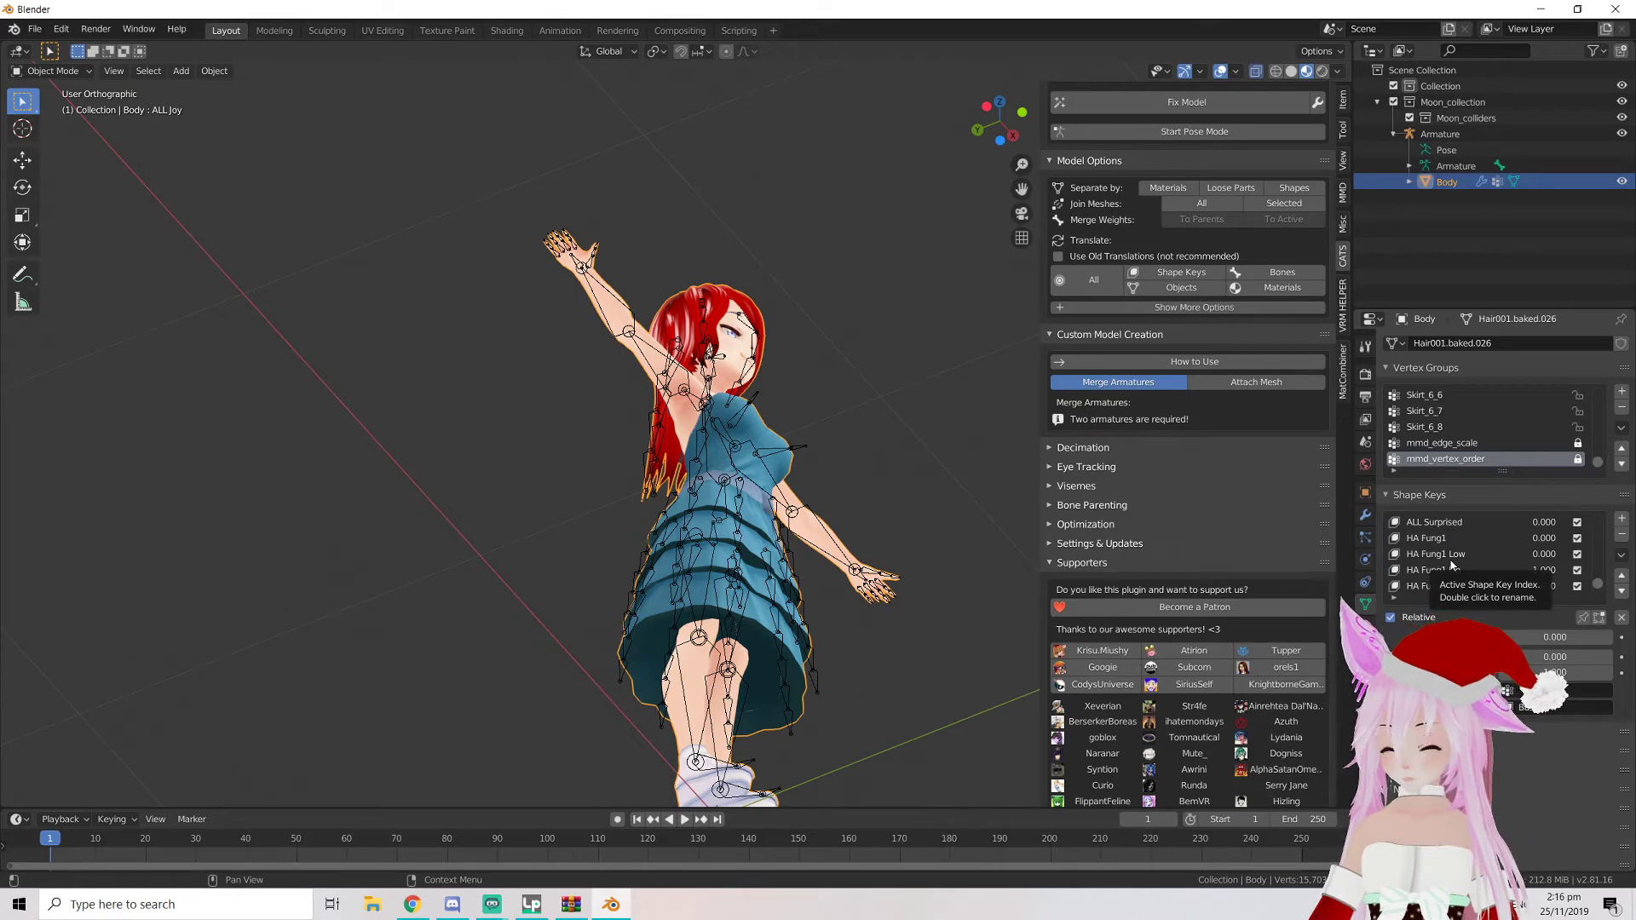
middle_click_drag(695, 477, 801, 452)
scroll(709, 539, "up", 3)
scroll(689, 573, "up", 4)
scroll(875, 426, "down", 3)
scroll(874, 425, "down", 4)
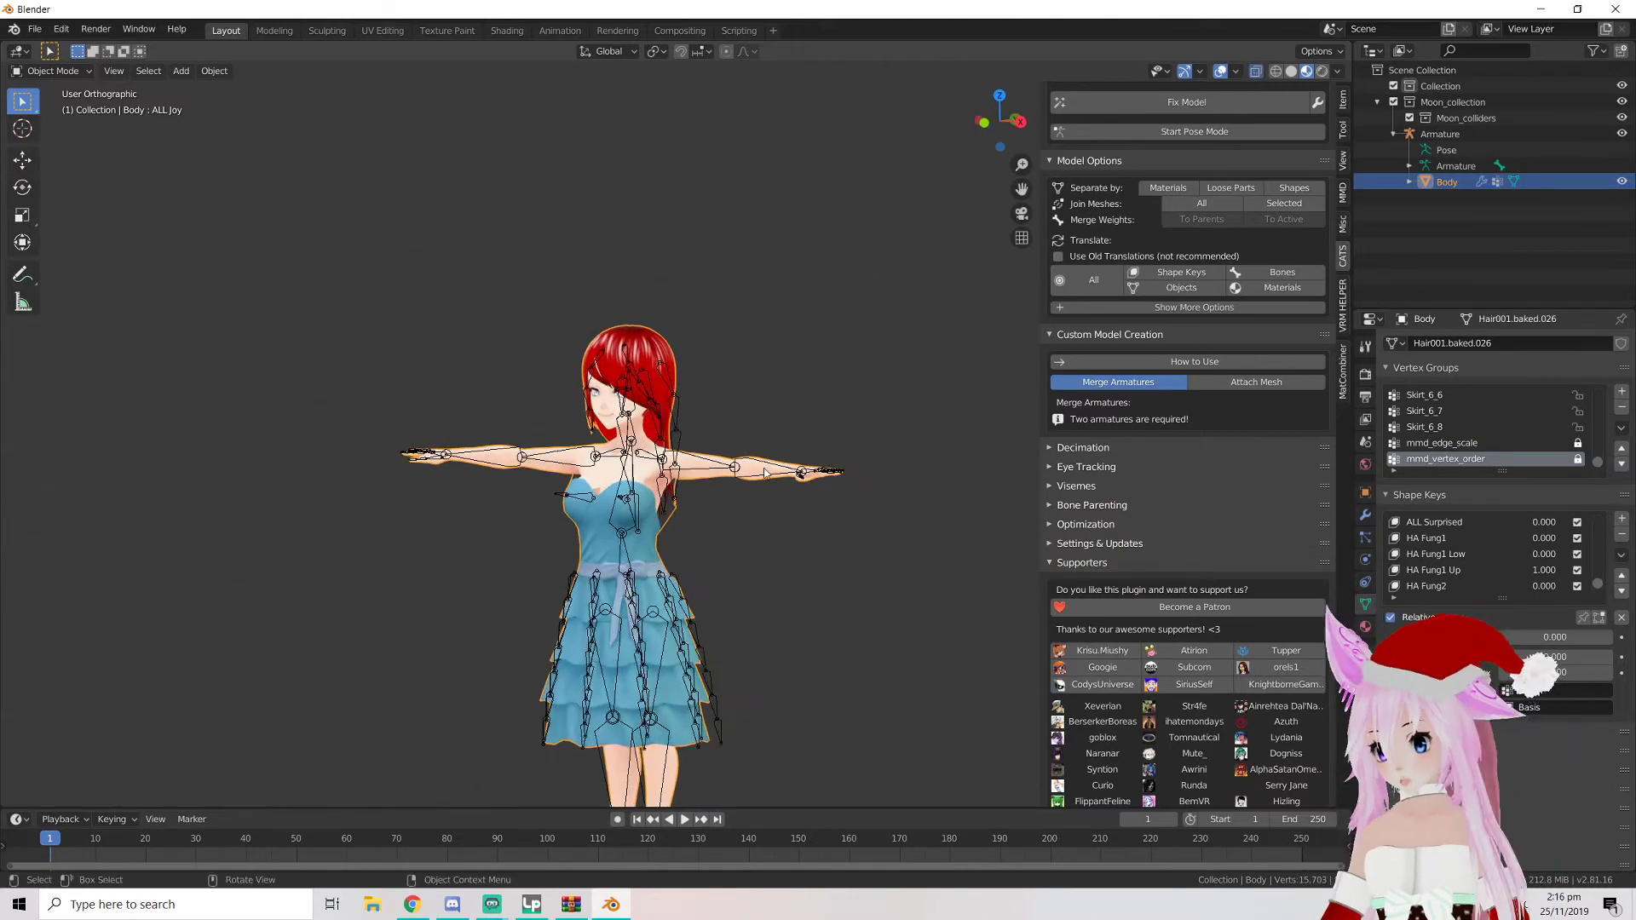
scroll(747, 466, "down", 1)
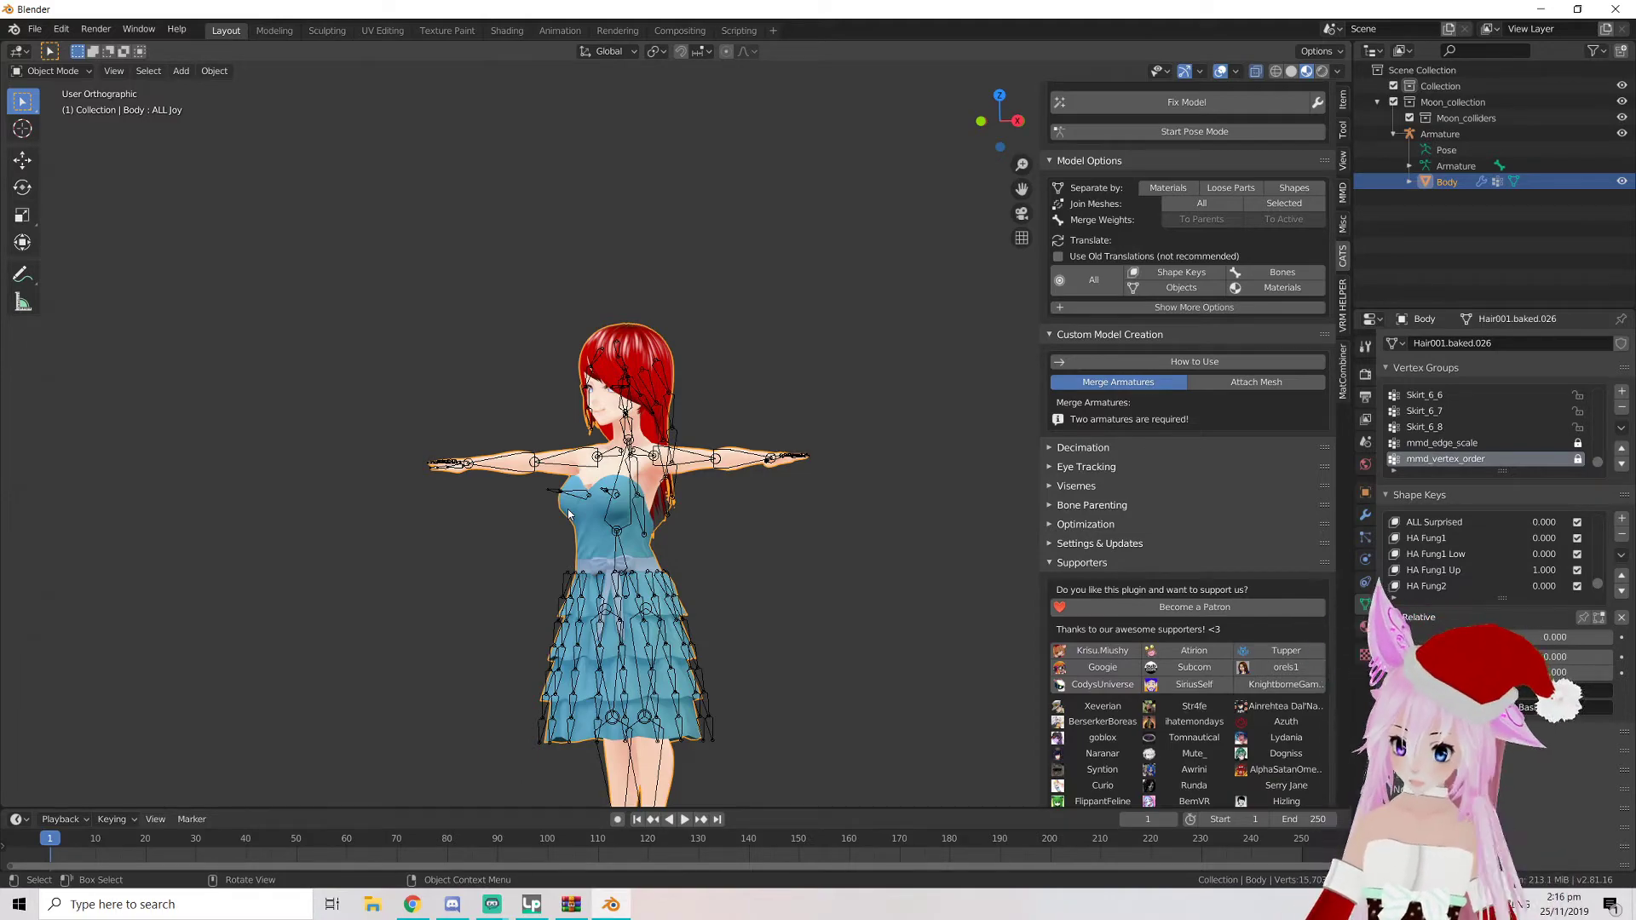
scroll(609, 493, "up", 6)
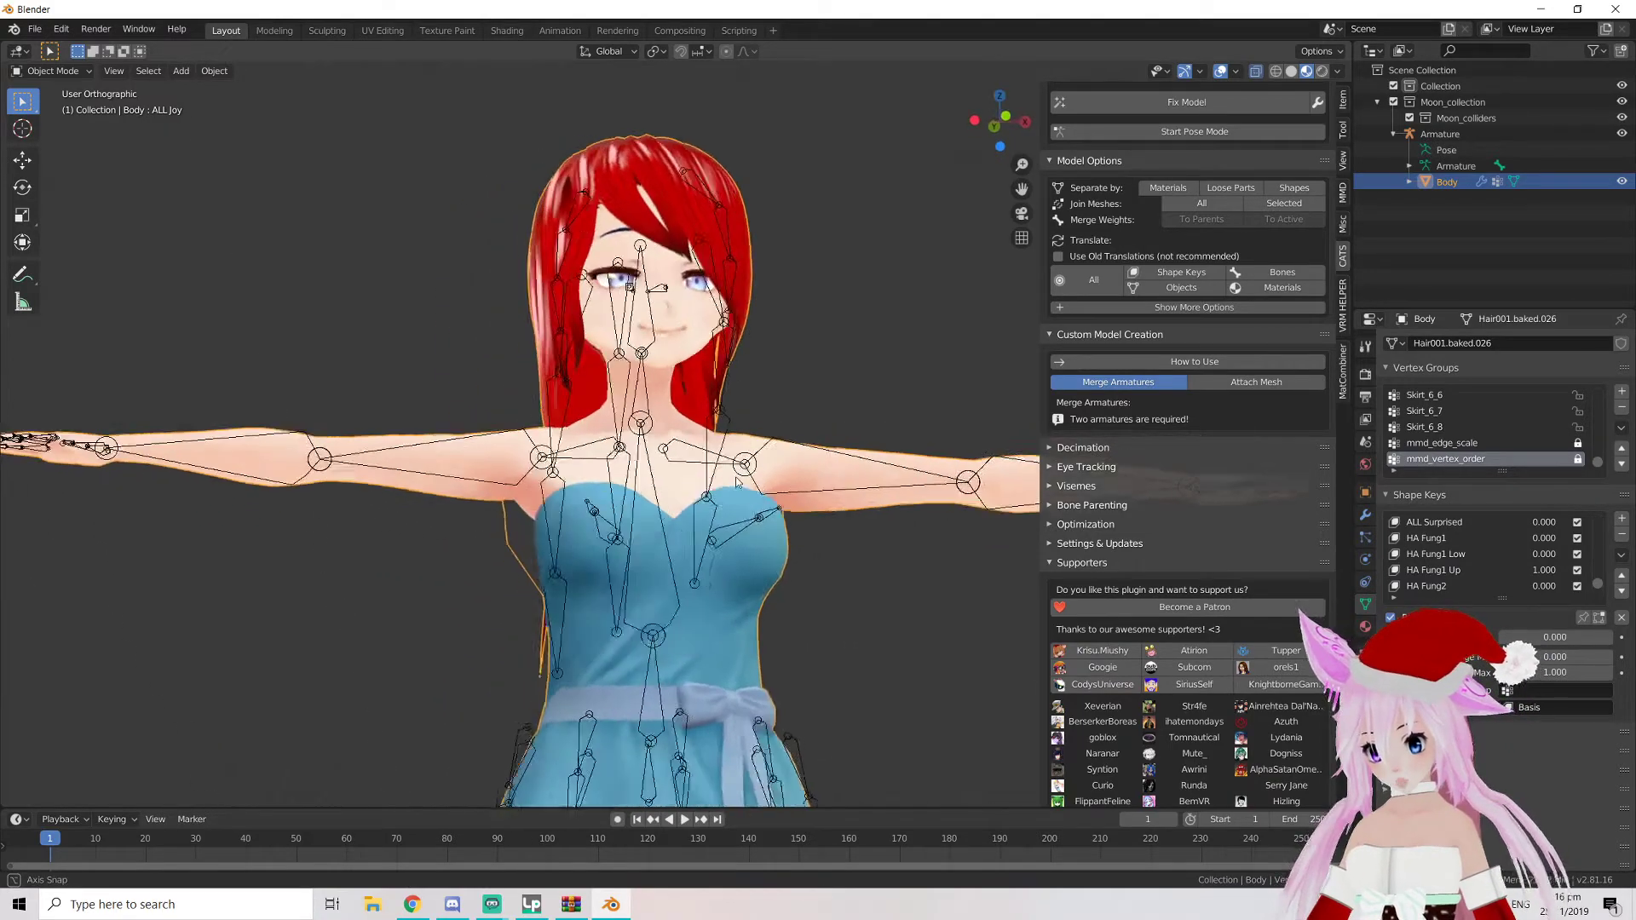
middle_click_drag(716, 501, 725, 503)
scroll(716, 505, "up", 1)
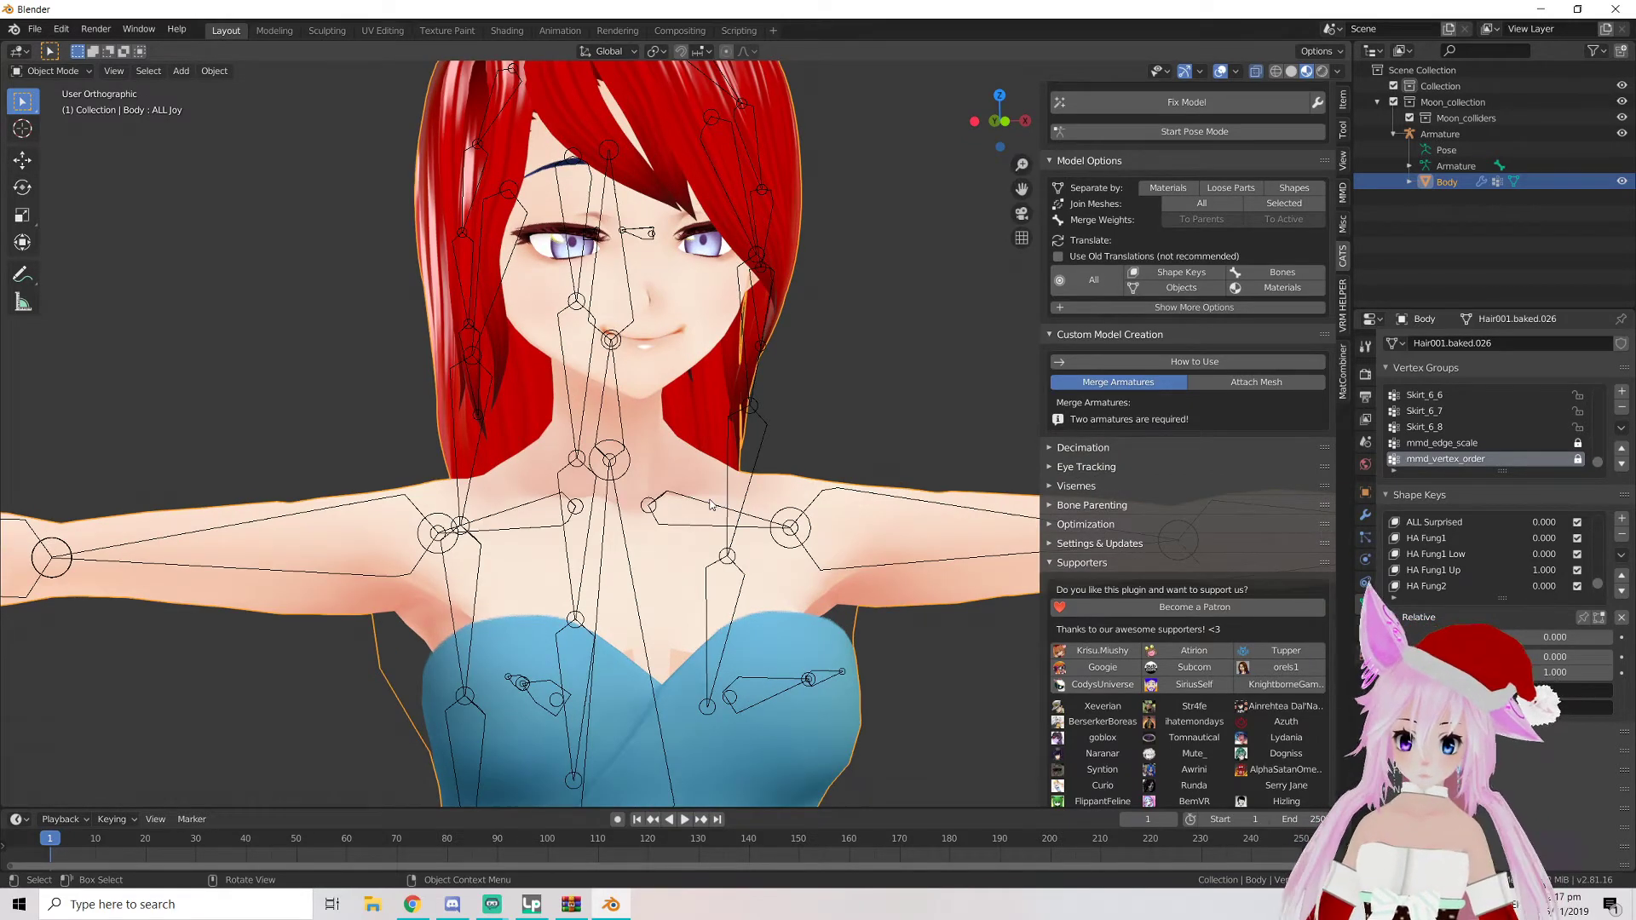
Reset the HA Fung1 Up and ALL Fun shape keys to 0
scroll(694, 484, "down", 2)
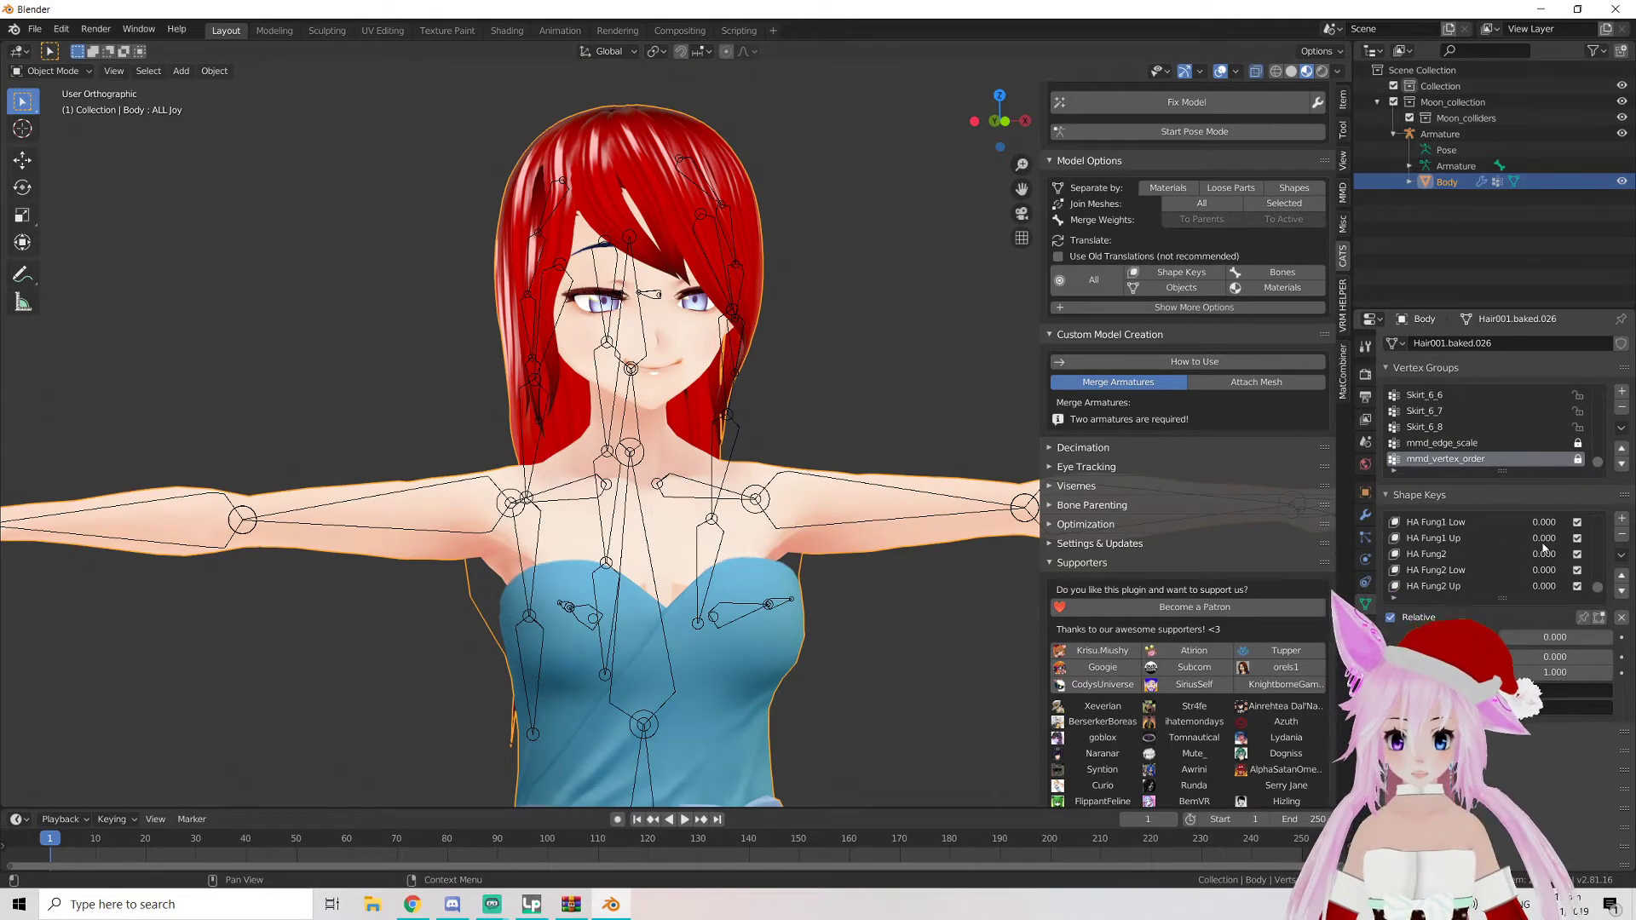
scroll(840, 494, "down", 3)
scroll(839, 486, "up", 1)
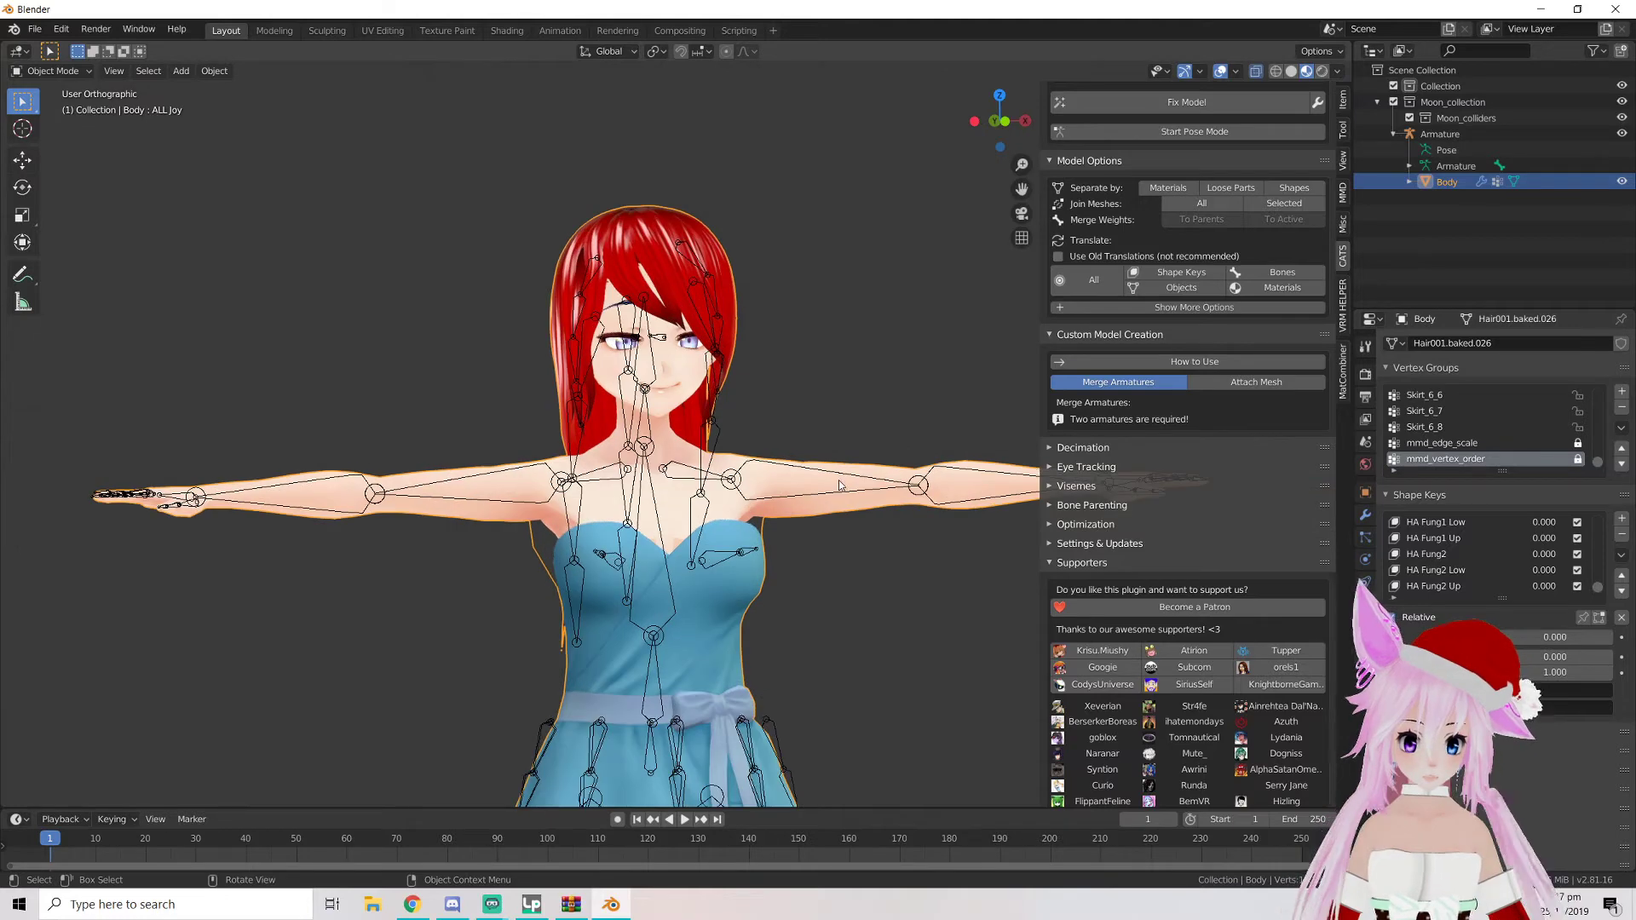
scroll(1561, 582, "up", 3)
scroll(1562, 569, "down", 3)
left_click(1544, 554)
type("1.0")
key("Return")
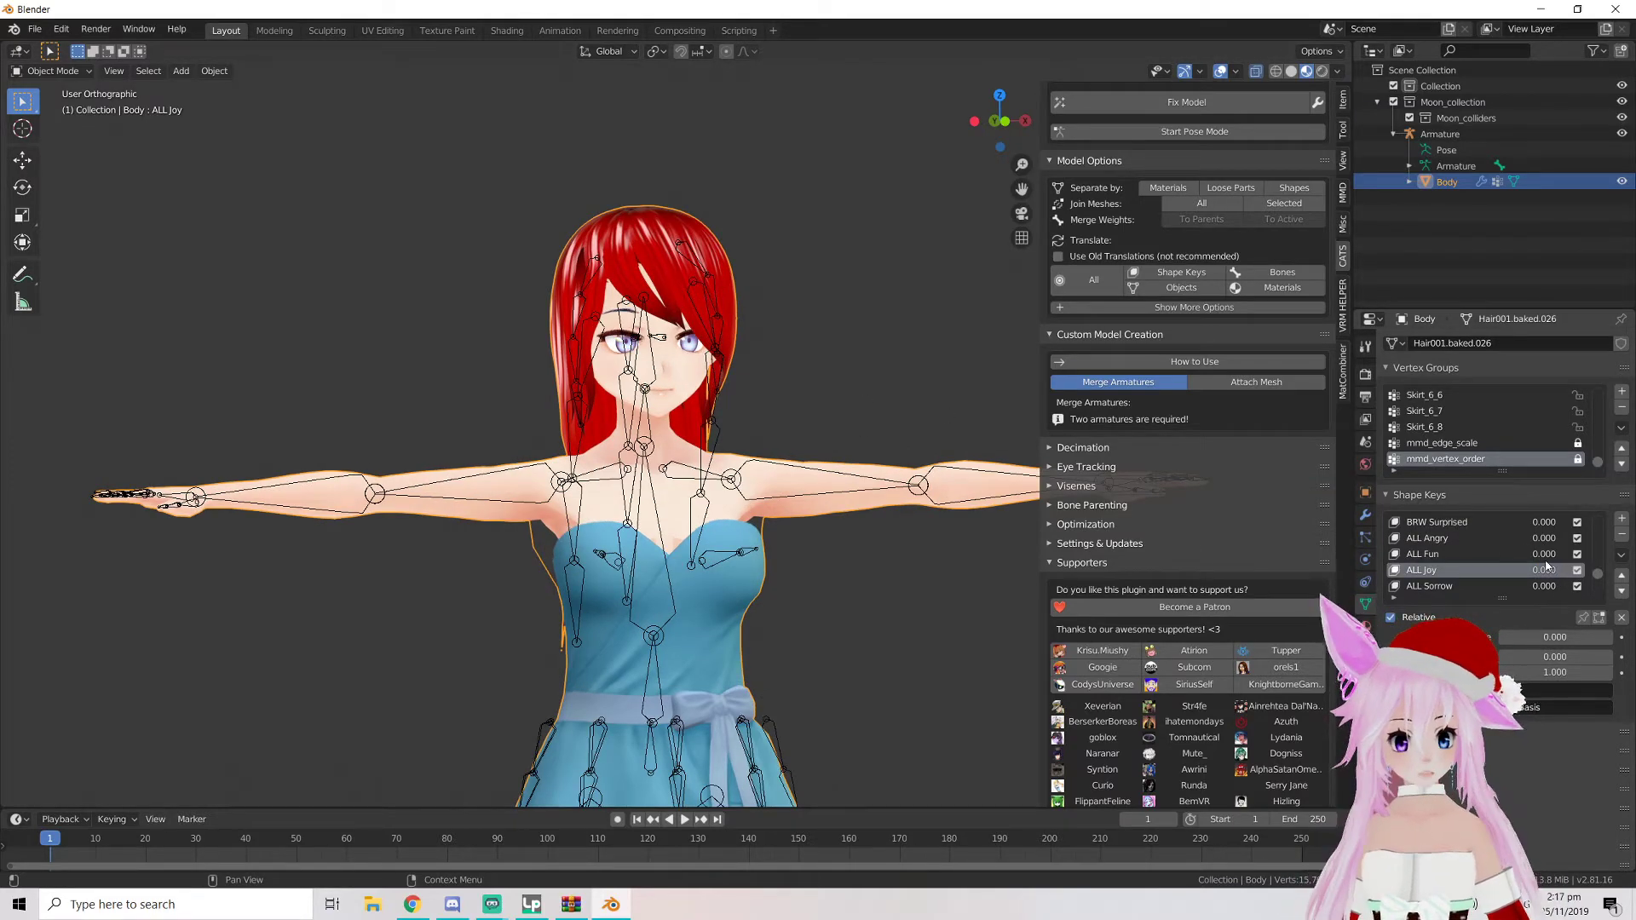
Test the BRW Joy shape key at 1 on the face and return it to 0
scroll(755, 367, "up", 4)
scroll(1434, 537, "up", 3)
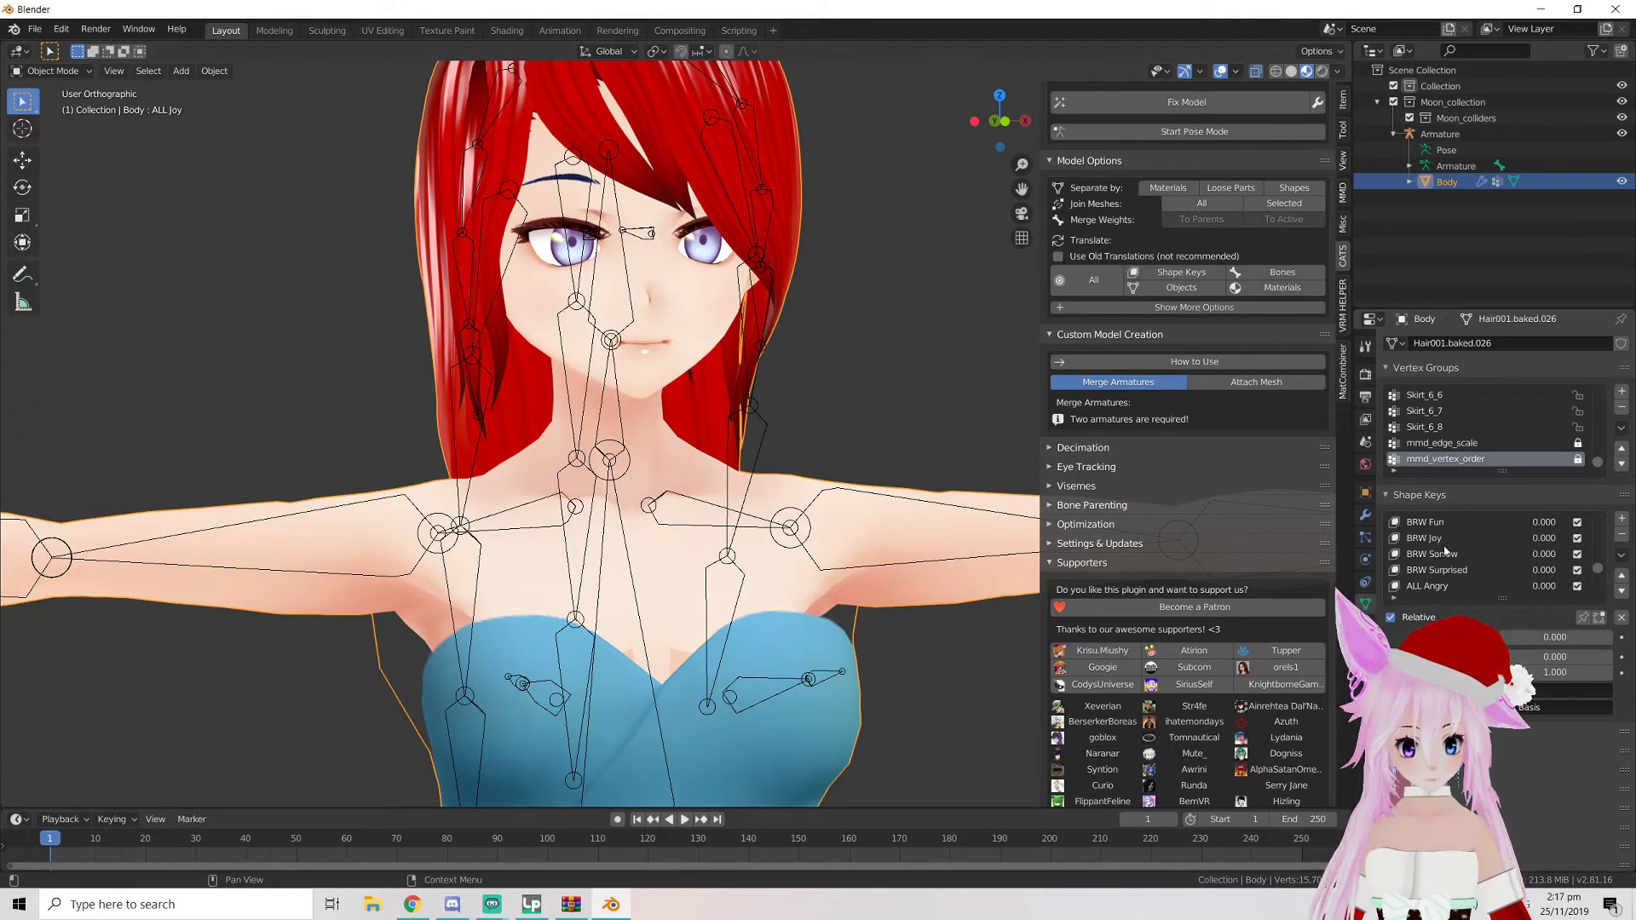
left_click(1489, 542)
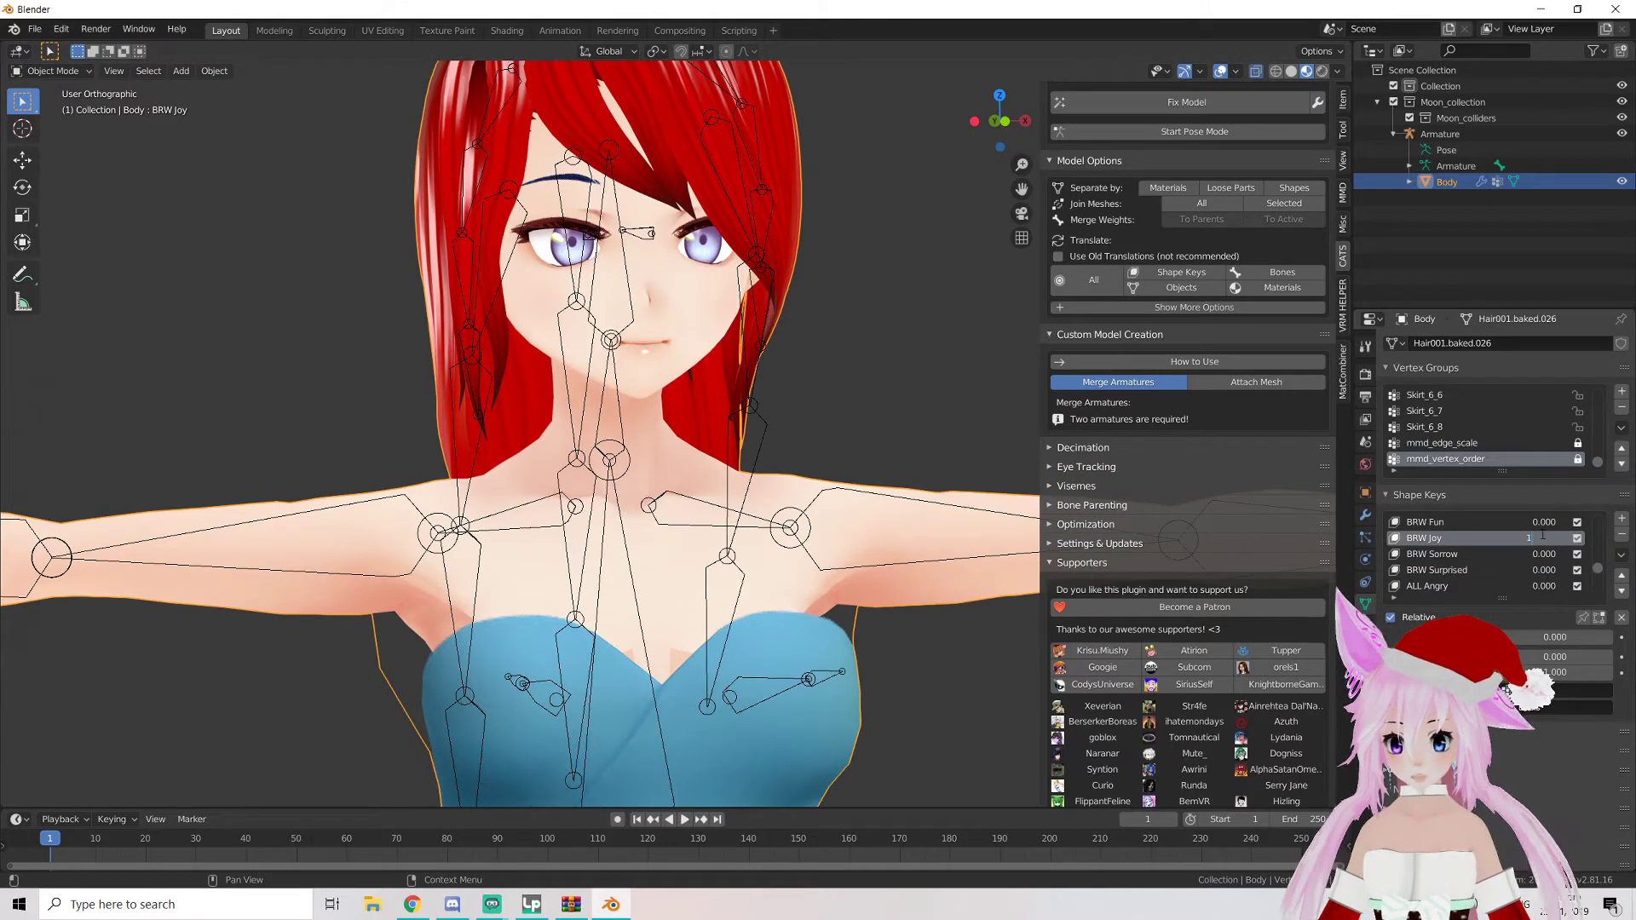
key("Return")
scroll(1538, 546, "up", 2)
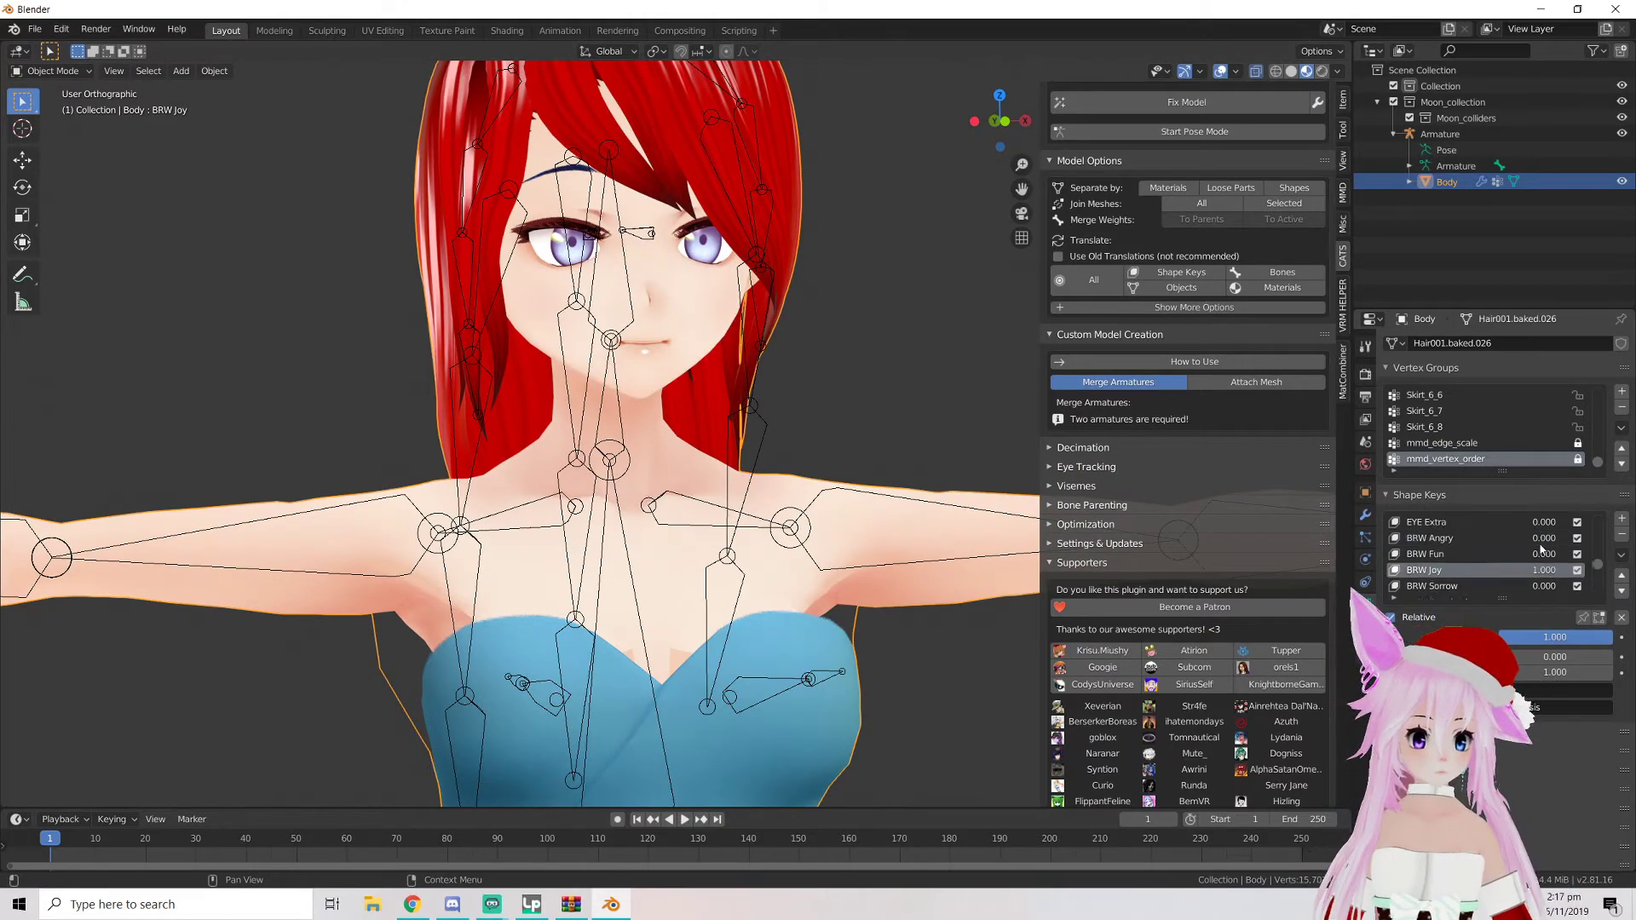
scroll(1528, 554, "up", 4)
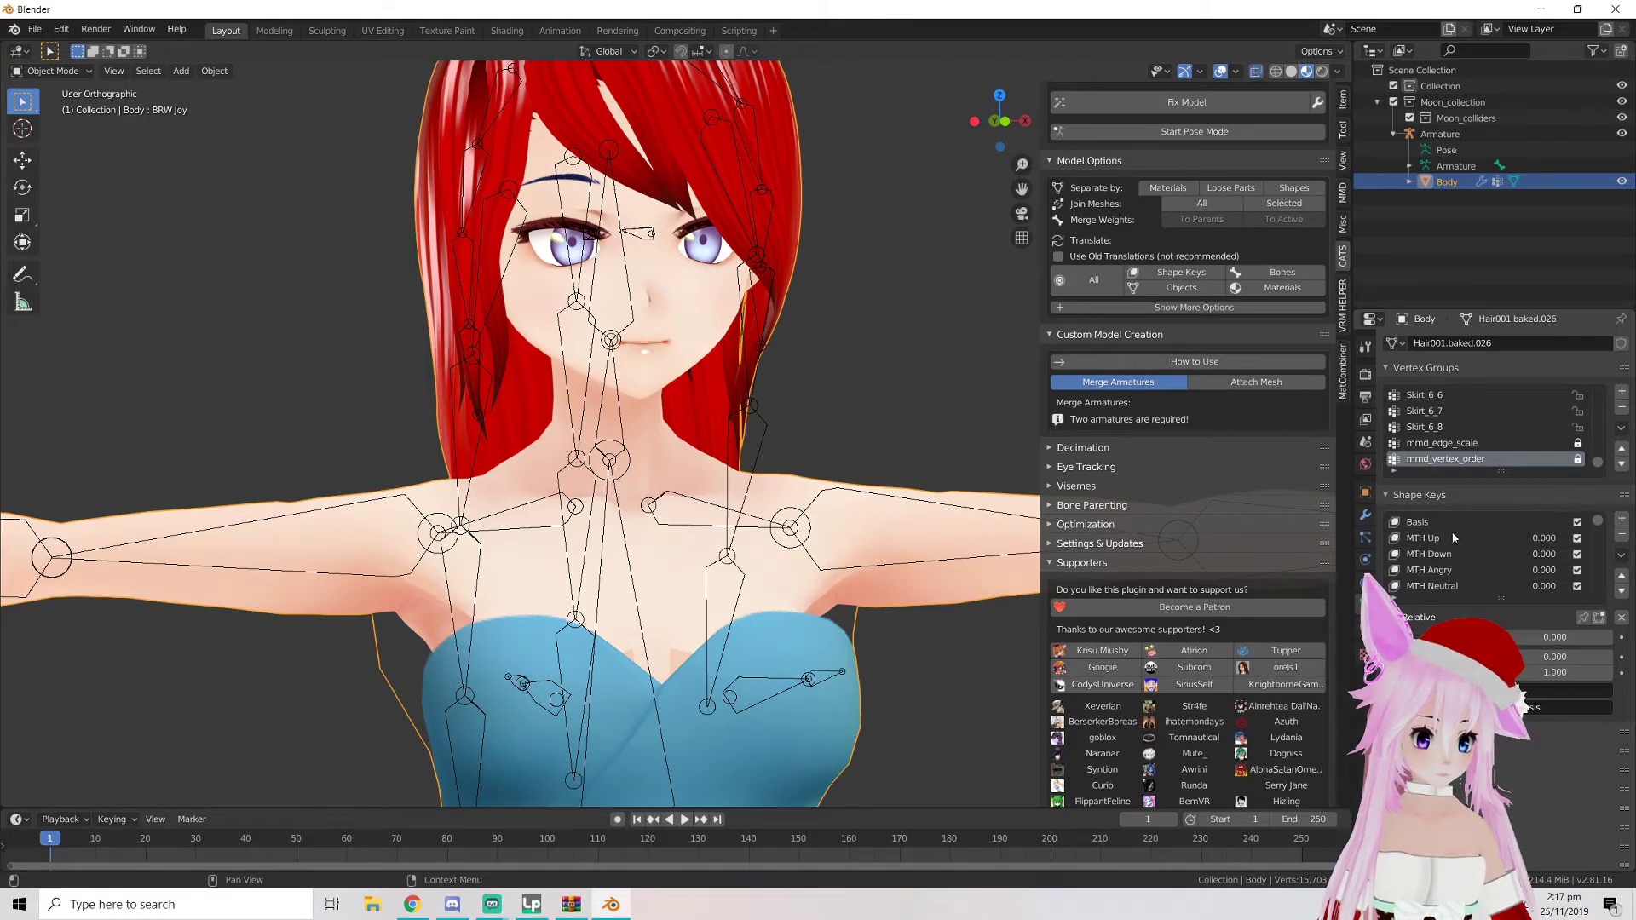
scroll(1503, 532, "down", 10)
scroll(1602, 523, "up", 1)
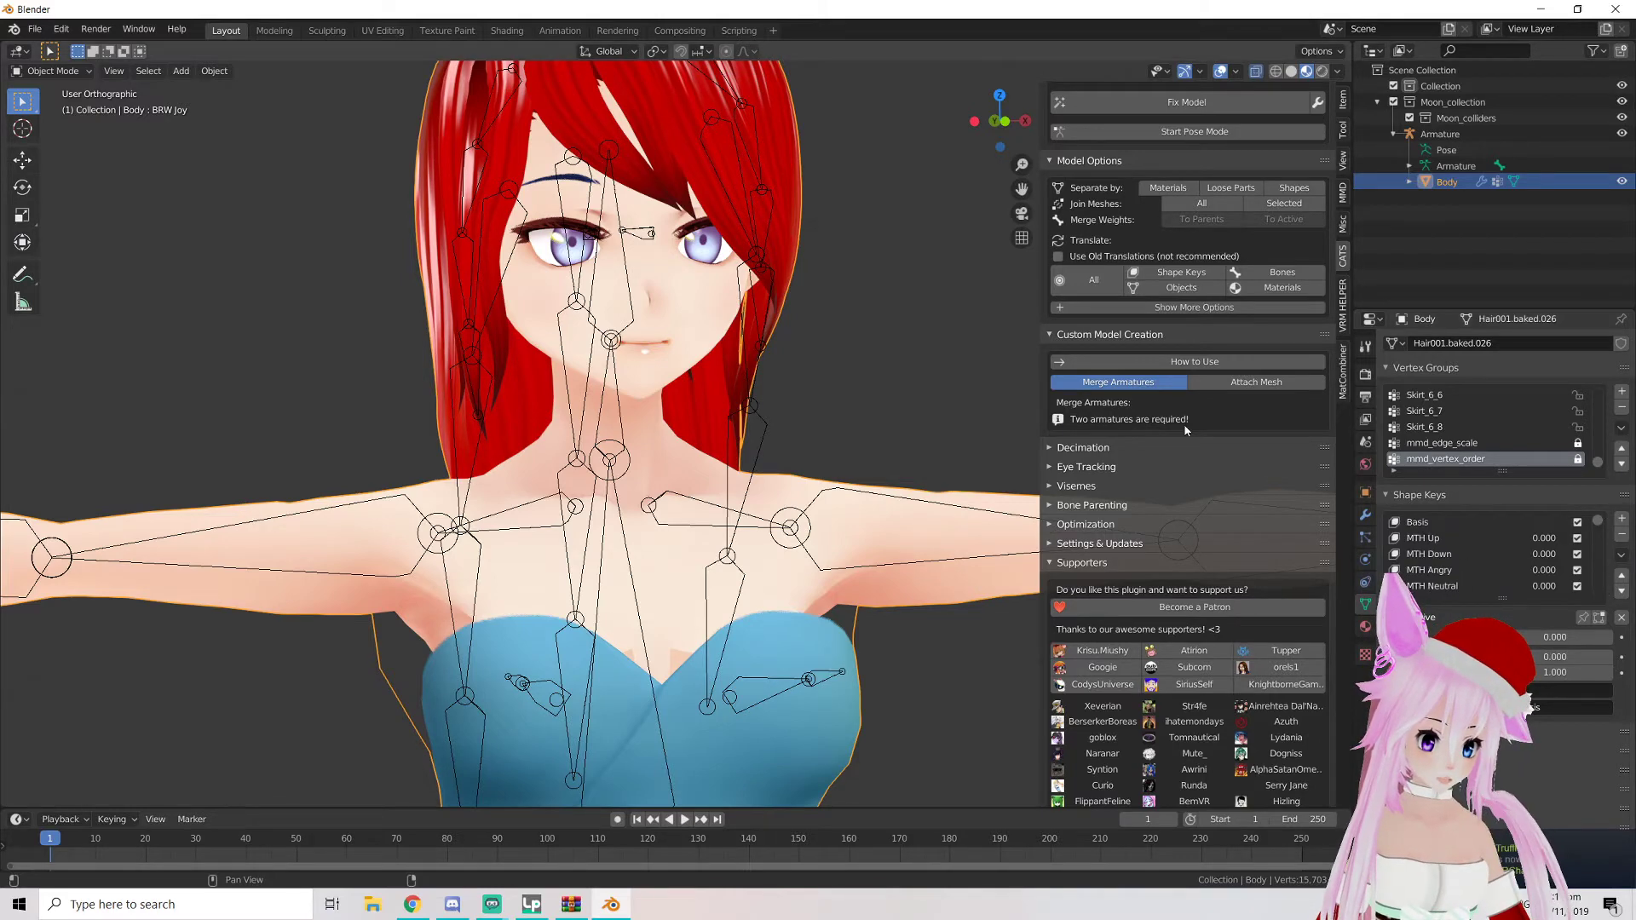
Create the mouth visemes with MTH A for AA, MTH O for OH and MTH I for CH
left_click(1091, 485)
left_click(1165, 515)
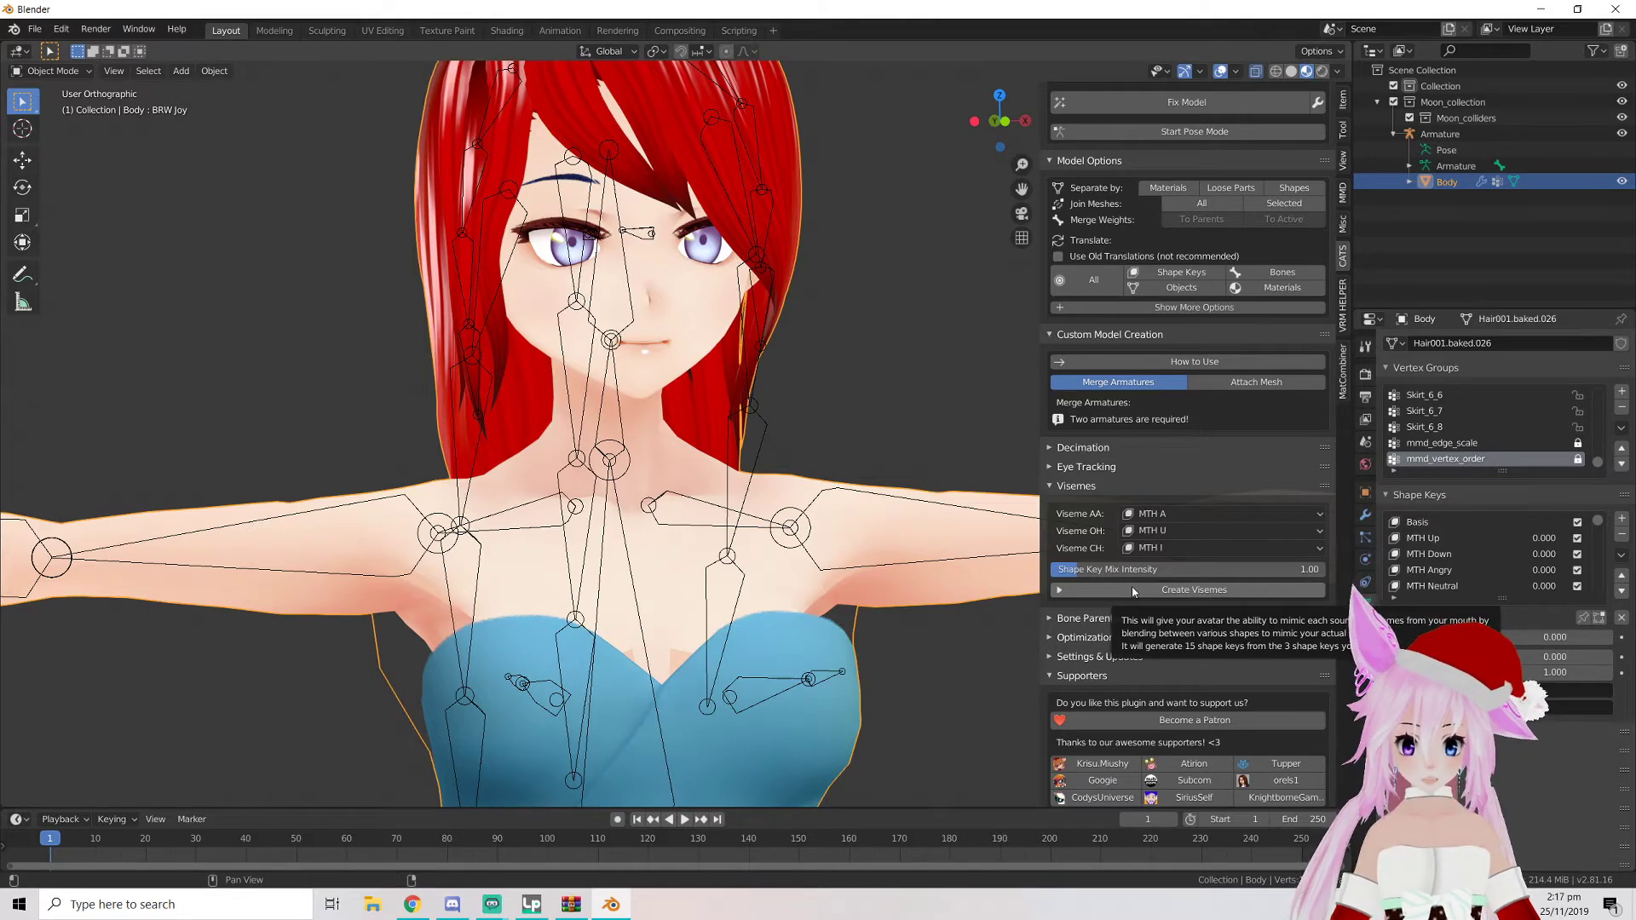
left_click(1189, 531)
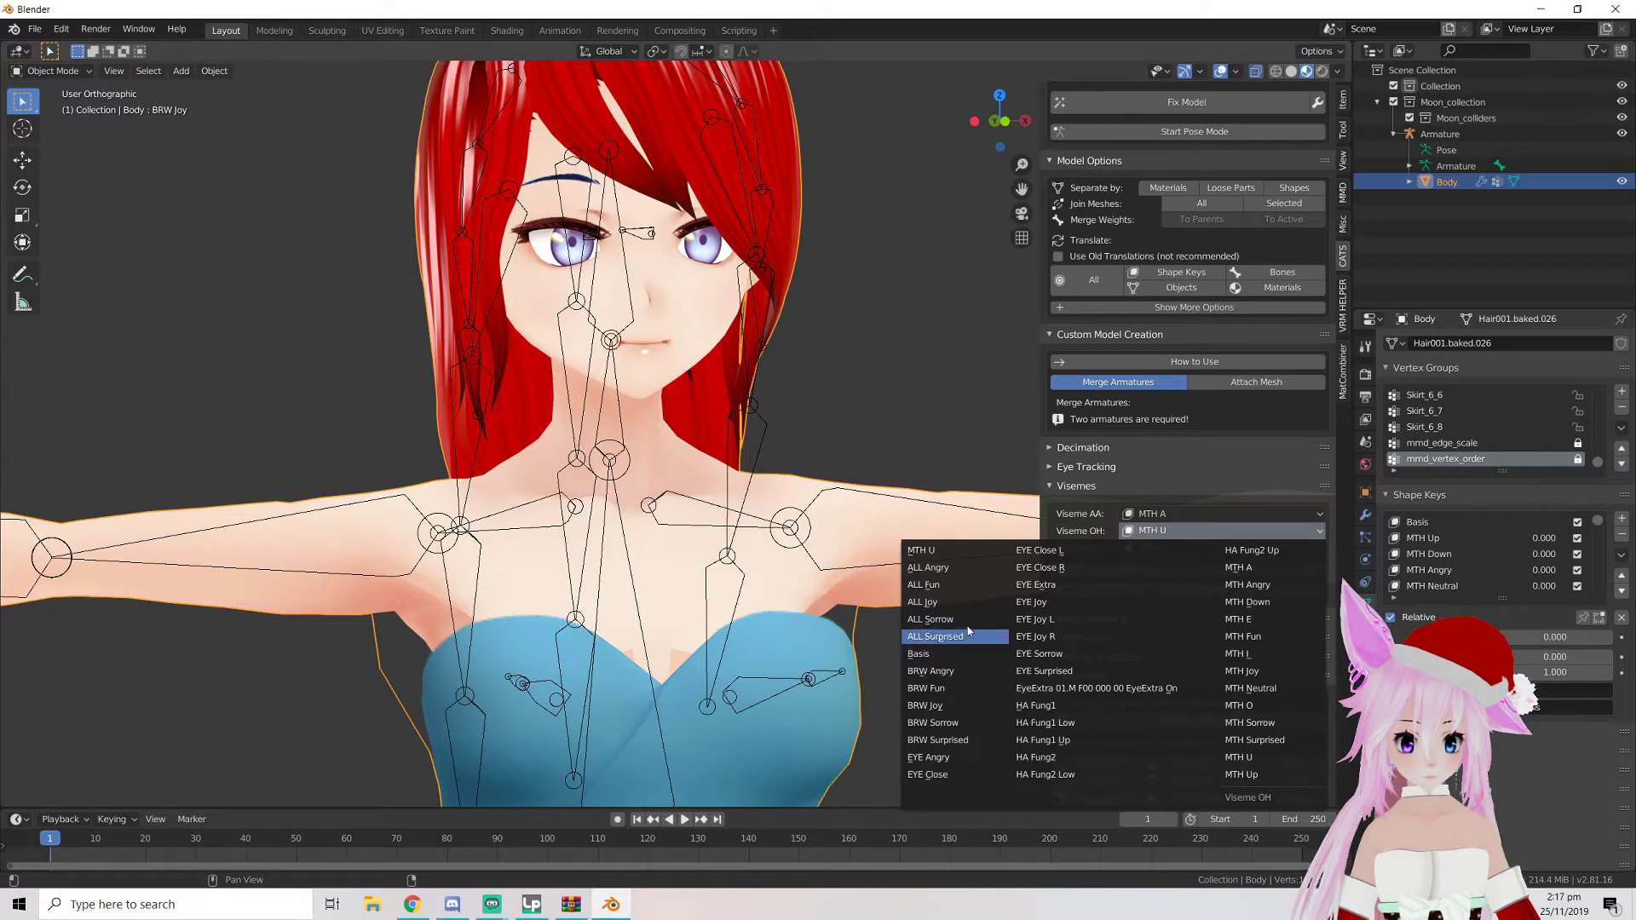
left_click(1245, 706)
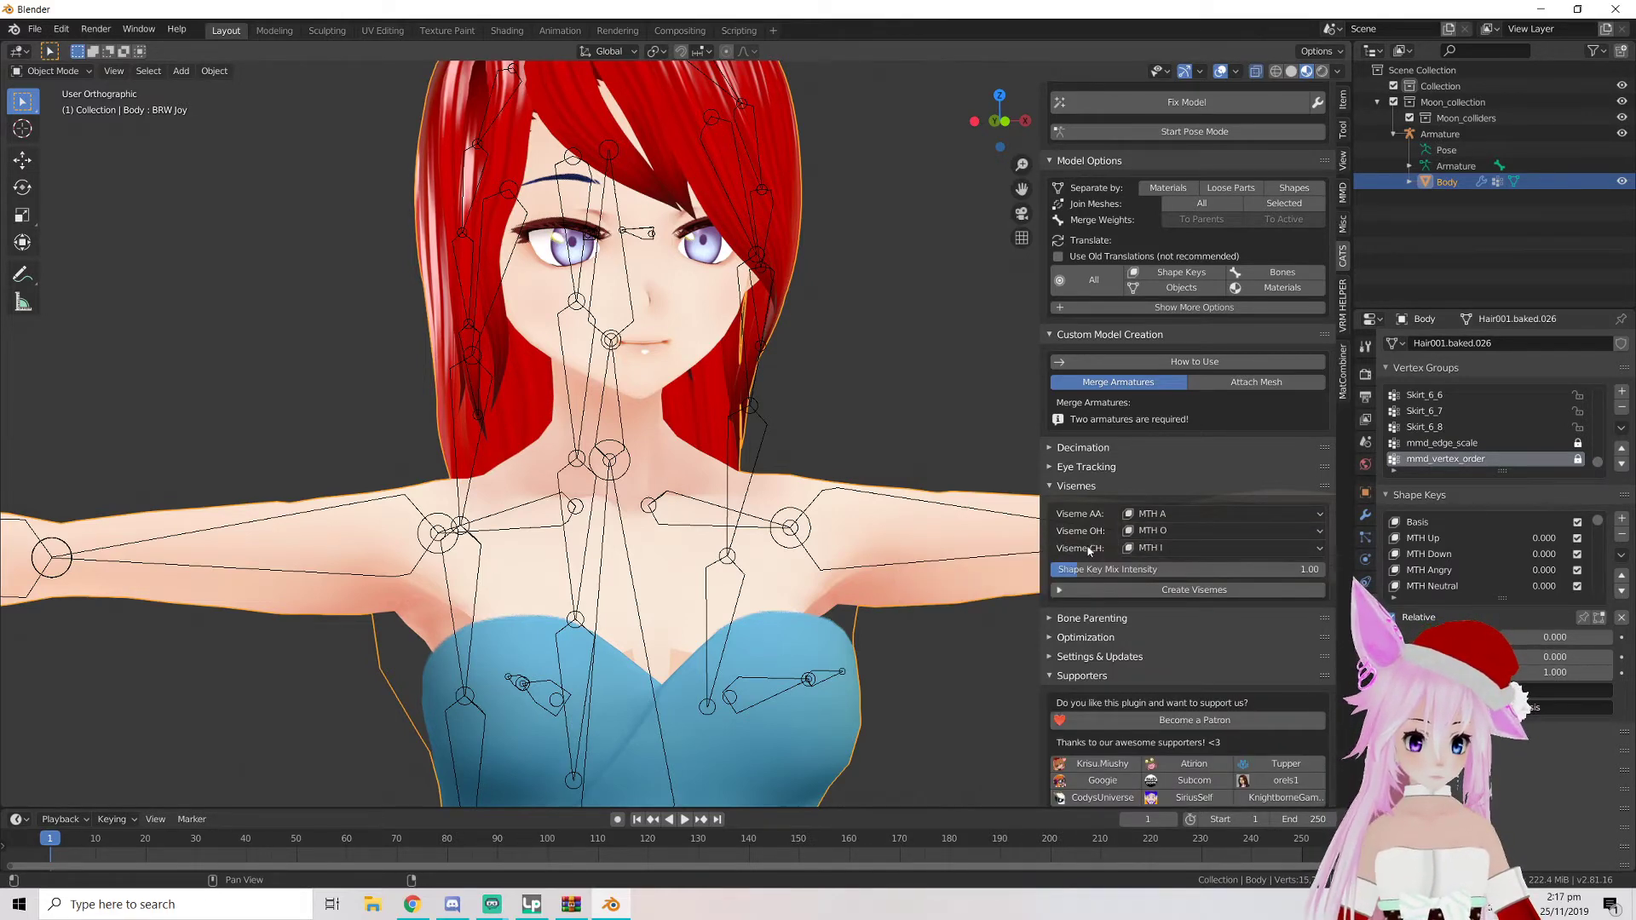
left_click(1146, 548)
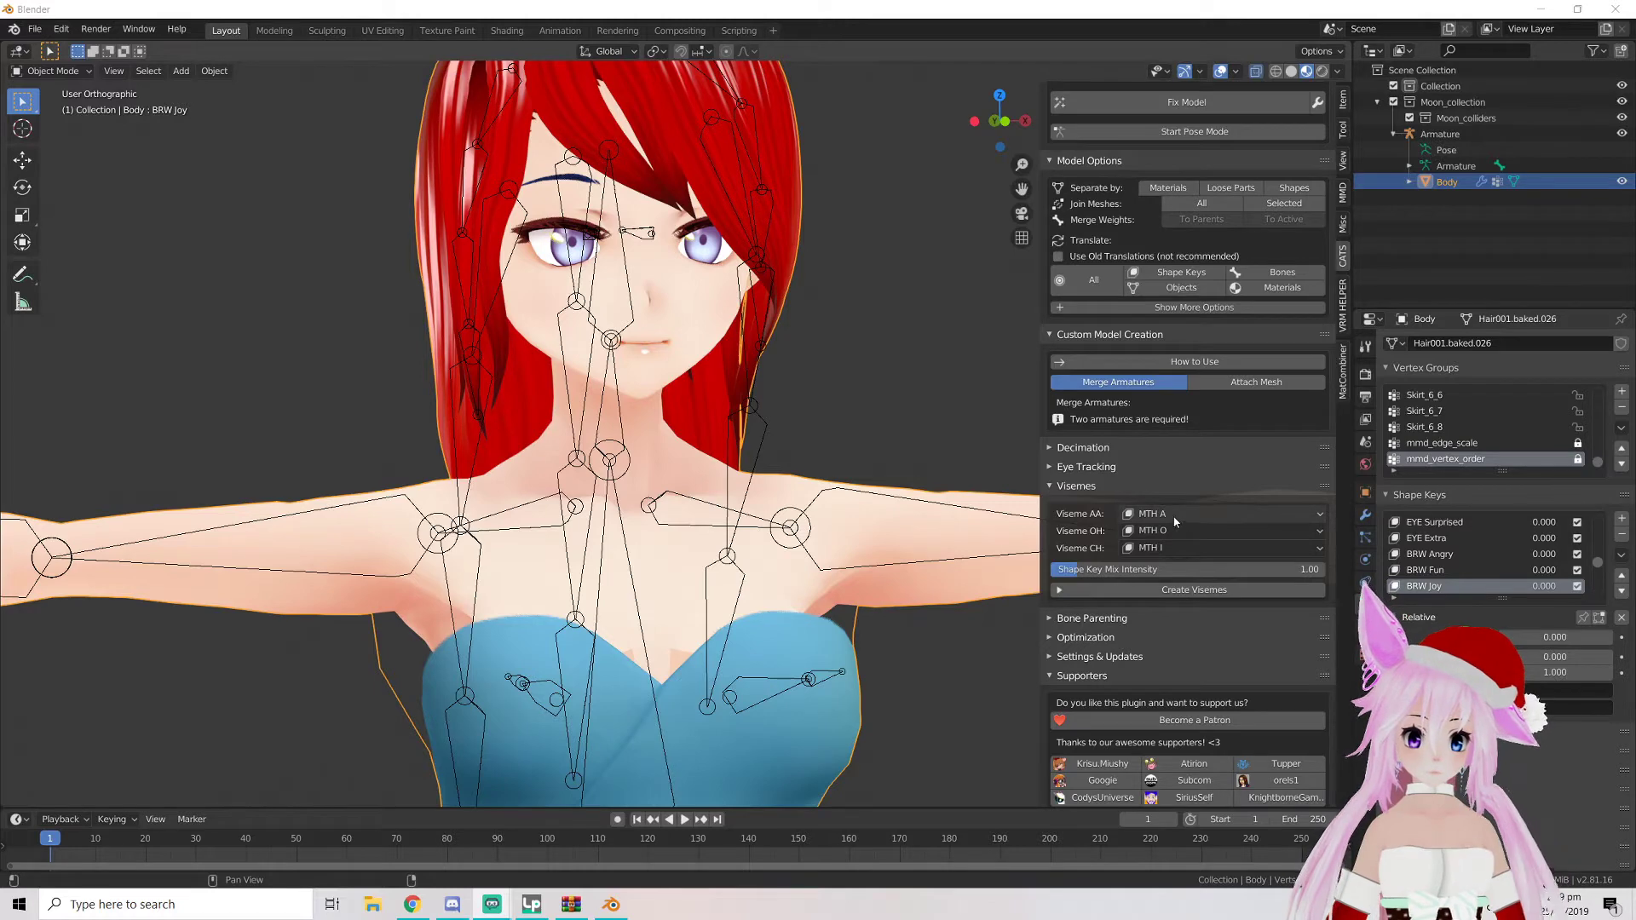
left_click(1166, 551)
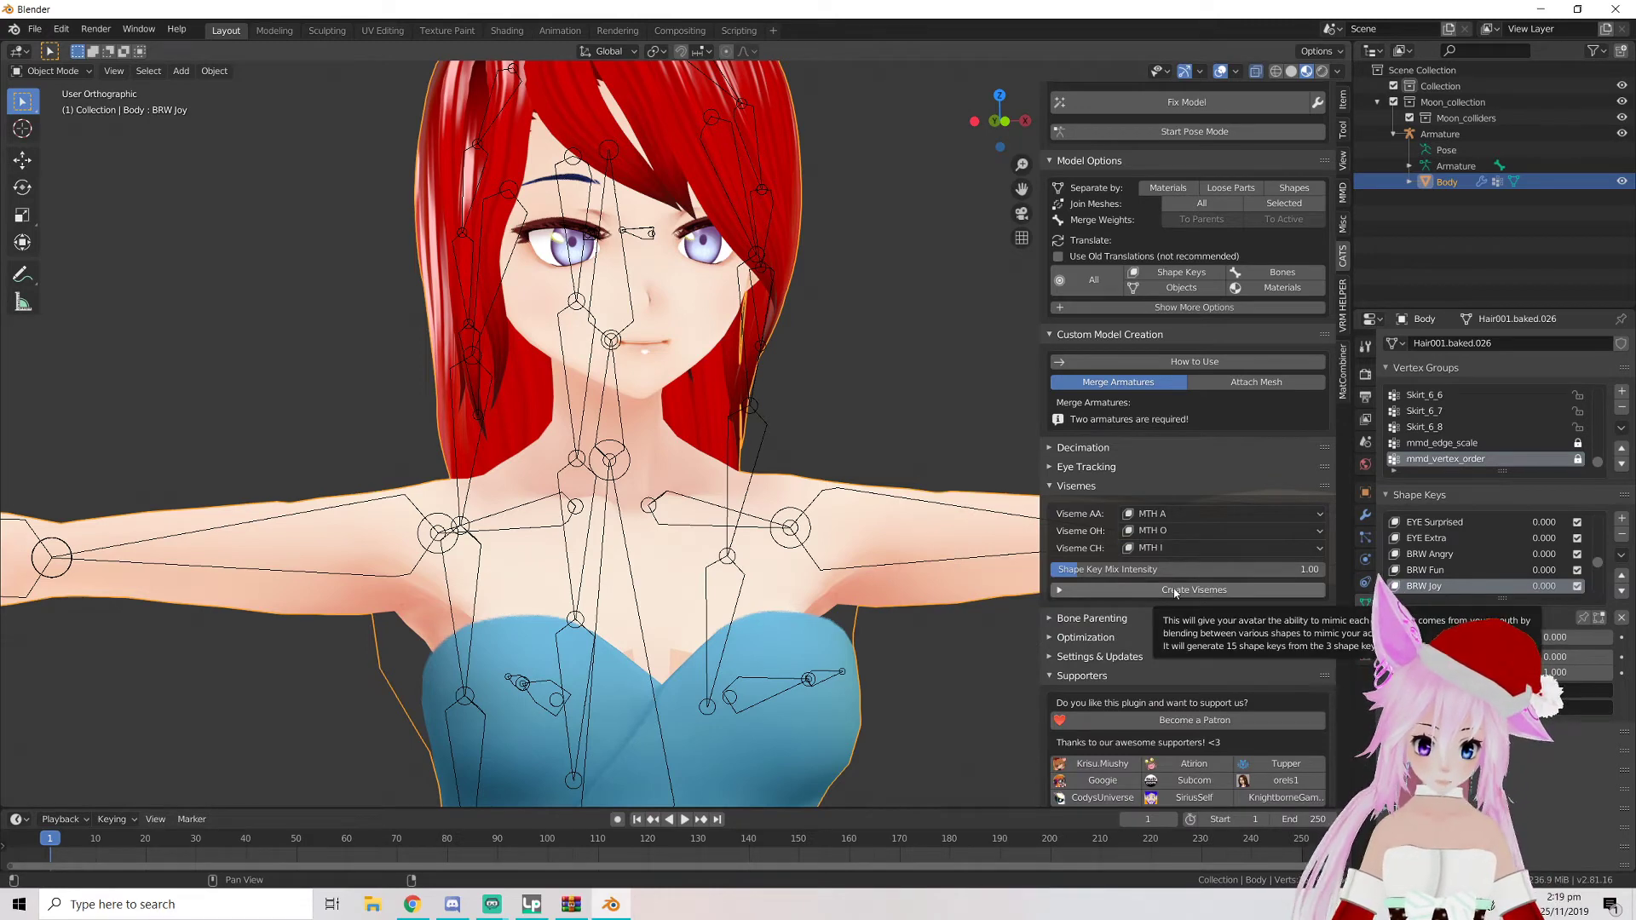
left_click(1235, 592)
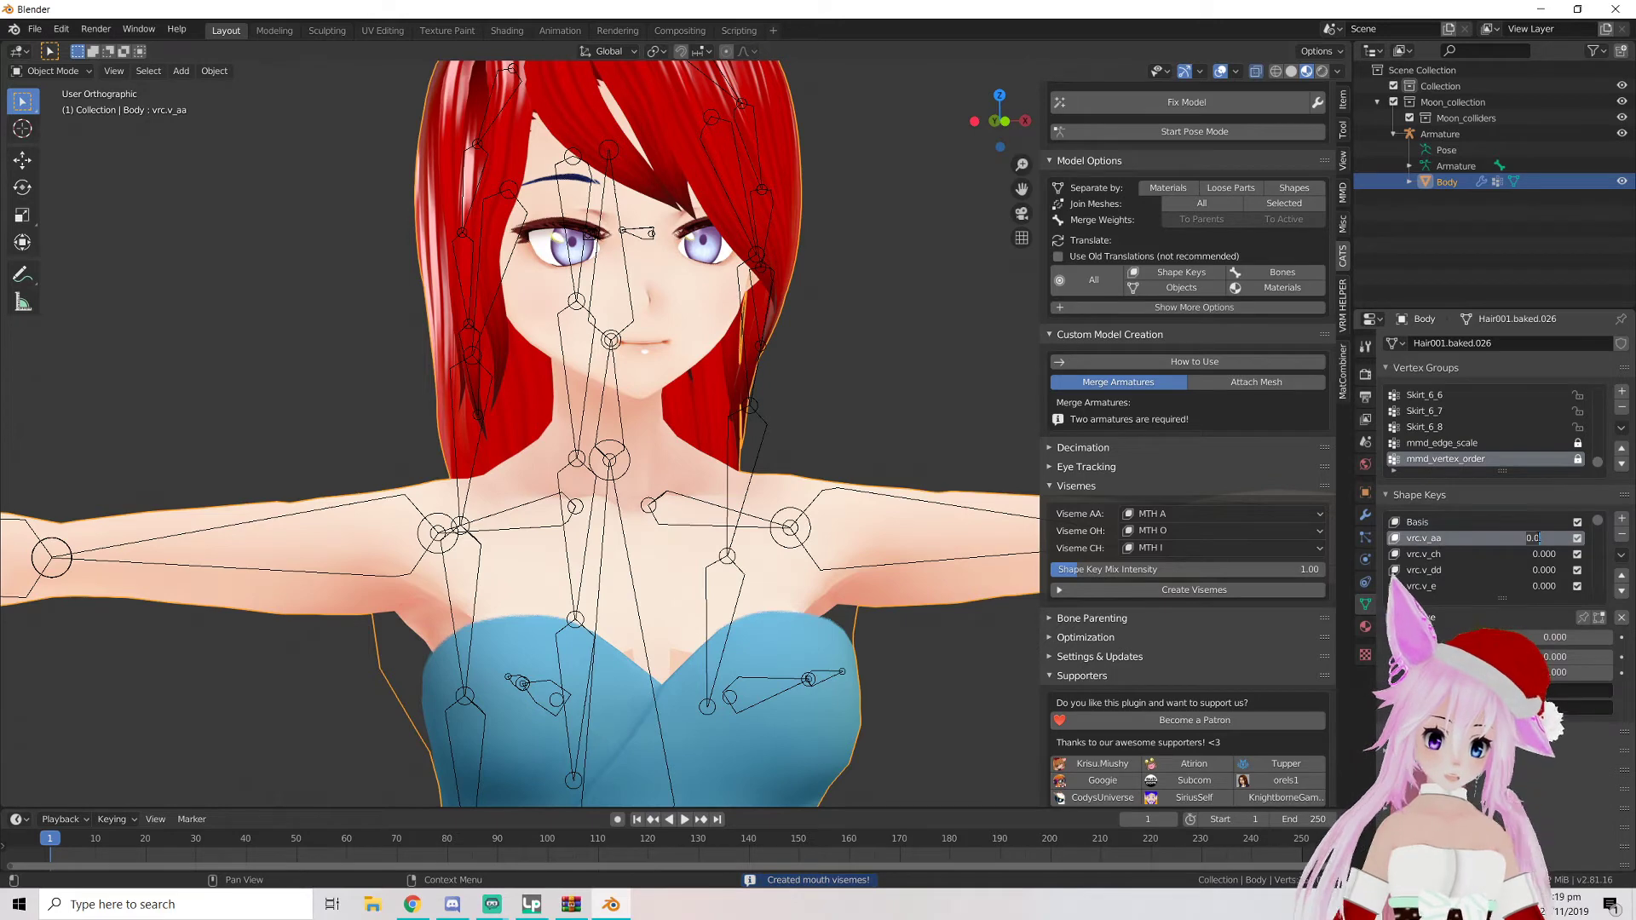
Test the vrc.v_aa viseme shape key at 1 and reset it to 0
left_click_drag(1528, 533, 1539, 541)
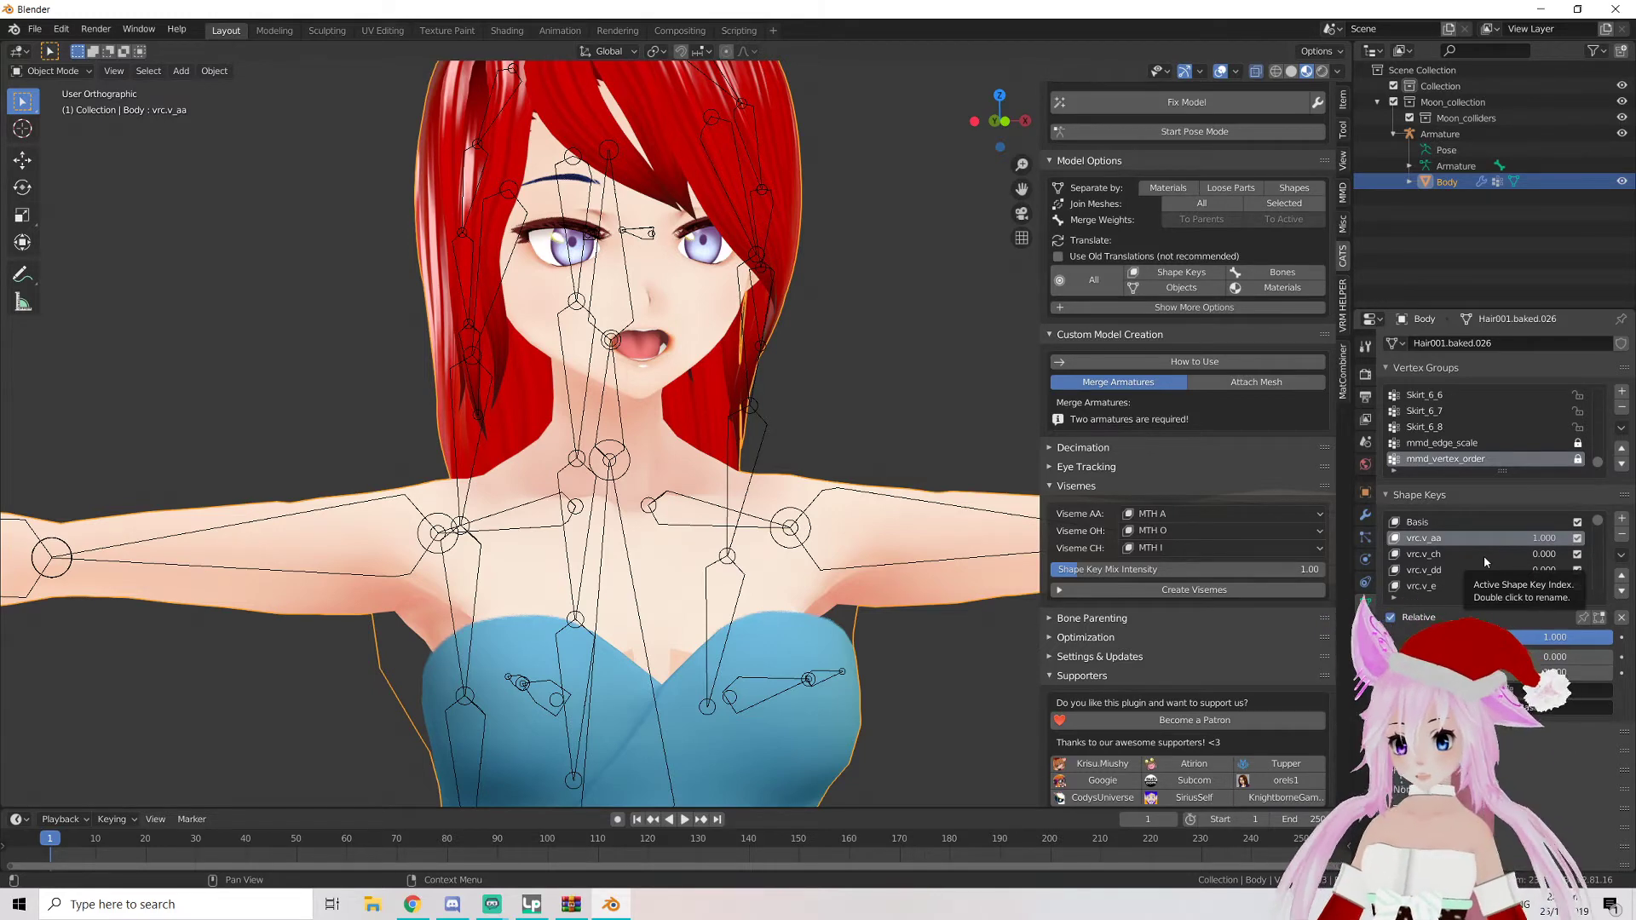
scroll(1466, 552, "down", 3)
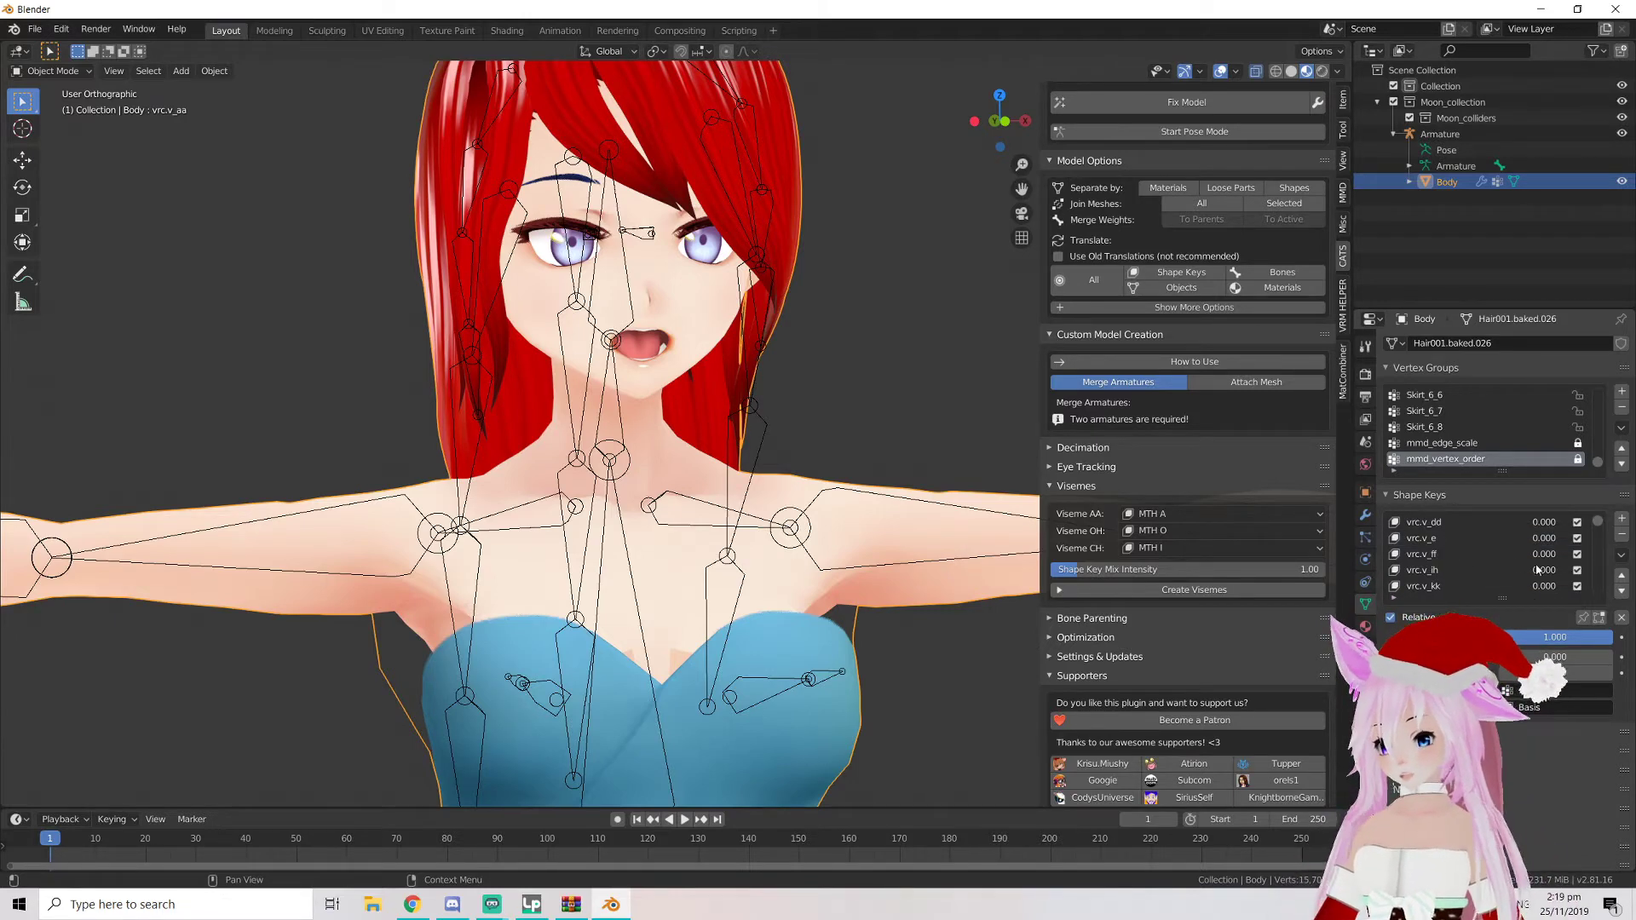
scroll(1521, 556, "up", 3)
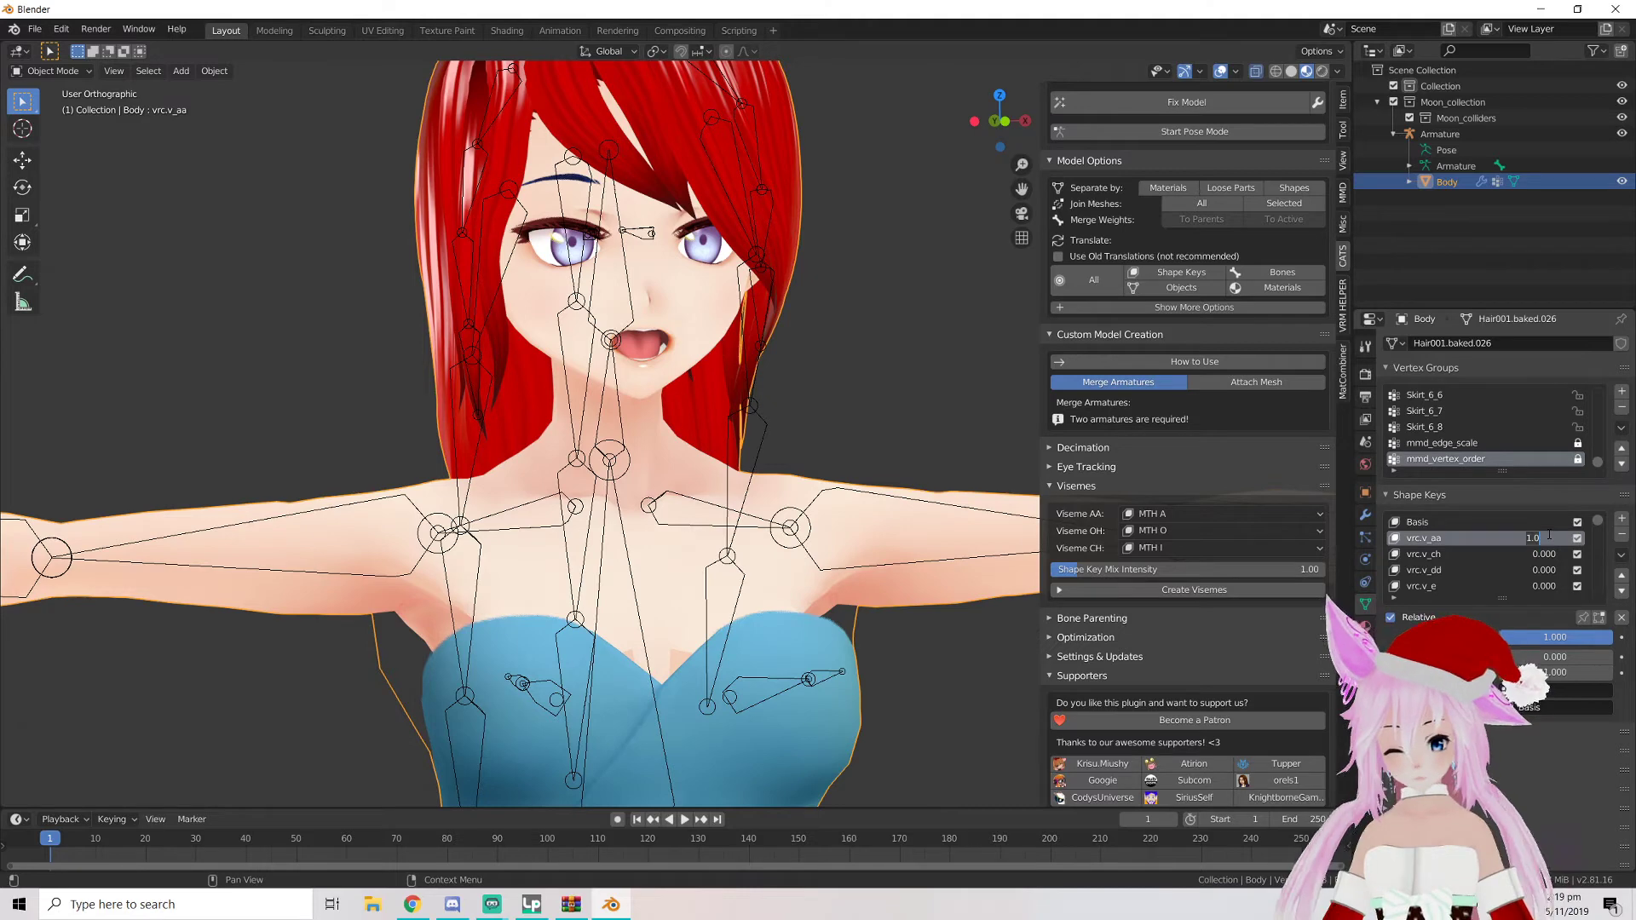
key("Return")
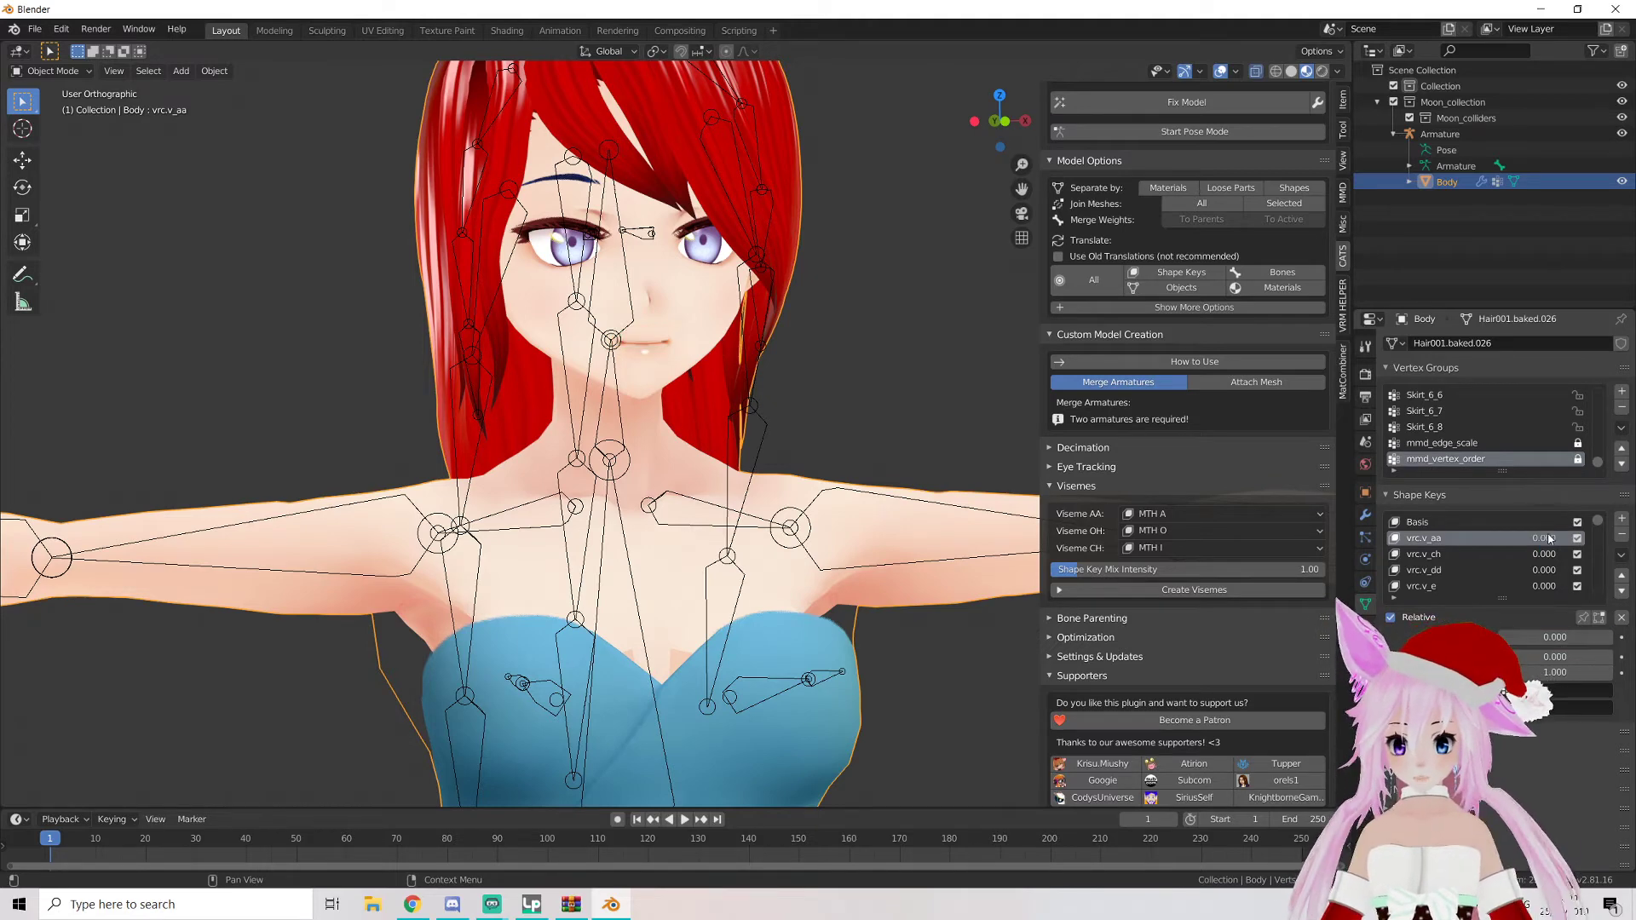
scroll(1112, 427, "down", 4)
scroll(1127, 428, "up", 3)
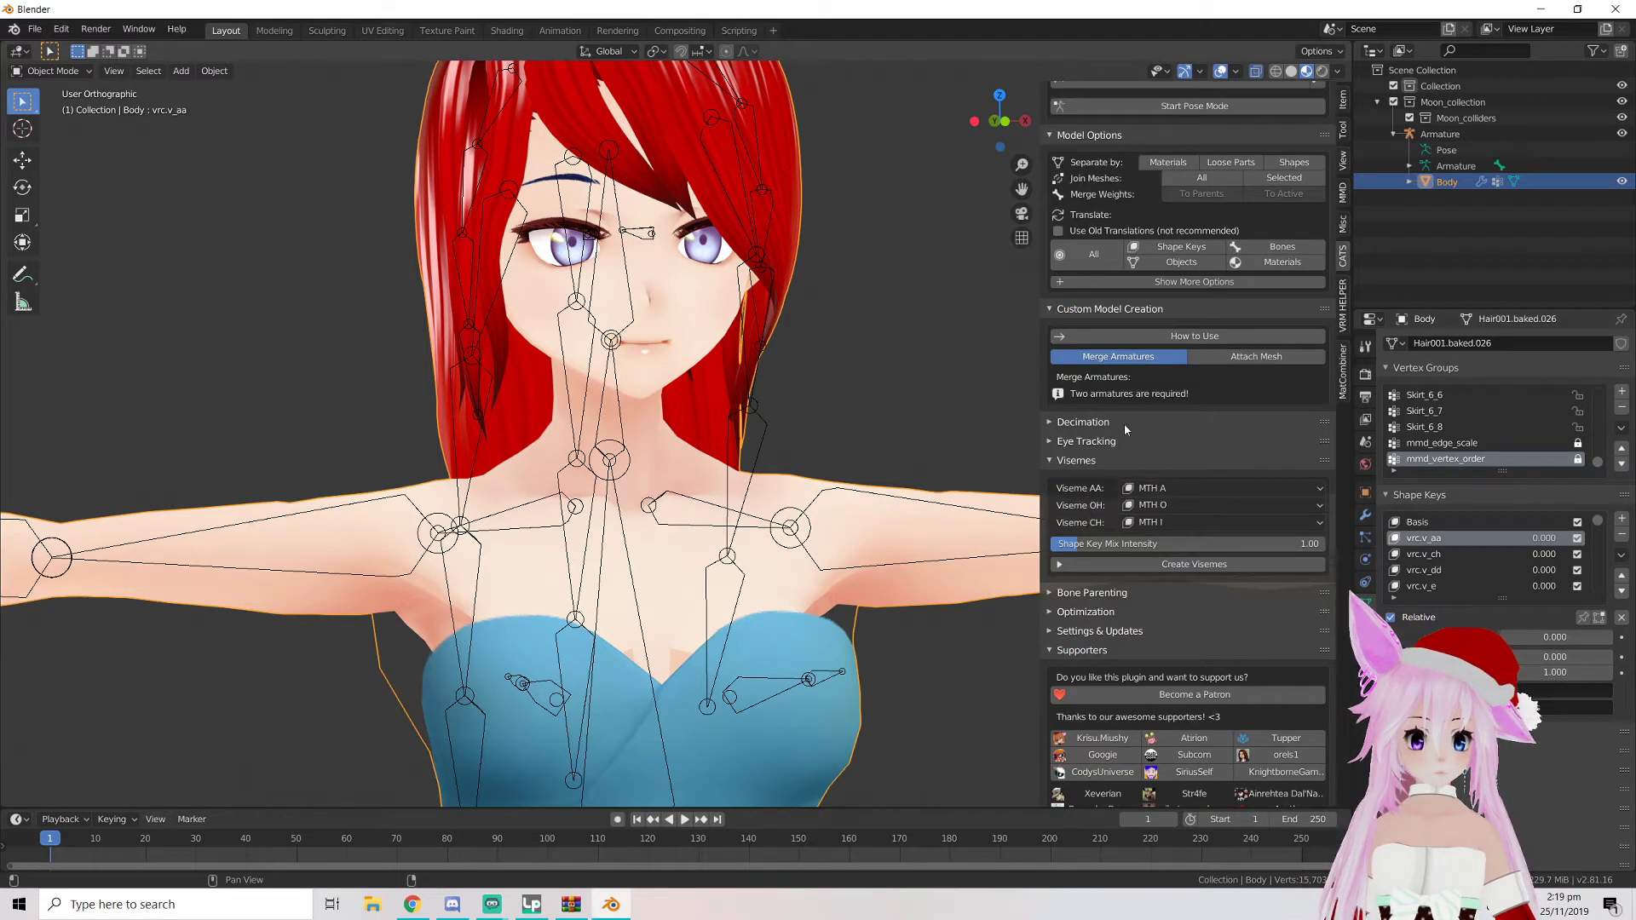
Generate the material list for the texture atlas in the CATS optimization options
left_click(1051, 461)
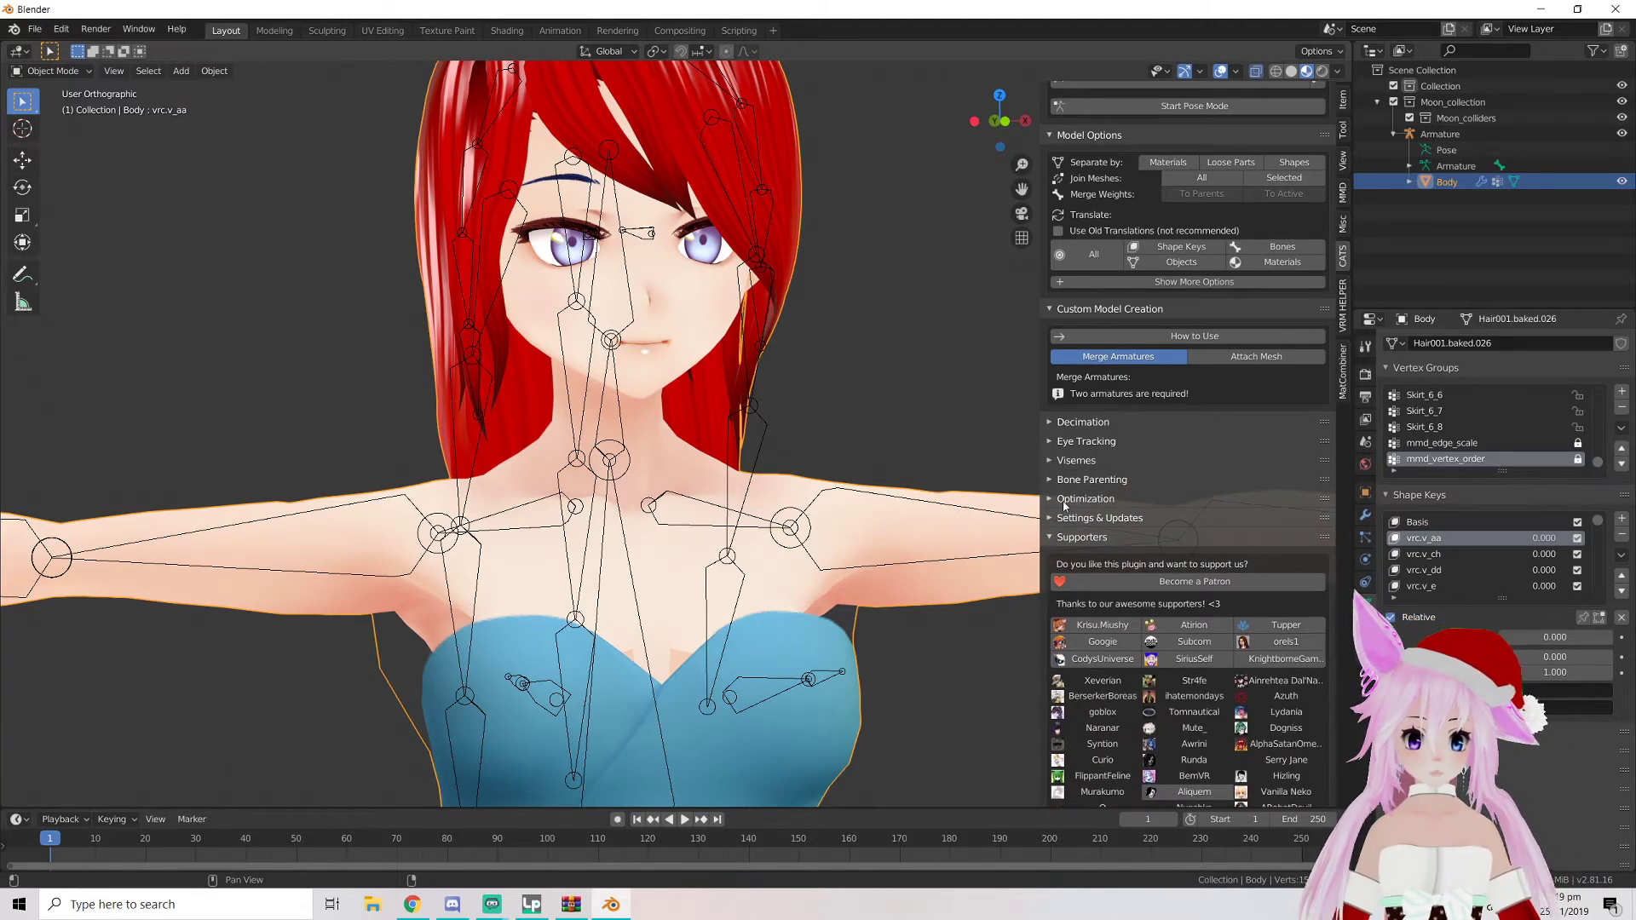
left_click(1051, 502)
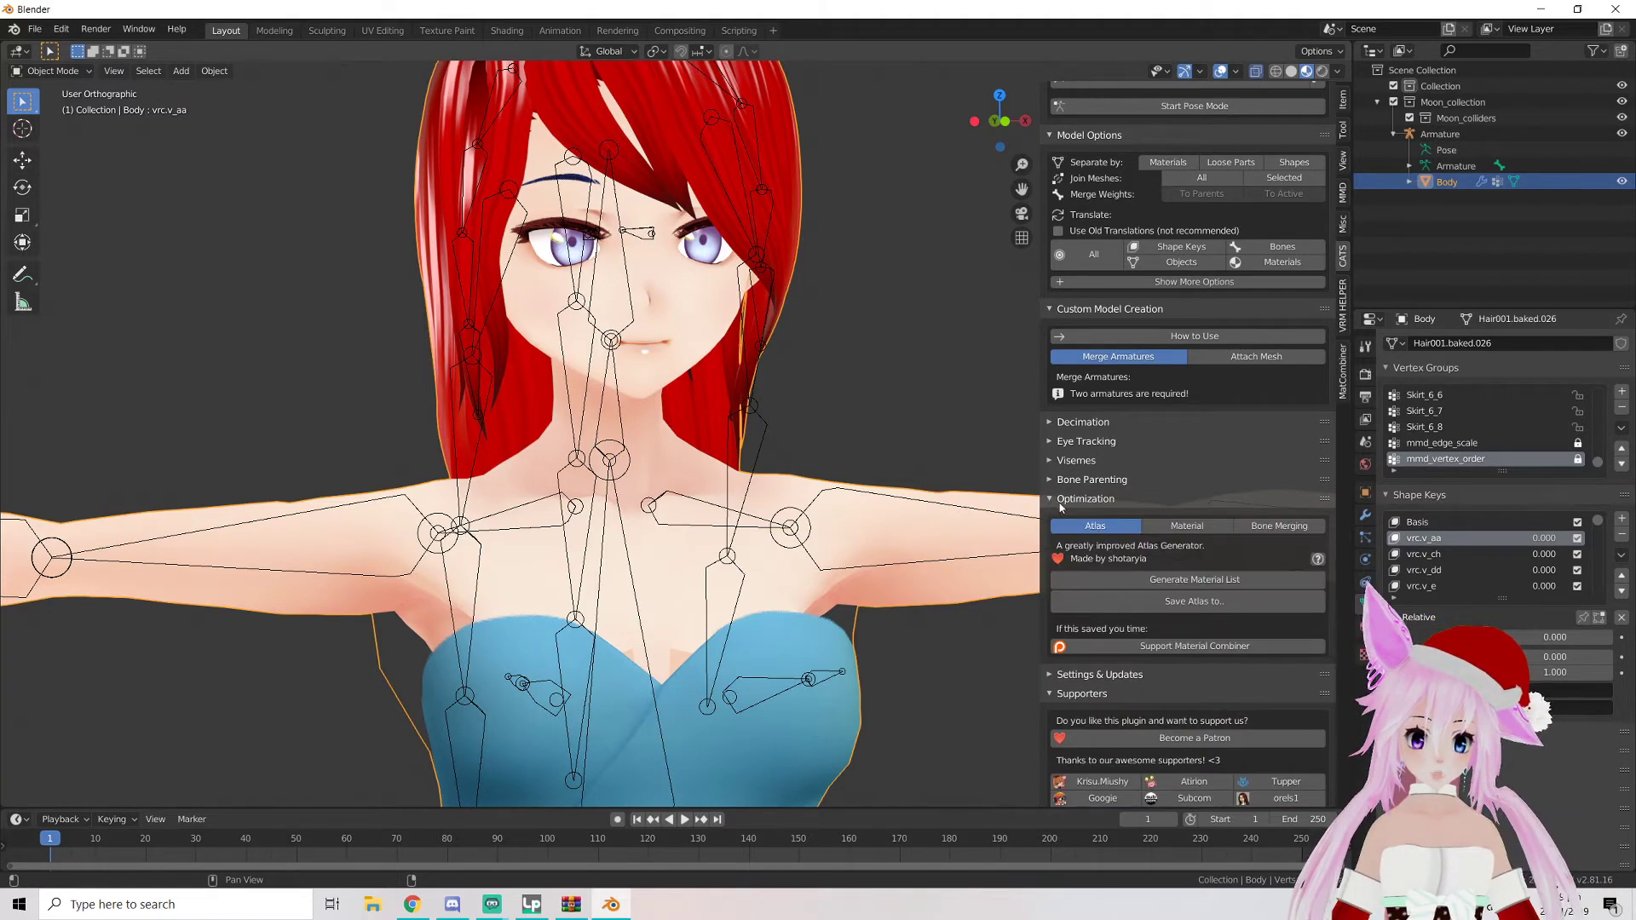
left_click(1169, 586)
scroll(1169, 596, "down", 4)
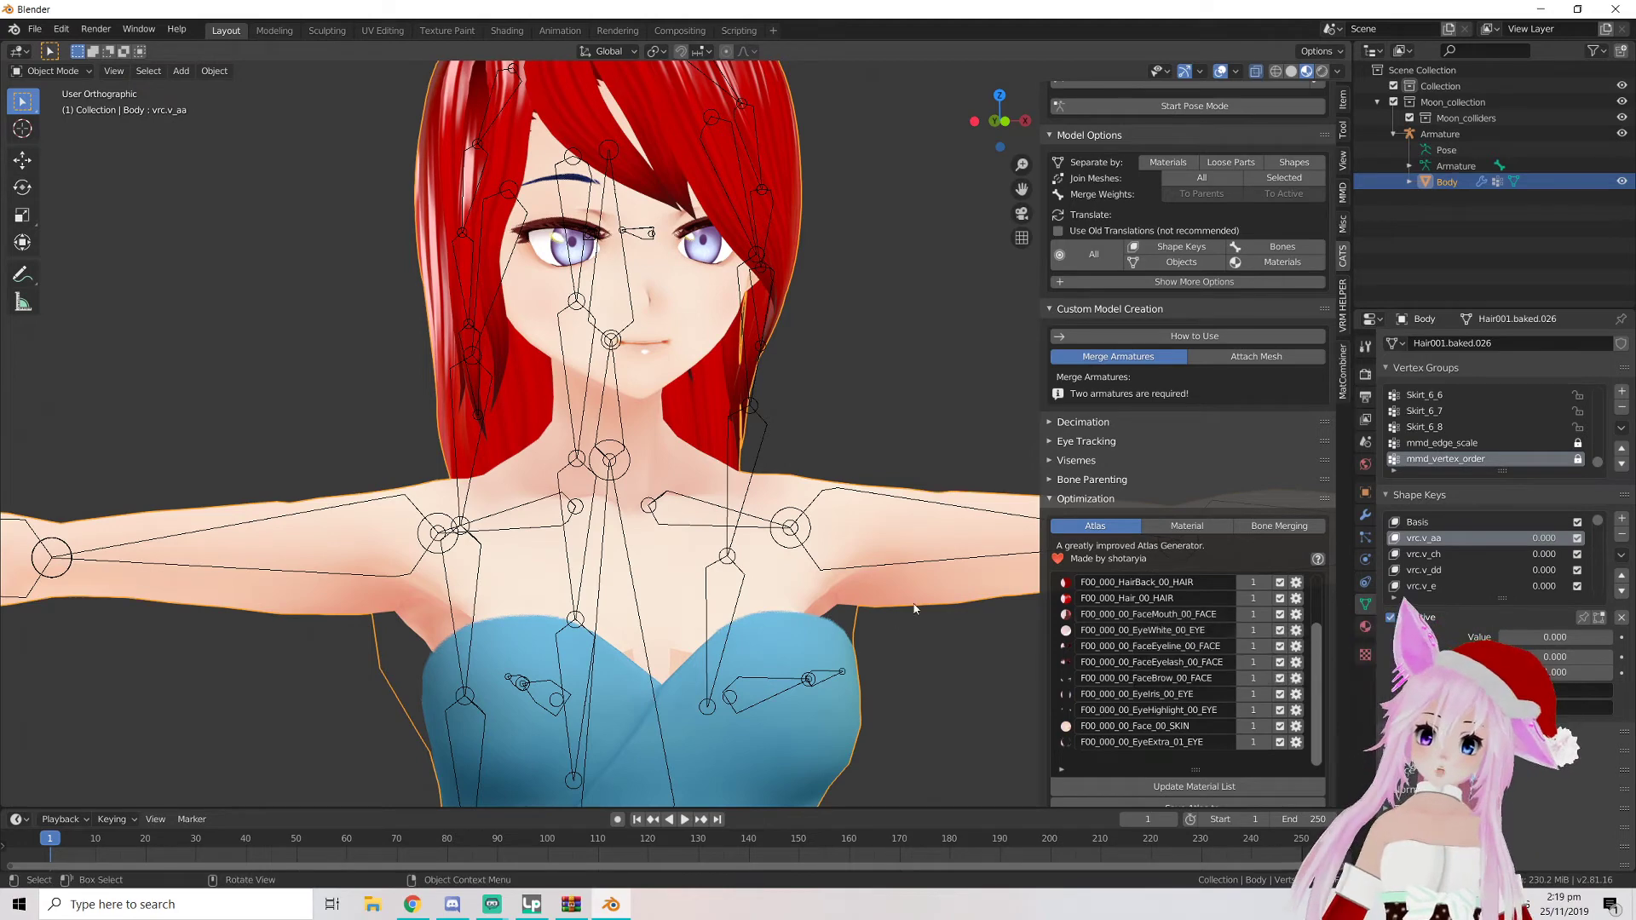
Review the Body mesh's material slots in an enlarged list, including the face skin and face mouth materials, alongside the atlas material list
left_click(1365, 627)
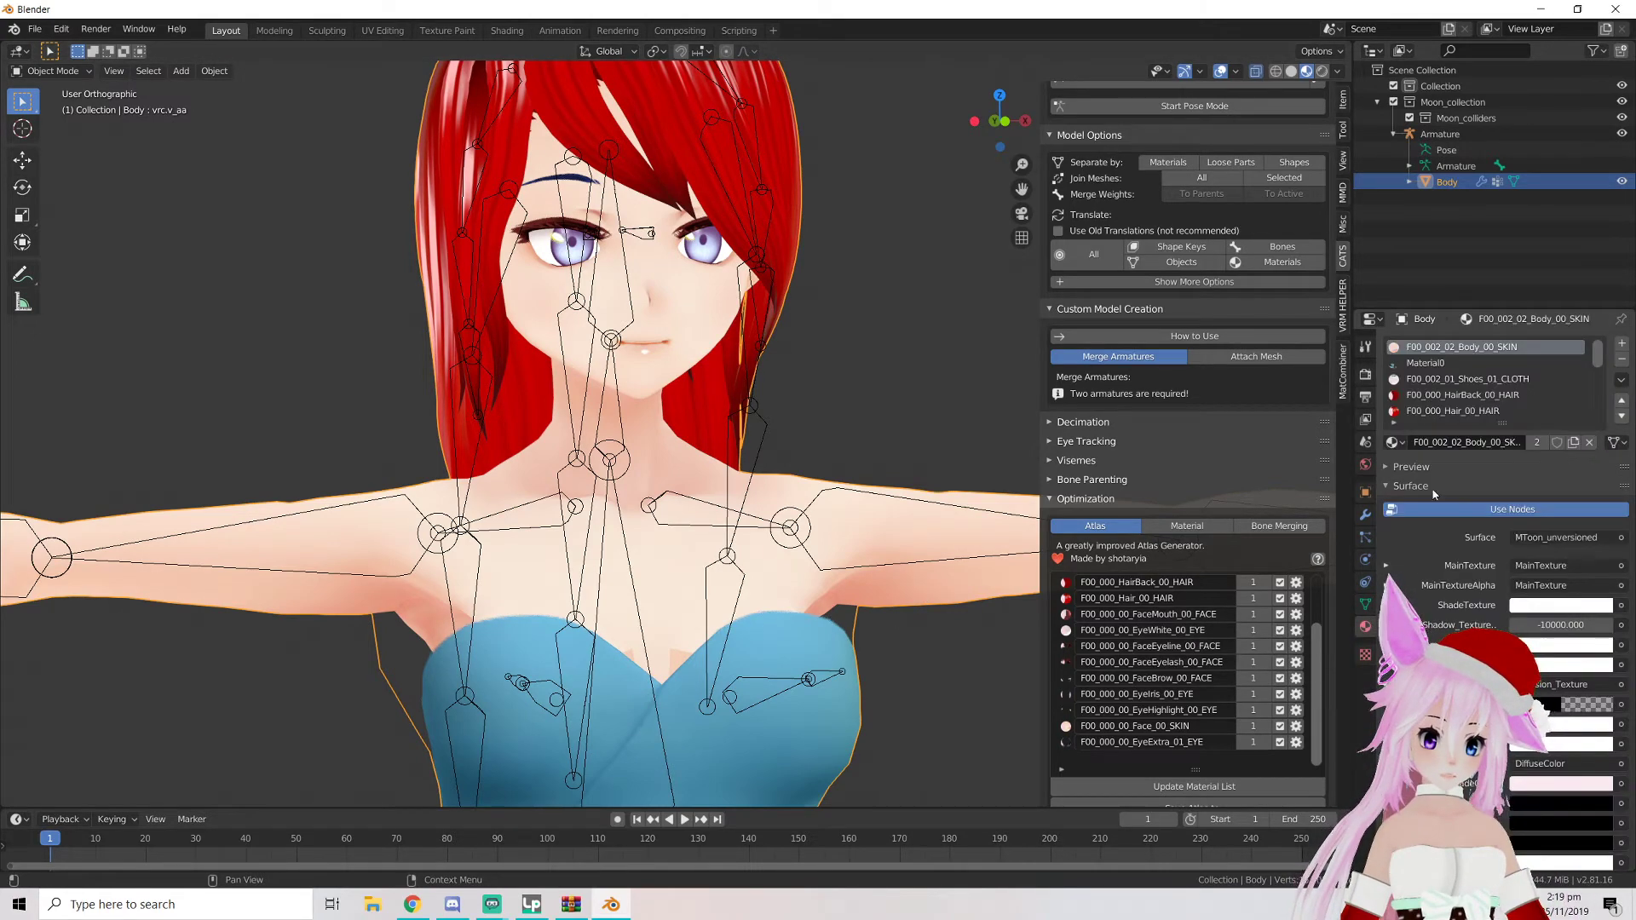
scroll(1514, 367, "down", 8)
left_click_drag(1498, 422, 1517, 600)
left_click(1460, 538)
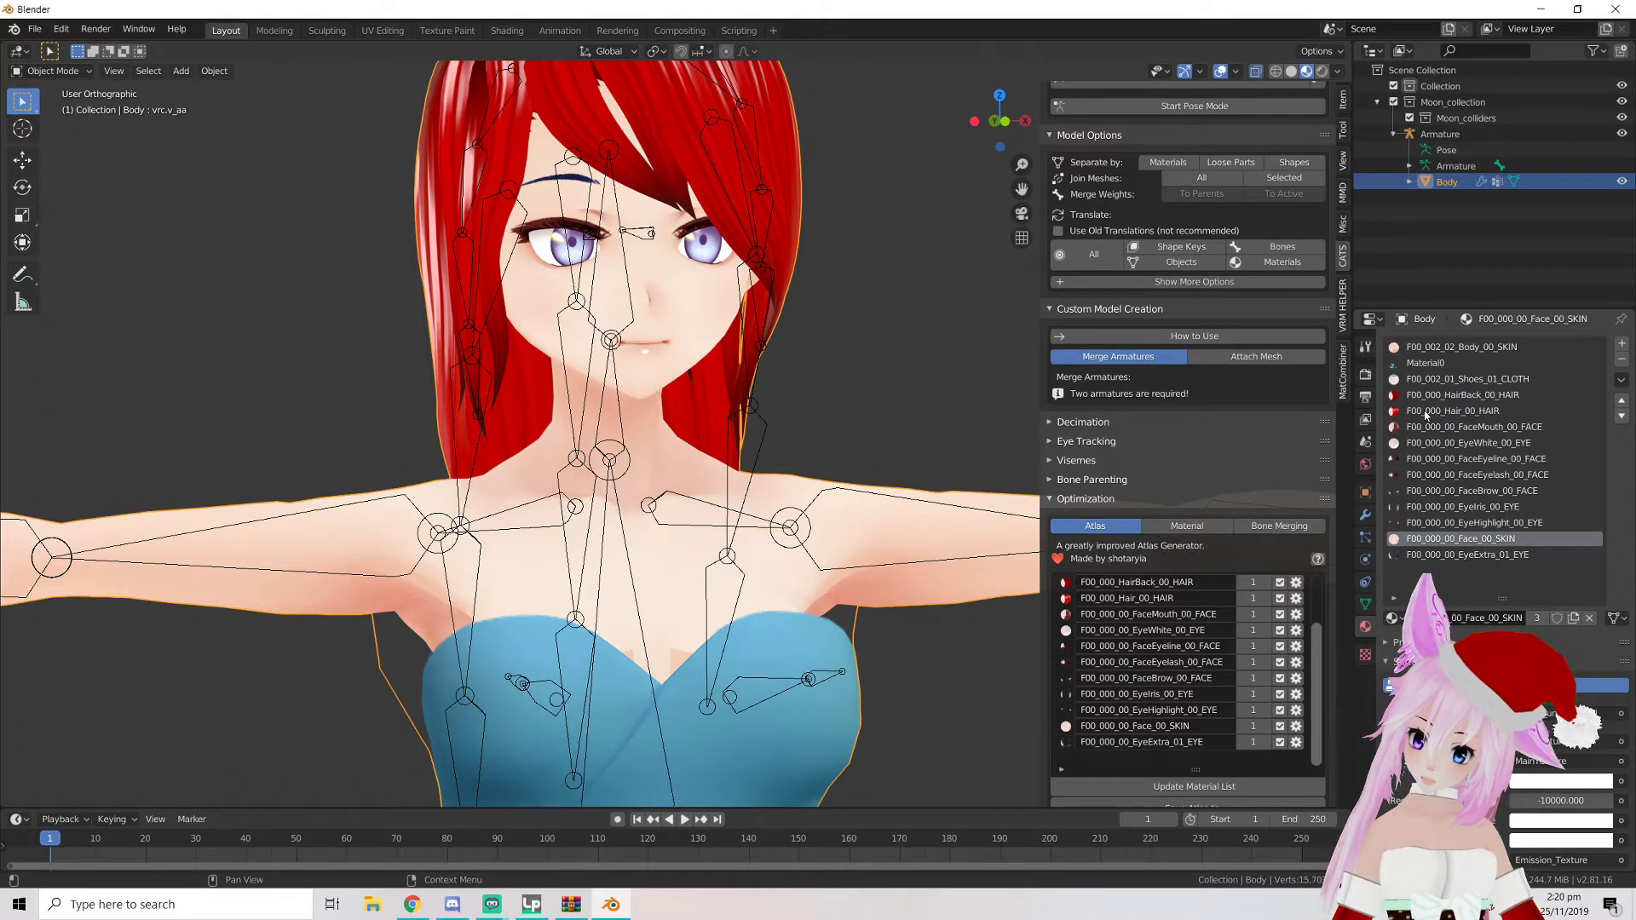
left_click(1462, 427)
scroll(884, 458, "down", 8)
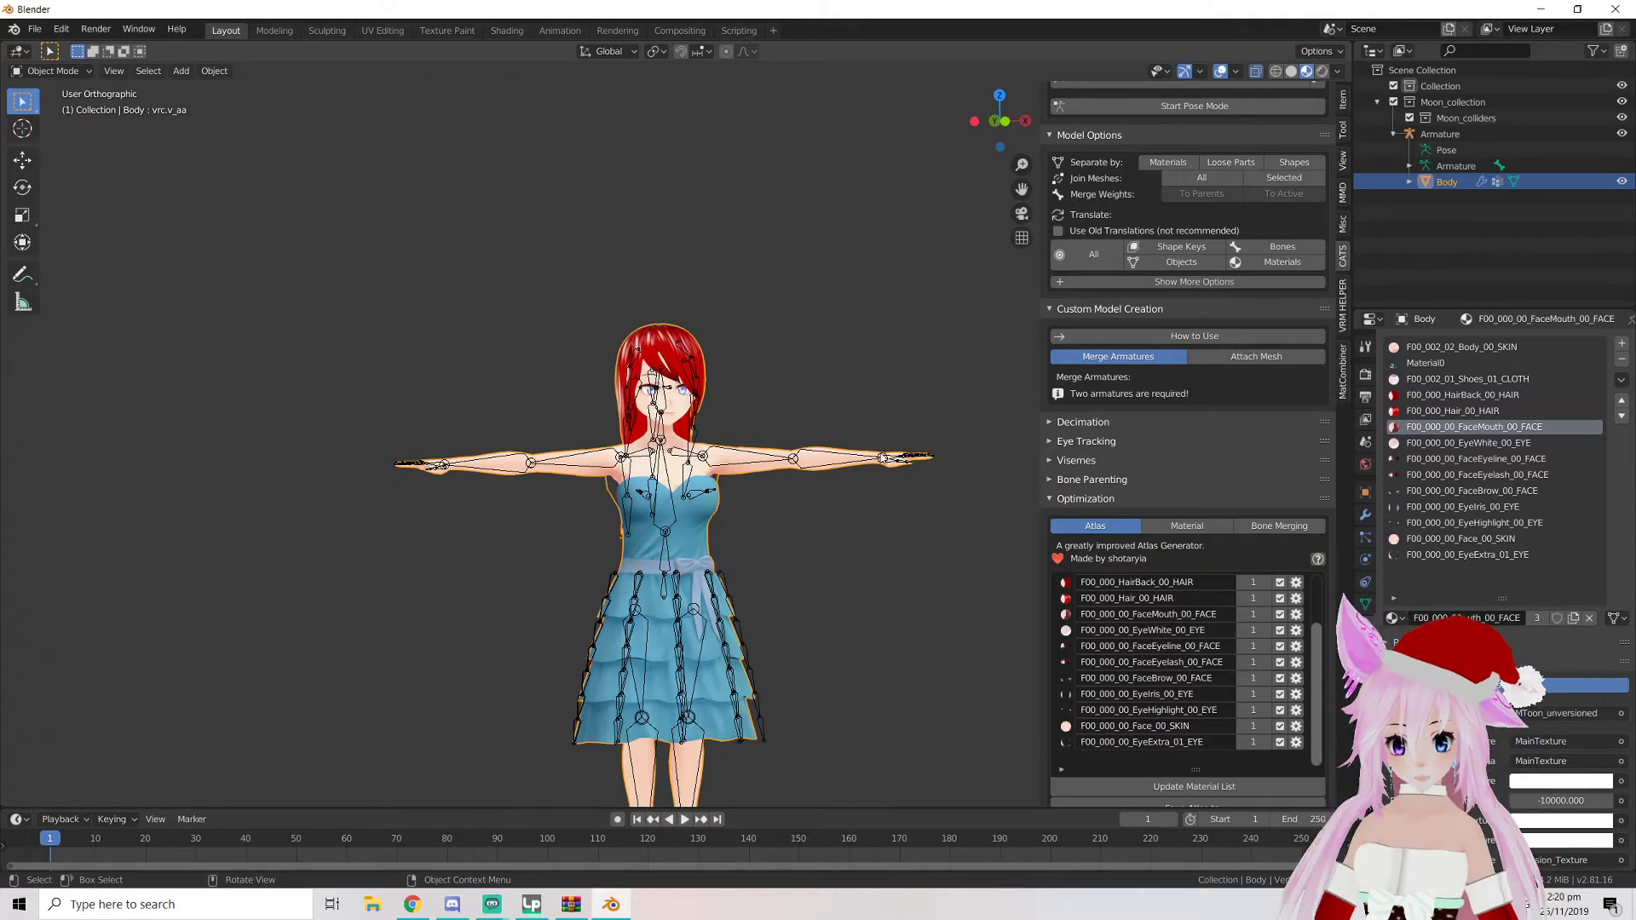
scroll(1202, 695, "up", 3)
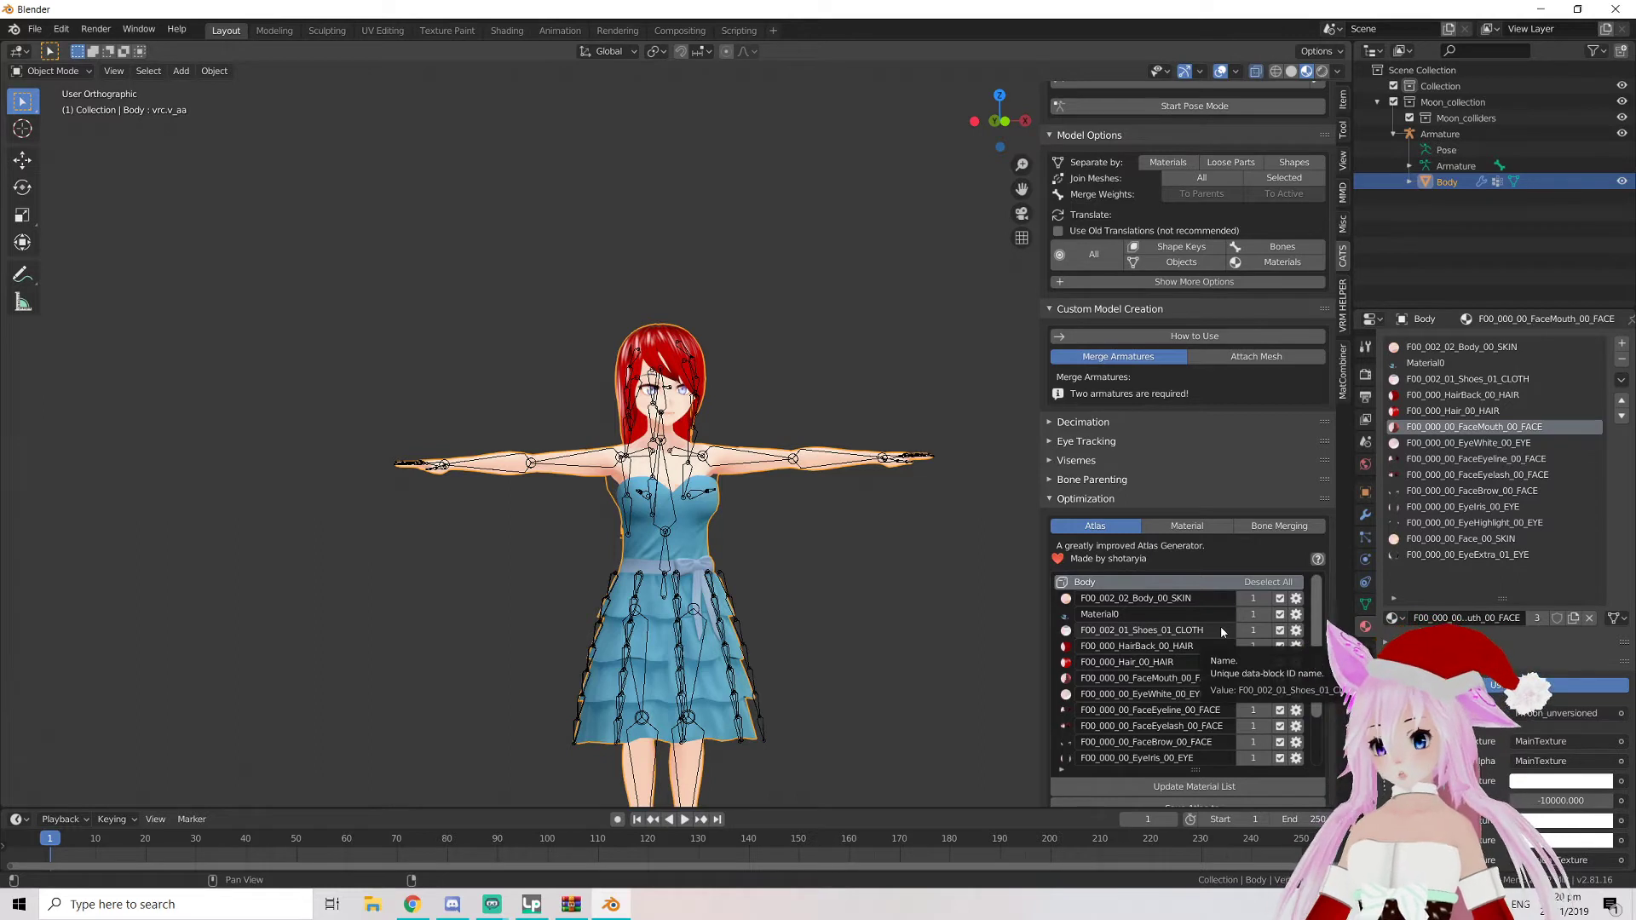
Exclude the HairBack and Hair materials from the Body mesh's atlas material list
scroll(1228, 648, "down", 4)
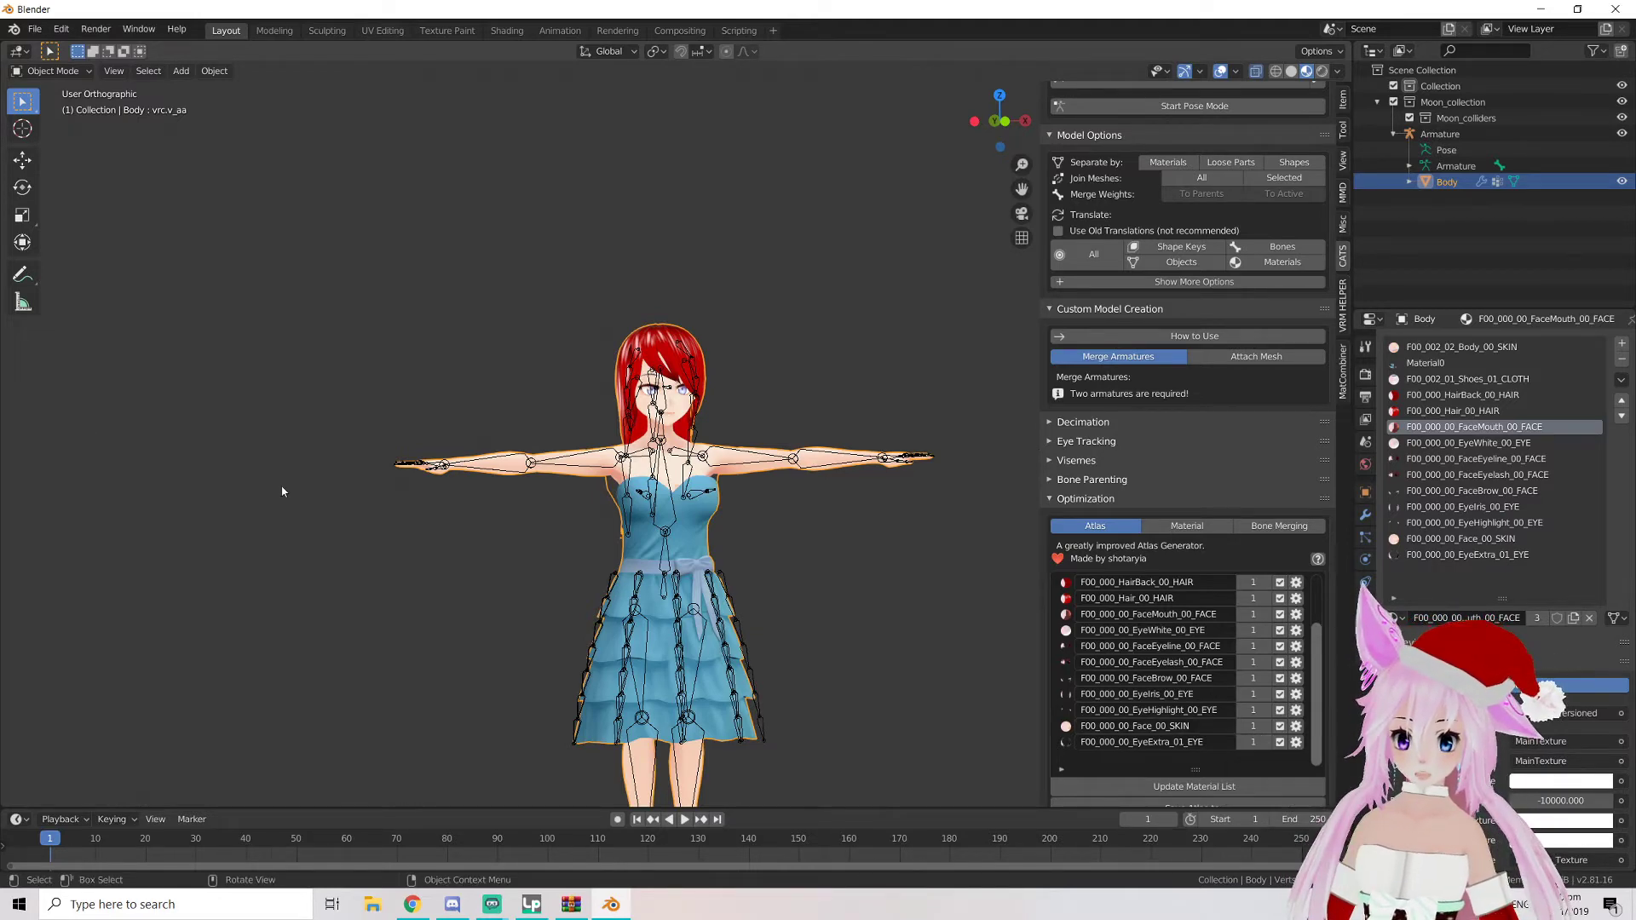
scroll(437, 390, "up", 4)
middle_click_drag(436, 391, 623, 365)
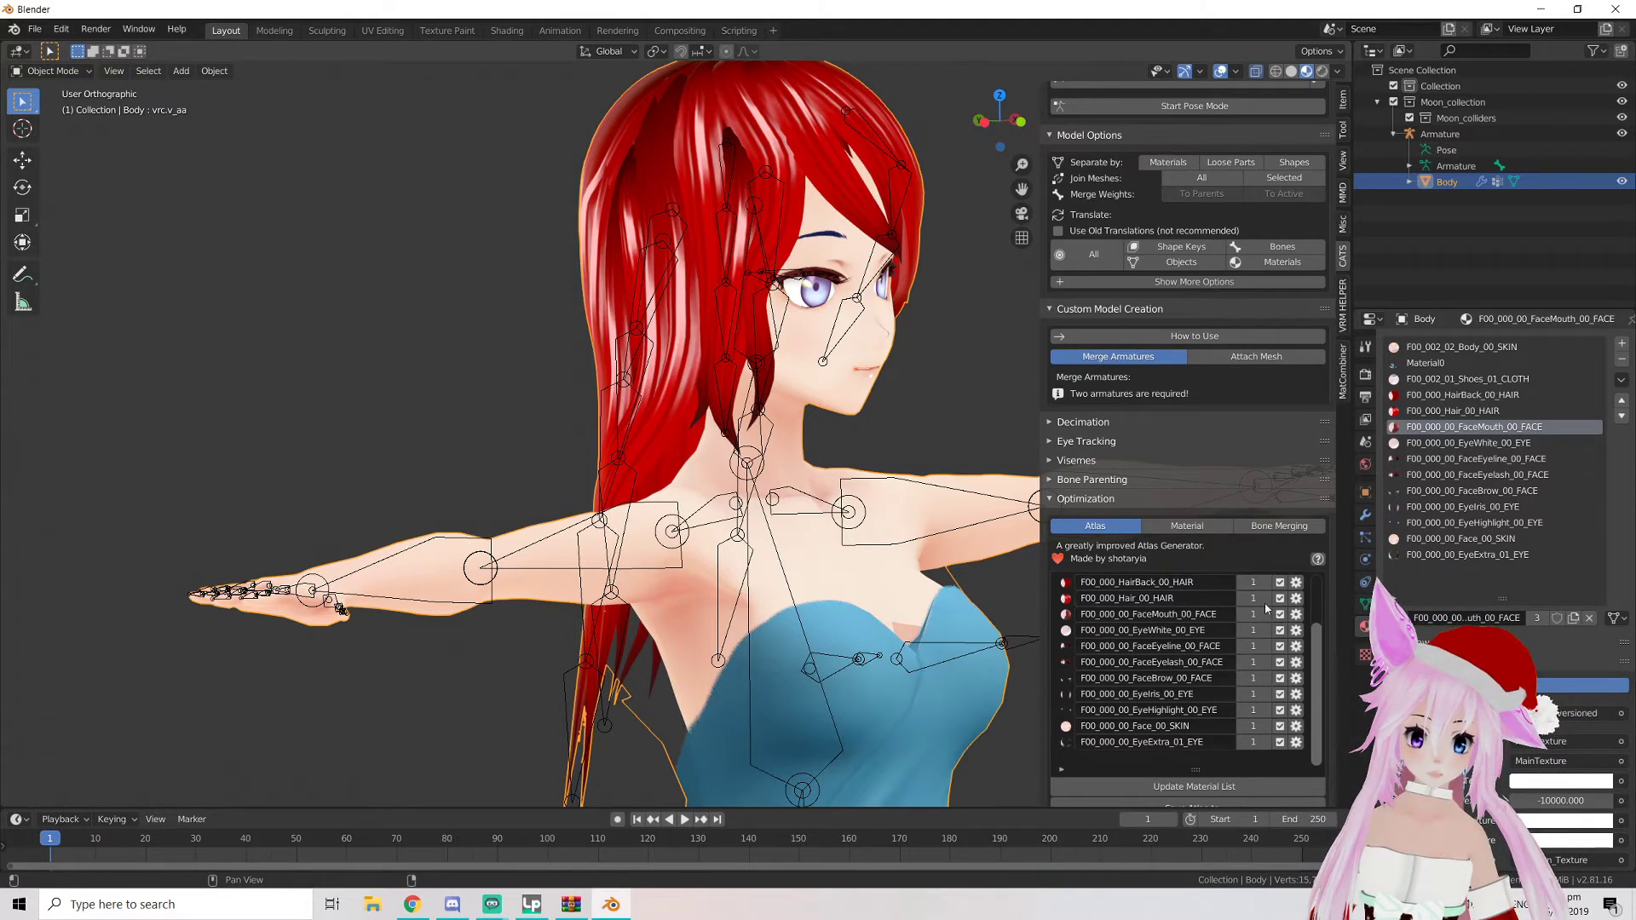
left_click(1280, 582)
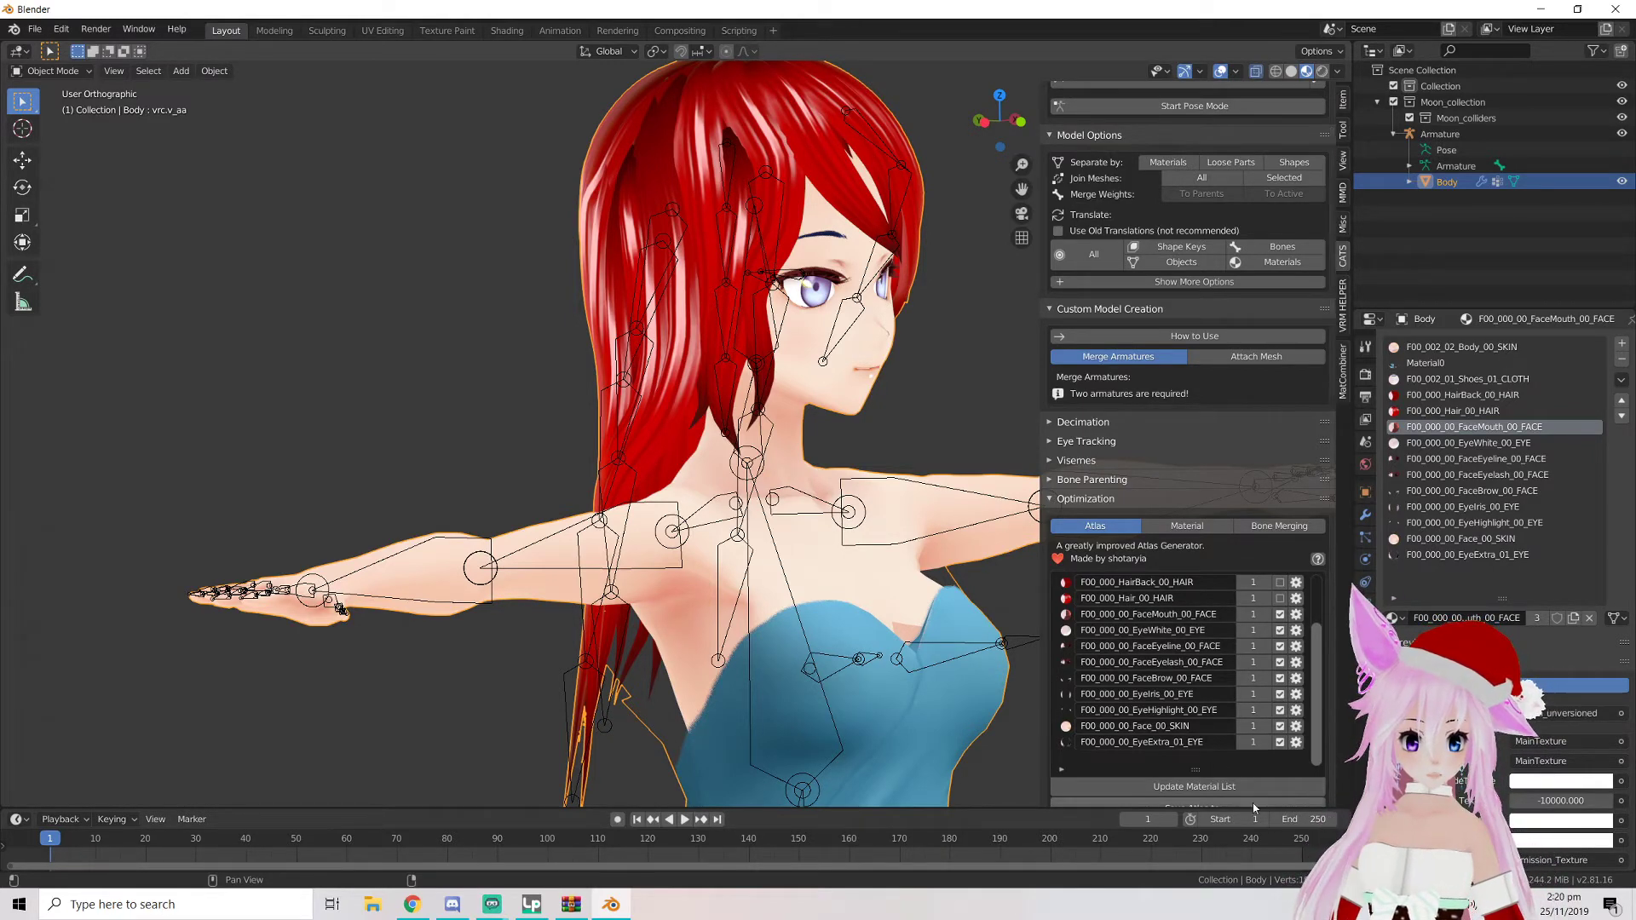
Create the texture atlas from the selected non-hair materials and save it in the Desktop folder
scroll(1242, 789, "down", 2)
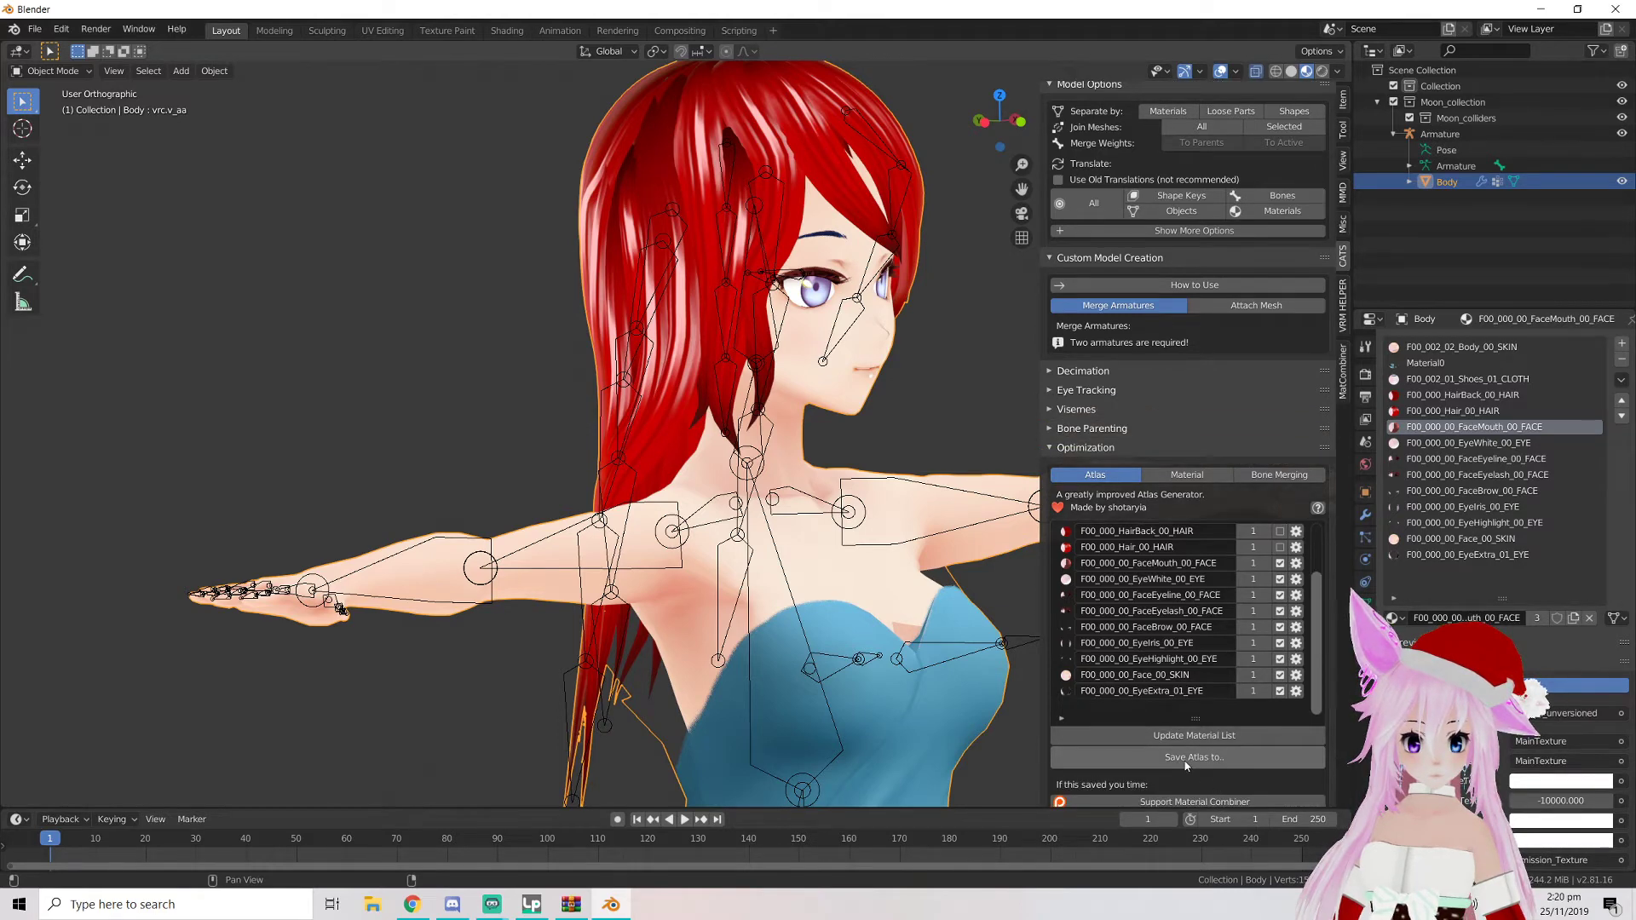
left_click(1186, 762)
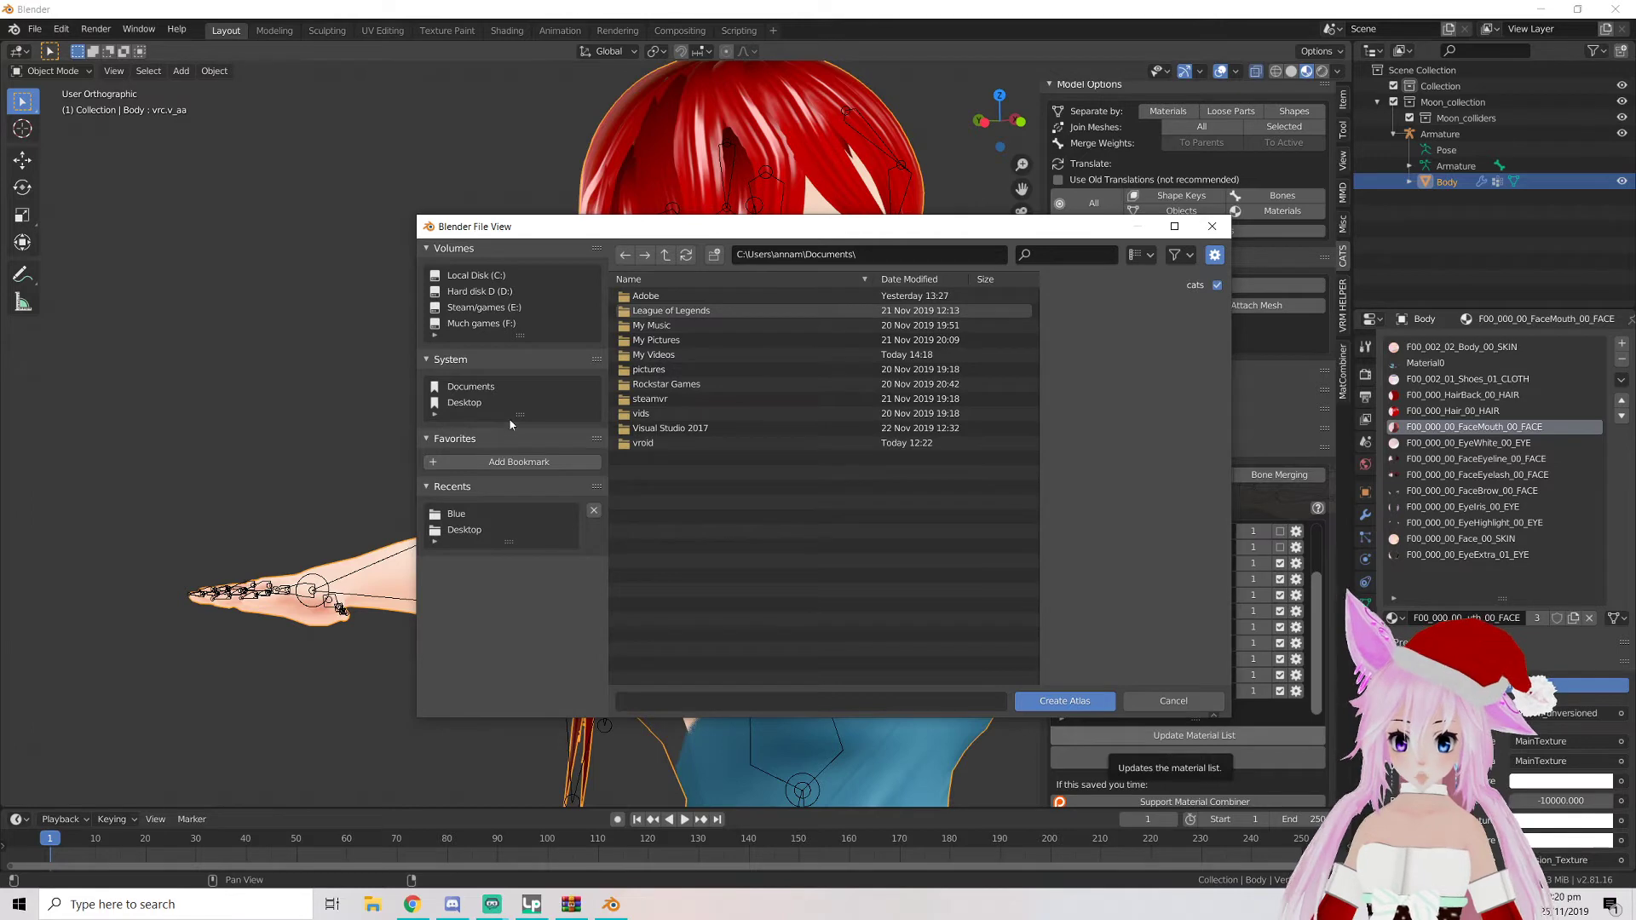
left_click(465, 402)
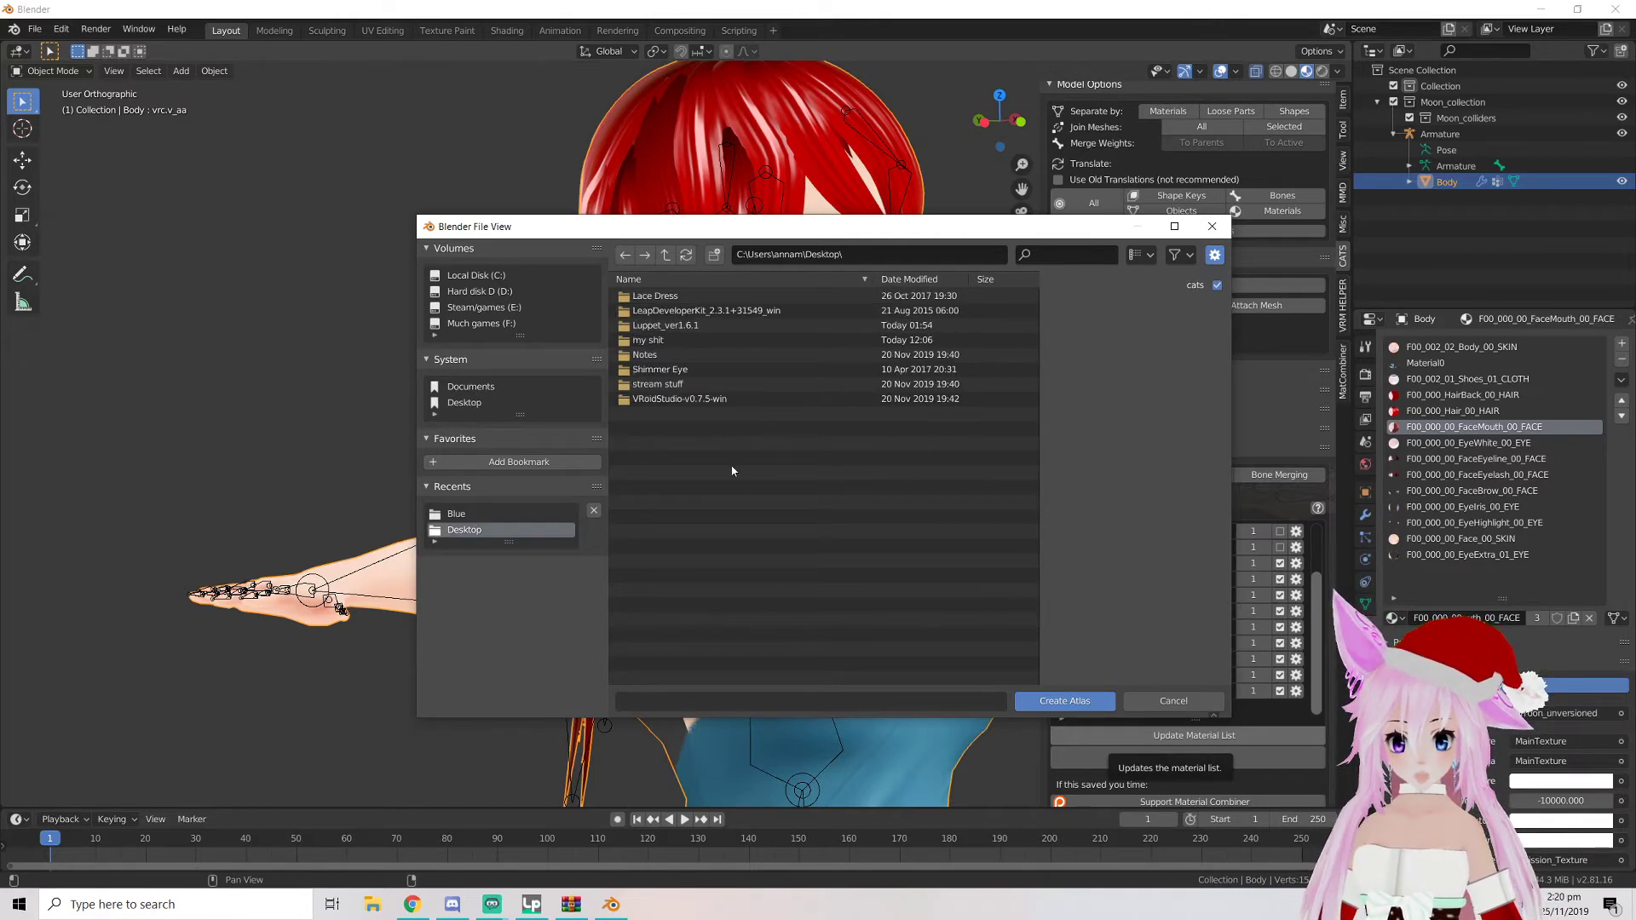
left_click(1065, 700)
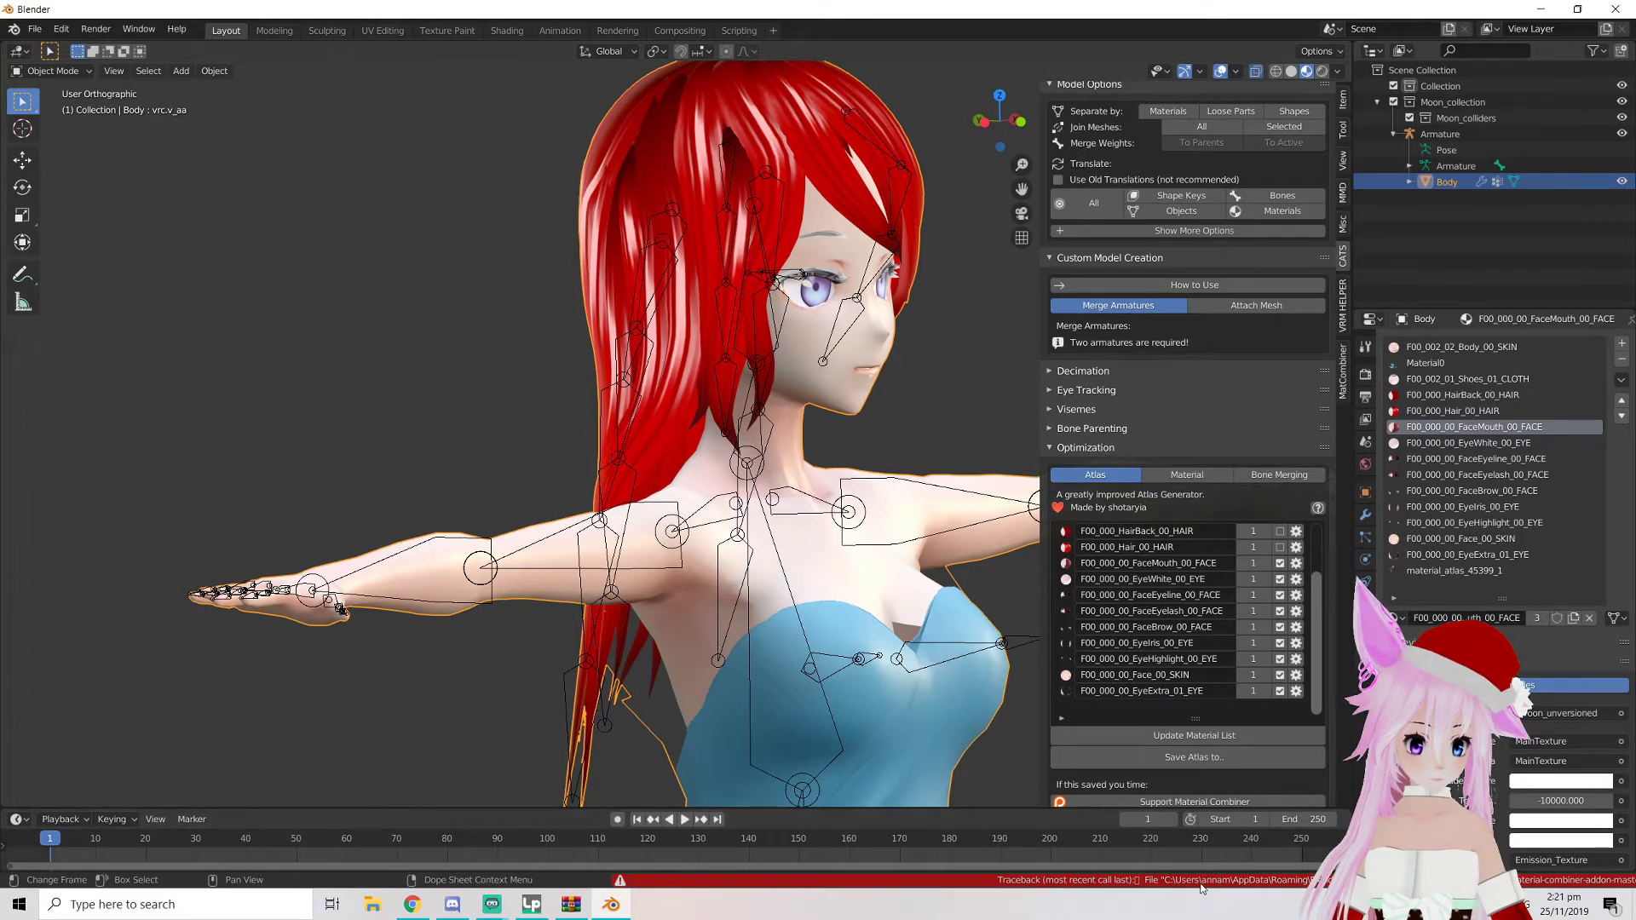
Open the Atlas_45399 image from the desktop to inspect the texture layout, close it and return to Blender at full size
left_click_drag(1504, 6, 1635, 26)
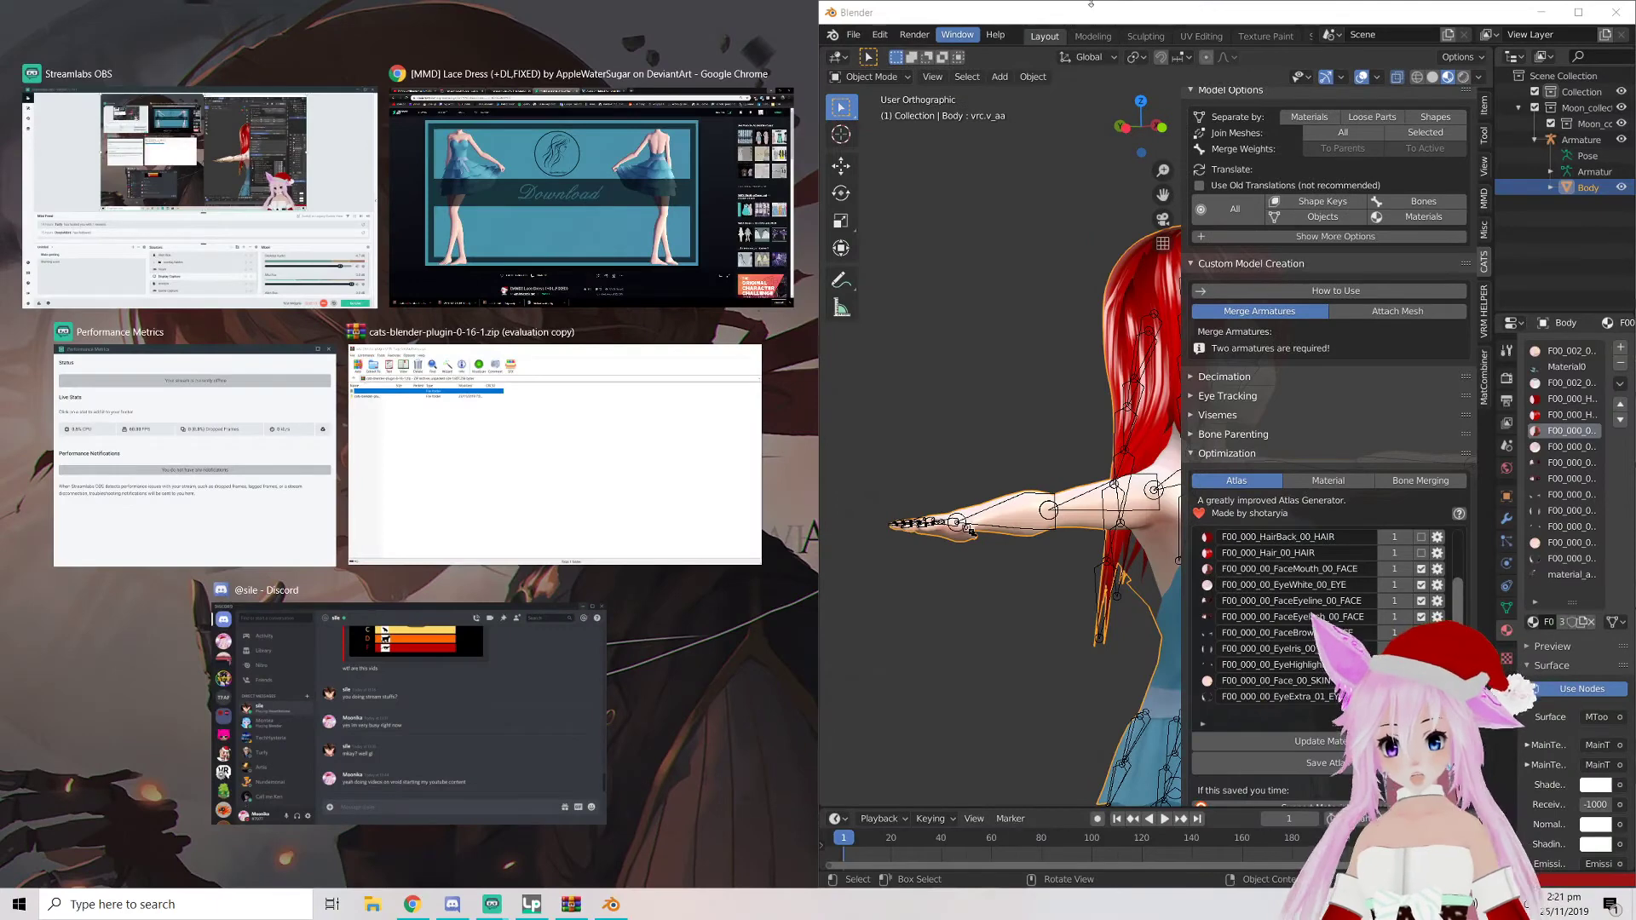
left_click(756, 677)
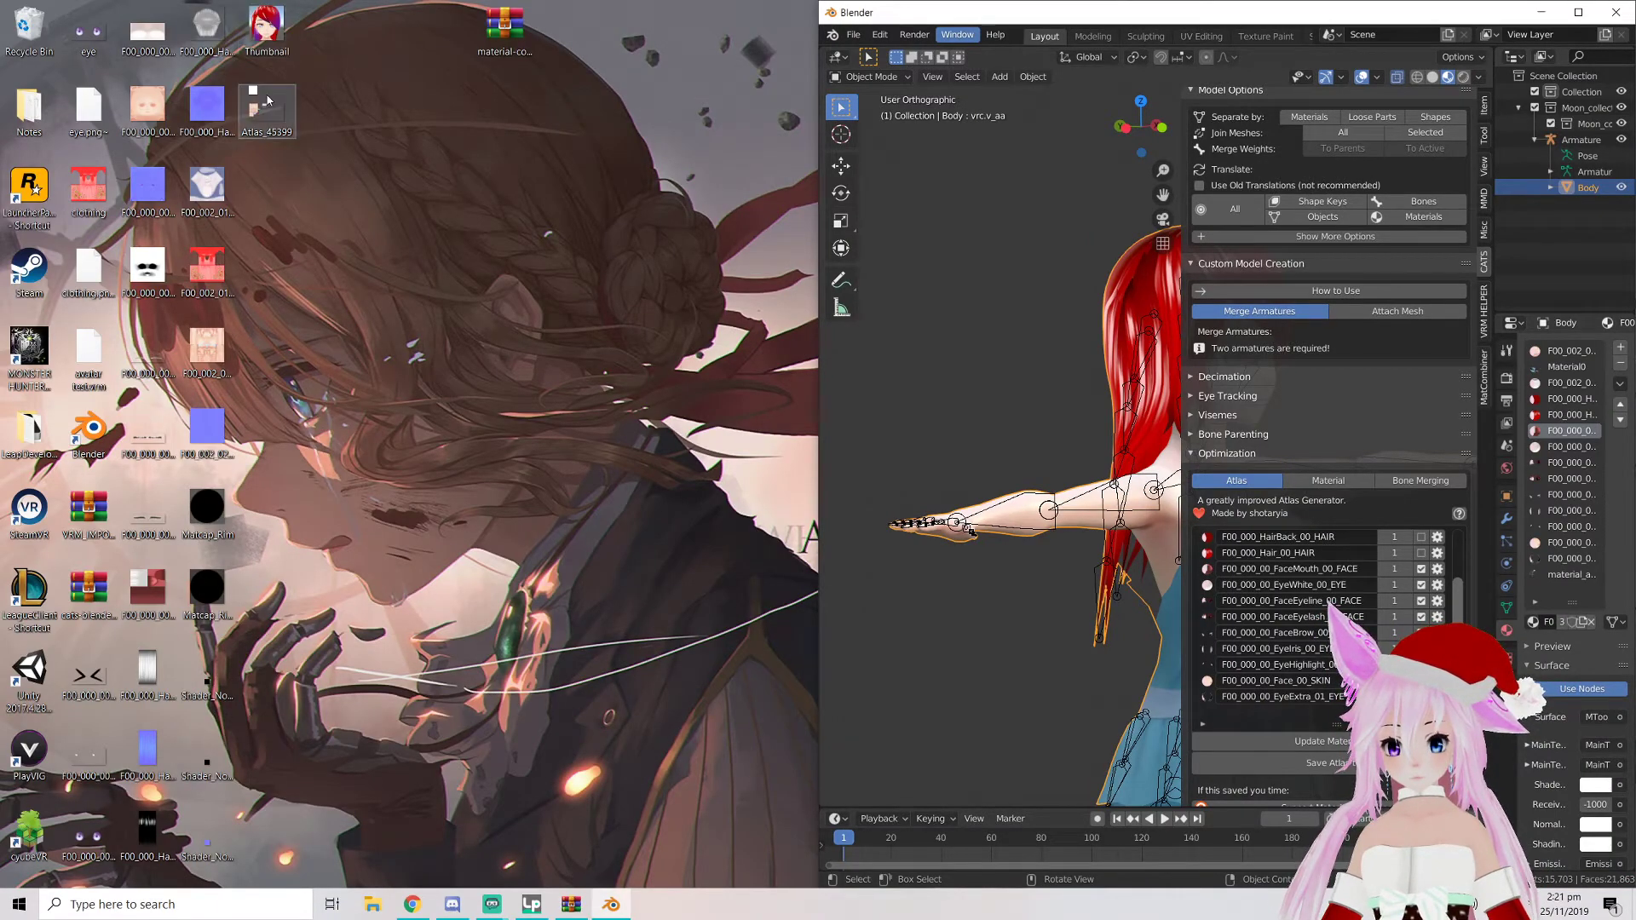
left_click(253, 128)
double_click(266, 125)
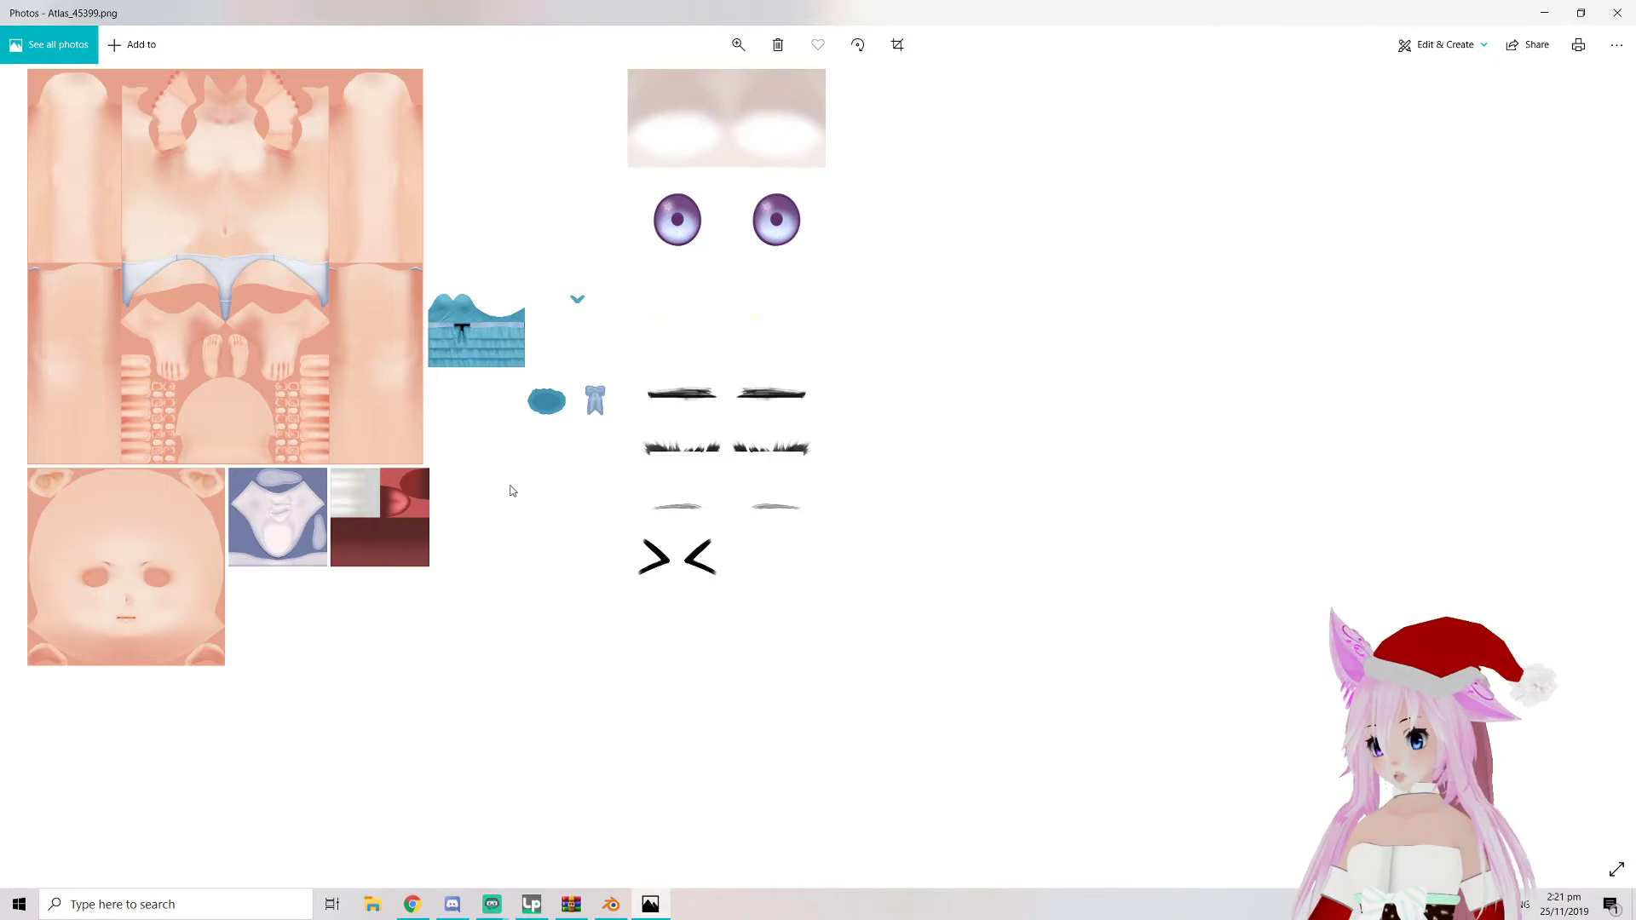
key("alt+F4")
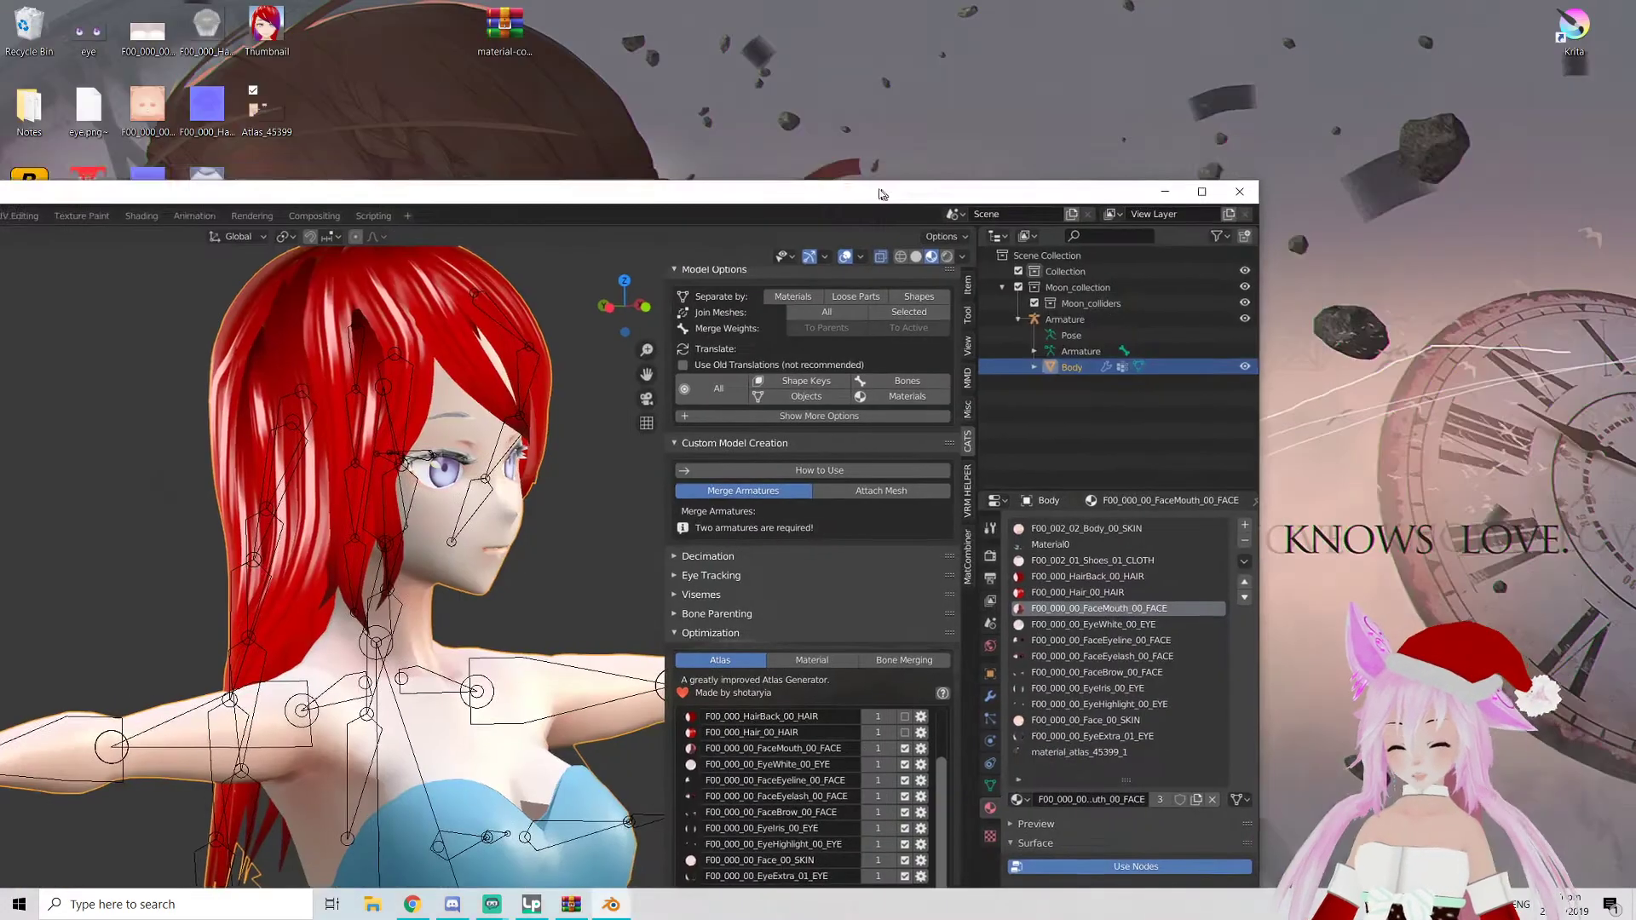
double_click(881, 194)
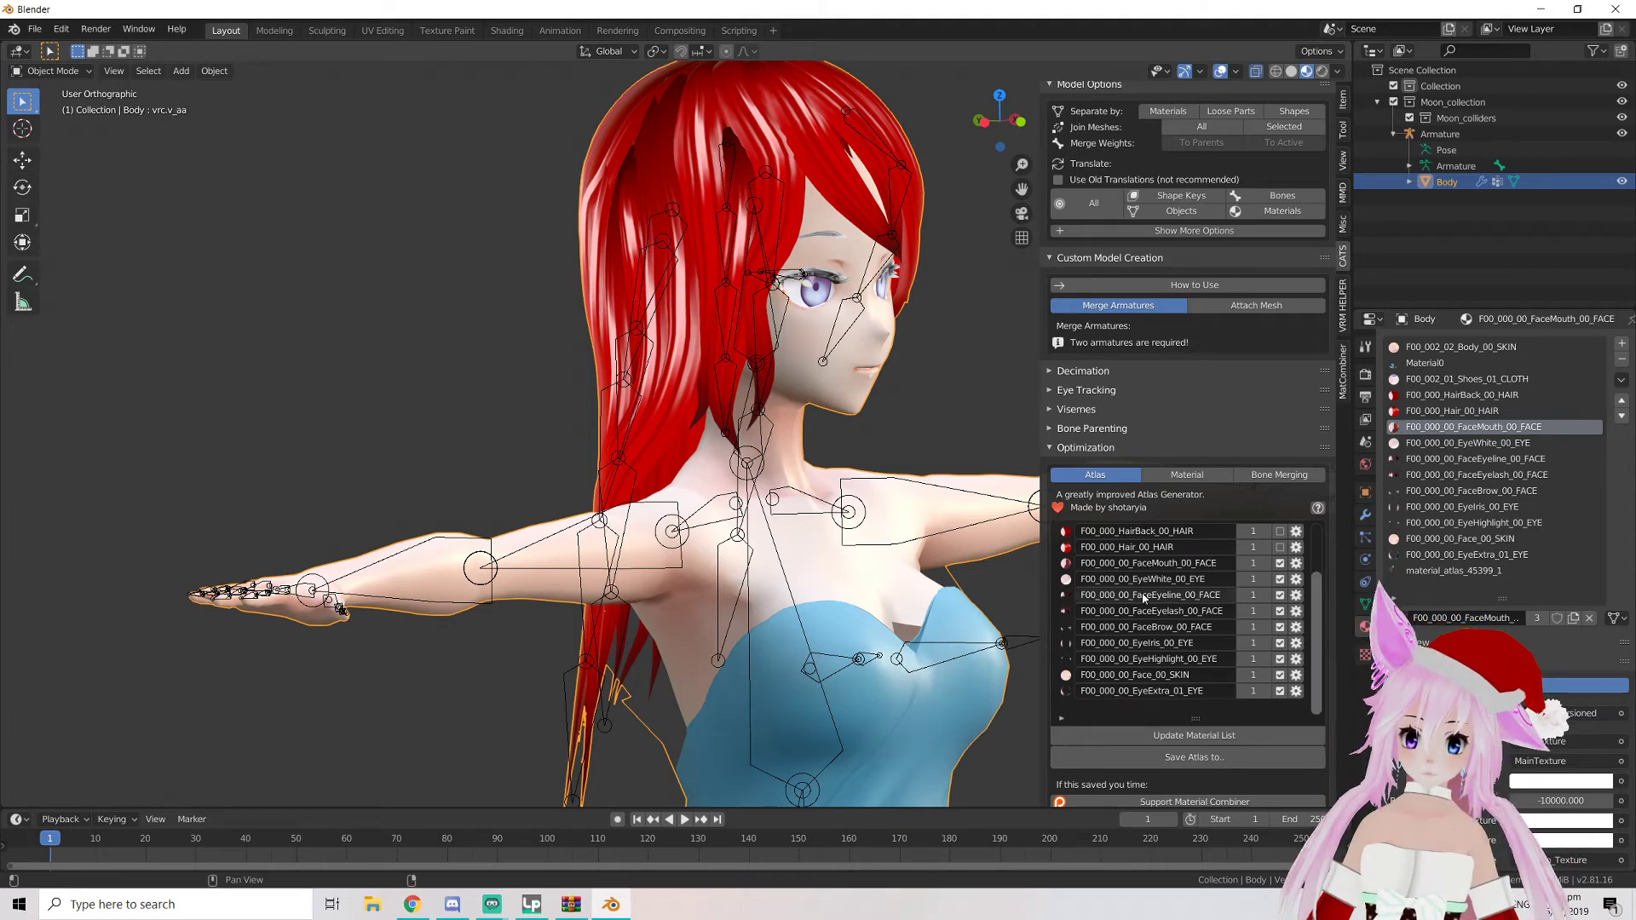
Deselect all materials in the atlas list and include only the HairBack and Hair materials
scroll(1253, 580, "up", 3)
scroll(1263, 579, "up", 1)
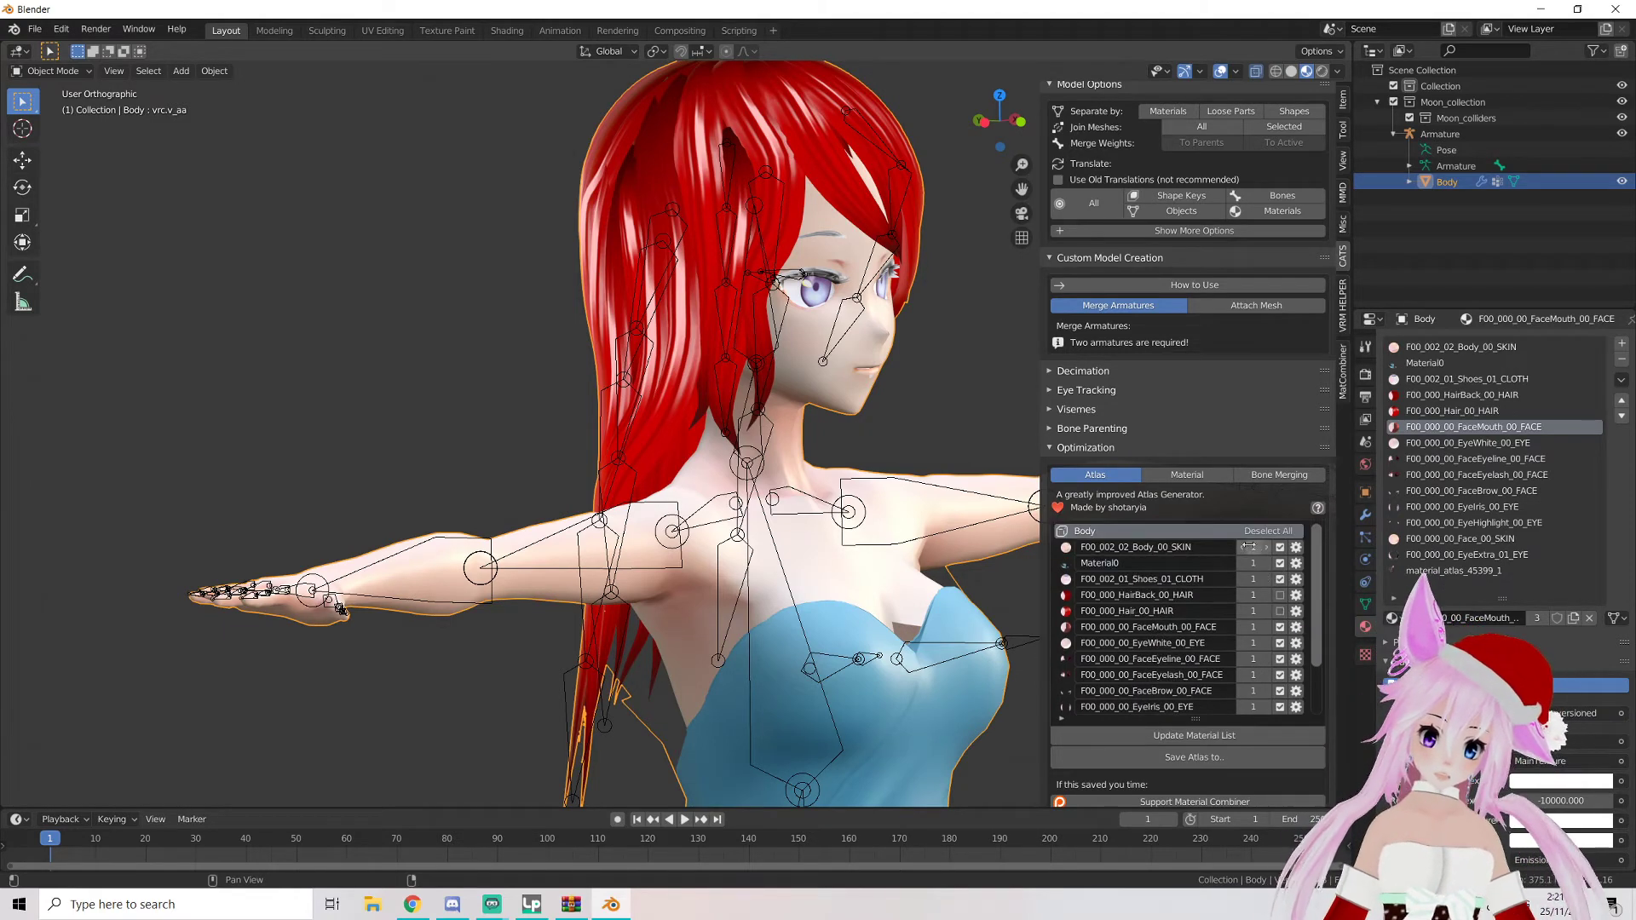
left_click(1289, 532)
left_click(1288, 532)
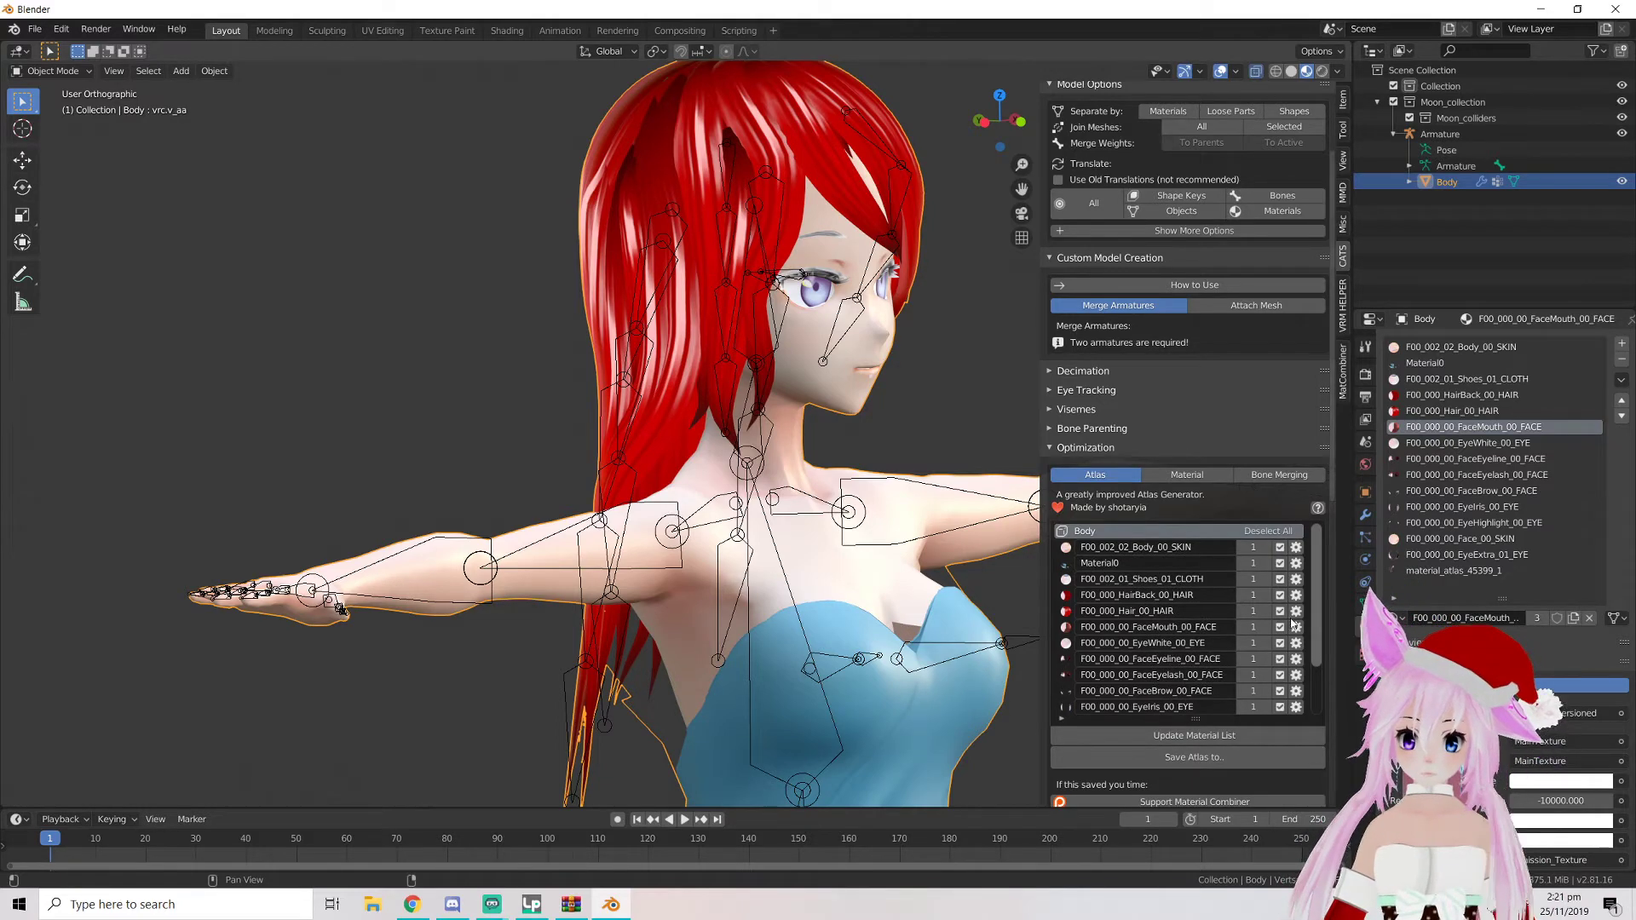
left_click(1279, 532)
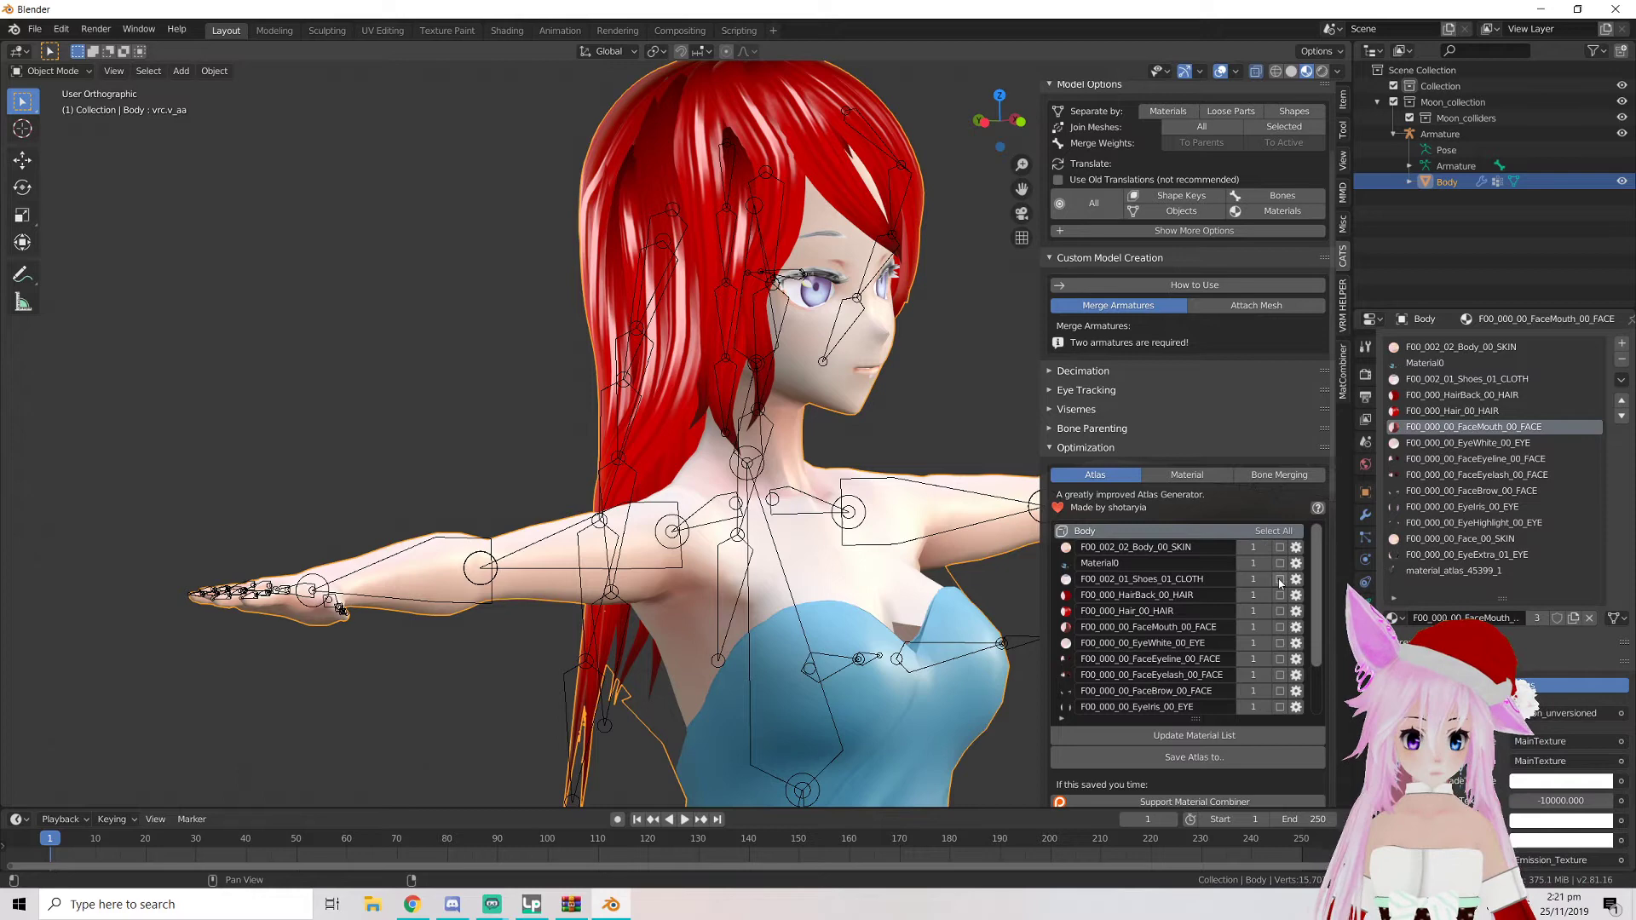
left_click(1280, 594)
left_click(1280, 611)
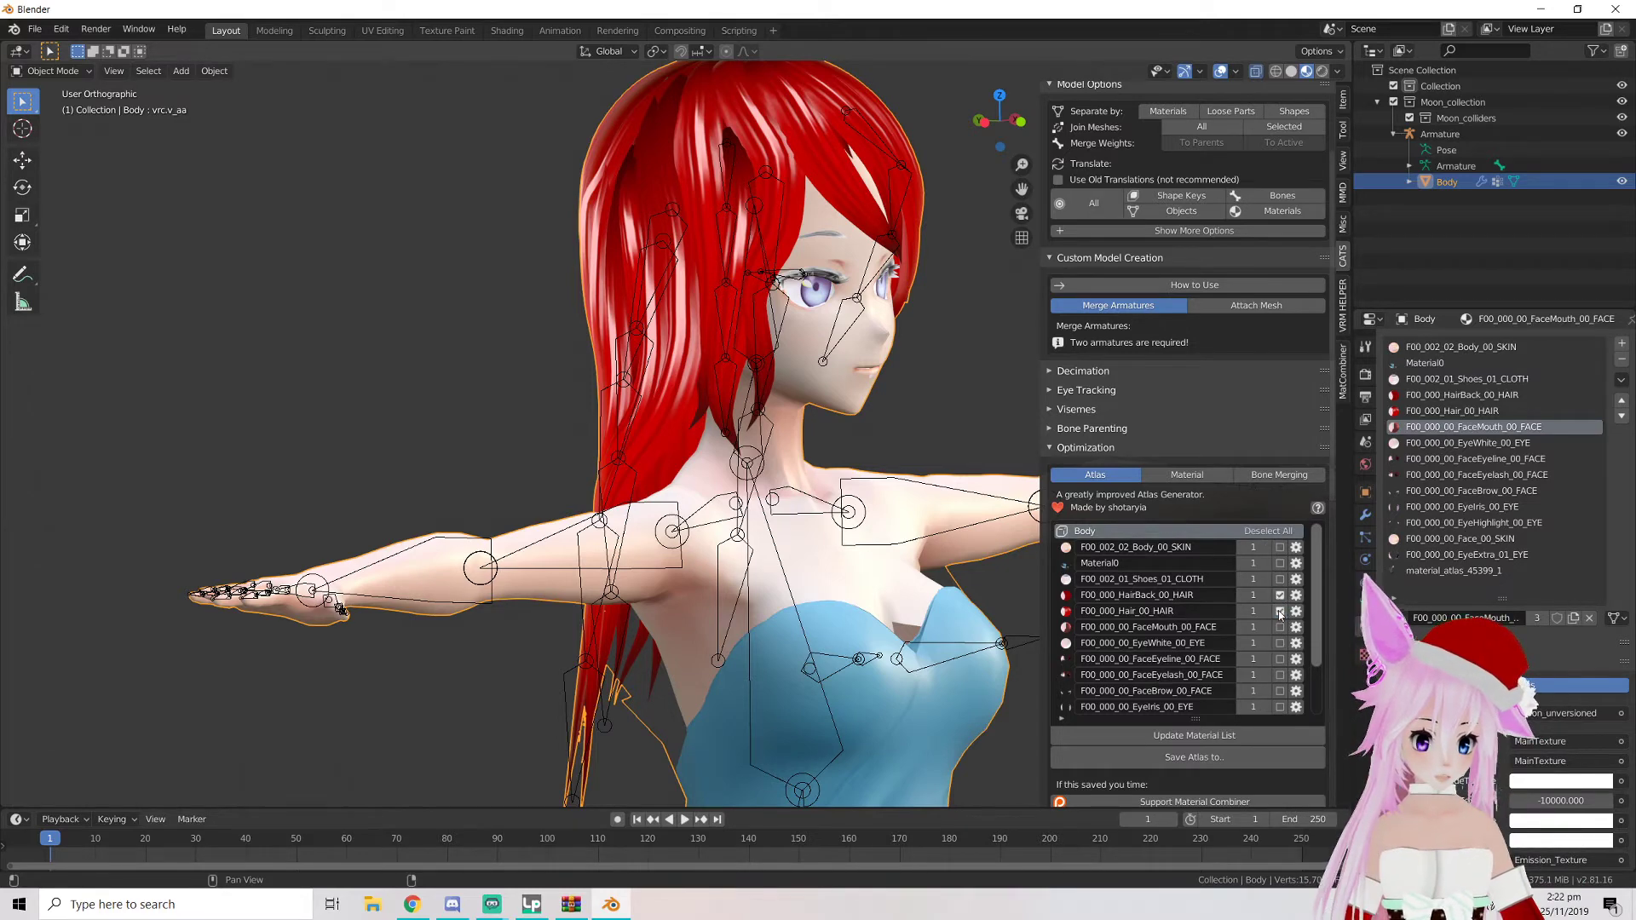
Create a separate texture atlas for the hair materials and save it in the Desktop folder
left_click(1214, 757)
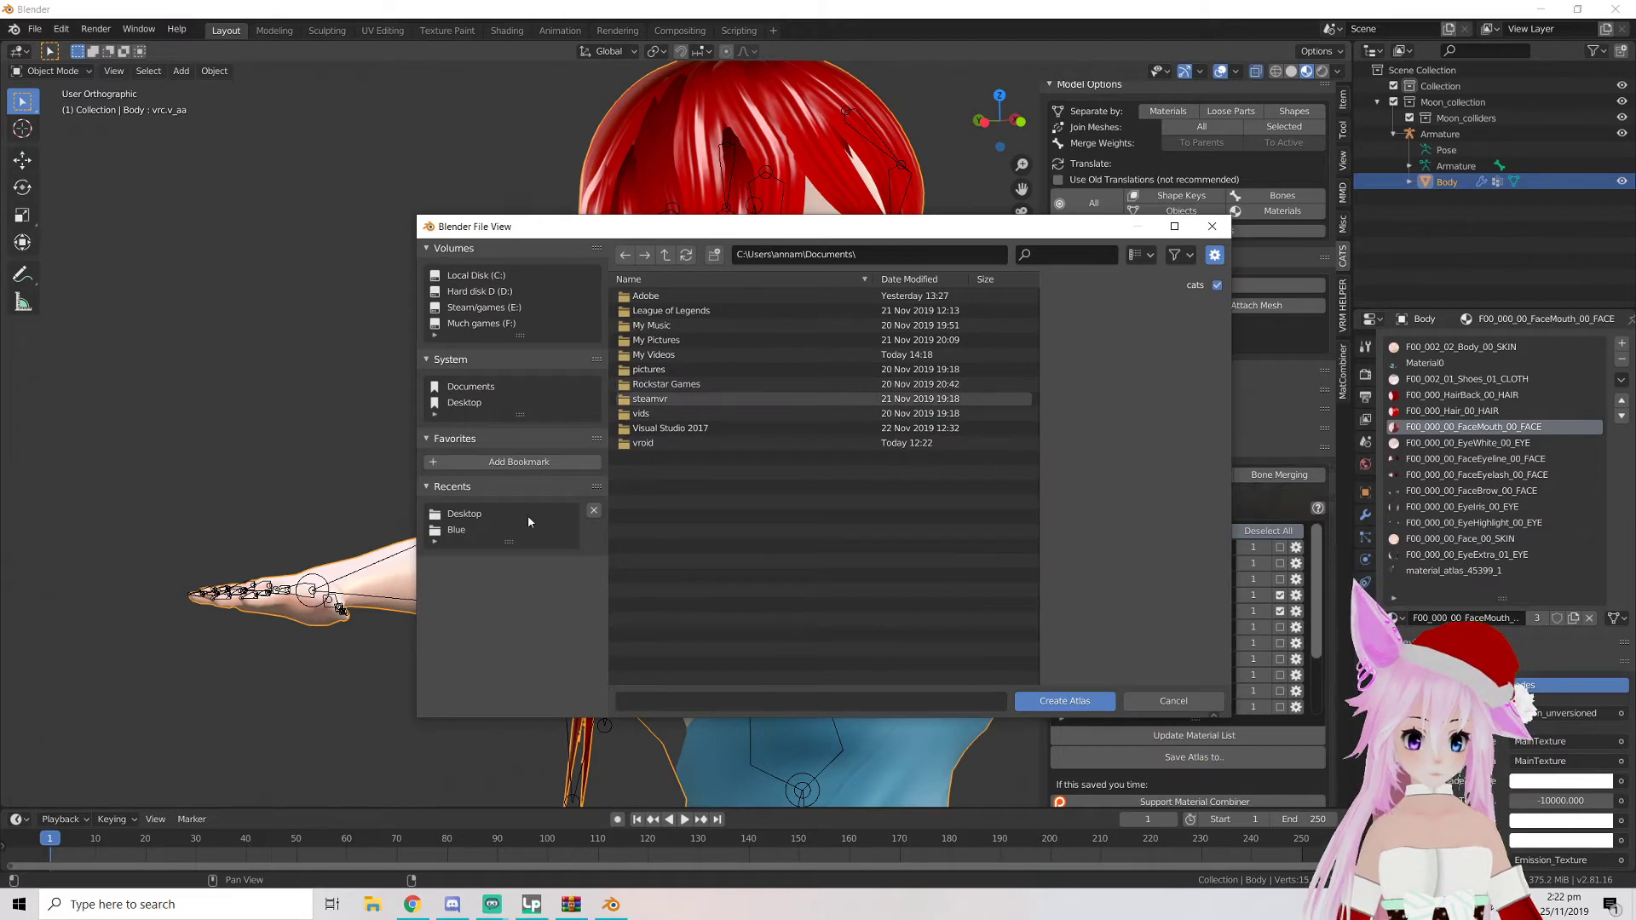
left_click(473, 405)
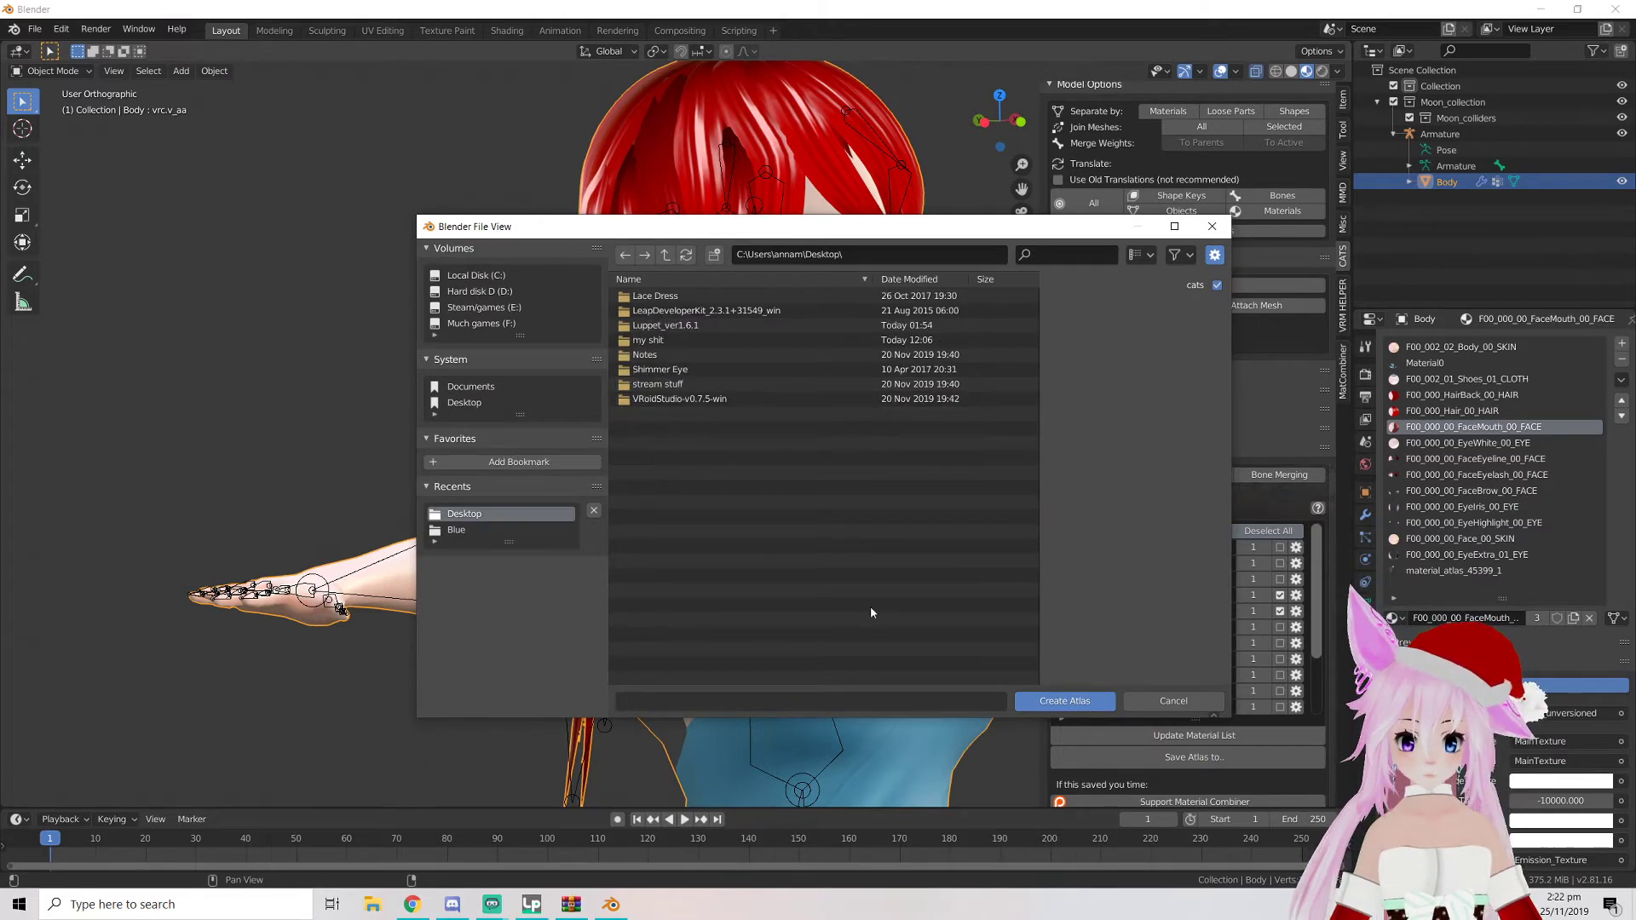
left_click(1061, 702)
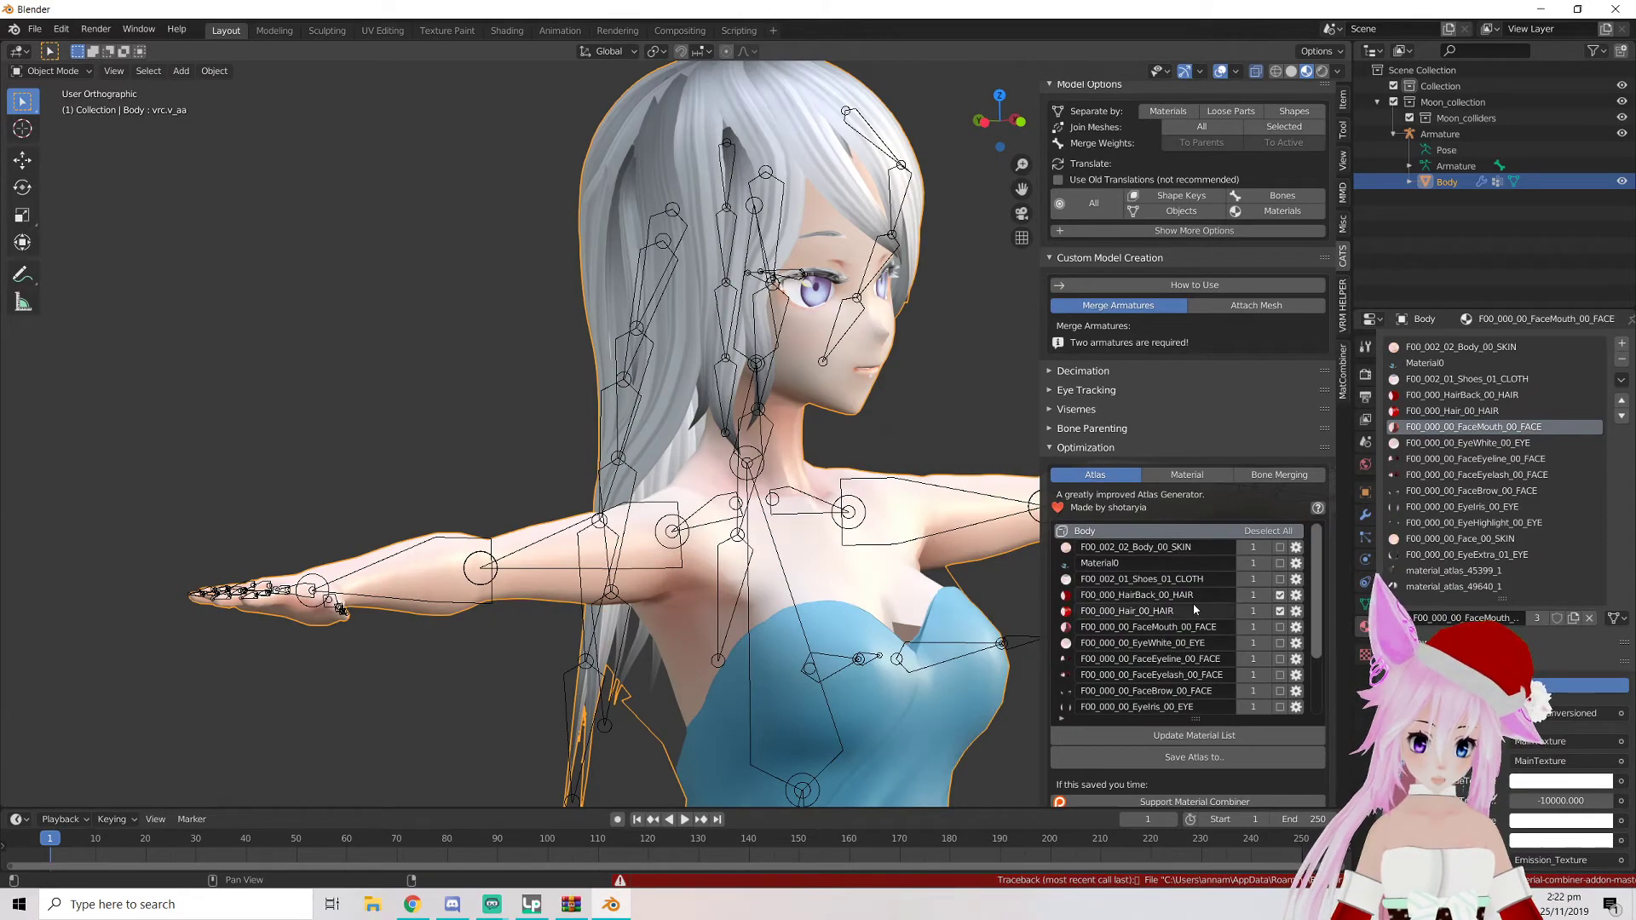
Examine the avatar's hair, face and upper body from the front and up close
scroll(774, 254, "down", 3)
middle_click_drag(793, 255, 708, 253)
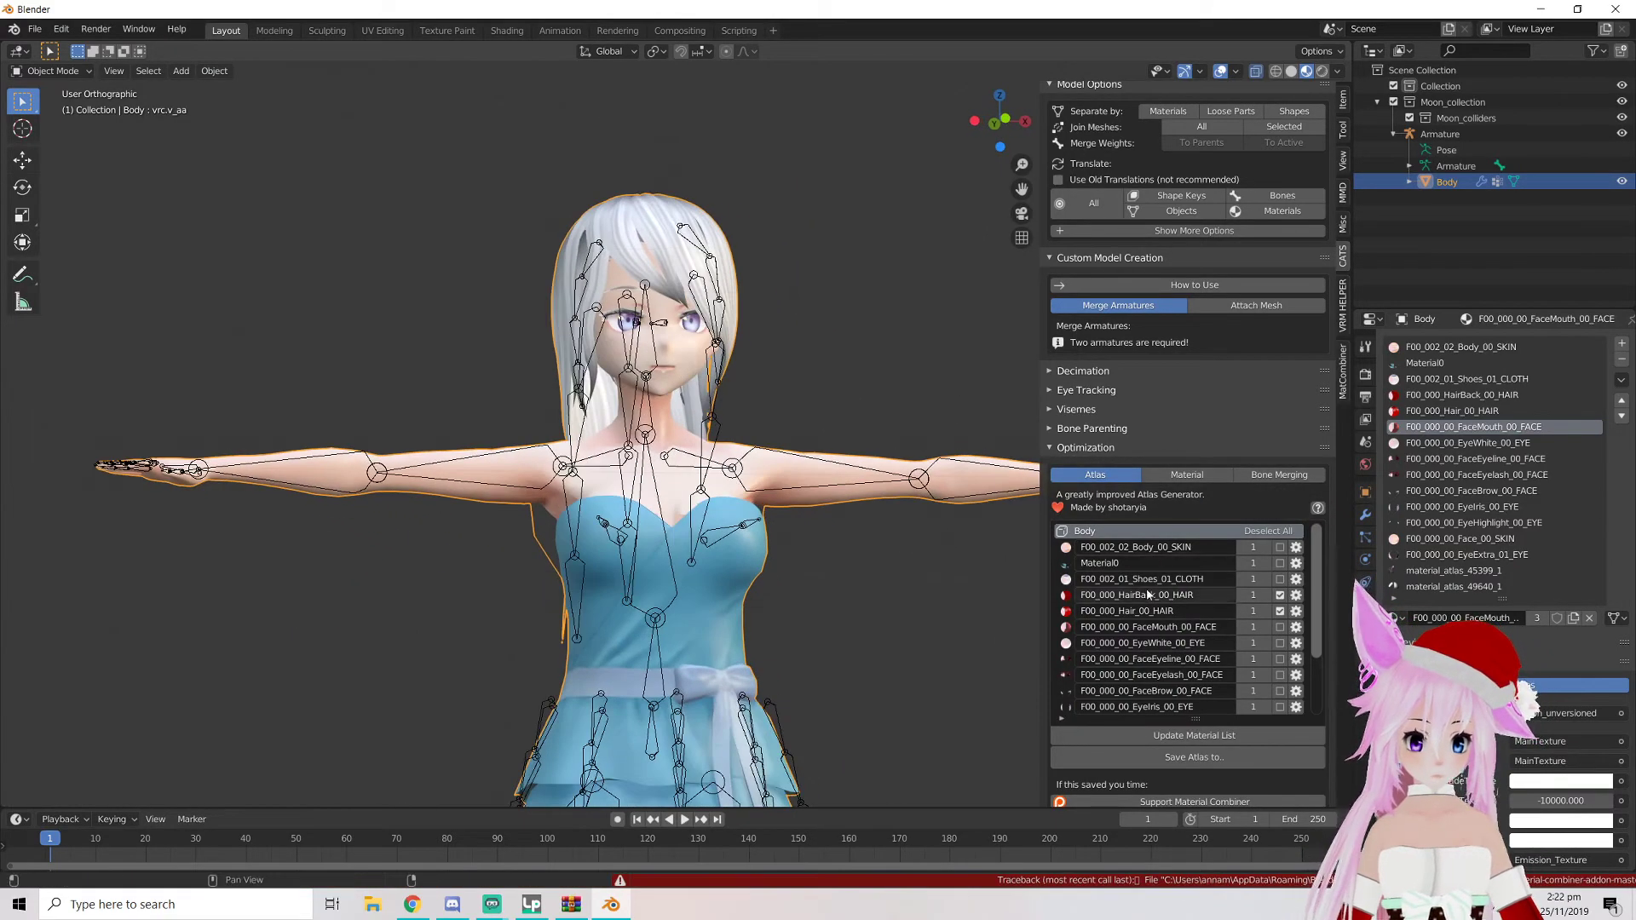
scroll(632, 341, "up", 6)
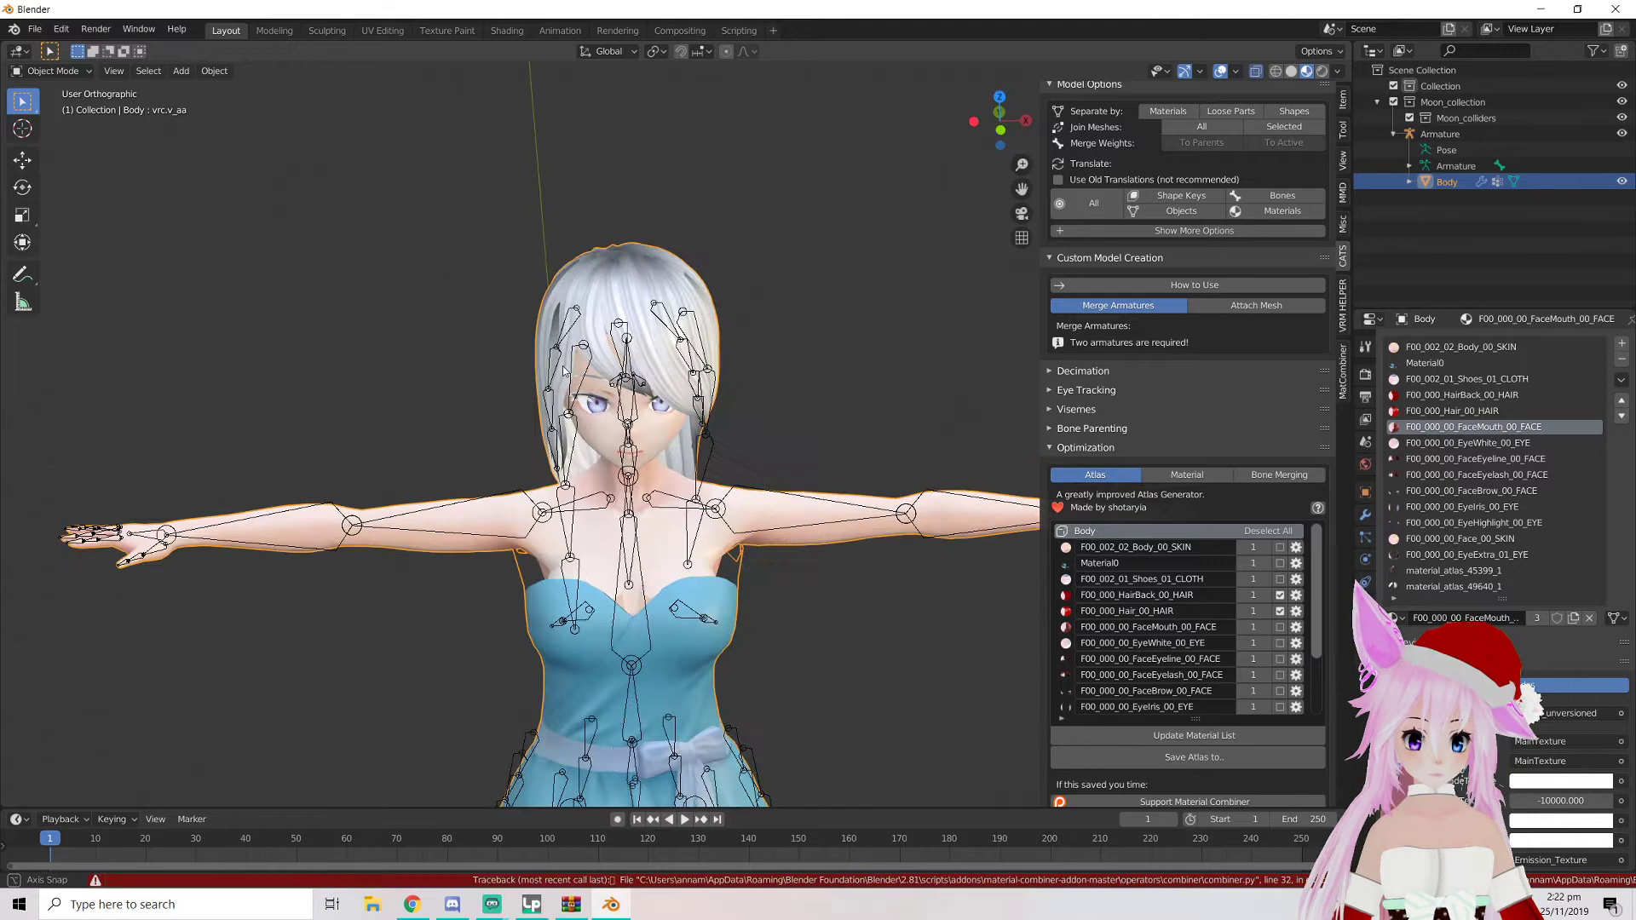
middle_click_drag(631, 341, 679, 447)
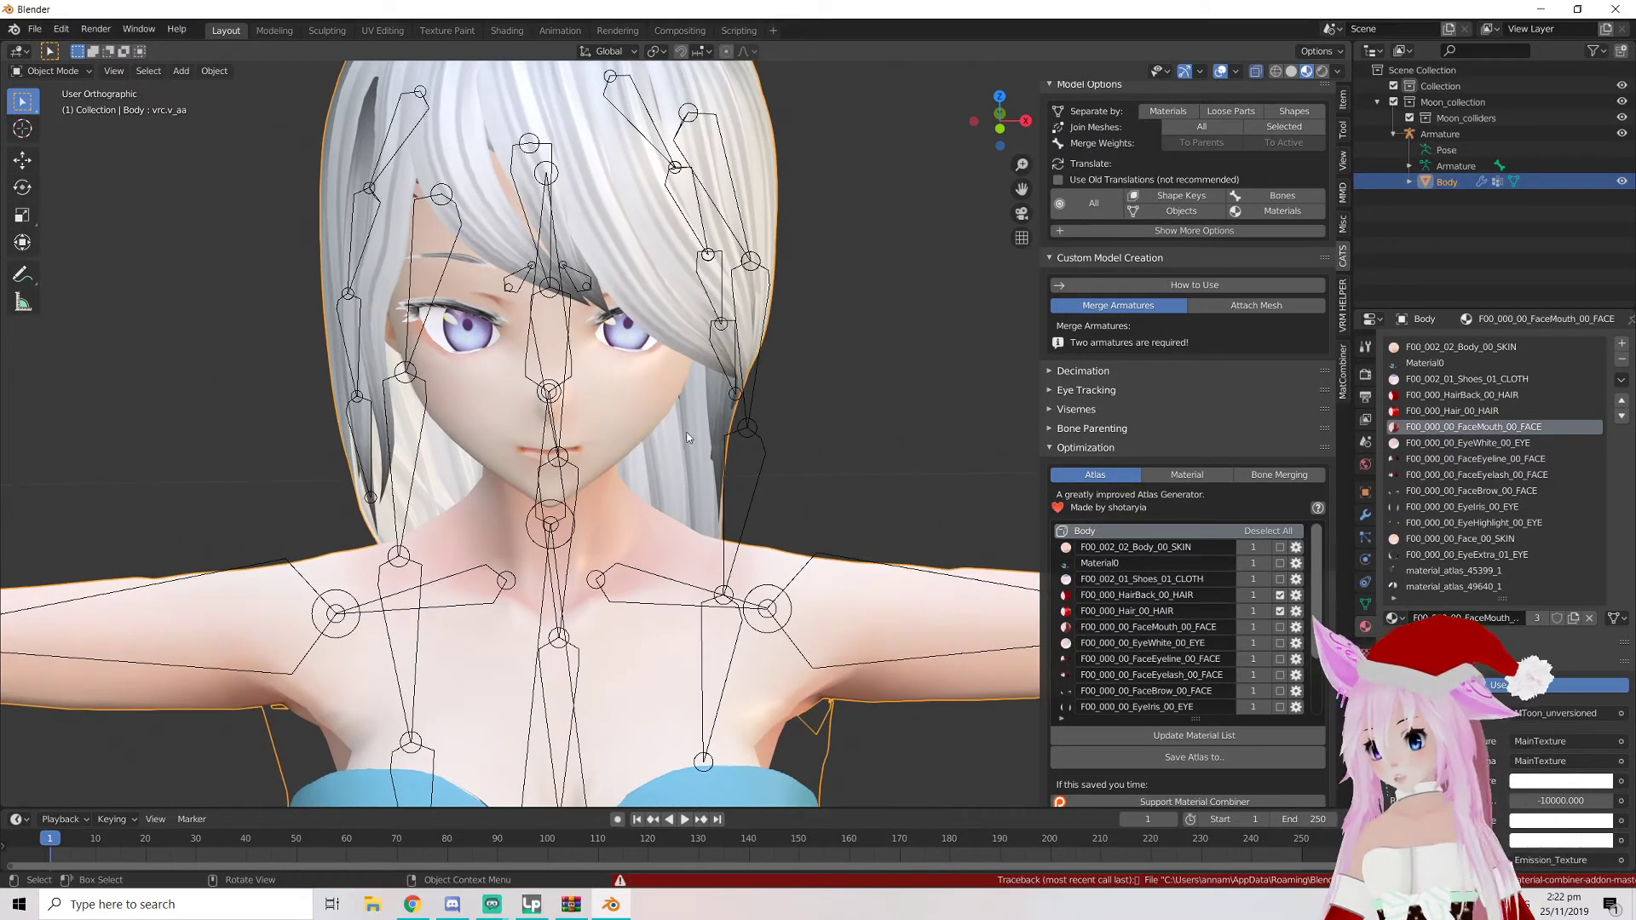
scroll(687, 436, "down", 6)
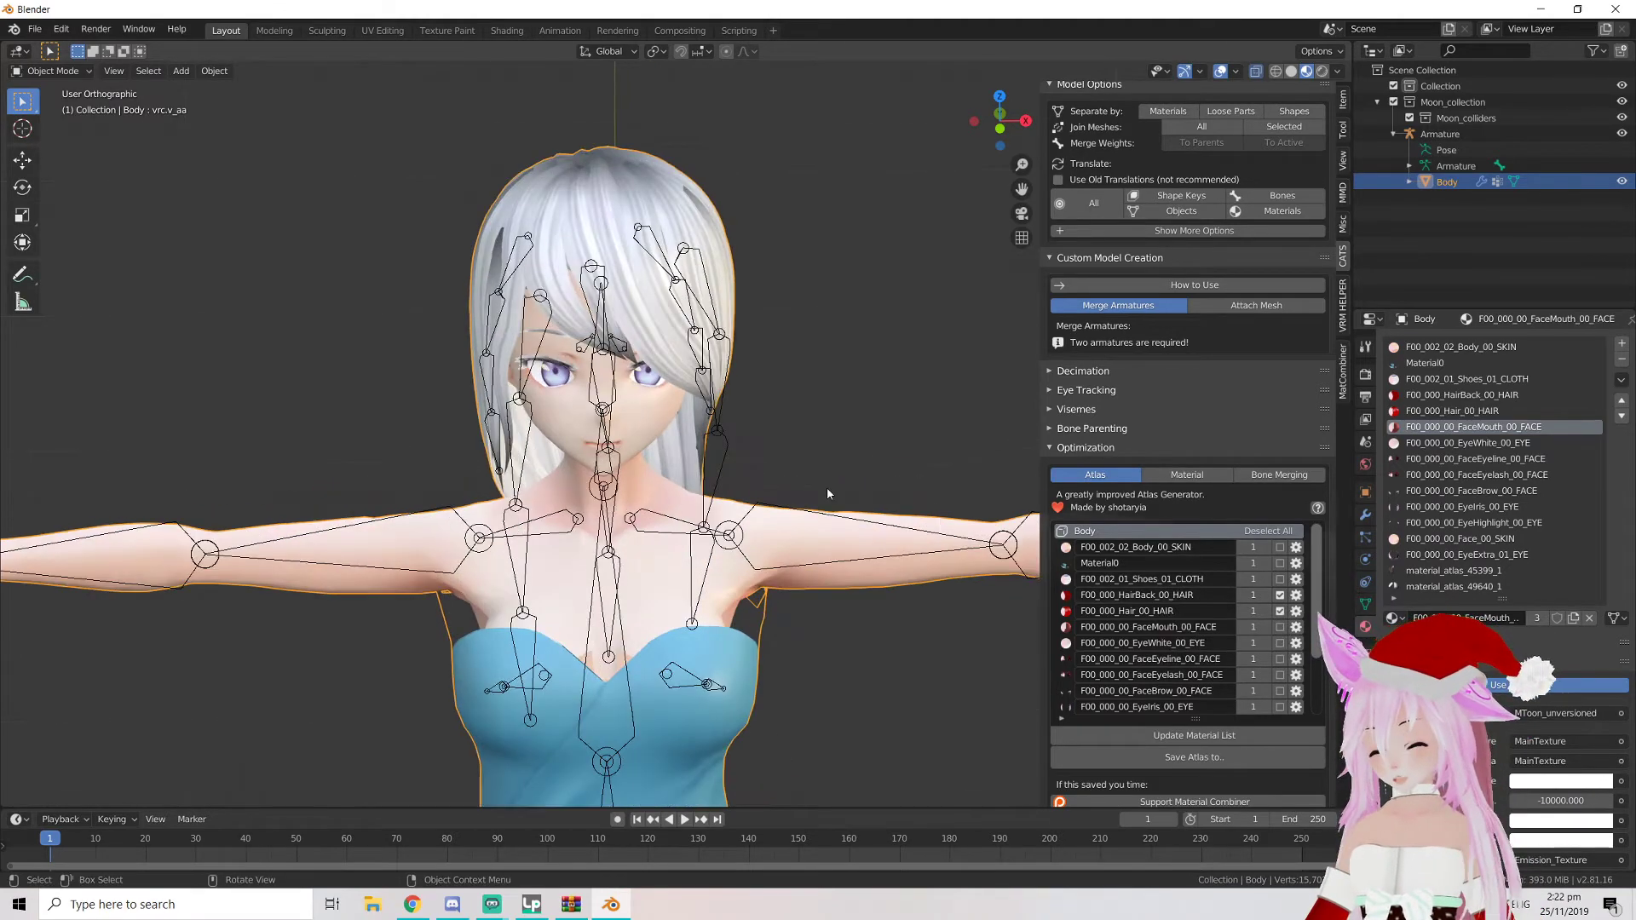
scroll(827, 488, "up", 2)
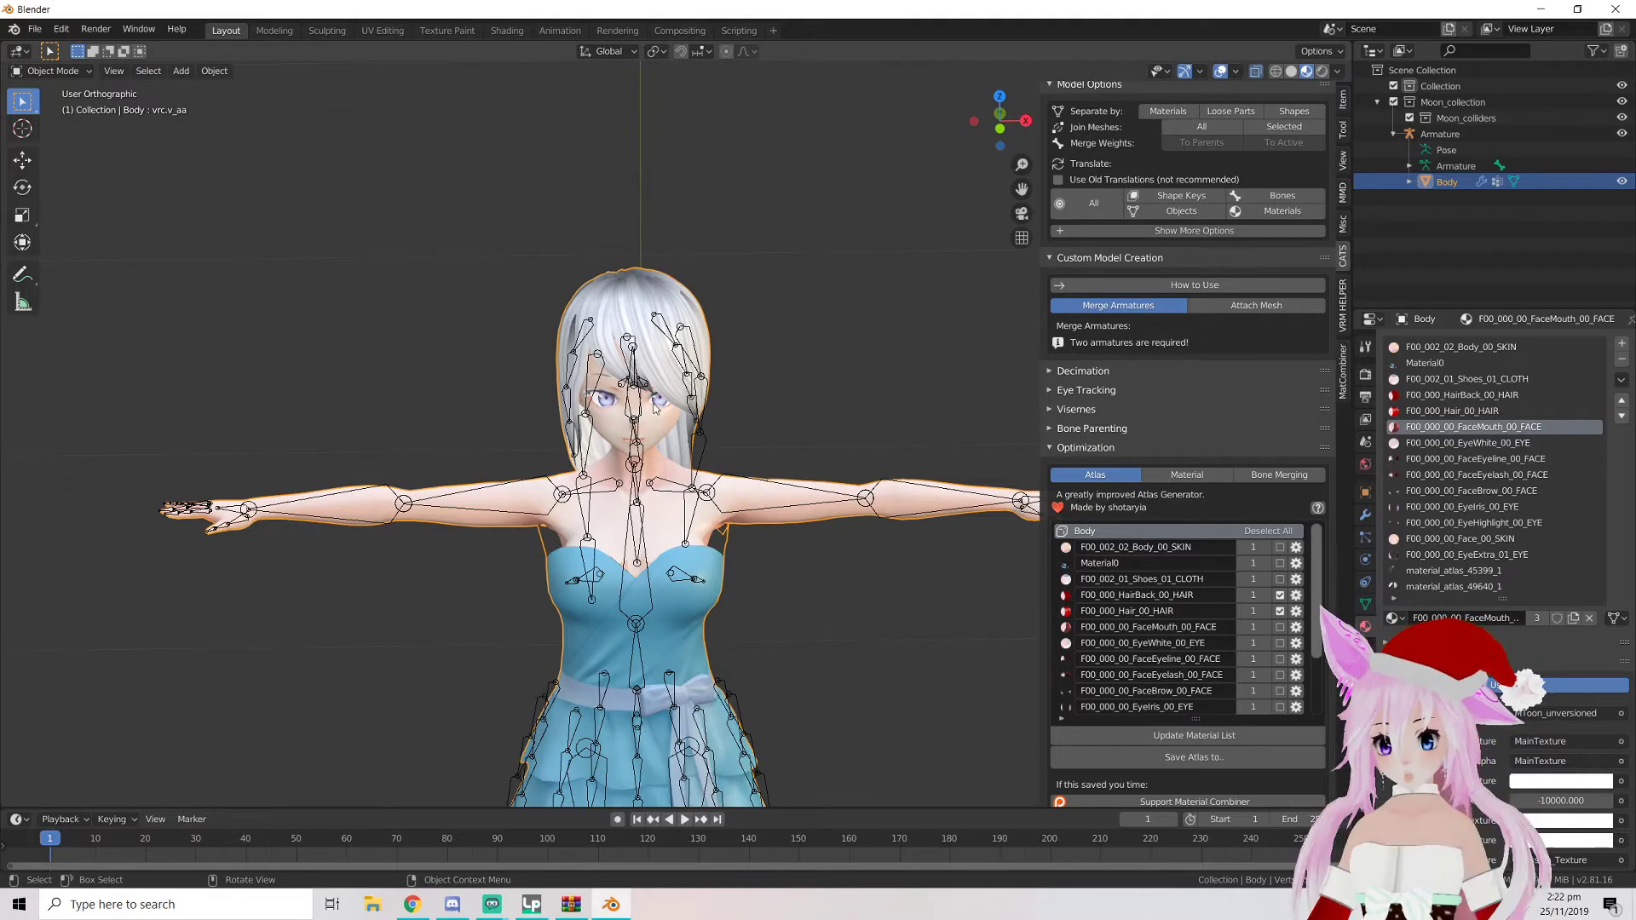
Check the CATS model export warning and review the Body mesh's material slots, including the back hair and hair atlas materials
scroll(1234, 130, "up", 5)
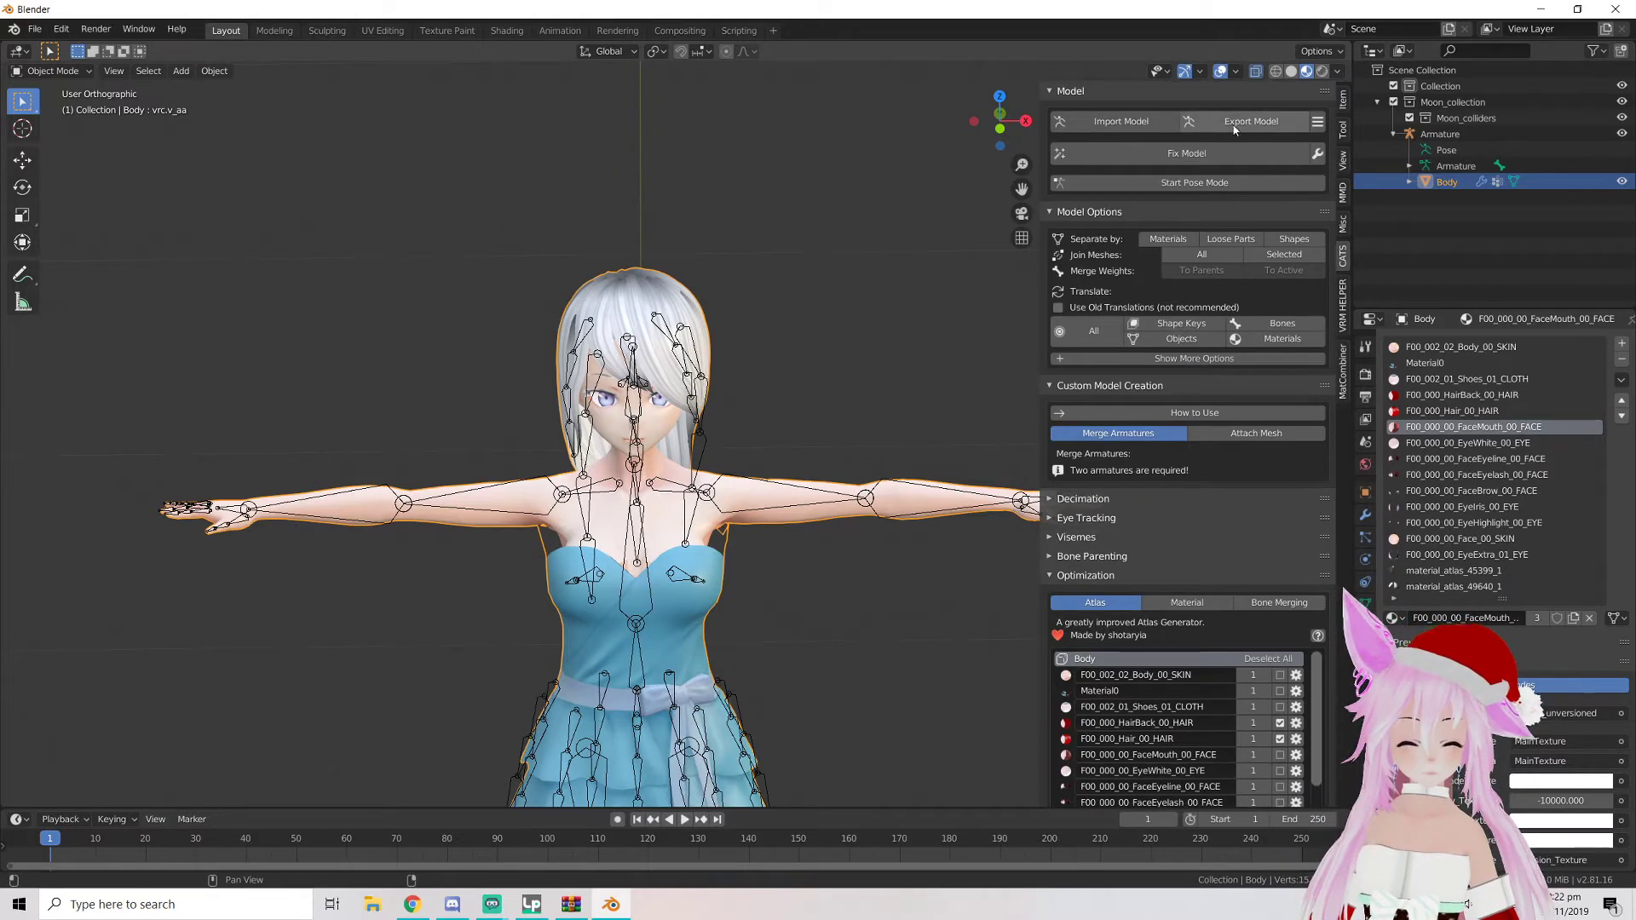
left_click(1233, 124)
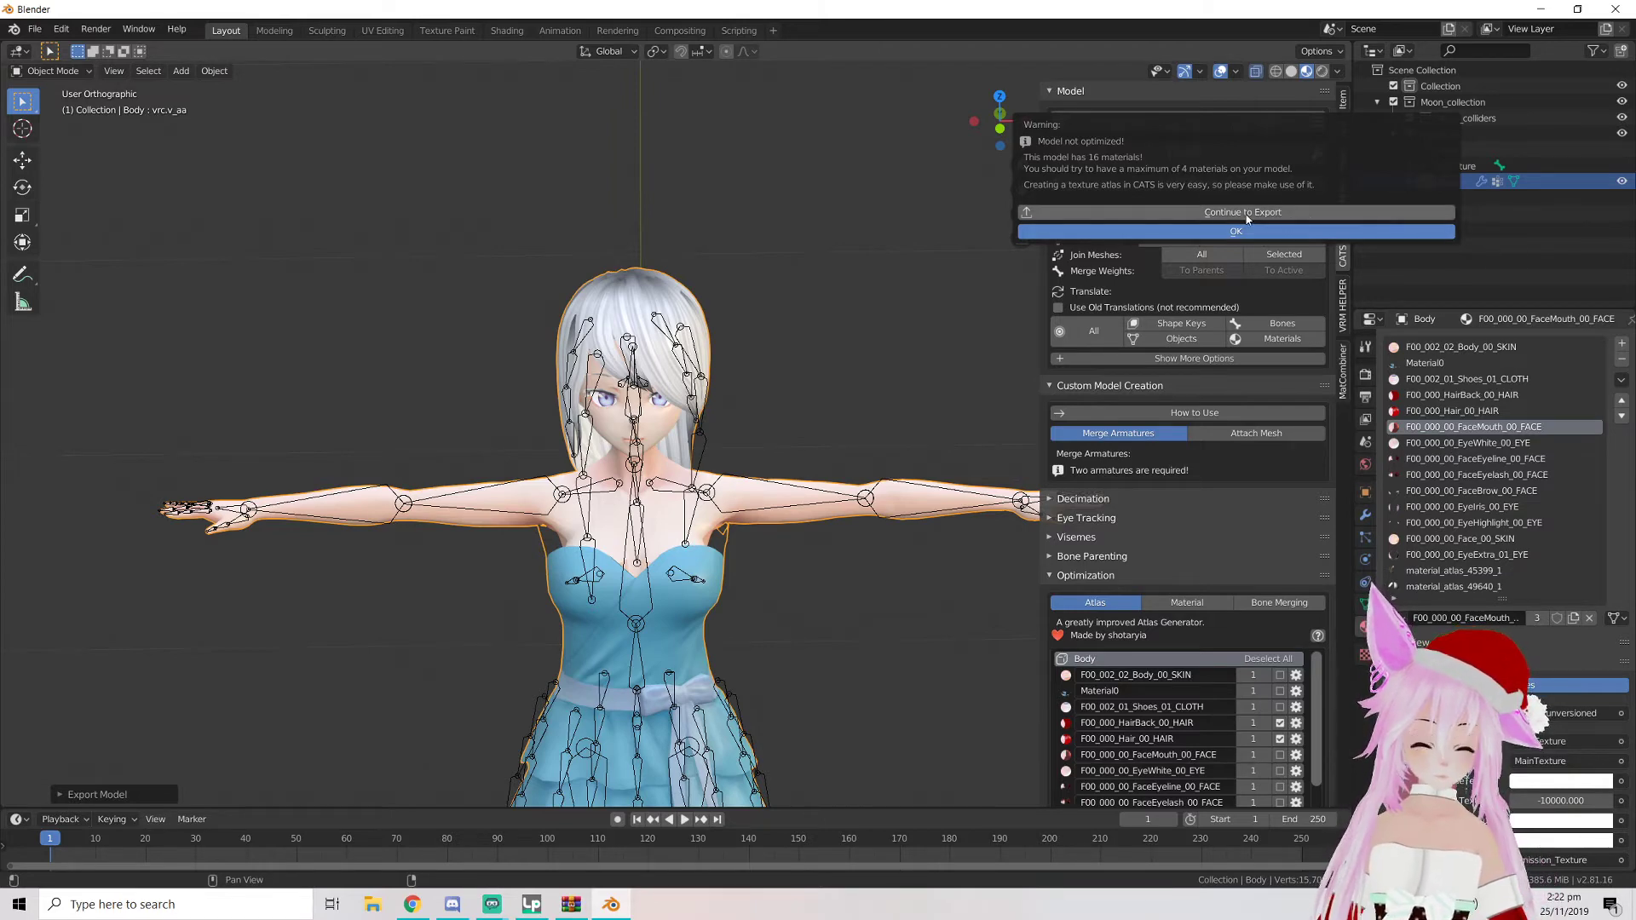
scroll(1498, 517, "down", 2)
left_click_drag(1497, 517, 1497, 594)
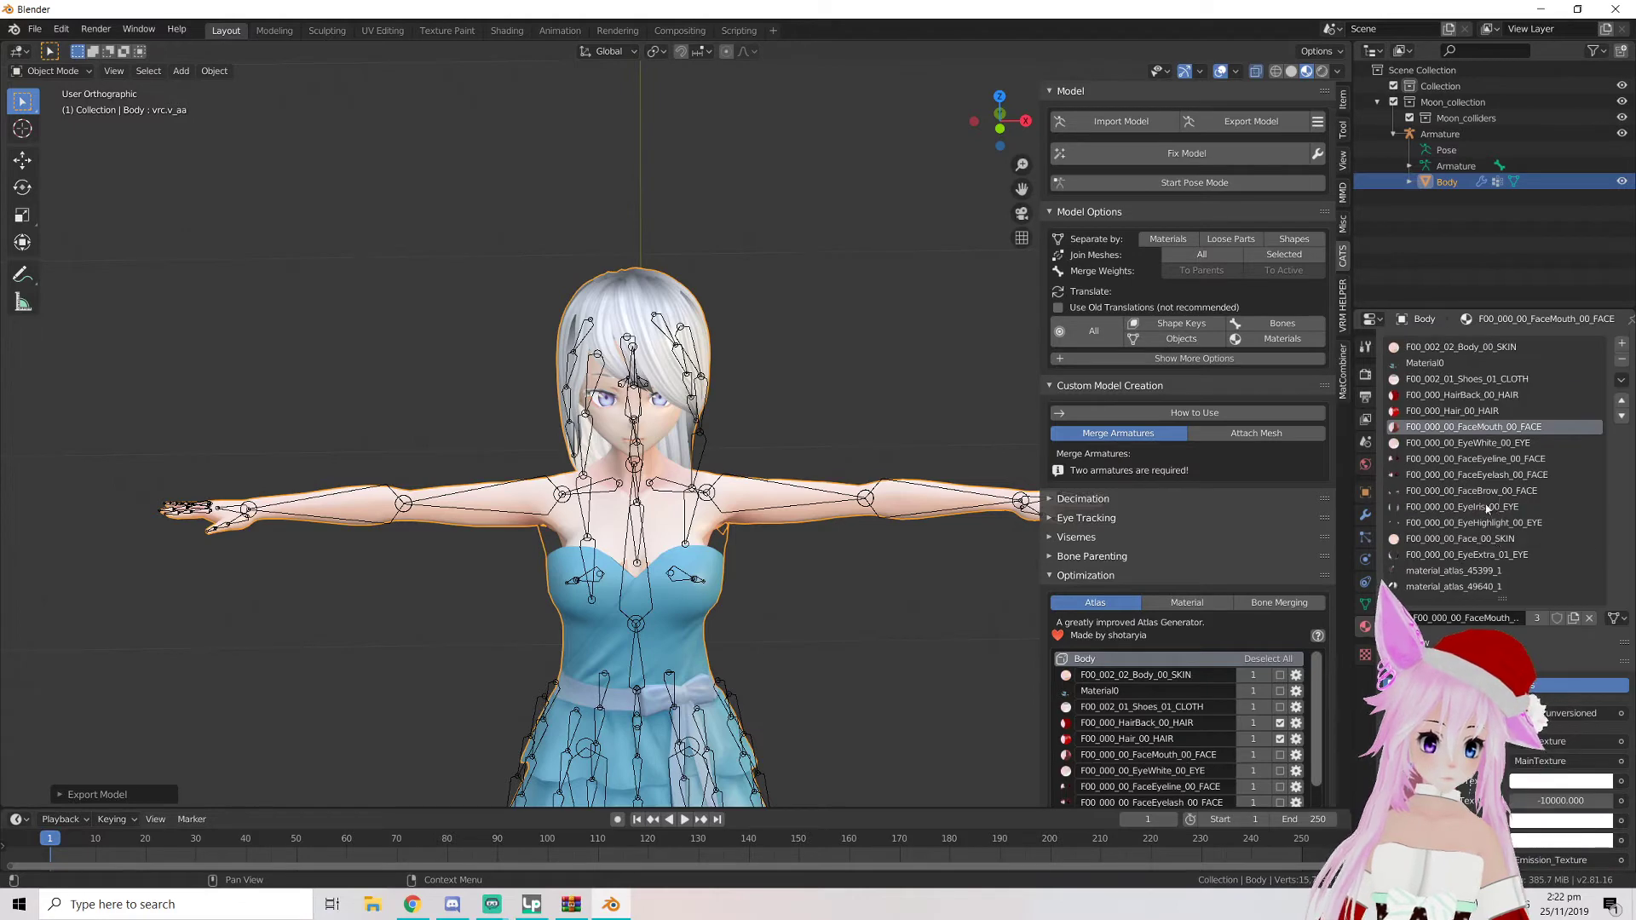
scroll(1225, 703, "down", 5)
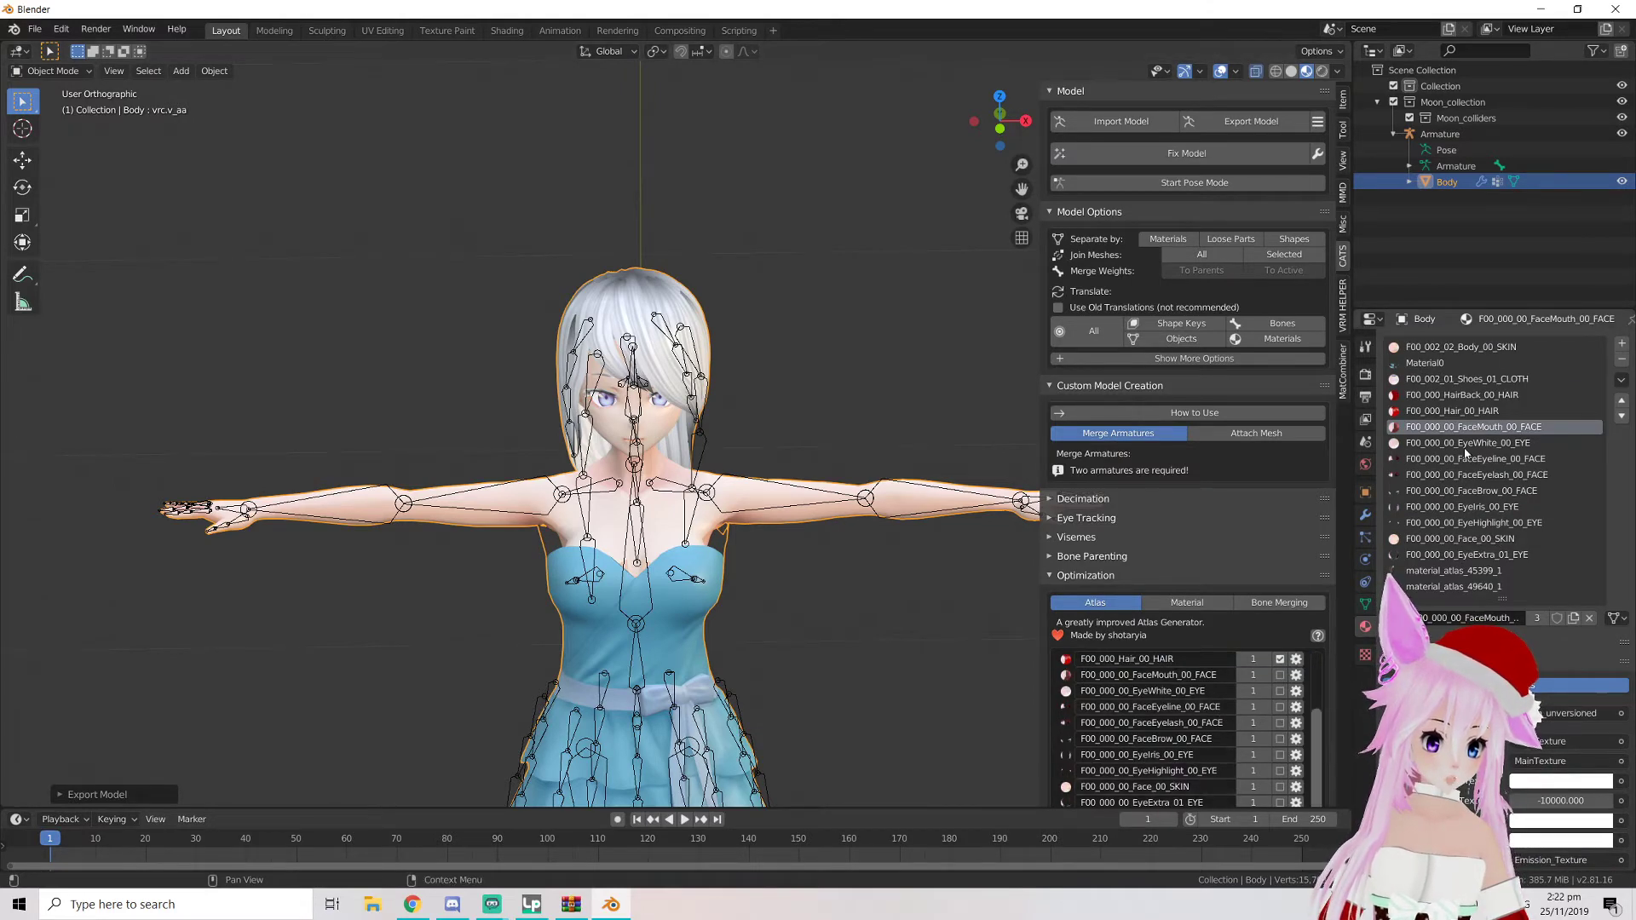
left_click(1466, 444)
left_click(1463, 395)
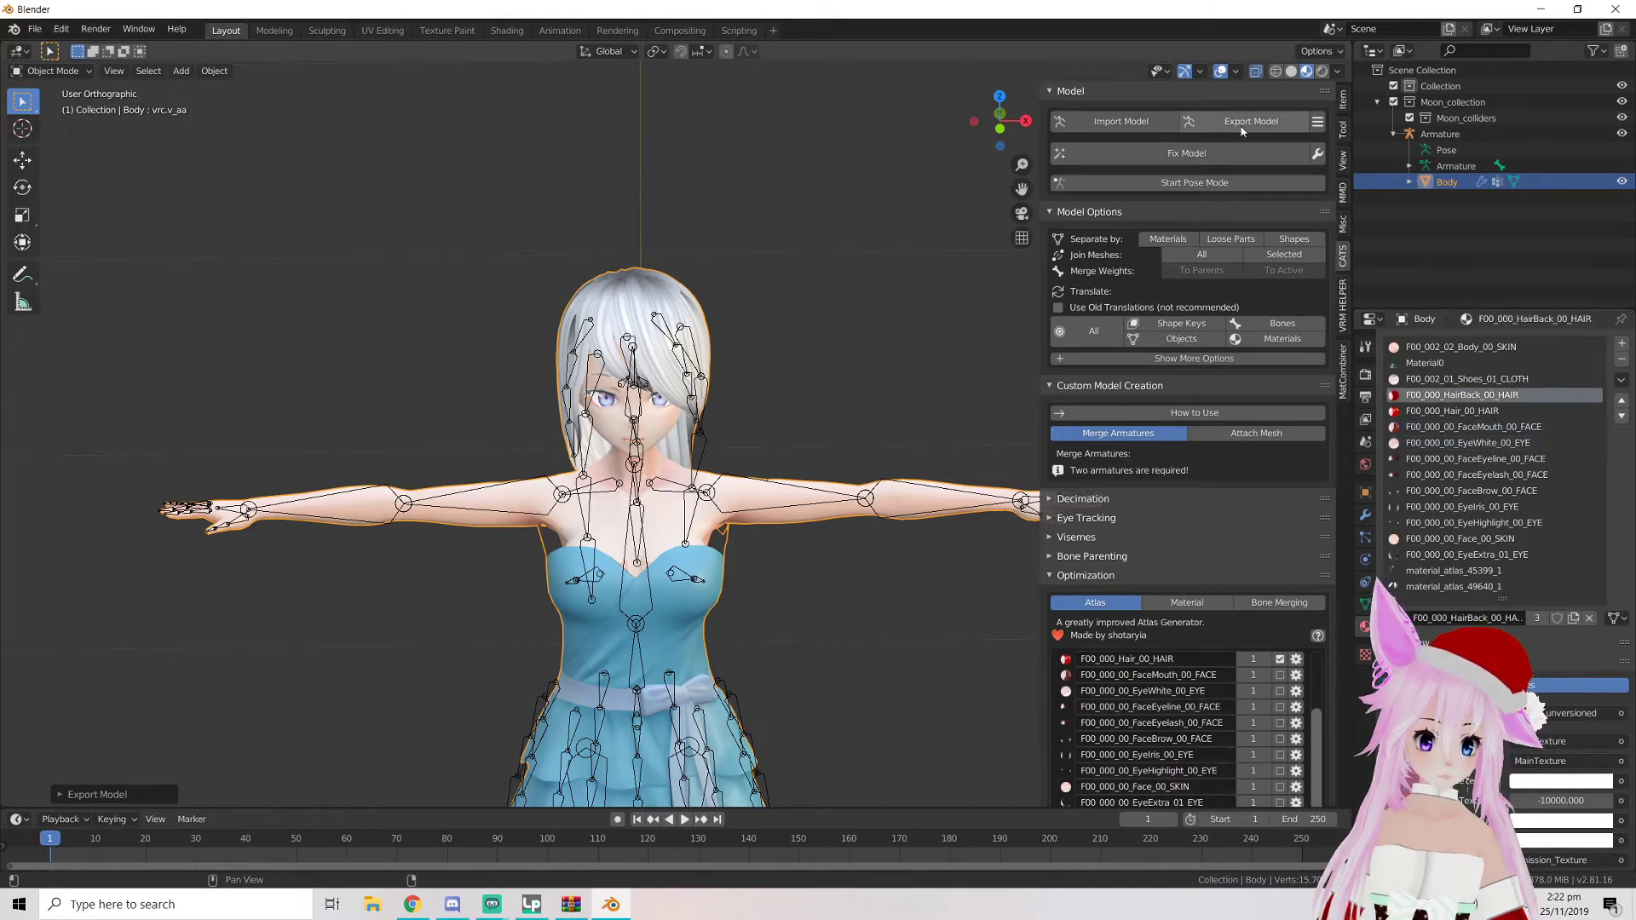
scroll(1441, 486, "down", 5)
left_click(1446, 445)
left_click(1448, 461)
scroll(1432, 459, "up", 4)
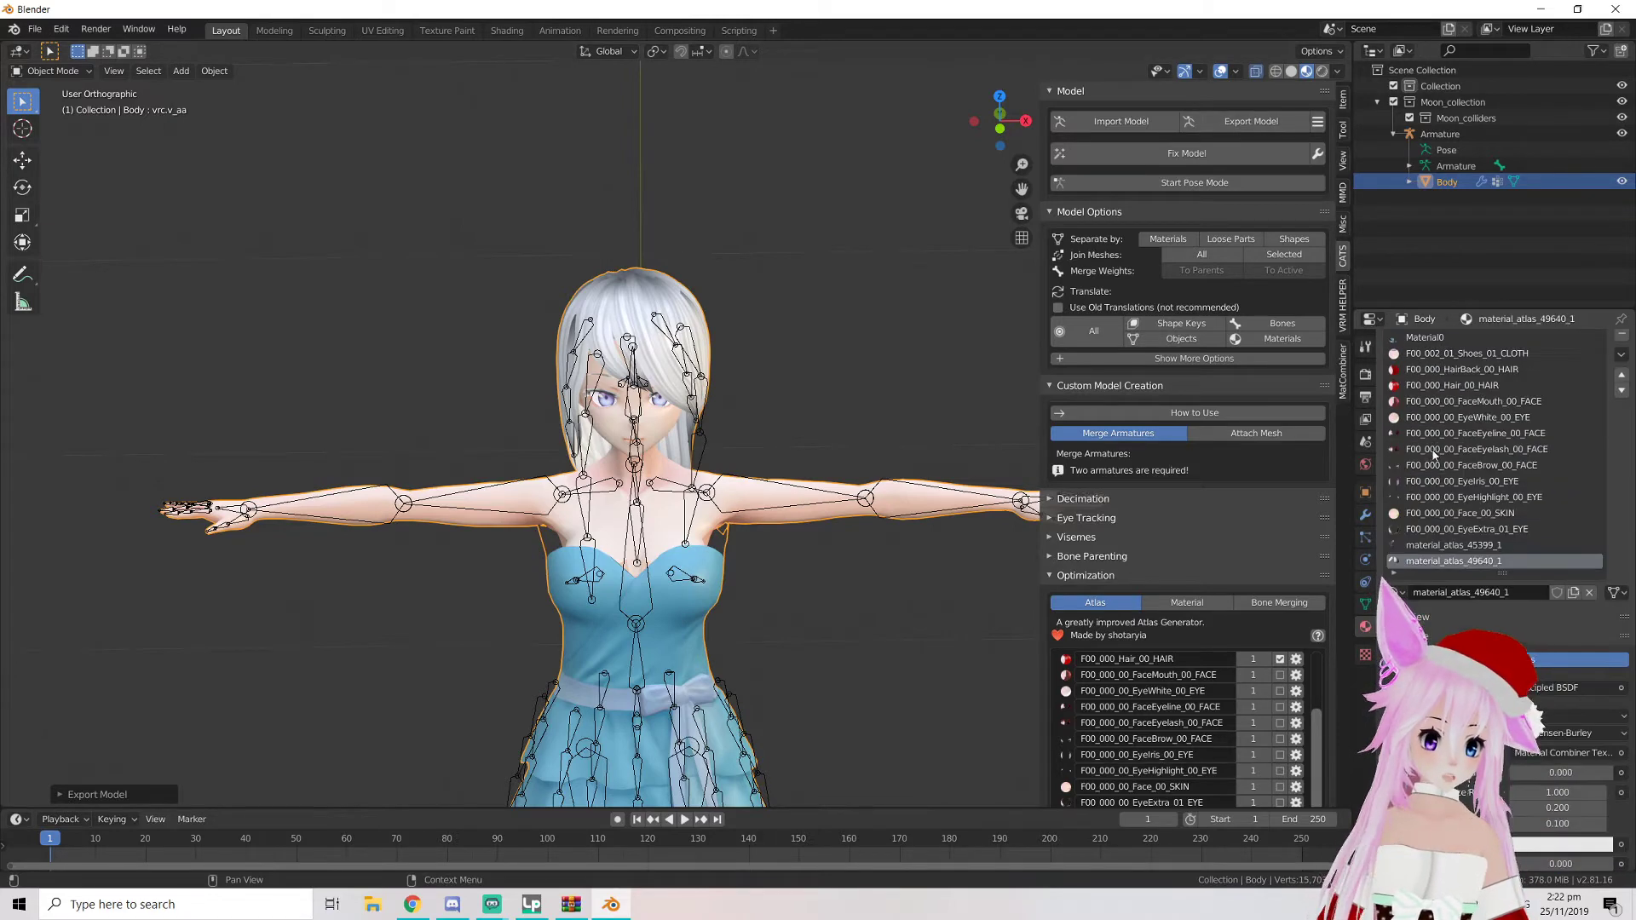
scroll(1431, 458, "up", 1)
Export the model as an FBX file named Moon test to the Desktop folder, continuing past the optimization warning
left_click(1246, 121)
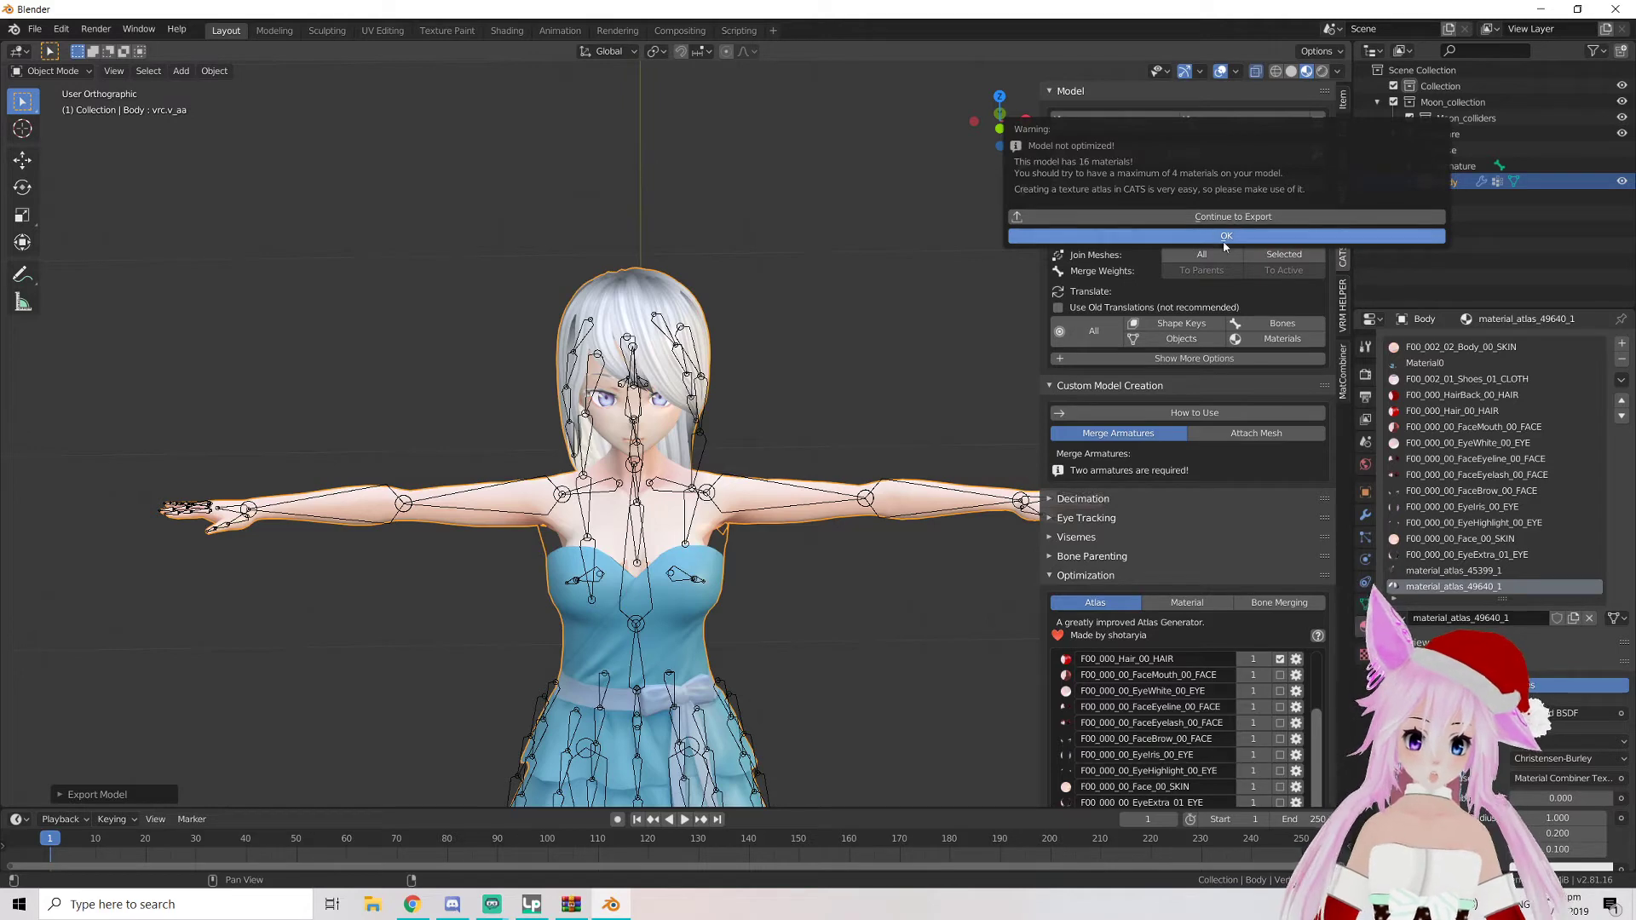
left_click(1223, 219)
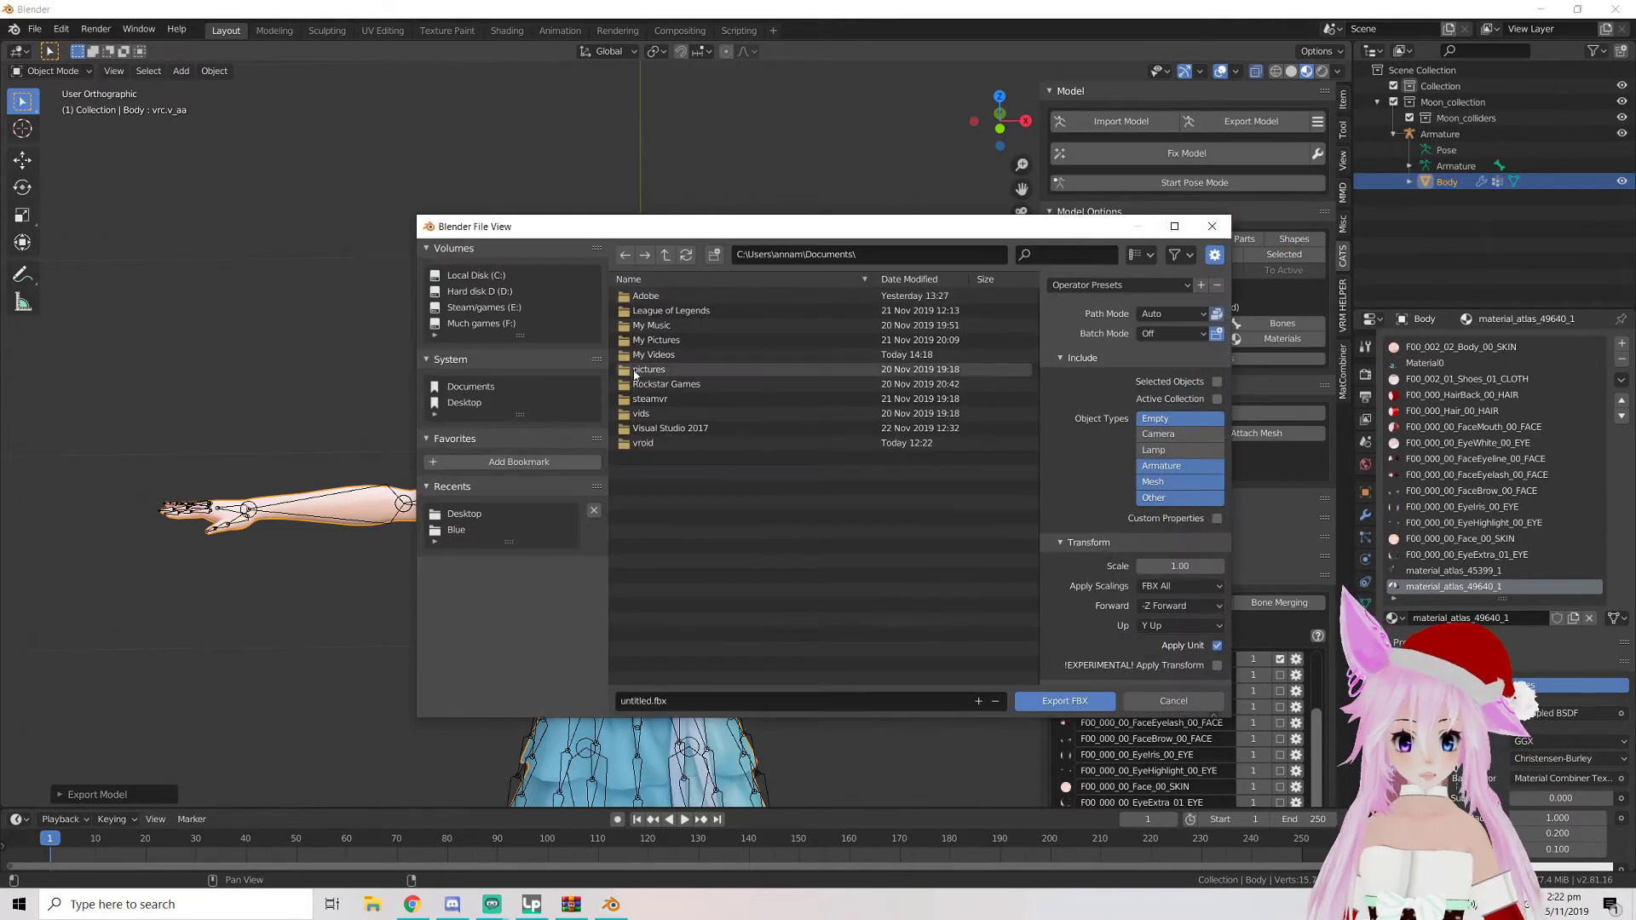
left_click(470, 403)
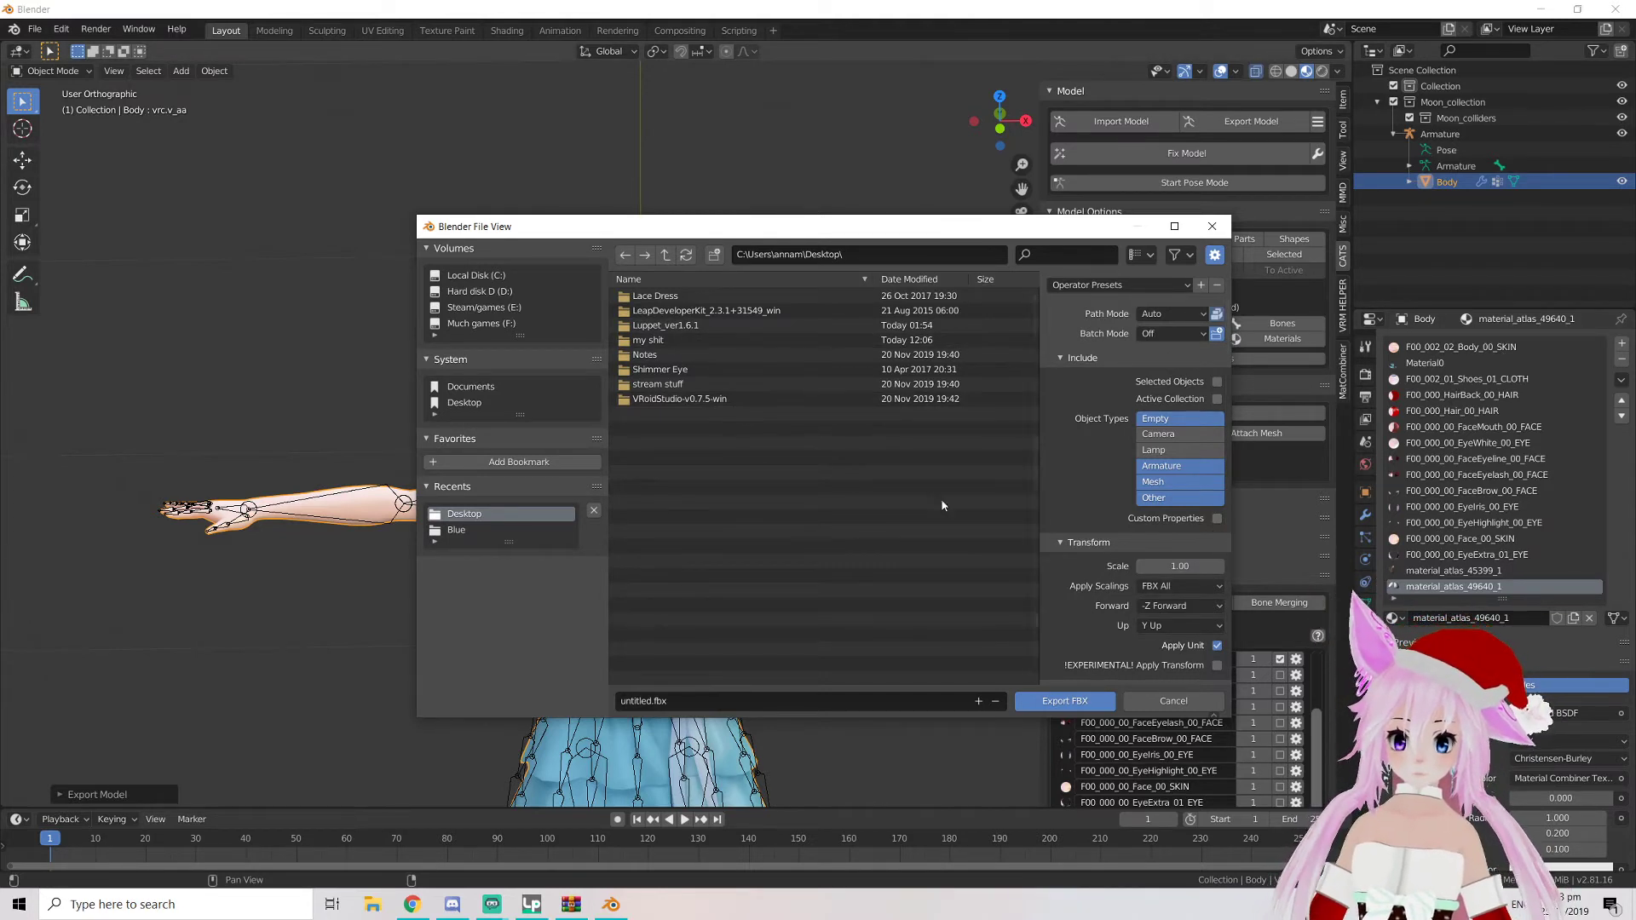
left_click(651, 701)
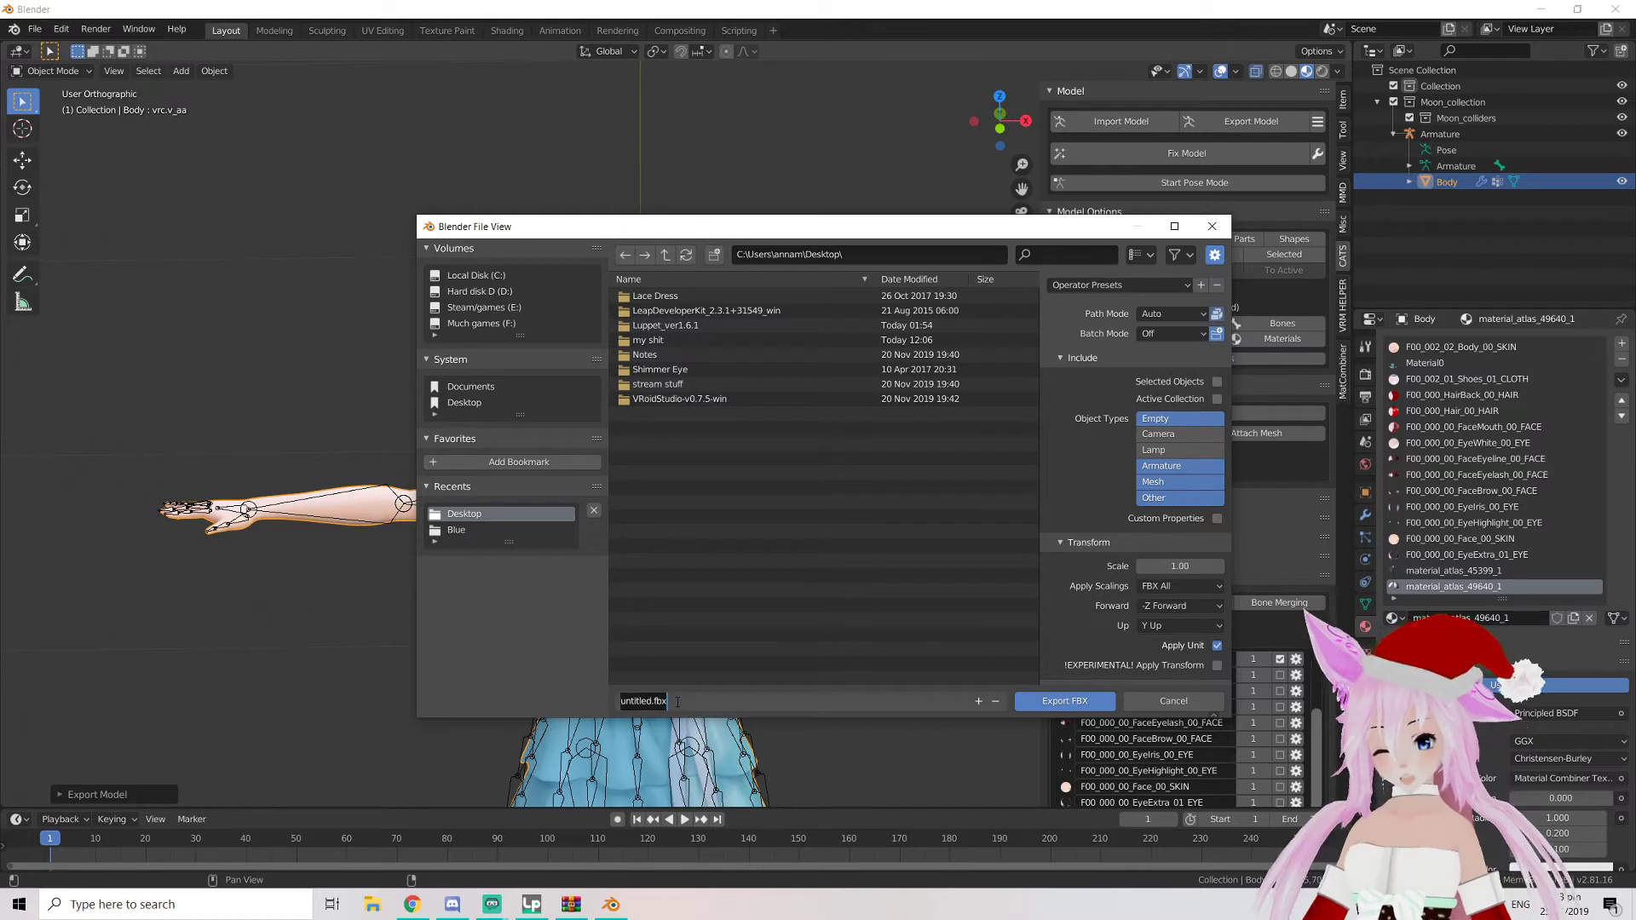
type("Moon test")
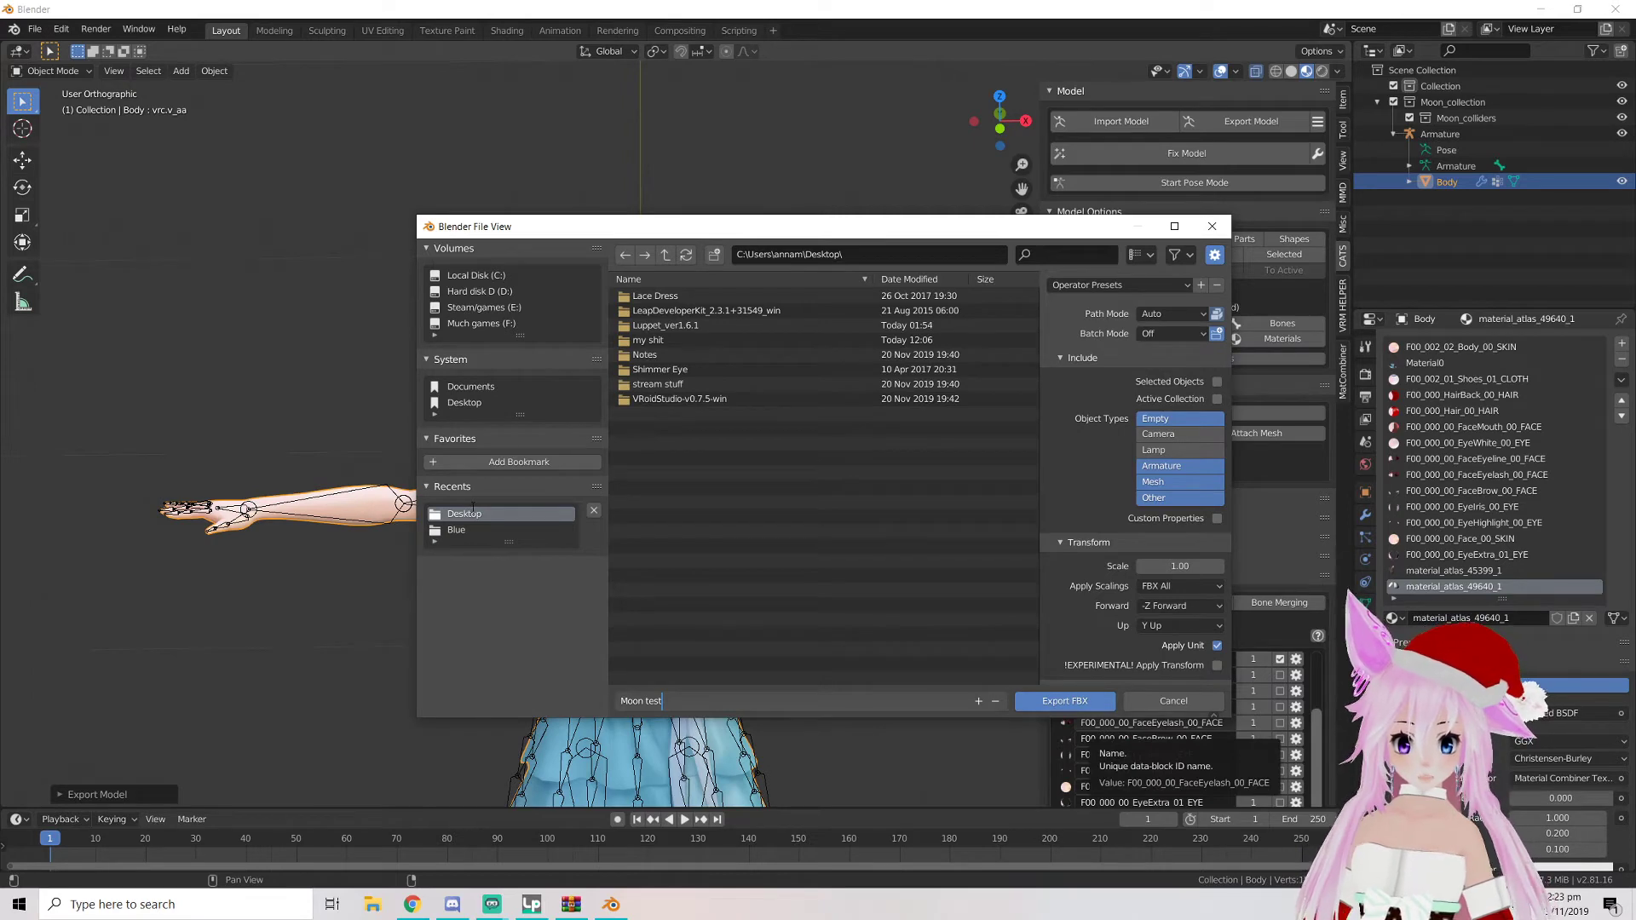
left_click(1070, 701)
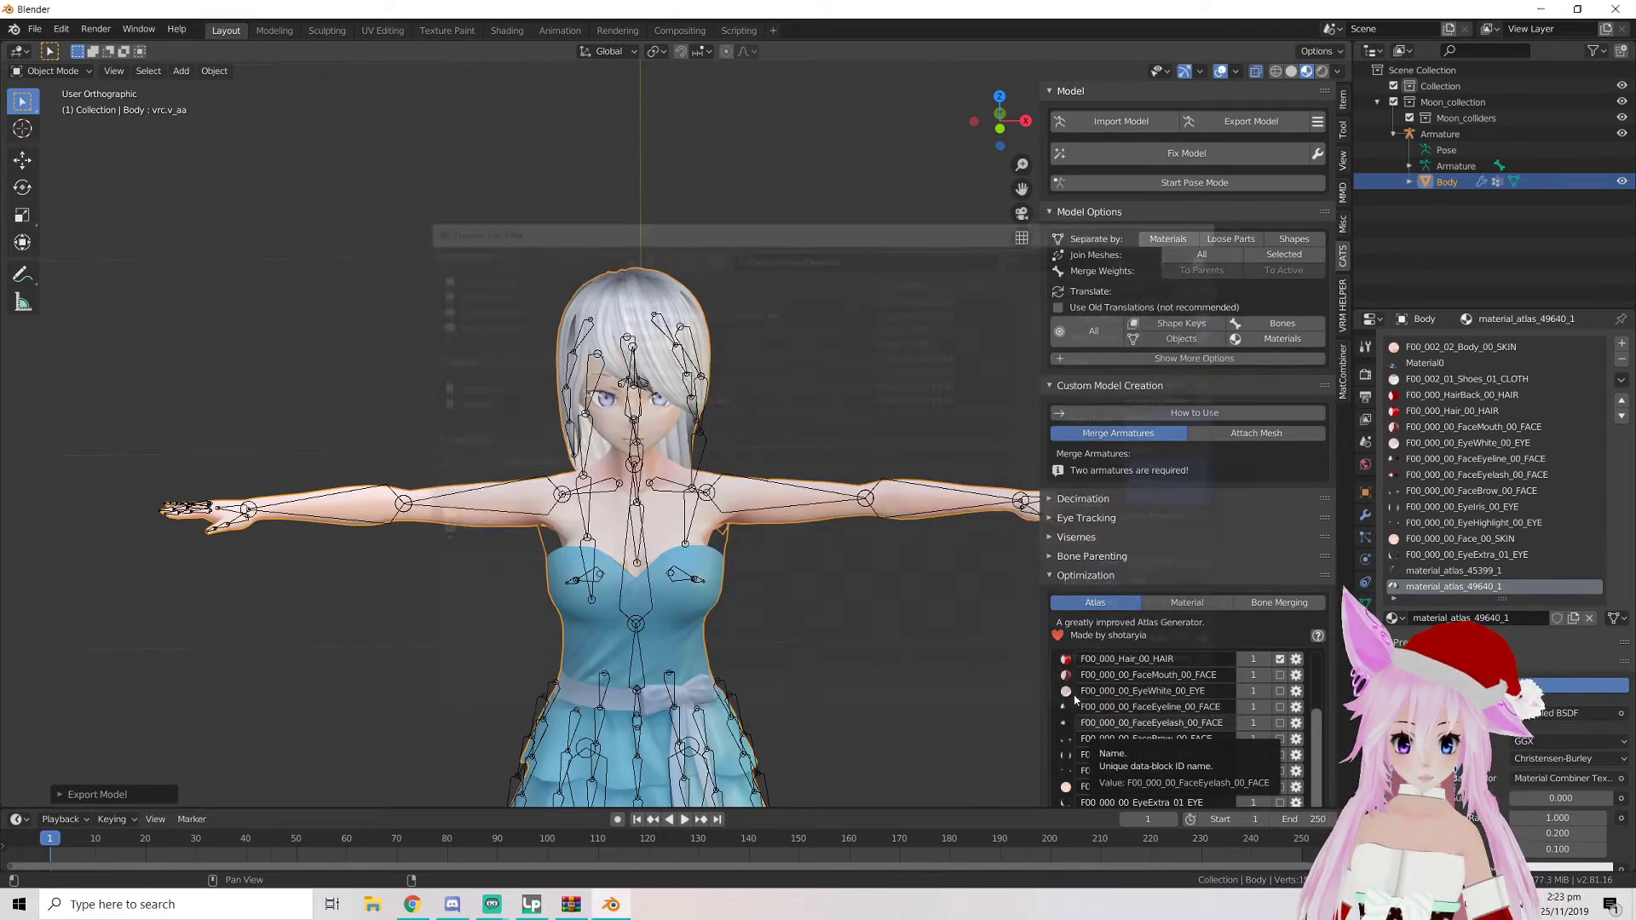
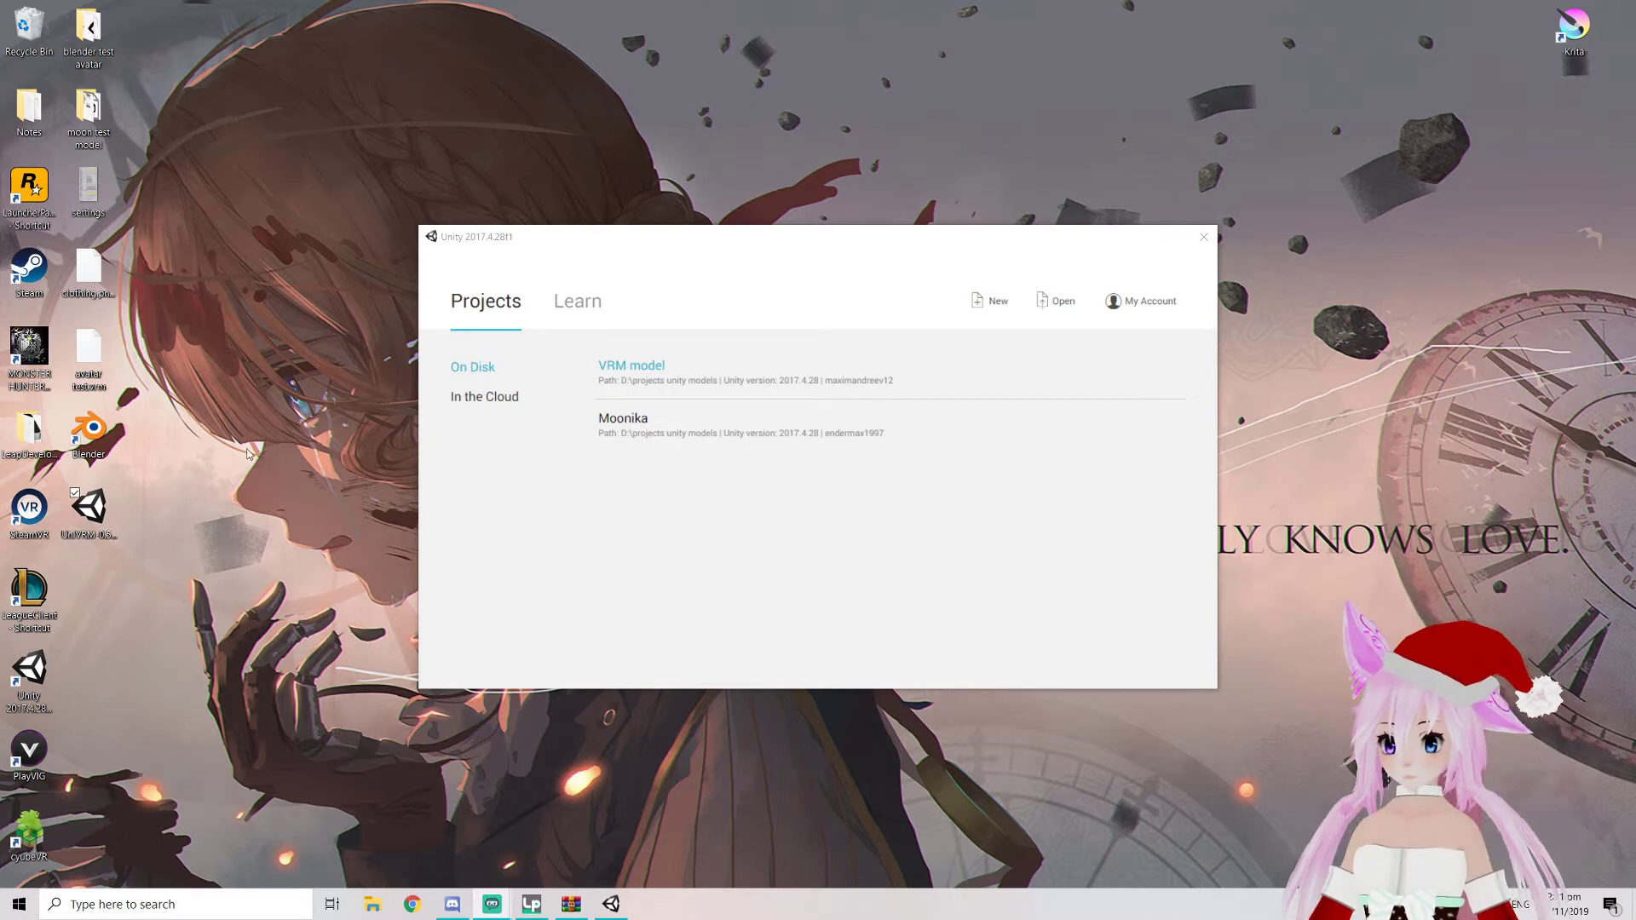
In Unity, create a new 3D project named Moon test avatar in D:\projects unity models
left_click(991, 303)
left_click(991, 302)
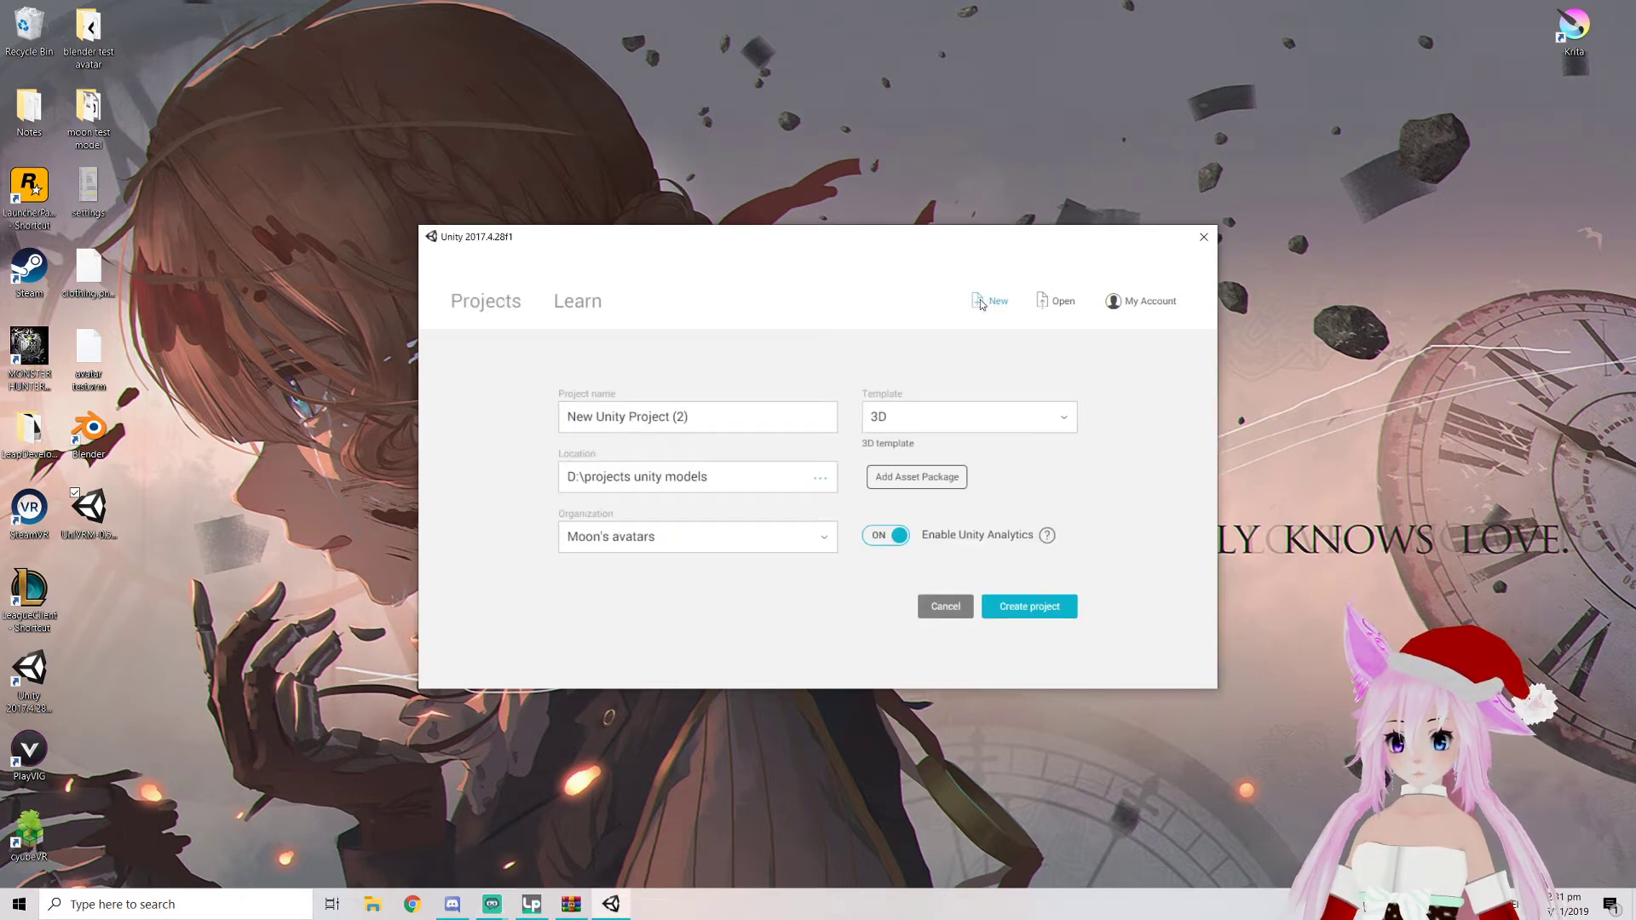
left_click(716, 421)
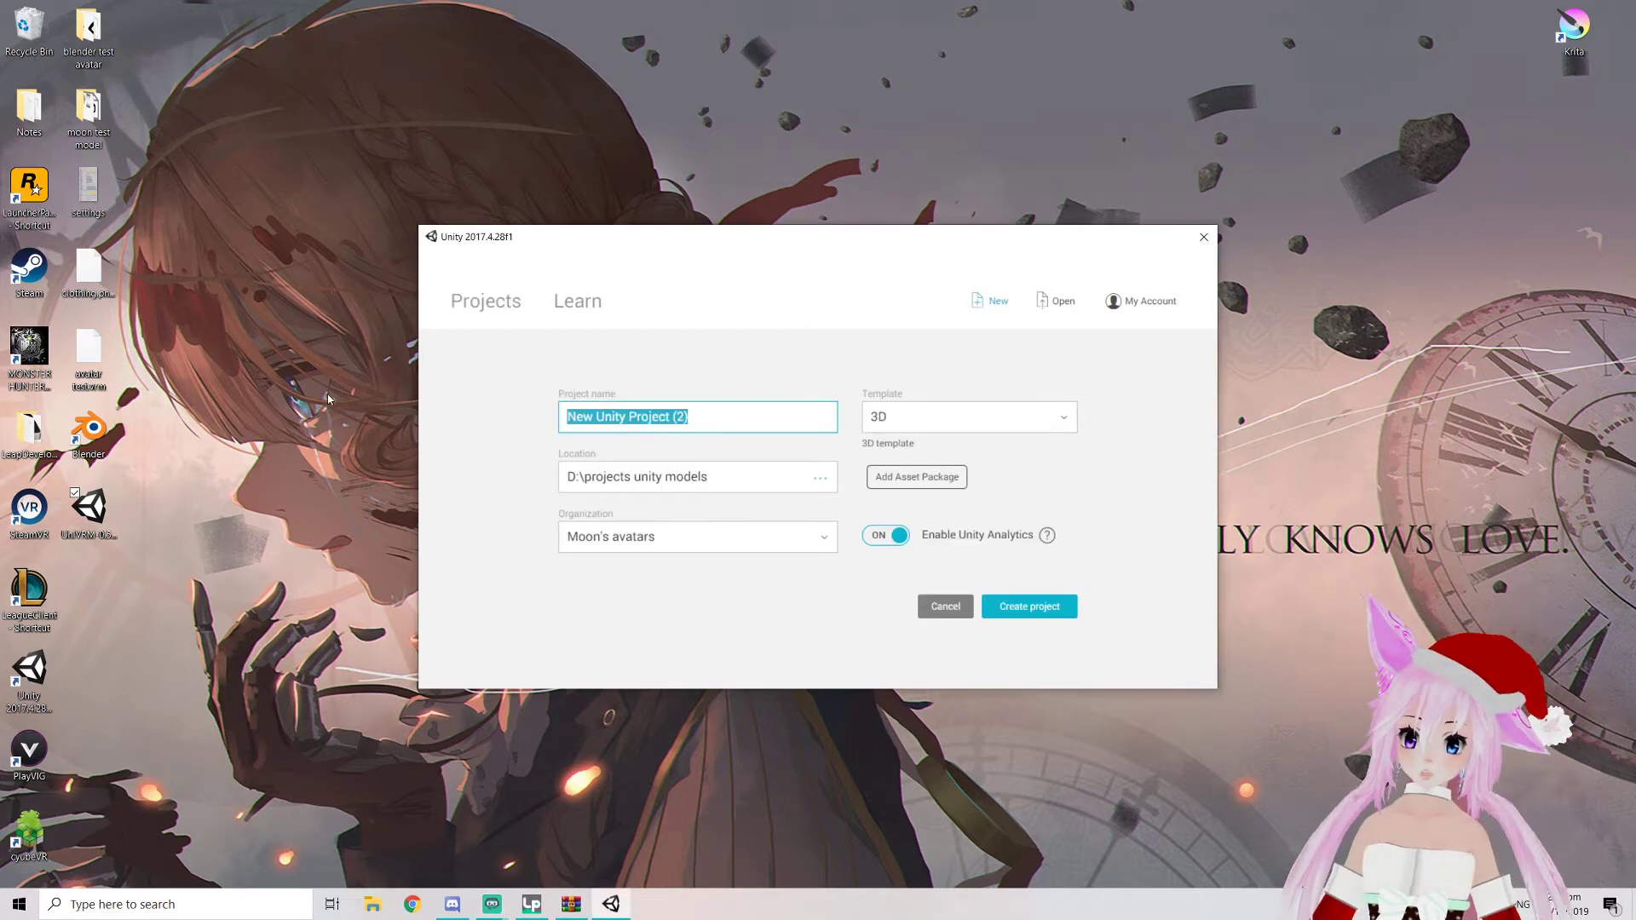
type("M<")
key("BackSpace")
key("BackSpace")
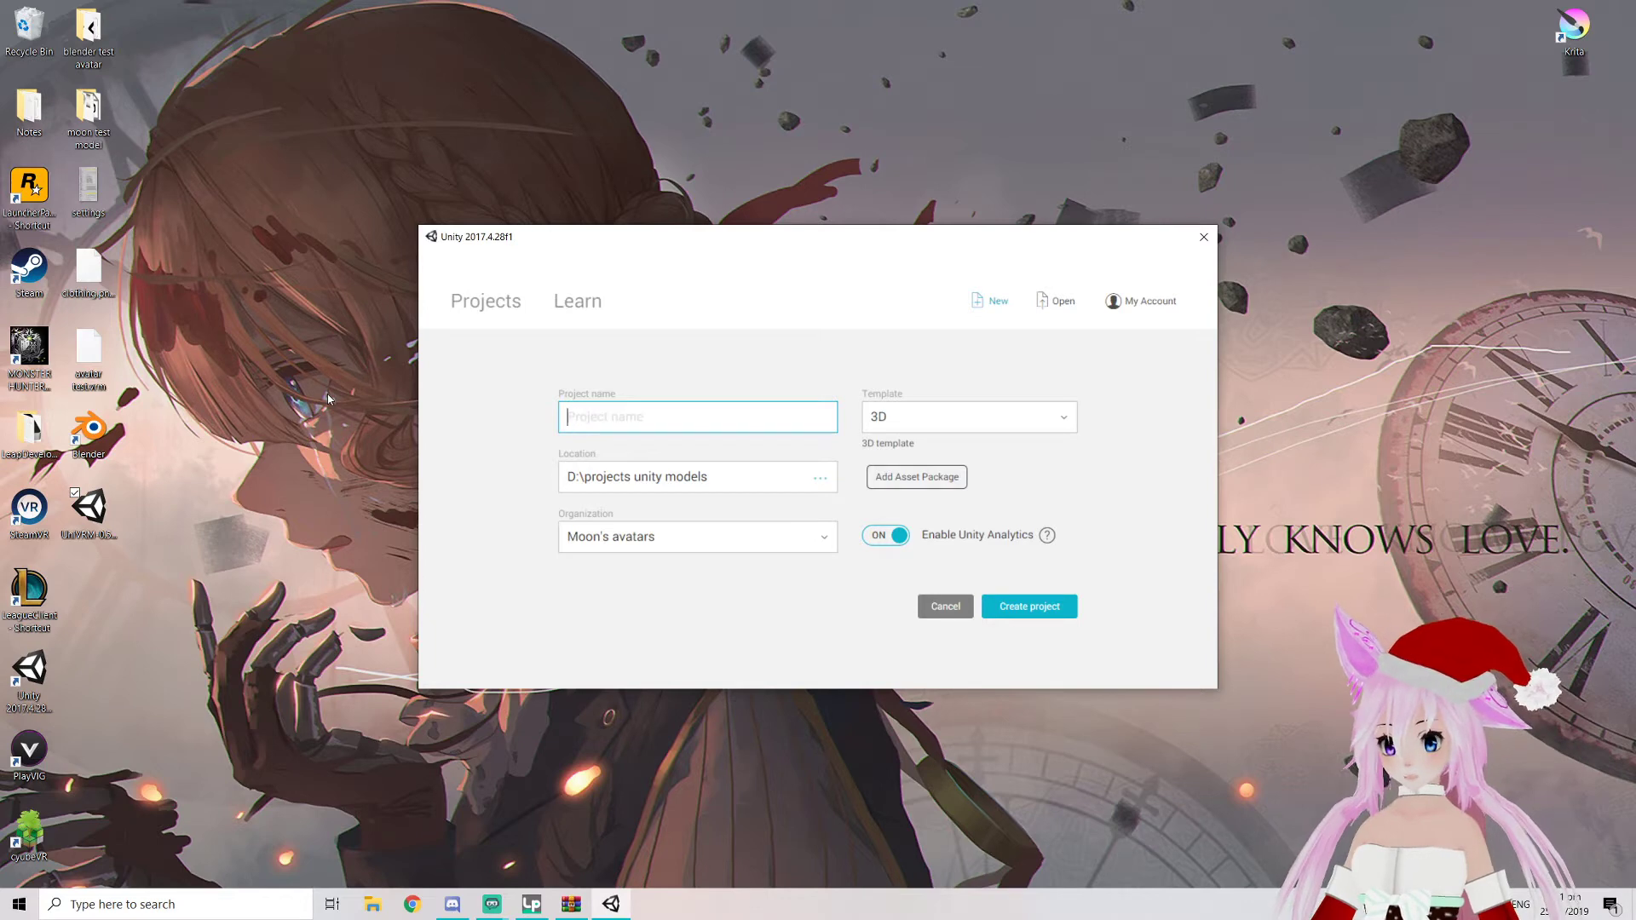
type("M<")
key("BackSpace")
key("BackSpace")
type("Mo")
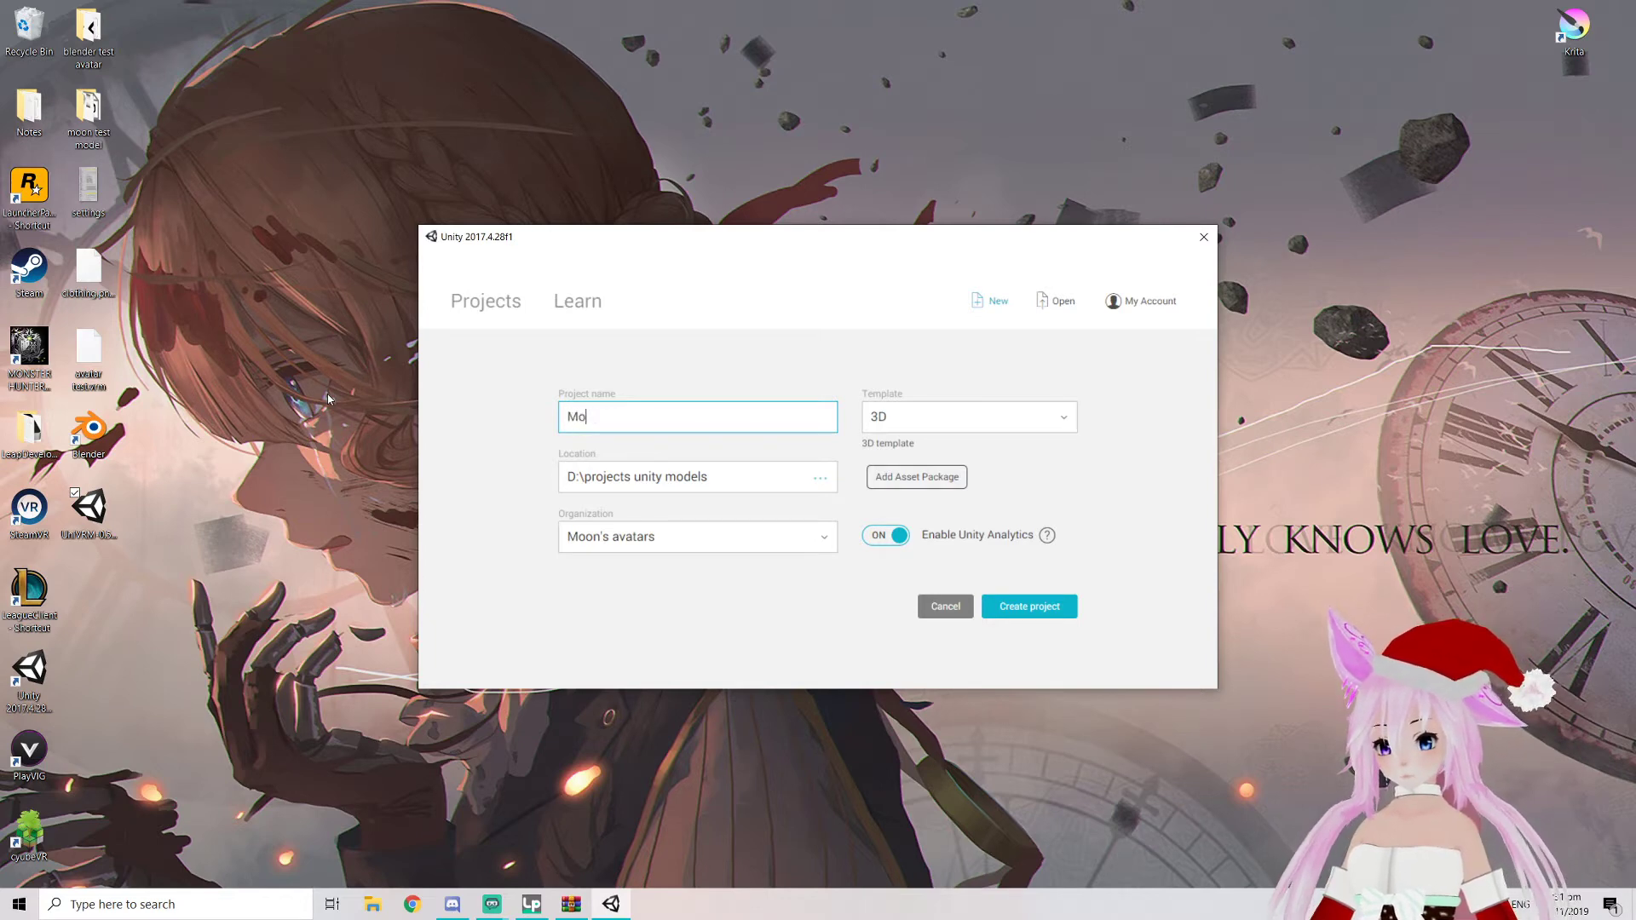
type("on test avatar")
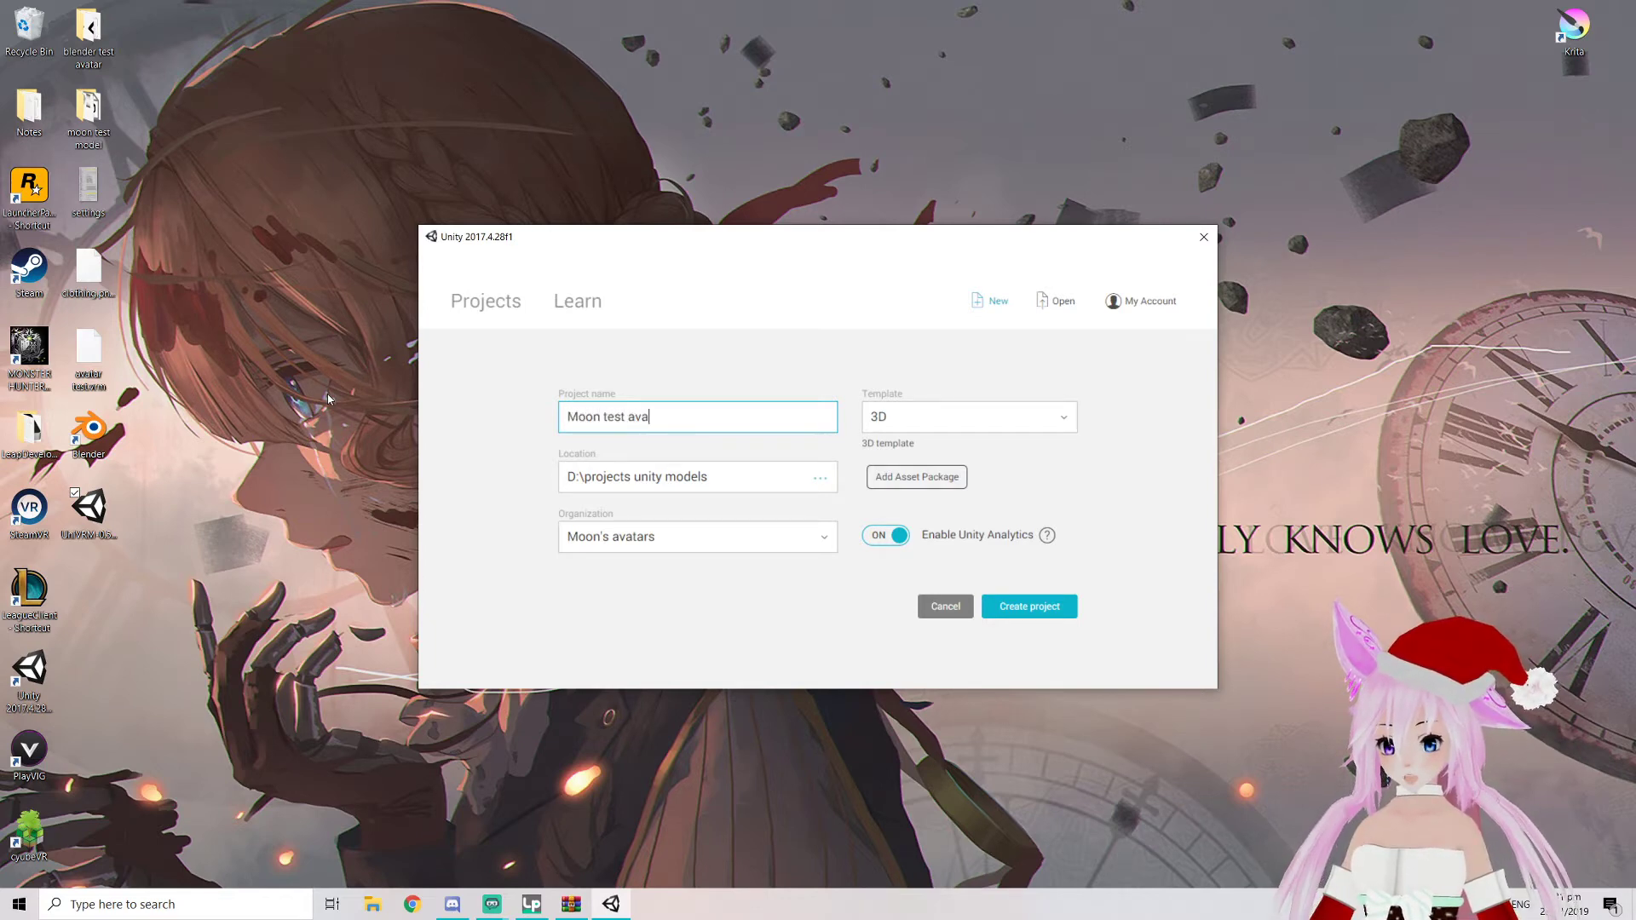
left_click(1024, 607)
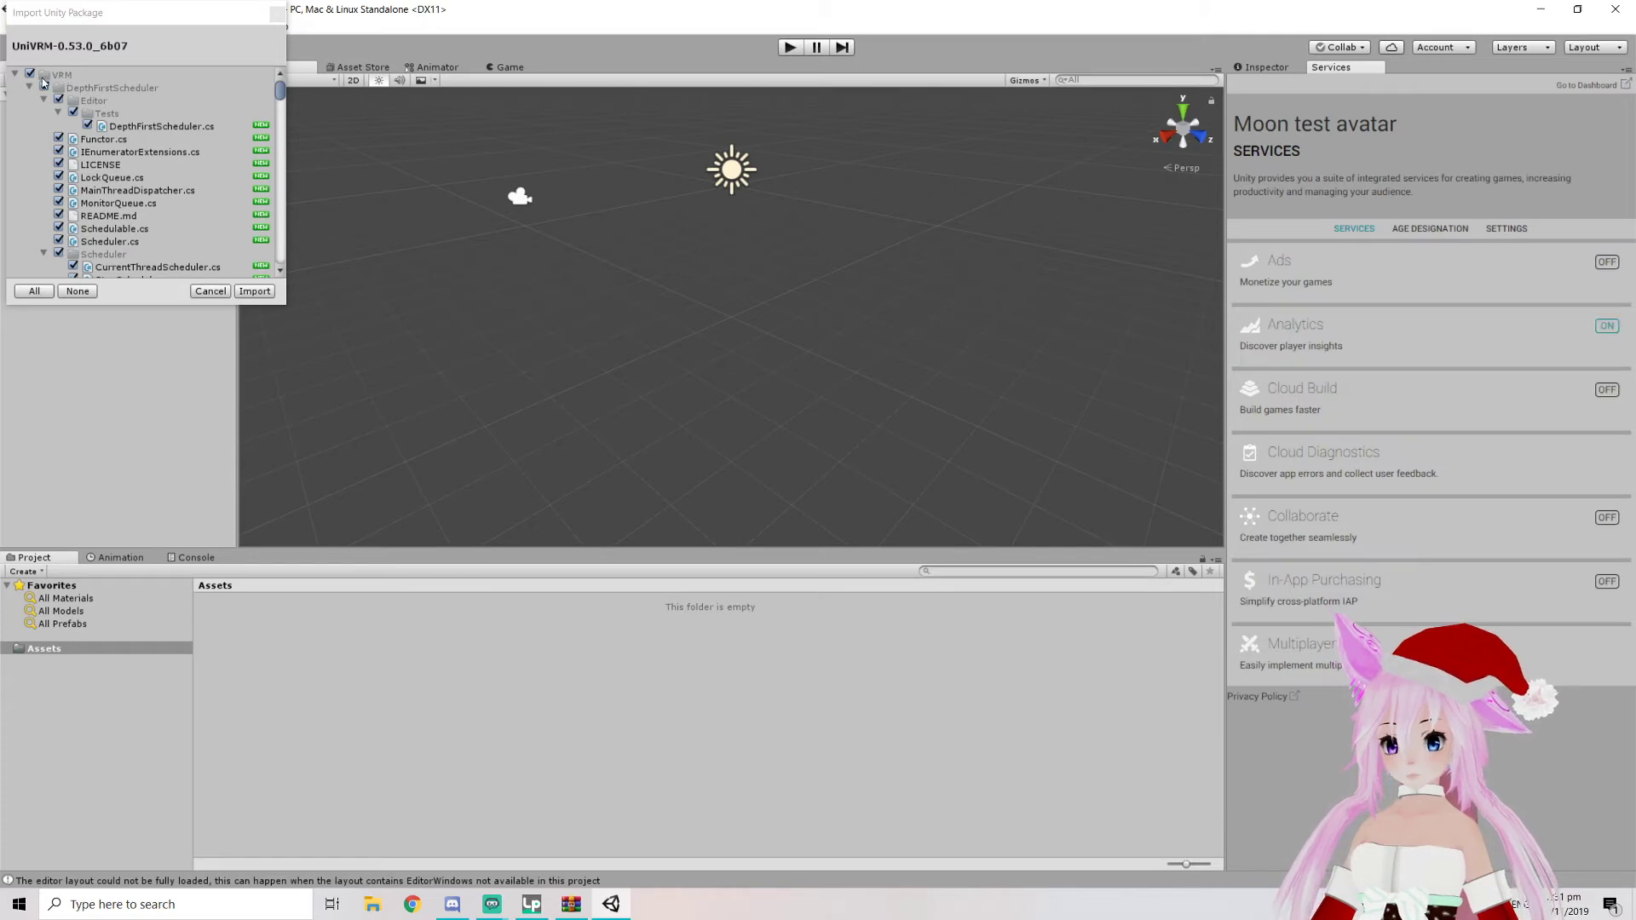
Import all contents of the UniVRM-0.53.0_6b07 package into the project
left_click_drag(127, 16, 246, 113)
left_click_drag(588, 5, 798, 23)
left_click_drag(91, 523, 535, 587)
left_click_drag(547, 707, 207, 535)
double_click(818, 24)
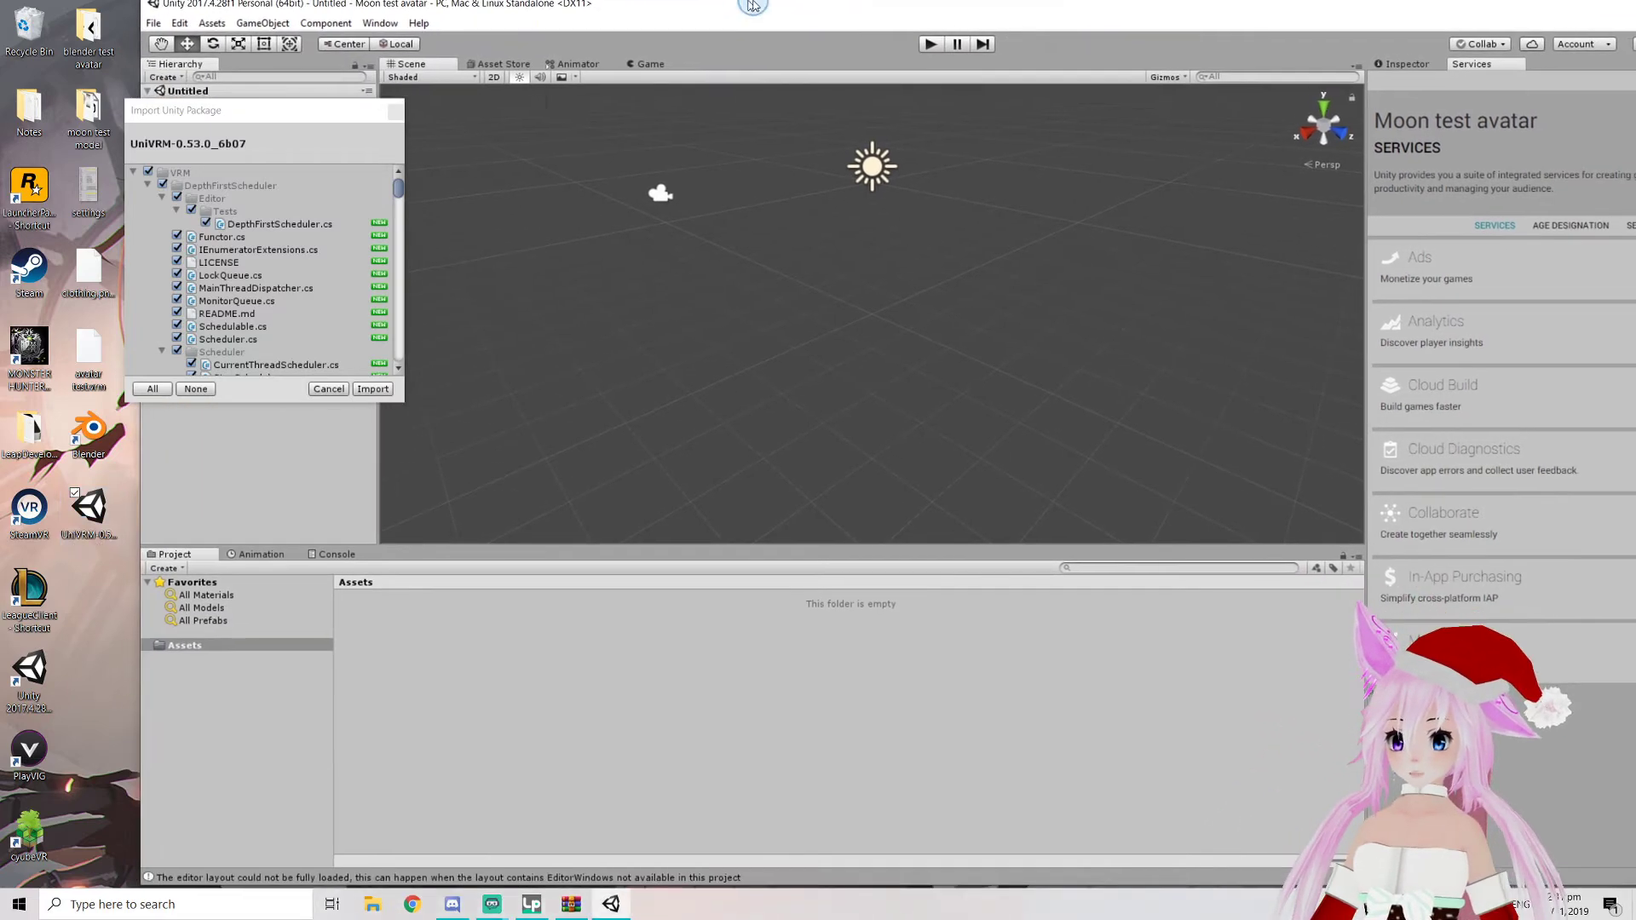
left_click(376, 393)
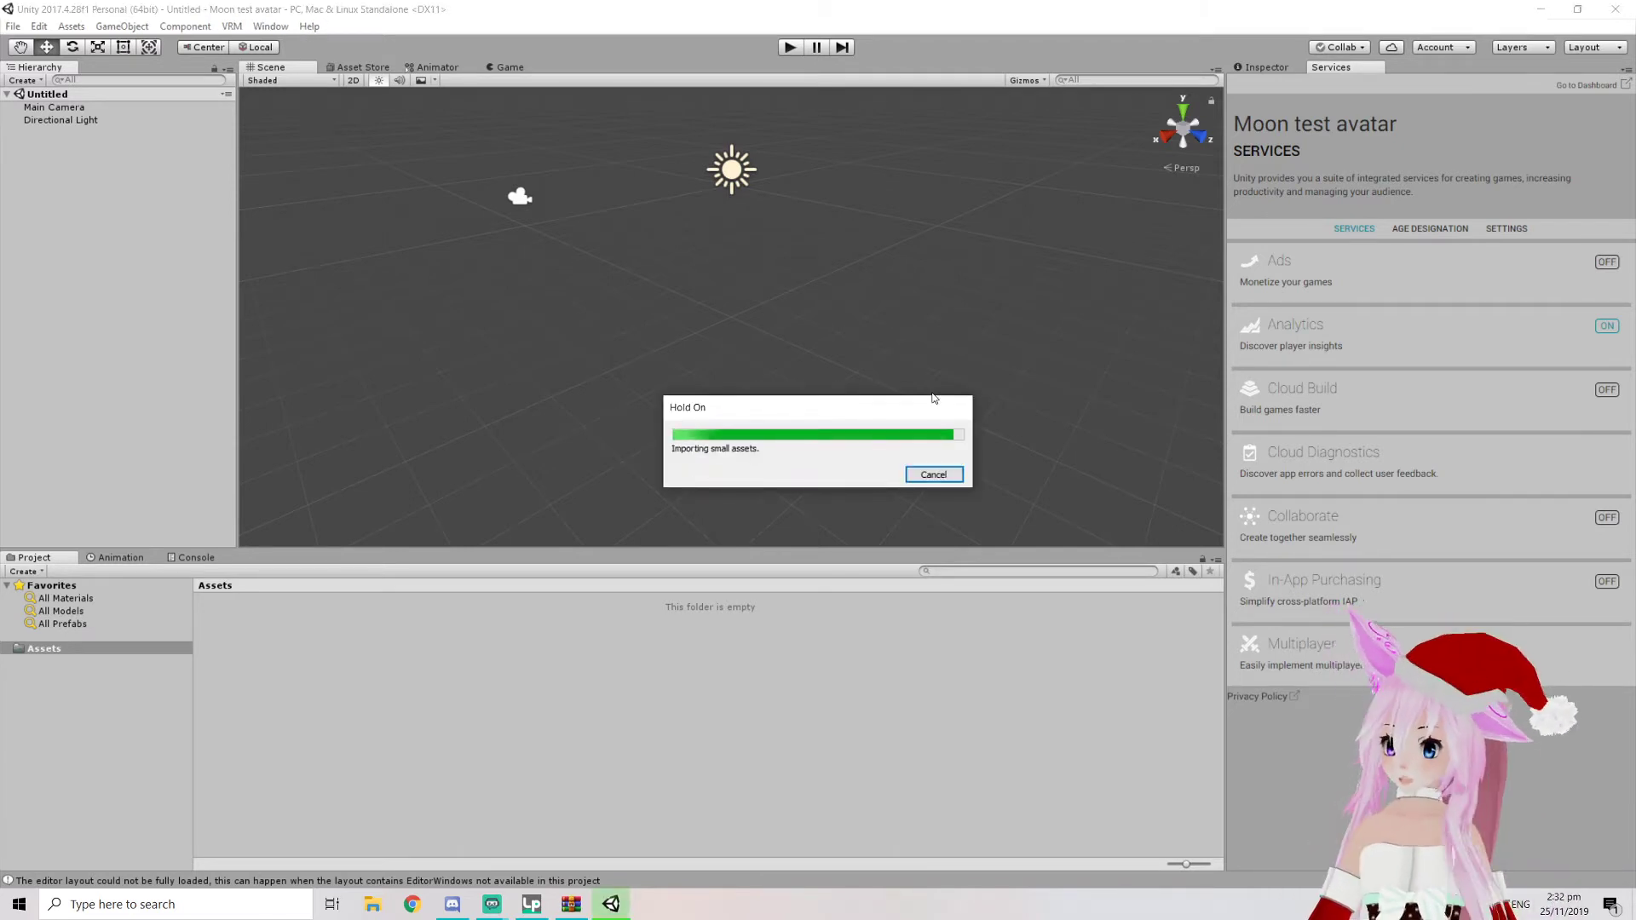
double_click(610, 12)
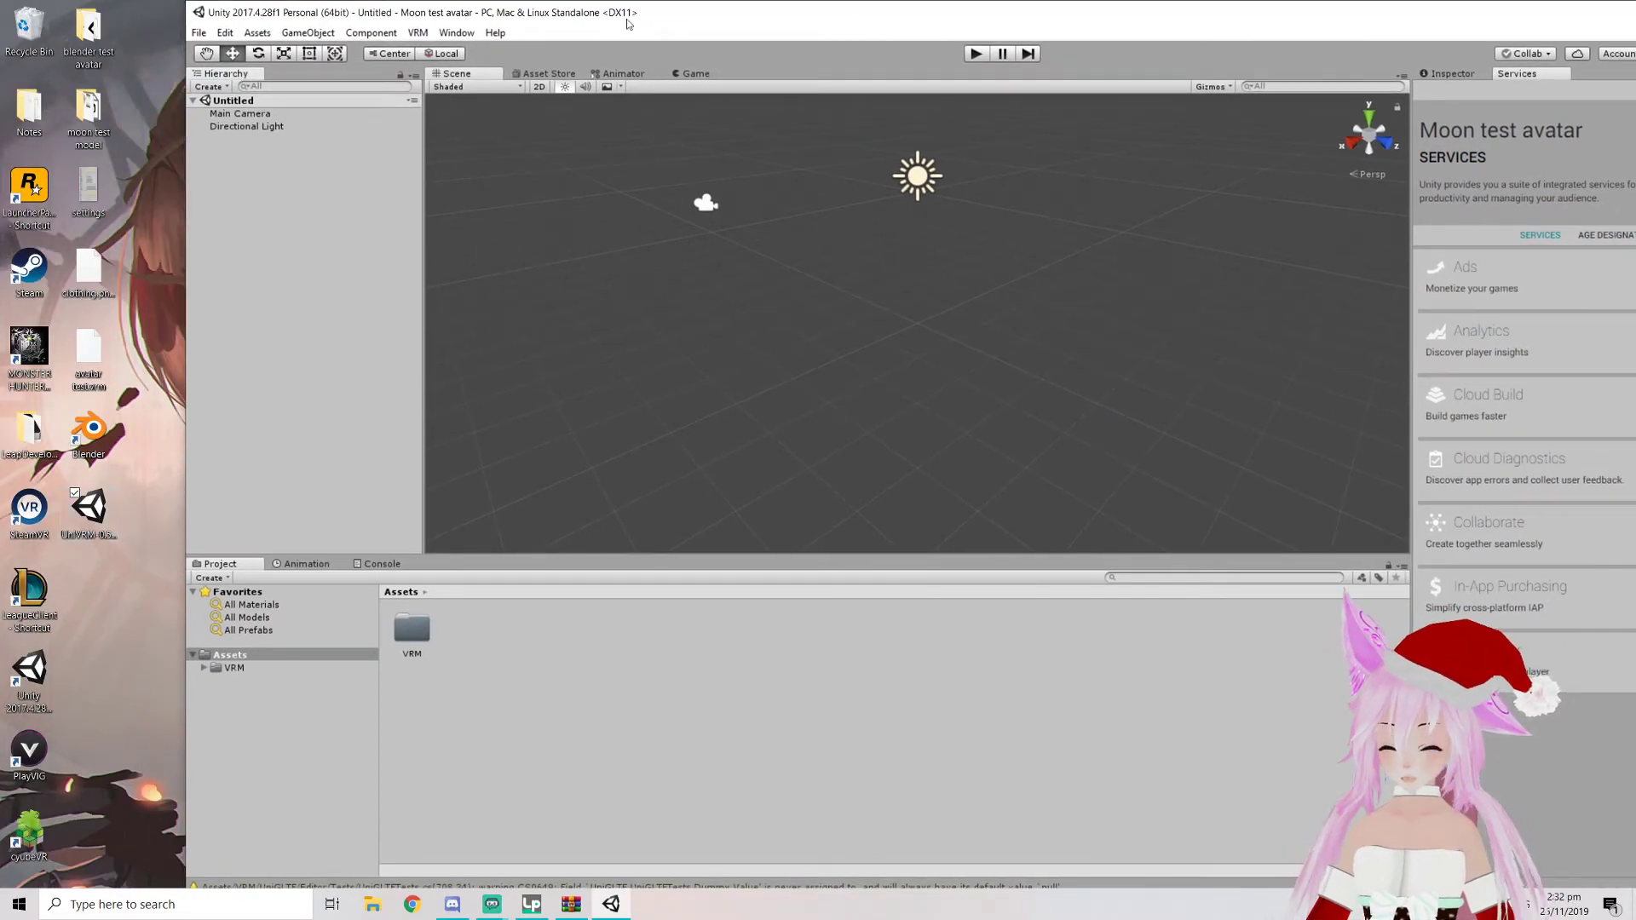
double_click(838, 4)
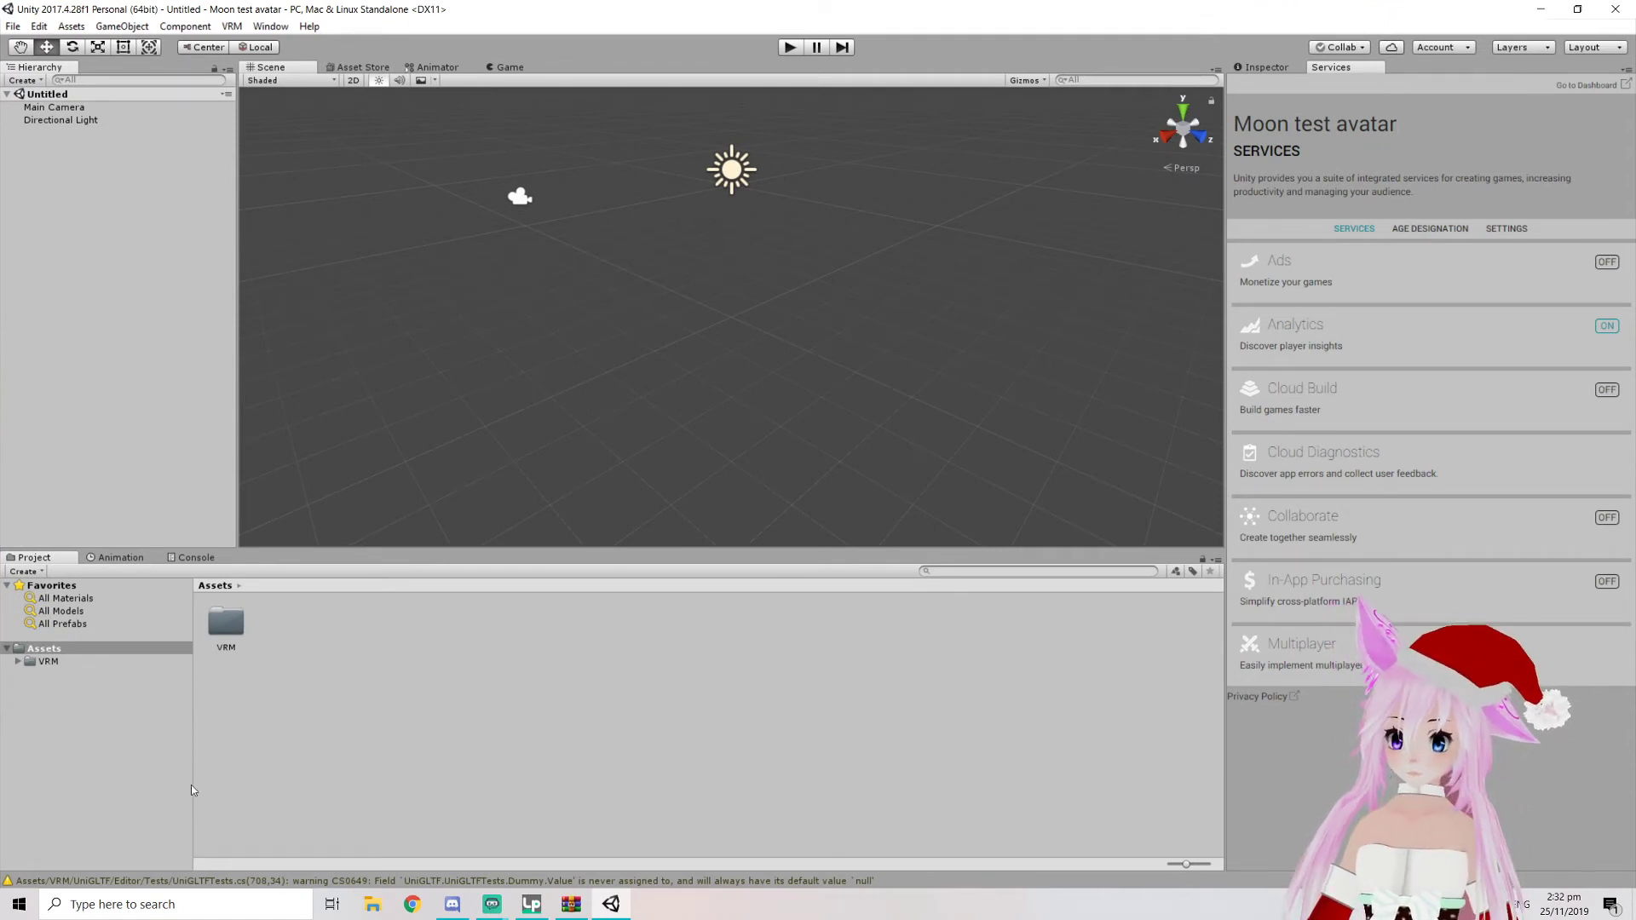
Create a folder named Moon test in the project's Assets
left_click(227, 639)
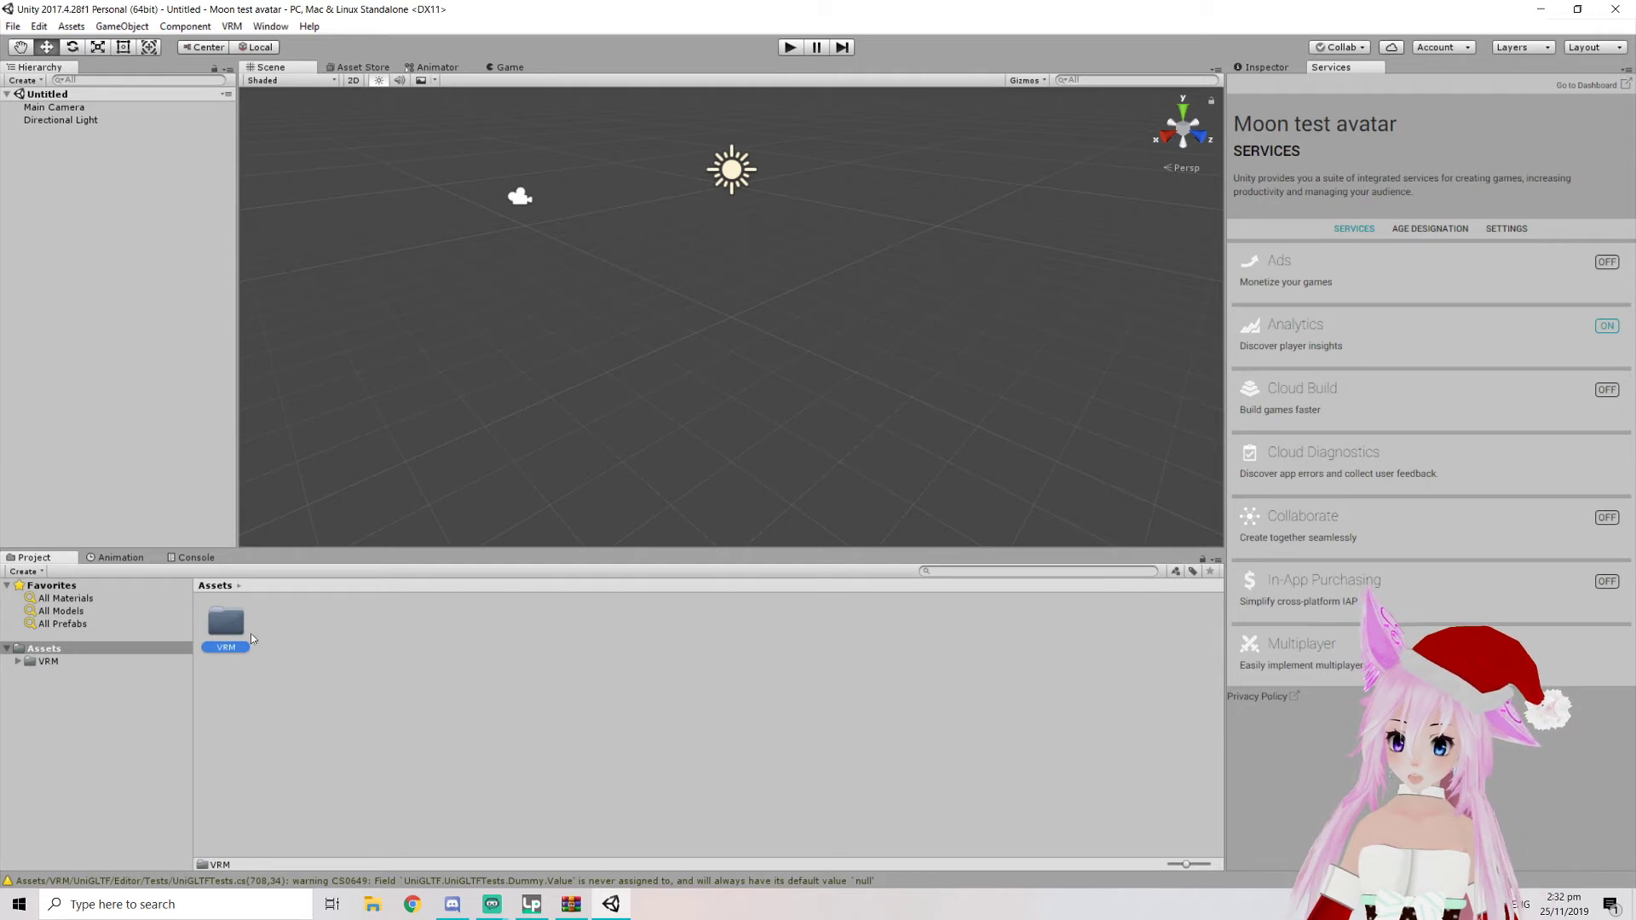
left_click(289, 625)
right_click(289, 626)
mouse_move(392, 317)
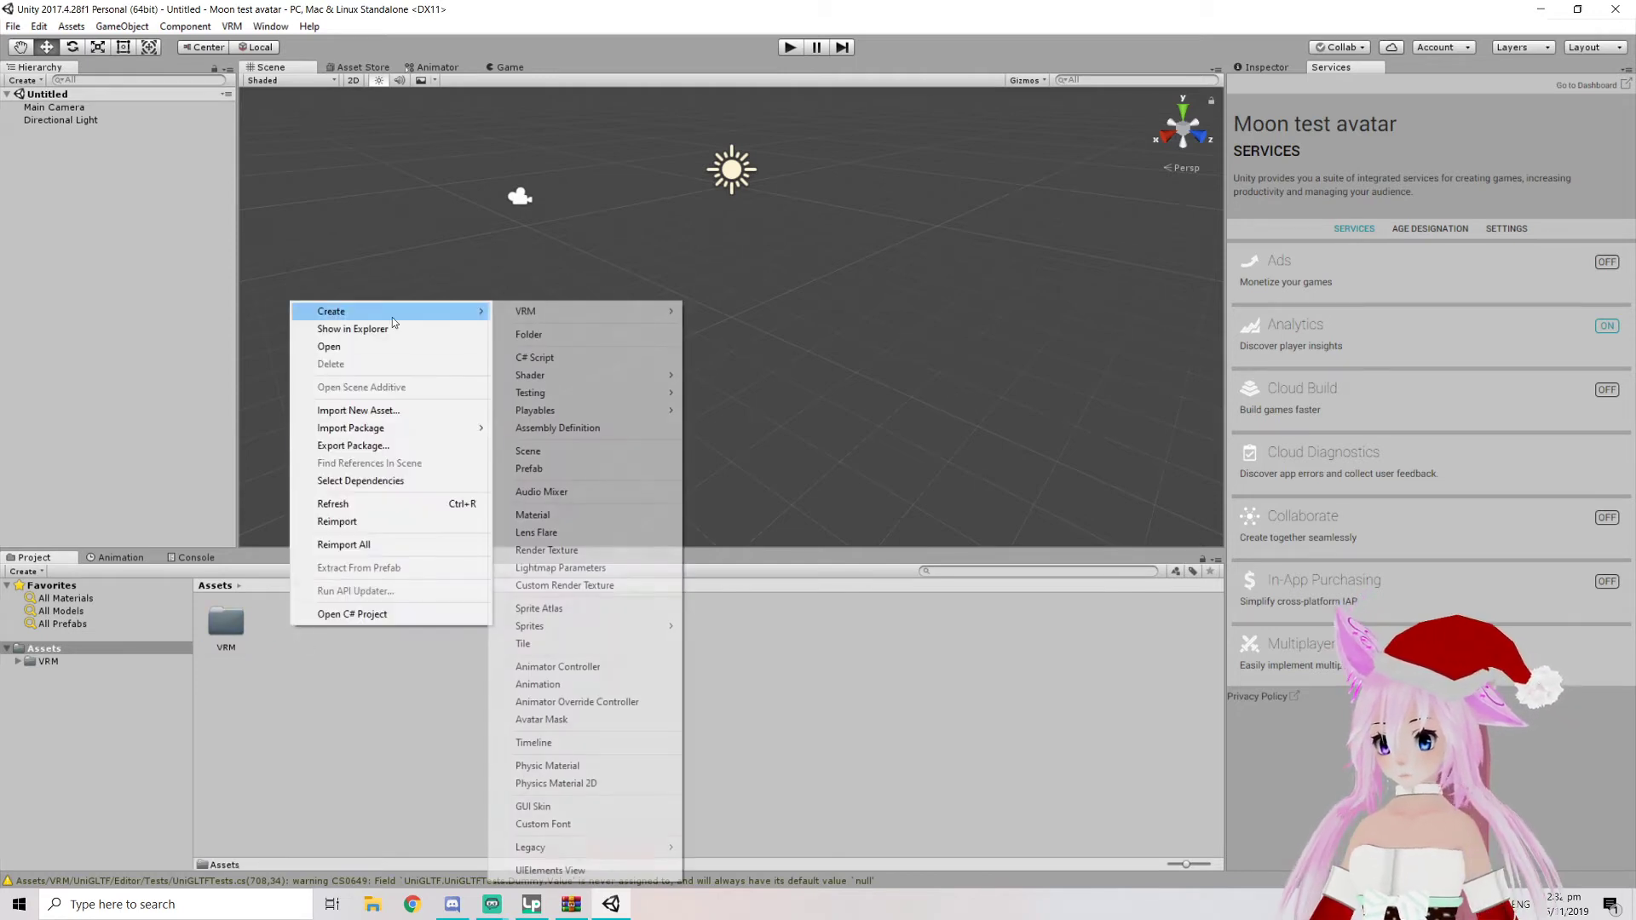
left_click(525, 335)
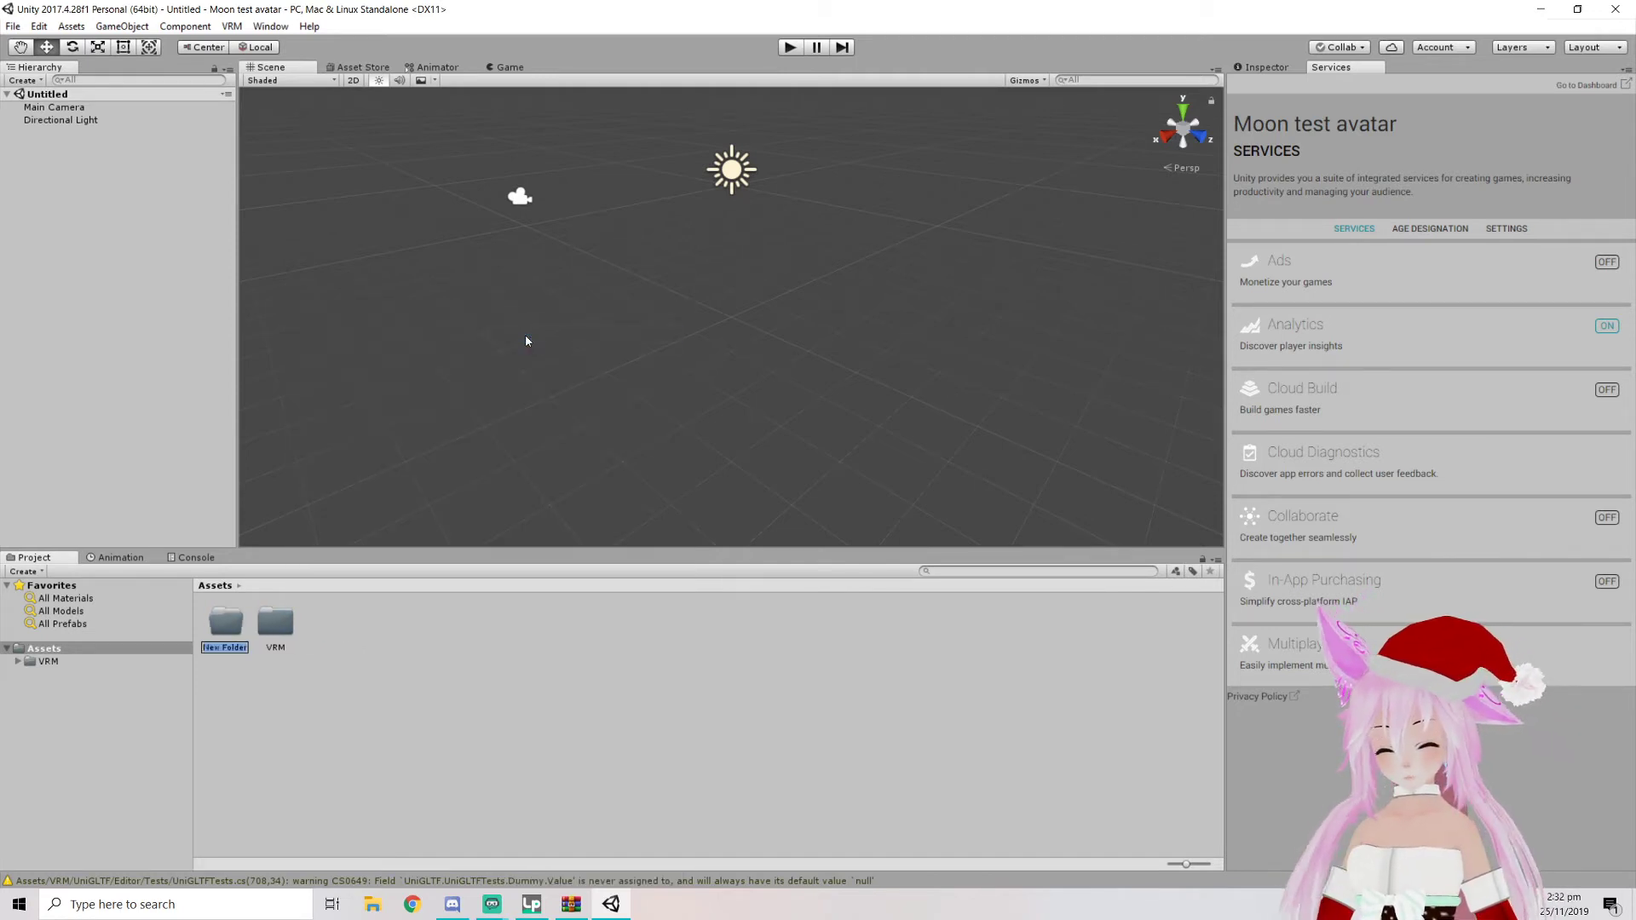
type("Moon test")
key("Return")
Import both atlas images from the desktop's moon test model folder into the project's Moon test folder
left_click_drag(501, 10, 641, 20)
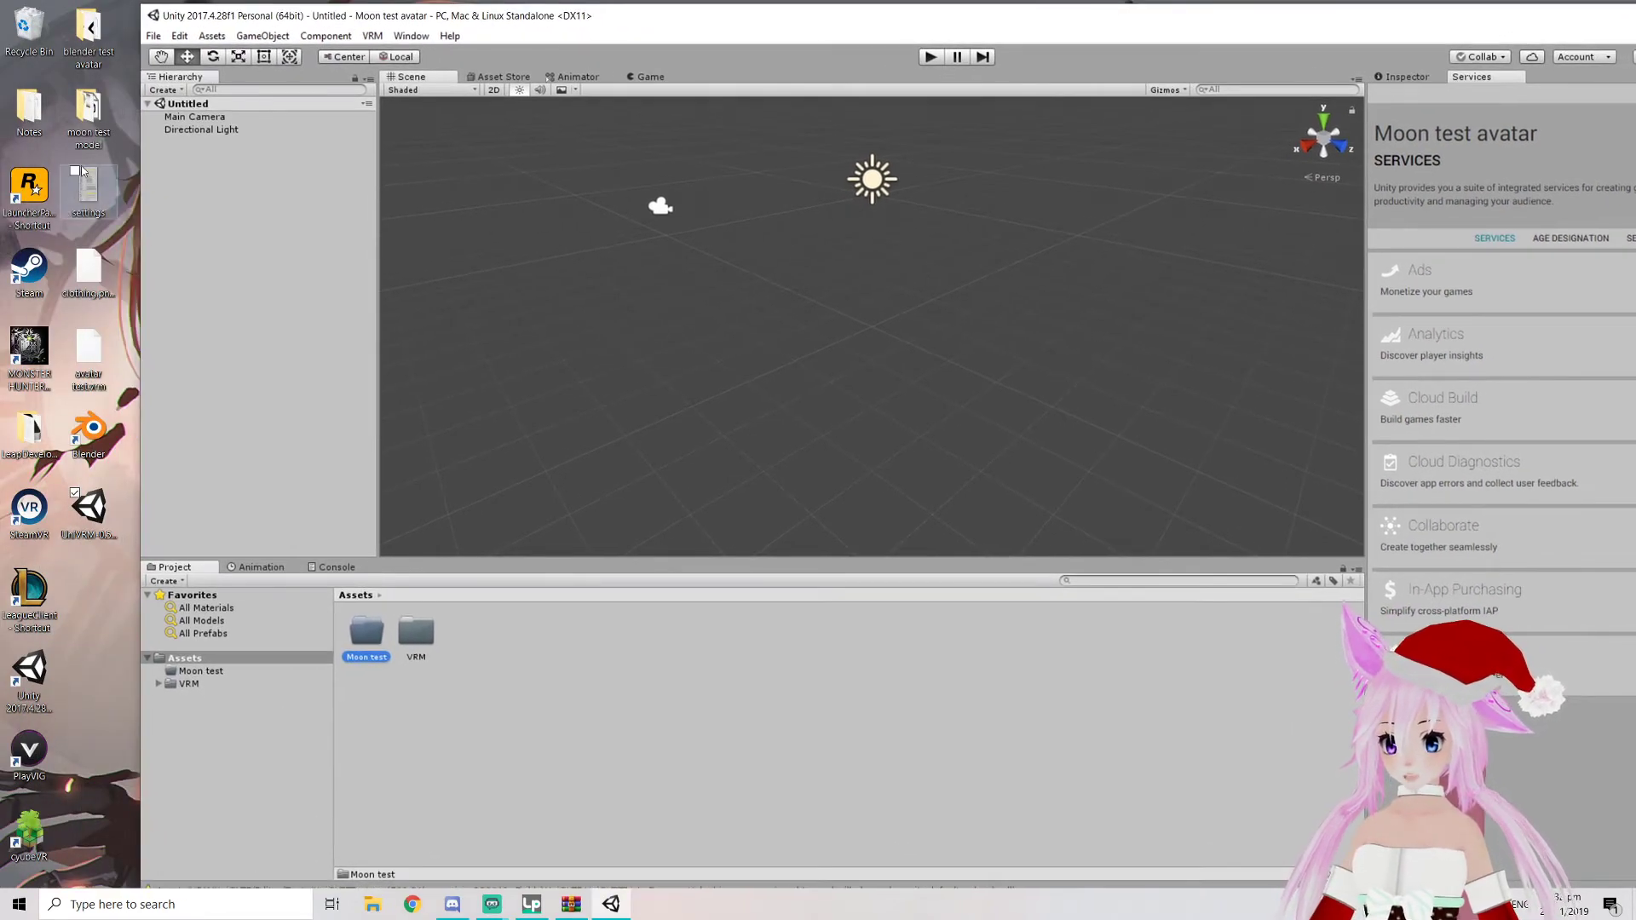
left_click(90, 118)
double_click(93, 126)
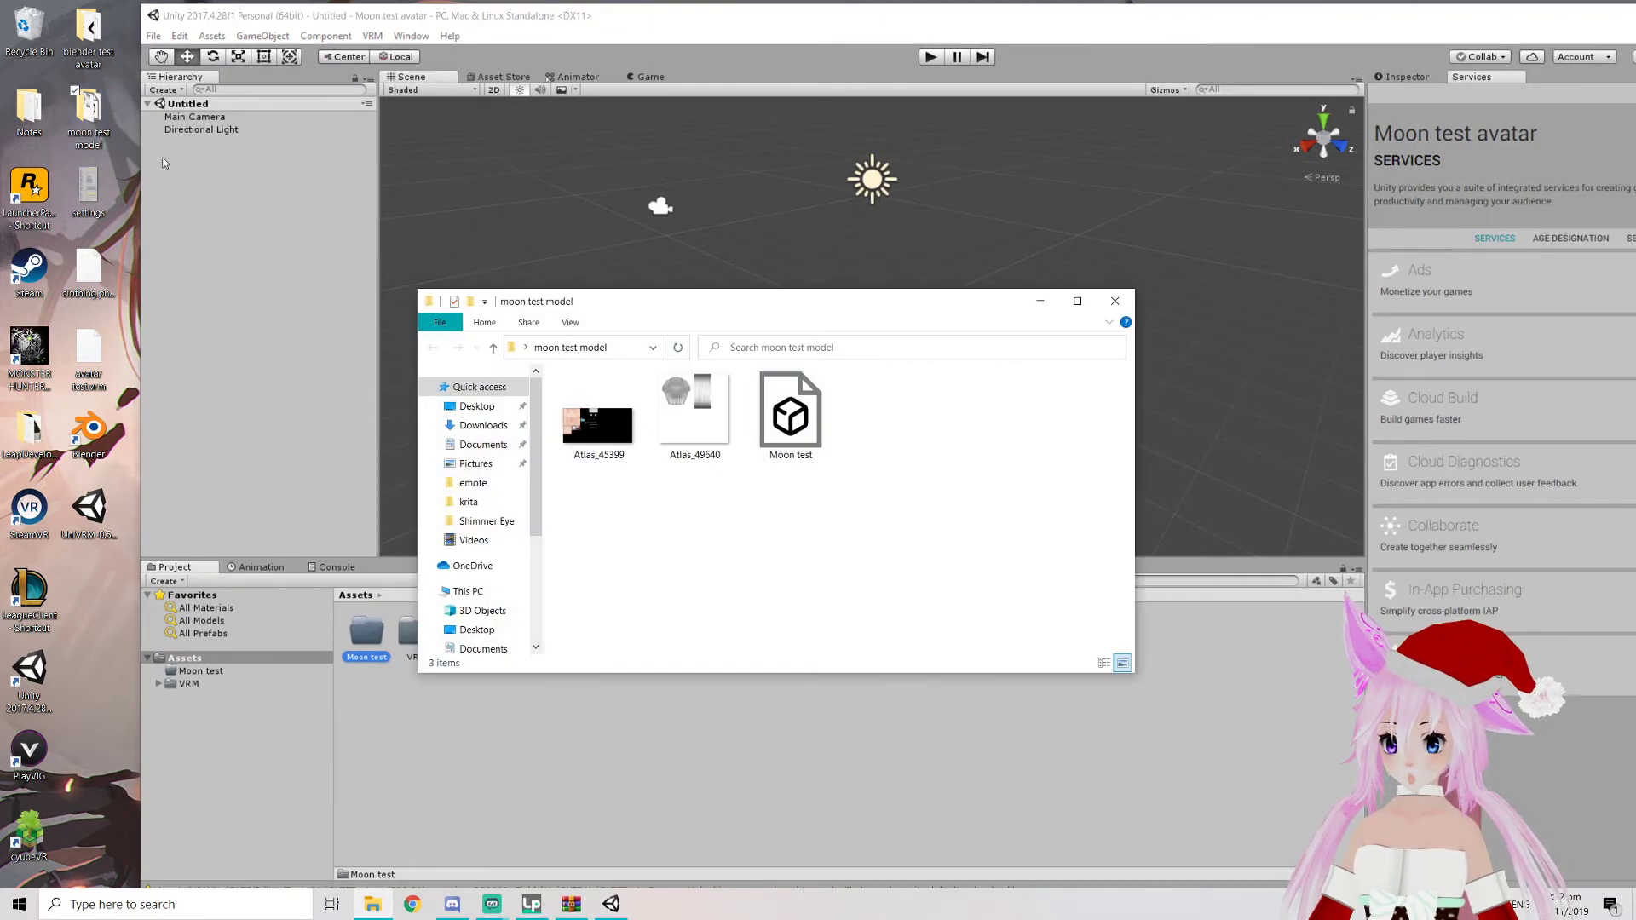
left_click_drag(601, 503, 703, 415)
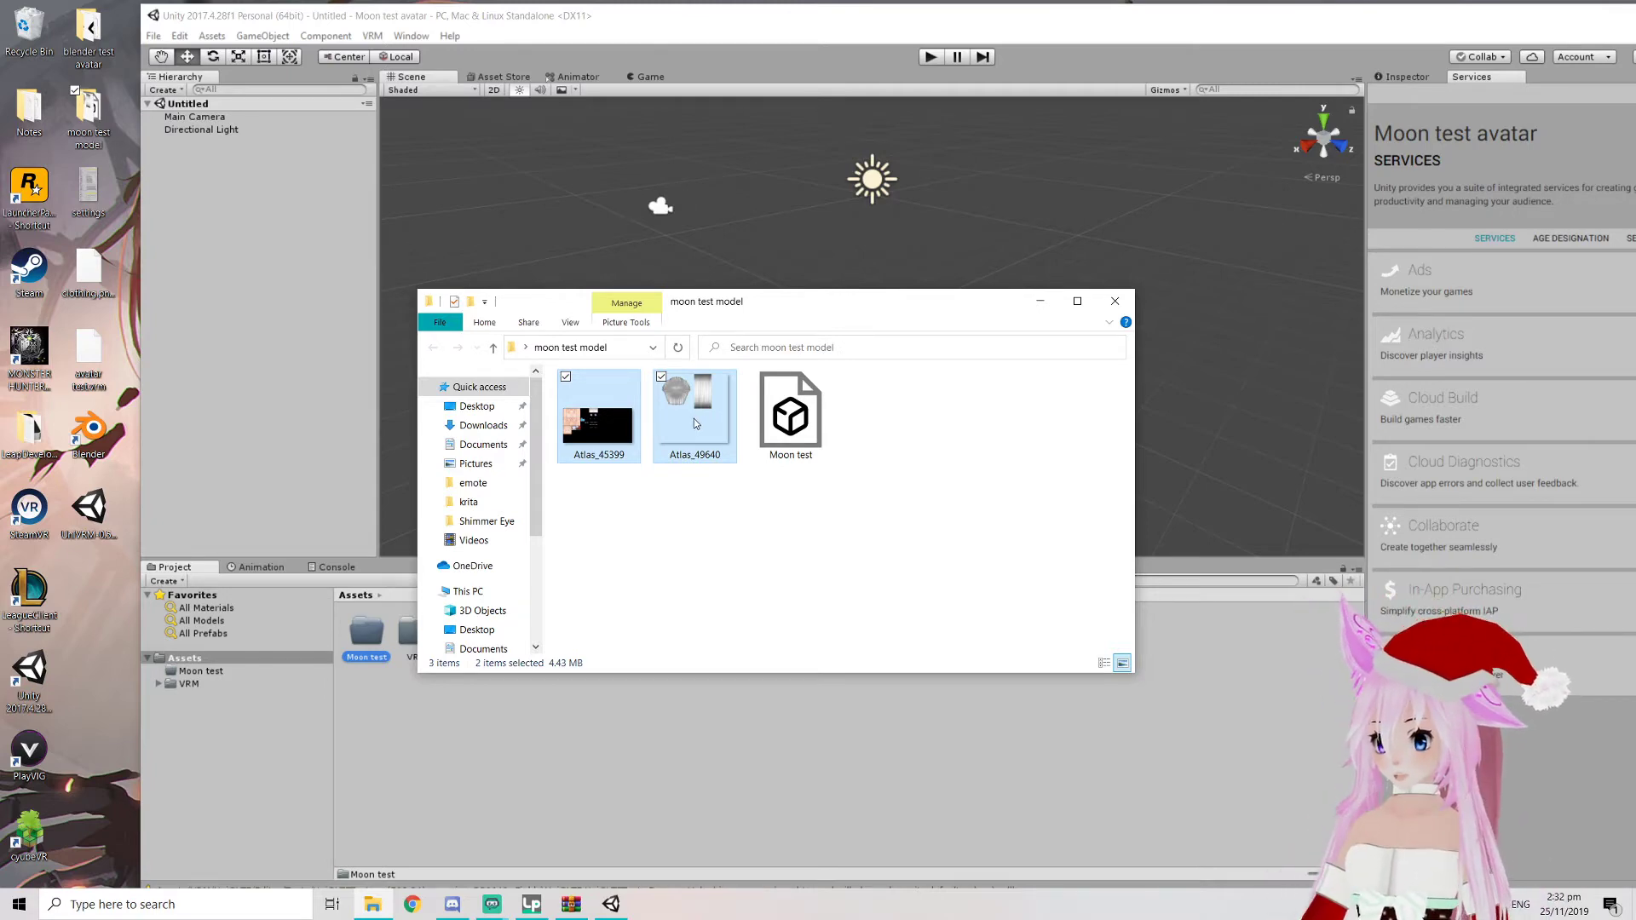
left_click_drag(611, 523, 360, 646)
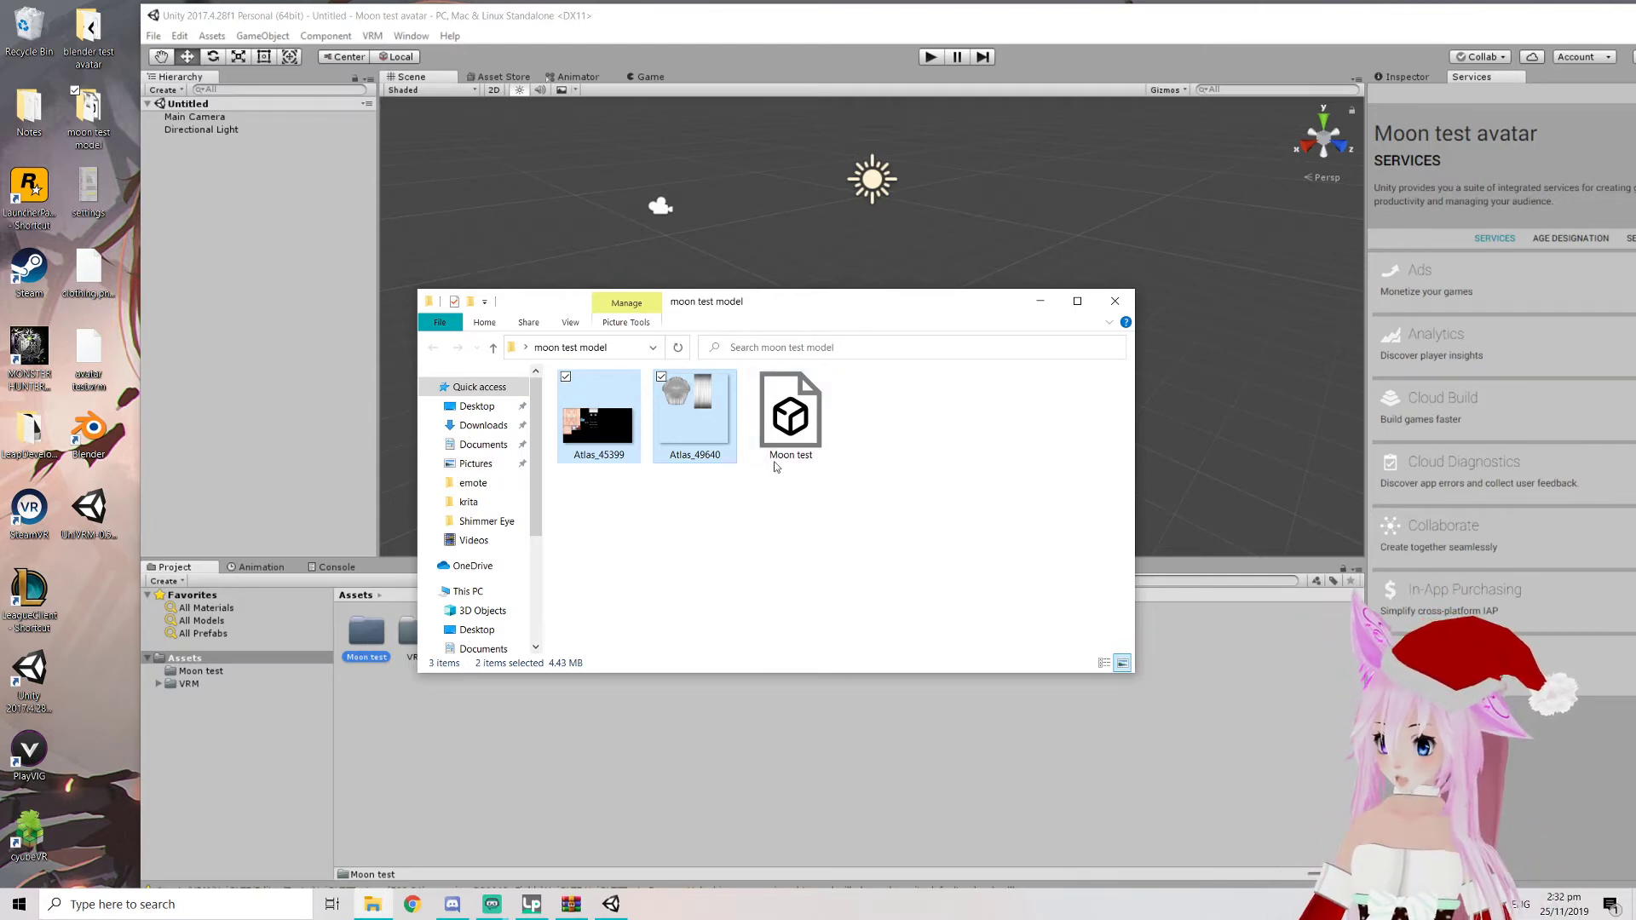
Create a subfolder named text inside the Moon test assets folder
double_click(371, 639)
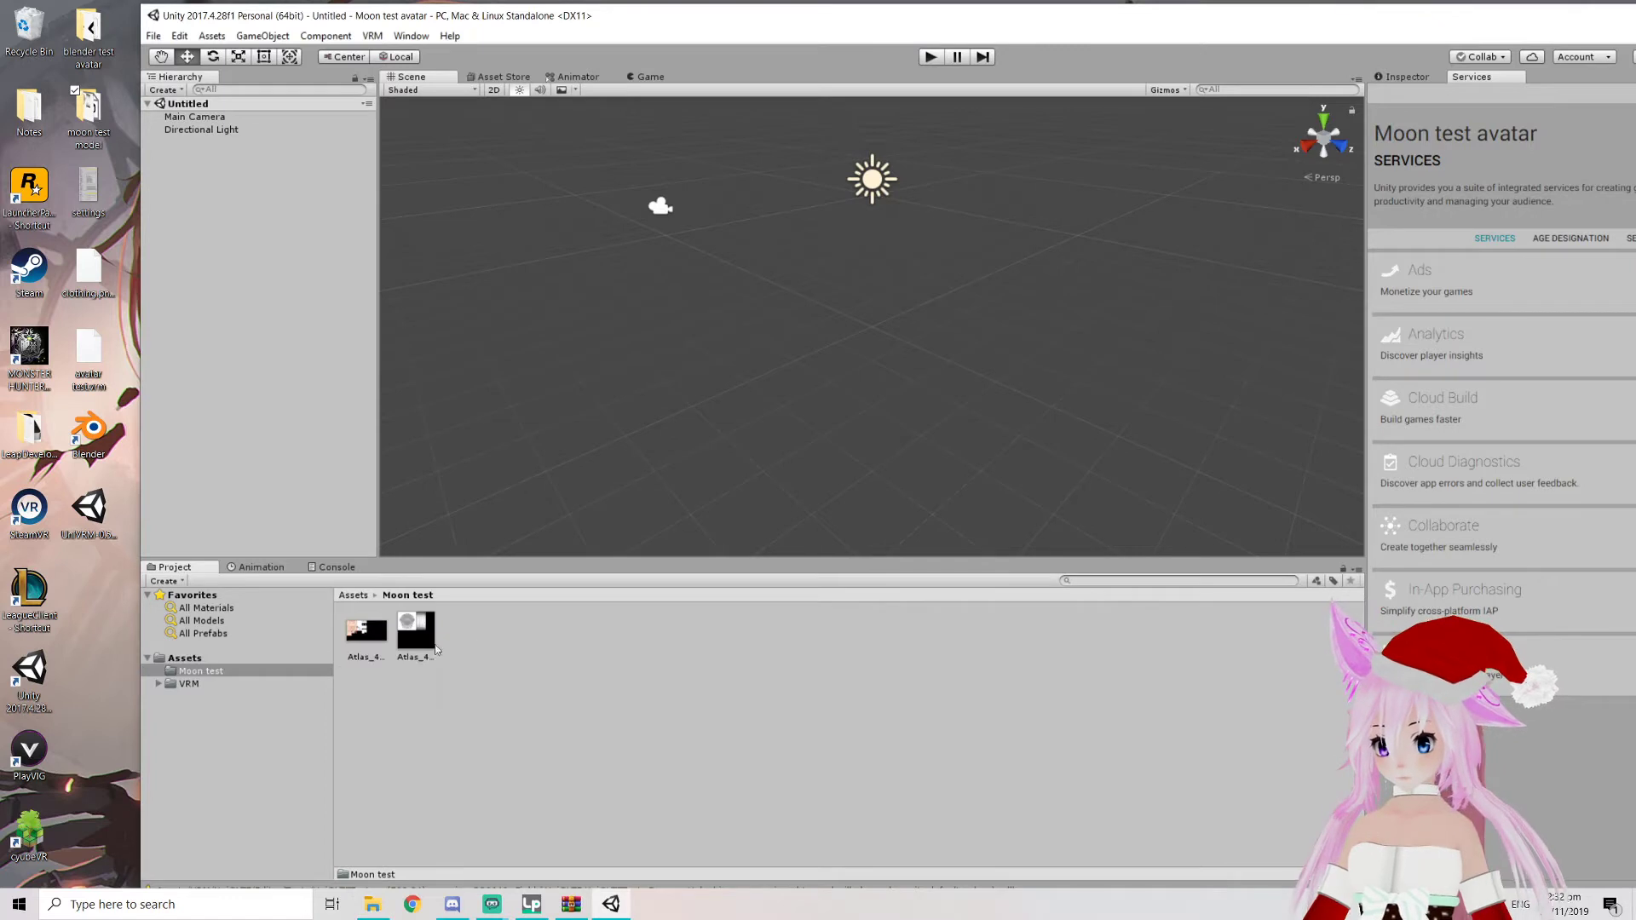
right_click(474, 648)
mouse_move(588, 322)
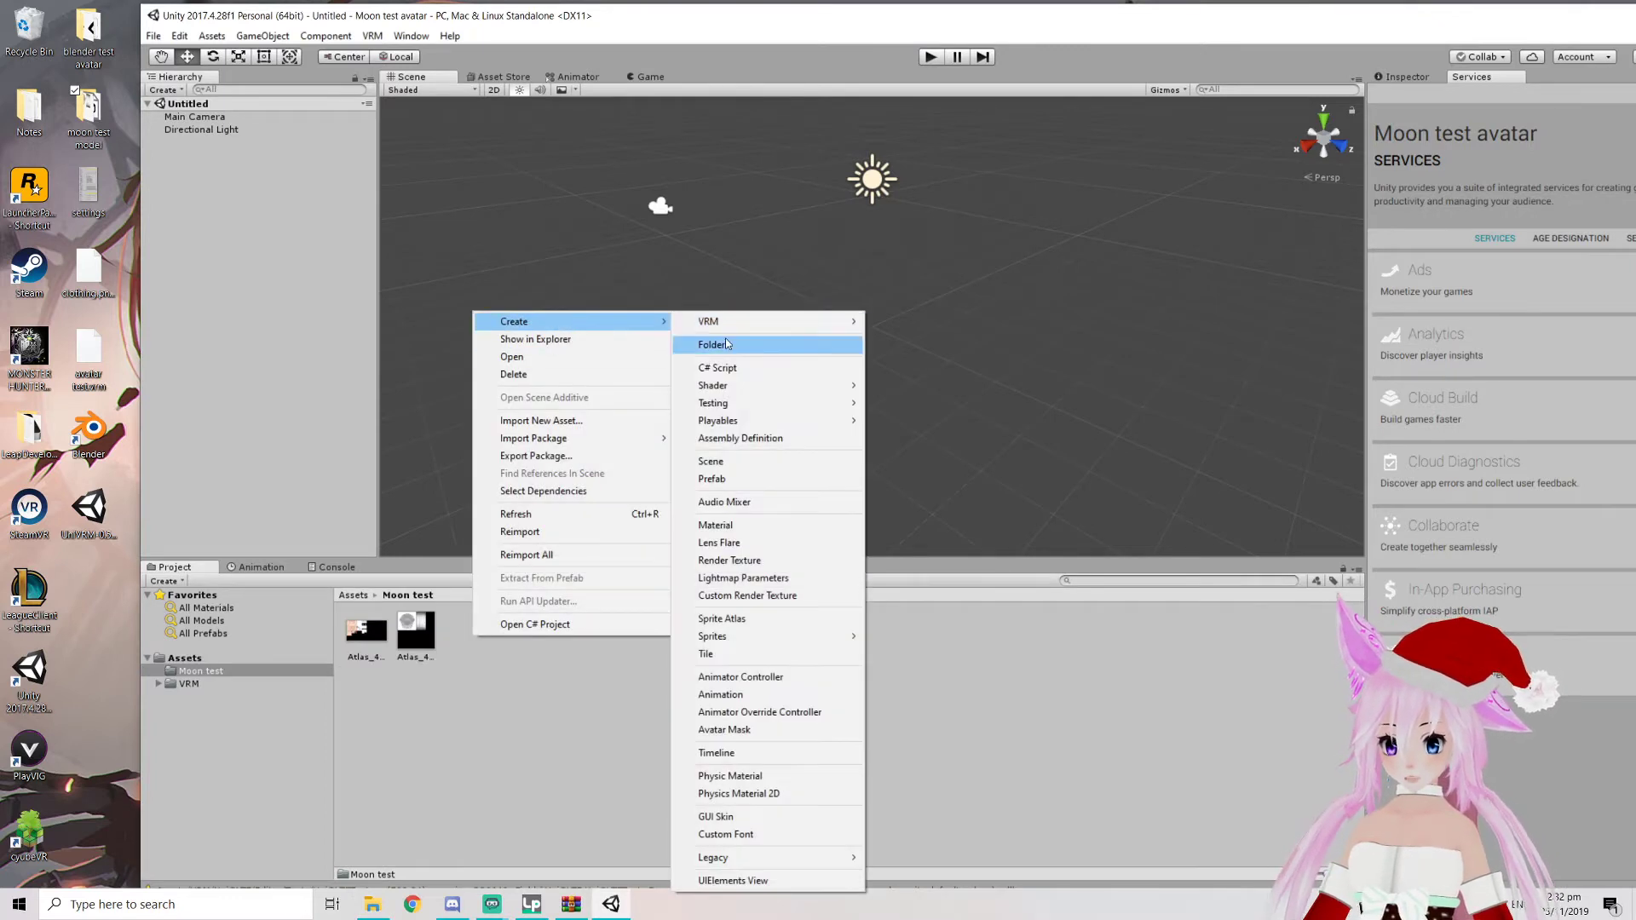
left_click(726, 344)
type("text")
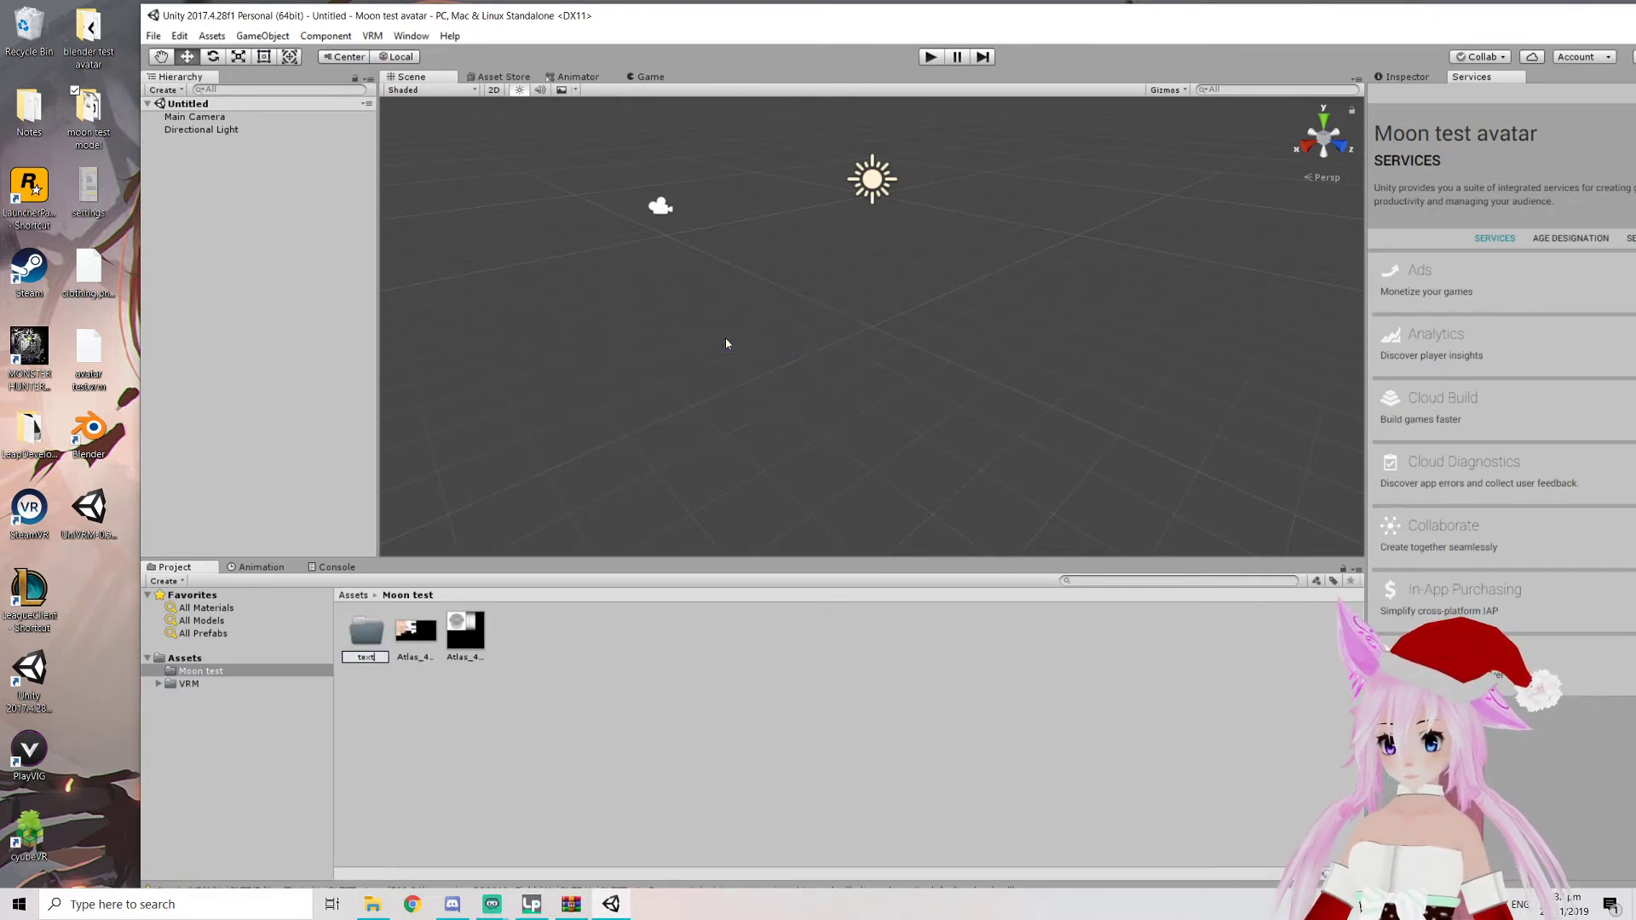
key("Return")
Move the two atlas textures into the text folder
left_click(522, 756)
left_click(415, 630)
left_click(466, 639, "shift")
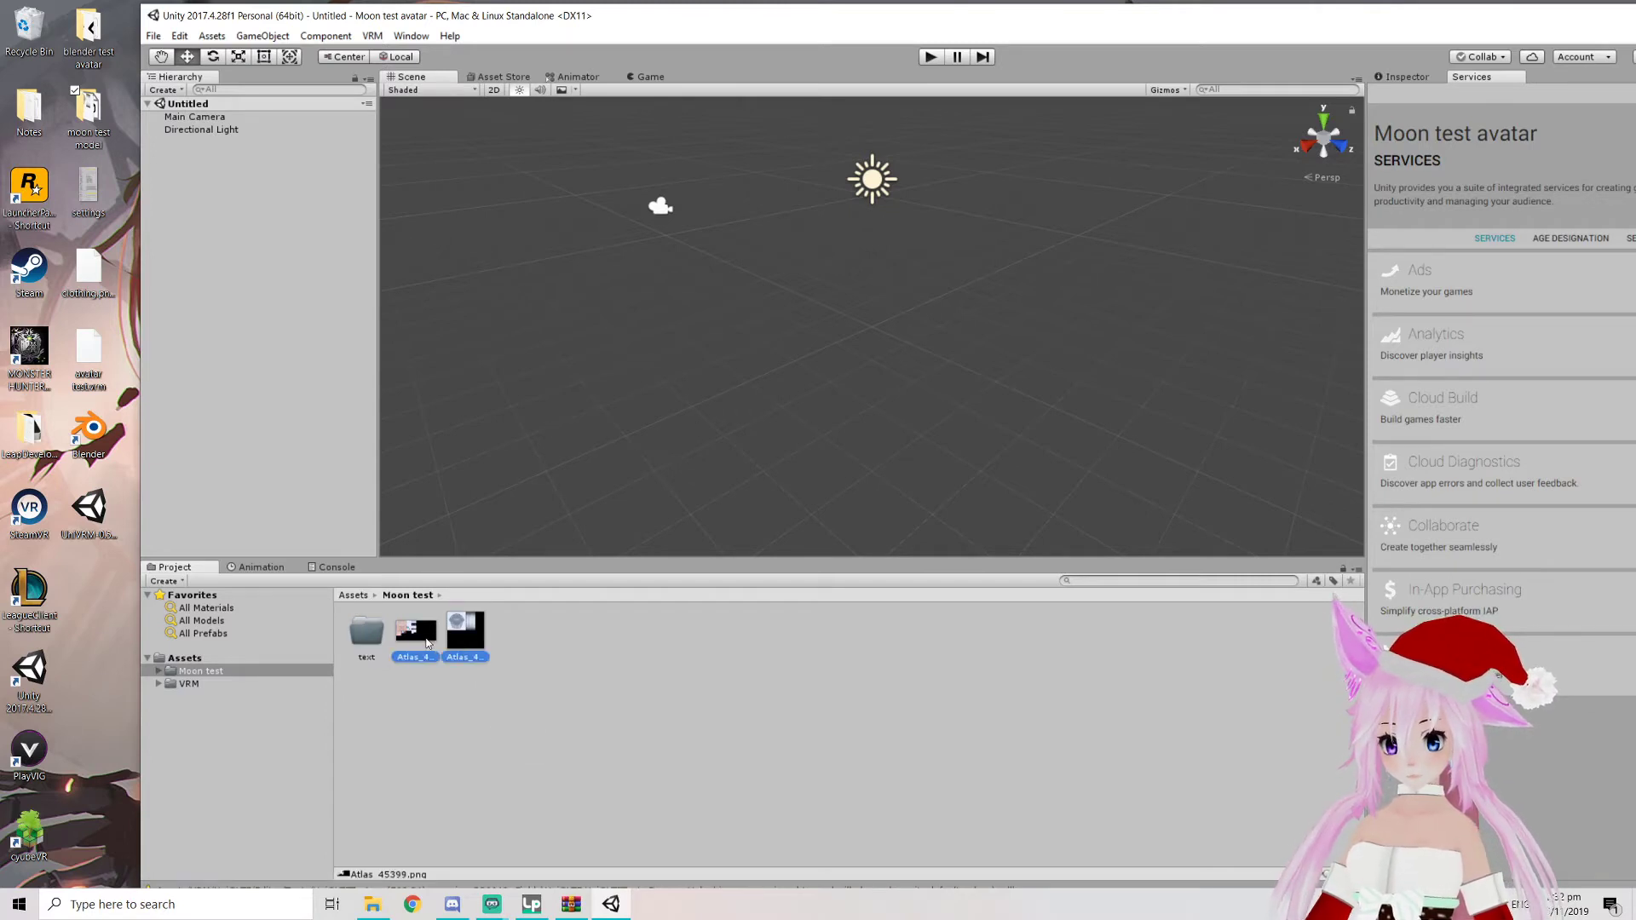
left_click_drag(373, 641, 370, 638)
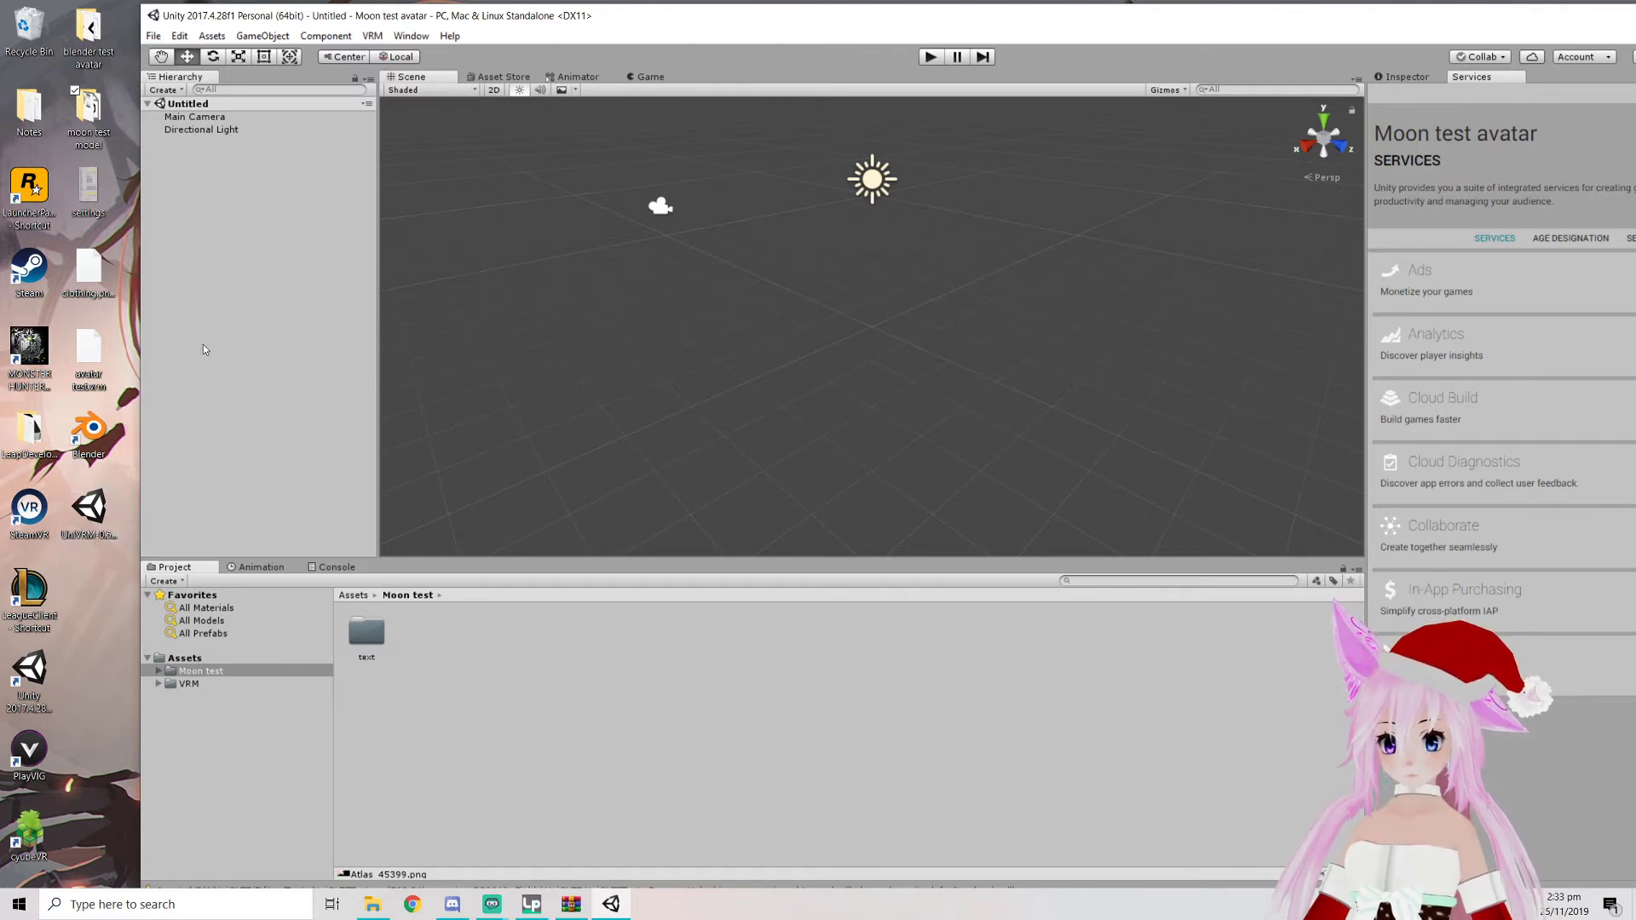
Import the Moon test model from the desktop's moon test model folder into the Moon test assets folder and place it in the scene
double_click(88, 111)
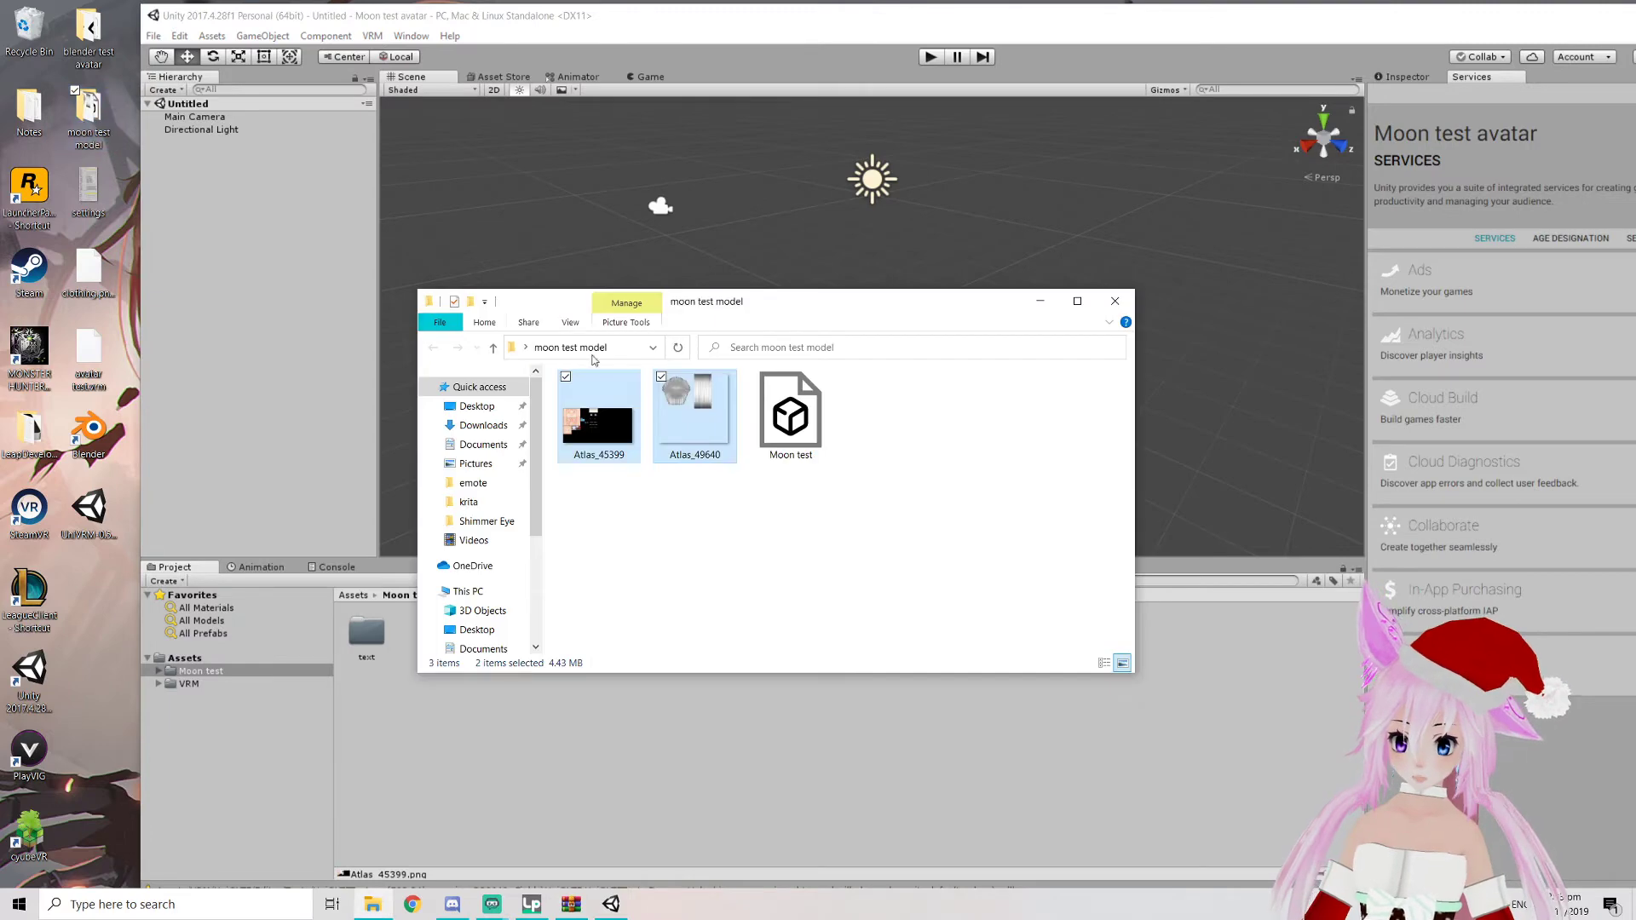
left_click_drag(776, 417, 655, 803)
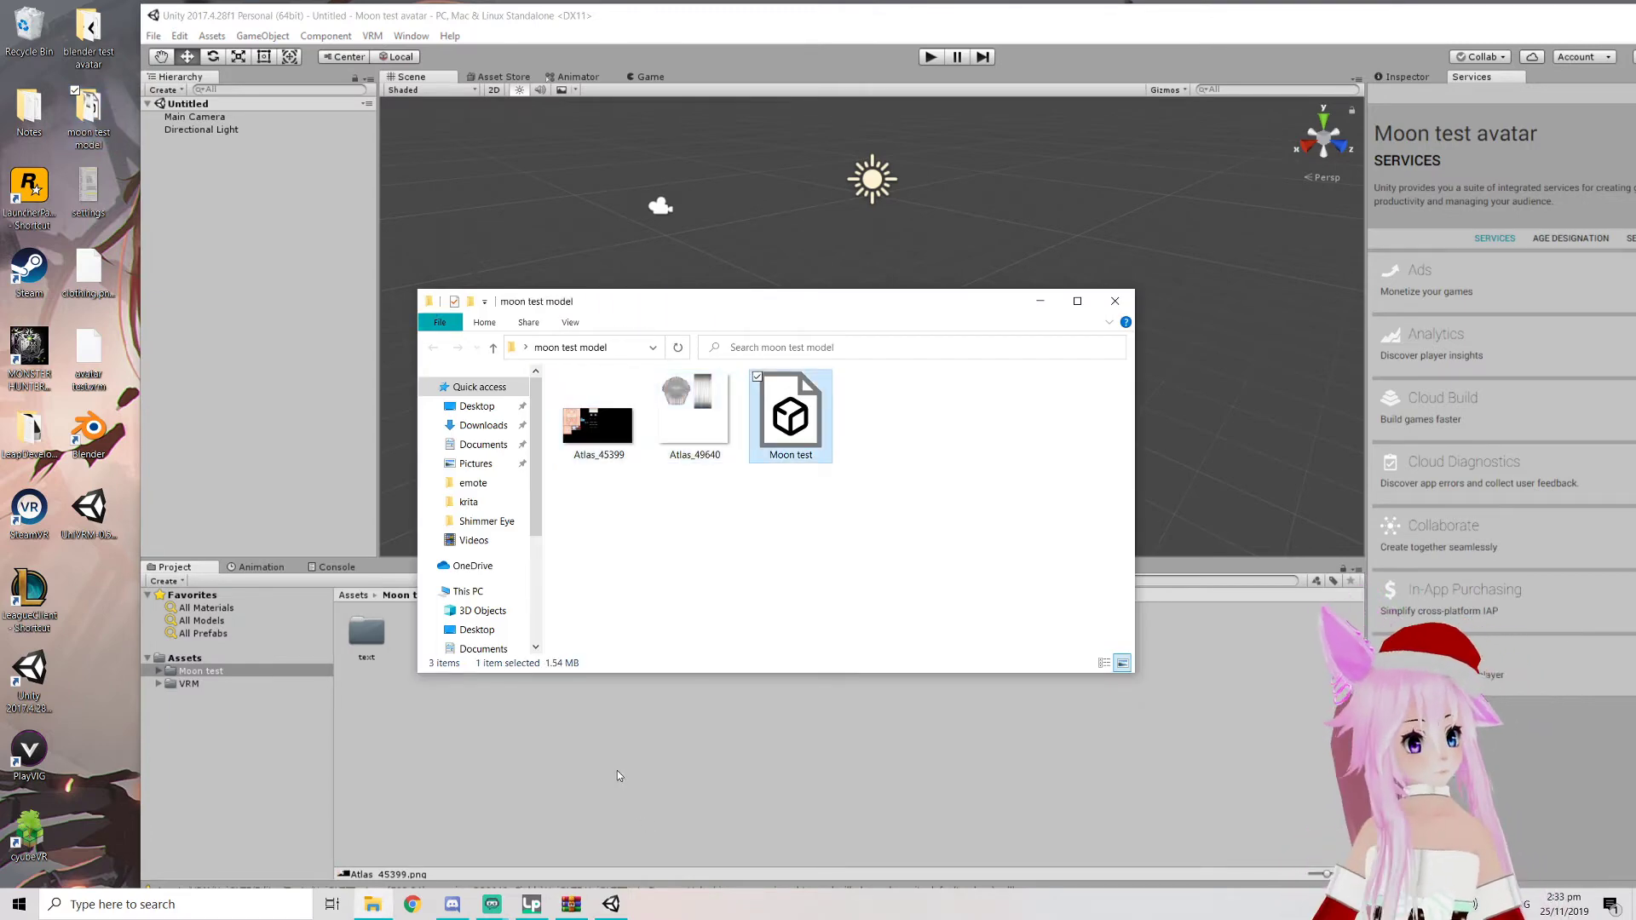
left_click_drag(751, 306, 972, 279)
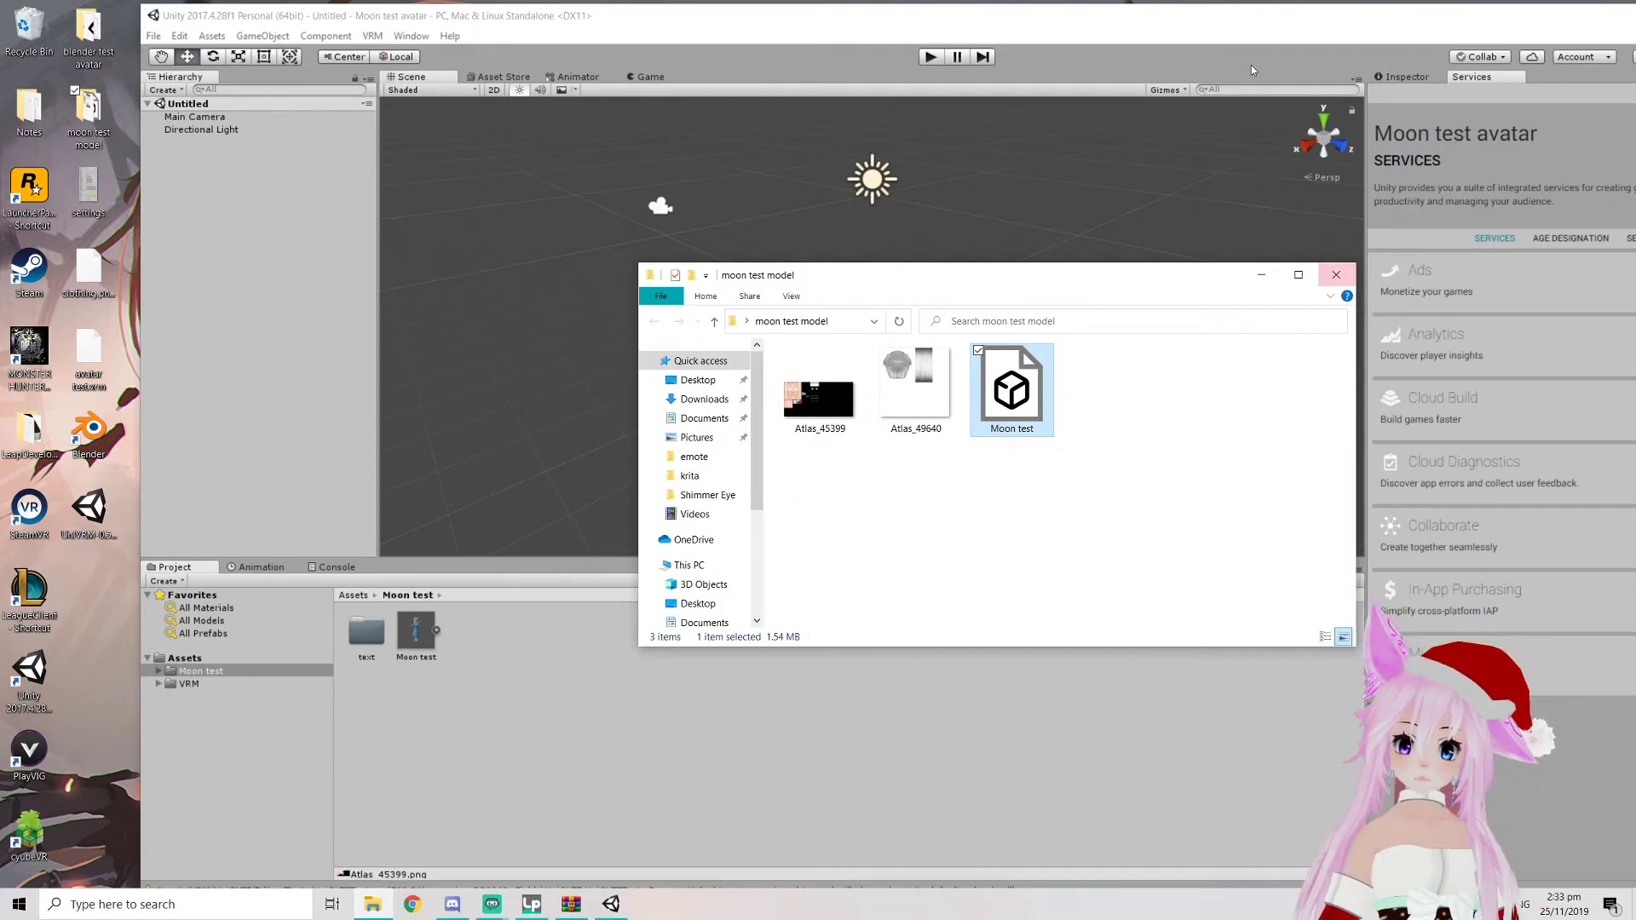
left_click(1332, 273)
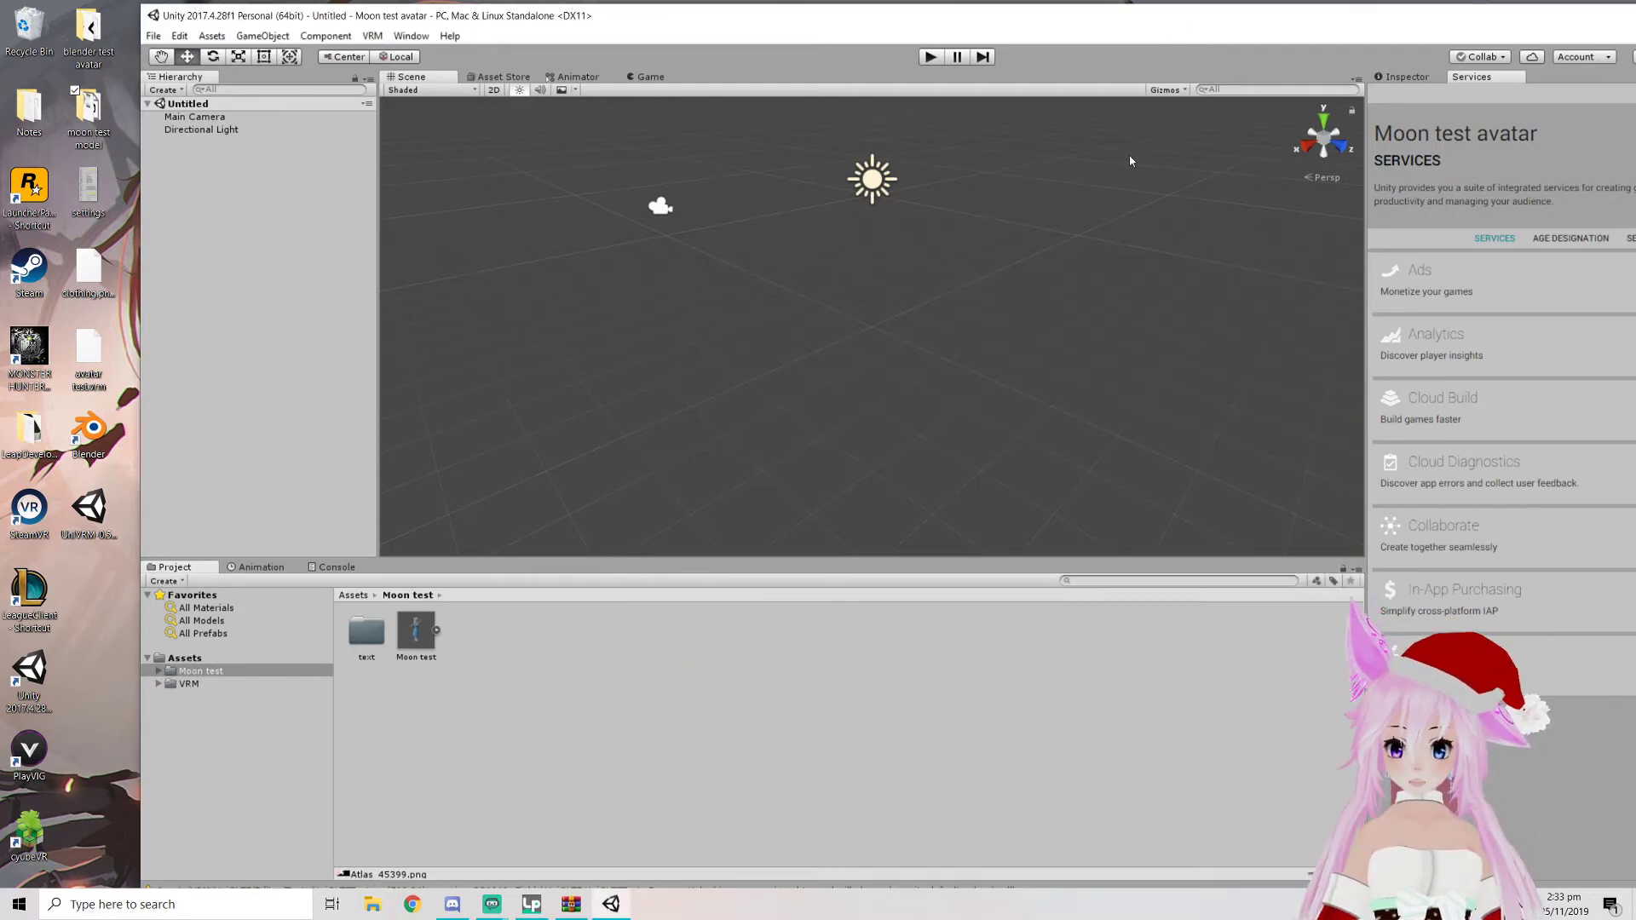
double_click(1135, 35)
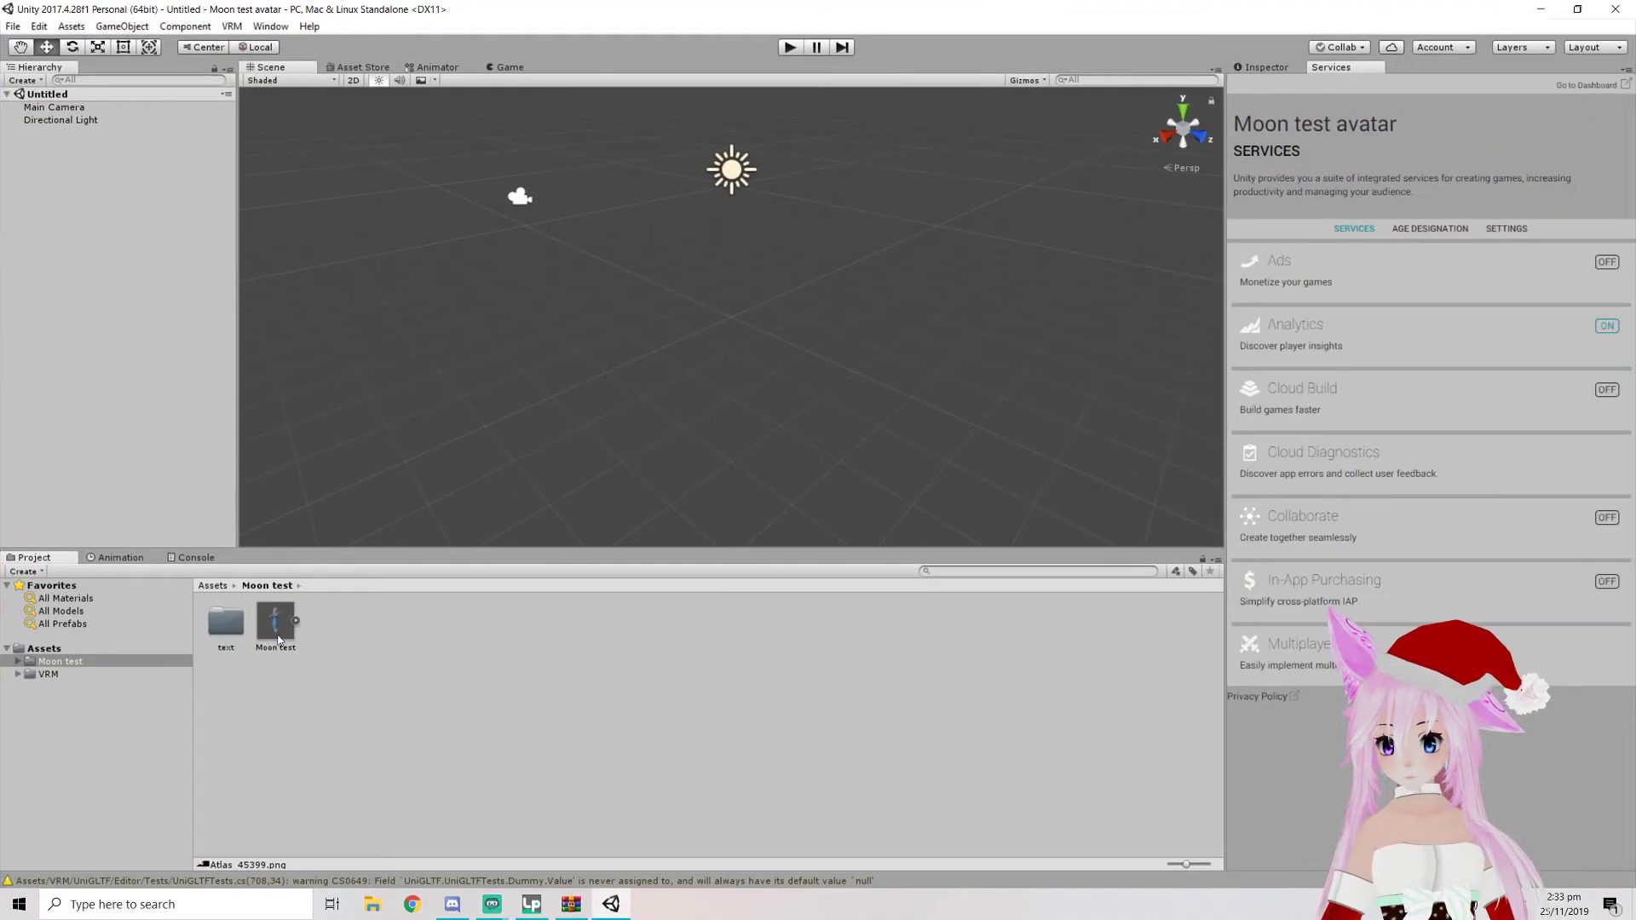
left_click_drag(279, 638, 724, 315)
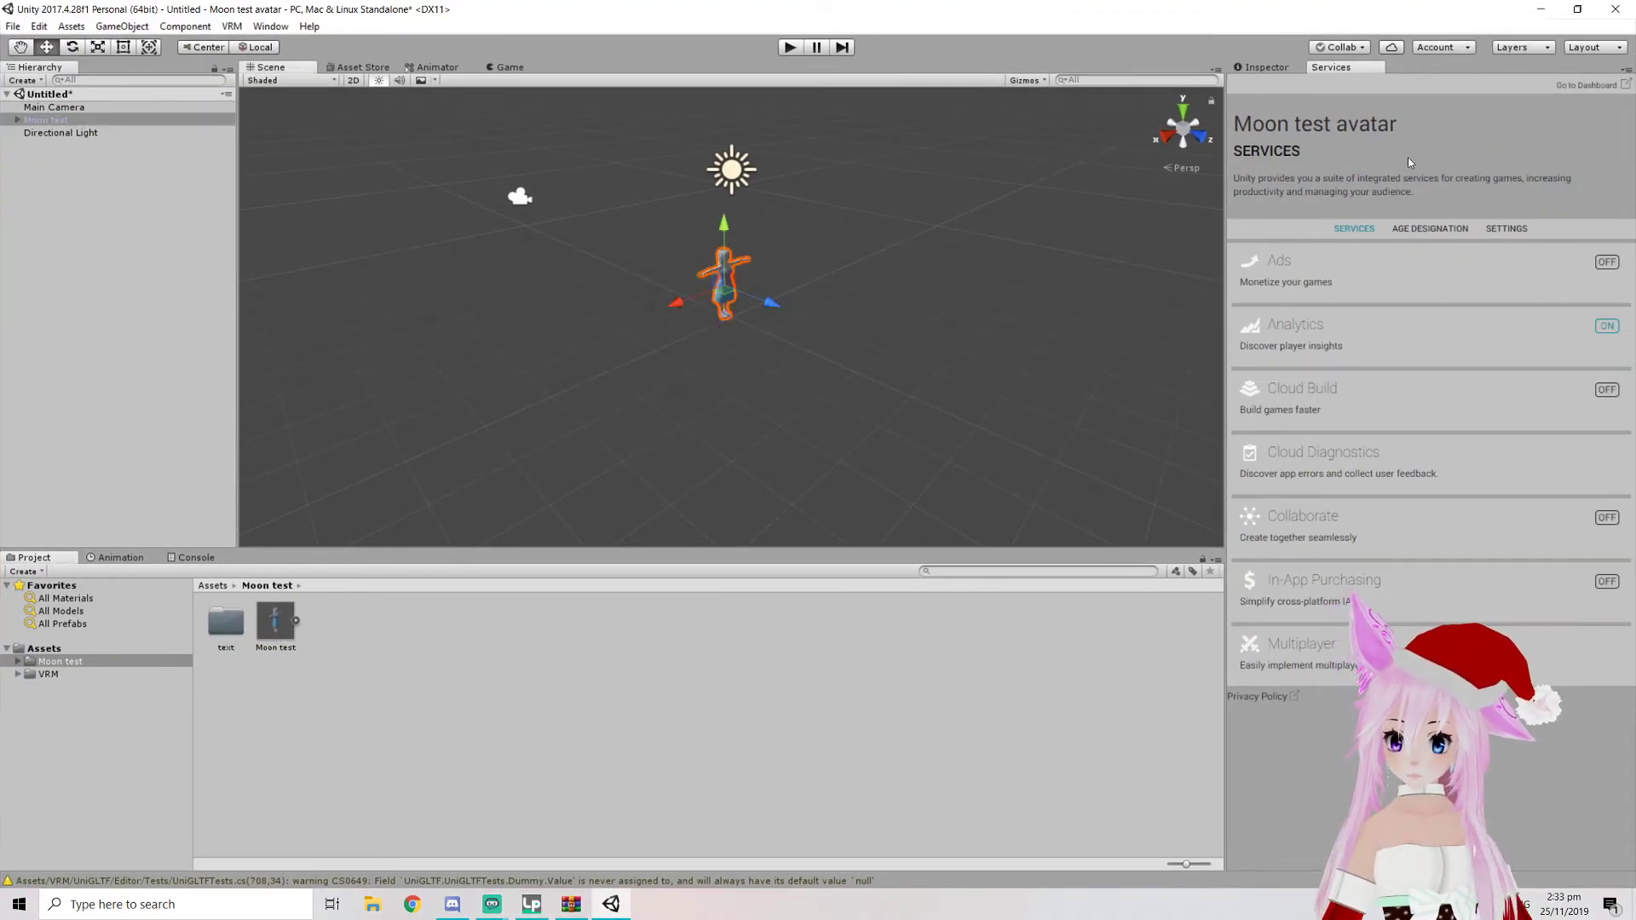
Set the Moon test model's X, Y and Z position to 0
left_click(1267, 67)
left_click(1452, 151)
key("BackSpace")
type("0")
left_click(1517, 150)
type("0")
left_click(1596, 149)
key("BackSpace")
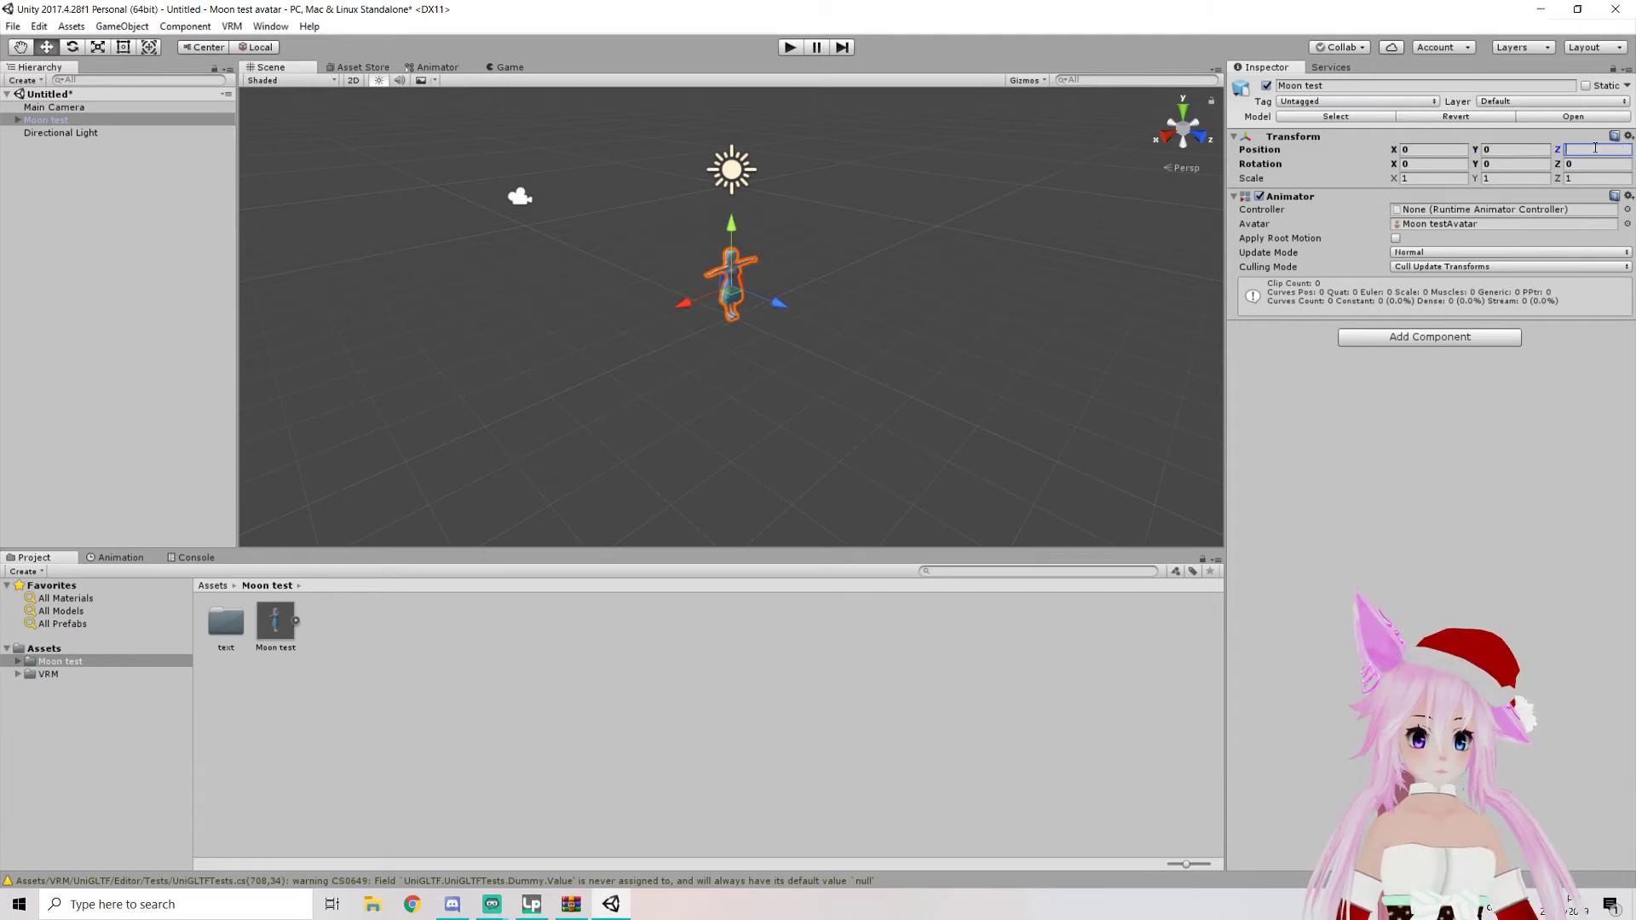
type("0")
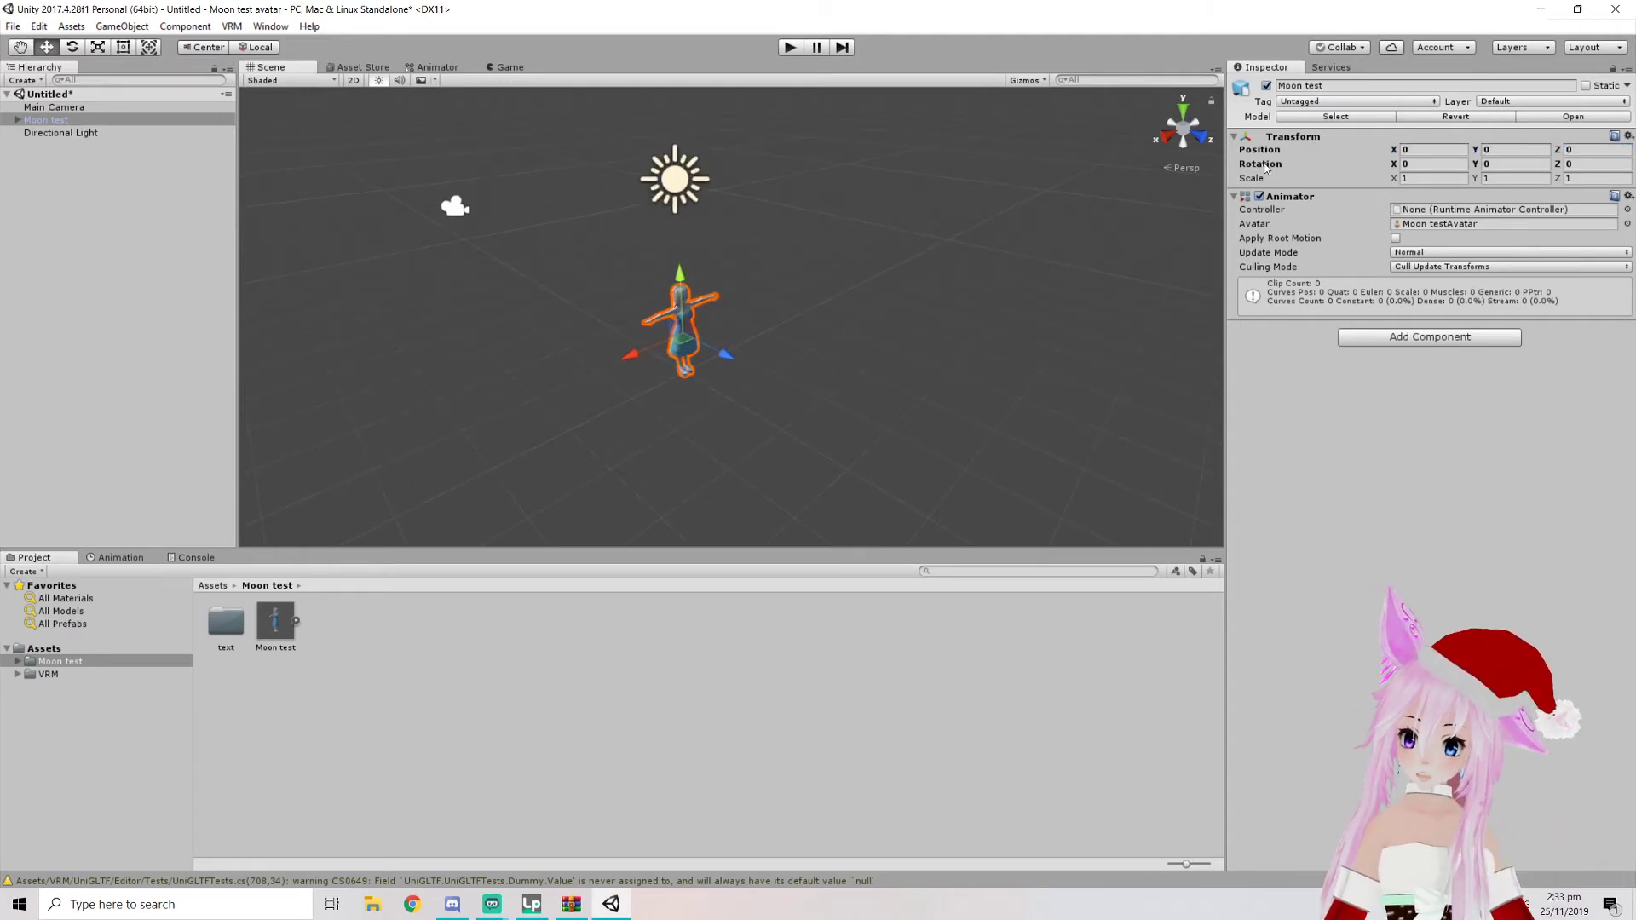
Examine the avatar's full body and face up close in the scene
scroll(774, 354, "up", 5)
right_click_drag(774, 354, 712, 340)
scroll(739, 300, "up", 8)
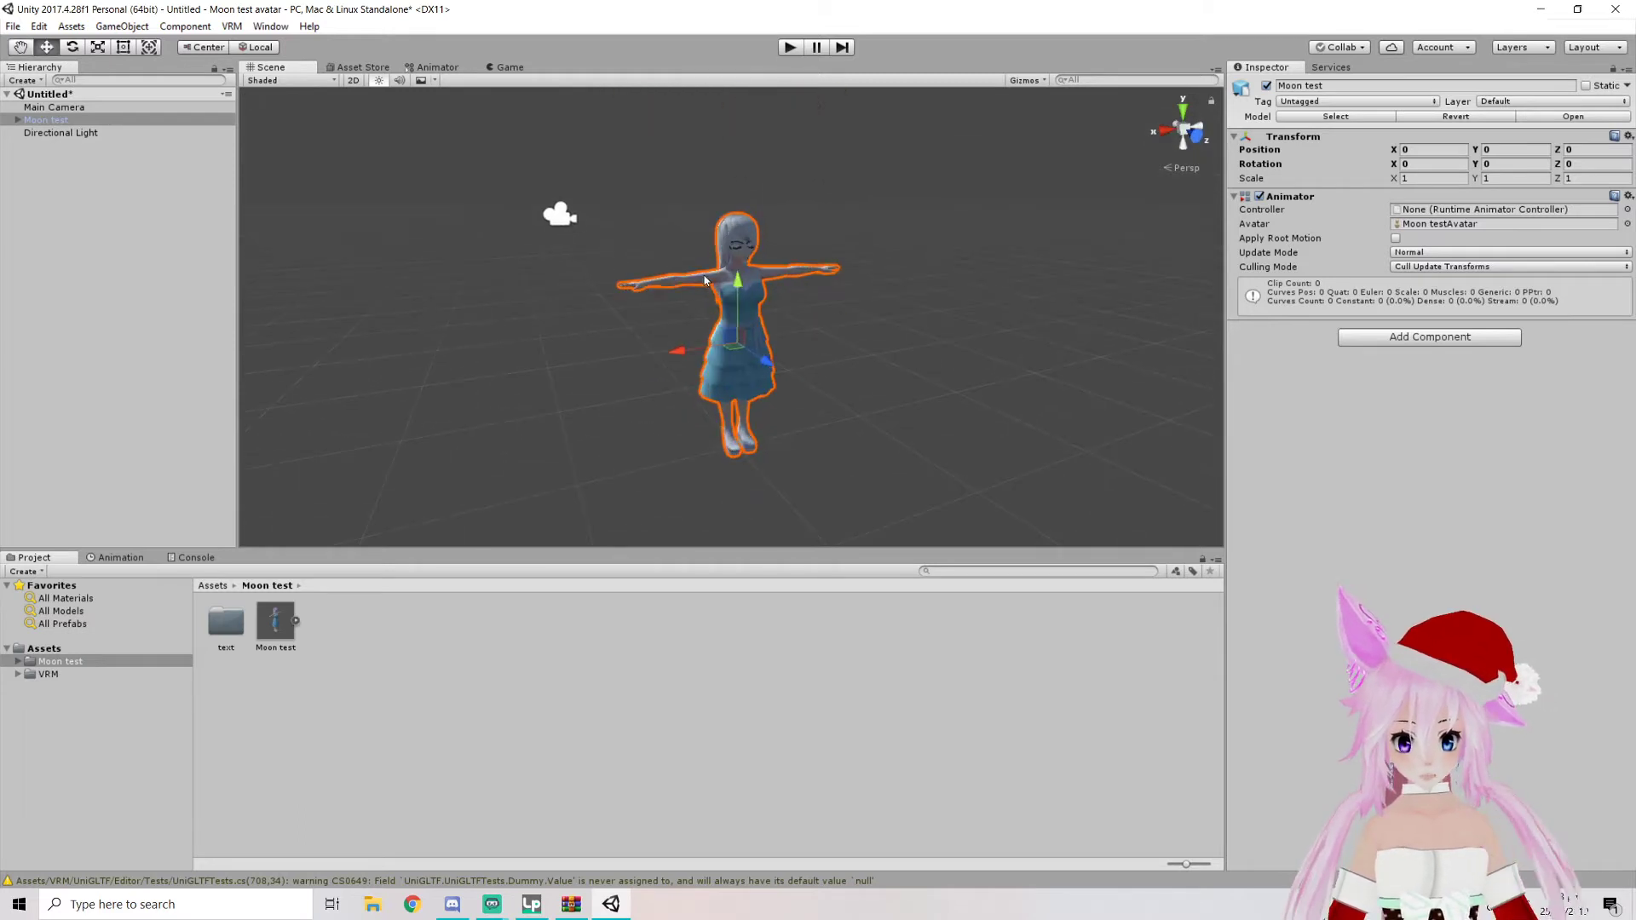
middle_click_drag(739, 300, 708, 354)
scroll(708, 355, "up", 4)
middle_click_drag(642, 278, 630, 347)
right_click_drag(689, 348, 668, 352)
middle_click_drag(670, 352, 644, 331)
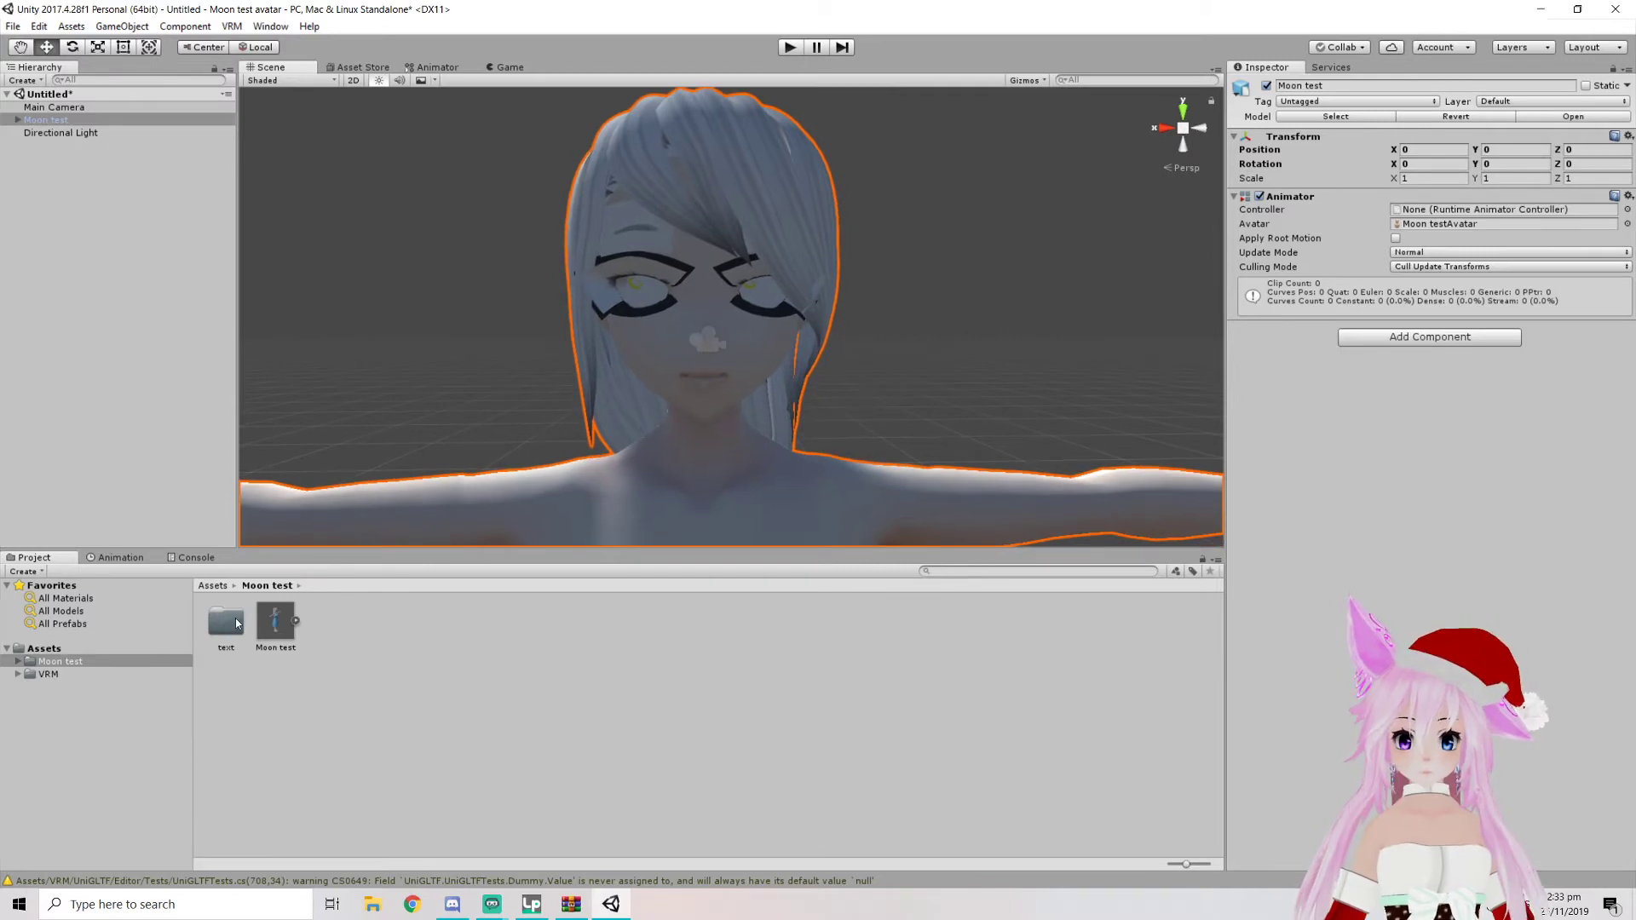
Start extracting the Moon test asset's embedded materials and create a destination folder named Mat inside the Moon test folder
left_click(236, 625)
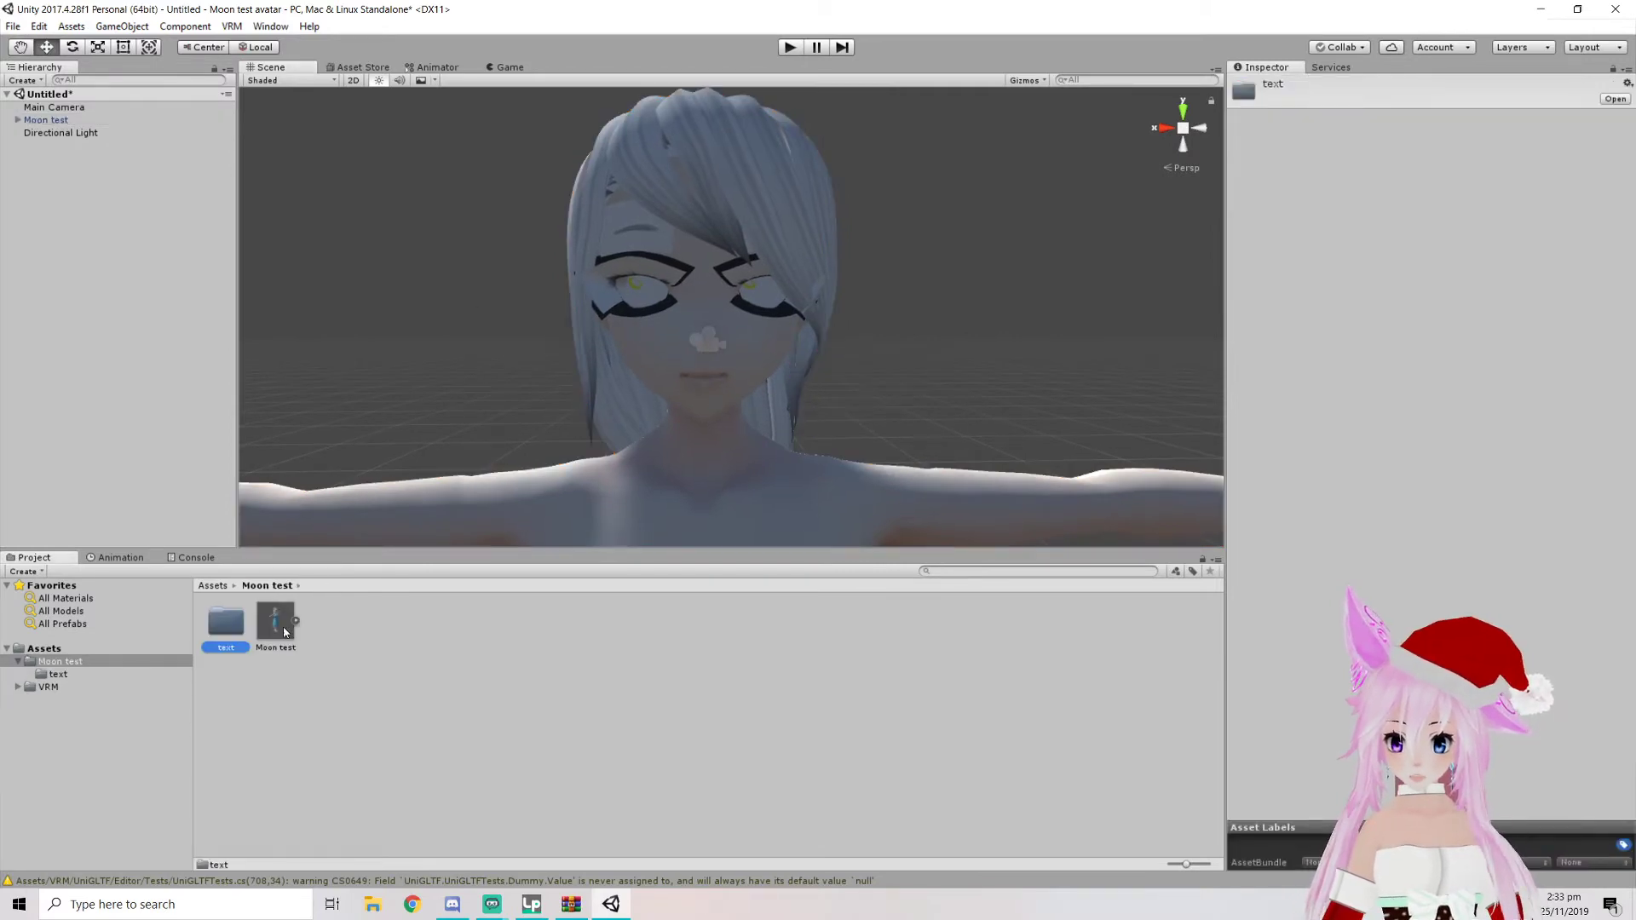
left_click(288, 632)
left_click(1492, 125)
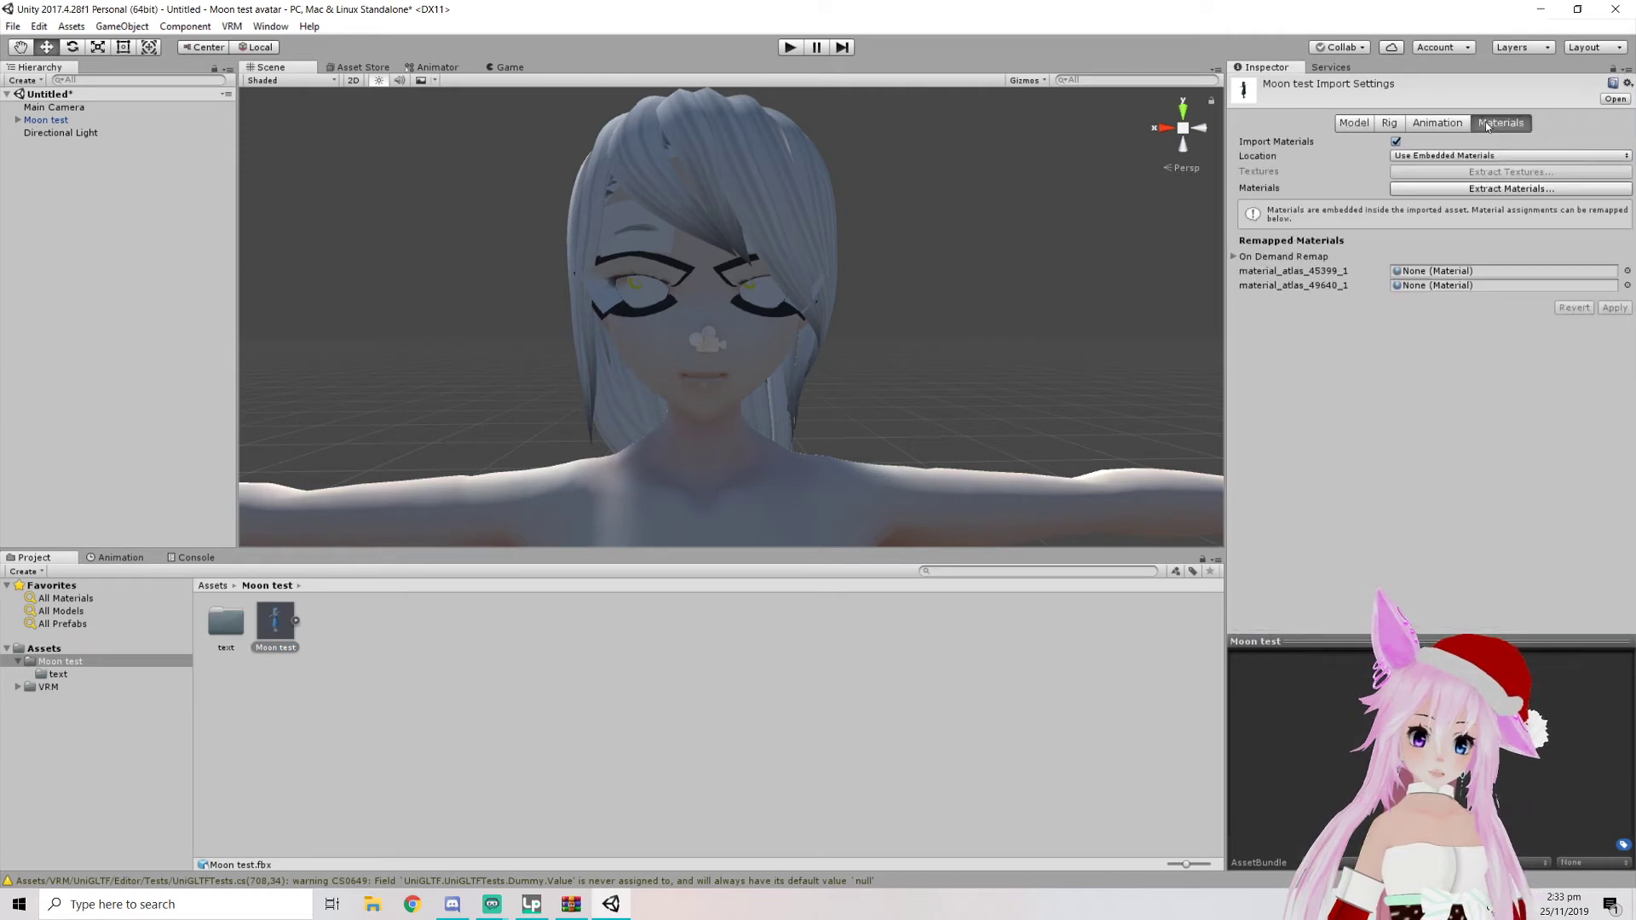
left_click(1471, 189)
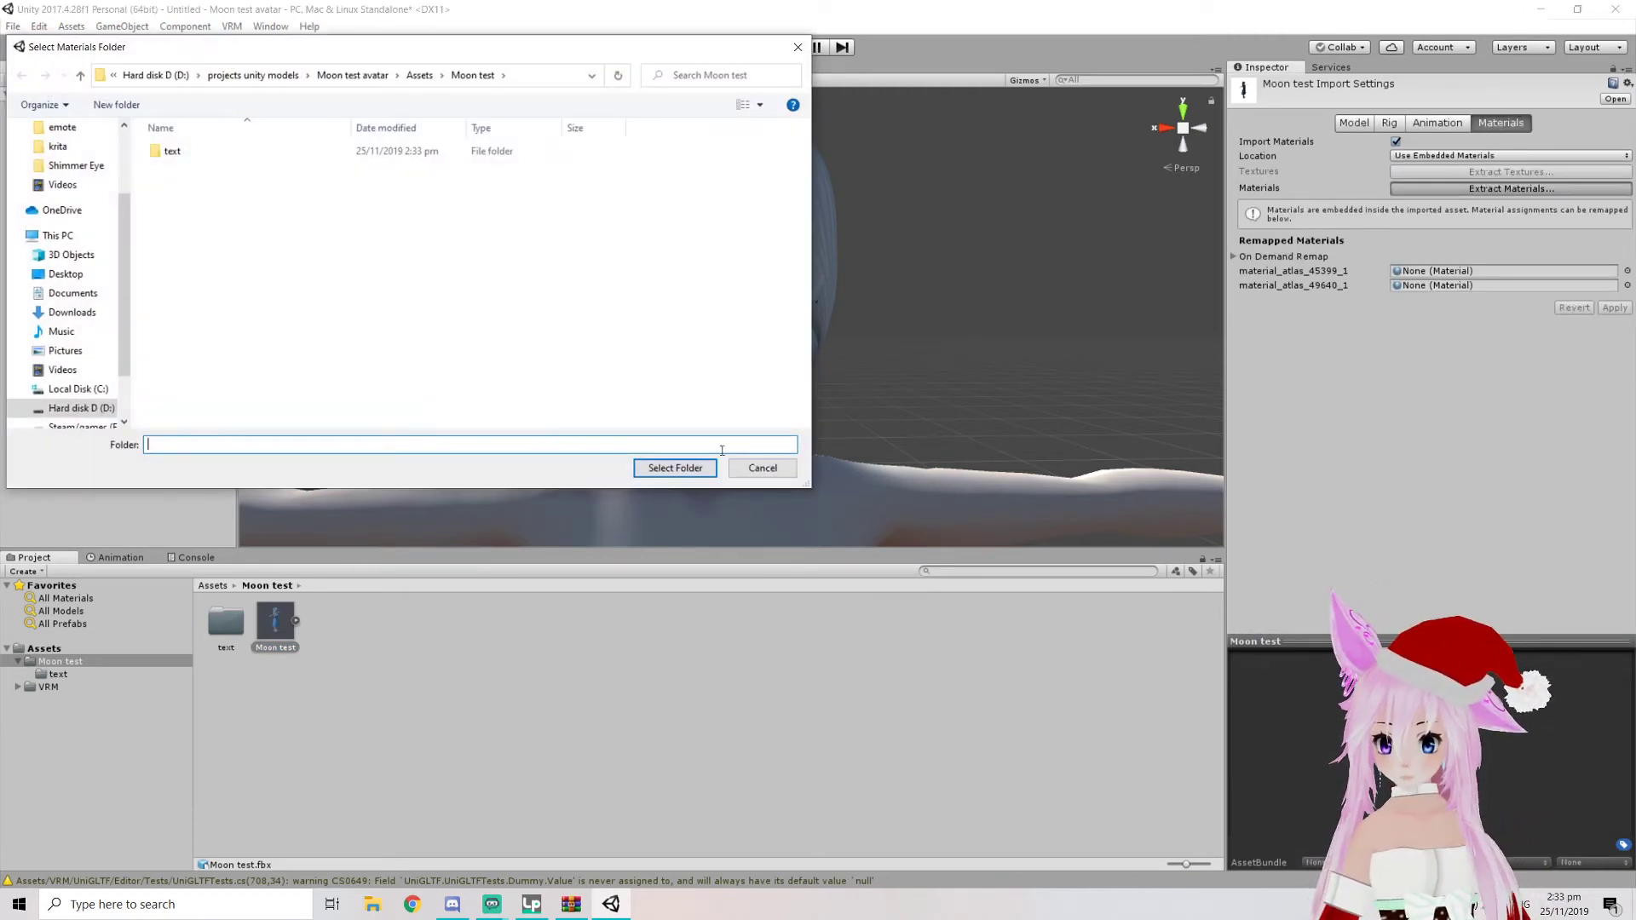
left_click(234, 174)
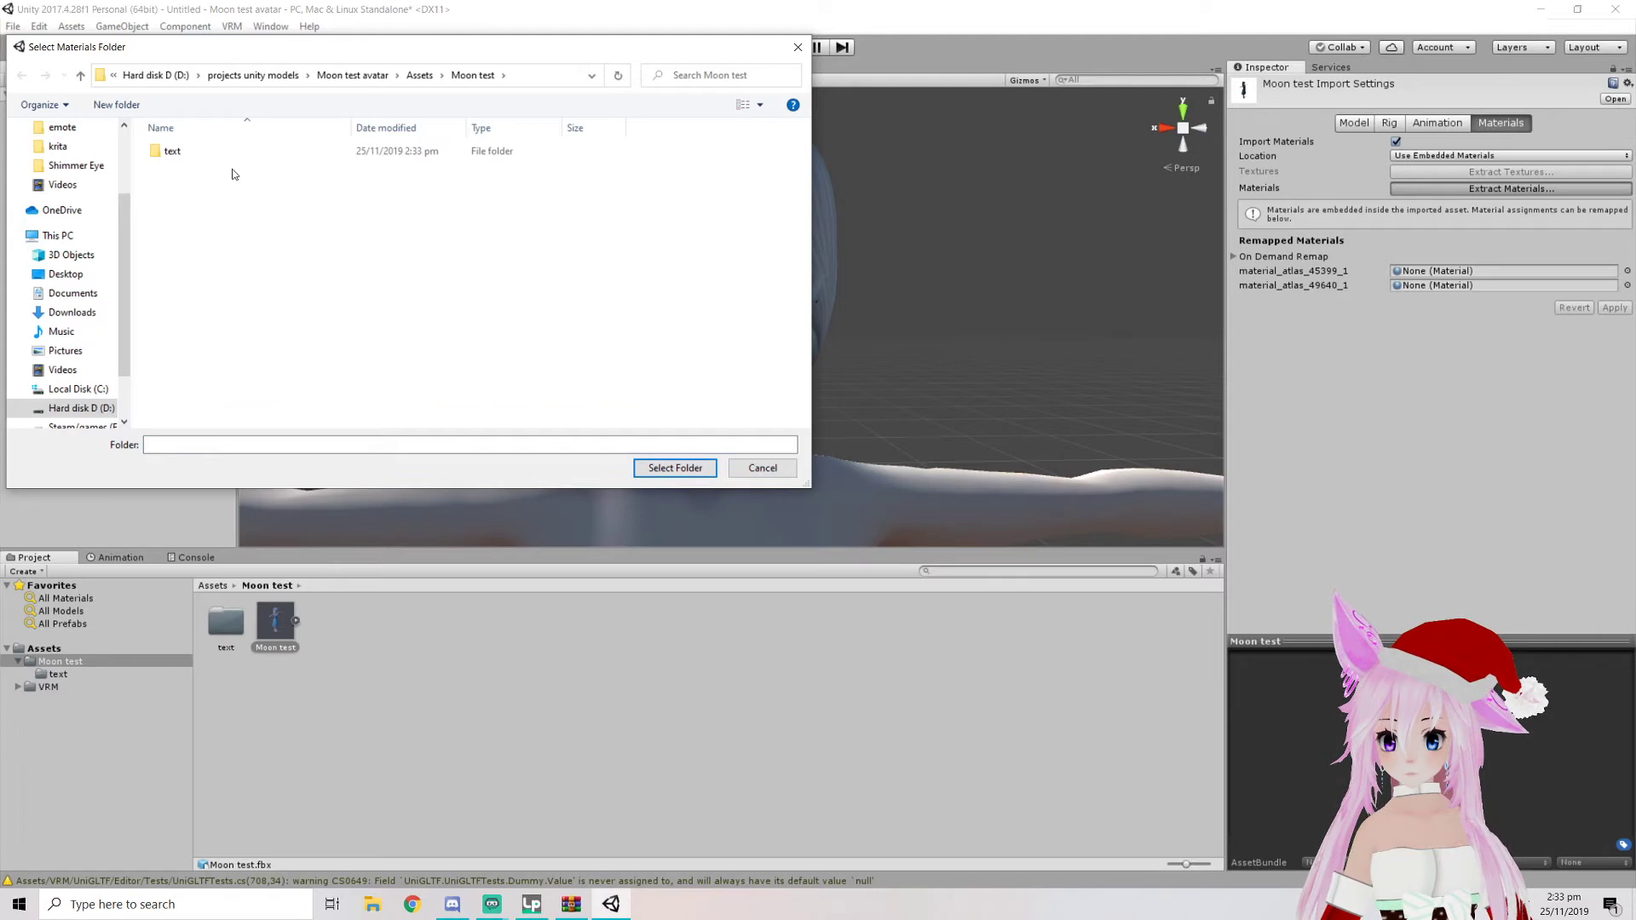
right_click(274, 213)
mouse_move(239, 401)
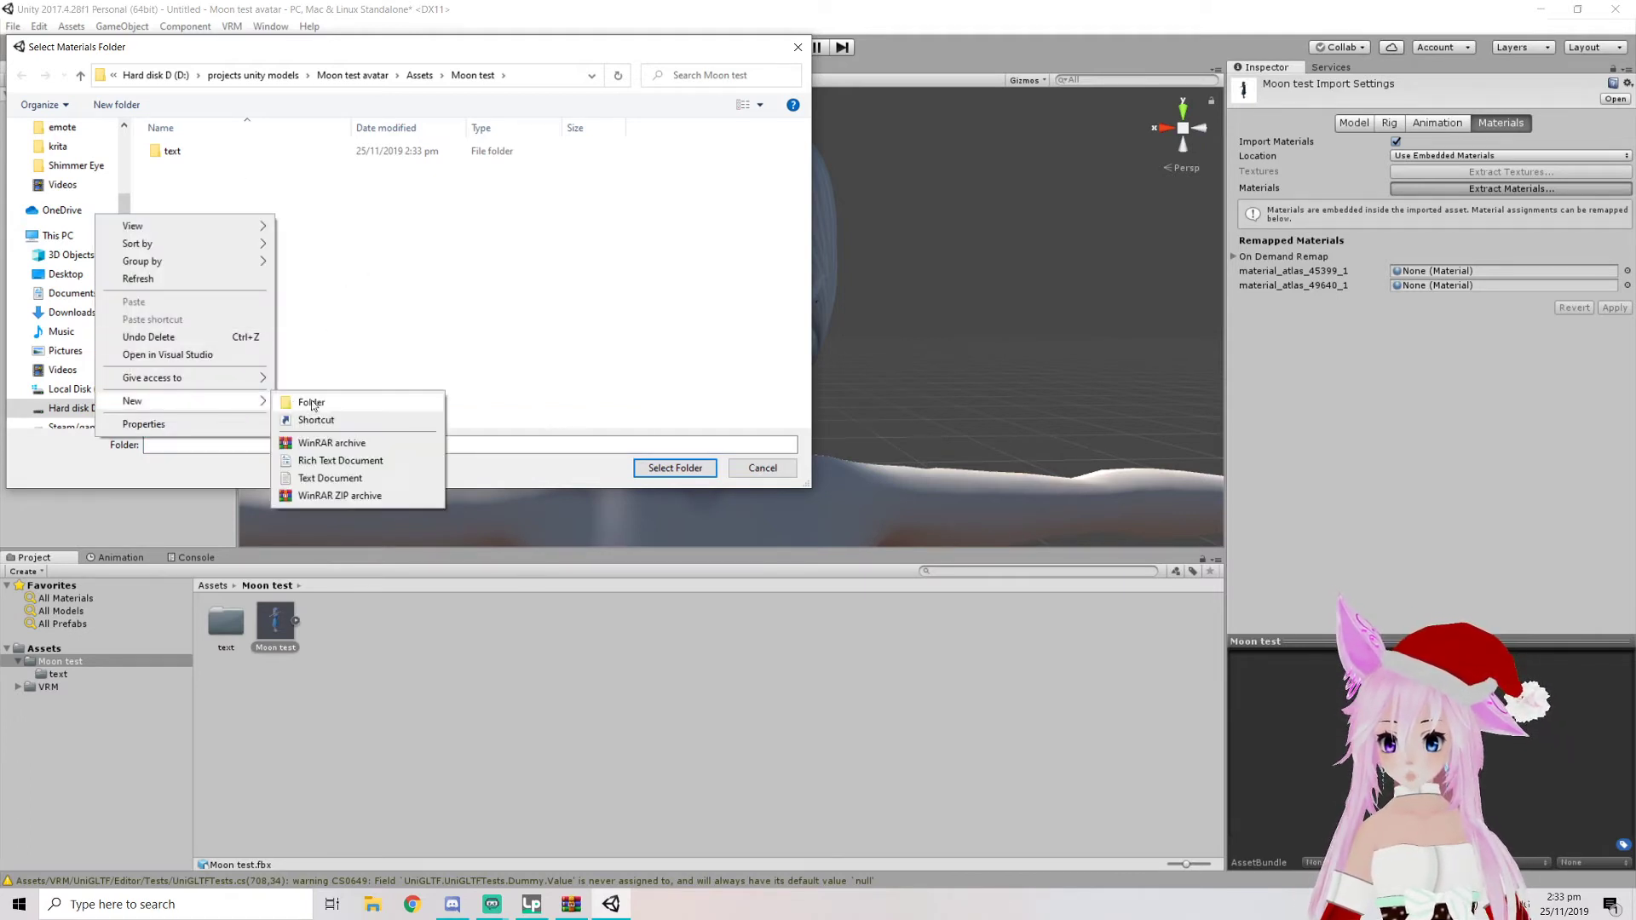
left_click(317, 404)
type("Mater")
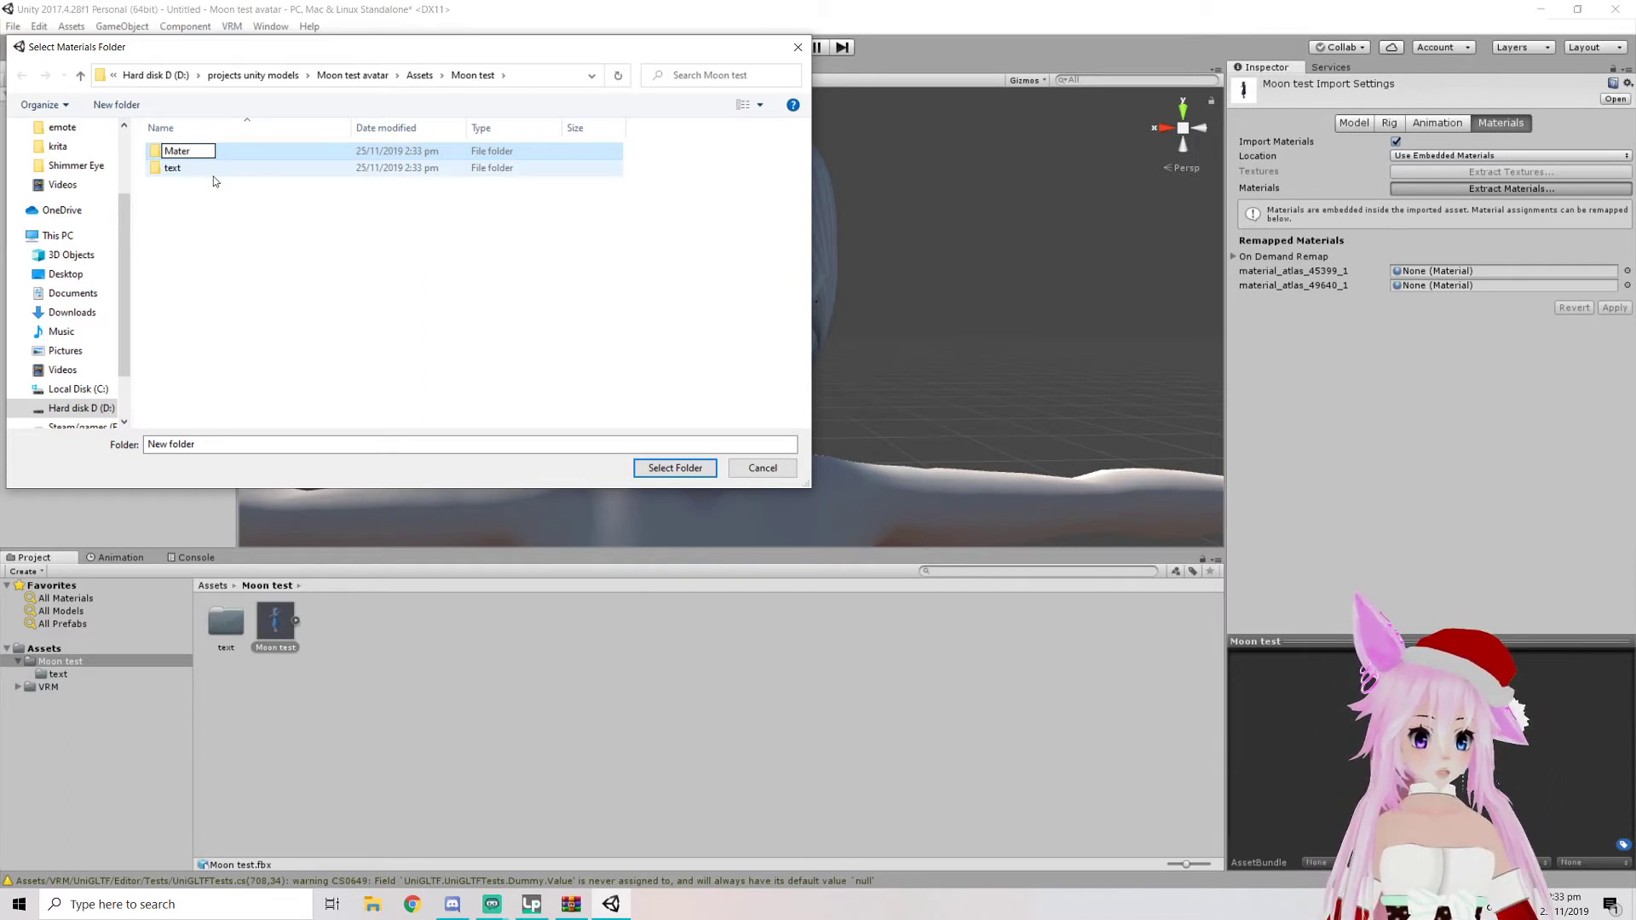
key("BackSpace")
key("BackSpace")
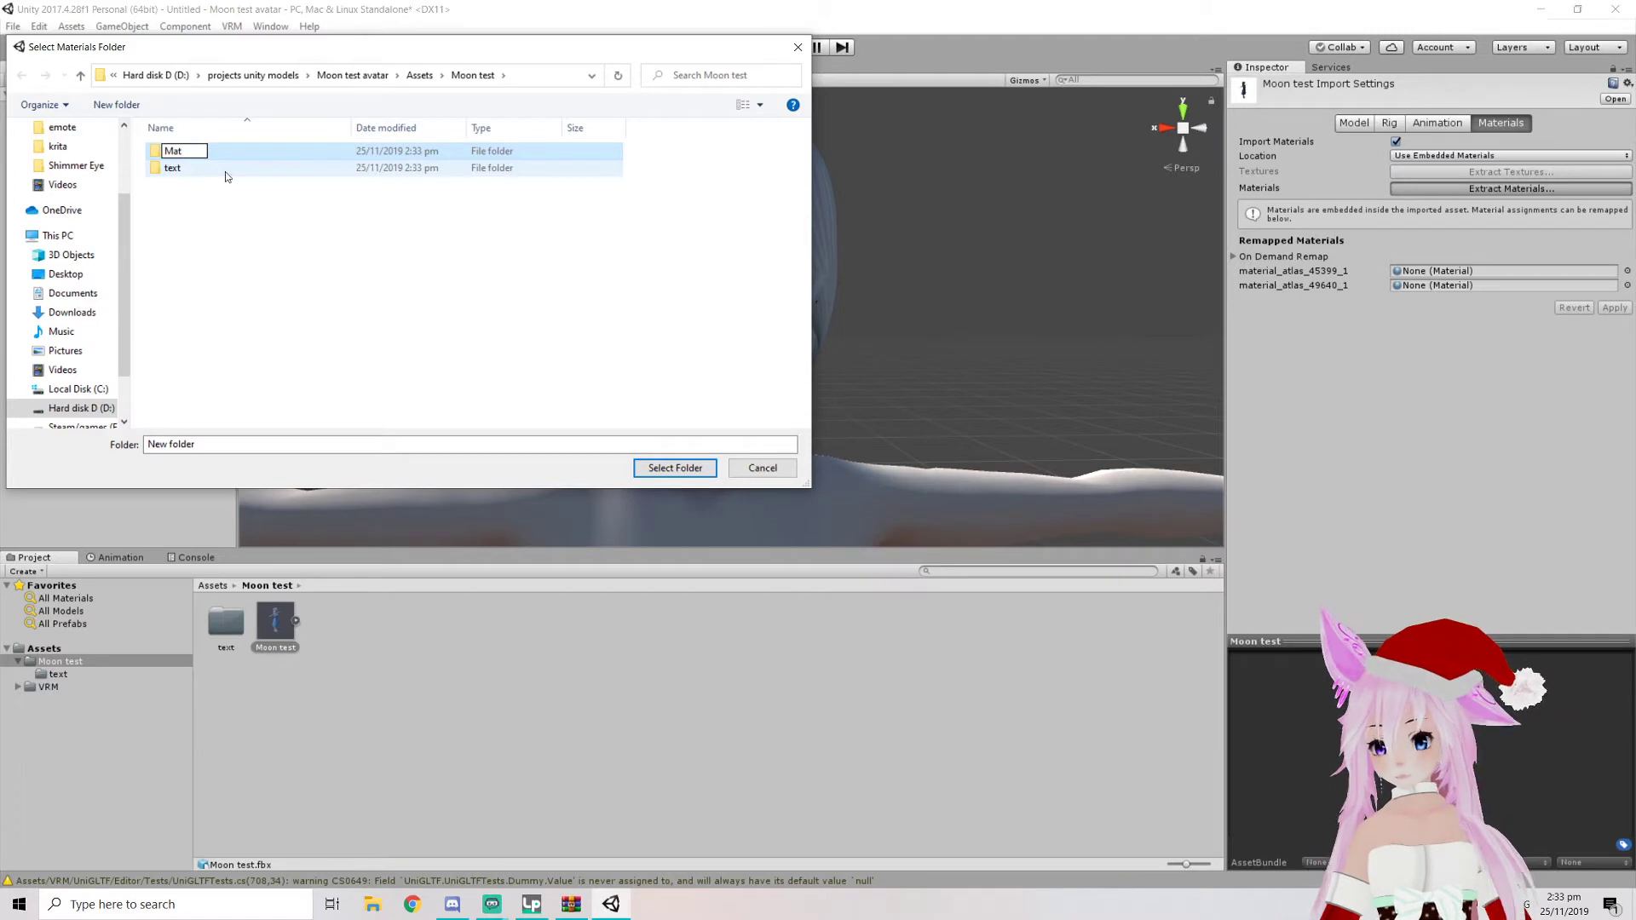
key("Return")
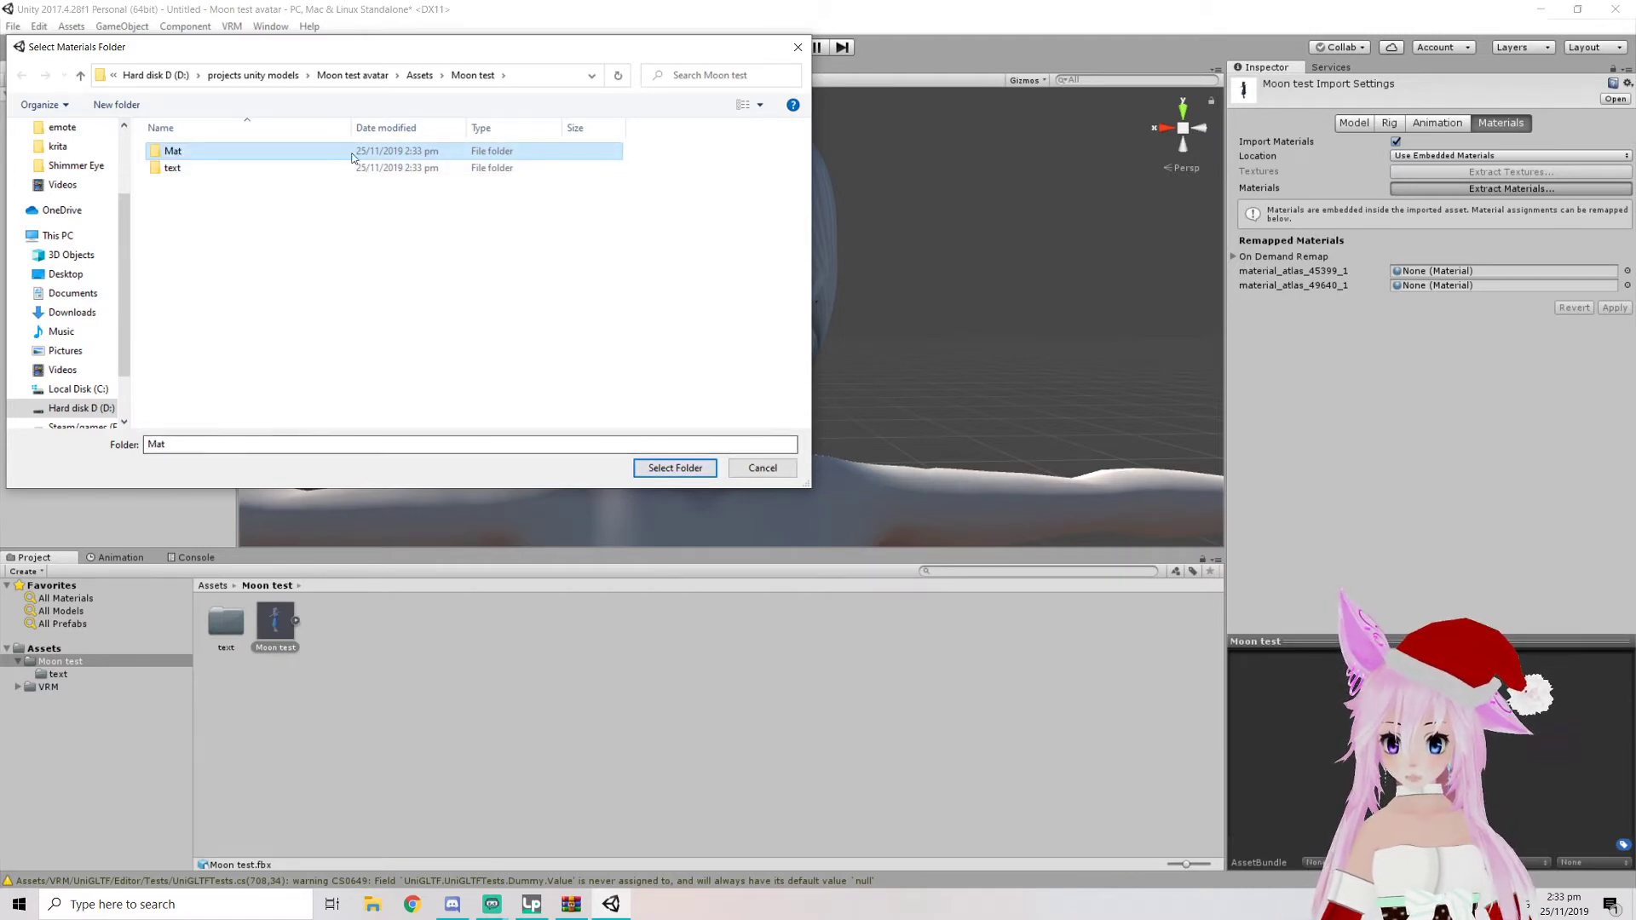
Extract the model's materials into the Mat folder
left_click(304, 150)
left_click(677, 471)
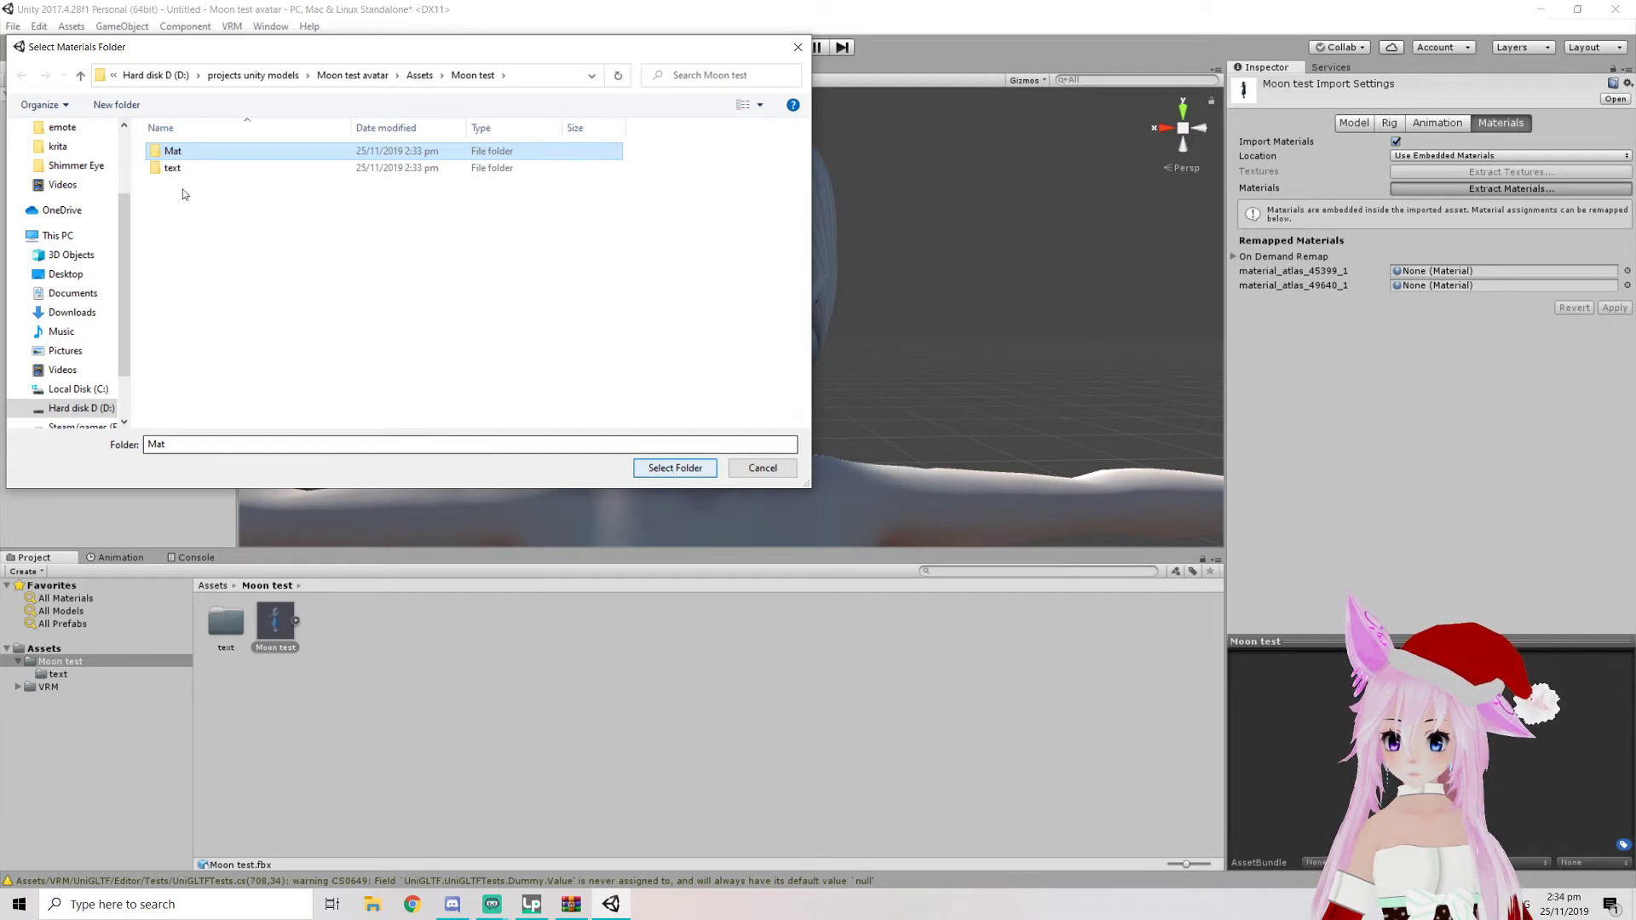
double_click(178, 153)
left_click(660, 472)
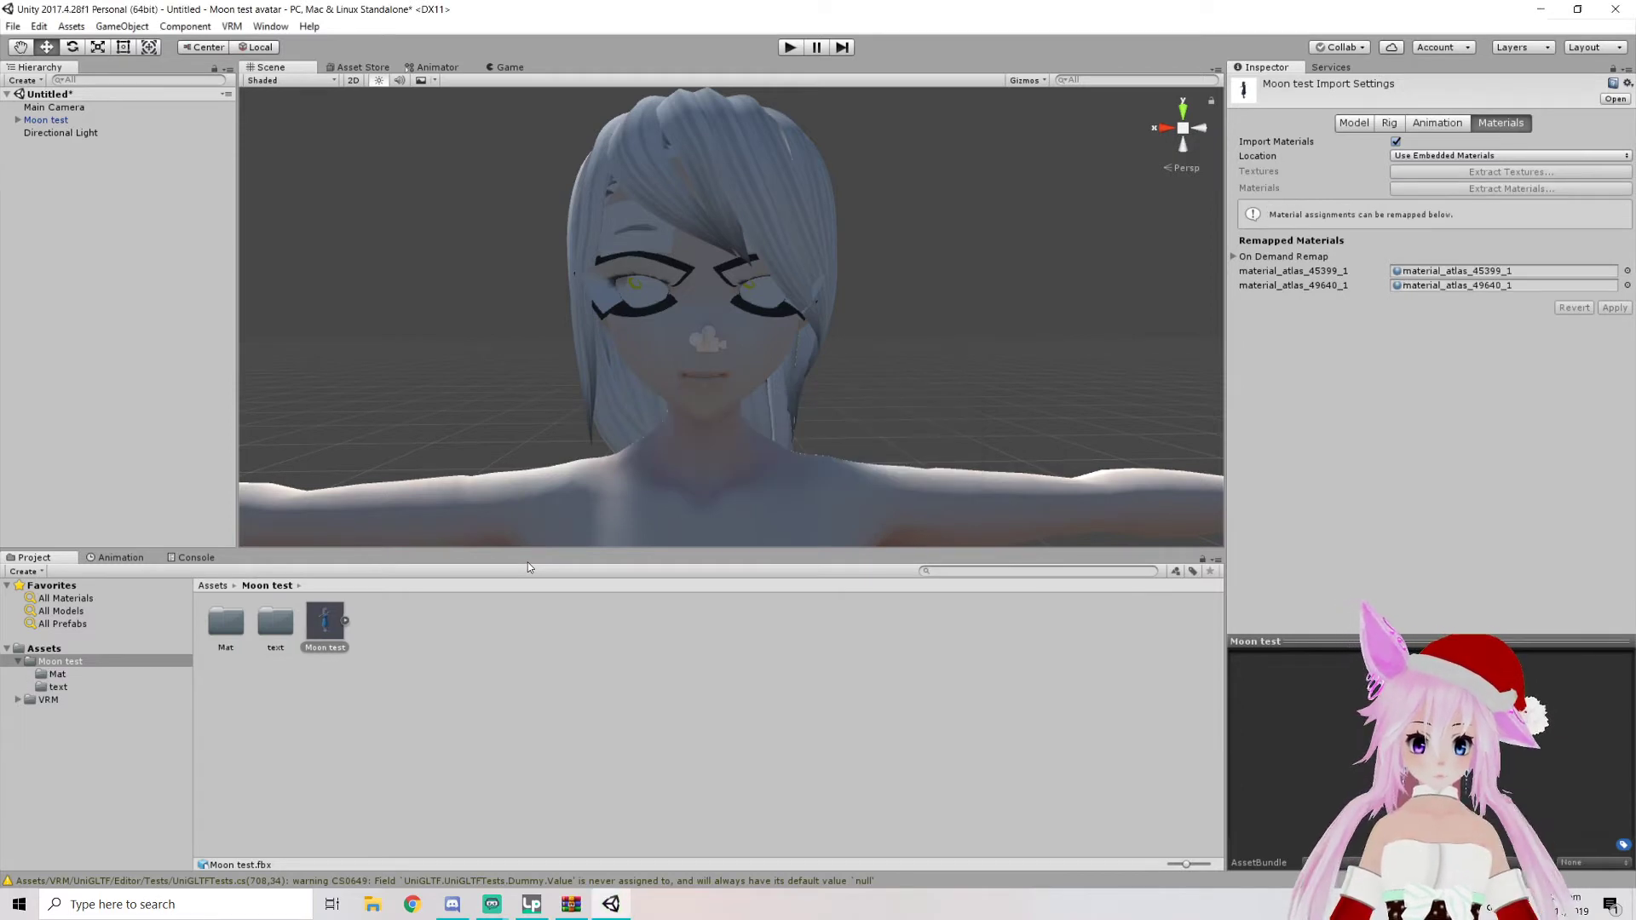
Change the shader of both extracted atlas materials in the Mat folder to VRM/MToon
double_click(222, 631)
left_click(233, 635)
key("Right")
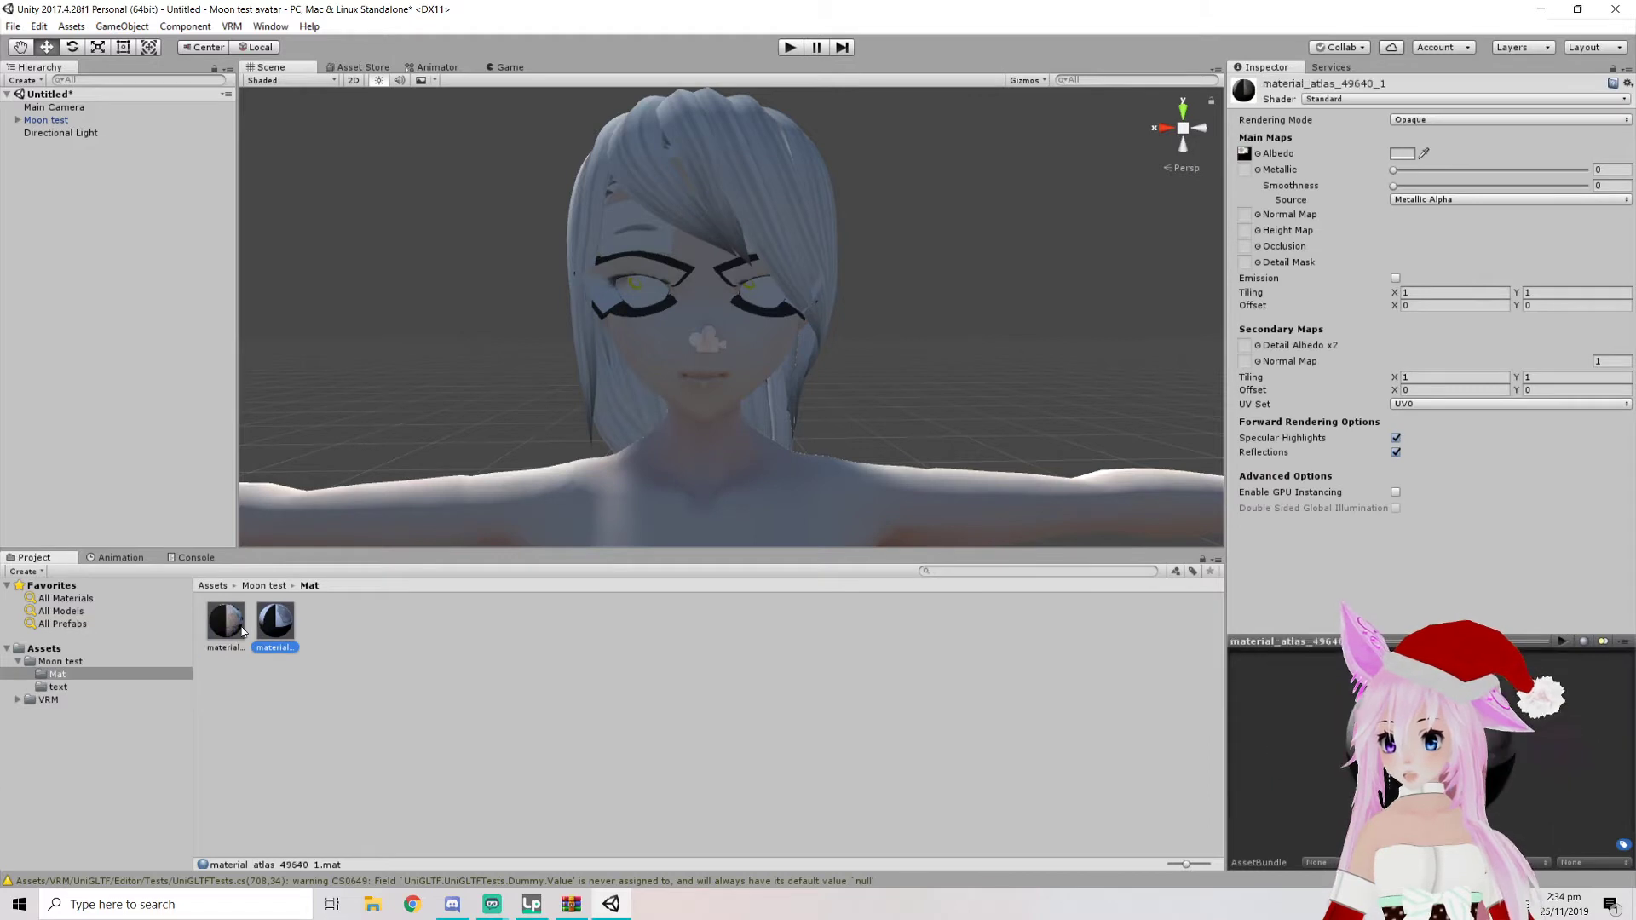
left_click(227, 627, "shift")
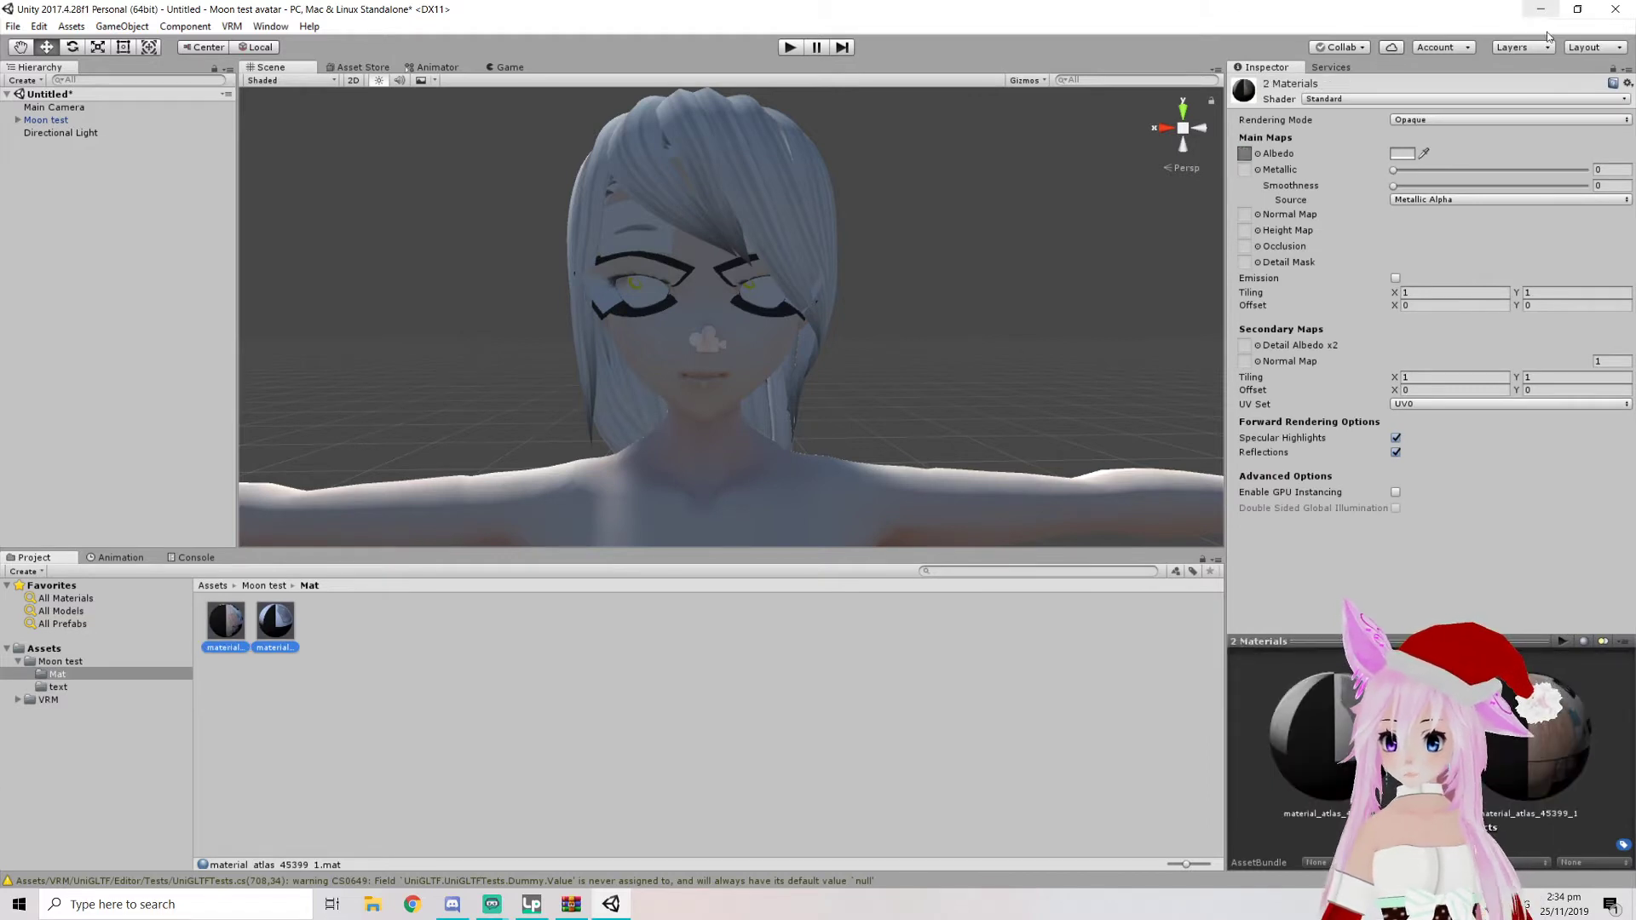
left_click(1352, 100)
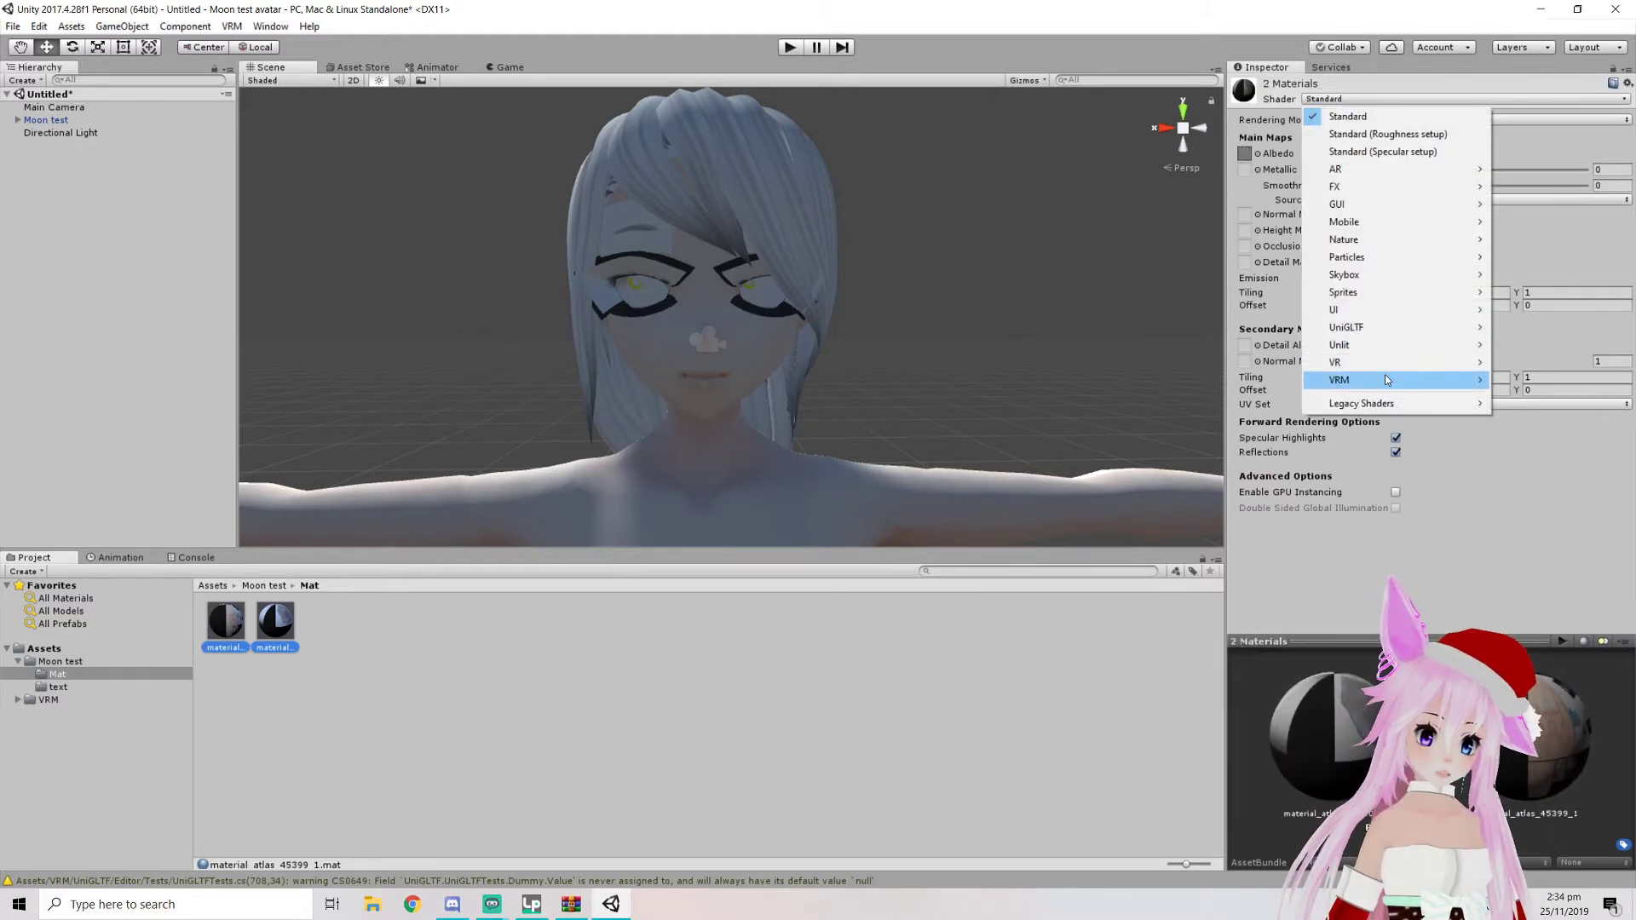
mouse_move(1373, 382)
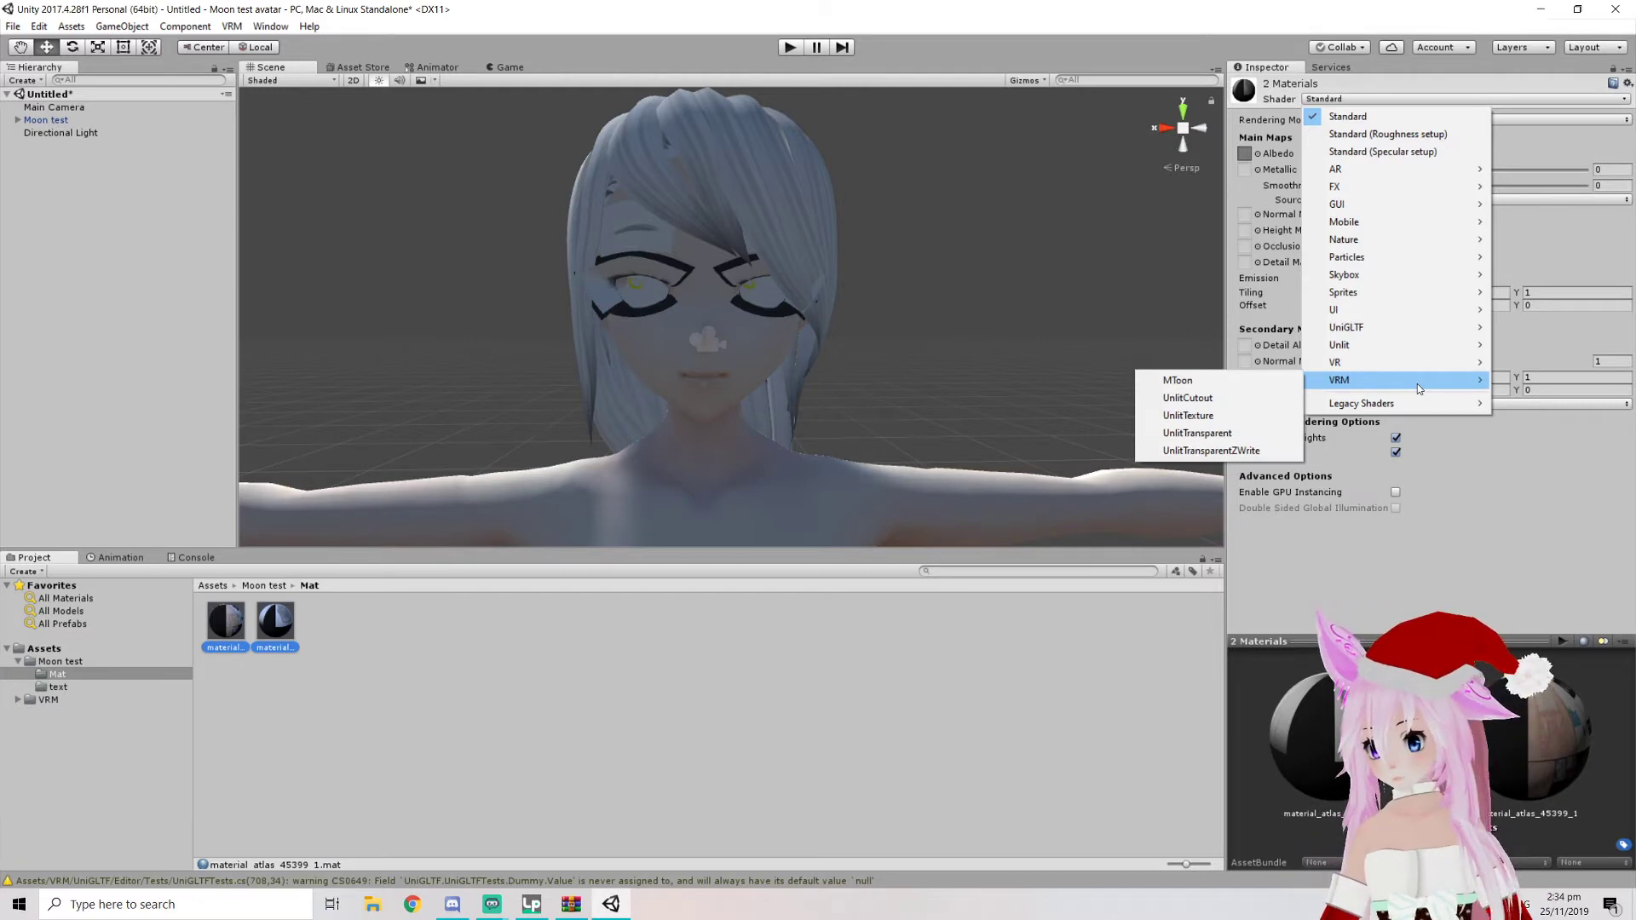
left_click(1219, 381)
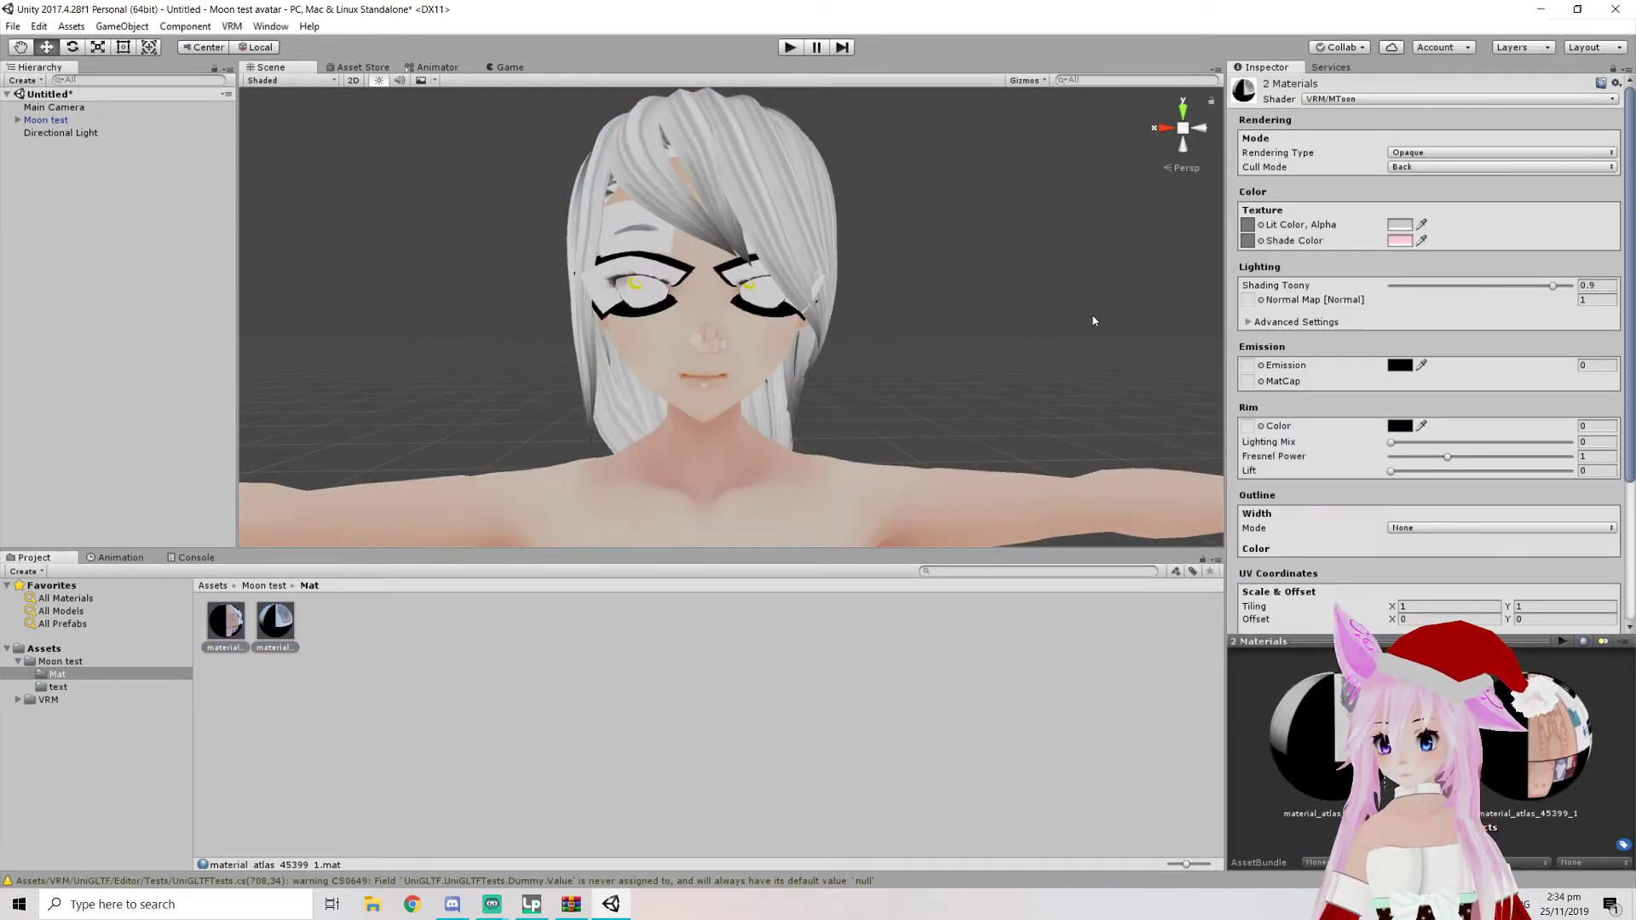
Set Cull Mode to Off and the lit color to white (FFFFFFFF) for both materials
left_click(1414, 167)
left_click(1422, 185)
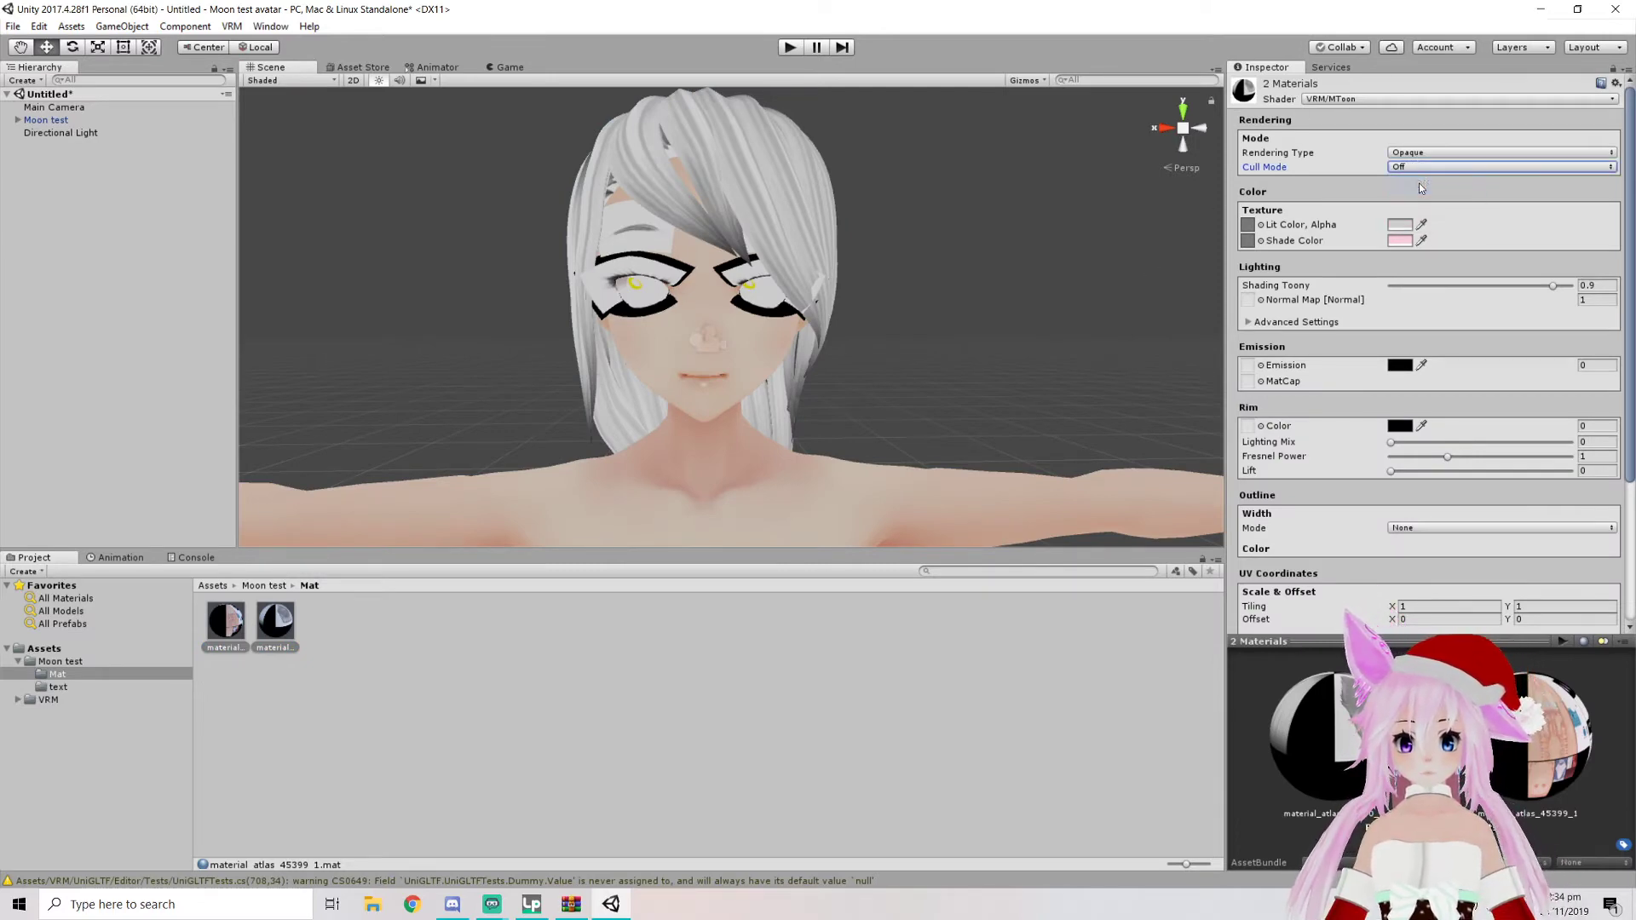
left_click(1405, 228)
left_click(33, 83)
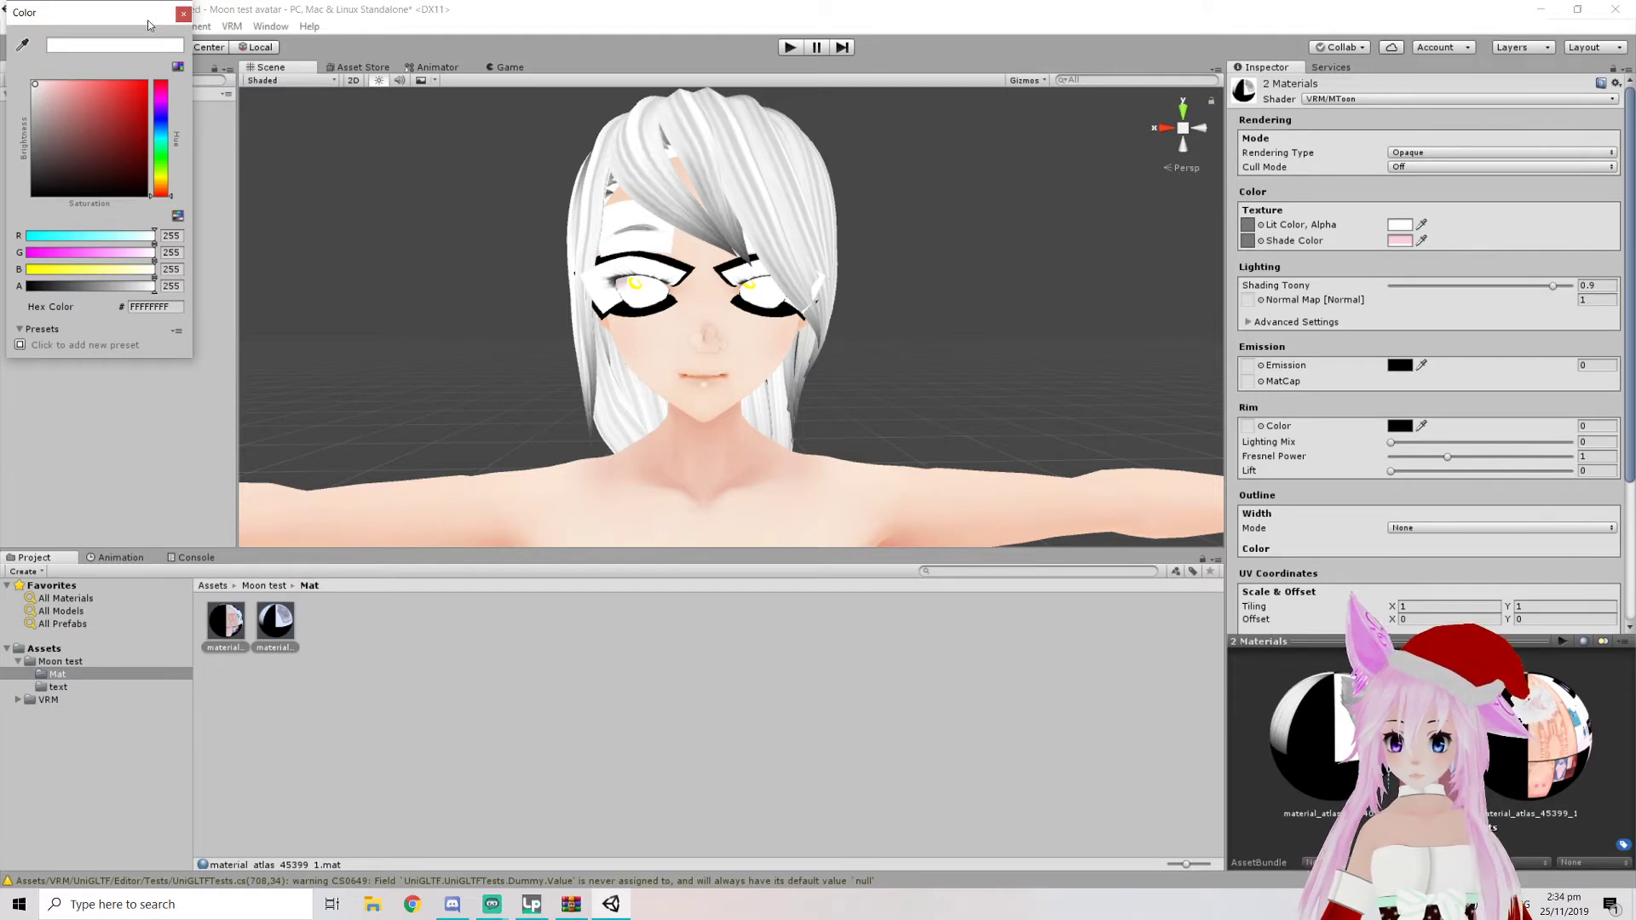
left_click(183, 14)
scroll(850, 423, "down", 5)
scroll(833, 403, "up", 5)
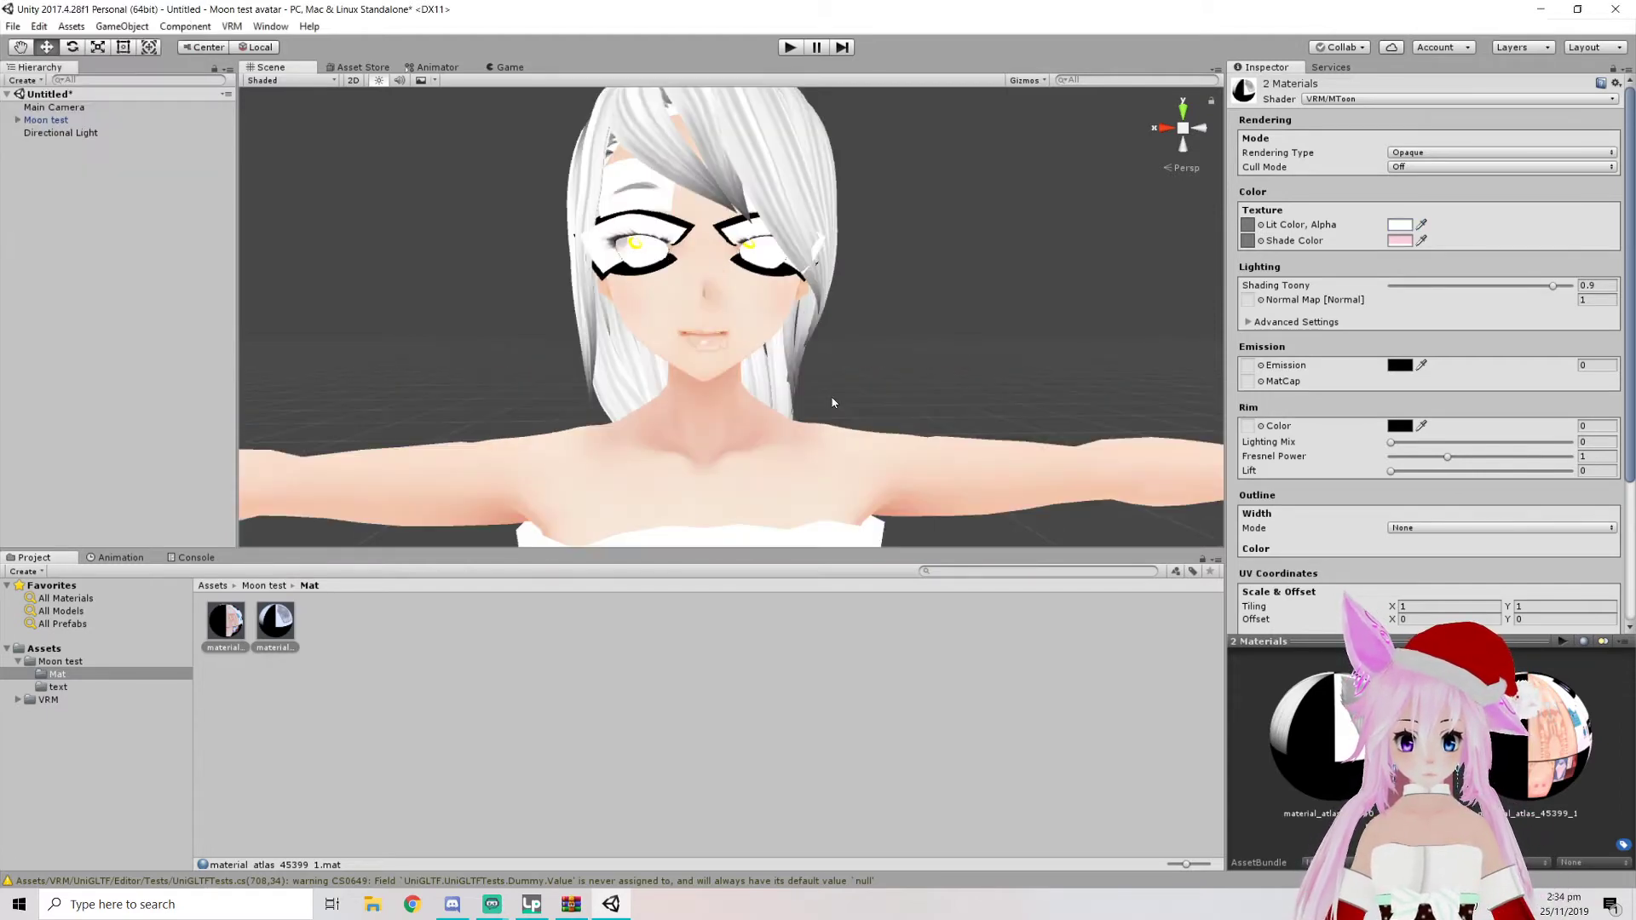
Set the rendering type of both materials to Cutout and check the avatar
left_click(1454, 154)
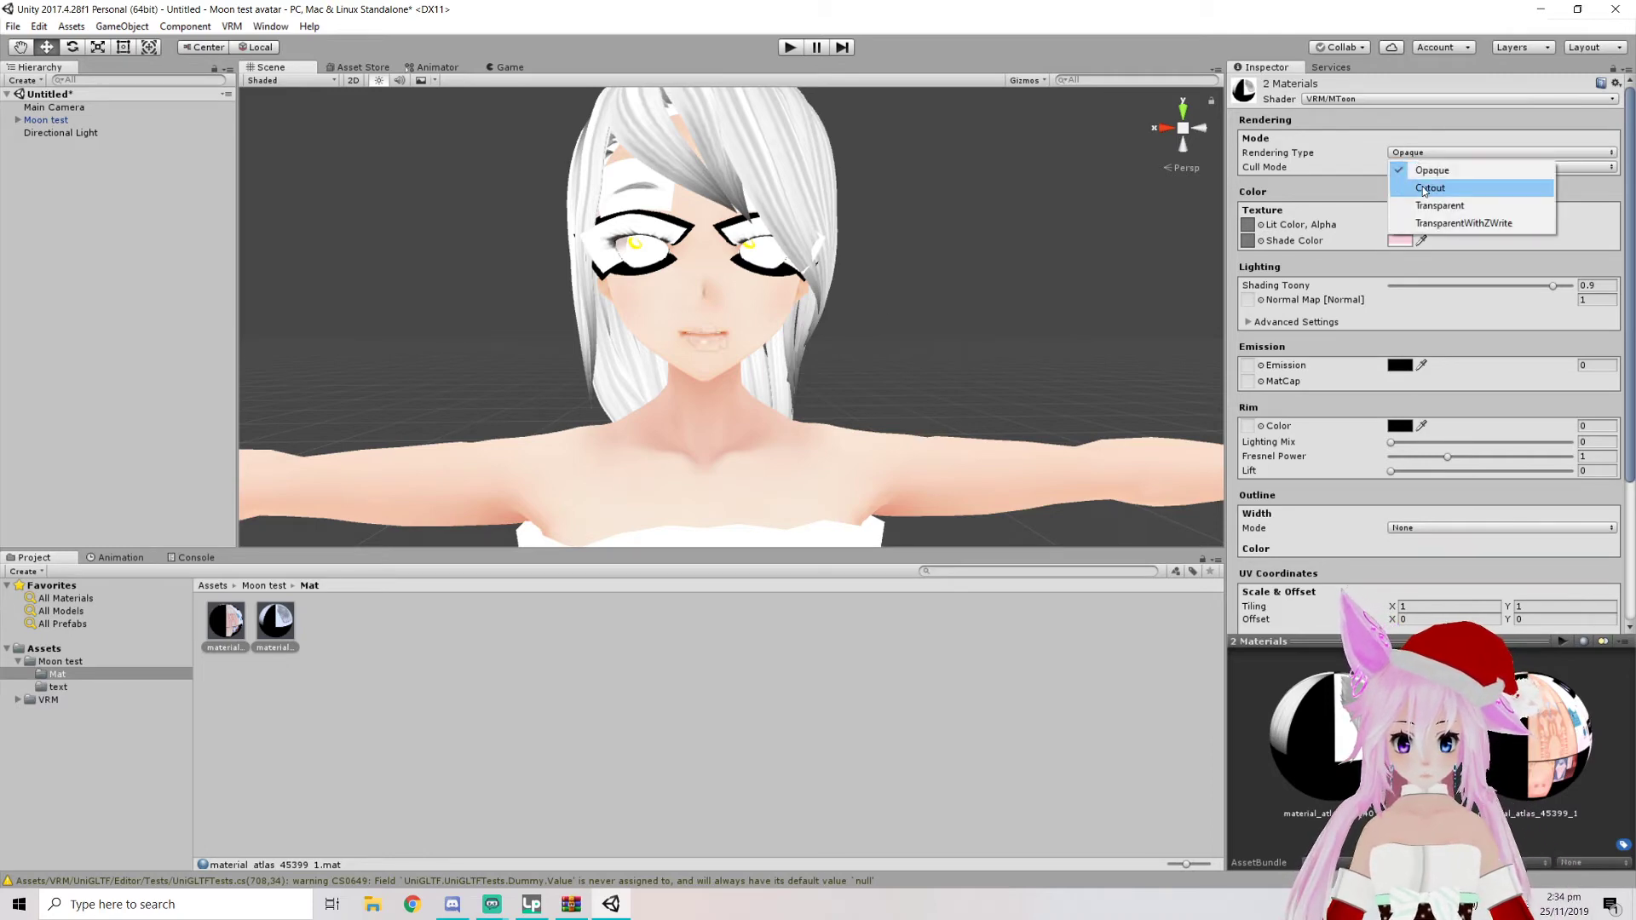
left_click(1424, 188)
scroll(862, 321, "down", 5)
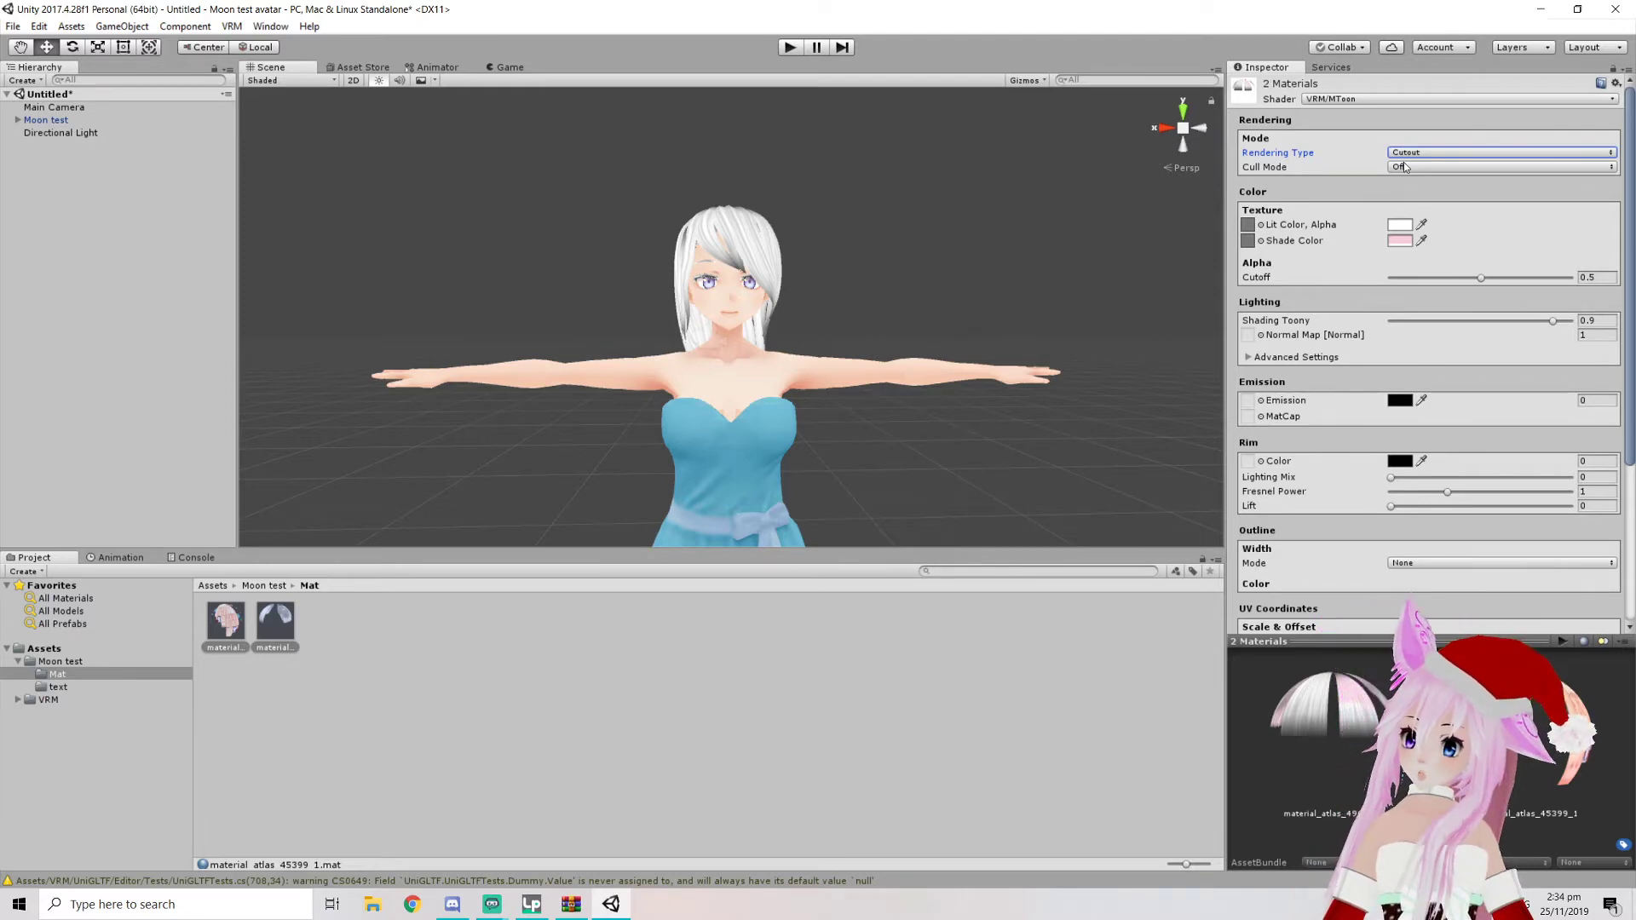
scroll(817, 329, "up", 10)
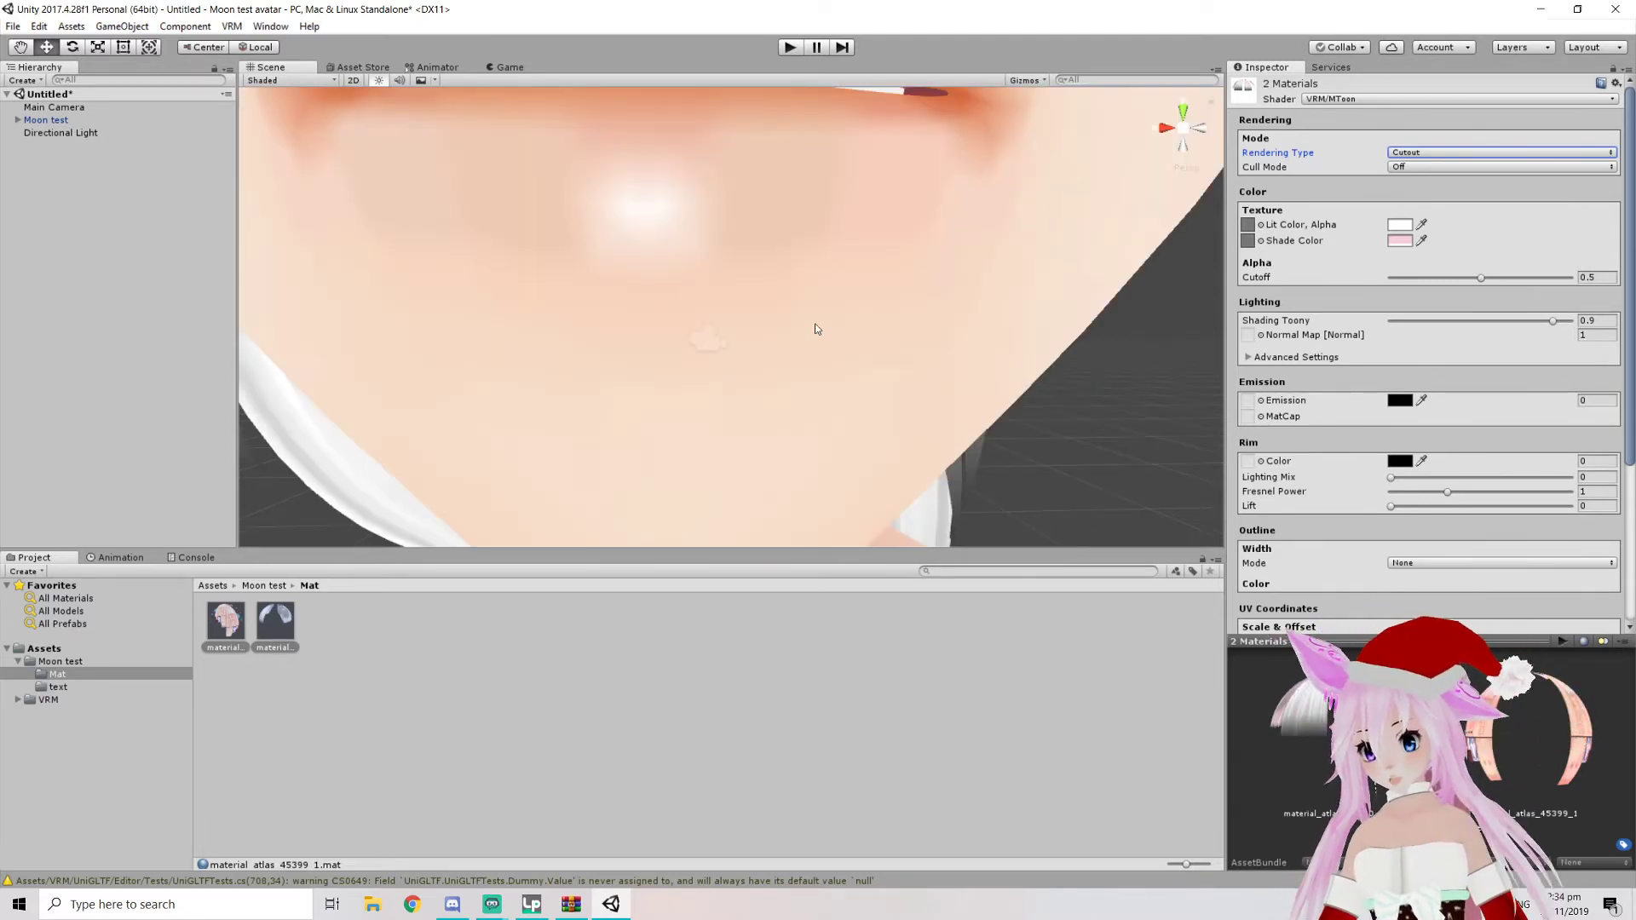
scroll(816, 329, "down", 10)
Switch both materials' rendering type to Opaque for comparison and back to Cutout
left_click(1500, 151)
left_click(1419, 164)
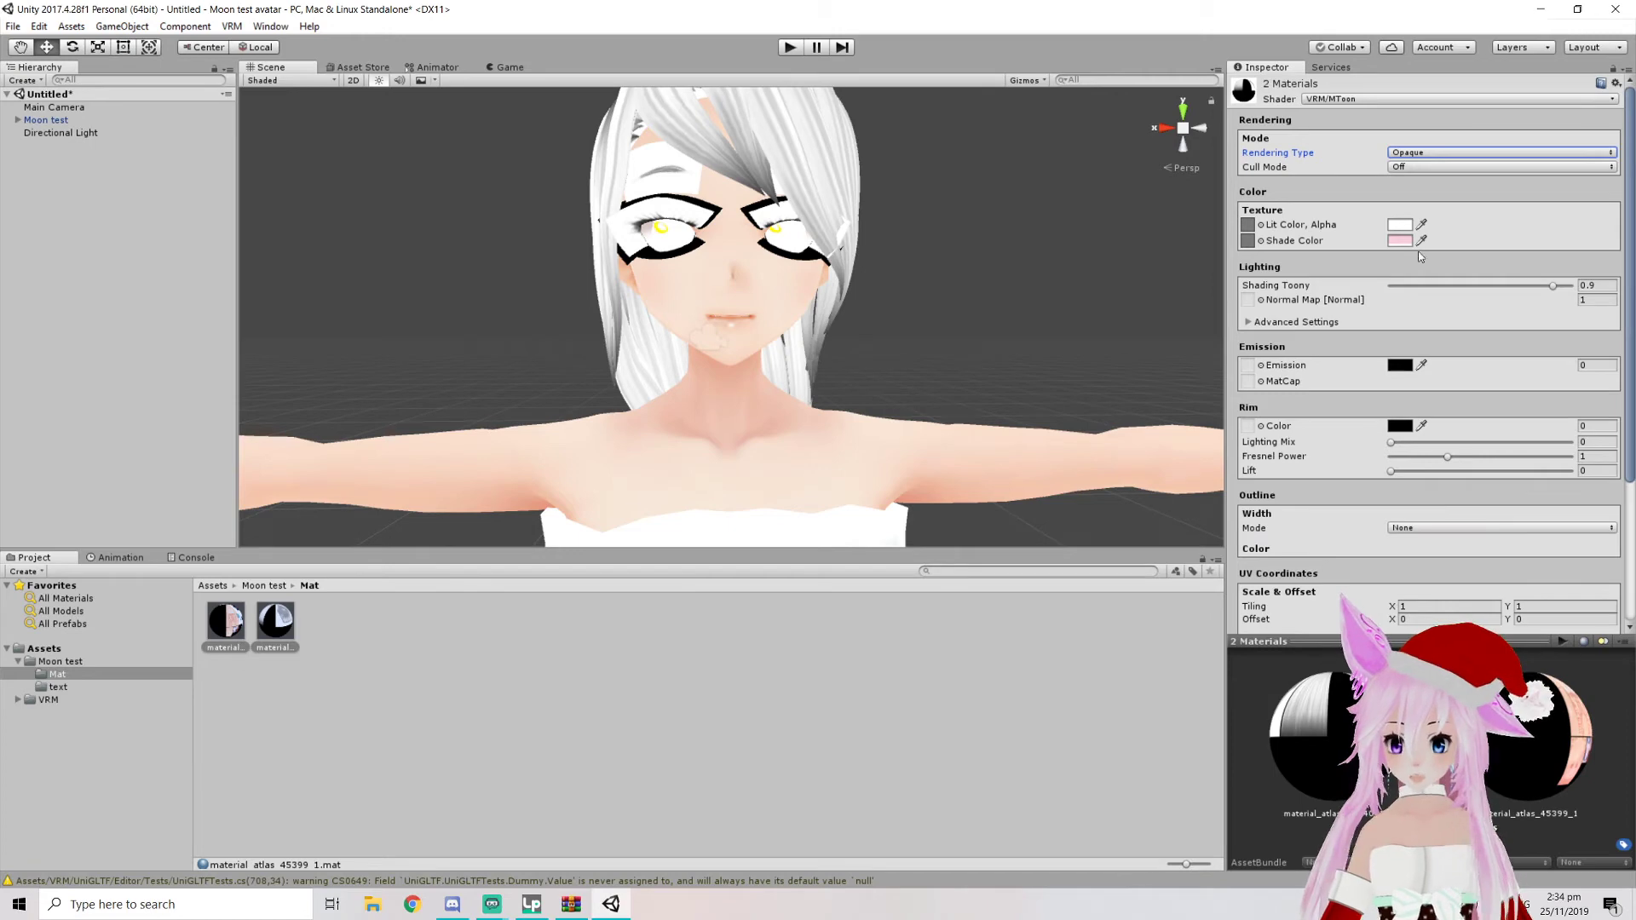
left_click(1415, 152)
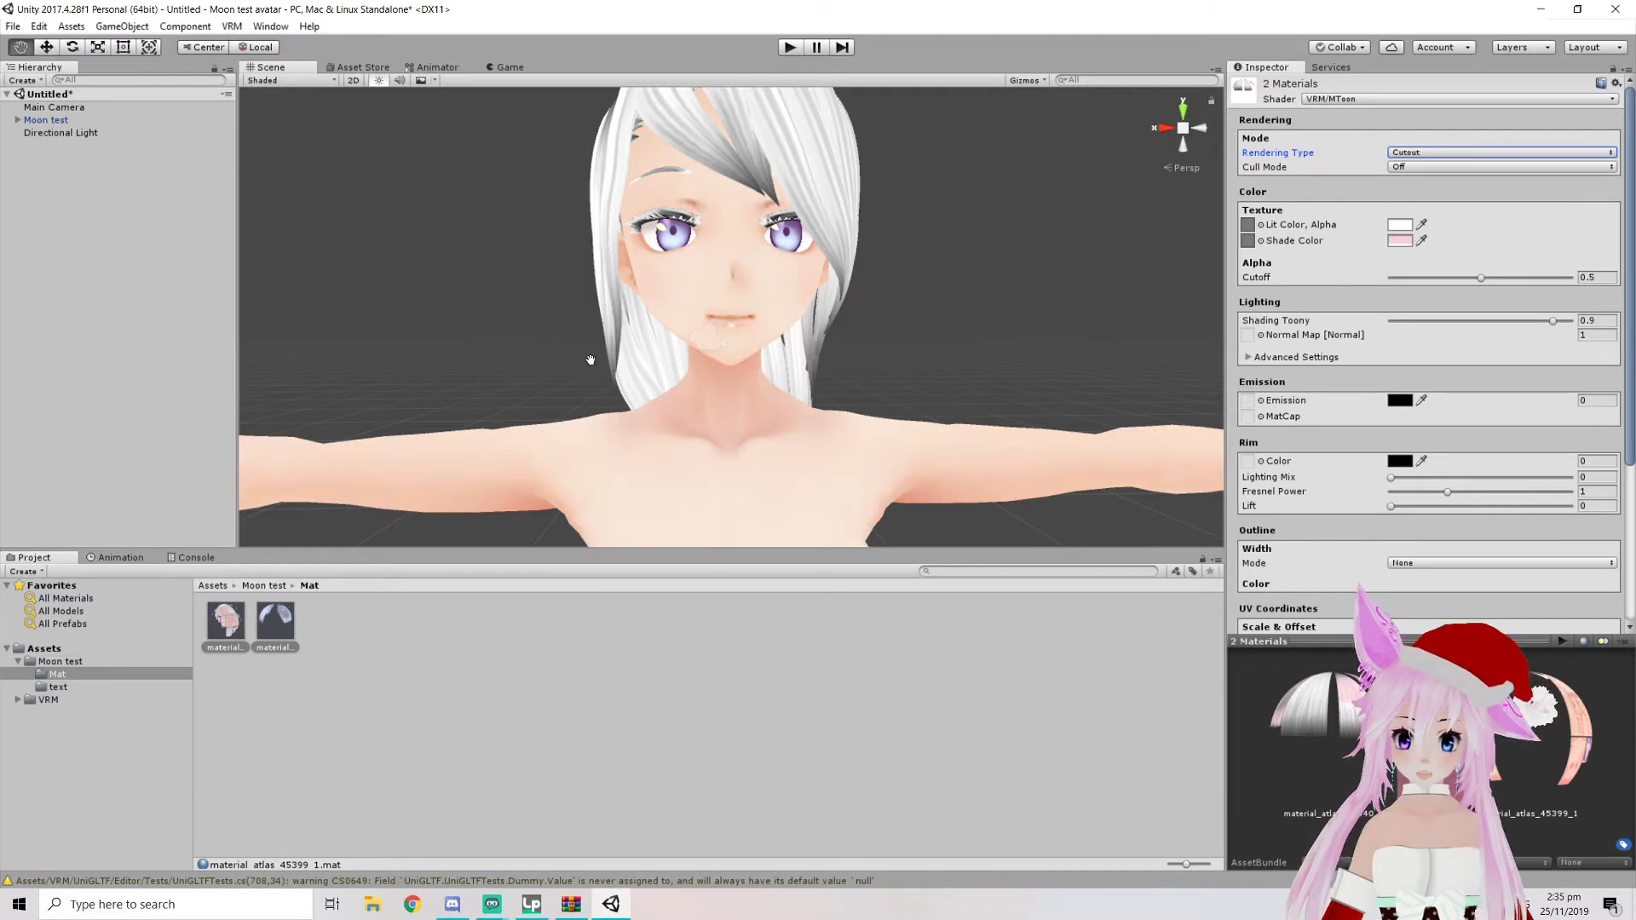
Adjust the alpha cutoff of both materials to 0.811 while checking the eyelashes and face edges
scroll(588, 362, "up", 10)
scroll(605, 375, "down", 6)
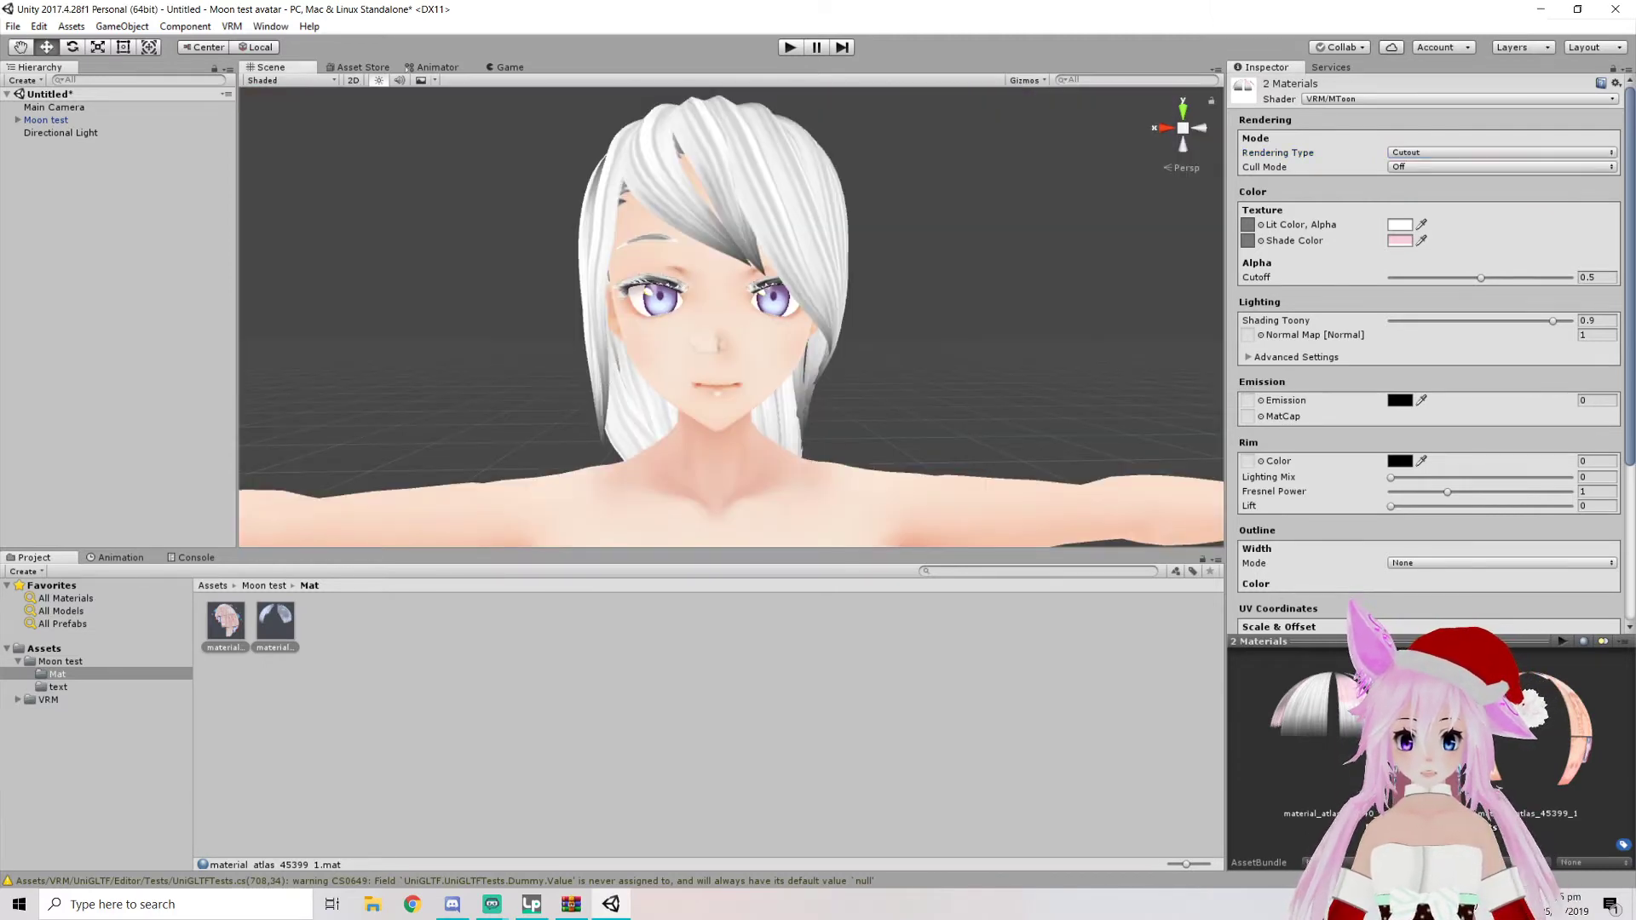
mouse_move(1482, 278)
left_mouse_down()
mouse_move(1372, 288)
mouse_move(1513, 290)
mouse_move(1476, 289)
left_mouse_up()
left_click_drag(801, 298, 861, 302, "alt")
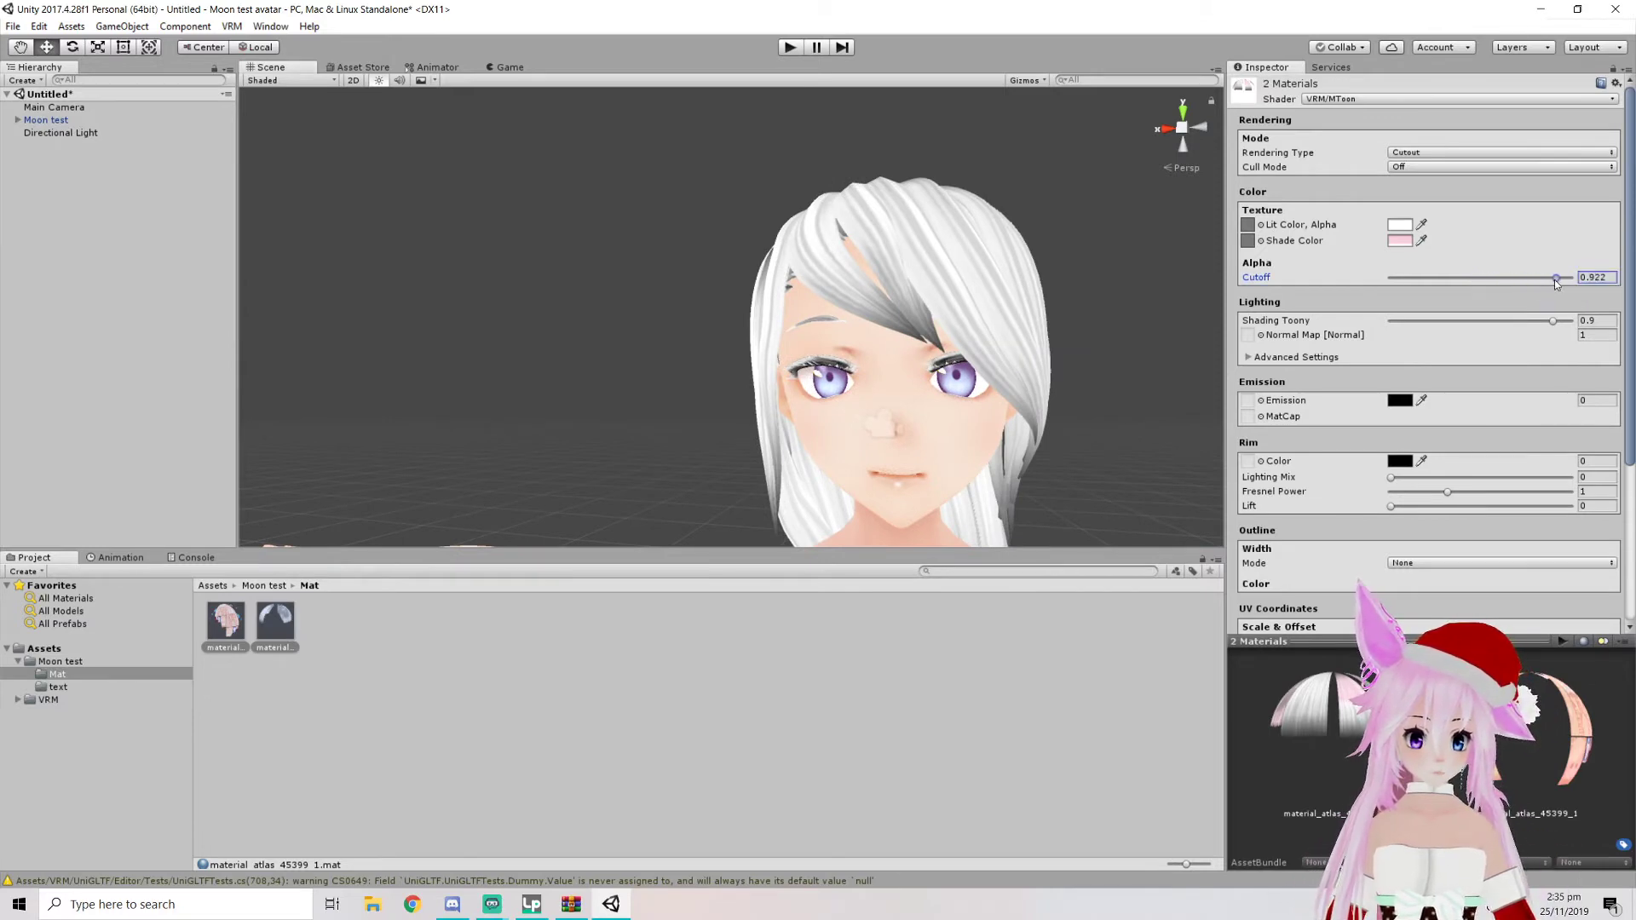
left_click_drag(849, 354, 867, 280, "alt")
middle_click_drag(868, 280, 807, 267)
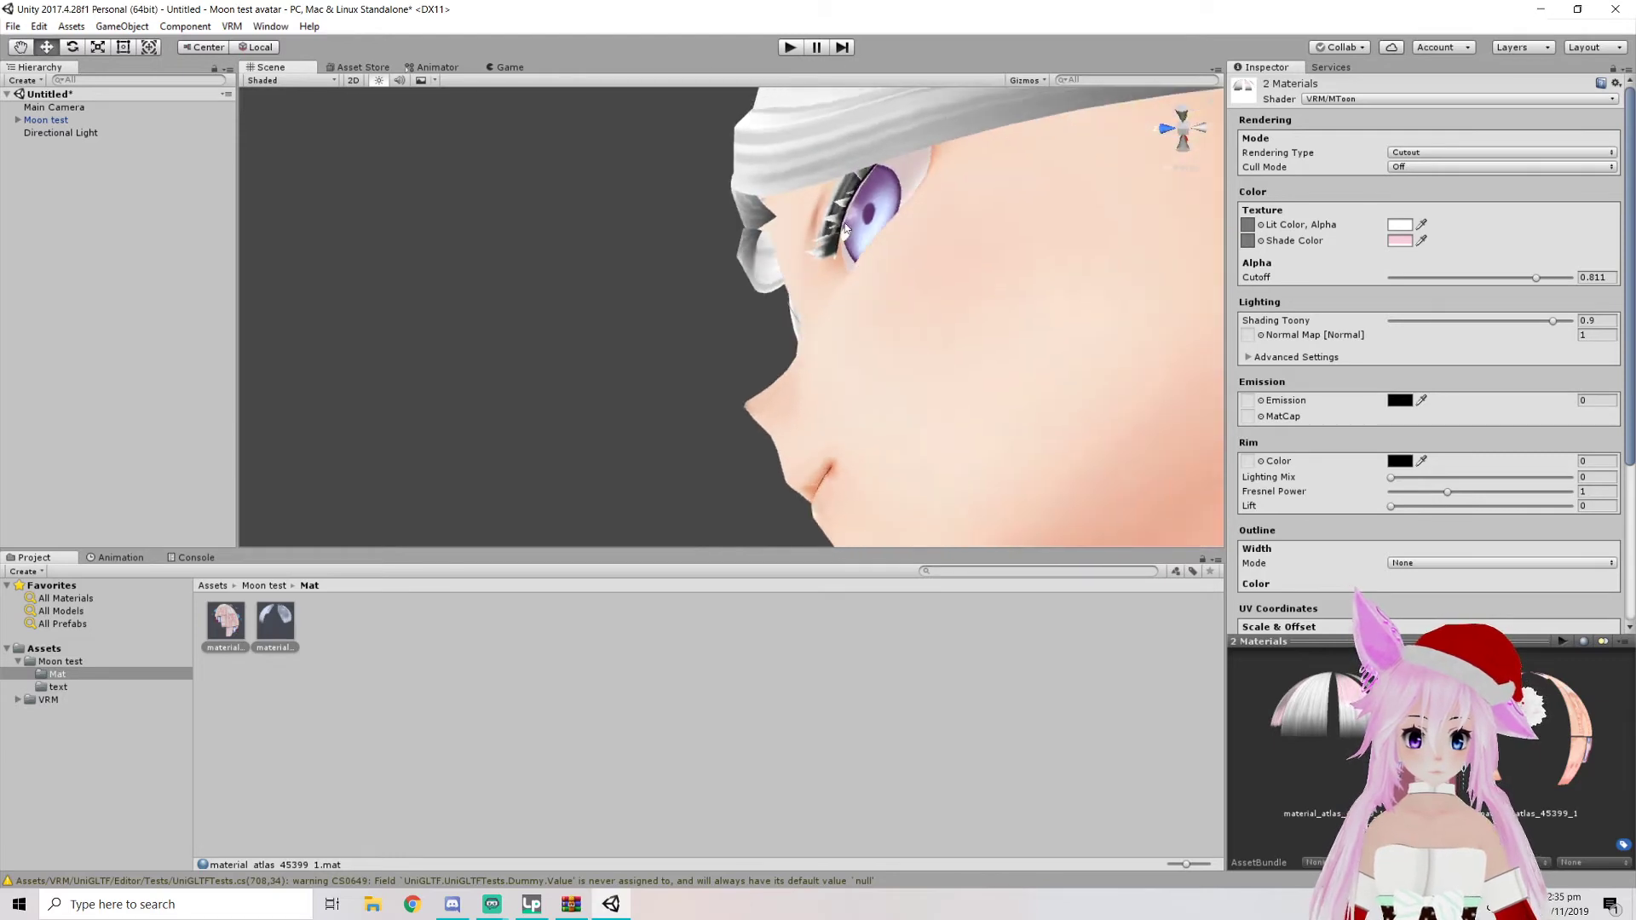
left_click_drag(825, 230, 938, 472, "alt")
scroll(948, 437, "down", 10)
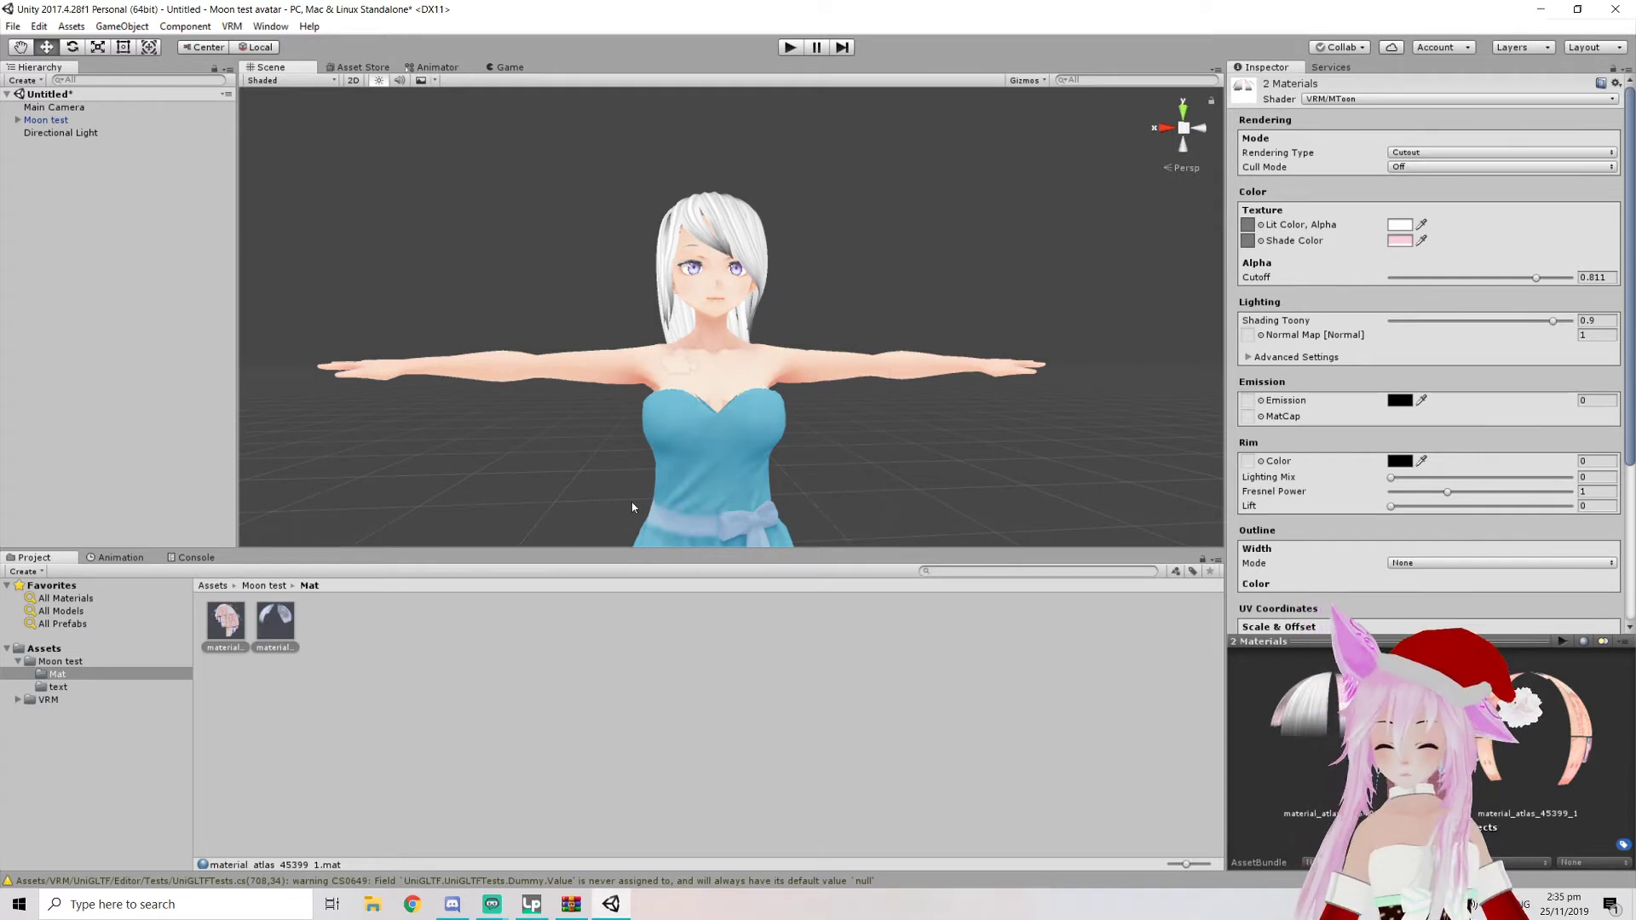
Locate the texture used by the hair material and open Atlas_49640.png to examine it
left_click_drag(674, 467, 597, 464)
scroll(1432, 409, "down", 4)
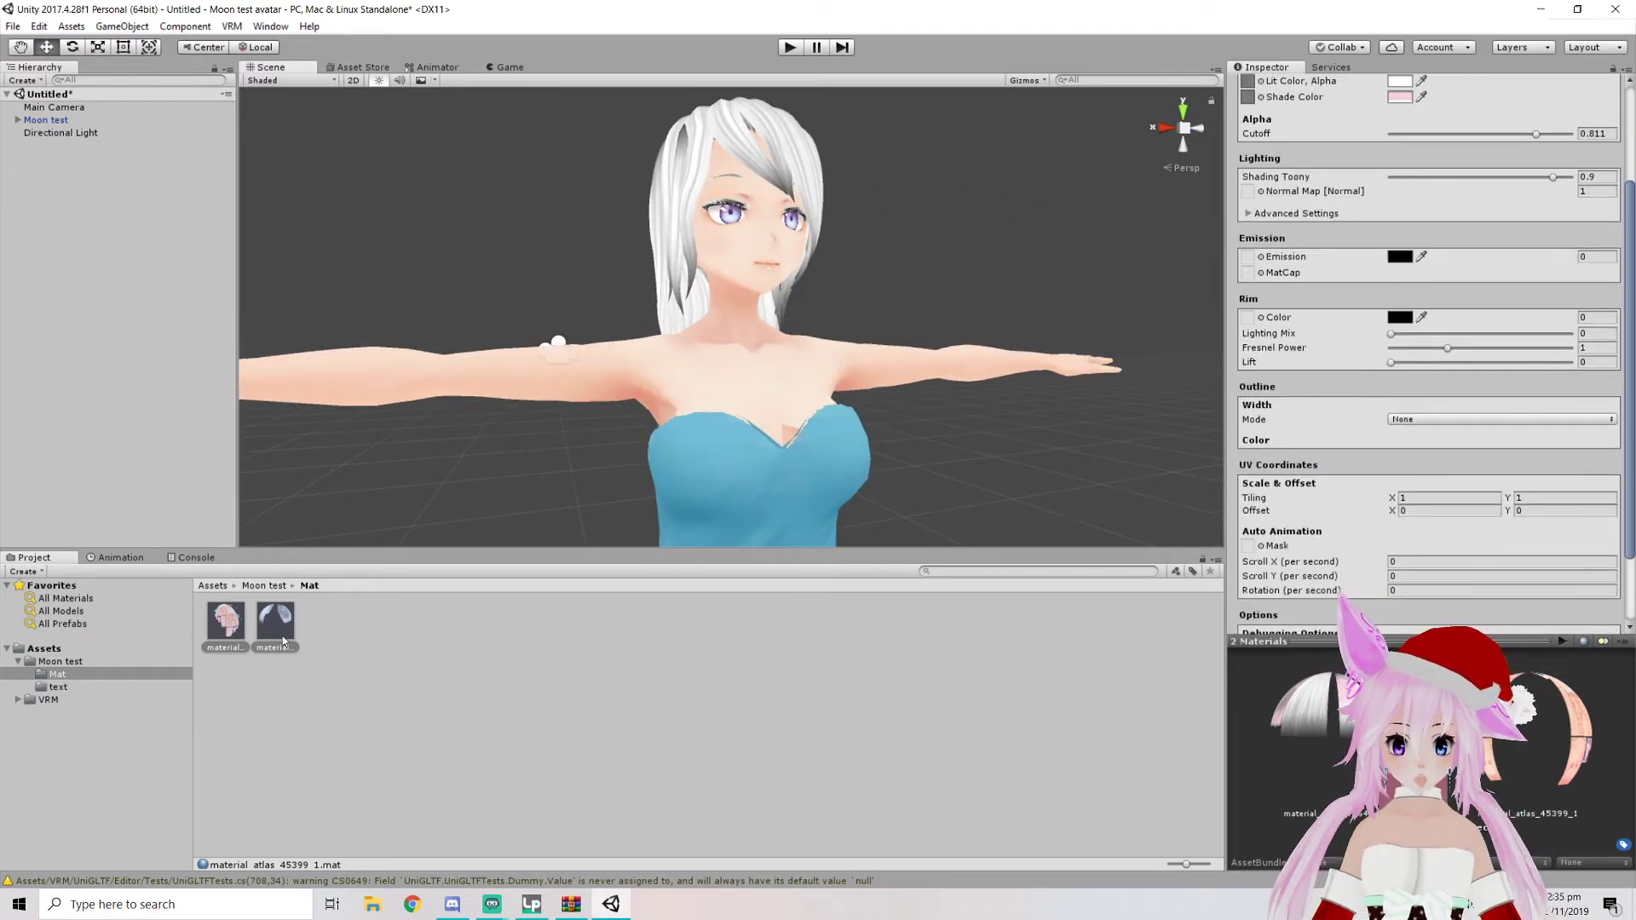
left_click(284, 641)
left_click_drag(918, 374, 874, 455, "alt")
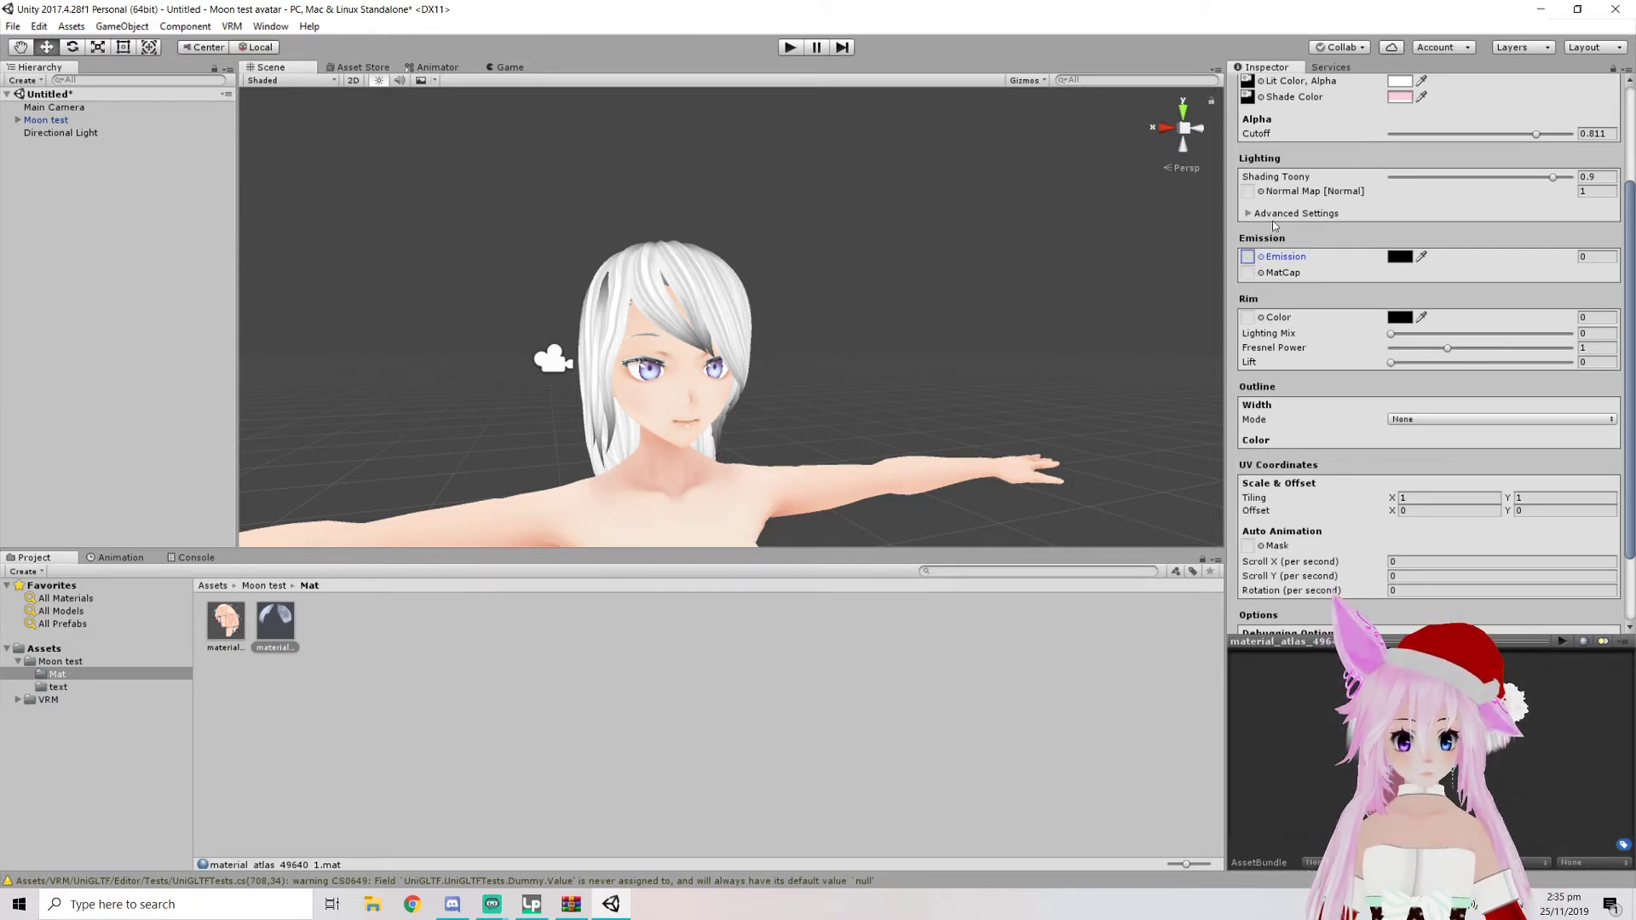
left_click(1248, 97)
double_click(275, 624)
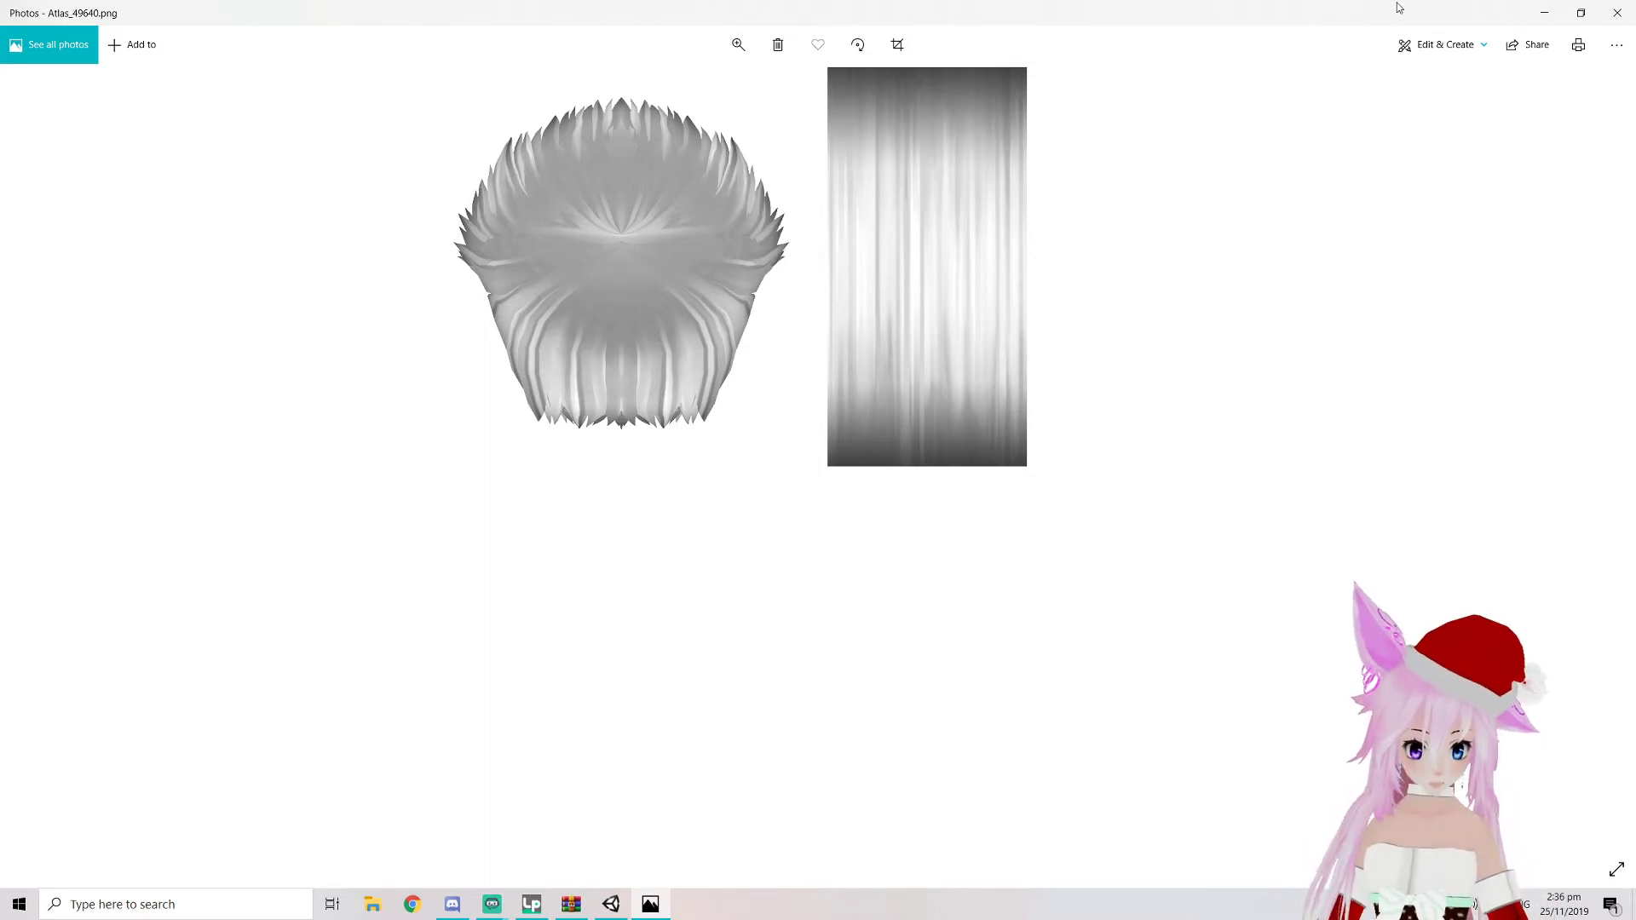
left_click(1617, 13)
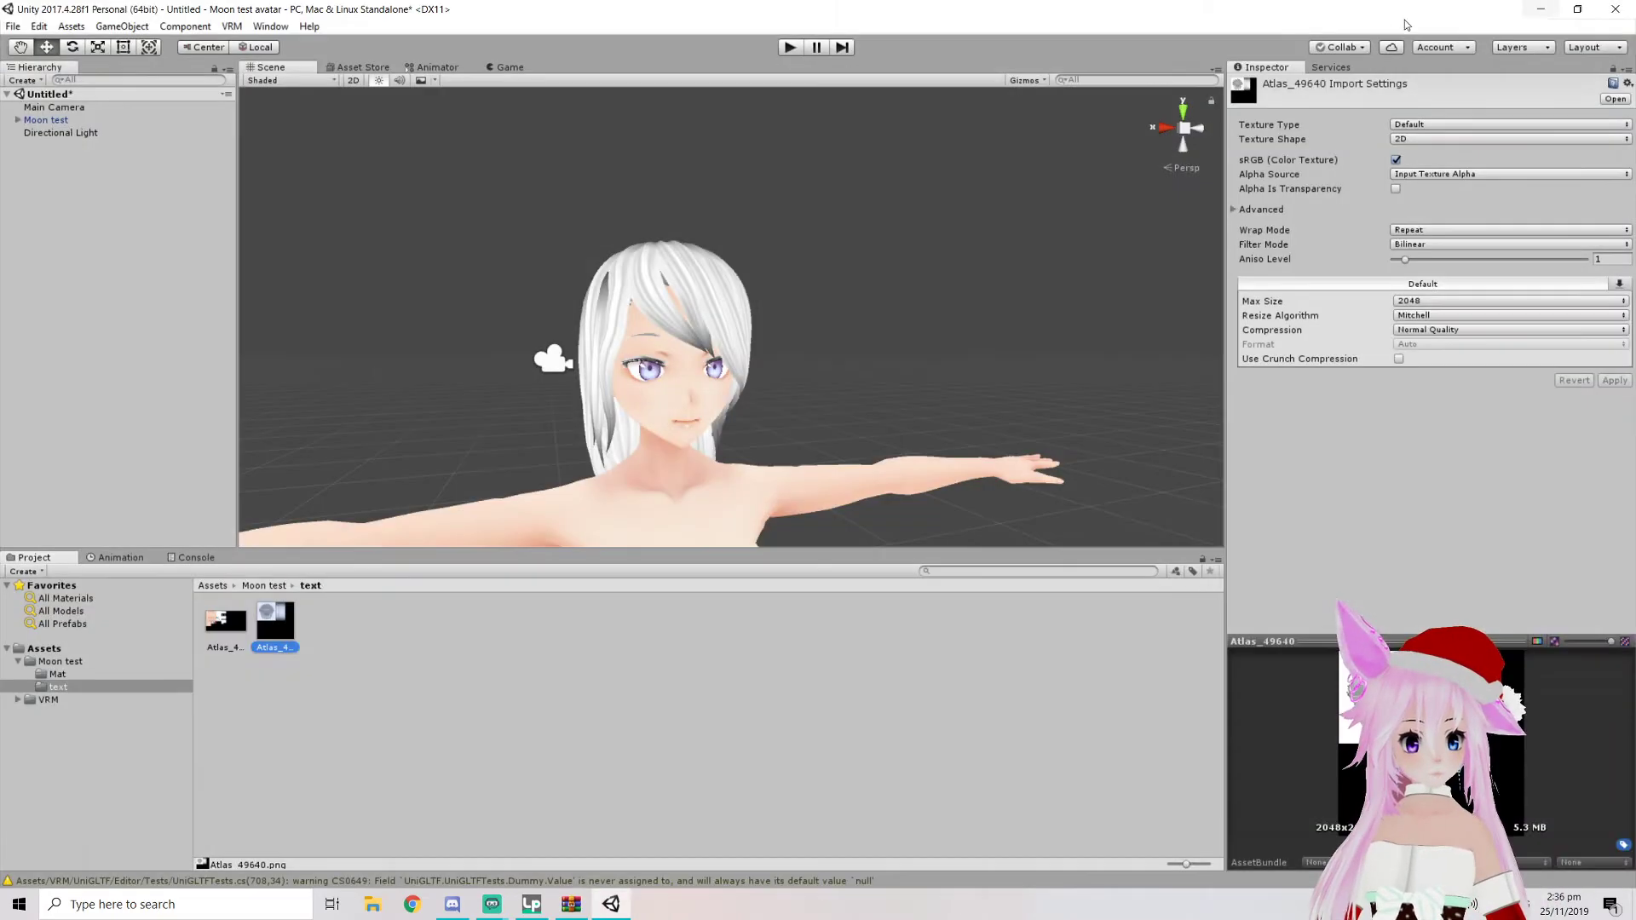
Locate the Atlas_49640 hair texture in its project folder, open it in Krita, and close the folder window
left_click_drag(1301, 11, 1287, 250)
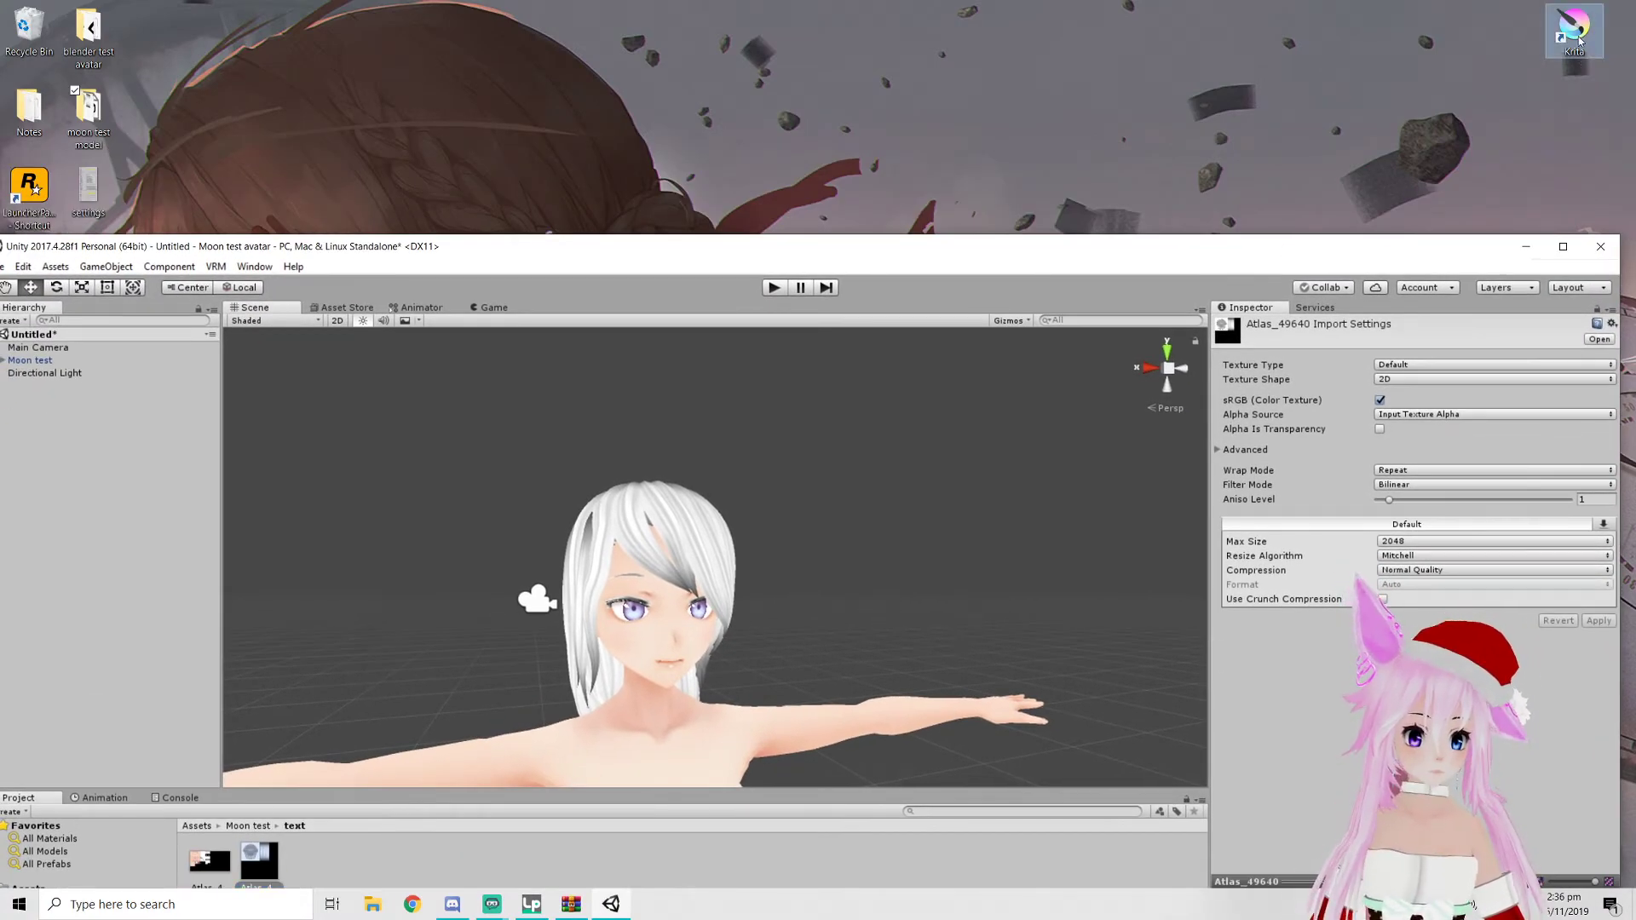
left_click_drag(1284, 251, 1349, 7)
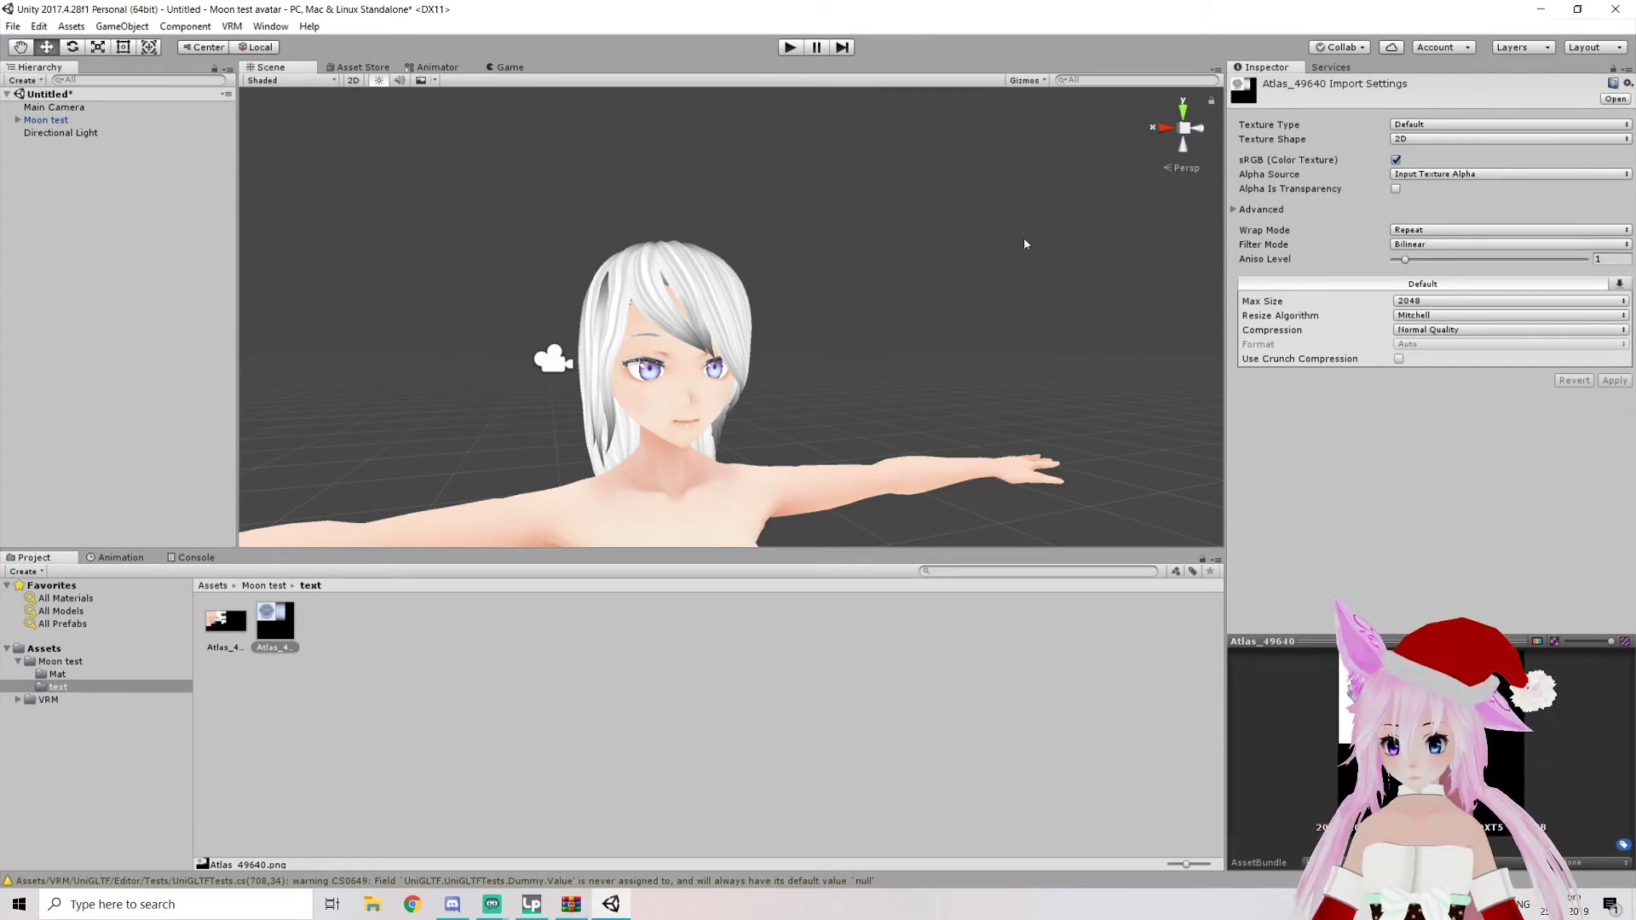
right_click(271, 644)
left_click(358, 340)
left_click_drag(887, 6, 830, 494)
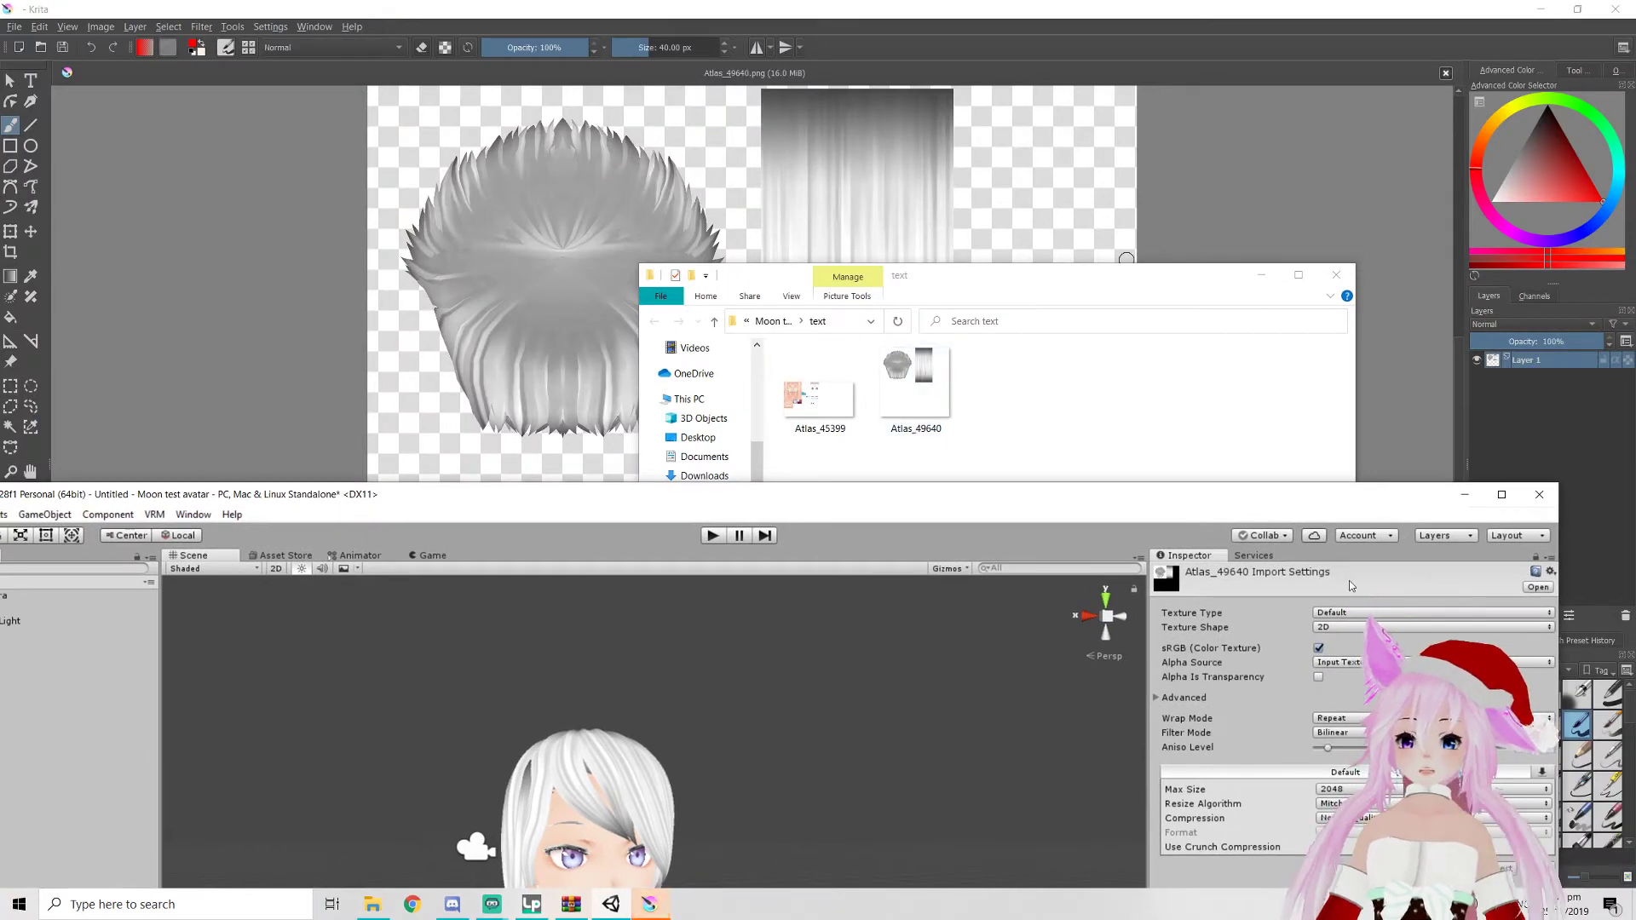
left_click(1336, 275)
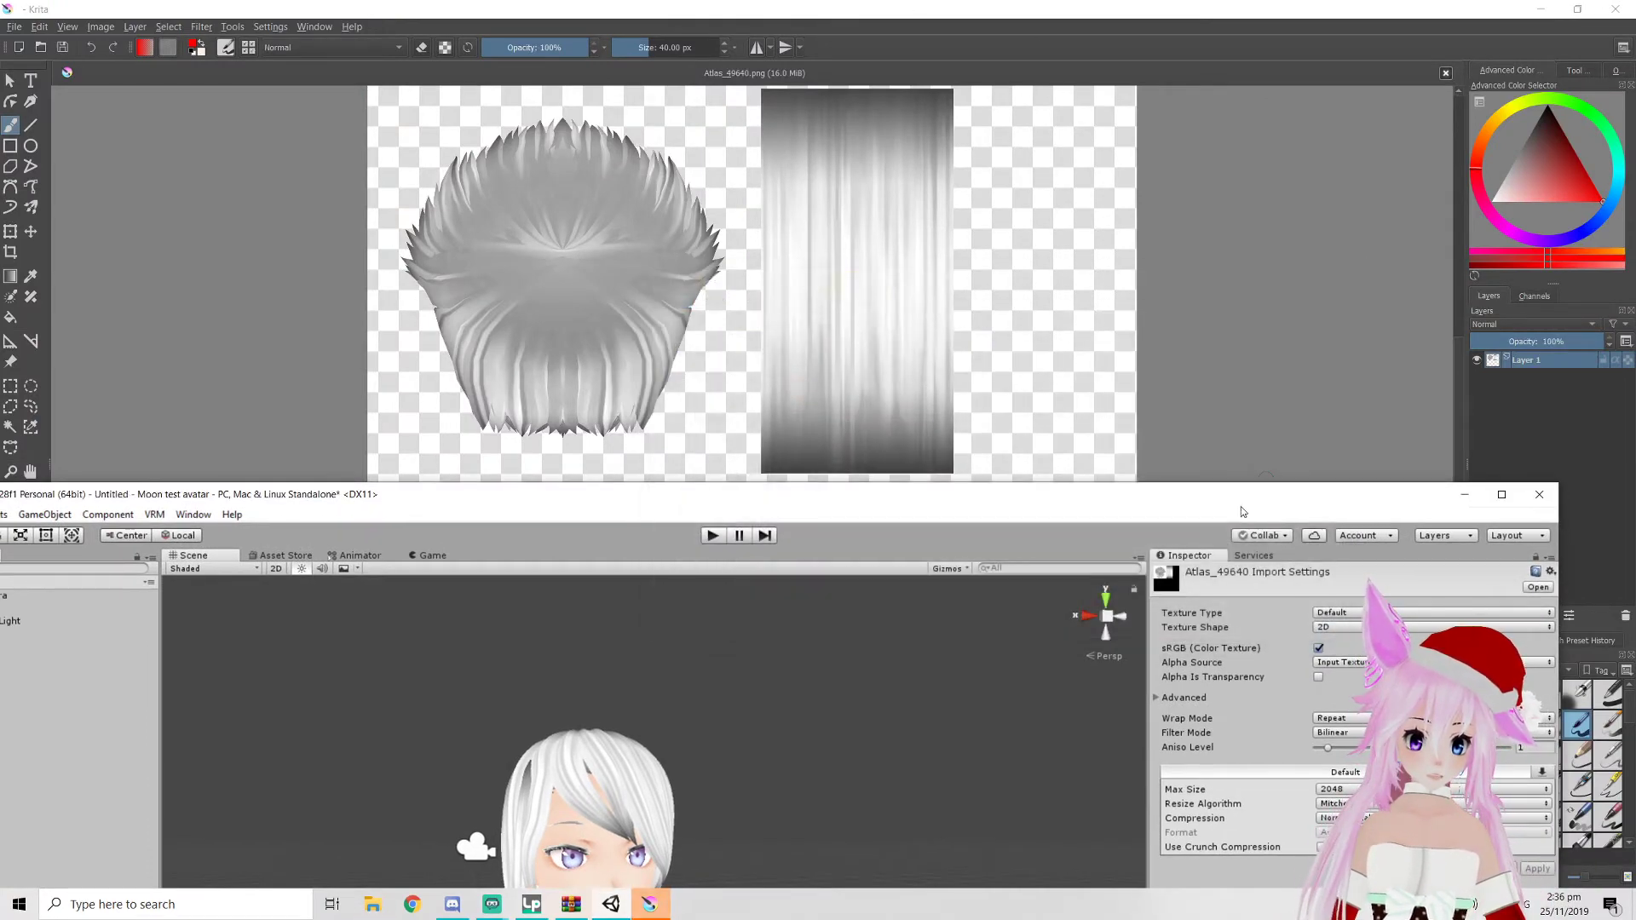
left_click(1502, 494)
left_click(1541, 8)
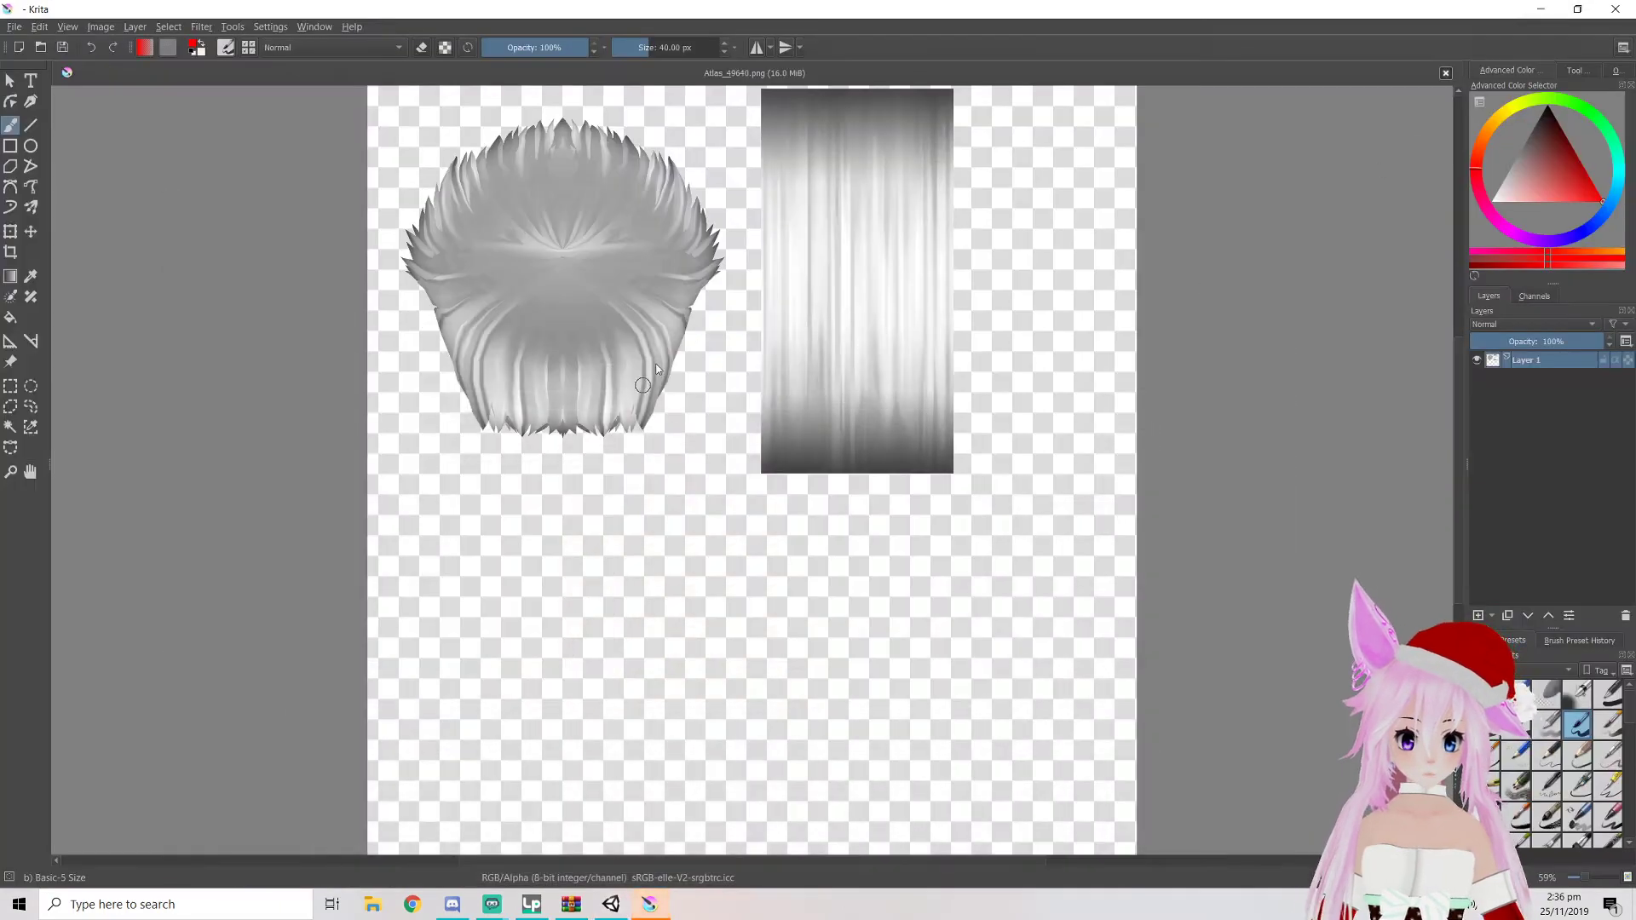
Enlarge the brush to about 281 px for painting over the hair strip
scroll(818, 366, "up", 2)
scroll(818, 367, "down", 1)
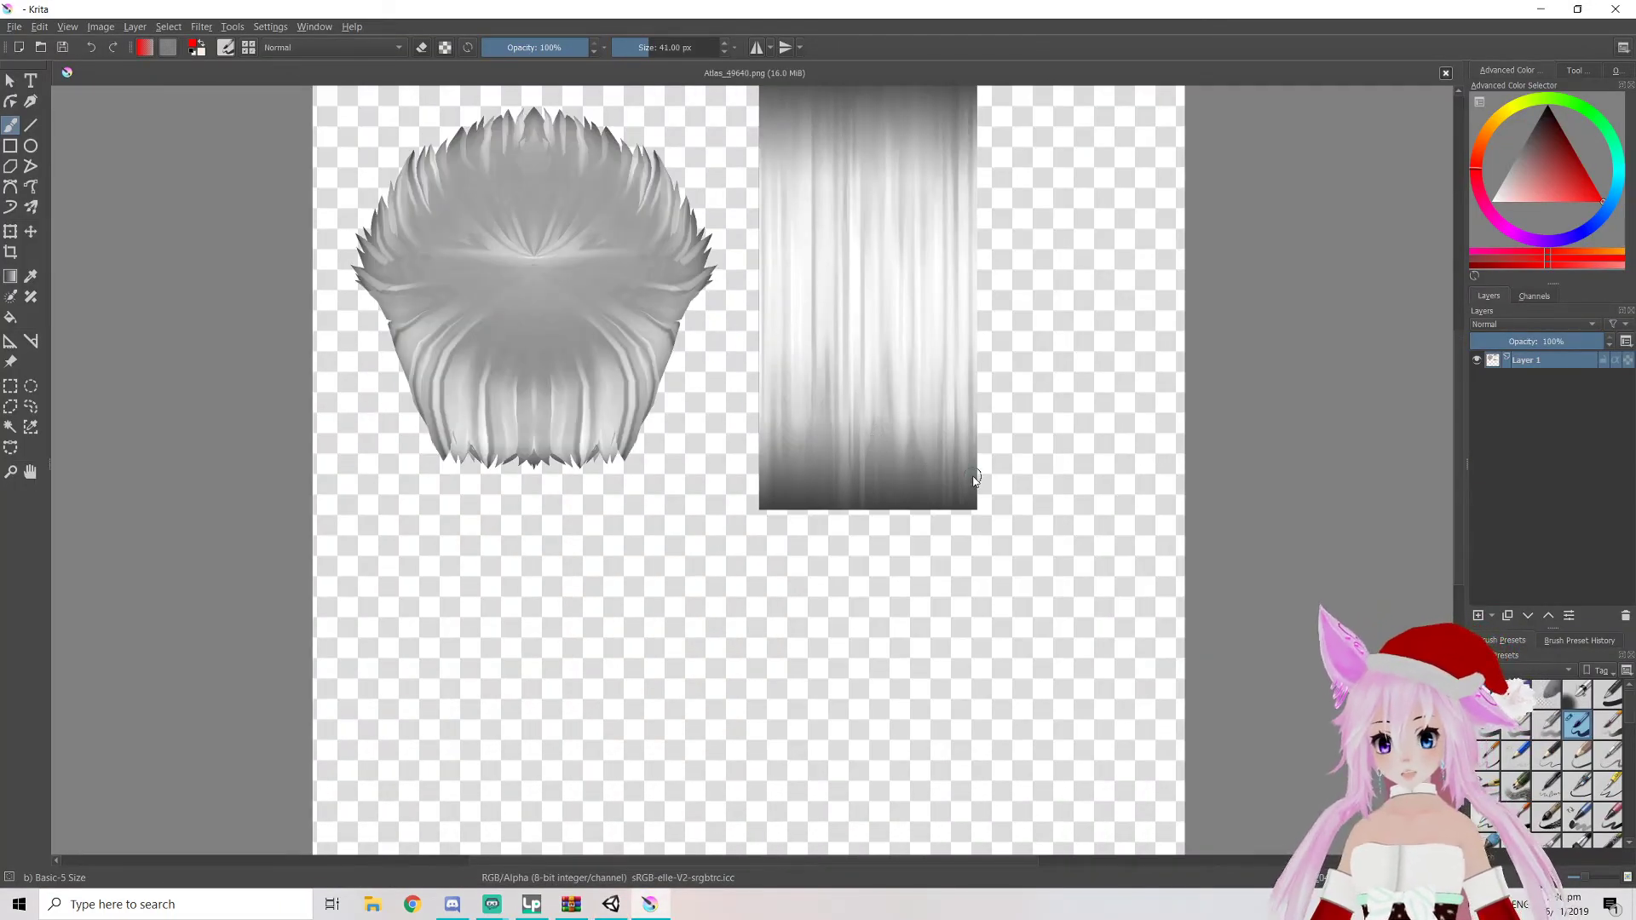
mouse_move(974, 482)
left_mouse_down("shift")
mouse_move(1035, 431)
mouse_move(766, 487)
left_mouse_up("shift")
Try opaque black and white strokes directly over the ends of the hair strip, and undo them
key("d")
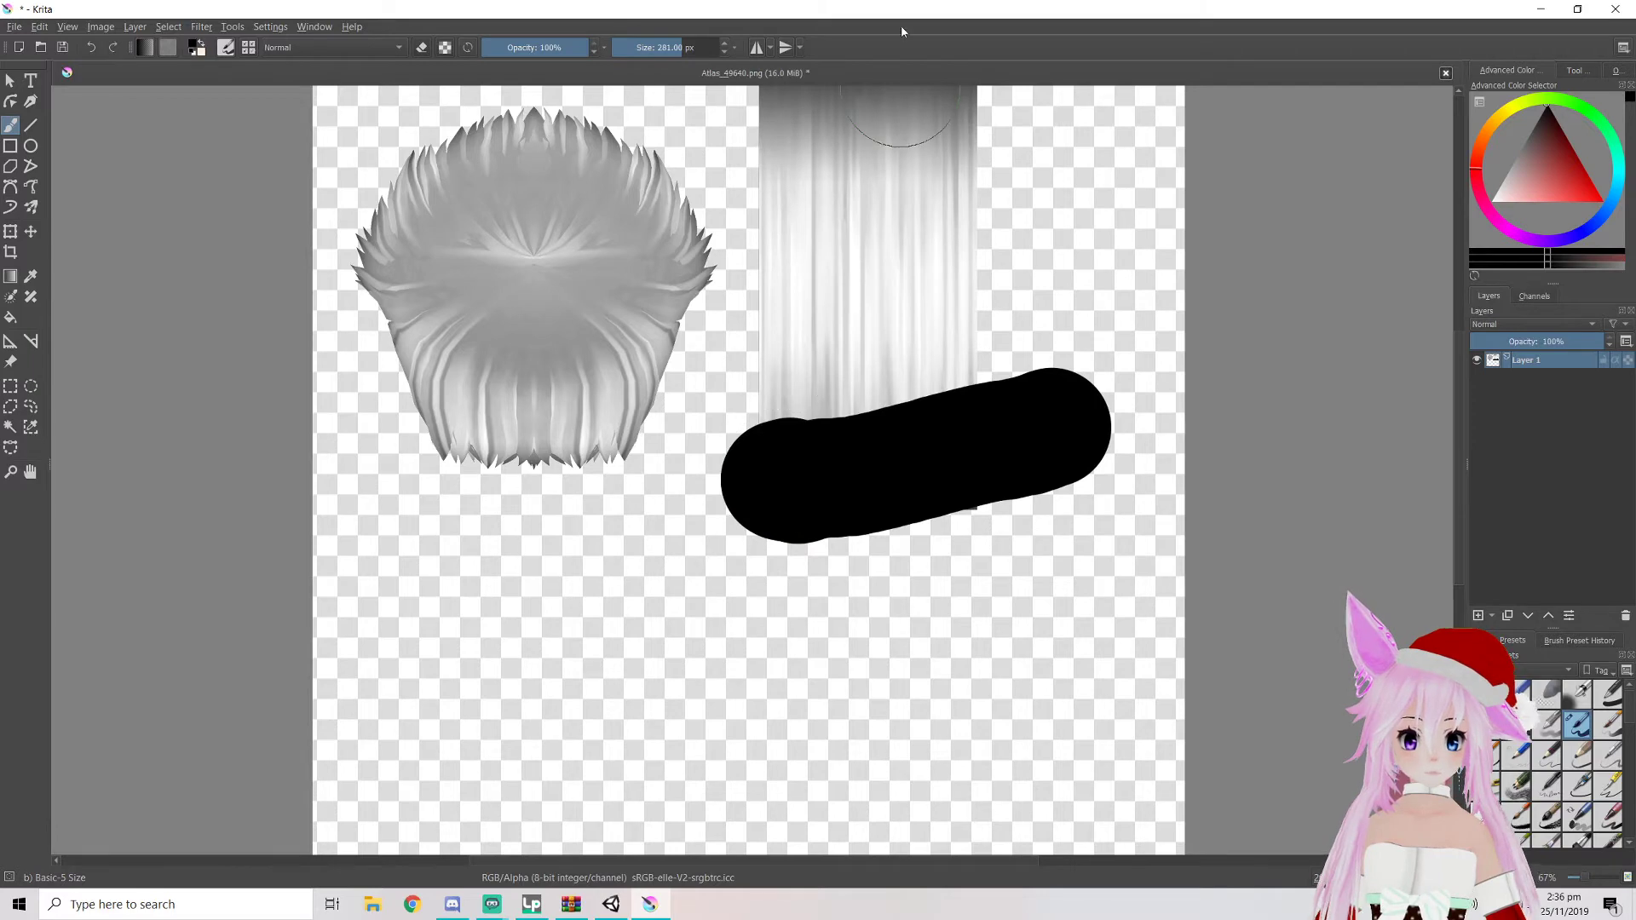
left_click_drag(761, 115, 942, 128)
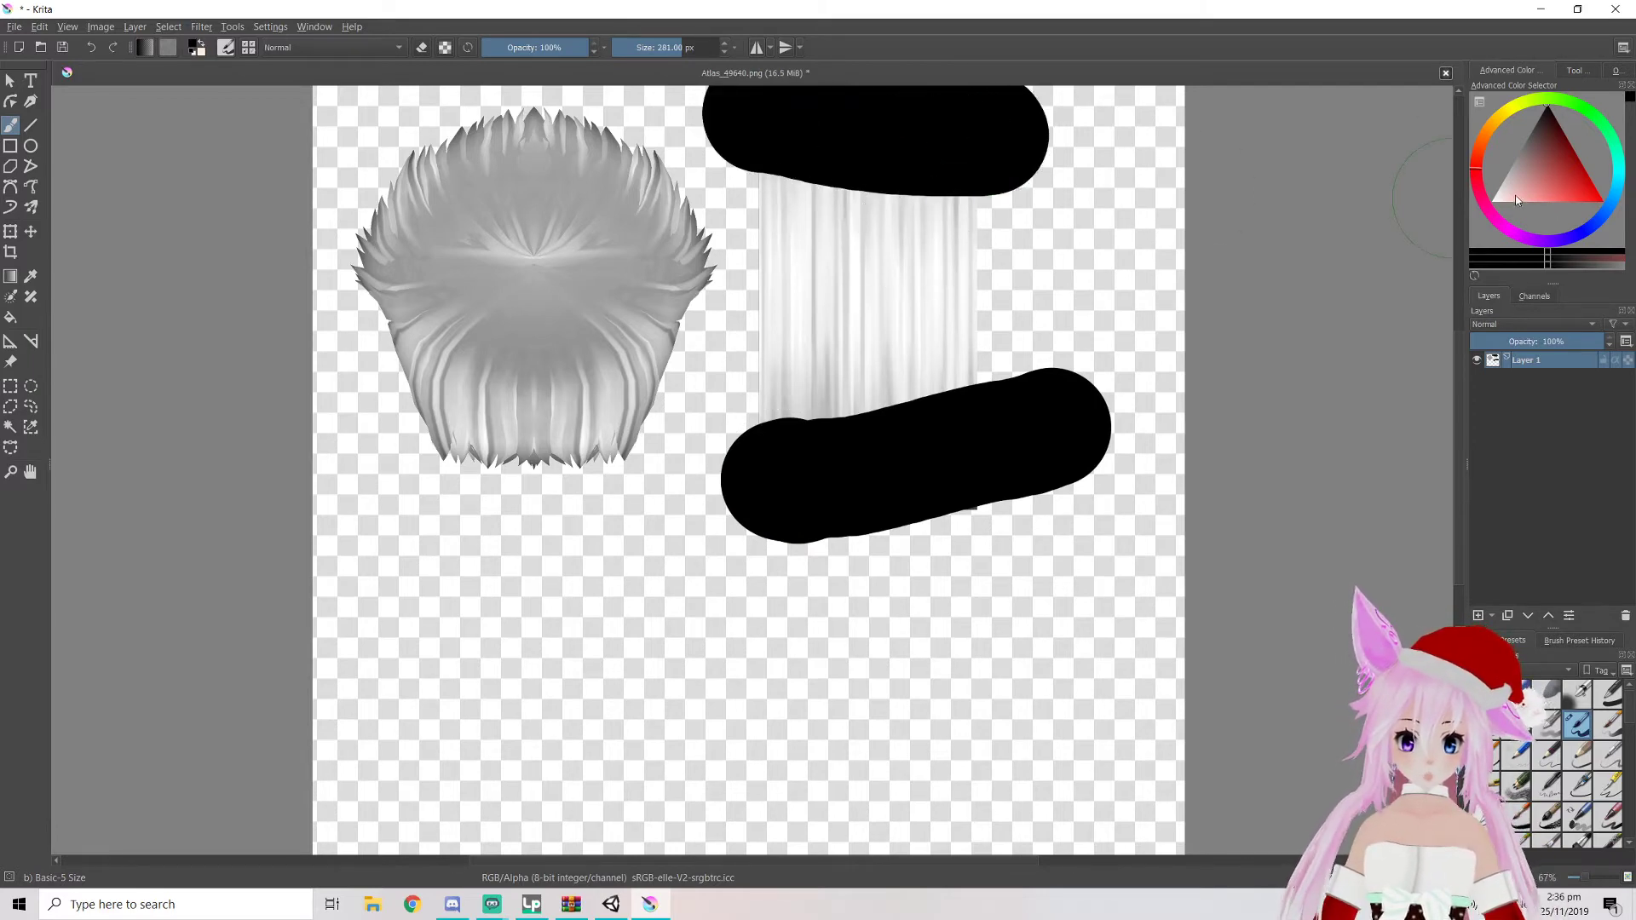
left_click_drag(1495, 199, 1470, 211)
left_click_drag(980, 402, 795, 419)
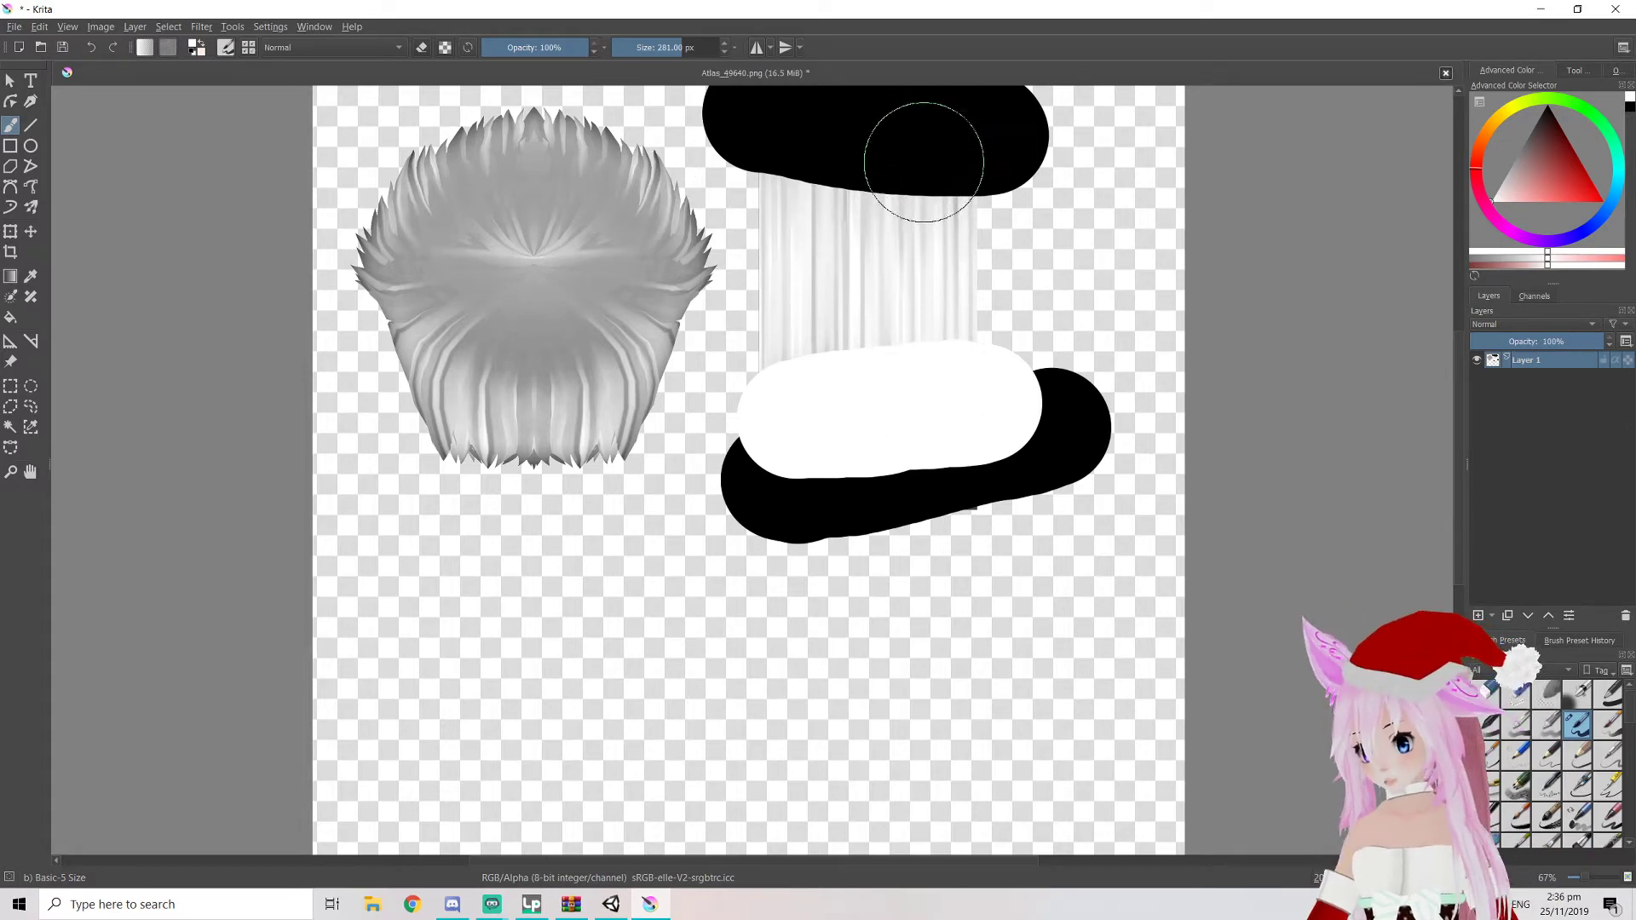
key("ctrl+z")
key("ctrl+z")
key("ctrl+z")
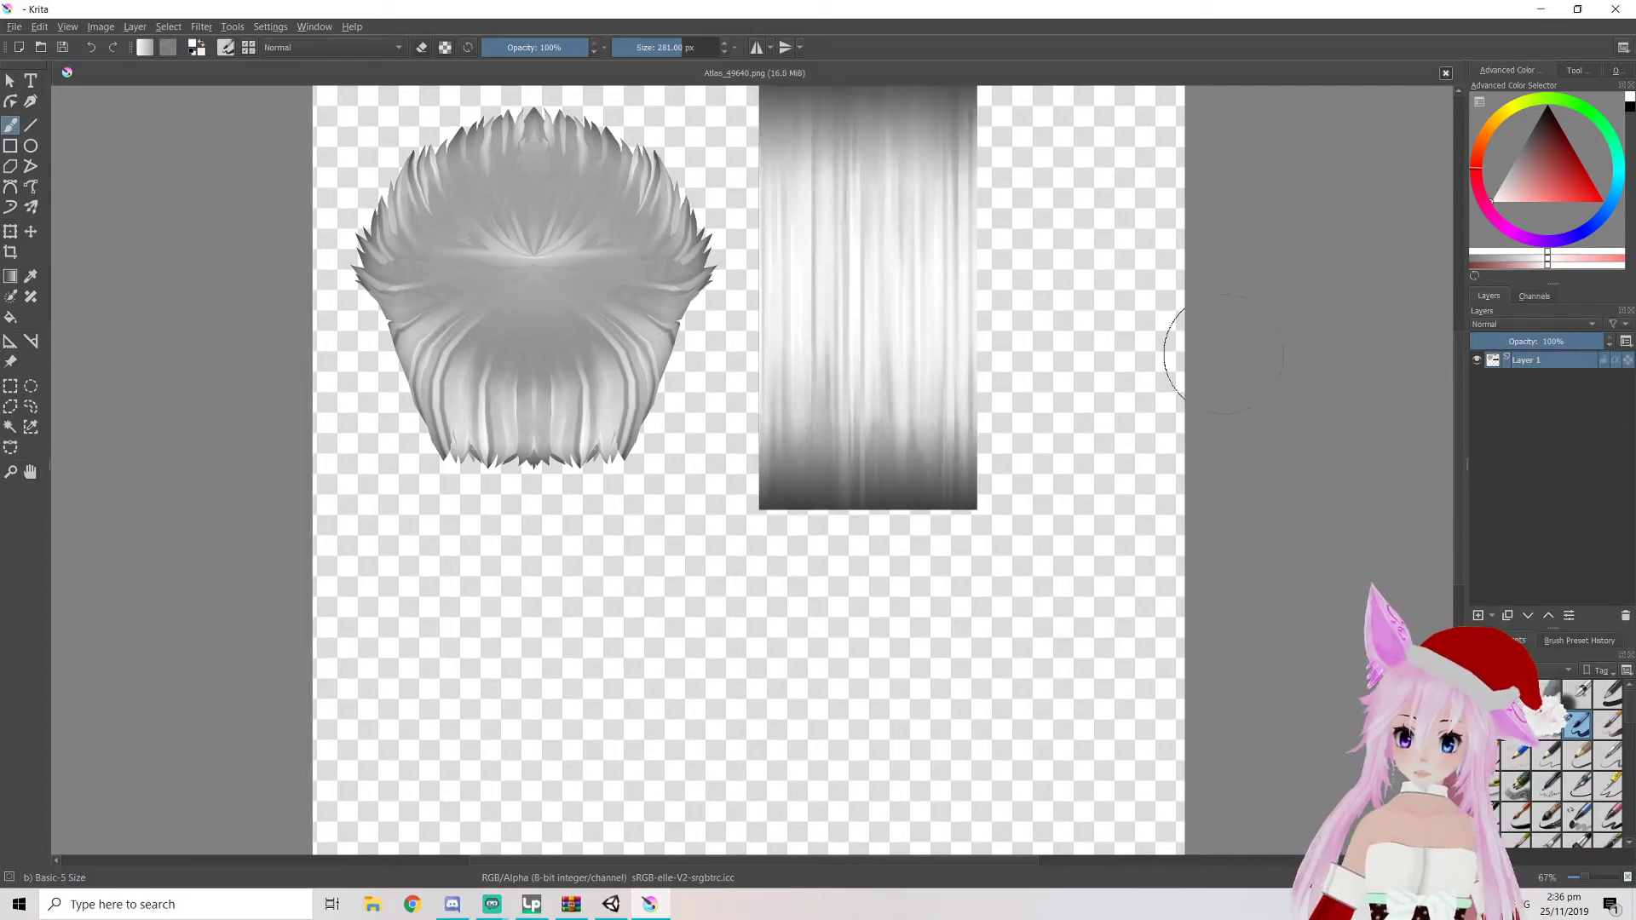
Add a new layer with Color blending mode above the hair texture, test a white stroke on it, and undo the stroke
left_click(1479, 617)
left_click(1491, 326)
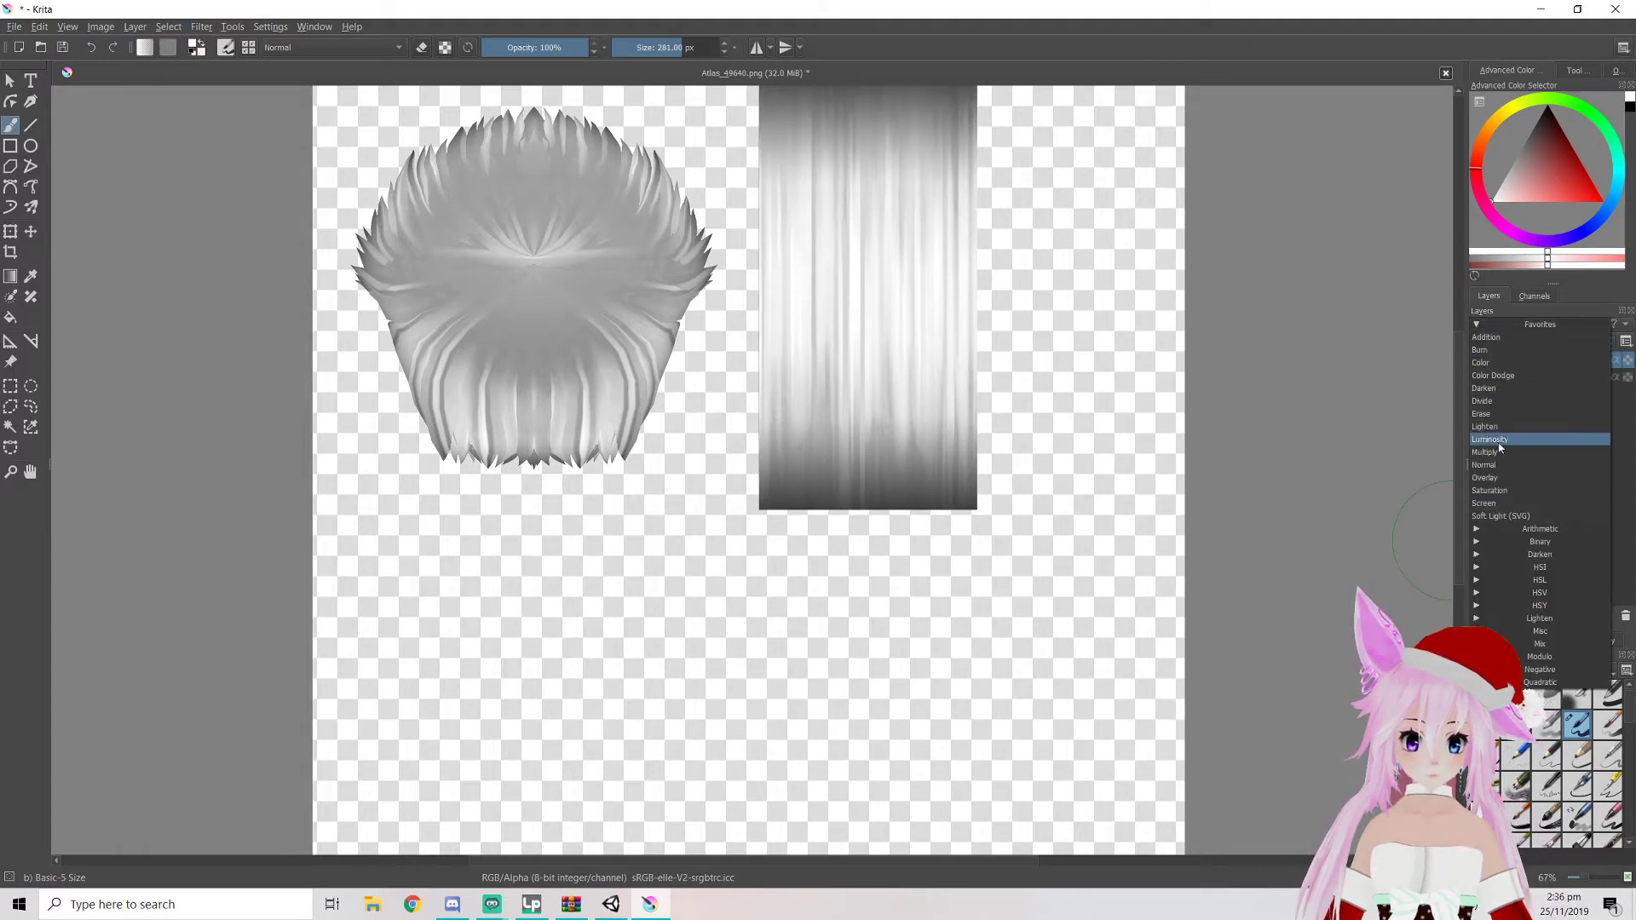
left_click(1497, 360)
left_click_drag(989, 137, 783, 137)
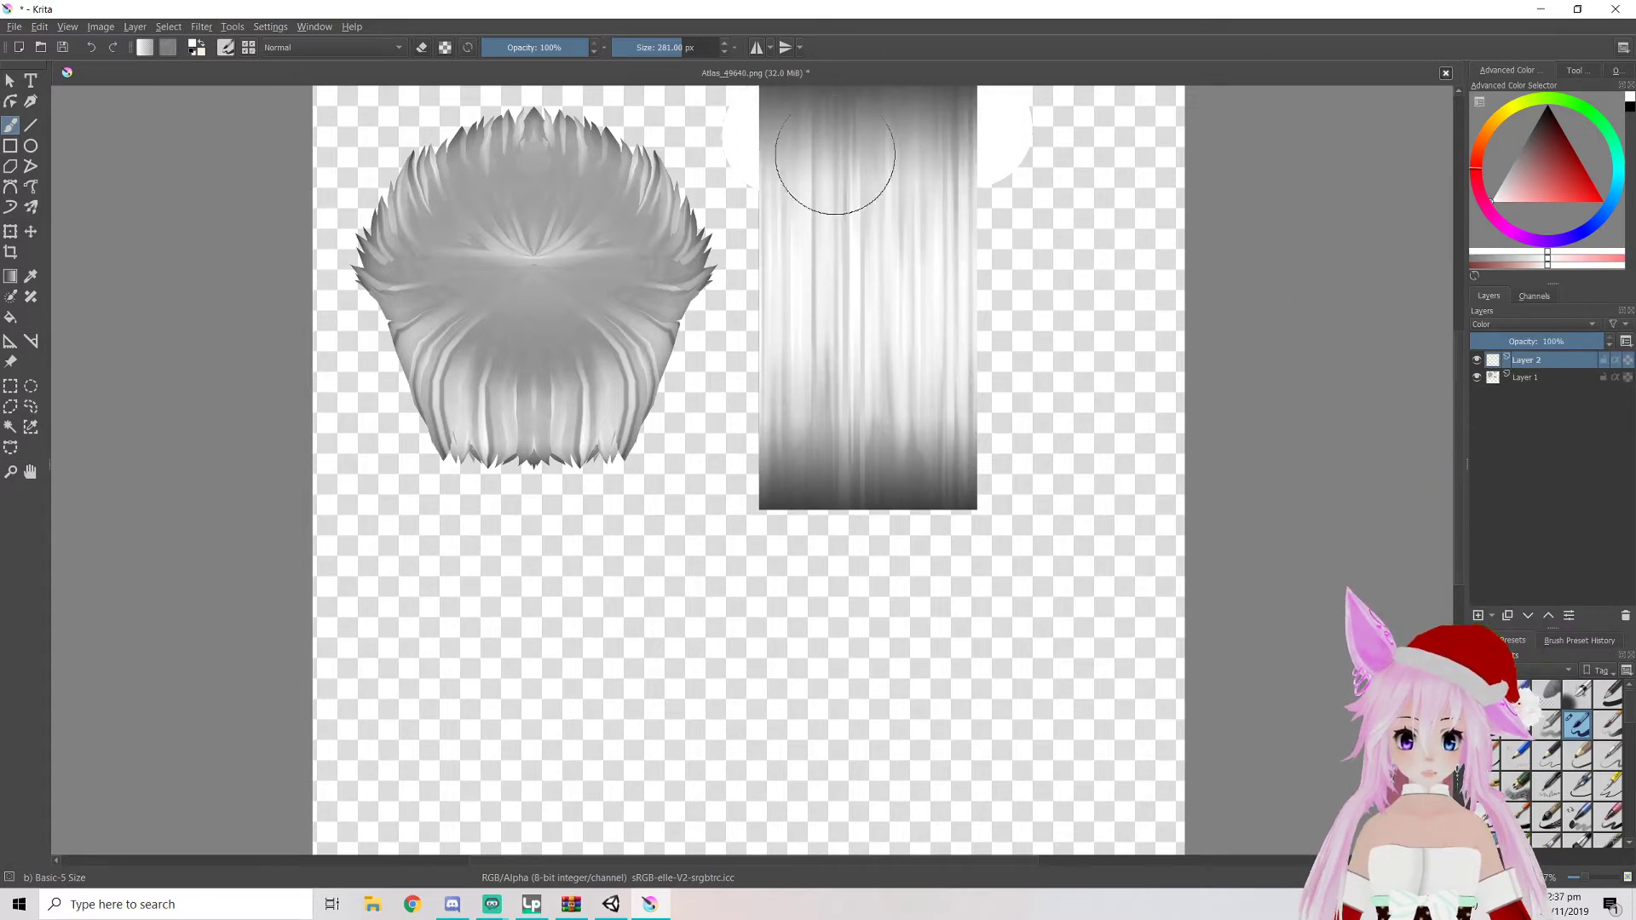
key("ctrl+z")
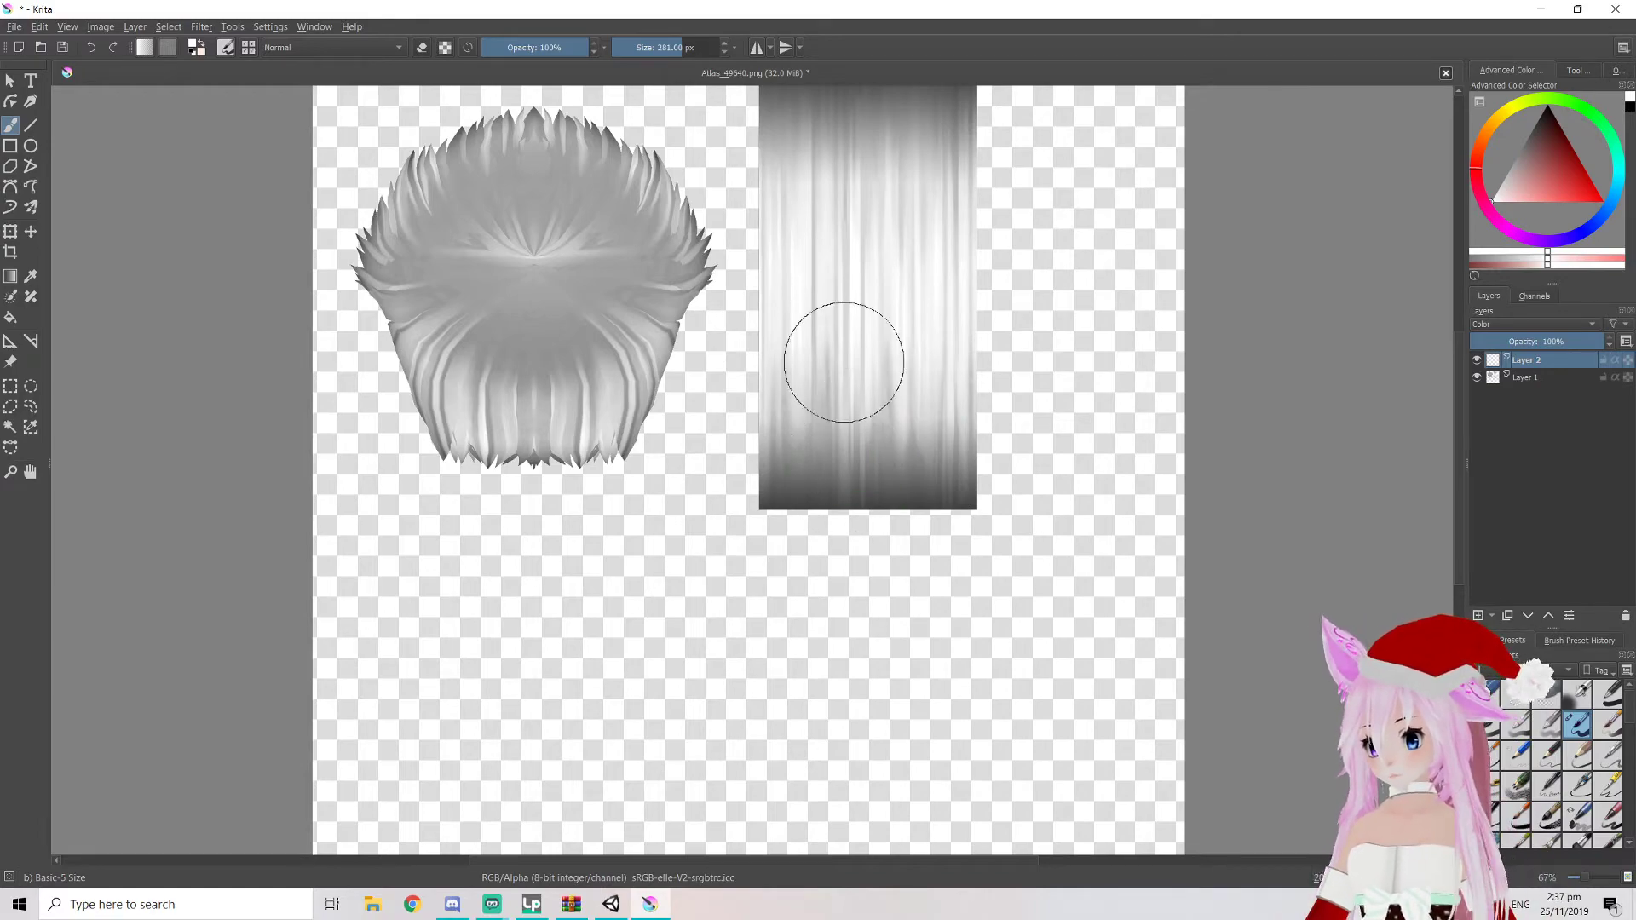
Switch to Unity and examine the avatar's white hair and the project's texture folder
left_click(611, 904)
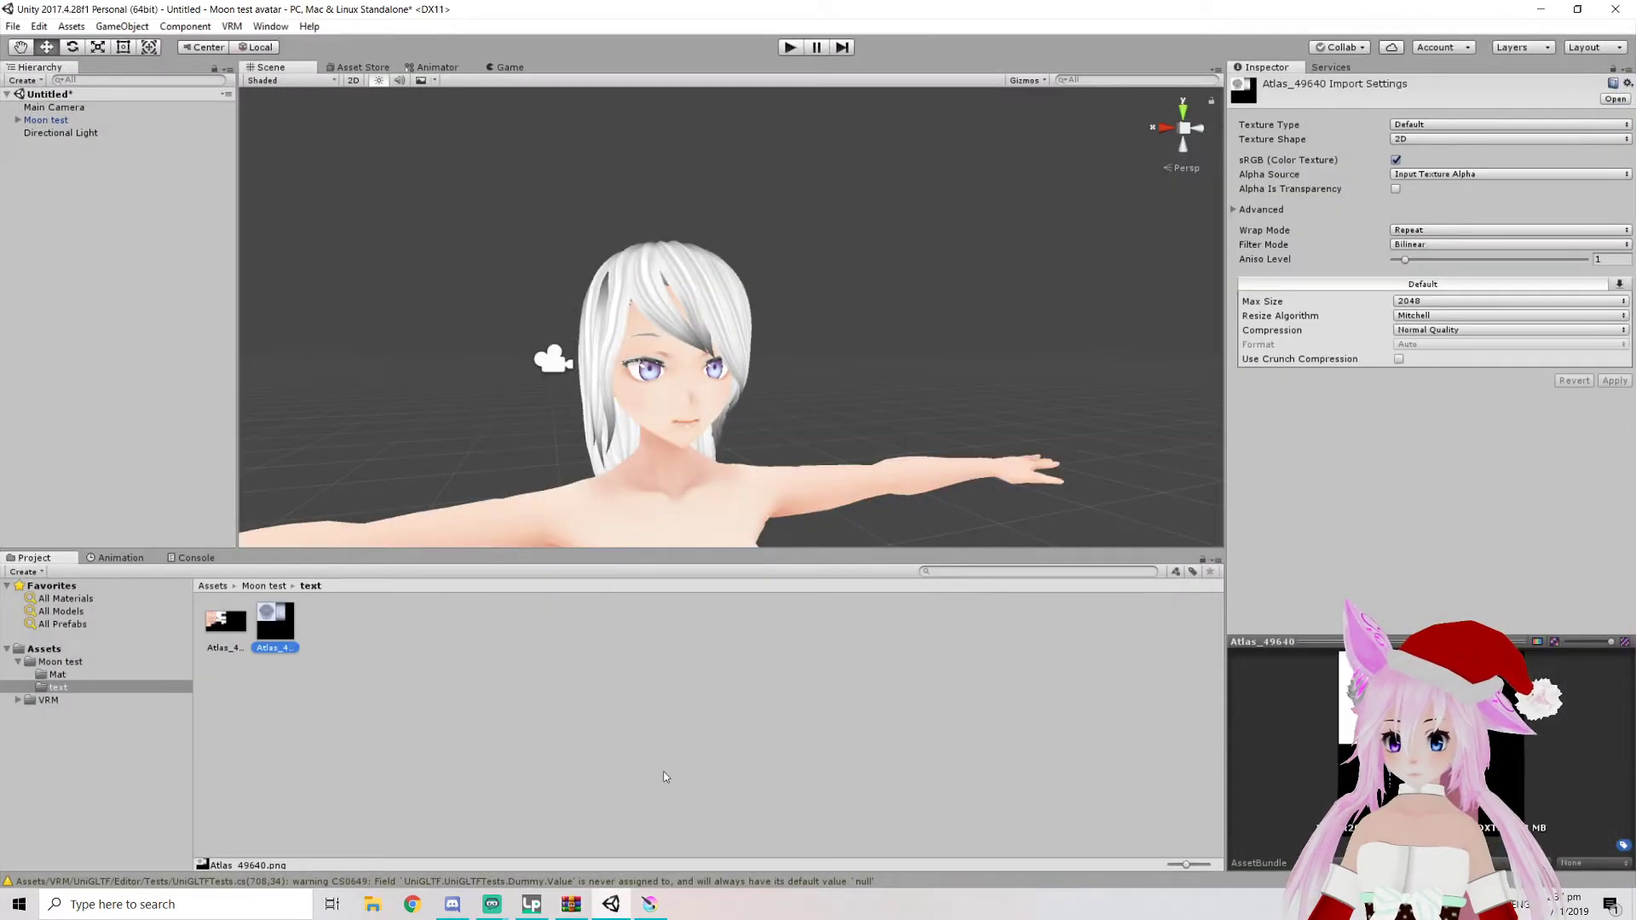
scroll(763, 412, "down", 6)
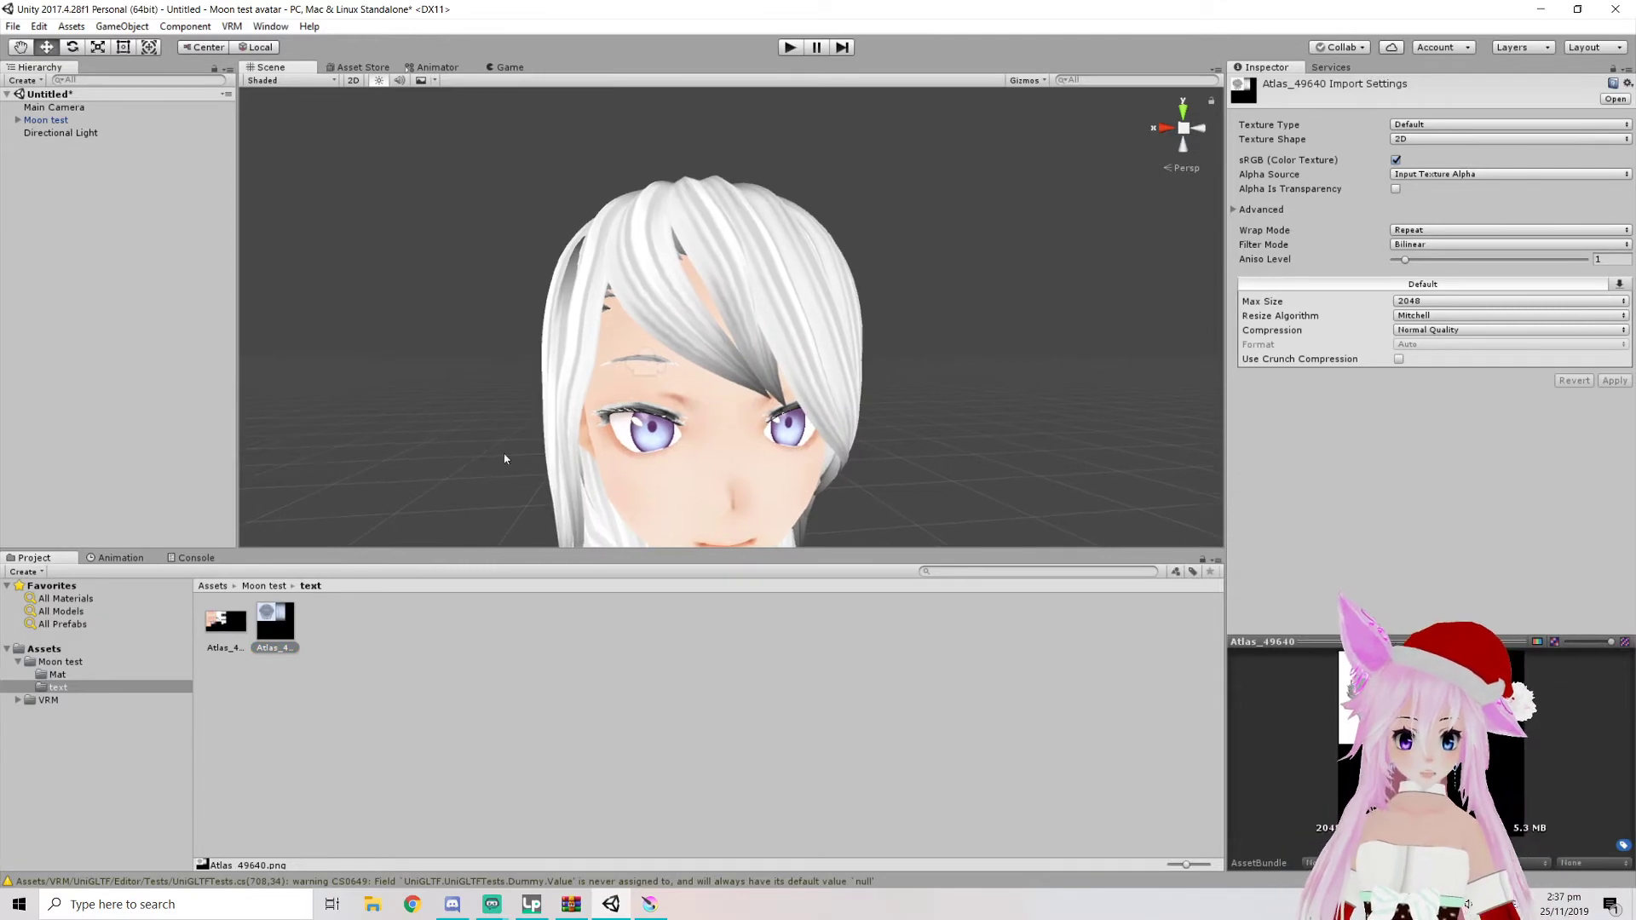
scroll(852, 324, "down", 4)
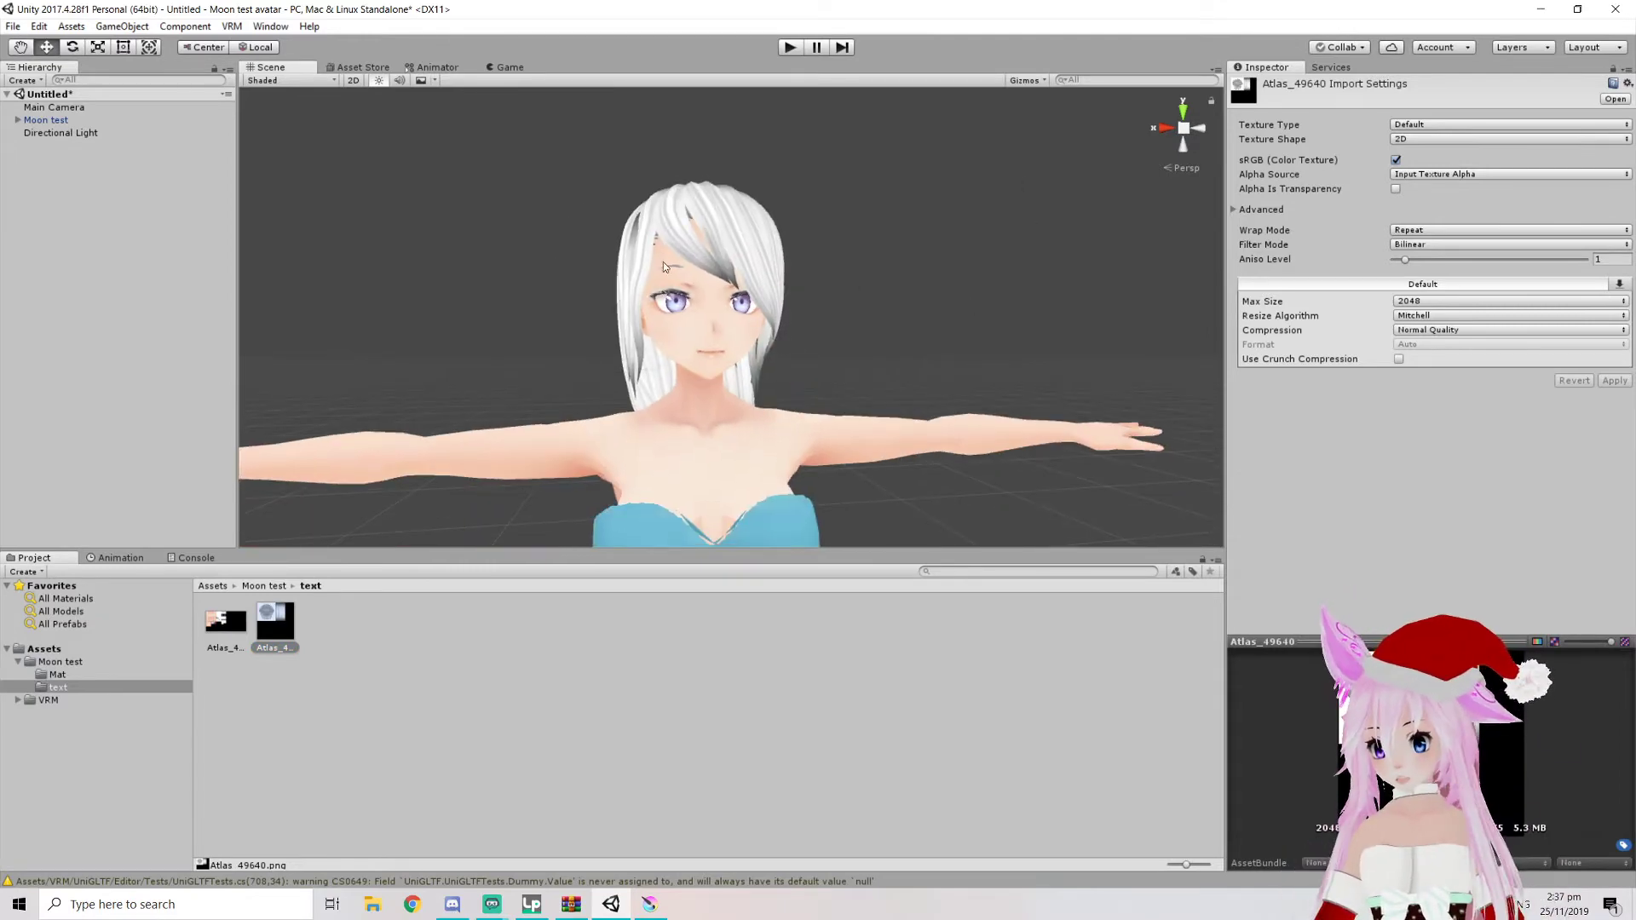
middle_click_drag(731, 425, 734, 397)
left_click(264, 587)
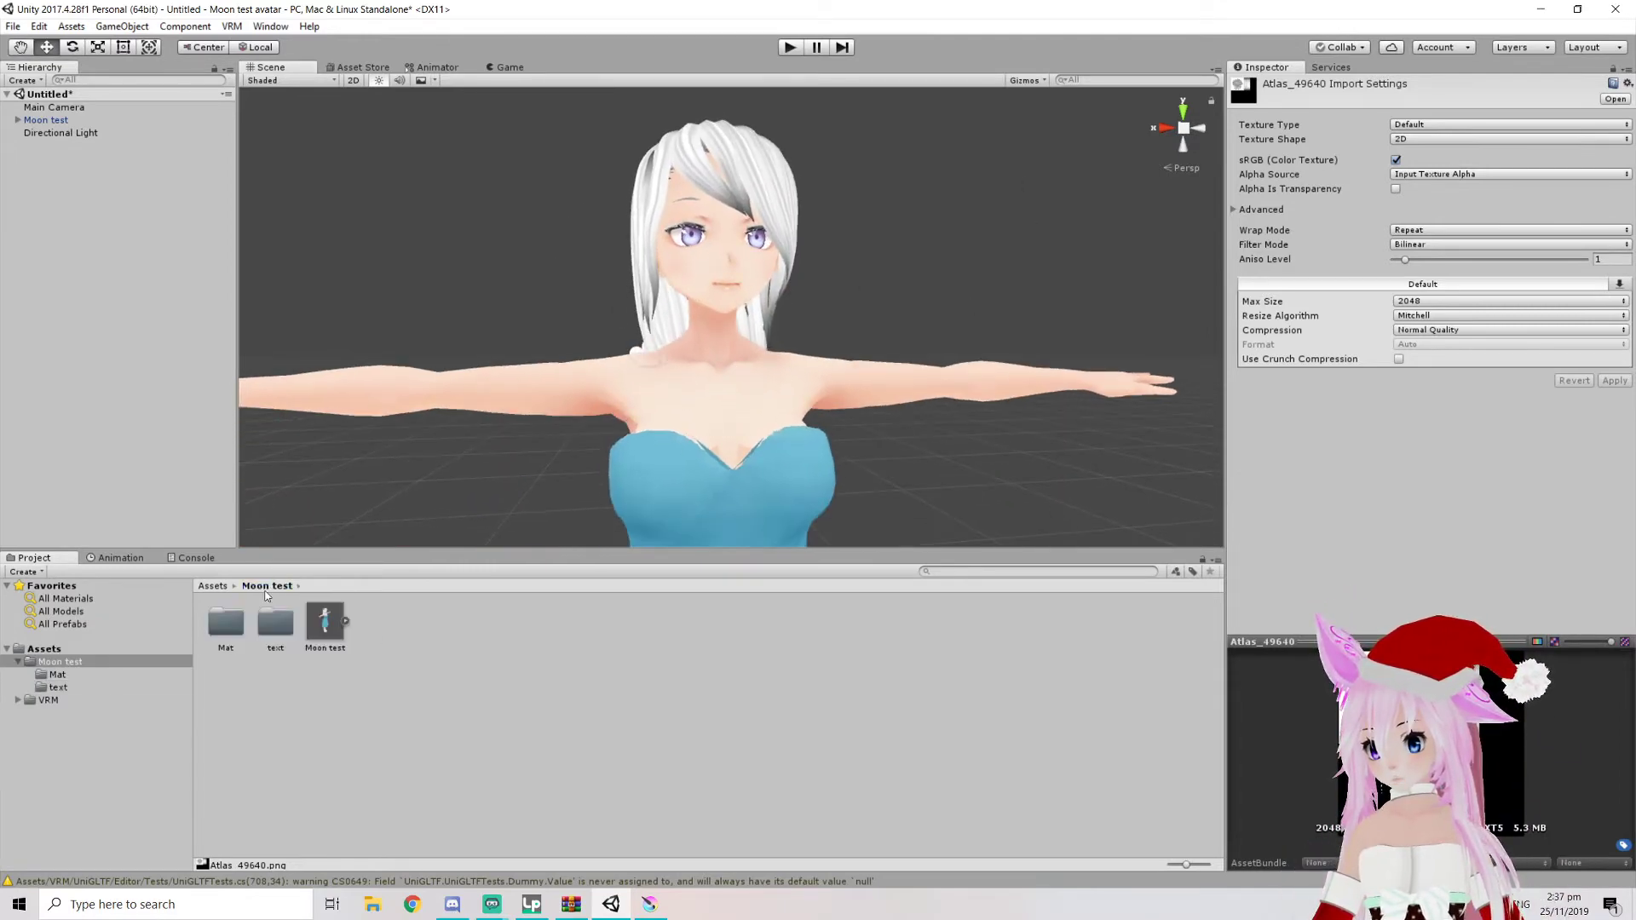
double_click(267, 629)
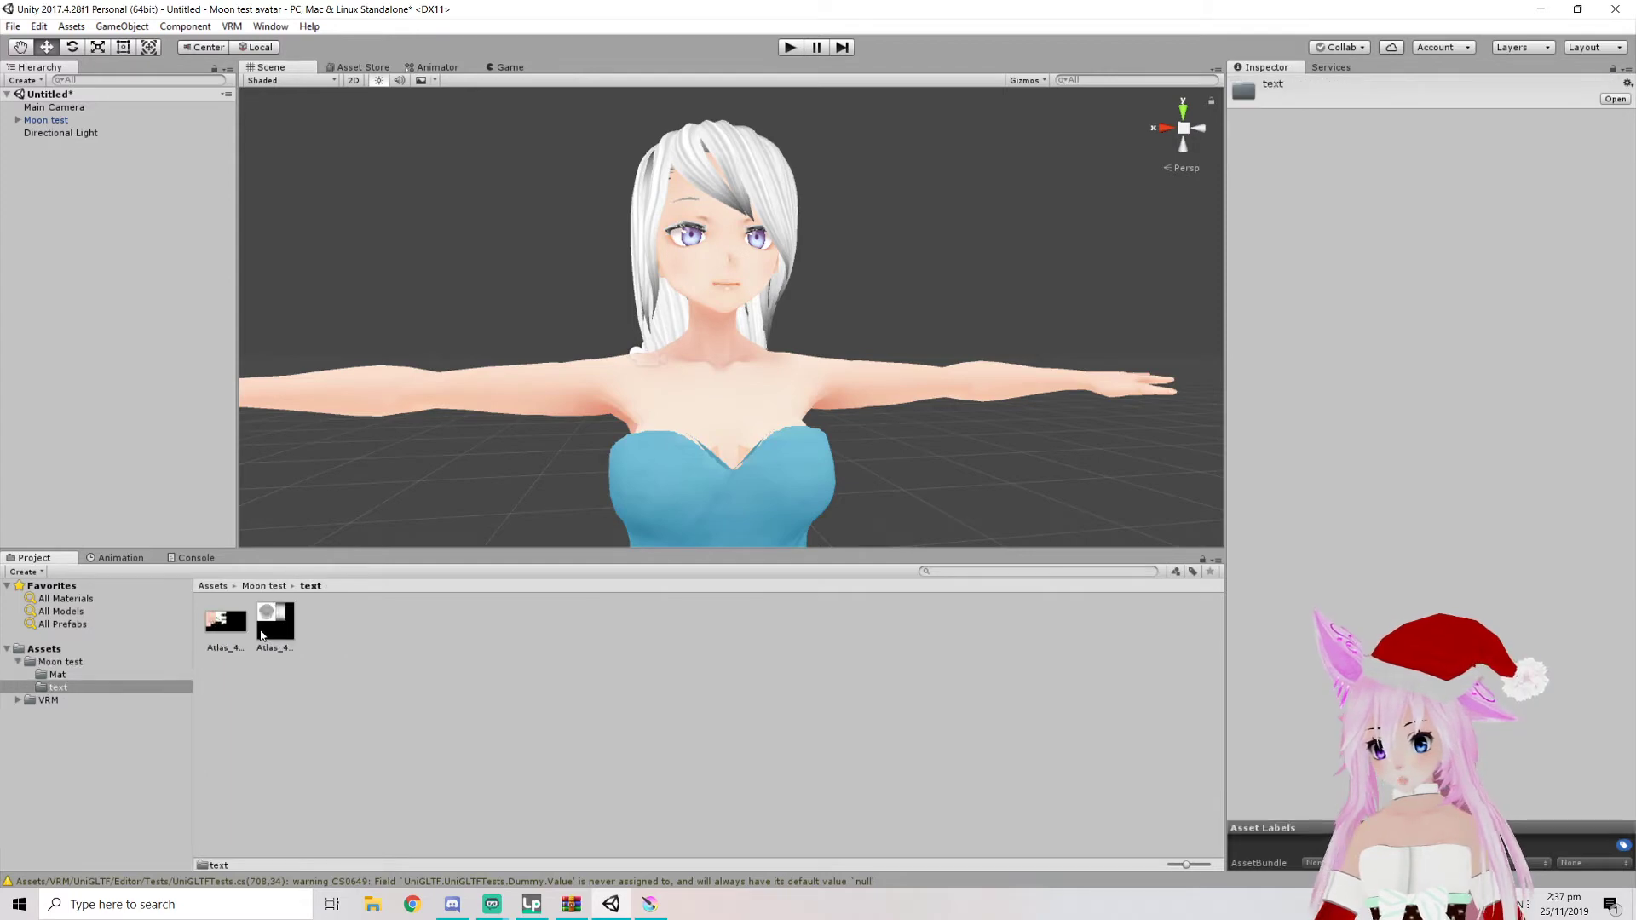
left_click(264, 587)
left_click(215, 586)
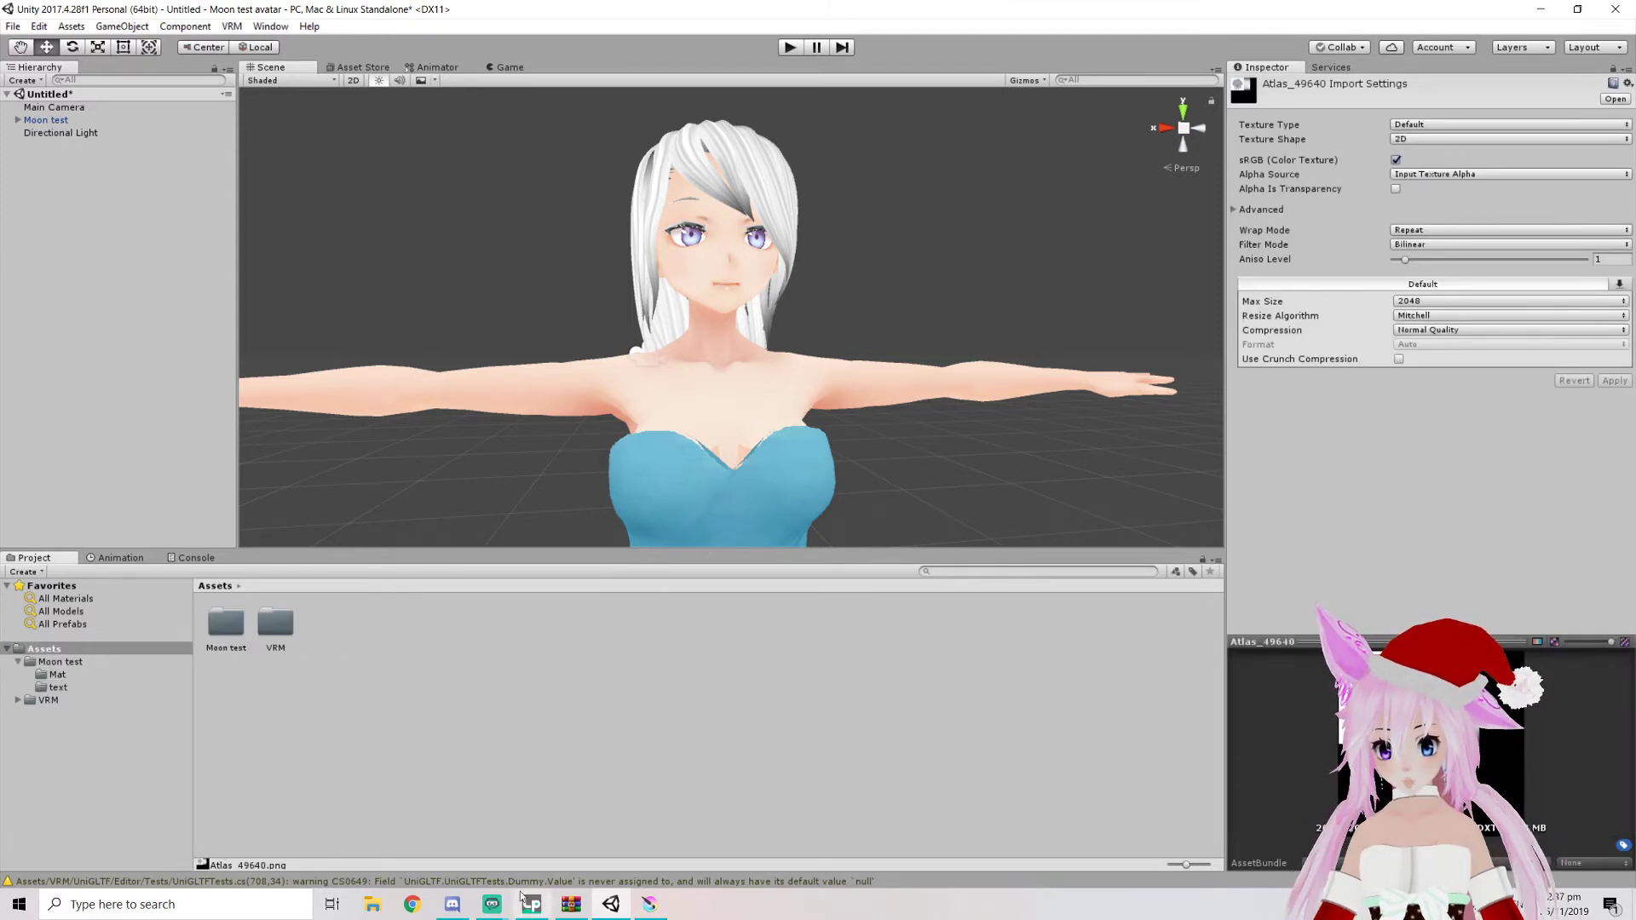
Return to Krita and paint the whole hair strip pure red on the Color-mode layer
left_click(651, 904)
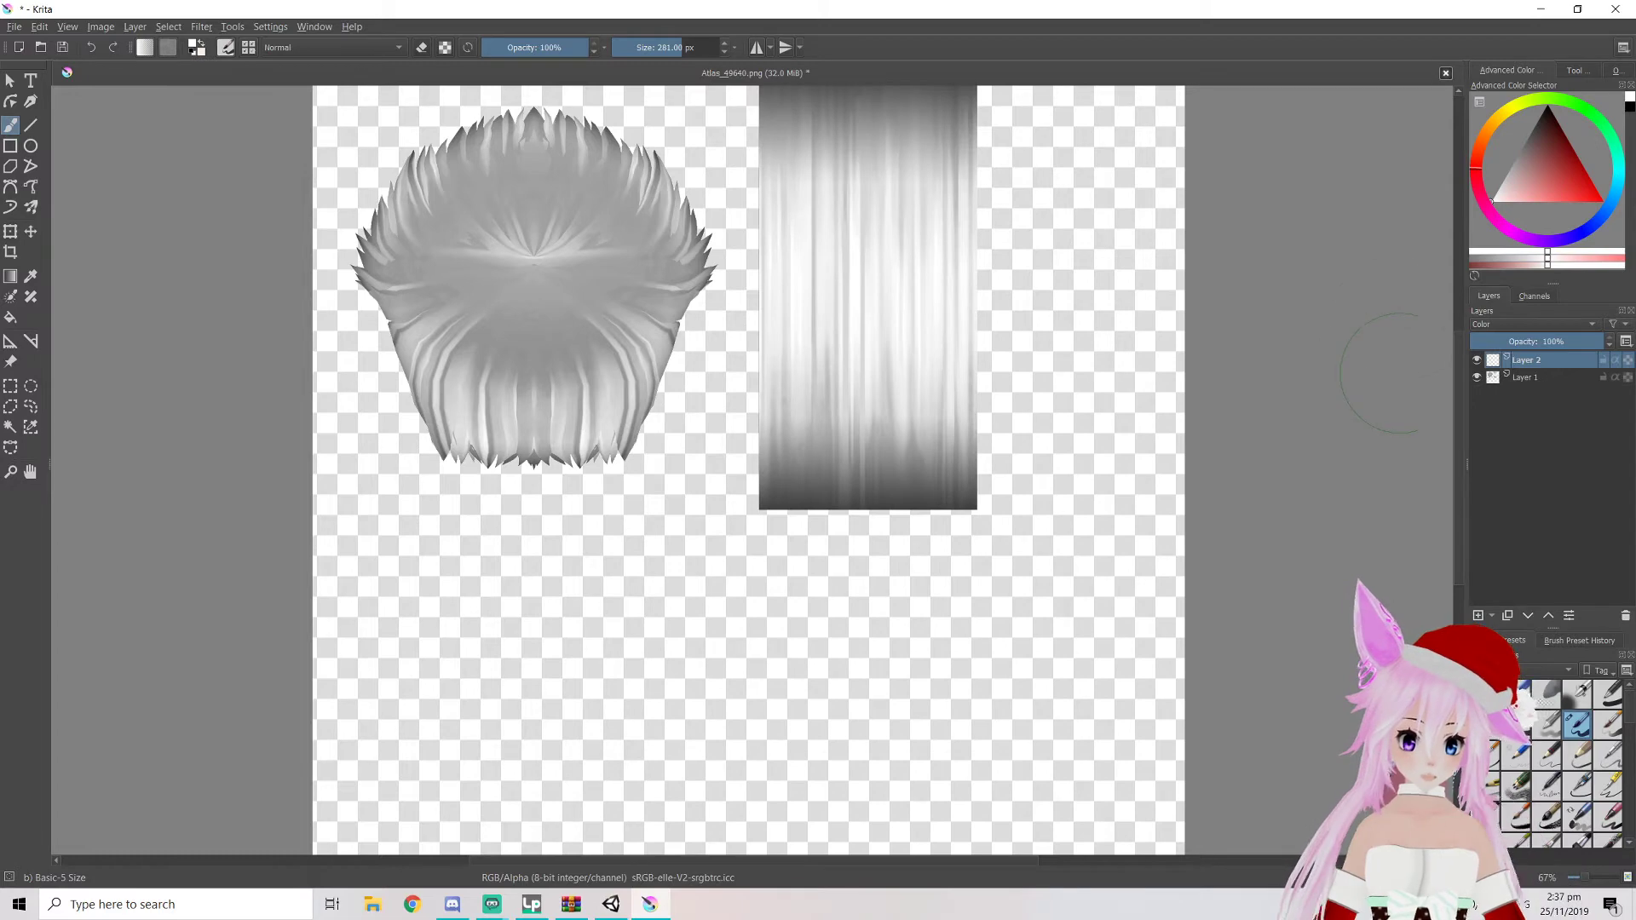
left_click(1603, 202)
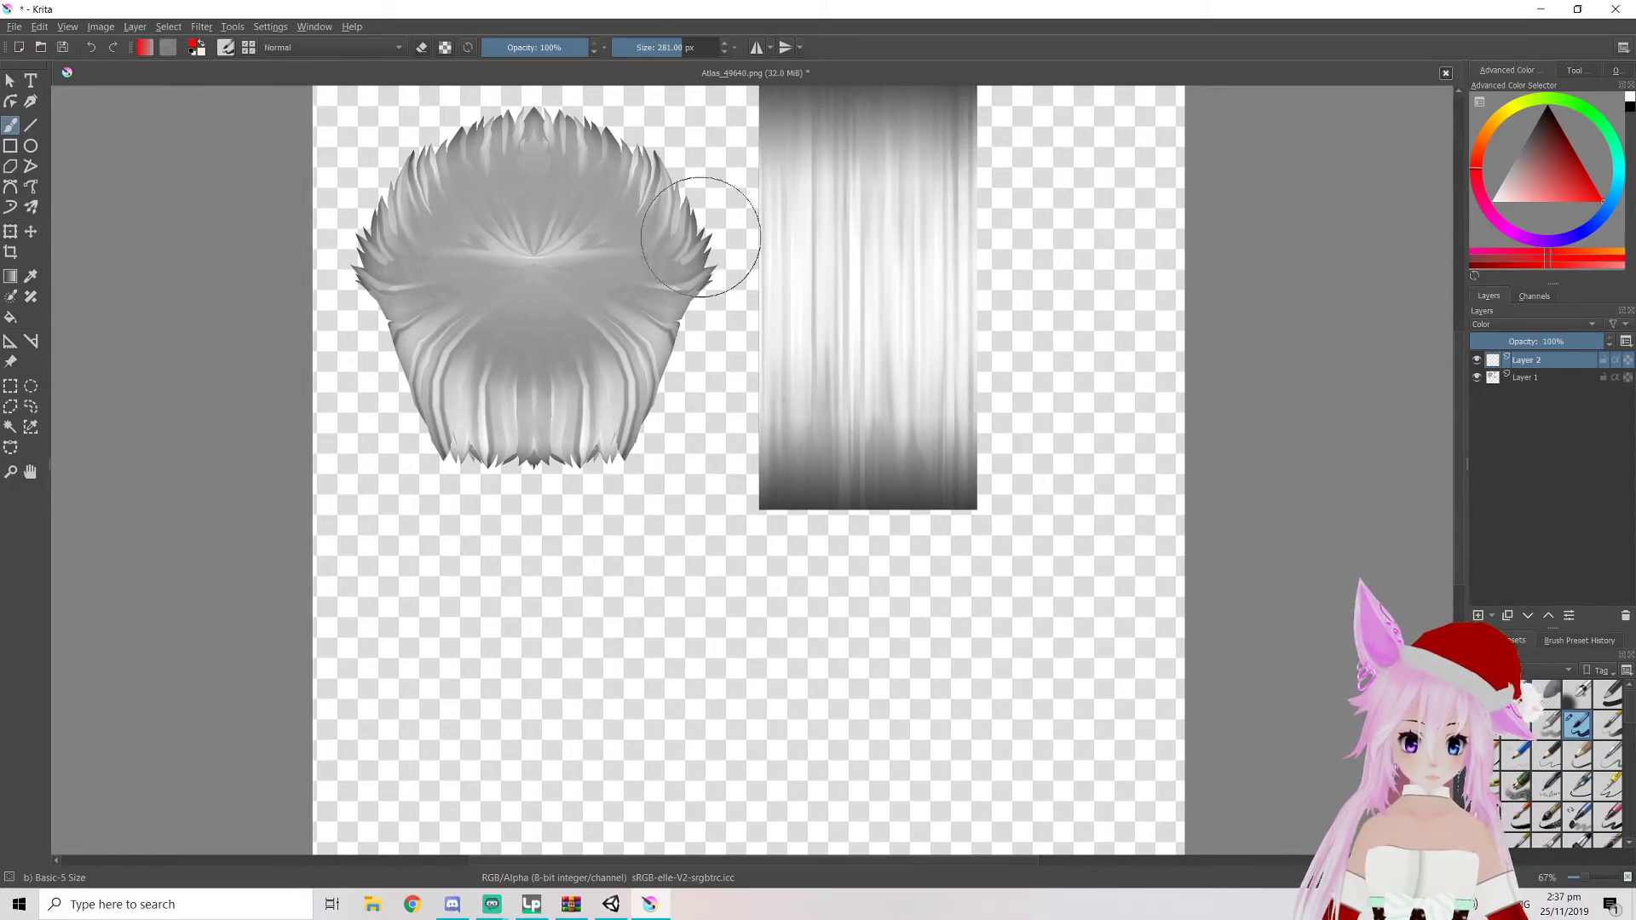
mouse_move(820, 139)
left_mouse_down()
mouse_move(851, 340)
mouse_move(915, 92)
mouse_move(946, 96)
mouse_move(801, 98)
mouse_move(826, 202)
mouse_move(809, 460)
mouse_move(866, 464)
mouse_move(913, 438)
mouse_move(928, 128)
mouse_move(817, 392)
mouse_move(803, 201)
left_mouse_up()
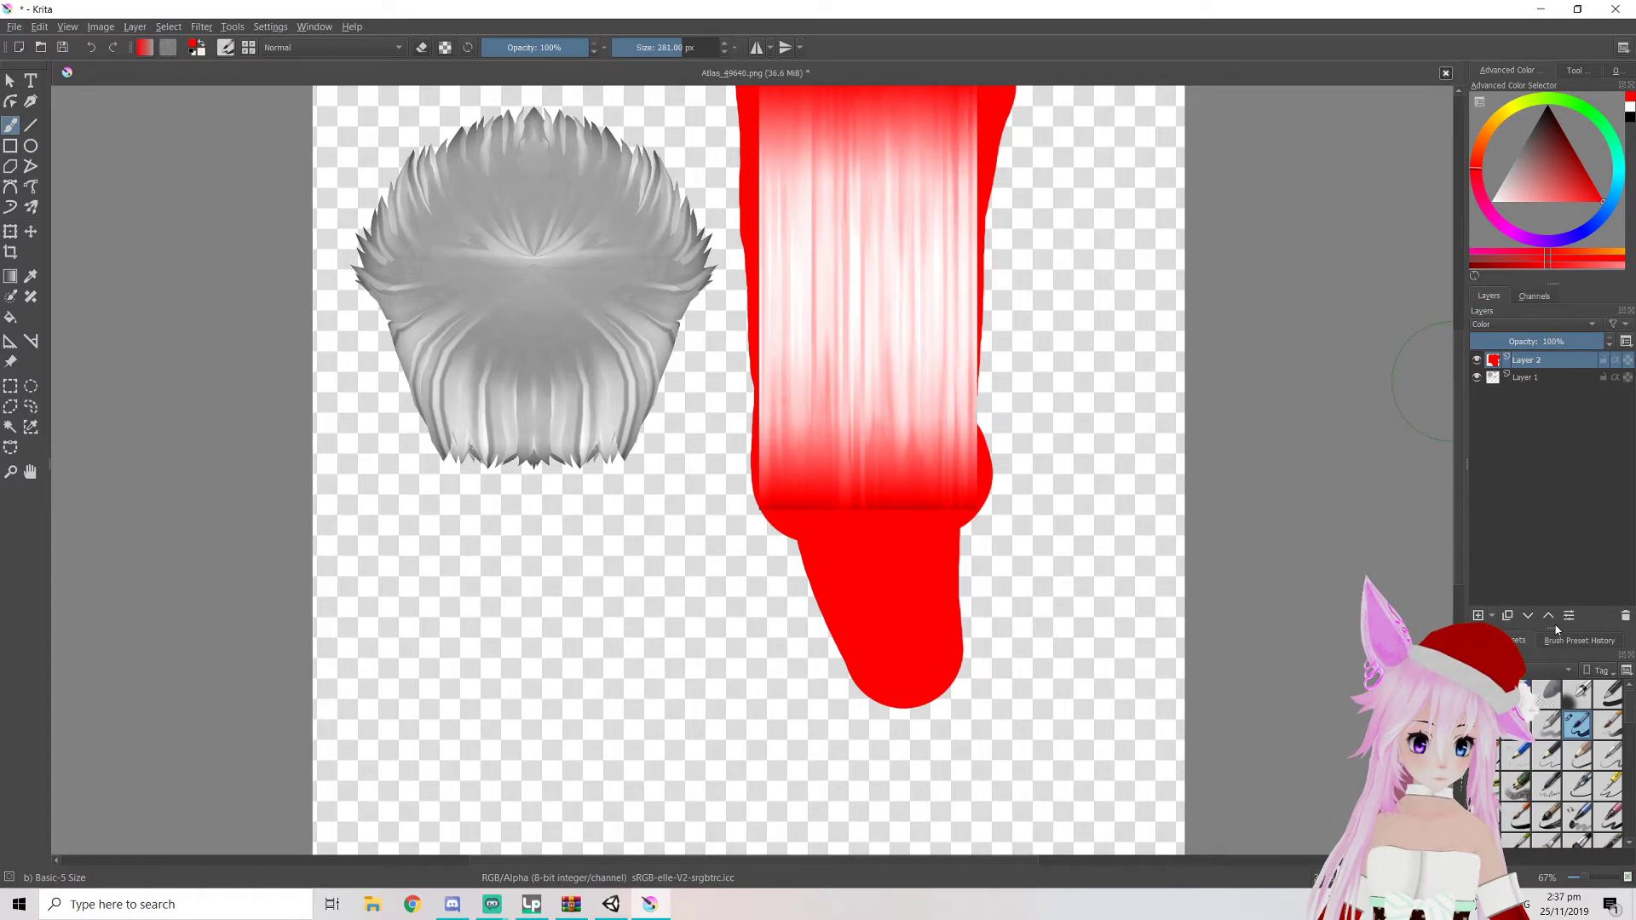
Add another layer at about 38% opacity and paint red over the hair strip and the scalp hair
left_click(1479, 616)
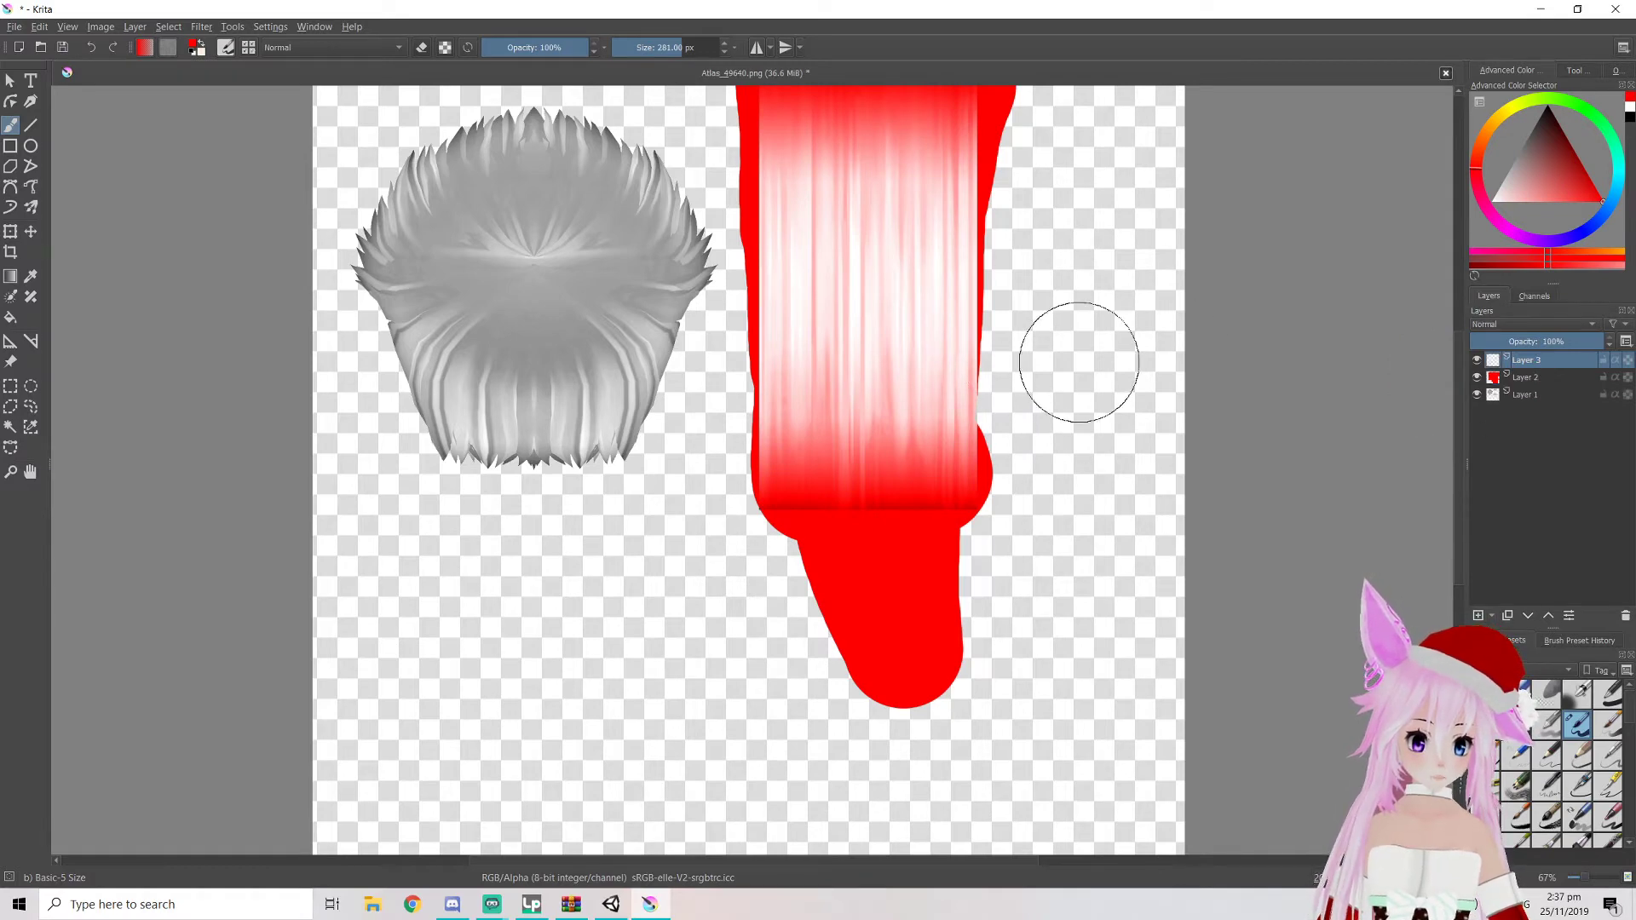
left_click_drag(1539, 342, 1520, 342)
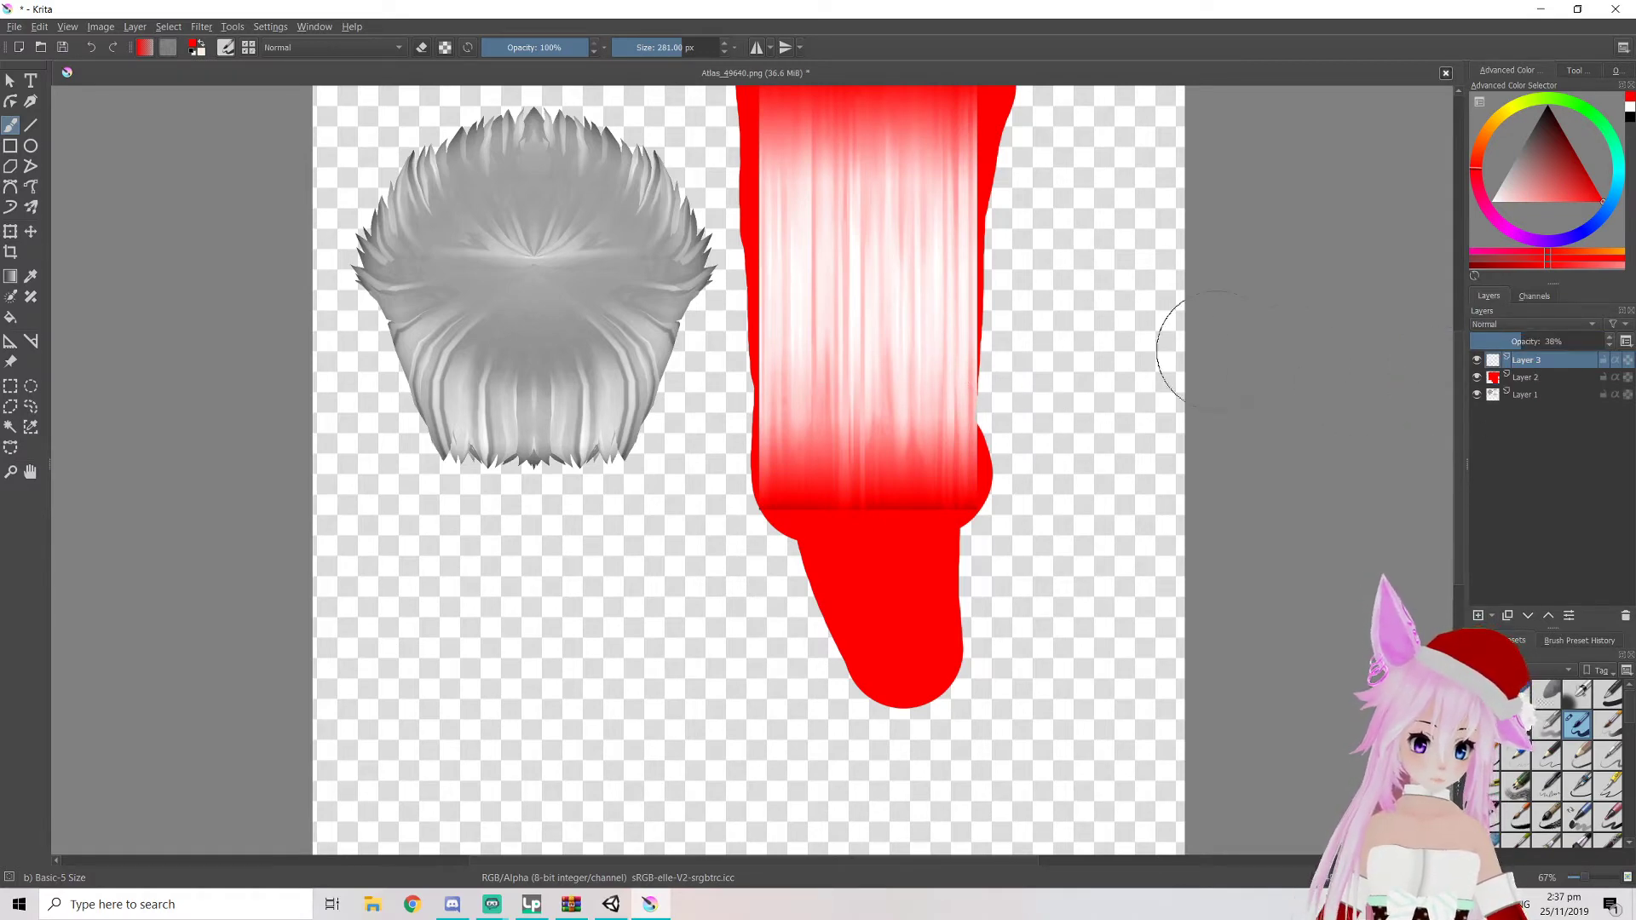
mouse_move(810, 457)
left_mouse_down()
mouse_move(792, 162)
mouse_move(929, 149)
mouse_move(929, 349)
mouse_move(909, 429)
mouse_move(859, 164)
left_mouse_up()
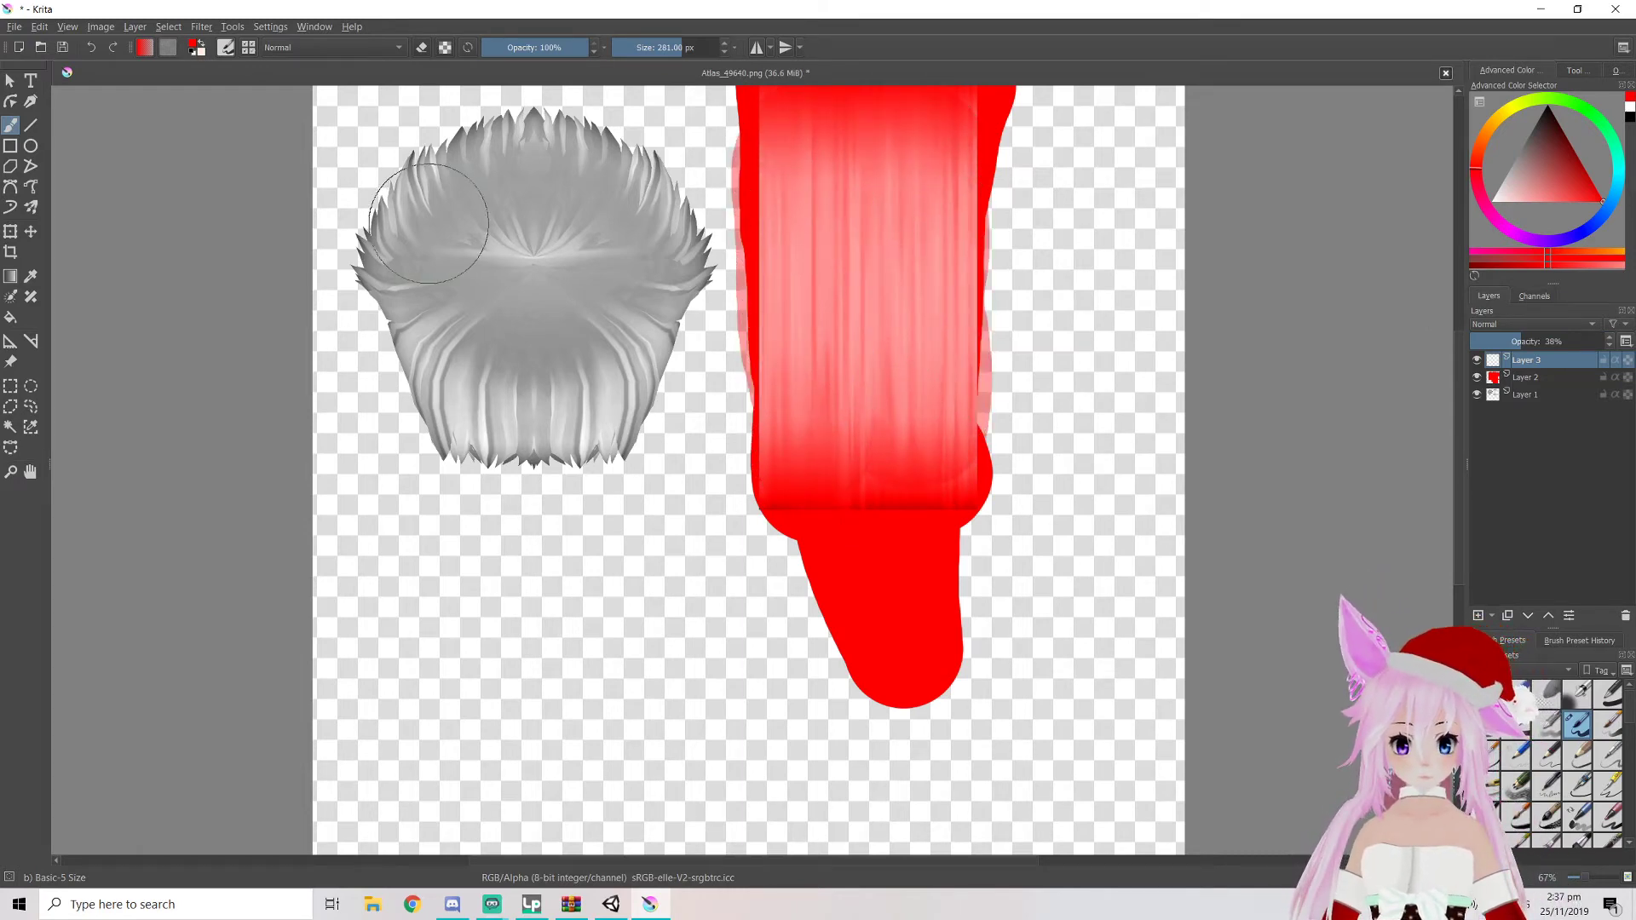
mouse_move(385, 271)
left_mouse_down()
mouse_move(443, 202)
mouse_move(609, 183)
mouse_move(660, 299)
mouse_move(562, 426)
mouse_move(434, 357)
mouse_move(520, 272)
mouse_move(545, 316)
left_mouse_up()
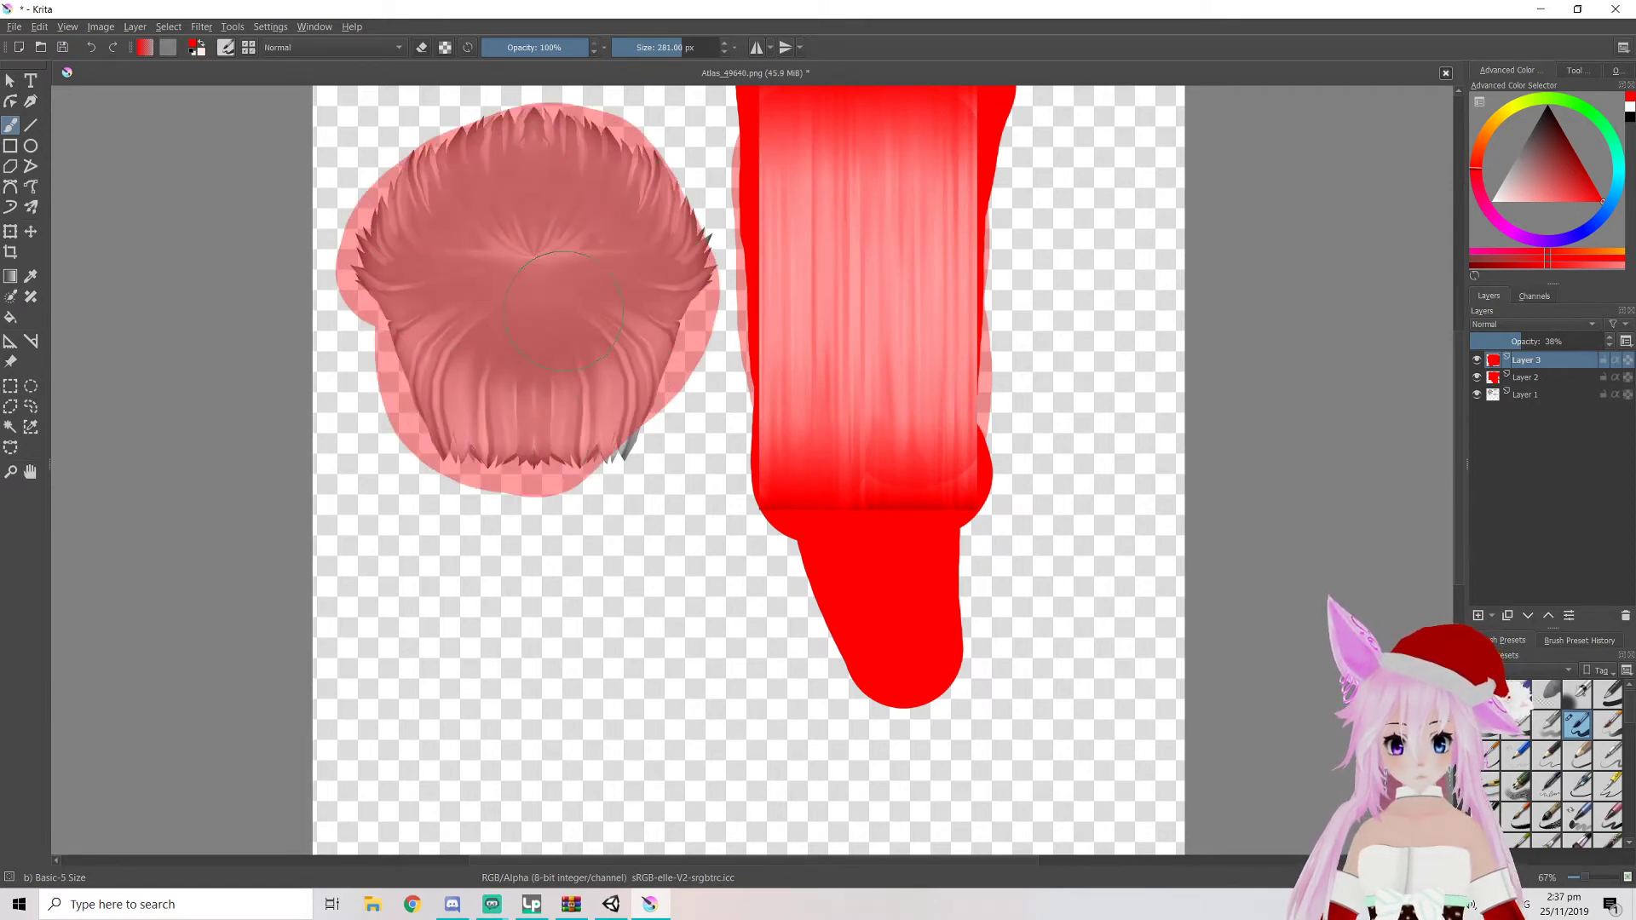
left_click_drag(548, 430, 631, 441)
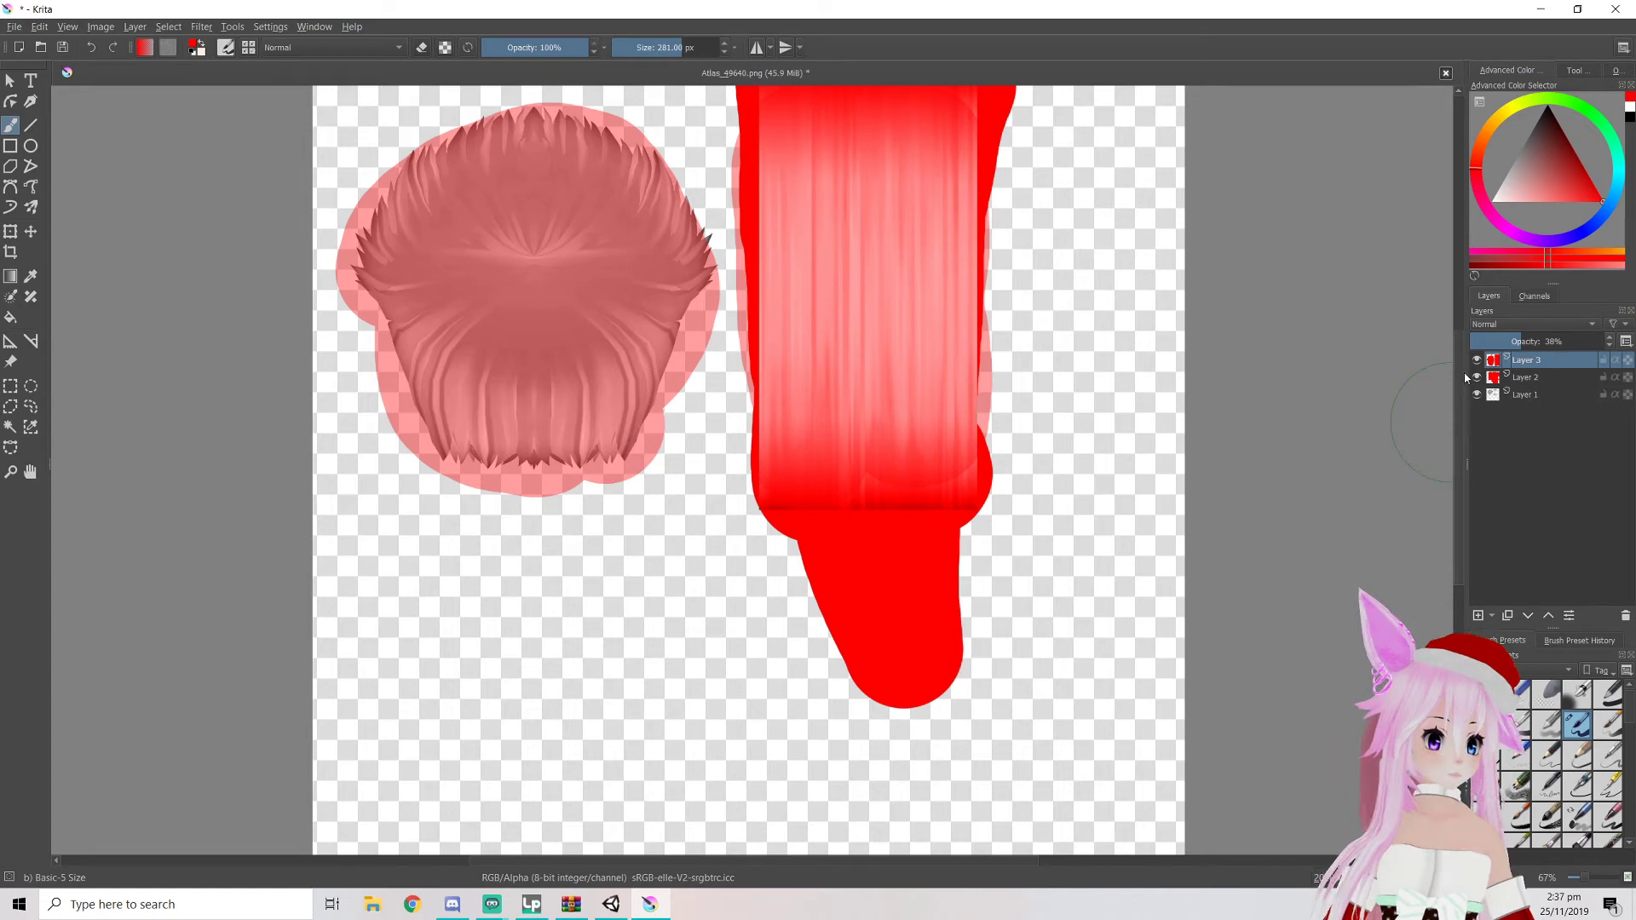
Paint red over the entire scalp hair on the Color-mode layer, Layer 2
left_click(1526, 377)
mouse_move(427, 427)
left_mouse_down()
mouse_move(375, 223)
mouse_move(512, 149)
mouse_move(604, 186)
left_mouse_up()
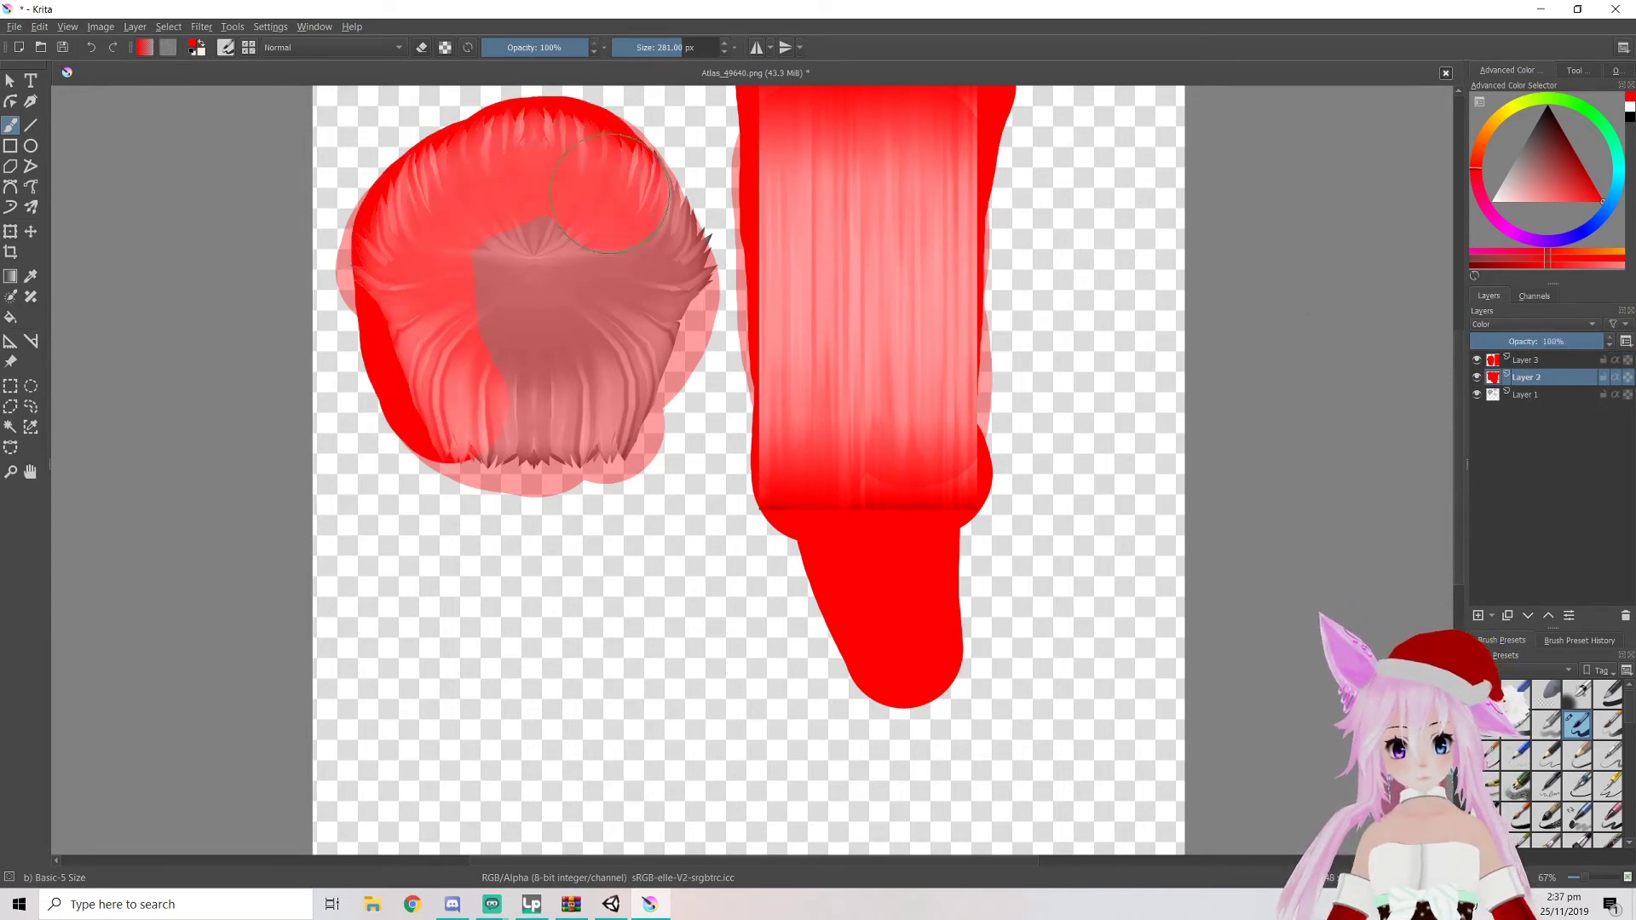
mouse_move(656, 271)
left_mouse_down()
mouse_move(622, 422)
mouse_move(512, 412)
mouse_move(450, 430)
left_mouse_up()
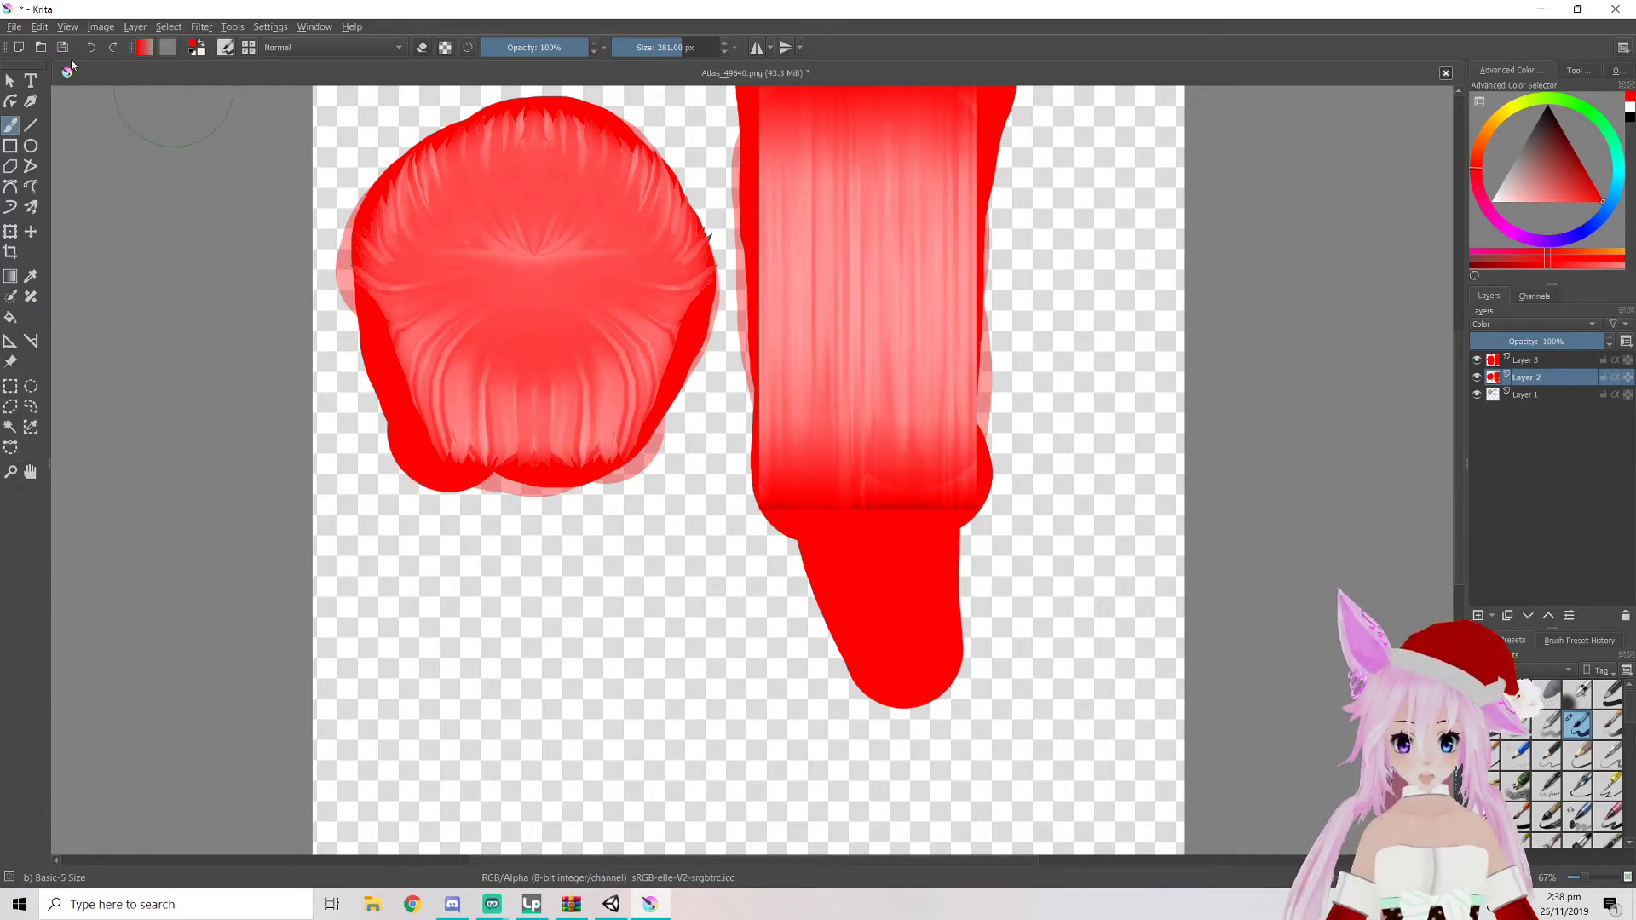
Save the recoloured texture as a new PNG named "Atlas_49640 red" in the project's text folder, keeping the default export options
left_click(14, 26)
left_click(54, 119)
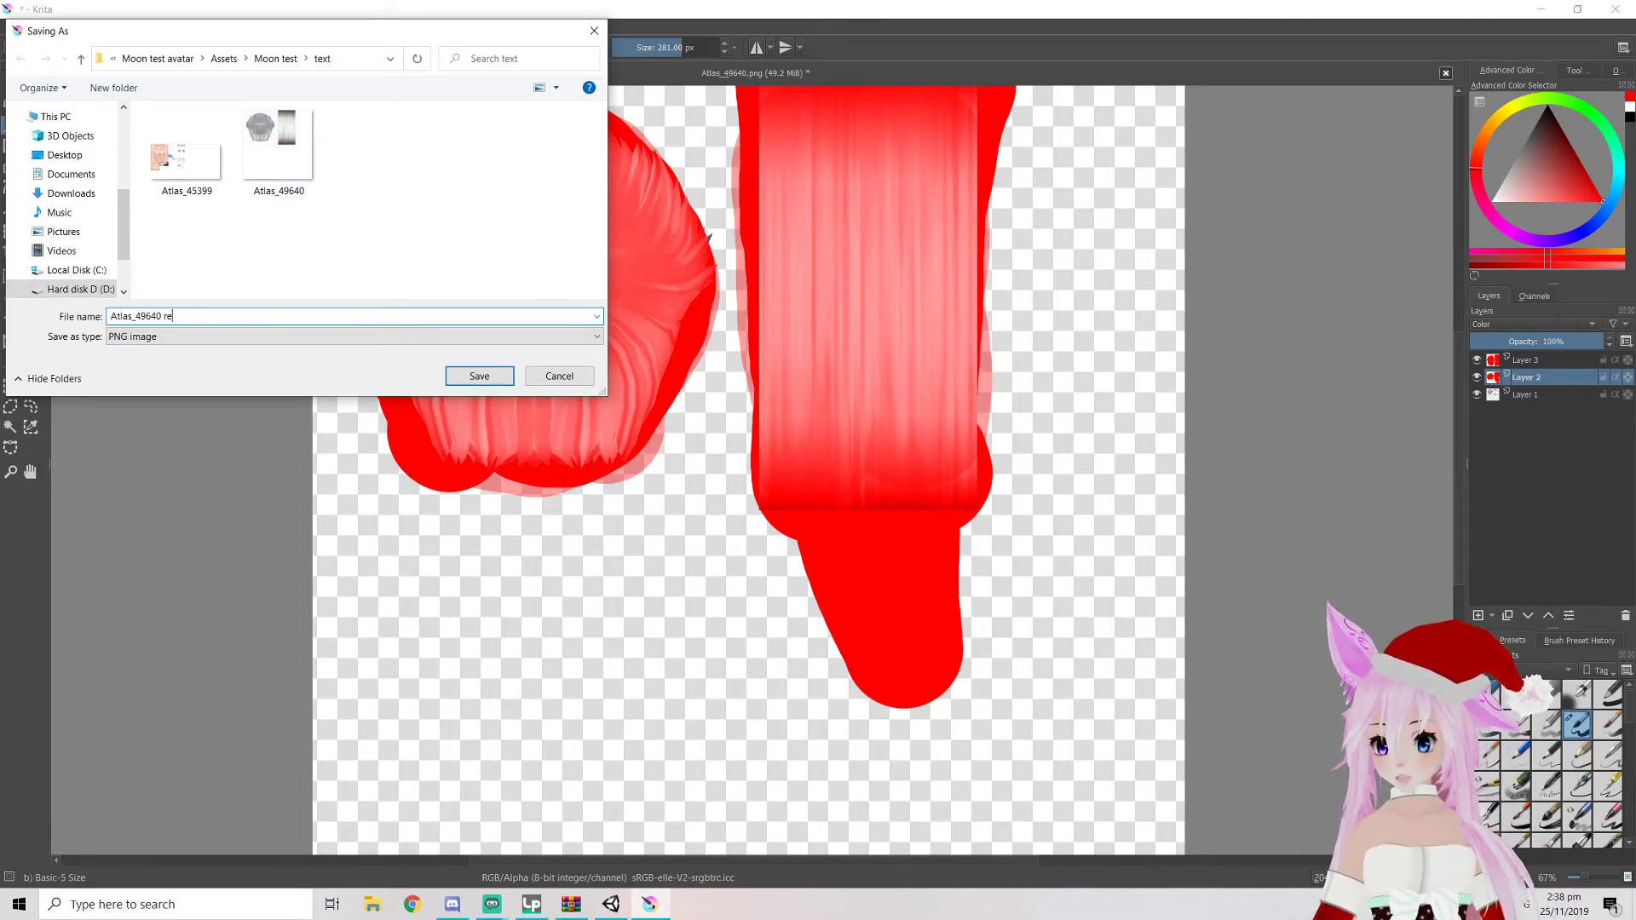
type("red")
left_click(447, 380)
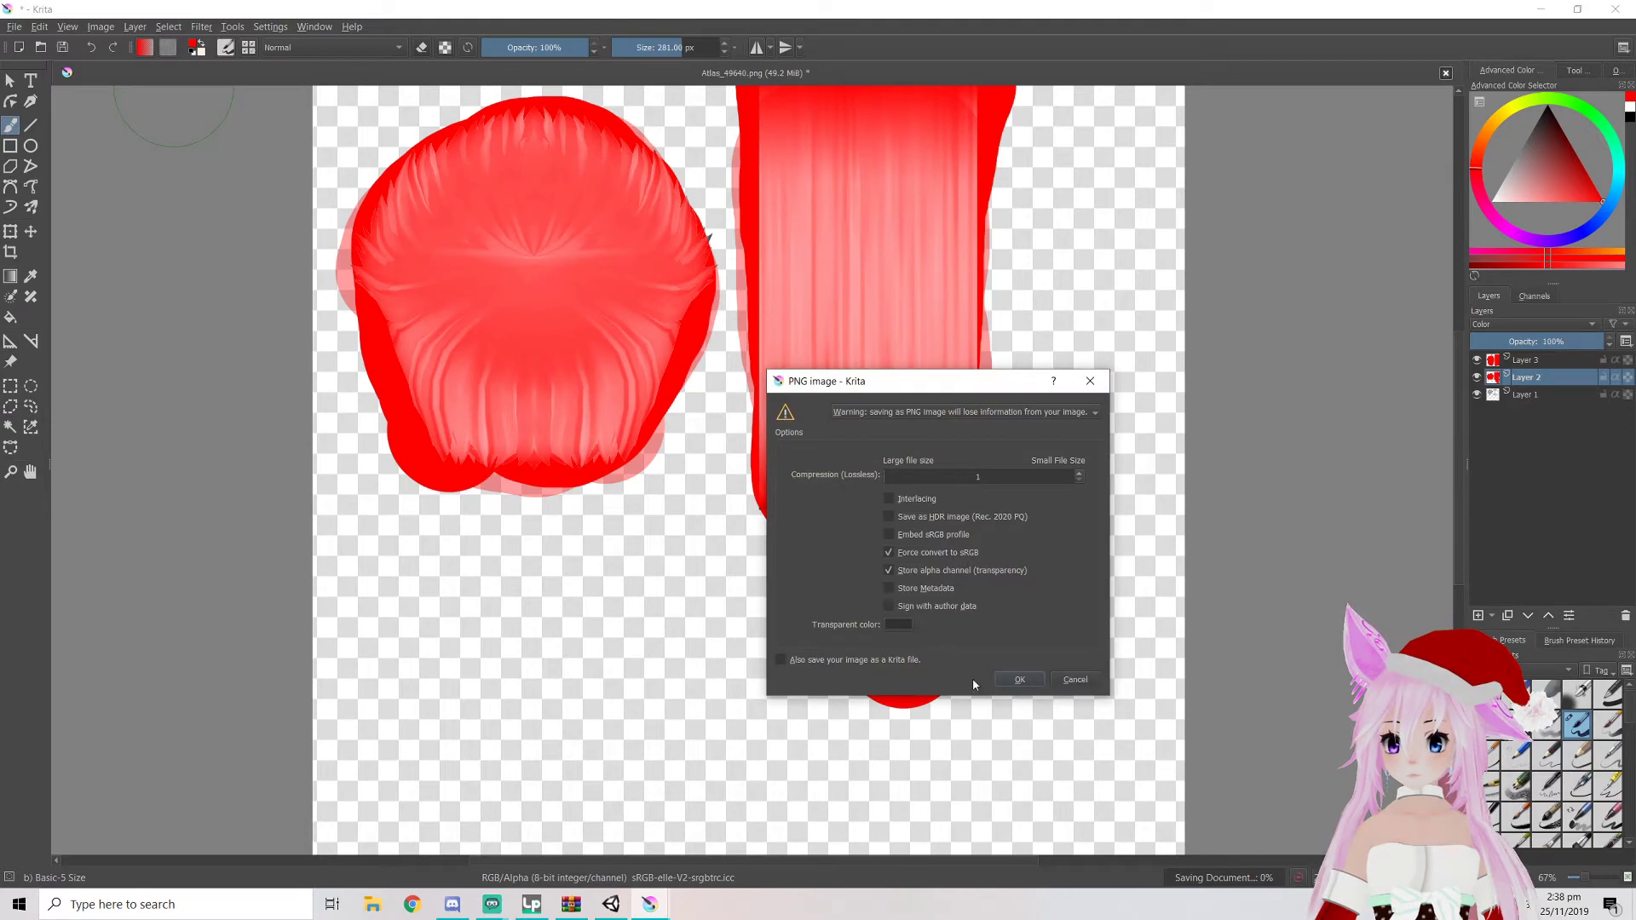
left_click(1020, 680)
Switch to Unity and assign the "Atlas_49640 red" texture to the Lit Color of the hair material material_atlas_49640_1
left_click(612, 904)
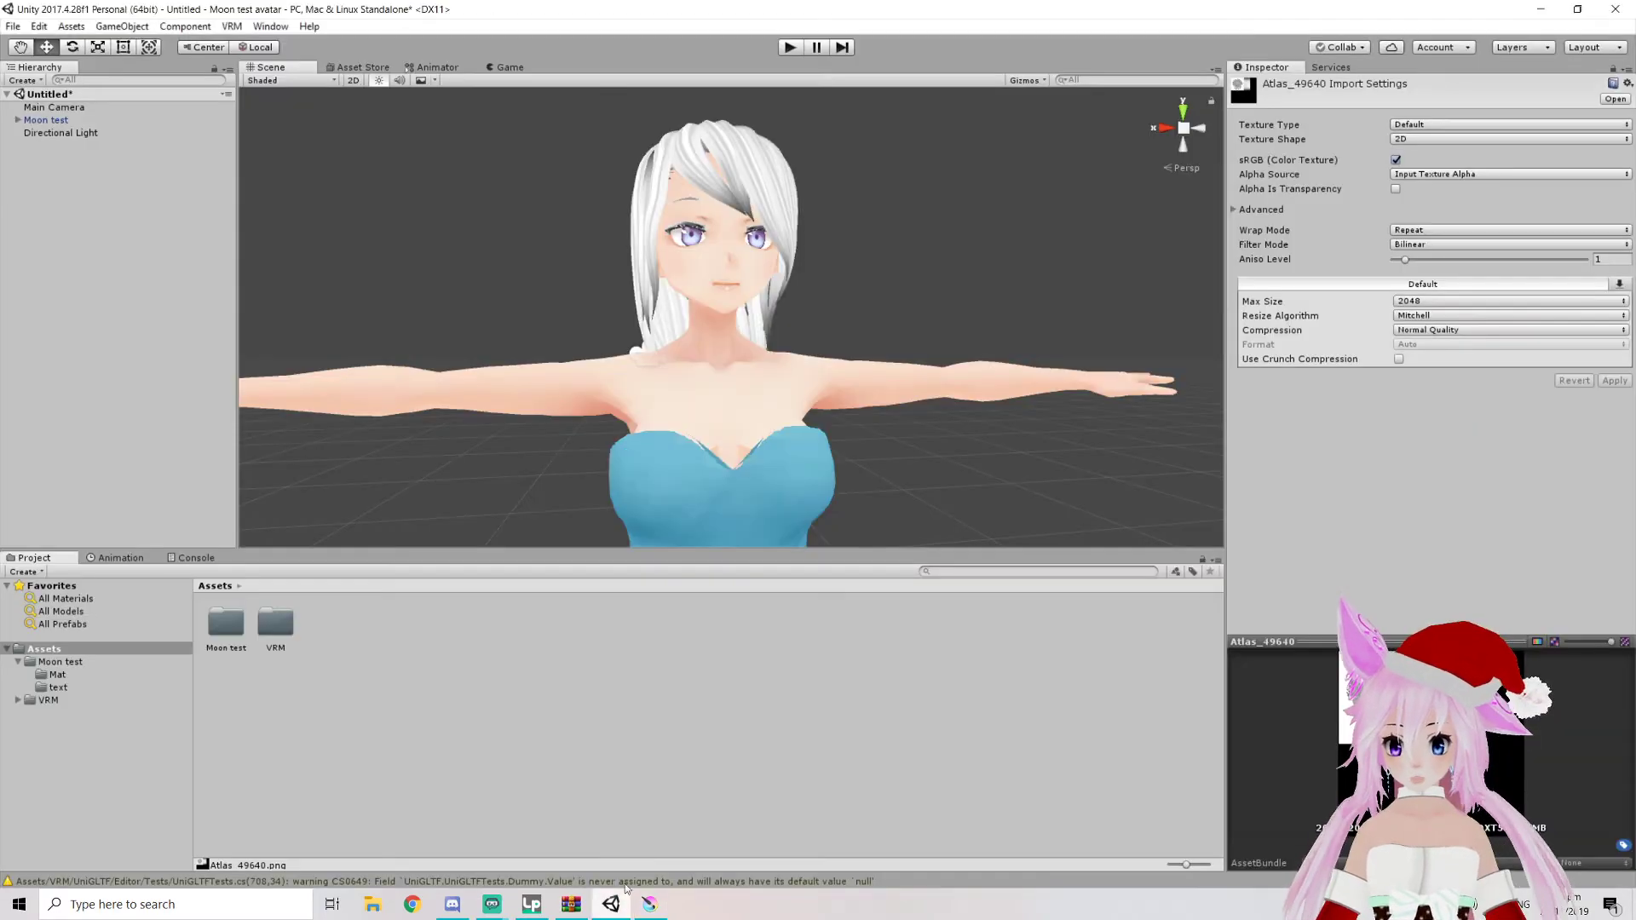
left_click(242, 637)
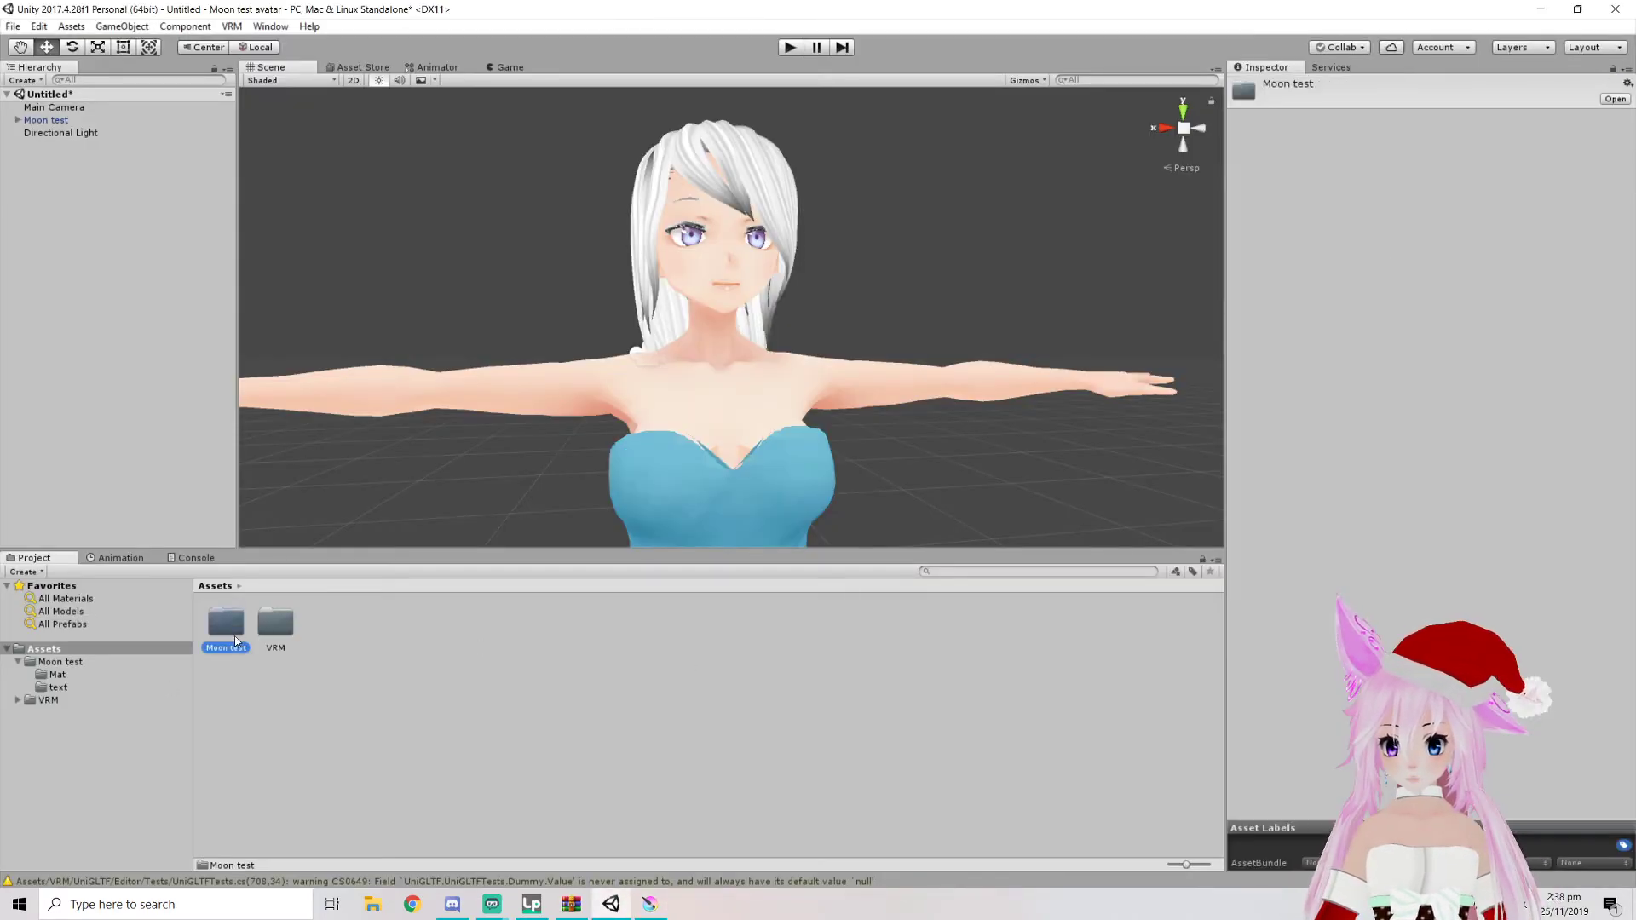
double_click(229, 631)
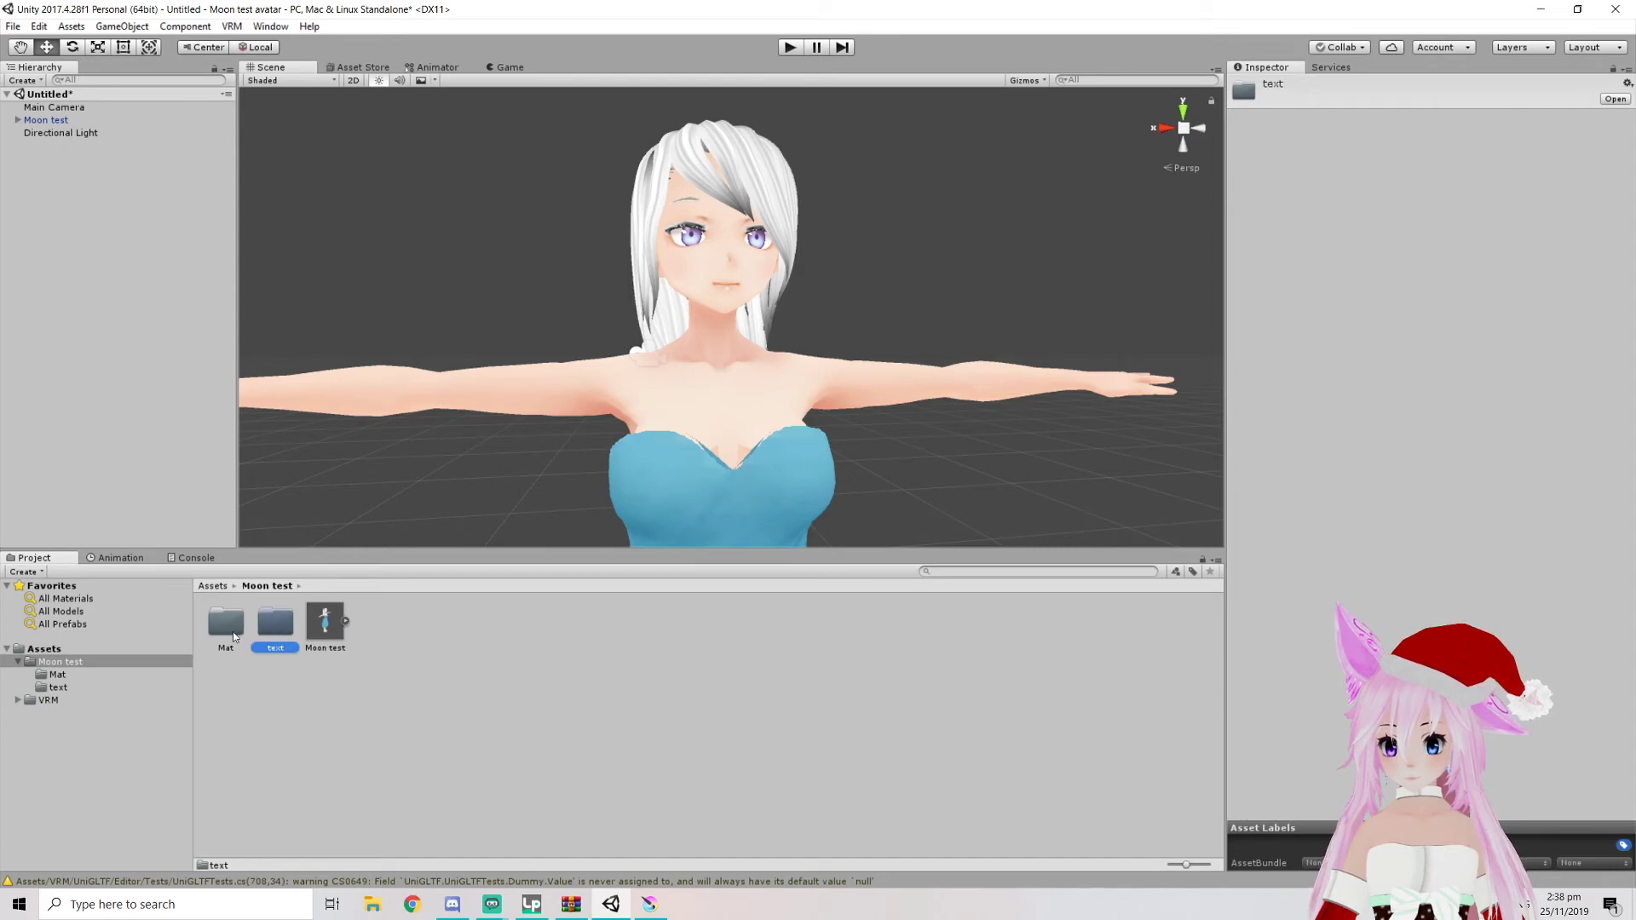
double_click(232, 631)
left_click(277, 624)
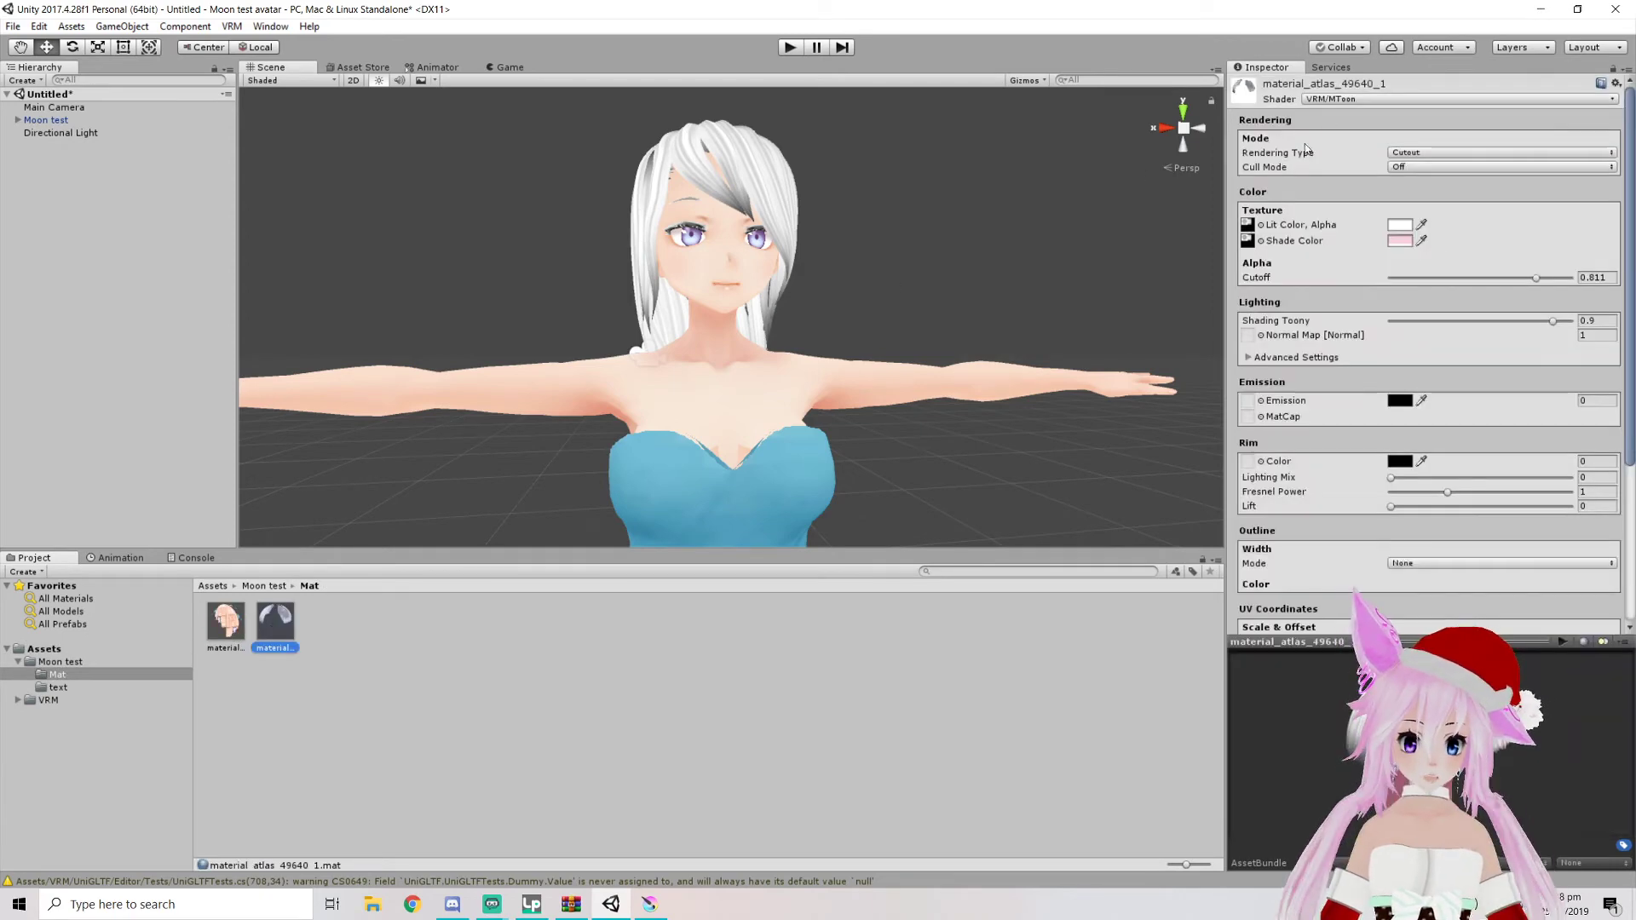
left_click(1248, 225)
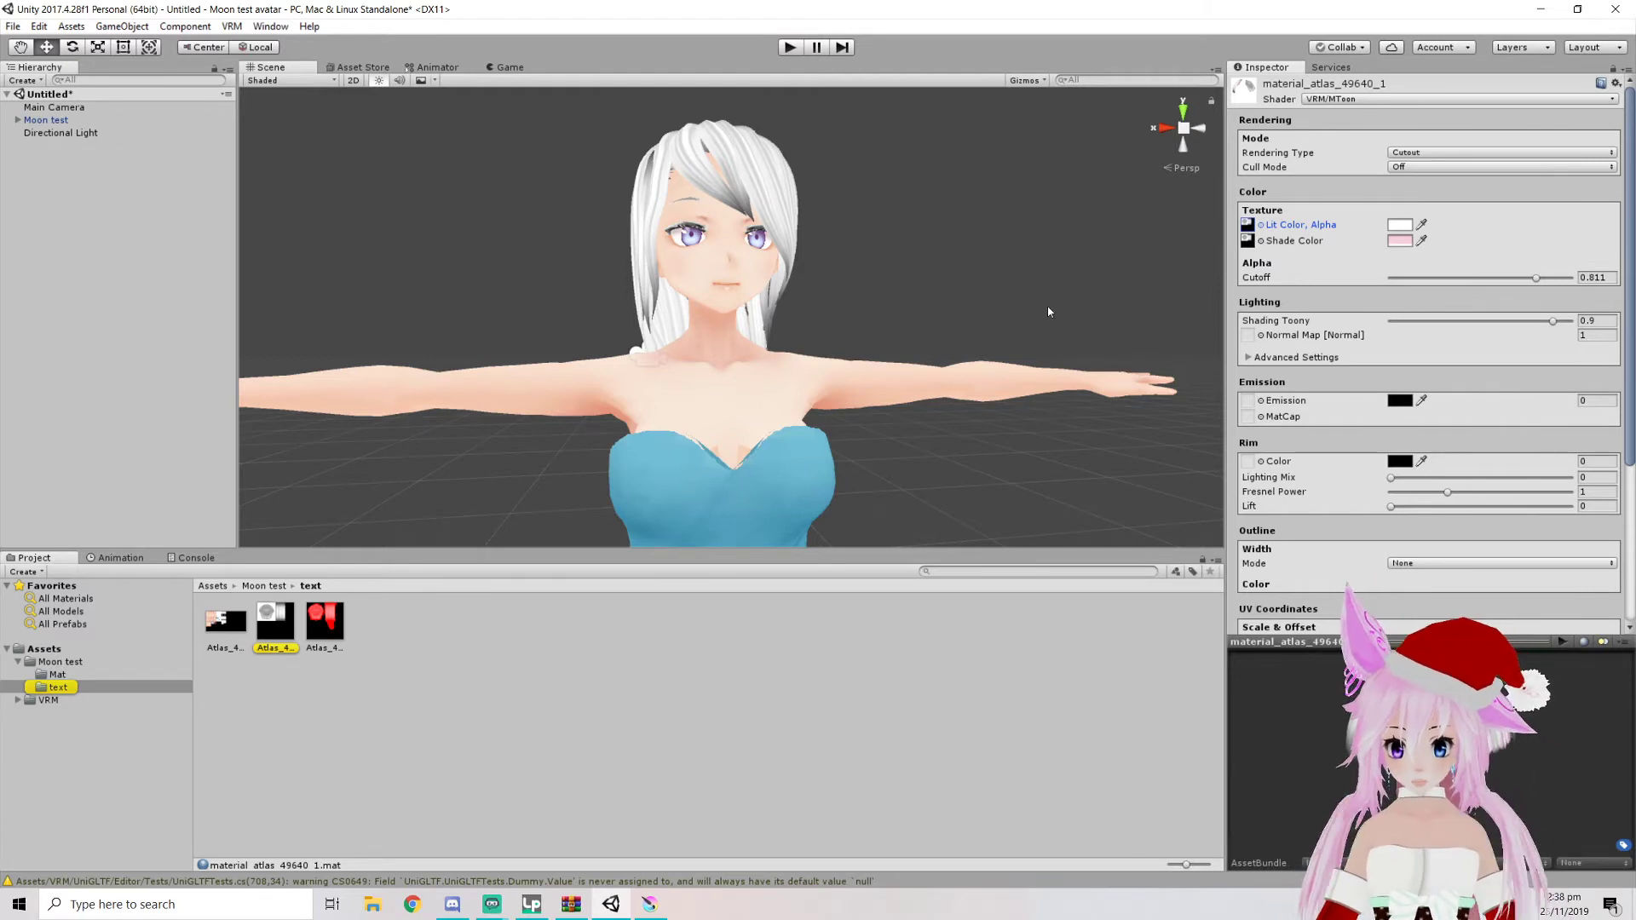
left_click_drag(339, 645, 1216, 139)
left_click_drag(1257, 228, 1249, 225)
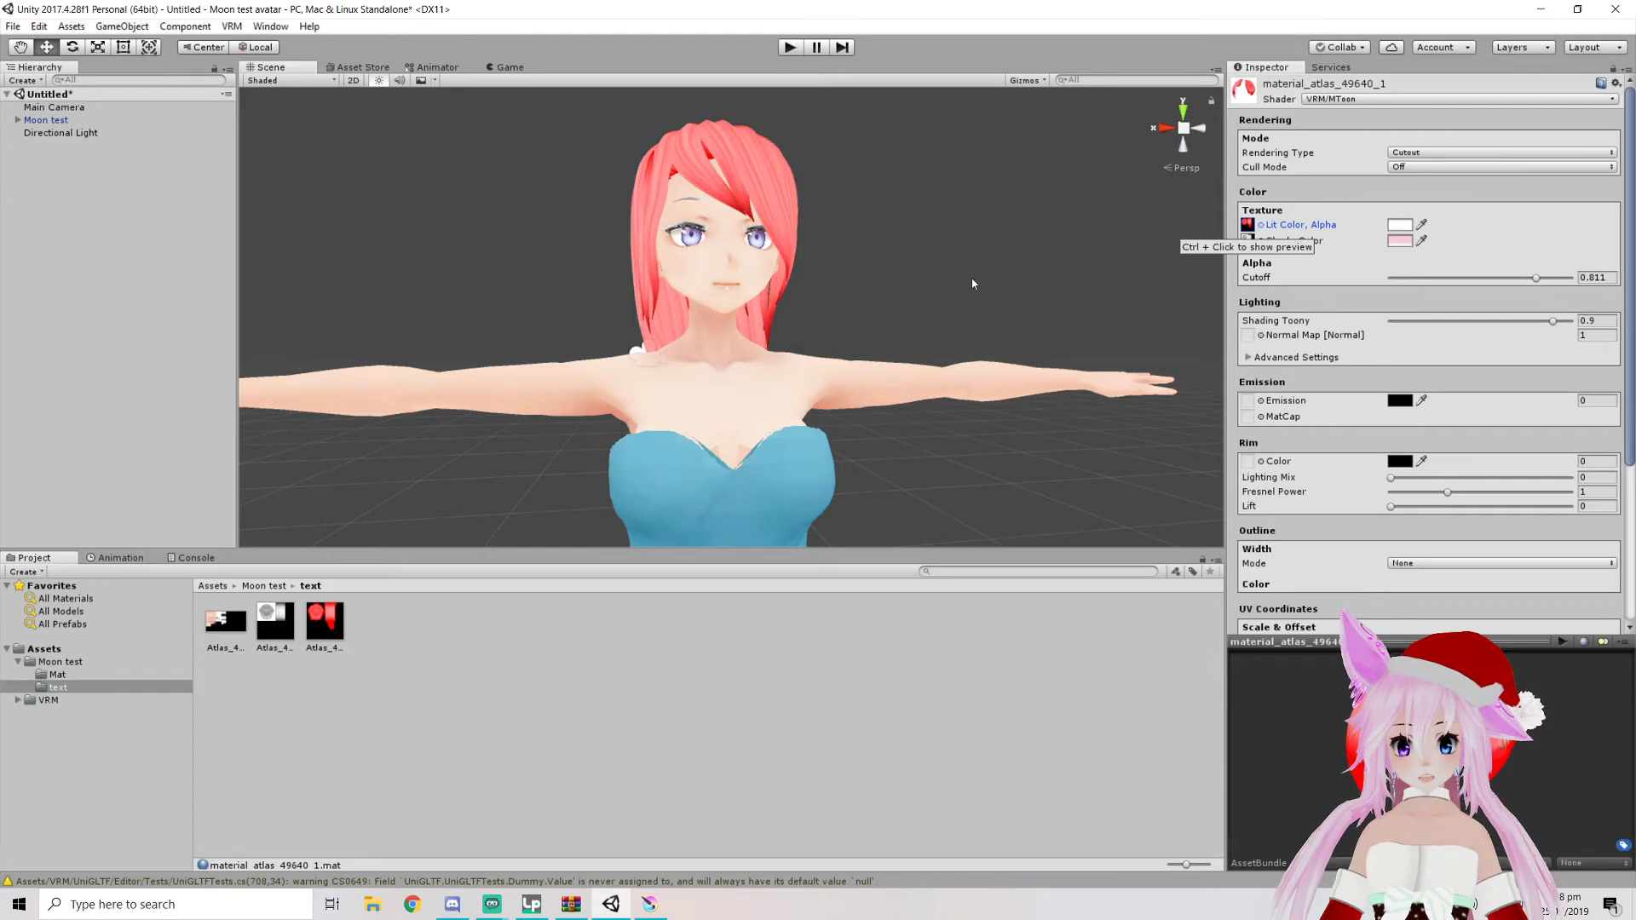
scroll(944, 319, "up", 5)
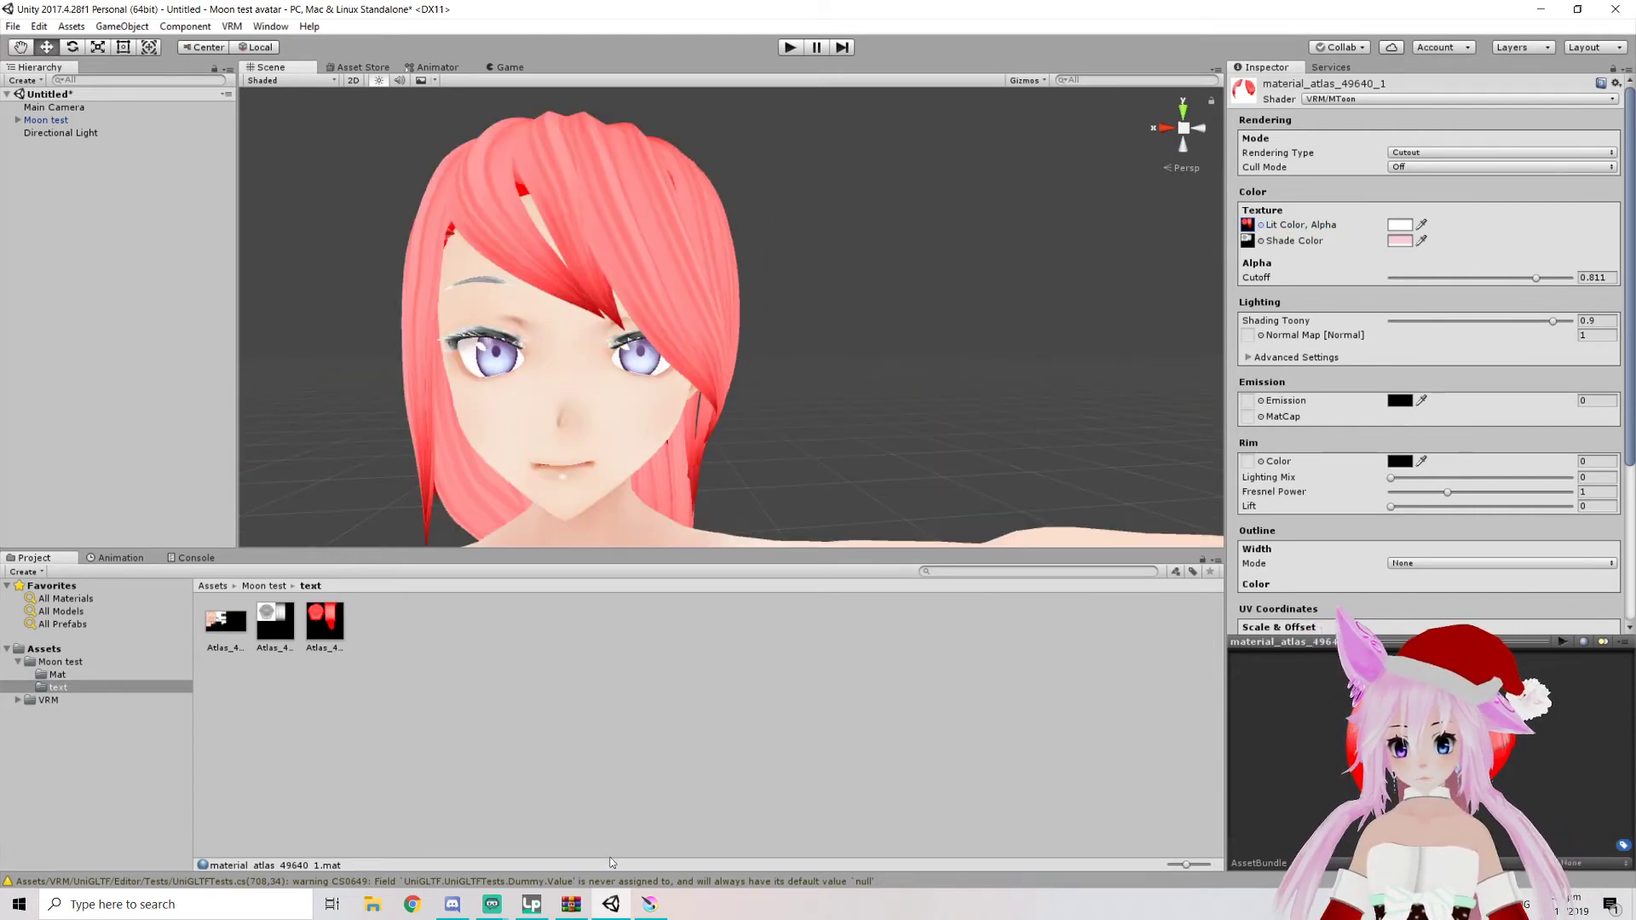
Switch to Krita and toggle the visibility of the two red layers to inspect the grey hair texture underneath
left_click(650, 904)
scroll(731, 523, "down", 3)
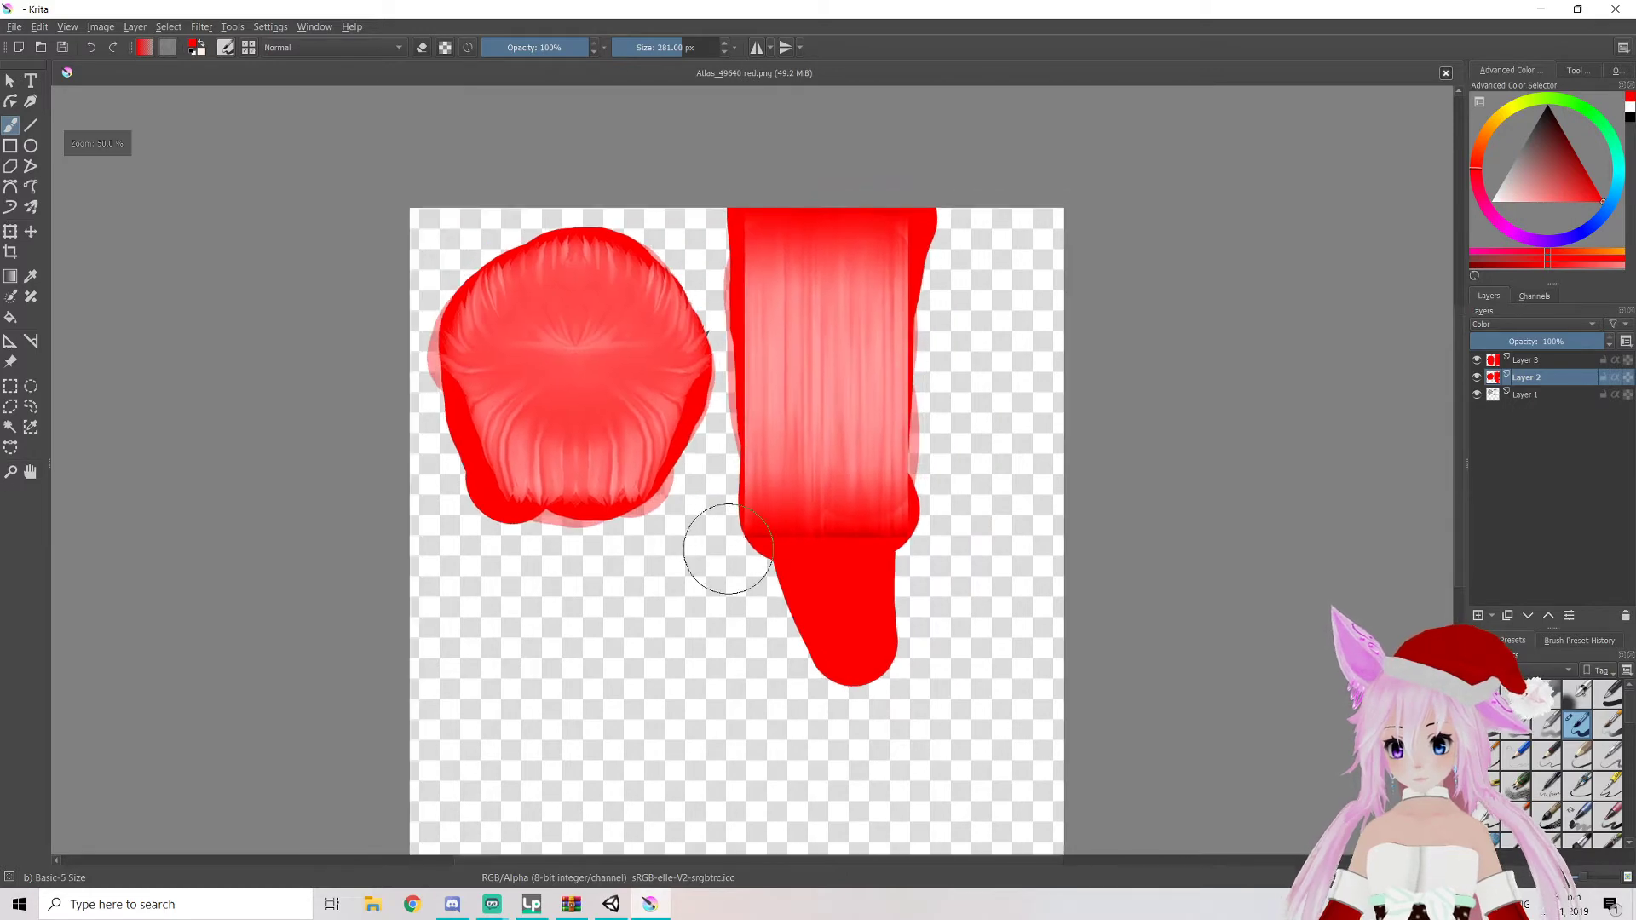
left_click(1478, 361)
left_click(1478, 361)
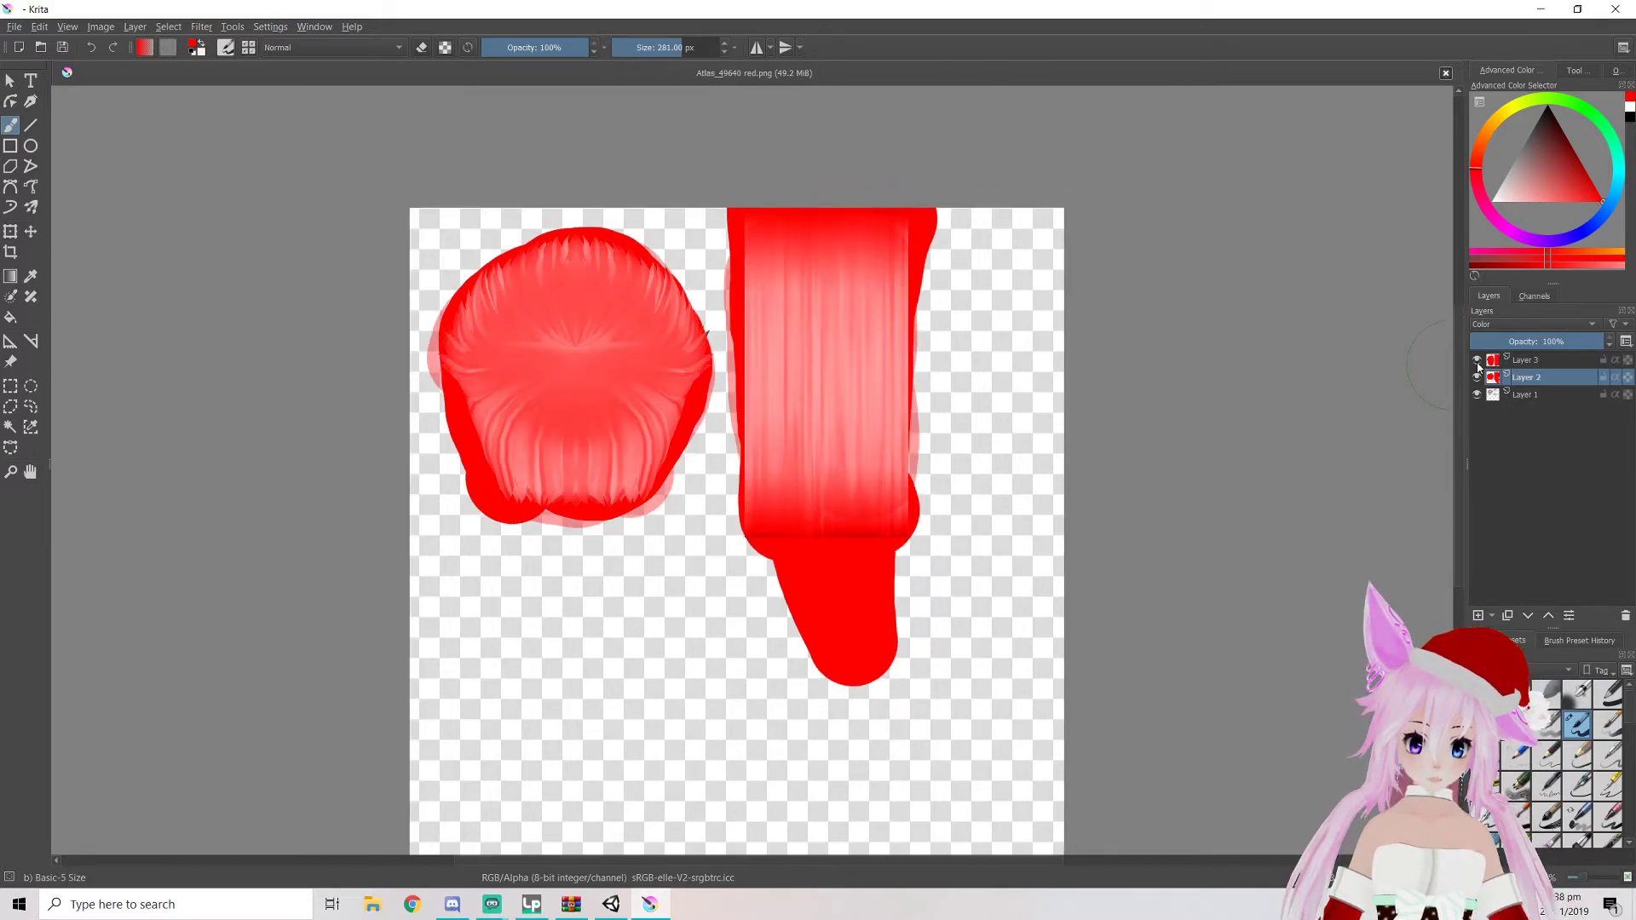
left_click(1478, 362)
left_click(1478, 384)
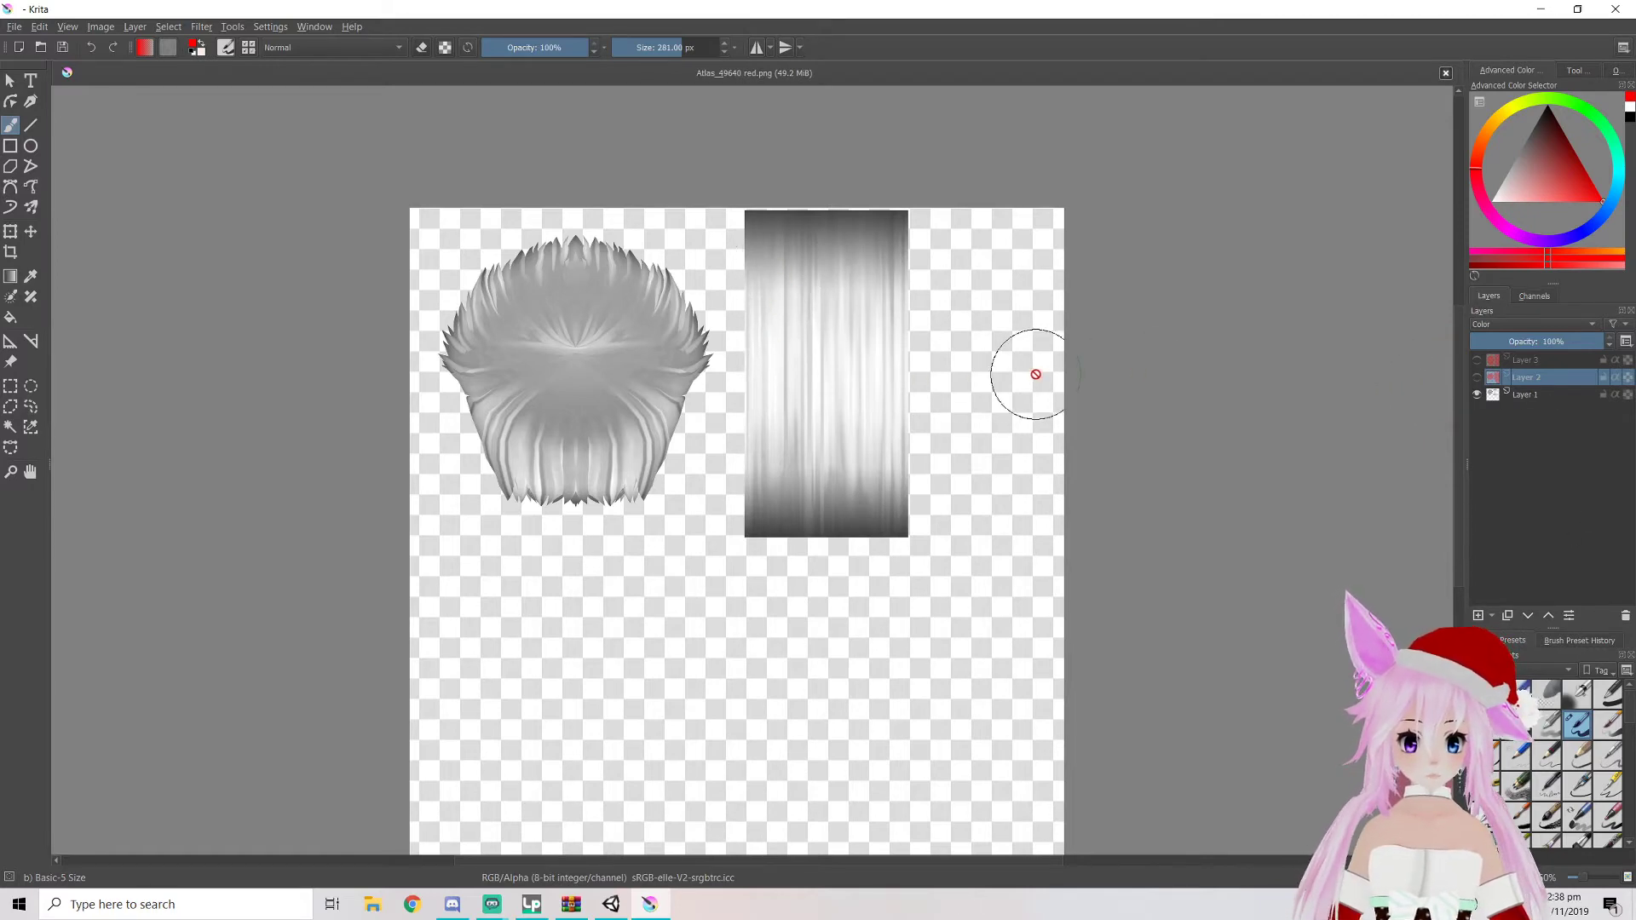
left_click(1479, 378)
Try painting a black band across the top of the hair strip on Layer 2 and set that layer's blending mode to Normal
key("e")
left_click_drag(1544, 145, 1547, 109)
key("e")
mouse_move(741, 256)
left_mouse_down()
mouse_move(920, 247)
mouse_move(862, 282)
left_mouse_up()
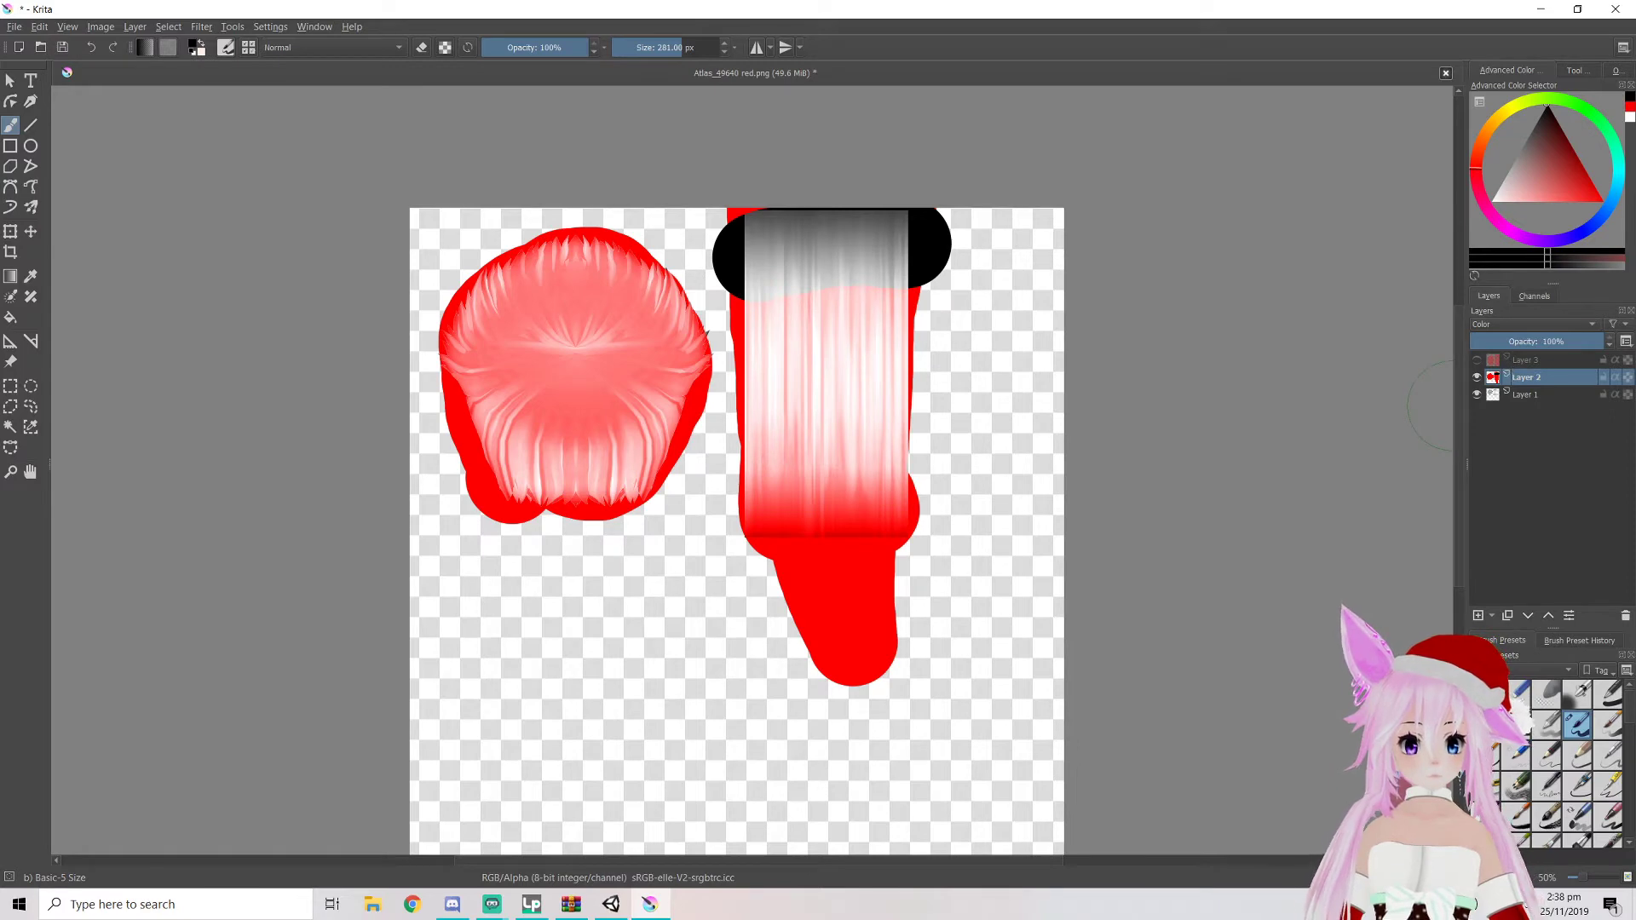
scroll(907, 268, "up", 3)
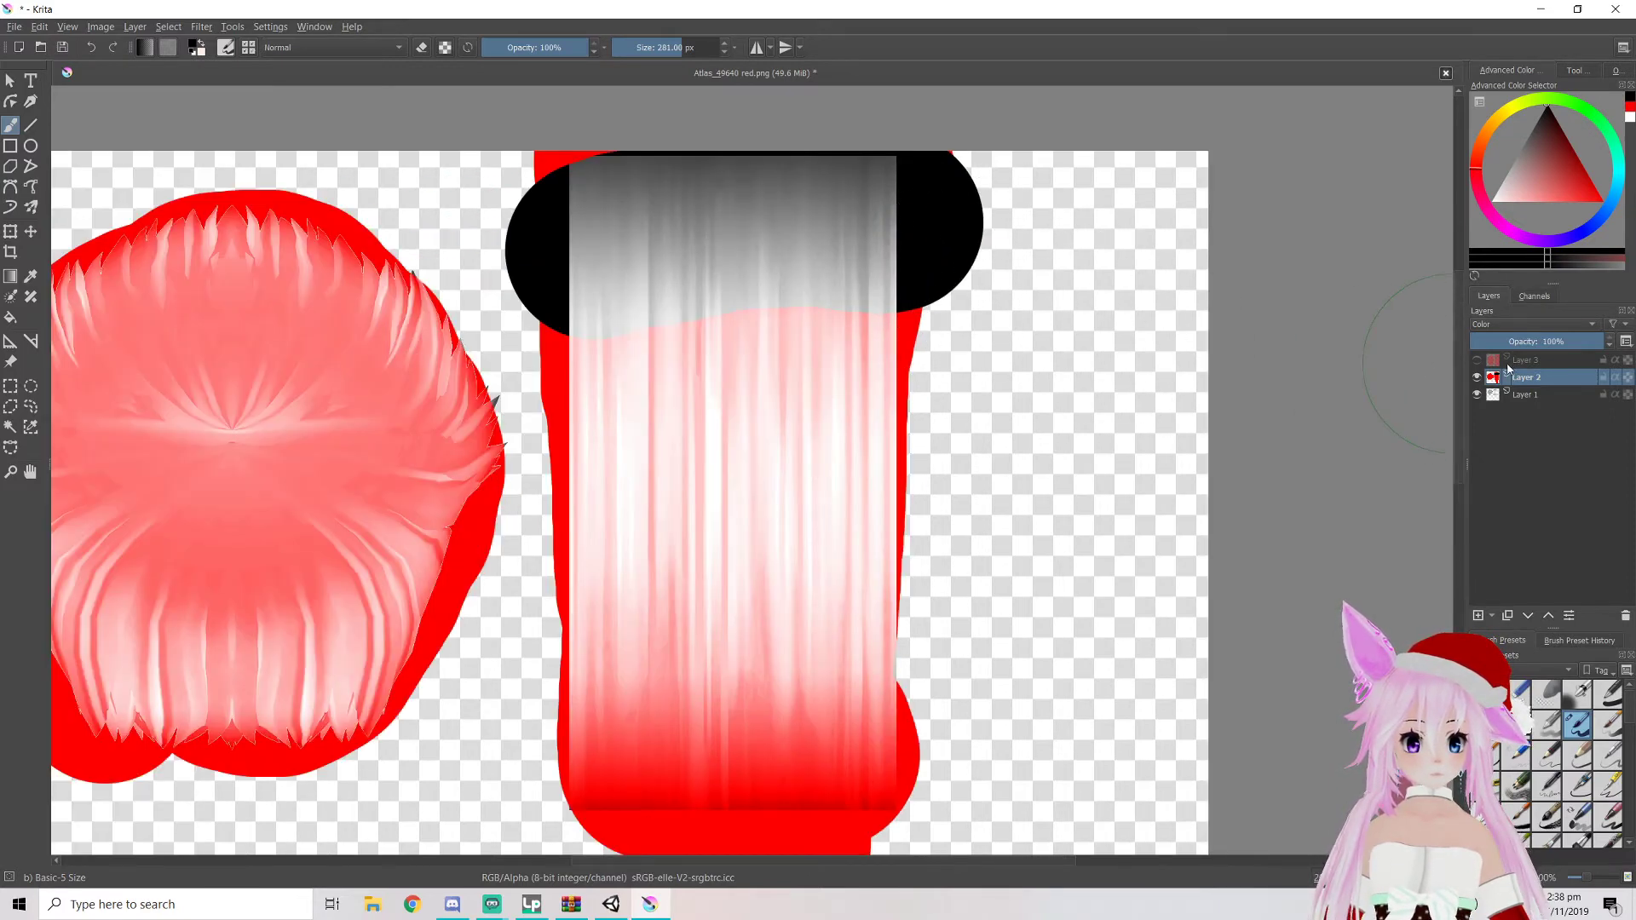
left_click(1491, 329)
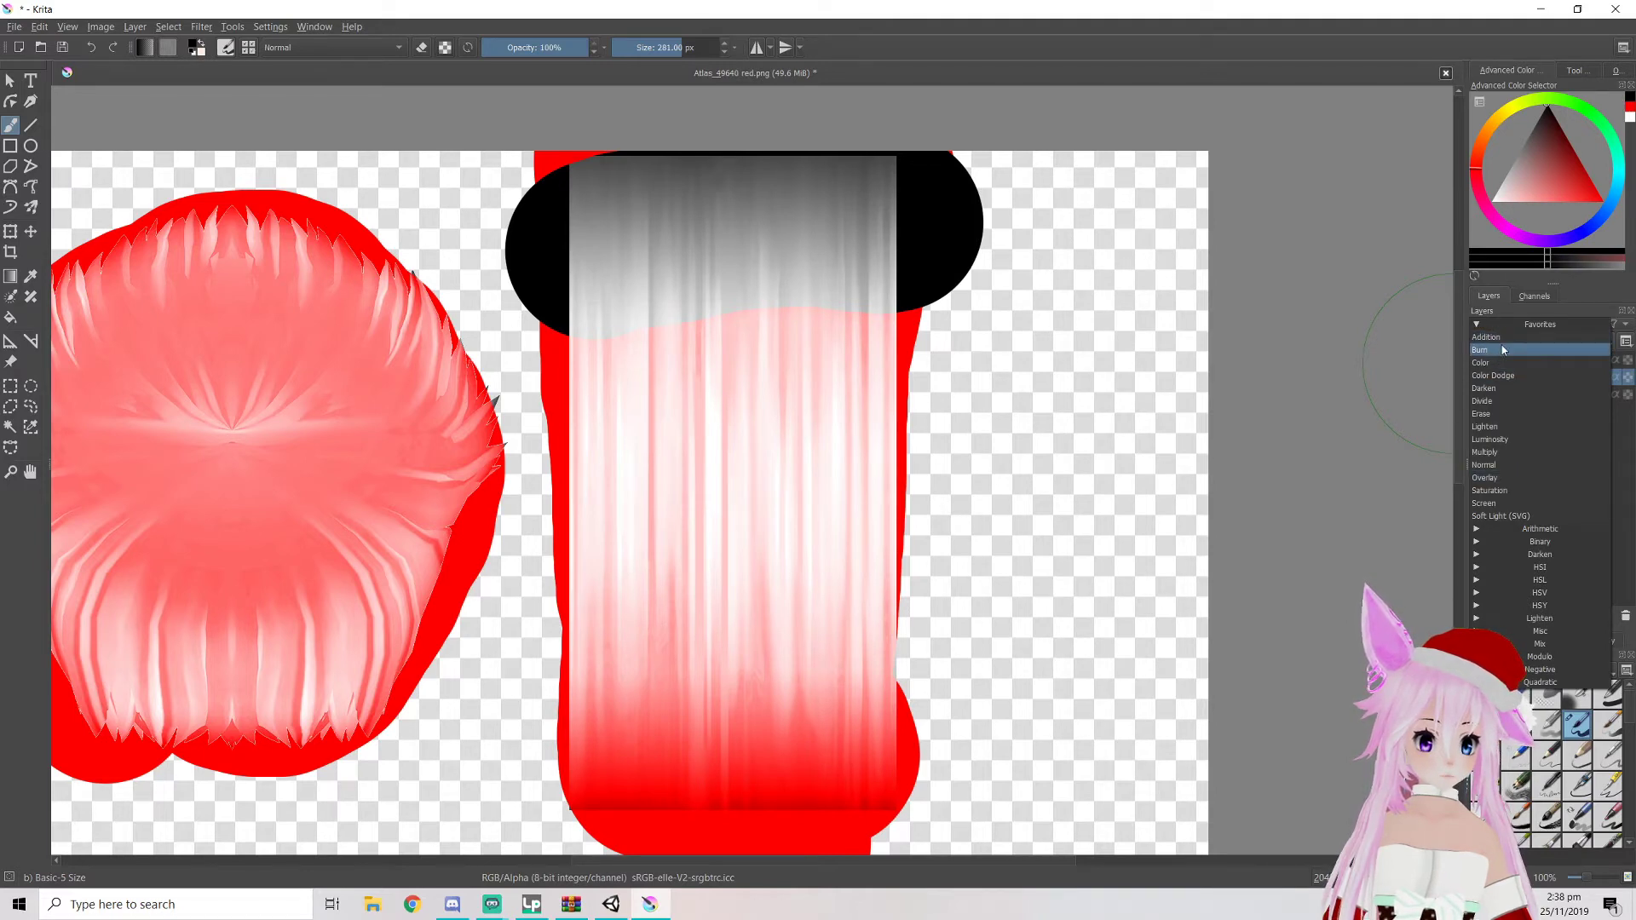
left_click(1484, 464)
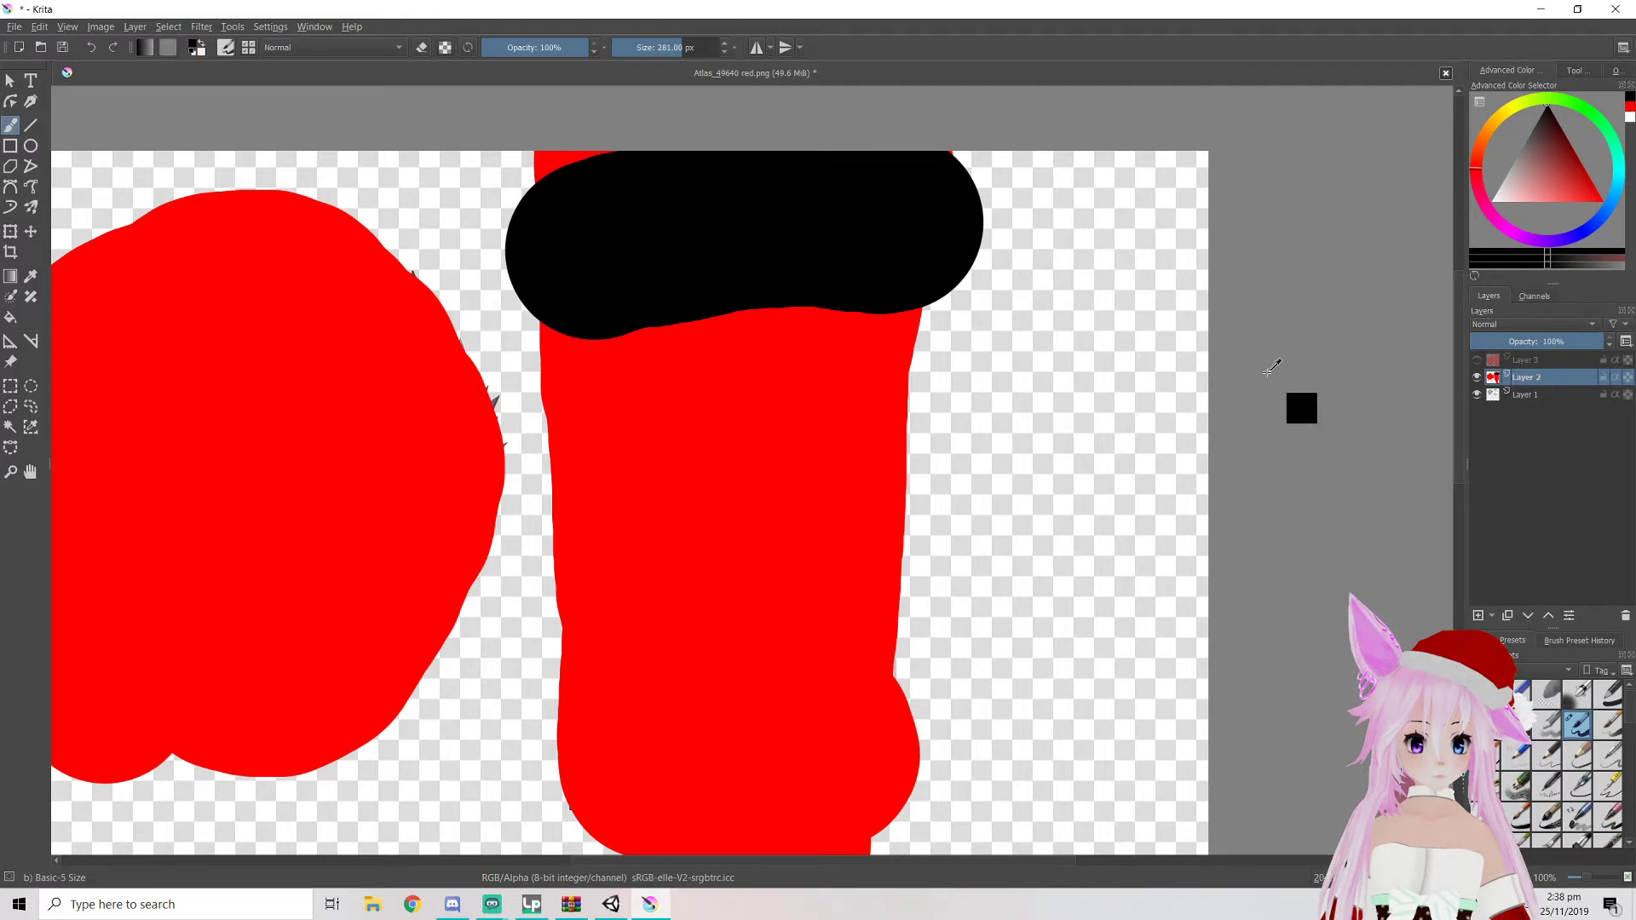
Delete both red layers and add a new empty layer above the grey hair texture
left_click(1625, 618)
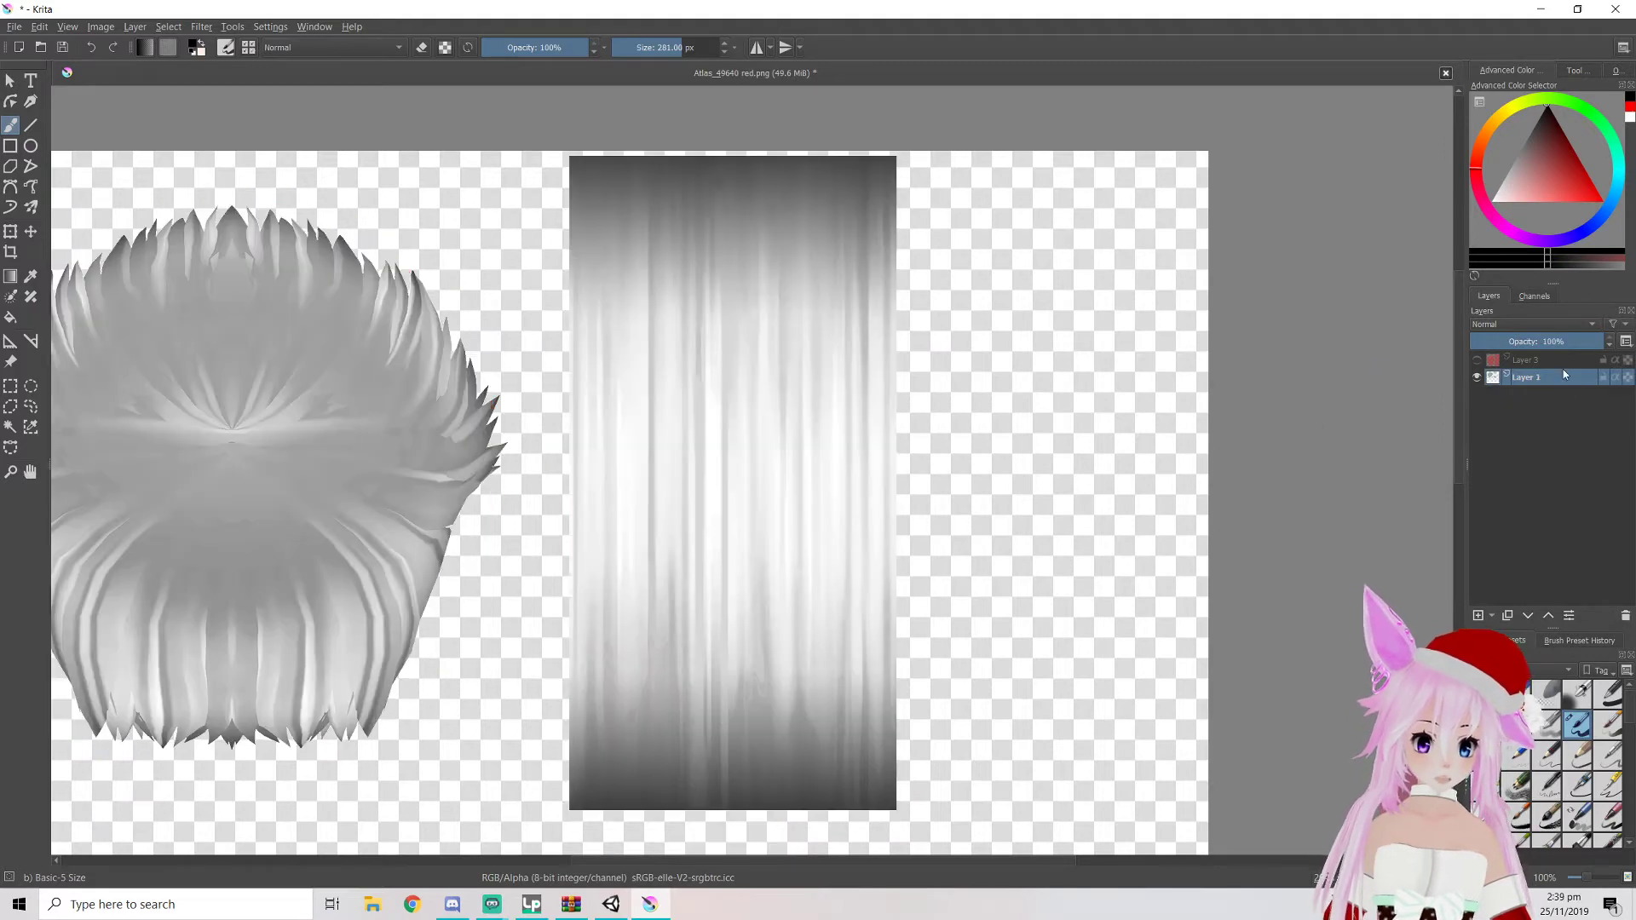
left_click(1626, 617)
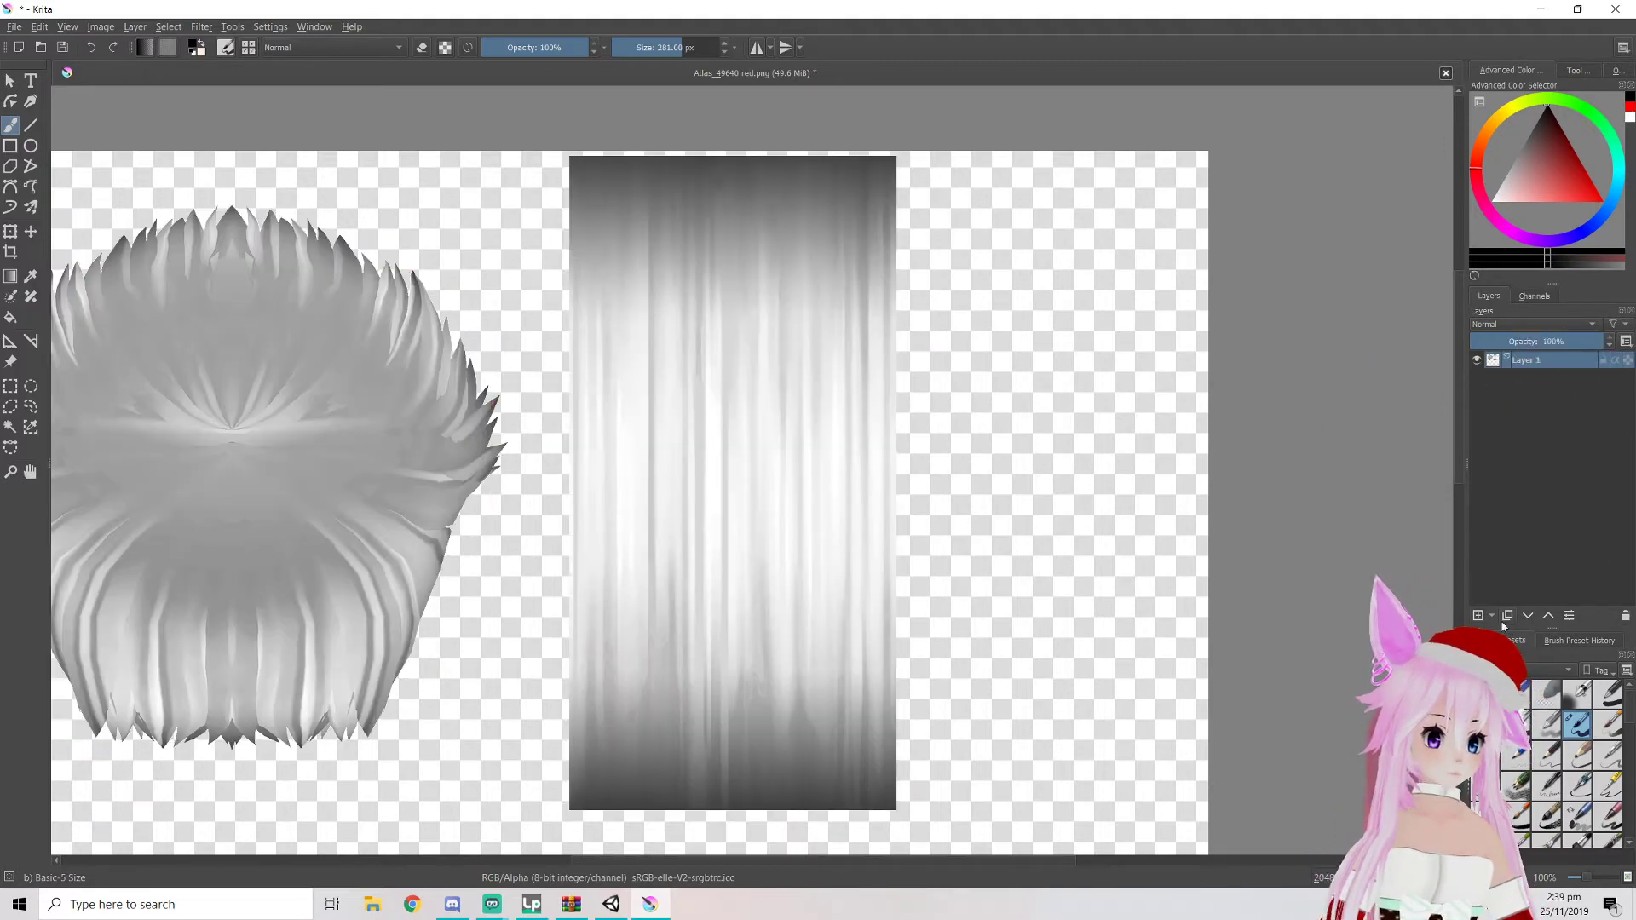
left_click(1480, 615)
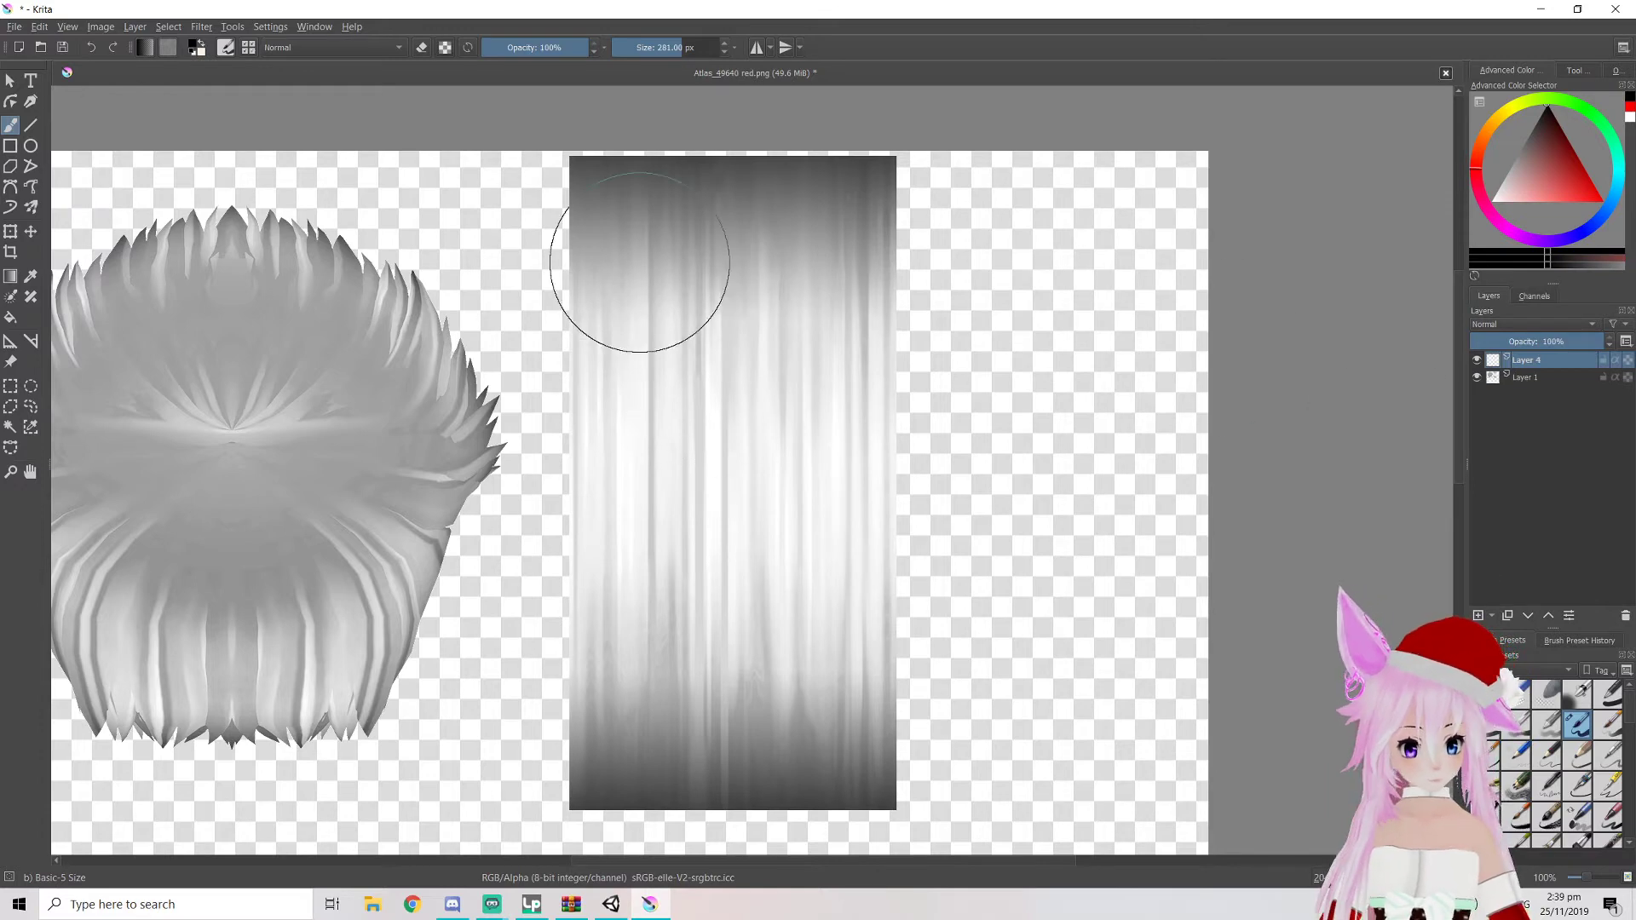
Paint black over the top of the hair strip on the new layer and lower the layer's opacity to 66%
left_click_drag(594, 228, 855, 228)
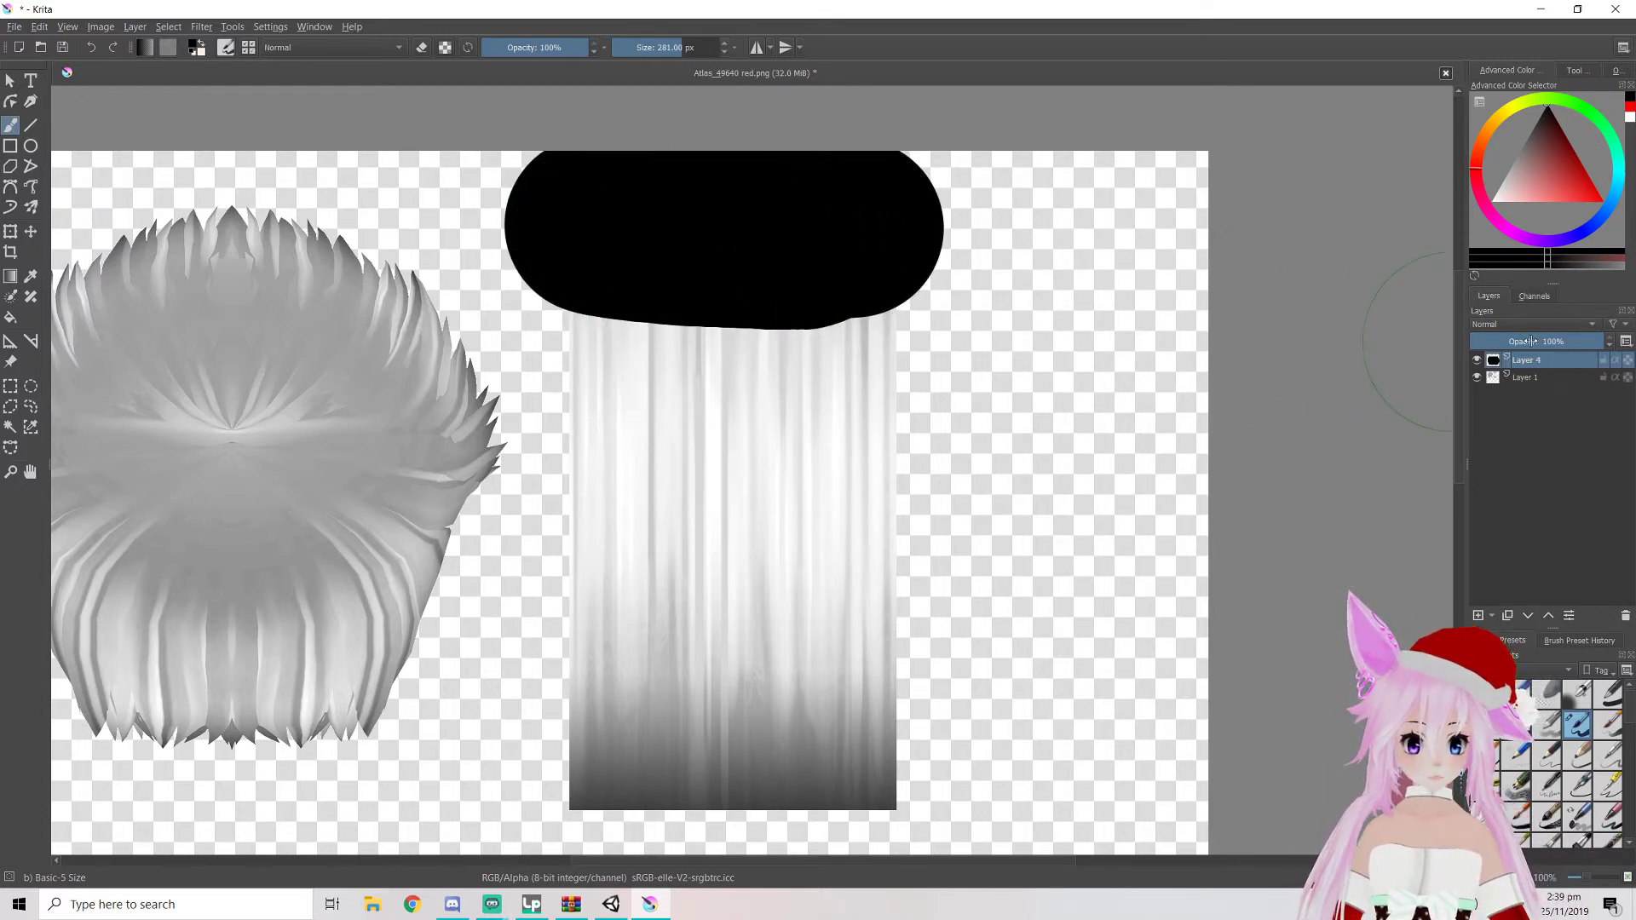
left_click_drag(1545, 342, 1560, 342)
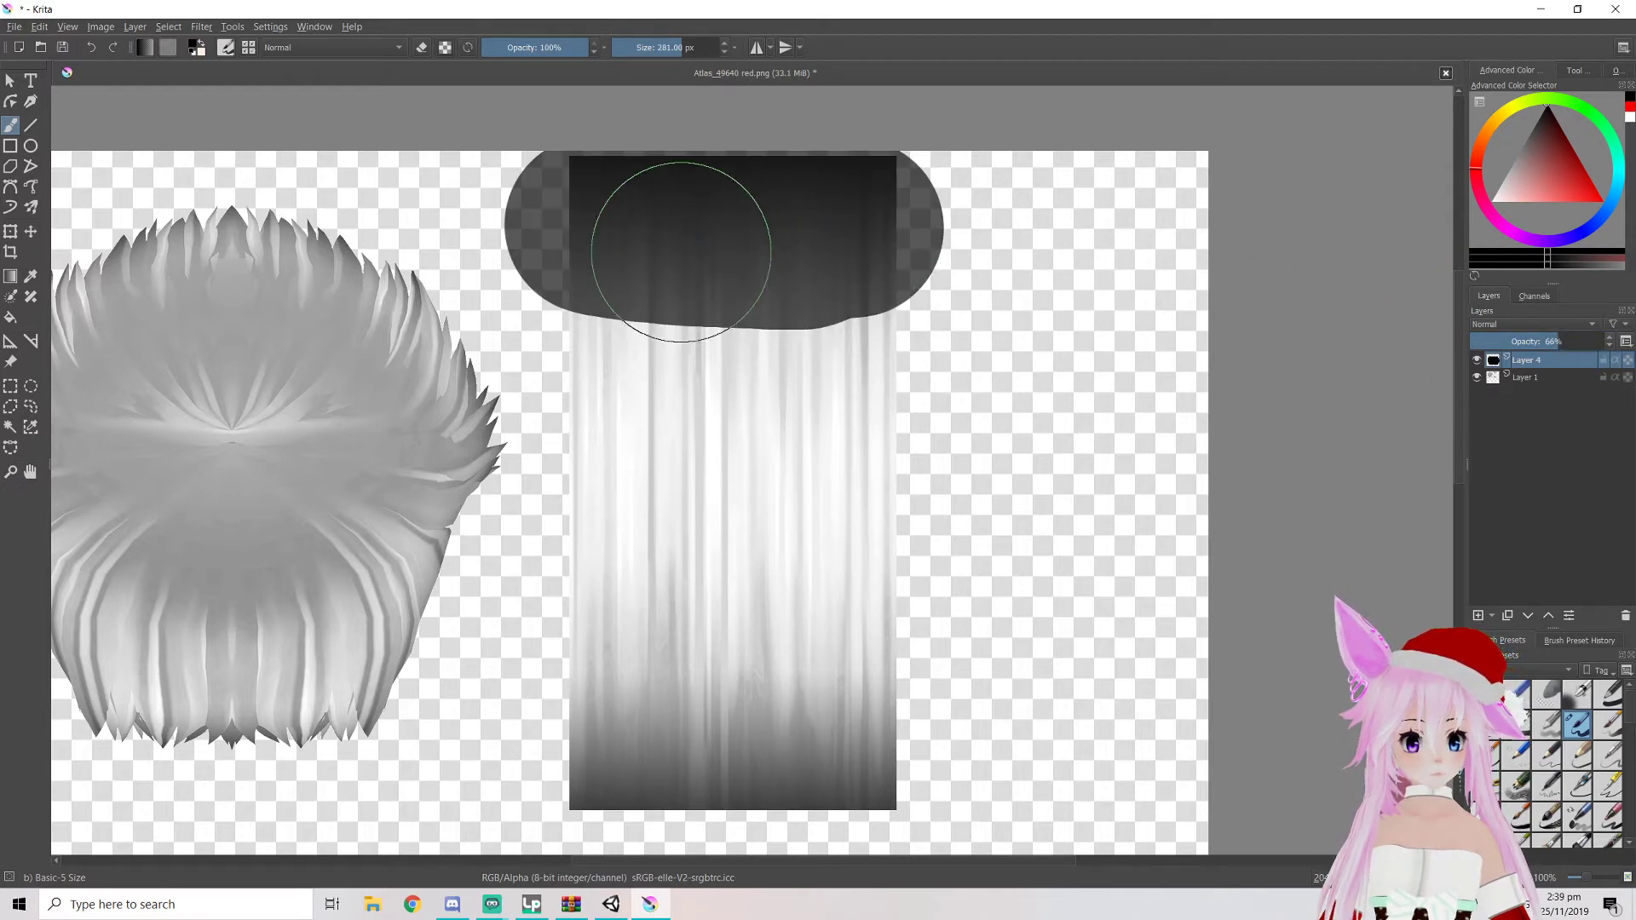
mouse_move(671, 225)
left_mouse_down()
mouse_move(657, 273)
mouse_move(860, 272)
left_mouse_up()
Extend the black area down the hair strip with a soft lower edge, using the Airbrush Soft brush at about 201 px
left_click(1582, 694)
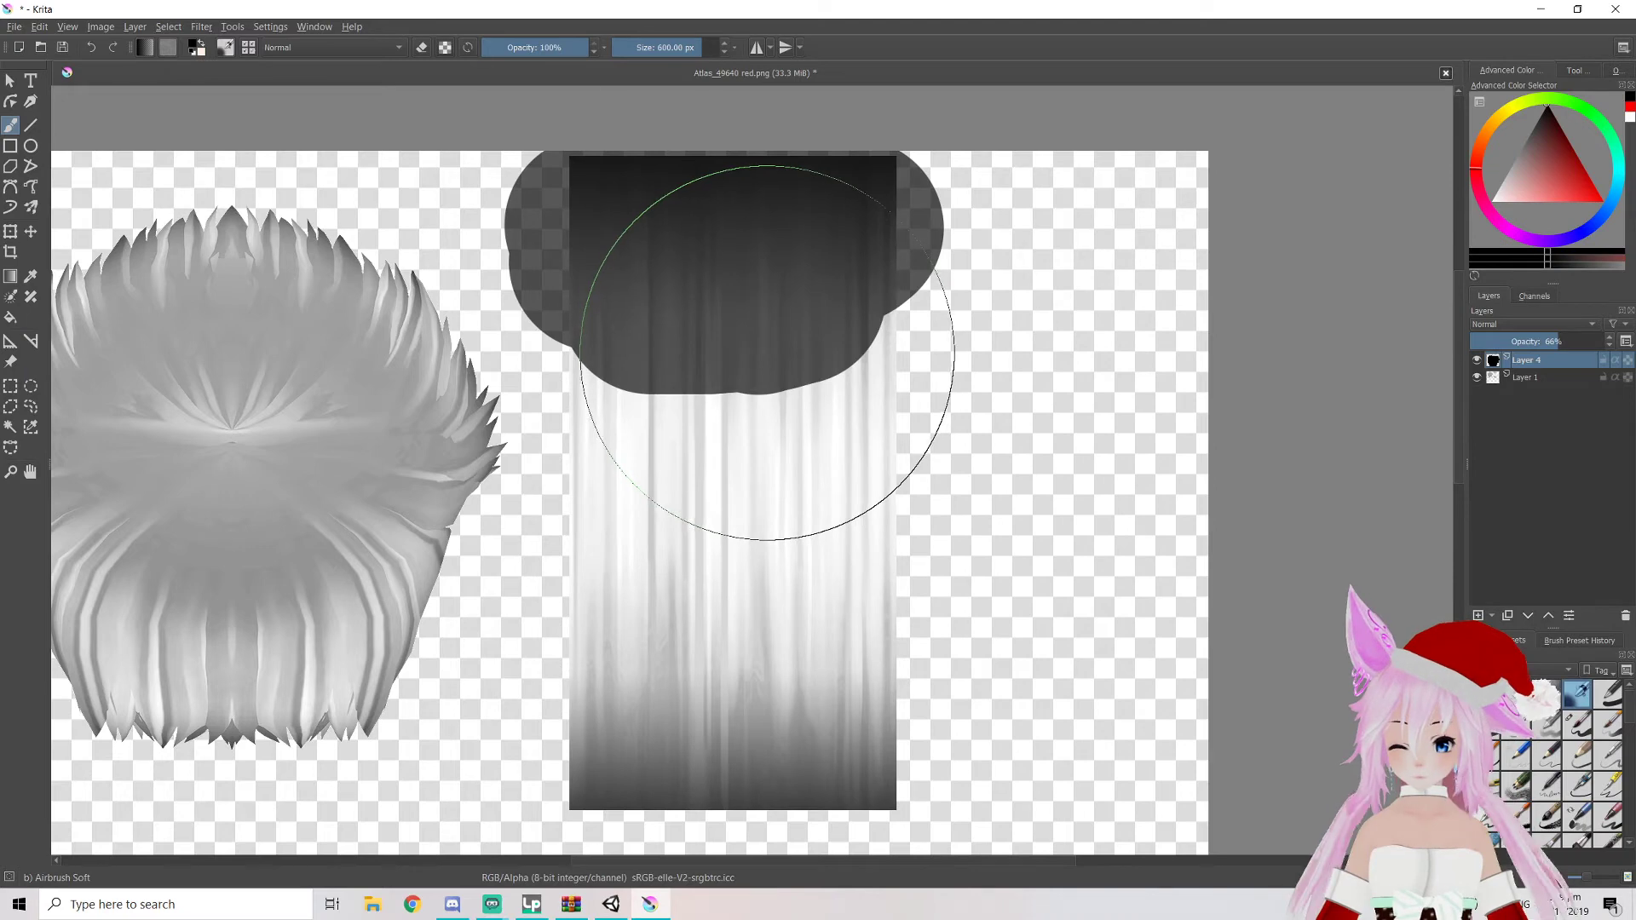
key("bracketleft")
key("bracketleft")
key("bracketleft")
key("bracketleft")
key("bracketleft")
key("bracketleft")
key("bracketleft")
key("bracketleft")
key("bracketleft")
key("bracketleft")
key("bracketleft")
key("bracketleft")
key("bracketleft")
key("bracketleft")
key("bracketleft")
key("bracketleft")
mouse_move(840, 352)
left_mouse_down()
mouse_move(630, 373)
mouse_move(712, 416)
mouse_move(603, 346)
mouse_move(866, 347)
mouse_move(562, 366)
left_mouse_up()
Paint white over the lower part of the hair strip and erase the white that spills onto the scalp hair
left_click(1492, 201)
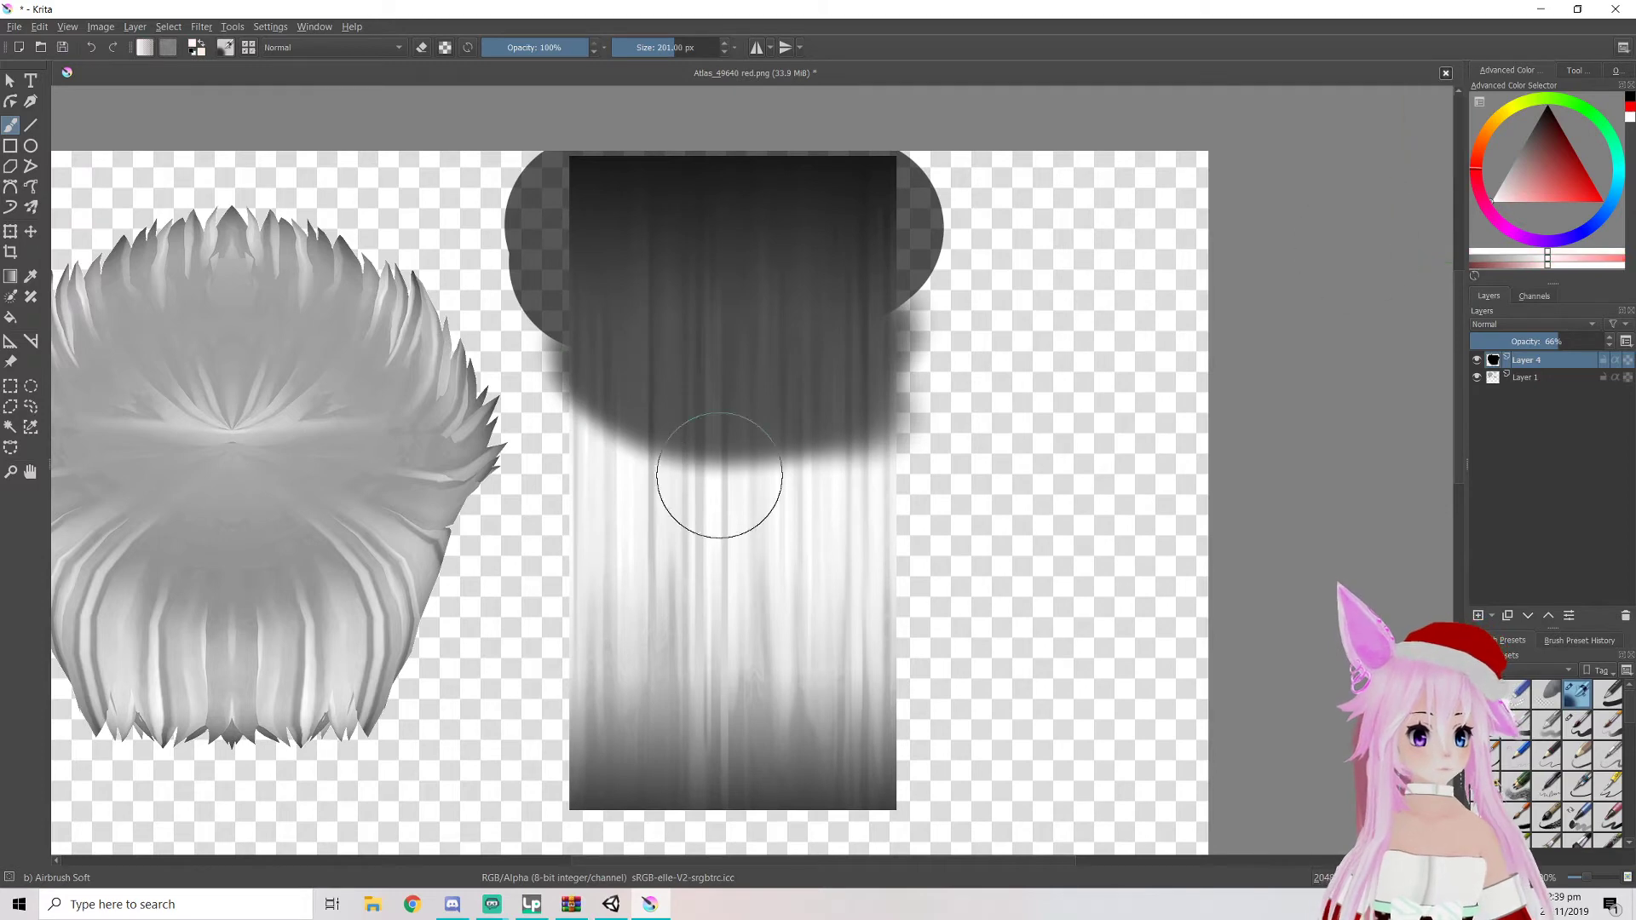
mouse_move(574, 551)
left_mouse_down()
mouse_move(596, 724)
mouse_move(712, 787)
mouse_move(508, 668)
mouse_move(694, 650)
mouse_move(694, 713)
left_mouse_up()
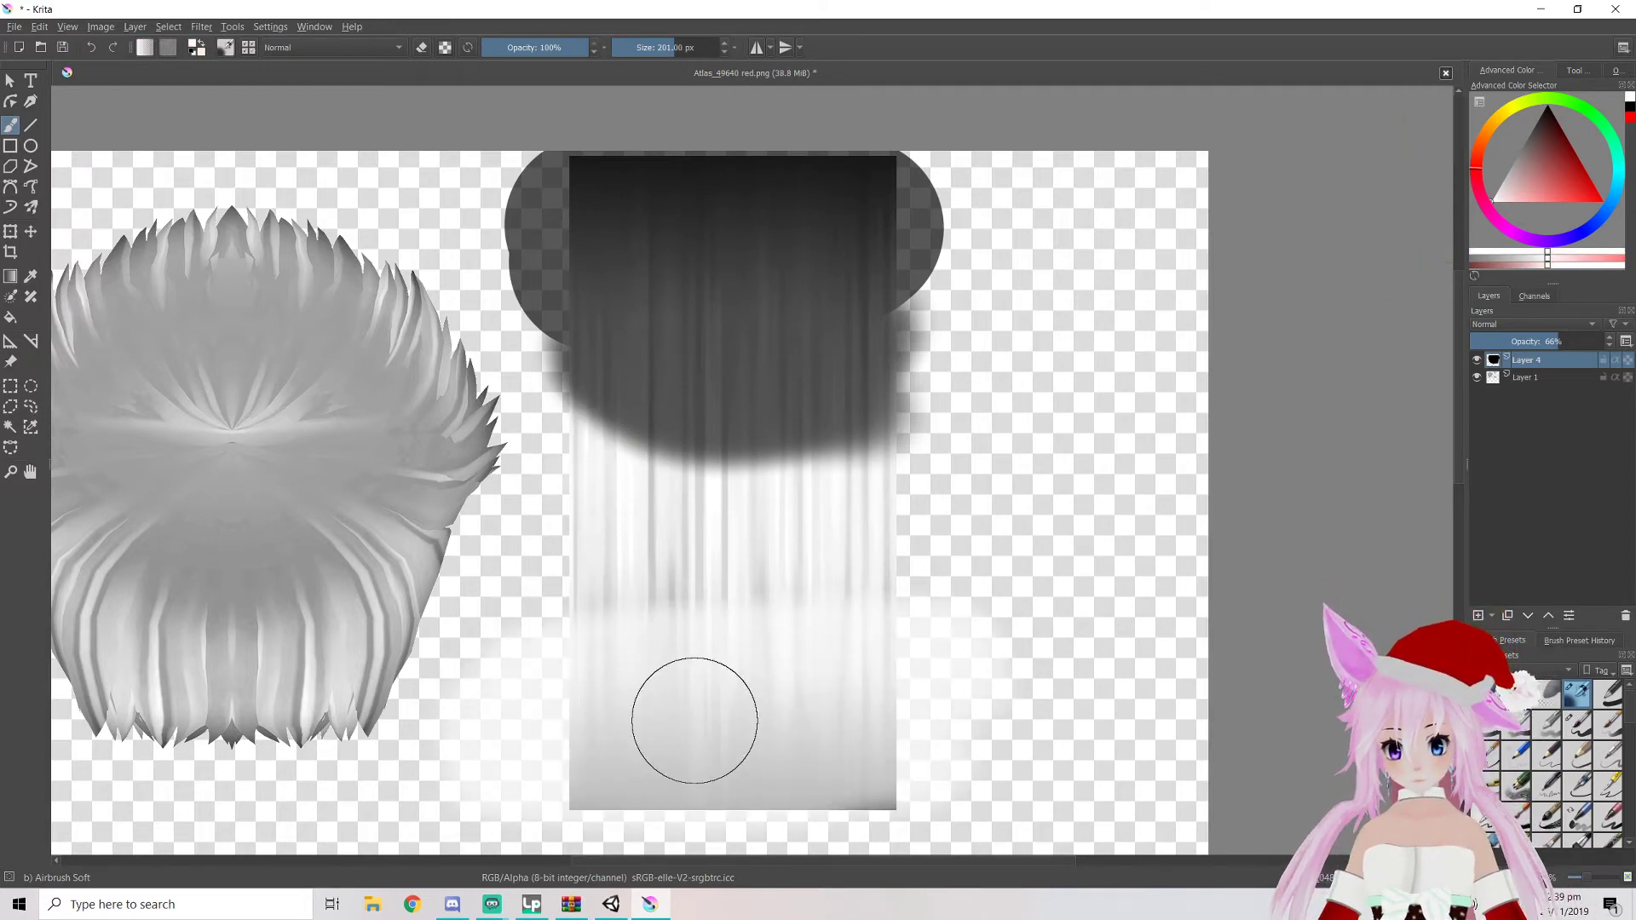
left_click_drag(767, 759, 438, 694)
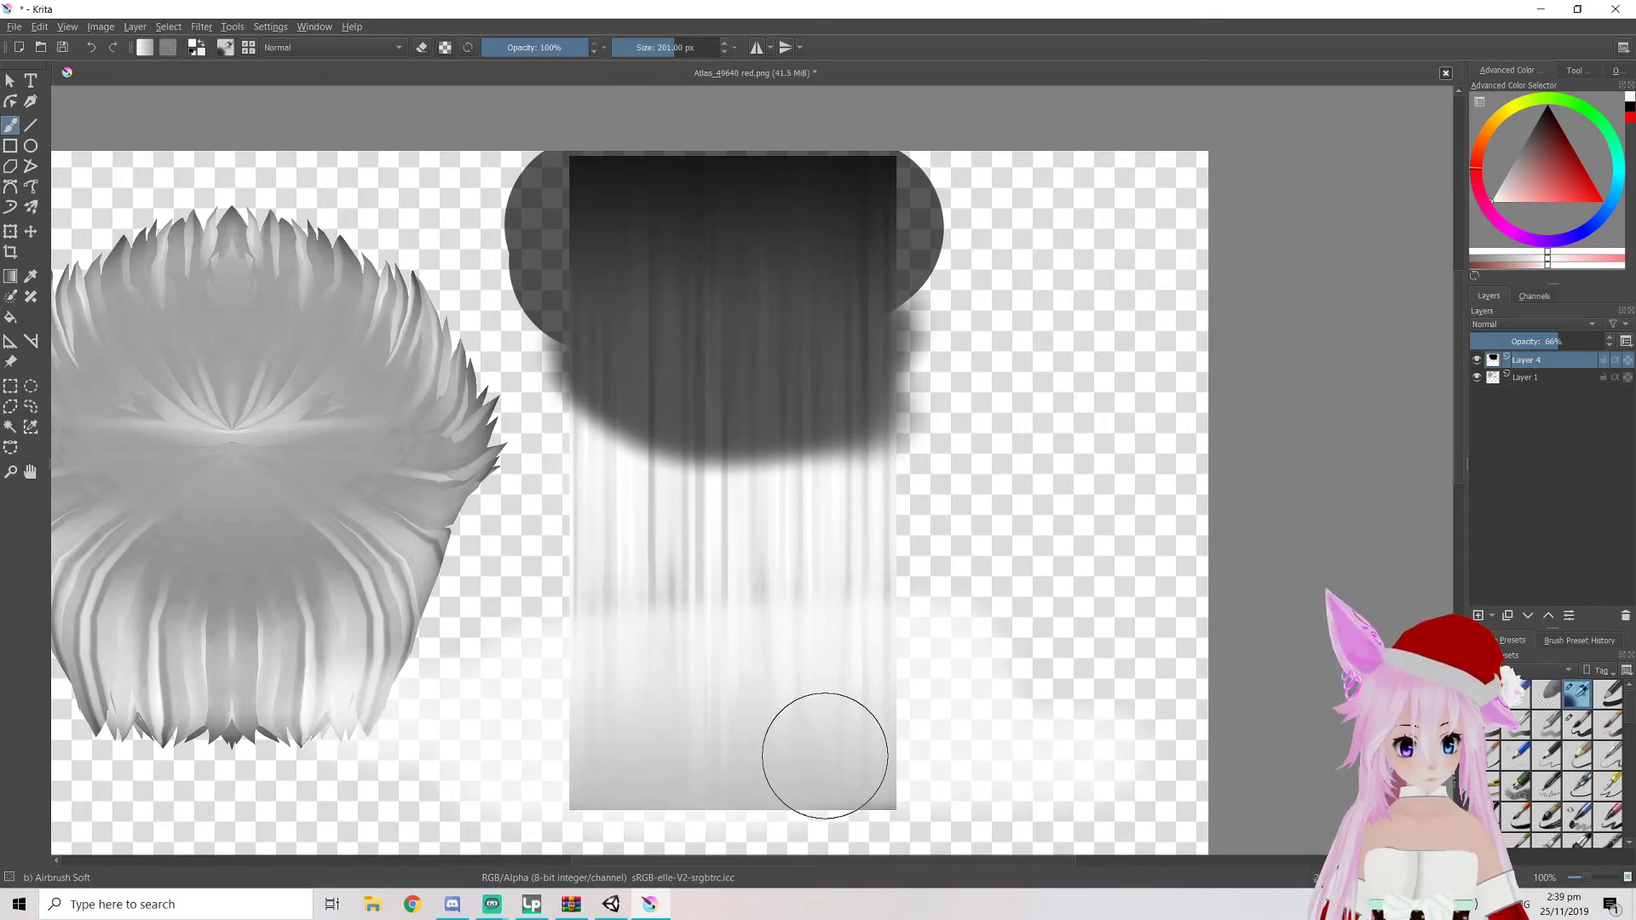
key("e")
mouse_move(366, 676)
left_mouse_down()
mouse_move(394, 756)
mouse_move(416, 675)
left_mouse_up()
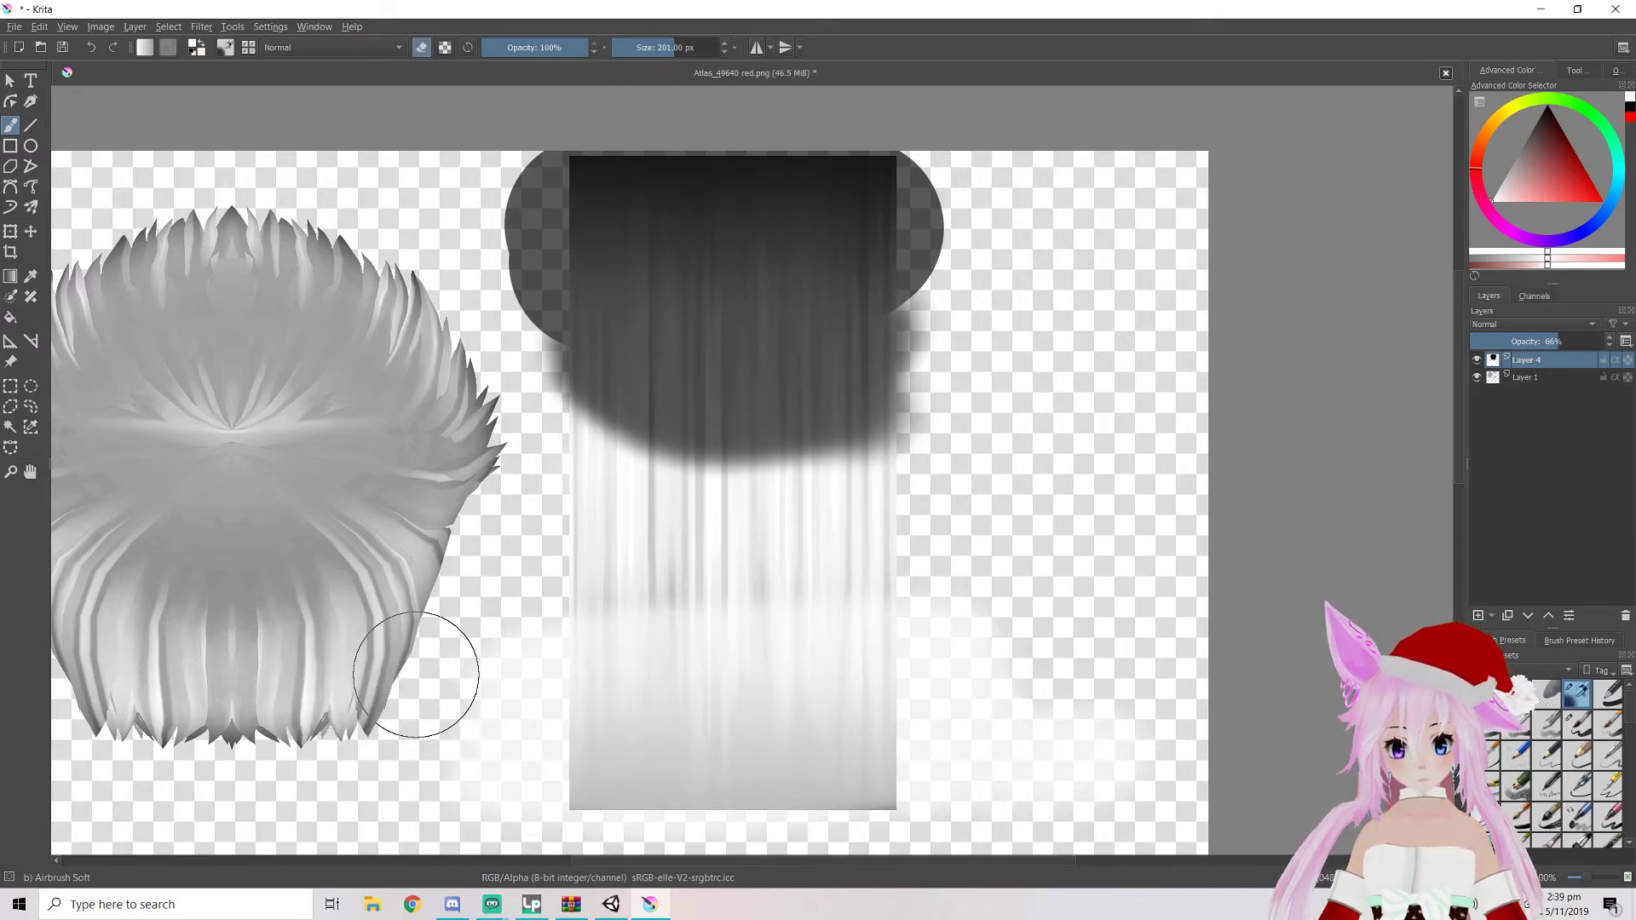
Save the black-and-white texture as a new PNG named "Atlas_49640 emit" in the text folder, keeping the default export options
left_click(15, 28)
left_click(68, 115)
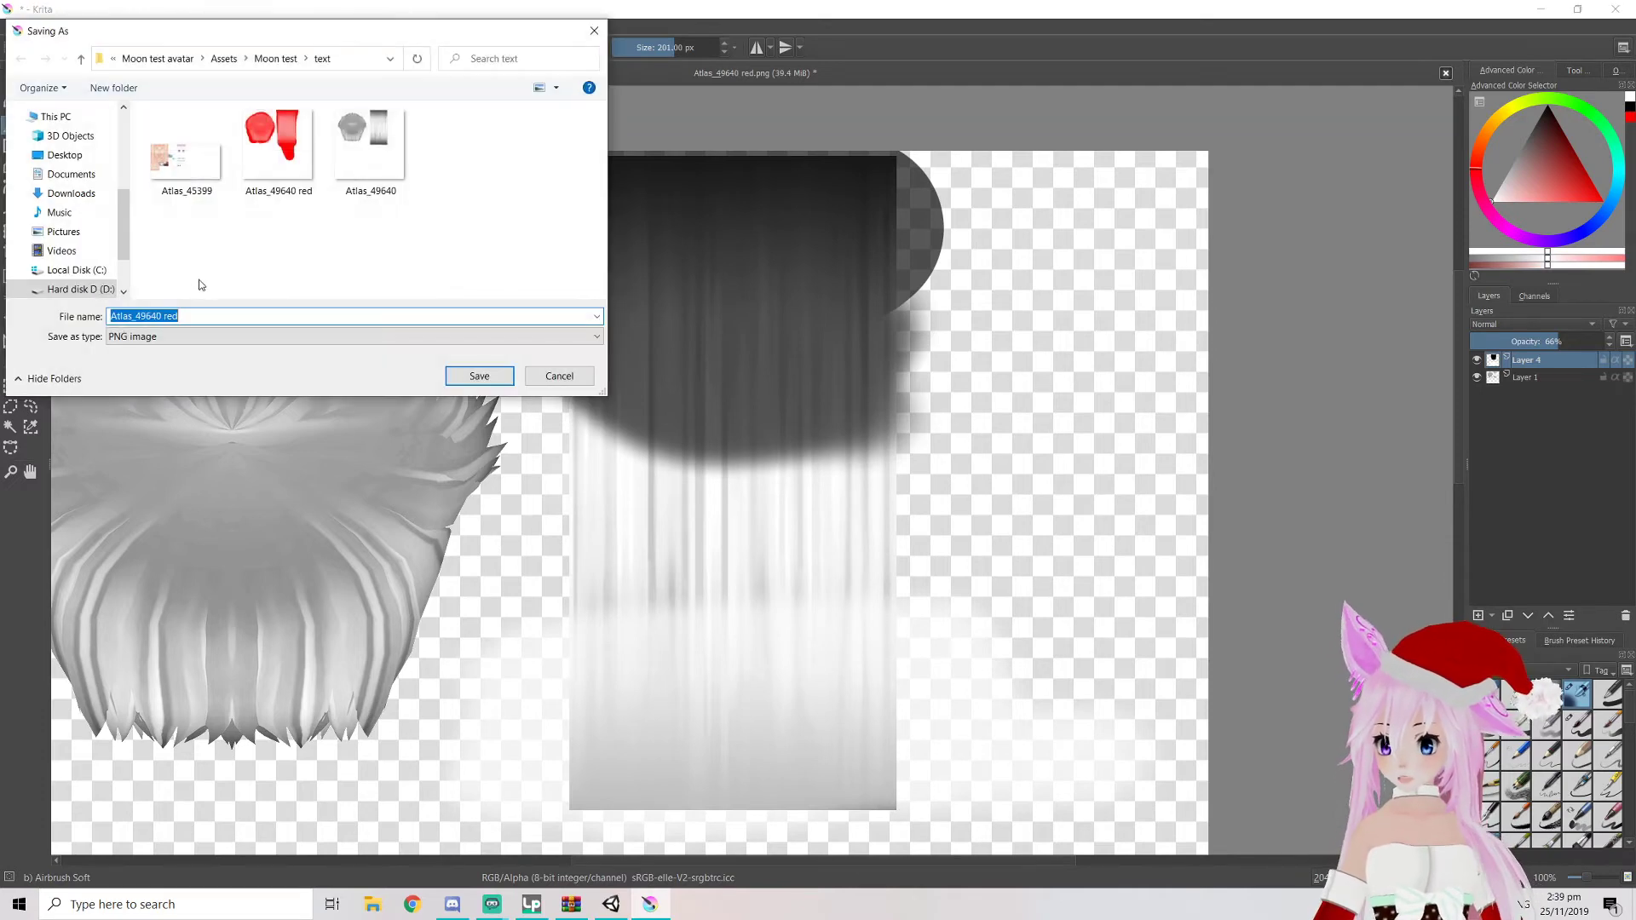
left_click(184, 314)
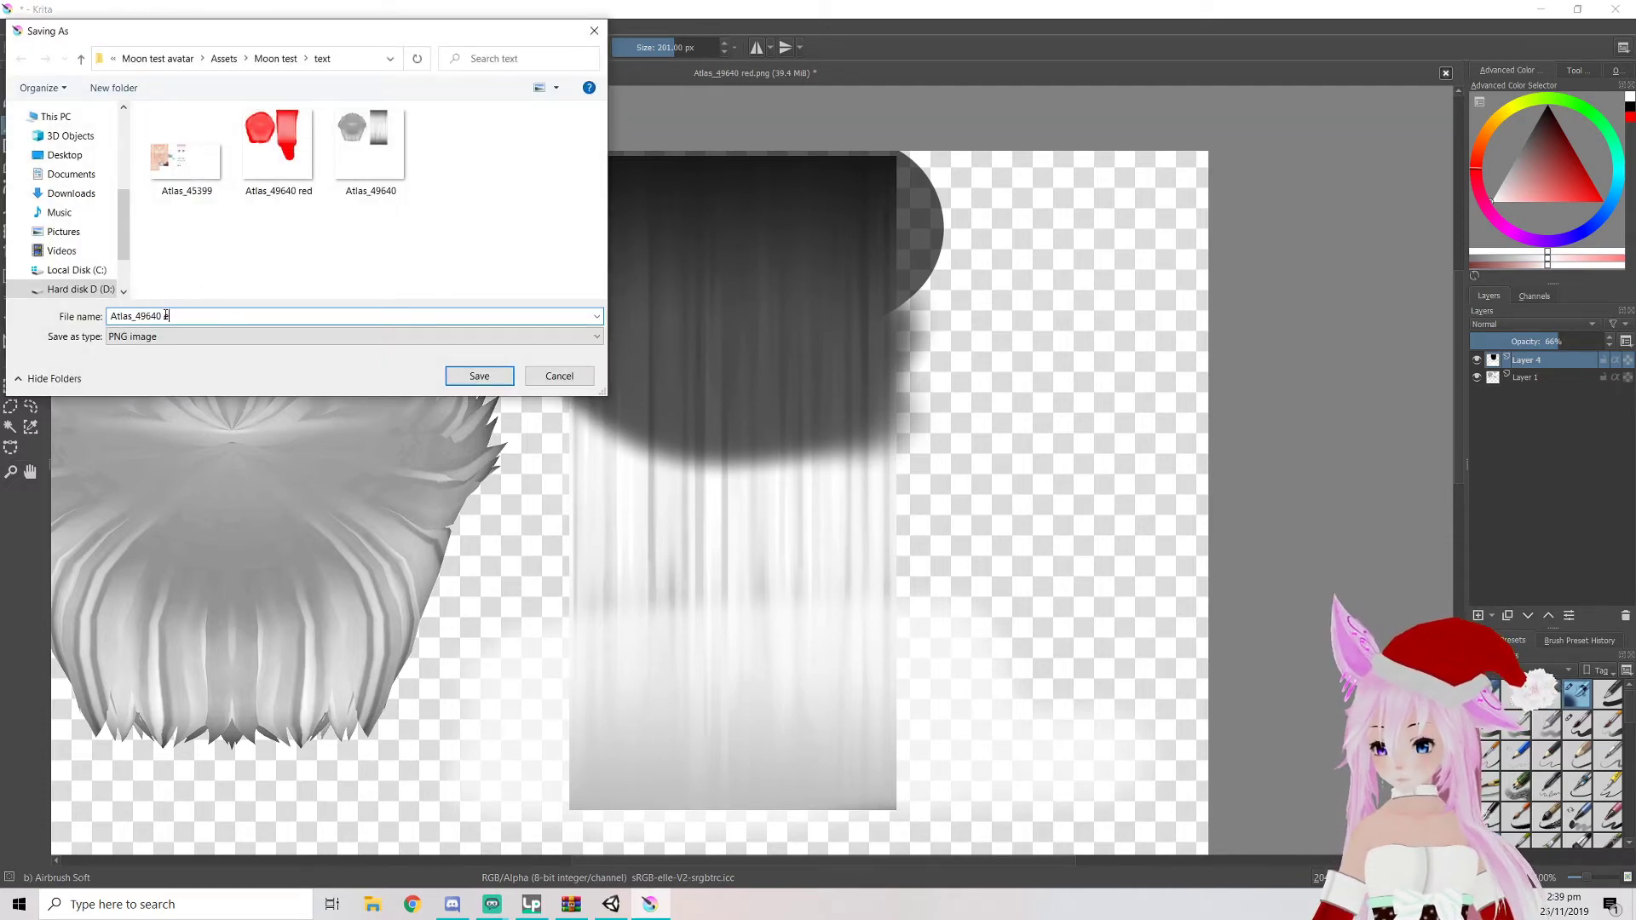
left_click(479, 375)
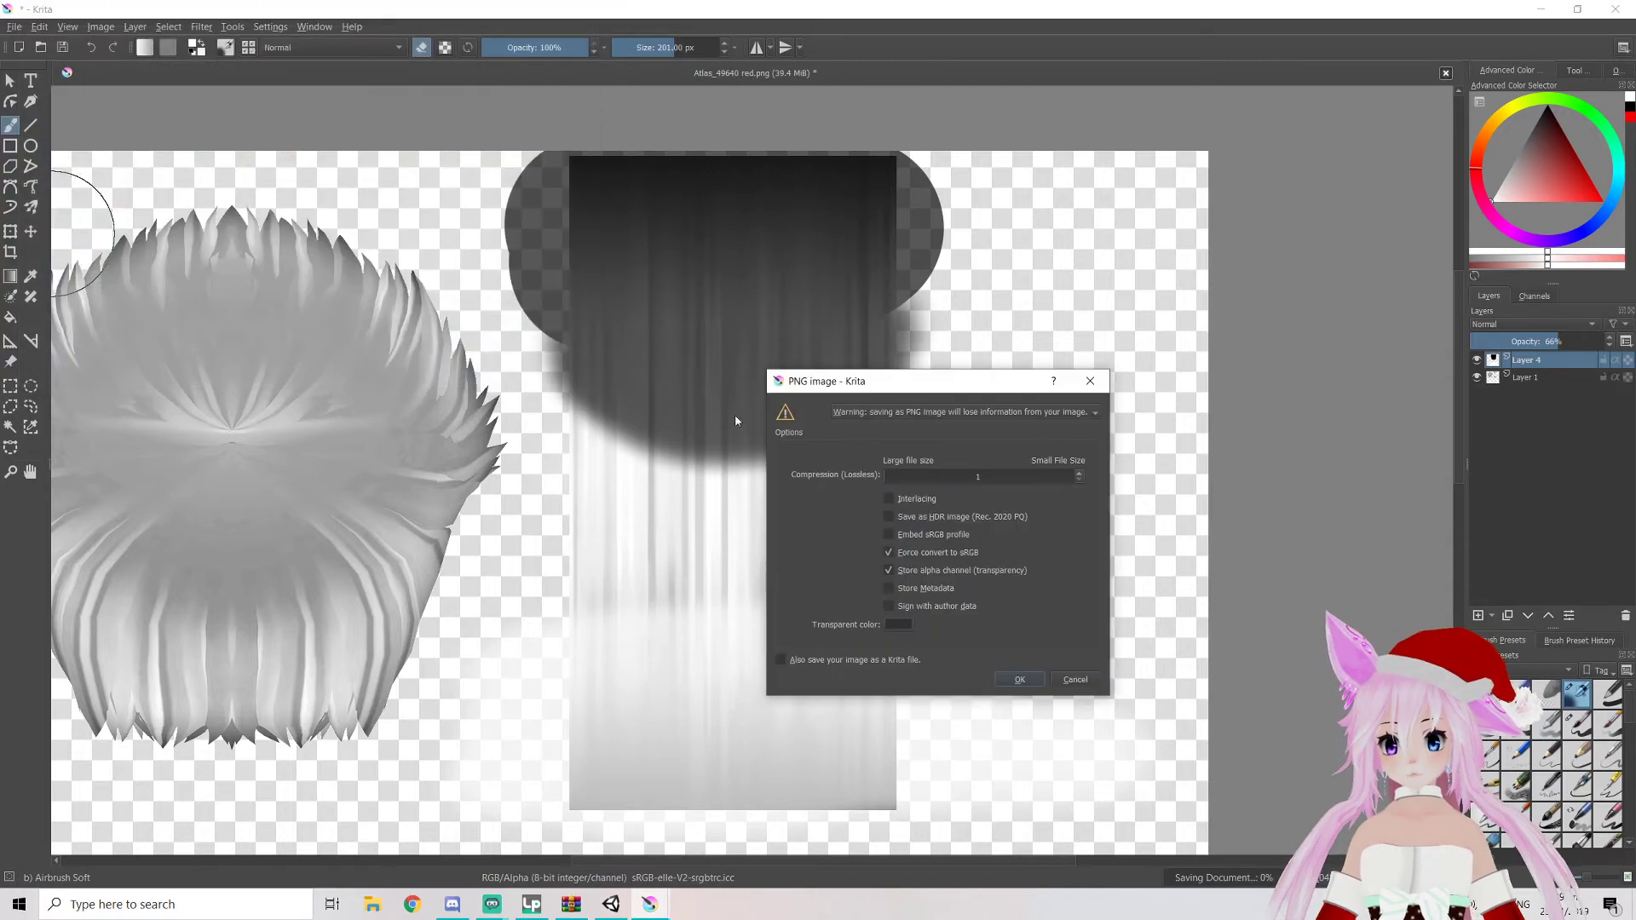
left_click(1020, 679)
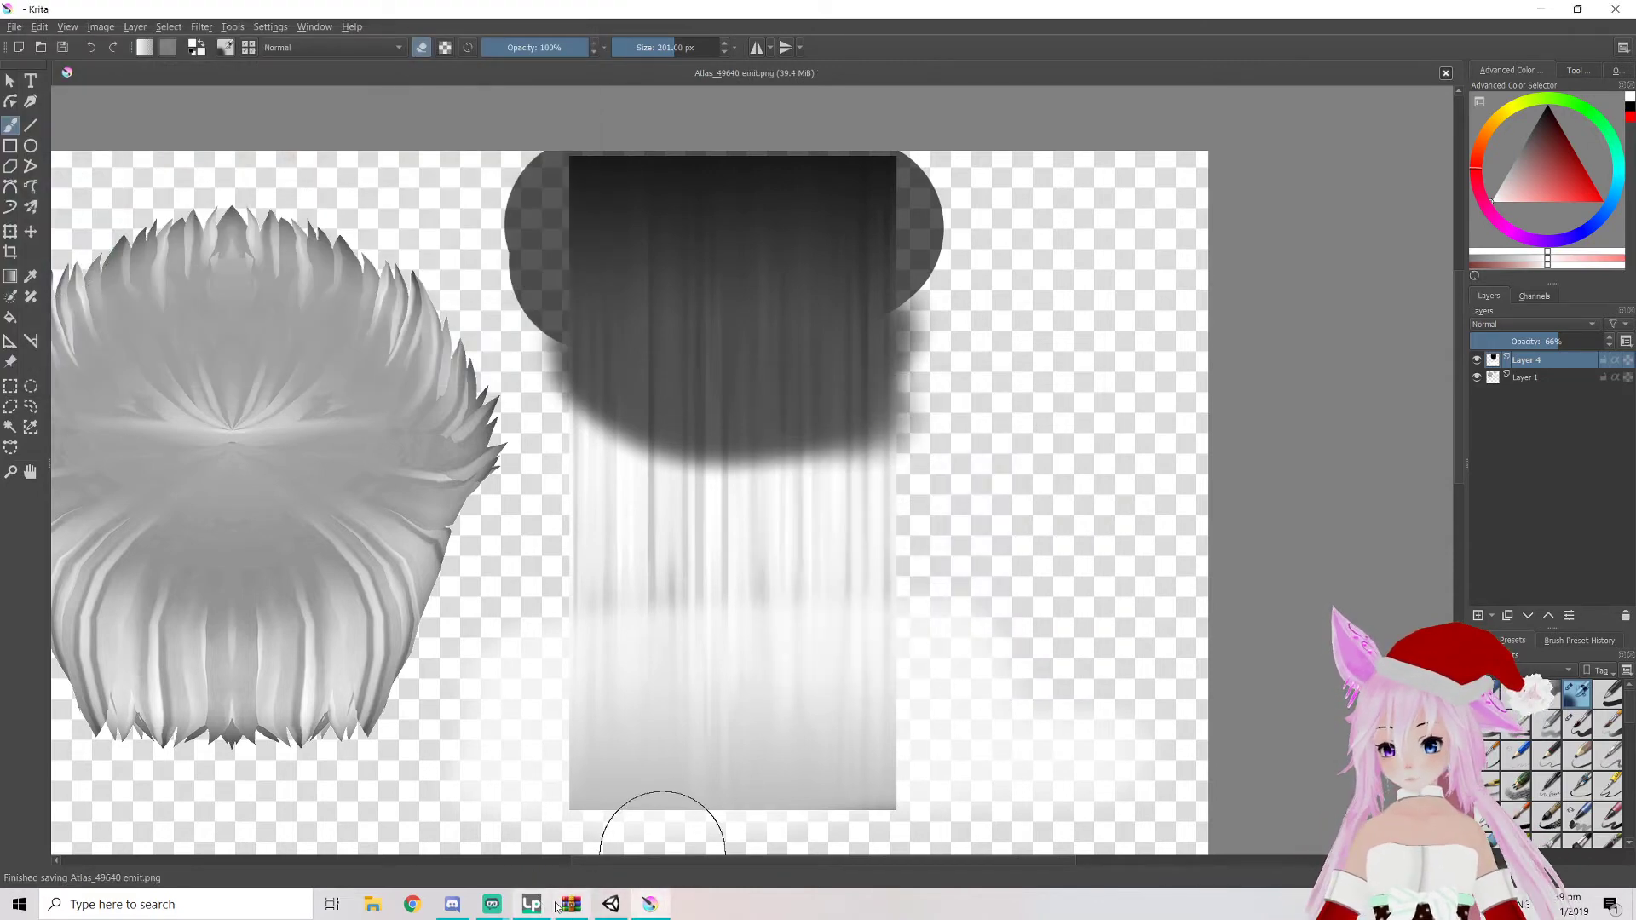
Switch to Unity, set the hair material's emission colour to white and assign the "Atlas_49640 emit" texture to Emission
left_click(611, 904)
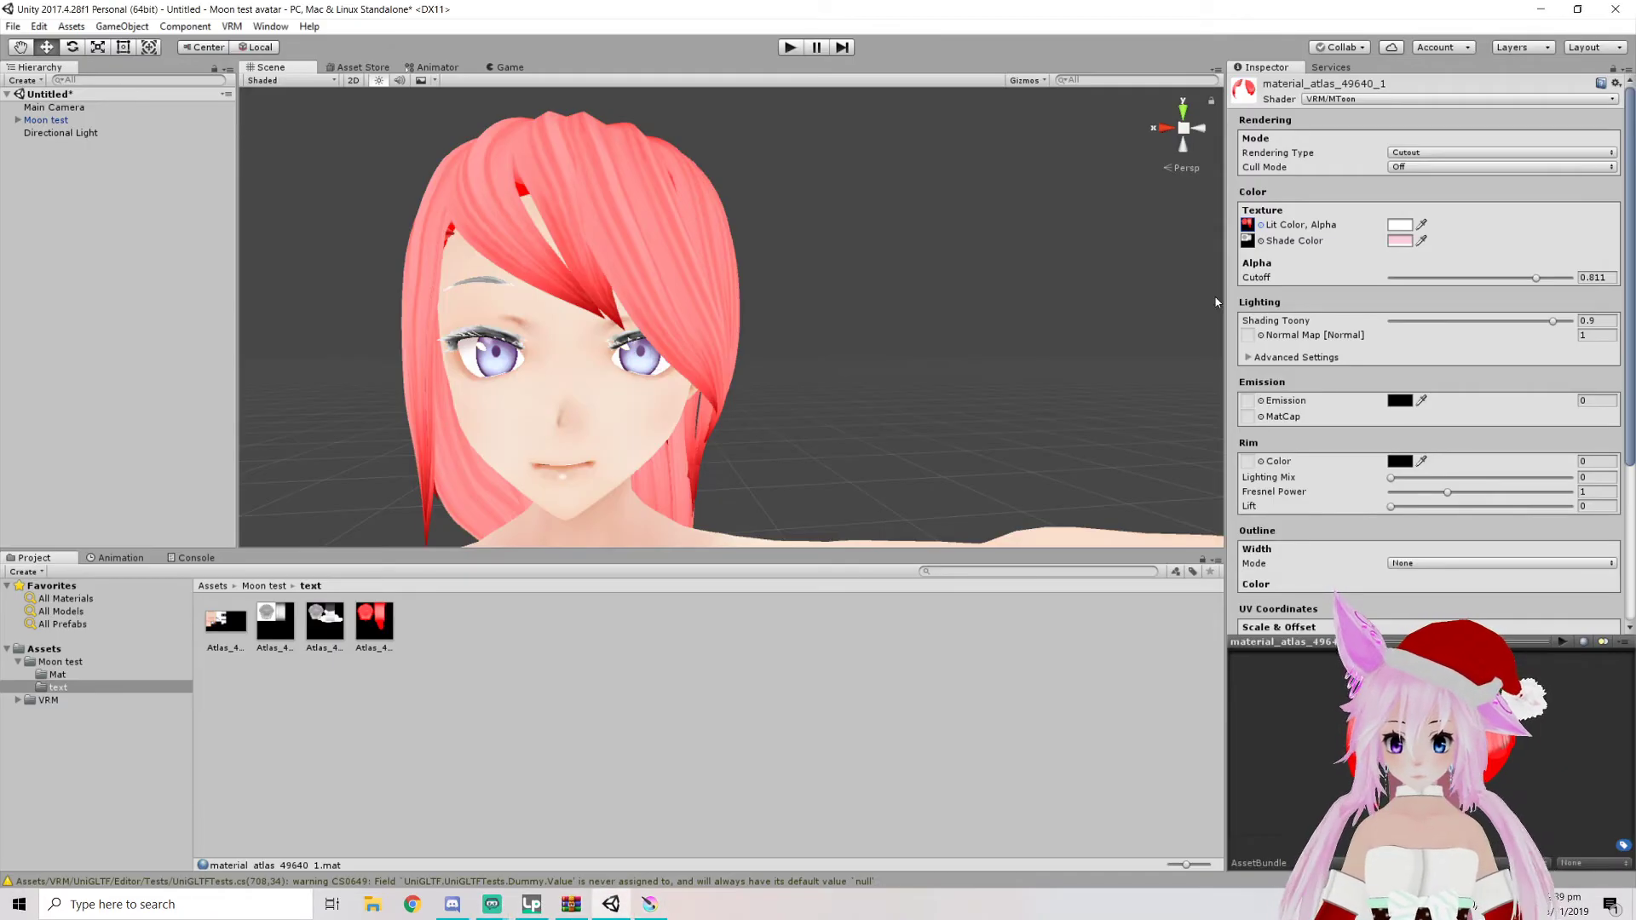
left_click(1401, 401)
left_click_drag(33, 111, 3, 13)
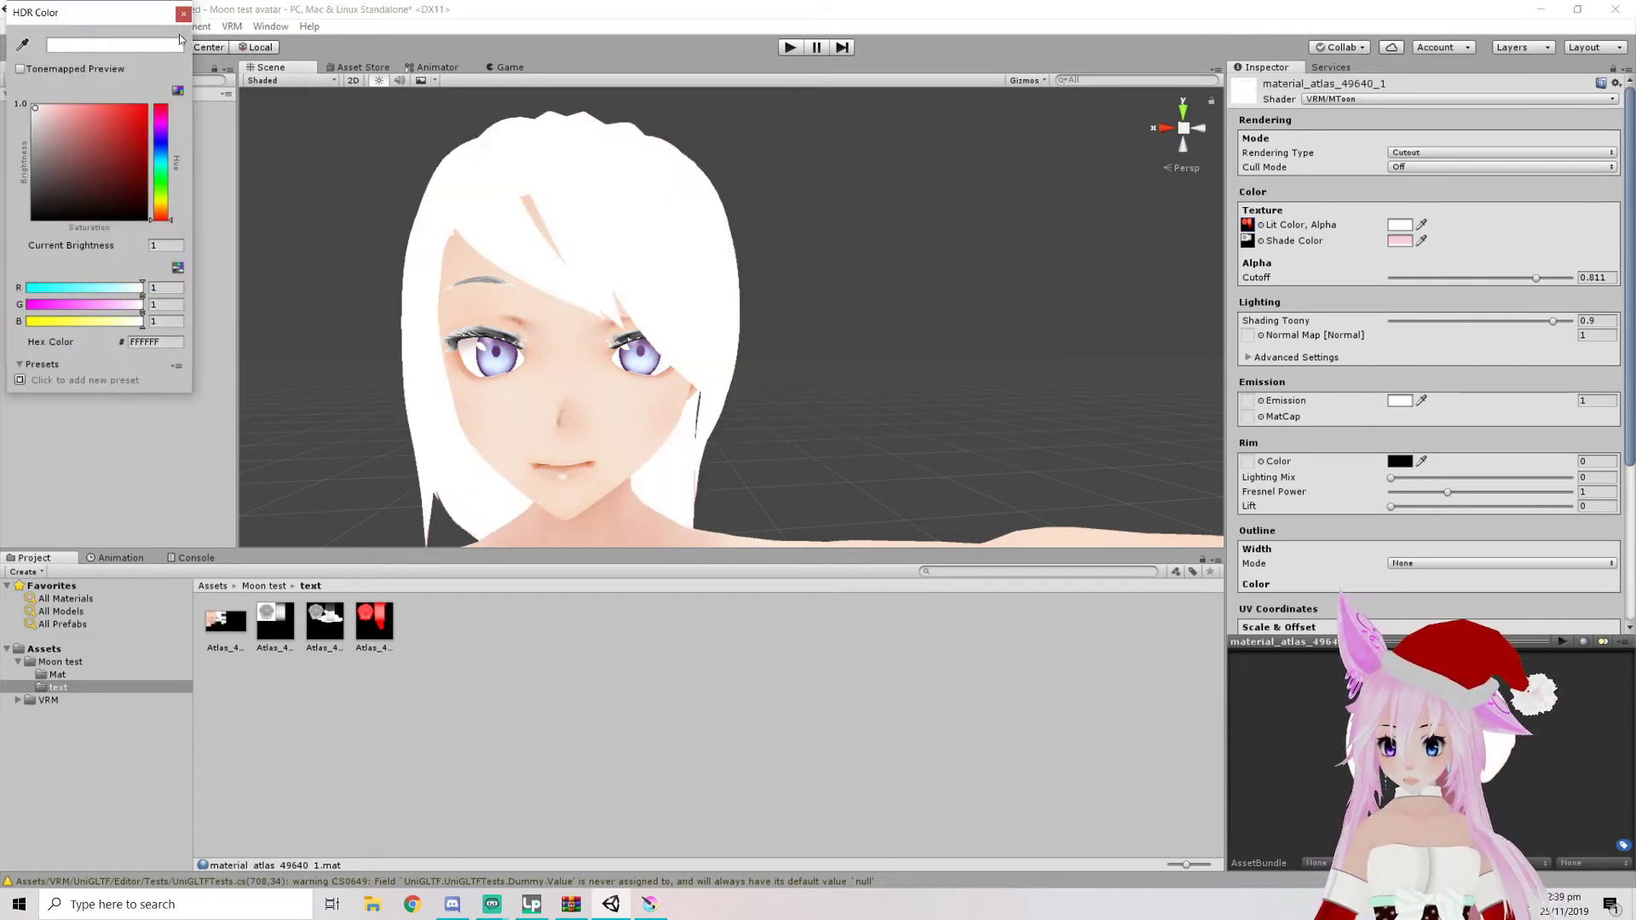
left_click(181, 14)
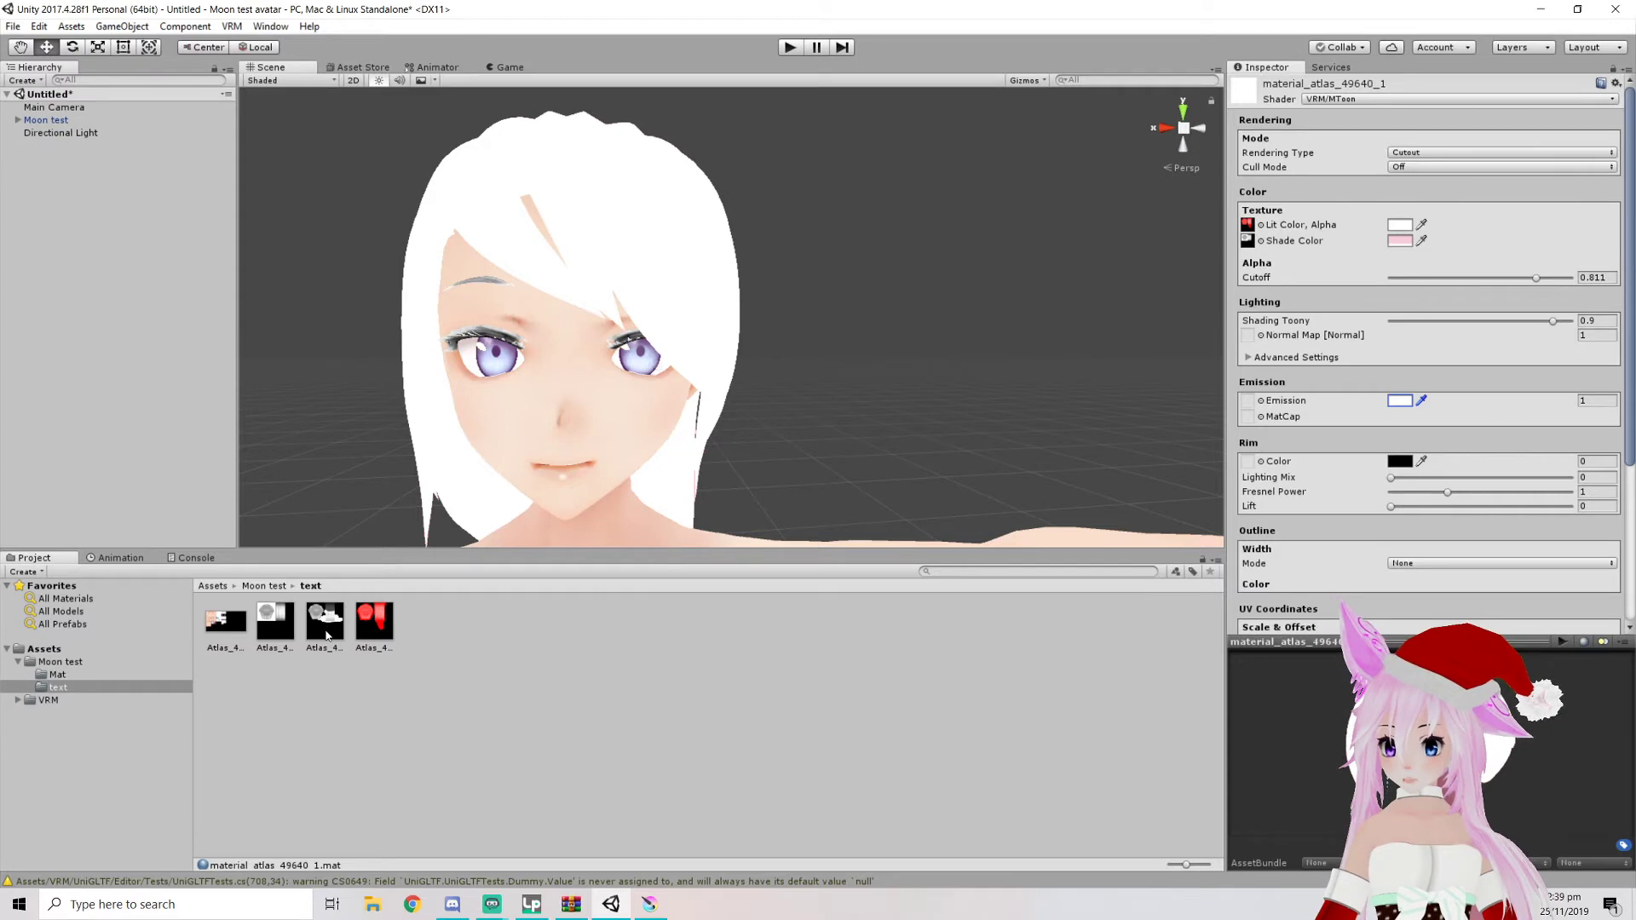
left_click_drag(328, 632, 1250, 406)
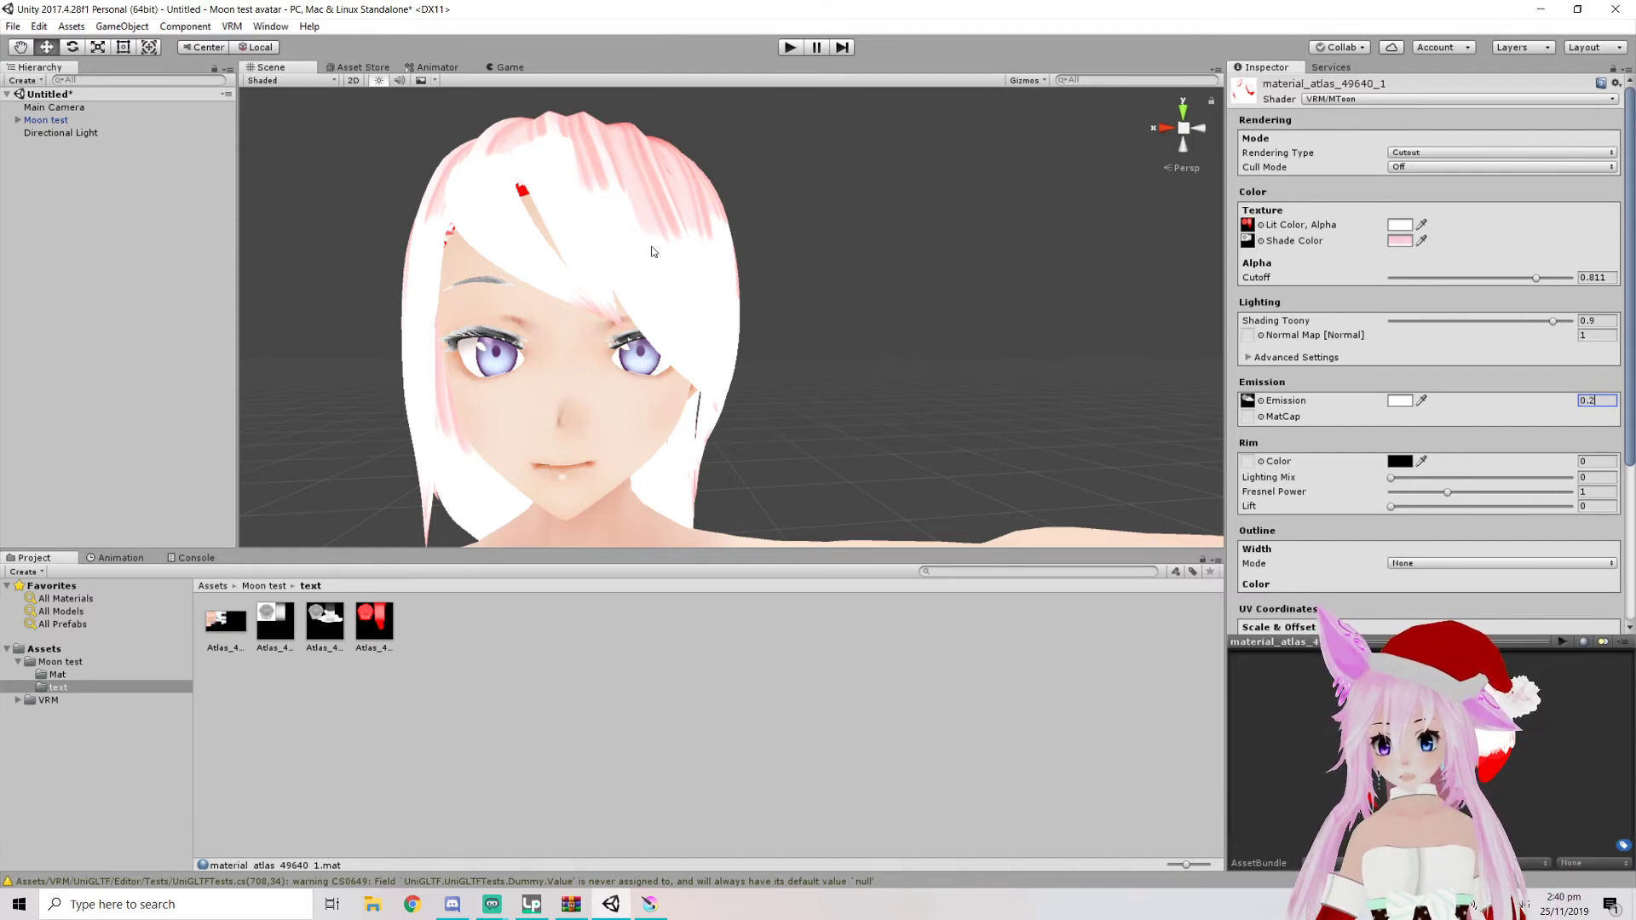
Set the hair material's emission brightness to 0.2 and view the hair up close
key("Return")
right_click_drag(461, 228, 552, 238)
key("a")
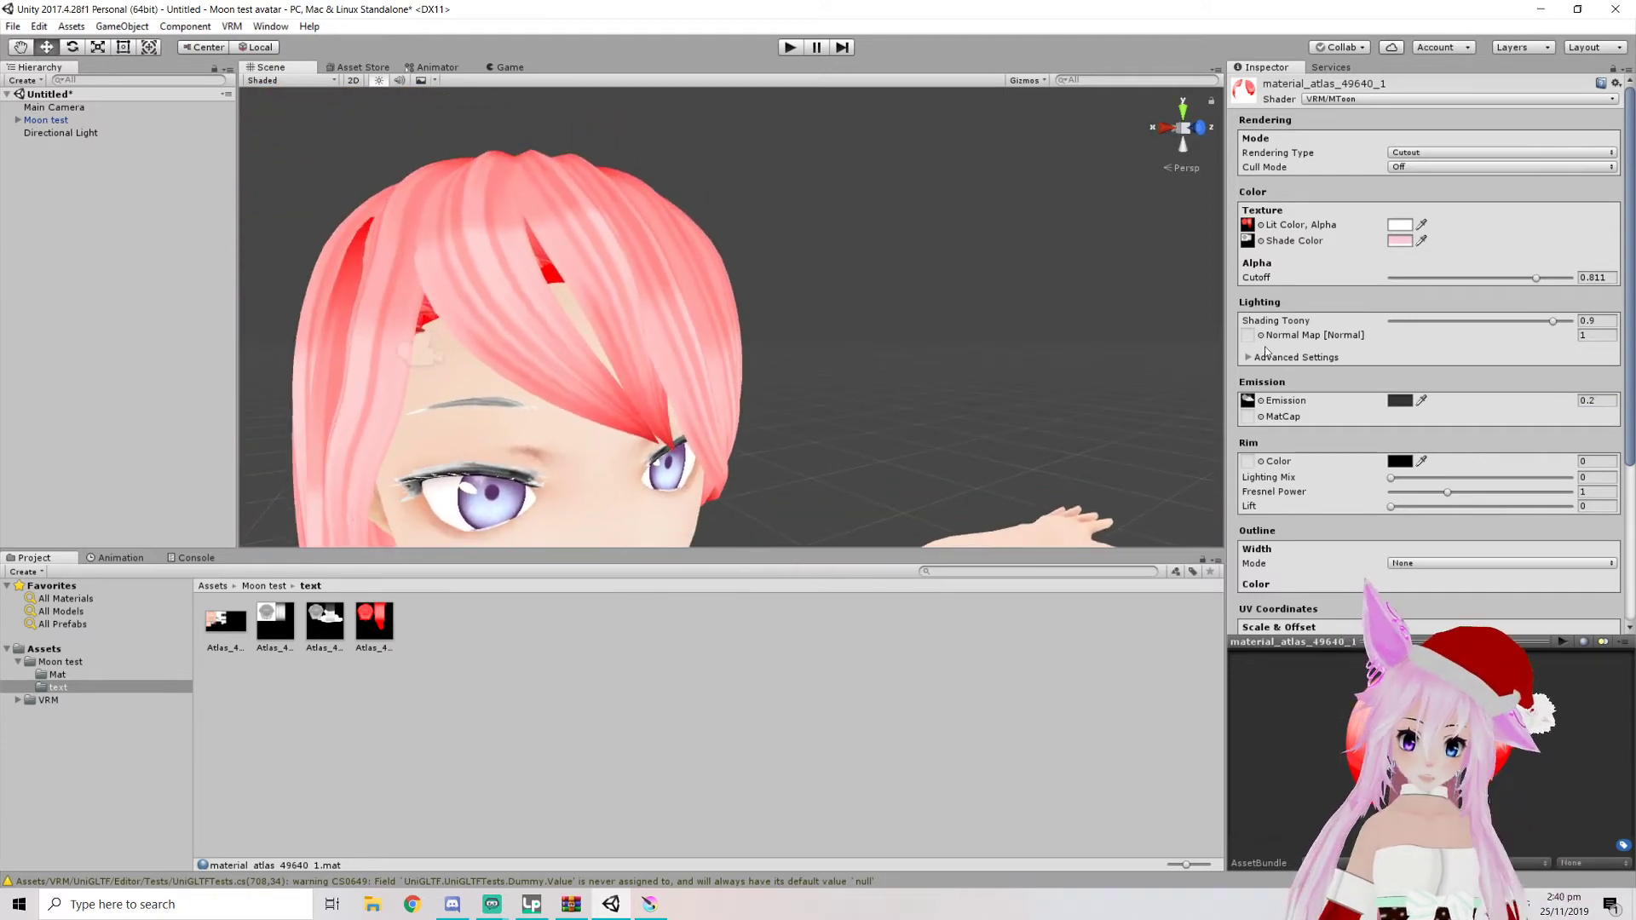
Change the hair material's emission colour to blue-violet with a brightness of about 0.58
left_click(1409, 407)
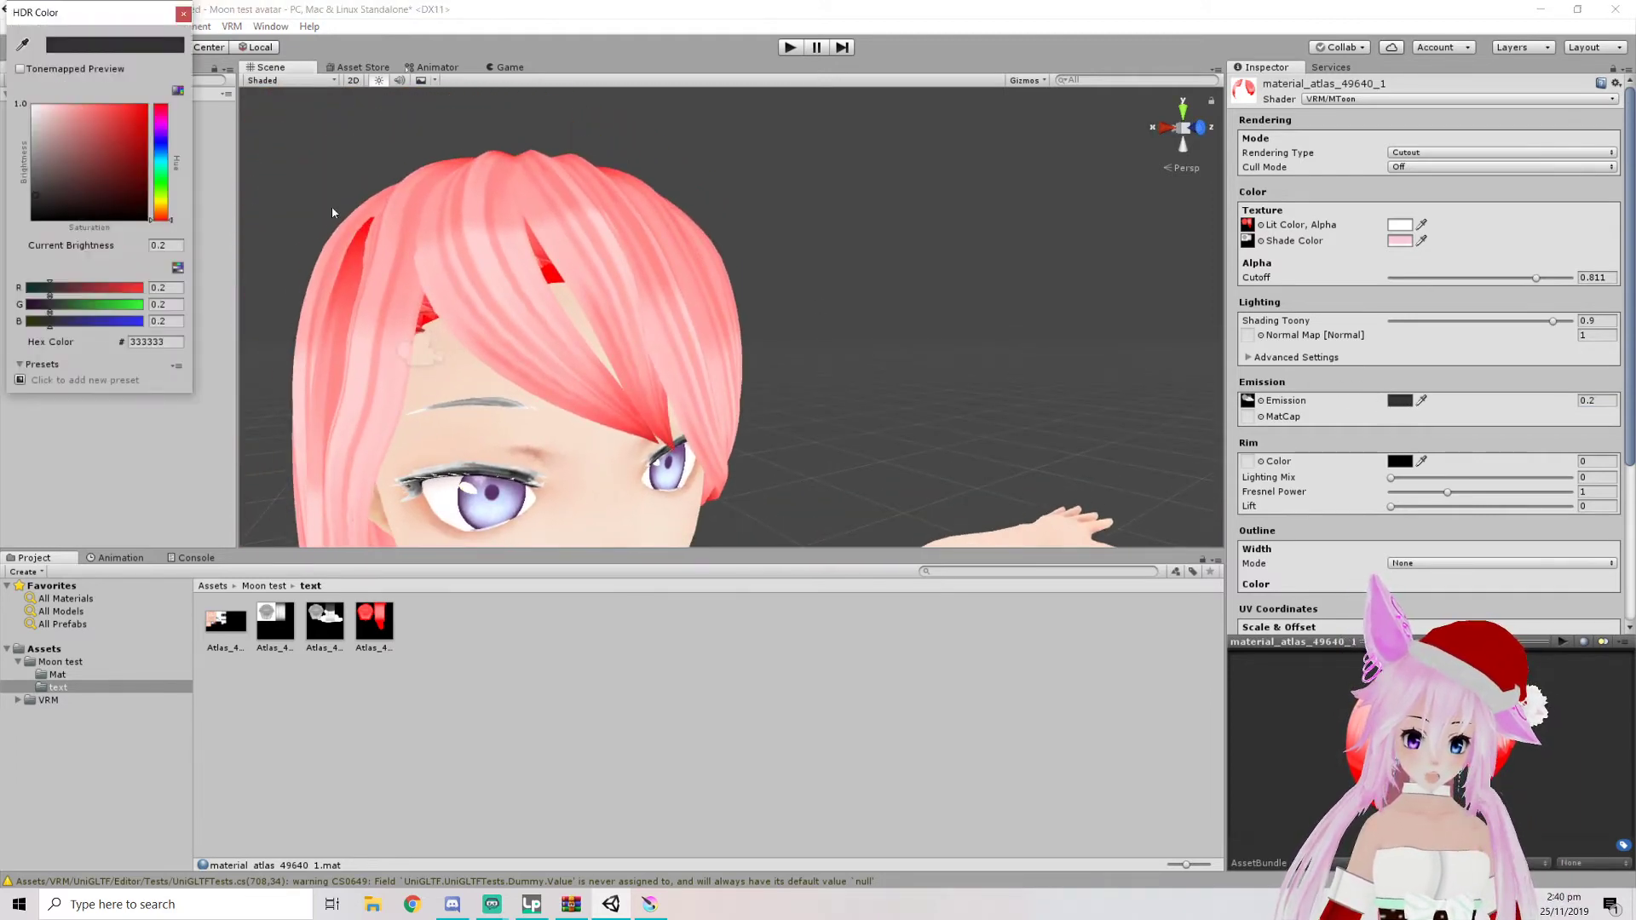
mouse_move(161, 162)
left_mouse_down()
mouse_move(160, 135)
mouse_move(113, 119)
mouse_move(154, 163)
left_mouse_up()
left_click(837, 371)
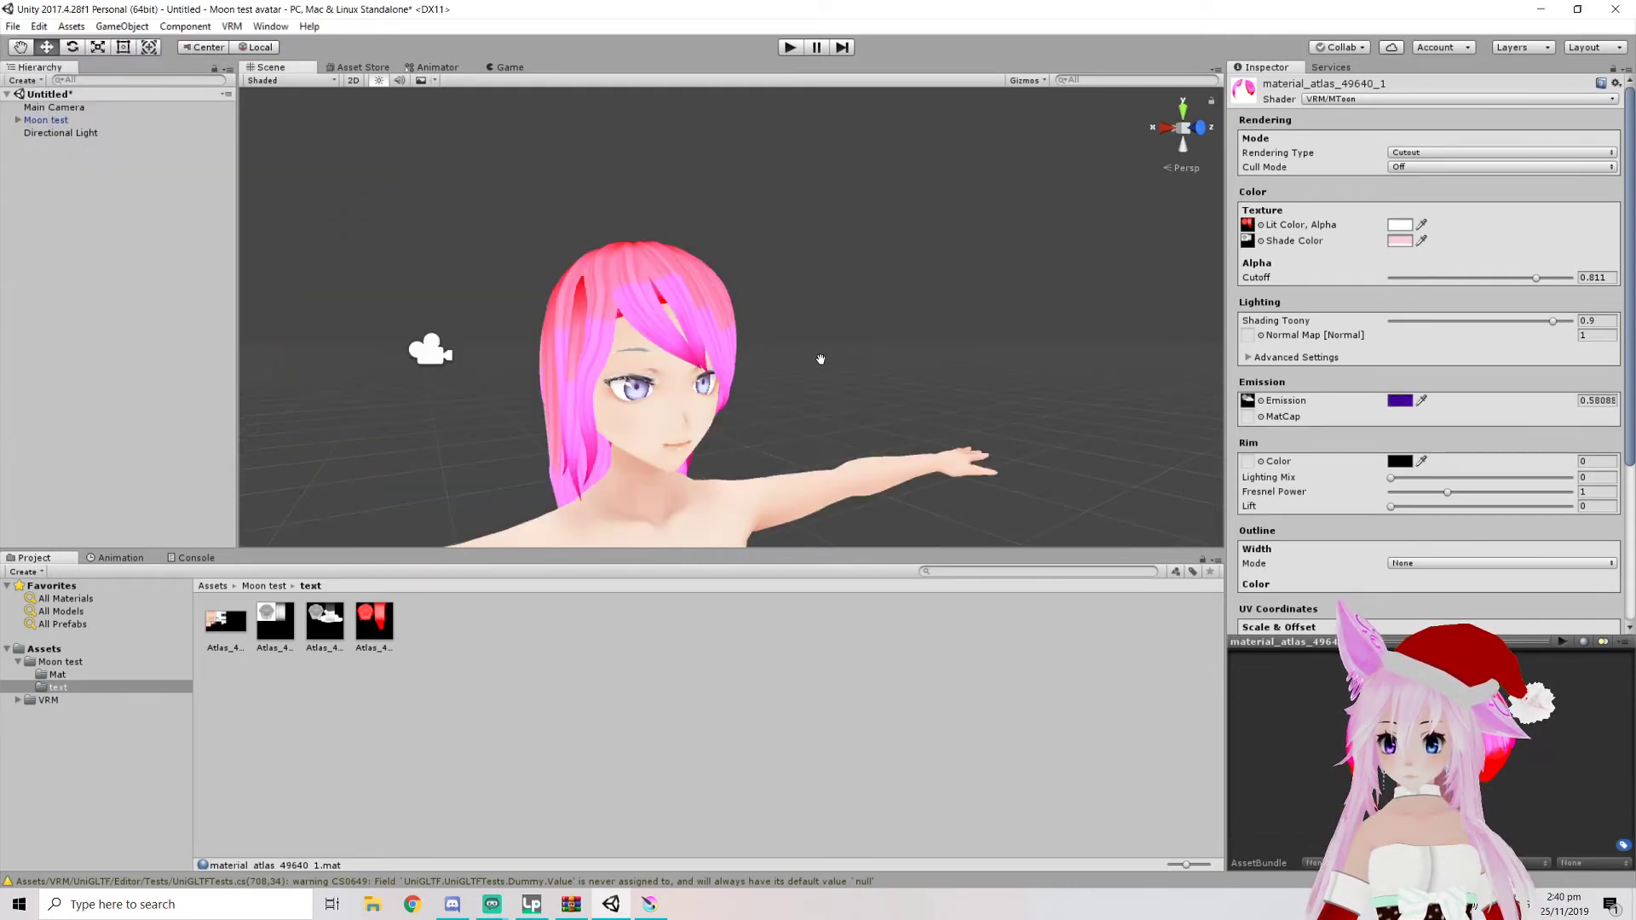
Examine the recoloured hair and its emission glow from the front, back and above the avatar
scroll(837, 370, "down", 5)
left_click_drag(820, 351, 723, 302, "alt")
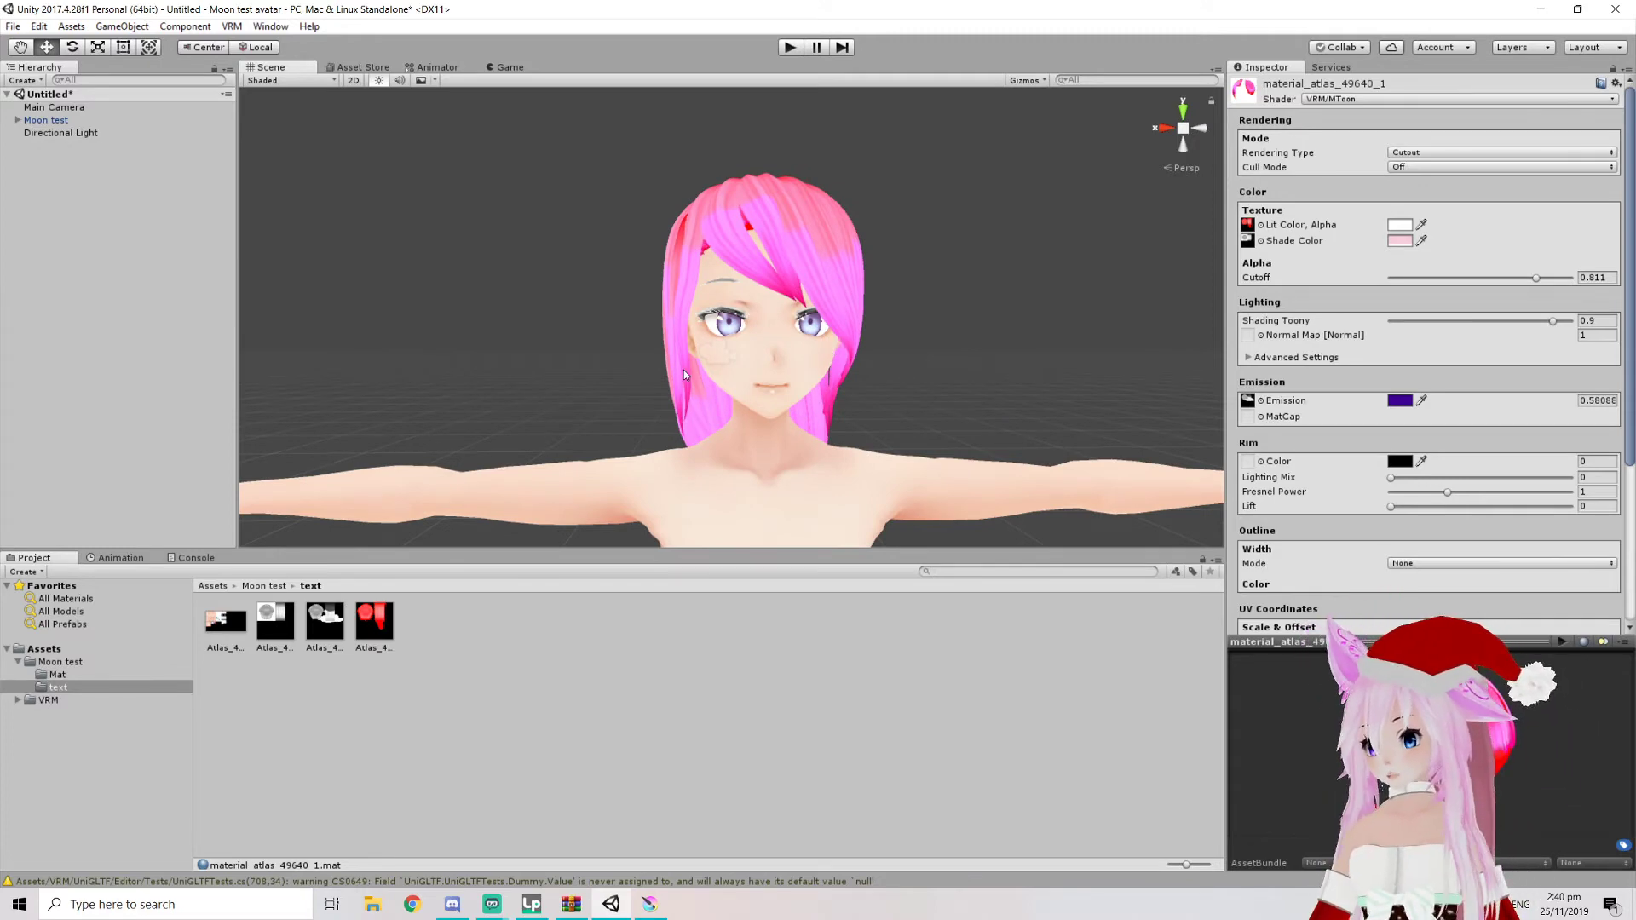
middle_click_drag(750, 401, 754, 348)
left_click_drag(754, 348, 886, 298, "alt")
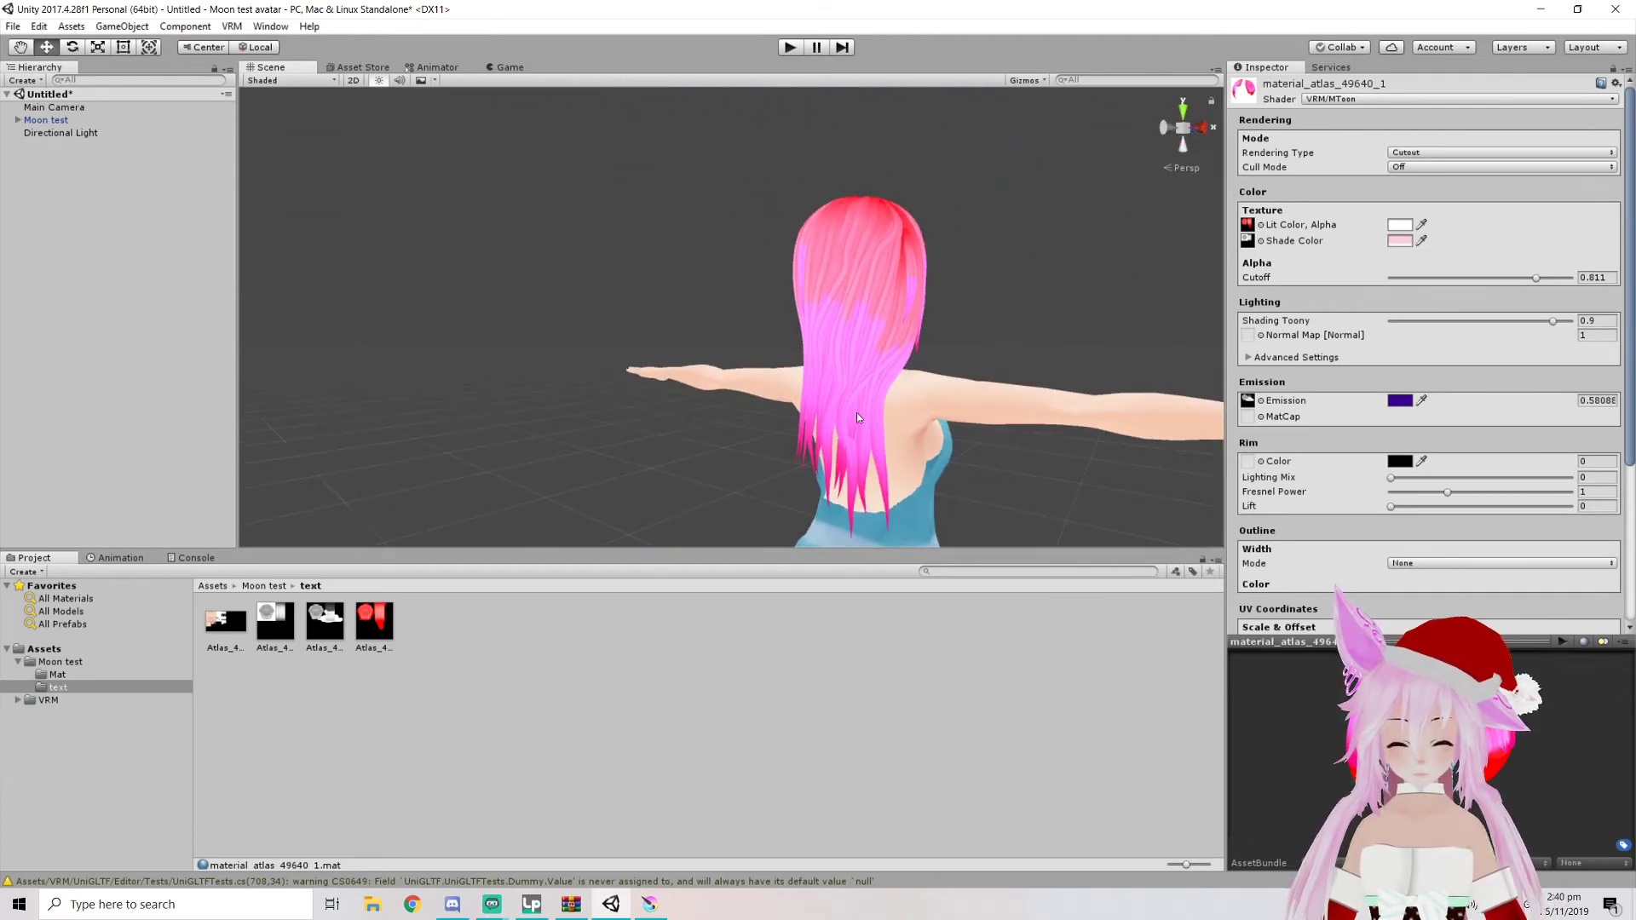
left_click_drag(877, 383, 766, 394, "alt")
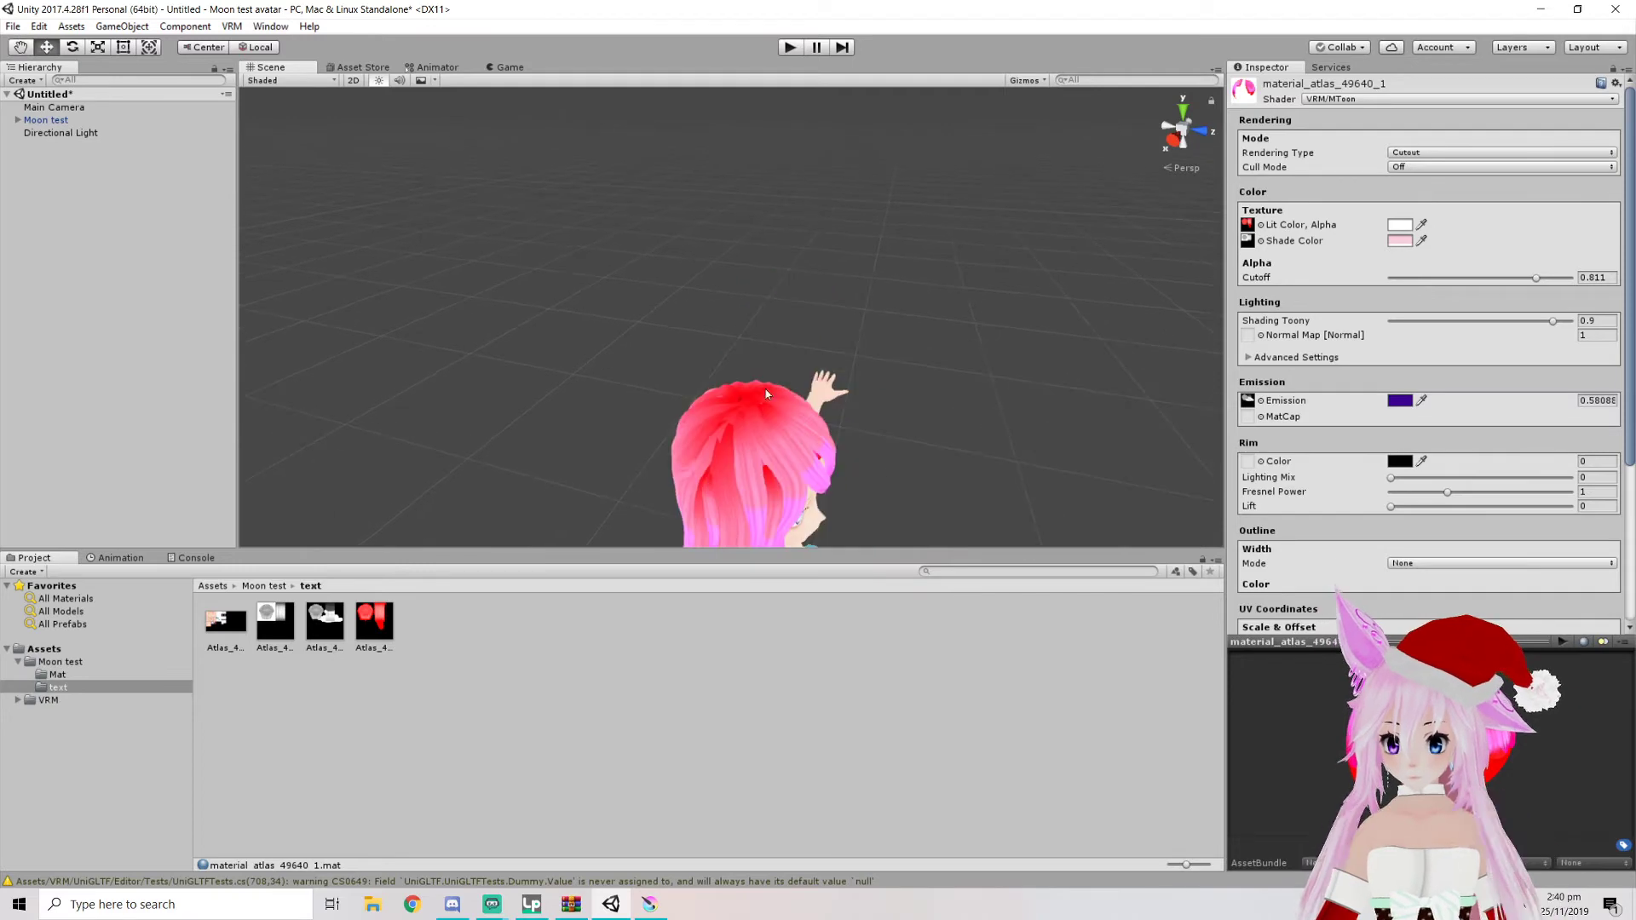
Close Krita and return to Unity, framing the avatar's head and upper dress from the front
left_click(650, 904)
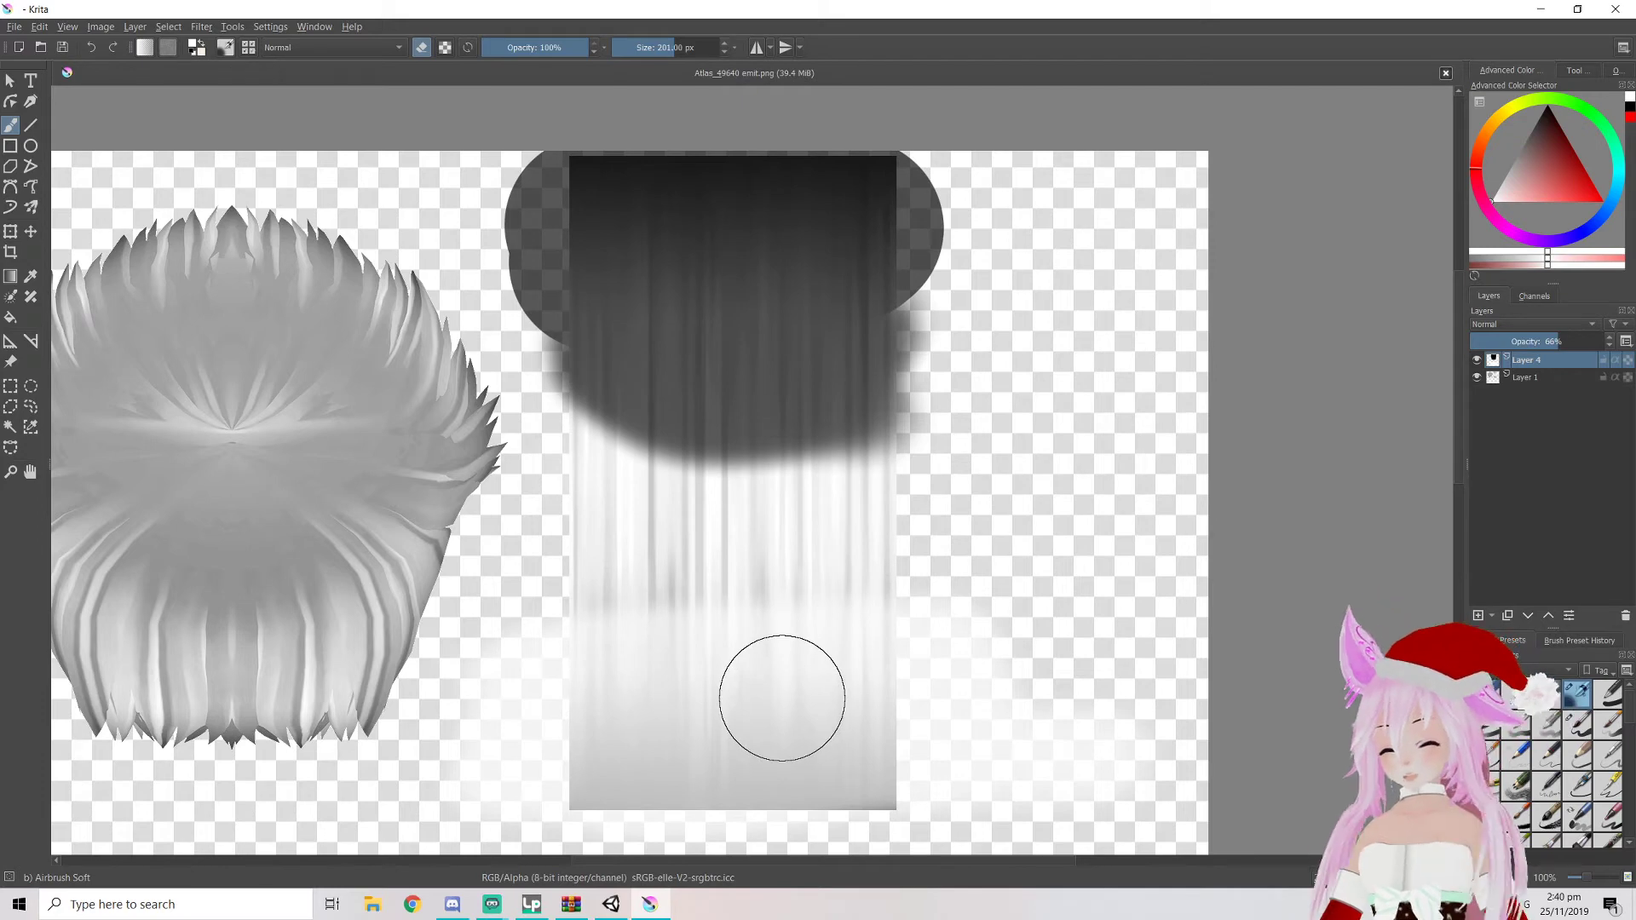
left_click(1615, 9)
left_click_drag(836, 397, 733, 334, "alt")
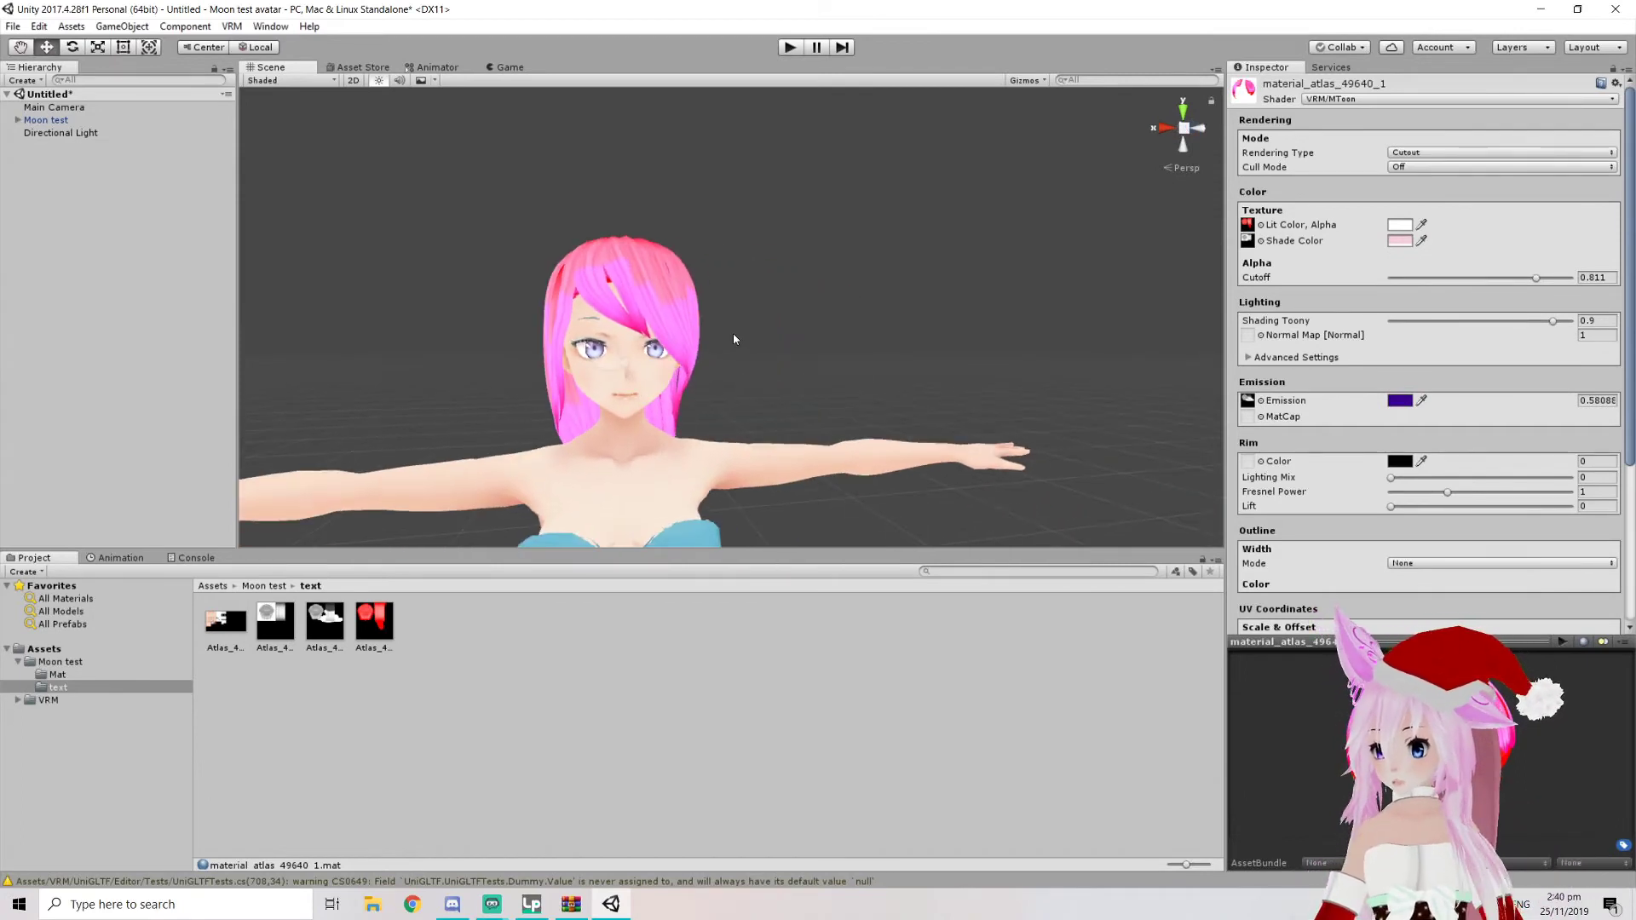
middle_click_drag(665, 465, 666, 422)
mouse_move(920, 452)
middle_mouse_down()
mouse_move(924, 362)
mouse_move(957, 281)
mouse_move(961, 369)
mouse_move(935, 434)
middle_mouse_up()
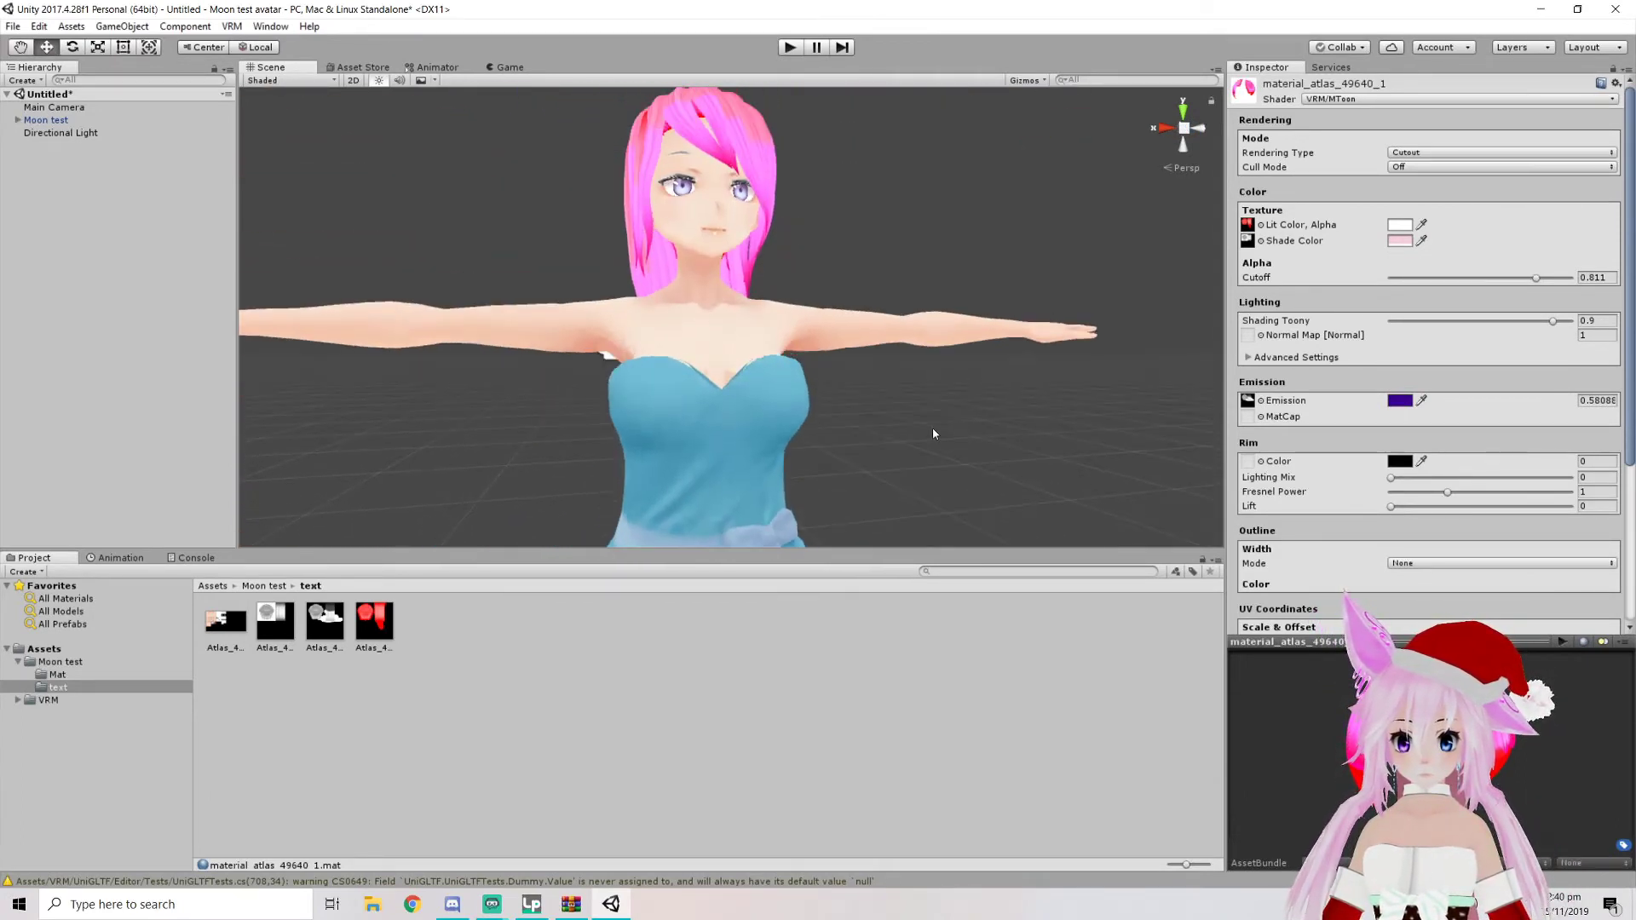
right_click_drag(634, 423, 581, 447)
Go up to the Moon test asset folder and bring the avatar's dress into view in the scene
left_click(17, 120)
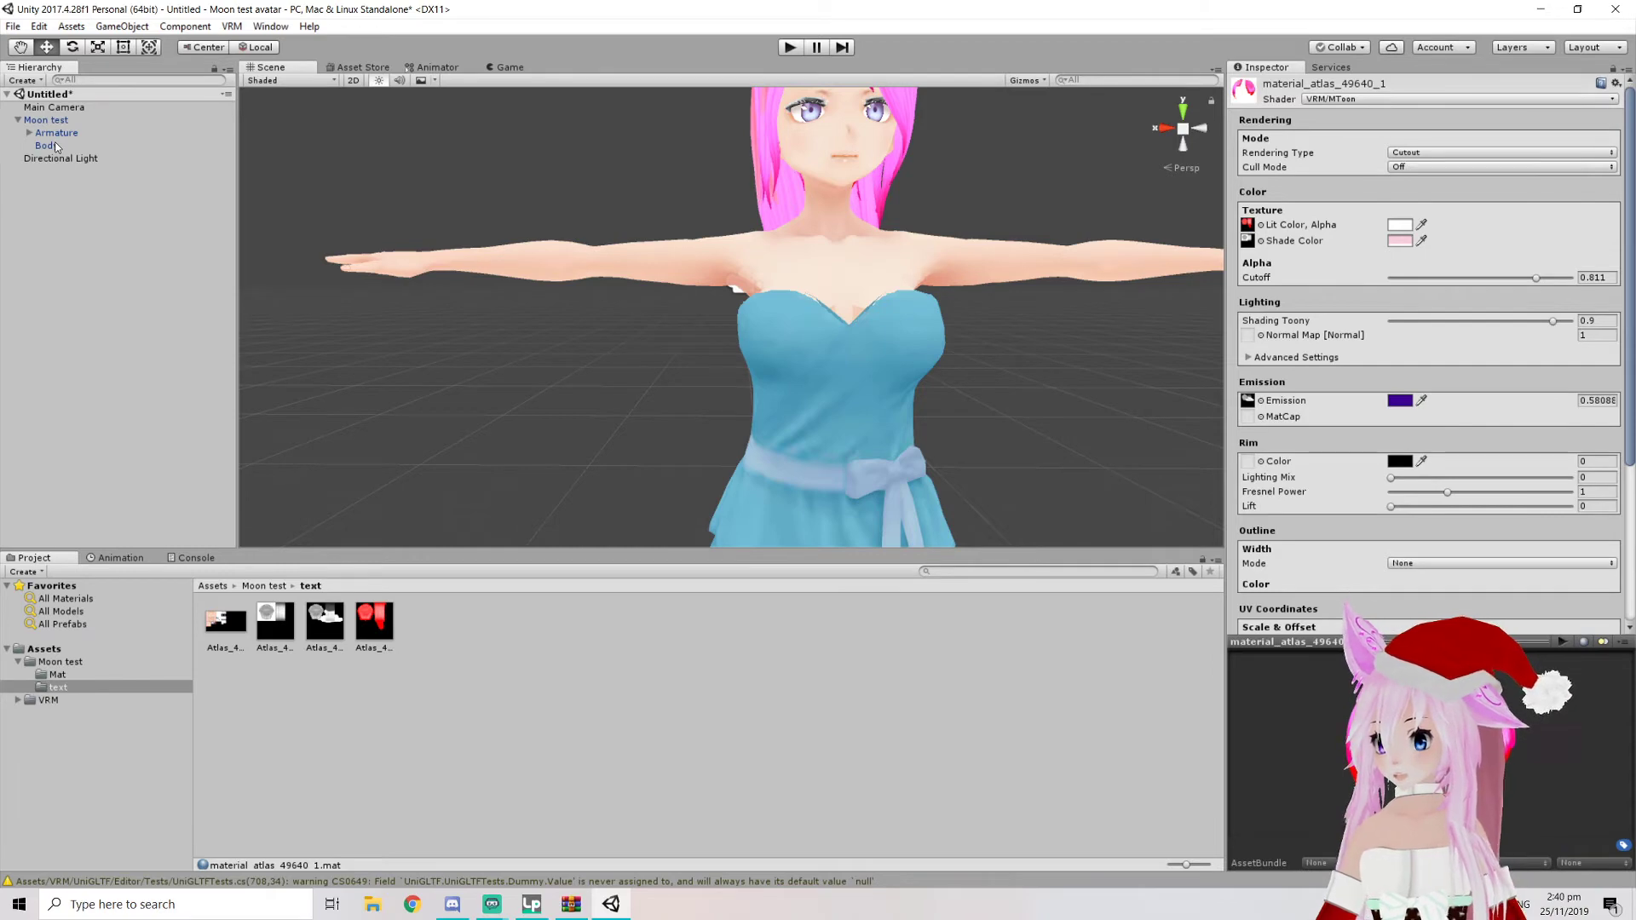
middle_click_drag(703, 245, 684, 284)
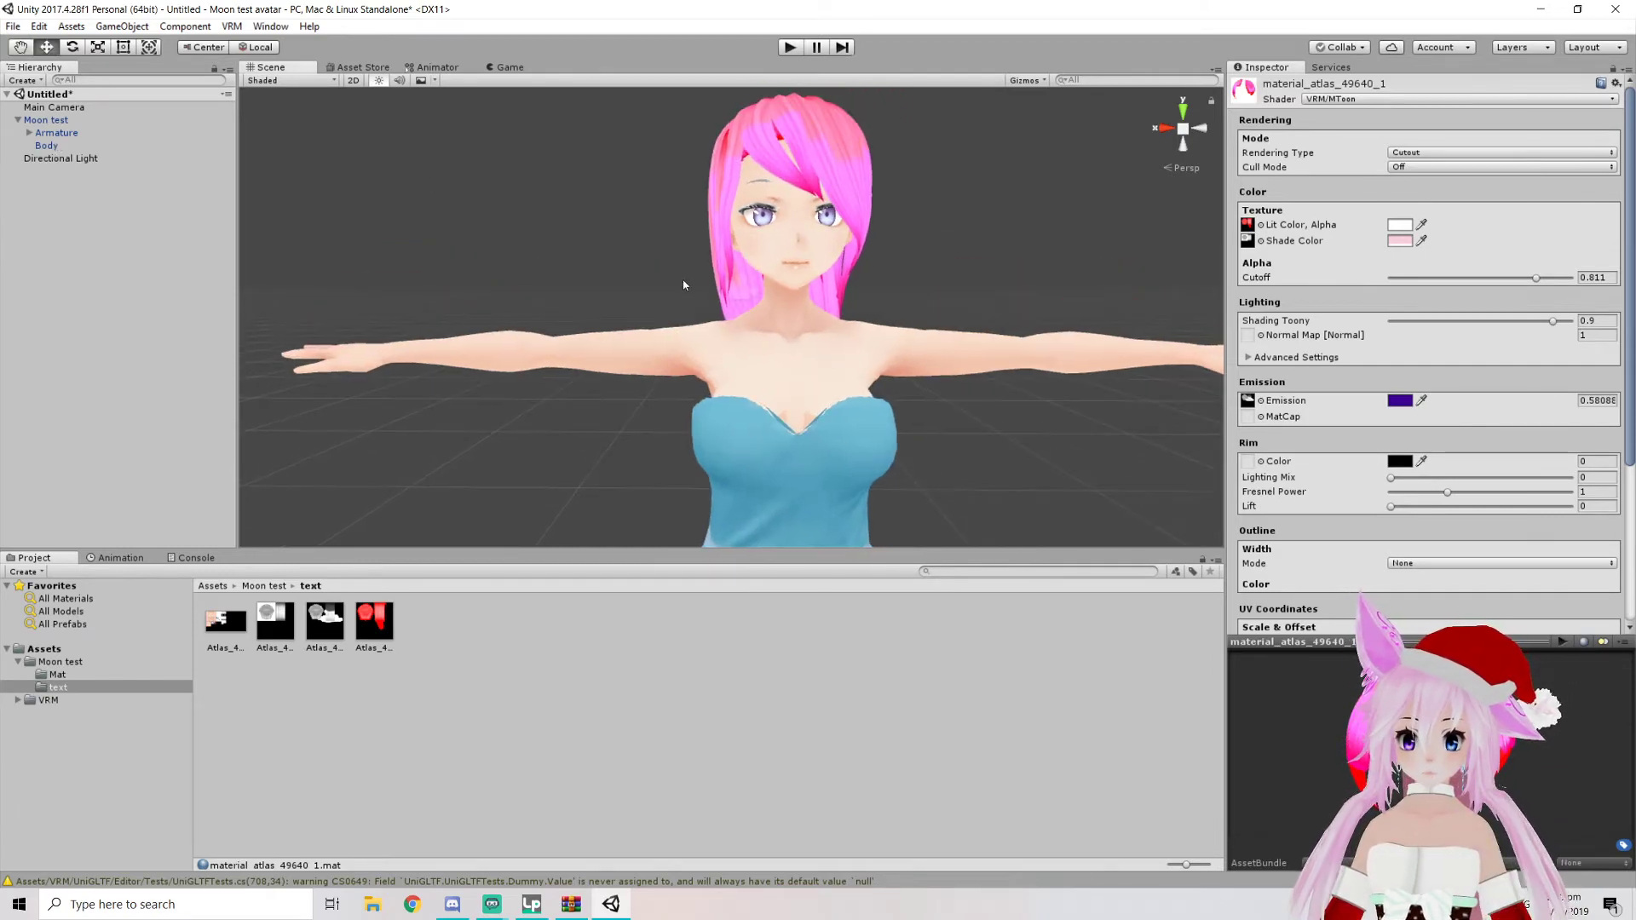
left_click(264, 587)
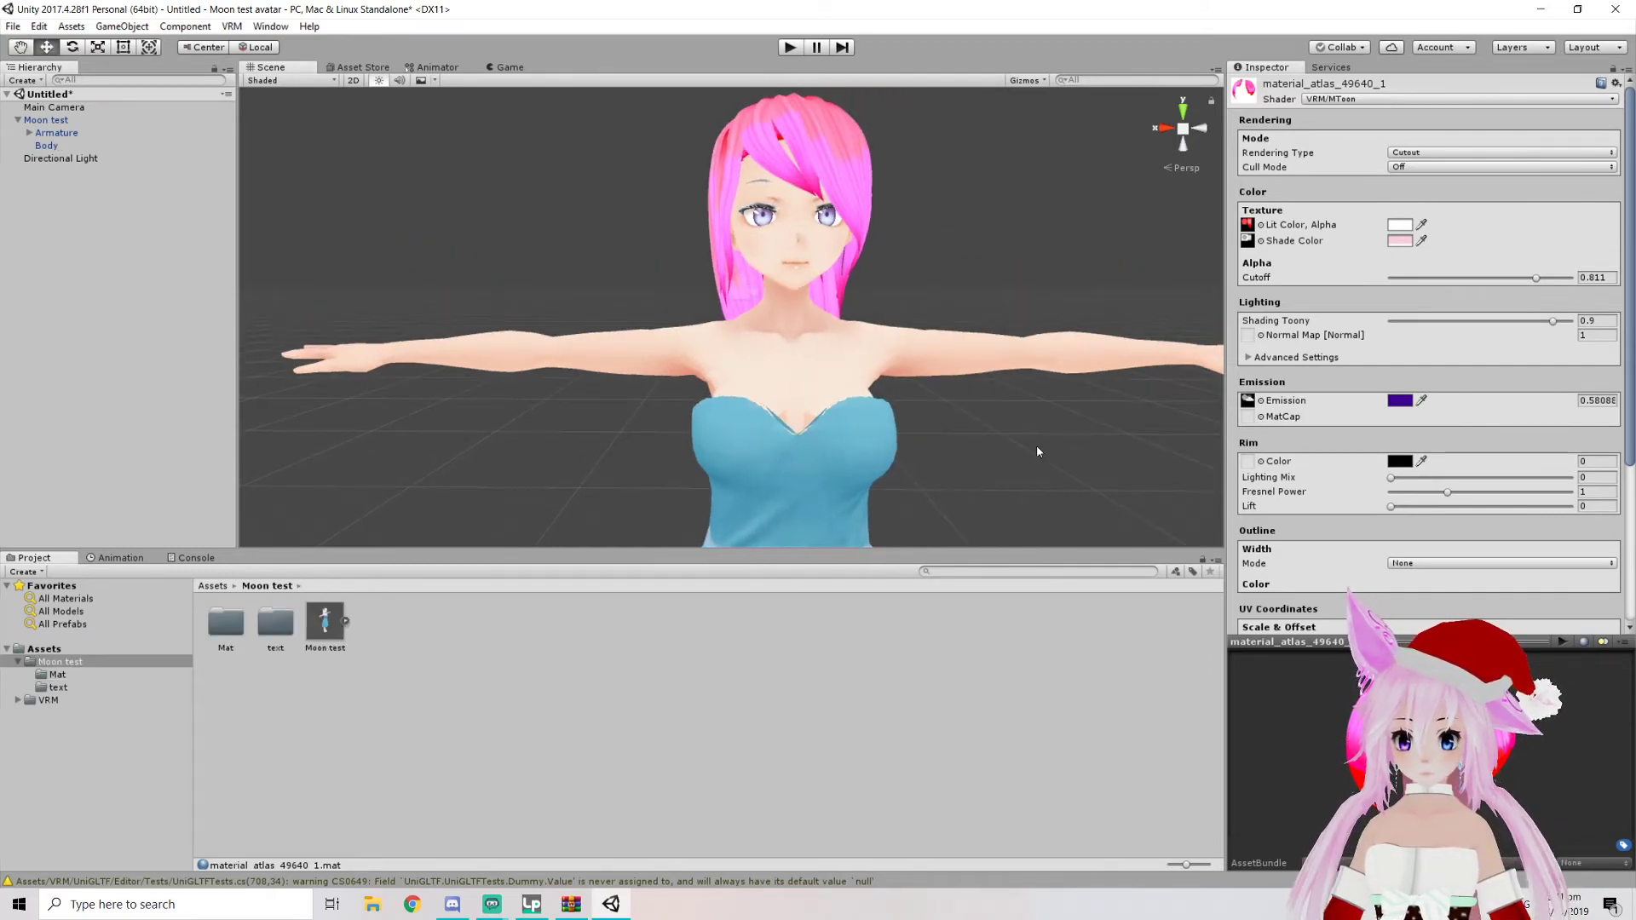
scroll(956, 421, "down", 3)
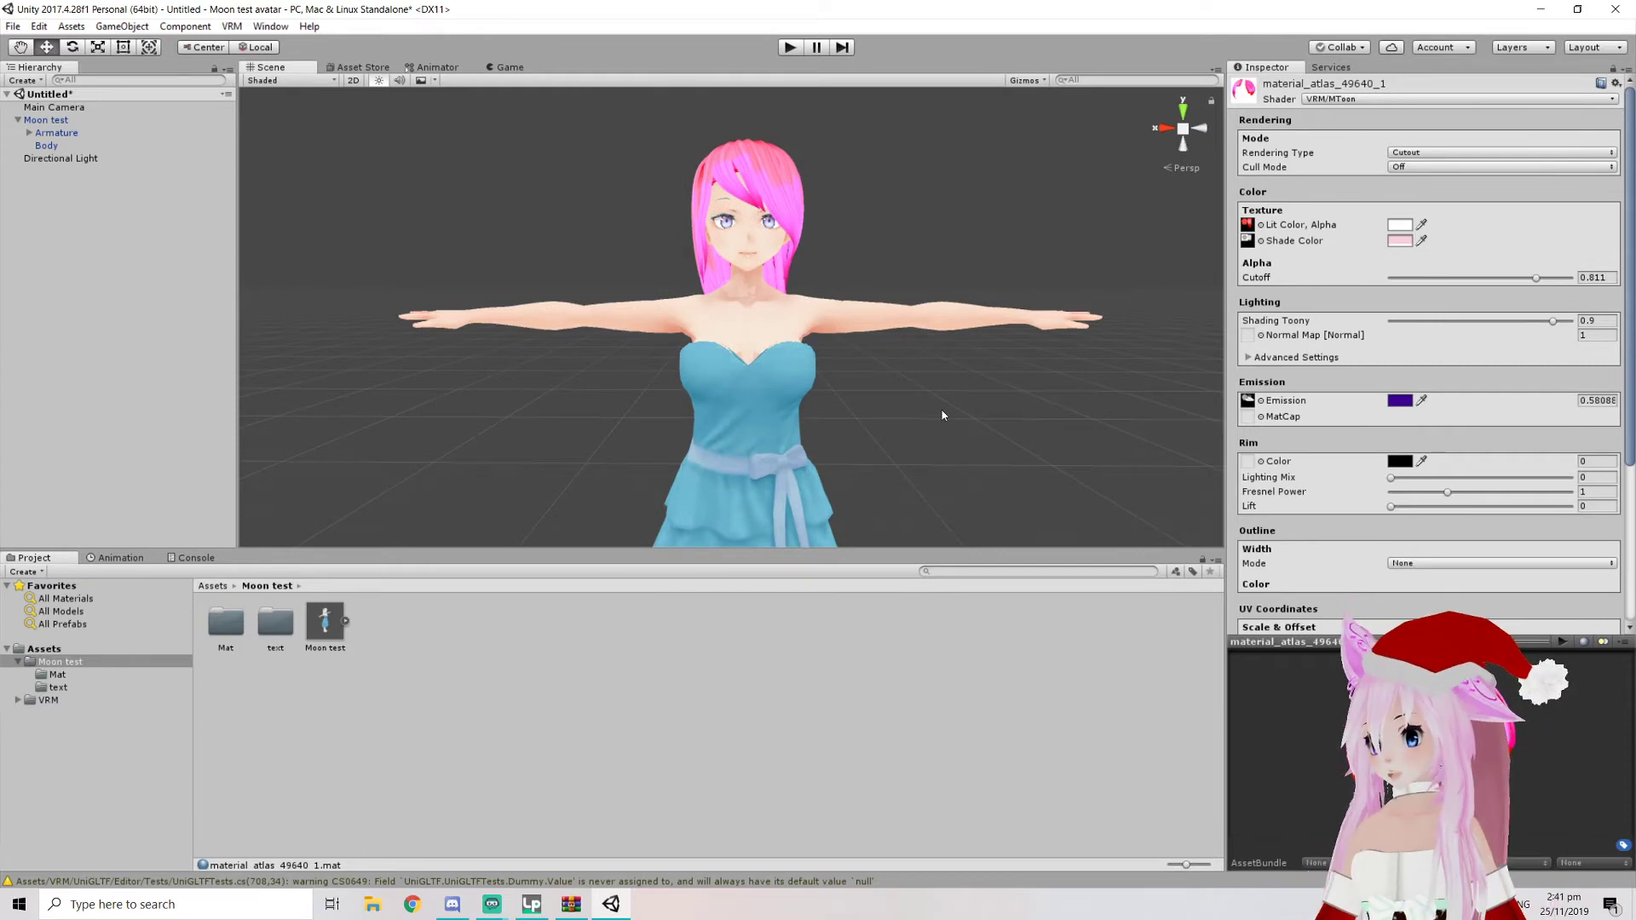
middle_click_drag(783, 274, 780, 234)
scroll(777, 319, "up", 6)
scroll(768, 341, "down", 6)
scroll(780, 233, "down", 4)
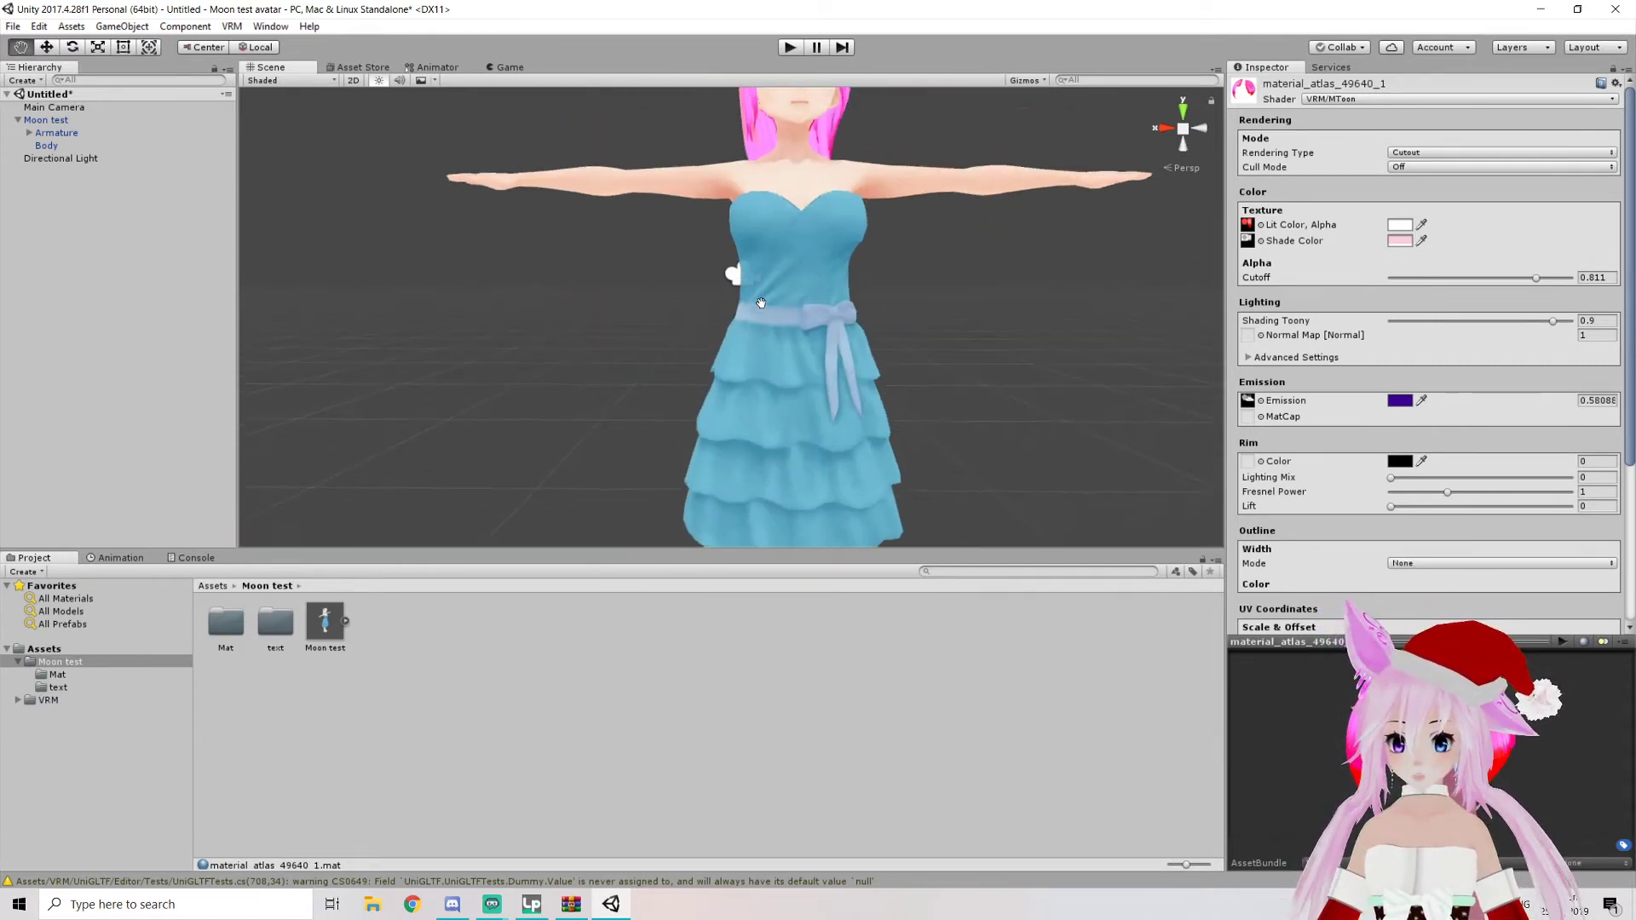
left_click(20, 120)
left_click(19, 121)
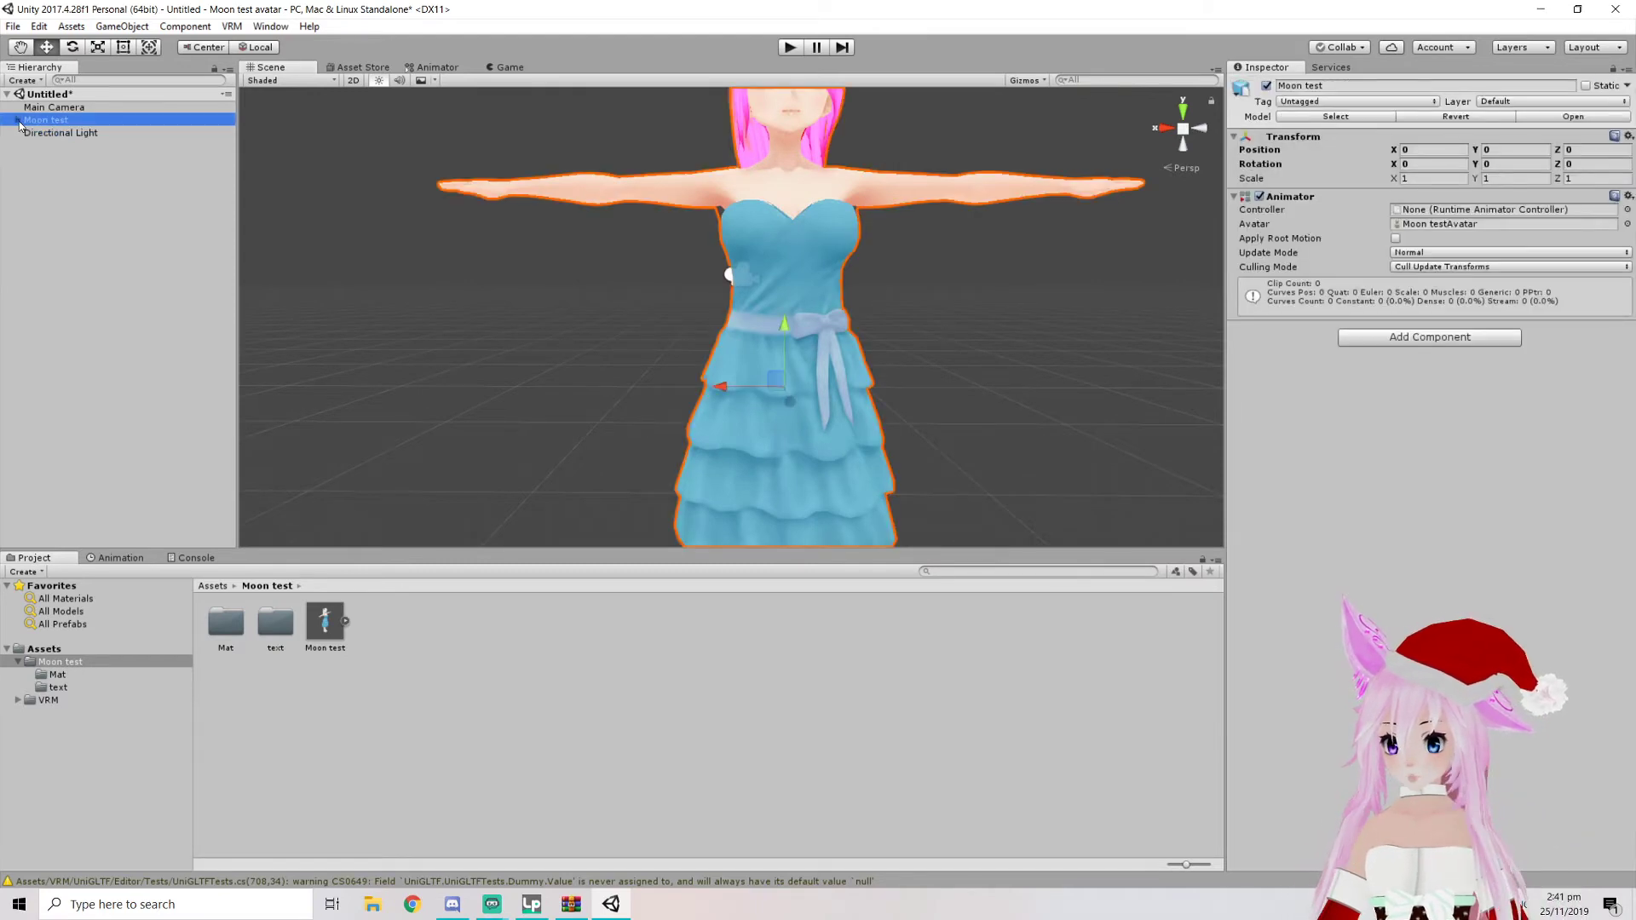
left_click(230, 27)
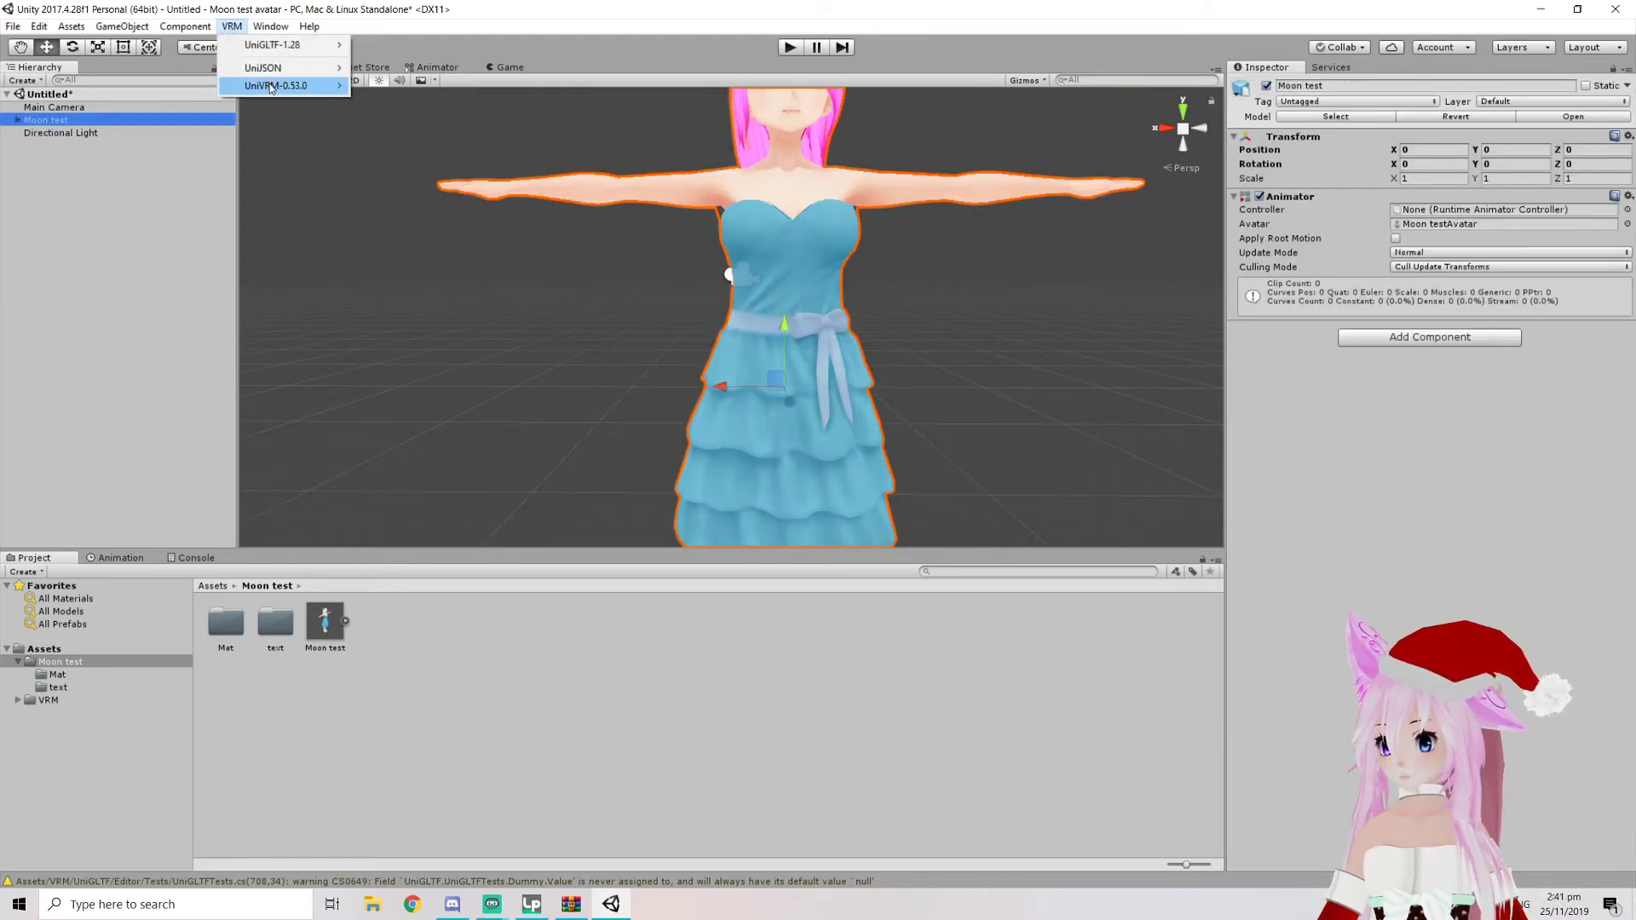
mouse_move(273, 87)
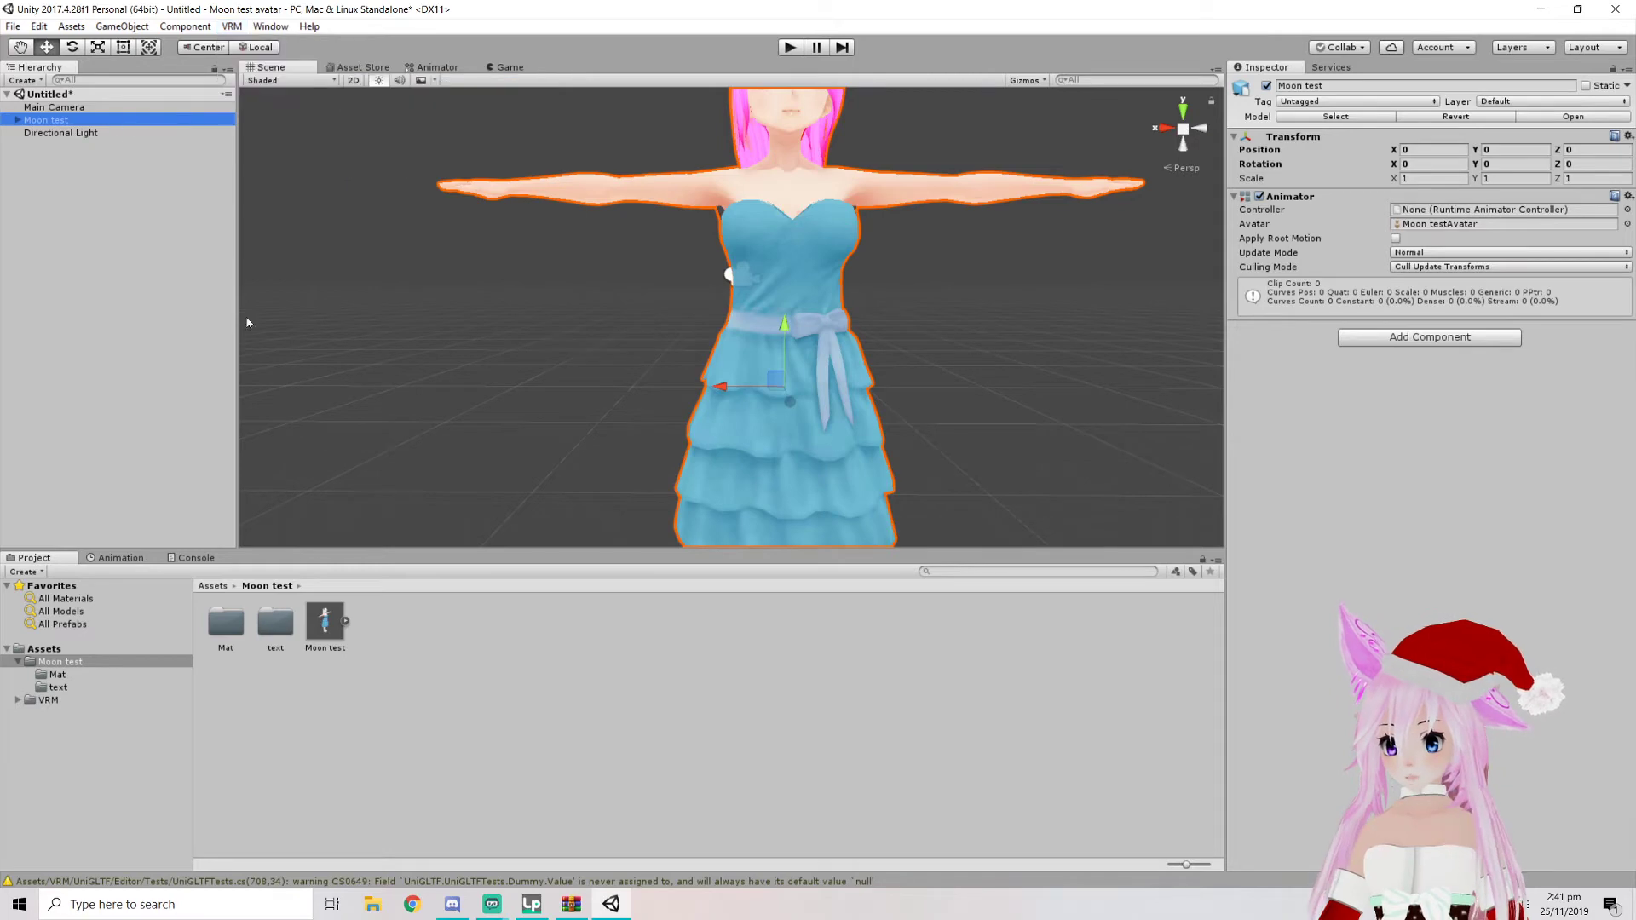
Set the Moon test model's rig animation type to Humanoid and apply the import settings
left_click(325, 622)
left_click(1396, 123)
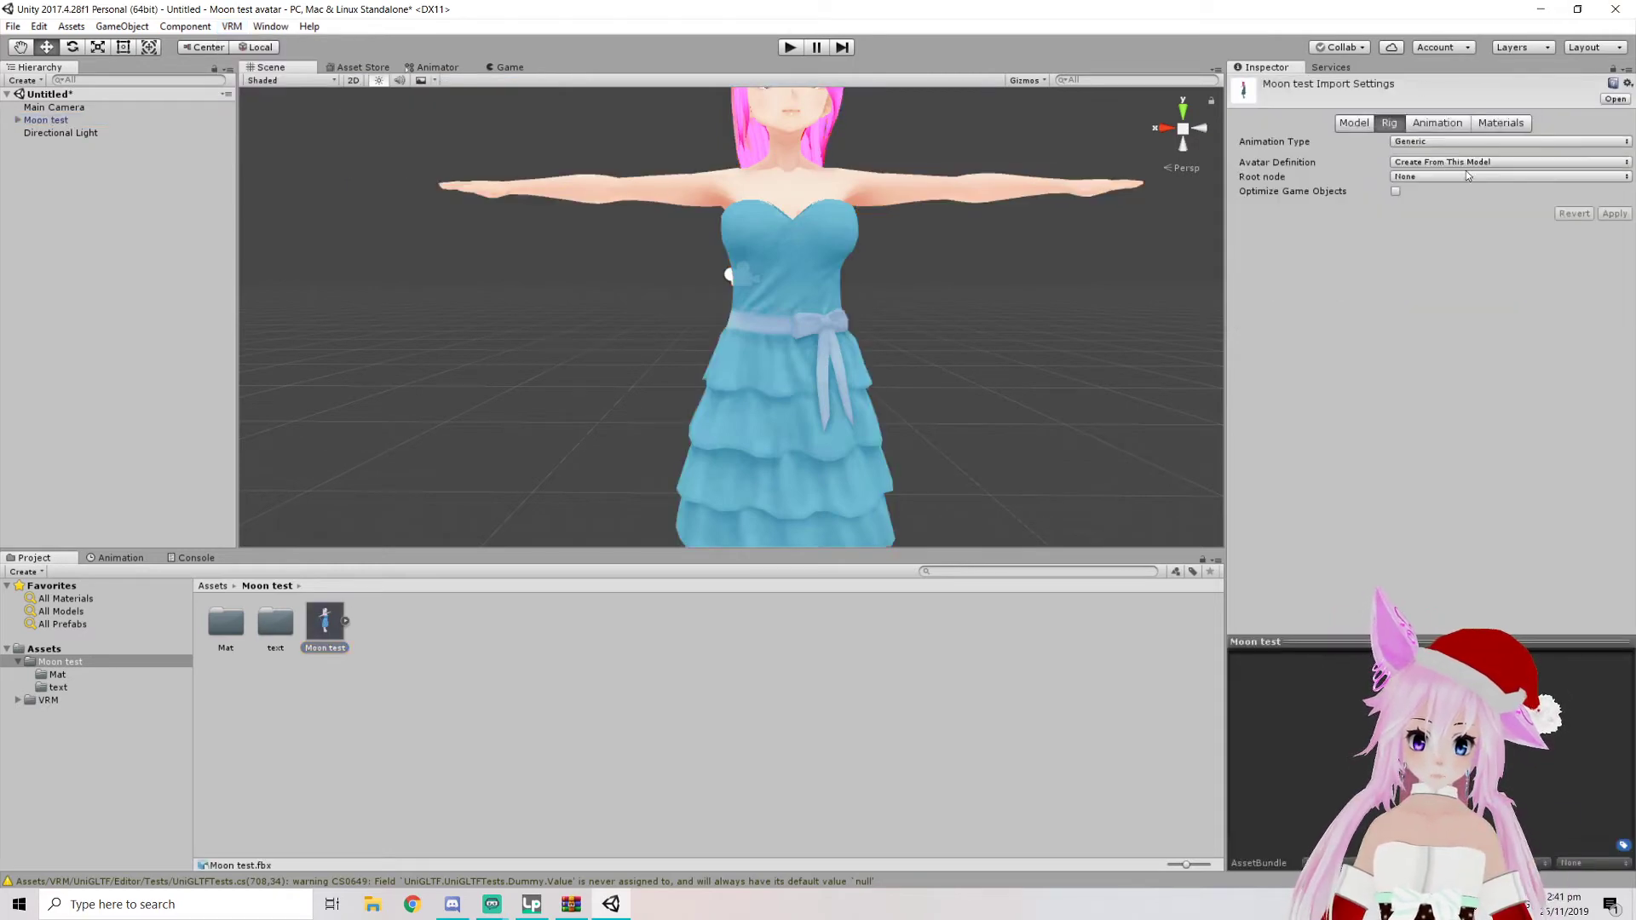
left_click(1437, 140)
left_click(1444, 212)
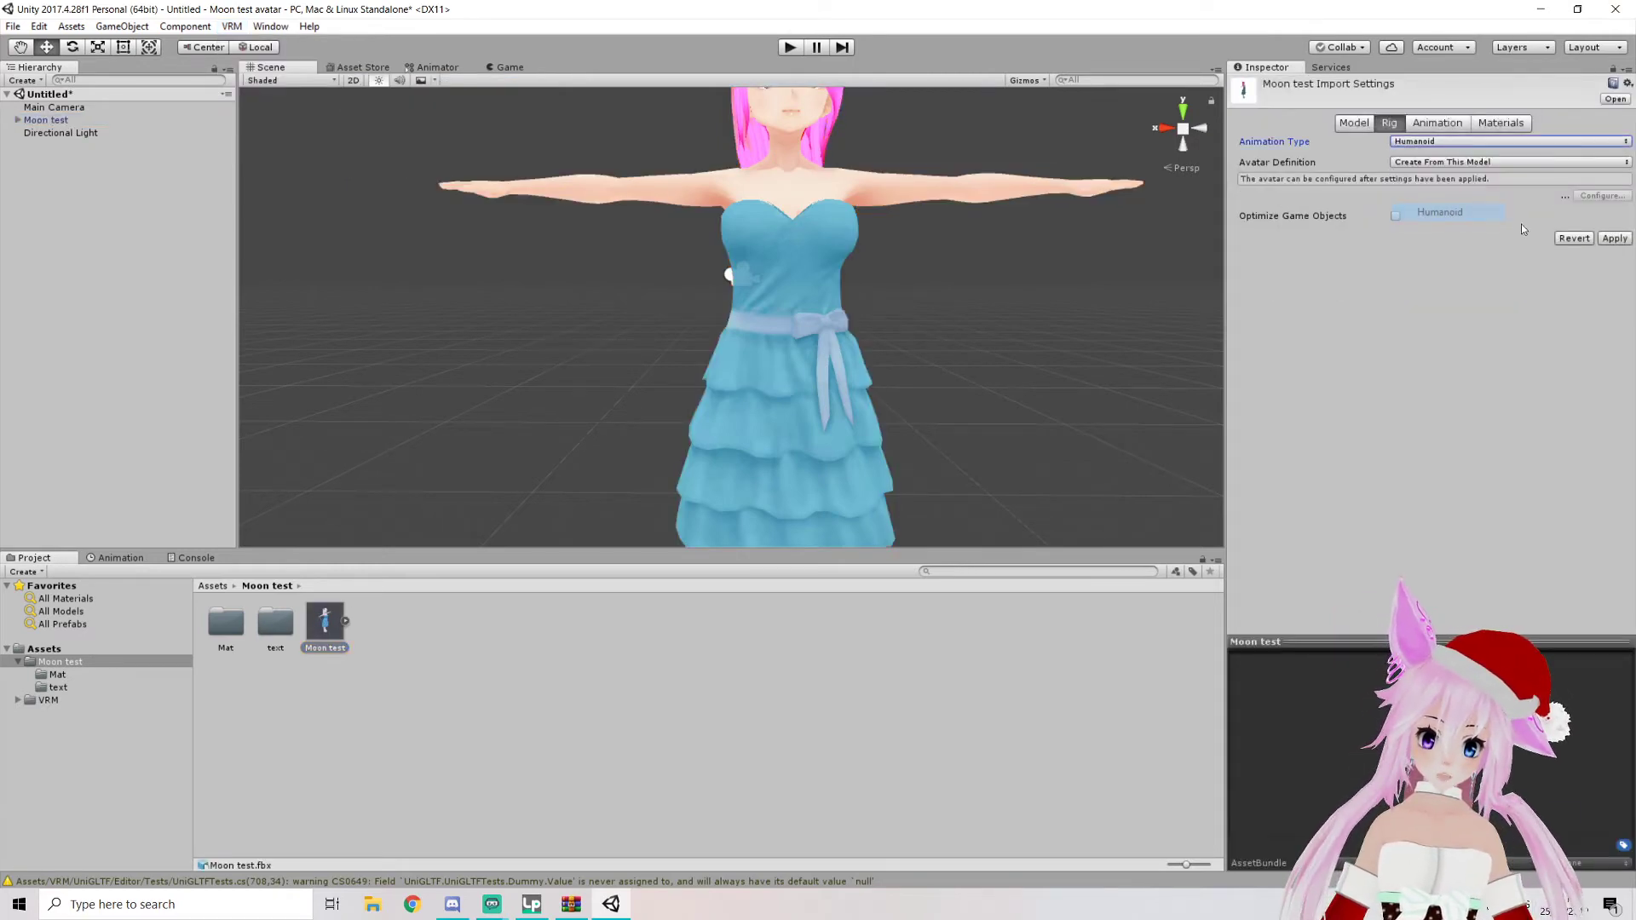
left_click(1619, 242)
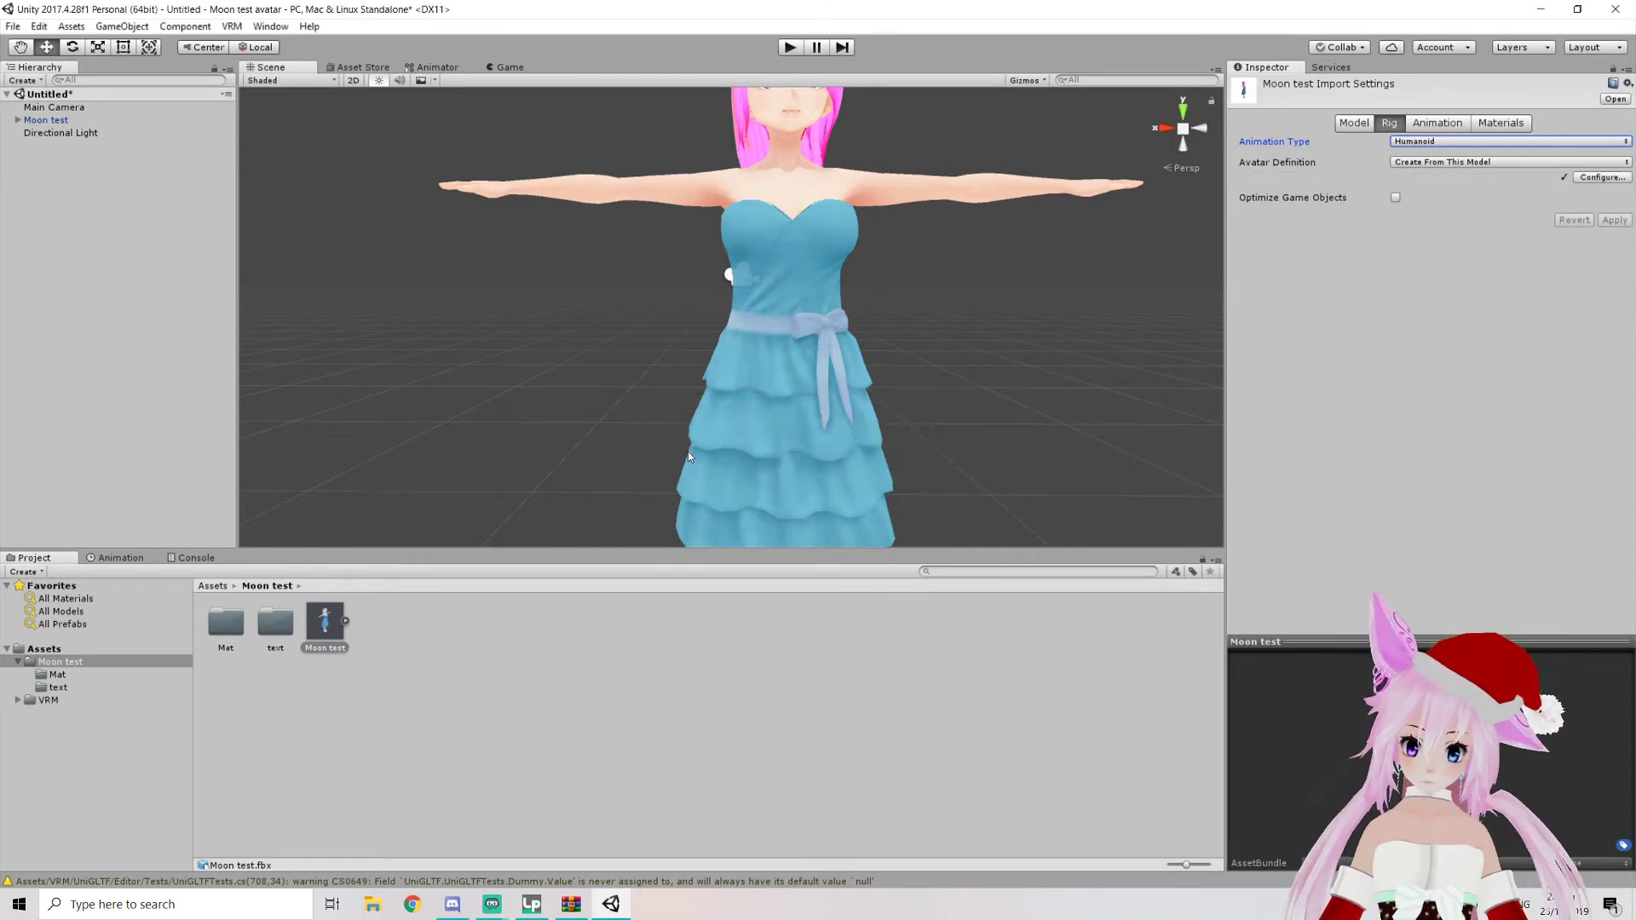
Open the Moon test rig's avatar configuration, saving the modified scene as "save" in the Assets folder
left_click(1603, 177)
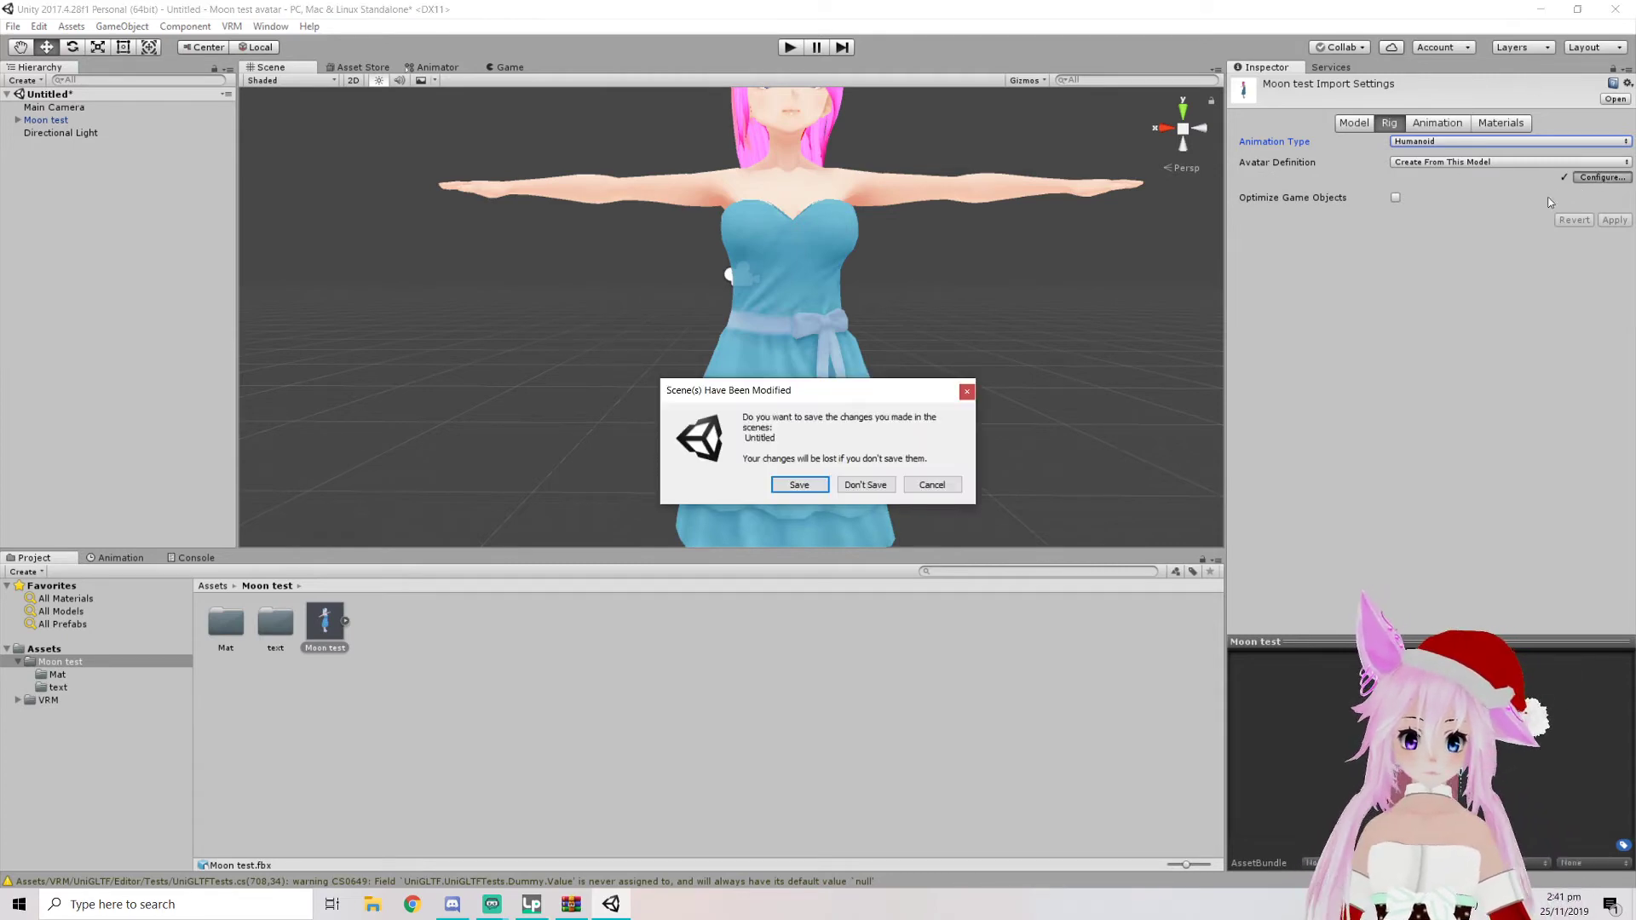
left_click(799, 484)
type("sa")
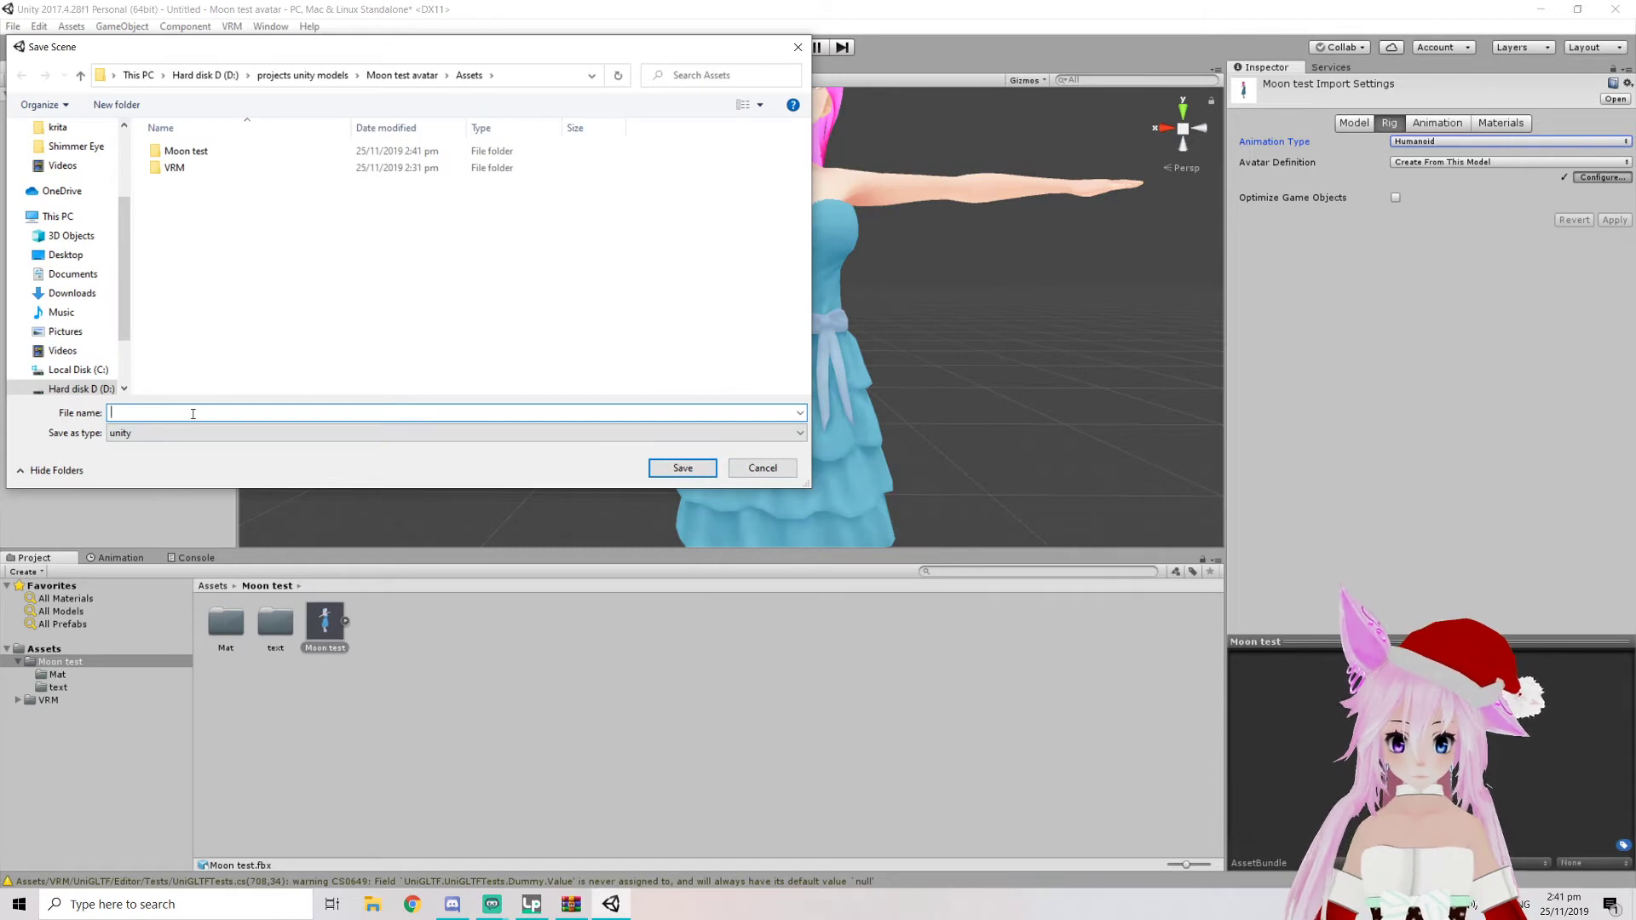
type("ve")
key("Return")
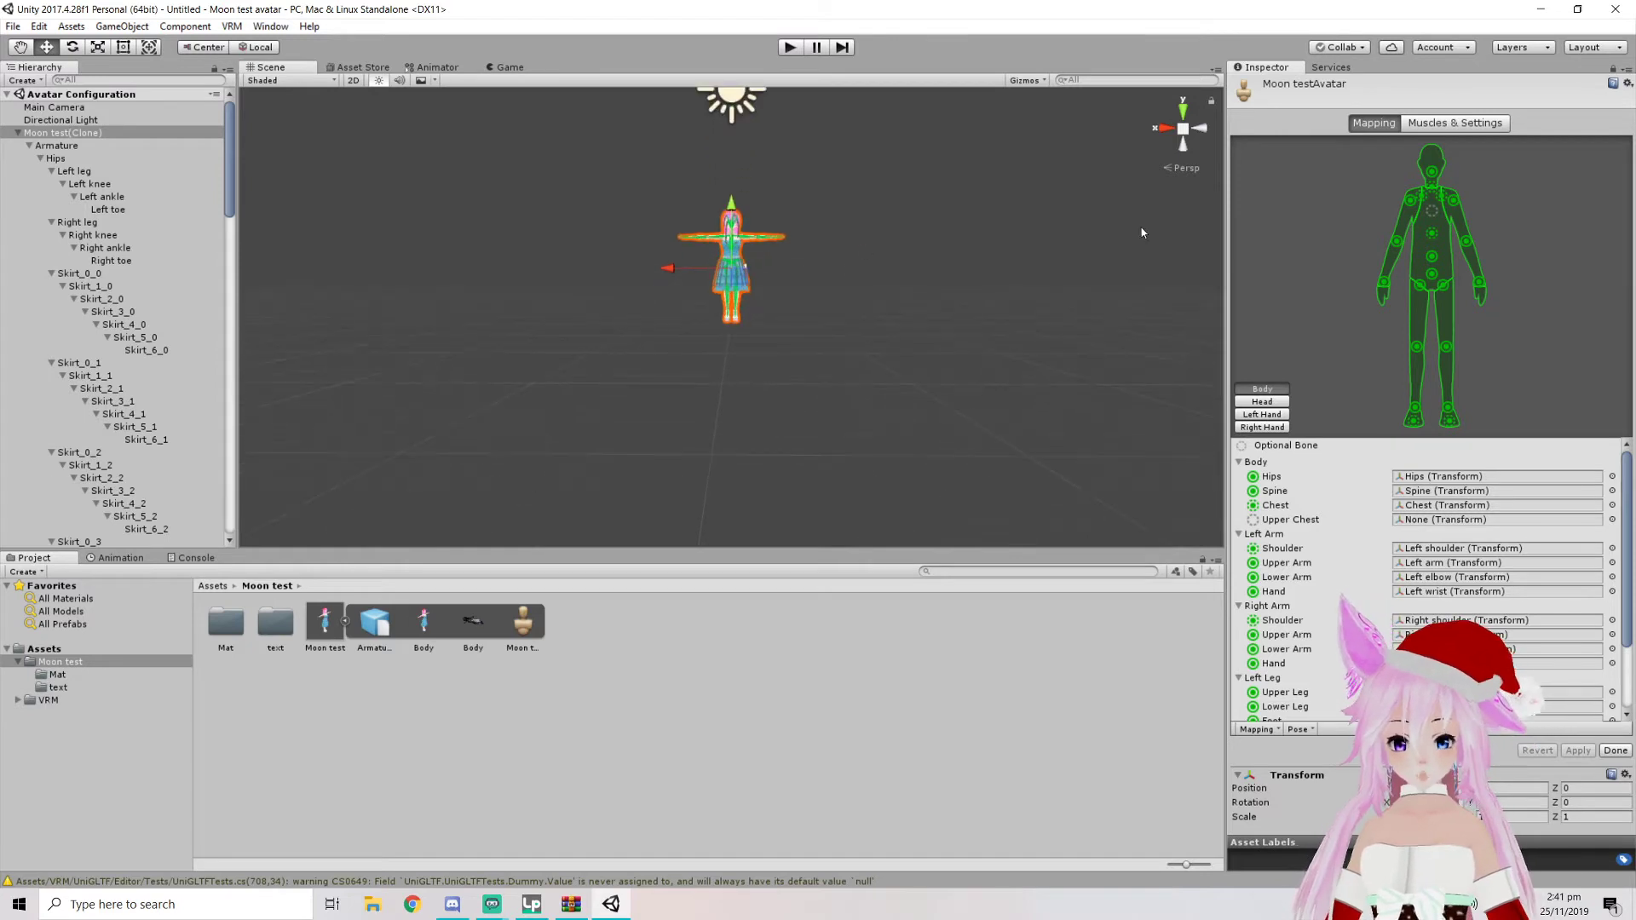
Remove the hair joint assigned to the Jaw in the head bone mapping, apply it and finish the avatar configuration
left_click(1276, 402)
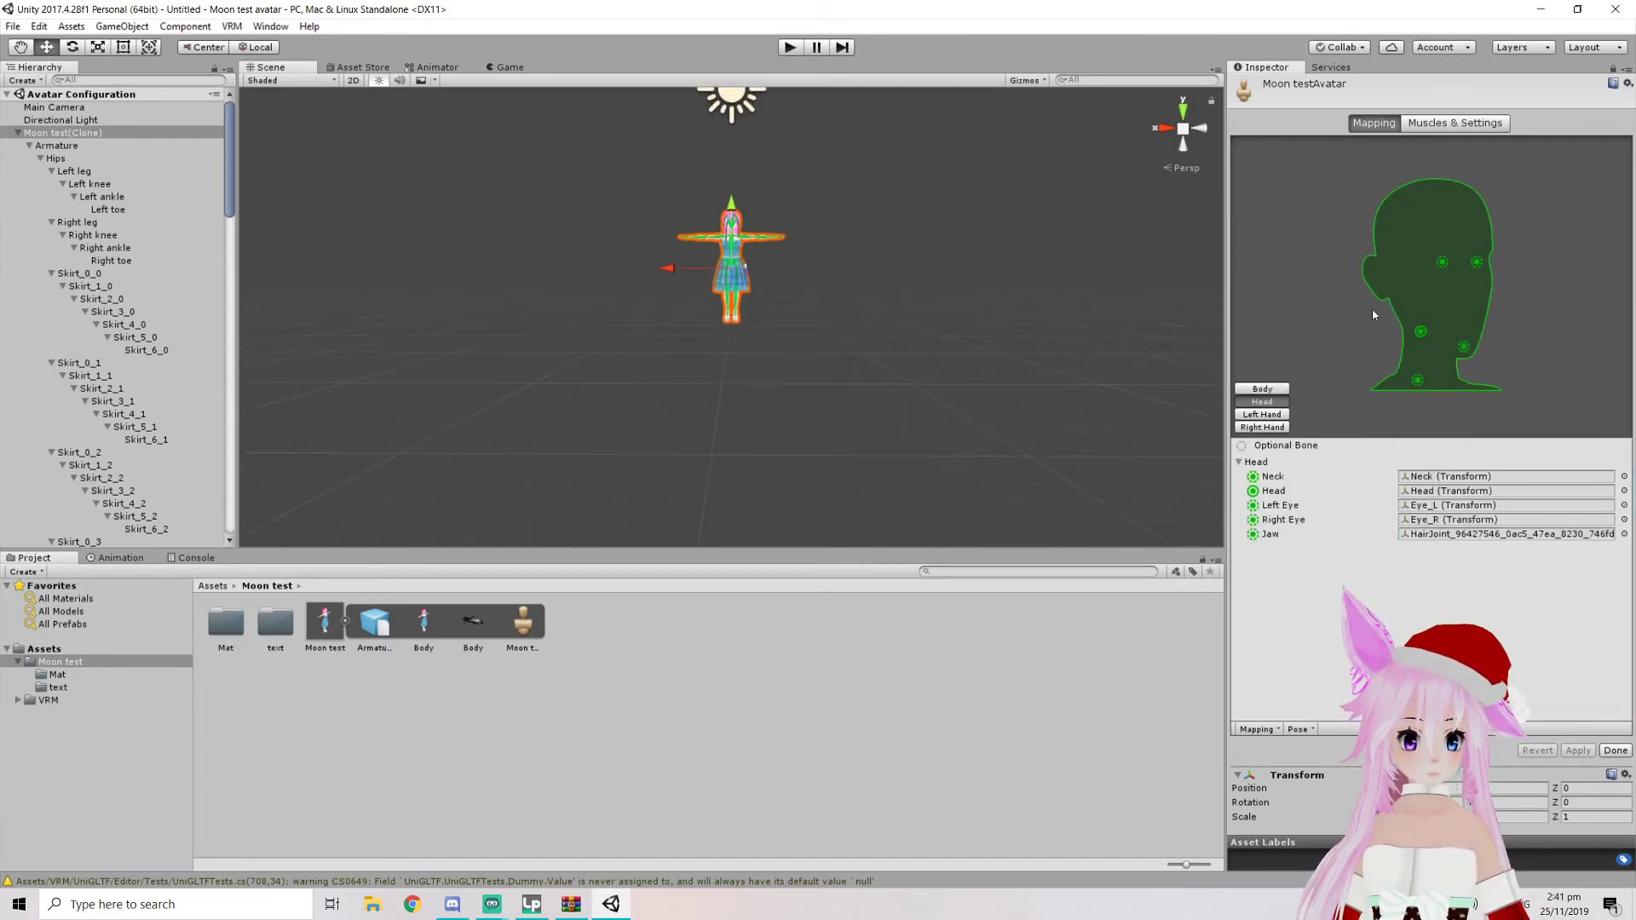
left_click(1465, 348)
key("Delete")
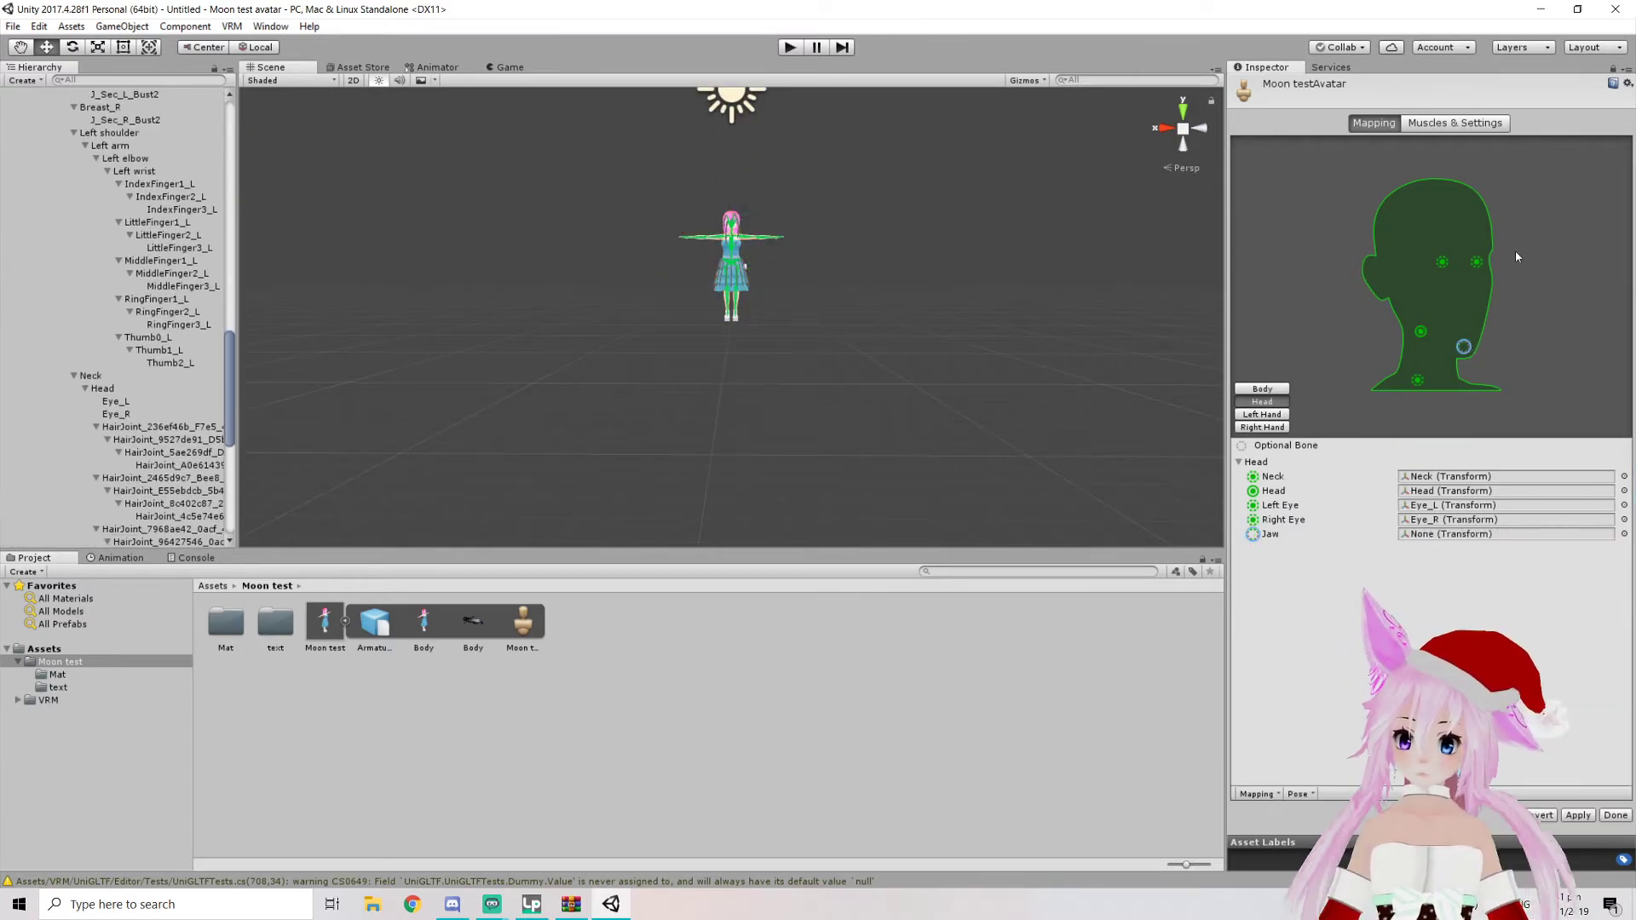
left_click(1577, 815)
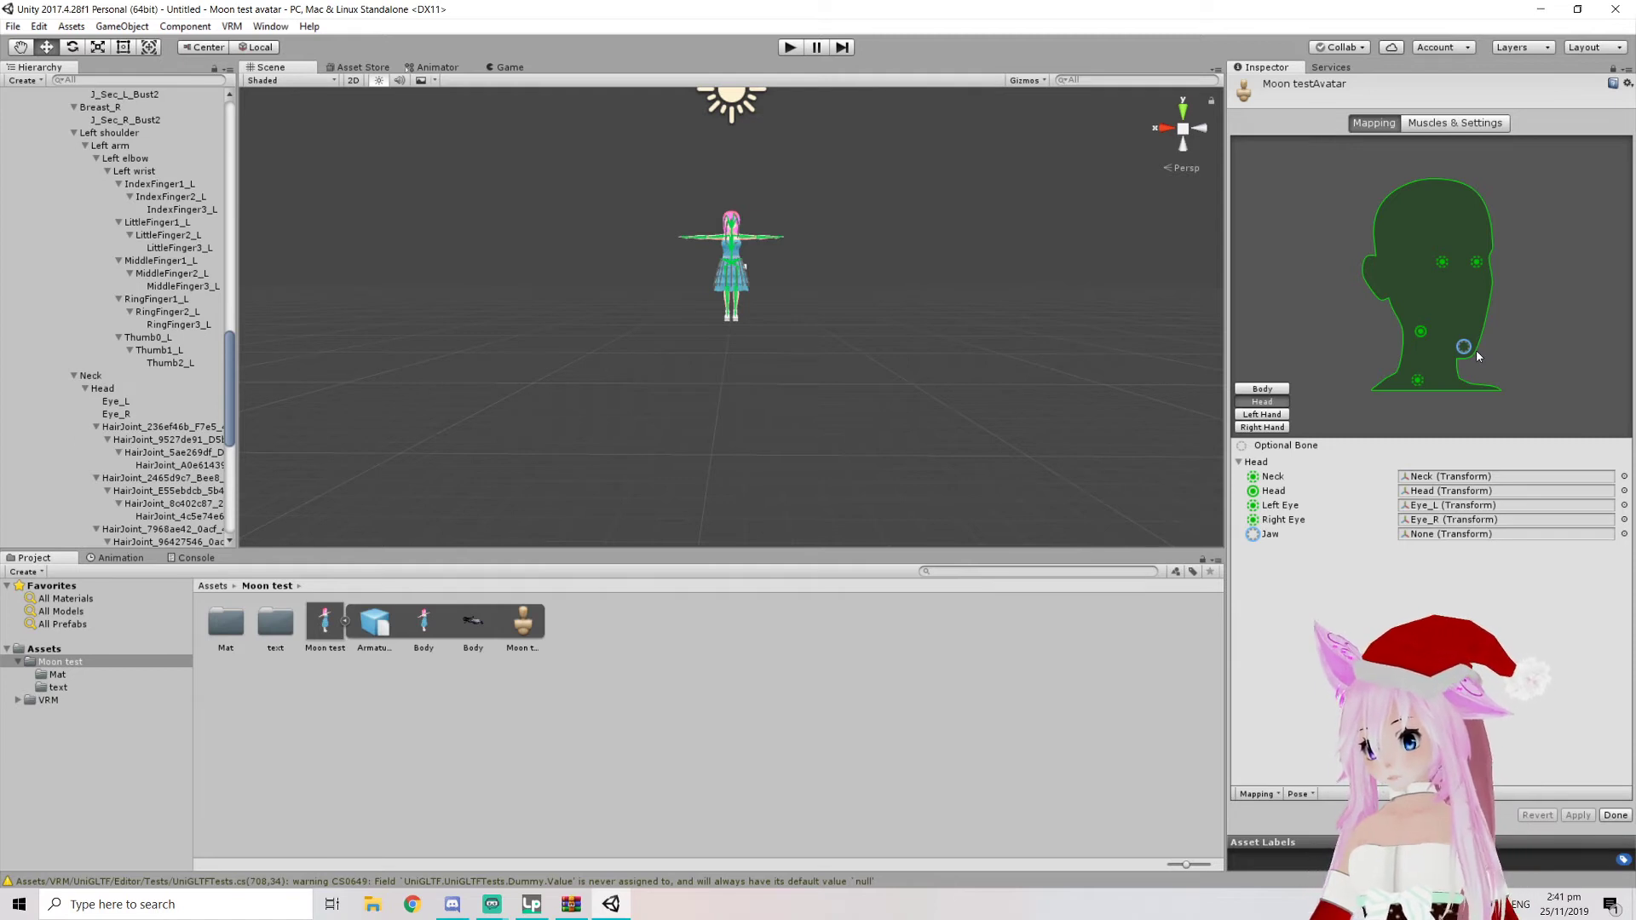
left_click(1617, 814)
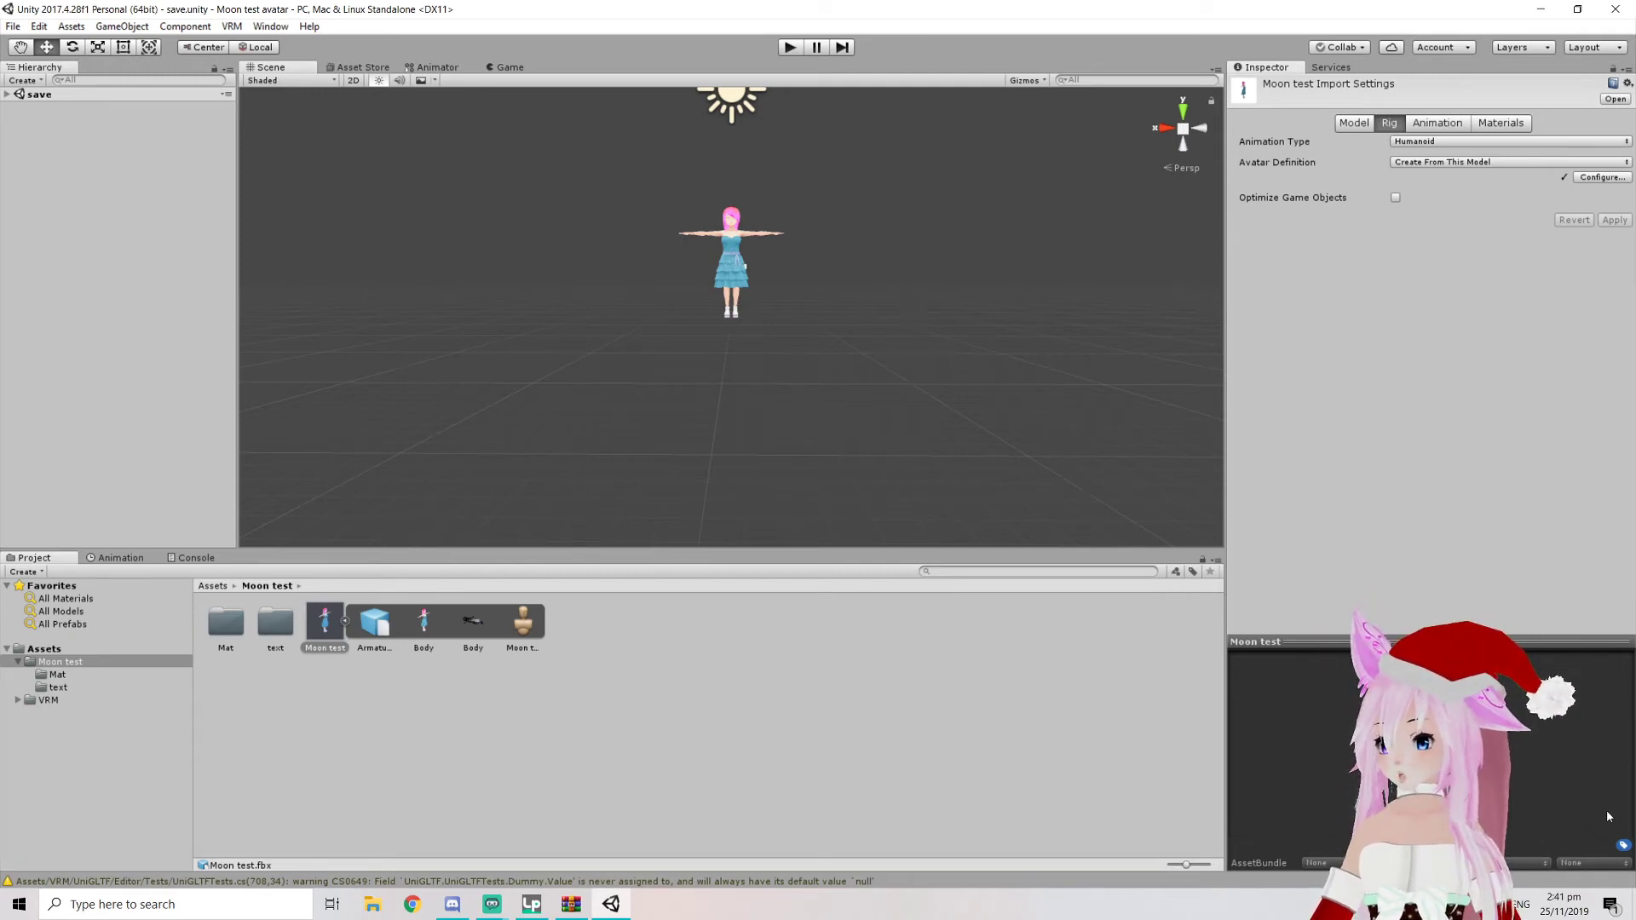
Expand the save scene in the hierarchy to list its objects and frame the avatar up close
left_click(7, 94)
scroll(777, 327, "up", 4)
scroll(777, 327, "up", 5)
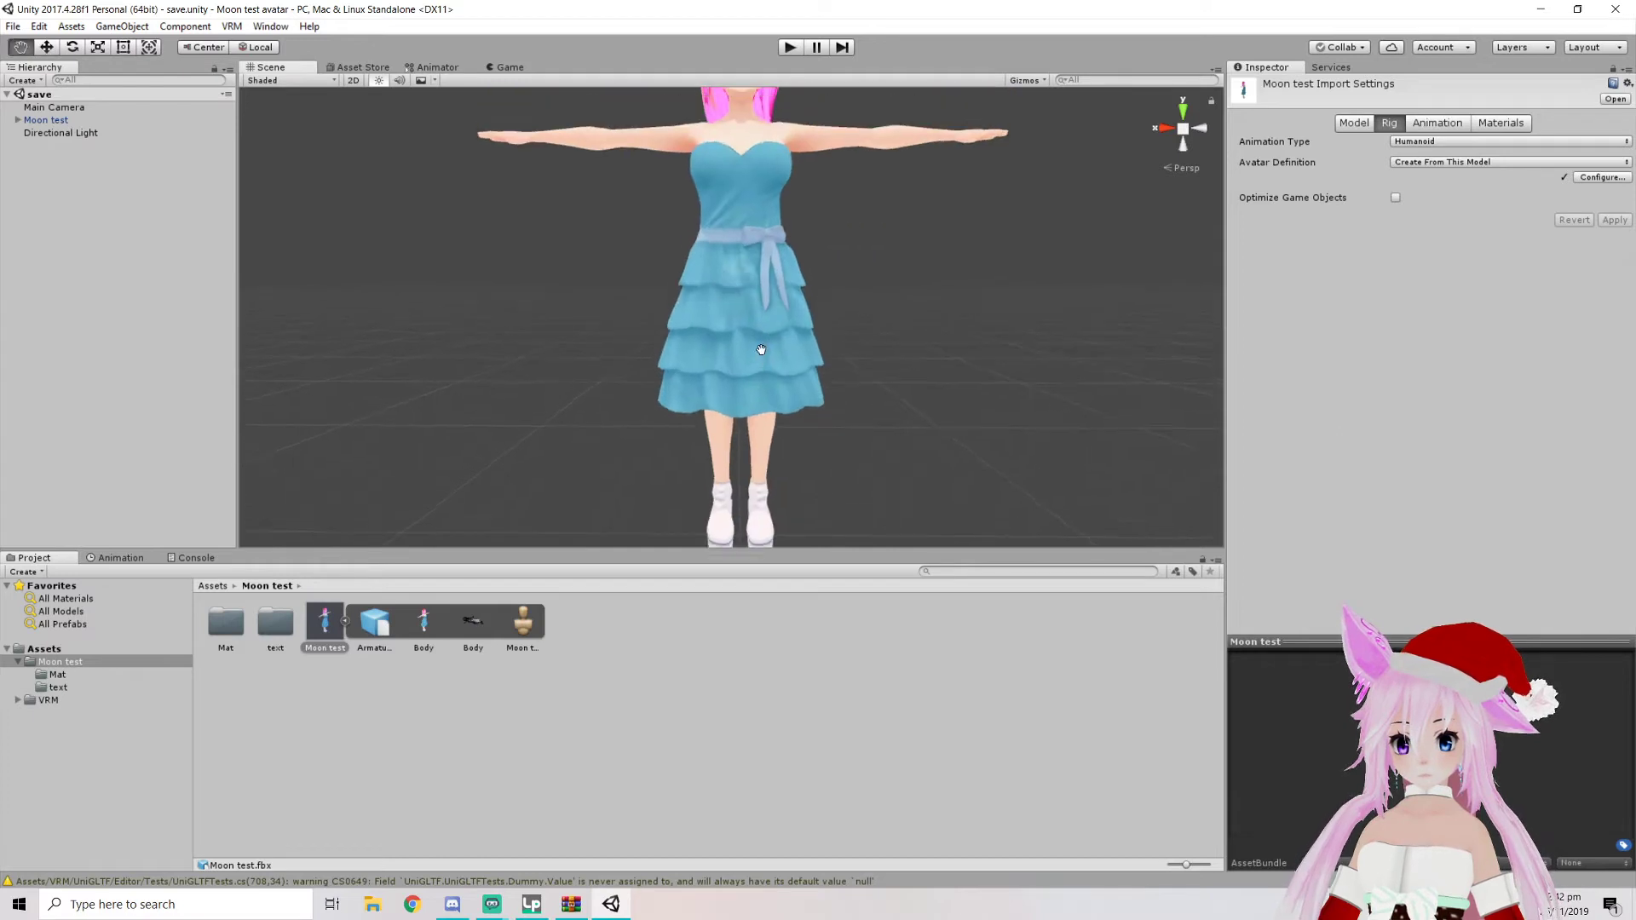
scroll(759, 499, "down", 2)
left_click(231, 25)
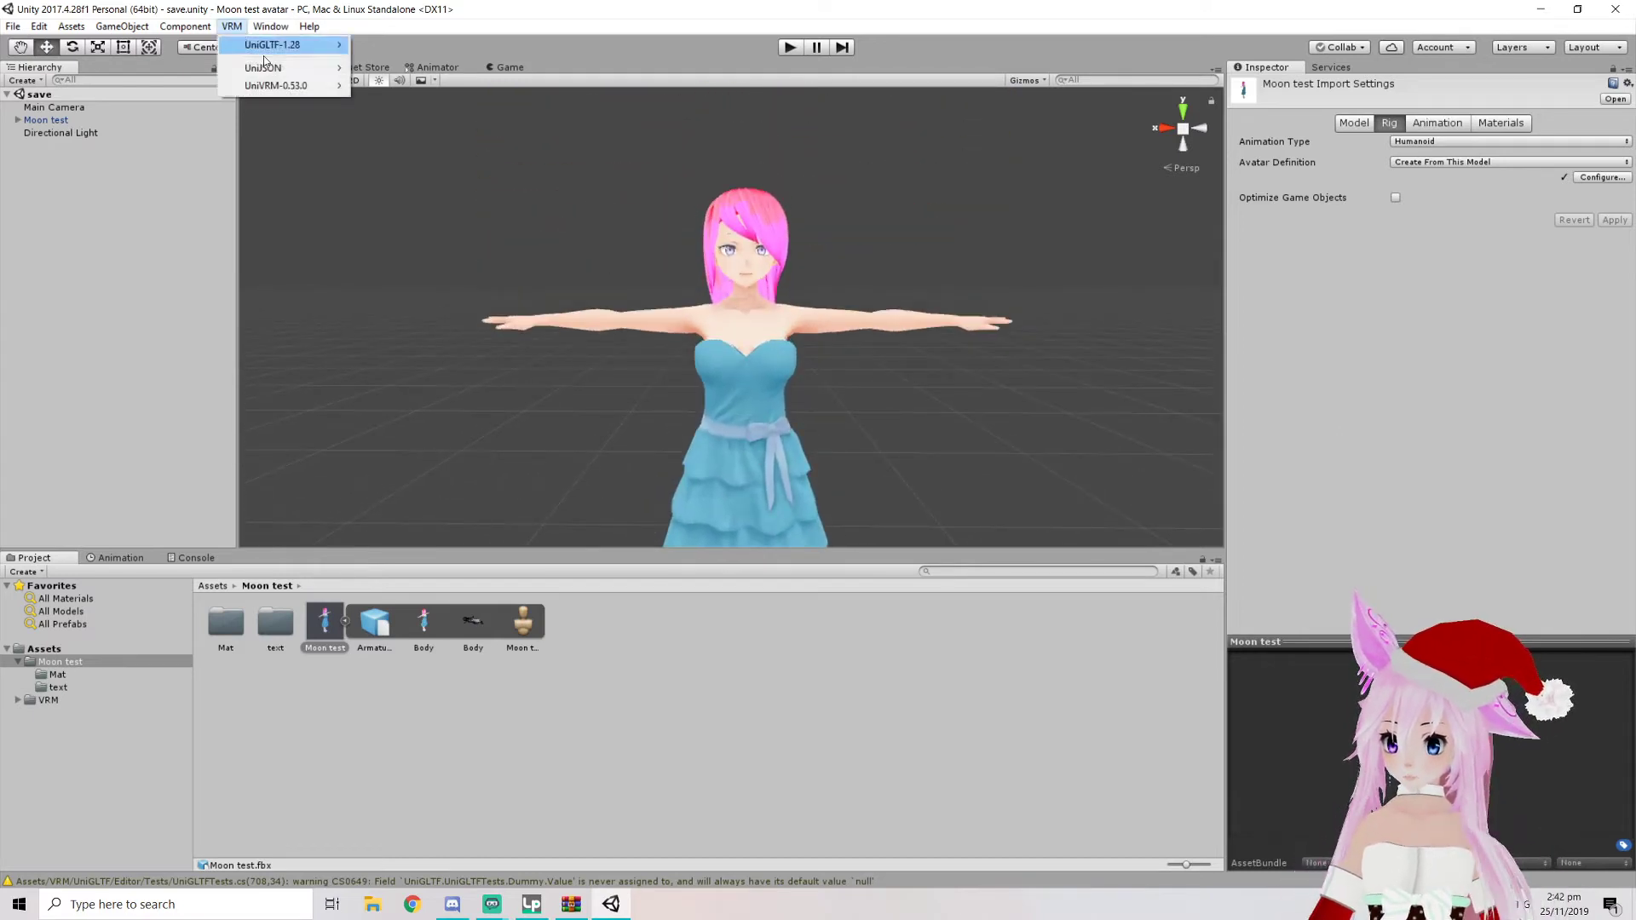
mouse_move(281, 85)
left_click(418, 88)
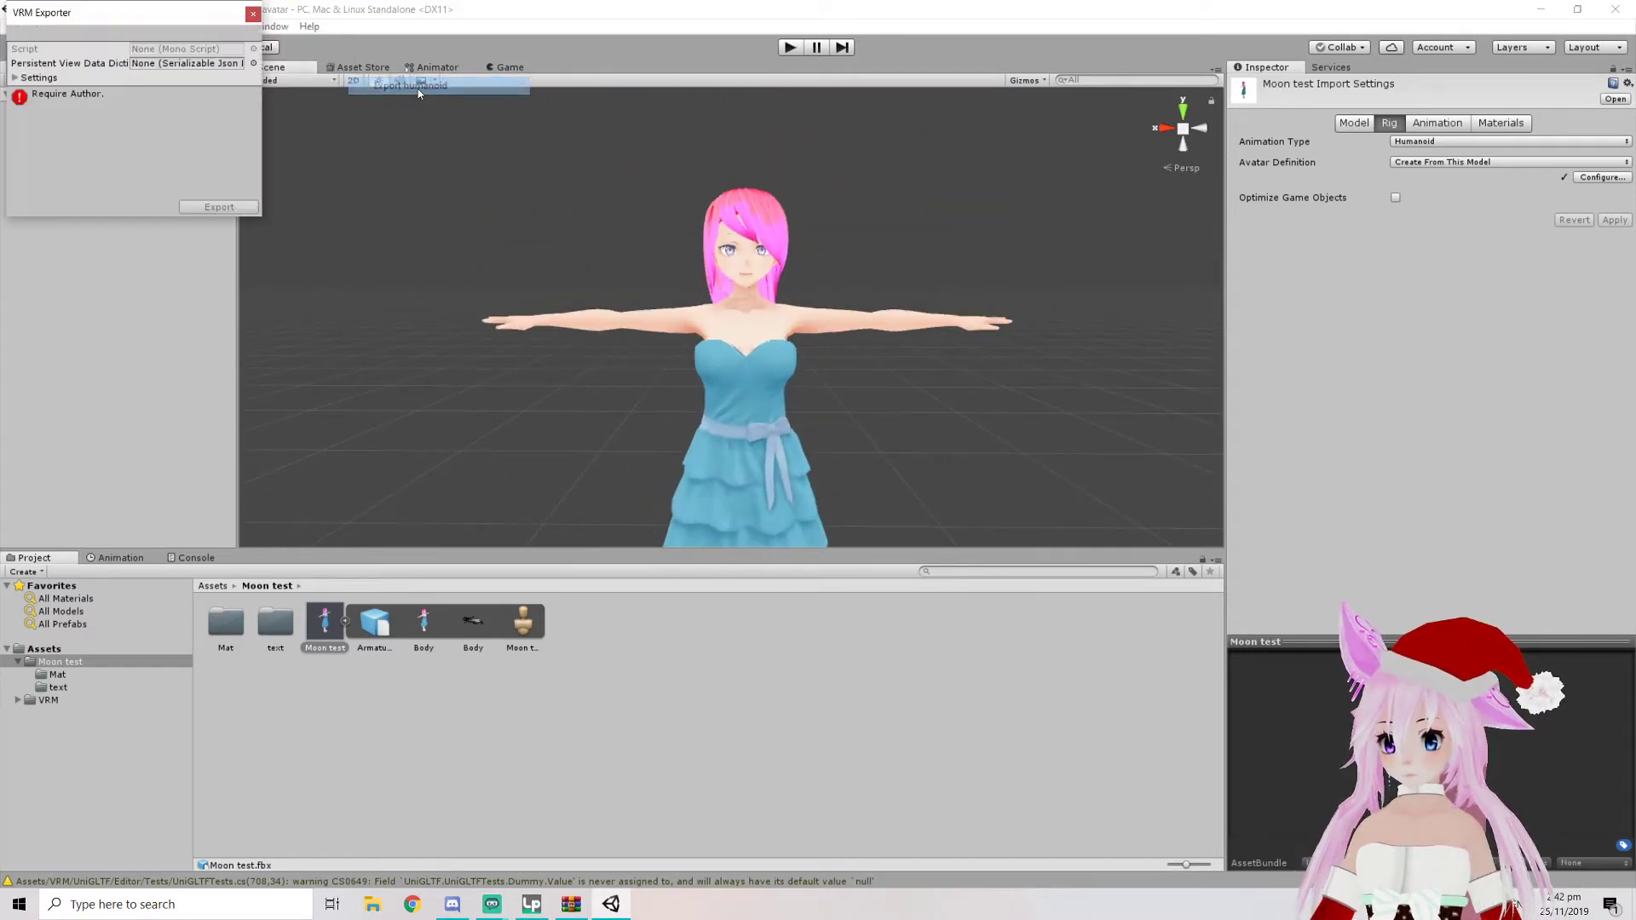
left_click_drag(168, 12, 369, 81)
Select the Moon test avatar in the scene and reopen the UniVRM humanoid exporter for it
left_click(46, 120)
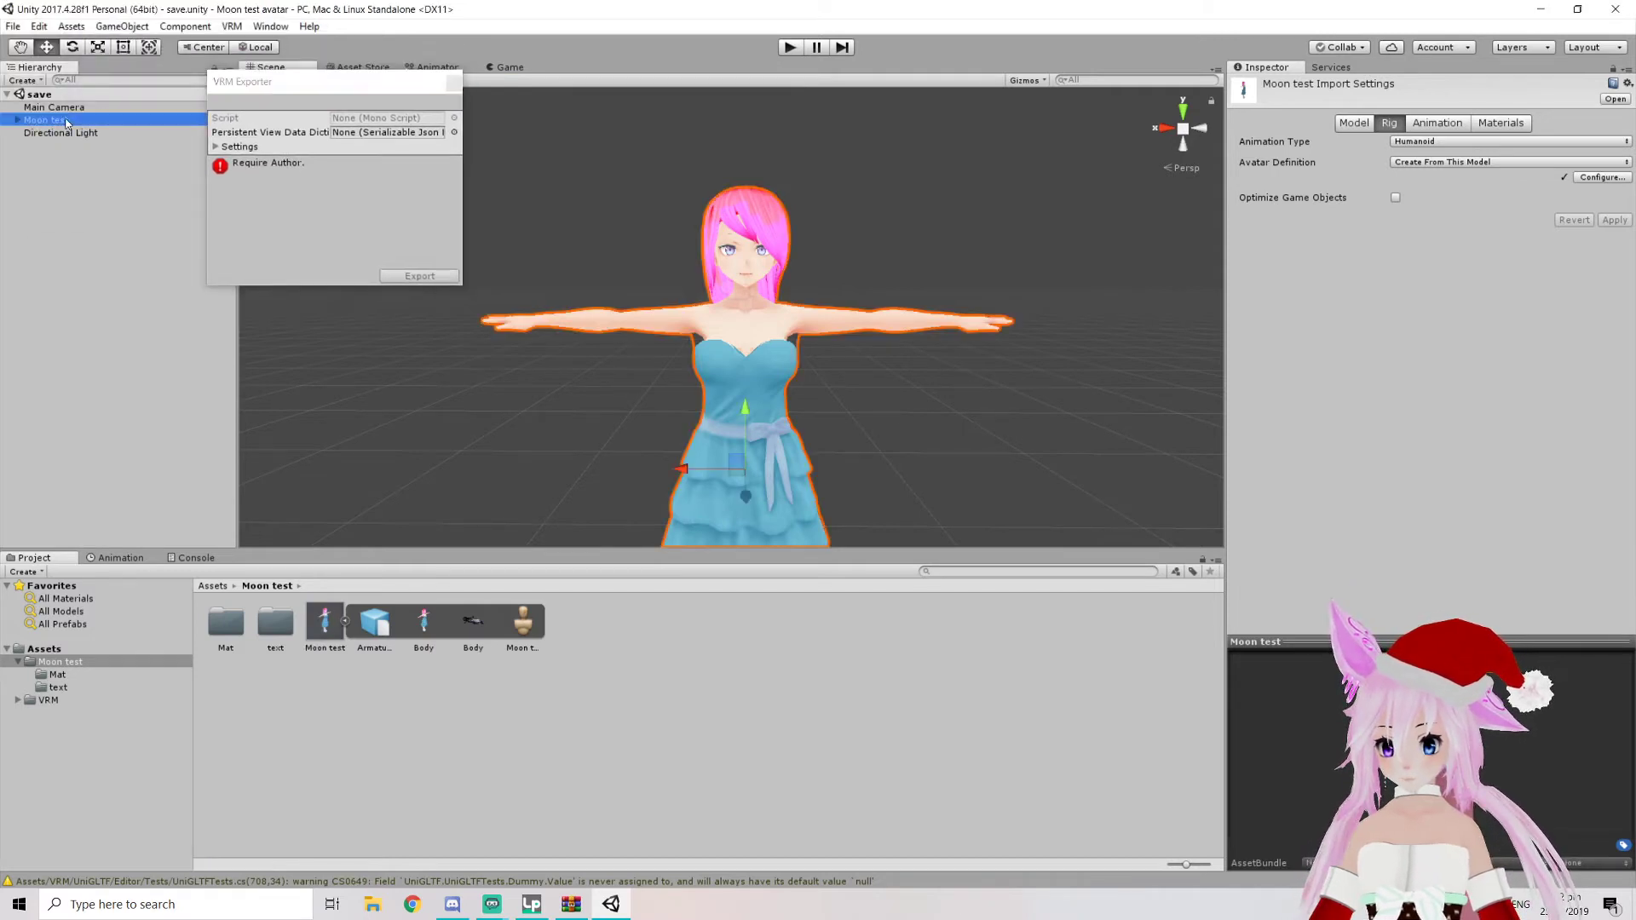
left_click(454, 84)
left_click(232, 26)
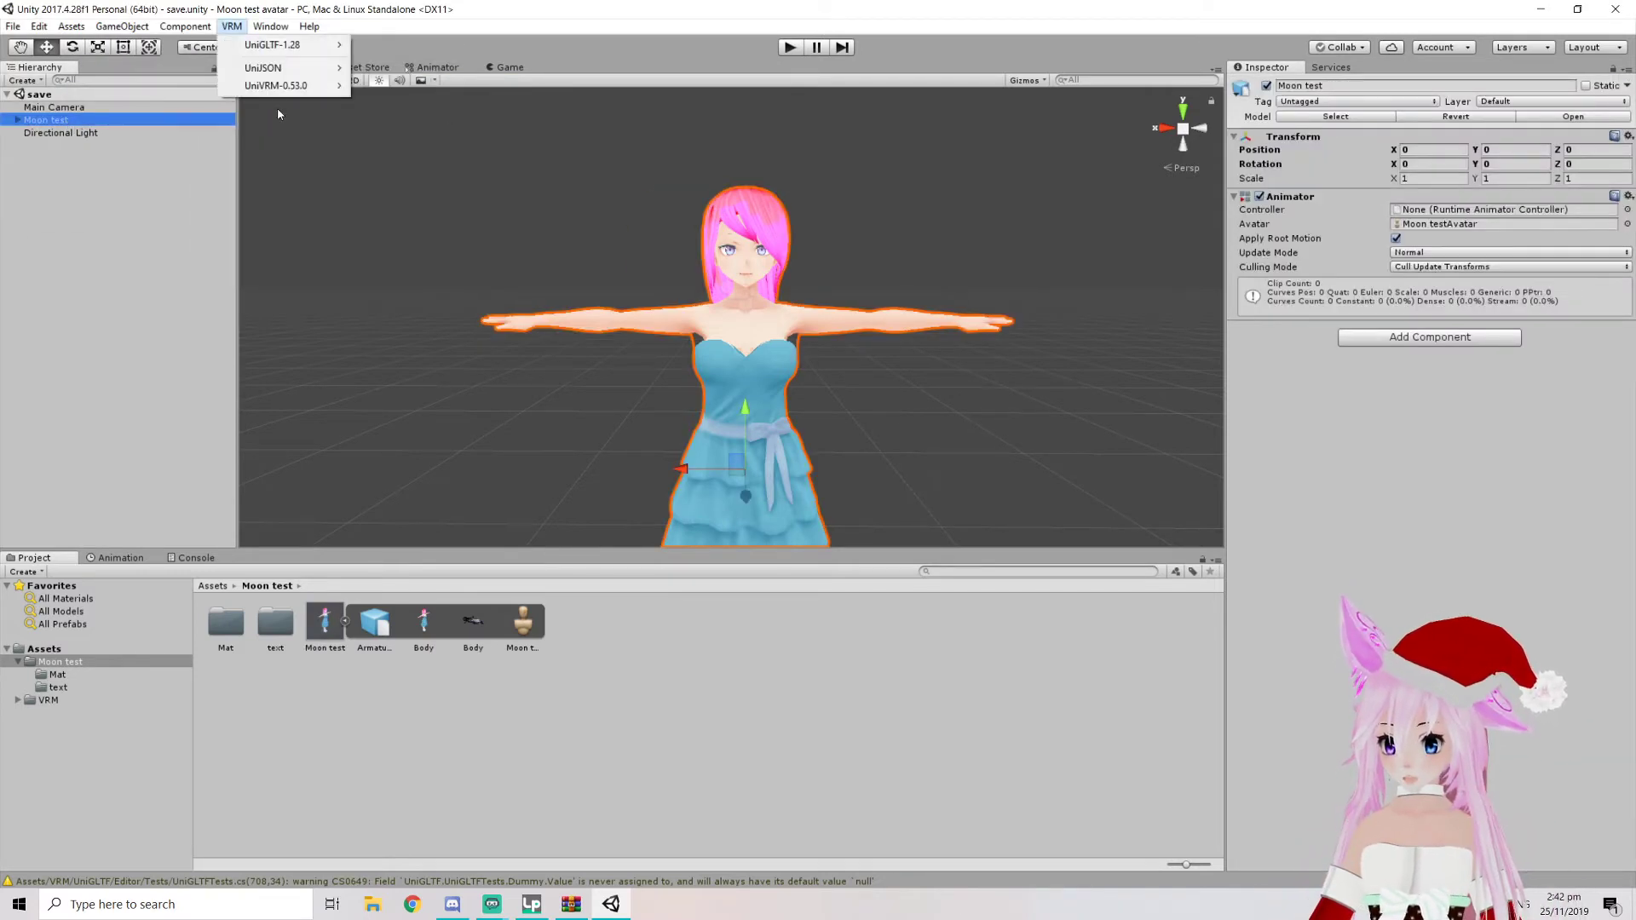
mouse_move(289, 85)
left_click(396, 86)
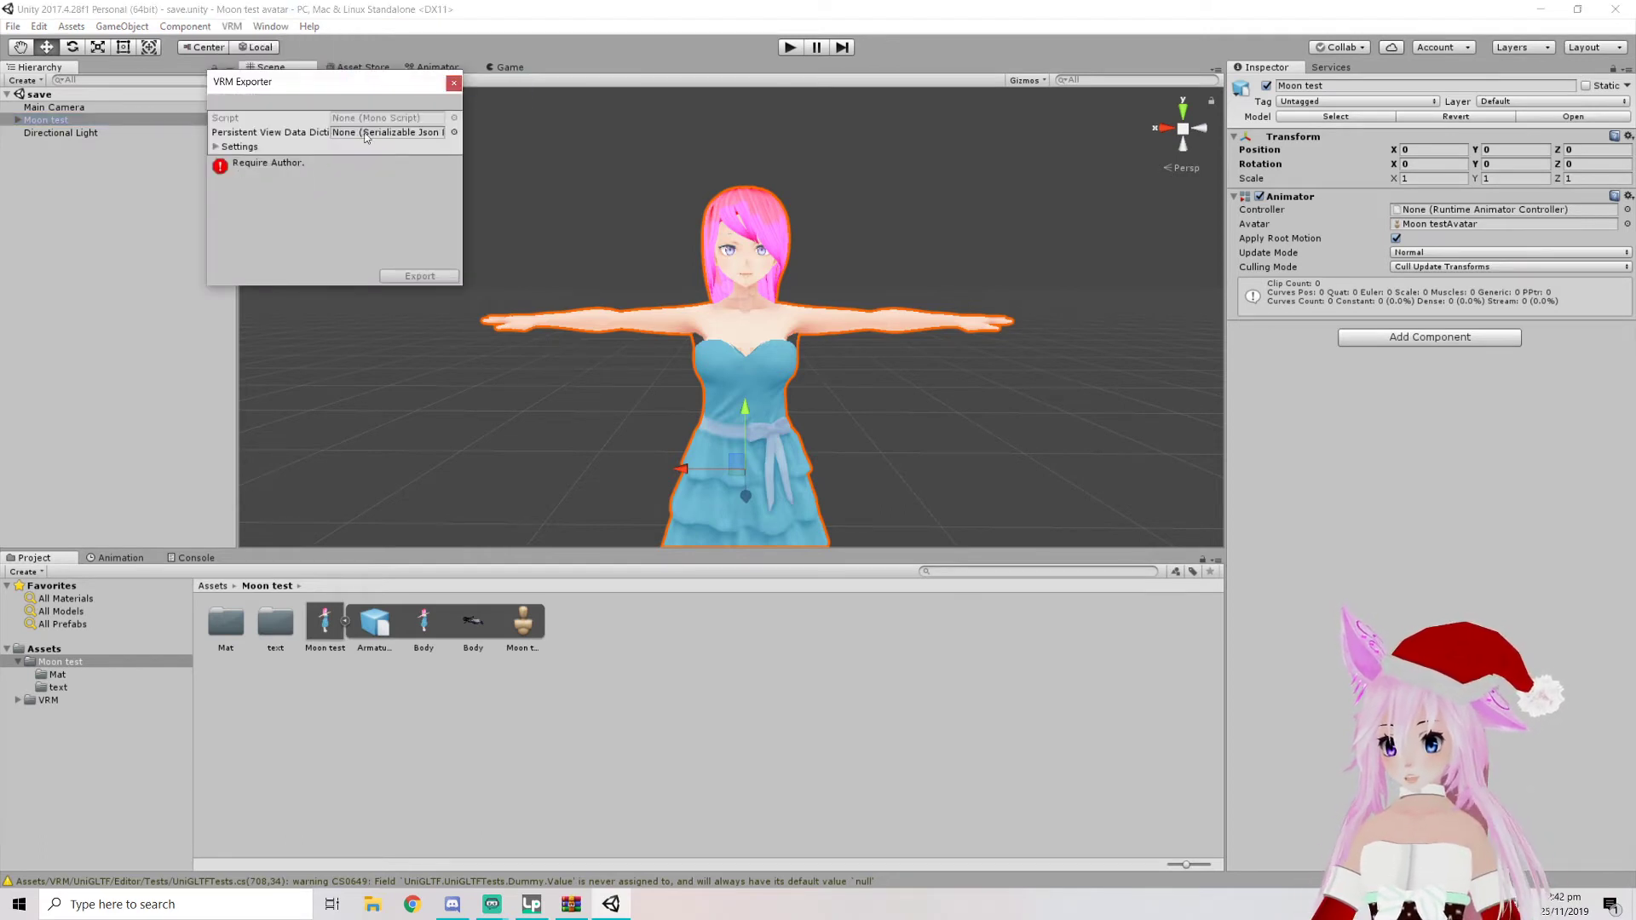
Expand the VRM export settings and enter the author's name for the Moon test avatar
left_click(232, 148)
left_click(389, 175)
left_click(369, 190)
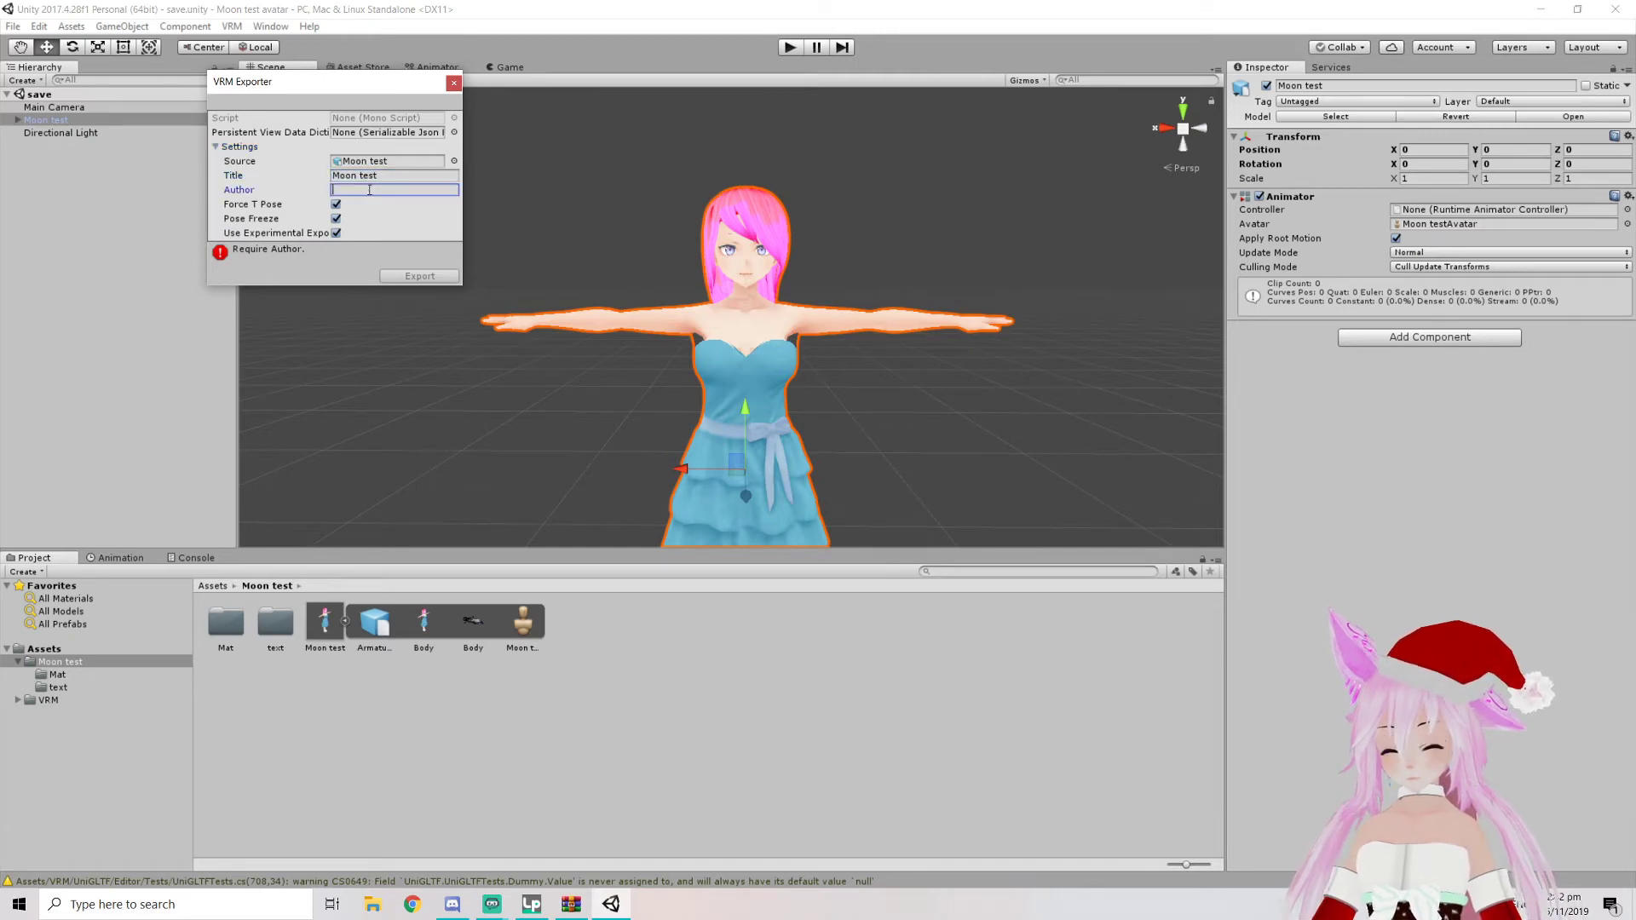
type("Moonika")
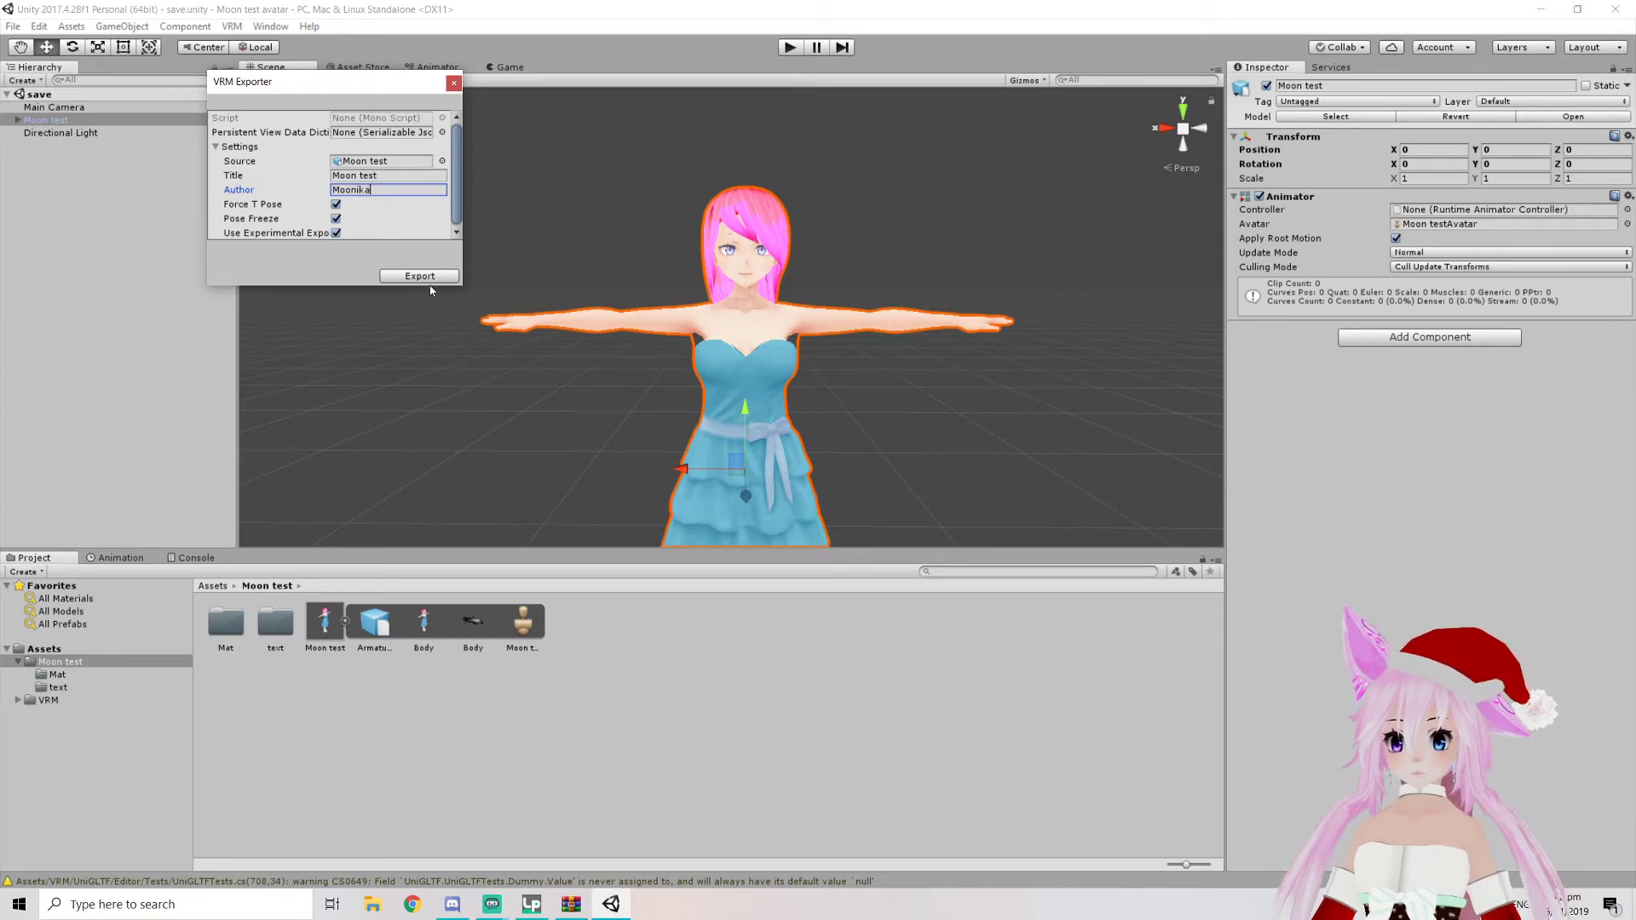
Export the avatar as a vrm file named Moon test into a new Assets subfolder called "Vrm Test moon"
left_click(420, 276)
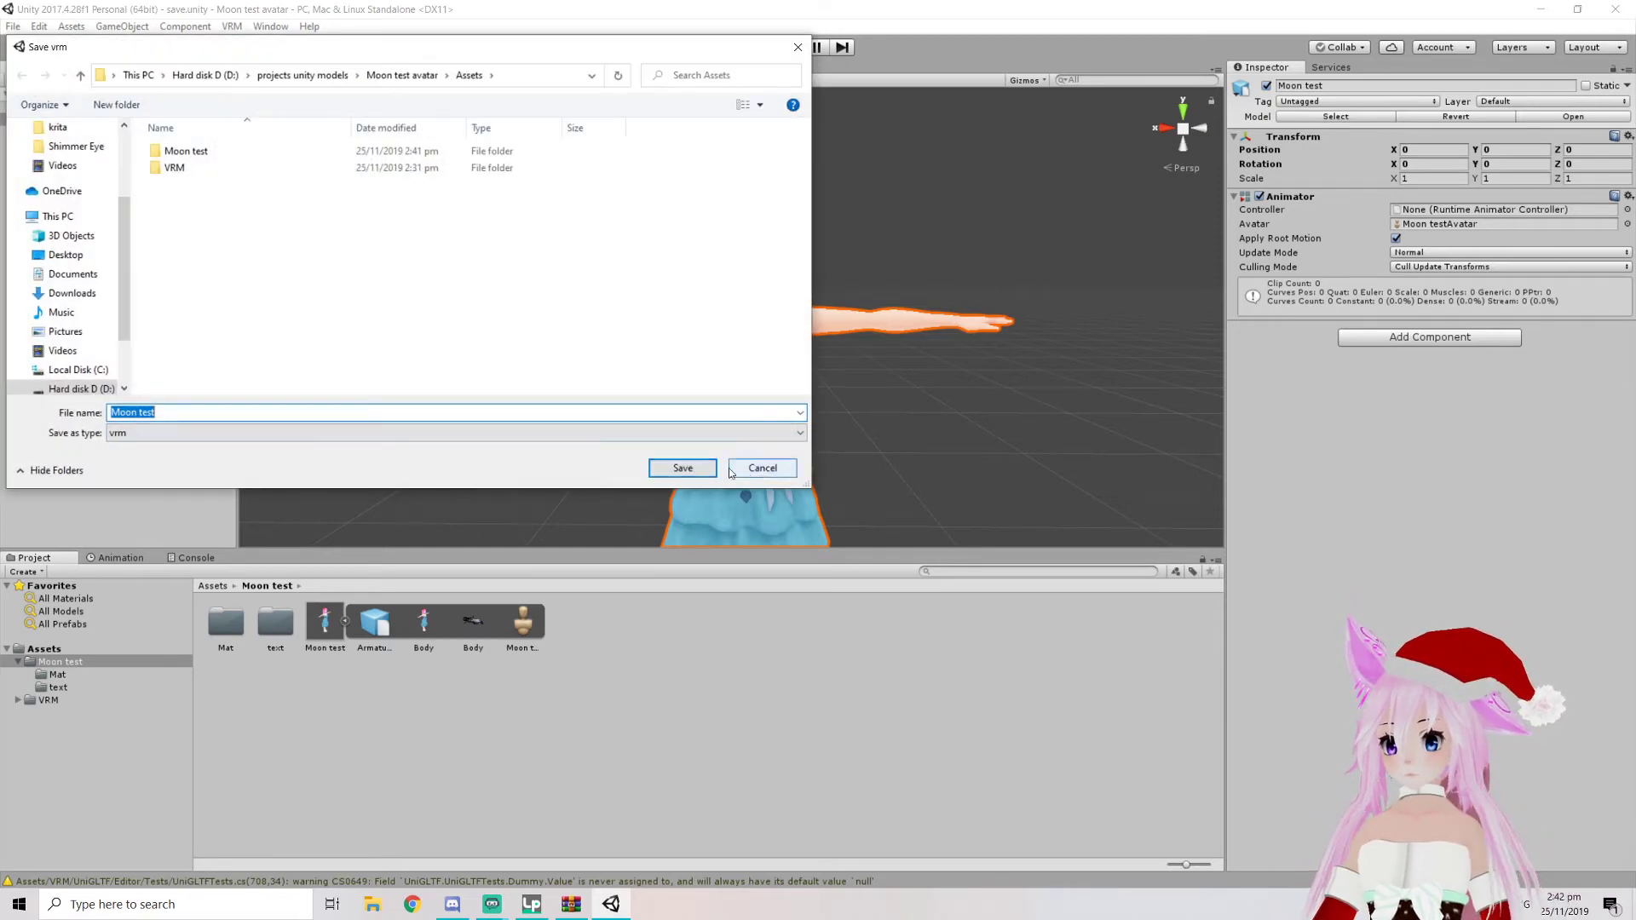
right_click(223, 249)
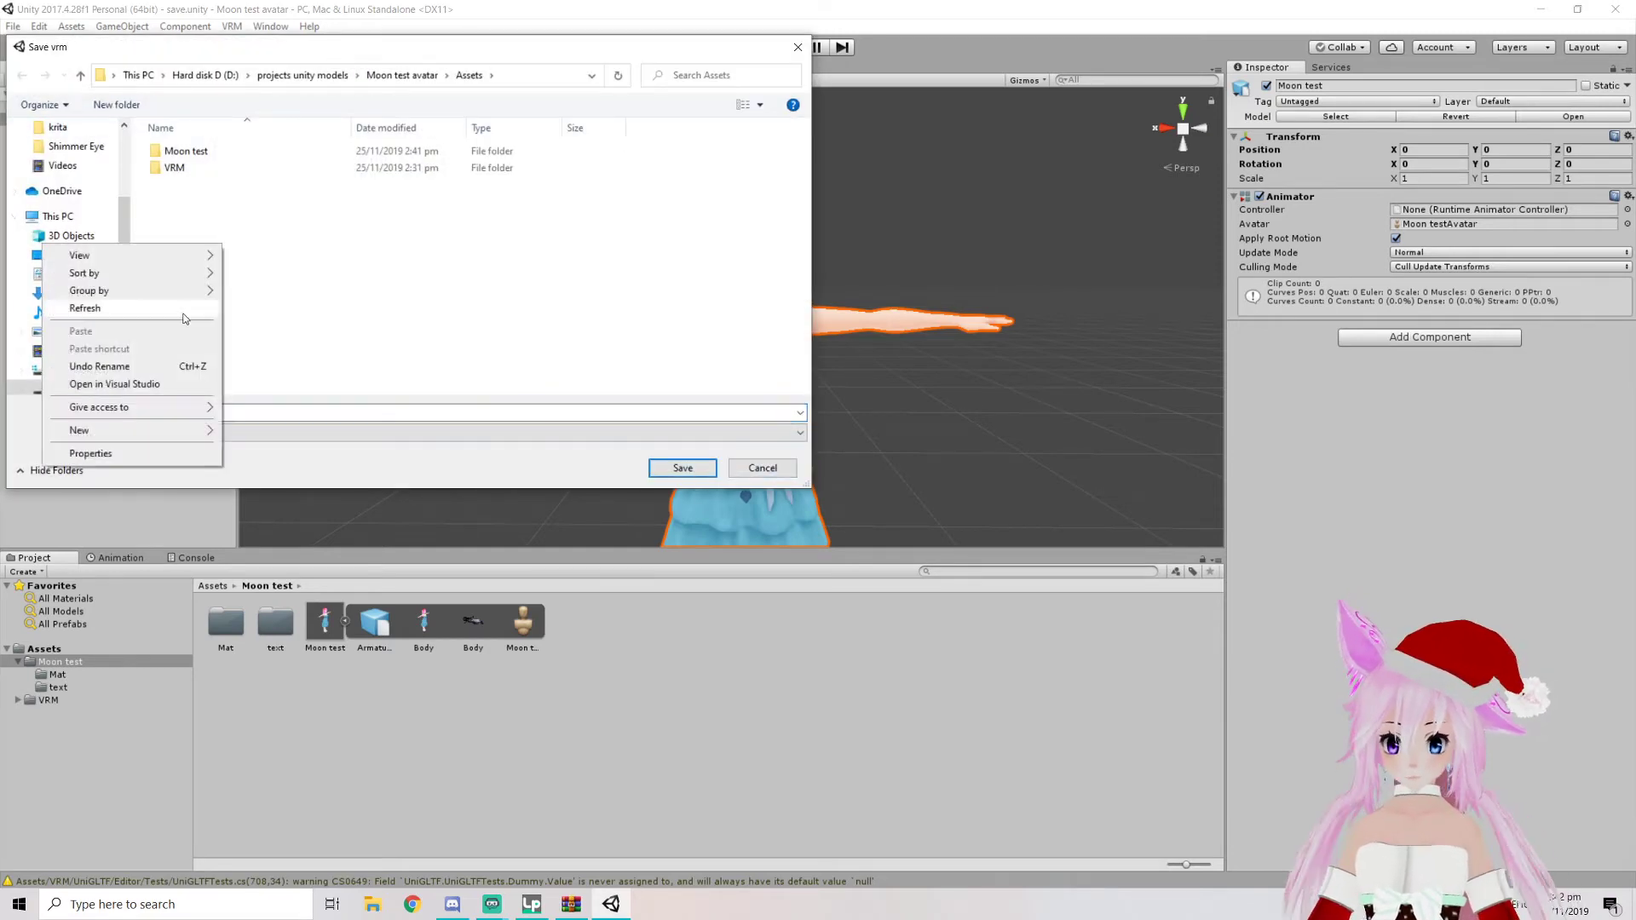
mouse_move(146, 427)
left_click(266, 424)
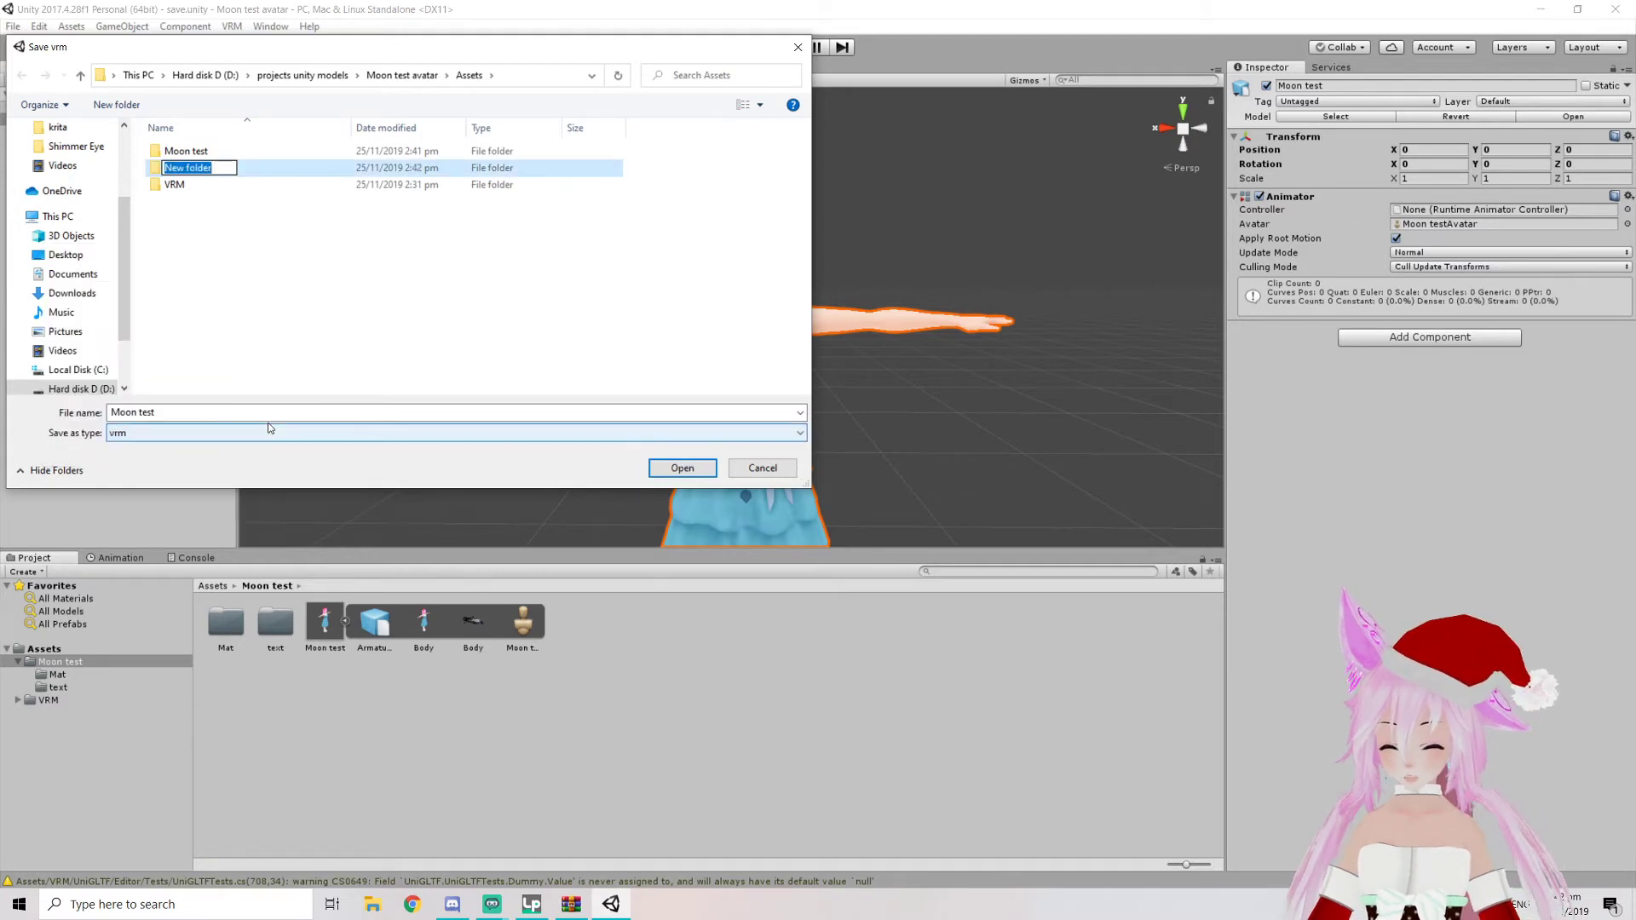
type("Vrm Test moon")
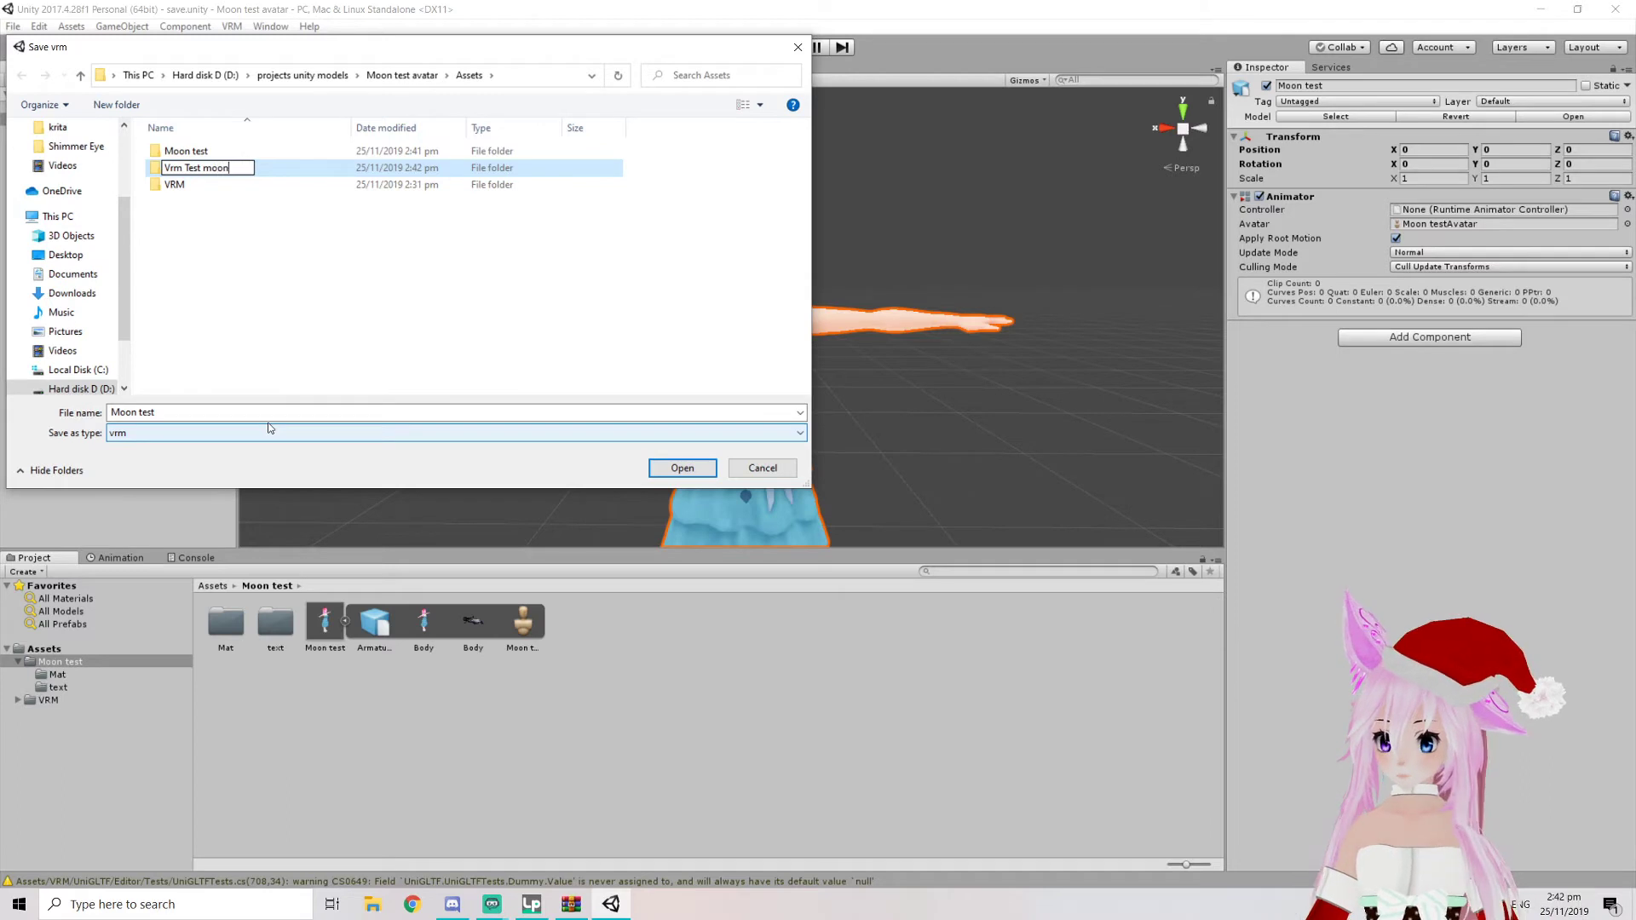
key("Return")
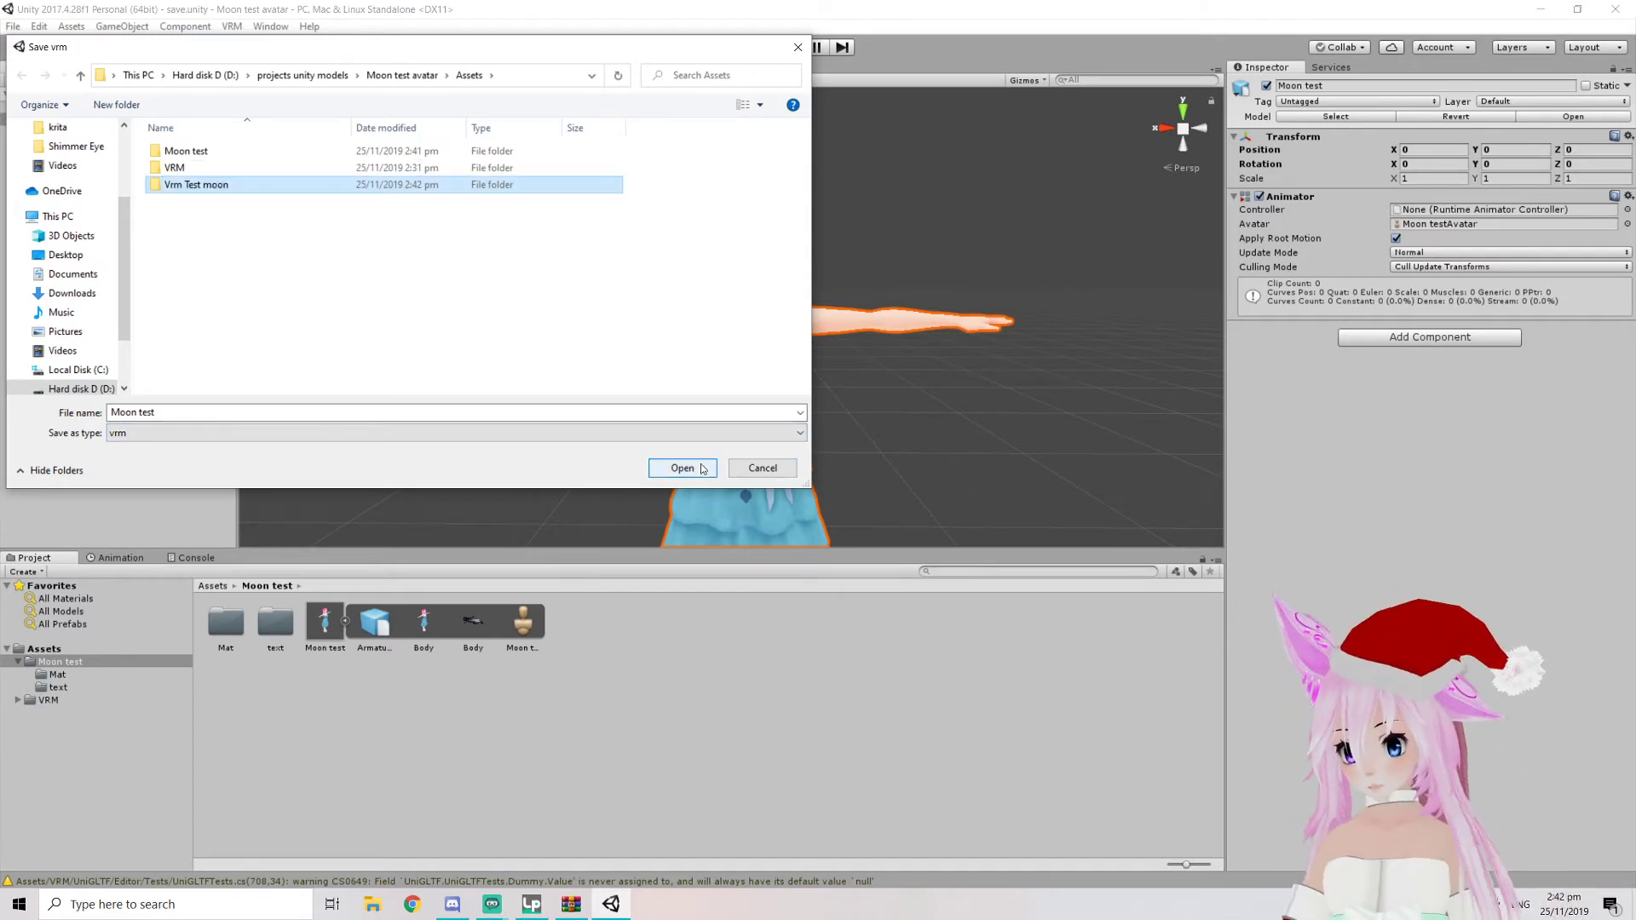
left_click(683, 468)
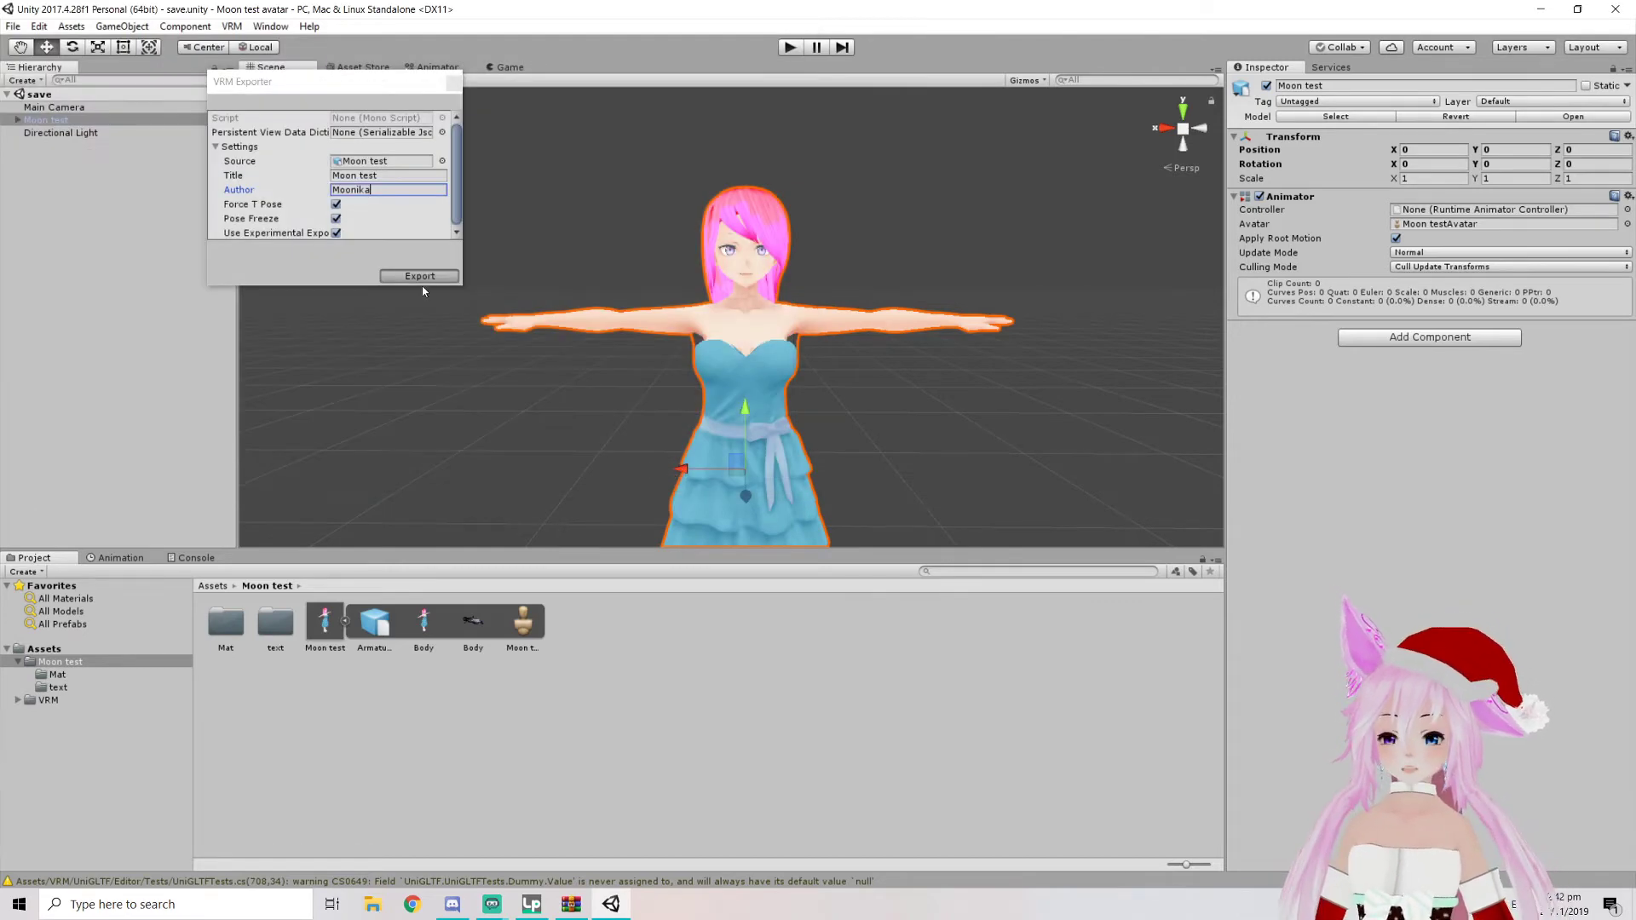
left_click(419, 276)
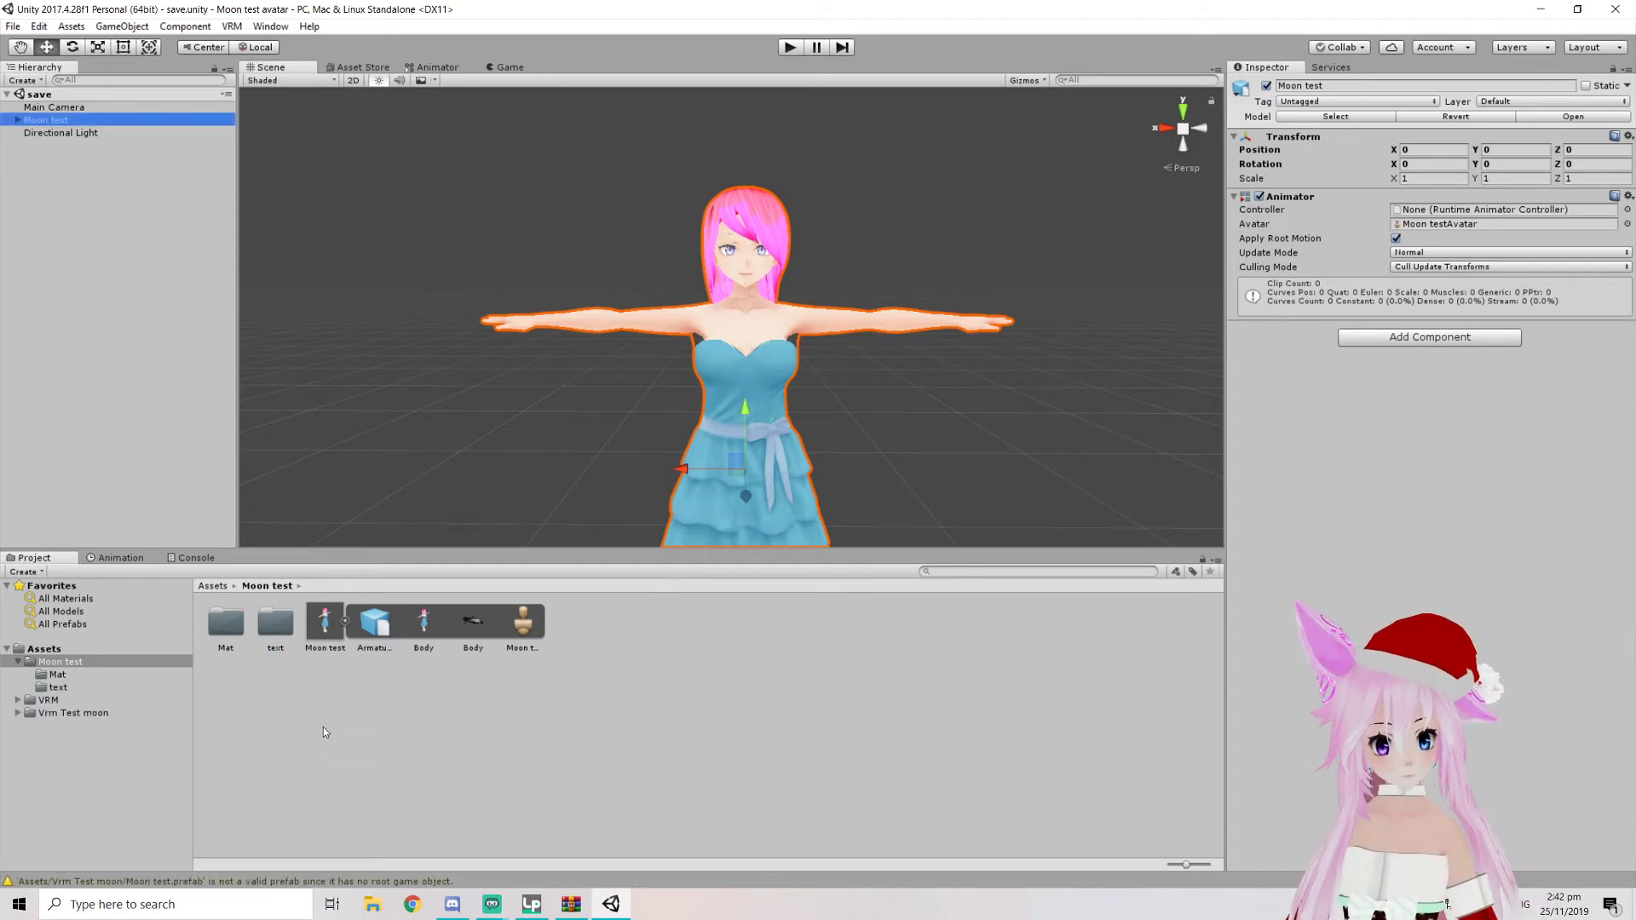
Look through the subfolders of the VRM folder in the project's Assets
left_click(500, 703)
left_click(345, 622)
left_click(213, 586)
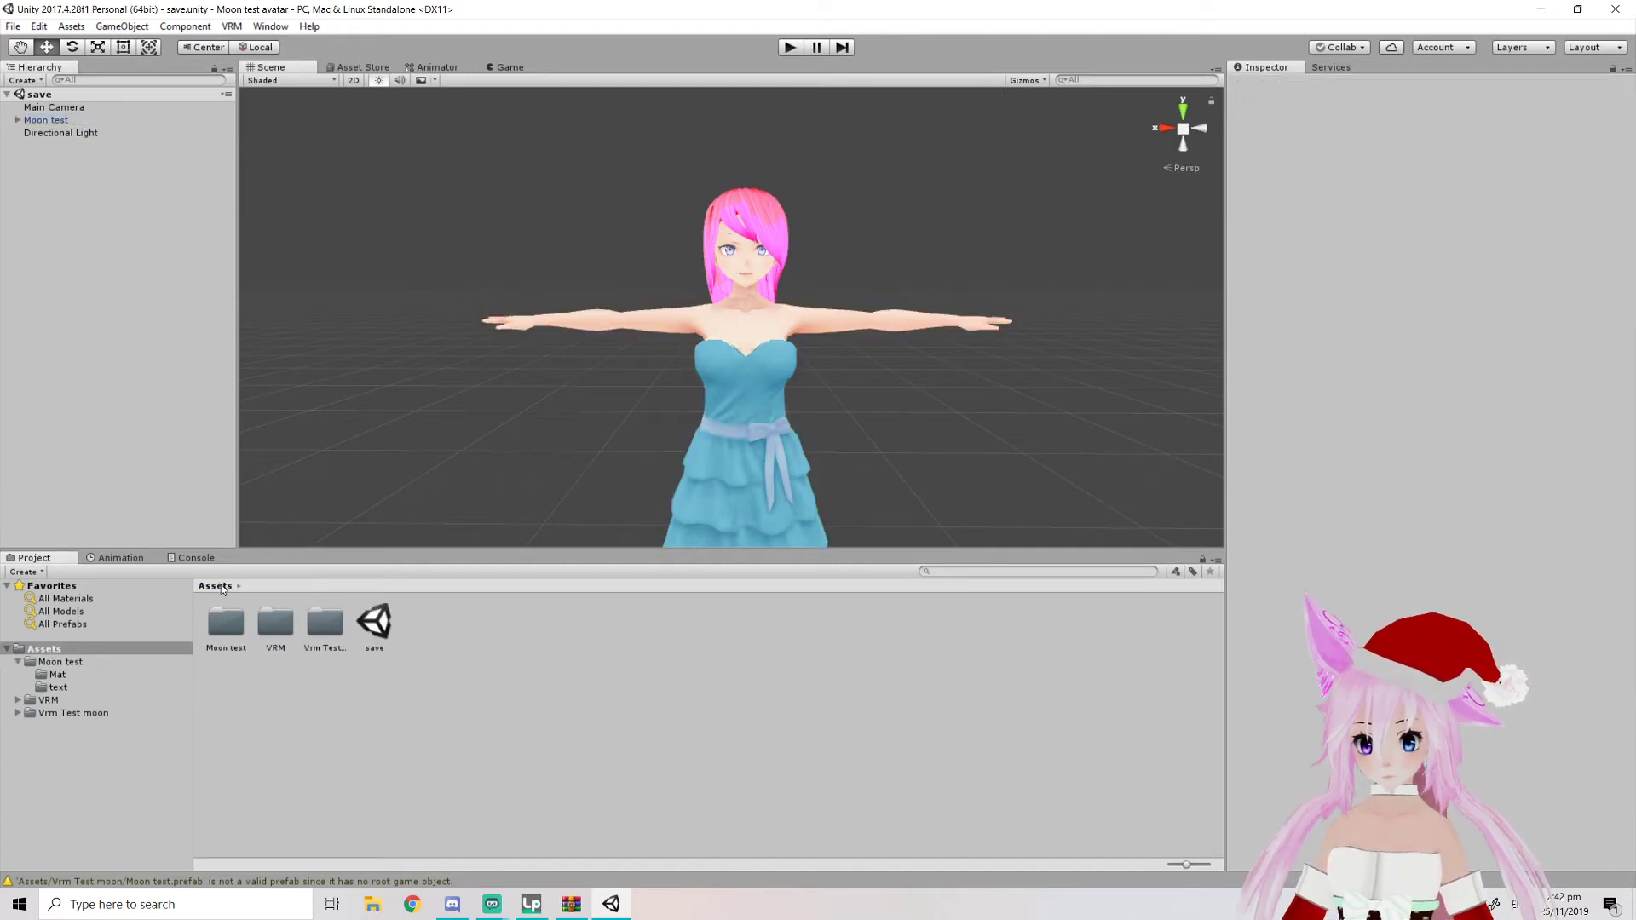
double_click(273, 631)
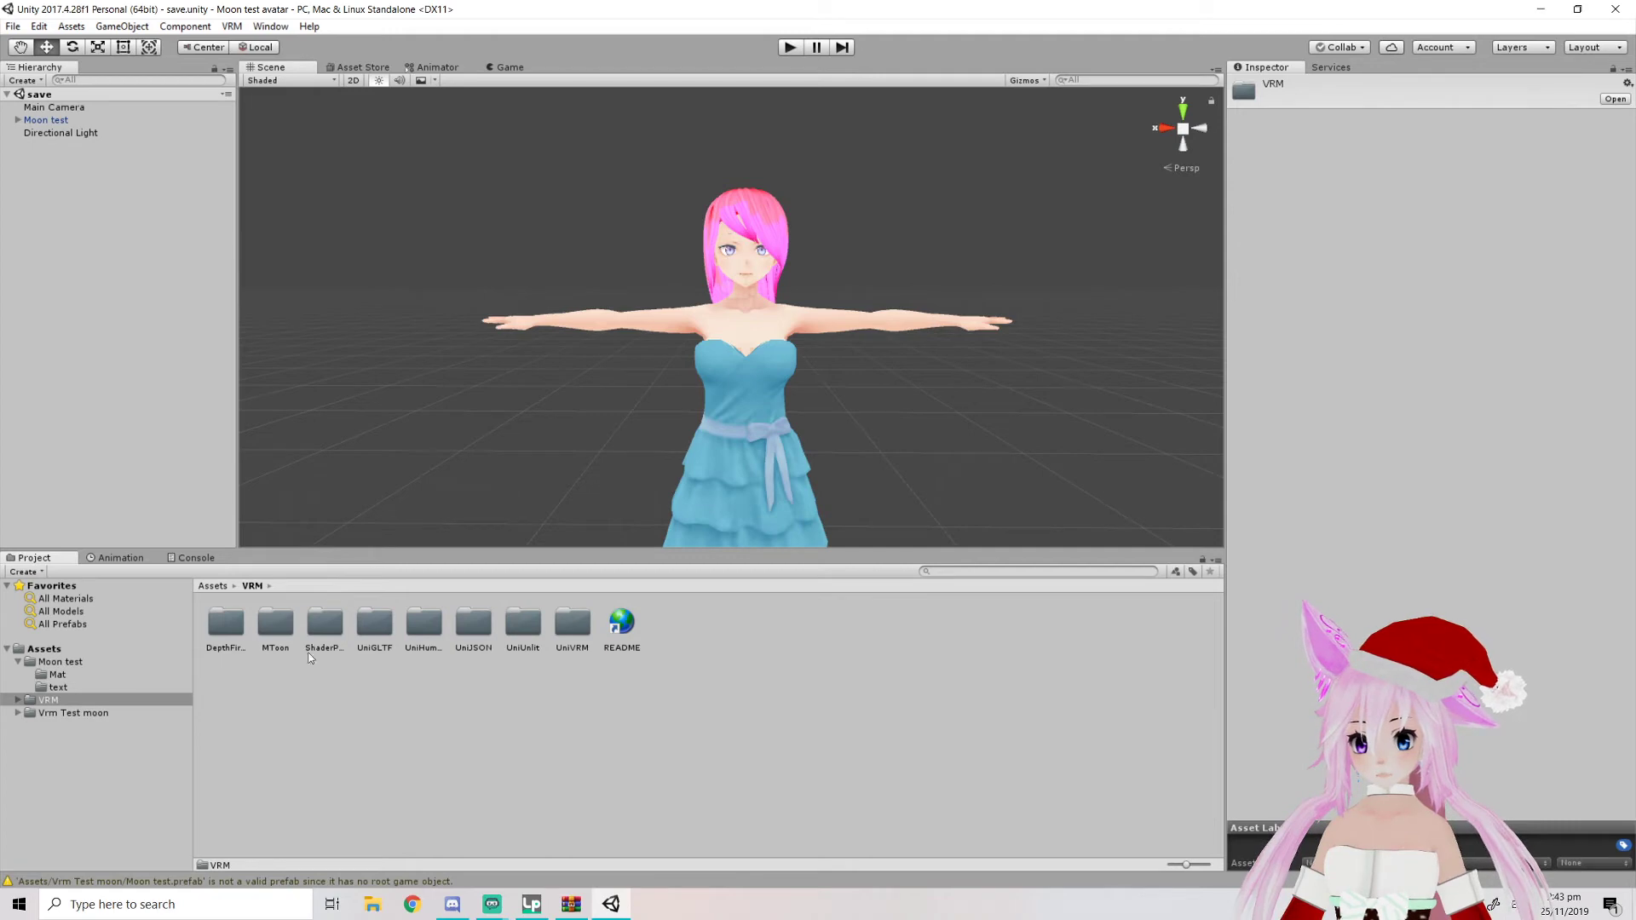
left_click(228, 627)
left_click(273, 627)
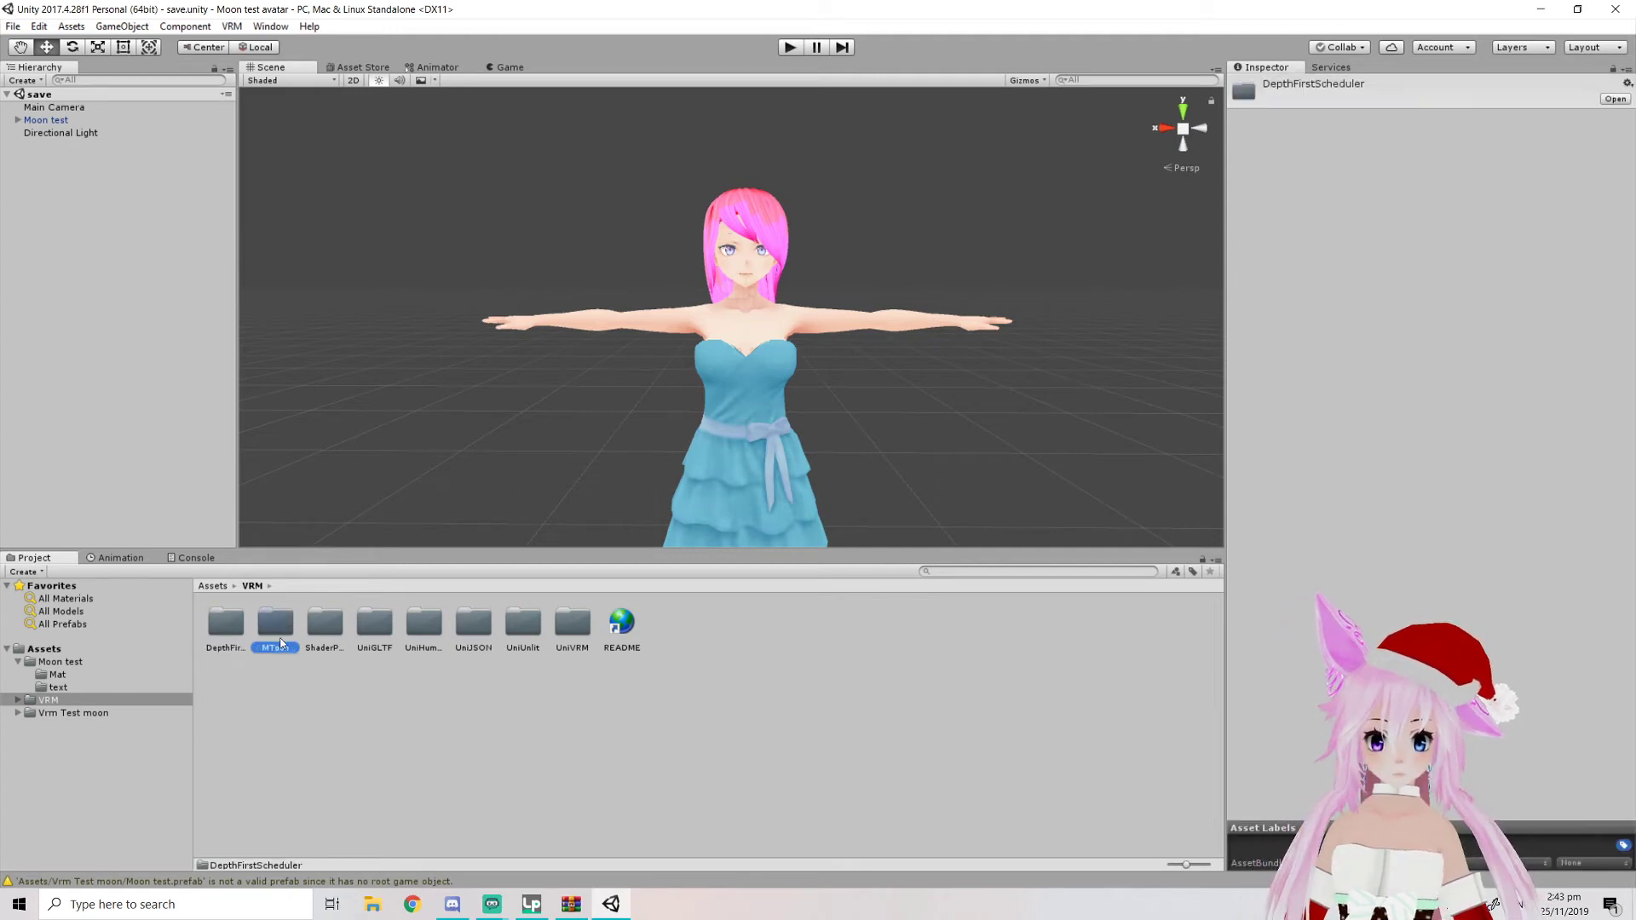
left_click(329, 644)
left_click(374, 644)
left_click(423, 645)
left_click(482, 644)
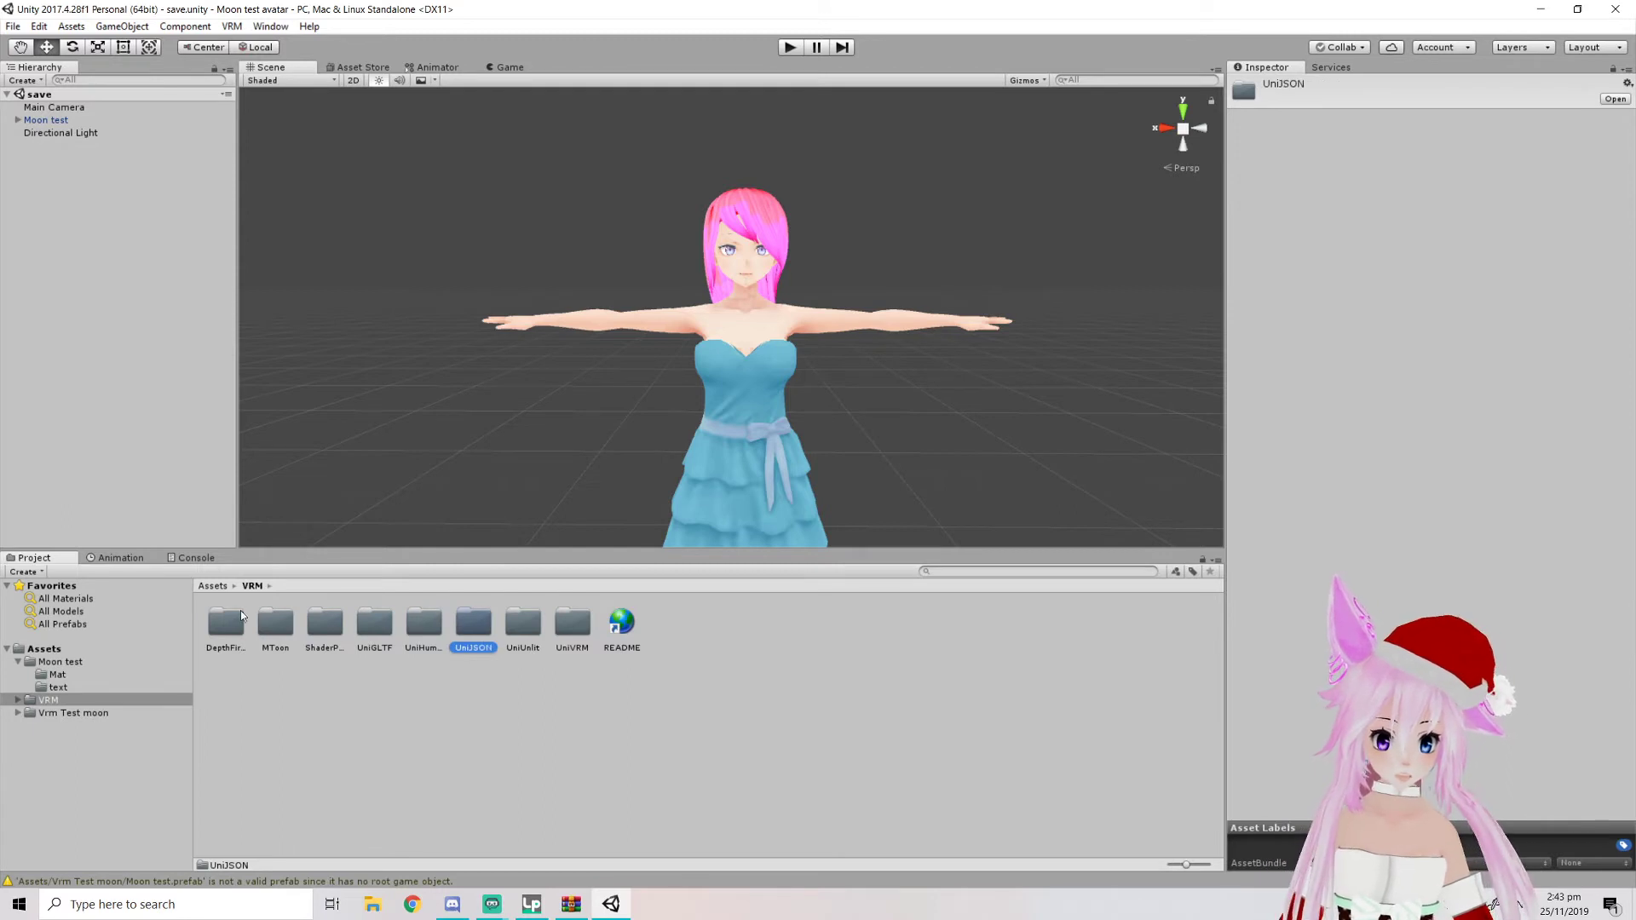
Return to Assets and open the Vrm Test moon folder containing the exported avatar
left_click(212, 586)
left_click(286, 634)
key("Right")
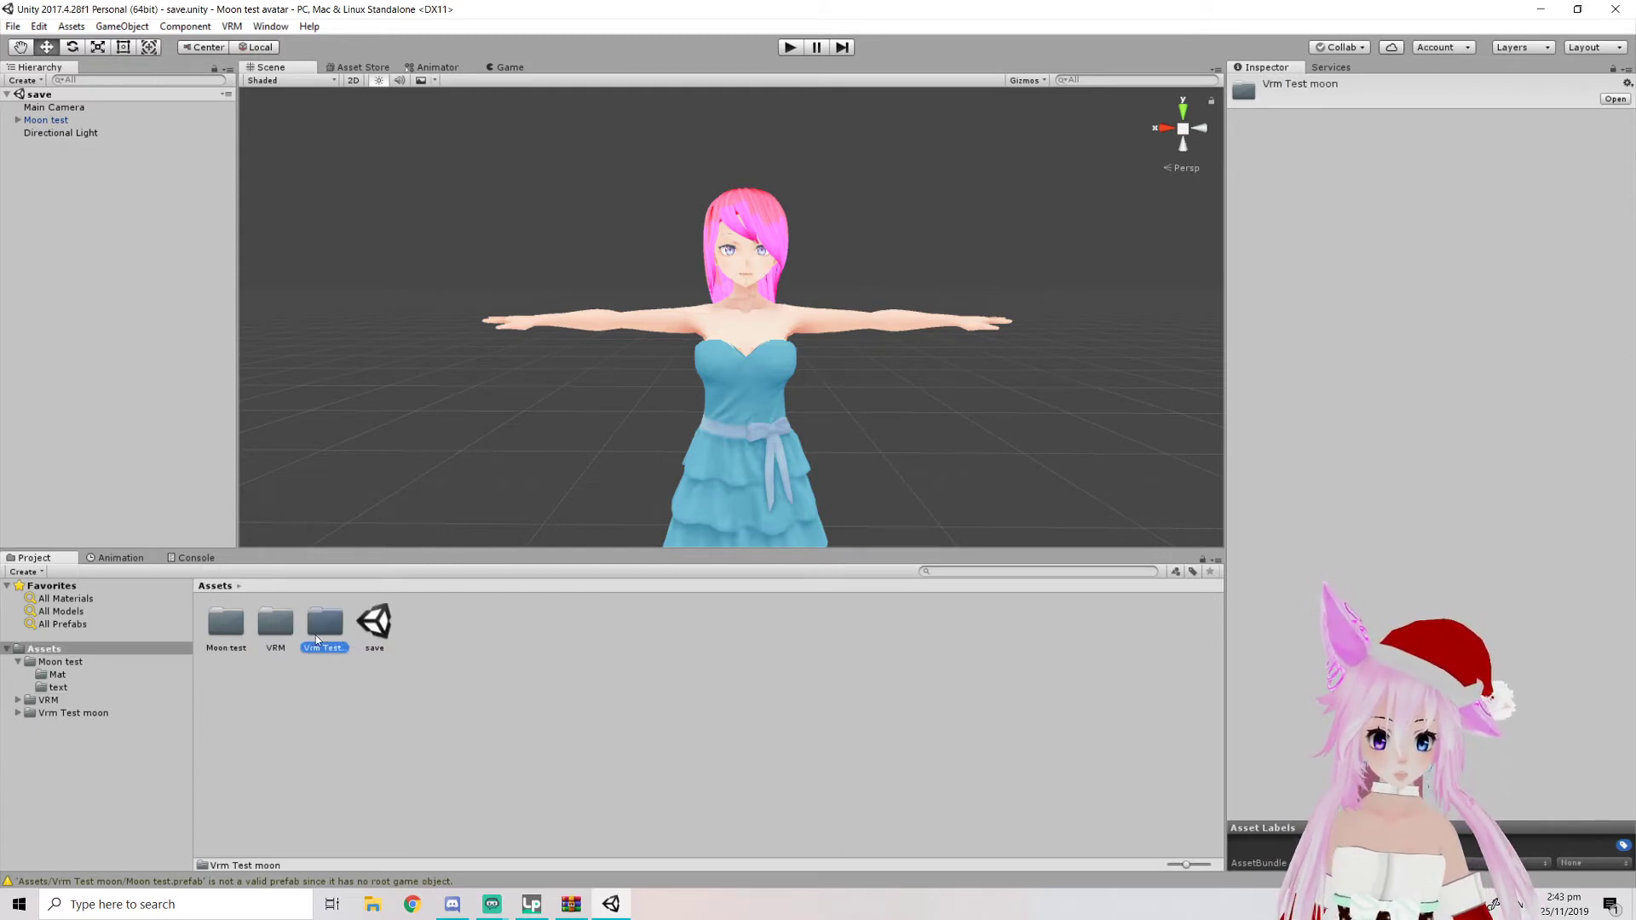
double_click(314, 636)
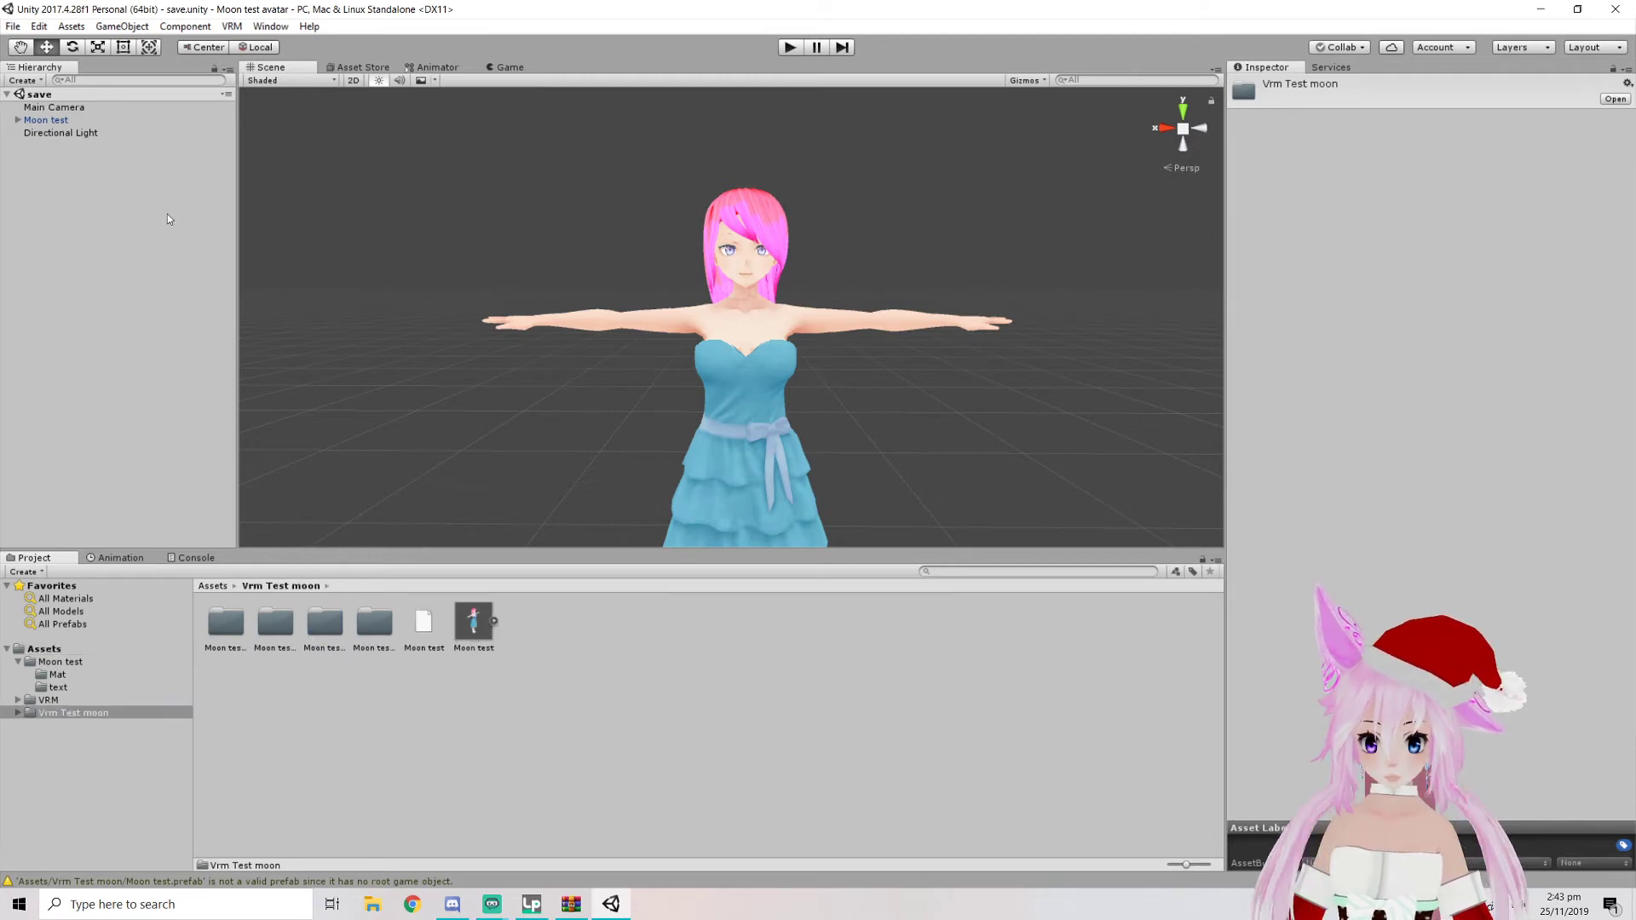
Deactivate the original Moon test avatar in the scene
left_click(53, 133)
left_click(46, 120)
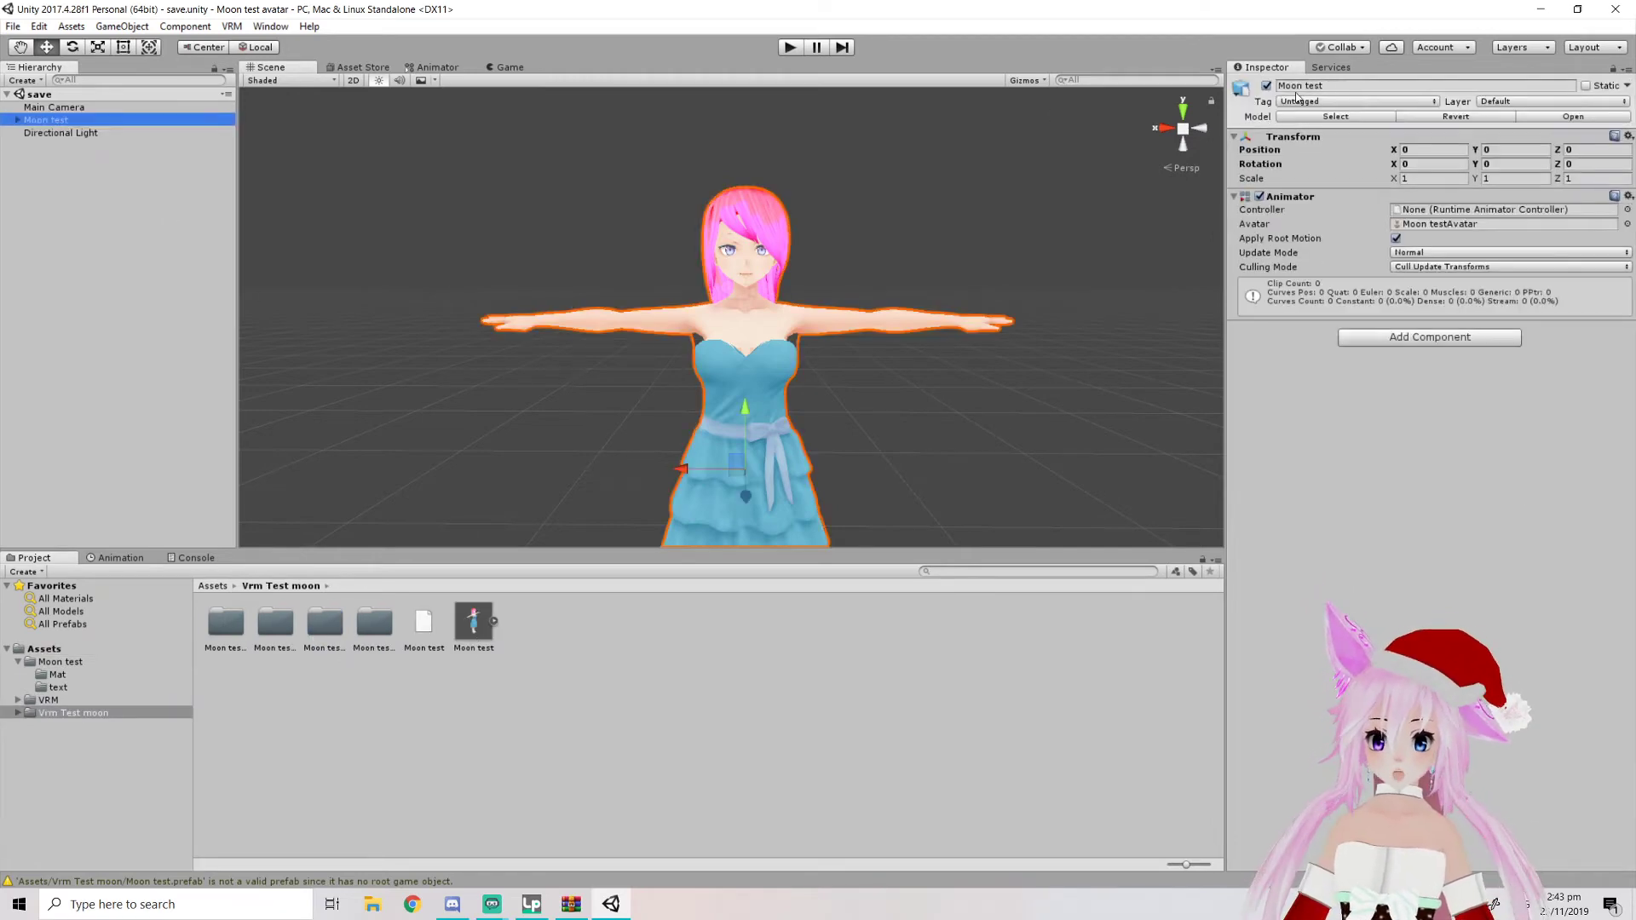
left_click(1267, 86)
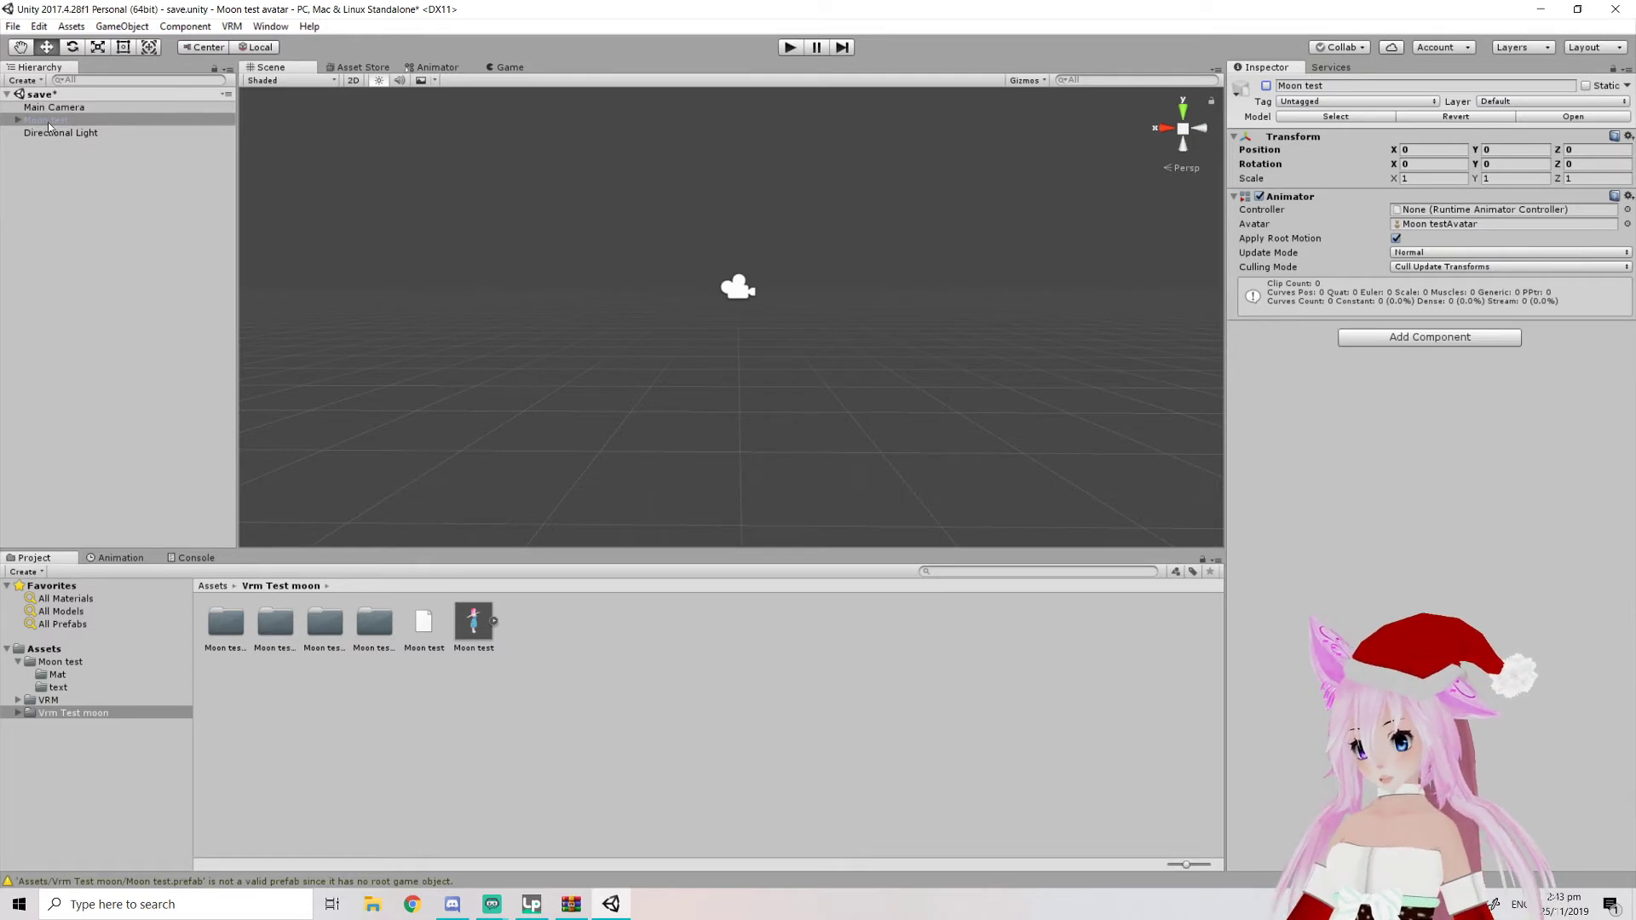
Place the exported Moon test prefab in the scene and set its position to 0, 0, 0
left_click_drag(474, 622, 654, 383)
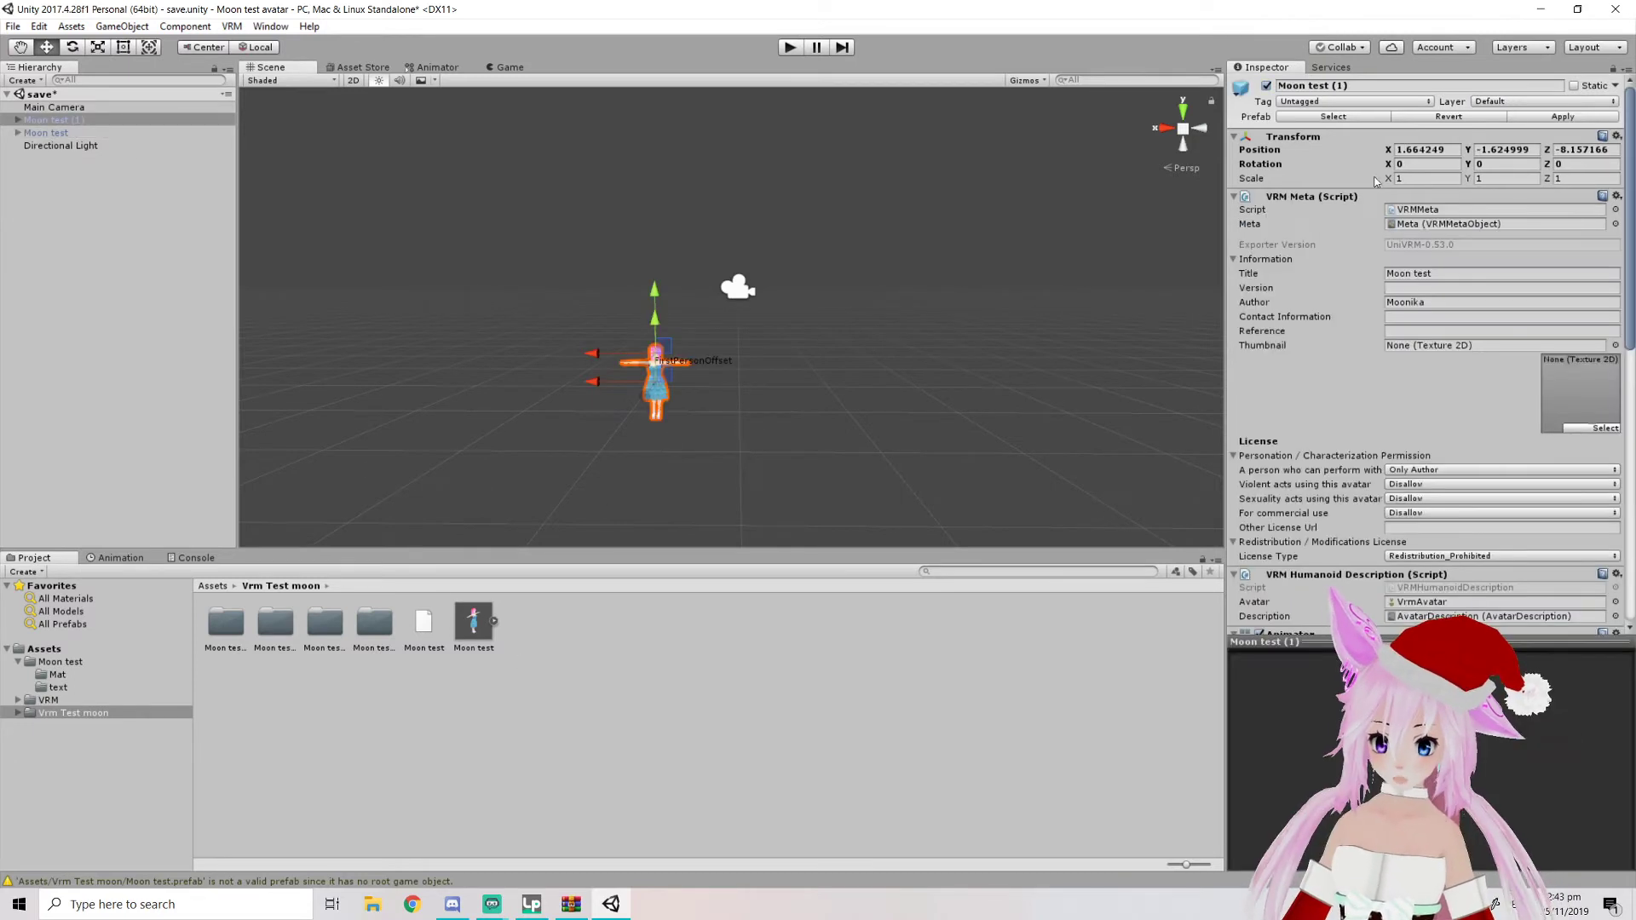
left_click(1451, 153)
type("0")
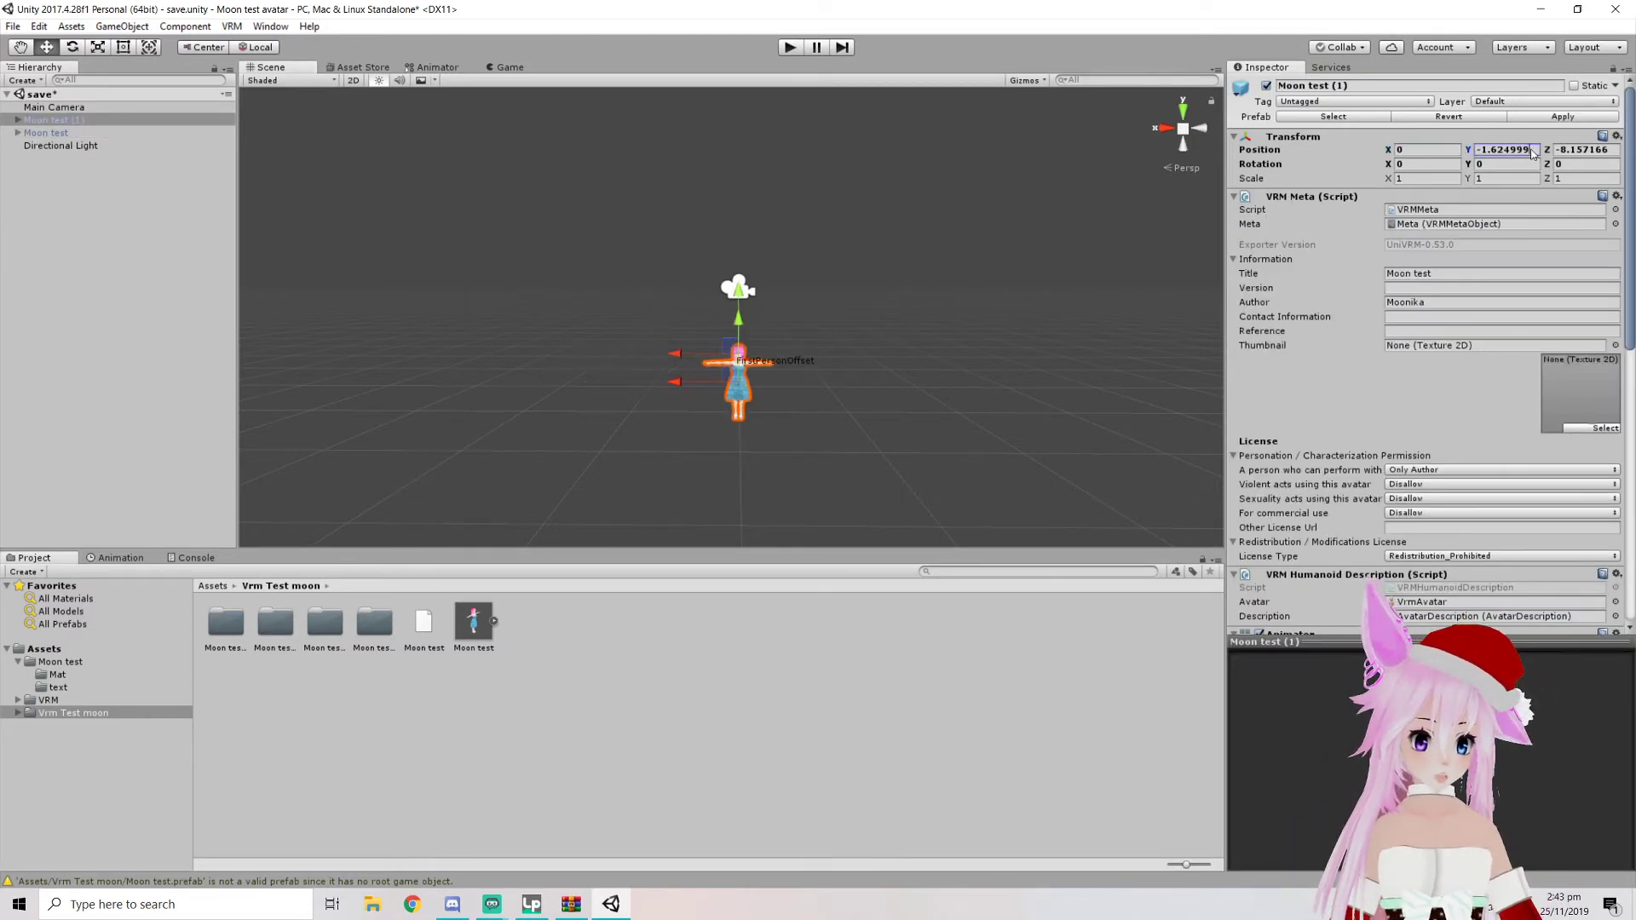
key("Tab")
key("BackSpace")
key("Tab")
key("BackSpace")
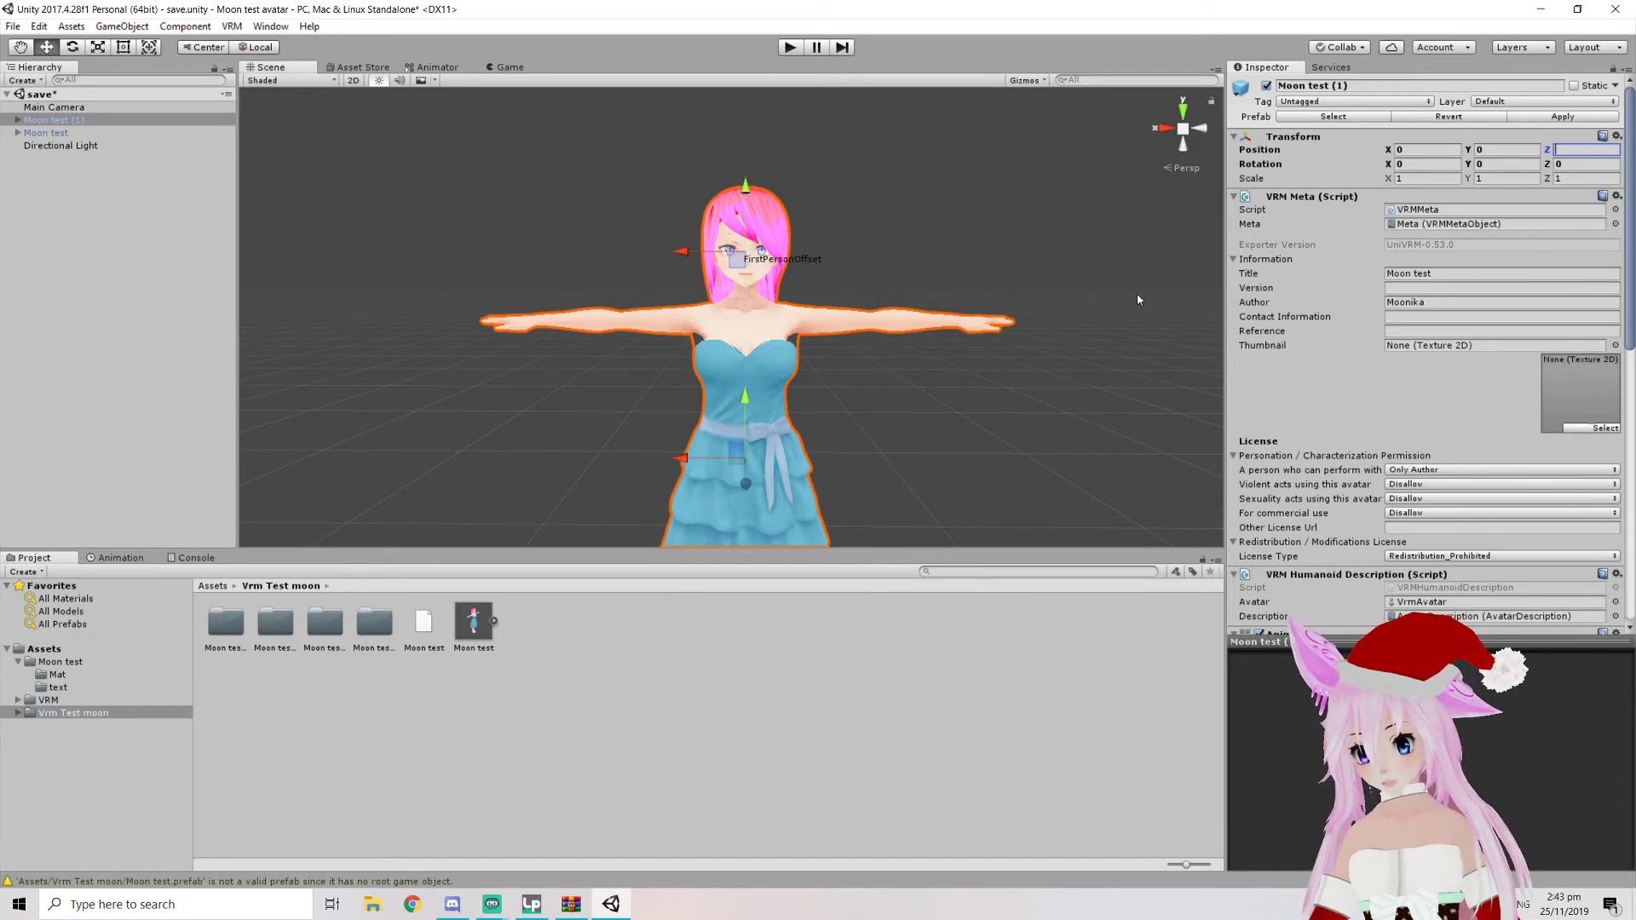
Review the placed avatar's VRM components and open the BlendShape asset assigned to its VRM Blend Shape Proxy
scroll(989, 333, "up", 4)
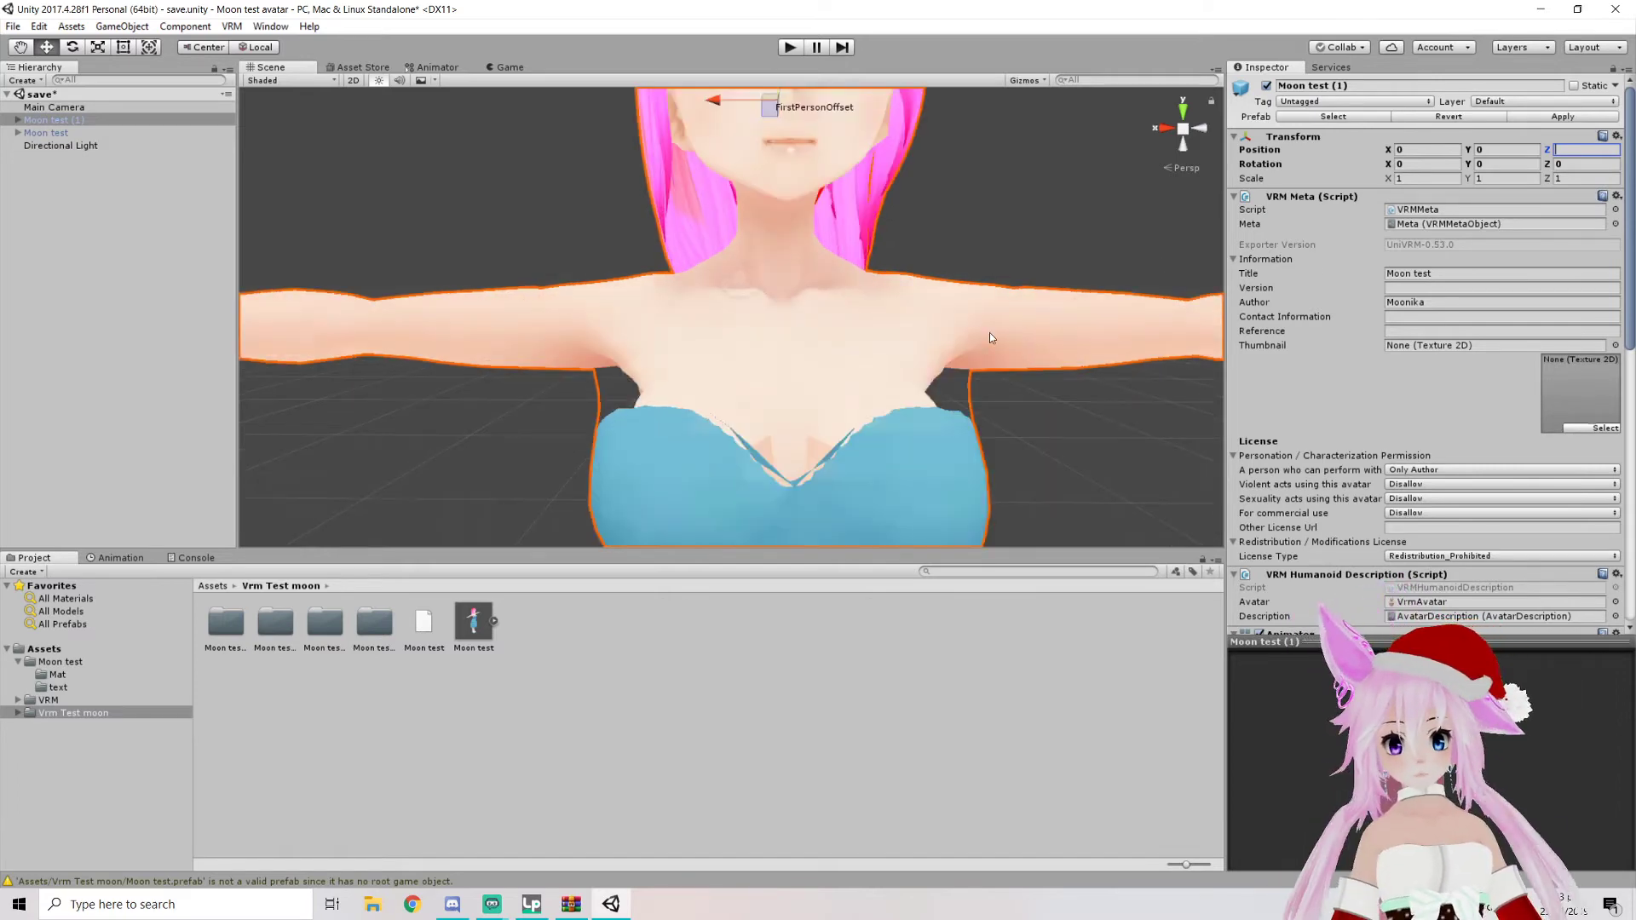
scroll(1465, 477, "down", 15)
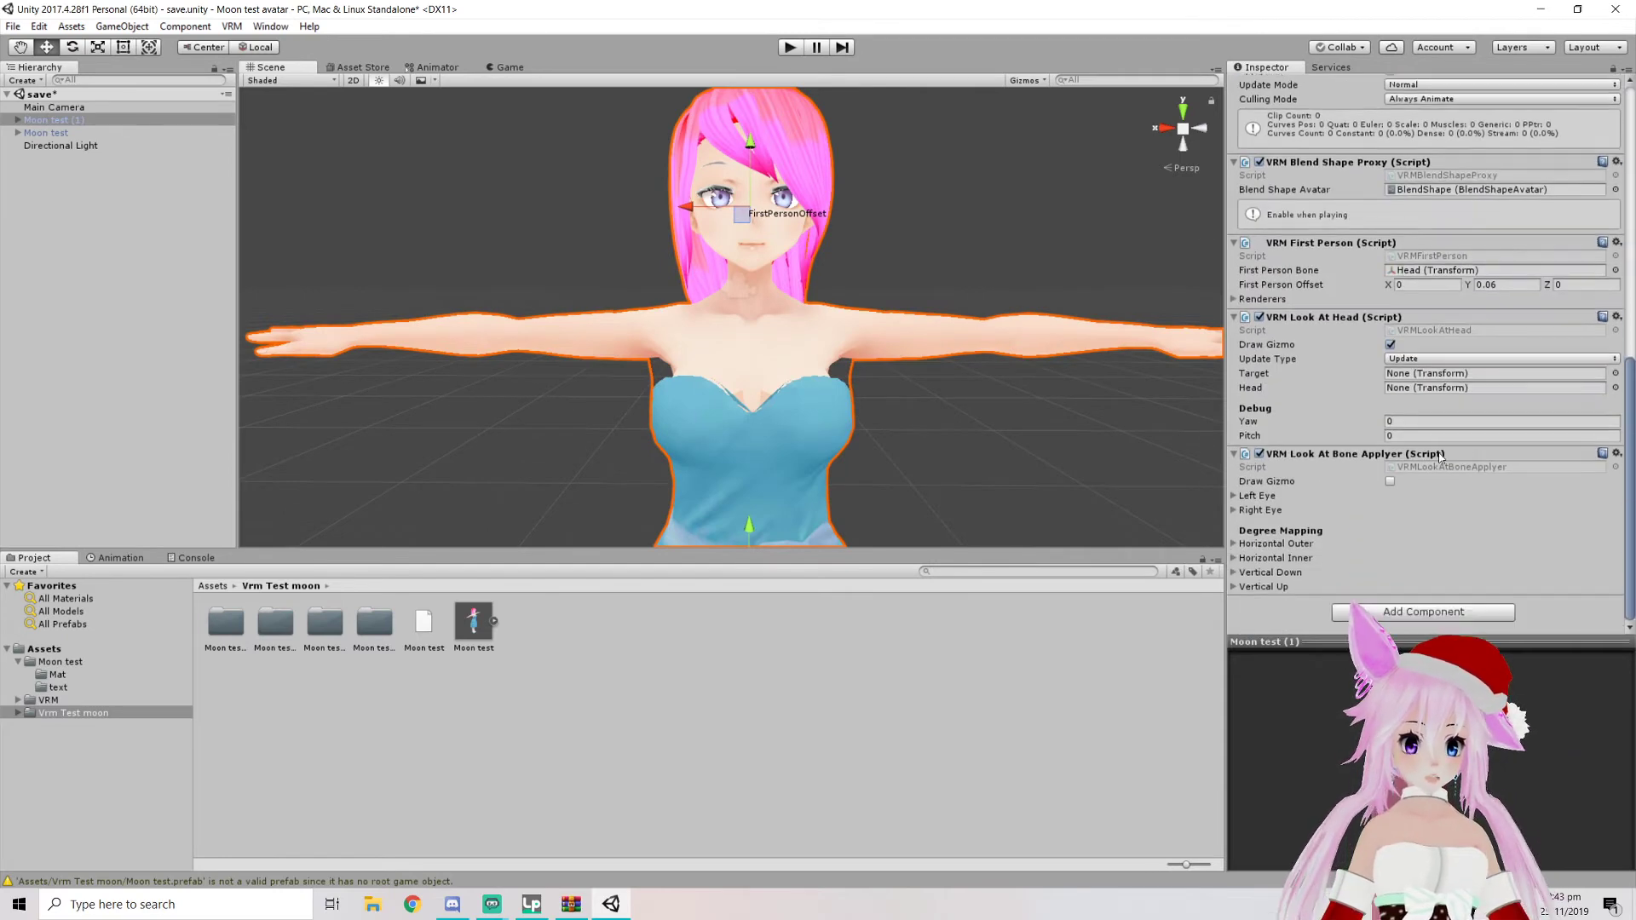
scroll(1270, 409, "up", 4)
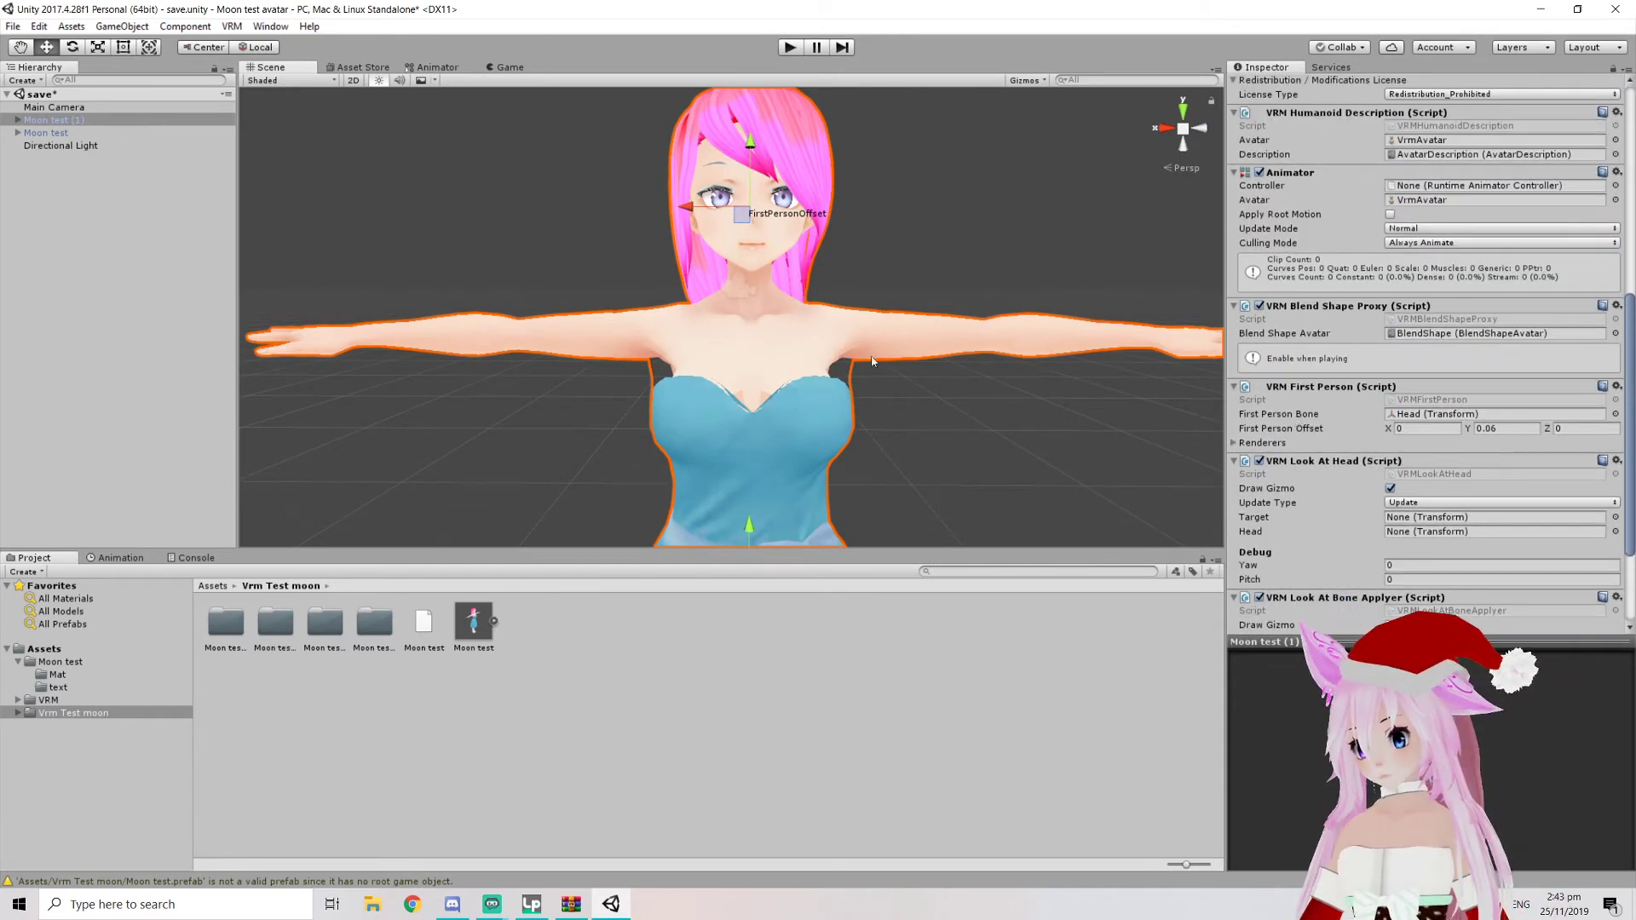
right_click_drag(672, 341, 474, 256)
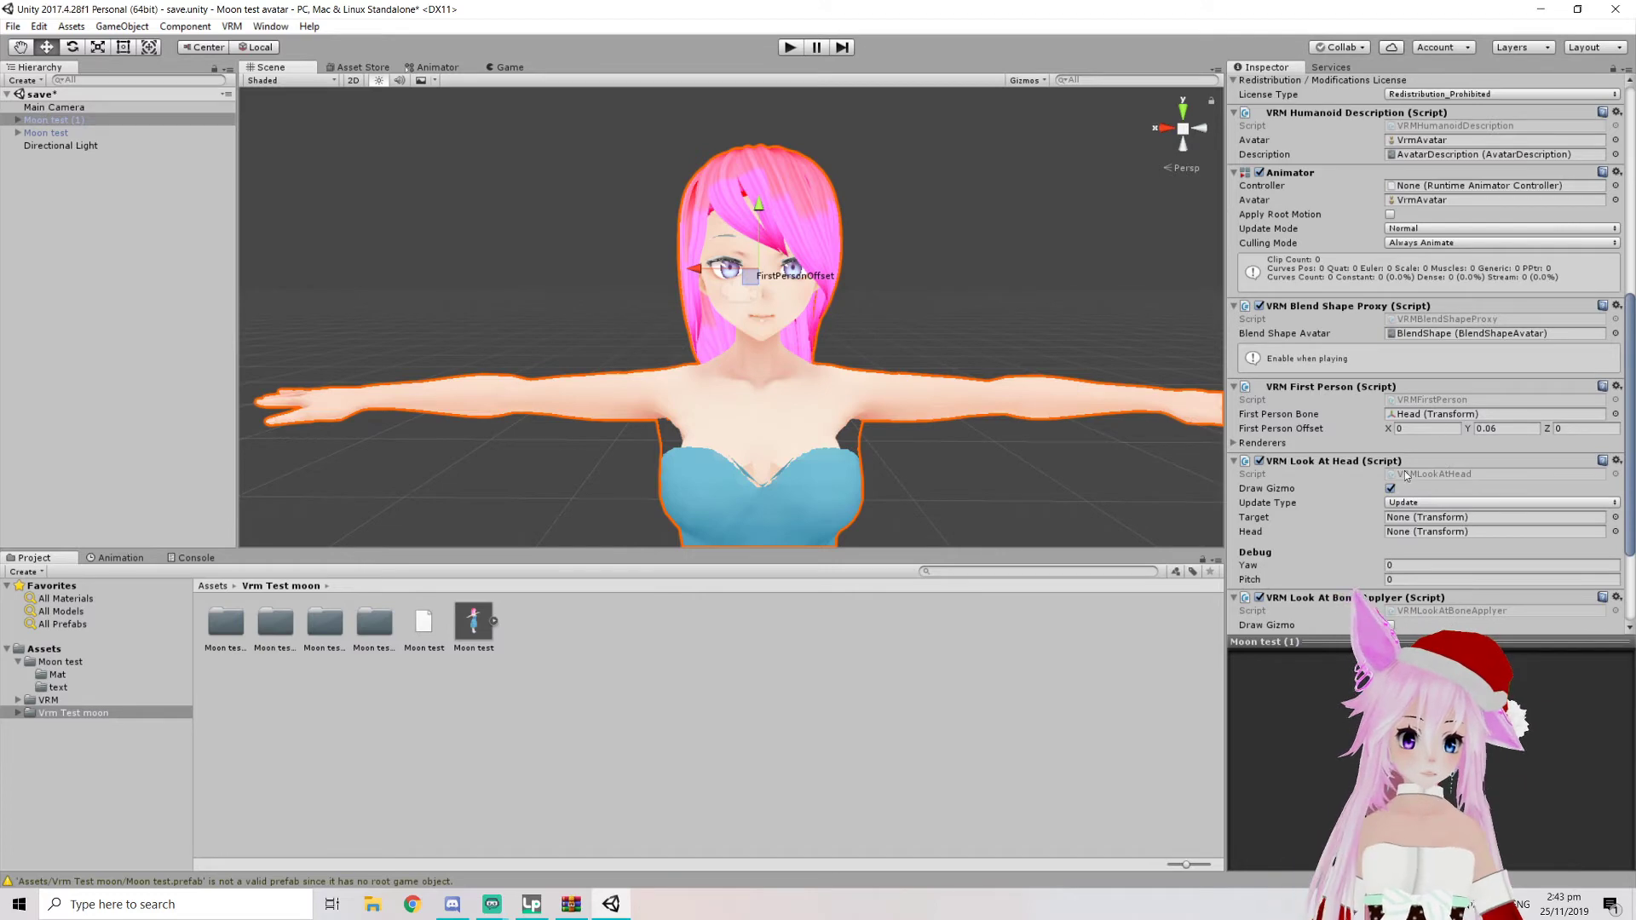
scroll(1407, 477, "down", 1)
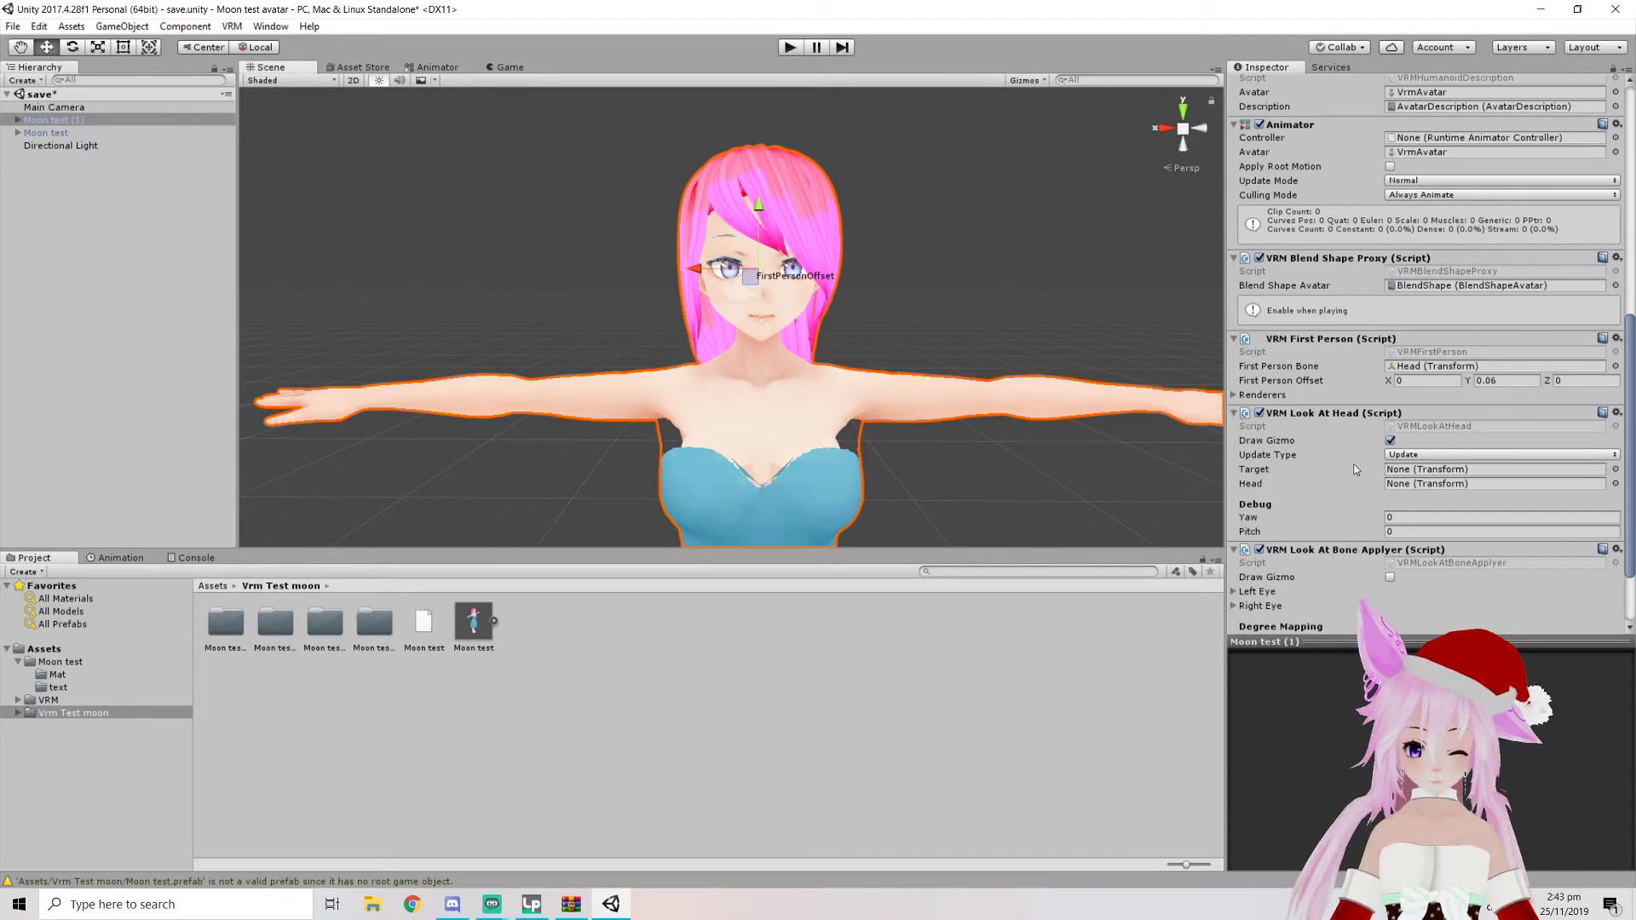
scroll(1354, 464, "up", 3)
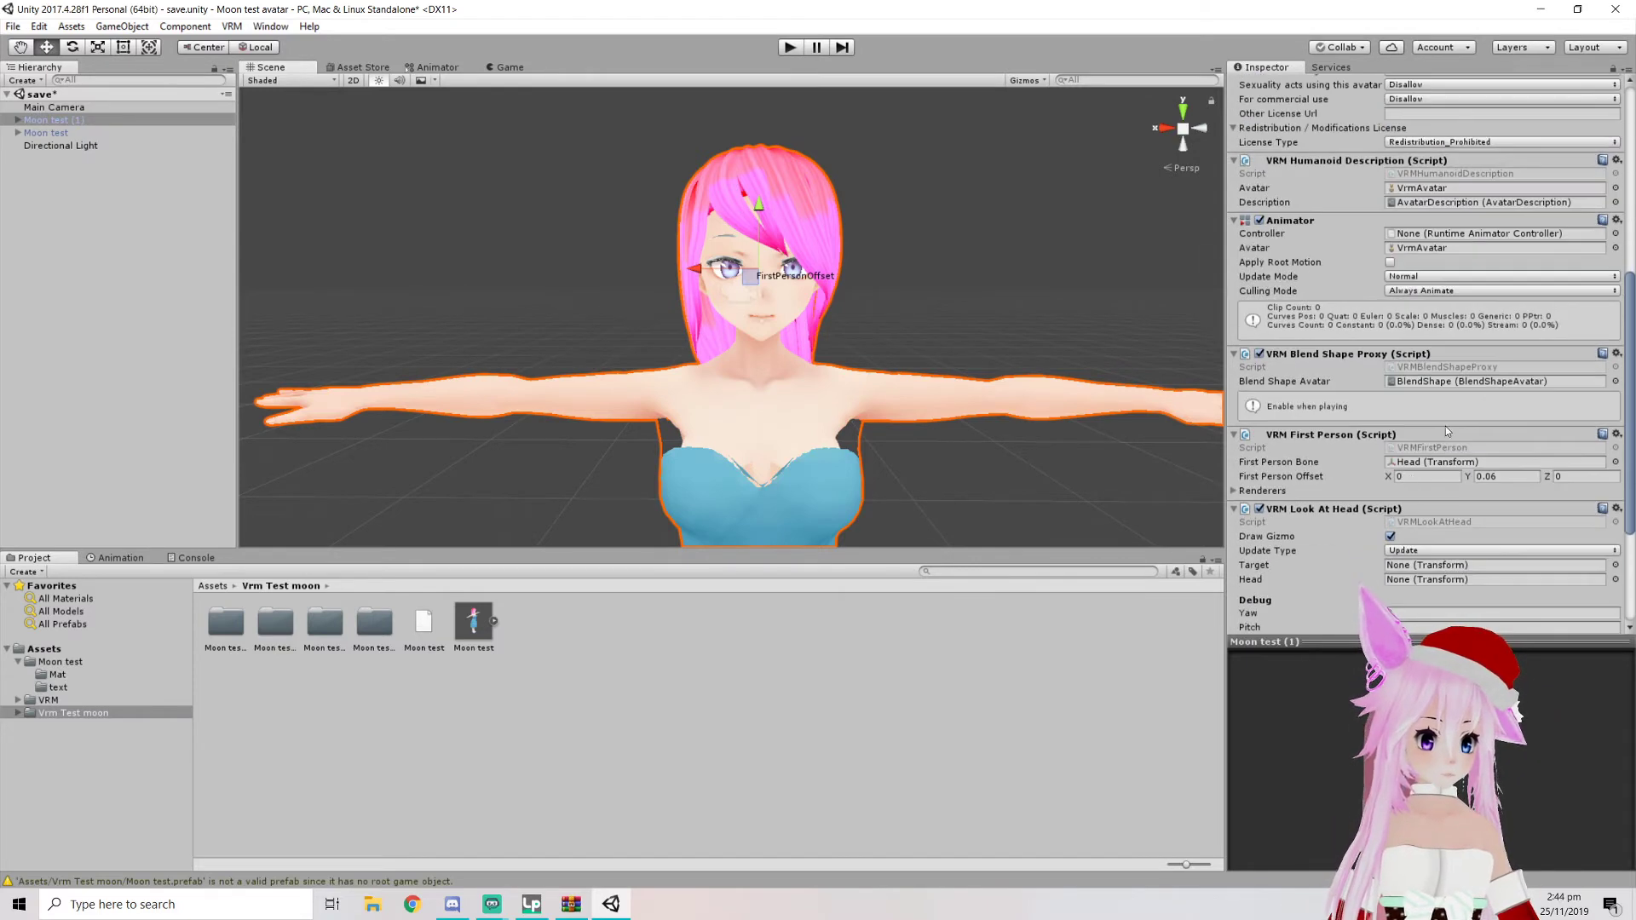
left_click(1445, 380)
left_click(328, 622)
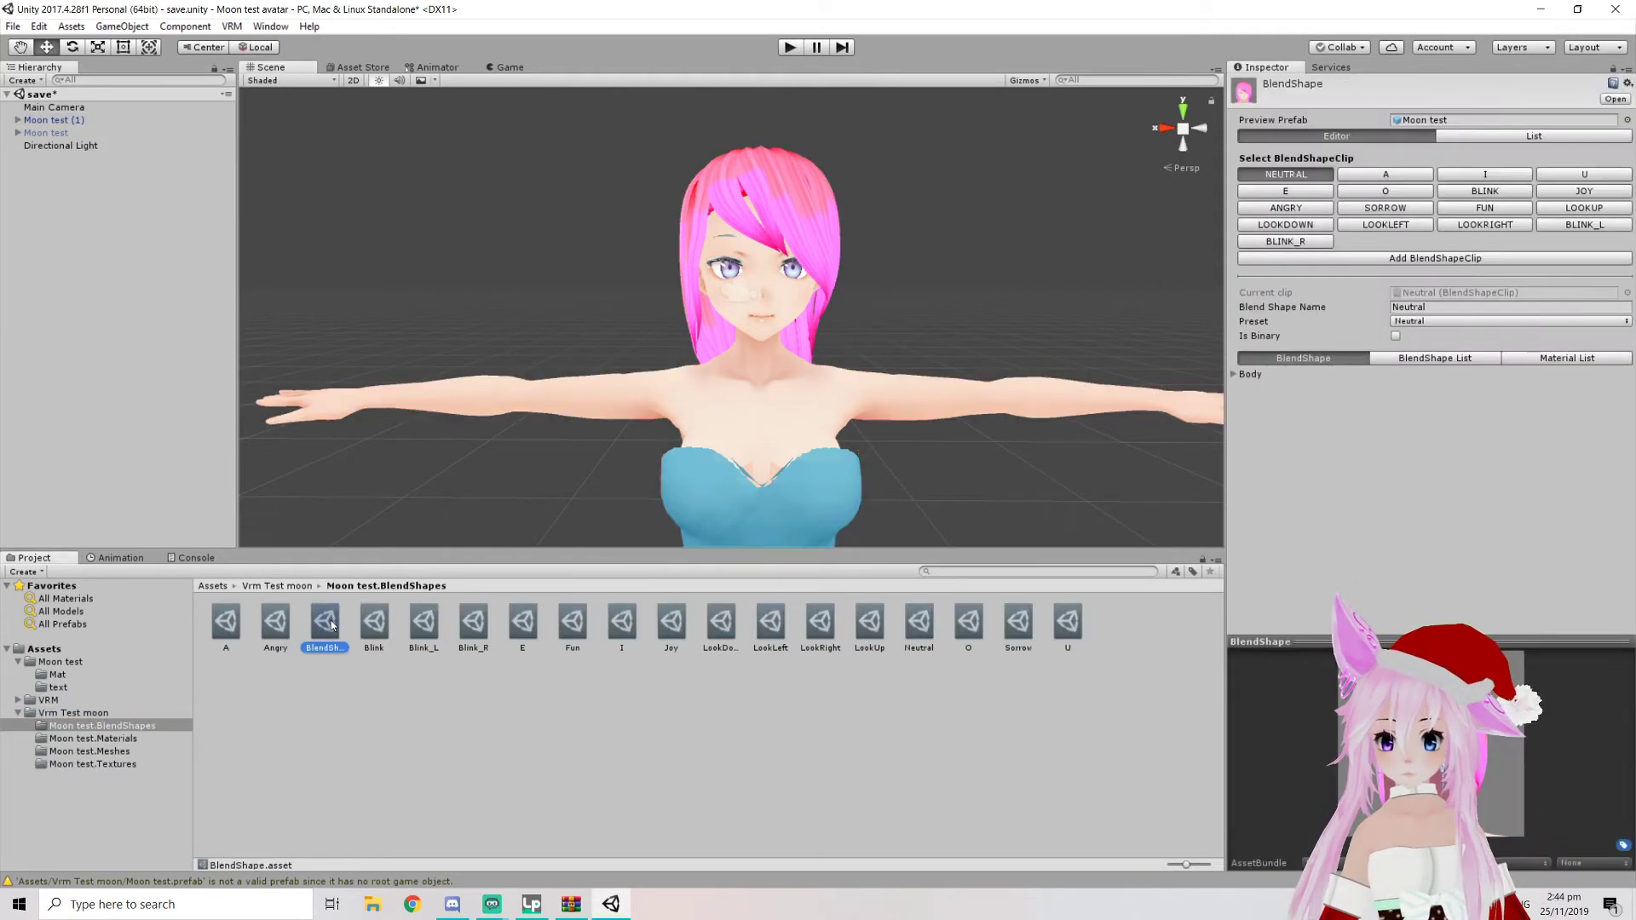
Set the Body blend shape vrc.v_aa to 100 for the A clip
left_click(1373, 173)
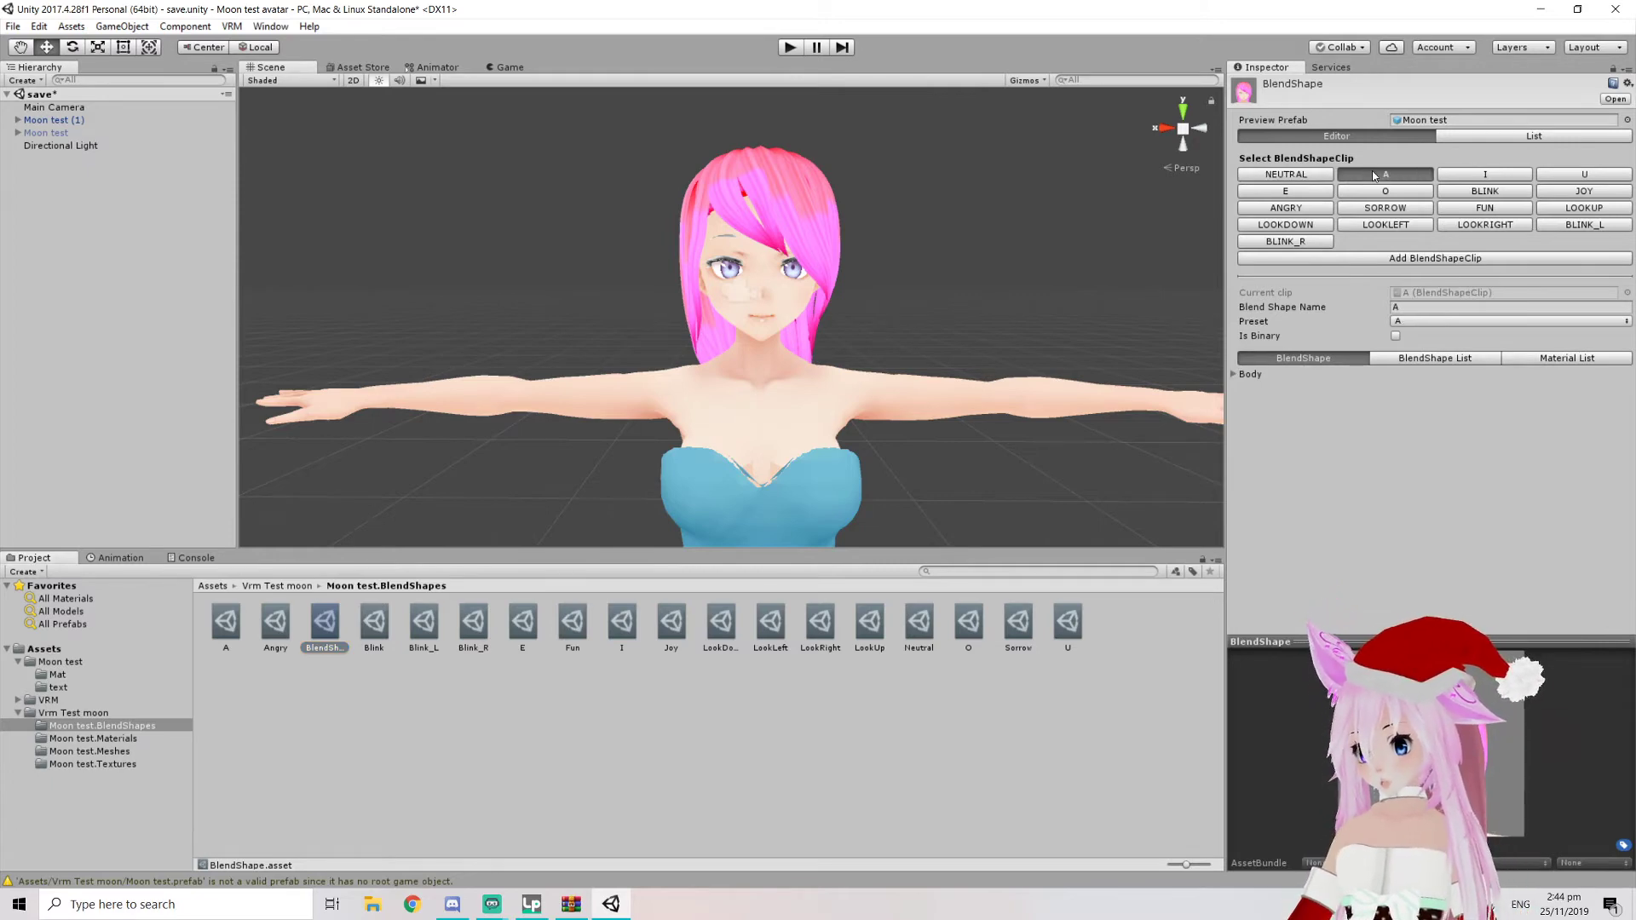
left_click(1235, 375)
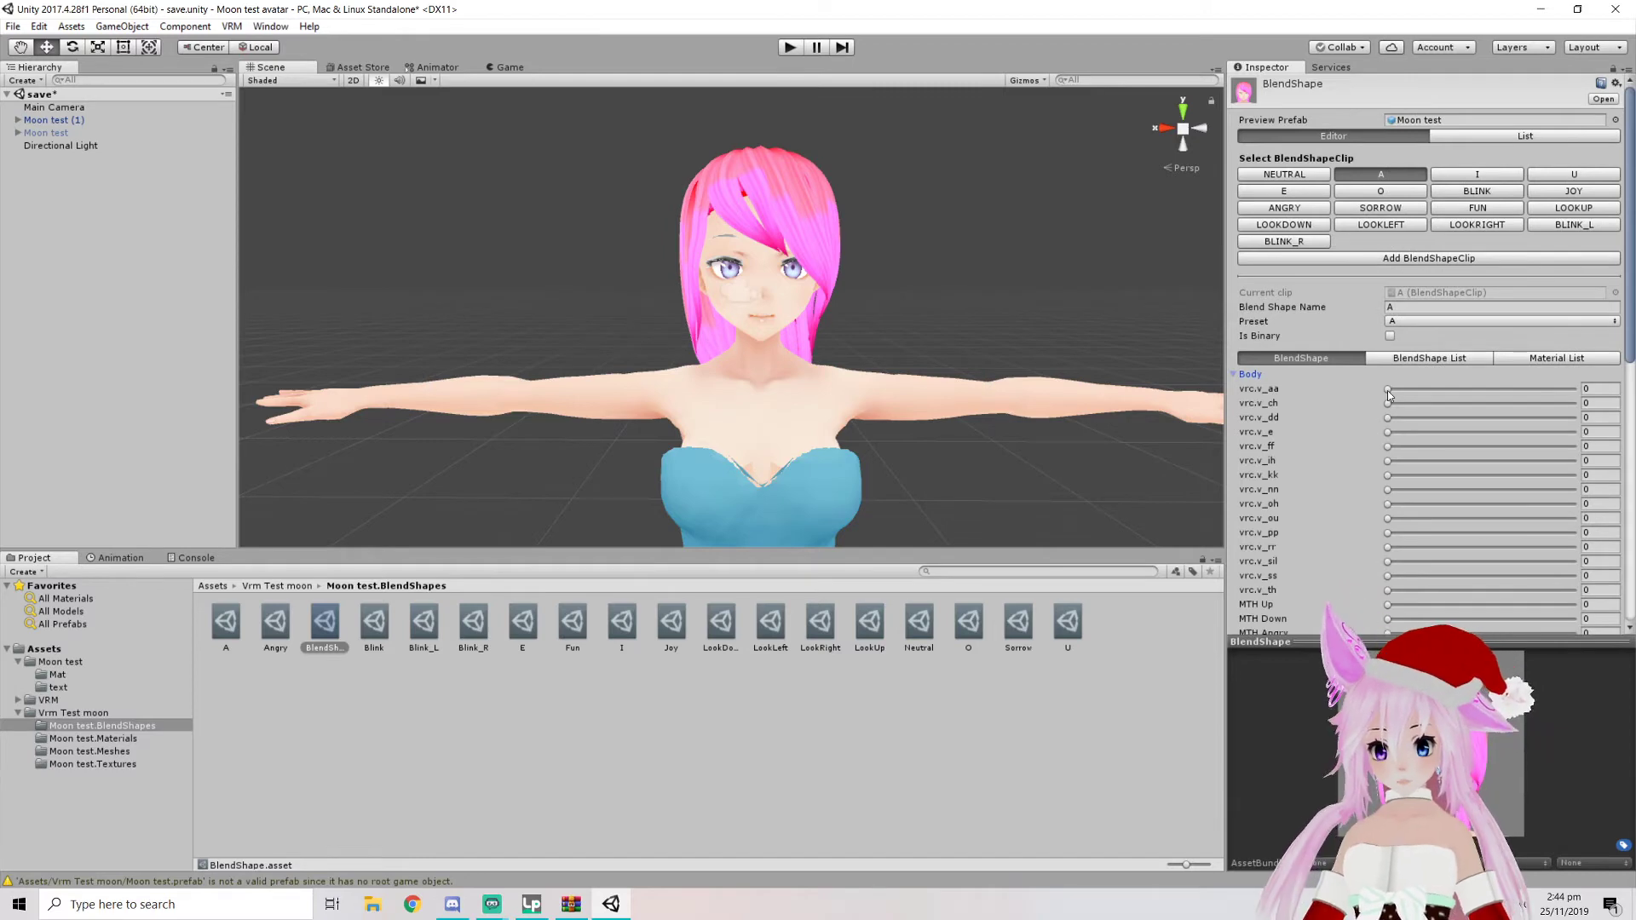
left_click_drag(1388, 390, 1575, 389)
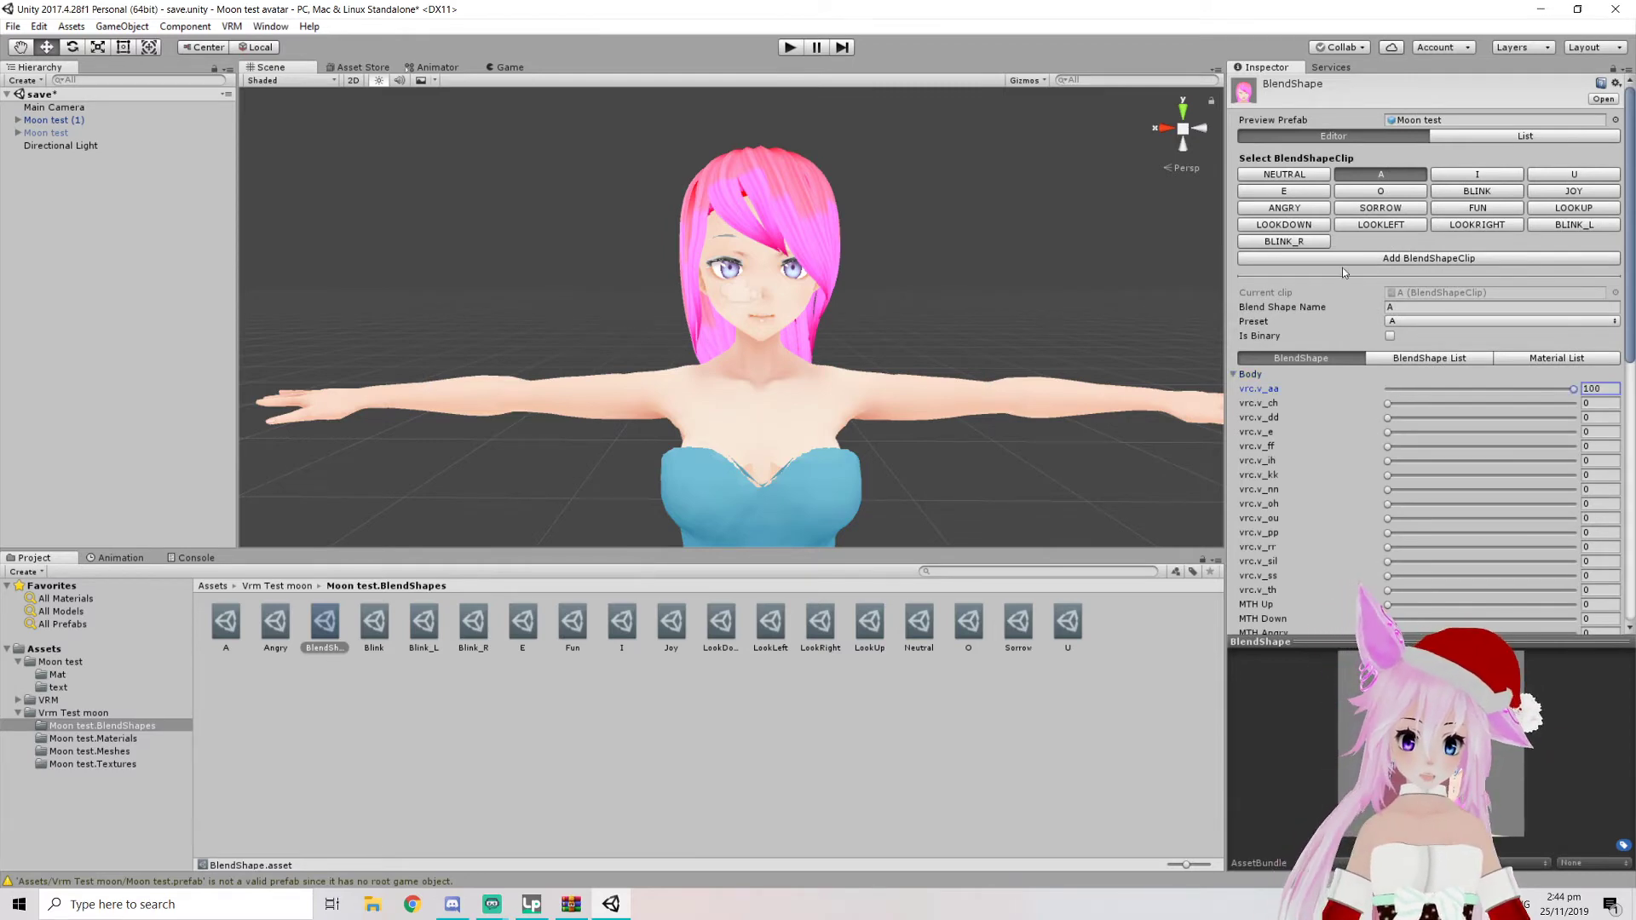
Raise the Body blend shape vrc.v_ih to its maximum for the I clip, and set vrc.v_ou to 100 for the U clip
left_click(1475, 174)
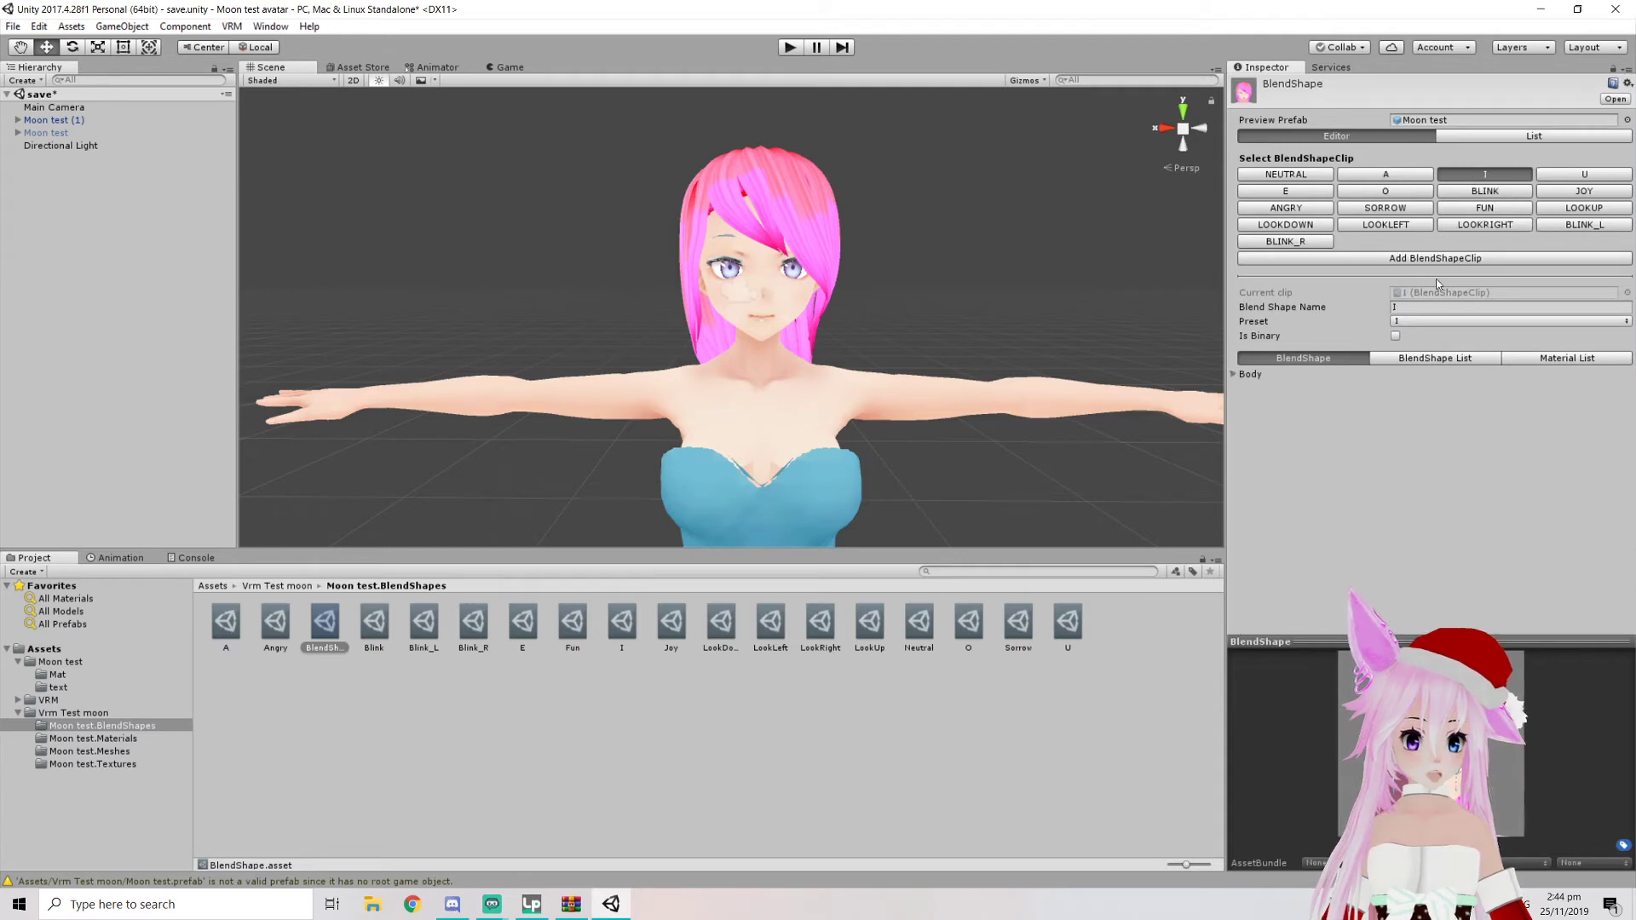
left_click(1234, 375)
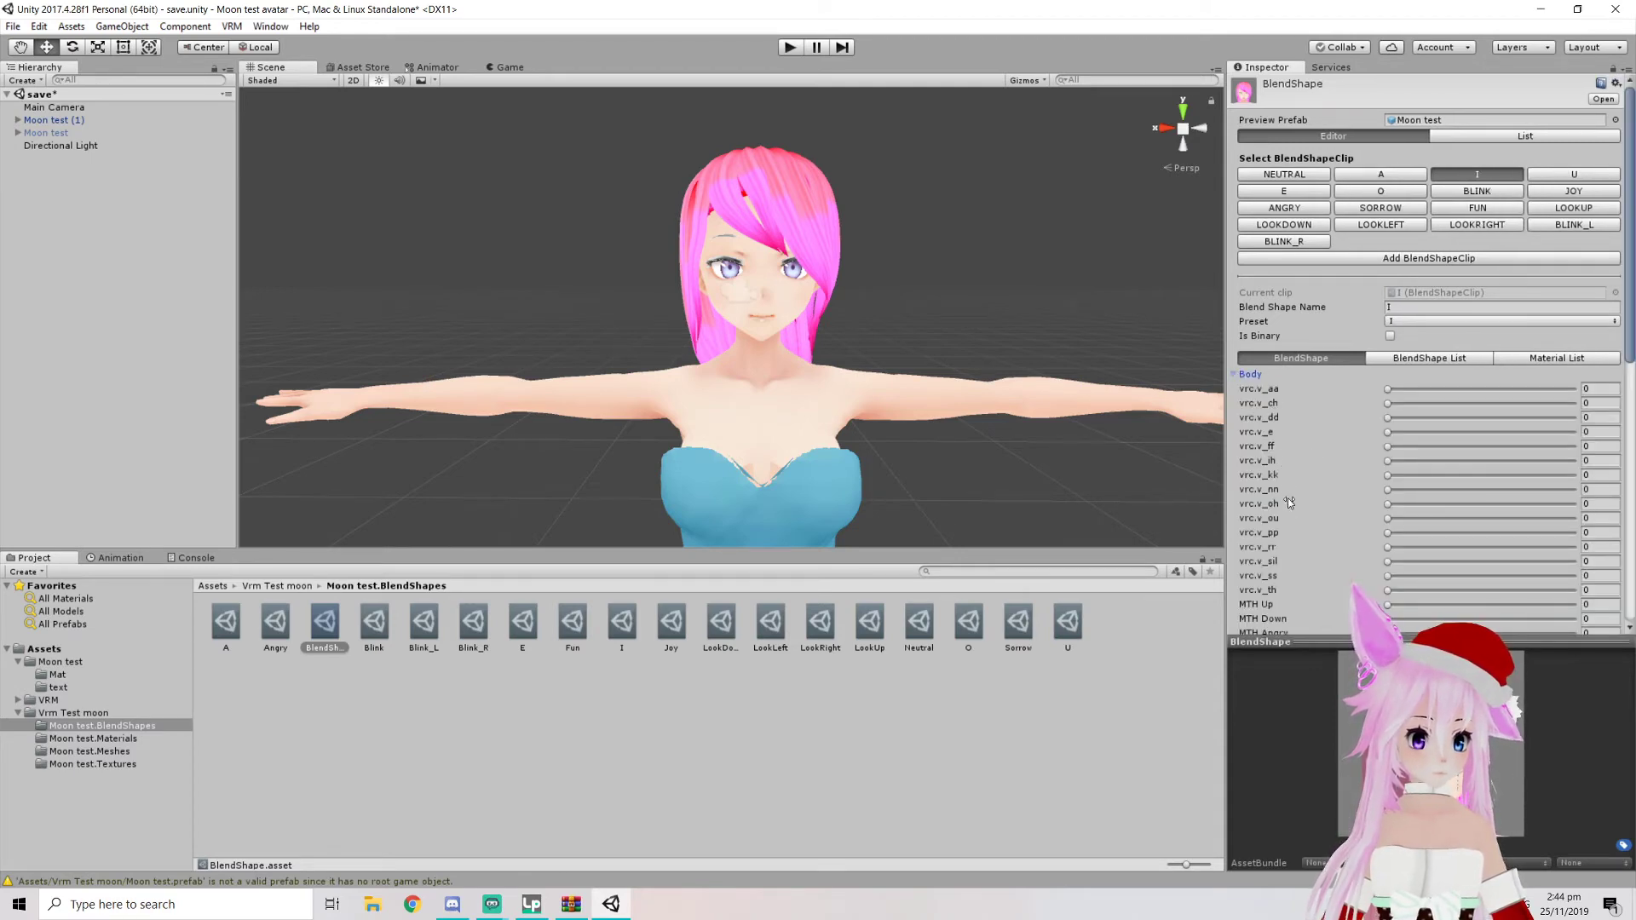
left_click_drag(1387, 460, 1573, 460)
left_click(1541, 179)
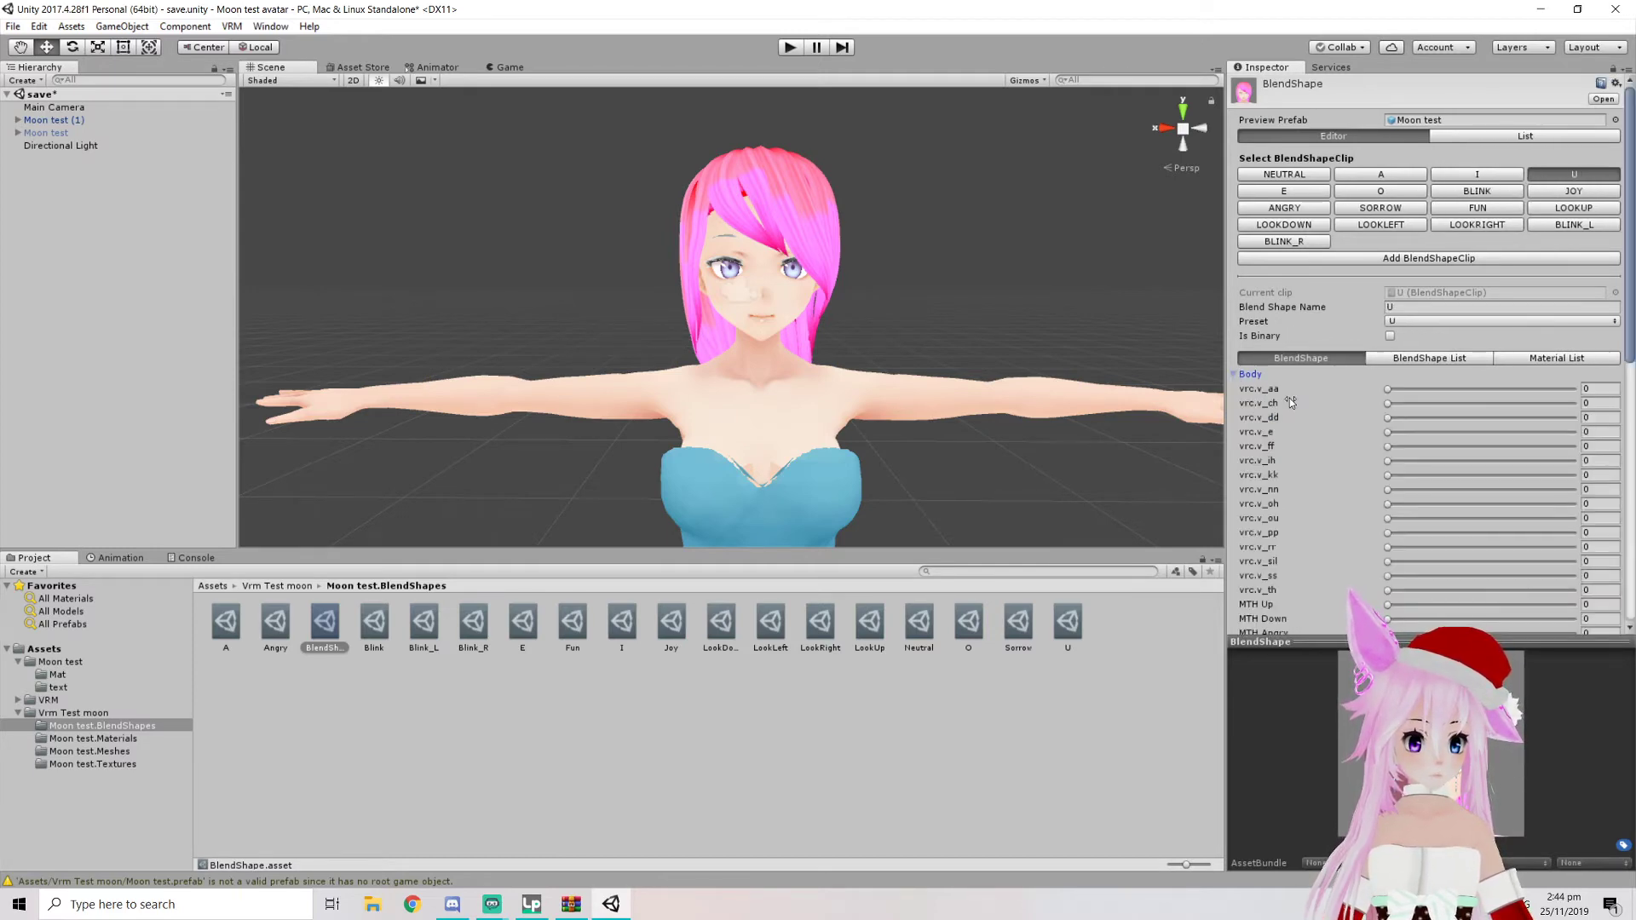
left_click_drag(1389, 519, 1575, 518)
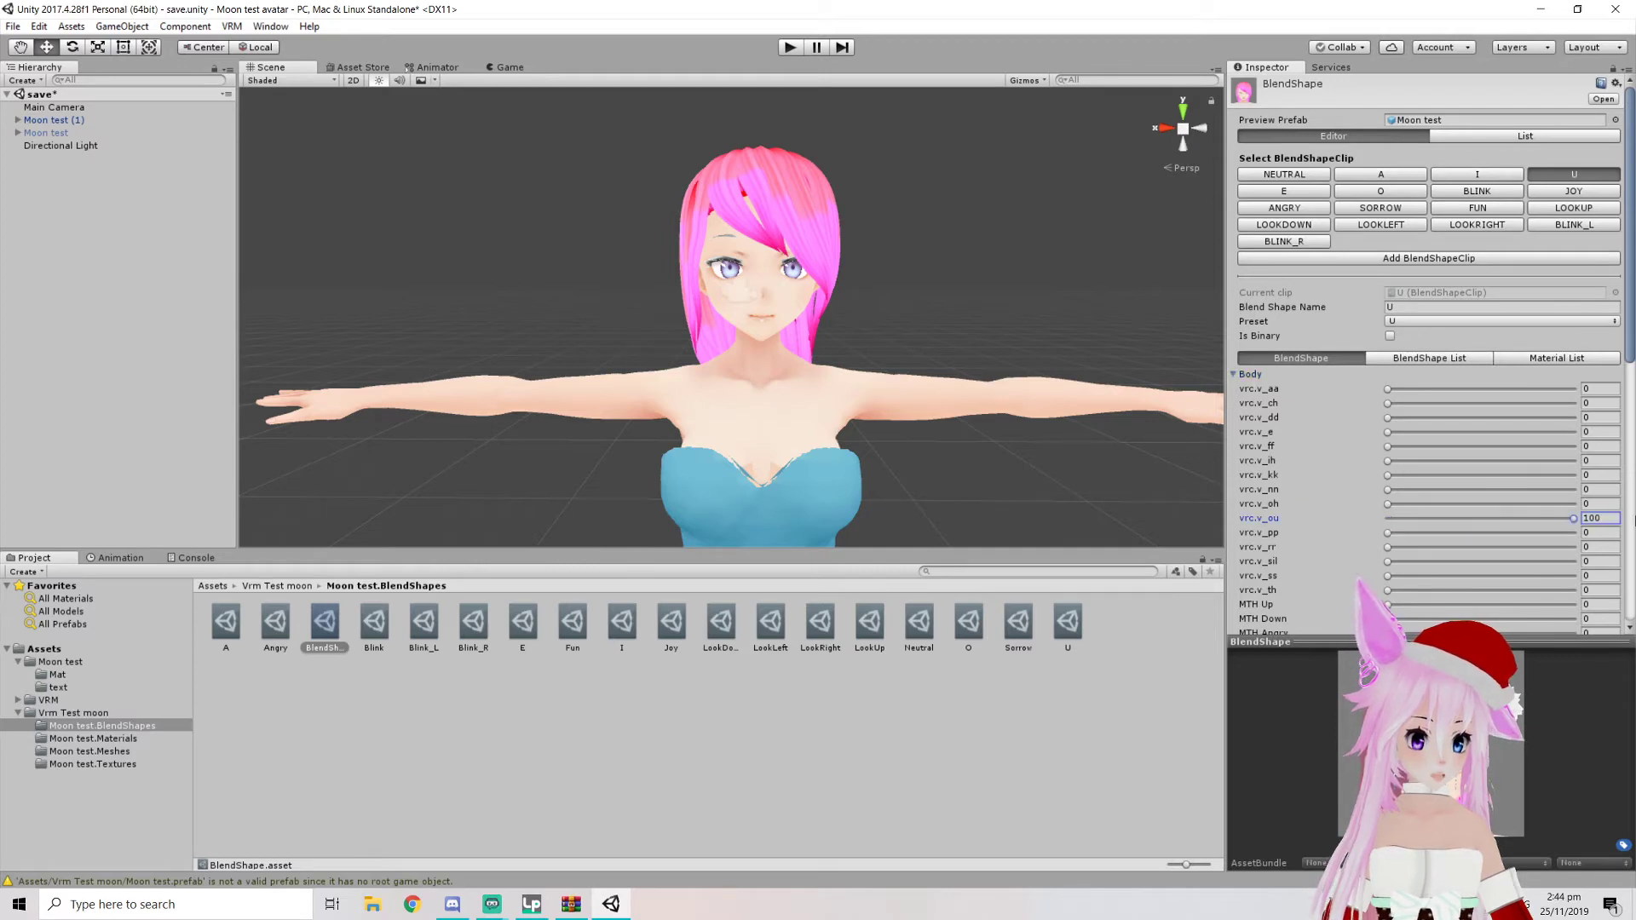
Set the Body blend shape vrc.v_e to 100 for the E clip and vrc.v_oh to 100 for the O clip
left_click(1294, 193)
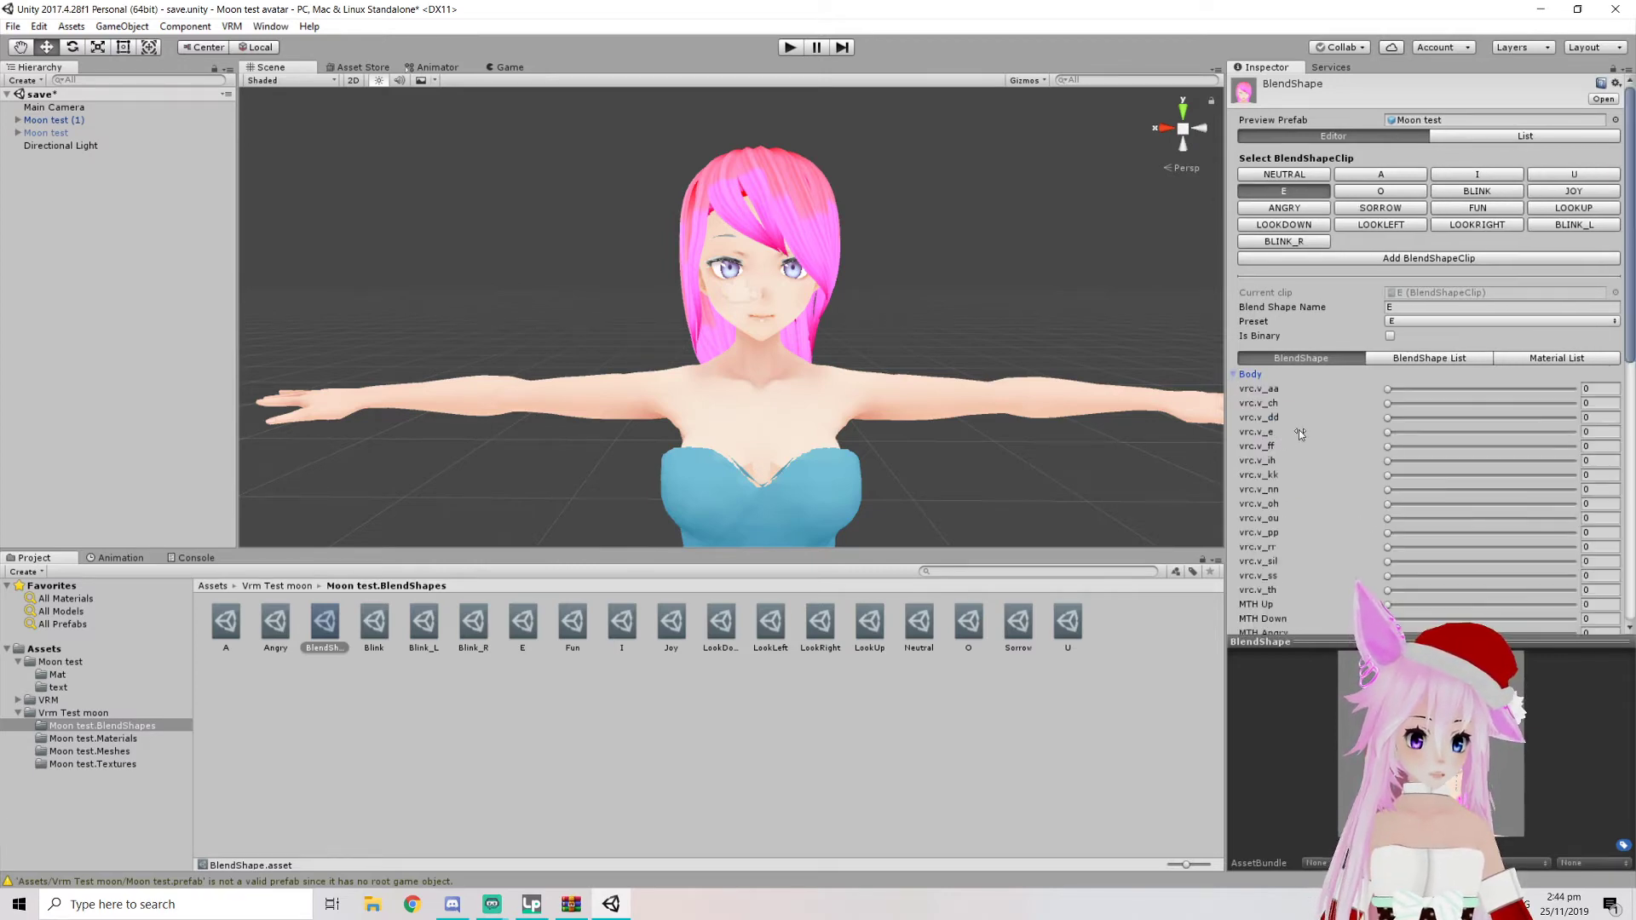
left_click_drag(1388, 432, 1632, 442)
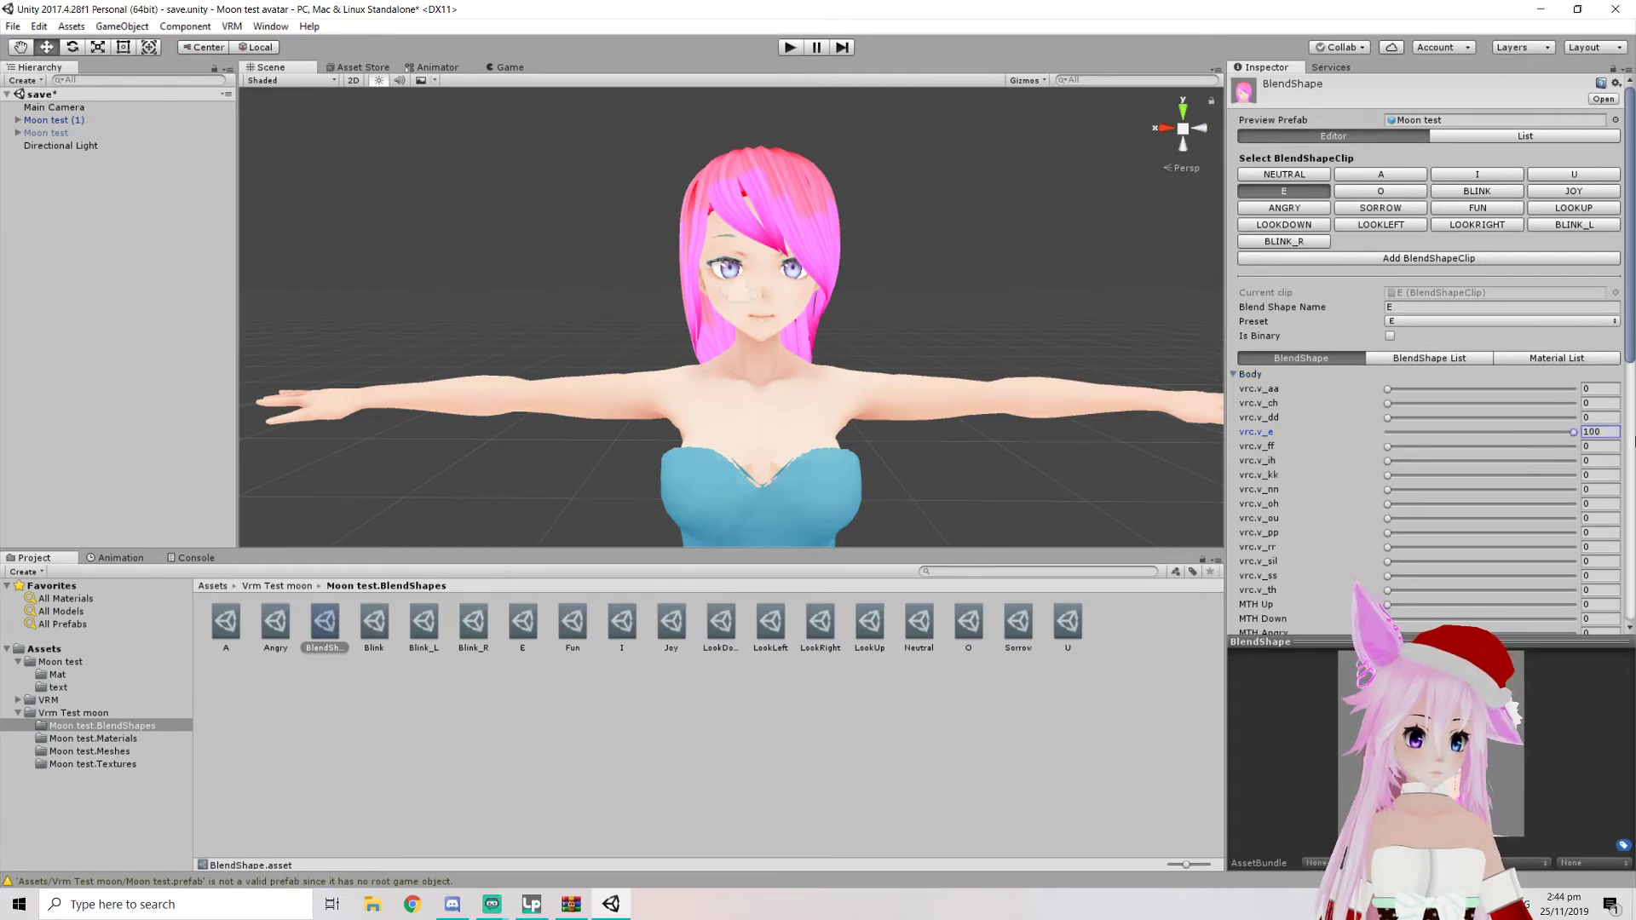
left_click(1381, 191)
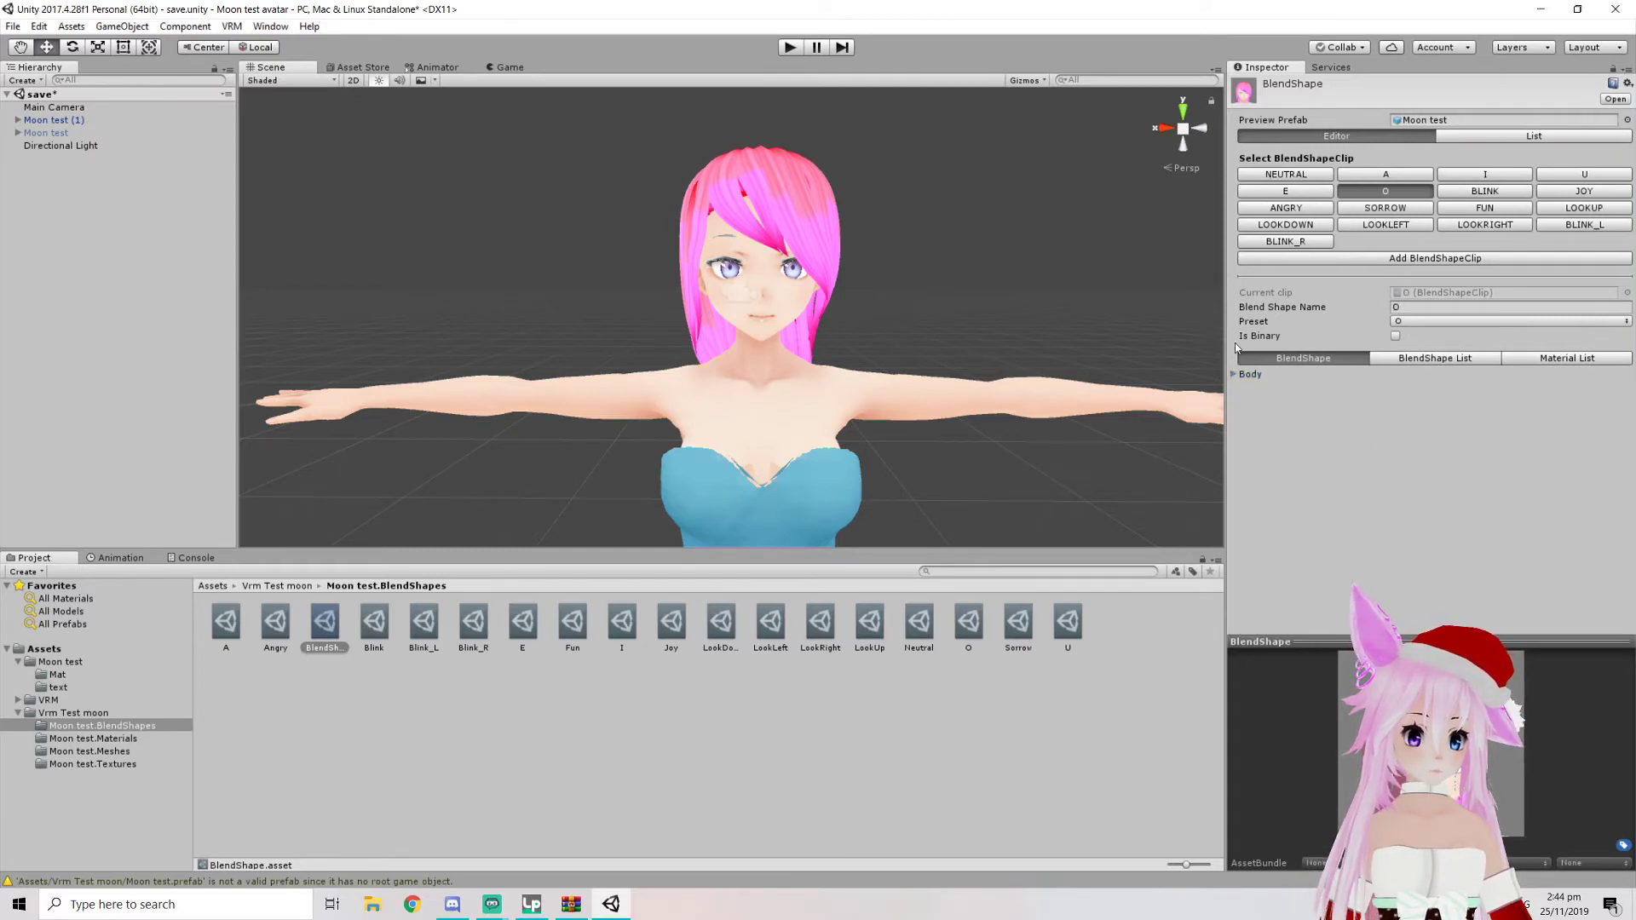
left_click(1235, 375)
left_click_drag(1388, 504, 1596, 512)
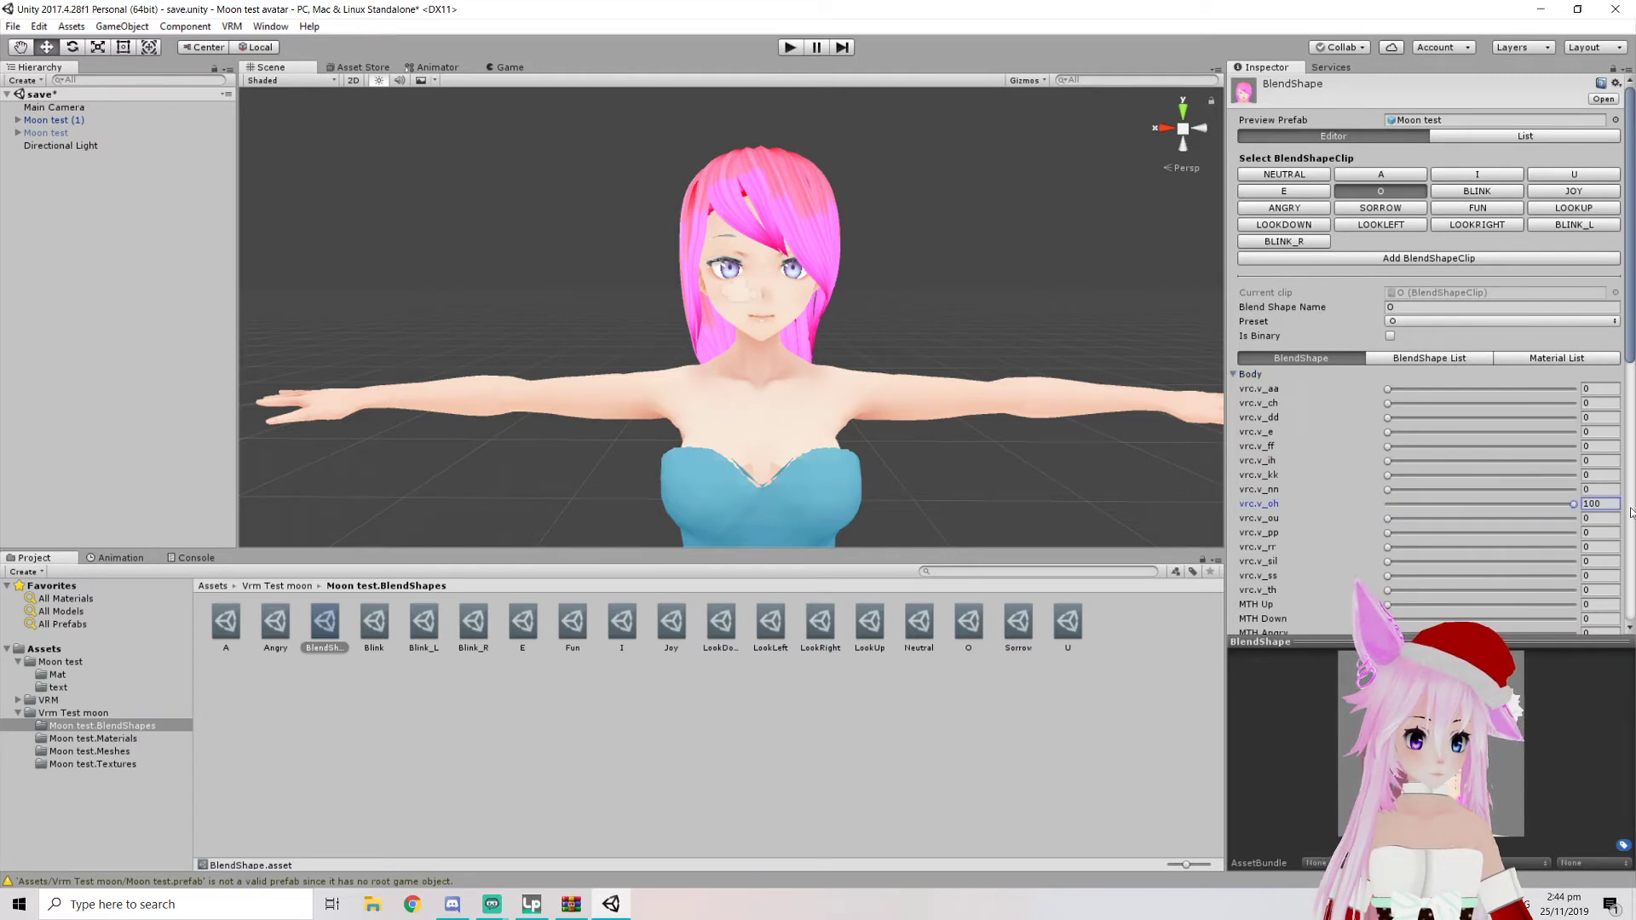
Raise the Body blend shape EYE Close to its maximum for the Blink clip
left_click(1471, 196)
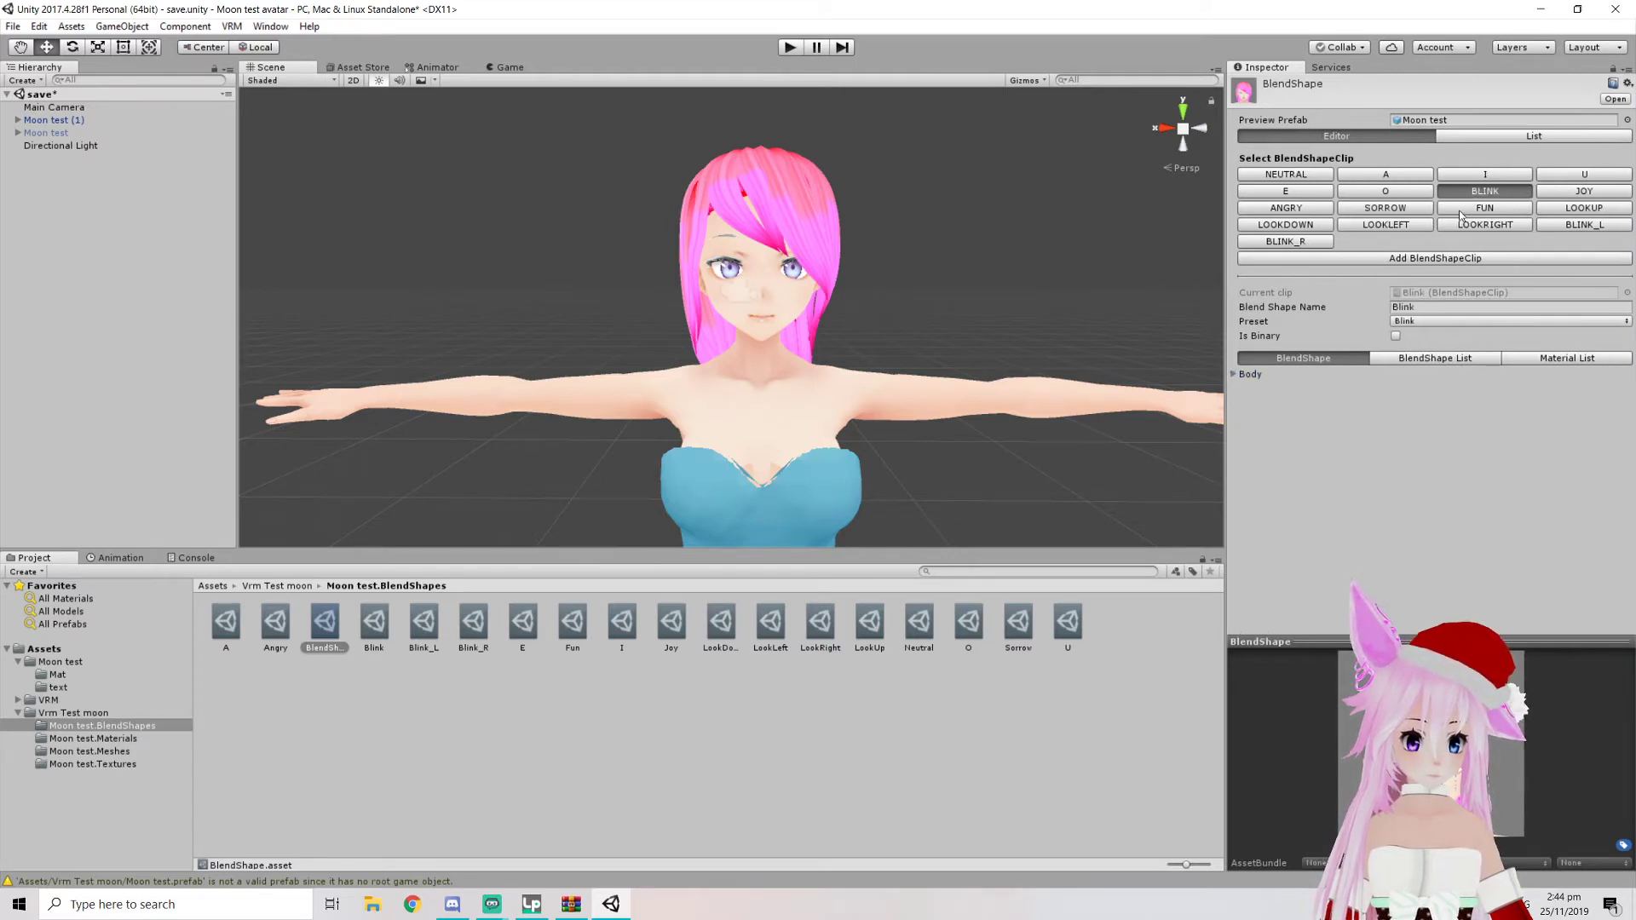
left_click(1234, 375)
scroll(1323, 457, "down", 5)
scroll(1325, 463, "down", 3)
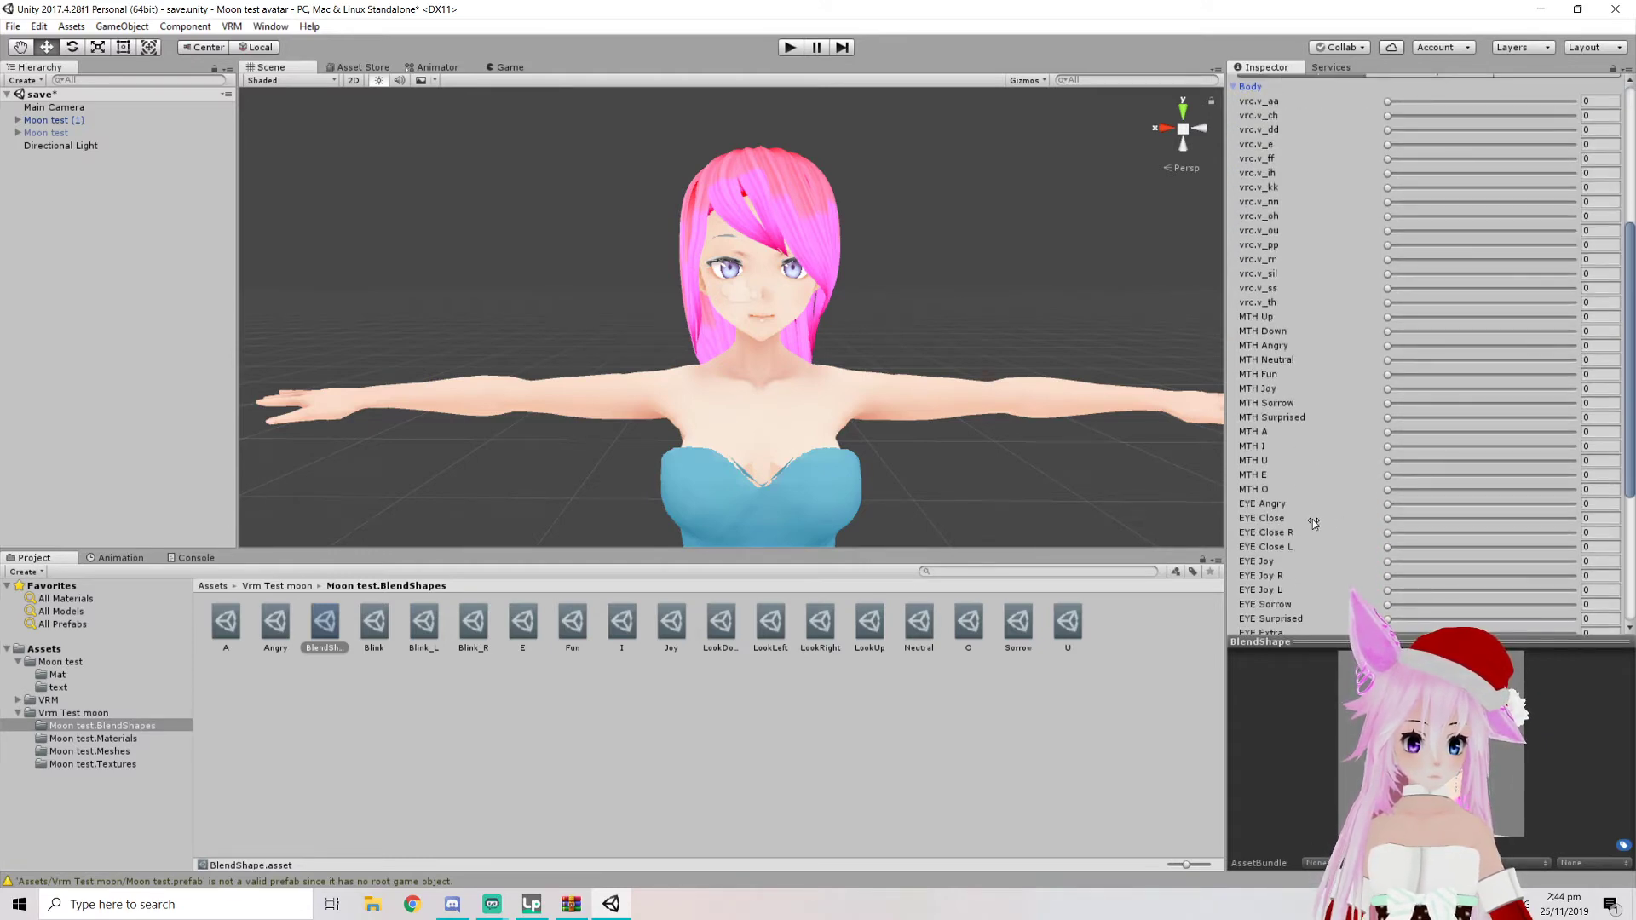
left_click_drag(1388, 518, 1595, 519)
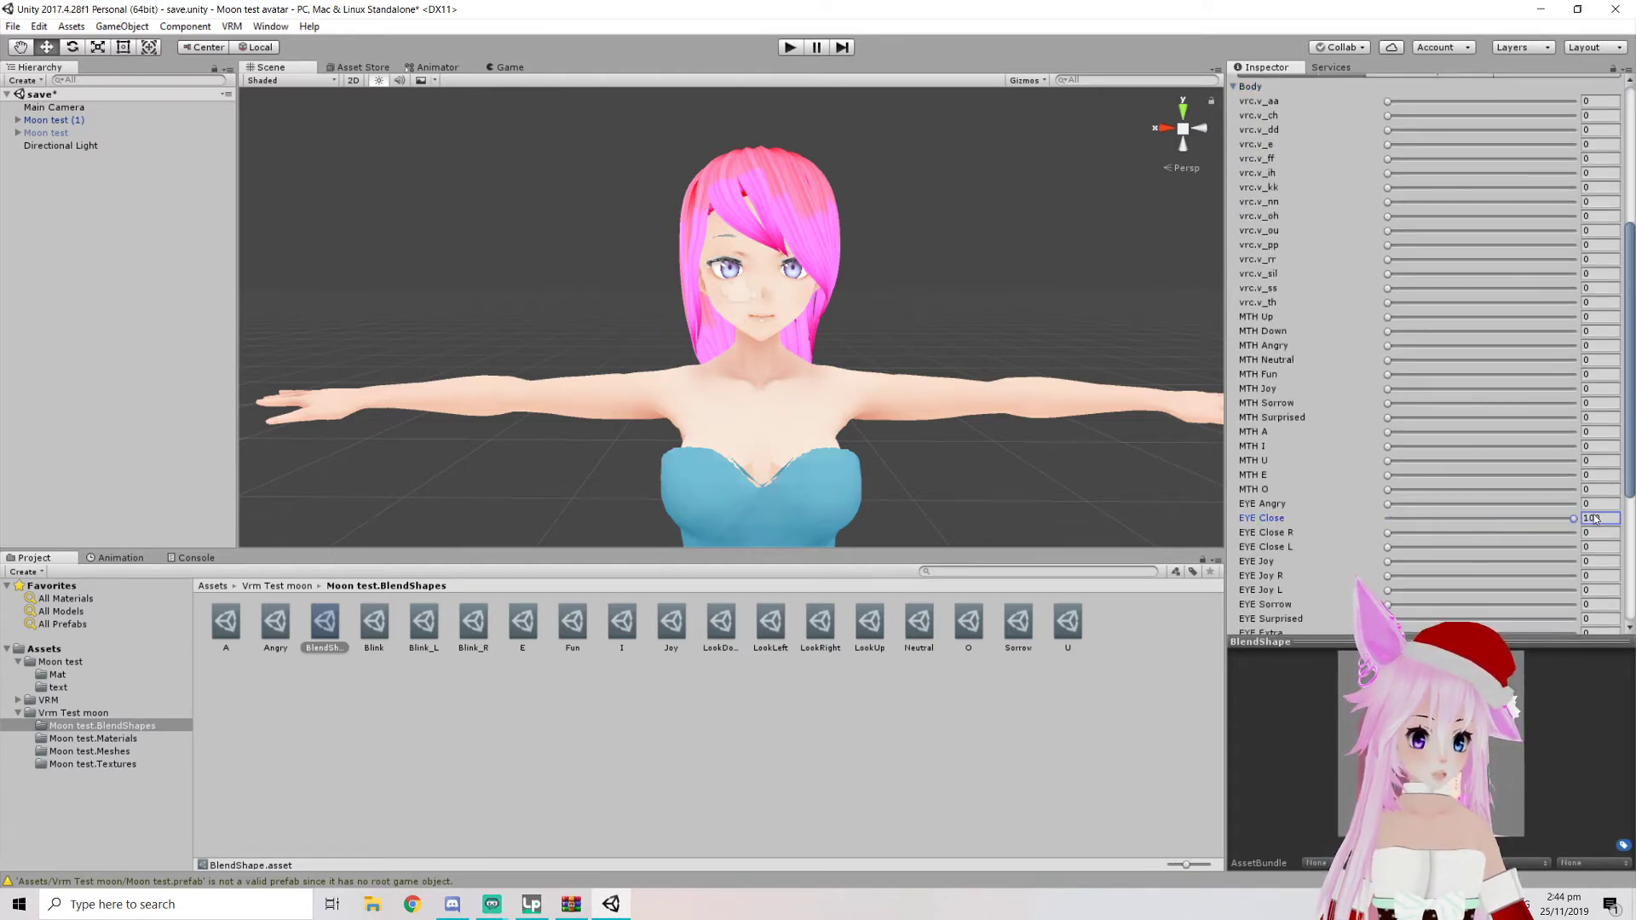
Set the Body blend shape EYE Joy to about 79 for the Joy clip, keeping EYE Joy R at 0
scroll(1466, 501, "up", 9)
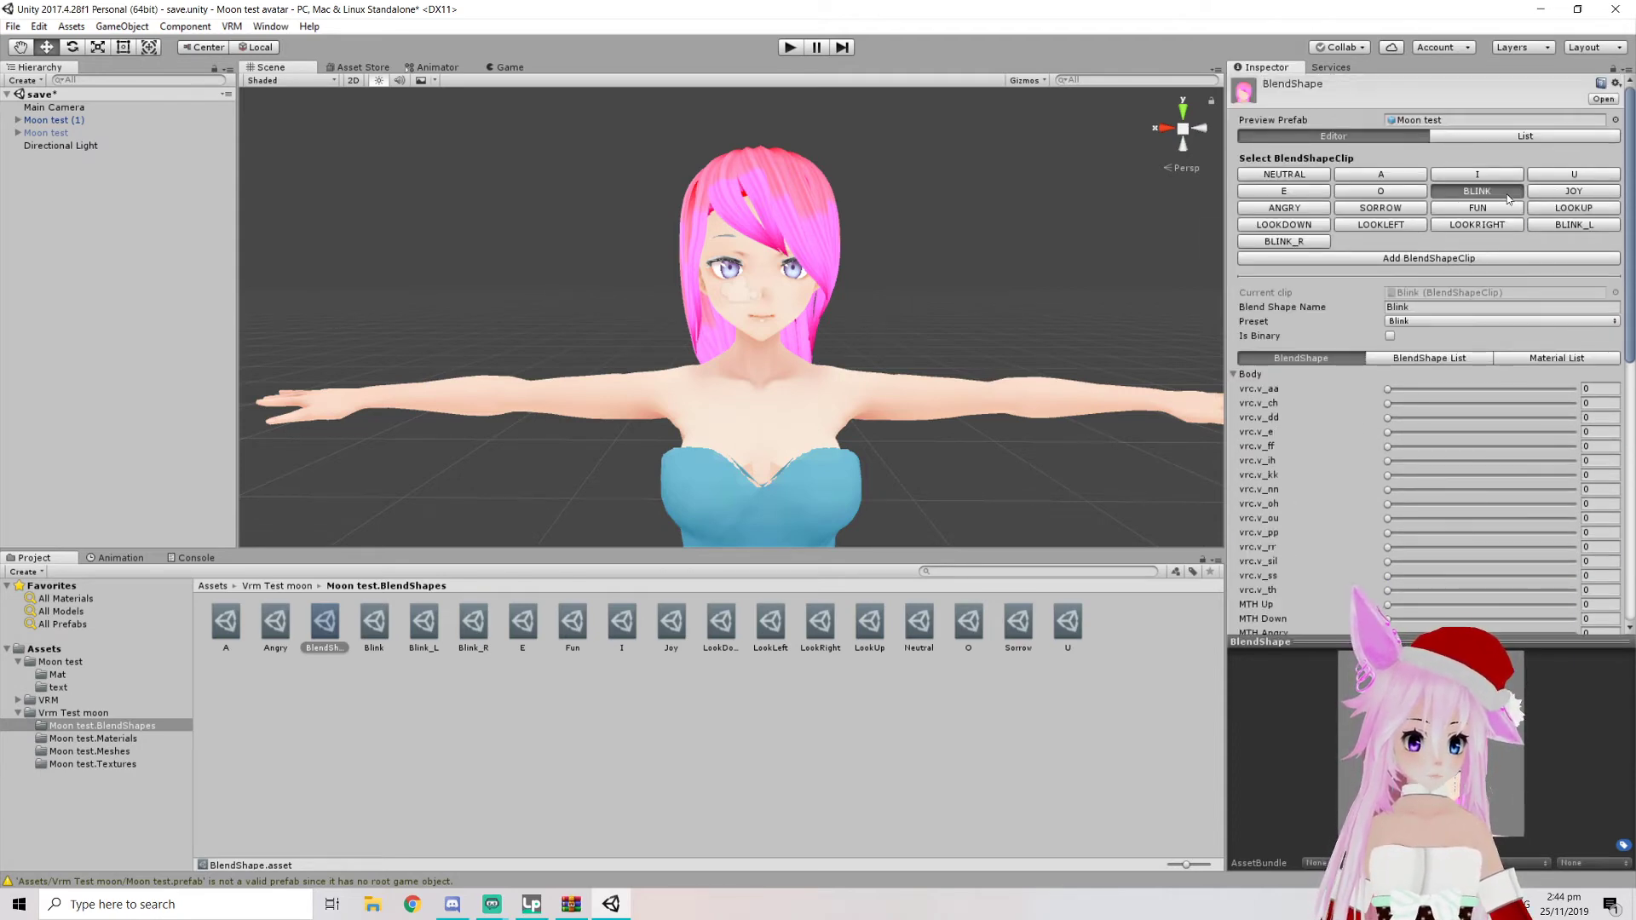
left_click(1558, 193)
left_click(1241, 375)
scroll(1296, 428, "down", 10)
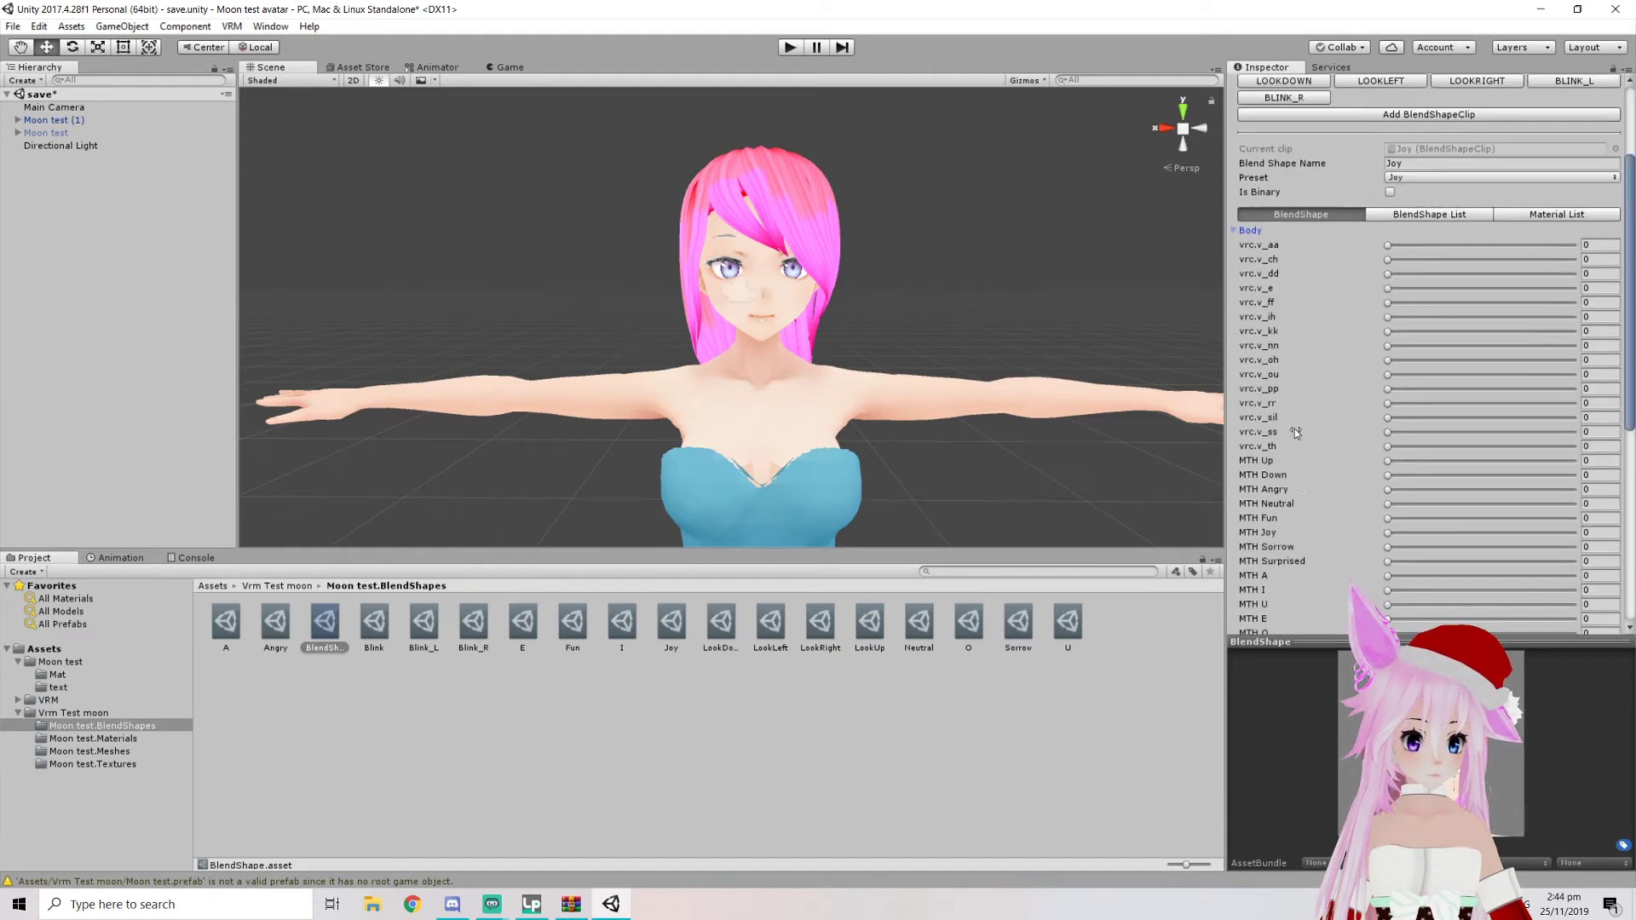
scroll(1304, 434, "down", 2)
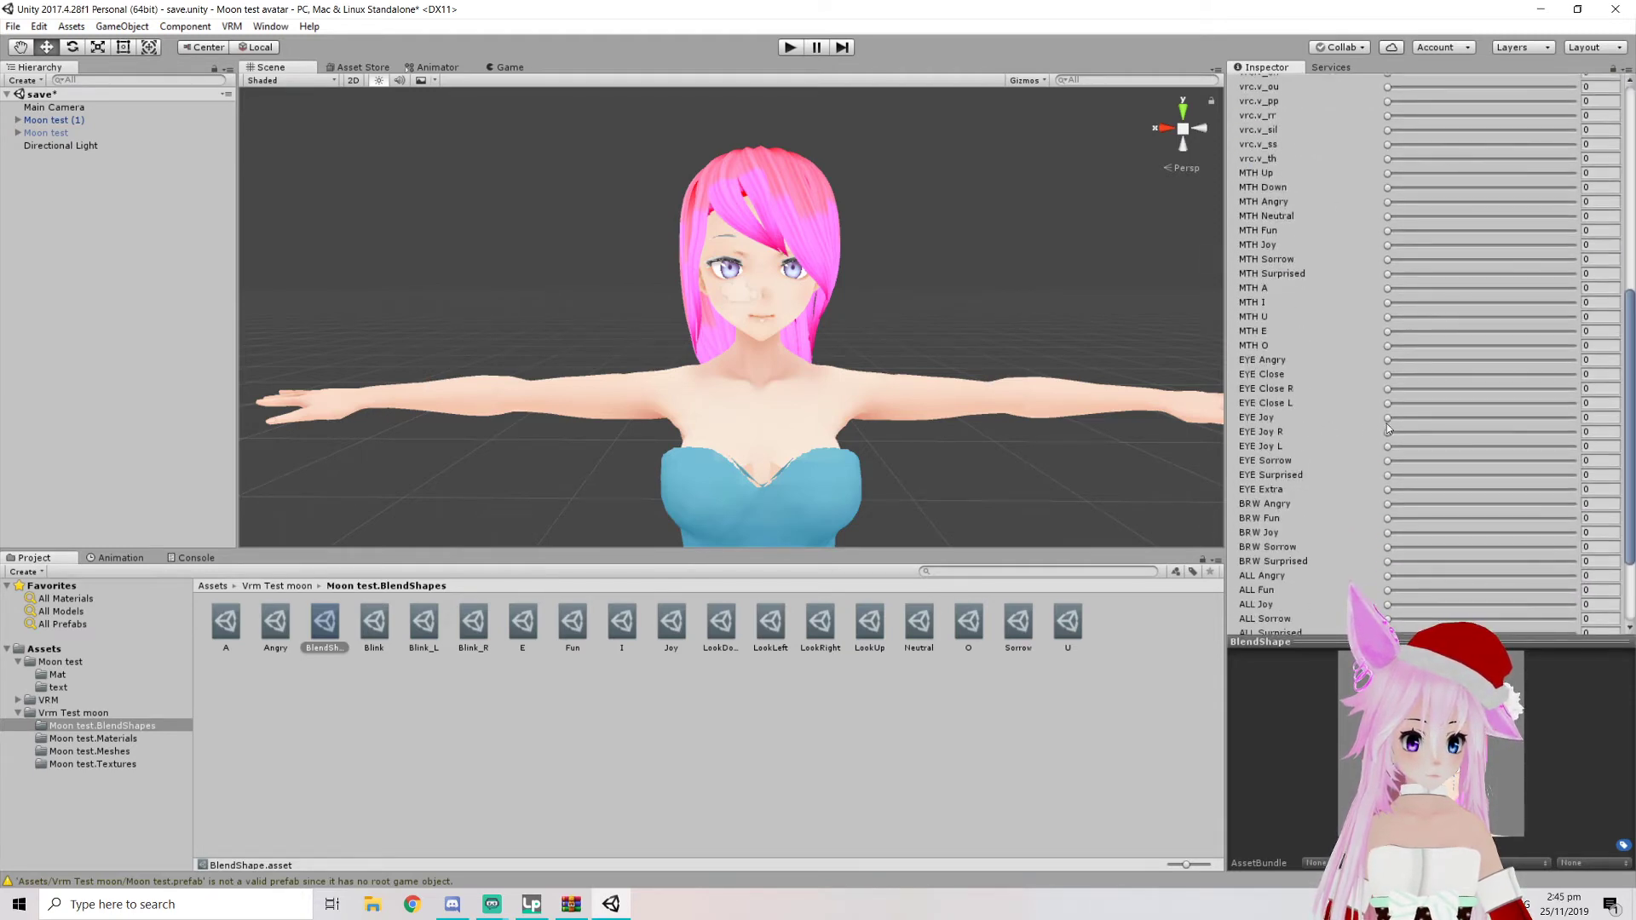
left_click_drag(1389, 419, 1513, 418)
left_click_drag(1571, 425, 1521, 423)
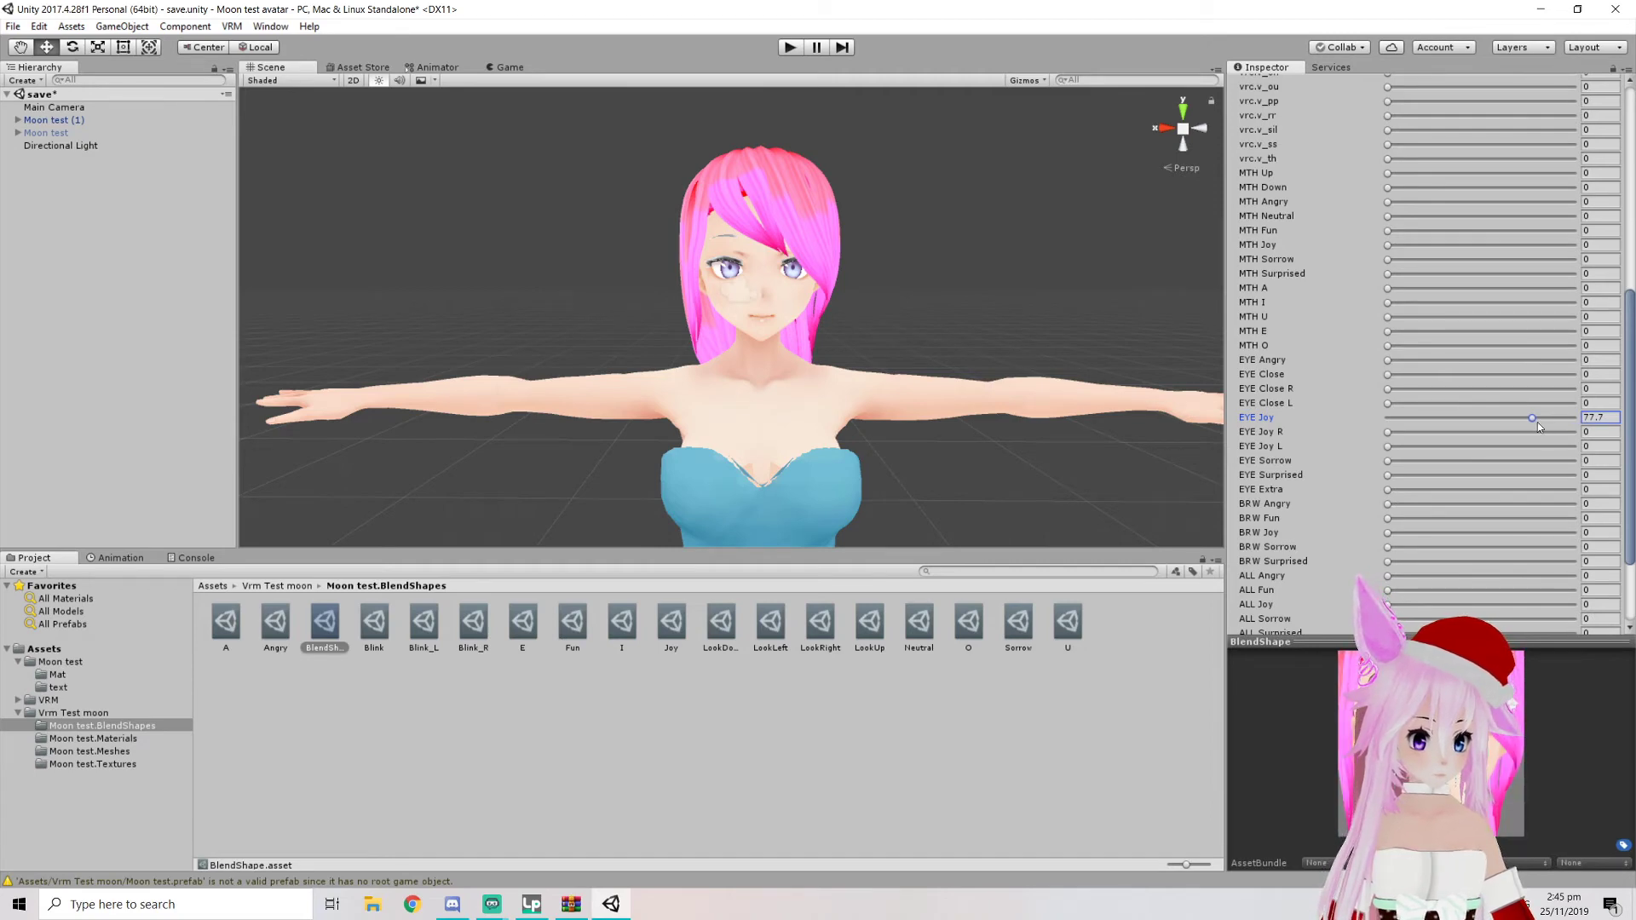
mouse_move(1524, 416)
left_mouse_down()
mouse_move(1491, 416)
mouse_move(1536, 418)
left_mouse_up()
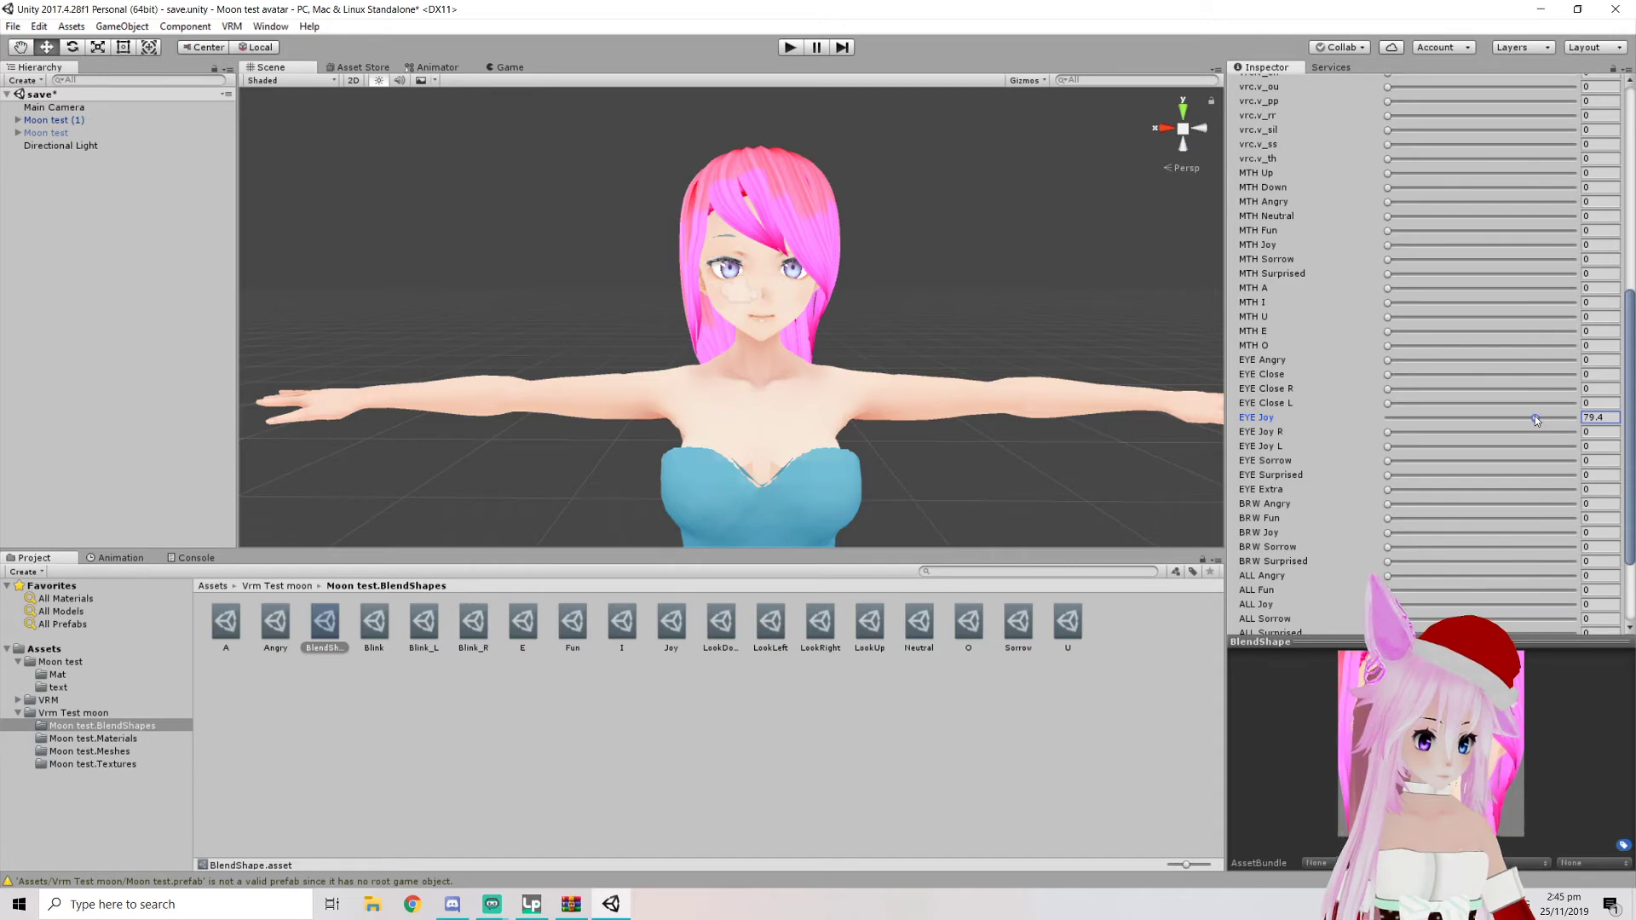
left_click(1393, 438)
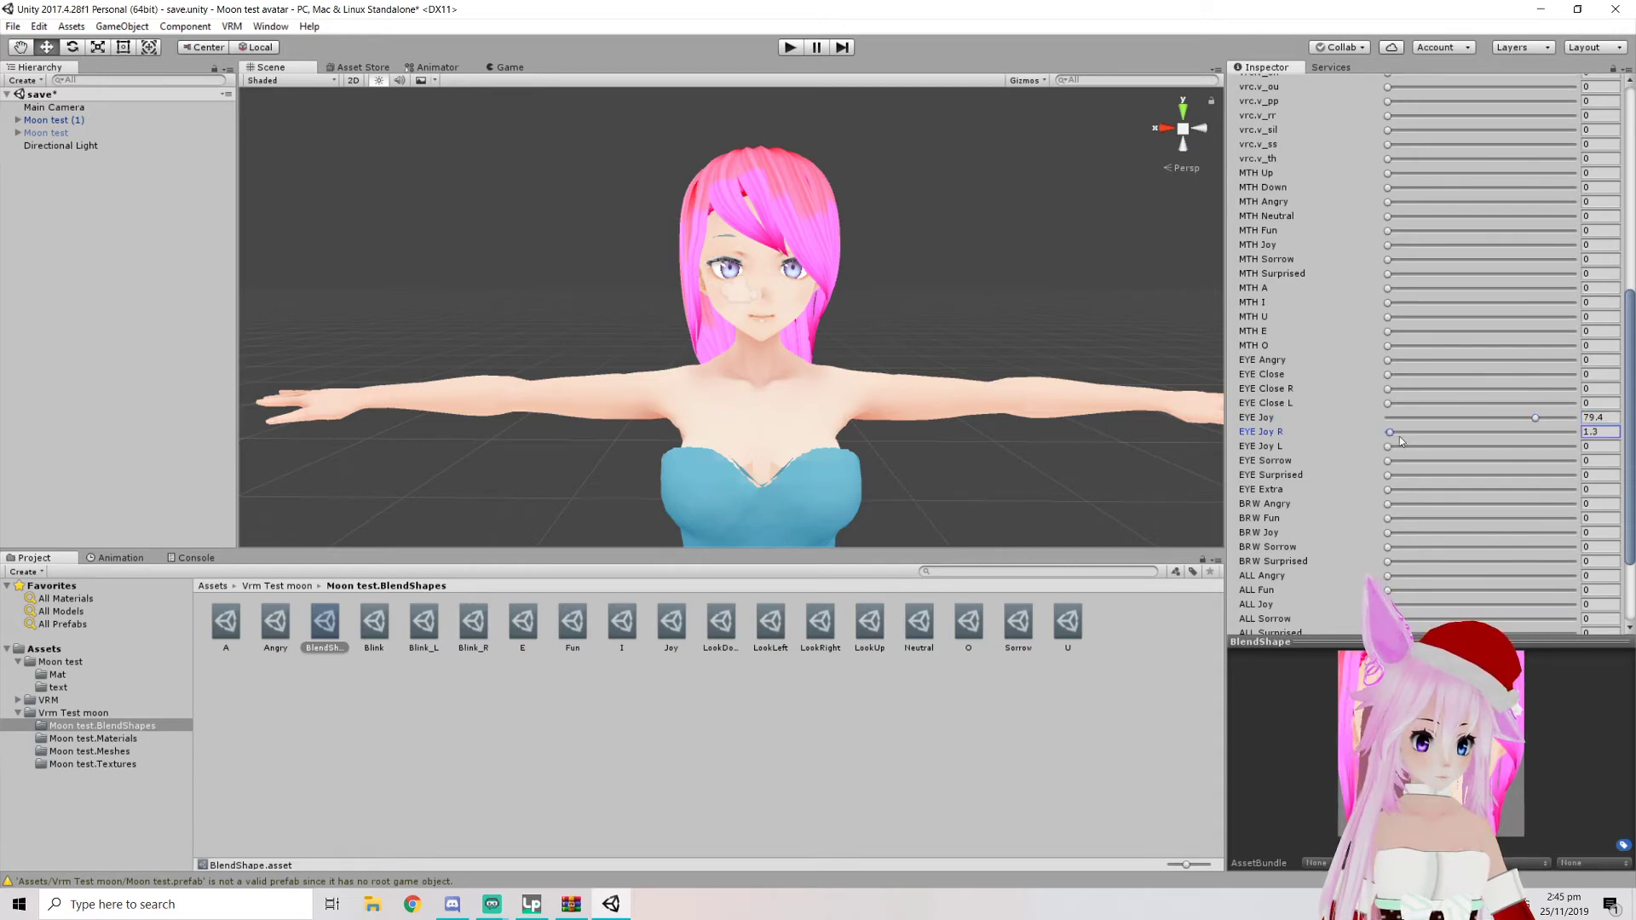
left_click_drag(1419, 433, 1381, 436)
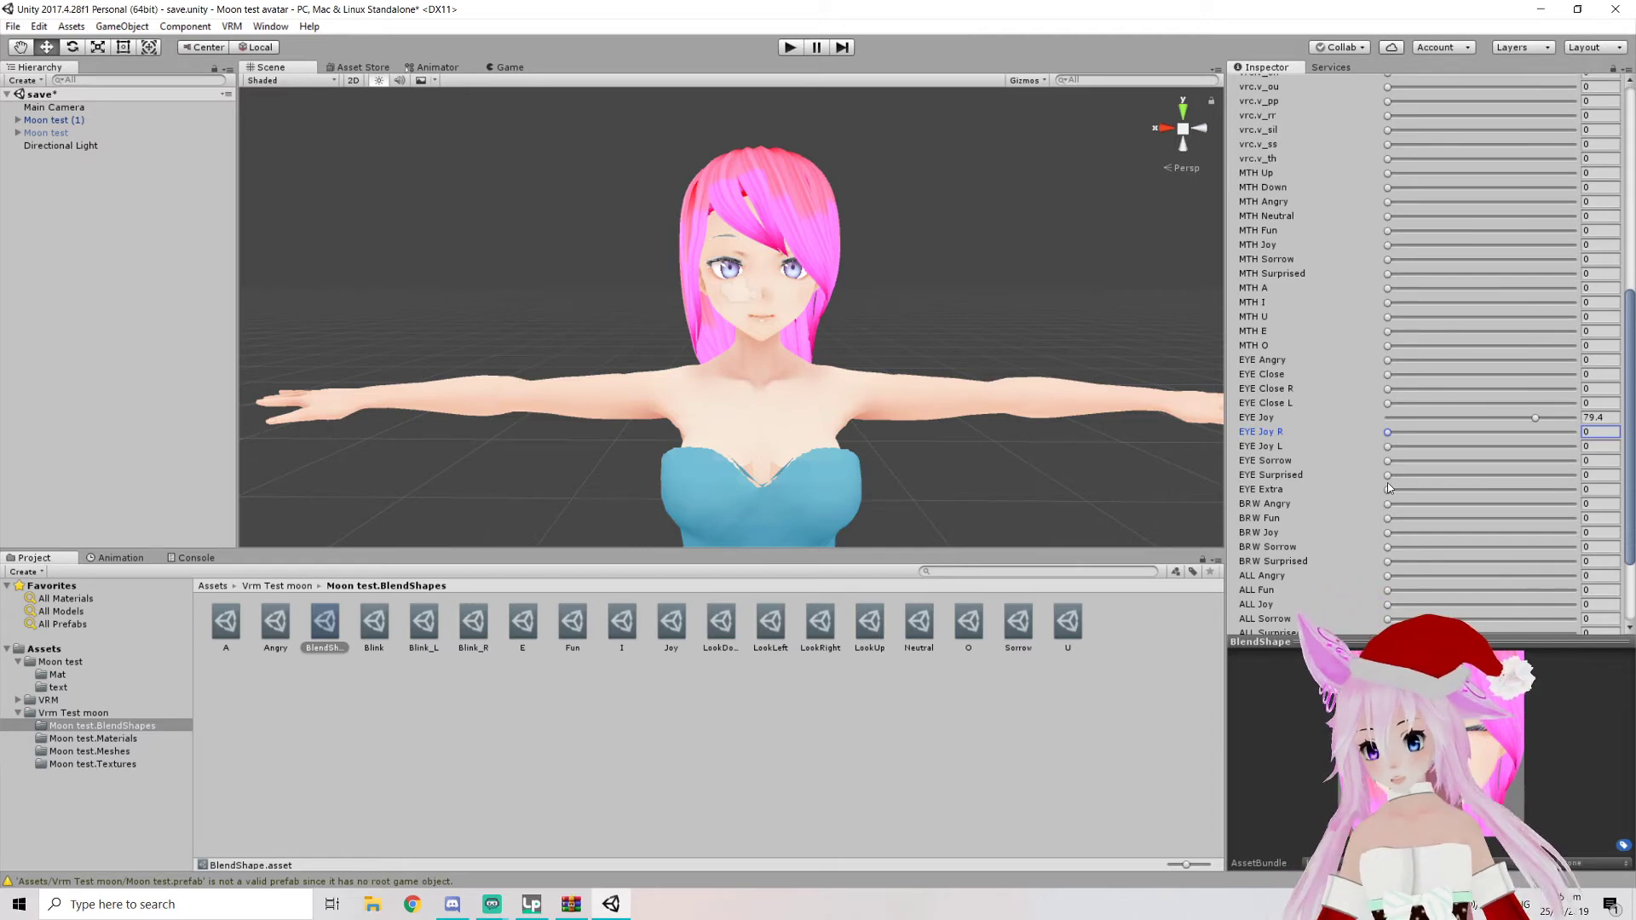
Try out the Joy clip's mouth shapes, setting MTH Fun to about 34 and leaving MTH Joy and MTH Angry at 0
scroll(1318, 525, "down", 3)
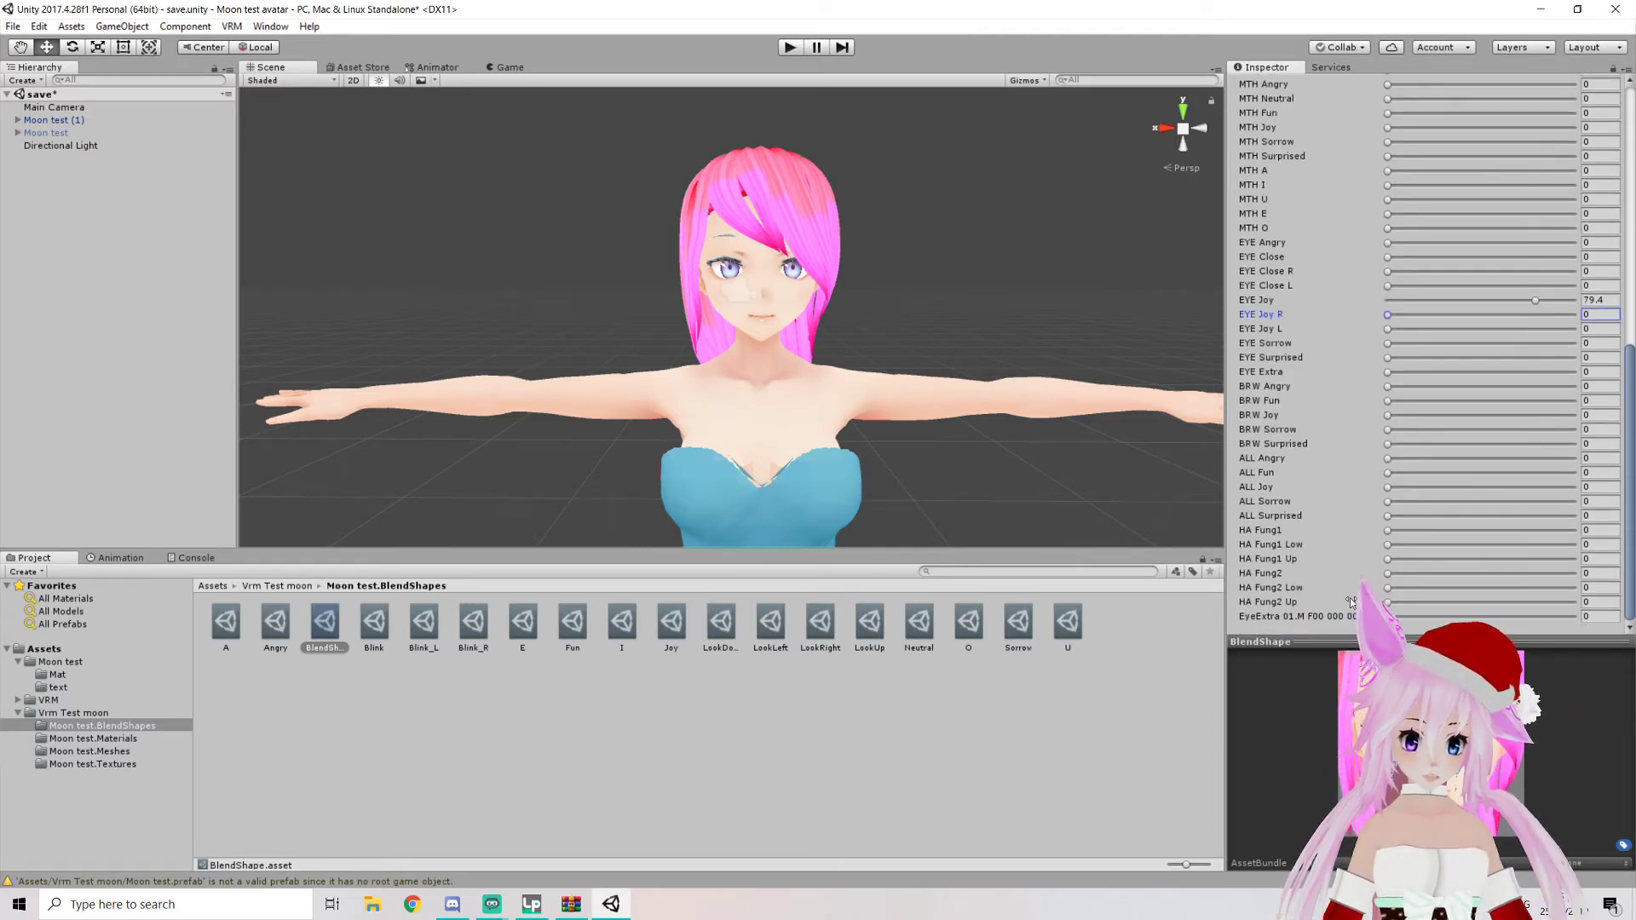
scroll(1327, 610, "up", 10)
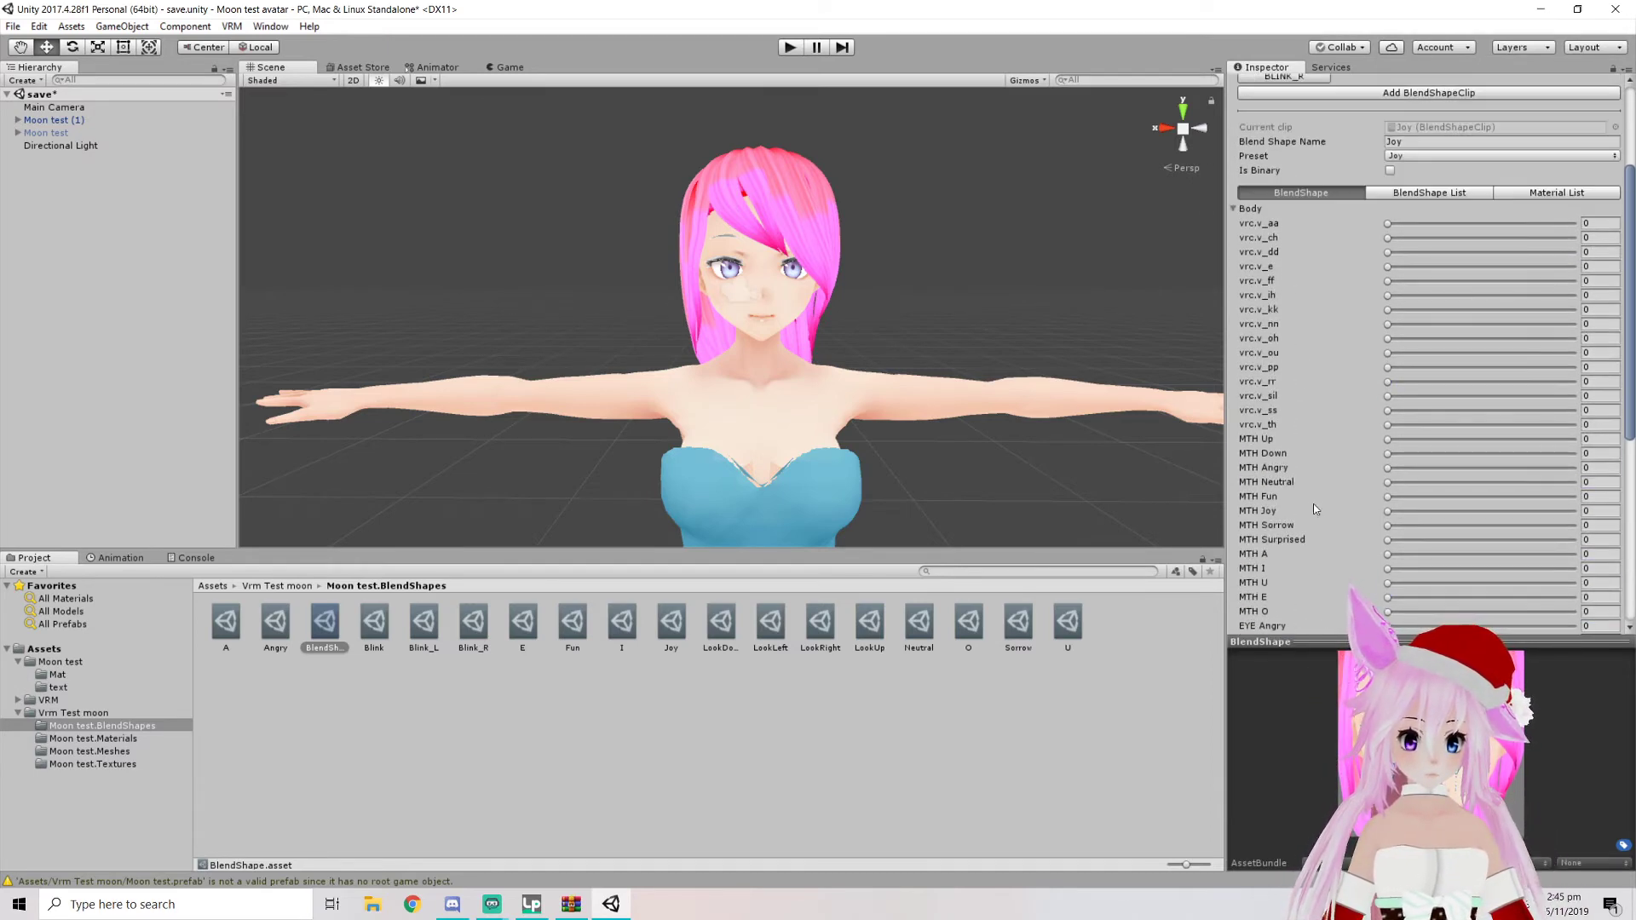
left_click_drag(1387, 511, 1424, 513)
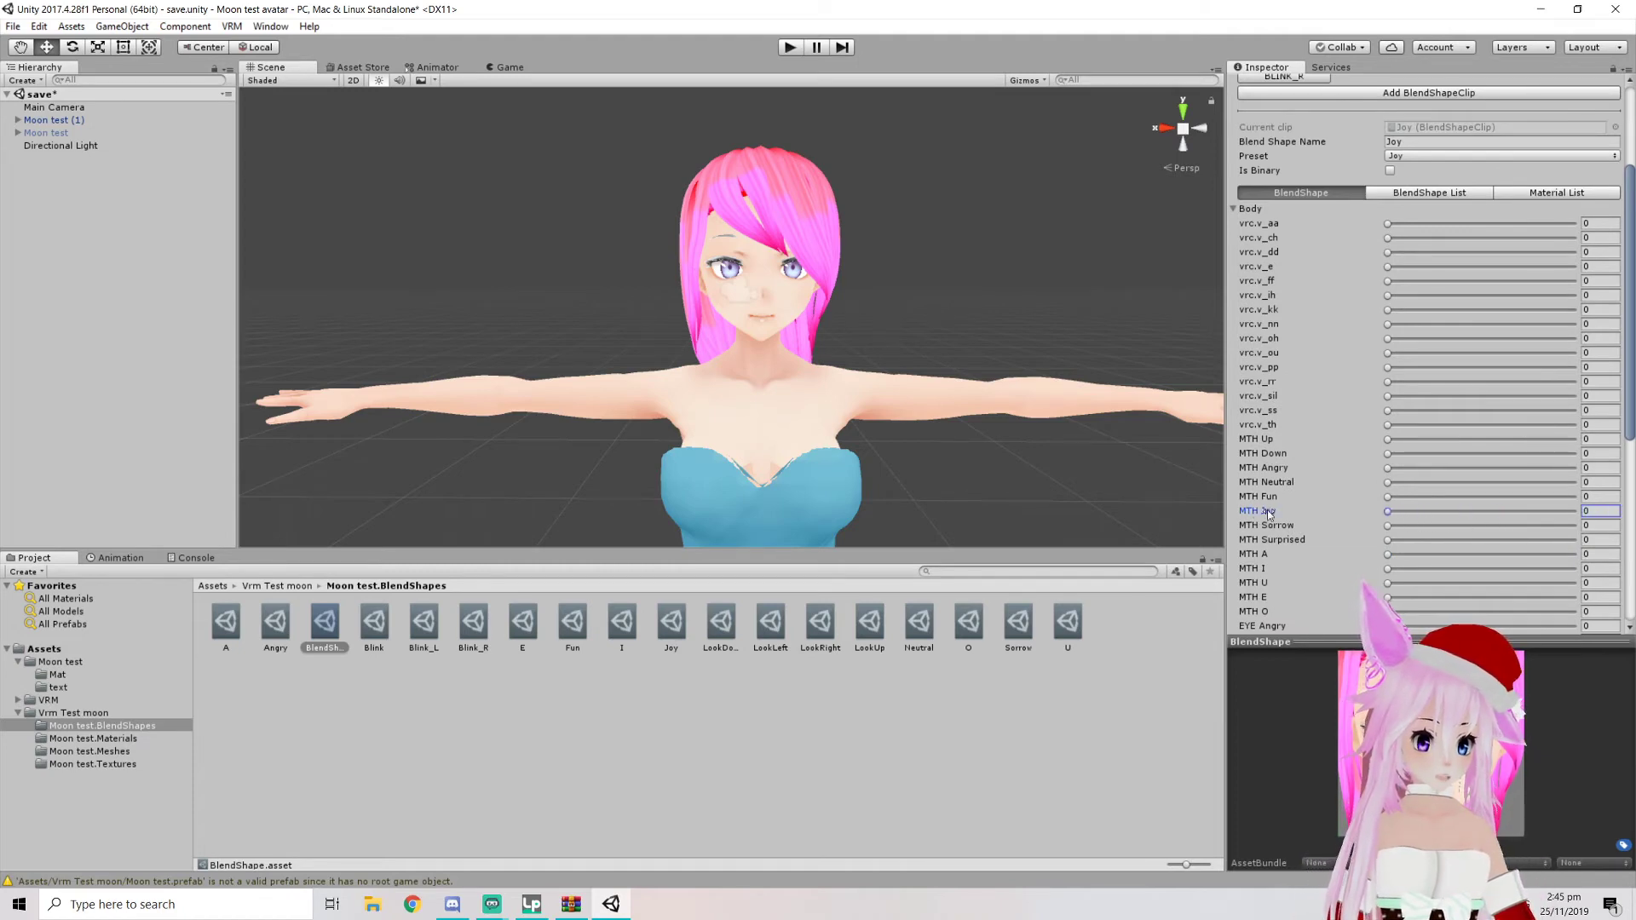
left_click_drag(1388, 497, 1452, 506)
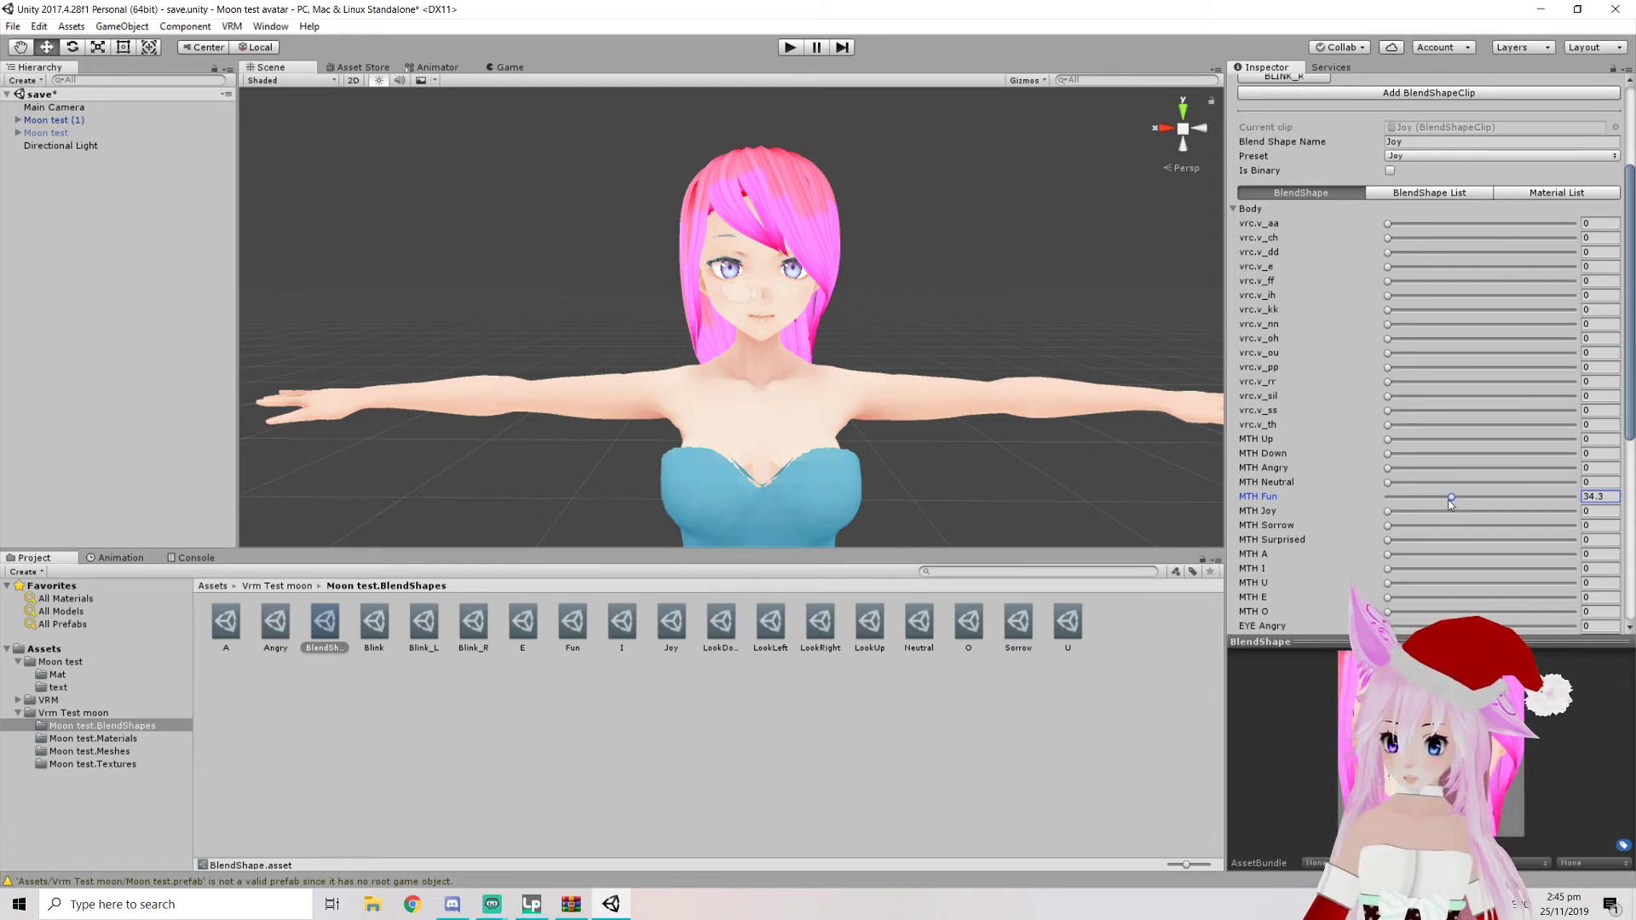
left_click_drag(1389, 483, 1434, 471)
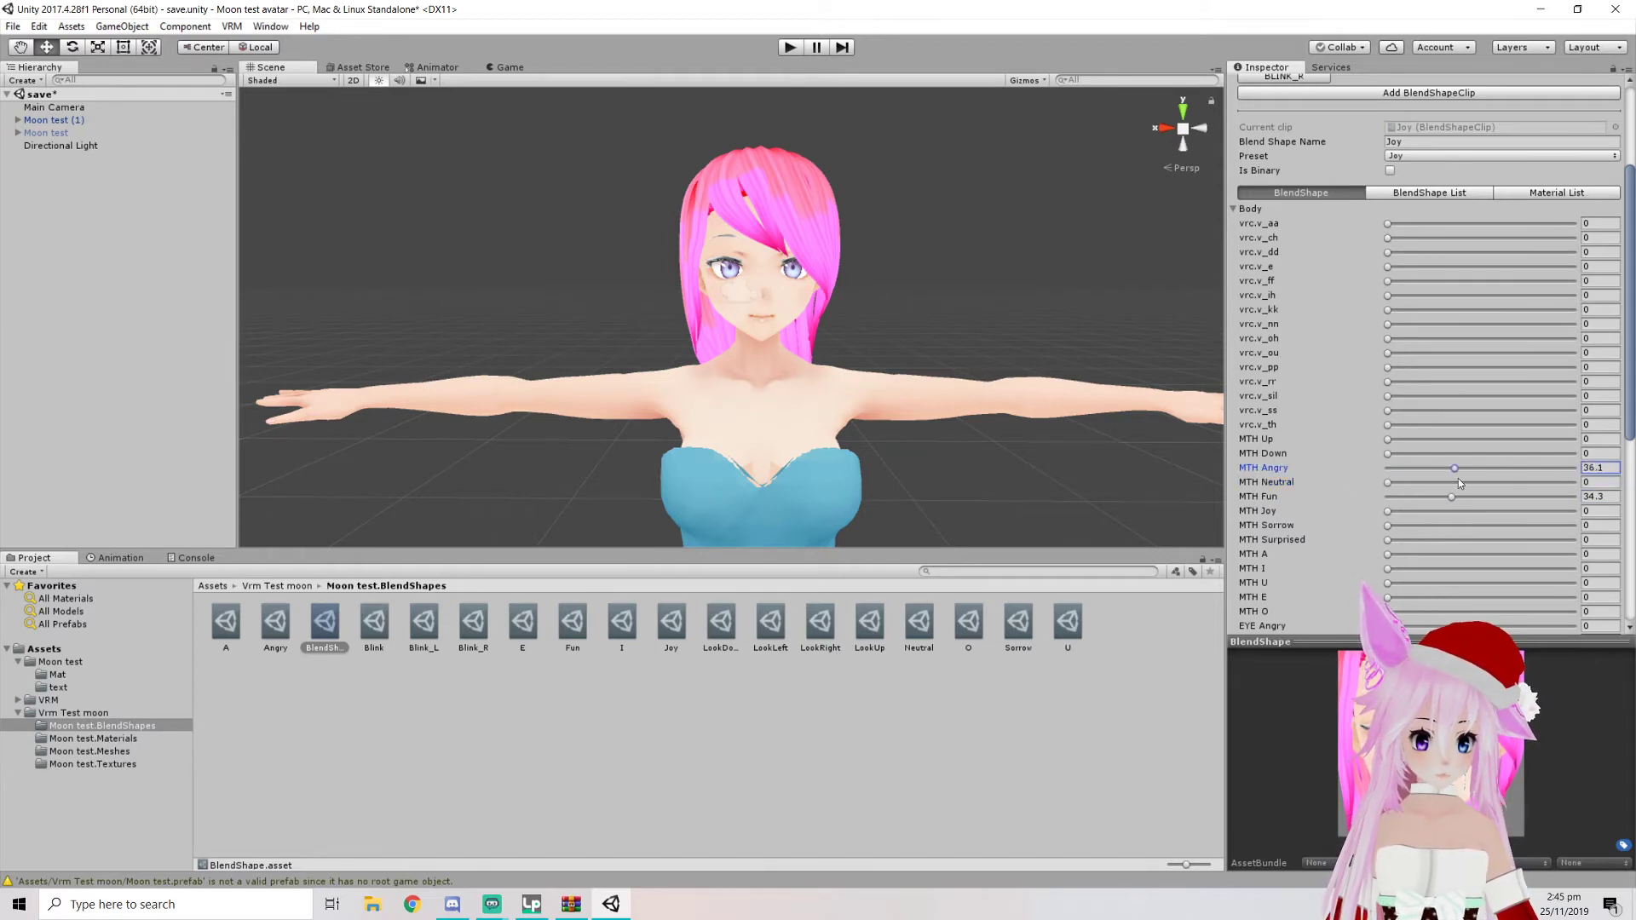
Set the Body blend shapes EYE Angry and MTH Angry to 100 for the Angry clip
scroll(1394, 468, "up", 5)
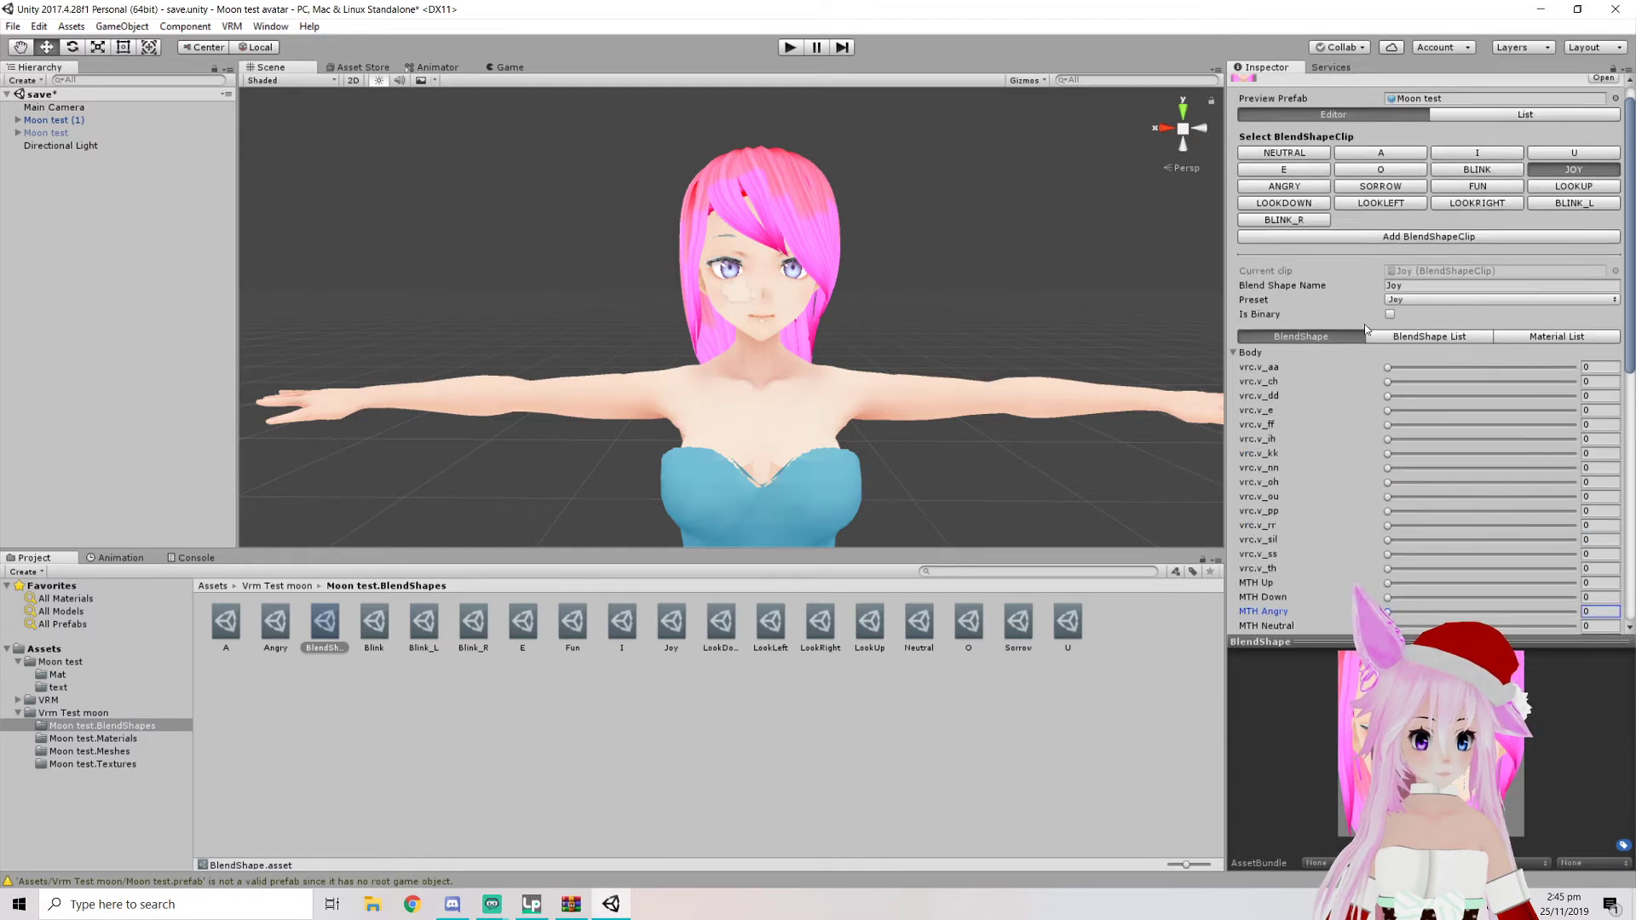
left_click(1313, 208)
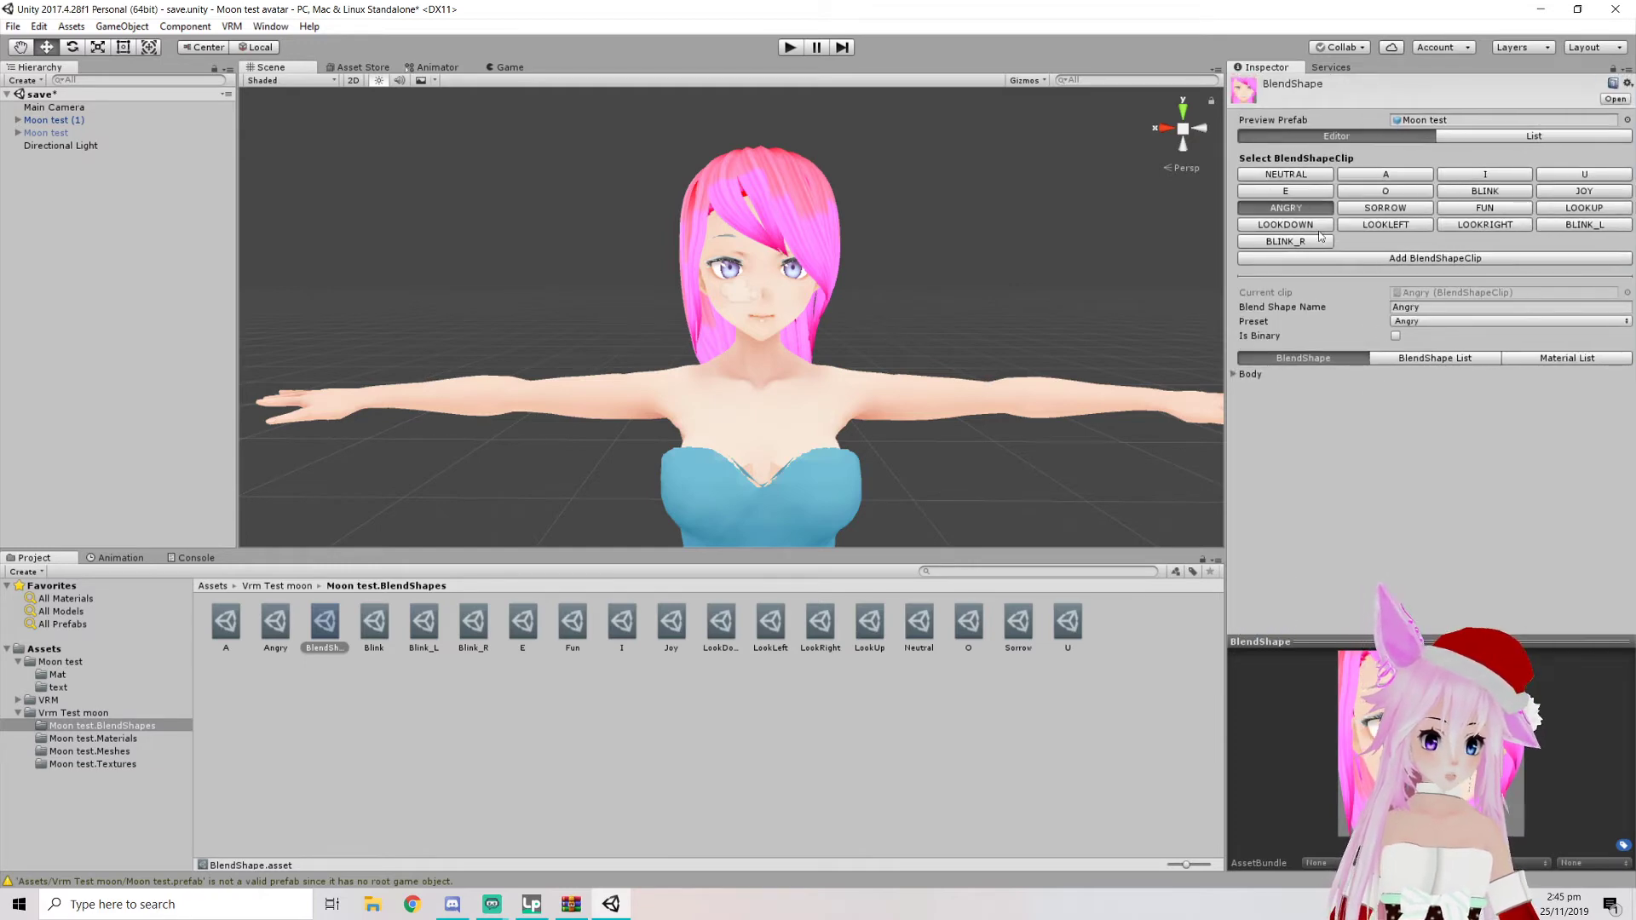
left_click(1234, 373)
scroll(1357, 493, "down", 7)
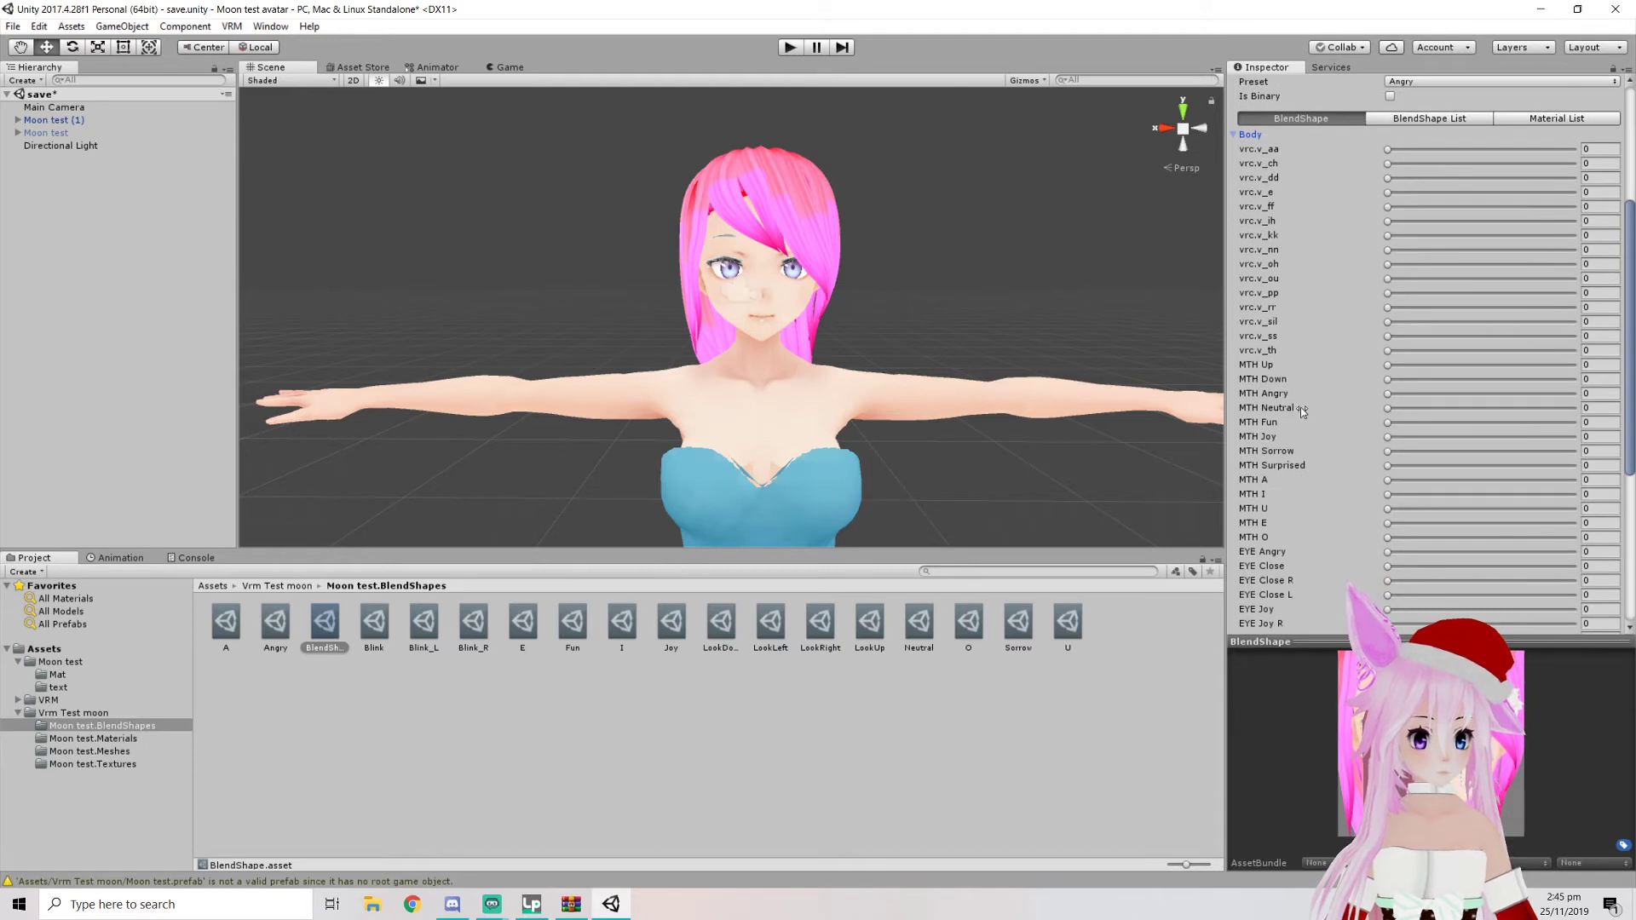
left_click(1390, 394)
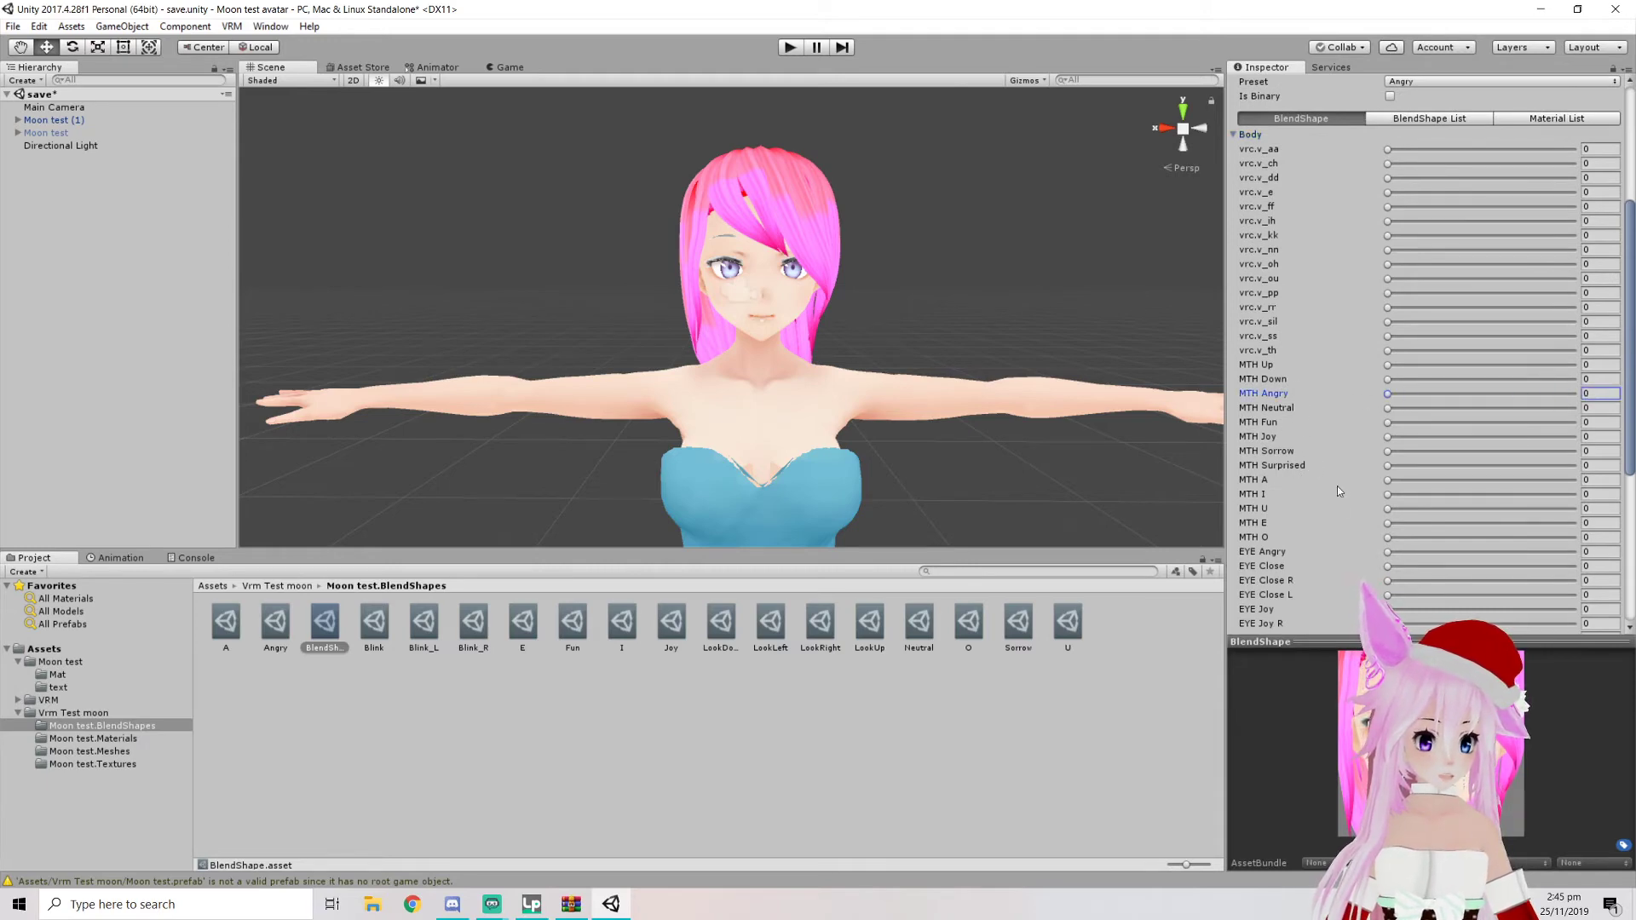
left_click_drag(1414, 540, 1587, 538)
left_click_drag(1388, 553, 1570, 553)
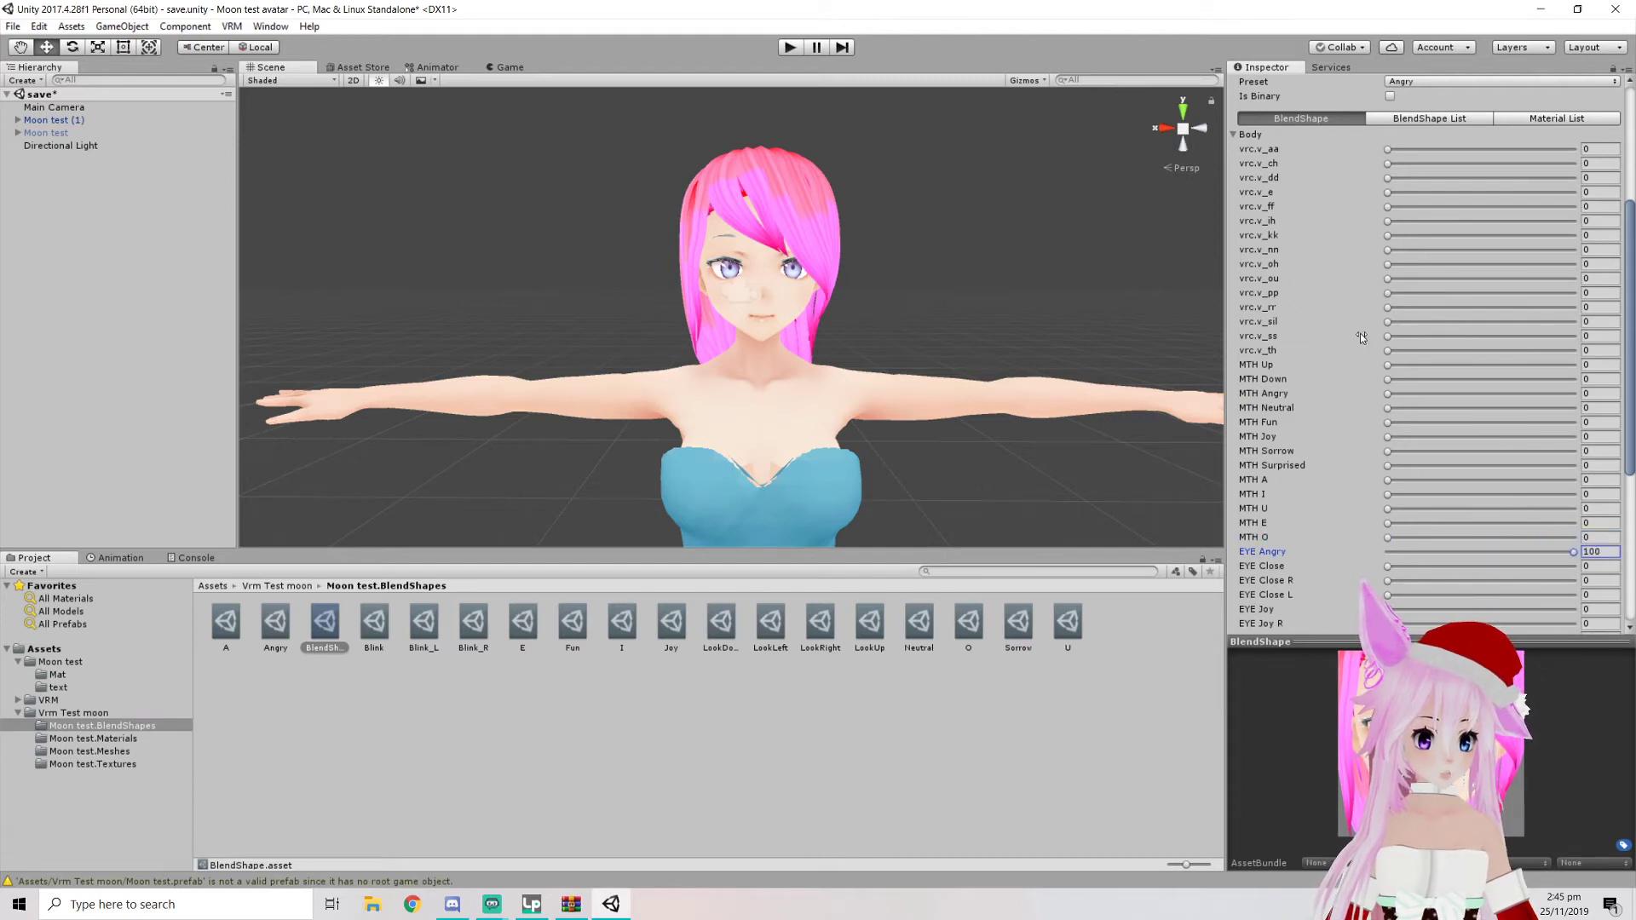
left_click_drag(1389, 397, 1398, 399)
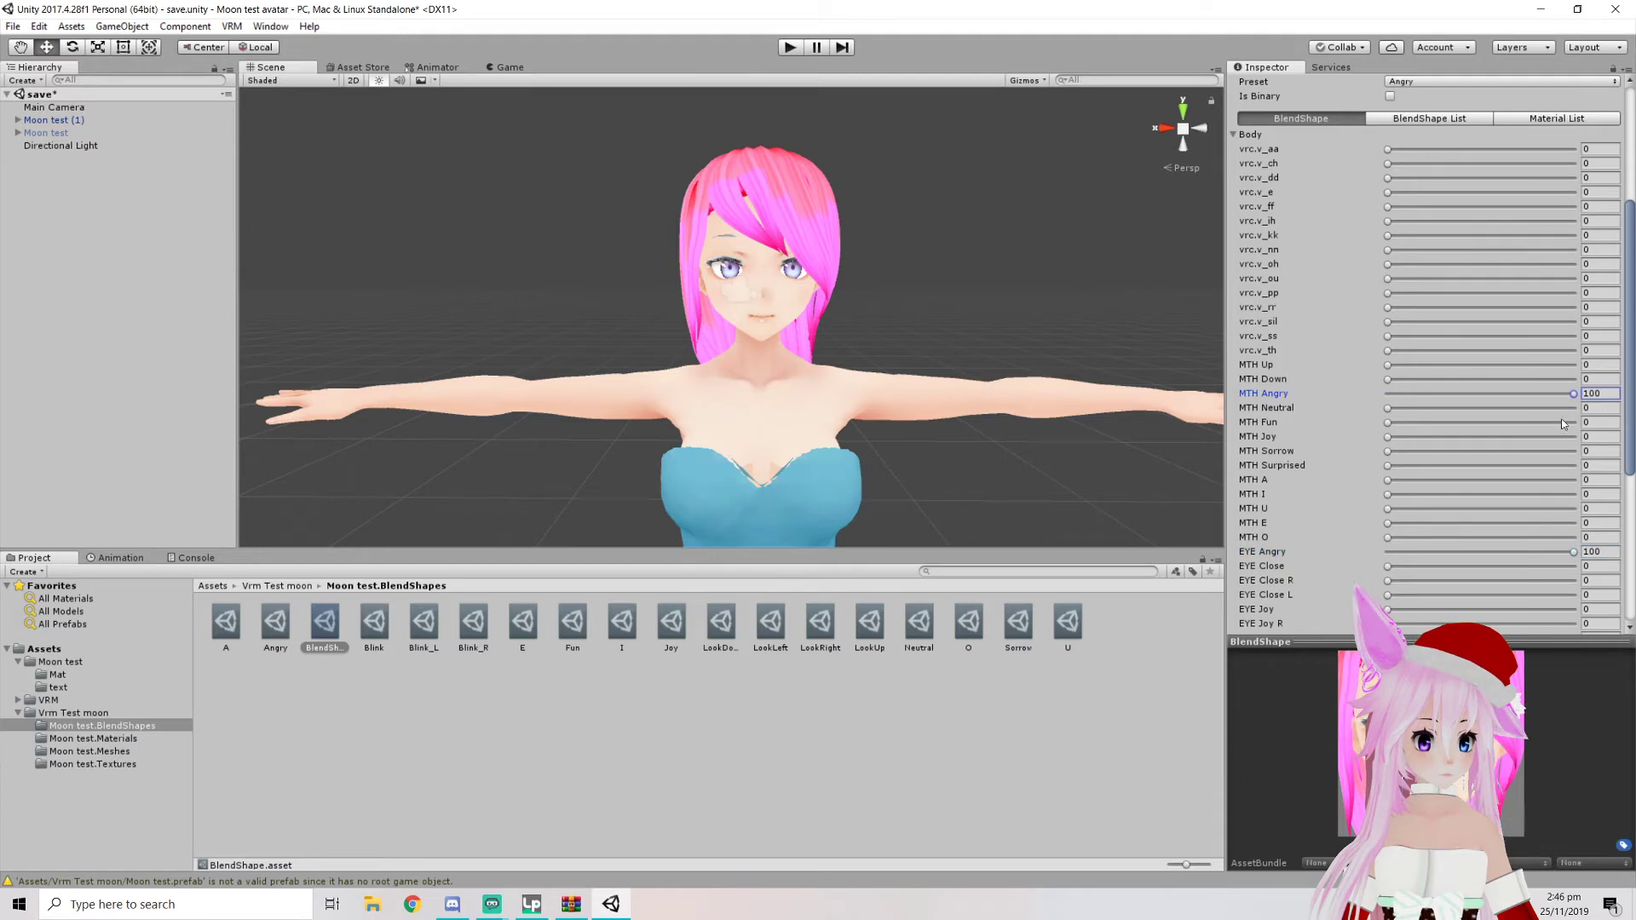
Set the Body blend shape BRW Angry to about 68 for the Angry clip
scroll(1500, 461, "down", 3)
scroll(1425, 515, "down", 3)
scroll(1363, 541, "down", 3)
left_click_drag(1386, 552, 1525, 561)
scroll(1412, 582, "down", 3)
scroll(1411, 578, "down", 3)
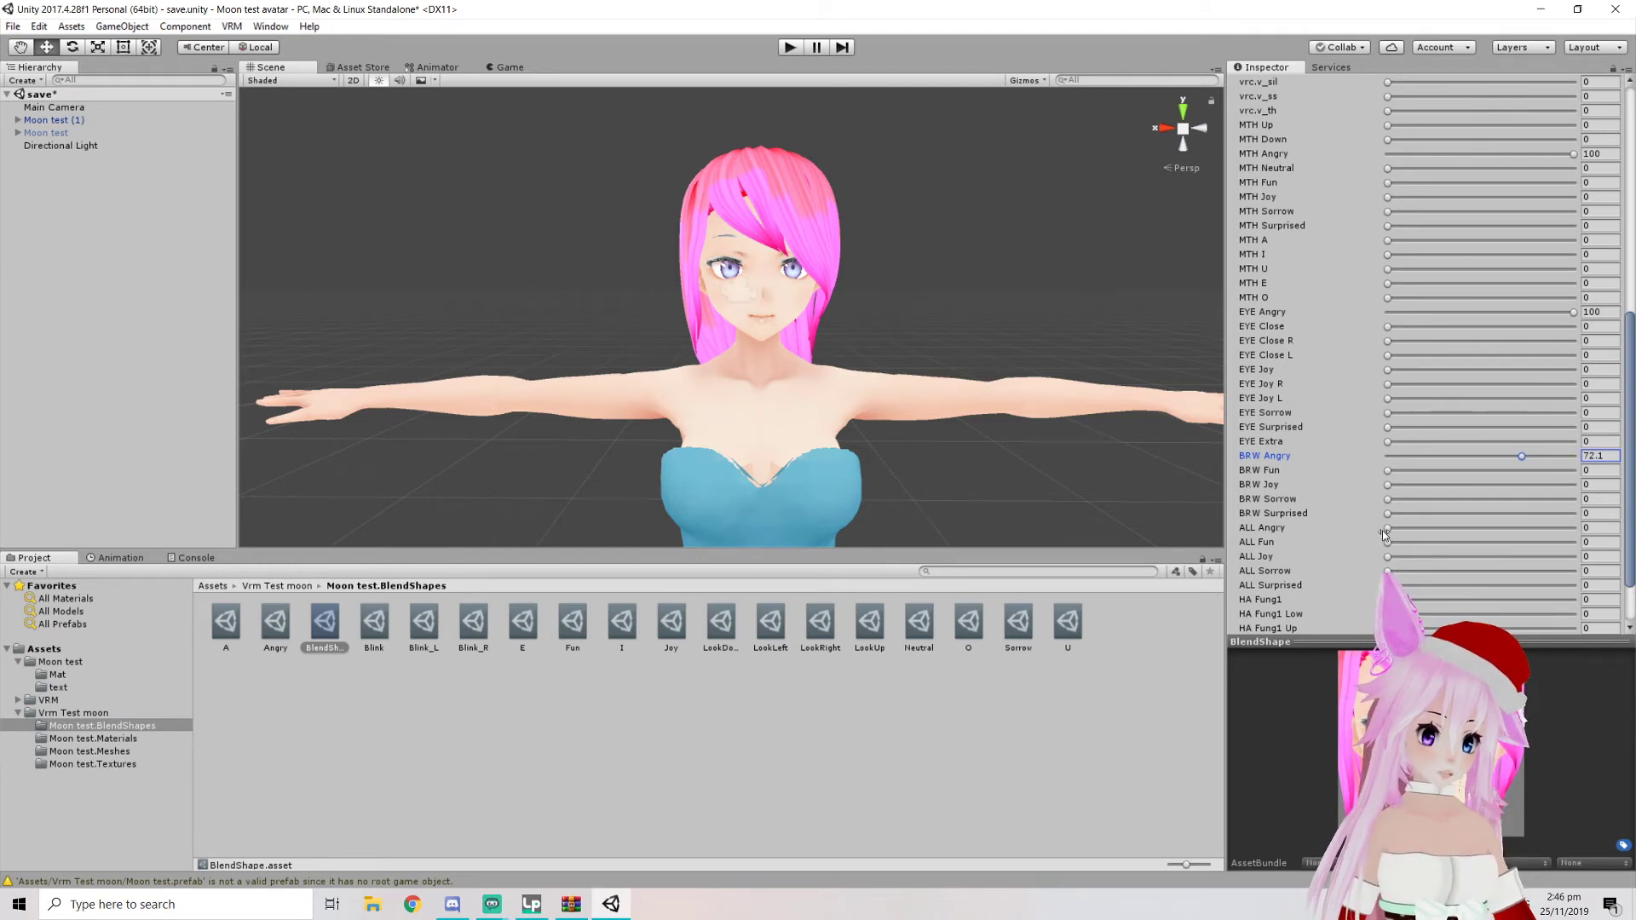
scroll(1364, 409, "up", 9)
scroll(1365, 397, "down", 9)
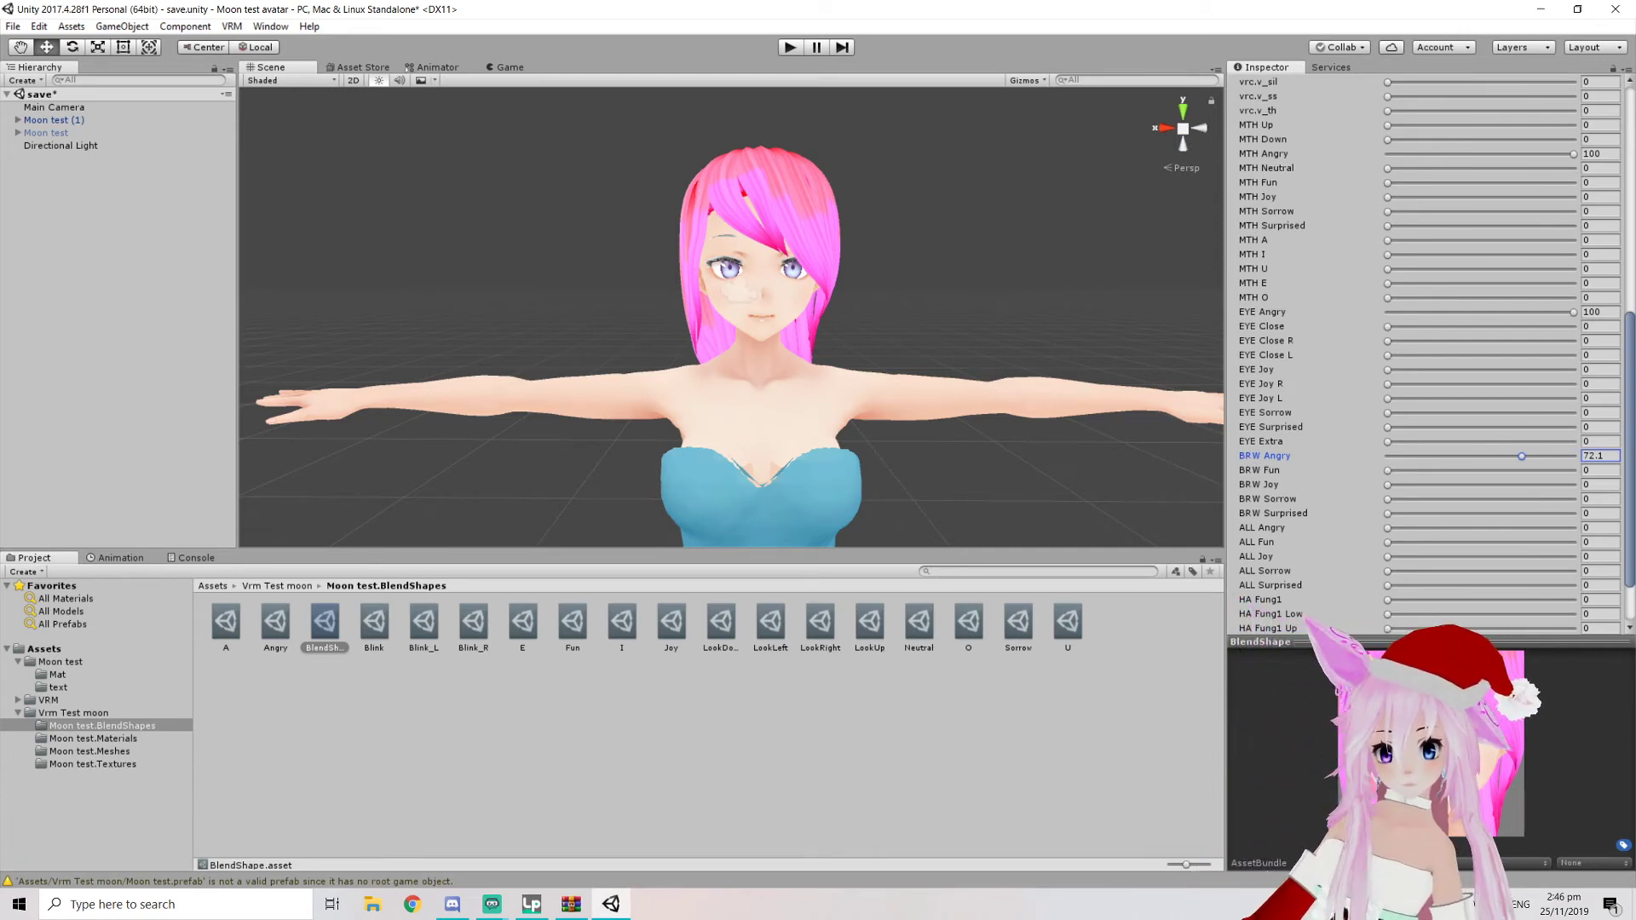
scroll(1407, 521, "up", 4)
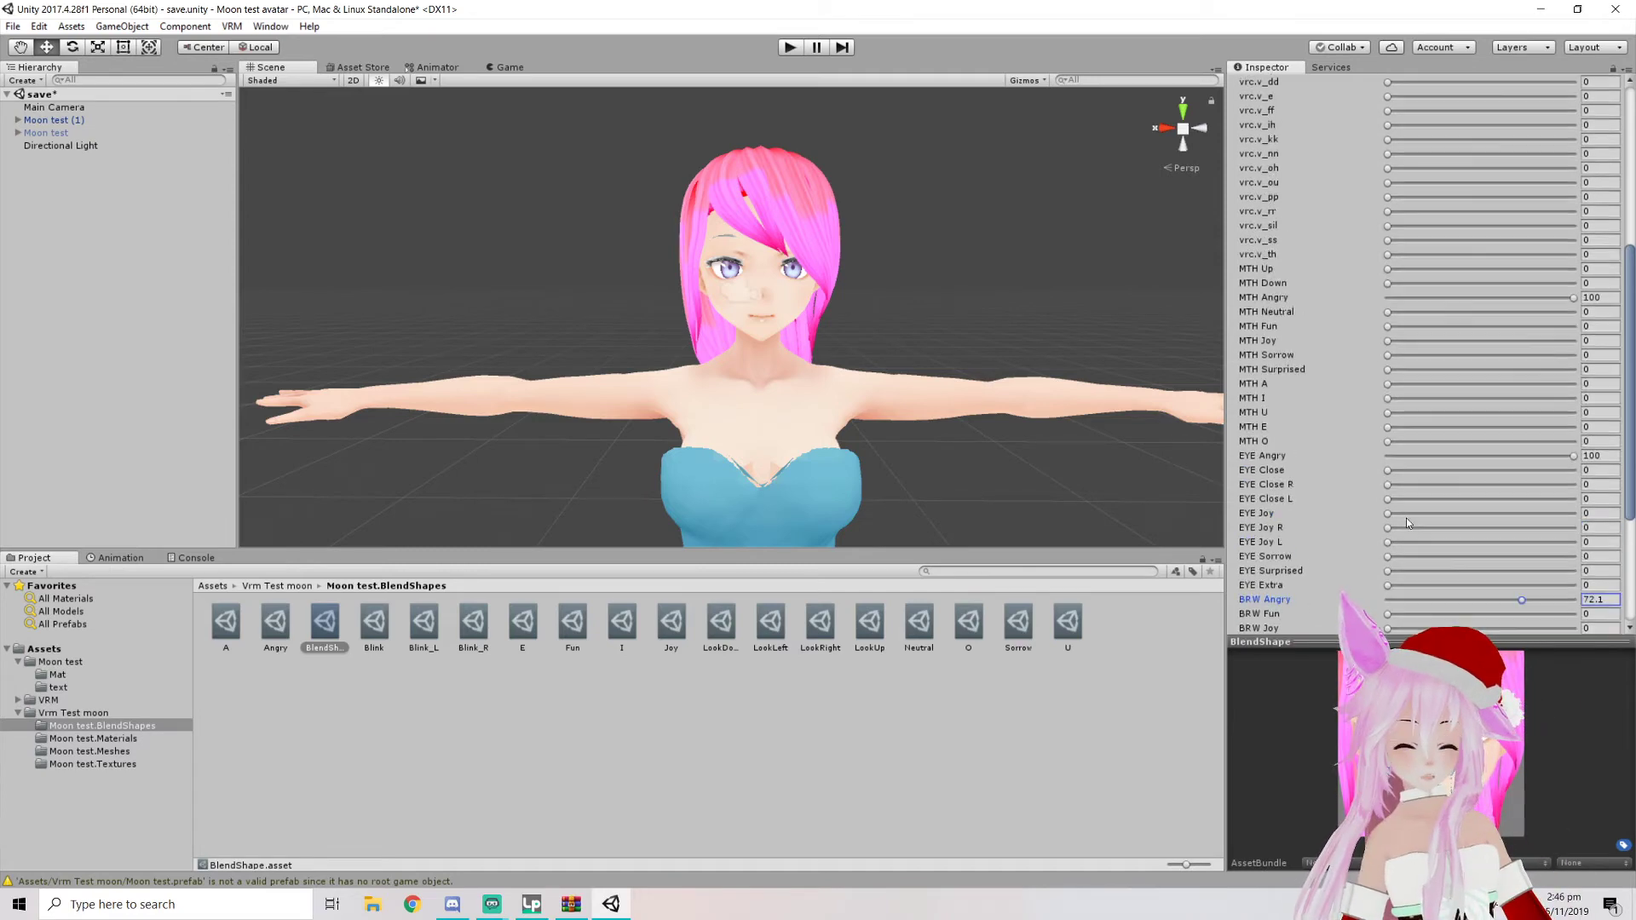
scroll(1406, 522, "up", 5)
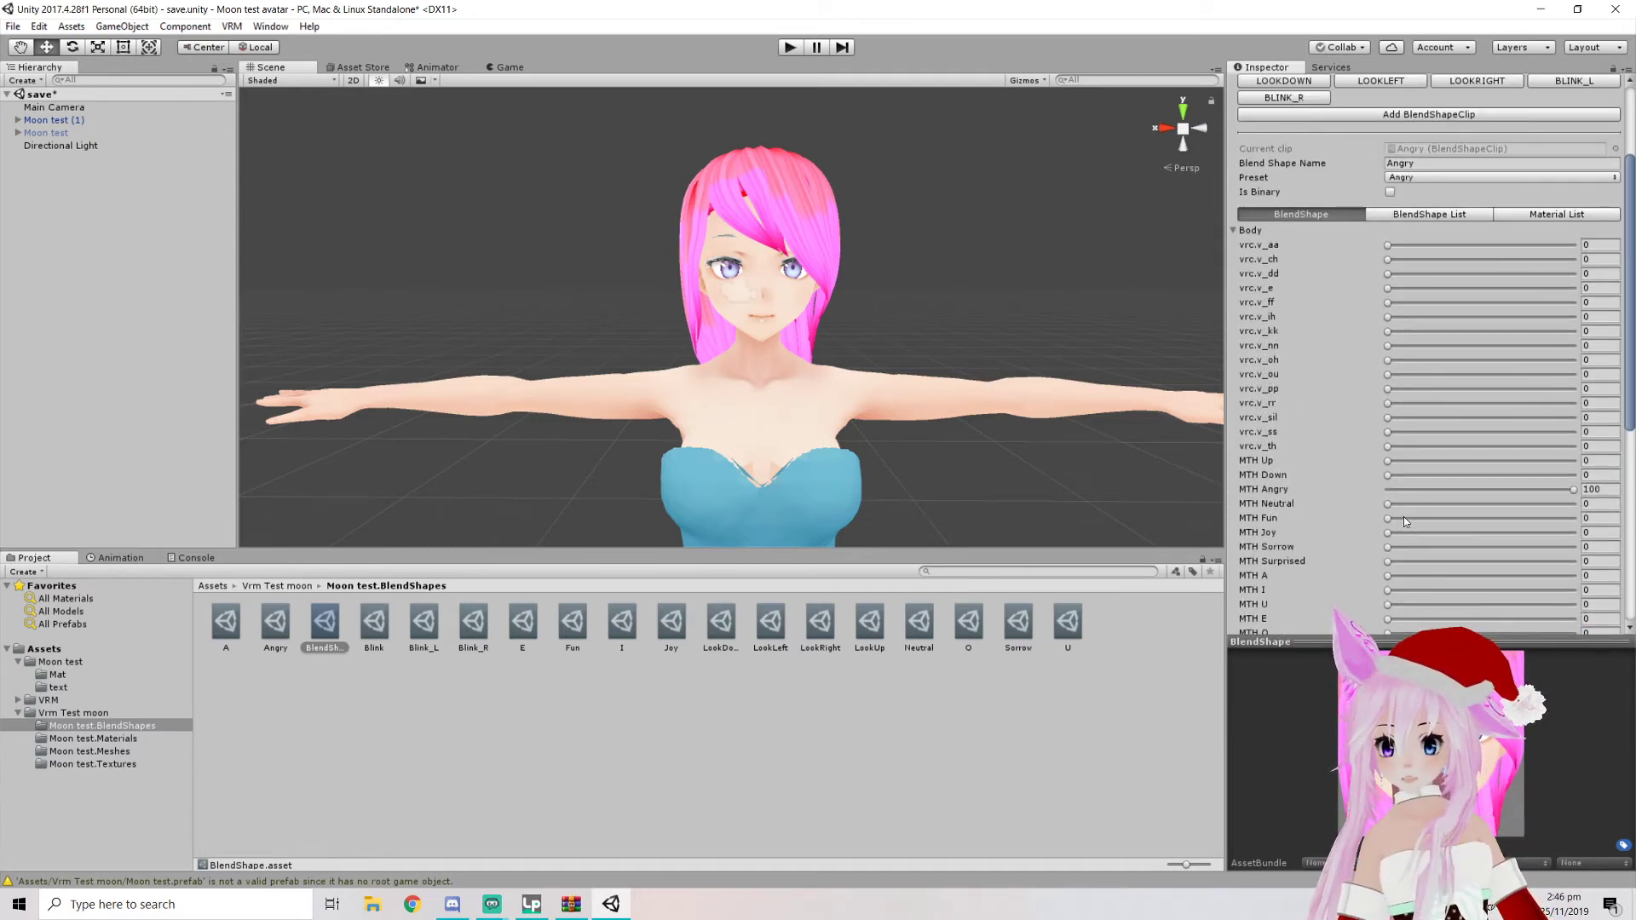
scroll(1404, 517, "down", 9)
mouse_move(1482, 456)
left_mouse_down()
mouse_move(1265, 463)
mouse_move(1522, 461)
mouse_move(1503, 460)
left_mouse_up()
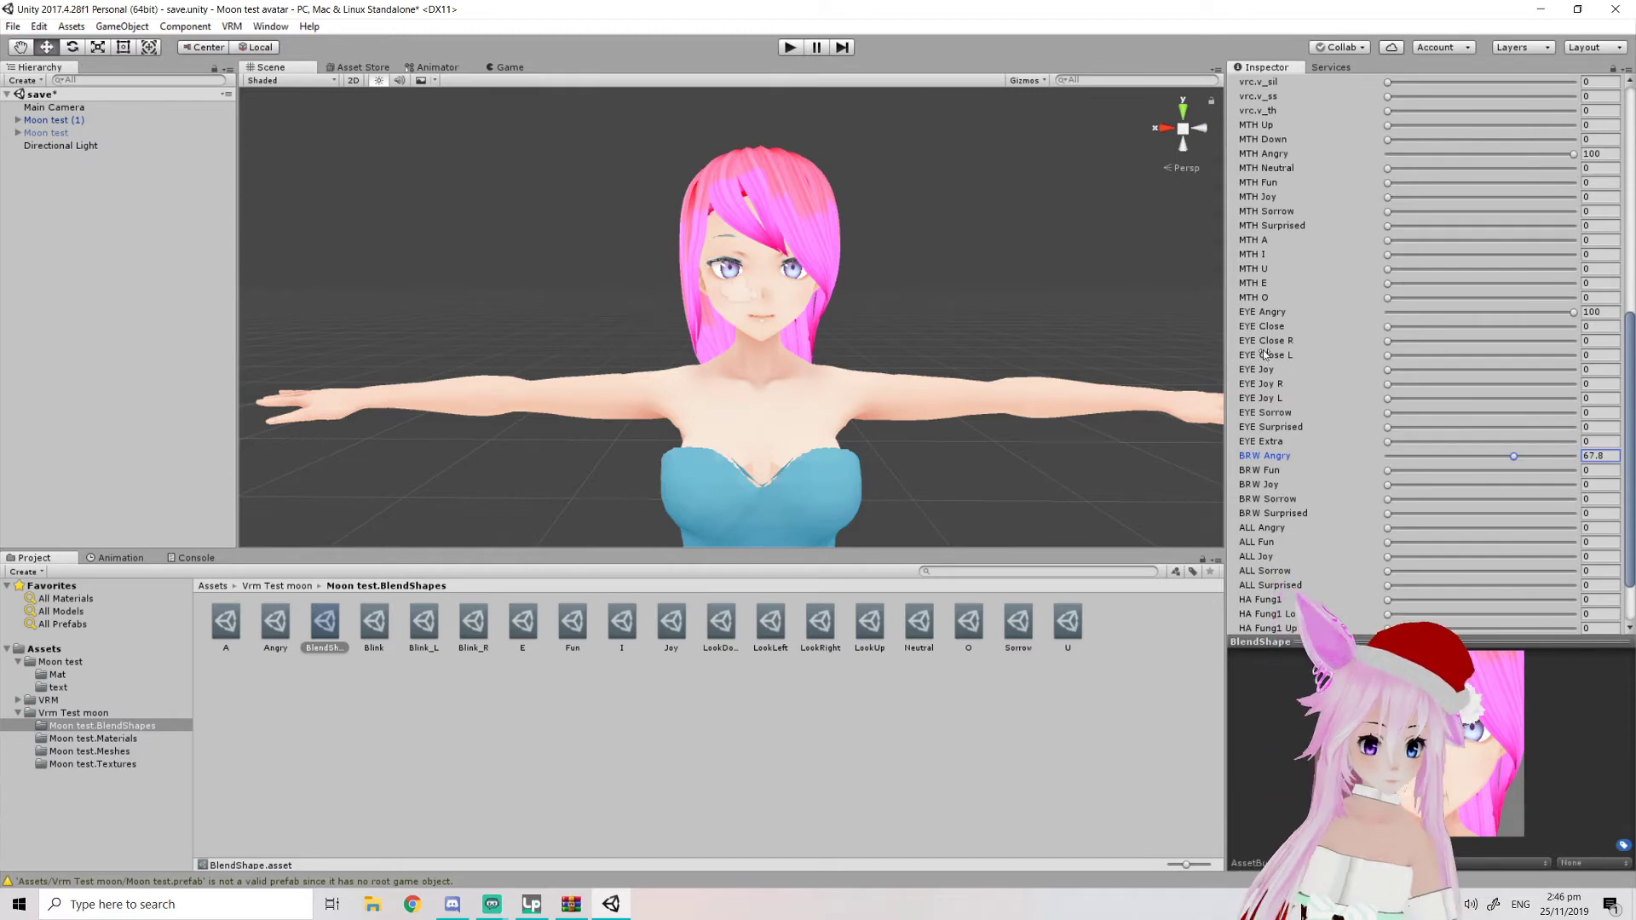
Set the Body blend shape BRW Sorrow to about 75 for the Sorrow clip
scroll(1368, 358, "up", 8)
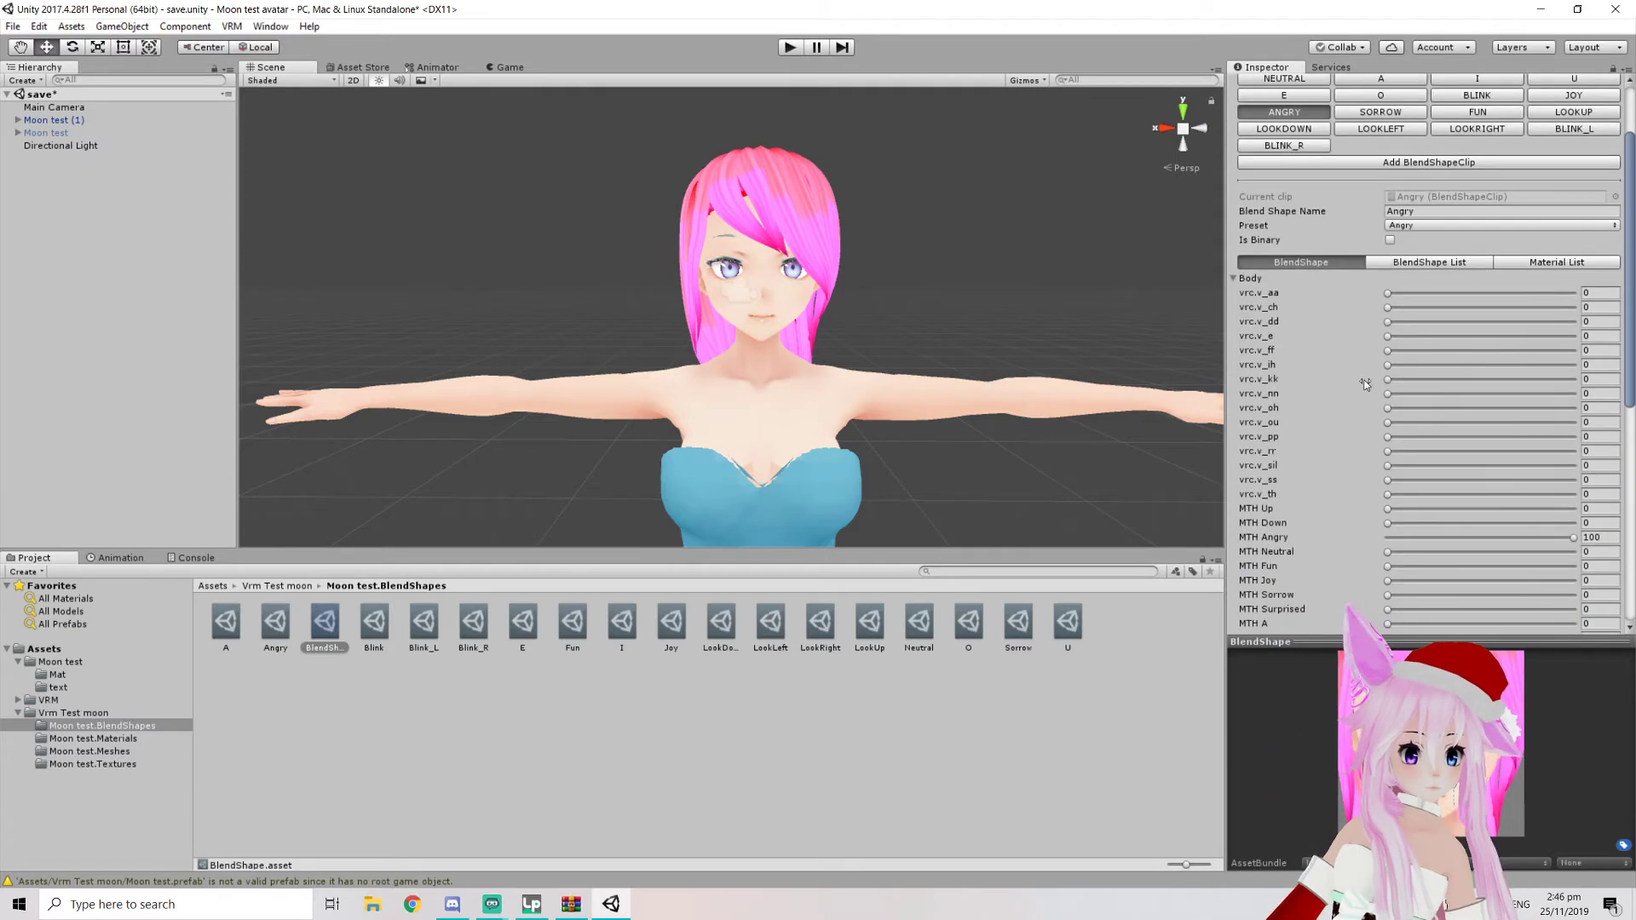
scroll(1389, 324, "up", 3)
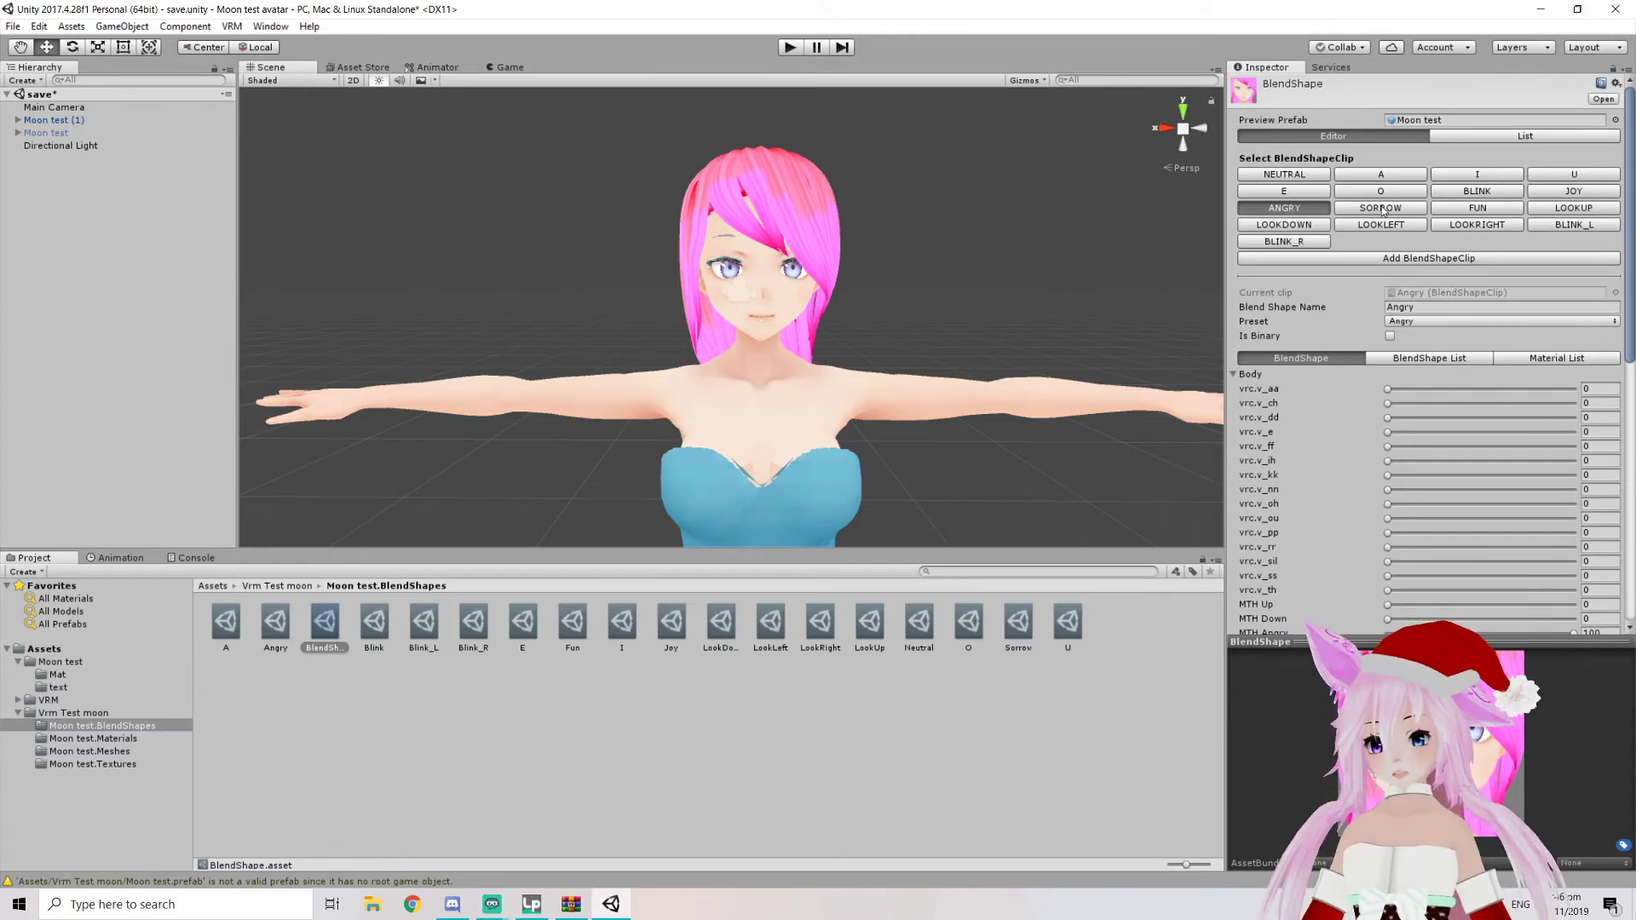
left_click(1383, 212)
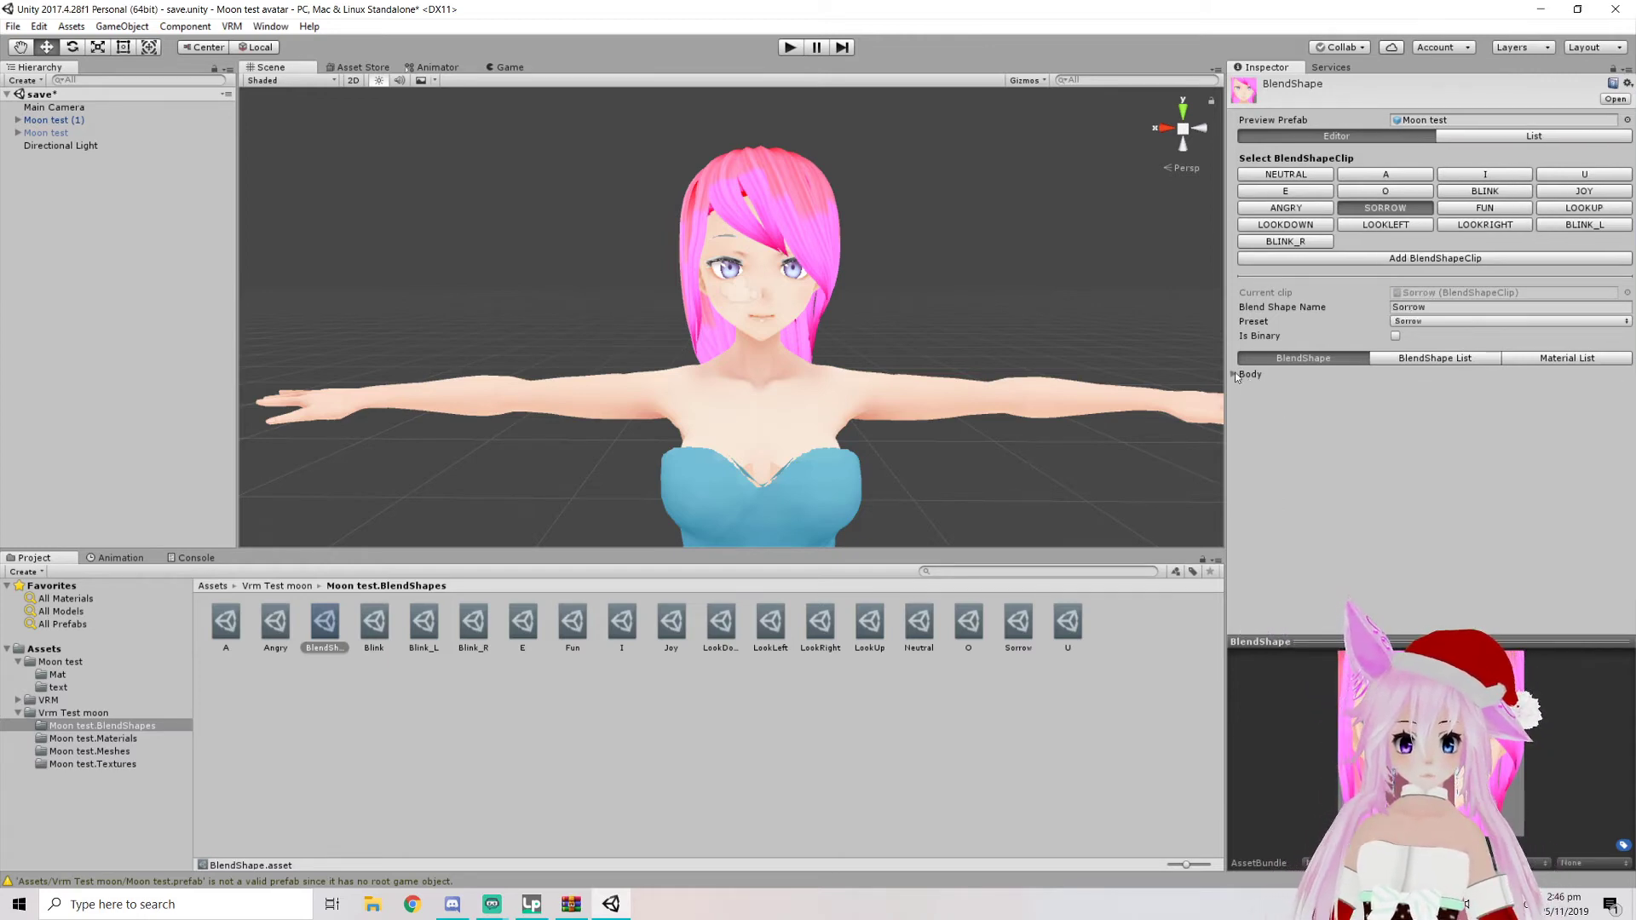
scroll(1306, 399, "down", 3)
scroll(1306, 403, "down", 8)
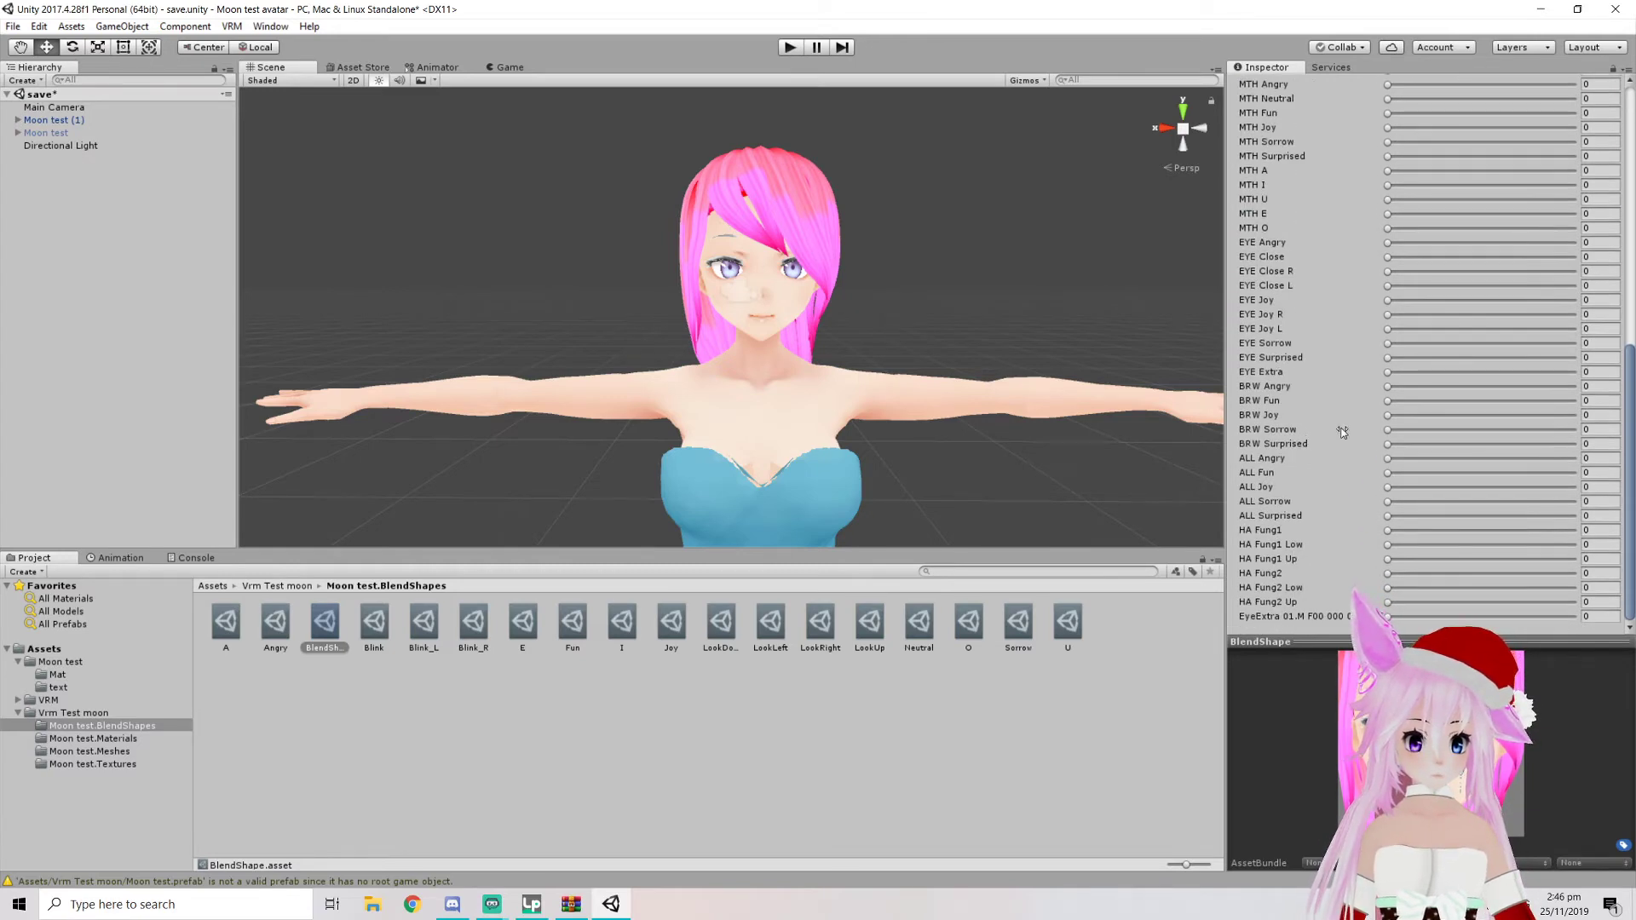
left_click_drag(1450, 432, 1526, 441)
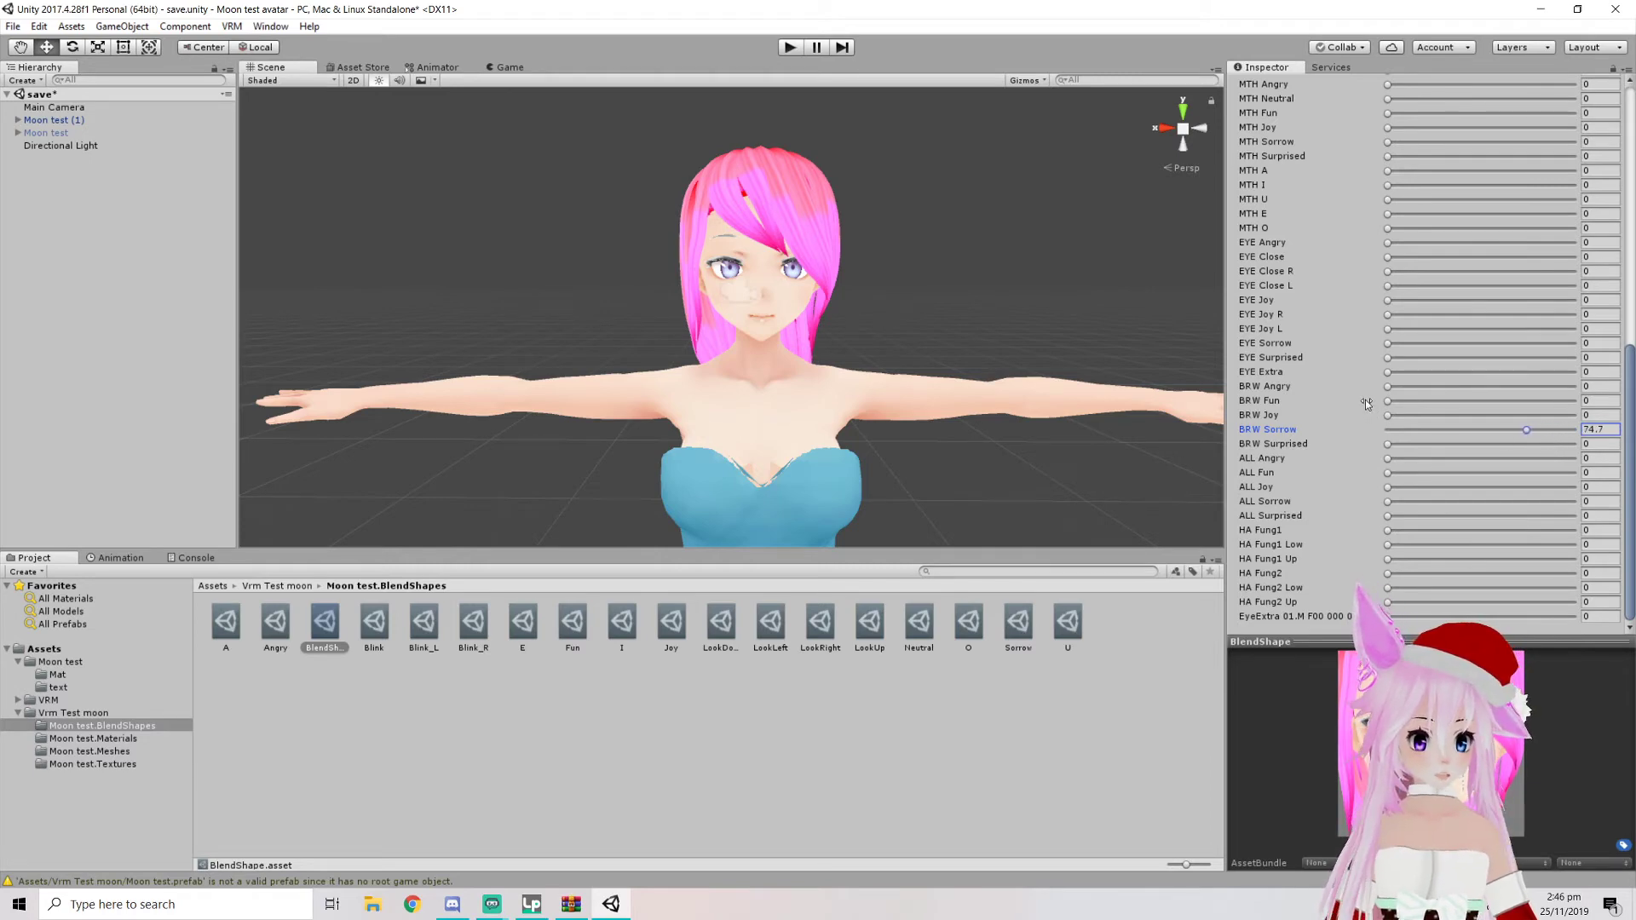
Set the Body blend shapes MTH Sorrow to about 69 and EYE Sorrow to about 84 for the Sorrow clip
scroll(1328, 490, "up", 1)
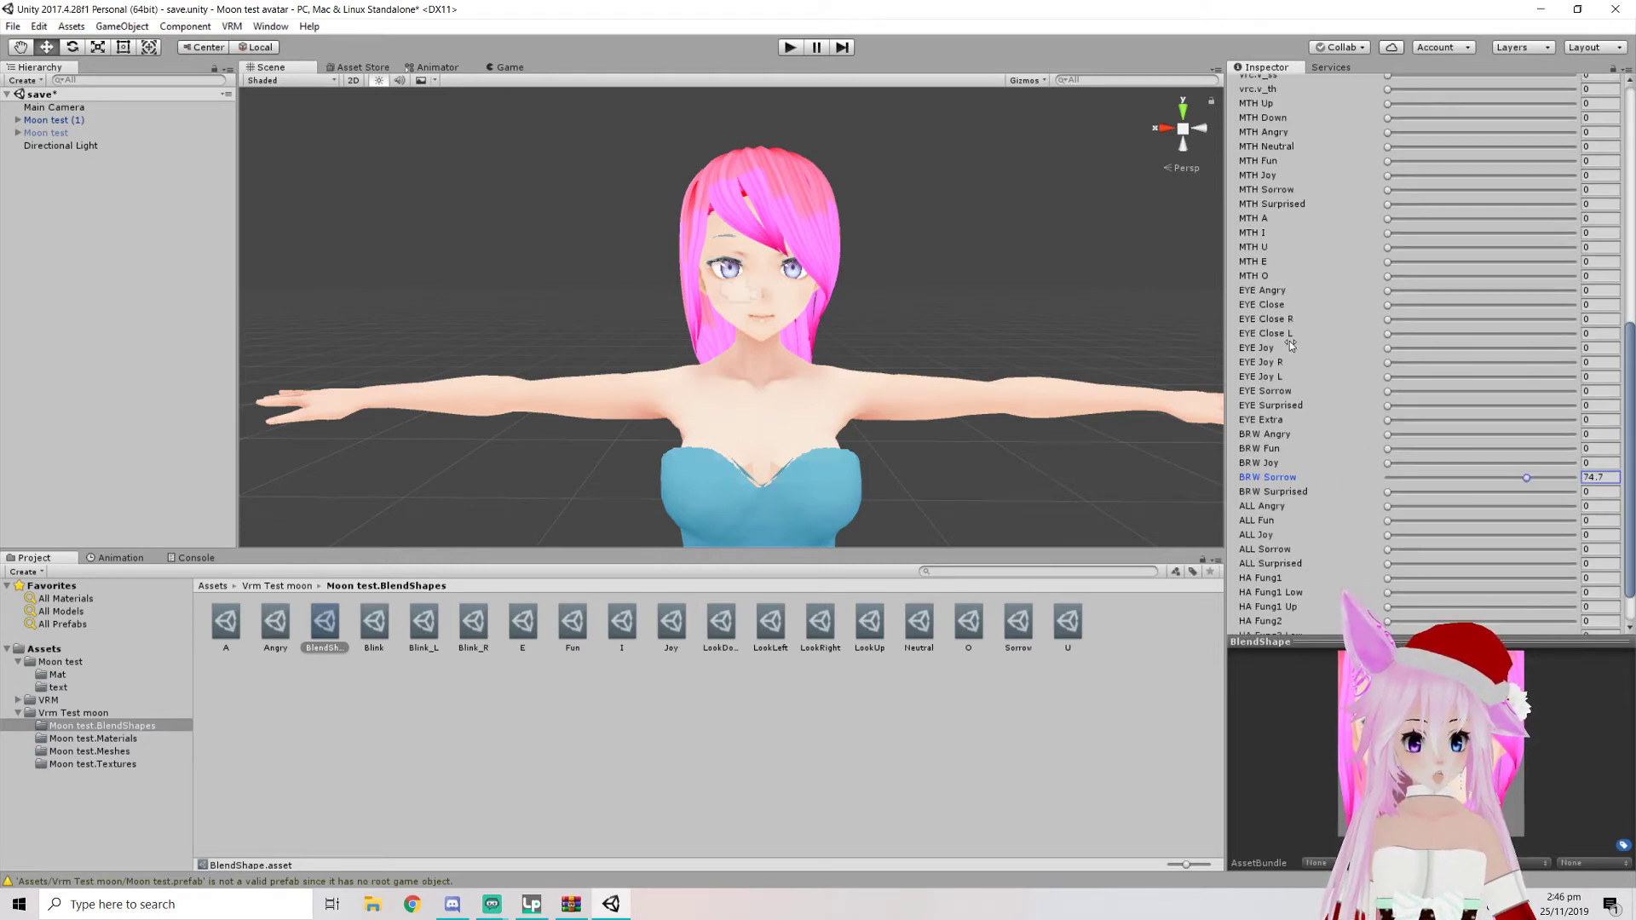
scroll(1289, 344, "up", 1)
left_click_drag(1391, 239, 1576, 241)
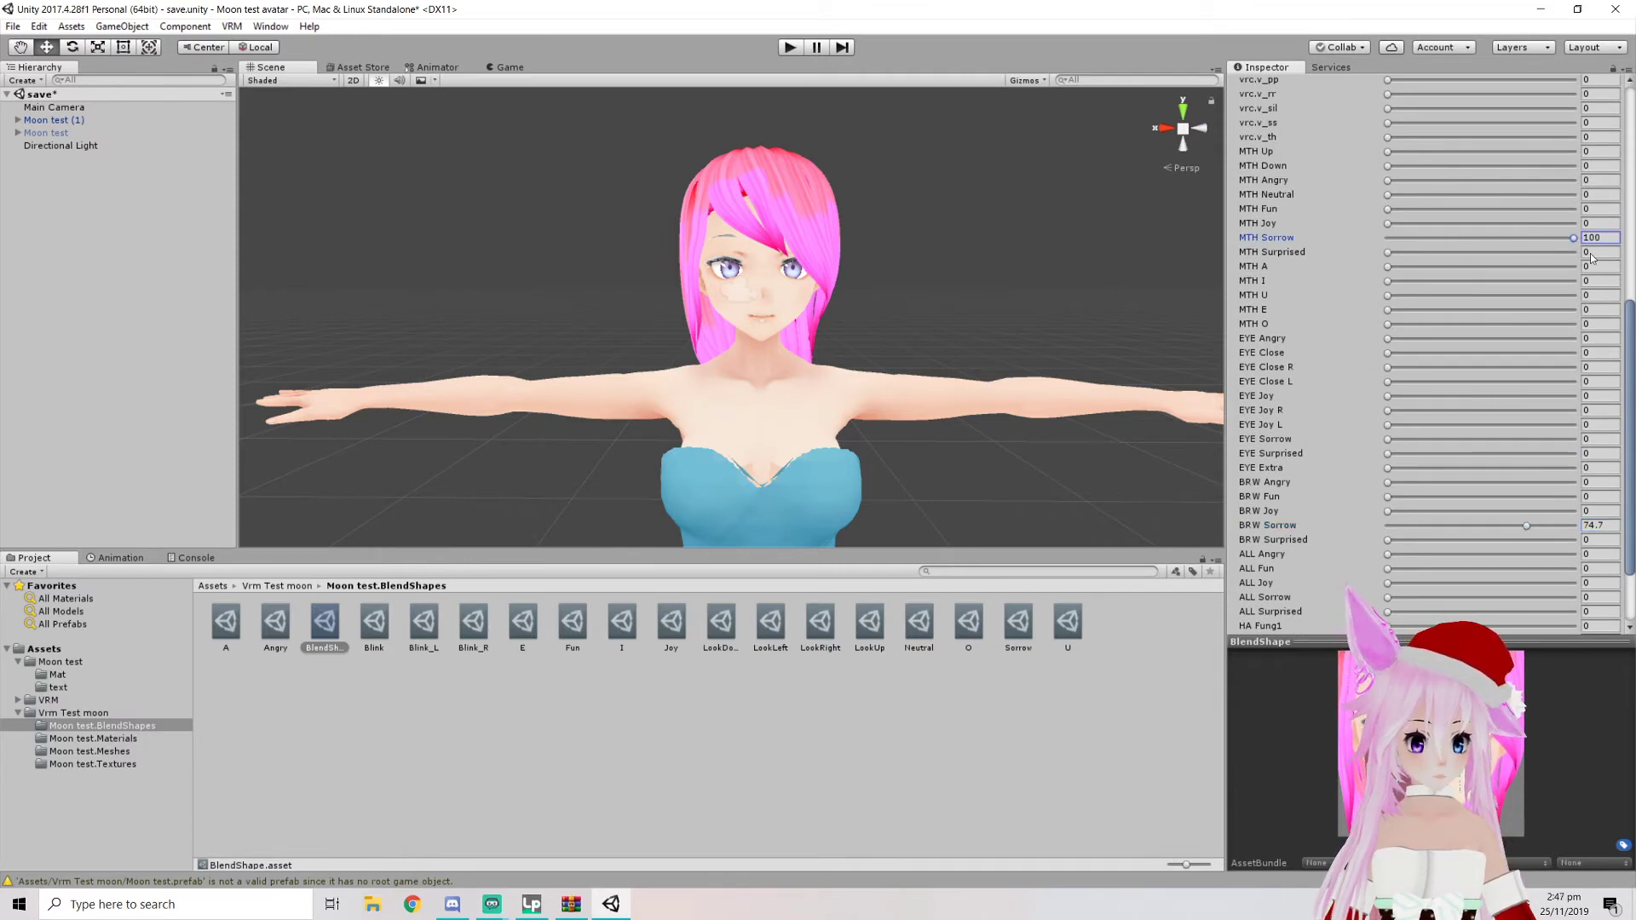
scroll(1446, 317, "up", 2)
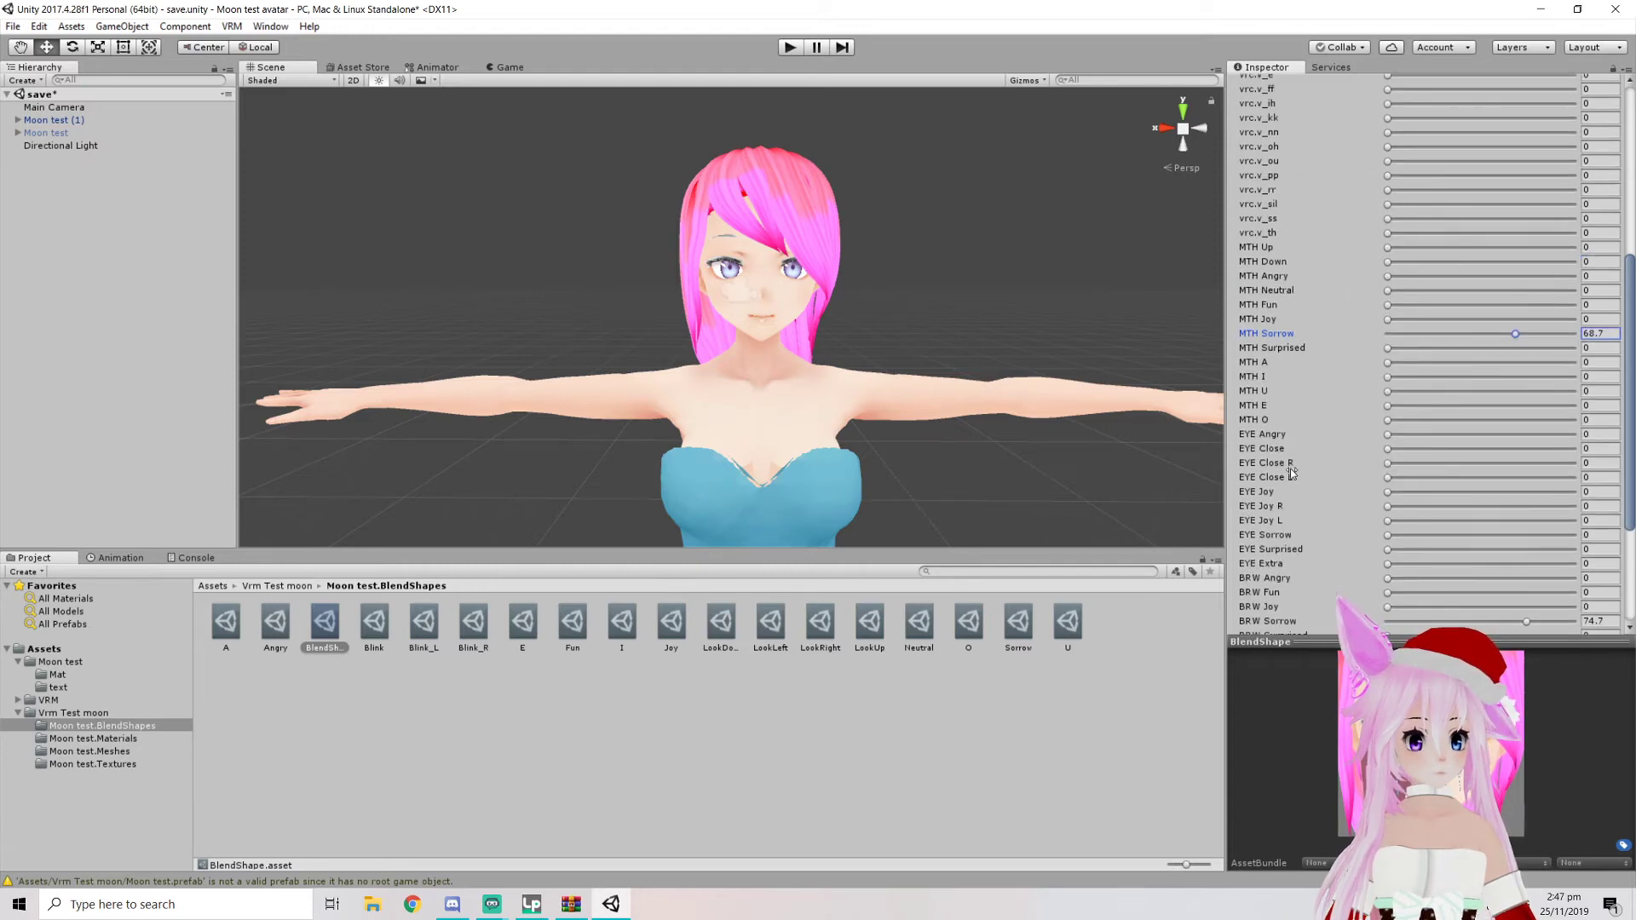
left_click_drag(1389, 535, 1505, 530)
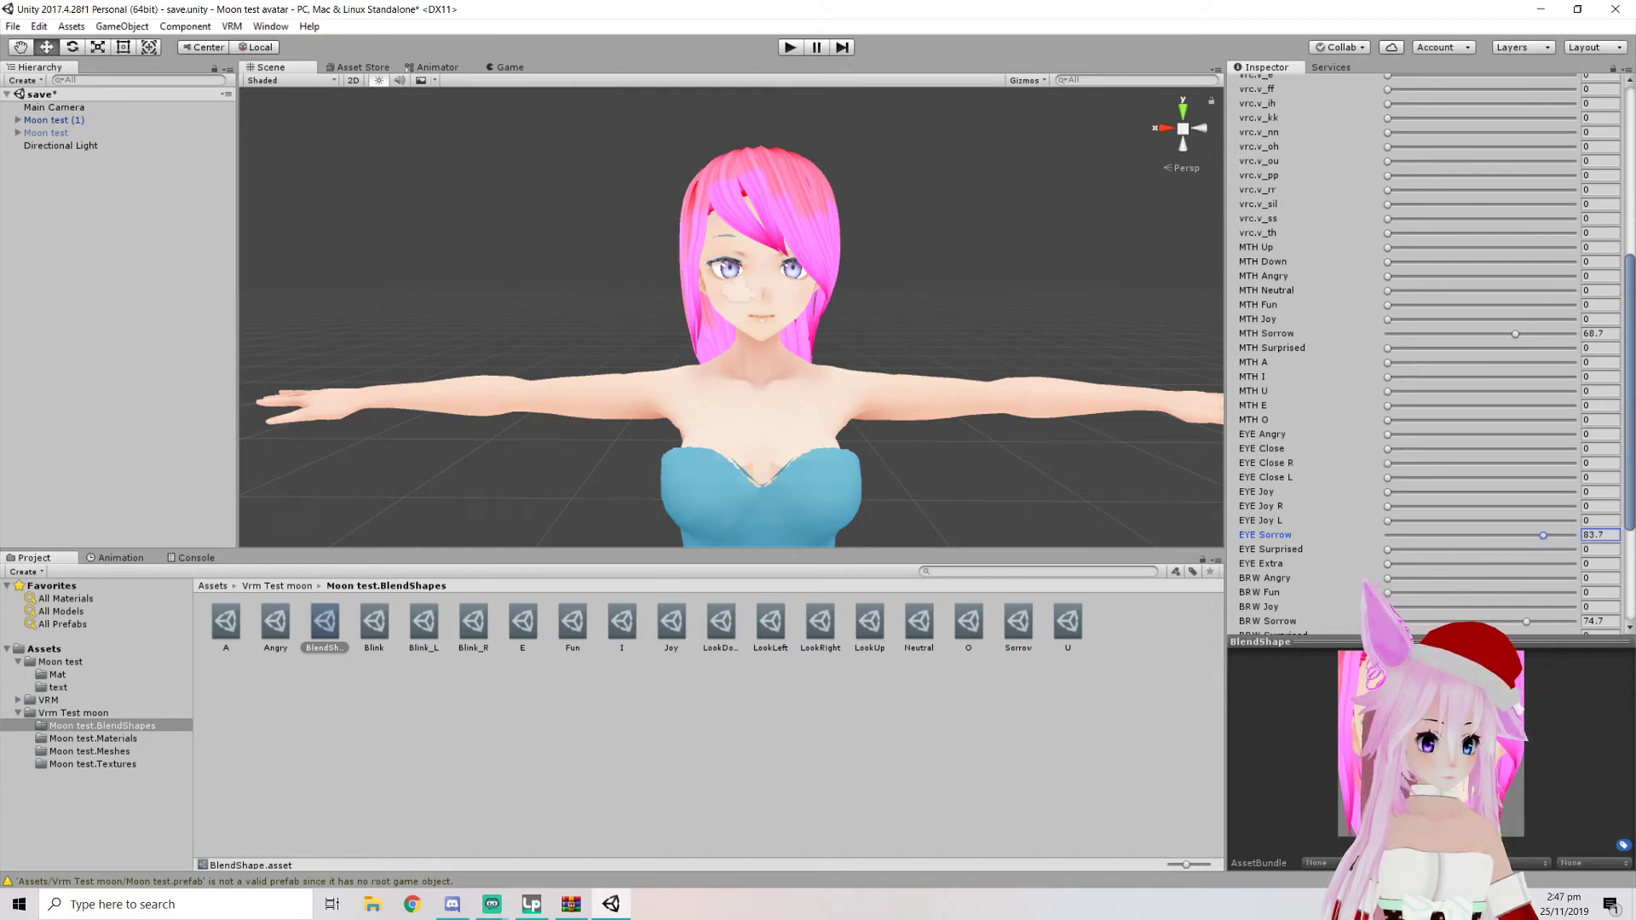
Try the Body blend shapes MTH Fun at about 66 and BRW Fun at about 77 for the Fun clip
scroll(1473, 545, "up", 3)
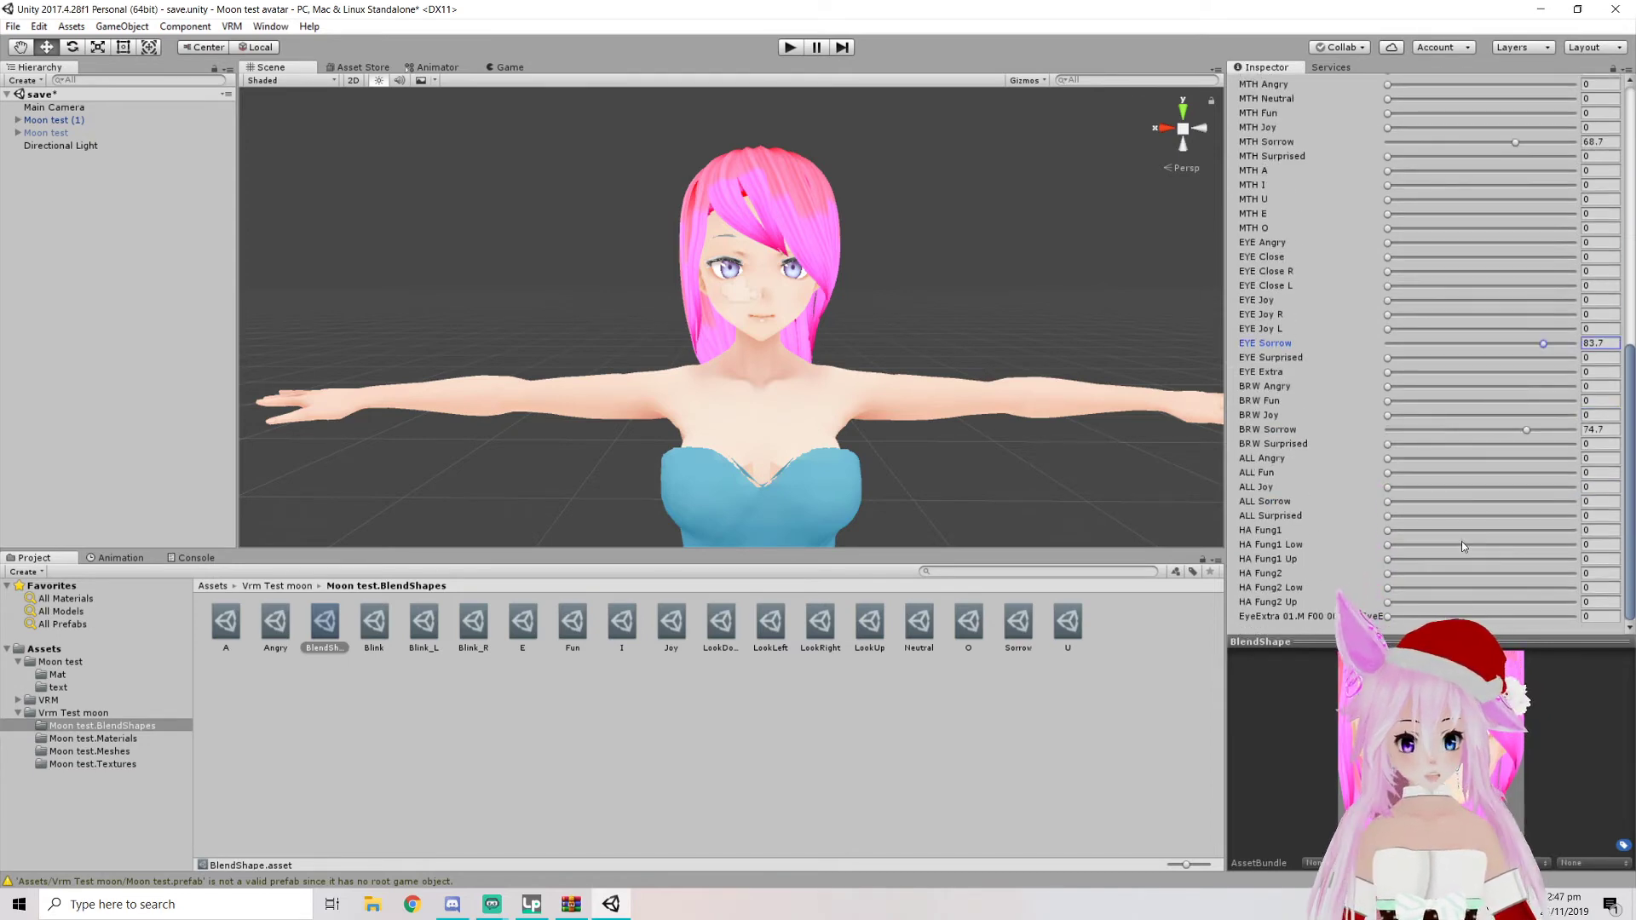
scroll(1461, 537, "up", 3)
scroll(1461, 534, "up", 3)
left_click(1483, 208)
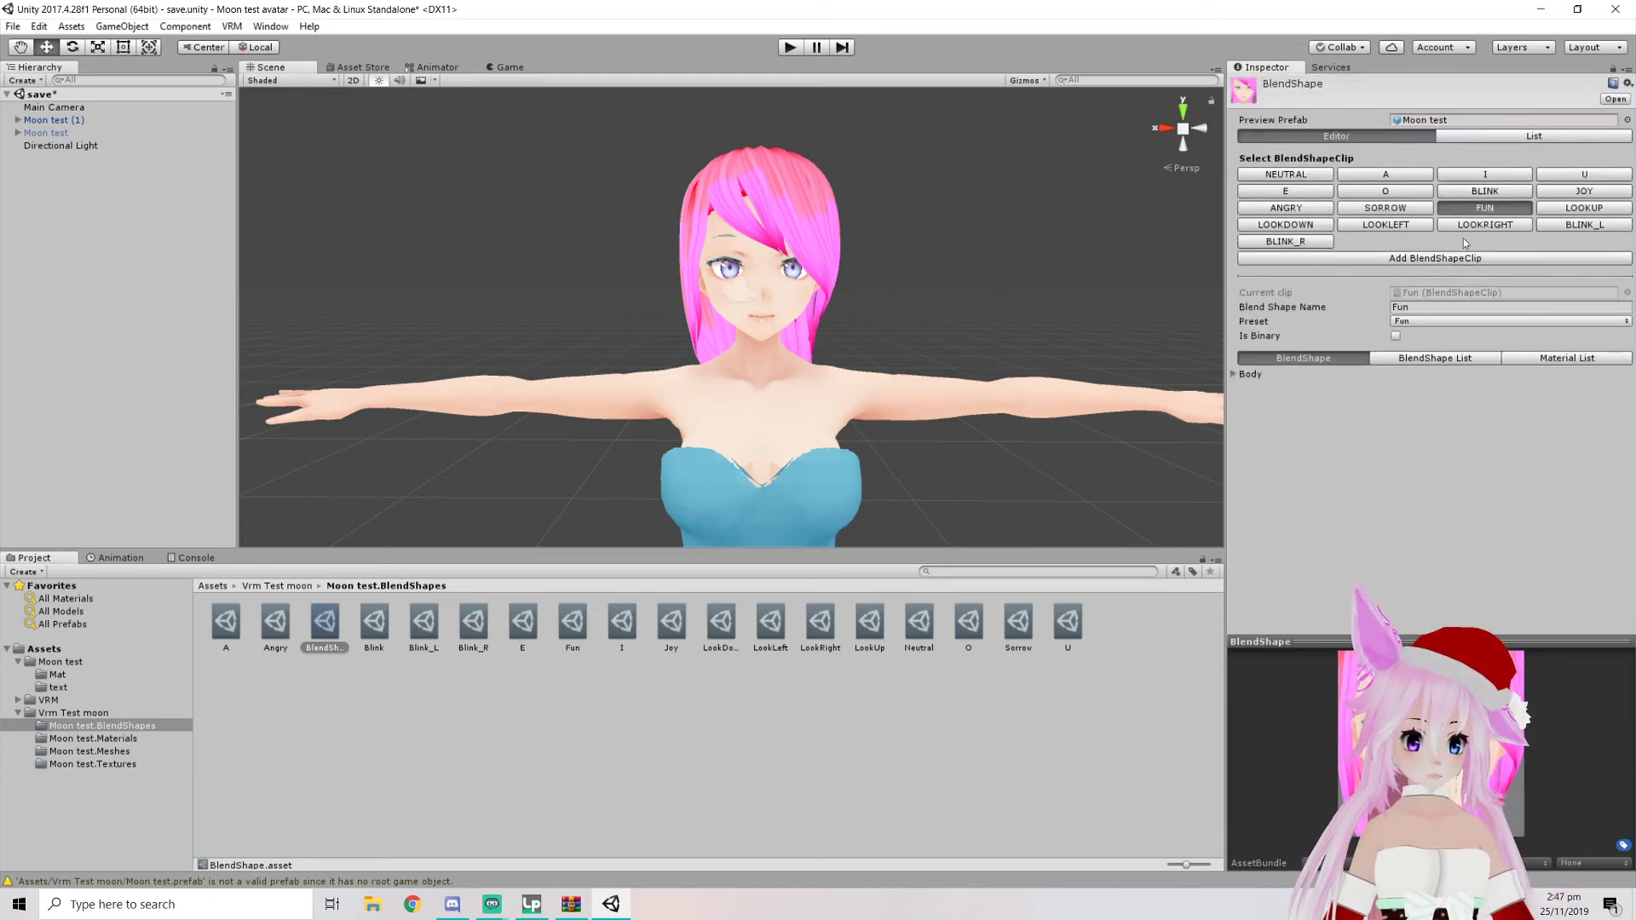
left_click(1250, 375)
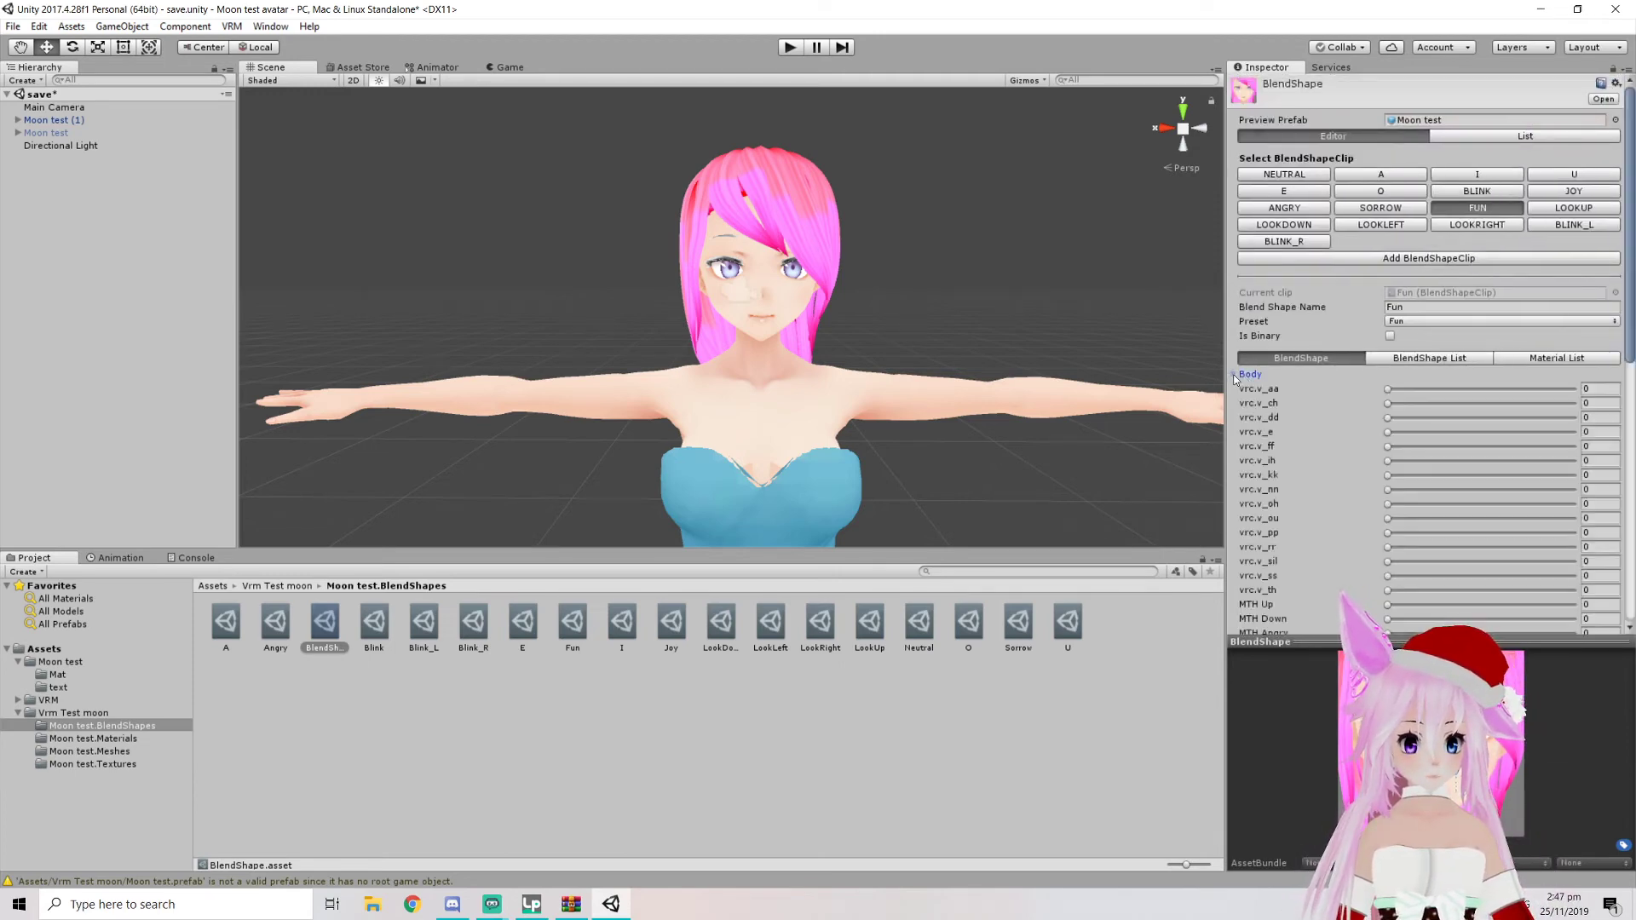
scroll(1357, 498, "down", 10)
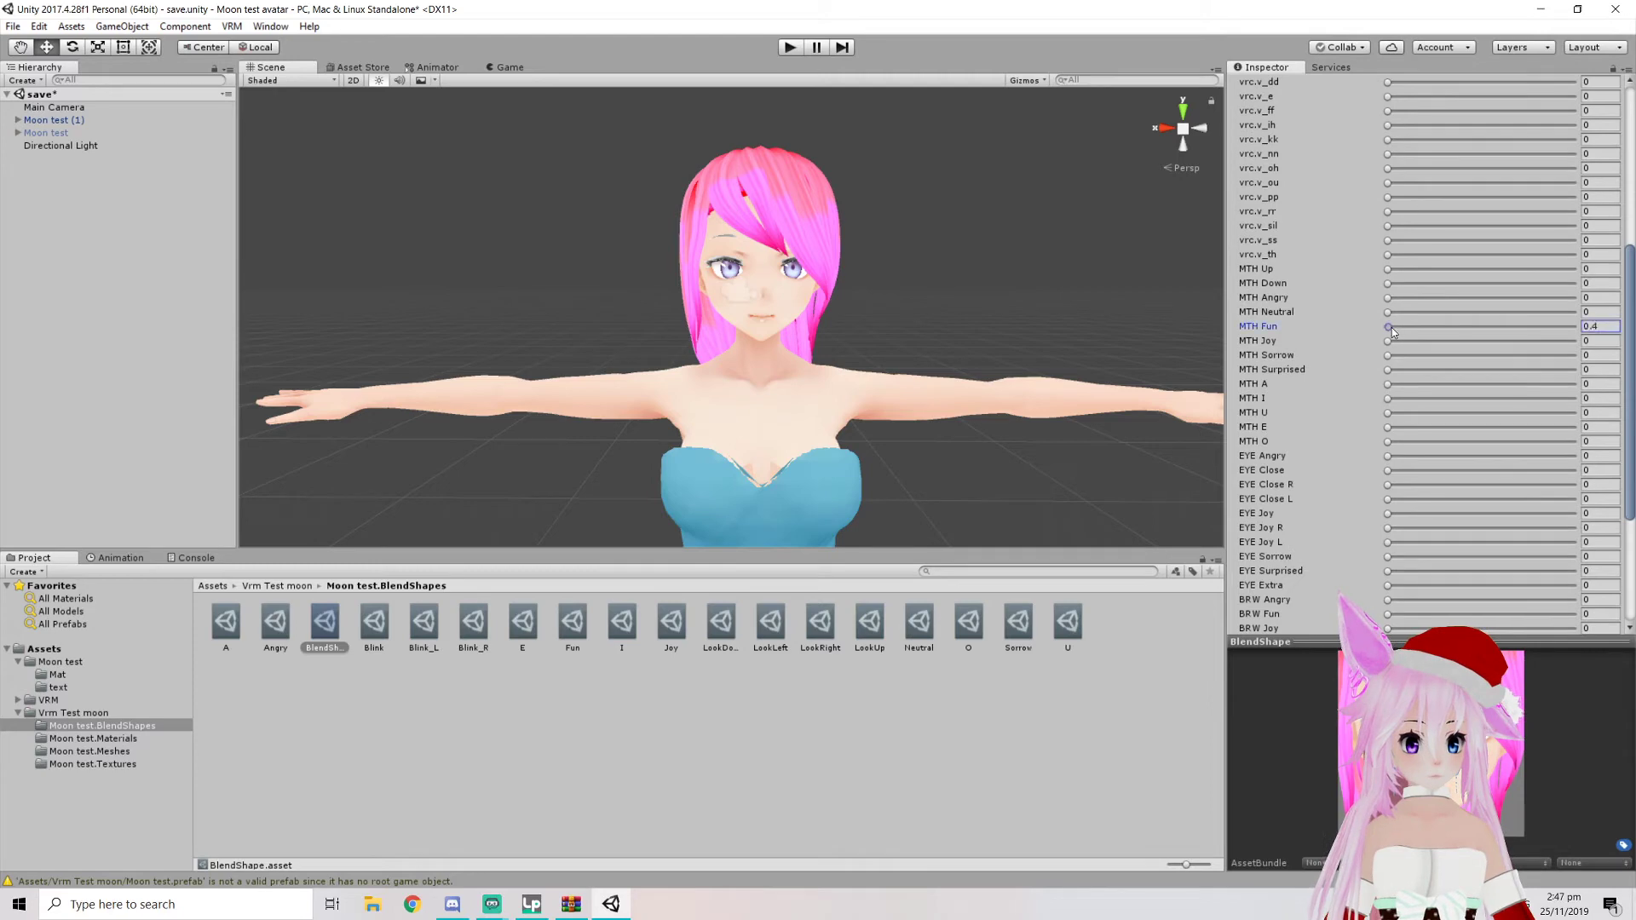
left_click(1513, 327)
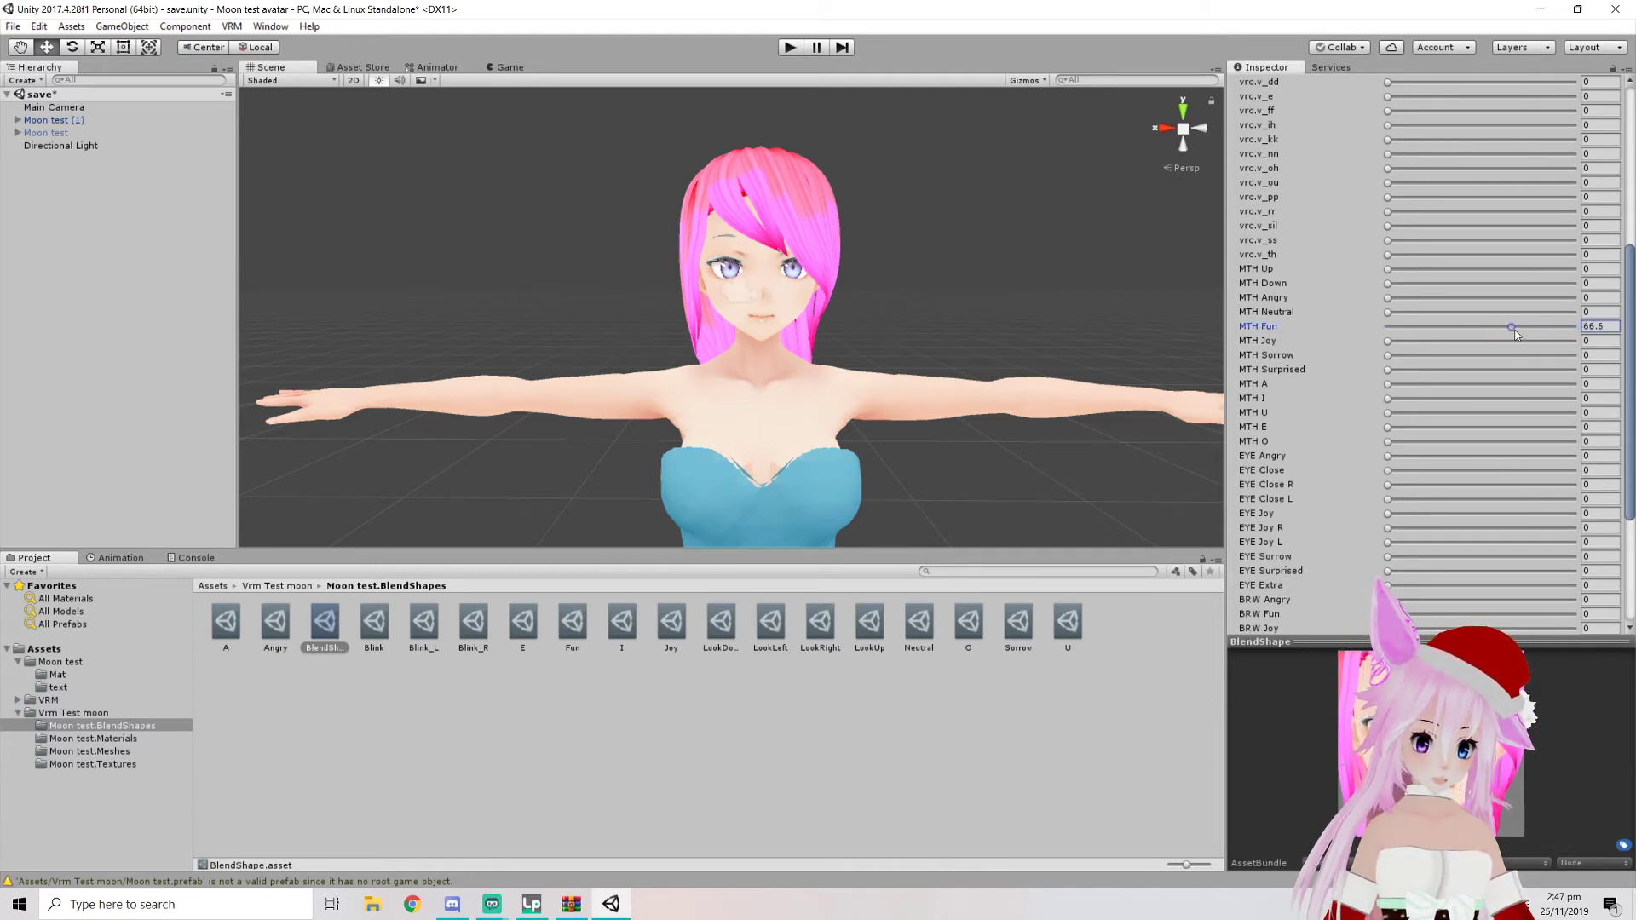
scroll(1389, 370, "down", 3)
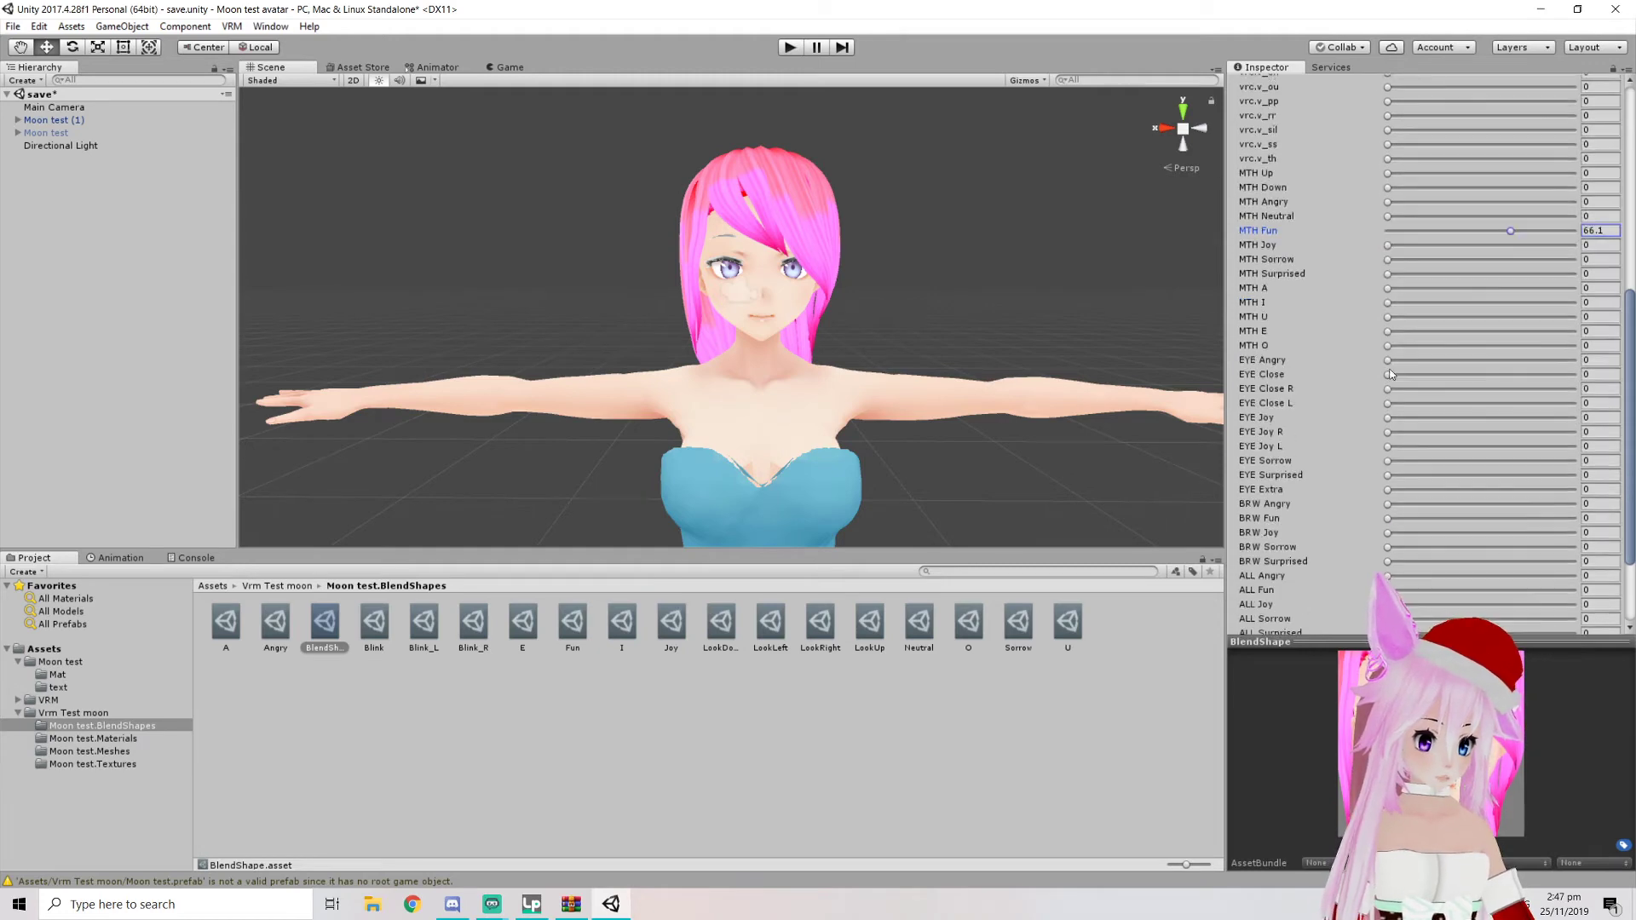
scroll(1386, 338, "down", 3)
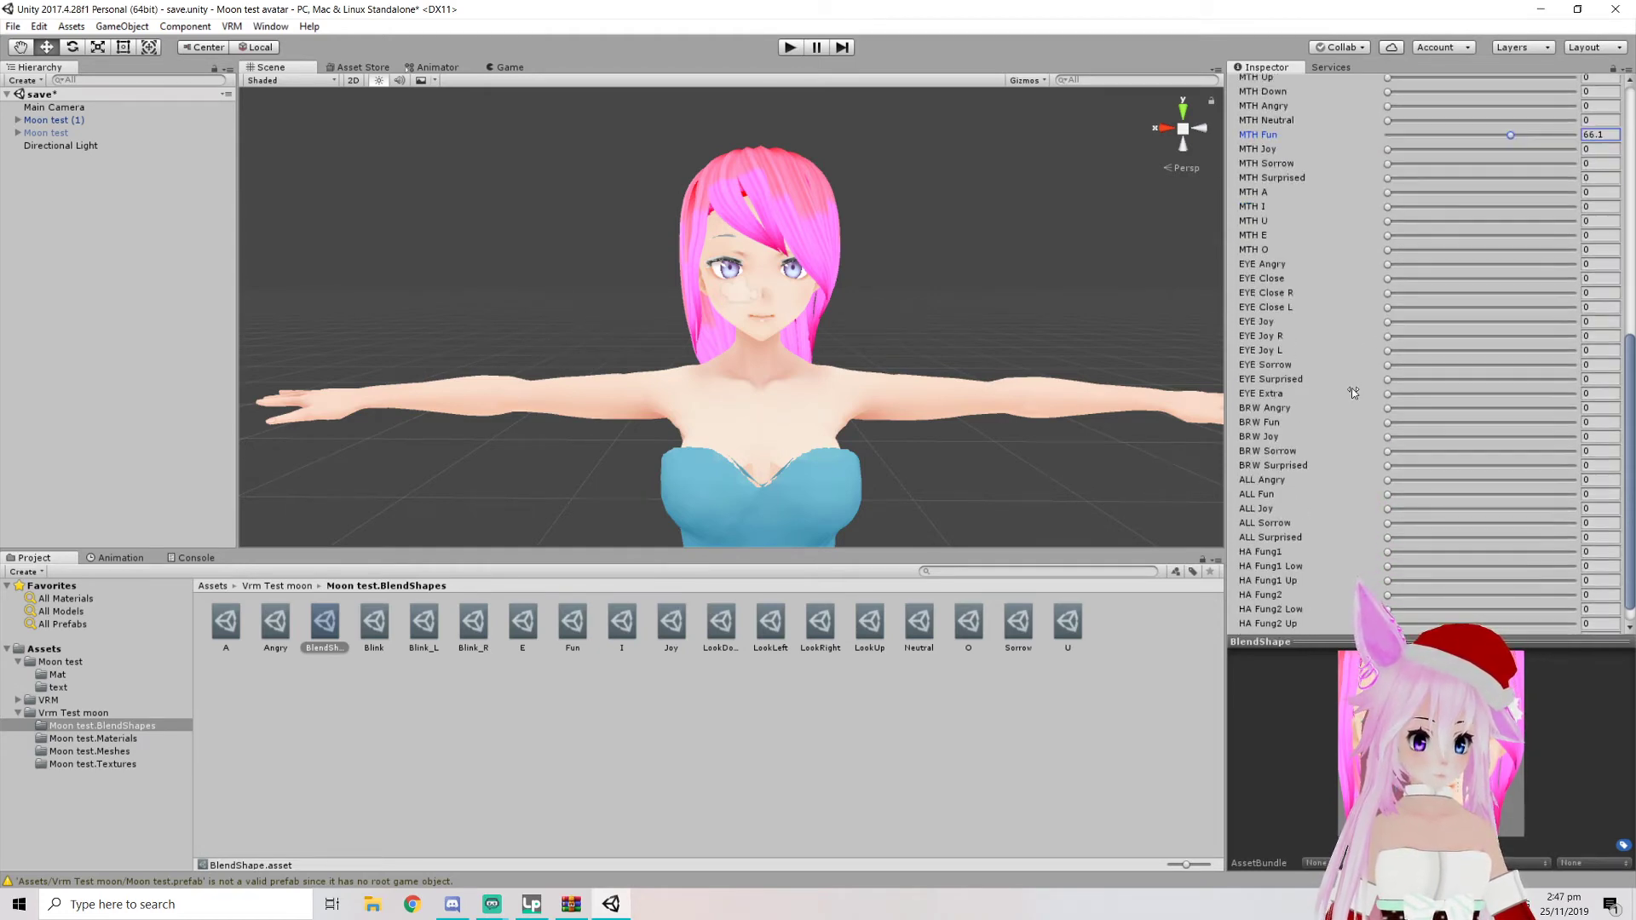
scroll(1308, 468, "down", 1)
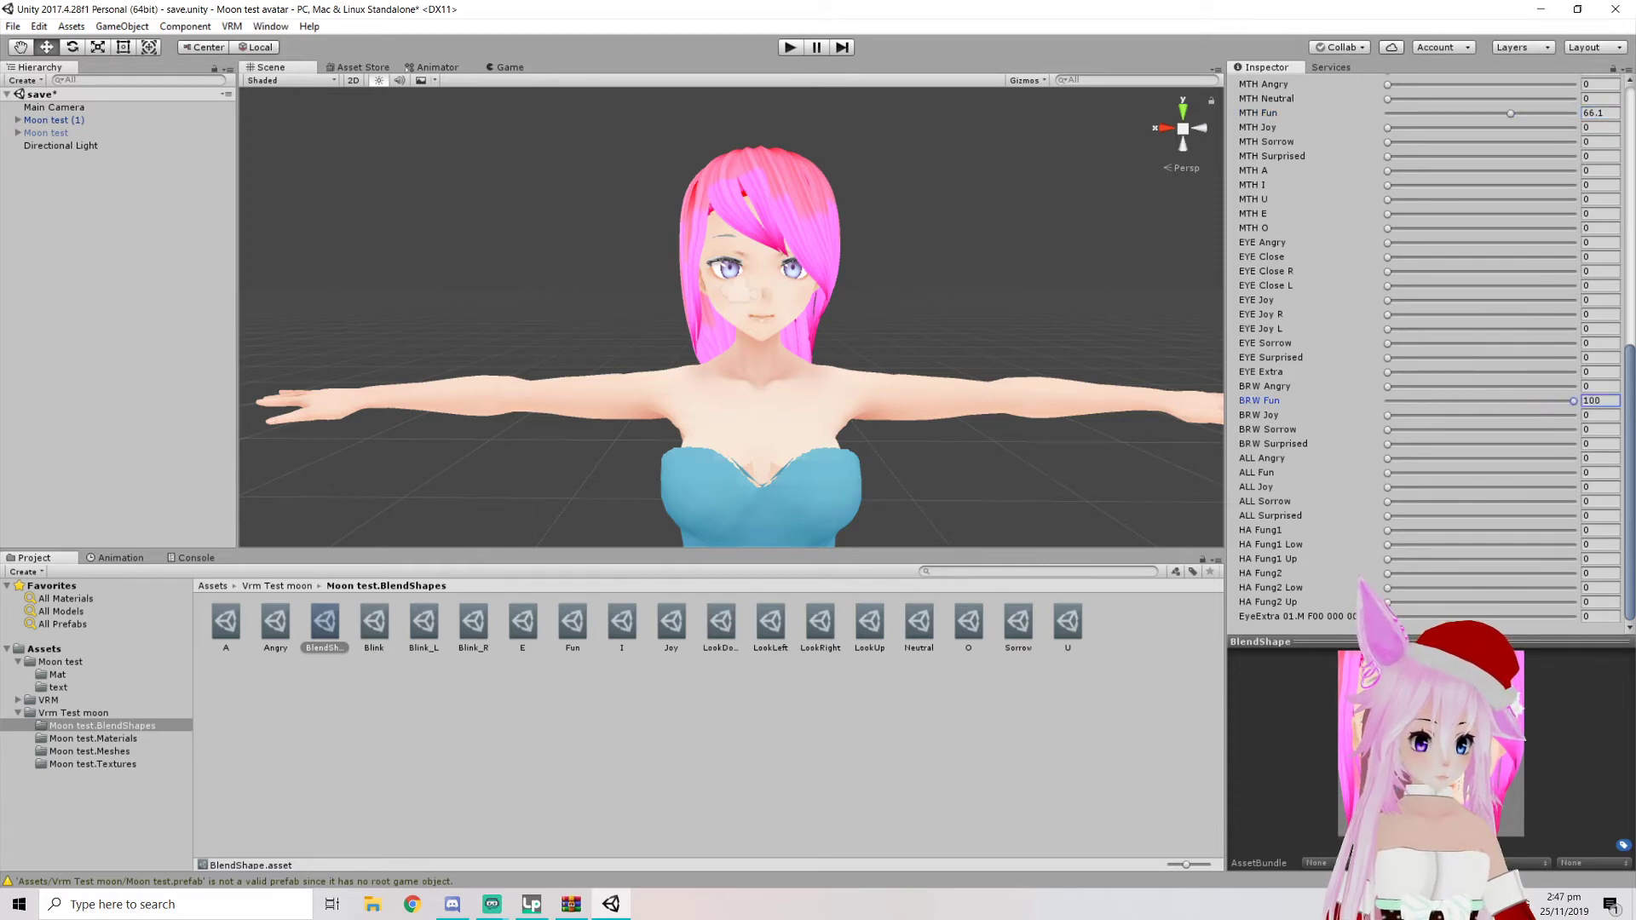
scroll(1525, 399, "up", 2)
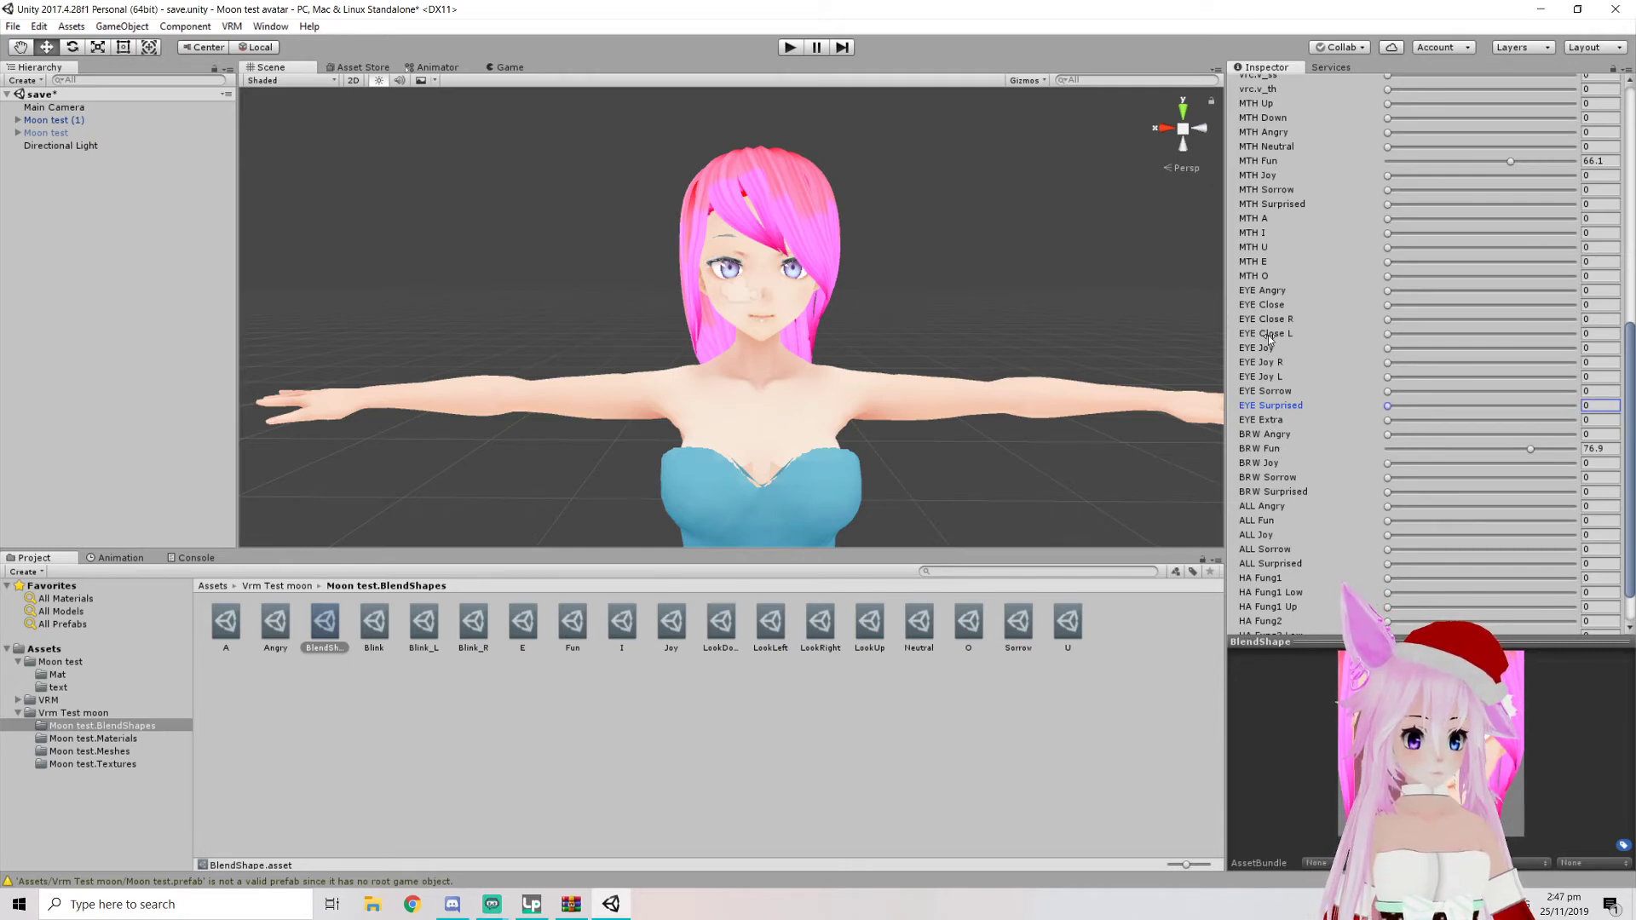
Try the vrc.v_aa mouth shape at about 54 on the Fun clip, then return it to 0
scroll(1335, 341, "up", 10)
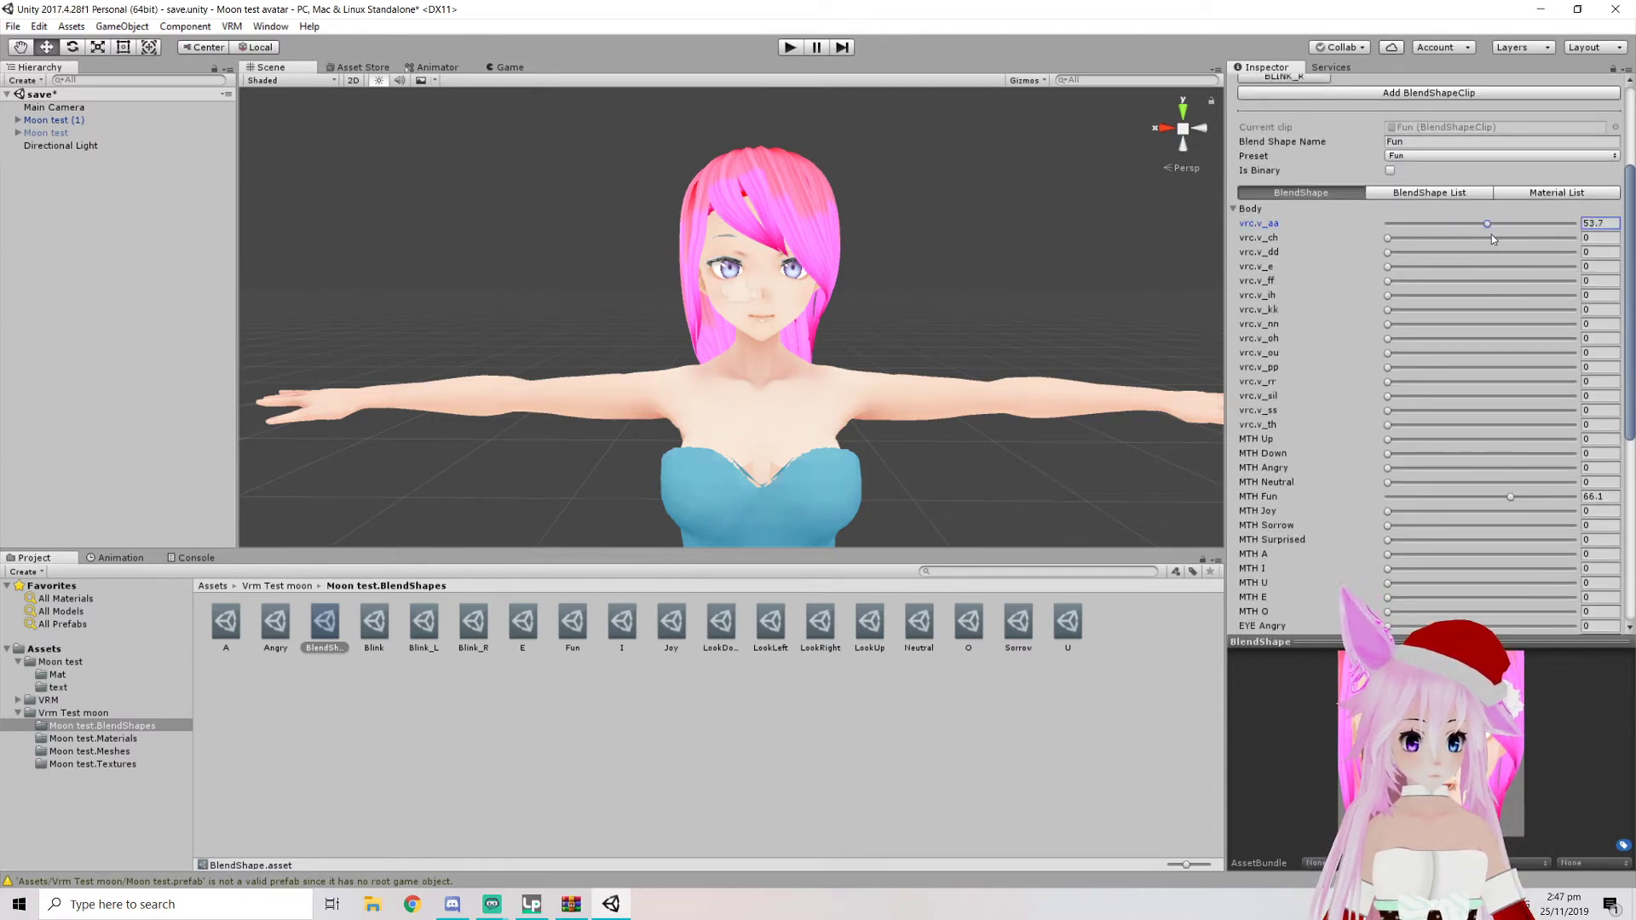
left_click_drag(1495, 239, 1478, 242)
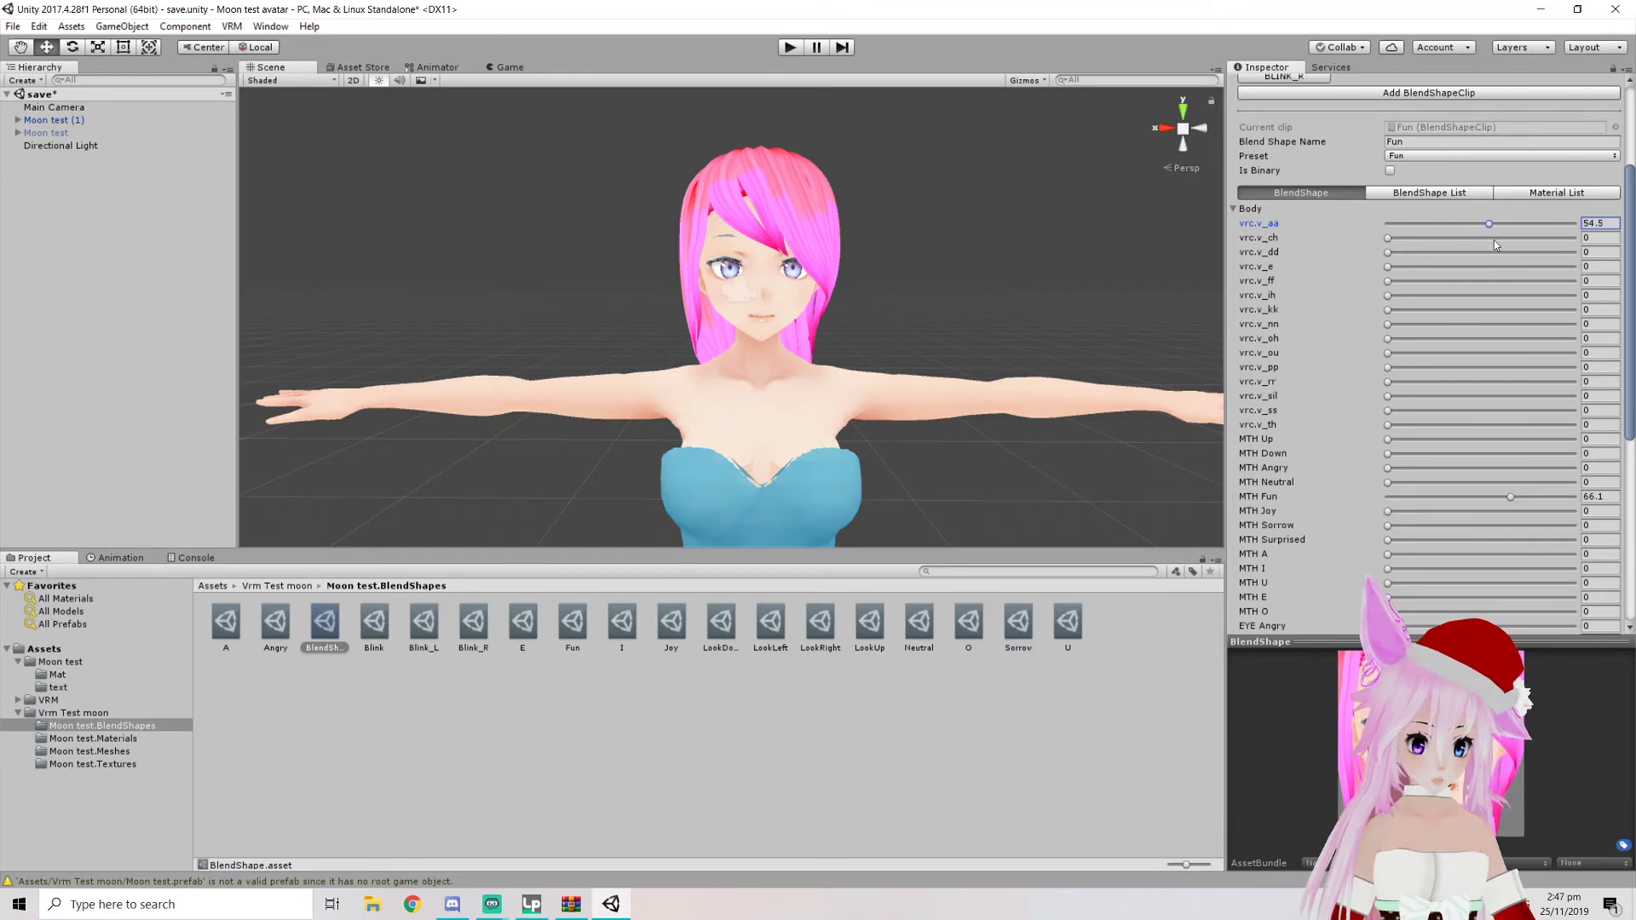
scroll(1432, 367, "down", 8)
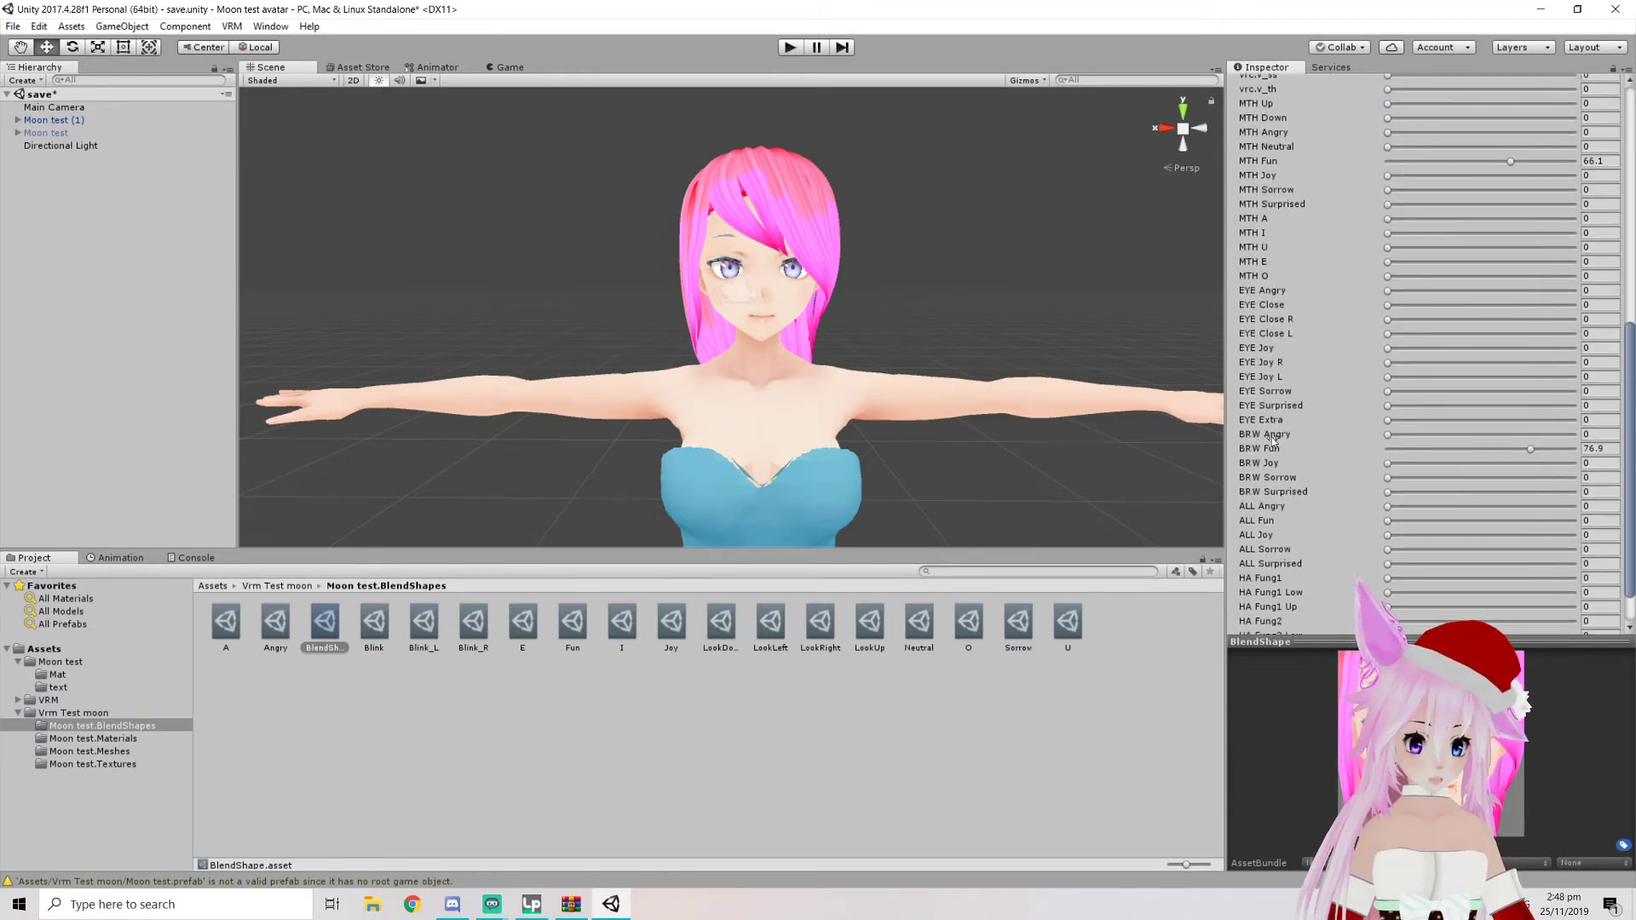
scroll(1310, 398, "up", 3)
scroll(1310, 398, "up", 8)
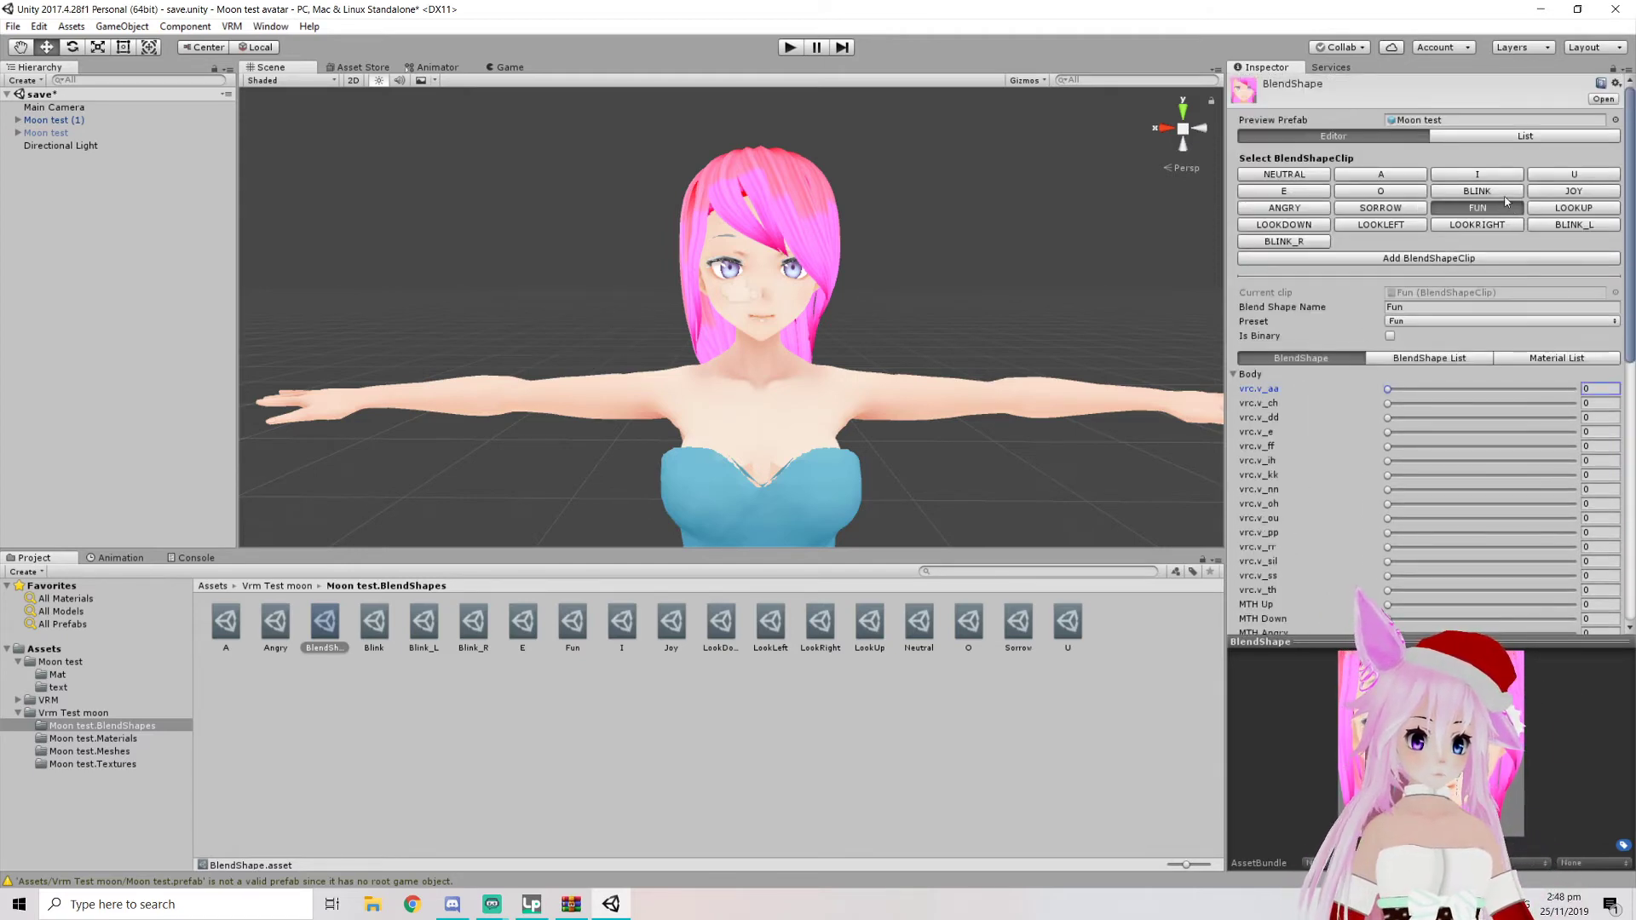
Reopen the Fun clip's Body blend shapes and reset BRW Fun and MTH Fun to 0
left_click(1539, 194)
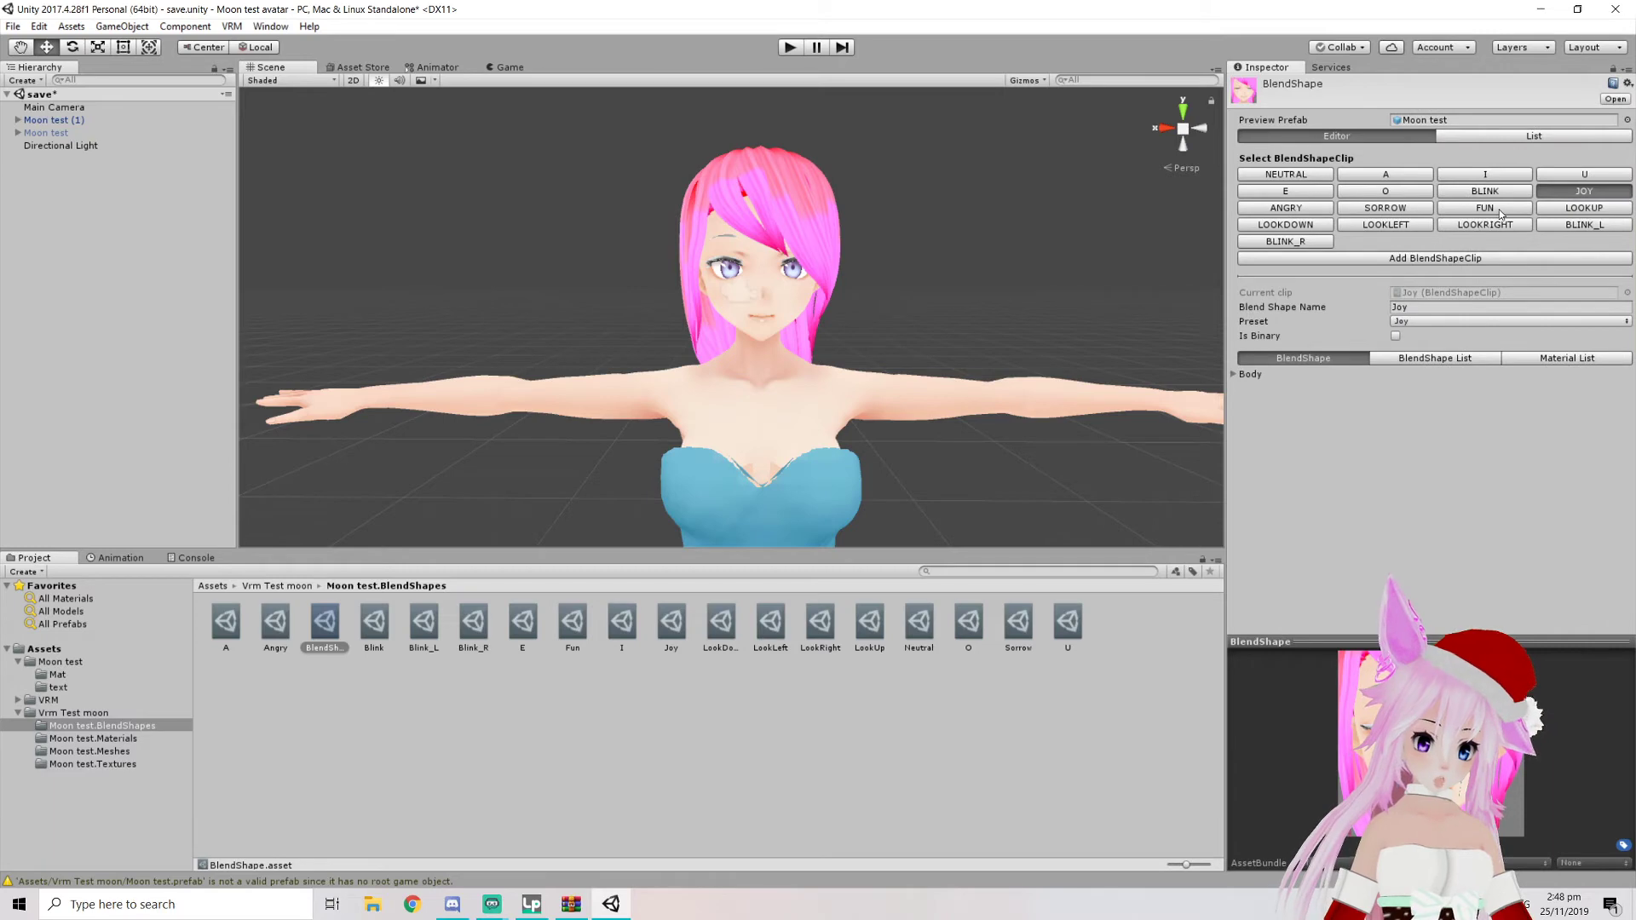
left_click(1500, 214)
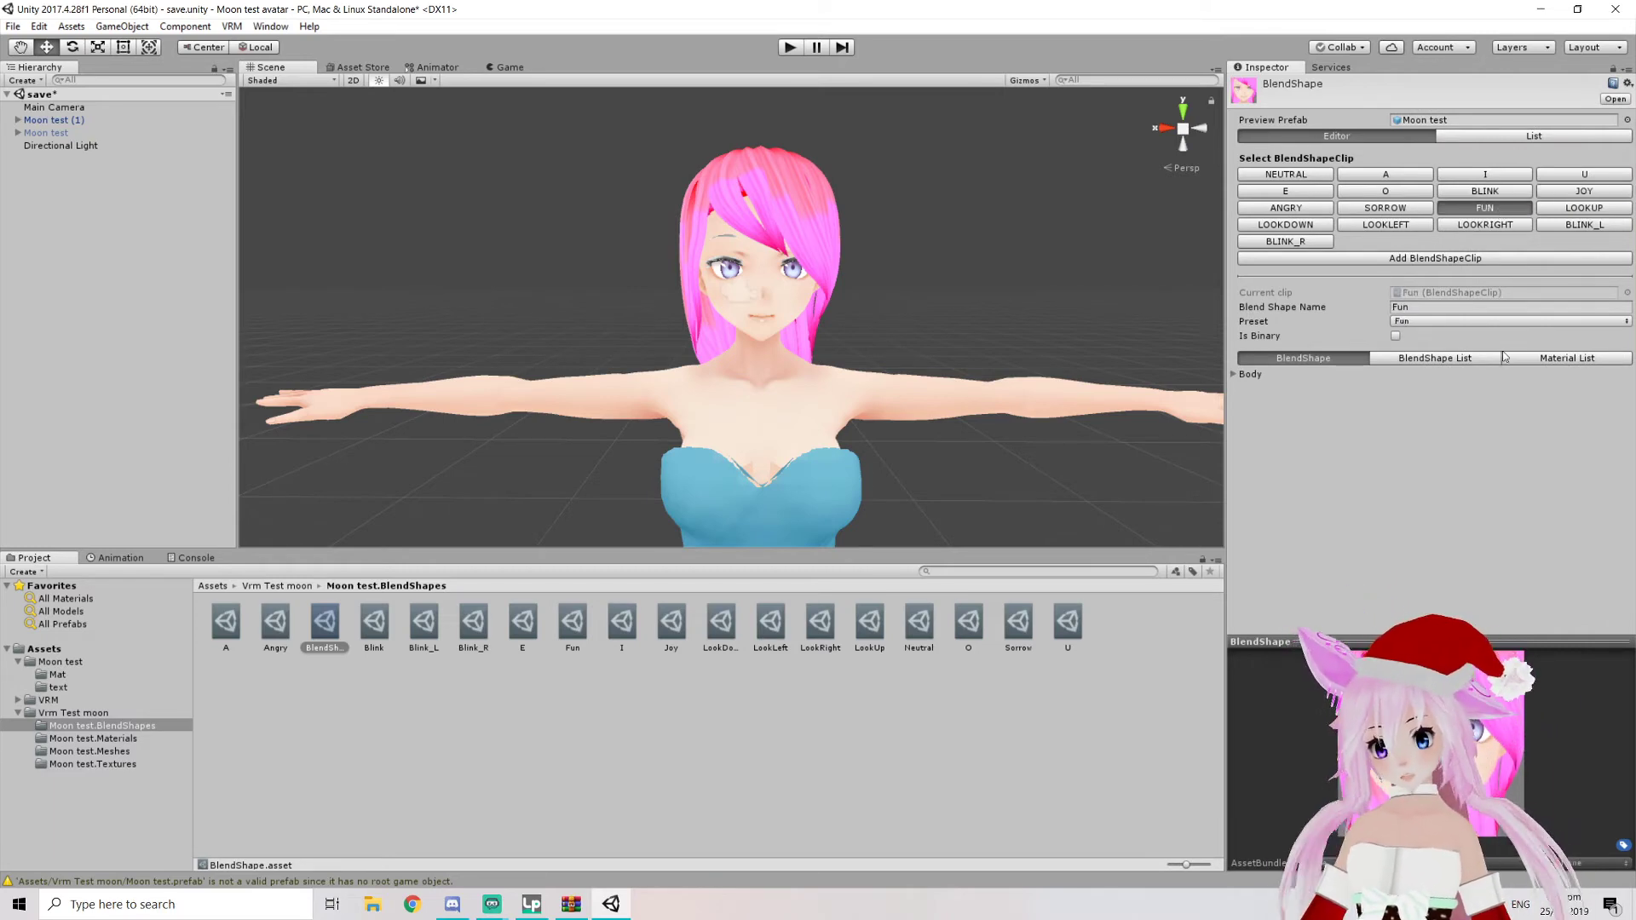
left_click(1250, 374)
scroll(1337, 454, "down", 5)
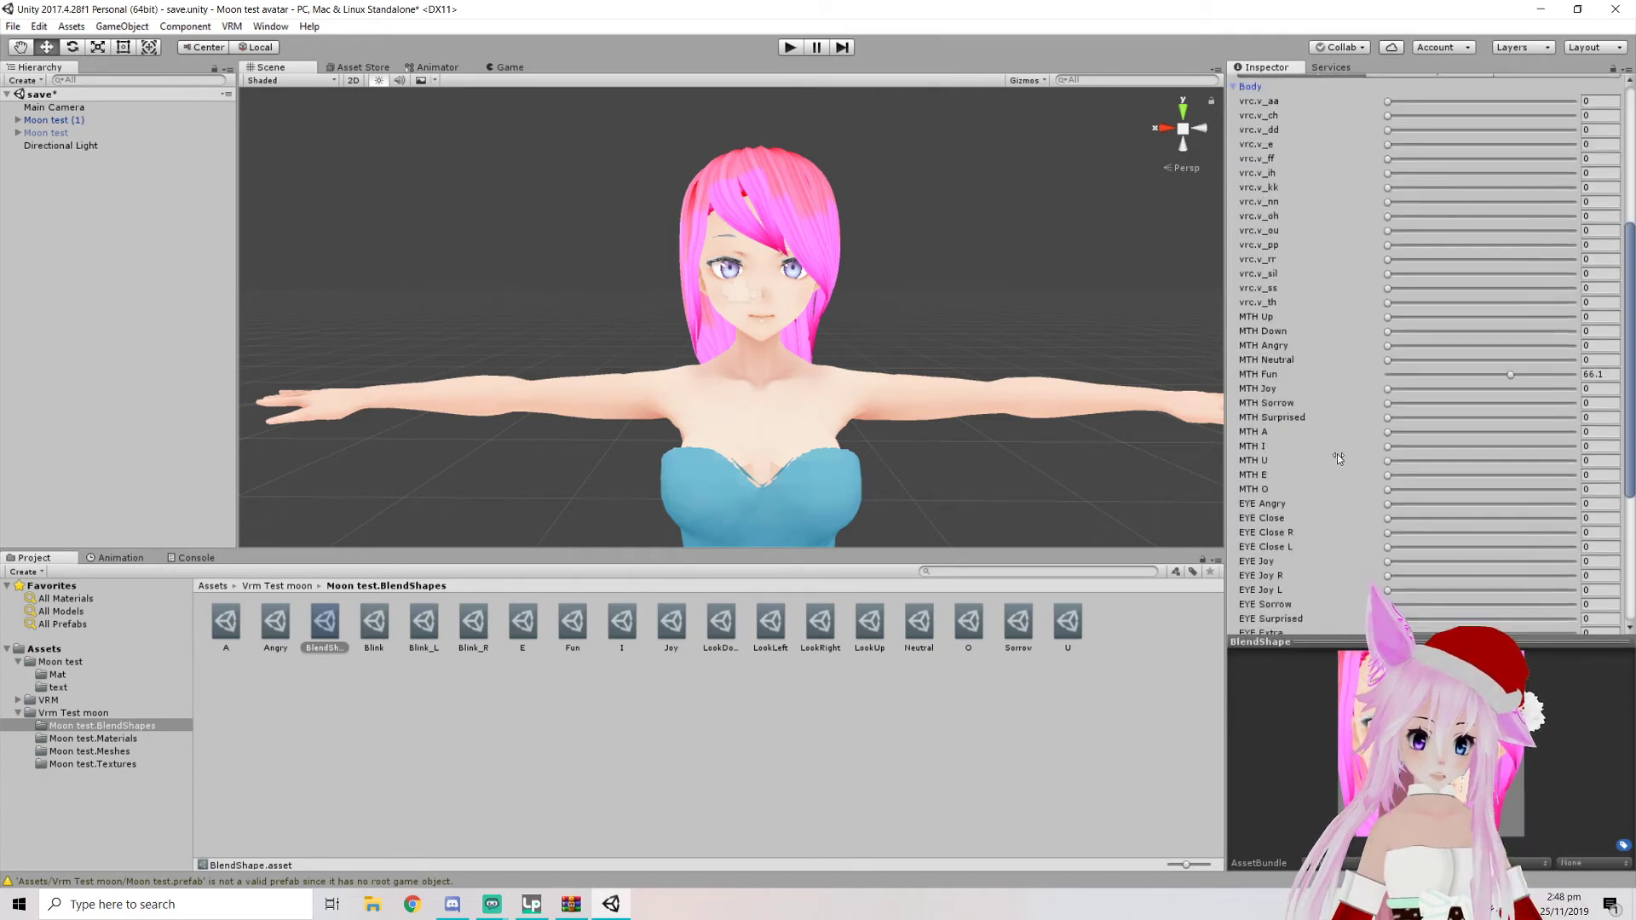
scroll(1338, 454, "down", 3)
left_click_drag(1388, 322, 1338, 309)
scroll(1400, 490, "down", 2)
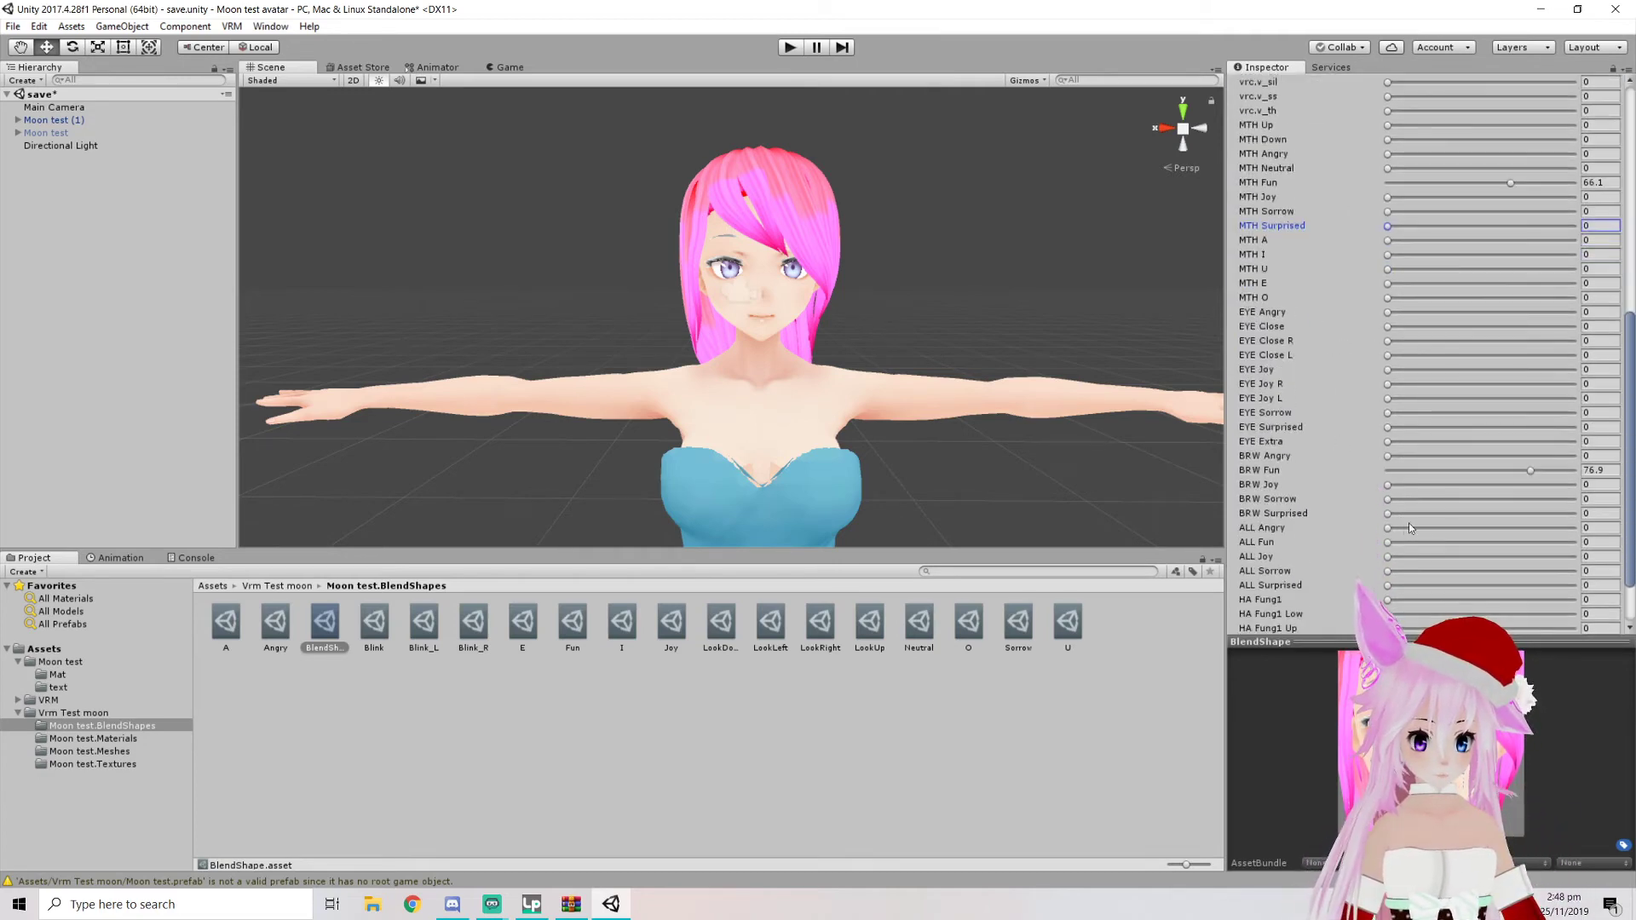
left_click_drag(1503, 471, 1330, 468)
left_click_drag(1491, 181, 1234, 184)
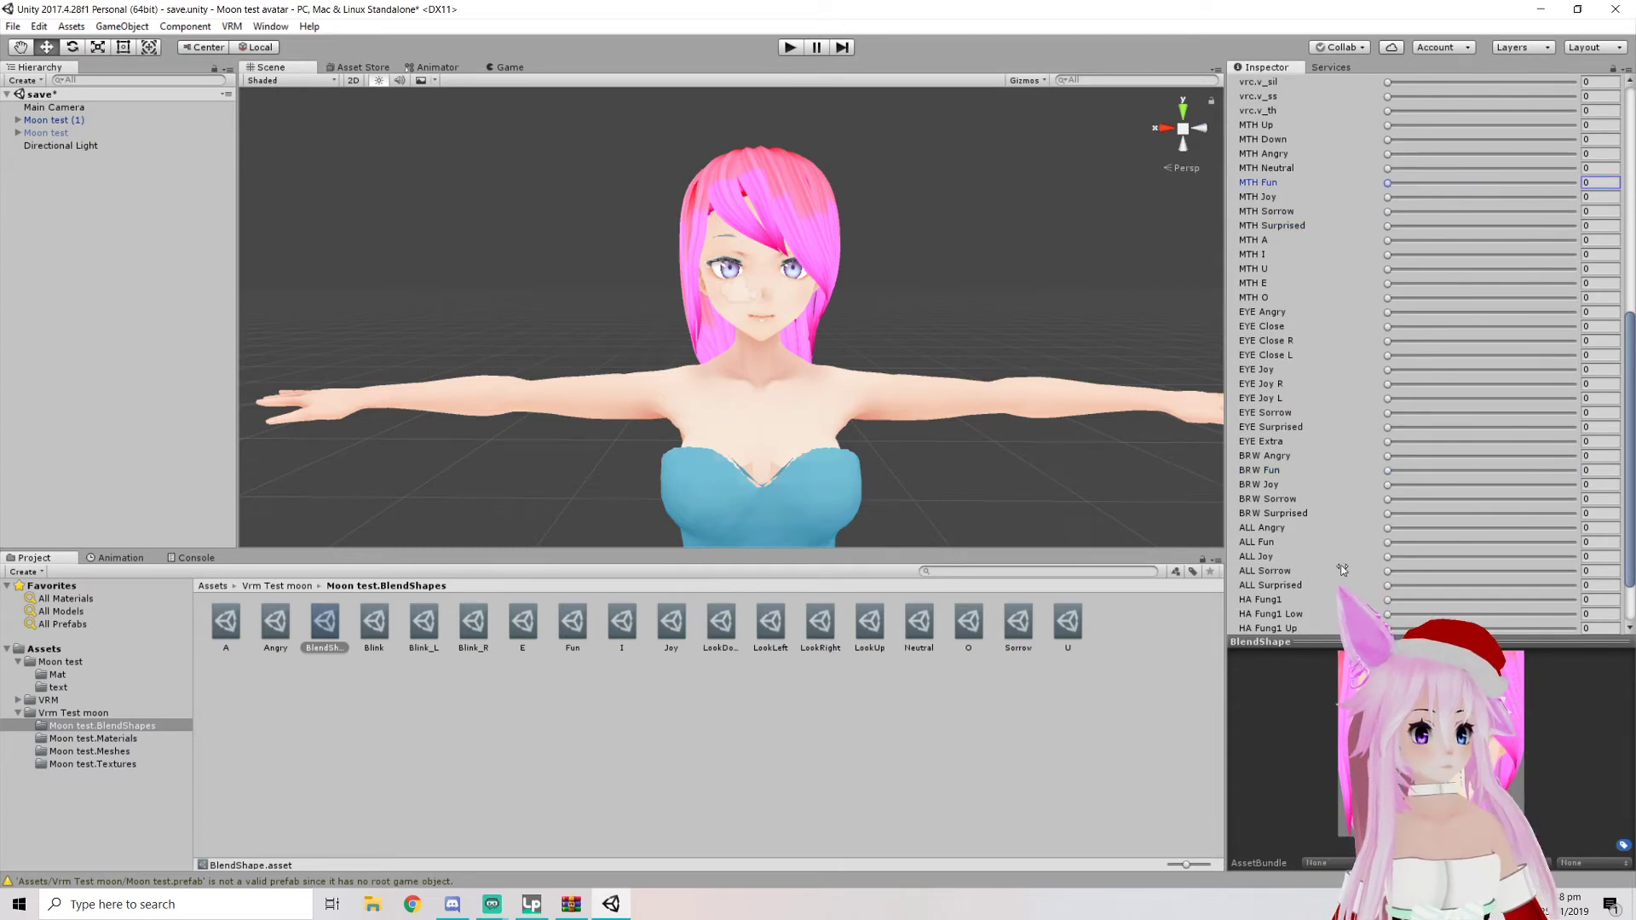
Set the Body blend shapes EYE Surprised to 100 and MTH Surprised to about 36 for the Fun clip, leaving ALL Surprised at 0
scroll(1342, 570, "down", 1)
left_click_drag(1388, 538, 1514, 538)
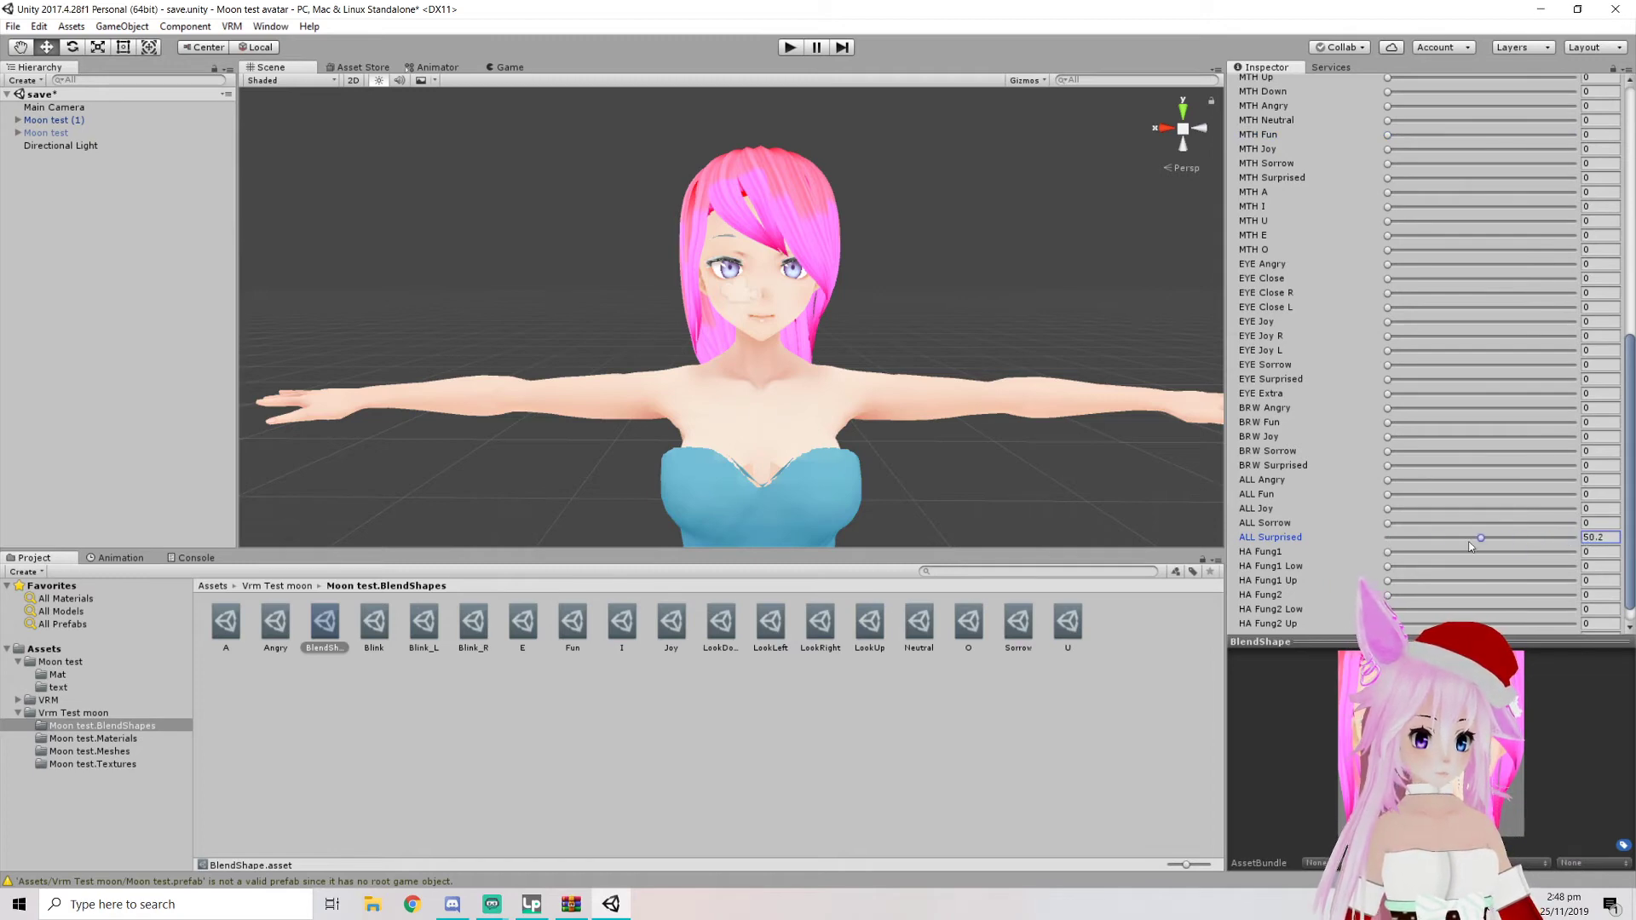
left_click_drag(1388, 379, 1571, 385)
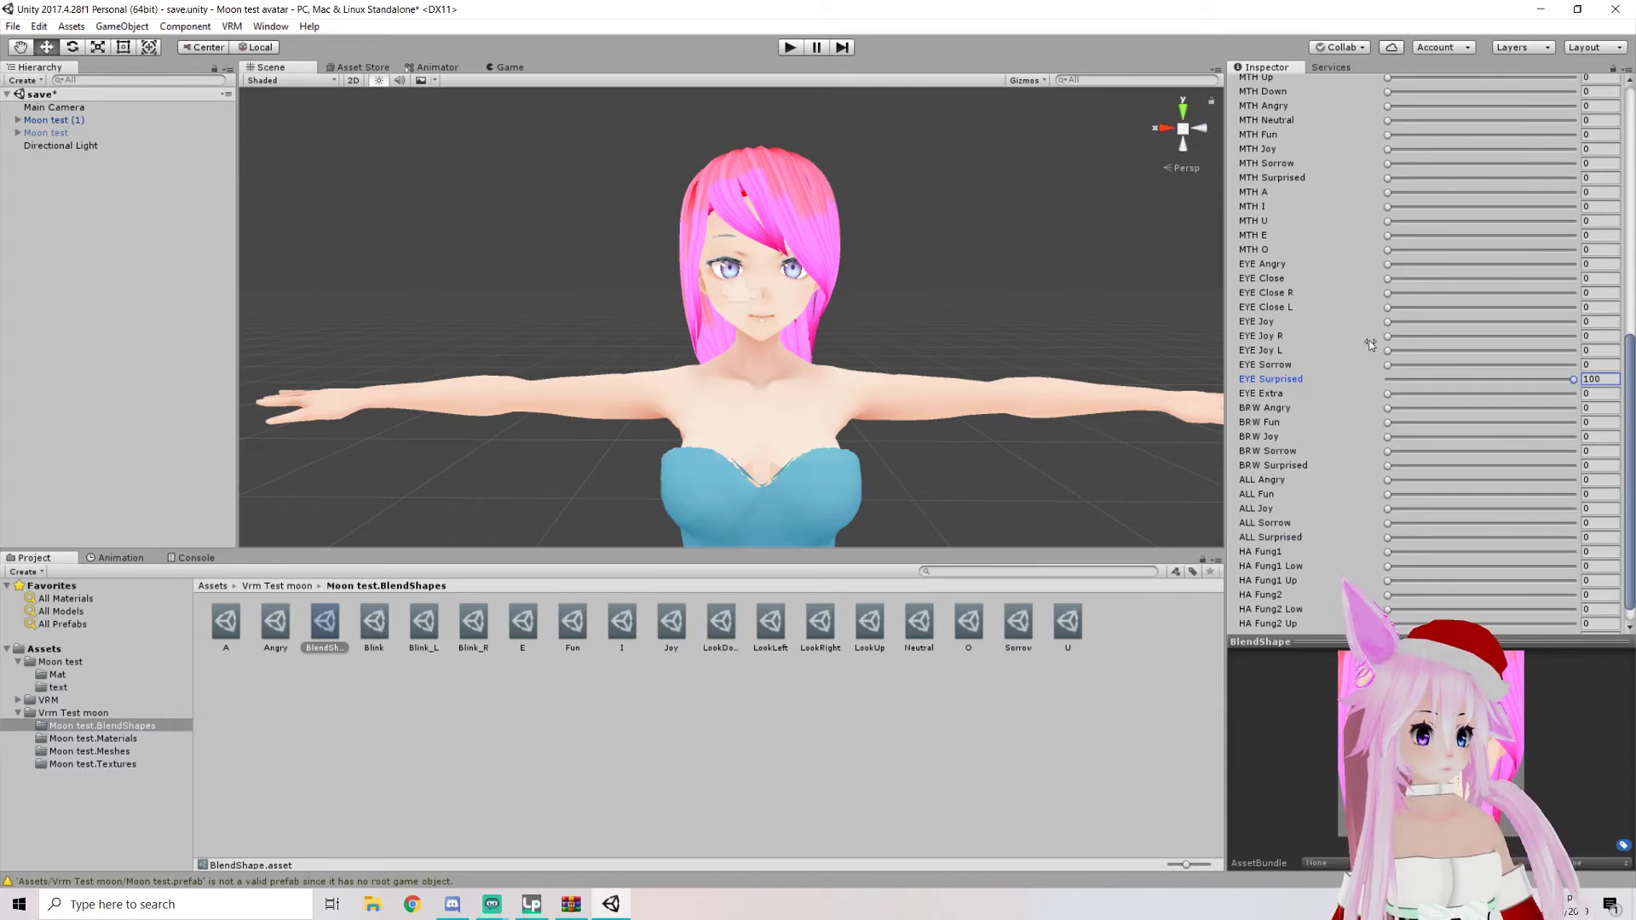
scroll(1367, 335, "up", 1)
left_click_drag(1387, 225, 1454, 233)
Set the Body blend shape BRW Surprised to about 67 for the Fun clip
scroll(1432, 286, "up", 2)
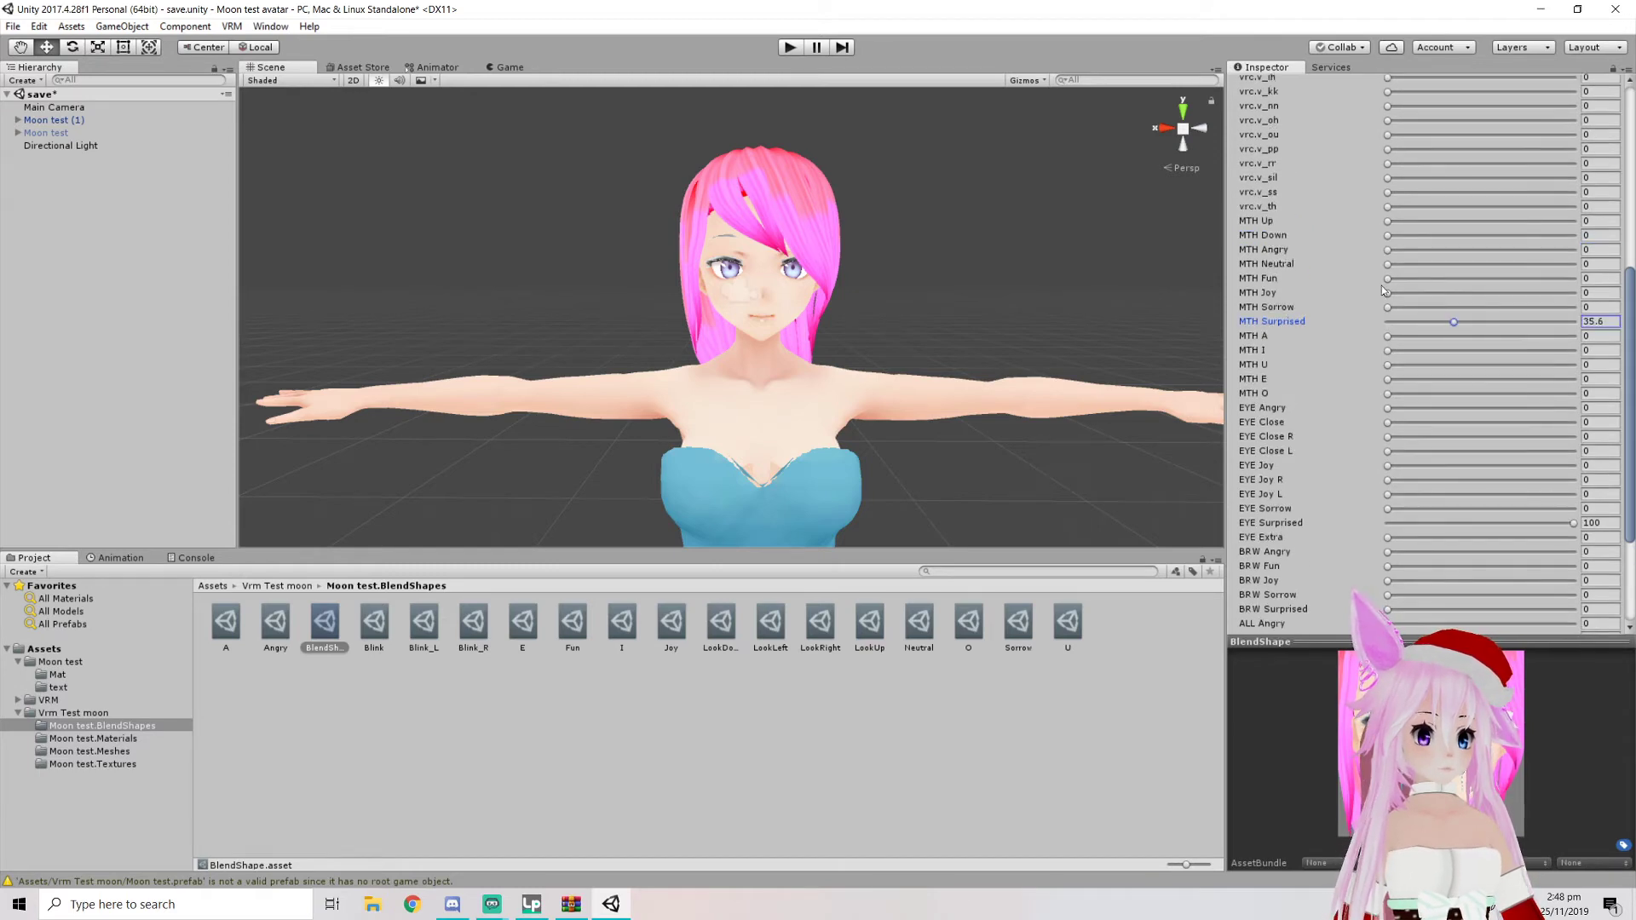
scroll(1364, 286, "up", 2)
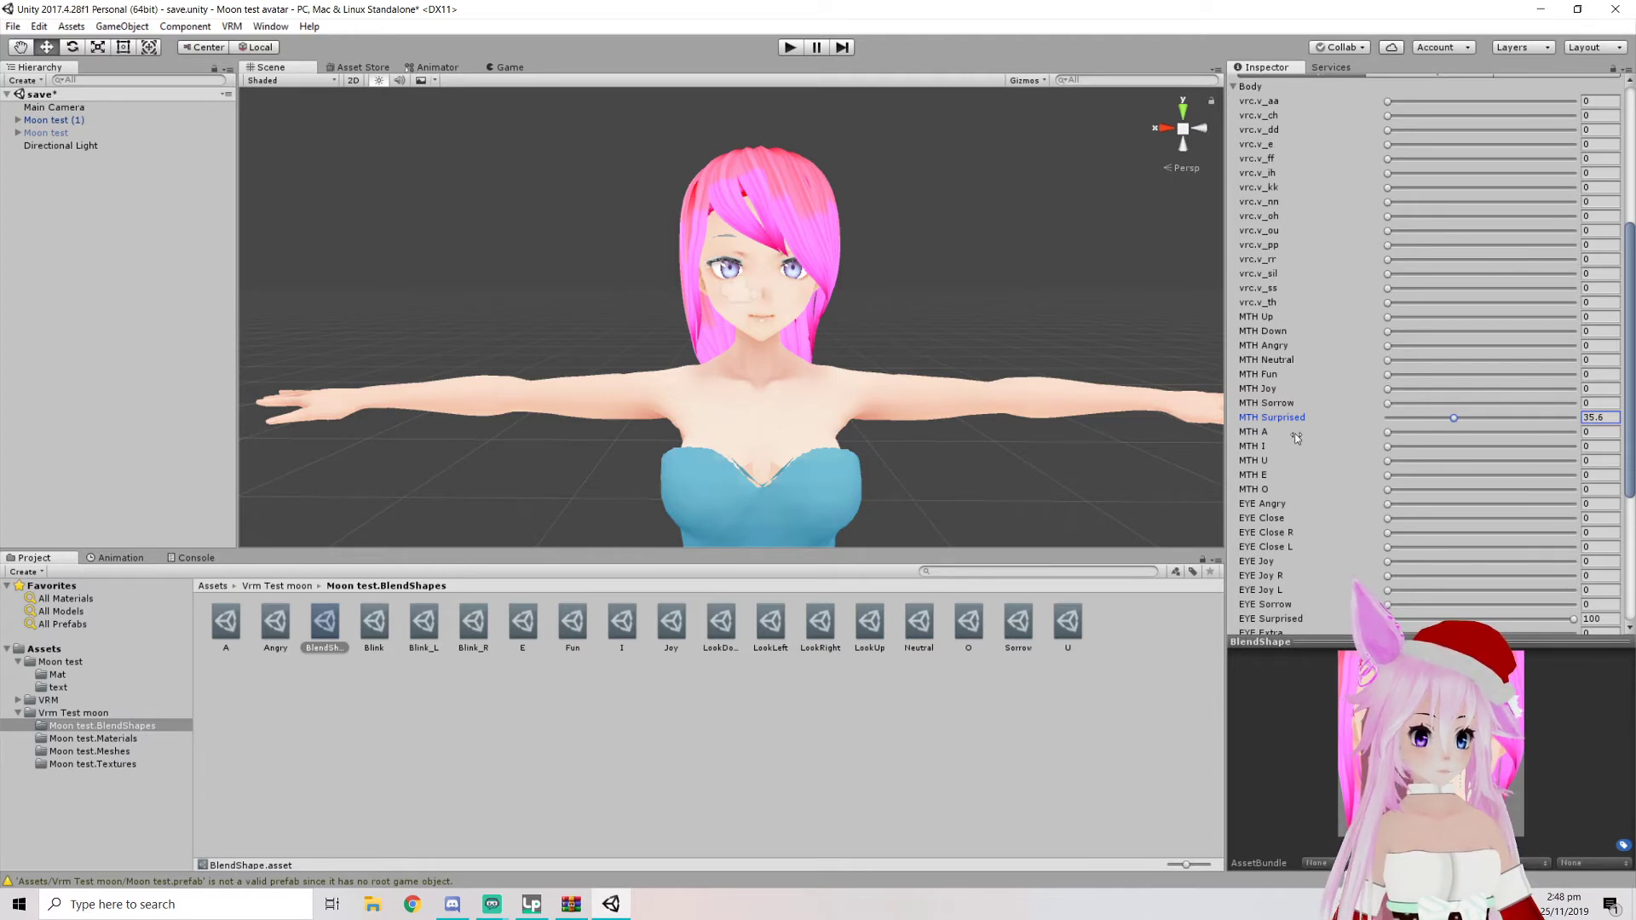
scroll(1279, 499, "down", 1)
scroll(1278, 502, "down", 2)
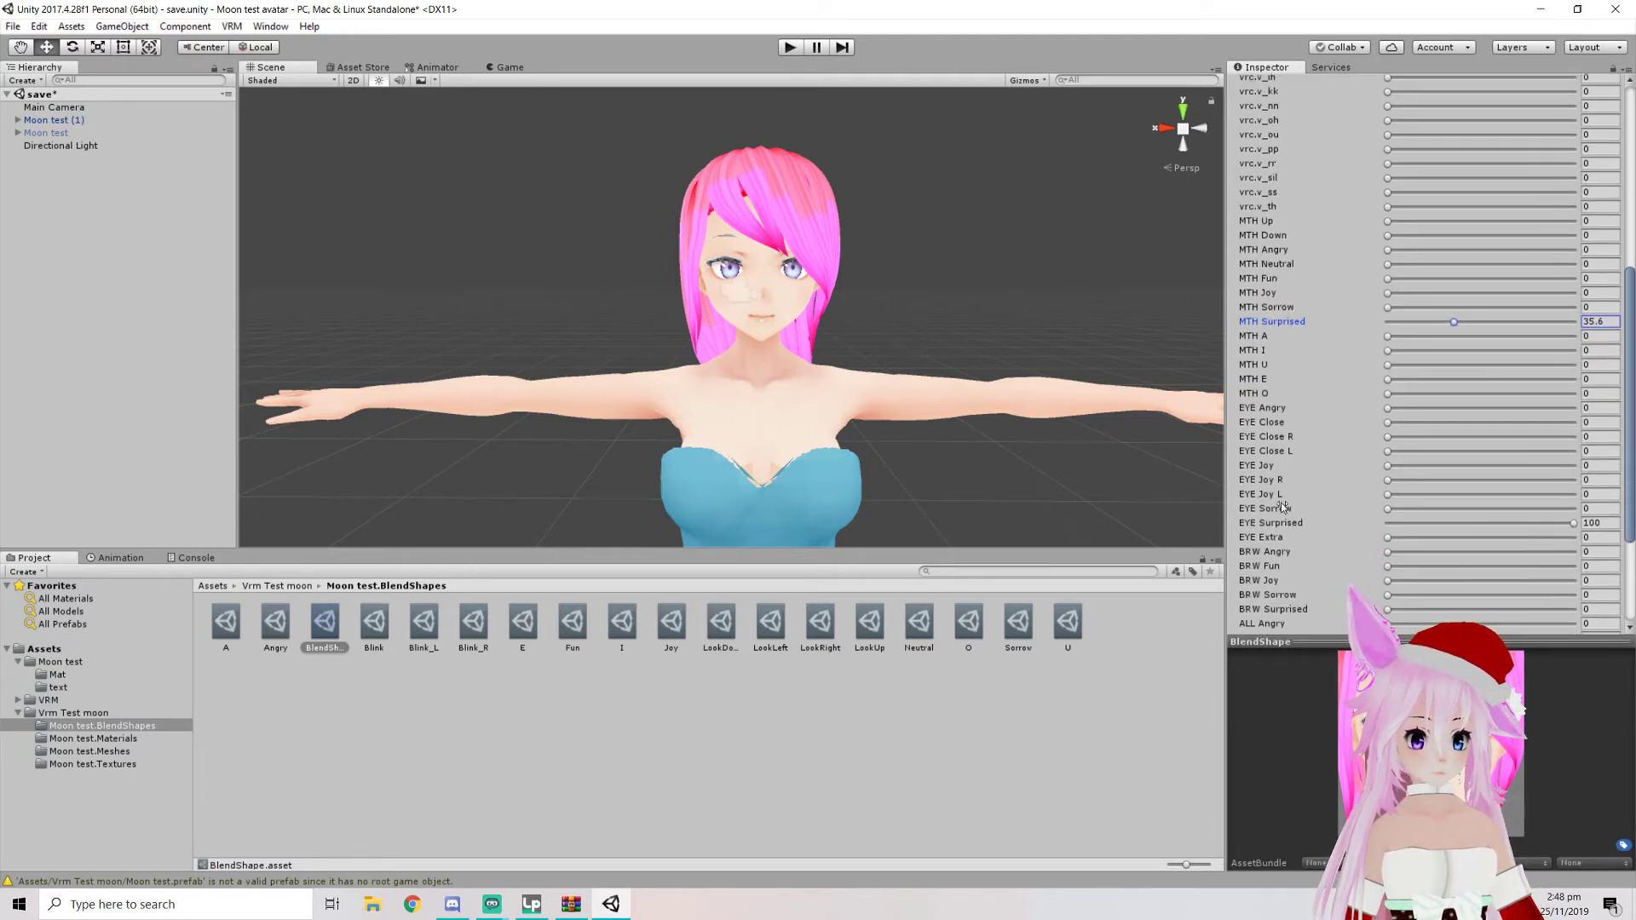
left_click_drag(1389, 561, 1512, 555)
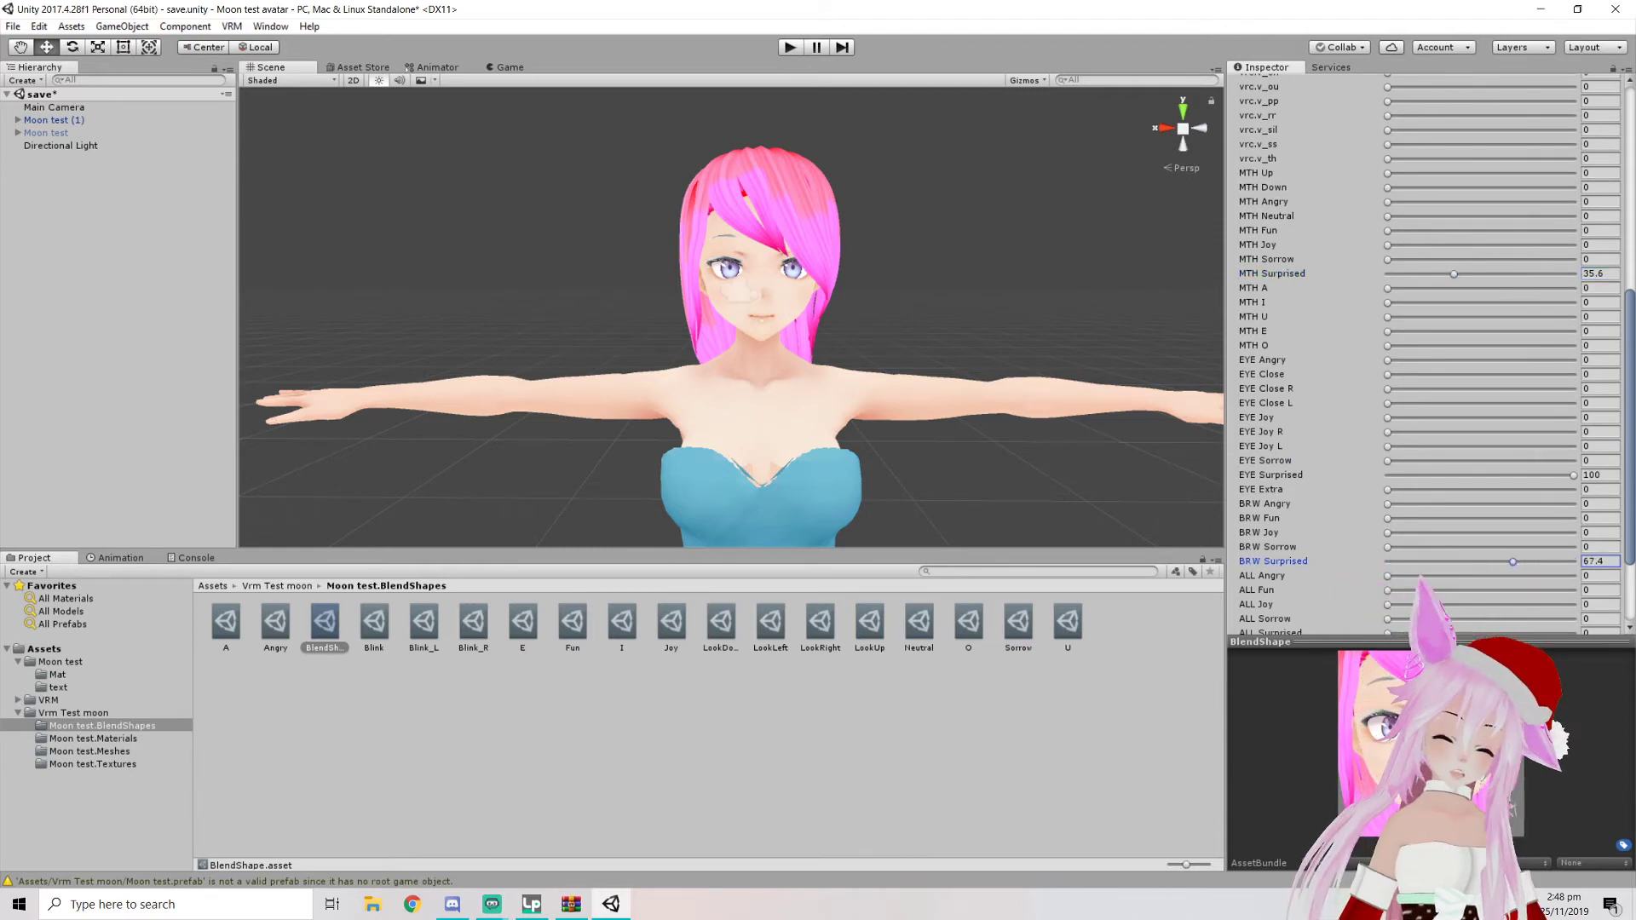
Select the LookUp clip and look through its Body blend shapes for one that suits looking up
scroll(1495, 476, "up", 9)
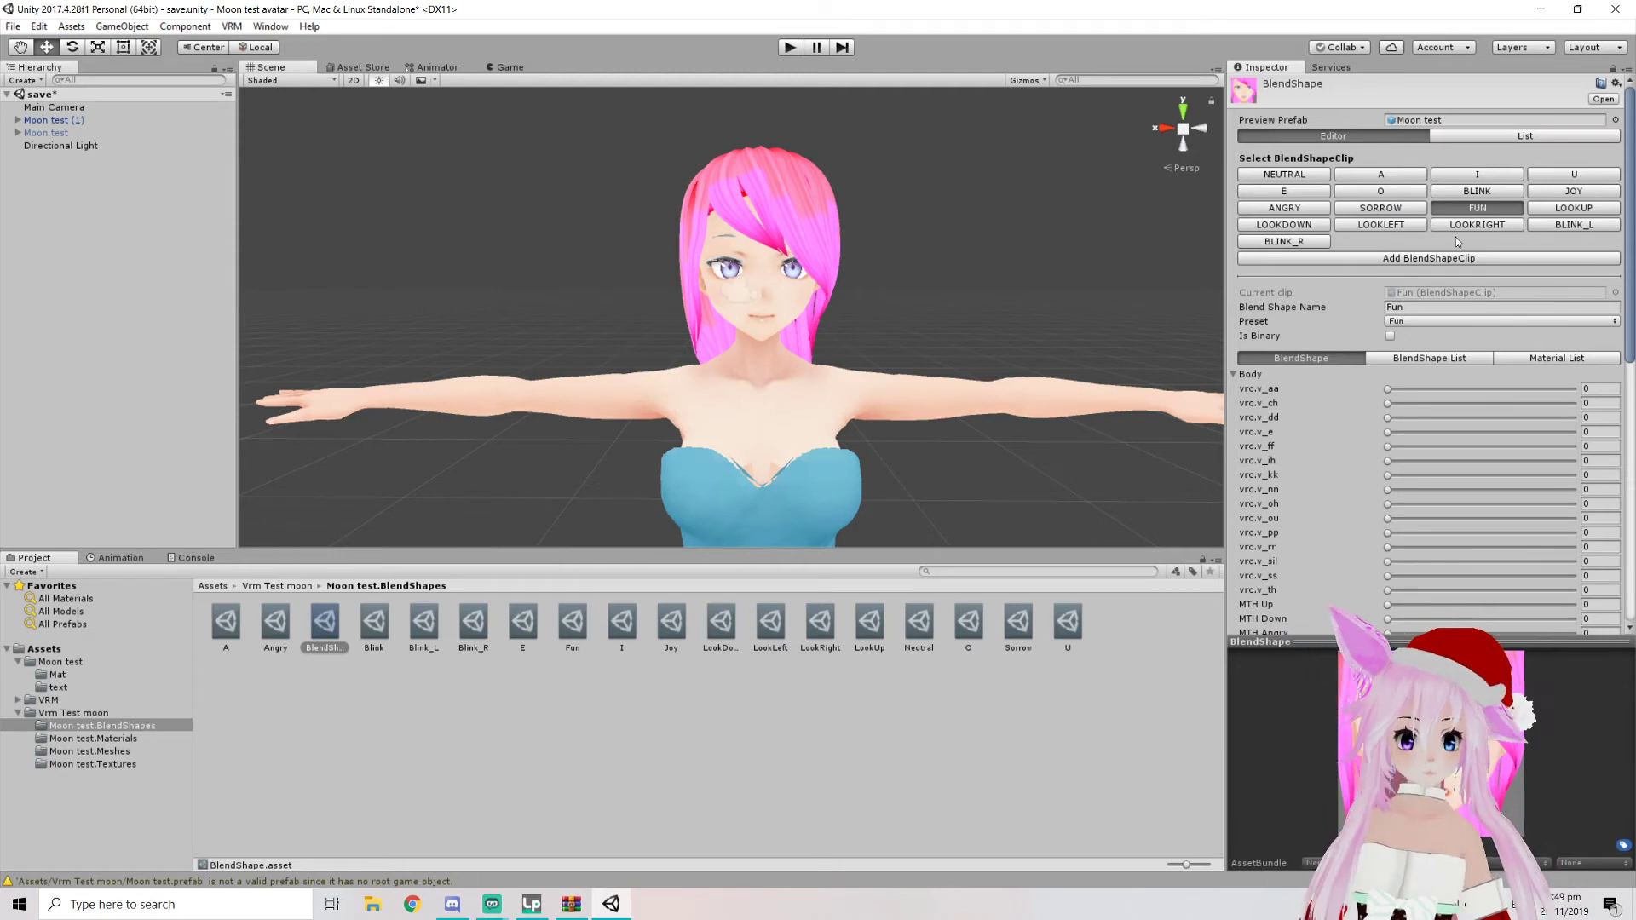
scroll(1378, 457, "down", 8)
scroll(1438, 346, "up", 8)
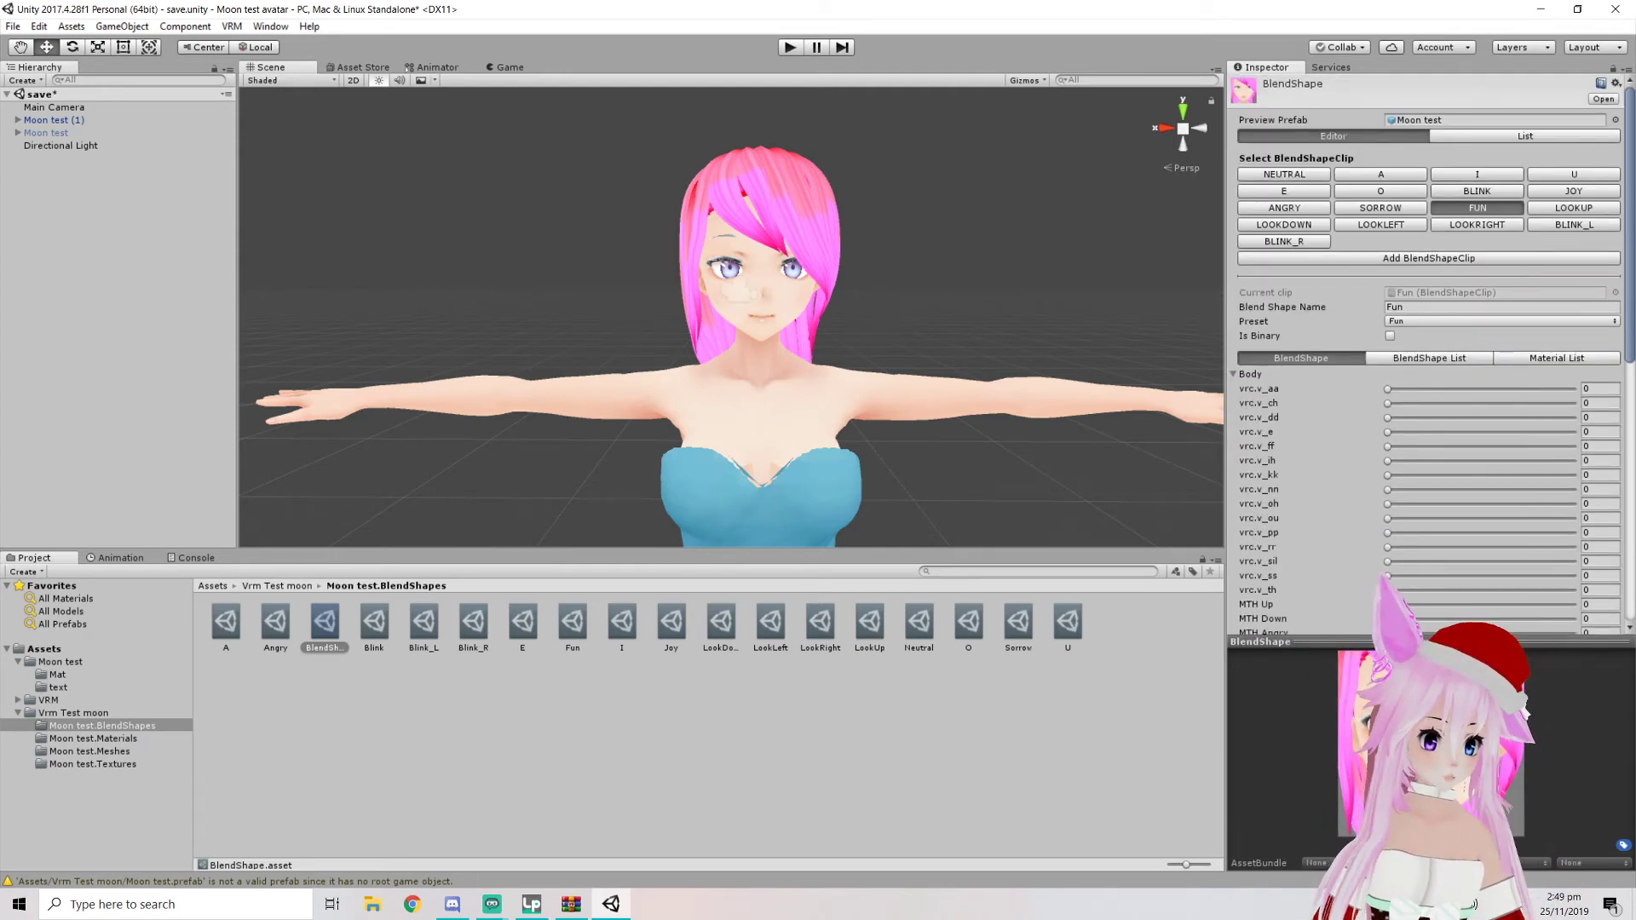
left_click(1563, 212)
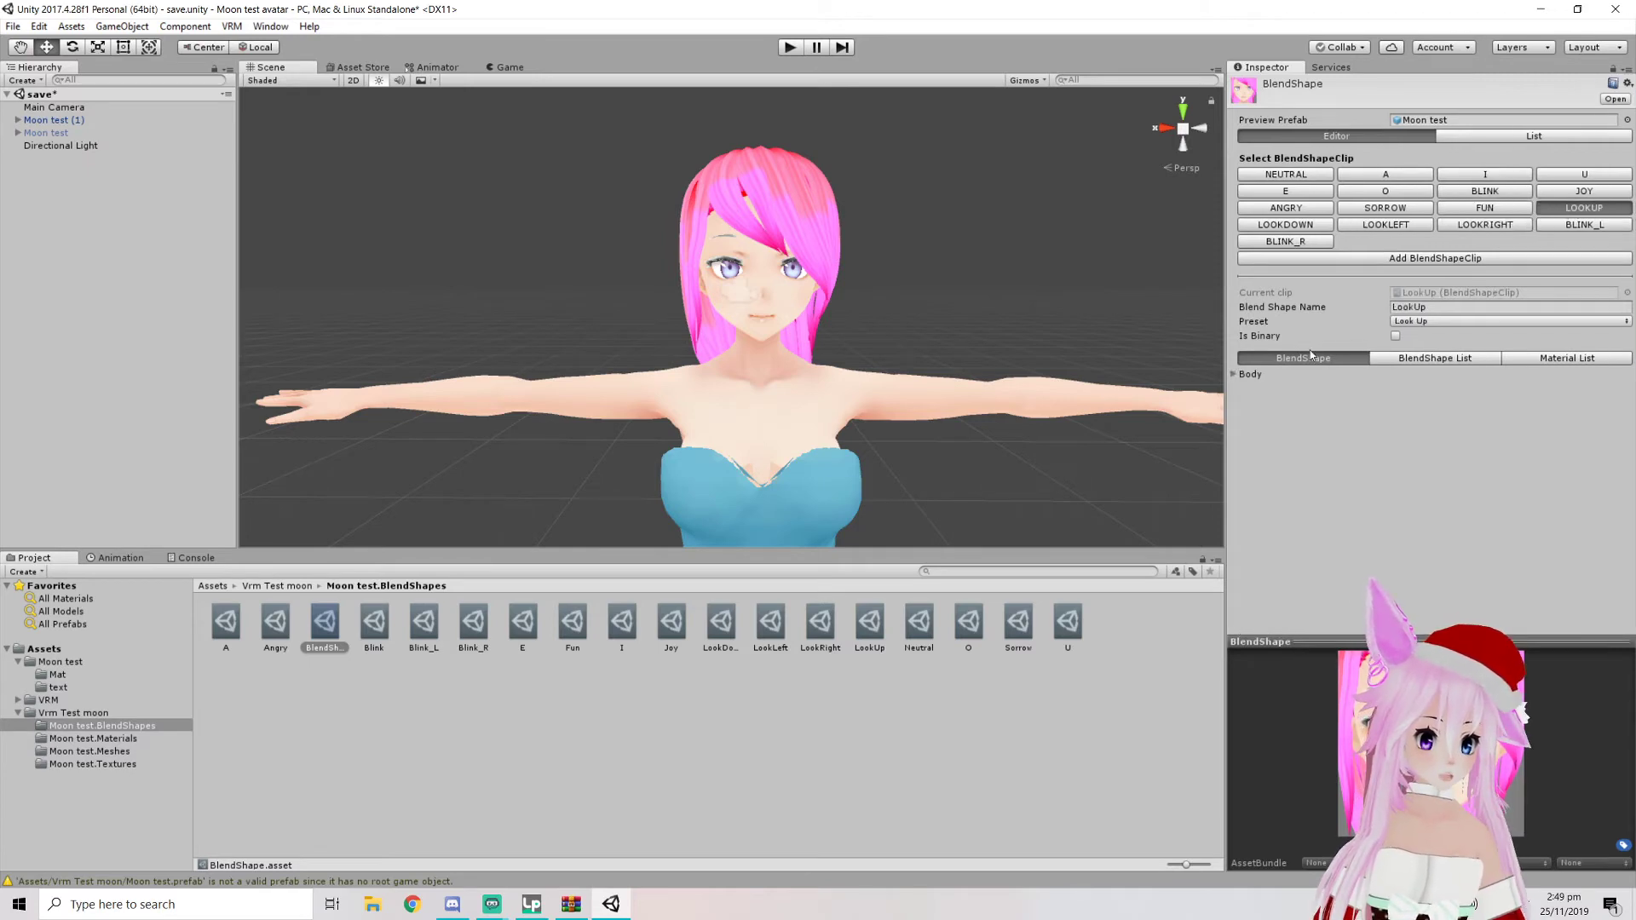
left_click(1236, 375)
scroll(1311, 425, "down", 3)
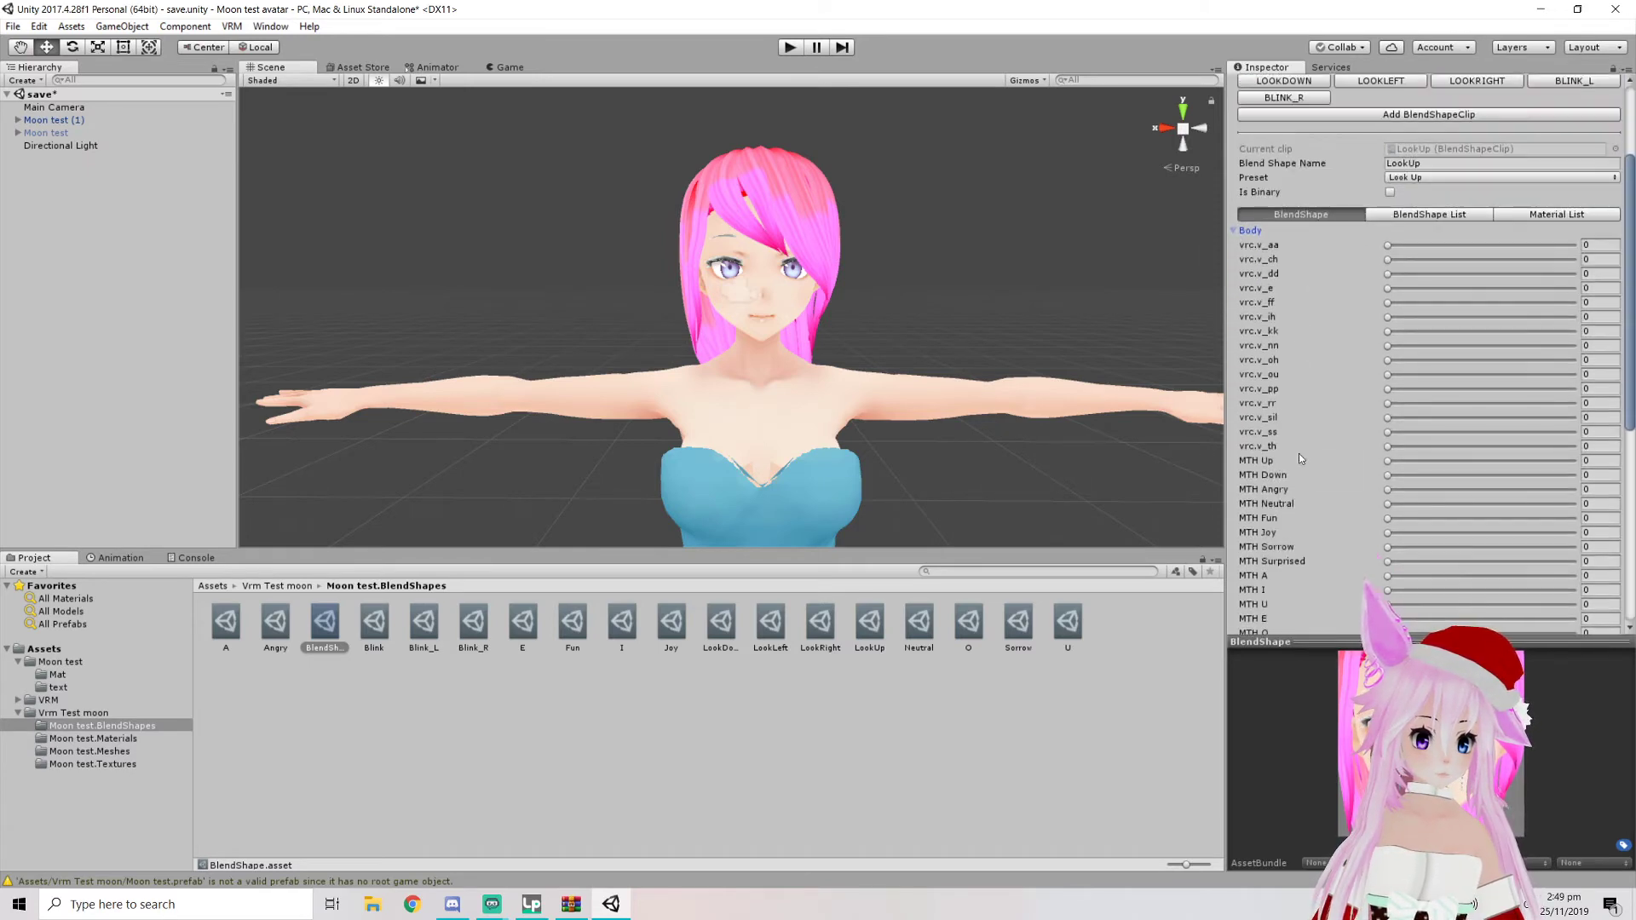
left_click(1389, 460)
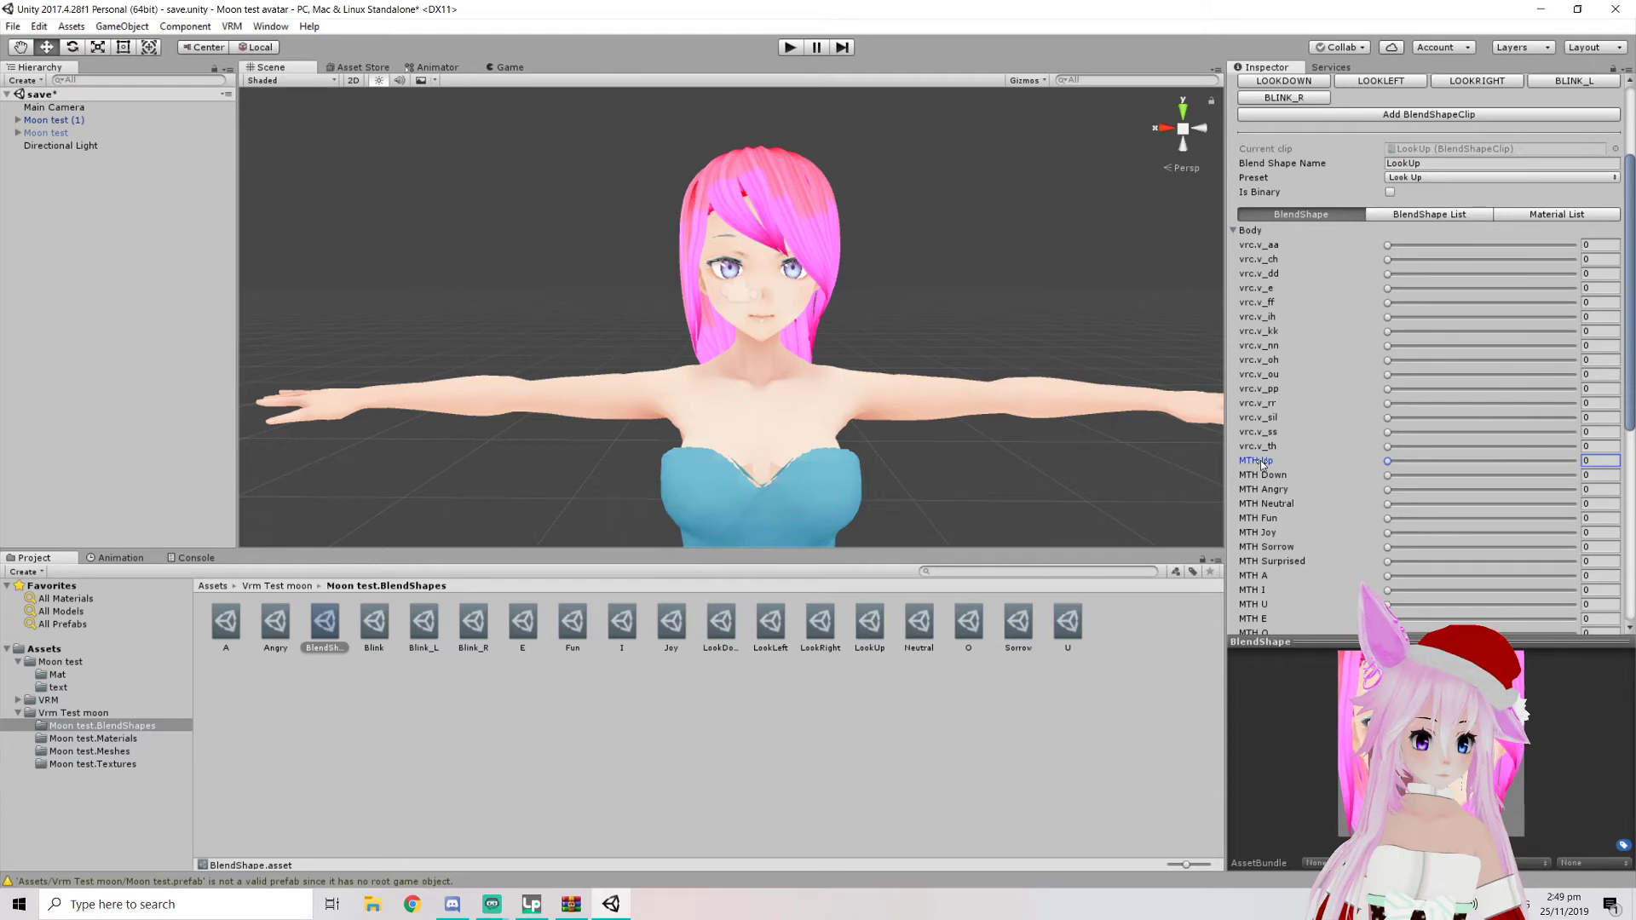
scroll(1306, 542, "down", 2)
scroll(1306, 533, "down", 6)
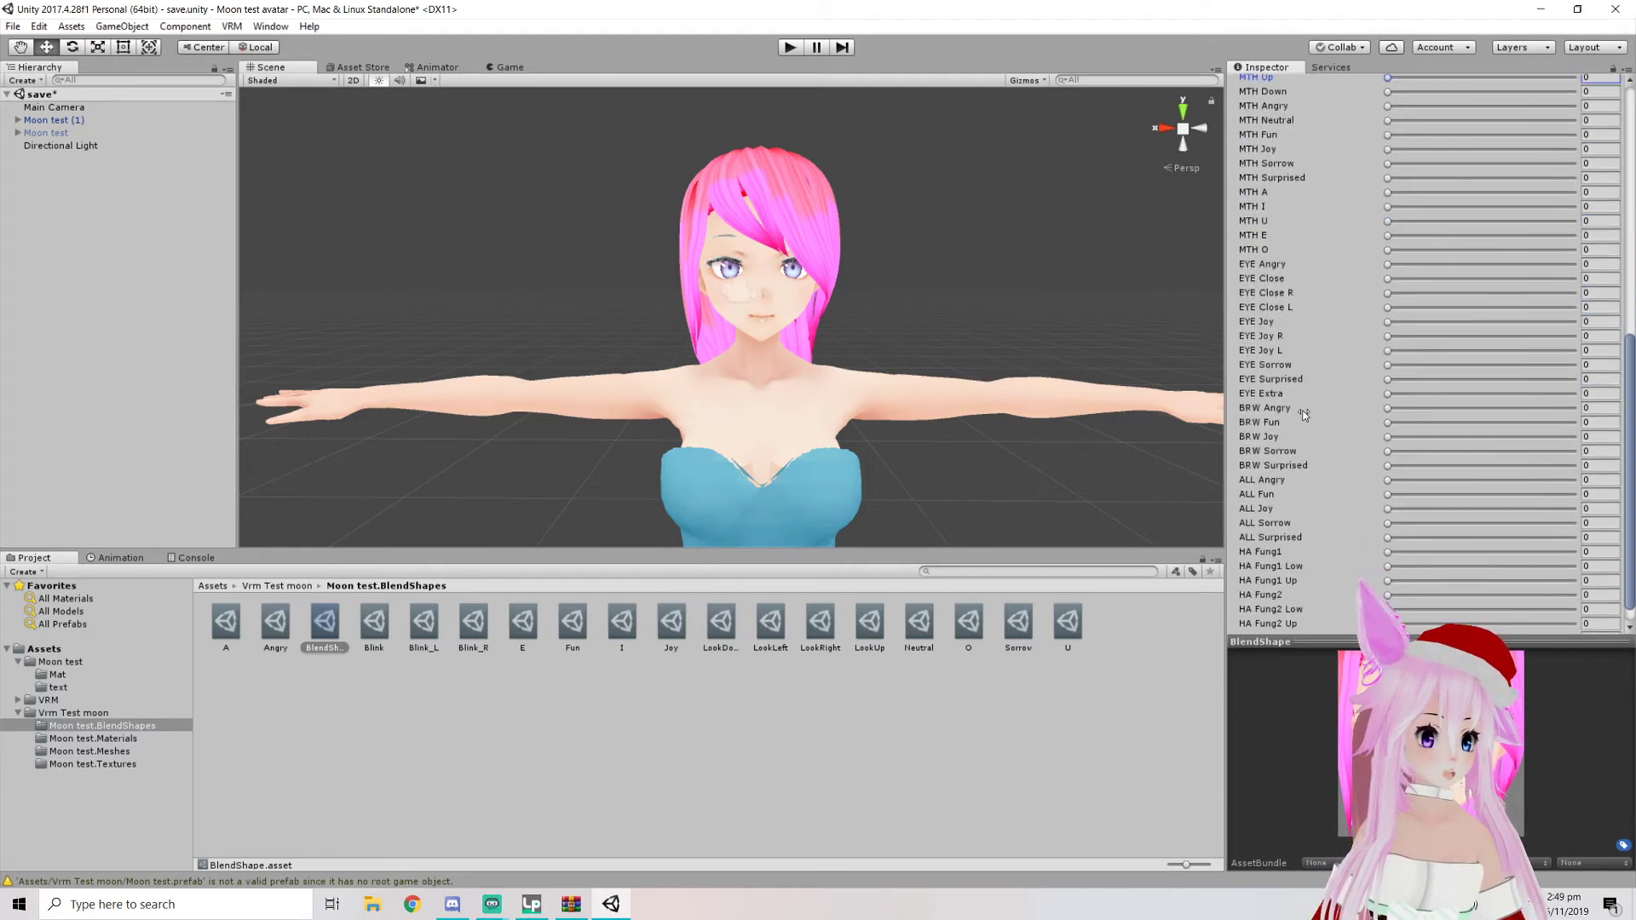
scroll(1301, 494, "down", 1)
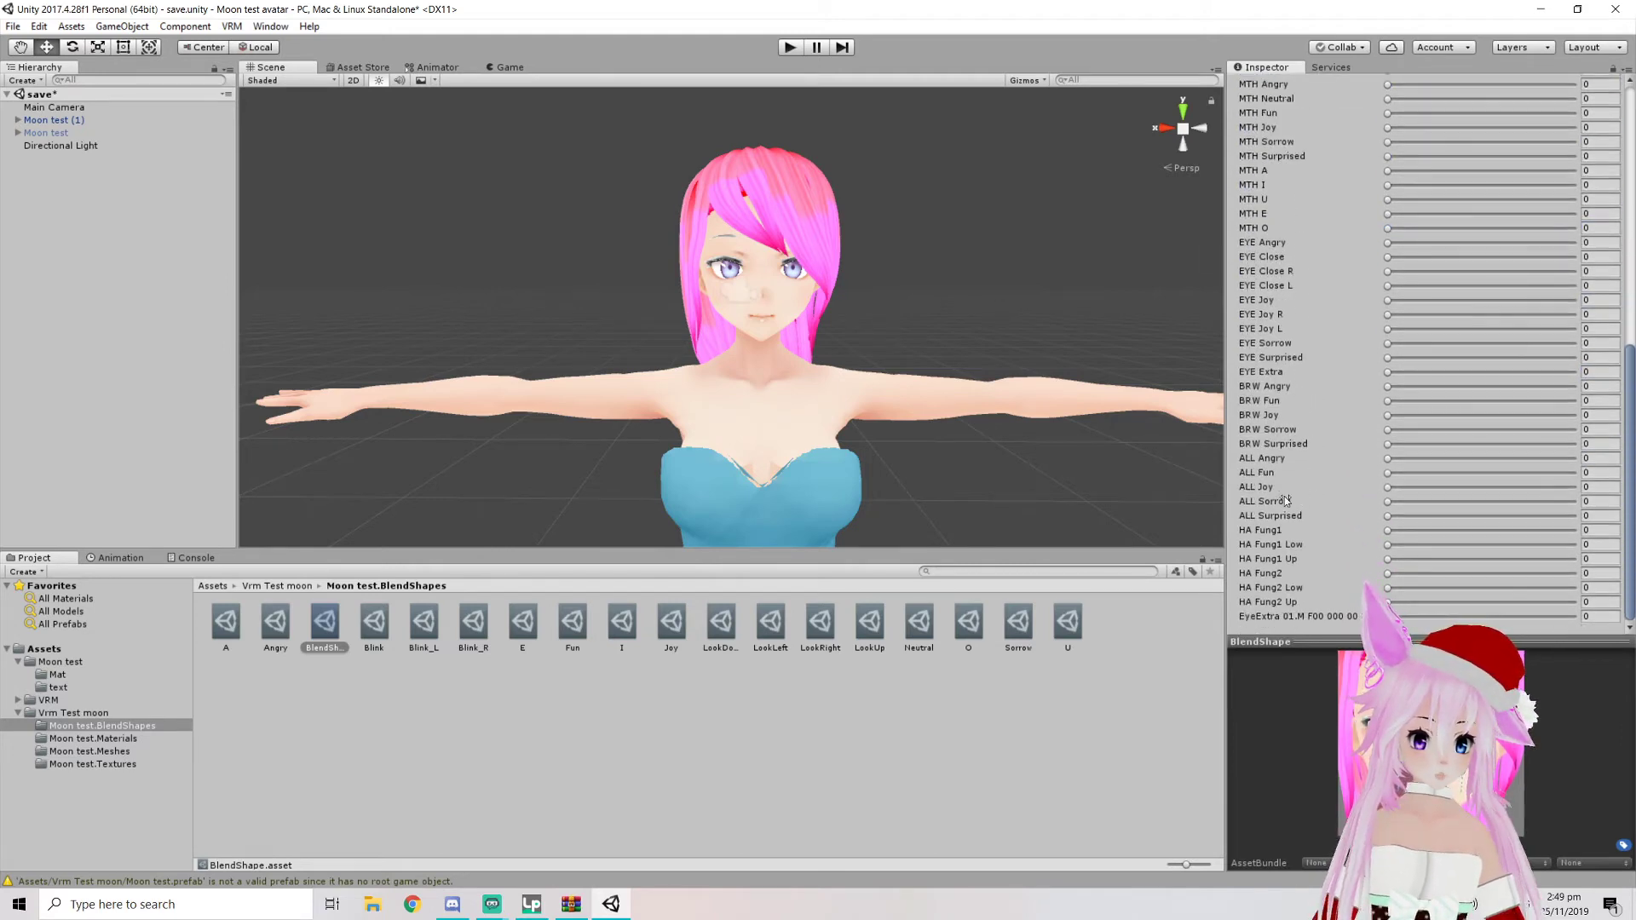
Review the LookUp clip's Body blend shapes and step through the LookDown, LookLeft, LookRight and Blink_L clips
scroll(1305, 592, "up", 3)
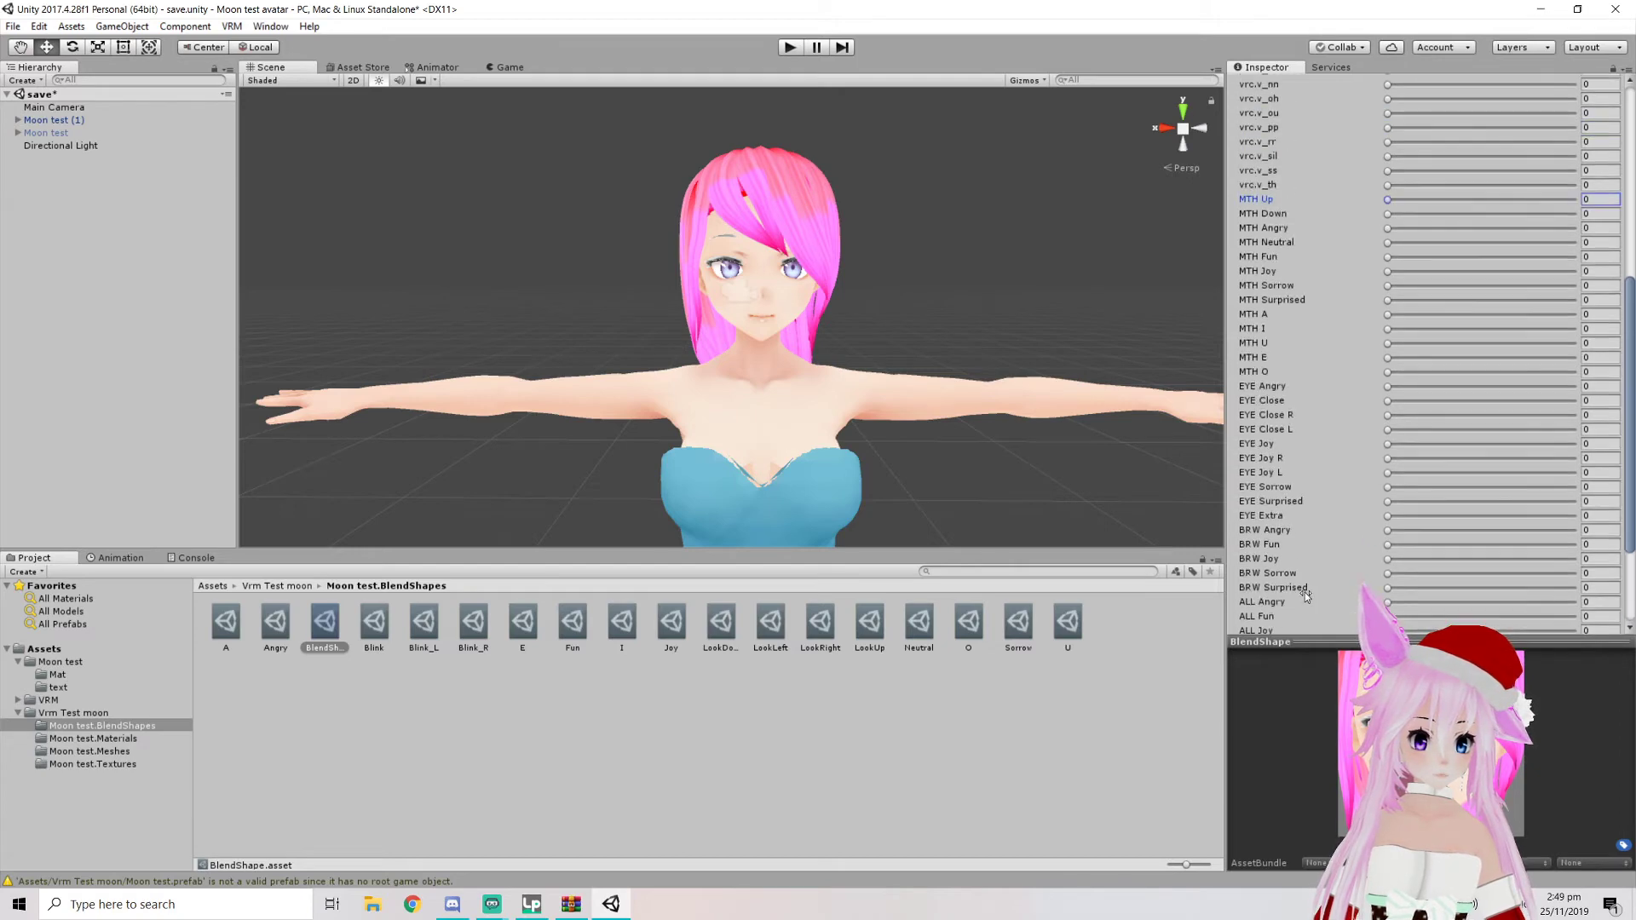
scroll(1315, 580, "down", 3)
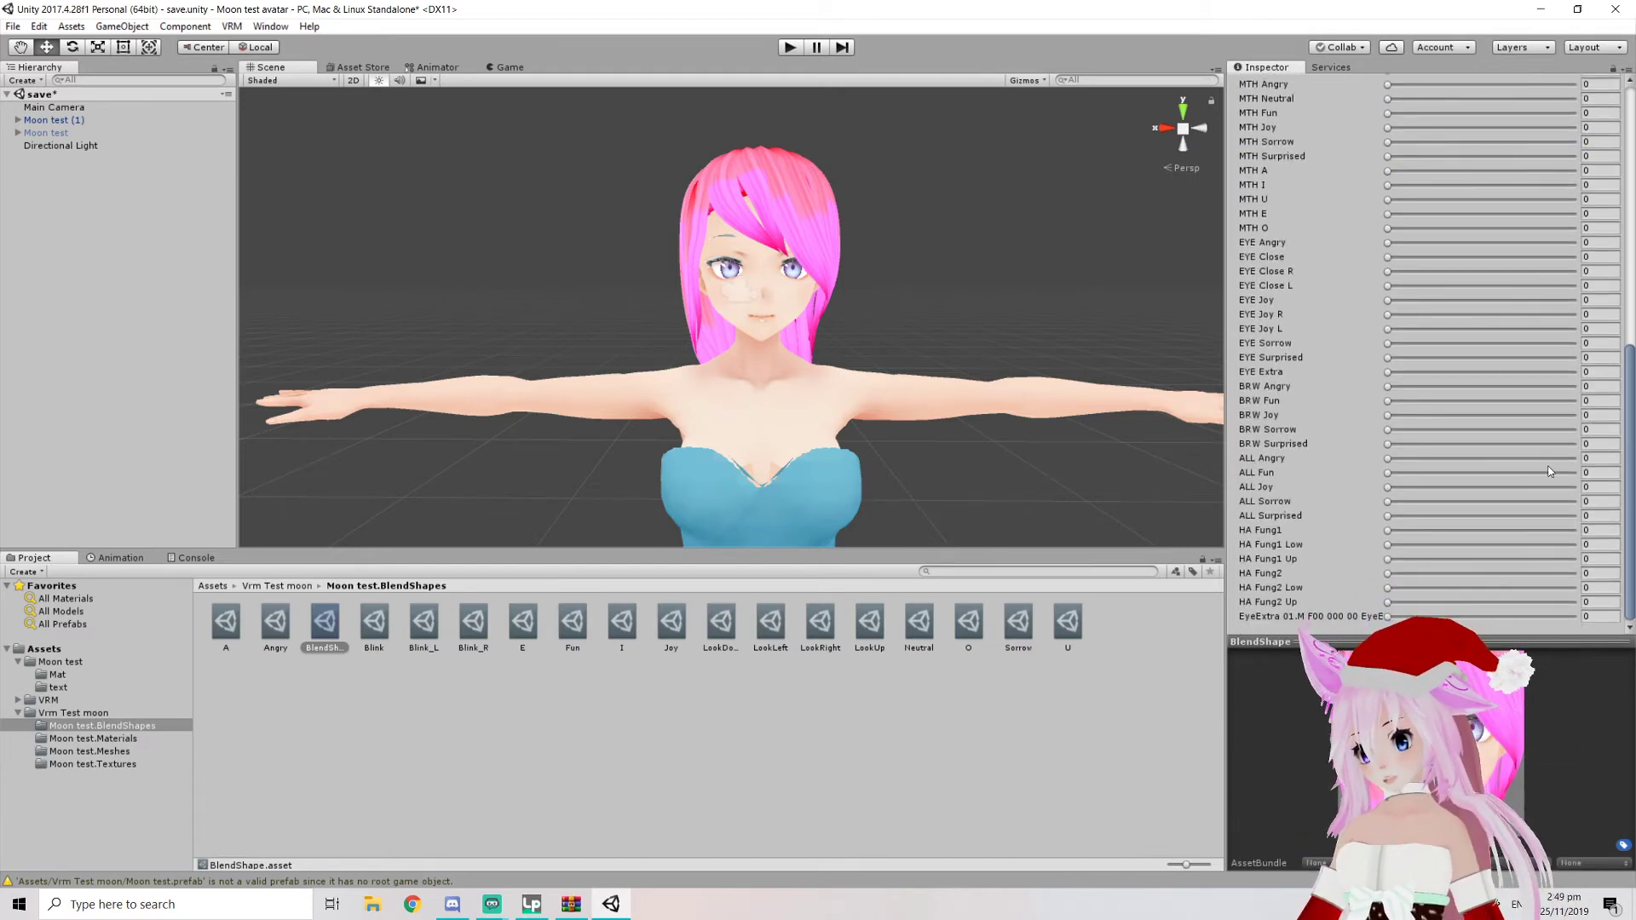
scroll(1526, 488, "up", 4)
scroll(1523, 488, "up", 7)
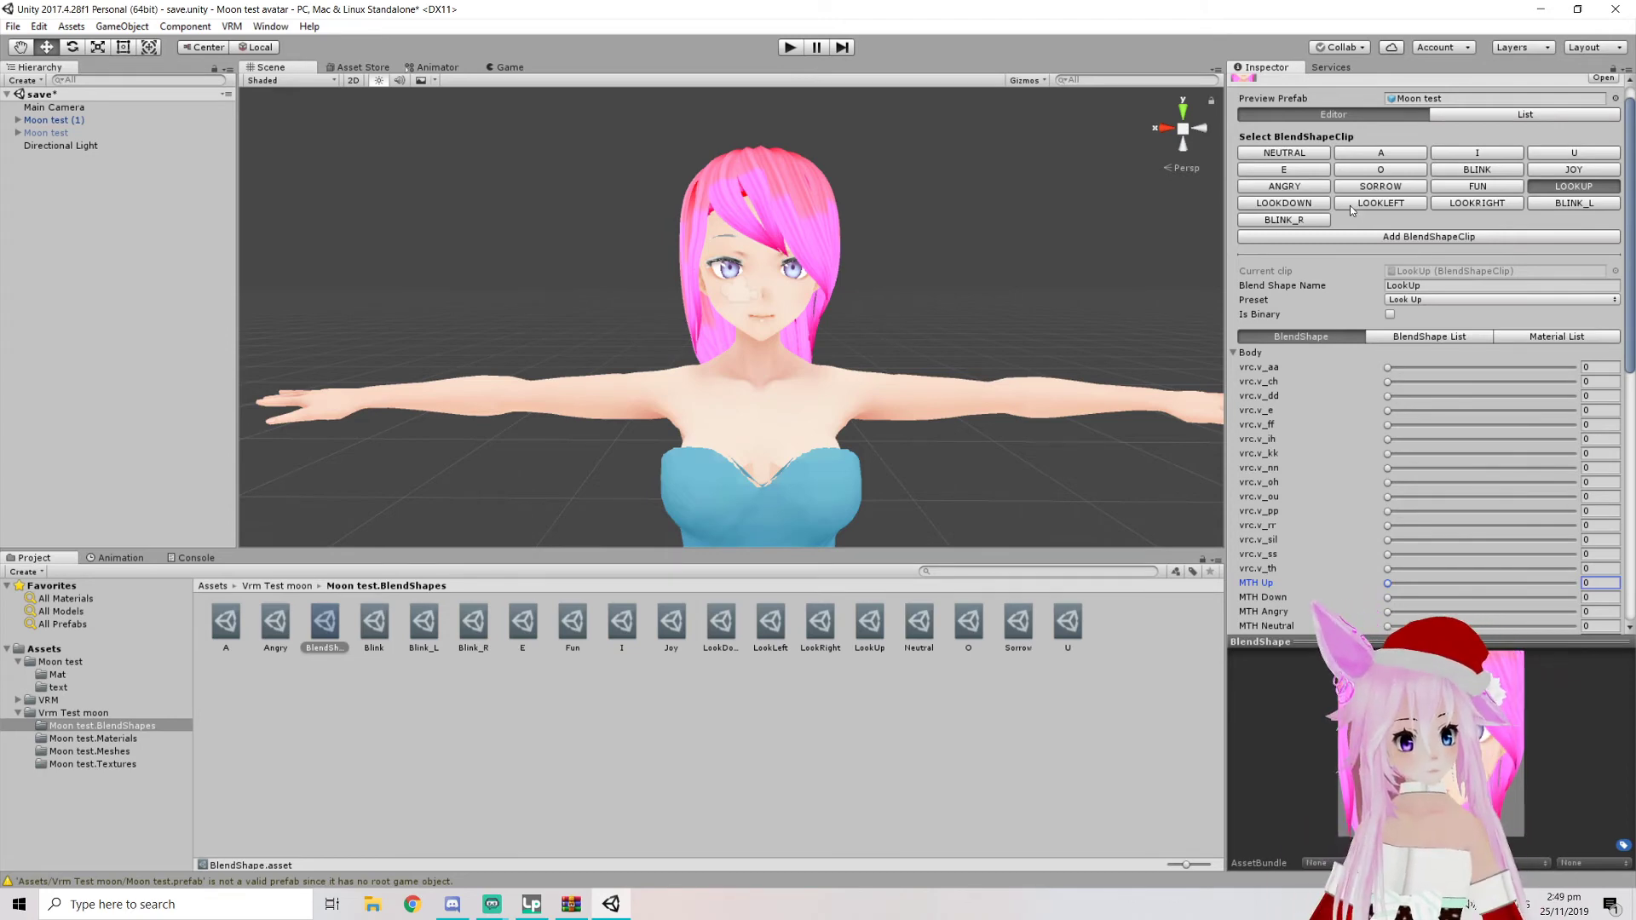
scroll(1333, 251, "down", 3)
scroll(1333, 250, "up", 3)
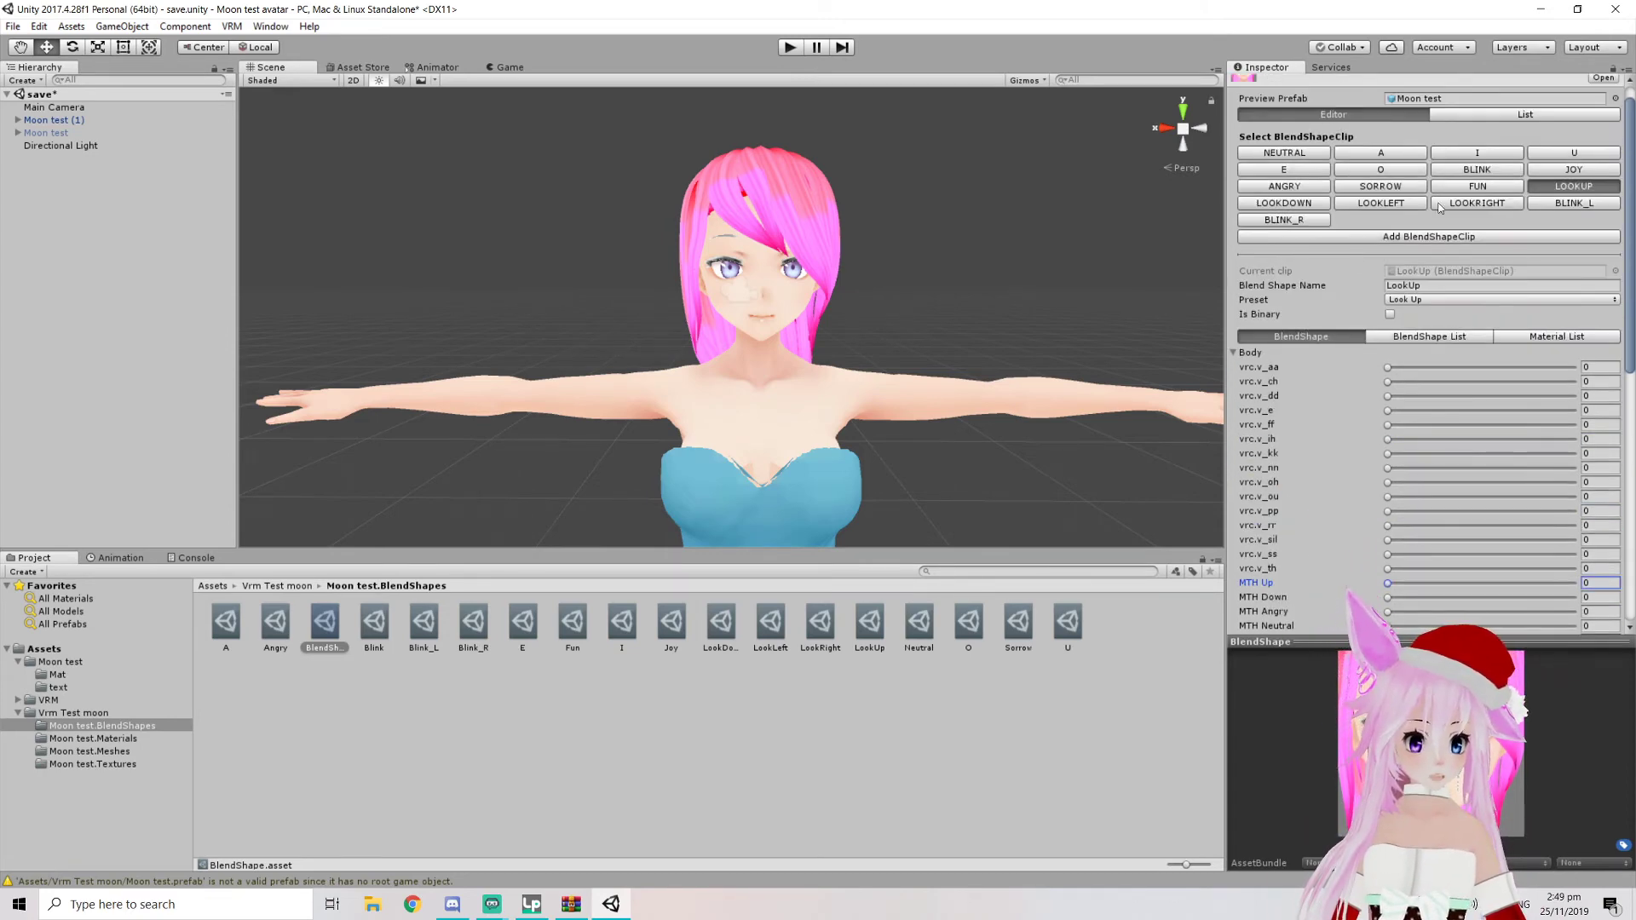
left_click(1323, 203)
left_click(1386, 224)
left_click(1485, 224)
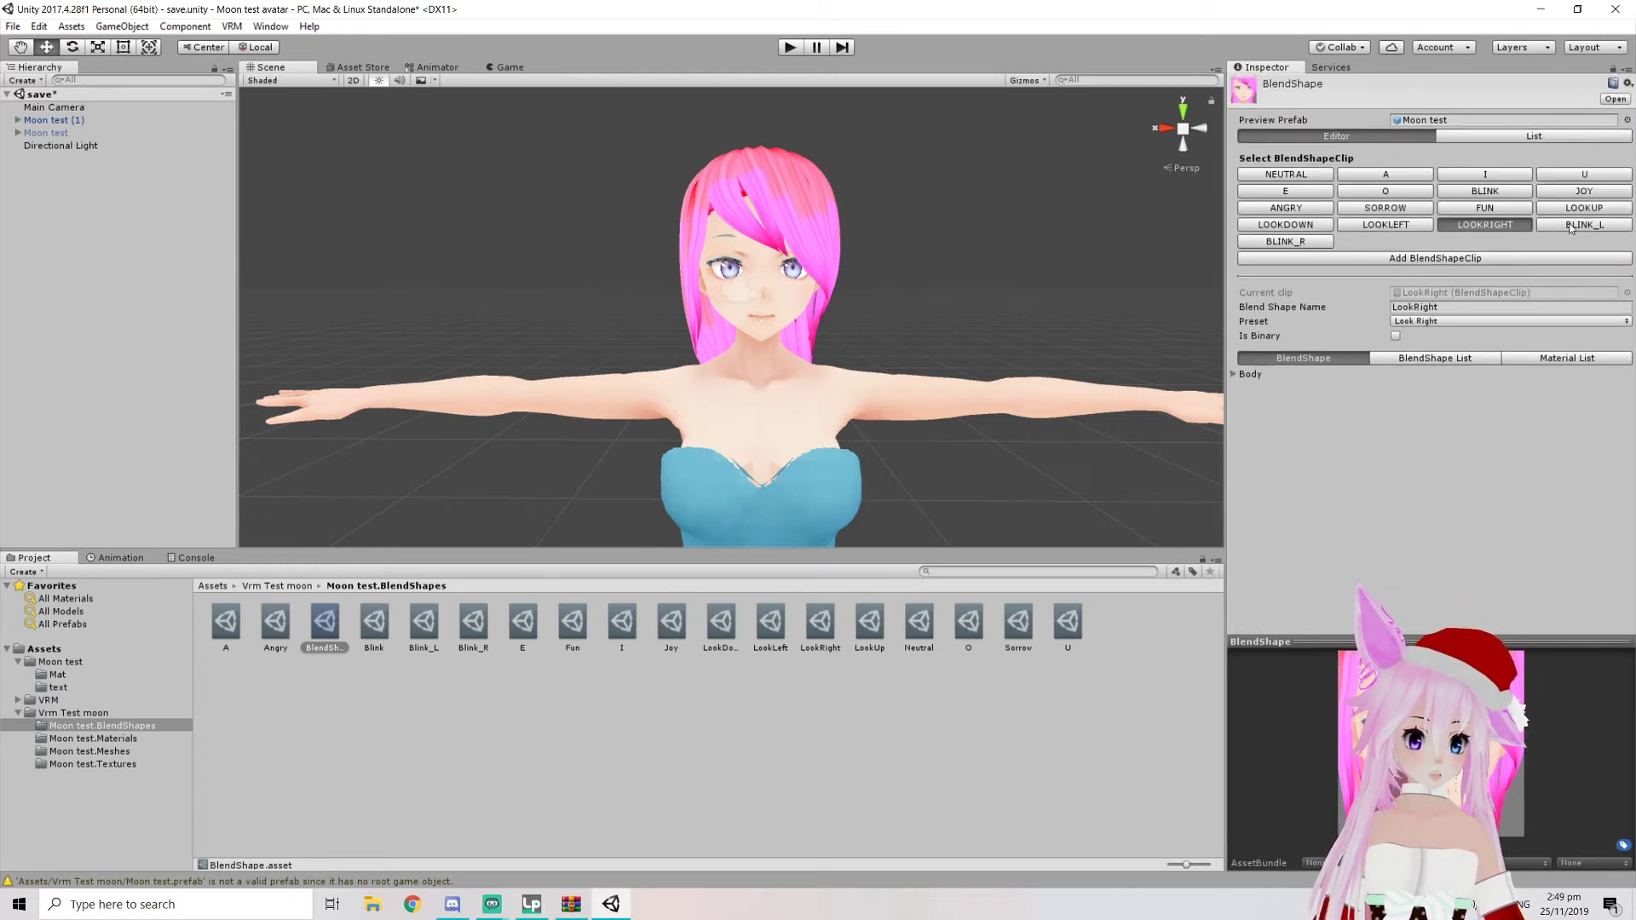
left_click(1560, 225)
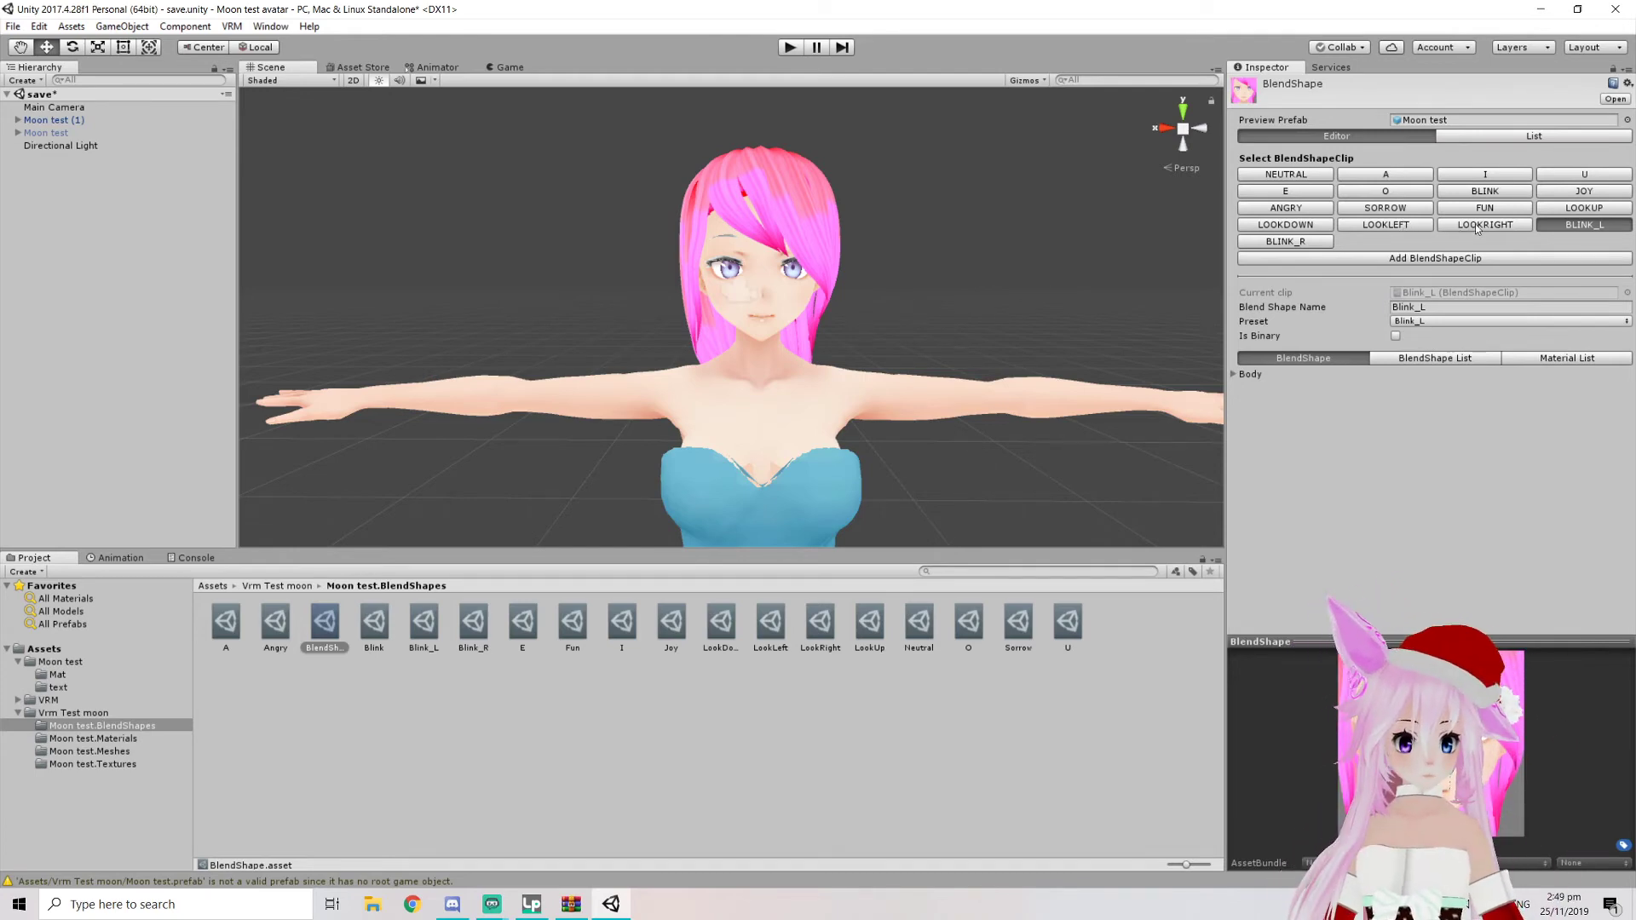
Save the scene and set the Body blend shape EYE Close R to 88 for the Blink_R clip
left_click(1285, 241)
key("ctrl+s")
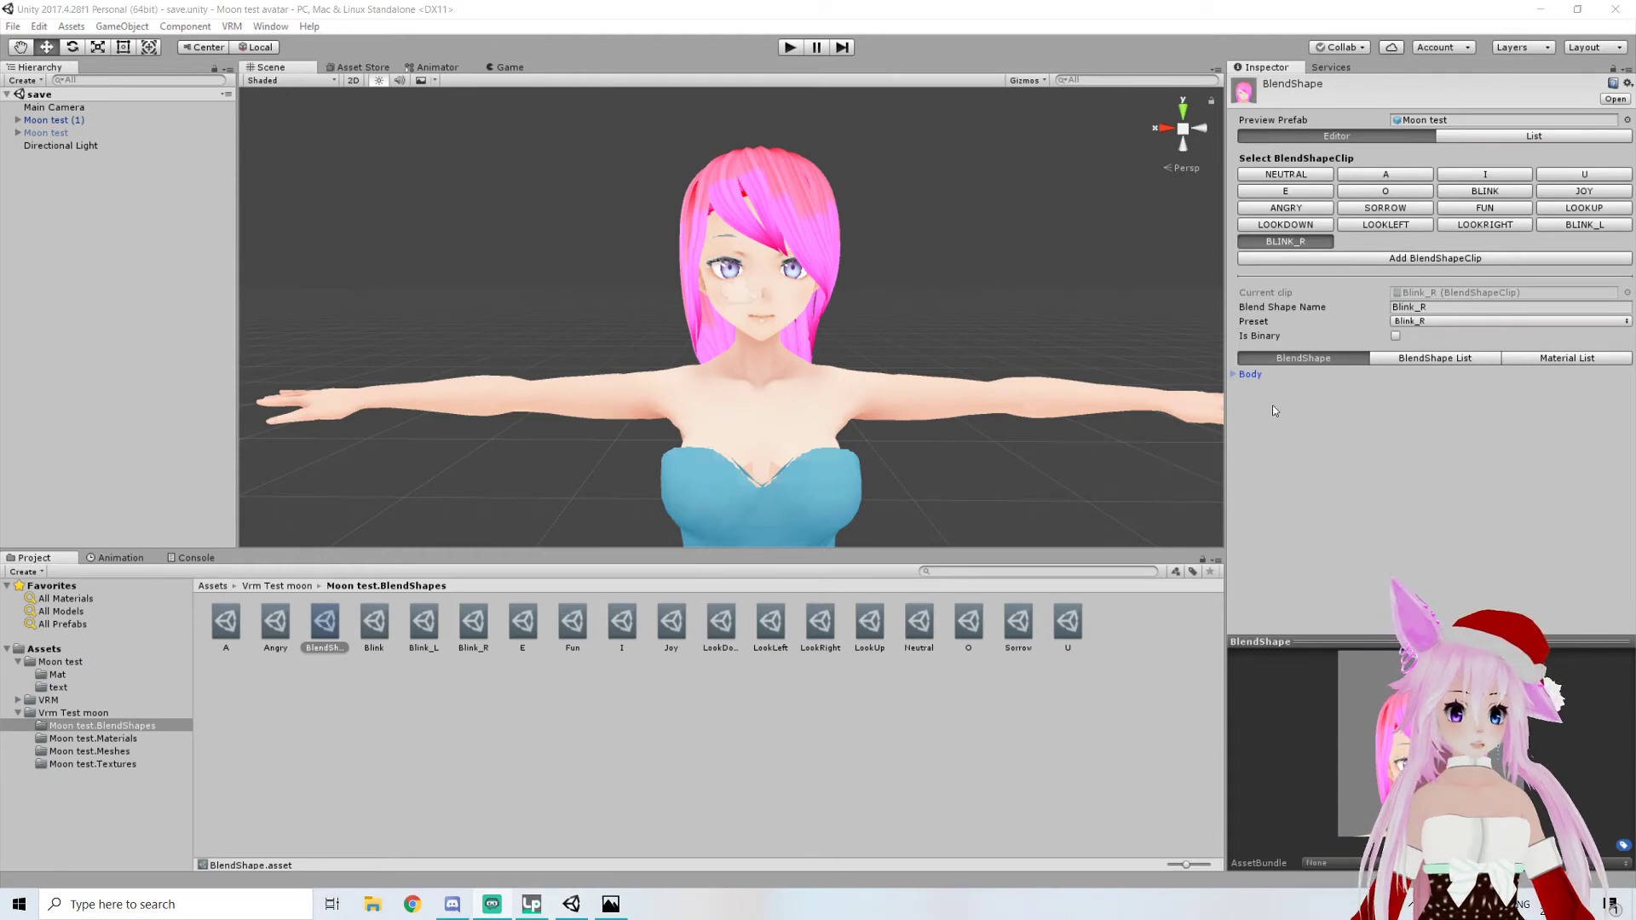
left_click(1250, 375)
scroll(1279, 494, "down", 6)
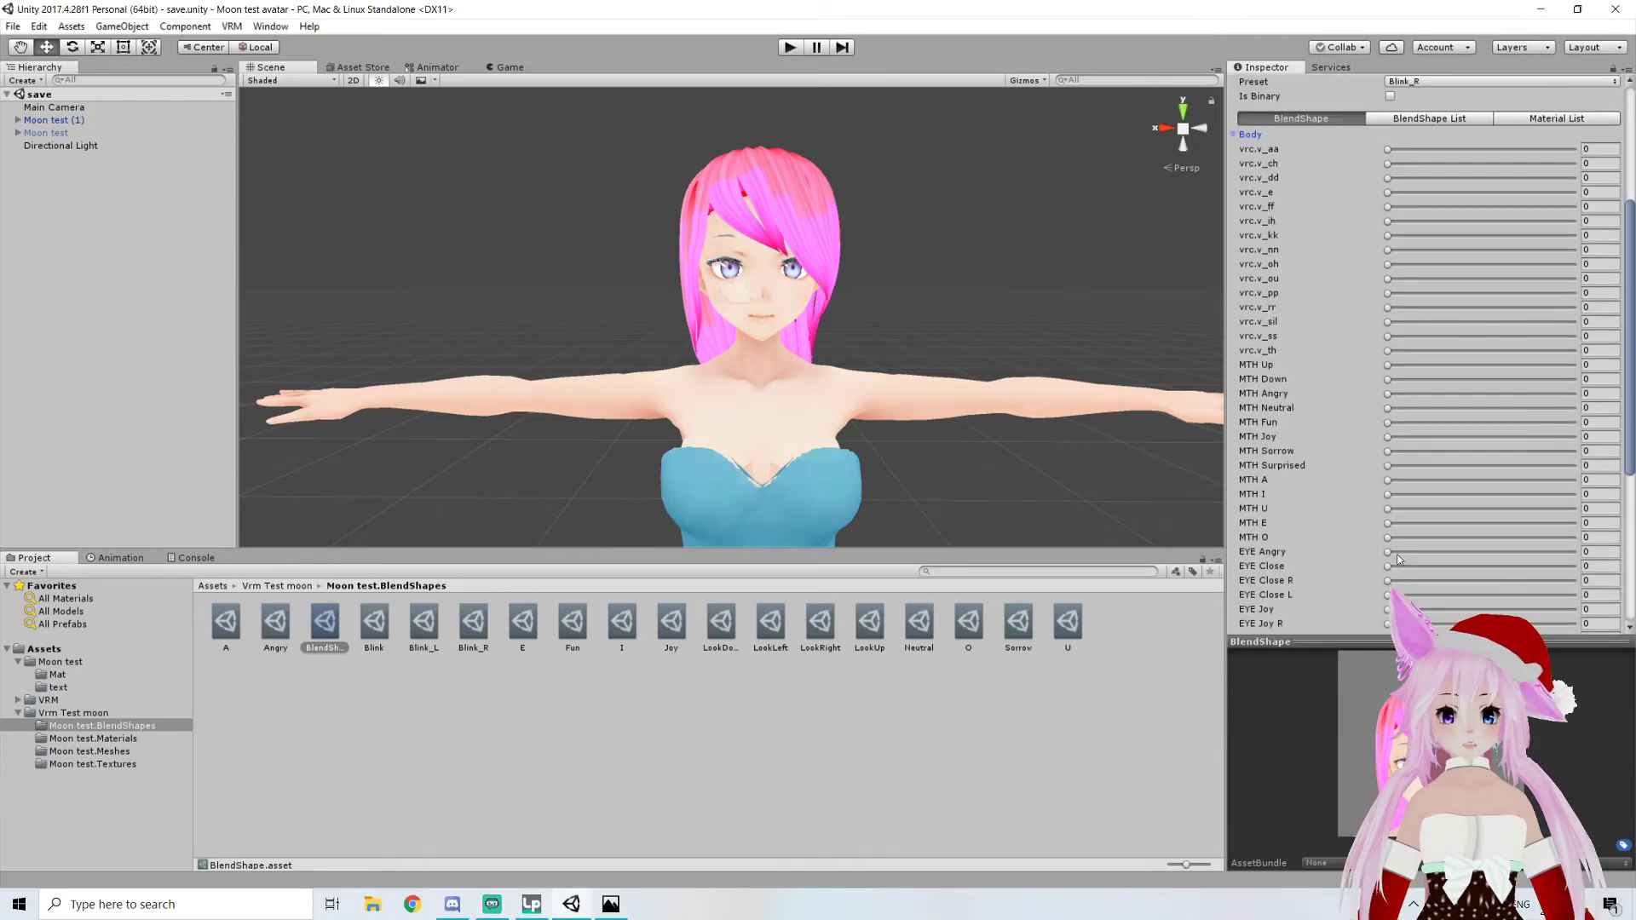
scroll(1283, 512, "down", 3)
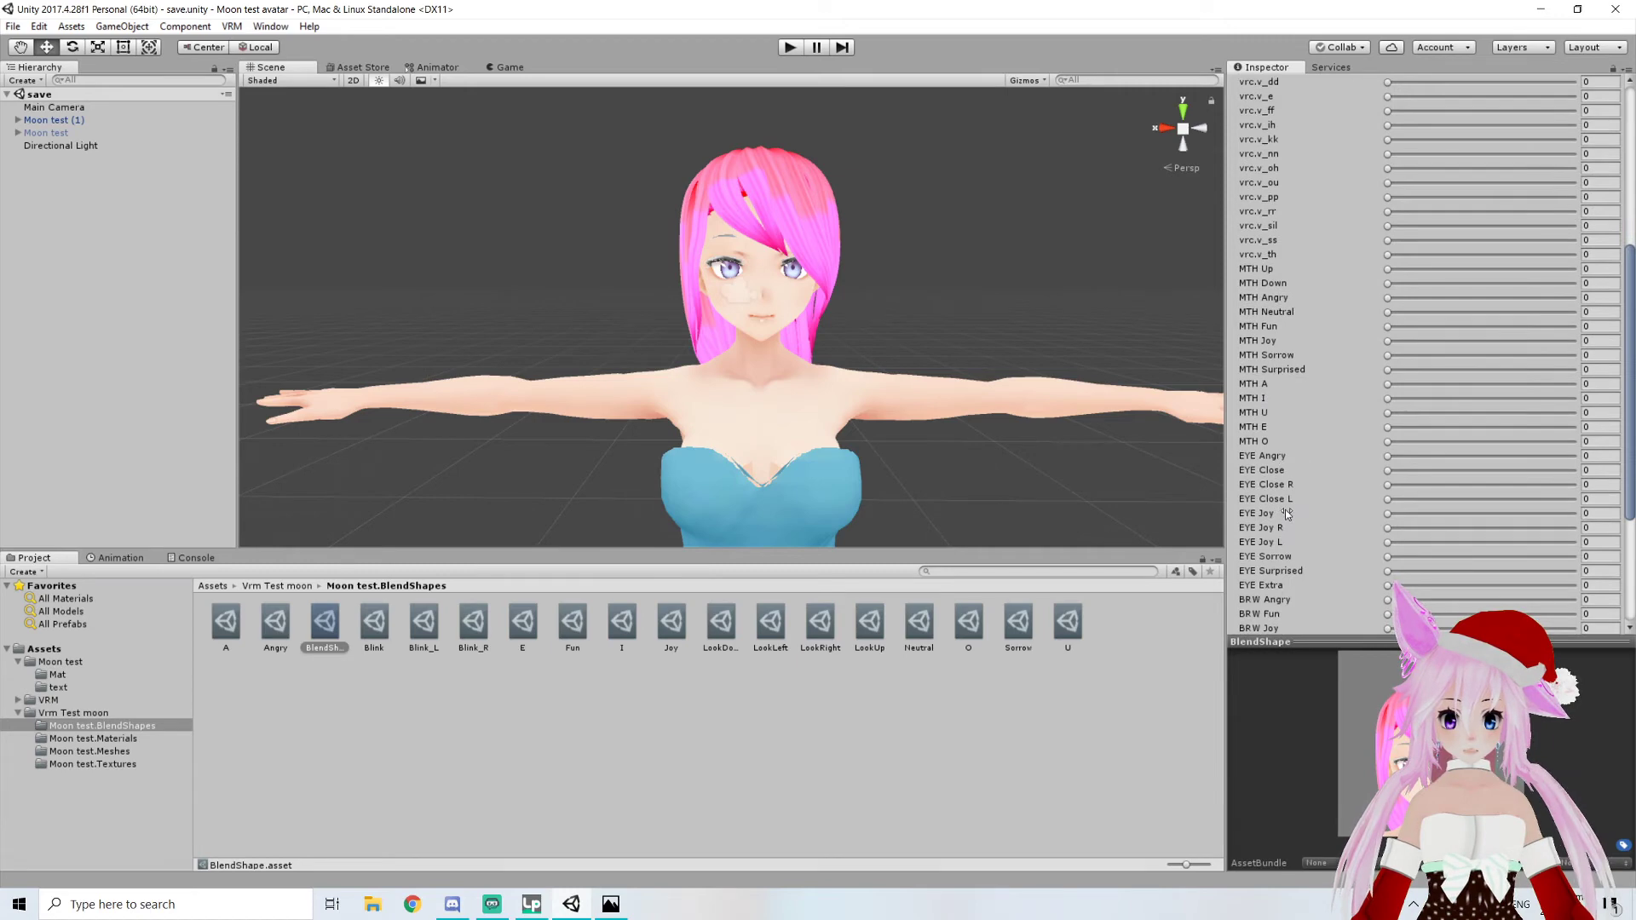
left_click_drag(1386, 486, 1539, 484)
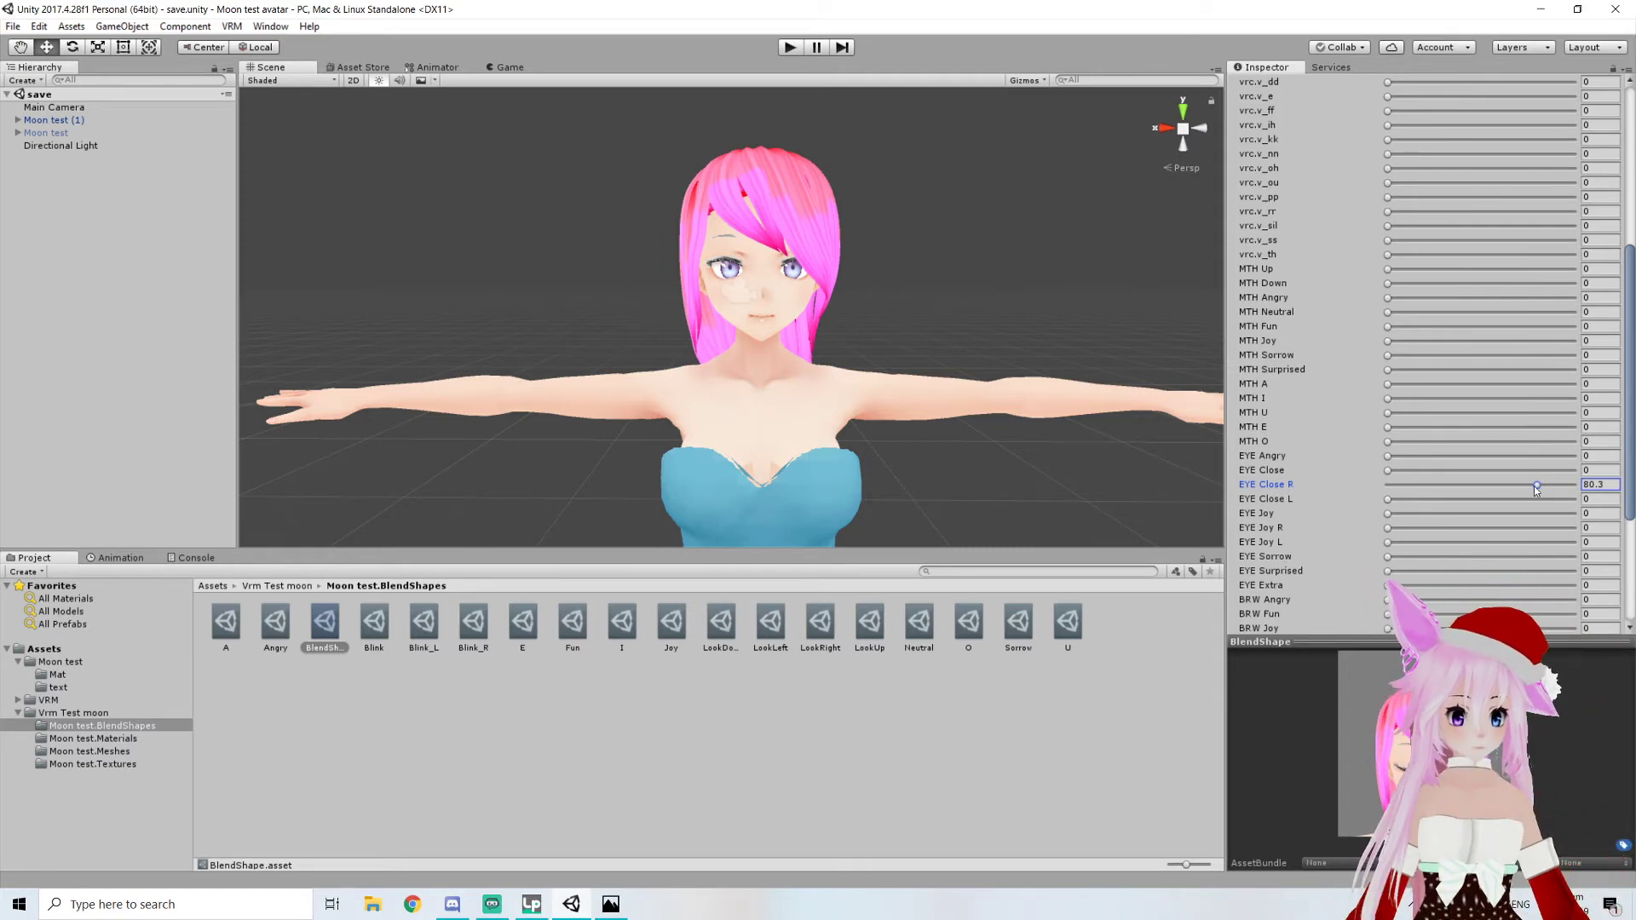
mouse_move(1539, 482)
left_mouse_down()
mouse_move(1587, 488)
mouse_move(1511, 488)
mouse_move(1555, 490)
left_mouse_up()
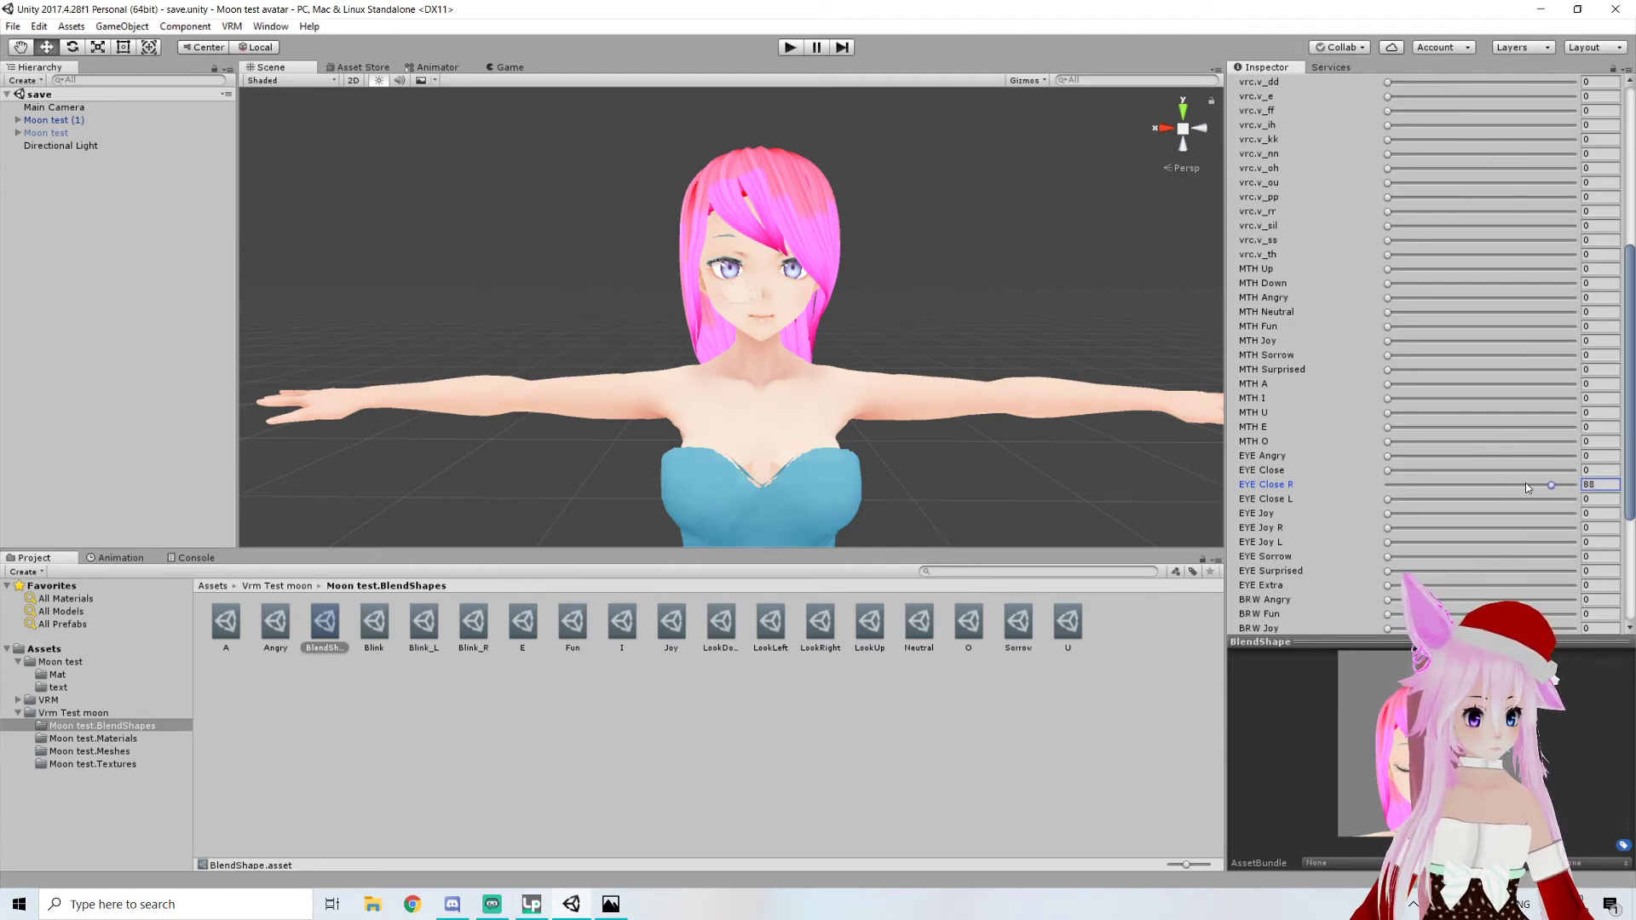
Set the Body blend shape EYE Close L to about 86 for the Blink_L clip
scroll(1525, 483, "up", 5)
scroll(1445, 298, "up", 2)
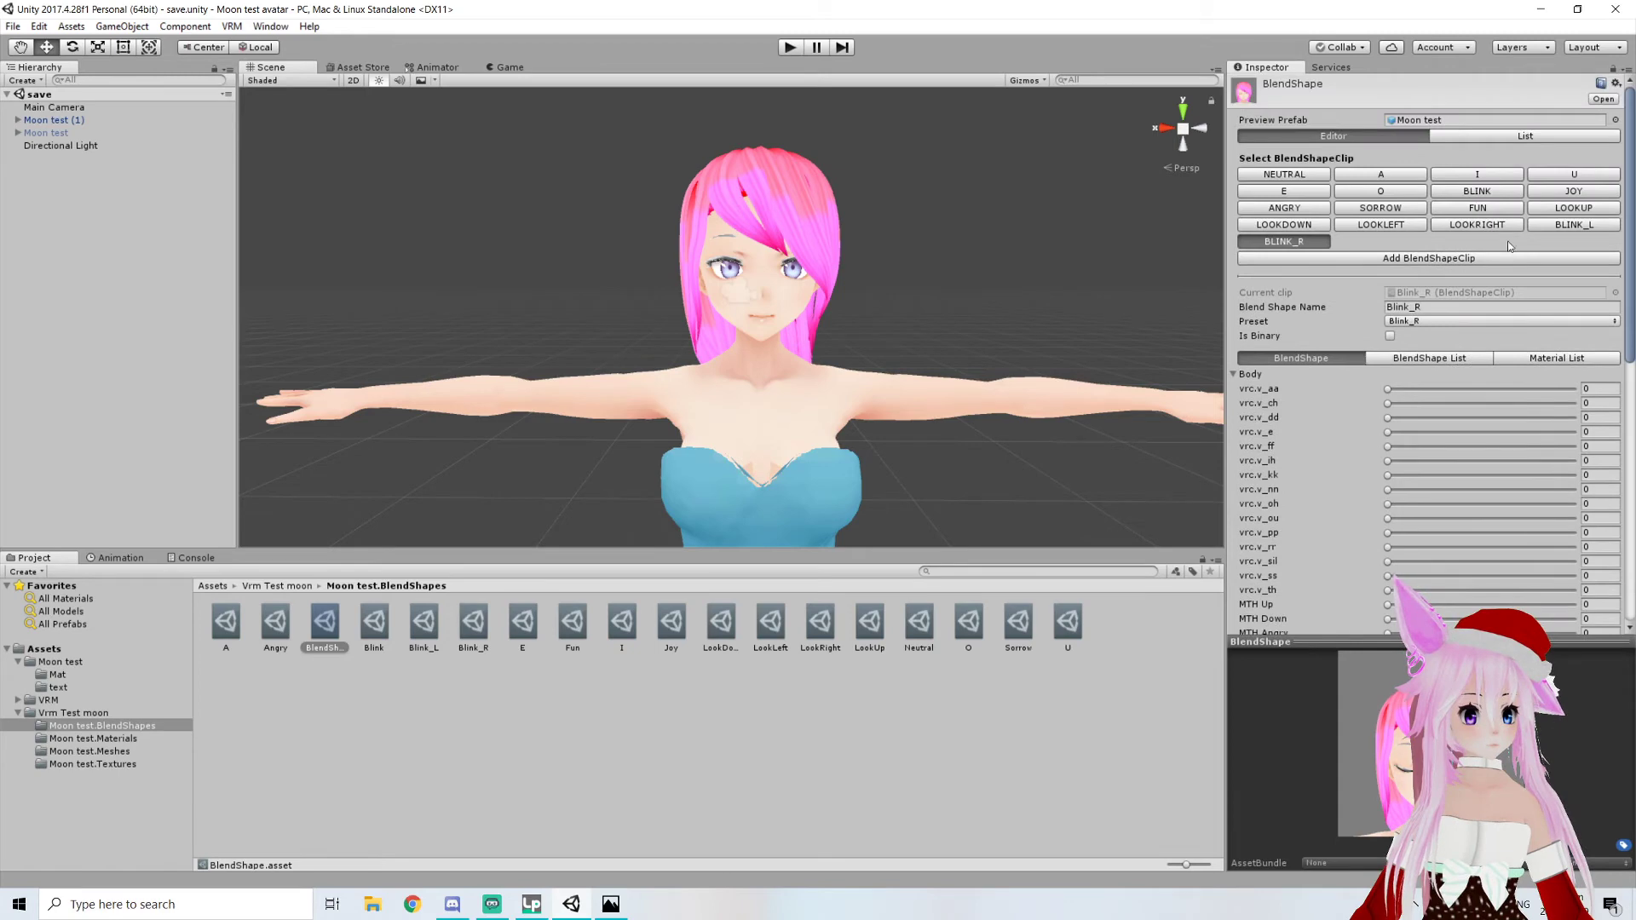
left_click(1556, 224)
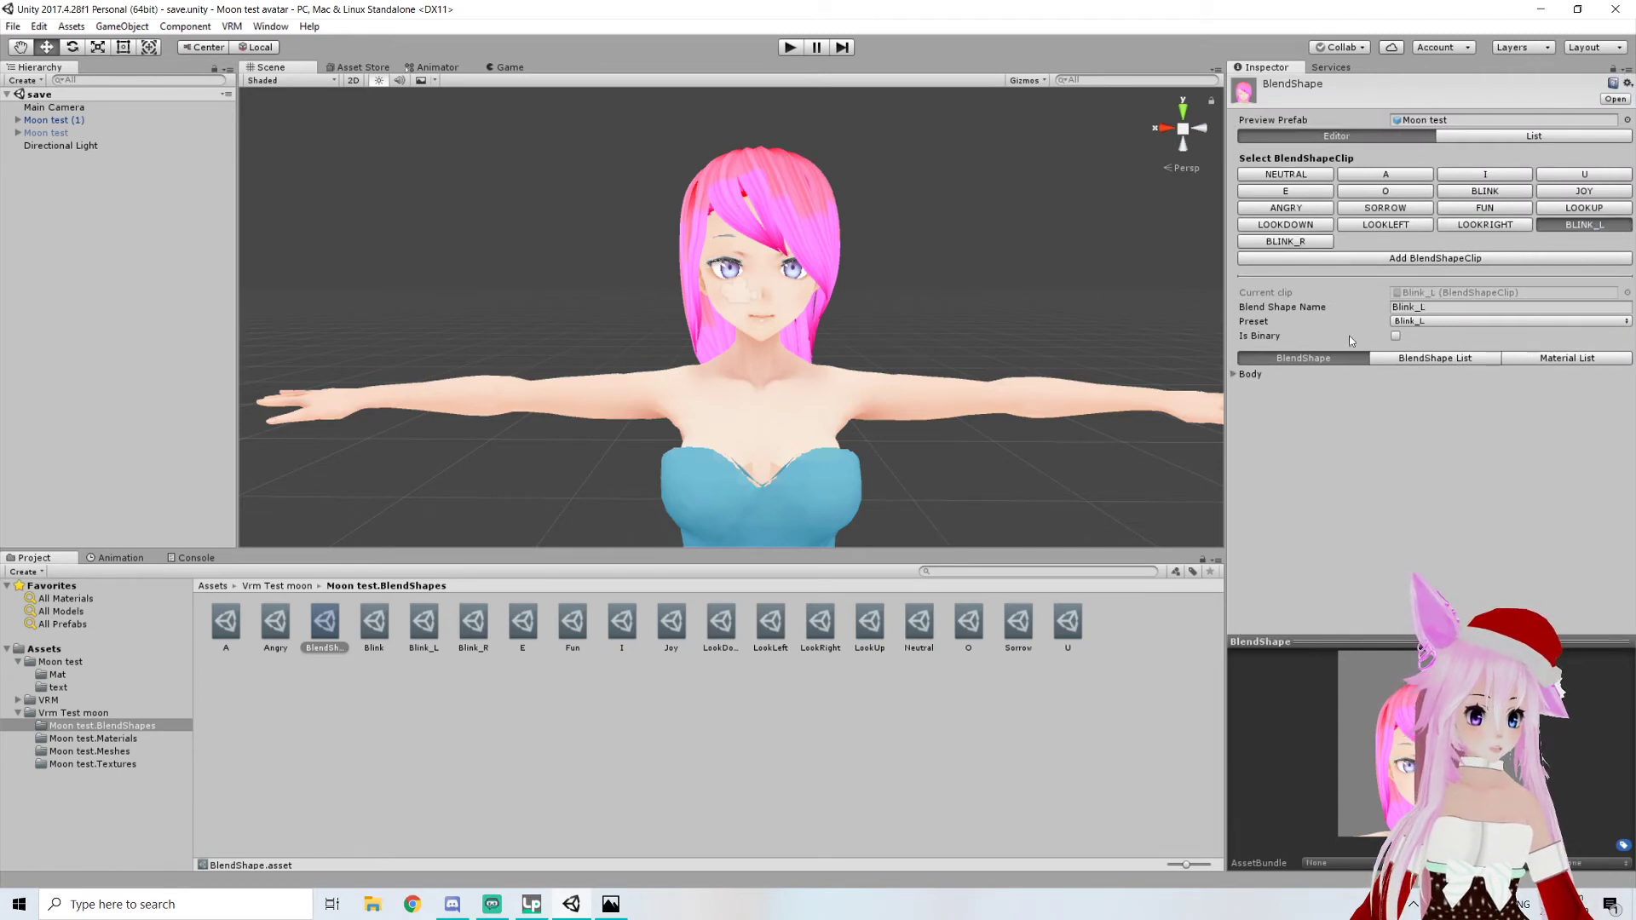
left_click(1235, 375)
scroll(1473, 532, "down", 5)
scroll(1470, 529, "down", 1)
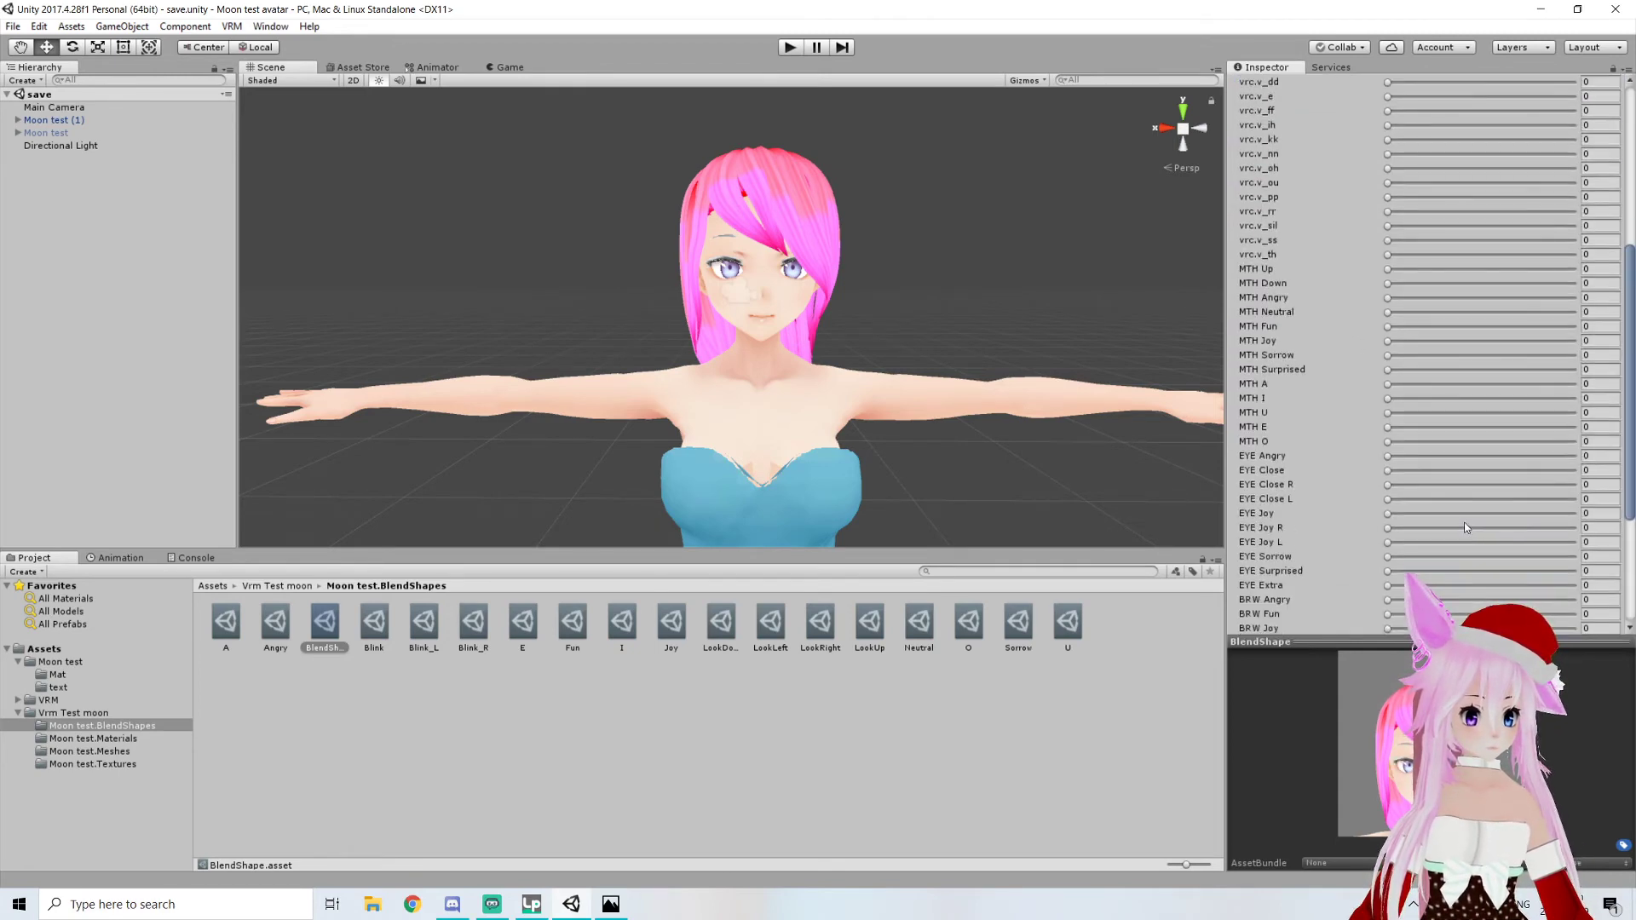
left_click_drag(1387, 501, 1538, 509)
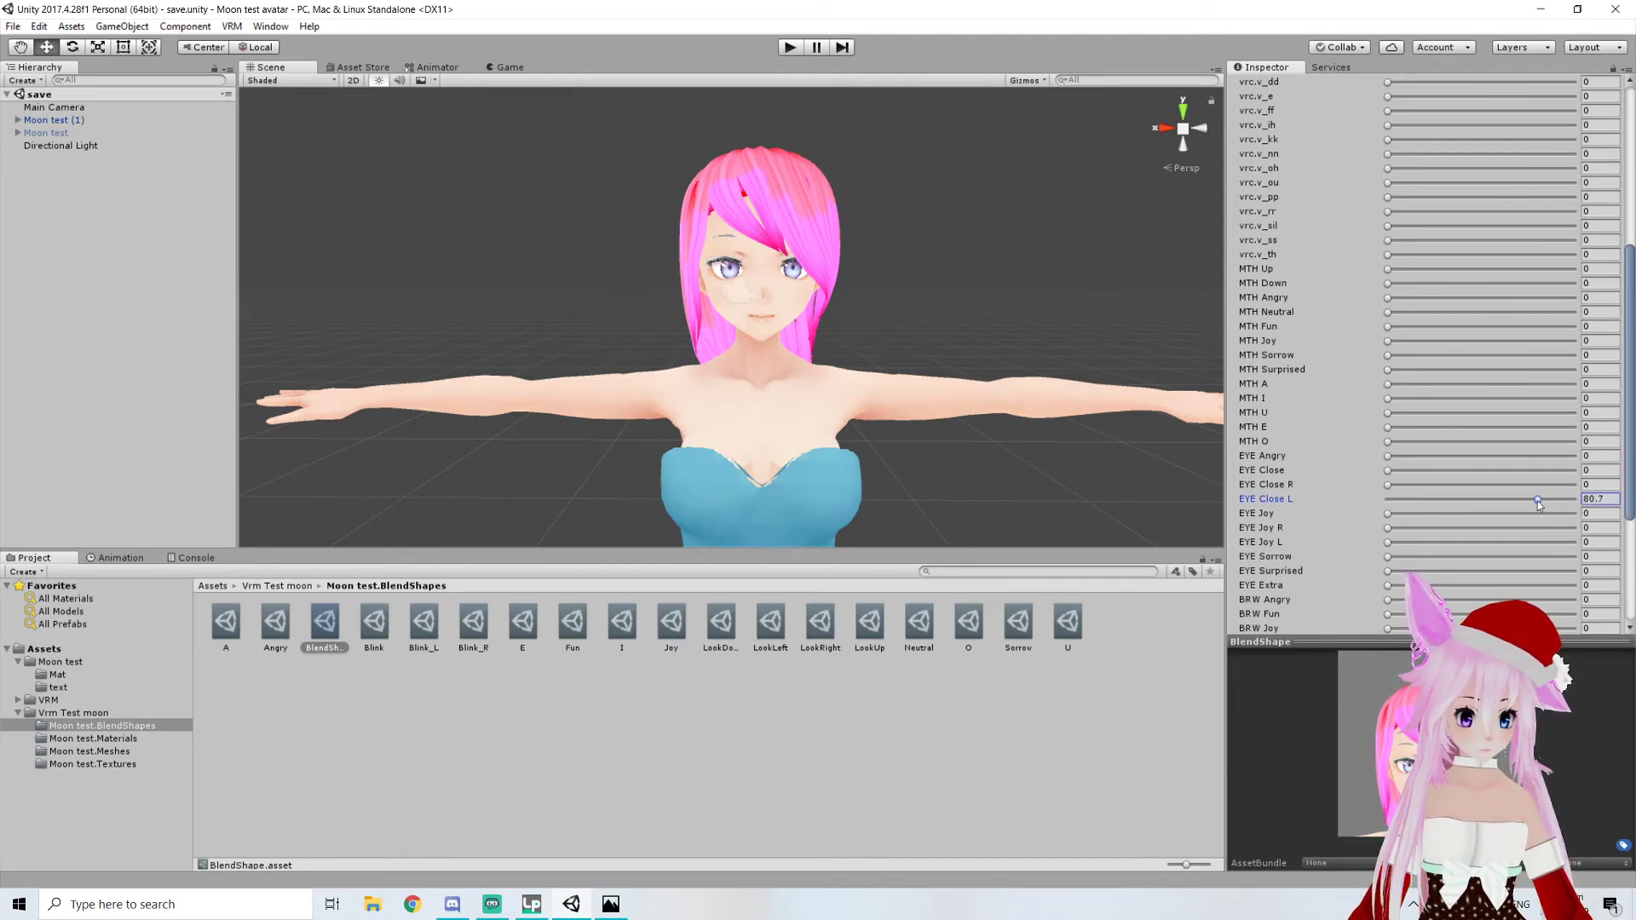
left_click_drag(1546, 499, 1549, 501)
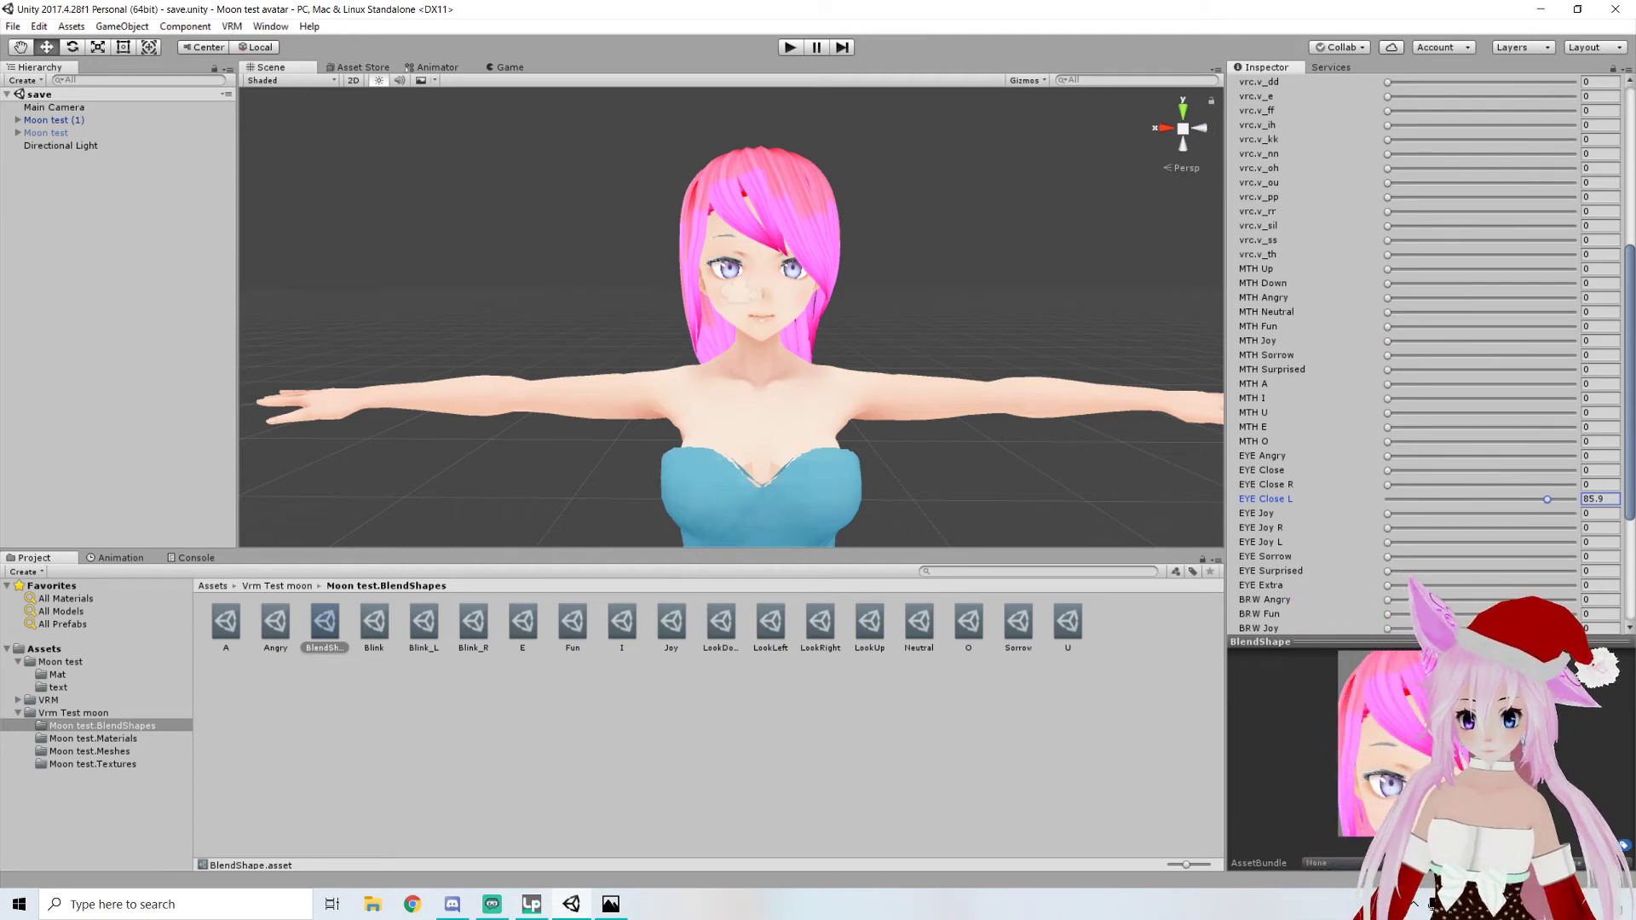
scroll(768, 416, "down", 4)
scroll(1373, 323, "up", 8)
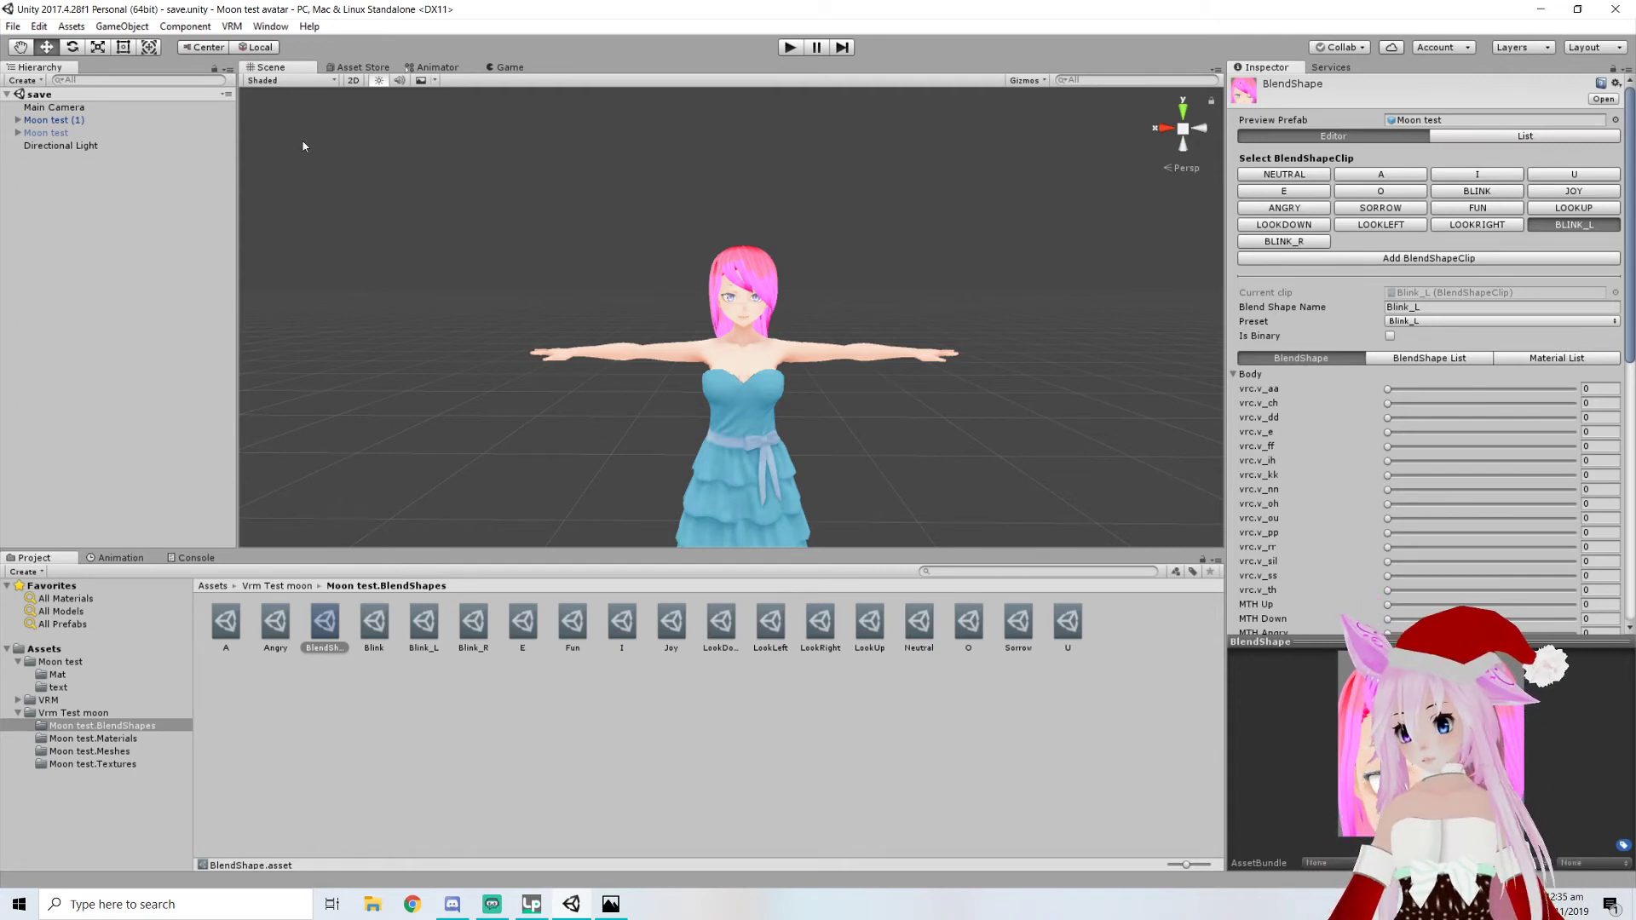
Select the secondary object inside Moon test (1) and set its VRM Spring Bone Stiffness Force to 3.5
left_click(77, 121)
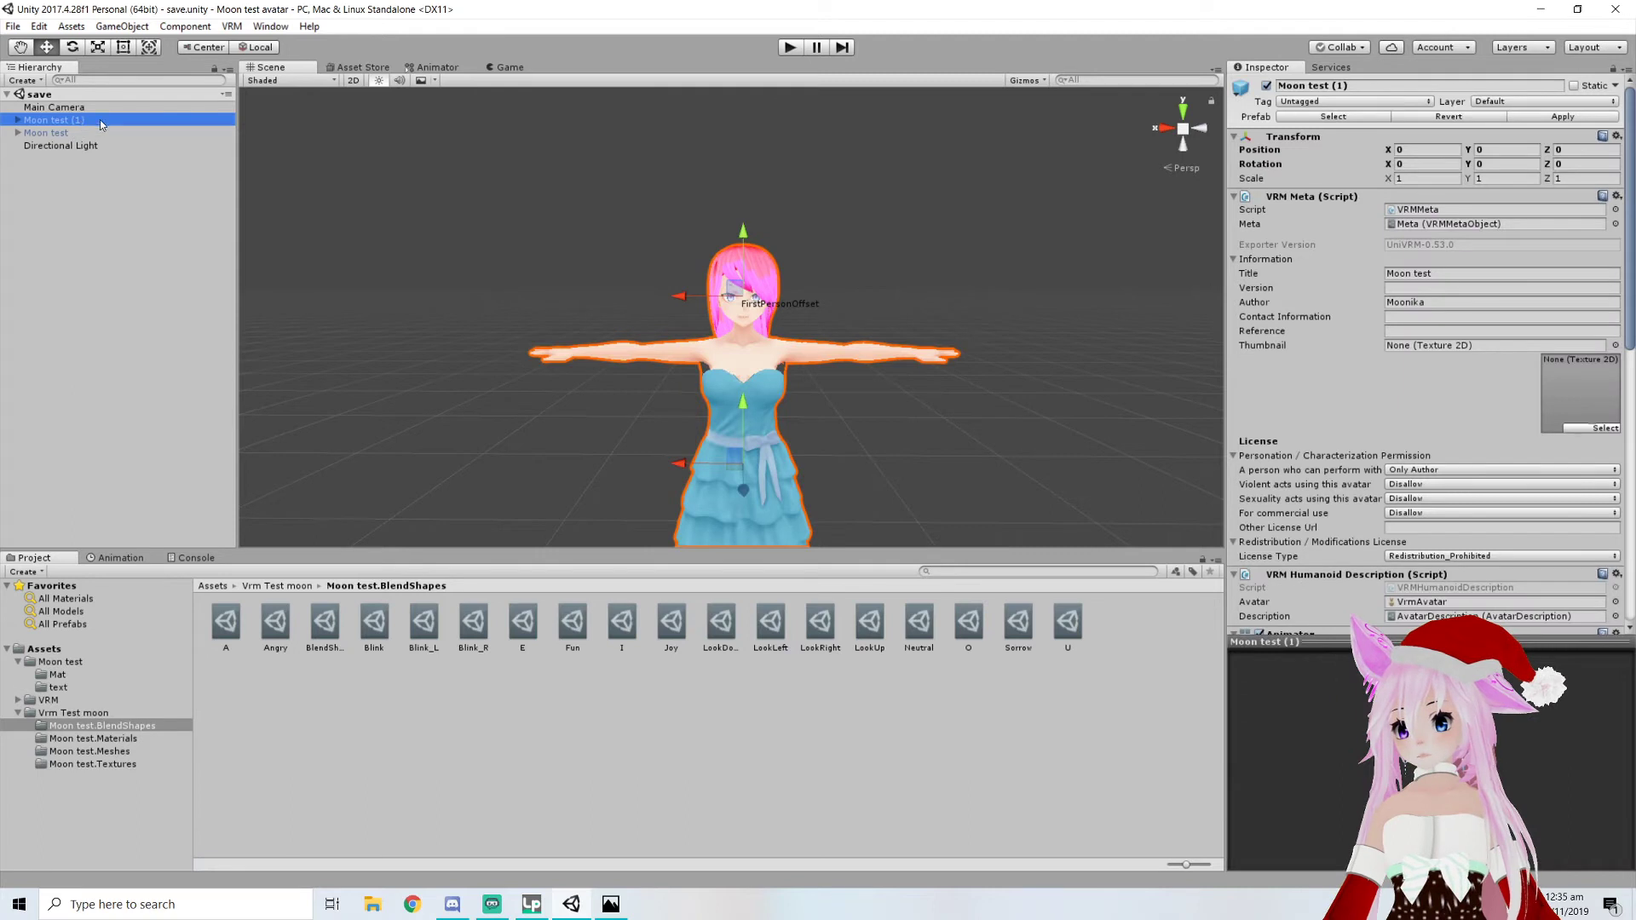
left_click(18, 121)
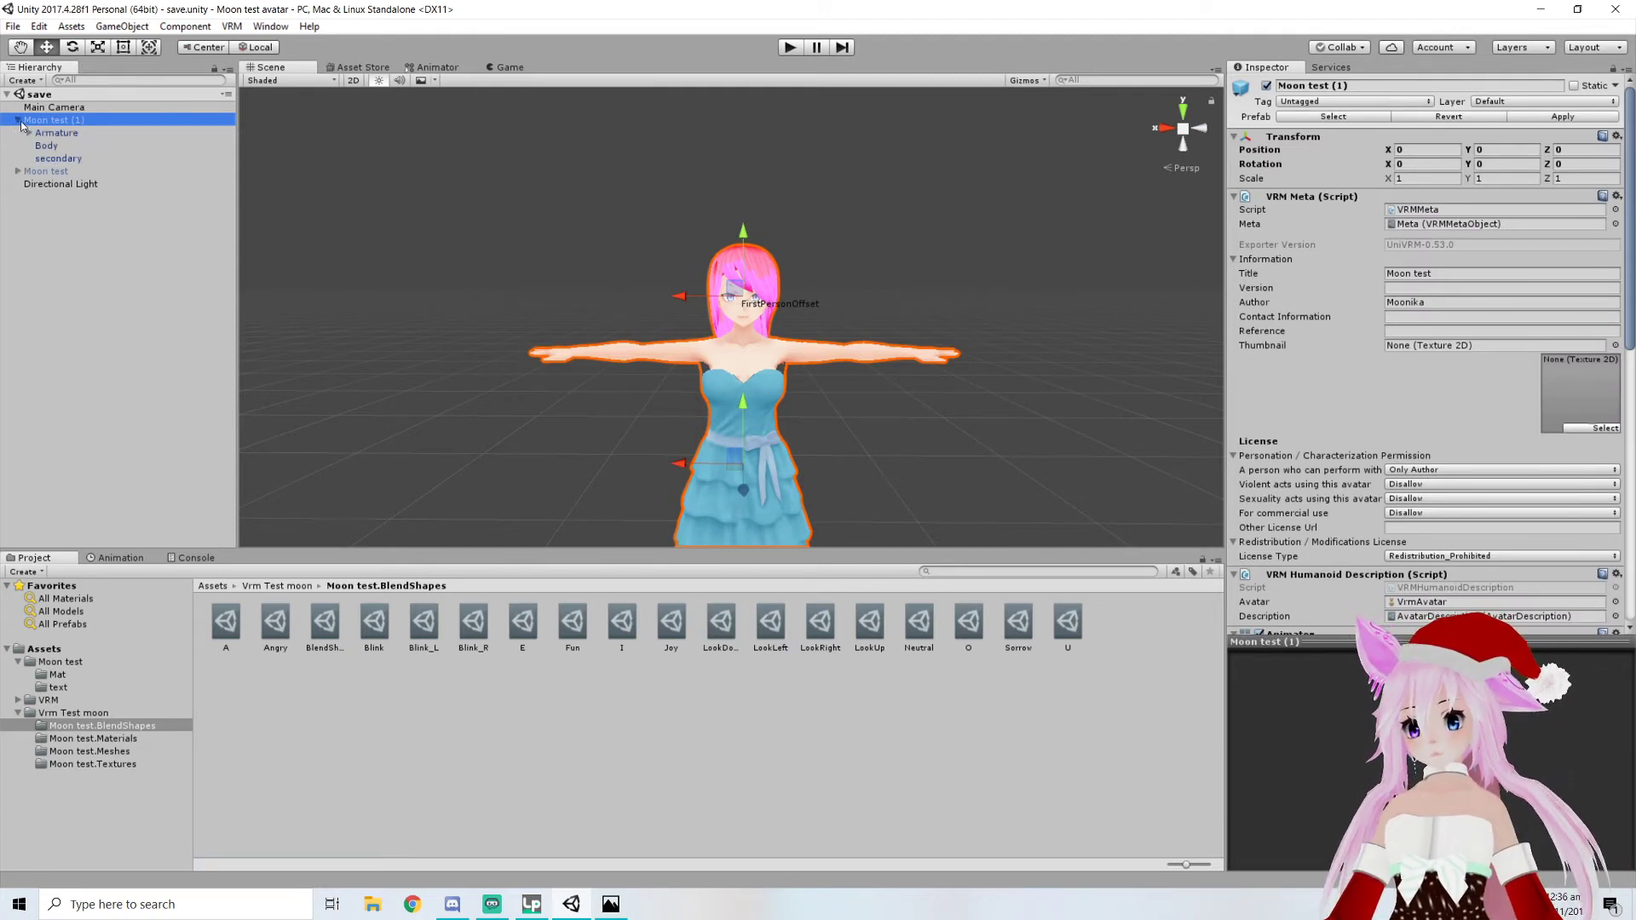
left_click(54, 159)
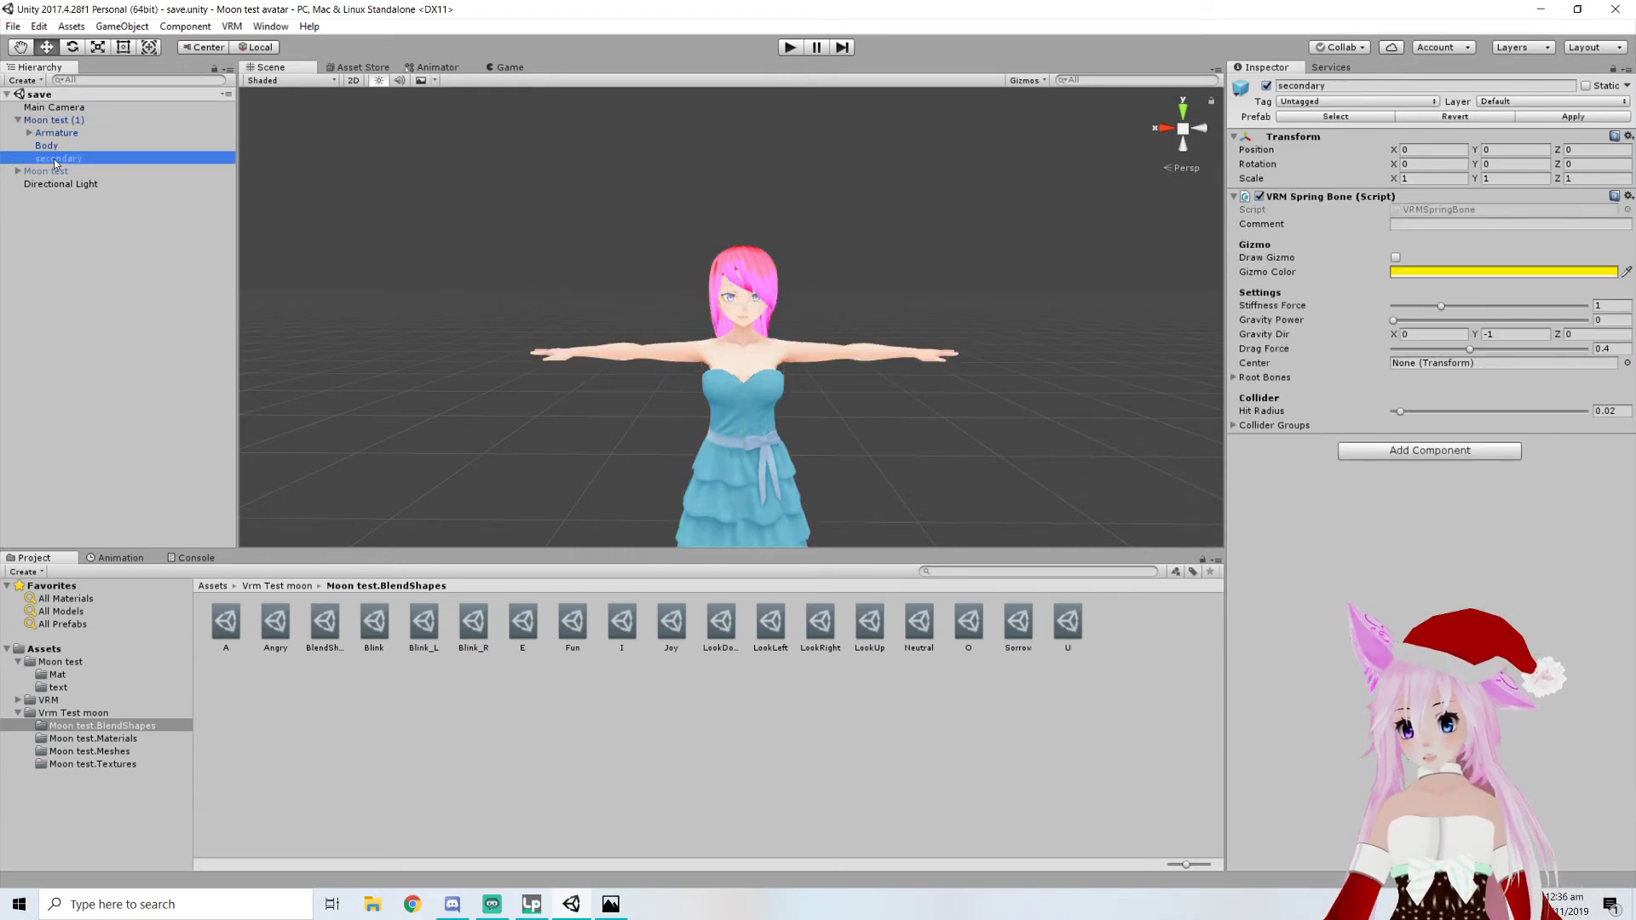
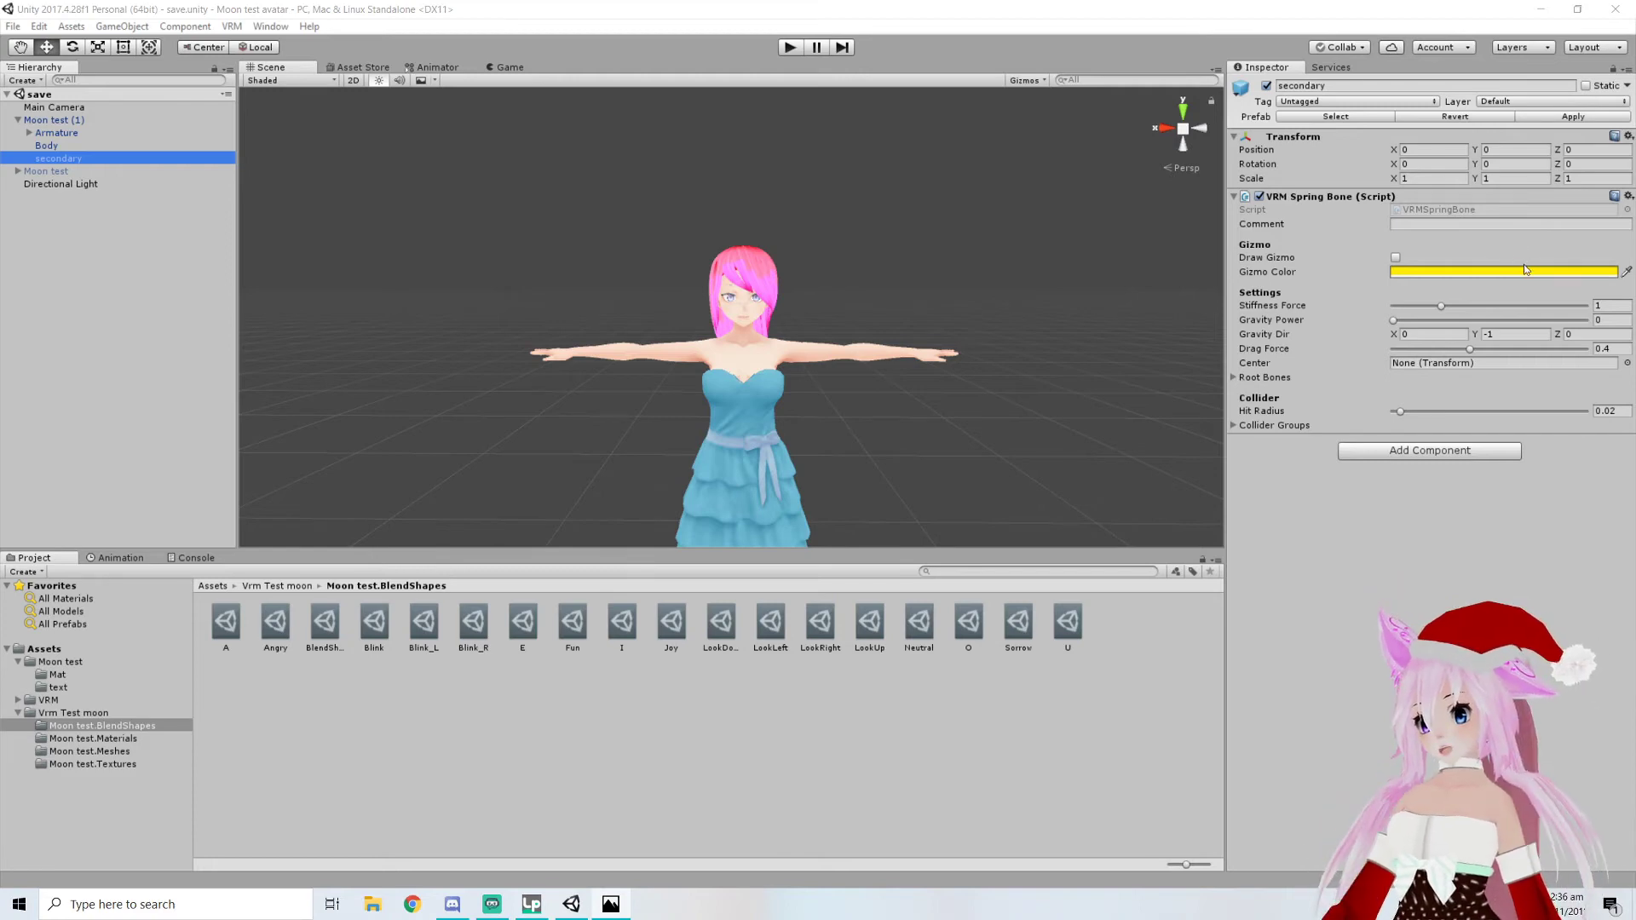
left_click(1607, 308)
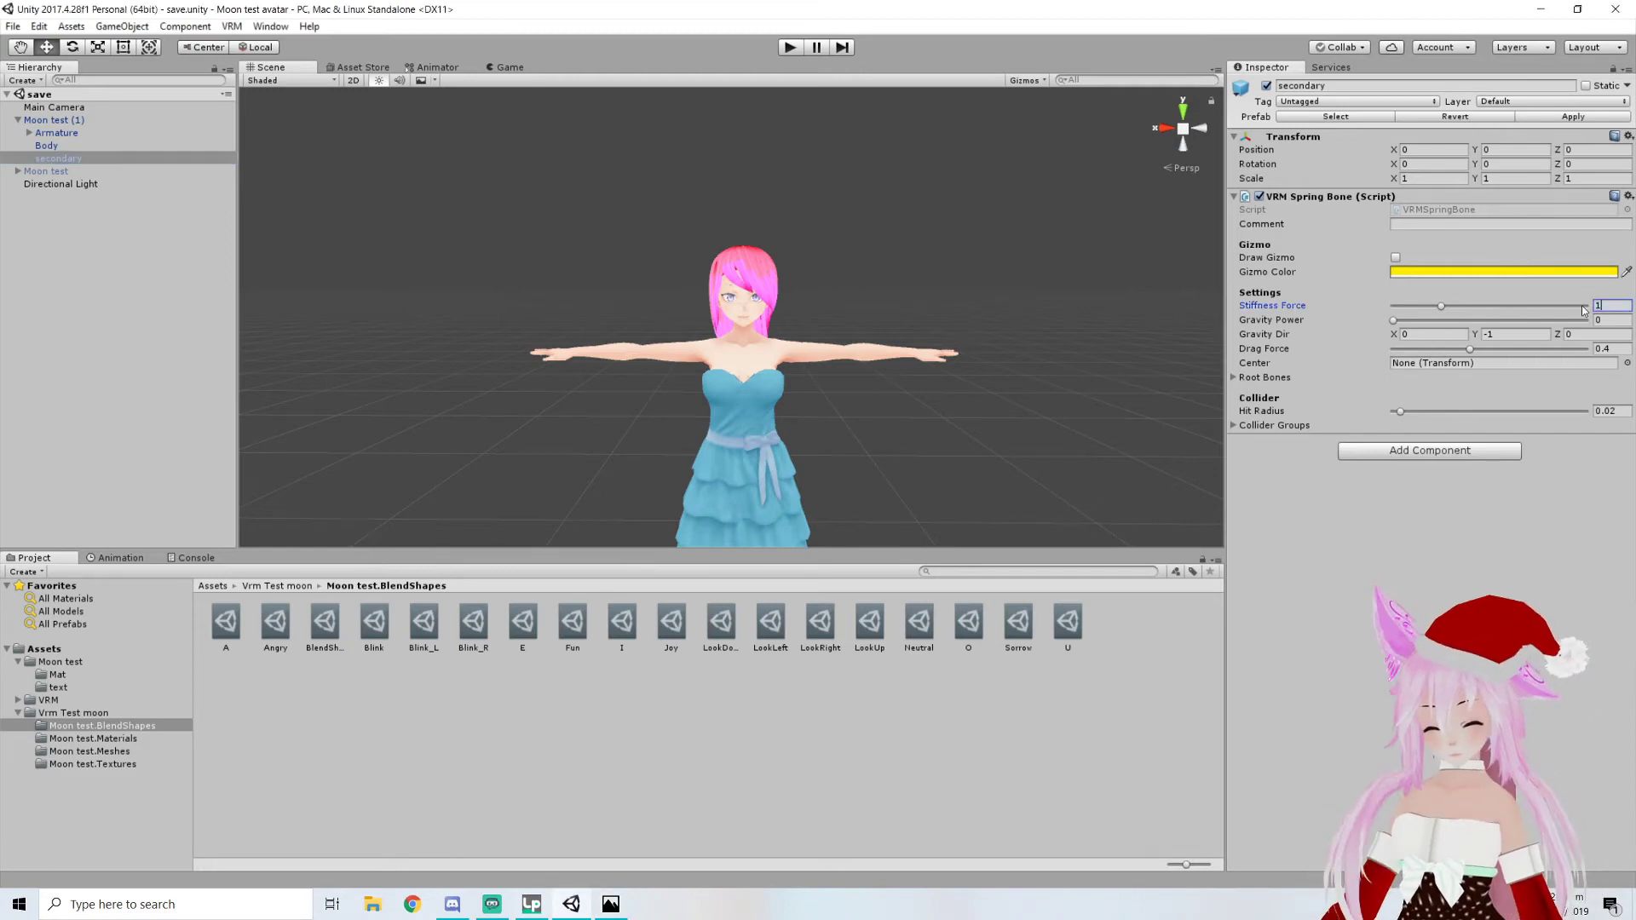
type("13.5")
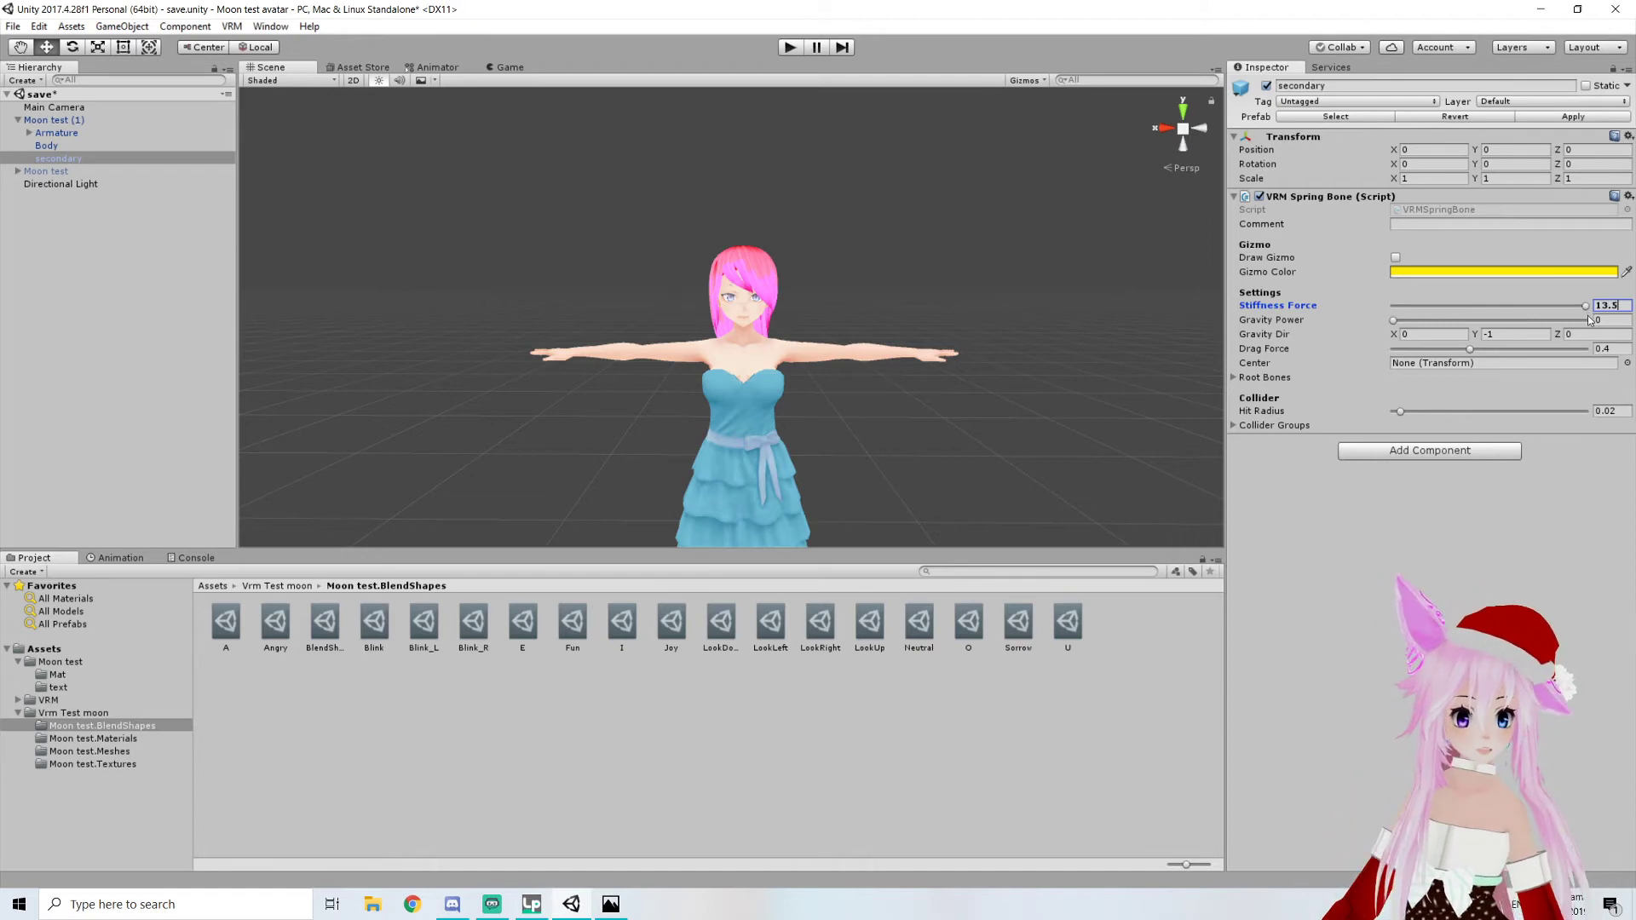
key("BackSpace")
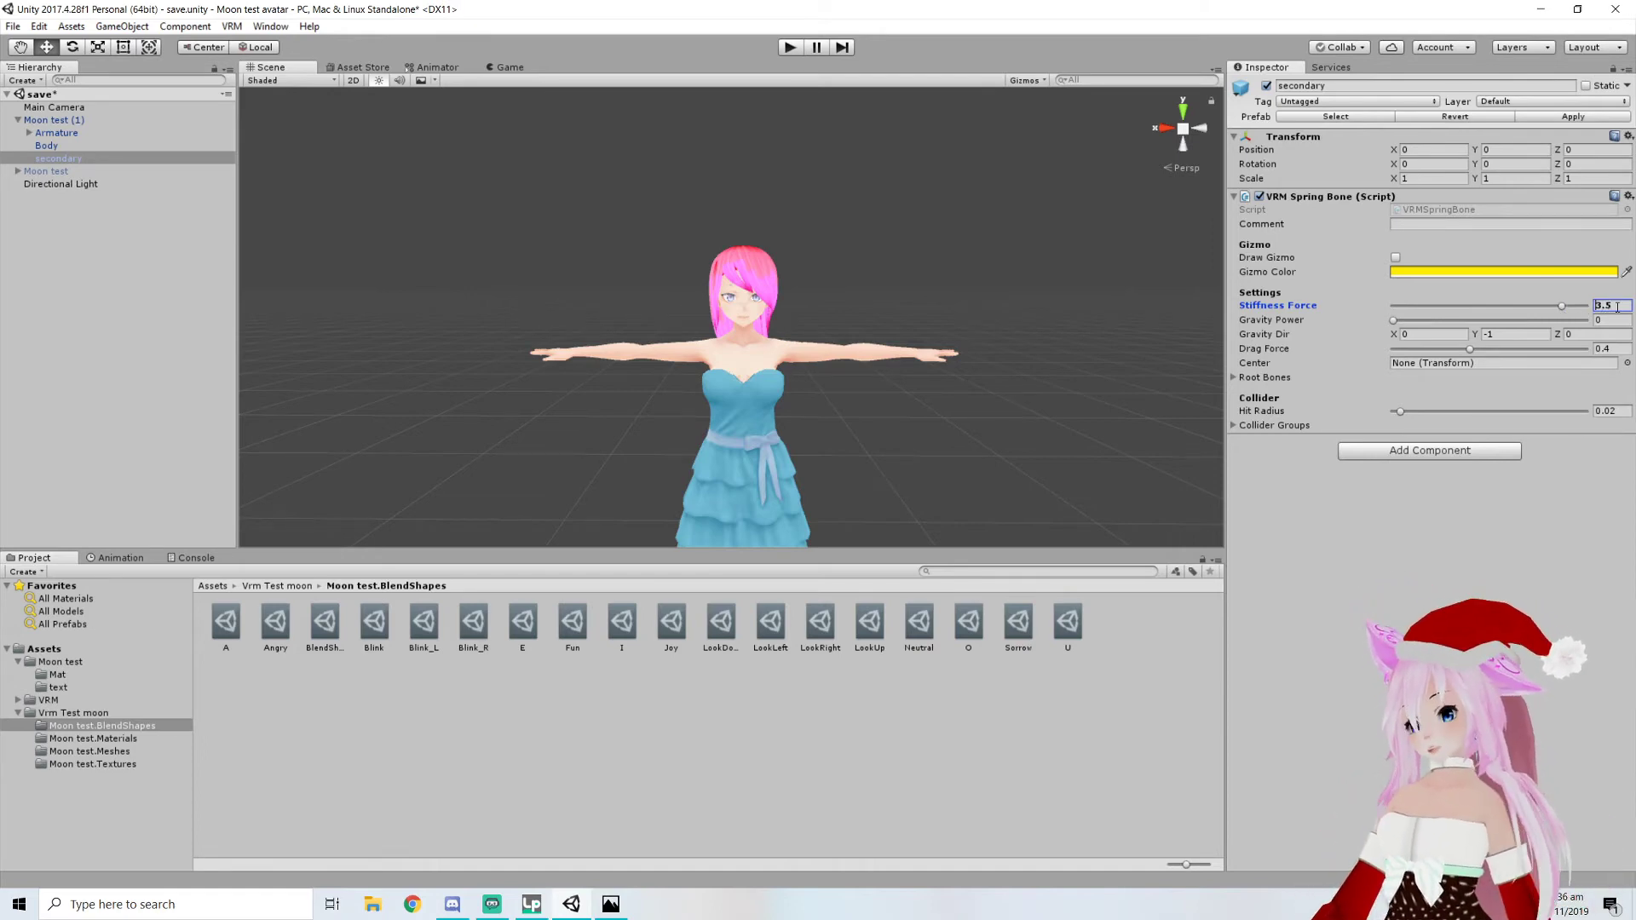
Set the secondary object's spring bone Gravity Power to 1 and Drag Force to 0.85
left_click(1609, 321)
type("1")
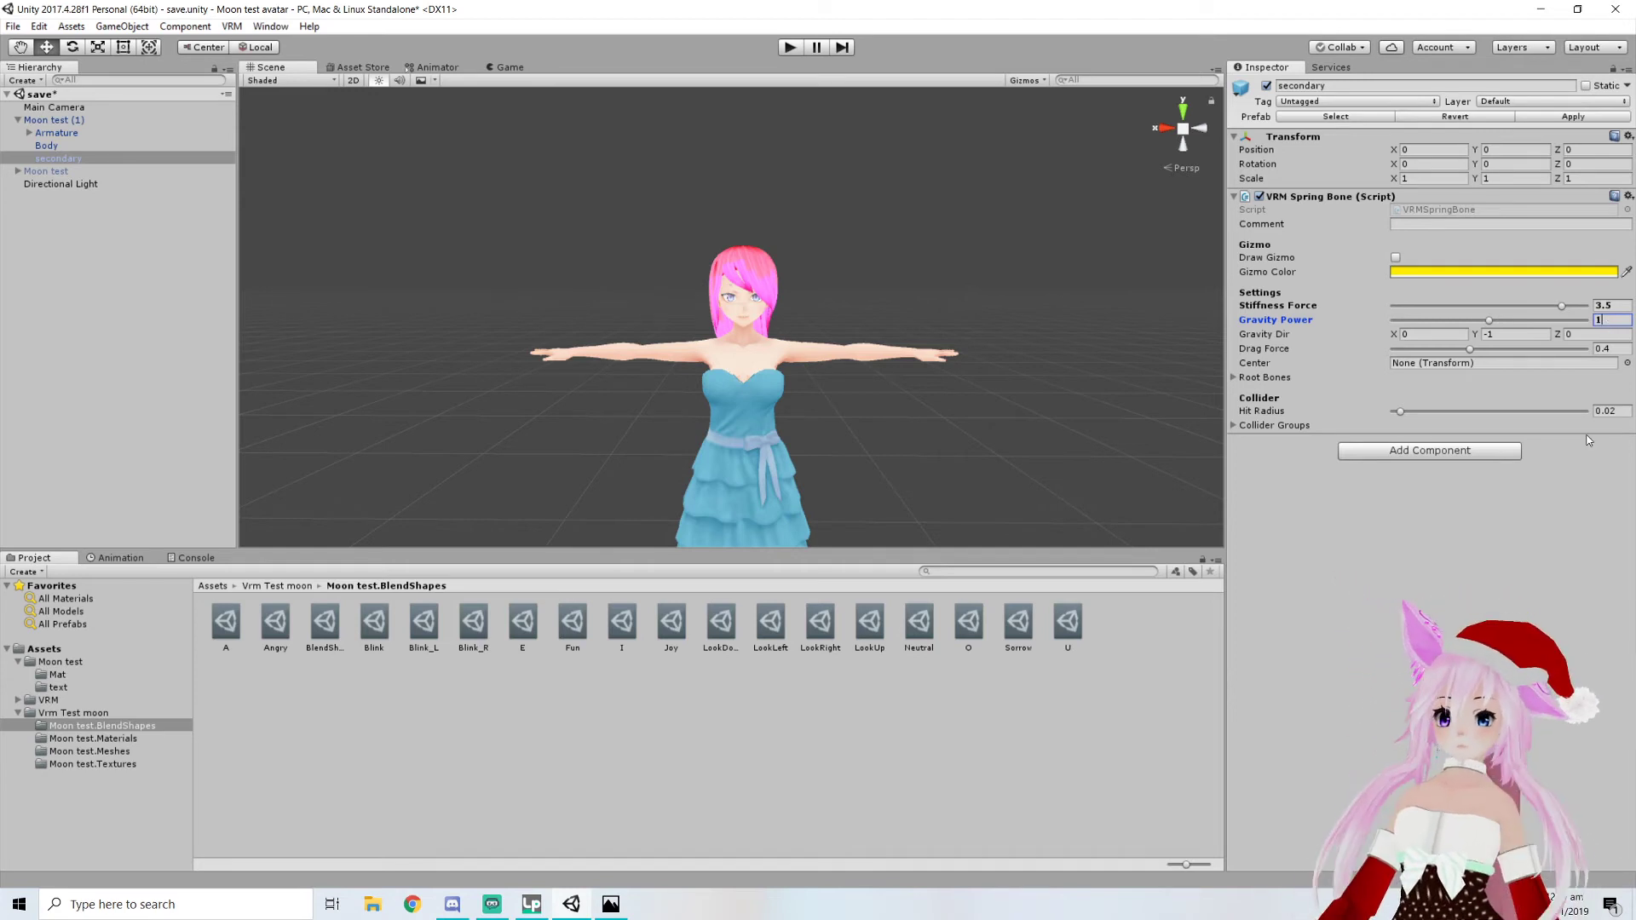
left_click(1612, 349)
left_click(1613, 349)
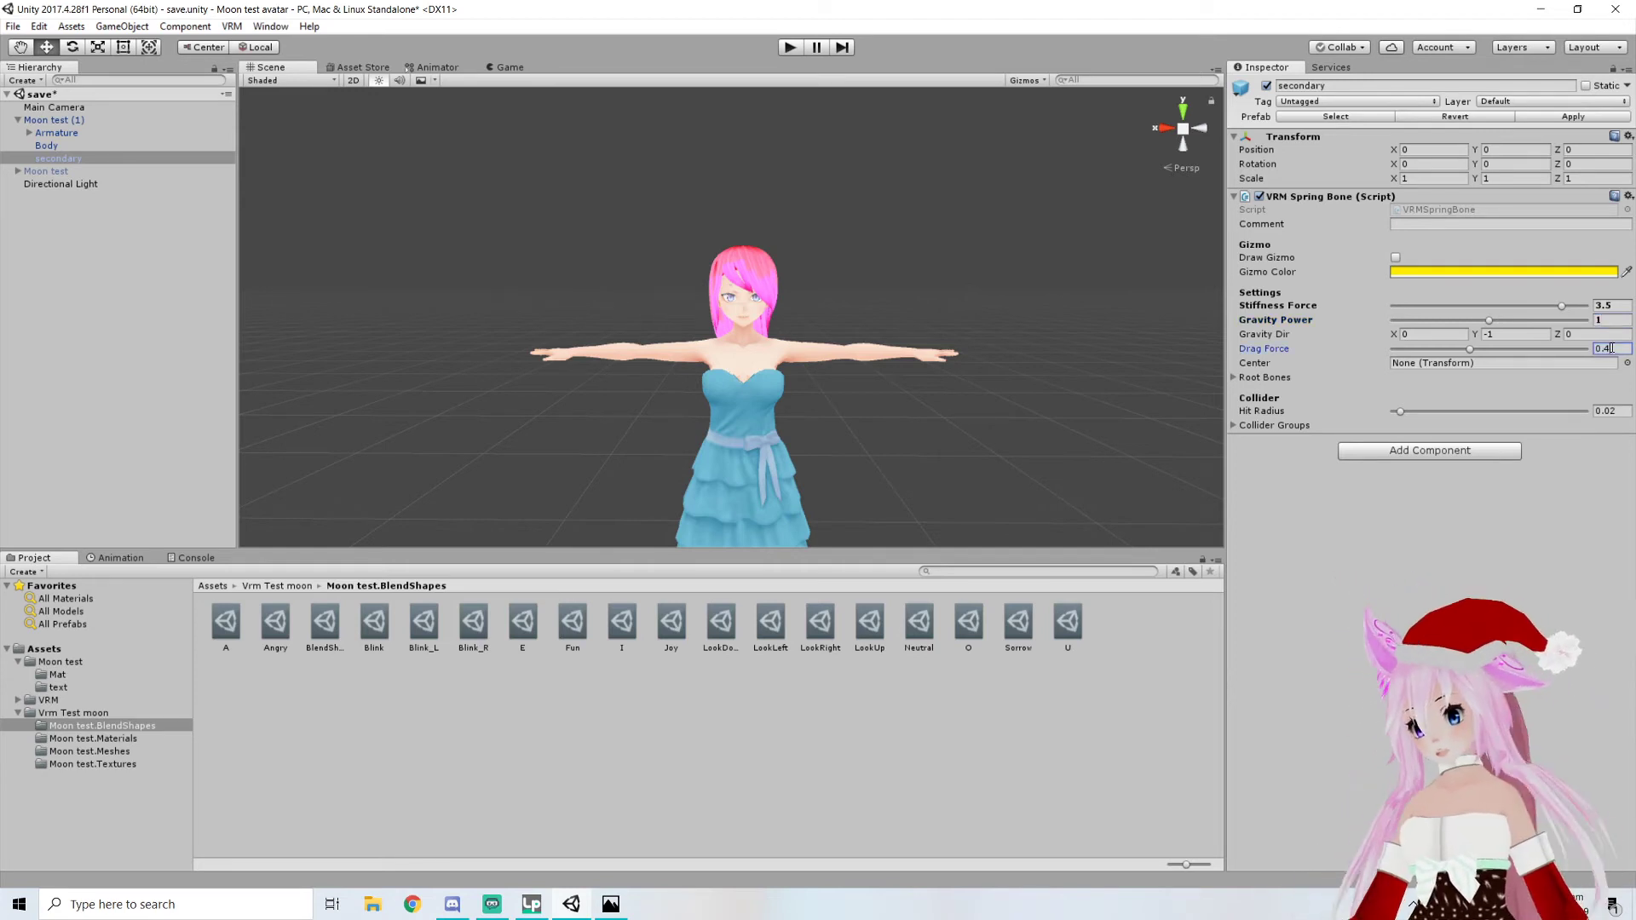
key("BackSpace")
type("85")
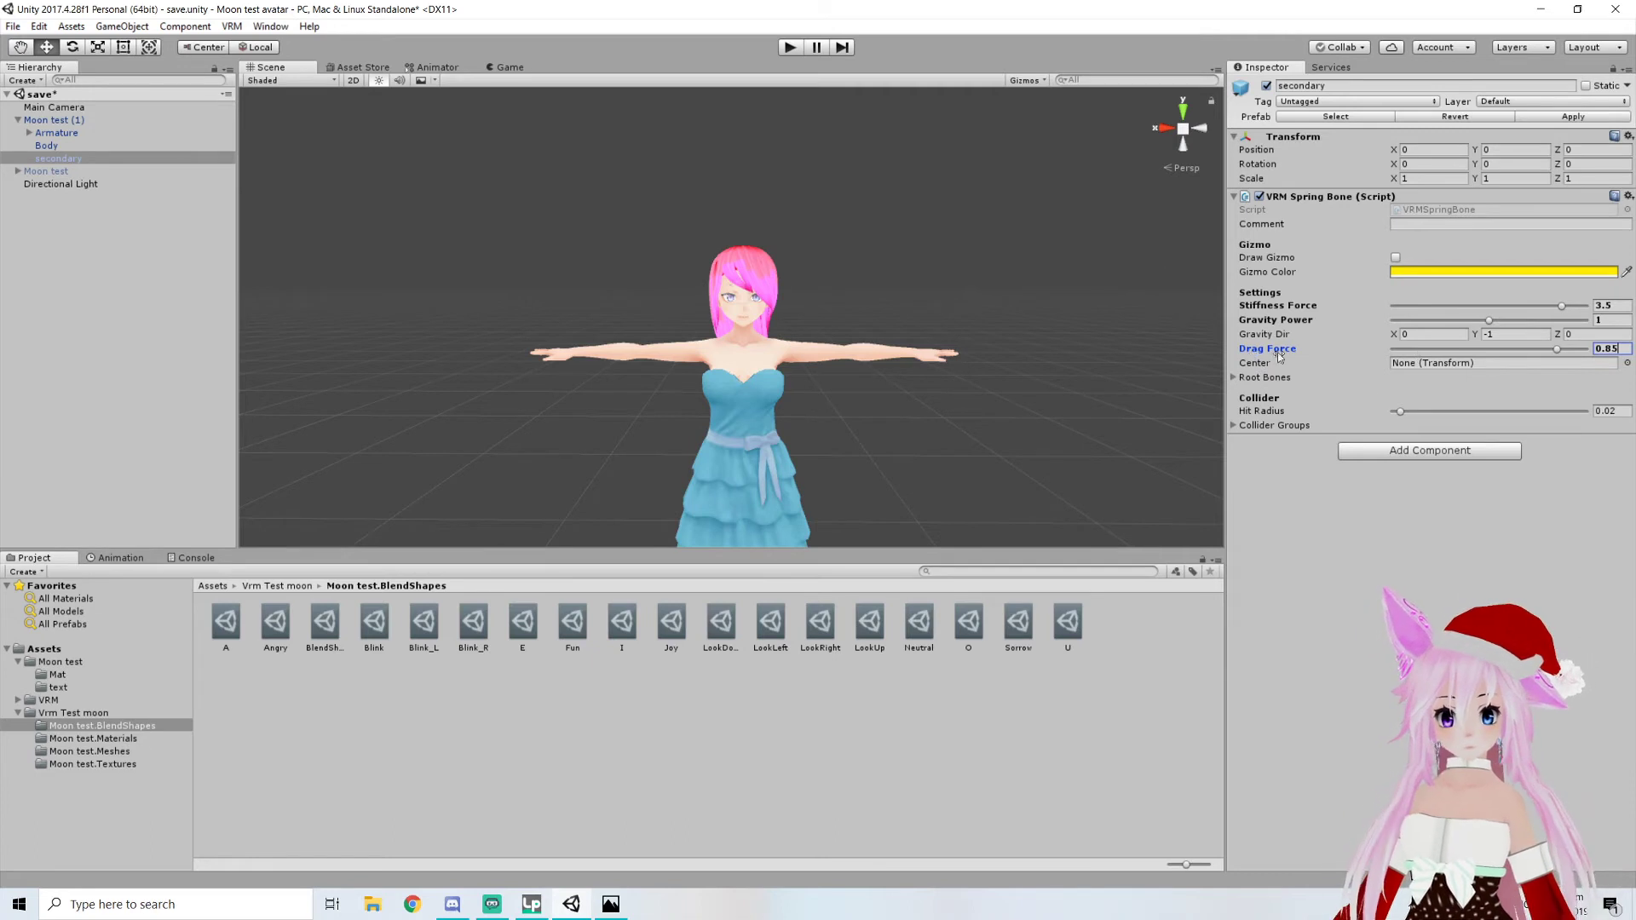
Add the five HairJoint bones under Moon test (1)'s Head as Root Bones of the secondary object's VRM Spring Bone
left_click(29, 133)
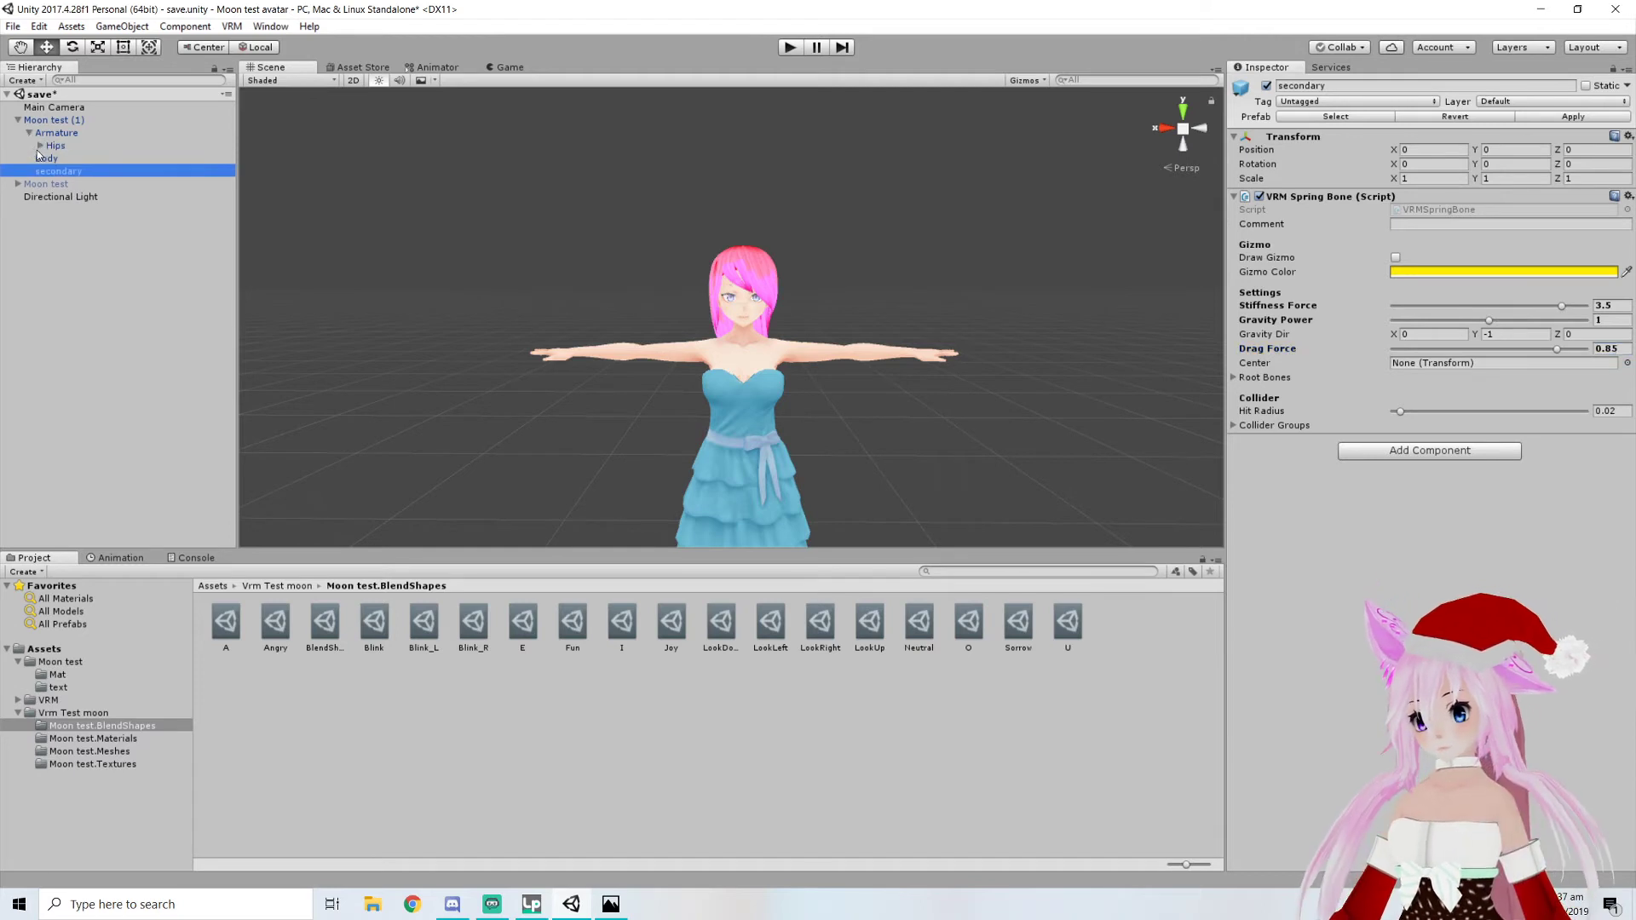
left_click(40, 146)
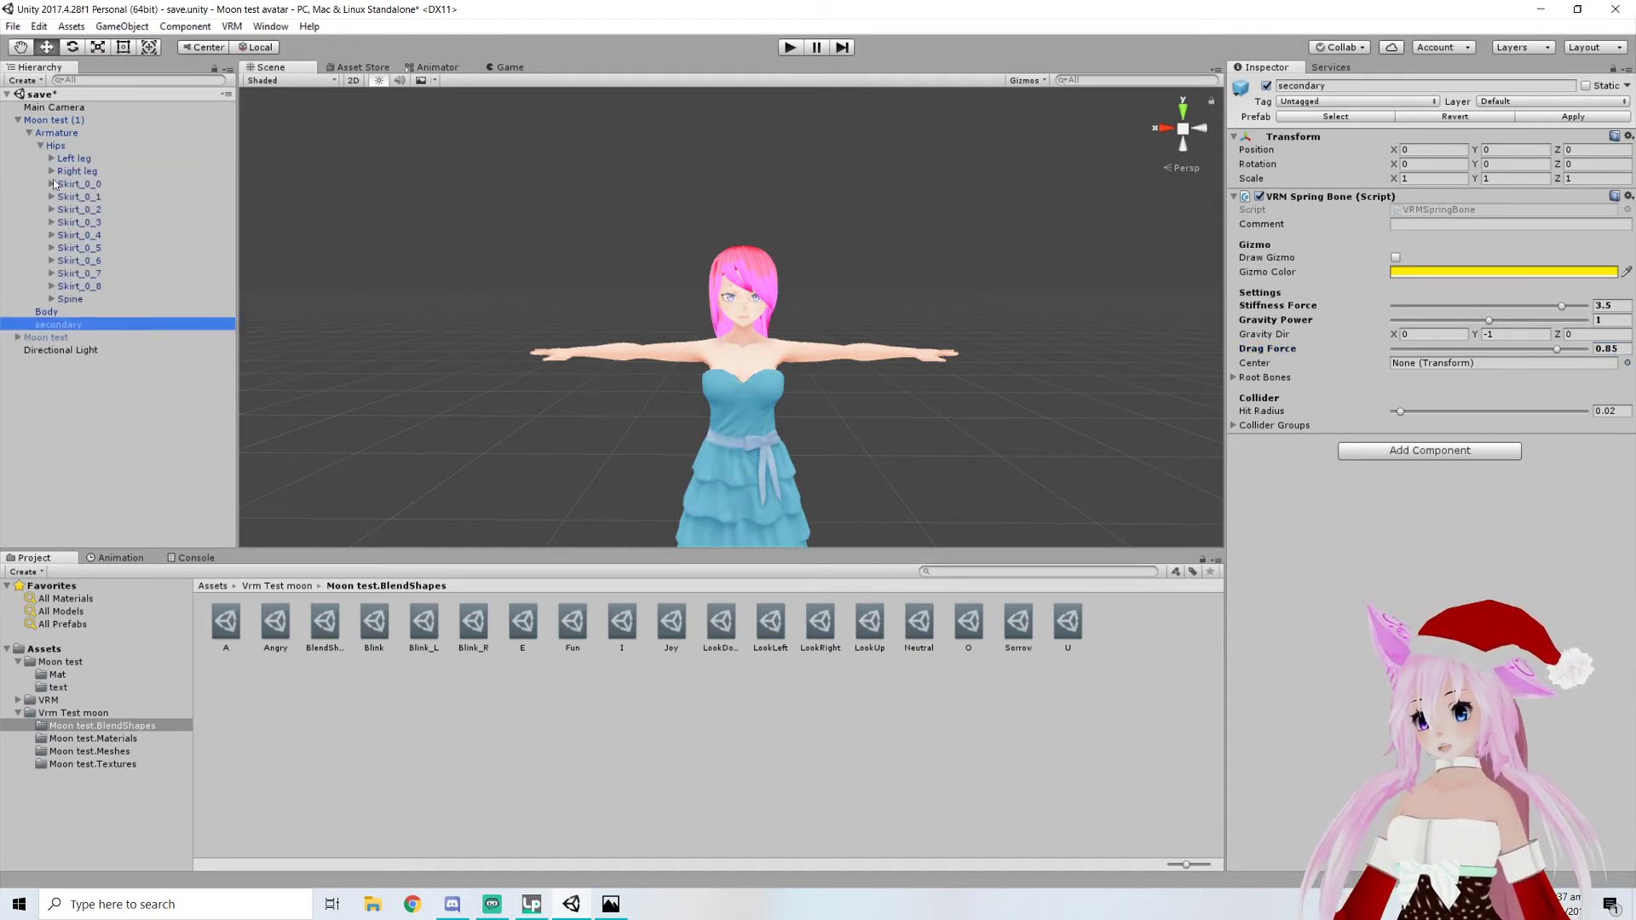
left_click(52, 299)
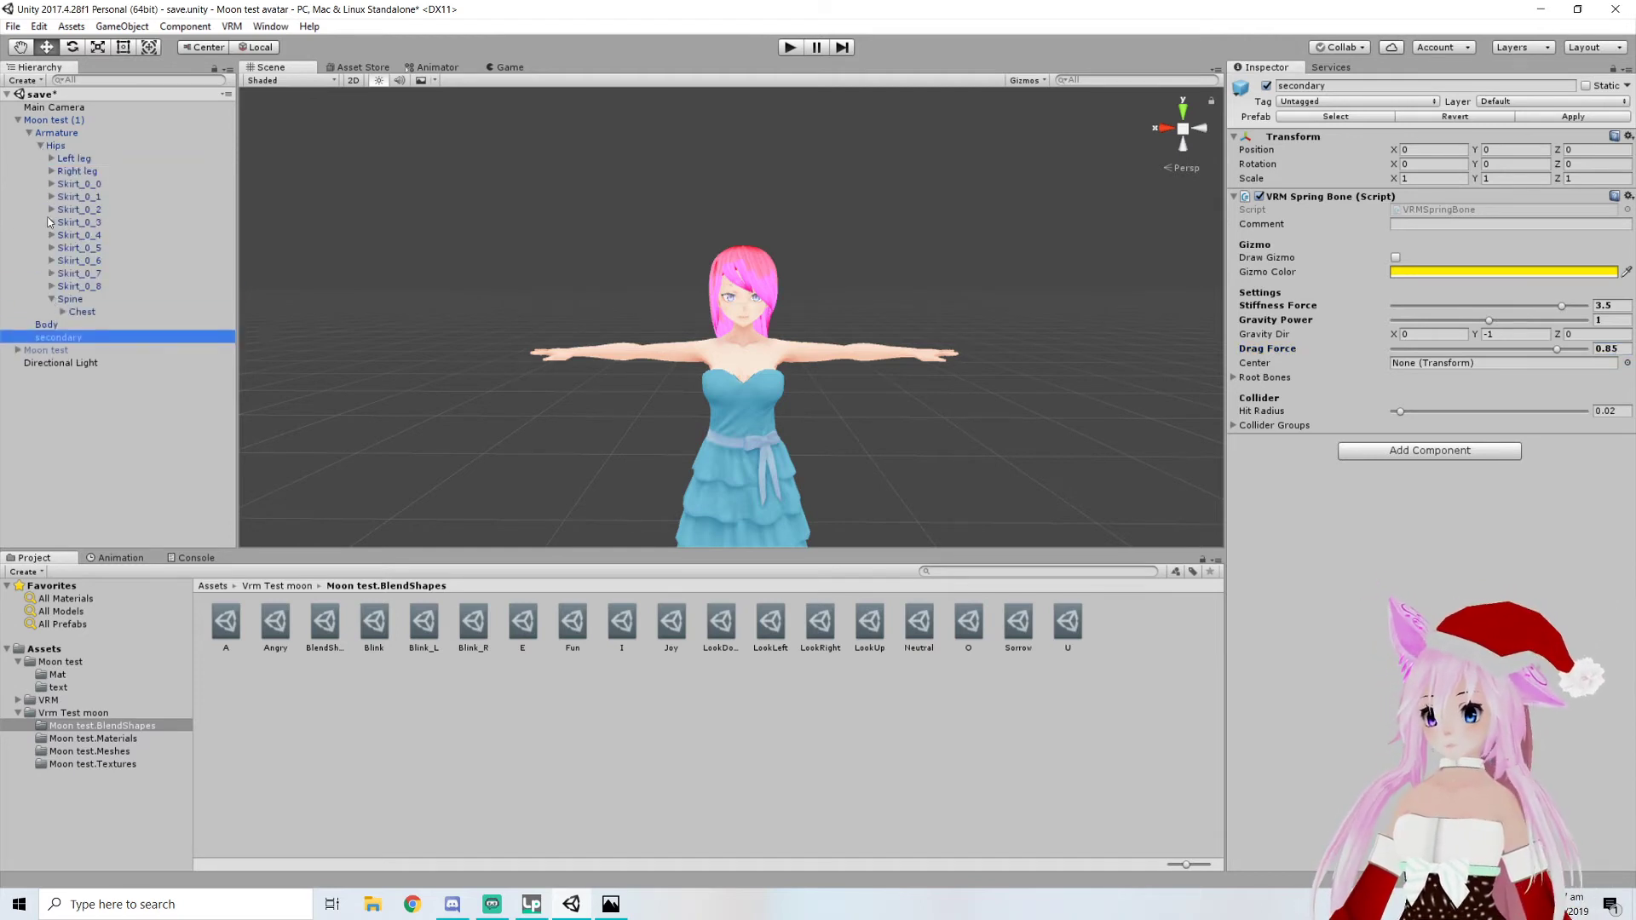
left_click(61, 312)
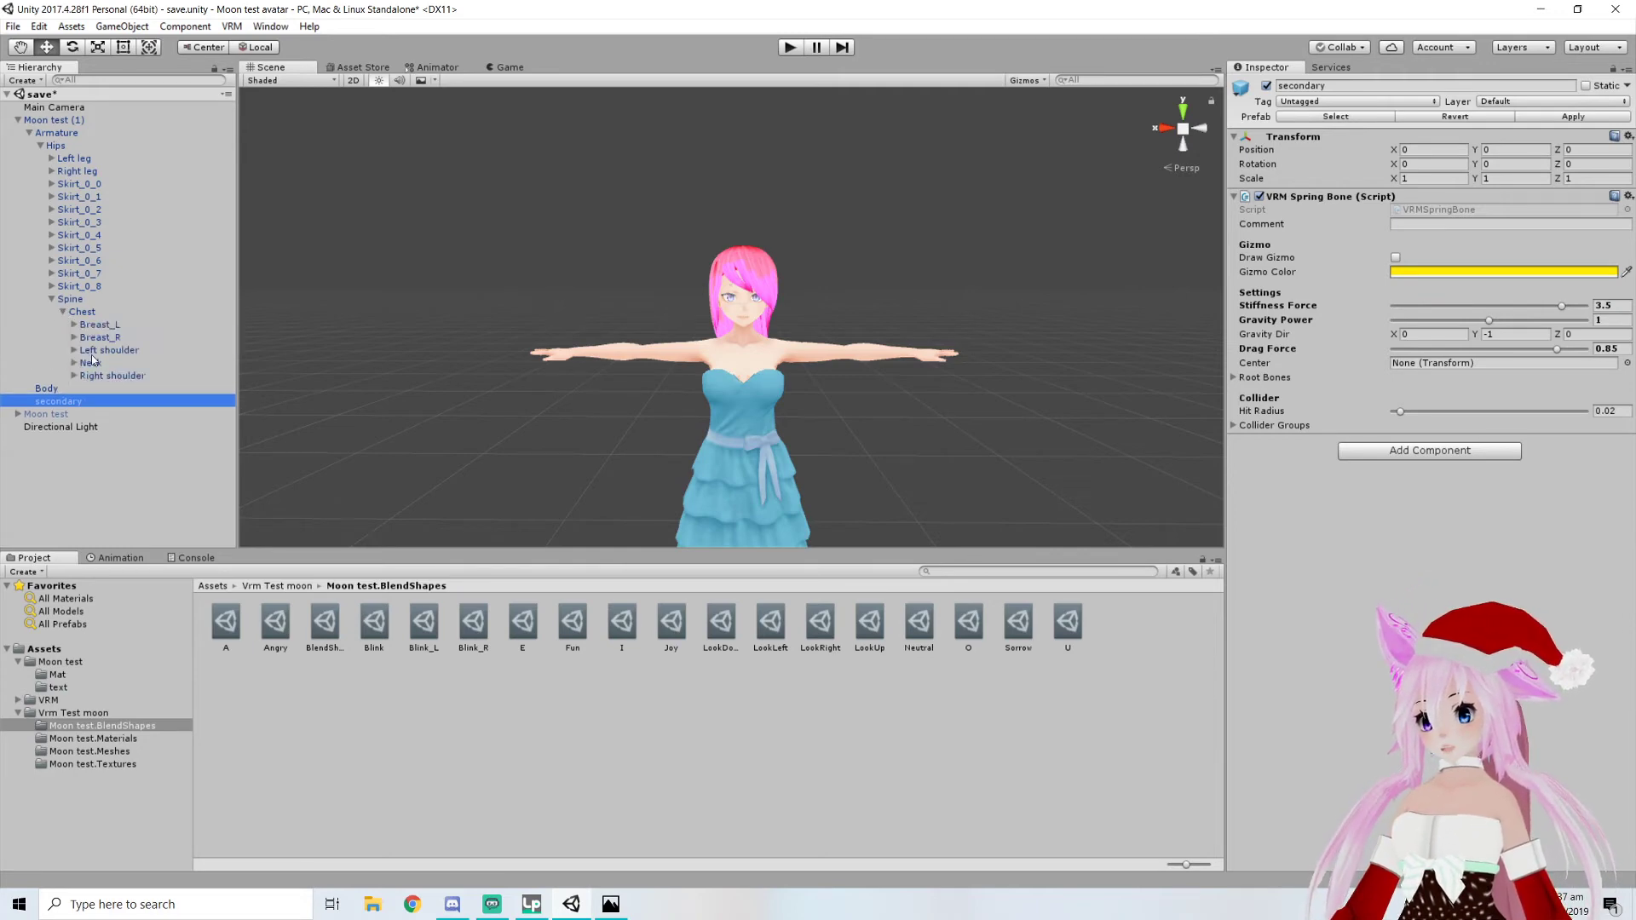
left_click(74, 364)
left_click(86, 377)
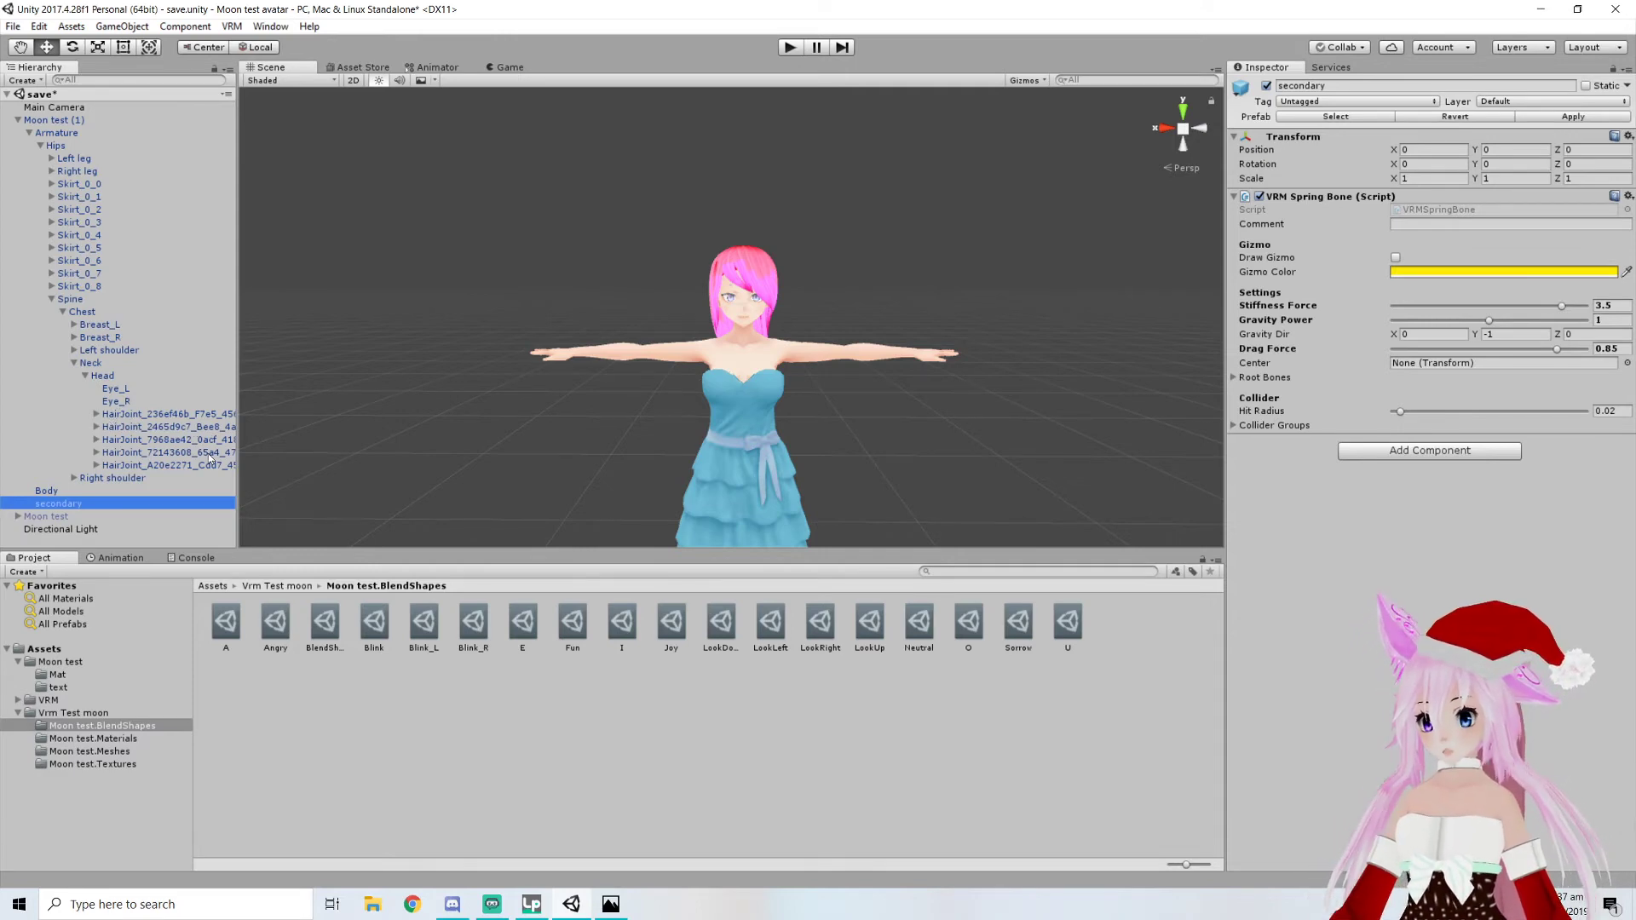
left_click_drag(133, 415, 1271, 387)
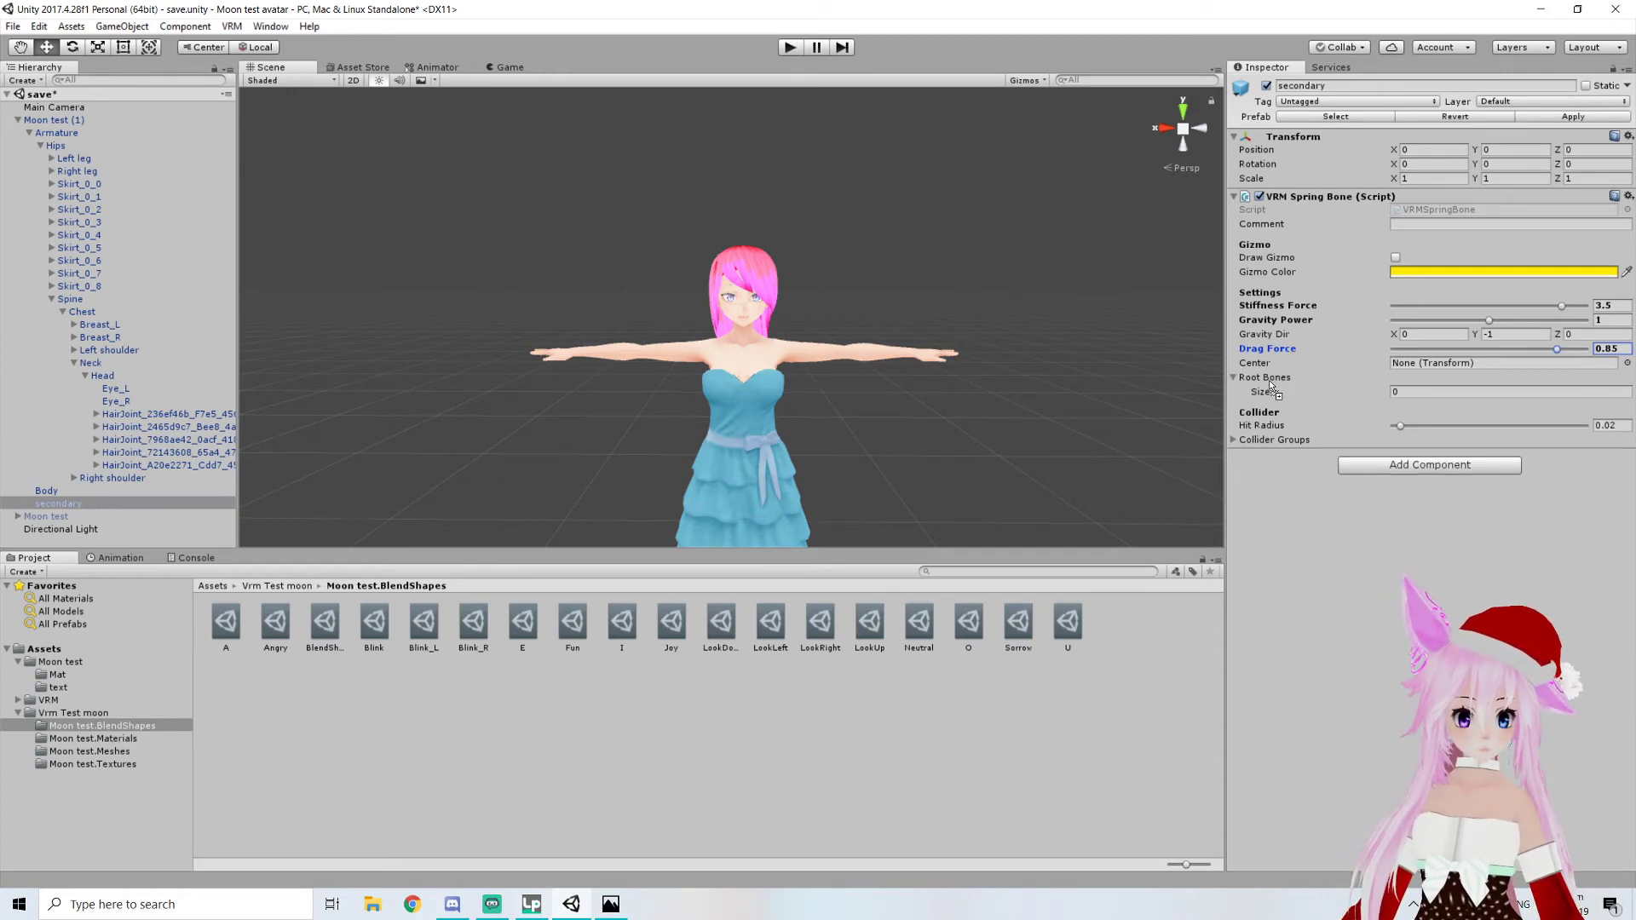
left_click_drag(160, 435, 1290, 389)
left_click_drag(145, 440, 1292, 387)
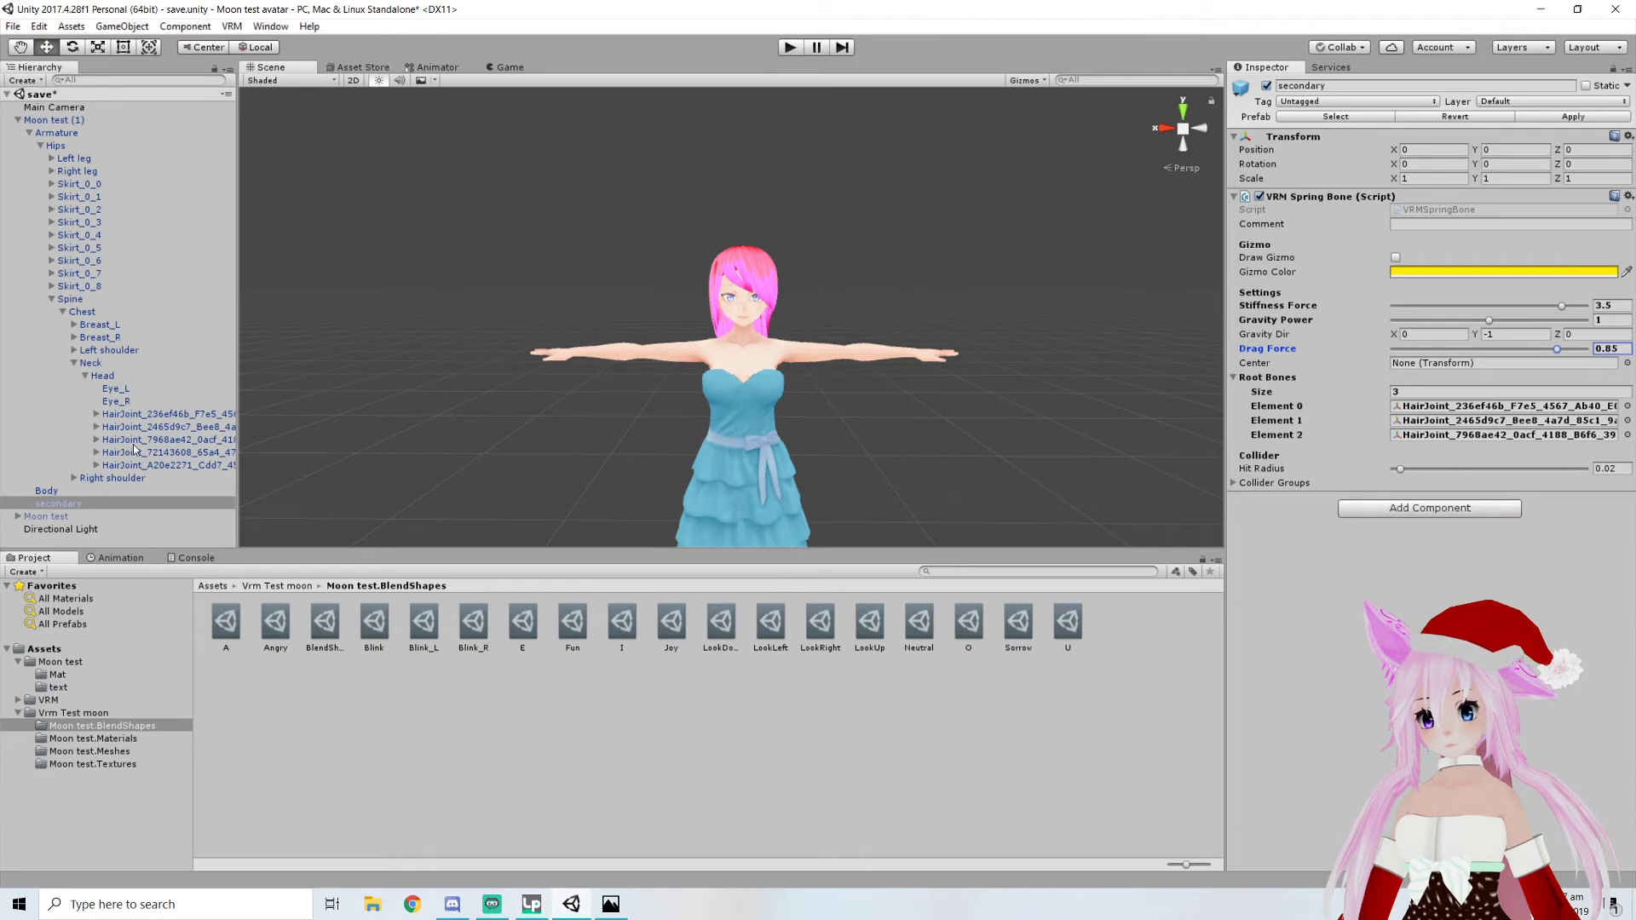
left_click_drag(138, 452, 1283, 382)
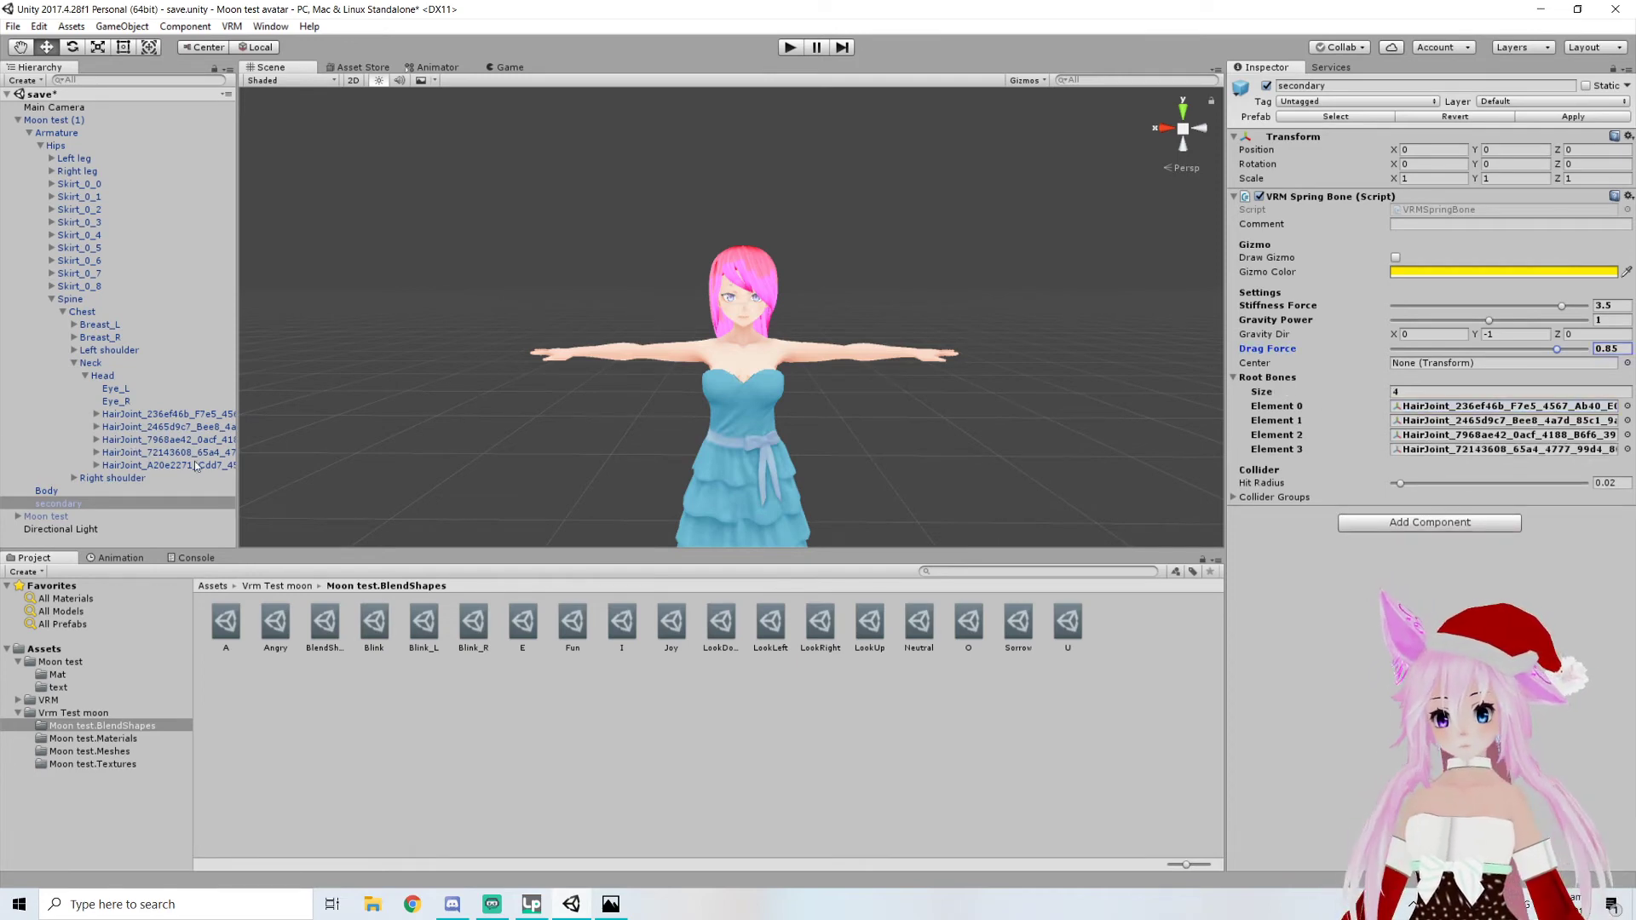
left_click_drag(1025, 402, 1293, 383)
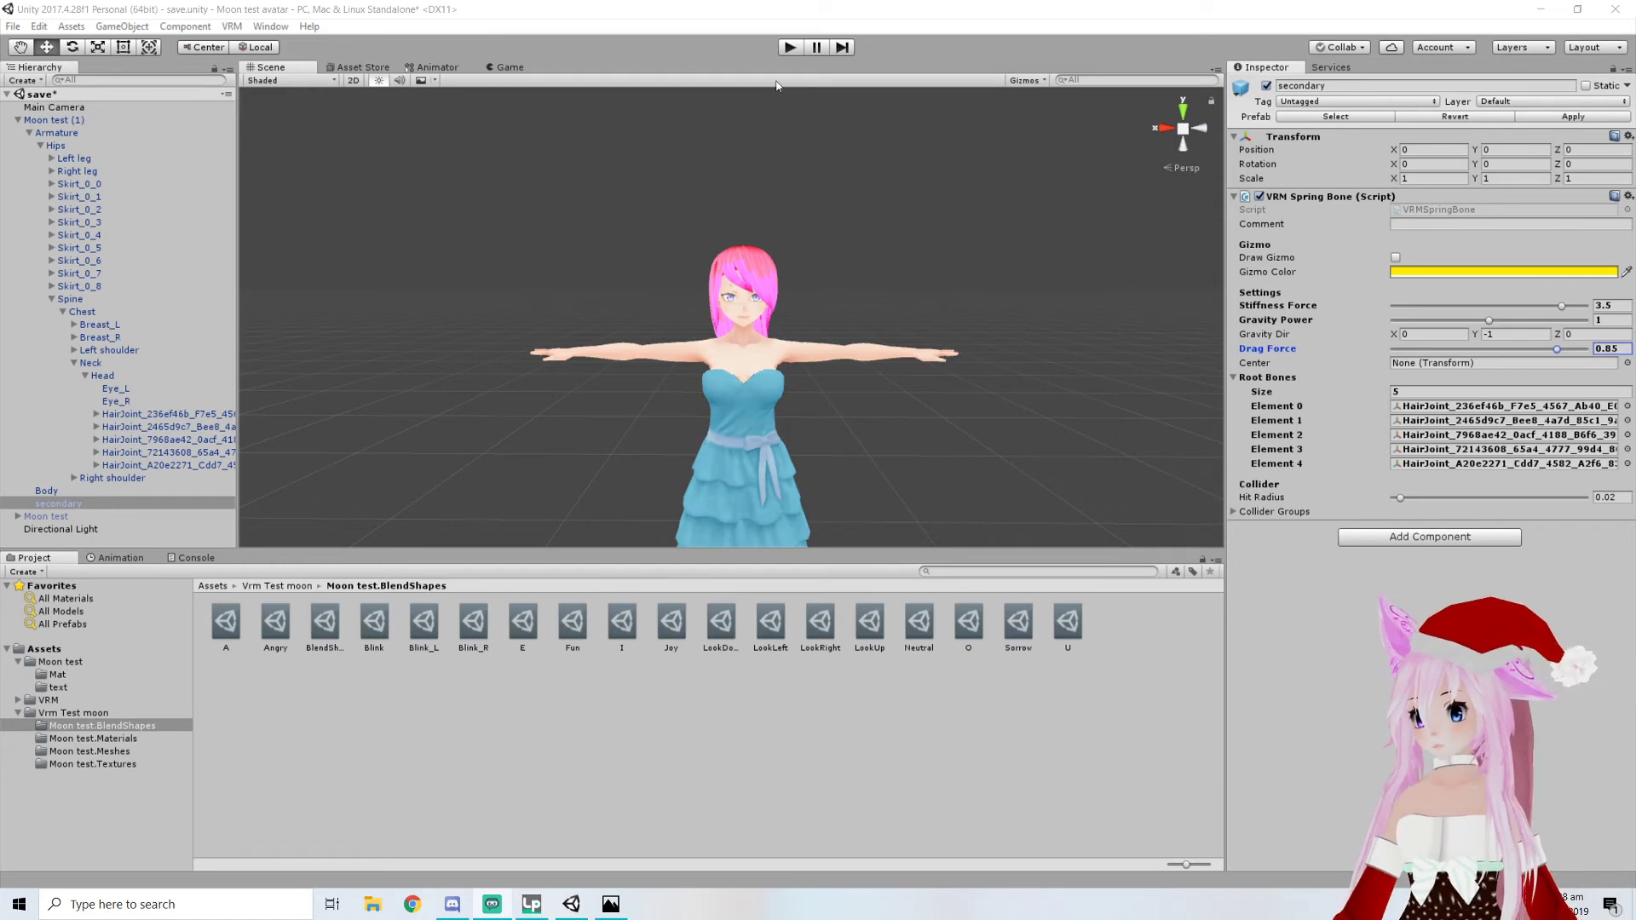
Run the scene in play mode and move Moon test (1) in the Scene view to test the hair physics
left_click(788, 47)
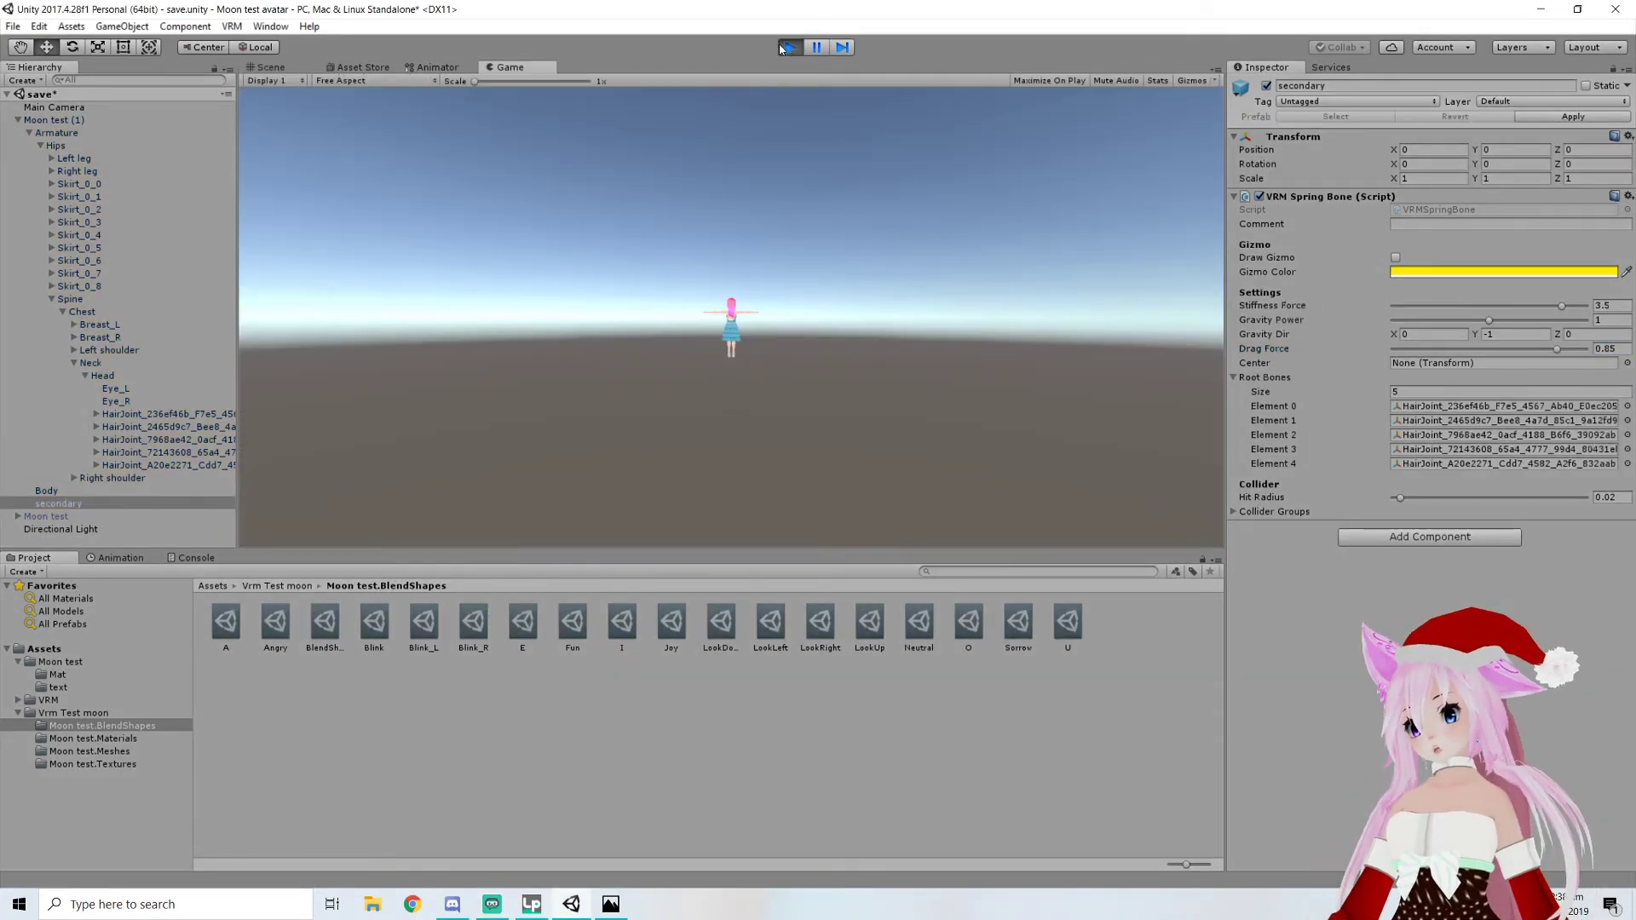
left_click(280, 70)
left_click(85, 120)
scroll(600, 285, "up", 3)
mouse_move(667, 416)
left_mouse_down()
mouse_move(721, 418)
mouse_move(686, 426)
left_mouse_up()
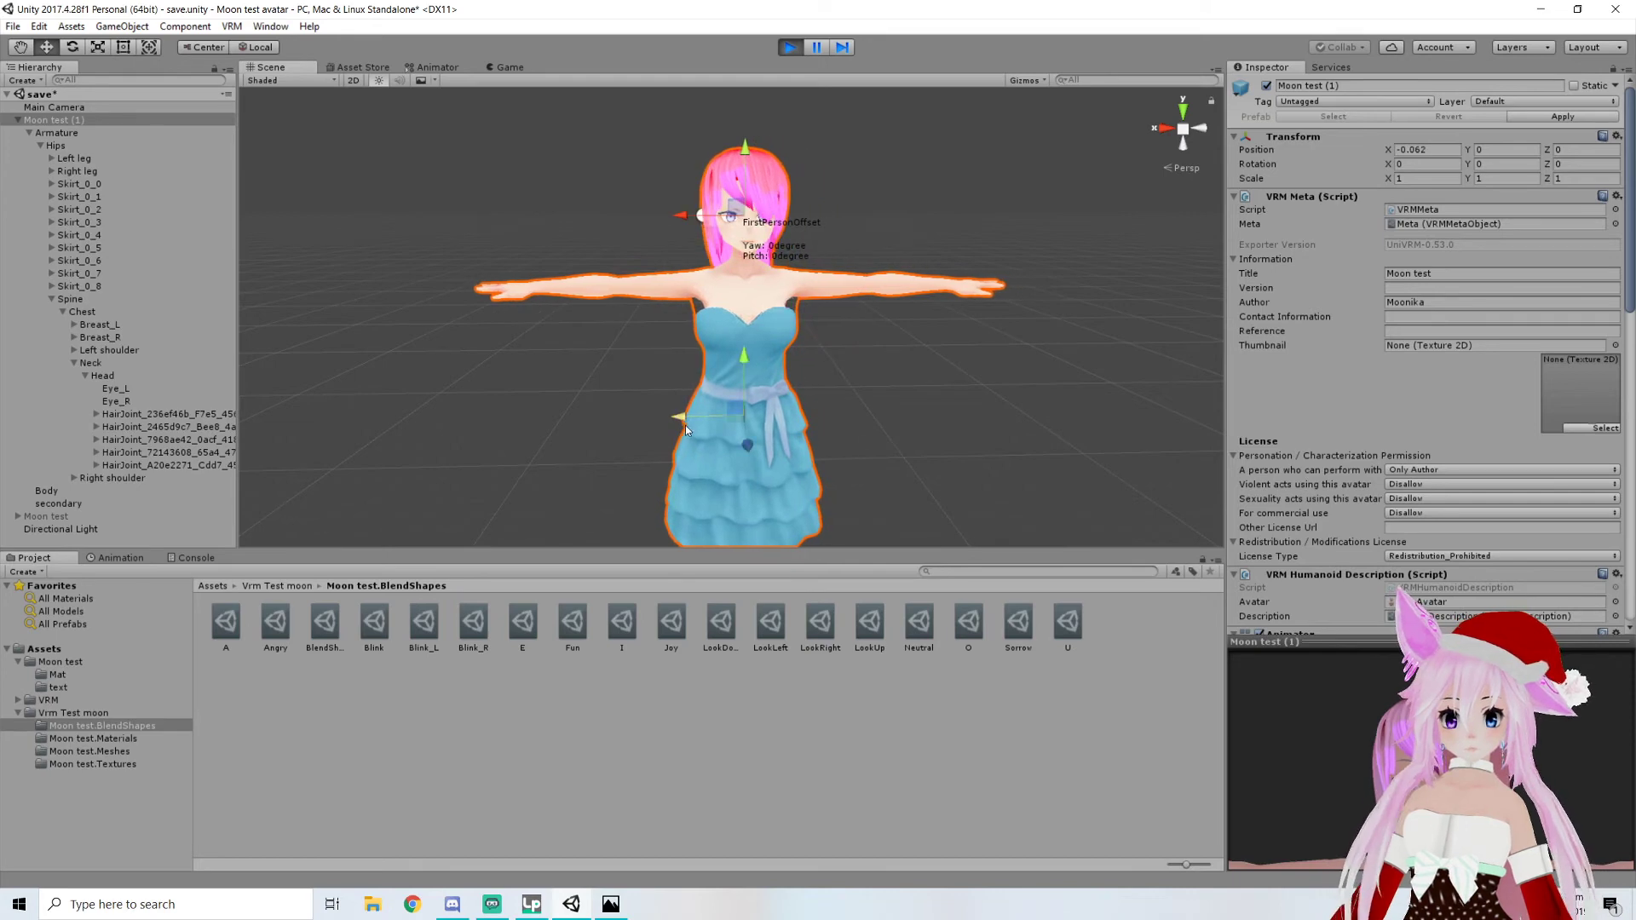
Examine the hair's movement from several angles while moving the avatar around, and stop play mode
right_click_drag(685, 426, 969, 413)
middle_click_drag(580, 383, 1220, 343)
right_click_drag(861, 358, 1096, 344)
scroll(938, 375, "down", 3)
middle_click_drag(870, 392, 776, 452)
mouse_move(716, 483)
left_mouse_down()
mouse_move(685, 469)
mouse_move(766, 483)
mouse_move(690, 477)
mouse_move(725, 480)
left_mouse_up()
right_click_drag(724, 479, 622, 486)
middle_click_drag(767, 465, 611, 467)
left_click_drag(728, 465, 632, 496)
right_click_drag(741, 494, 554, 493)
middle_click_drag(784, 482, 606, 445)
scroll(747, 471, "down", 6)
mouse_move(750, 418)
left_mouse_down()
mouse_move(739, 430)
mouse_move(773, 439)
left_mouse_up()
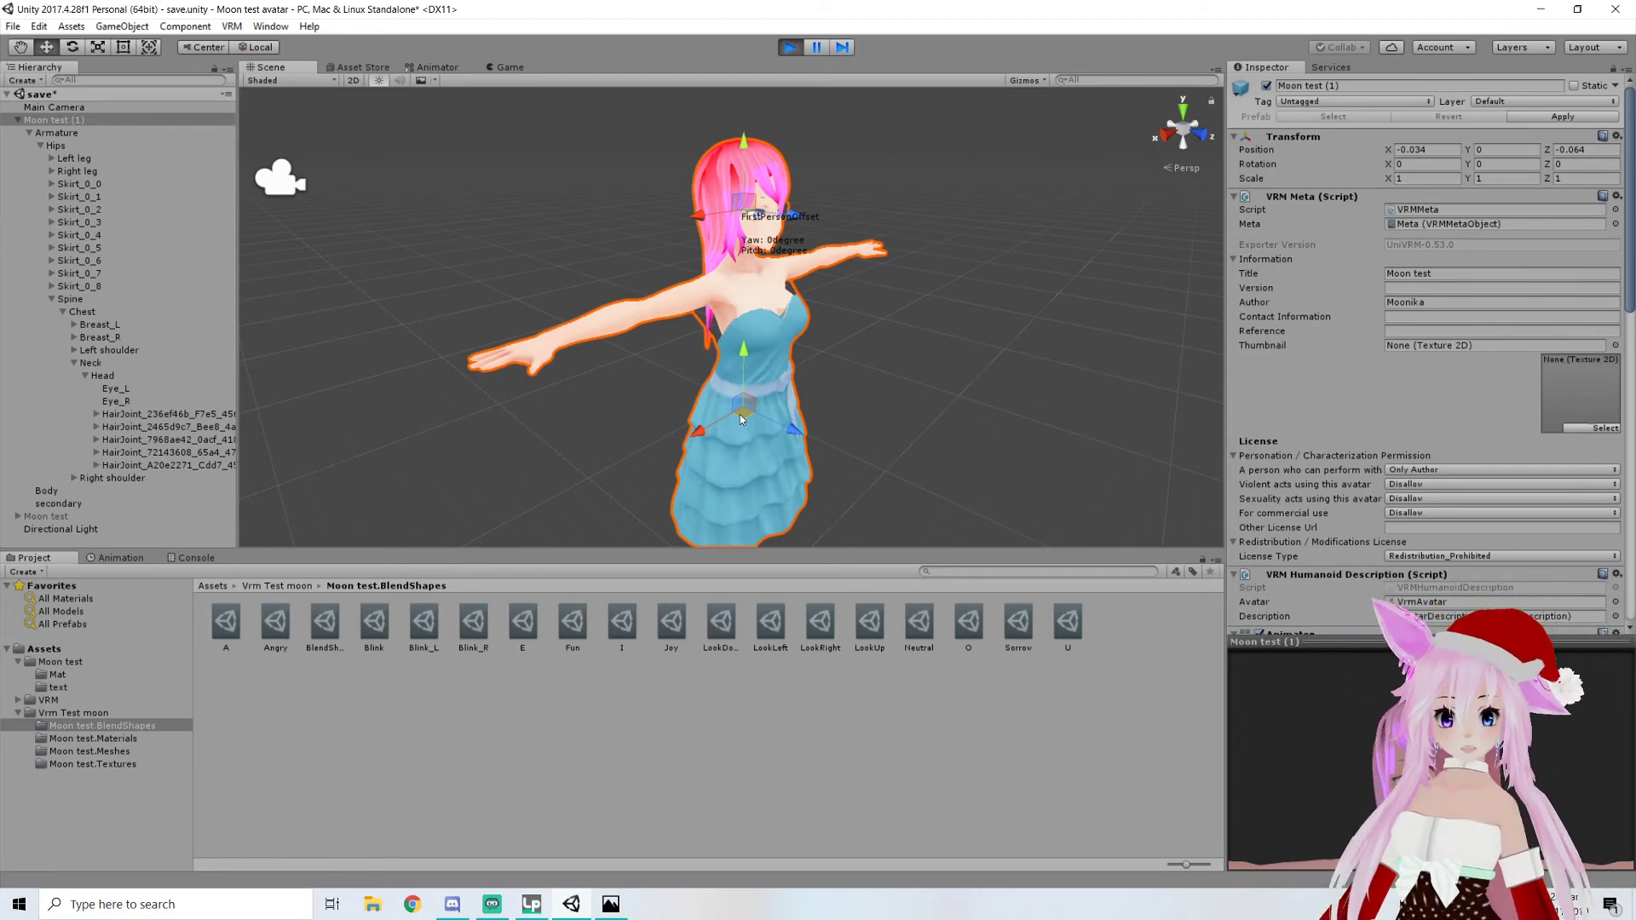
right_click_drag(801, 305, 707, 271)
left_click(788, 49)
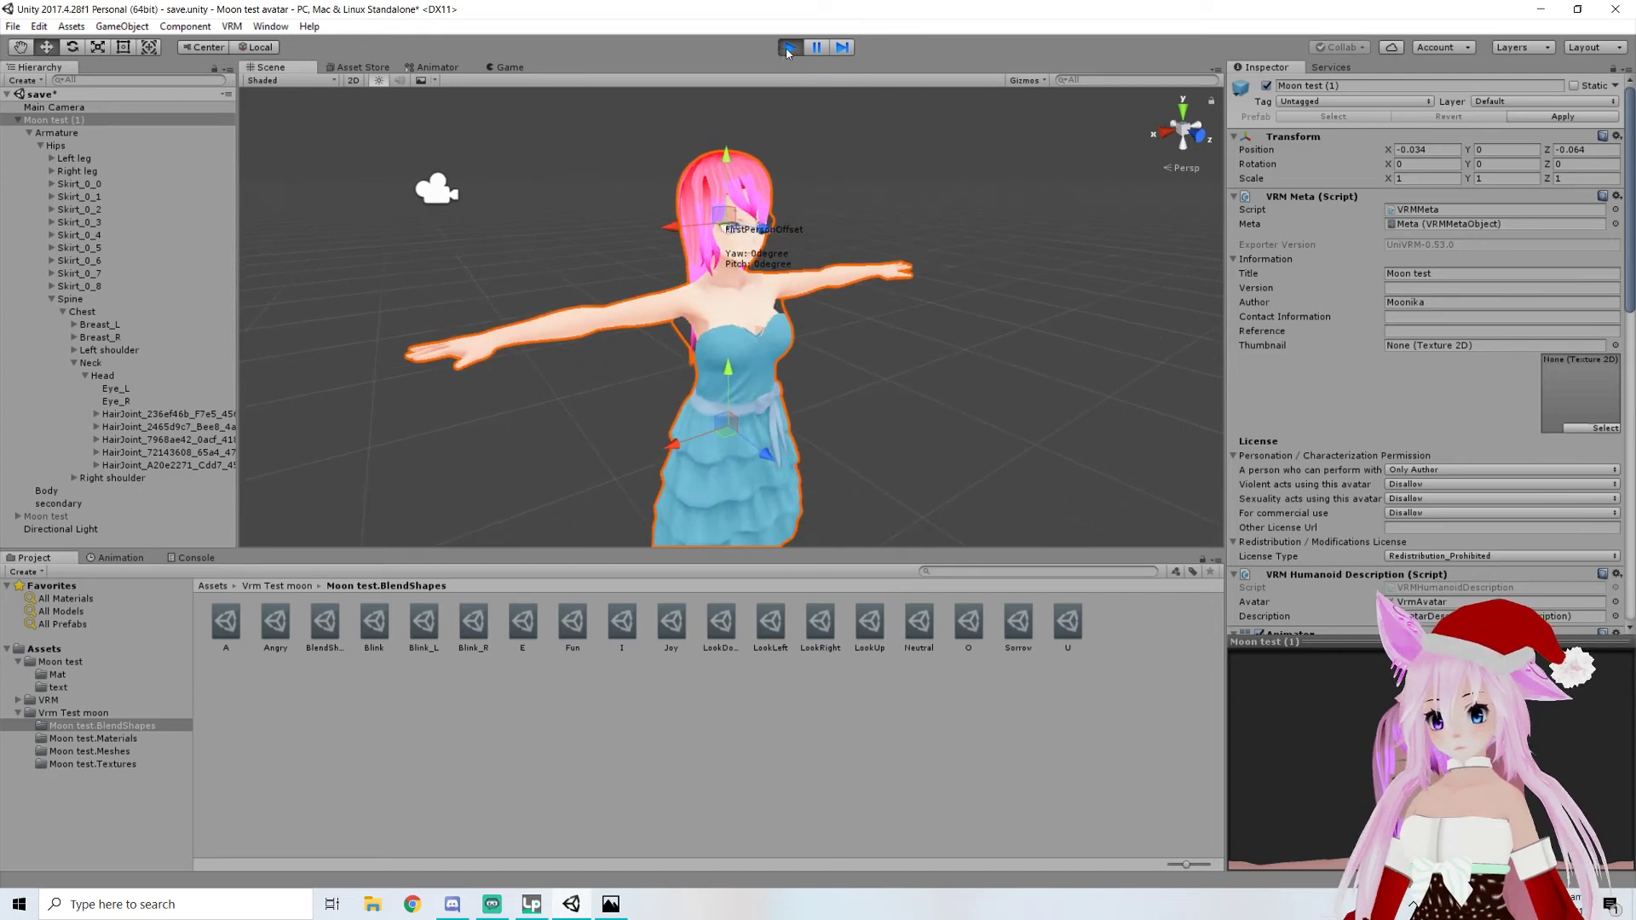
Add a VRM Spring Bone Collider Group component to the avatar's Chest bone
right_click_drag(740, 93, 298, 195)
left_click(79, 301)
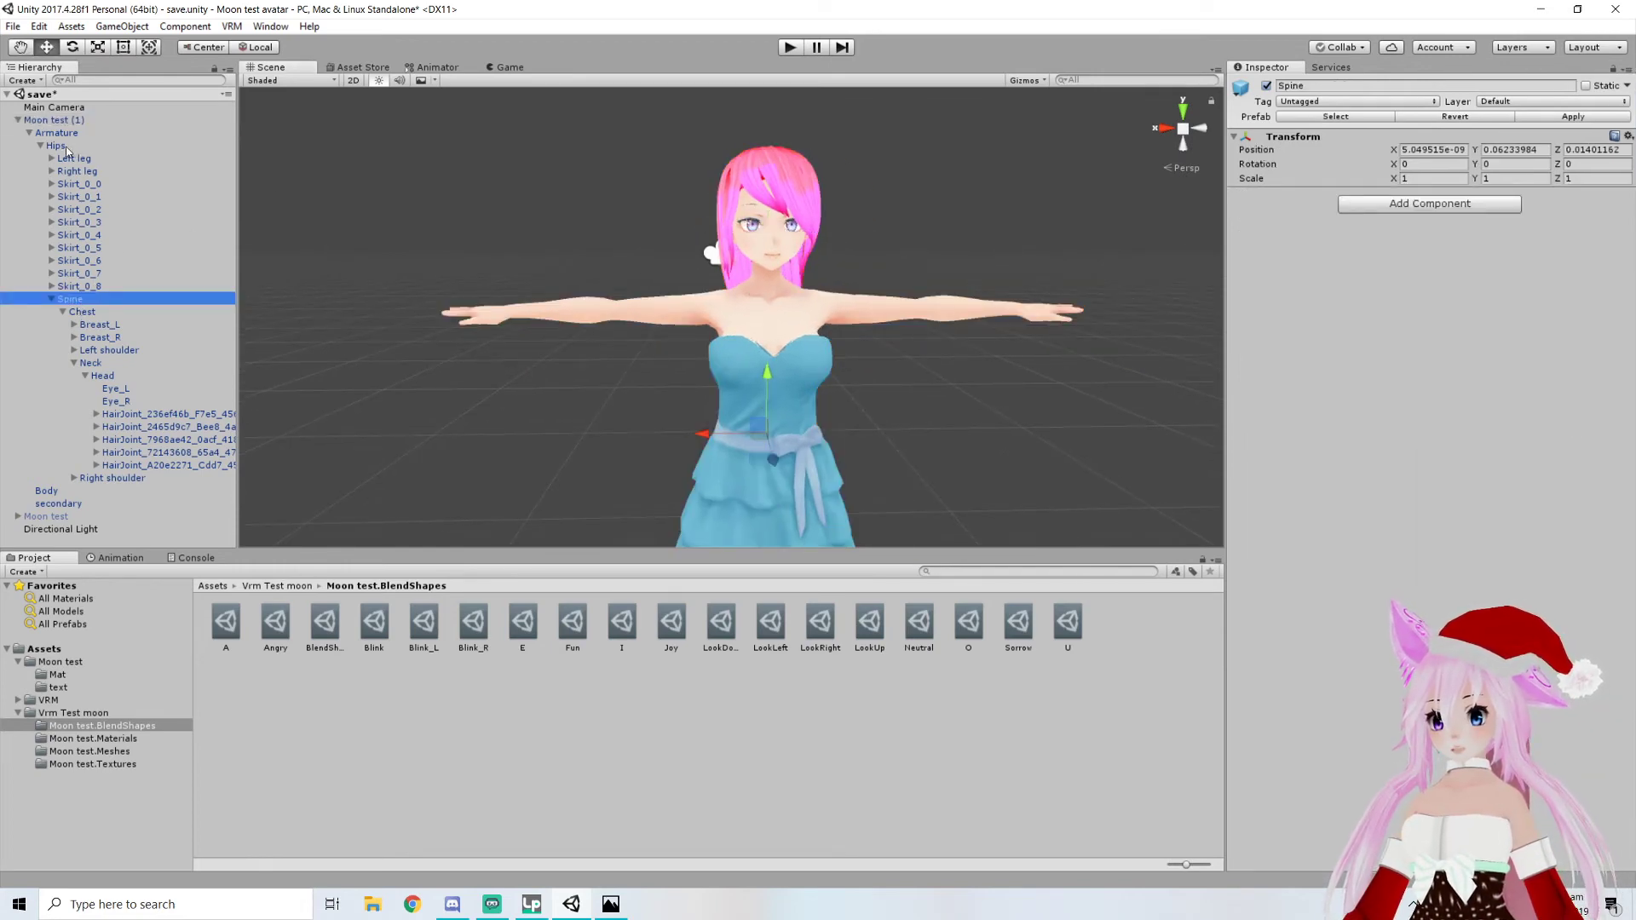
left_click(66, 148)
left_click(82, 299)
left_click(84, 313)
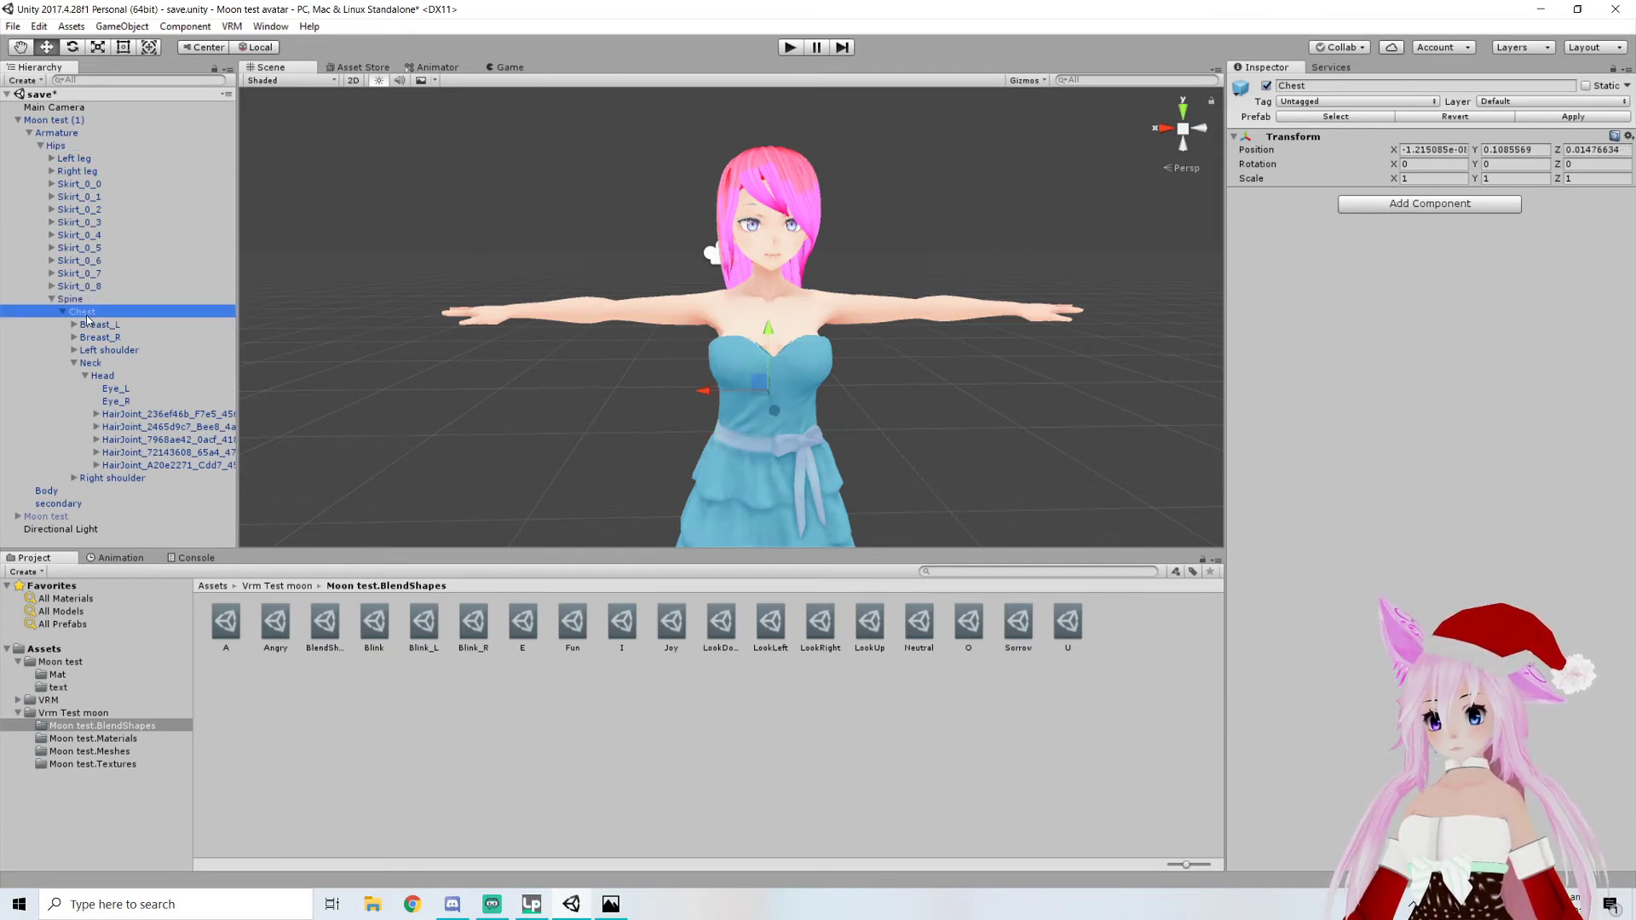
left_click(1412, 207)
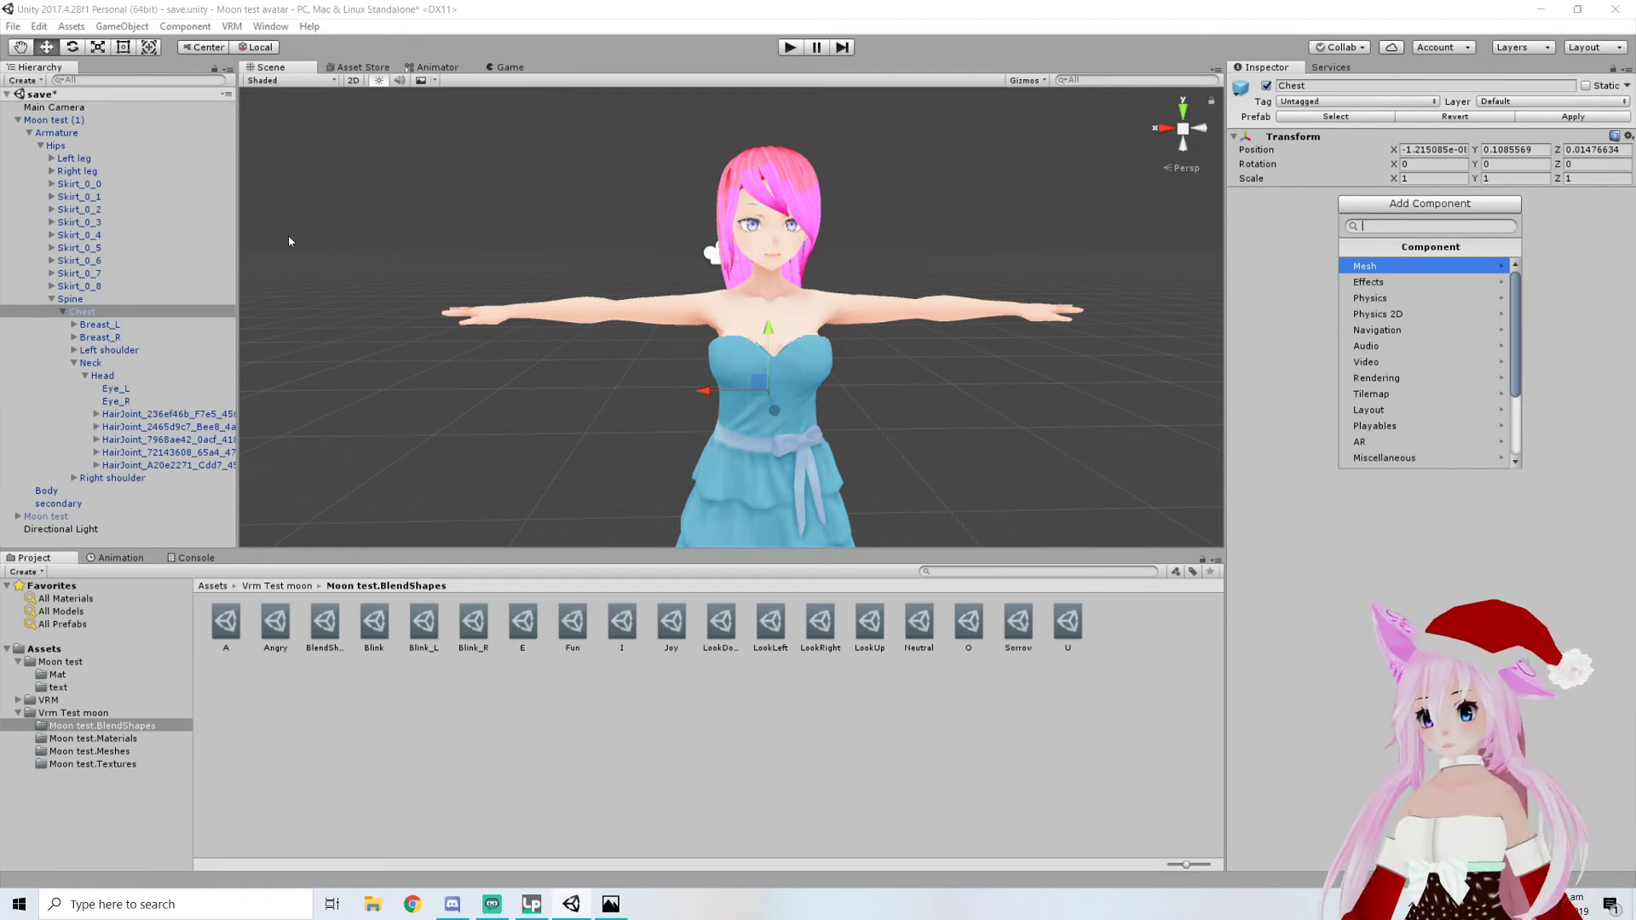
left_click(133, 484)
left_click(133, 479)
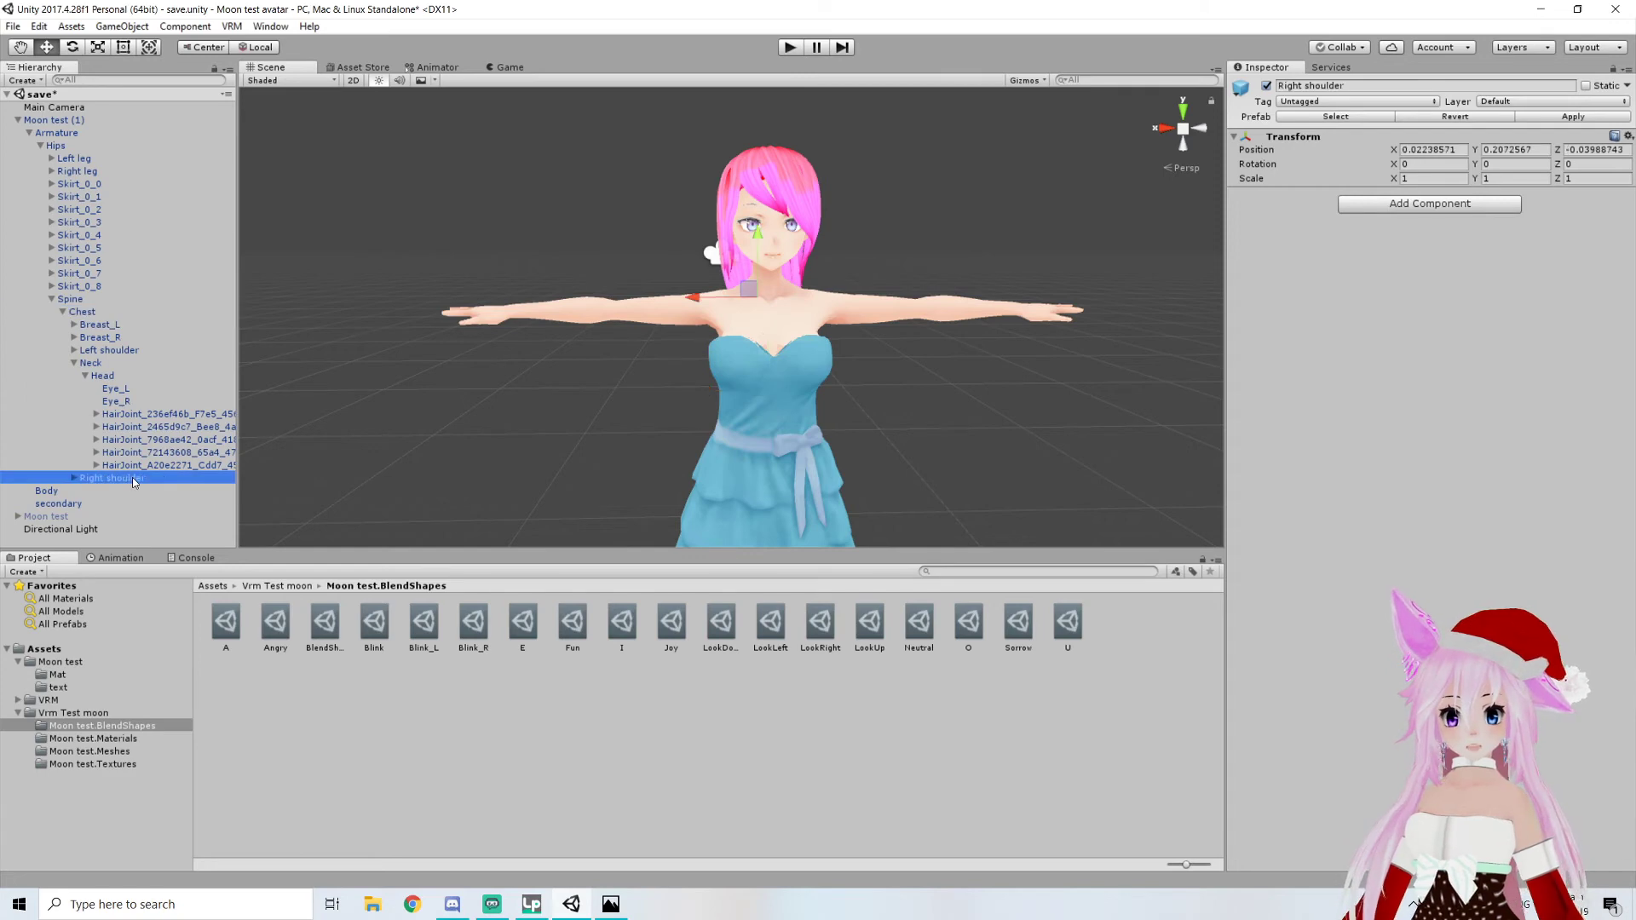
left_click(59, 505)
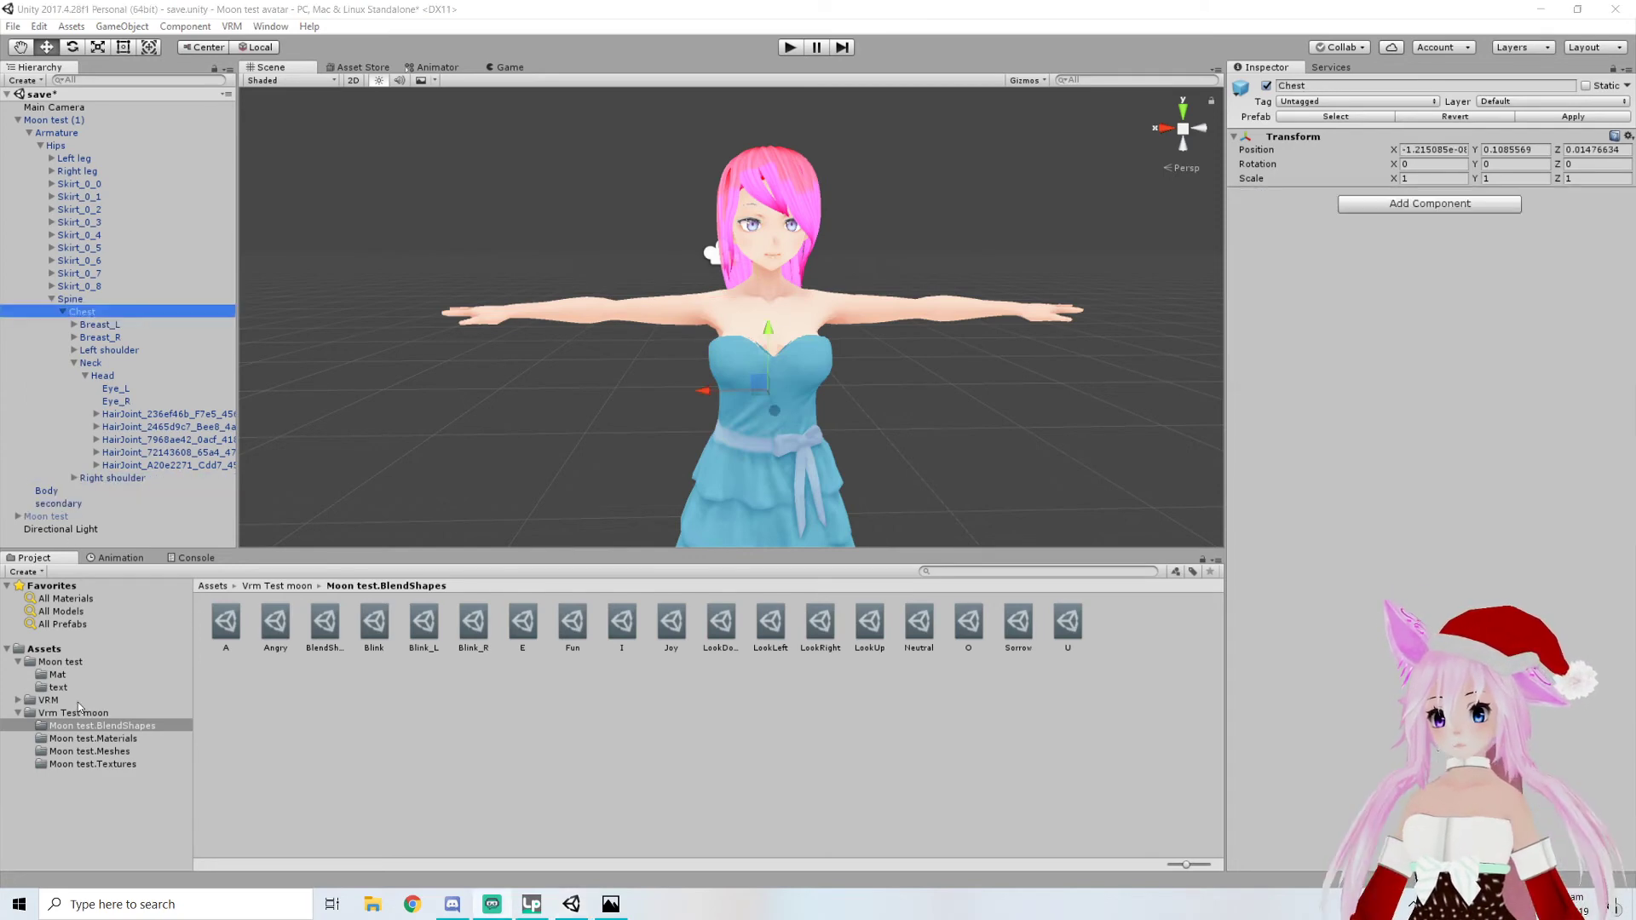
left_click(1376, 204)
left_click(1414, 331)
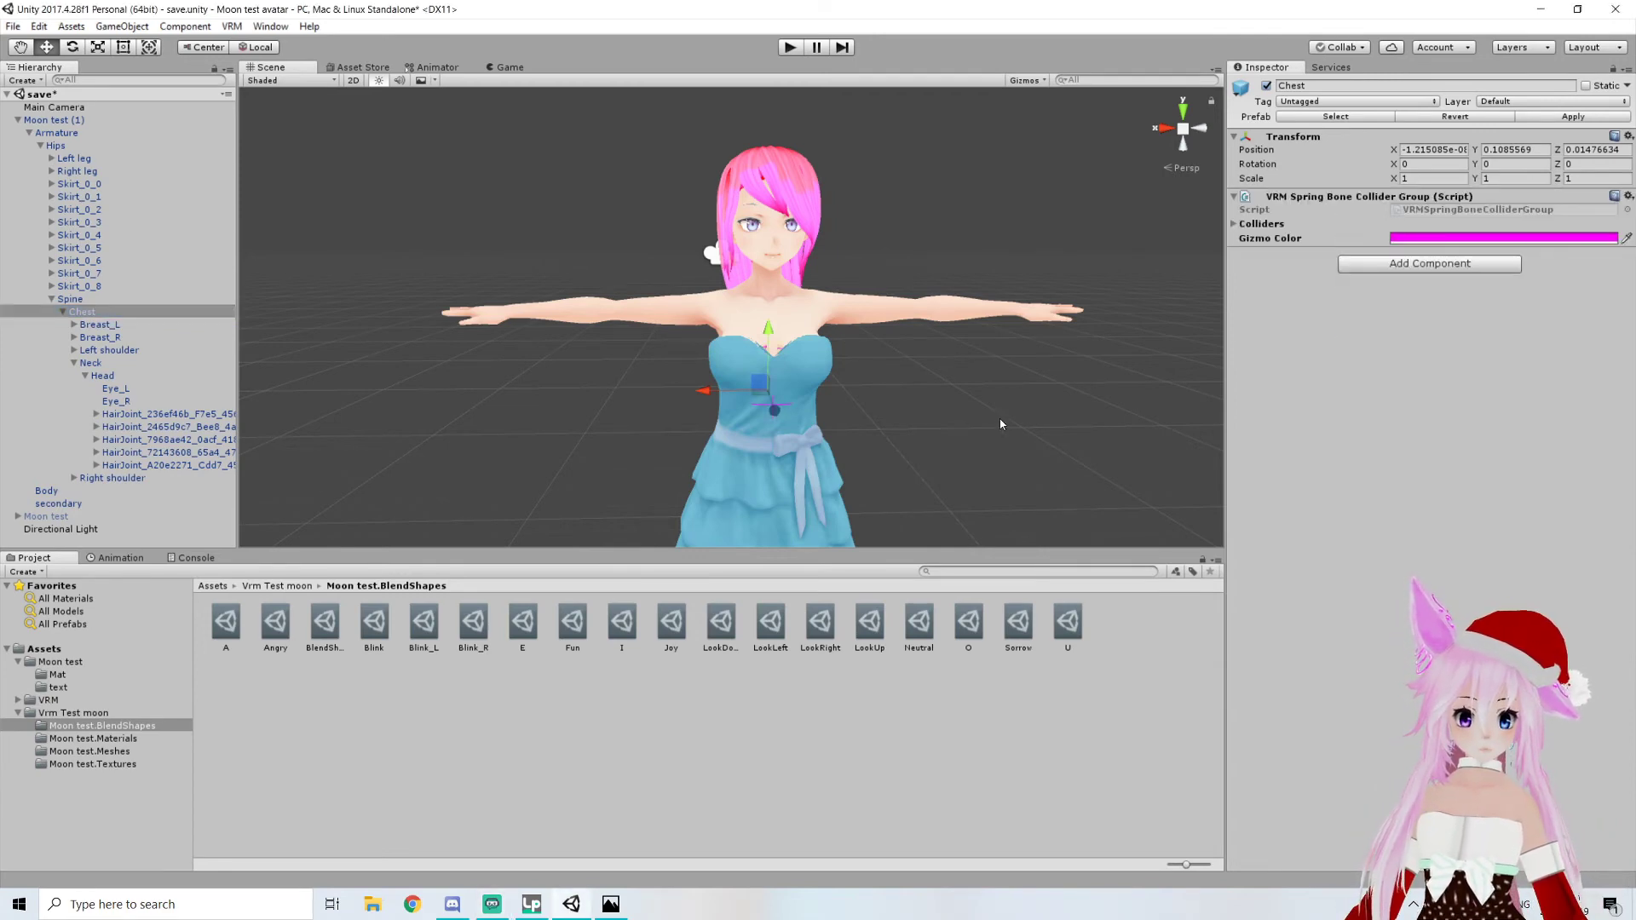
Set the Y offset of the Chest collider group's Element 0 to 0.15
left_click(1234, 224)
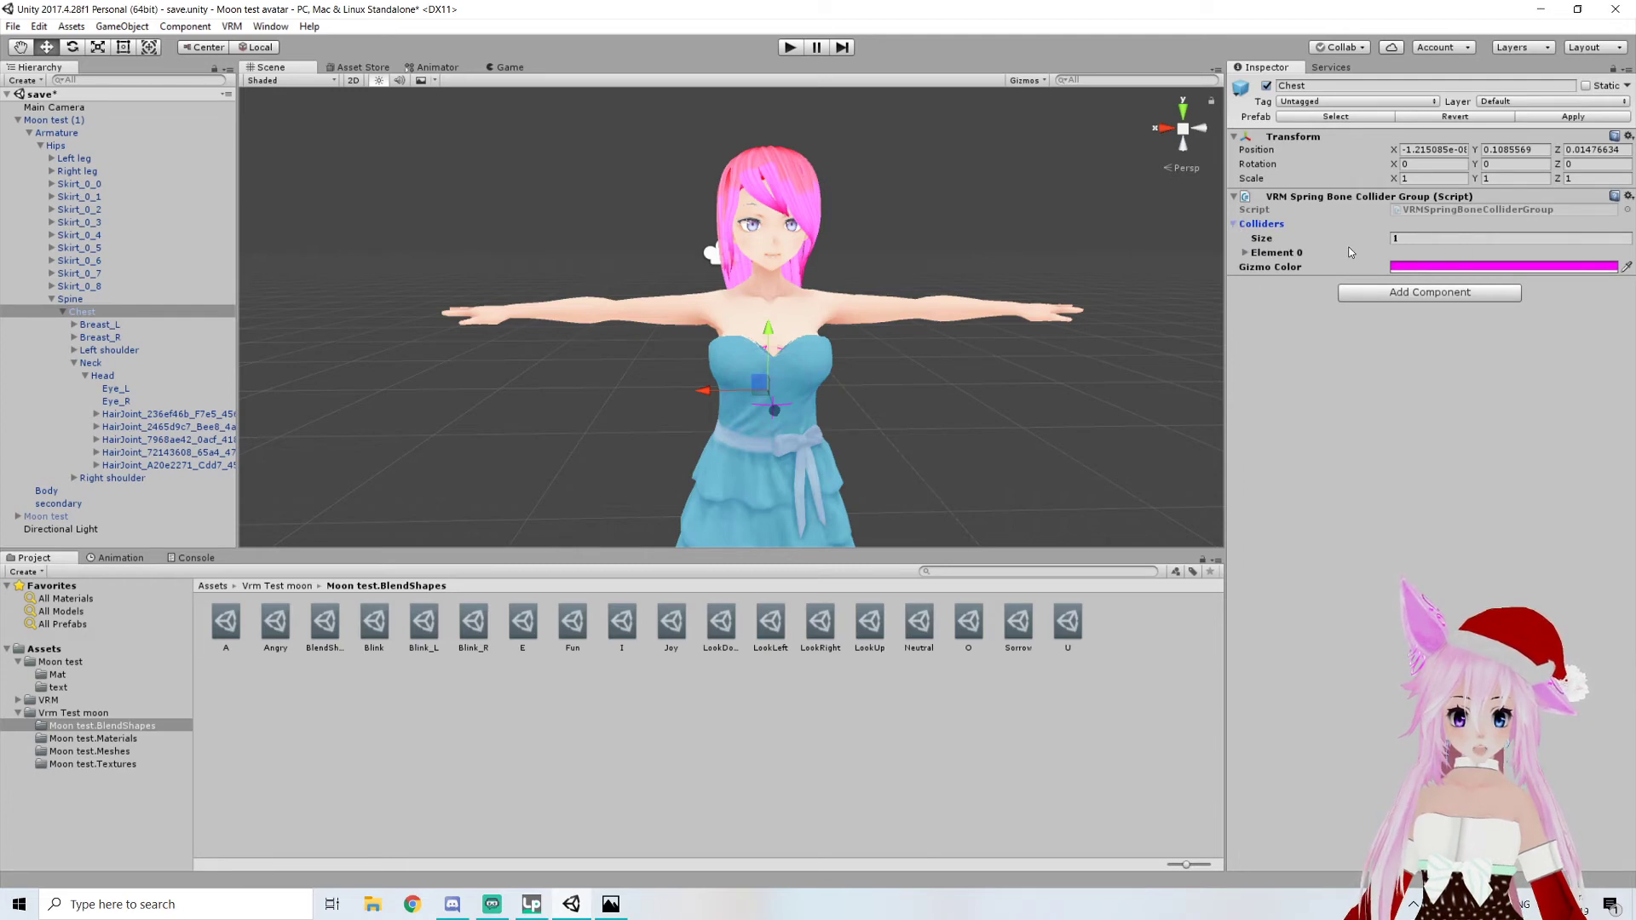
left_click(1246, 253)
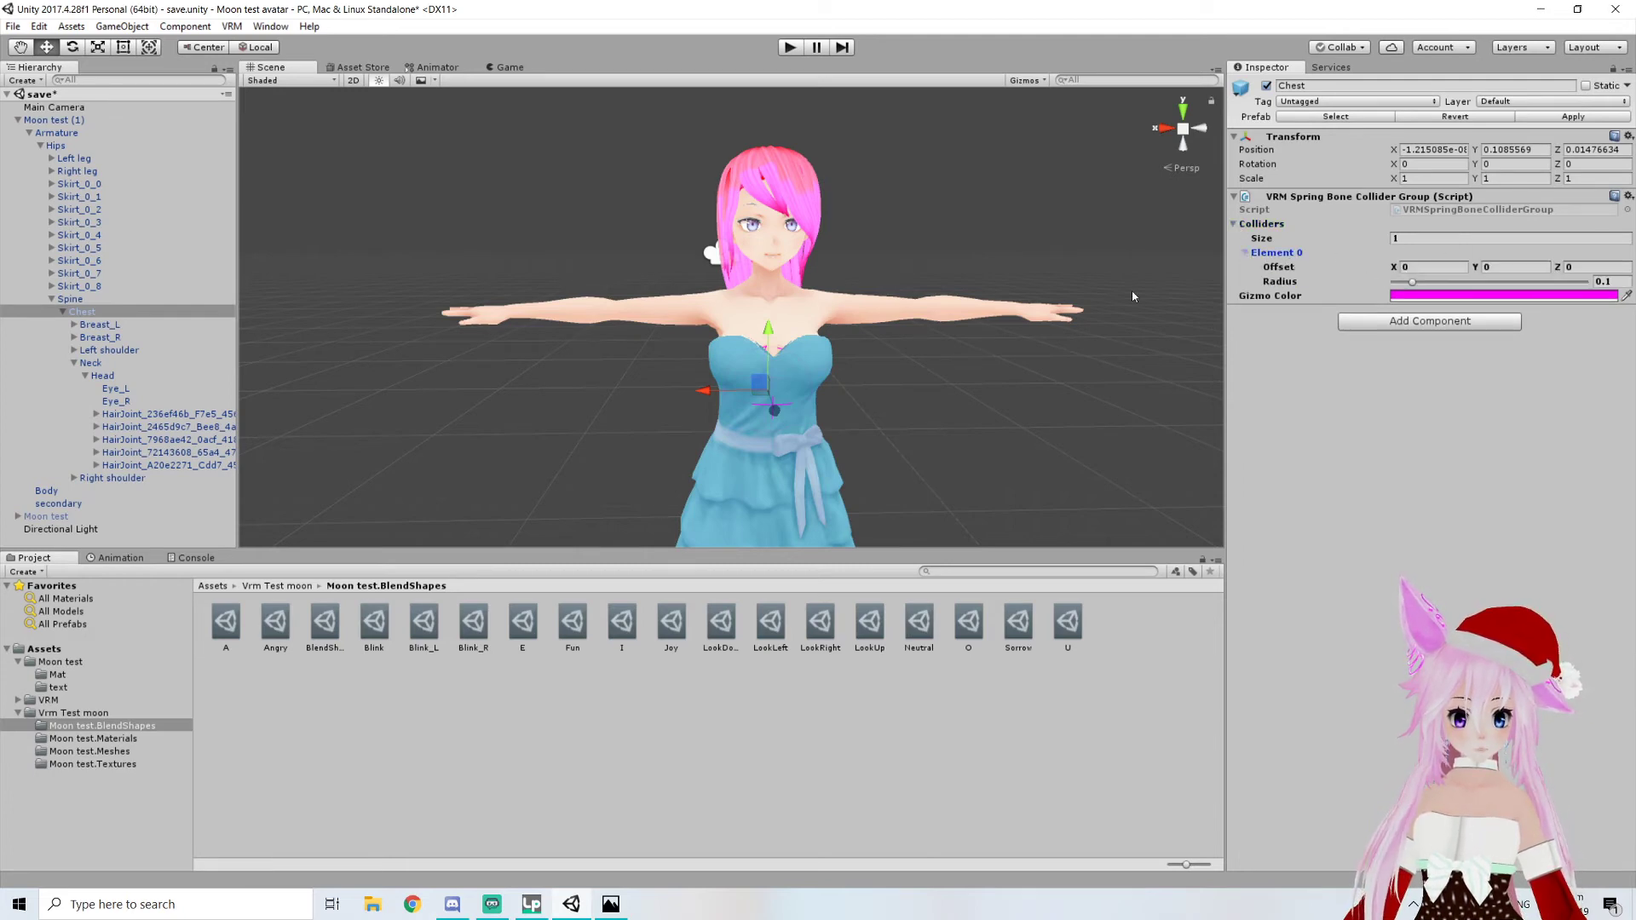
scroll(997, 315, "up", 2)
scroll(913, 364, "up", 3)
left_click_drag(750, 379, 739, 285)
key("ctrl+z")
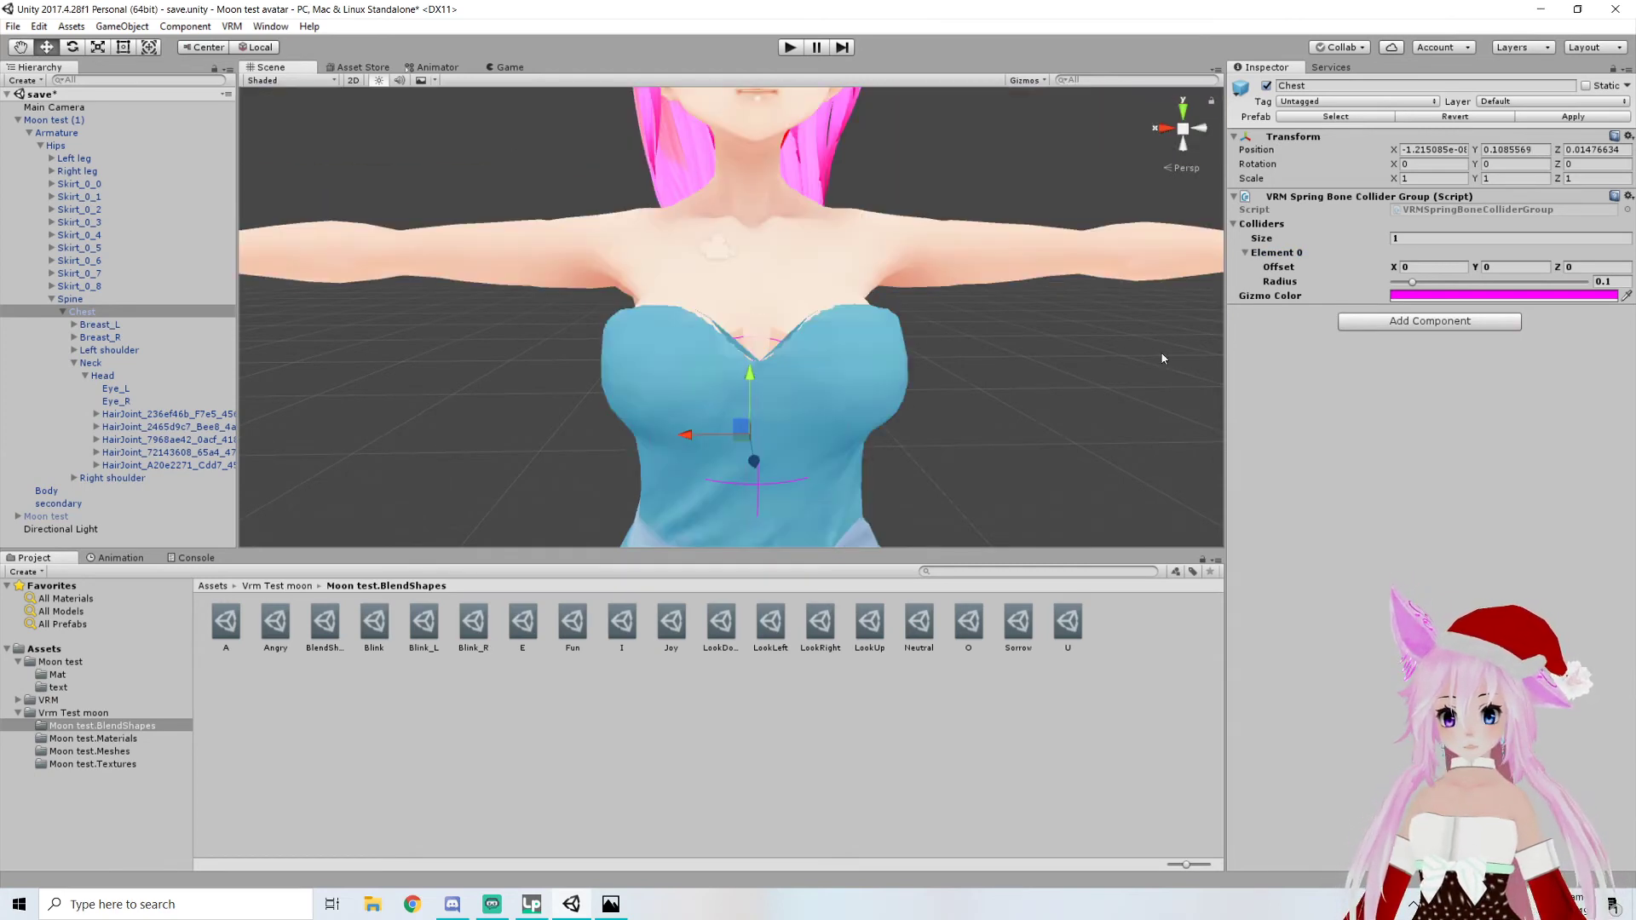
middle_click_drag(827, 543, 786, 458)
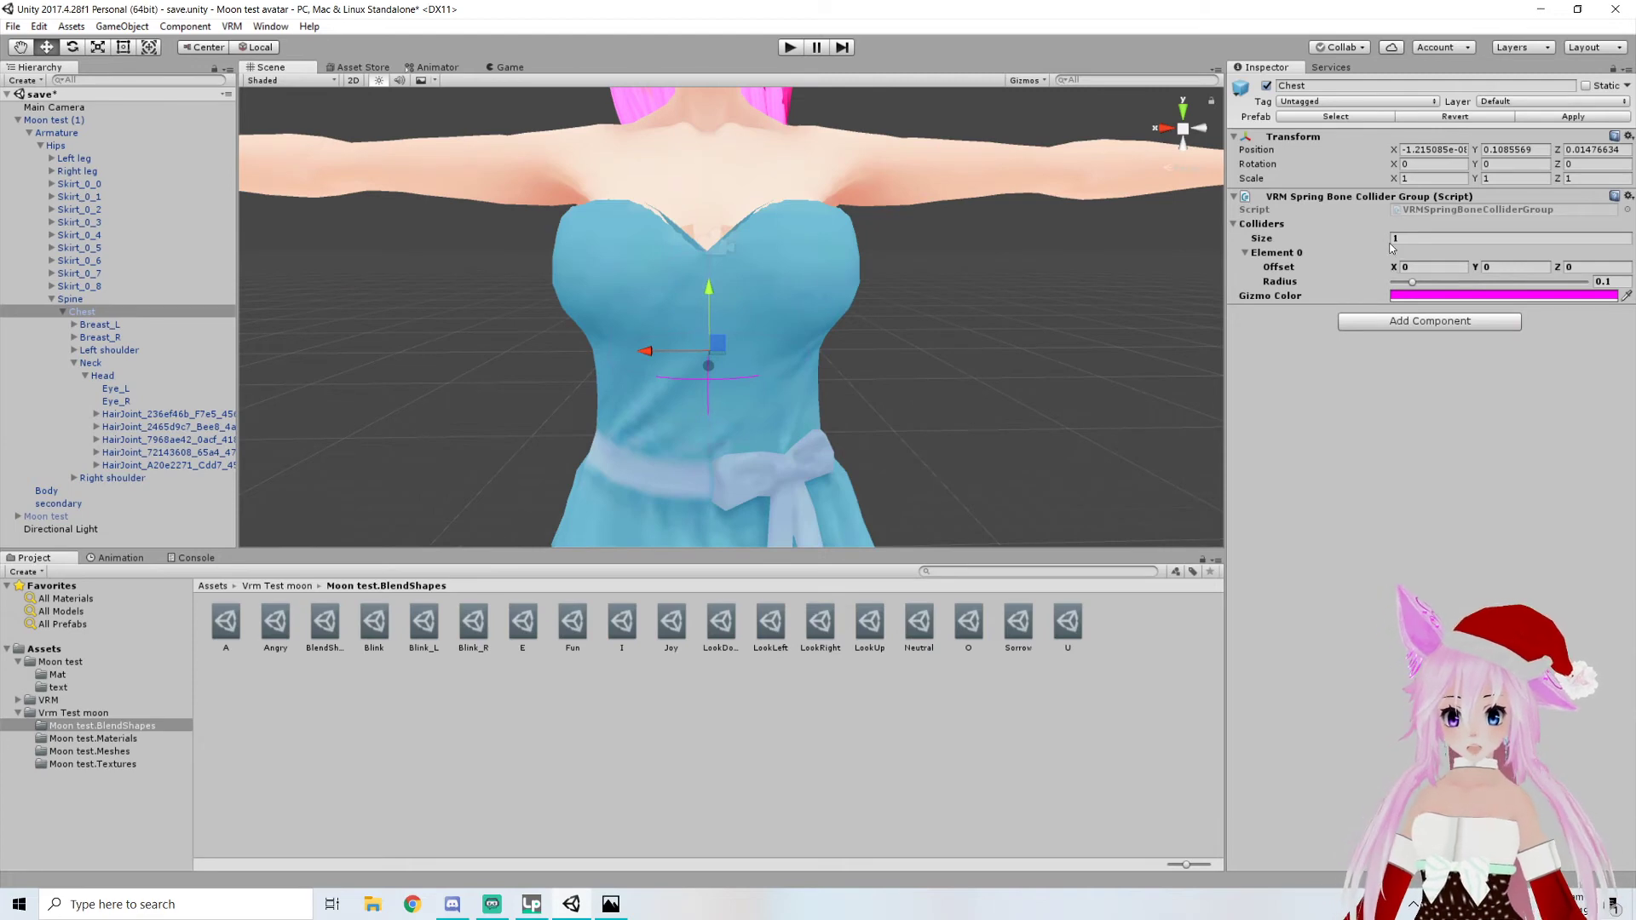
left_click_drag(1399, 271, 1402, 270)
left_click(1489, 267)
type("0.15")
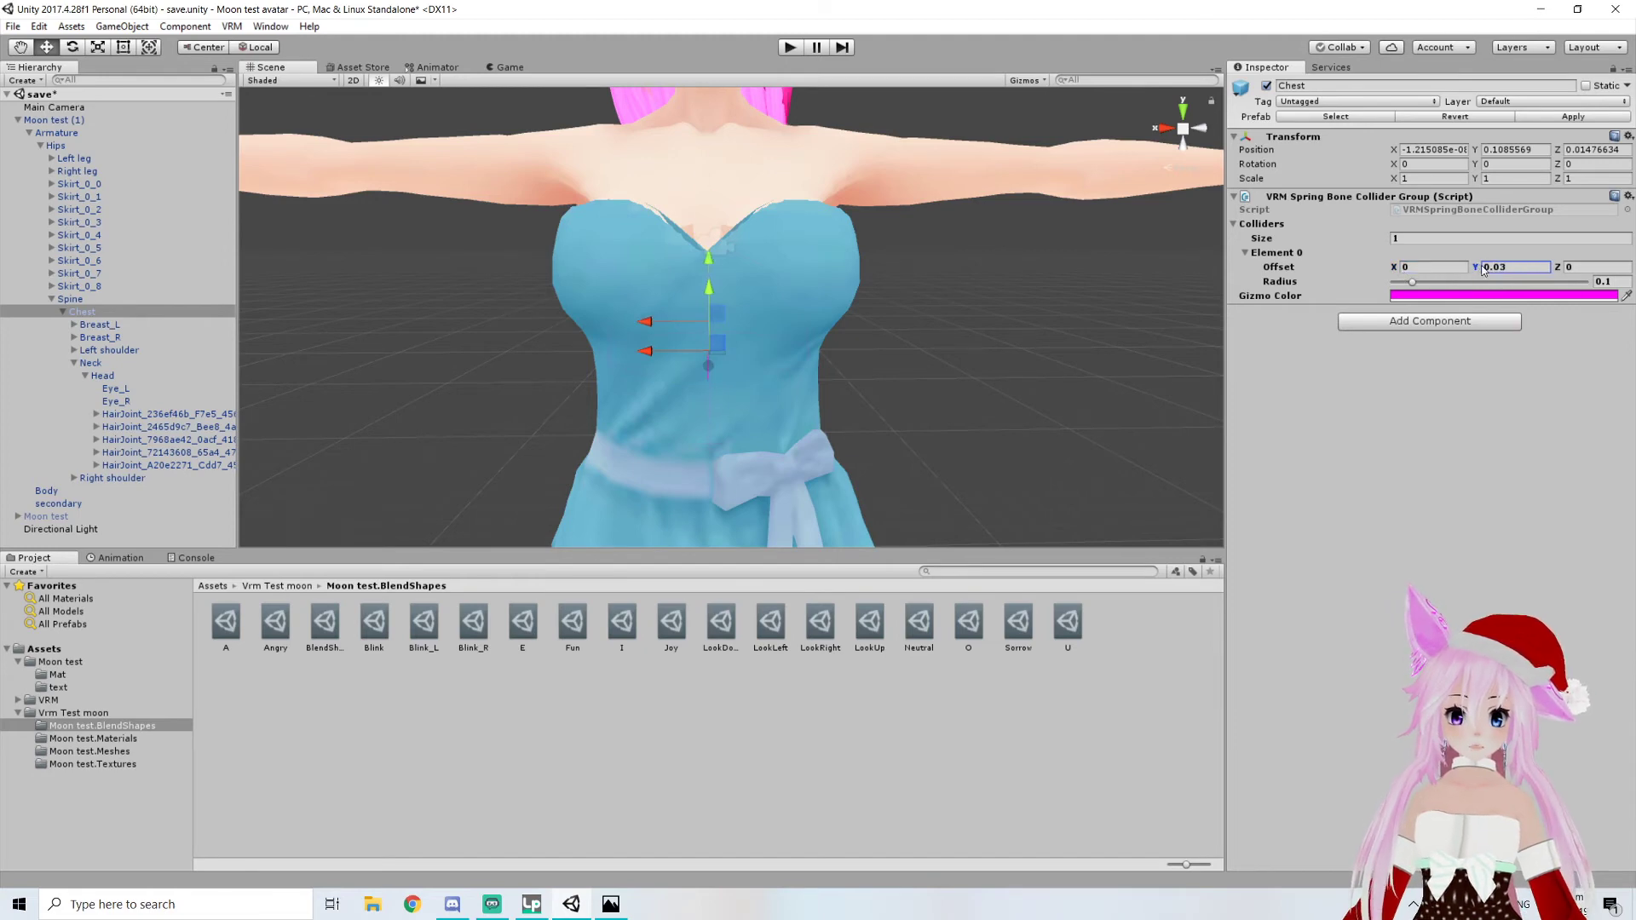
Reposition the Element 0 collider in side view to an offset of about Y 0.162 and Z -0.012
right_click_drag(750, 290, 865, 376)
key("a")
mouse_move(865, 377)
left_mouse_down()
mouse_move(837, 367)
mouse_move(874, 370)
mouse_move(854, 372)
left_mouse_up()
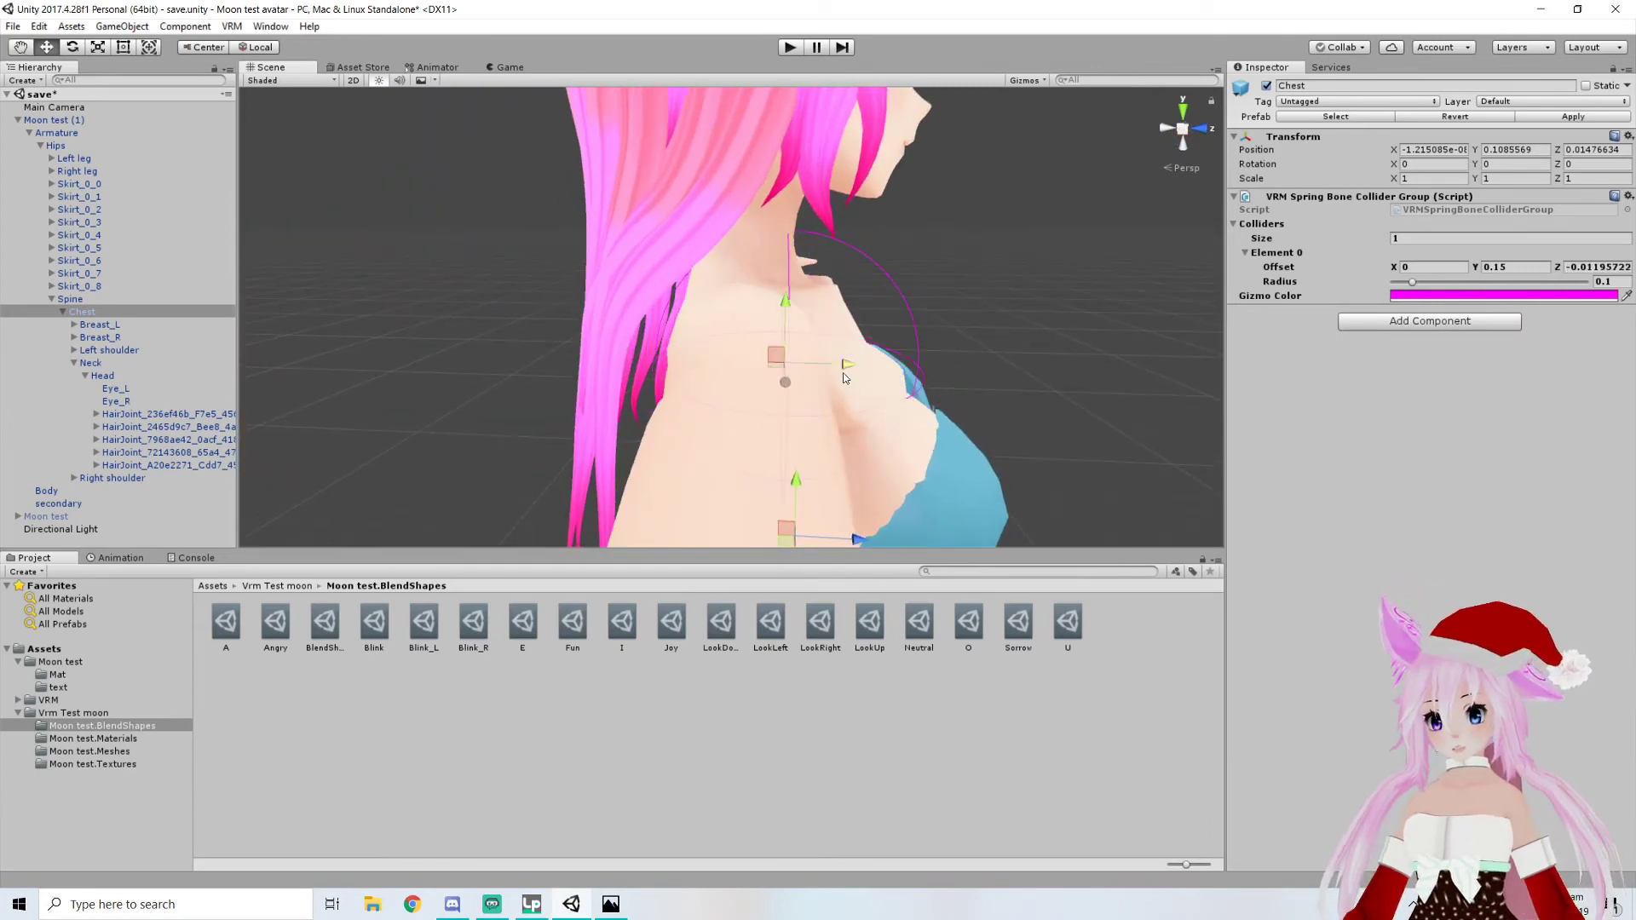
left_click_drag(783, 305, 783, 288)
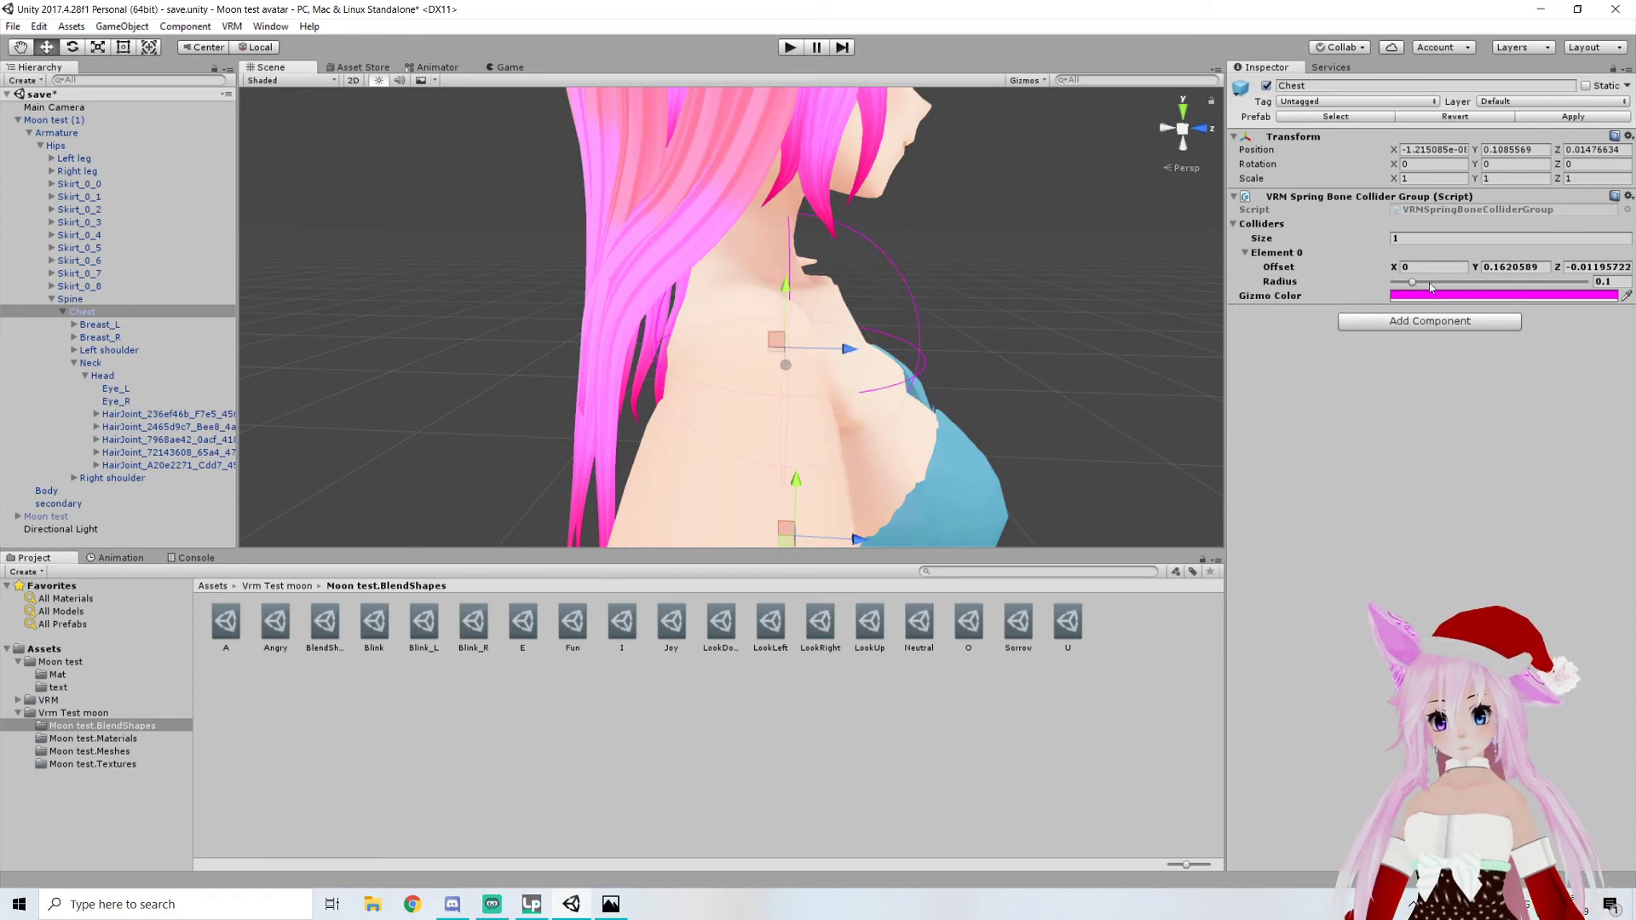
Shrink the Element 0 collider's radius to 0.075 and move it toward the back to a Z offset of about -0.038
left_click_drag(1412, 286, 1408, 283)
scroll(957, 336, "up", 5)
left_click_drag(938, 376, 925, 377)
right_click_drag(925, 377, 994, 361)
scroll(988, 359, "up", 5)
right_click_drag(865, 274, 888, 326)
left_click_drag(888, 326, 761, 306)
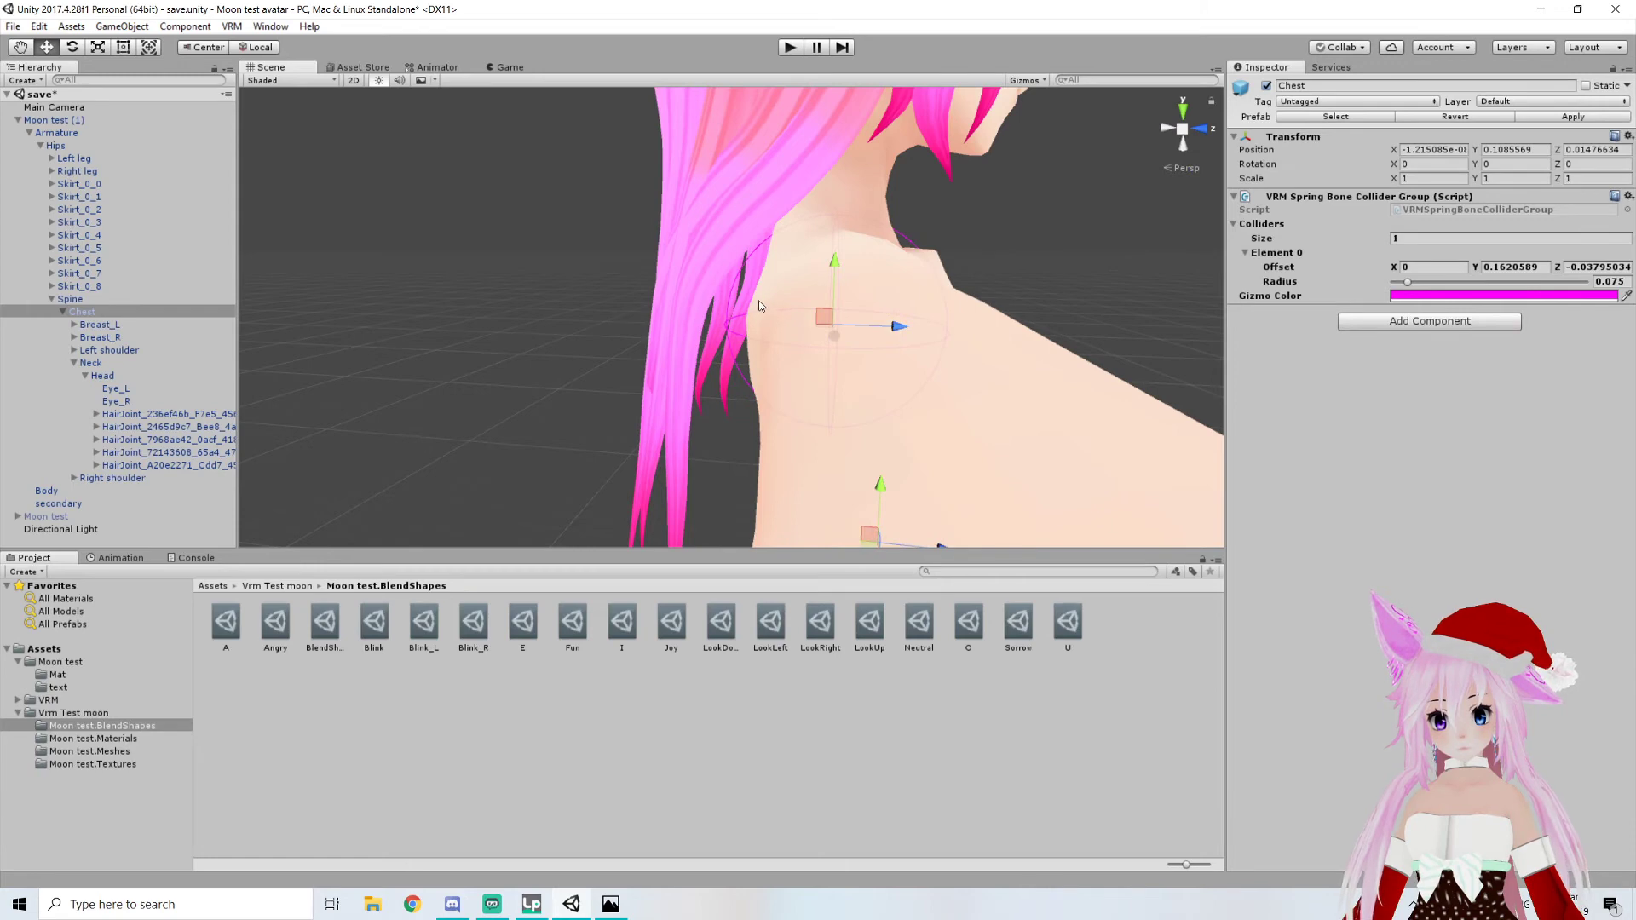
mouse_move(754, 328)
right_mouse_down()
mouse_move(901, 336)
mouse_move(468, 227)
mouse_move(828, 337)
mouse_move(752, 328)
right_mouse_up()
Set the Chest collider group's size to 3 and Element 1's Y offset to 0.25
left_click(1399, 239)
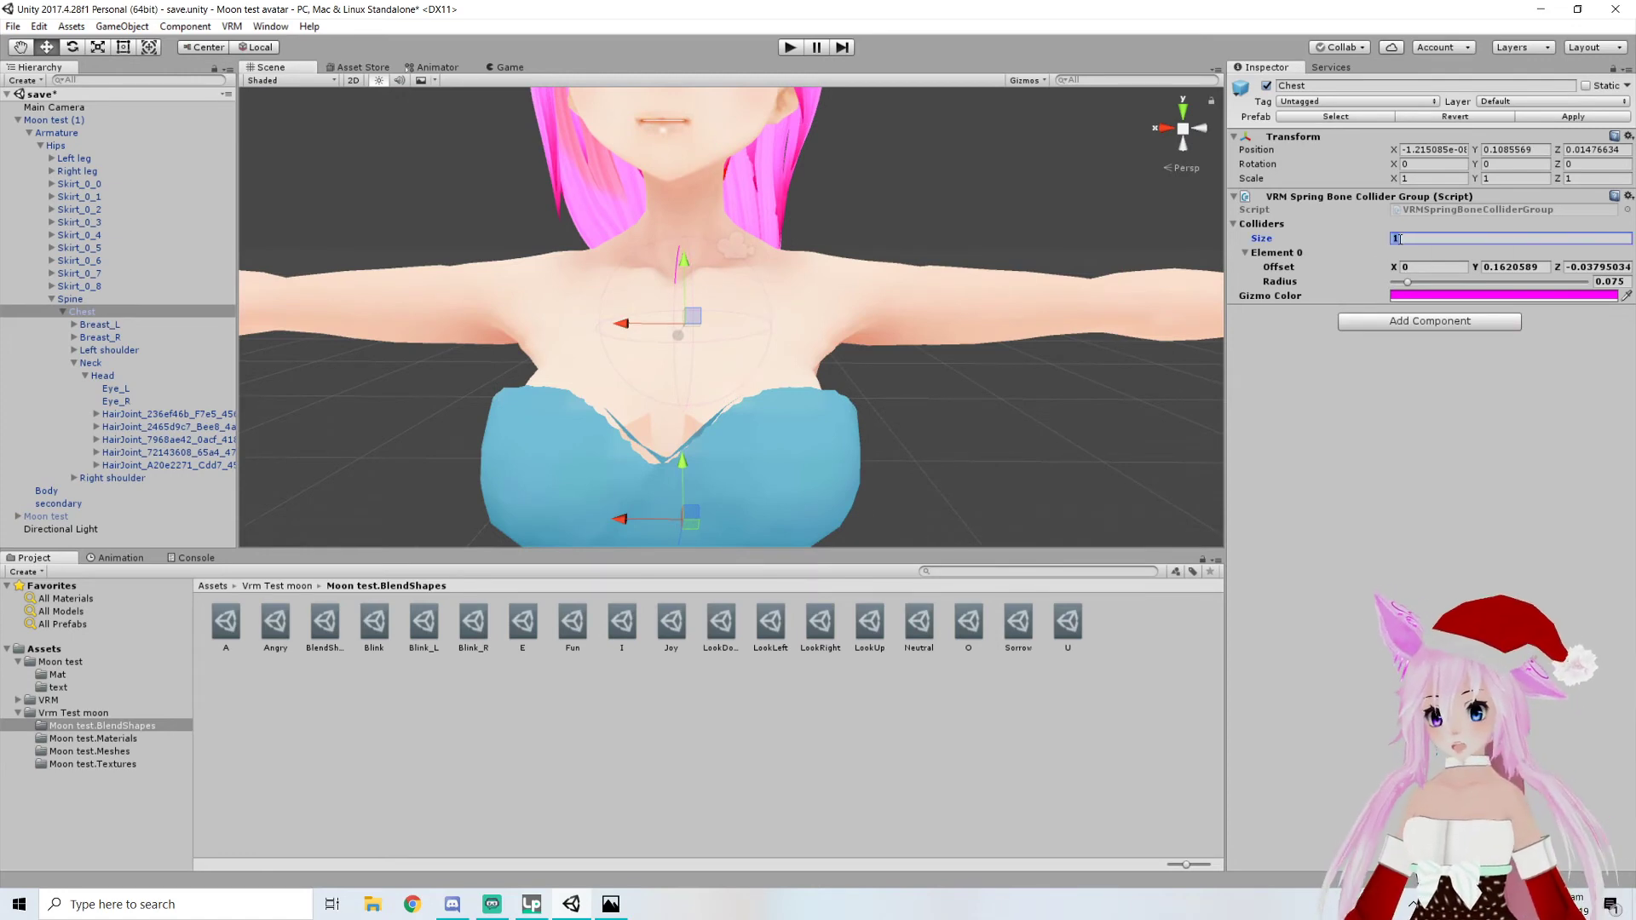
key("Return")
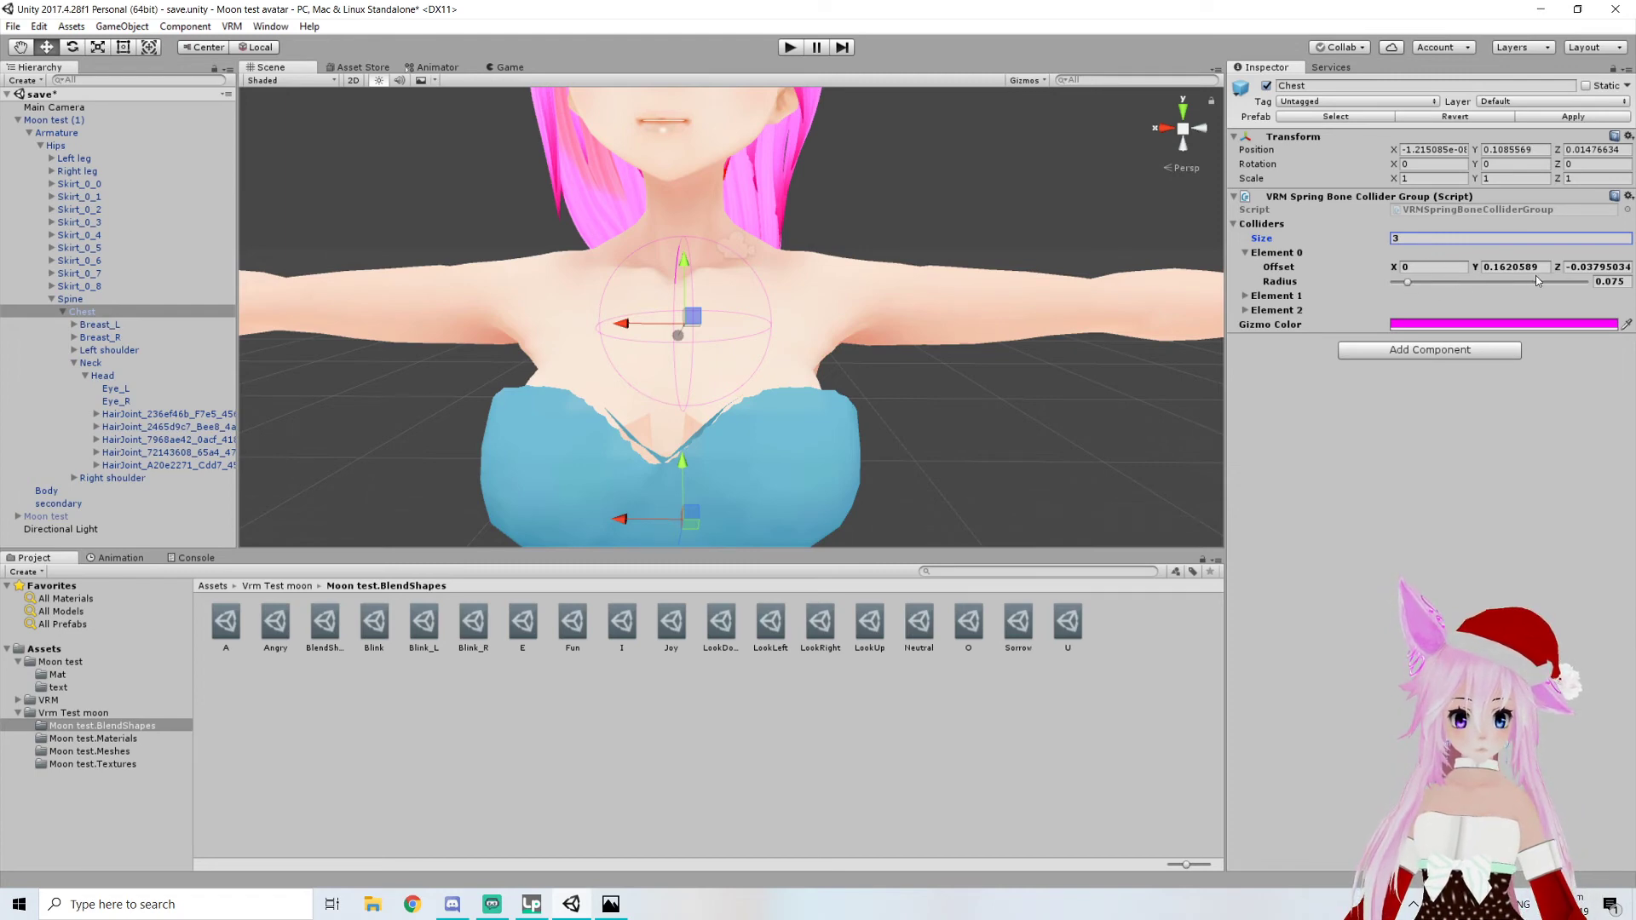
left_click(1247, 299)
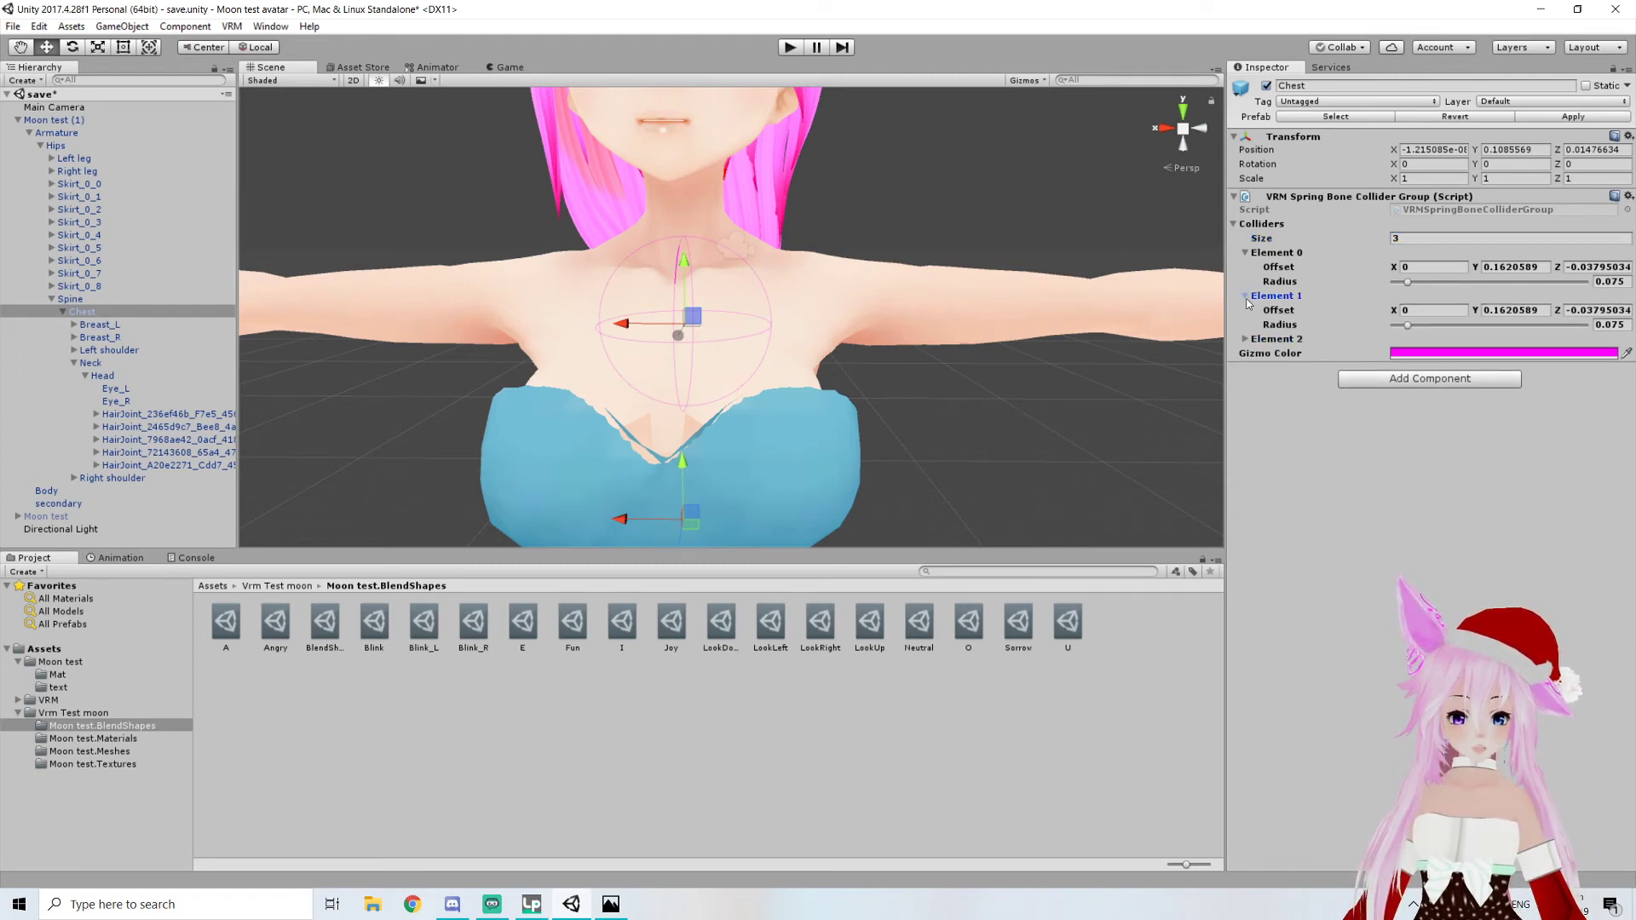
left_click(1481, 311)
type("0.25")
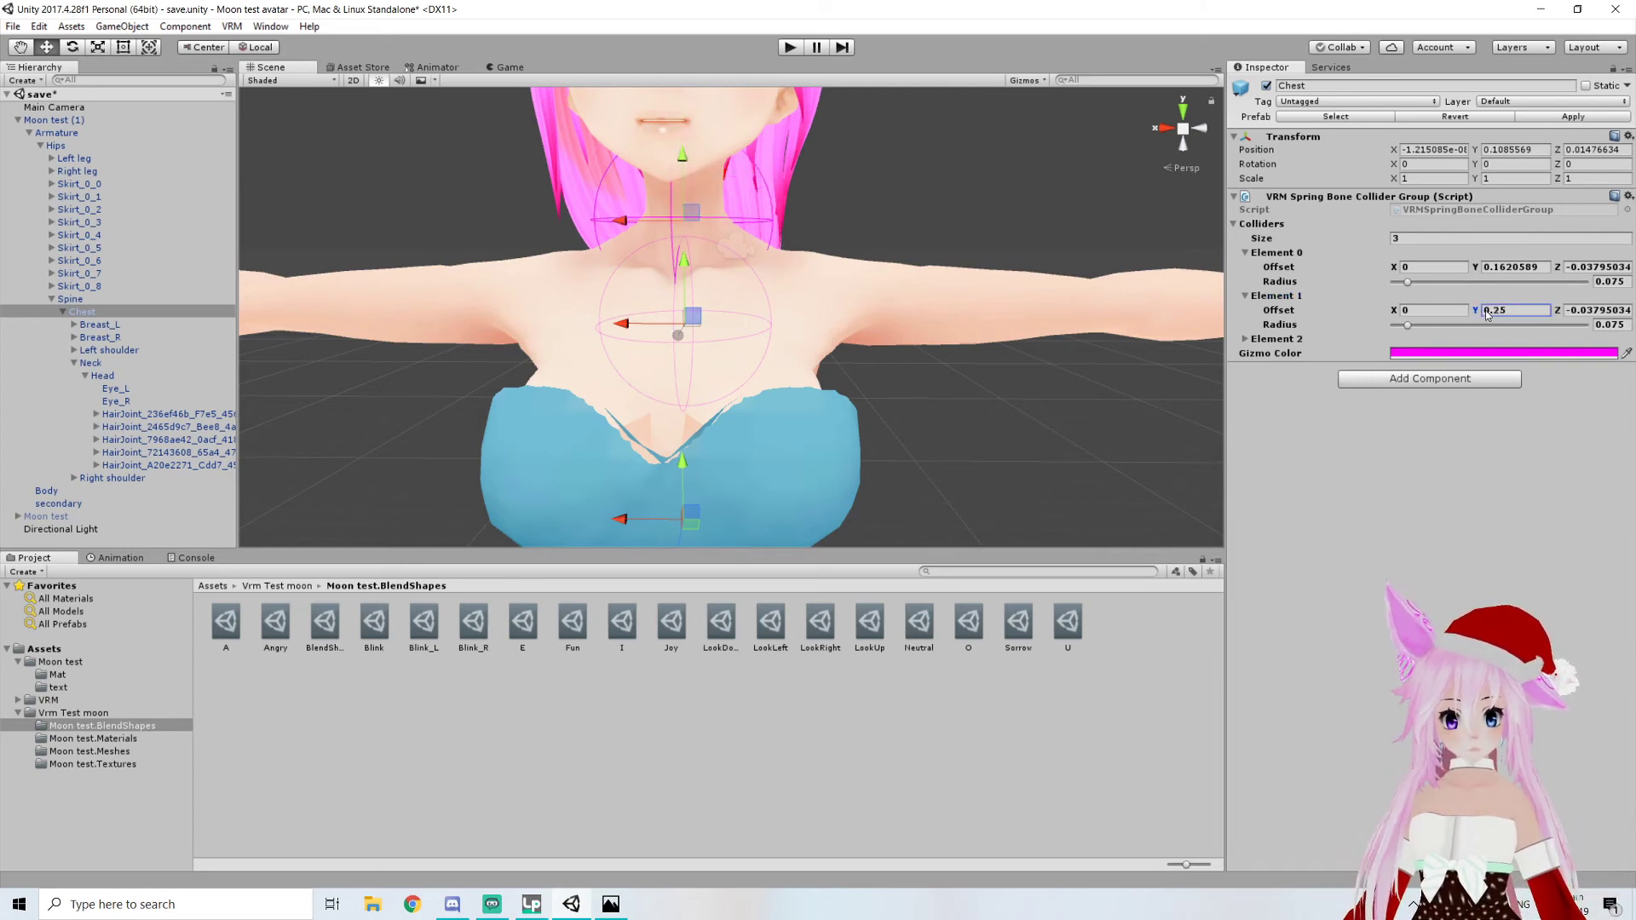
Place the Element 1 collider on the avatar's right shoulder at about X 0.097, Y 0.174, with radius 0.058
left_click_drag(637, 212, 536, 228)
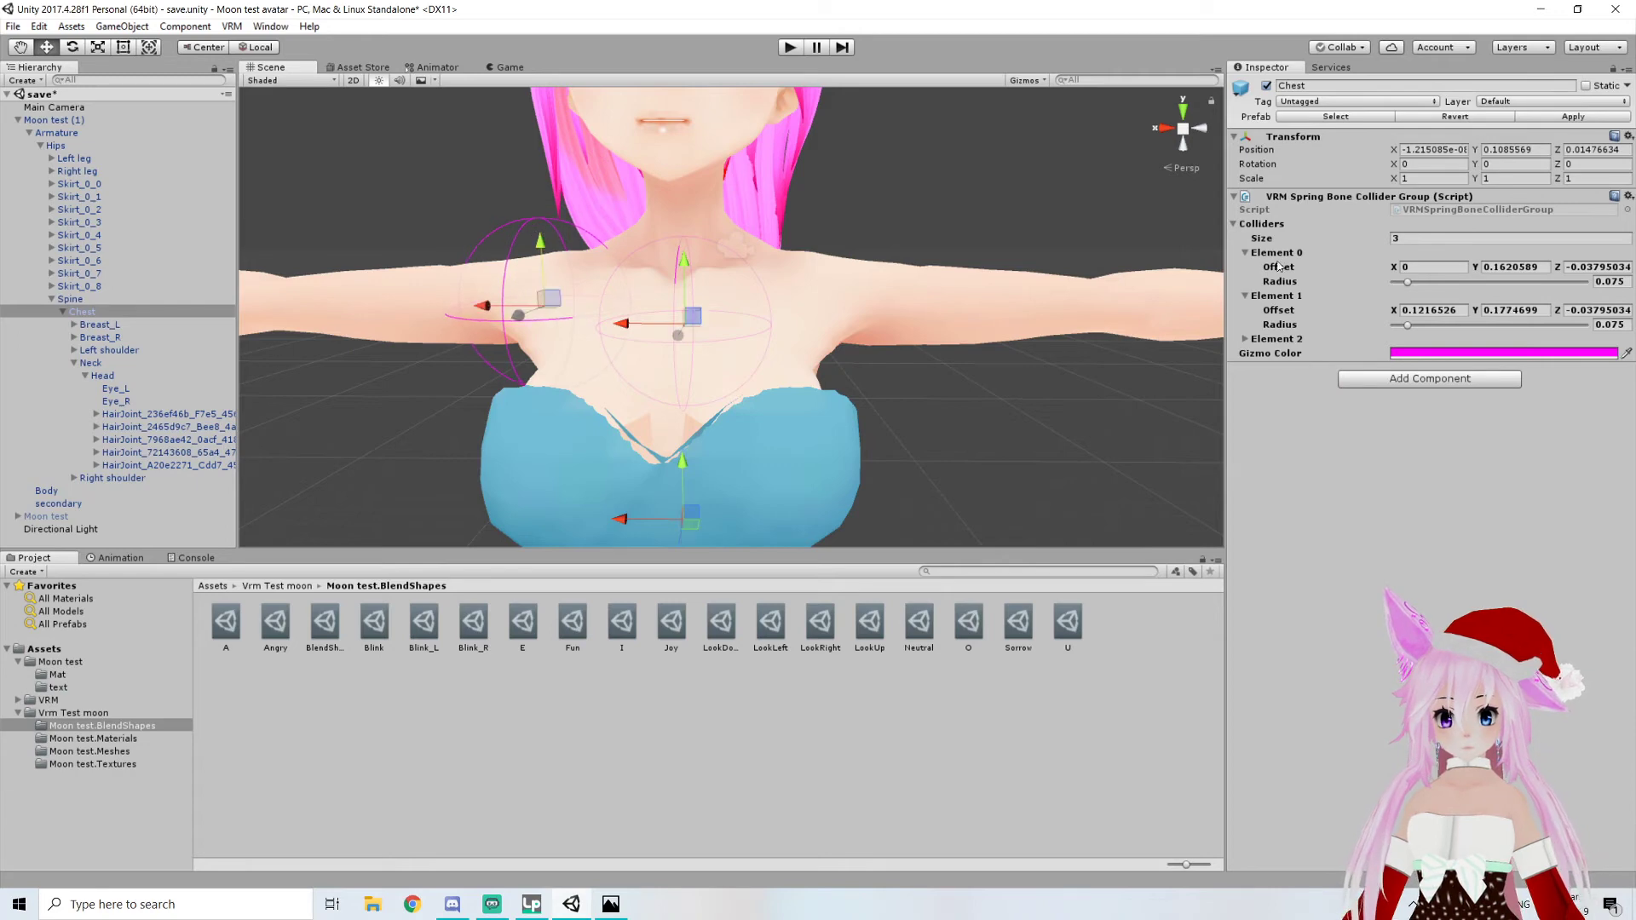
left_click_drag(1410, 325, 1405, 327)
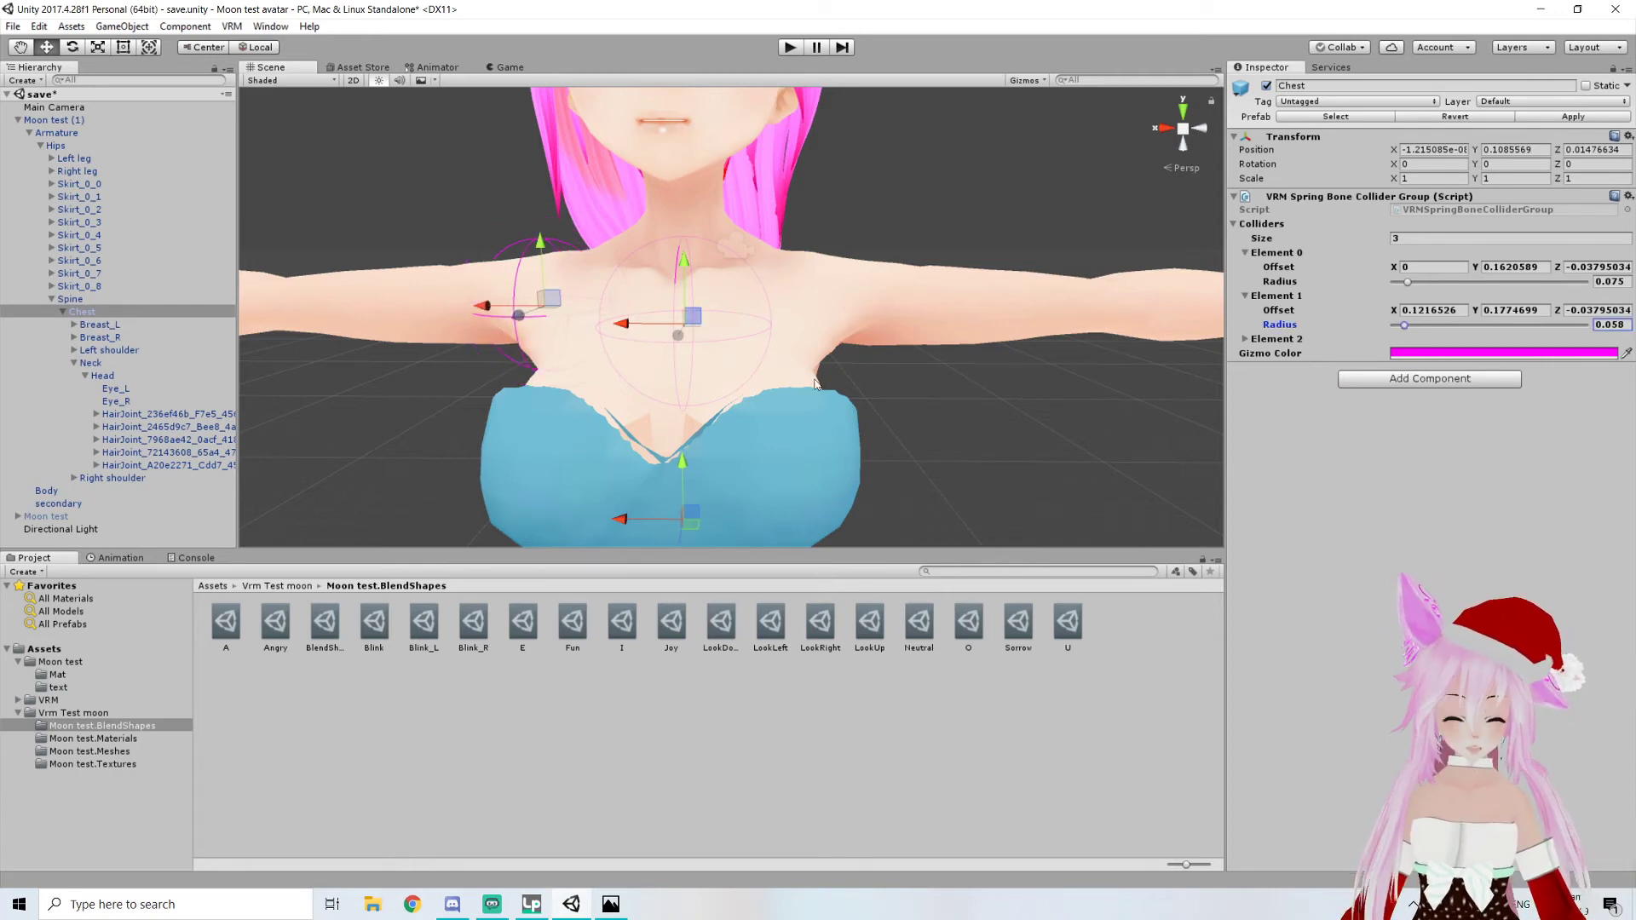
middle_click_drag(655, 458, 522, 320)
left_click_drag(522, 320, 563, 321)
left_click_drag(616, 258, 617, 259)
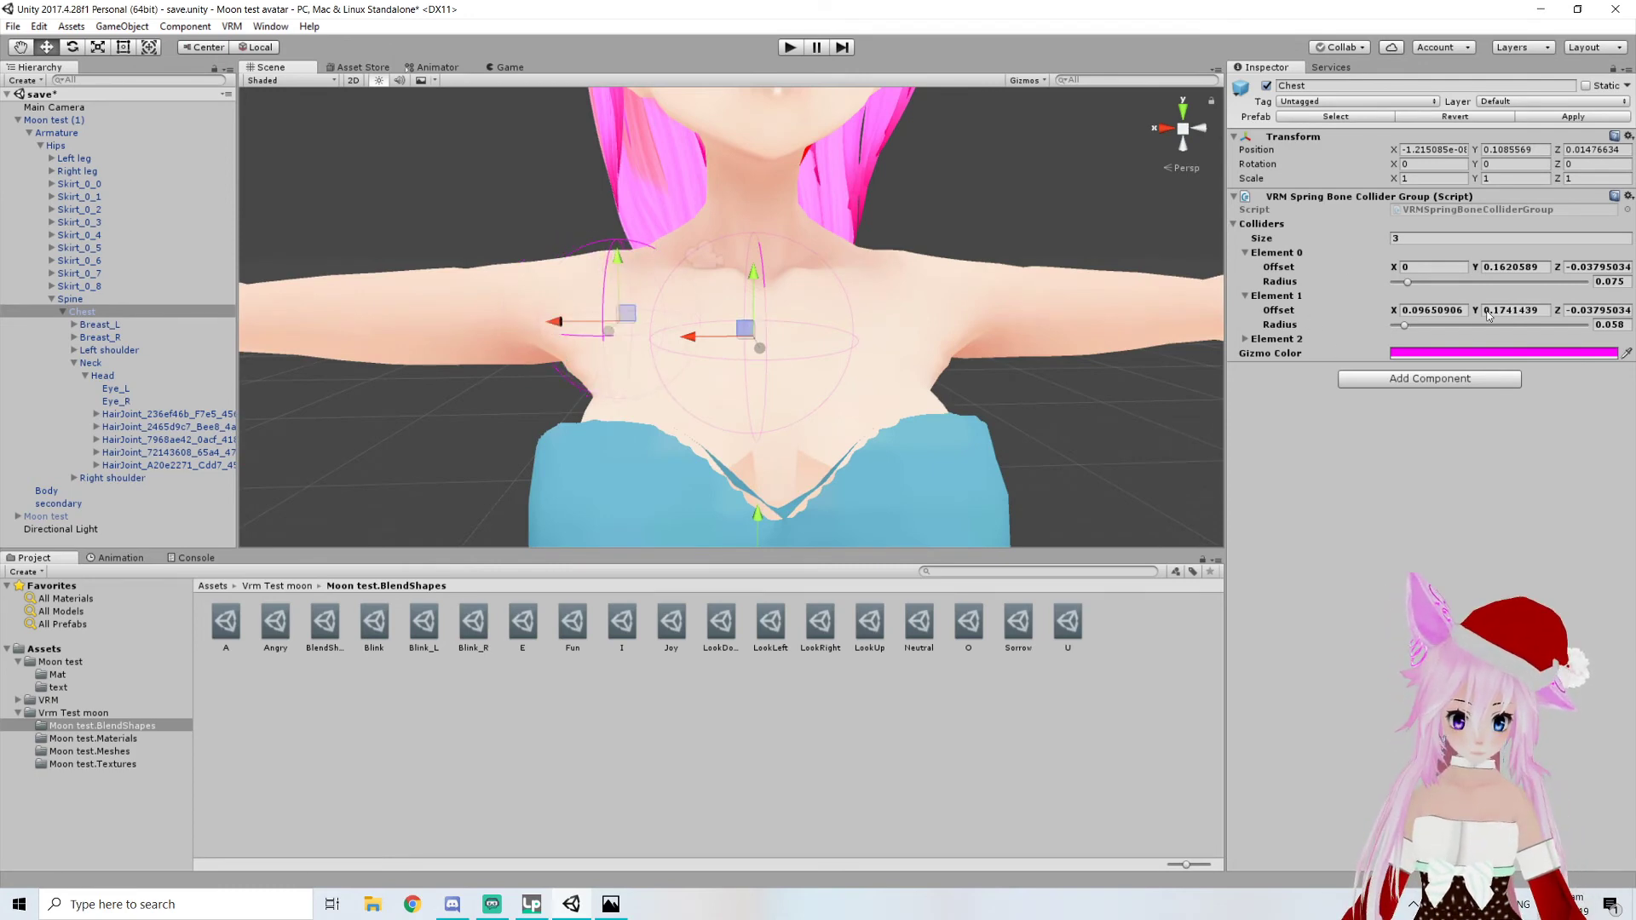
Set the Chest's Element 2 collider to Y offset 0.22 and radius 0.058, moving it sideways to about X -0.134
left_click(1246, 342)
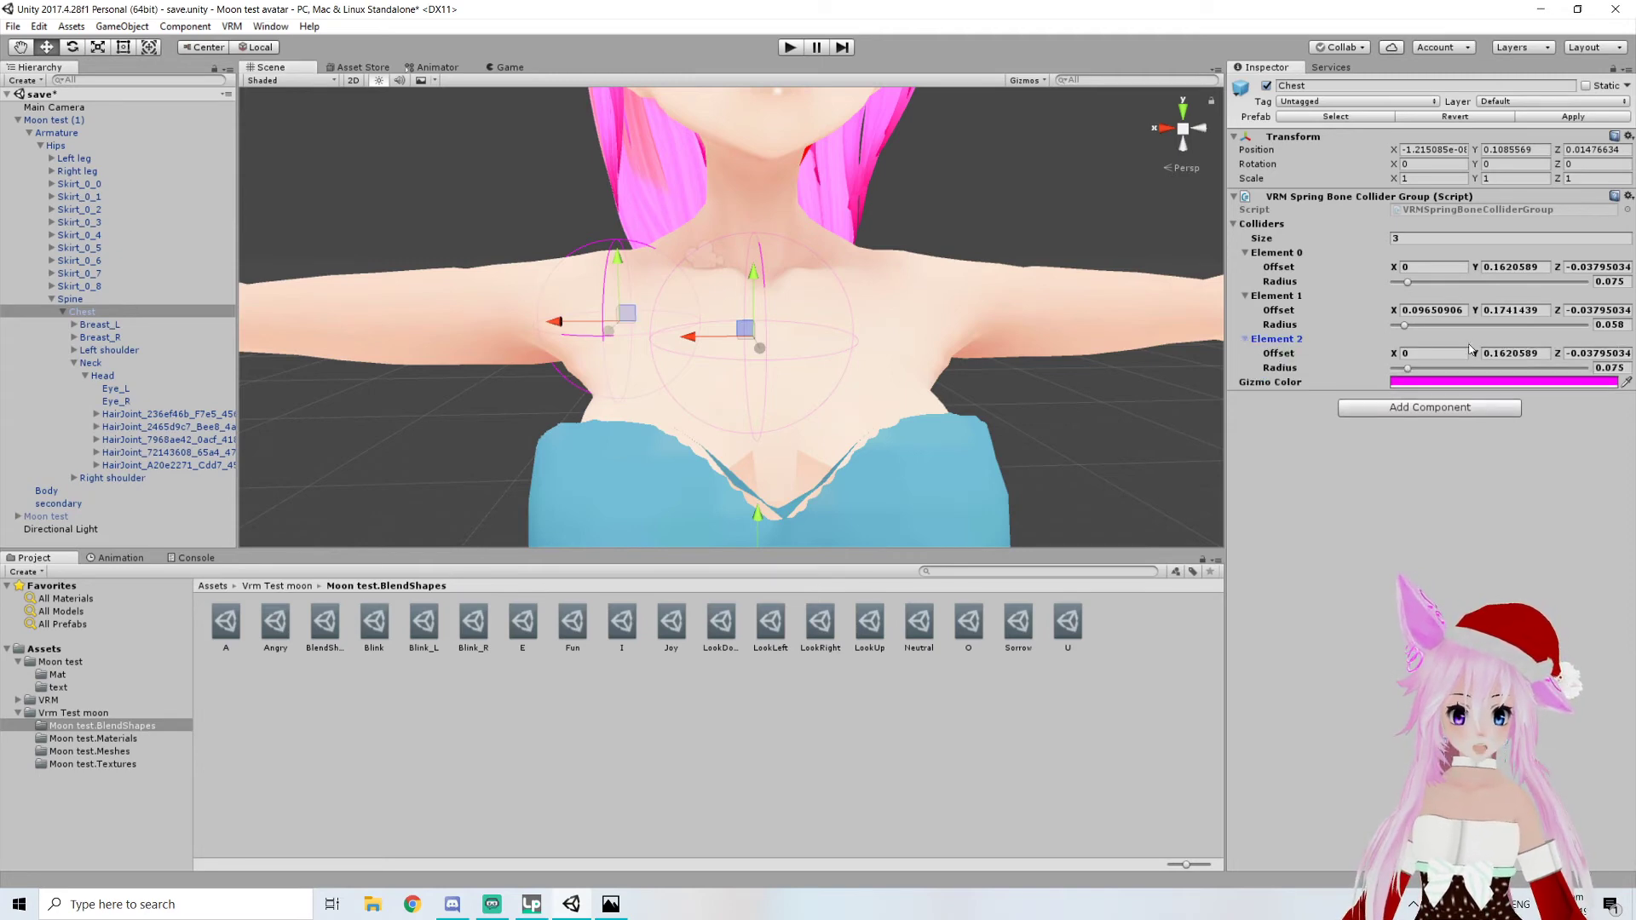
type("0.22")
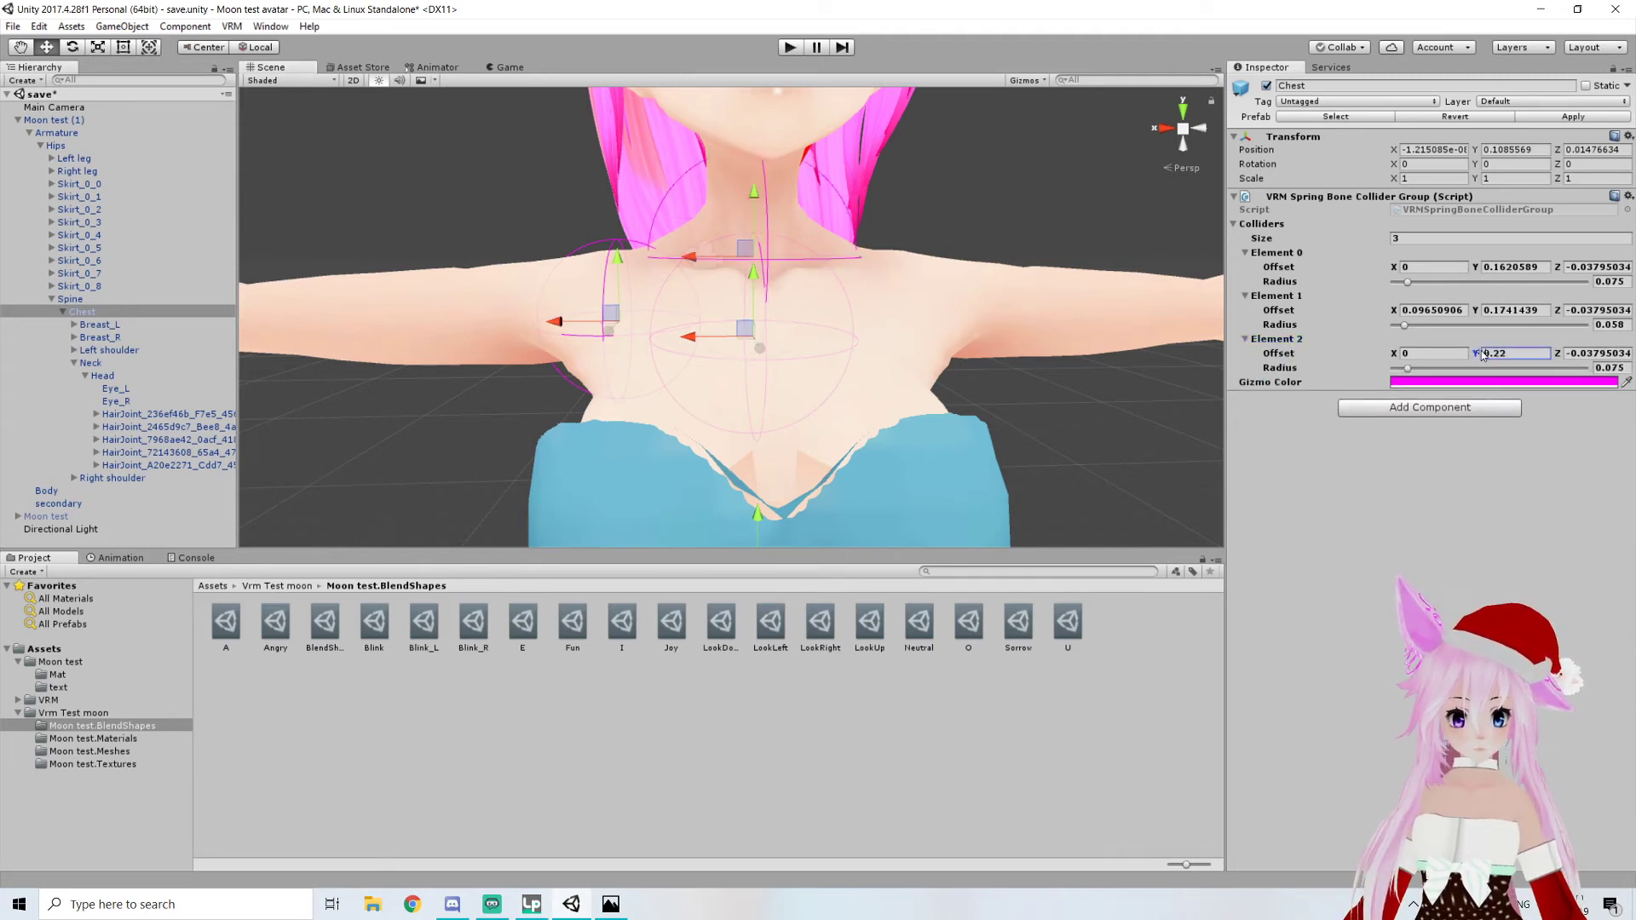
left_click_drag(692, 253, 874, 256)
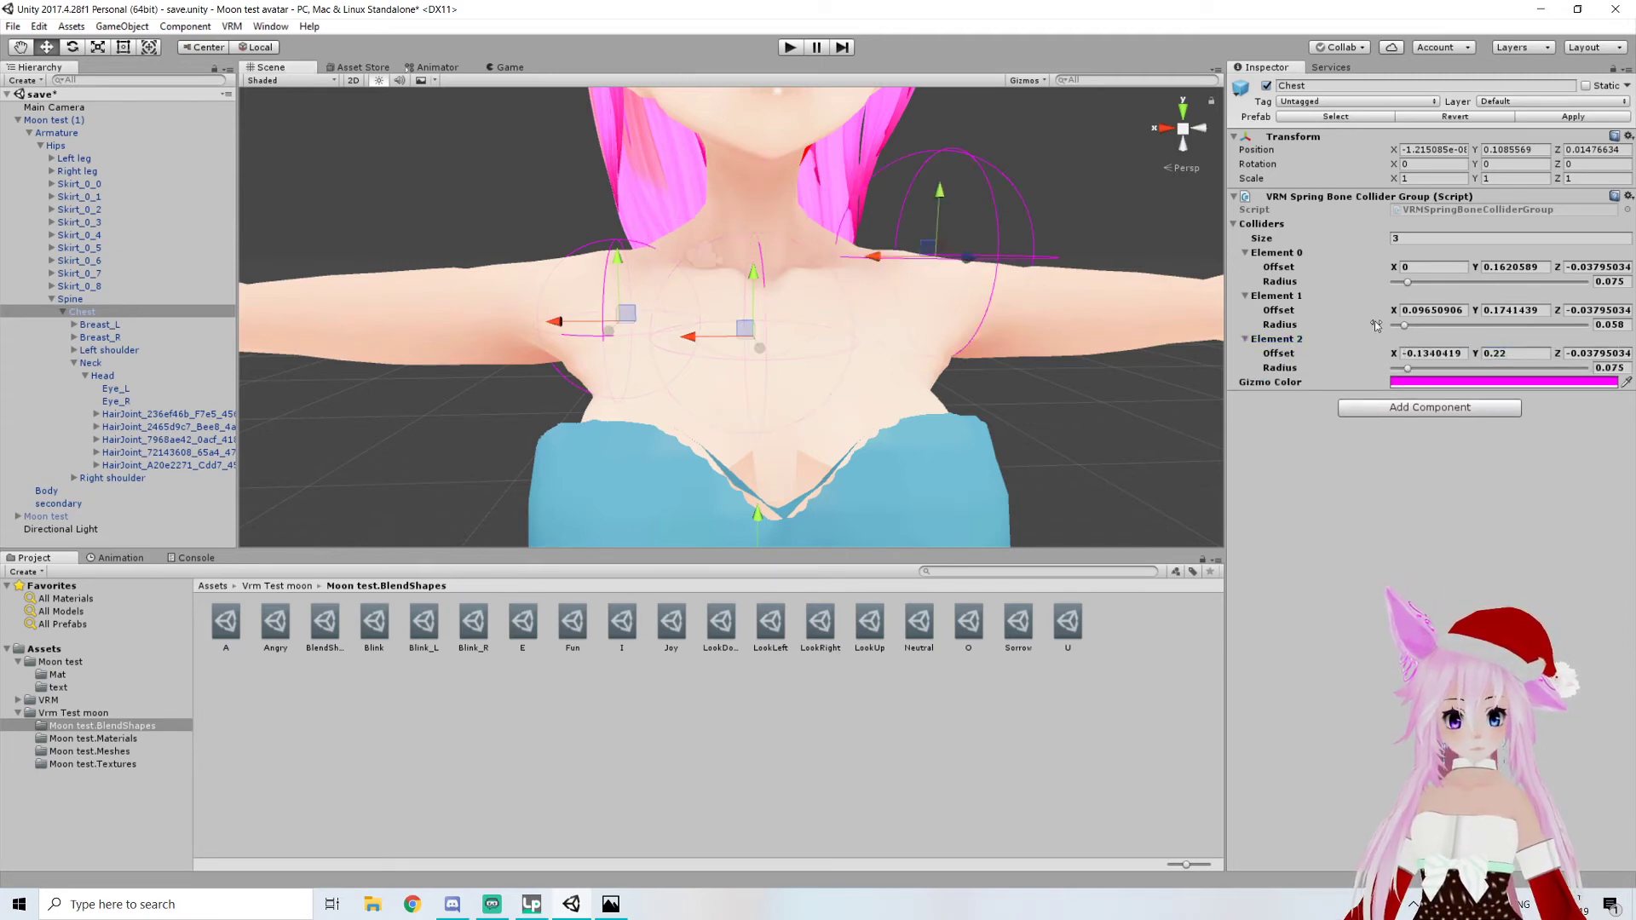
left_click(1611, 325)
key("ctrl+c")
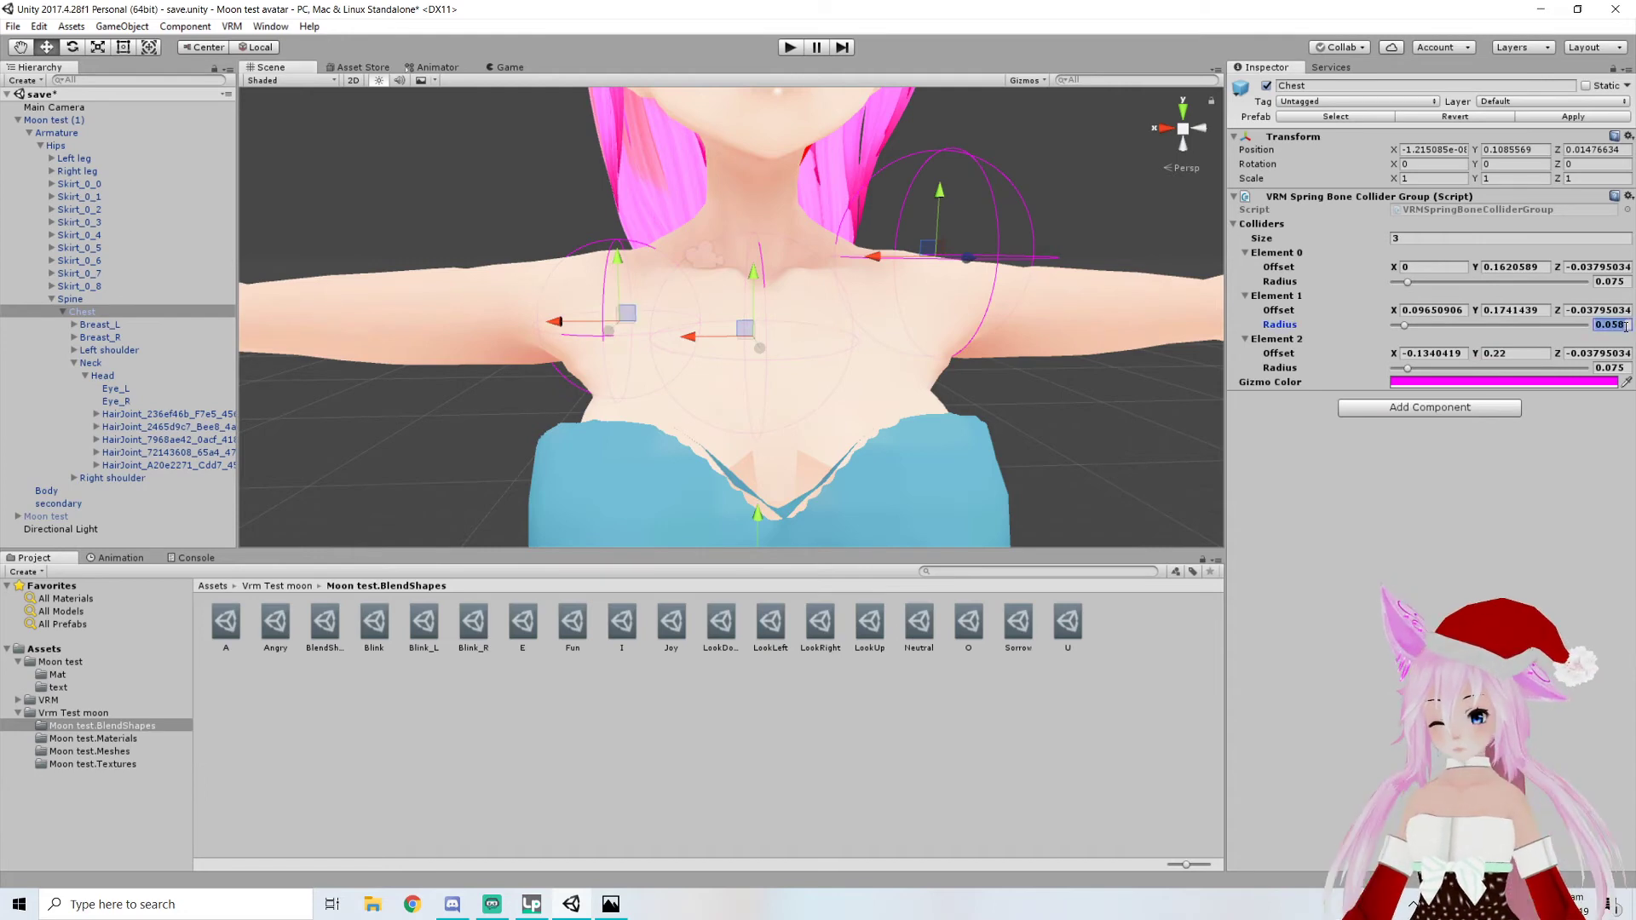
left_click(1611, 368)
key("ctrl+v")
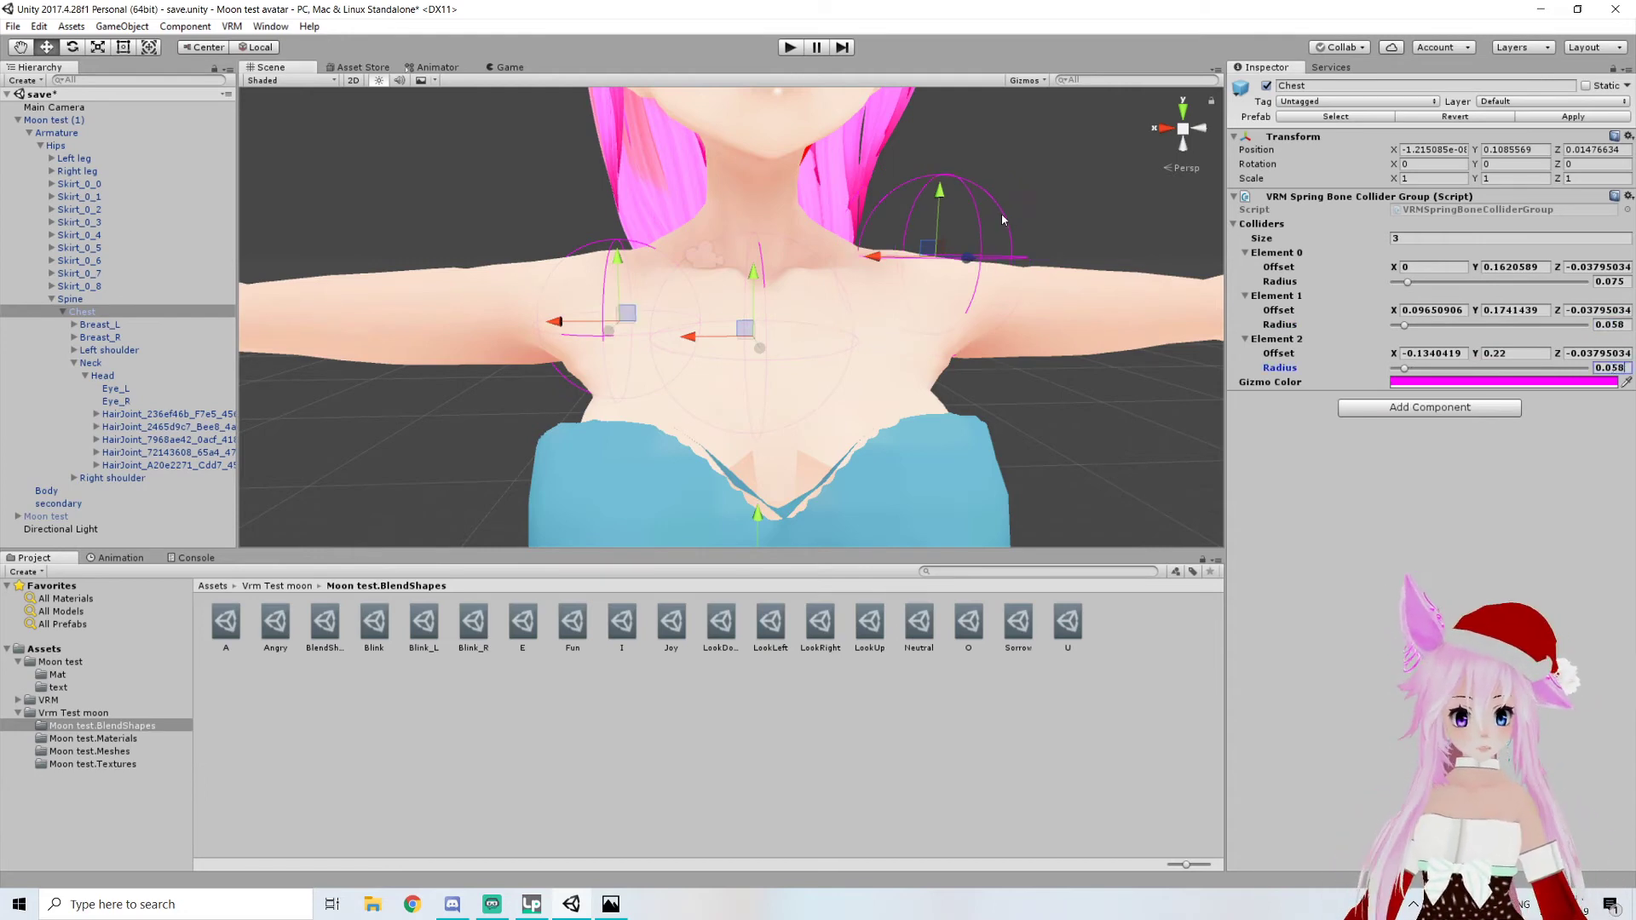
Move the Element 2 collider onto the avatar's left shoulder at an offset of about X -0.113, Y 0.172
left_click_drag(945, 206, 858, 308)
right_click_drag(863, 311, 858, 288)
middle_click_drag(887, 288, 864, 258)
left_click_drag(899, 254, 899, 264)
scroll(832, 315, "down", 5)
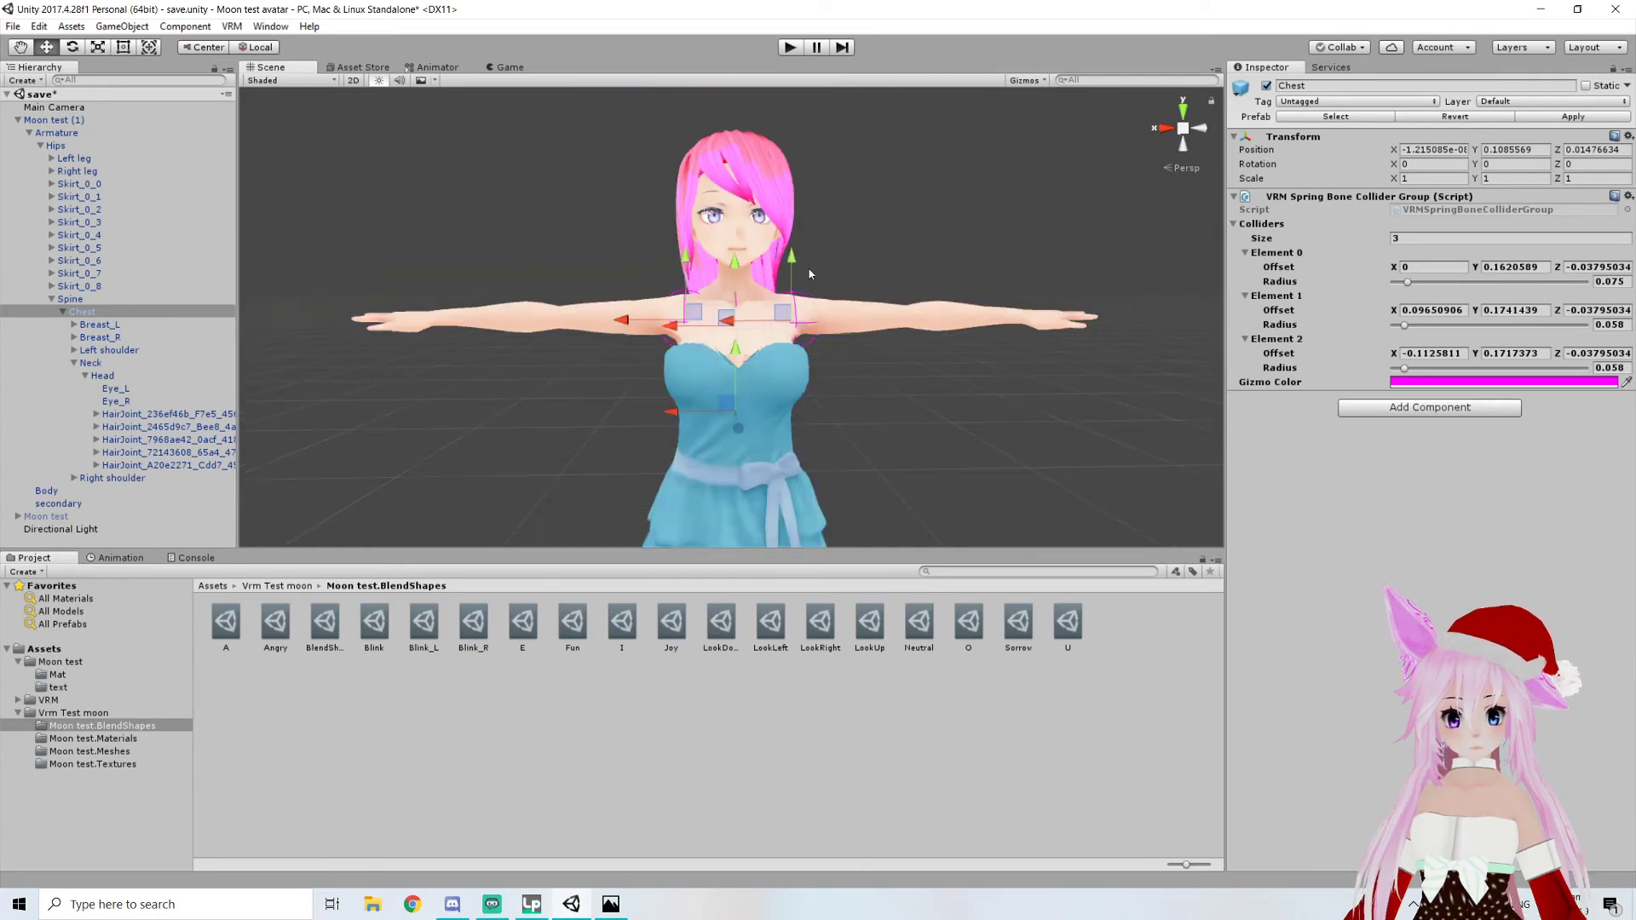
Examine the chest and shoulder colliders from the side and front to check how they fit the body and hair
right_click_drag(832, 314, 909, 295)
middle_click_drag(839, 304, 954, 309)
right_click_drag(822, 305, 882, 297)
middle_click_drag(881, 297, 912, 296)
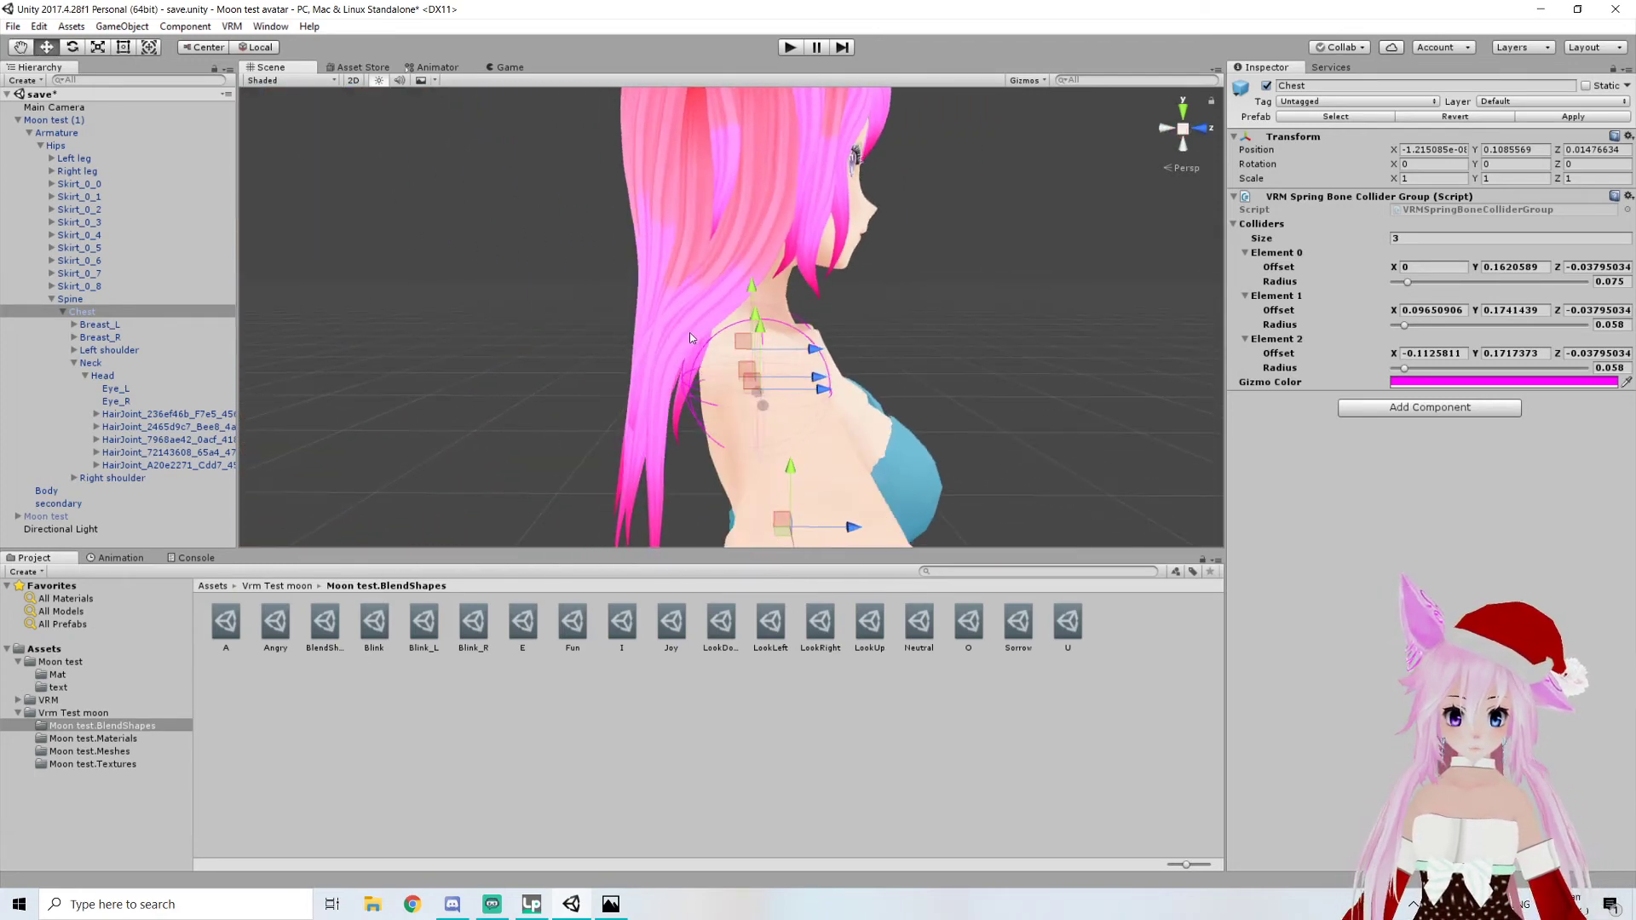
scroll(691, 337, "up", 3)
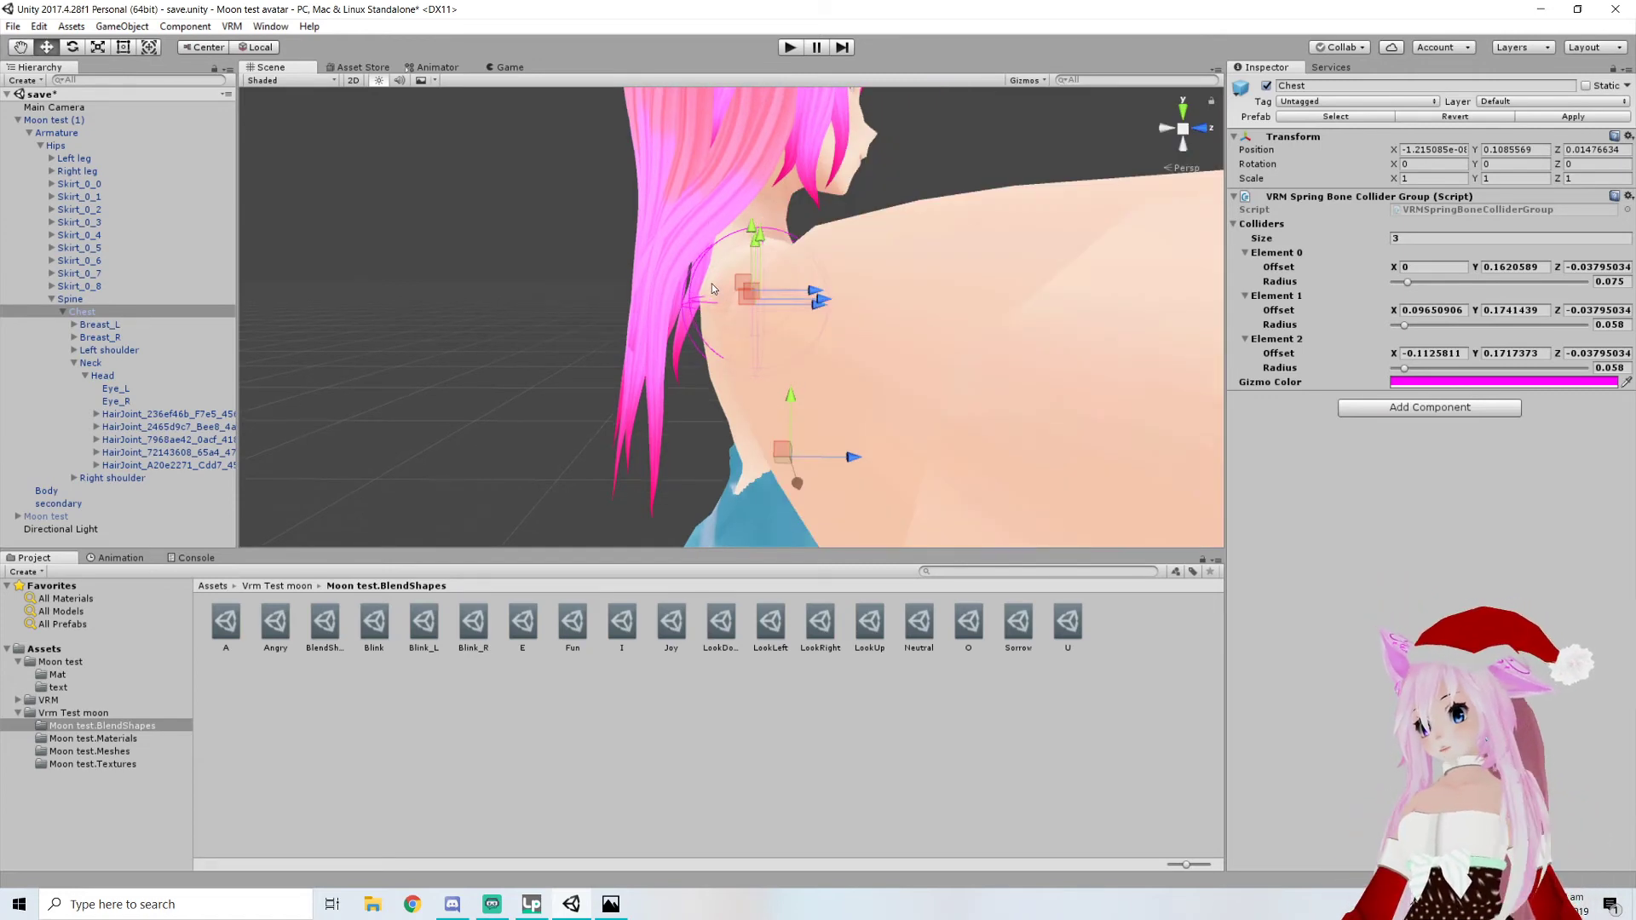
left_click_drag(712, 284, 605, 300, "alt")
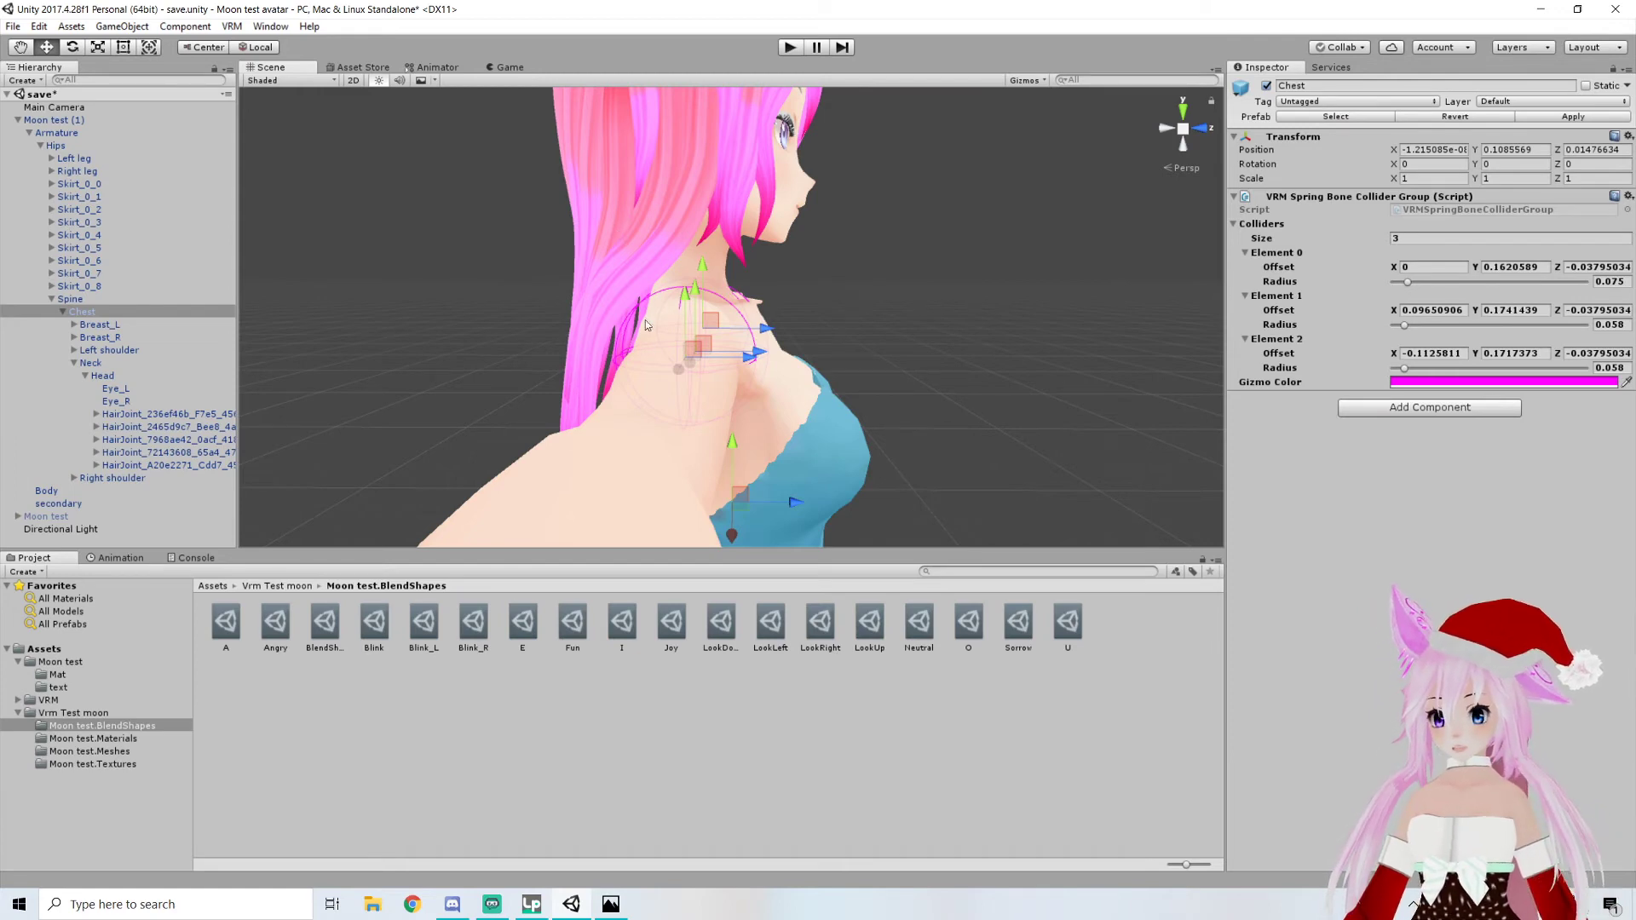
right_click_drag(552, 406, 336, 322)
right_click_drag(657, 330, 764, 175)
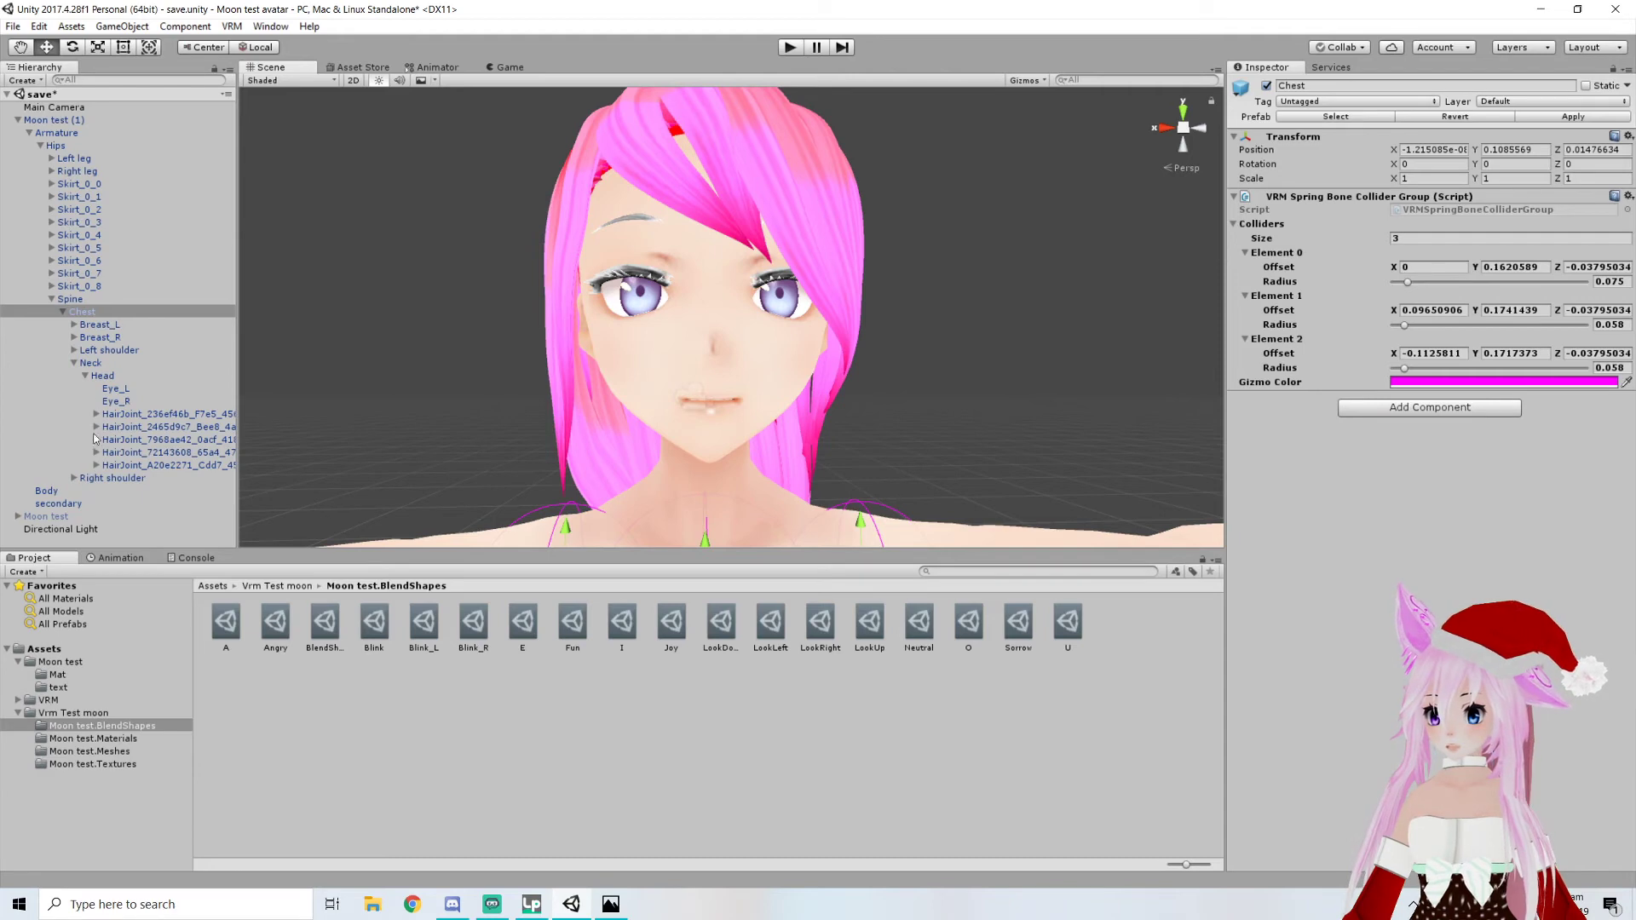
Add a VRM Spring Bone Collider Group to the Head bone and set its Element 0 radius to 0.092
left_click(102, 375)
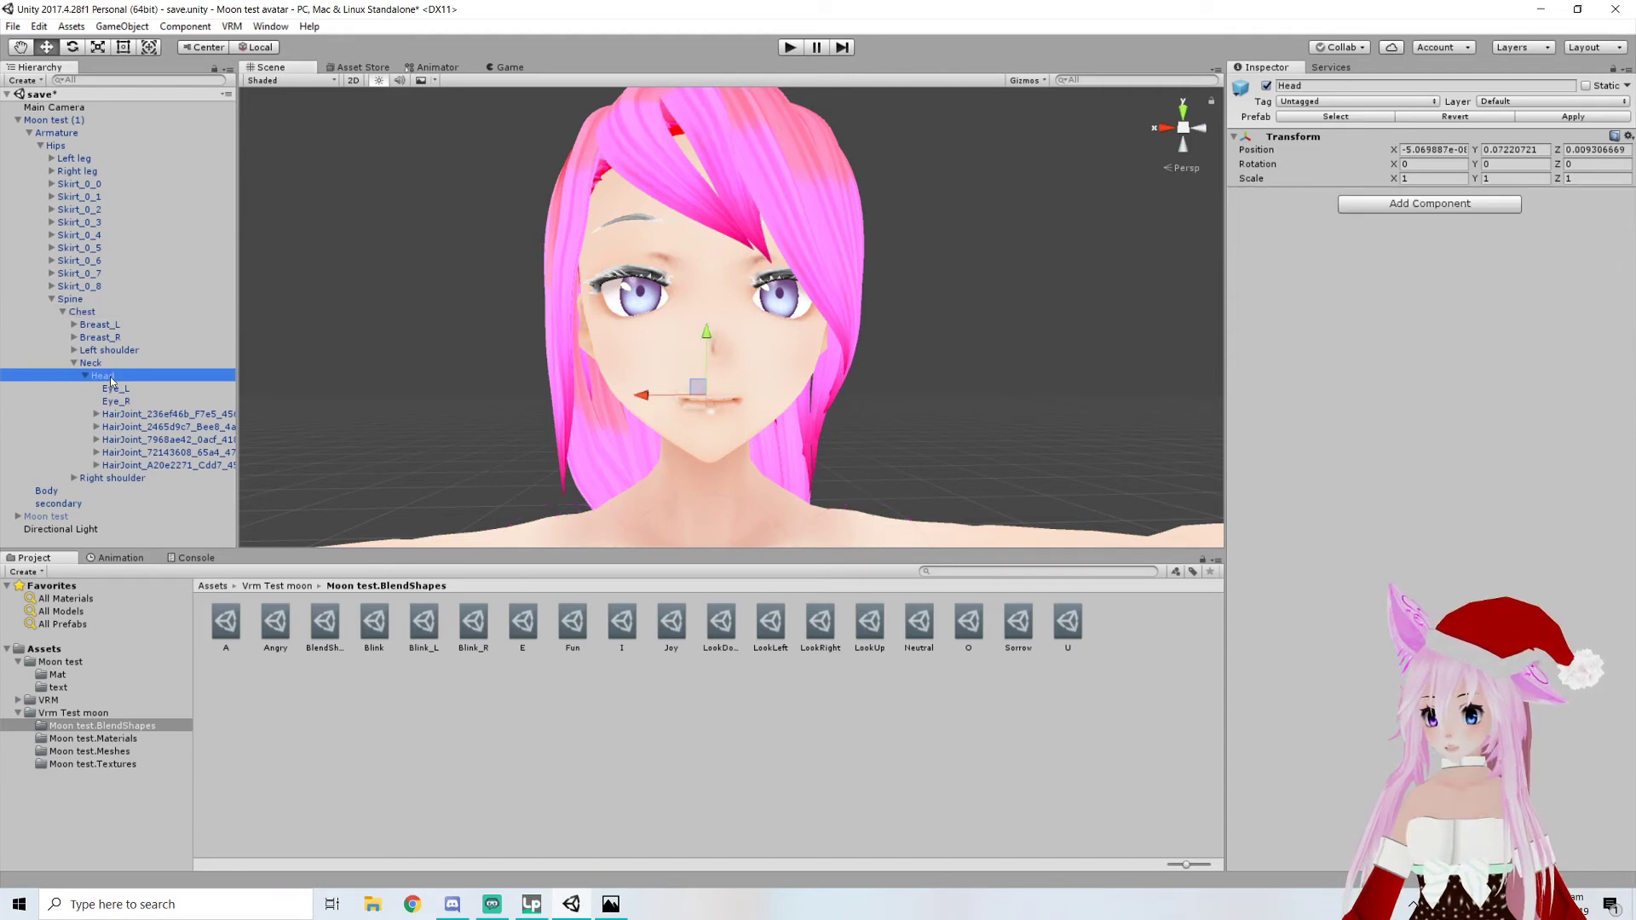
left_click(1399, 207)
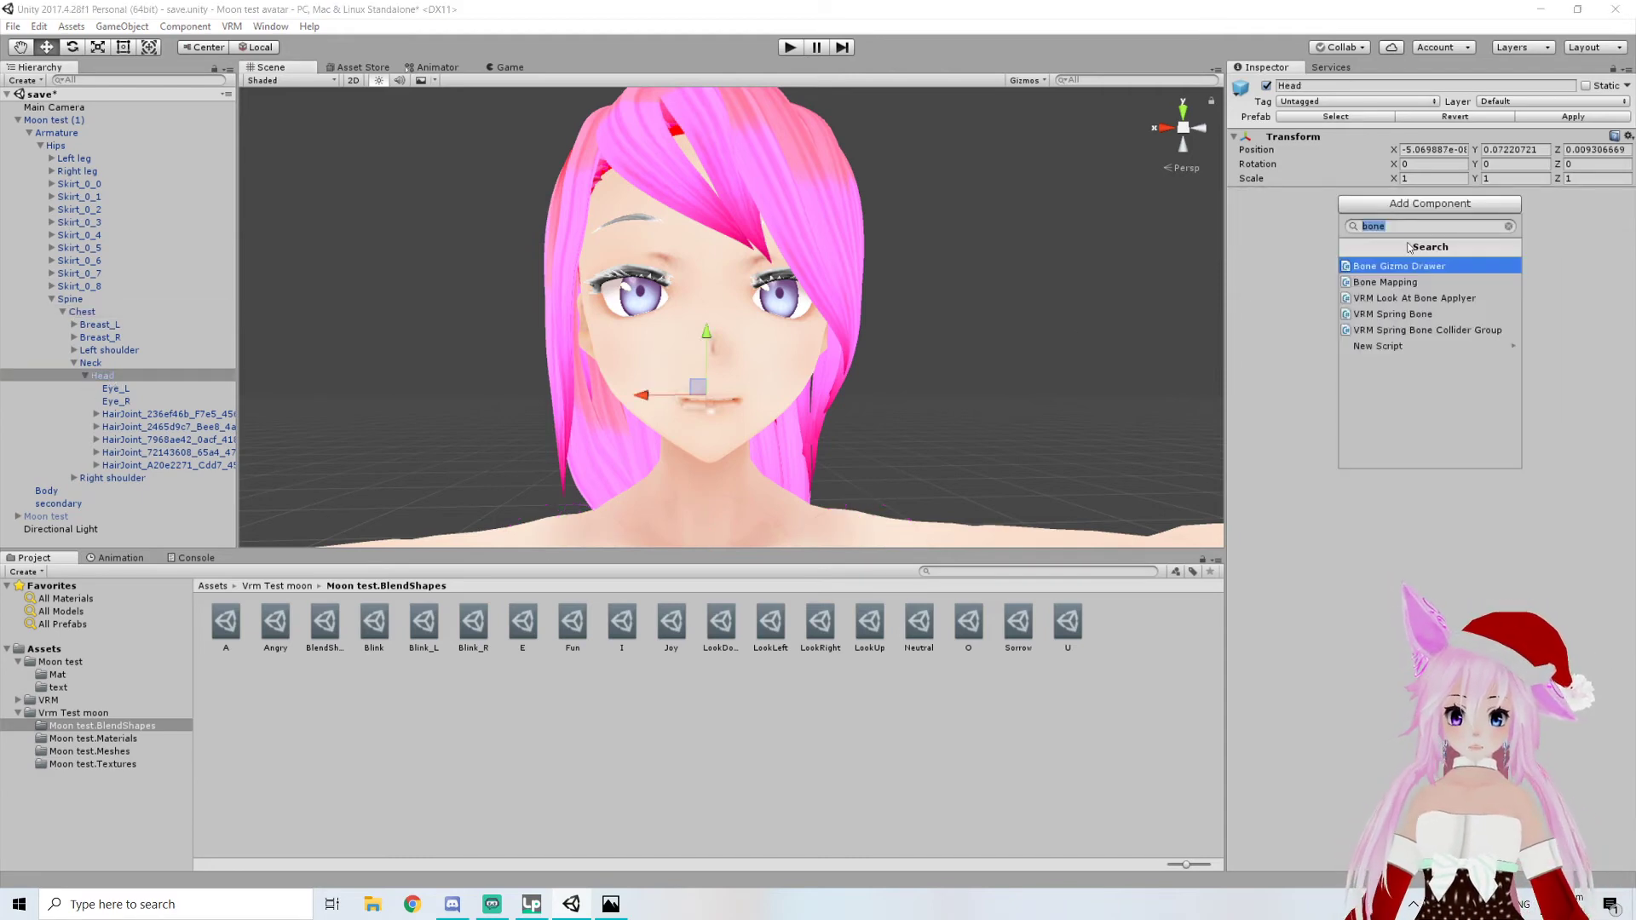
left_click(1418, 331)
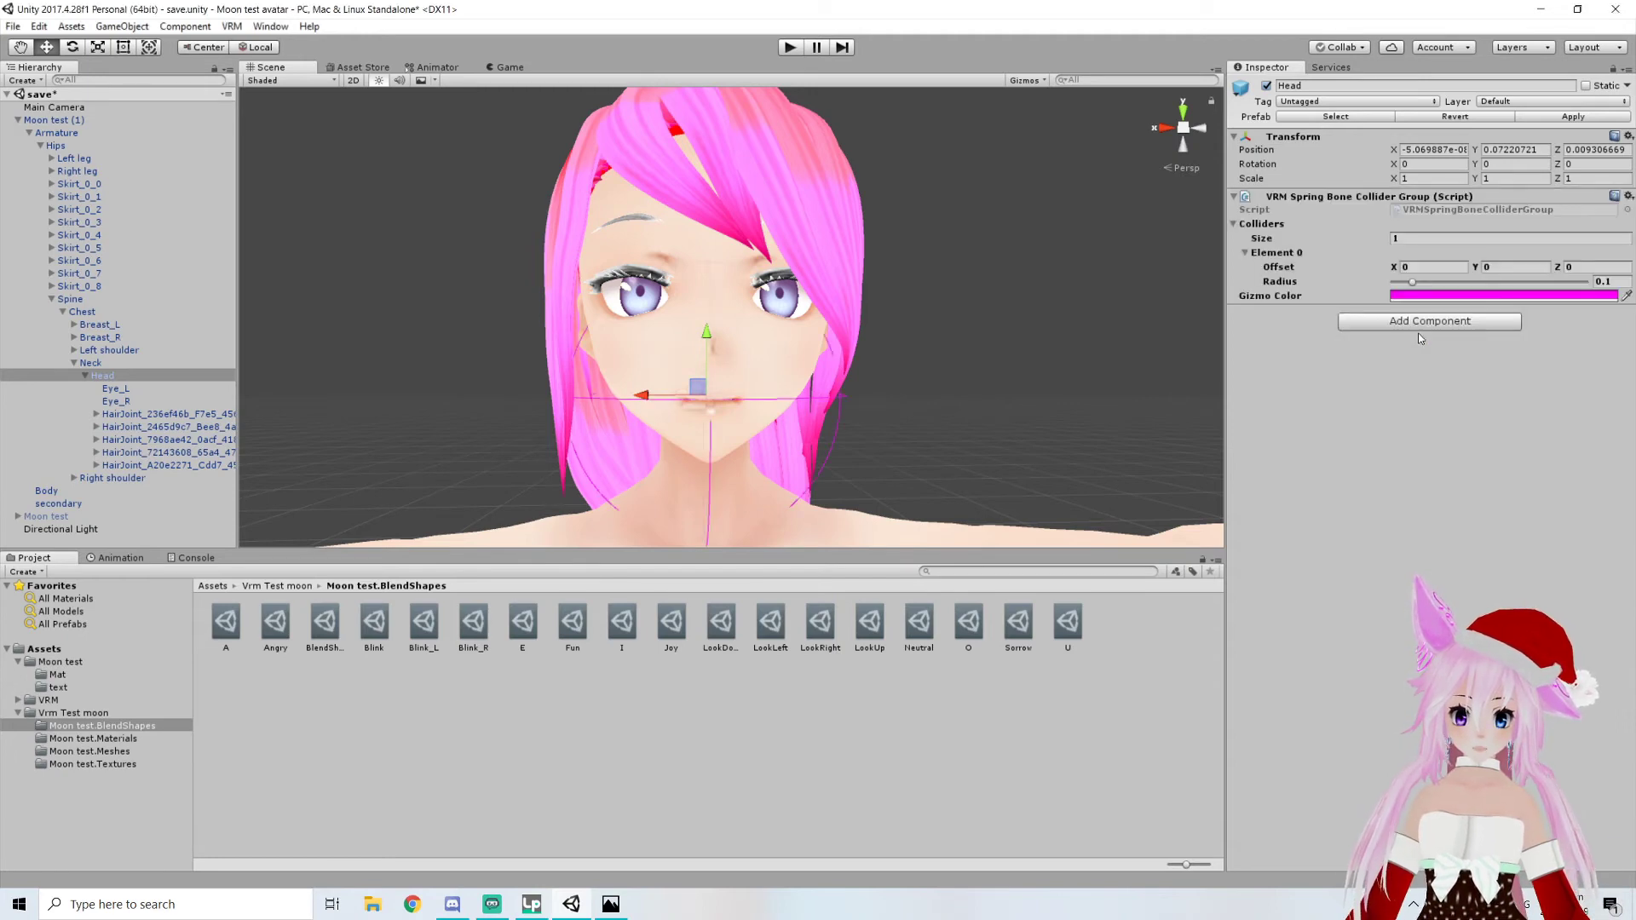
left_click(1419, 281)
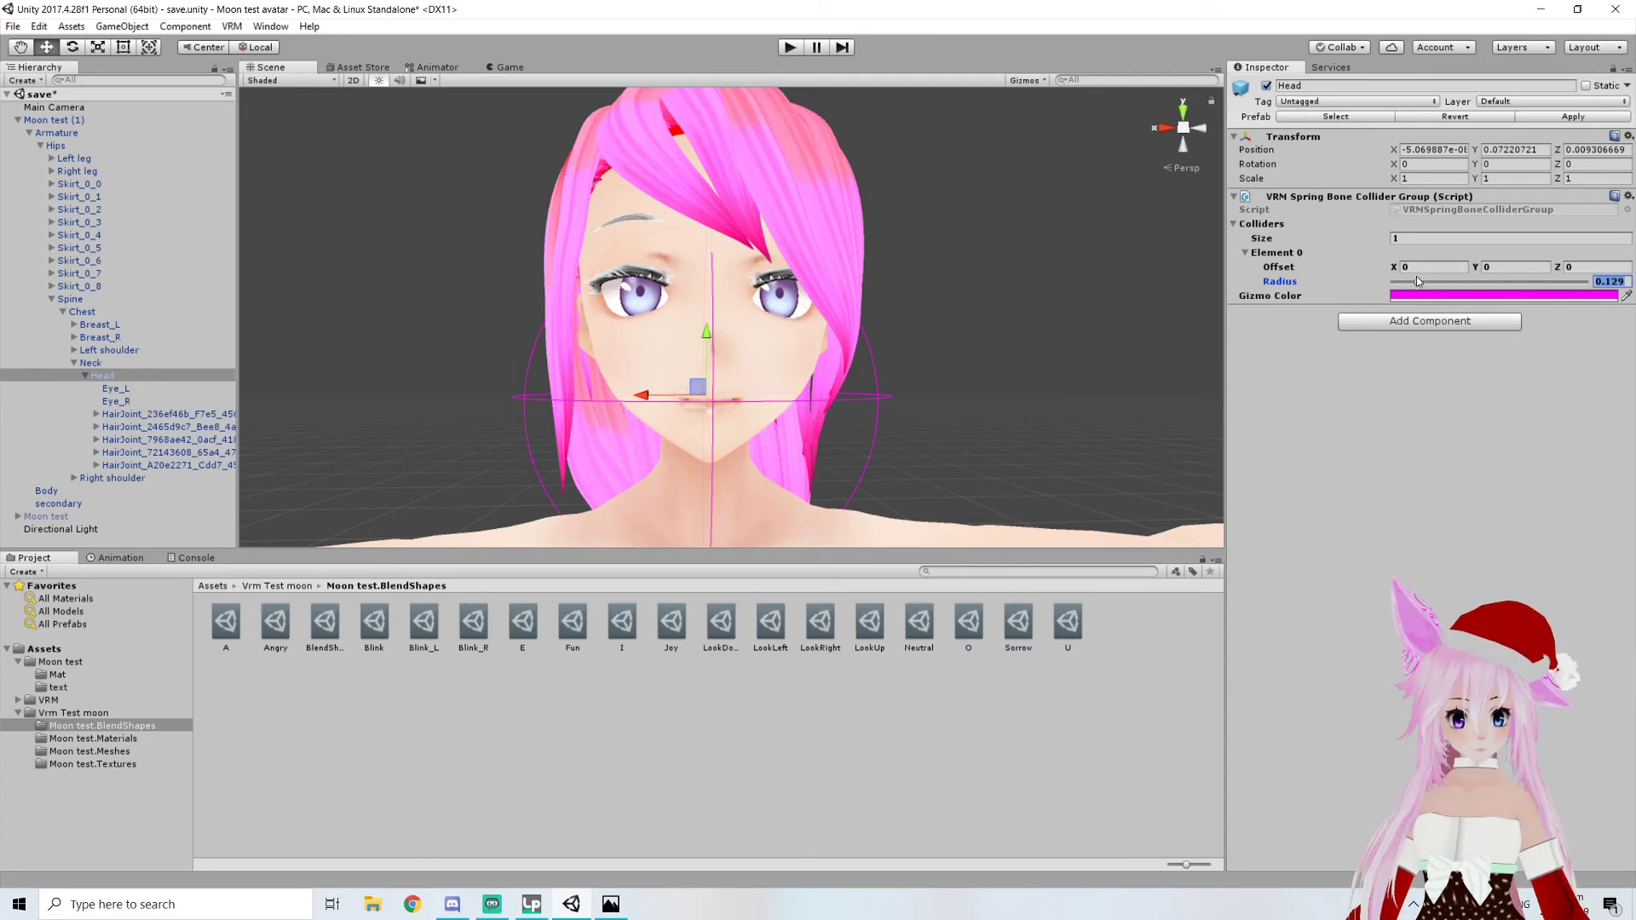
left_click_drag(1418, 281, 1411, 285)
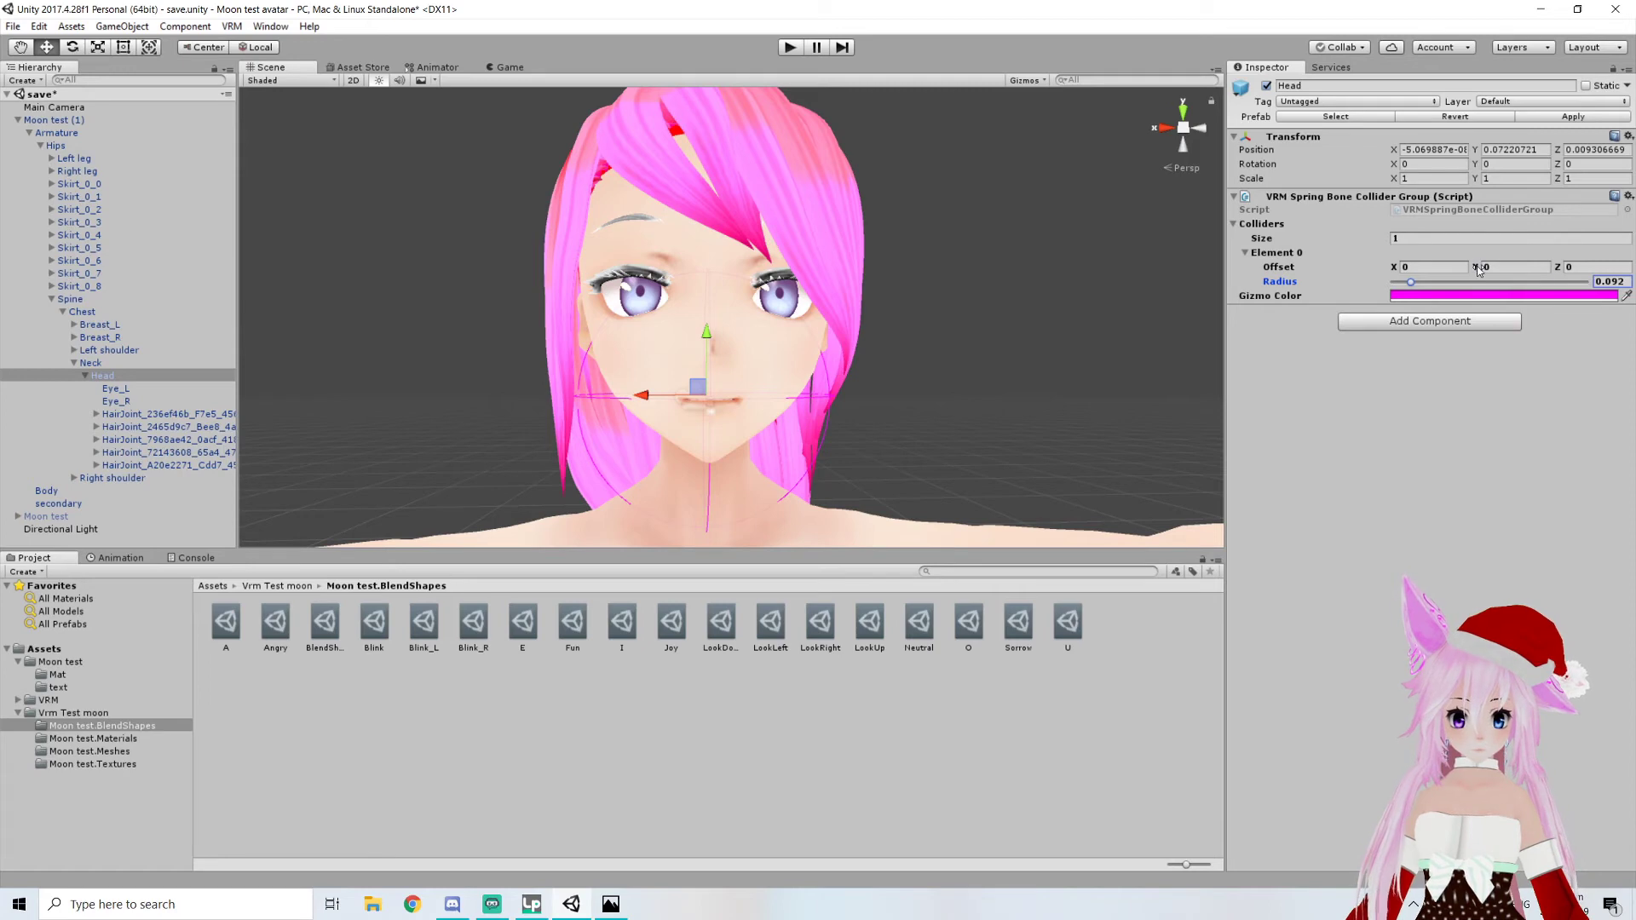
Raise the Head's Element 0 collider into the skull at an offset of about Y 0.099, Z 0.013
left_click_drag(1481, 266, 1484, 266)
left_click_drag(709, 225, 710, 242)
right_click_drag(709, 242, 1091, 190)
scroll(740, 234, "down", 1)
middle_click_drag(741, 234, 789, 240)
scroll(789, 240, "up", 1)
left_click_drag(638, 280, 603, 208)
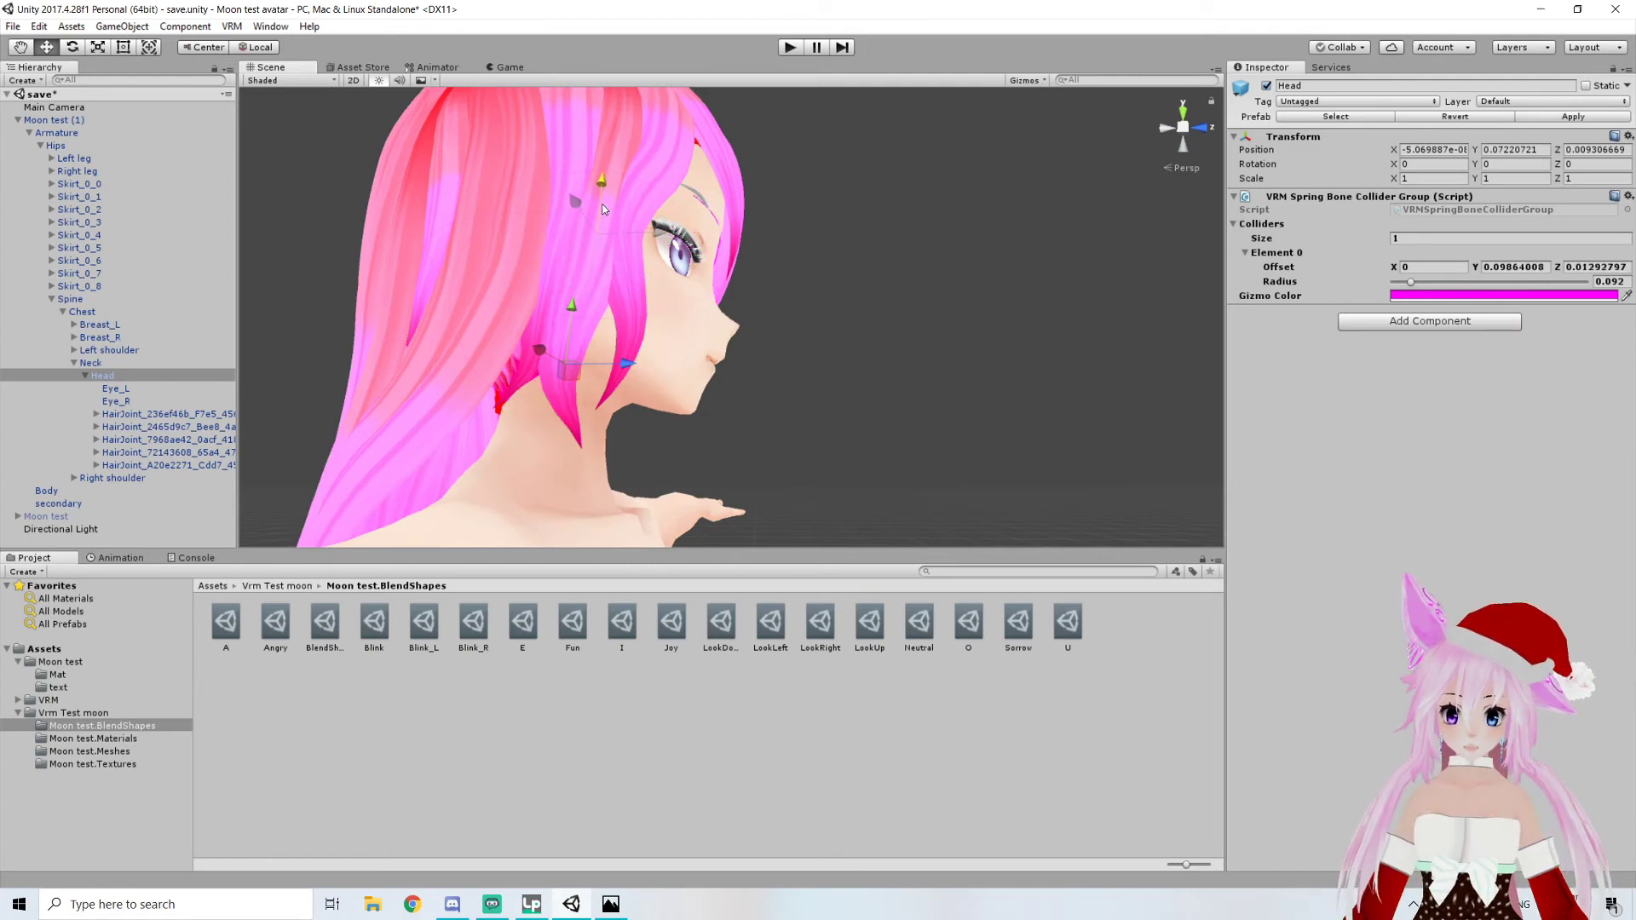
Nudge the Head's Element 0 collider forward and up to an offset of about Y 0.107, Z 0.019
left_click(646, 229)
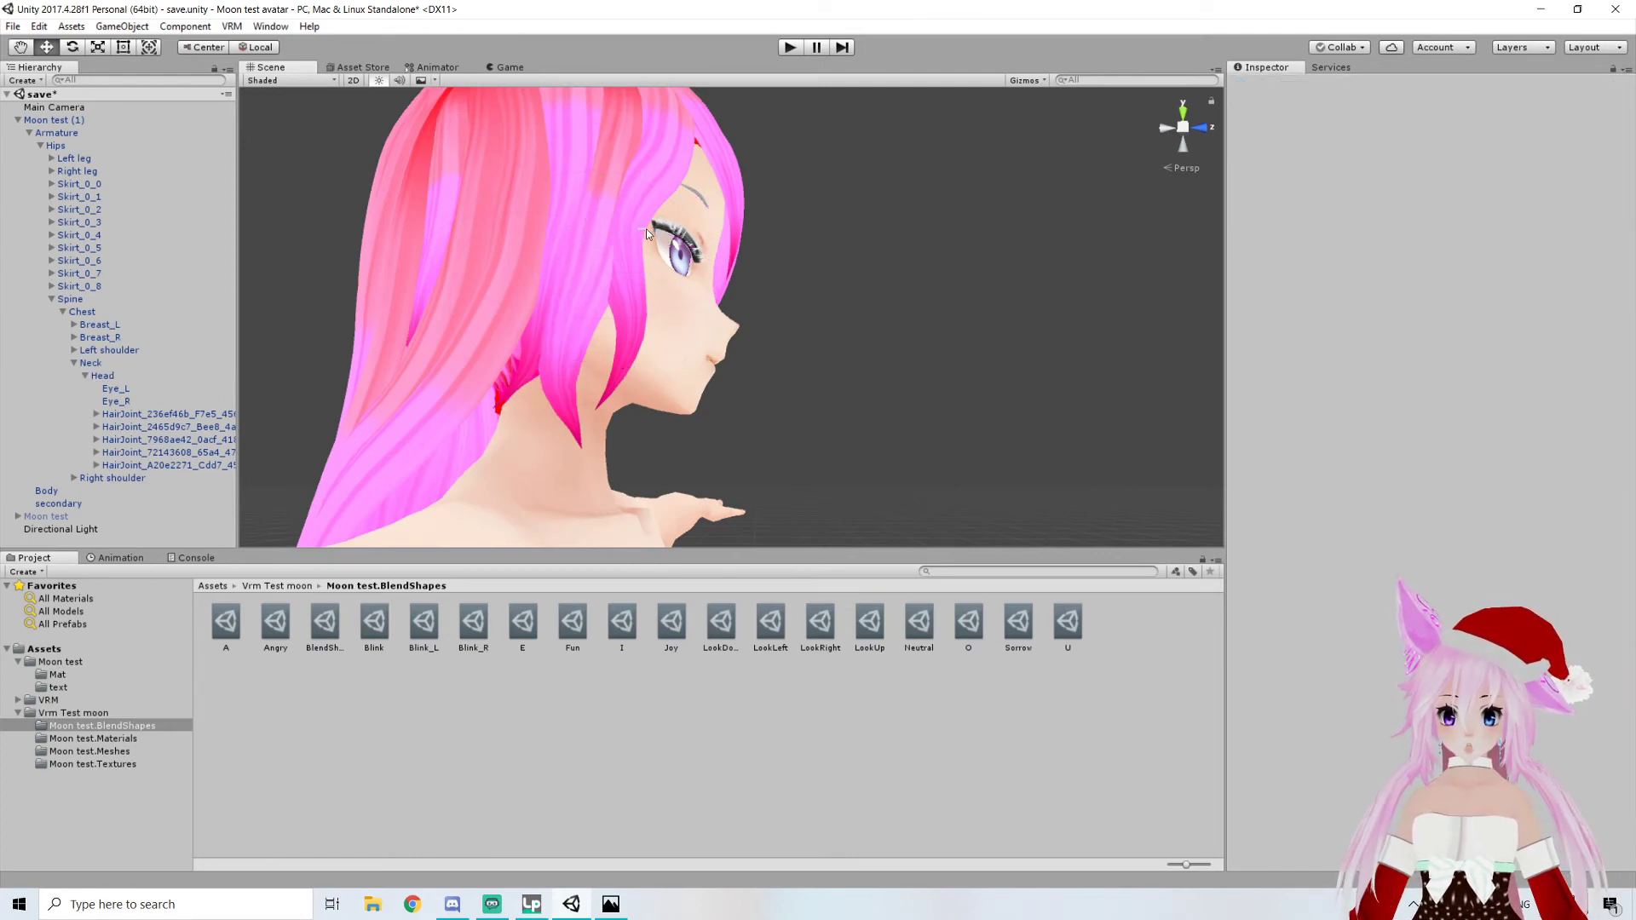
left_click(103, 376)
left_click_drag(663, 233, 670, 234)
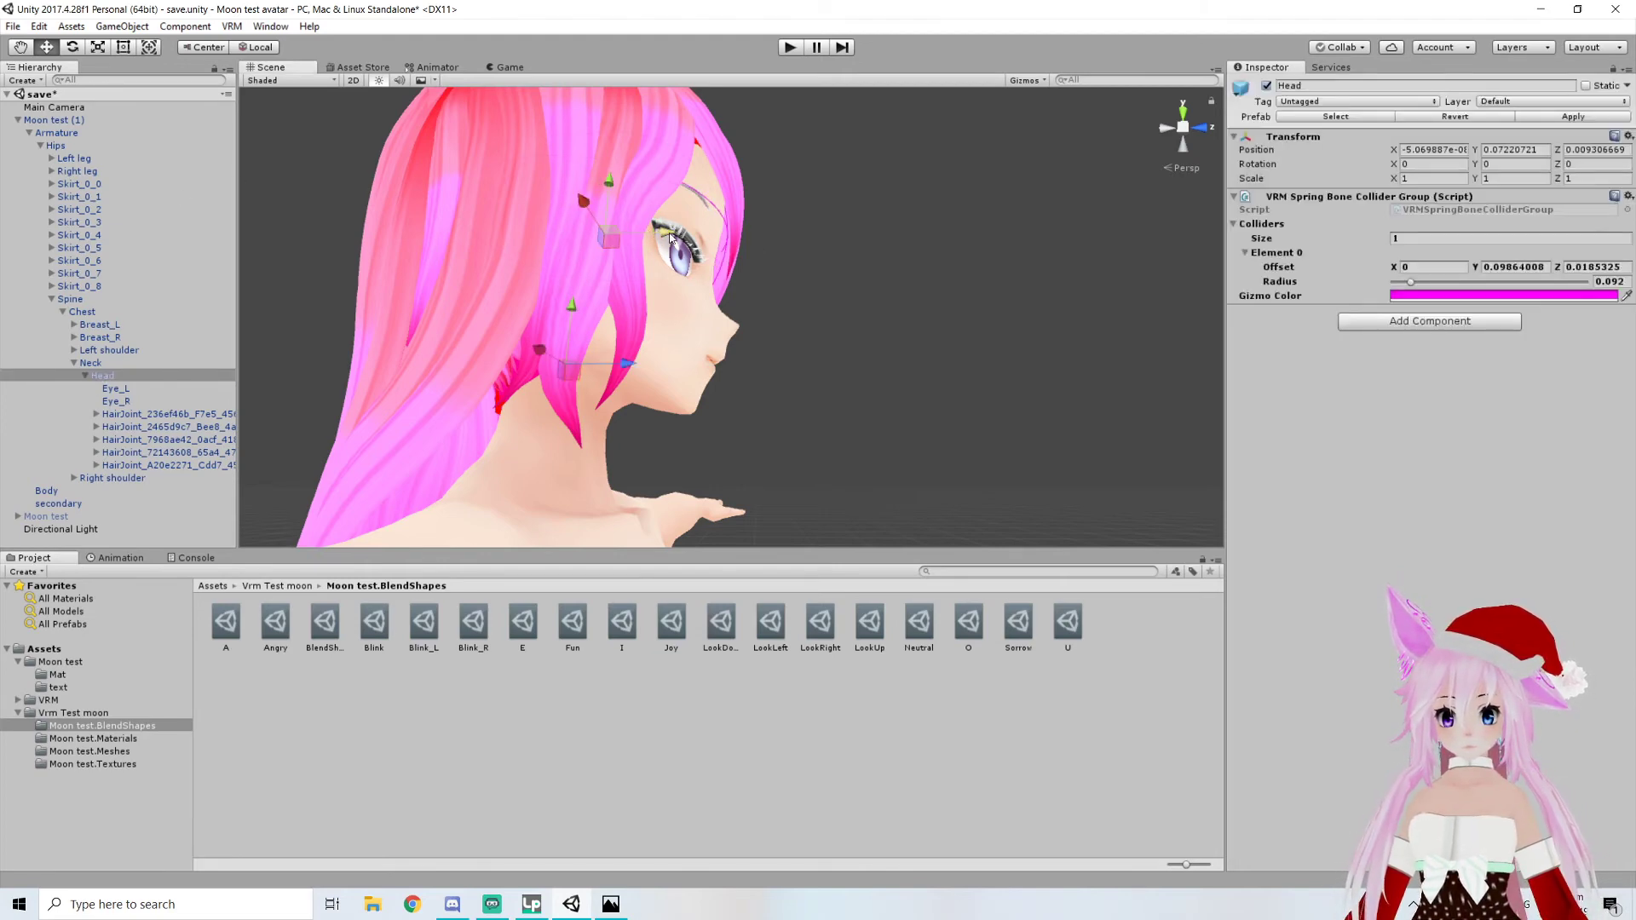
left_click_drag(615, 184, 615, 179)
scroll(803, 227, "down", 8)
right_click_drag(1074, 285, 699, 320)
scroll(612, 339, "up", 2)
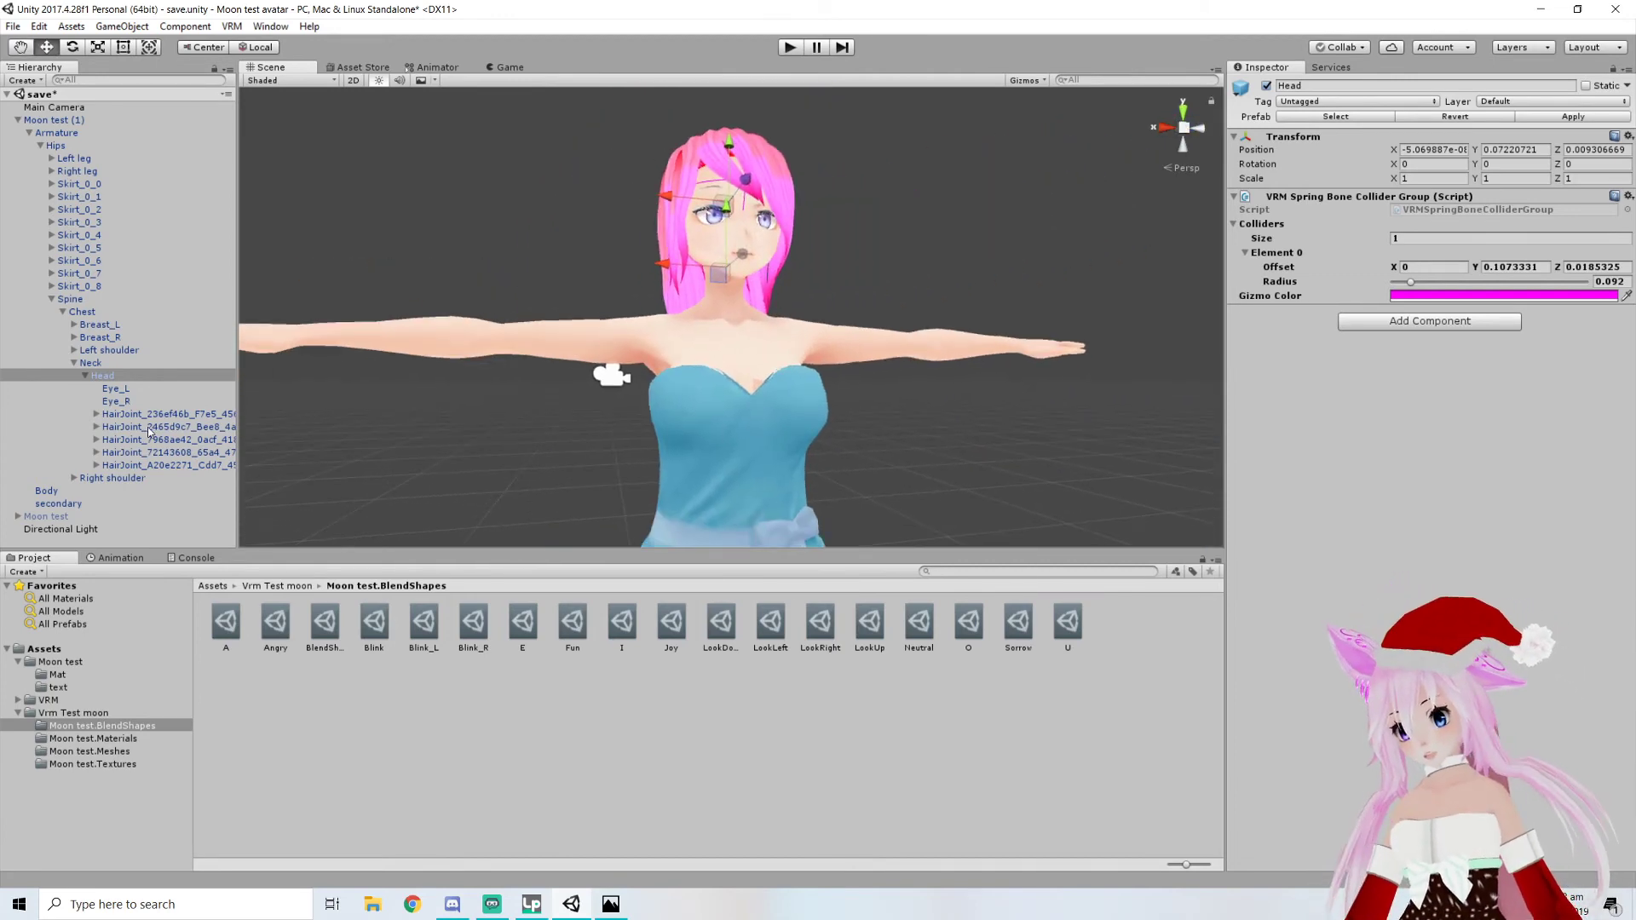
Assign the Head and Chest collider groups to the Collider Groups of the secondary object's VRM Spring Bone
left_click(56, 505)
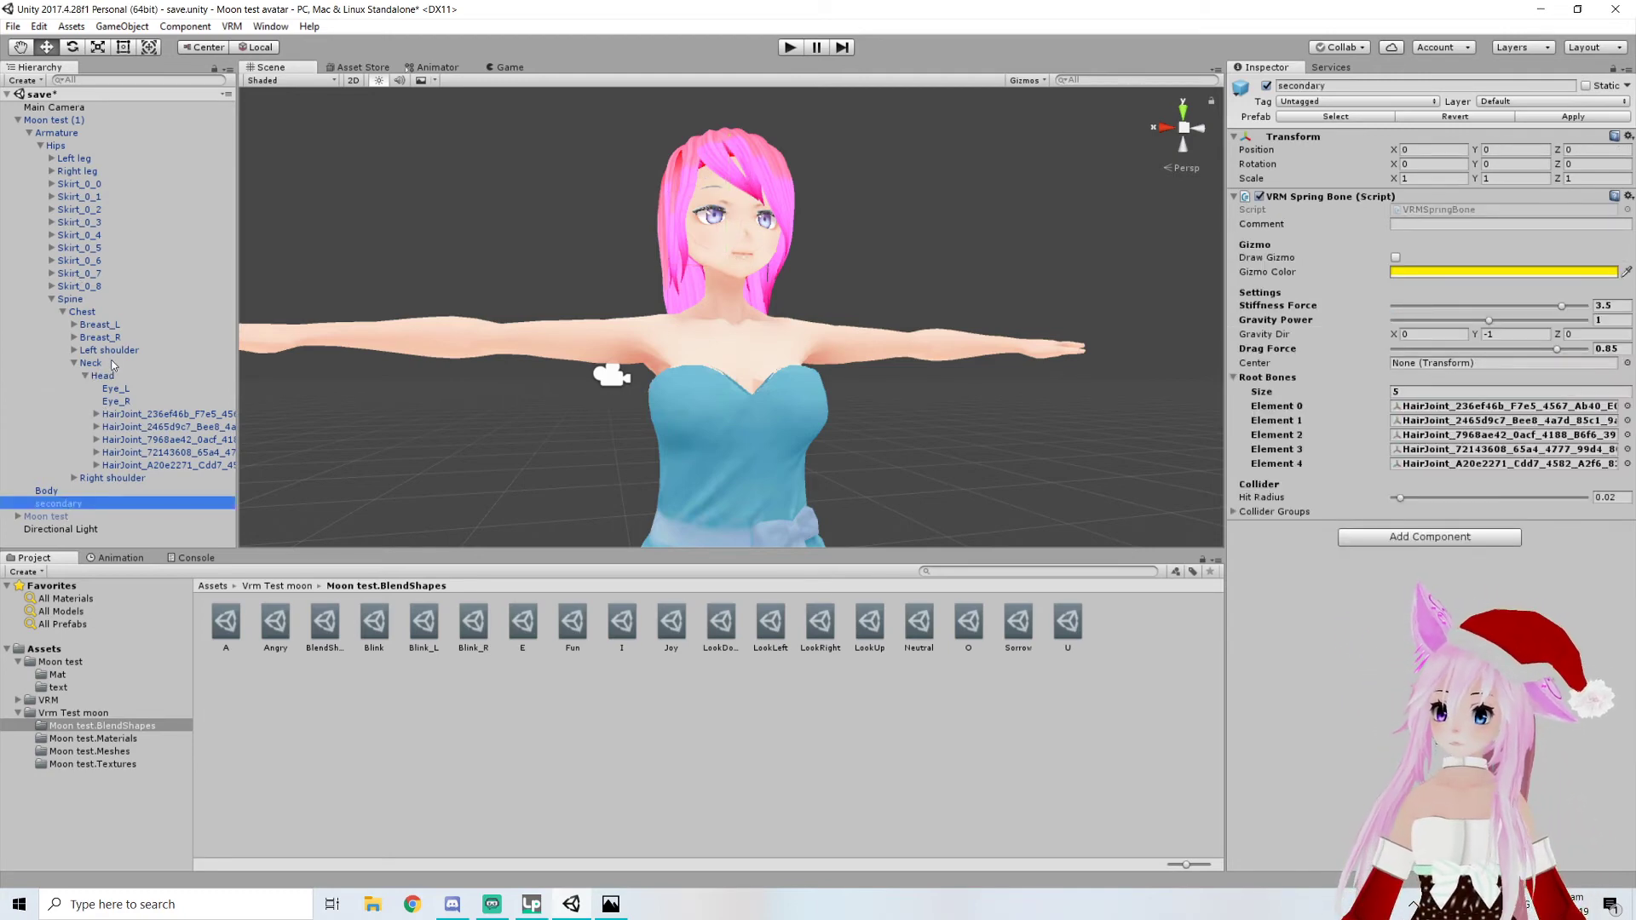
left_click(1256, 488)
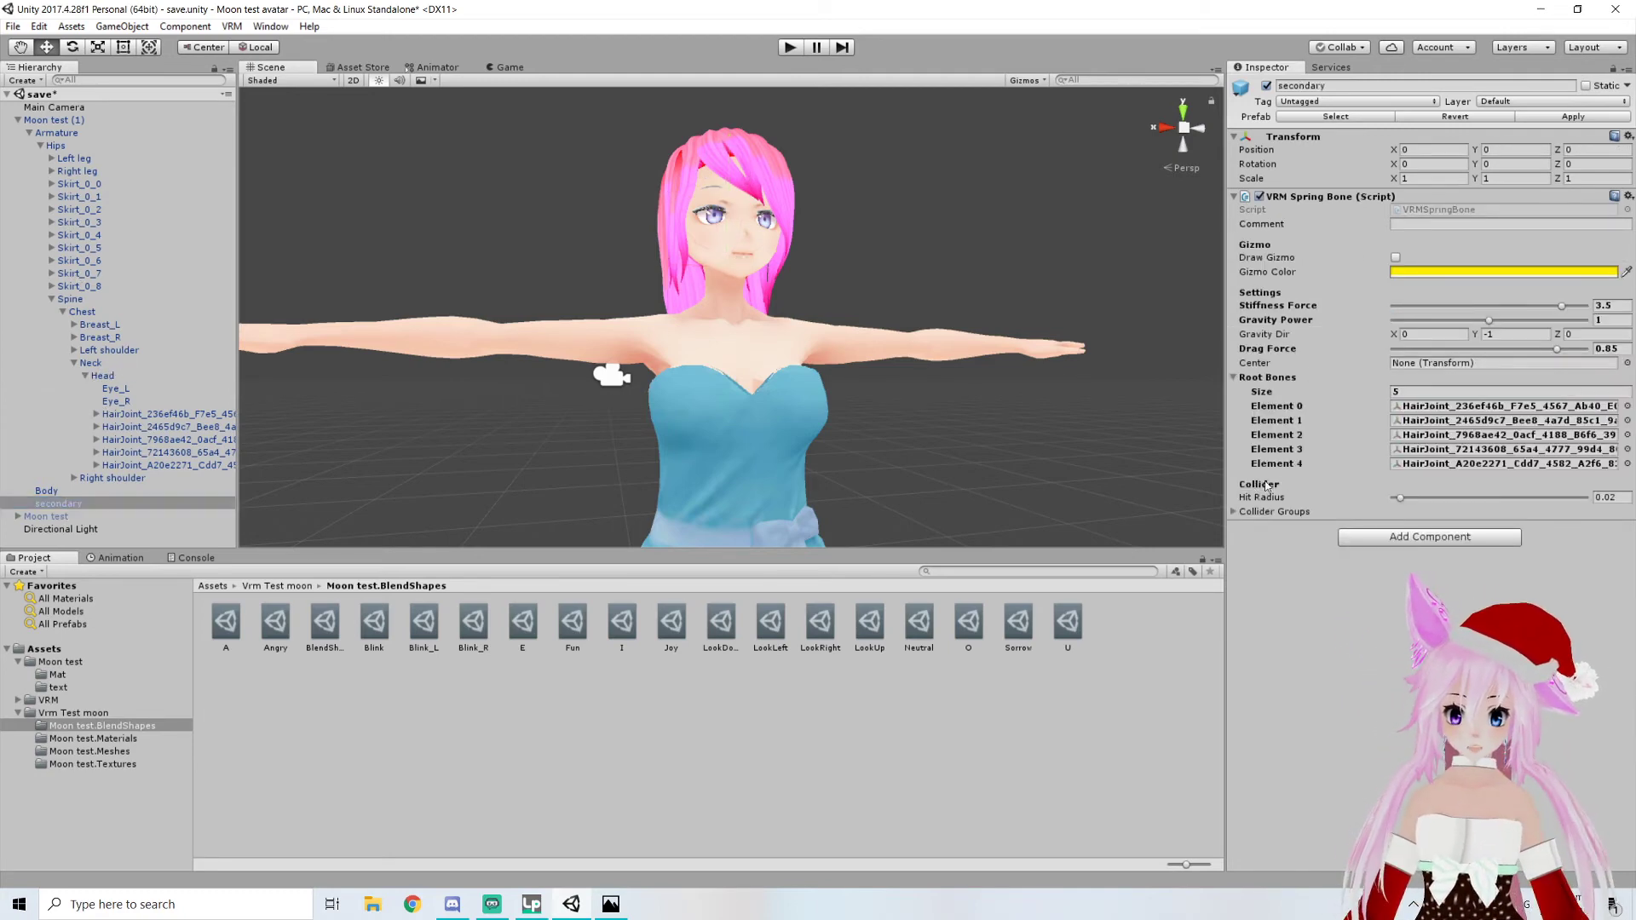
left_click(109, 377)
left_click_drag(109, 378, 1260, 512)
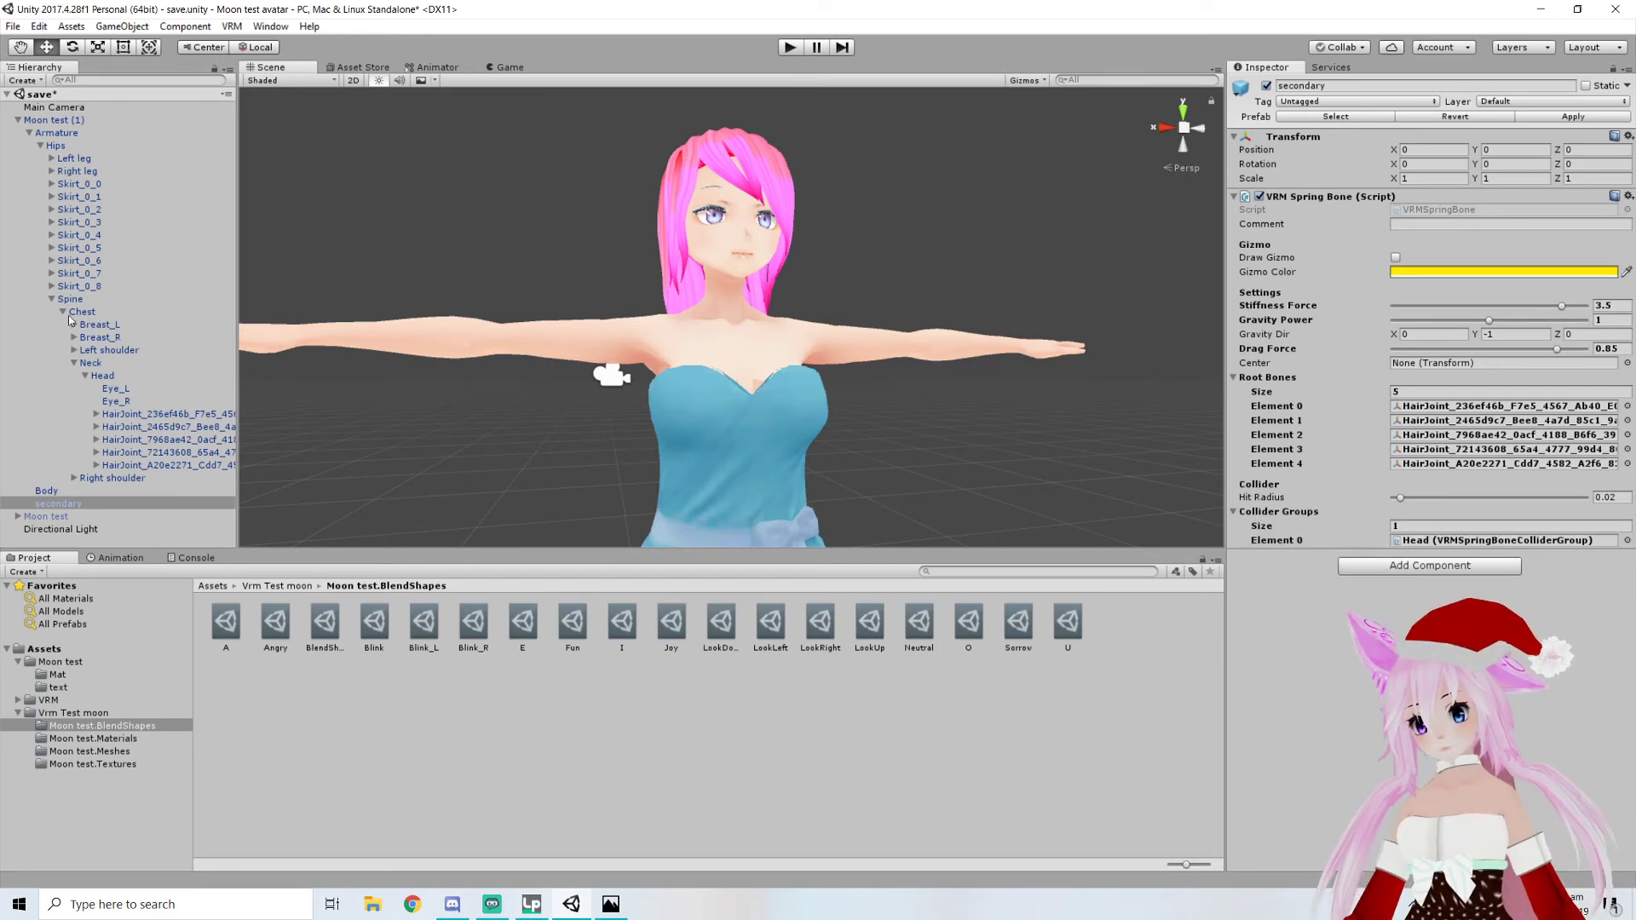
left_click_drag(67, 316, 1280, 514)
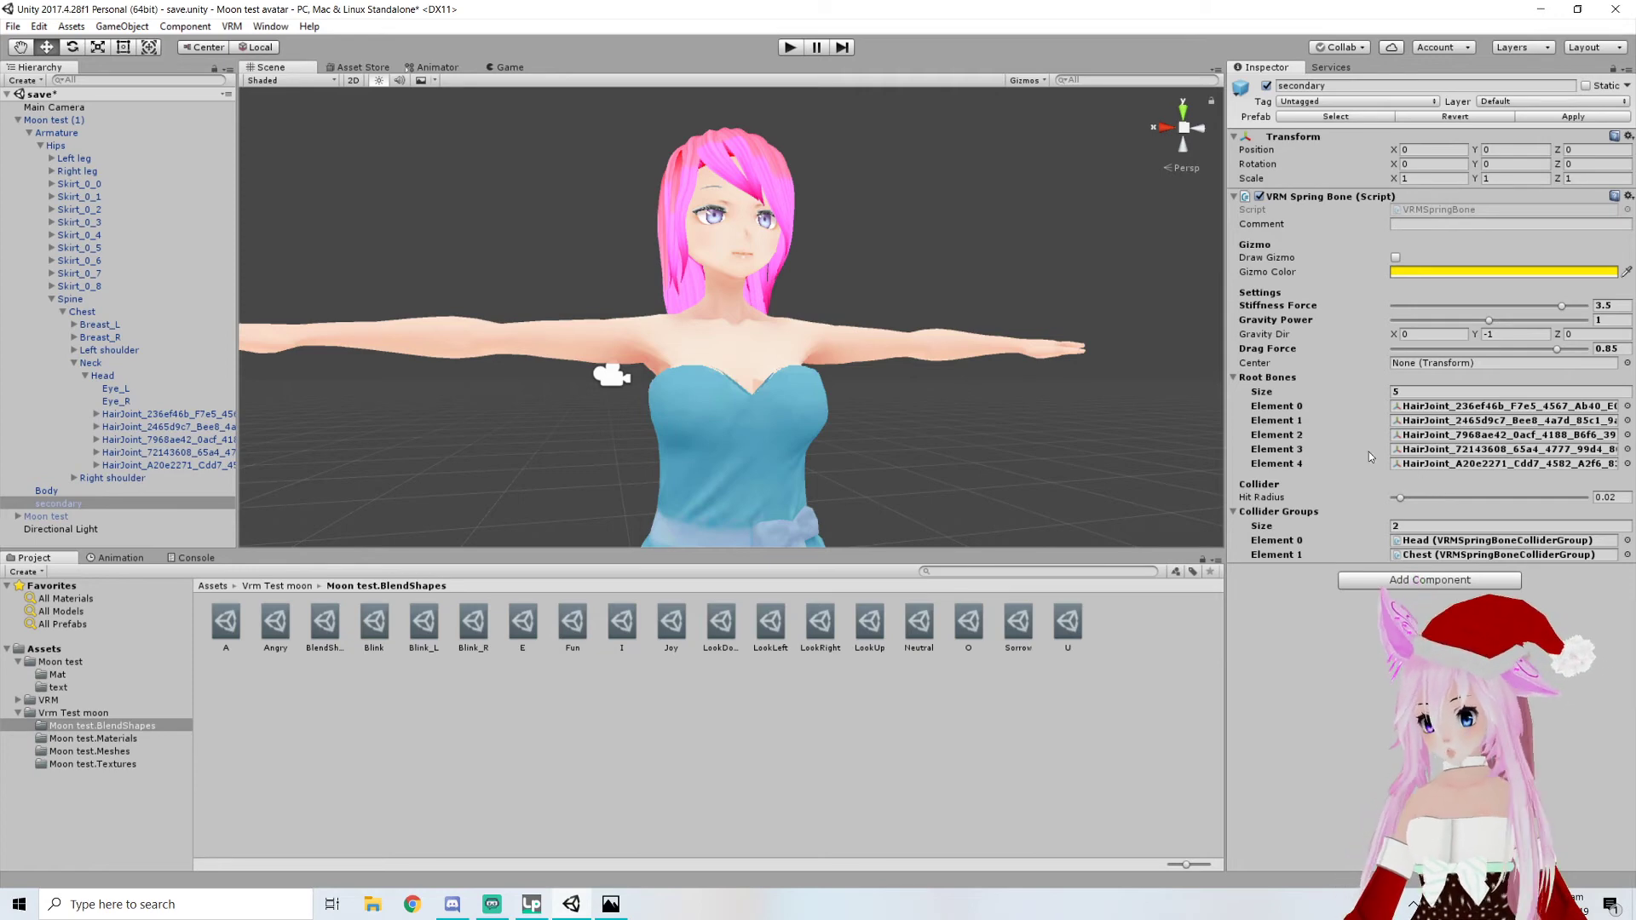
Run the scene in play mode and examine in the Scene view how the hair reacts to the head and shoulder colliders
left_click(789, 47)
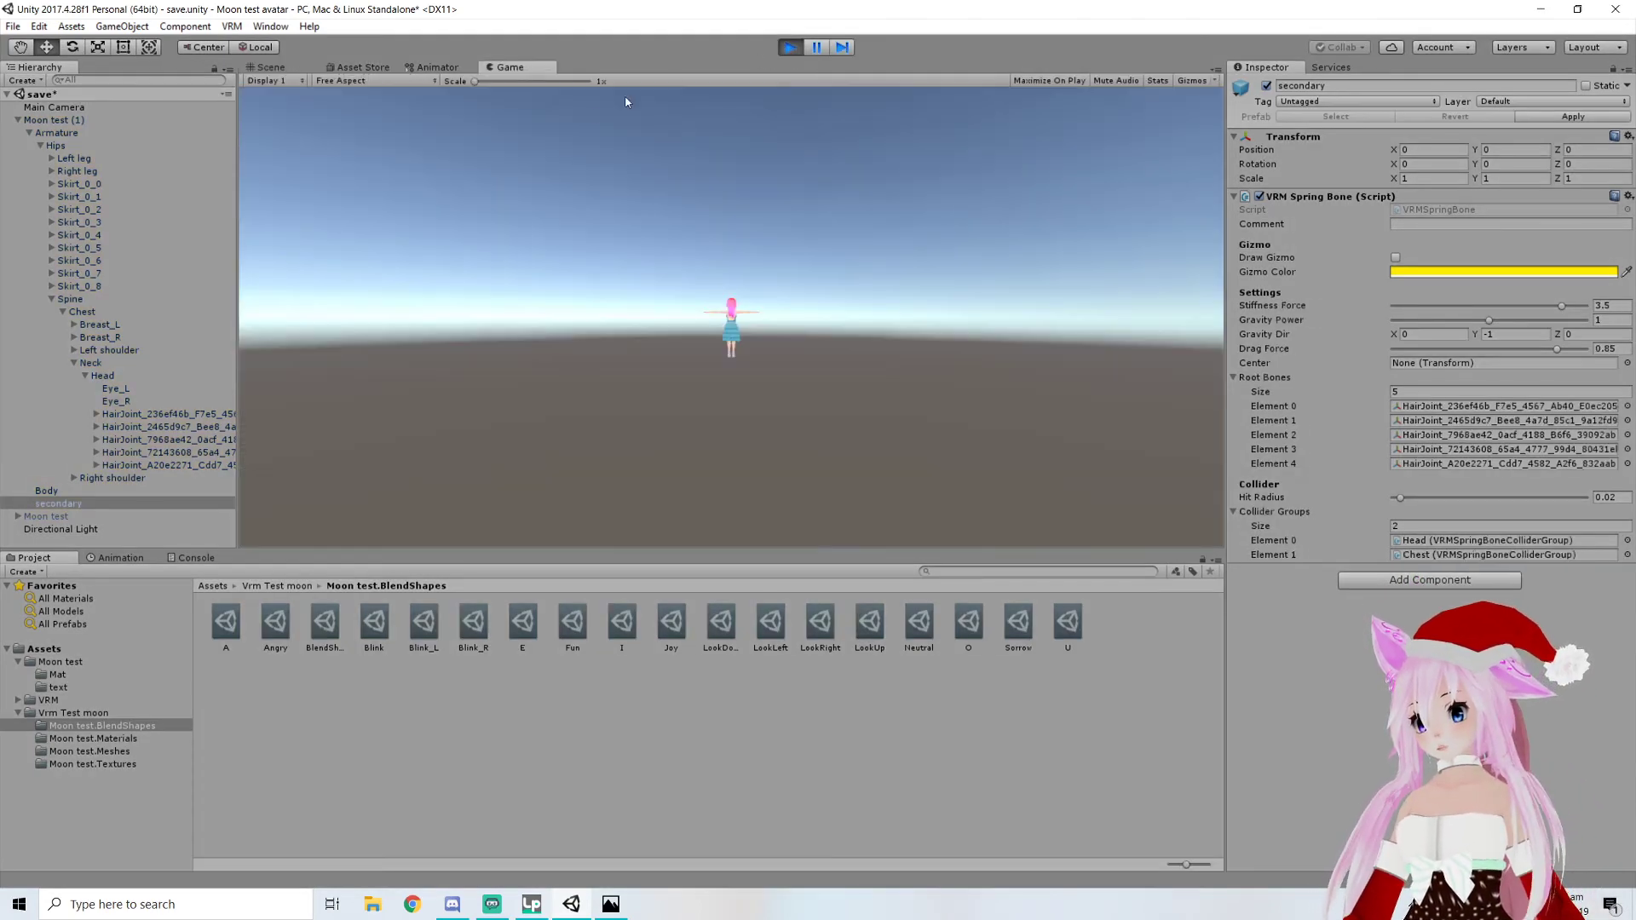
left_click(281, 68)
right_click_drag(513, 154, 695, 189)
middle_click_drag(695, 189, 726, 232)
right_click_drag(726, 232, 555, 142)
middle_click_drag(773, 258, 734, 237)
right_click_drag(735, 237, 796, 304)
middle_click_drag(796, 304, 987, 306)
right_click_drag(987, 307, 866, 247)
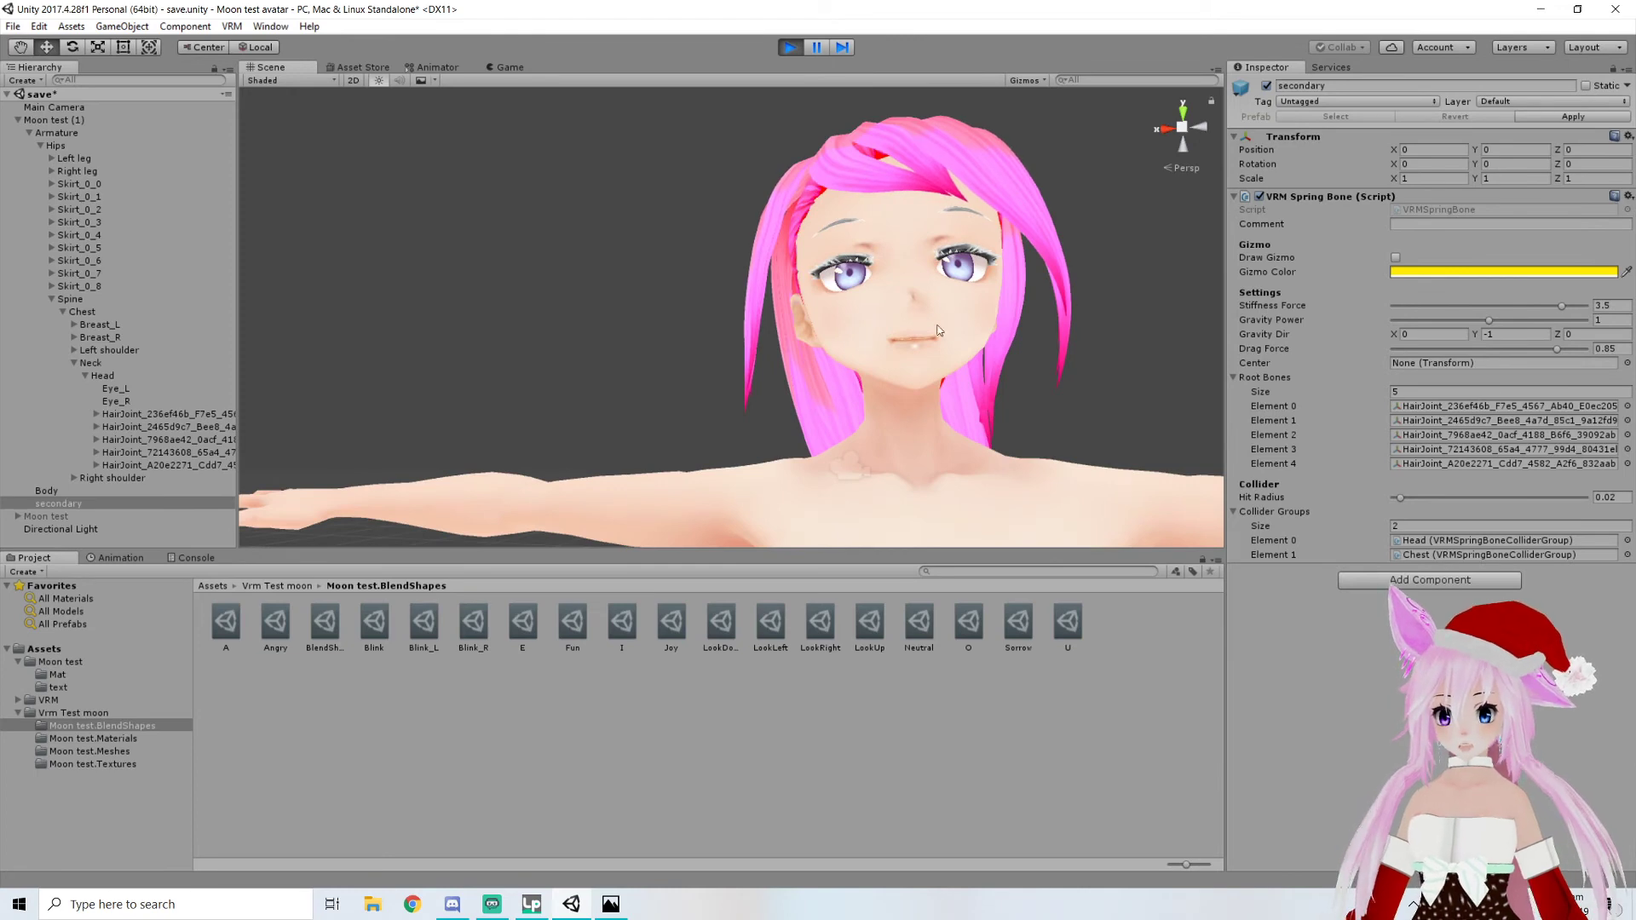
right_click_drag(827, 307, 1040, 373)
middle_click_drag(761, 376, 873, 378)
right_click_drag(872, 376, 767, 350)
middle_click_drag(768, 349, 727, 343)
right_click_drag(727, 342, 614, 375)
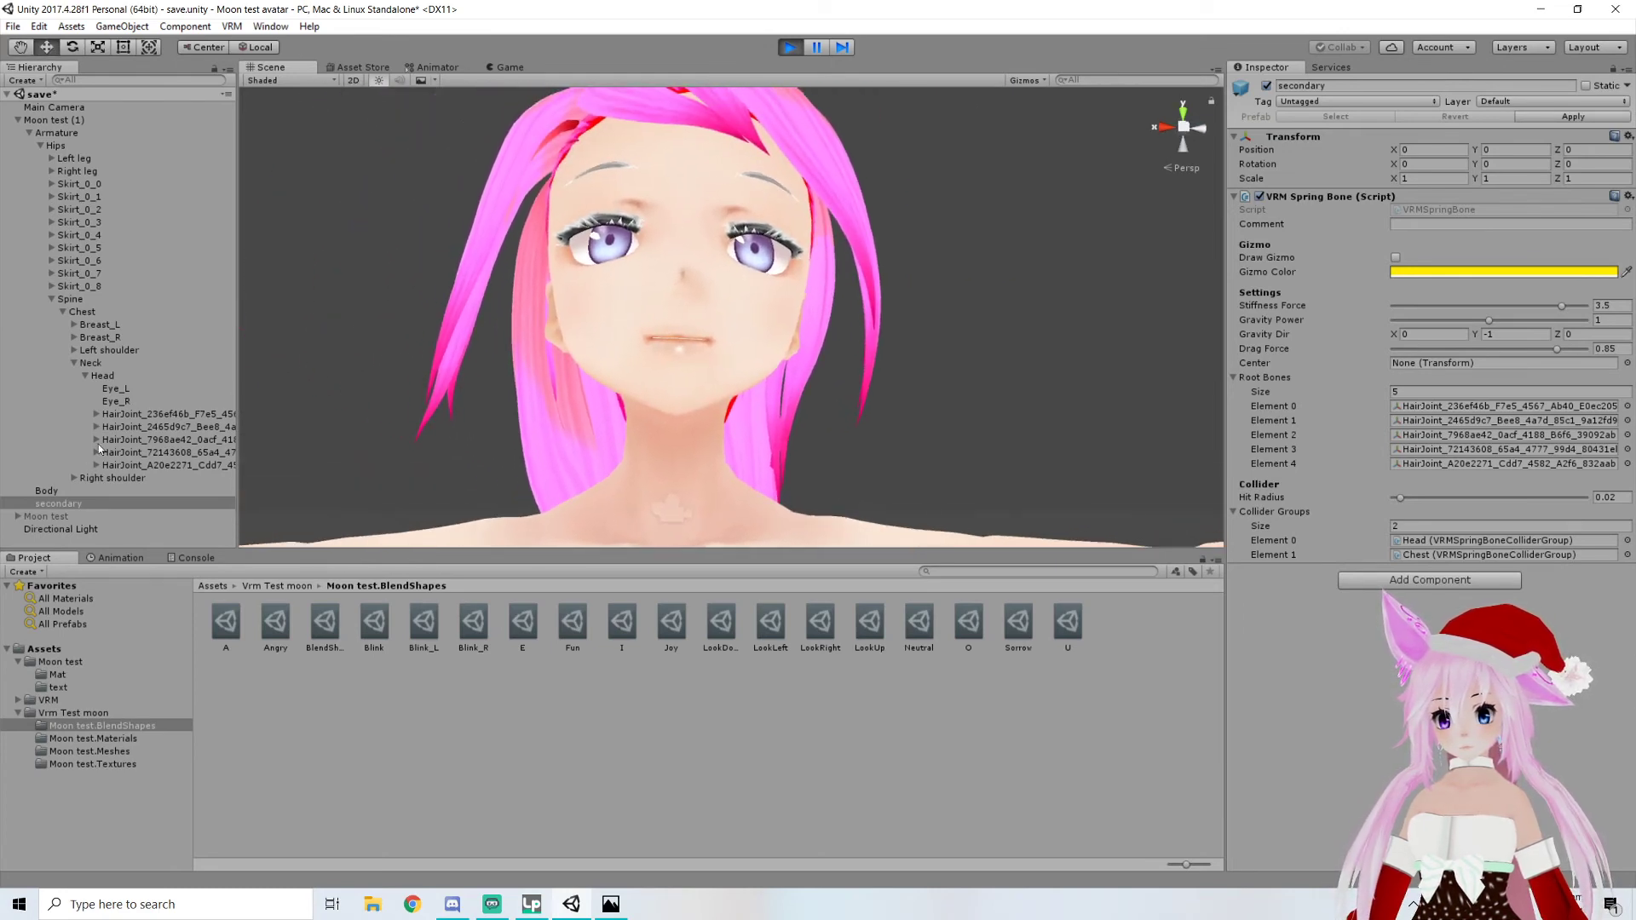
Try a radius of 0.071 on the Head's Element 0 collider during play mode and check the hair around the face
left_click(102, 375)
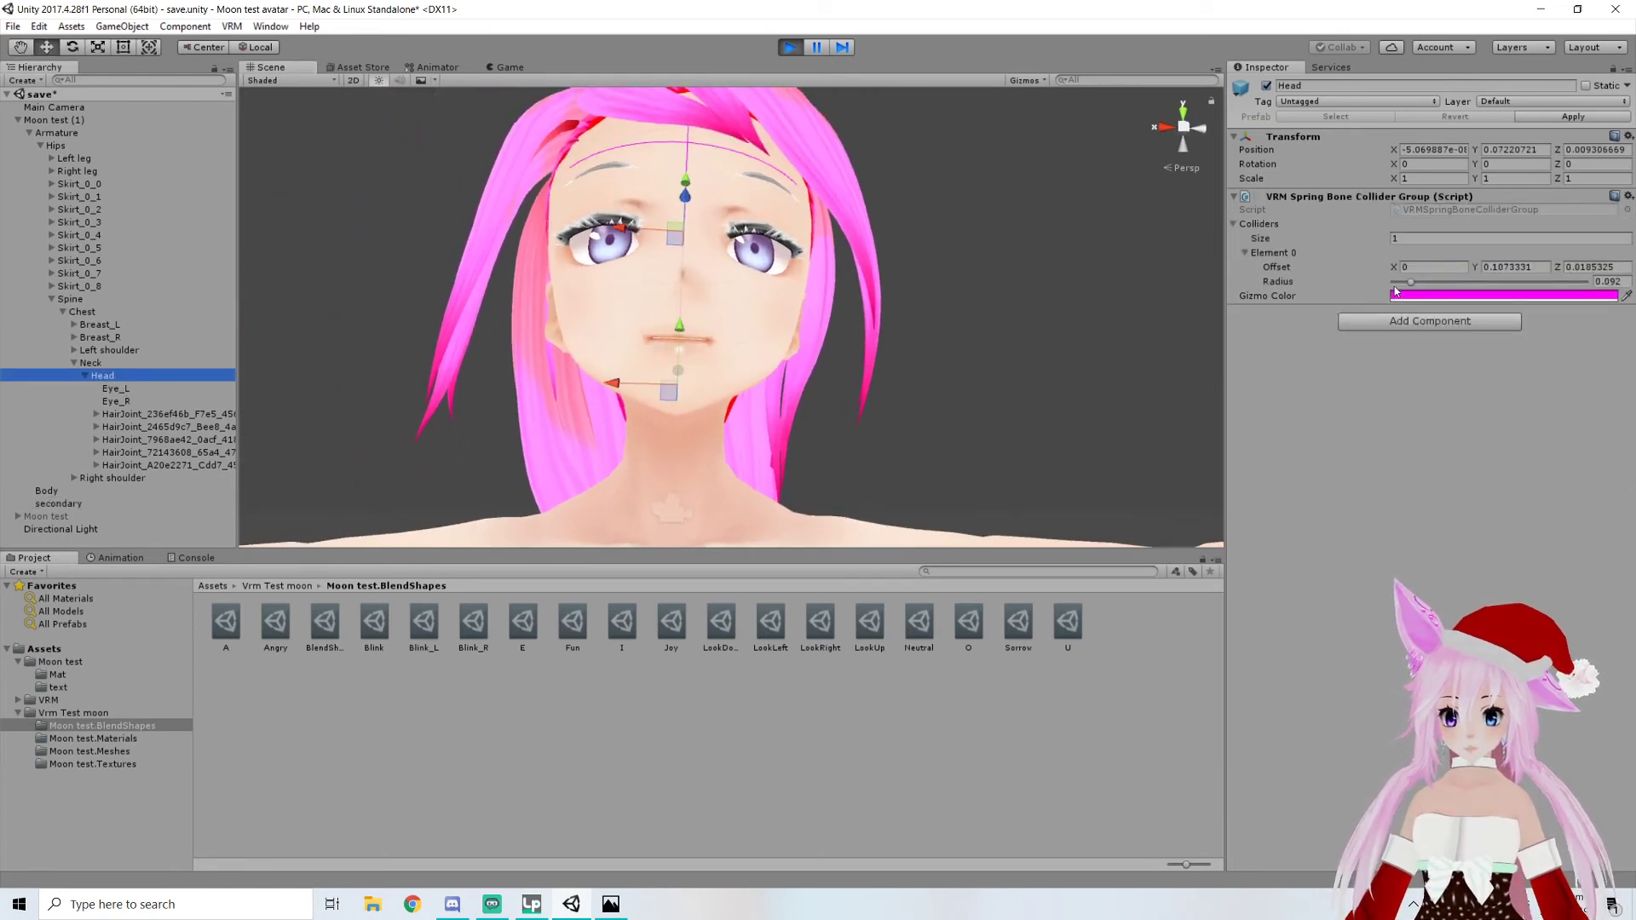
left_click_drag(1411, 288, 1407, 287)
right_click_drag(977, 278, 1180, 283)
middle_click_drag(913, 289, 964, 302)
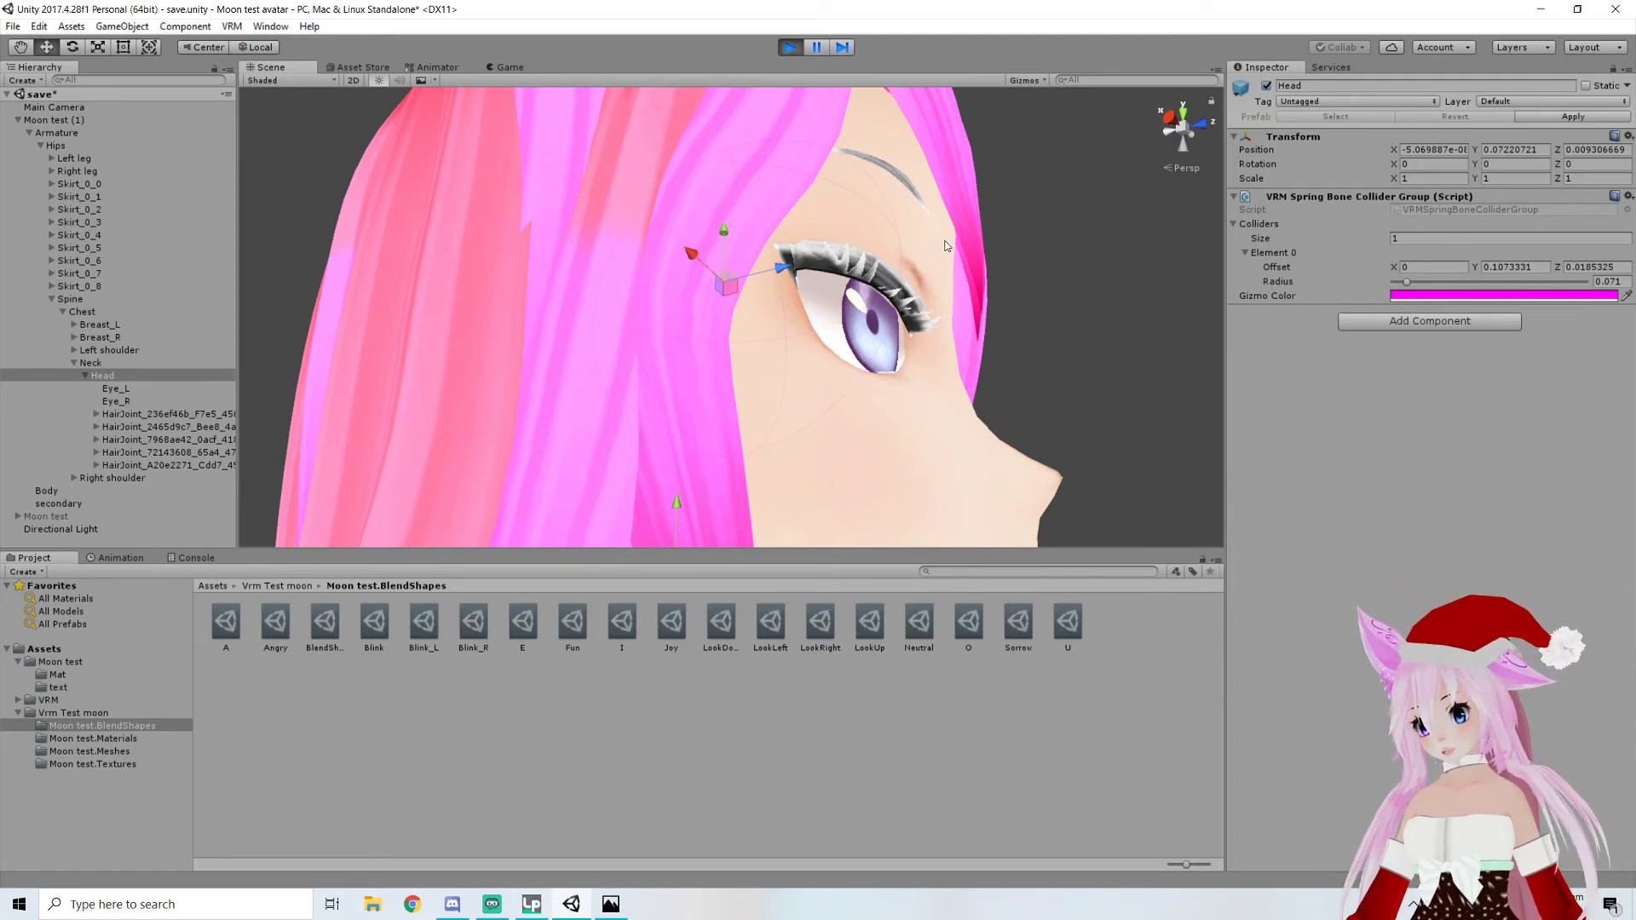
left_click(1408, 284)
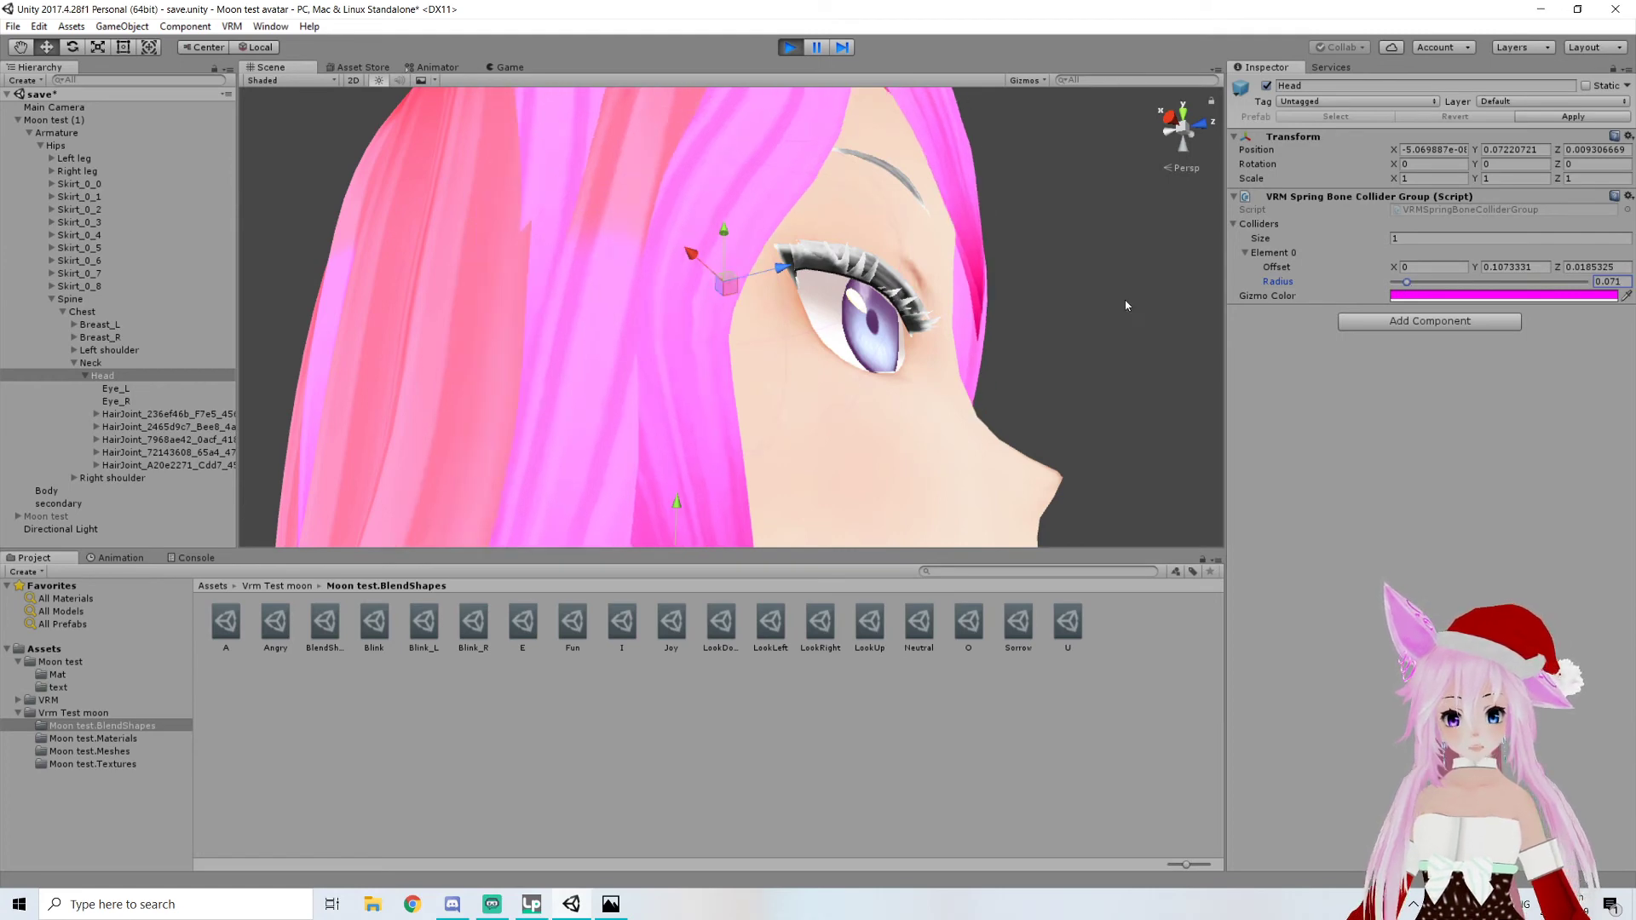
left_click_drag(1097, 308, 718, 292, "alt")
scroll(854, 226, "down", 6)
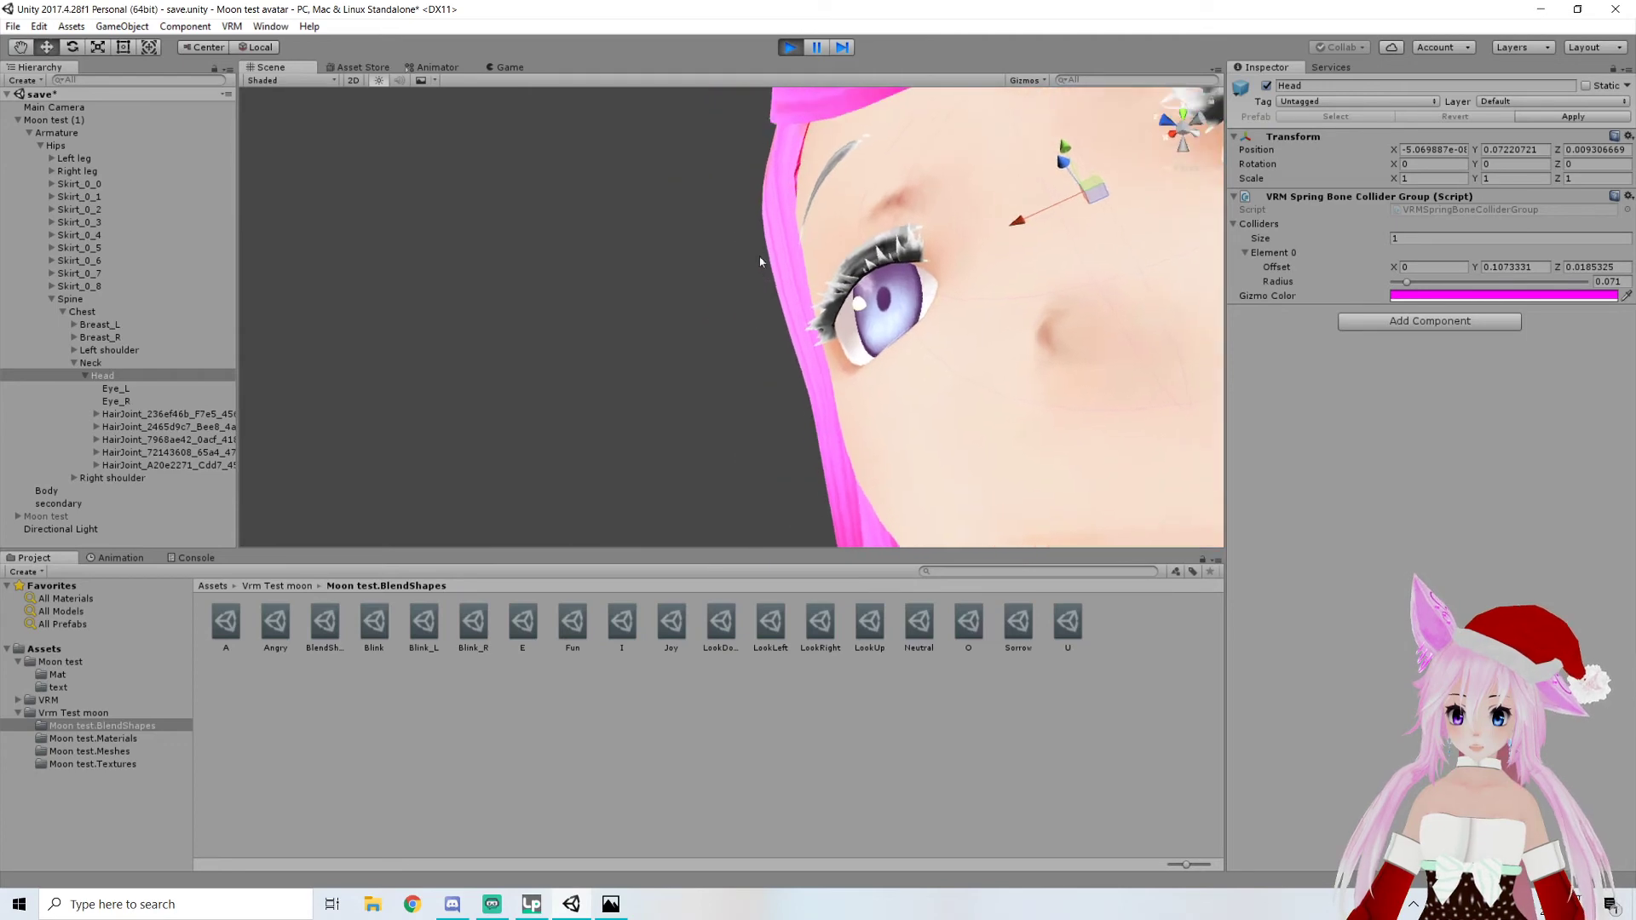
left_click_drag(661, 307, 916, 333, "alt")
scroll(1158, 296, "up", 5)
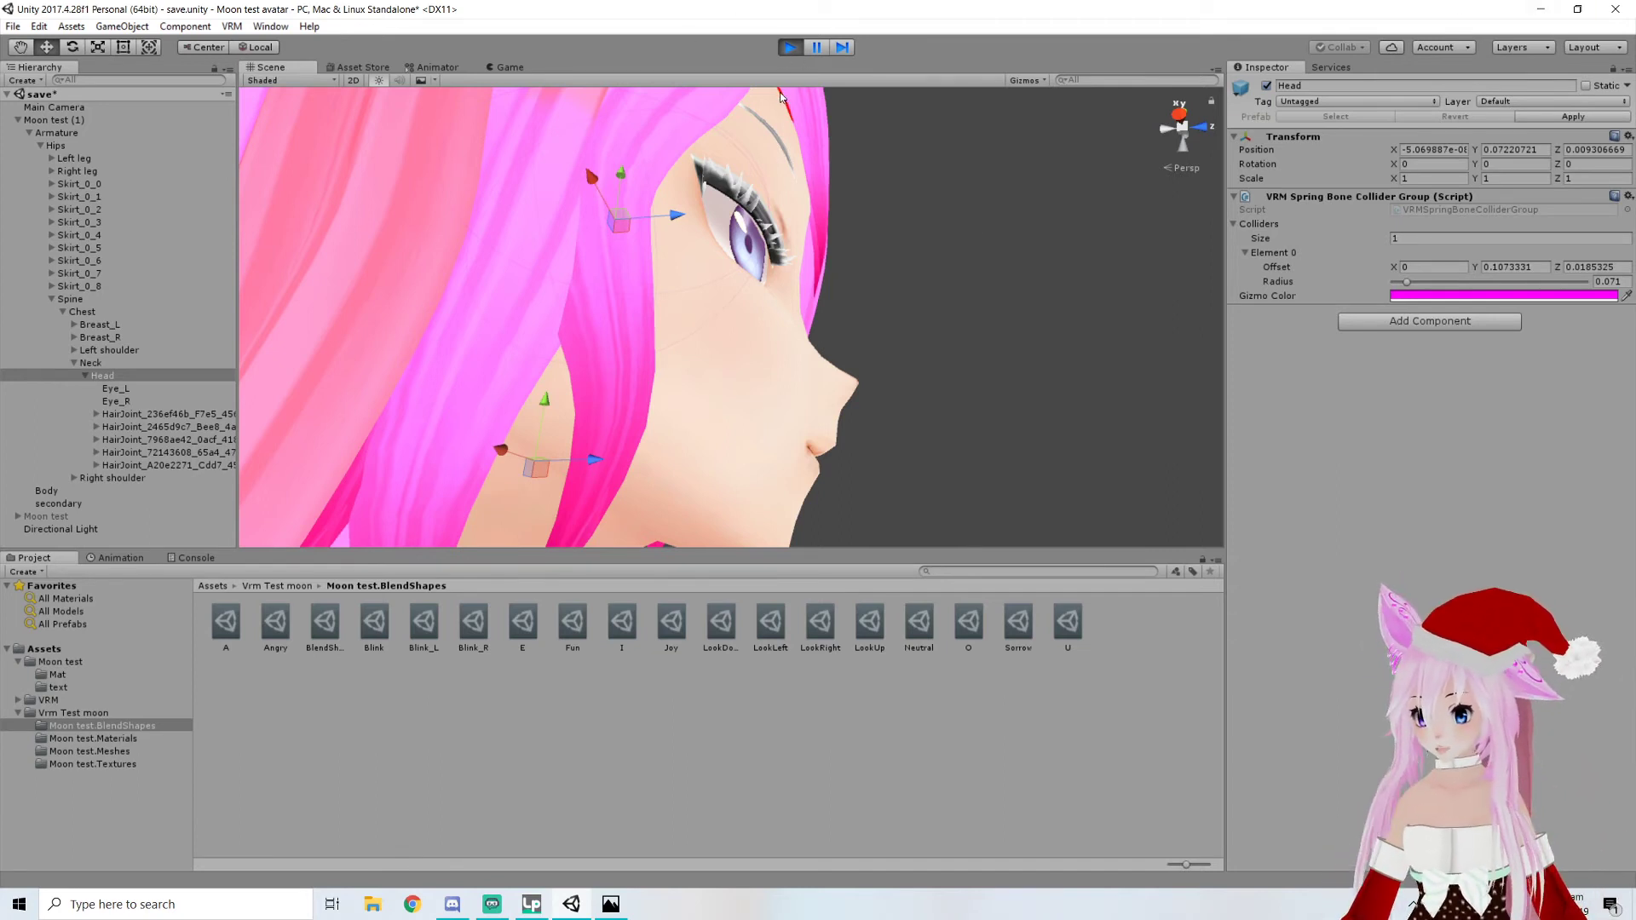
Copy the Head's collider group component in play mode, stop the scene and paste its values so Element 0's radius is kept at 0.071
left_click(1628, 198)
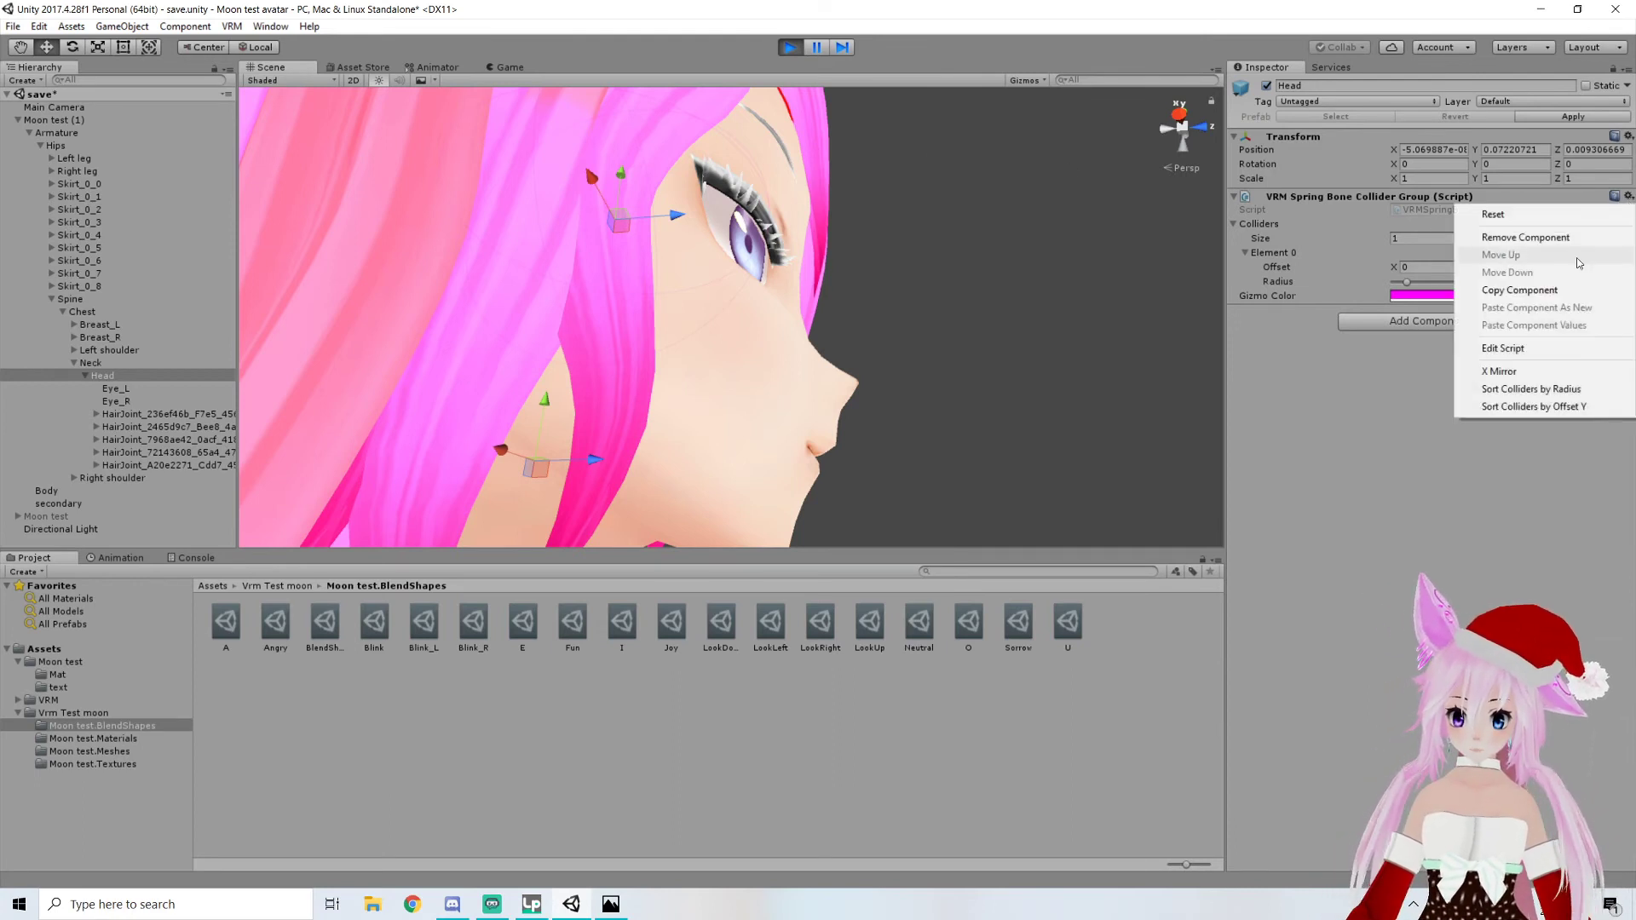
left_click(1526, 291)
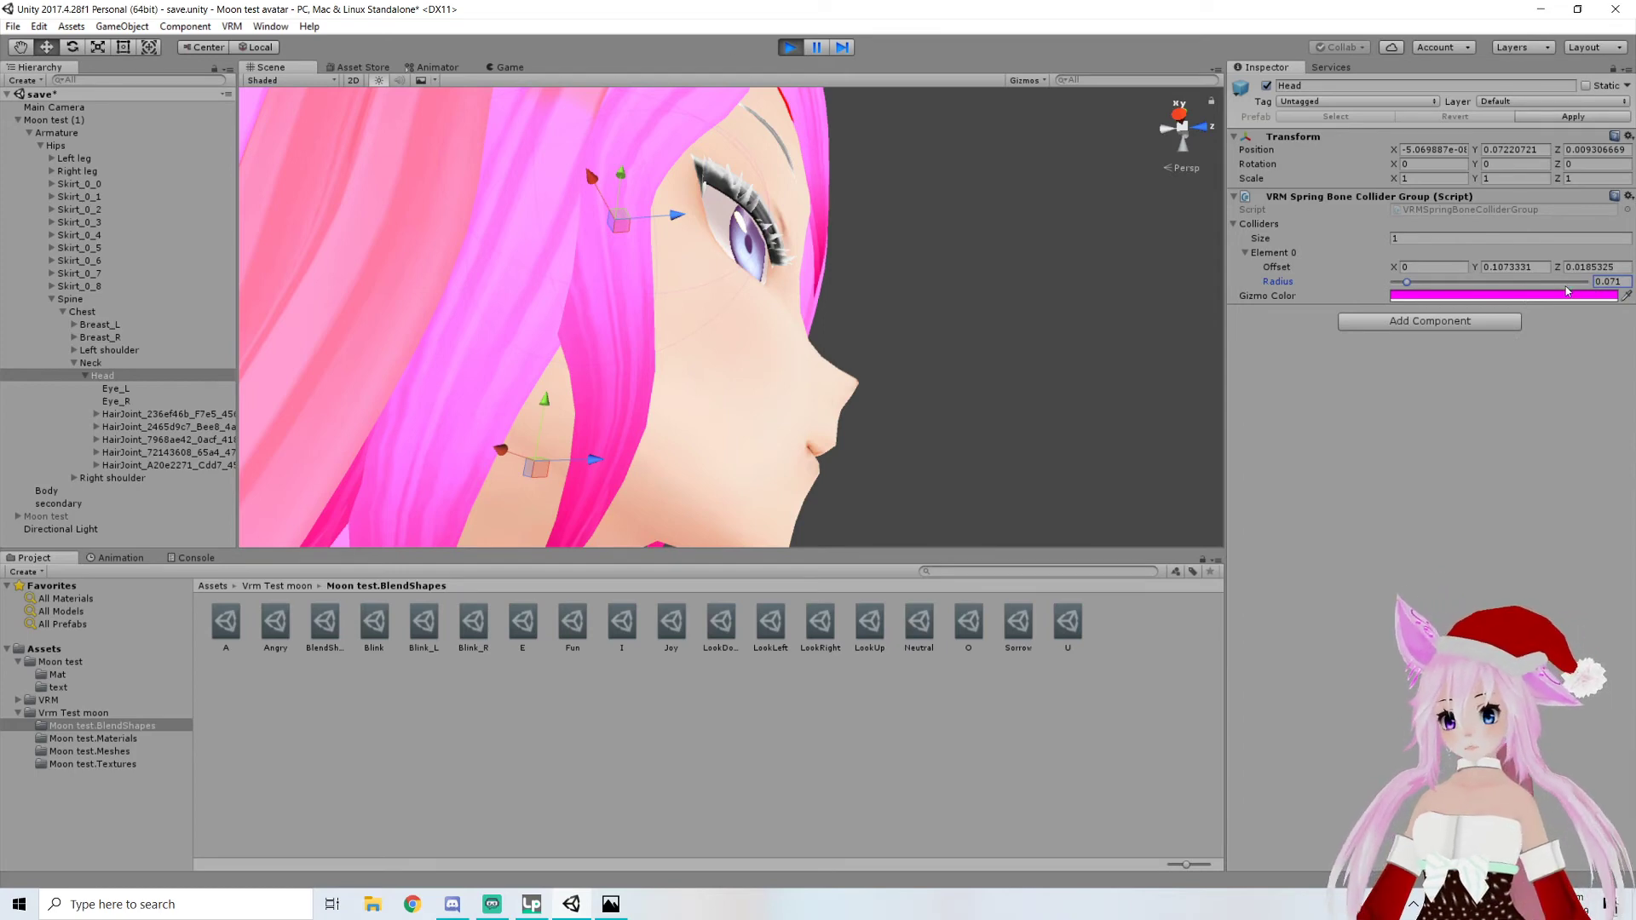
left_click(791, 48)
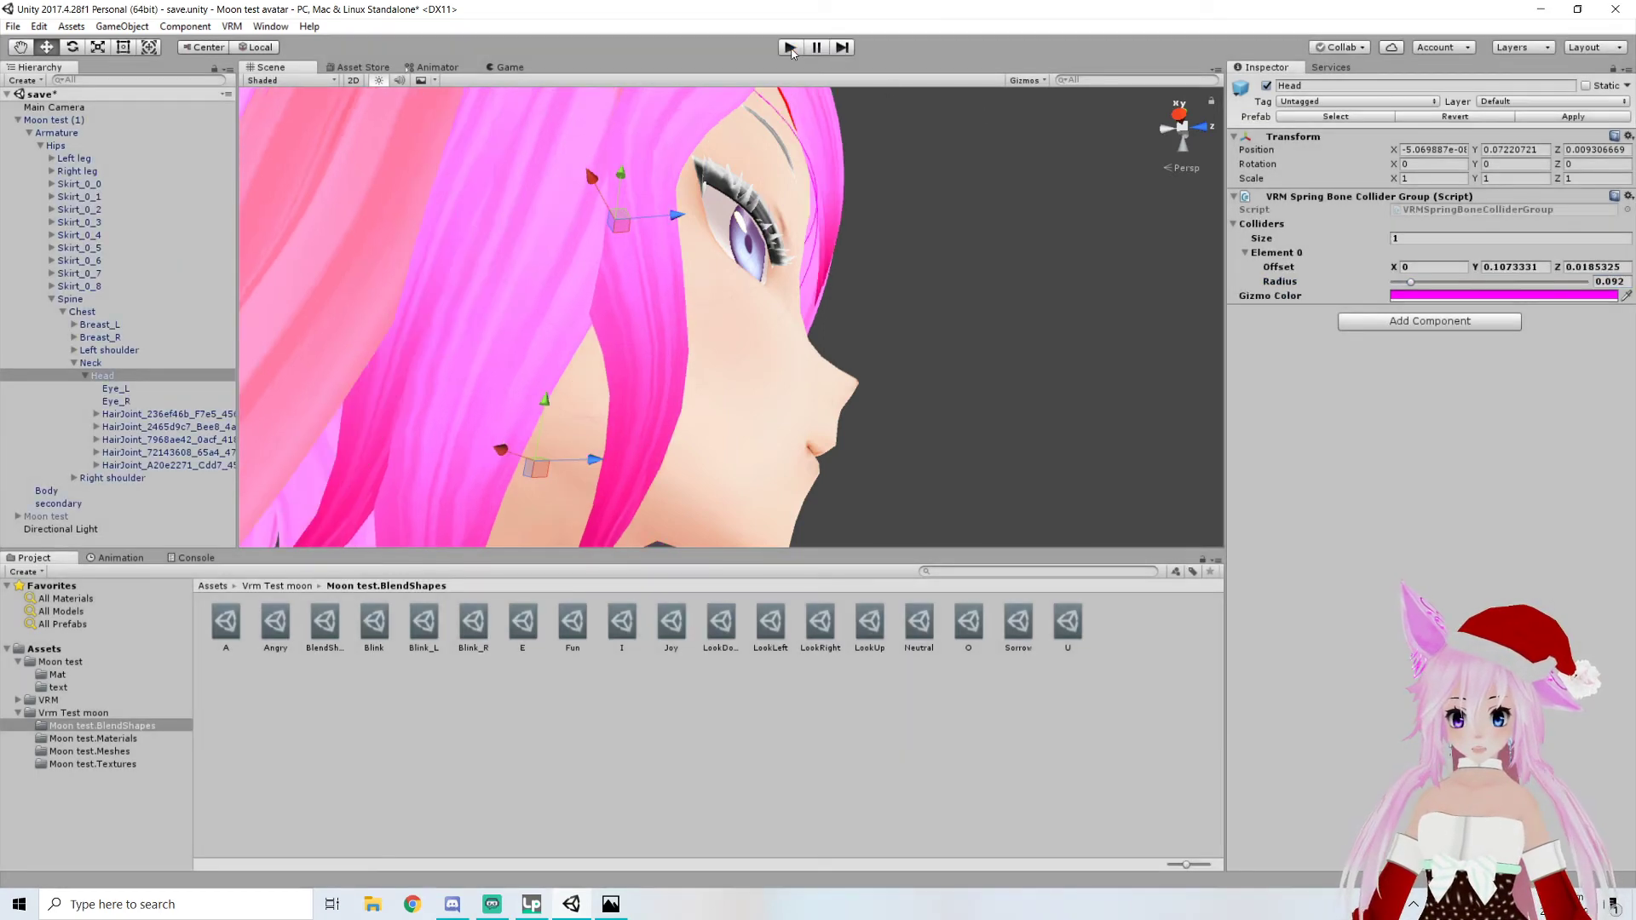
left_click(1620, 282)
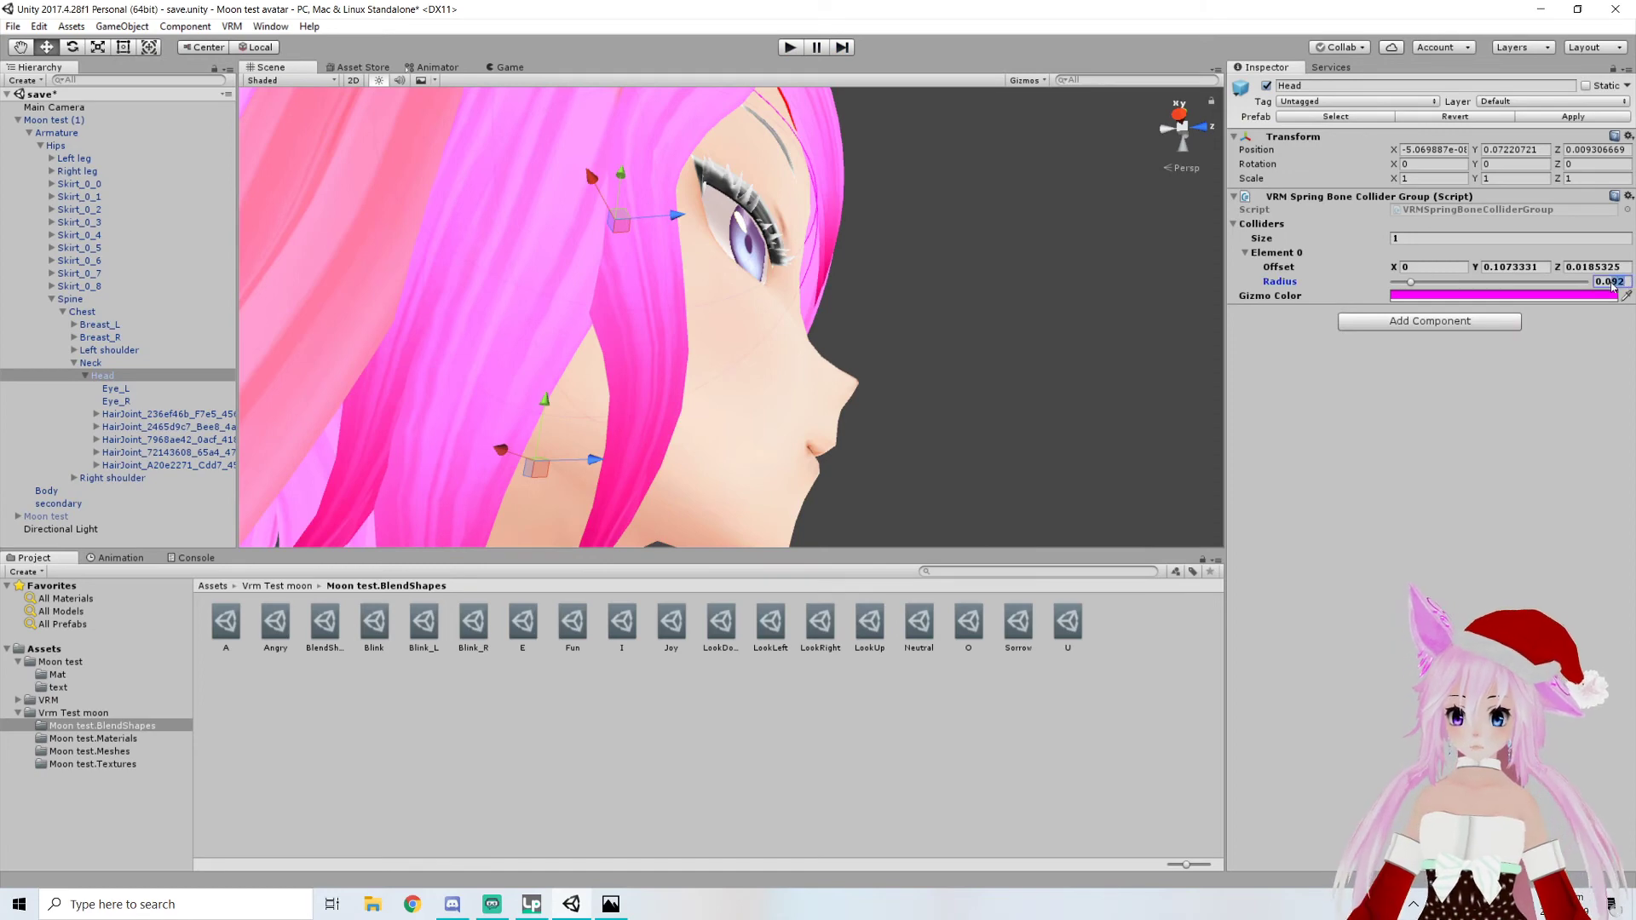
left_click(1629, 197)
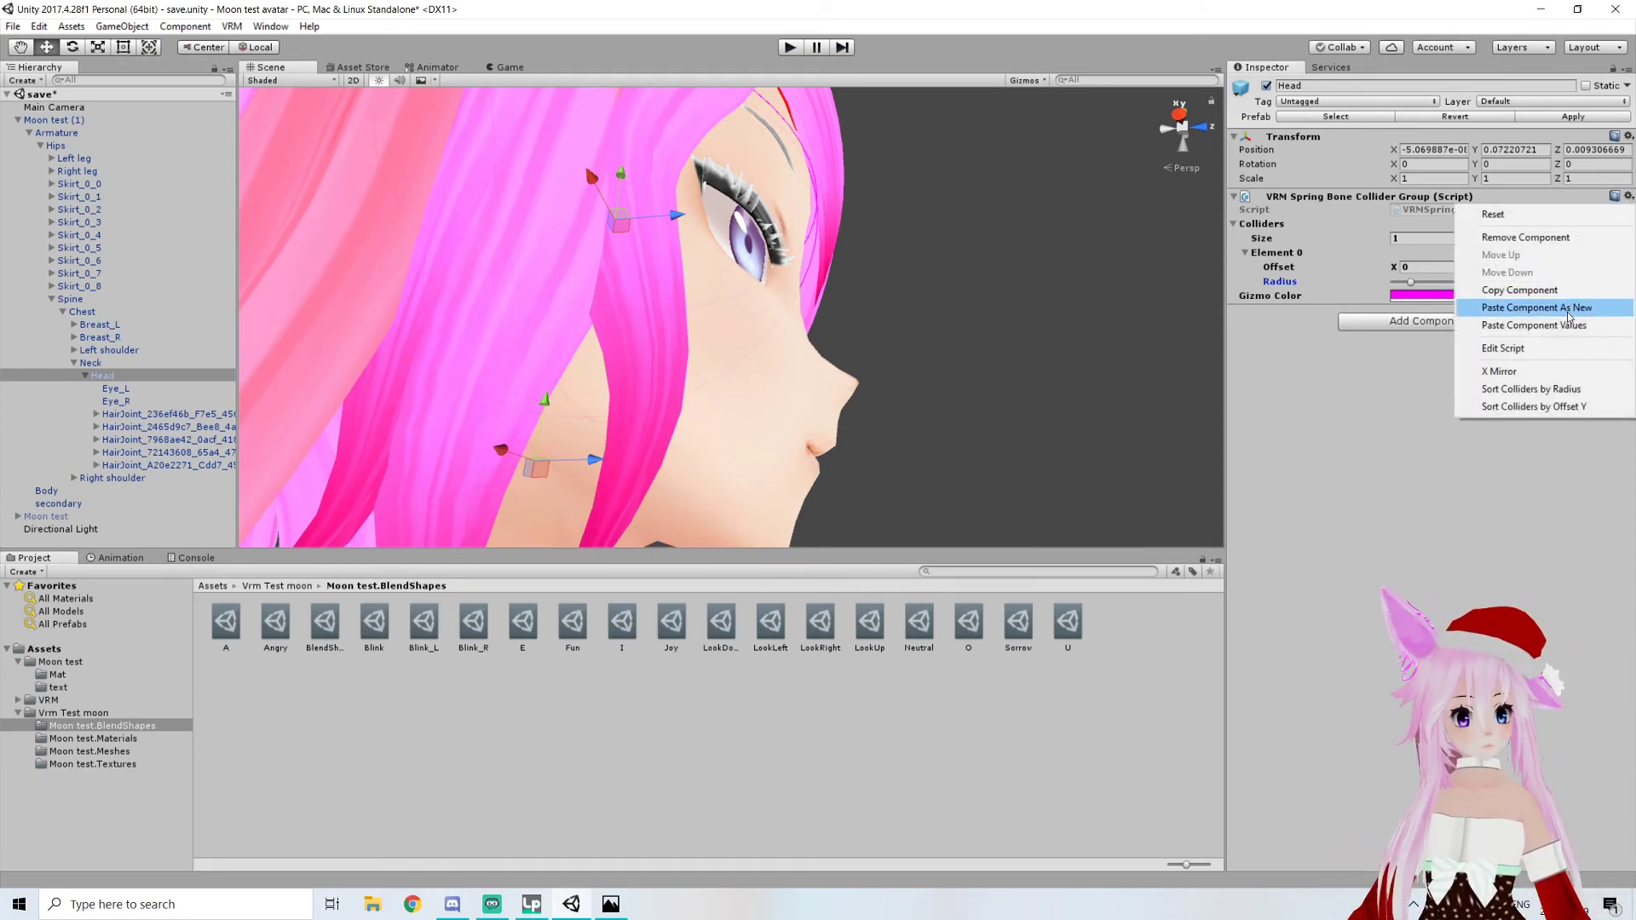
left_click(1522, 326)
left_click(1586, 374)
left_click(1622, 282)
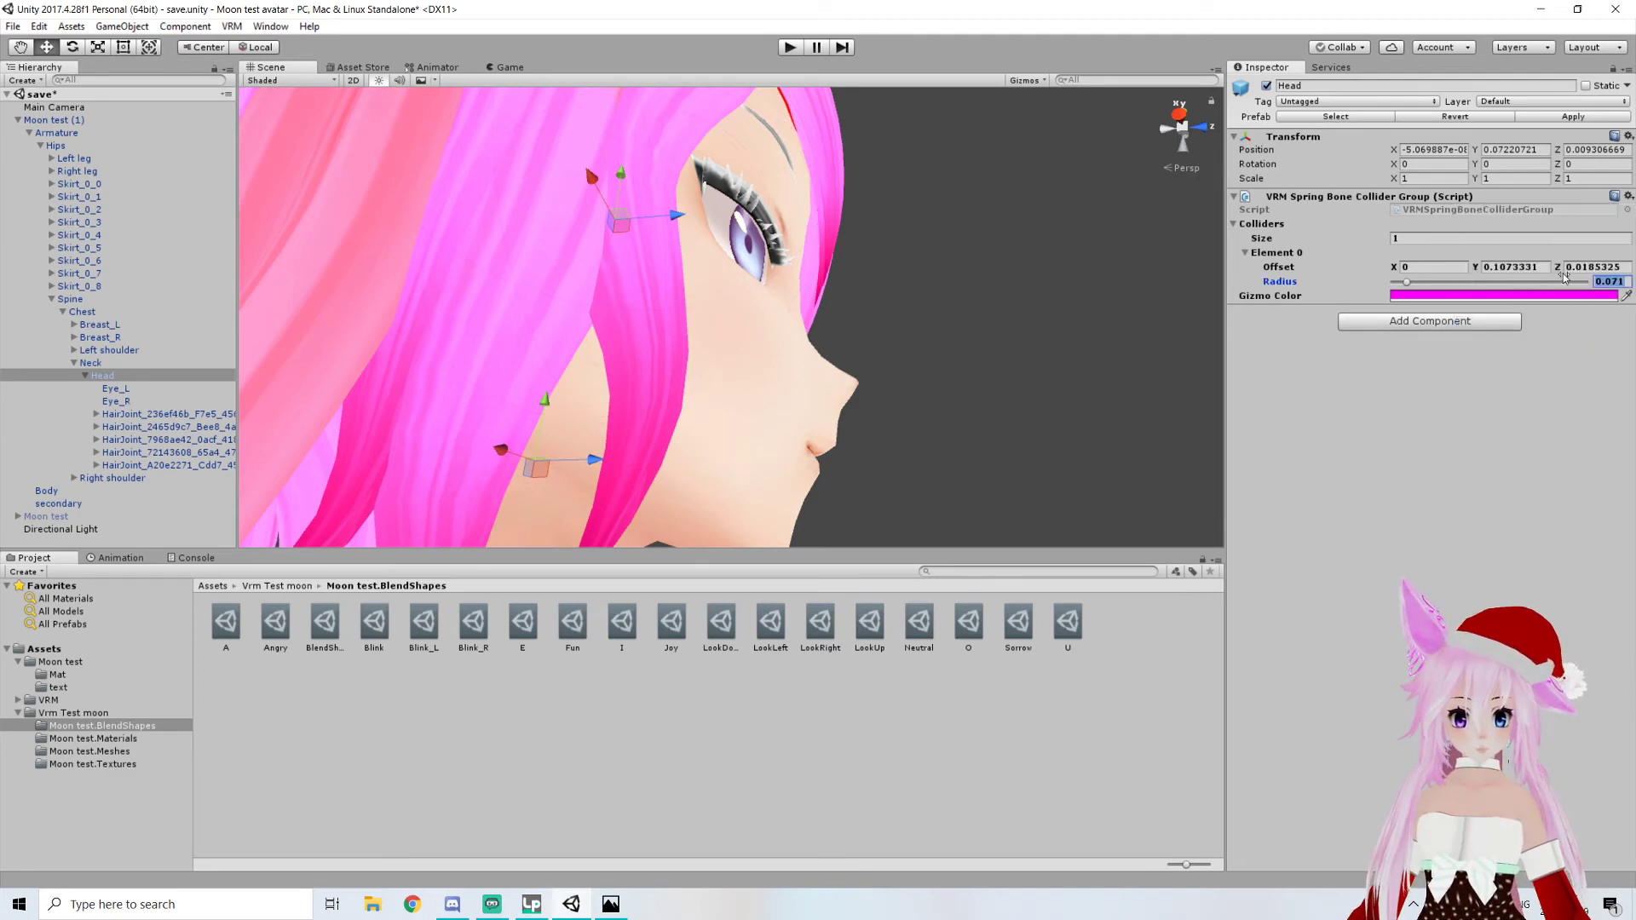
left_click(1485, 421)
Examine the avatar from several angles, then the Breast_L bone, the Chest colliders and the secondary object's spring bone settings
right_click_drag(811, 417, 605, 477)
scroll(537, 472, "up", 5)
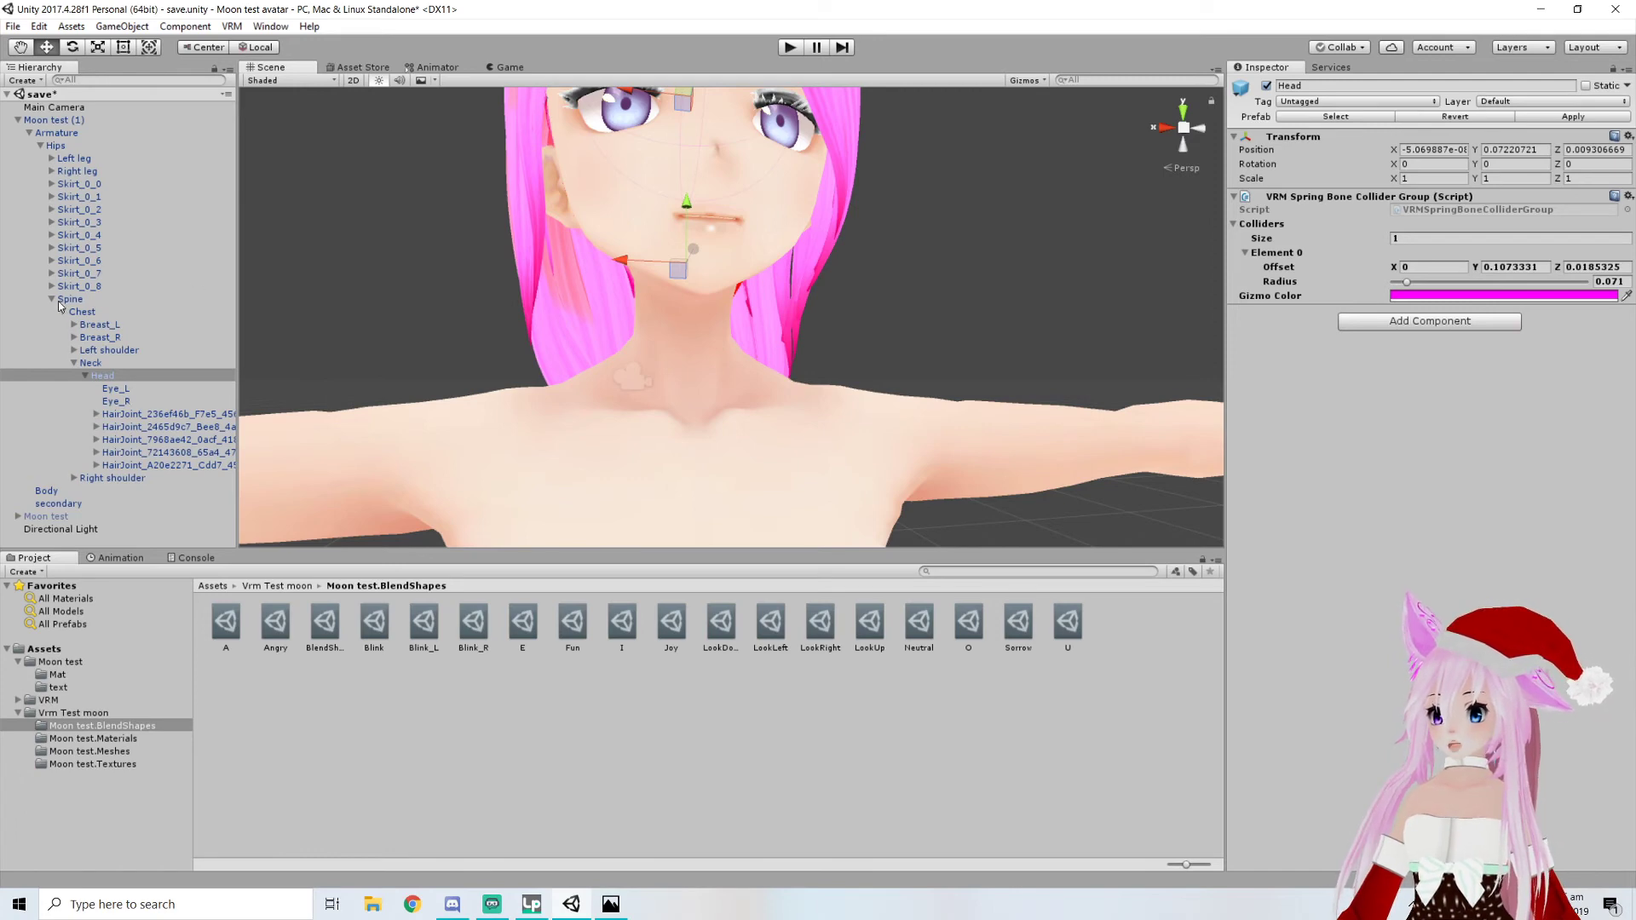
scroll(511, 211, "down", 5)
right_click_drag(626, 229, 591, 259)
middle_click_drag(827, 277, 748, 295)
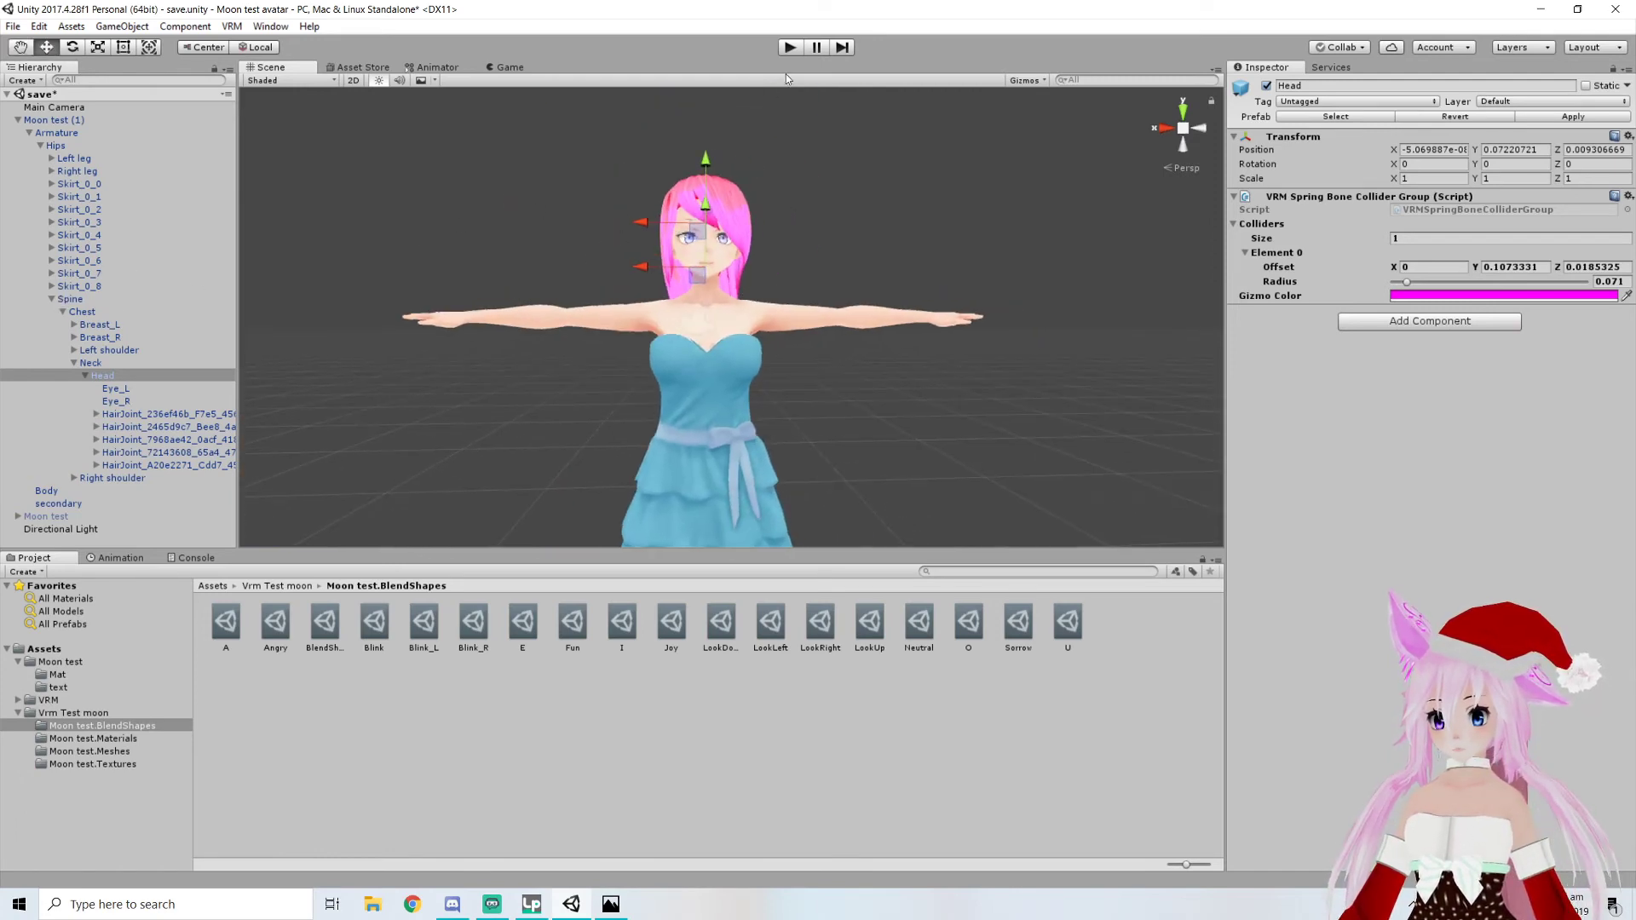
left_click(36, 122)
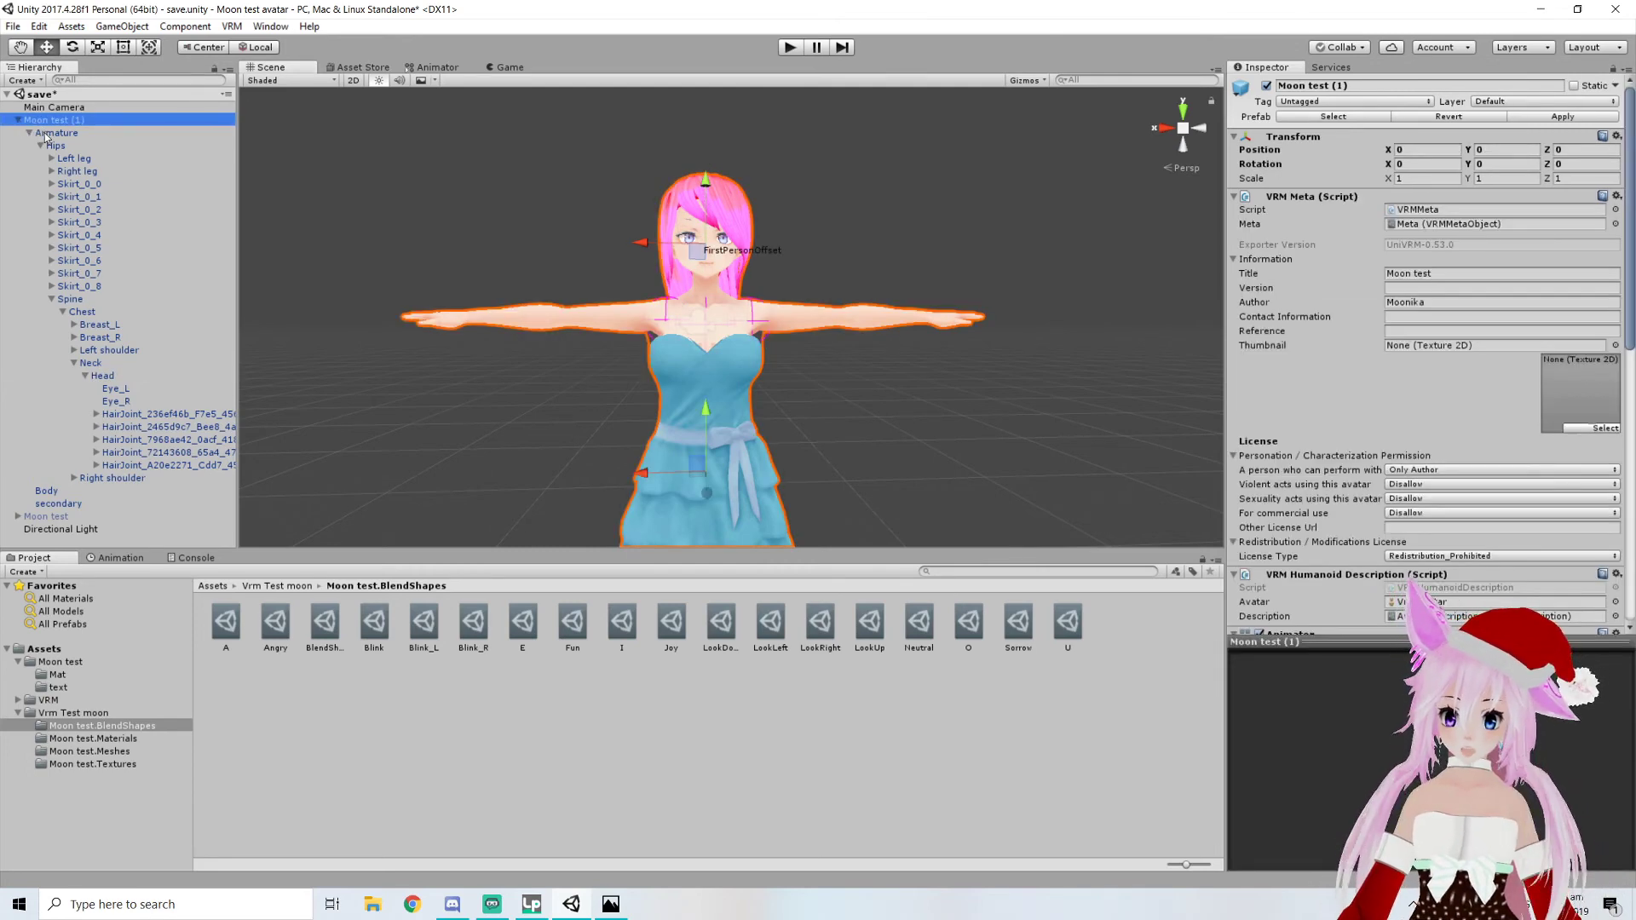
left_click_drag(351, 159, 824, 353, "alt")
middle_click_drag(824, 353, 622, 336)
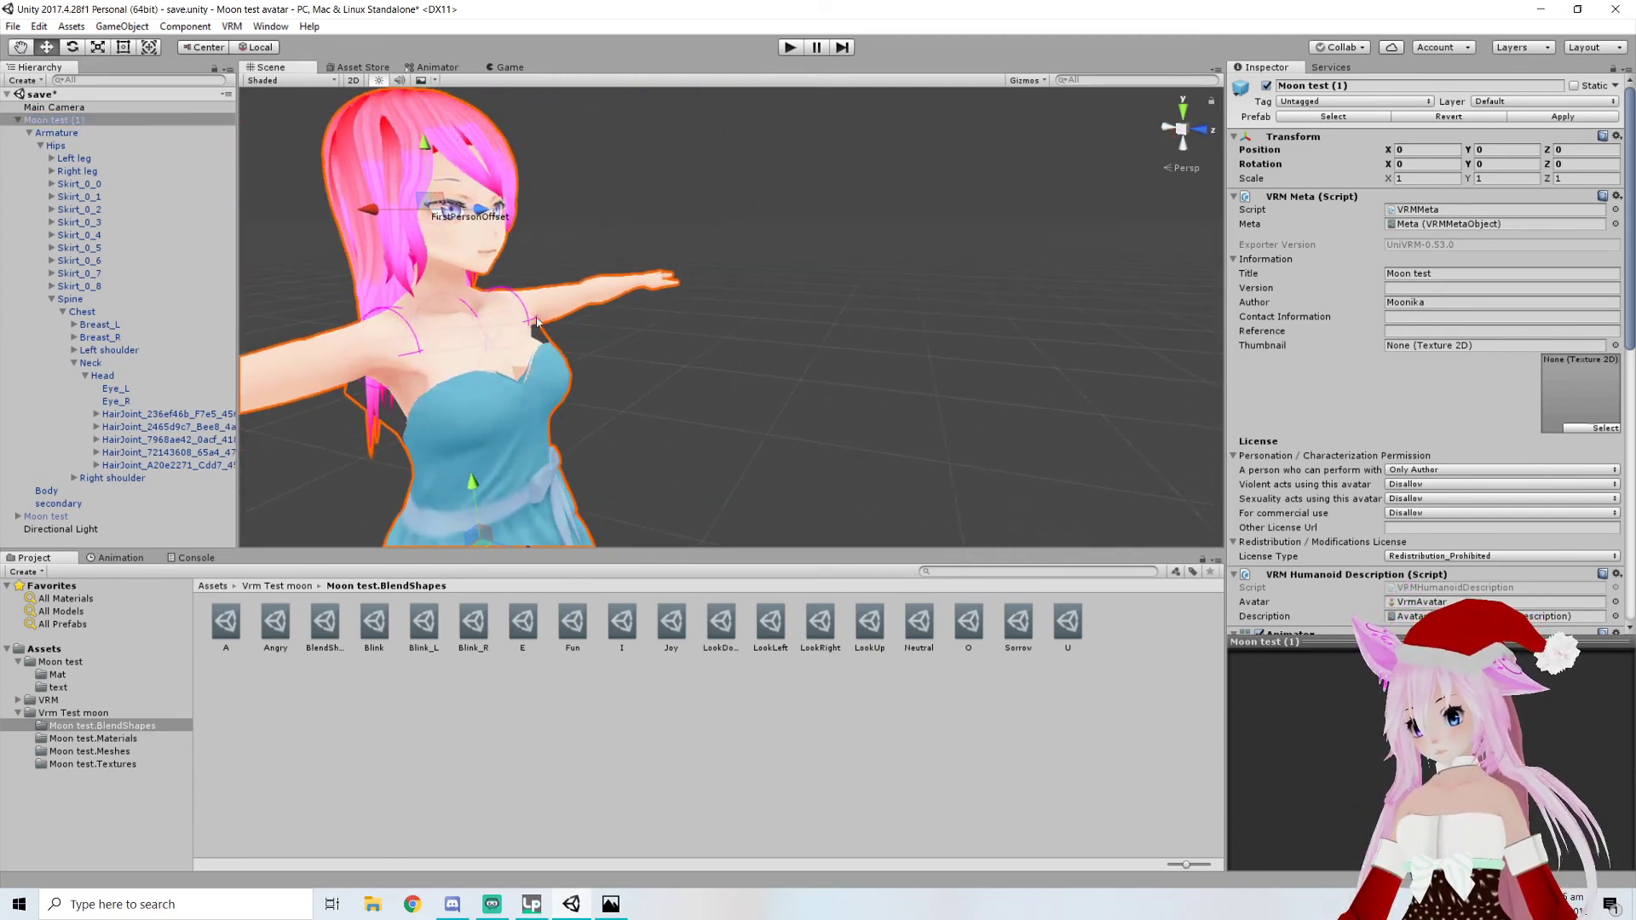
left_click_drag(394, 358, 453, 356, "alt")
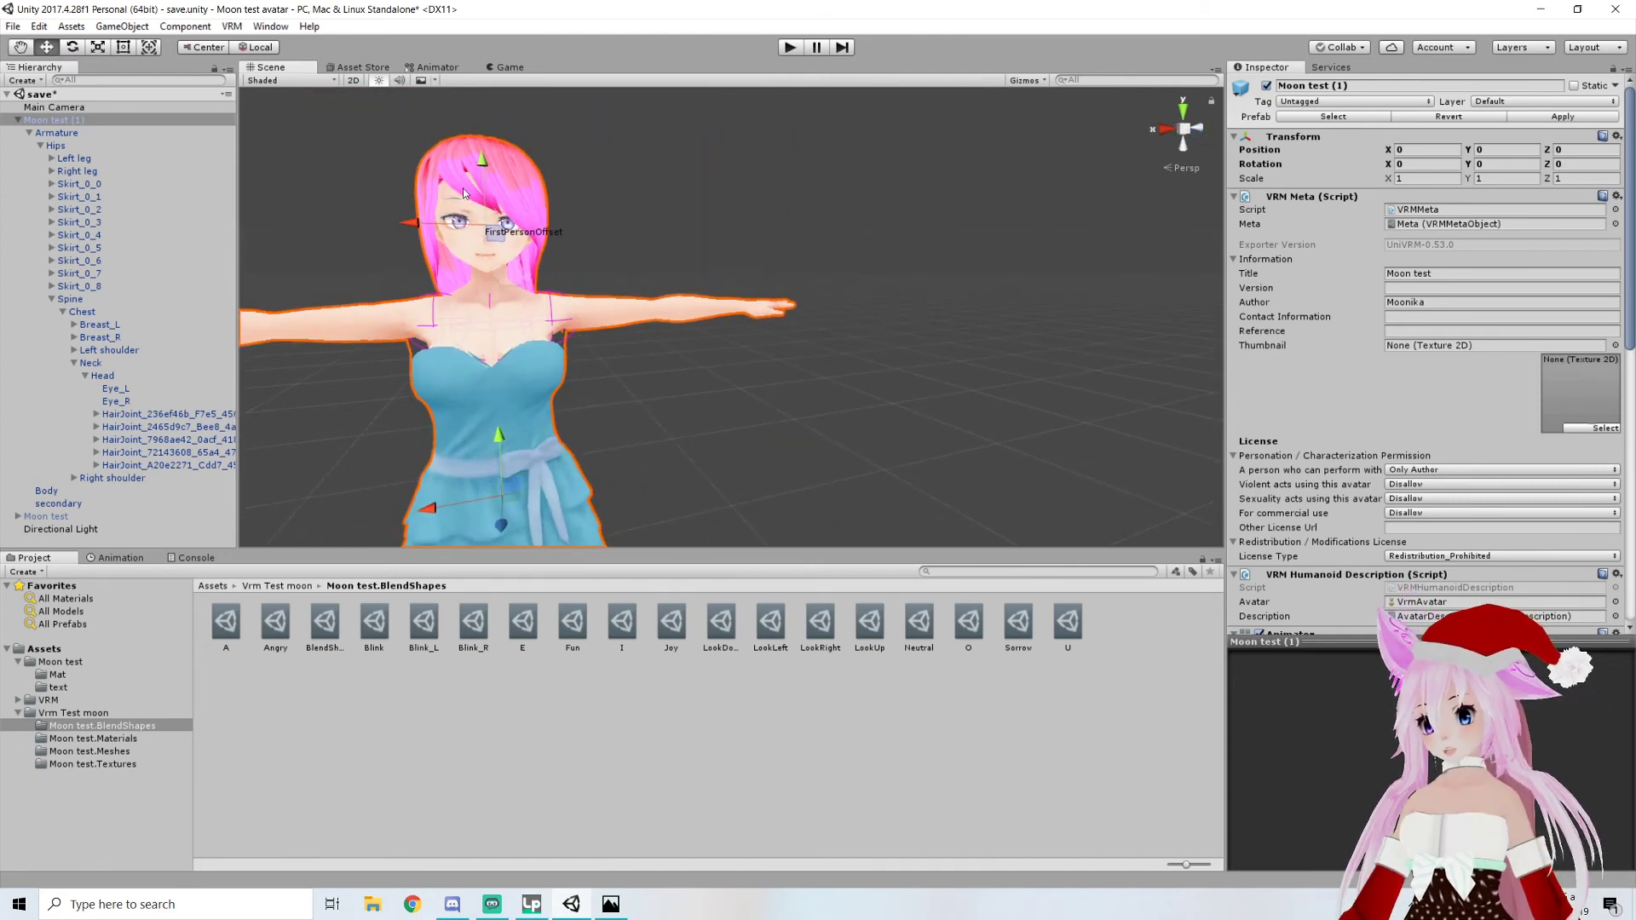
middle_click_drag(596, 309, 666, 334)
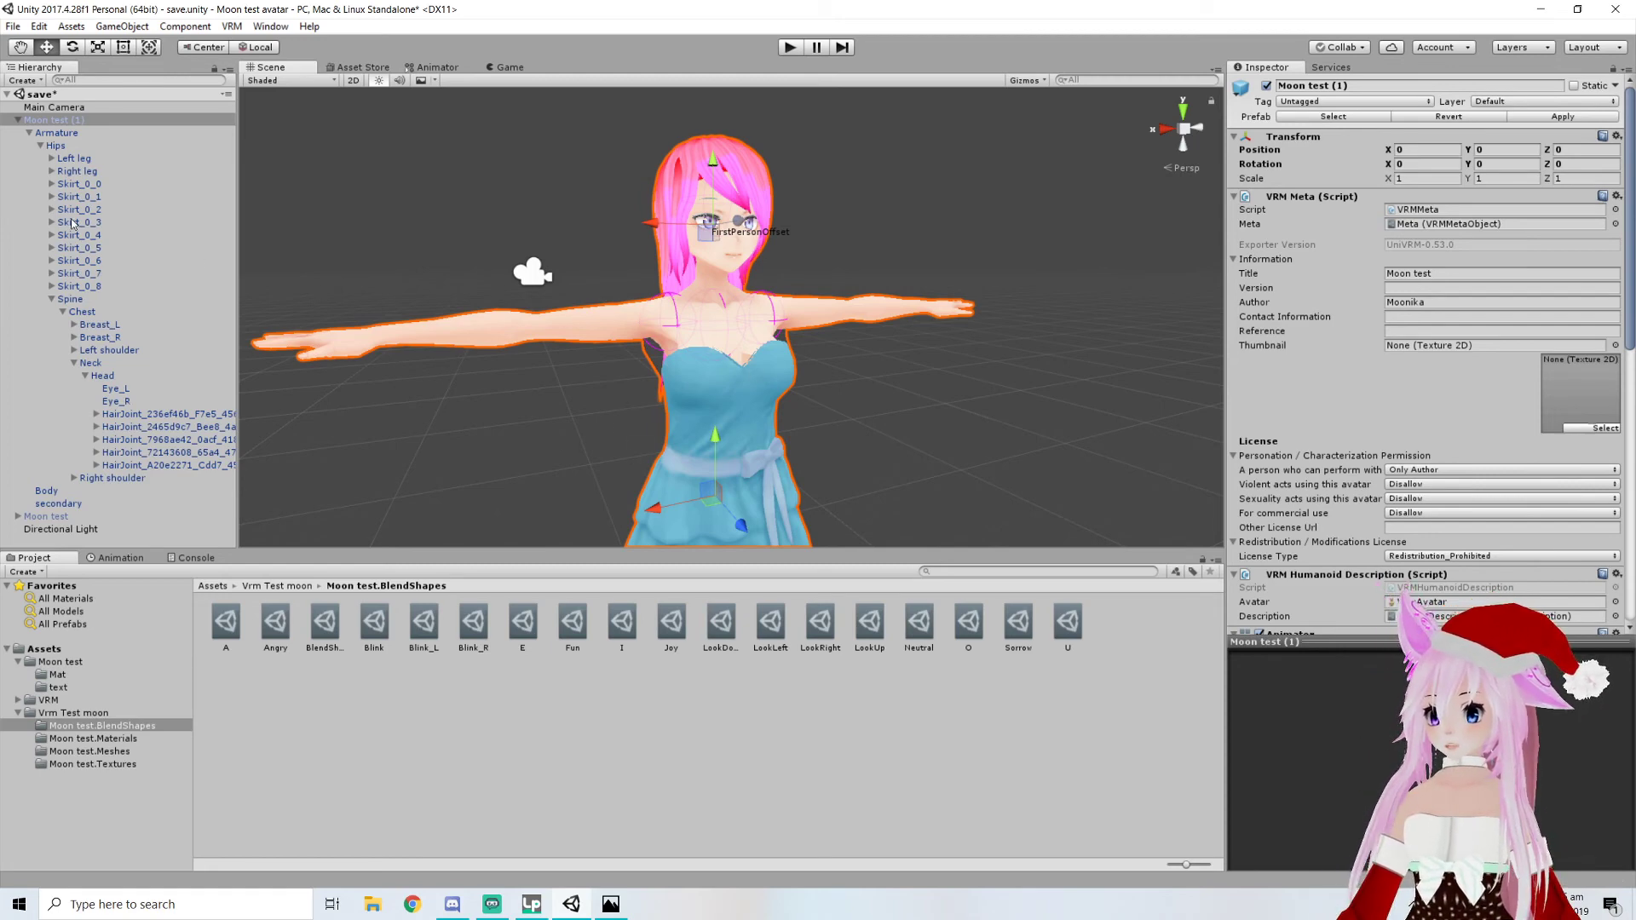
left_click(96, 325)
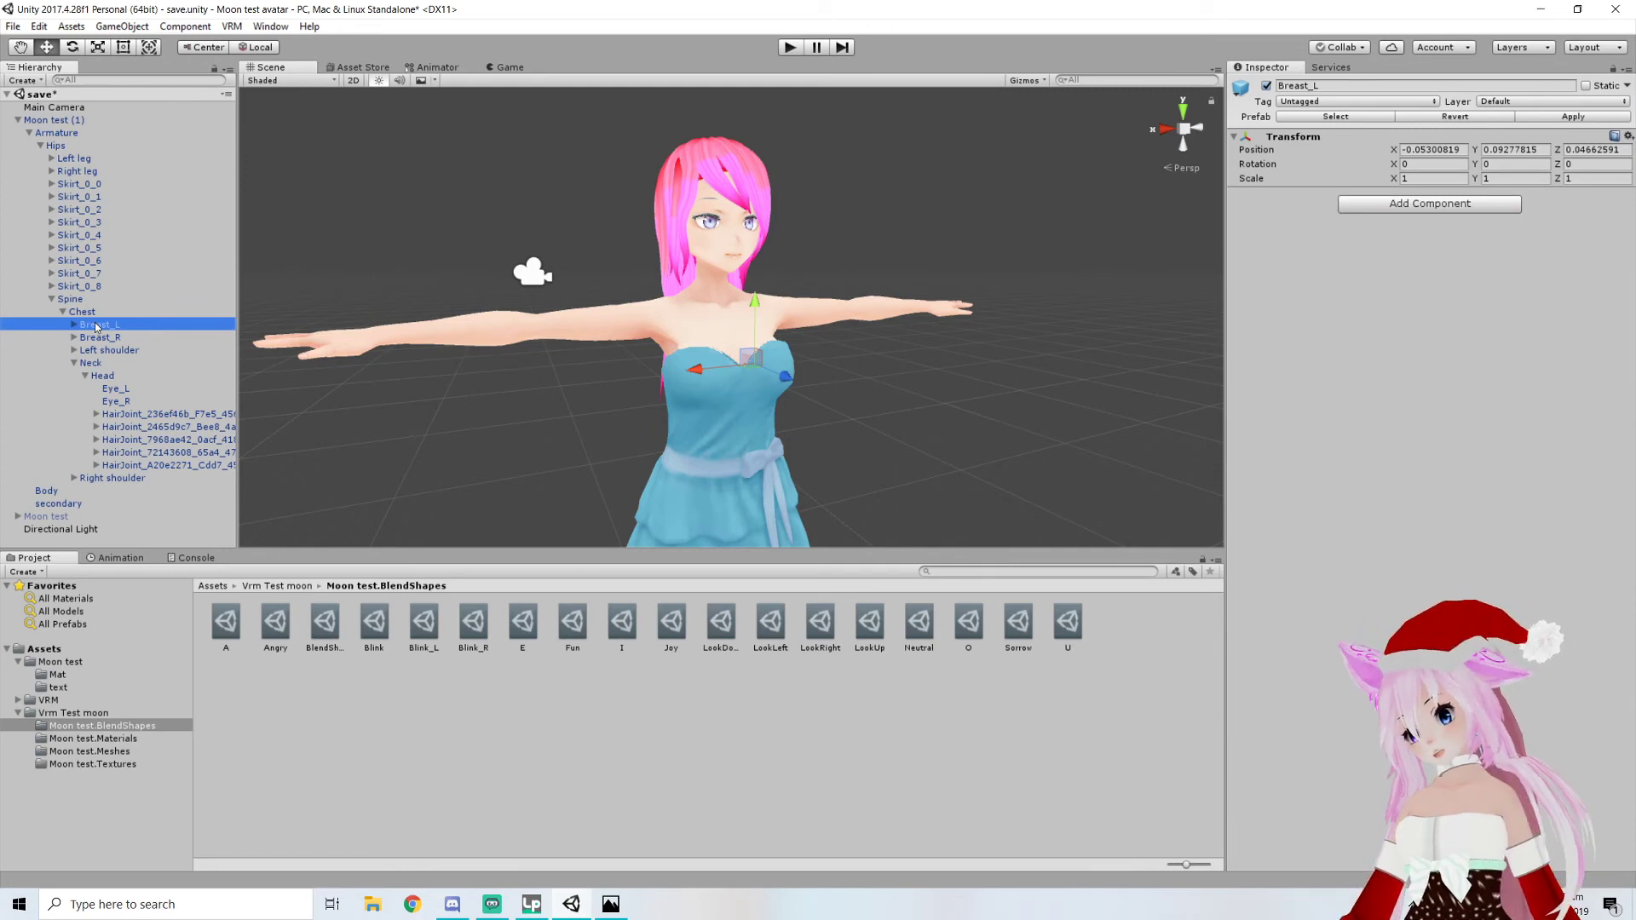
left_click(87, 313)
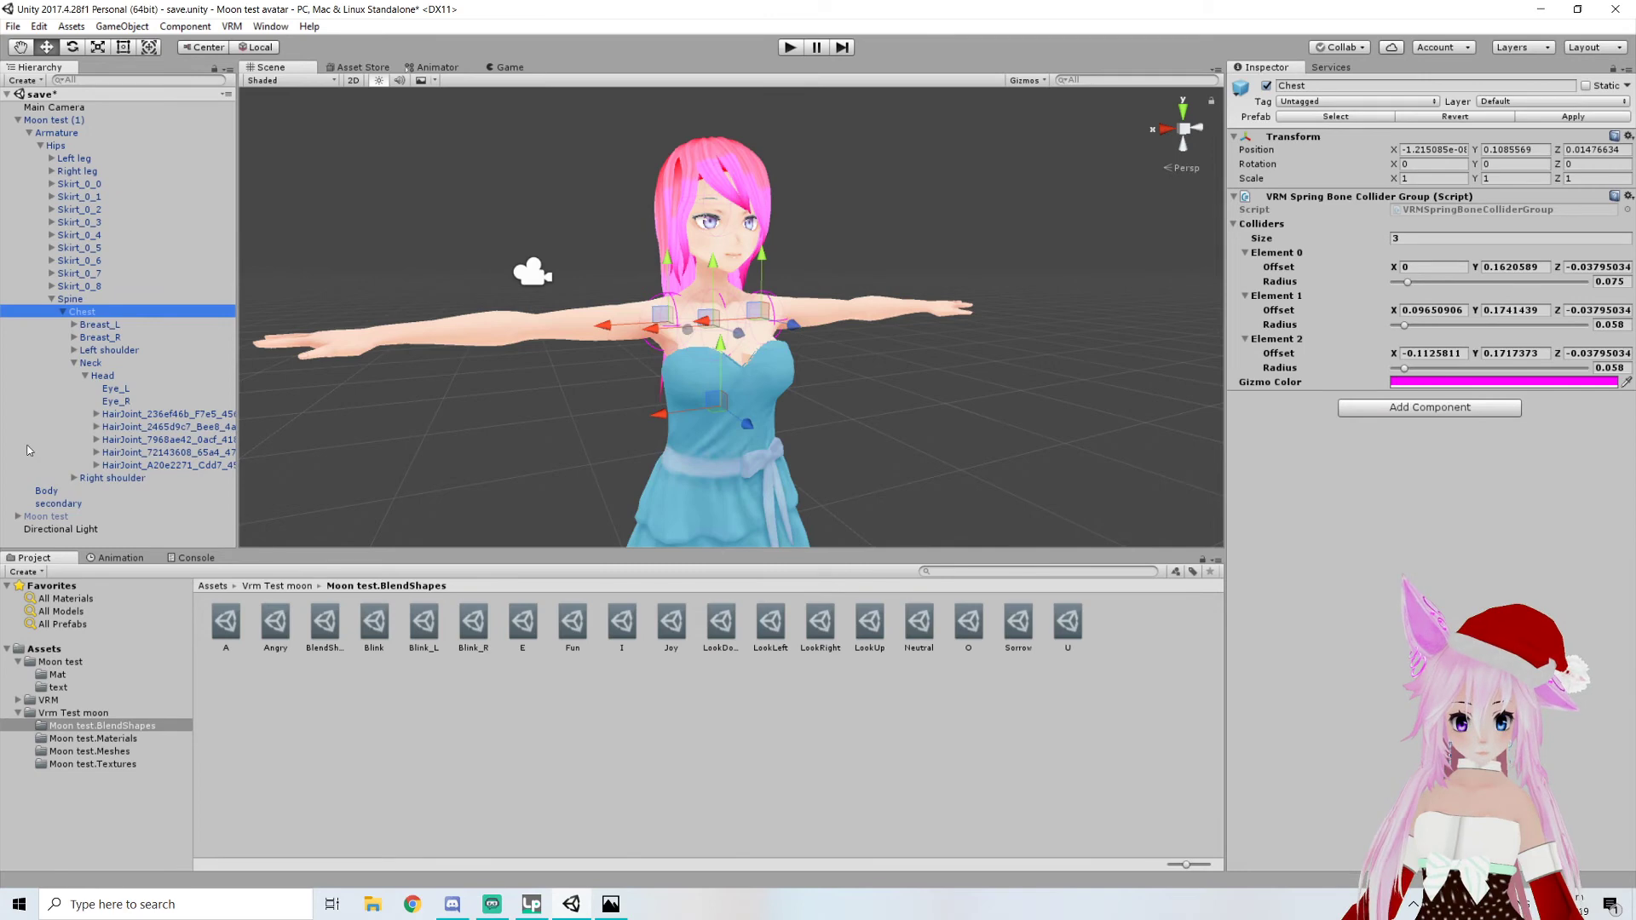
left_click(58, 503)
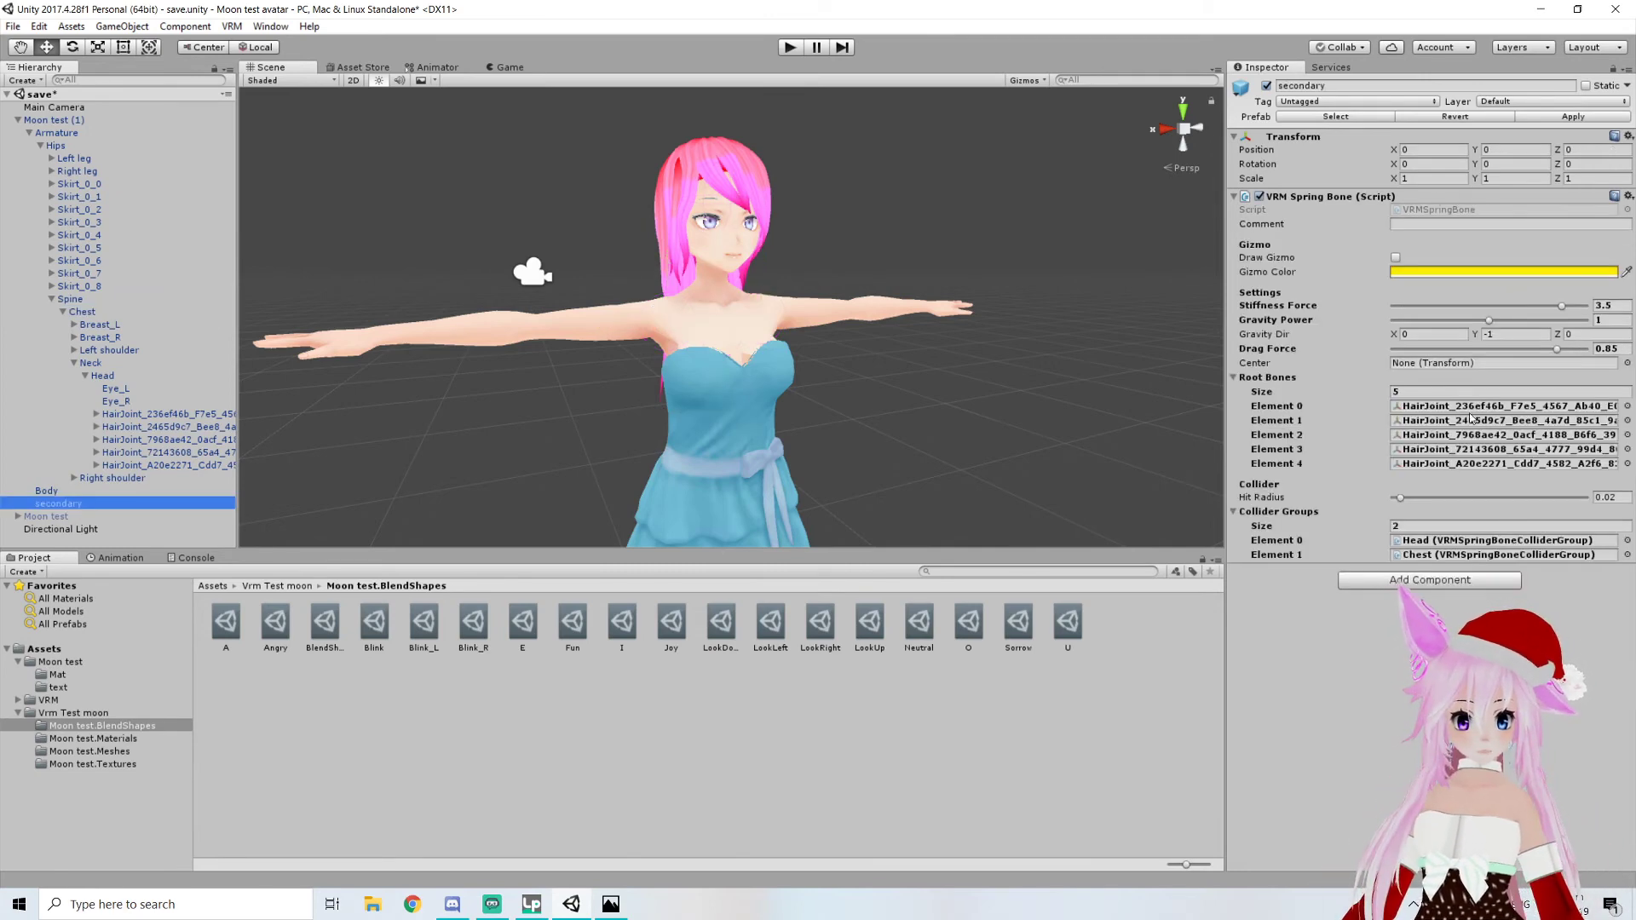
left_click(1415, 581)
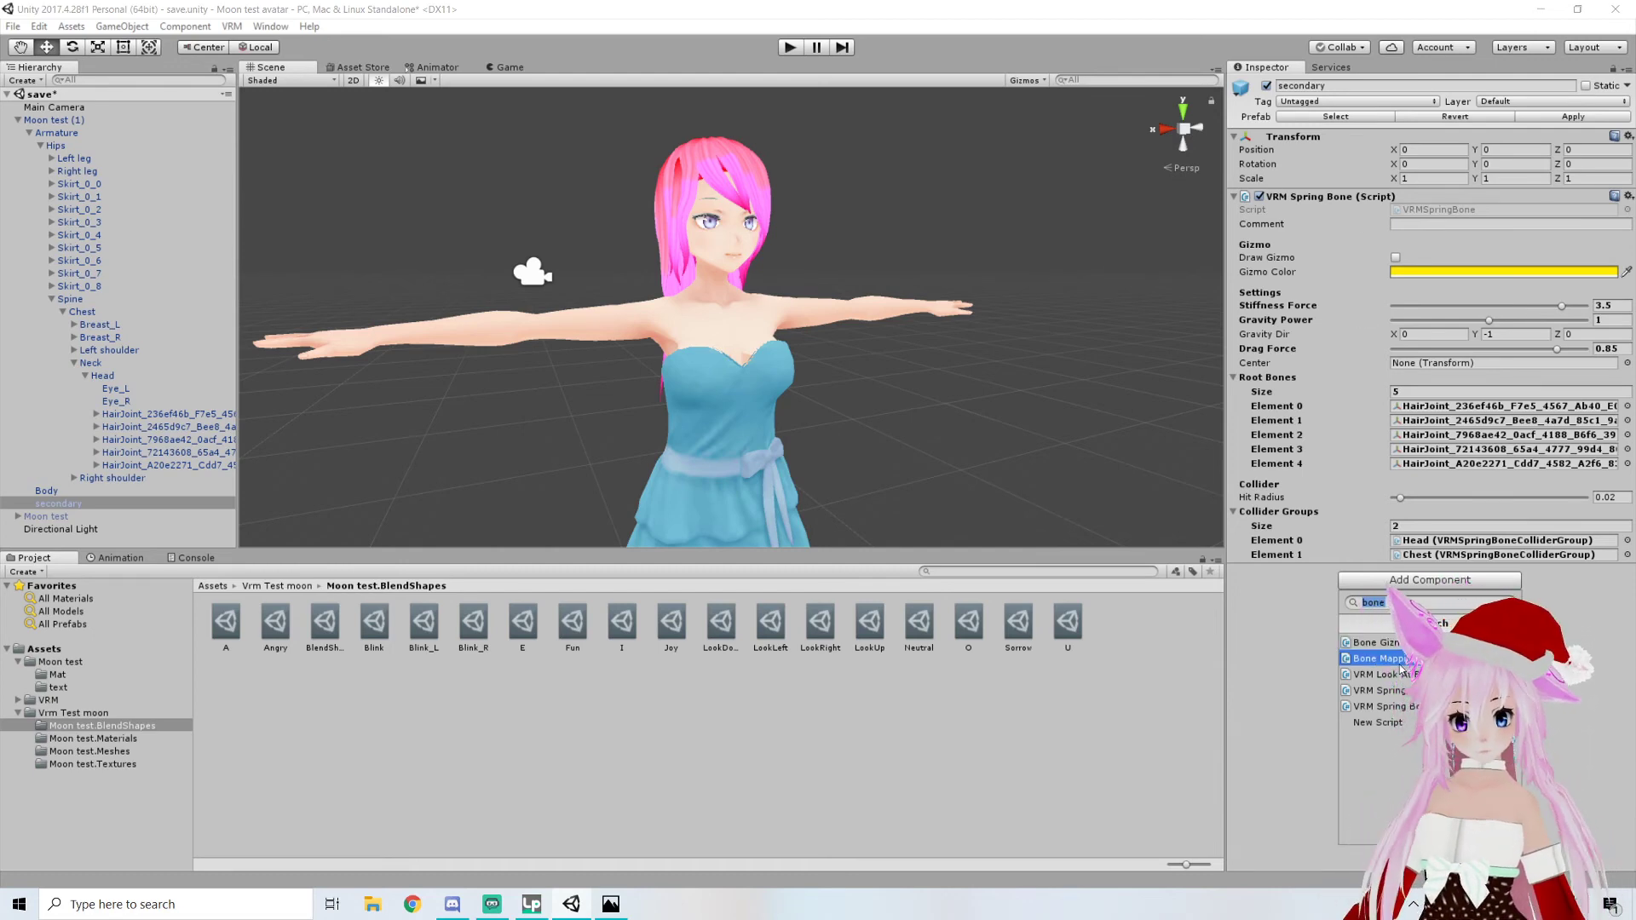
left_click(1411, 692)
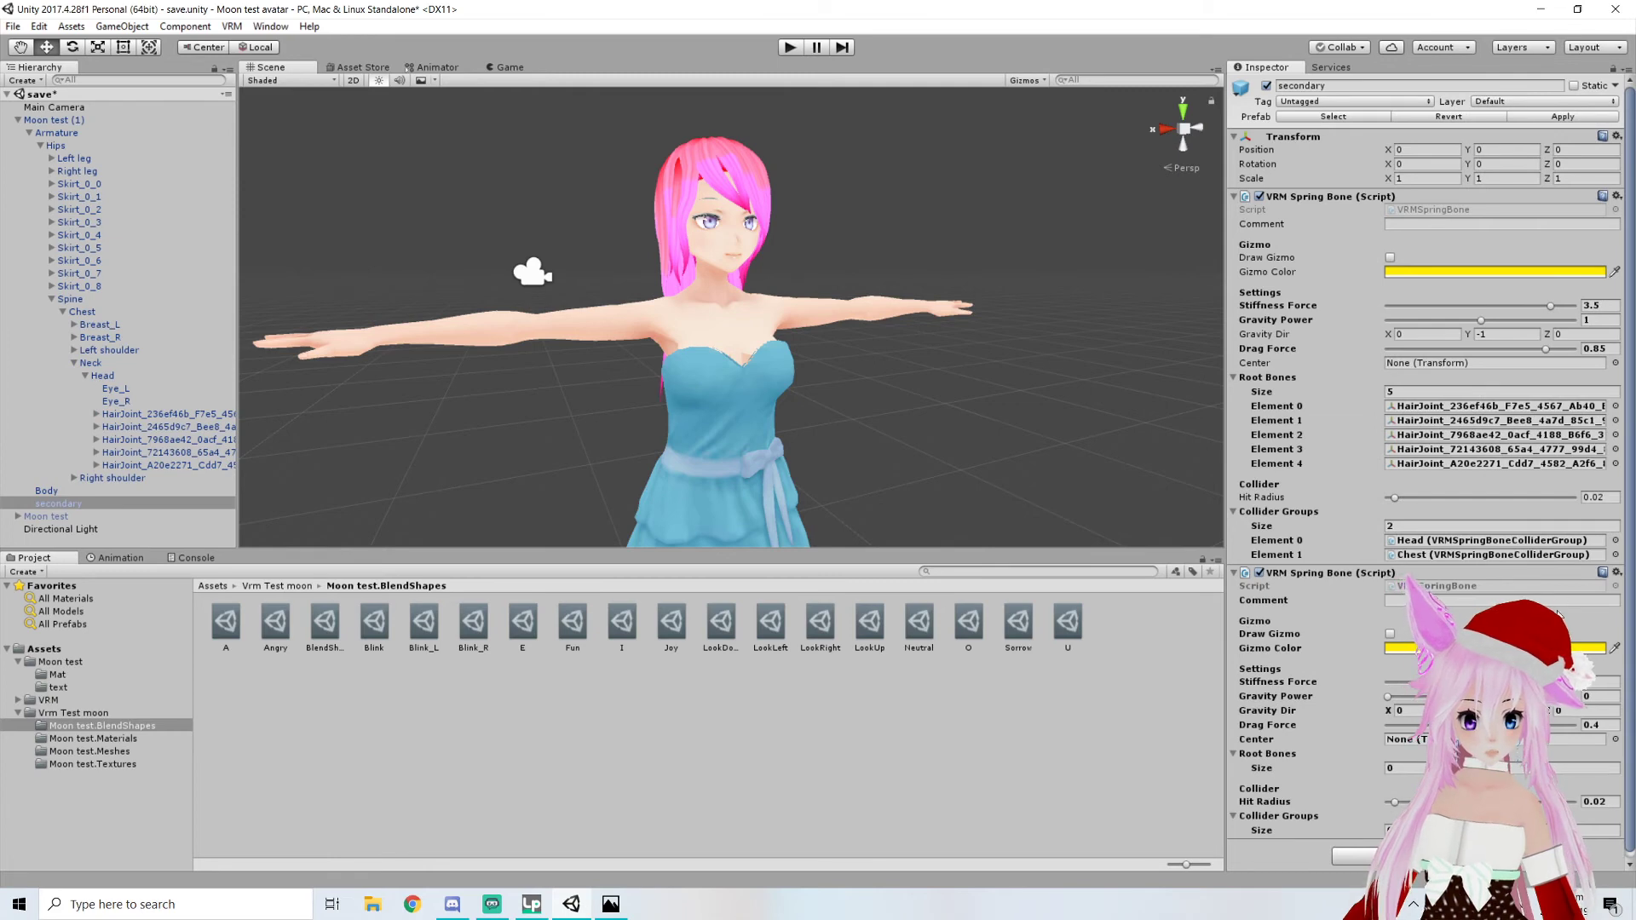
scroll(1566, 612, "down", 1)
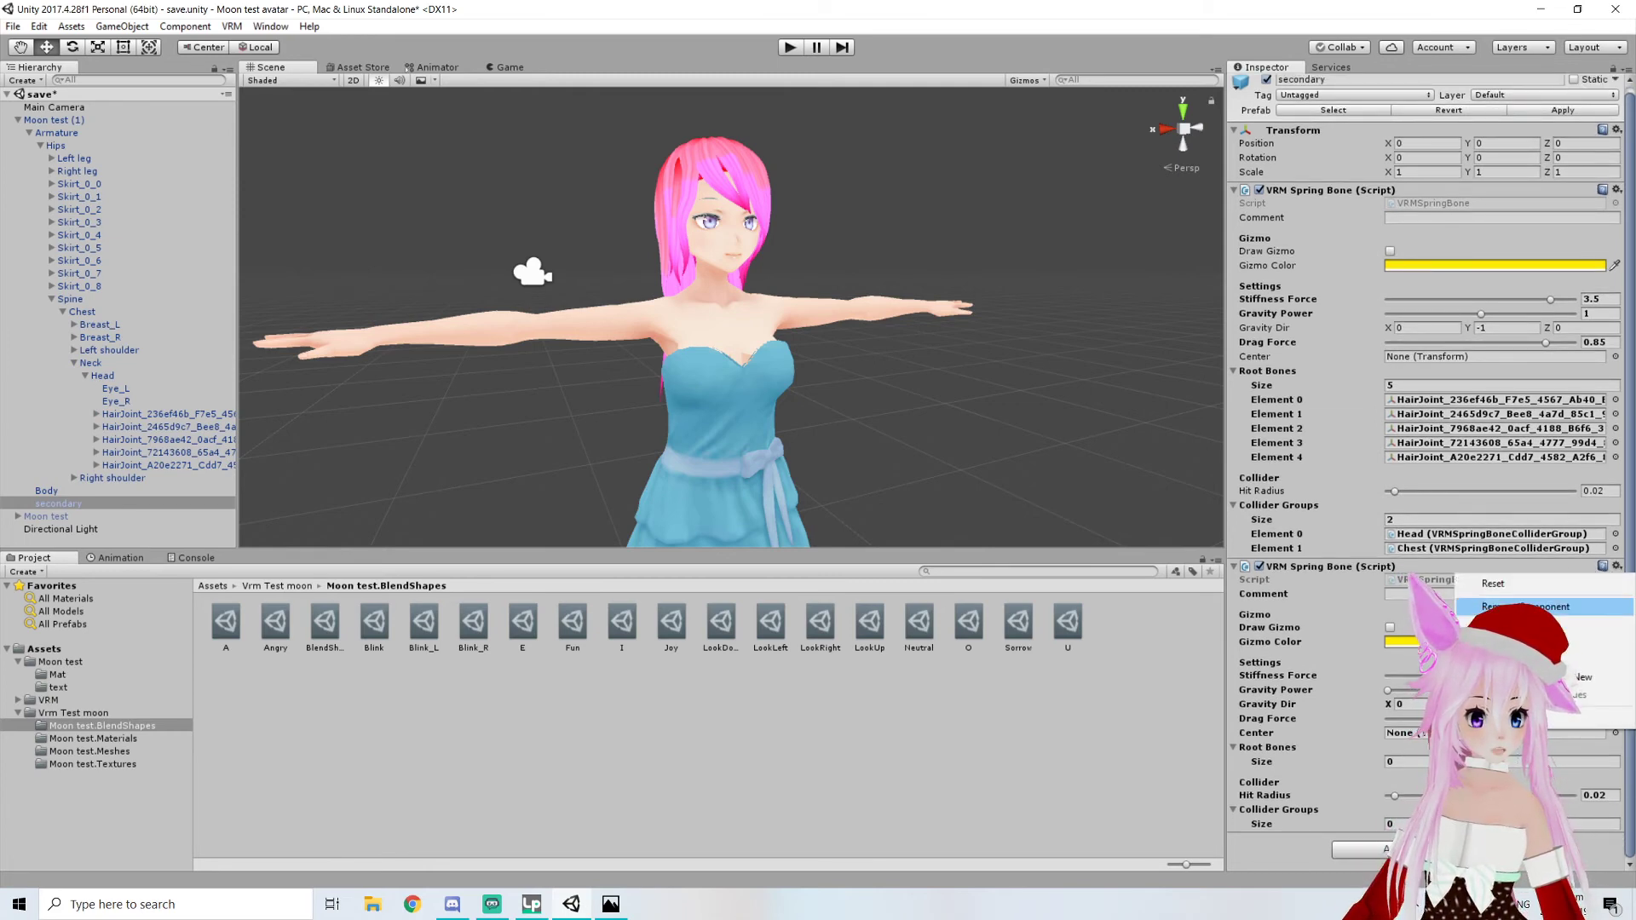
left_click(1526, 606)
Duplicate the VRM Spring Bone component on the secondary object by copying it and pasting it as a new component
left_click(1628, 196)
left_click(1525, 309)
left_click(1628, 196)
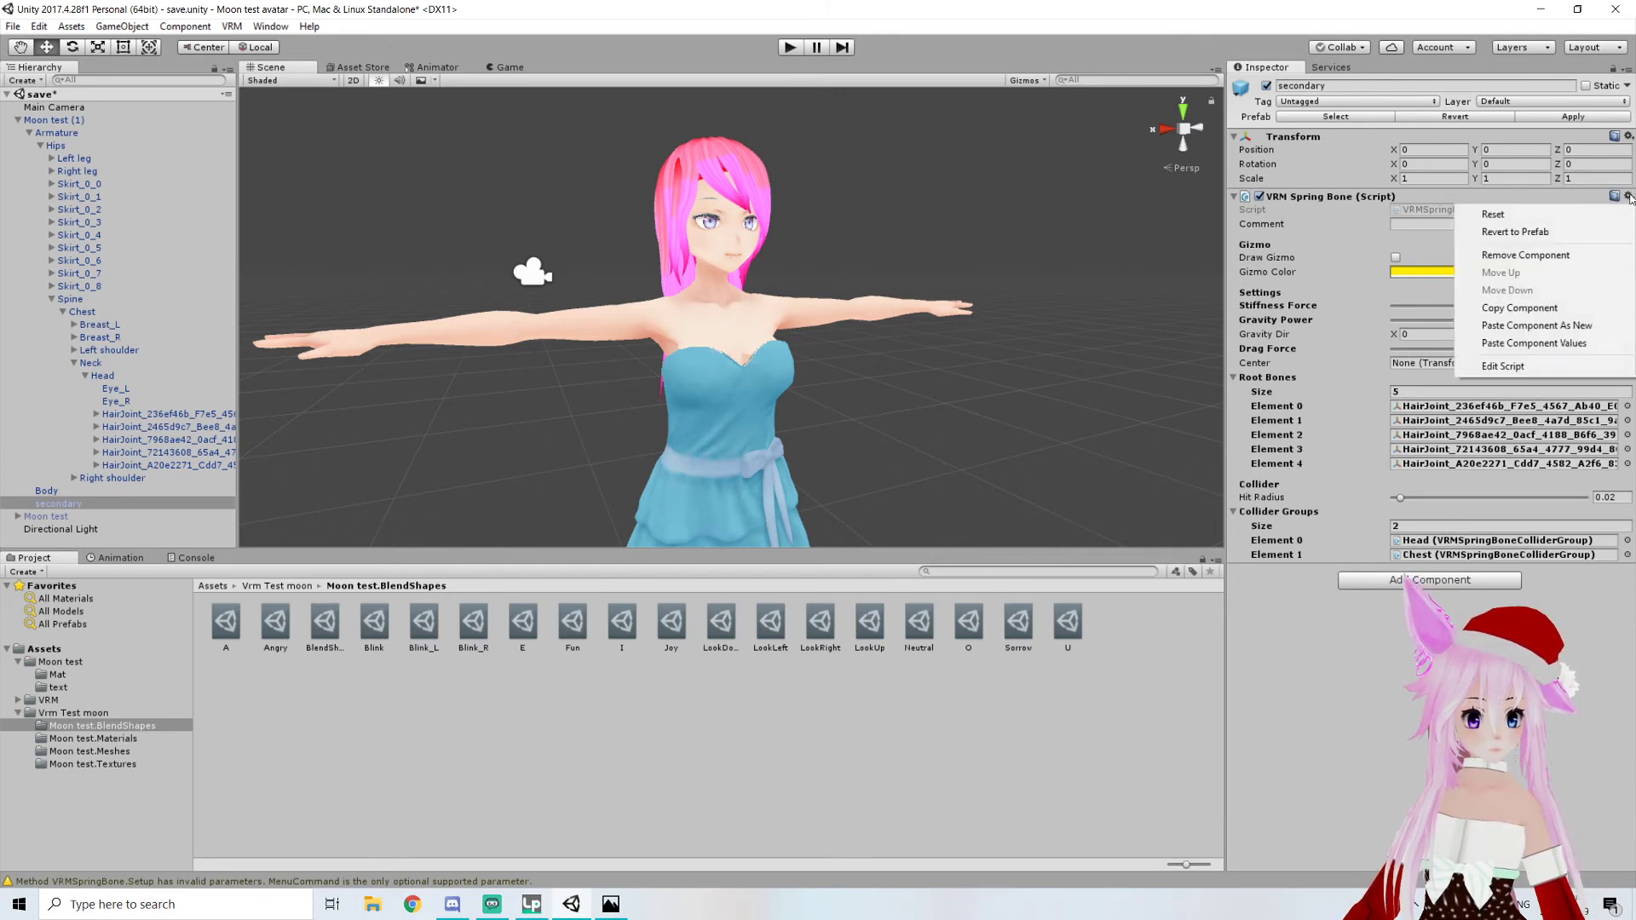
left_click(1578, 332)
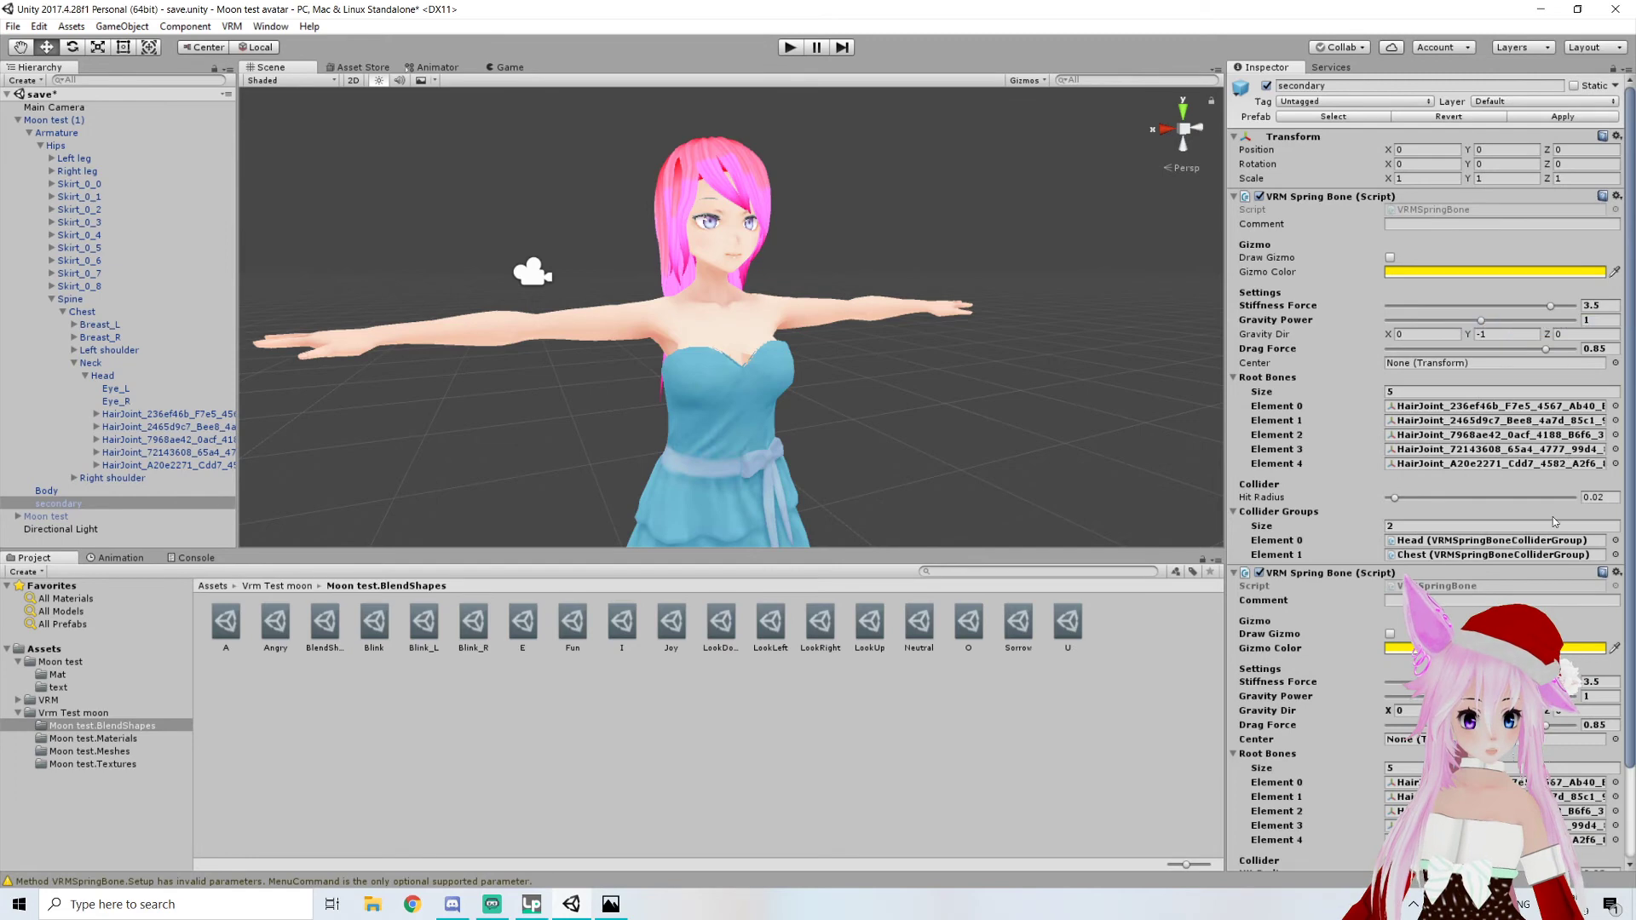
Clear the duplicated spring bone's lists by setting the sizes of its Root Bones and Collider Groups to 0
scroll(1553, 605, "down", 3)
scroll(1606, 504, "down", 1)
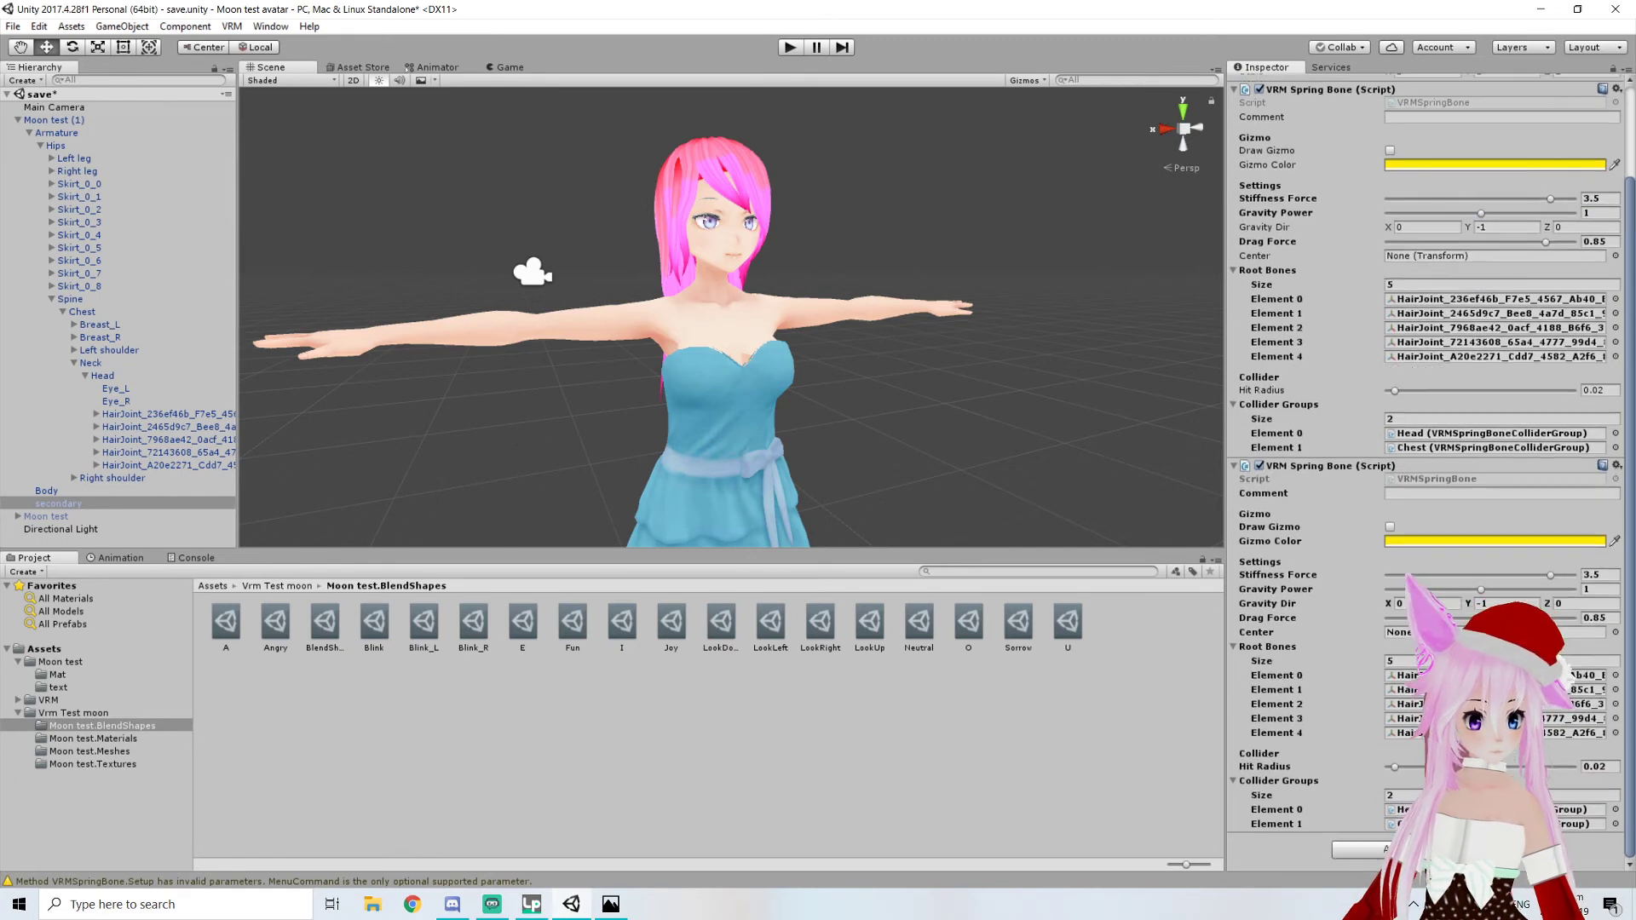
left_click(1402, 659)
type("0")
key("Return")
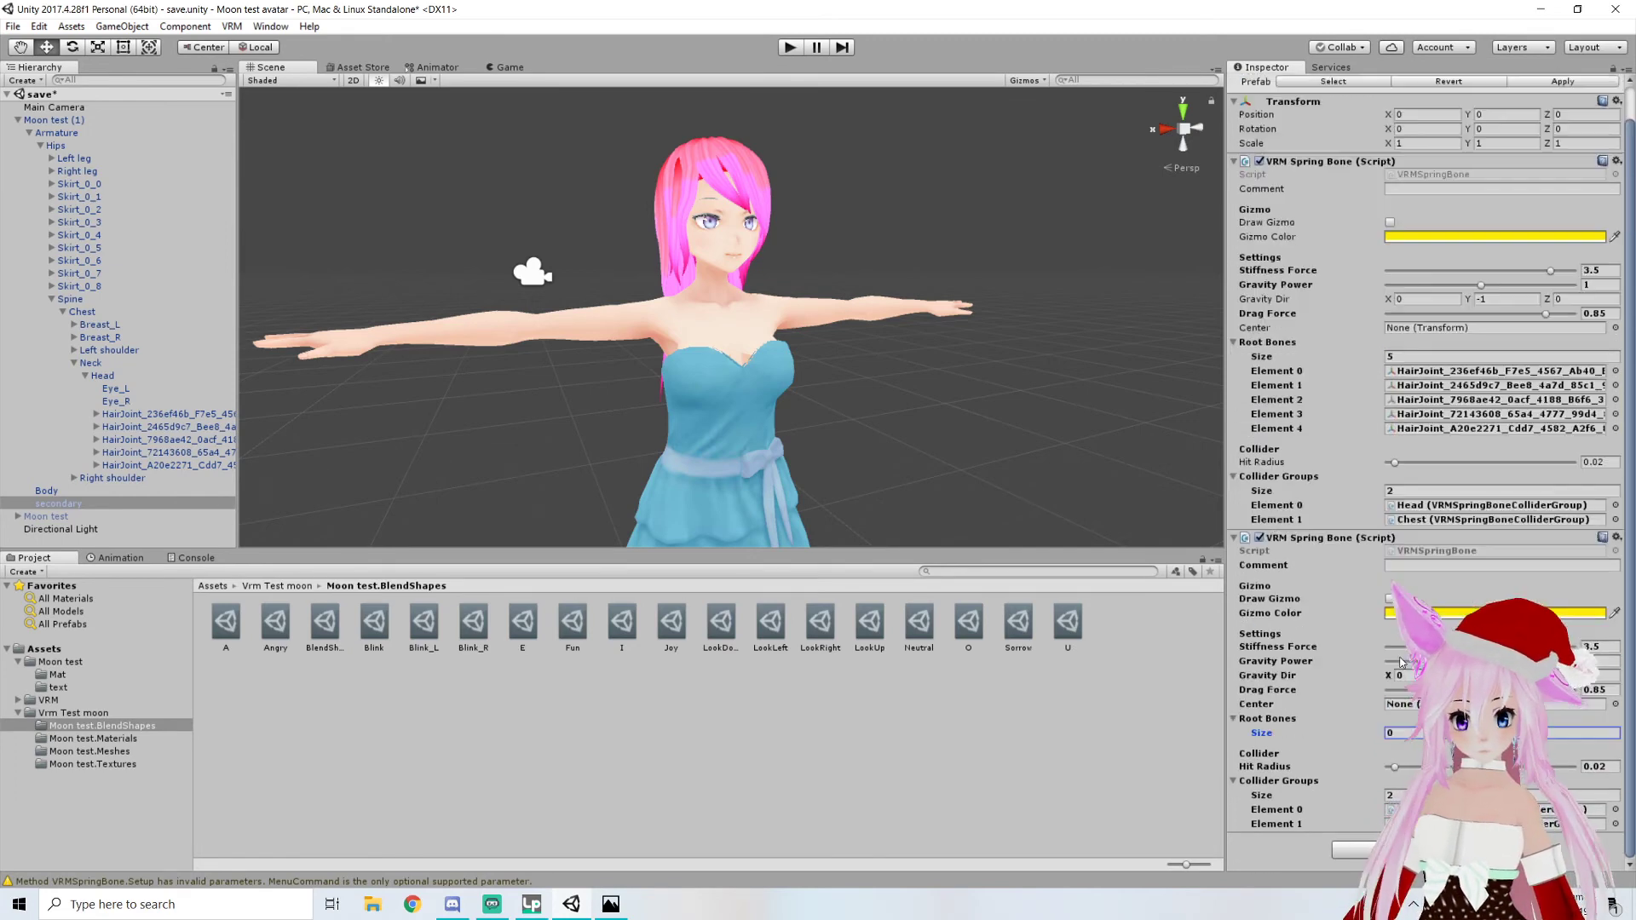
left_click(1413, 796)
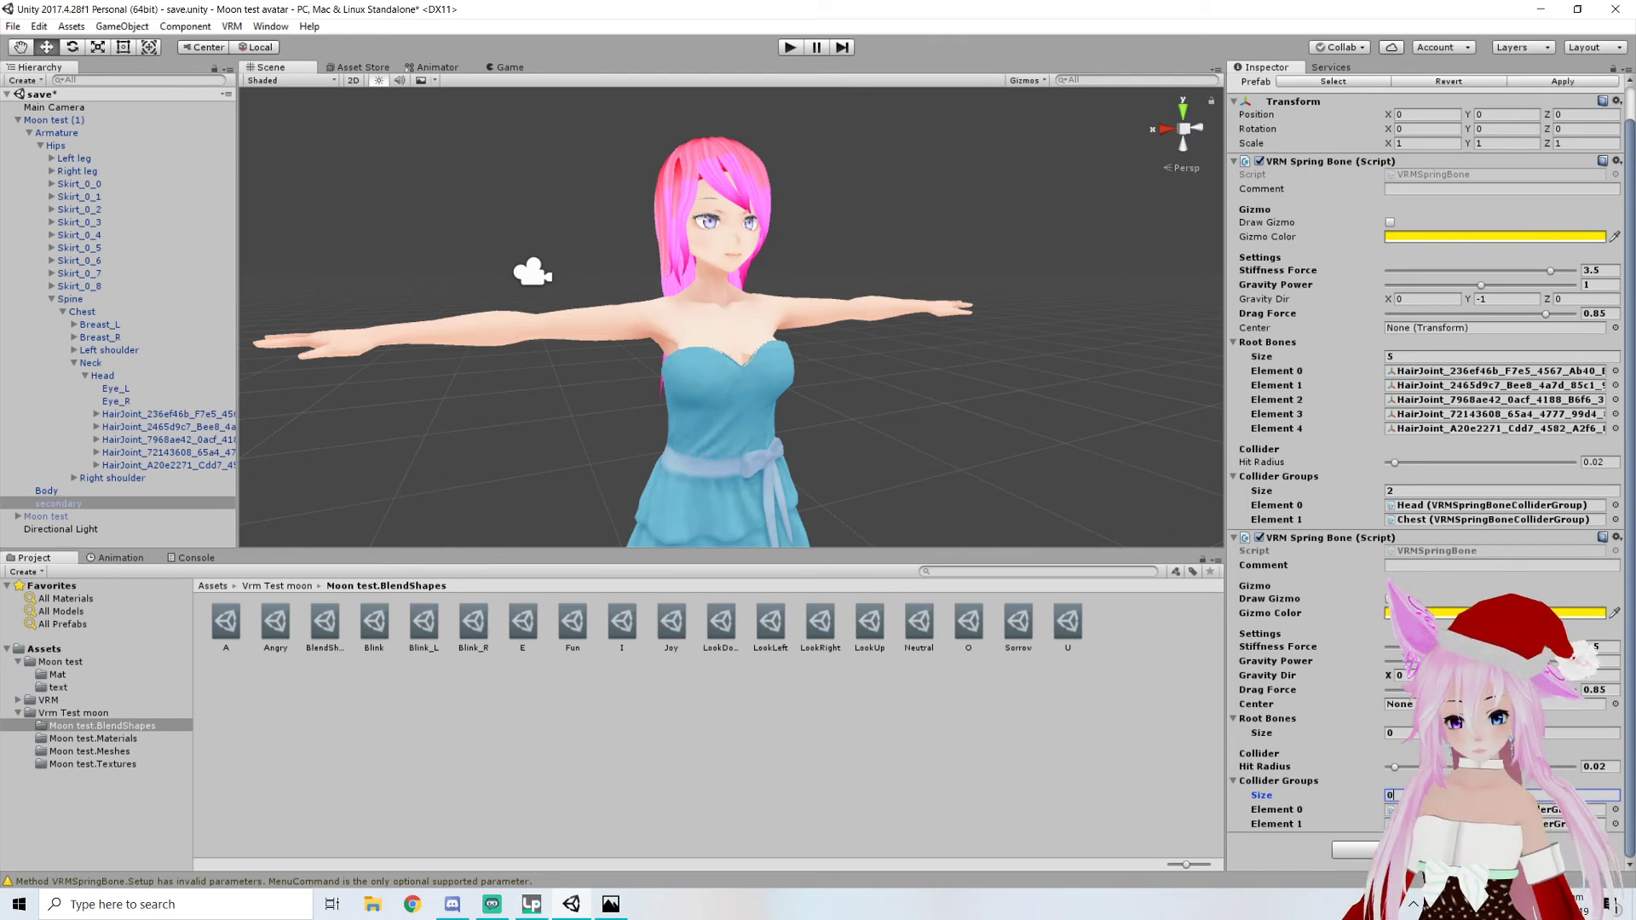
key("Return")
Assign Breast_L and Breast_R as the Root Bones of the secondary object's second VRM Spring Bone
middle_click_drag(971, 487, 936, 464)
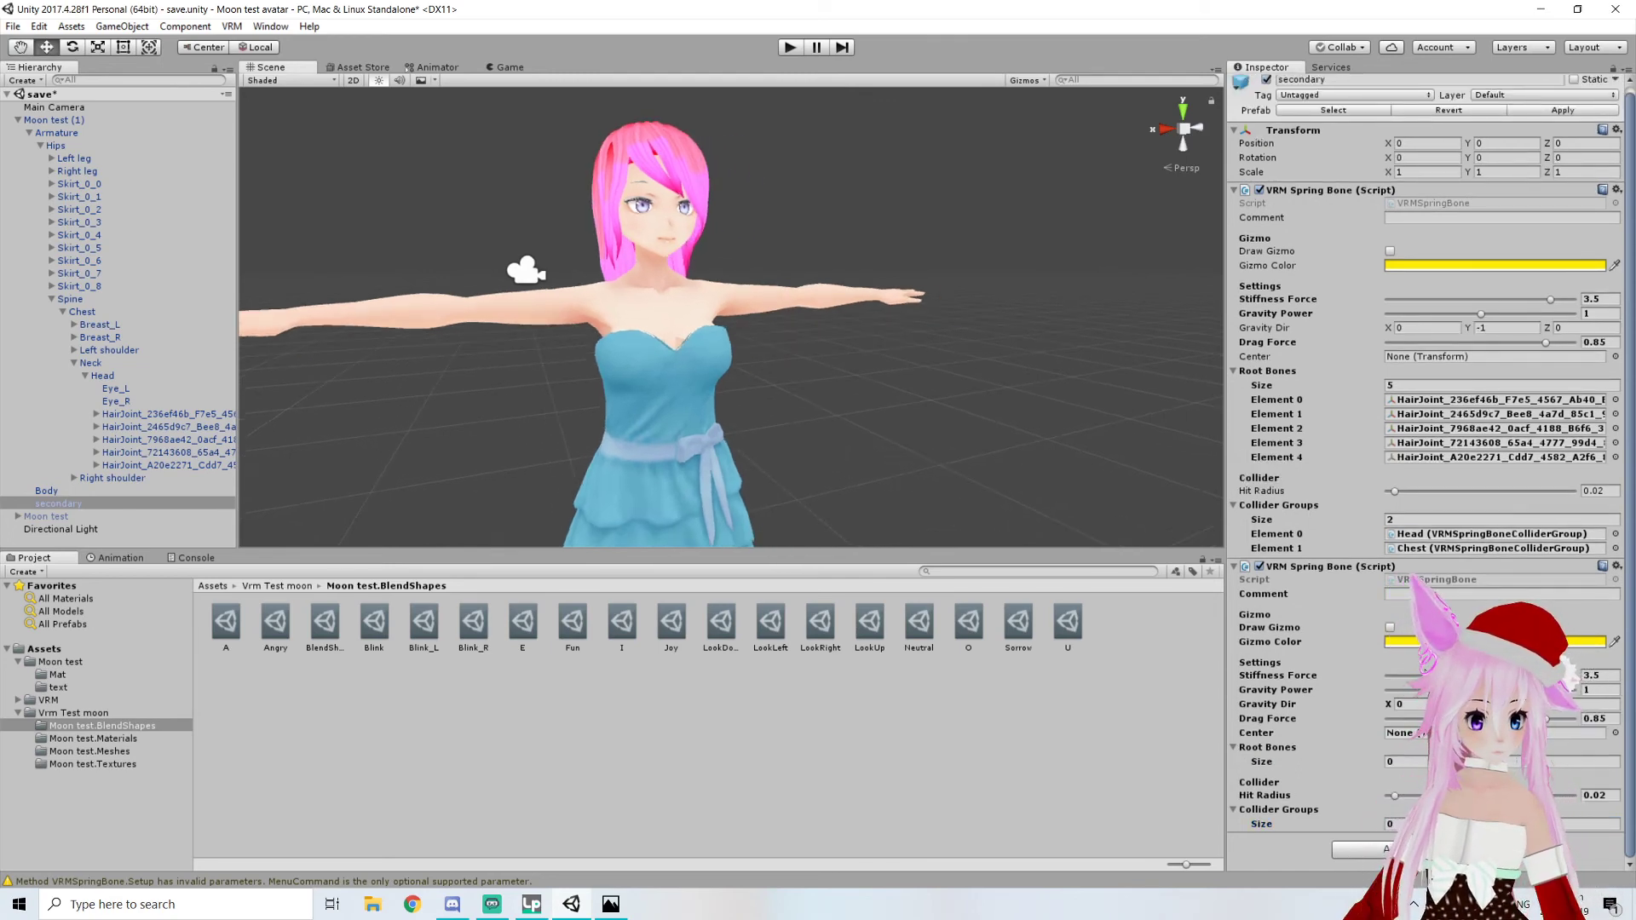
right_click_drag(1146, 517, 1018, 460)
middle_click_drag(1023, 461, 890, 388)
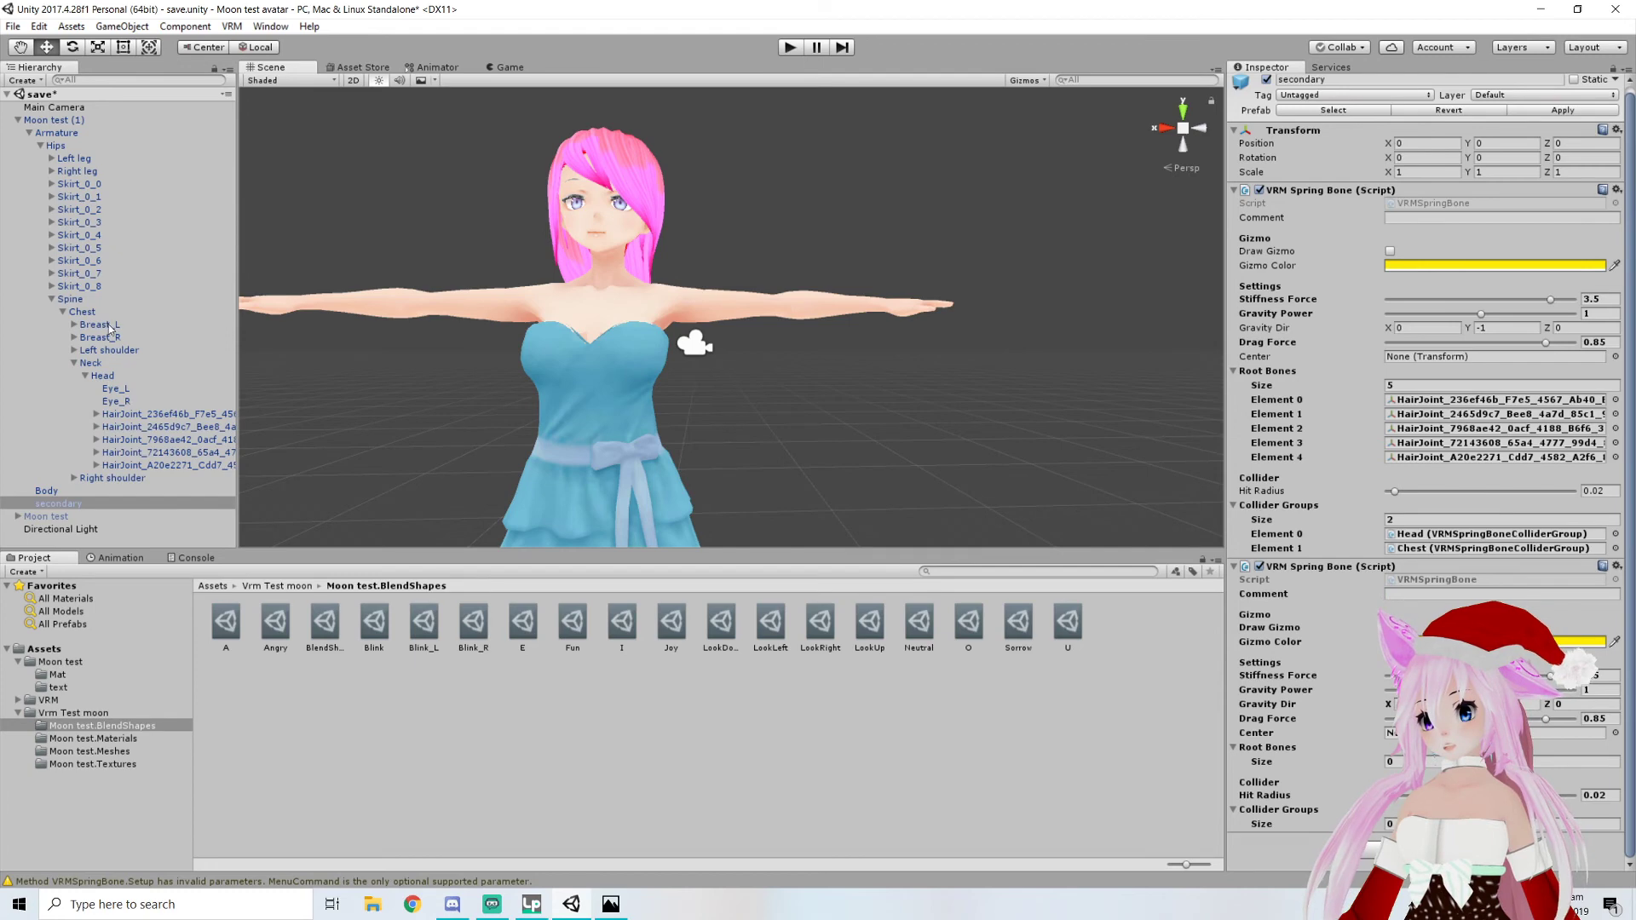
left_click_drag(1571, 725, 1268, 754)
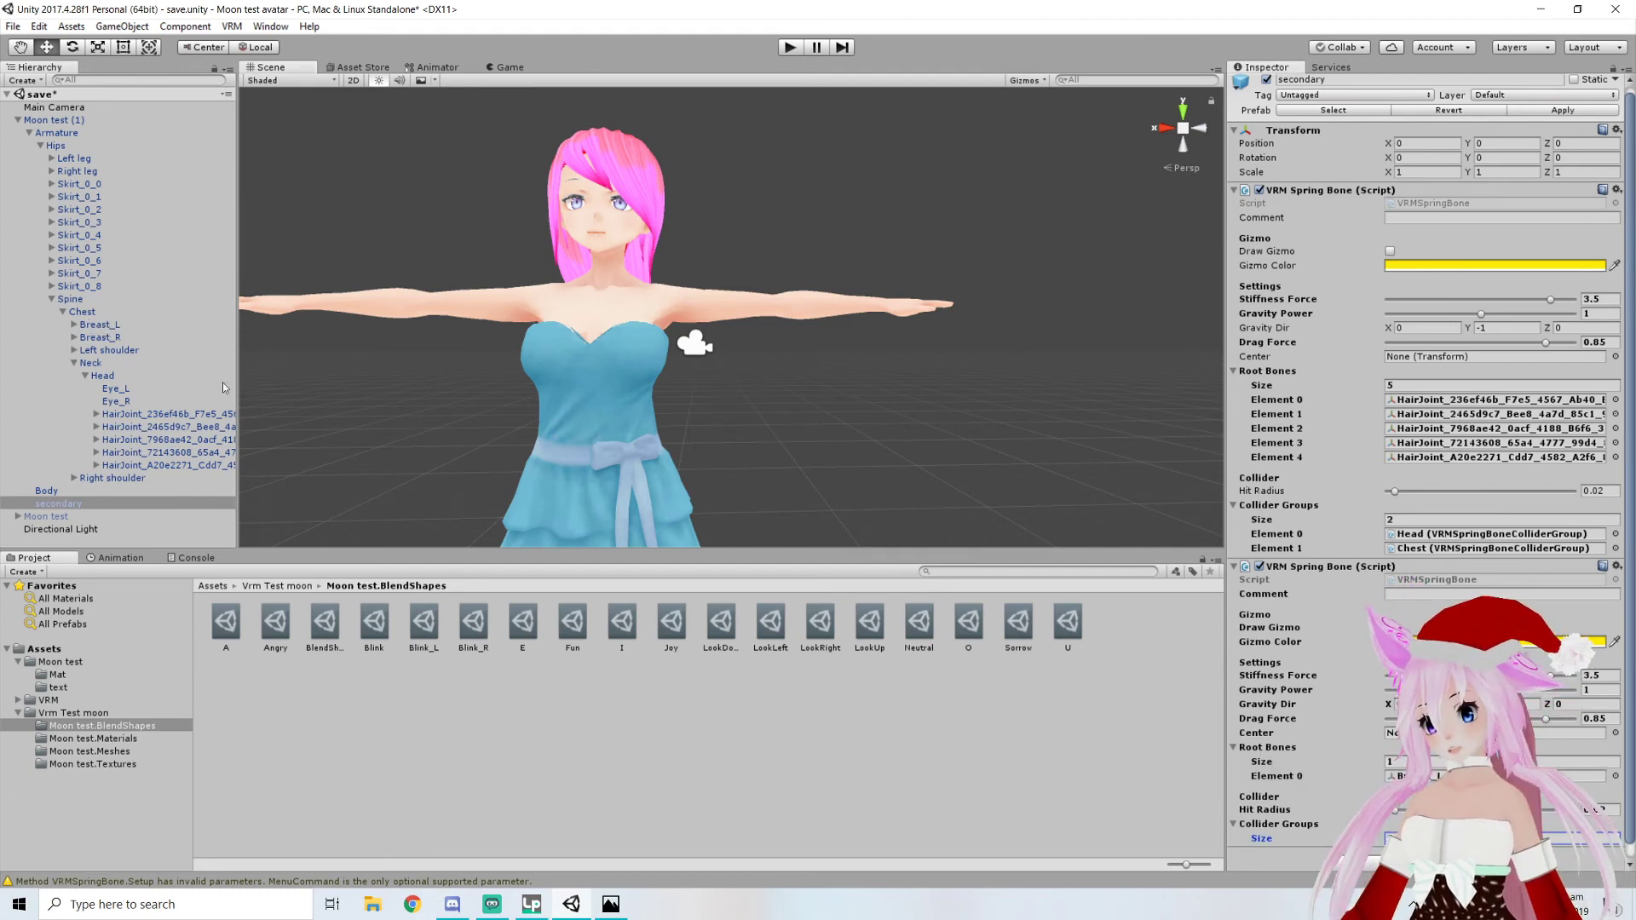
left_click_drag(99, 338, 1277, 754)
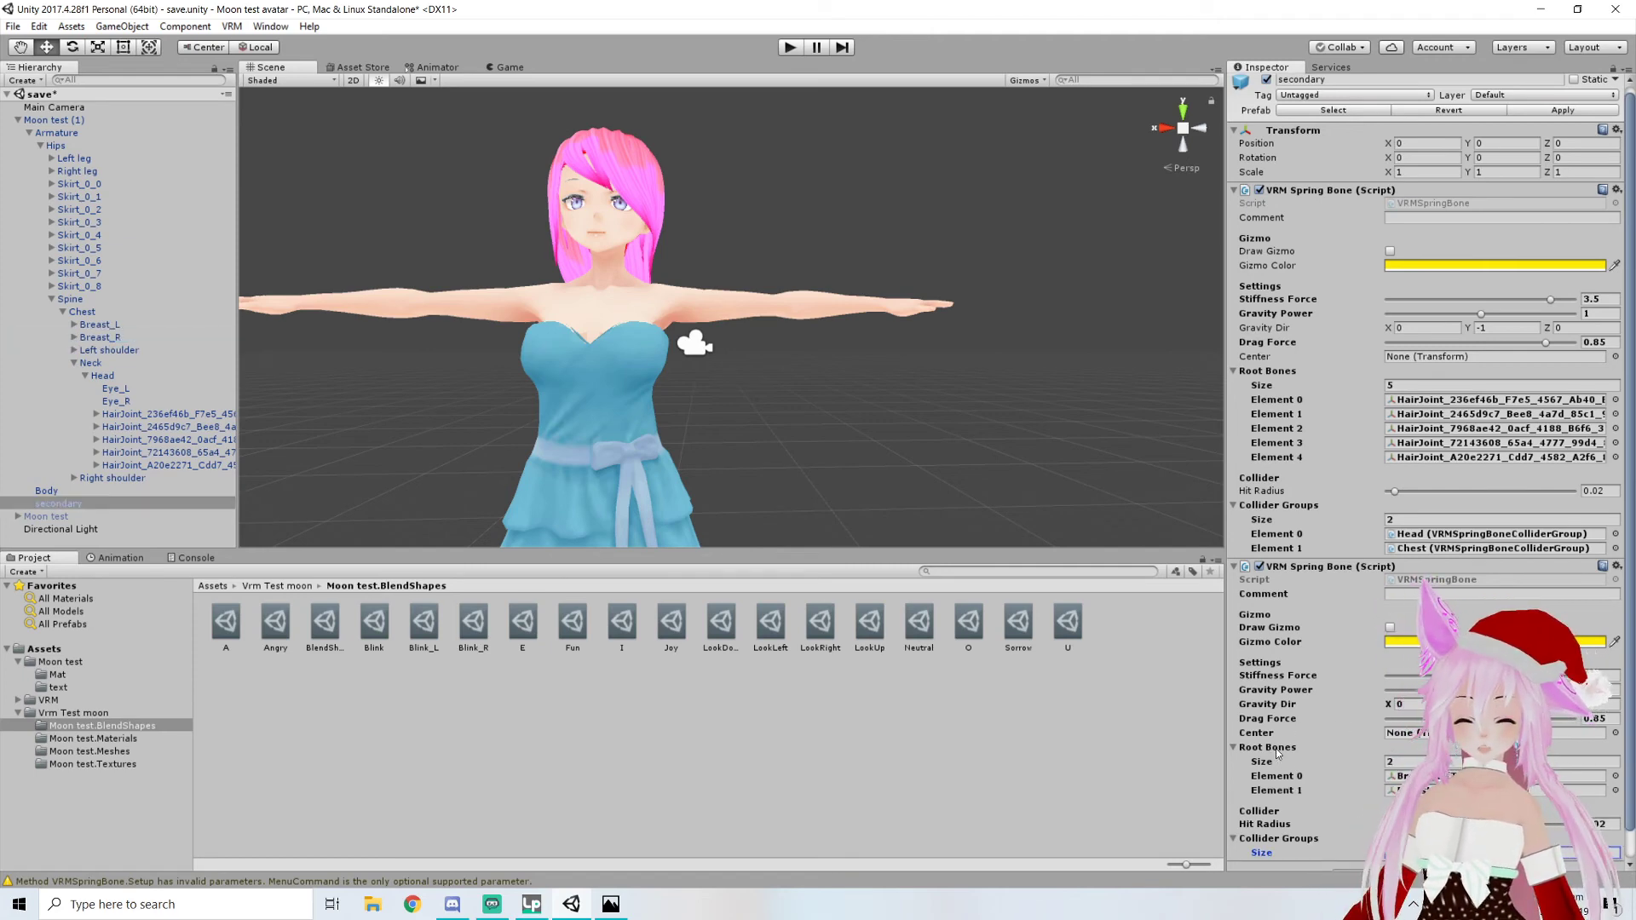
middle_click_drag(791, 517, 826, 514)
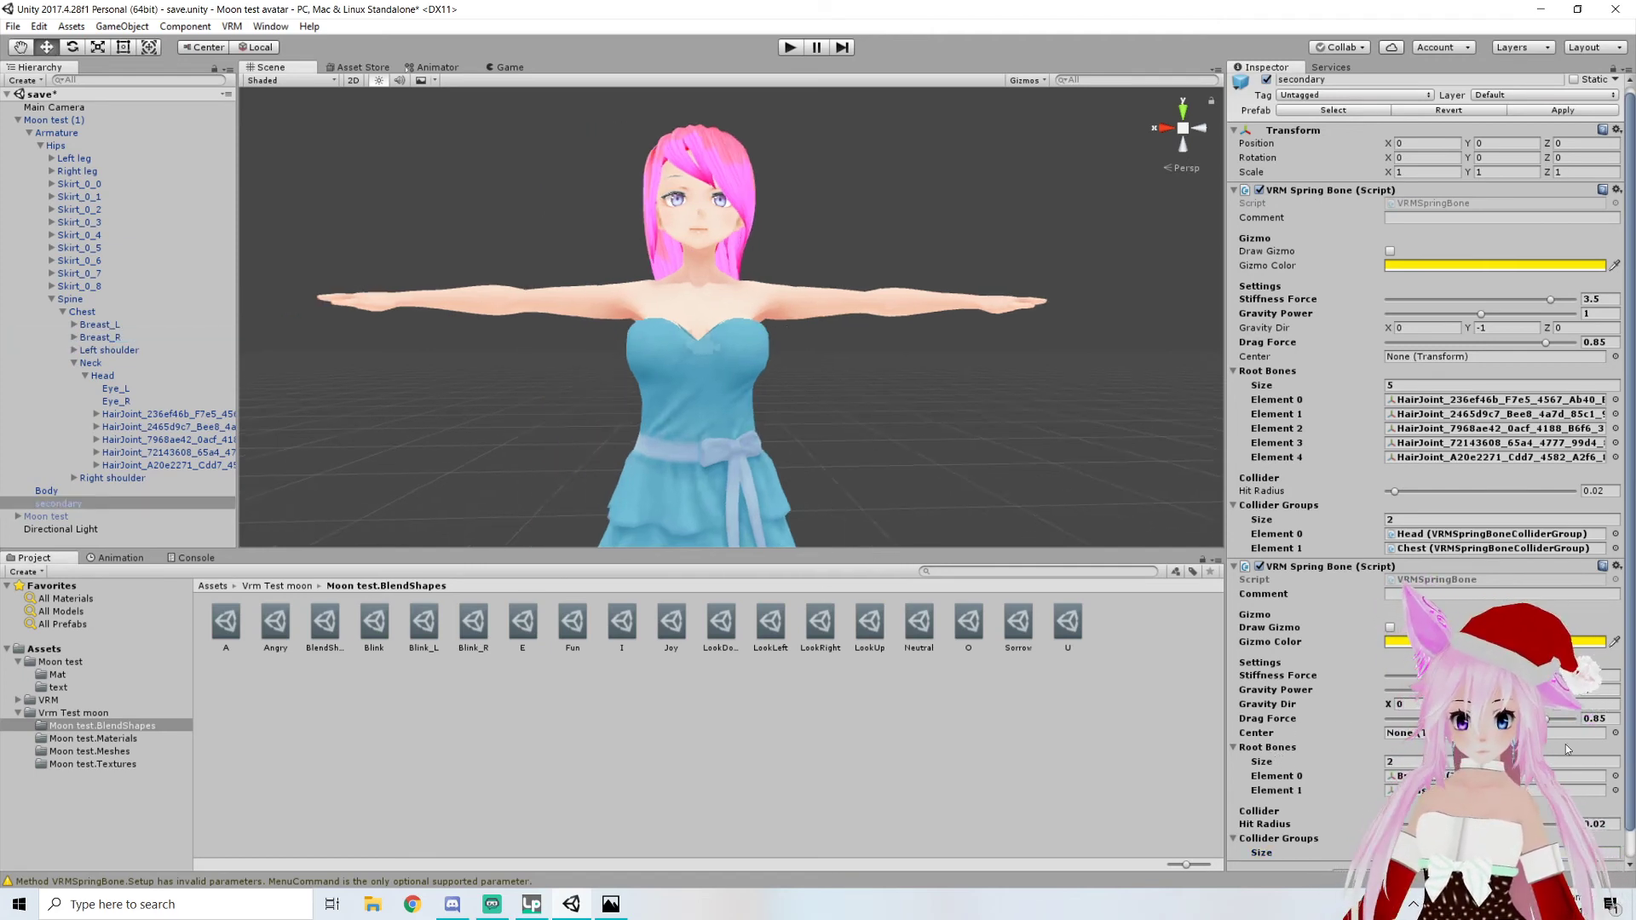
Run the scene and move Moon test (1) sideways in the Scene view to check the chest bone physics, then stop play mode
left_click(789, 50)
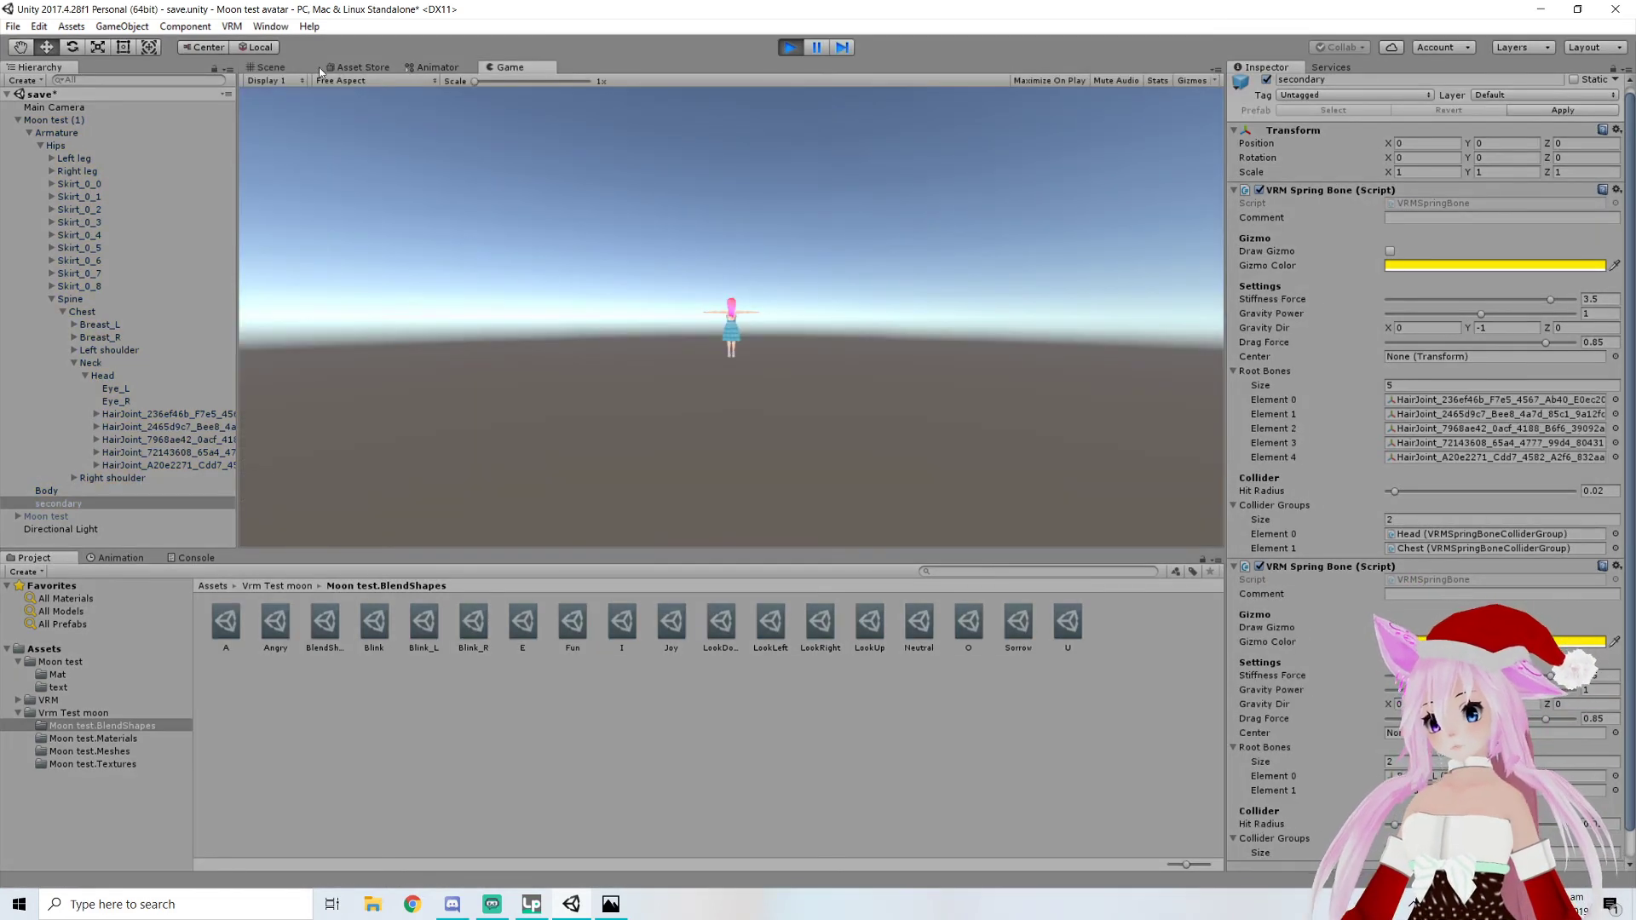
left_click(317, 66)
double_click(69, 122)
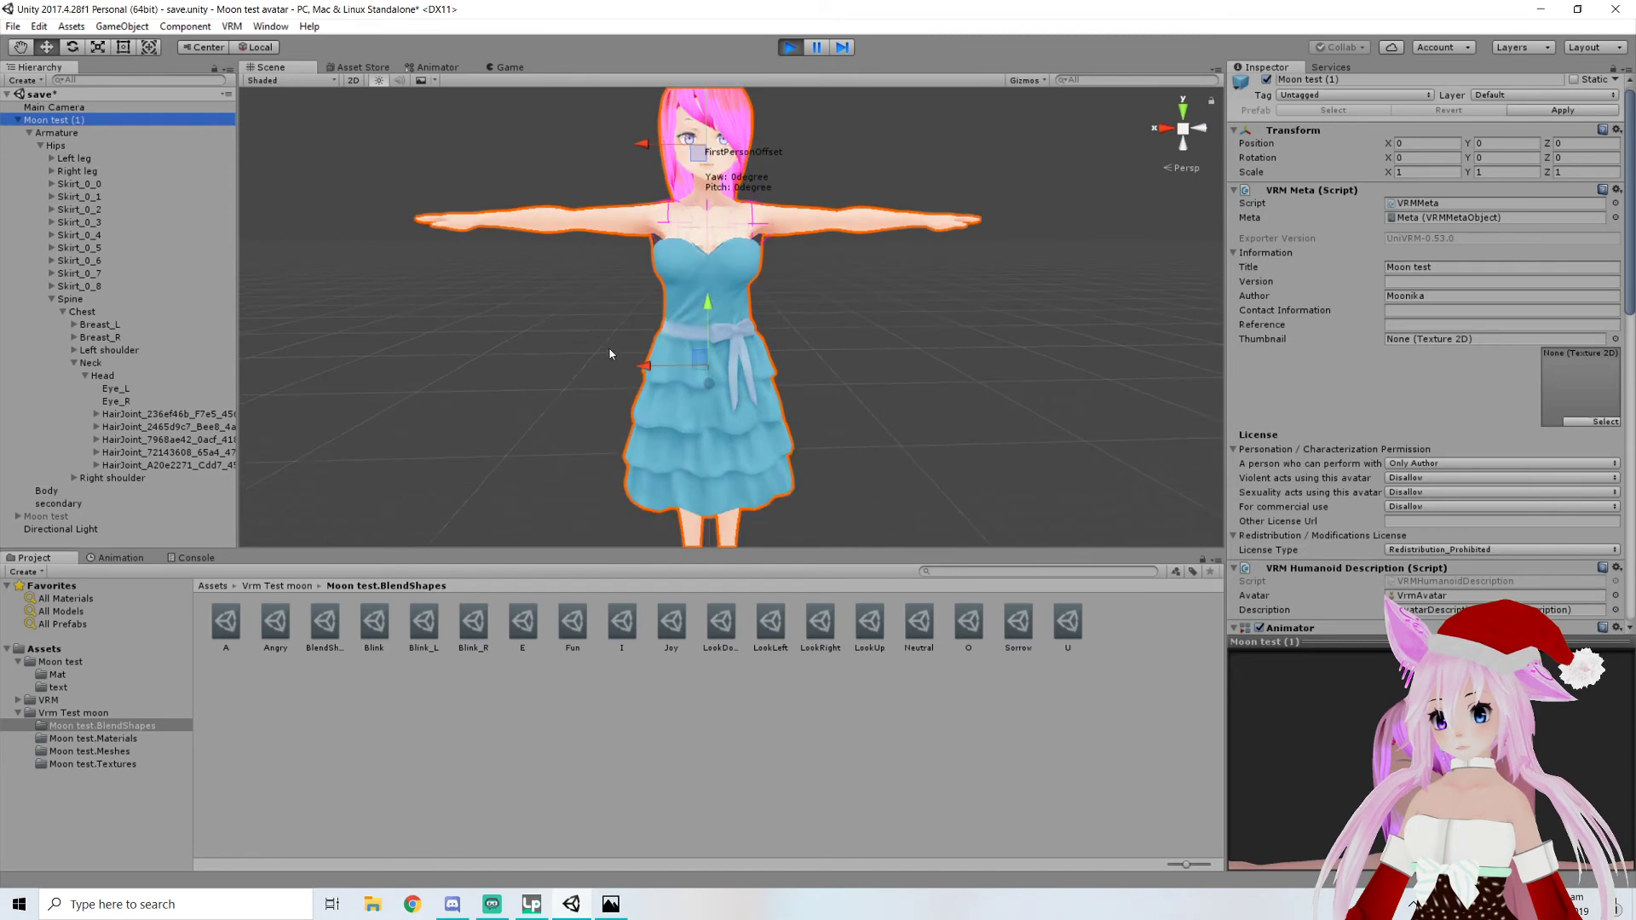
left_click_drag(656, 406, 607, 416)
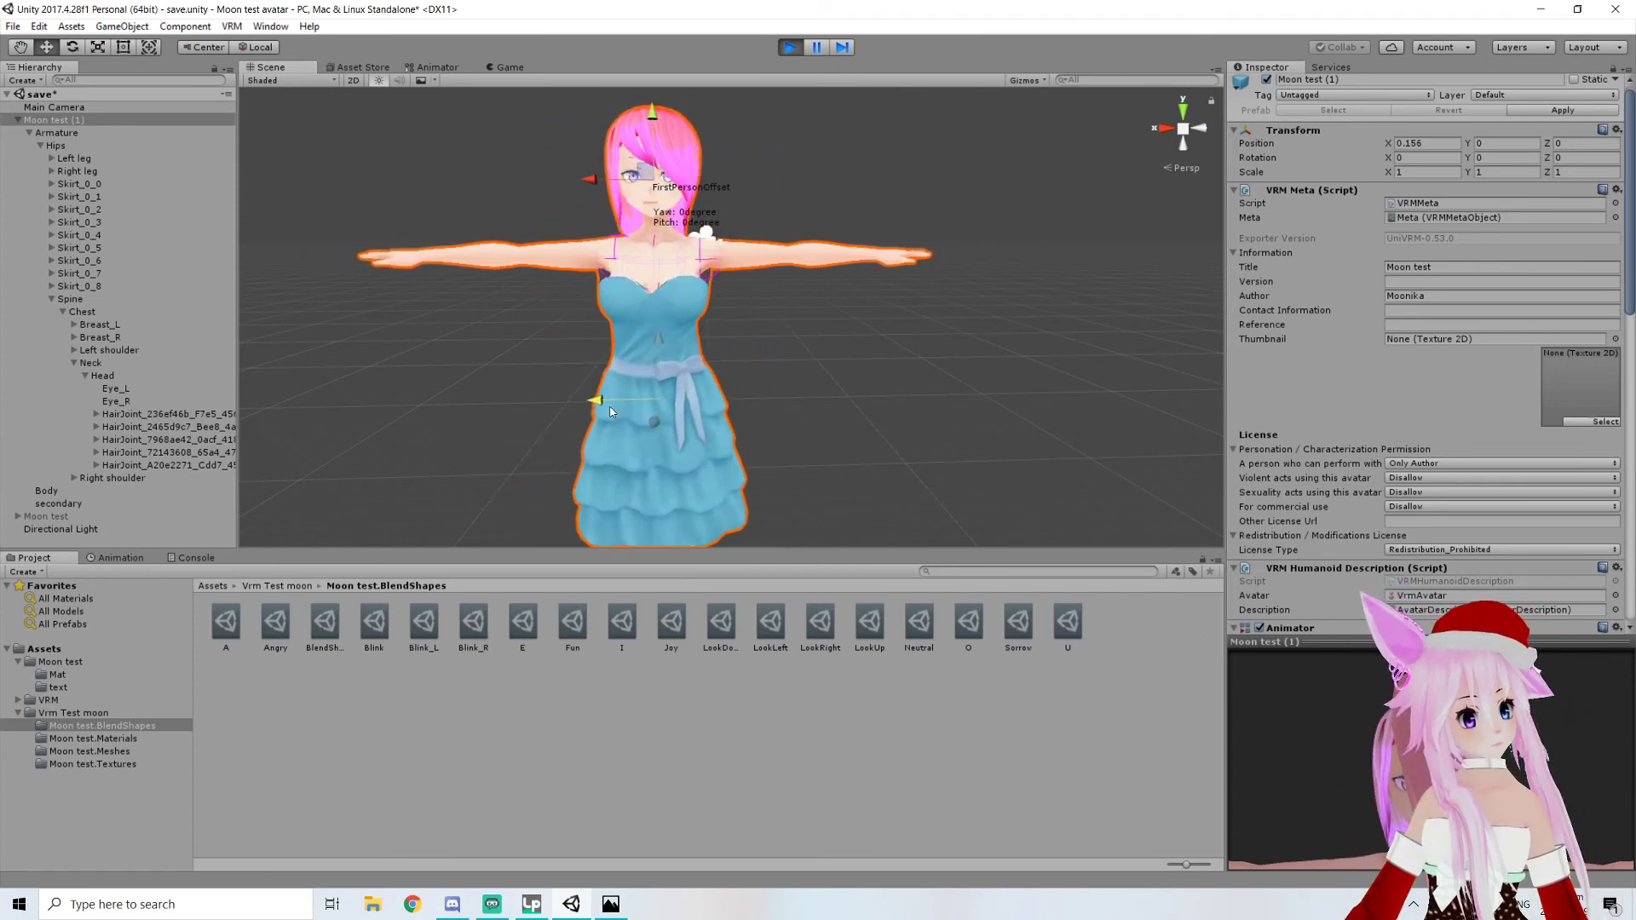
left_click(790, 48)
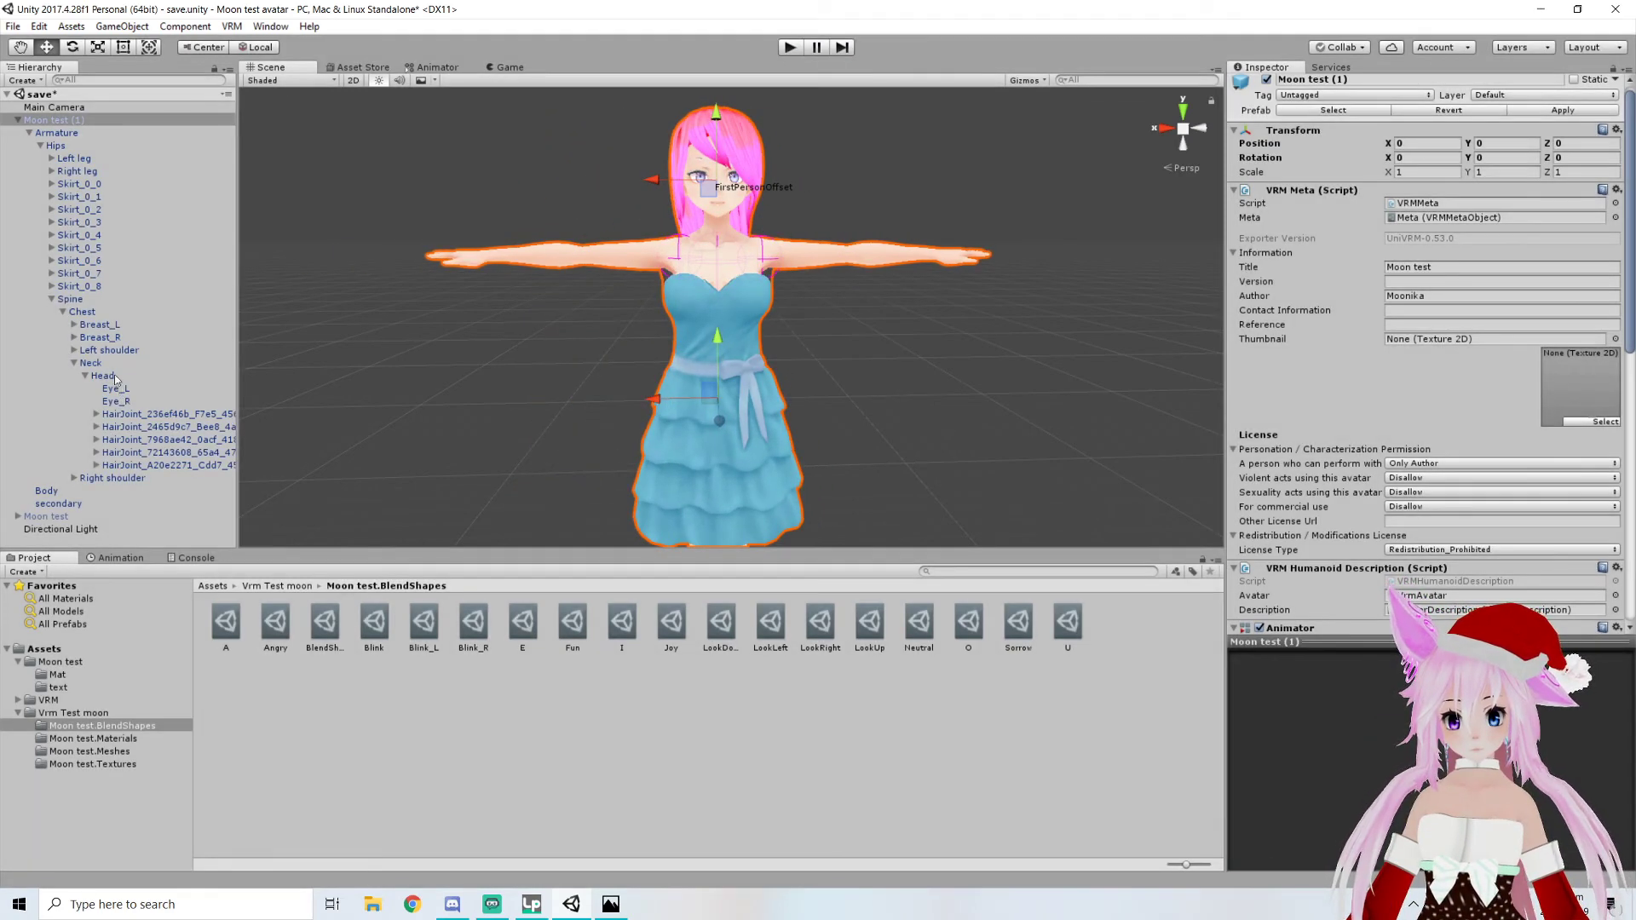
Set the secondary object's second VRM Spring Bone to Stiffness Force 0.89 and Drag Force 0.588
left_click(81, 312)
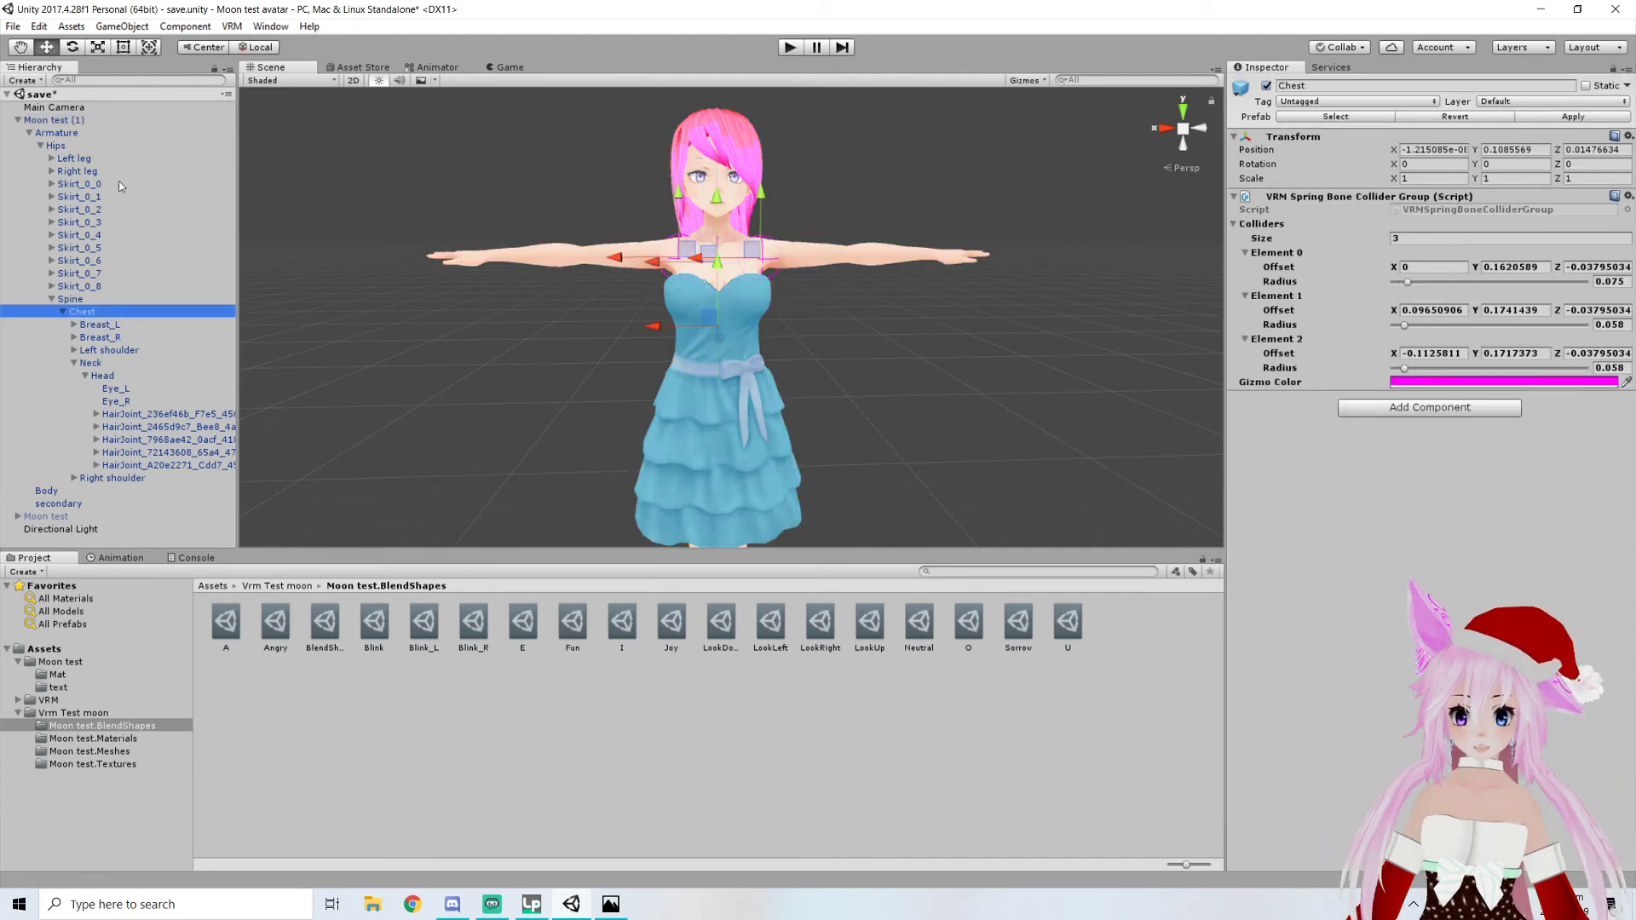
left_click(58, 504)
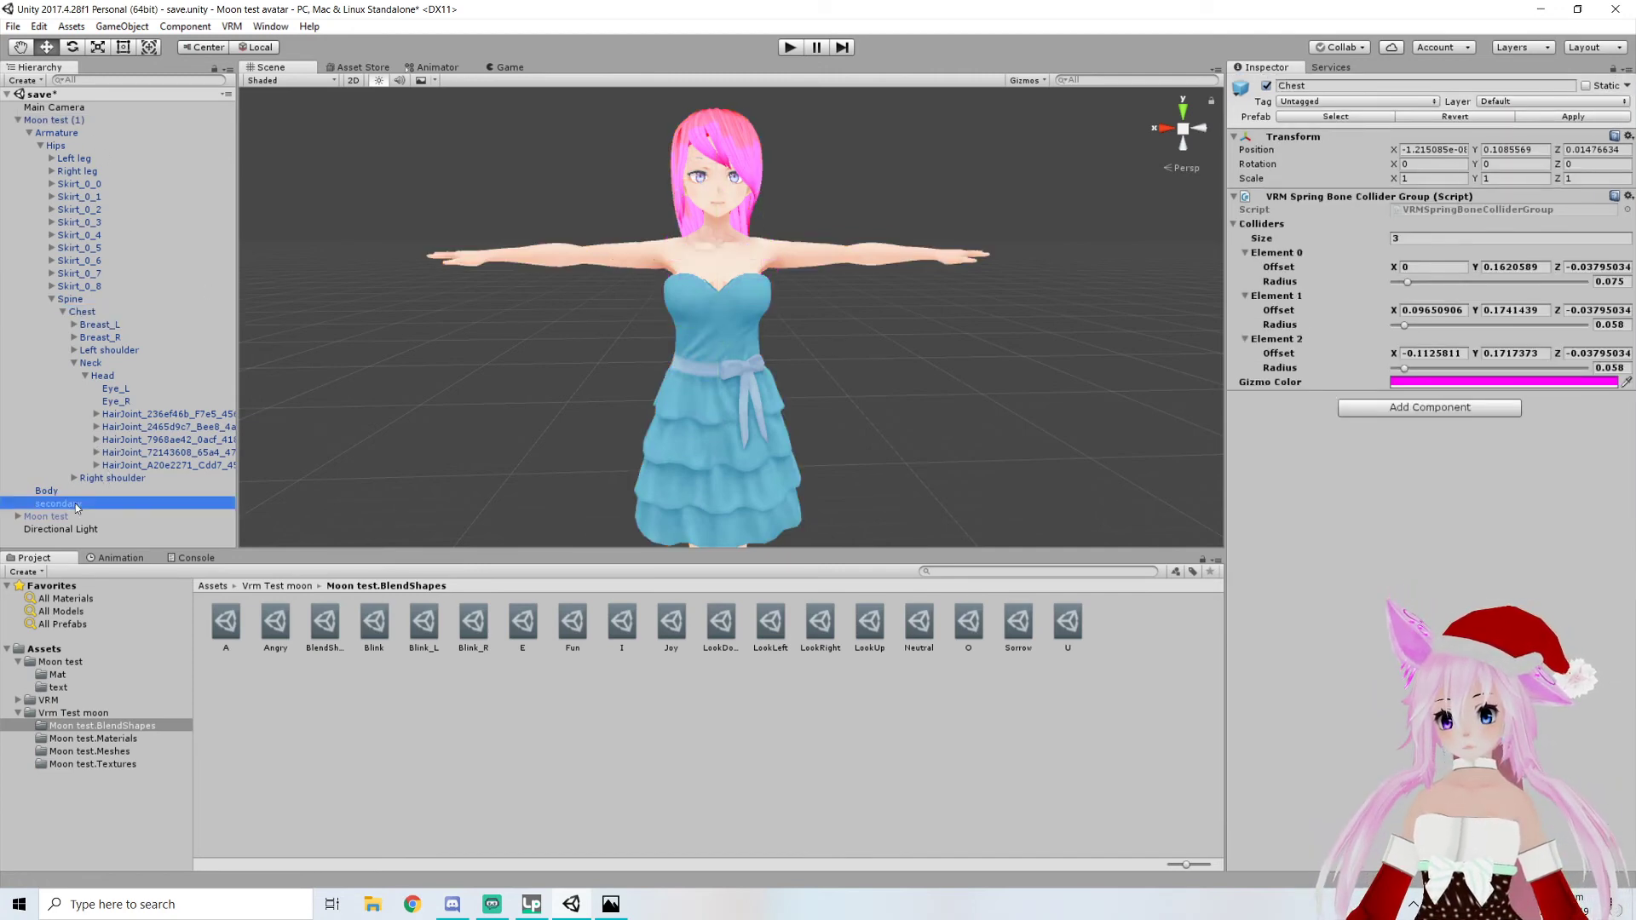
scroll(1432, 494, "down", 1)
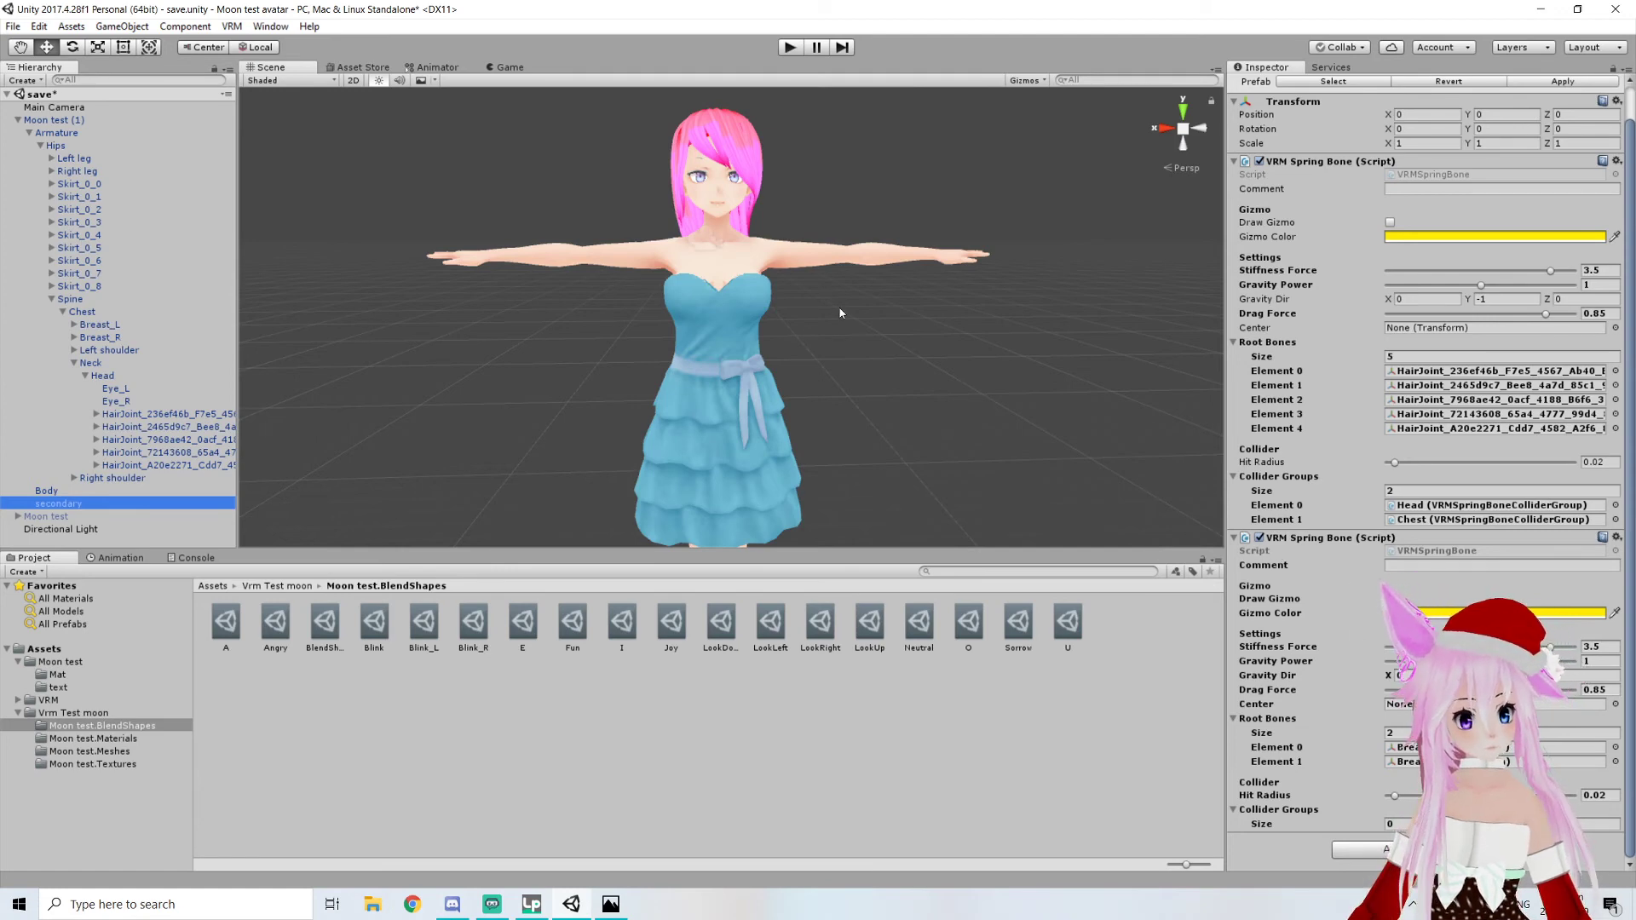
right_click_drag(841, 314, 854, 323)
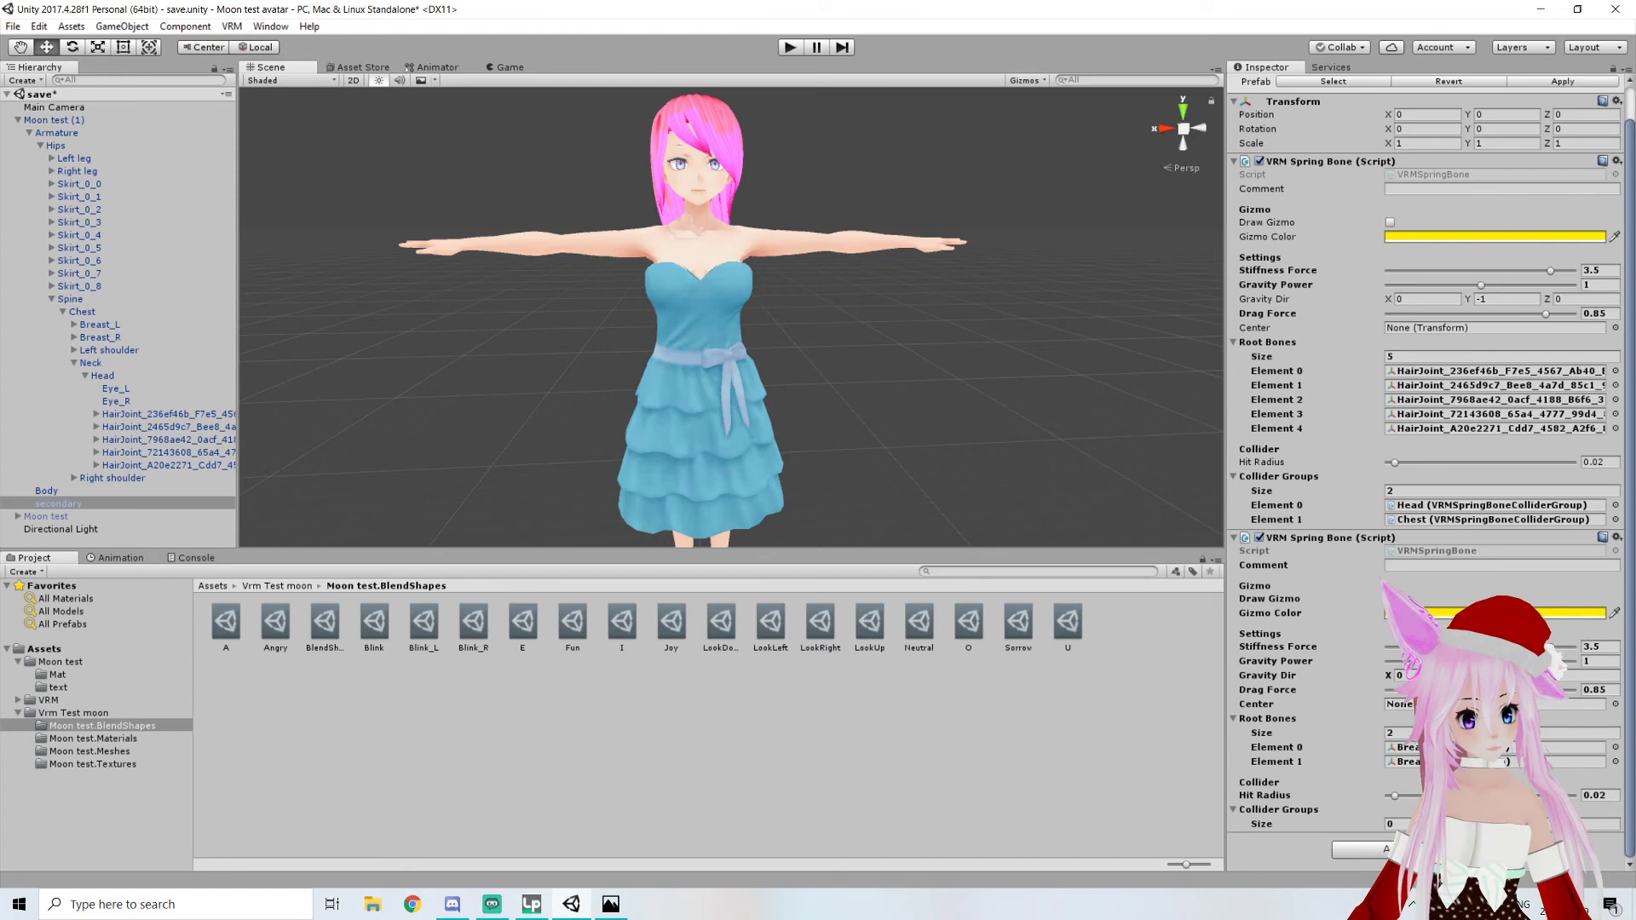
left_click_drag(1550, 648, 1428, 648)
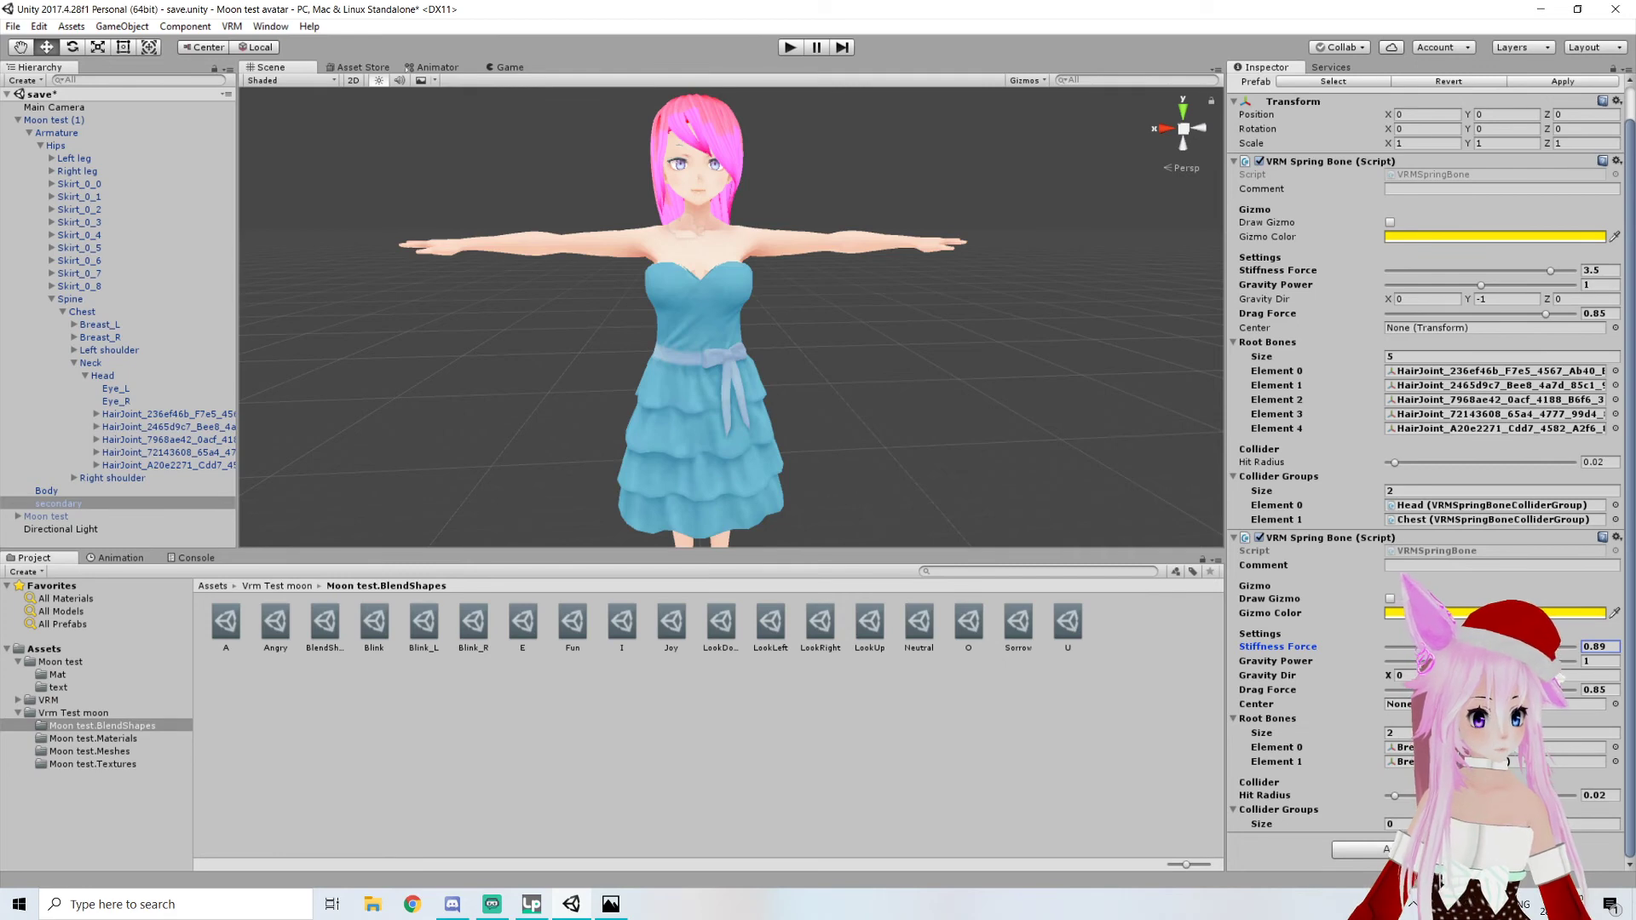
left_click(1596, 690)
type("0.618")
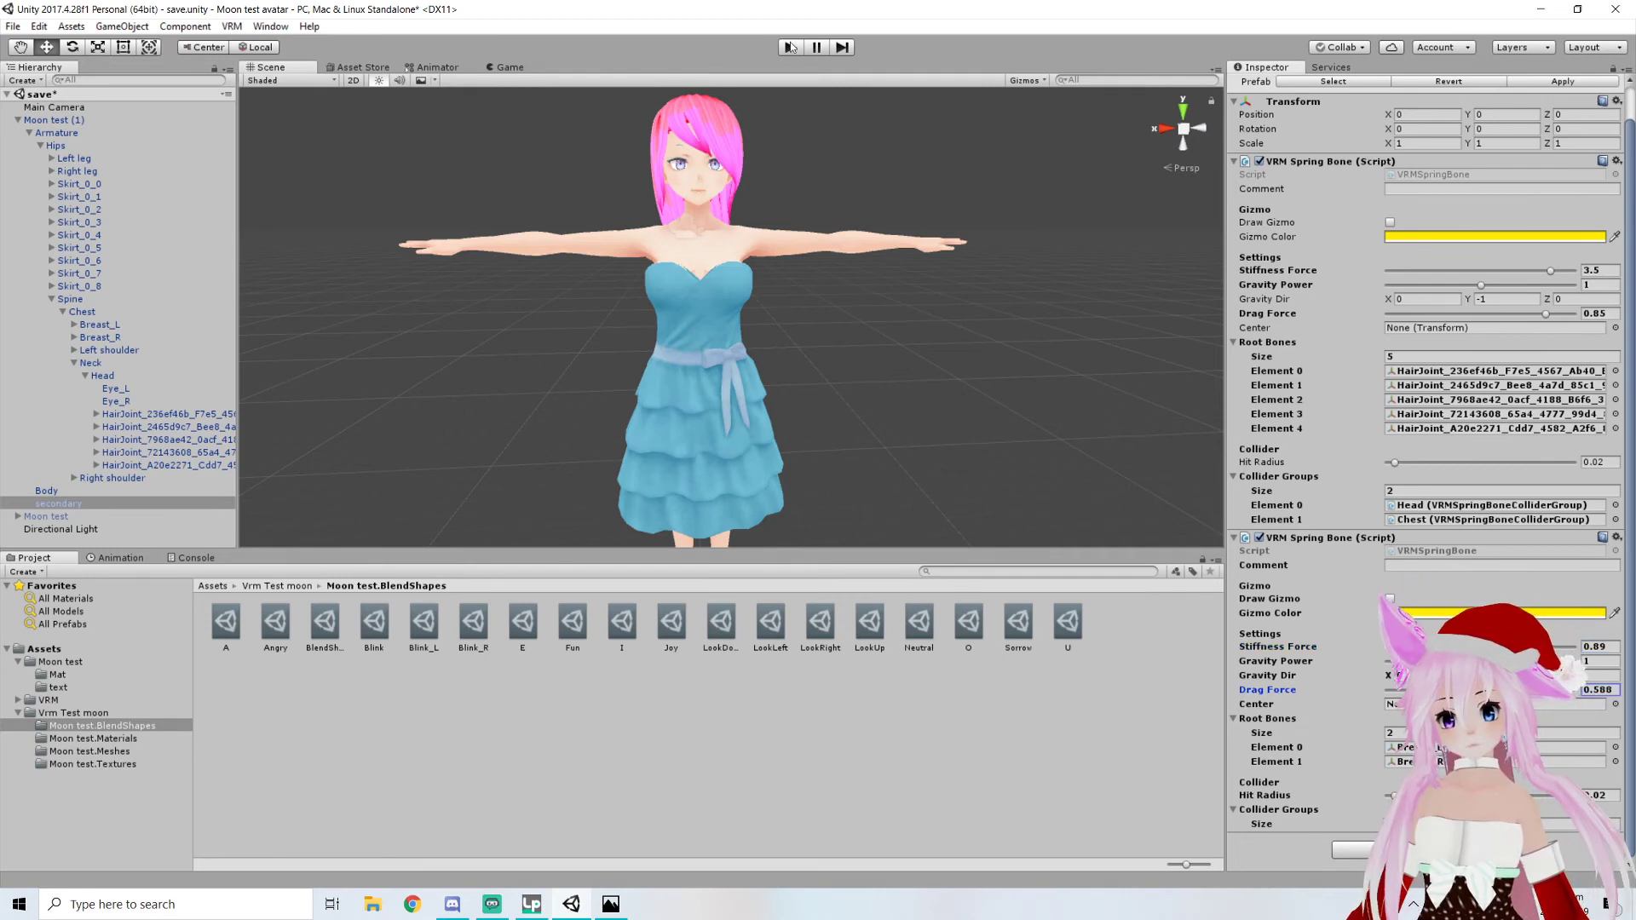
Run the scene and move Moon test (1) sideways in the Scene view to check the softer chest physics
left_click(790, 47)
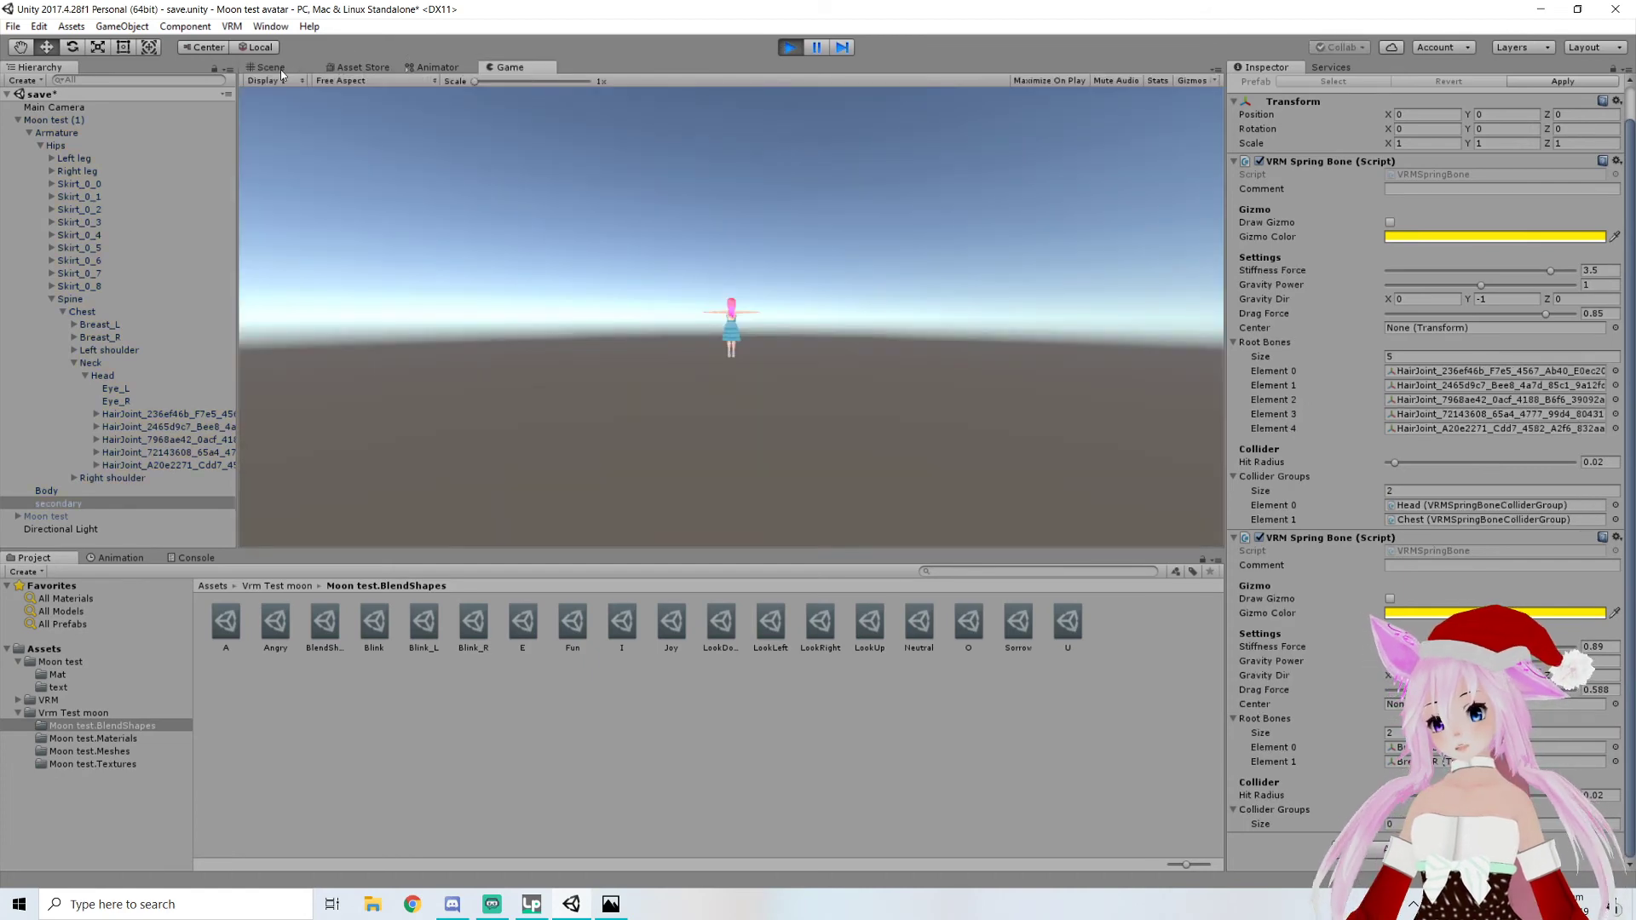
left_click(282, 69)
left_click(53, 121)
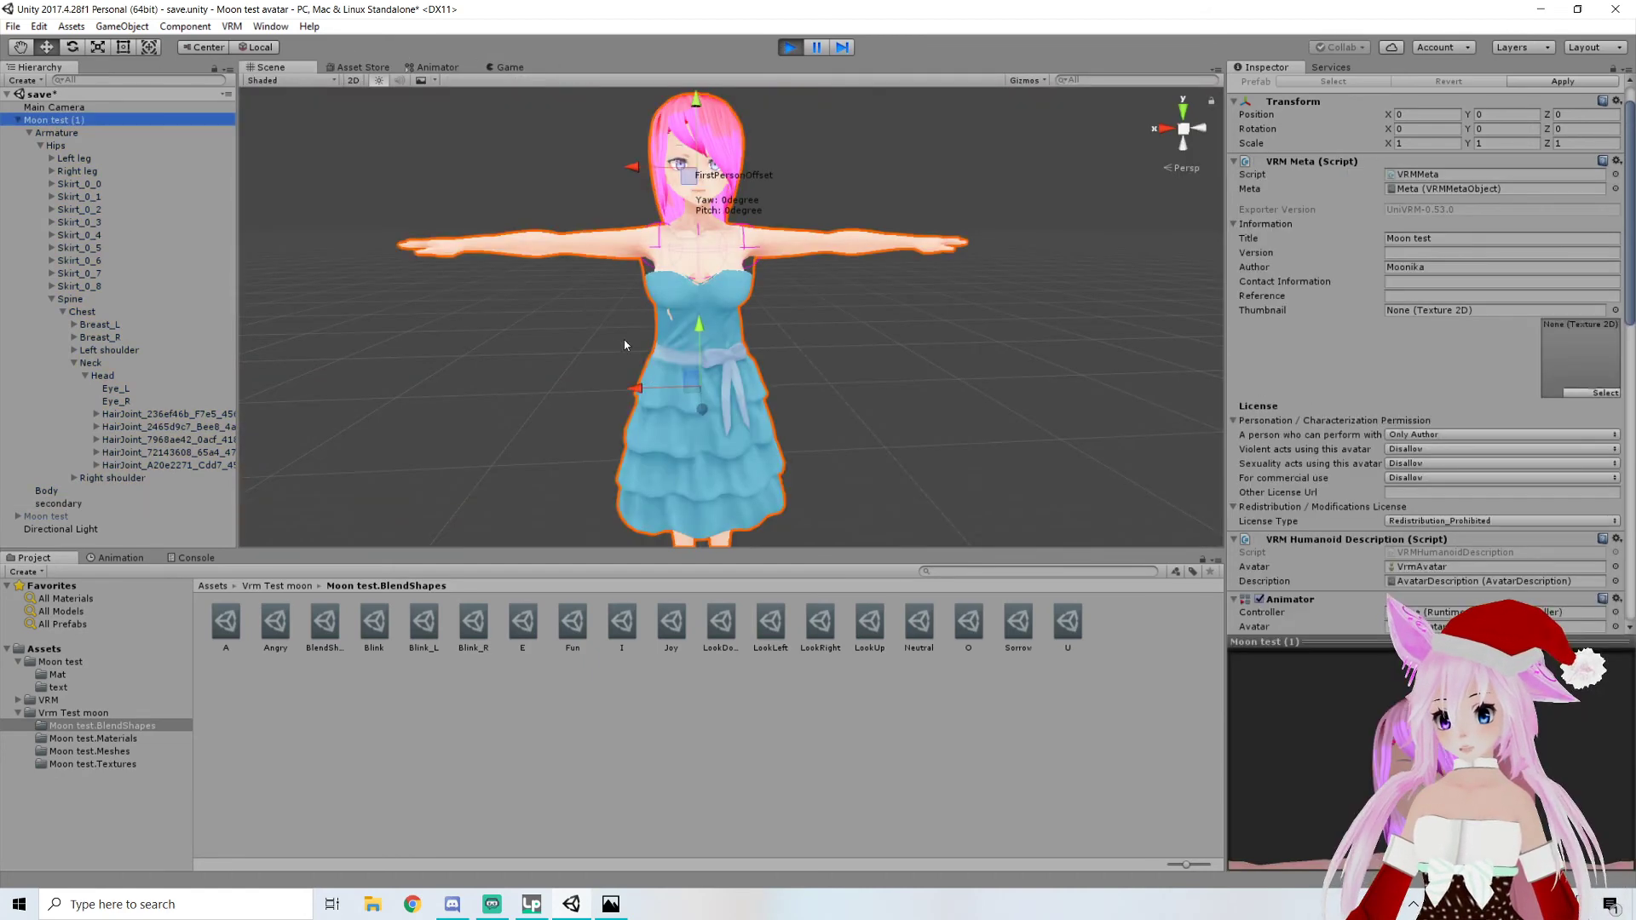
mouse_move(669, 388)
left_mouse_down()
mouse_move(686, 385)
mouse_move(632, 383)
mouse_move(698, 385)
mouse_move(510, 381)
mouse_move(664, 386)
mouse_move(649, 386)
left_mouse_up()
scroll(662, 378, "up", 7)
right_click_drag(667, 378, 680, 428)
scroll(906, 438, "down", 5)
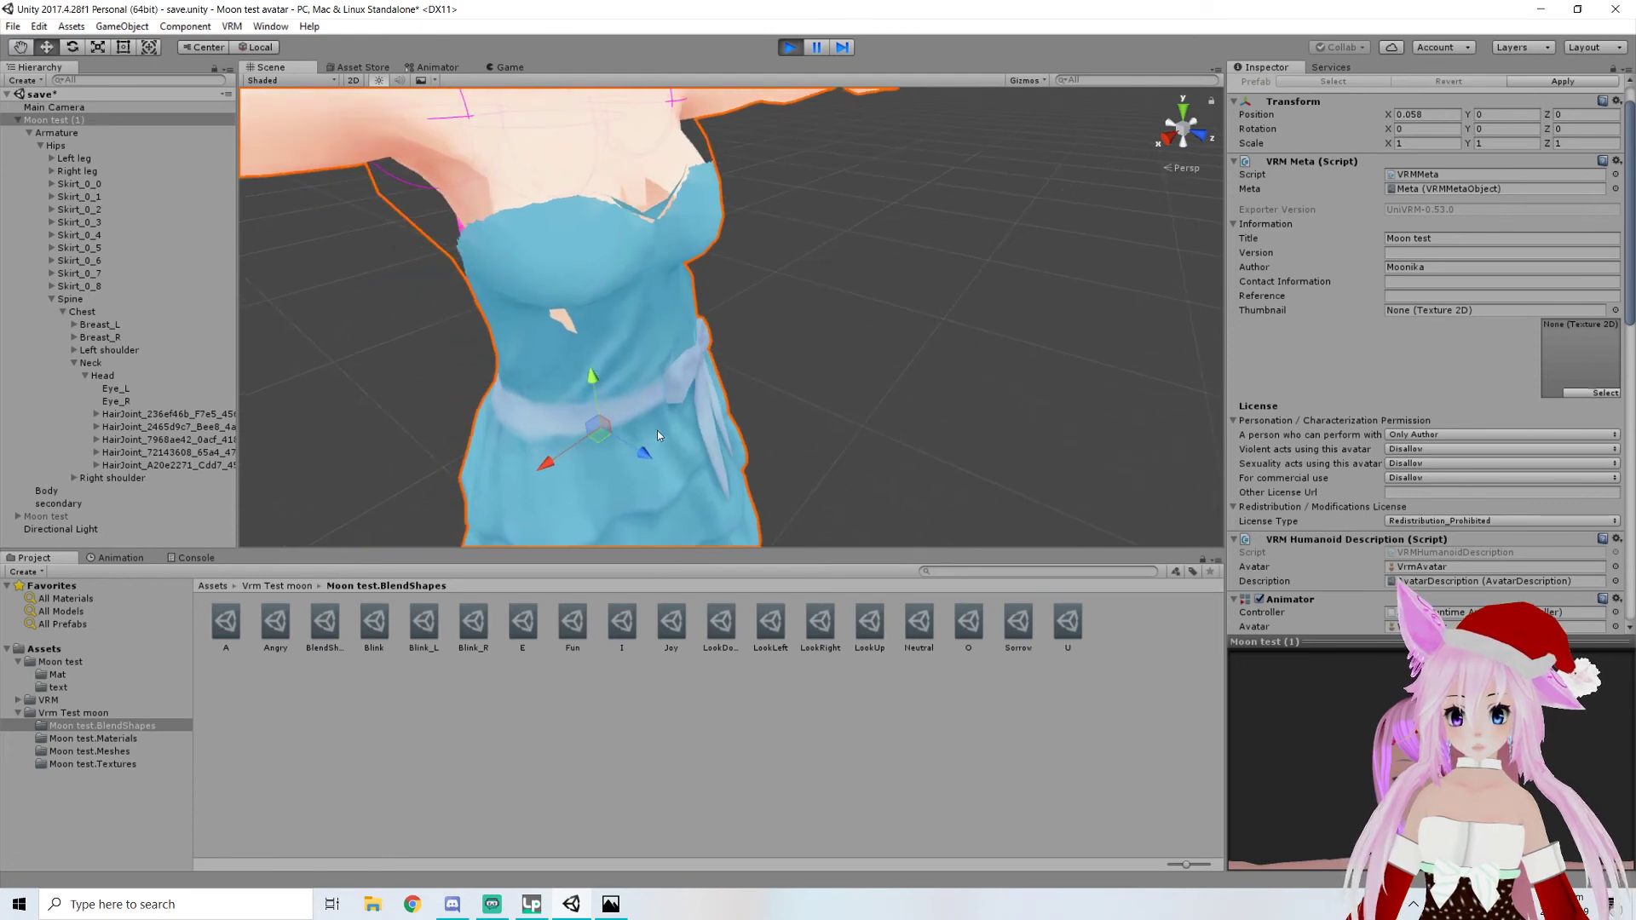
mouse_move(550, 463)
left_mouse_down()
mouse_move(507, 469)
mouse_move(540, 462)
left_mouse_up()
Examine the dress below and around the chest from several angles for clipping
right_click_drag(540, 462, 576, 325)
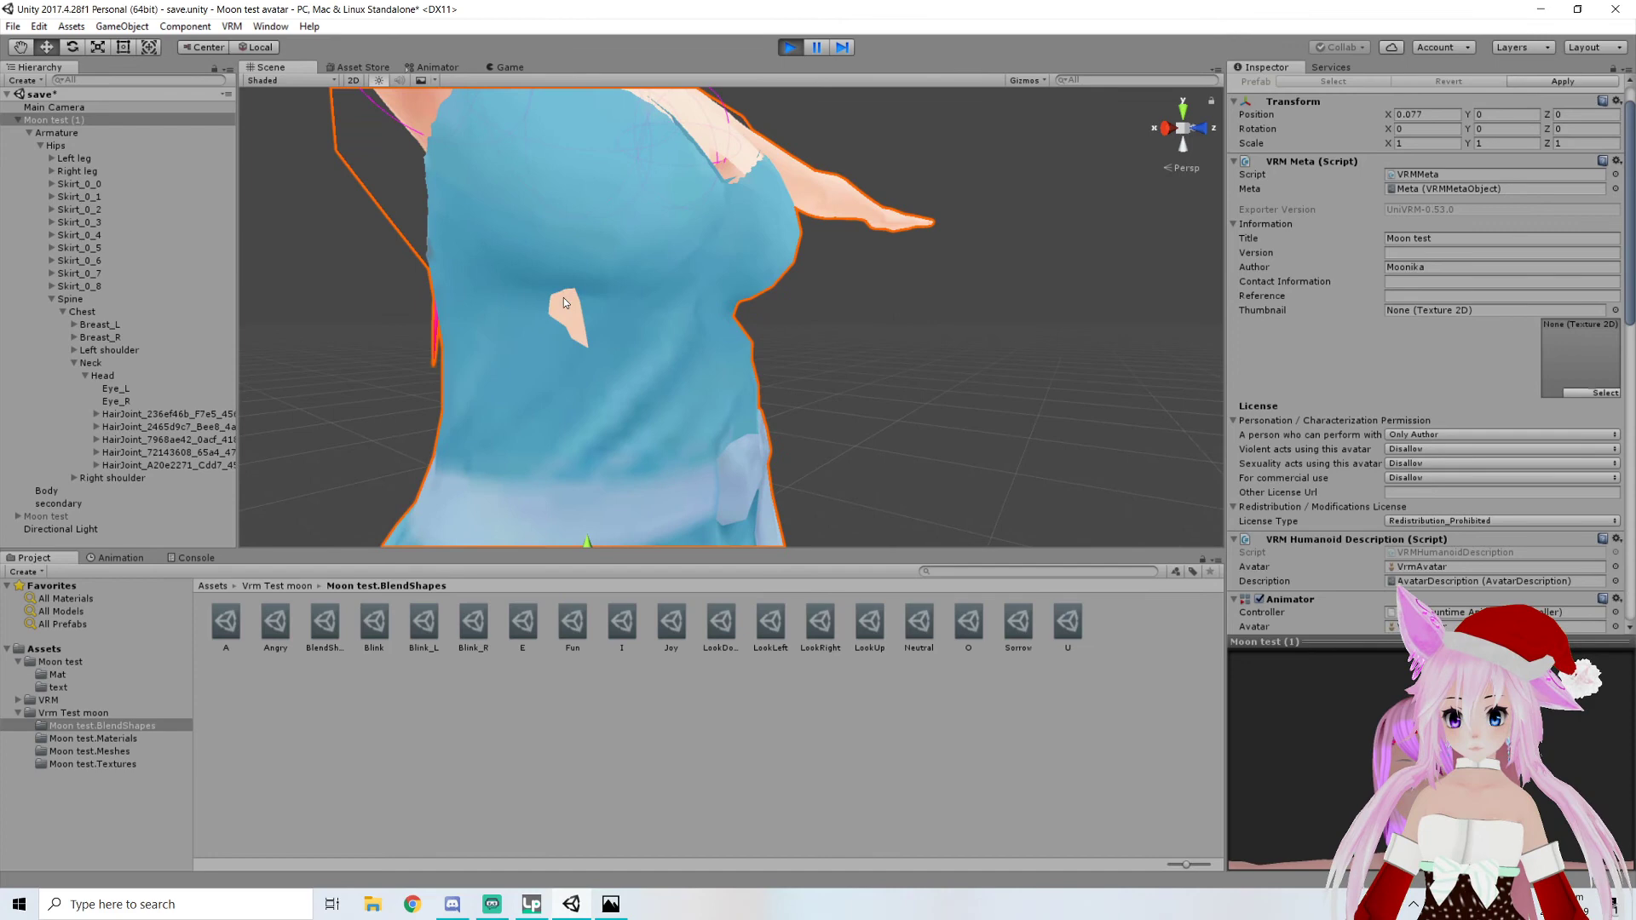
right_click_drag(688, 348, 547, 341)
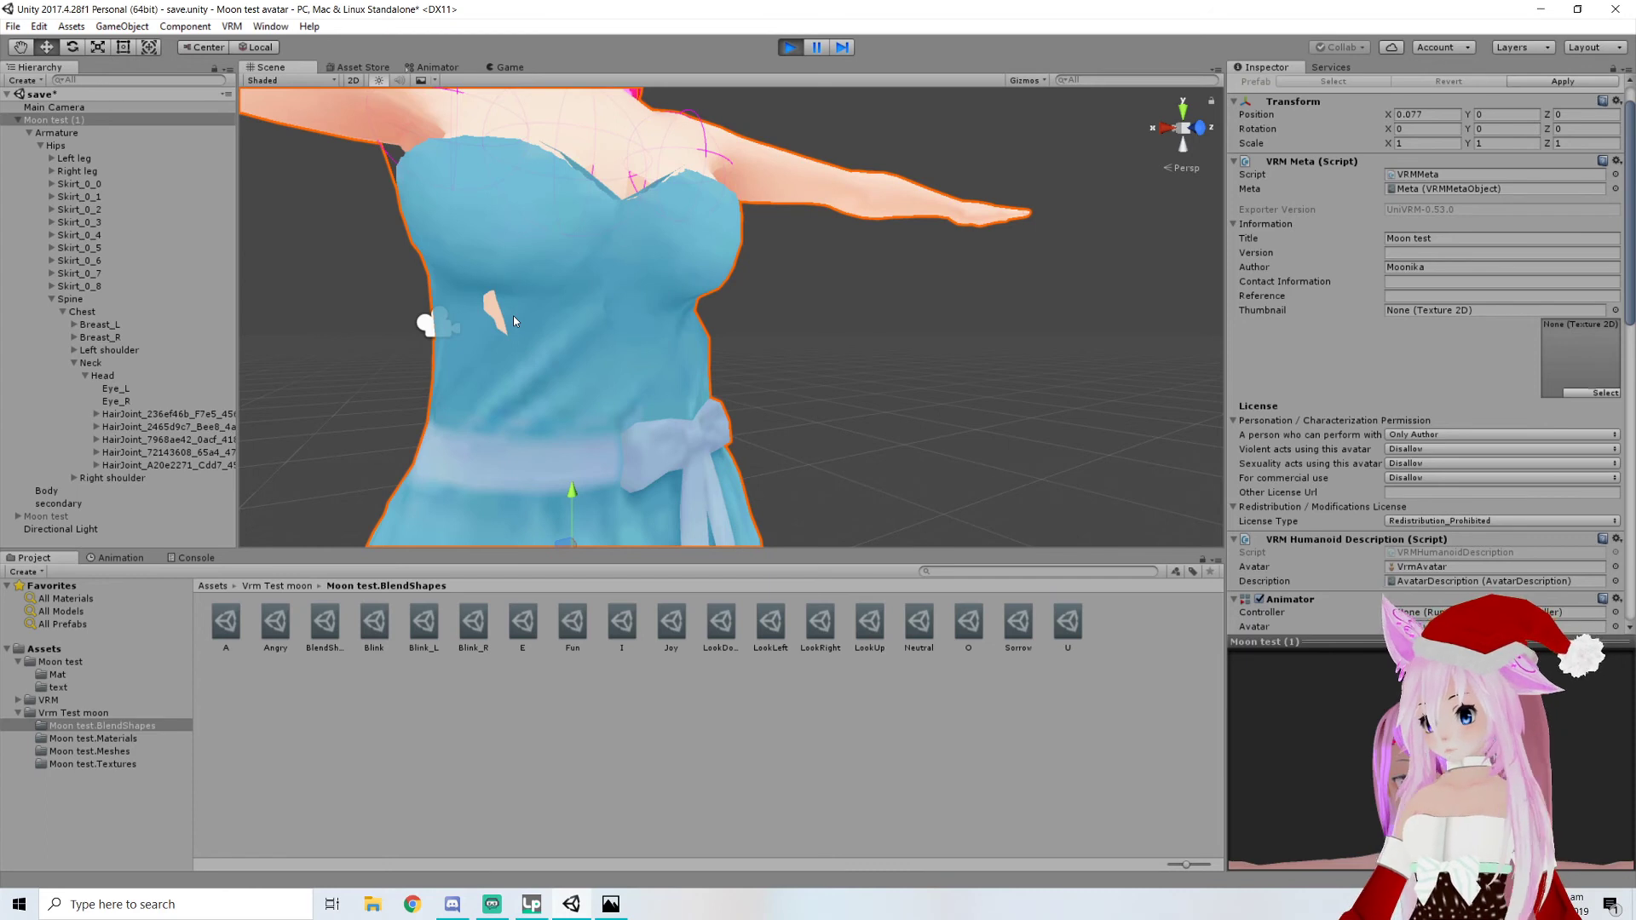
right_click_drag(591, 375, 530, 370)
right_click_drag(777, 349, 682, 377)
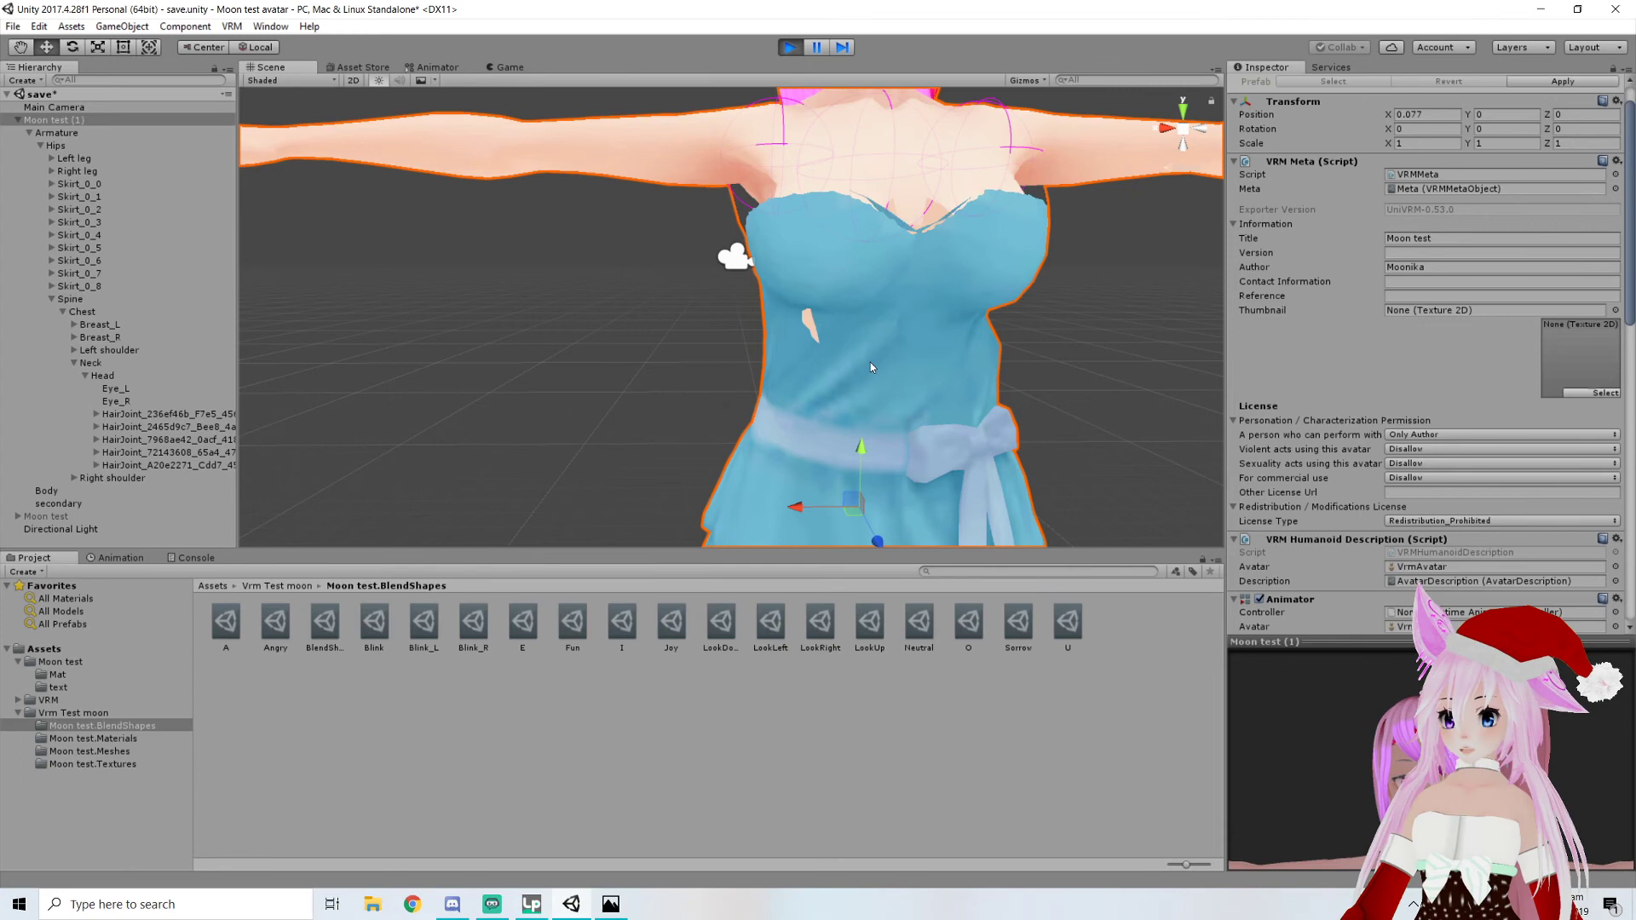
middle_click_drag(863, 369, 833, 372)
scroll(825, 366, "down", 5)
scroll(833, 371, "up", 5)
mouse_move(836, 381)
left_mouse_down("alt")
mouse_move(907, 413)
mouse_move(847, 409)
left_mouse_up("alt")
scroll(781, 413, "up", 2)
middle_click_drag(782, 413, 821, 427)
left_click_drag(822, 427, 887, 384, "alt")
scroll(832, 427, "down", 5)
scroll(858, 380, "down", 3)
middle_click_drag(859, 380, 886, 379)
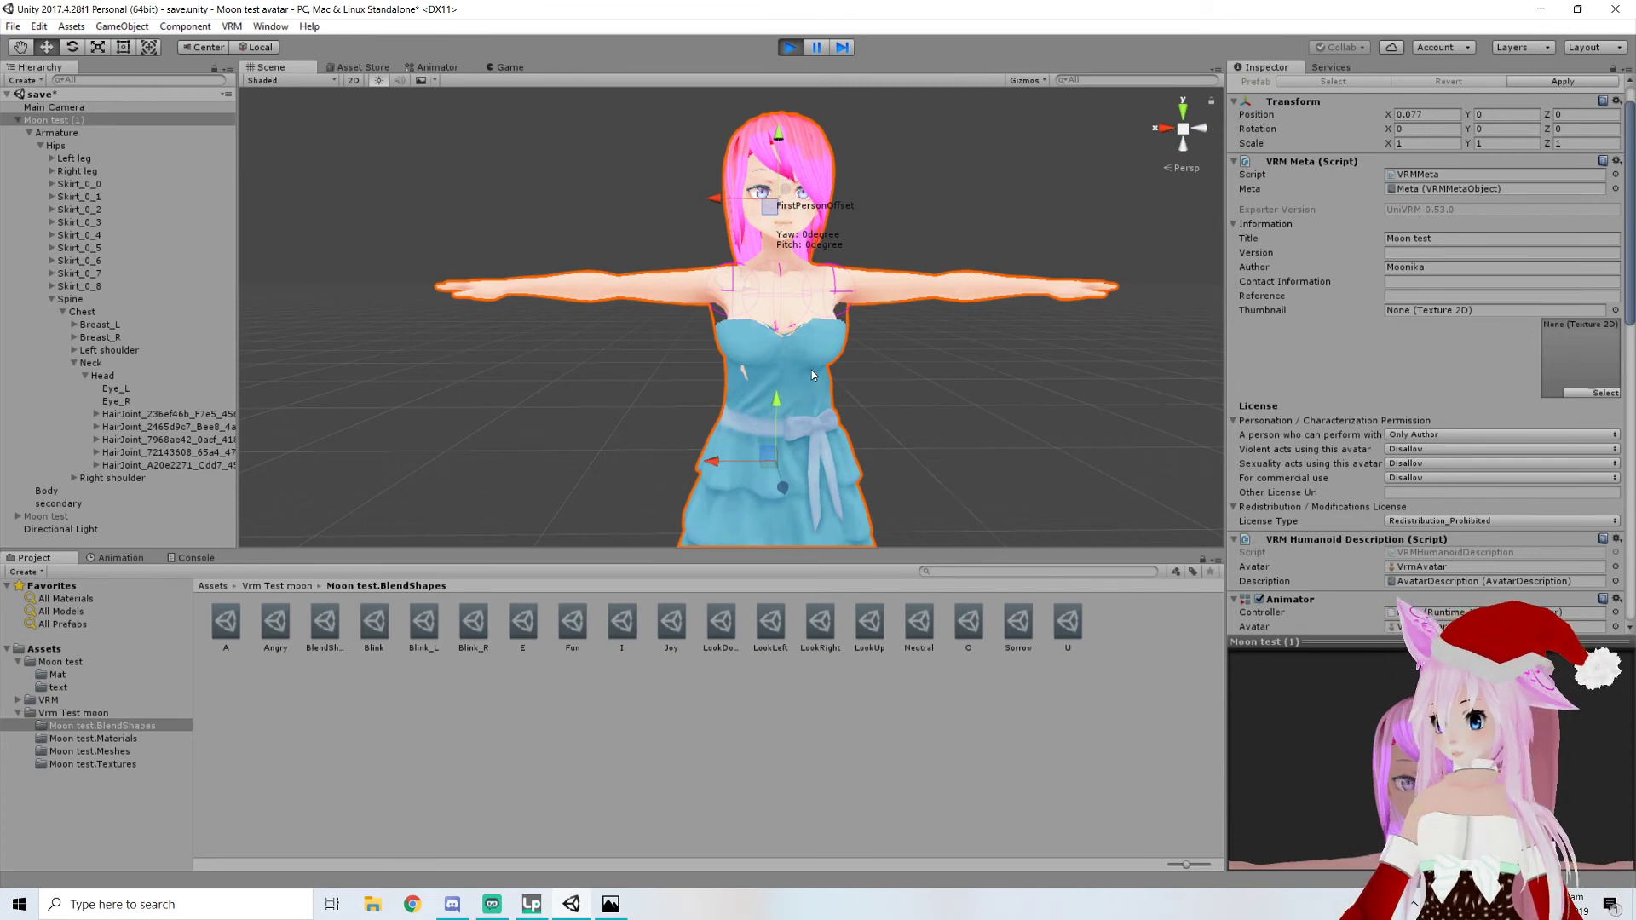
left_click_drag(847, 372, 797, 385, "alt")
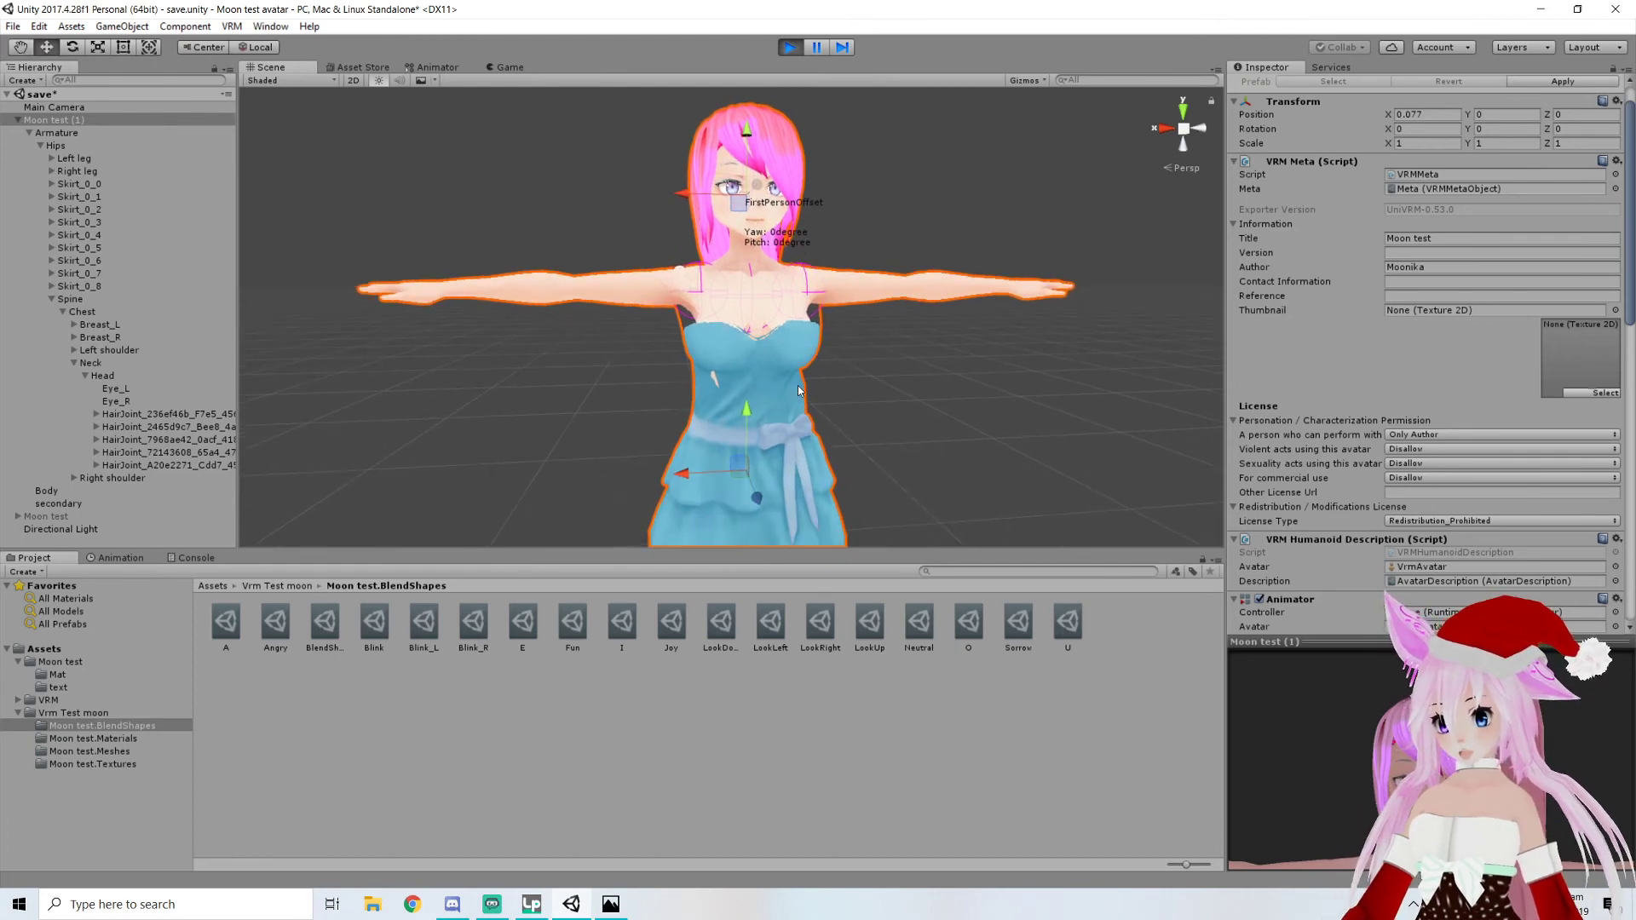
mouse_move(738, 355)
middle_mouse_down()
mouse_move(738, 246)
mouse_move(740, 352)
middle_mouse_up()
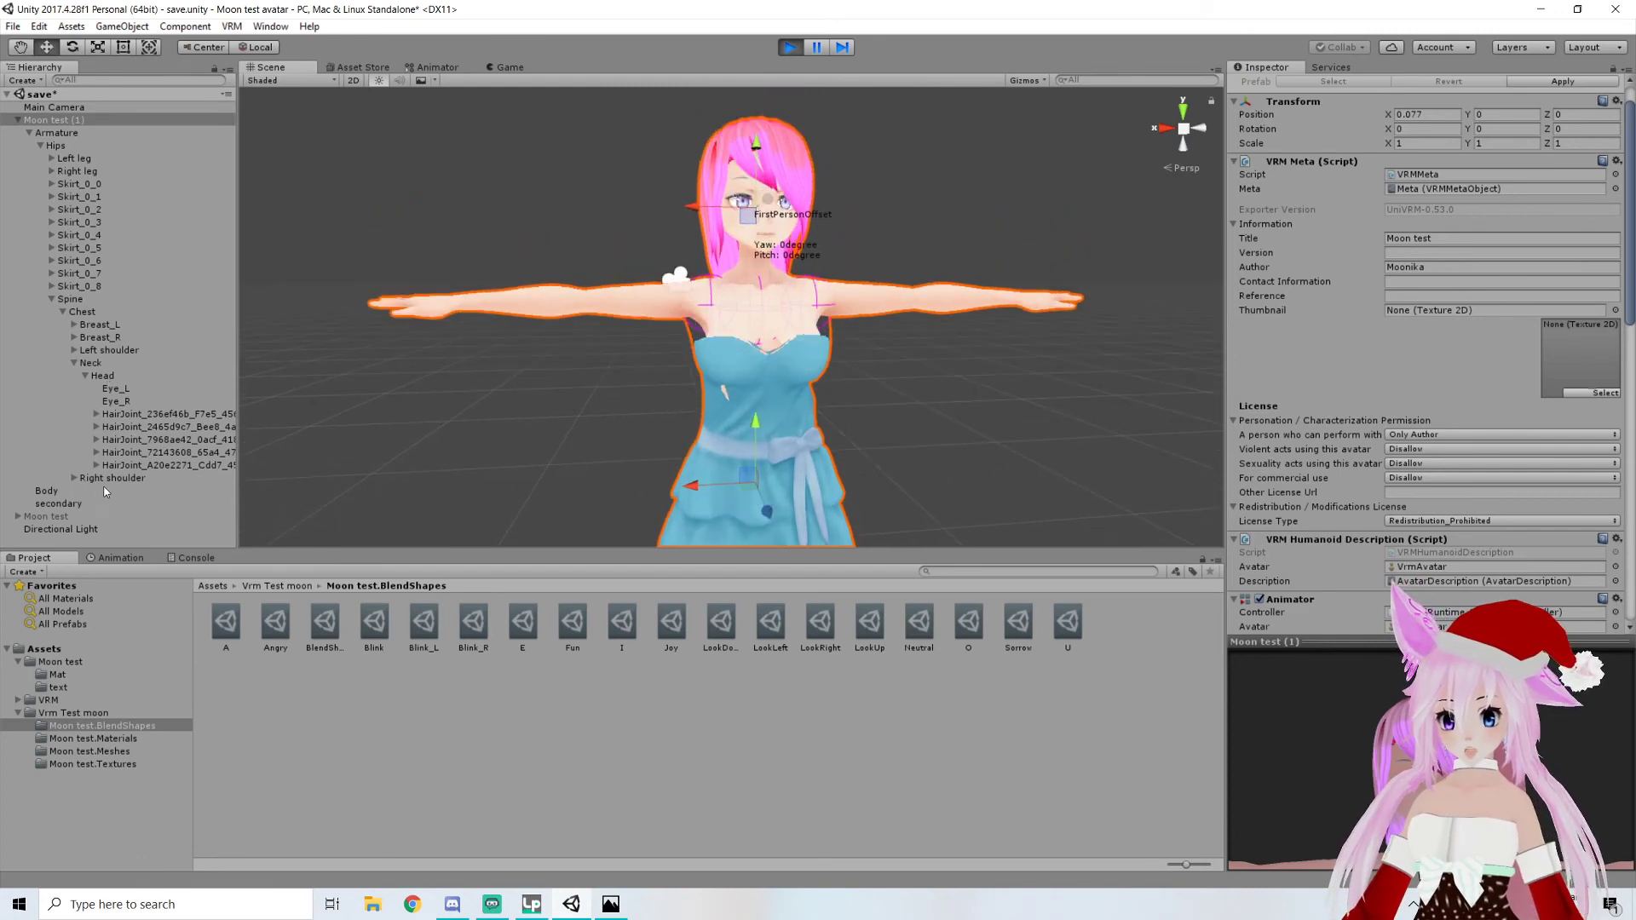
In play mode, set the secondary object's second VRM Spring Bone to Stiffness Force 0.37 and Drag Force 0.914, and move the avatar to test it
left_click(60, 503)
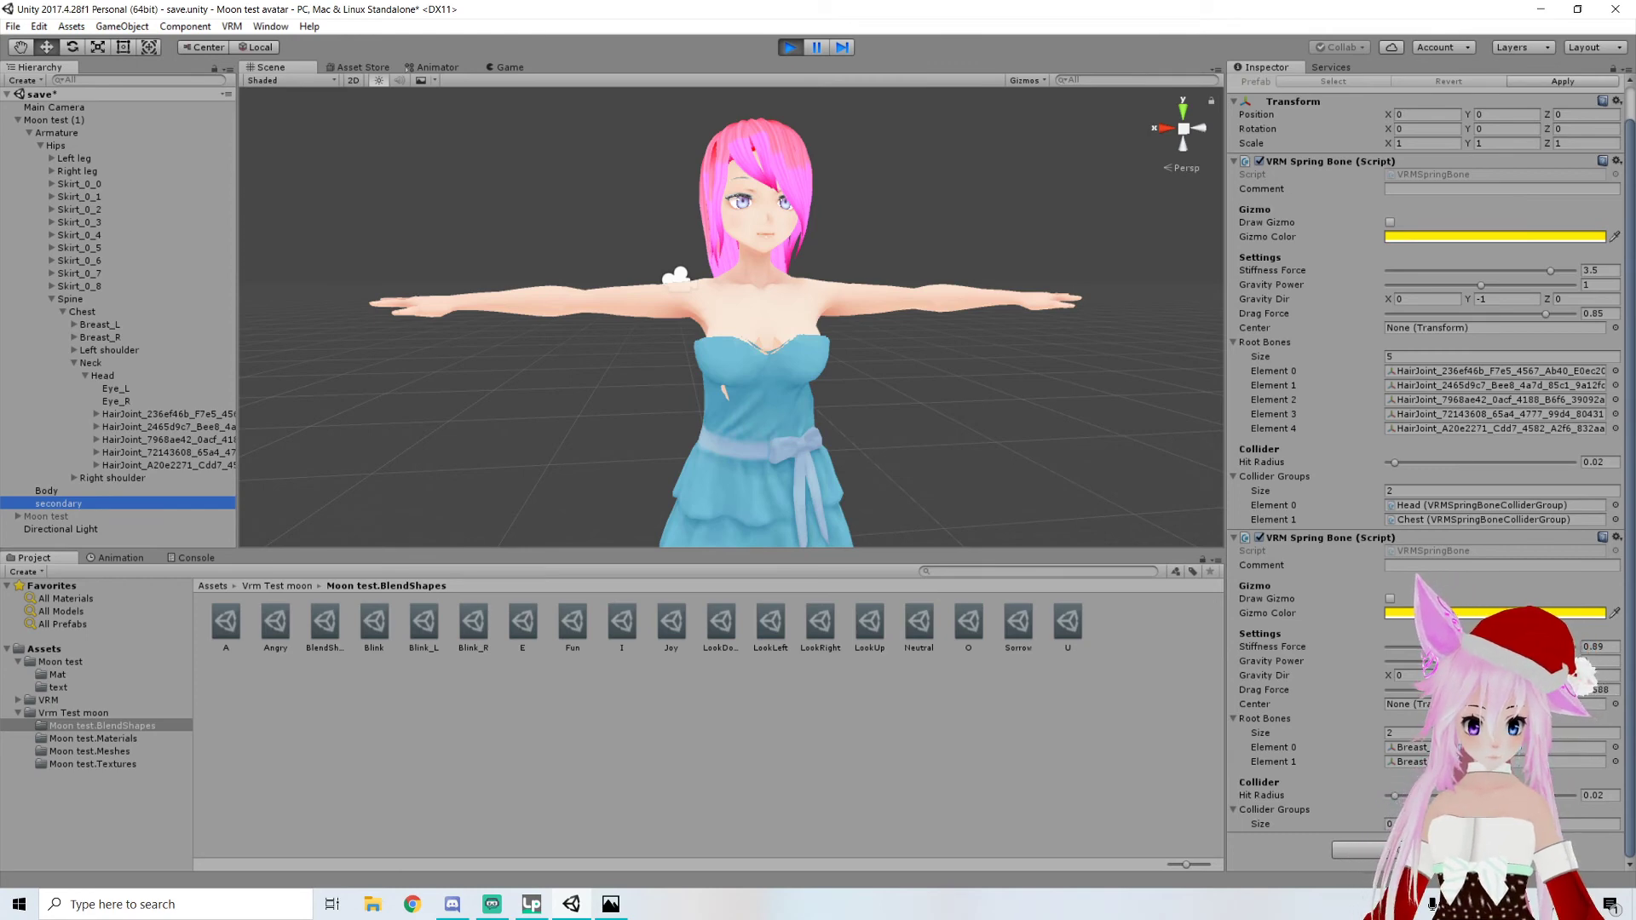
left_click_drag(1429, 647, 1406, 647)
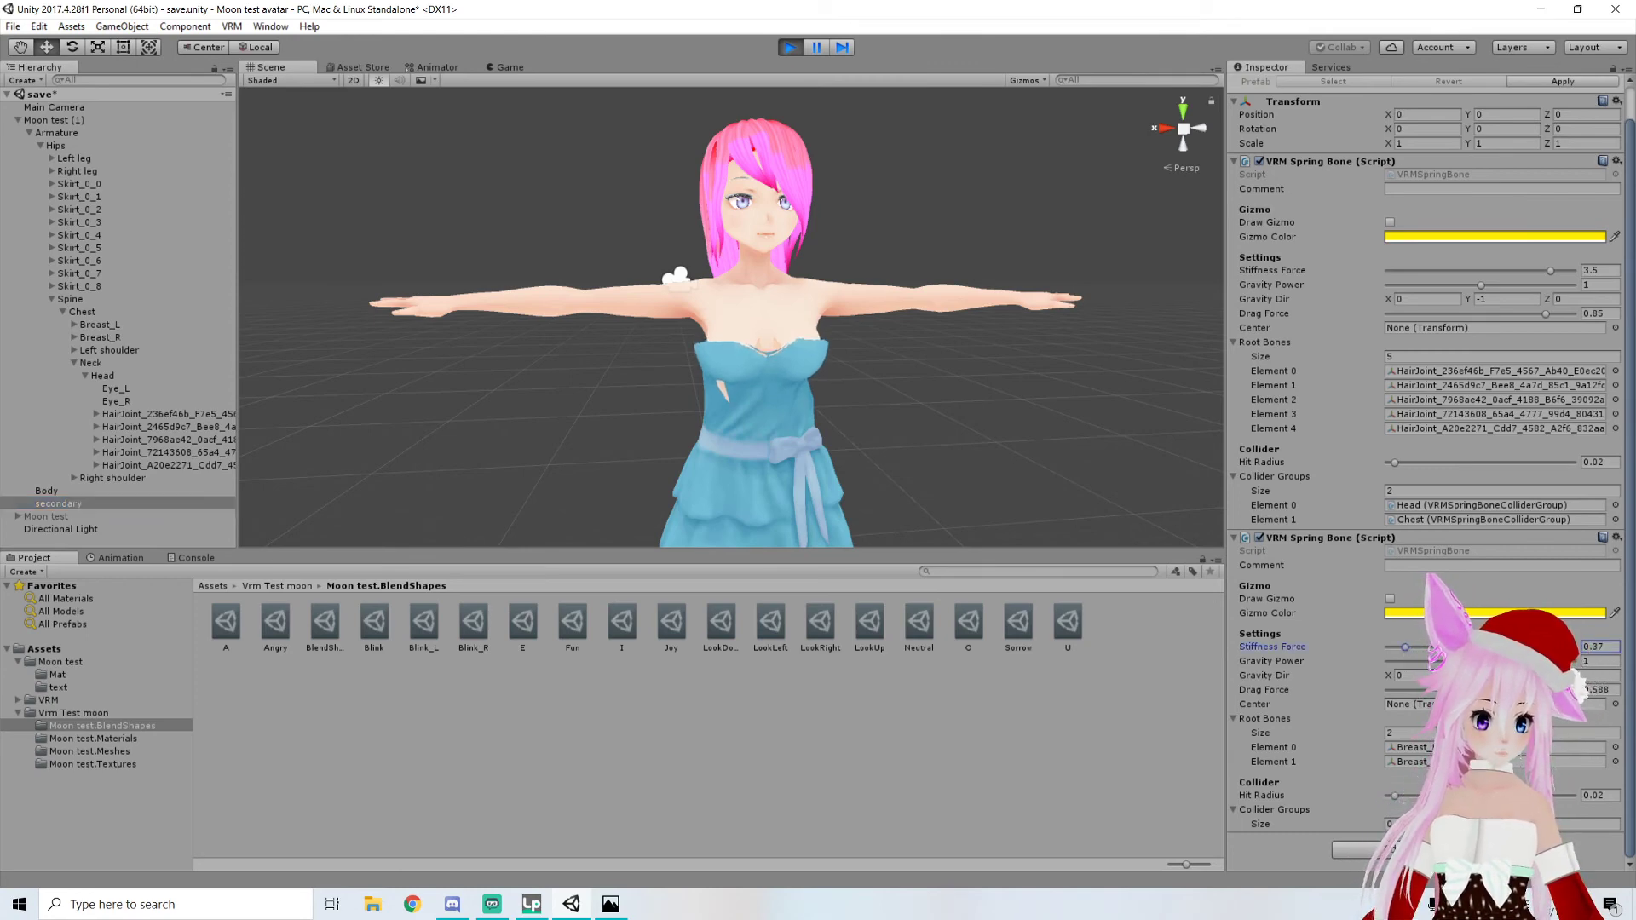
left_click_drag(1498, 691, 1560, 690)
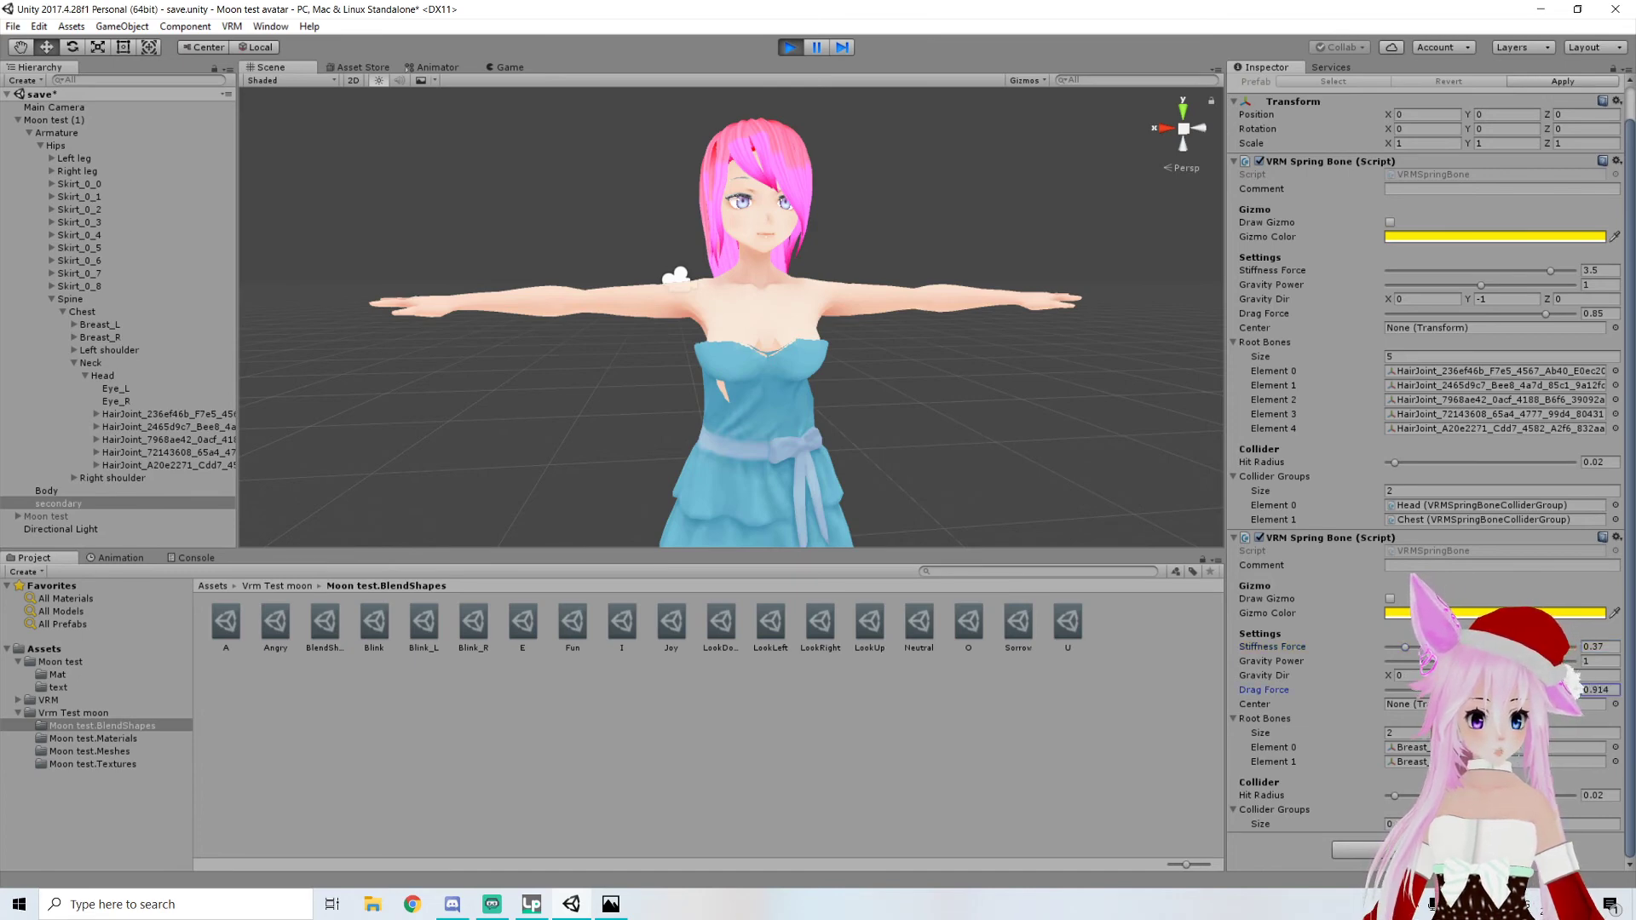
left_click(697, 392)
scroll(698, 392, "down", 2)
mouse_move(686, 412)
left_mouse_down()
mouse_move(641, 401)
mouse_move(686, 412)
left_mouse_up()
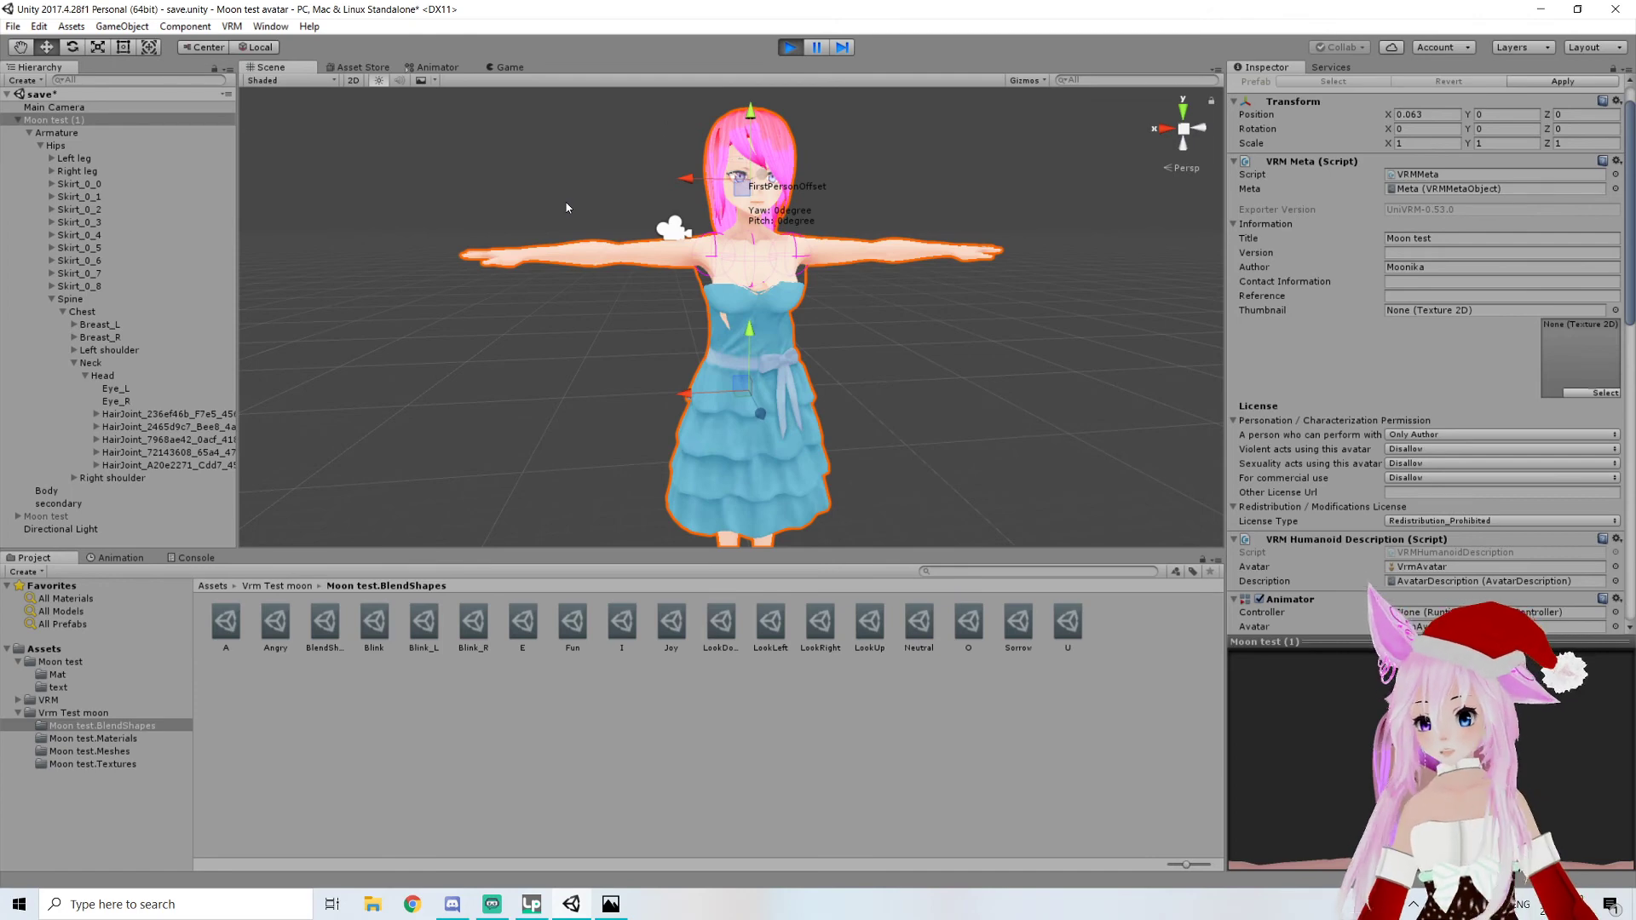
middle_click_drag(724, 127, 693, 150)
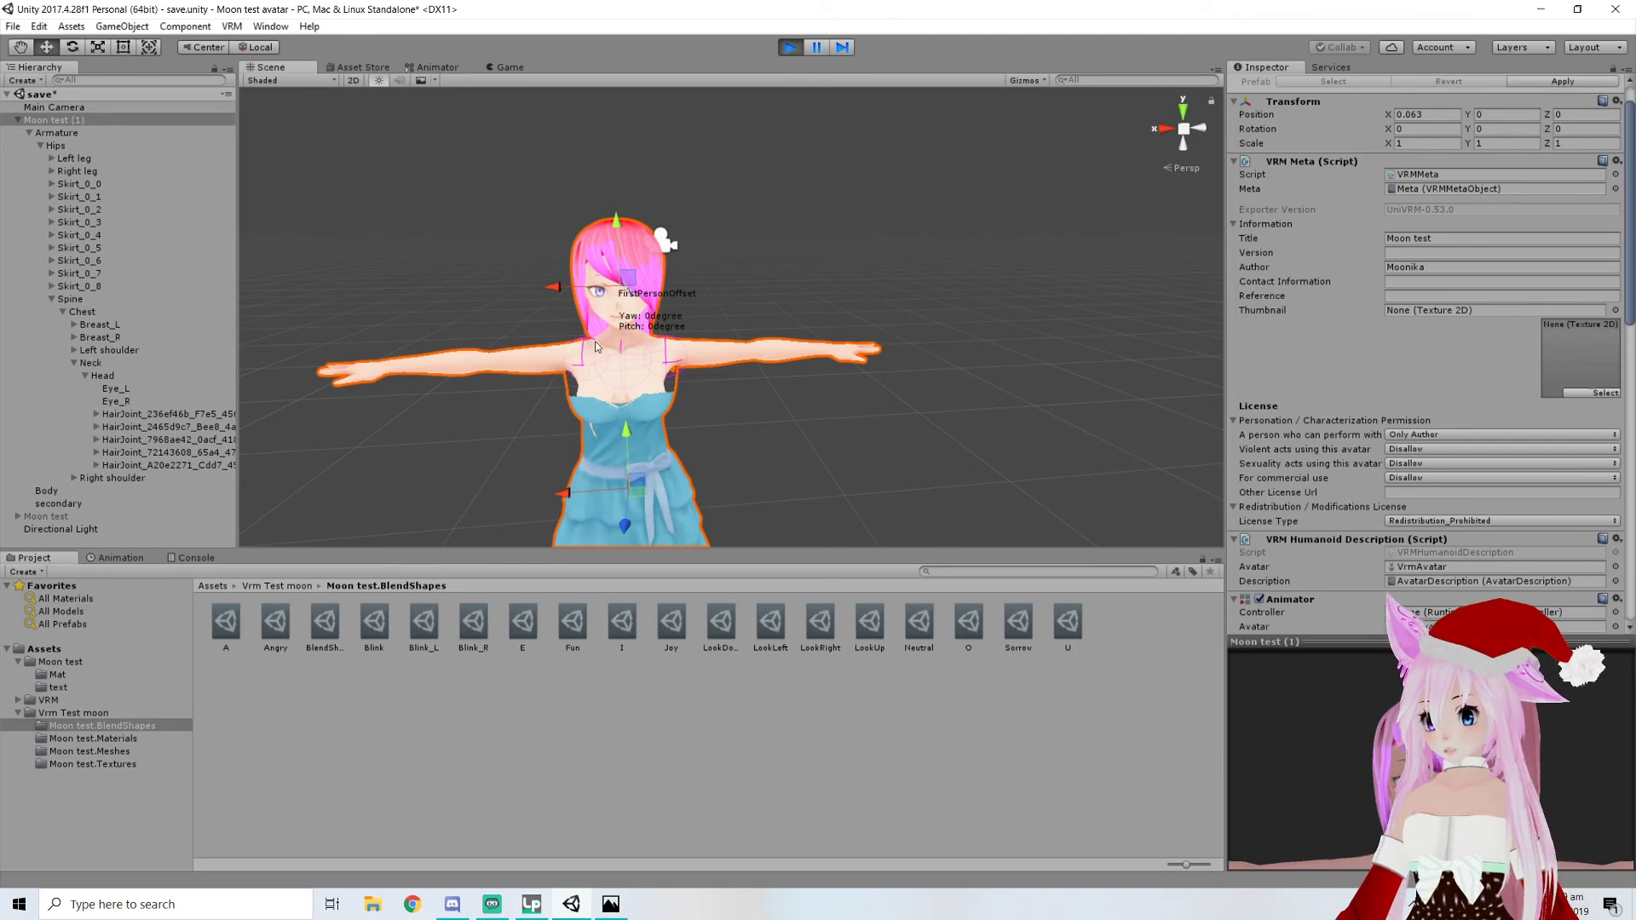
middle_click_drag(498, 369, 576, 354)
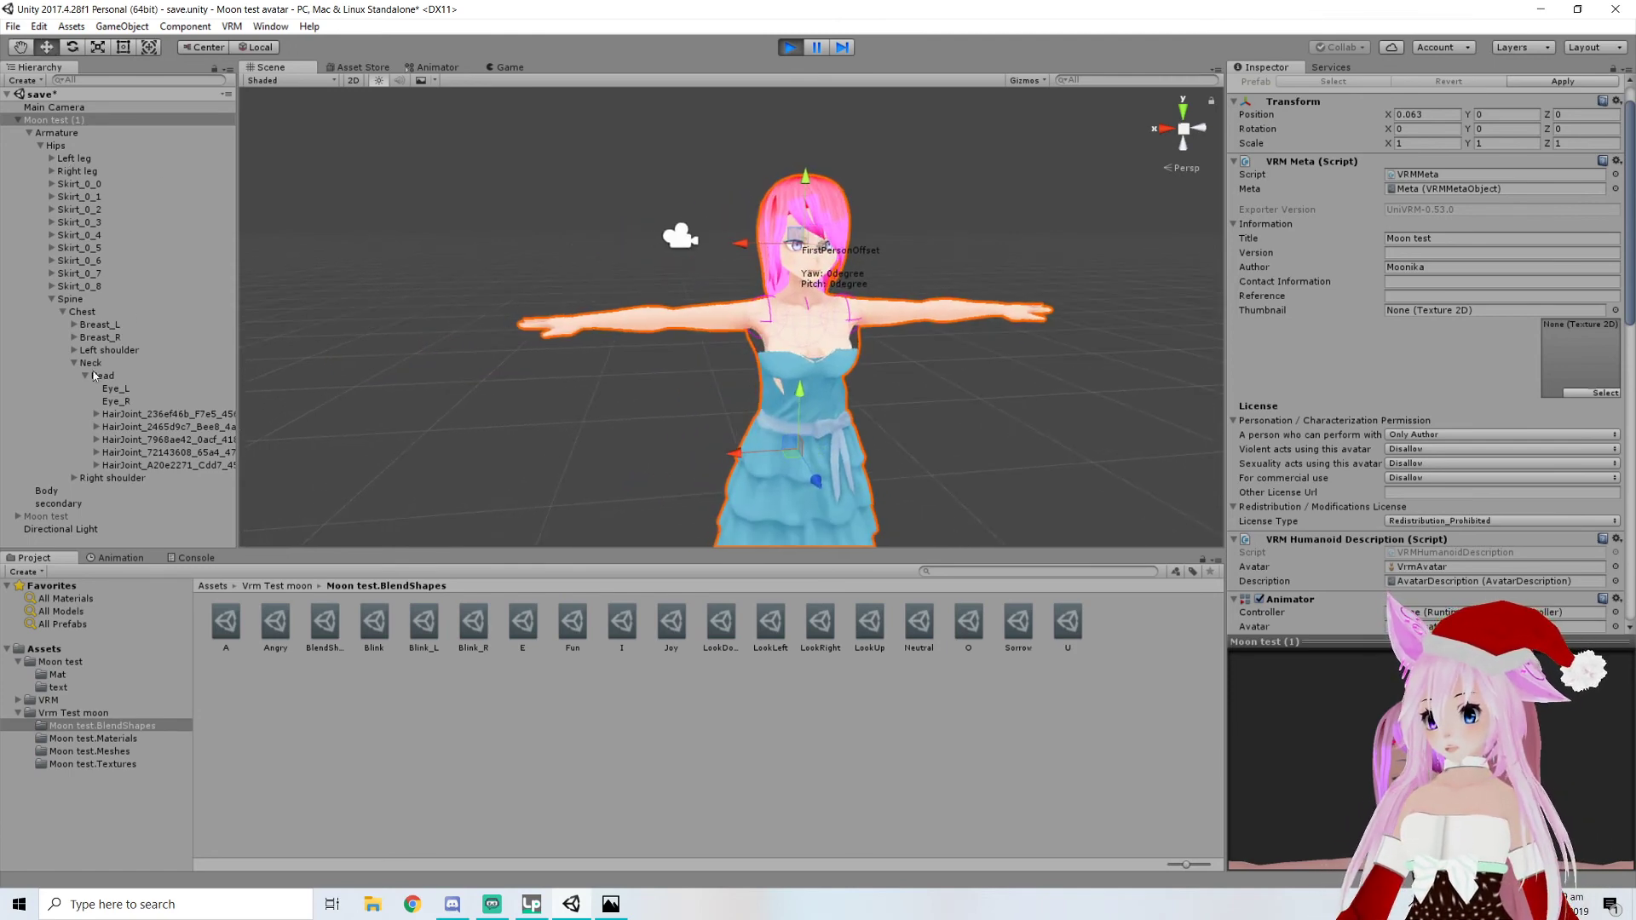
Expand the left arm bones down to Left wrist and inspect which armature bones, such as Eye_L and Breast_L, can be selected
left_click(74, 350)
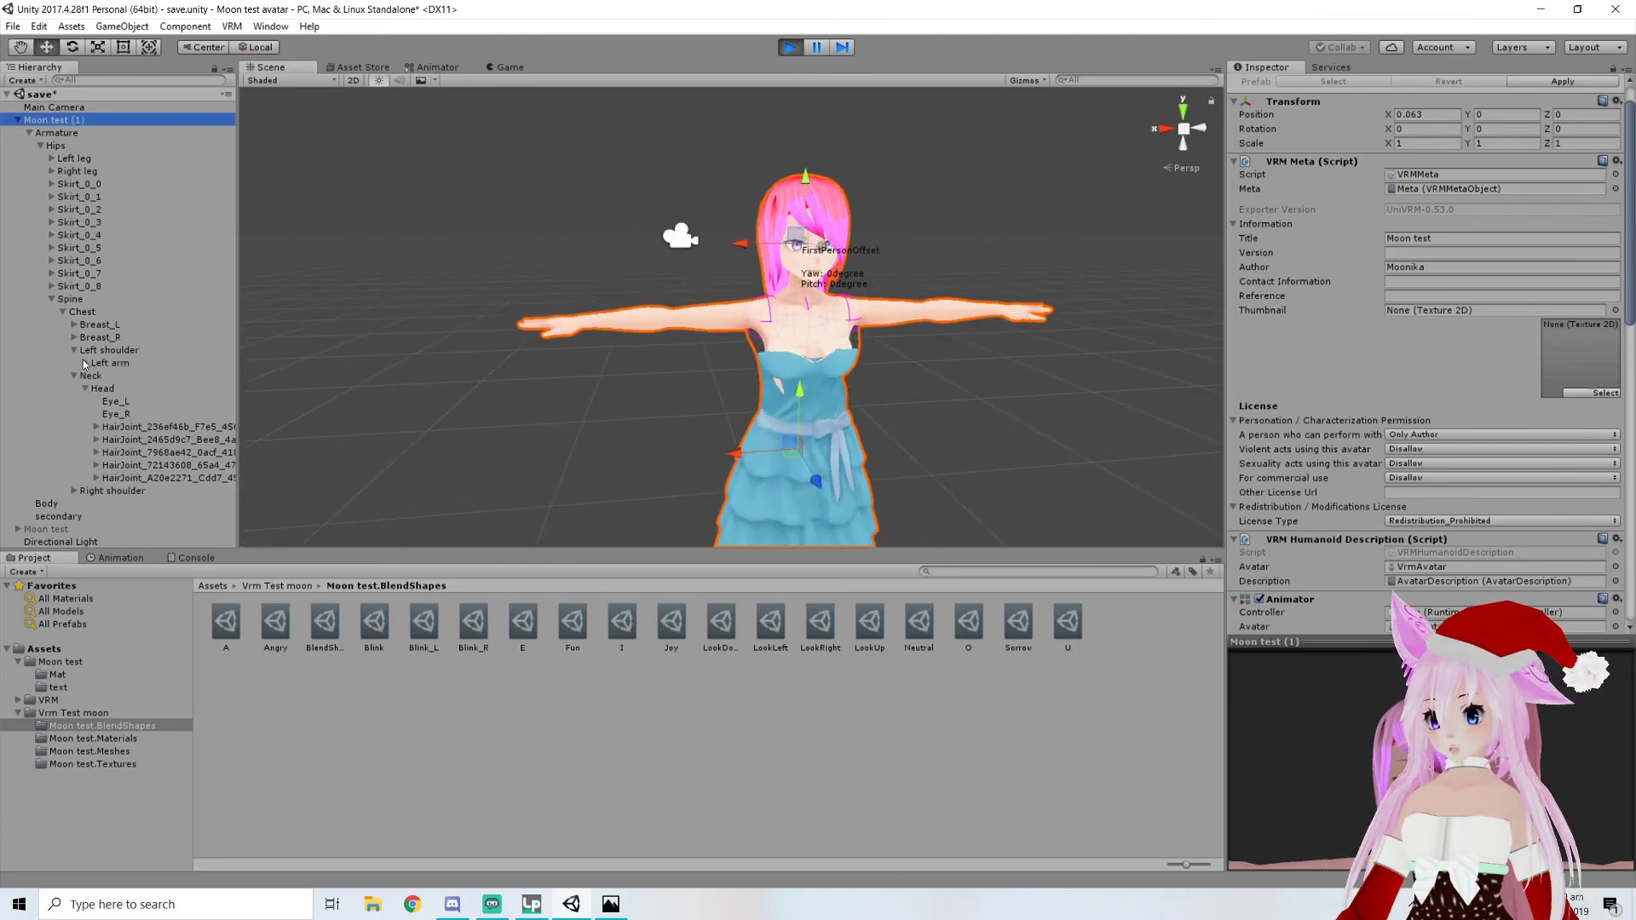
left_click(85, 363)
left_click(96, 376)
left_click(146, 388)
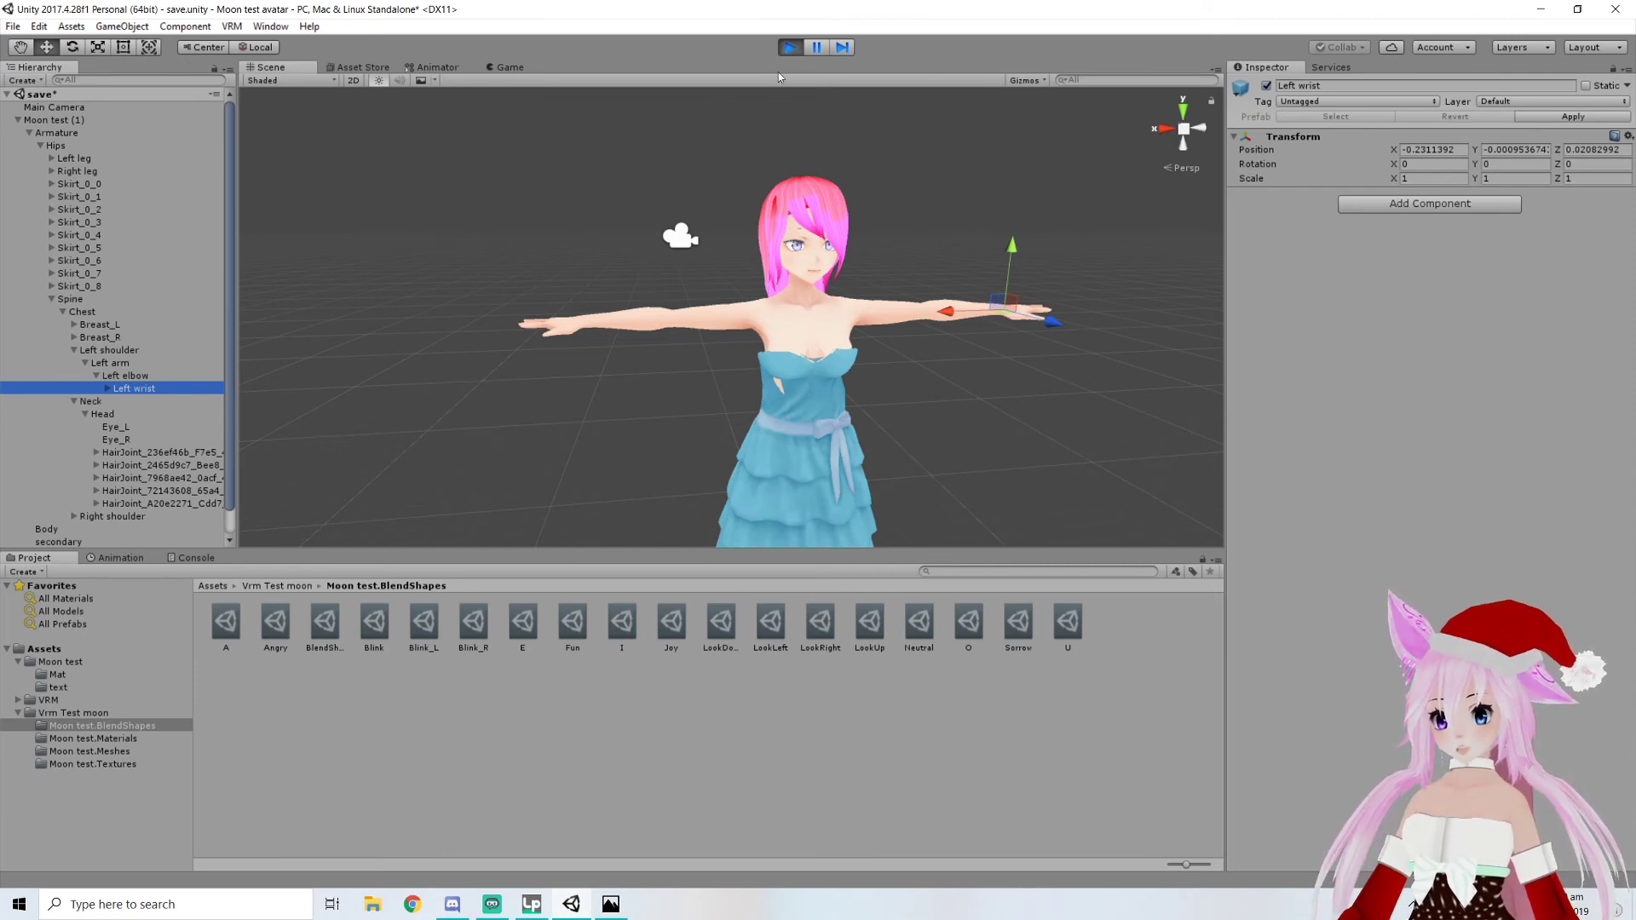
left_click(109, 347)
left_click(104, 324)
left_click(111, 389)
left_click(111, 428)
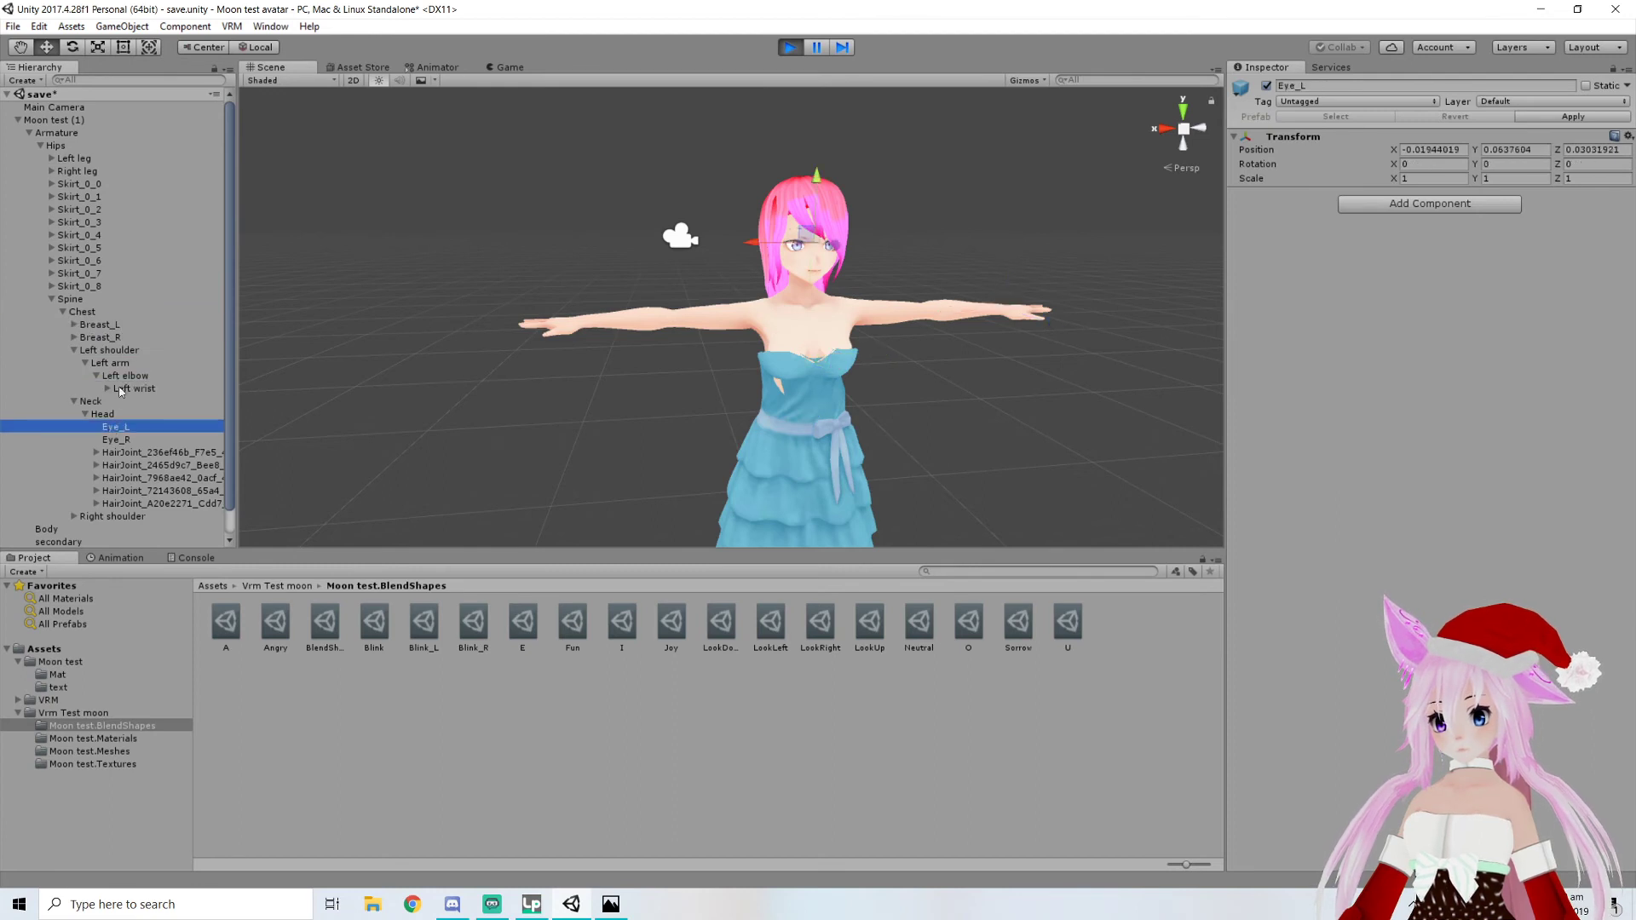
left_click(85, 313)
left_click(87, 324)
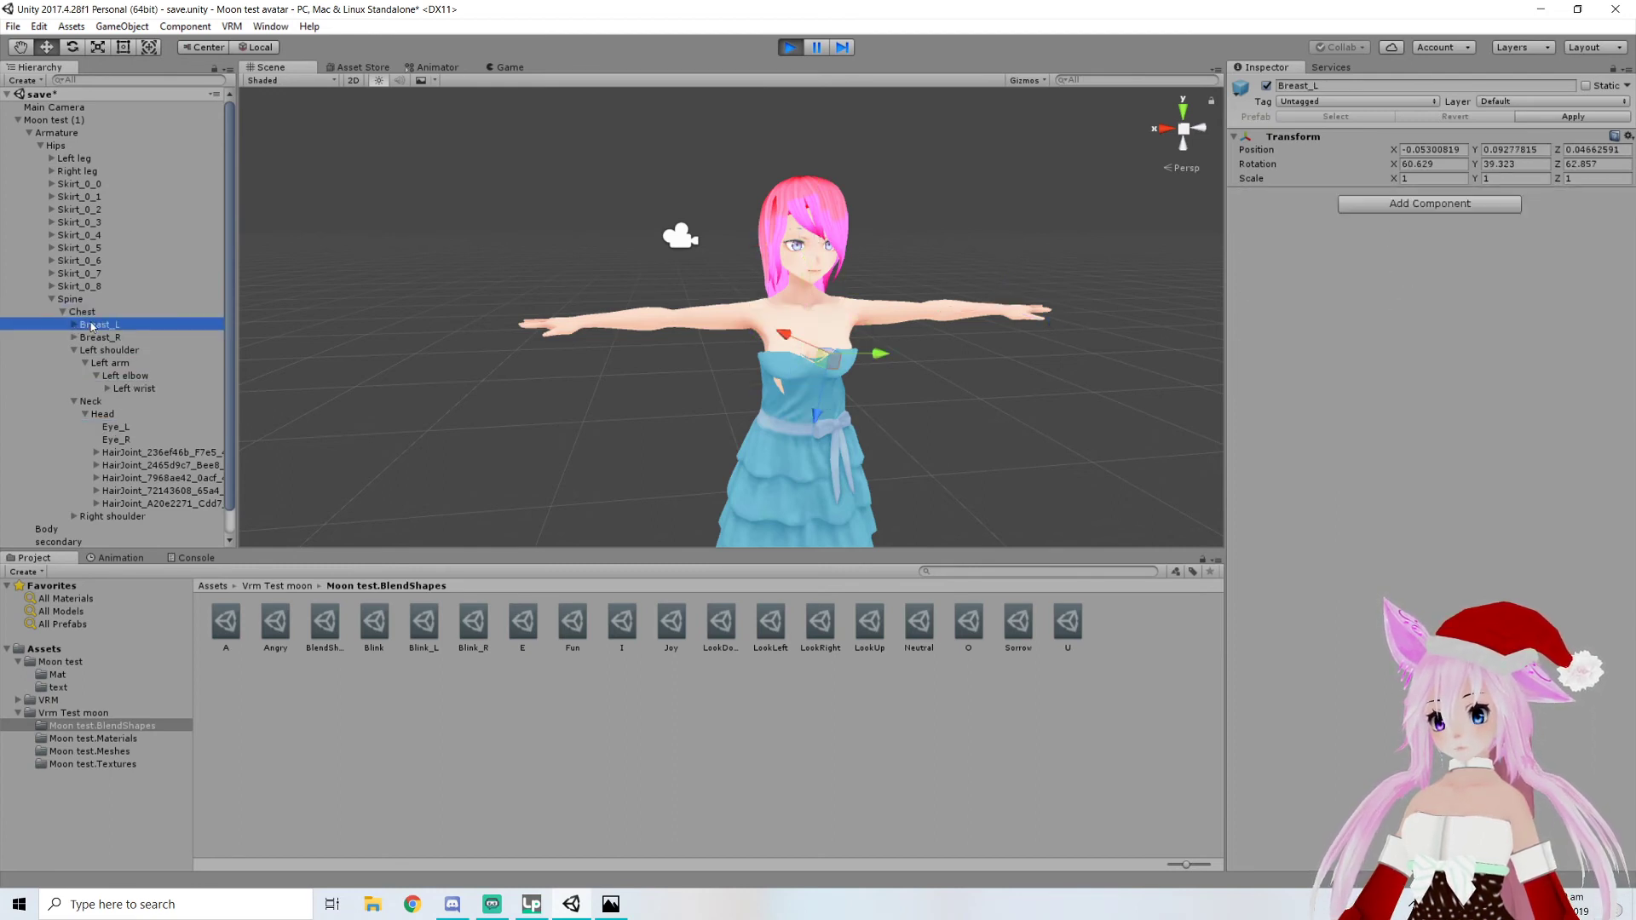
scroll(110, 521, "down", 1)
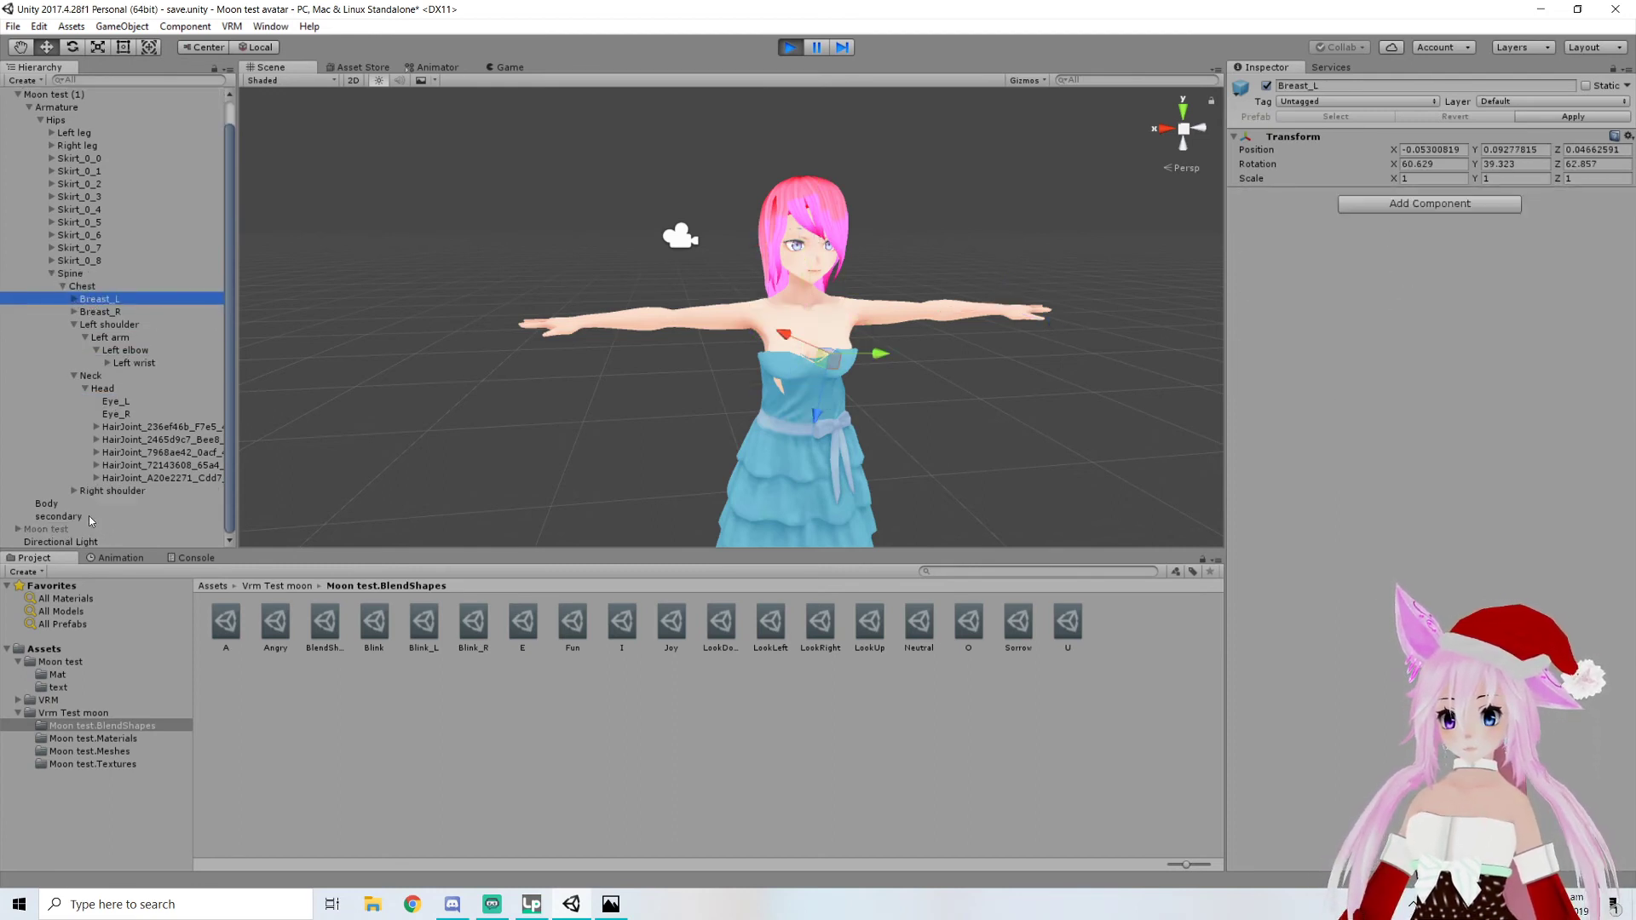
Copy the second VRM Spring Bone's play-mode values on the secondary object, stop play mode and paste them back
left_click(109, 518)
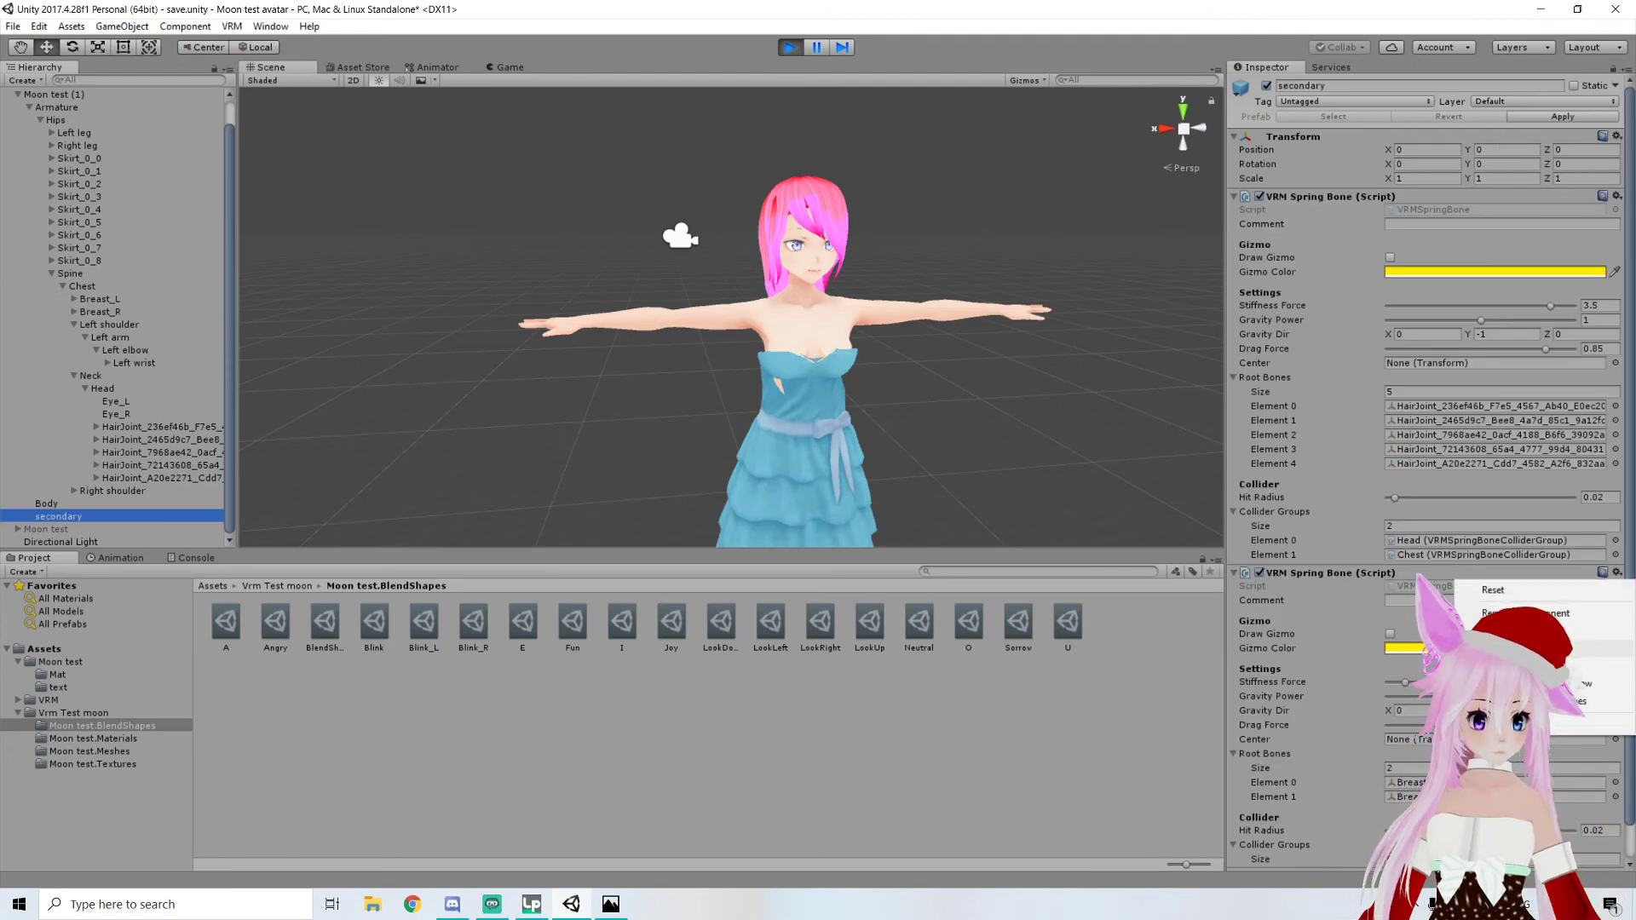
left_click(1593, 666)
key("ctrl+p")
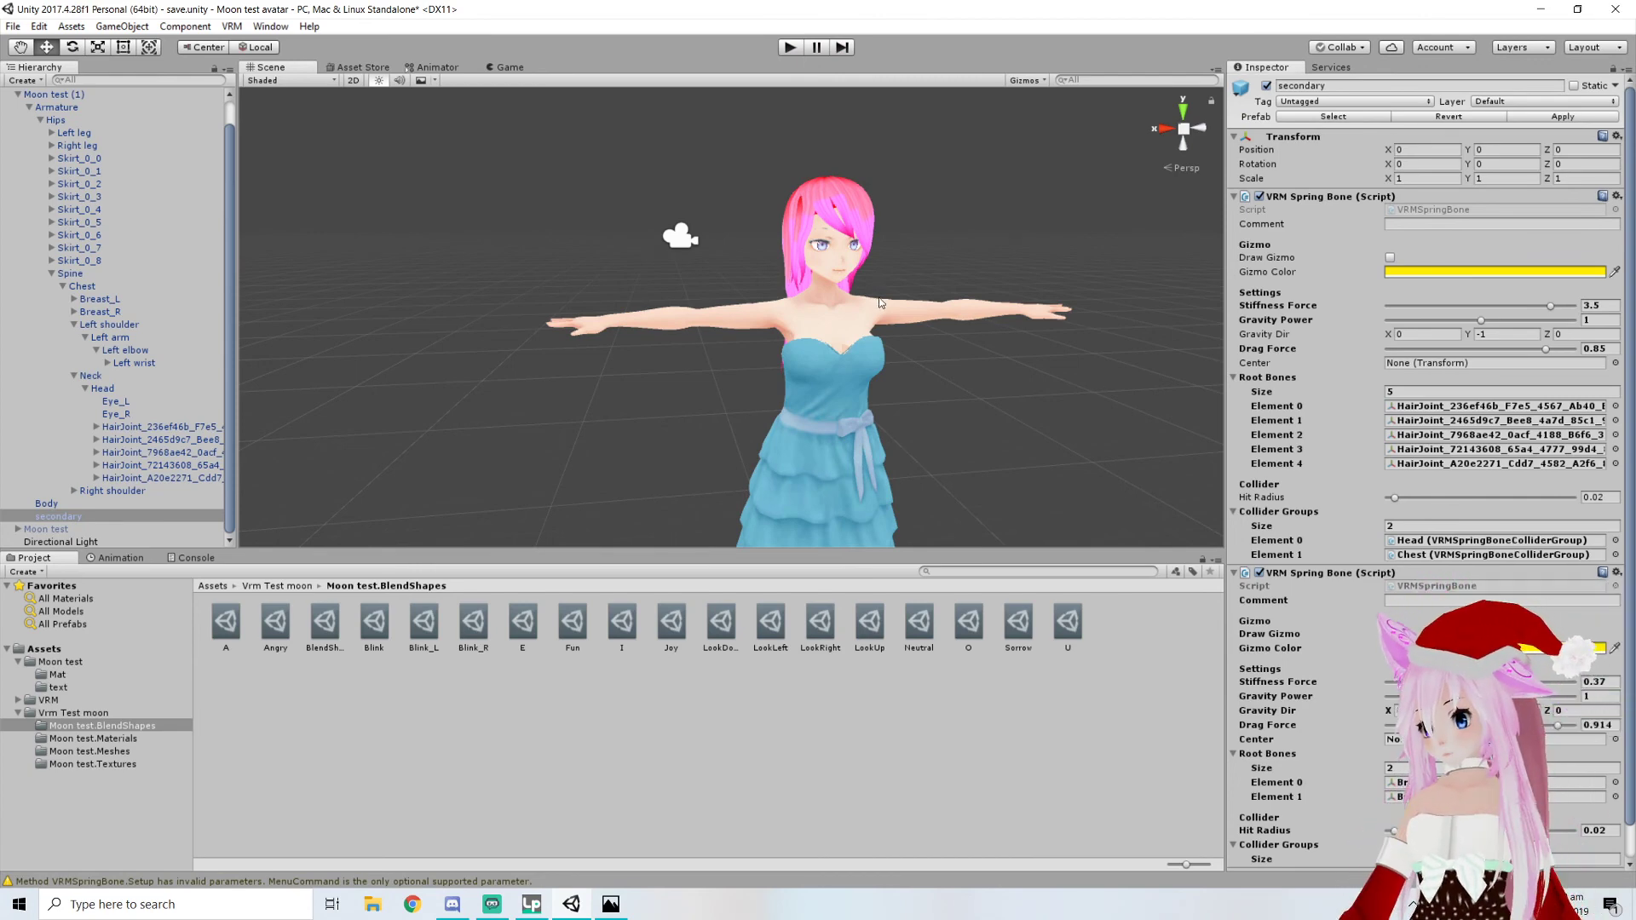
Examine the avatar's chest and dress at rest from different distances and angles
scroll(818, 290, "up", 3)
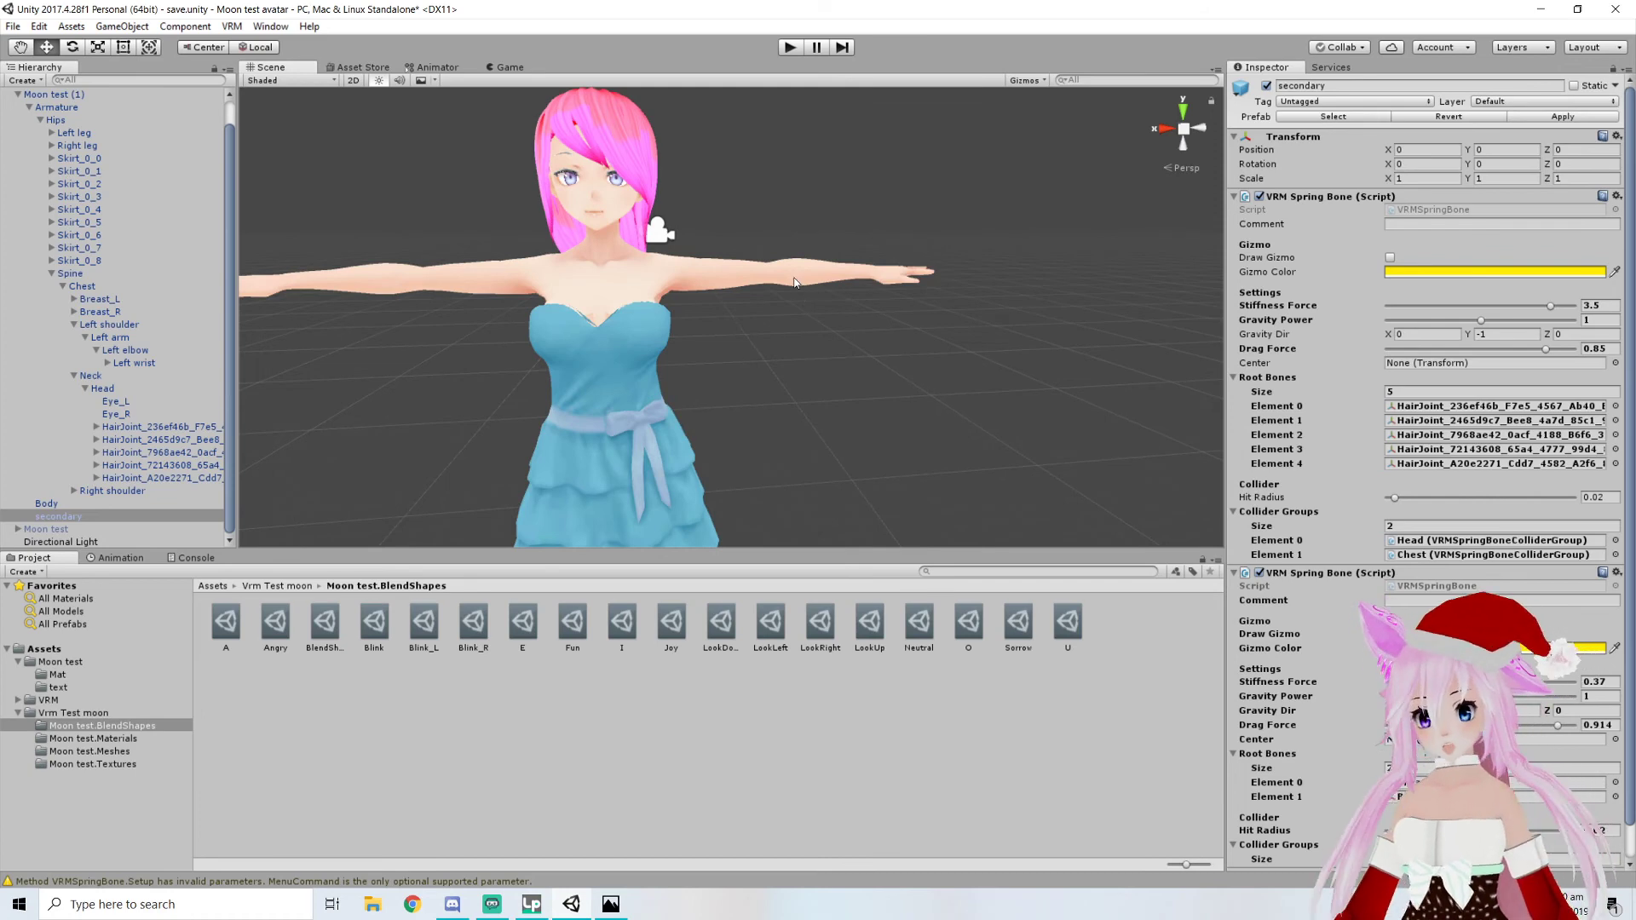
scroll(544, 287, "up", 5)
scroll(541, 294, "down", 5)
left_click_drag(540, 294, 559, 300, "alt")
left_click_drag(624, 360, 682, 356, "alt")
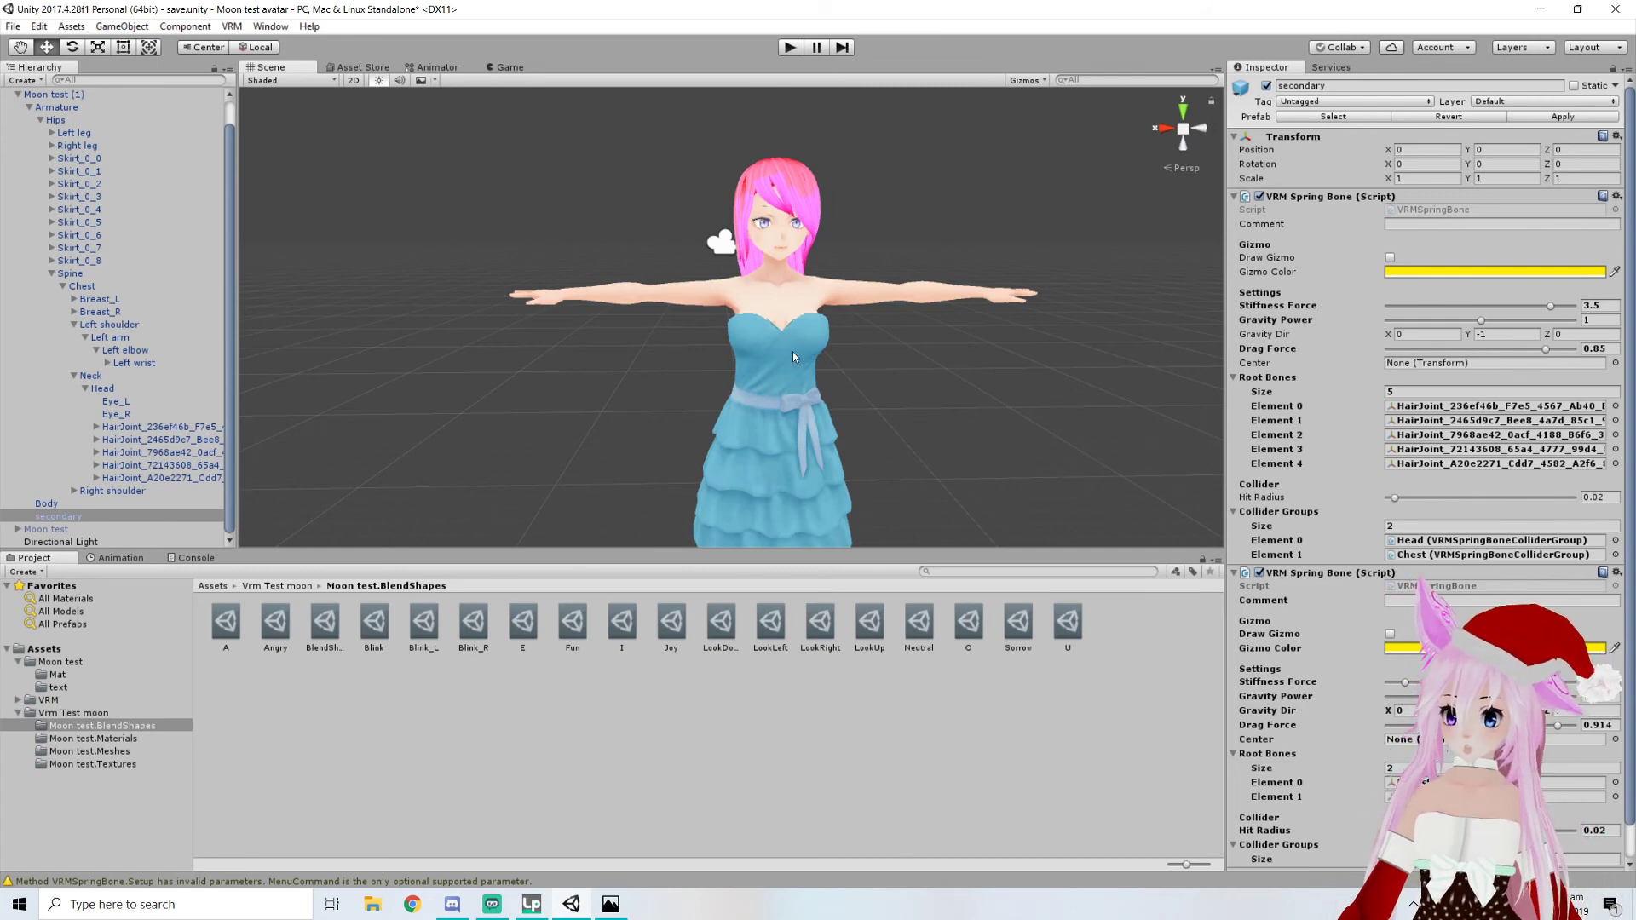
right_click_drag(767, 386, 770, 358)
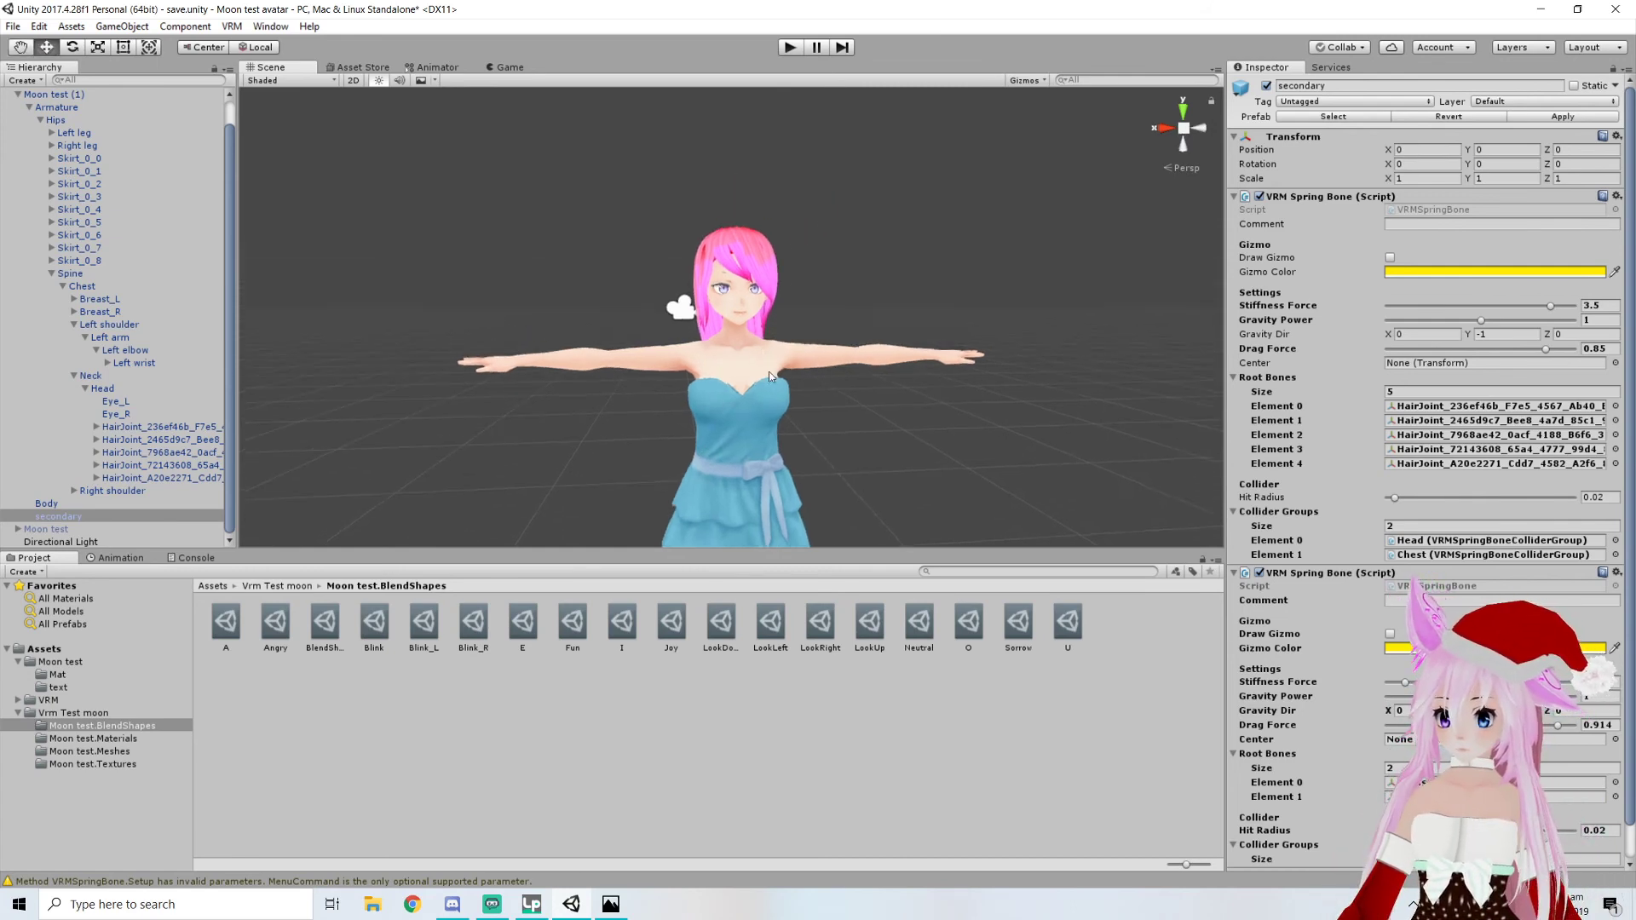
scroll(769, 355, "down", 4)
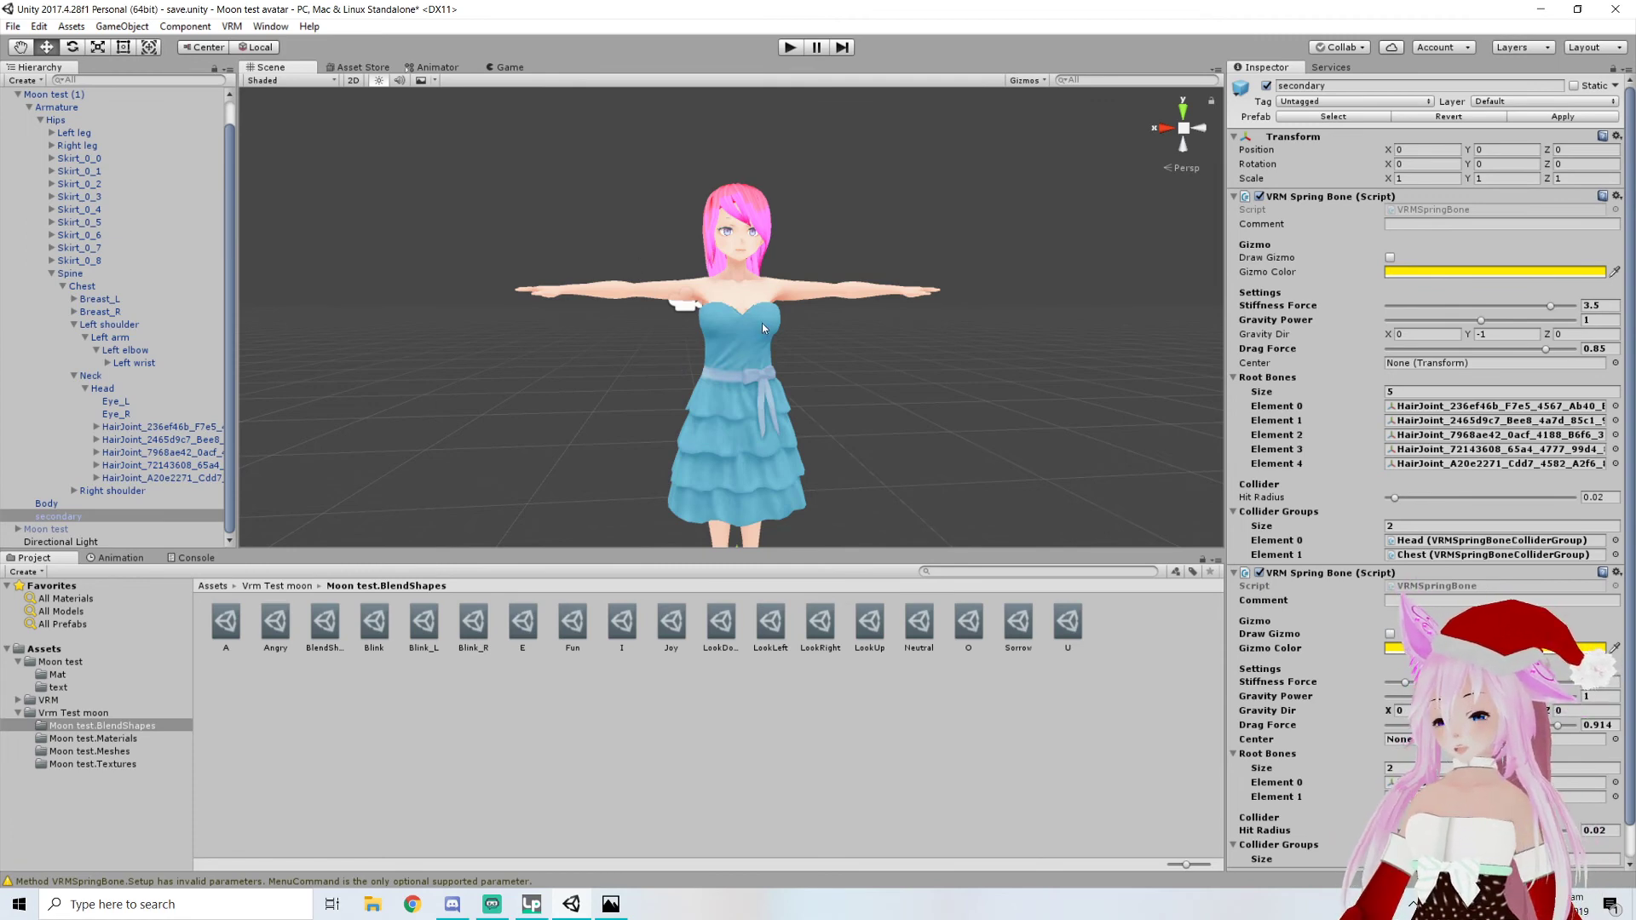
scroll(762, 324, "up", 10)
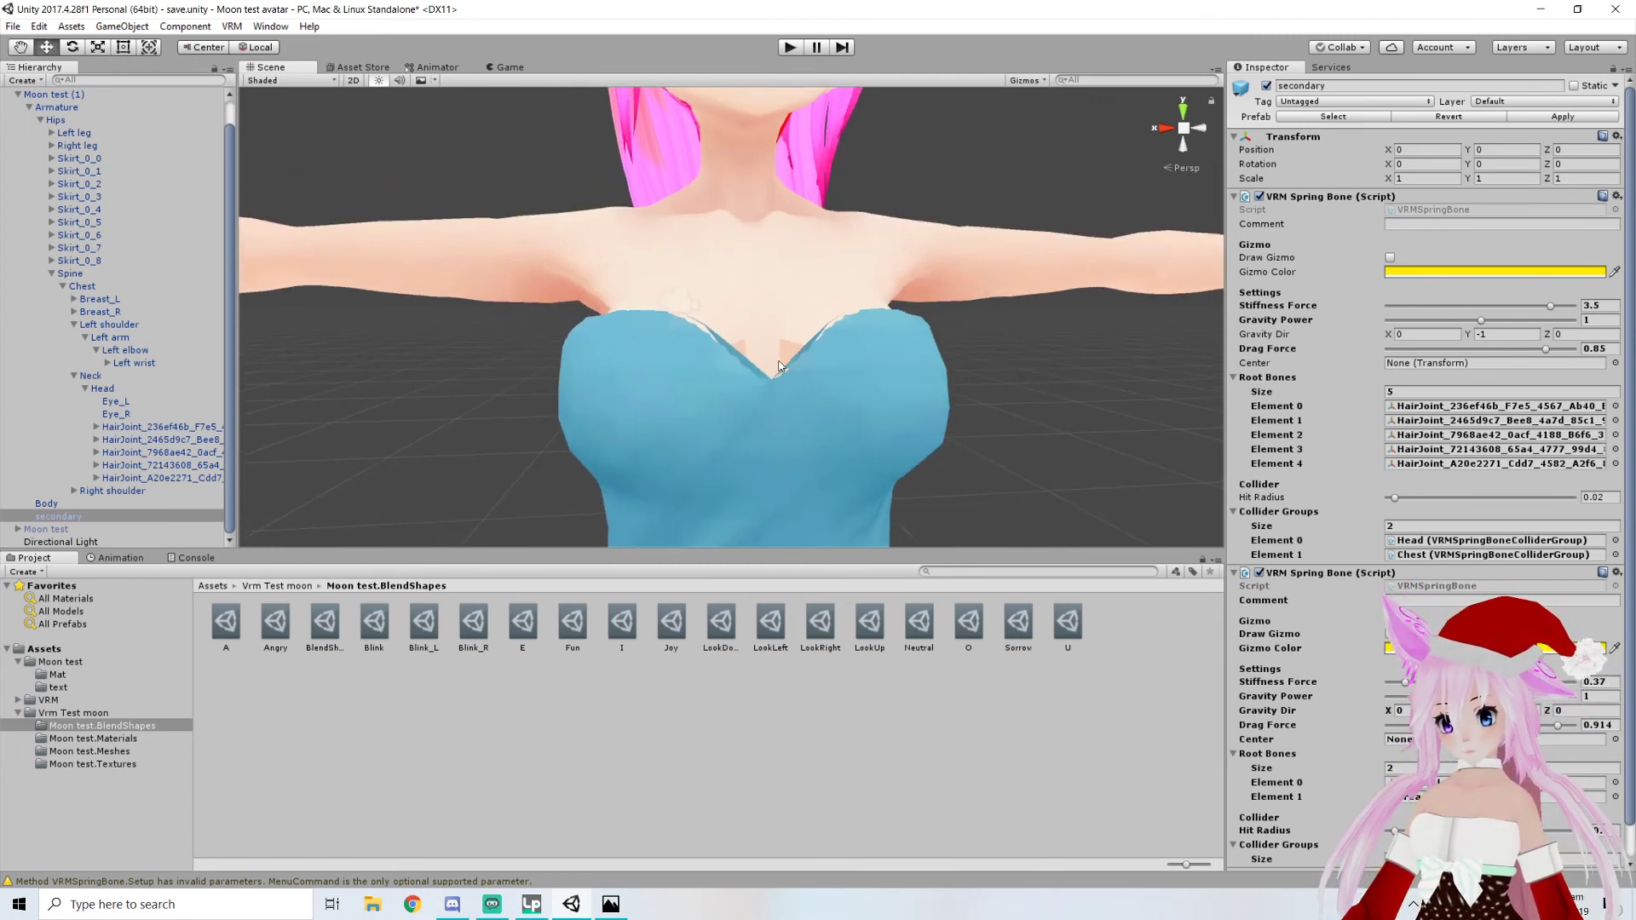
scroll(776, 353, "down", 6)
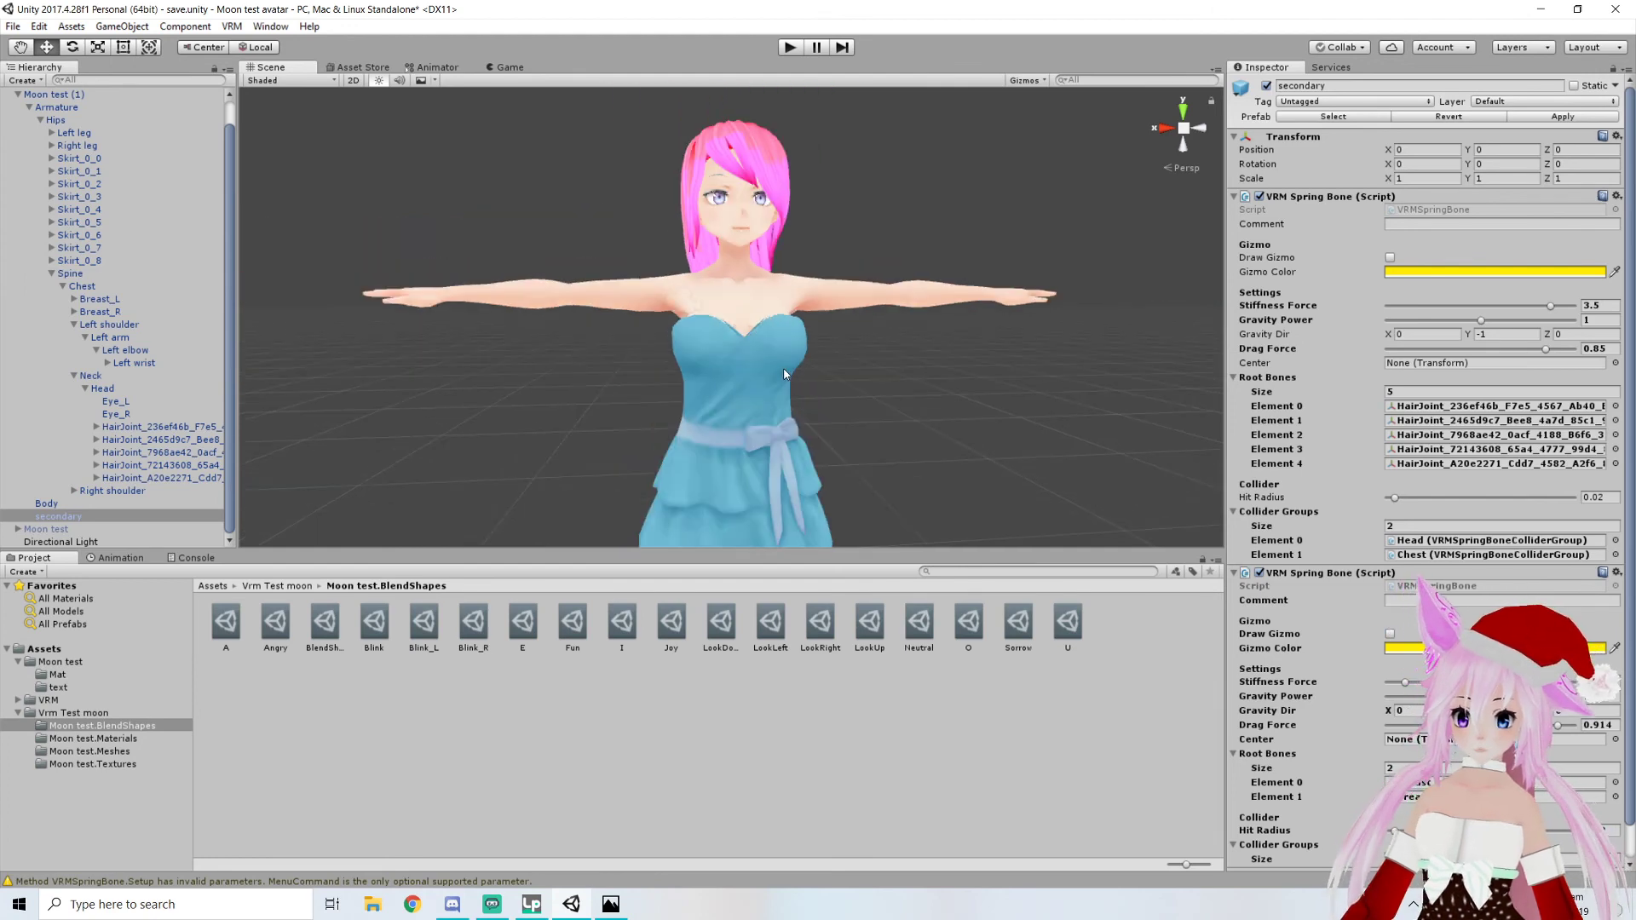
Show the contents of the Vrm Test moon asset folder and select the collapsed Moon test (1) avatar
left_click(277, 587)
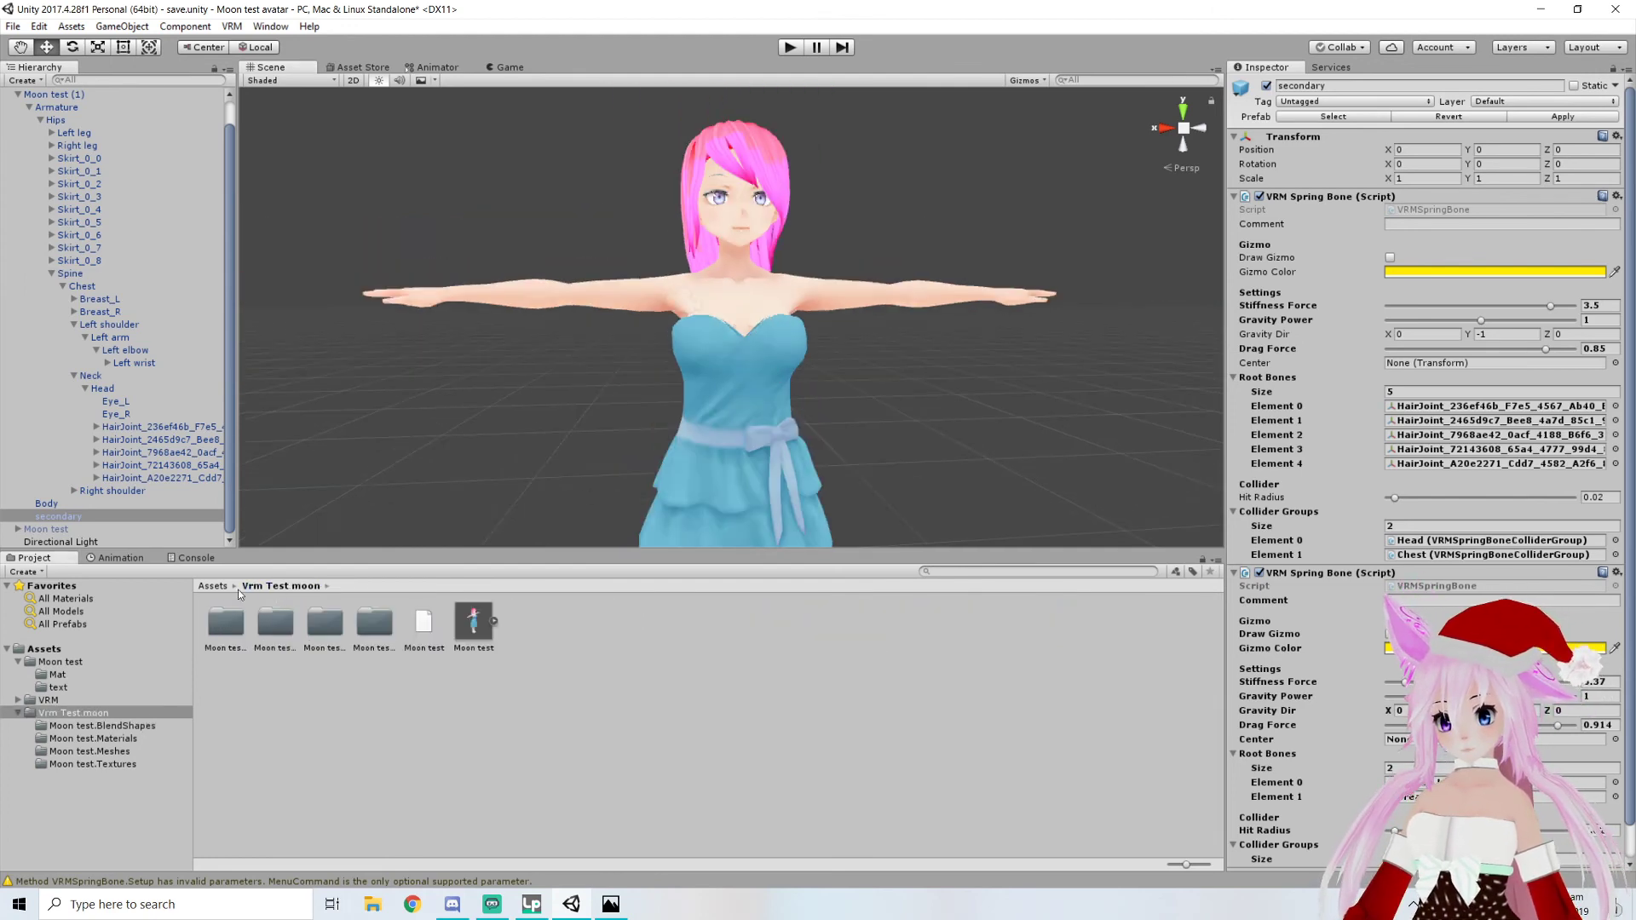
scroll(564, 436, "down", 4)
left_click_drag(740, 378, 383, 444, "alt")
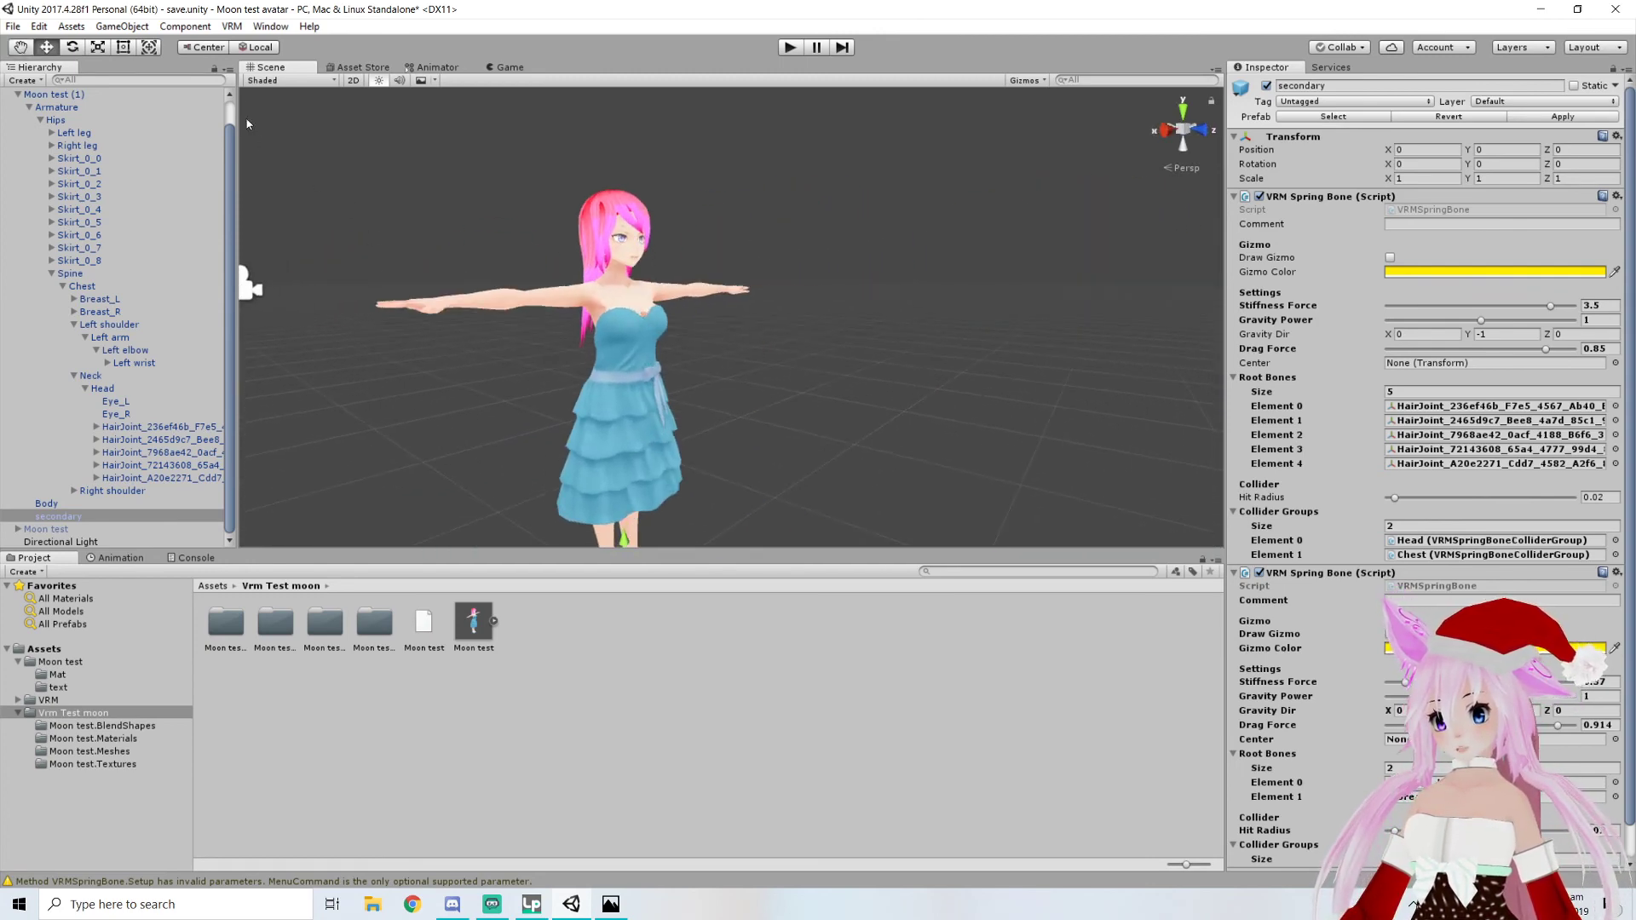
left_click(17, 96)
left_click(51, 121)
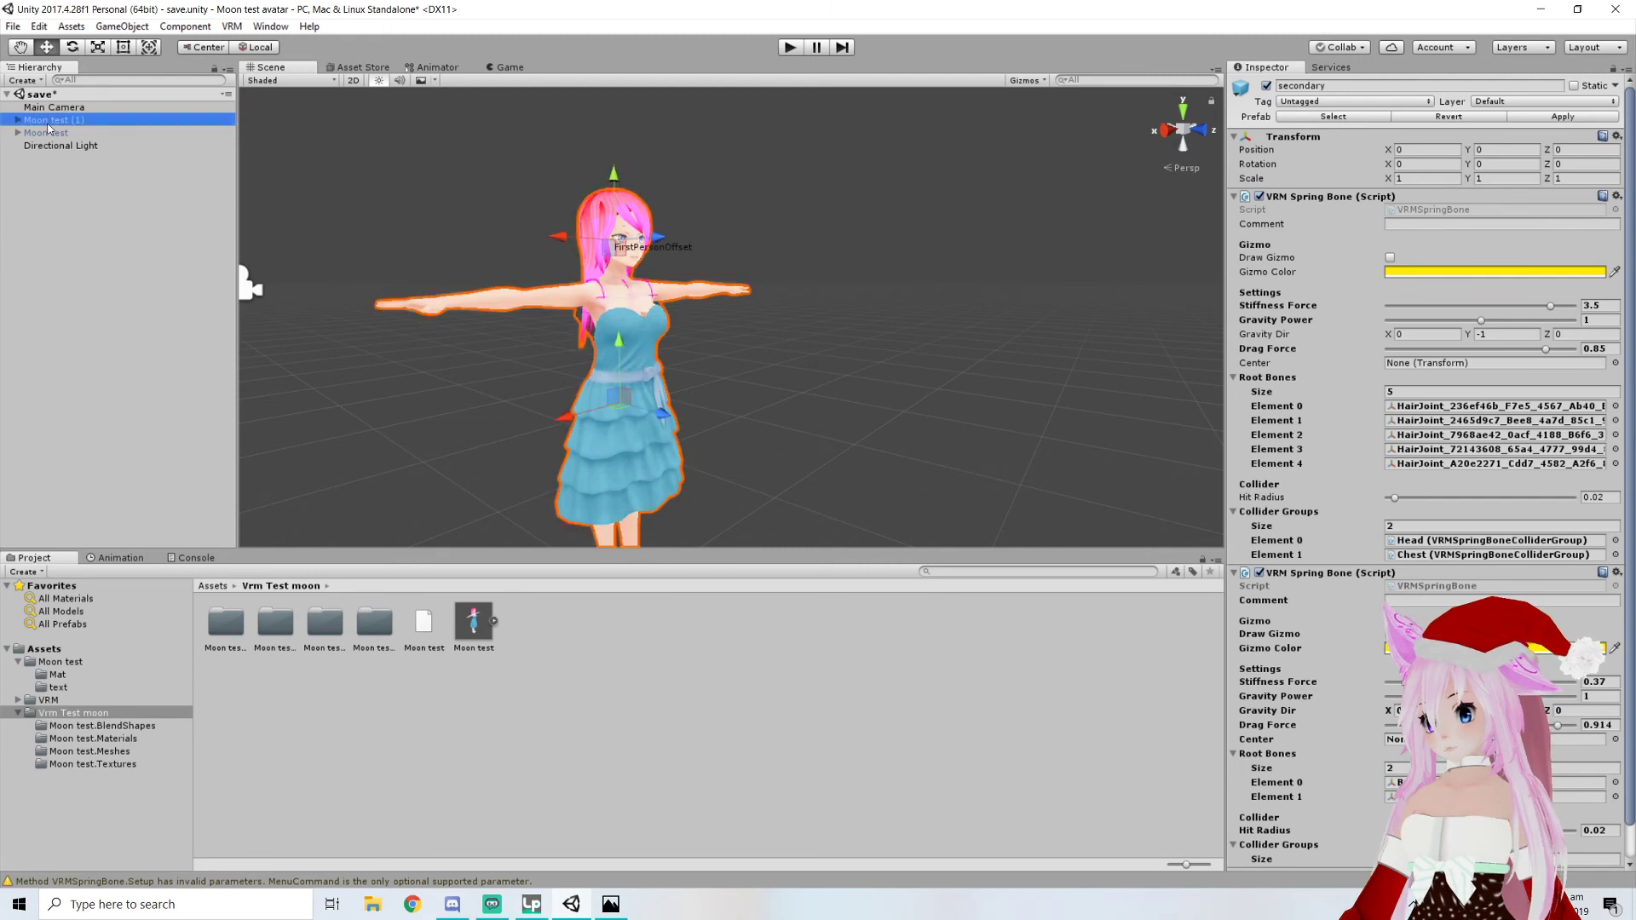
left_click(231, 26)
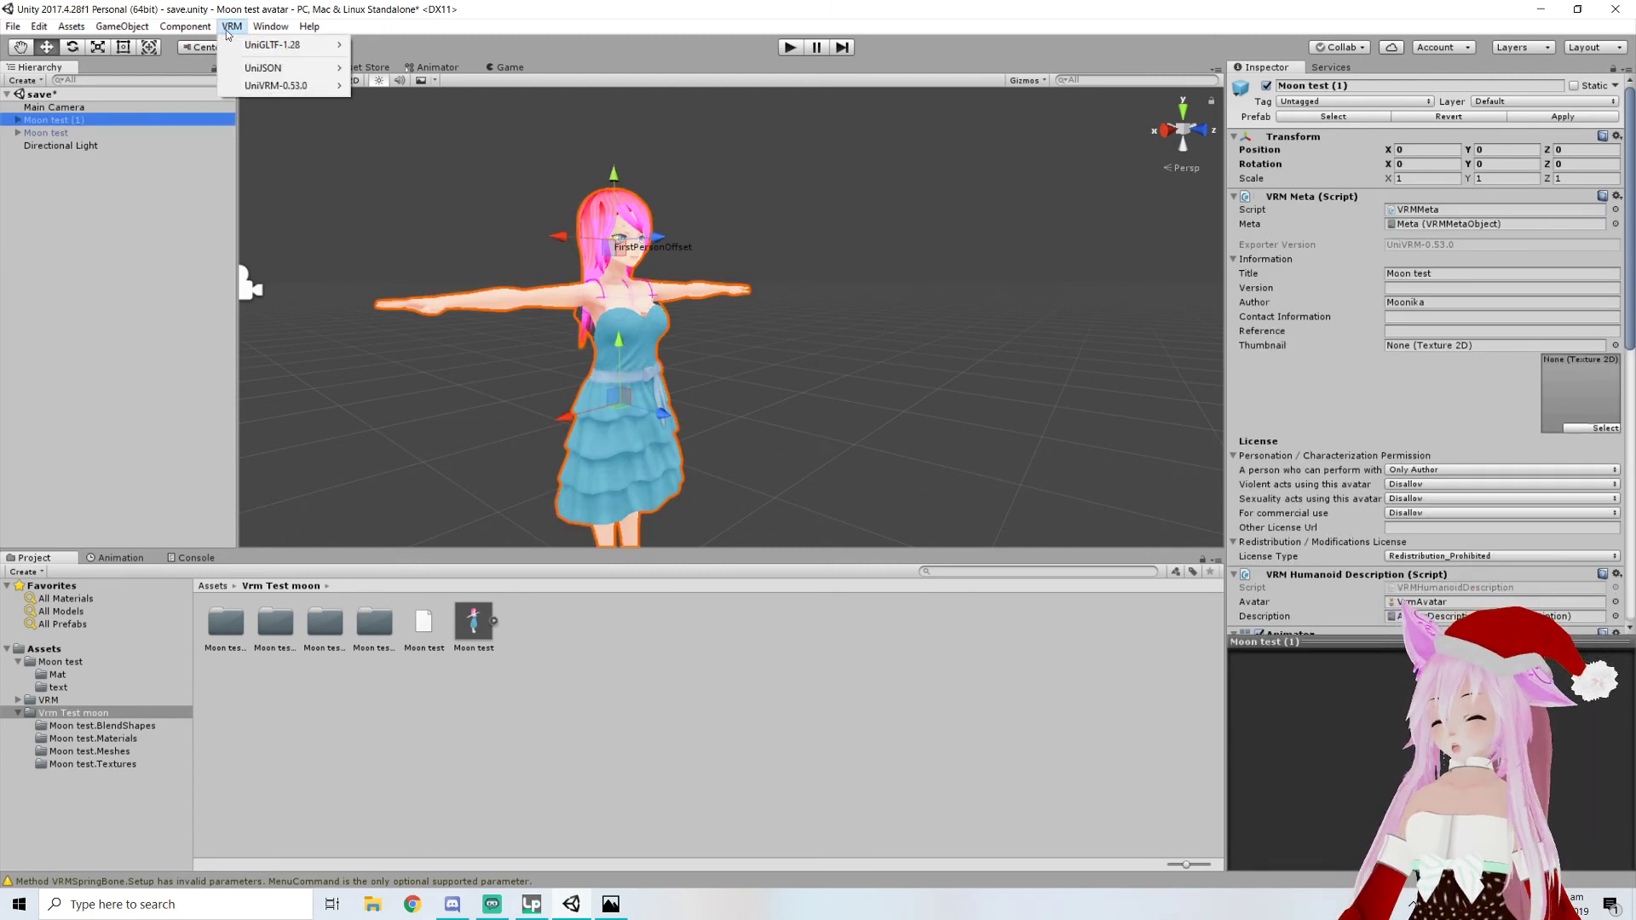
left_click(185, 27)
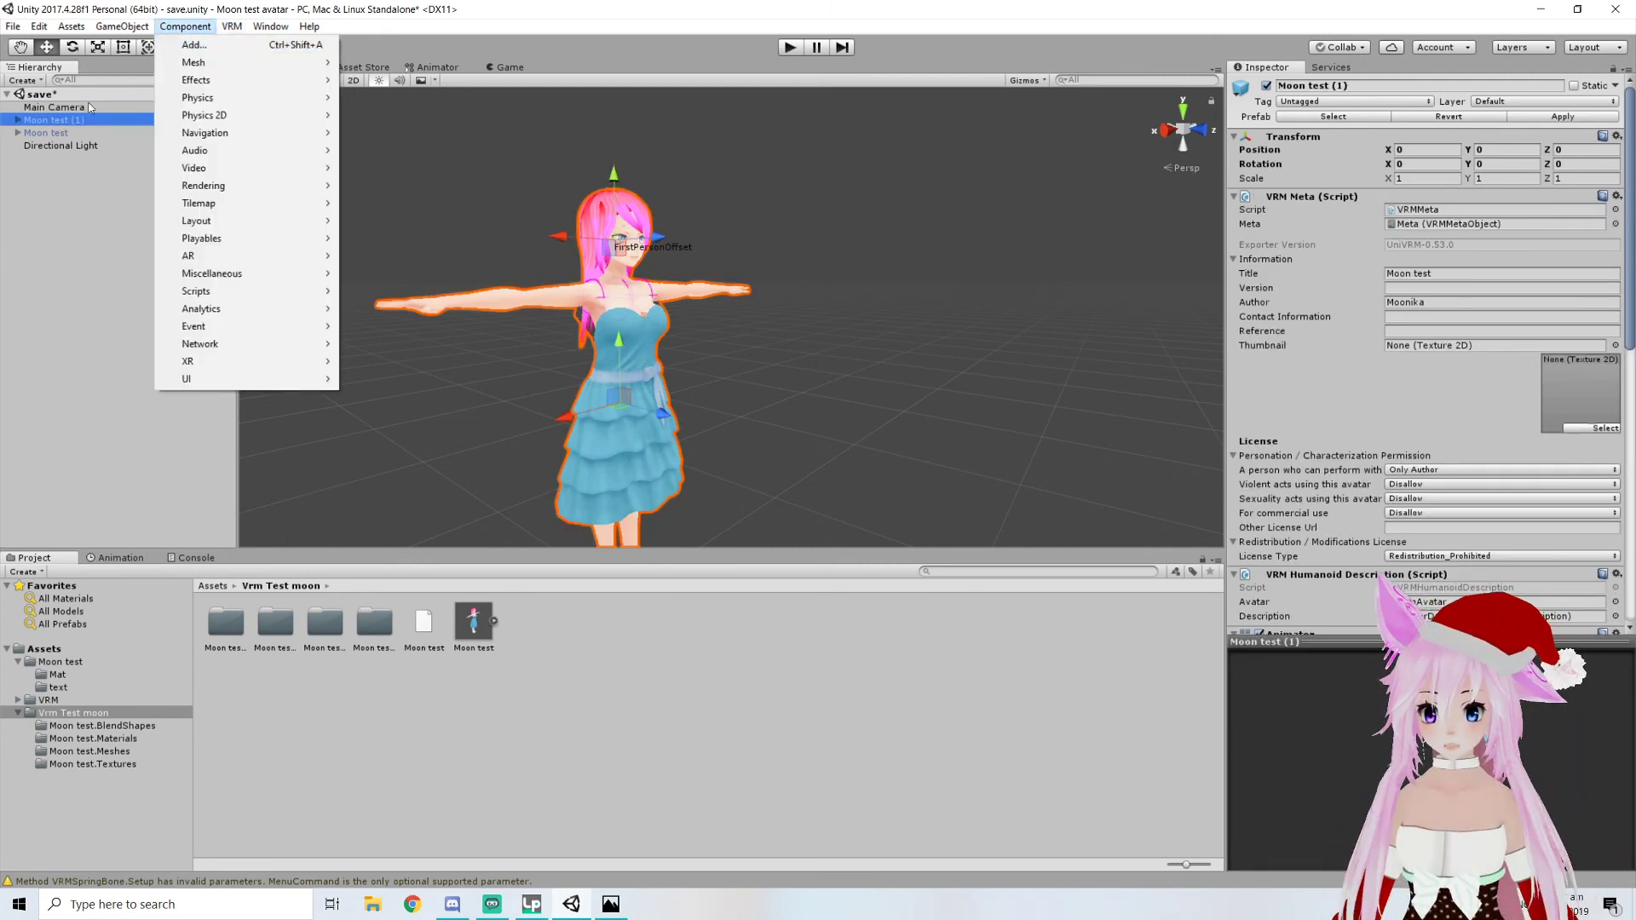
left_click(51, 133)
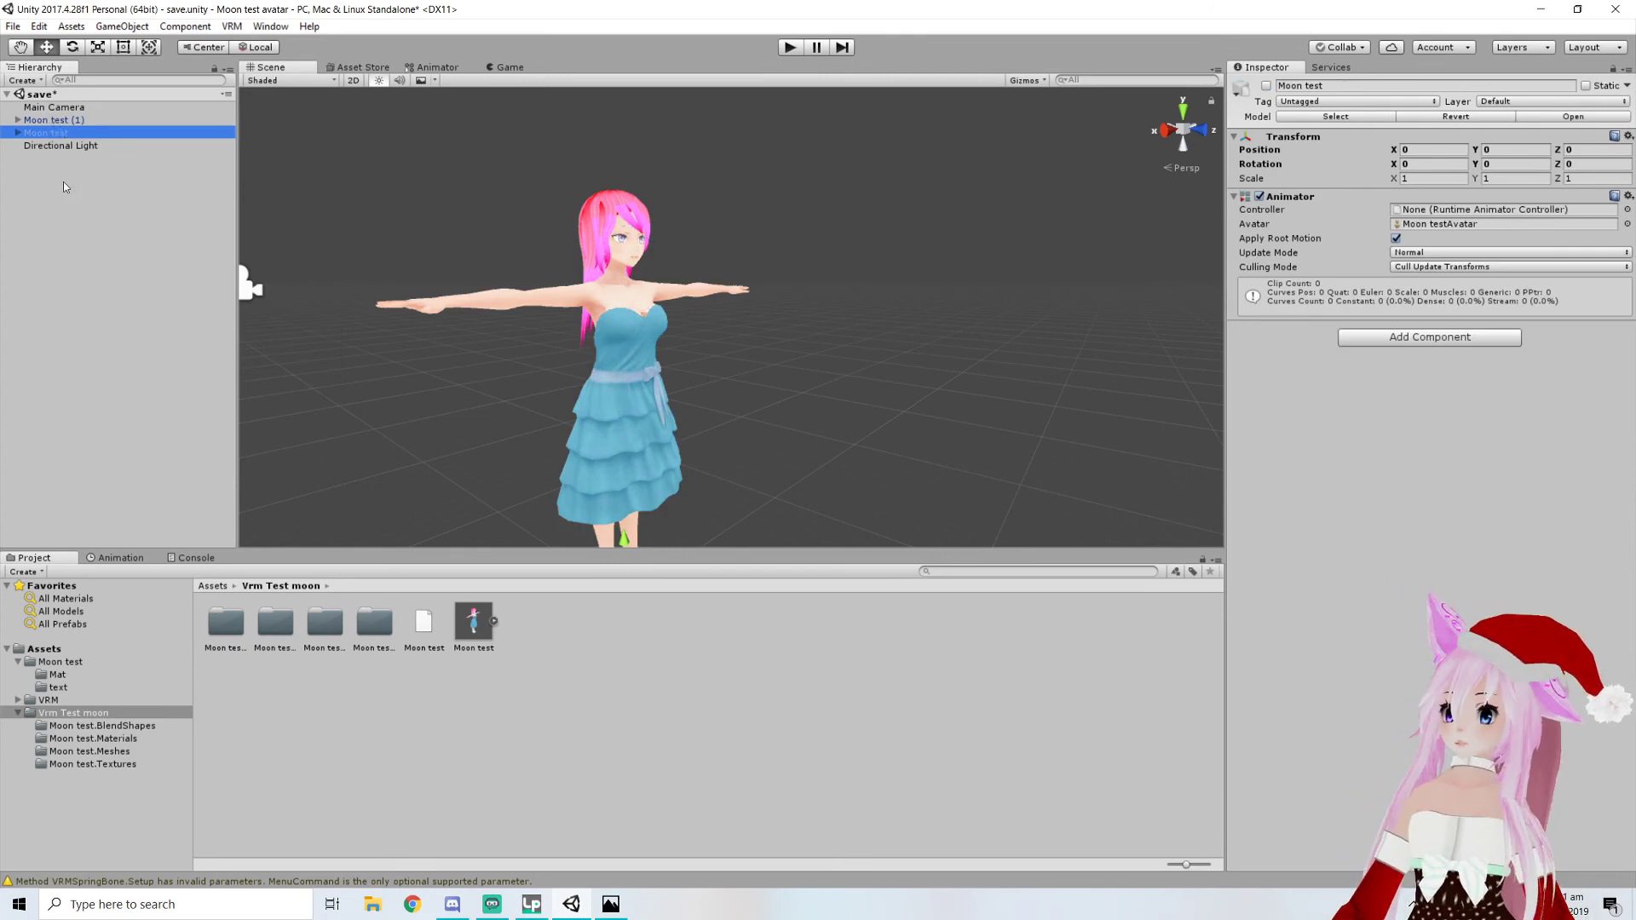
left_click(53, 119)
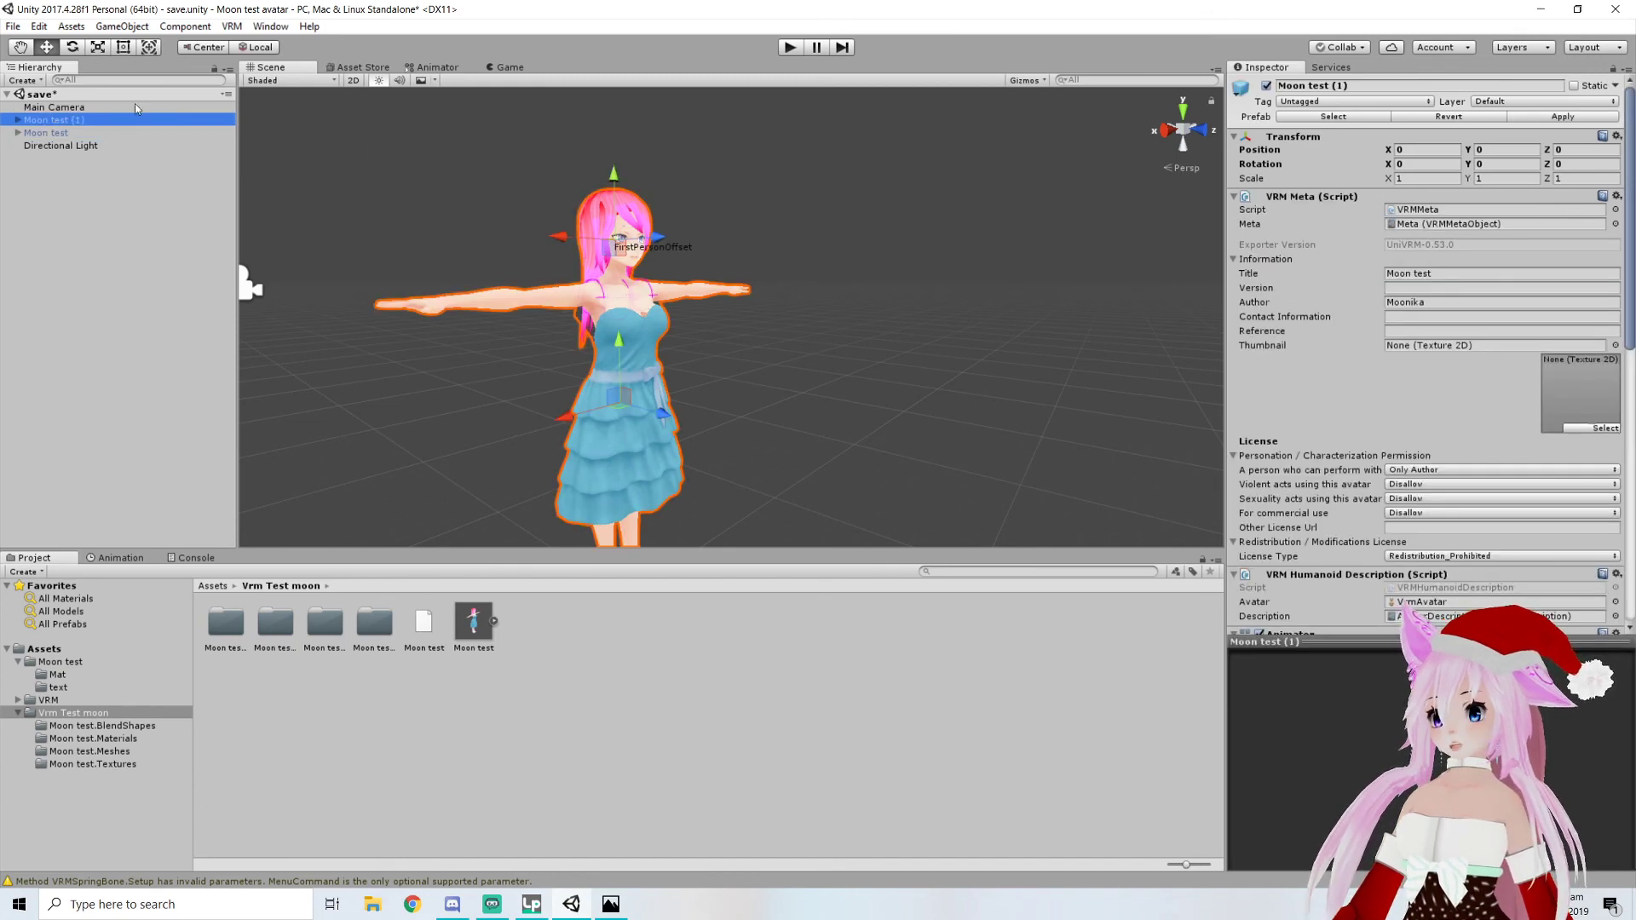
Start the UniVRM-0.53.0 humanoid export for Moon test (1) and set its title to Moon test done
left_click(232, 26)
mouse_move(313, 92)
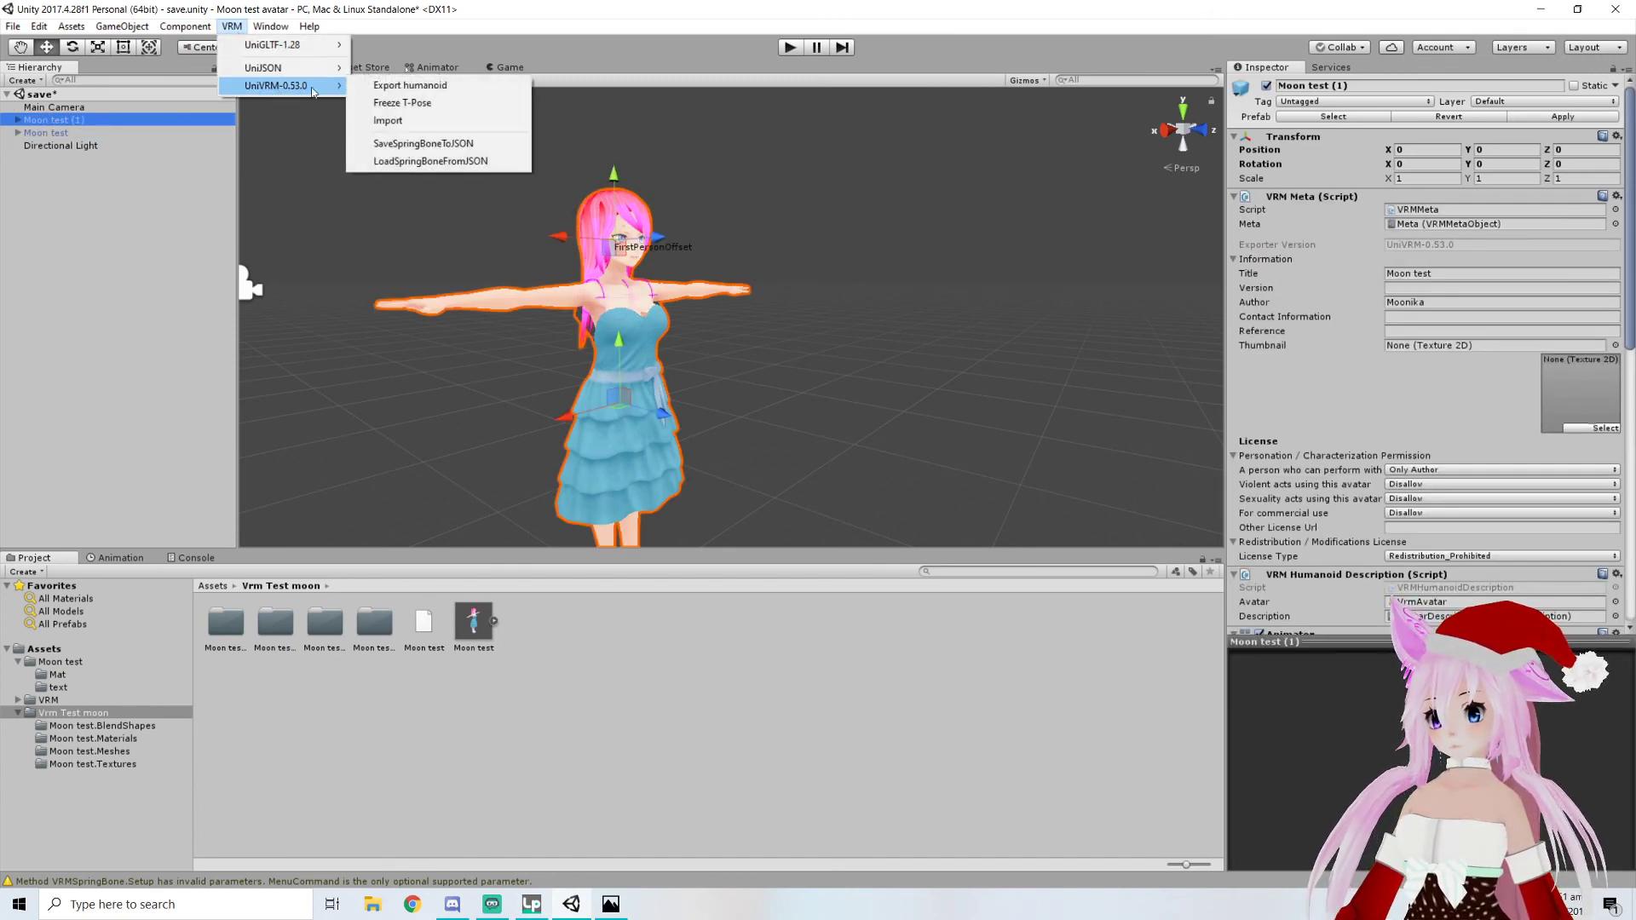
left_click(409, 87)
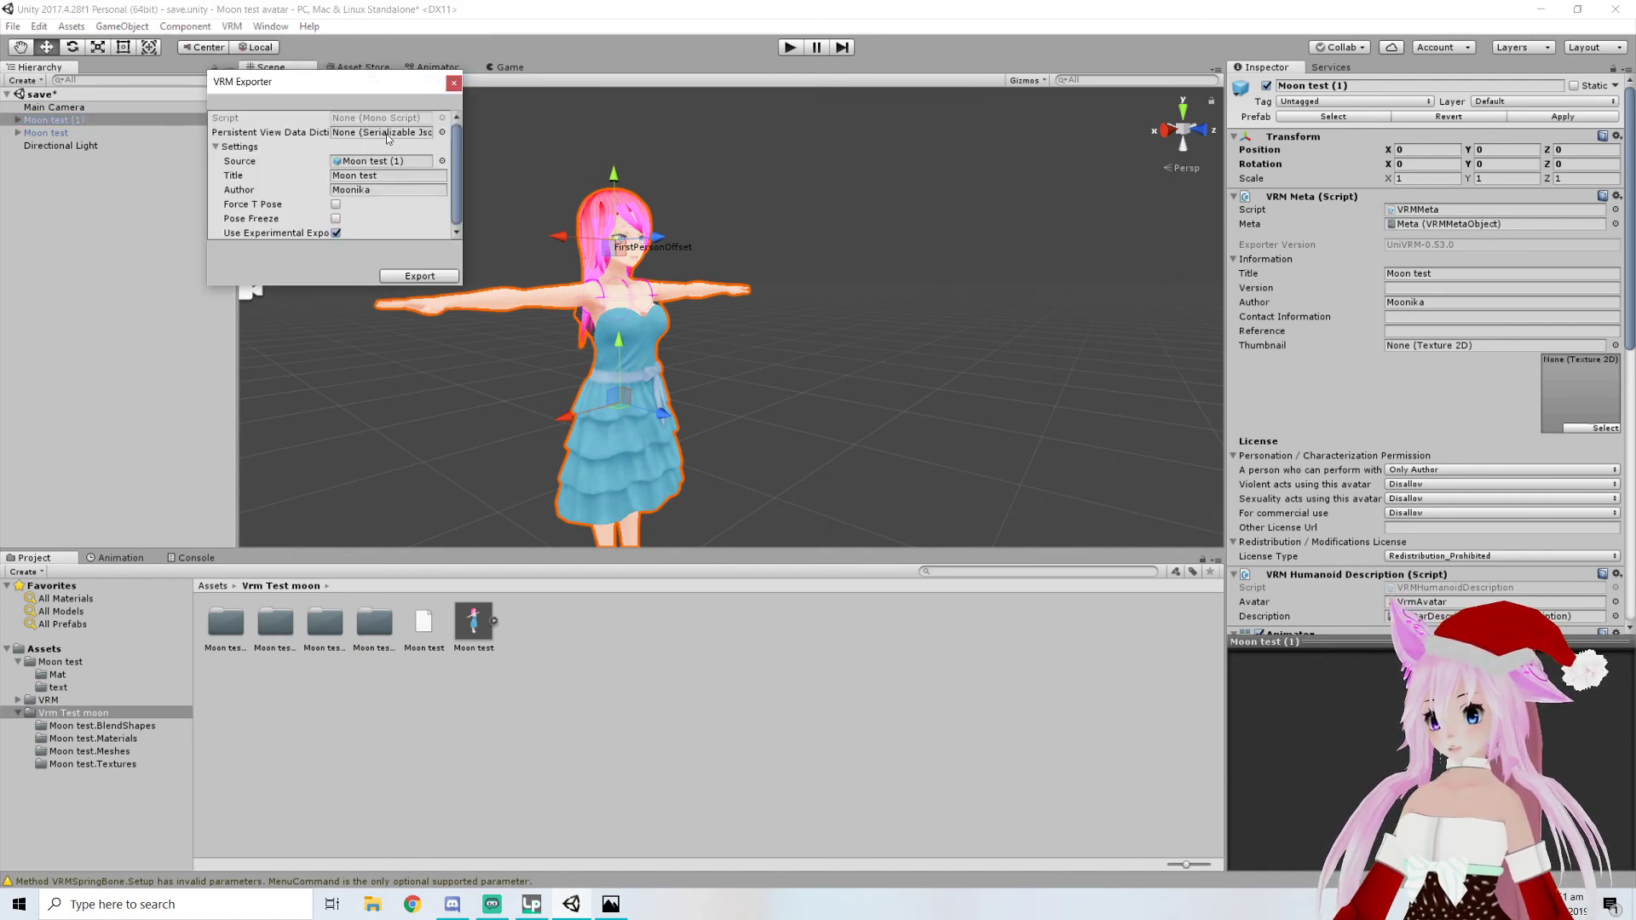
left_click(389, 176)
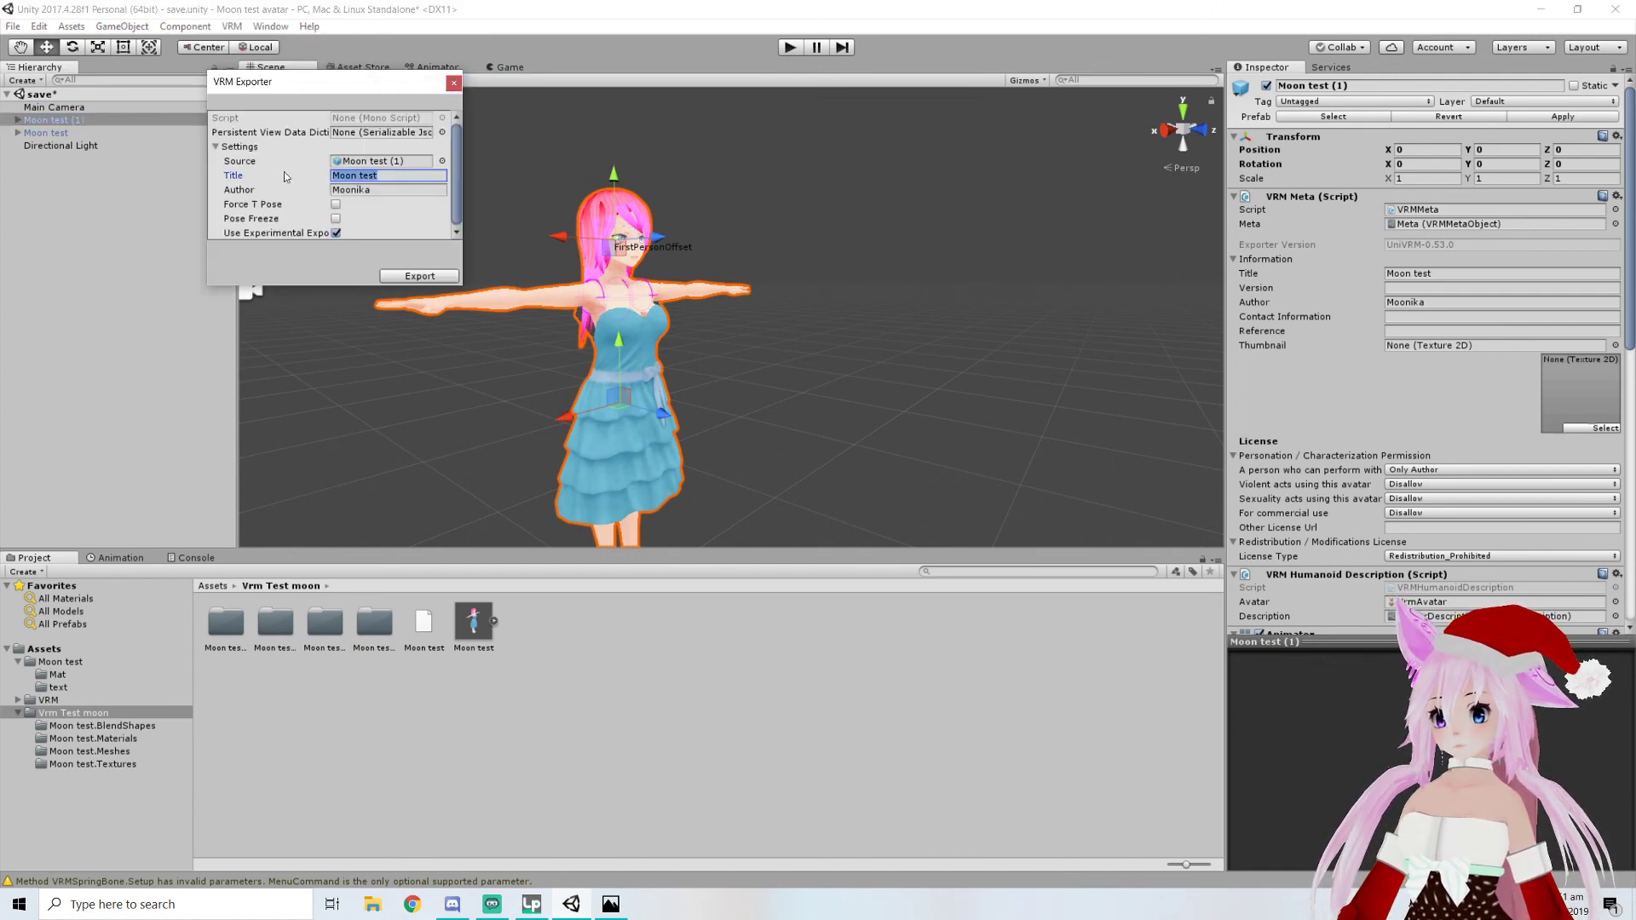
type("M")
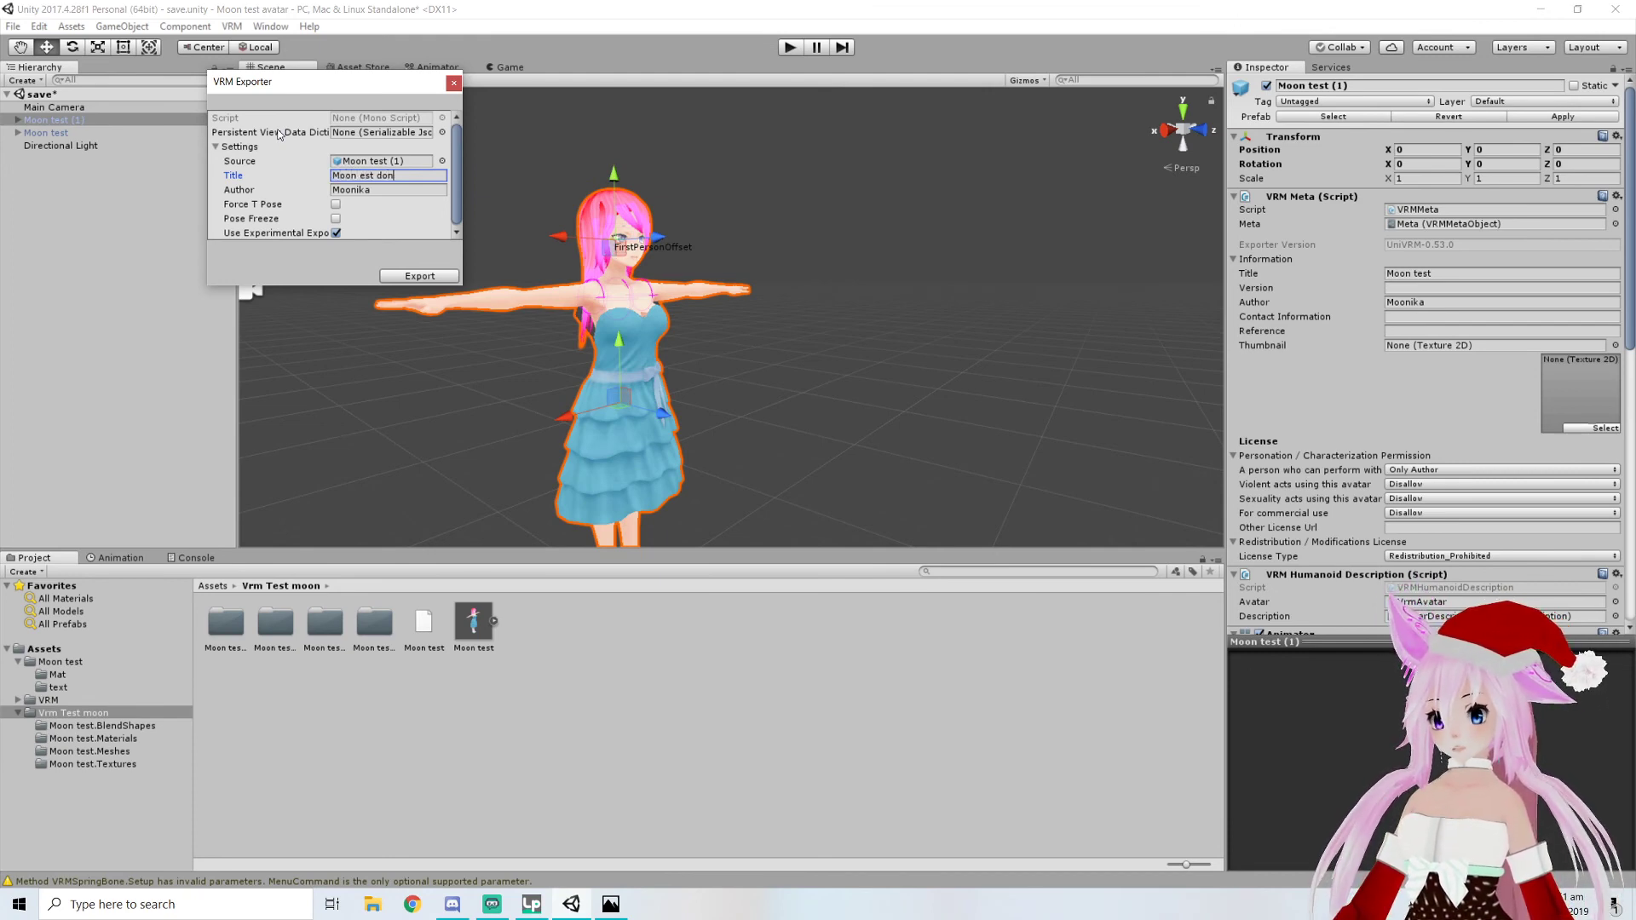
left_click(362, 176)
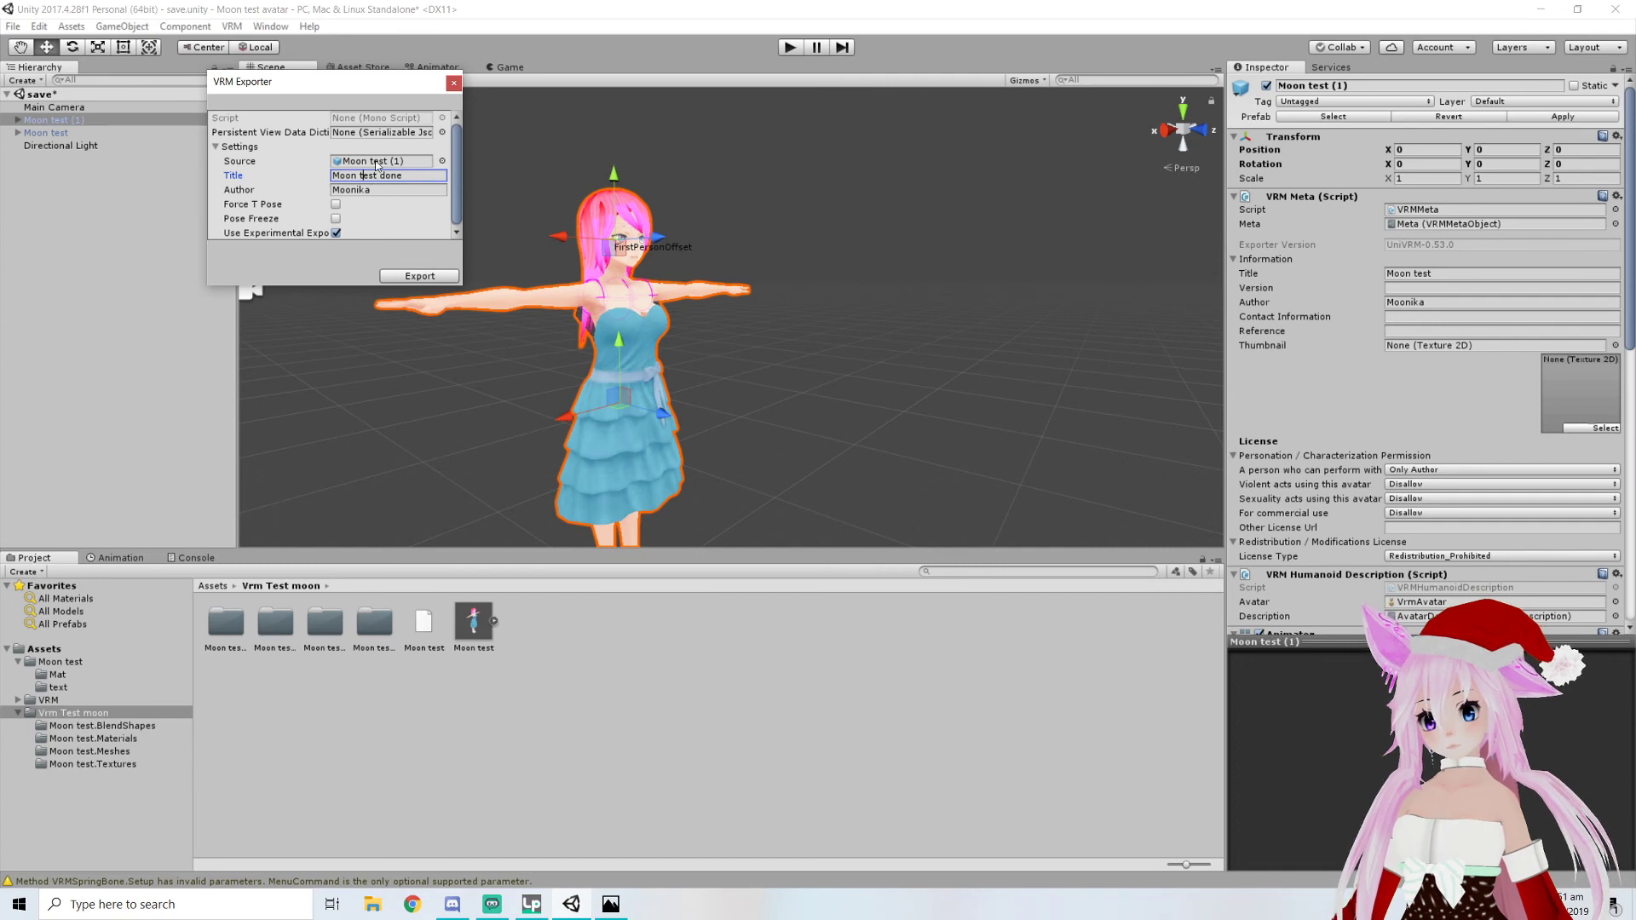
Proceed with the VRM export and create a folder named finished model in the project's Assets folder
left_click(417, 276)
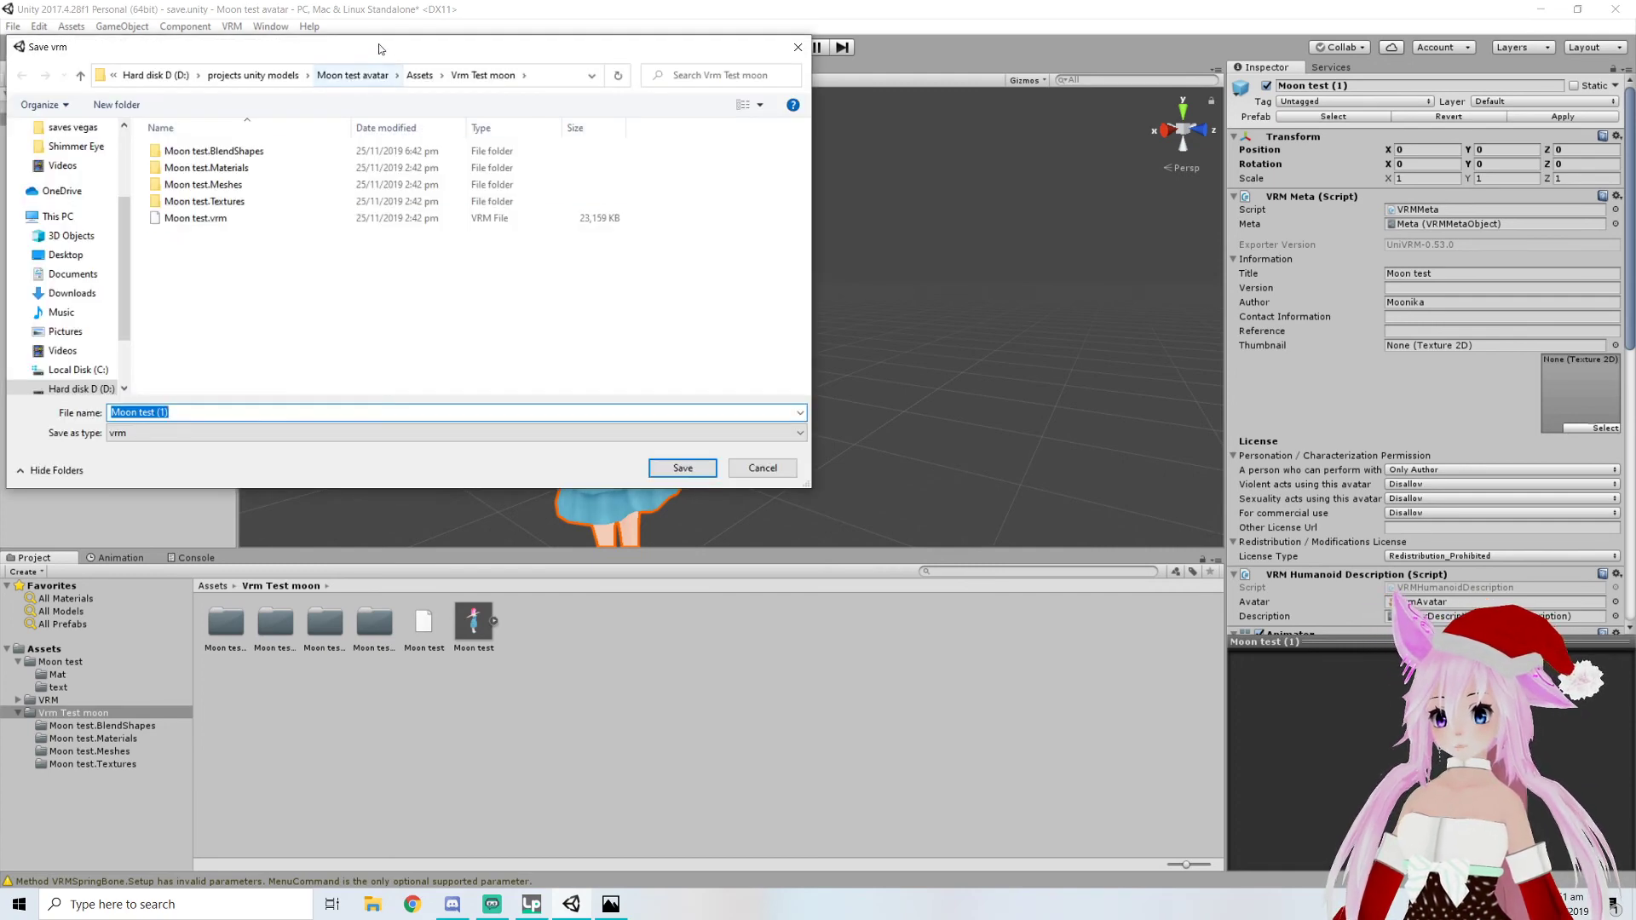
left_click_drag(570, 90, 583, 151)
left_click(622, 185)
right_click(474, 342)
mouse_move(409, 527)
left_click(509, 527)
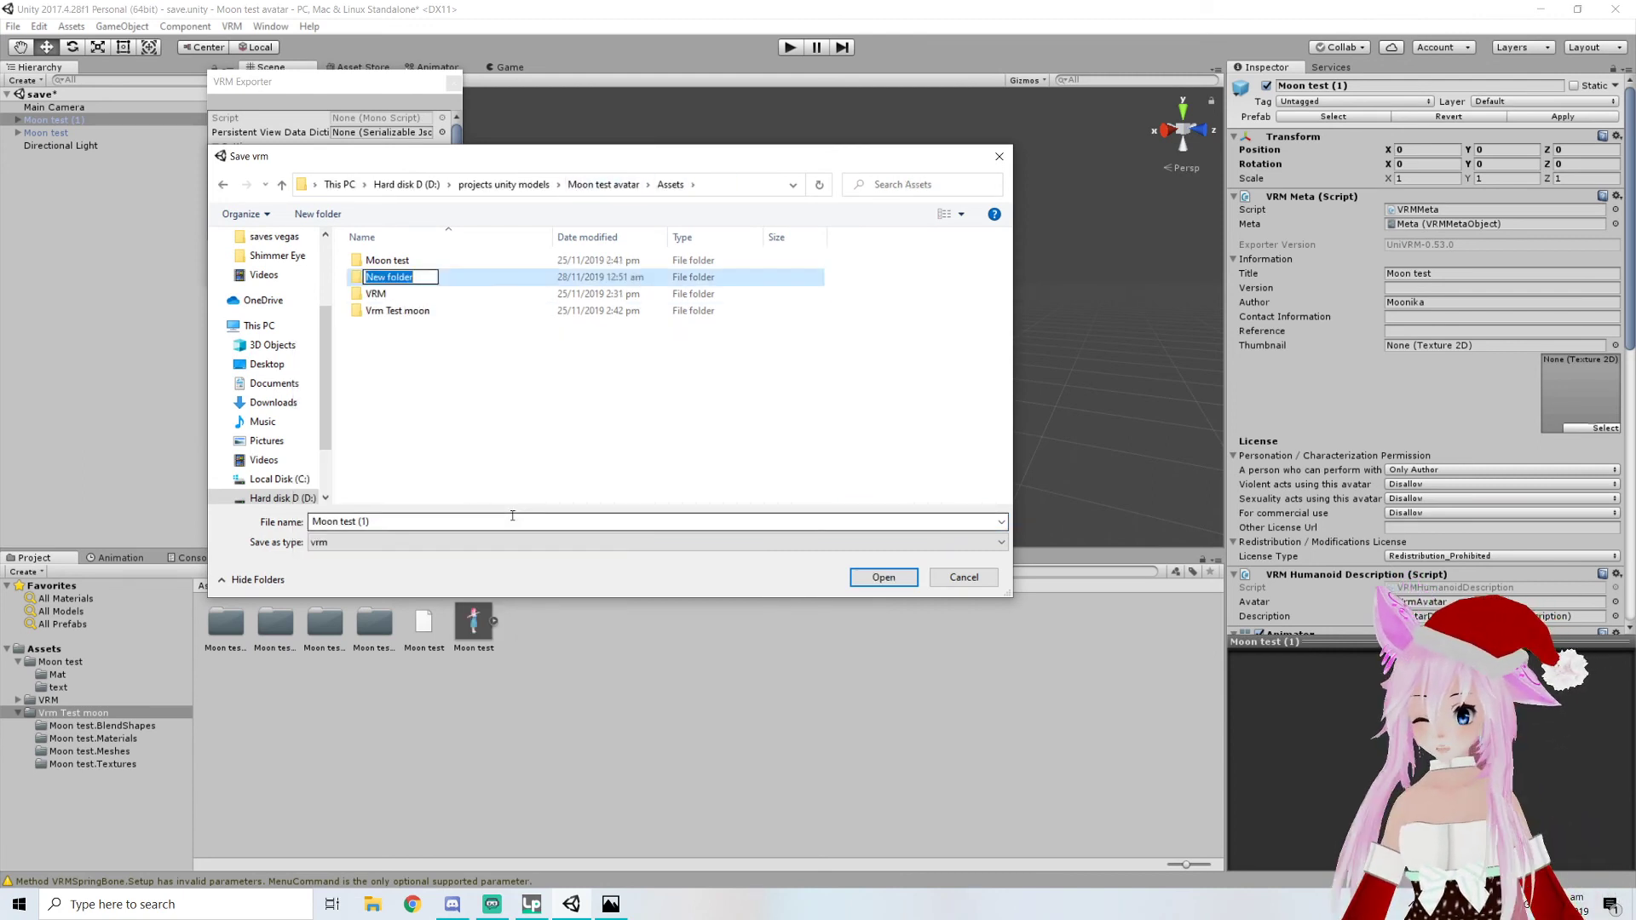
key("BackSpace")
type("finished model")
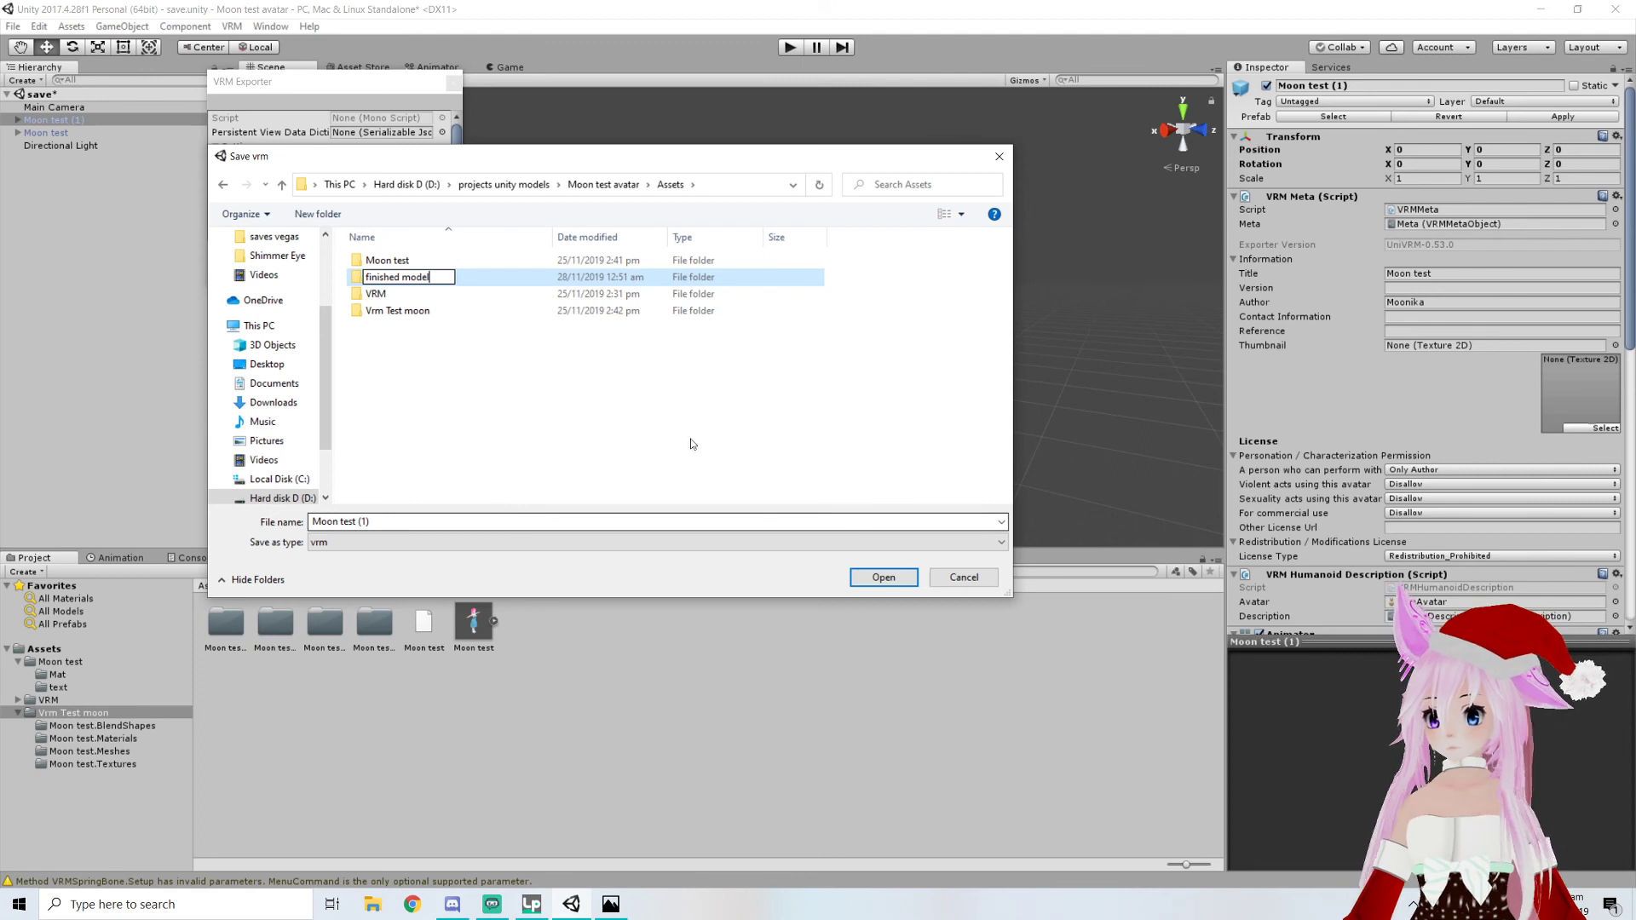
key("Return")
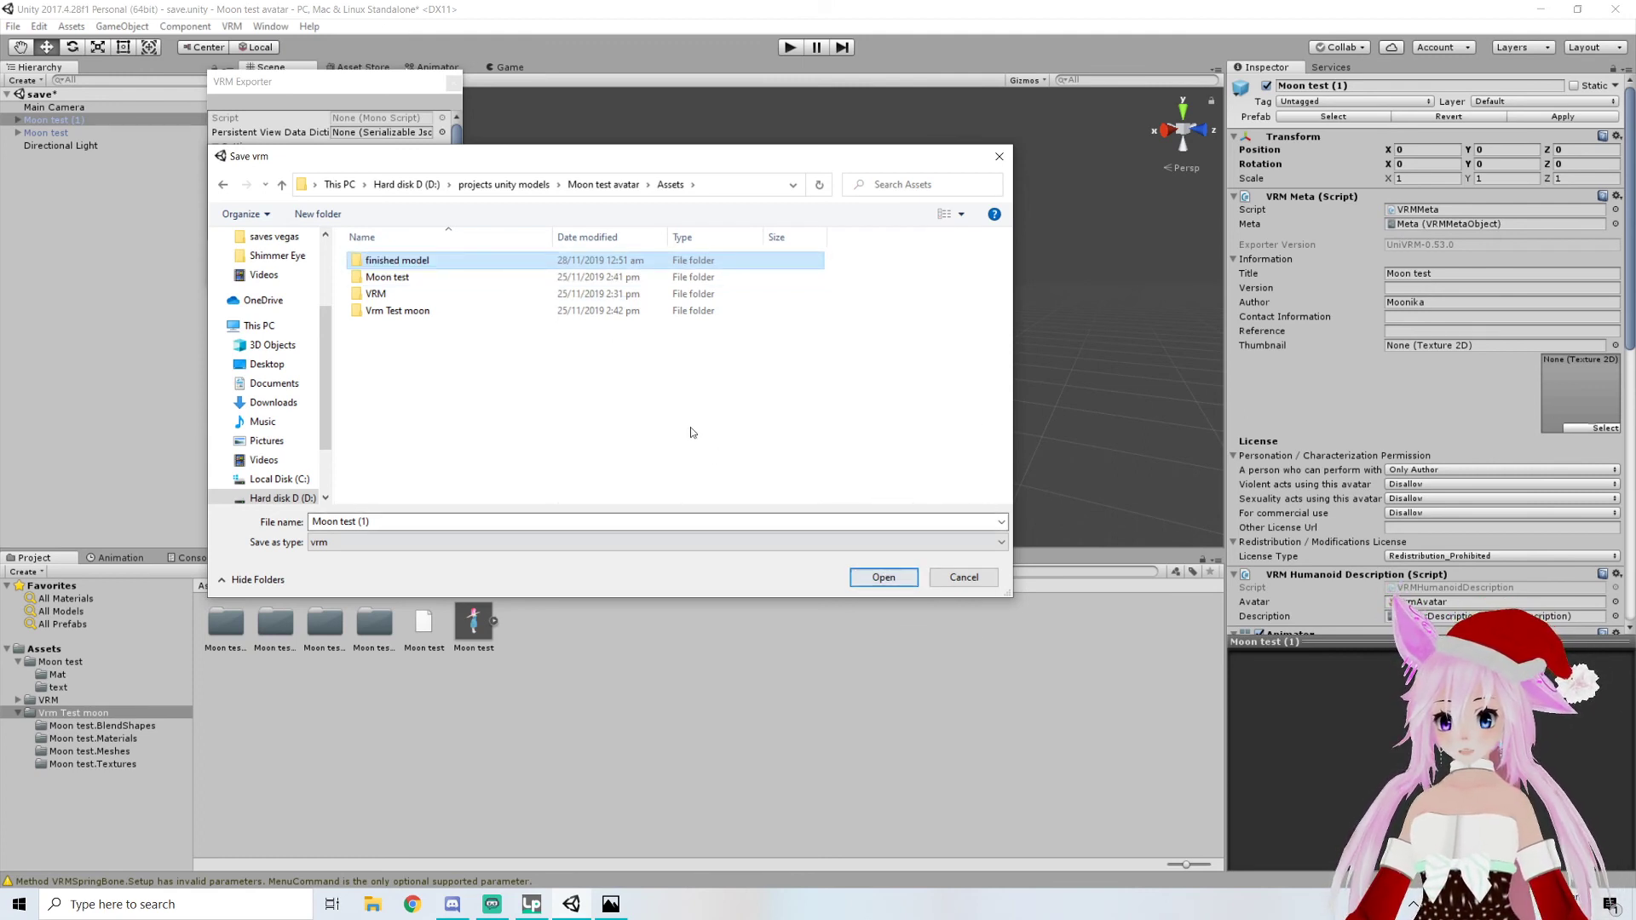
Save the VRM as Moon test (1) in the finished model folder and select the exported file among the project assets
double_click(454, 261)
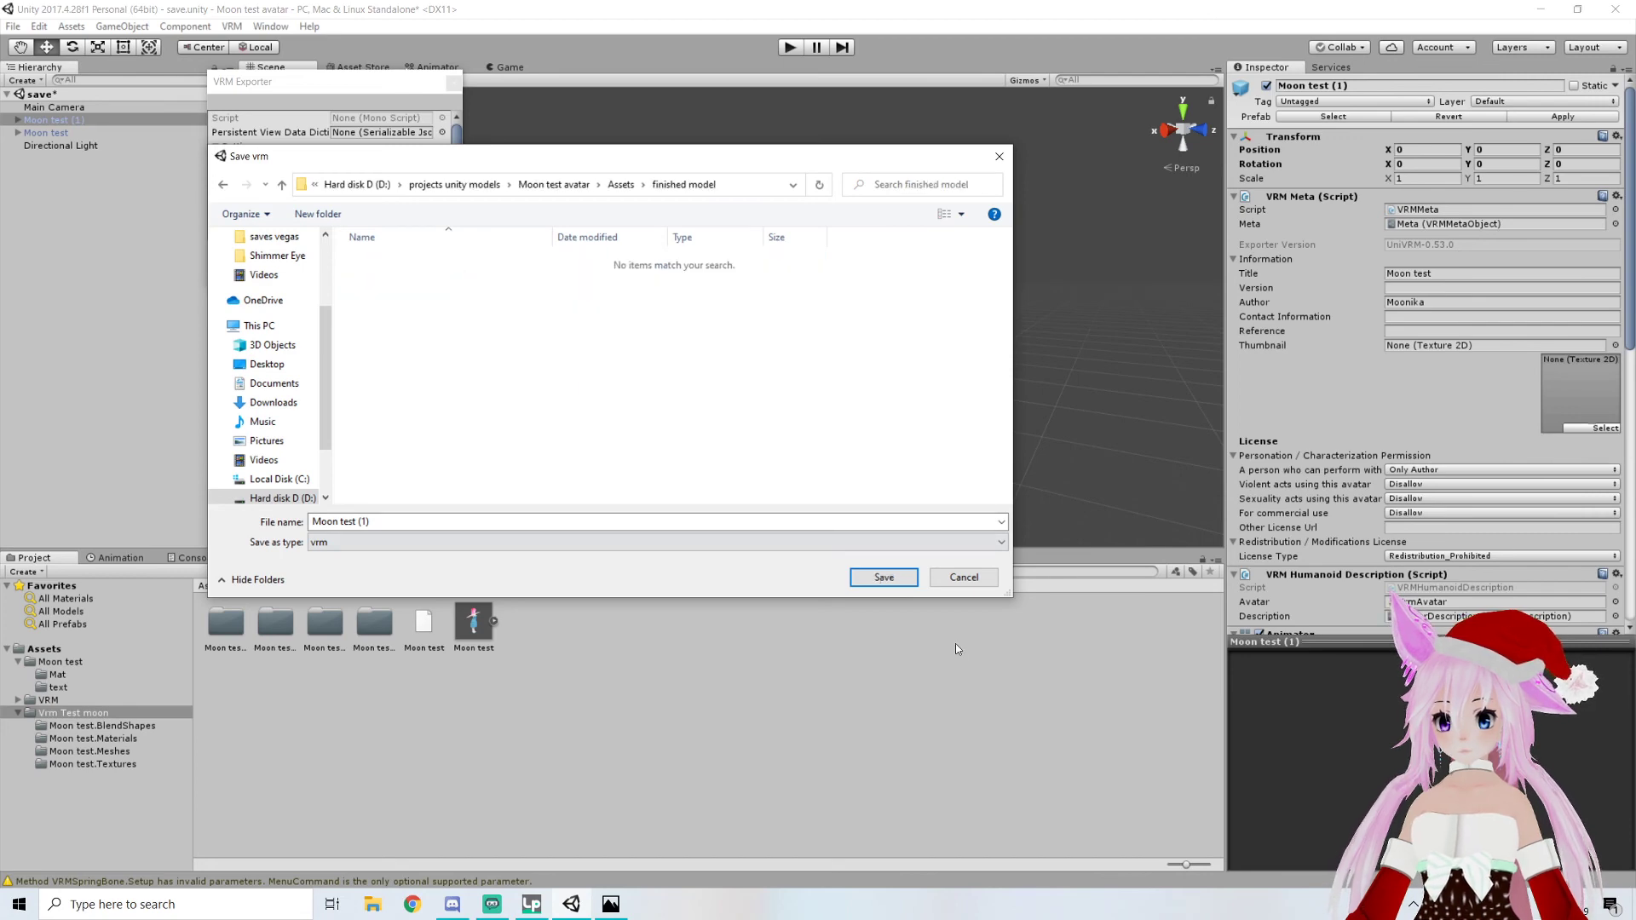
left_click(884, 577)
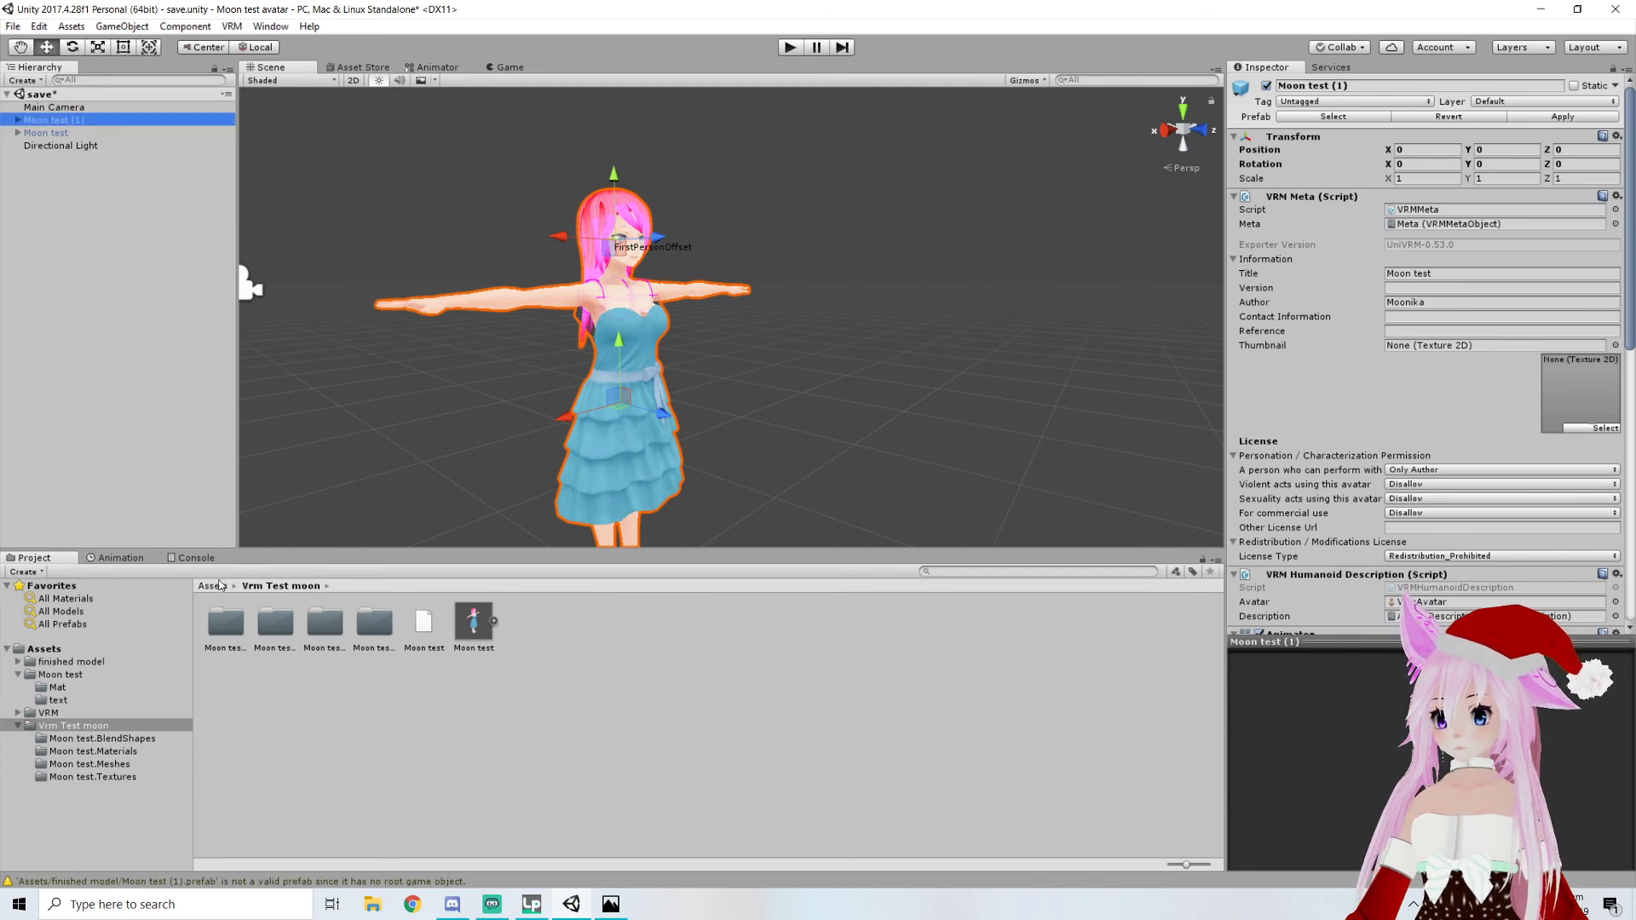
left_click(220, 587)
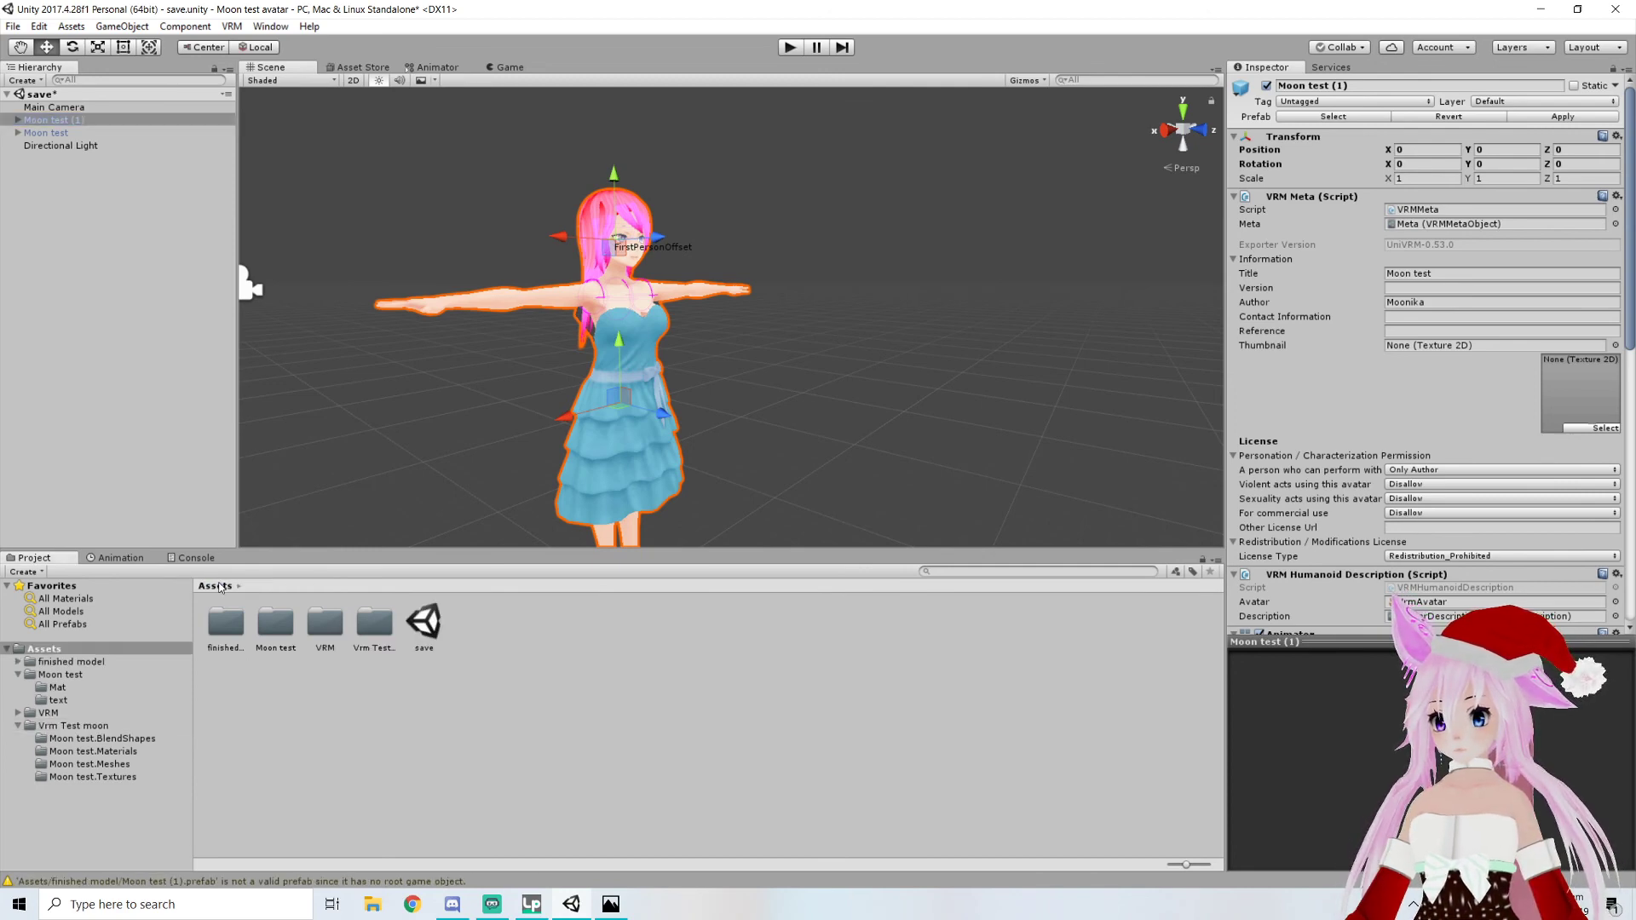
double_click(226, 625)
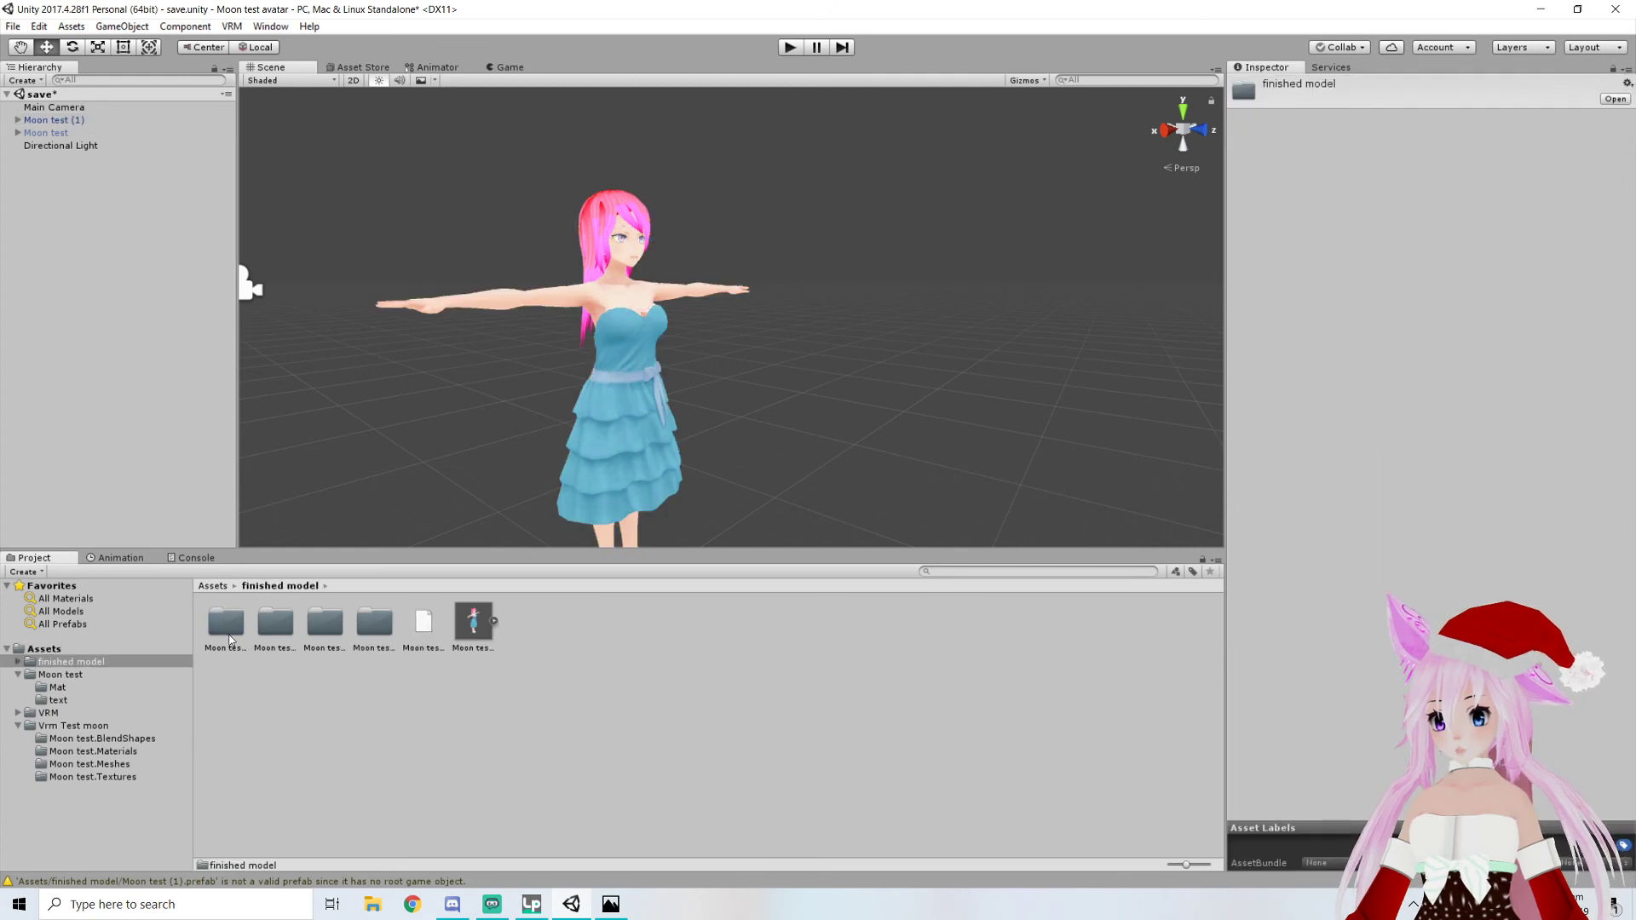
left_click(419, 635)
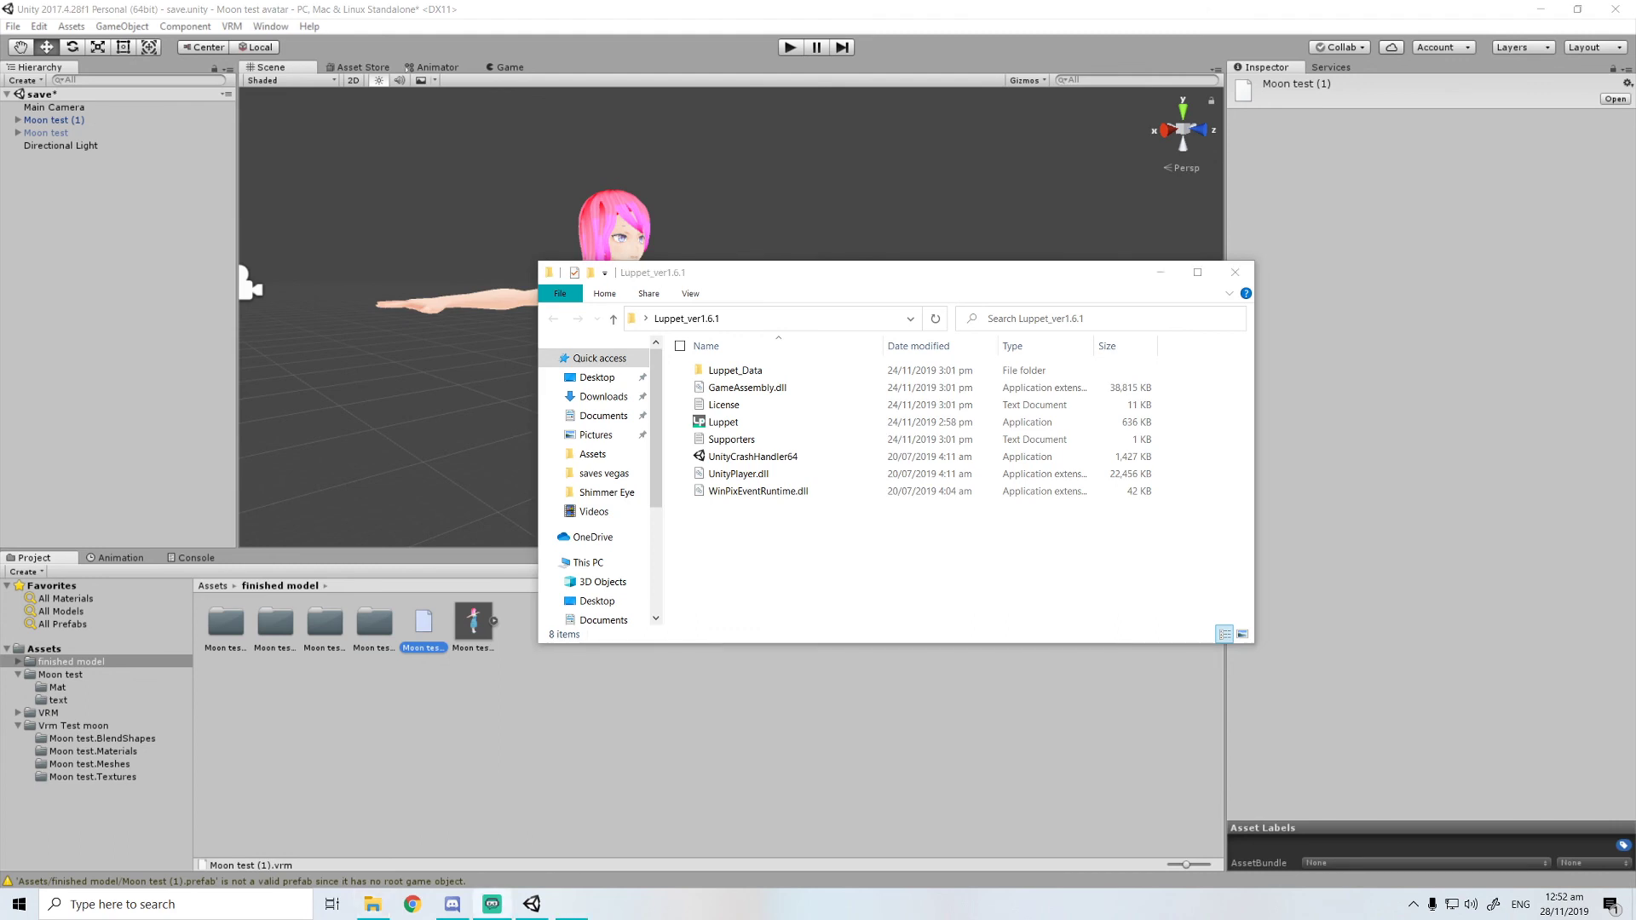
In File Explorer, open the StreamingAssets folder inside Luppet_Data of the Luppet_ver1.6.1 folder
double_click(729, 370)
double_click(745, 424)
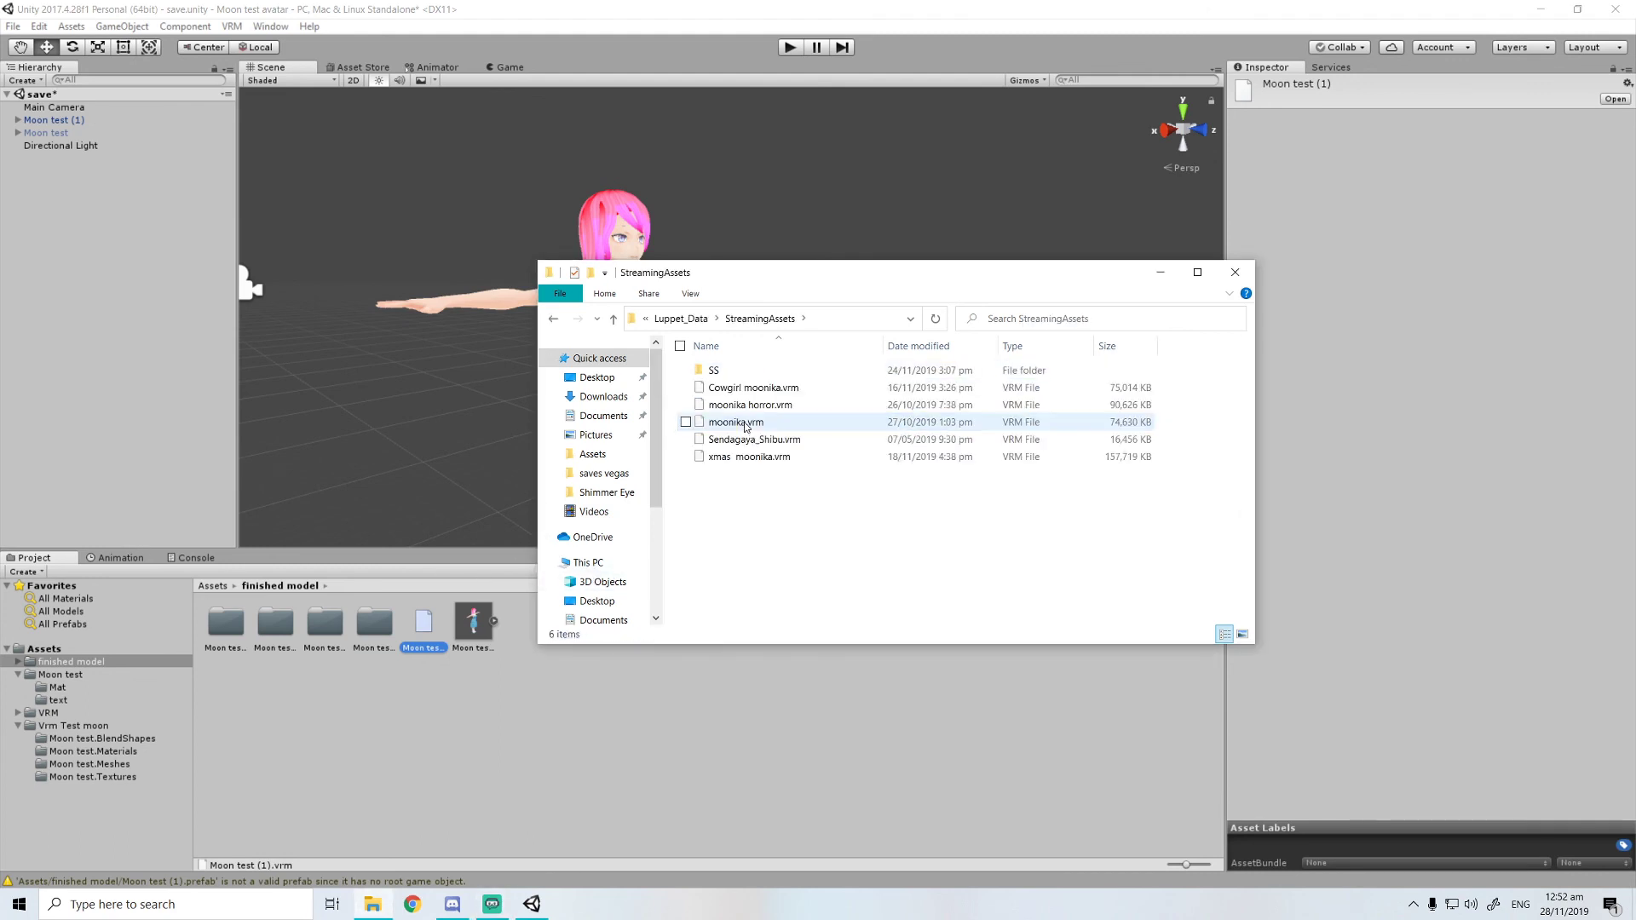
left_click_drag(748, 493, 789, 391)
left_click(778, 490)
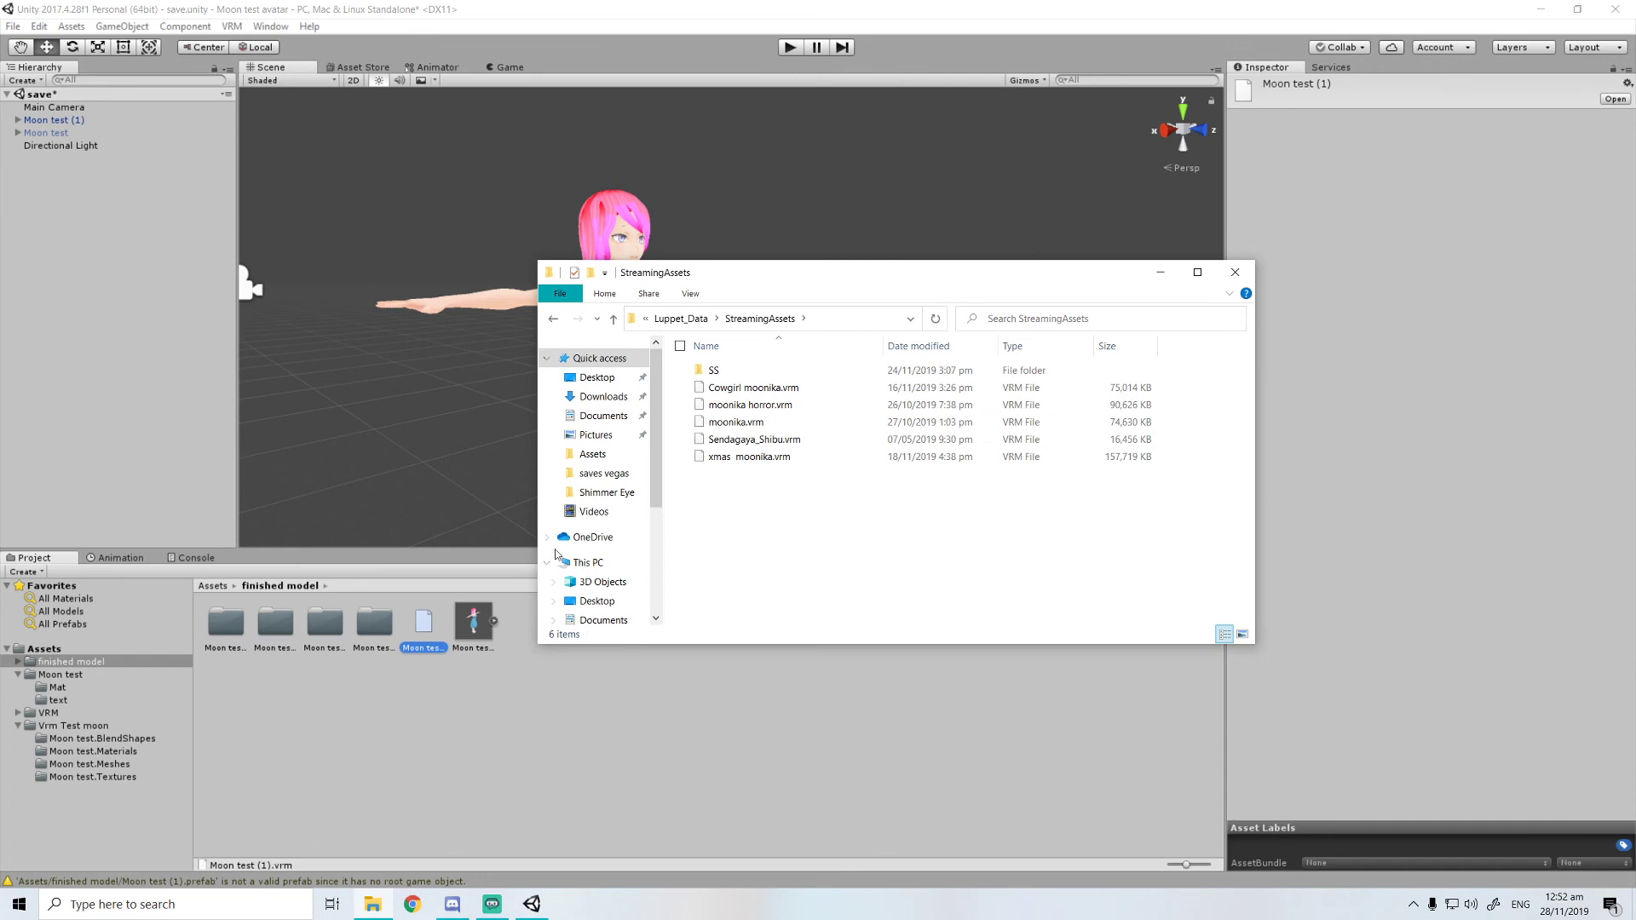
Copy the exported Moon test (1).vrm from Unity's finished model folder into Luppet's StreamingAssets folder and maximize Unity again
left_click(418, 620)
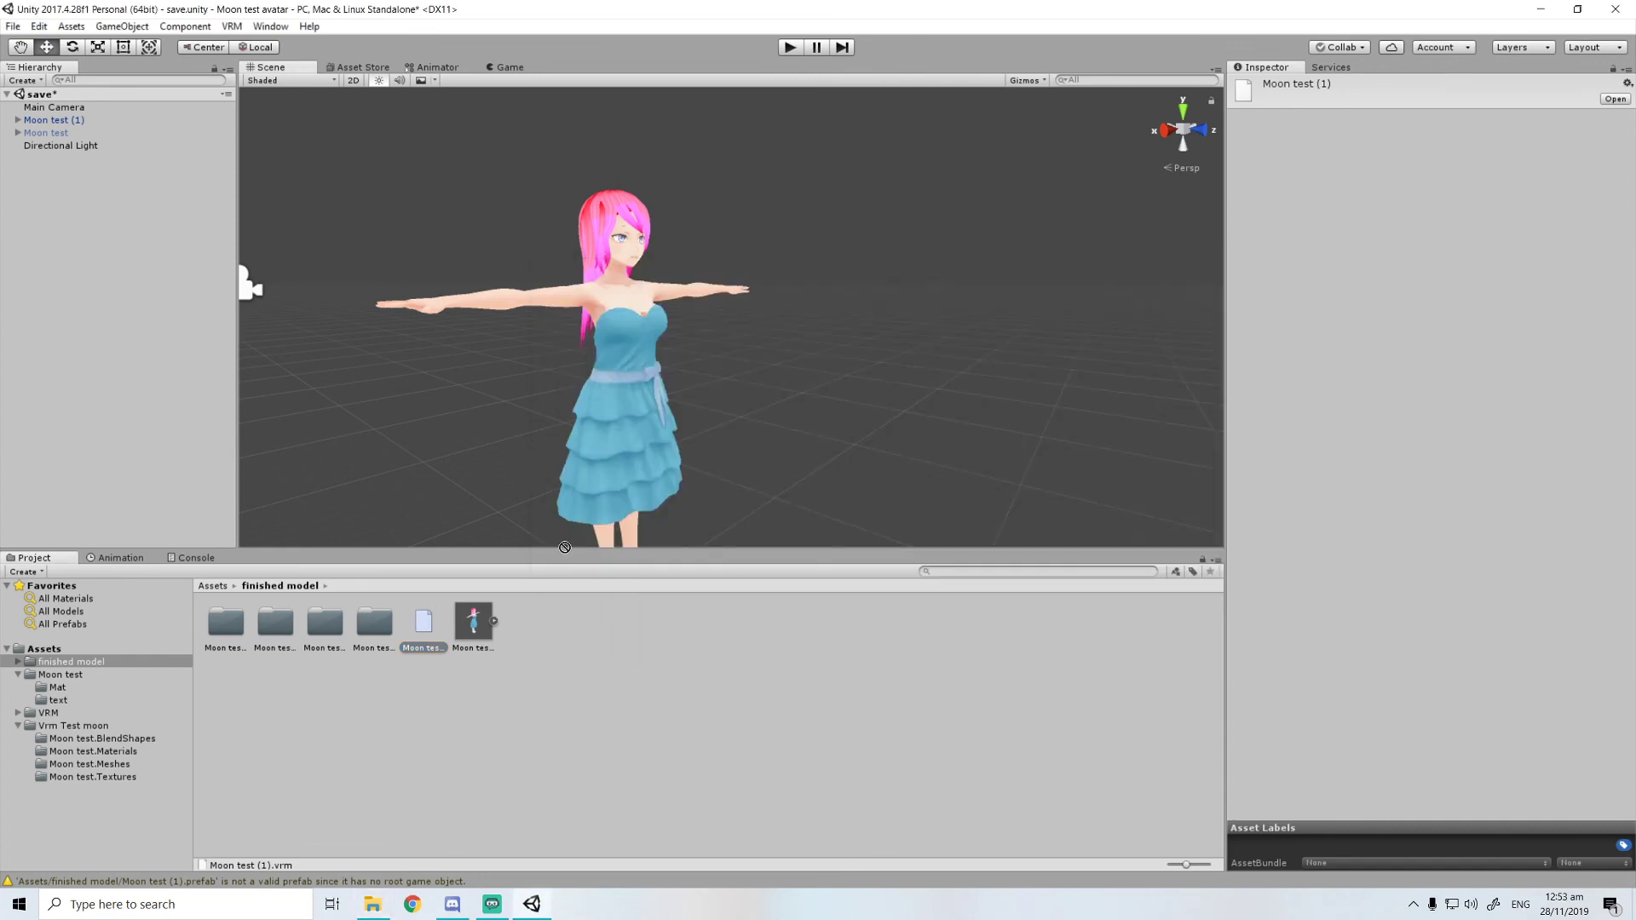
left_click_drag(672, 17, 1378, 57)
left_click_drag(656, 285, 184, 177)
left_click_drag(1103, 688, 372, 426)
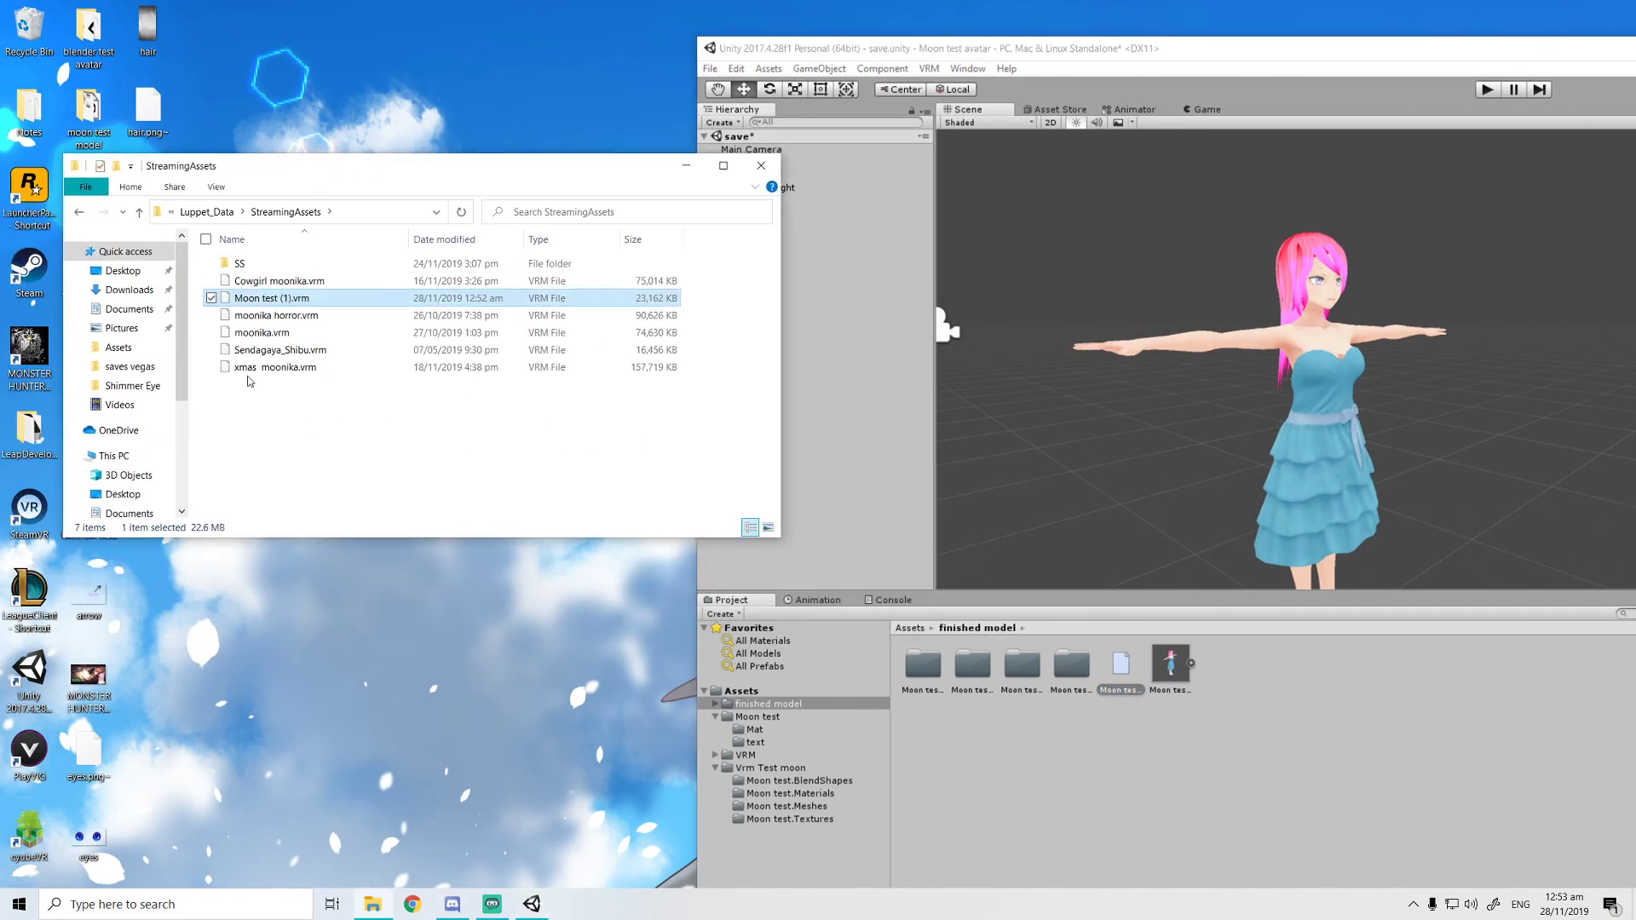
left_click_drag(1348, 41, 632, 6)
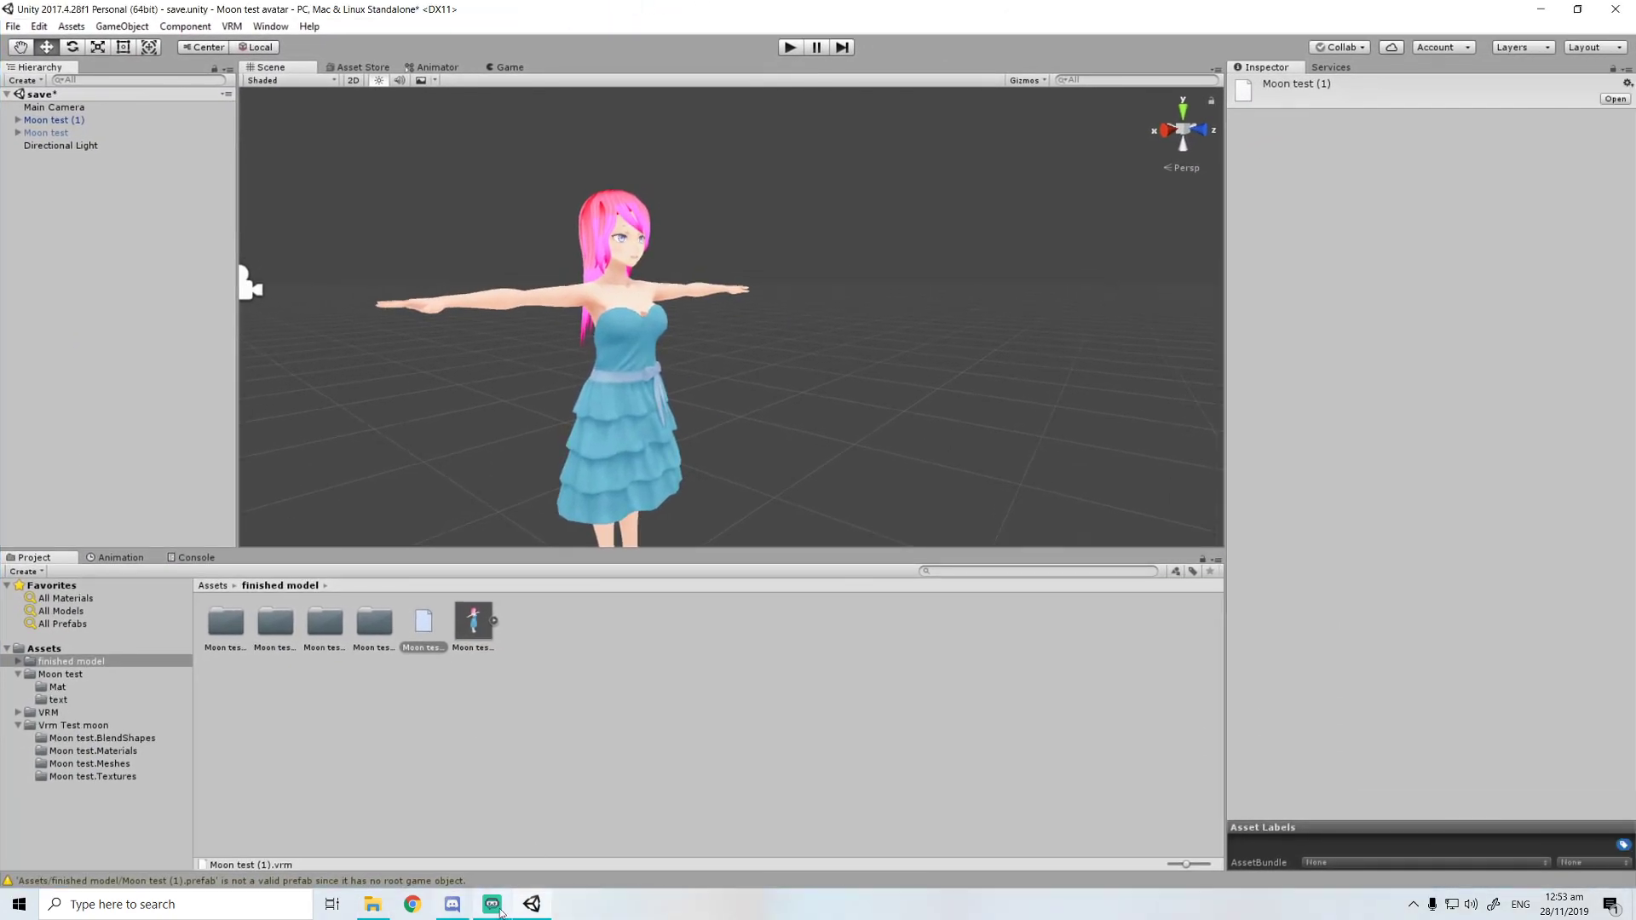
Launch Luppet from the Luppet_ver1.6.1 folder with its windowed 1280 x 720 configuration and close the folder window
left_click(390, 910)
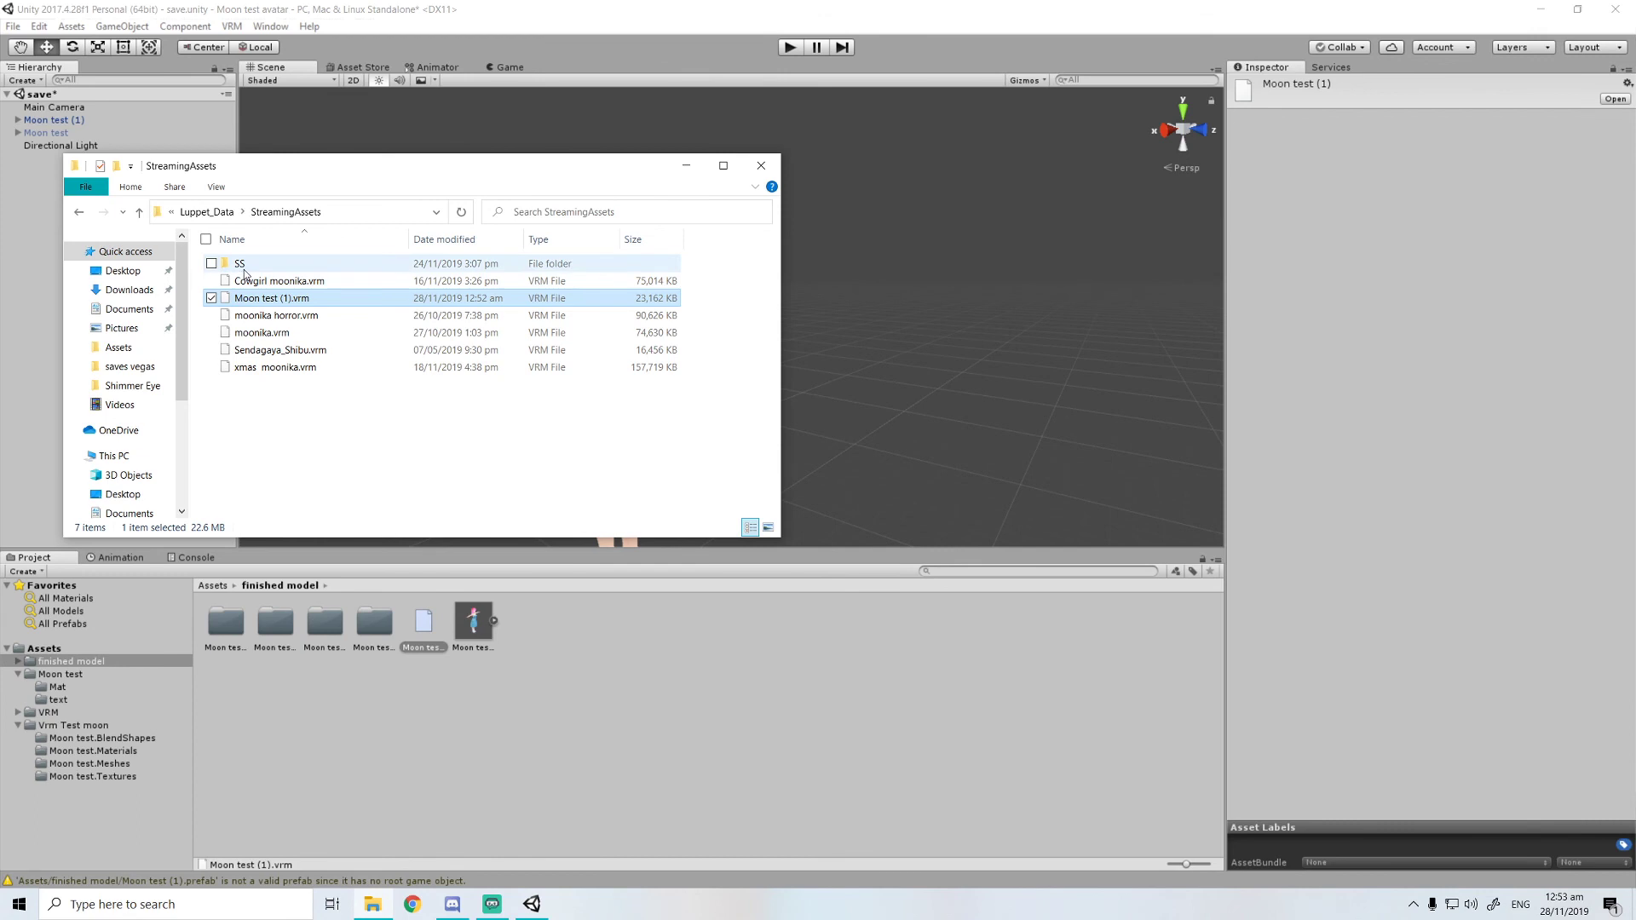
left_click(207, 212)
scroll(292, 427, "down", 4)
scroll(294, 436, "up", 4)
left_click(228, 211)
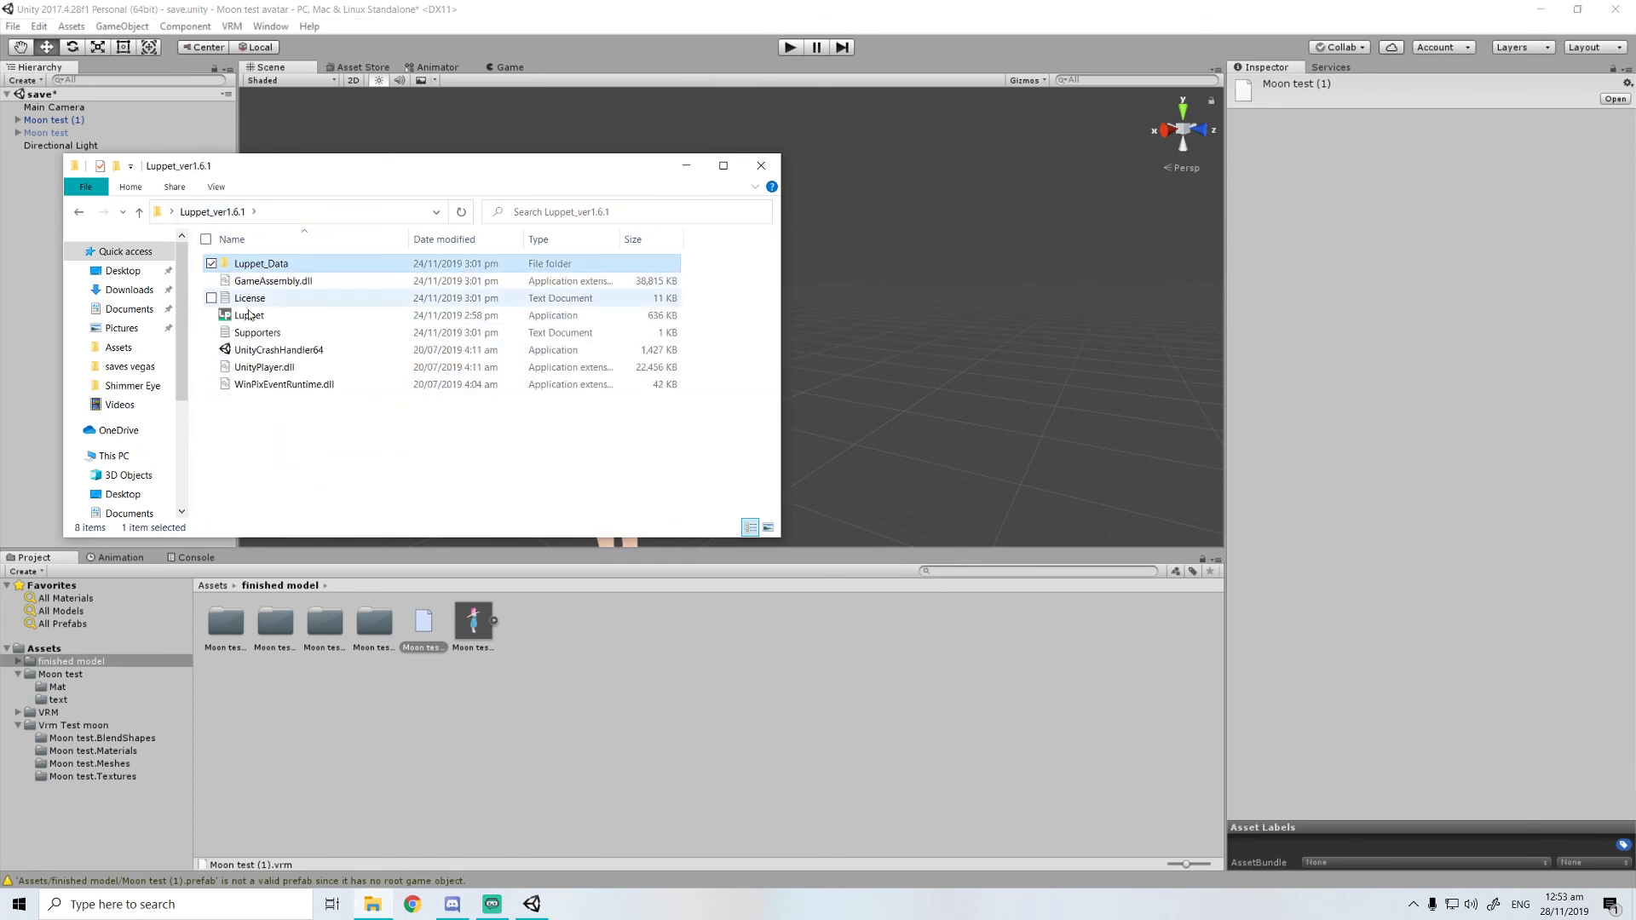
double_click(249, 315)
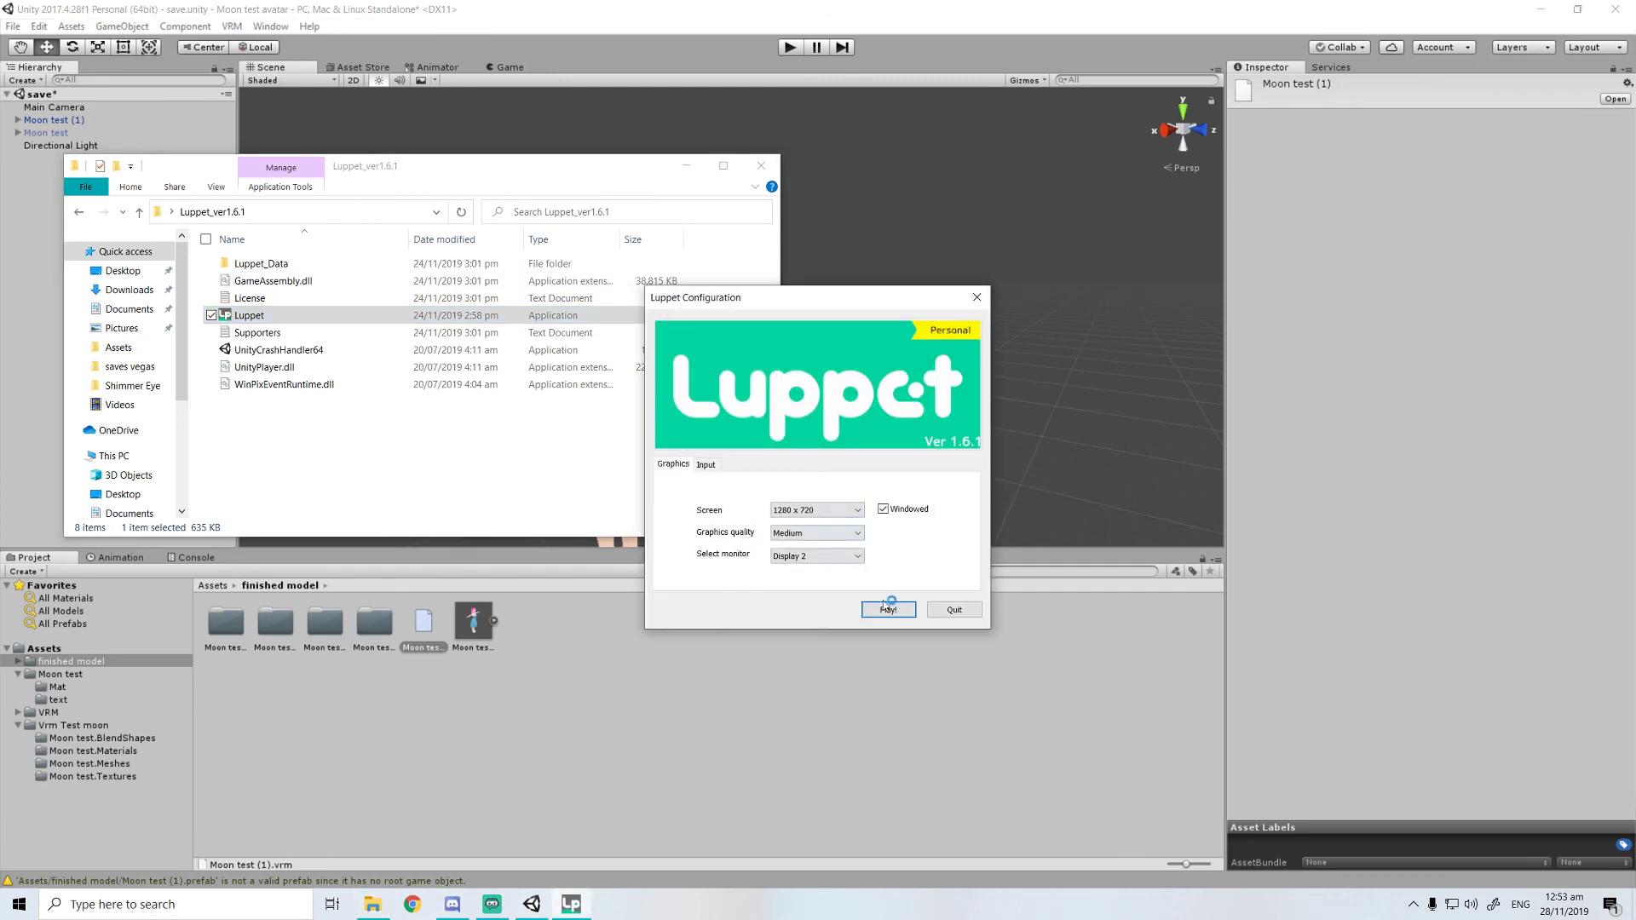
left_click(887, 607)
left_click_drag(461, 175, 723, 195)
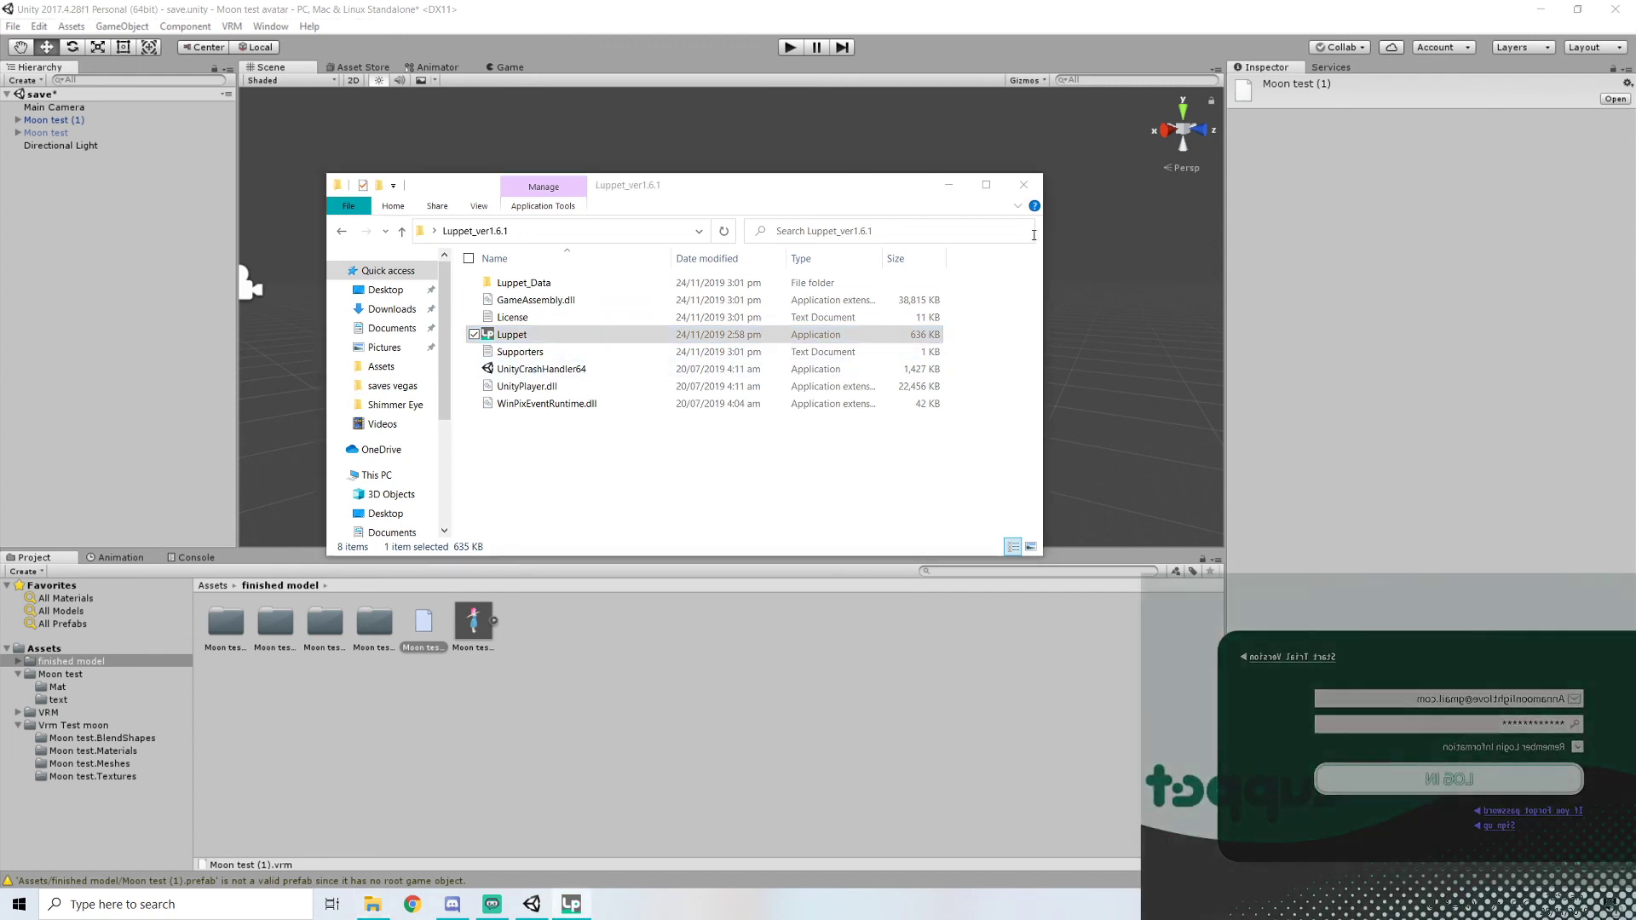
left_click(1023, 184)
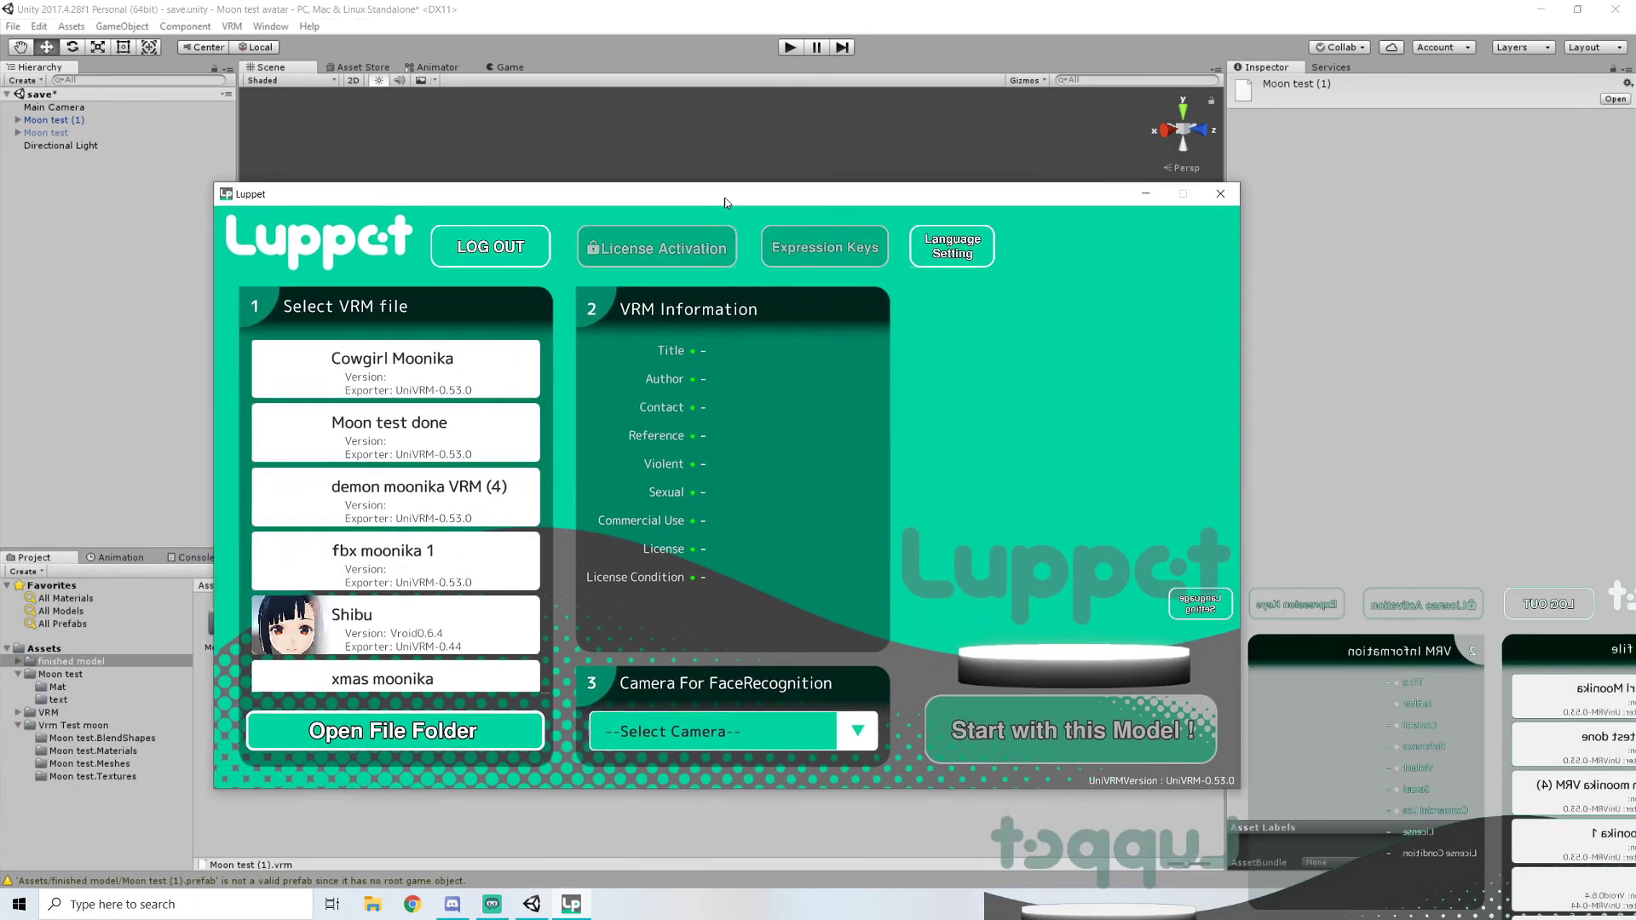
In Luppet, choose the Moon test done model and a face-recognition camera, and start with this model
left_click(388, 421)
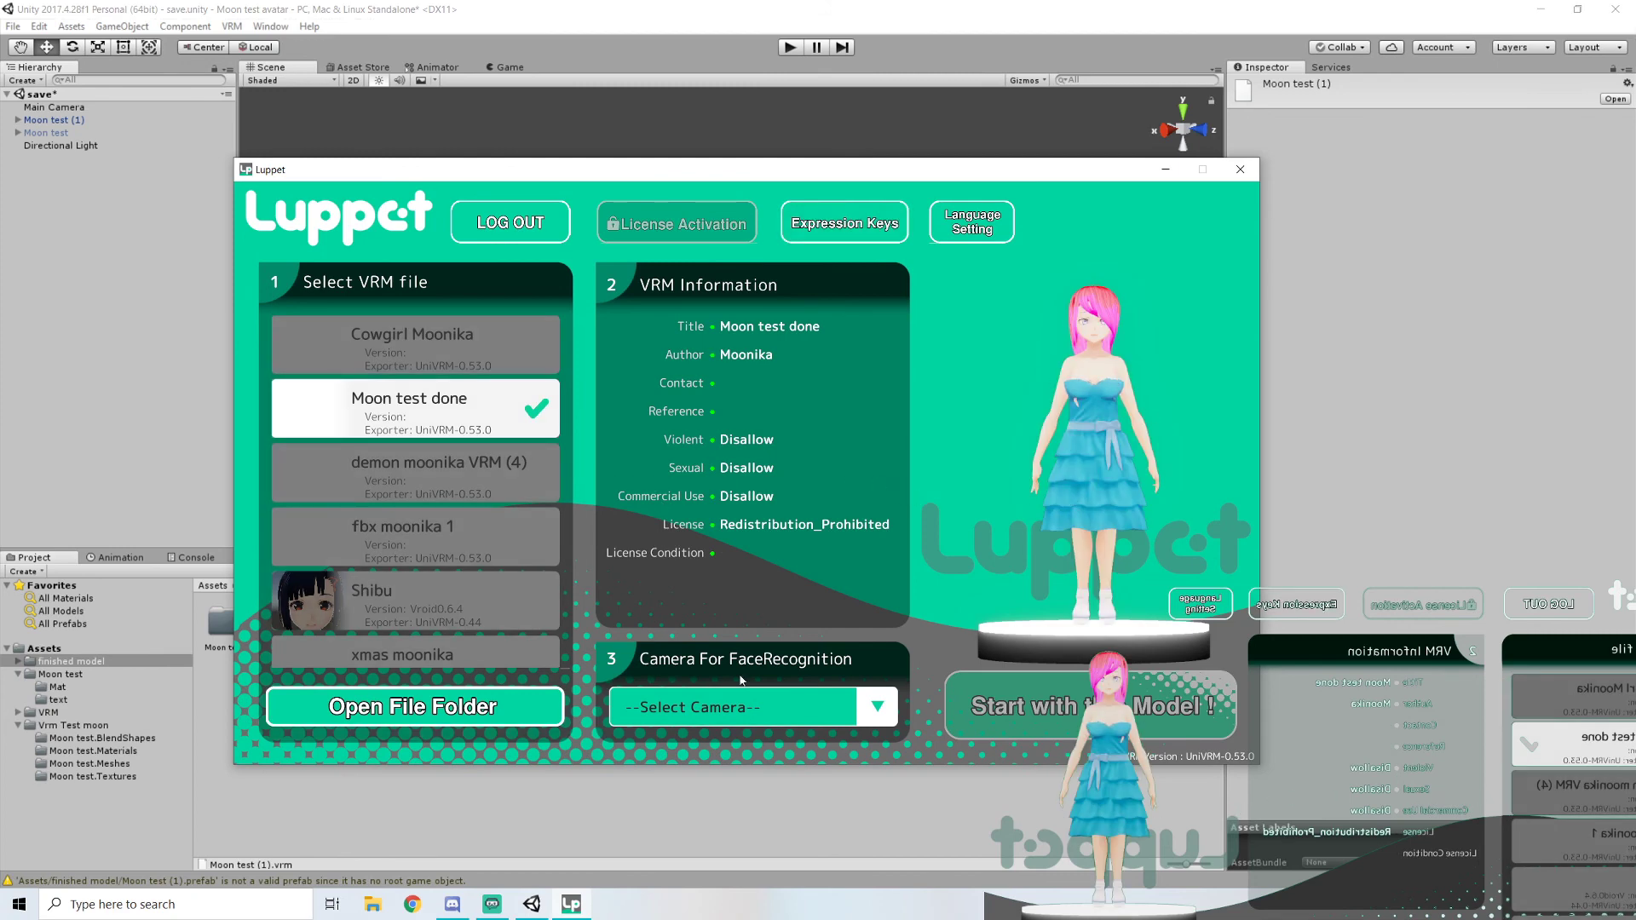
left_click(753, 711)
left_click(750, 675)
left_click(1046, 700)
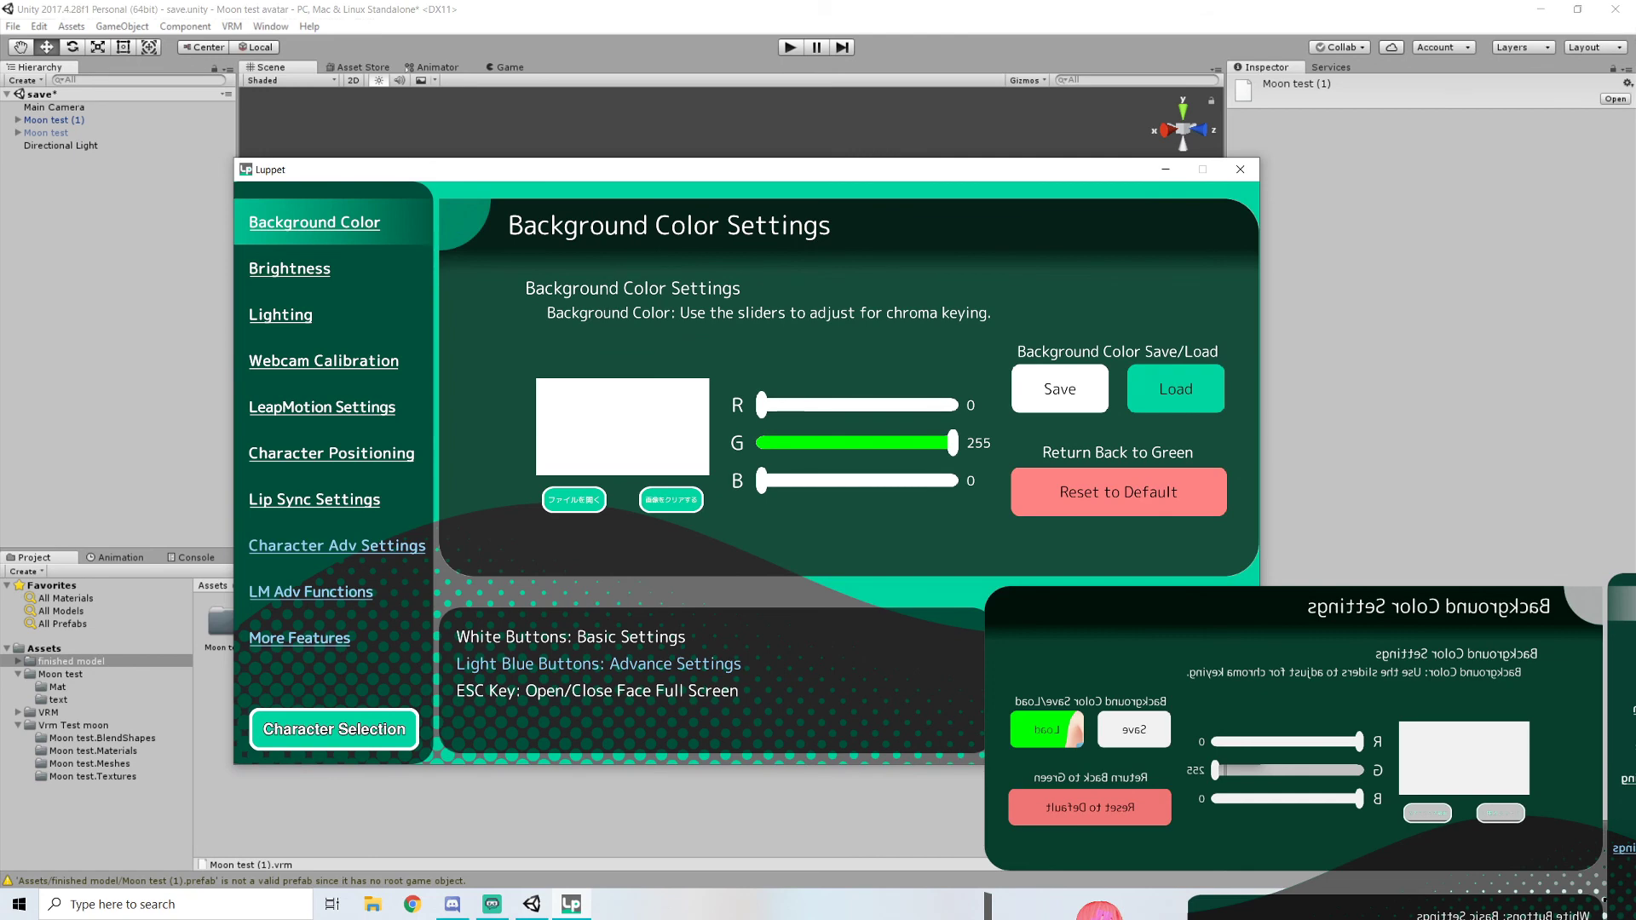
Display the avatar full screen in Luppet and examine its face, hair and dress chest area from near and far
key("Escape")
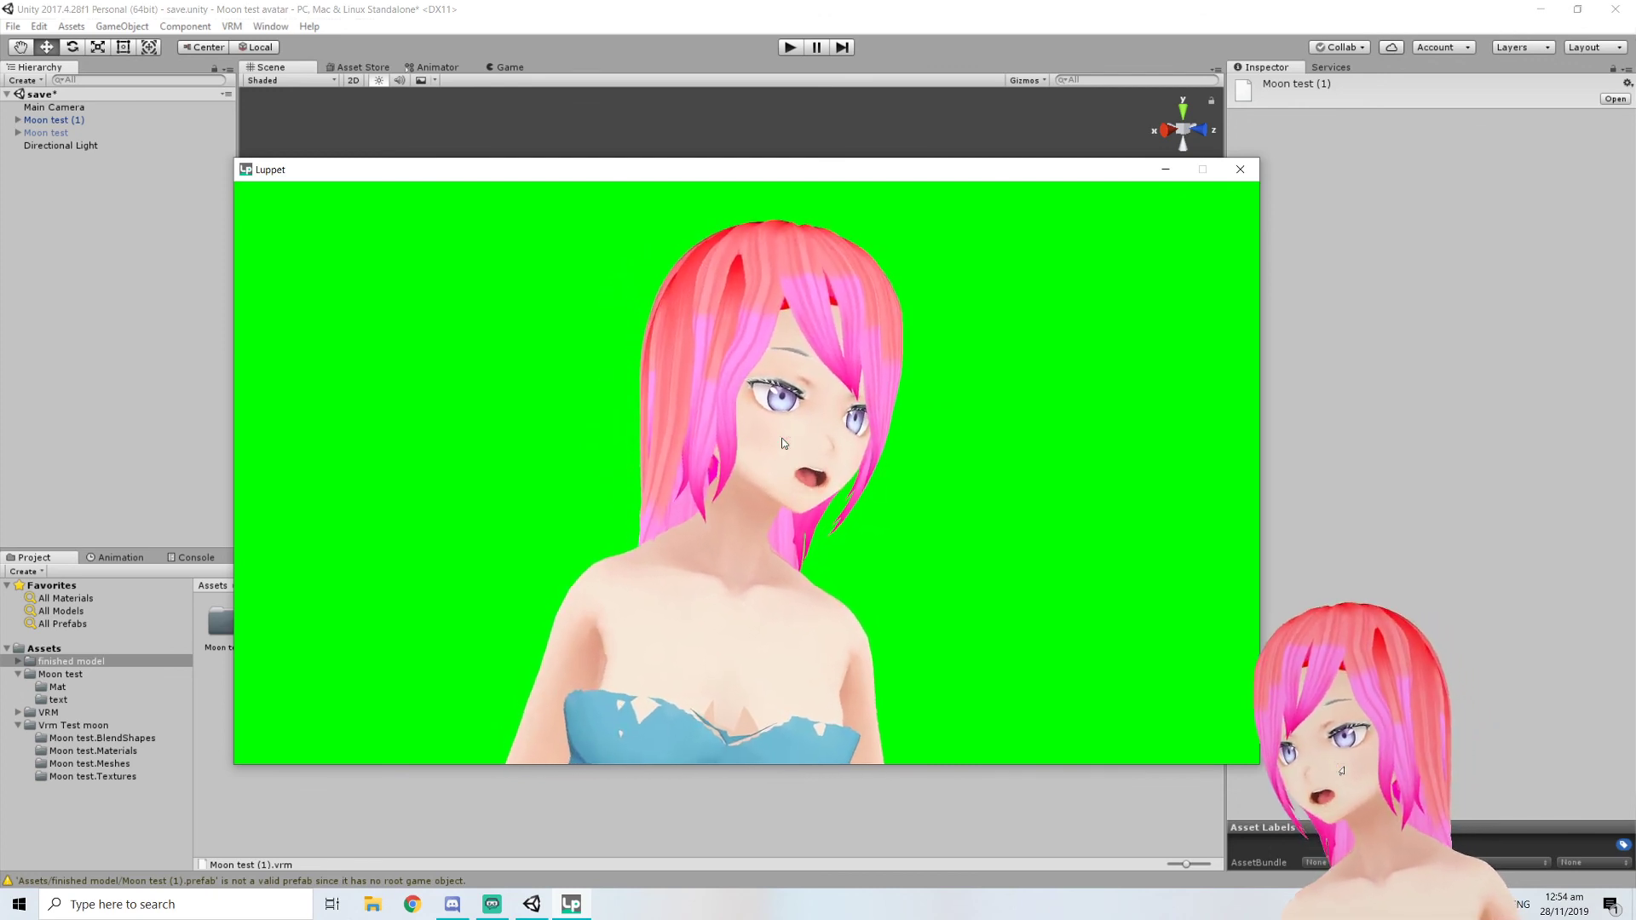
scroll(783, 443, "down", 10)
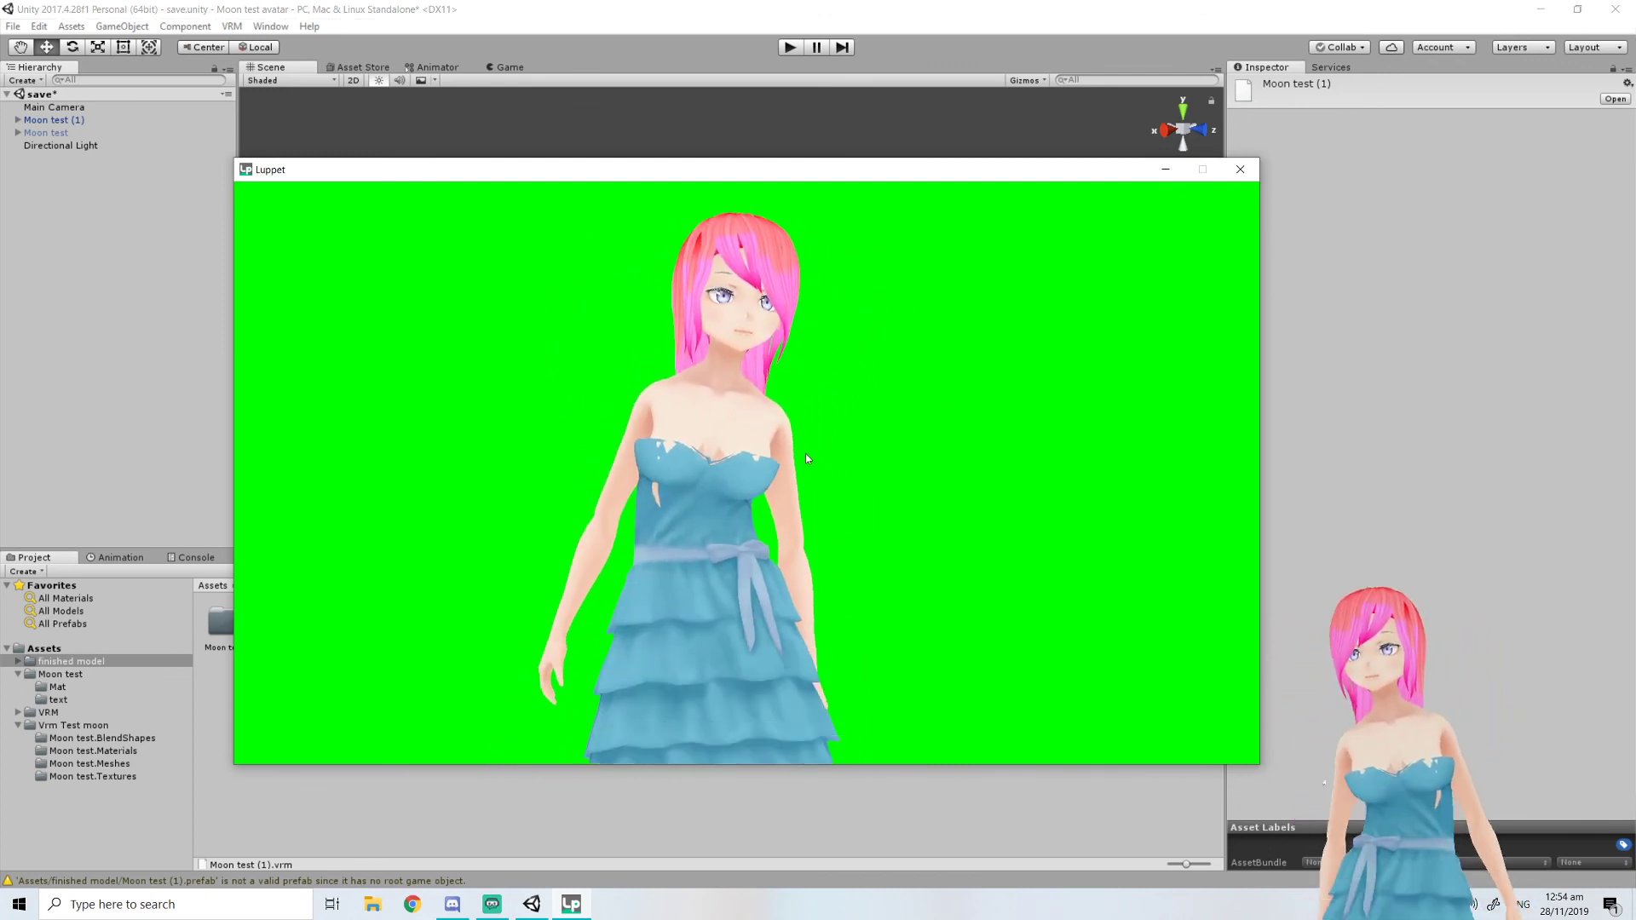
middle_click_drag(807, 458, 765, 556)
scroll(766, 545, "up", 5)
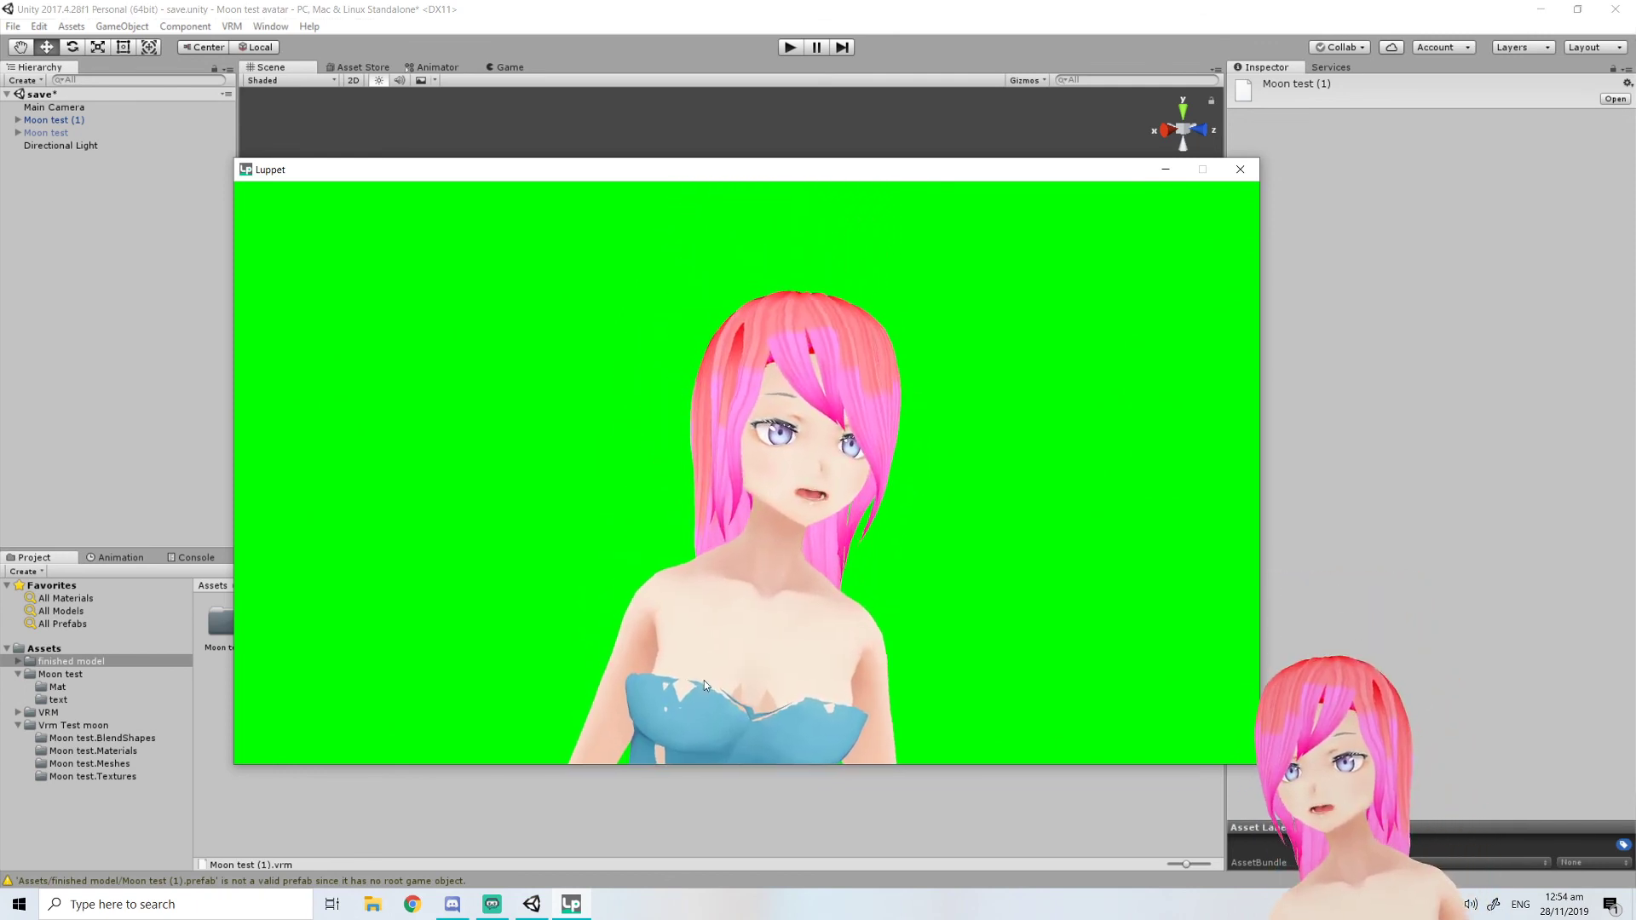
middle_click_drag(702, 688, 716, 538)
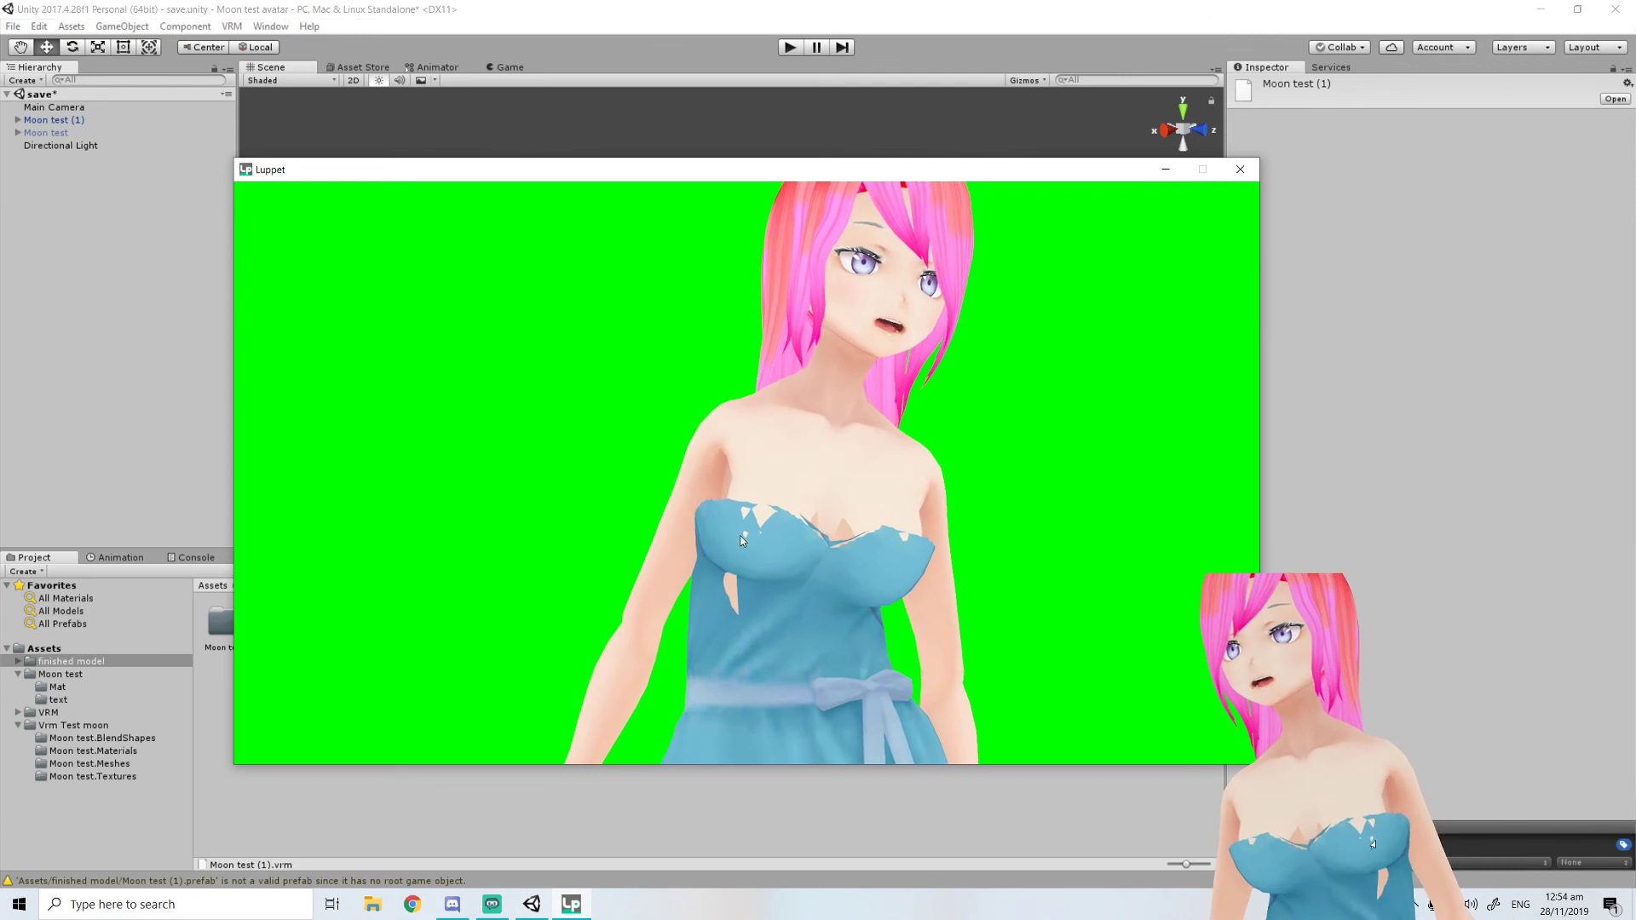
middle_click_drag(805, 484, 770, 554)
scroll(767, 559, "up", 3)
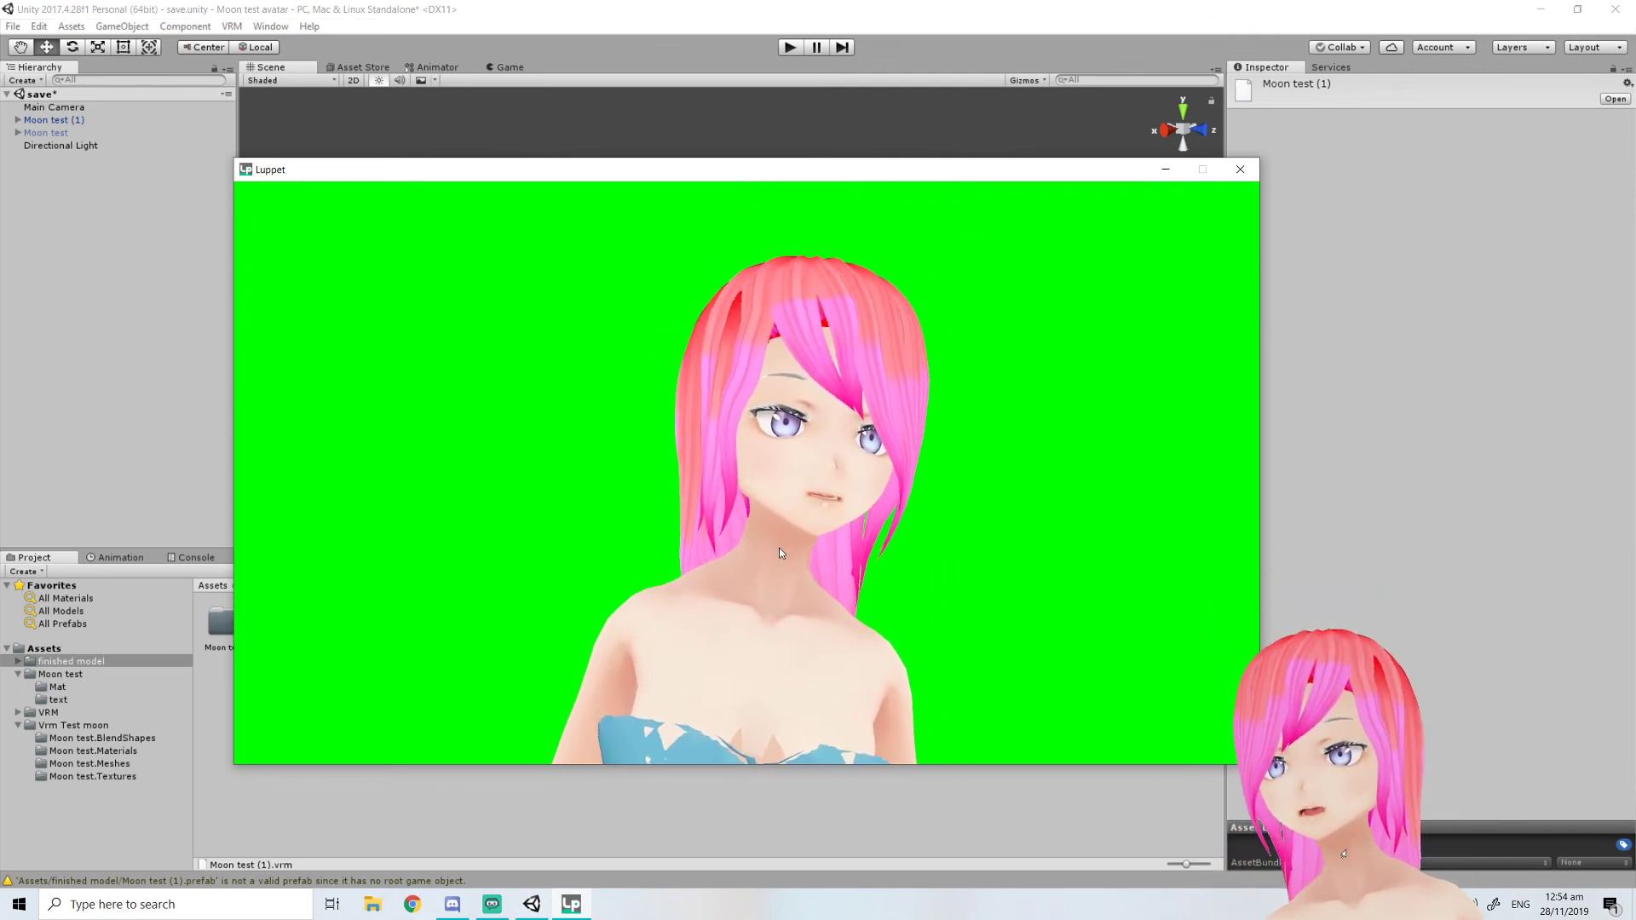